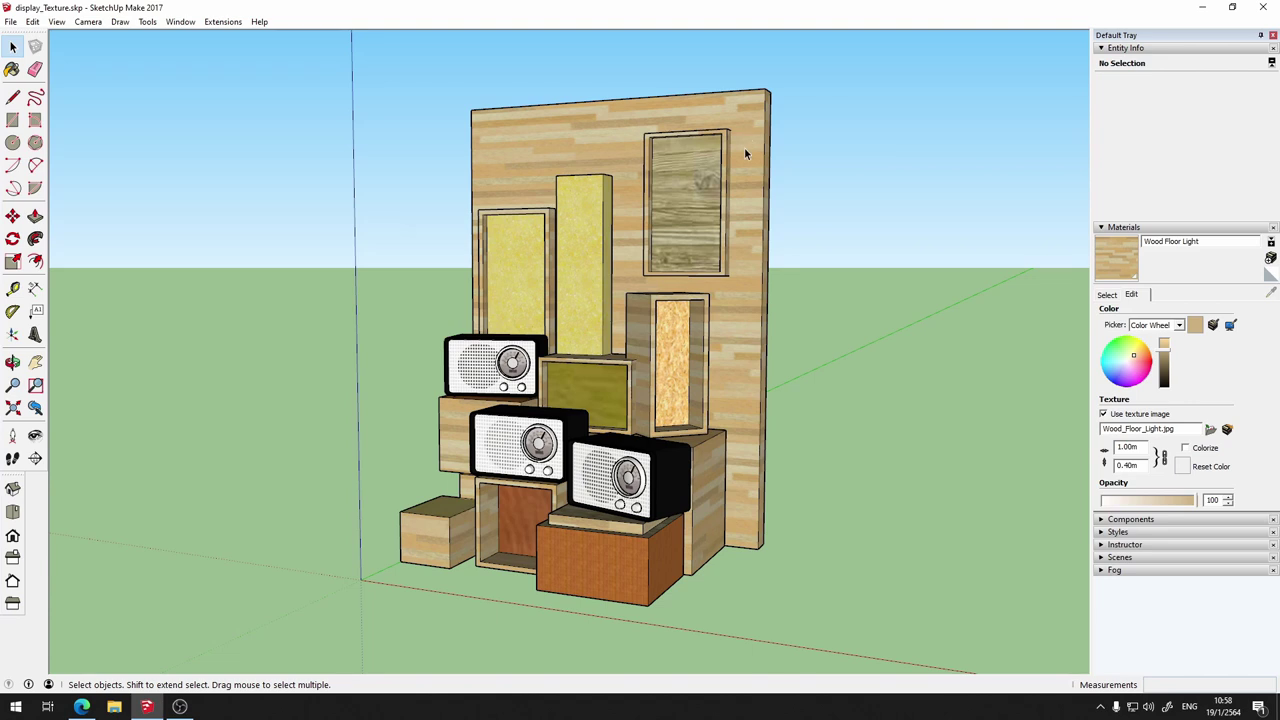
# Open the lower-right radio component for editing and select its black surface
pyautogui.click(679, 461)
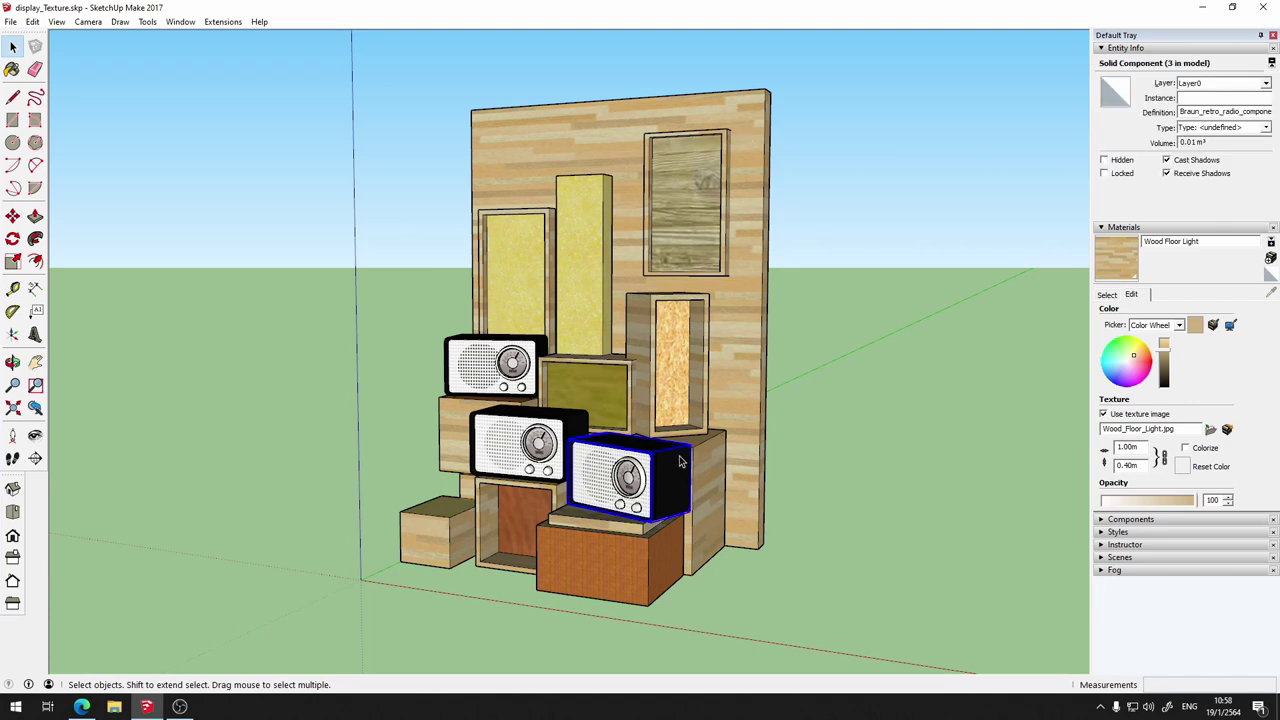
pyautogui.doubleClick(679, 461)
pyautogui.click(680, 463)
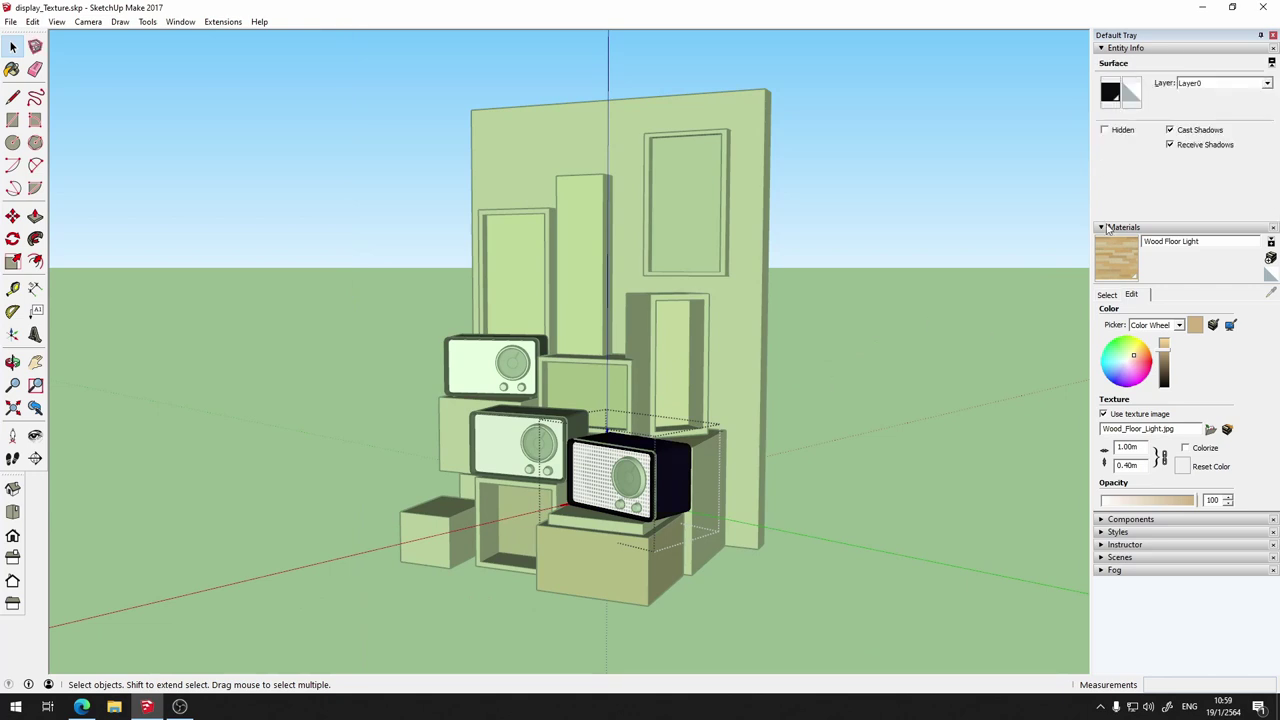
pyautogui.click(1116, 100)
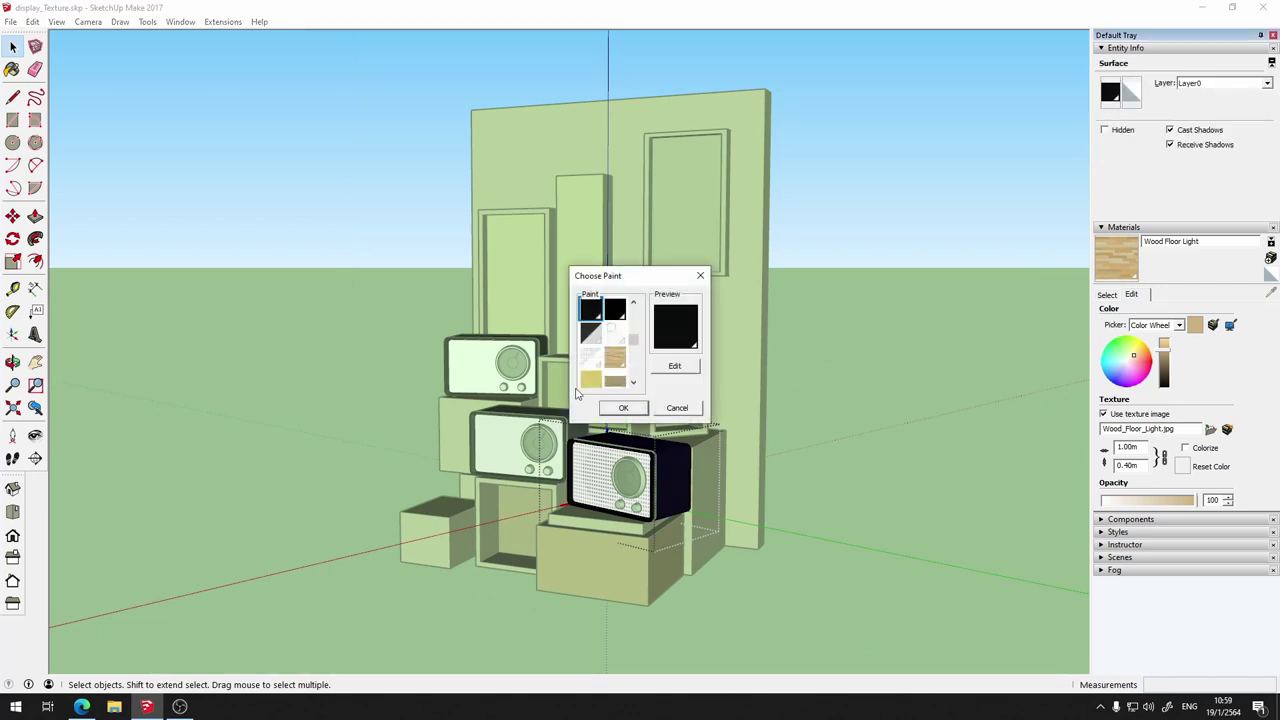
pyautogui.click(677, 408)
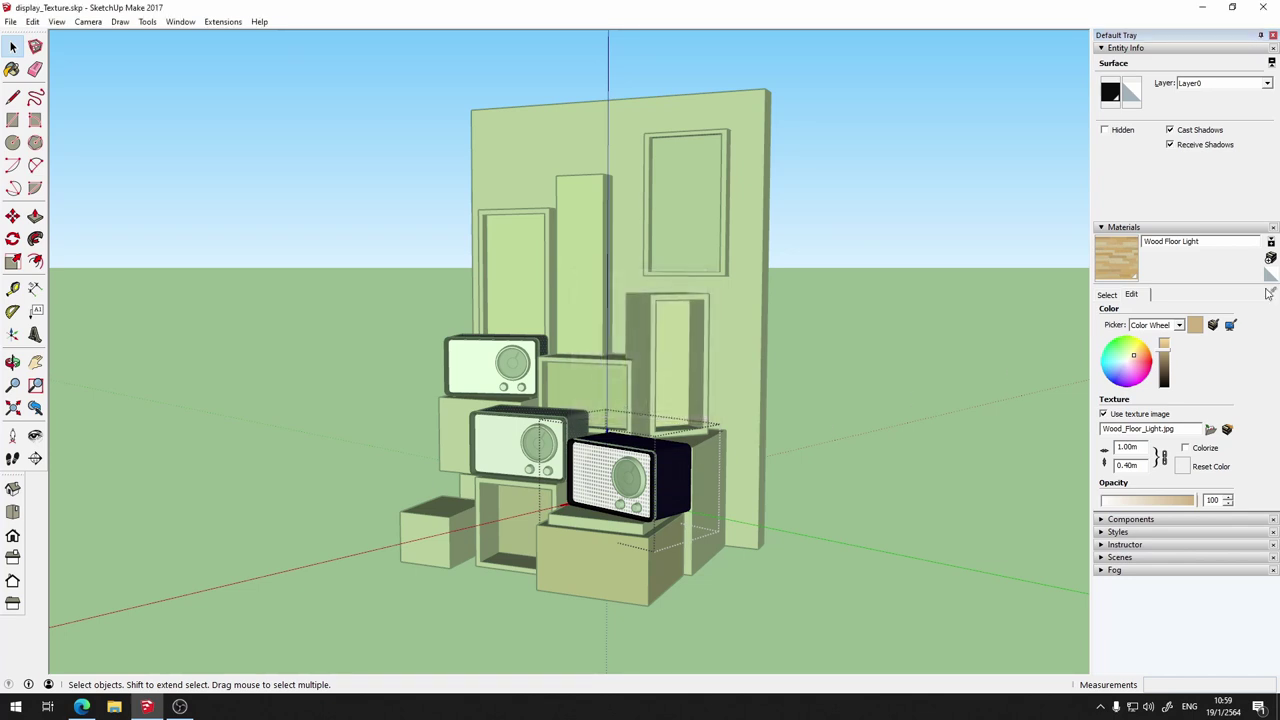
# Sample the radio's black material and set its opacity to 78
pyautogui.click(1104, 296)
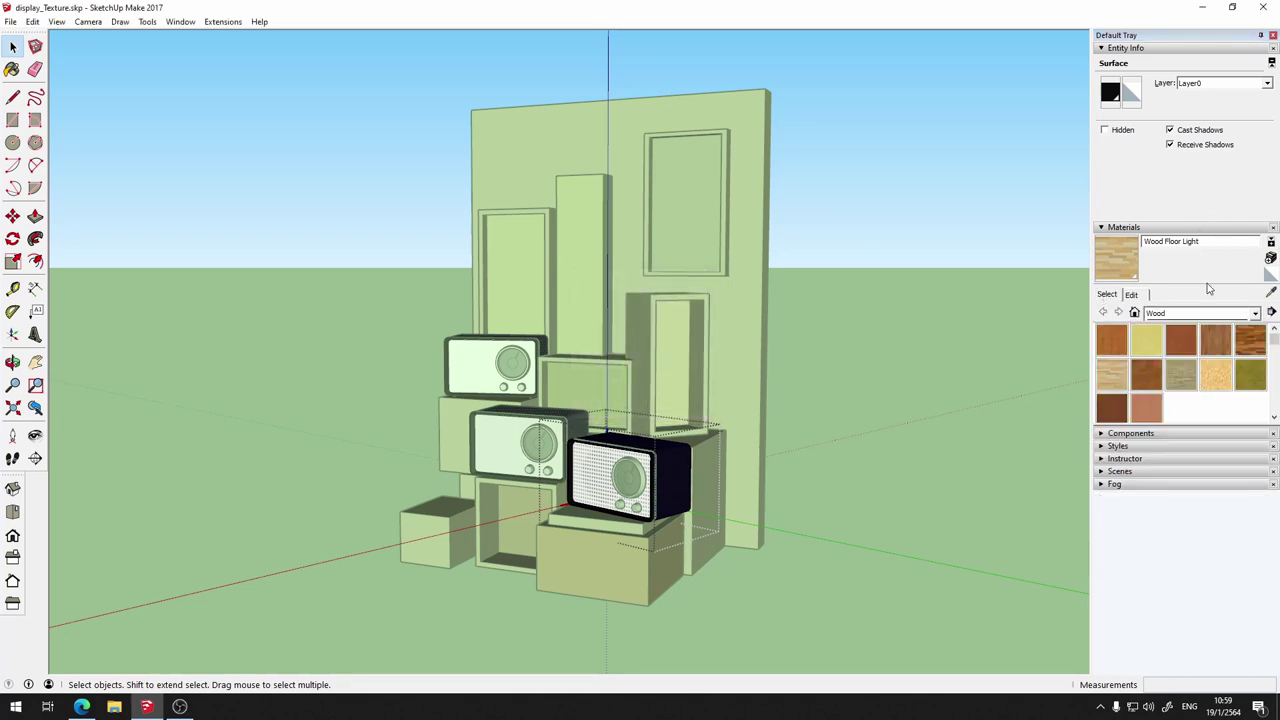
pyautogui.click(1271, 290)
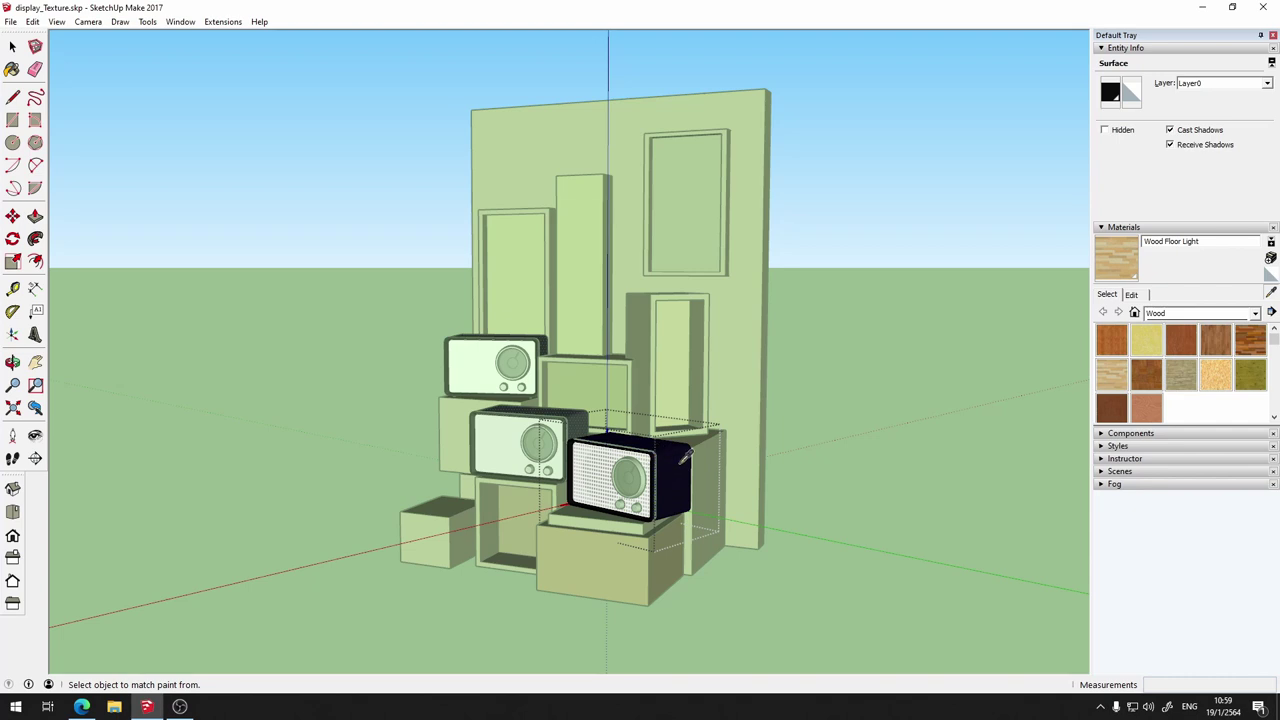
pyautogui.click(680, 462)
pyautogui.click(1271, 292)
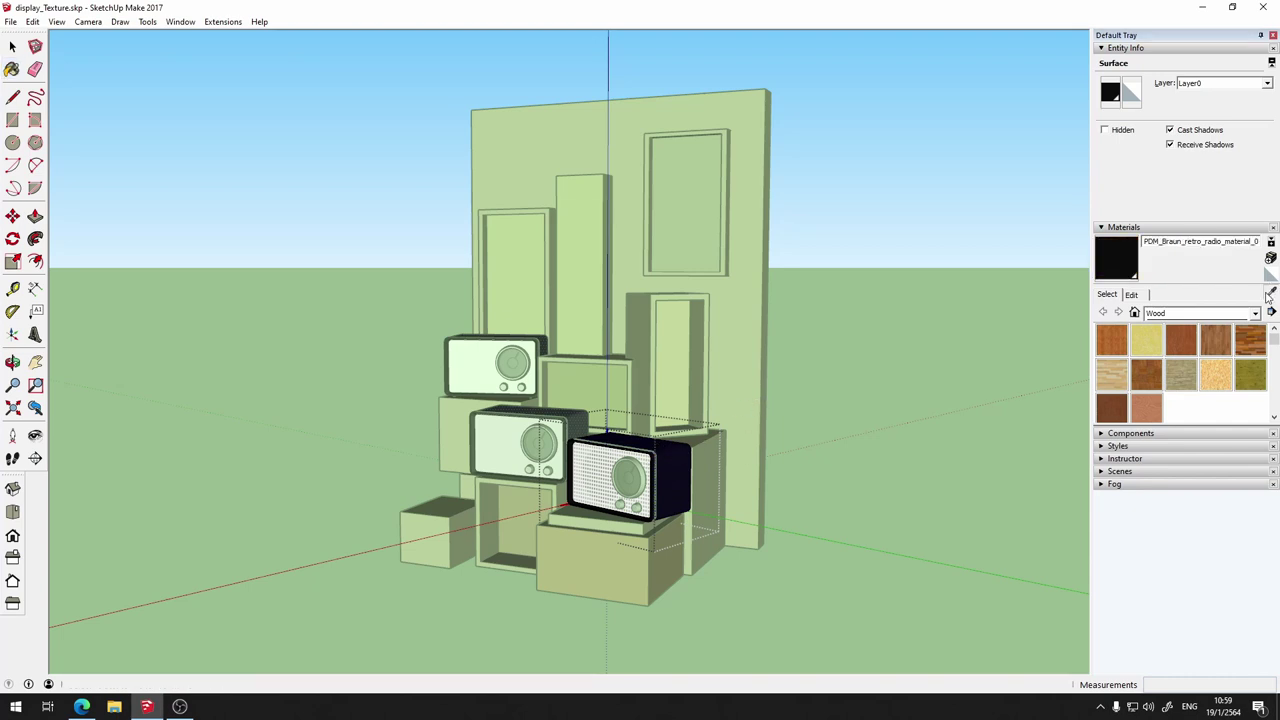
pyautogui.click(670, 470)
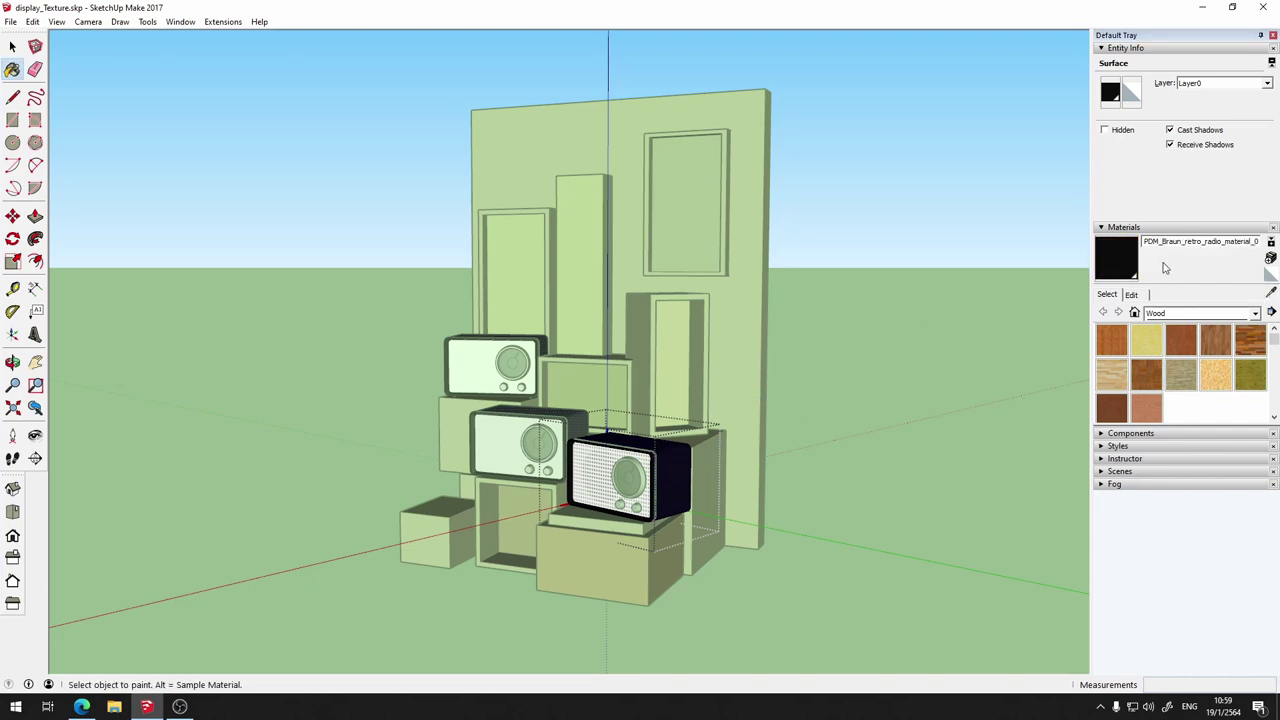
pyautogui.click(1134, 294)
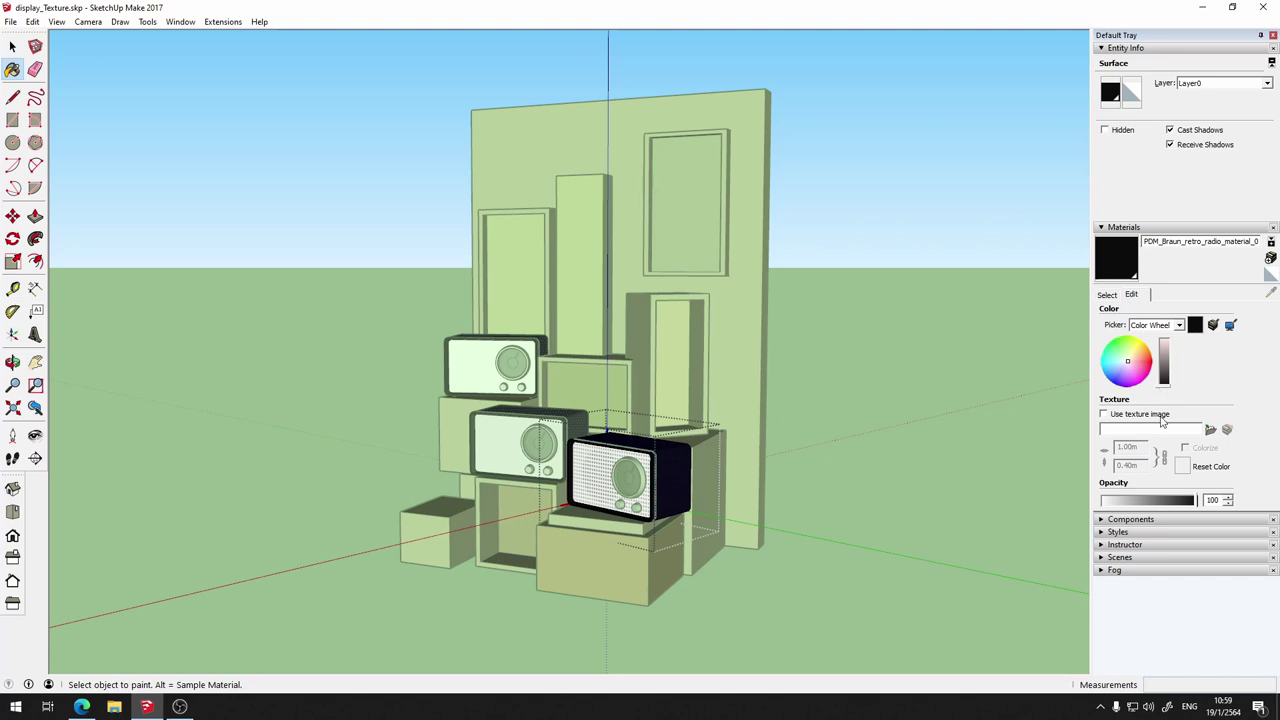
pyautogui.click(1176, 506)
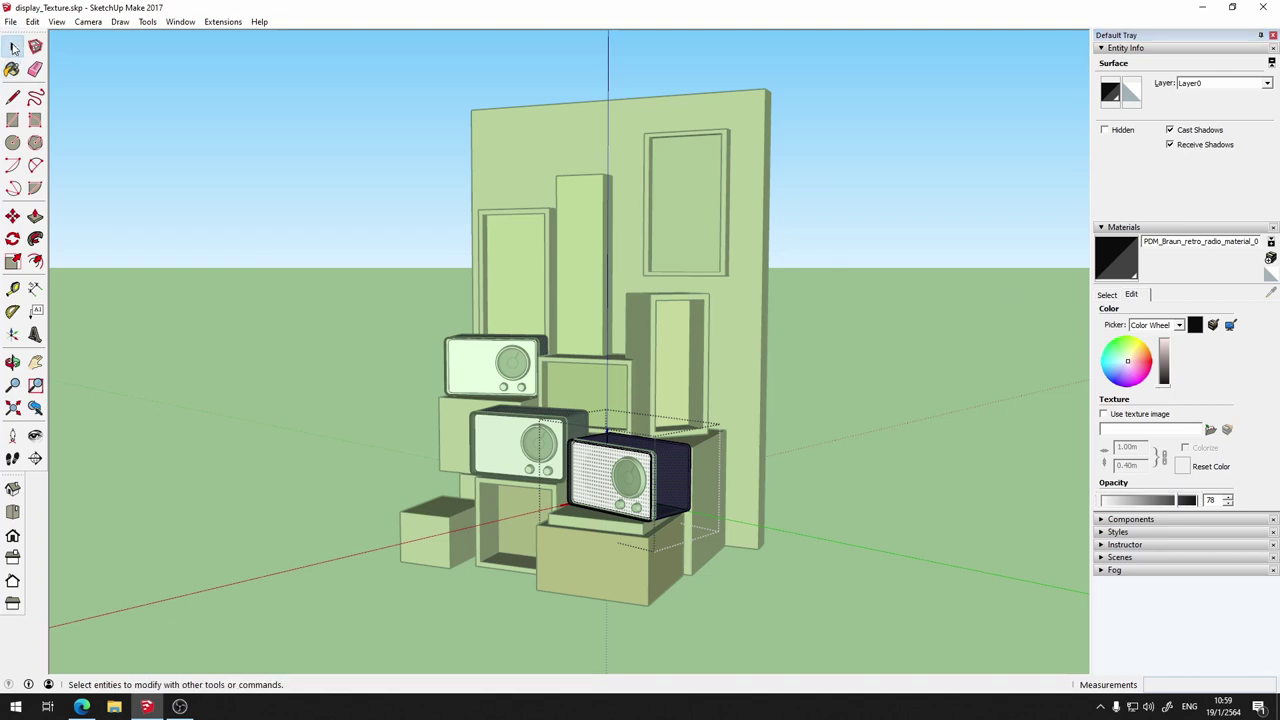
pyautogui.click(12, 46)
pyautogui.click(249, 244)
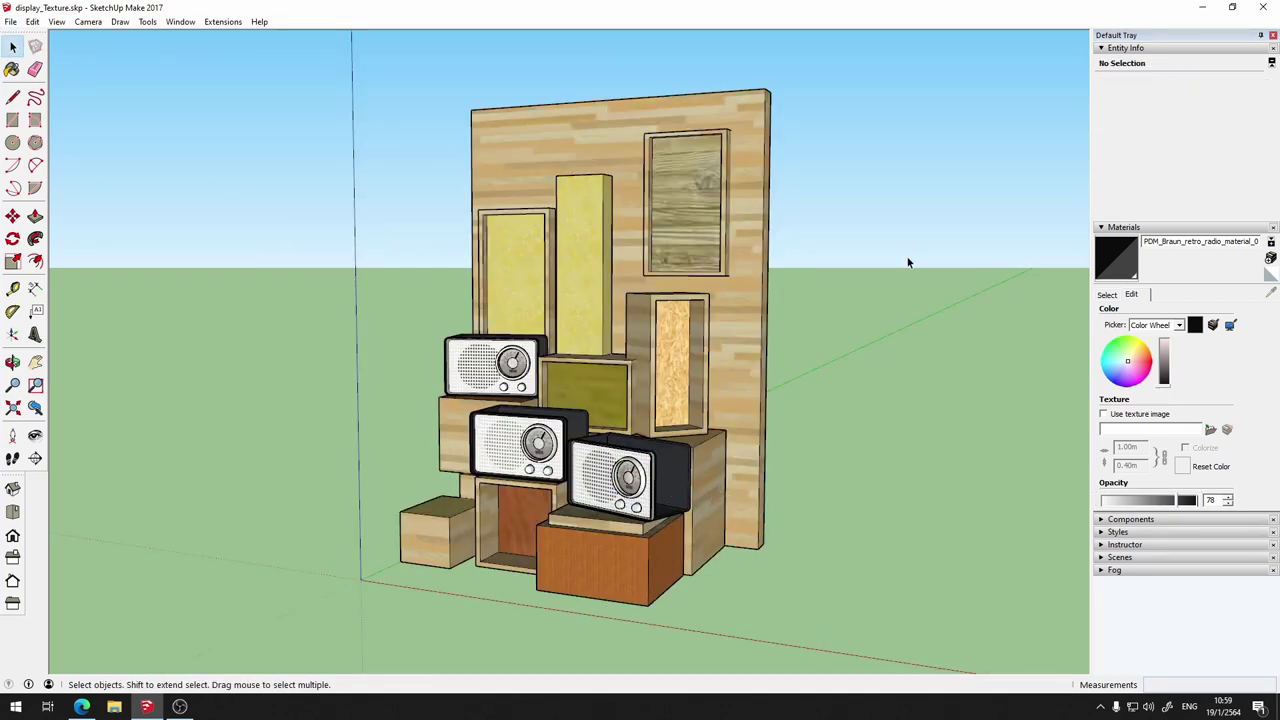
# Lighten the radio's black material to dark grey
pyautogui.moveTo(908, 263); pyautogui.dragTo(527, 348)
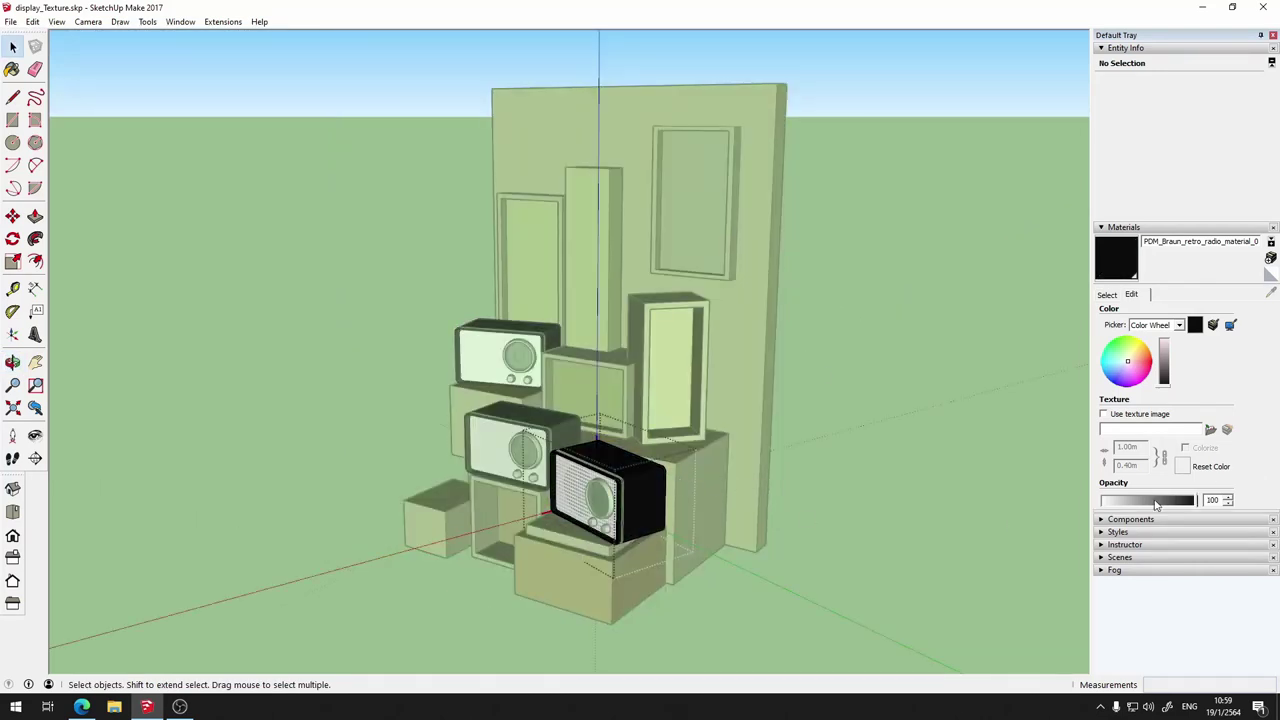
pyautogui.moveTo(1163, 386); pyautogui.dragTo(1162, 369)
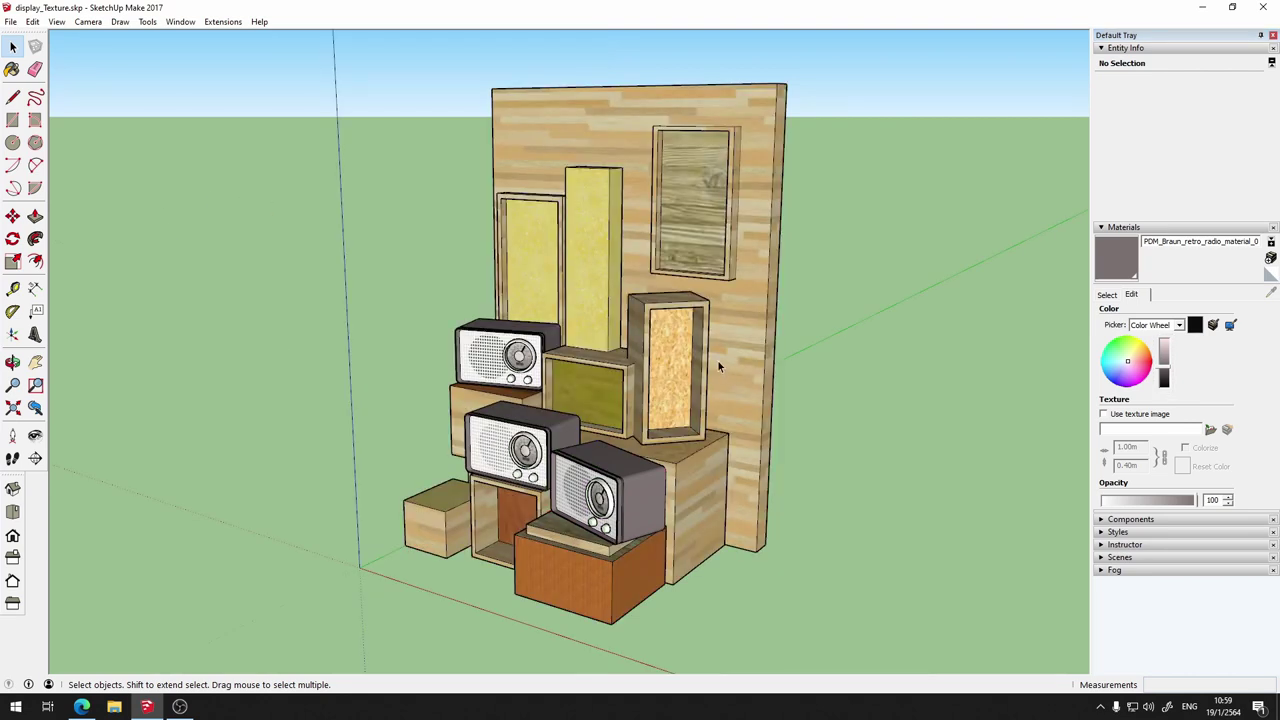
pyautogui.moveTo(717, 366)
pyautogui.mouseDown()
pyautogui.moveTo(479, 337)
pyautogui.moveTo(714, 346)
pyautogui.mouseUp()
# Orbit to a frontal view, then collapse the Materials and Entity Info panels
pyautogui.press('space')
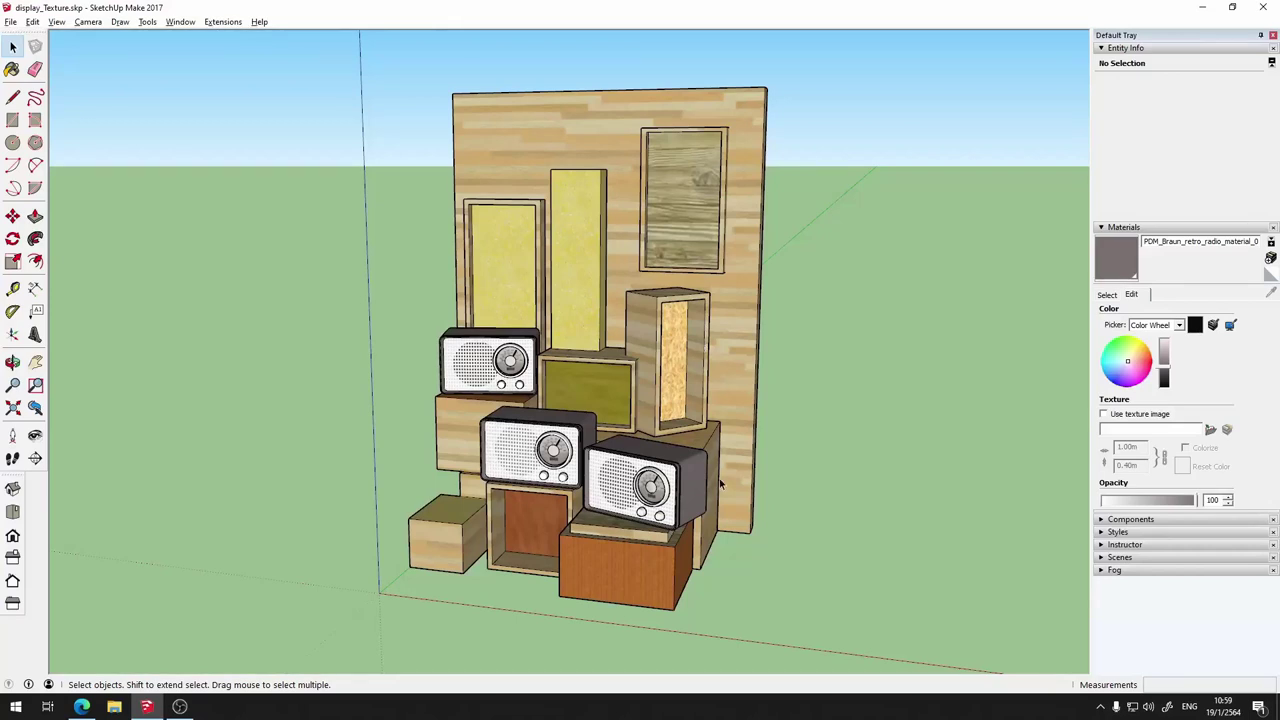
pyautogui.press('o')
pyautogui.moveTo(720, 484)
pyautogui.mouseDown()
pyautogui.moveTo(749, 419)
pyautogui.moveTo(699, 429)
pyautogui.mouseUp()
pyautogui.press('space')
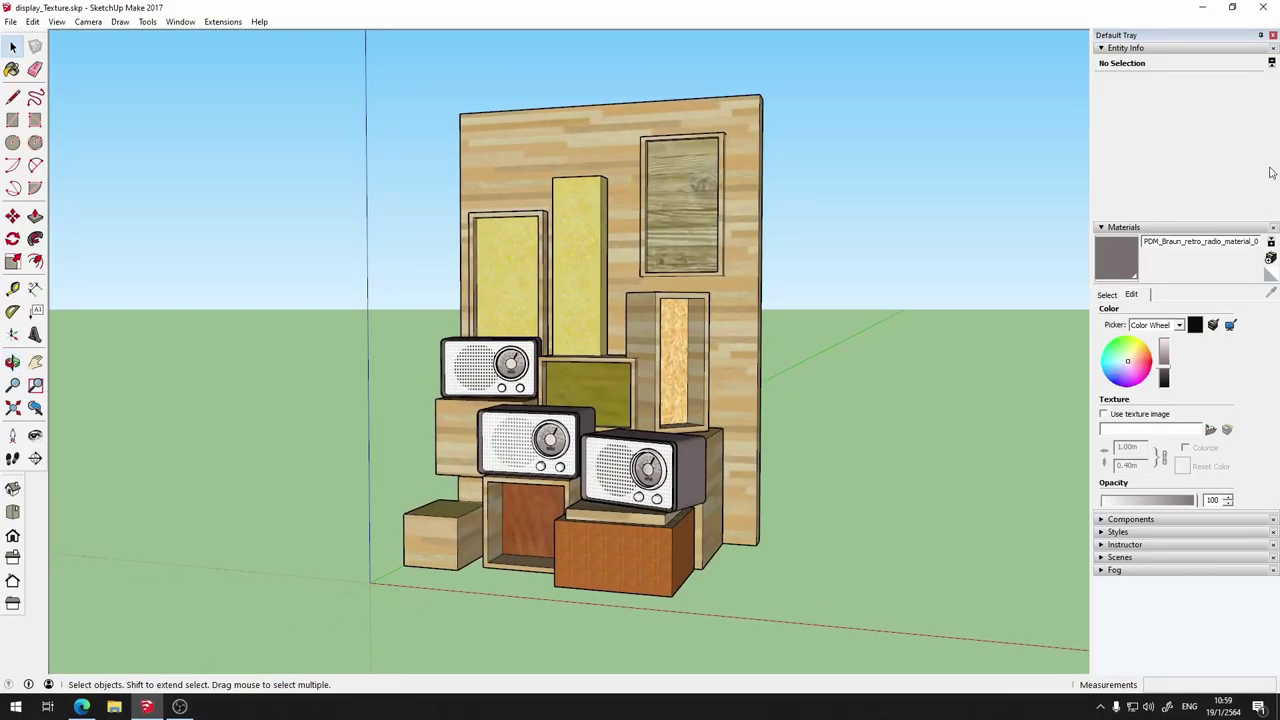
pyautogui.click(1103, 229)
pyautogui.click(1102, 48)
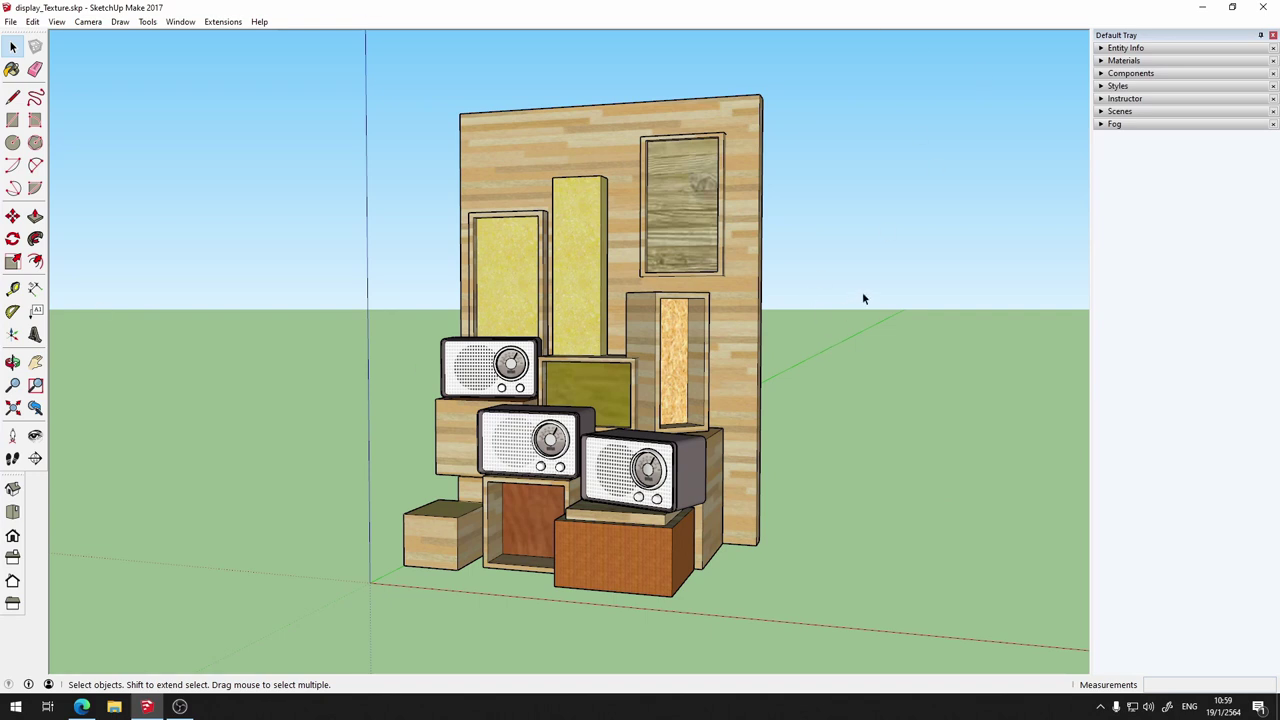
# Expand the Scenes panel and check the Default Tray panel options
pyautogui.click(1102, 112)
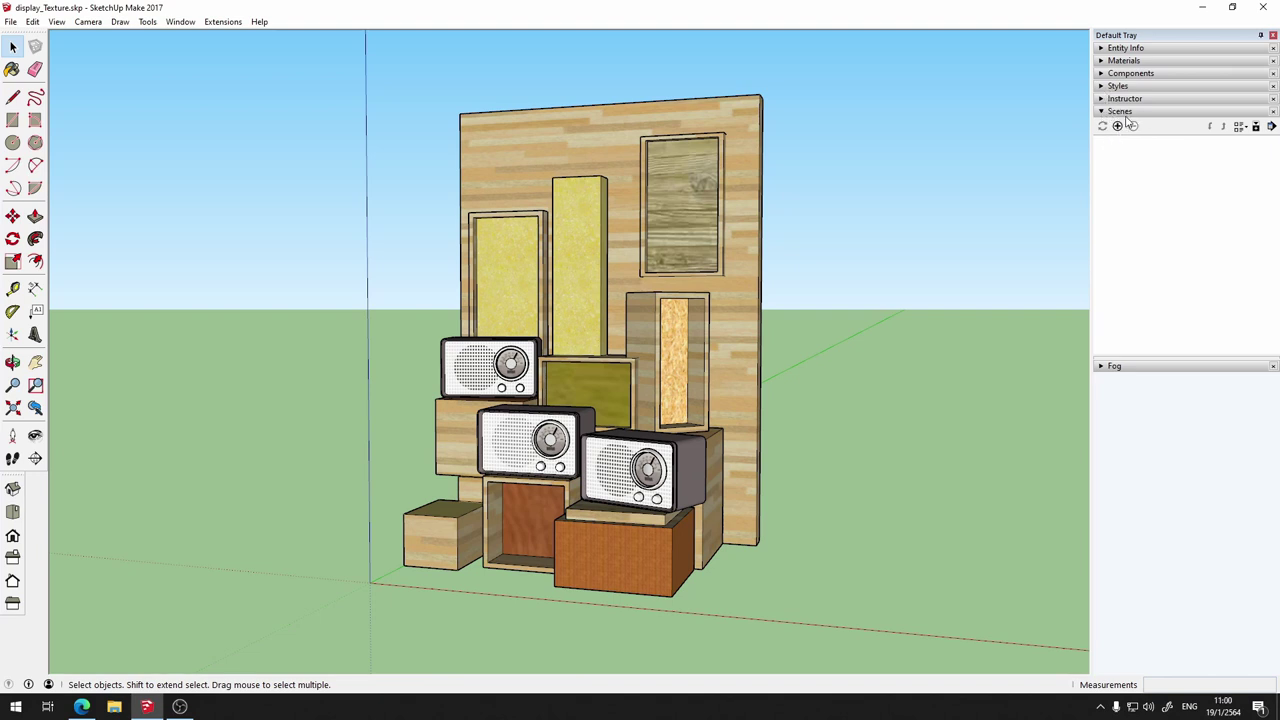
pyautogui.click(175, 21)
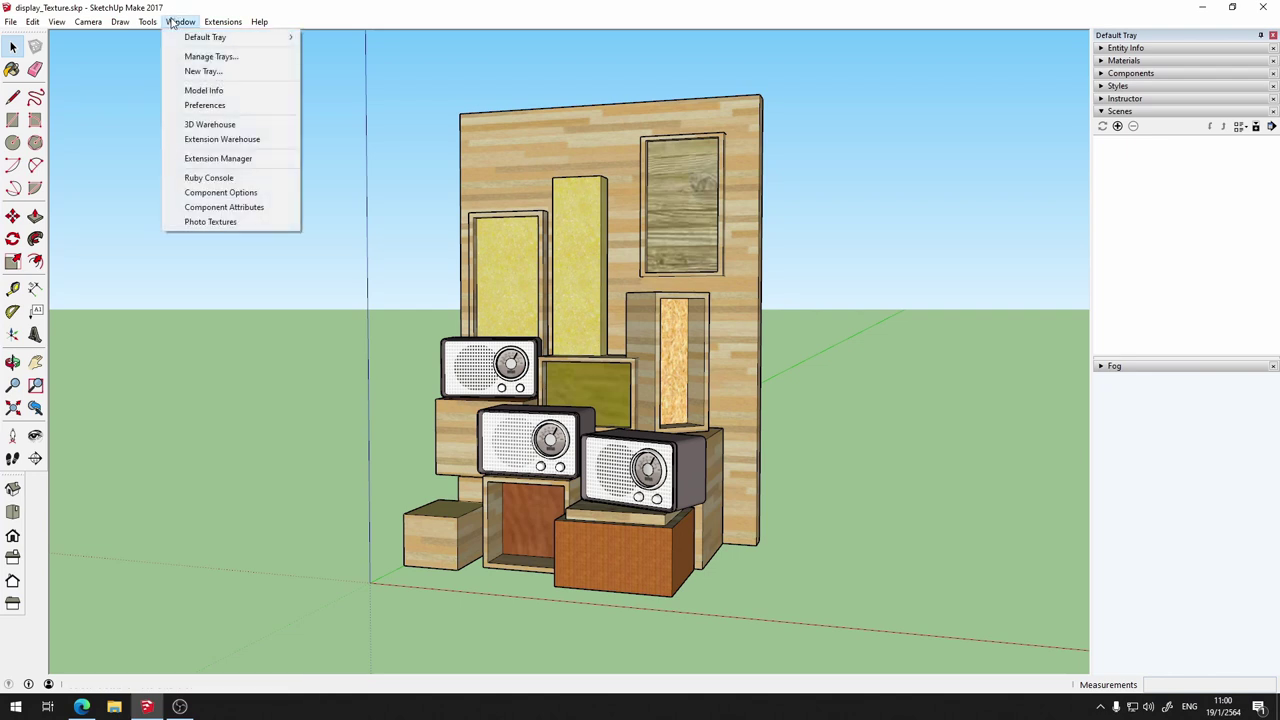
pyautogui.moveTo(205, 37)
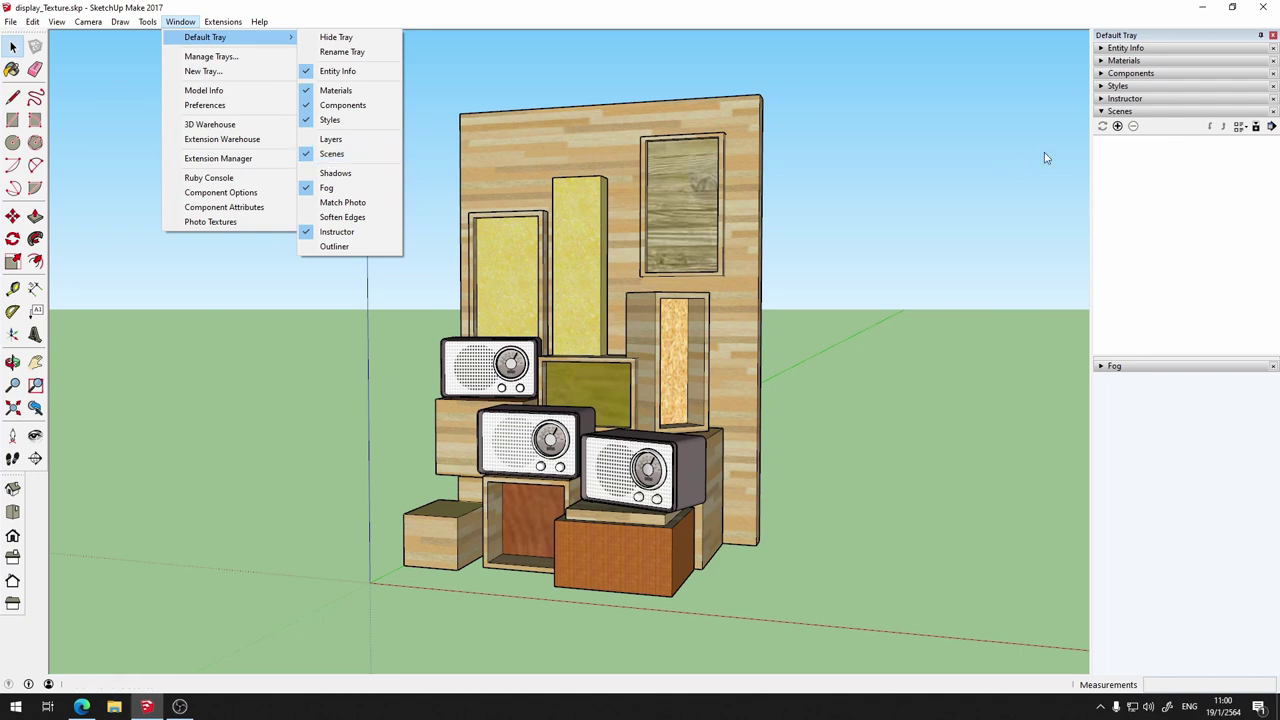
pyautogui.click(1164, 214)
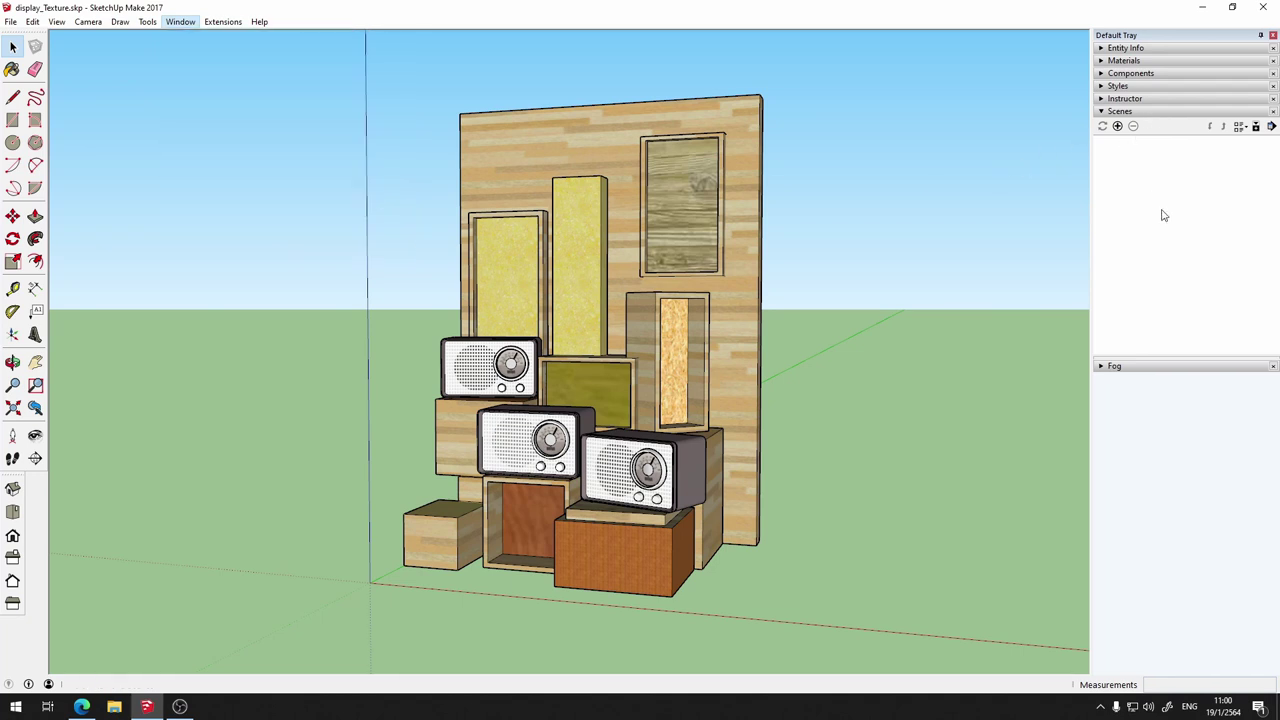
# Expand the Styles panel and browse the Default Styles collection on its Select tab
pyautogui.click(1104, 88)
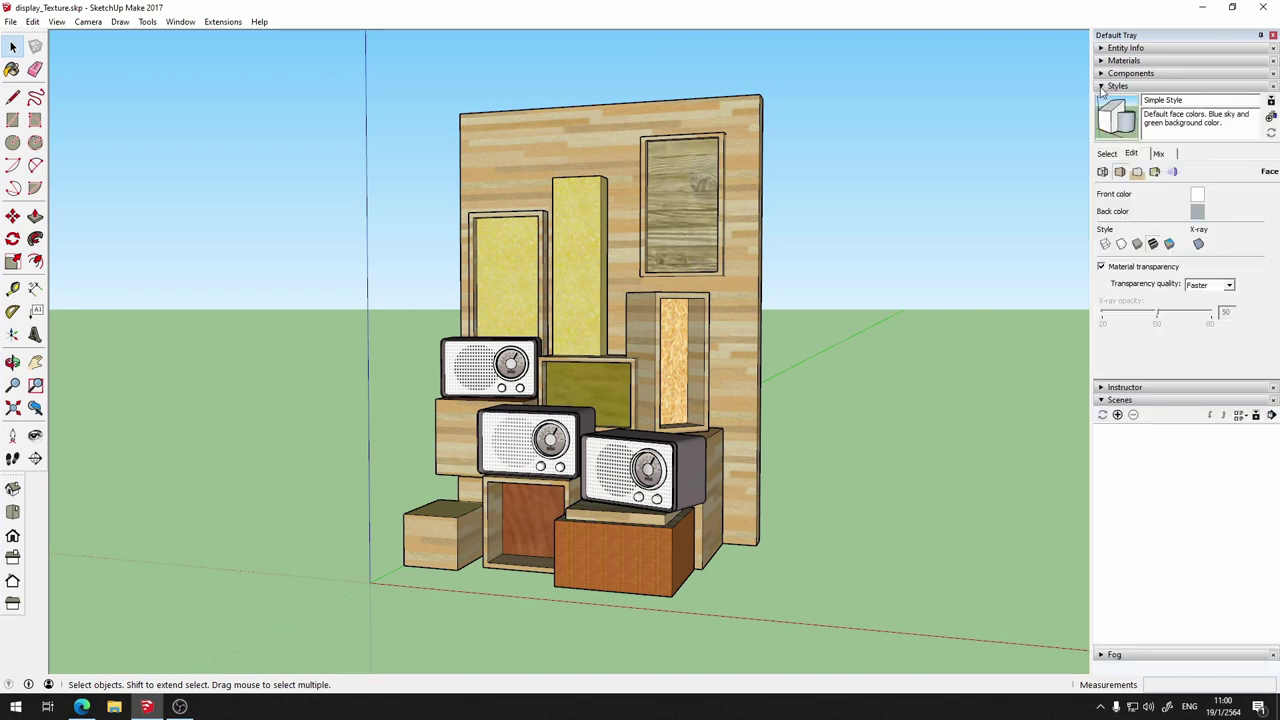
pyautogui.click(1108, 155)
pyautogui.click(1133, 155)
pyautogui.click(1163, 153)
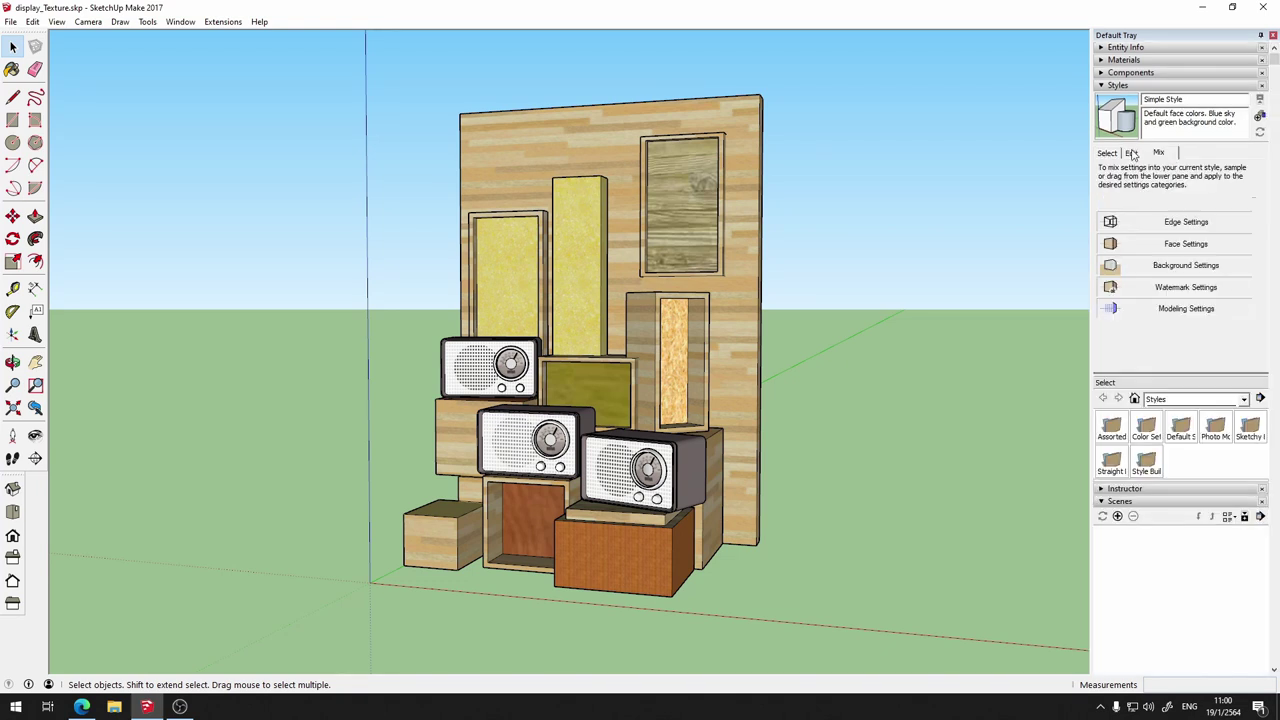
pyautogui.click(1131, 153)
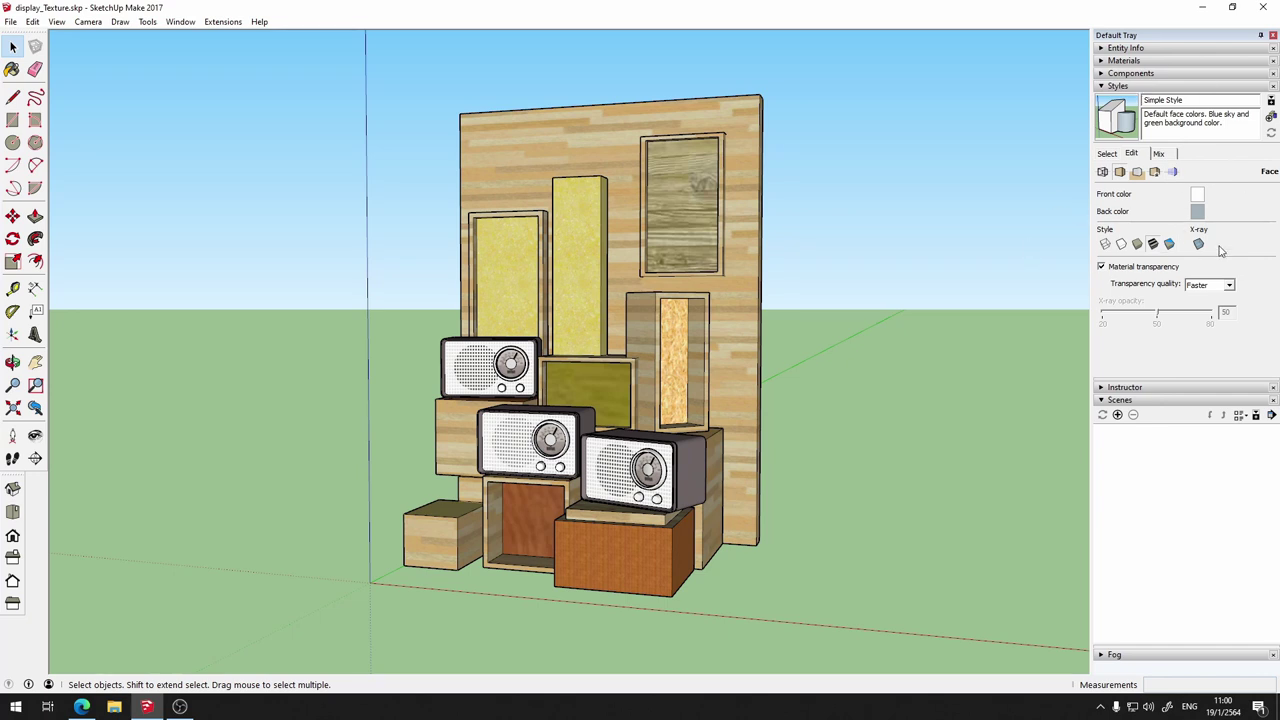
pyautogui.click(1107, 154)
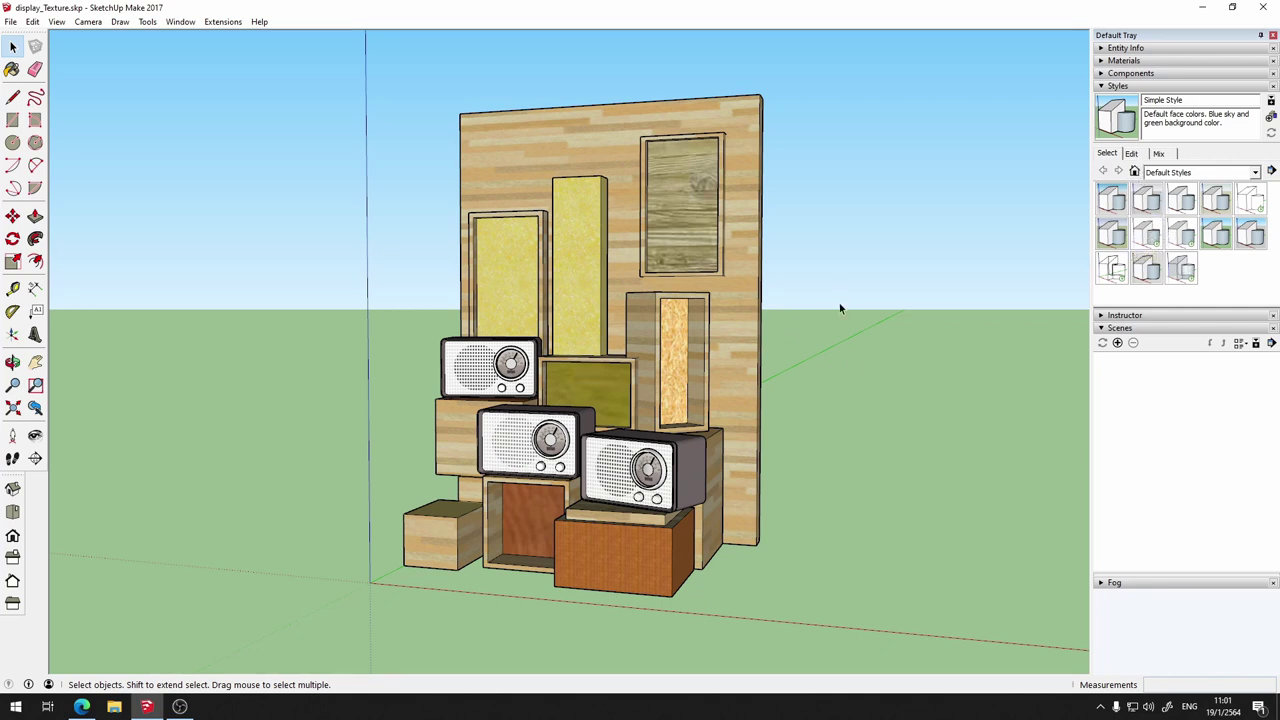
# Apply the Default Styles 'Shaded with textures' style to the display wall
pyautogui.click(28, 22)
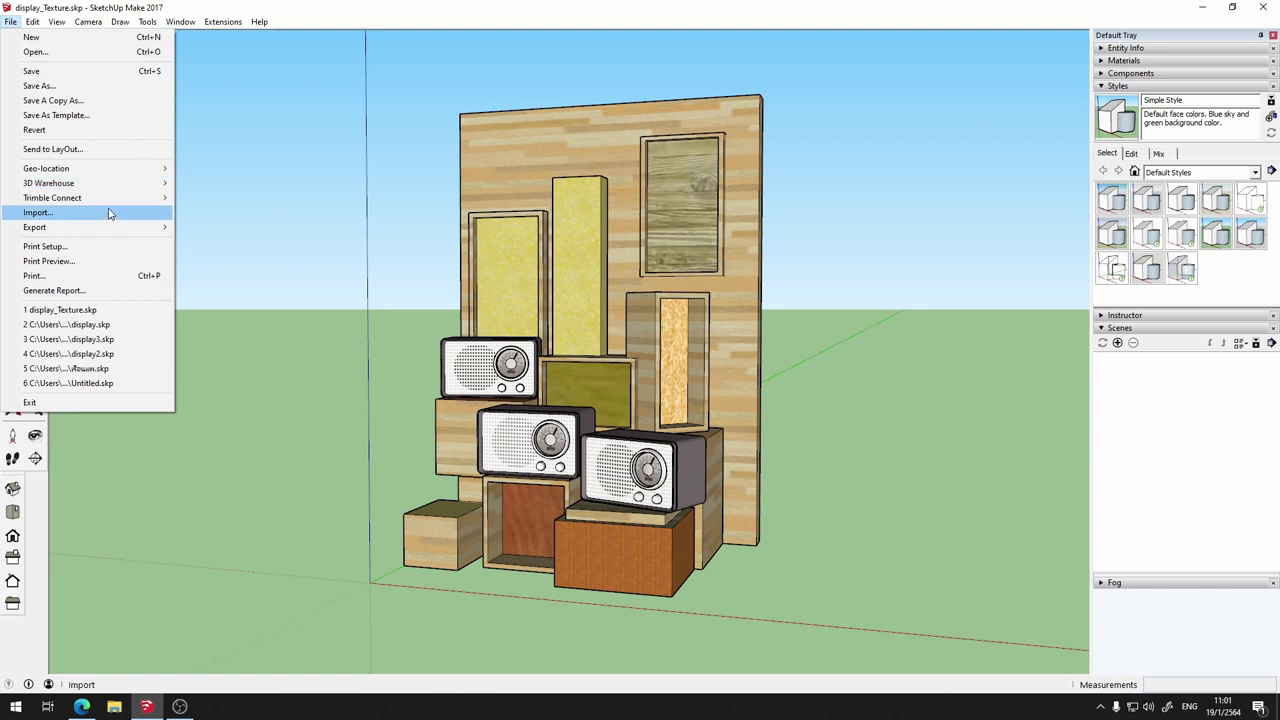
pyautogui.moveTo(35, 227)
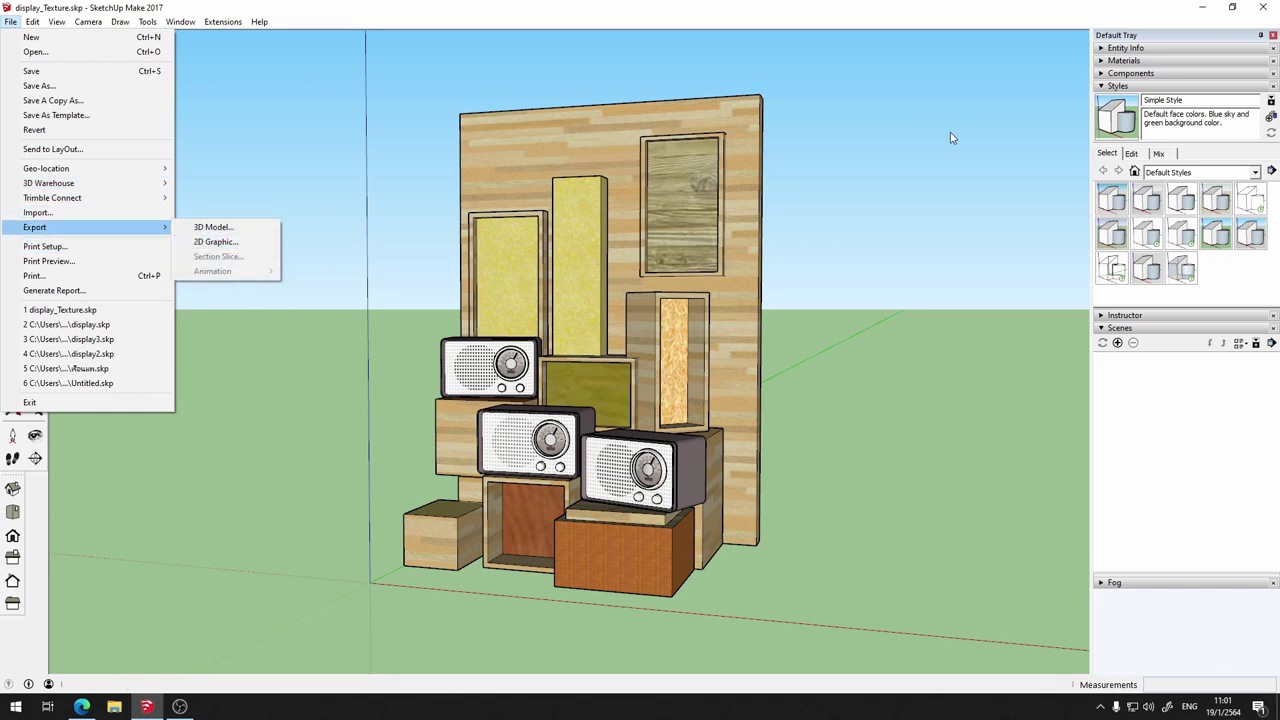
pyautogui.click(963, 6)
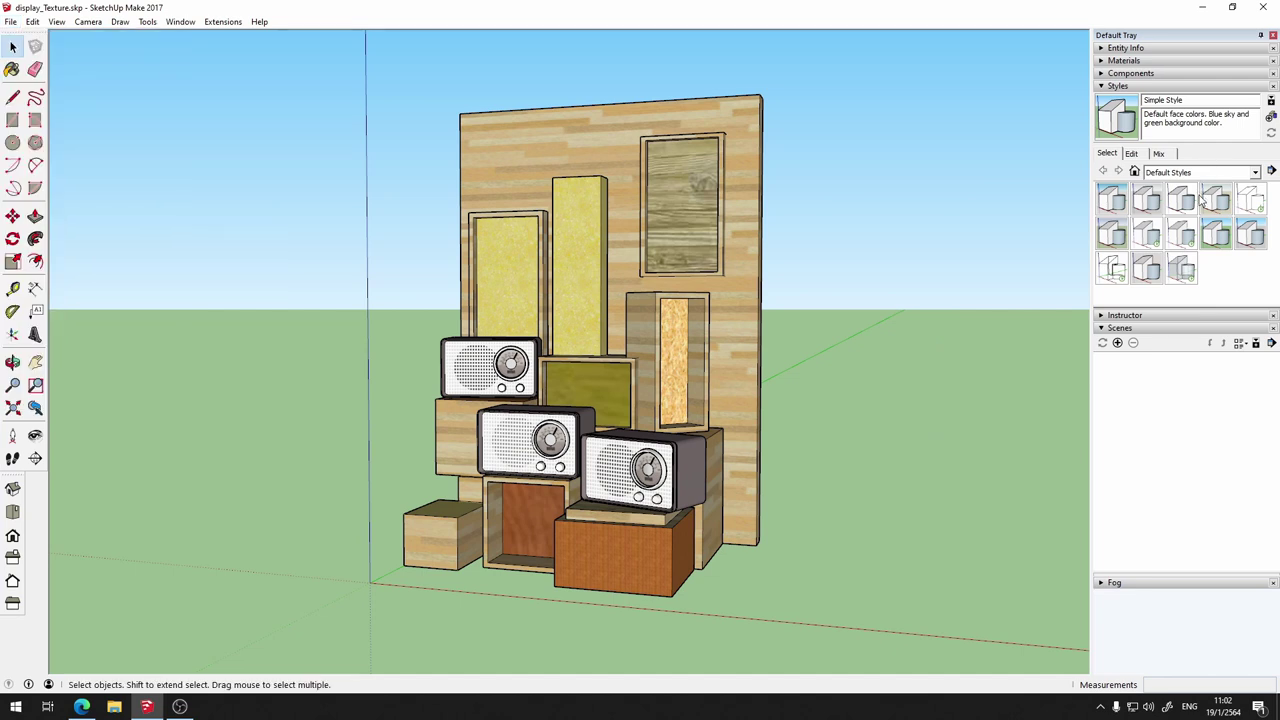
pyautogui.click(1141, 236)
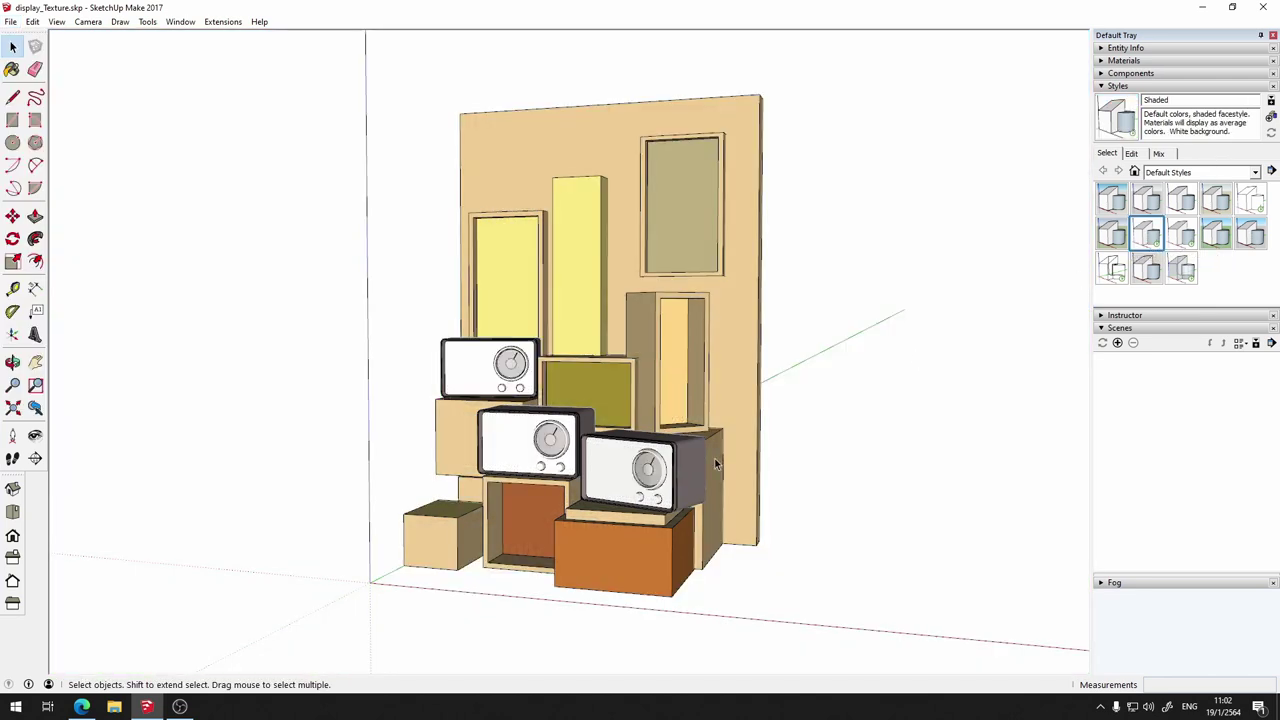
pyautogui.click(1184, 236)
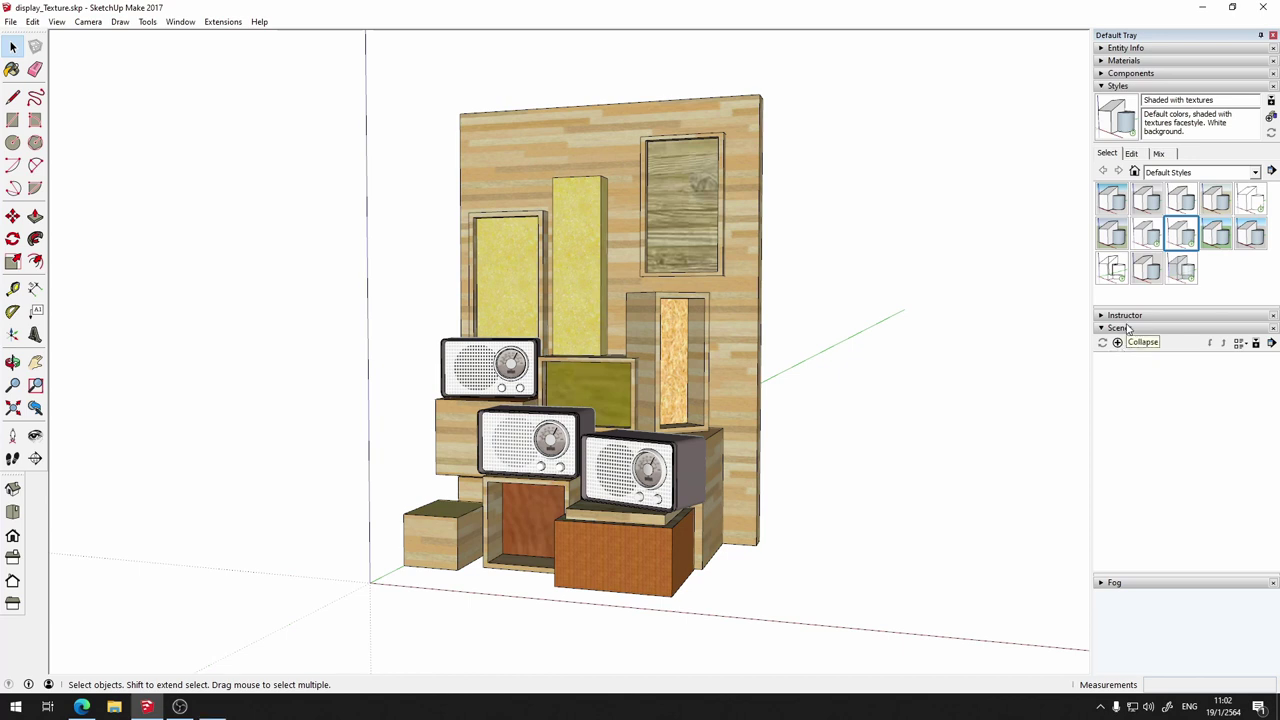
# Add Scene 1 and reactivate it to restore the Shaded with textures style
pyautogui.press('super+plus')
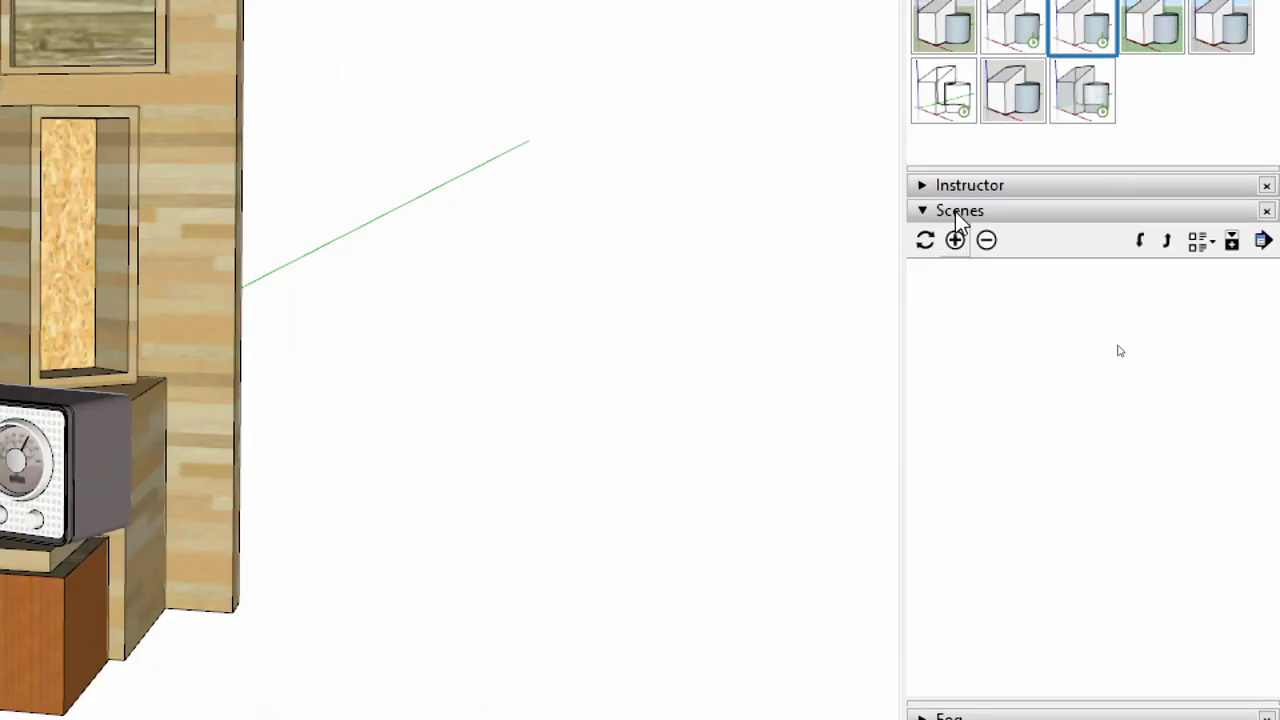
pyautogui.click(955, 240)
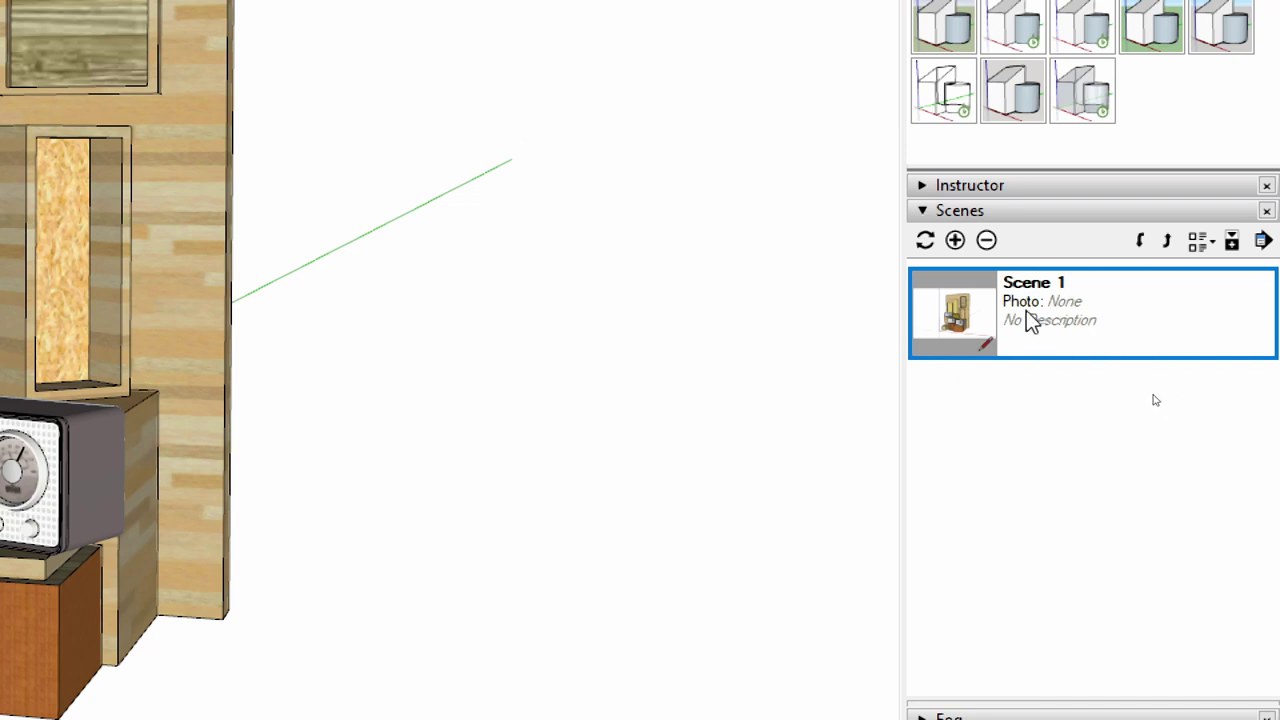
pyautogui.press('super+minus')
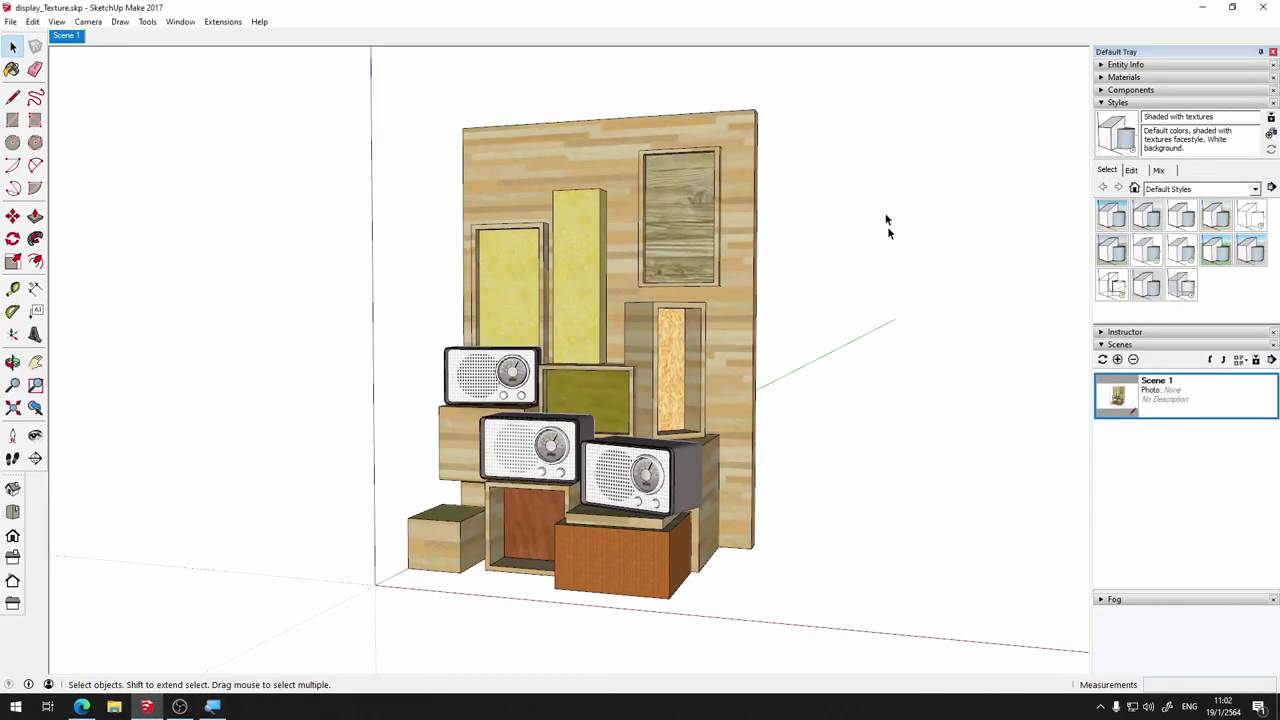
pyautogui.click(1137, 505)
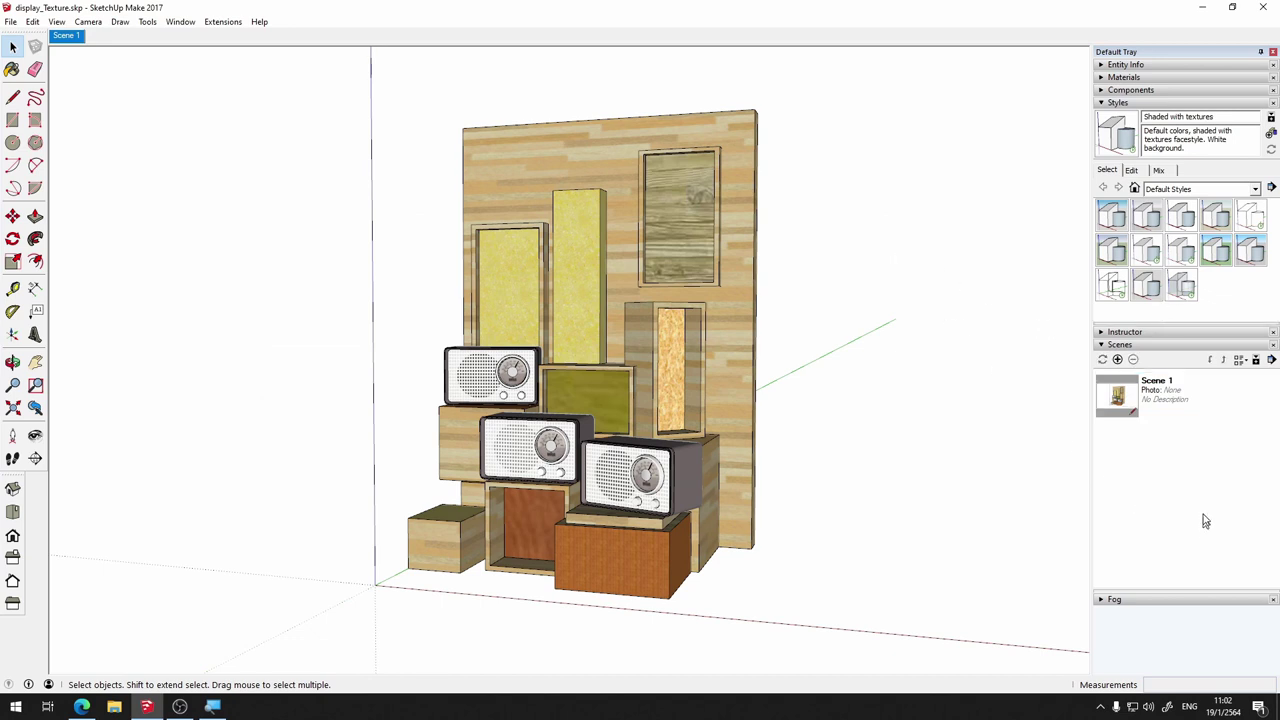
pyautogui.click(1217, 217)
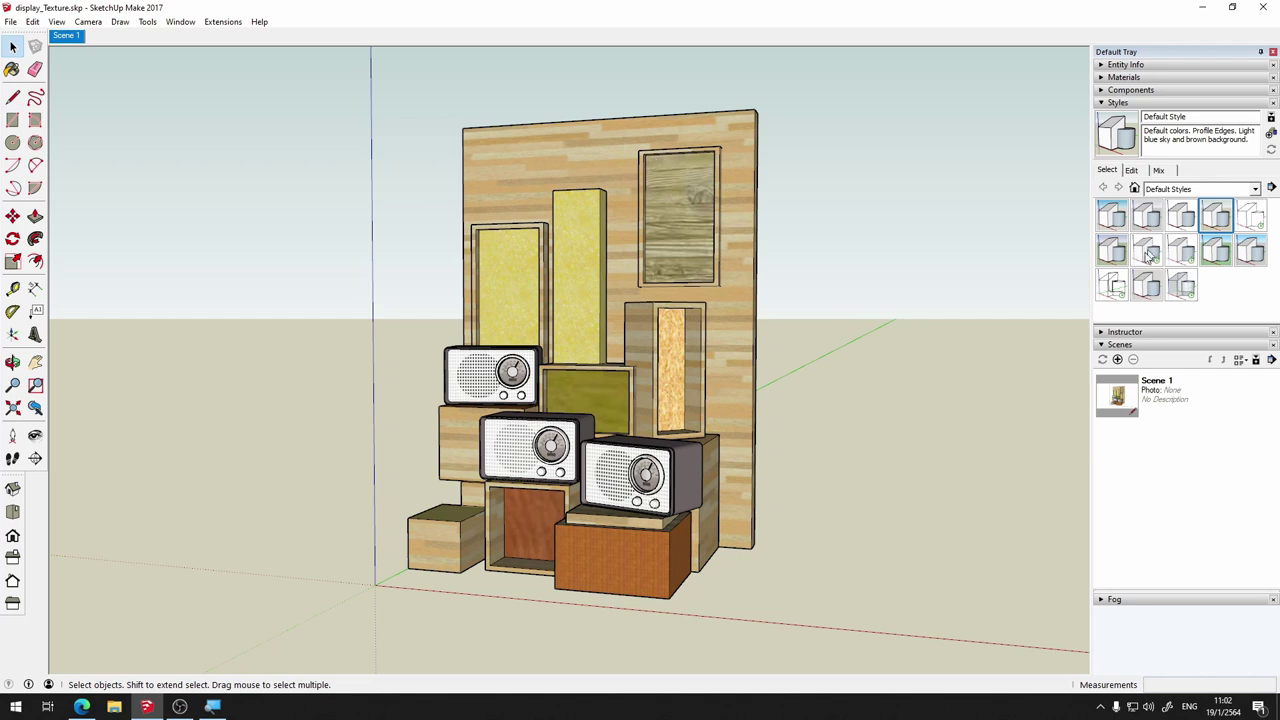
pyautogui.click(1168, 407)
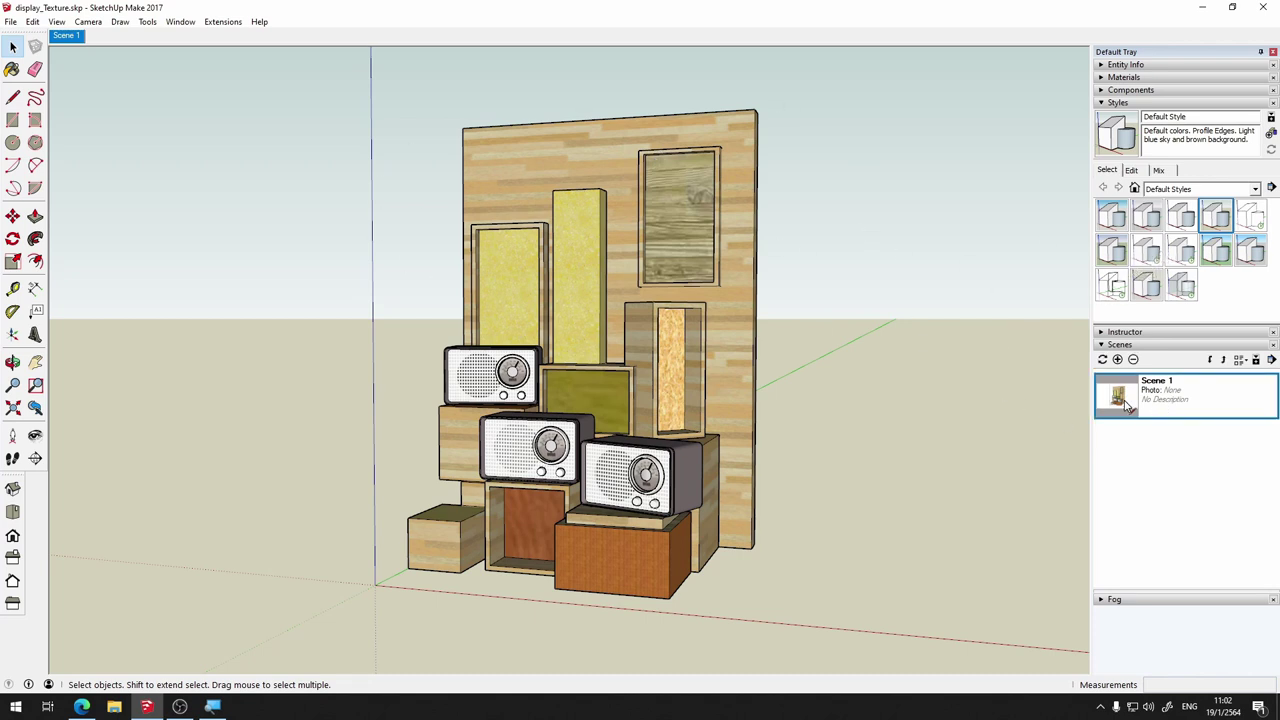
pyautogui.doubleClick(1127, 403)
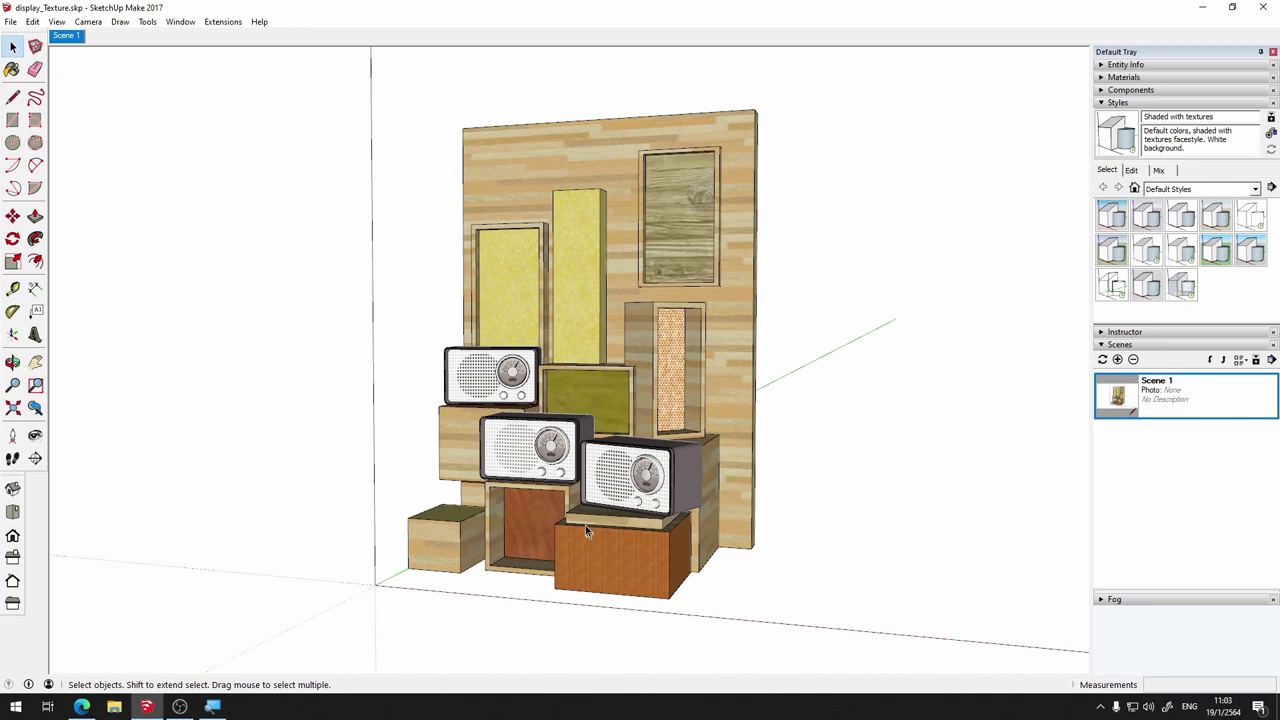
# Sample the Wood Cherry Original material from the brown box and show its texture size settings
pyautogui.click(1118, 78)
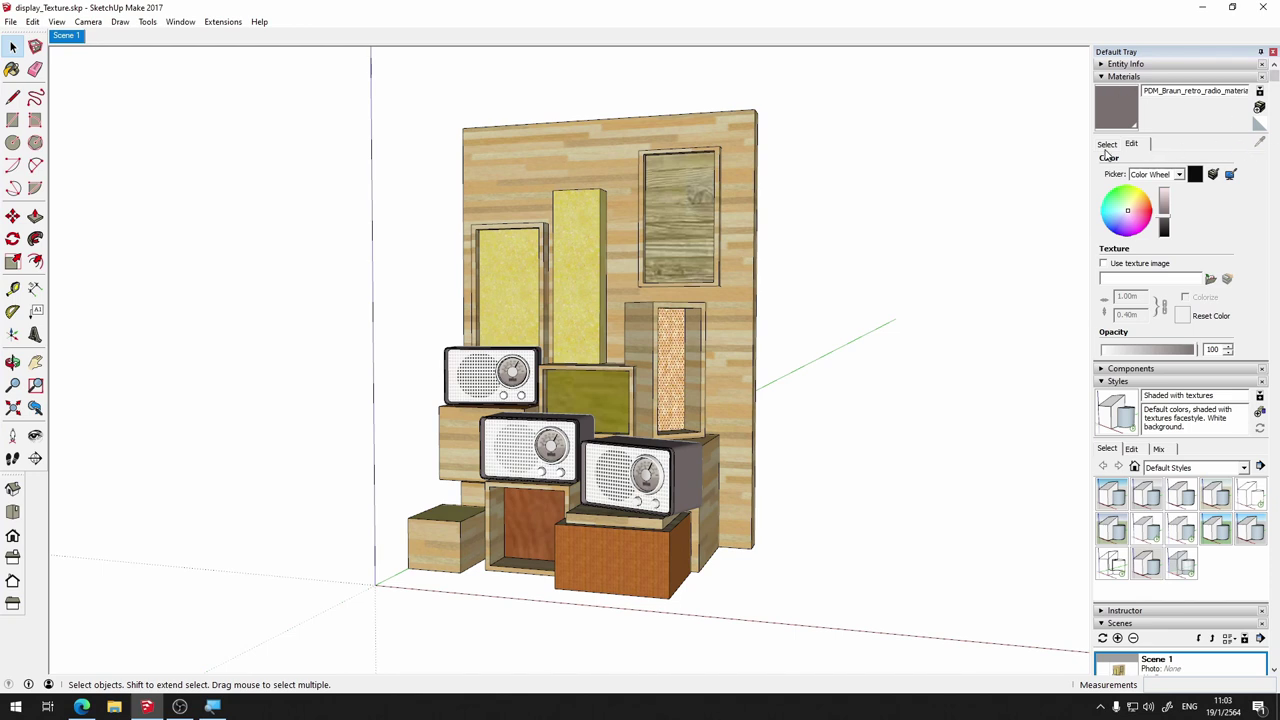
pyautogui.click(1108, 144)
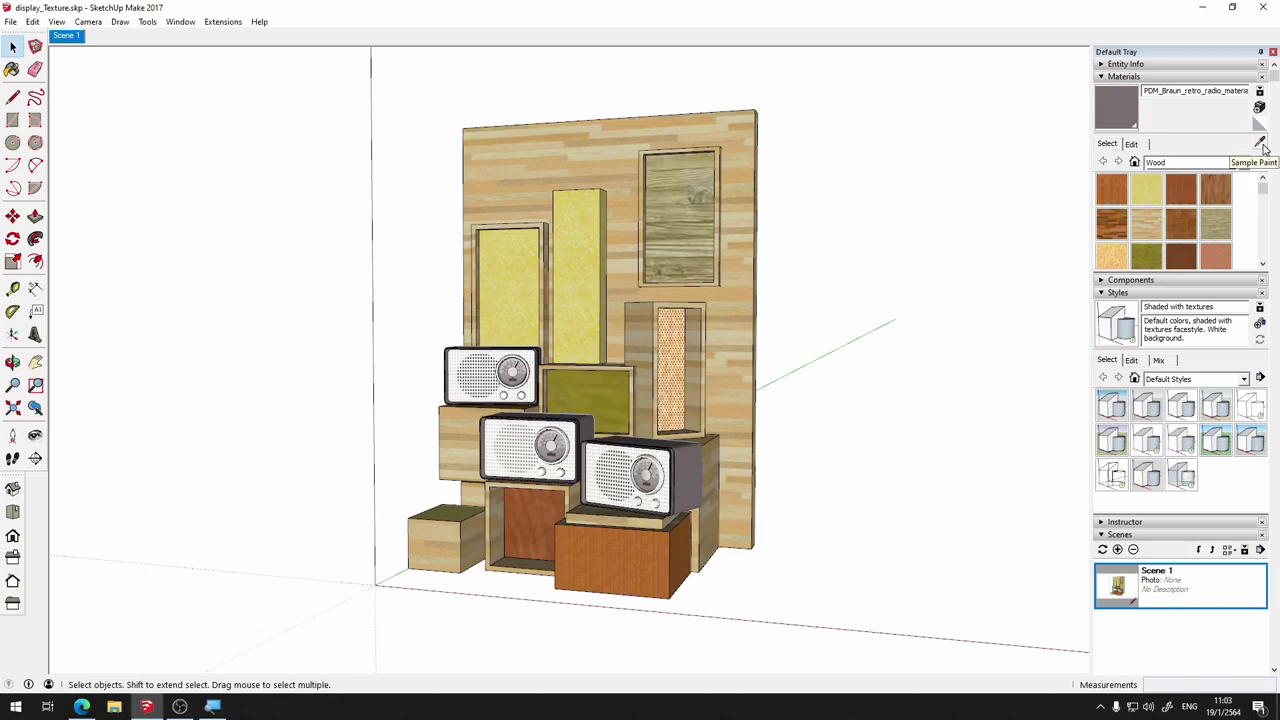
pyautogui.click(1260, 143)
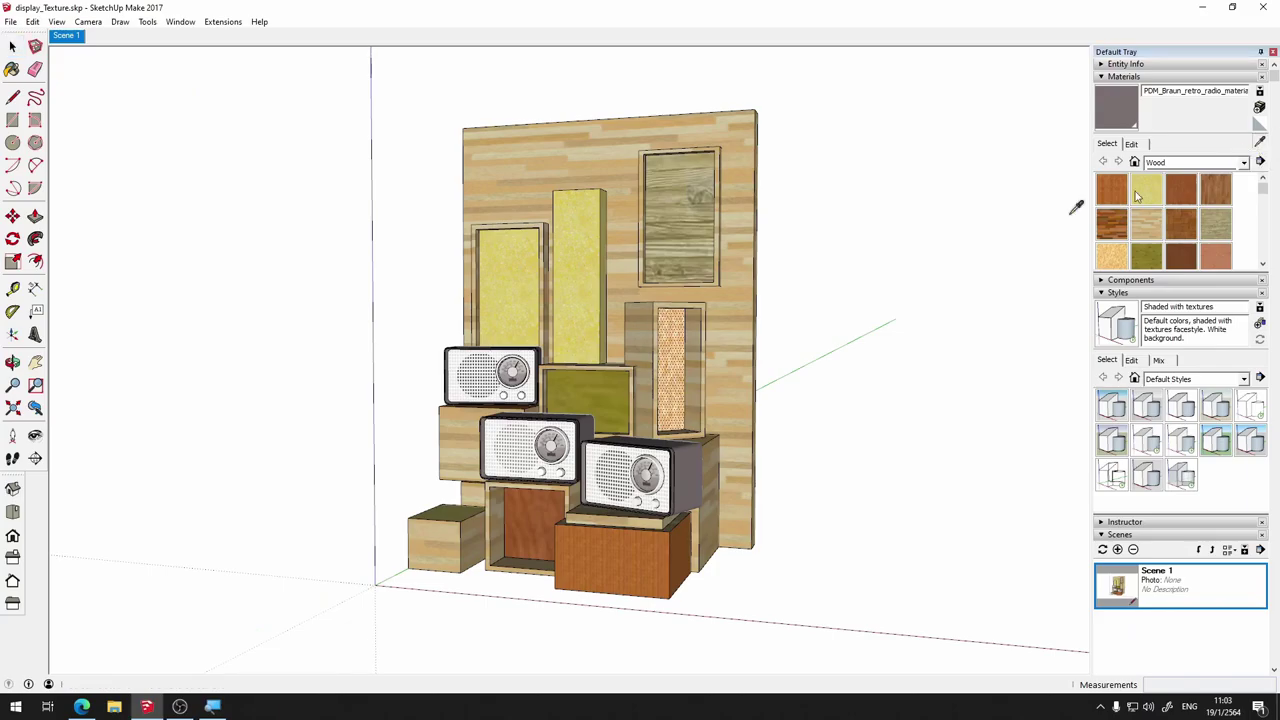
pyautogui.click(544, 517)
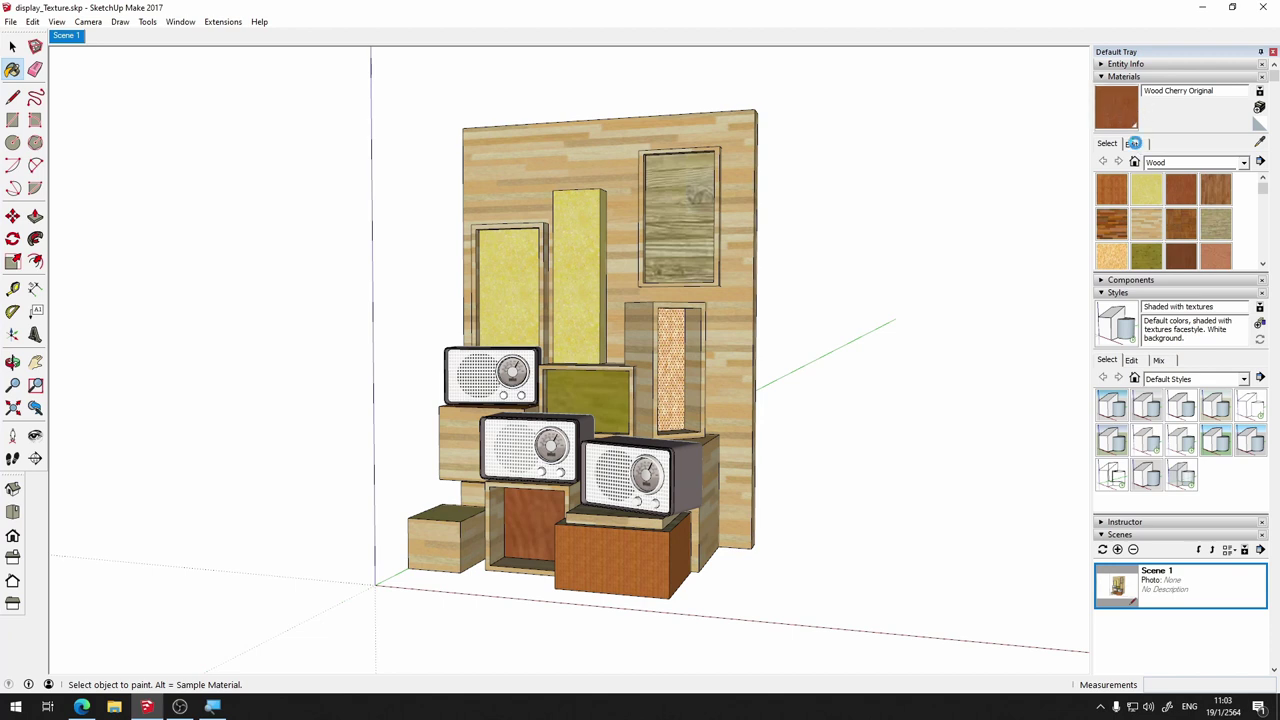
pyautogui.click(1132, 144)
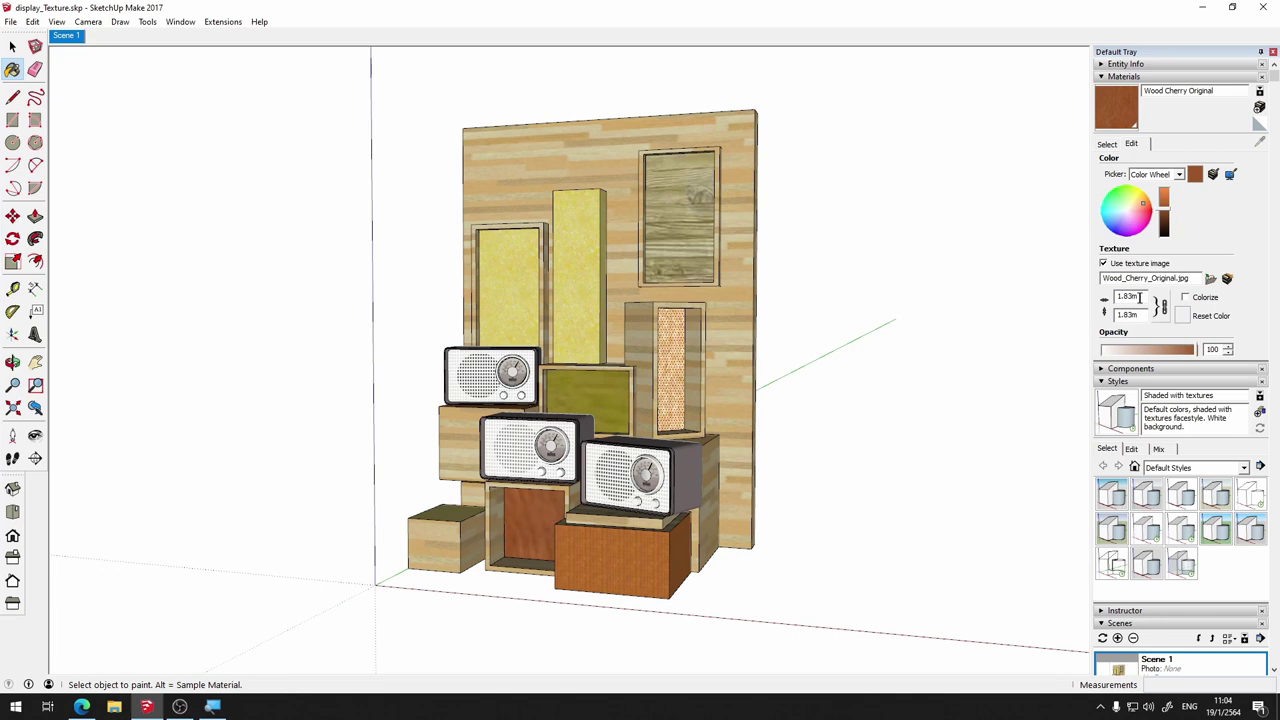
# Set the Wood Cherry Original texture width to about 0.3 m
pyautogui.doubleClick(1135, 297)
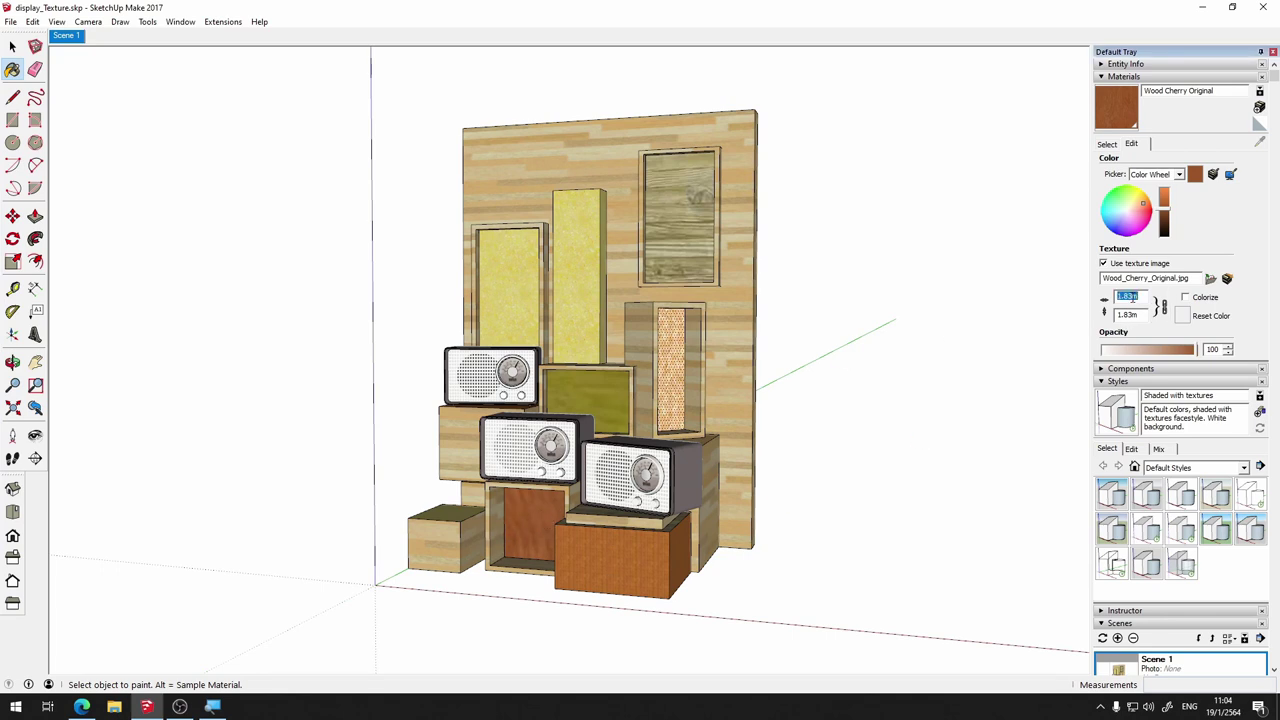
pyautogui.write('3')
pyautogui.write('1')
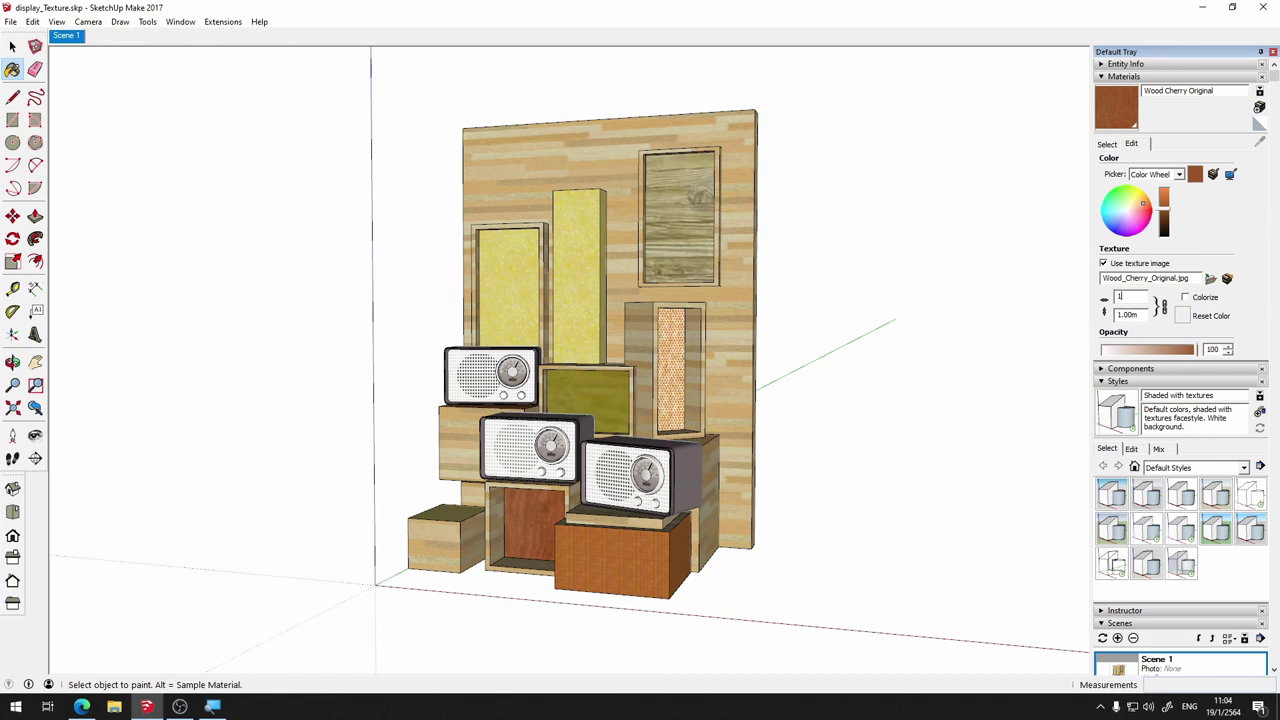
pyautogui.press('BackSpace')
pyautogui.write('1')
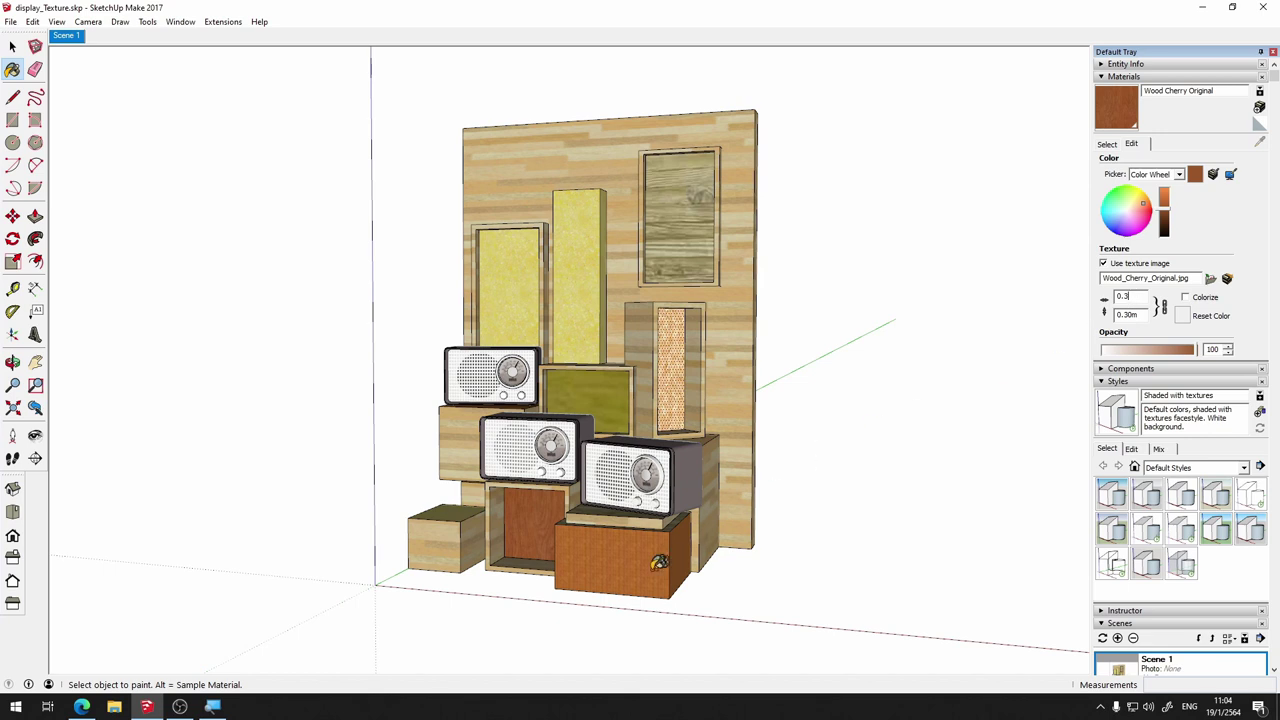
# Sample the orange box's bamboo wood and set its texture width to 0.5 m
pyautogui.click(1105, 145)
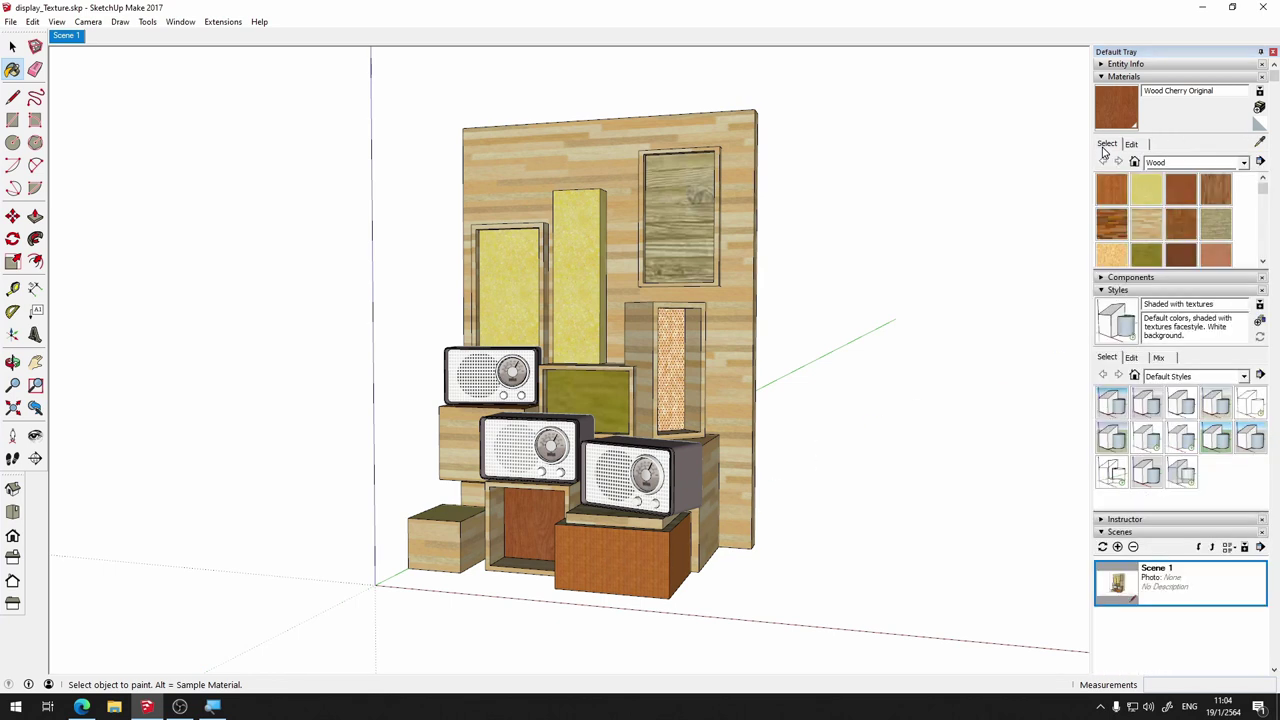
pyautogui.click(1258, 144)
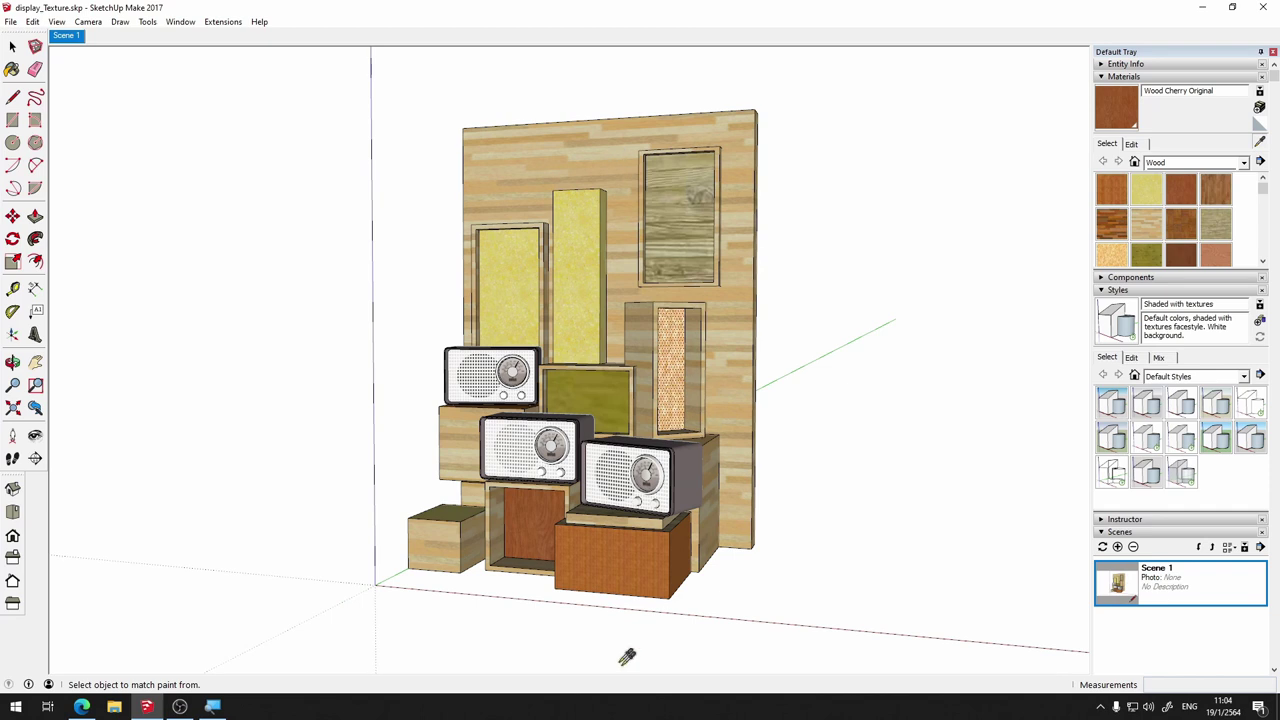
pyautogui.click(633, 551)
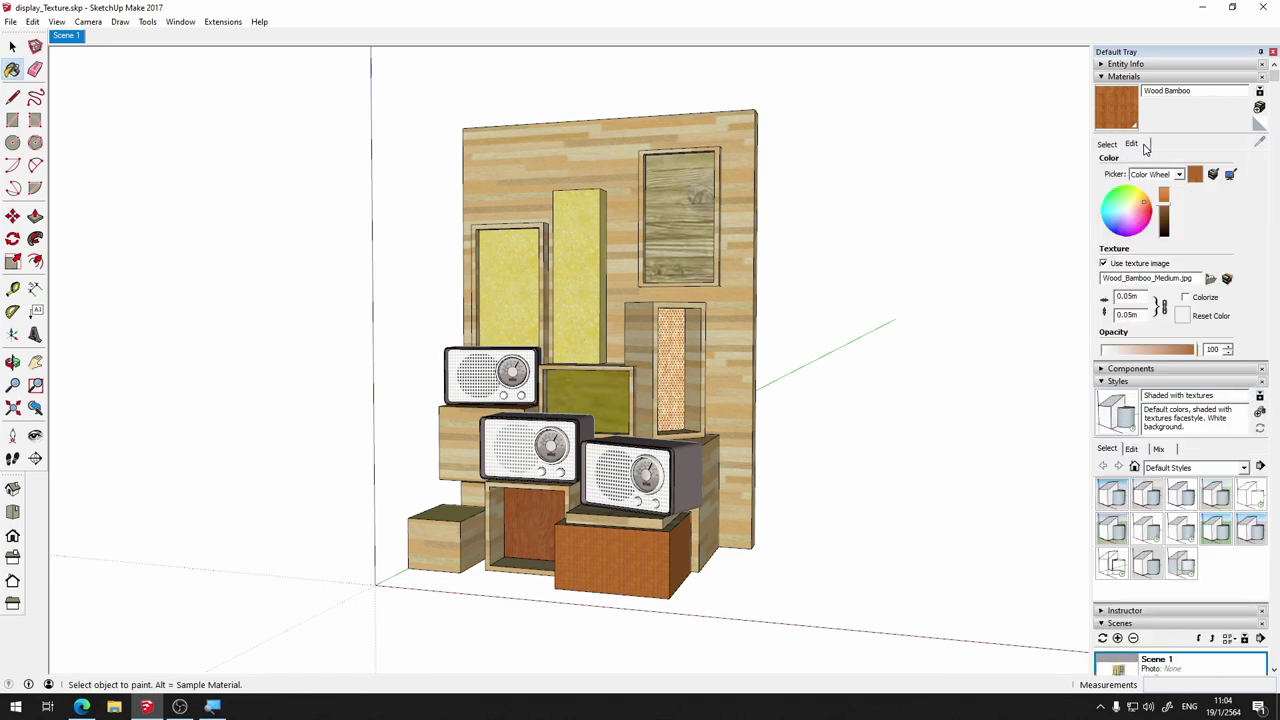
pyautogui.click(1143, 146)
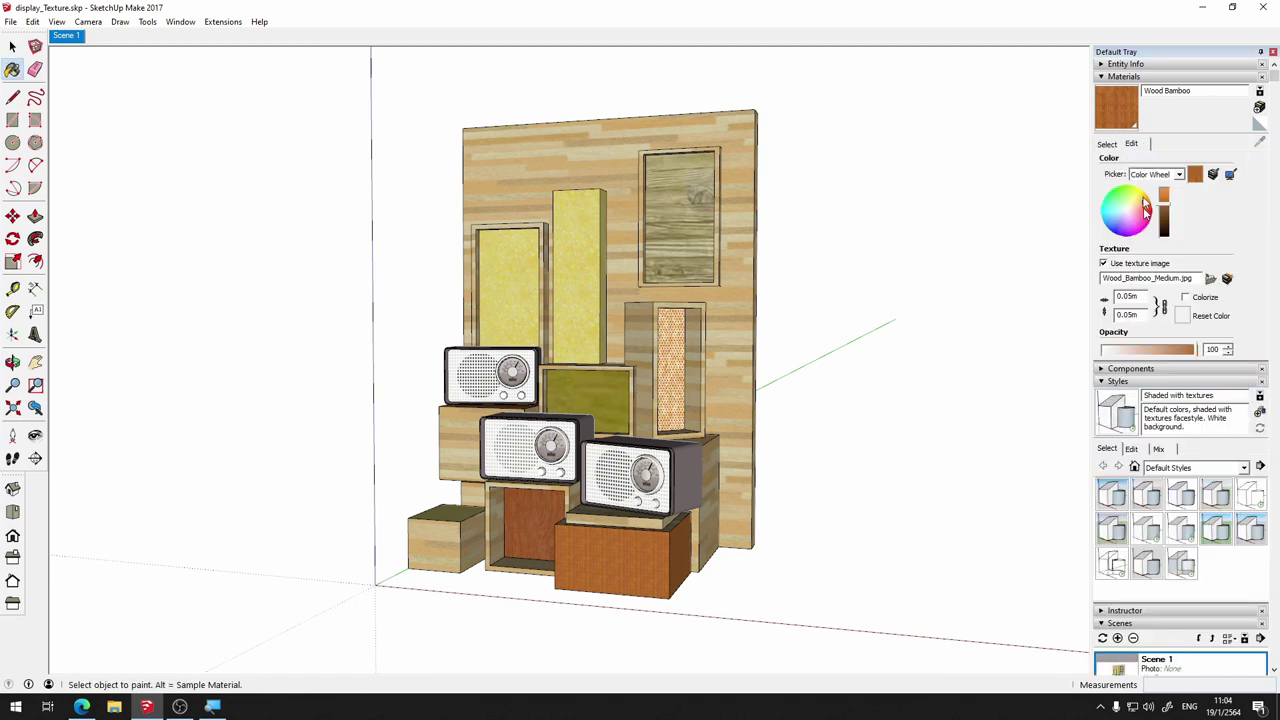
pyautogui.doubleClick(1125, 297)
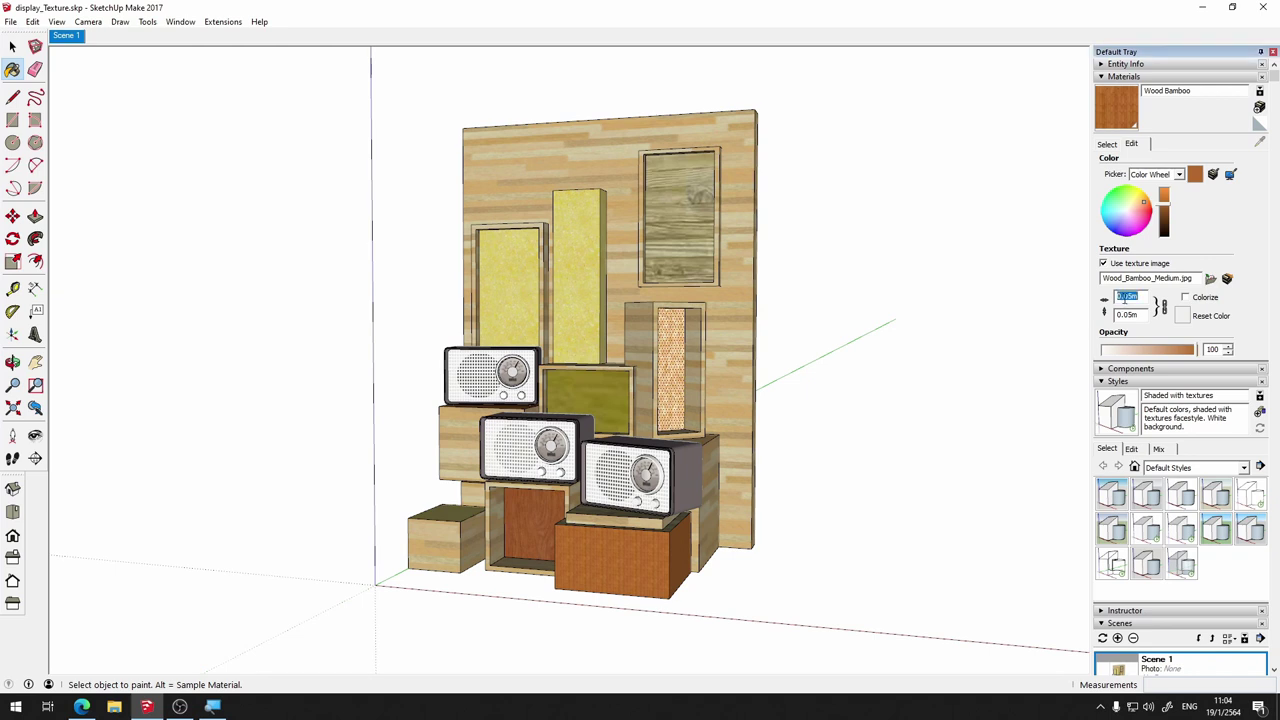
pyautogui.write('.1')
pyautogui.press('Return')
pyautogui.write('.5')
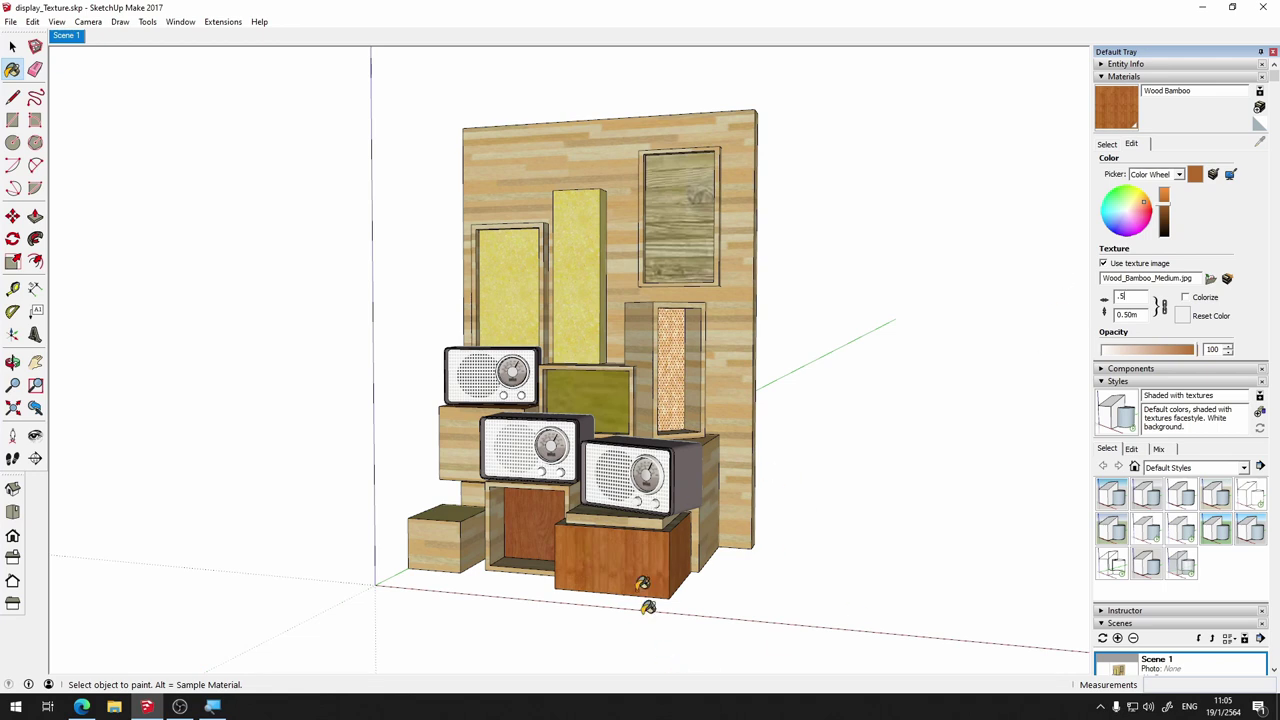
# Sample the framed panel's Wood Lumber ButtJoined and set its texture width to 1 m
pyautogui.click(1107, 143)
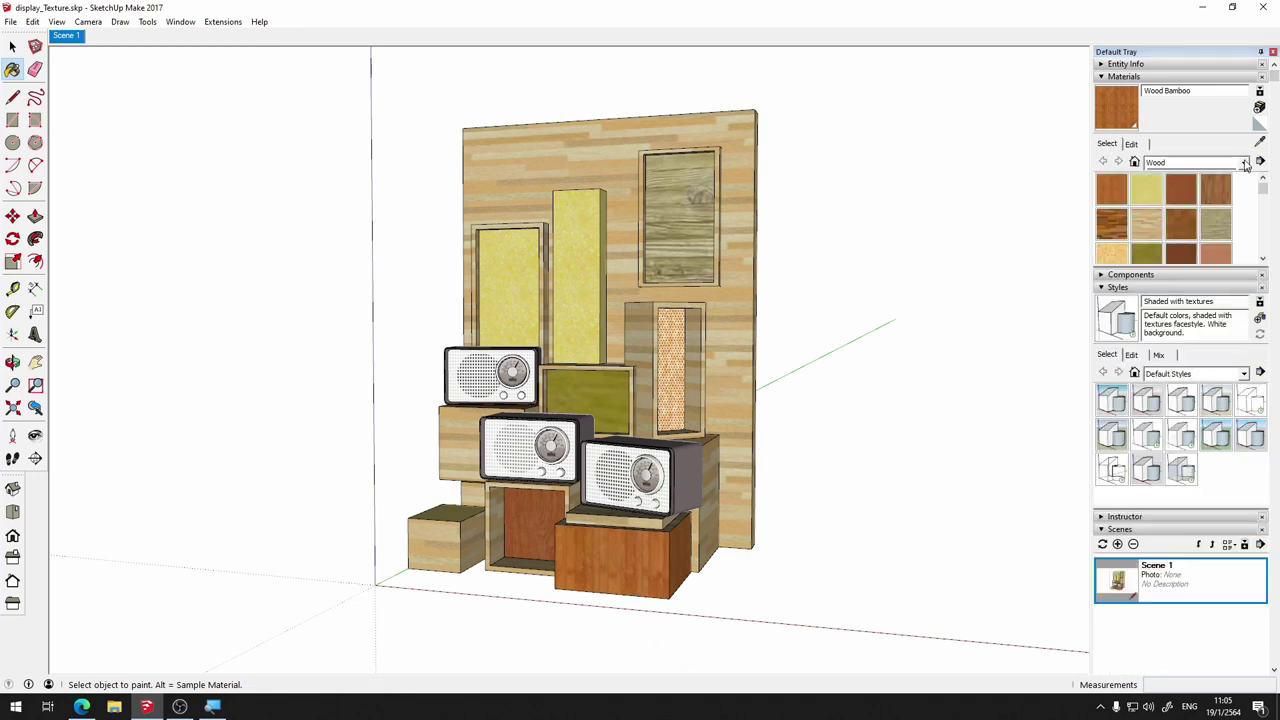
pyautogui.click(1260, 142)
pyautogui.click(686, 213)
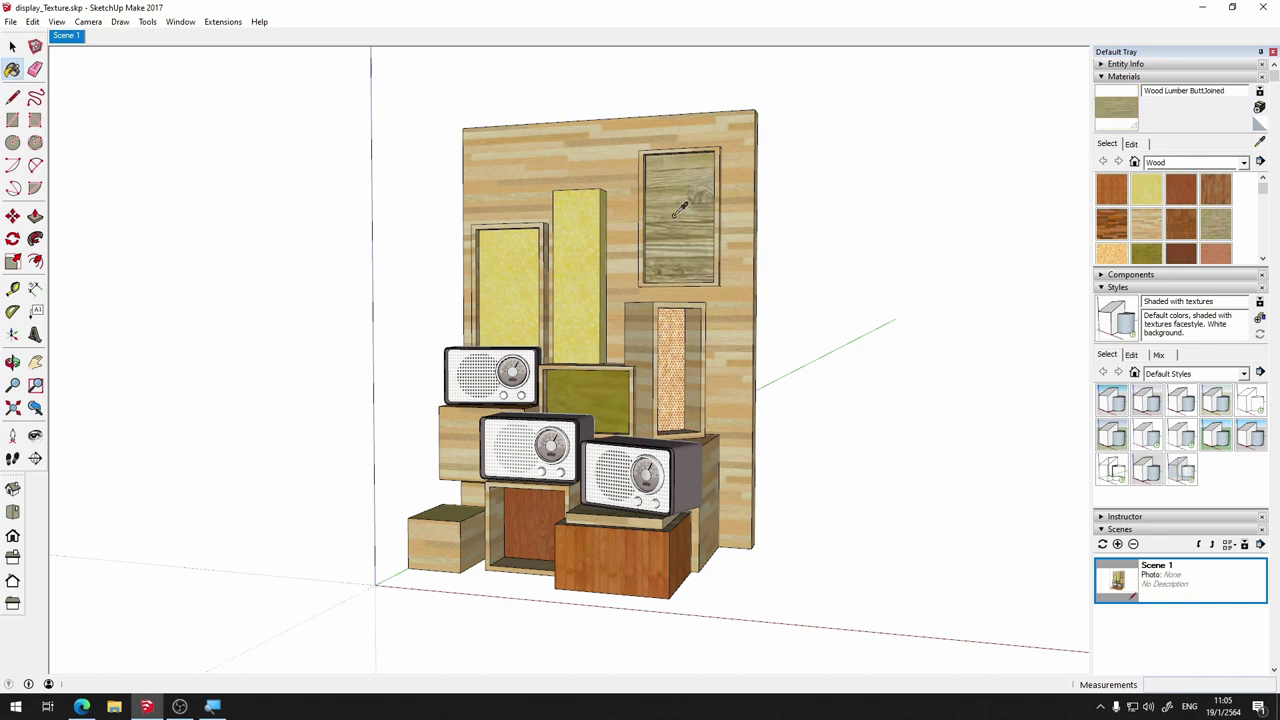
pyautogui.click(1133, 145)
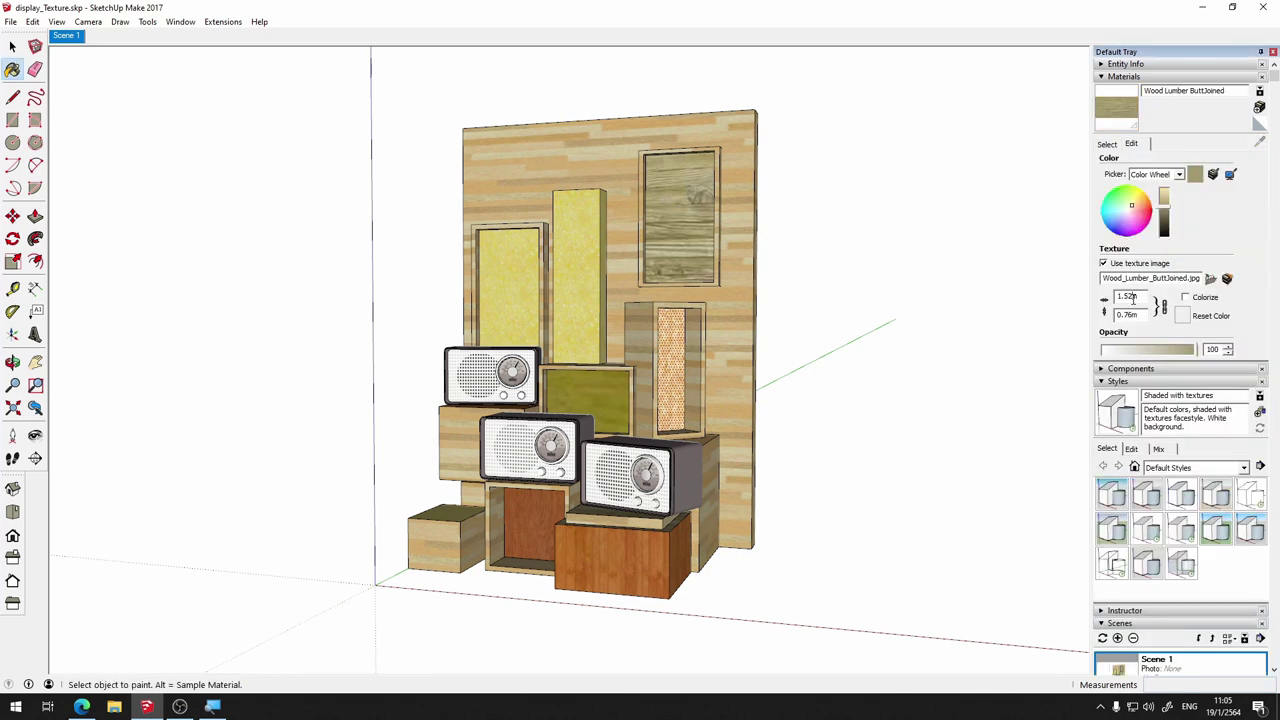
pyautogui.write('1')
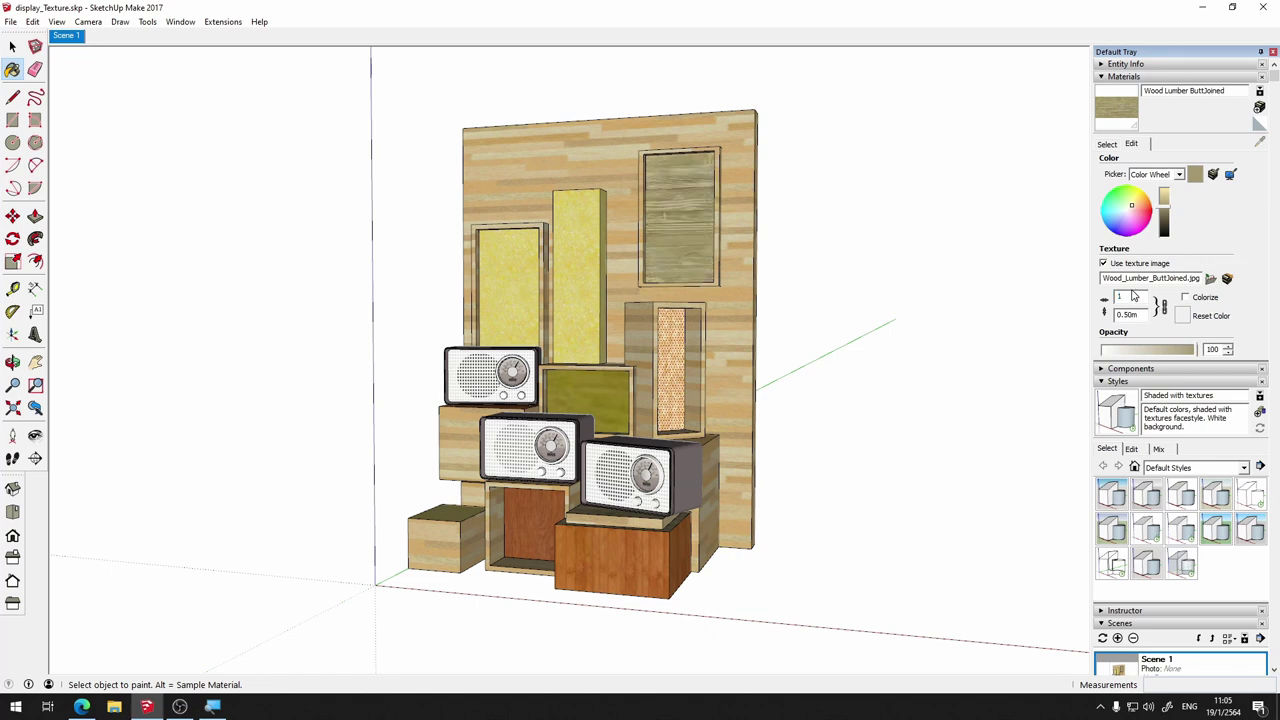
pyautogui.write('0.')
pyautogui.write('7')
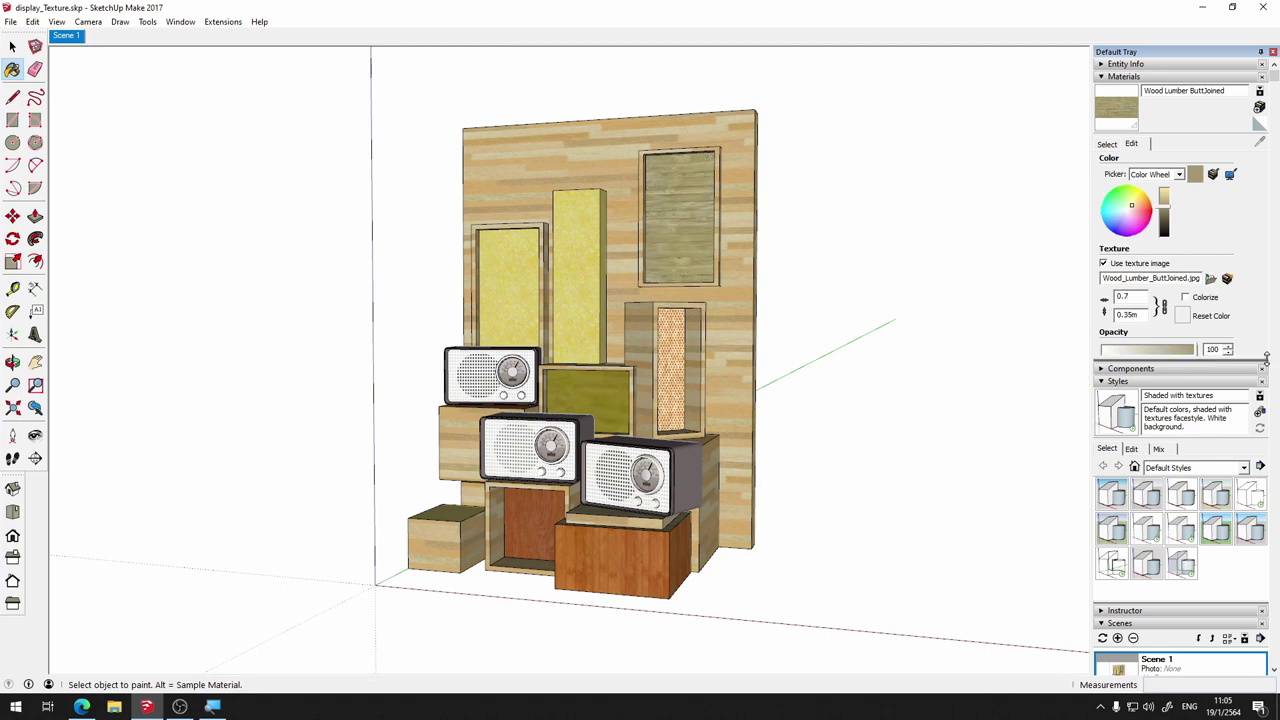
pyautogui.moveTo(1147, 294); pyautogui.dragTo(1120, 295)
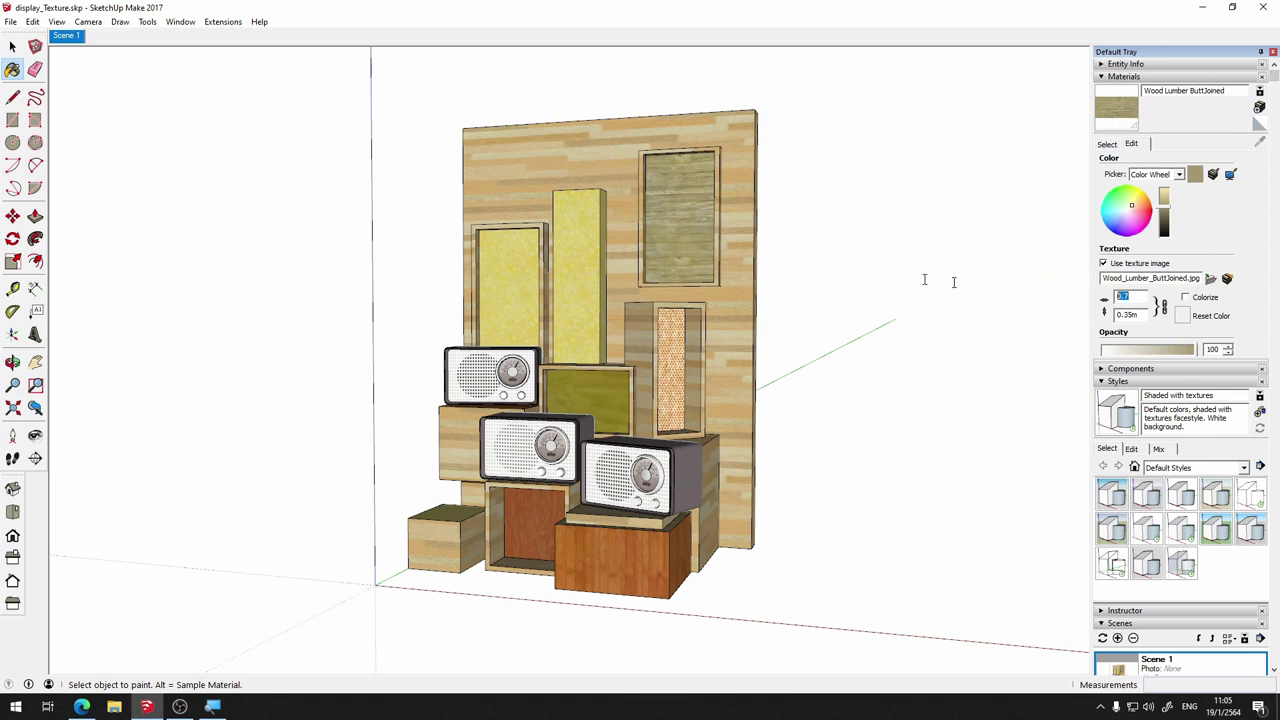
pyautogui.write('1')
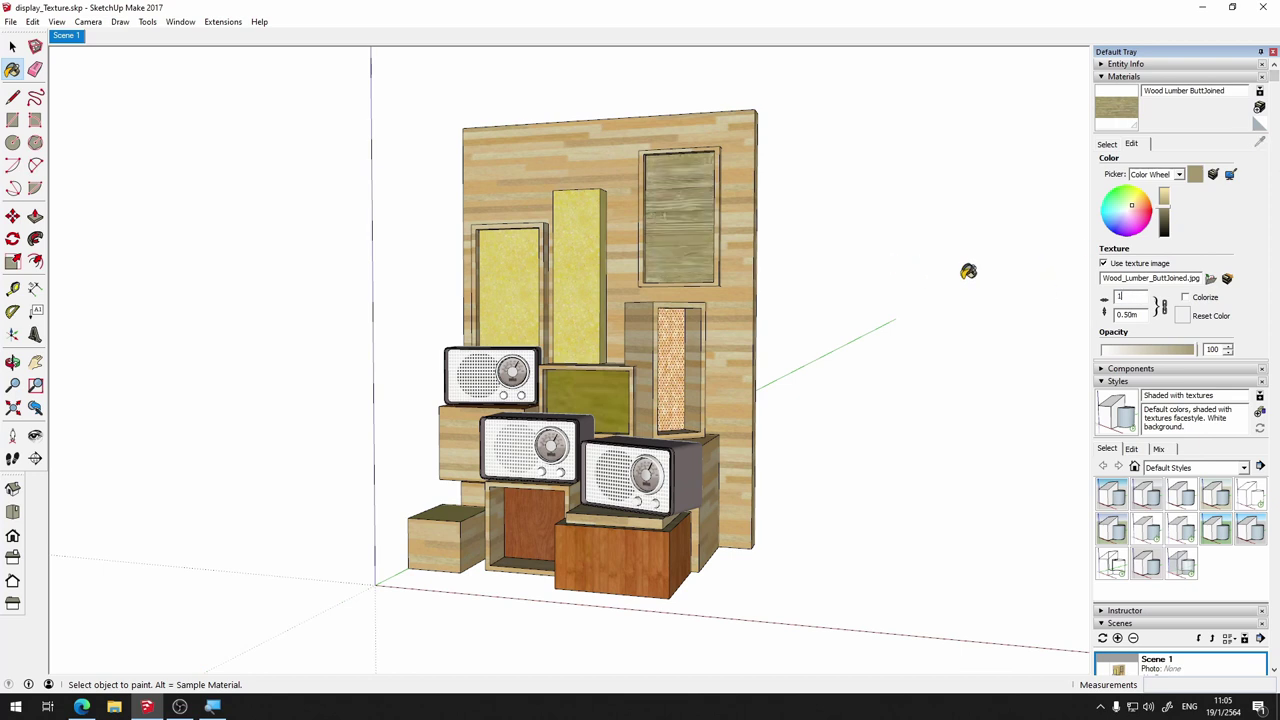
# Sample the yellow column's cork material and set its texture width to 1
pyautogui.click(1115, 145)
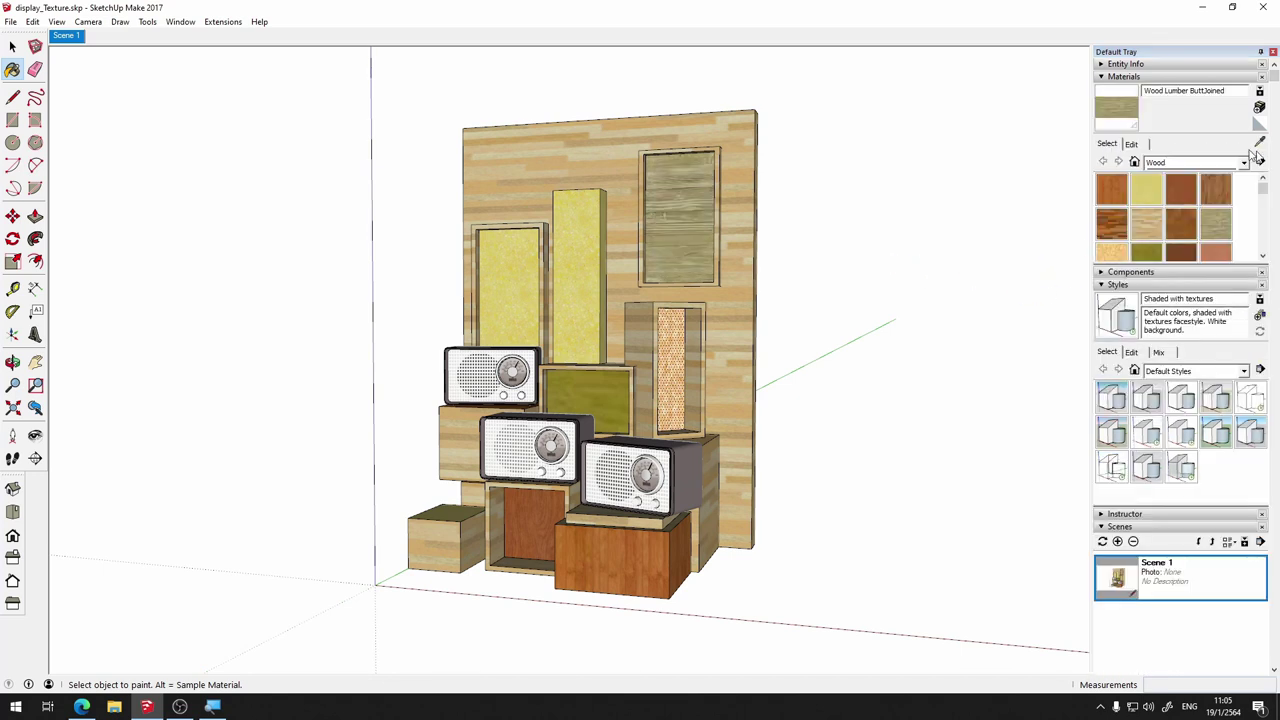
pyautogui.press('alt')
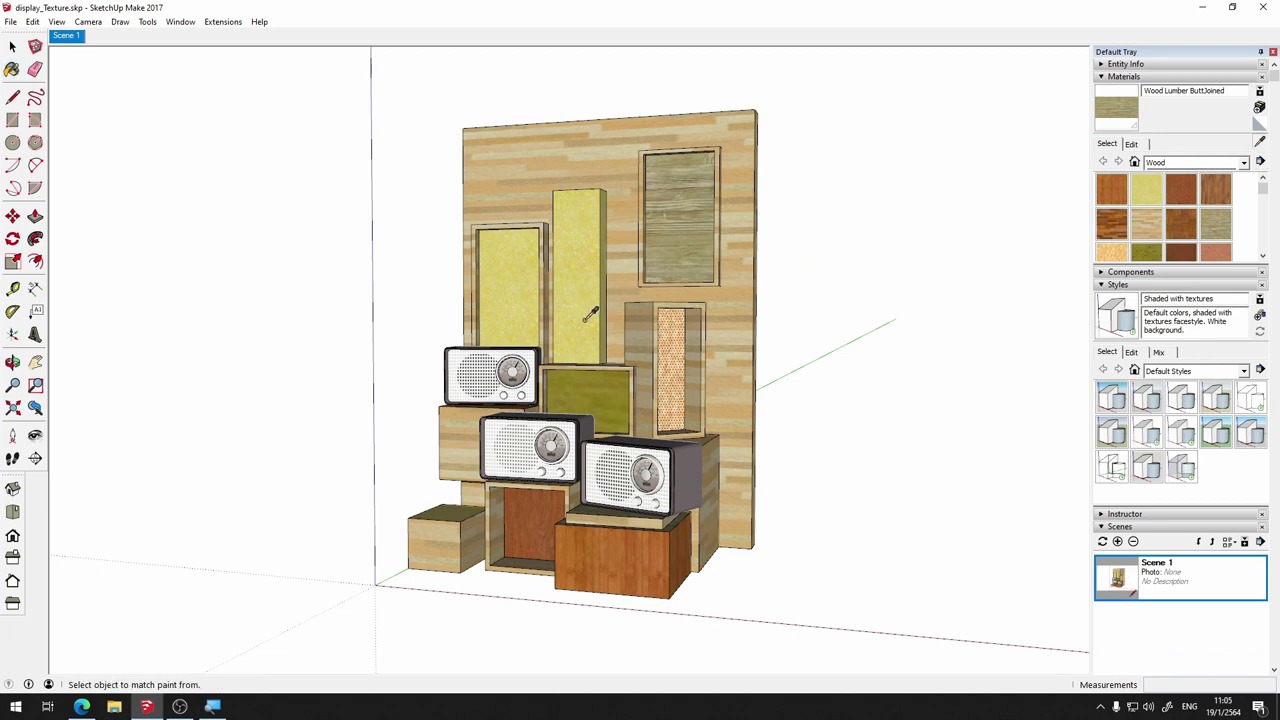
pyautogui.keyDown('alt'); pyautogui.click(589, 316); pyautogui.keyUp('alt')
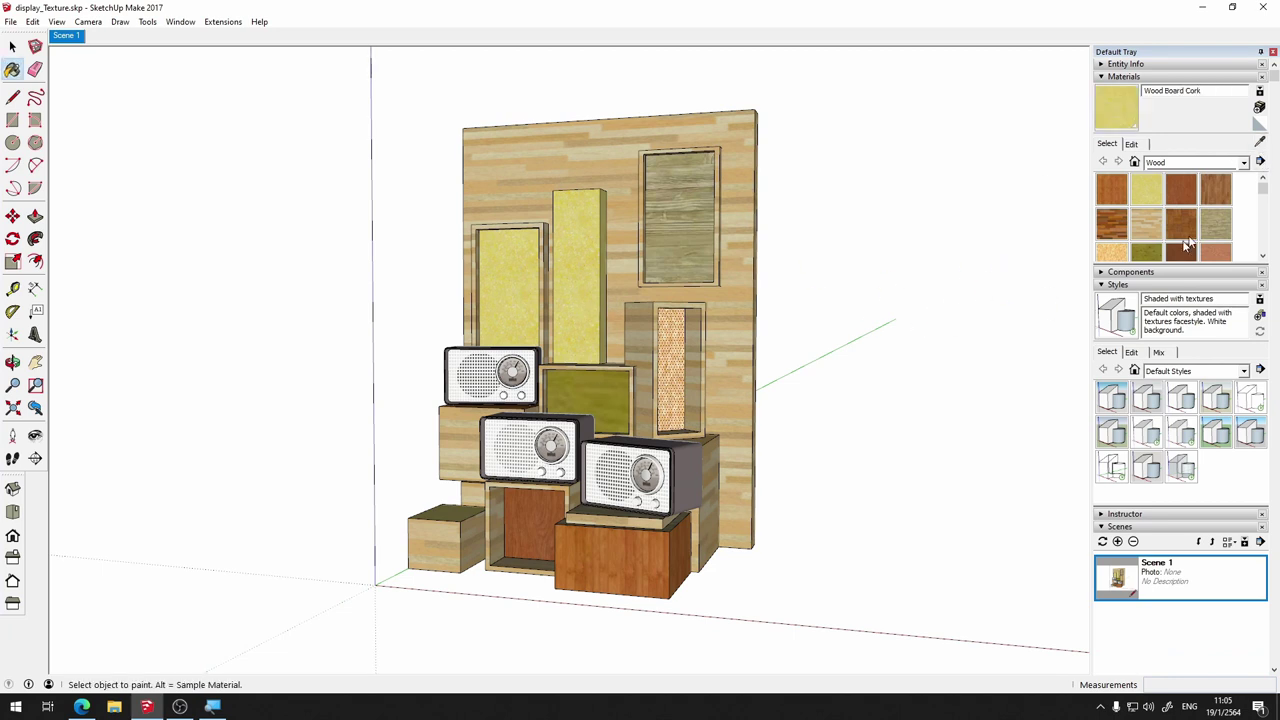
pyautogui.click(12, 46)
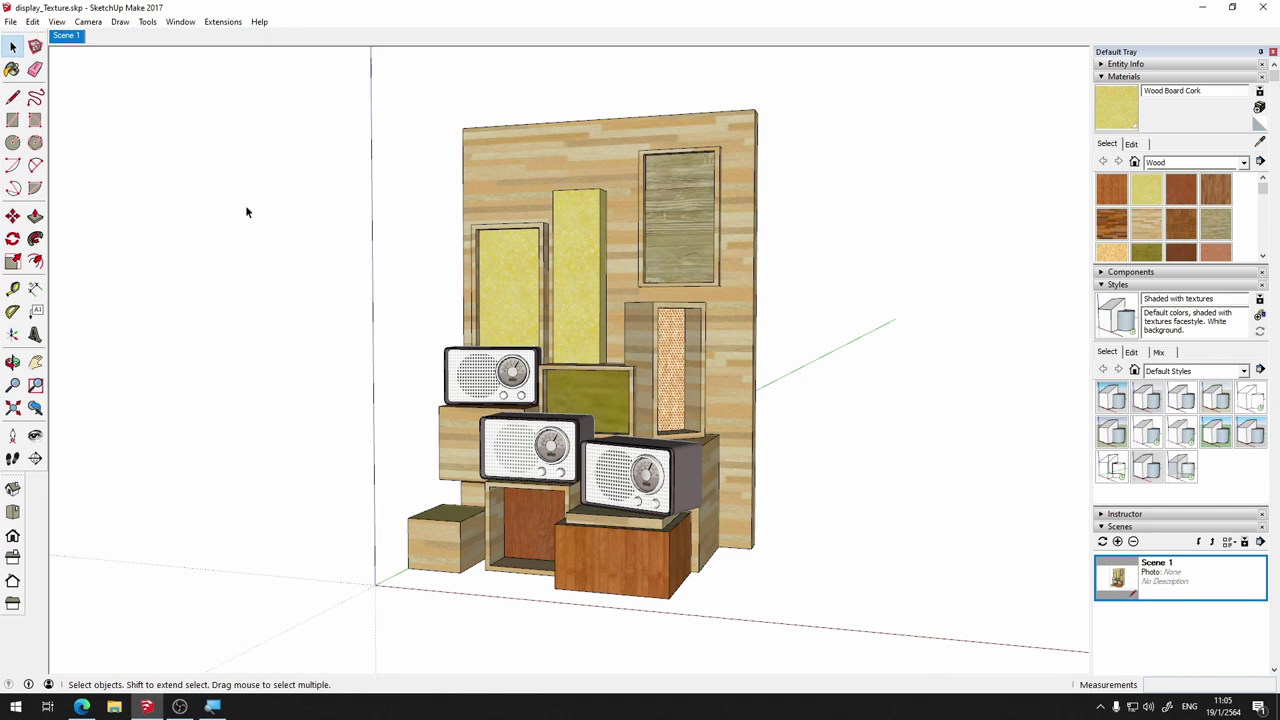
pyautogui.click(1259, 143)
pyautogui.click(584, 266)
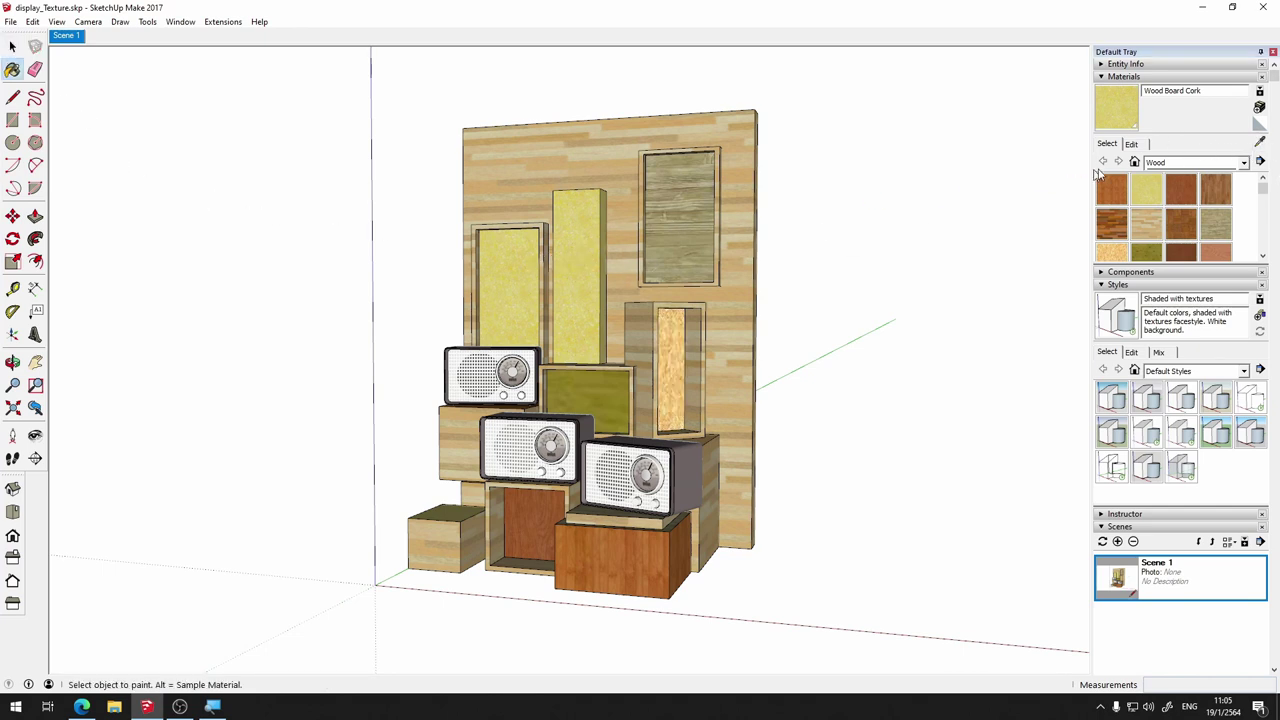
pyautogui.click(1136, 144)
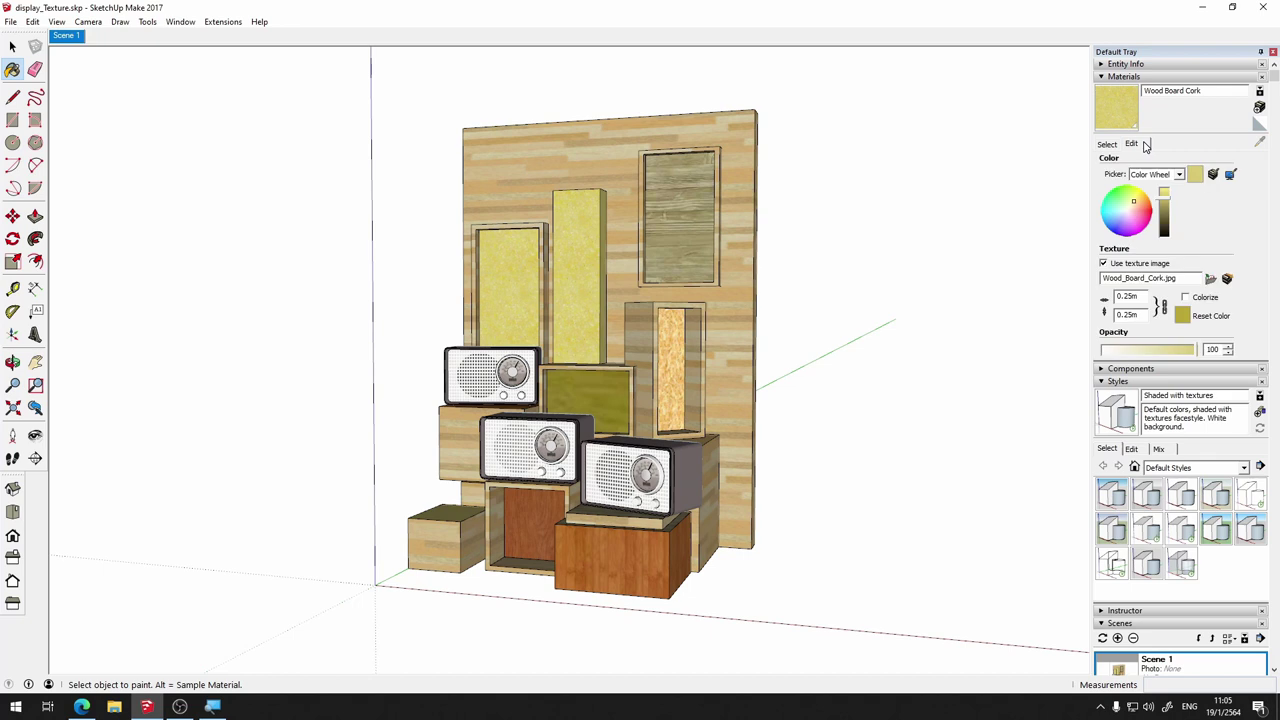
pyautogui.doubleClick(1126, 298)
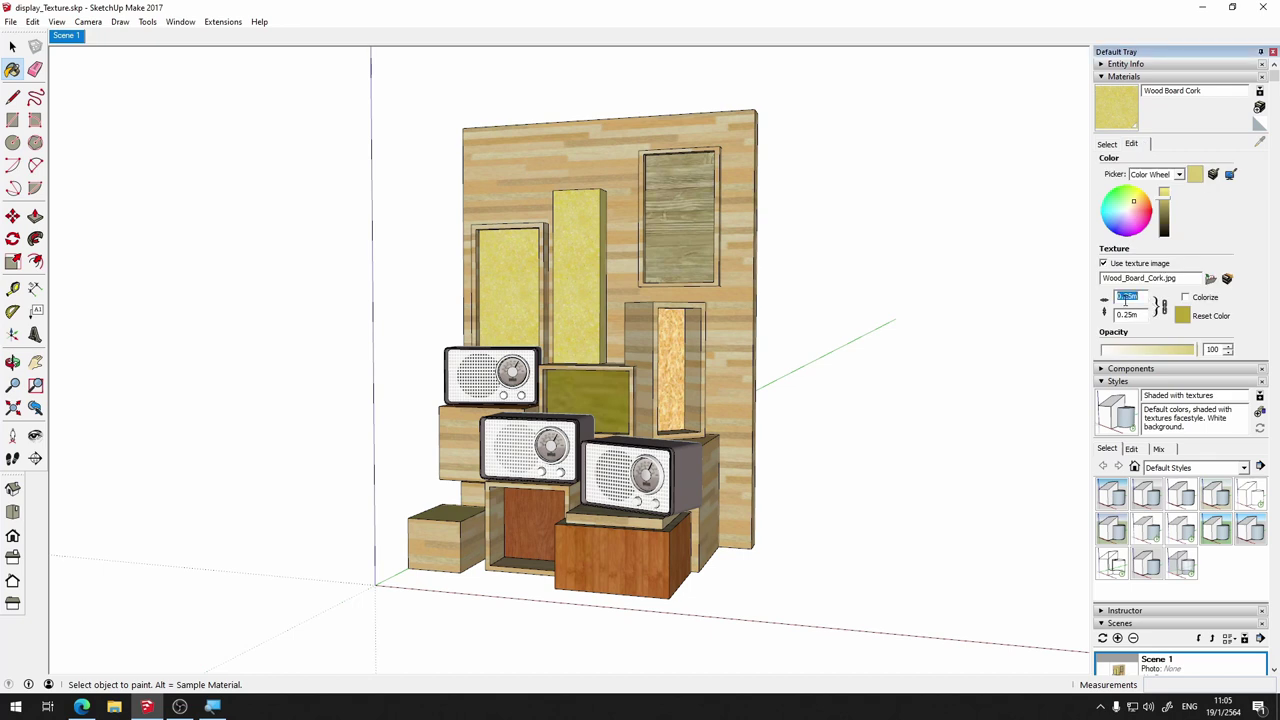
pyautogui.write('1')
# Sample the olive box's Wood Plywood Knots and resize its texture width to 0.5 m
pyautogui.click(1112, 146)
pyautogui.click(1260, 143)
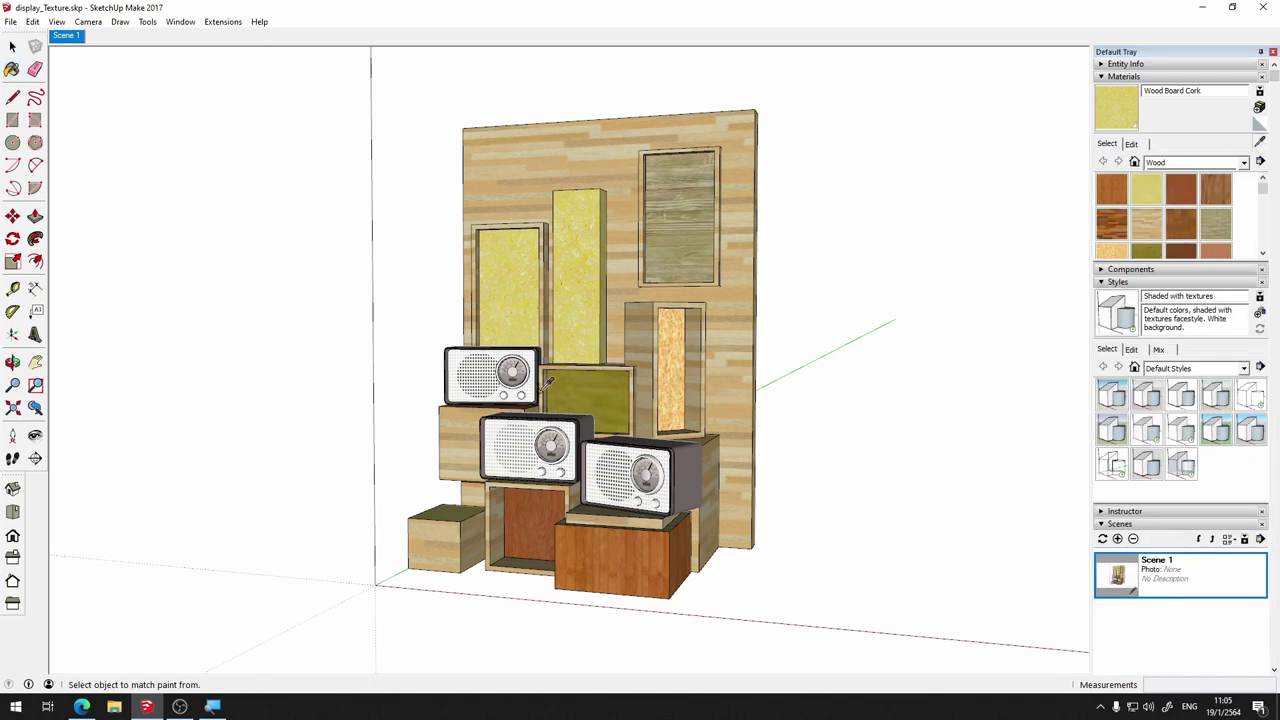
pyautogui.click(579, 388)
pyautogui.click(1135, 146)
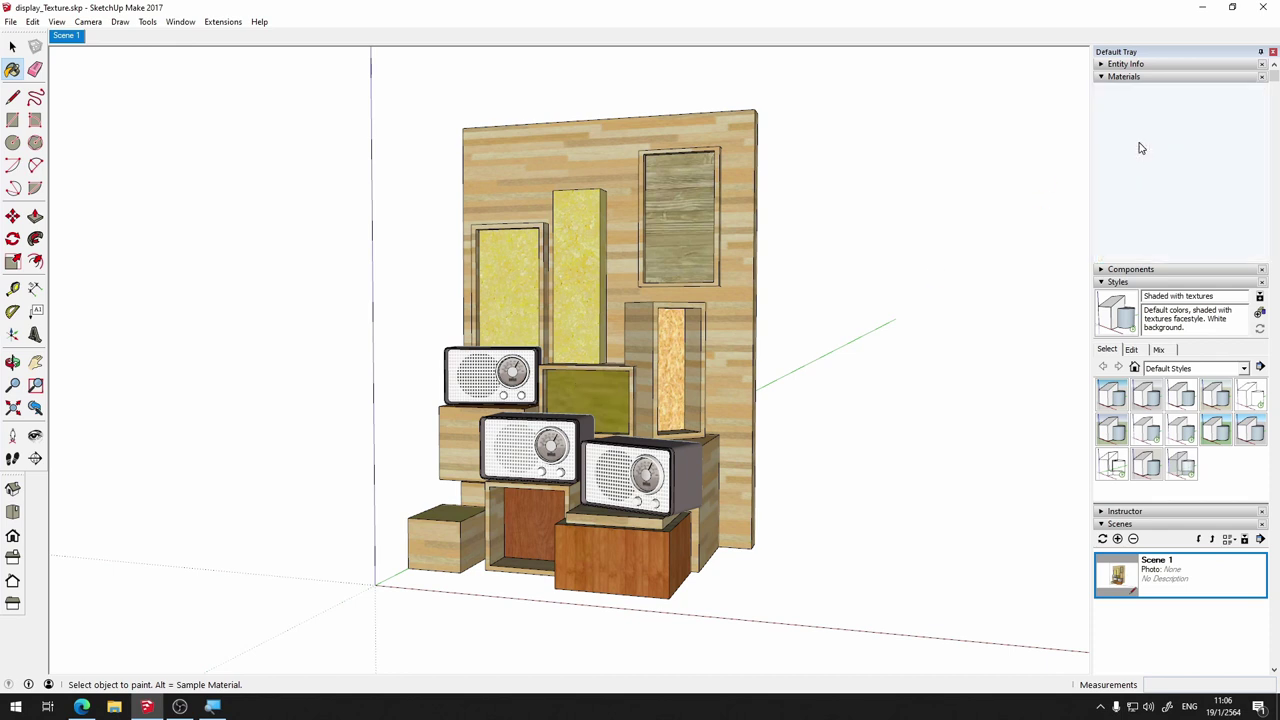
pyautogui.doubleClick(1126, 297)
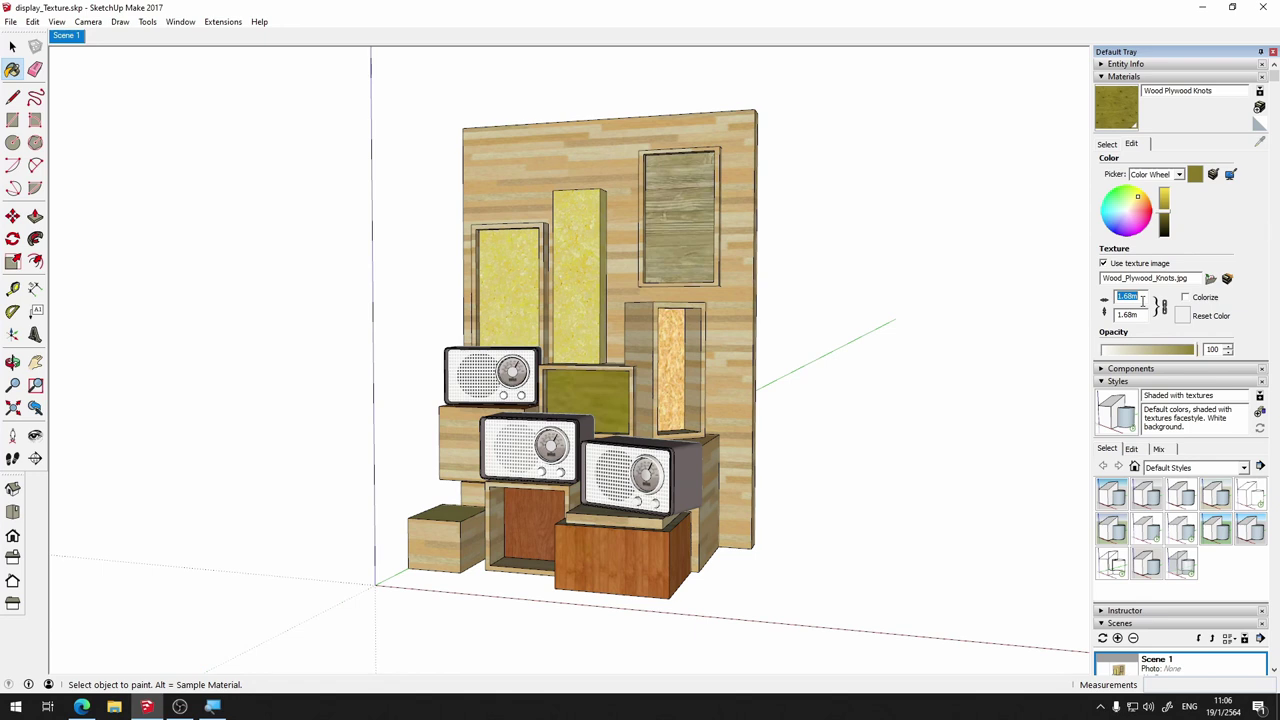
pyautogui.write('1')
pyautogui.press('BackSpace')
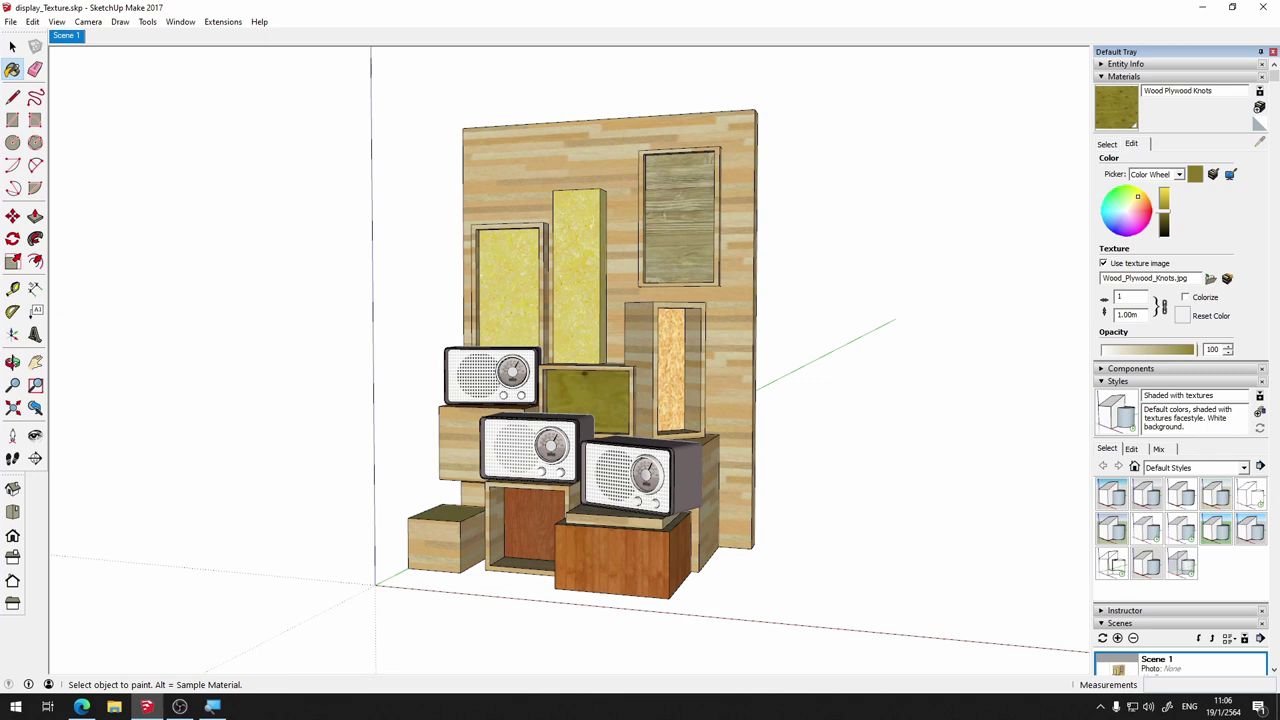
pyautogui.write('5')
# Sample the back panel's Wood Floor Light and set its texture width to 0.80 m
pyautogui.click(1107, 143)
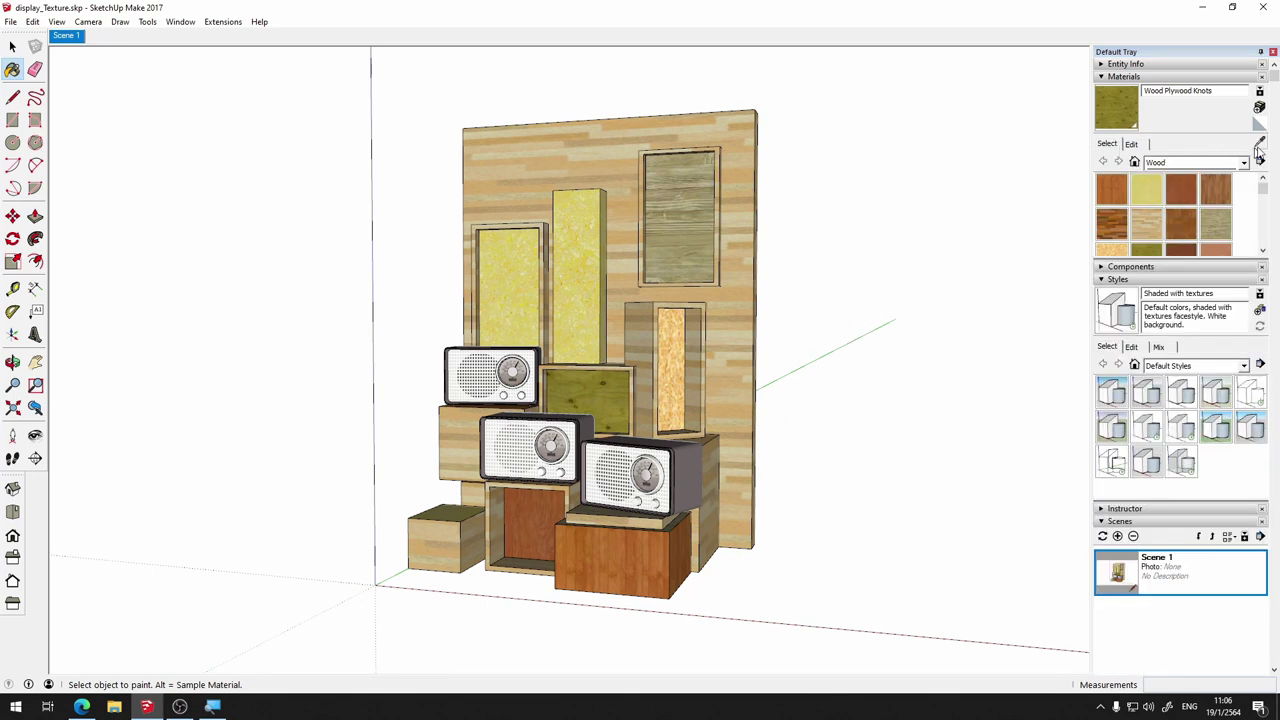
pyautogui.press('alt')
pyautogui.keyDown('alt'); pyautogui.click(717, 123); pyautogui.keyUp('alt')
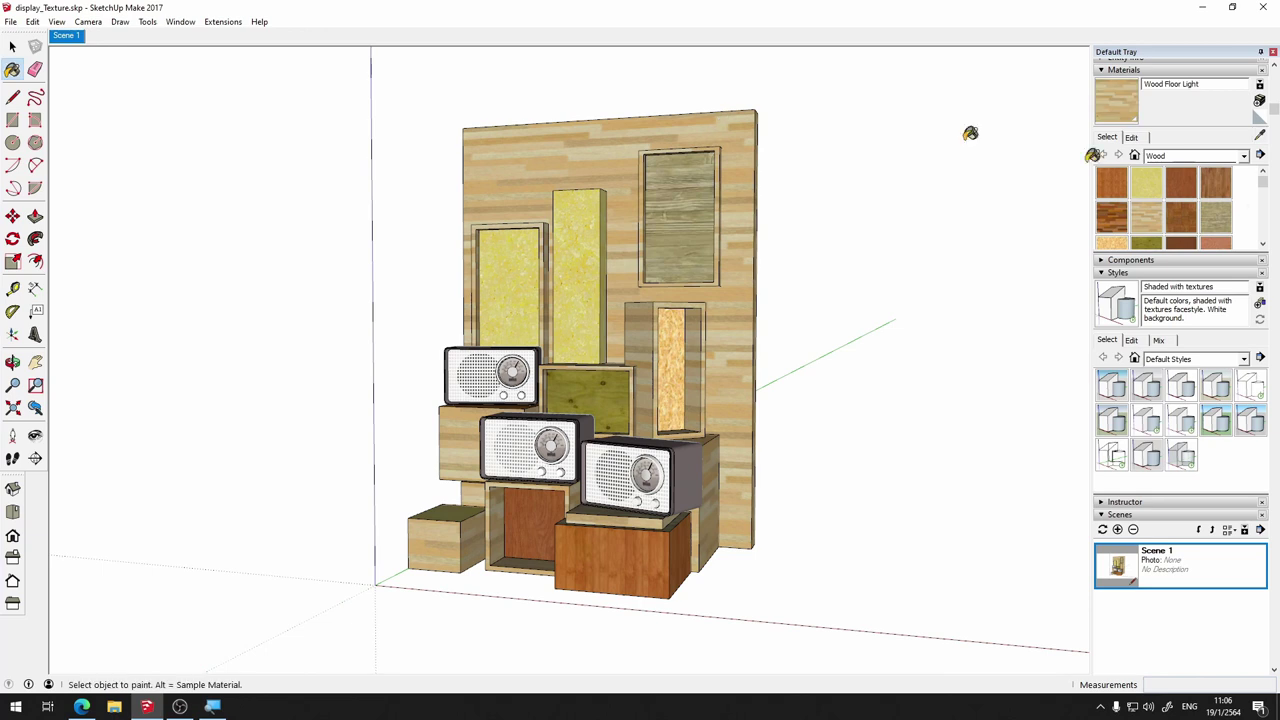
pyautogui.click(1131, 137)
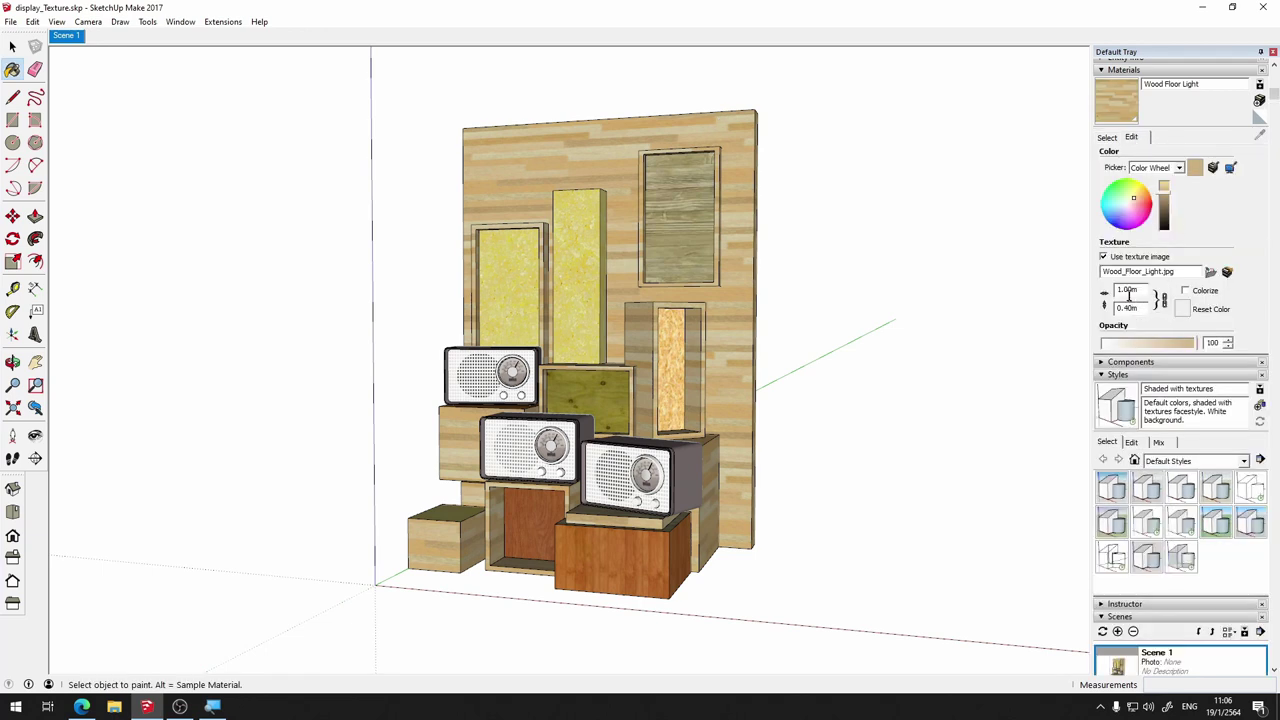
pyautogui.doubleClick(1127, 289)
pyautogui.write('.5')
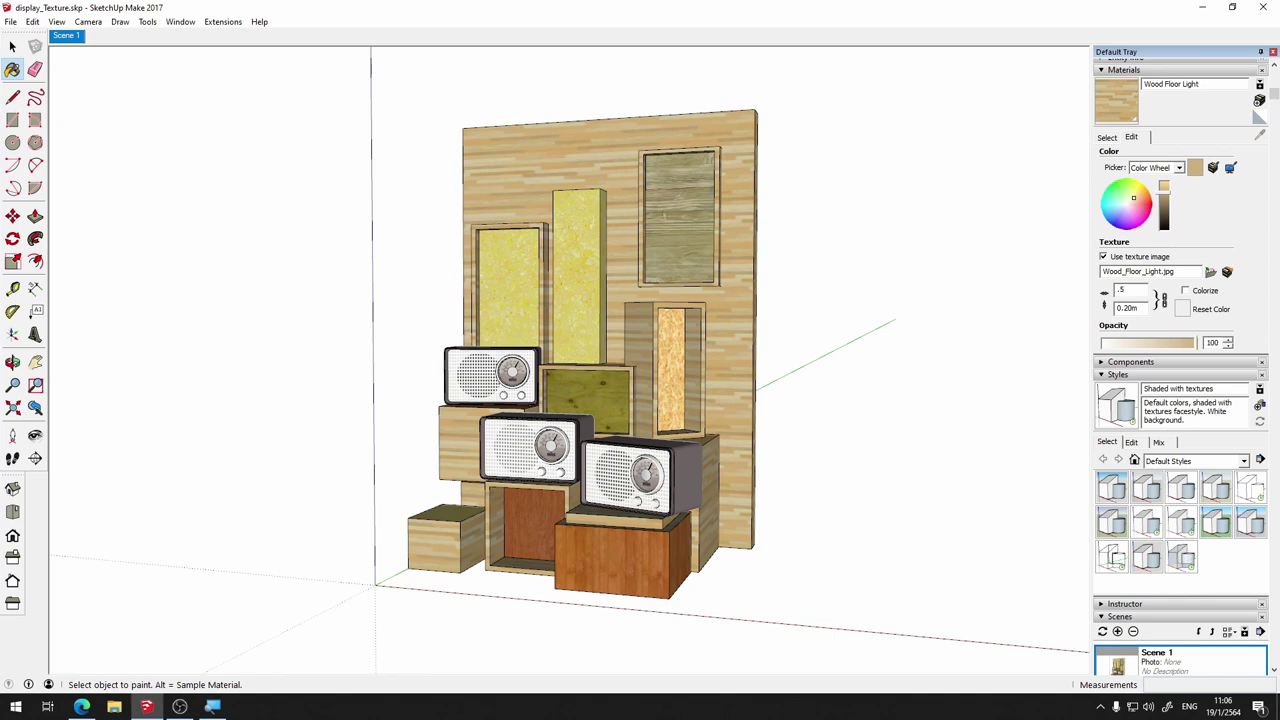
pyautogui.write('.8')
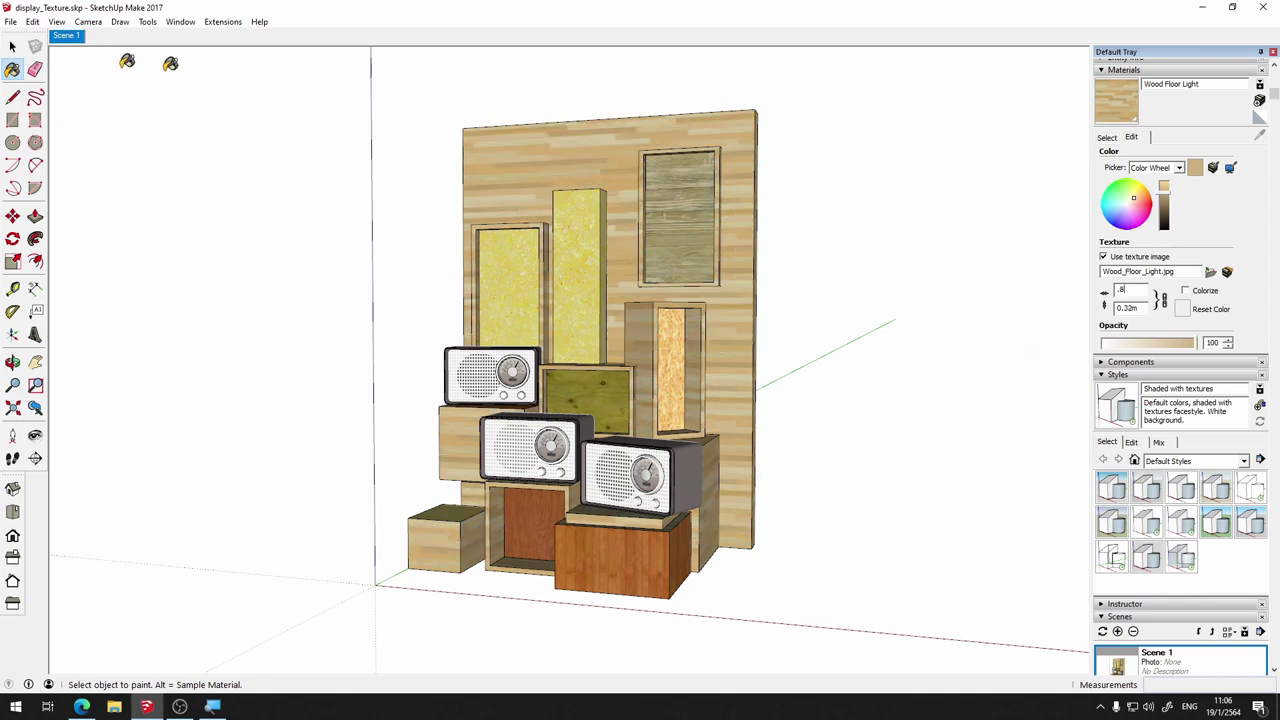
pyautogui.click(12, 50)
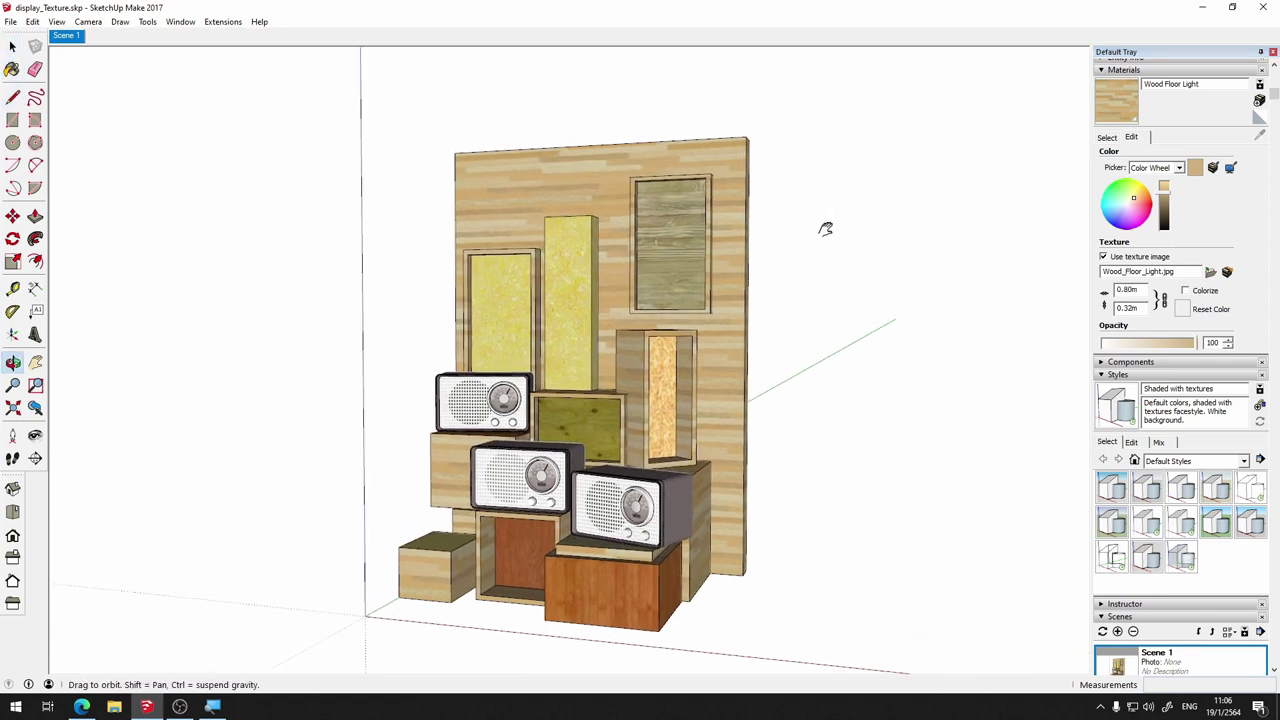
# Sample a box's Wood Floor Dark and set its texture width to 1.00 m
pyautogui.moveTo(840, 203)
pyautogui.mouseDown()
pyautogui.moveTo(826, 232)
pyautogui.moveTo(817, 226)
pyautogui.moveTo(851, 560)
pyautogui.moveTo(1163, 550)
pyautogui.moveTo(1014, 528)
pyautogui.mouseUp()
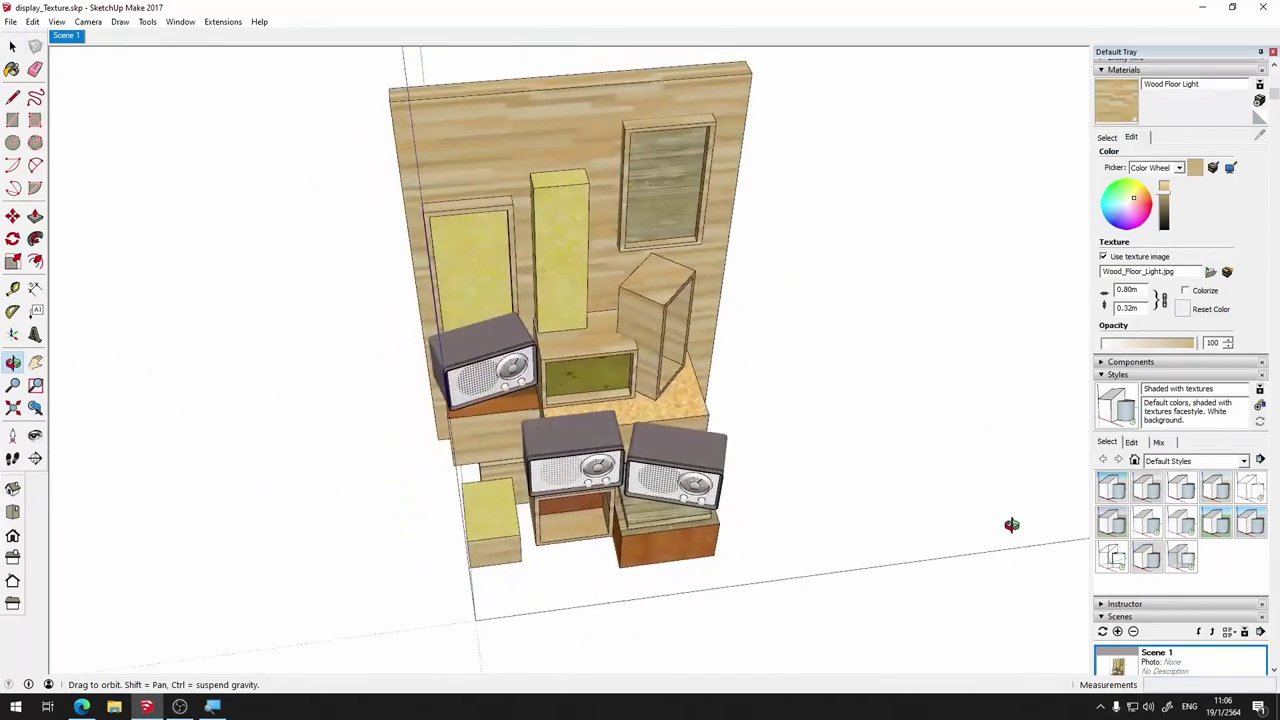
pyautogui.press('space')
pyautogui.click(1107, 137)
pyautogui.click(1259, 136)
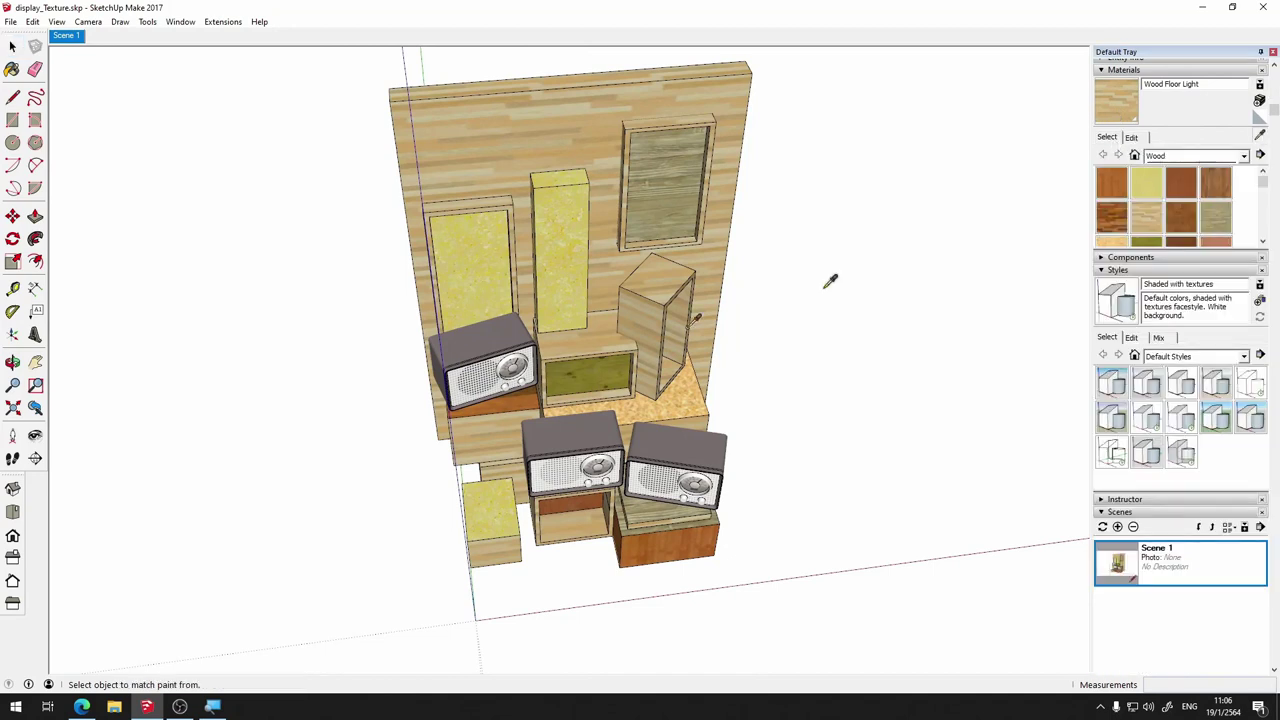
pyautogui.click(525, 395)
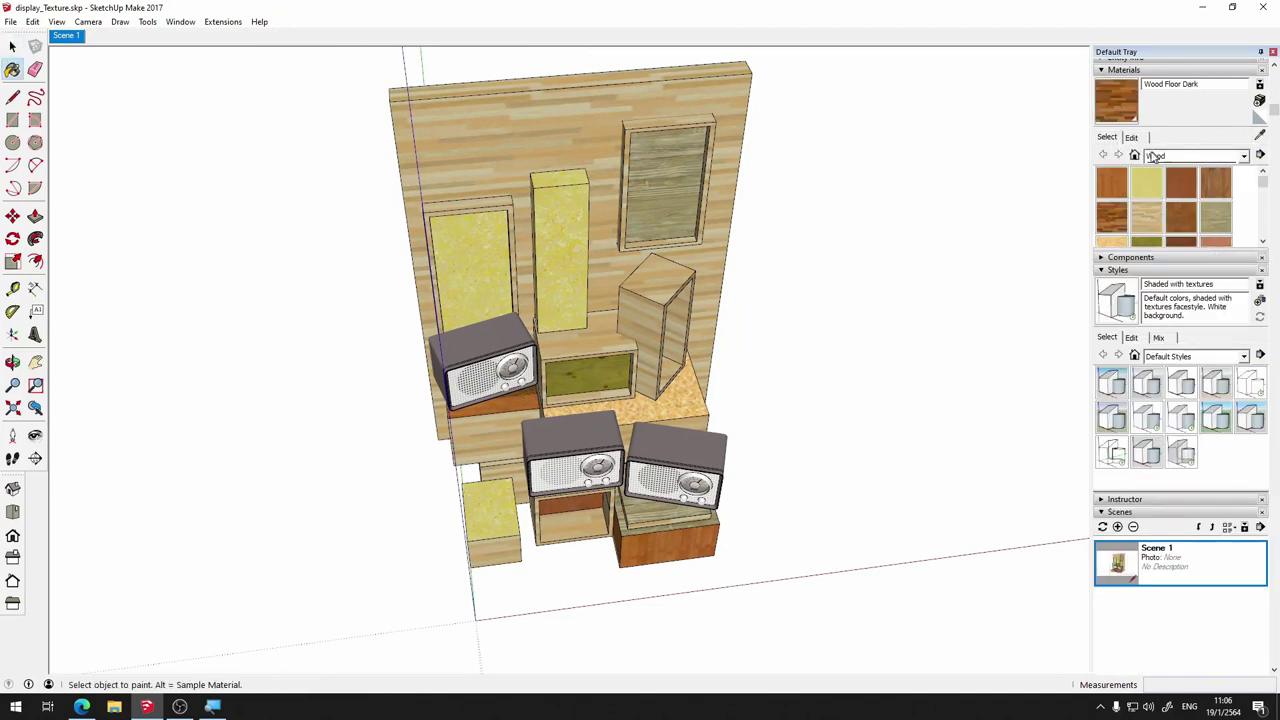
pyautogui.click(1131, 137)
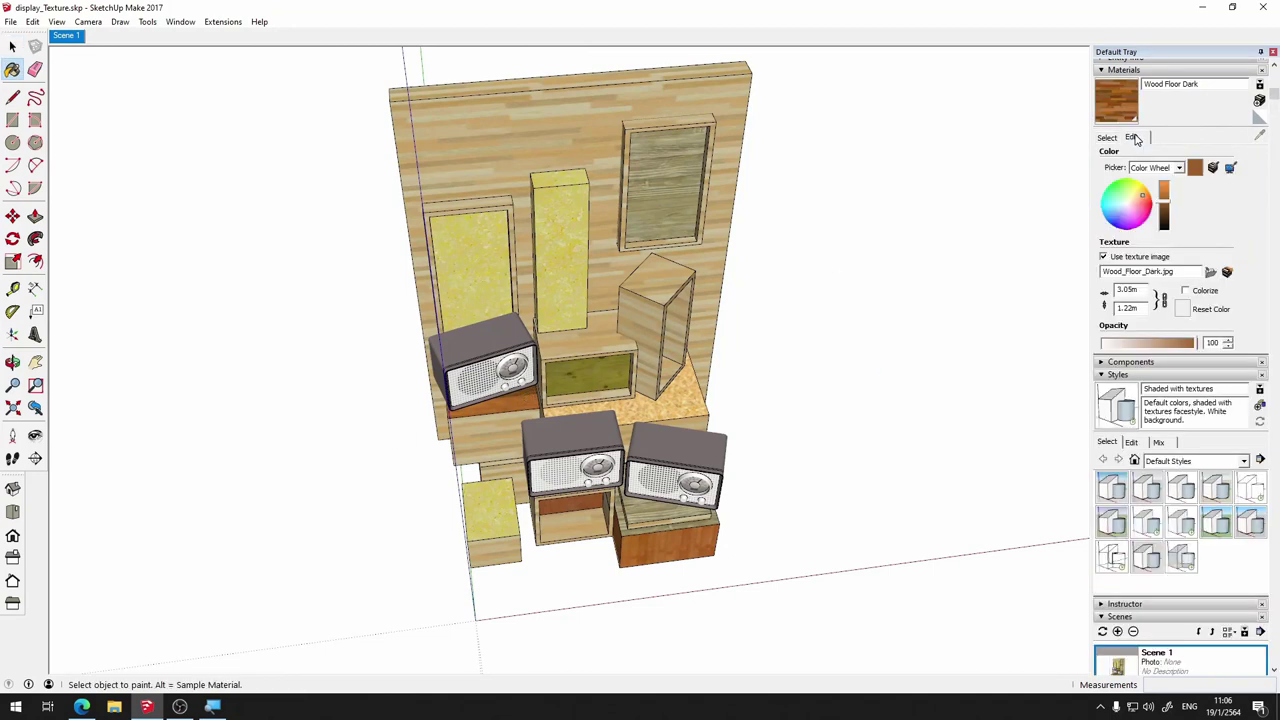
pyautogui.click(1127, 289)
pyautogui.write('1')
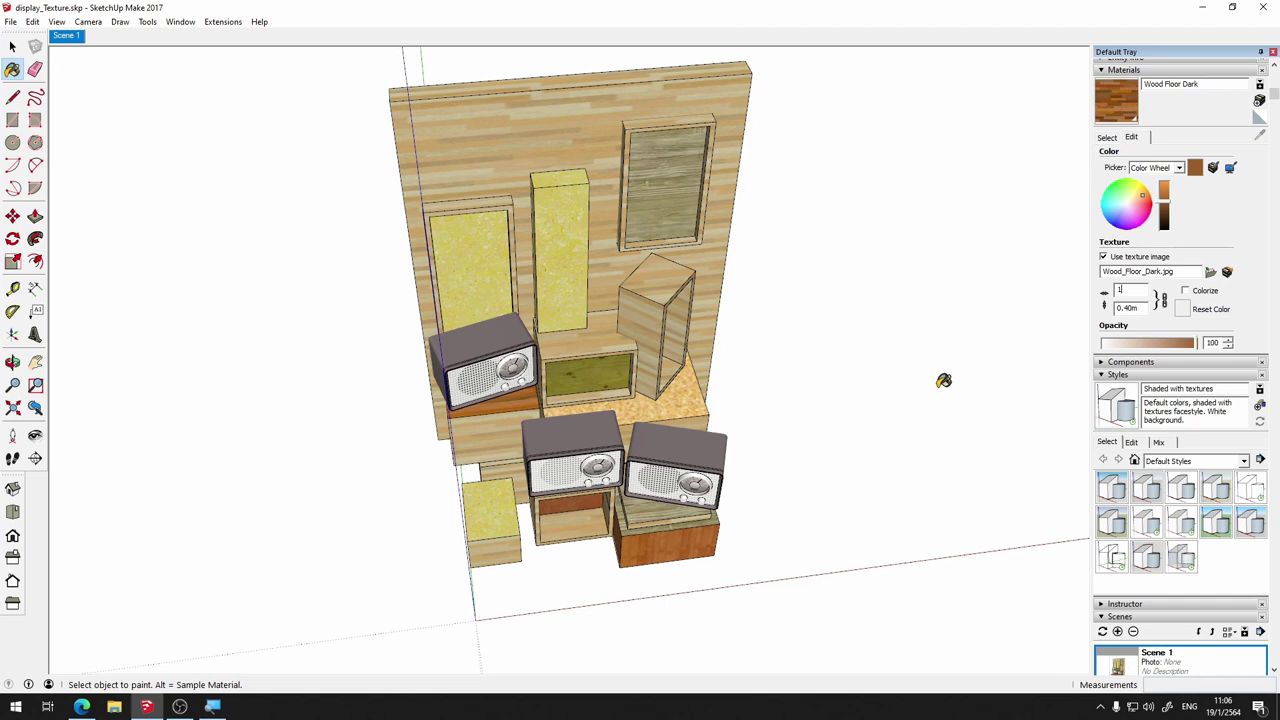
pyautogui.click(12, 46)
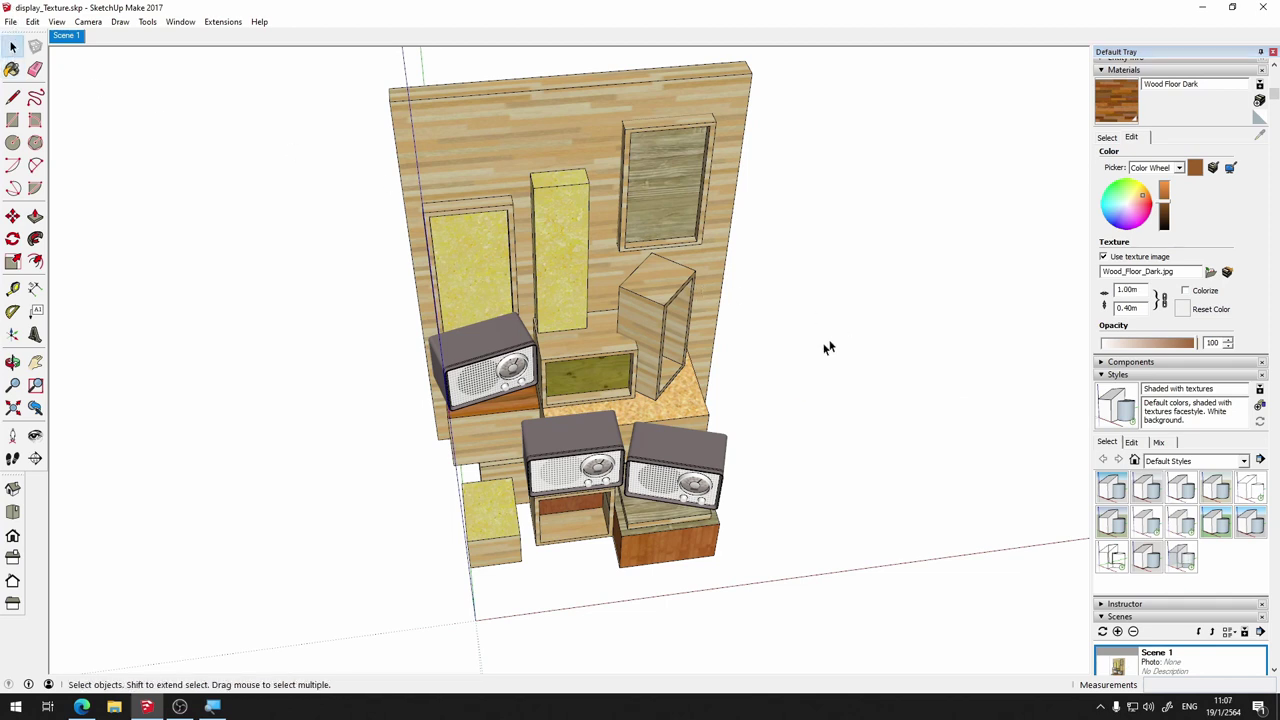
# Orbit back to a frontal view of the radios and zoom in
pyautogui.moveTo(818, 375)
pyautogui.mouseDown()
pyautogui.moveTo(786, 249)
pyautogui.moveTo(842, 139)
pyautogui.moveTo(829, 117)
pyautogui.mouseUp()
pyautogui.press('space')
pyautogui.scroll(2, 832, 406)
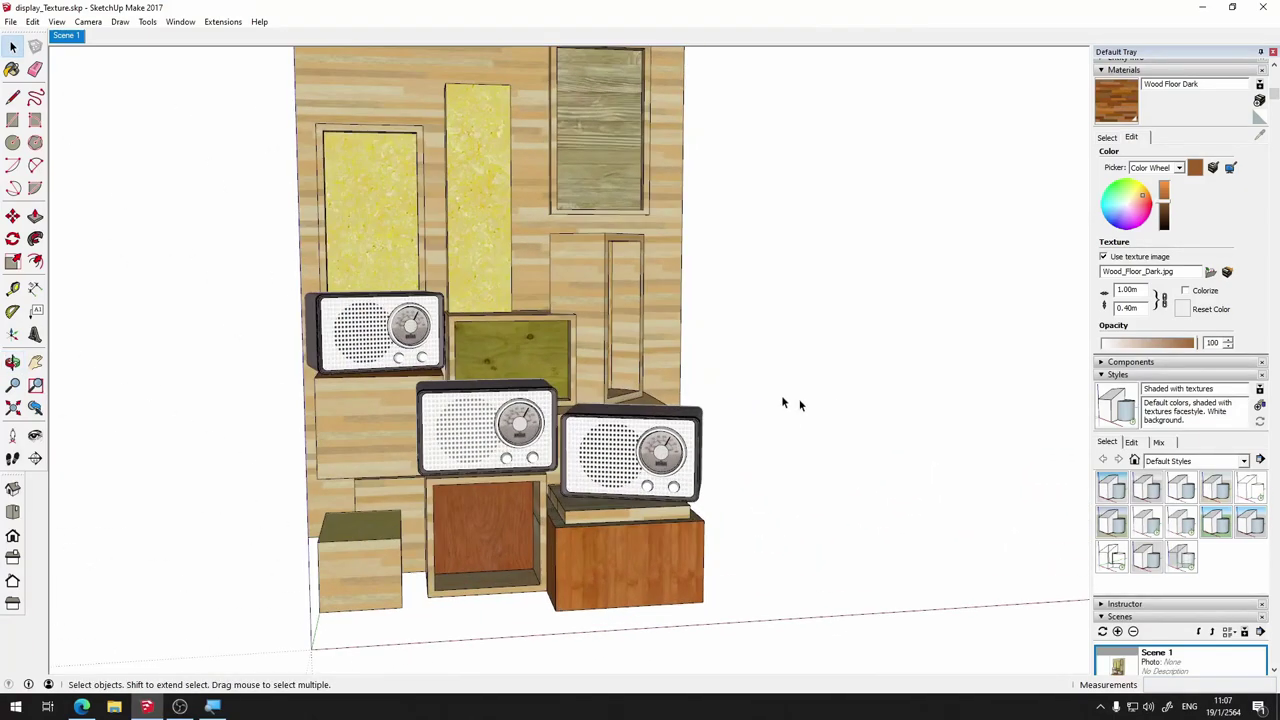
pyautogui.scroll(3, 405, 372)
pyautogui.scroll(1, 405, 372)
pyautogui.scroll(-2, 930, 430)
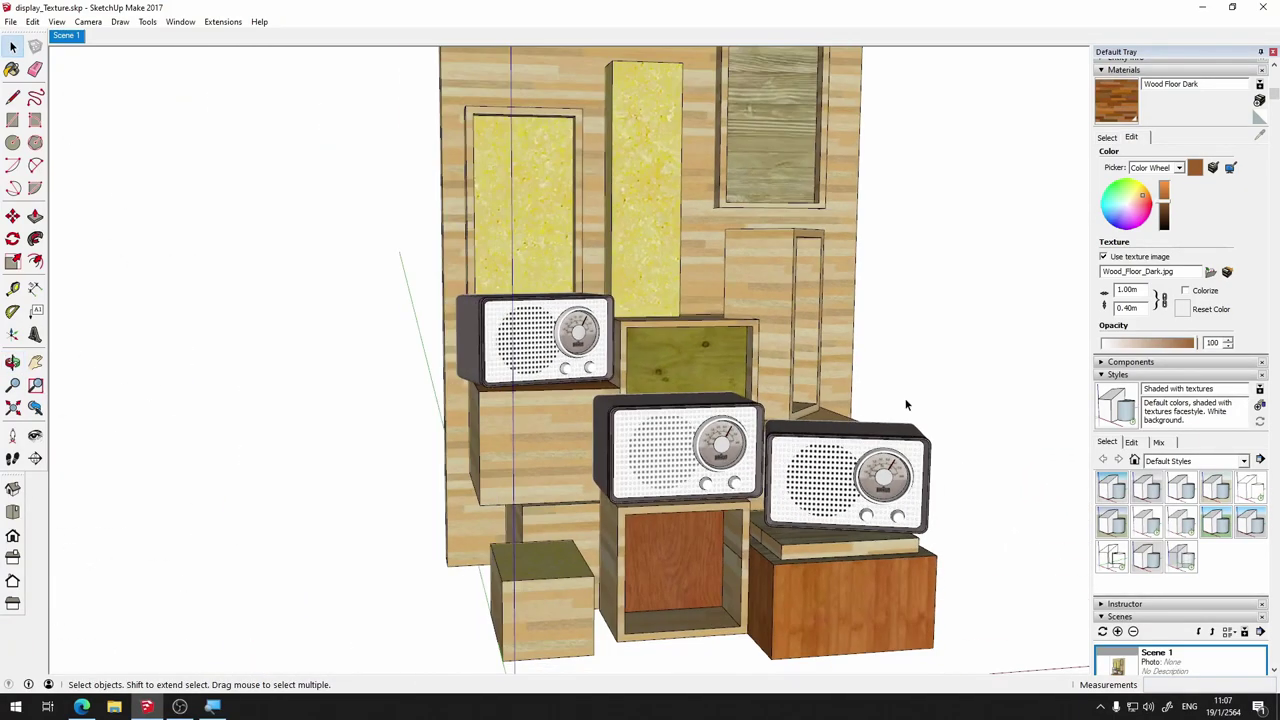
# From an angled view of the boxes, open the Materials library category dropdown
pyautogui.moveTo(943, 349); pyautogui.dragTo(680, 428)
pyautogui.press('space')
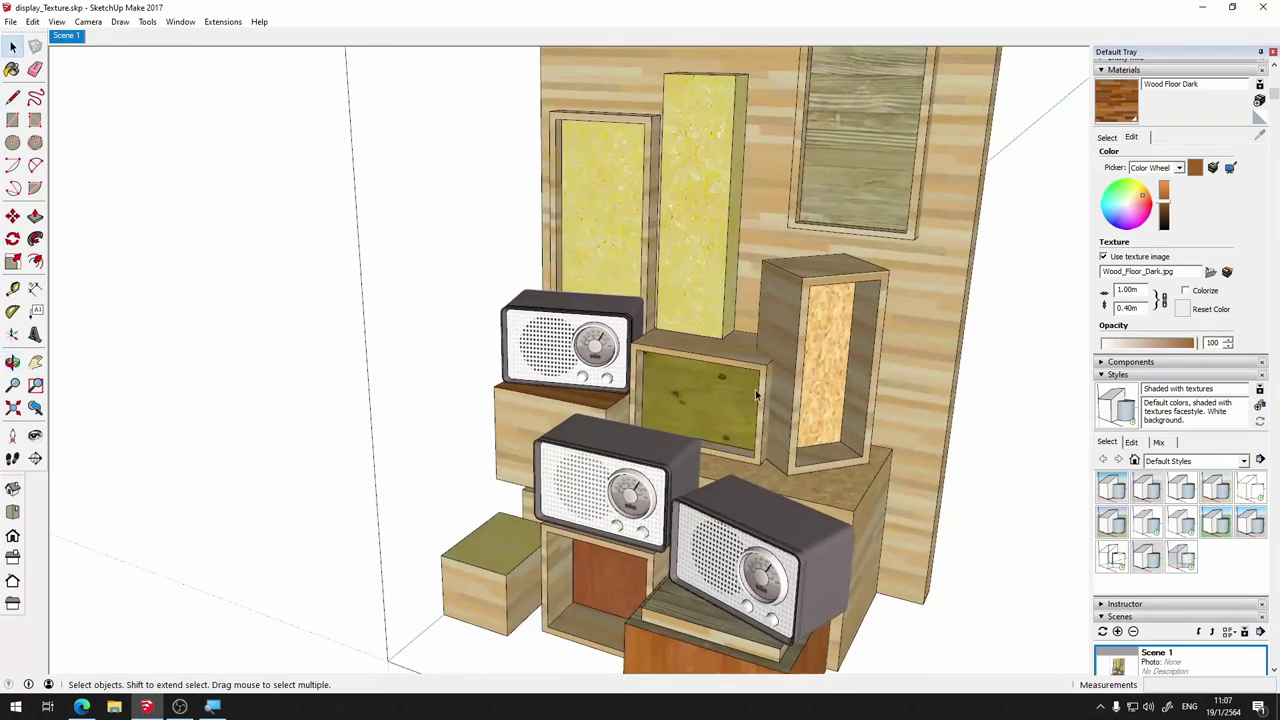
pyautogui.click(1104, 137)
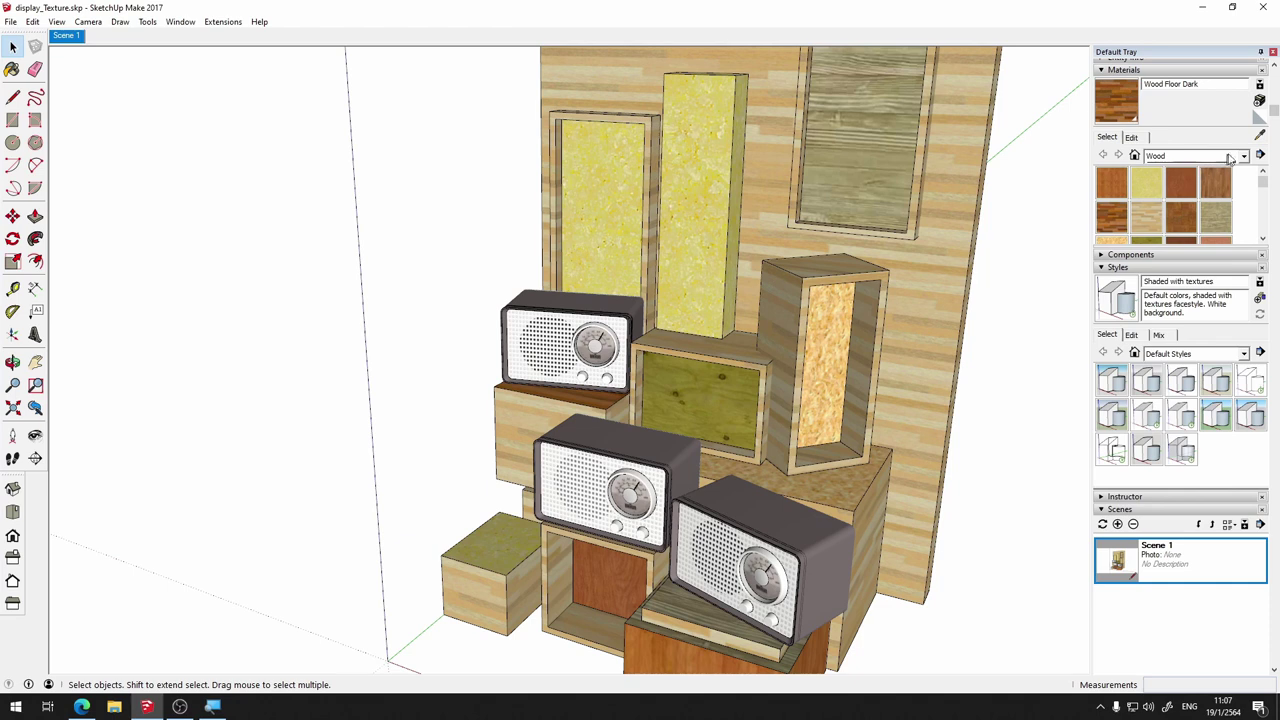
pyautogui.click(1245, 156)
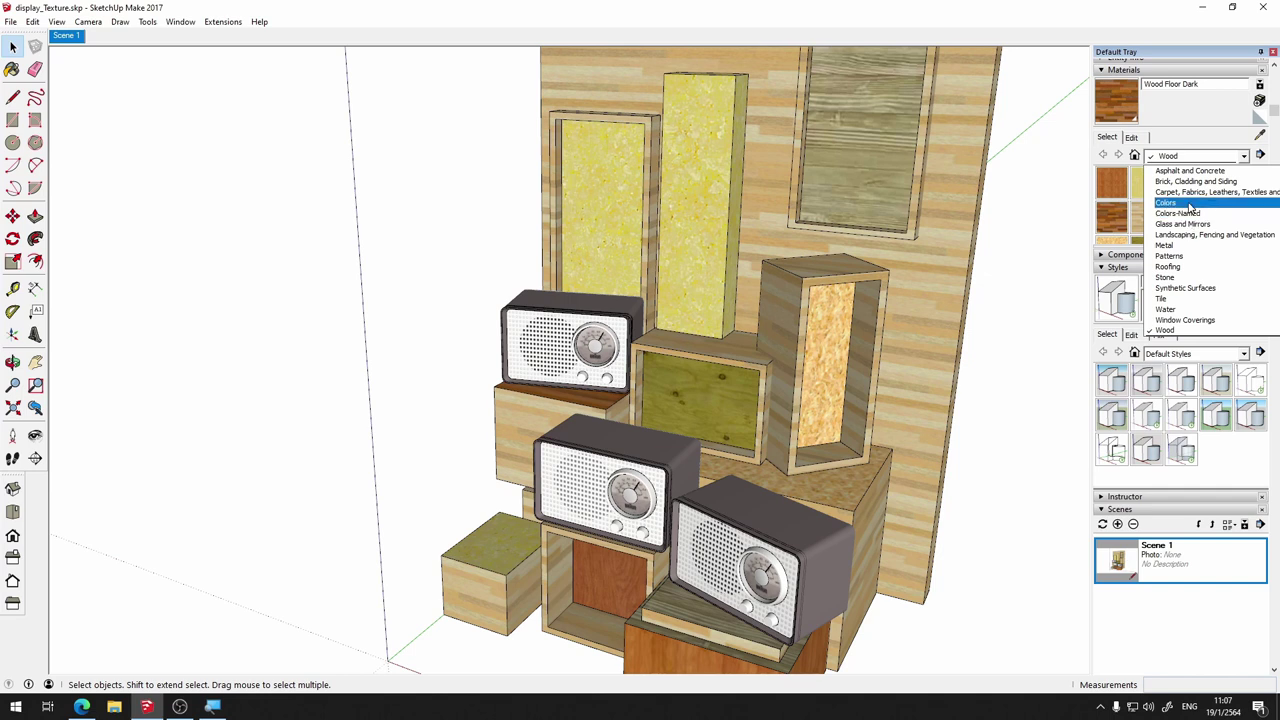
# Pick white Color M01 from the Colors library and paint the green panel and small cube's top
pyautogui.click(1189, 204)
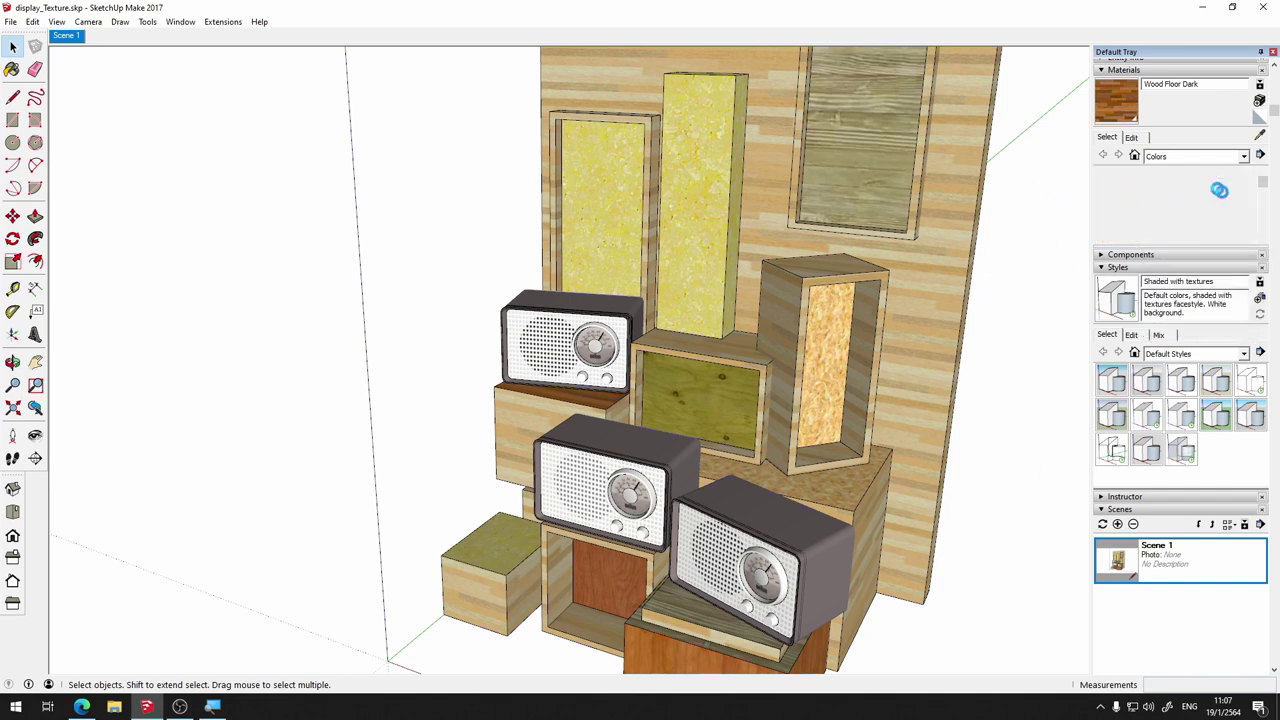
pyautogui.moveTo(1262, 183); pyautogui.dragTo(1258, 228)
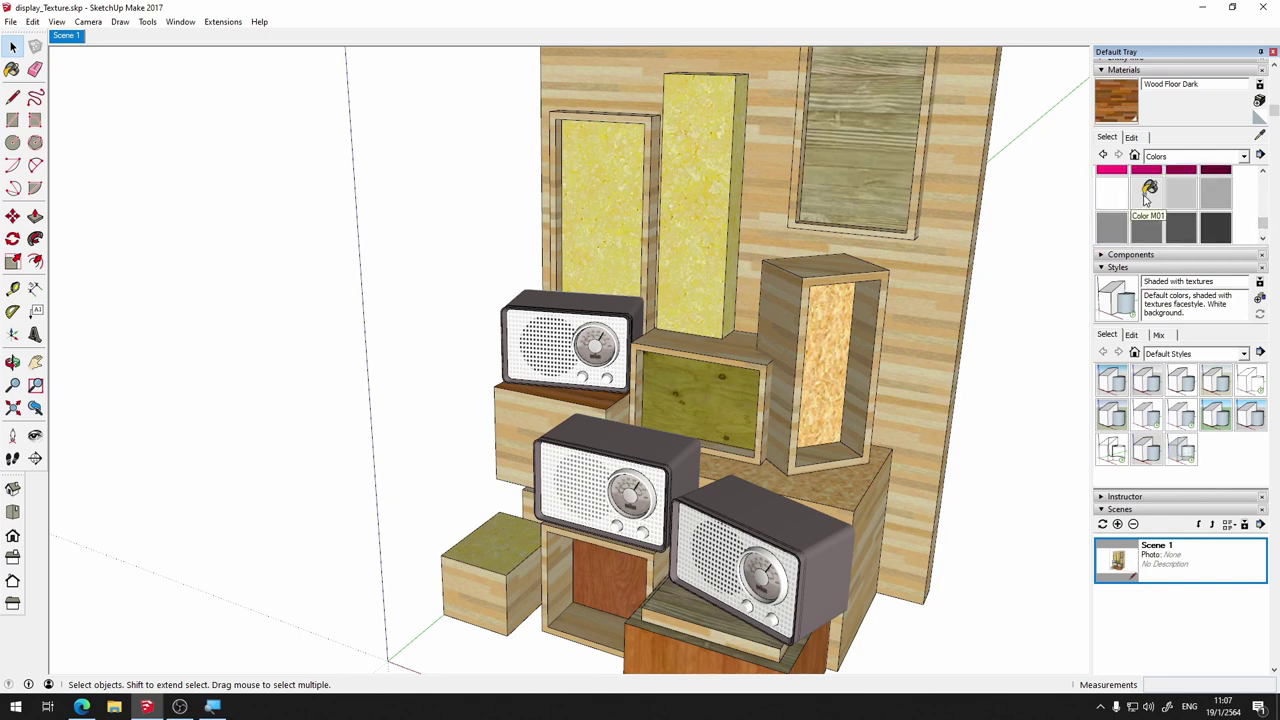
pyautogui.click(1121, 198)
pyautogui.click(715, 390)
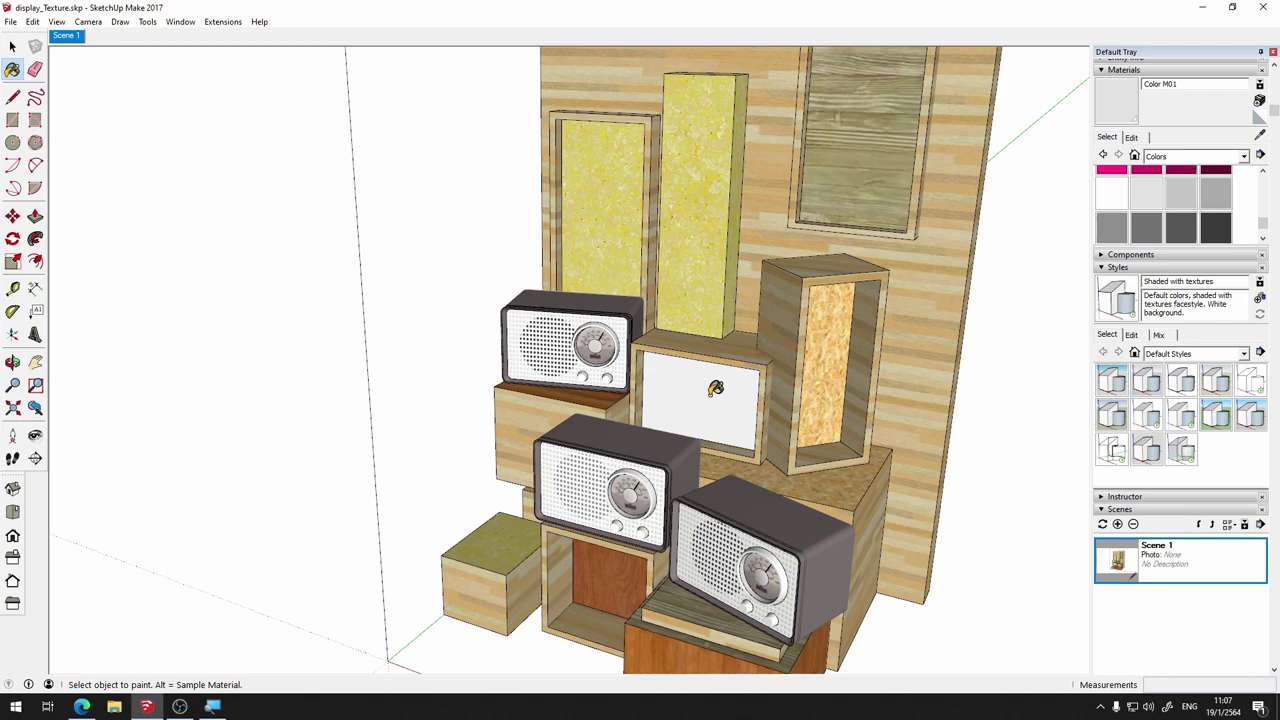
pyautogui.click(493, 532)
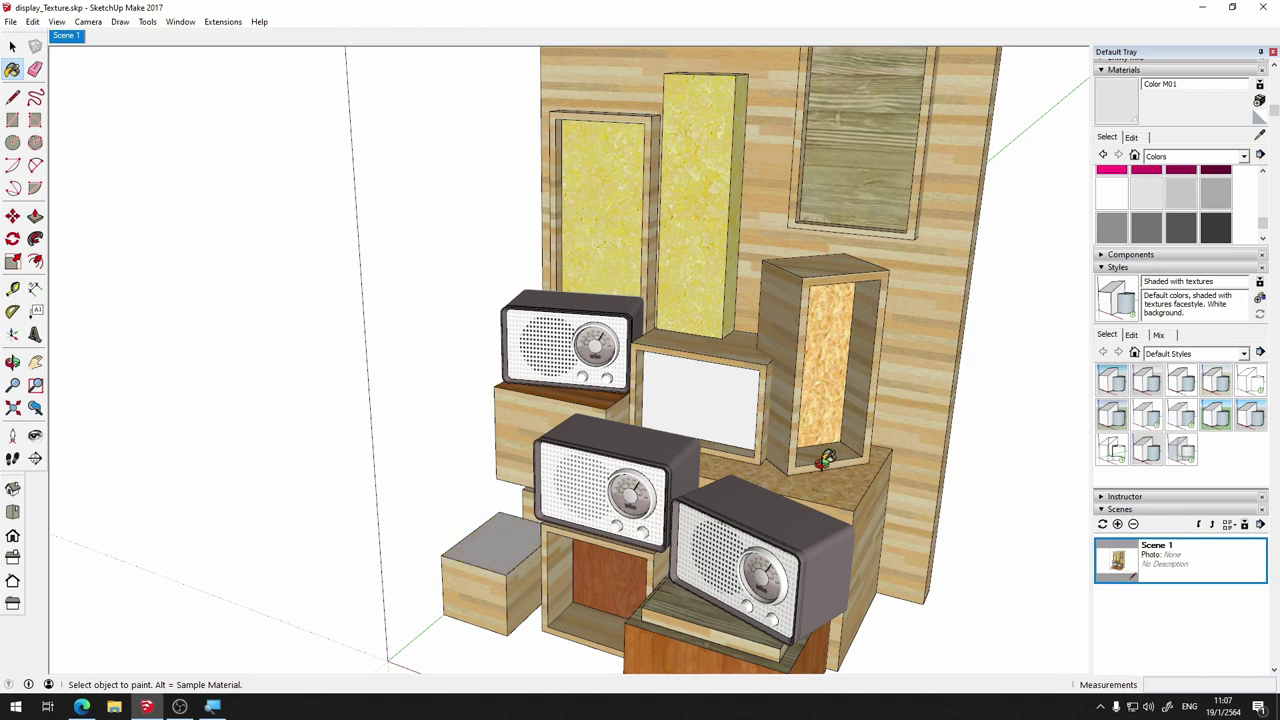
# Paint the tall box's orange interior and the left yellow panel with Color M01
pyautogui.moveTo(828, 456)
pyautogui.mouseDown()
pyautogui.moveTo(806, 345)
pyautogui.moveTo(914, 448)
pyautogui.mouseUp()
pyautogui.click(806, 345)
pyautogui.moveTo(580, 214); pyautogui.dragTo(651, 241)
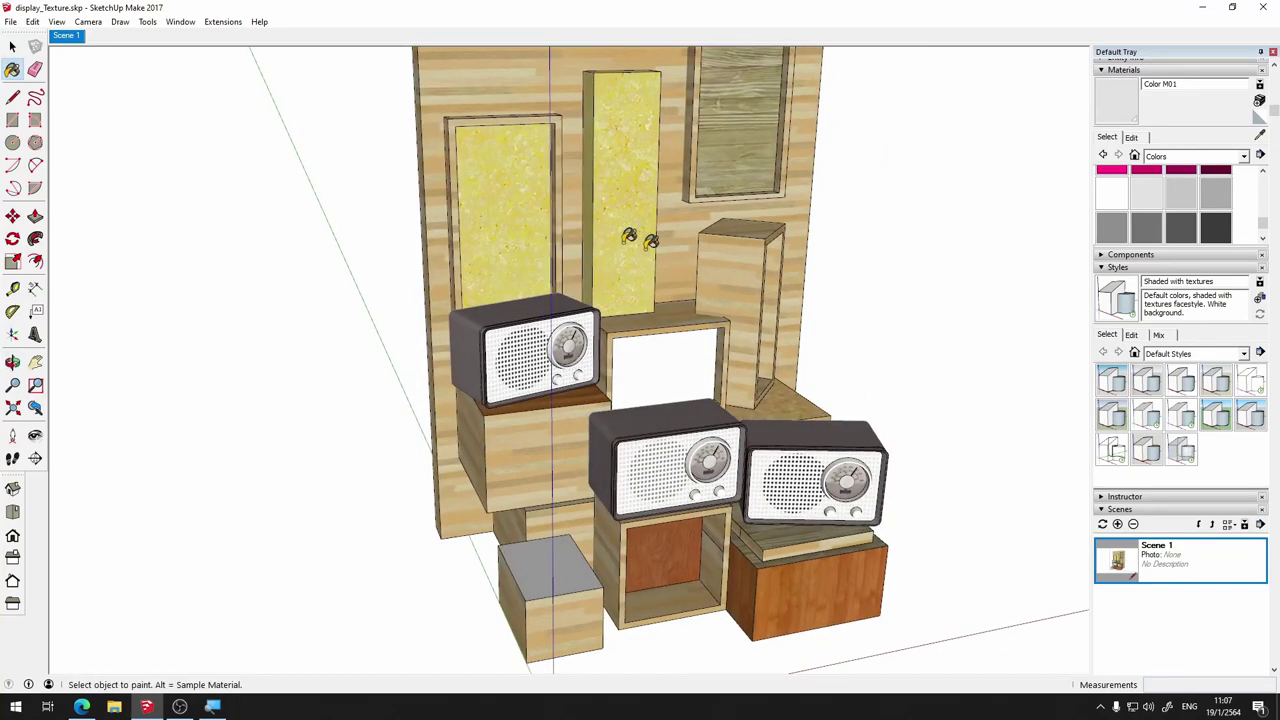
pyautogui.click(503, 207)
pyautogui.moveTo(765, 346)
pyautogui.mouseDown()
pyautogui.moveTo(371, 335)
pyautogui.moveTo(550, 408)
pyautogui.moveTo(745, 455)
pyautogui.moveTo(383, 377)
pyautogui.moveTo(560, 366)
pyautogui.moveTo(767, 581)
pyautogui.mouseUp()
# Orbit and zoom to a frontal view of the radios on the shelves
pyautogui.press('b')
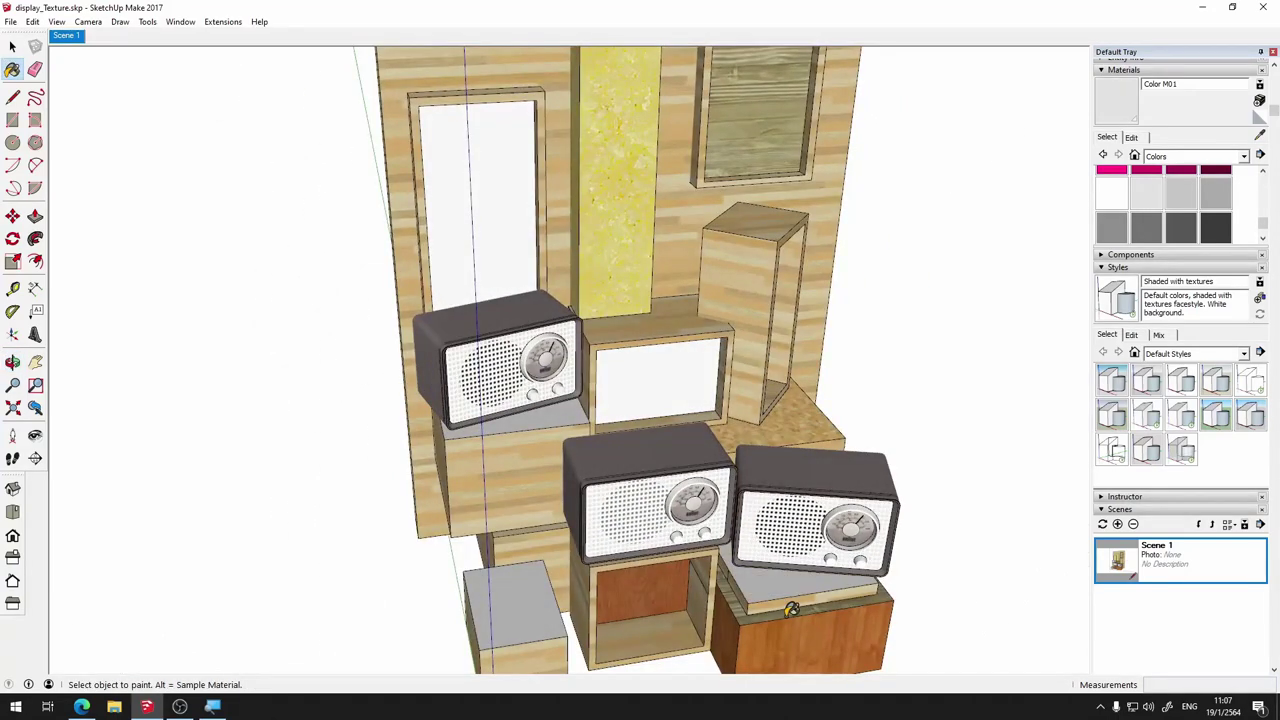
pyautogui.press('o')
pyautogui.moveTo(971, 537)
pyautogui.mouseDown()
pyautogui.moveTo(772, 289)
pyautogui.moveTo(940, 271)
pyautogui.moveTo(937, 386)
pyautogui.moveTo(654, 374)
pyautogui.moveTo(483, 604)
pyautogui.moveTo(694, 617)
pyautogui.mouseUp()
pyautogui.press('b')
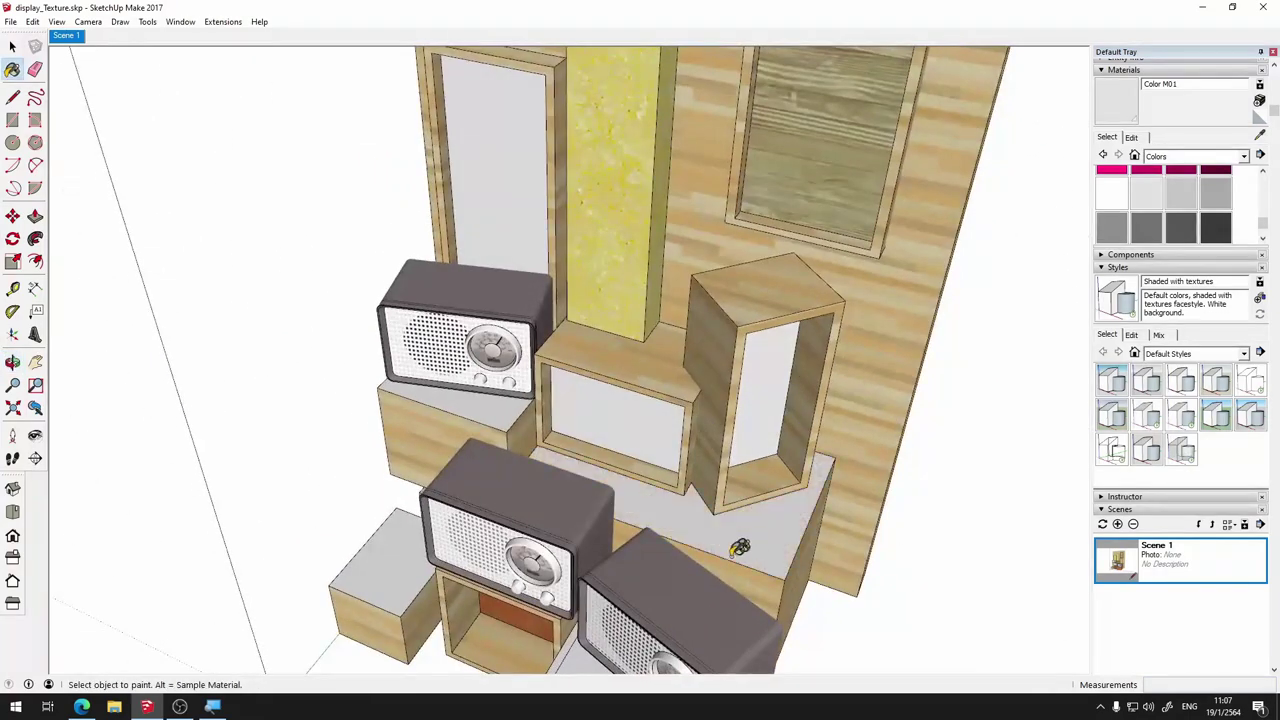
pyautogui.press('o')
pyautogui.moveTo(737, 543)
pyautogui.mouseDown()
pyautogui.moveTo(904, 330)
pyautogui.moveTo(834, 400)
pyautogui.moveTo(753, 441)
pyautogui.moveTo(886, 260)
pyautogui.moveTo(1063, 243)
pyautogui.moveTo(1074, 320)
pyautogui.moveTo(697, 405)
pyautogui.moveTo(871, 374)
pyautogui.mouseUp()
pyautogui.press('b')
pyautogui.press('o')
pyautogui.press('b')
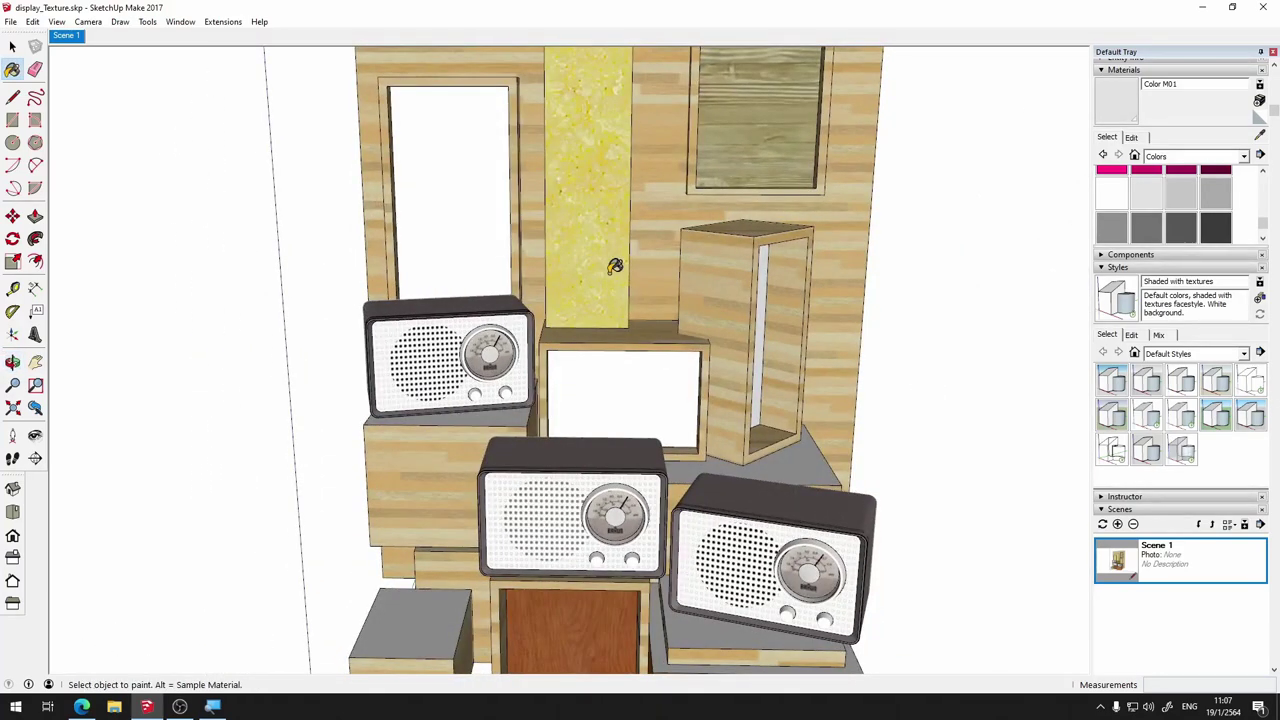
pyautogui.scroll(-2, 601, 297)
pyautogui.scroll(-1, 601, 297)
pyautogui.press('o')
pyautogui.moveTo(999, 342)
pyautogui.mouseDown()
pyautogui.moveTo(852, 253)
pyautogui.moveTo(416, 237)
pyautogui.moveTo(943, 346)
pyautogui.moveTo(714, 220)
pyautogui.mouseUp()
pyautogui.press('space')
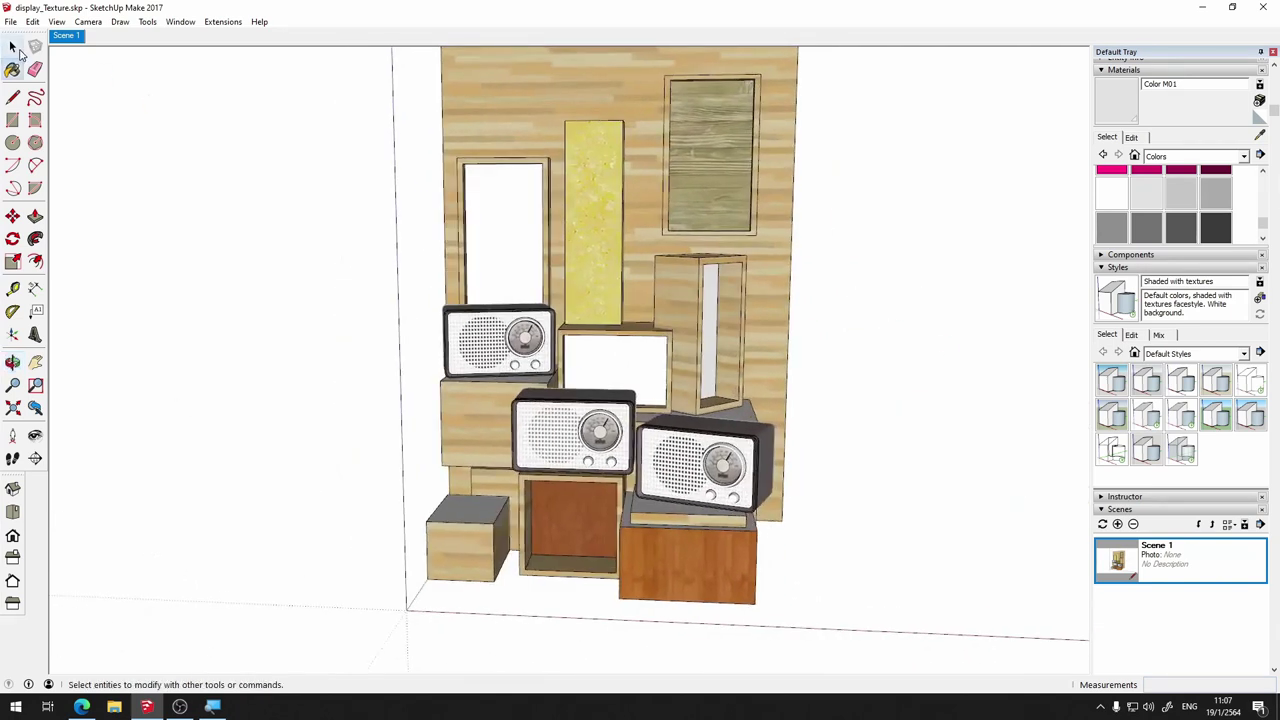
# Save a copy named display_Texture2.skp and nudge the view slightly
pyautogui.click(10, 21)
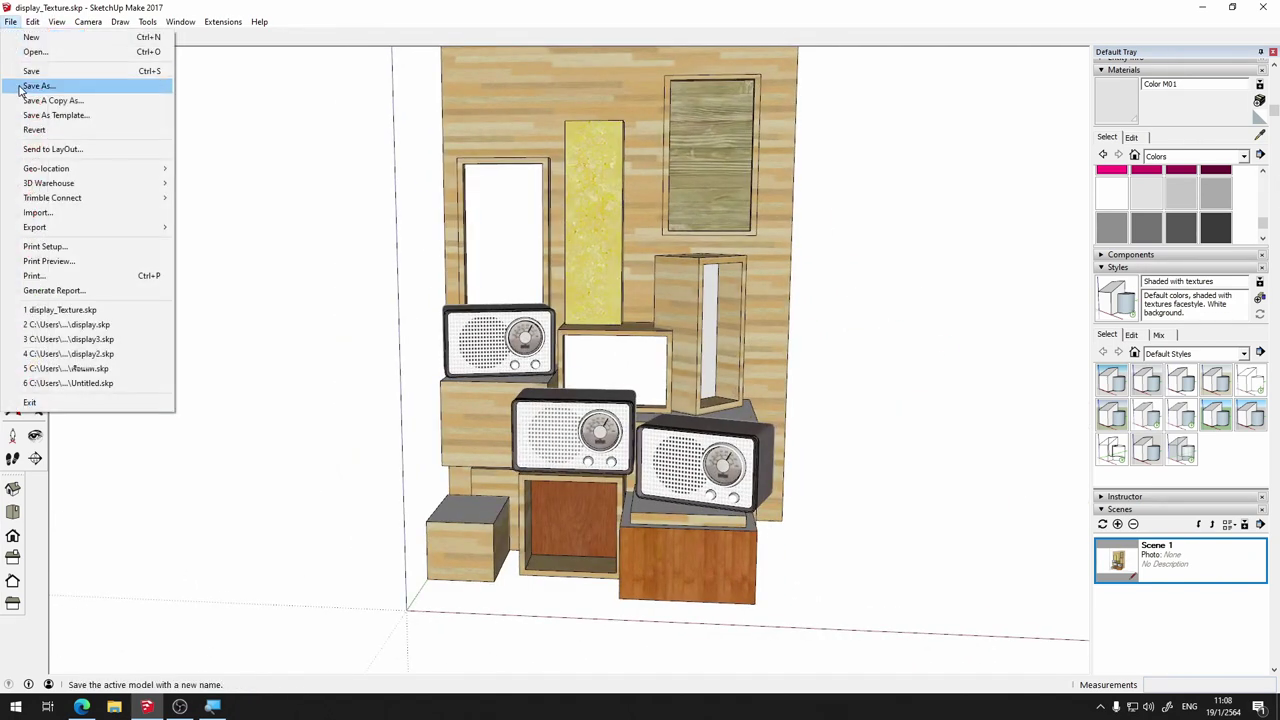
pyautogui.click(29, 87)
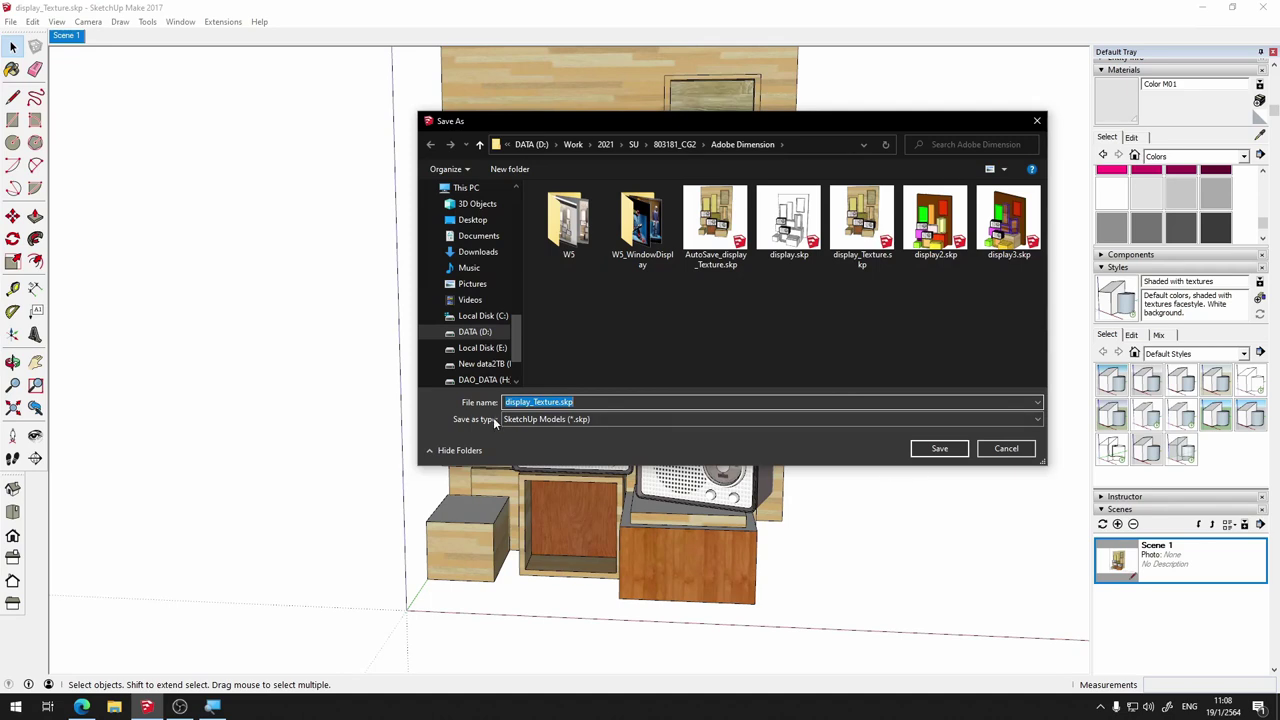
pyautogui.click(566, 402)
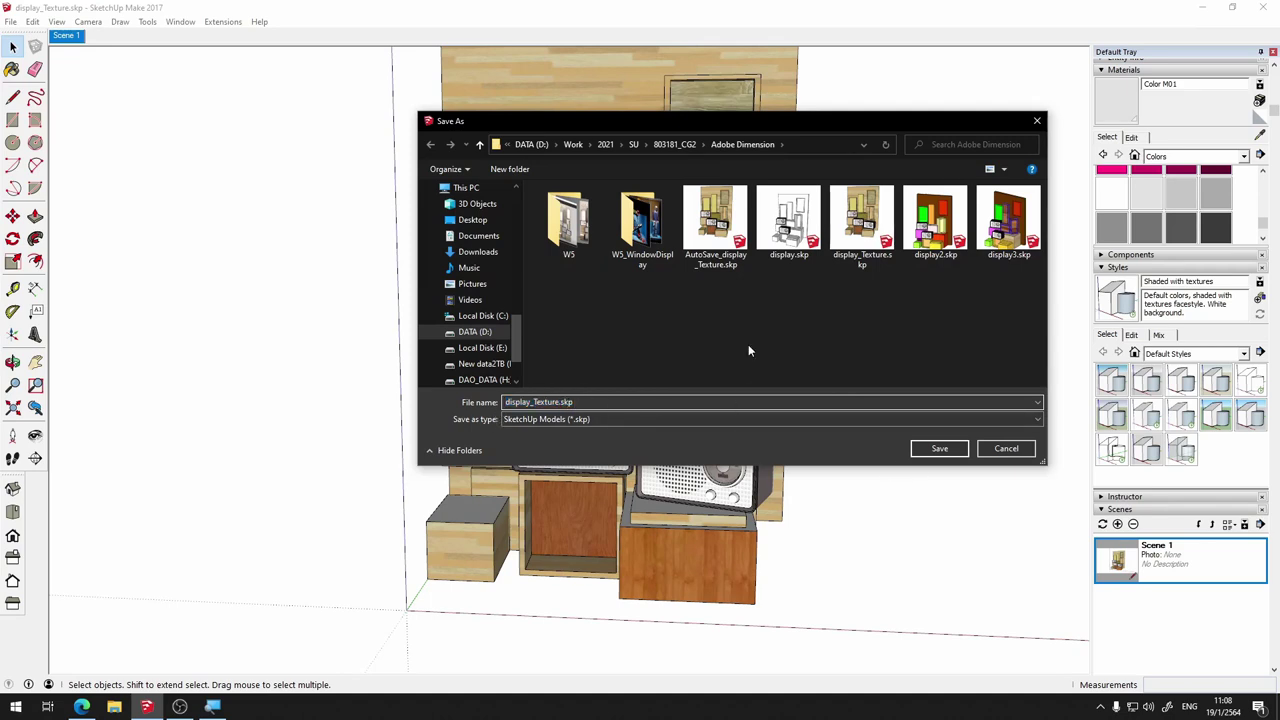
pyautogui.write('2')
pyautogui.press('Return')
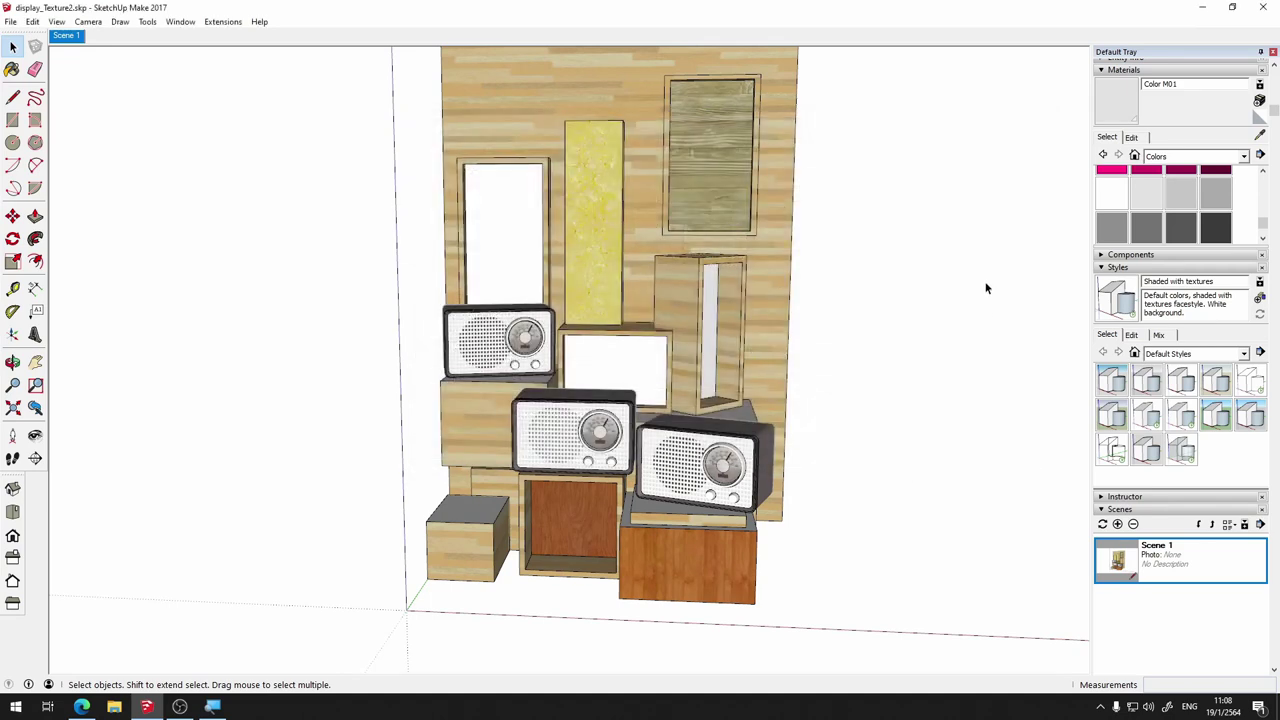
pyautogui.middleClick(940, 287)
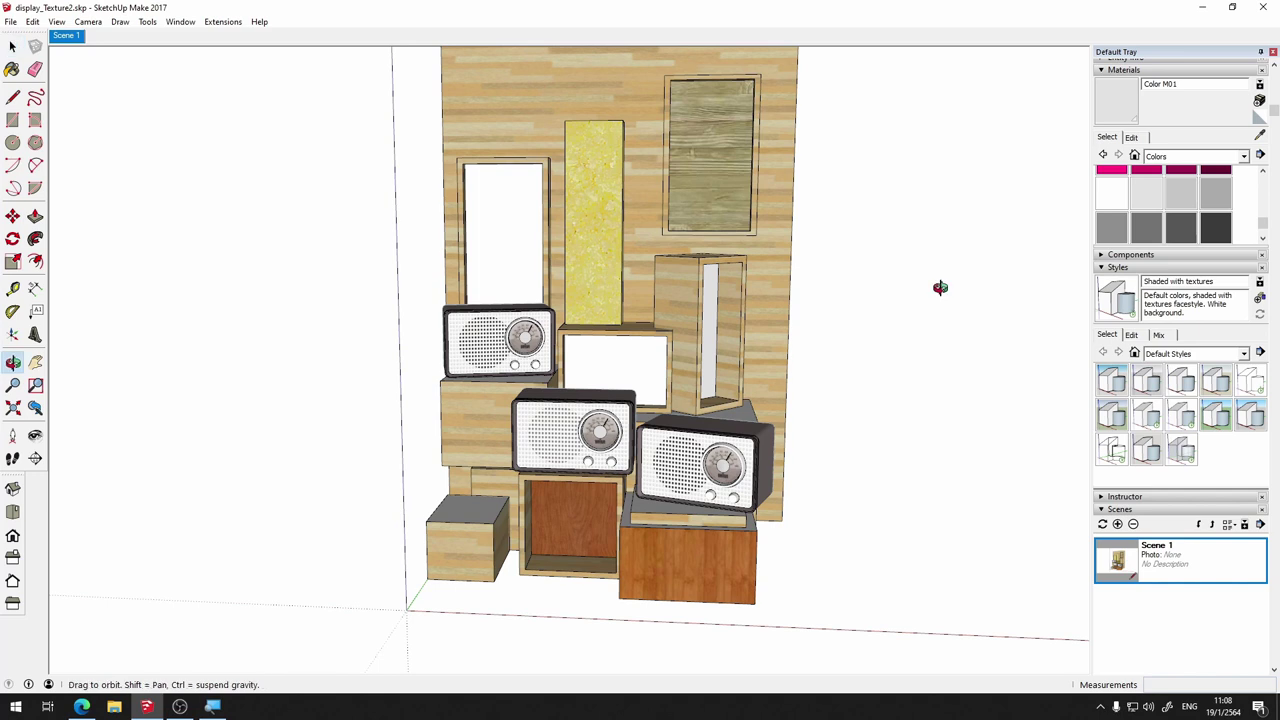
pyautogui.middleClick(924, 201)
pyautogui.middleClick(920, 174)
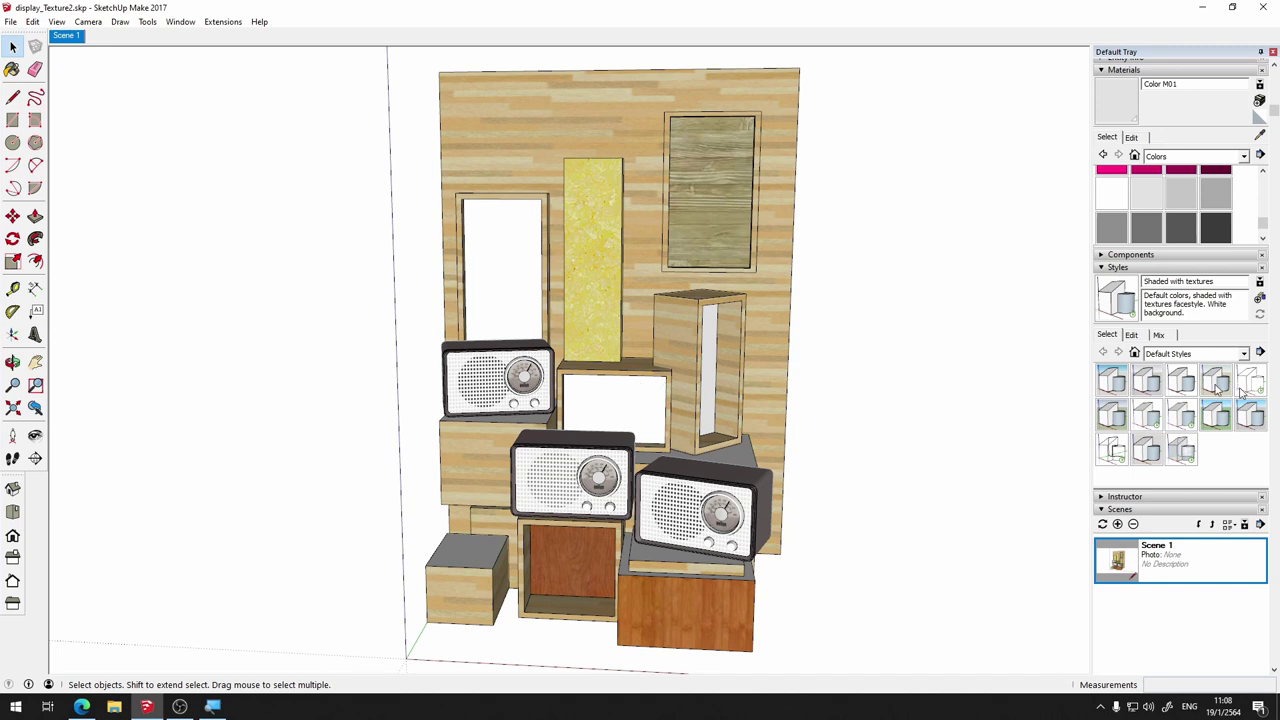
# Collapse the Materials panel in the Default Tray and orbit the model to a slightly new angle
pyautogui.click(1103, 70)
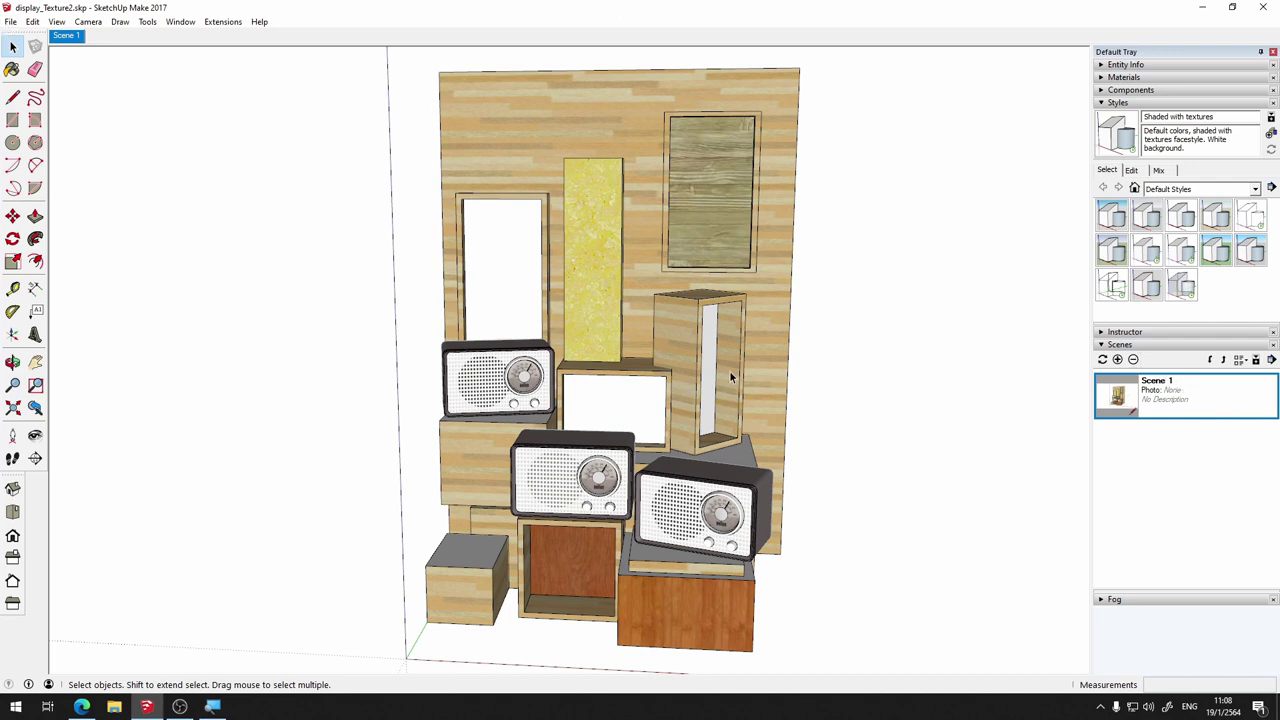
pyautogui.moveTo(865, 445); pyautogui.dragTo(810, 416)
pyautogui.press('space')
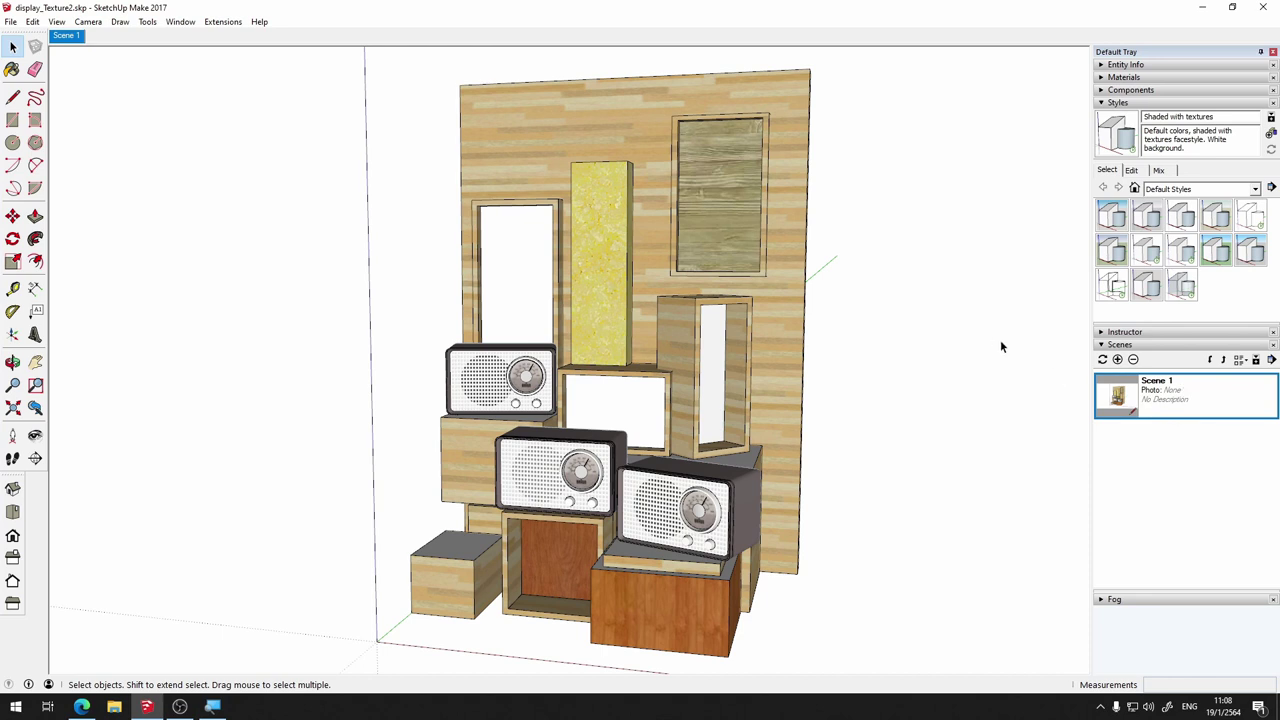
# Starting from Scene 1, orbit, zoom and pan to a new framing of the display wall
pyautogui.doubleClick(1162, 388)
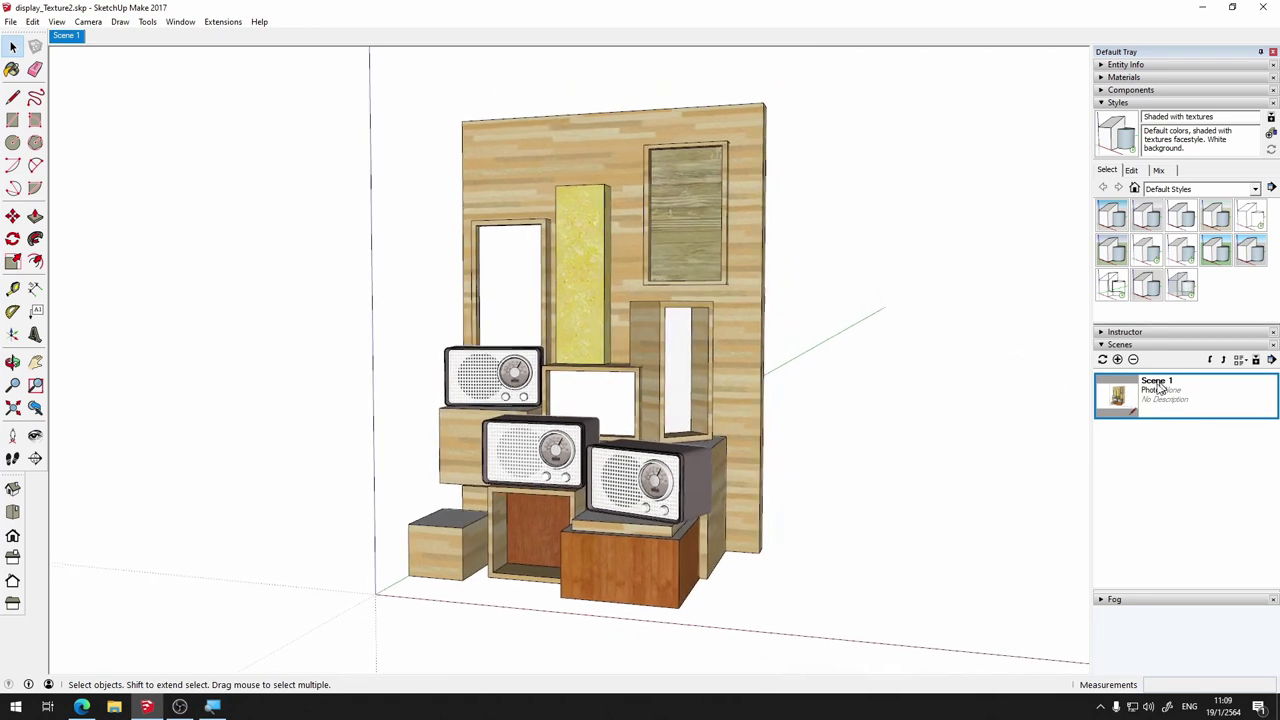
pyautogui.moveTo(741, 403)
pyautogui.mouseDown()
pyautogui.moveTo(737, 423)
pyautogui.moveTo(684, 408)
pyautogui.mouseUp()
pyautogui.scroll(2, 730, 430)
pyautogui.scroll(-1, 730, 423)
pyautogui.scroll(-2, 730, 423)
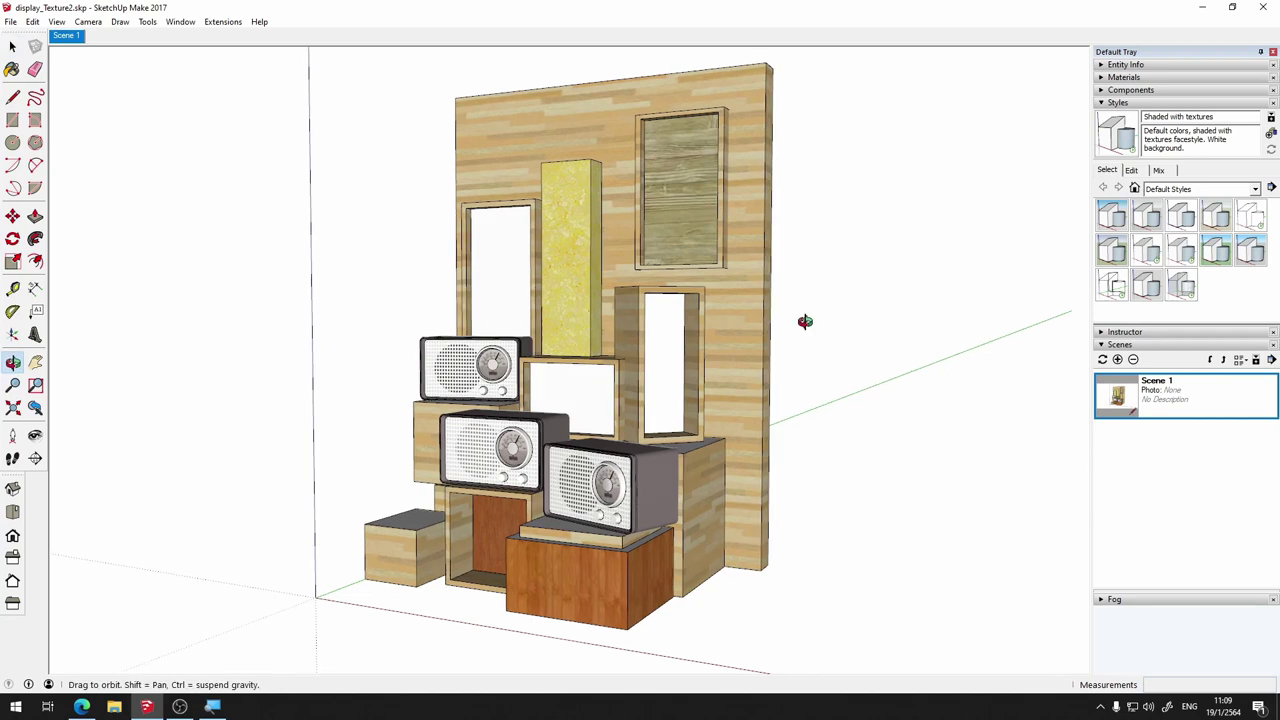
pyautogui.moveTo(811, 306); pyautogui.dragTo(829, 314)
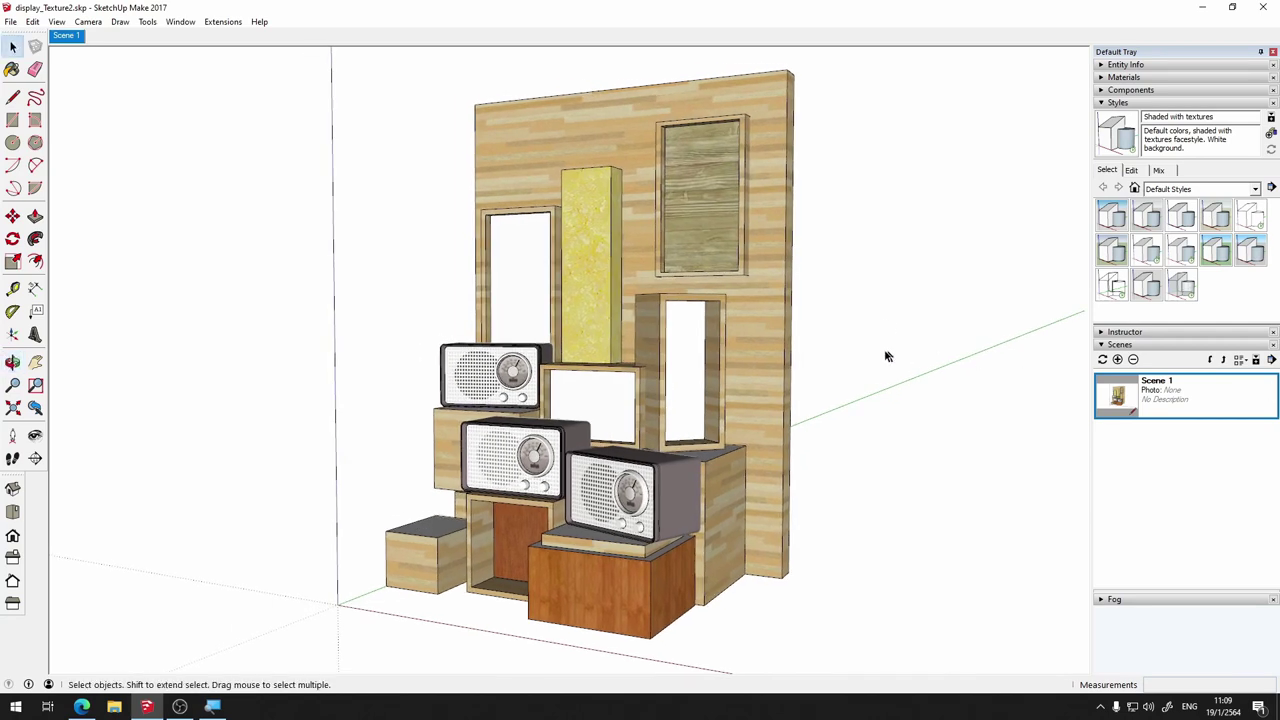
pyautogui.moveTo(886, 357); pyautogui.dragTo(910, 346)
pyautogui.press('space')
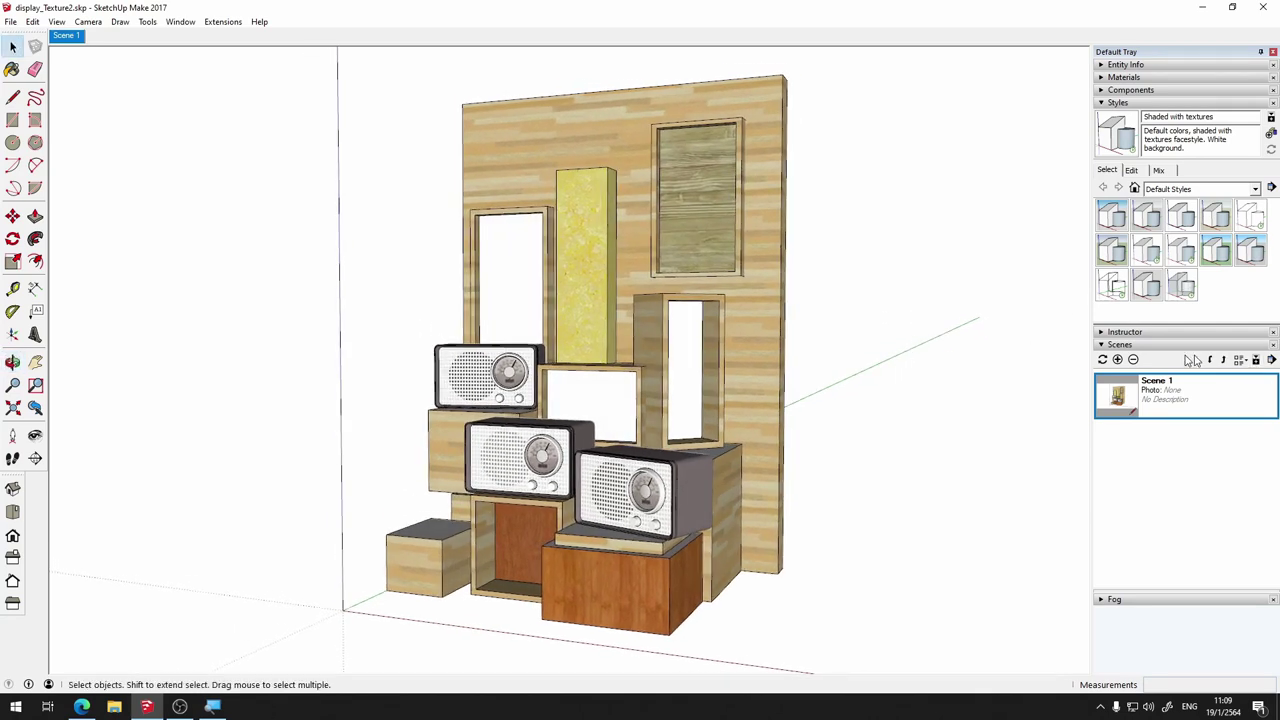
# Add the current view as Scene 2 and delete Scene 1
pyautogui.click(1117, 360)
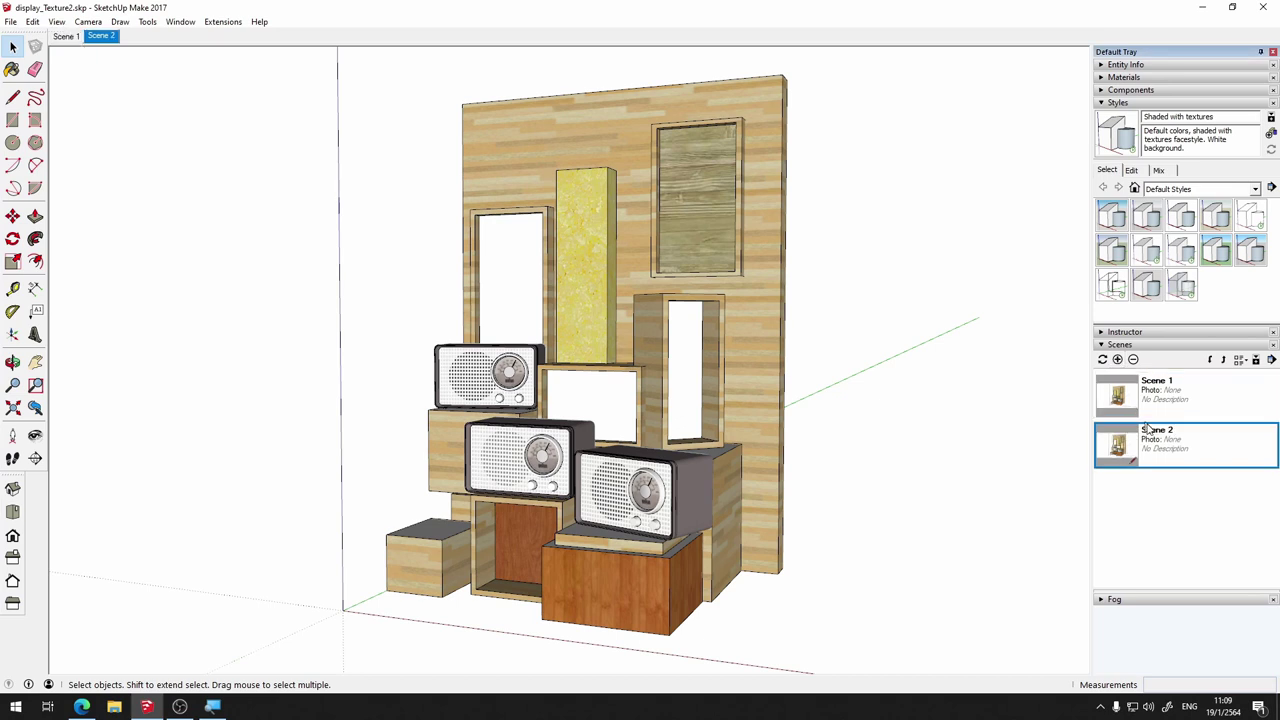
pyautogui.click(1134, 360)
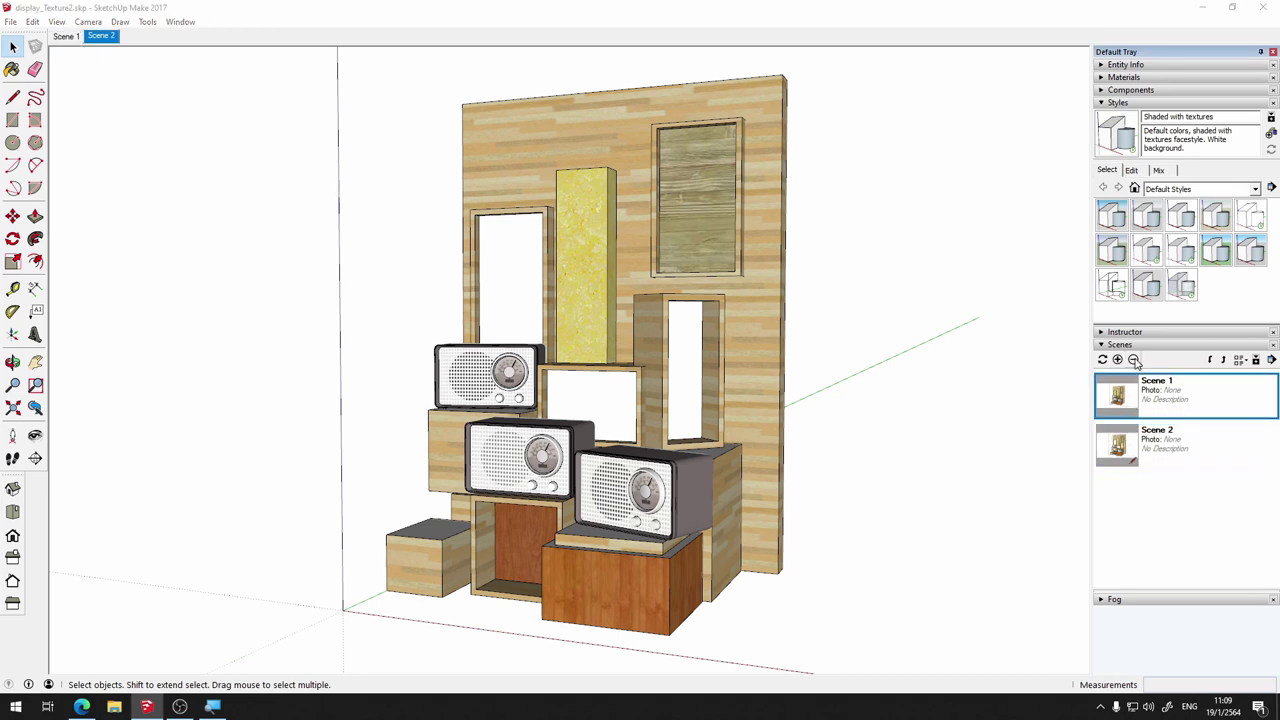
pyautogui.click(632, 382)
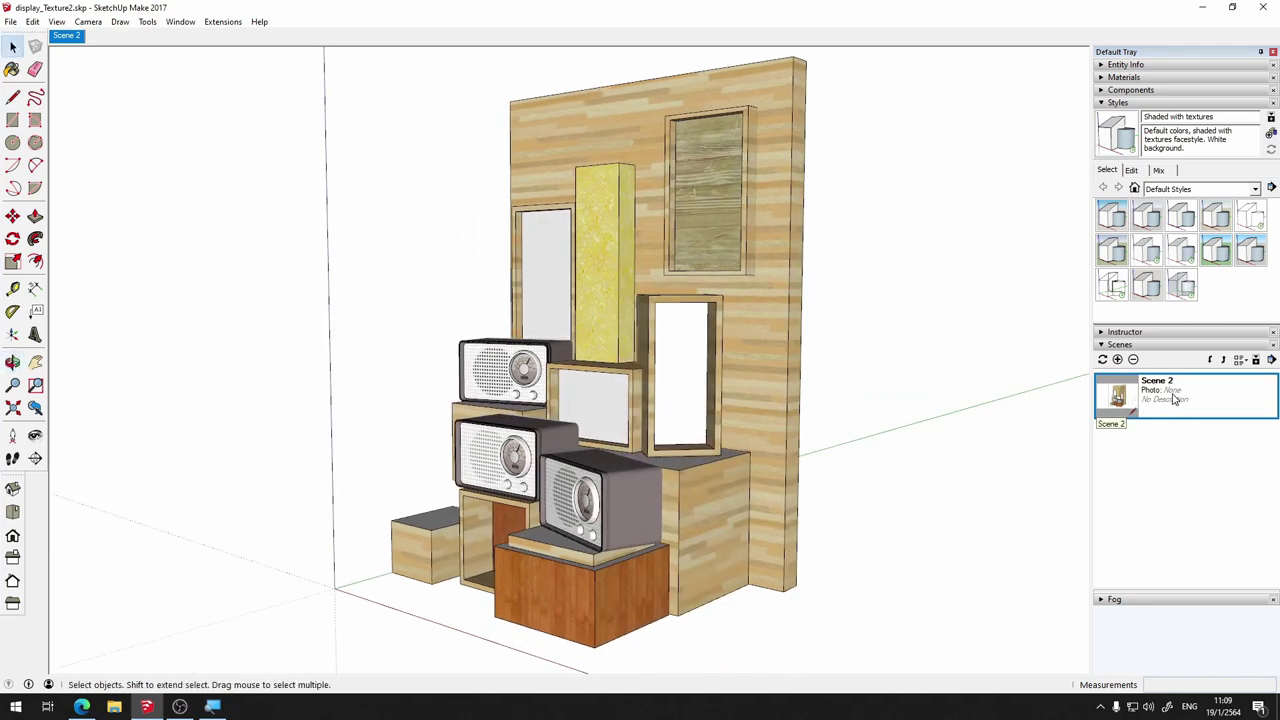
# On Scene 2, set the style's face setting to Hidden Line
pyautogui.doubleClick(1119, 395)
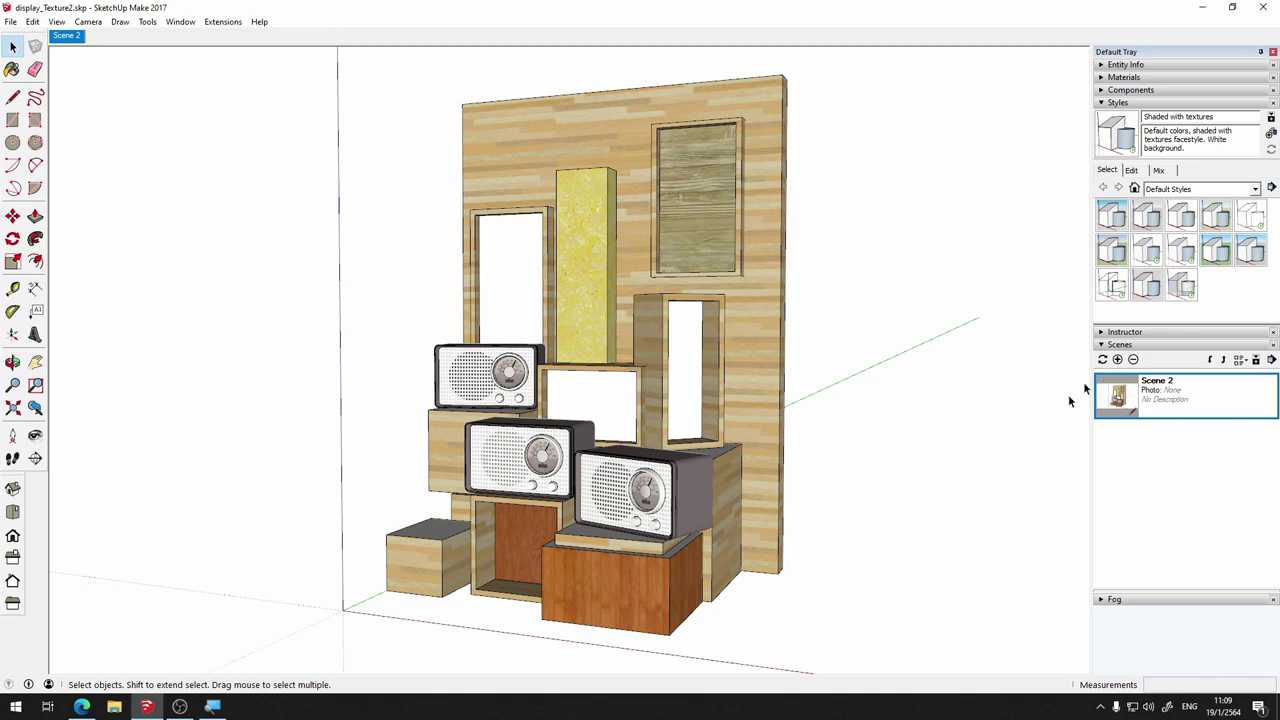
pyautogui.click(1132, 171)
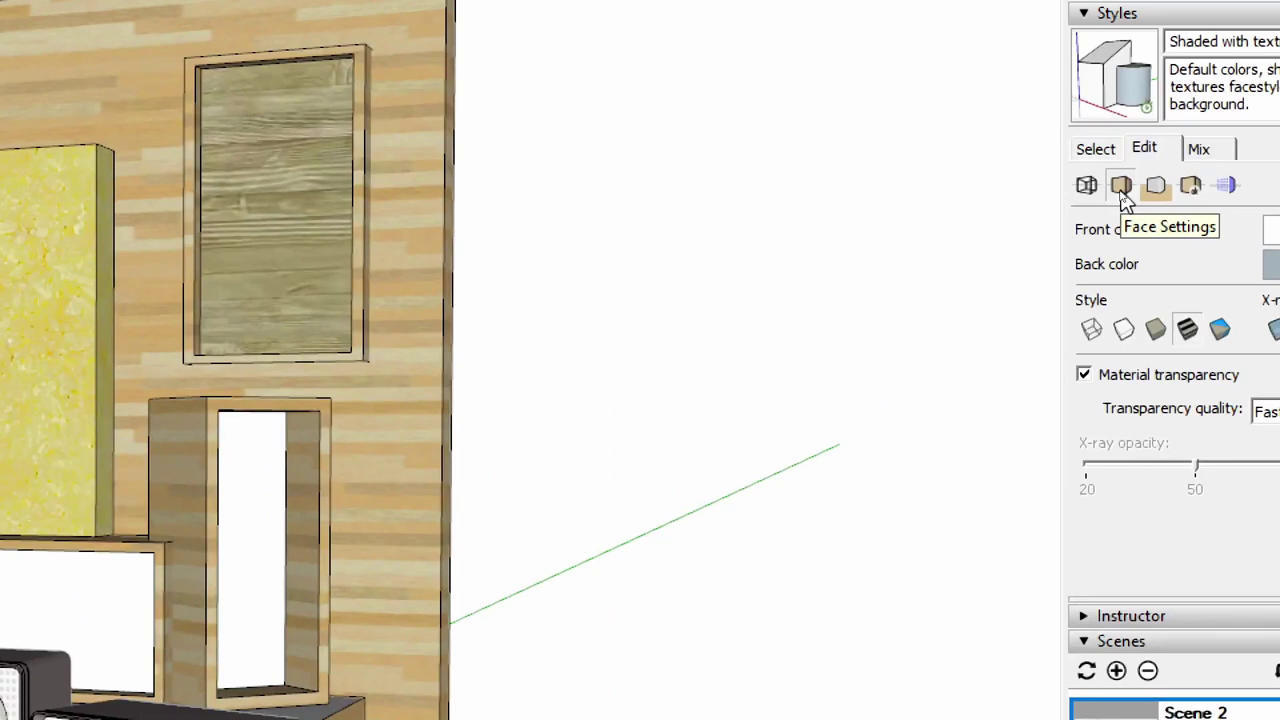
pyautogui.click(1123, 339)
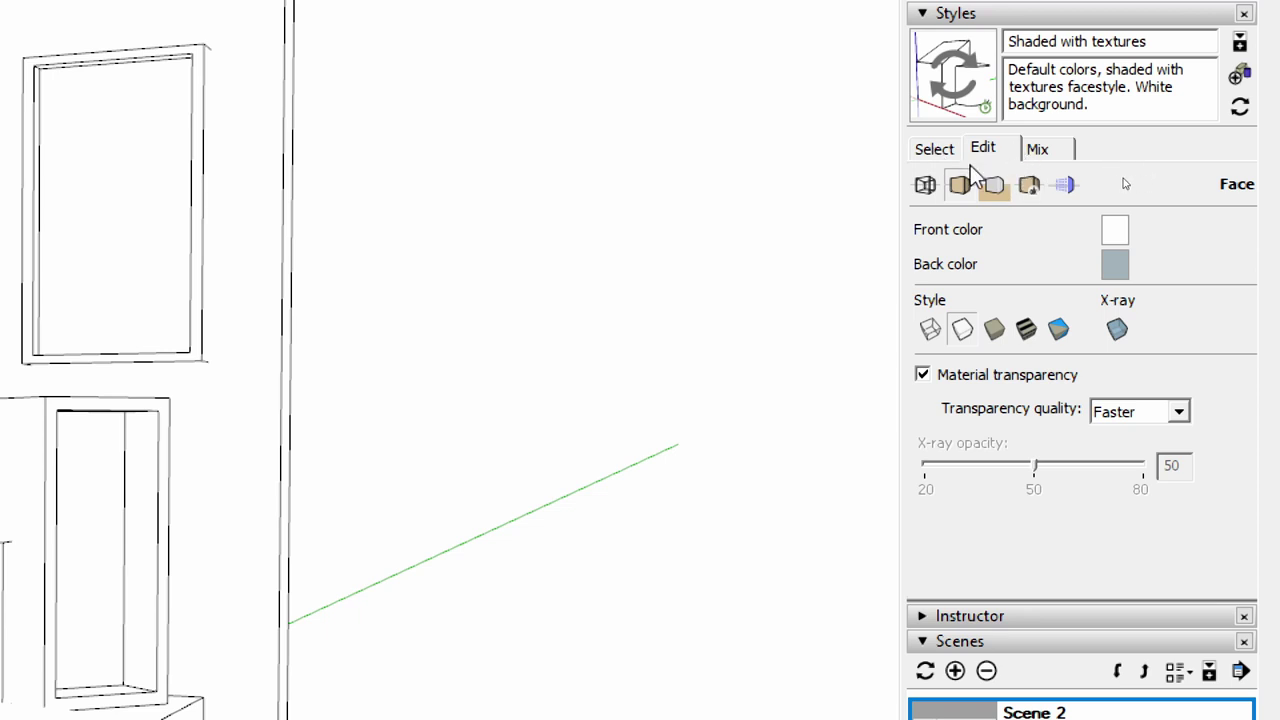
# Turn off Edges in the style's Edge Settings
pyautogui.click(949, 160)
pyautogui.click(990, 165)
pyautogui.click(1040, 152)
pyautogui.click(984, 150)
pyautogui.click(930, 184)
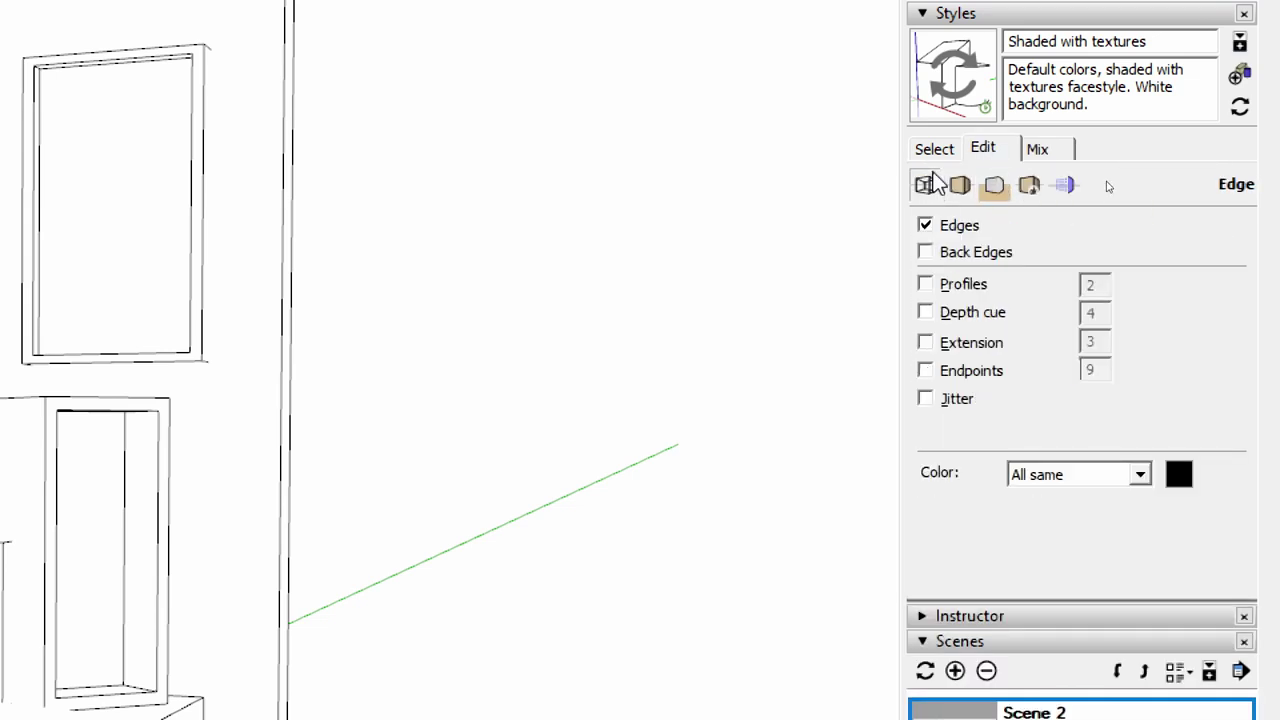
pyautogui.click(926, 225)
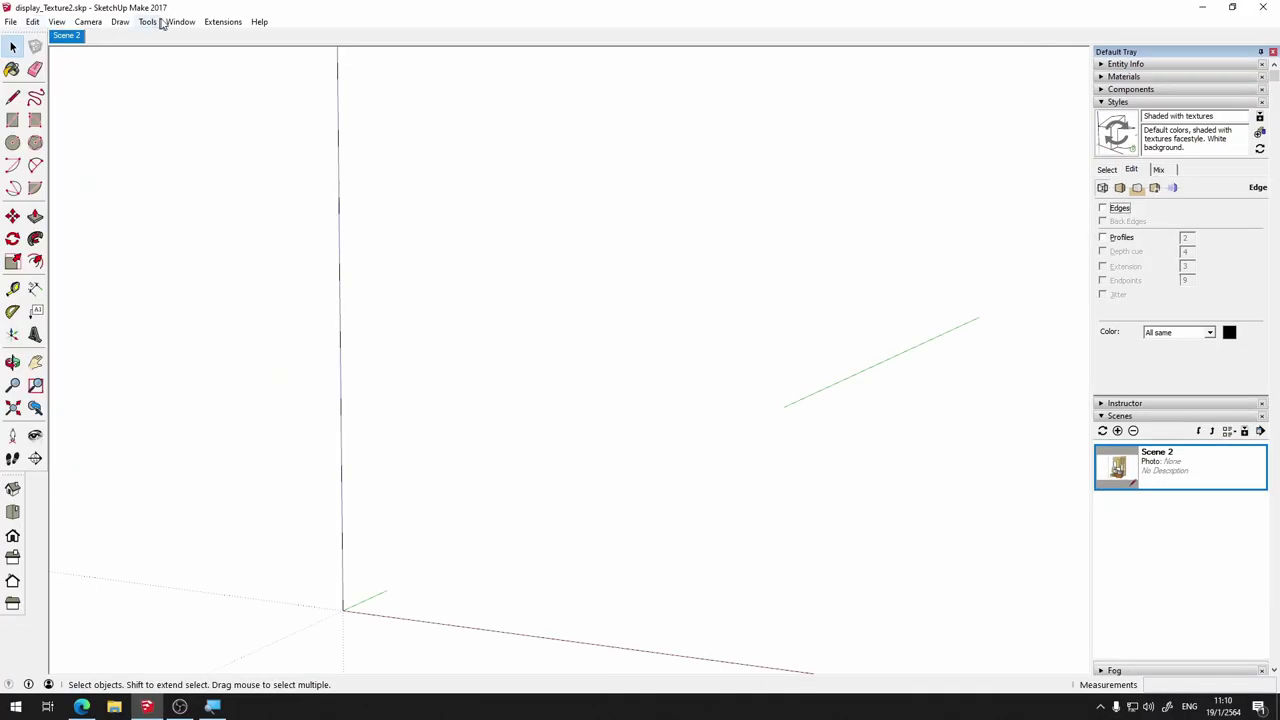
# Enable Shadows from the View menu
pyautogui.click(60, 23)
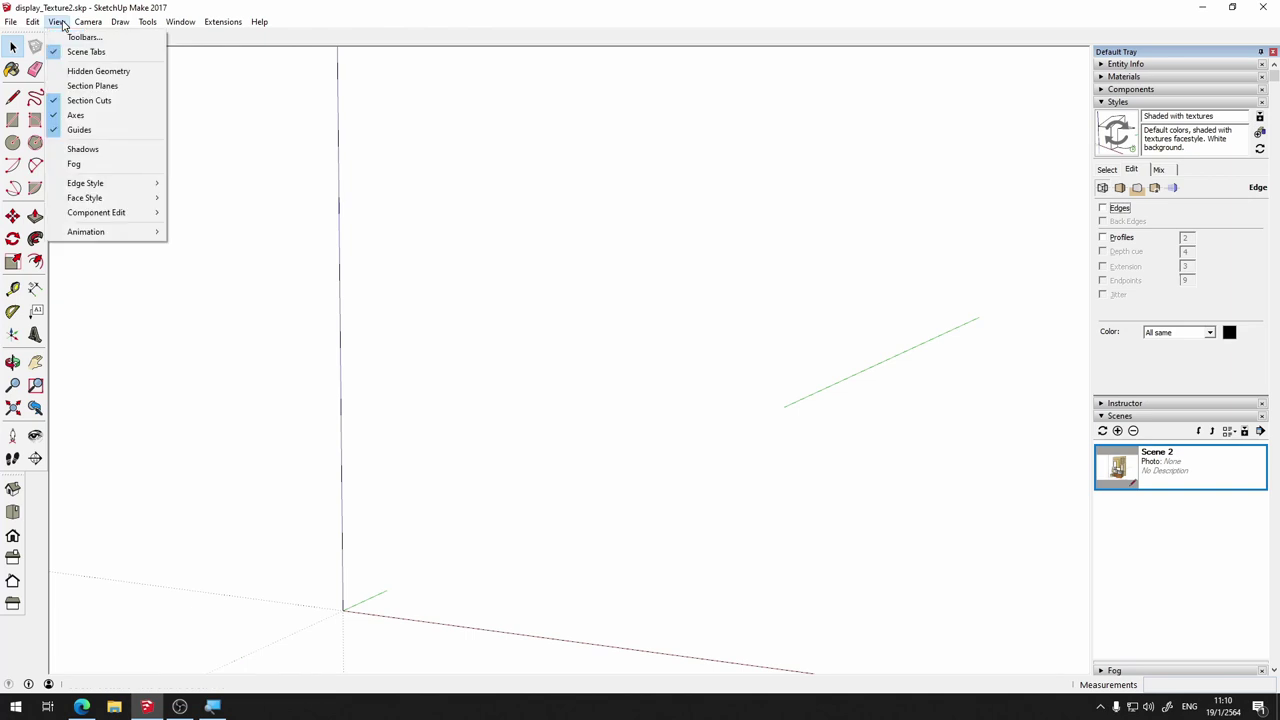
pyautogui.click(112, 152)
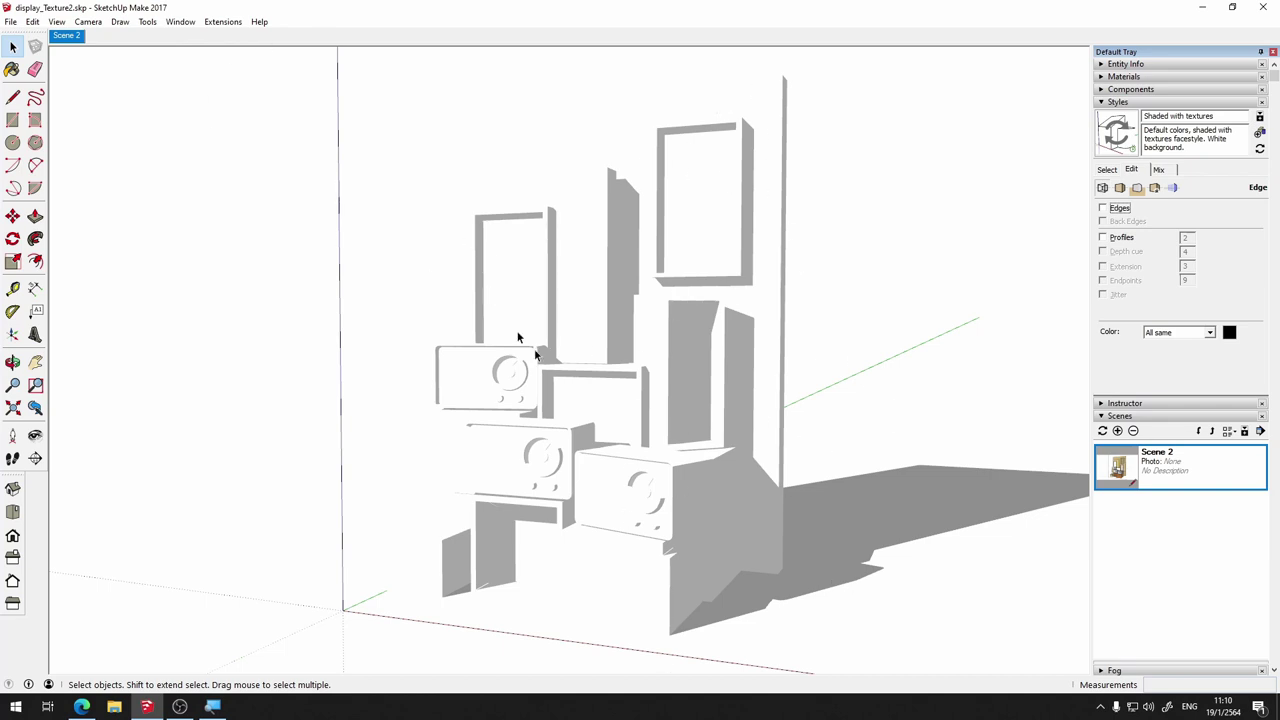
pyautogui.scroll(-2, 1234, 460)
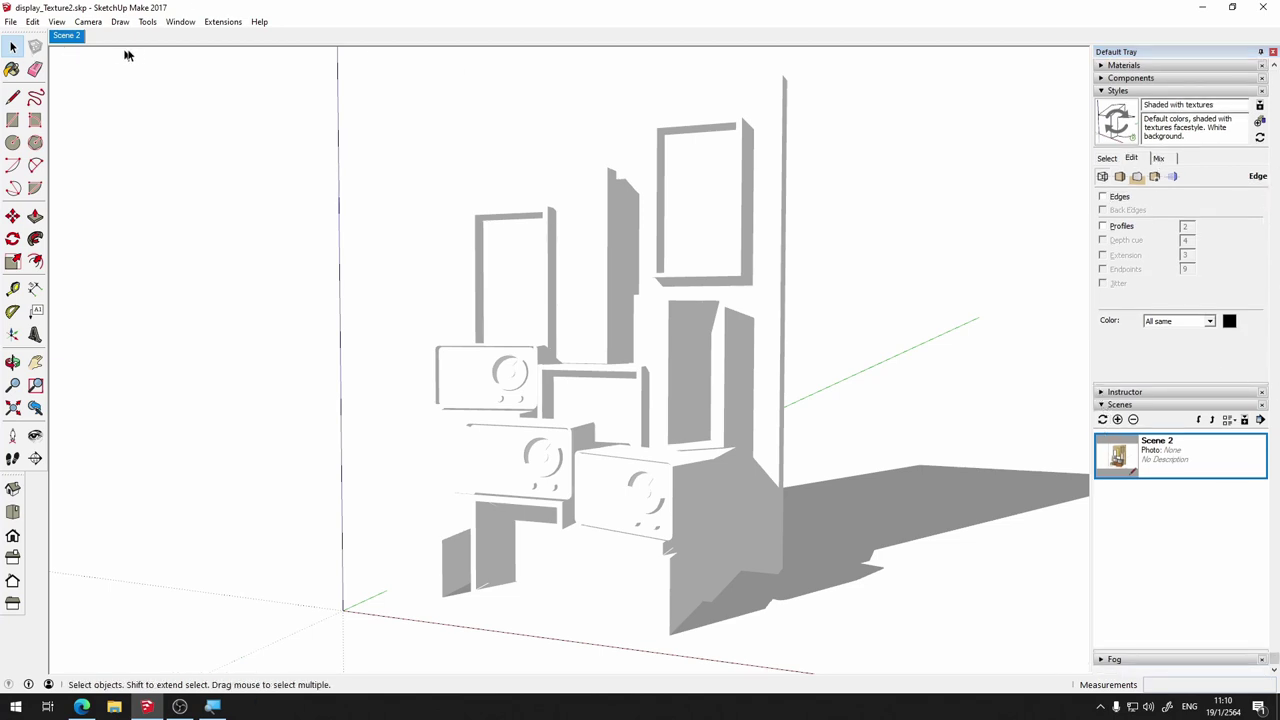
# Add the Shadows panel to the tray and set dark 44, light 73 and time 14:10
pyautogui.click(178, 22)
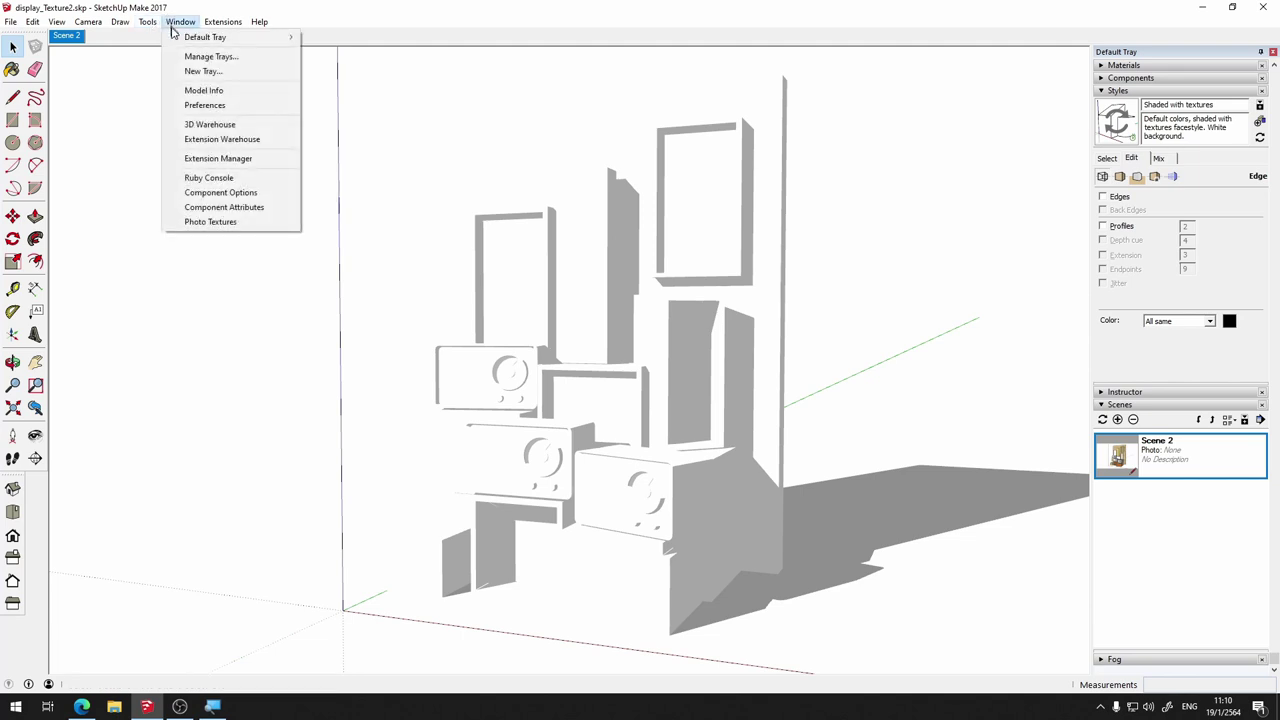
pyautogui.moveTo(206, 37)
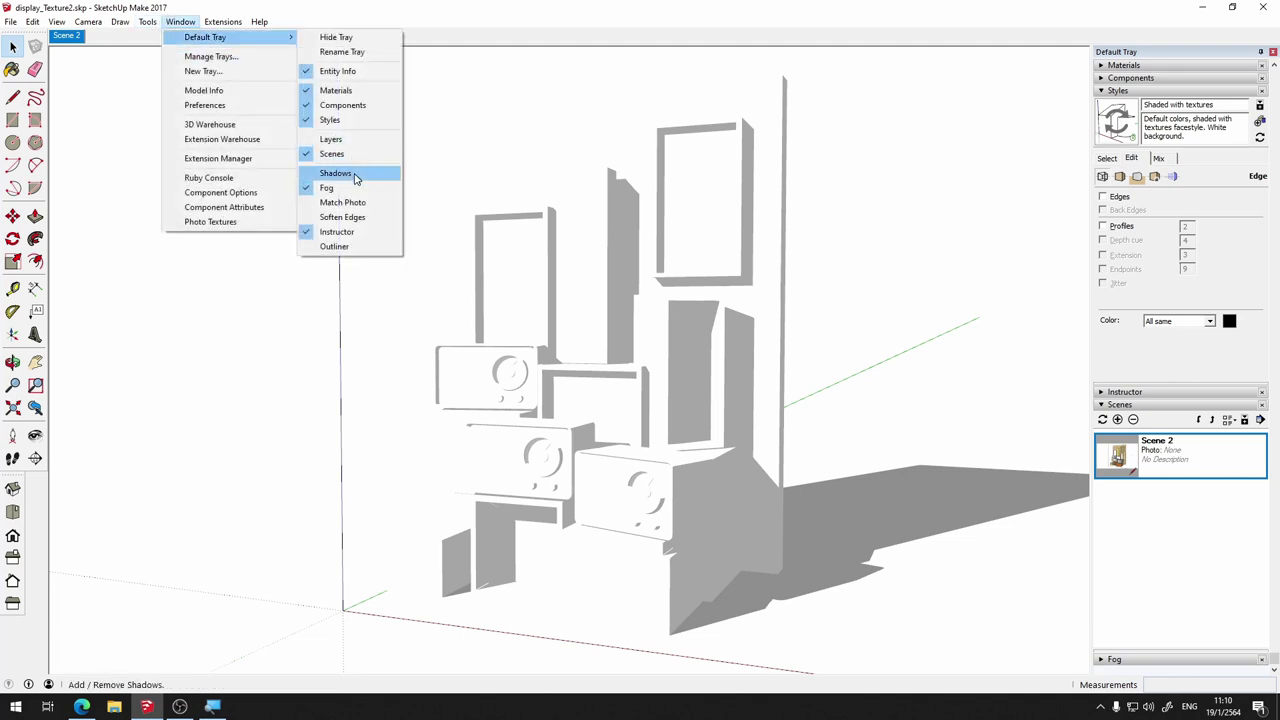
pyautogui.click(355, 176)
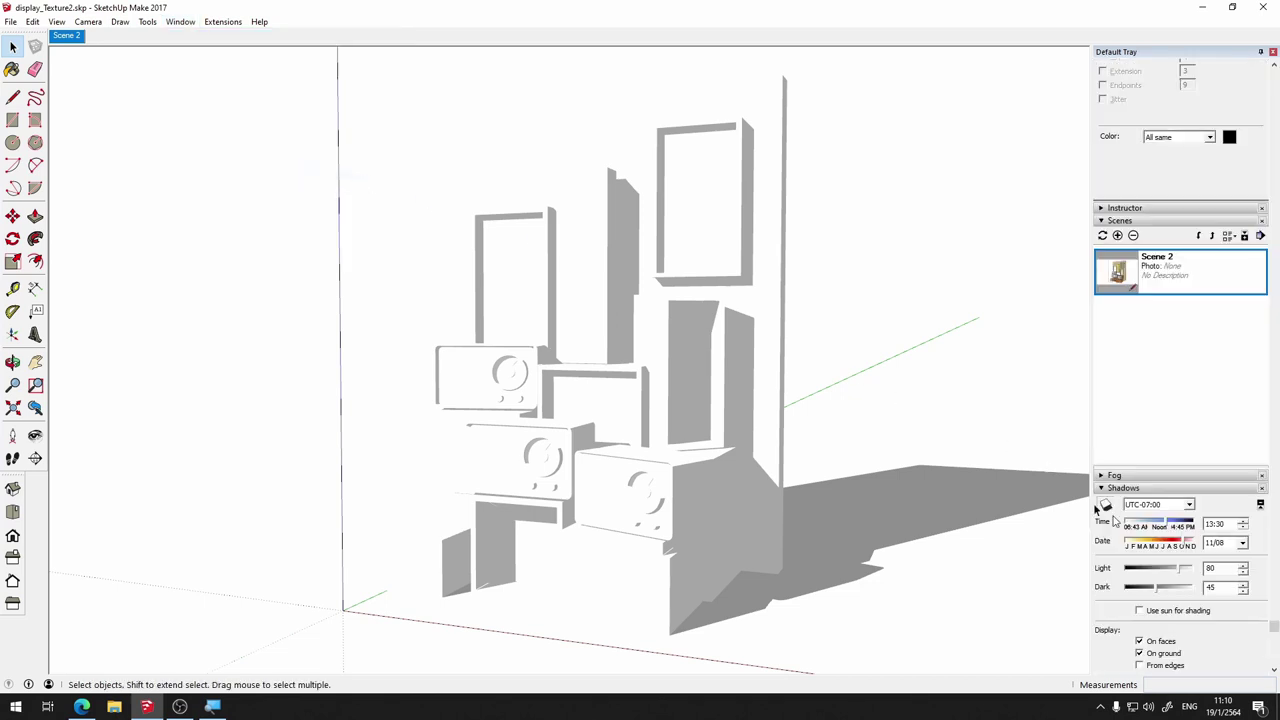
pyautogui.scroll(-1, 1240, 632)
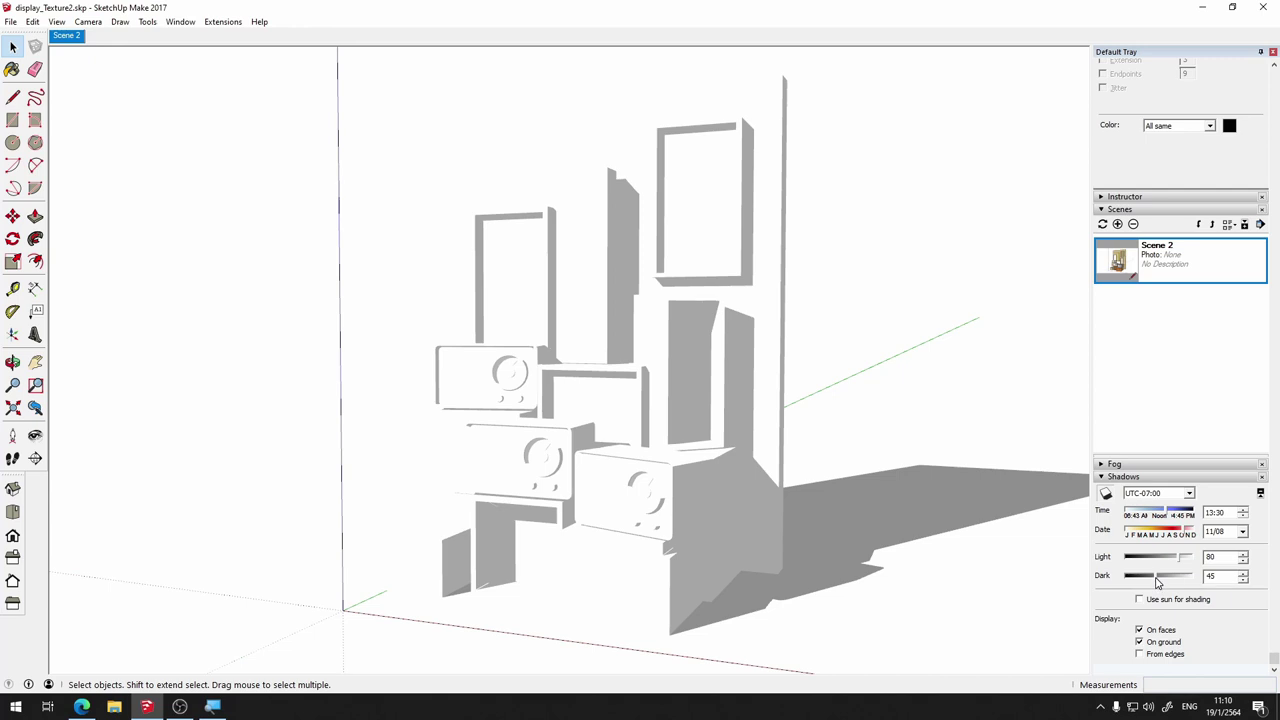
pyautogui.moveTo(1157, 577)
pyautogui.mouseDown()
pyautogui.moveTo(1116, 577)
pyautogui.moveTo(1157, 578)
pyautogui.mouseUp()
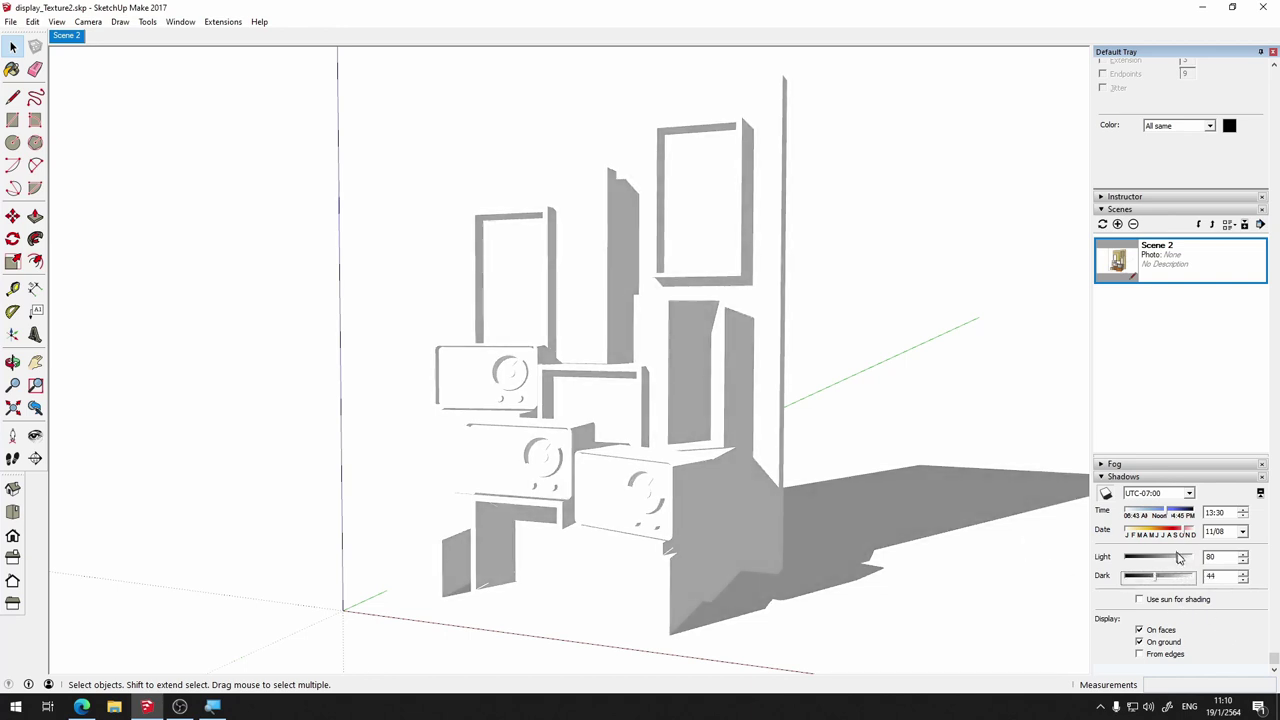
pyautogui.moveTo(1179, 563); pyautogui.dragTo(1177, 568)
pyautogui.moveTo(1166, 514)
pyautogui.mouseDown()
pyautogui.moveTo(1143, 515)
pyautogui.moveTo(1191, 512)
pyautogui.moveTo(1137, 516)
pyautogui.moveTo(1178, 514)
pyautogui.mouseUp()
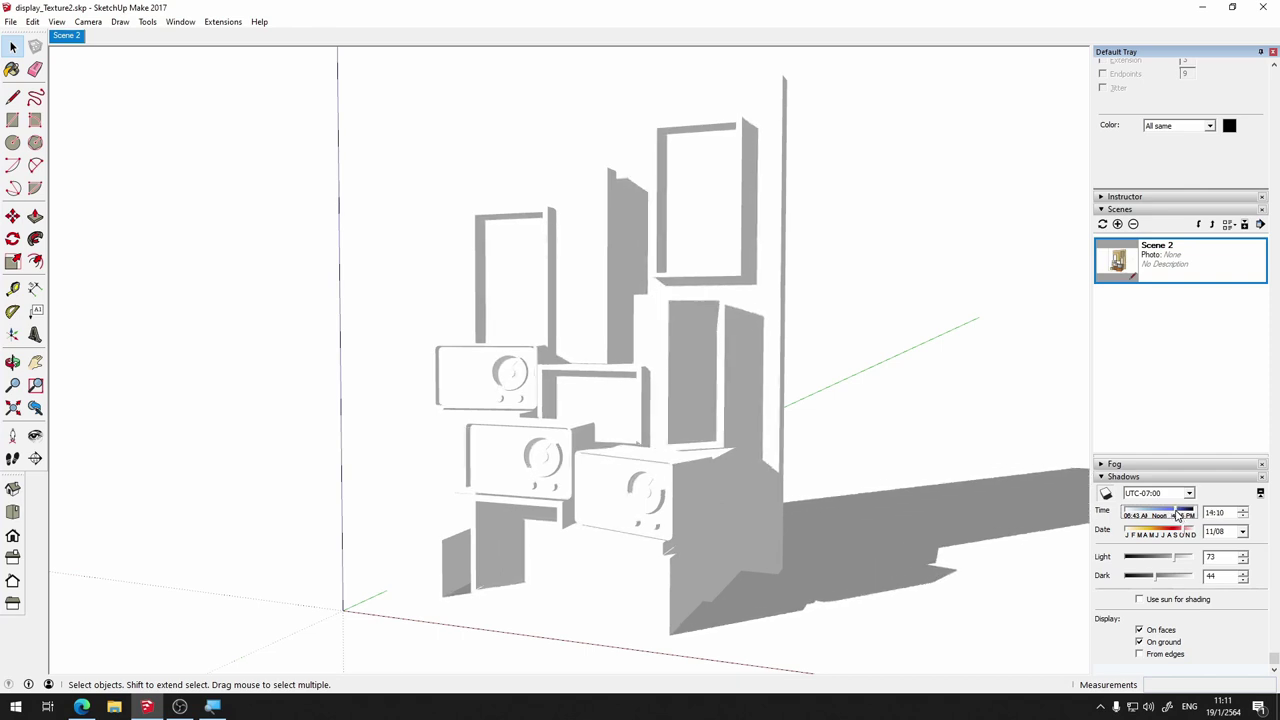
# Cycle the shadow time zone through several offsets, ending at UTC+07:00
pyautogui.click(1189, 493)
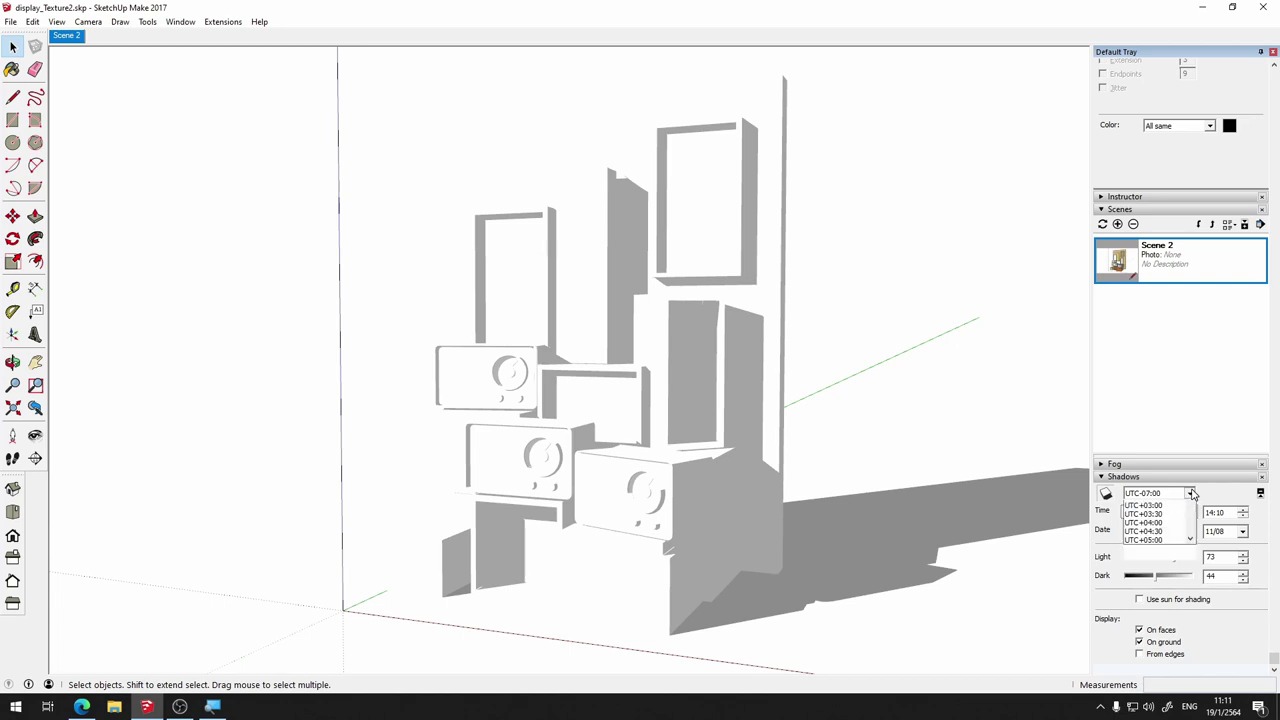
pyautogui.press('Down')
pyautogui.press('Down')
pyautogui.press('Down')
pyautogui.press('Return')
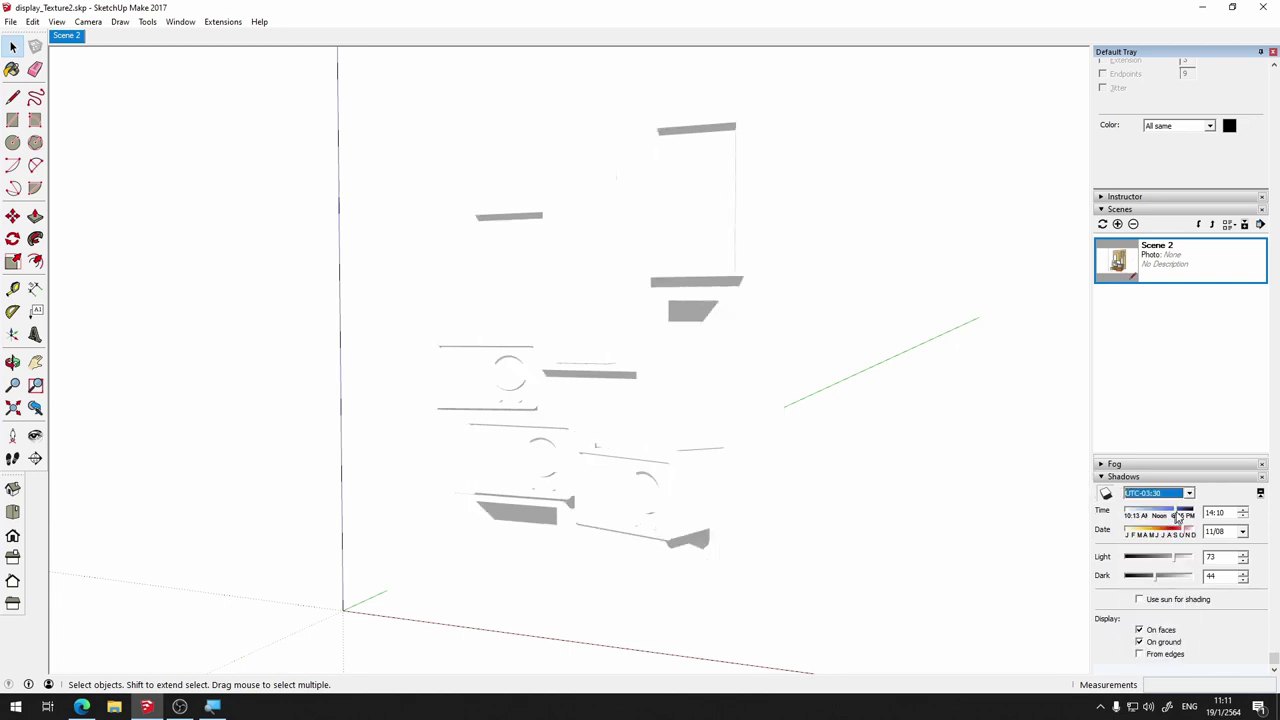
pyautogui.click(1191, 494)
pyautogui.press('Return')
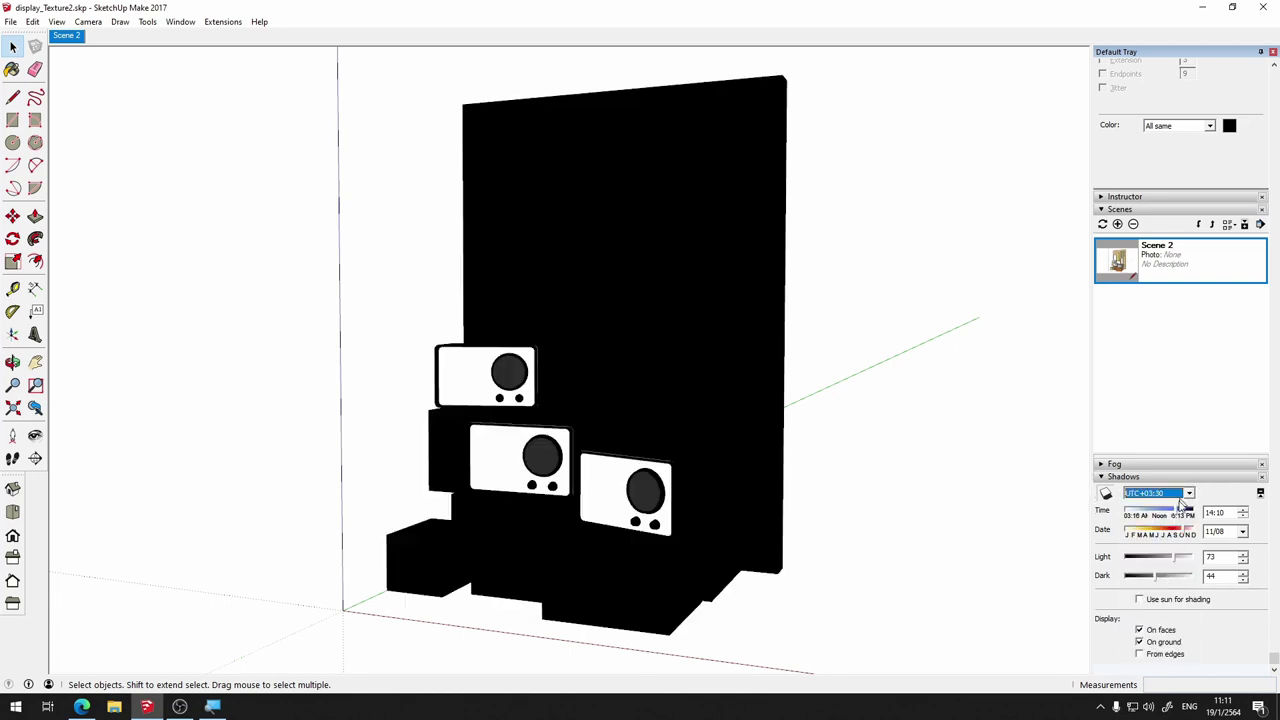
pyautogui.click(1190, 496)
pyautogui.click(1166, 515)
pyautogui.click(1190, 494)
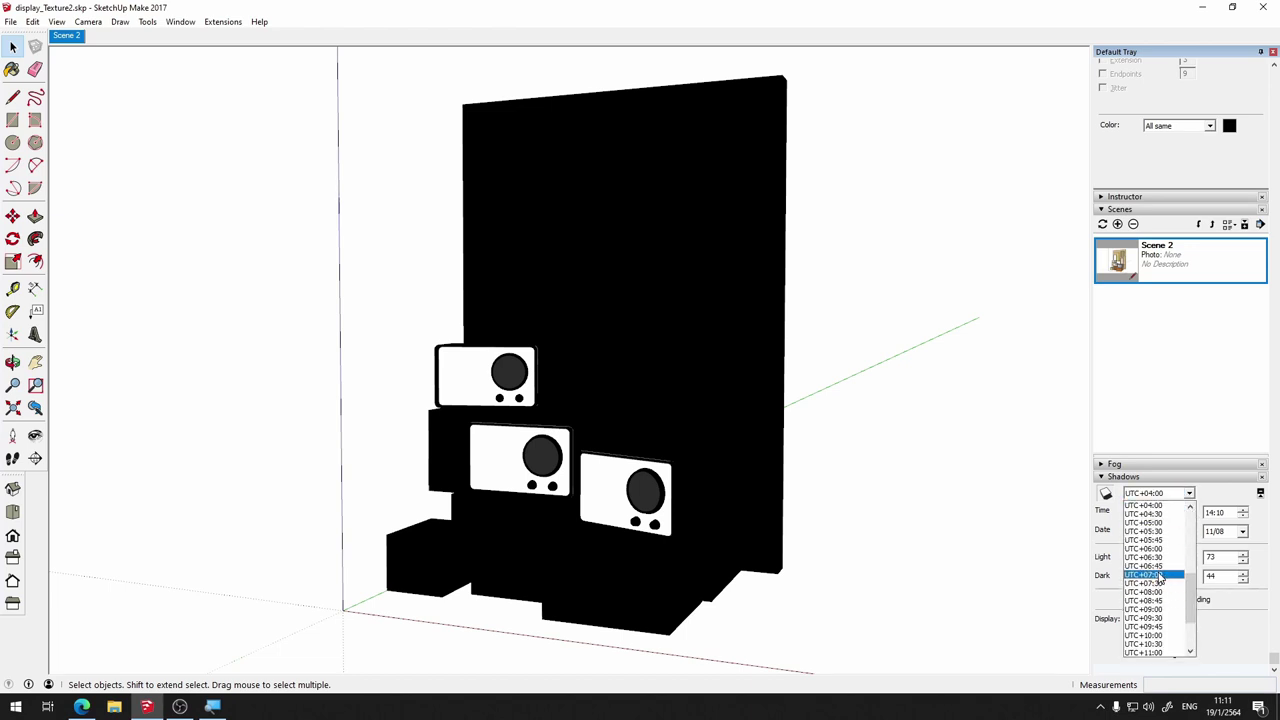
pyautogui.click(1158, 580)
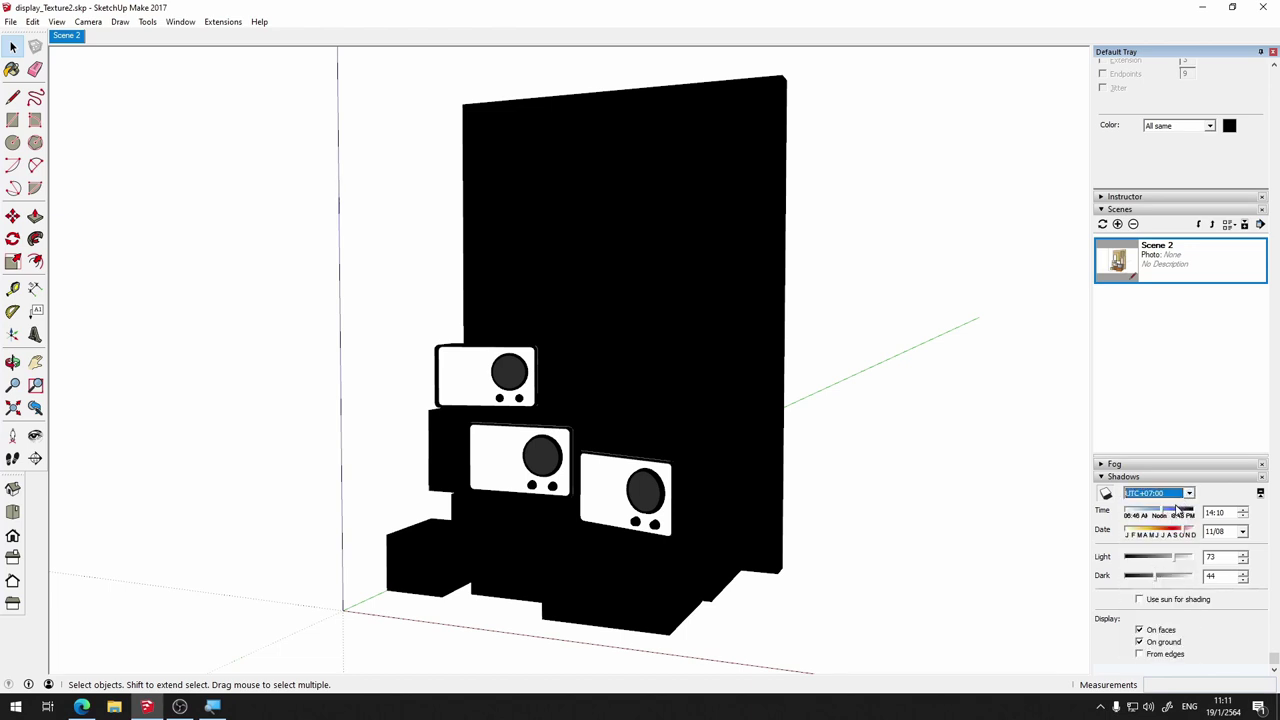
# Set shadow time 13:07 on 07/18, dark 34, and time zone UTC-07:00
pyautogui.moveTo(1158, 514); pyautogui.dragTo(1166, 535)
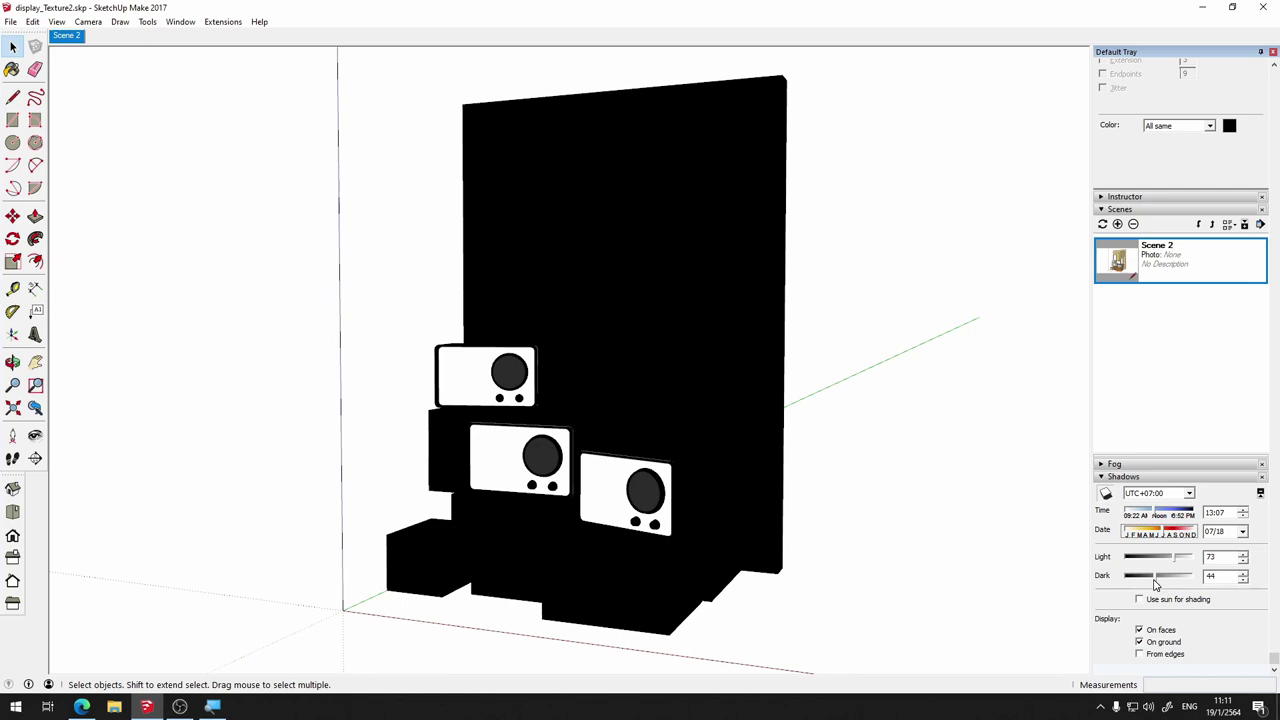
pyautogui.moveTo(1155, 578); pyautogui.dragTo(1142, 578)
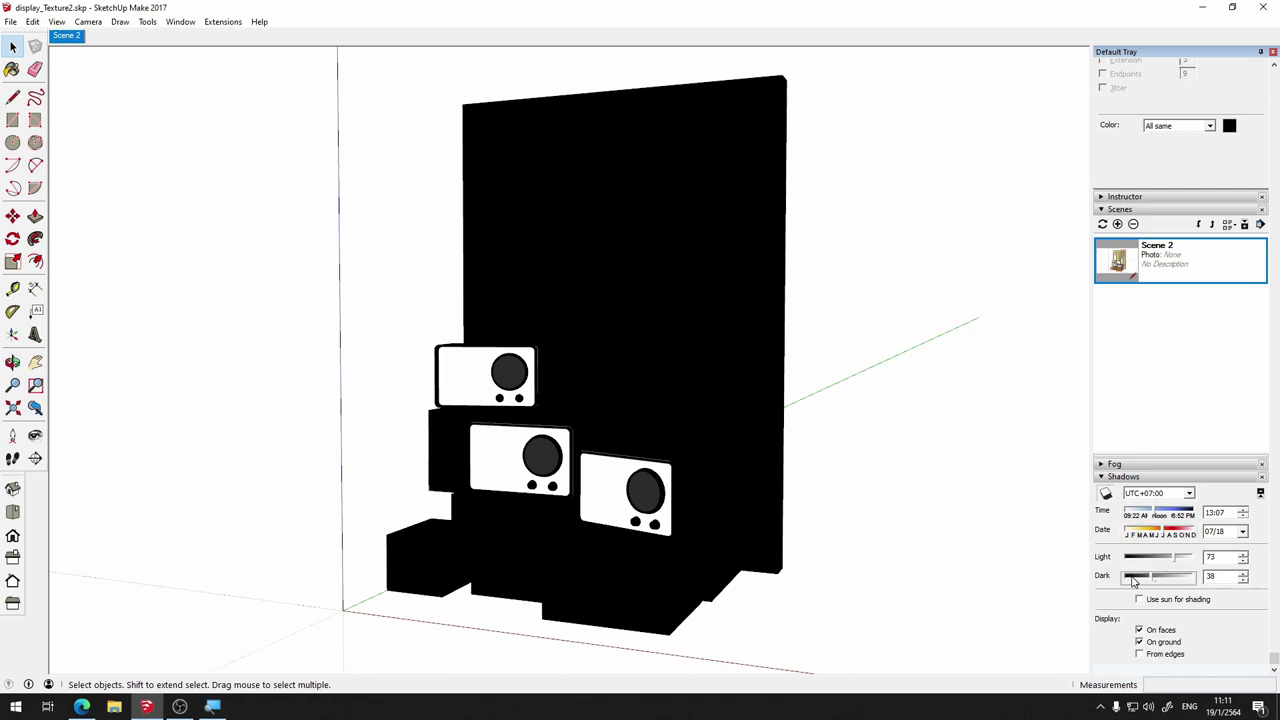
pyautogui.click(1189, 494)
pyautogui.scroll(5, 1155, 560)
pyautogui.scroll(5, 1155, 530)
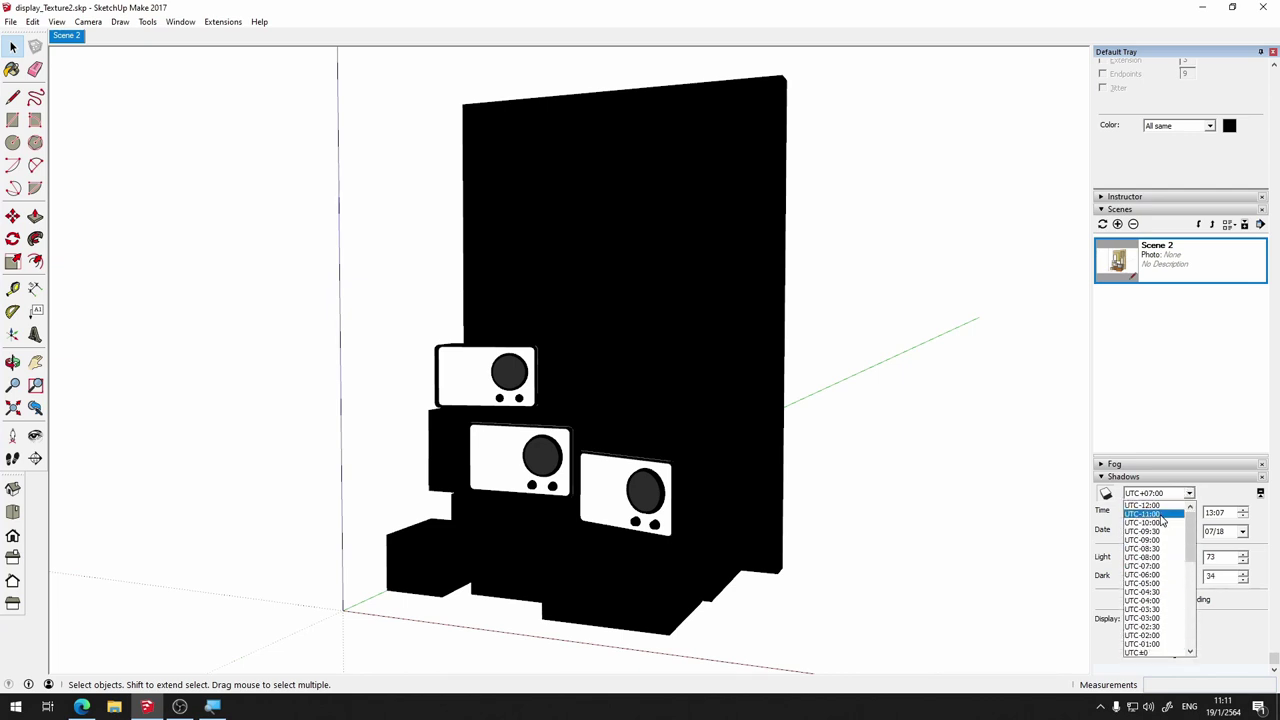
pyautogui.click(1158, 566)
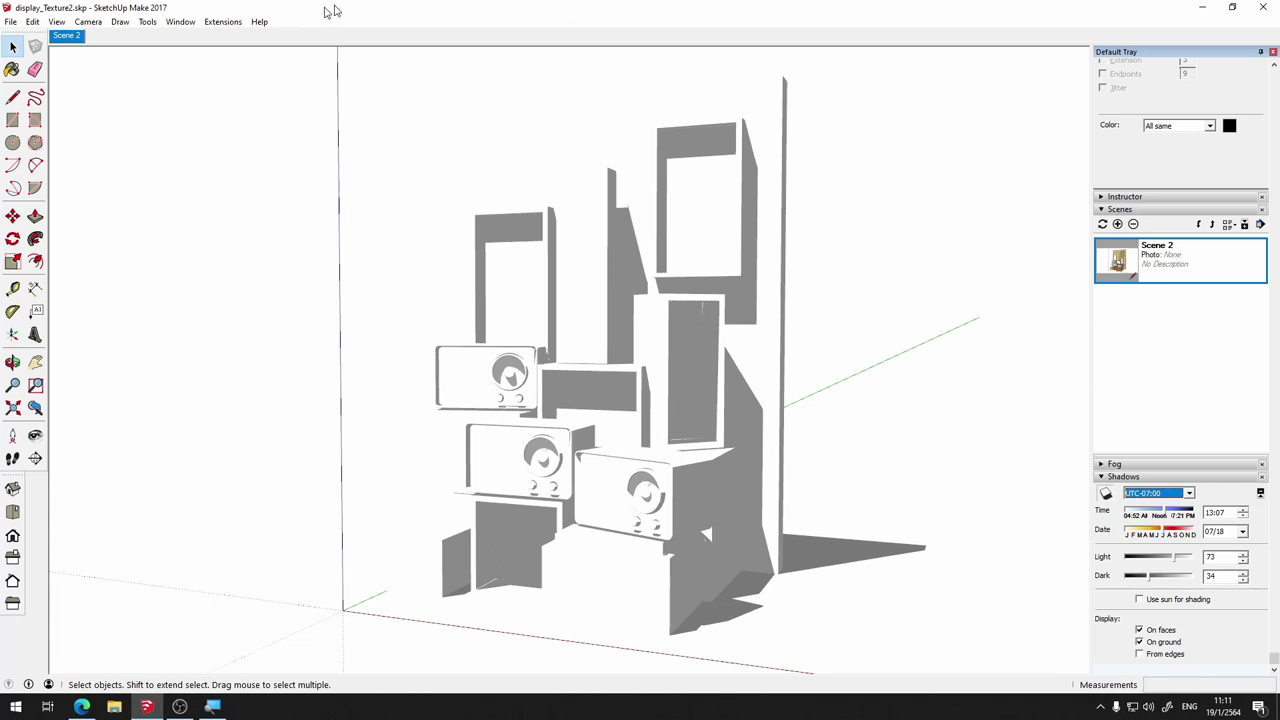
# Show scene tabs and add Scene 3, saving style changes as a new style, then compare with Scene 2
pyautogui.click(55, 22)
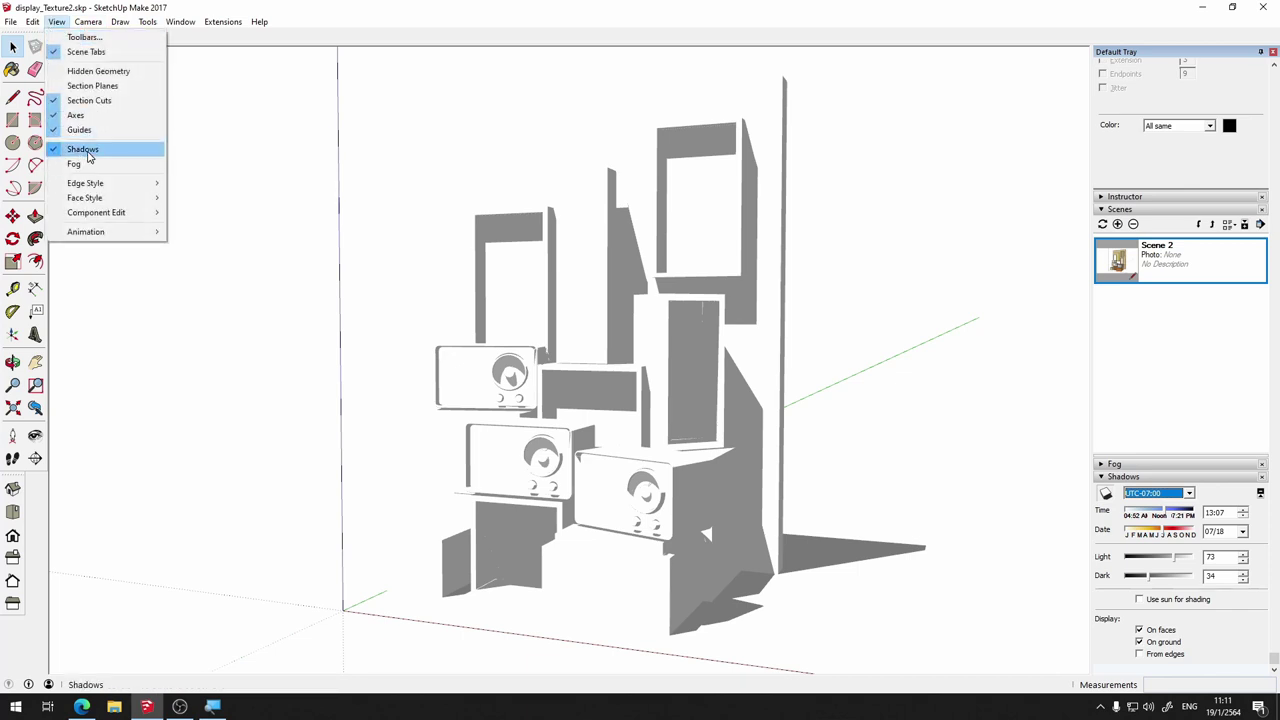
pyautogui.click(1112, 221)
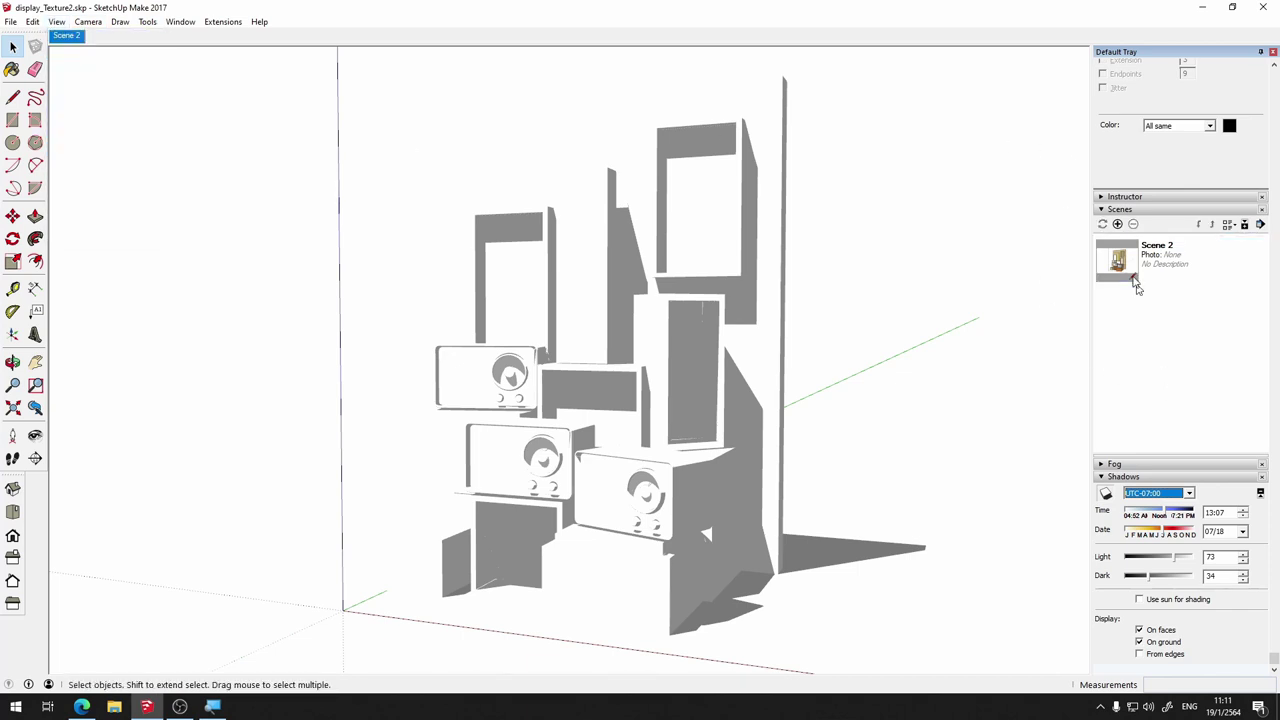
pyautogui.click(1117, 223)
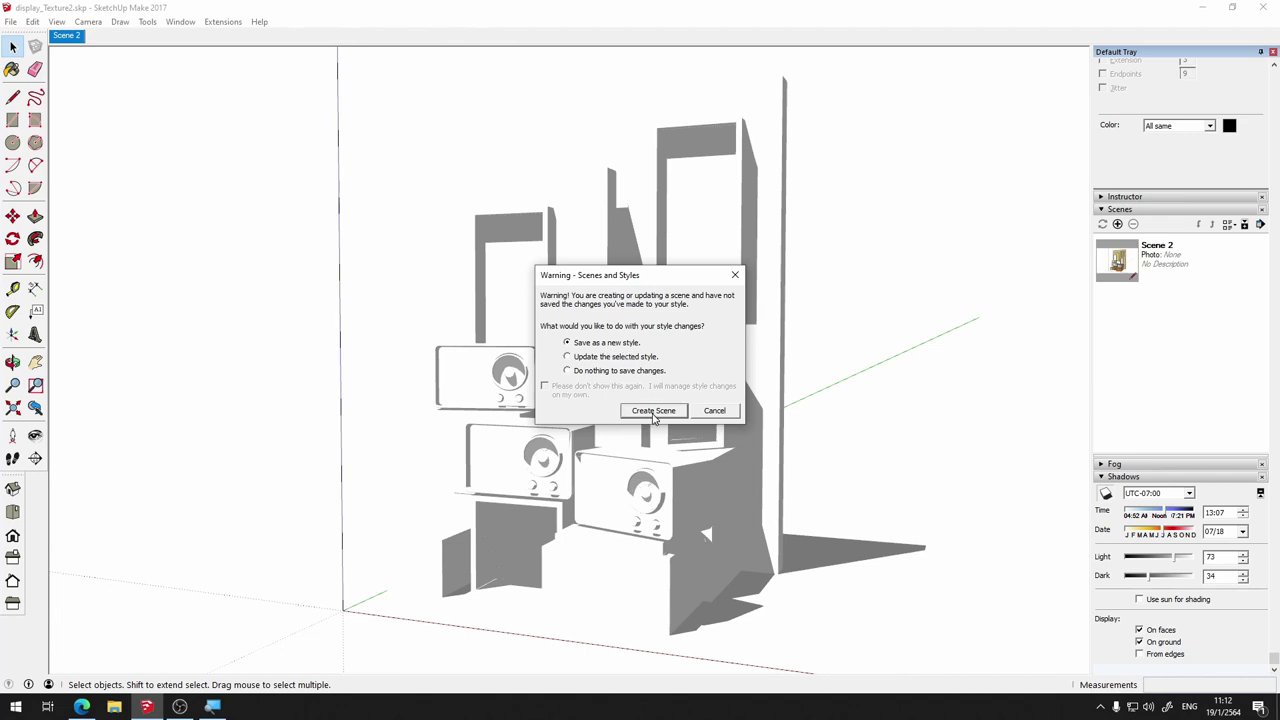
pyautogui.click(654, 412)
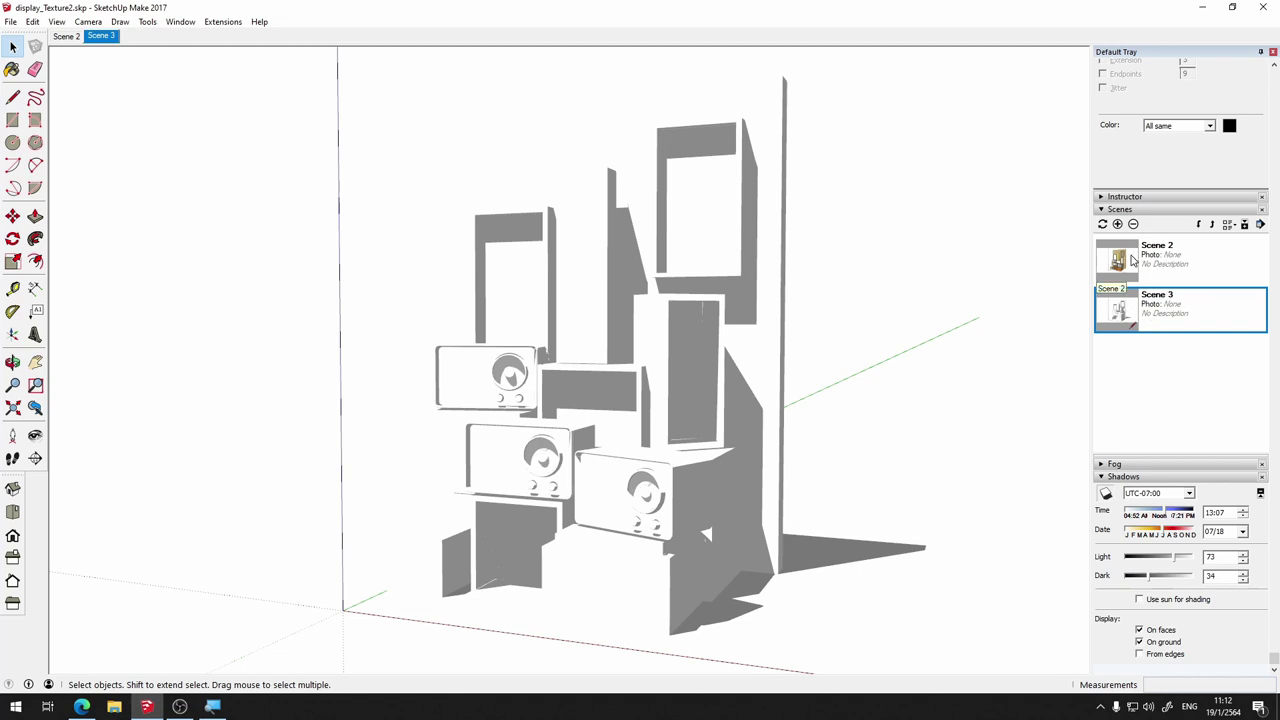
pyautogui.click(1133, 261)
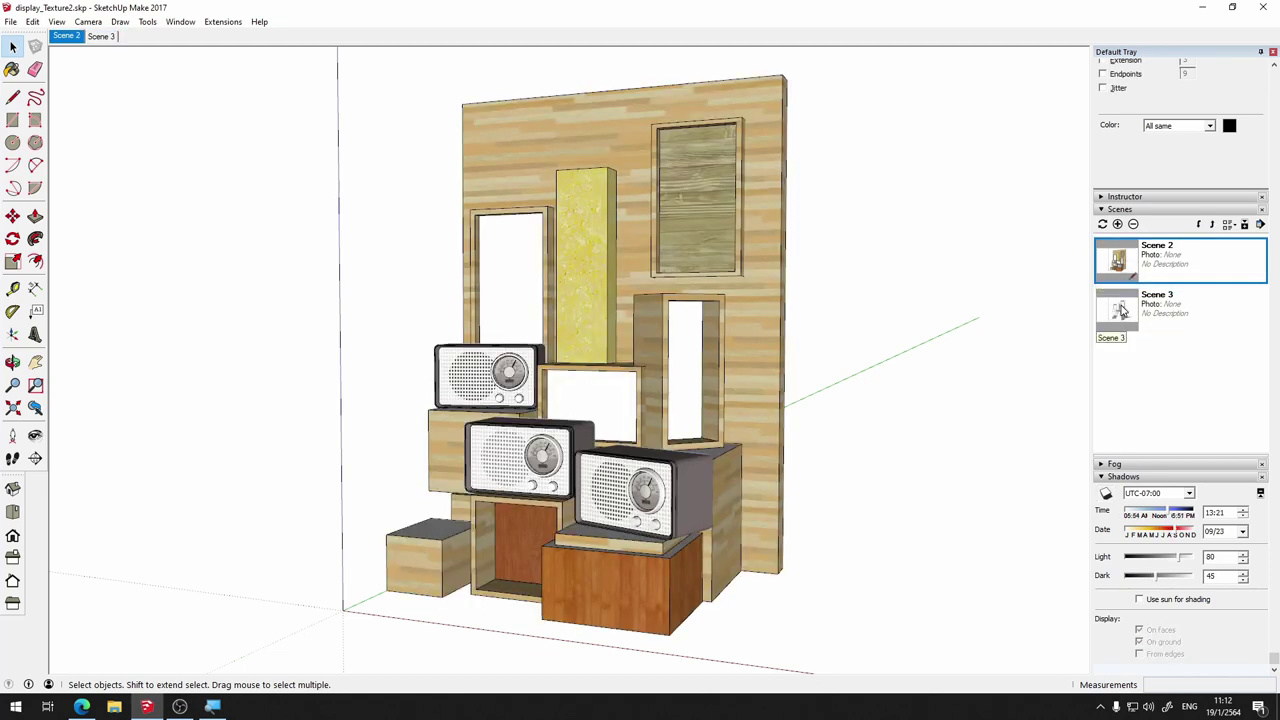
pyautogui.click(1120, 311)
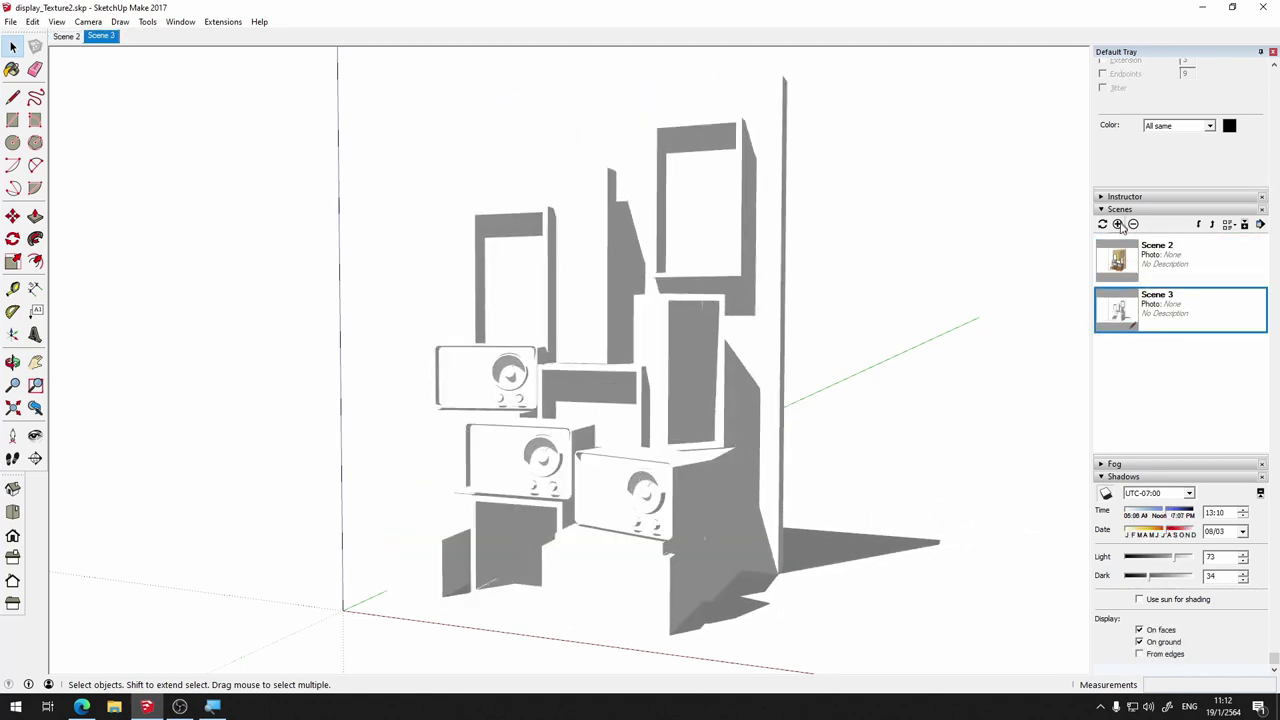
# Preview Scene 2 and Scene 3, then switch to the textured Scene 2 view
pyautogui.click(1120, 262)
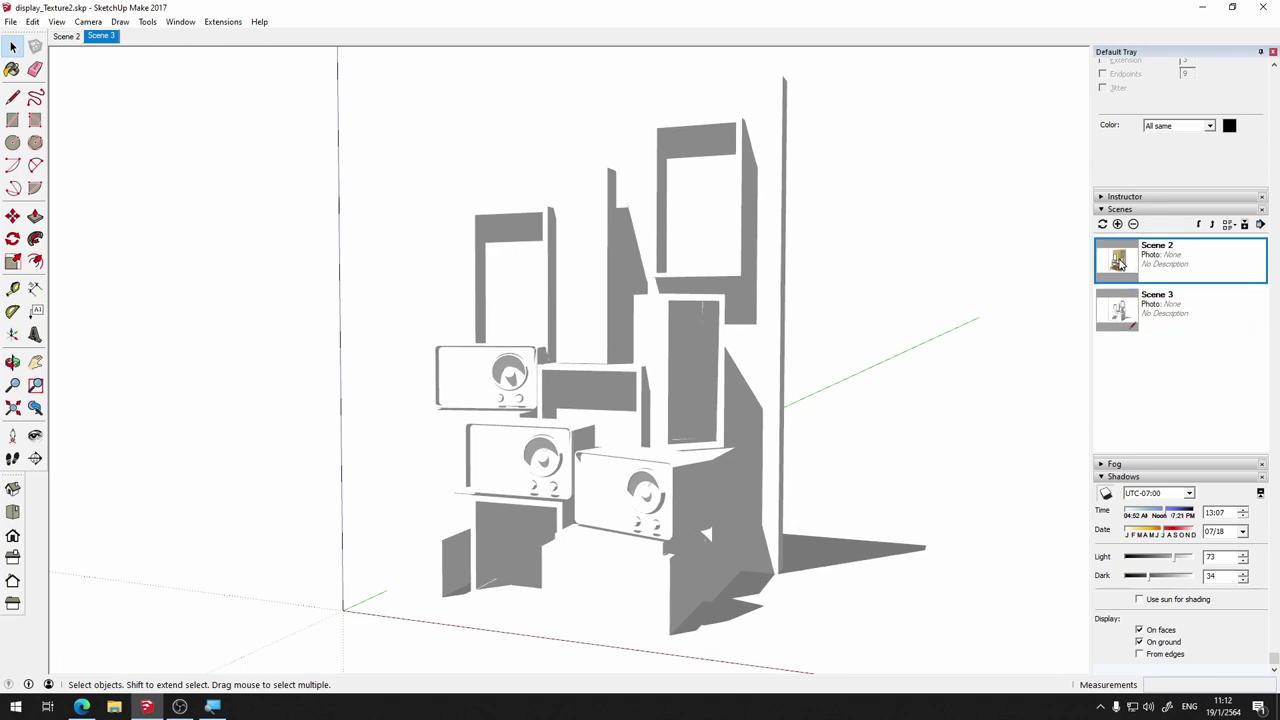
pyautogui.click(1112, 316)
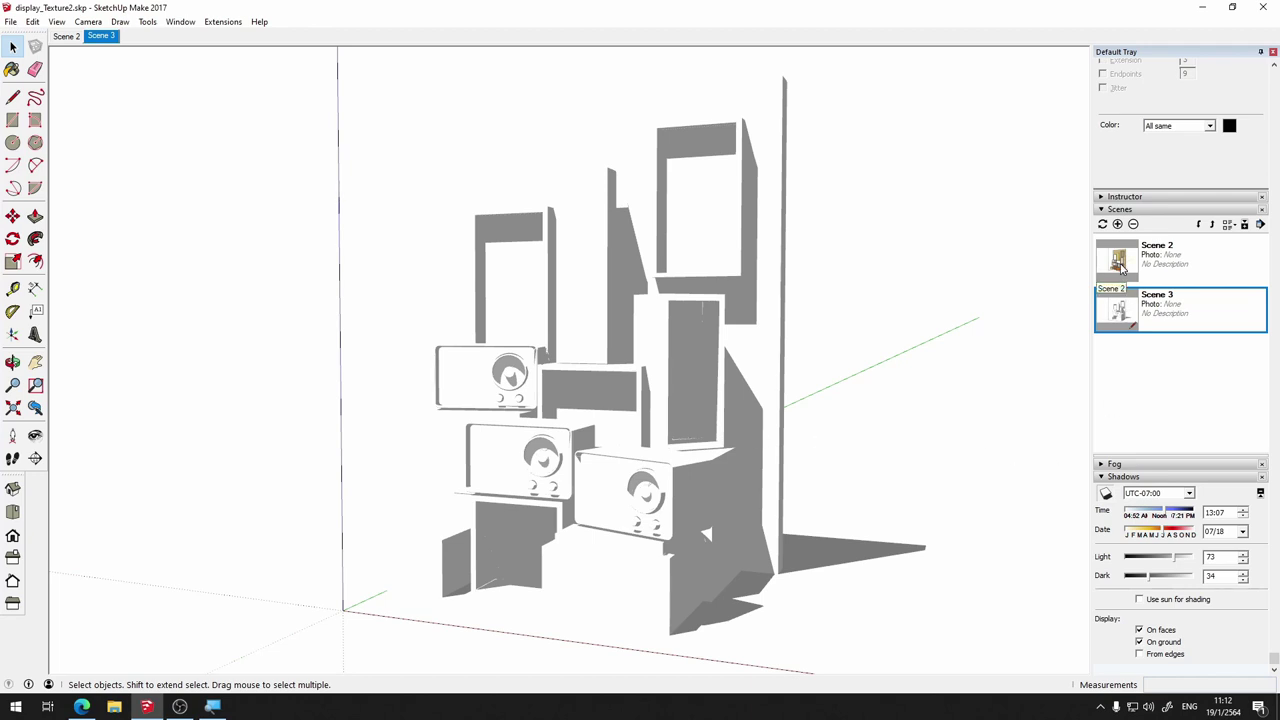
pyautogui.doubleClick(1118, 262)
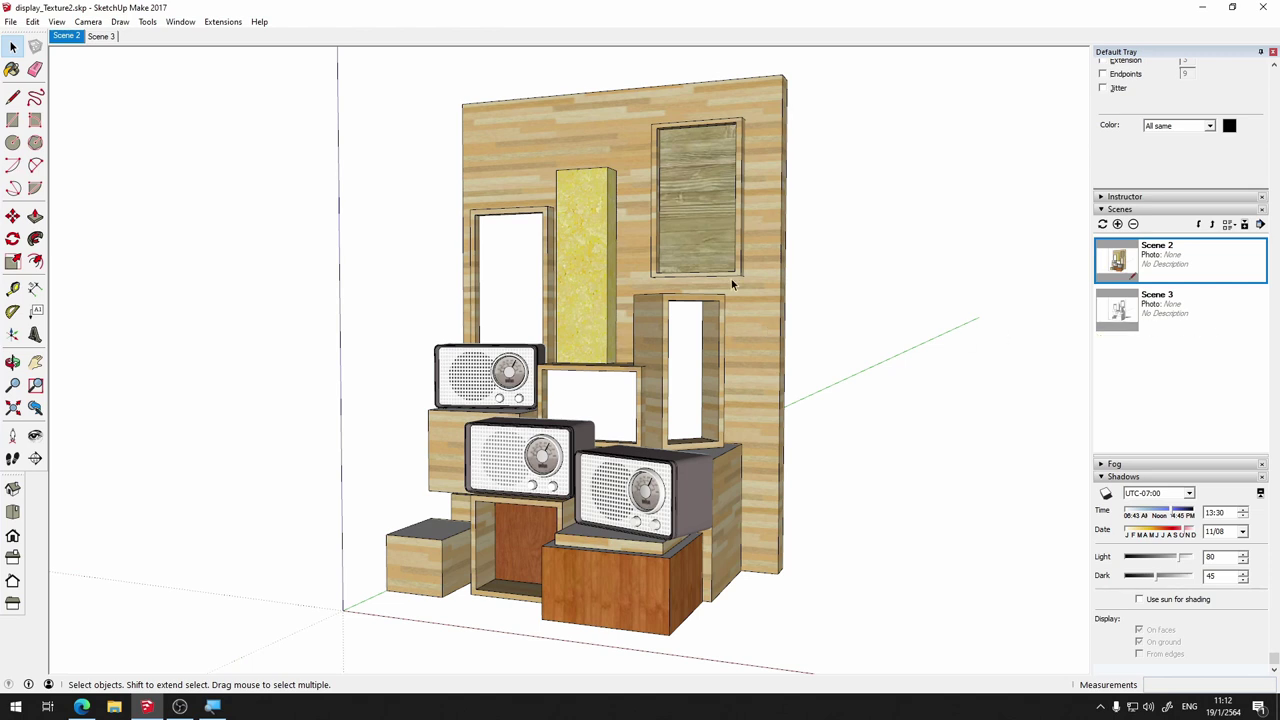
pyautogui.scroll(3, 1157, 168)
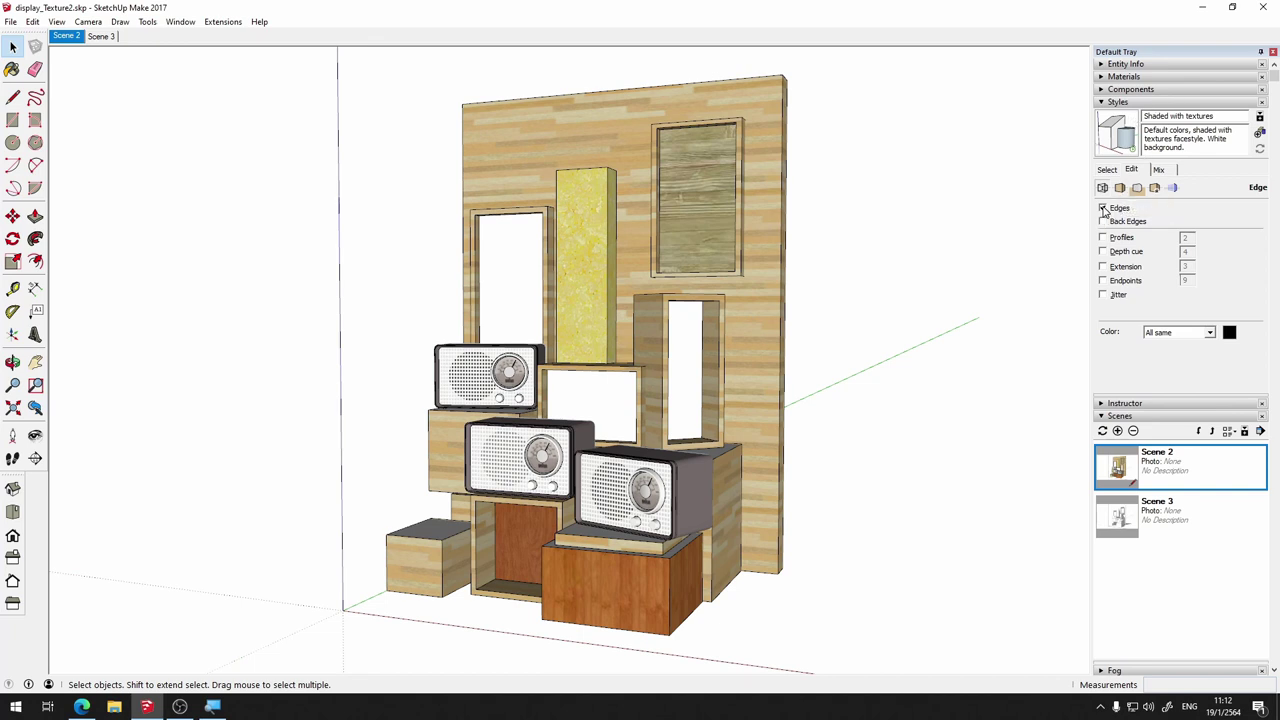
# Turn off edge display in the style so the textured model shows no black outlines
pyautogui.click(1103, 208)
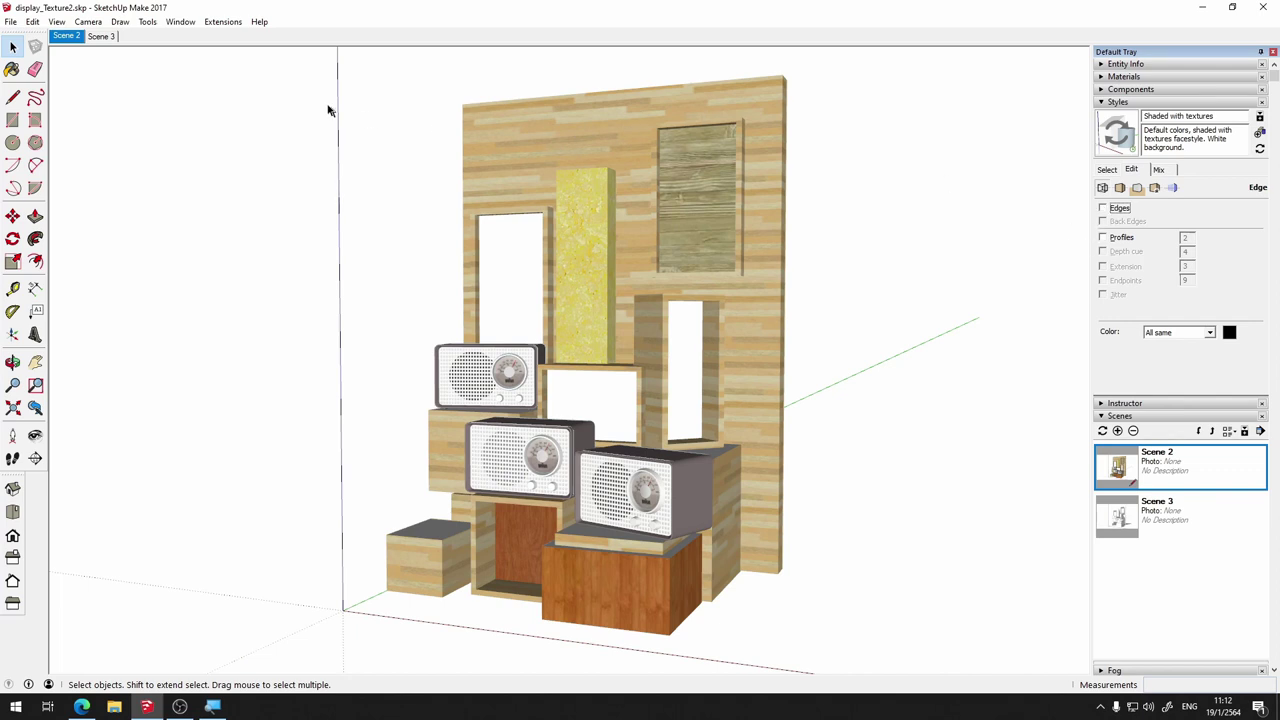
pyautogui.click(57, 22)
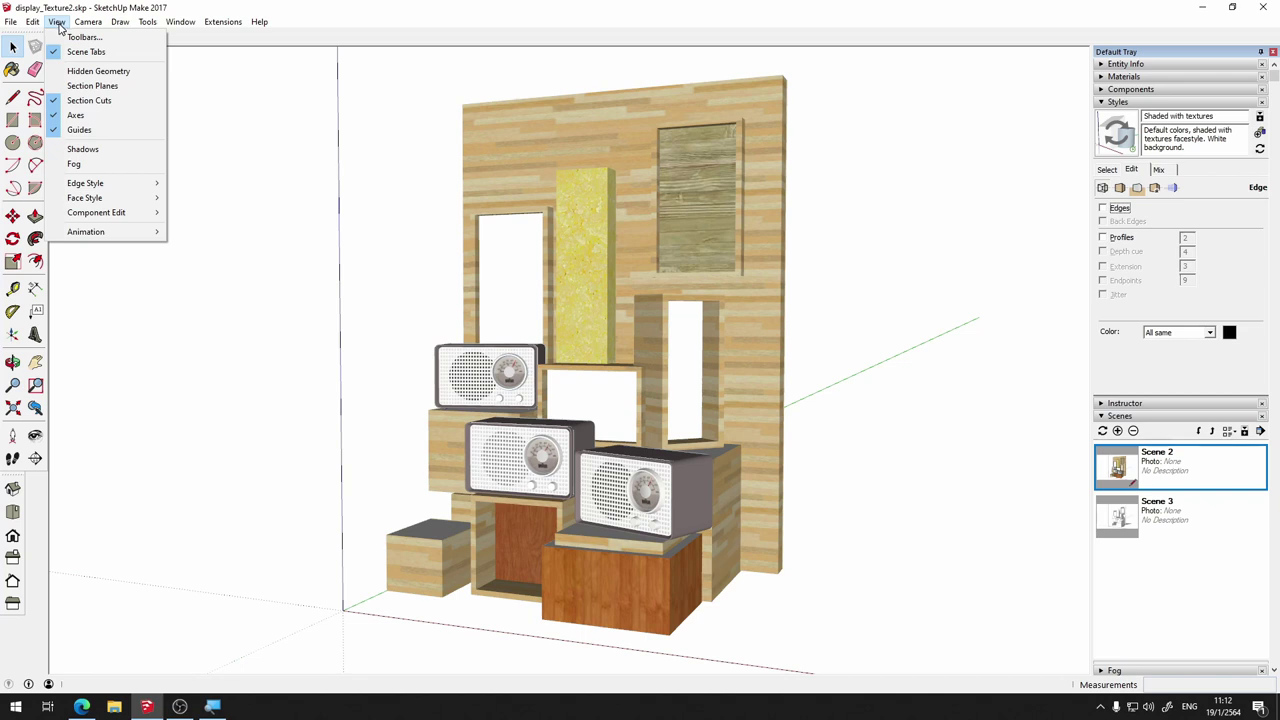
pyautogui.click(1250, 275)
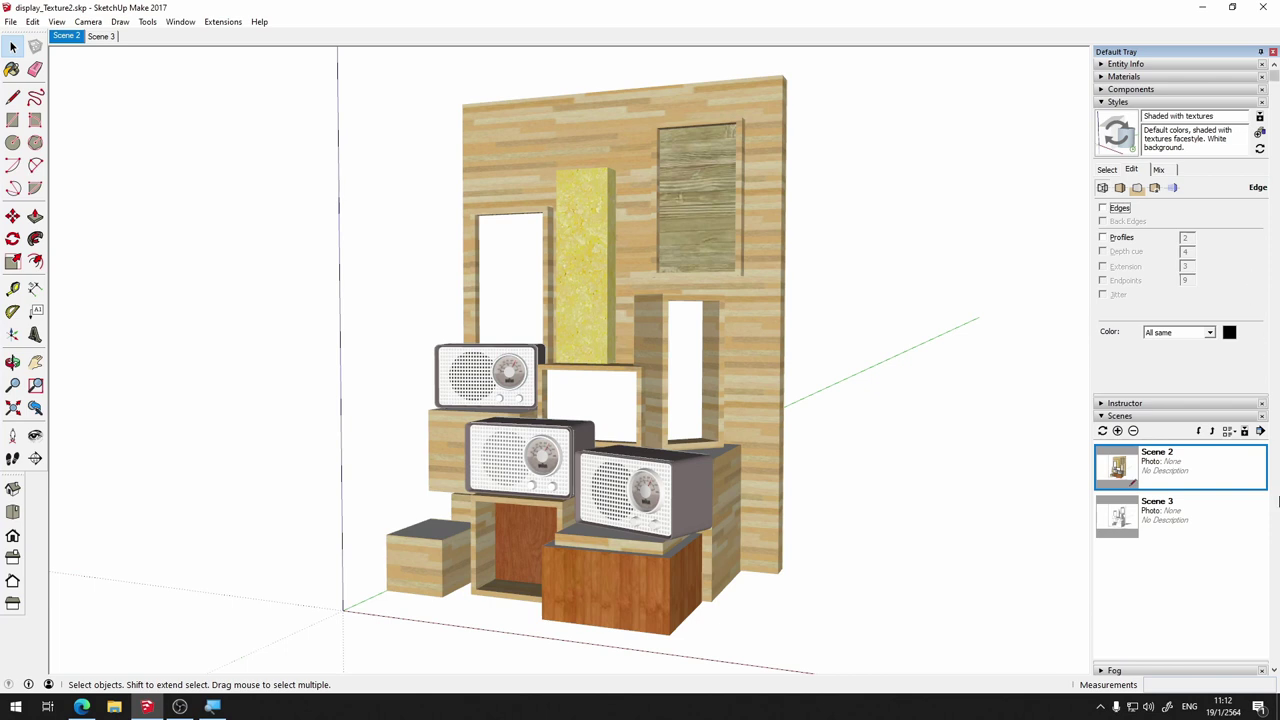
pyautogui.scroll(-3, 1245, 532)
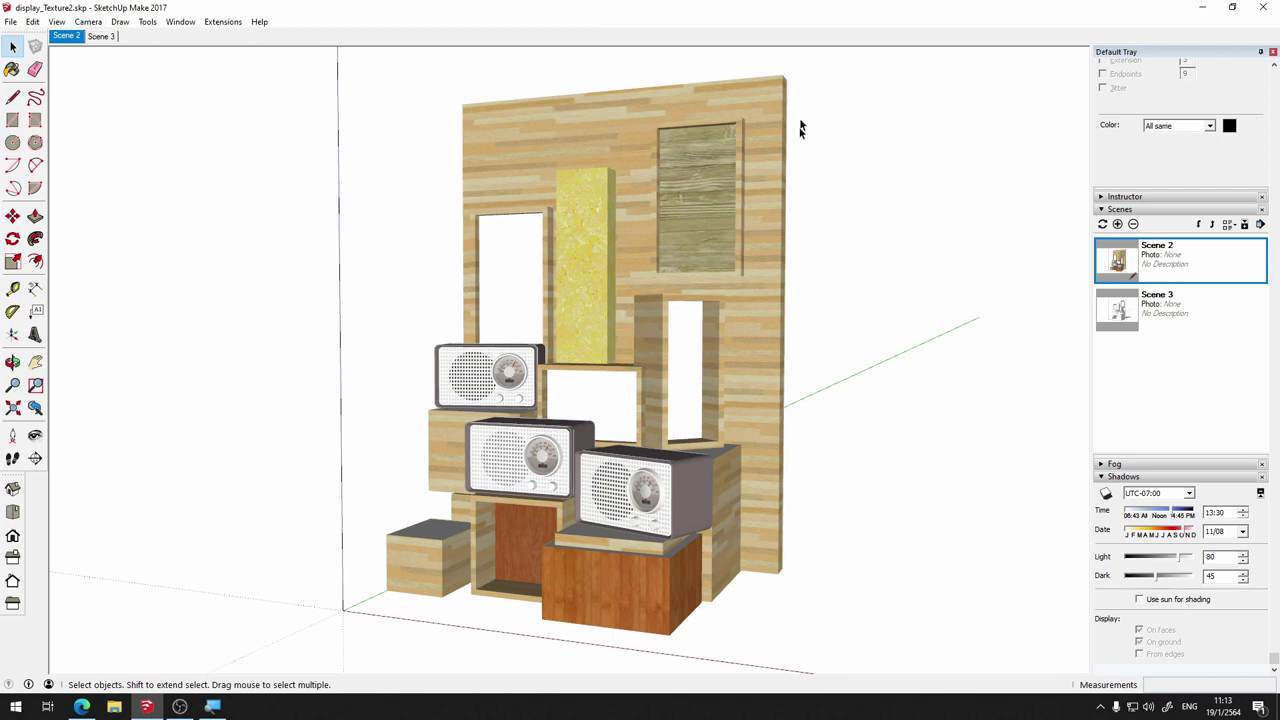
# Enable Use sun for shading with the Light slider at 0 and Dark at 100
pyautogui.click(57, 22)
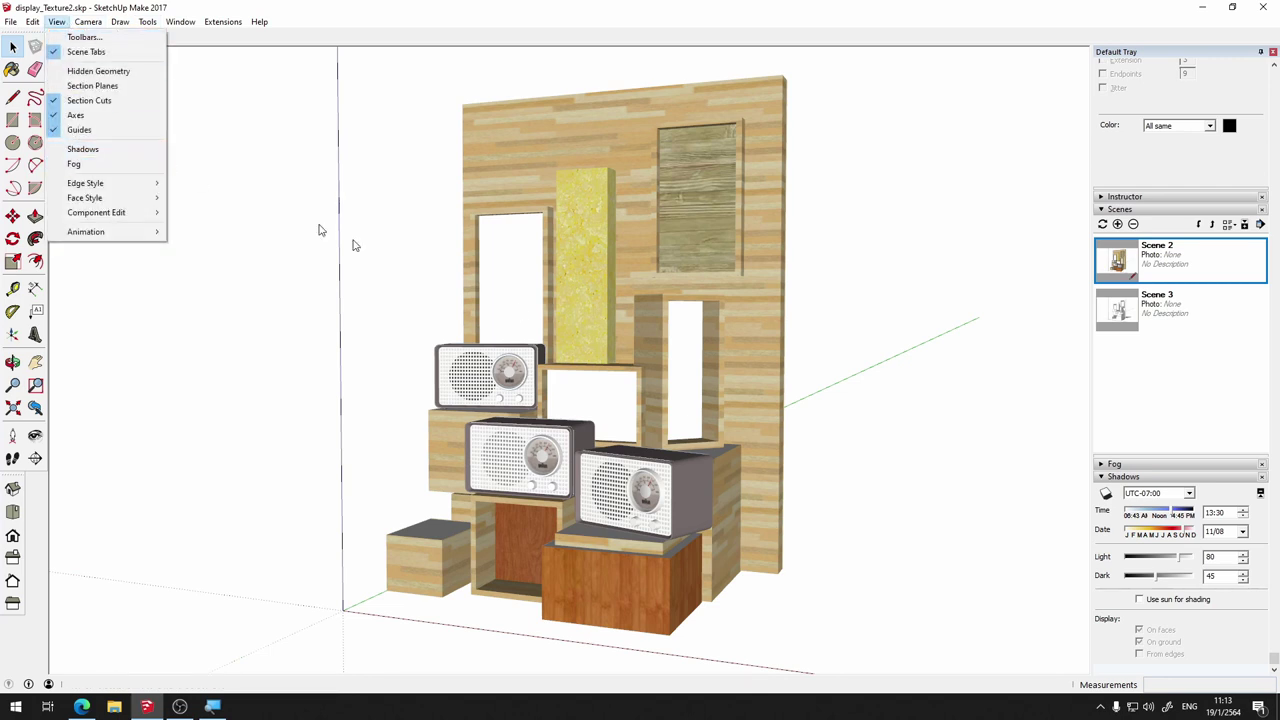
pyautogui.click(1165, 601)
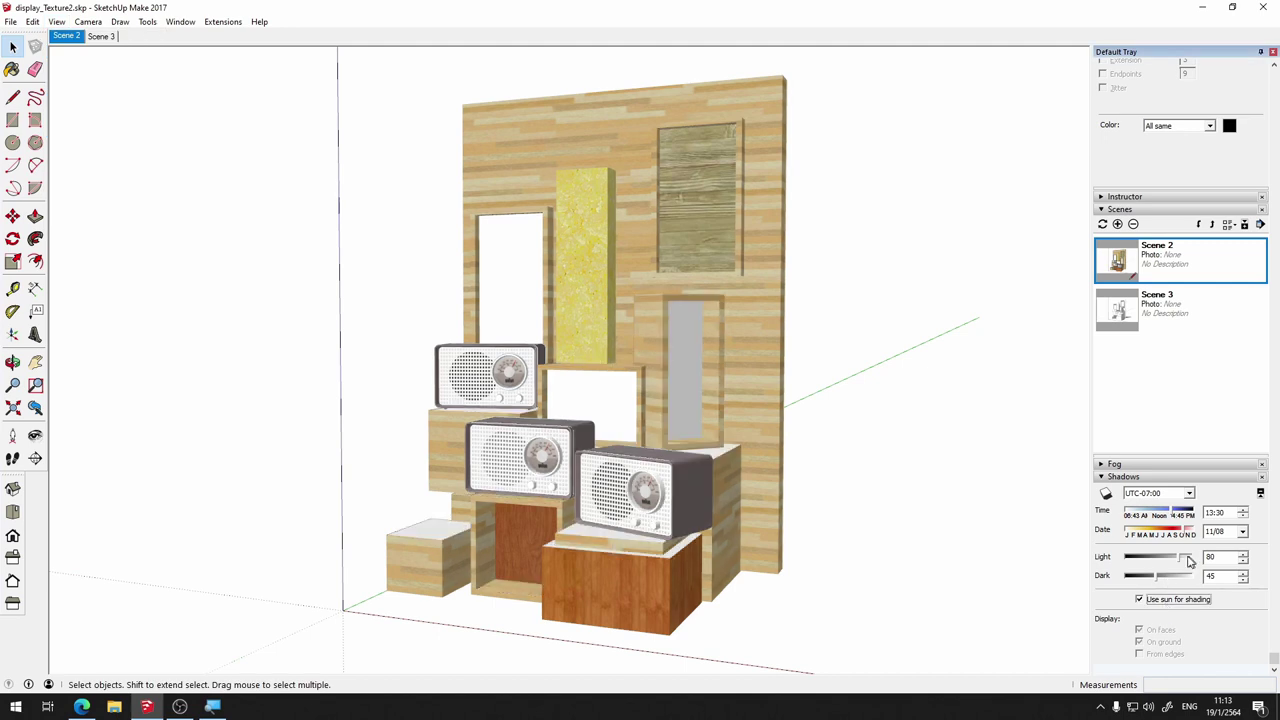
pyautogui.moveTo(1181, 561)
pyautogui.mouseDown()
pyautogui.moveTo(1105, 559)
pyautogui.moveTo(1247, 586)
pyautogui.mouseUp()
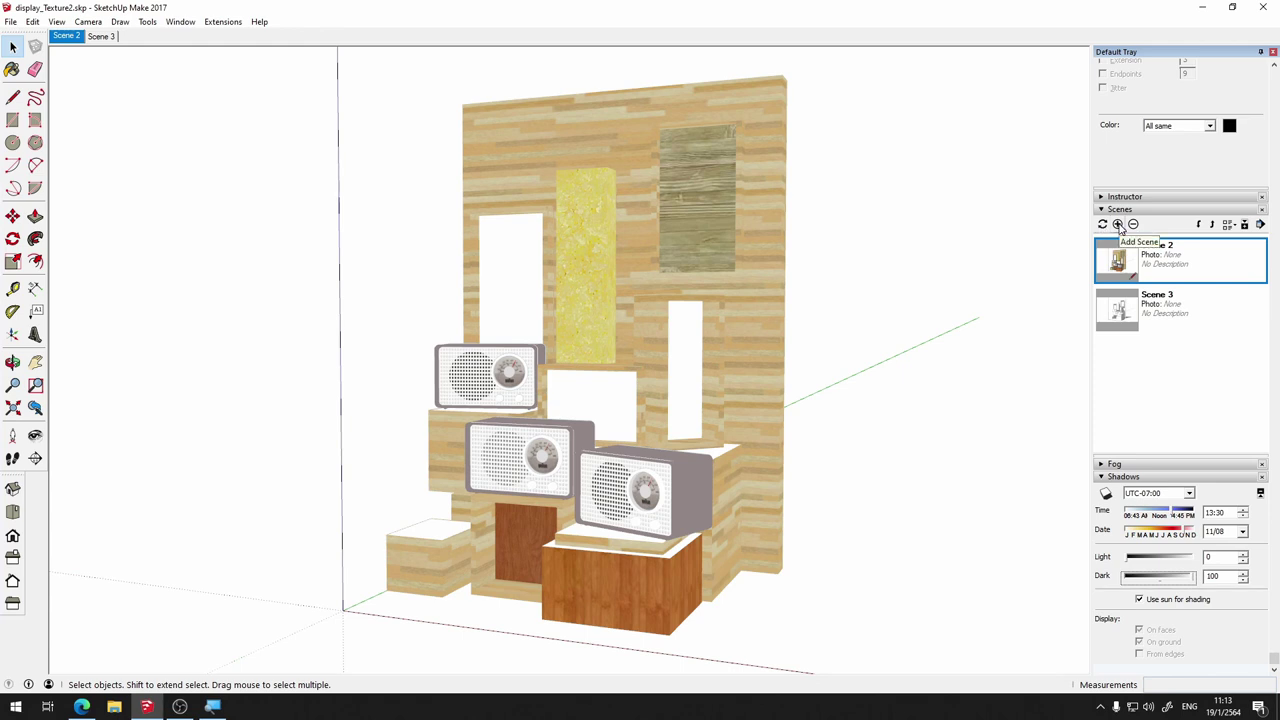
# Create Scene 4 from the sun-shaded view and compare it against Scenes 2 and 3
pyautogui.click(1119, 224)
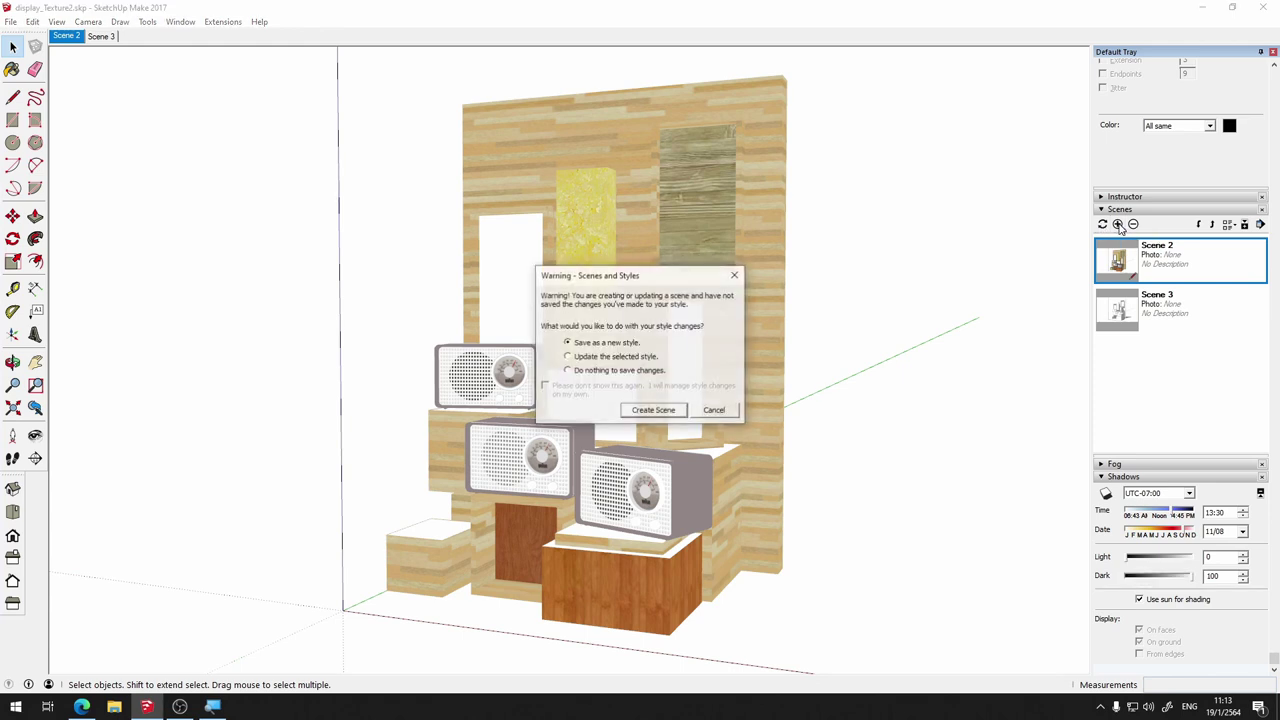
pyautogui.click(650, 414)
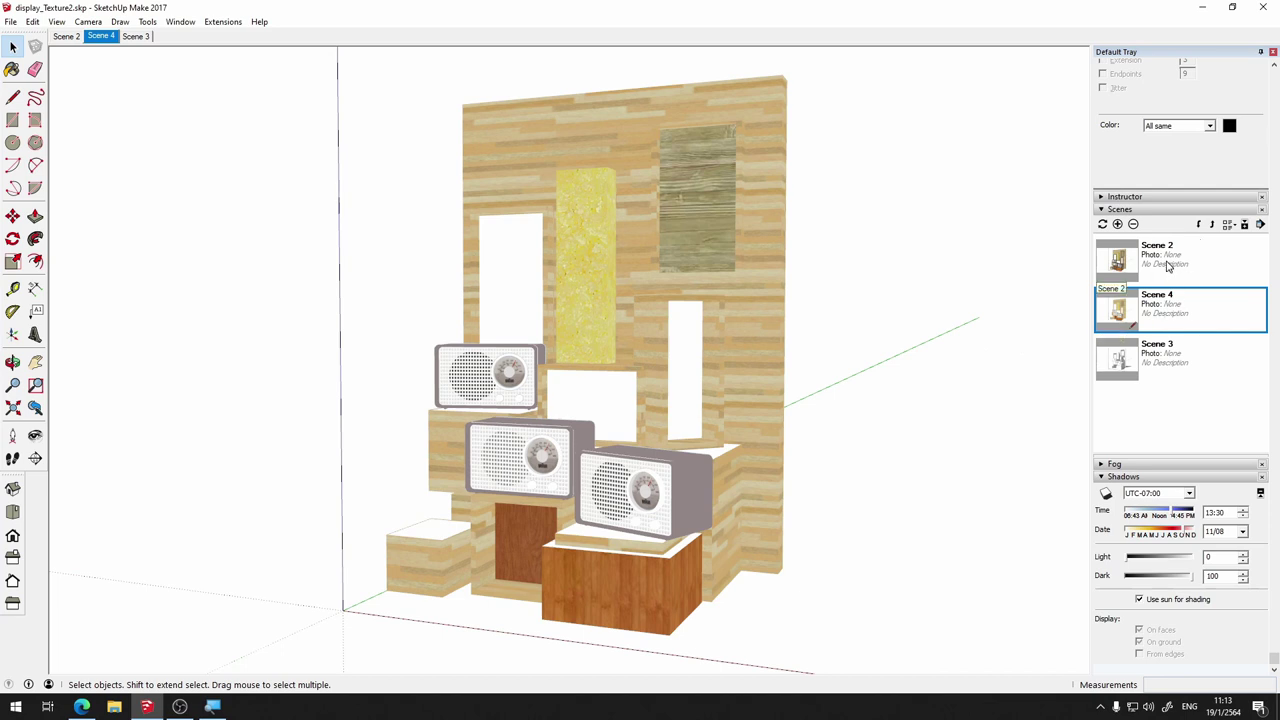
pyautogui.click(1131, 262)
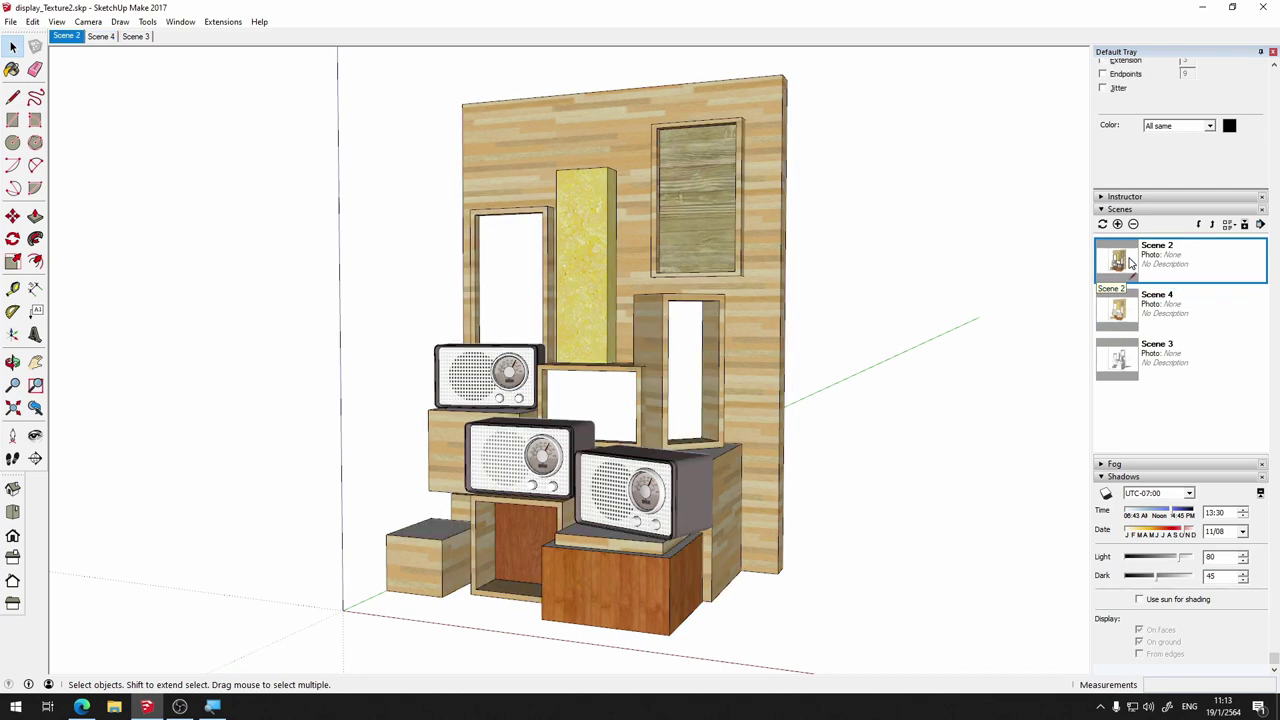
pyautogui.click(1117, 319)
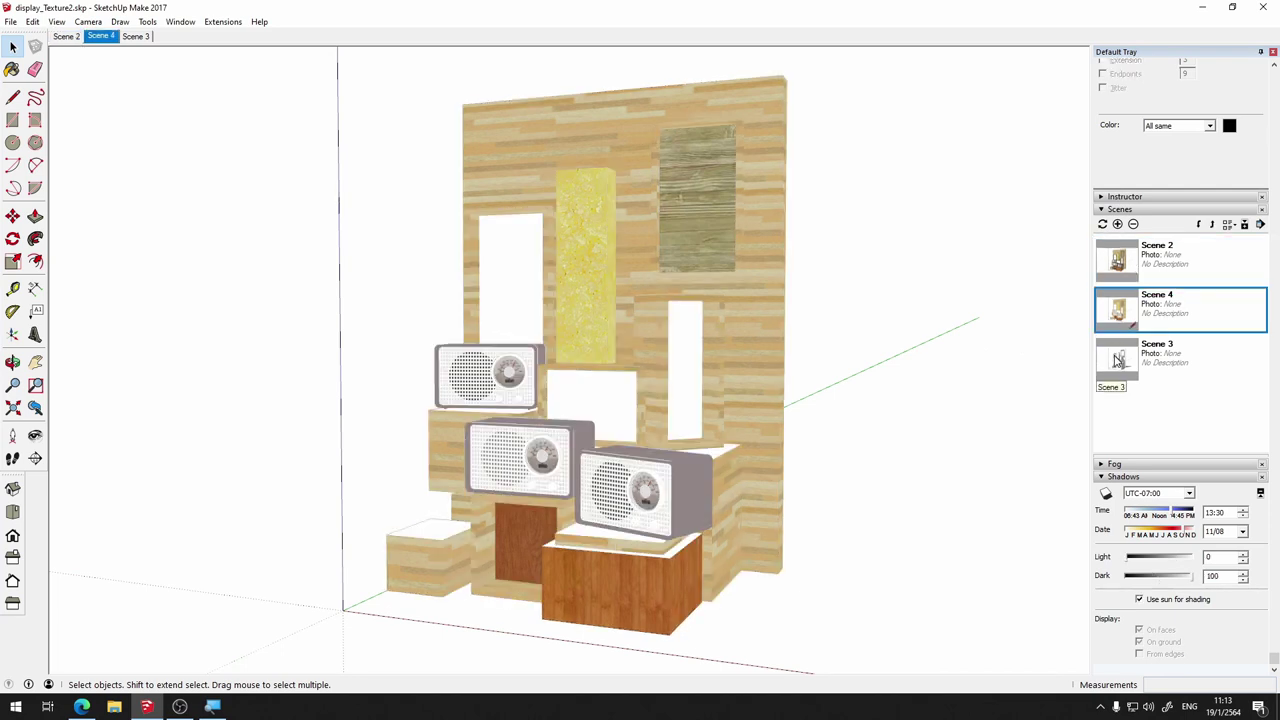
pyautogui.click(1118, 360)
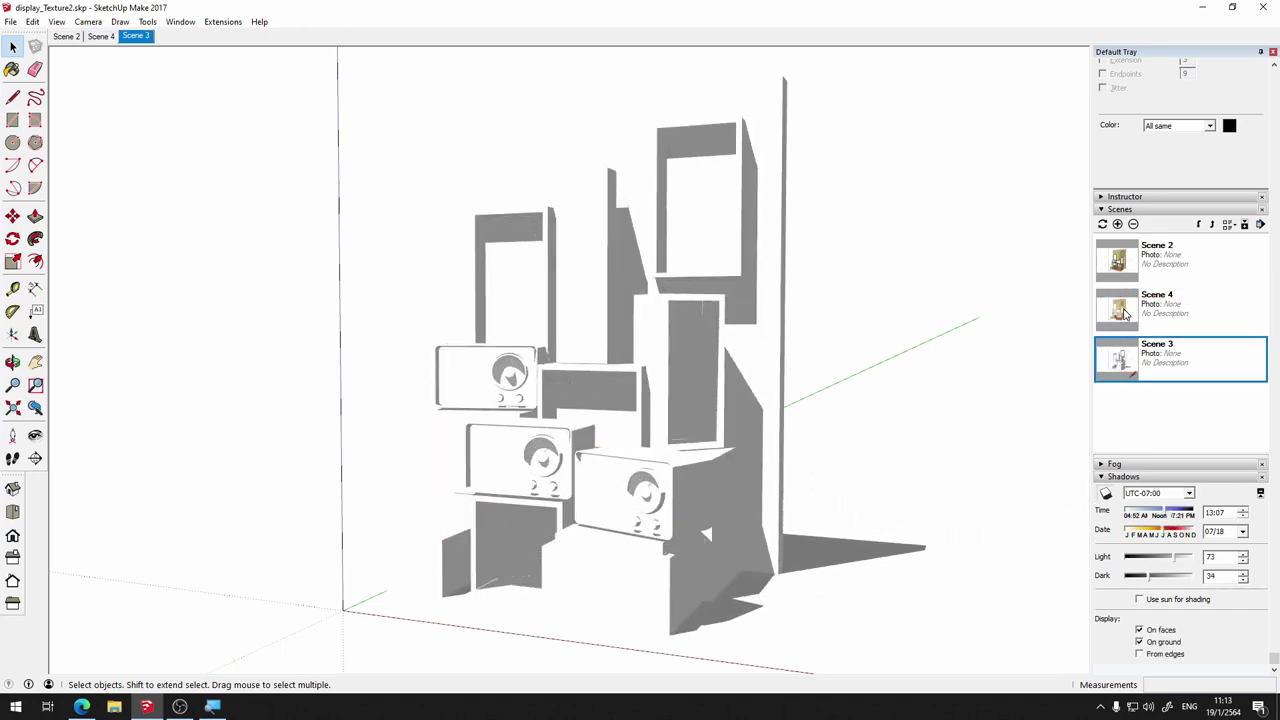
pyautogui.click(1124, 314)
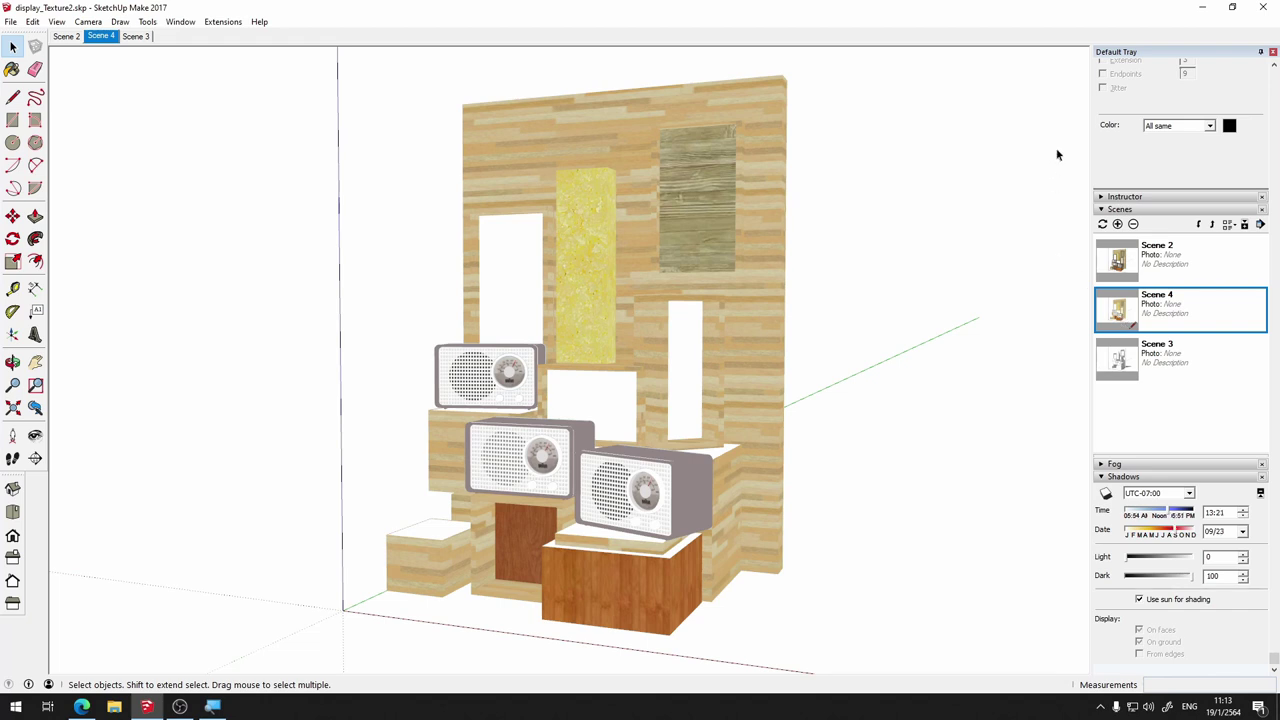
pyautogui.scroll(2, 1120, 180)
pyautogui.scroll(2, 1165, 167)
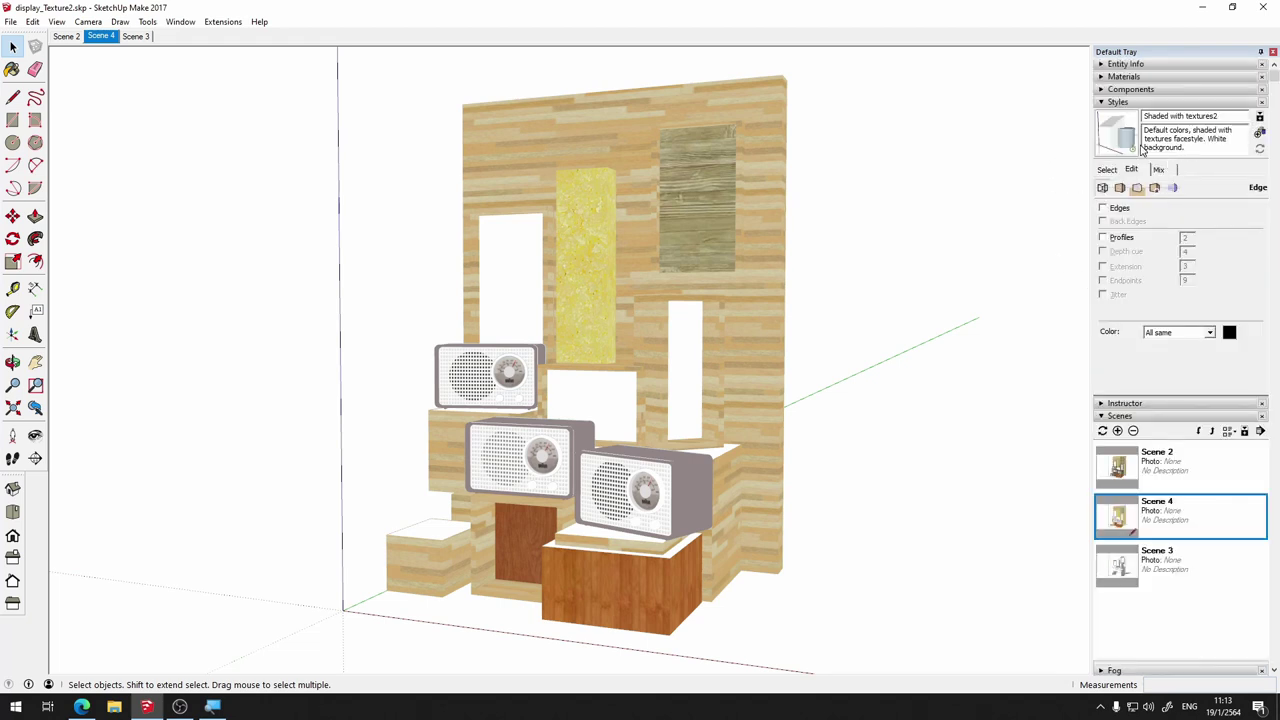
# Paint the lower box's side and front pink with Color A02 from the colour library
pyautogui.click(1110, 77)
pyautogui.scroll(3, 1118, 215)
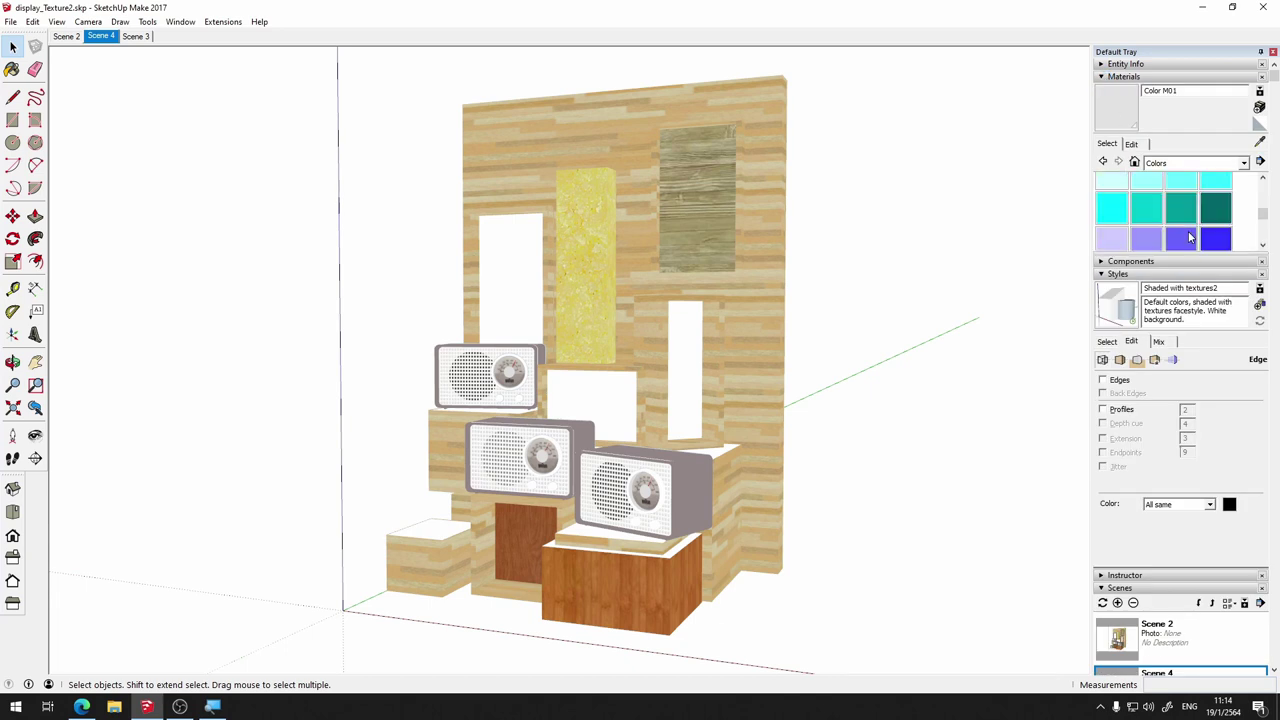
pyautogui.scroll(2, 1118, 215)
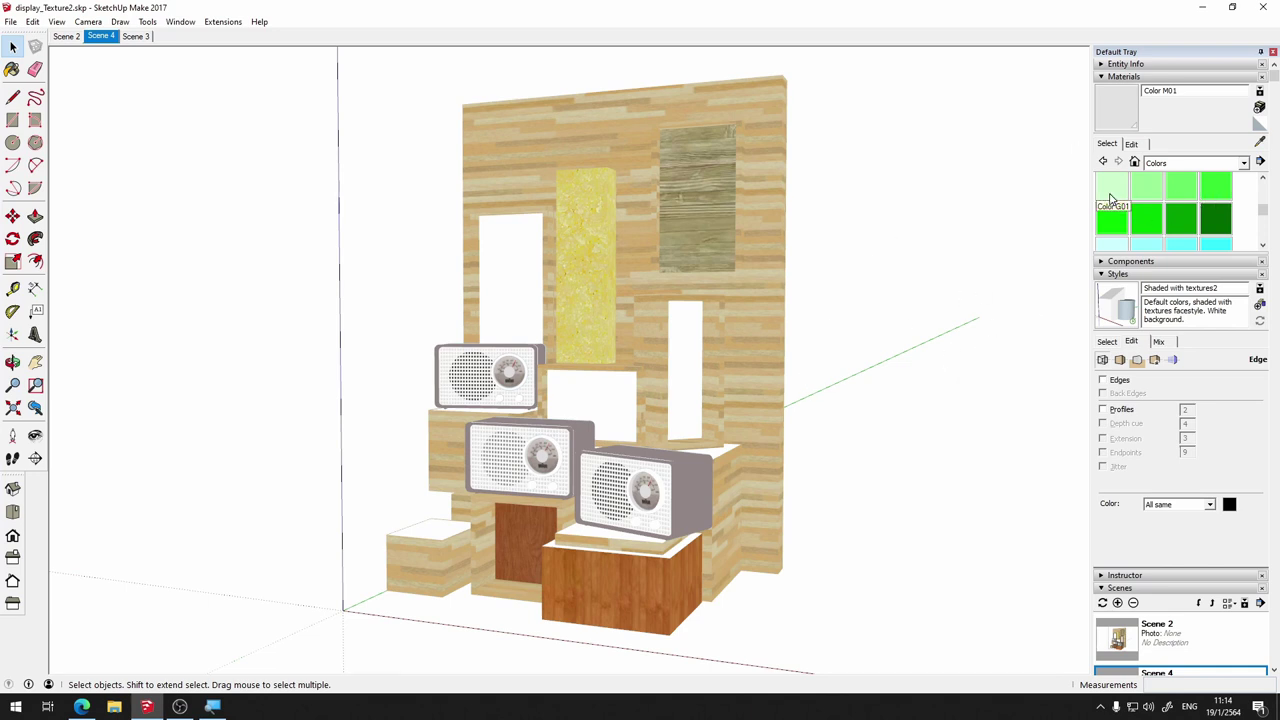
pyautogui.scroll(5, 1110, 197)
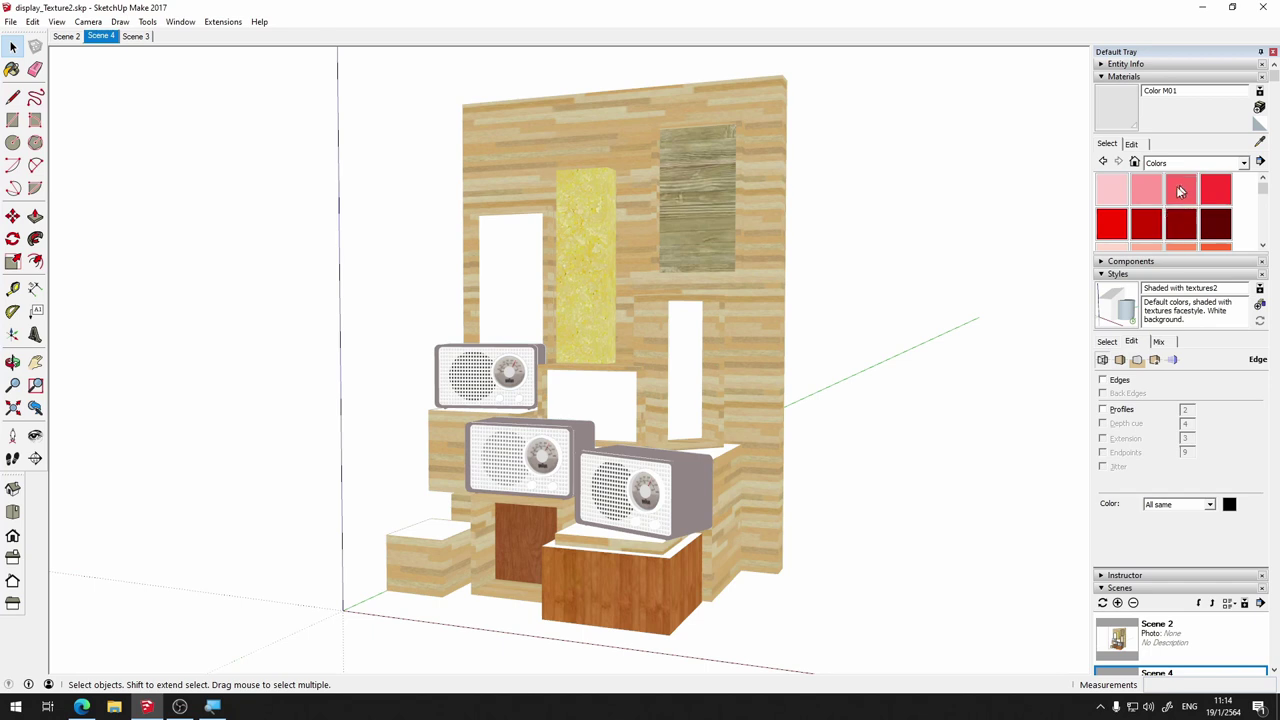
pyautogui.click(1112, 190)
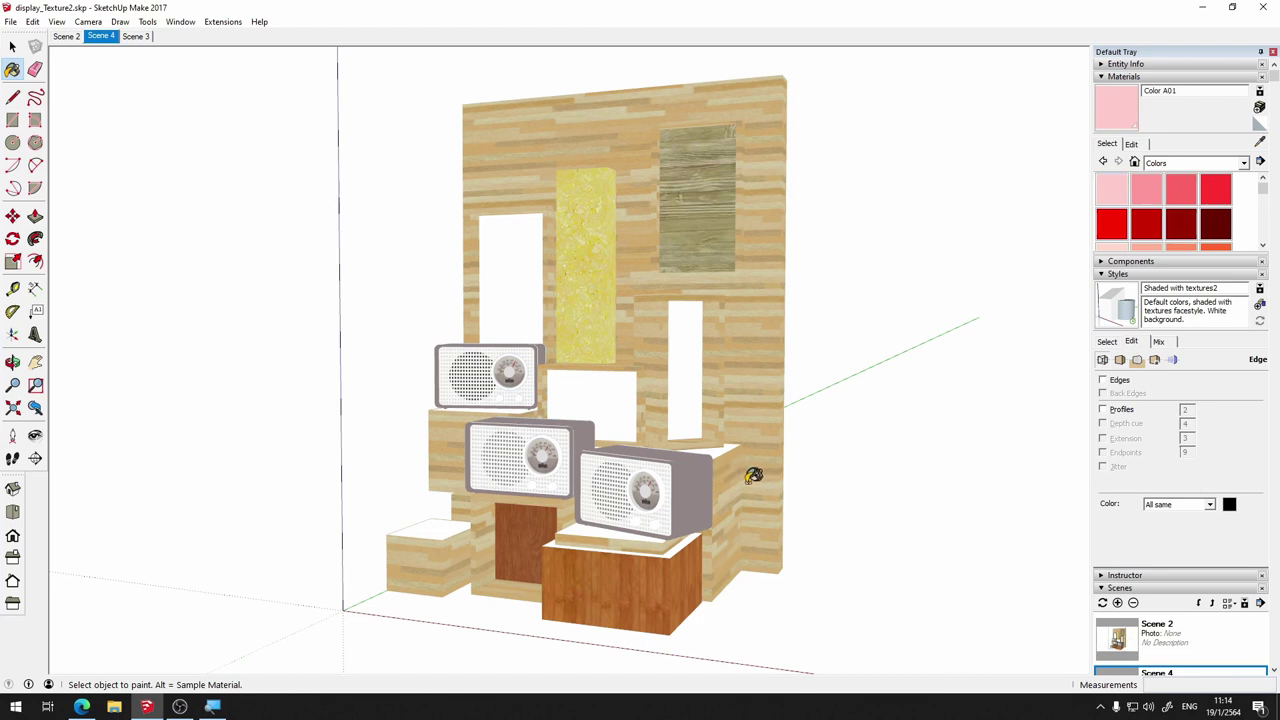
pyautogui.click(1147, 193)
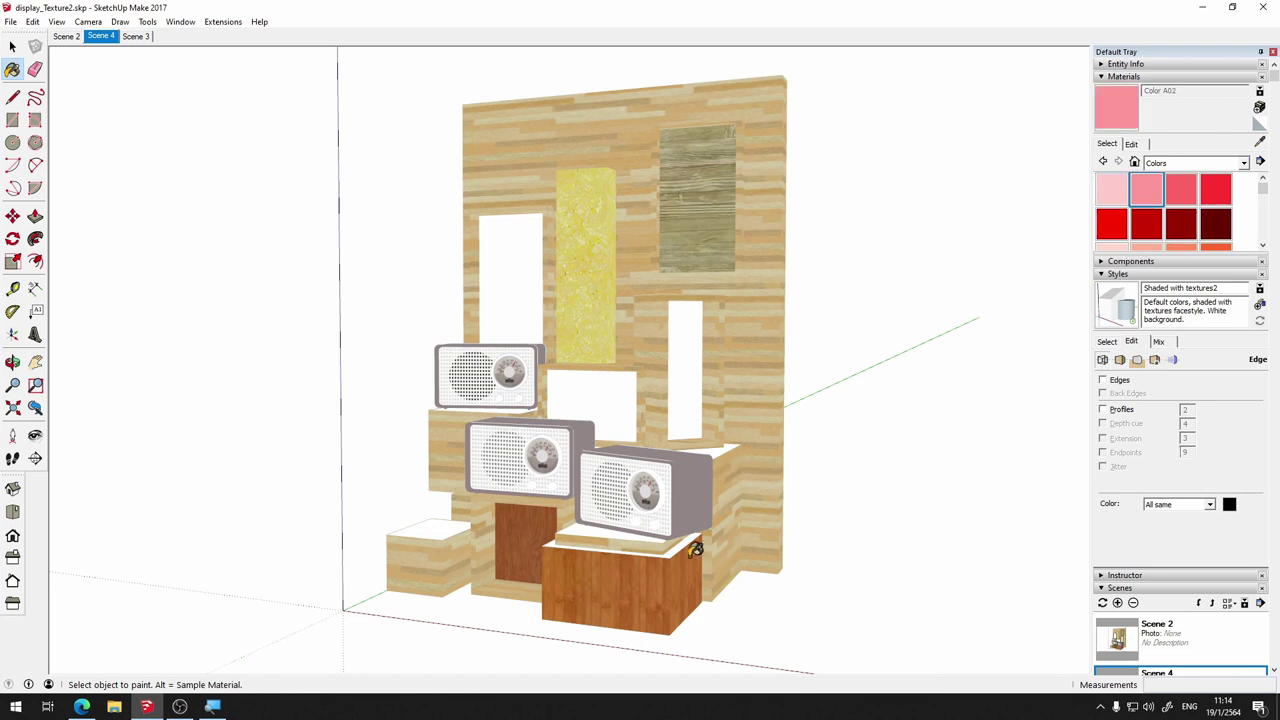
pyautogui.click(692, 566)
pyautogui.click(626, 576)
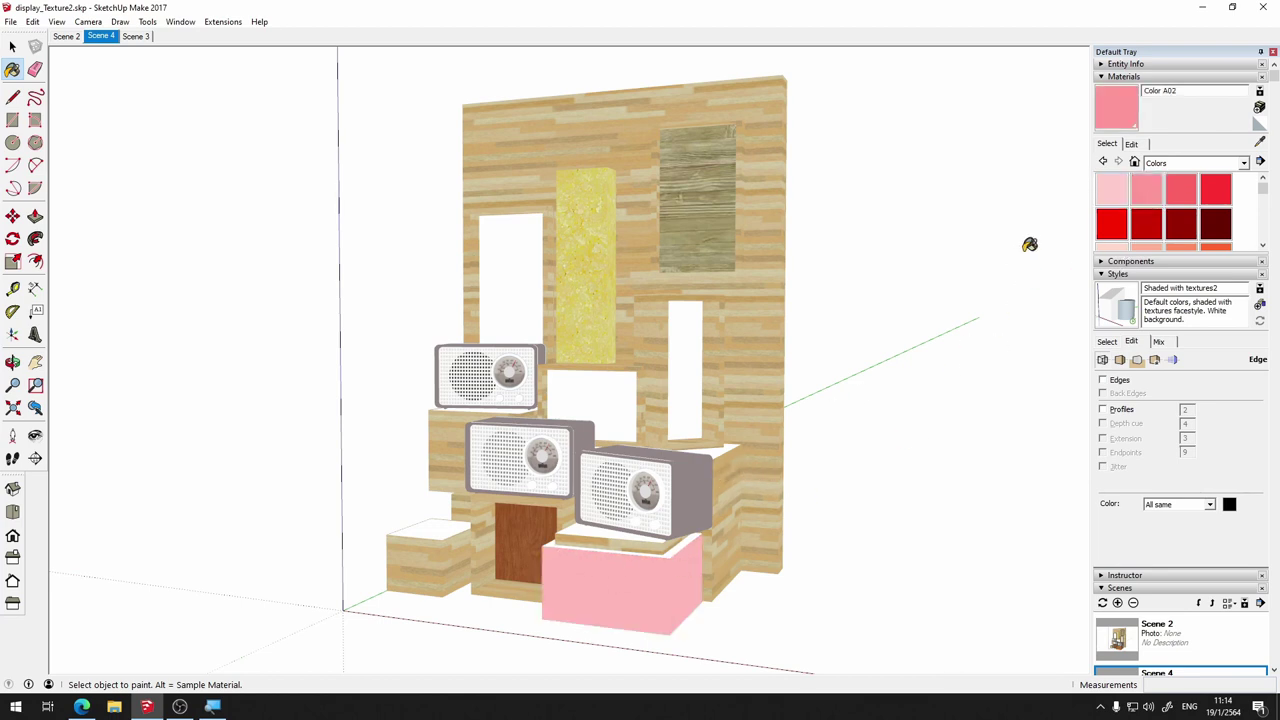
# Paint the pink box's top strip red, settling on the deeper Color A04
pyautogui.click(1115, 192)
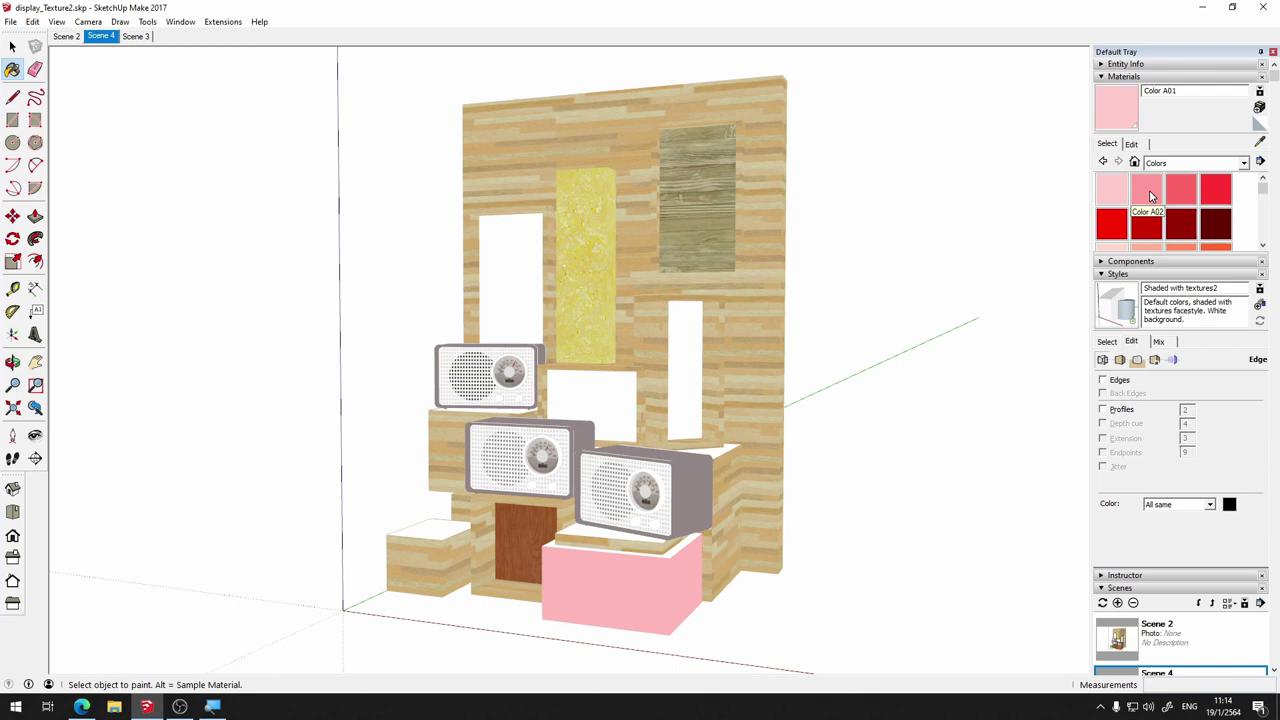
pyautogui.click(1150, 195)
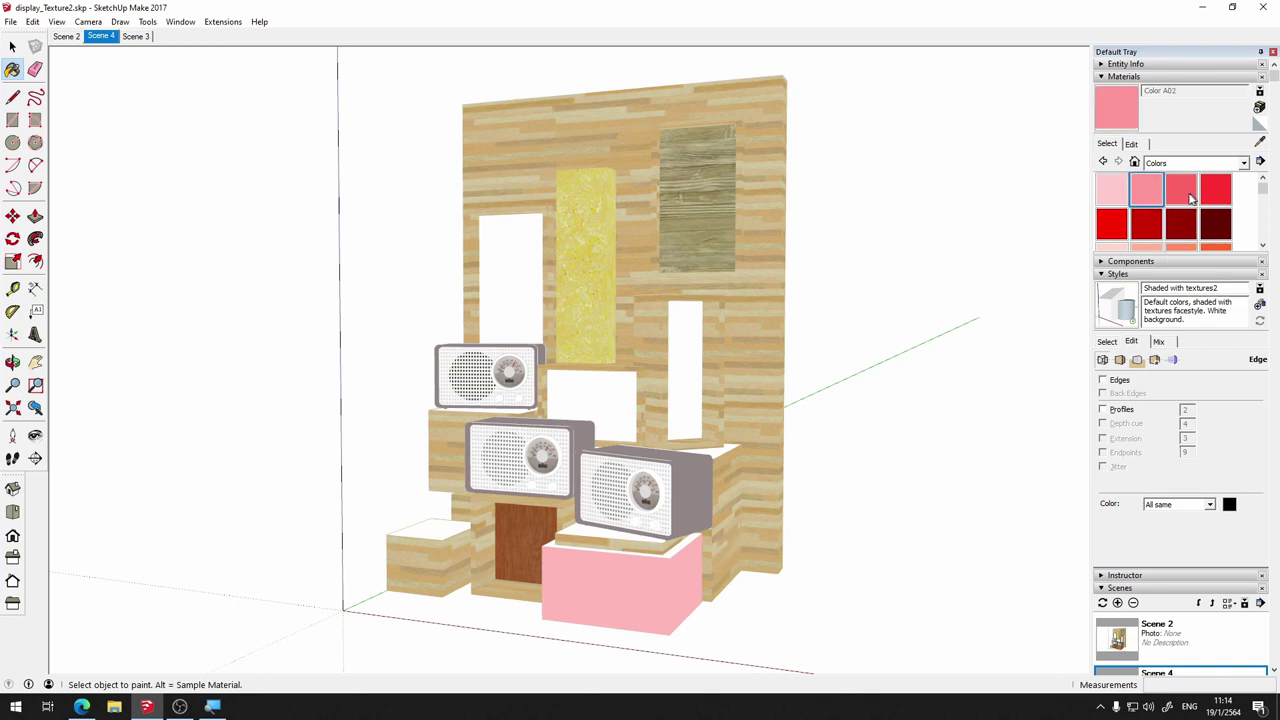
pyautogui.click(1181, 192)
pyautogui.click(668, 540)
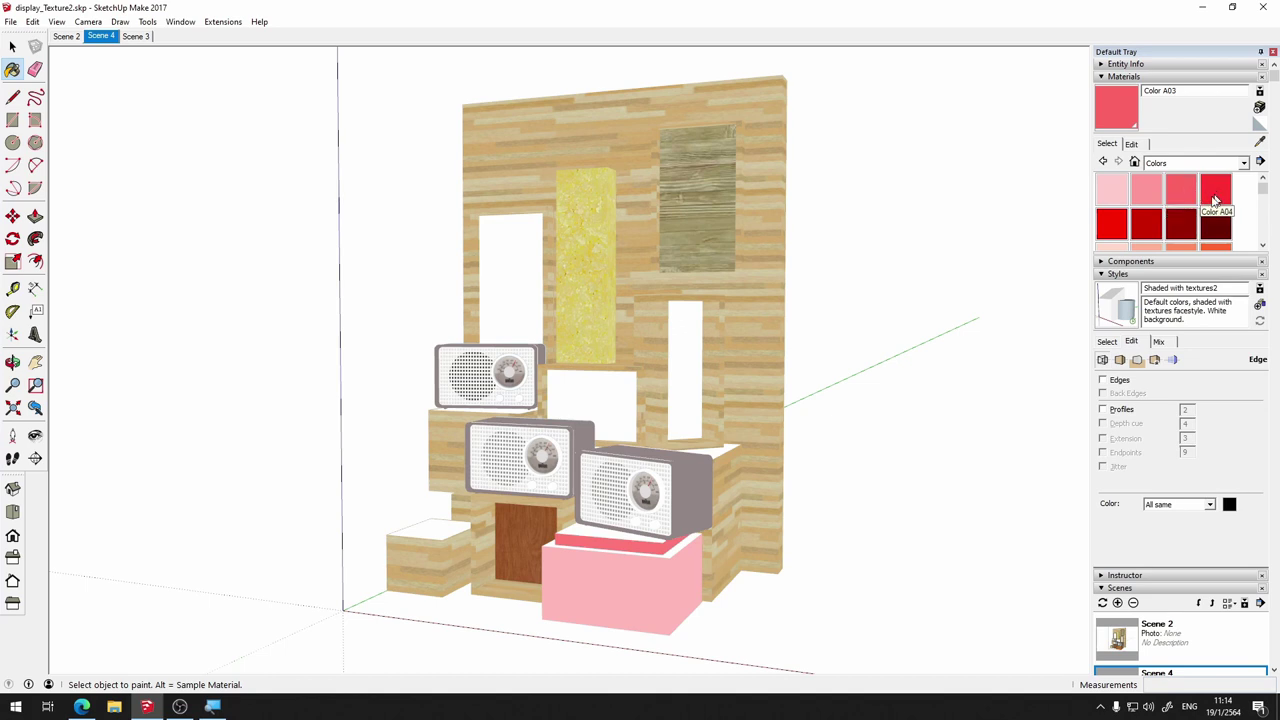
pyautogui.click(1215, 192)
pyautogui.click(608, 530)
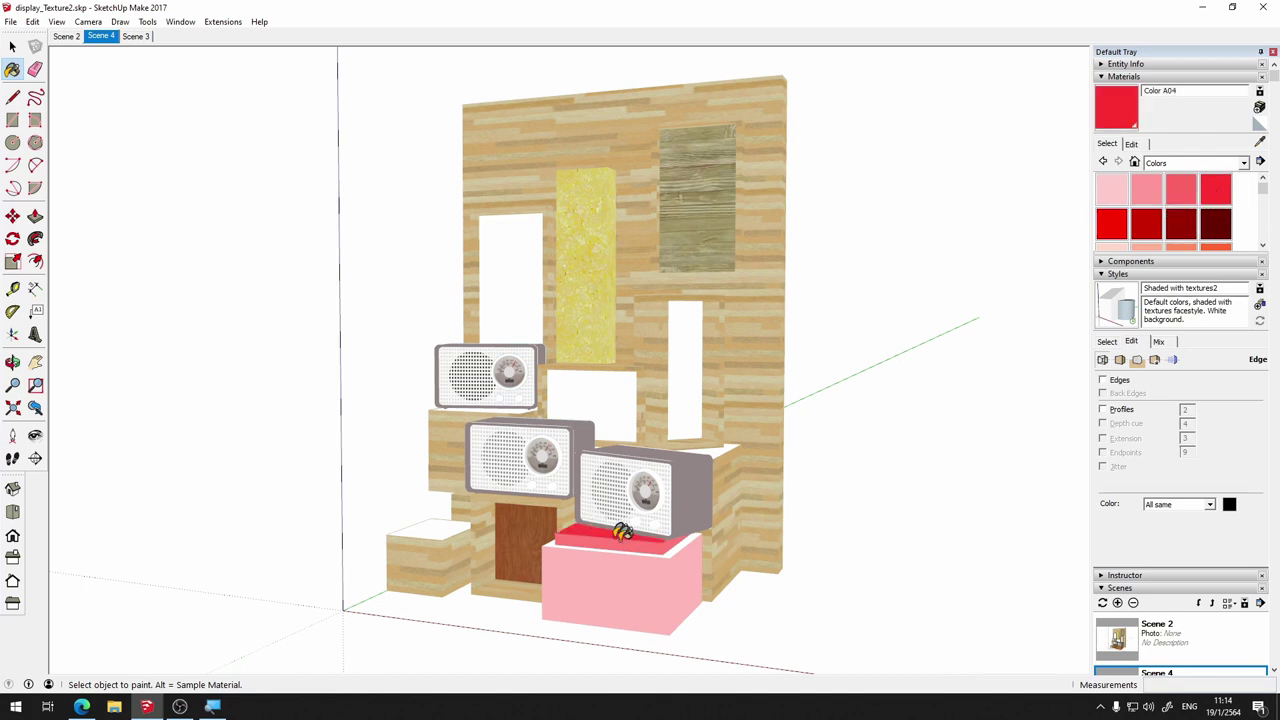
pyautogui.click(680, 544)
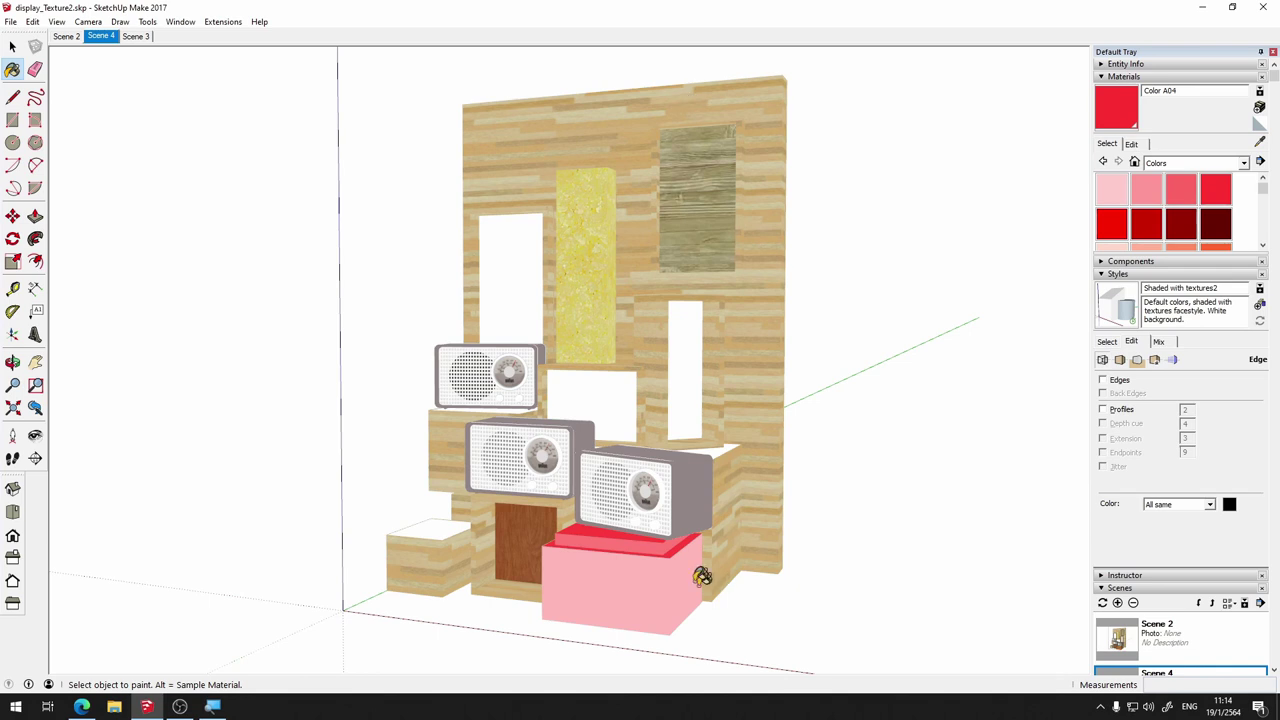
# Paint the neighbouring box's side orange with Color C04 and its top red with Color B05
pyautogui.scroll(-3, 1200, 235)
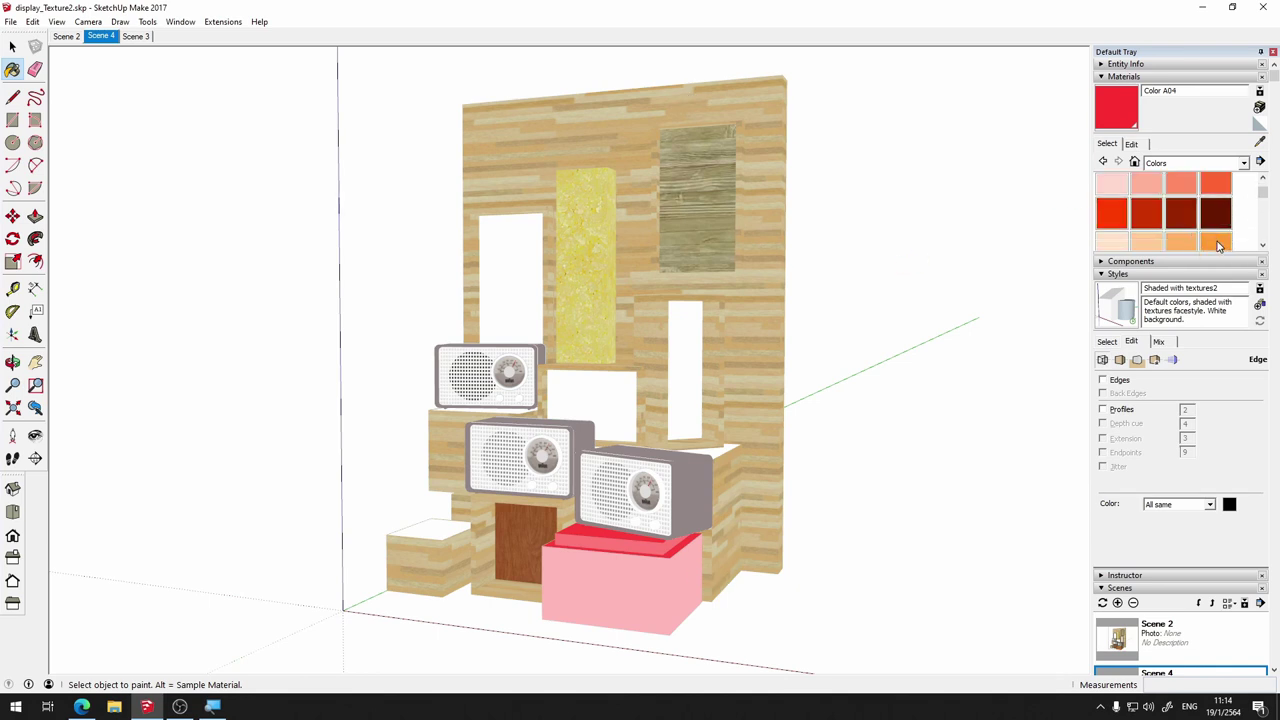
pyautogui.click(1216, 241)
pyautogui.click(730, 545)
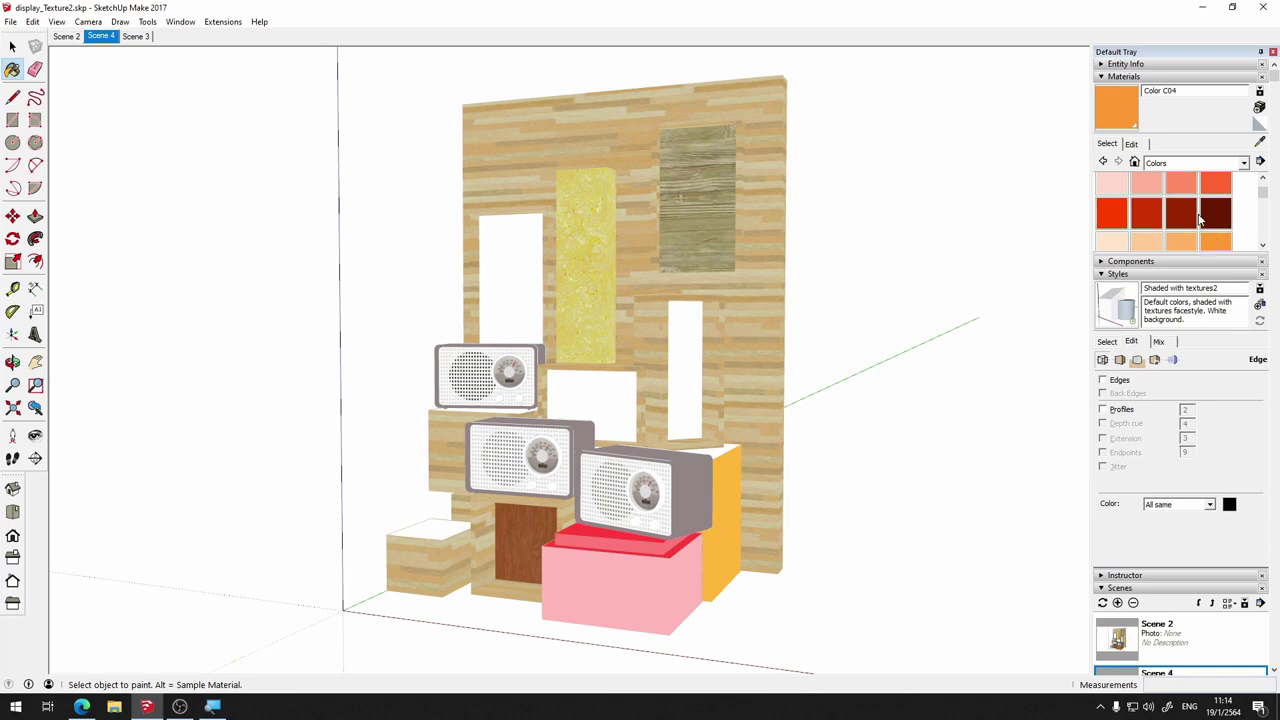
pyautogui.click(1115, 226)
pyautogui.click(715, 445)
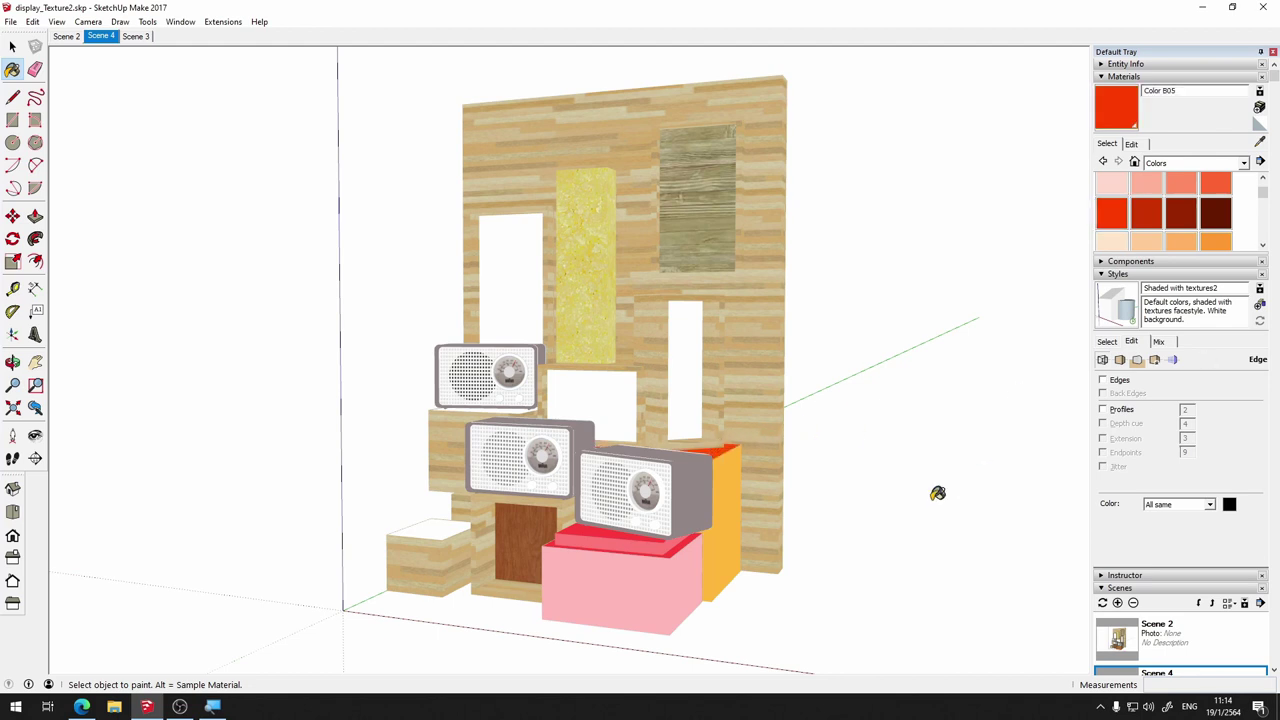
pyautogui.scroll(-3, 1217, 600)
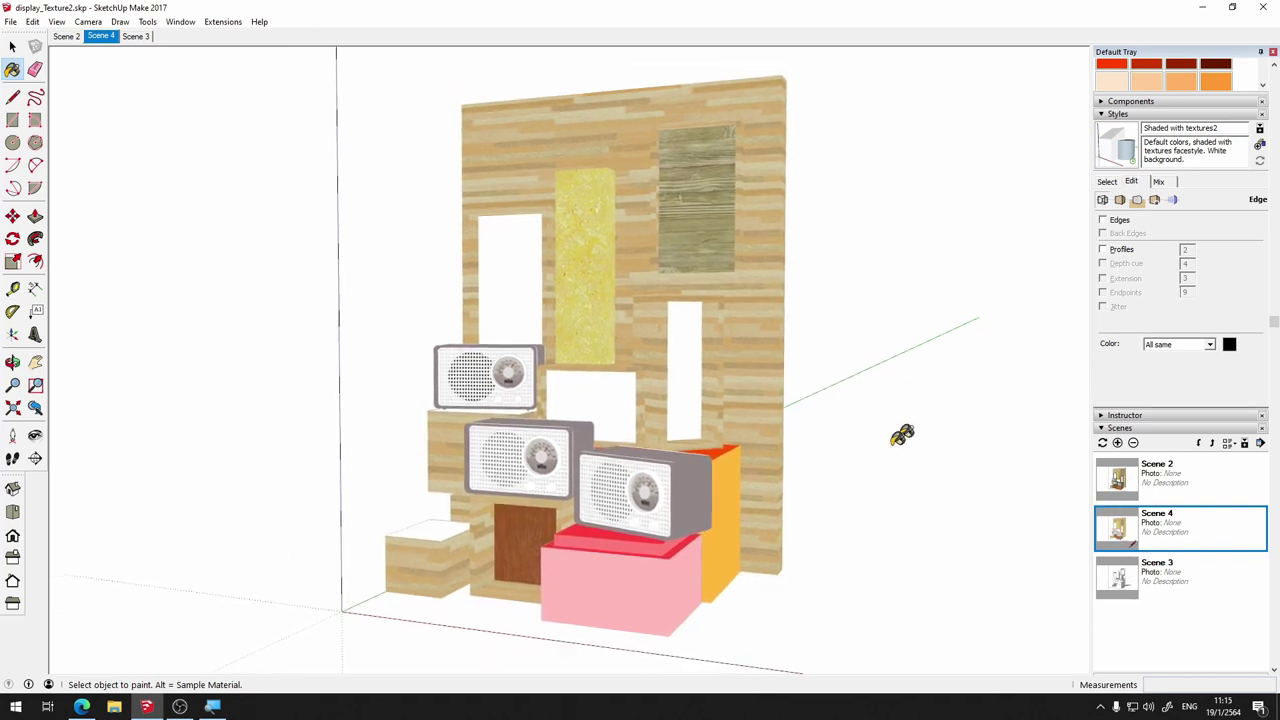
# Switch to Scene 2 for comparison, then return to Scene 4 with the wood textures
pyautogui.click(1145, 490)
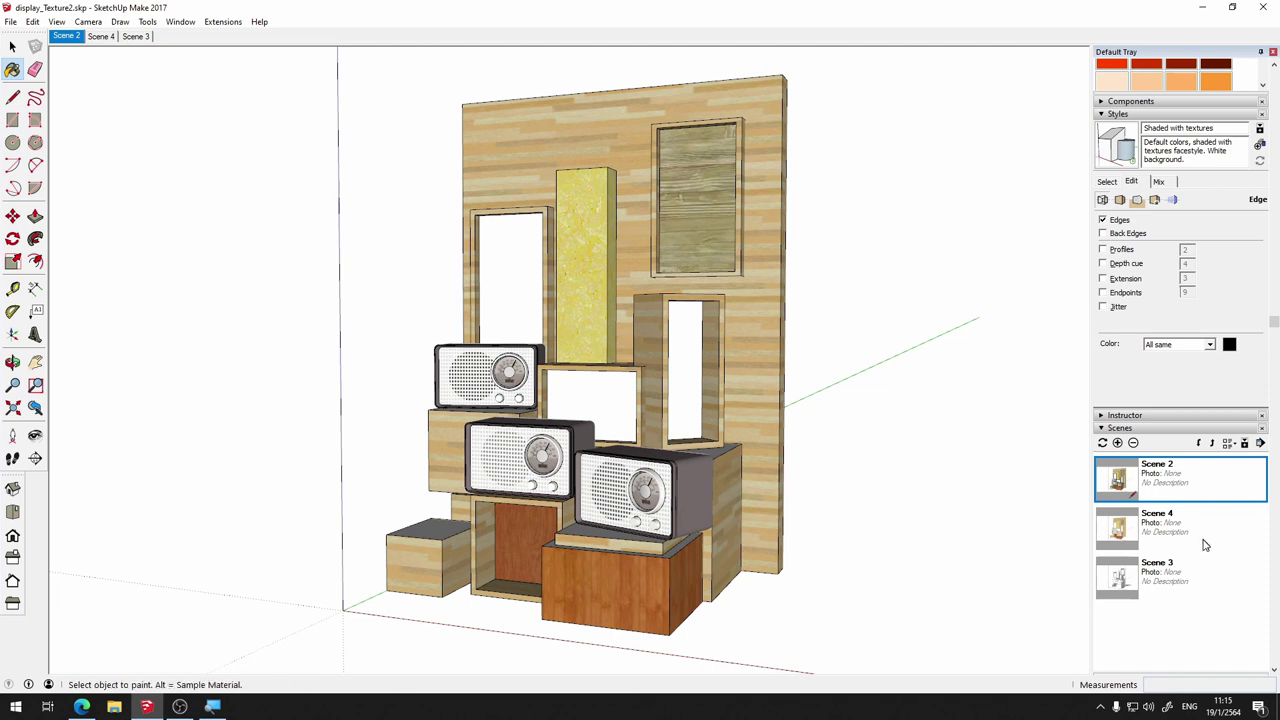
pyautogui.click(1135, 530)
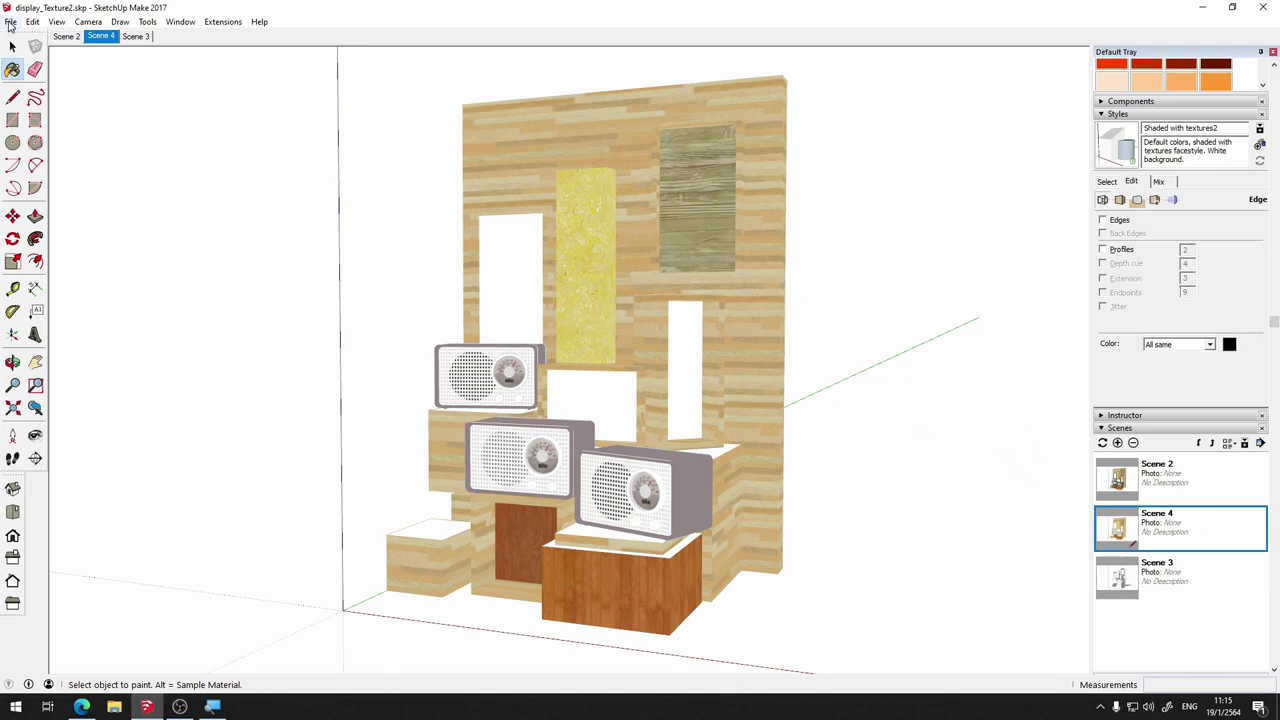
pyautogui.click(10, 21)
pyautogui.click(510, 18)
# Add the Layers panel to the default tray and create Layer1 as the current layer
pyautogui.click(182, 24)
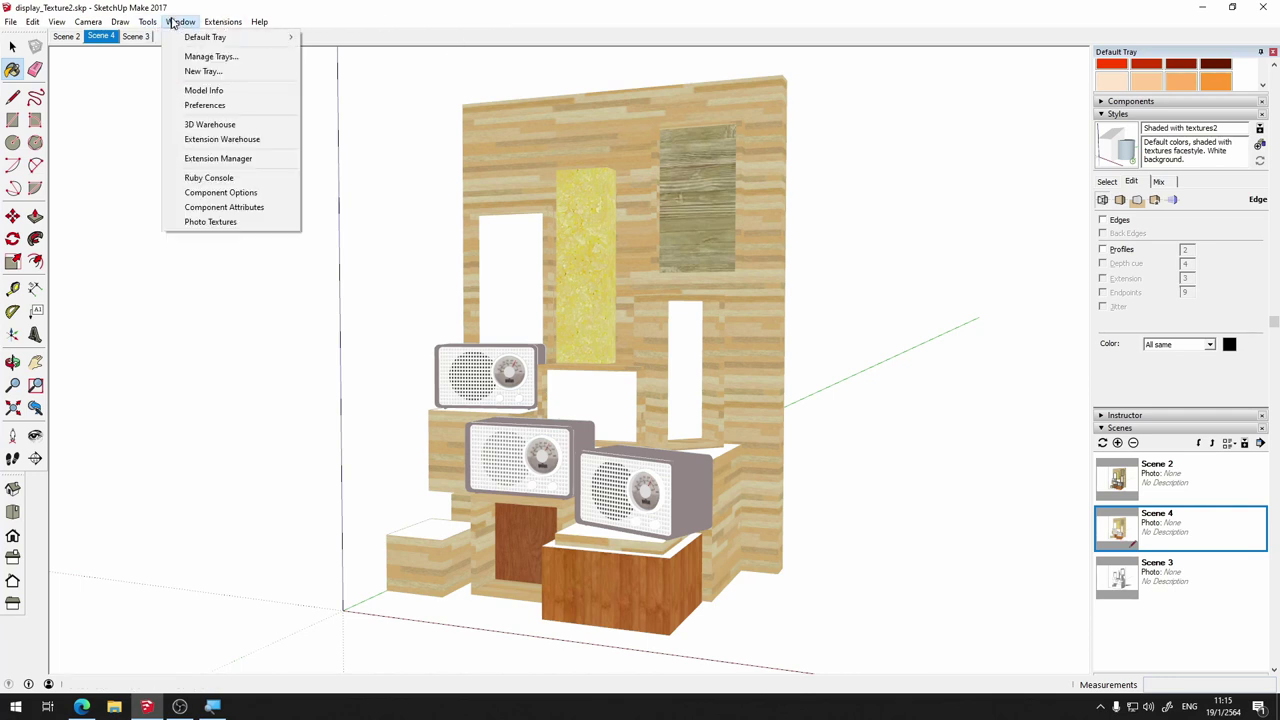
pyautogui.moveTo(205, 37)
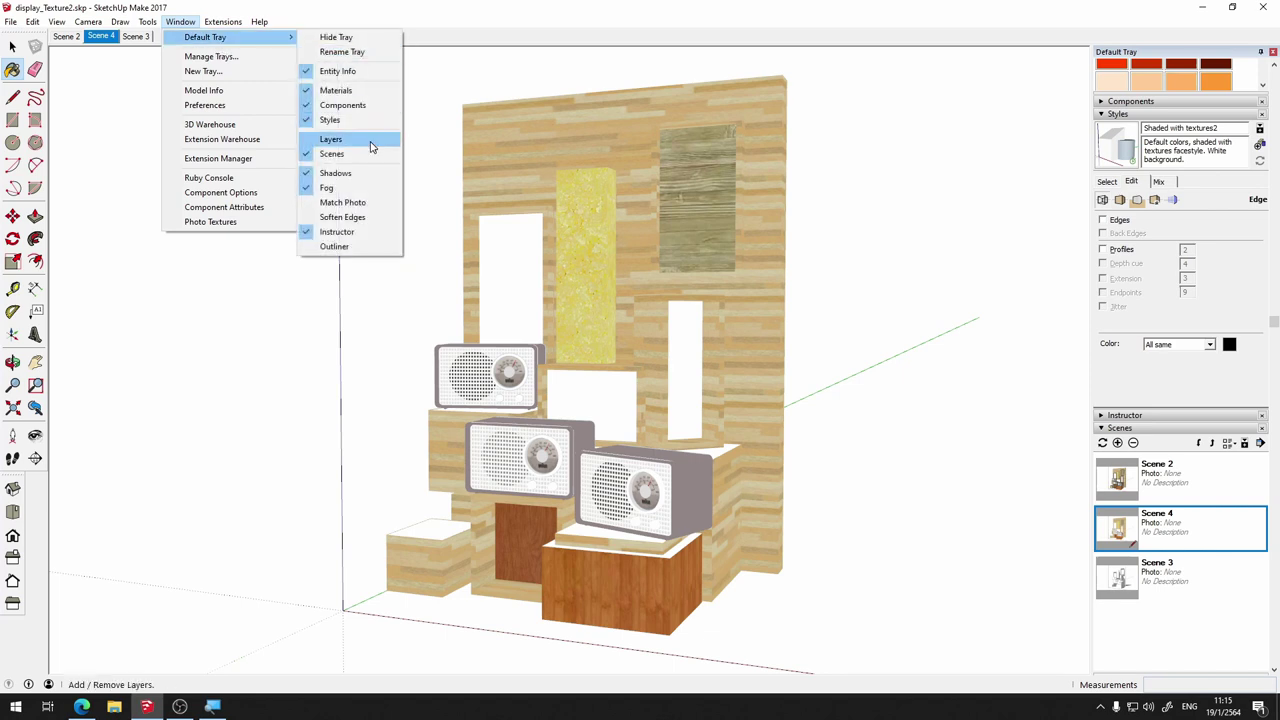
pyautogui.click(370, 139)
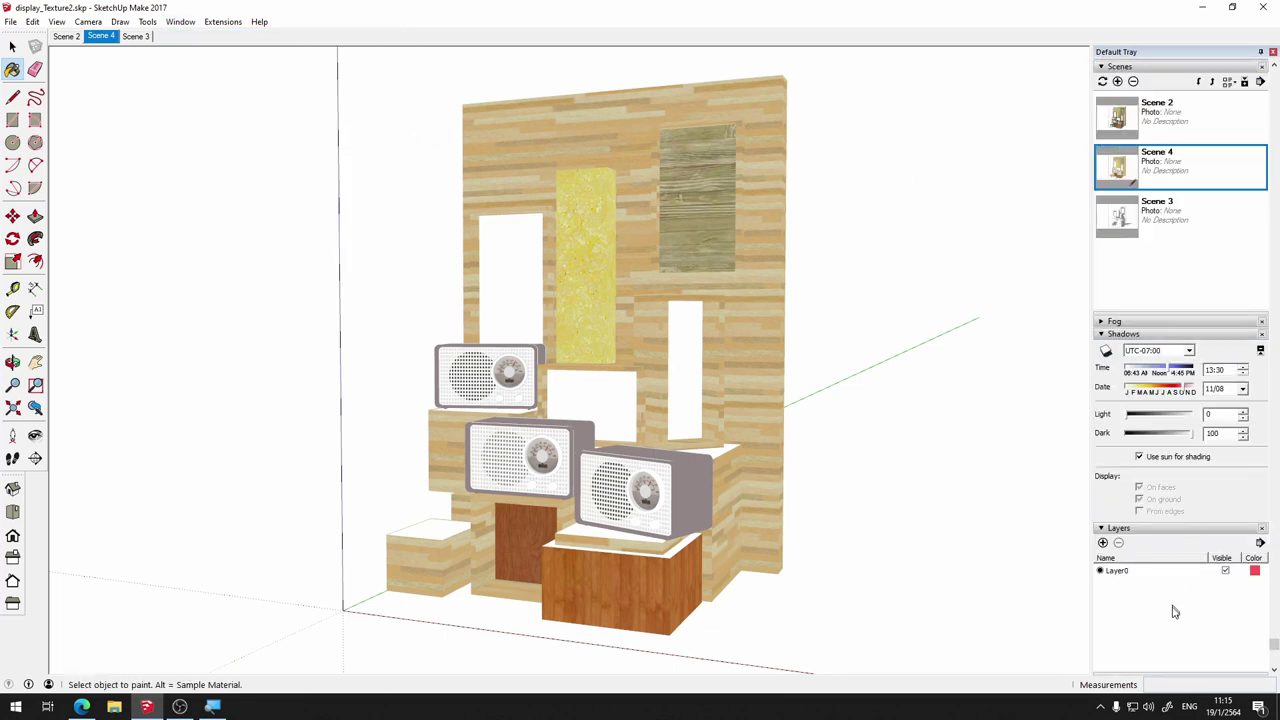
pyautogui.scroll(-1, 1187, 600)
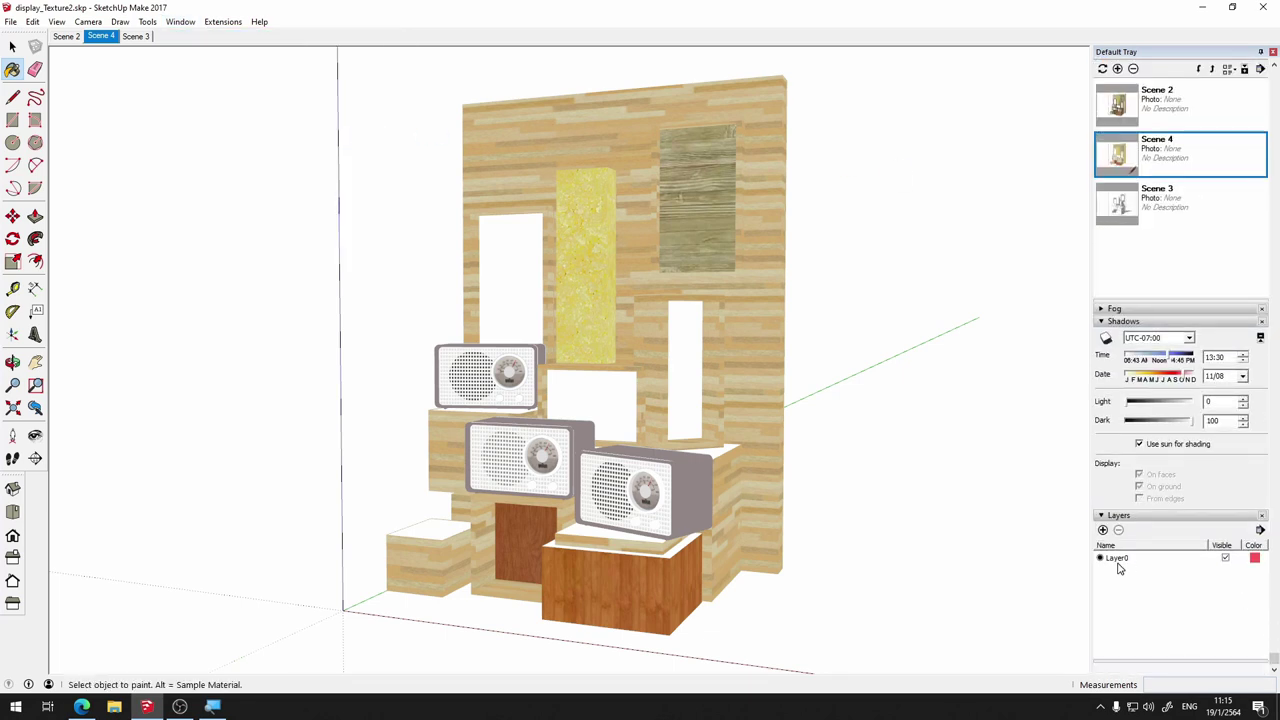
pyautogui.click(1102, 530)
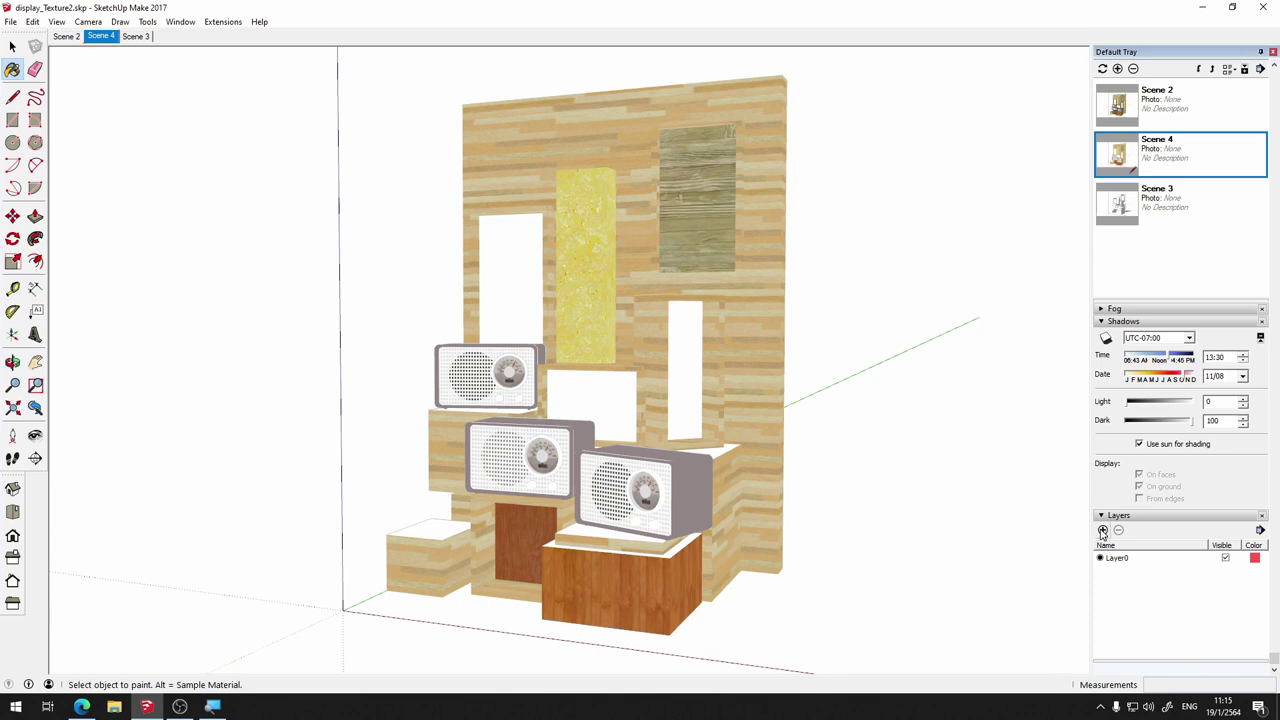
pyautogui.click(1153, 598)
pyautogui.click(1100, 570)
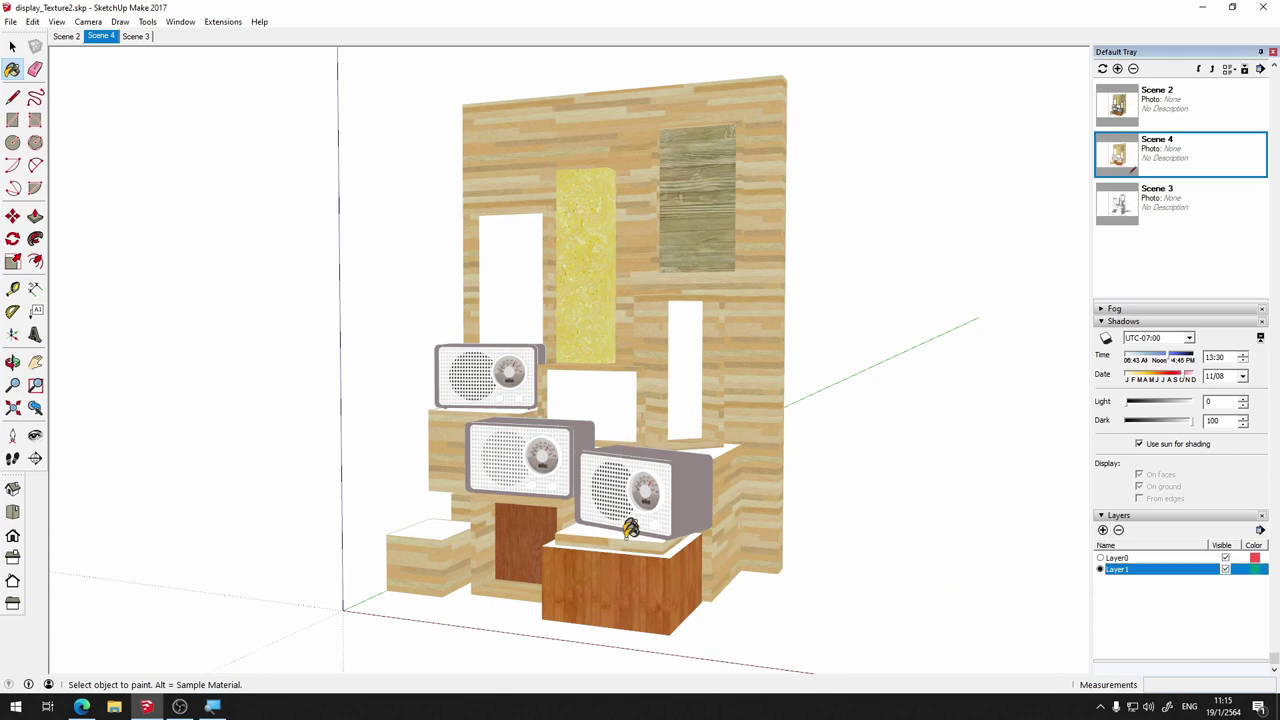
pyautogui.click(688, 586)
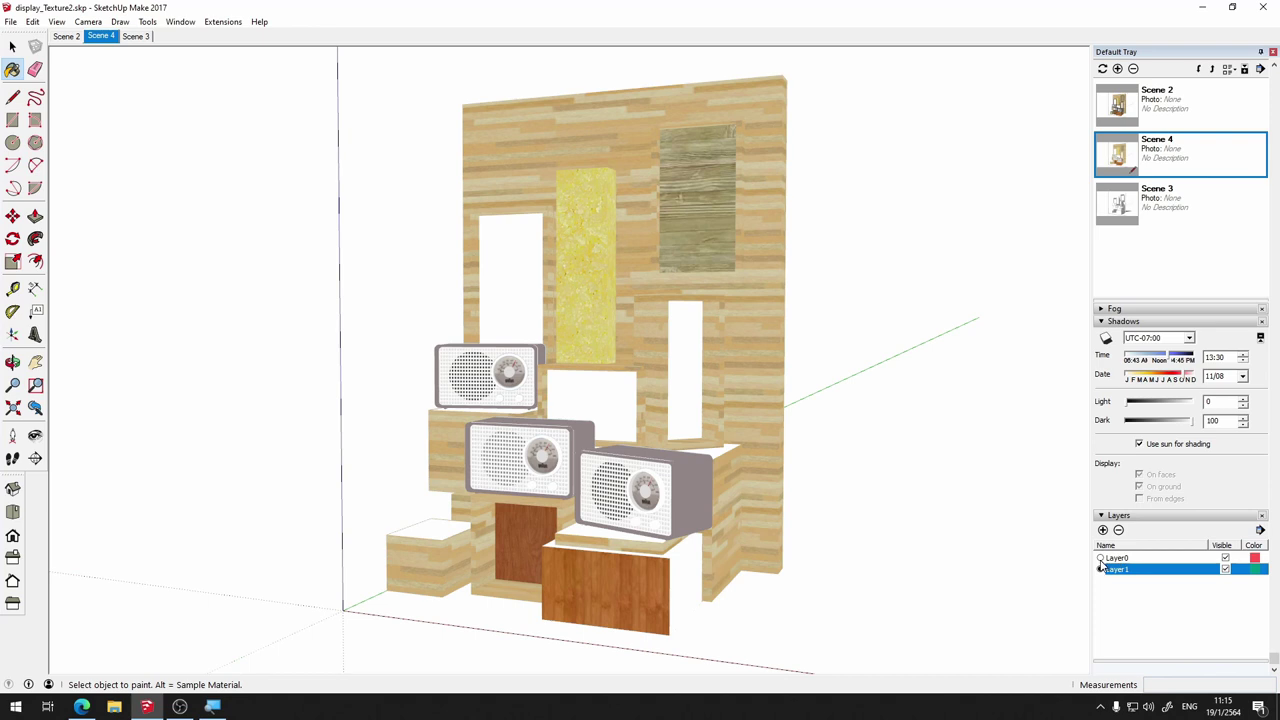
pyautogui.click(1100, 560)
pyautogui.click(1101, 569)
pyautogui.hotkey('ctrl', 'z')
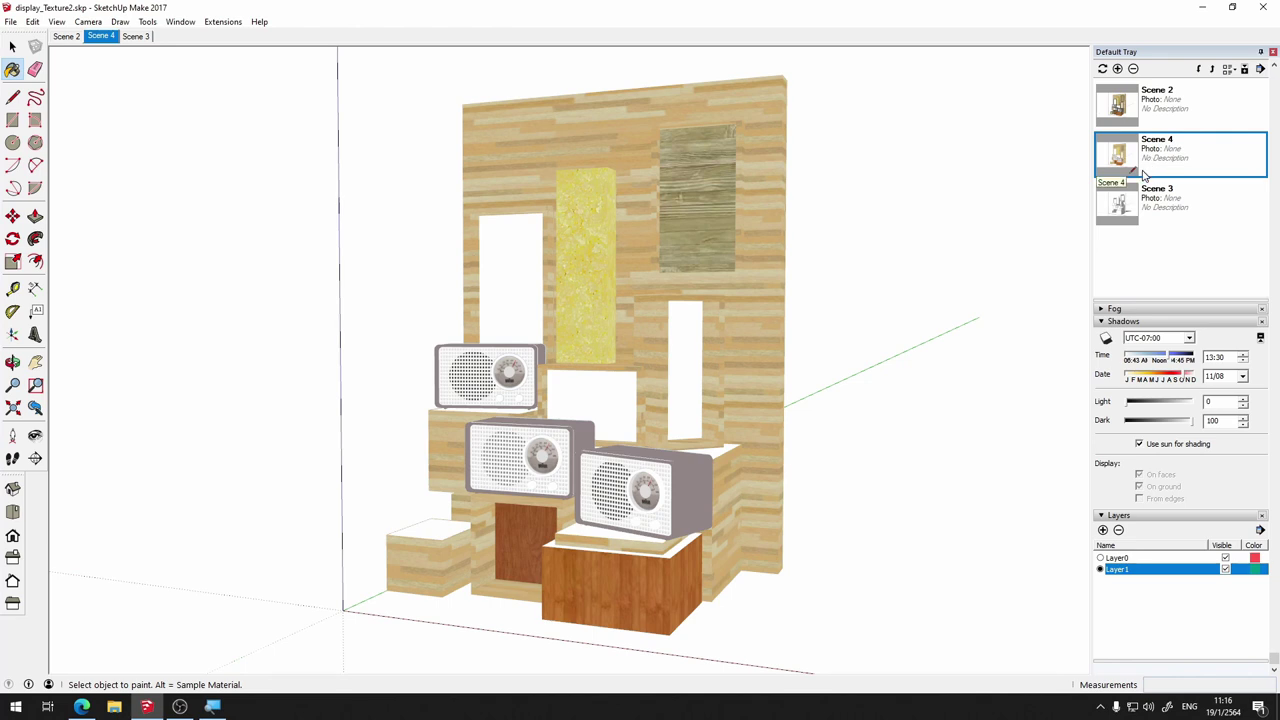
# Collapse the Materials panel and bring up the style's Face settings
pyautogui.scroll(3, 1135, 100)
pyautogui.scroll(5, 1135, 100)
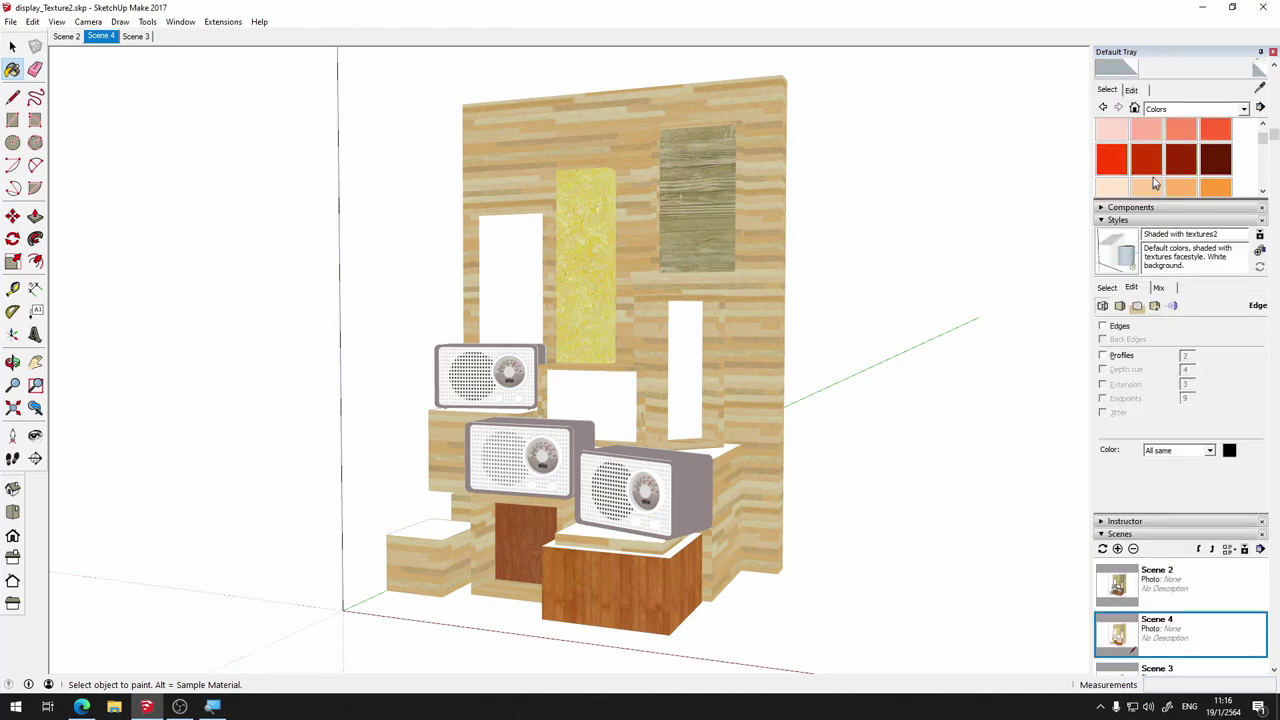
pyautogui.scroll(1, 1140, 100)
pyautogui.click(1106, 79)
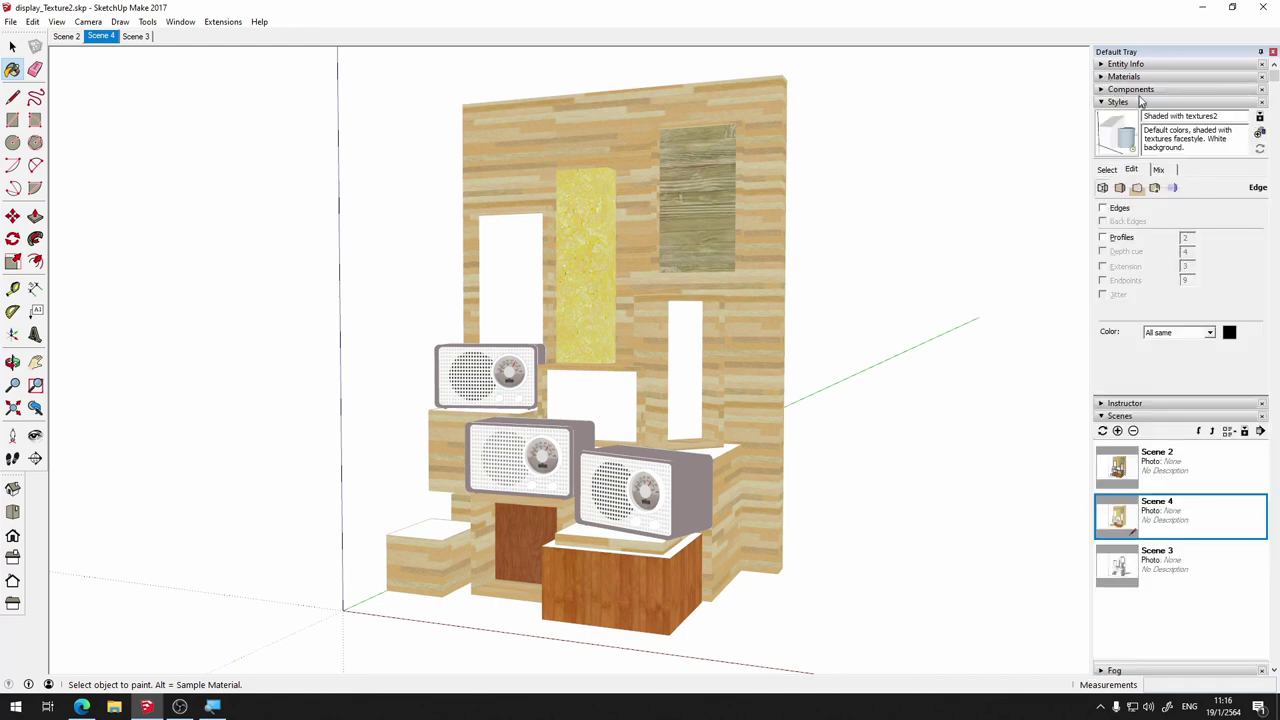
pyautogui.click(1128, 190)
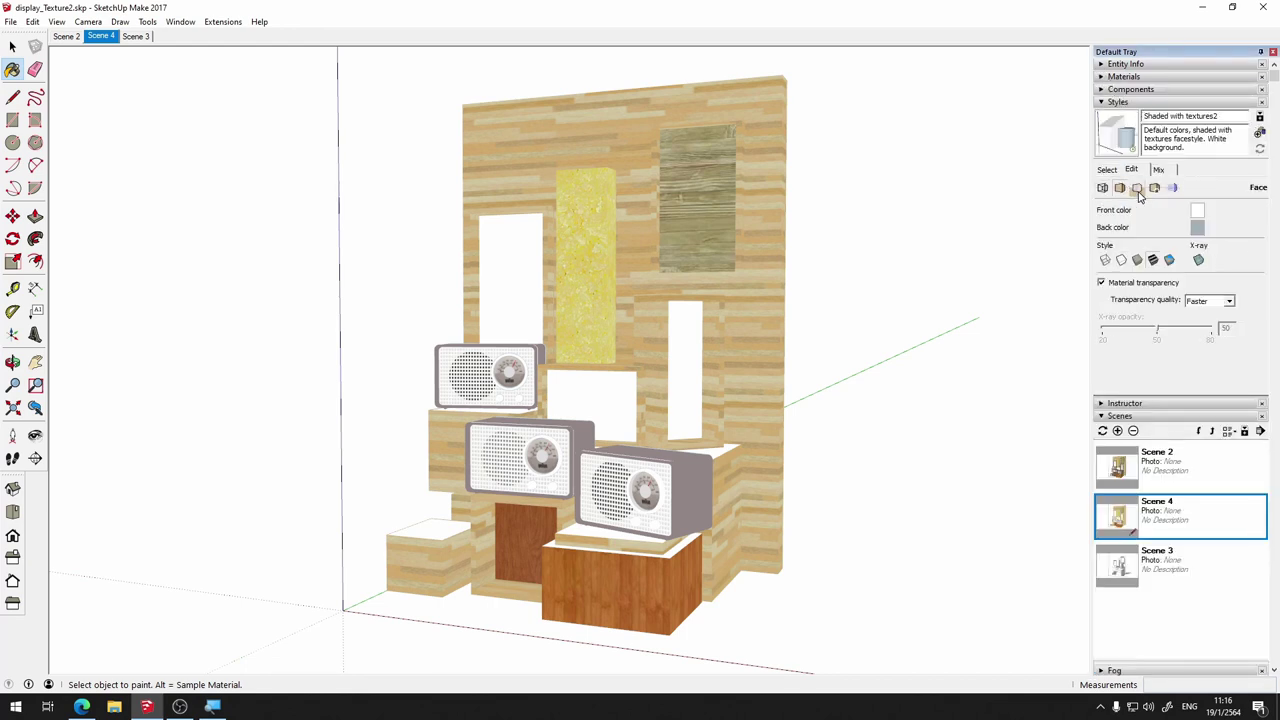
# Set the style's faces to Hidden Line and turn off all edges
pyautogui.click(1137, 189)
pyautogui.click(1119, 191)
pyautogui.click(1122, 260)
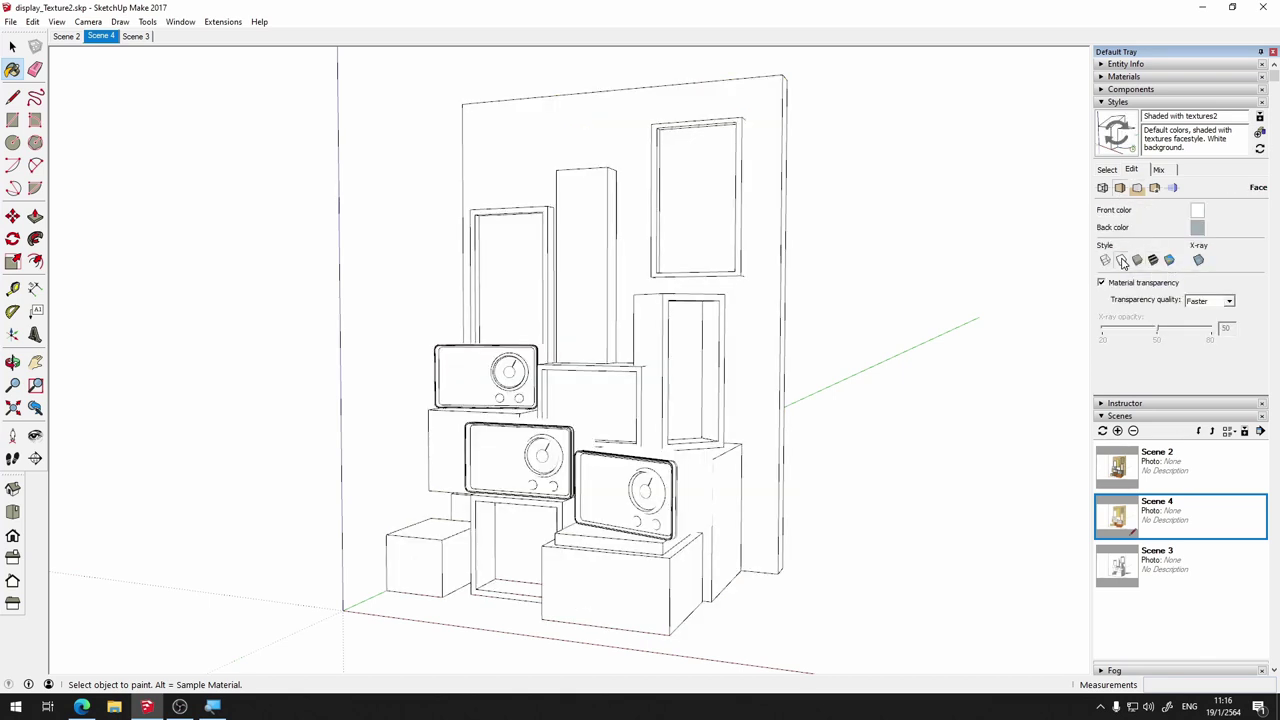
pyautogui.click(1103, 188)
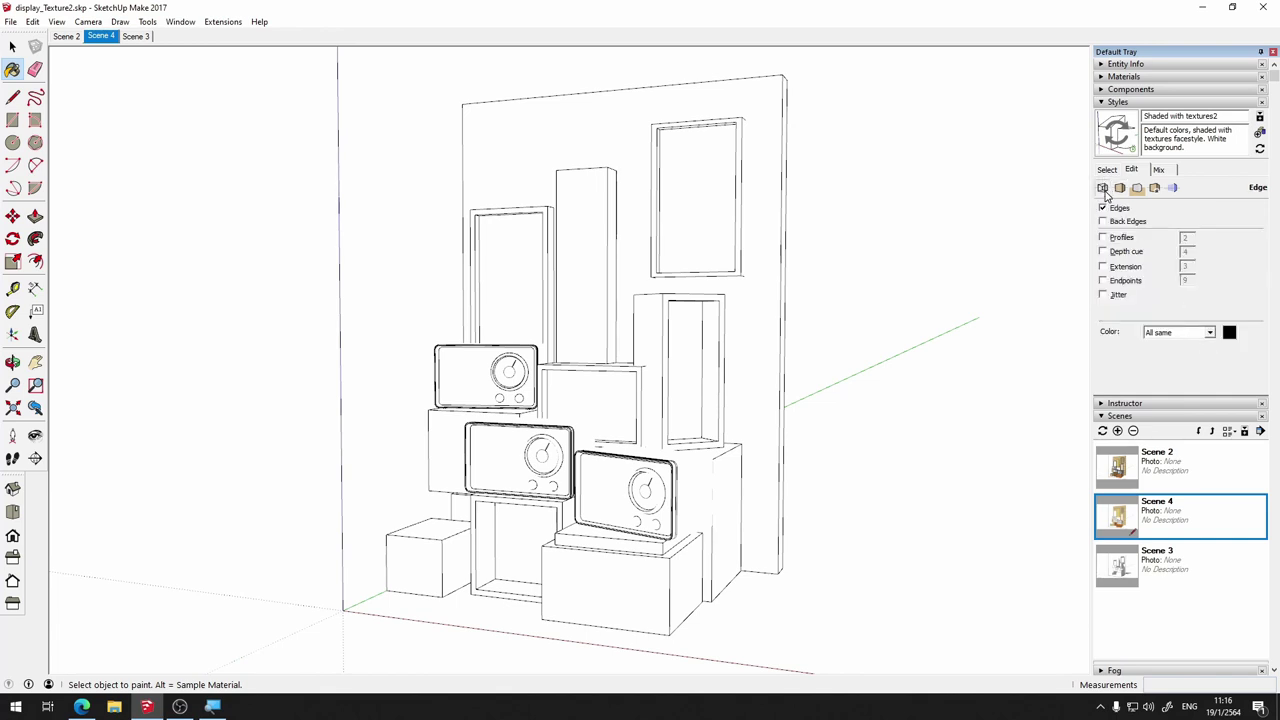
pyautogui.click(1103, 208)
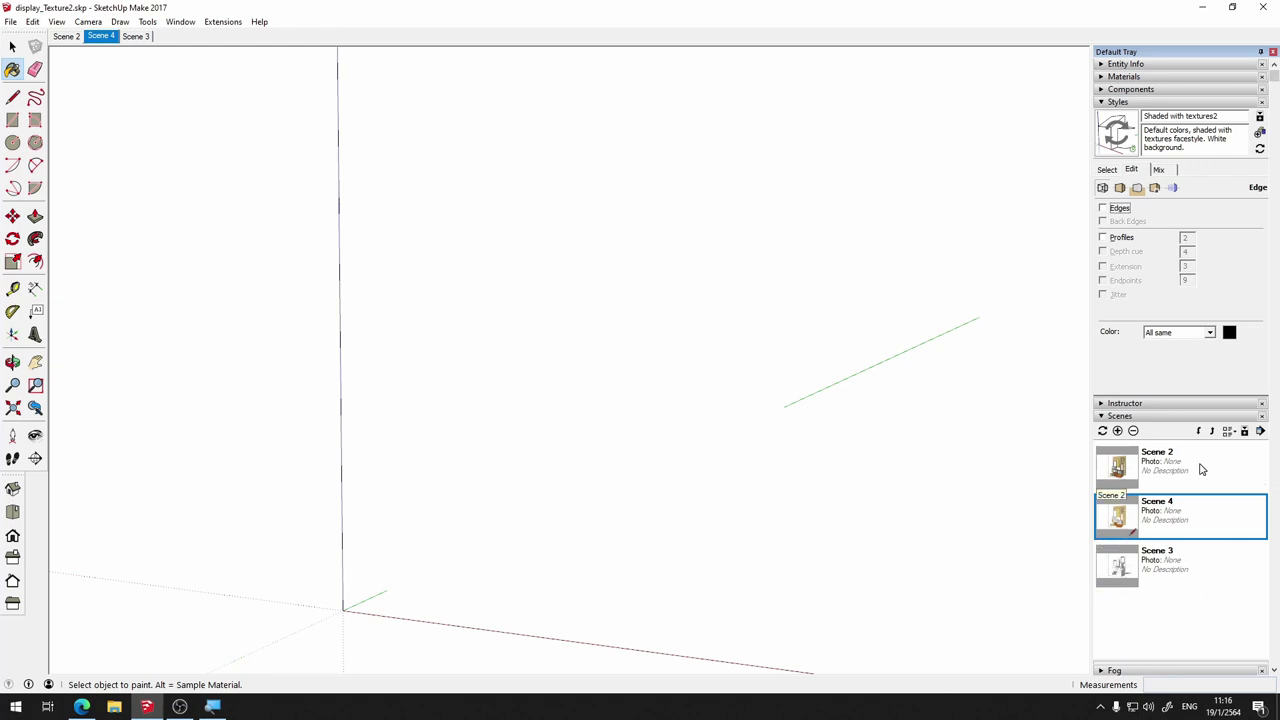
# Disable Use sun for shading and expand the Fog settings
pyautogui.scroll(-5, 1201, 469)
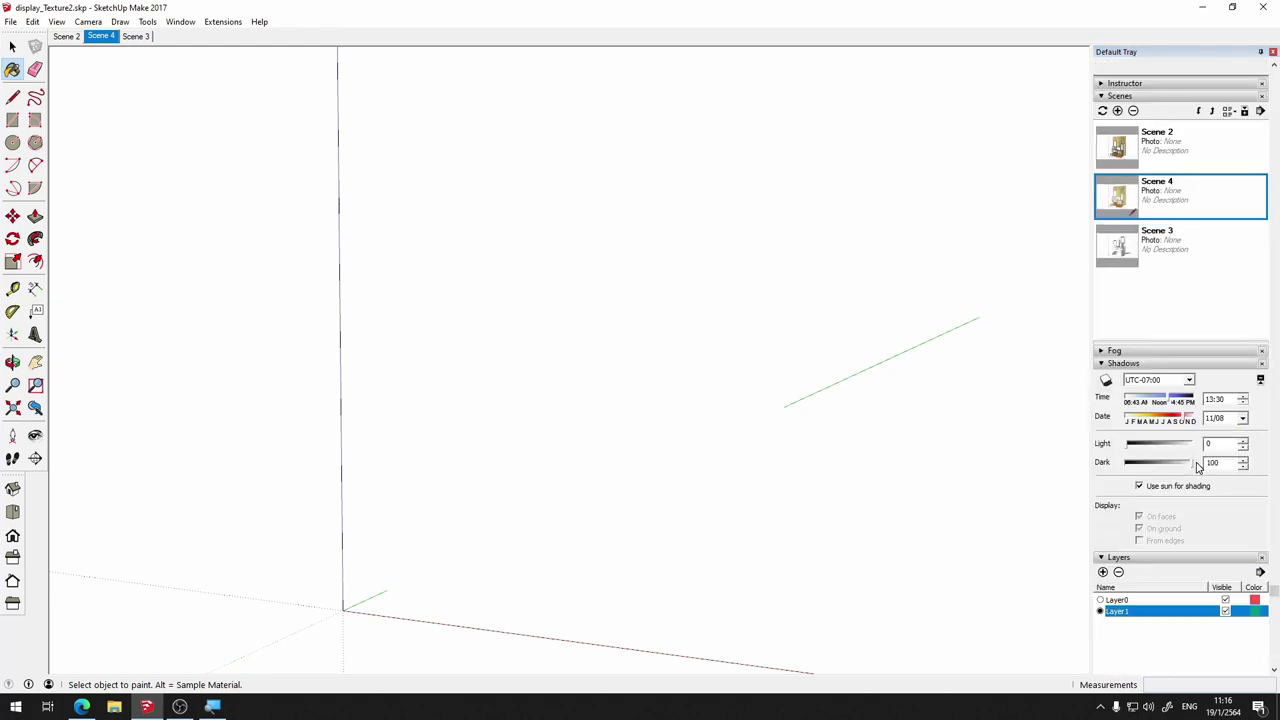
pyautogui.click(1139, 487)
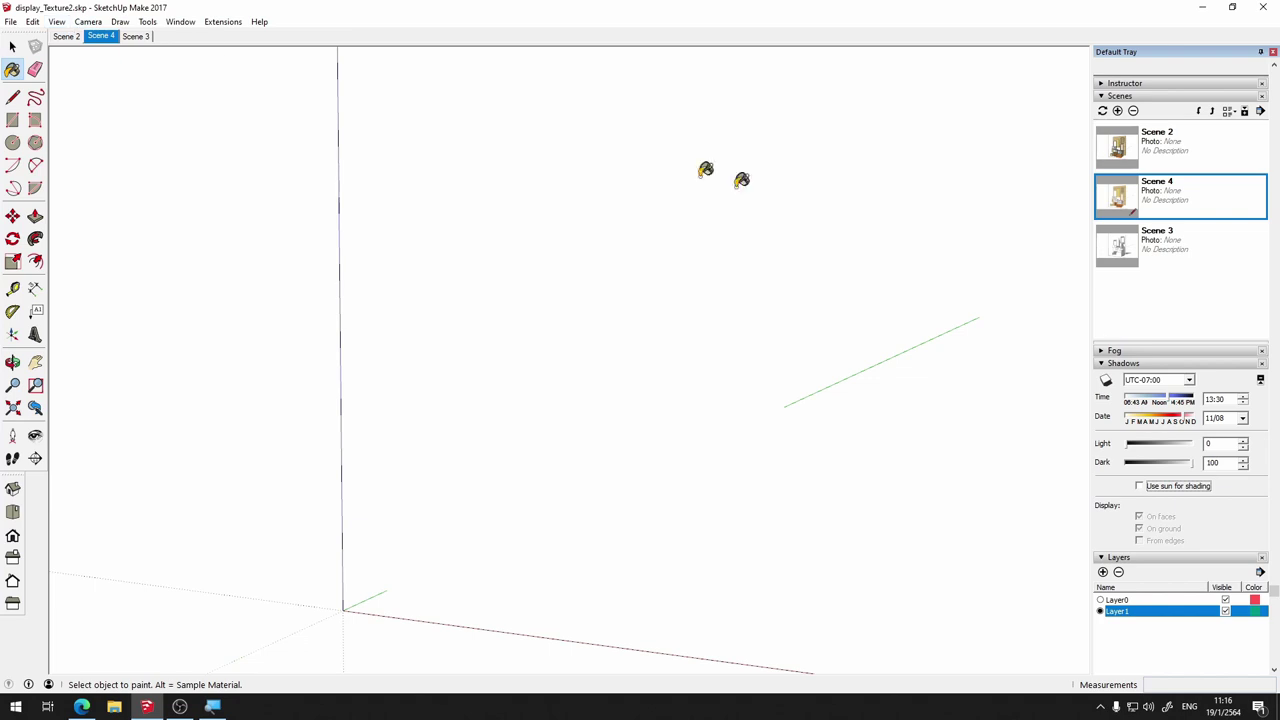
pyautogui.click(1101, 352)
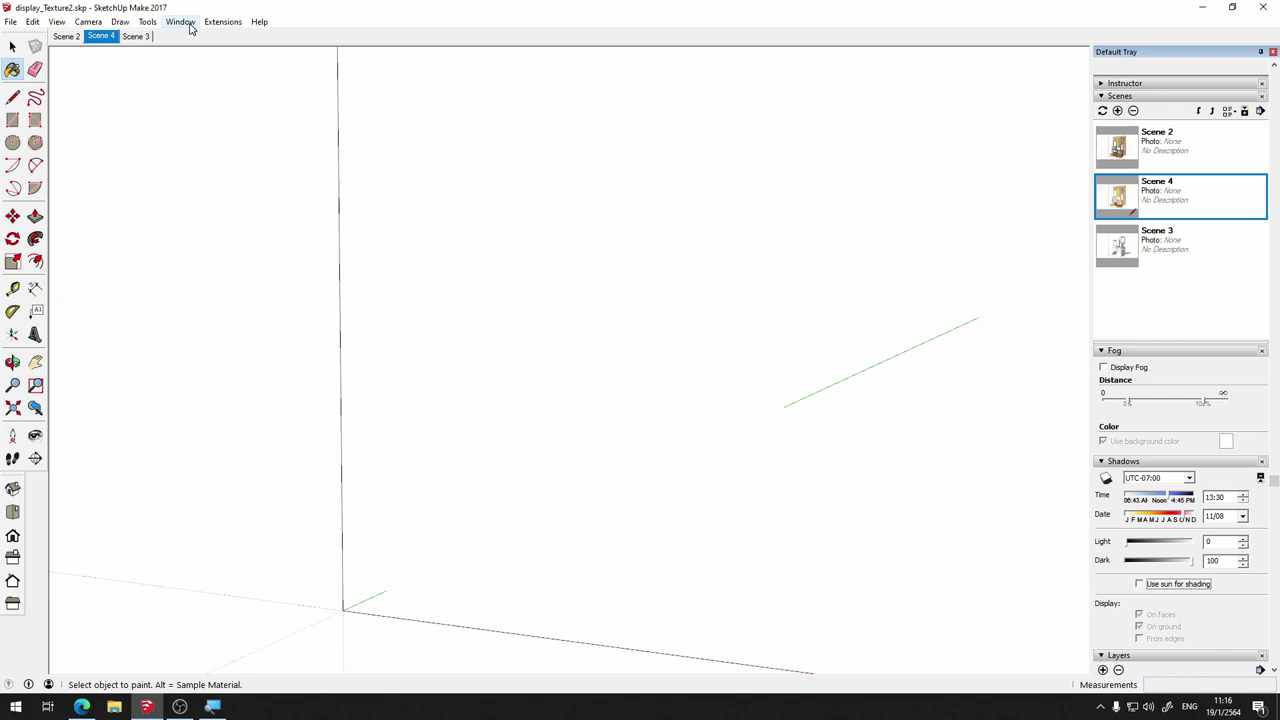
# Enable Display Fog in the Fog settings
pyautogui.click(190, 28)
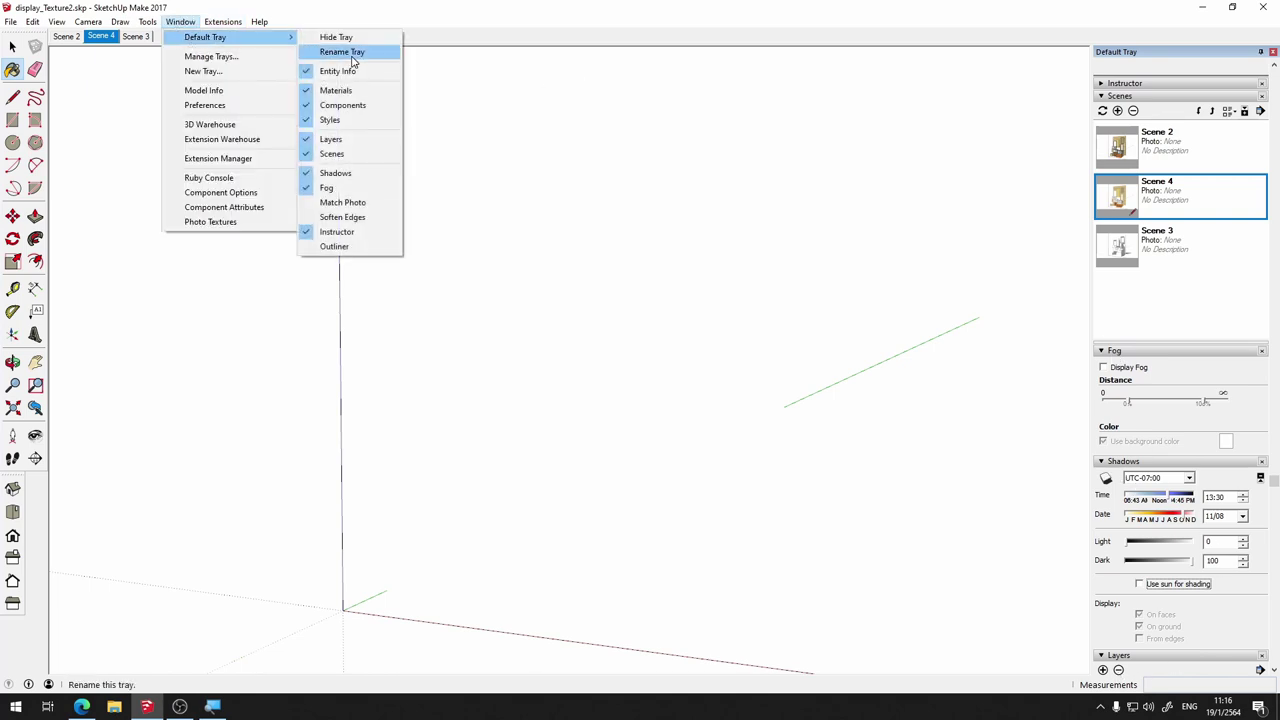
pyautogui.moveTo(215, 37)
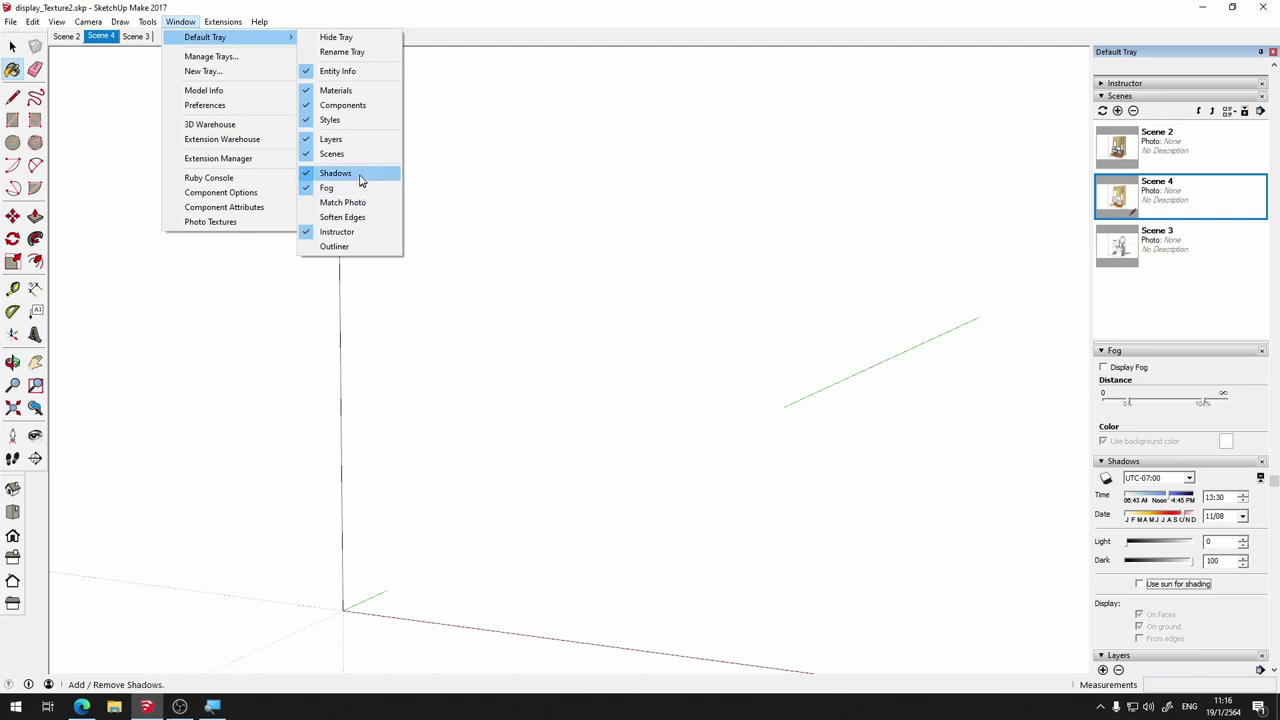
pyautogui.click(1114, 352)
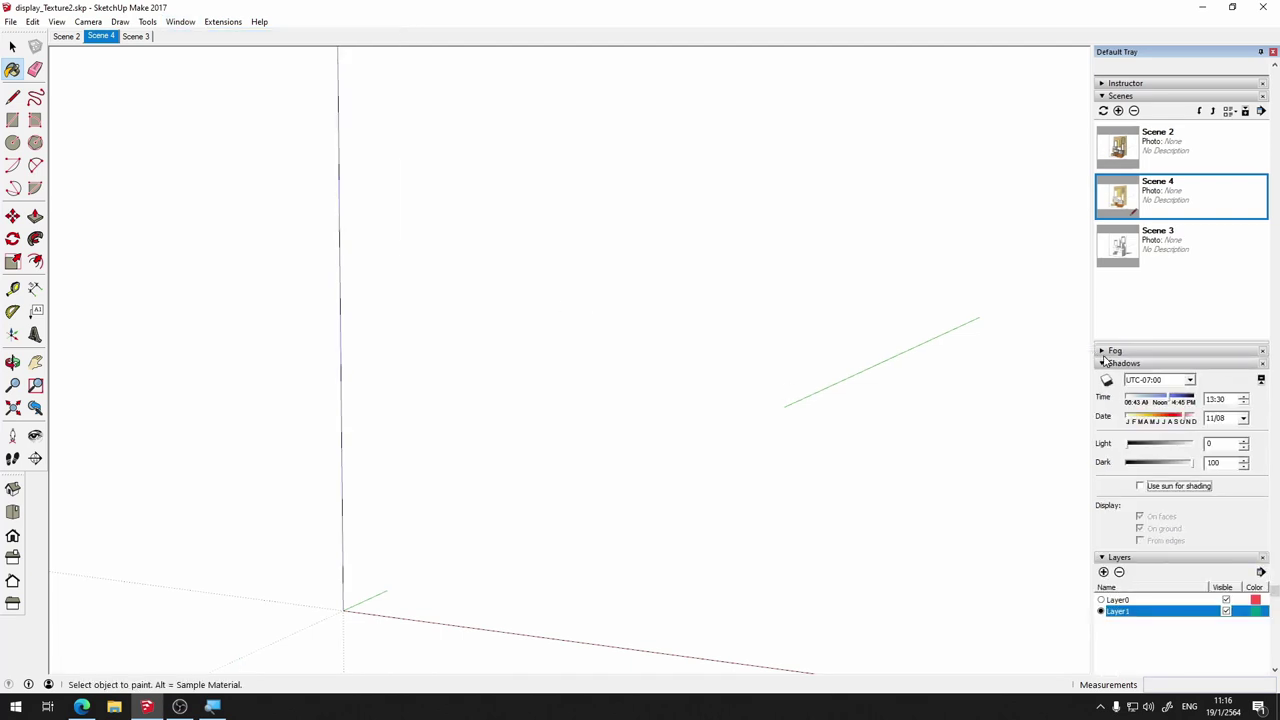
pyautogui.click(1101, 352)
pyautogui.click(1104, 368)
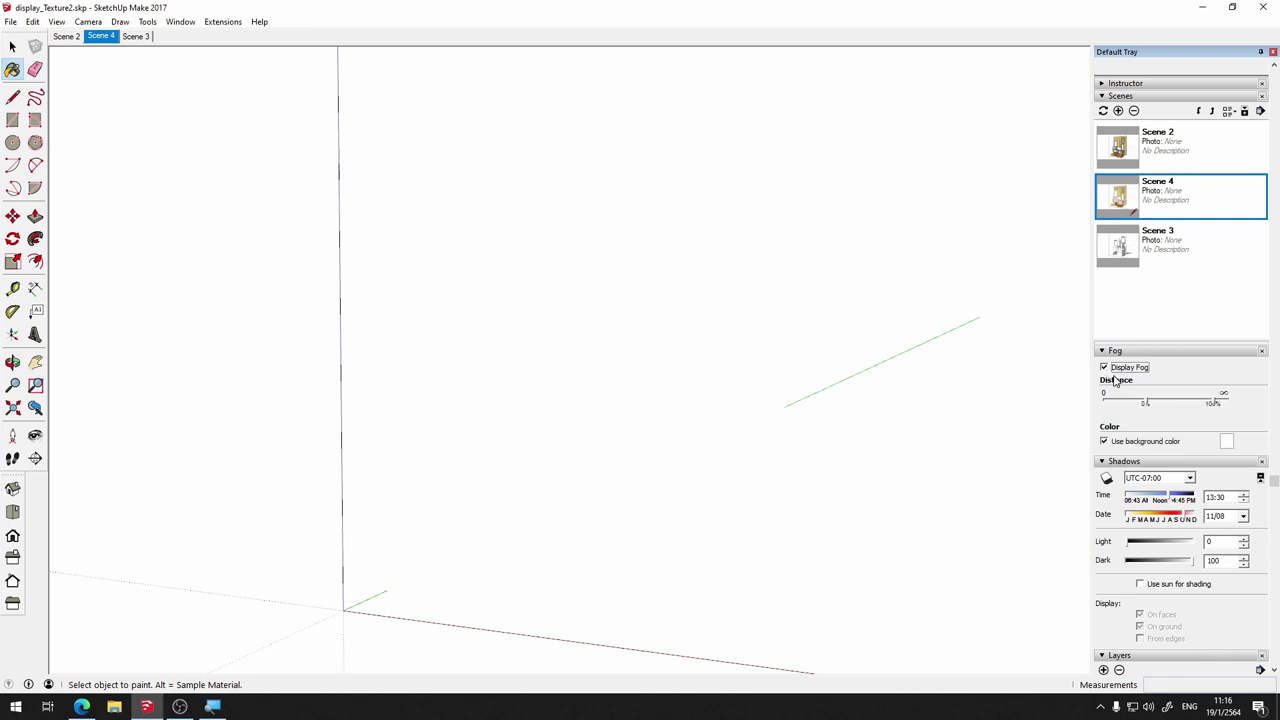
pyautogui.click(57, 22)
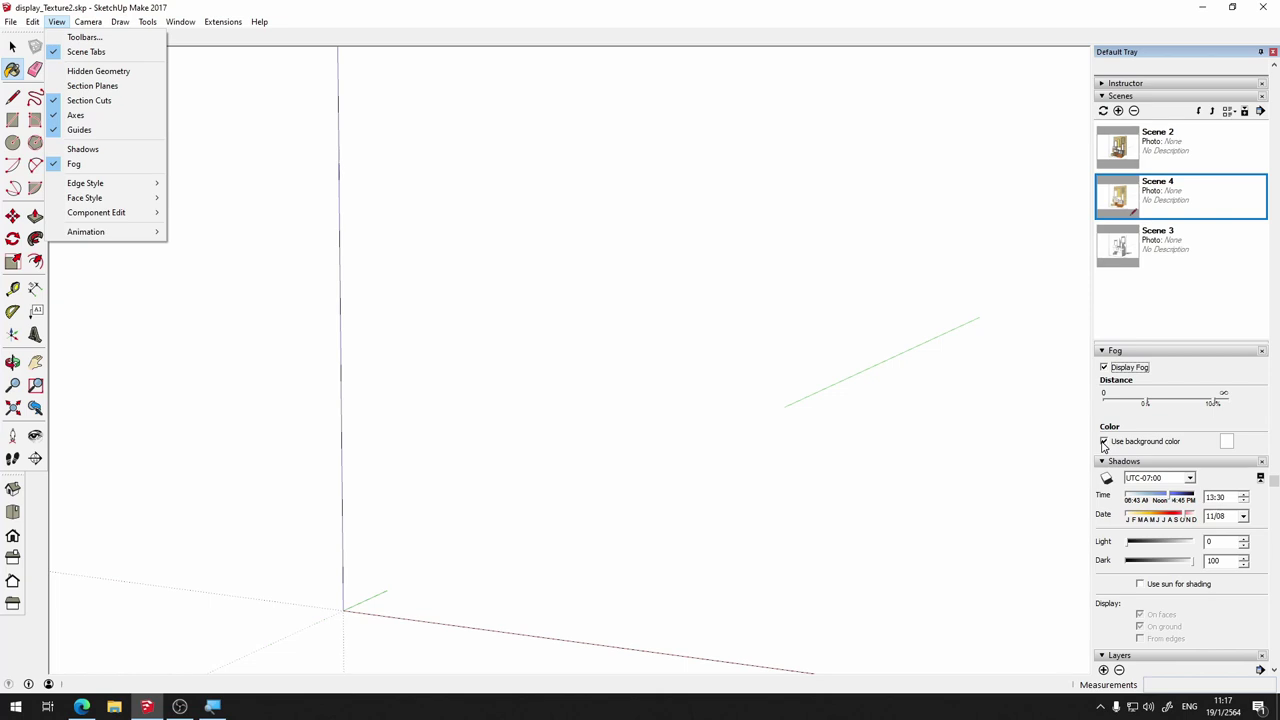
# Replace the background-colour fog with a custom black fog colour
pyautogui.click(1104, 446)
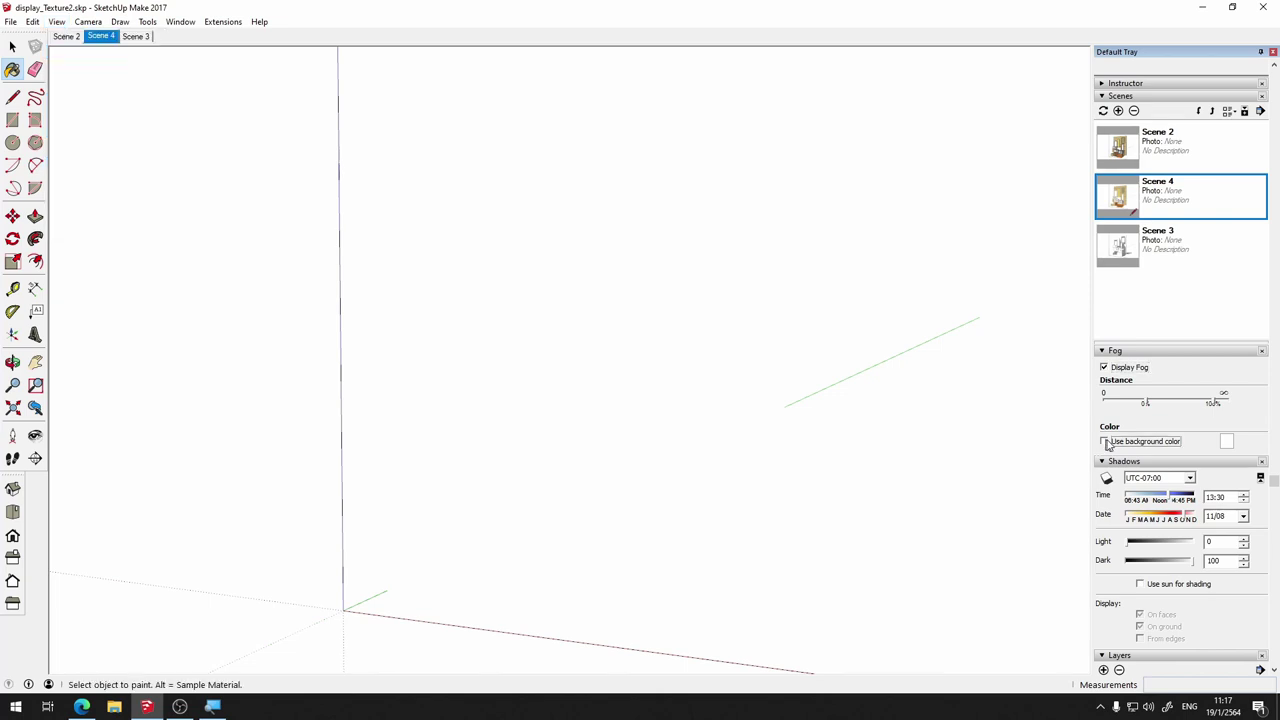
pyautogui.click(1230, 443)
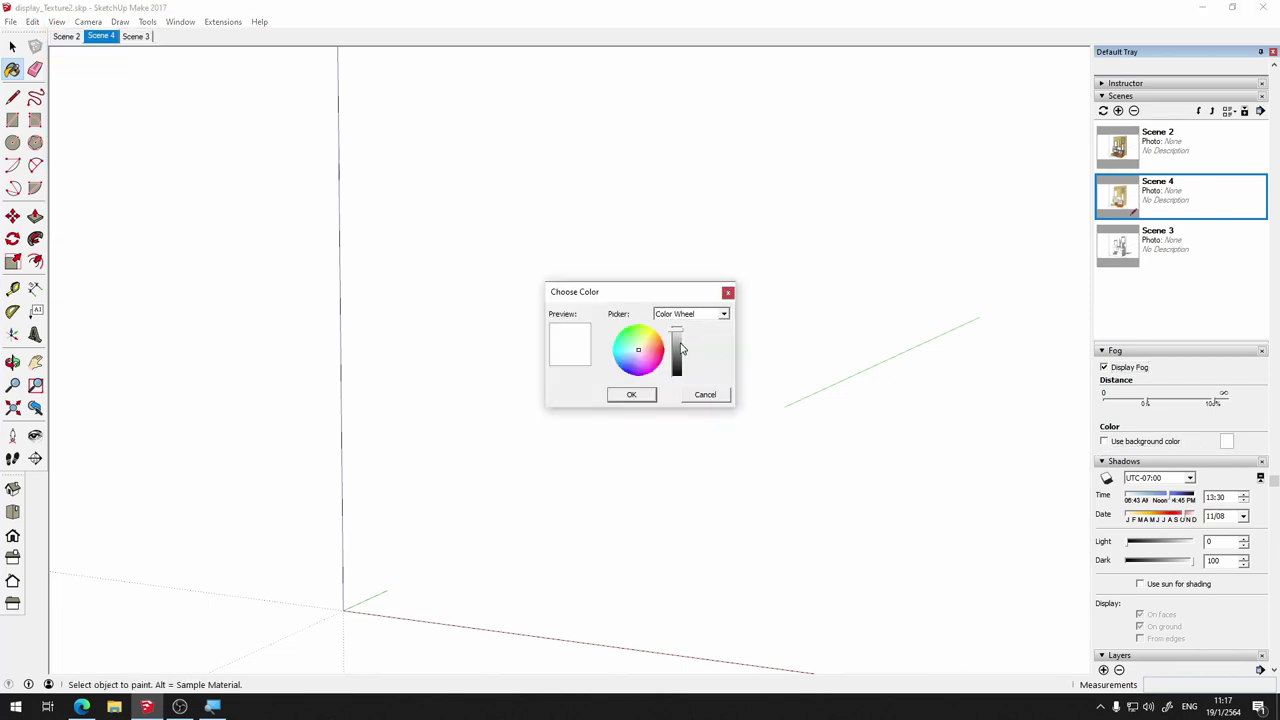
pyautogui.moveTo(681, 347); pyautogui.dragTo(680, 392)
pyautogui.click(634, 395)
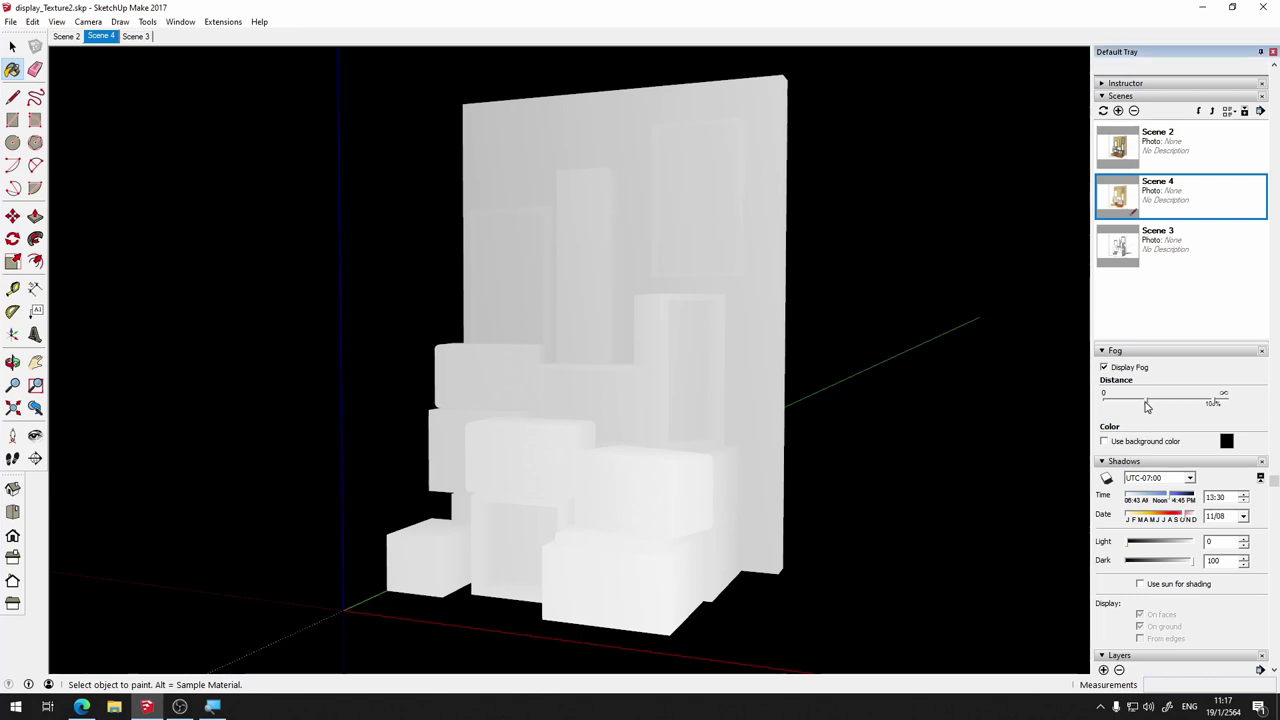
# Pull the fog Distance far handle closer so the back wall fades into black
pyautogui.moveTo(1147, 405); pyautogui.dragTo(1145, 405)
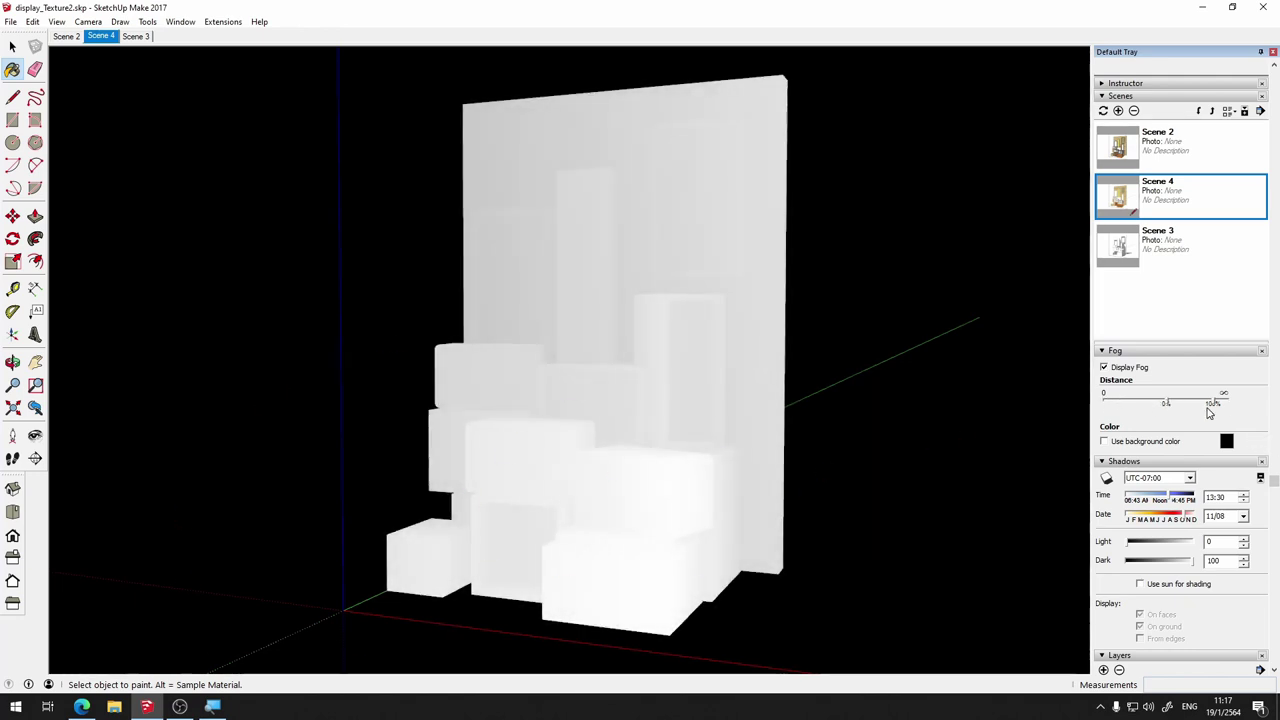
pyautogui.moveTo(1215, 403); pyautogui.dragTo(1197, 408)
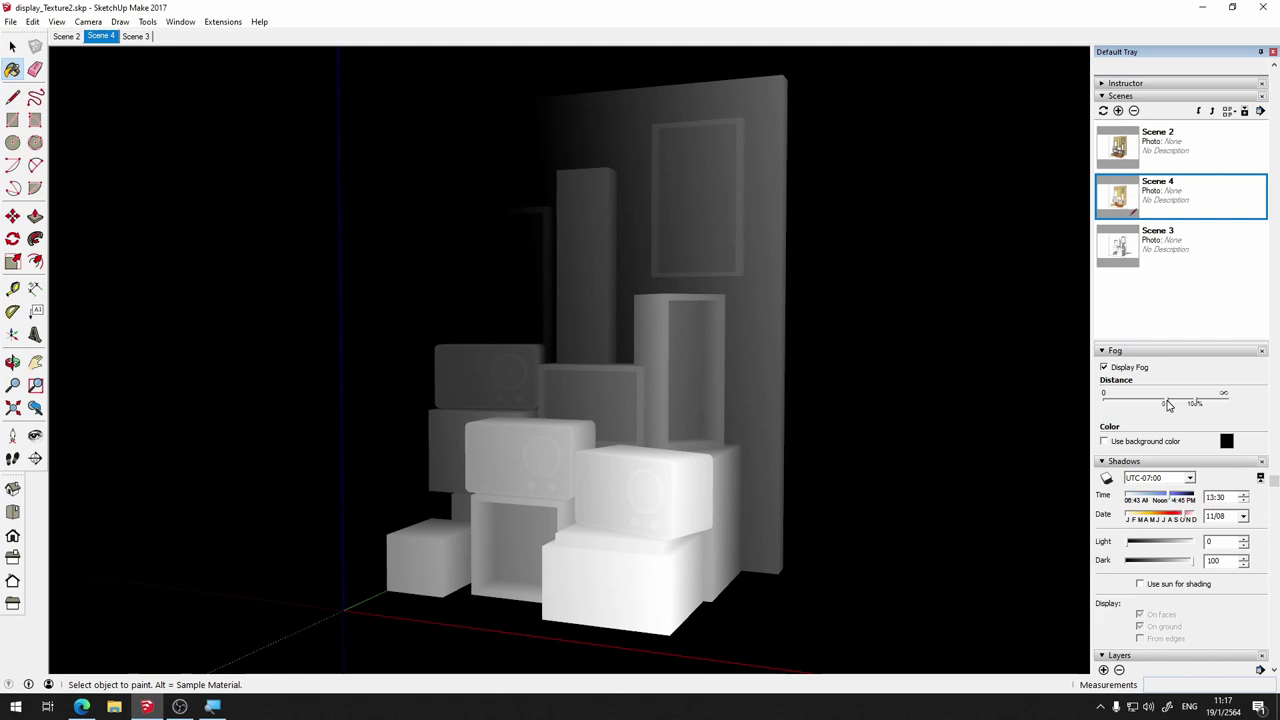
pyautogui.moveTo(1165, 403)
pyautogui.mouseDown()
pyautogui.moveTo(1143, 404)
pyautogui.moveTo(1163, 404)
pyautogui.mouseUp()
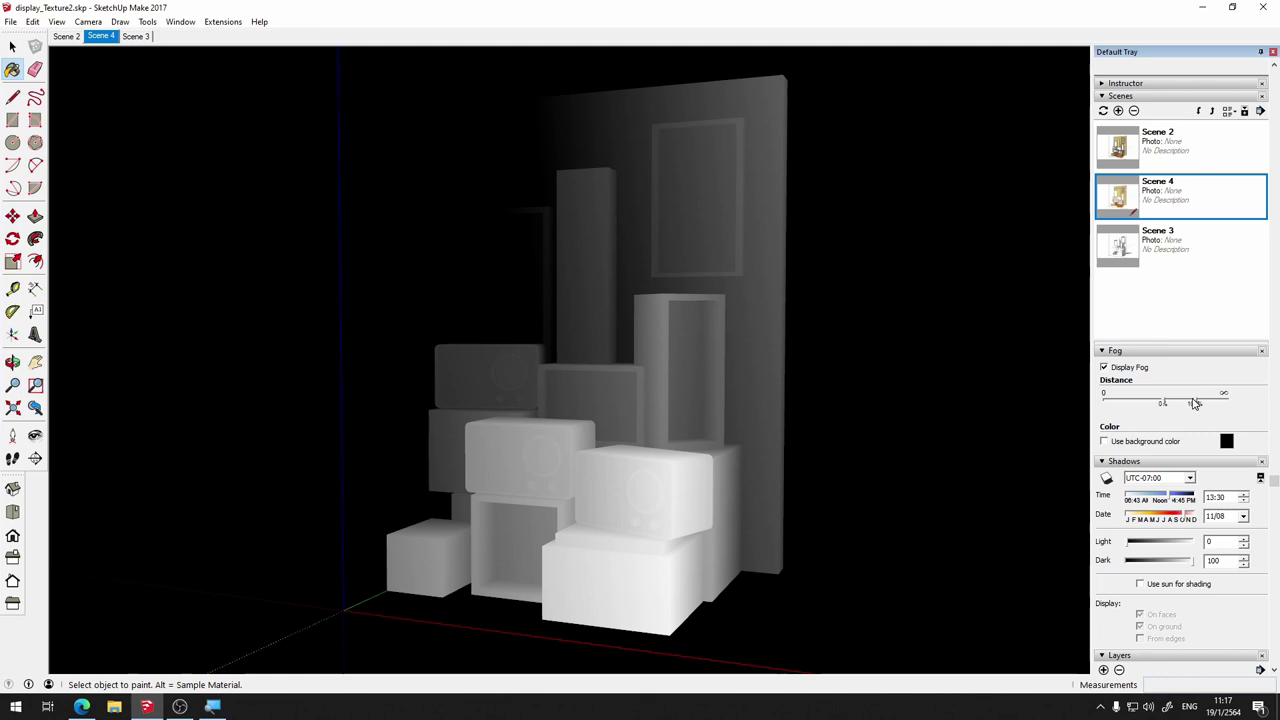
pyautogui.moveTo(1203, 407); pyautogui.dragTo(1199, 403)
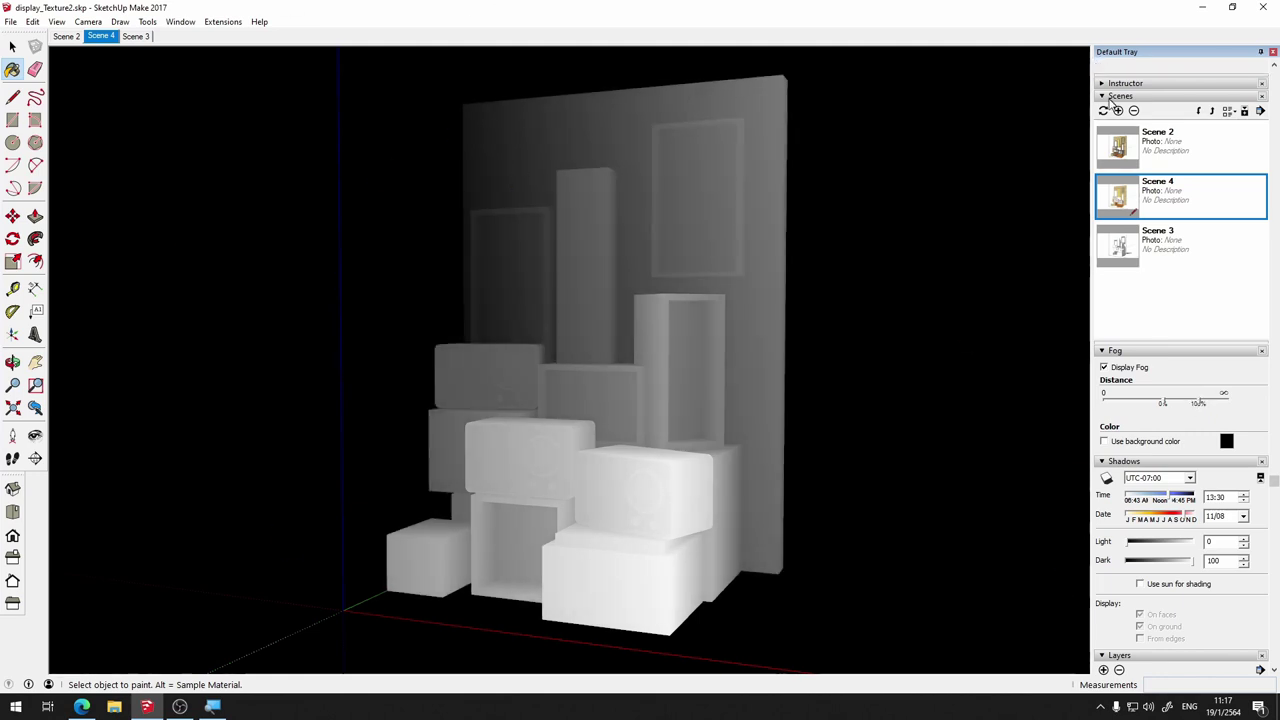
# Save the fog view as Scene 5 with a new style, then cycle Scenes 4, 2, 3, 5 back to 2
pyautogui.click(1118, 110)
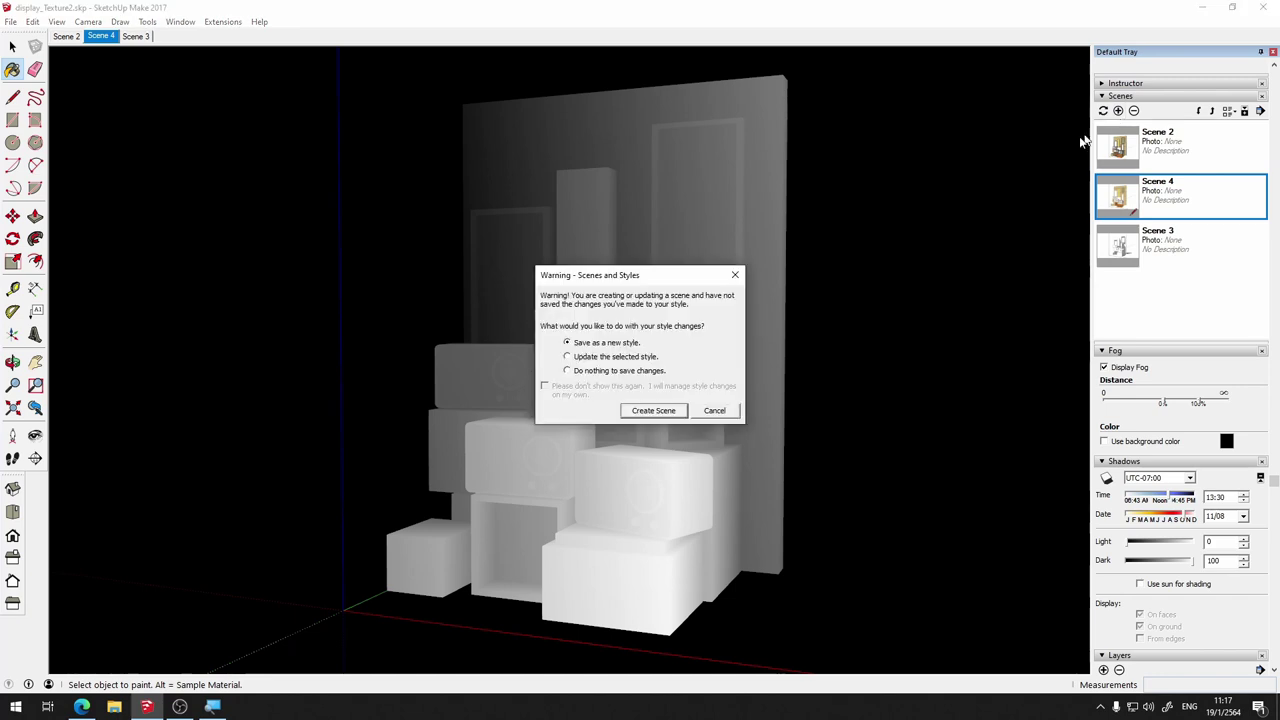
pyautogui.click(652, 411)
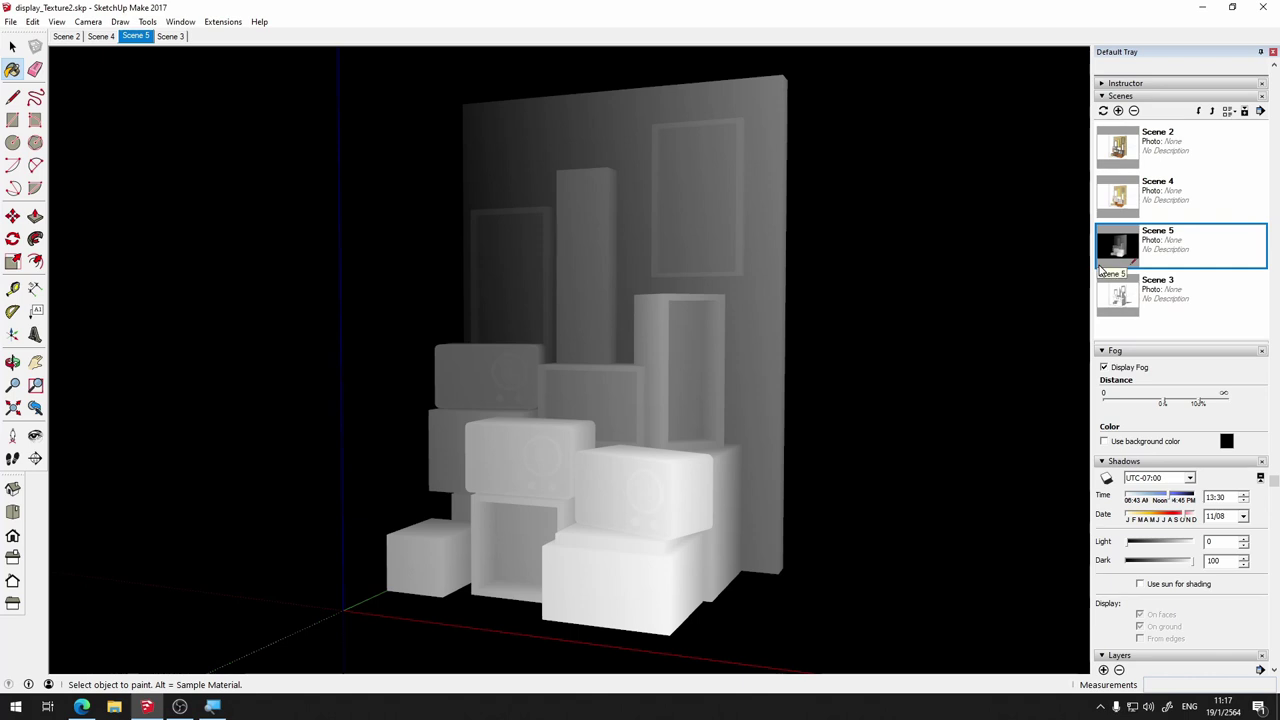
pyautogui.click(1121, 195)
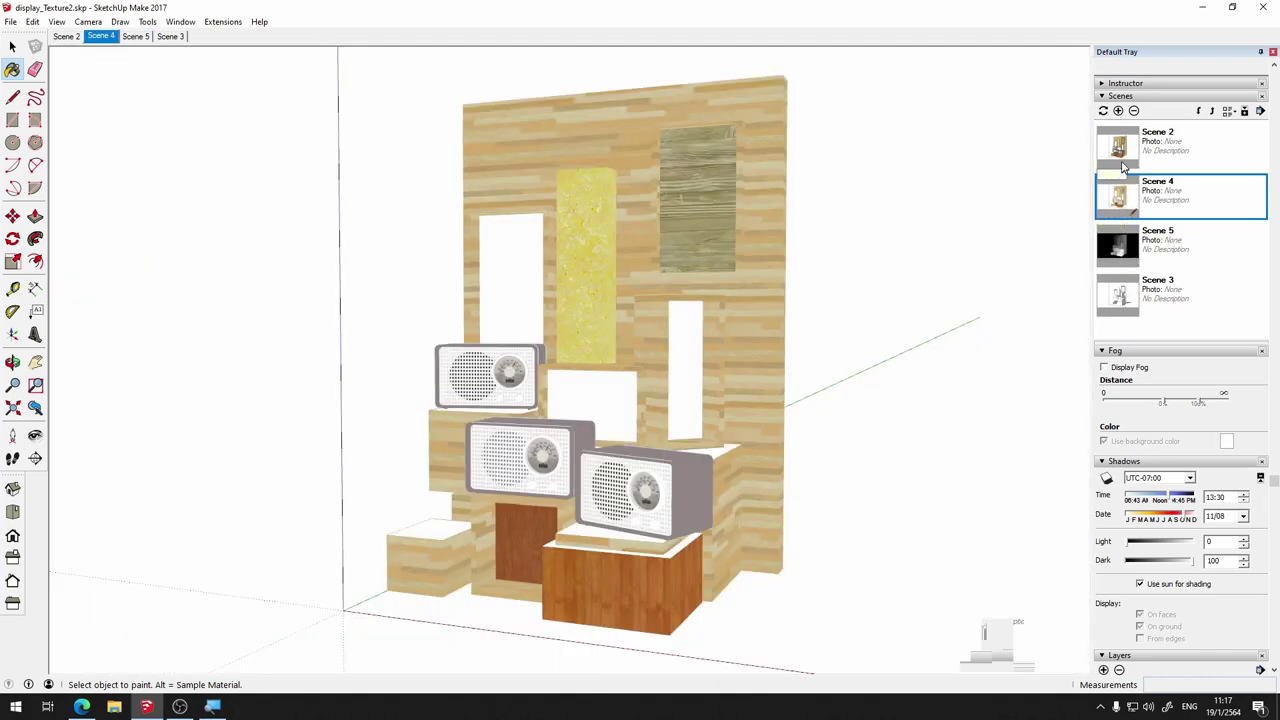
pyautogui.click(1121, 147)
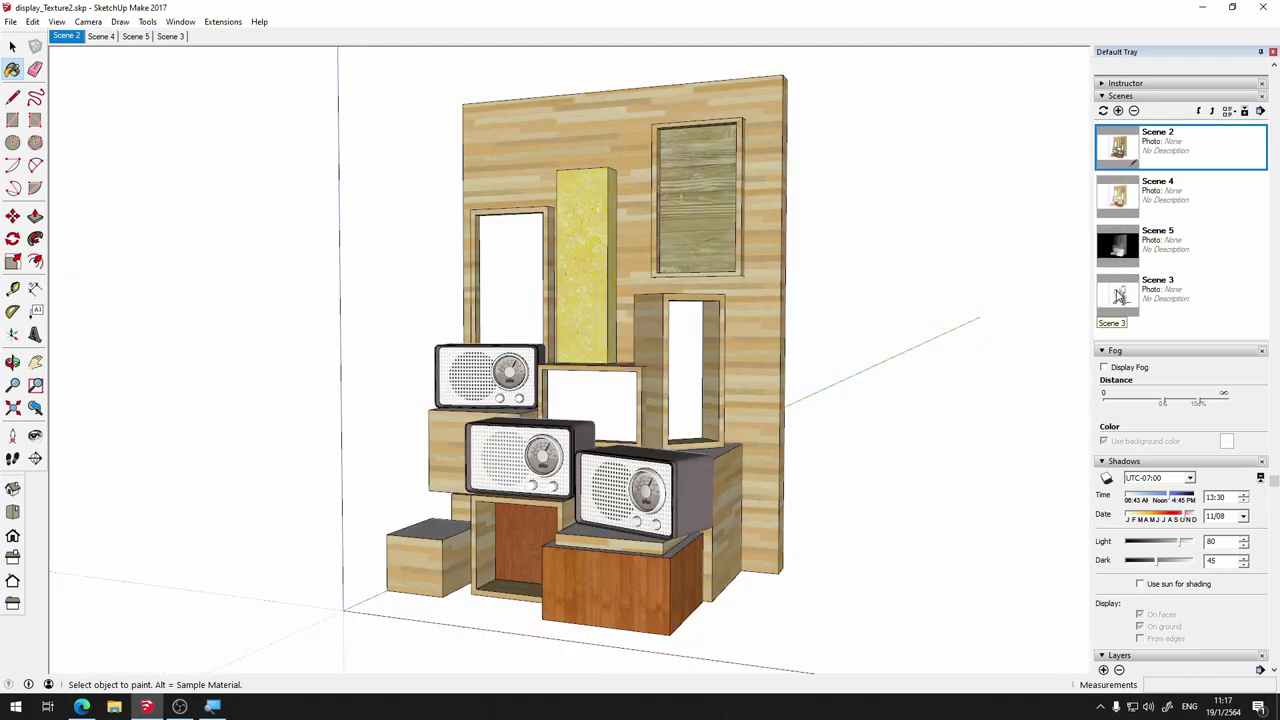
pyautogui.click(1119, 296)
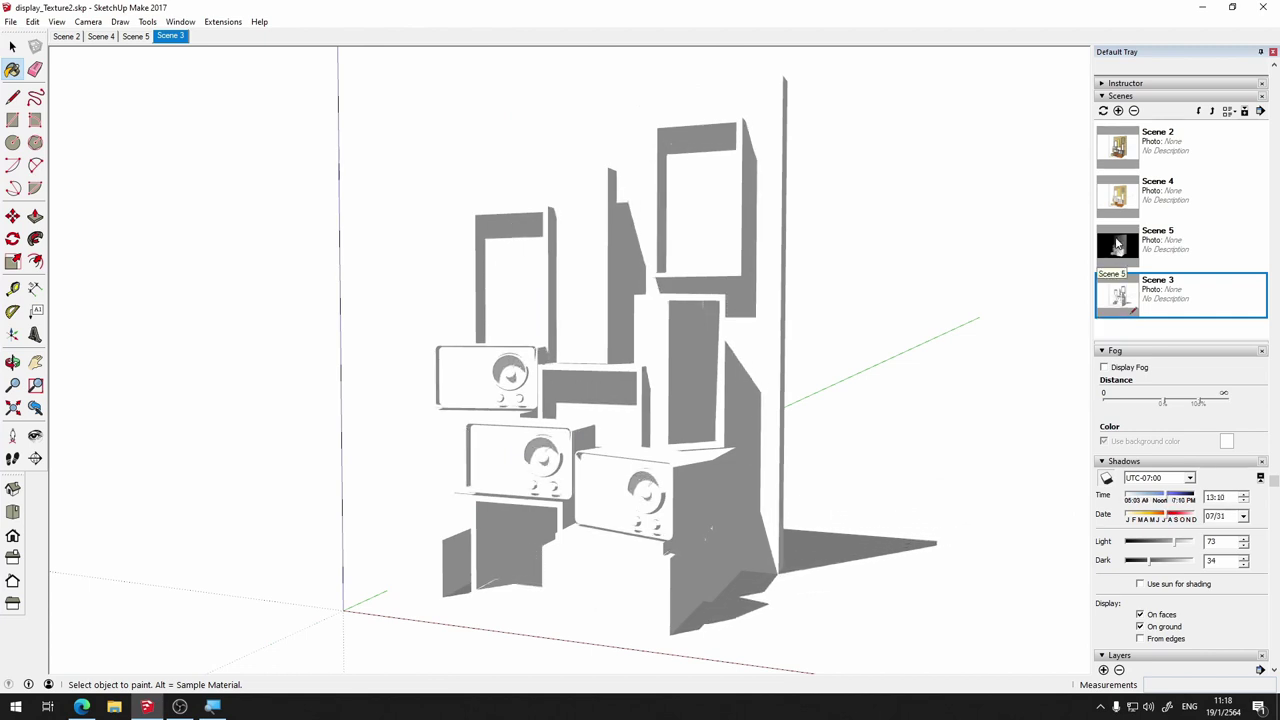
pyautogui.click(1118, 250)
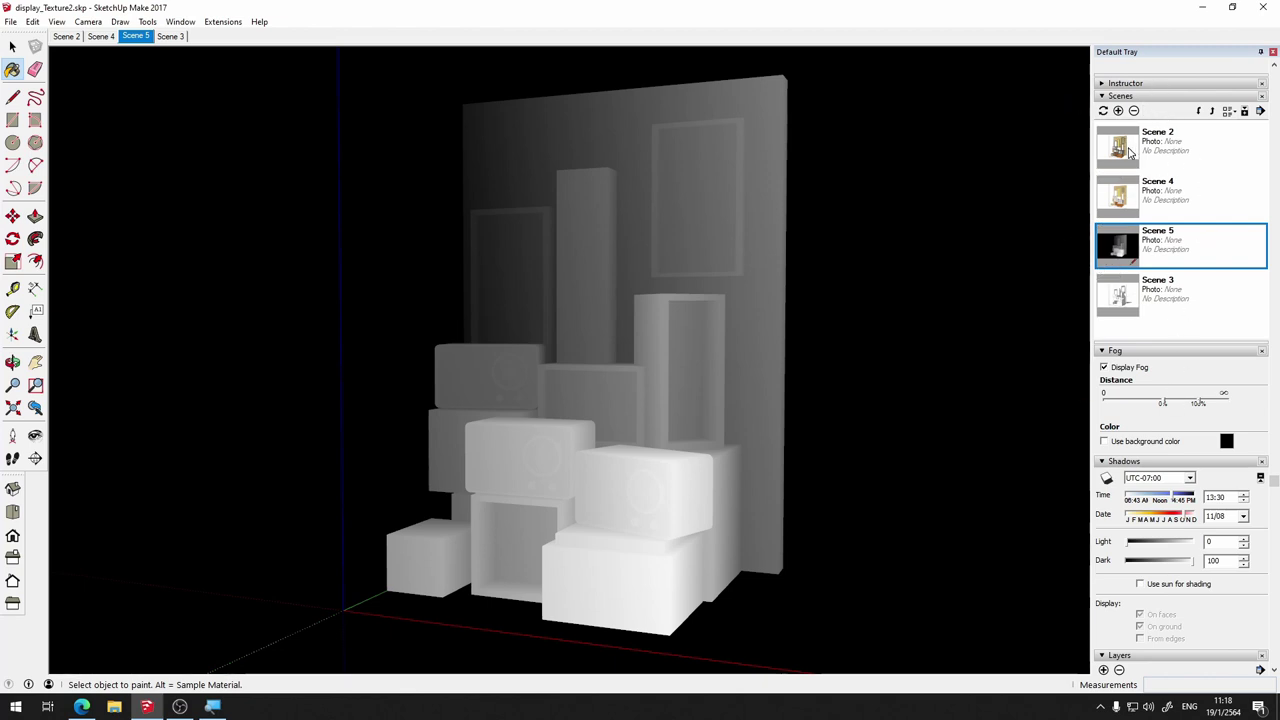
pyautogui.click(1130, 150)
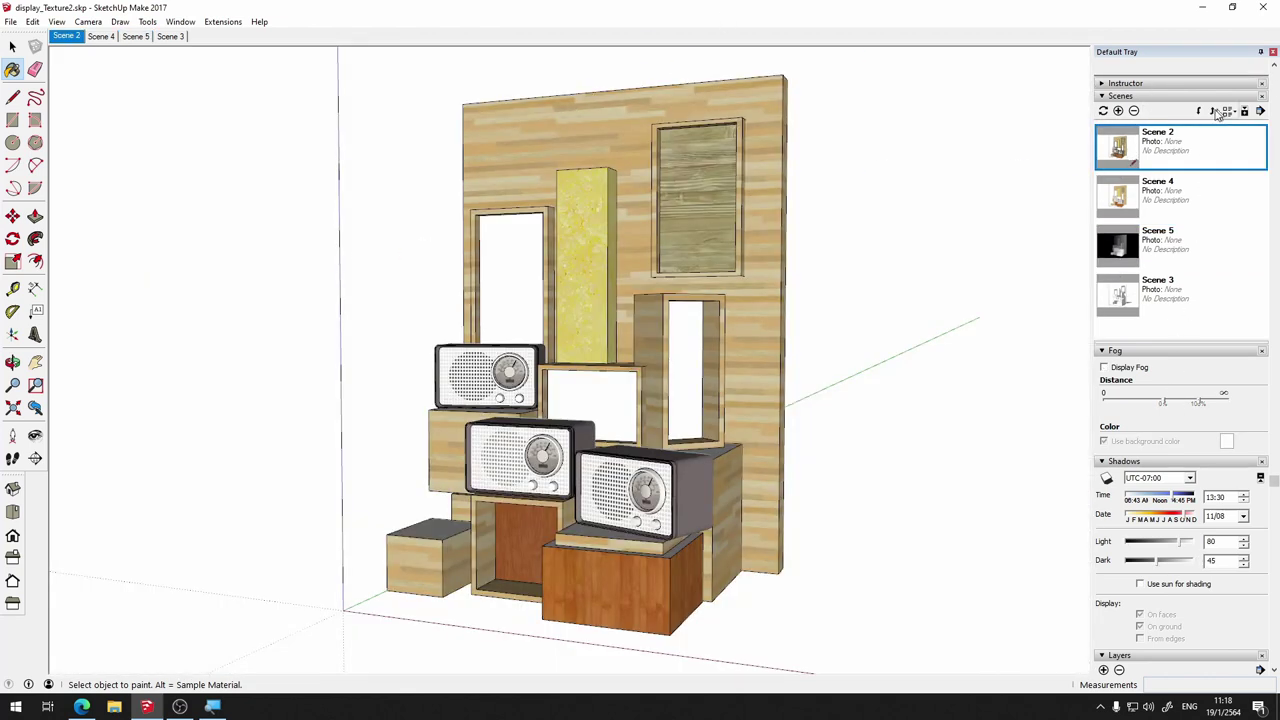
# Collapse the Fog and Shadows panels and scroll the tray back up
pyautogui.click(1104, 351)
pyautogui.click(1110, 364)
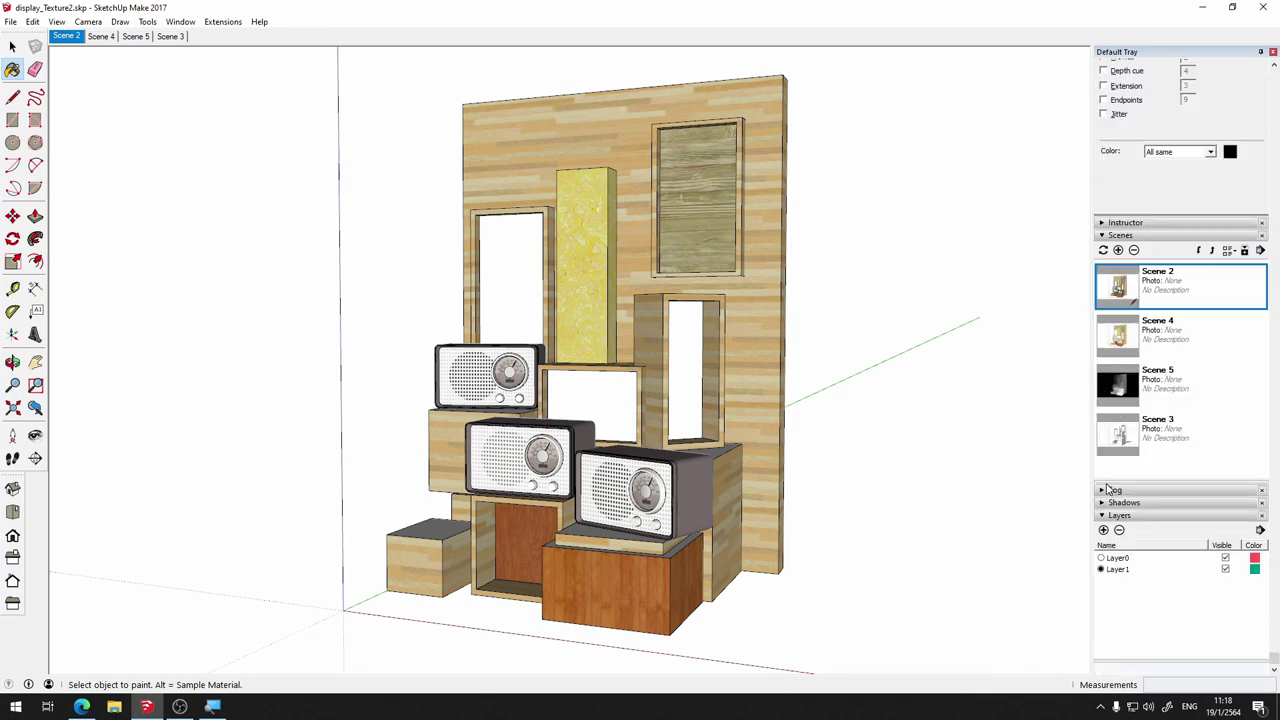
pyautogui.scroll(3, 1132, 224)
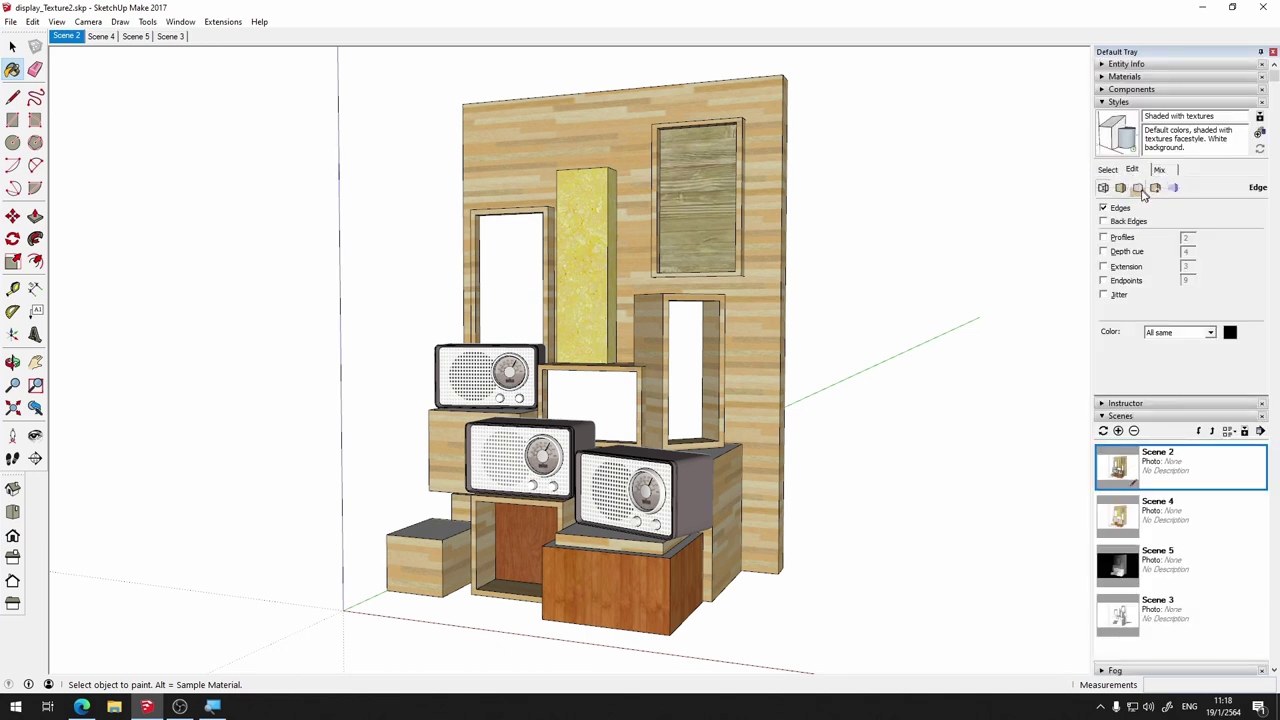
# Review the style's Face, Edge and Watermark settings, ending on Background (white, no sky or ground)
pyautogui.click(1138, 189)
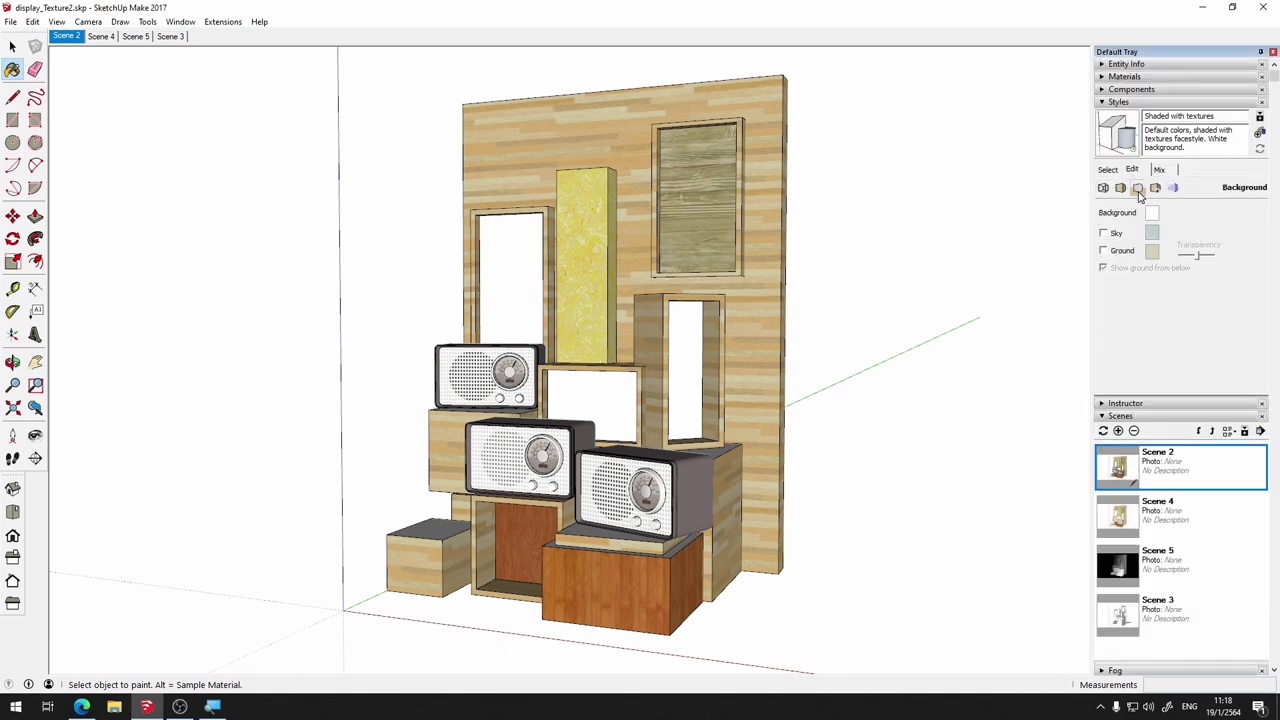
pyautogui.click(1125, 191)
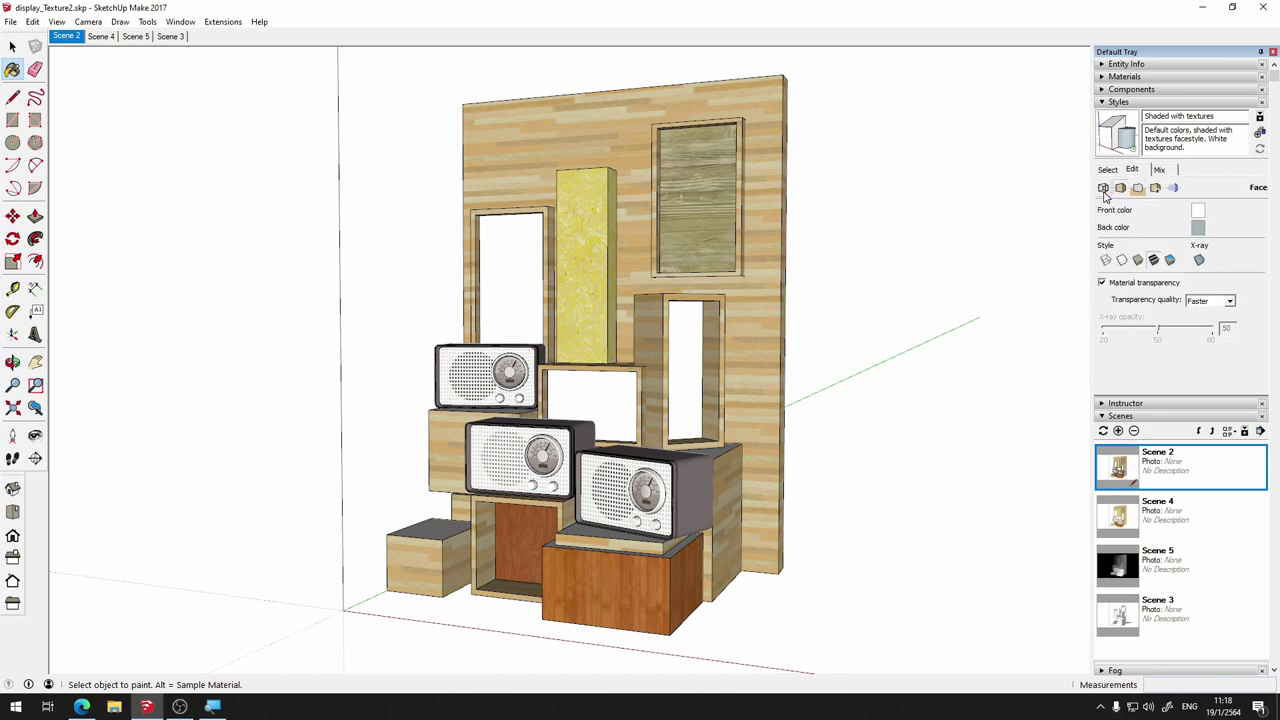
pyautogui.click(1103, 189)
pyautogui.click(1157, 190)
pyautogui.click(1142, 191)
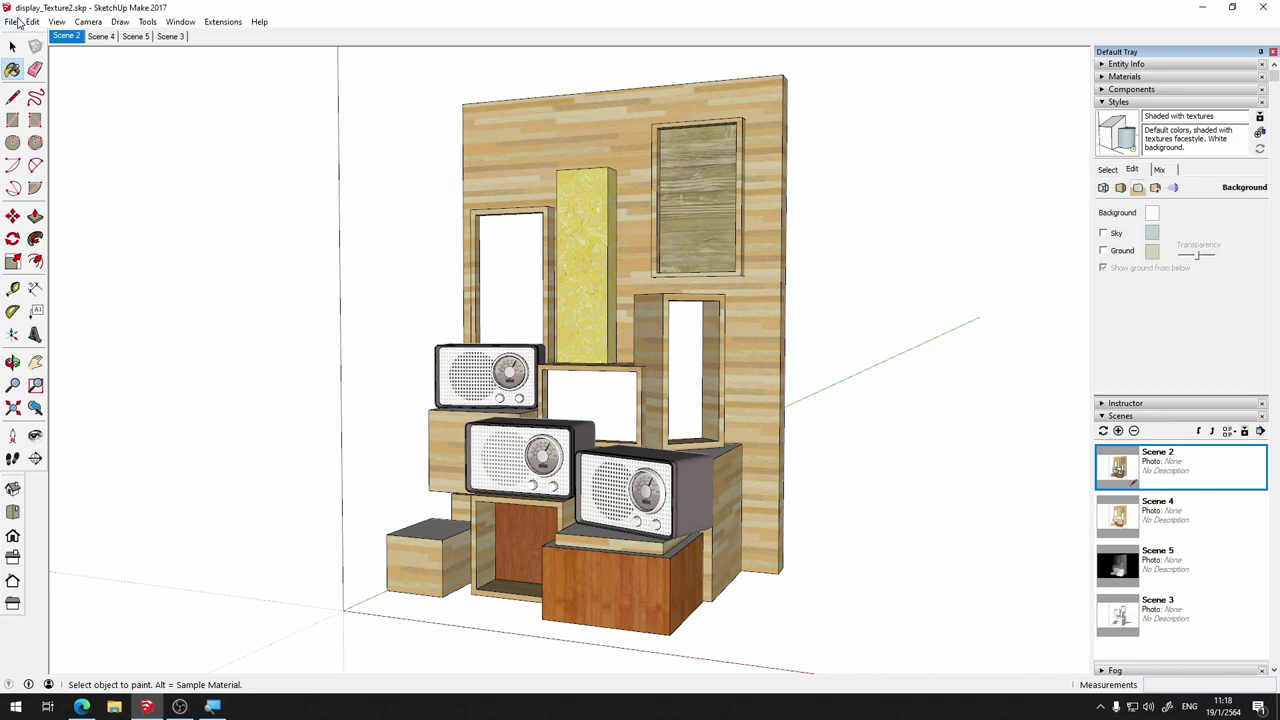
# Start a 2D Graphic export and browse to D:\Work\2021\SU\803181_CG2
pyautogui.click(12, 21)
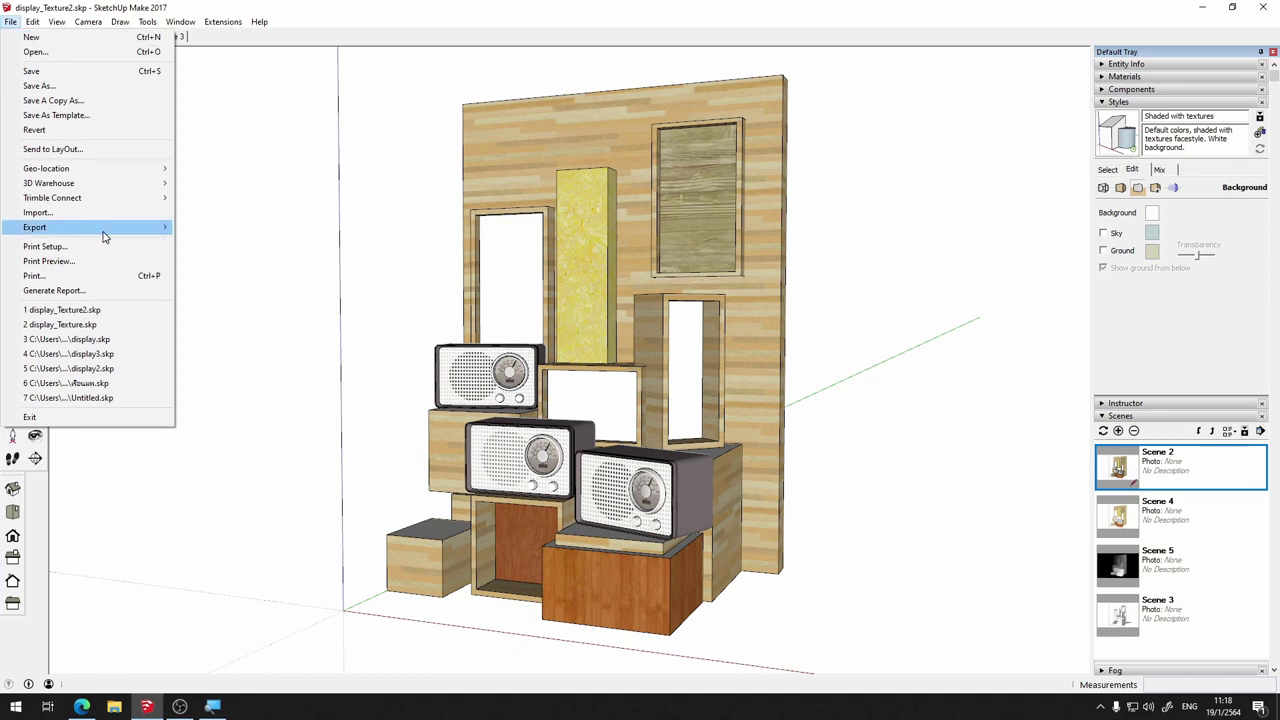
pyautogui.moveTo(35, 227)
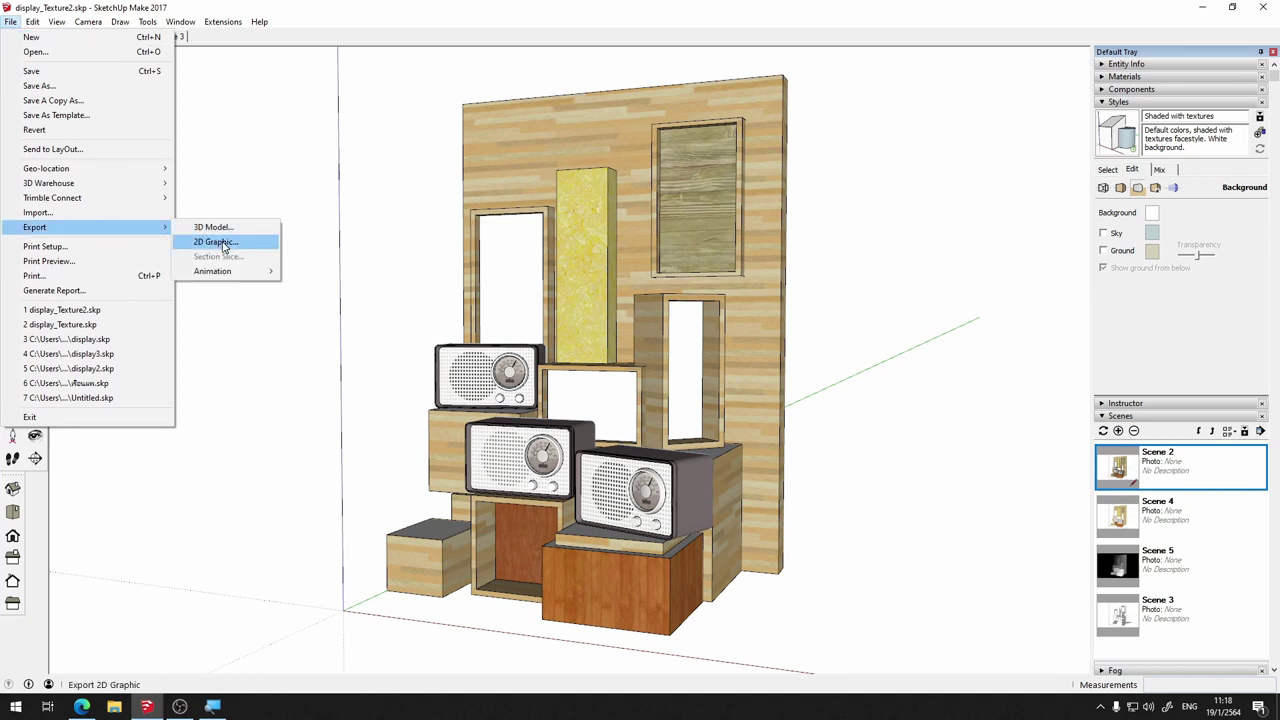
pyautogui.click(225, 246)
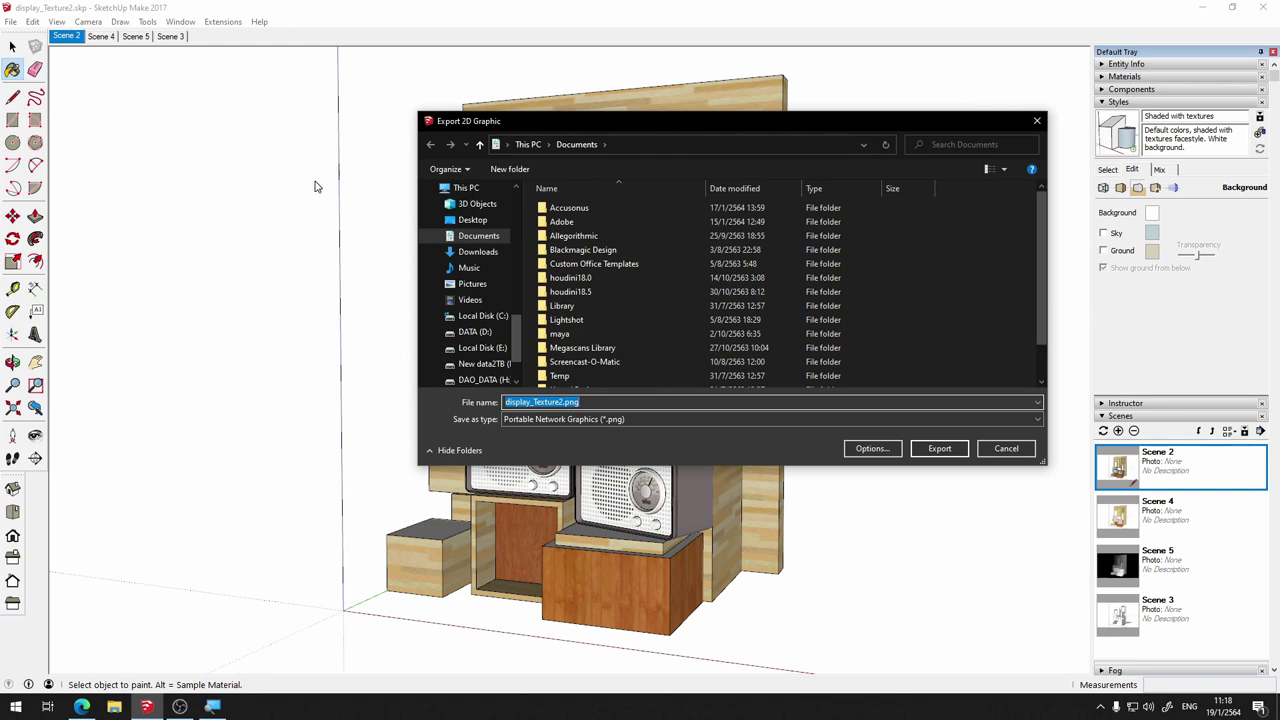
pyautogui.click(500, 336)
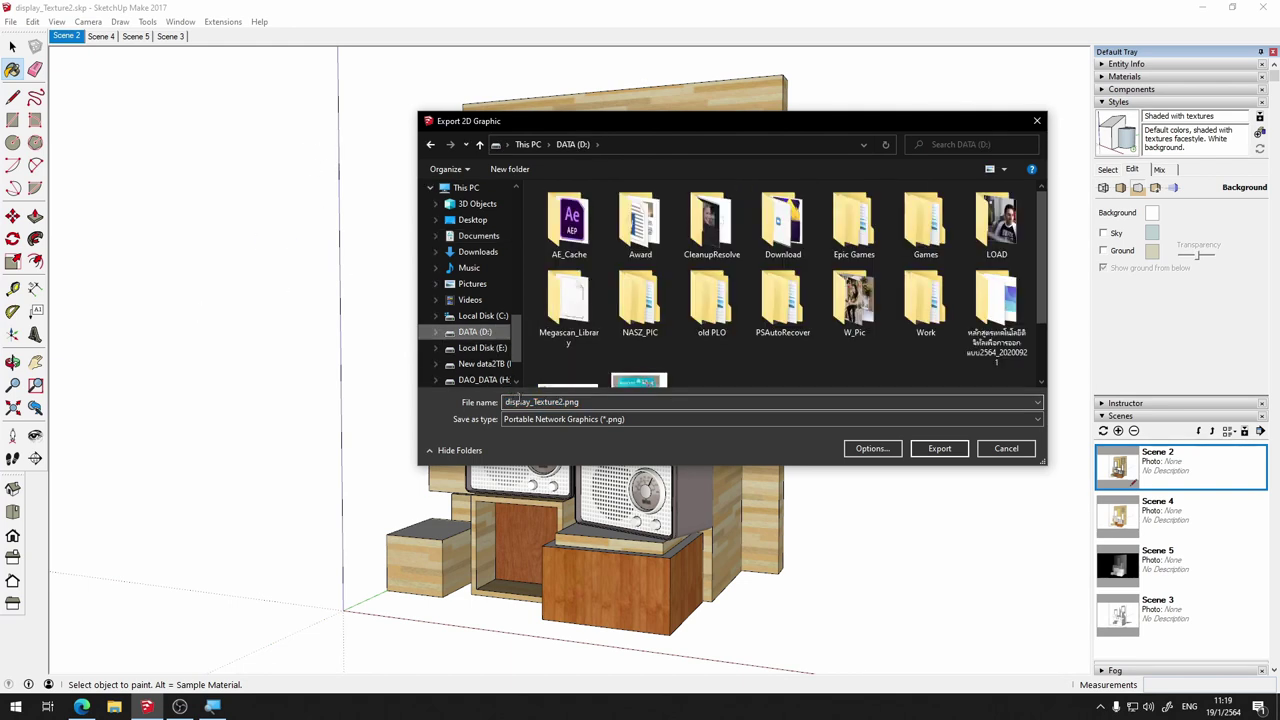
pyautogui.click(926, 300)
pyautogui.doubleClick(926, 300)
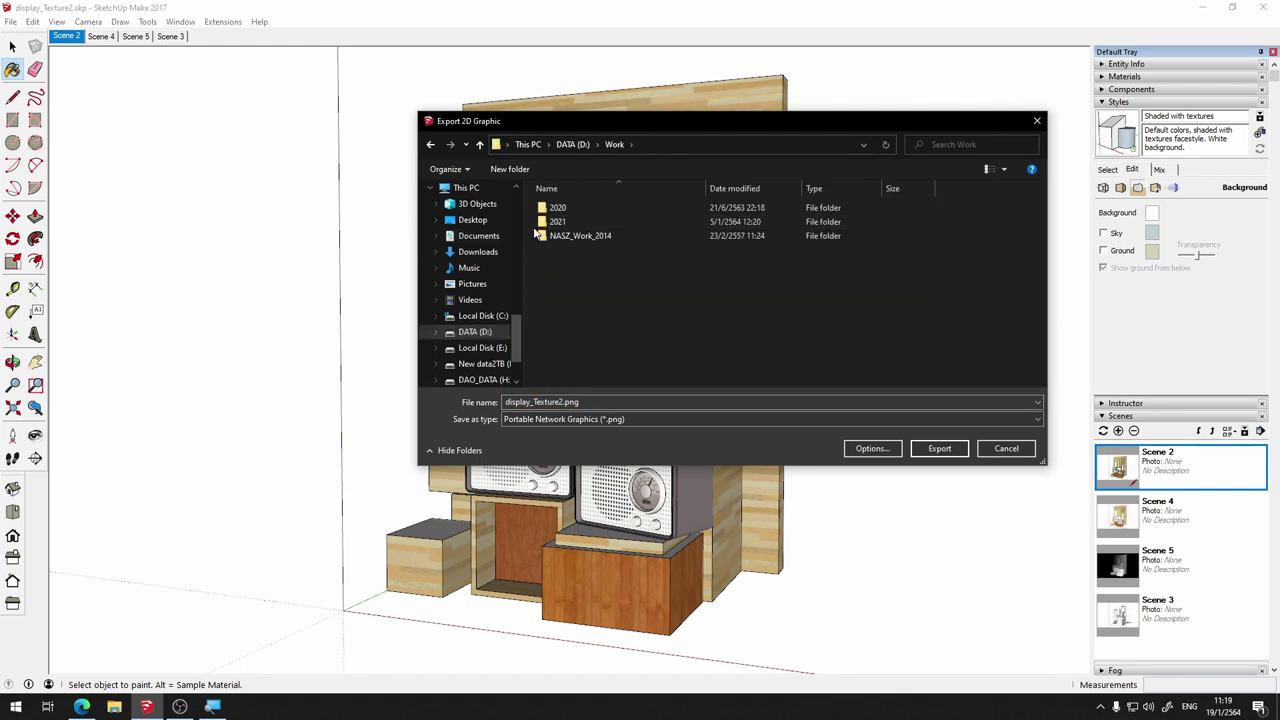
pyautogui.doubleClick(563, 221)
pyautogui.doubleClick(587, 206)
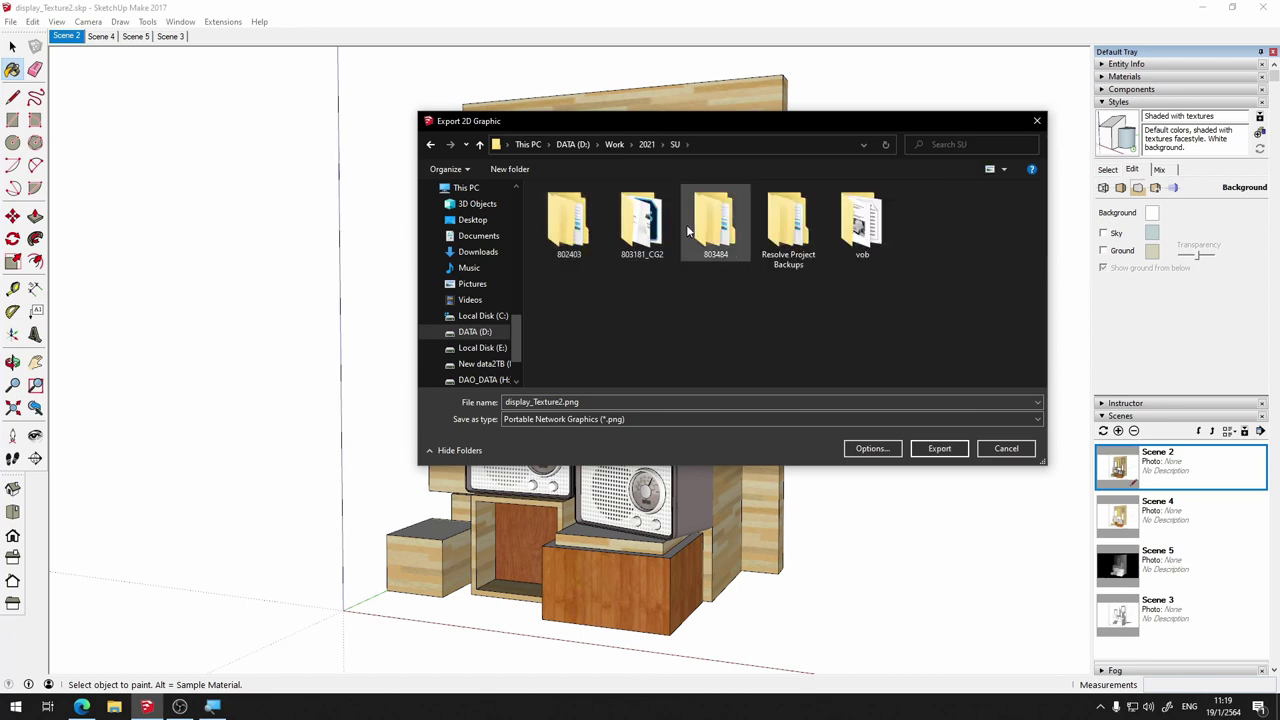
pyautogui.doubleClick(652, 226)
# Create a new folder named W7 inside 803181_CG2 and enter it
pyautogui.rightClick(652, 244)
pyautogui.moveTo(700, 371)
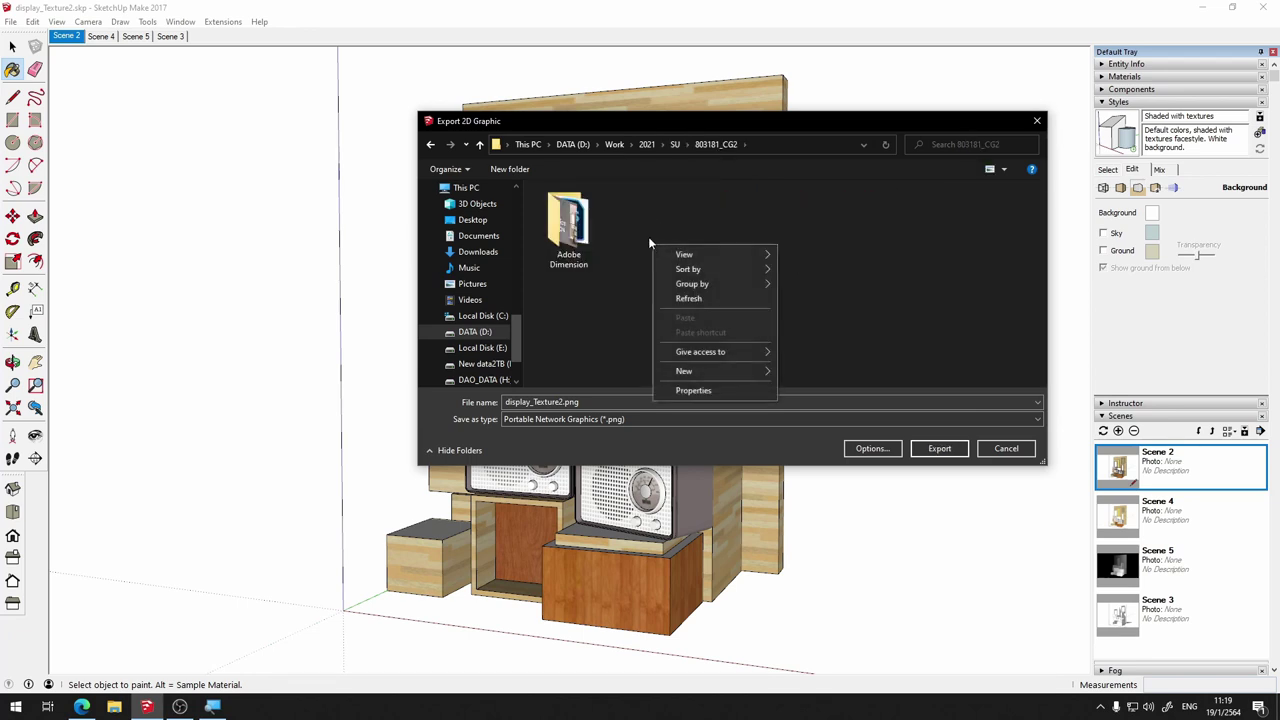
pyautogui.click(797, 372)
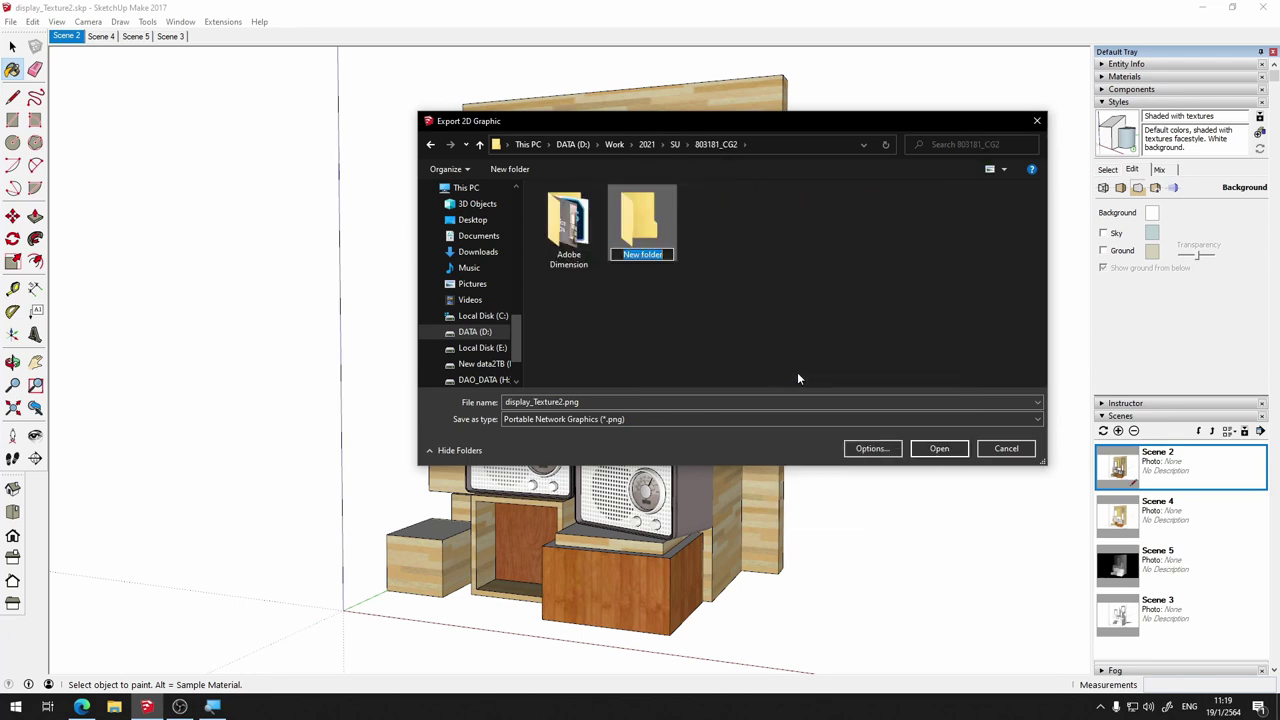
pyautogui.write('W7')
pyautogui.press('Return')
pyautogui.press('Return')
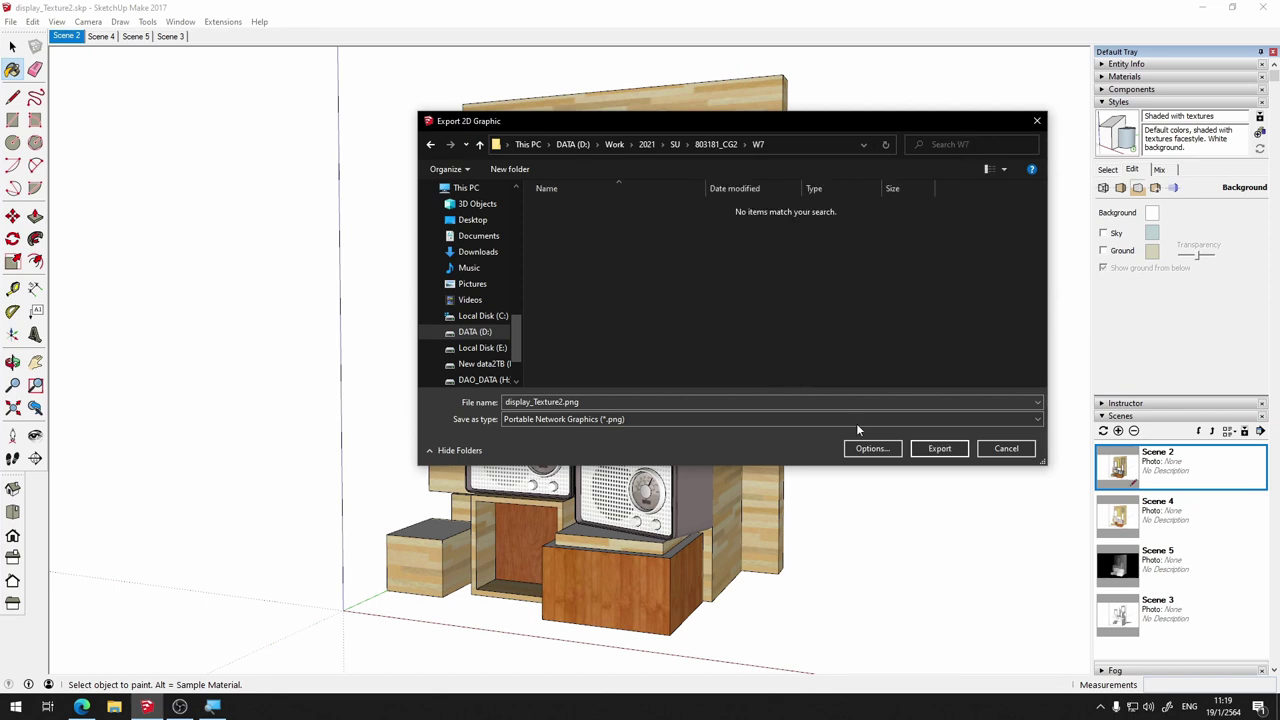
# Name the export Beauty.png and bring up its image size and anti-aliasing options
pyautogui.click(559, 401)
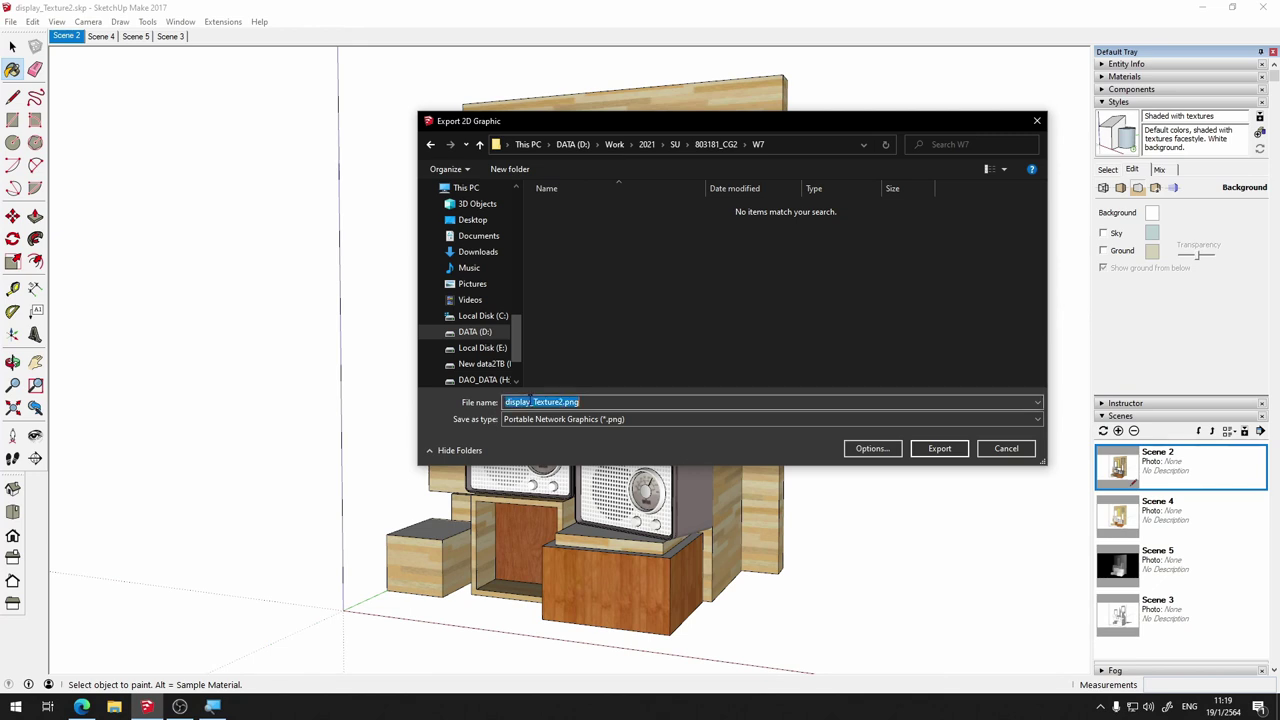
pyautogui.press('BackSpace')
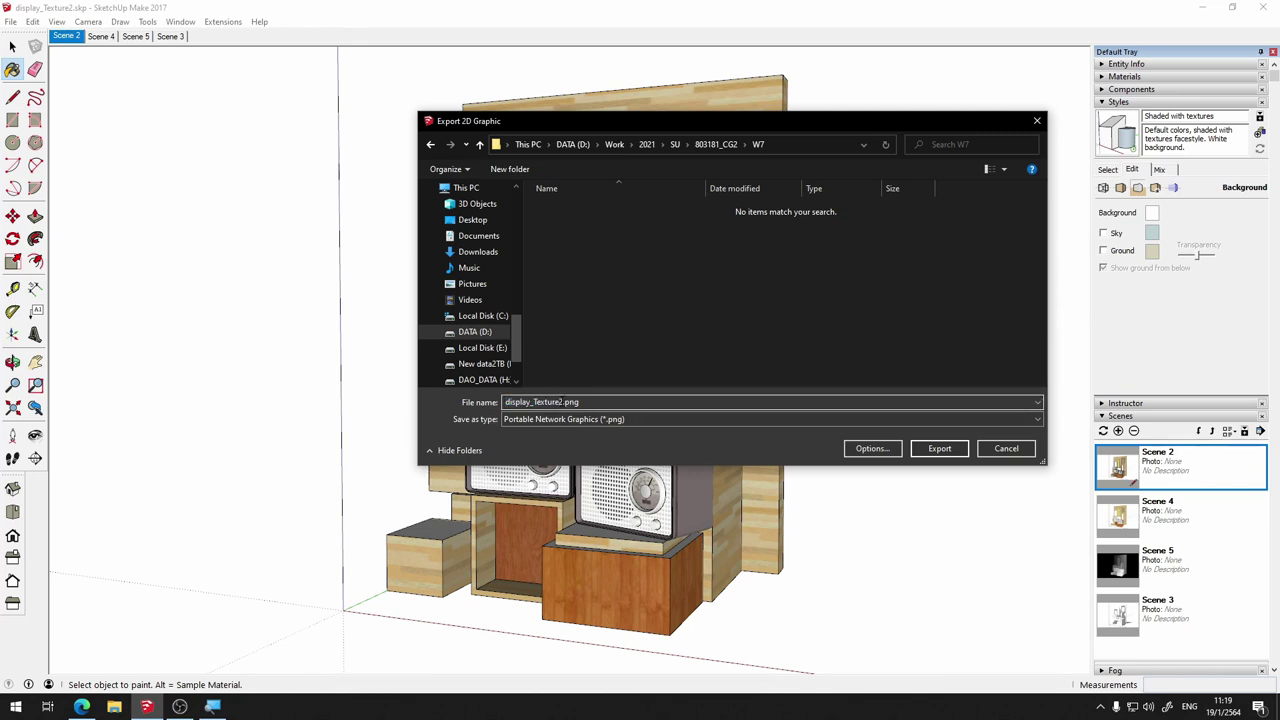
pyautogui.click(178, 408)
pyautogui.write('Beauty')
pyautogui.click(871, 449)
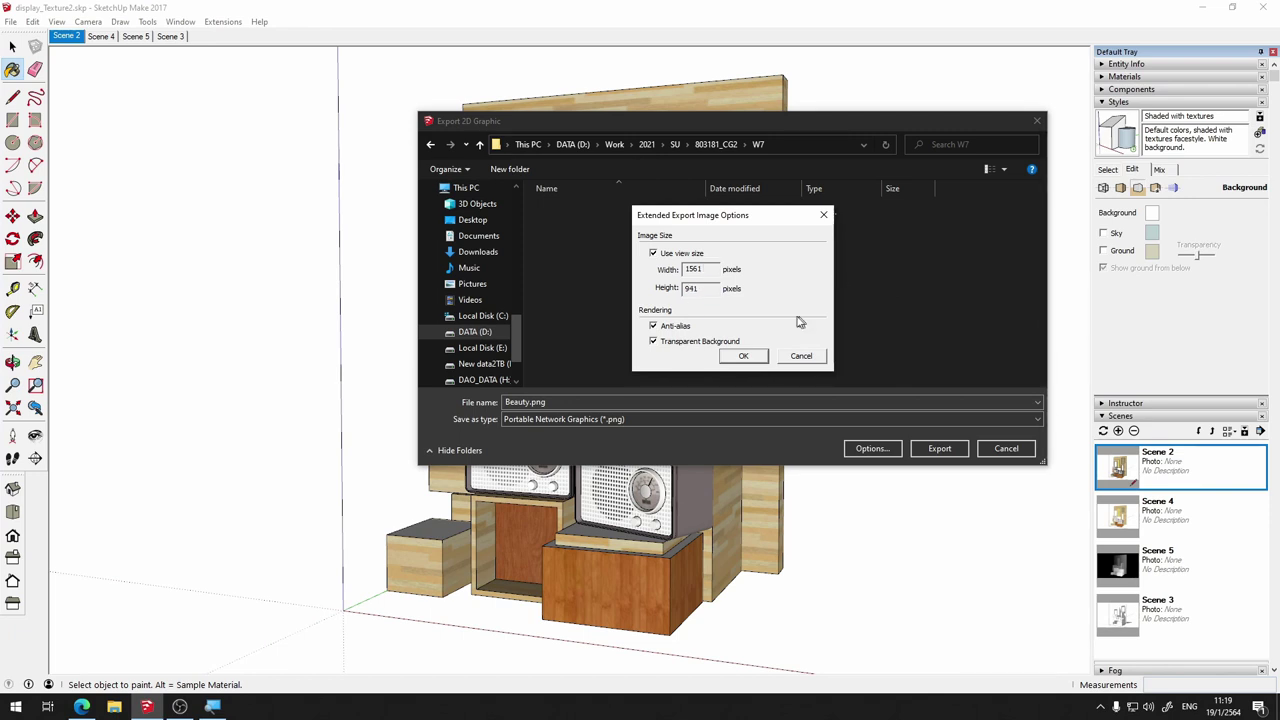
# Export Scene 2 to W7 as Beauty.png, keeping anti-aliasing and a transparent background
pyautogui.click(745, 358)
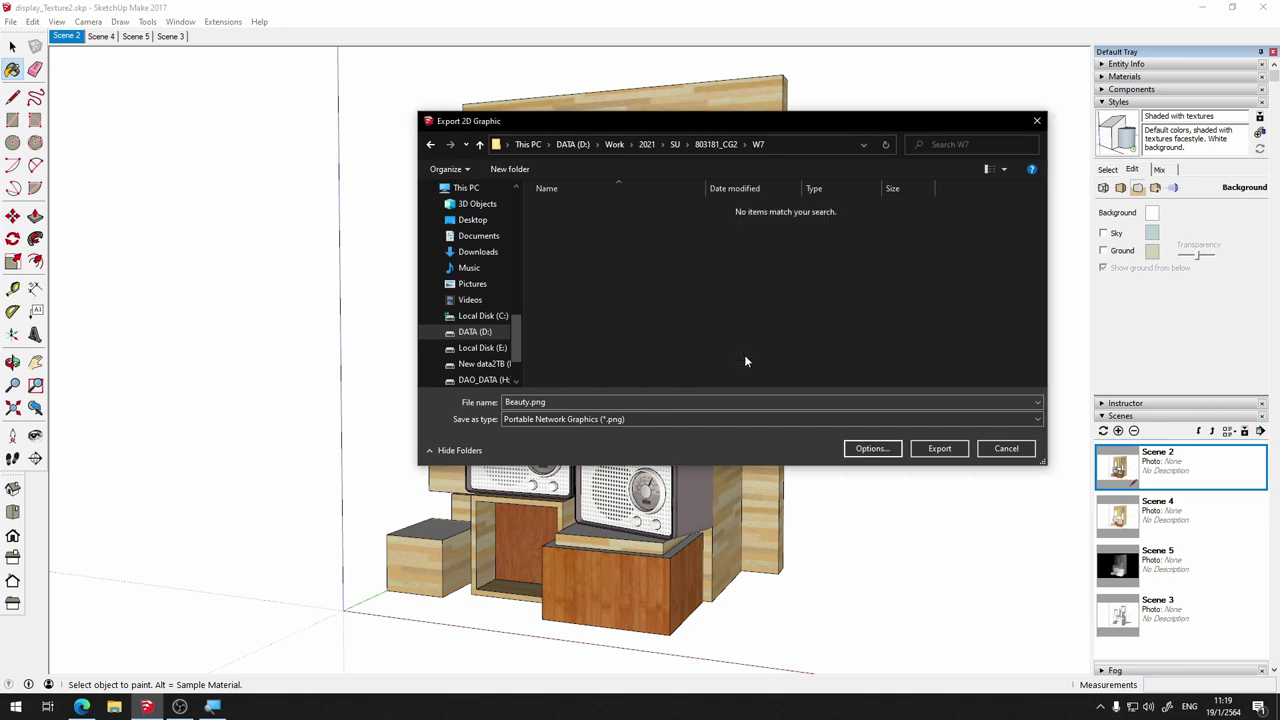
pyautogui.click(933, 451)
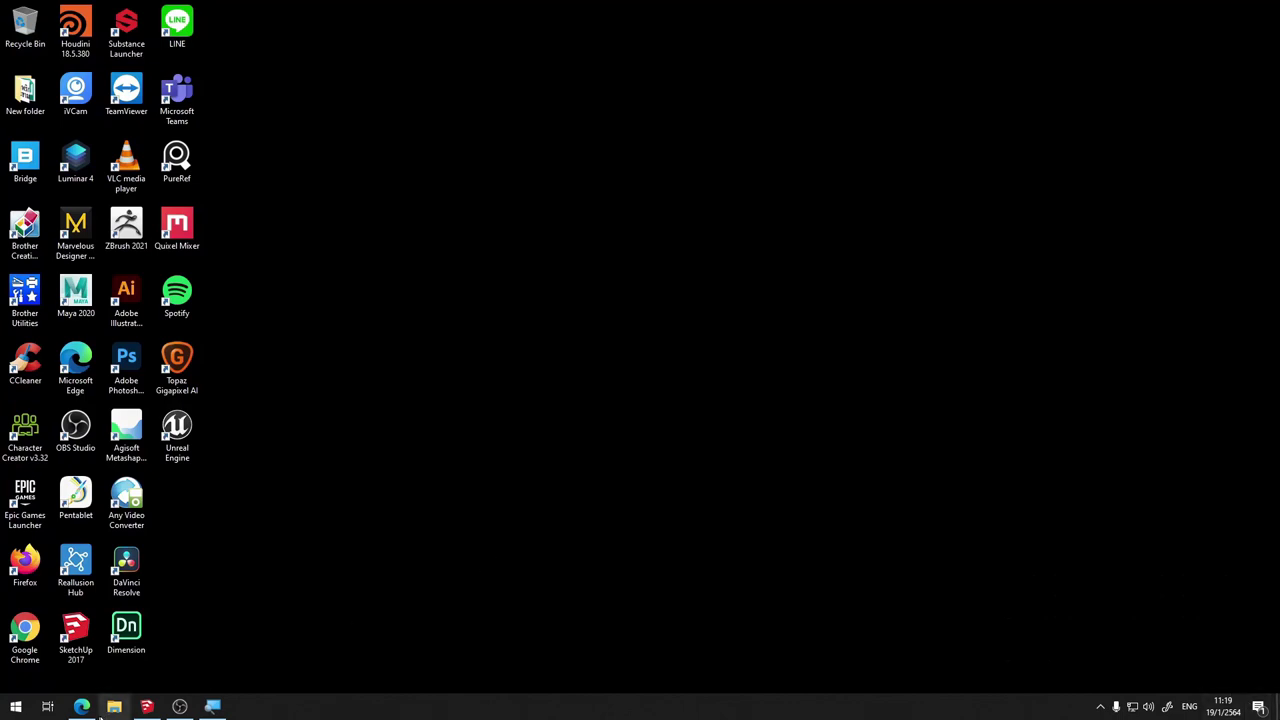
# Browse to 803181_CG2 > W7 and preview Beauty.png in IrfanView before closing it
pyautogui.click(114, 706)
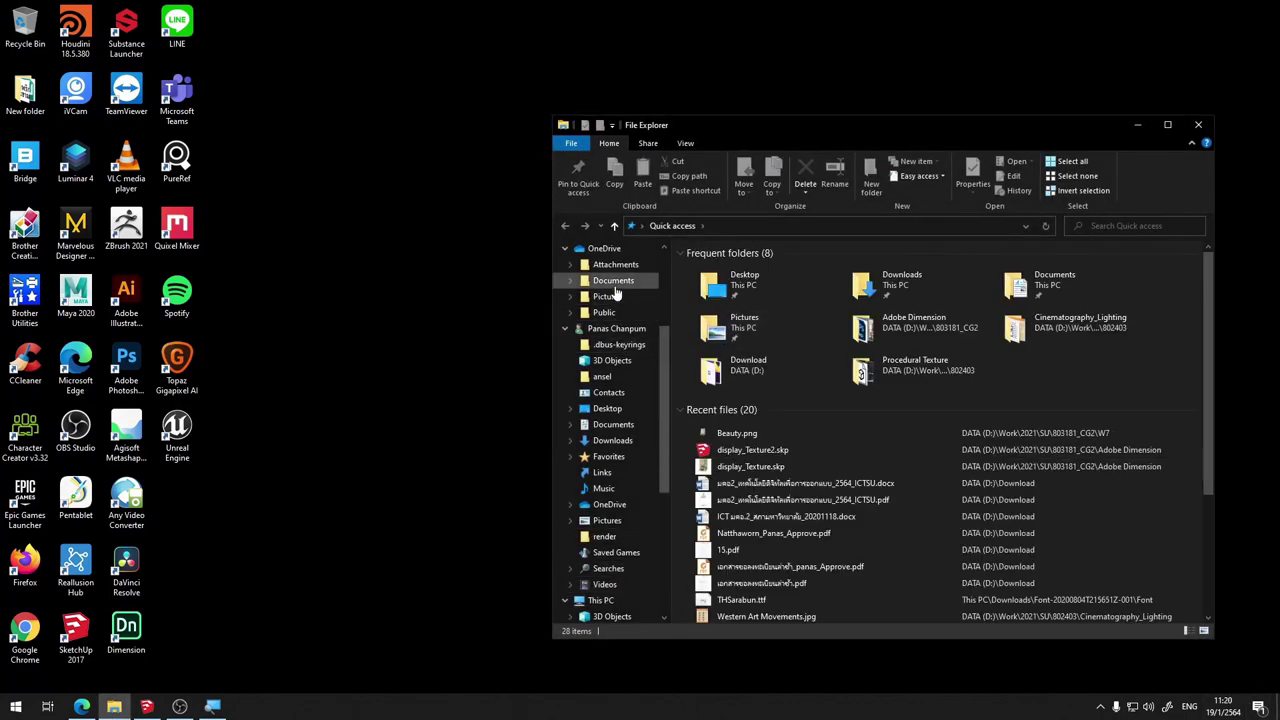
pyautogui.scroll(2, 617, 322)
pyautogui.scroll(2, 617, 320)
pyautogui.click(618, 333)
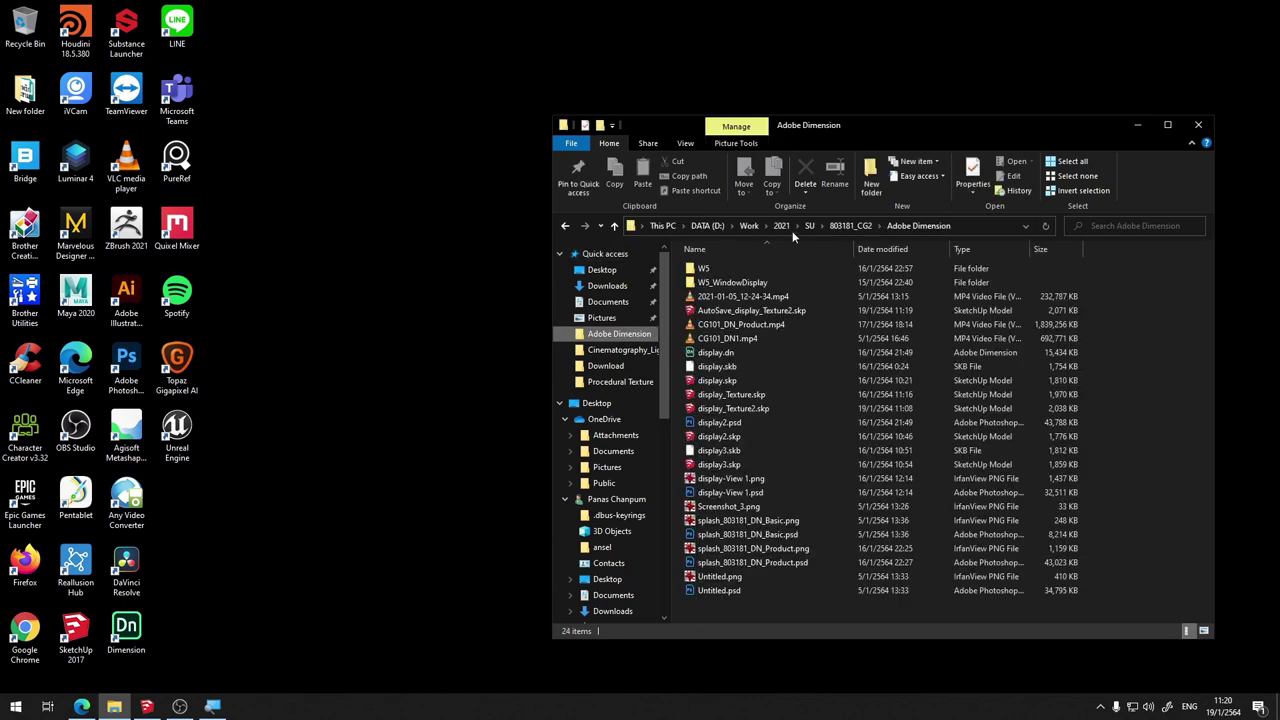
pyautogui.click(852, 228)
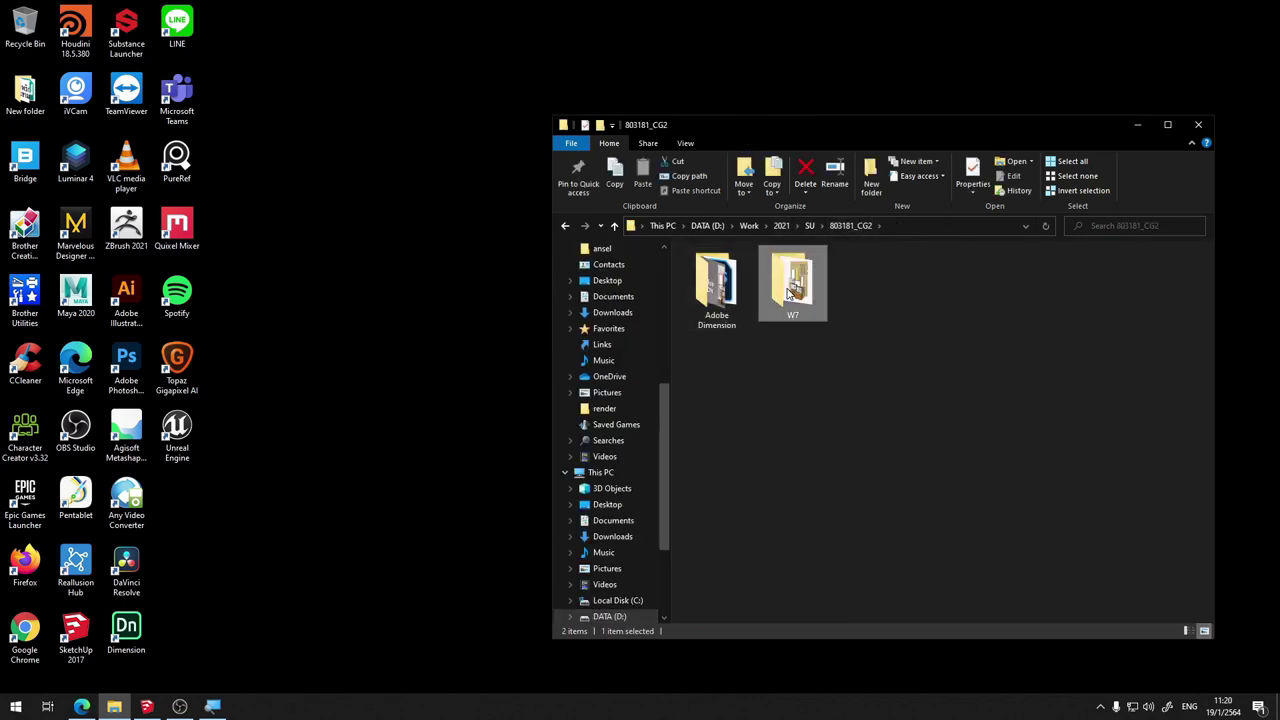
pyautogui.doubleClick(789, 288)
pyautogui.doubleClick(725, 305)
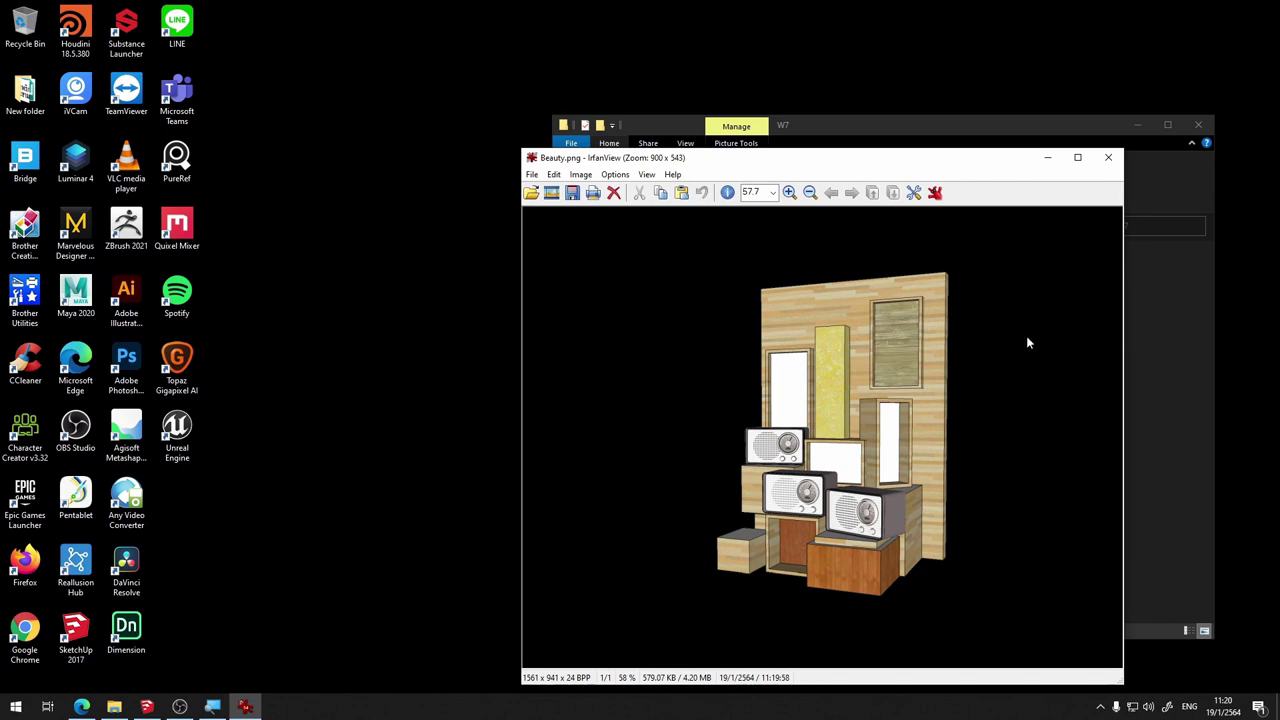
pyautogui.click(1108, 157)
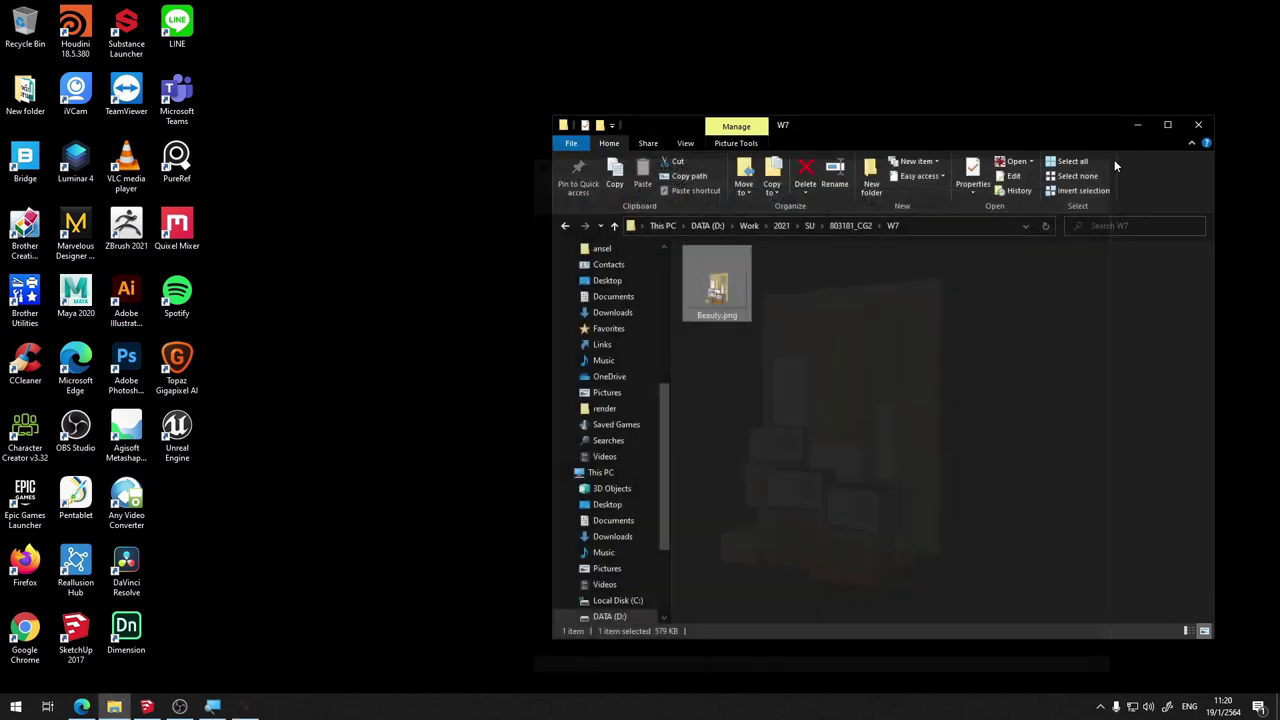
# Switch to Scene 4 and start a 2D Graphic export named Flatcolor.png
pyautogui.click(146, 707)
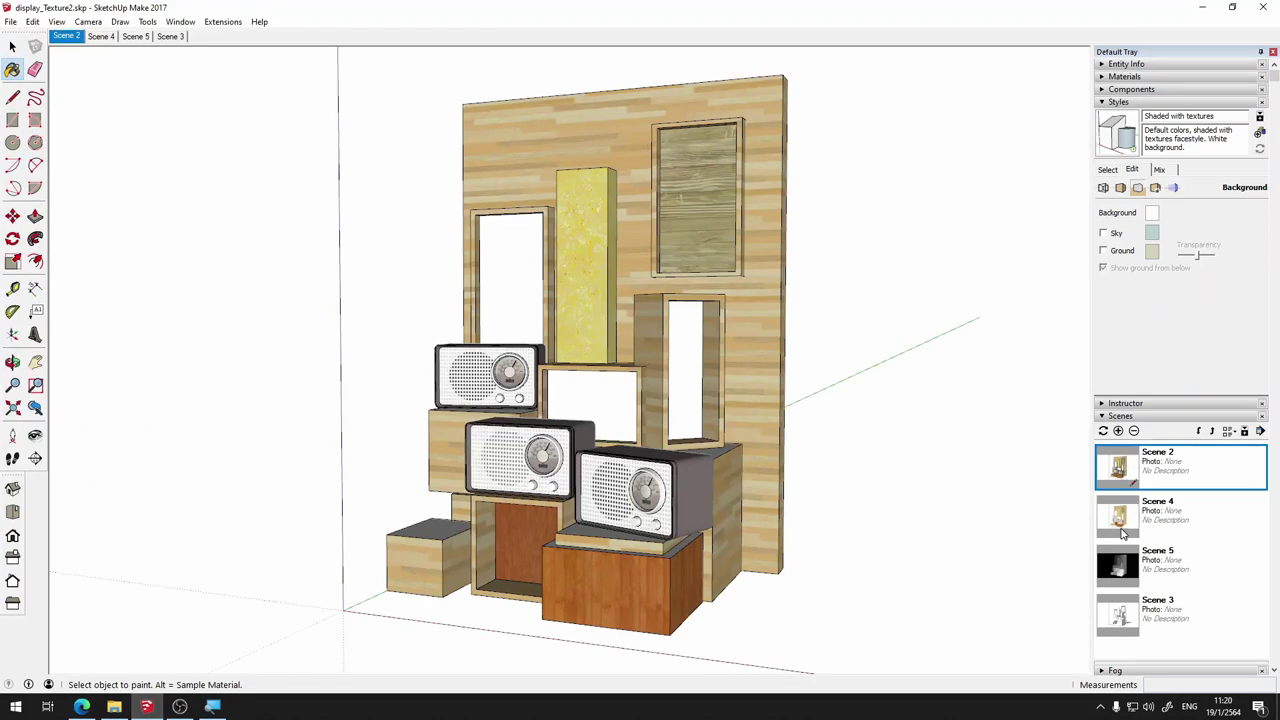
pyautogui.click(1122, 534)
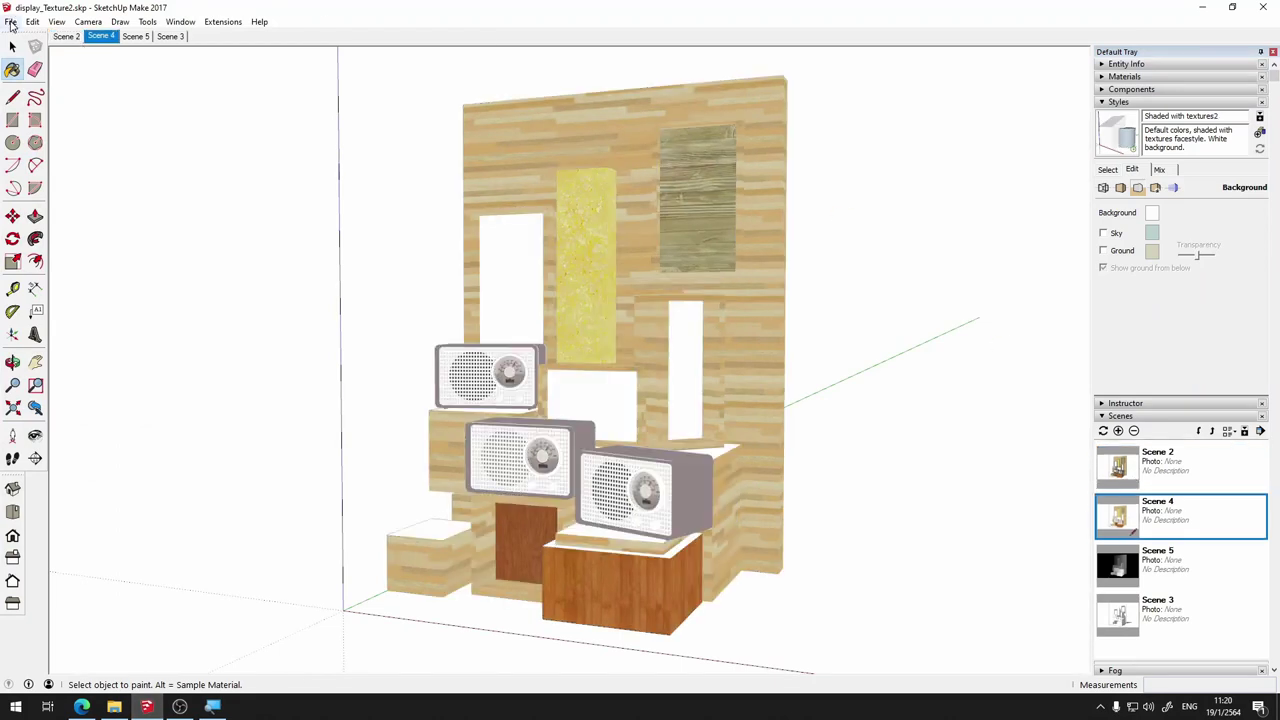
pyautogui.click(11, 22)
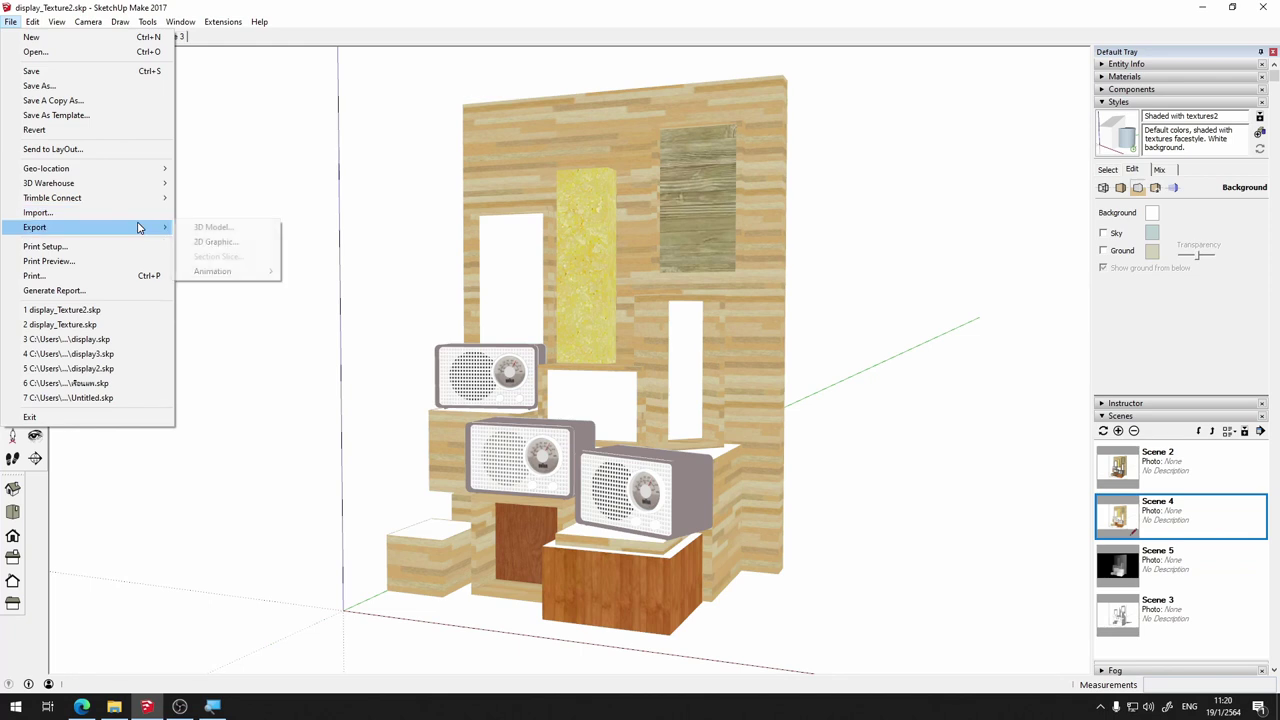
pyautogui.click(215, 246)
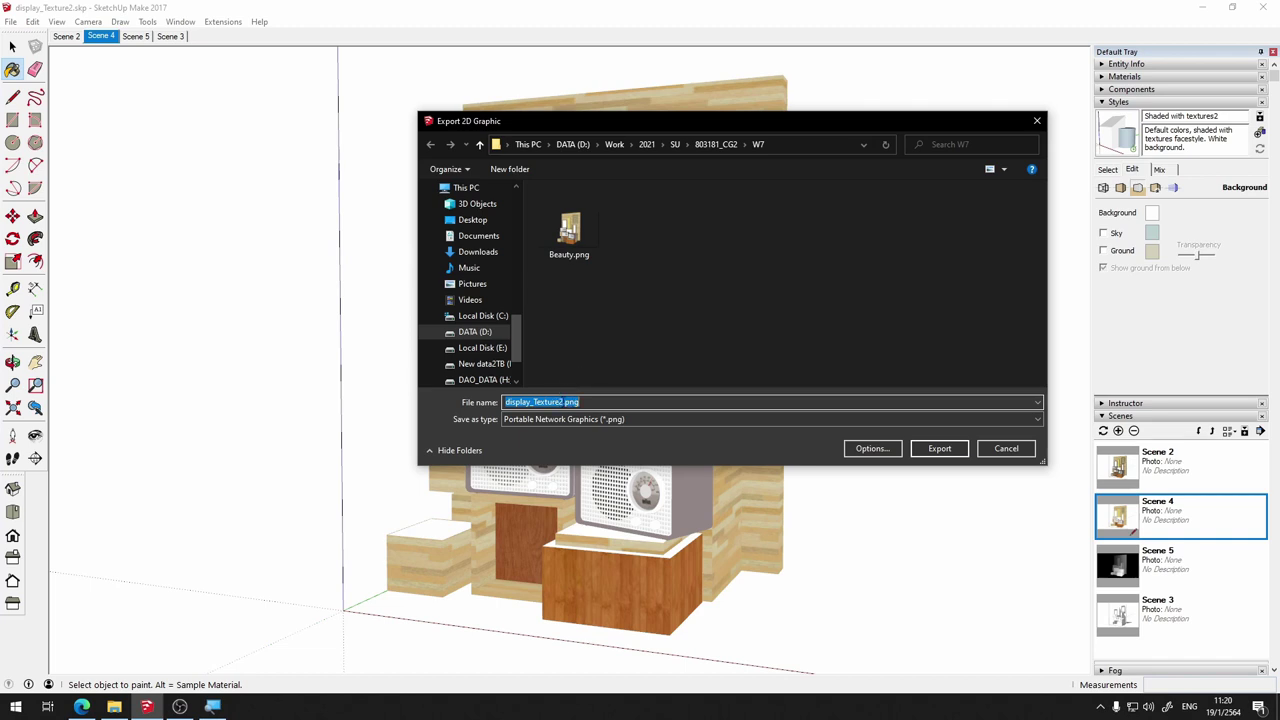
pyautogui.press('BackSpace')
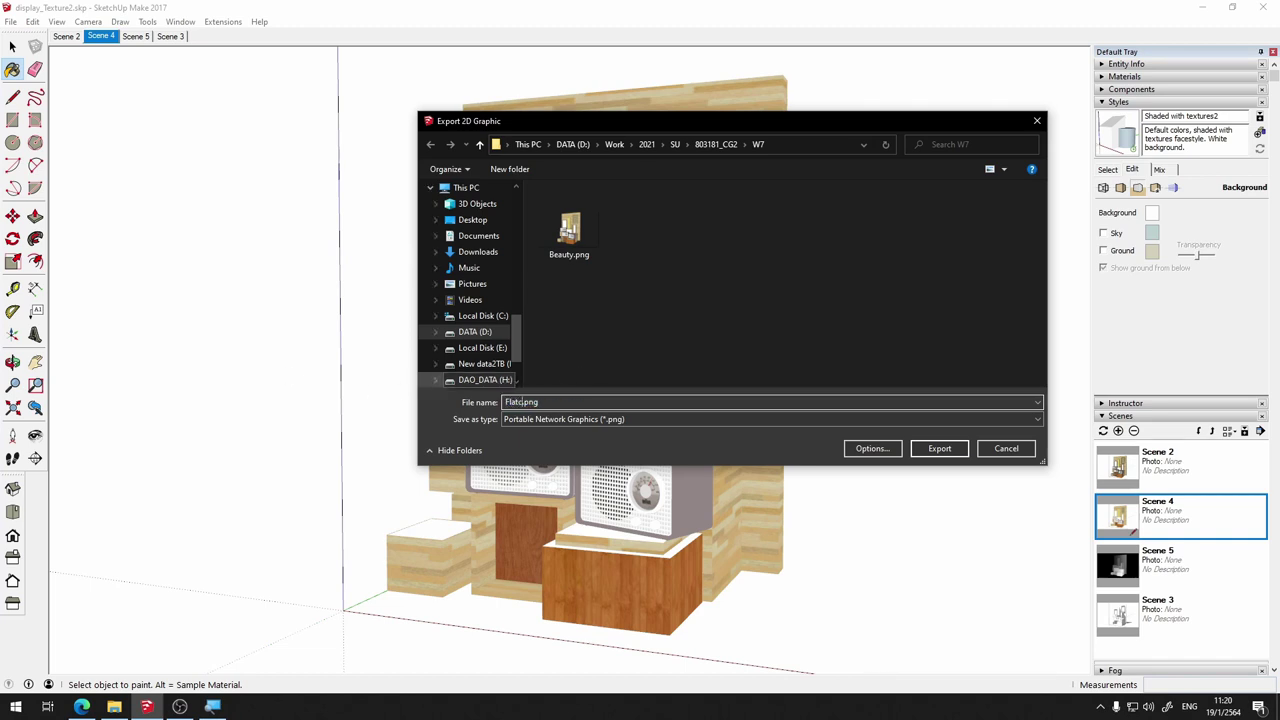
pyautogui.write('r')
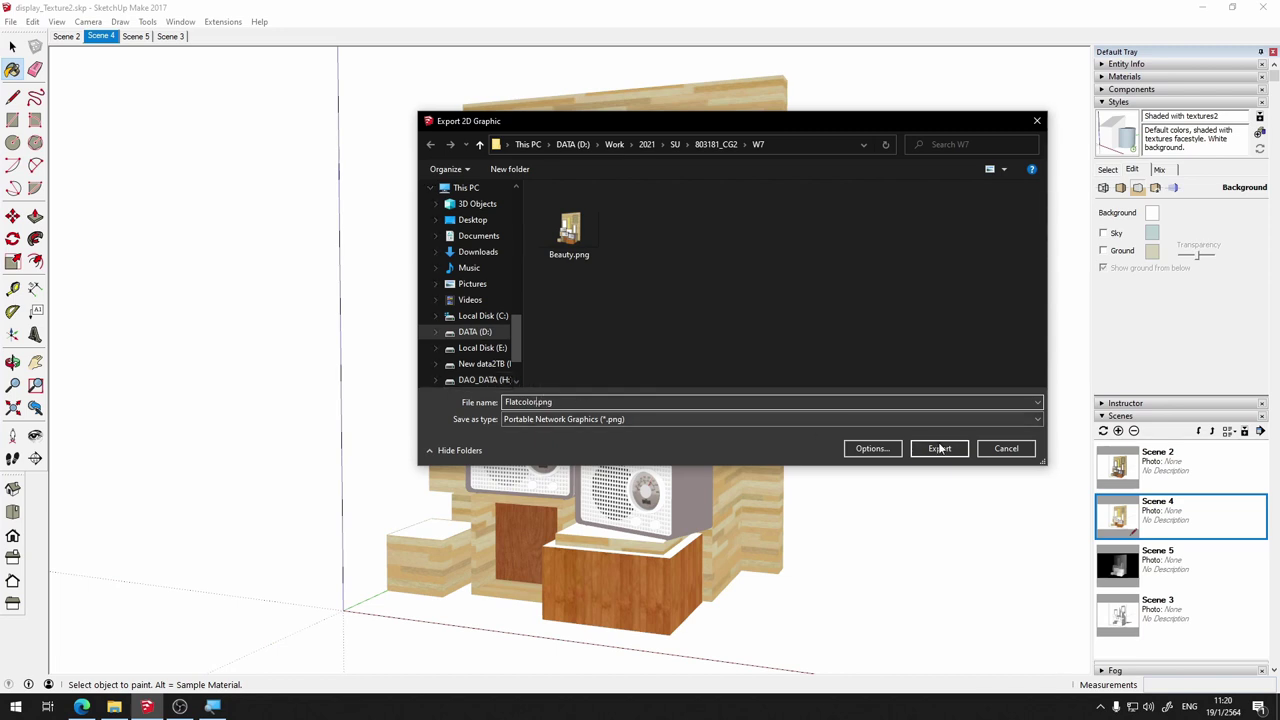
# Export Flatcolor.png with anti-aliasing and a transparent background, then show Scene 5
pyautogui.click(871, 448)
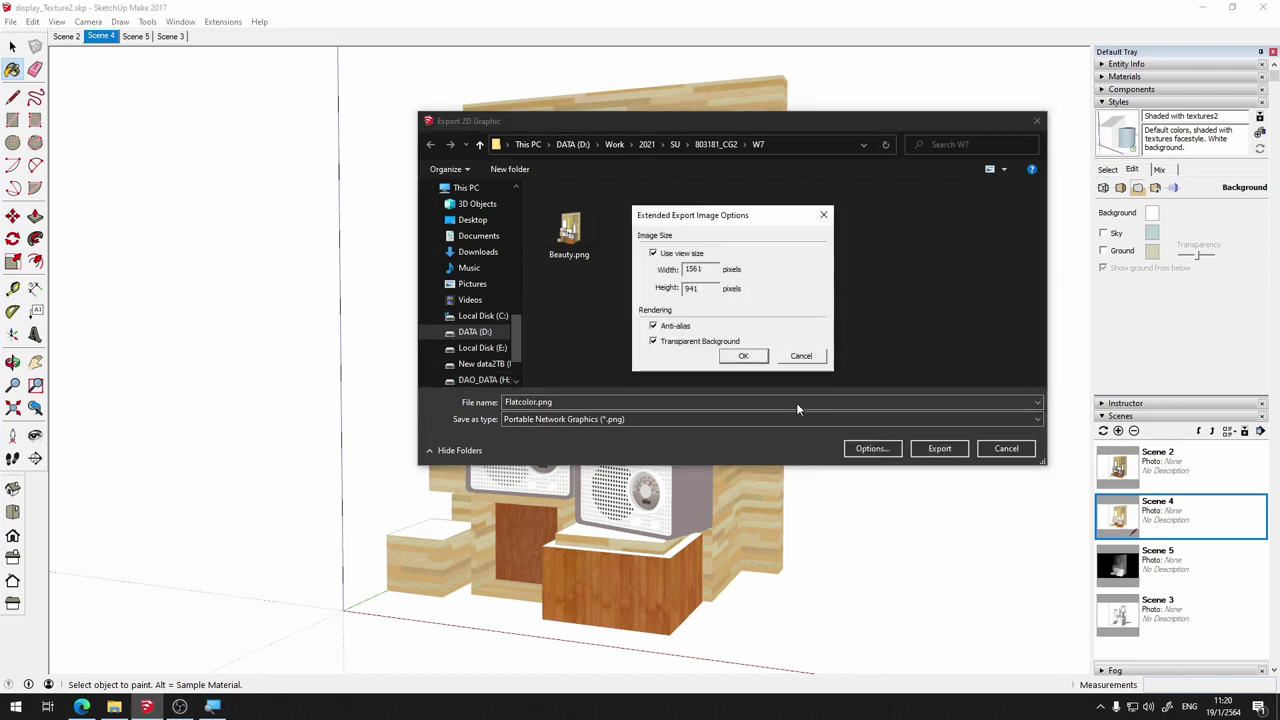
pyautogui.click(743, 358)
pyautogui.click(939, 448)
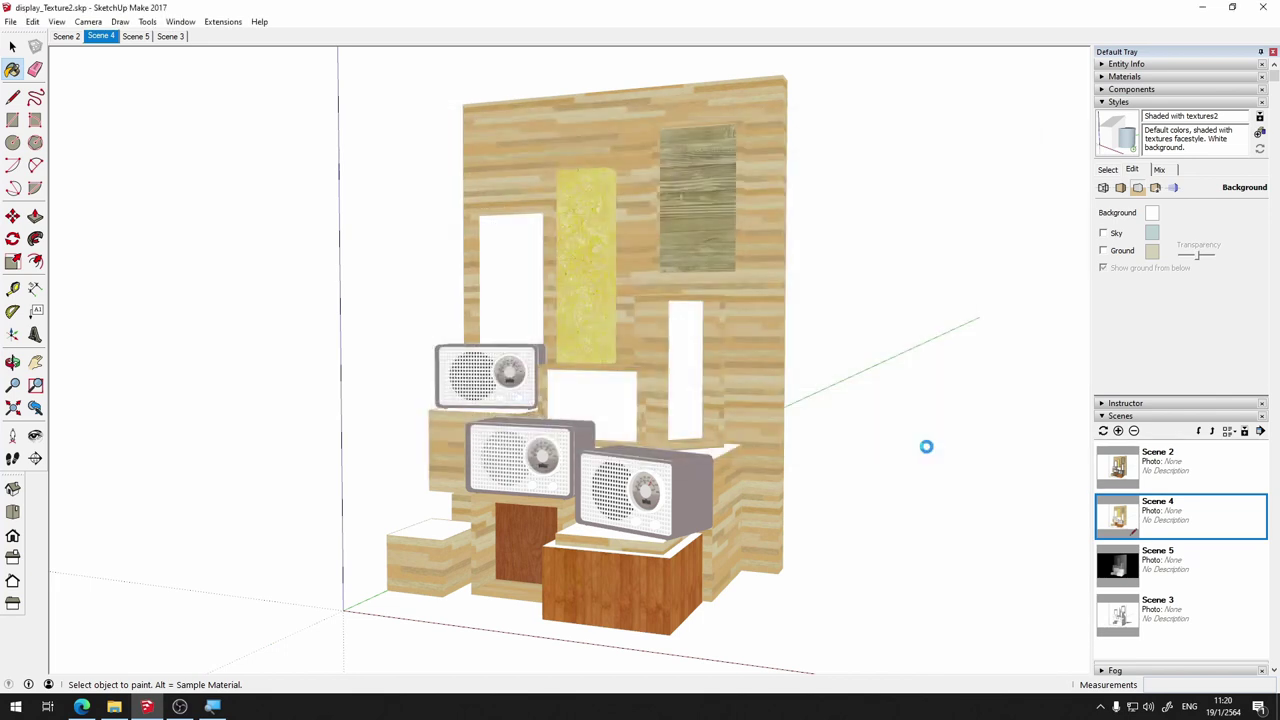
pyautogui.click(1120, 578)
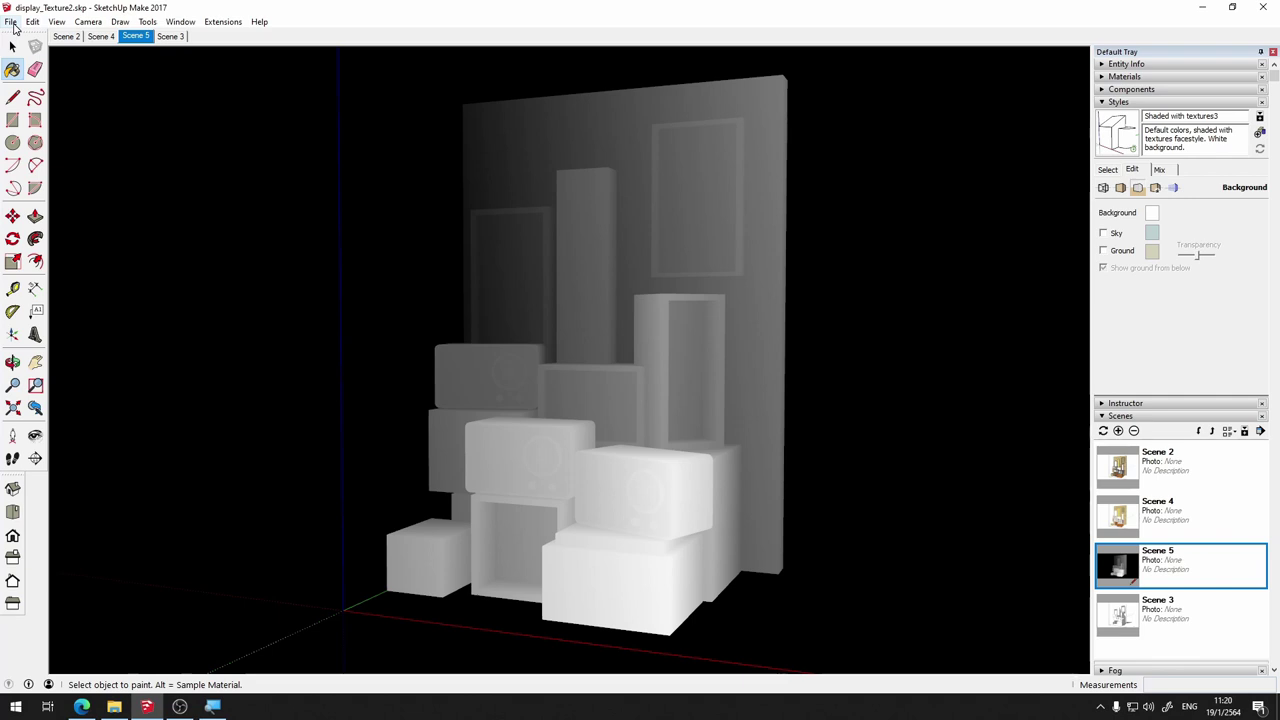
# Export Scene 5's grey depth view to W7 as Depth.png, then show Scene 3
pyautogui.click(11, 22)
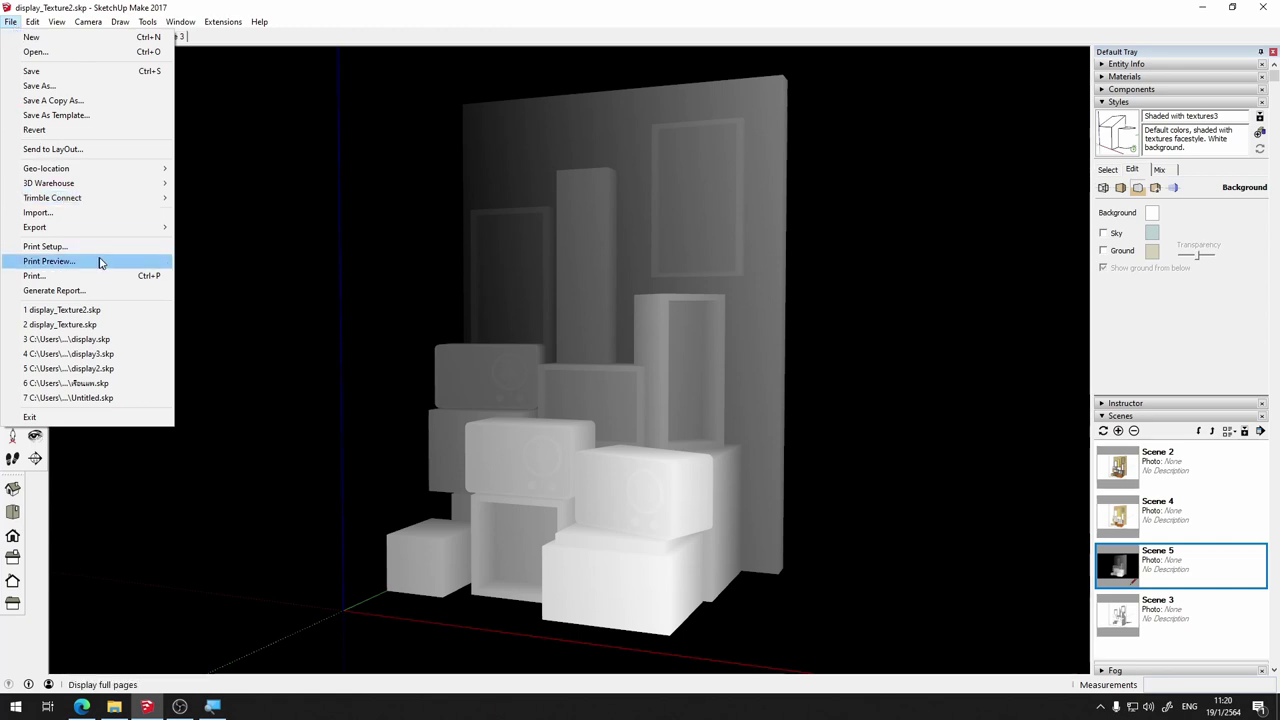
pyautogui.moveTo(35, 227)
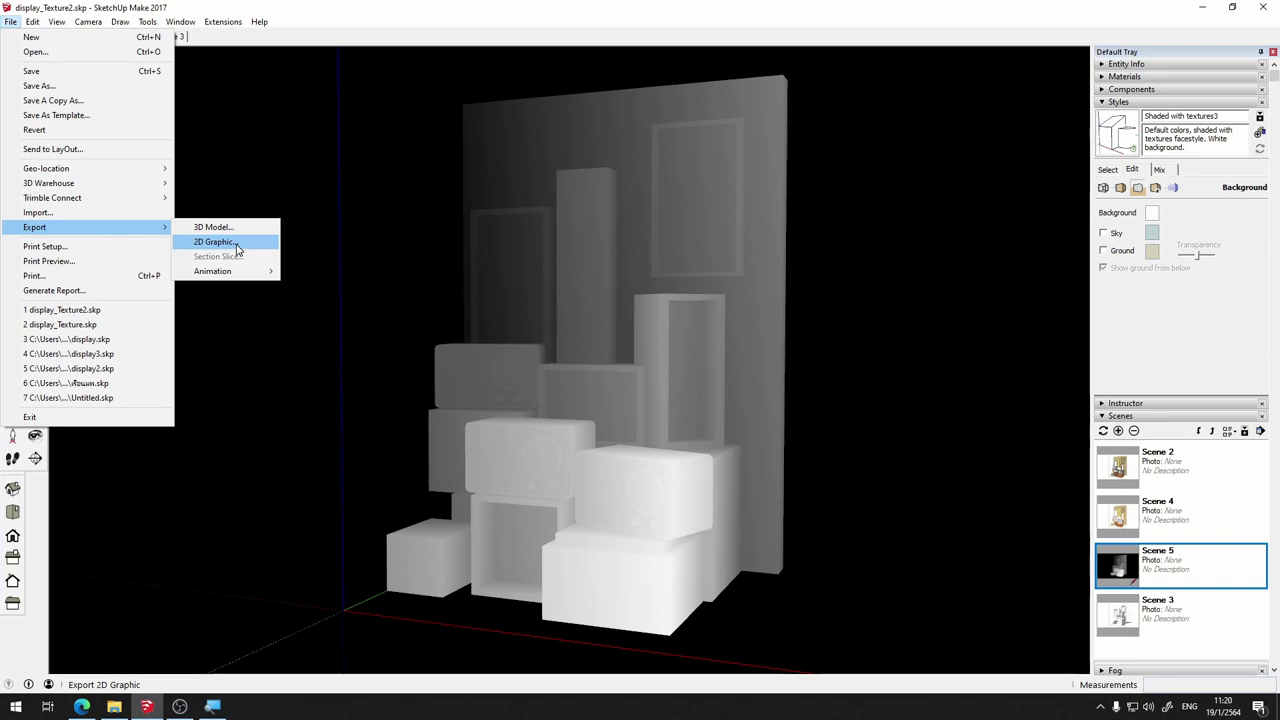
pyautogui.click(213, 242)
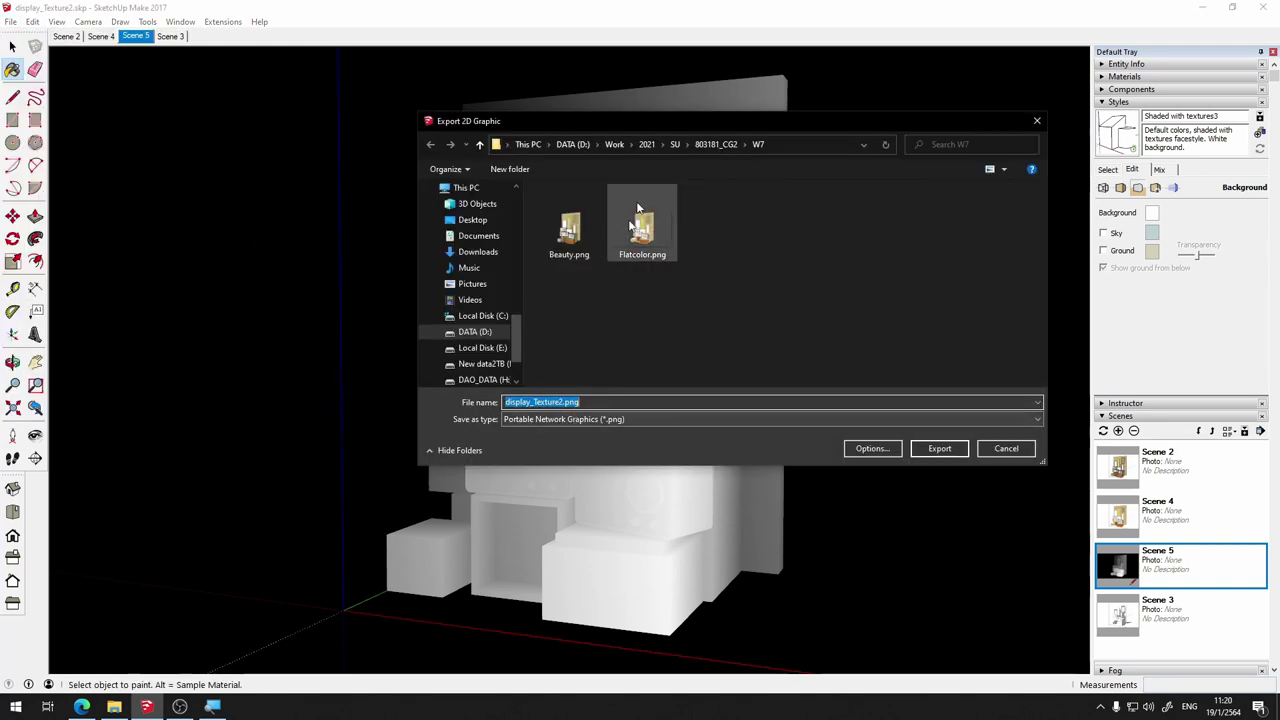
pyautogui.click(560, 401)
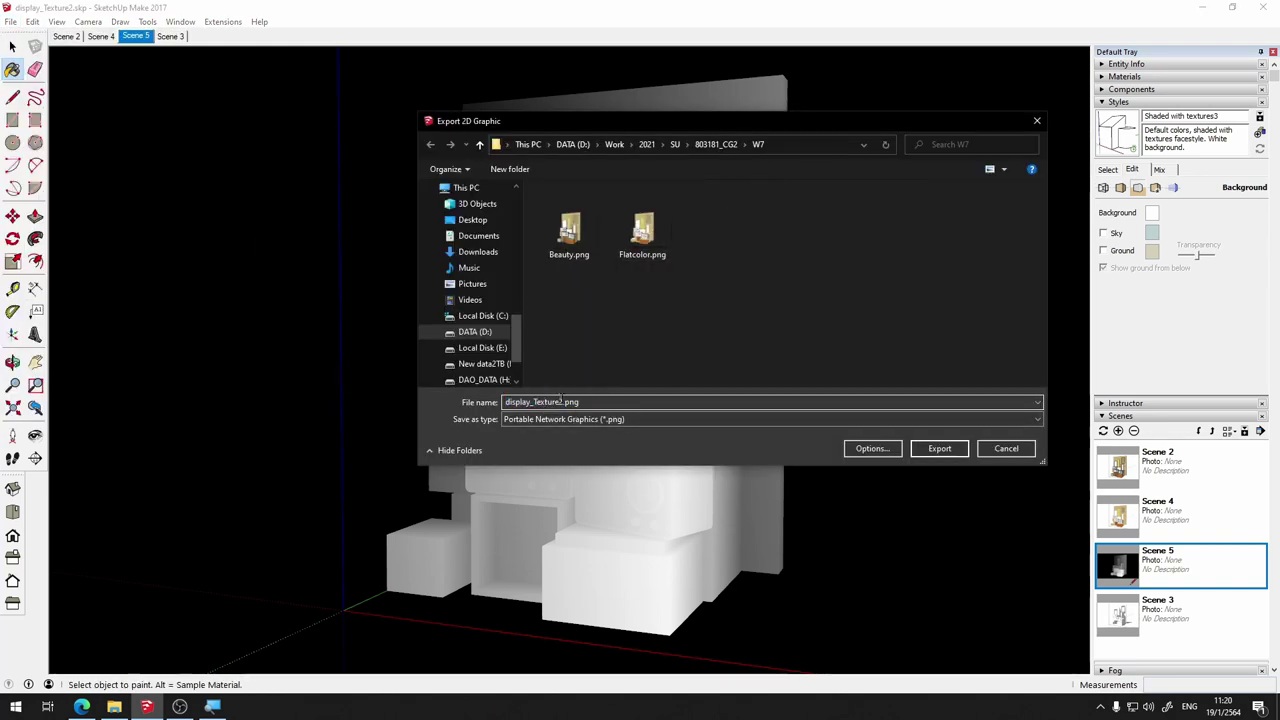
pyautogui.doubleClick(560, 401)
pyautogui.write('De')
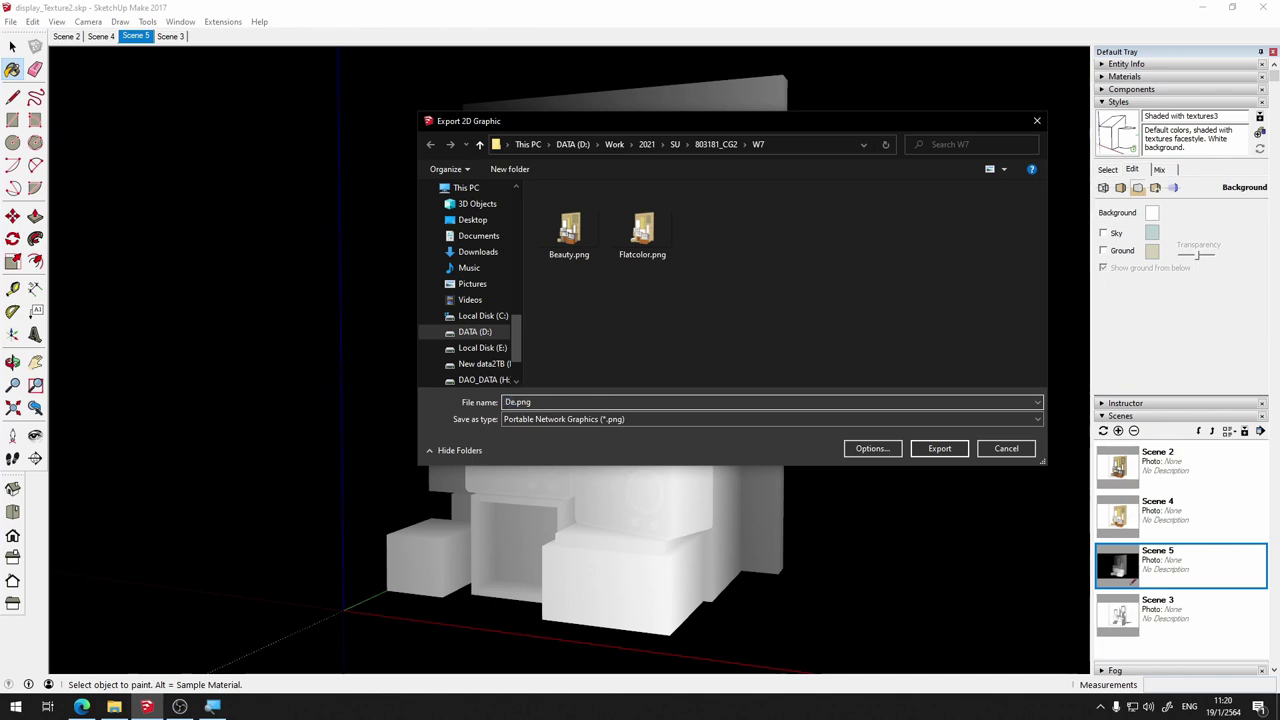
pyautogui.write('pth')
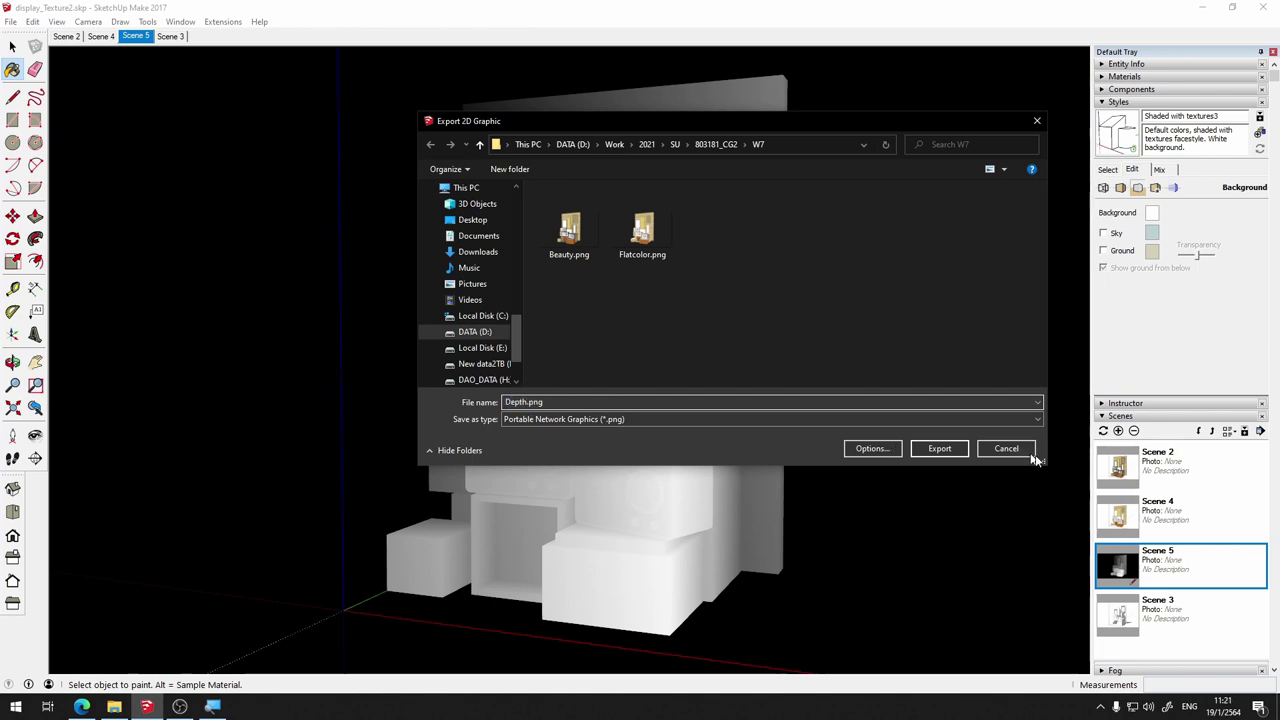
pyautogui.click(940, 448)
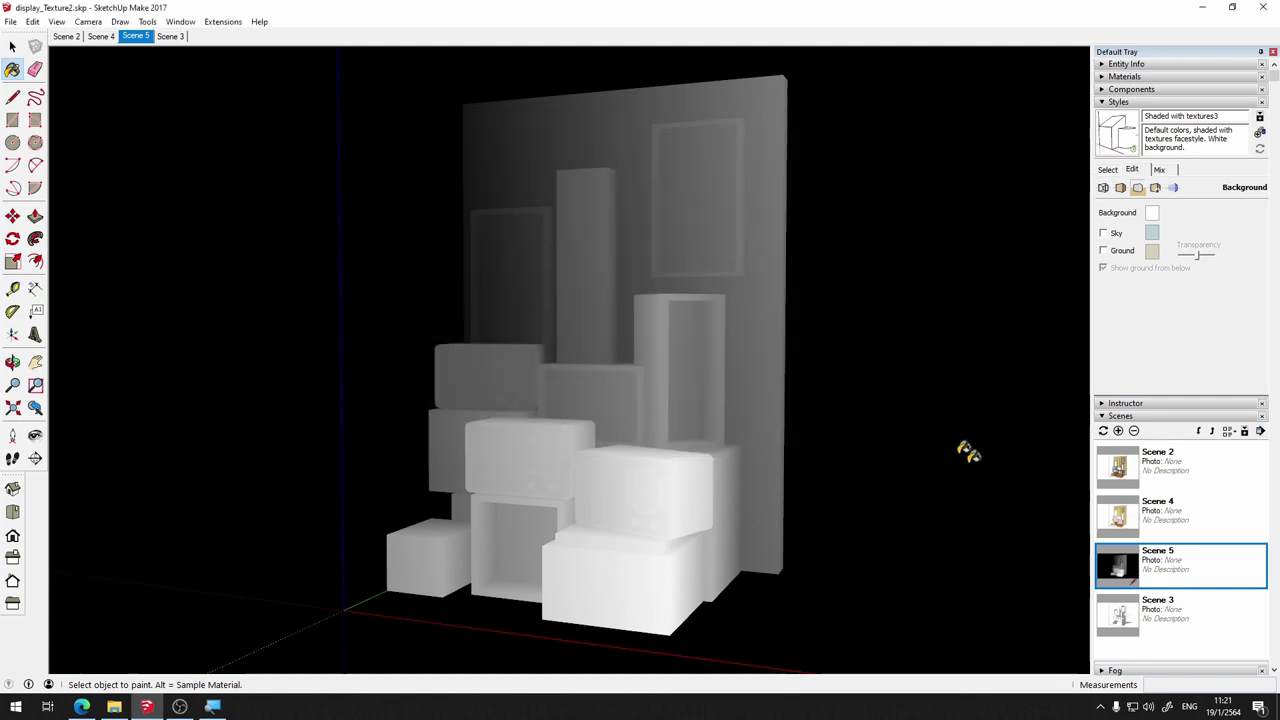
pyautogui.click(1134, 622)
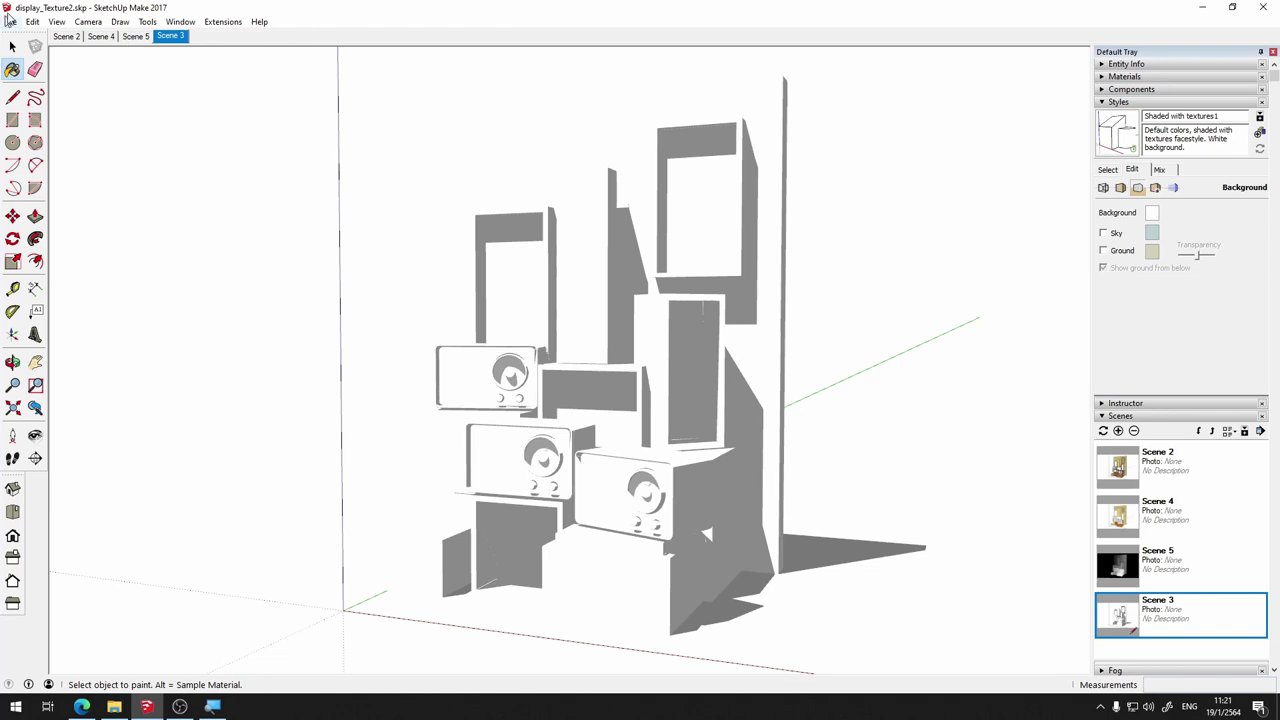
# Export Scene 3's shadow view to the W7 folder as Shadow.png
pyautogui.click(11, 22)
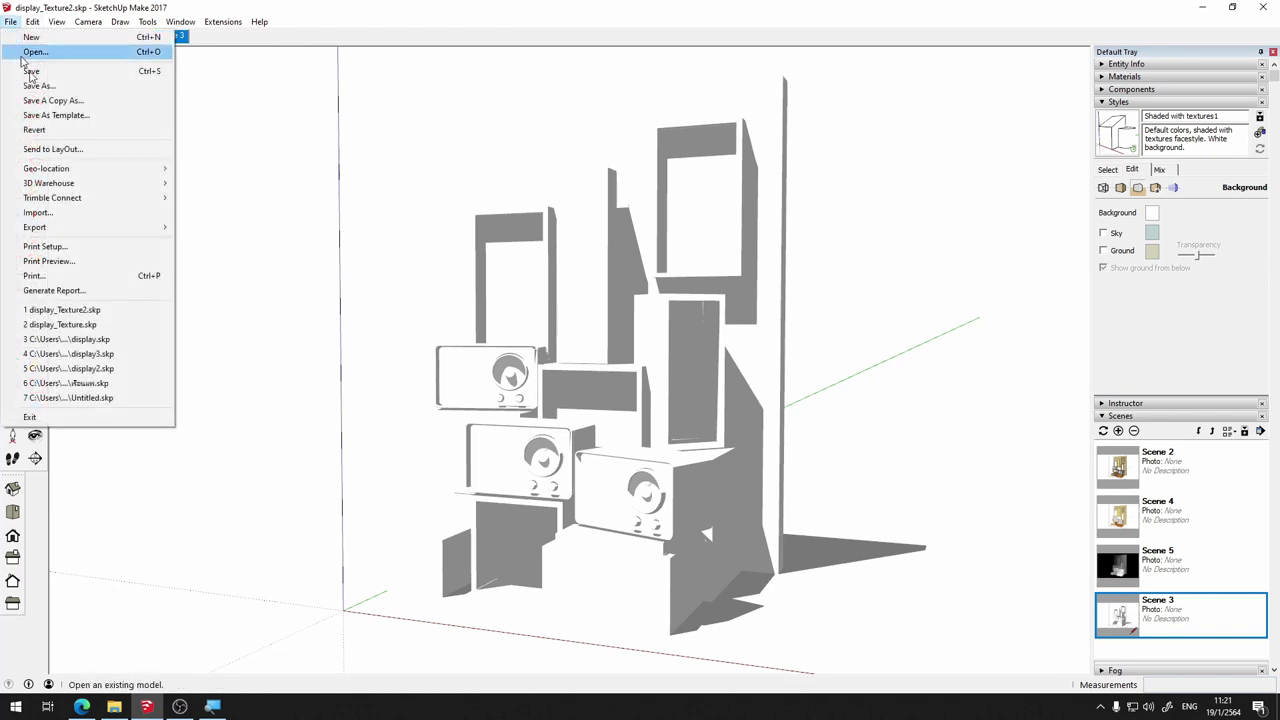
pyautogui.moveTo(35, 227)
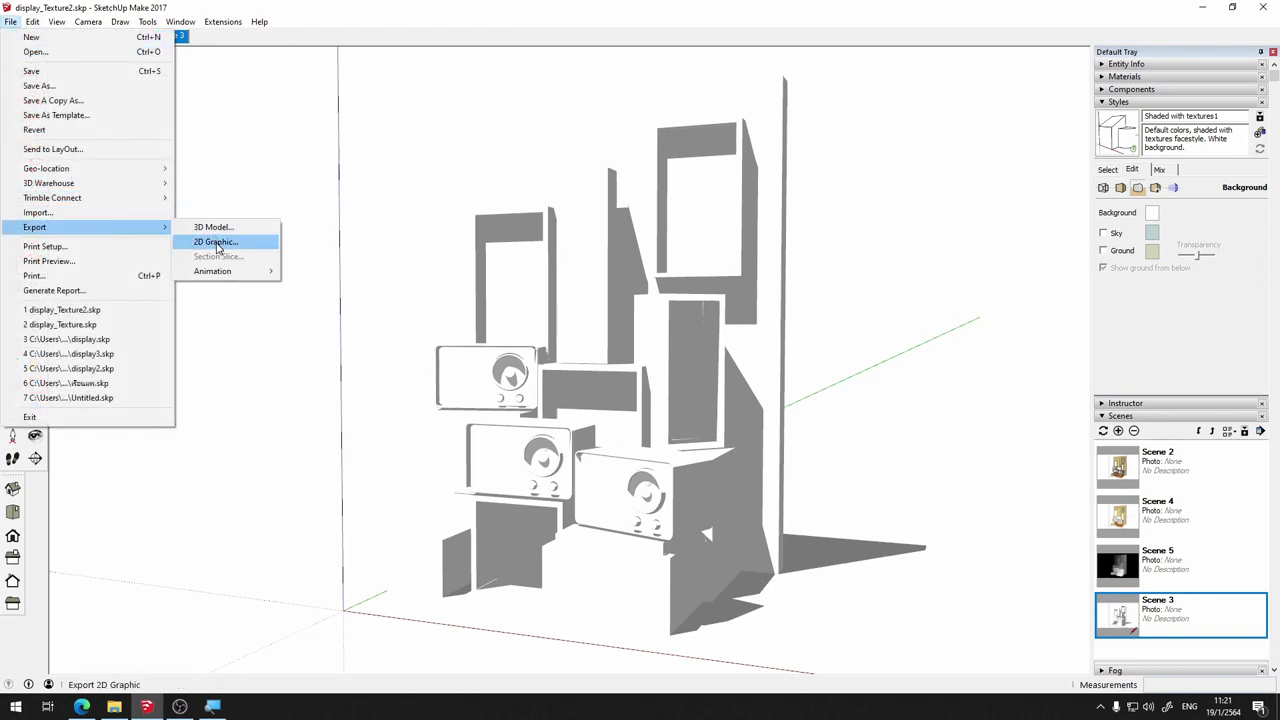
pyautogui.click(216, 243)
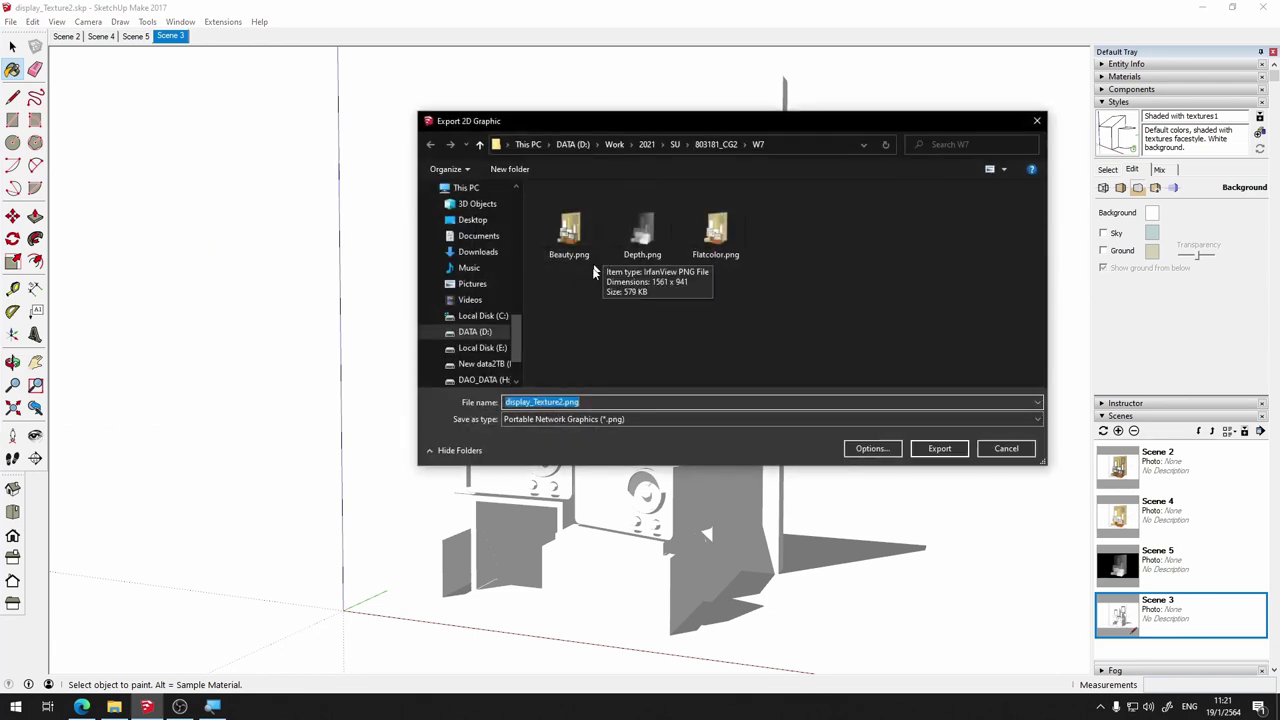
pyautogui.click(538, 401)
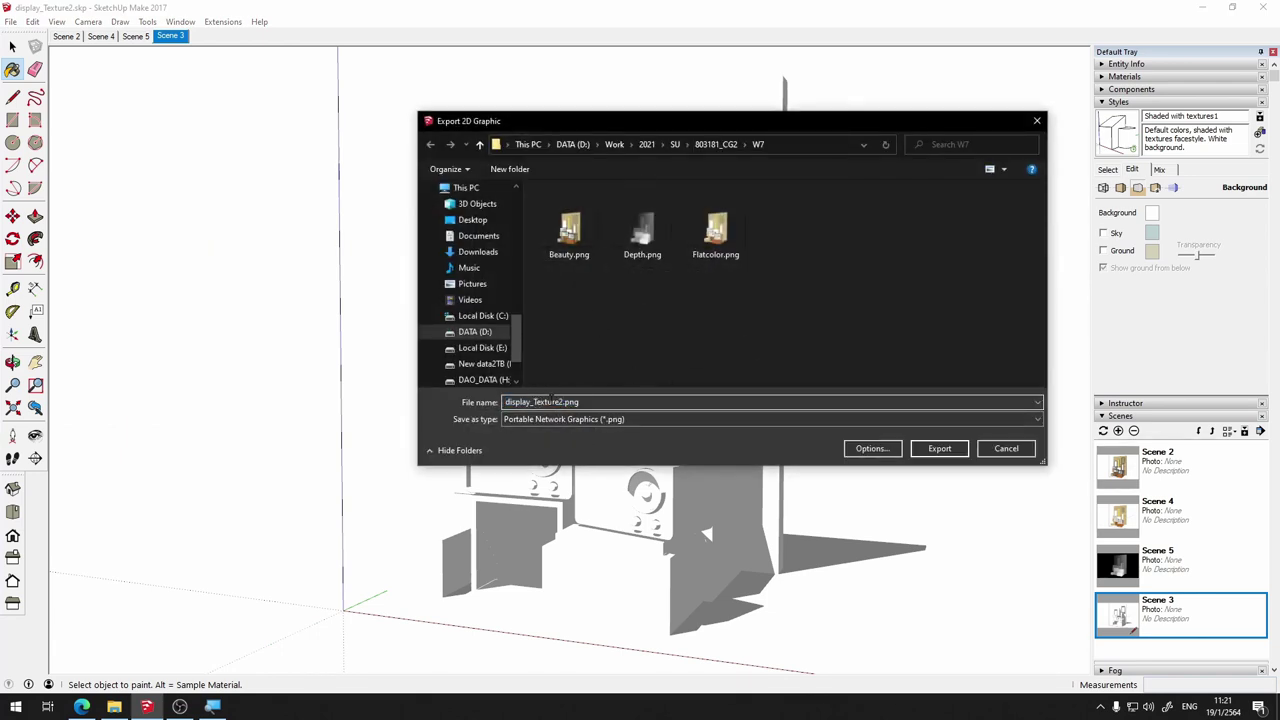
pyautogui.moveTo(544, 401); pyautogui.dragTo(506, 401)
pyautogui.write('T')
pyautogui.click(941, 449)
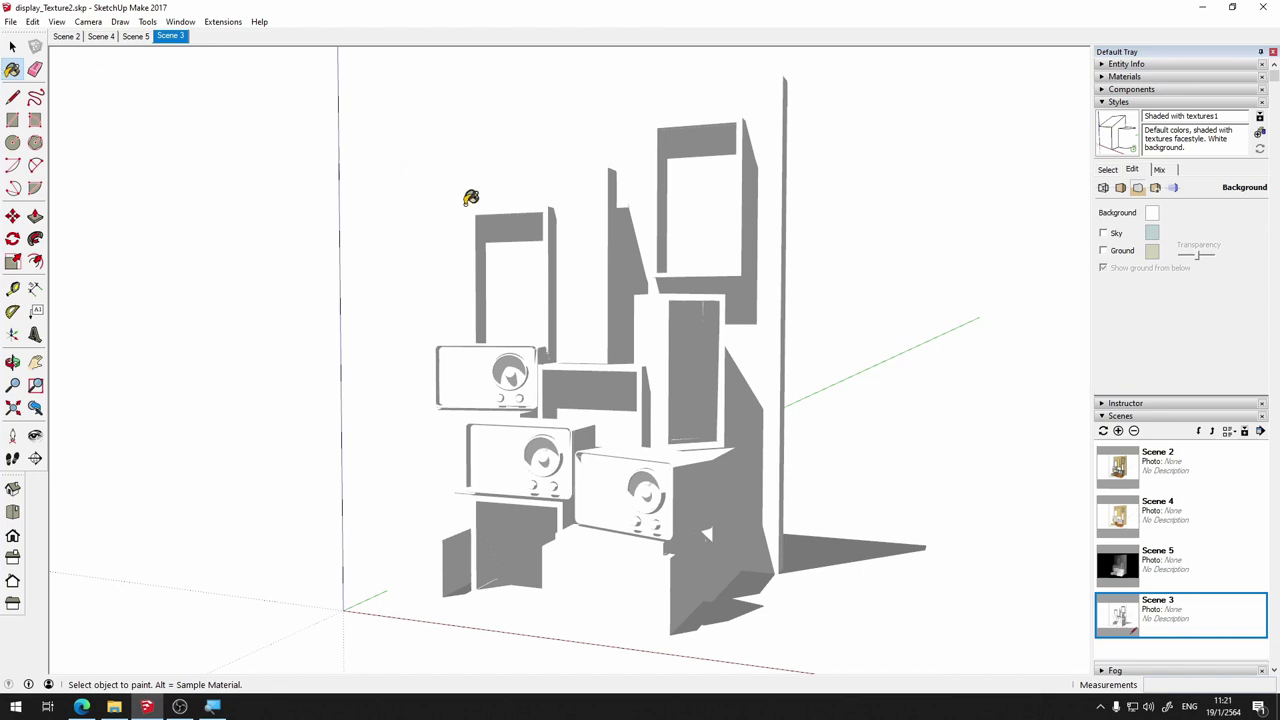
pyautogui.press('ctrl')
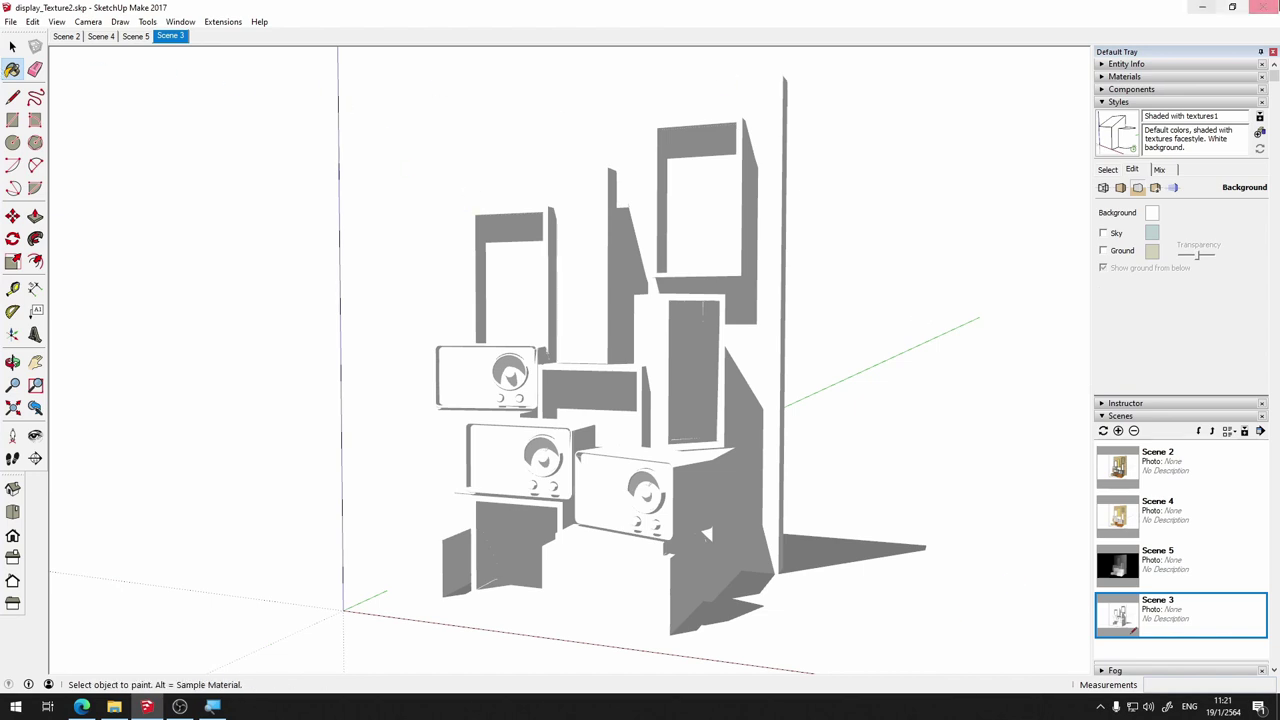
pyautogui.click(1266, 8)
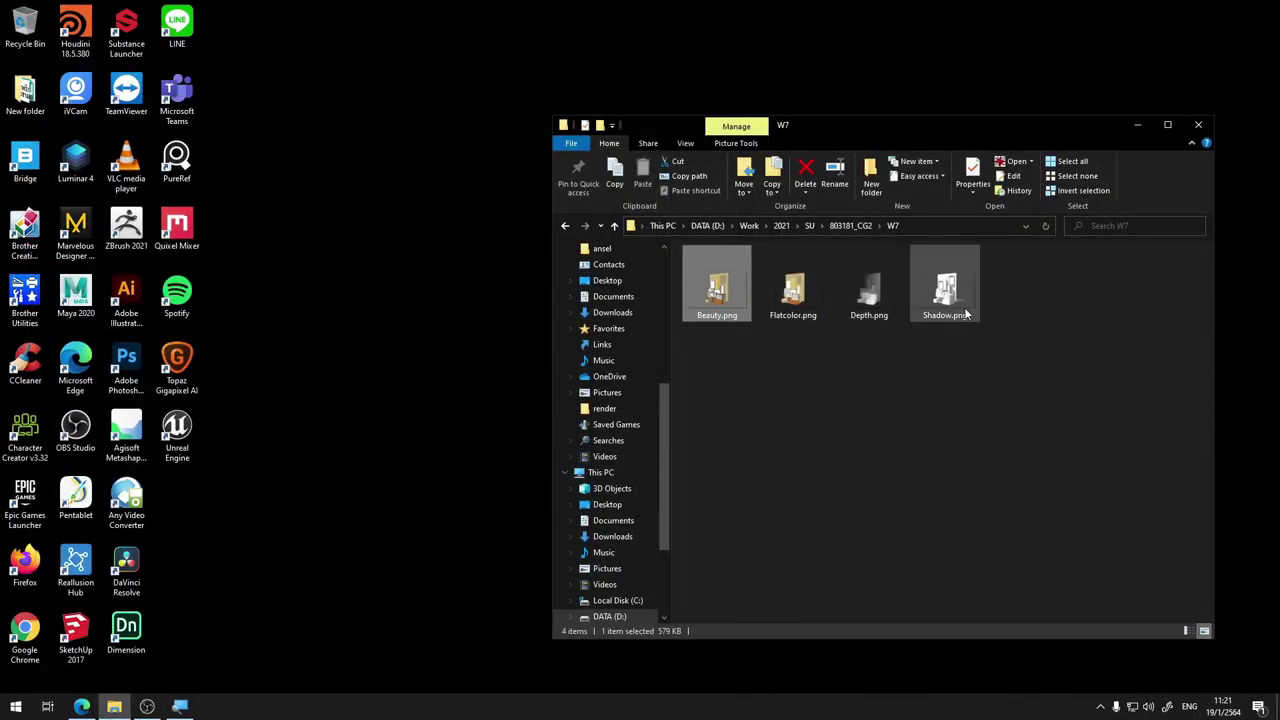
pyautogui.doubleClick(966, 314)
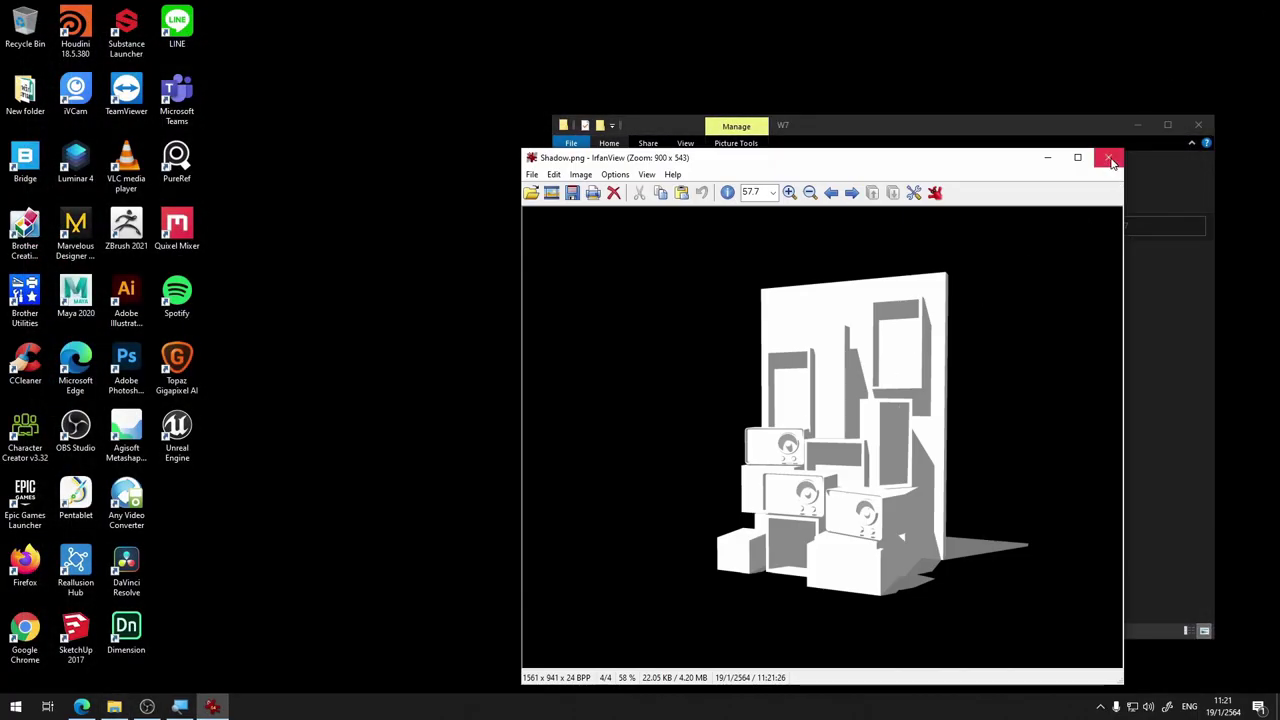
pyautogui.click(1110, 160)
pyautogui.doubleClick(862, 285)
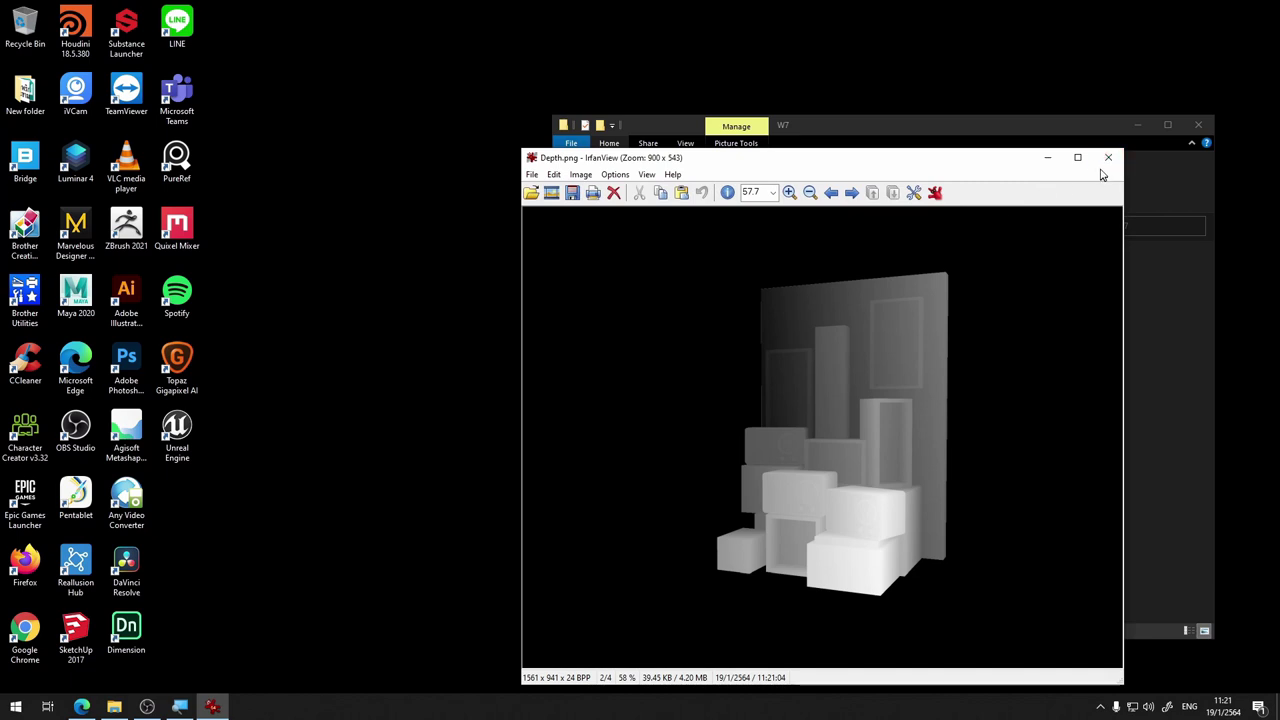
pyautogui.click(1108, 158)
pyautogui.doubleClick(781, 288)
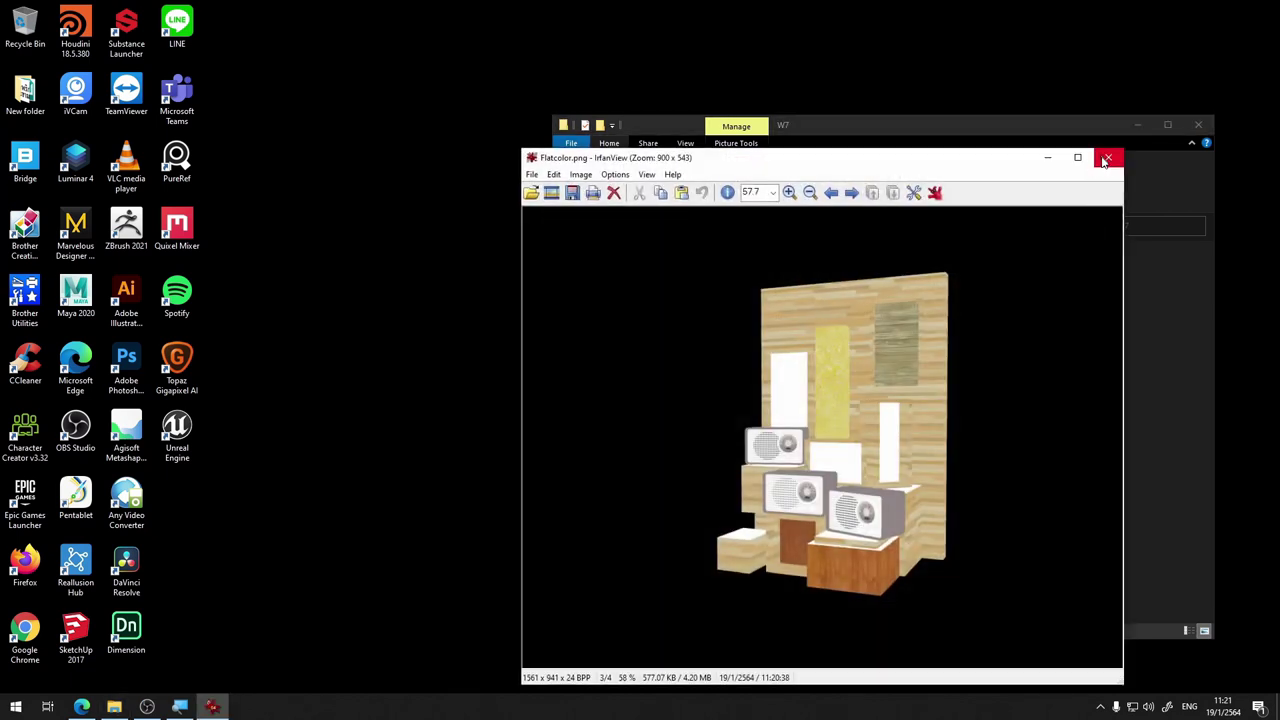
pyautogui.click(1106, 160)
pyautogui.doubleClick(945, 285)
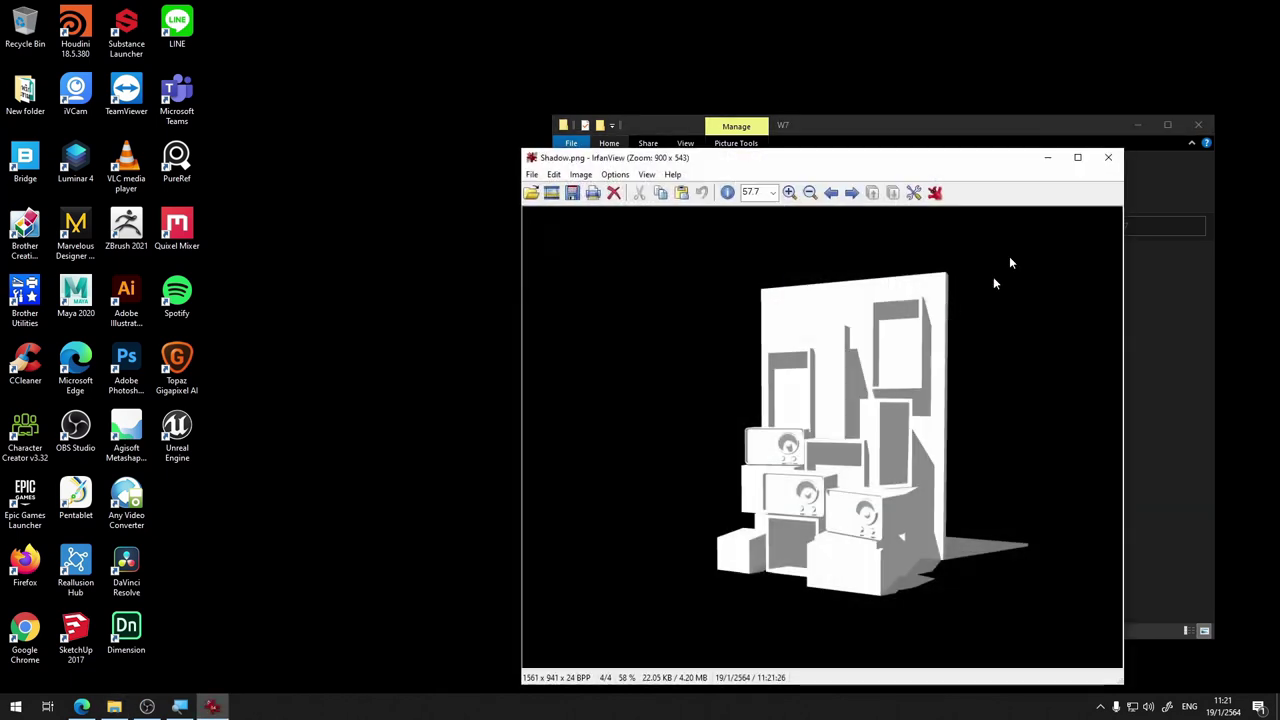
pyautogui.click(1108, 157)
pyautogui.doubleClick(730, 288)
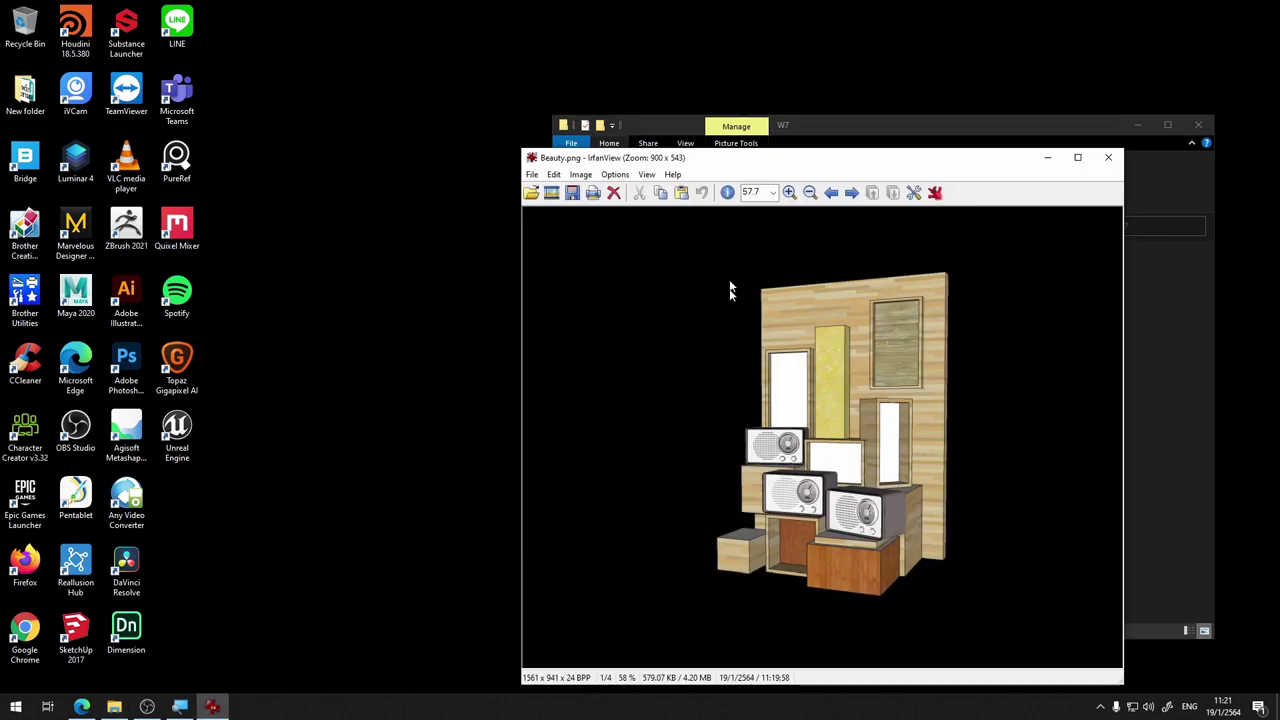
pyautogui.click(1119, 160)
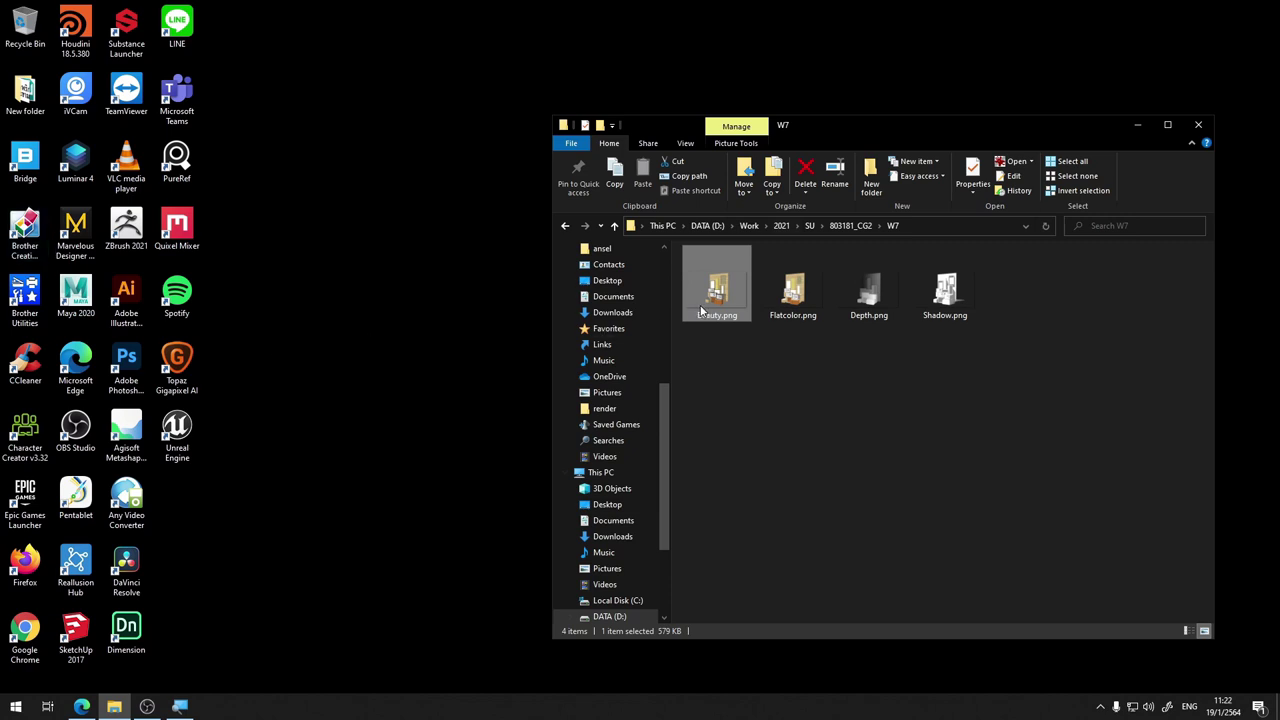
# Launch SketchUp 2017 and reopen display_Texture2.skp from the recent files list
pyautogui.doubleClick(76, 636)
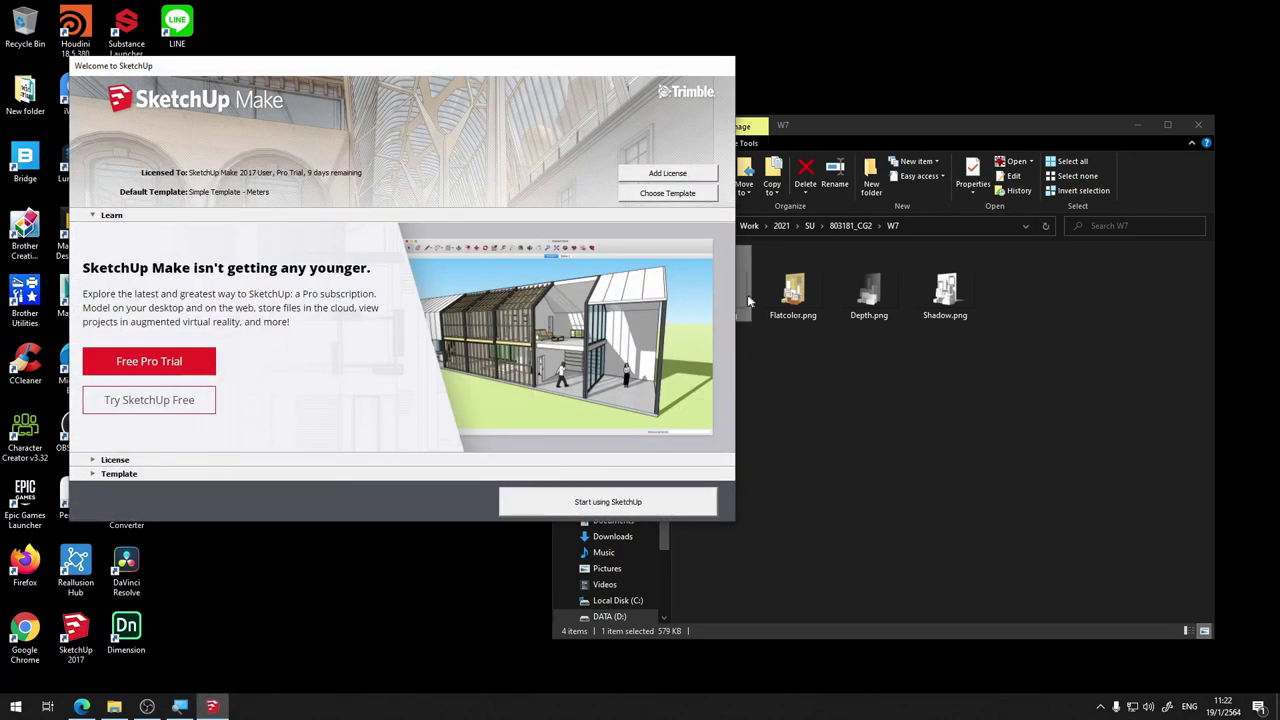
pyautogui.click(607, 494)
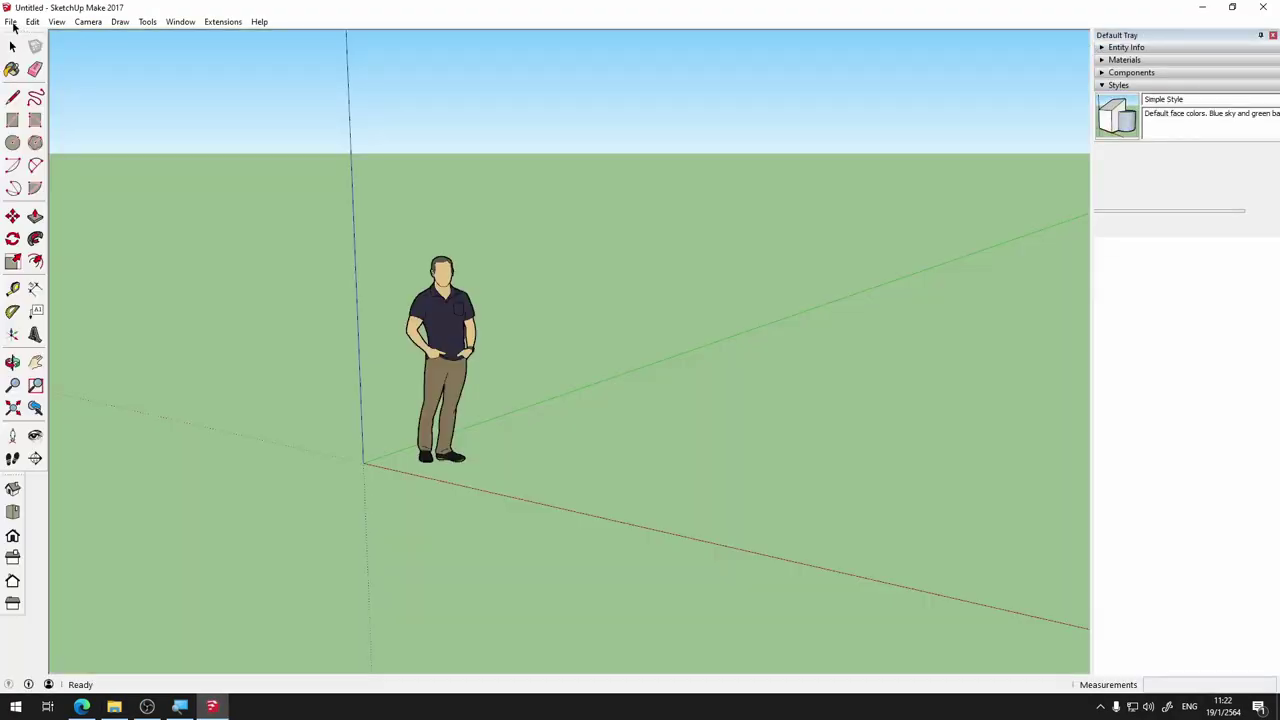
pyautogui.click(11, 22)
pyautogui.click(88, 307)
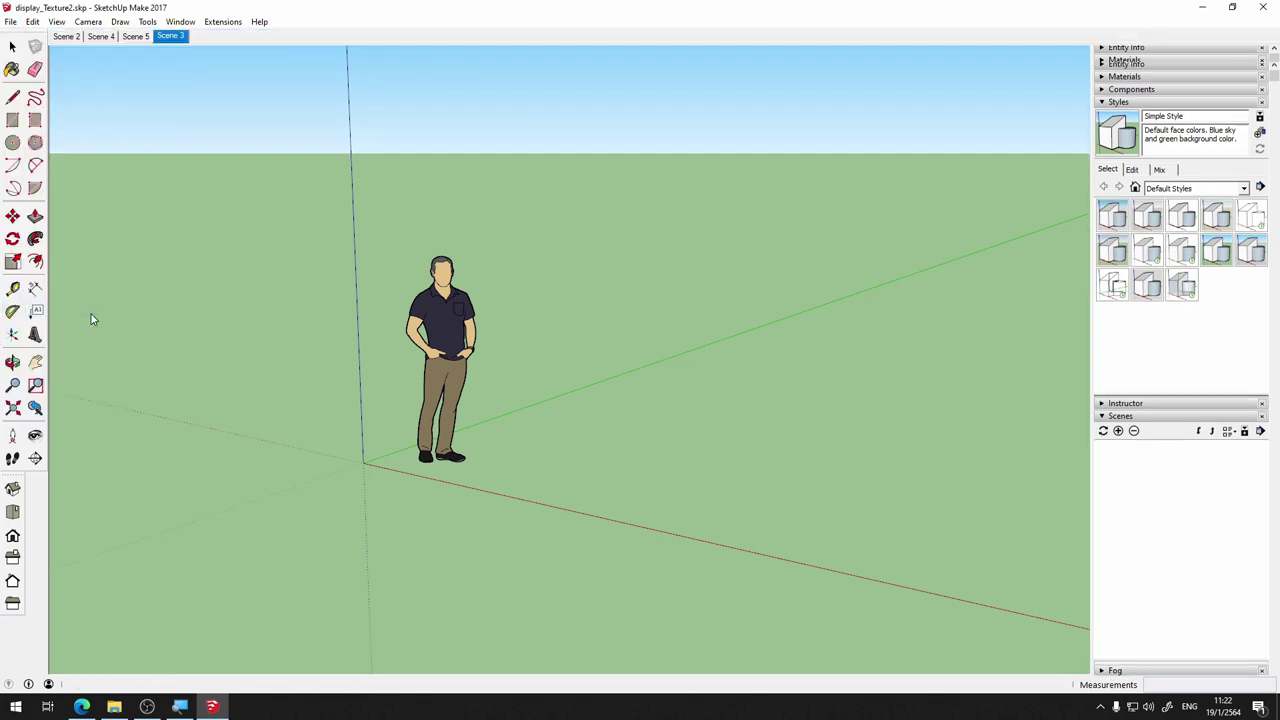
# Save a copy as display_Texture_ID.skp and show the textured Scene 4
pyautogui.click(11, 22)
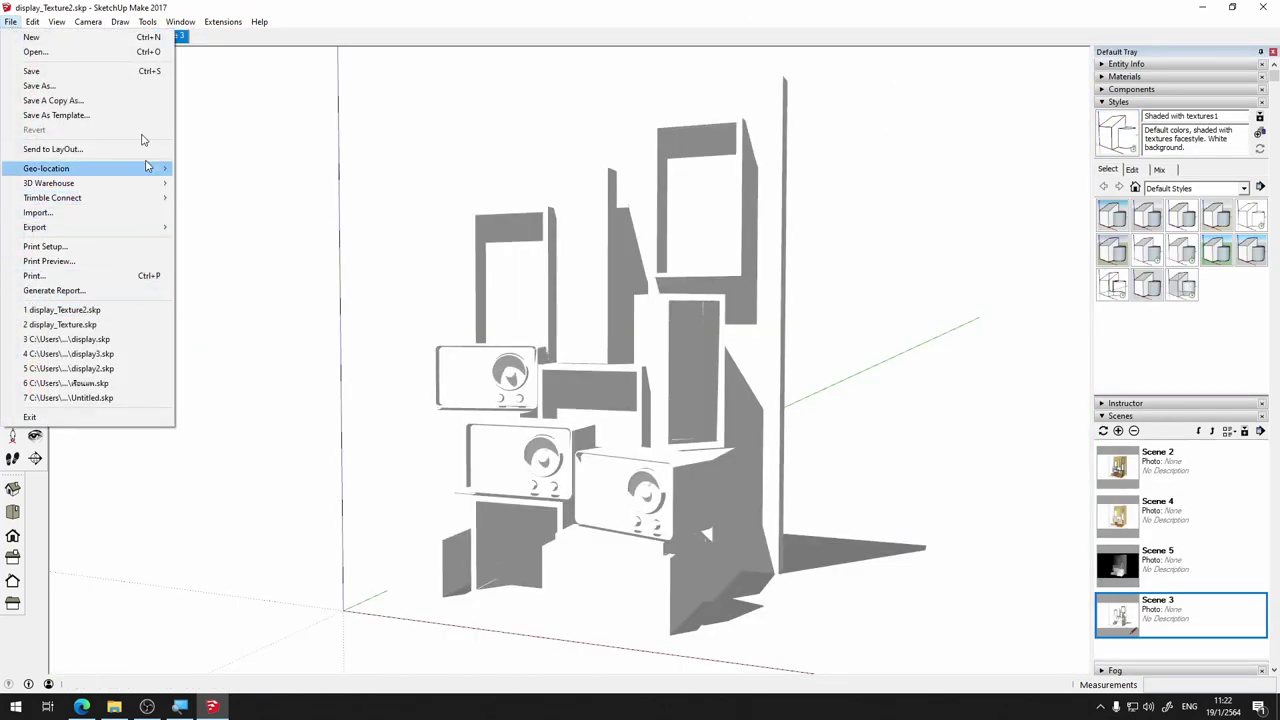
pyautogui.click(124, 86)
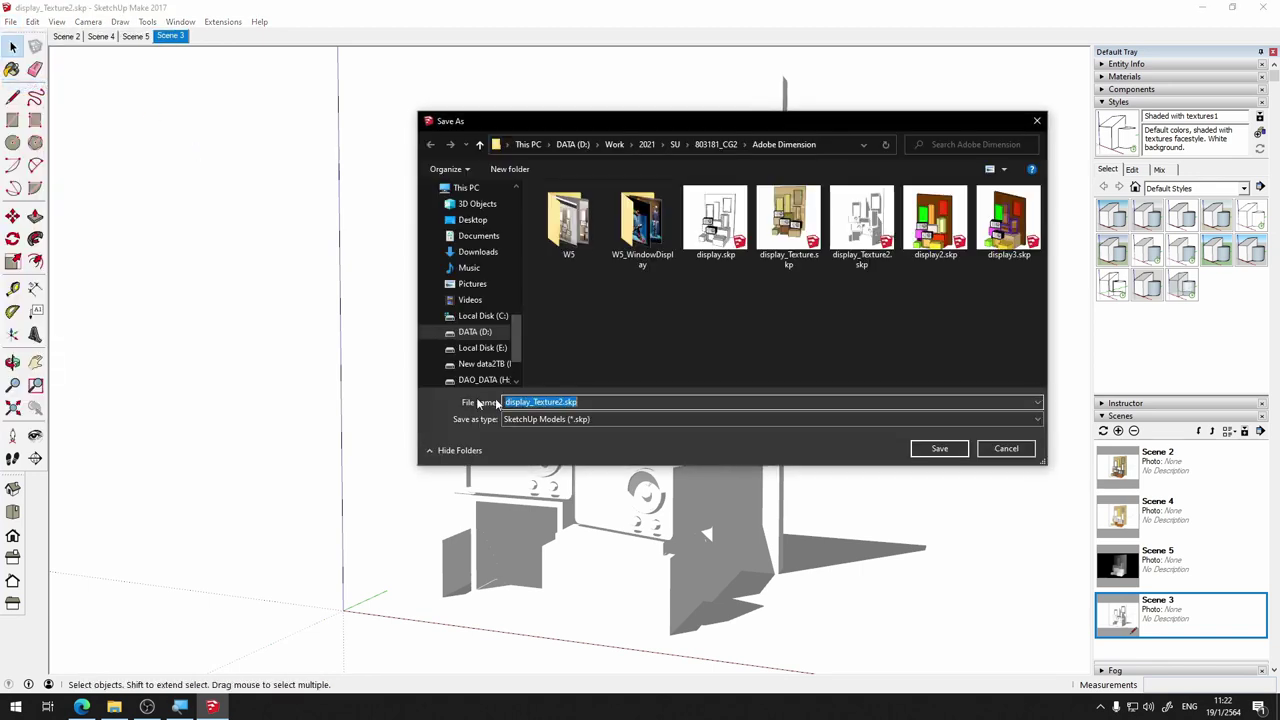
pyautogui.click(563, 401)
pyautogui.write('_ID')
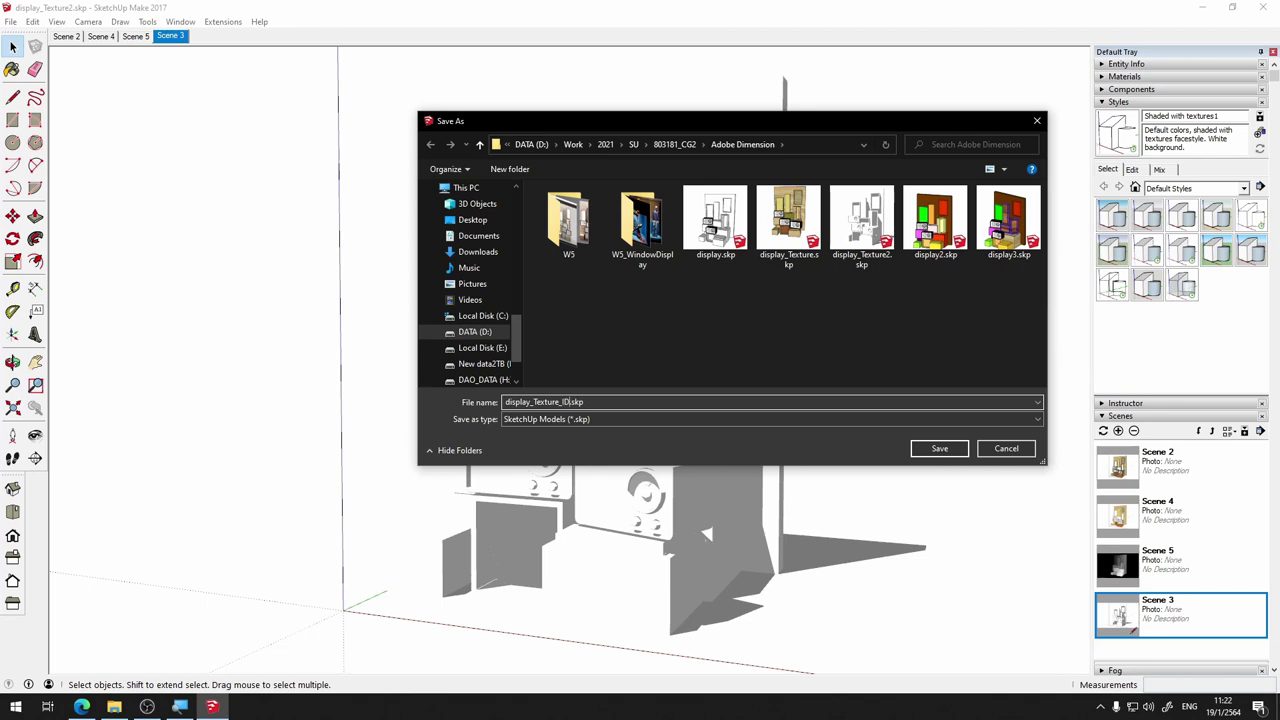
pyautogui.press('Return')
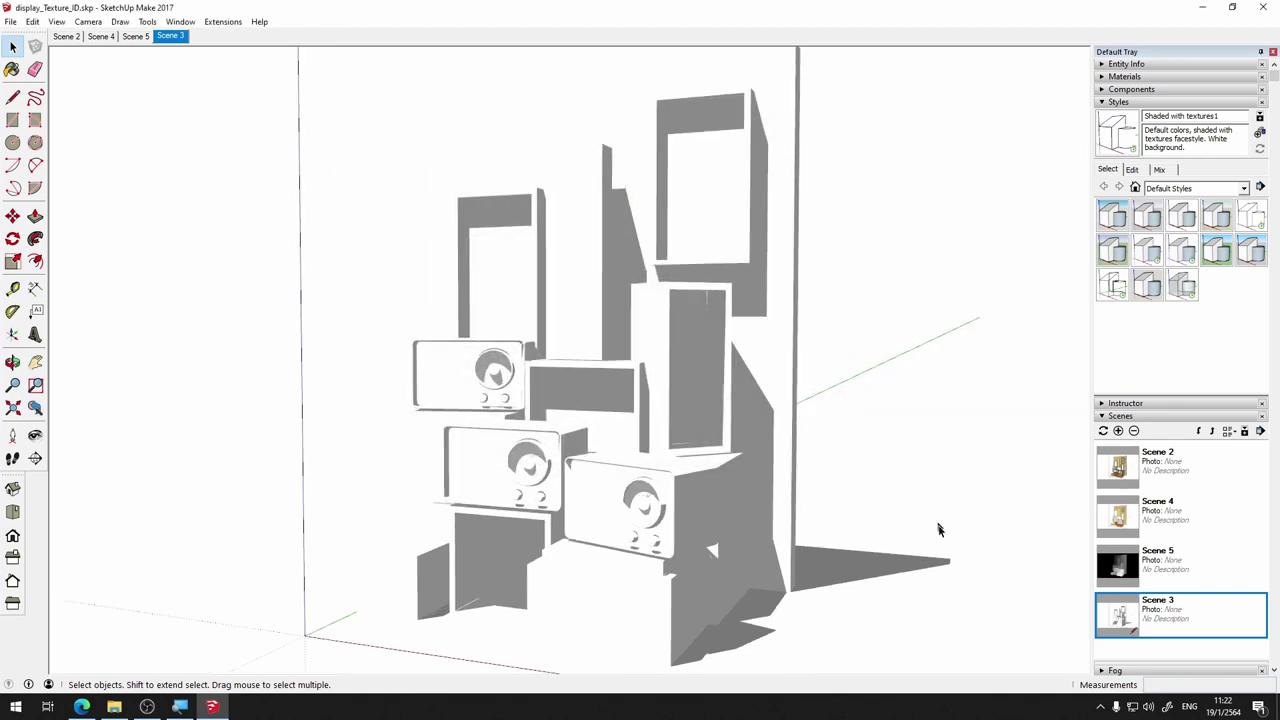
pyautogui.click(1172, 516)
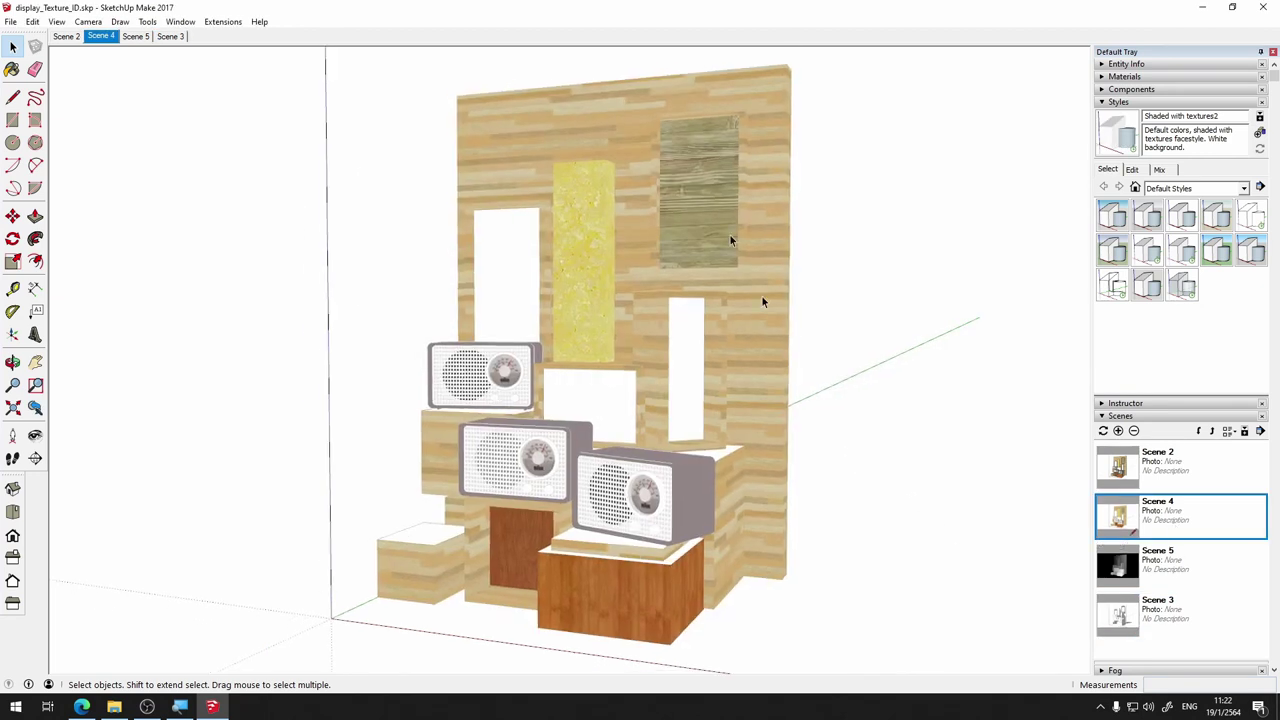
# Paint the lower box's side and front light pink with Color A01
pyautogui.click(1170, 638)
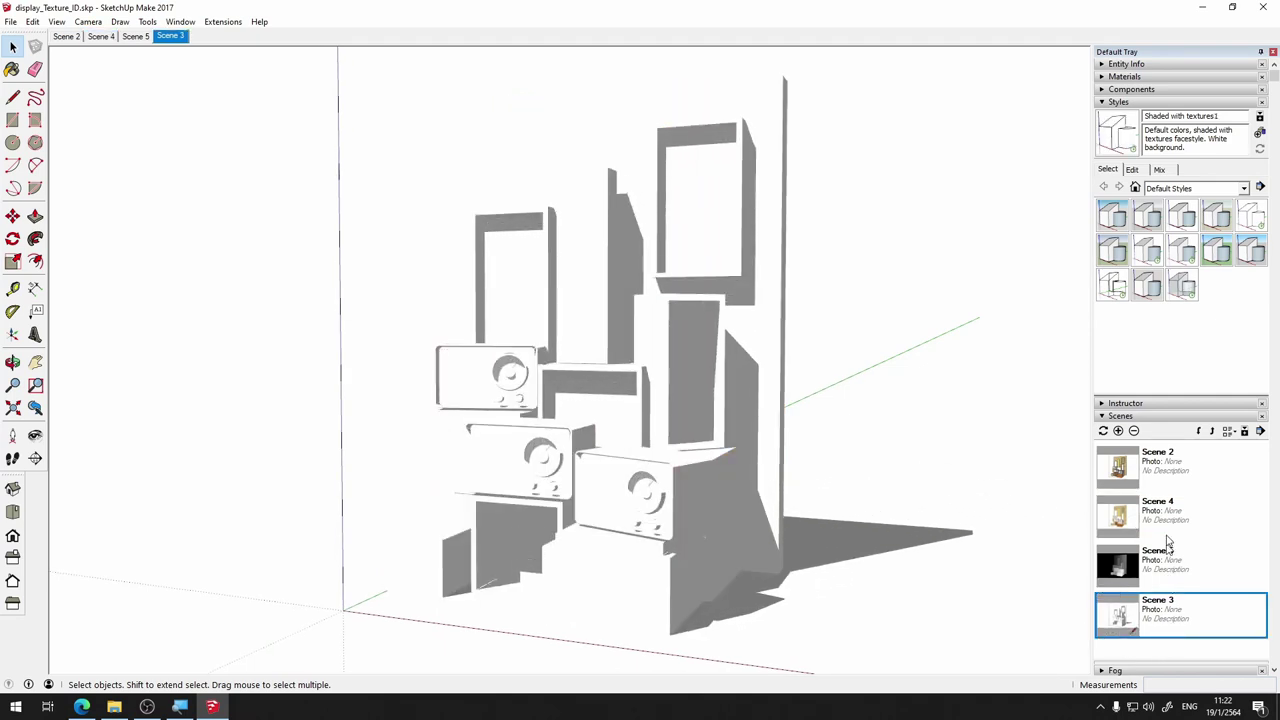
pyautogui.click(1163, 513)
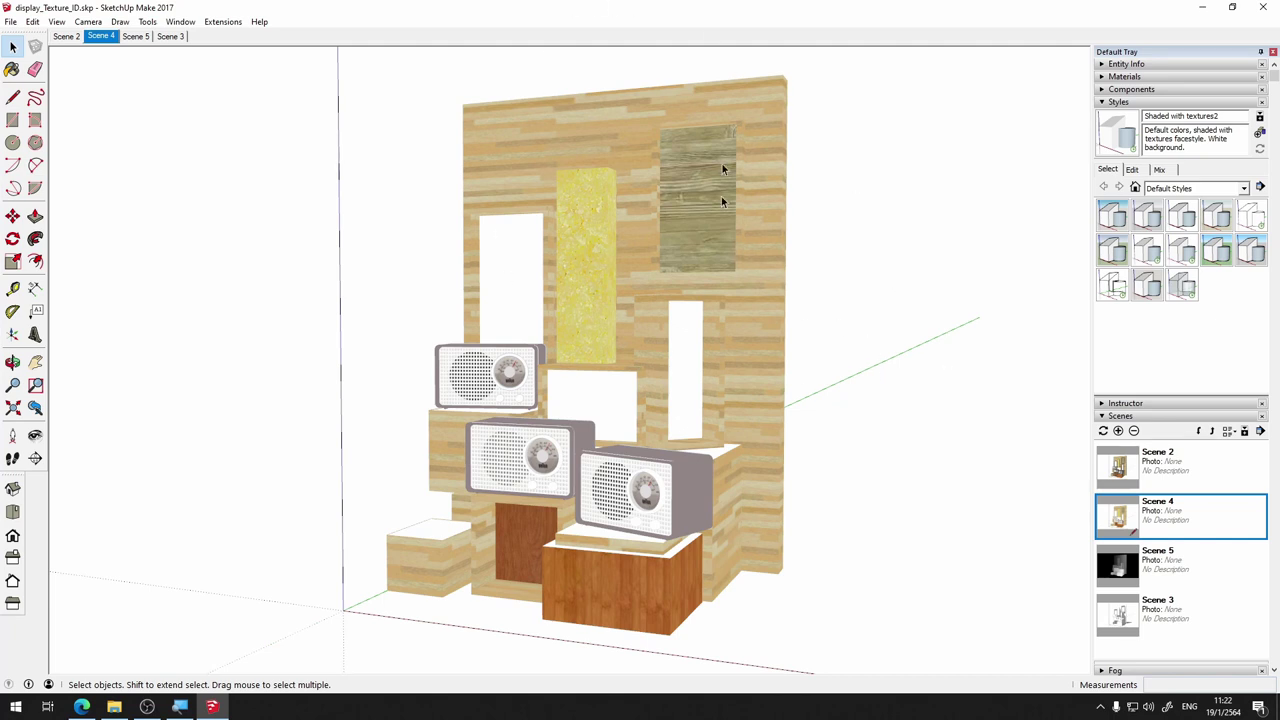
pyautogui.click(1131, 77)
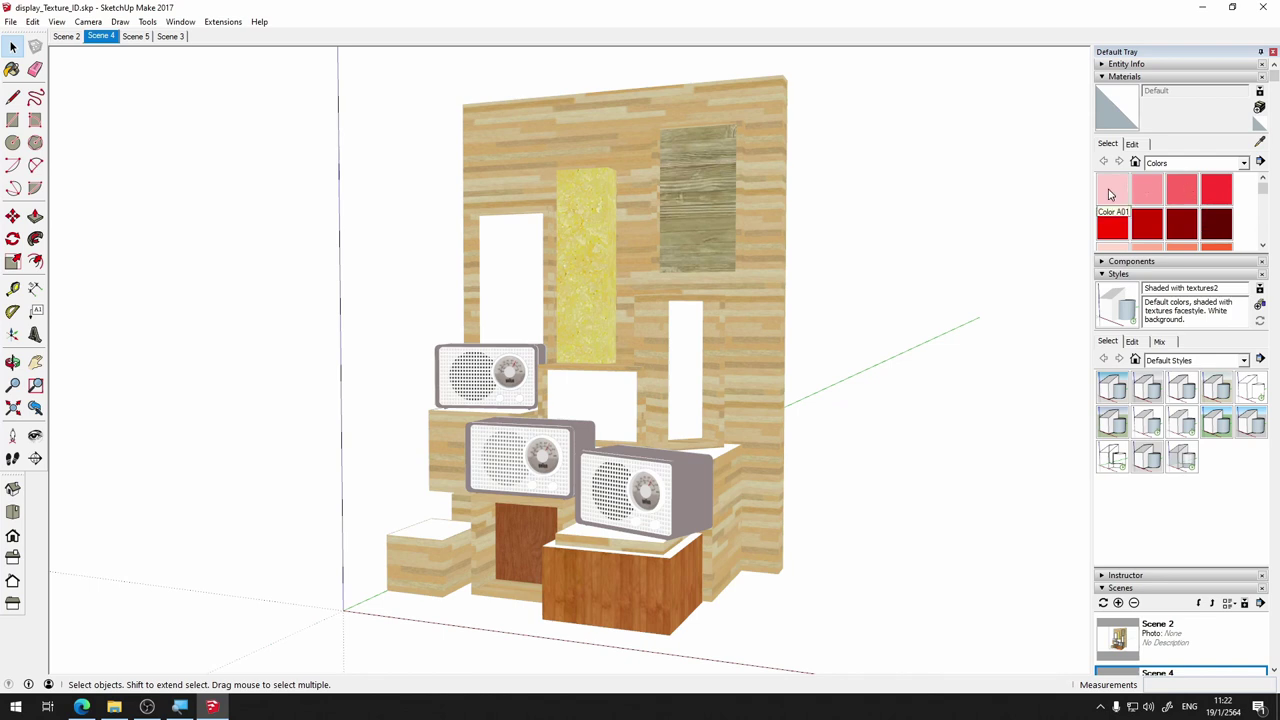
pyautogui.click(1113, 190)
pyautogui.click(690, 572)
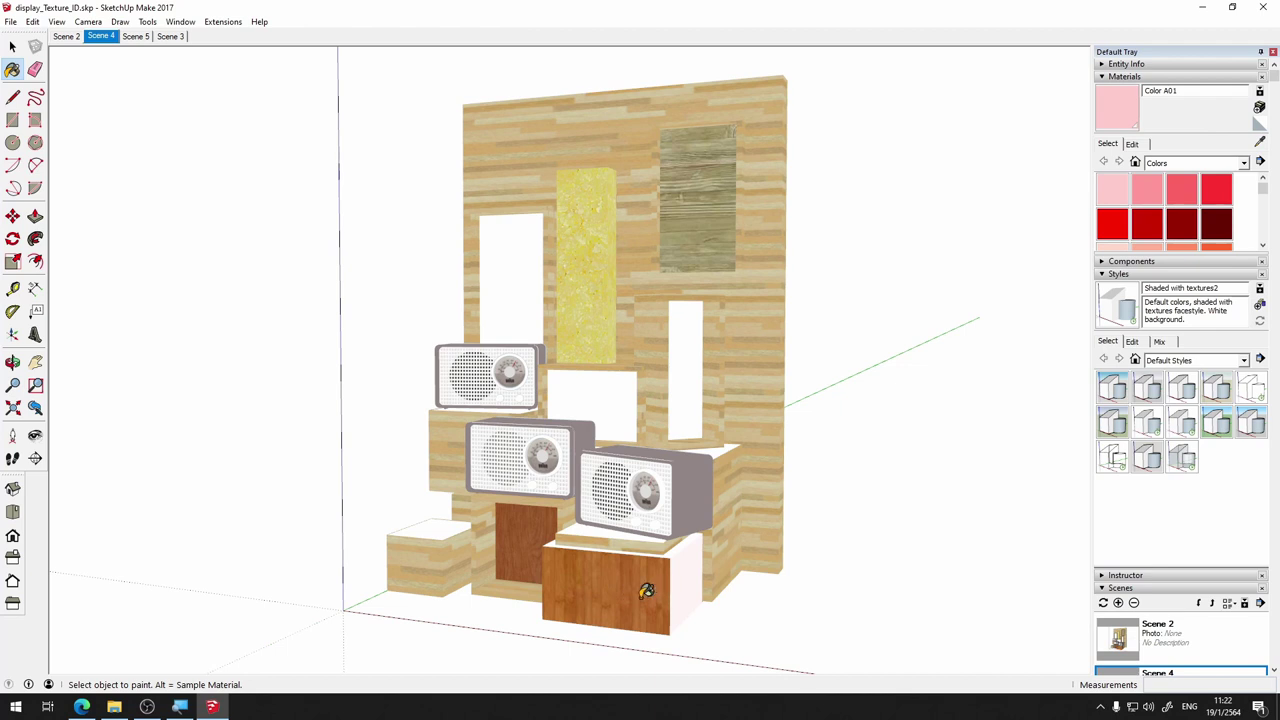
pyautogui.click(648, 590)
# Paint the right-hand box pink A02 and the board red A04 with a dark red A08 edge
pyautogui.click(1160, 195)
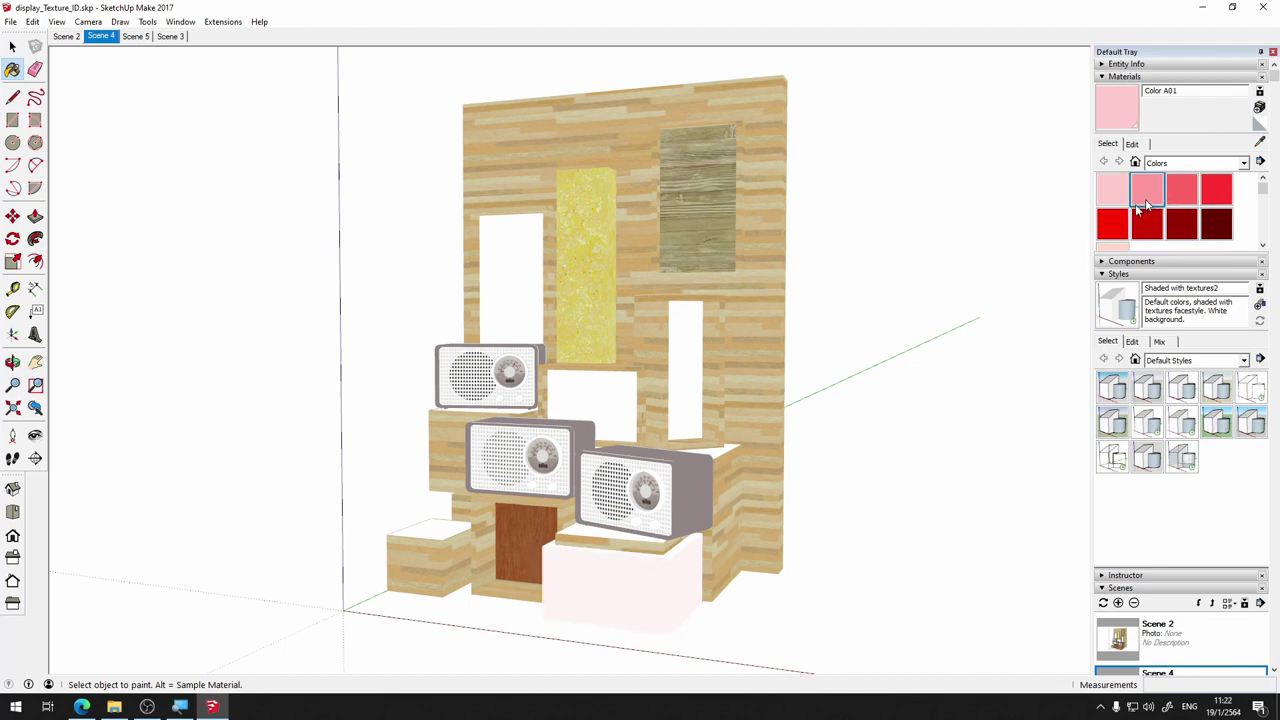
pyautogui.click(727, 537)
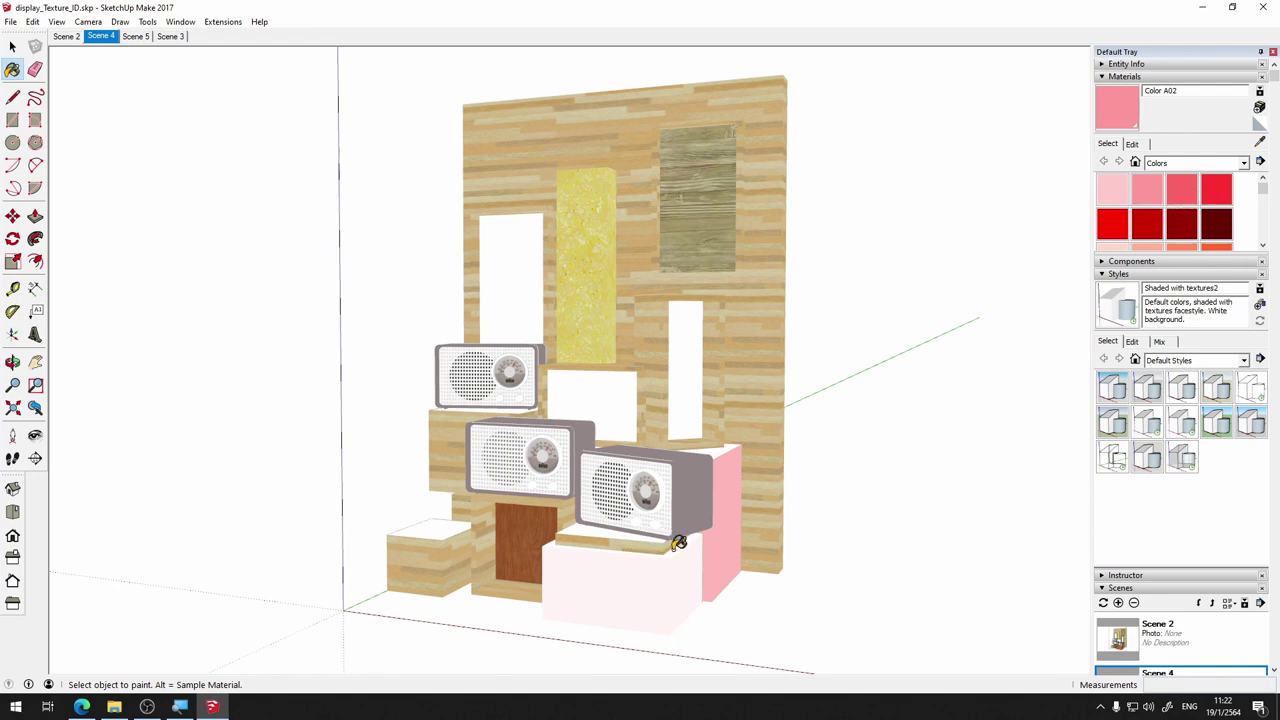
pyautogui.click(677, 543)
pyautogui.click(1216, 190)
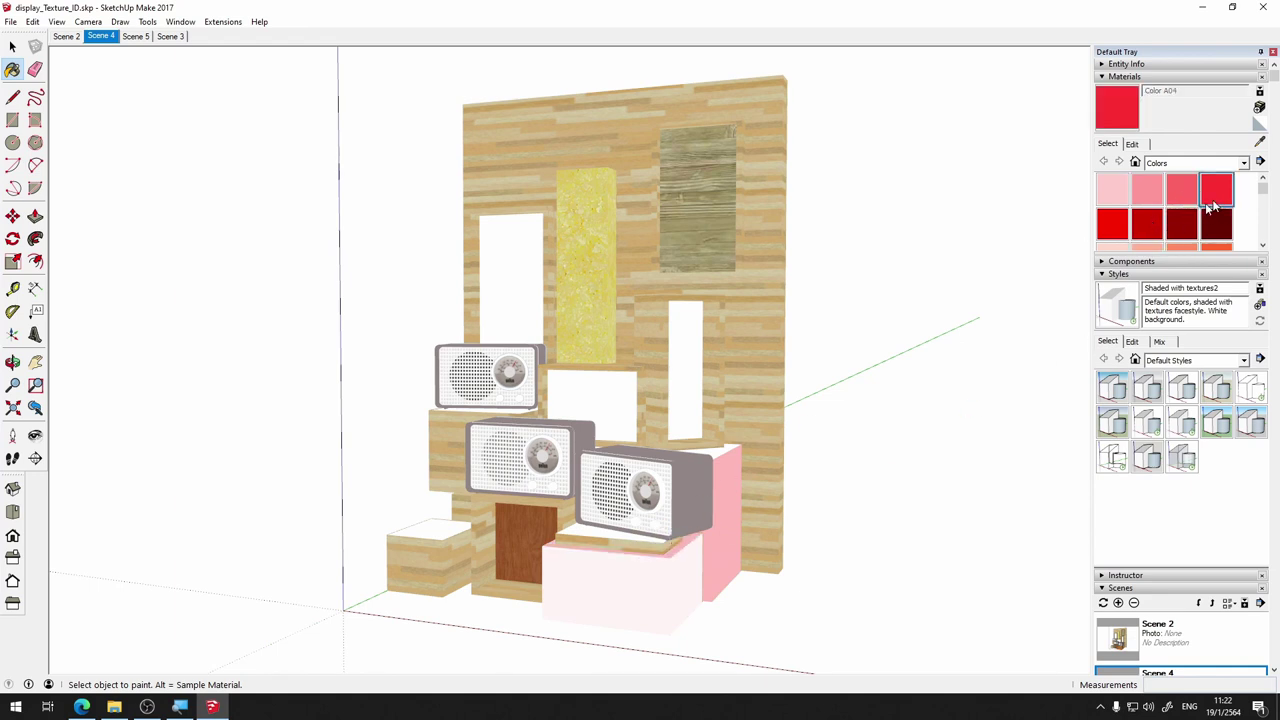
pyautogui.click(690, 536)
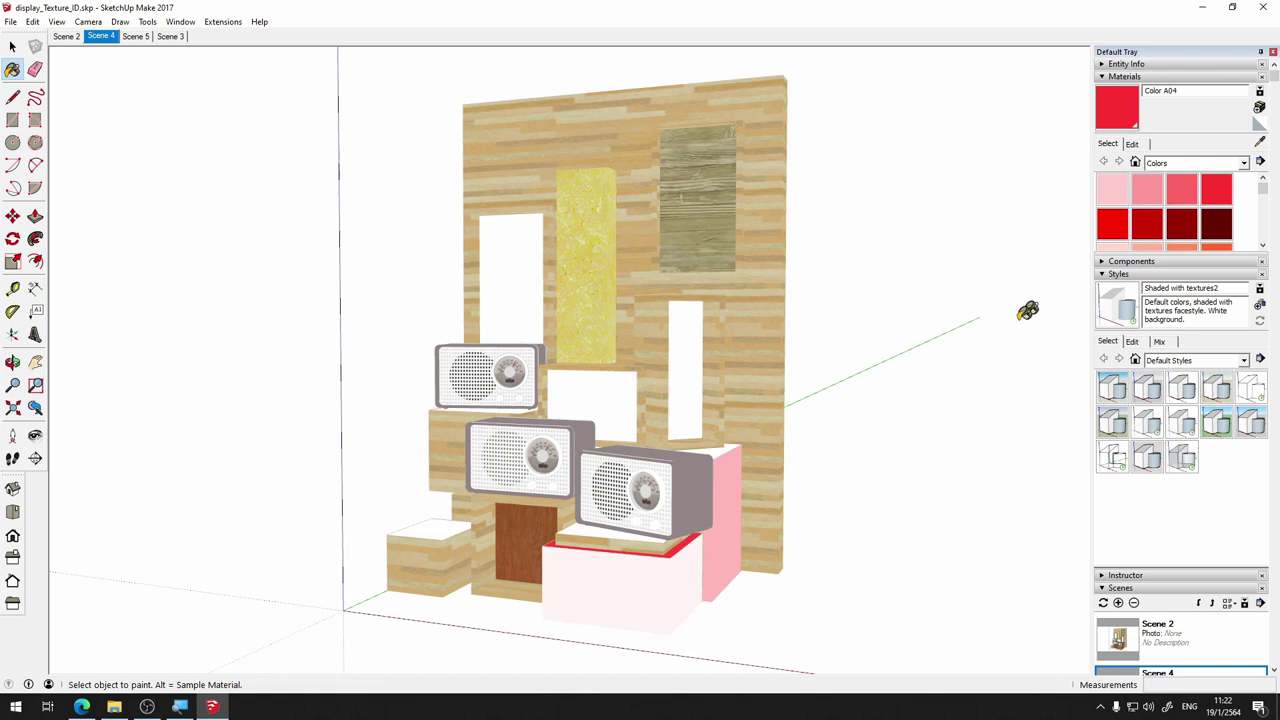
pyautogui.click(584, 526)
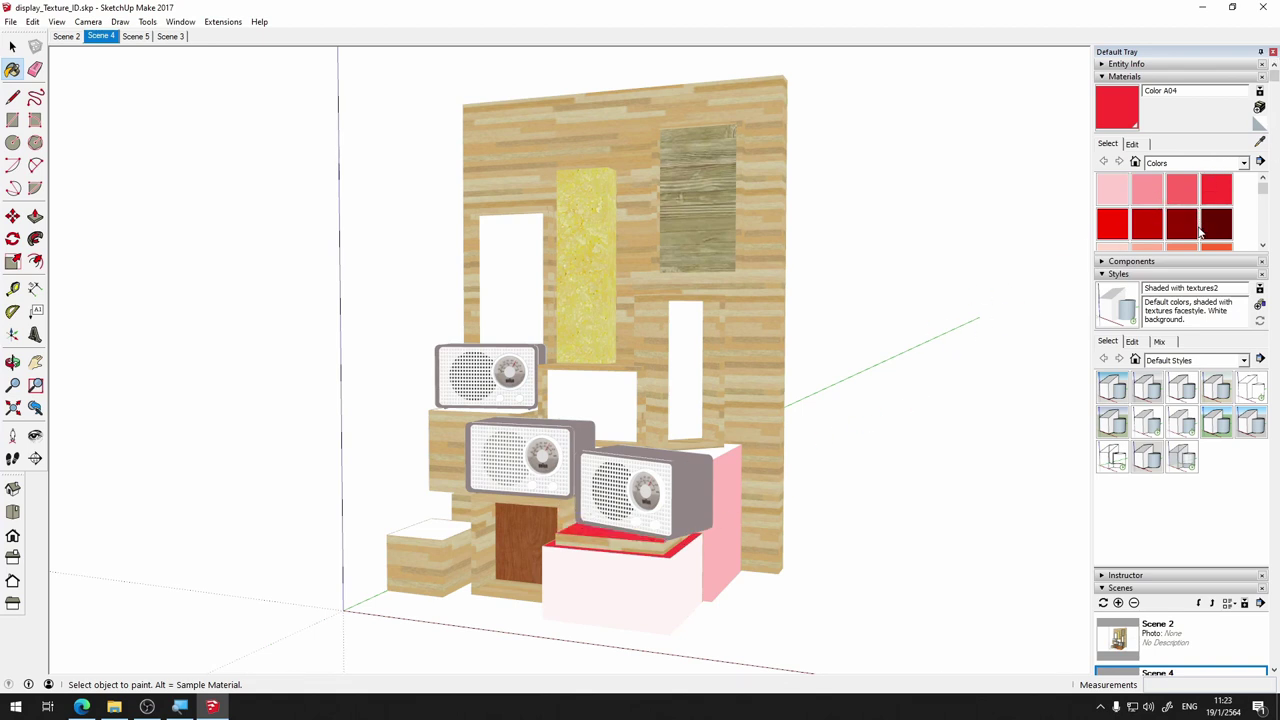
pyautogui.click(1218, 225)
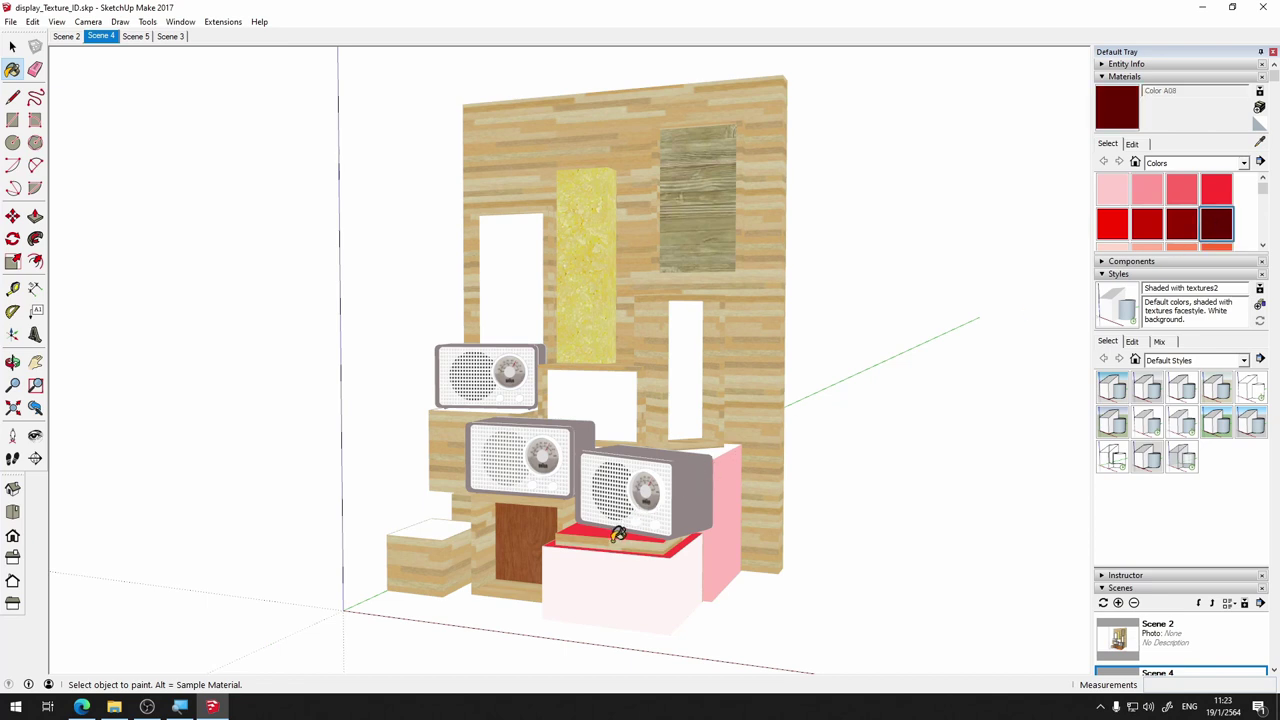
pyautogui.click(635, 540)
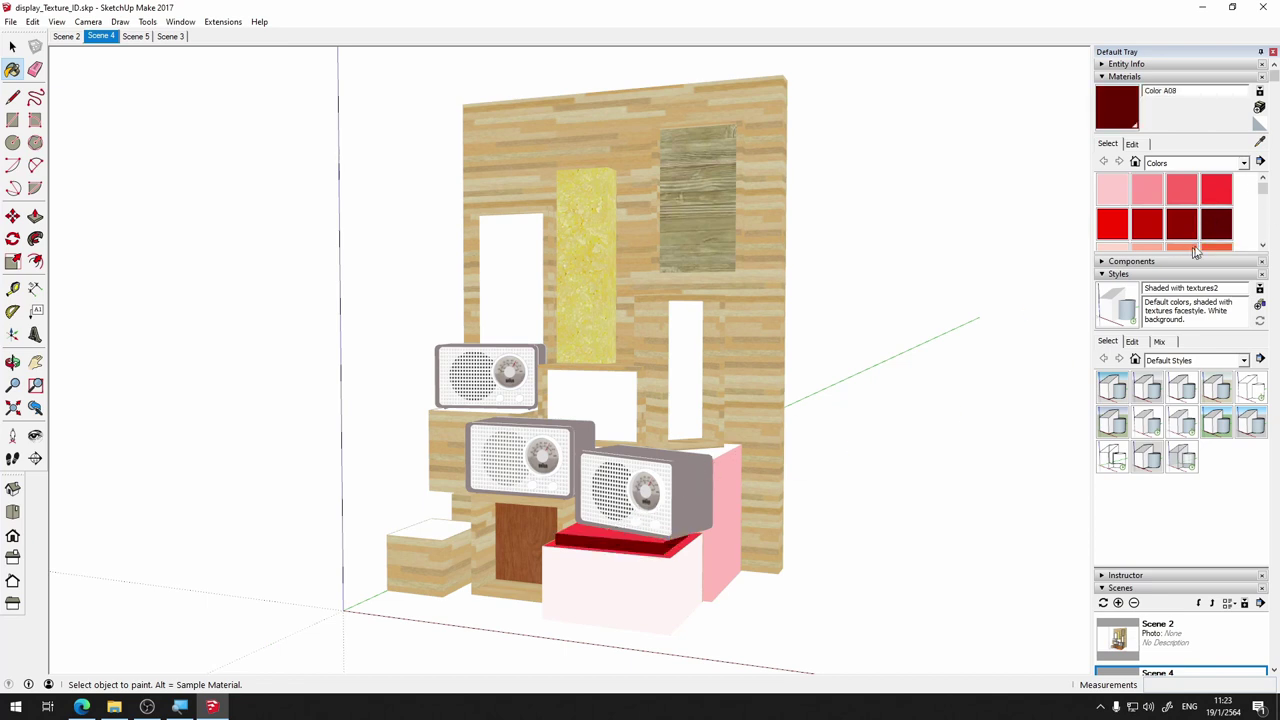
# Paint the pink box's top yellow E04 and the back wall's front face green G03
pyautogui.scroll(-3, 1196, 250)
pyautogui.click(1216, 226)
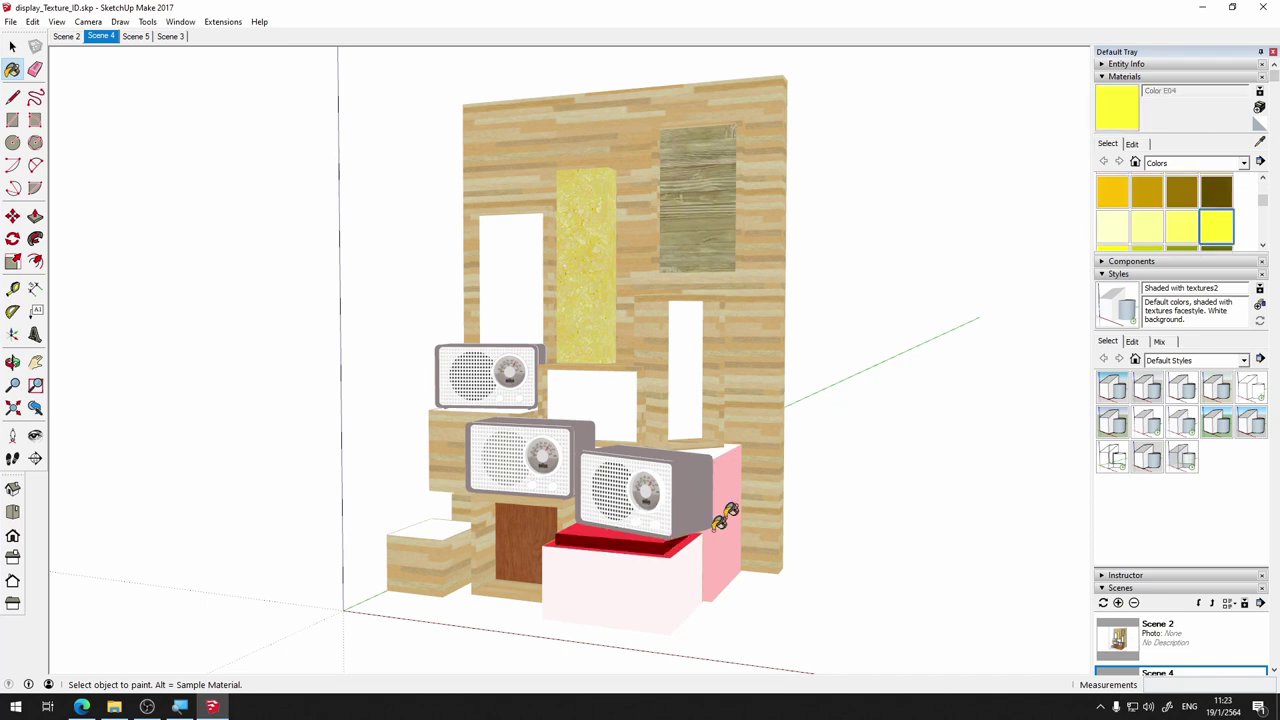
pyautogui.click(717, 447)
pyautogui.scroll(-3, 1184, 215)
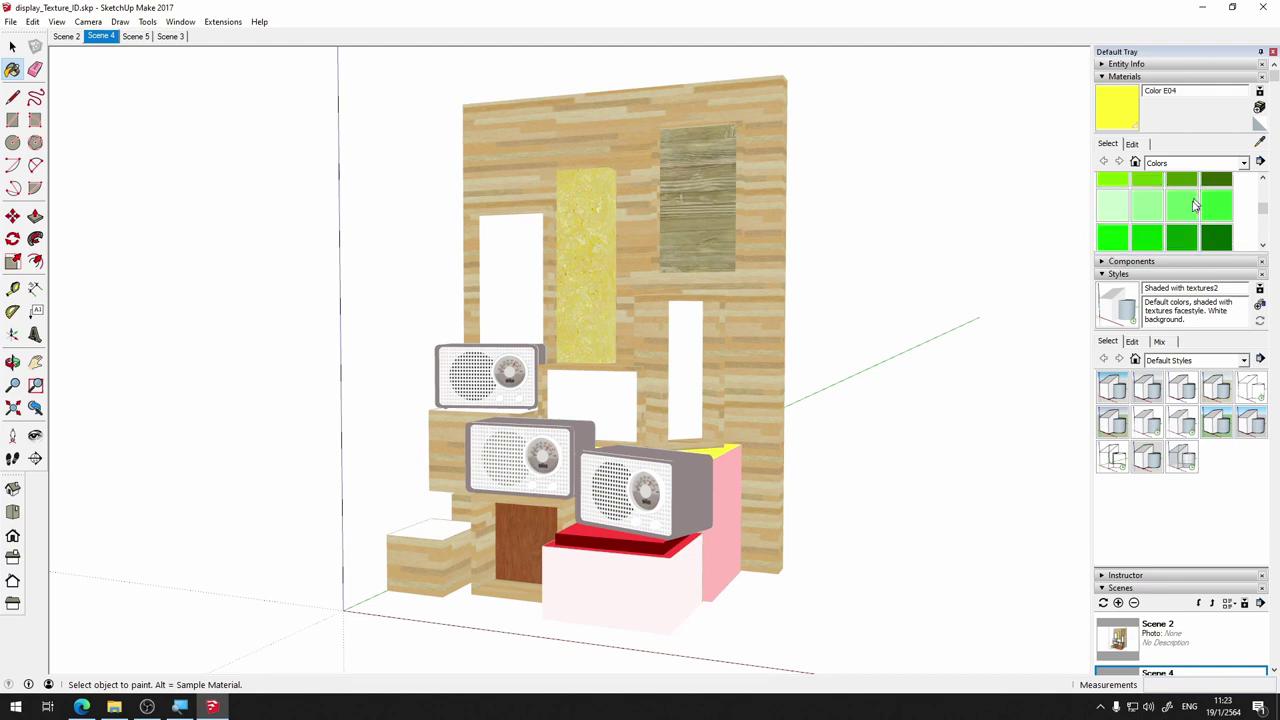
pyautogui.click(1181, 207)
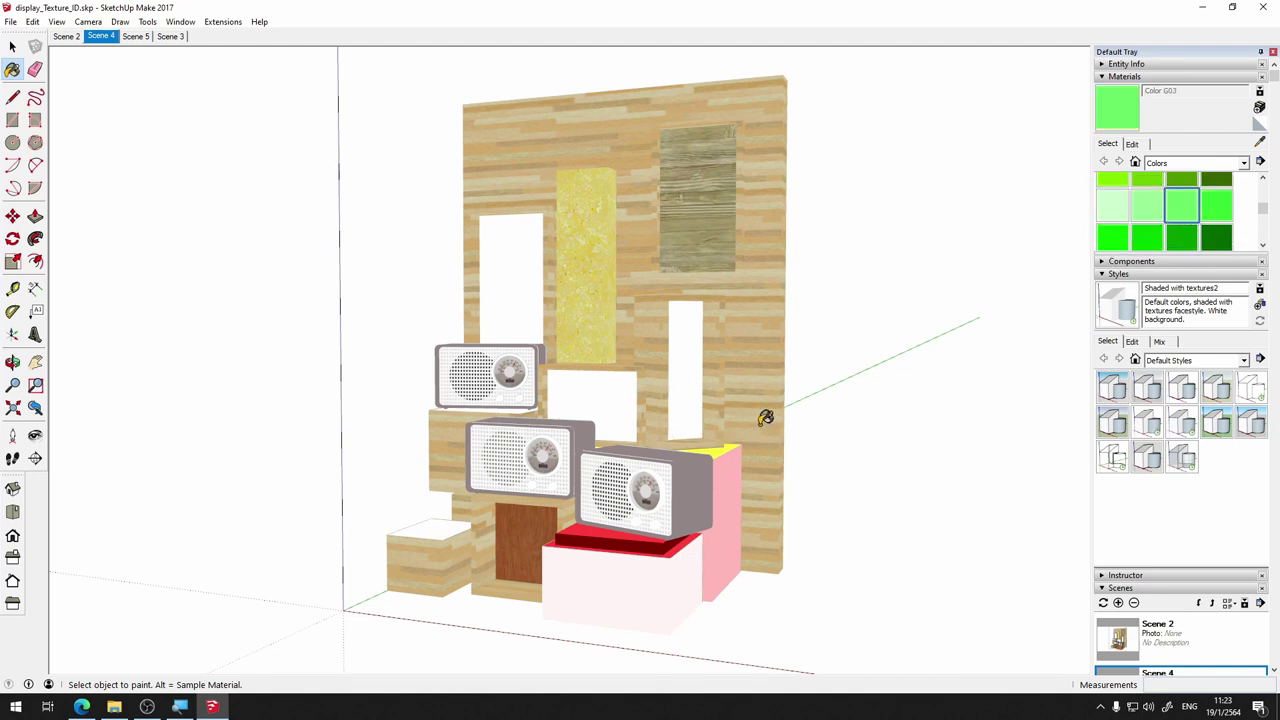
pyautogui.click(762, 422)
# Paint the wall's right side green, the slot frame cyan H04 and its inner face dark blue I07
pyautogui.click(788, 232)
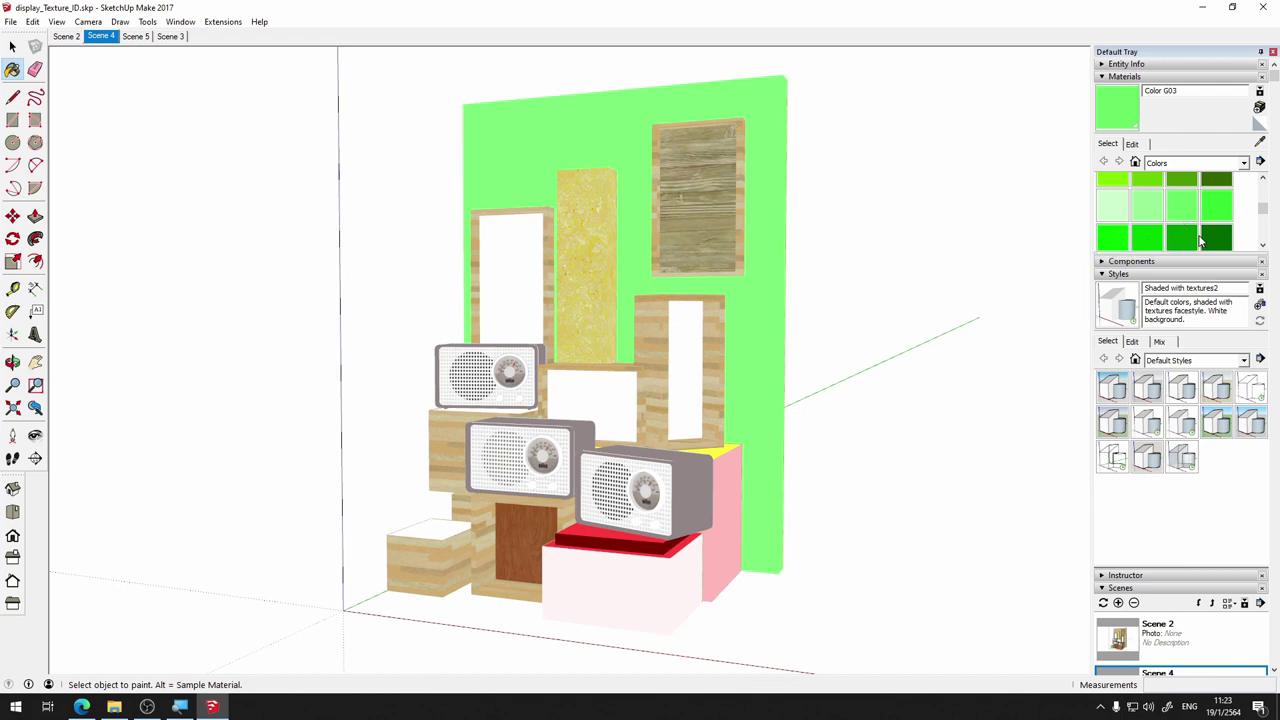
pyautogui.scroll(-3, 1200, 228)
pyautogui.click(1216, 194)
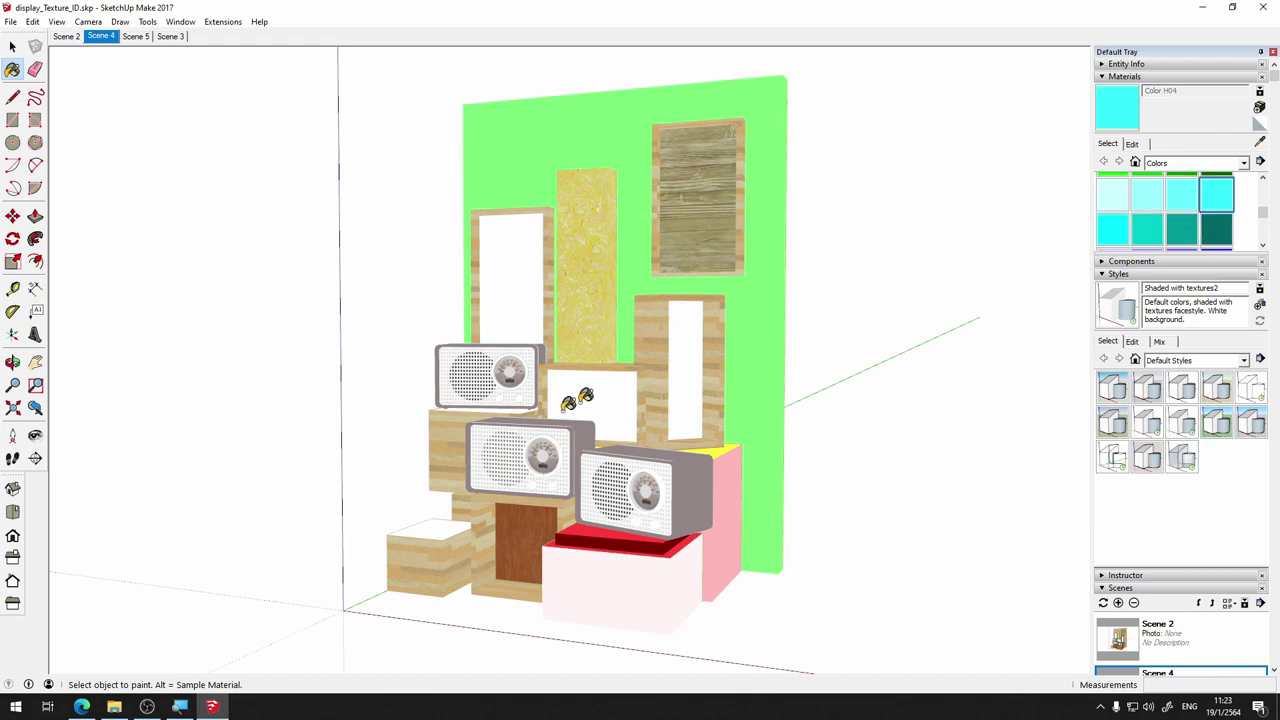
pyautogui.click(718, 316)
pyautogui.click(728, 294)
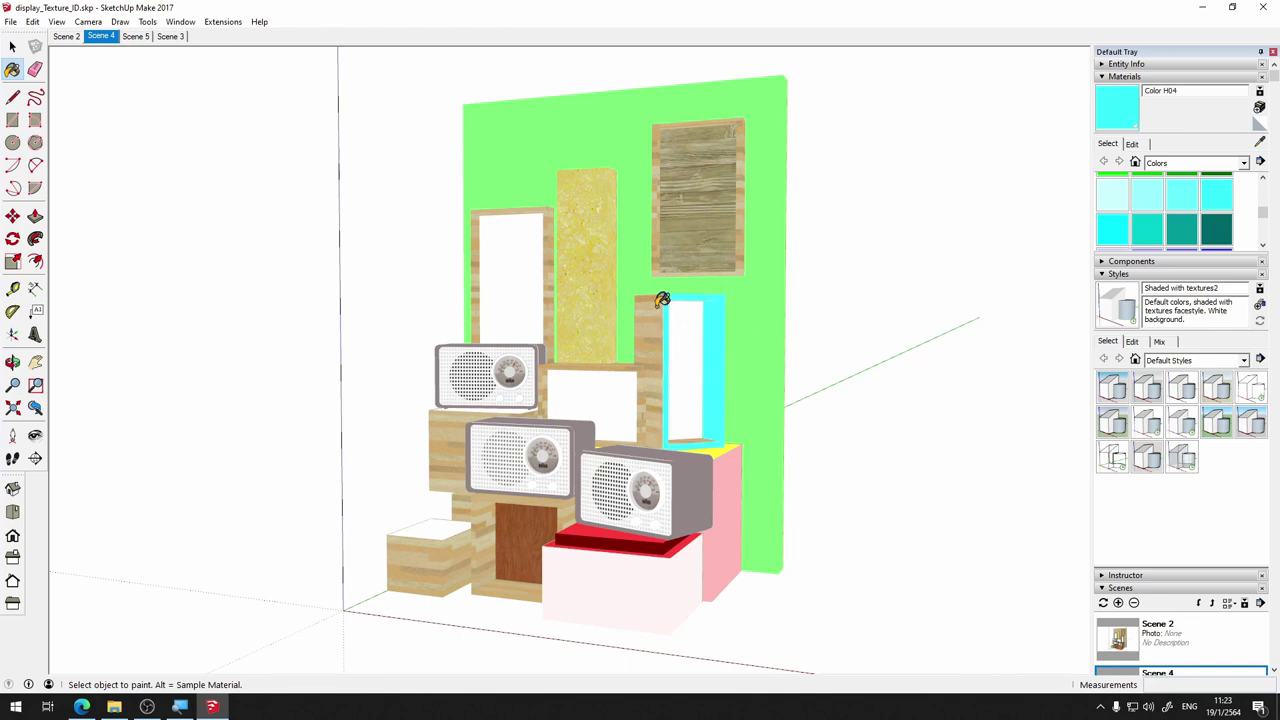
pyautogui.click(663, 297)
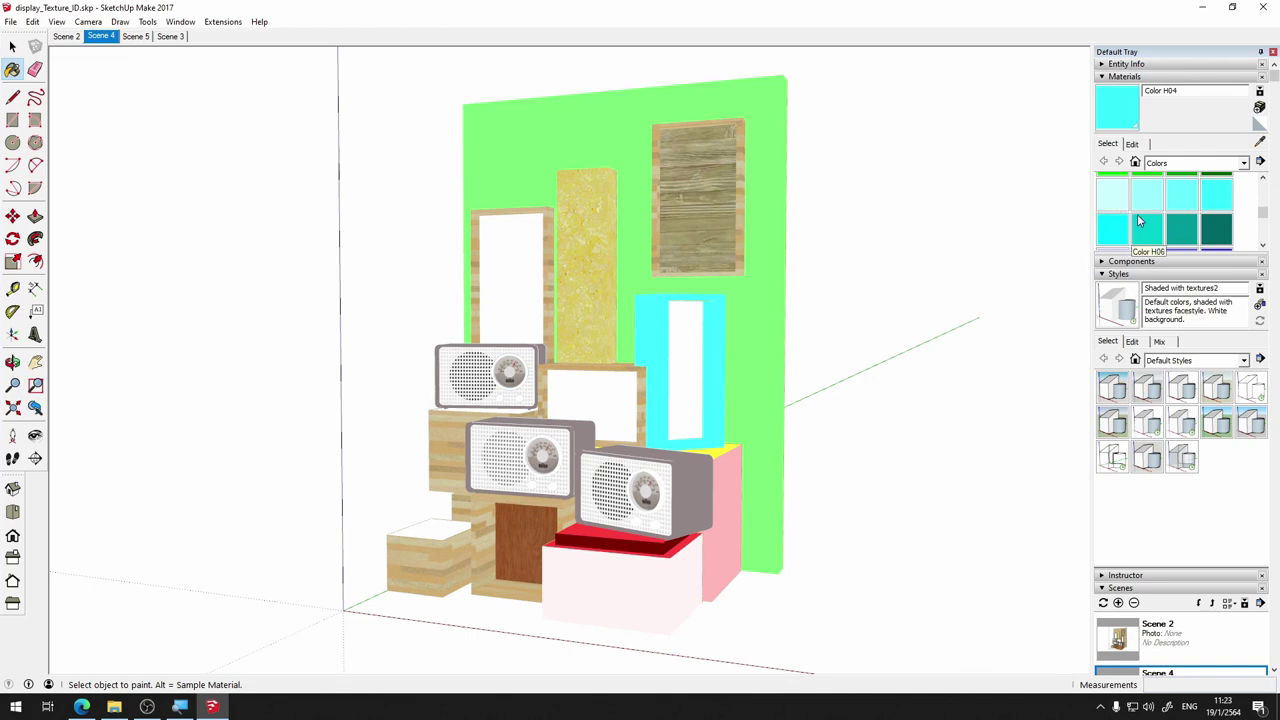
pyautogui.scroll(-2, 1214, 224)
pyautogui.click(1180, 224)
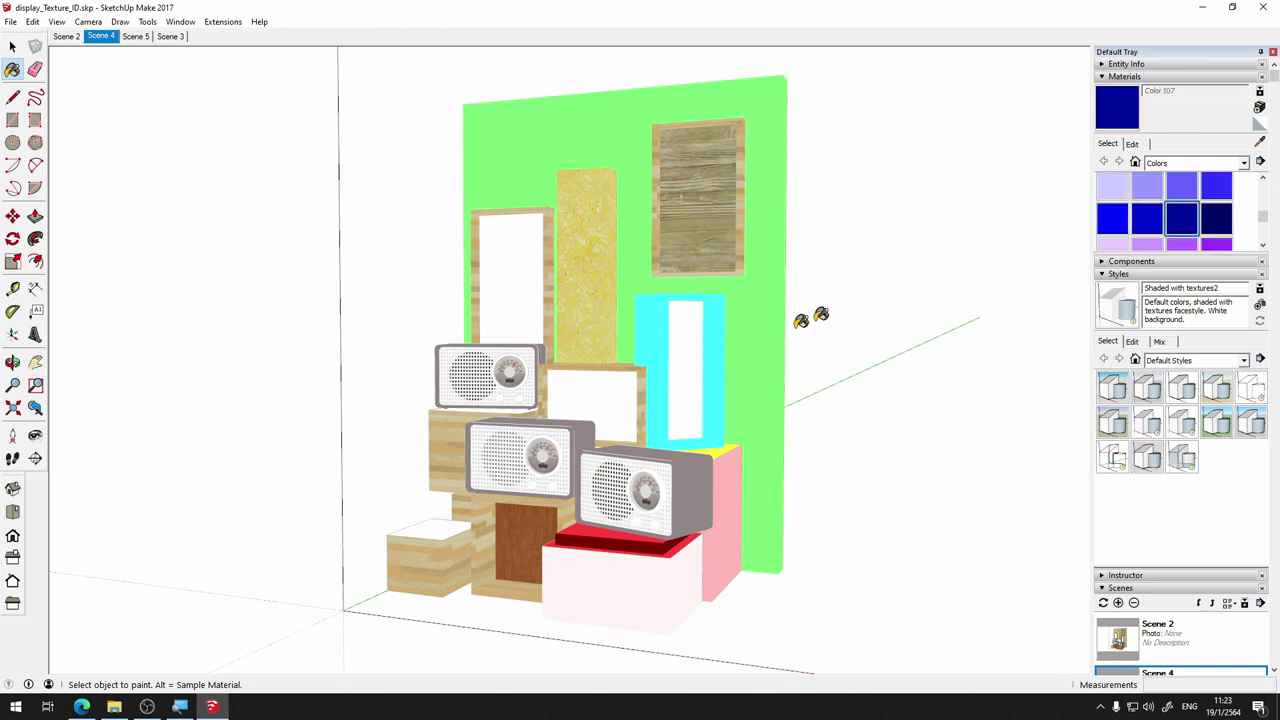
pyautogui.click(696, 330)
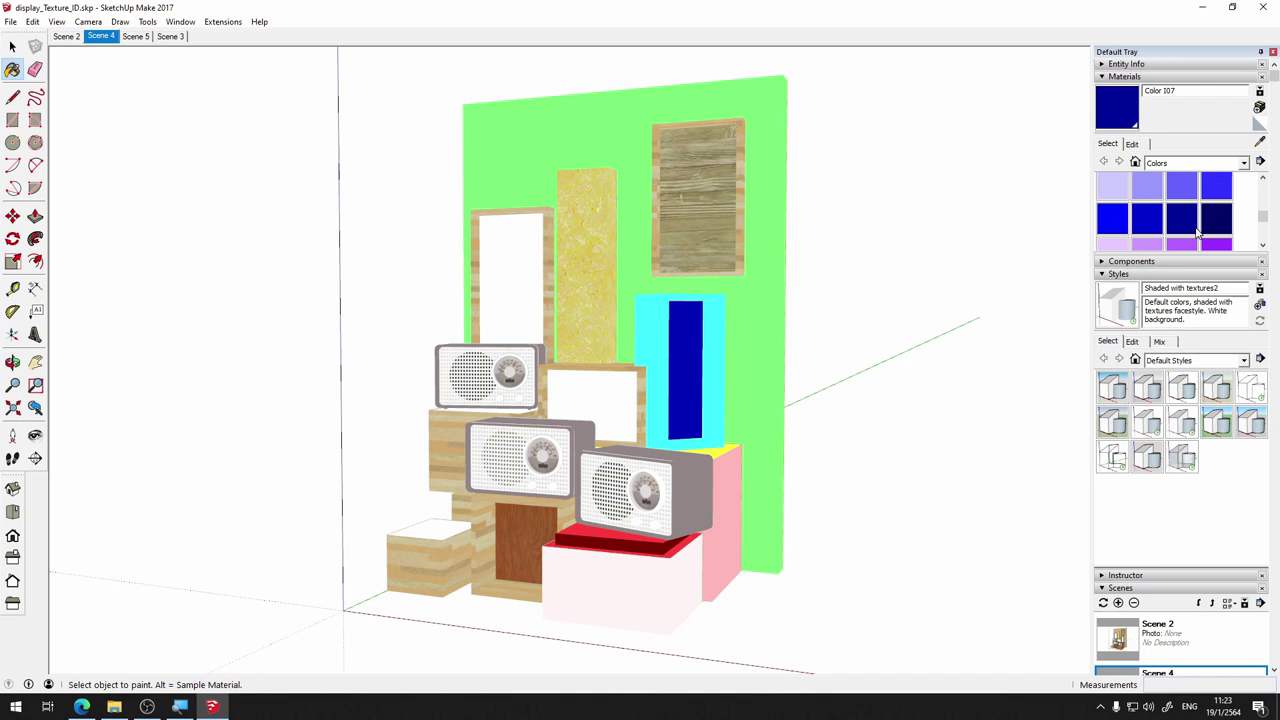
# Paint the top-right wood panel purple Color 307 with a magenta K04 frame
pyautogui.scroll(-1, 1197, 232)
pyautogui.click(1189, 214)
pyautogui.click(697, 203)
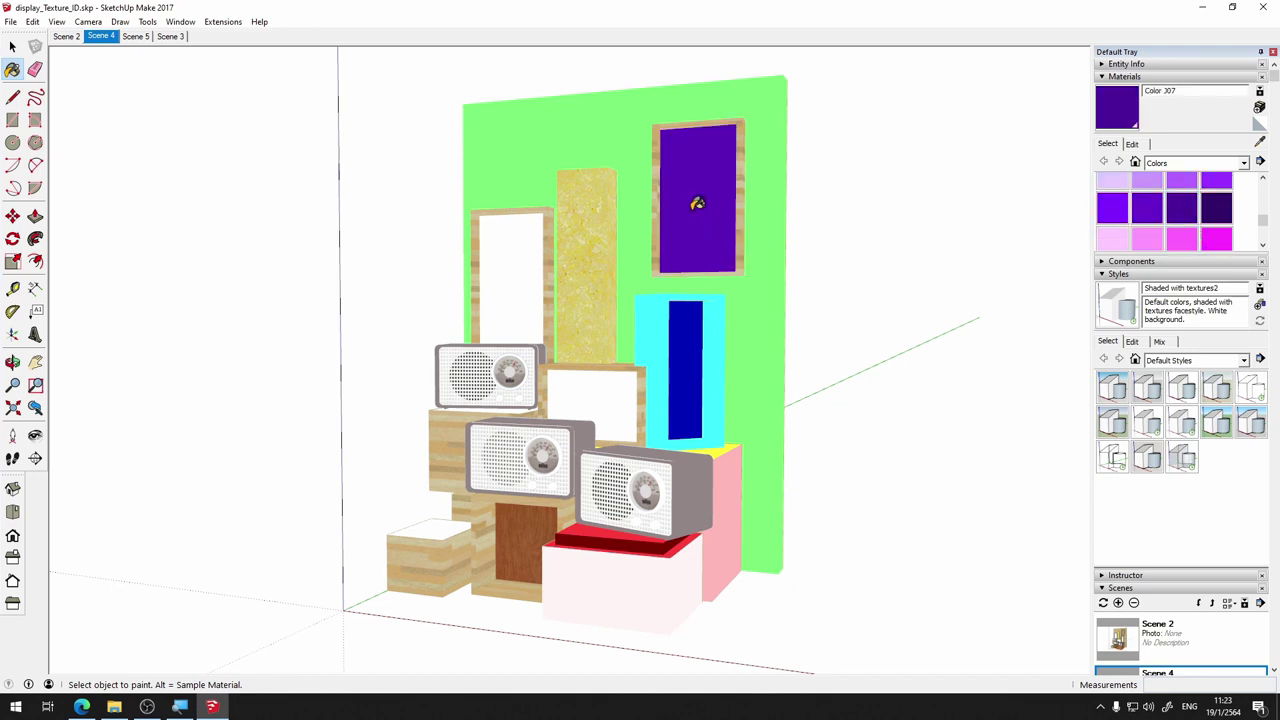
pyautogui.click(1216, 238)
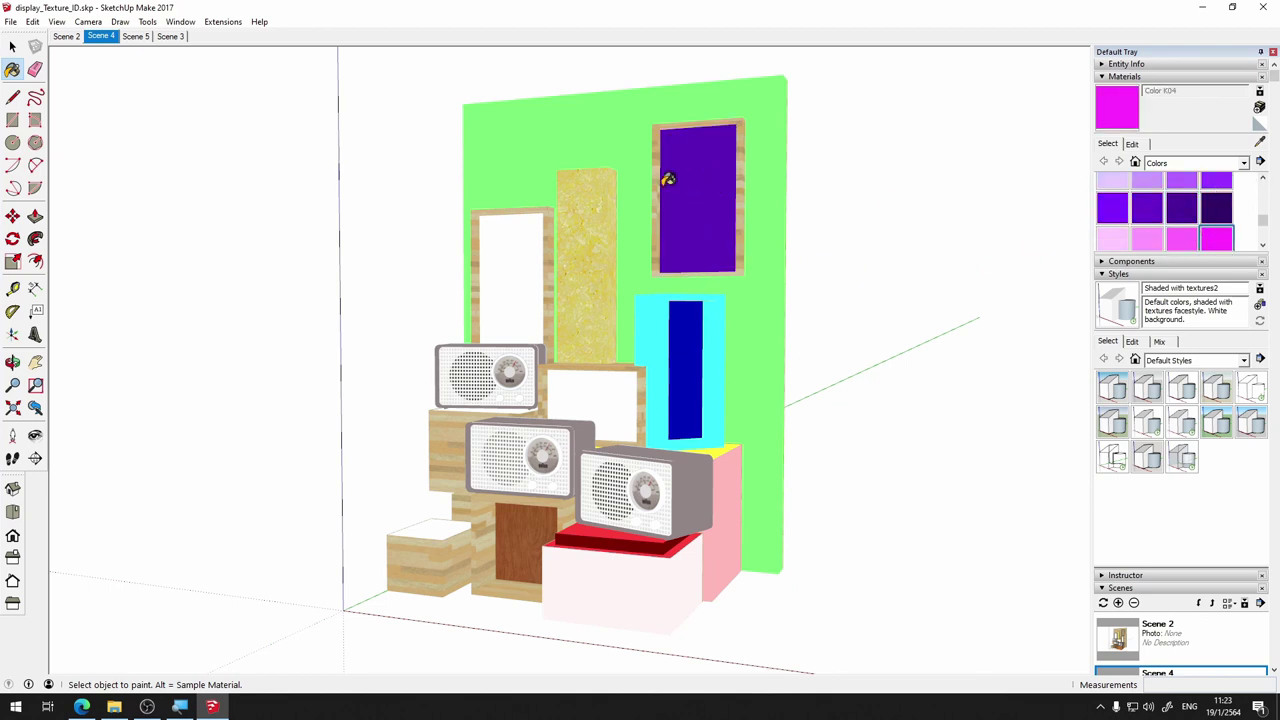
pyautogui.click(658, 188)
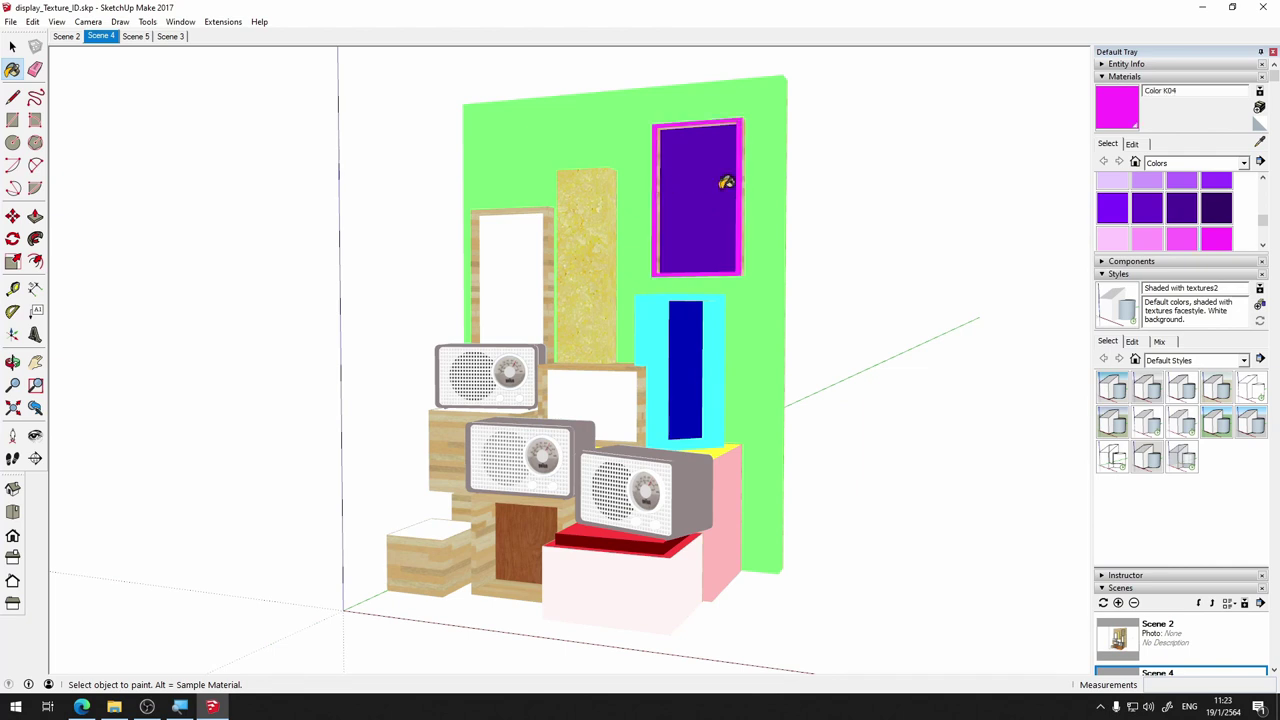
pyautogui.click(665, 185)
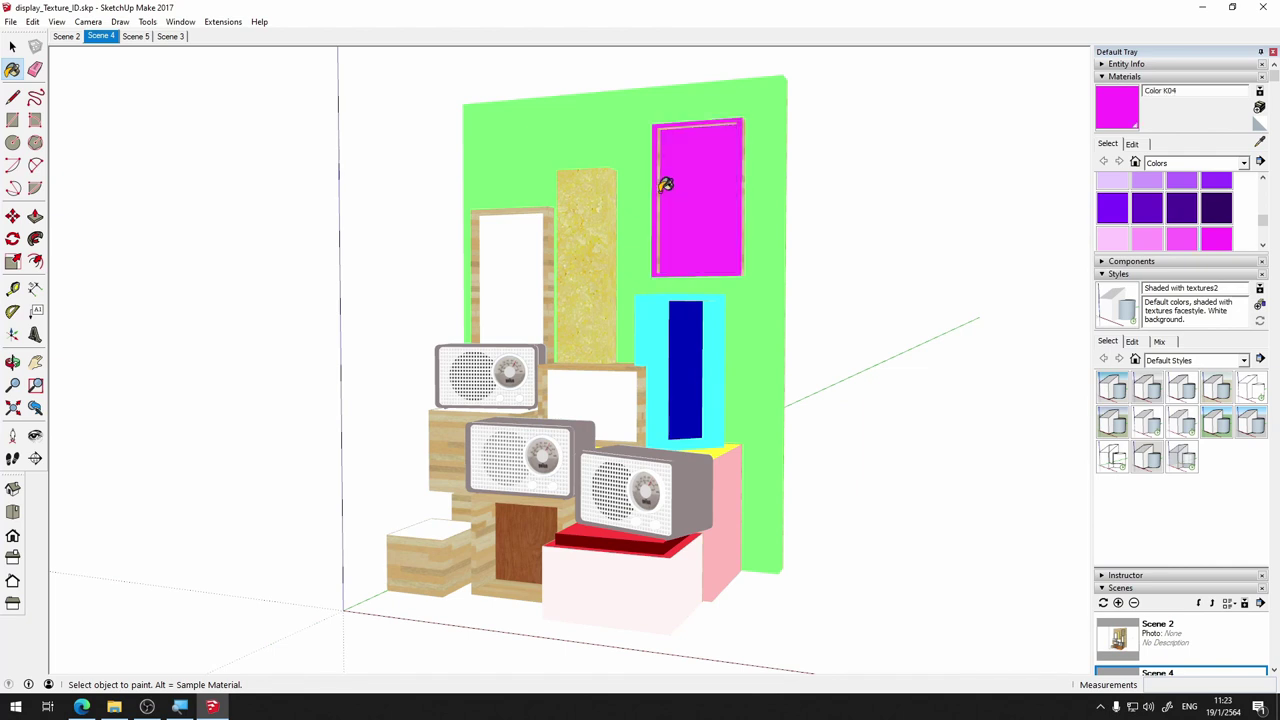
pyautogui.hotkey('ctrl', 'z')
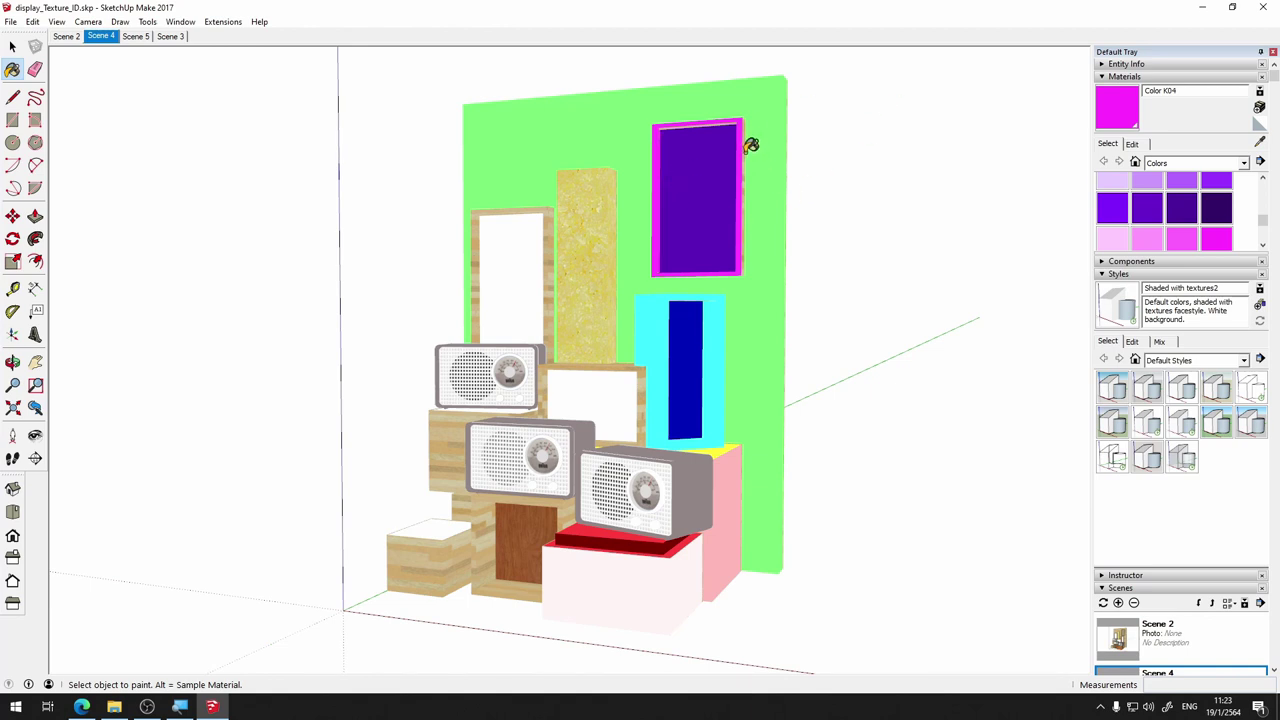
pyautogui.click(745, 148)
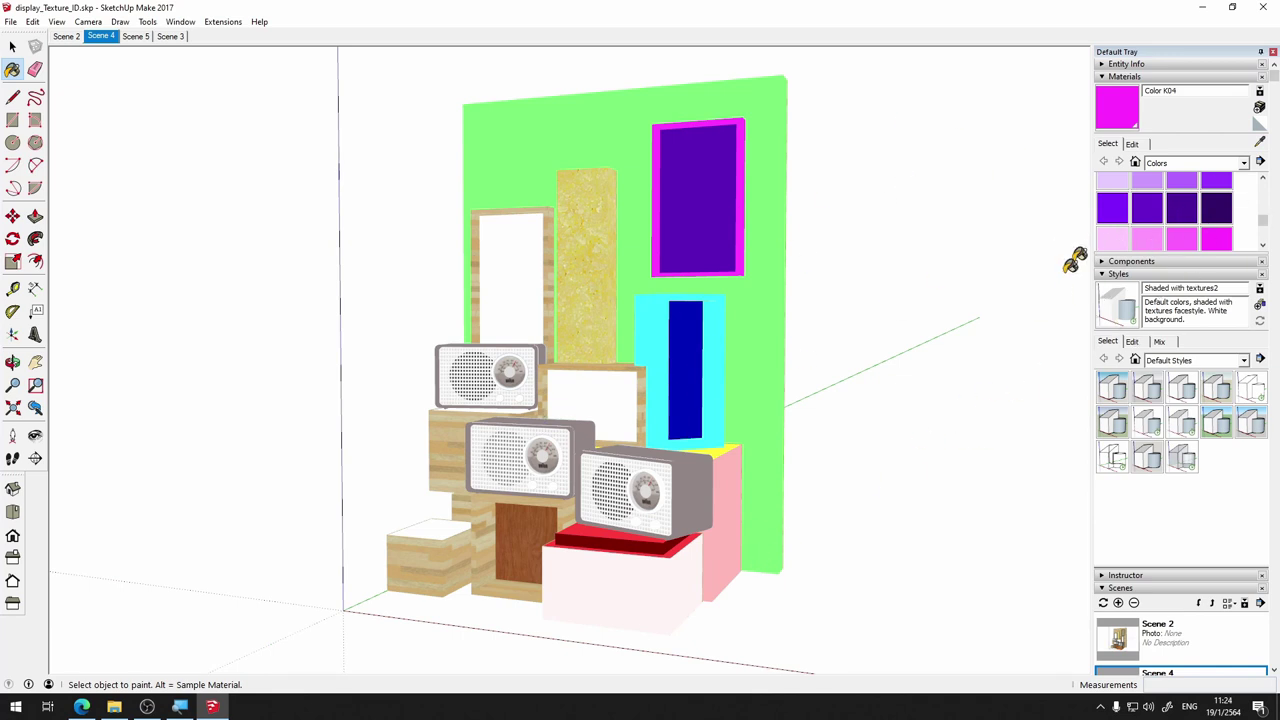
# Paint the door below the radios, settling on dark teal Color H07
pyautogui.scroll(-1, 1190, 238)
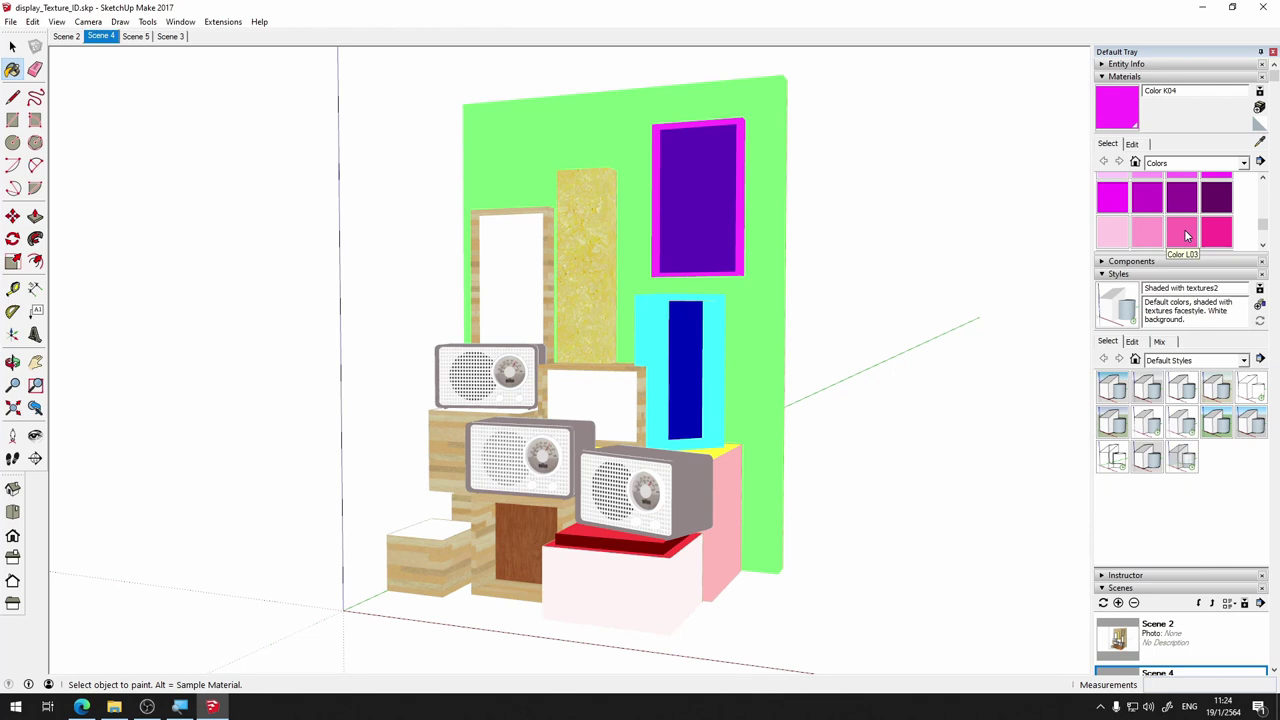
pyautogui.scroll(-2, 1175, 225)
pyautogui.scroll(2, 1146, 212)
pyautogui.scroll(2, 1146, 215)
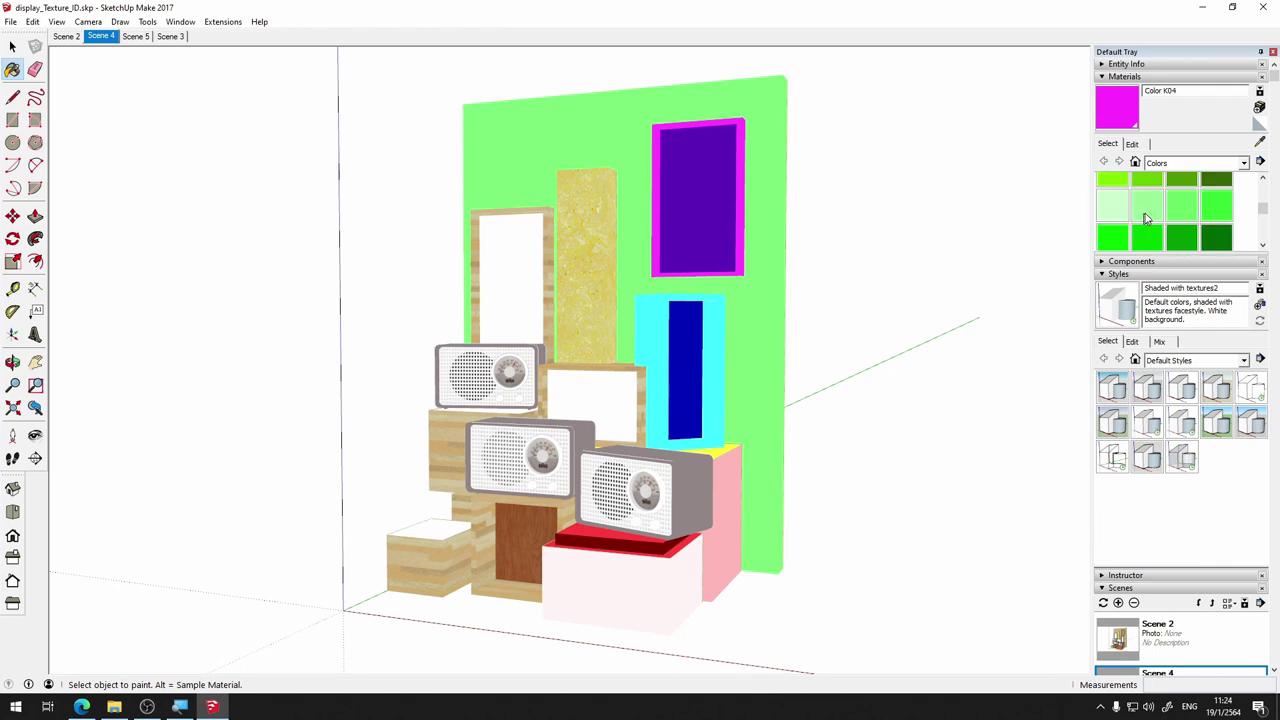
pyautogui.click(1115, 212)
pyautogui.click(516, 544)
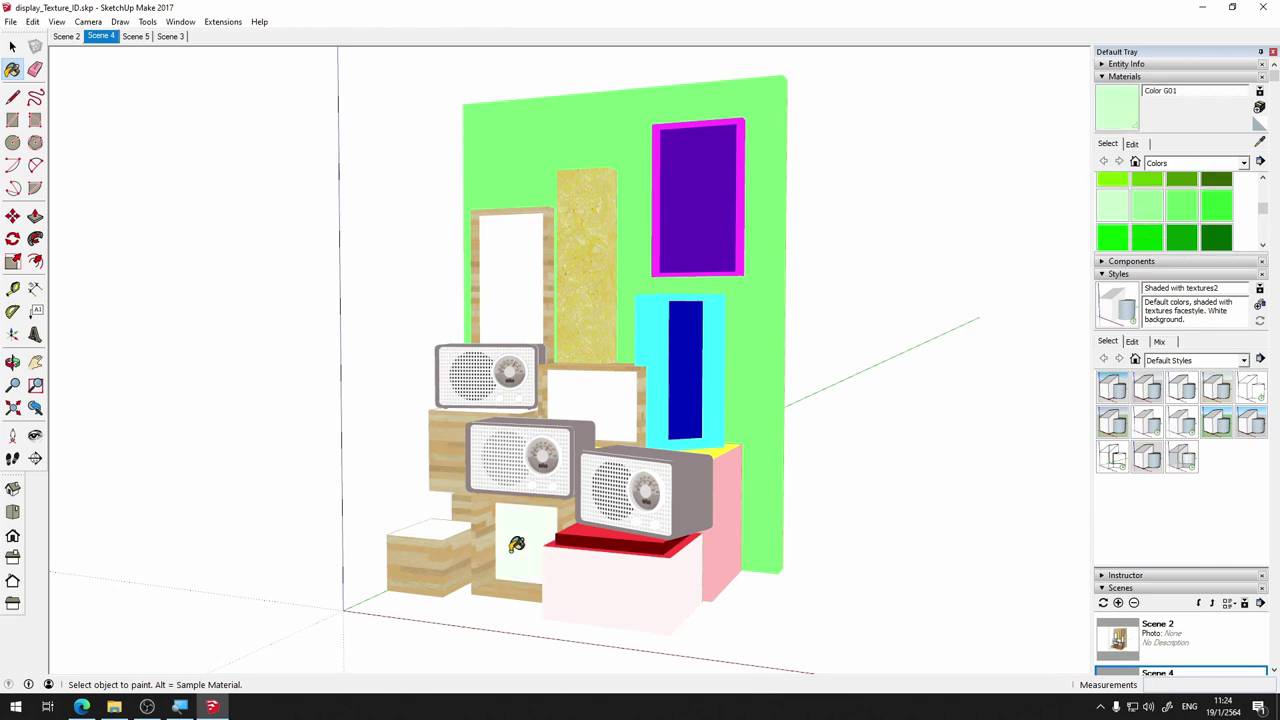
pyautogui.click(1216, 205)
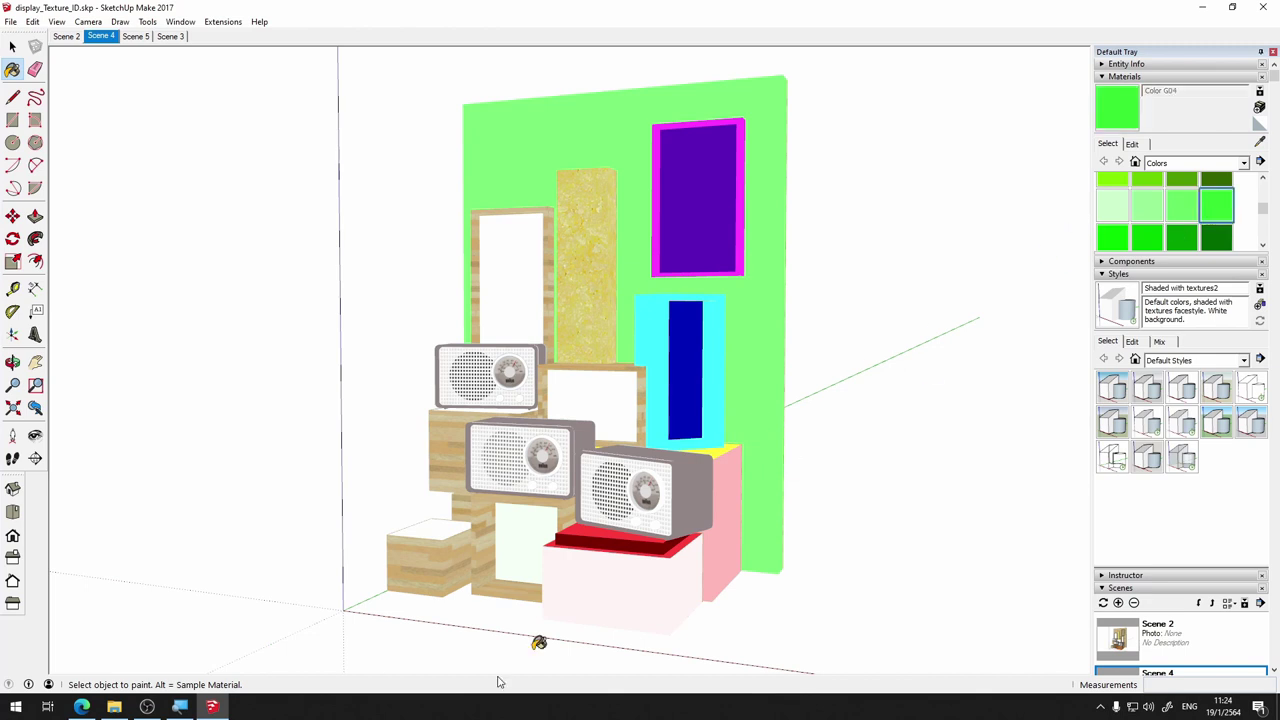
pyautogui.click(506, 558)
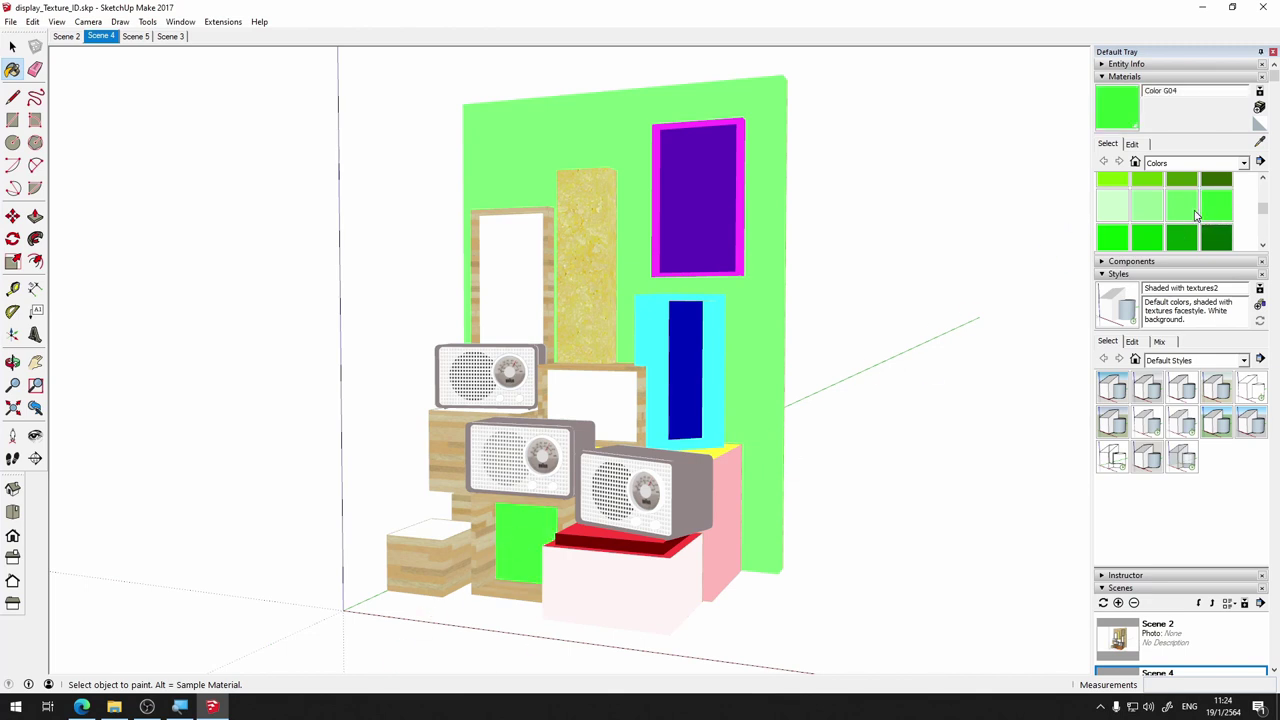
pyautogui.scroll(-3, 1186, 214)
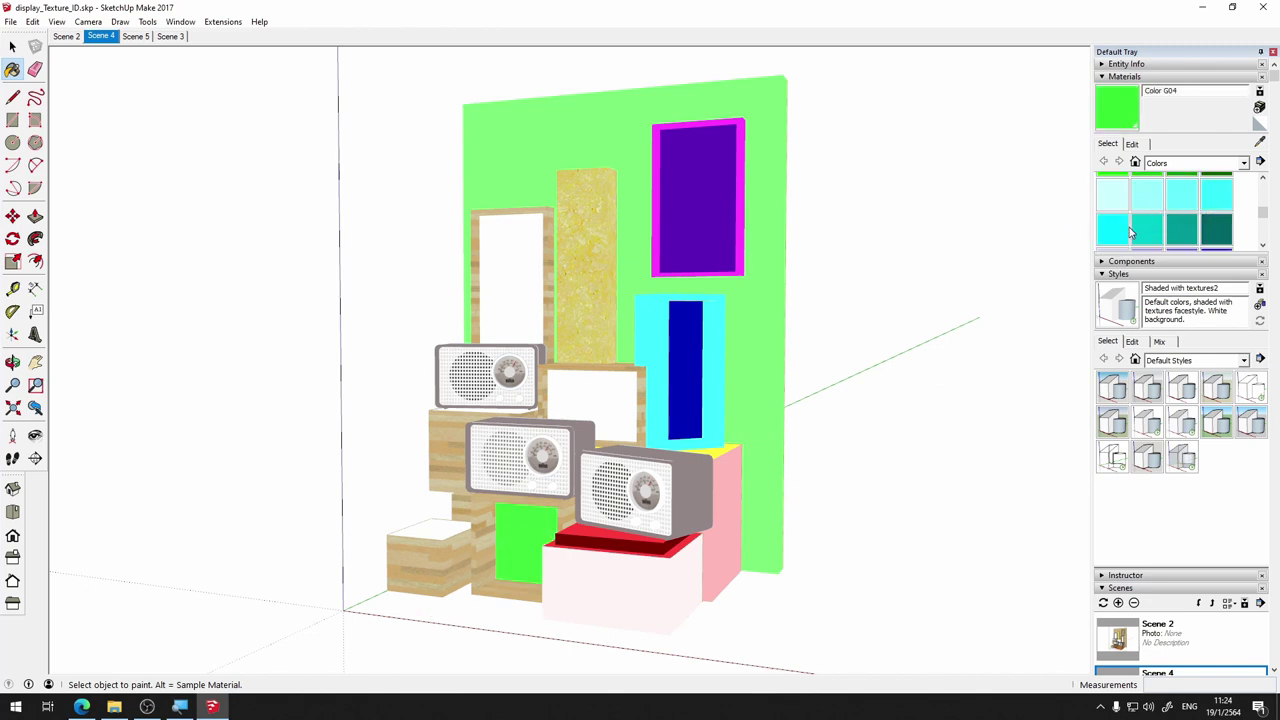
pyautogui.click(1152, 230)
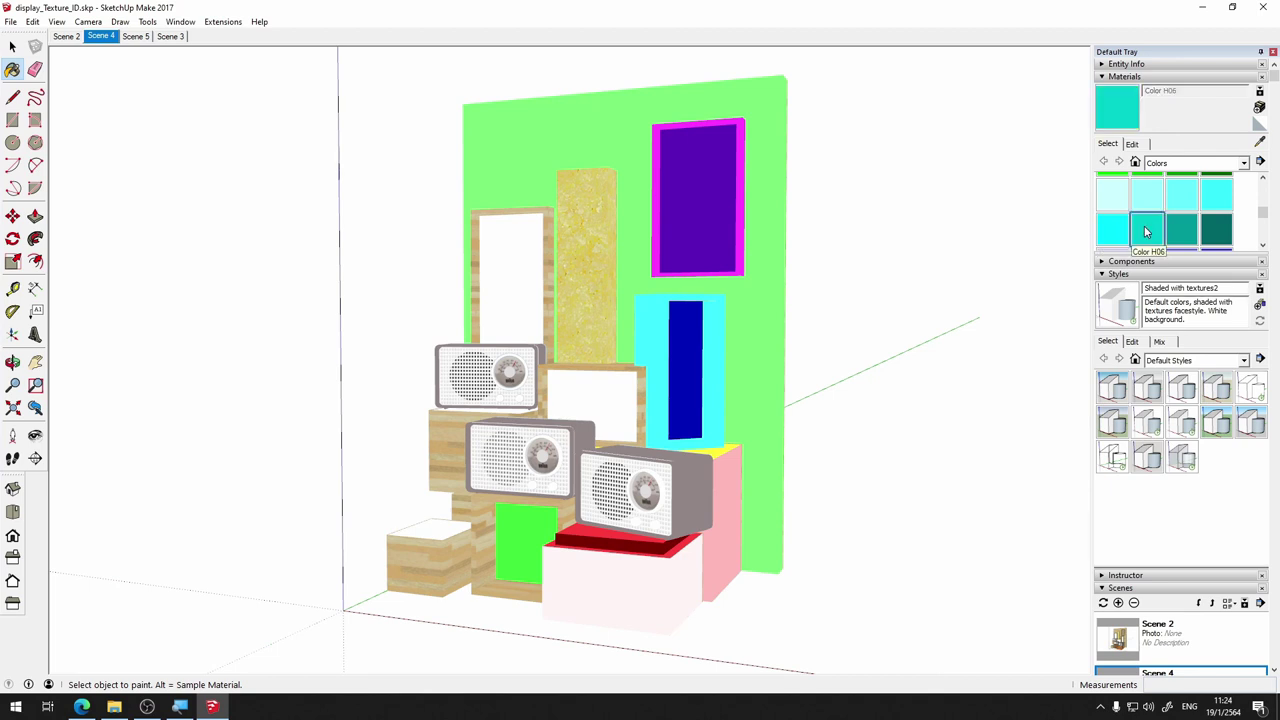
pyautogui.click(515, 530)
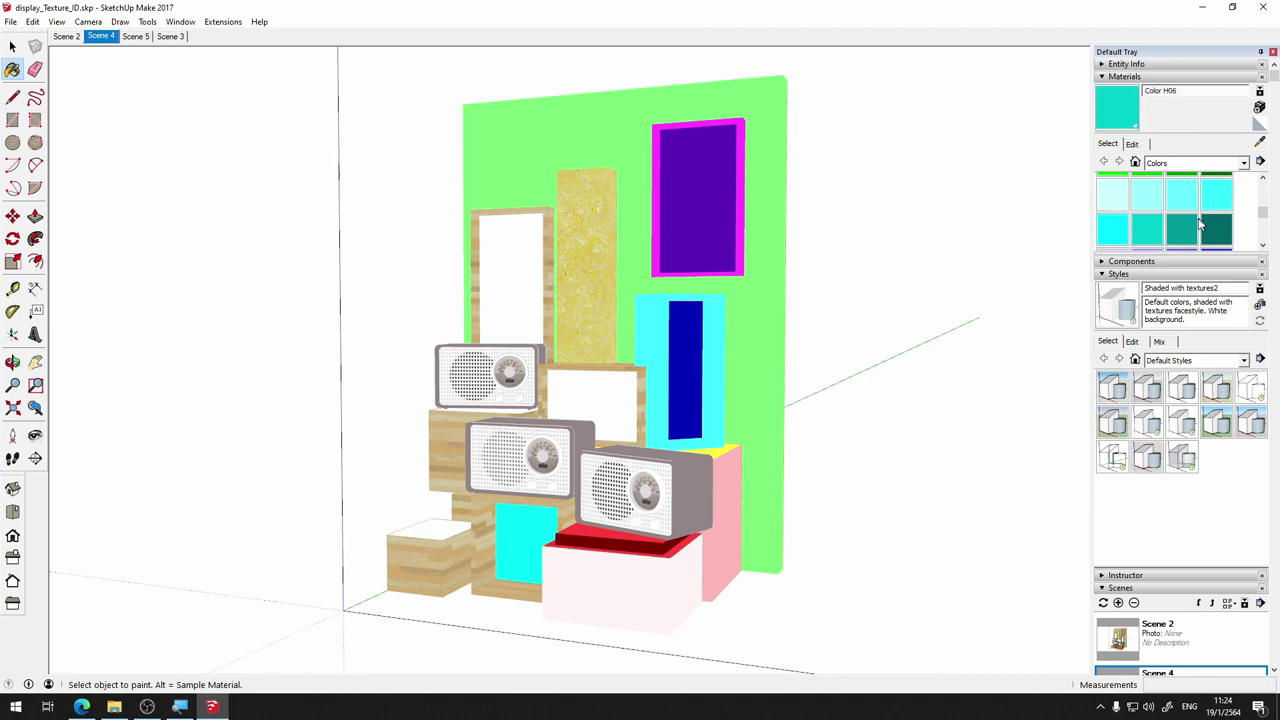
pyautogui.click(1182, 230)
pyautogui.click(515, 525)
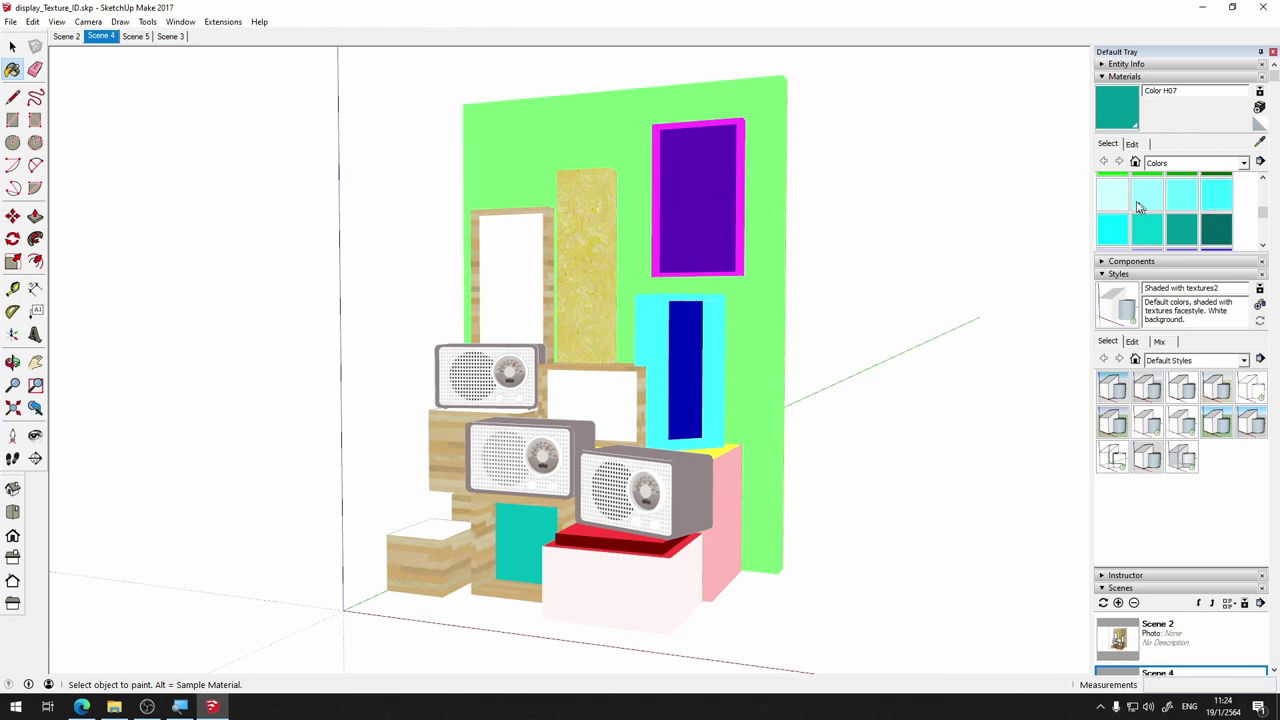
# Paint the frame and bottom strip around the teal panel yellow-green Color F02
pyautogui.scroll(3, 1145, 204)
pyautogui.scroll(2, 1143, 206)
pyautogui.scroll(-2, 1125, 232)
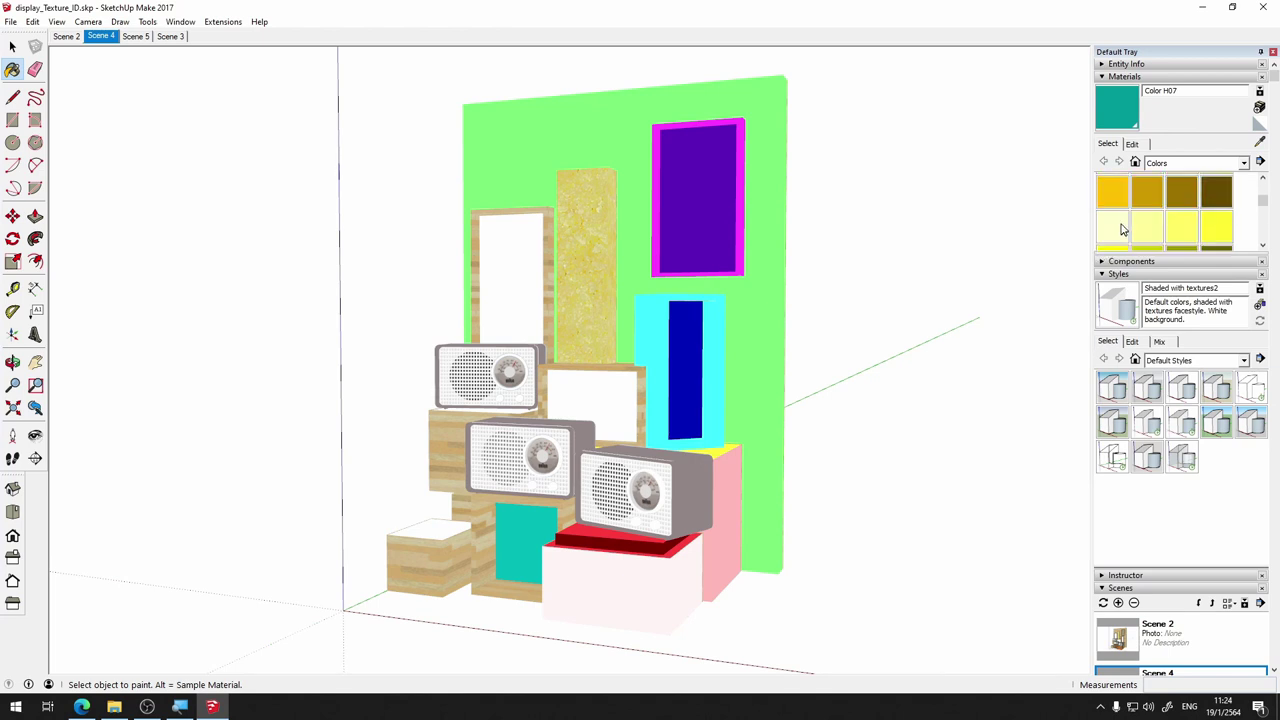
pyautogui.scroll(-1, 1120, 240)
pyautogui.click(1147, 216)
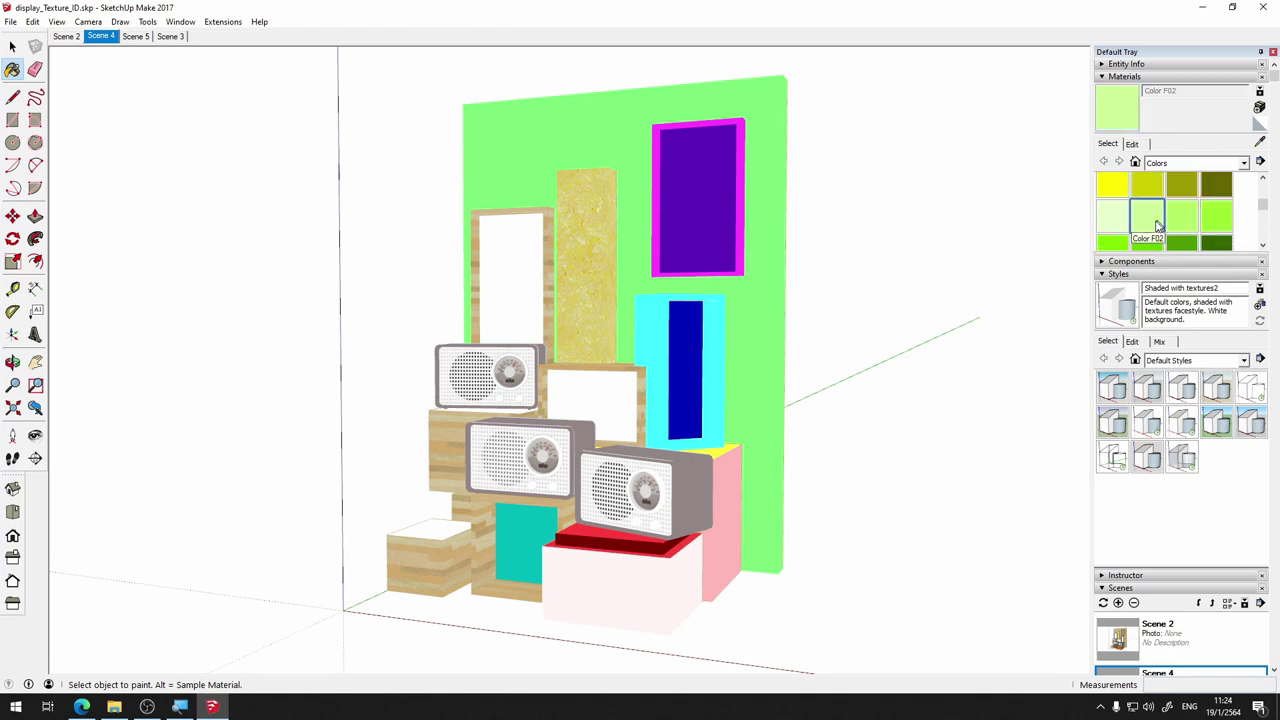
pyautogui.click(482, 522)
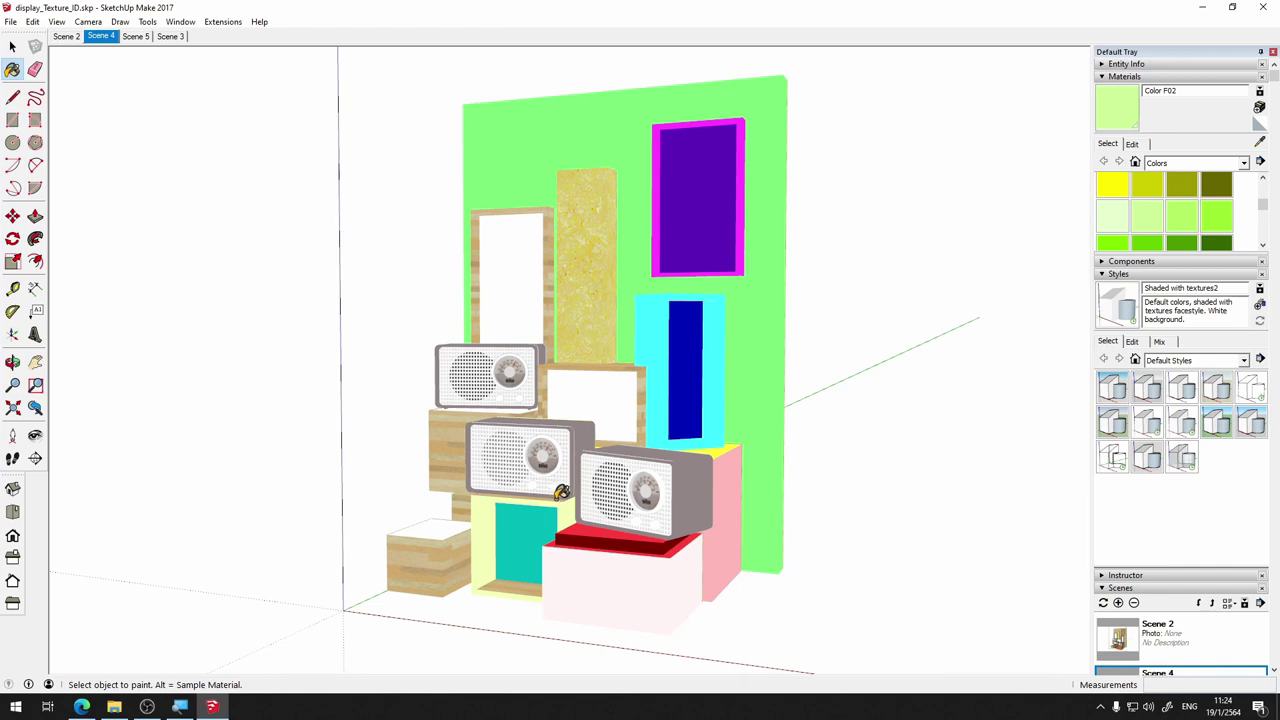
pyautogui.click(506, 582)
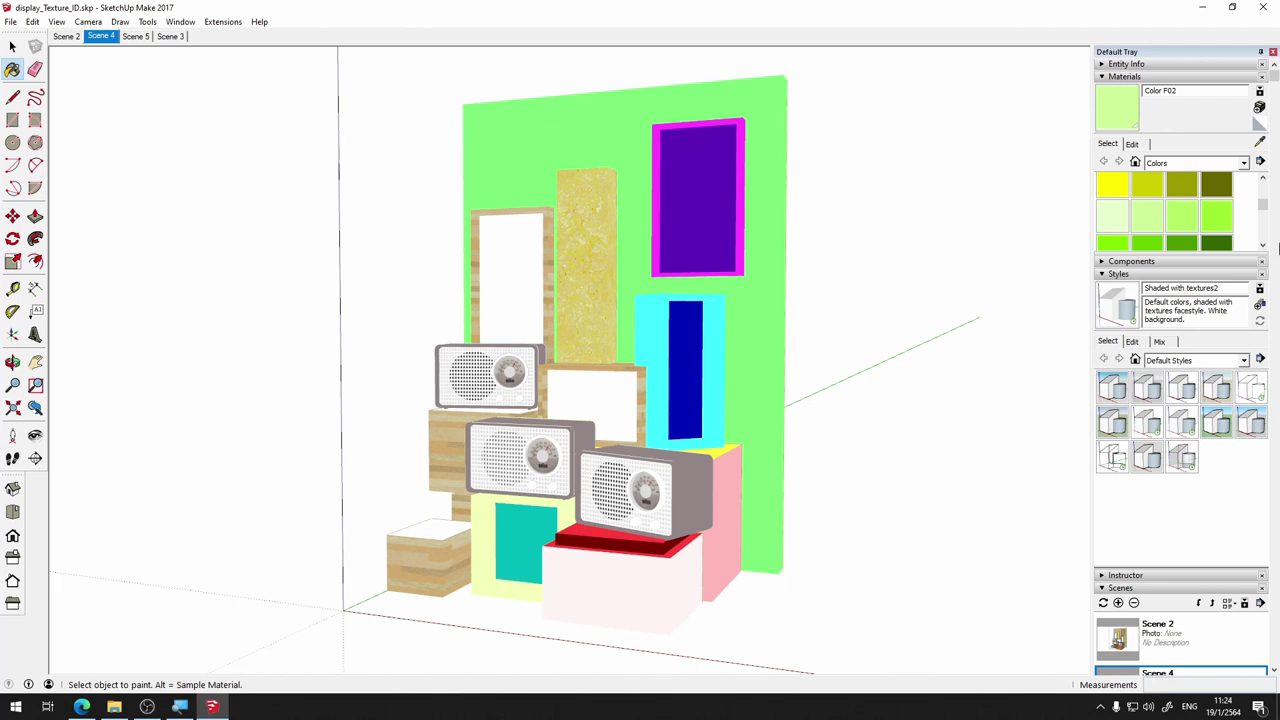
# Paint the bottom-left box and face under the middle radio yellow E05, topped green F04
pyautogui.click(1110, 186)
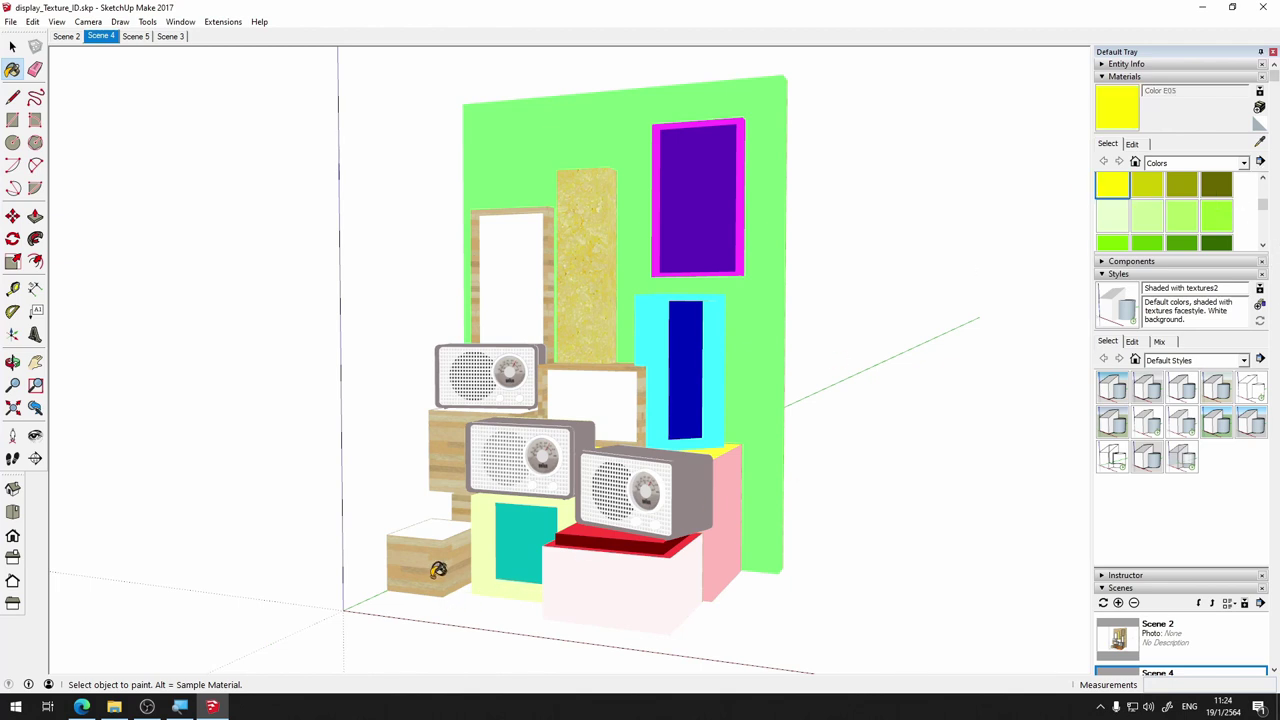
pyautogui.click(438, 568)
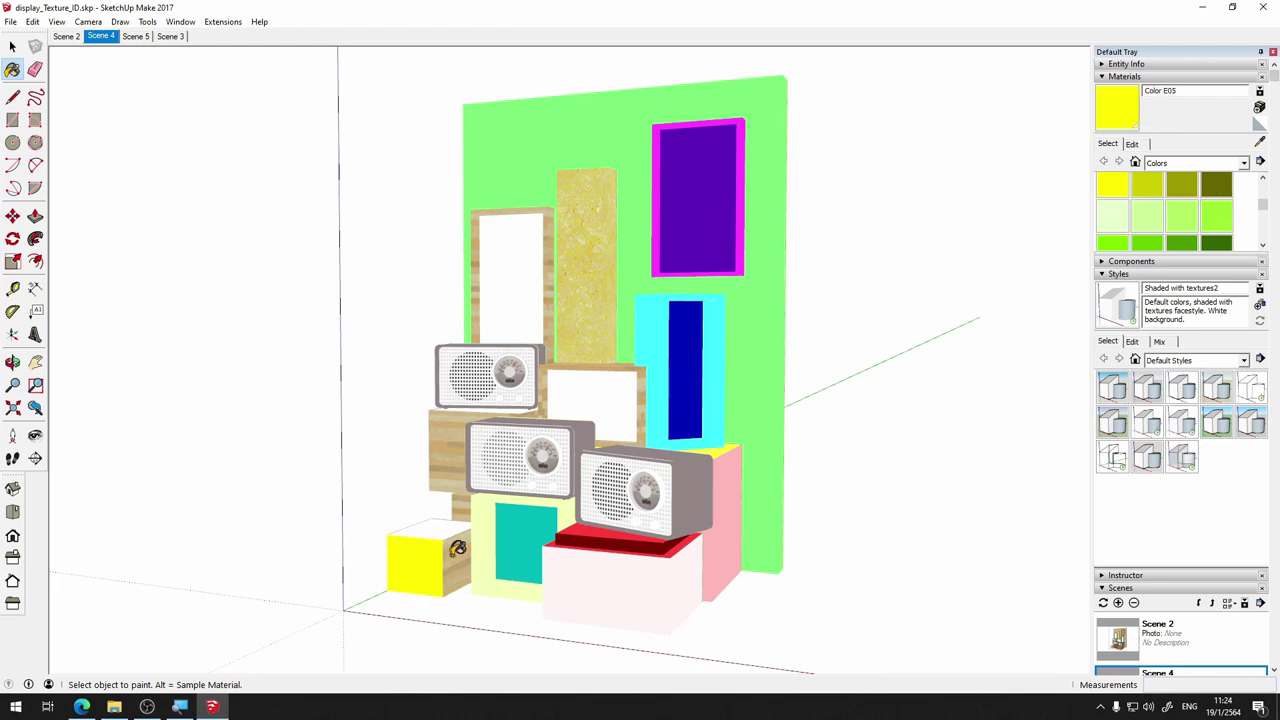
pyautogui.click(465, 492)
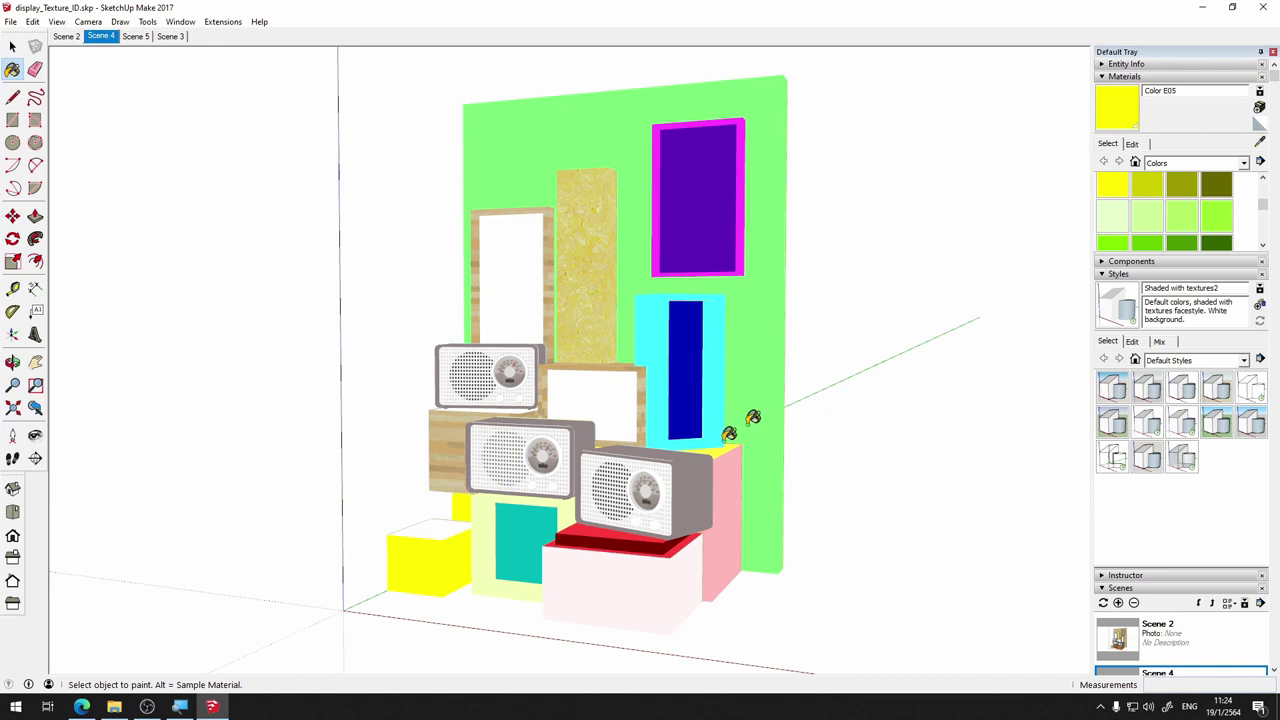
pyautogui.click(1225, 213)
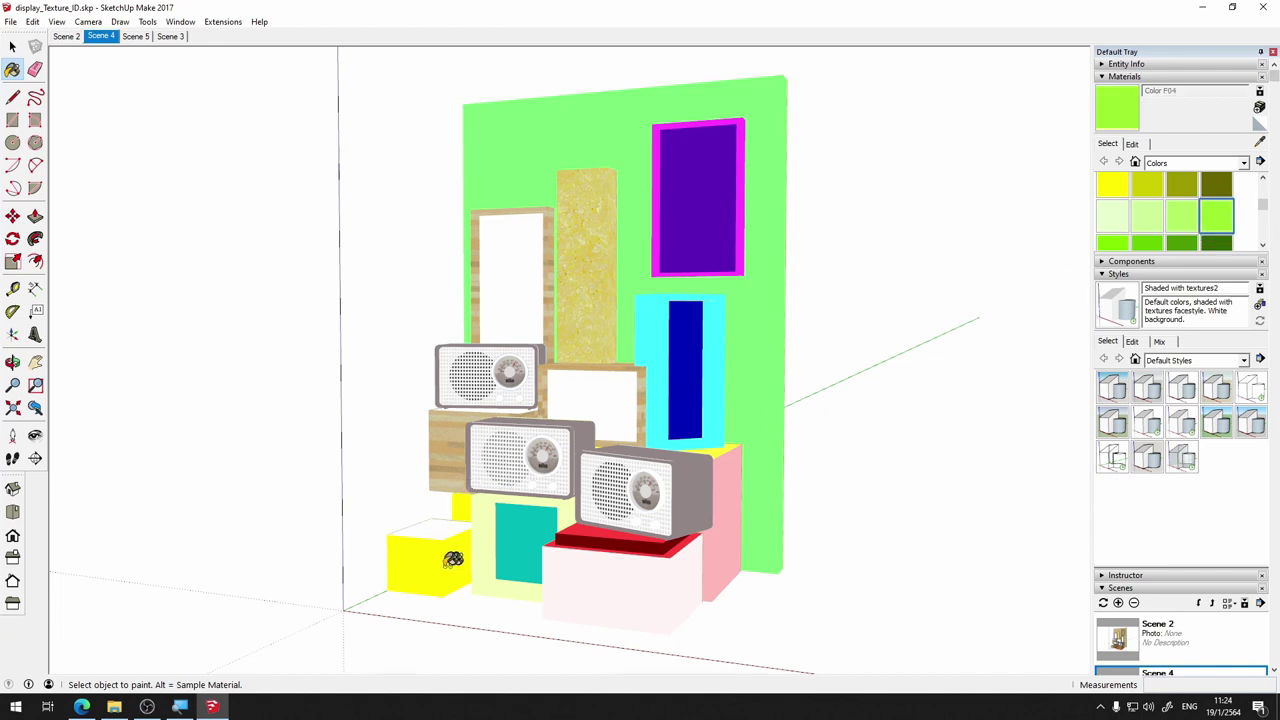
pyautogui.click(440, 527)
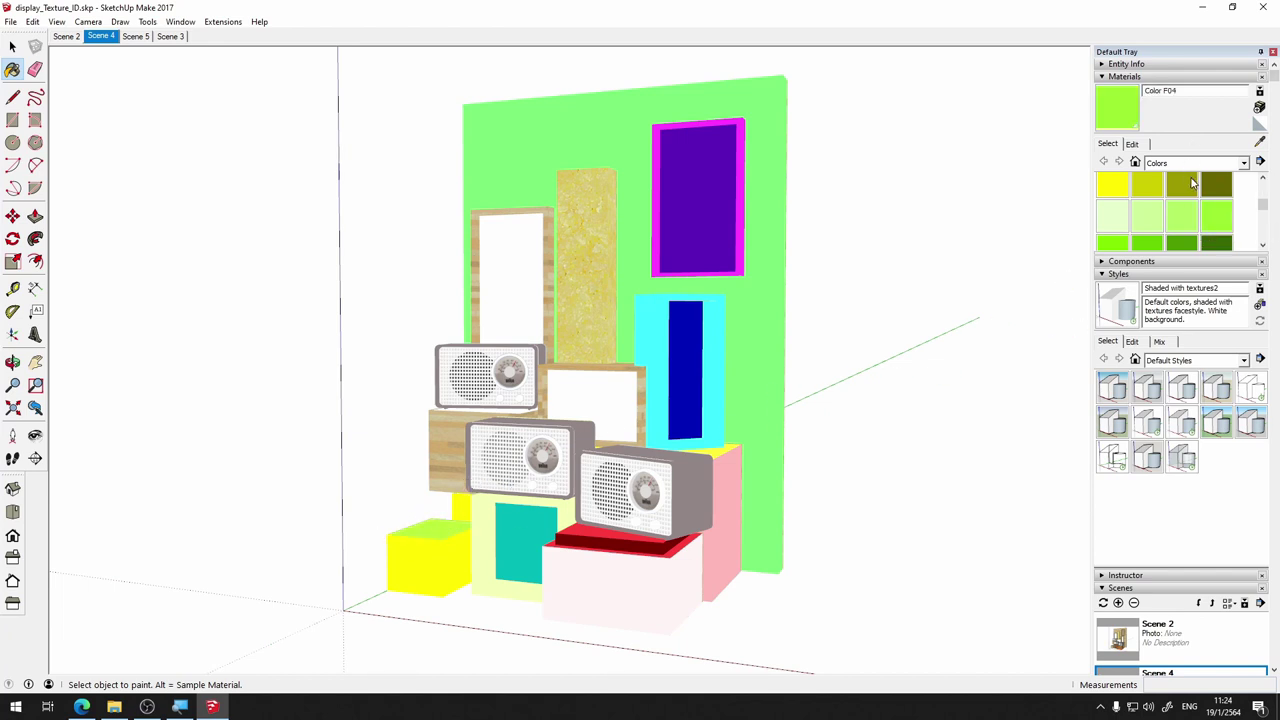
# Paint the box under the radios and the door frame orange Color C05
pyautogui.scroll(3, 1190, 200)
pyautogui.click(1113, 204)
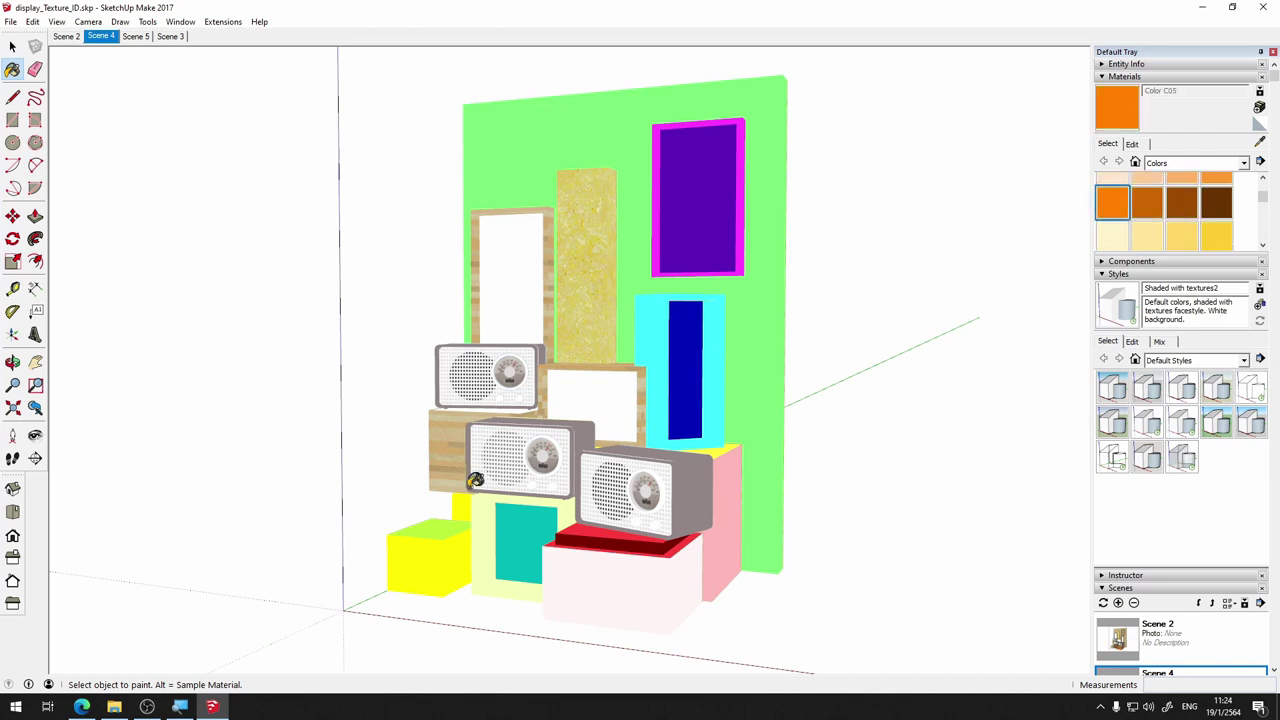
pyautogui.click(453, 428)
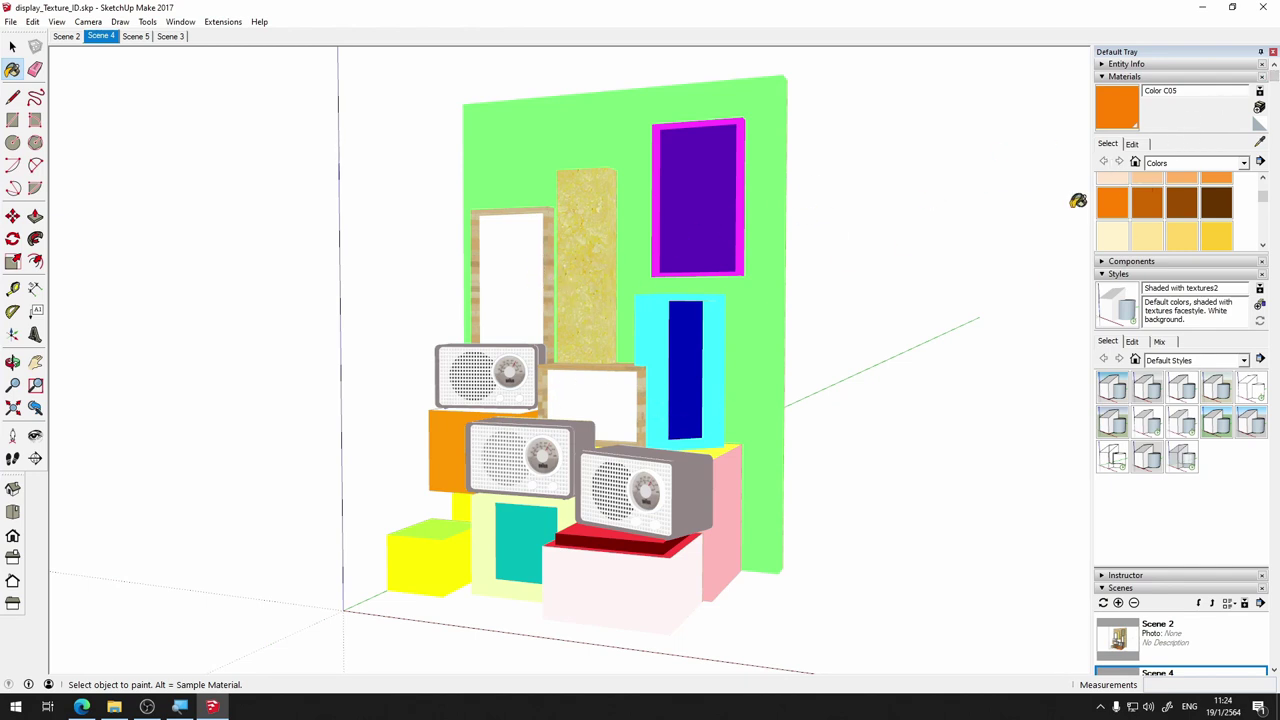
pyautogui.click(551, 295)
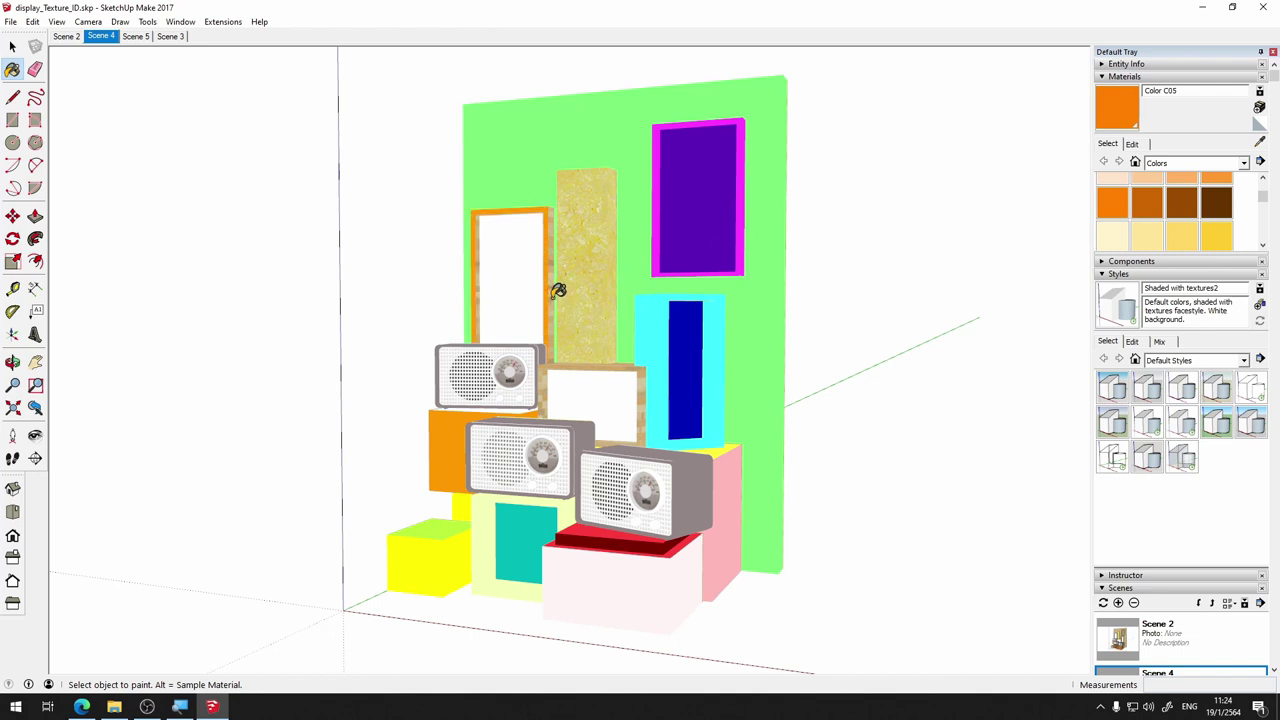
pyautogui.click(483, 251)
# Paint the strip under the top radio red, finishing with Color A03
pyautogui.click(1218, 234)
pyautogui.scroll(2, 1215, 225)
pyautogui.scroll(2, 1213, 215)
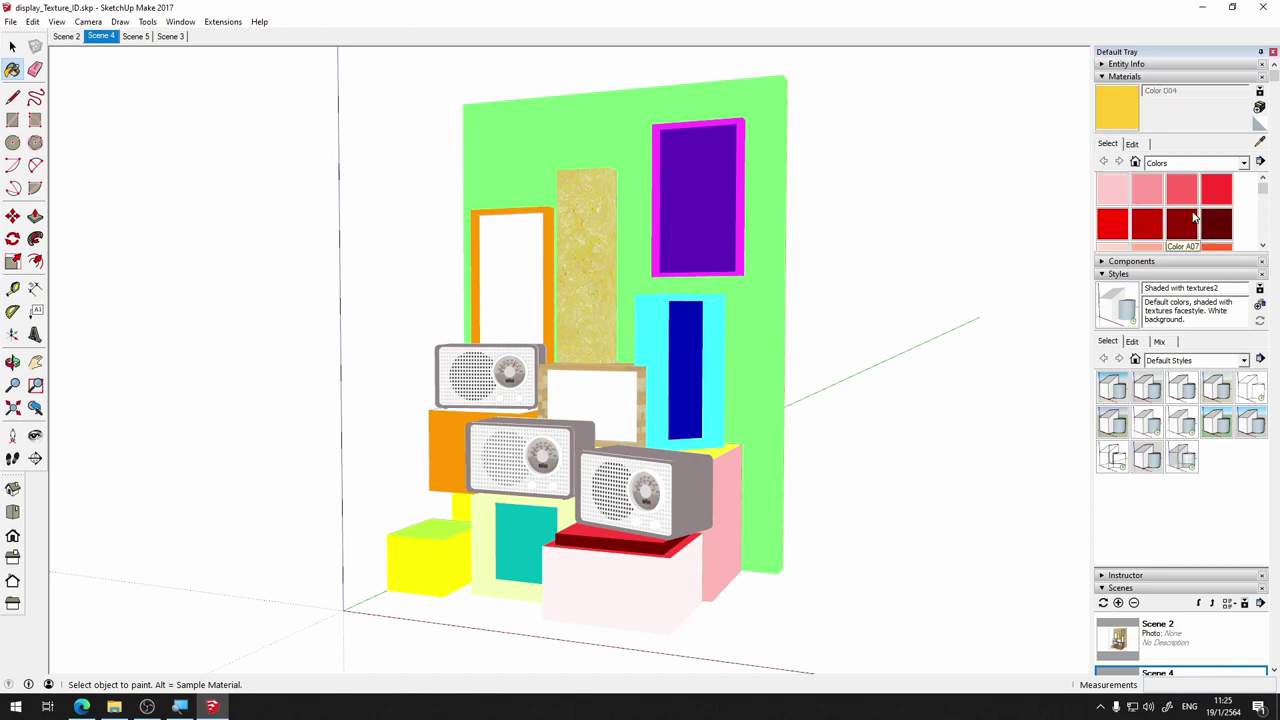
pyautogui.click(1211, 199)
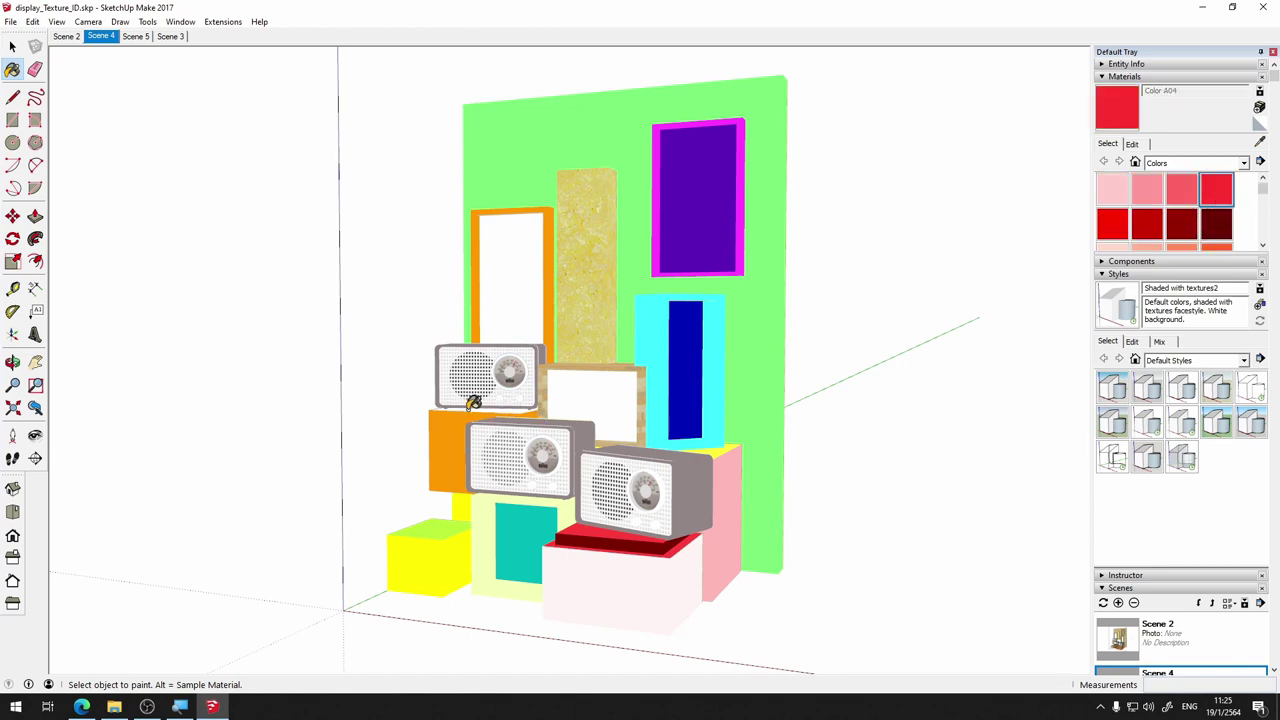
pyautogui.click(471, 408)
pyautogui.click(1218, 222)
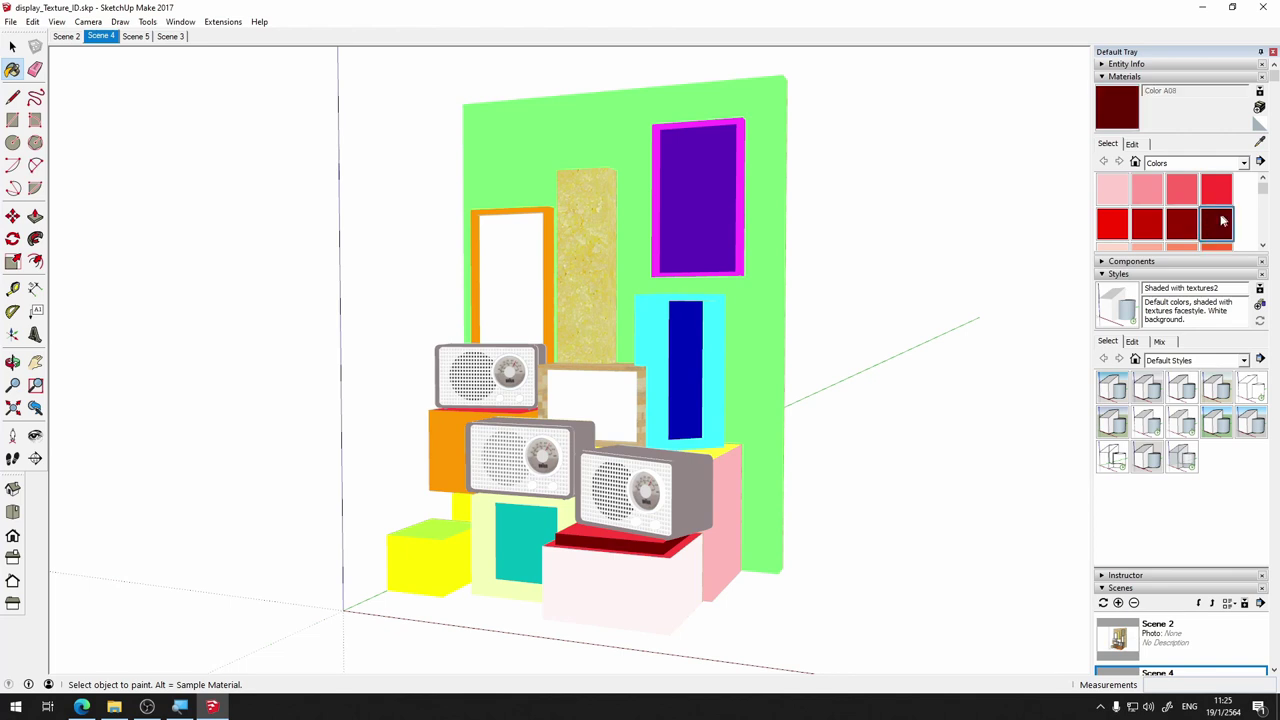
pyautogui.click(1104, 197)
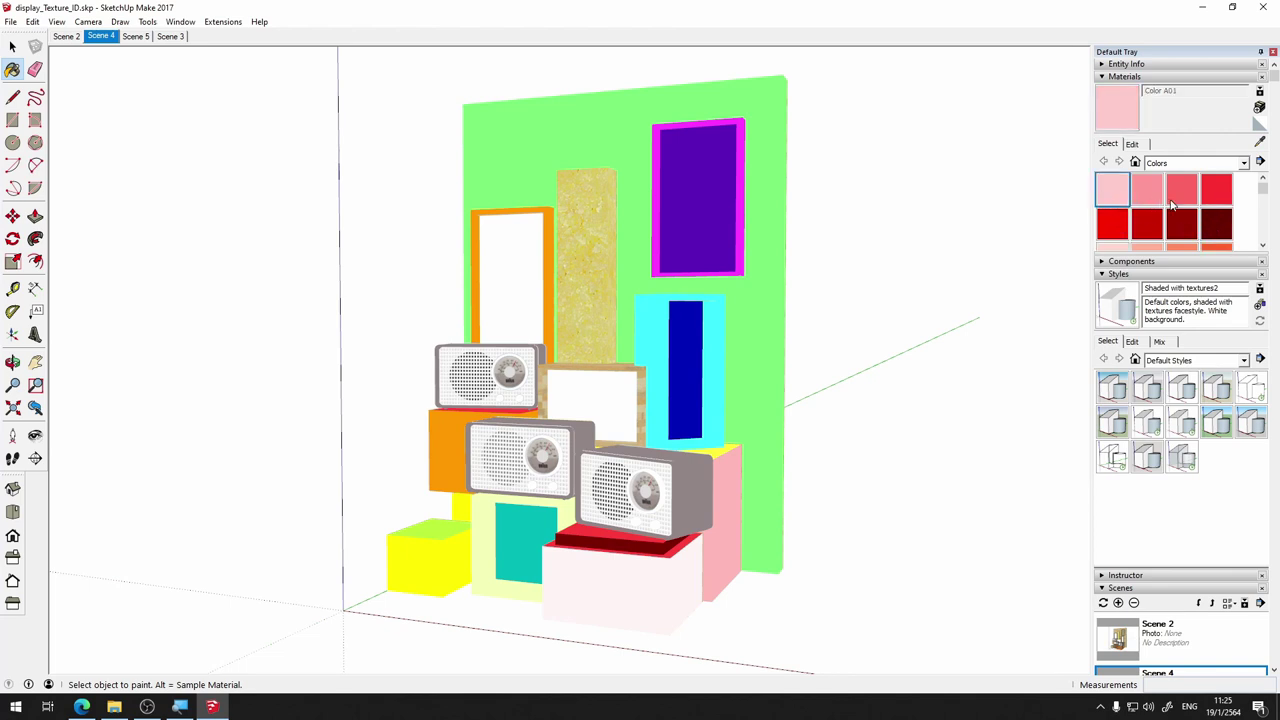
pyautogui.click(1173, 200)
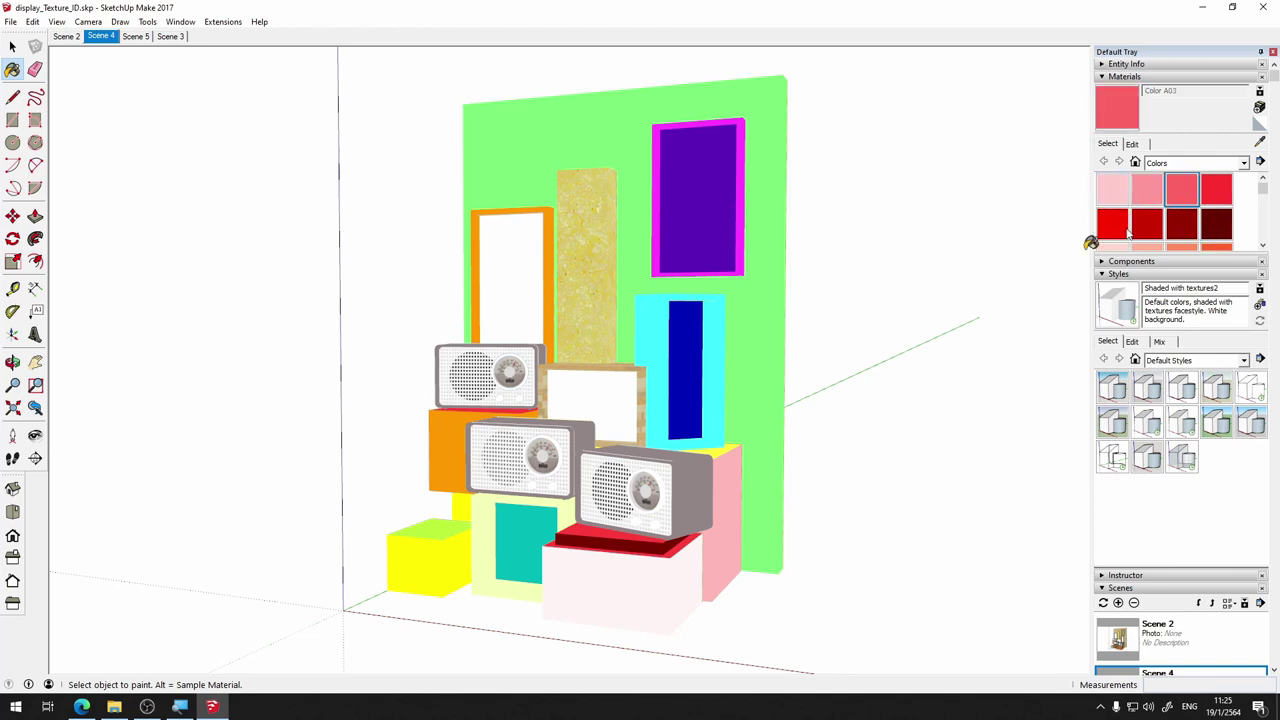
pyautogui.click(518, 404)
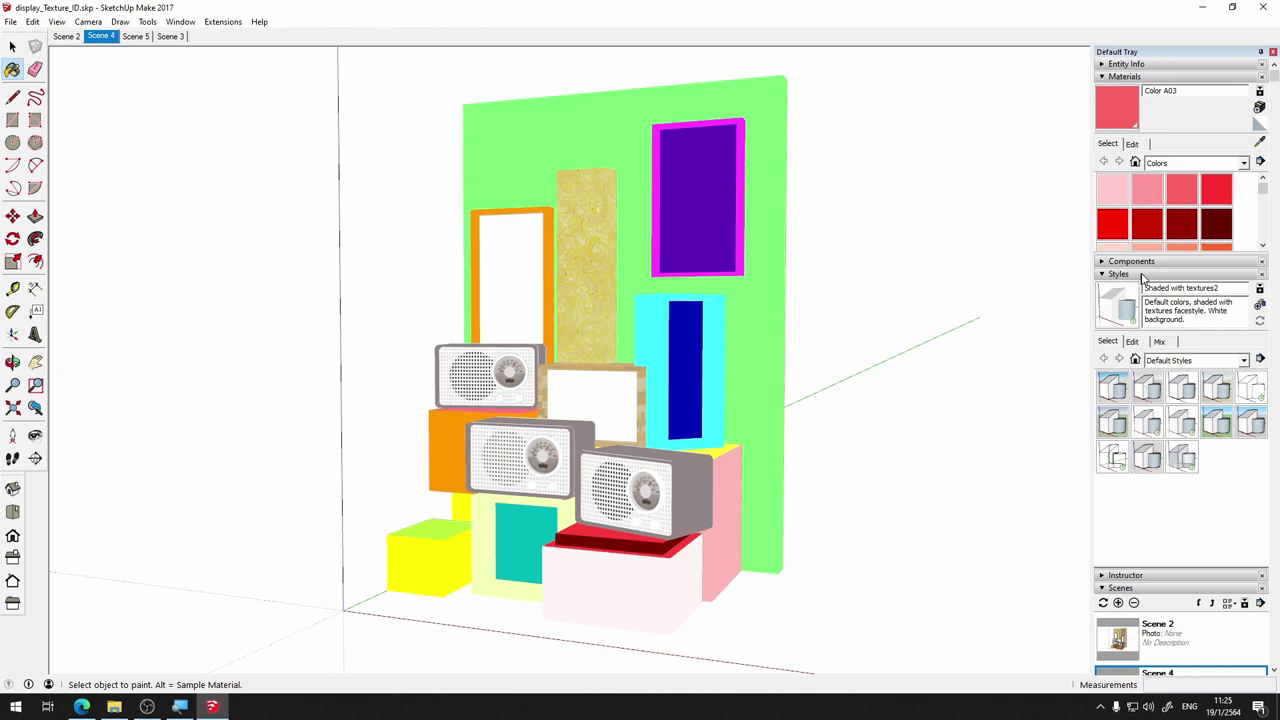
# Paint the frame beside the top radio dark brown Color C08 on all faces
pyautogui.scroll(-1, 1200, 248)
pyautogui.scroll(-2, 1205, 235)
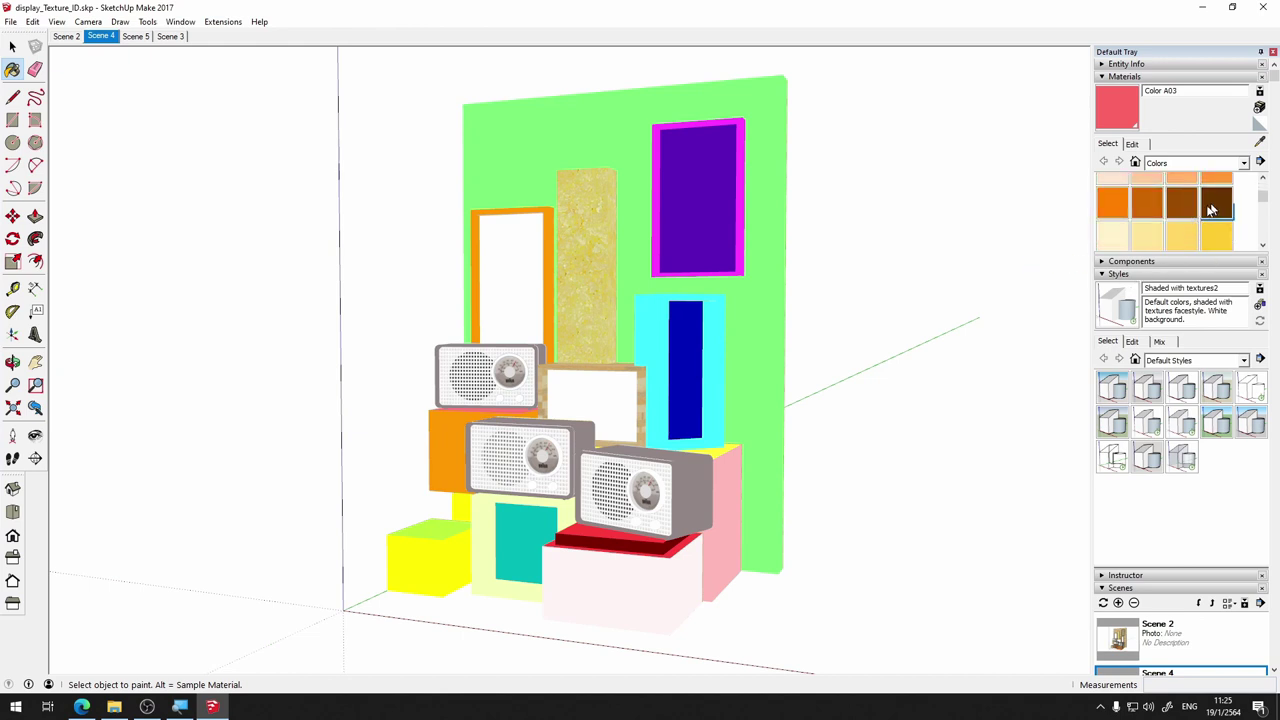
pyautogui.click(1212, 210)
pyautogui.click(547, 395)
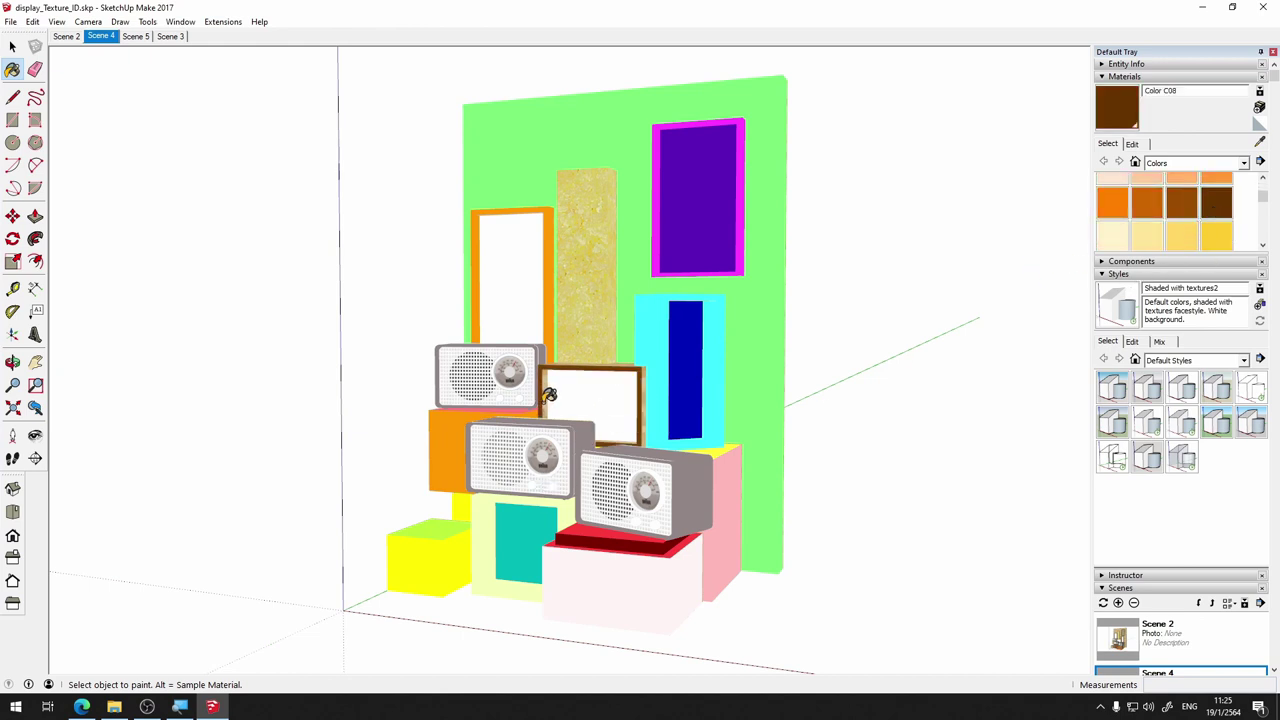
pyautogui.click(549, 388)
pyautogui.click(645, 392)
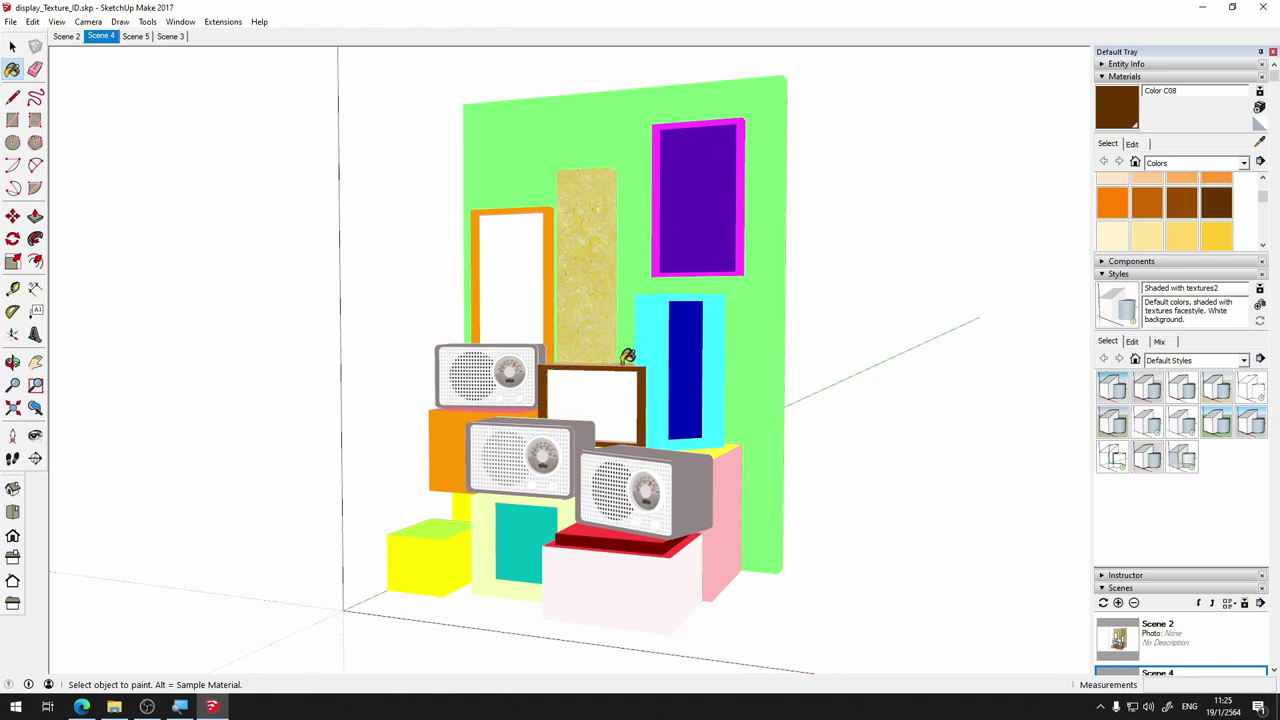
pyautogui.click(623, 363)
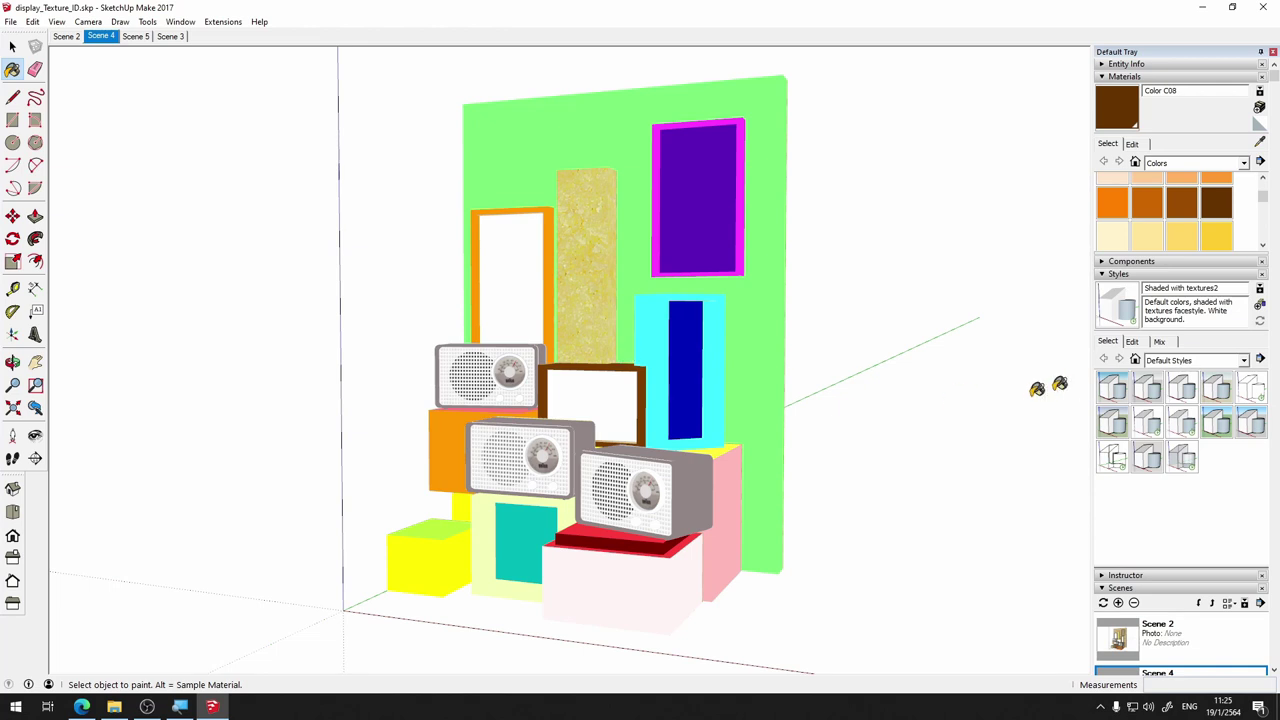
# Paint the textured pillar dark olive-brown Color D08, then pick navy Color I08
pyautogui.click(1225, 241)
pyautogui.scroll(-1, 1220, 238)
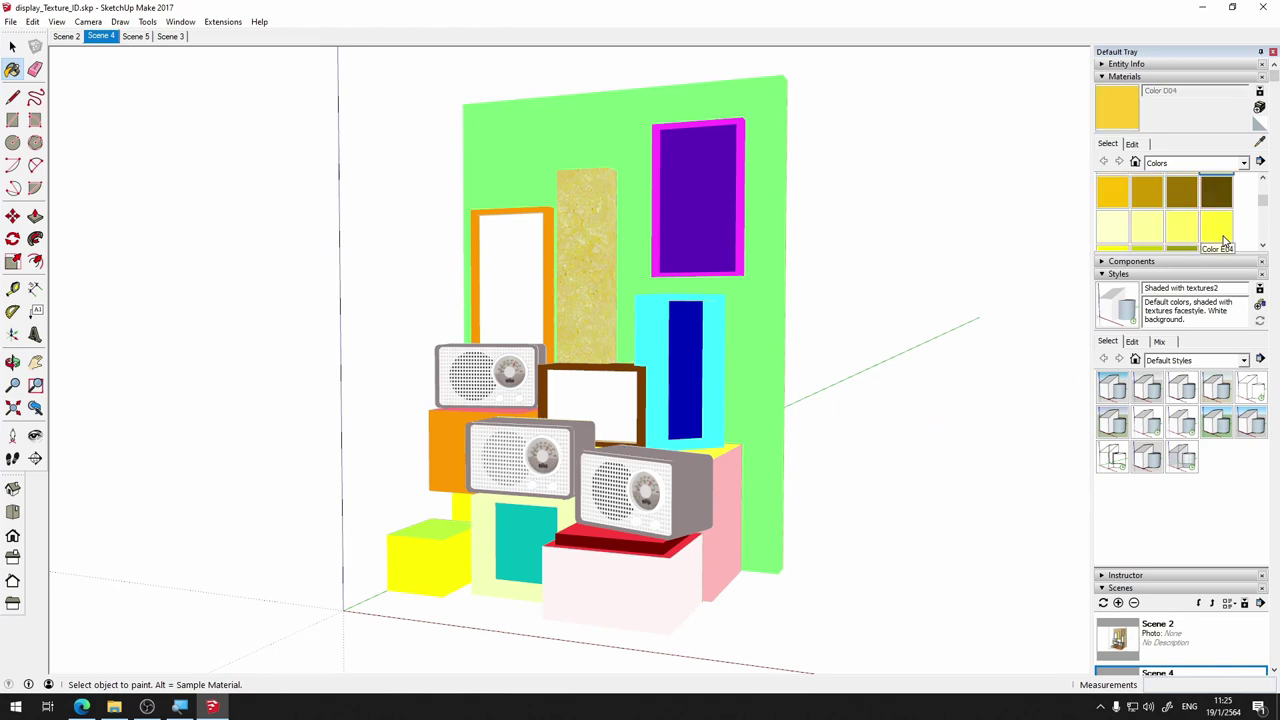
pyautogui.click(1216, 197)
pyautogui.click(609, 280)
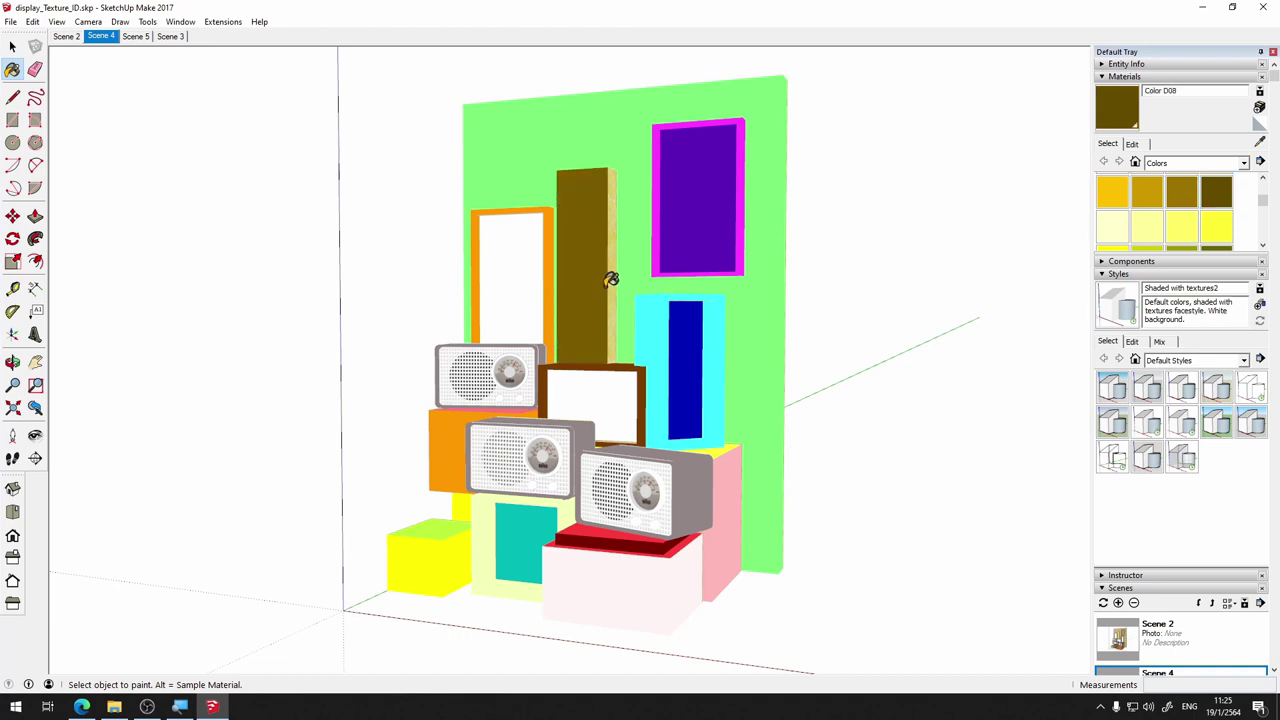
pyautogui.click(616, 278)
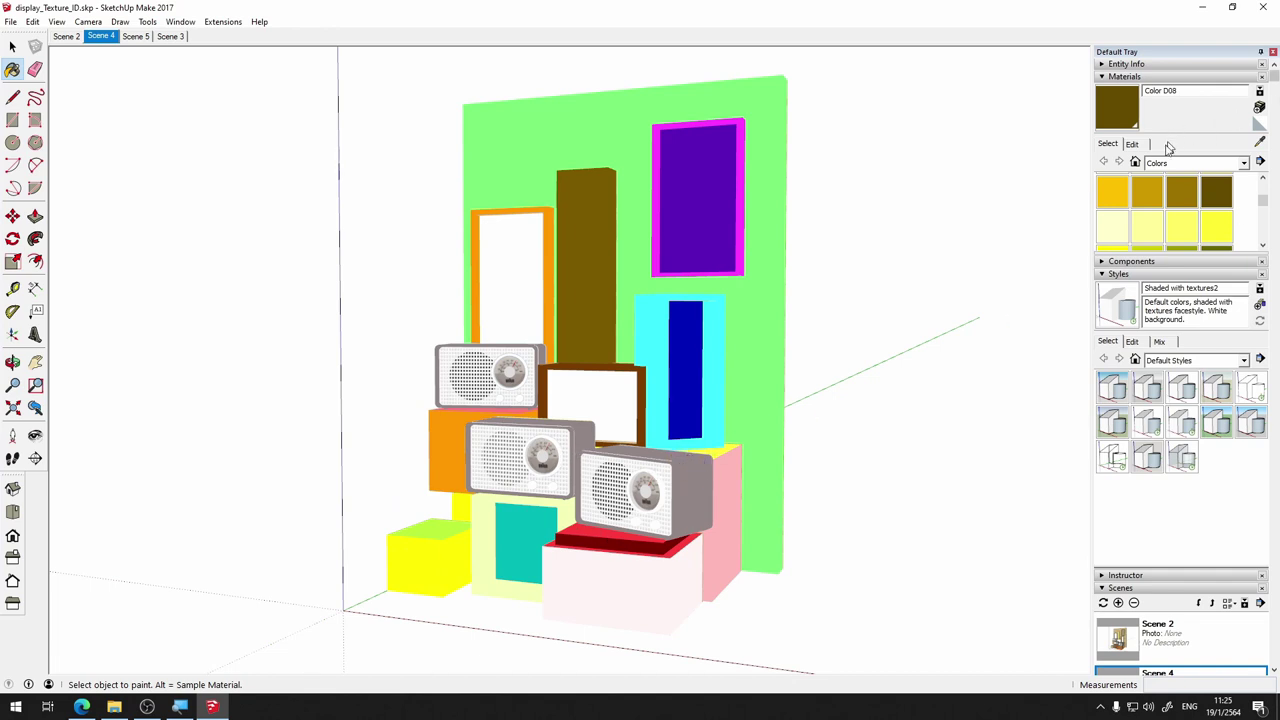
pyautogui.scroll(-2, 1163, 212)
pyautogui.scroll(-2, 1165, 215)
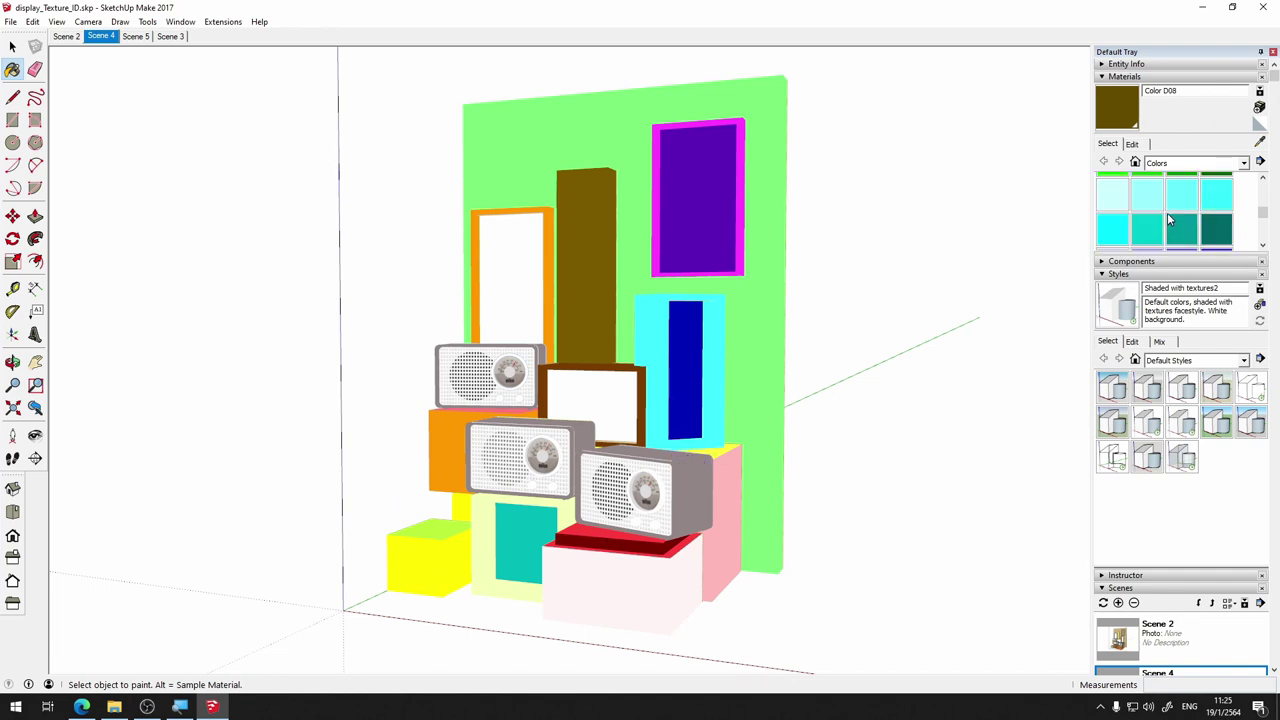
pyautogui.scroll(-2, 1166, 222)
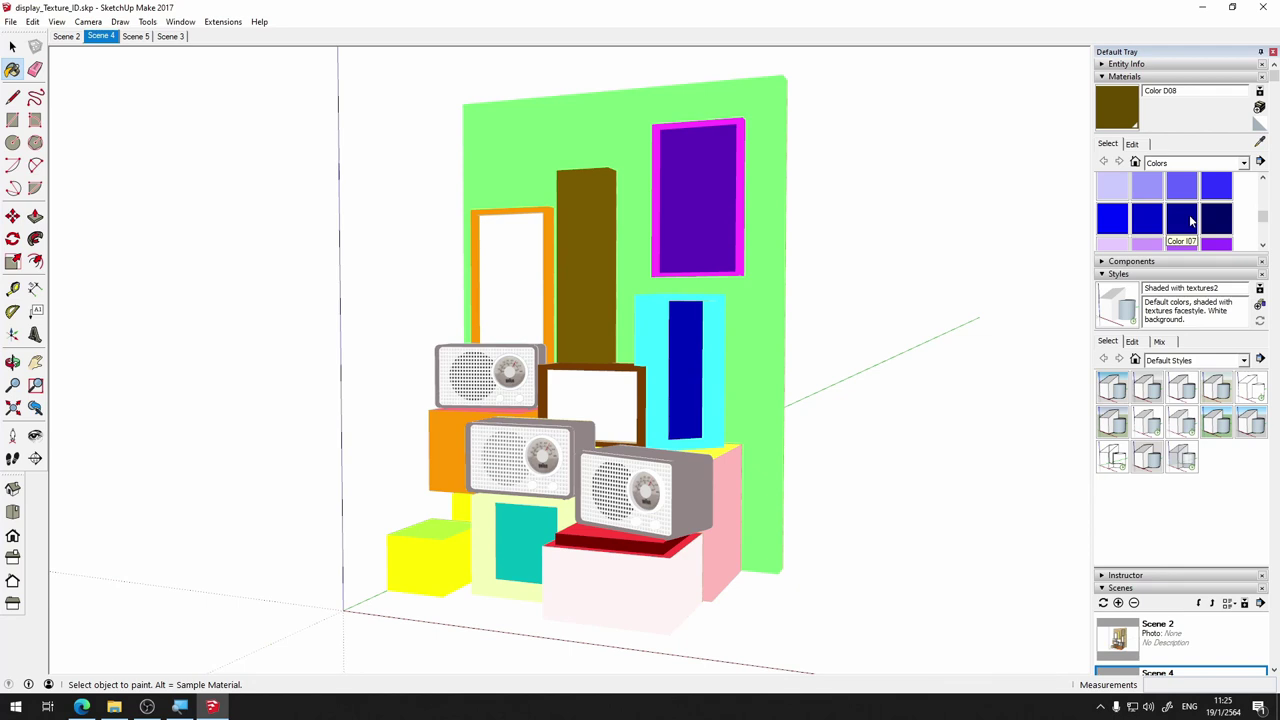
pyautogui.click(1215, 219)
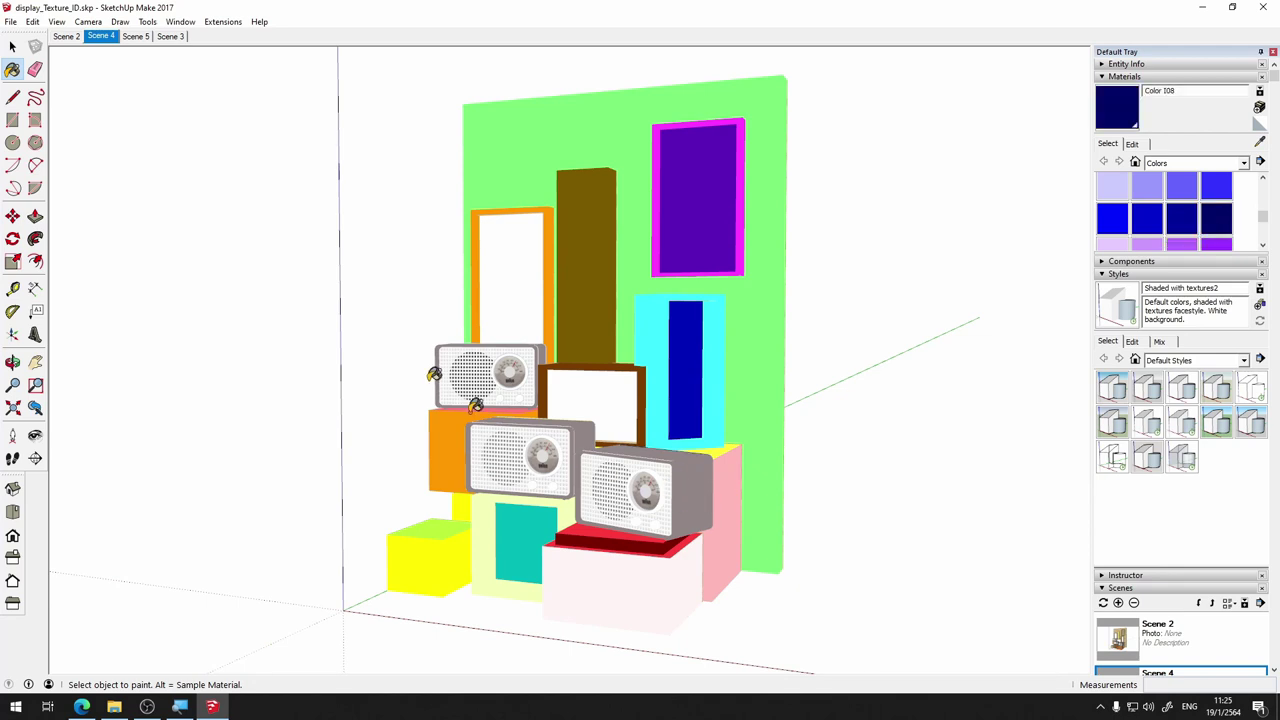
pyautogui.click(12, 46)
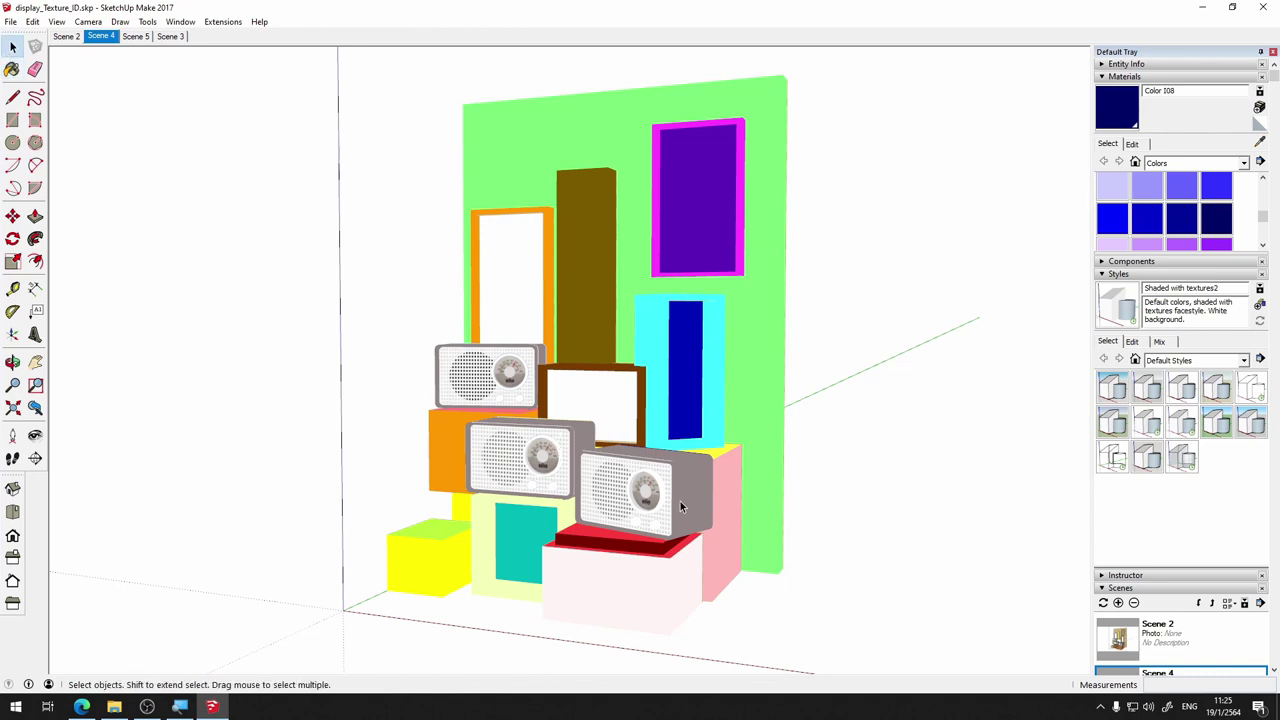
# Open the lower-right radio component and paint its body and front frame navy
pyautogui.doubleClick(707, 495)
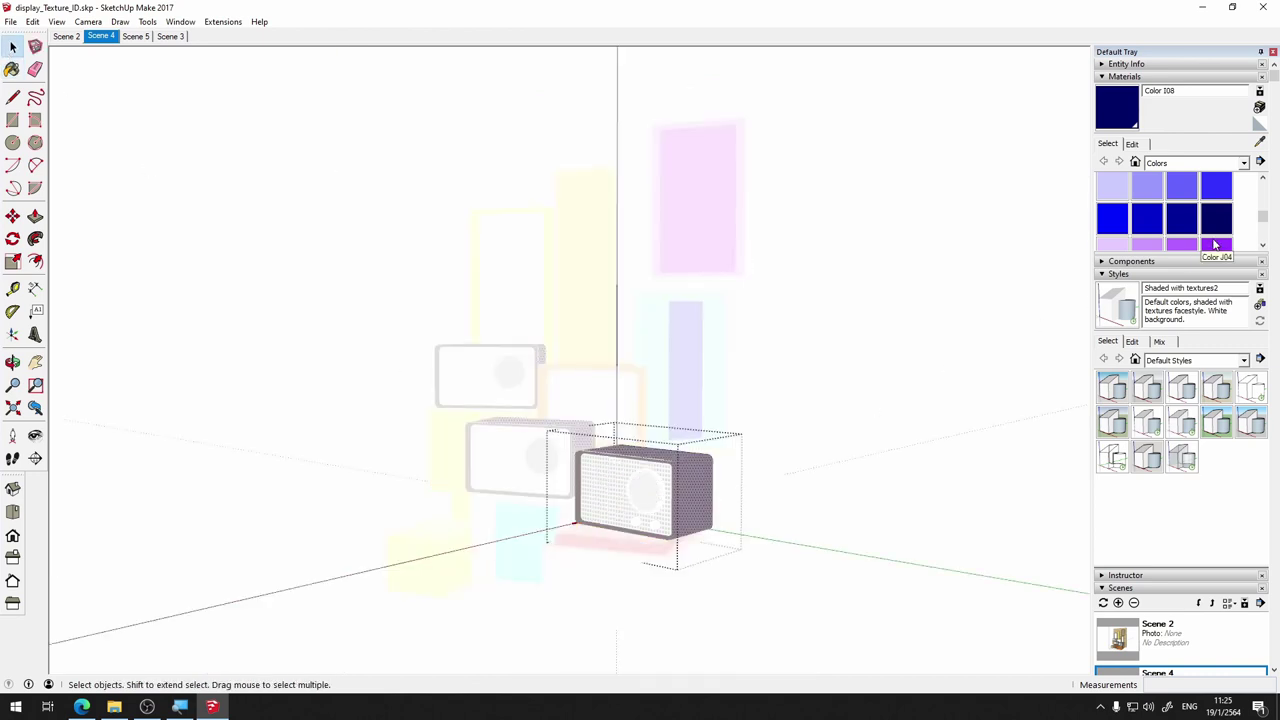
pyautogui.click(1220, 217)
pyautogui.click(690, 493)
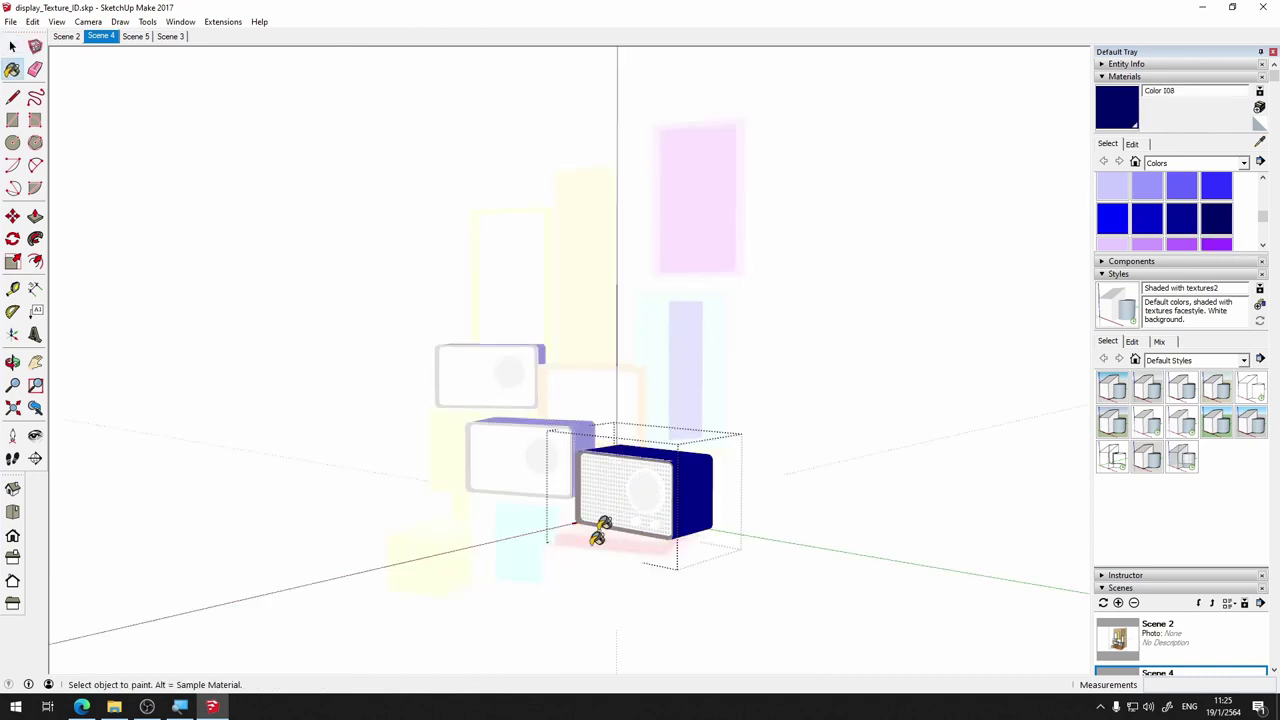
pyautogui.click(582, 452)
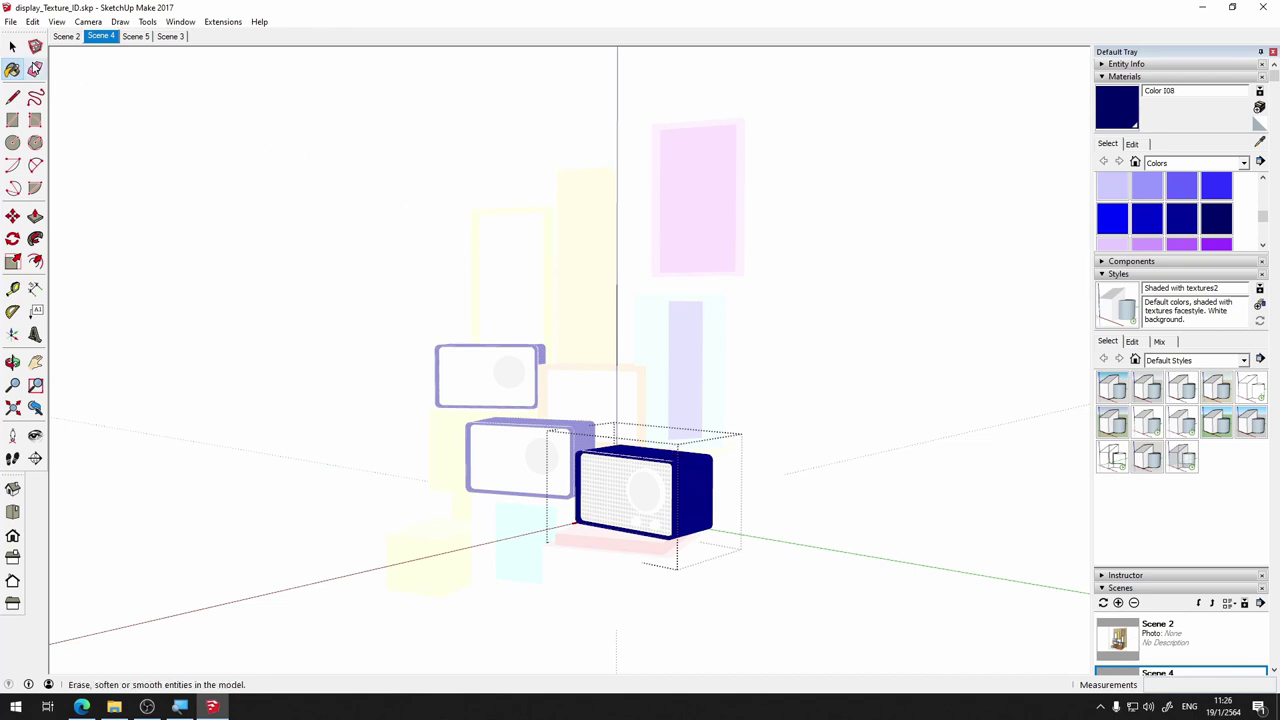
pyautogui.scroll(-1, 1186, 226)
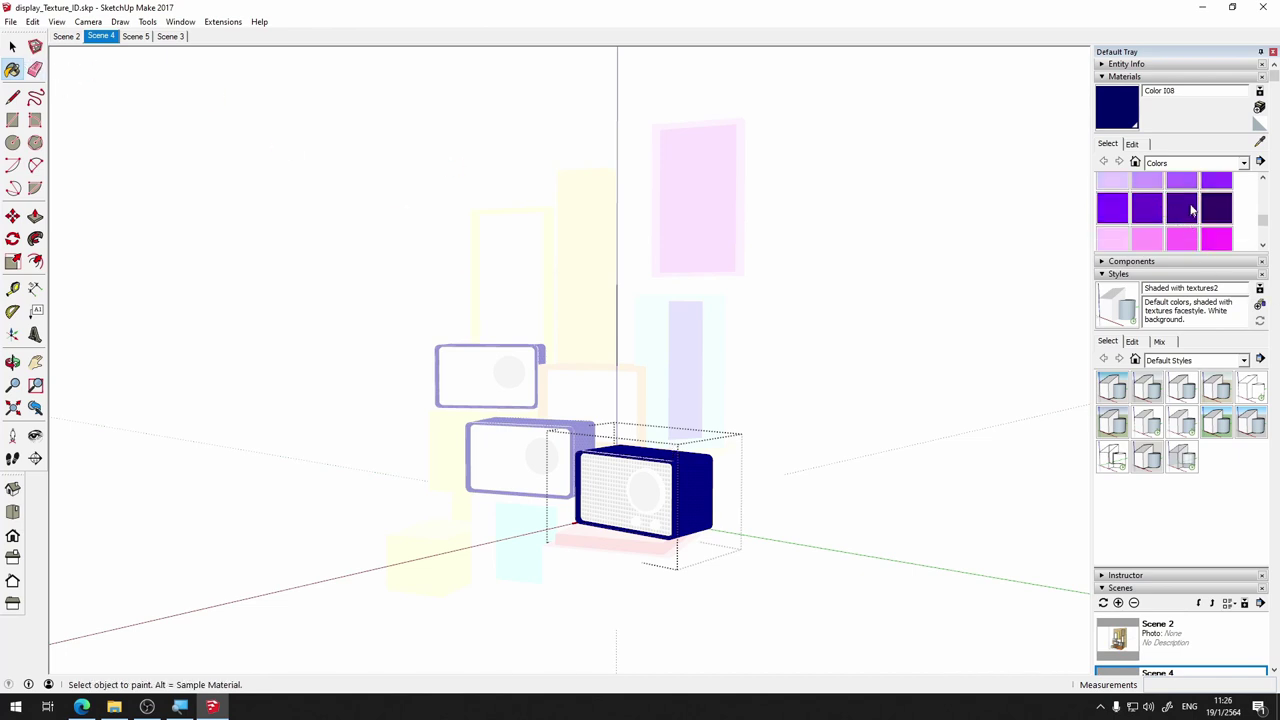
# Try pink K03 and dark purple J07 on the radio front, settling on magenta K04
pyautogui.click(1190, 247)
pyautogui.click(608, 472)
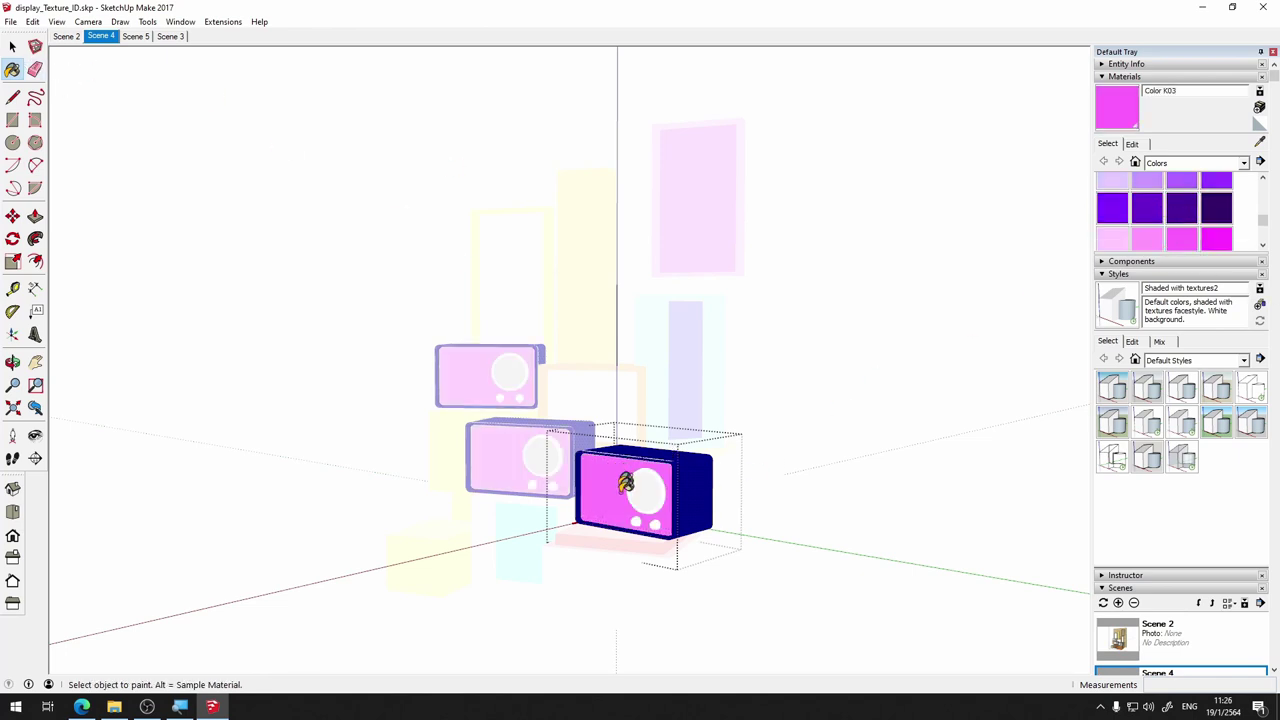
pyautogui.click(1183, 210)
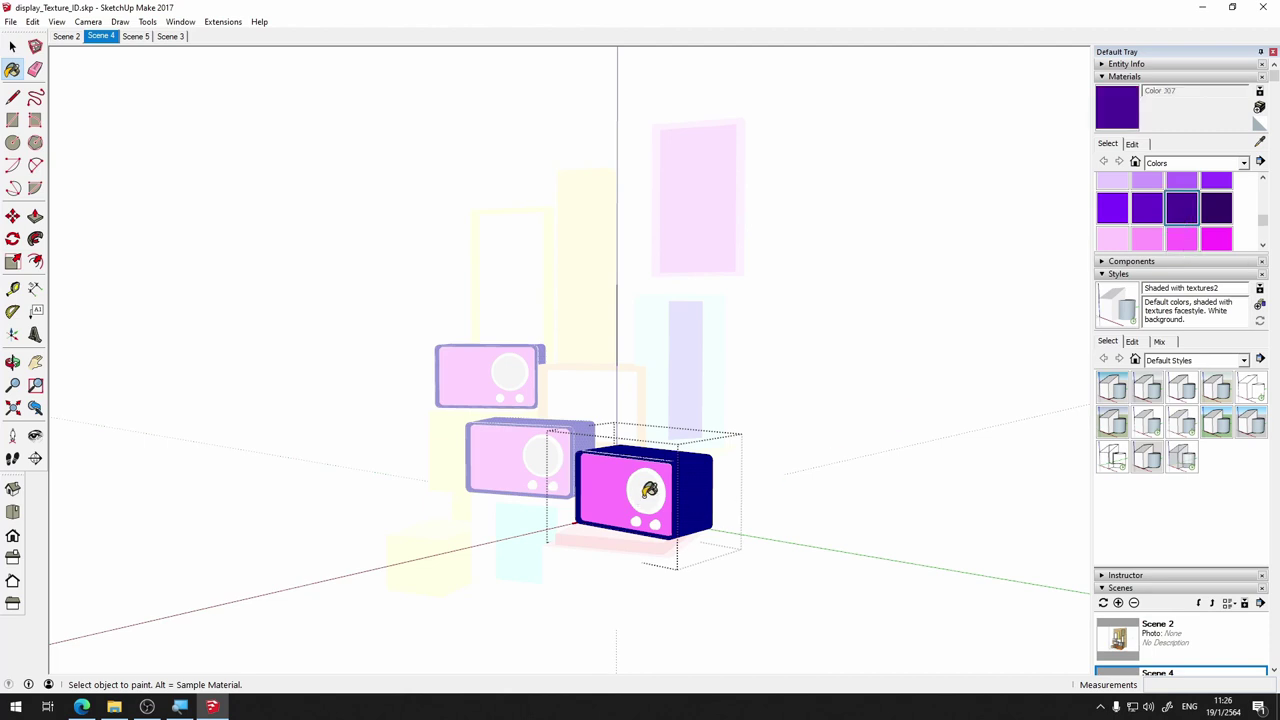
pyautogui.click(662, 486)
pyautogui.click(1211, 246)
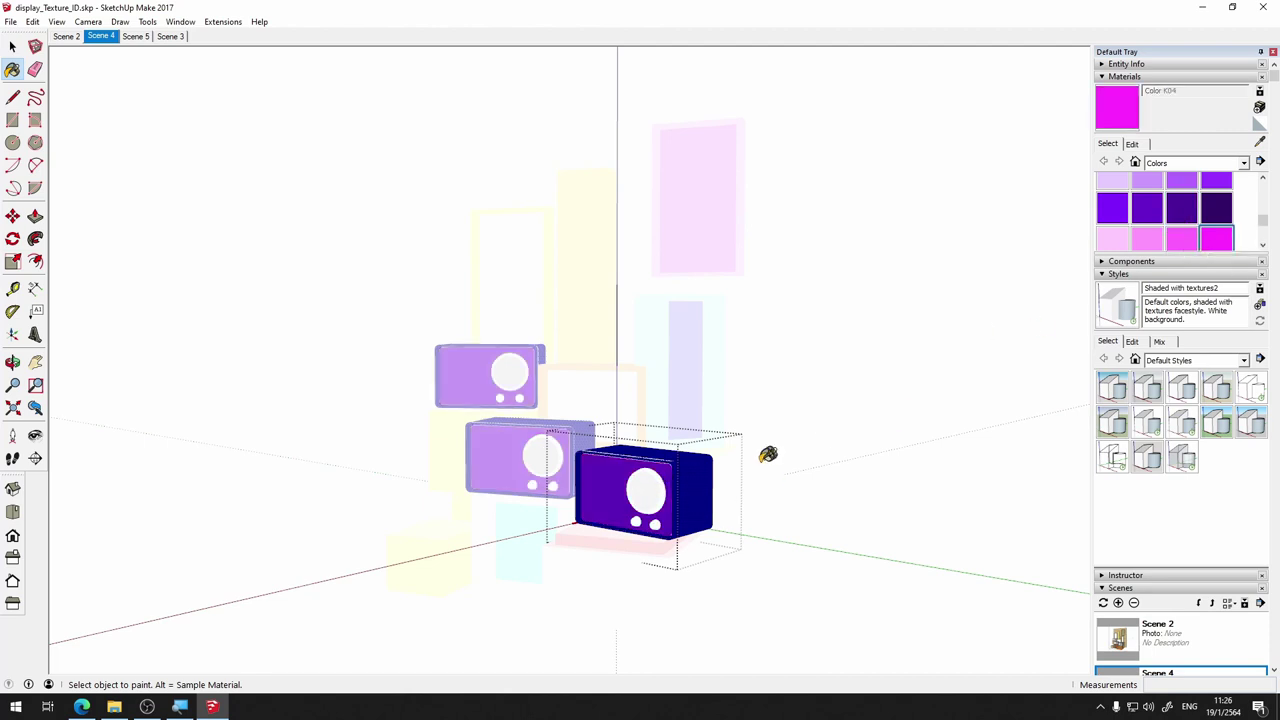
pyautogui.click(651, 486)
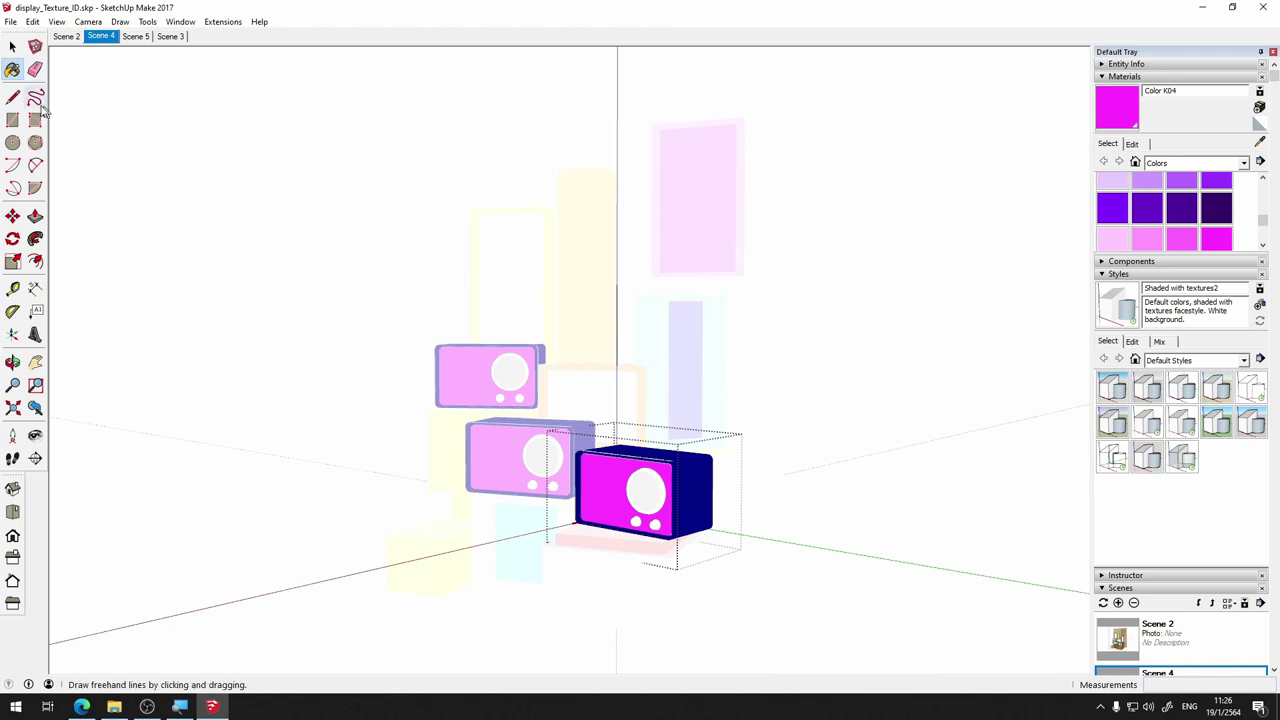
# Browse grey M02 and bright pink L05, then return to the Select tool to view the model
pyautogui.click(12, 46)
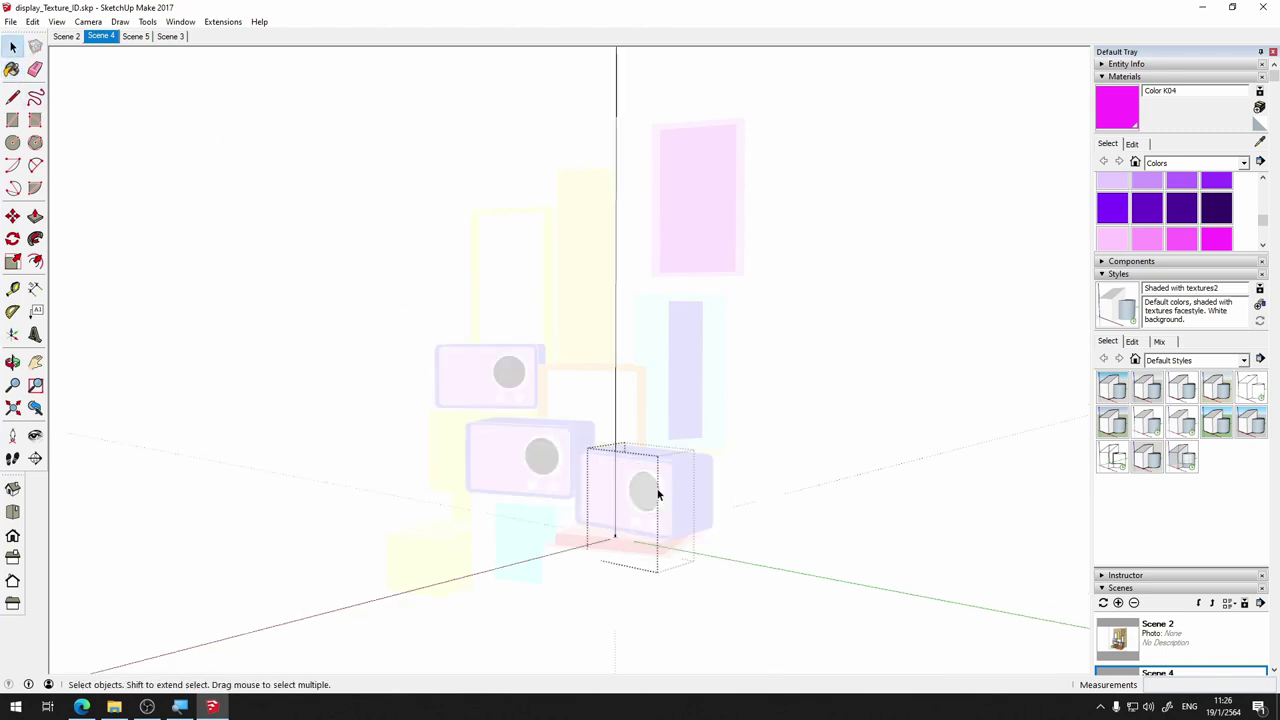
pyautogui.scroll(-2, 1210, 218)
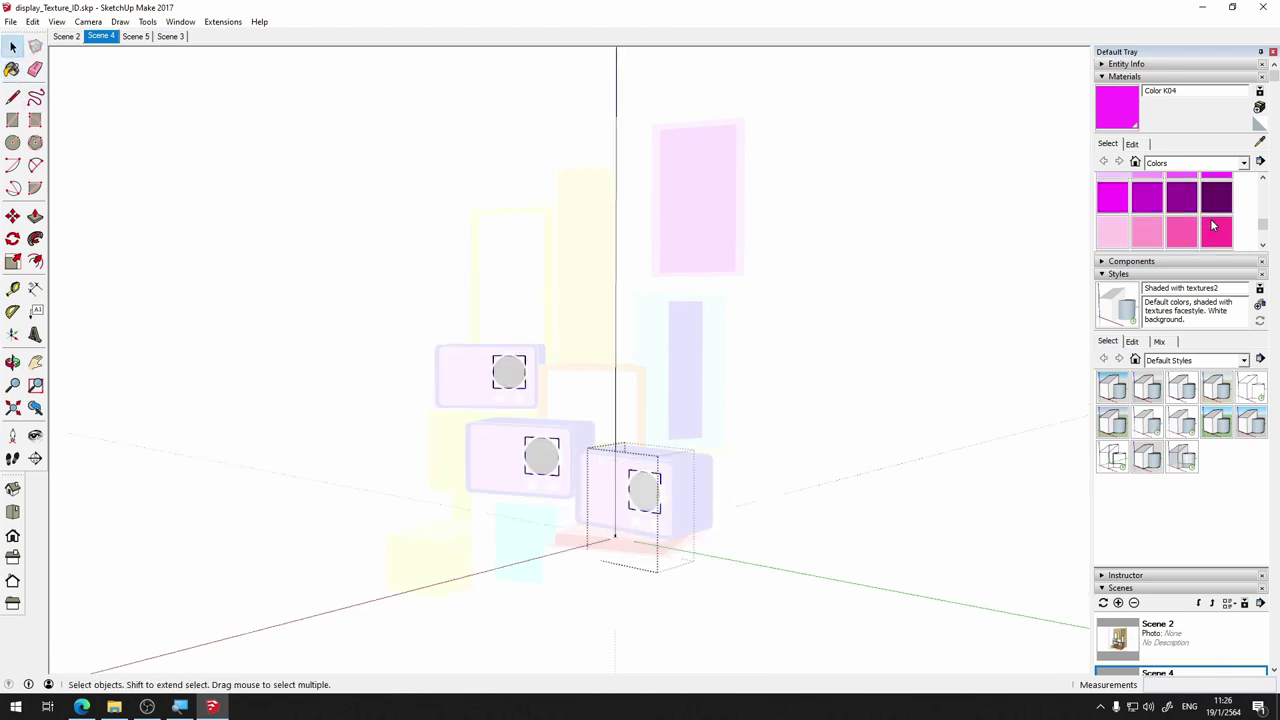
pyautogui.scroll(-2, 1188, 230)
pyautogui.click(1188, 230)
pyautogui.click(1114, 204)
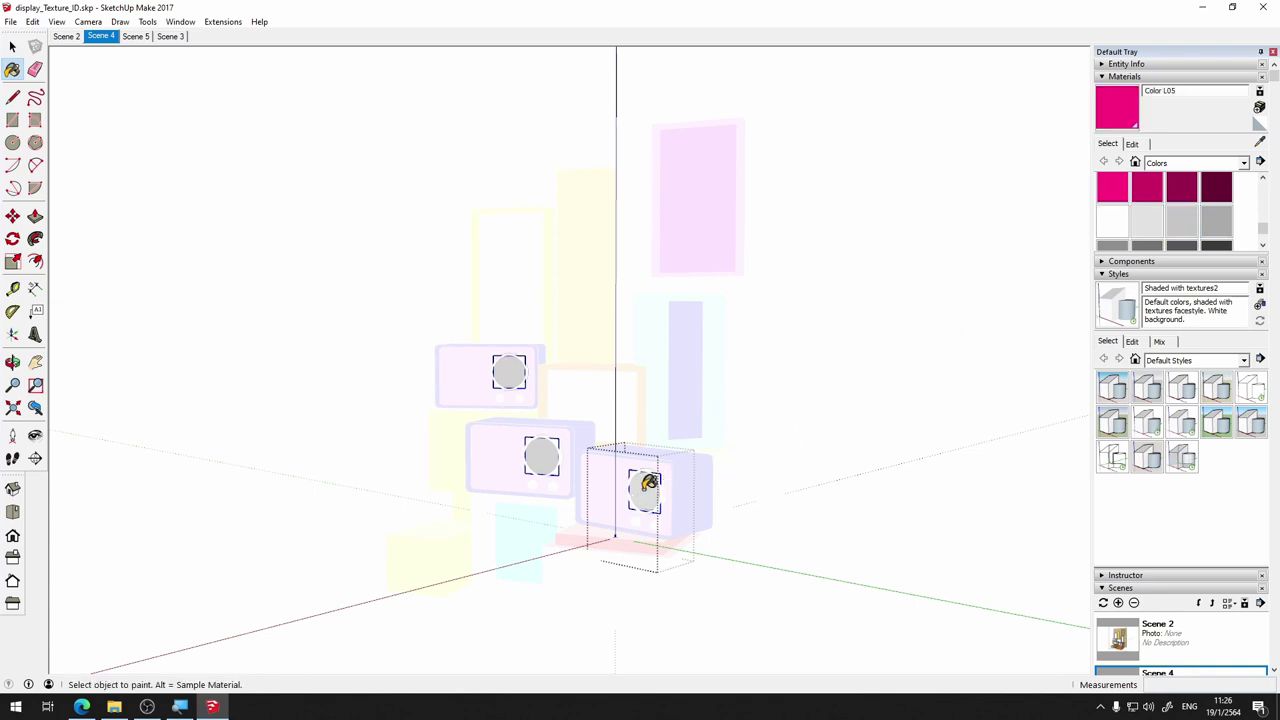
pyautogui.click(12, 47)
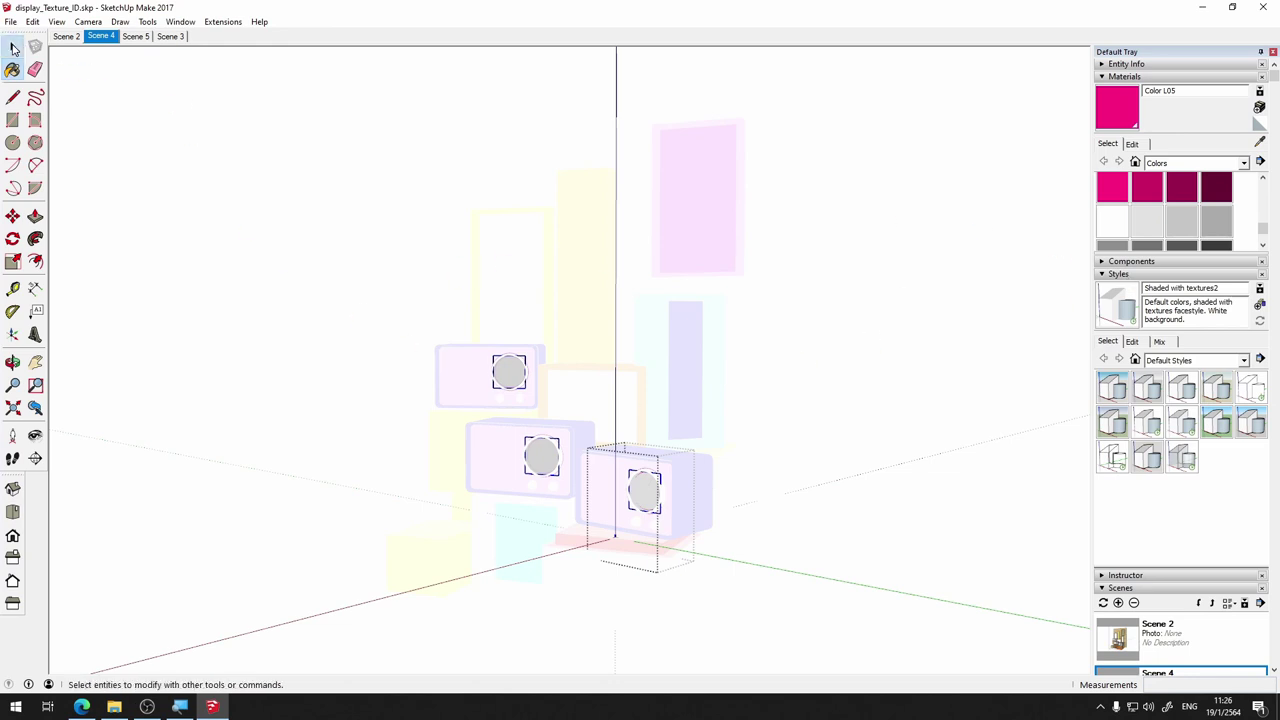
pyautogui.click(12, 47)
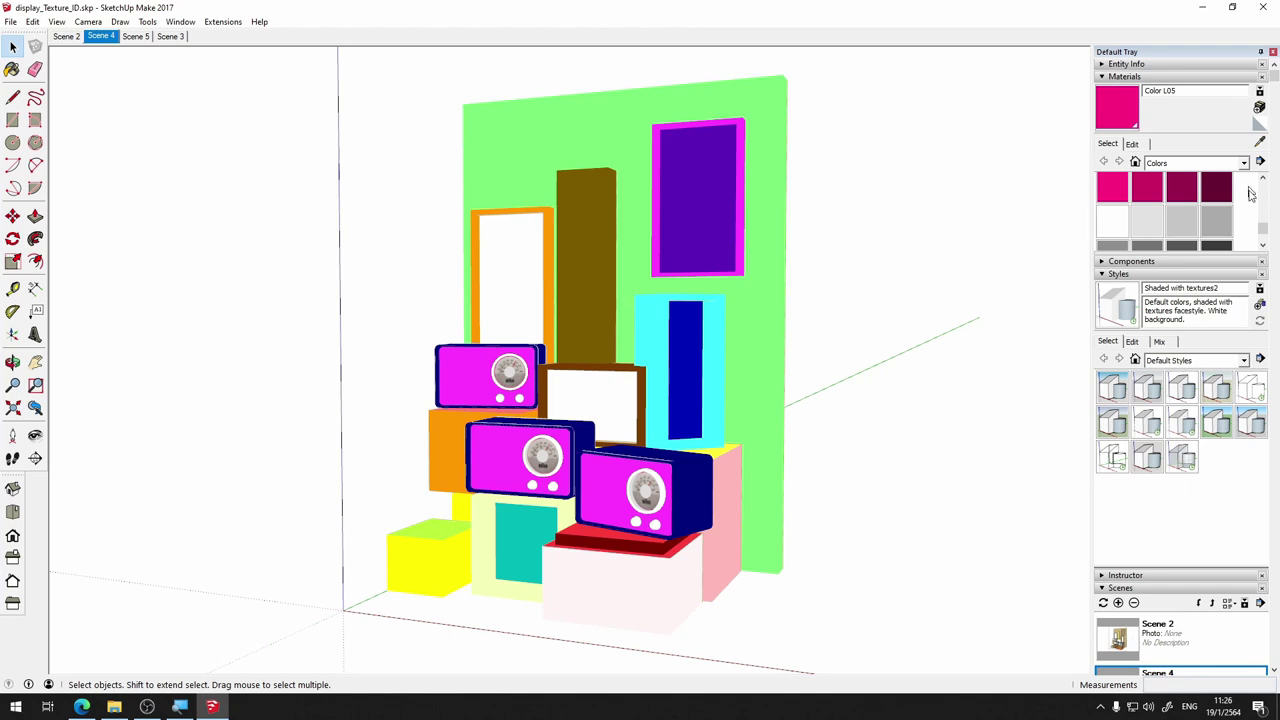
# Start a 2D image export into the W7 folder, trimming the display_Texture_ prefix so the name is ID.png
pyautogui.click(11, 22)
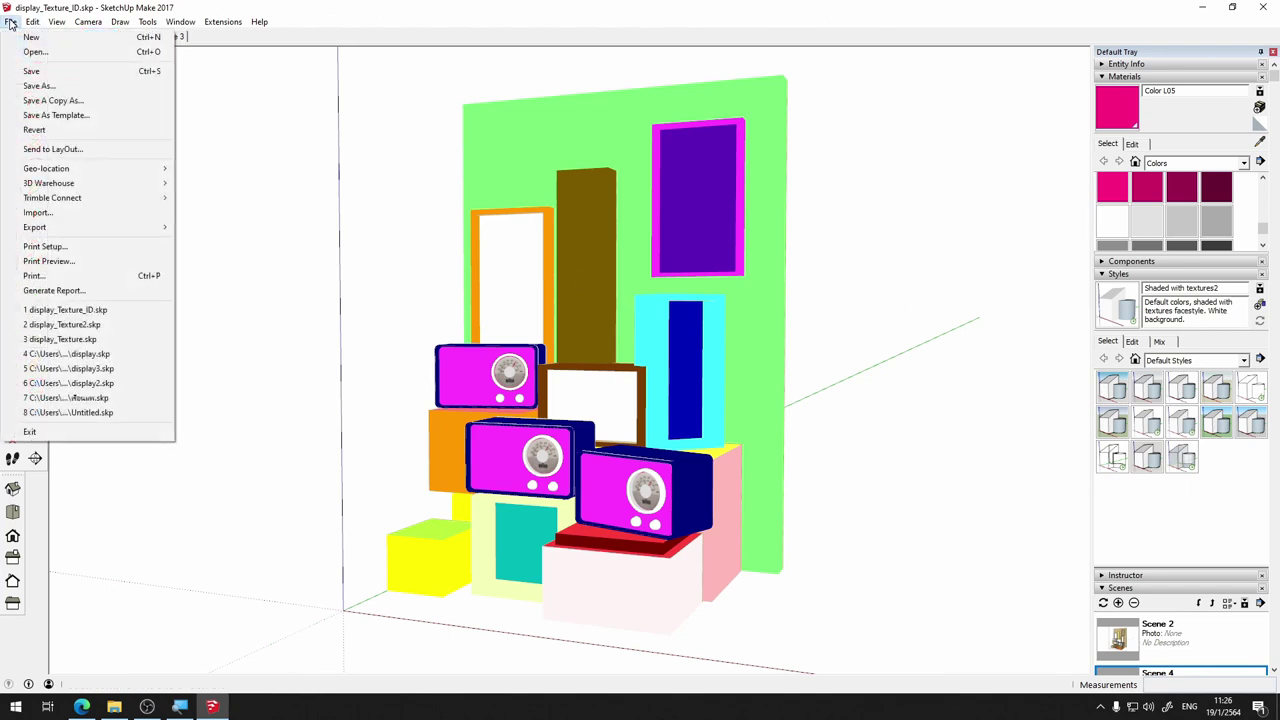
pyautogui.moveTo(94, 227)
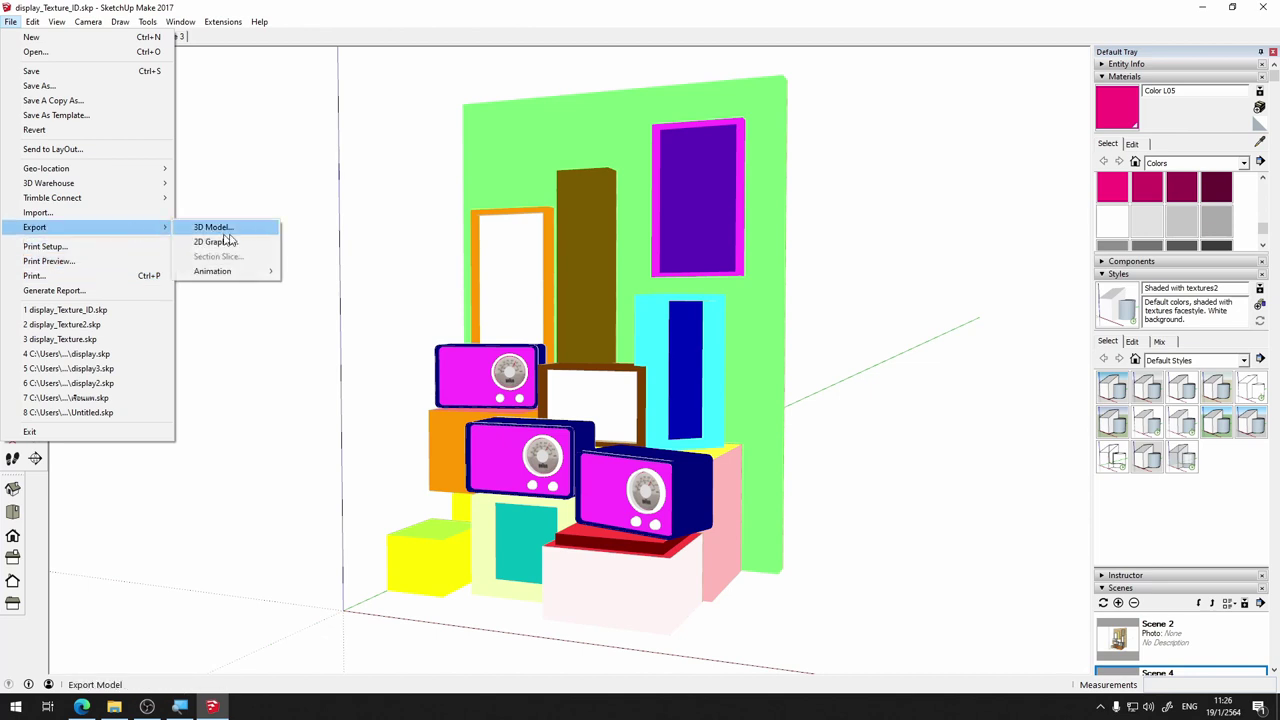
pyautogui.click(245, 243)
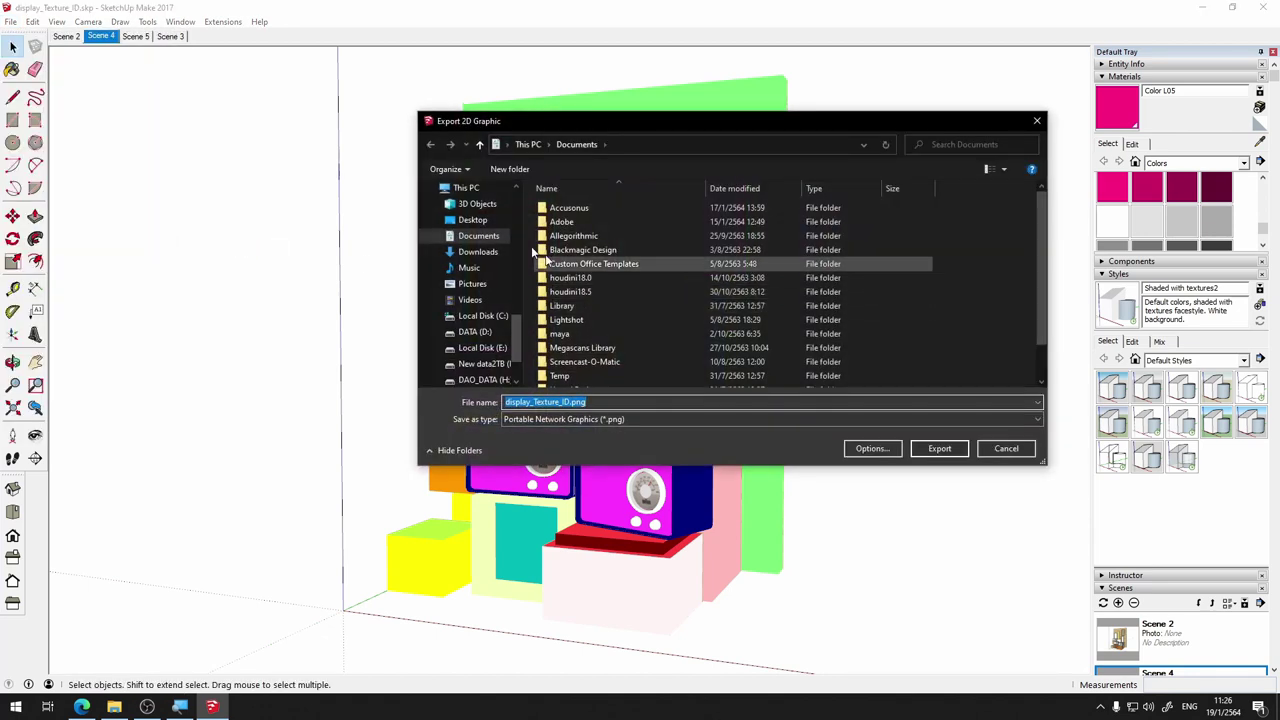
pyautogui.moveTo(517, 330); pyautogui.dragTo(524, 203)
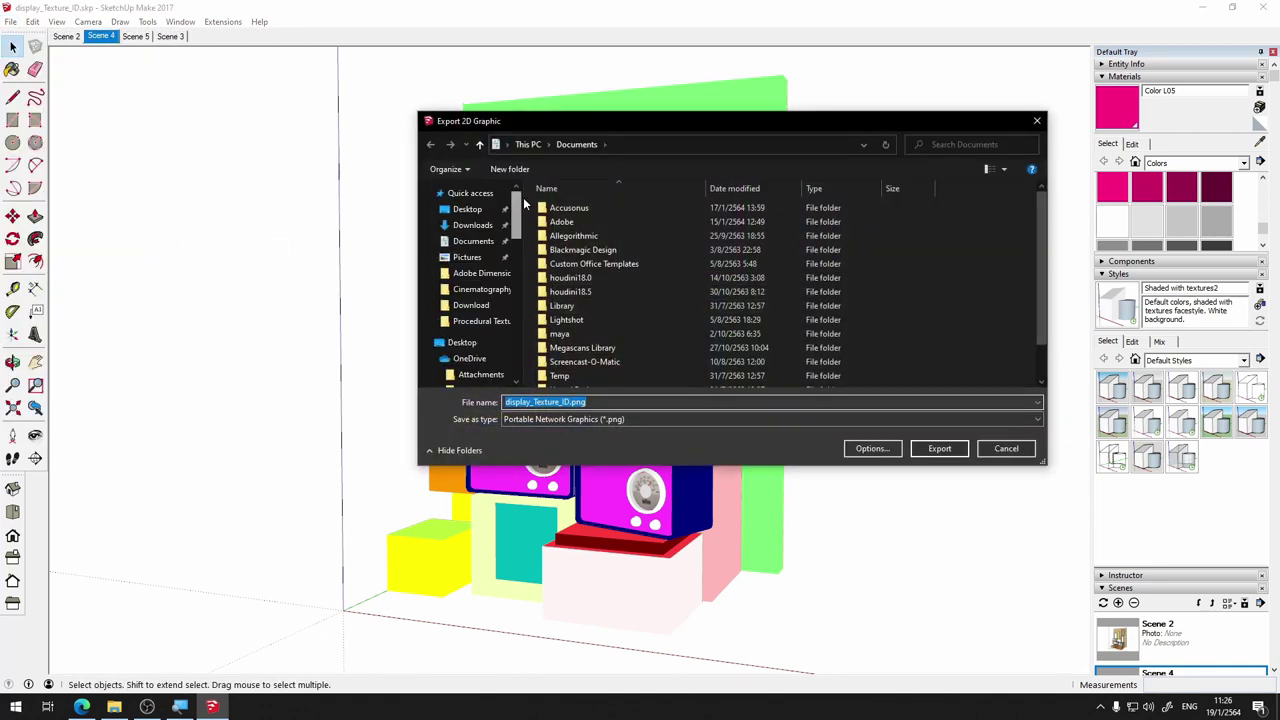
pyautogui.click(482, 273)
pyautogui.click(568, 401)
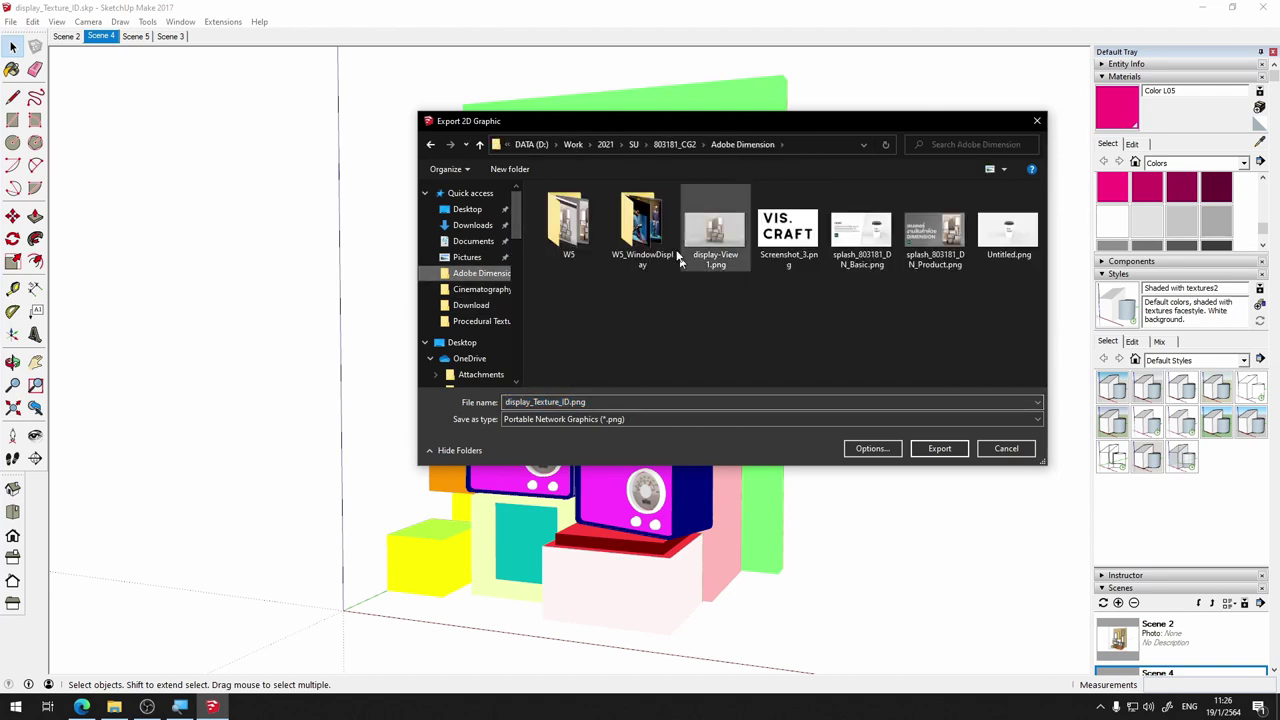
pyautogui.click(675, 148)
pyautogui.click(657, 208)
pyautogui.doubleClick(657, 208)
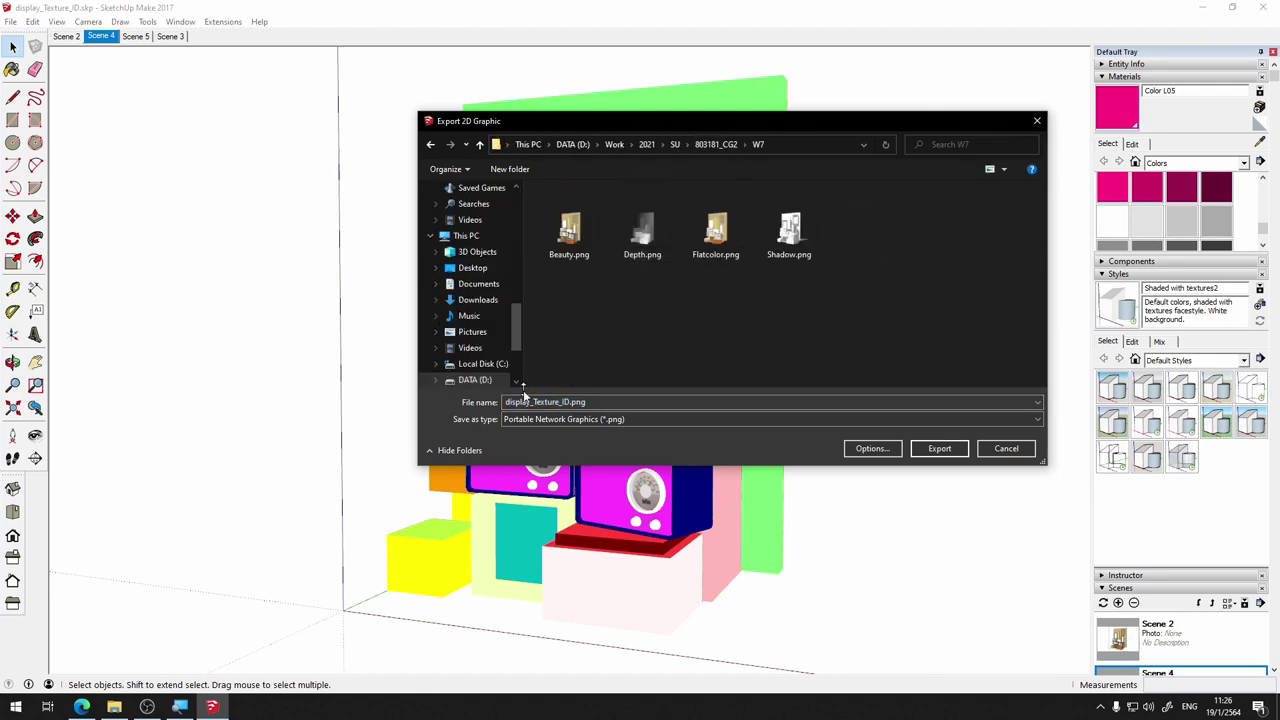
pyautogui.press('End')
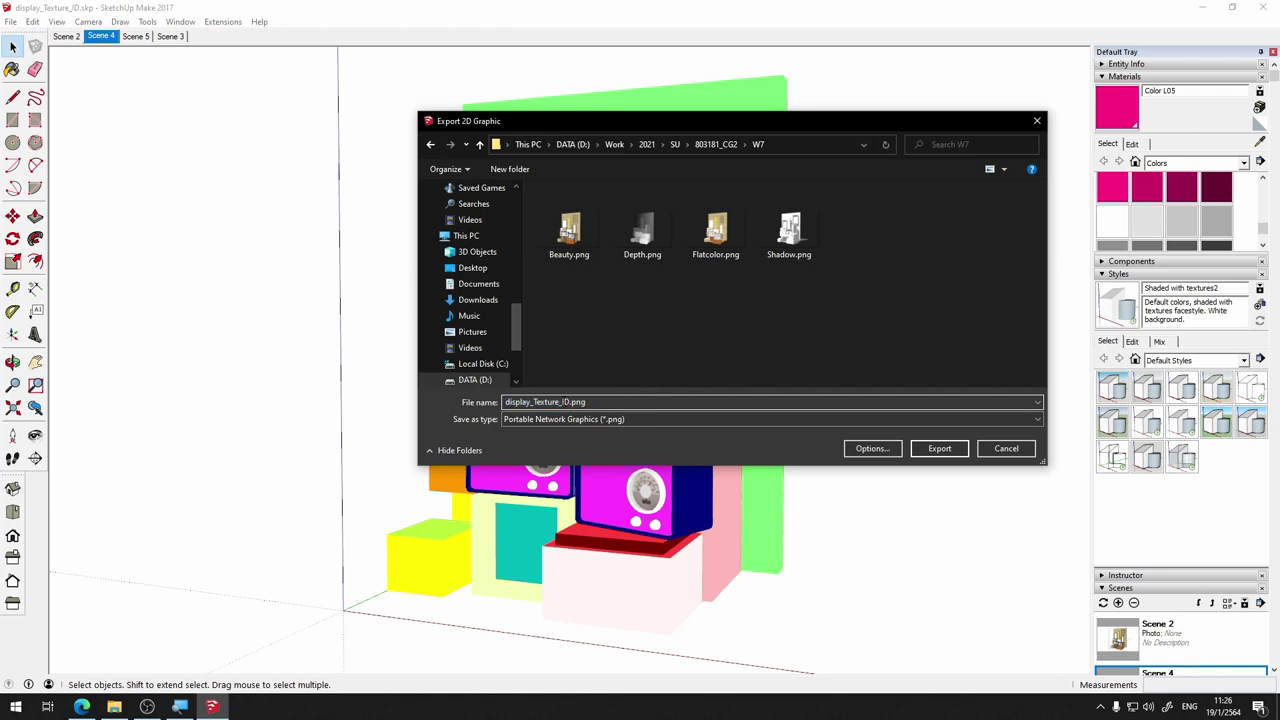
pyautogui.moveTo(565, 402); pyautogui.dragTo(455, 403)
pyautogui.press('BackSpace')
# Export ID.png and open it from the W7 folder in an image viewer to check it
pyautogui.click(939, 448)
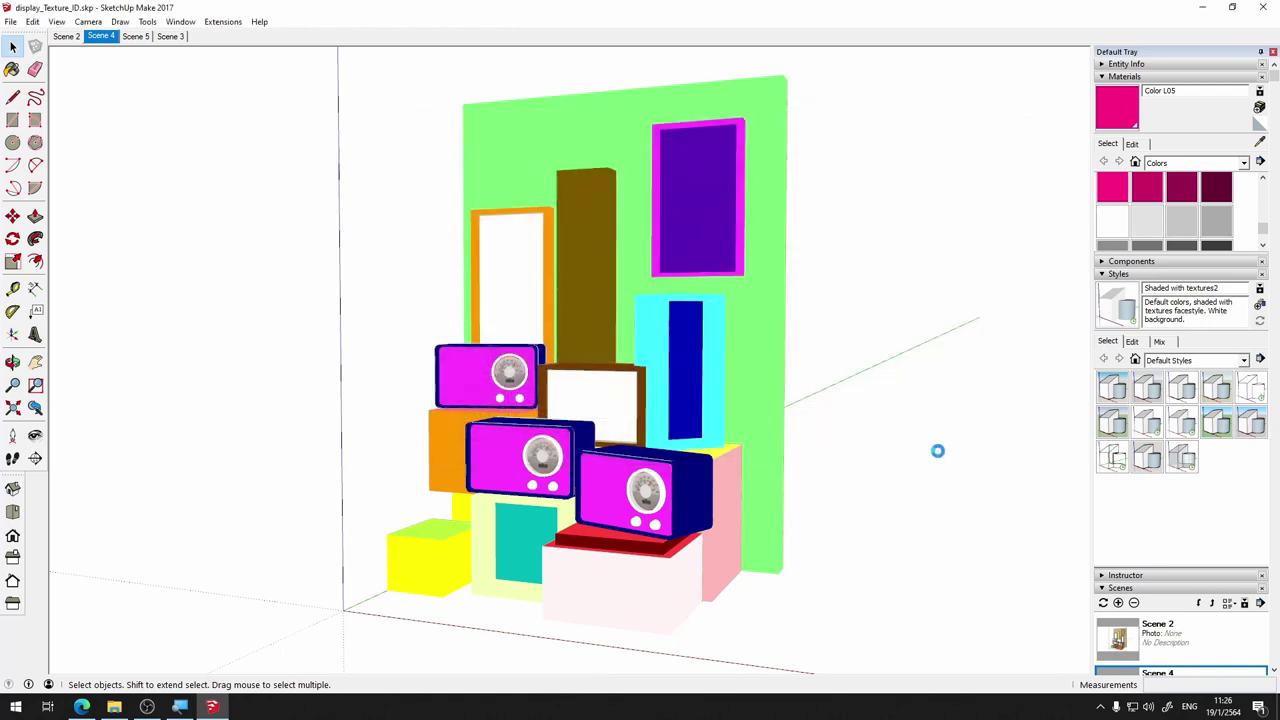
pyautogui.click(114, 706)
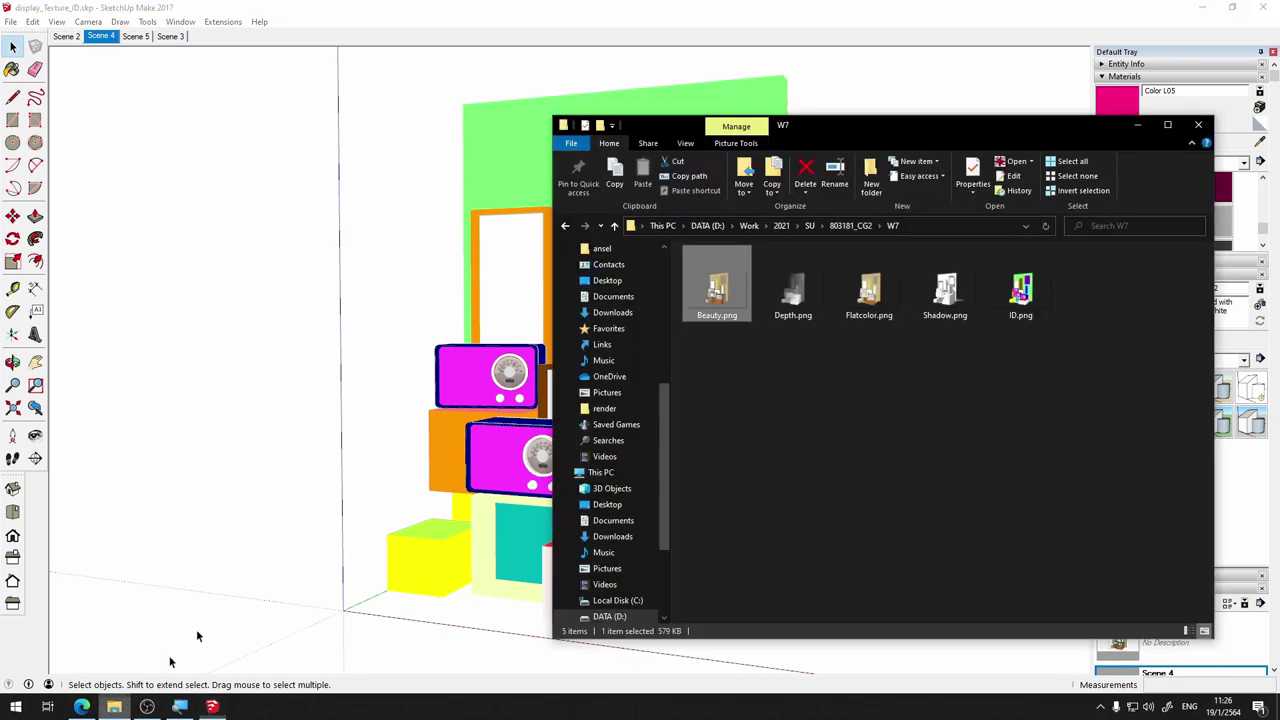
pyautogui.click(1020, 300)
pyautogui.doubleClick(1020, 310)
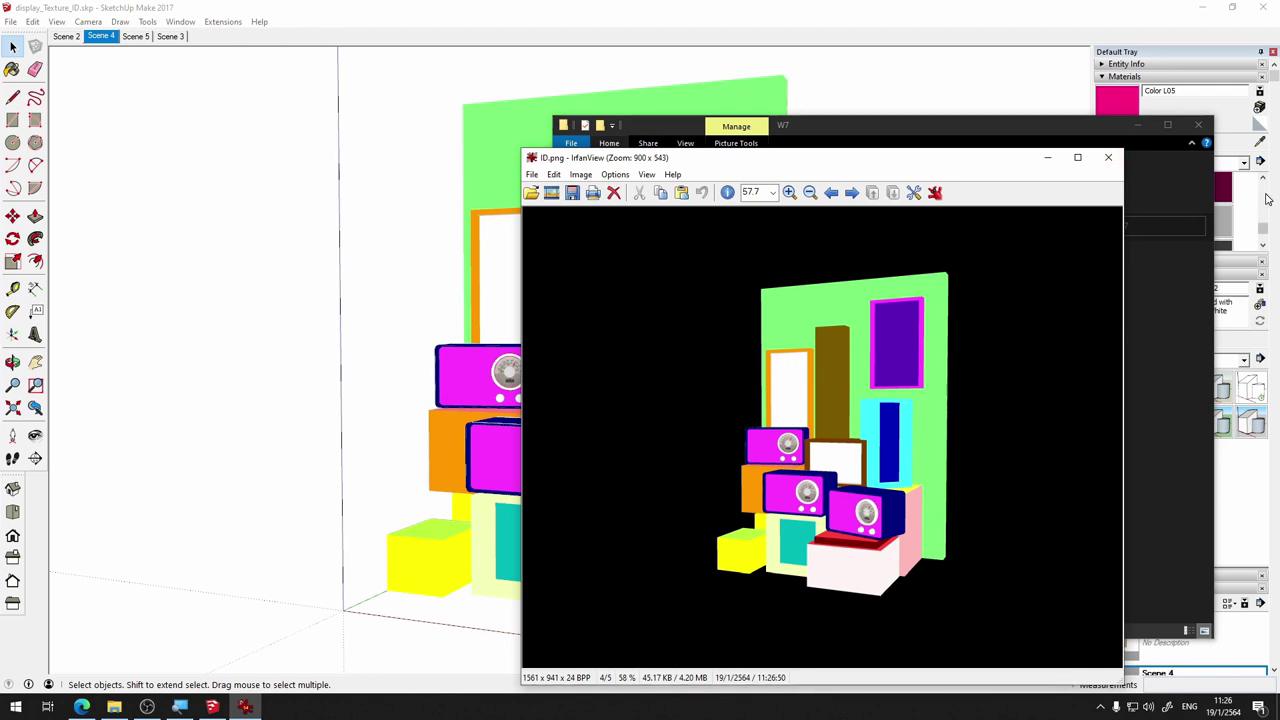
pyautogui.click(1109, 158)
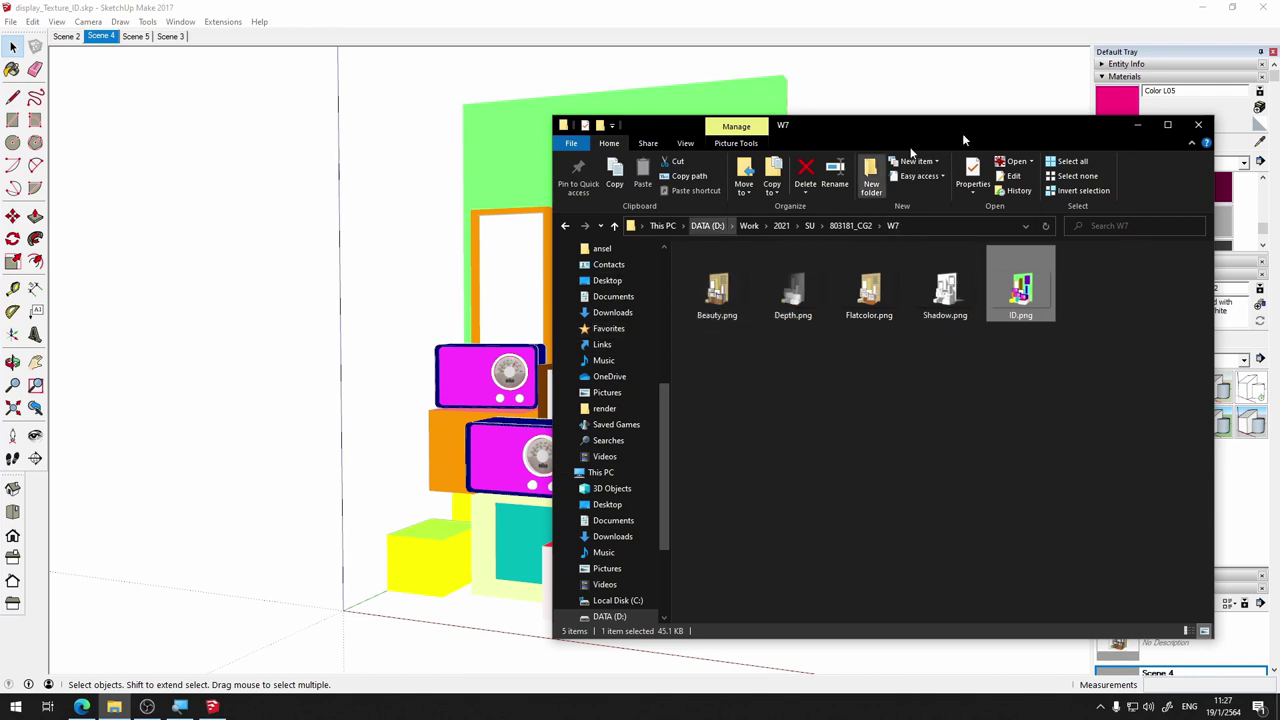
# Save the SketchUp model and close SketchUp
pyautogui.click(1168, 10)
pyautogui.click(14, 21)
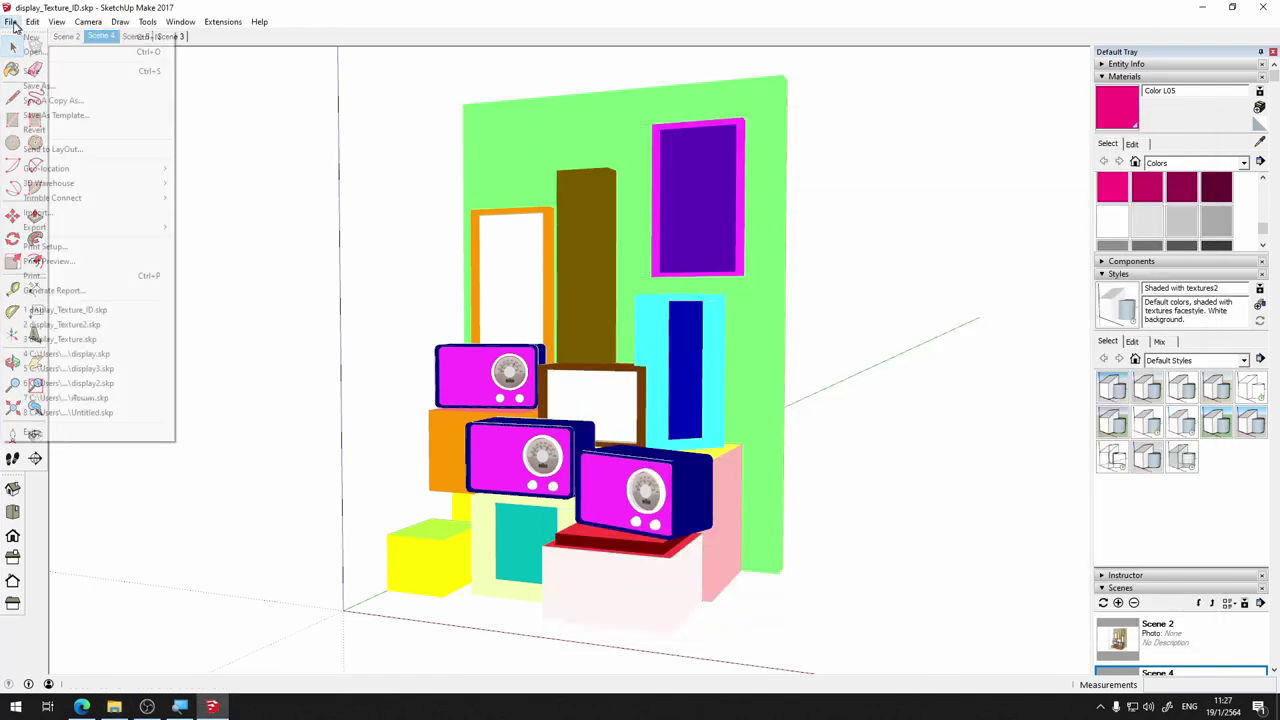
pyautogui.click(40, 72)
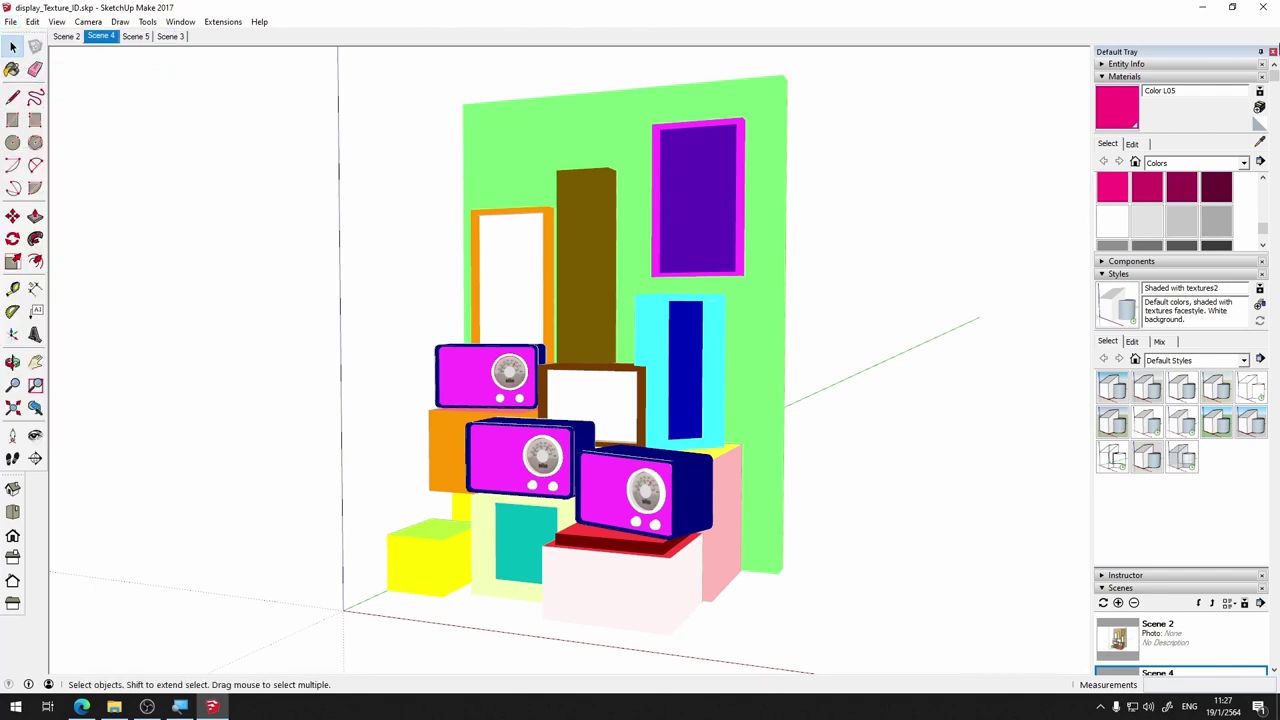
pyautogui.click(1263, 7)
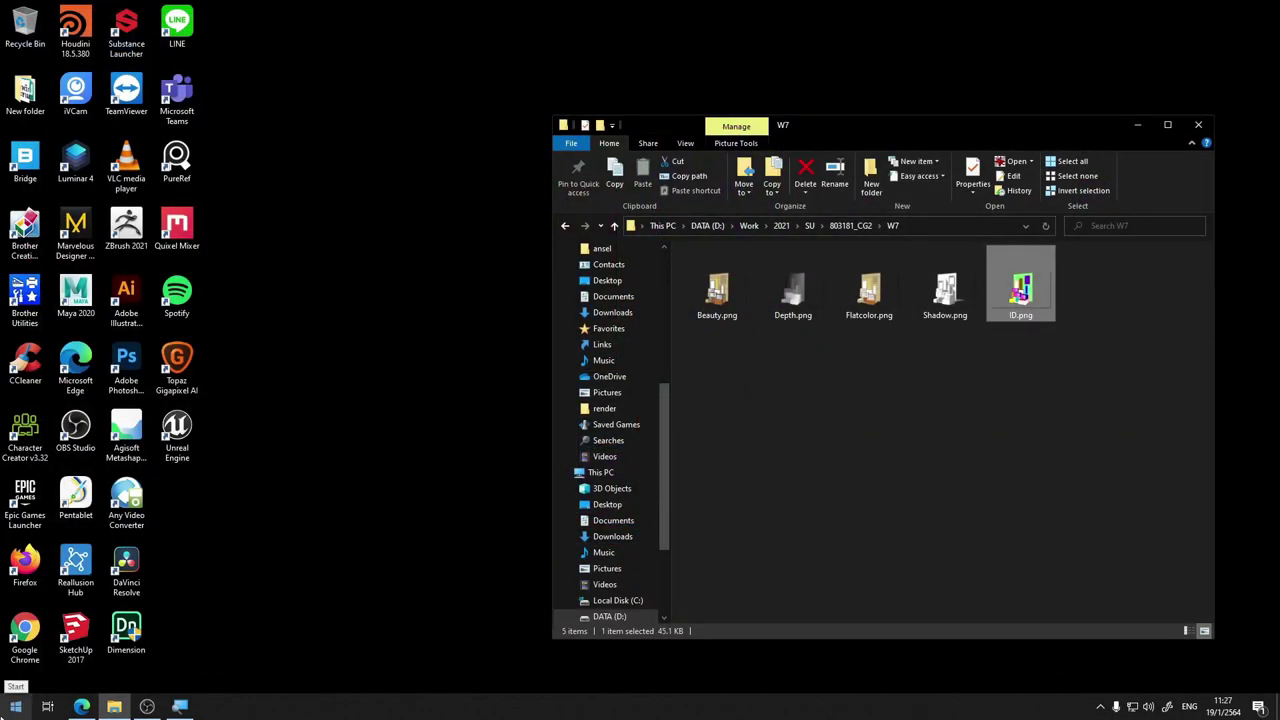
pyautogui.click(15, 706)
# Relaunch SketchUp Make 2017 and reopen the recent display_Texture_ID.skp model
pyautogui.write('pho')
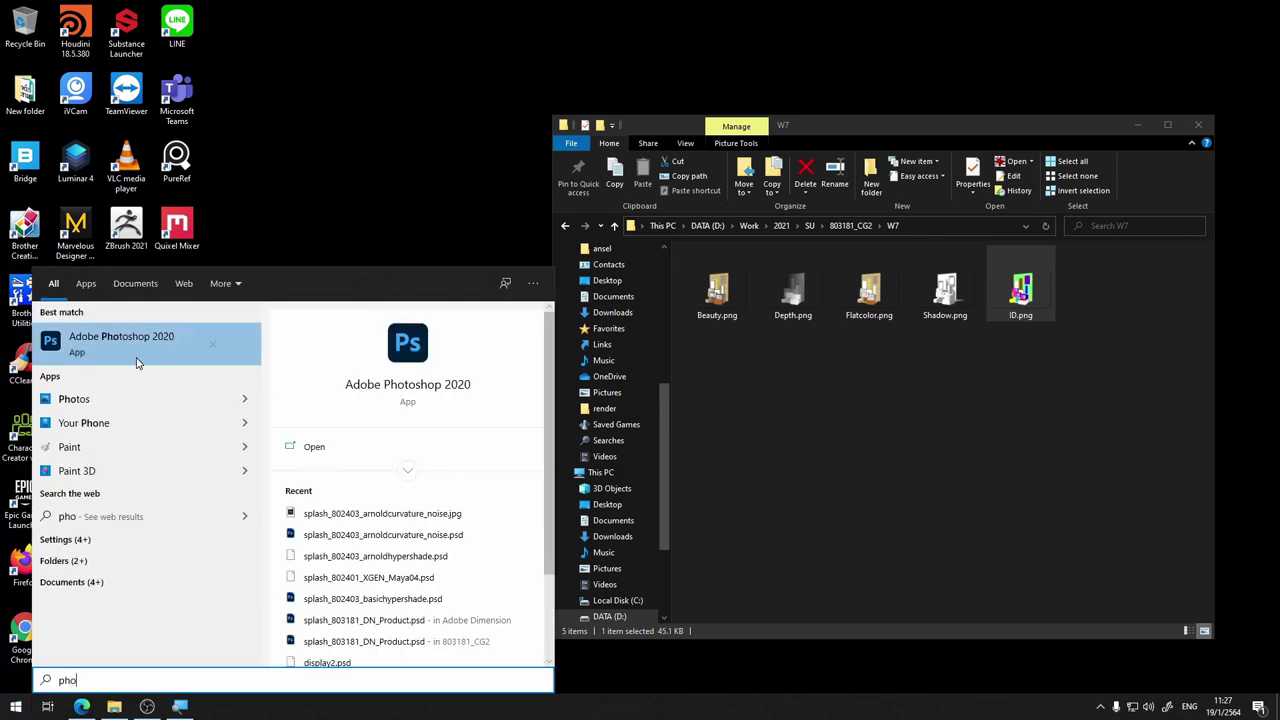
pyautogui.click(797, 460)
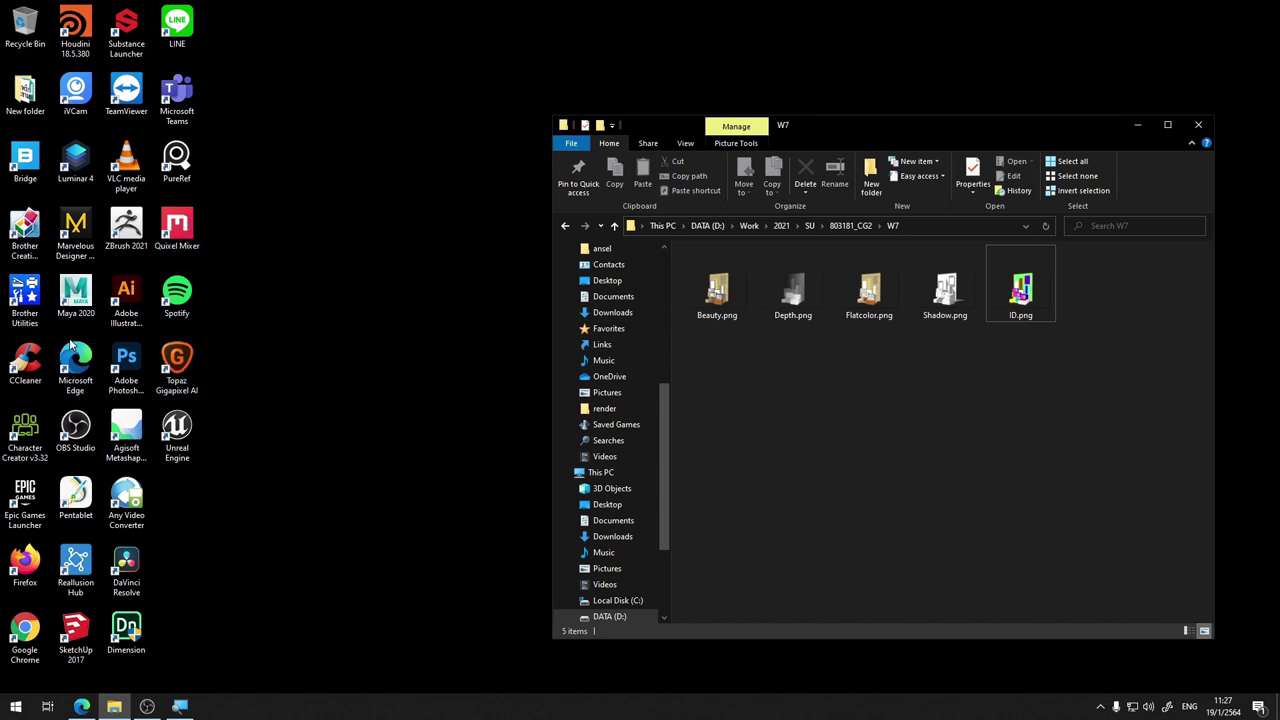
pyautogui.doubleClick(73, 625)
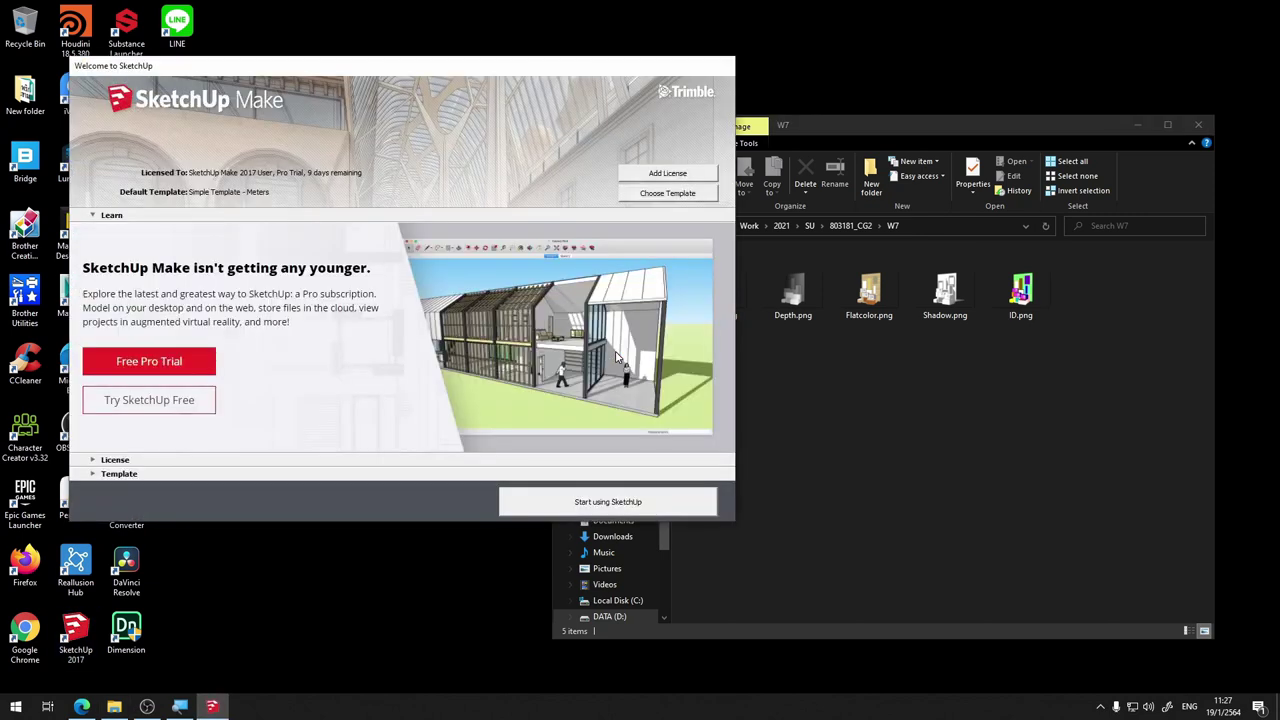
pyautogui.click(567, 511)
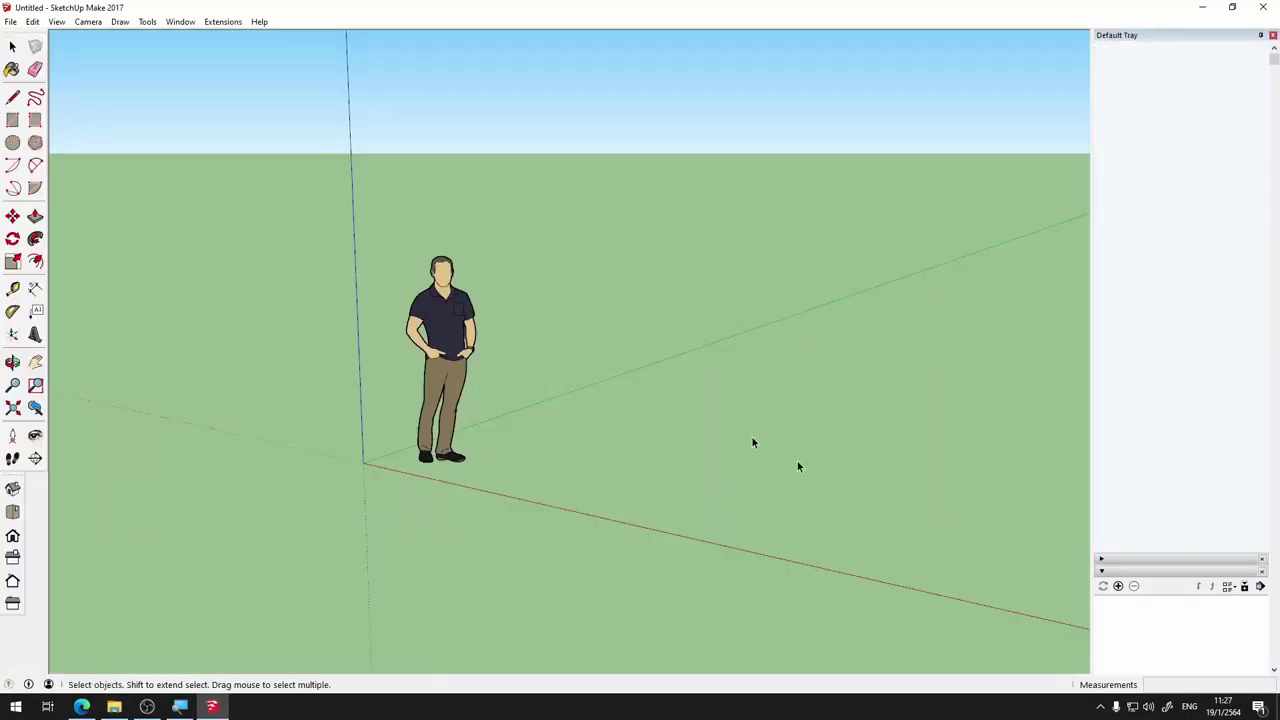
pyautogui.click(10, 21)
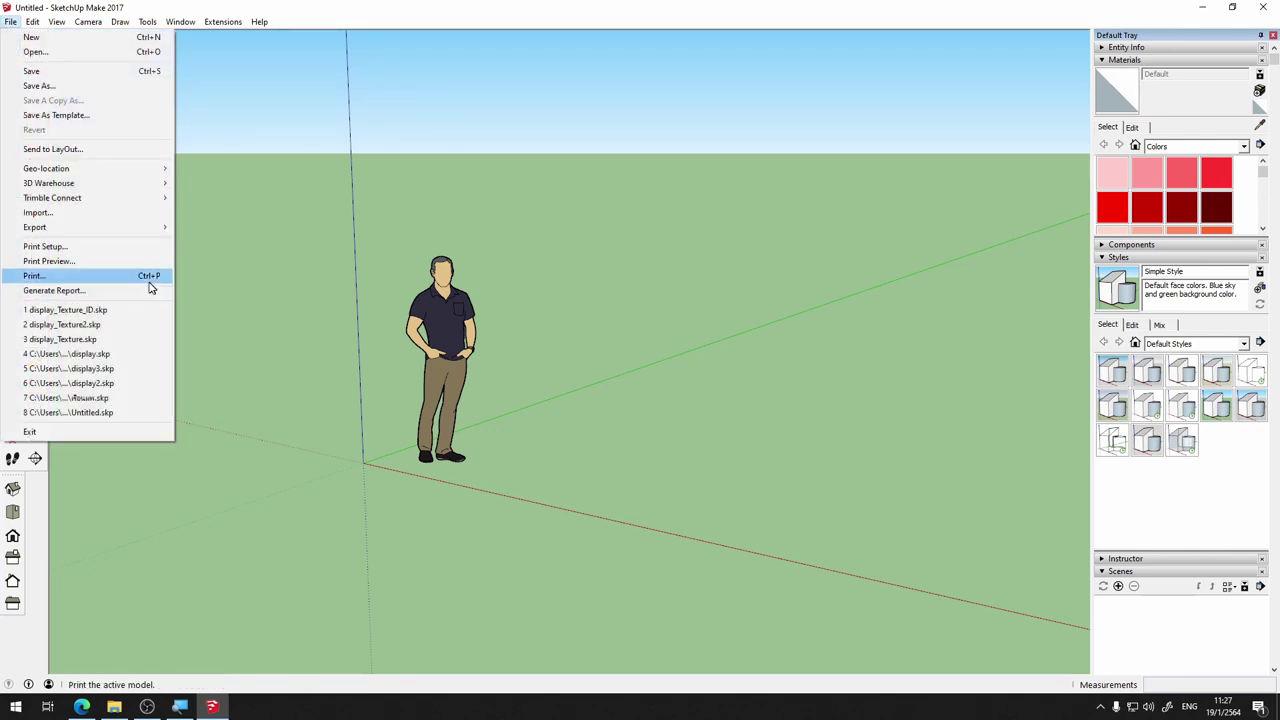
pyautogui.moveTo(60, 227)
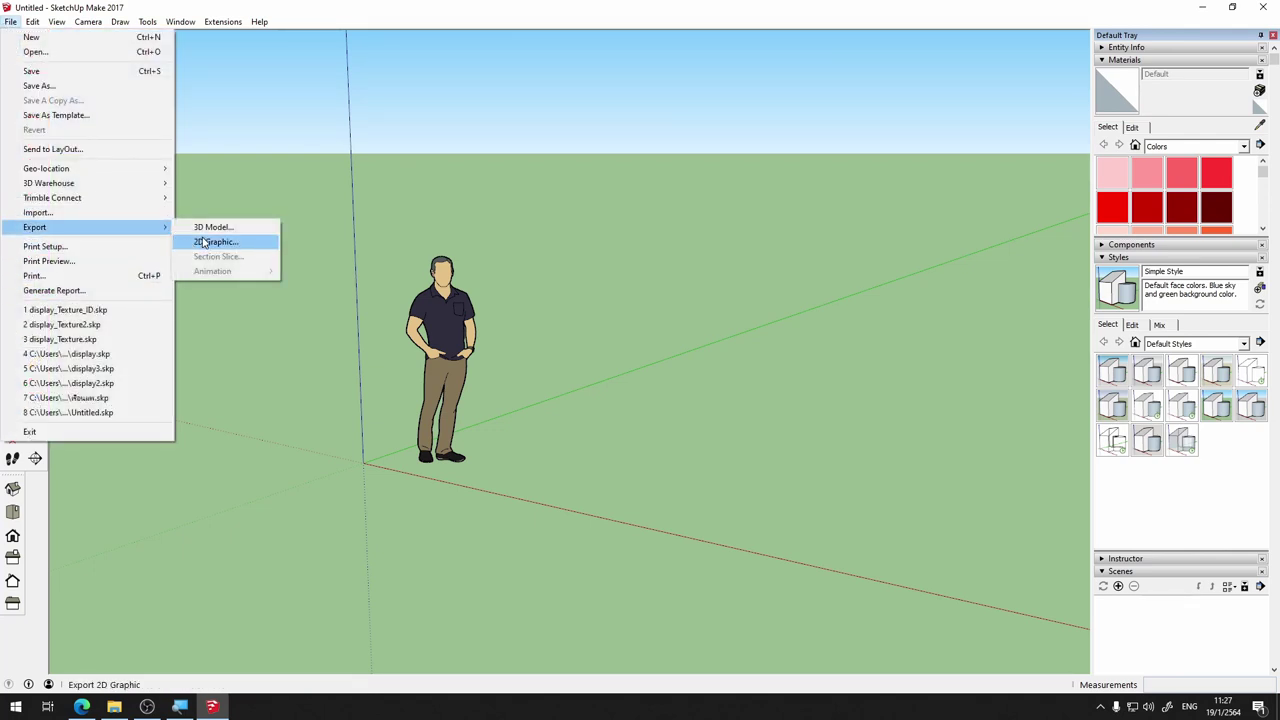
pyautogui.click(132, 311)
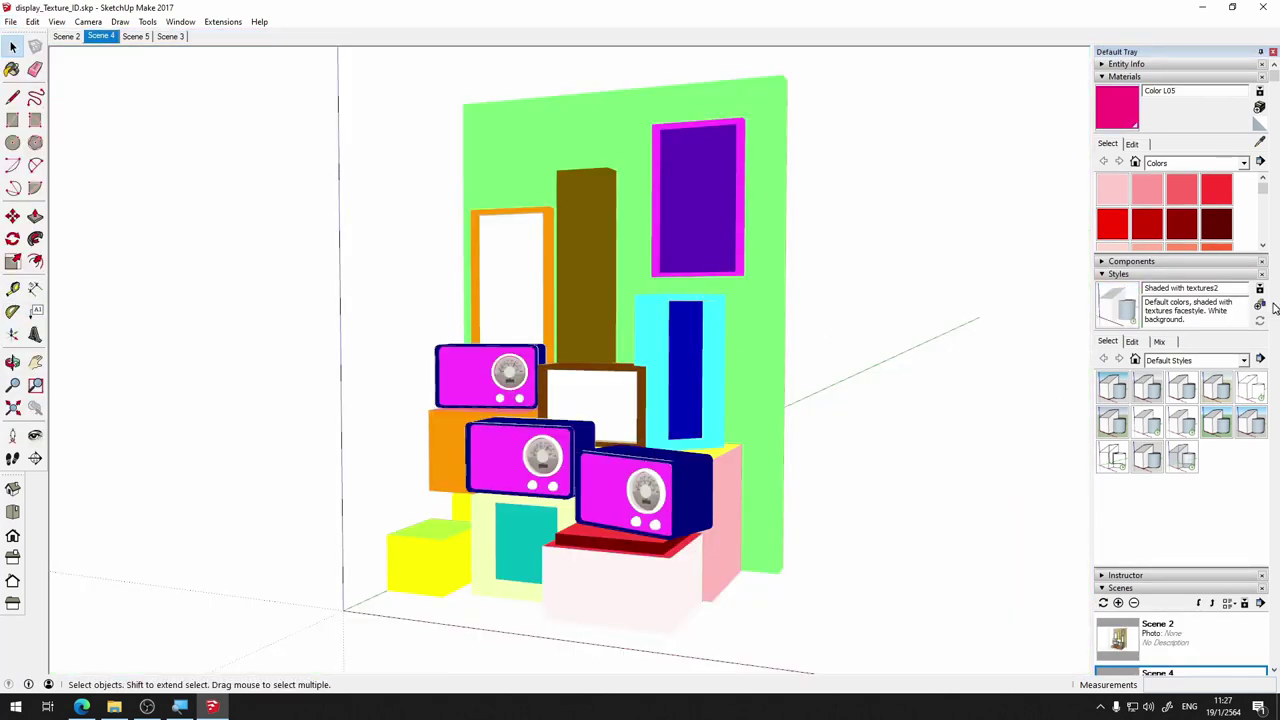
# Switch to Scene 2 and hide the entire model
pyautogui.click(1172, 650)
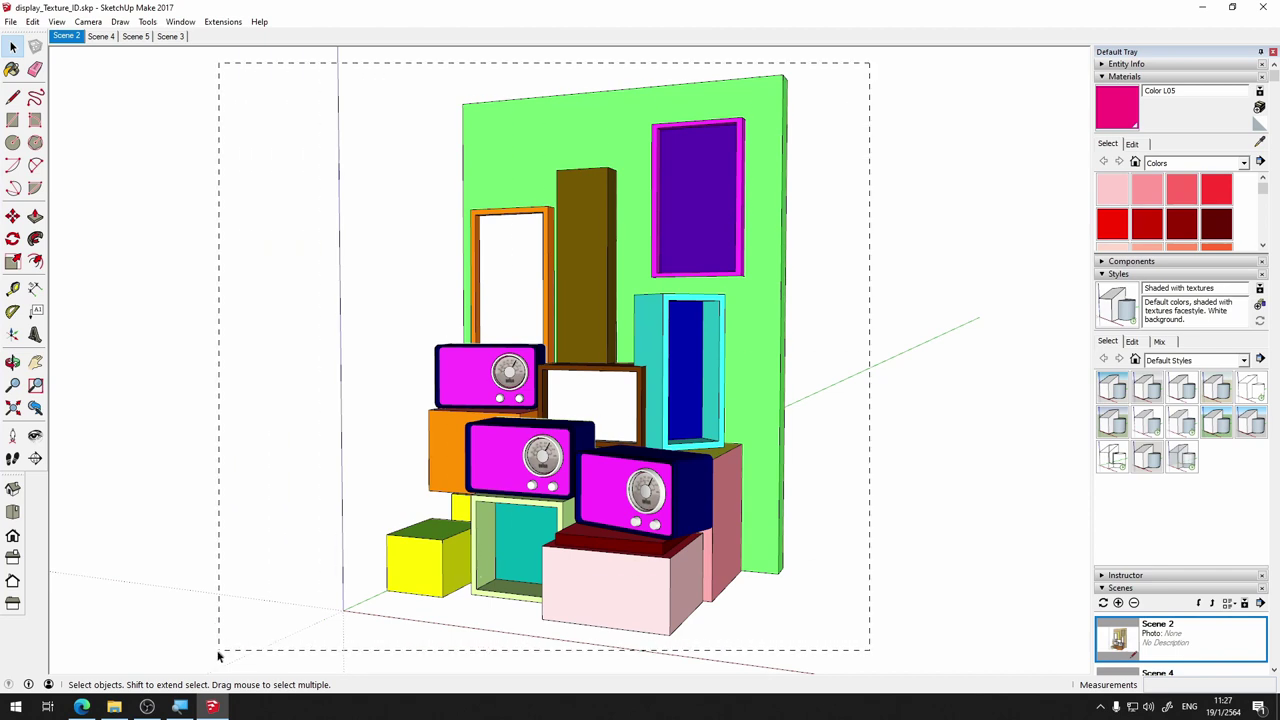
pyautogui.moveTo(218, 655); pyautogui.dragTo(218, 655)
pyautogui.rightClick(663, 225)
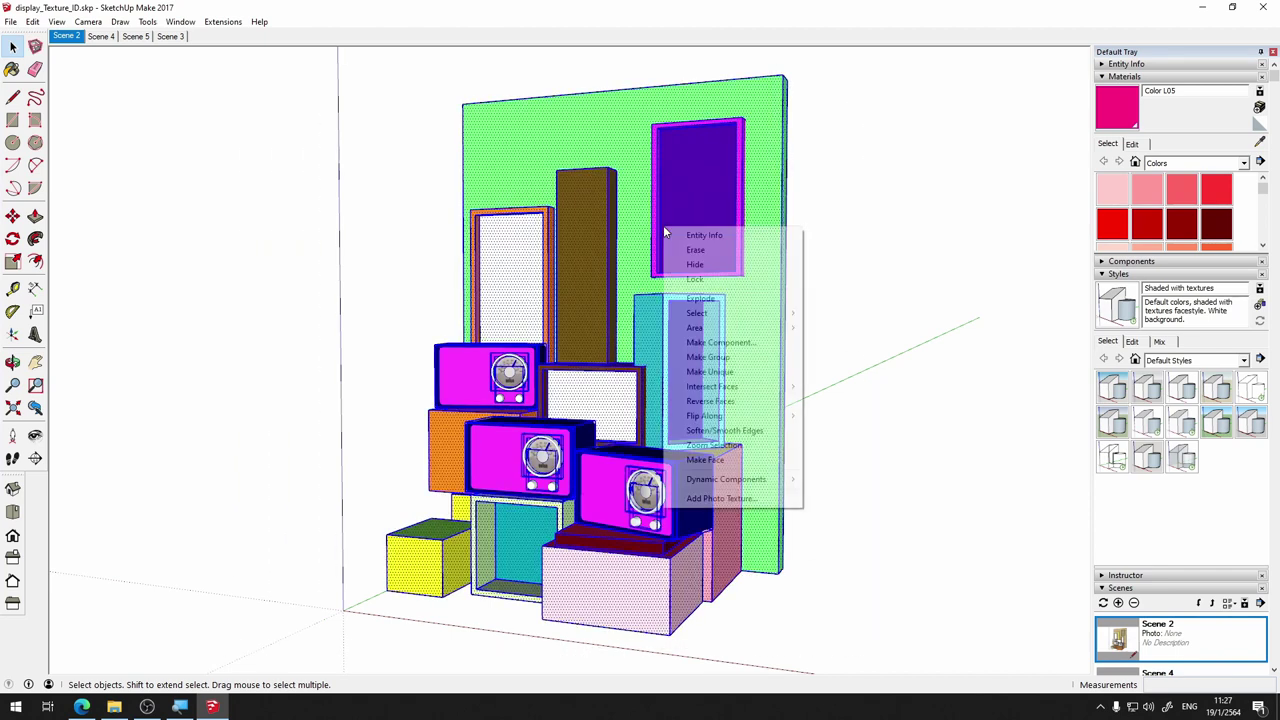
pyautogui.click(717, 265)
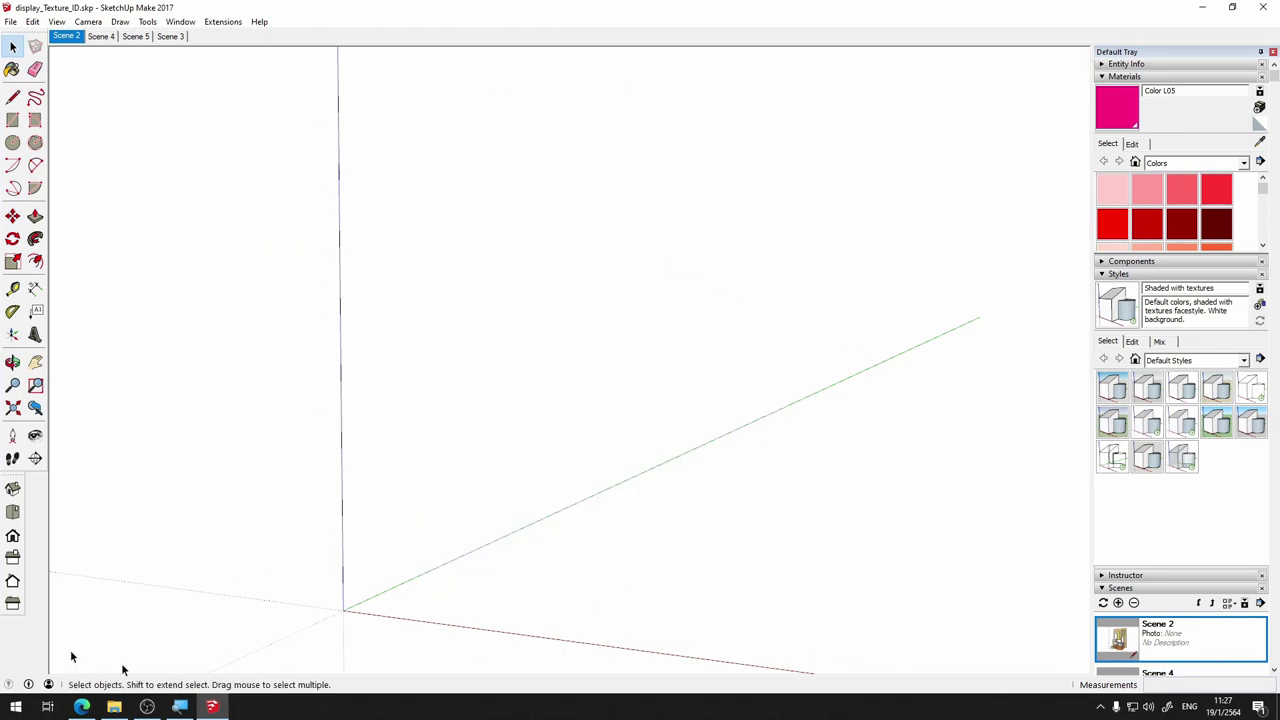
pyautogui.hotkey('ctrl', 'z')
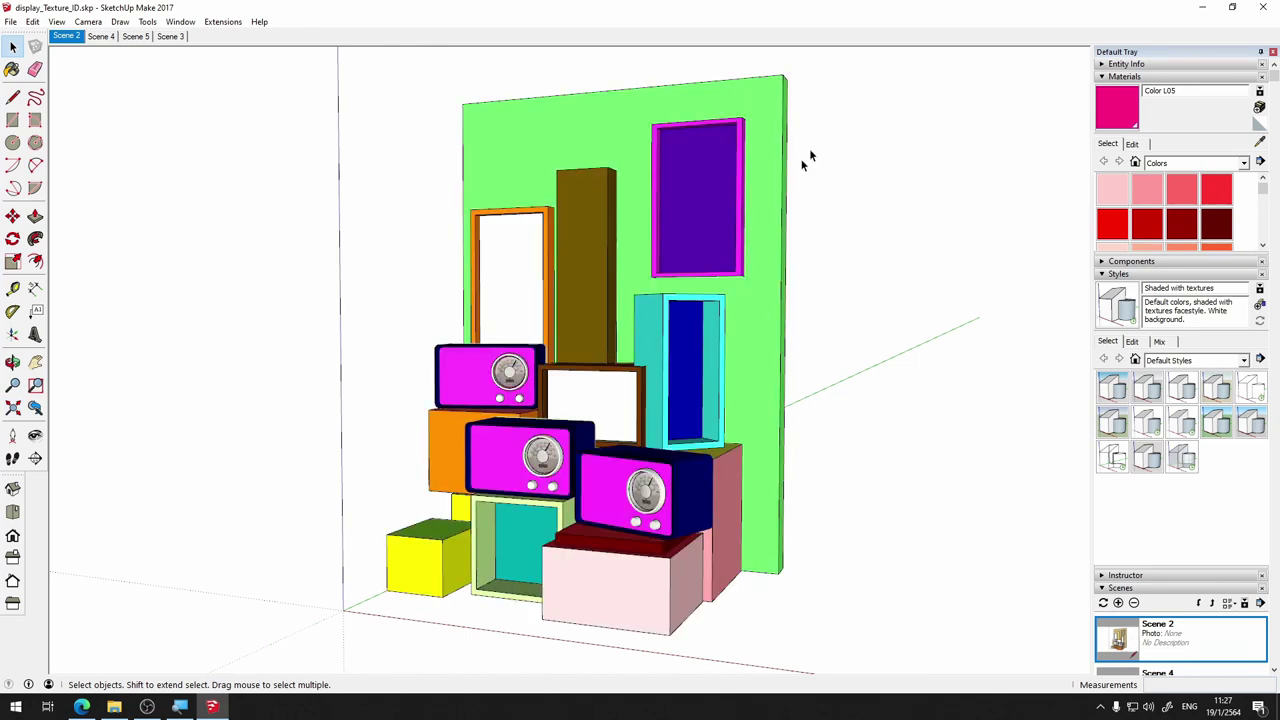
pyautogui.click(618, 174)
pyautogui.rightClick(618, 174)
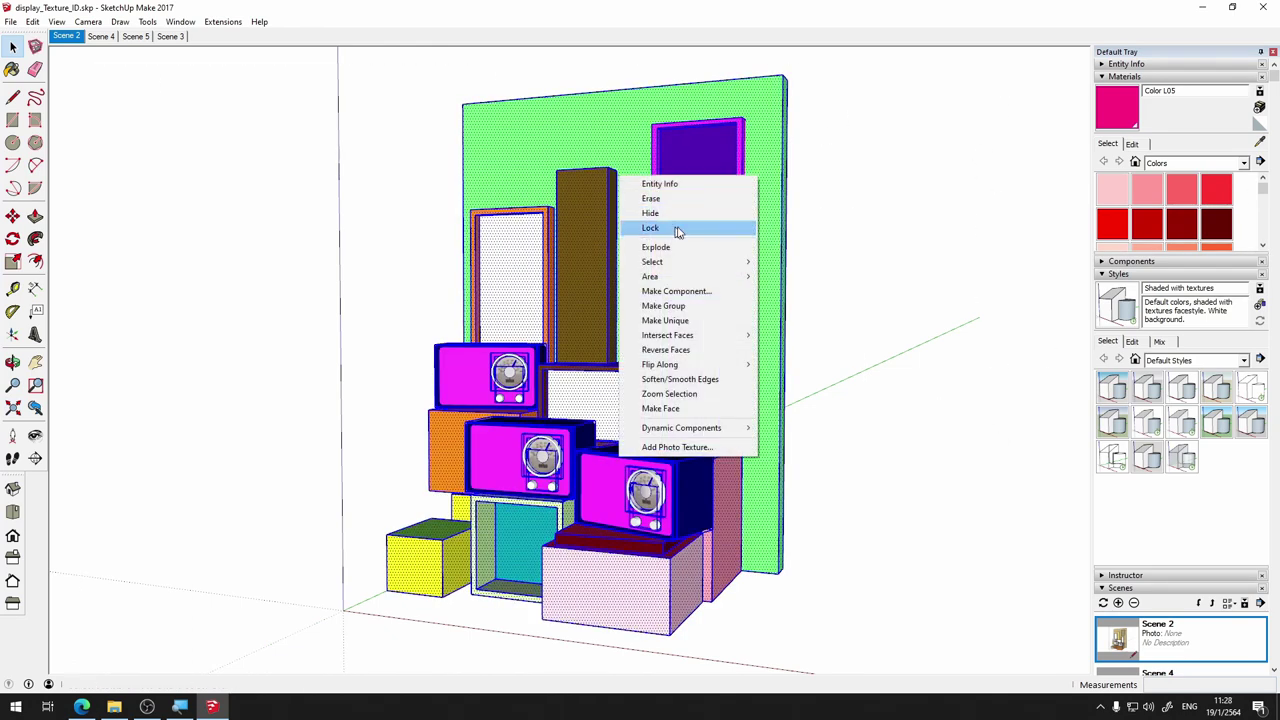
pyautogui.click(688, 214)
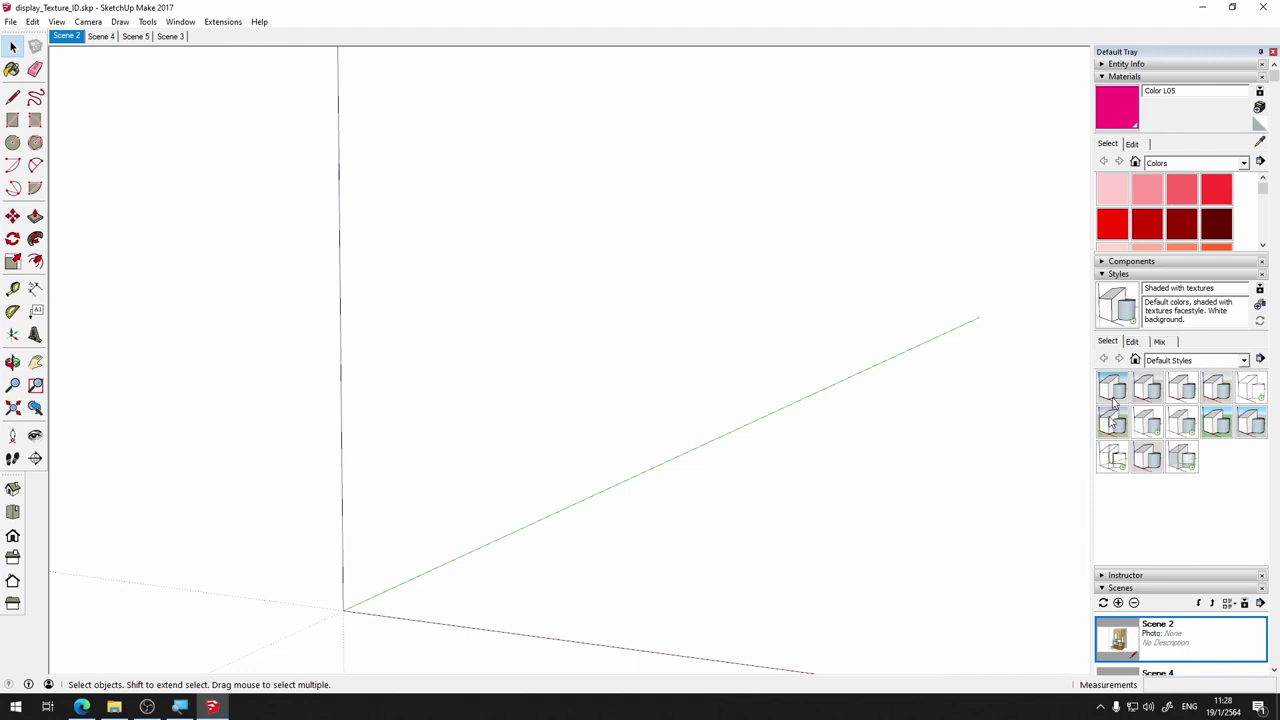
# Turn on Sky and Ground in the style's Background settings
pyautogui.click(1134, 342)
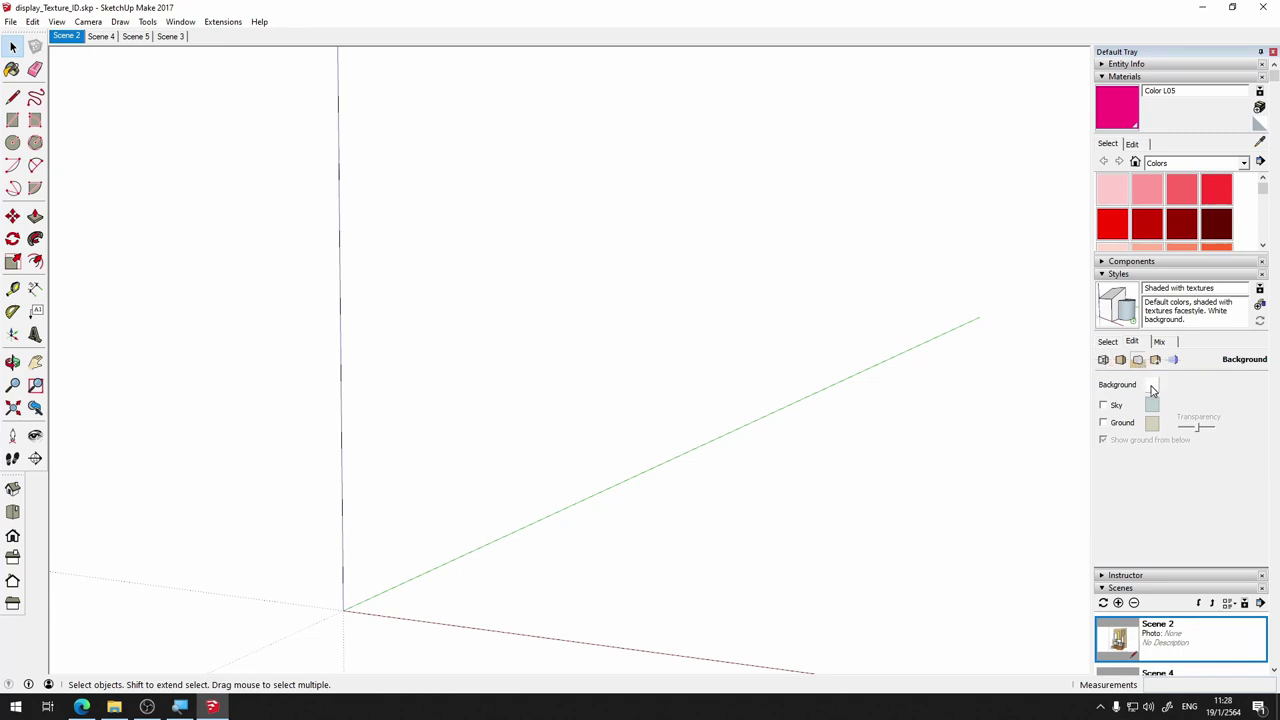
pyautogui.click(1104, 405)
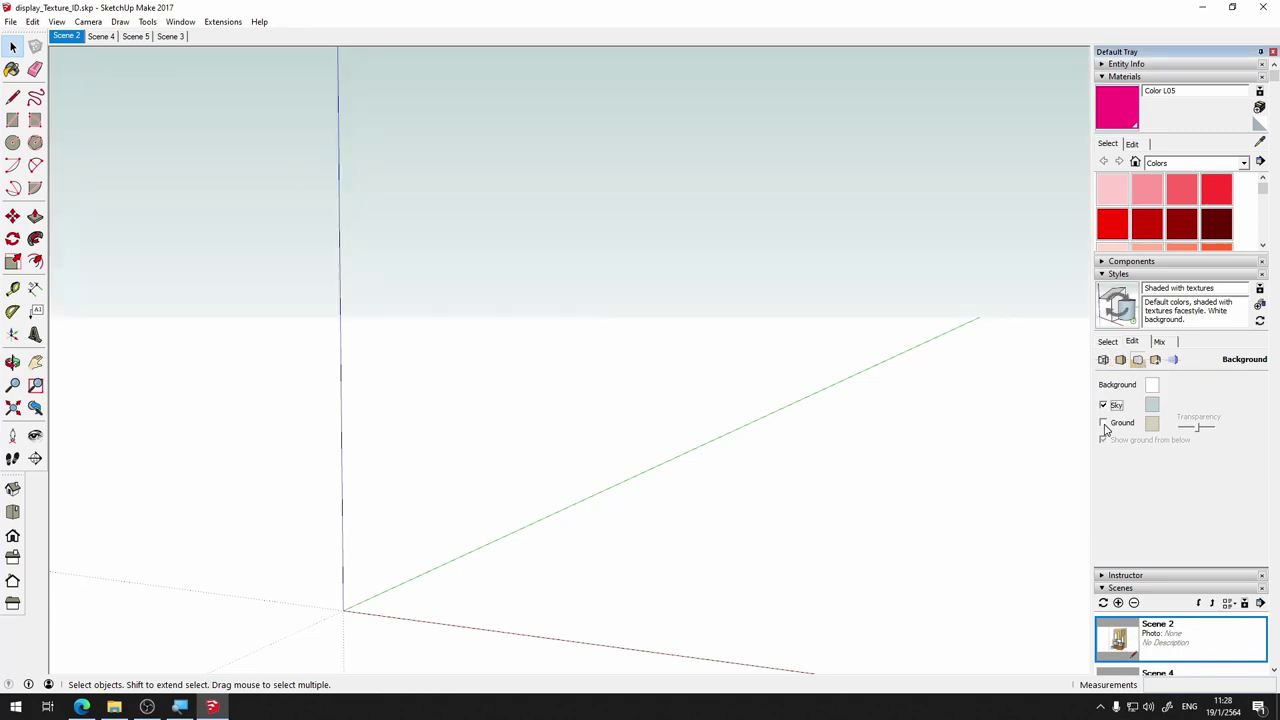
pyautogui.click(1104, 423)
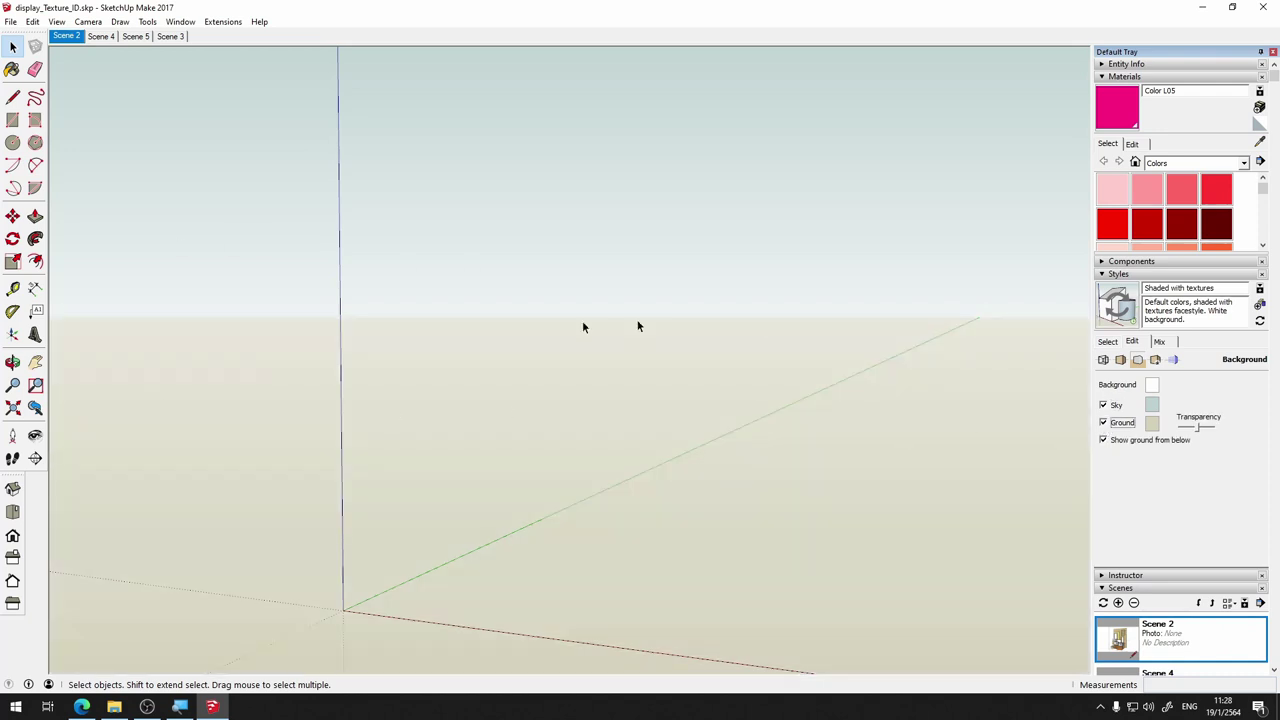
# Start a 2D image export and browse into the W7 folder
pyautogui.click(10, 21)
pyautogui.moveTo(35, 227)
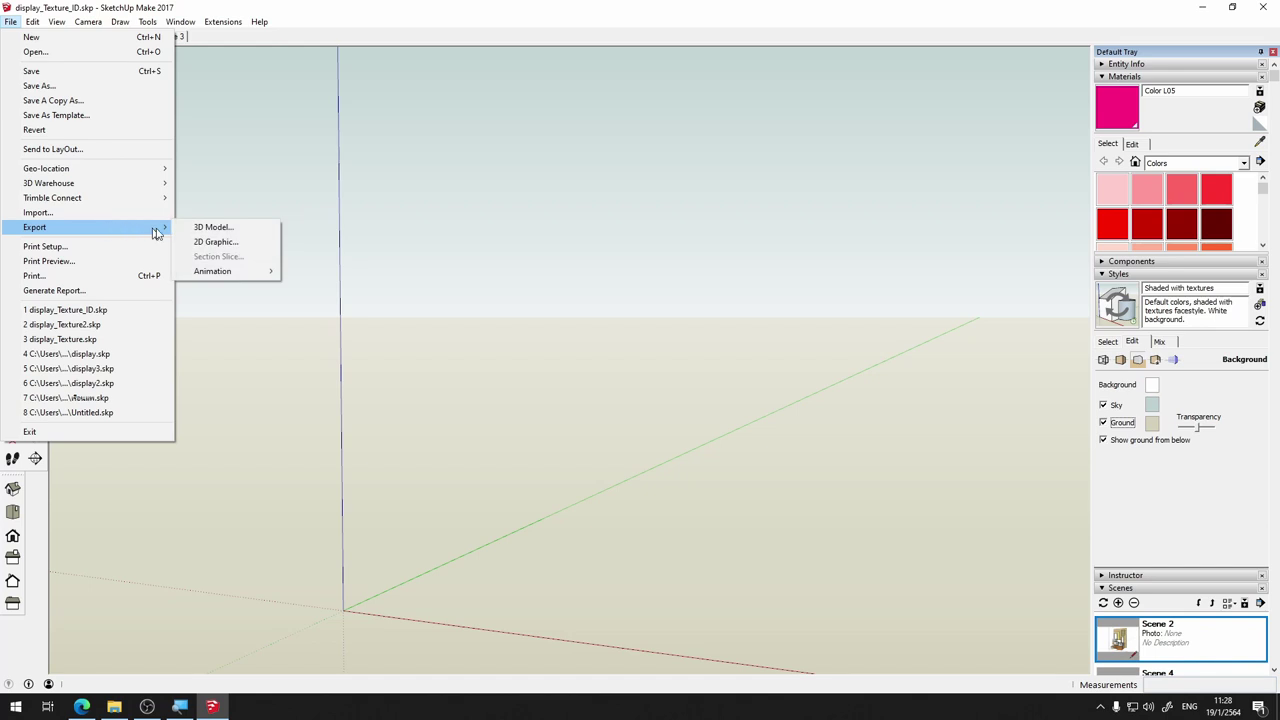
pyautogui.click(213, 242)
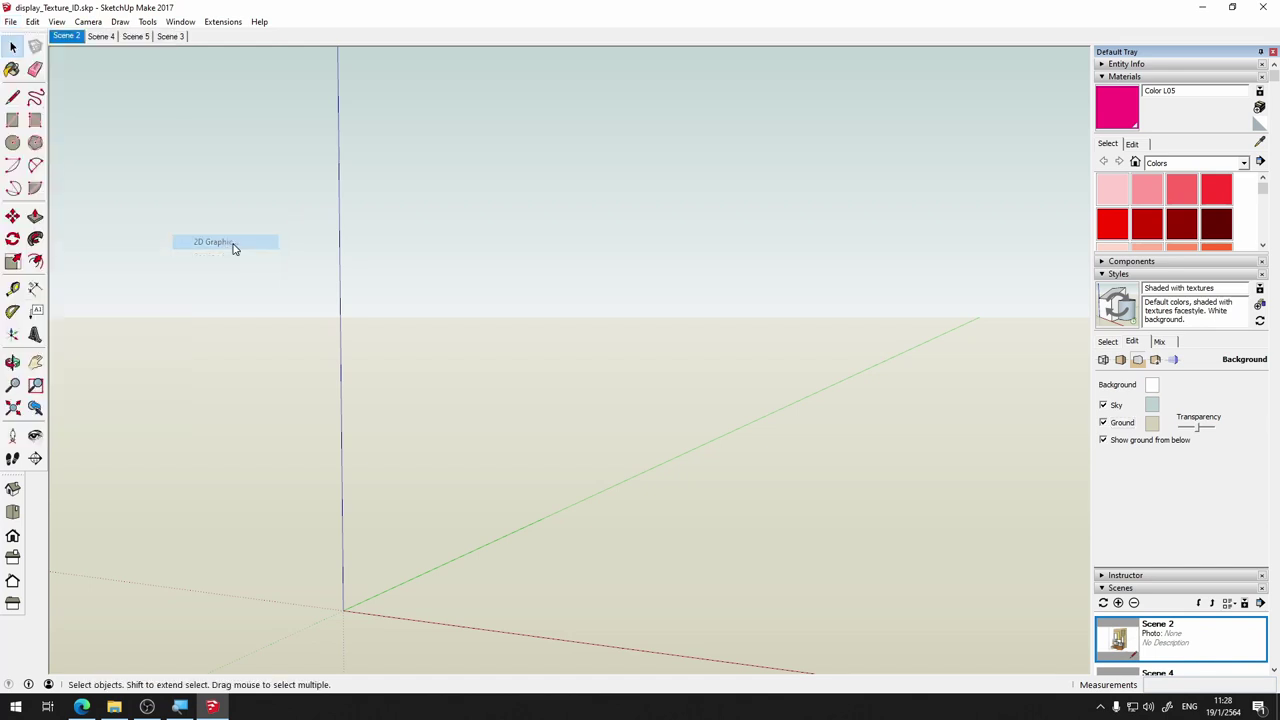
pyautogui.scroll(3, 480, 245)
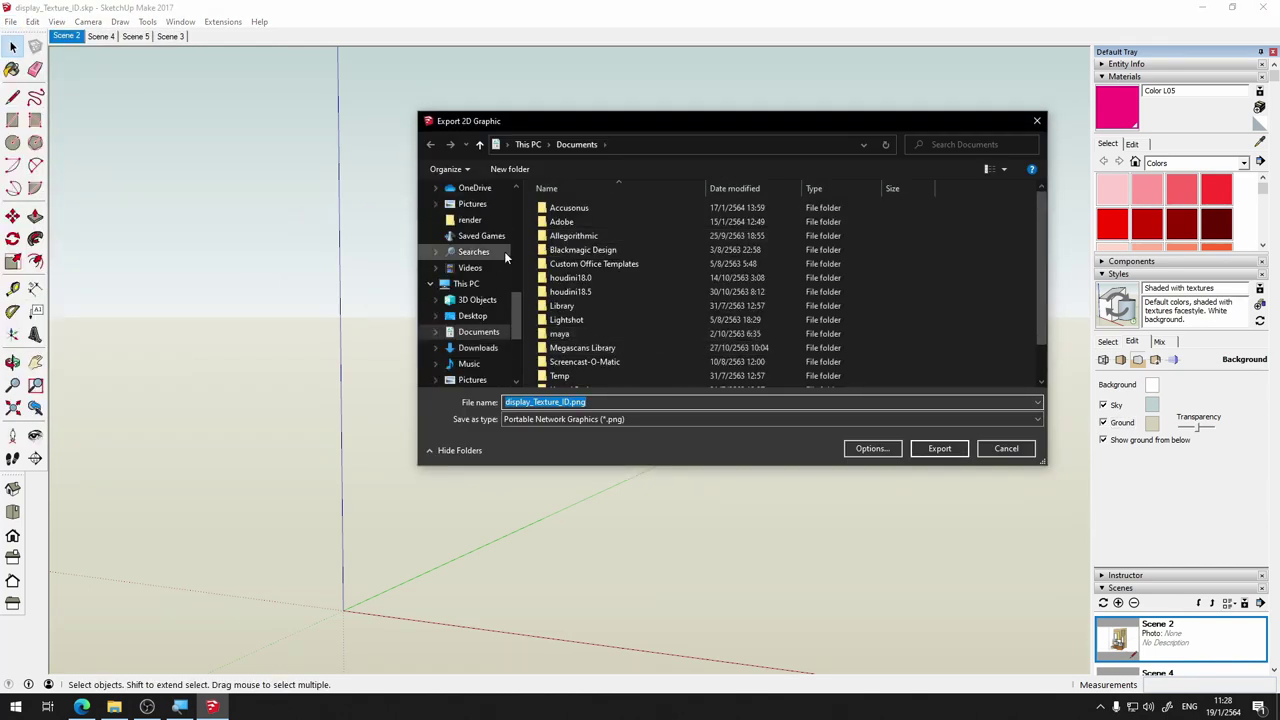
pyautogui.scroll(5, 484, 270)
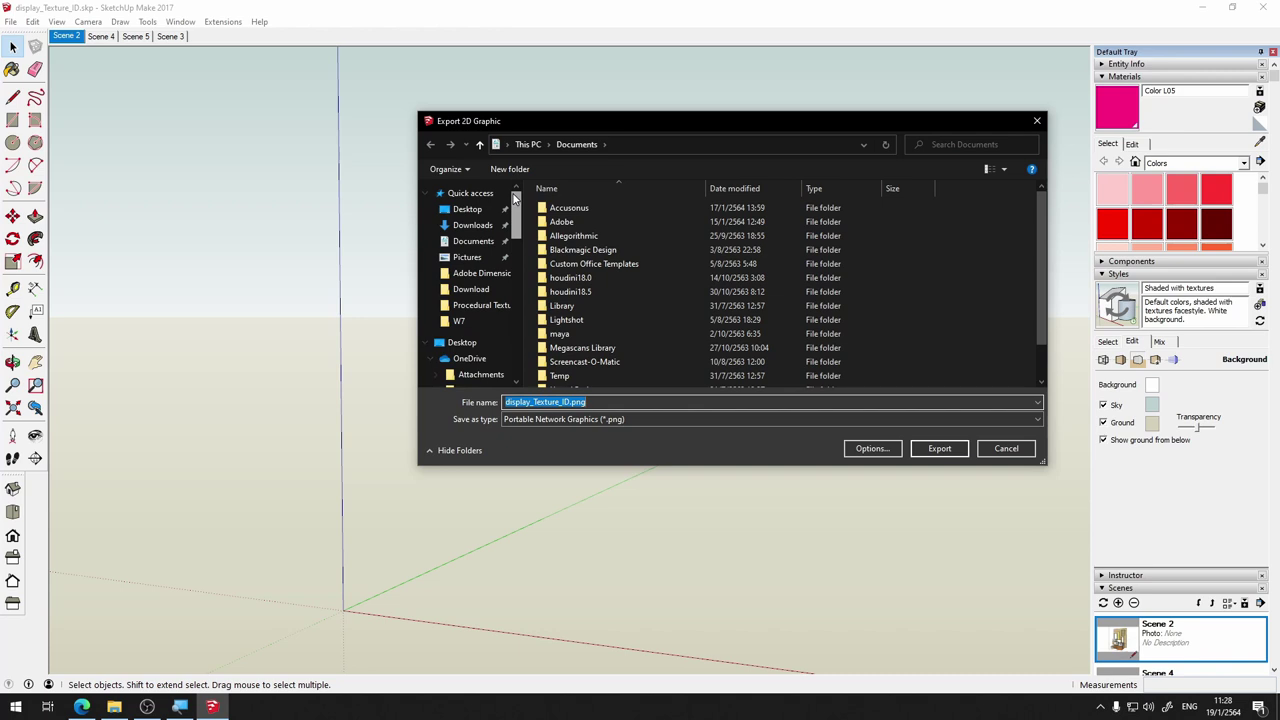
pyautogui.click(484, 275)
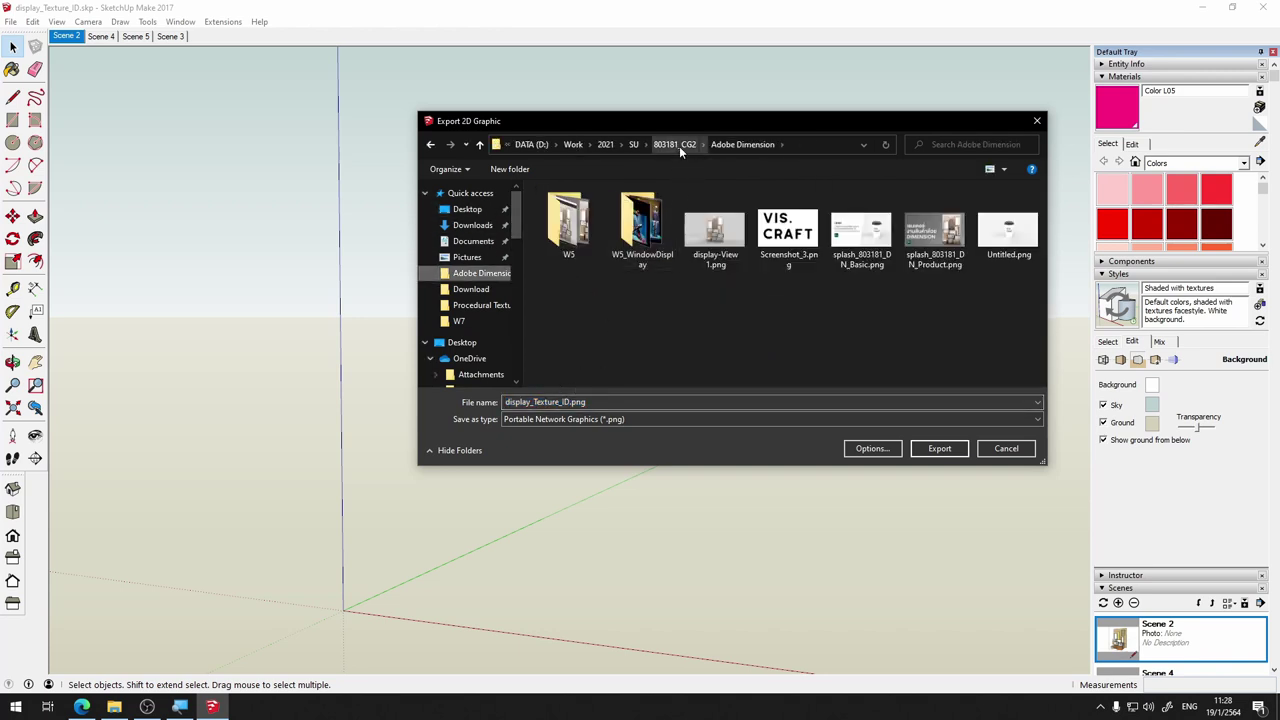
pyautogui.click(679, 146)
pyautogui.doubleClick(645, 225)
pyautogui.doubleClick(565, 401)
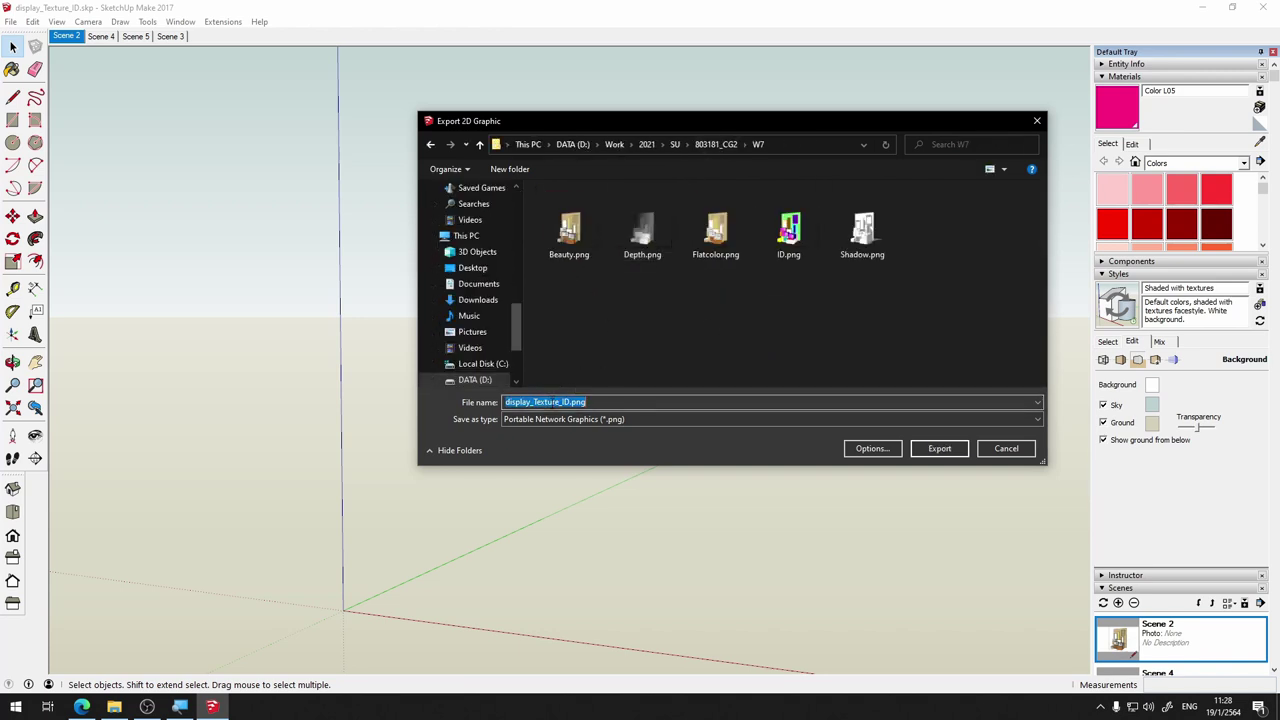
# Name the image HorizontalLine.png, accept the export options and export it
pyautogui.moveTo(567, 401); pyautogui.dragTo(505, 401)
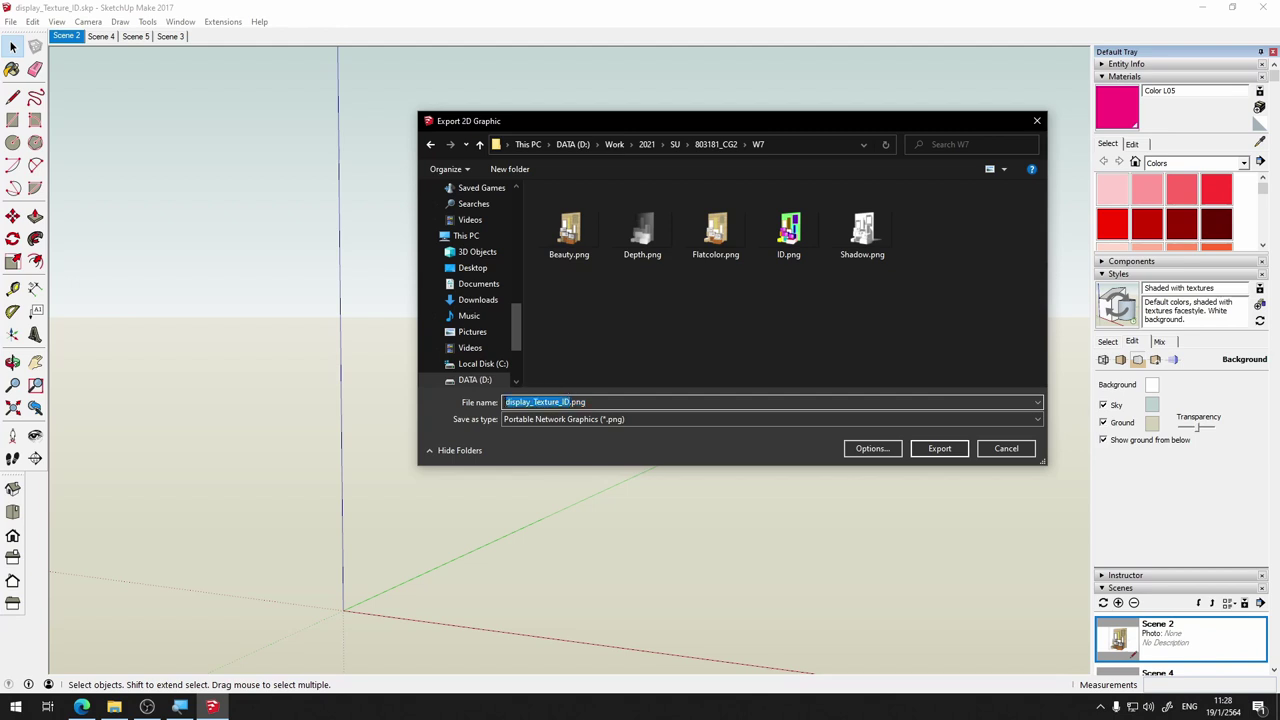
pyautogui.write('h')
pyautogui.write('HorizontalLine')
pyautogui.click(888, 449)
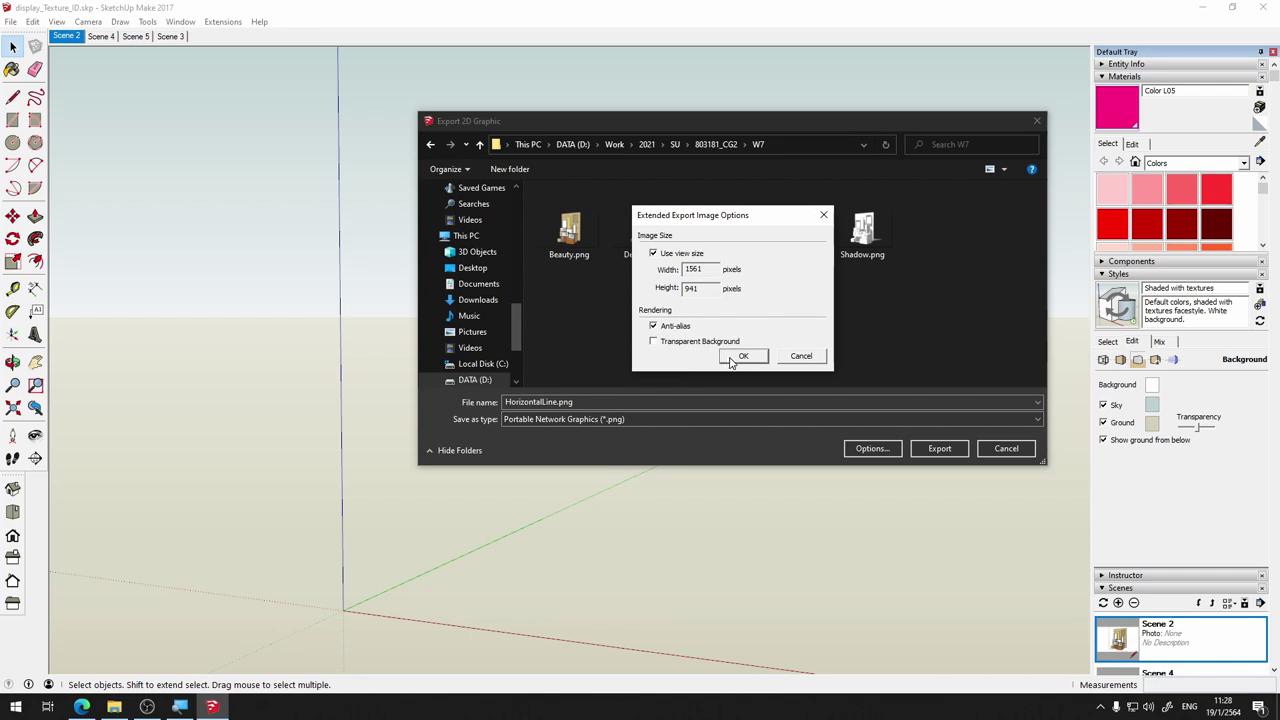
pyautogui.click(743, 356)
pyautogui.click(936, 448)
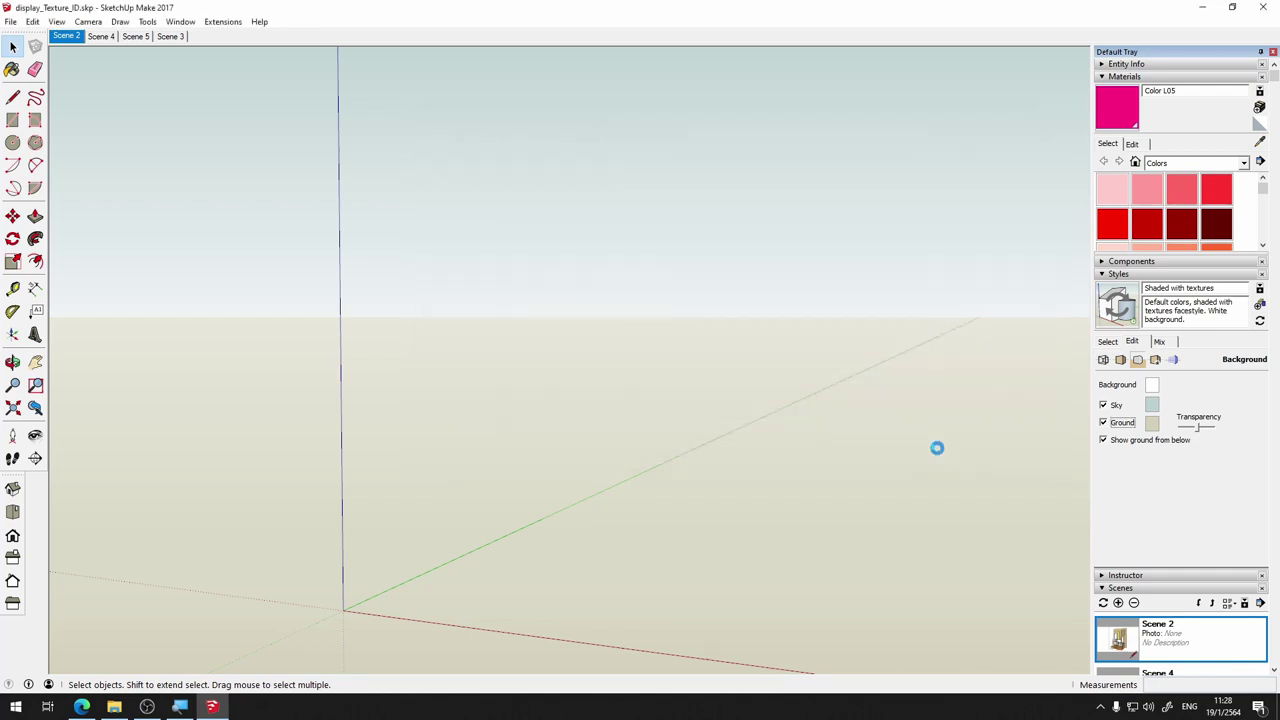
# Open HorizontalLine.png from the W7 folder to check it, then close the viewer and SketchUp
pyautogui.hotkey('alt', 'Tab')
pyautogui.press('Right')
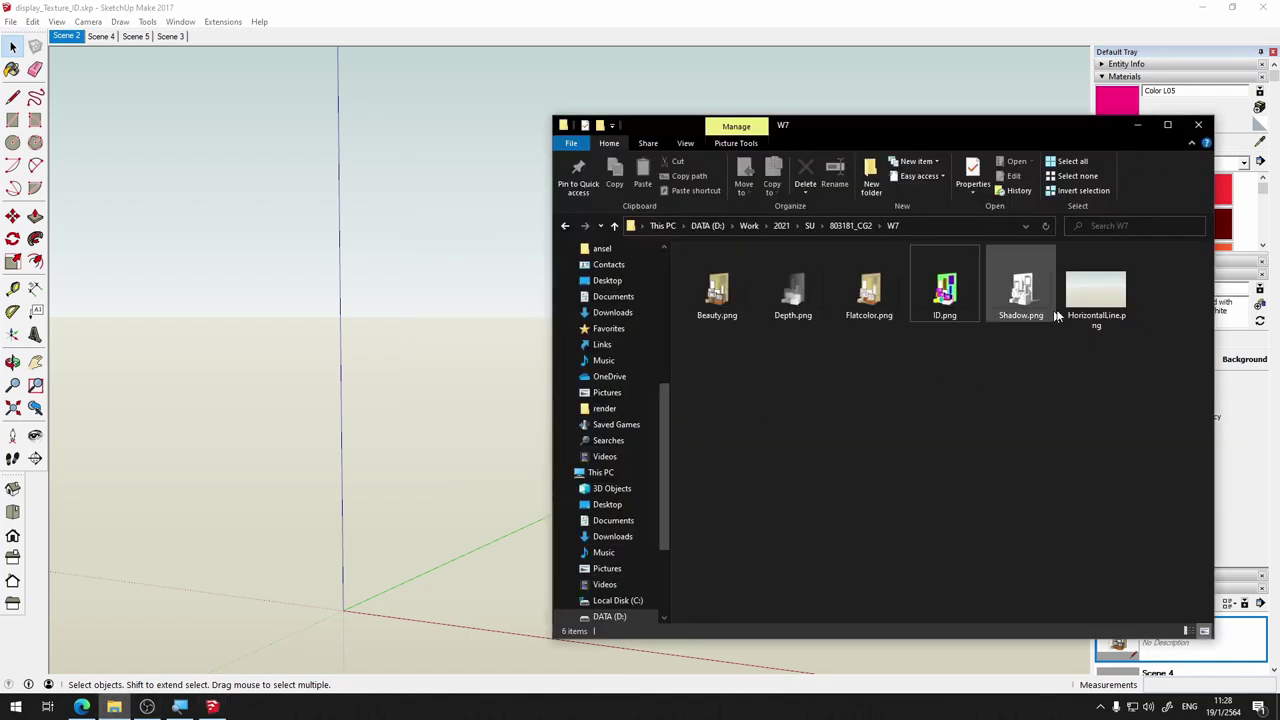
pyautogui.press('Right')
pyautogui.press('Return')
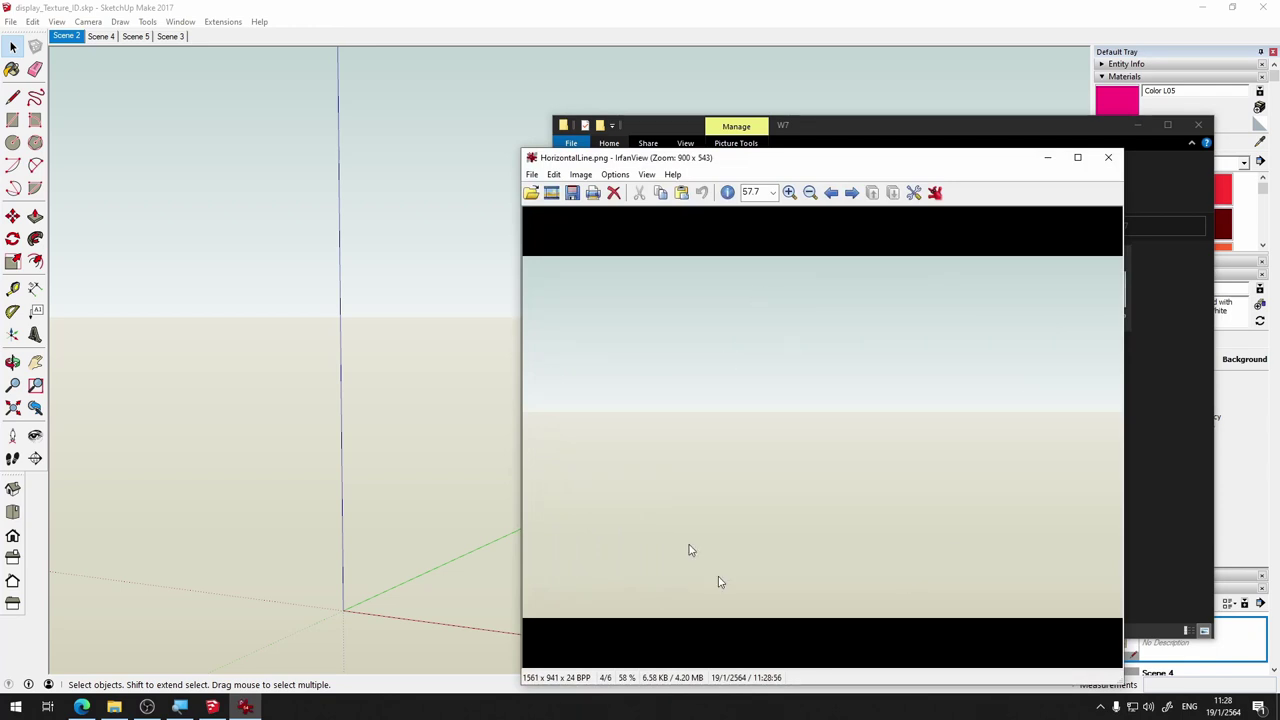
pyautogui.click(1108, 157)
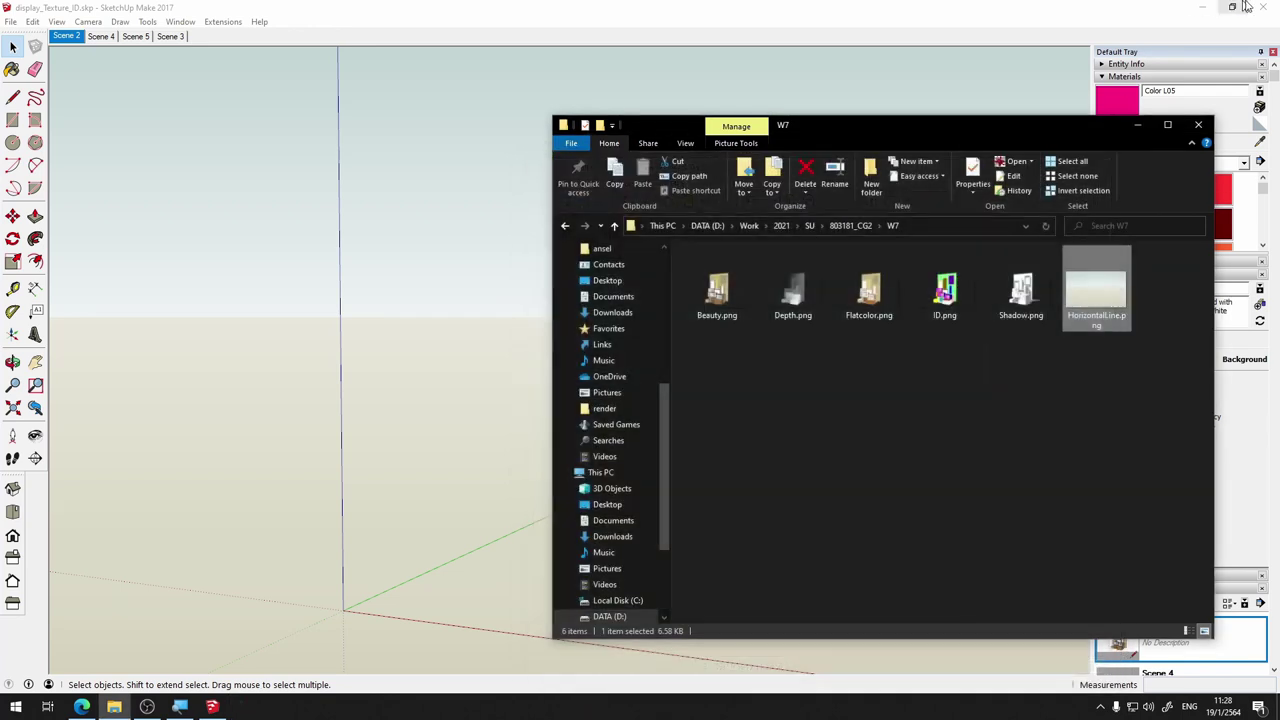
pyautogui.click(1262, 7)
# Discard the model changes, launch Adobe Photoshop 2020 from Start, and bring the Facebook browser forward
pyautogui.click(650, 382)
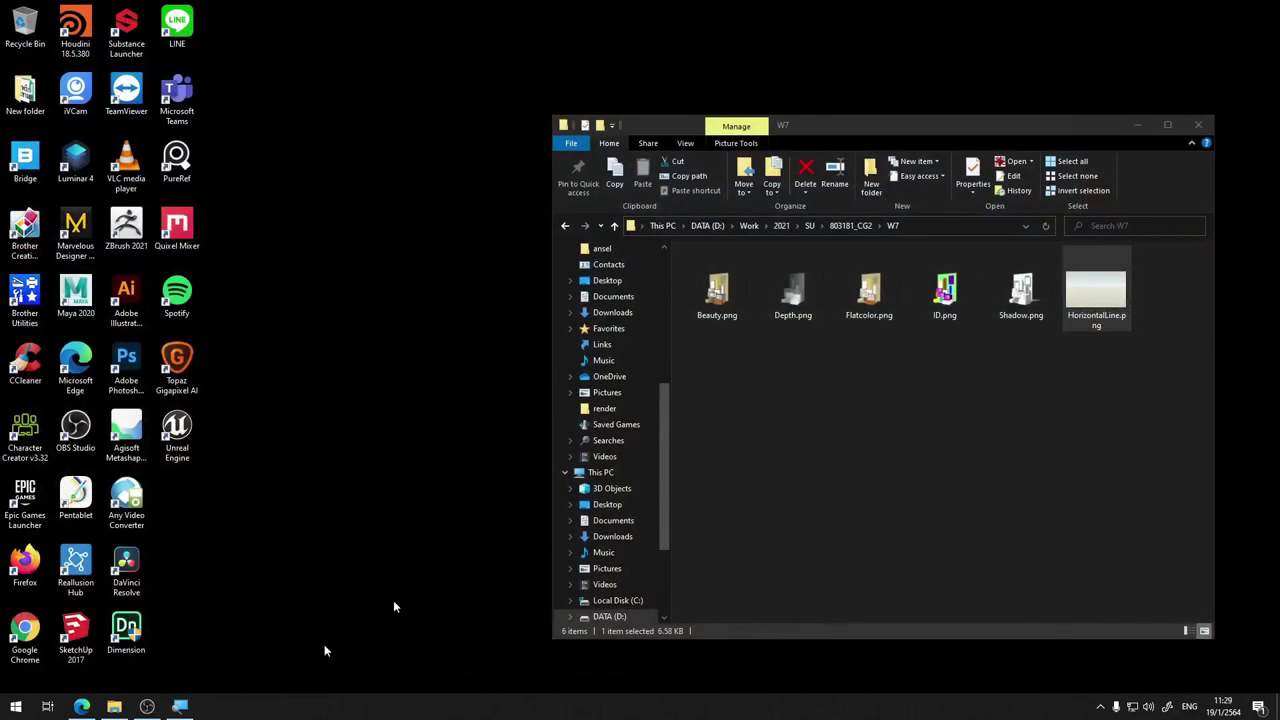
pyautogui.click(12, 707)
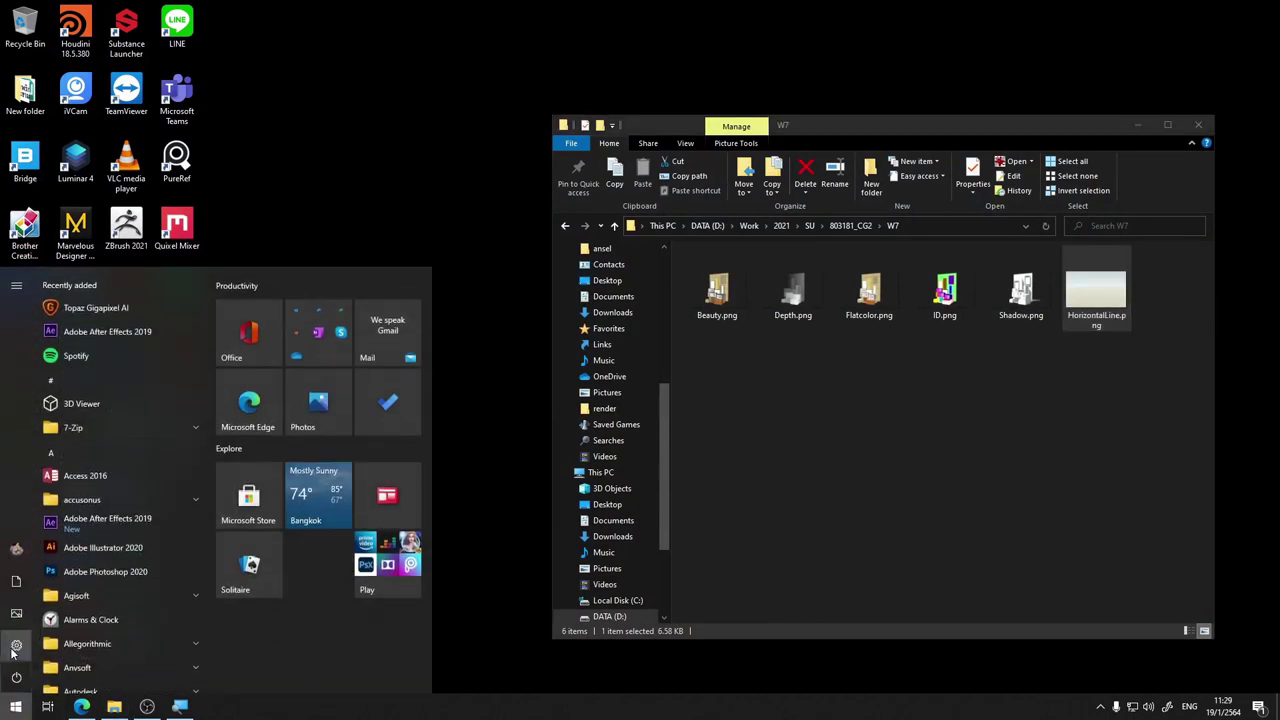
pyautogui.write('pho')
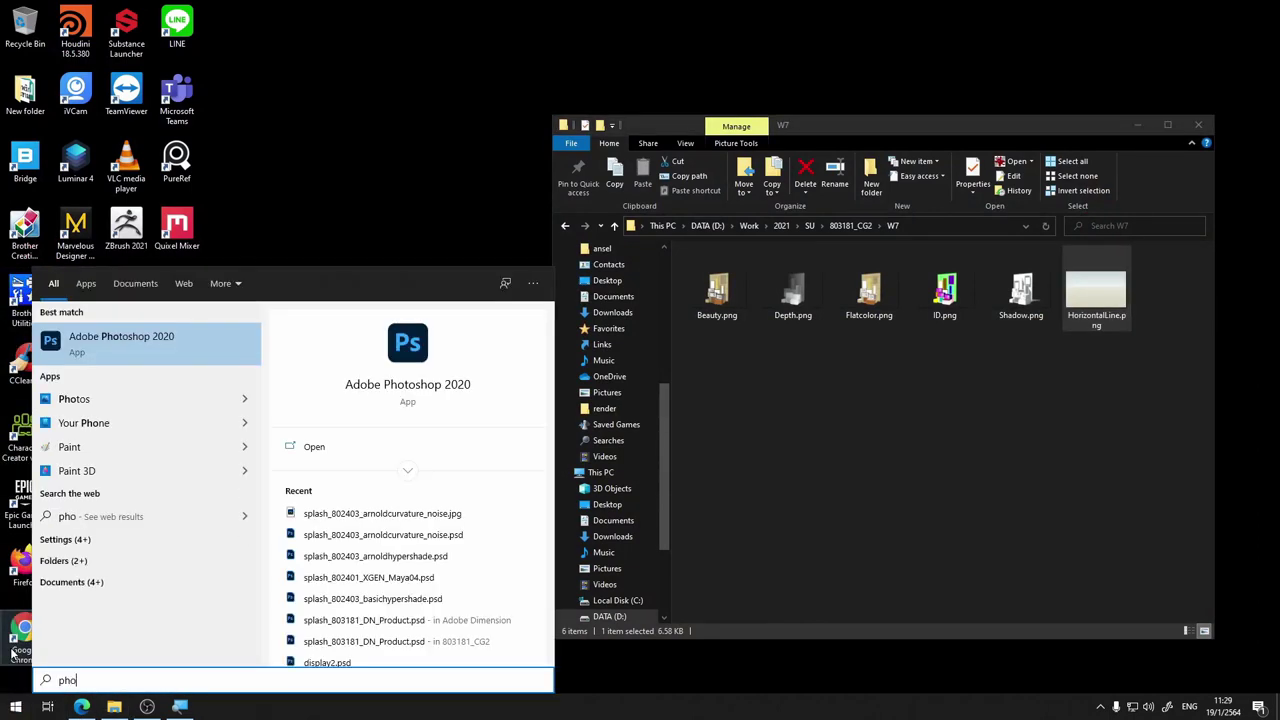
pyautogui.click(76, 345)
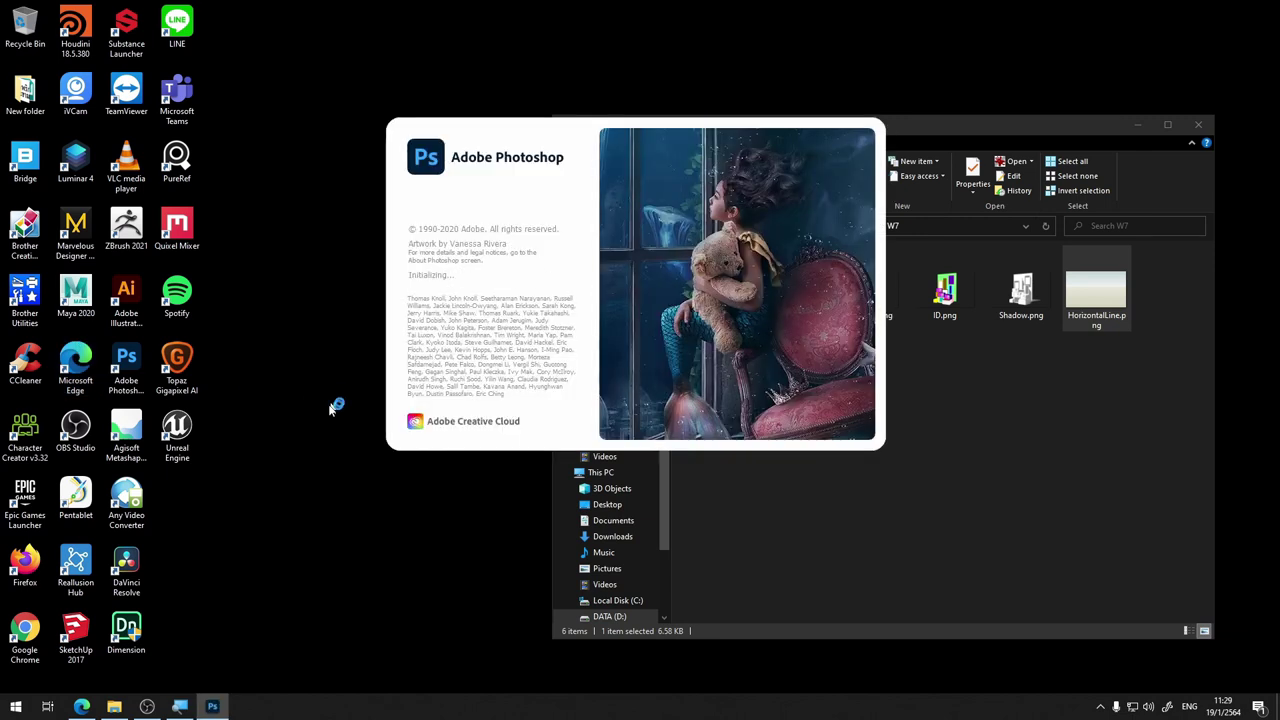
pyautogui.click(82, 707)
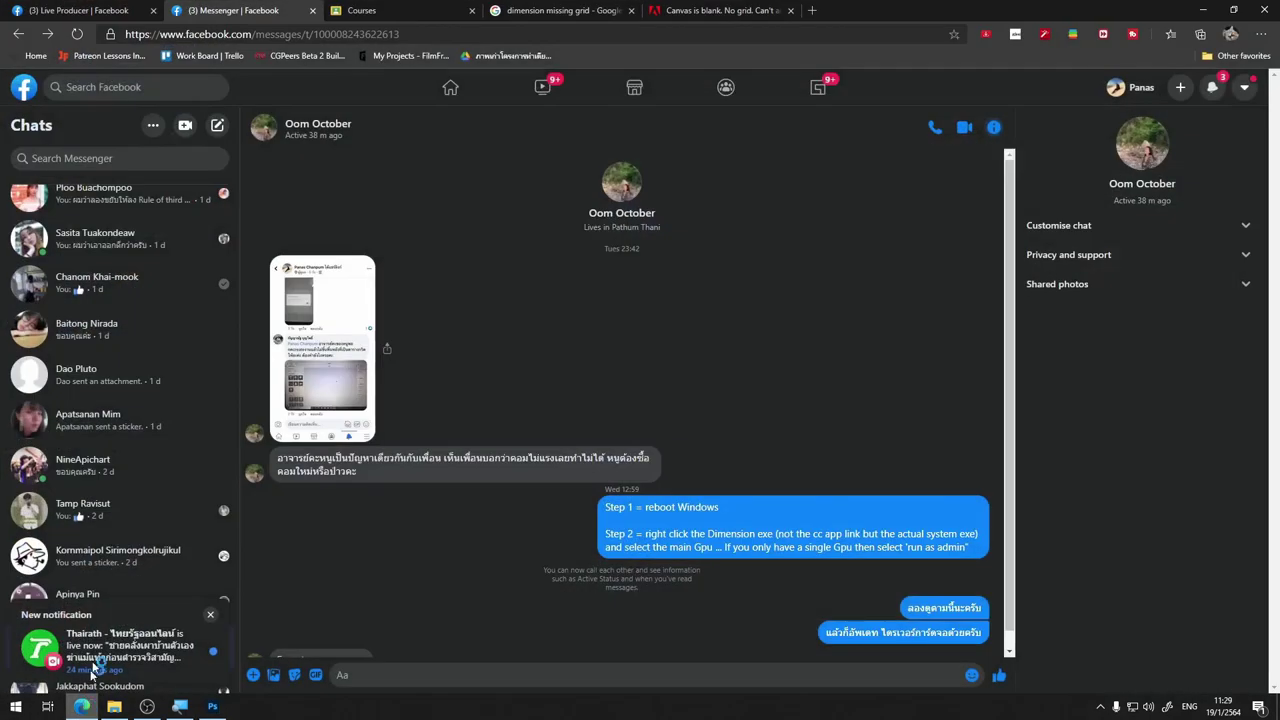
# View Facebook's Live Producer preview, then minimise the browser
pyautogui.click(46, 12)
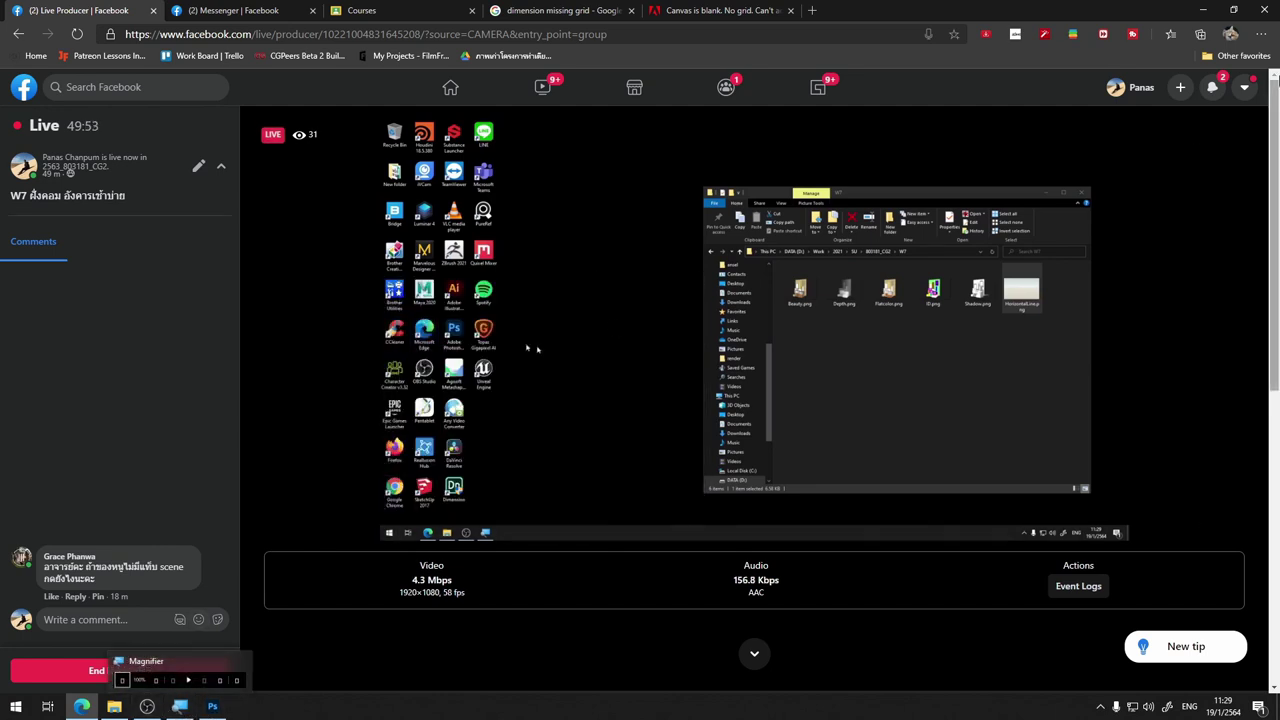
pyautogui.click(78, 708)
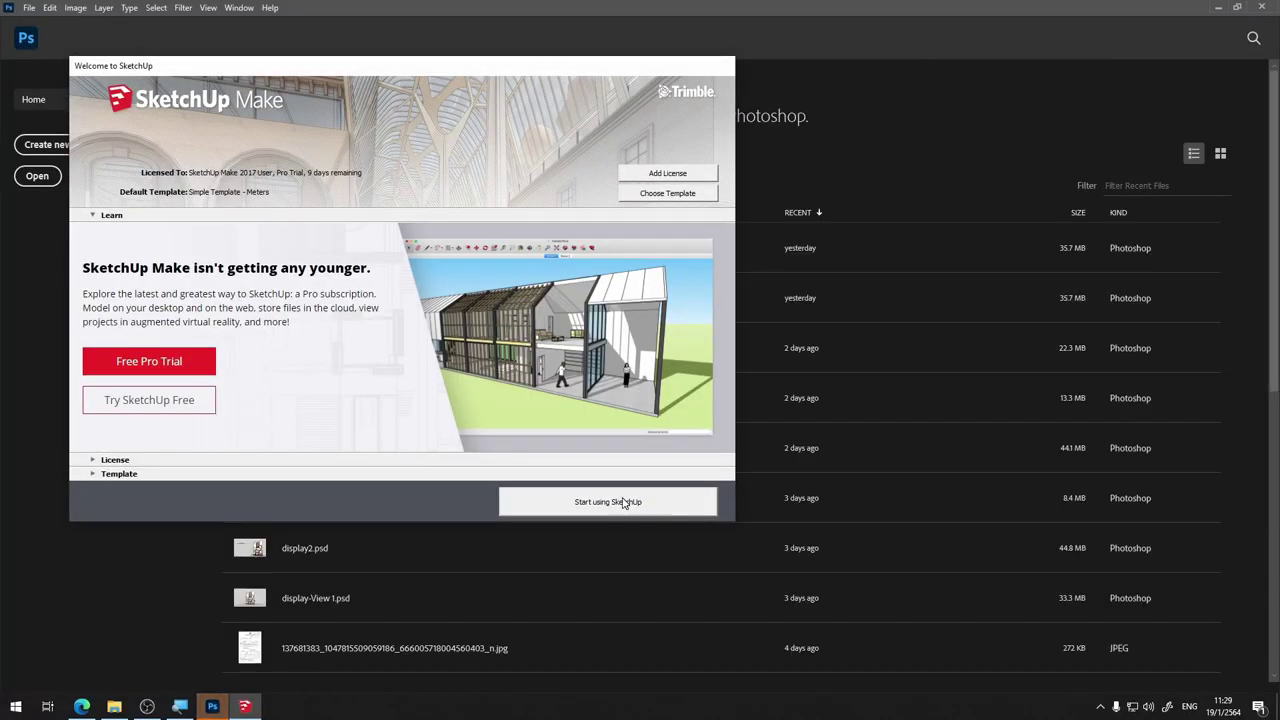
# Start a new SketchUp model, re-add the Scenes panel to the default tray, then close SketchUp
pyautogui.click(632, 506)
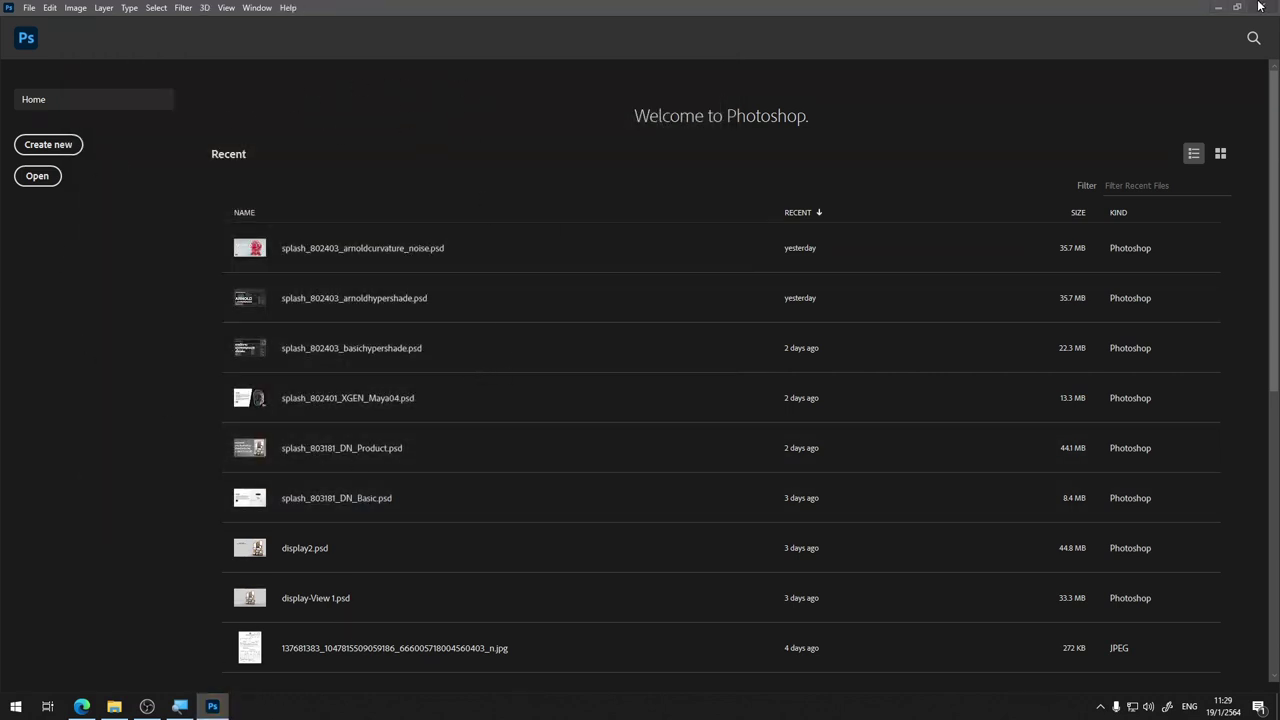
pyautogui.click(1222, 9)
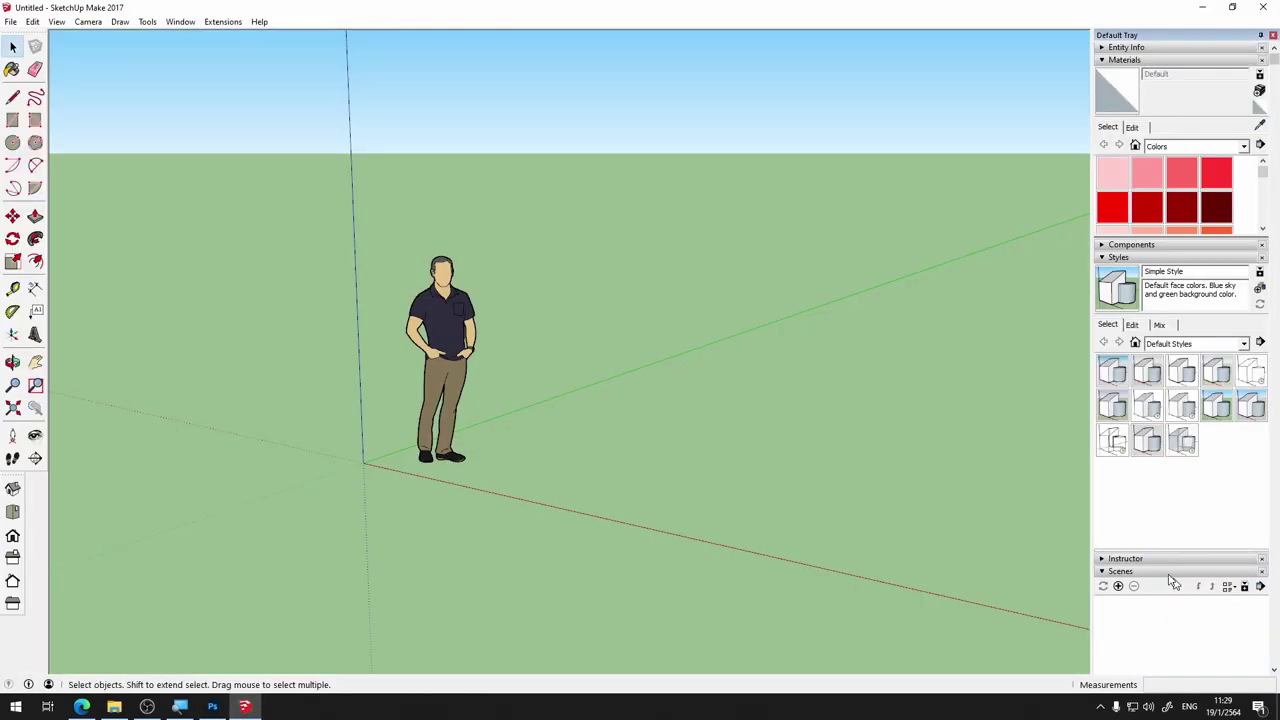
pyautogui.click(1262, 572)
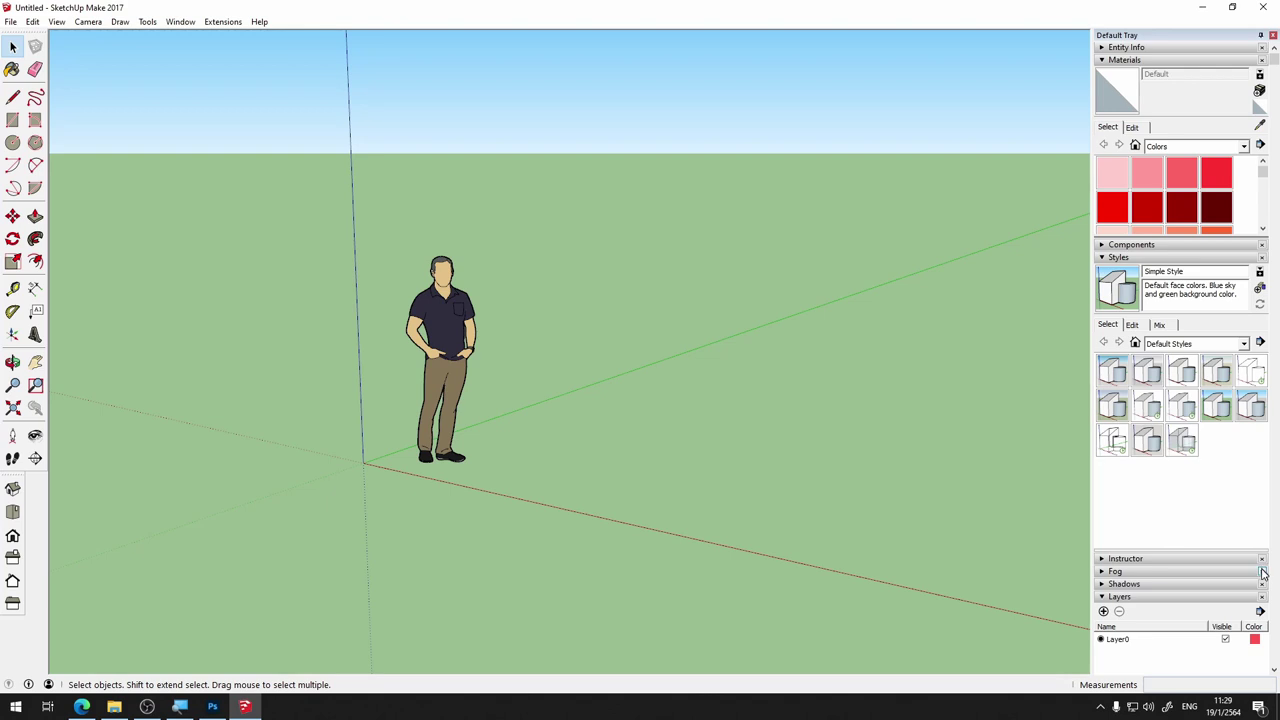
pyautogui.click(192, 25)
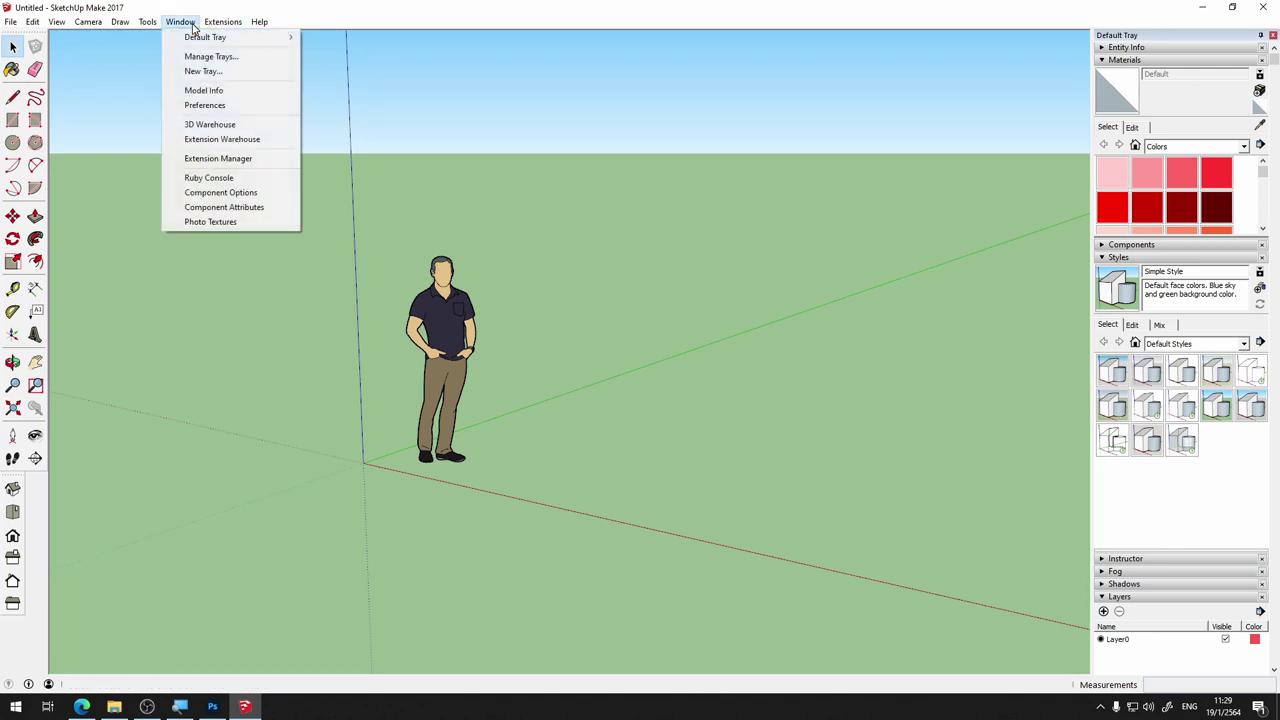
pyautogui.moveTo(205, 37)
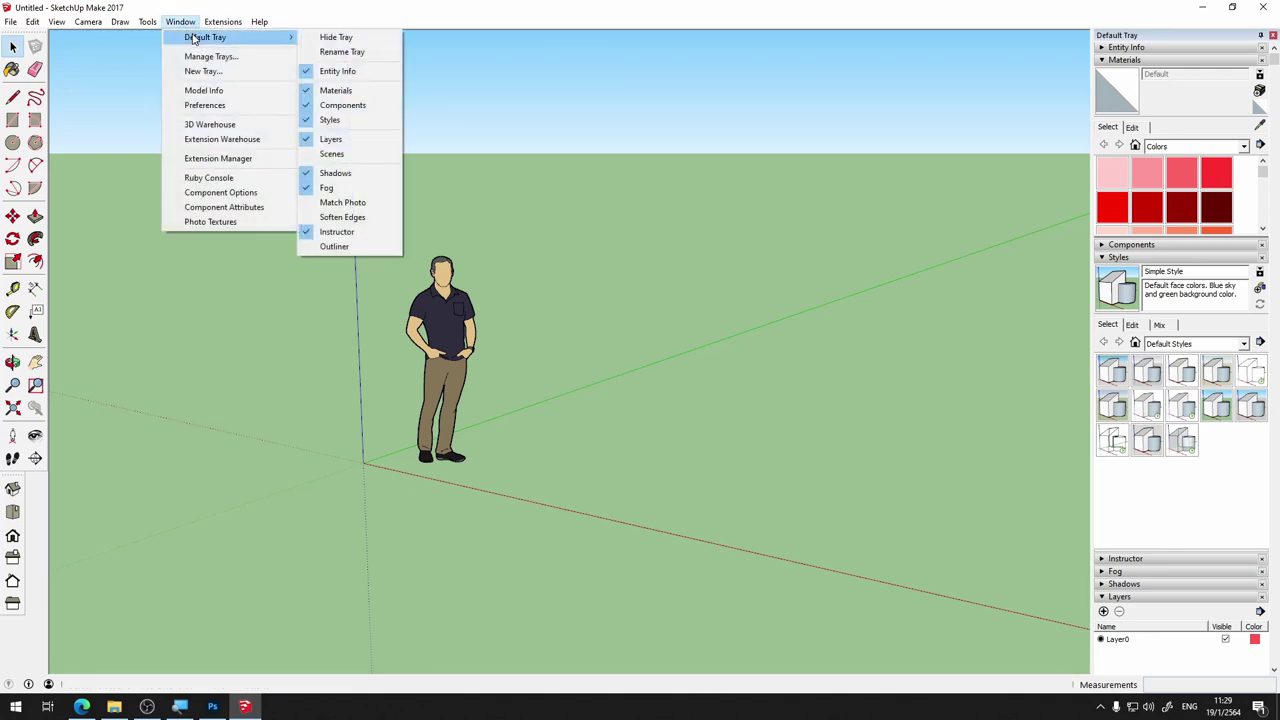
pyautogui.click(339, 155)
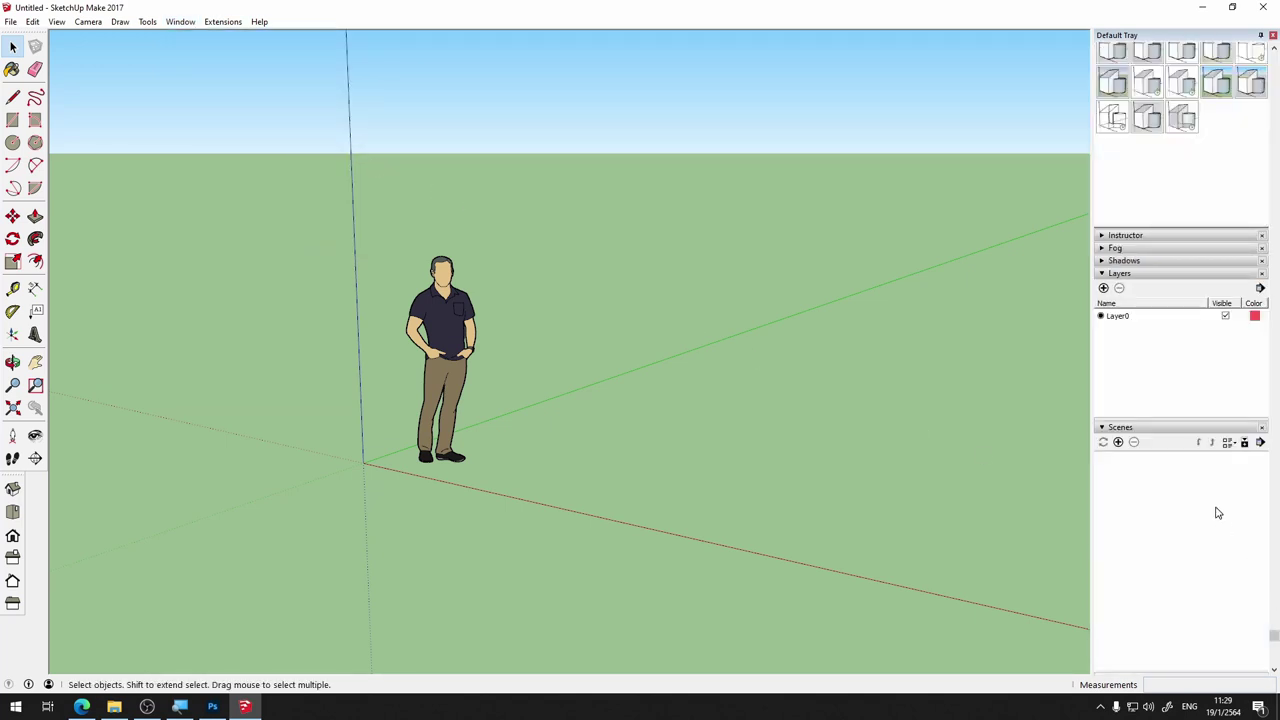
pyautogui.click(1266, 7)
# Check the Facebook Live Producer window, then return to Photoshop's home screen
pyautogui.click(80, 706)
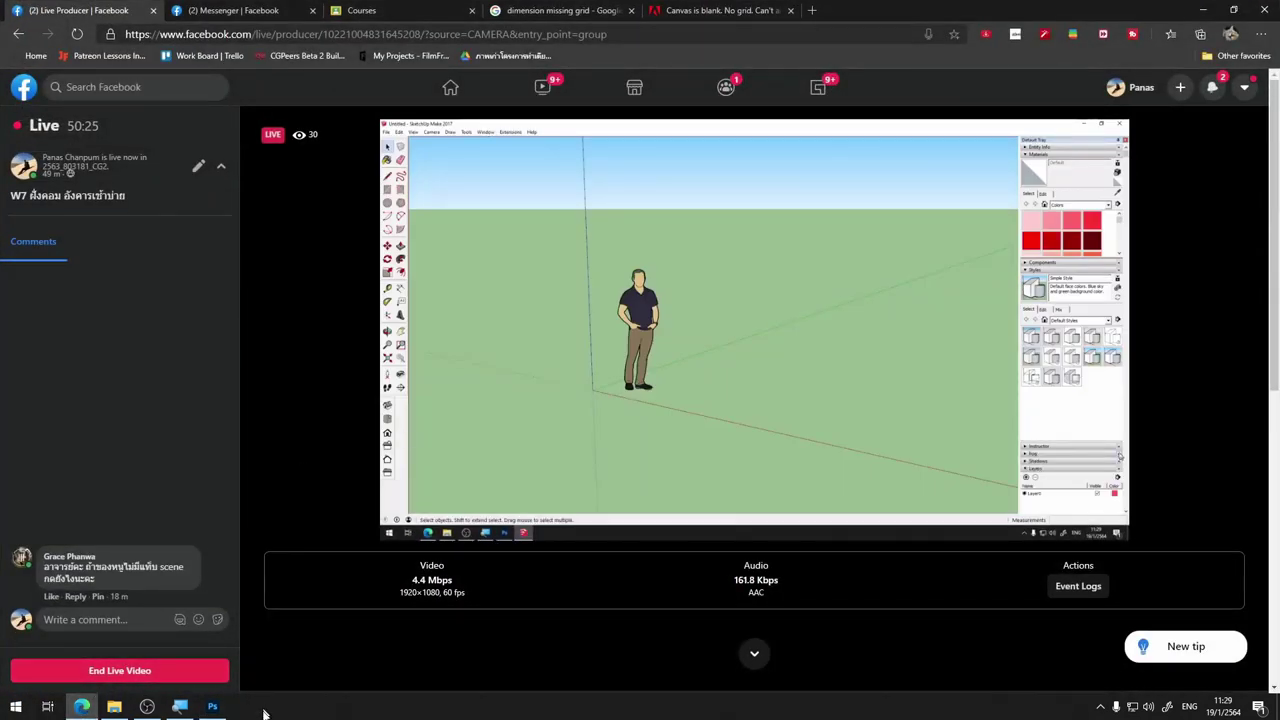
pyautogui.click(212, 706)
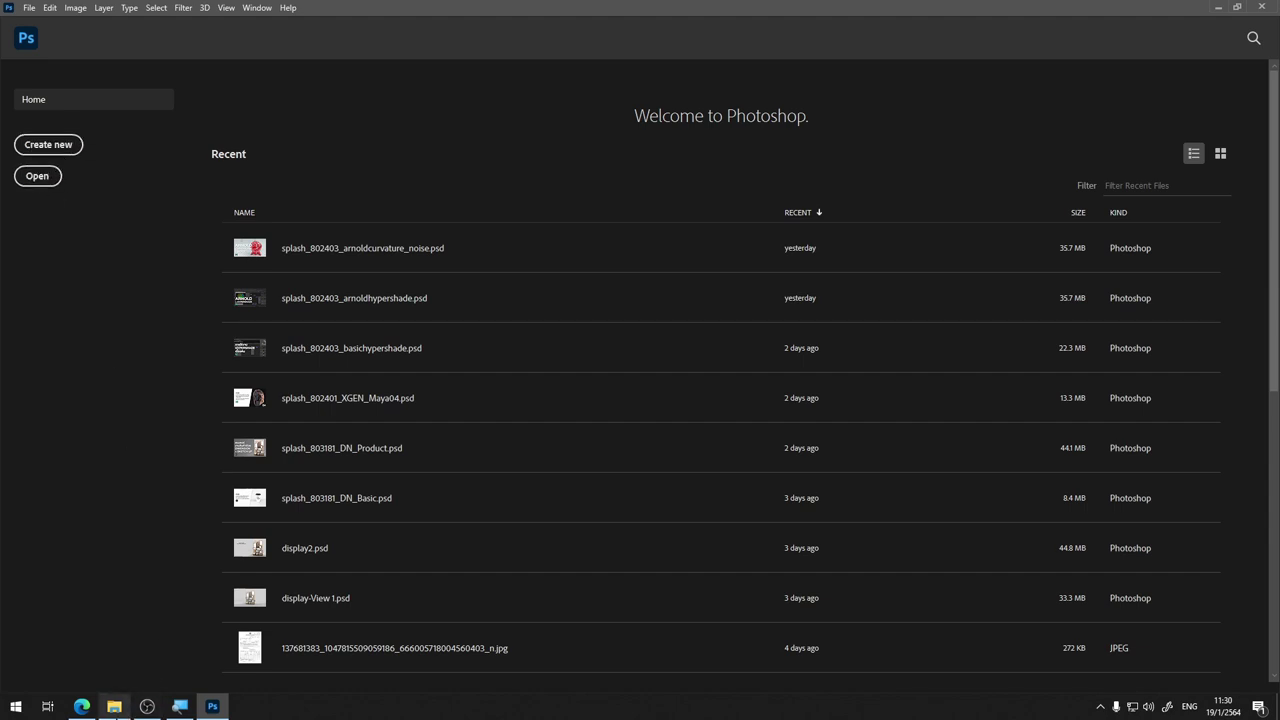
# Drag Beauty.png from the W7 renders folder into Photoshop to open it
pyautogui.click(114, 706)
pyautogui.click(735, 300)
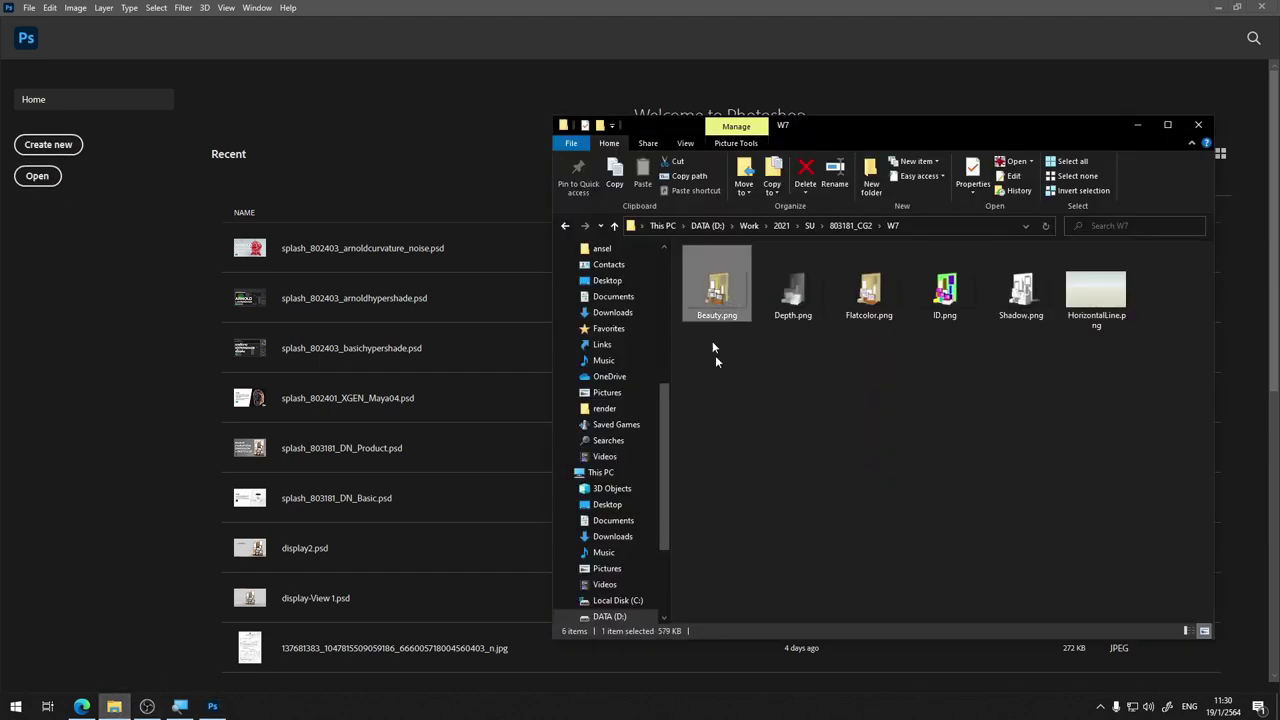
pyautogui.moveTo(716, 290)
pyautogui.mouseDown()
pyautogui.moveTo(435, 145)
pyautogui.moveTo(673, 264)
pyautogui.mouseUp()
# Create a new blank 1920 × 1080 px, 72 ppi document using the HDTV 1080p preset
pyautogui.click(29, 8)
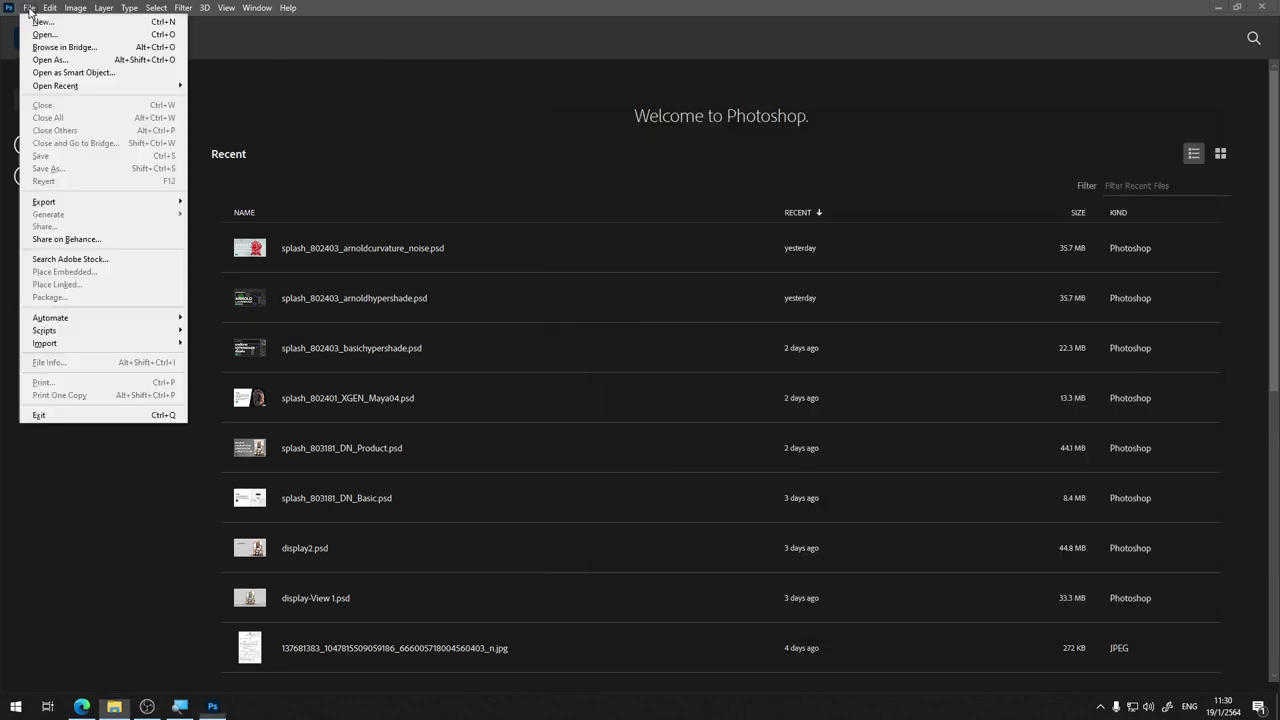
pyautogui.click(40, 21)
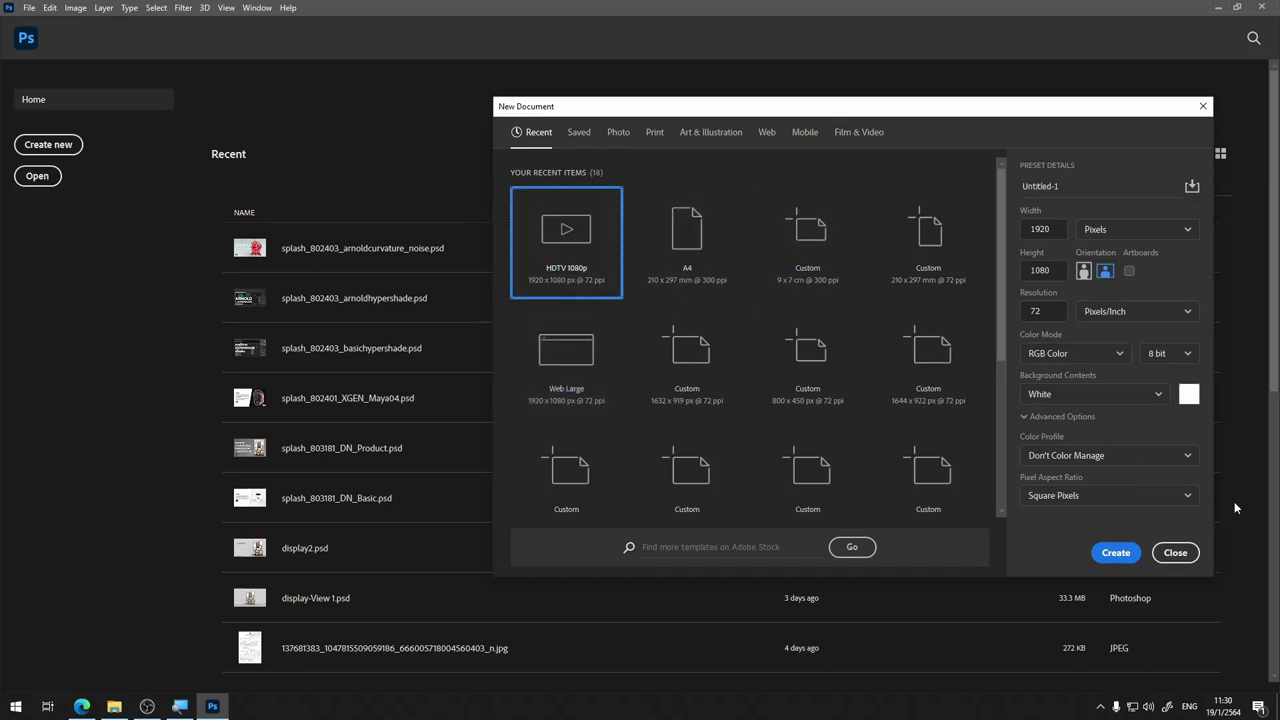
pyautogui.click(1116, 555)
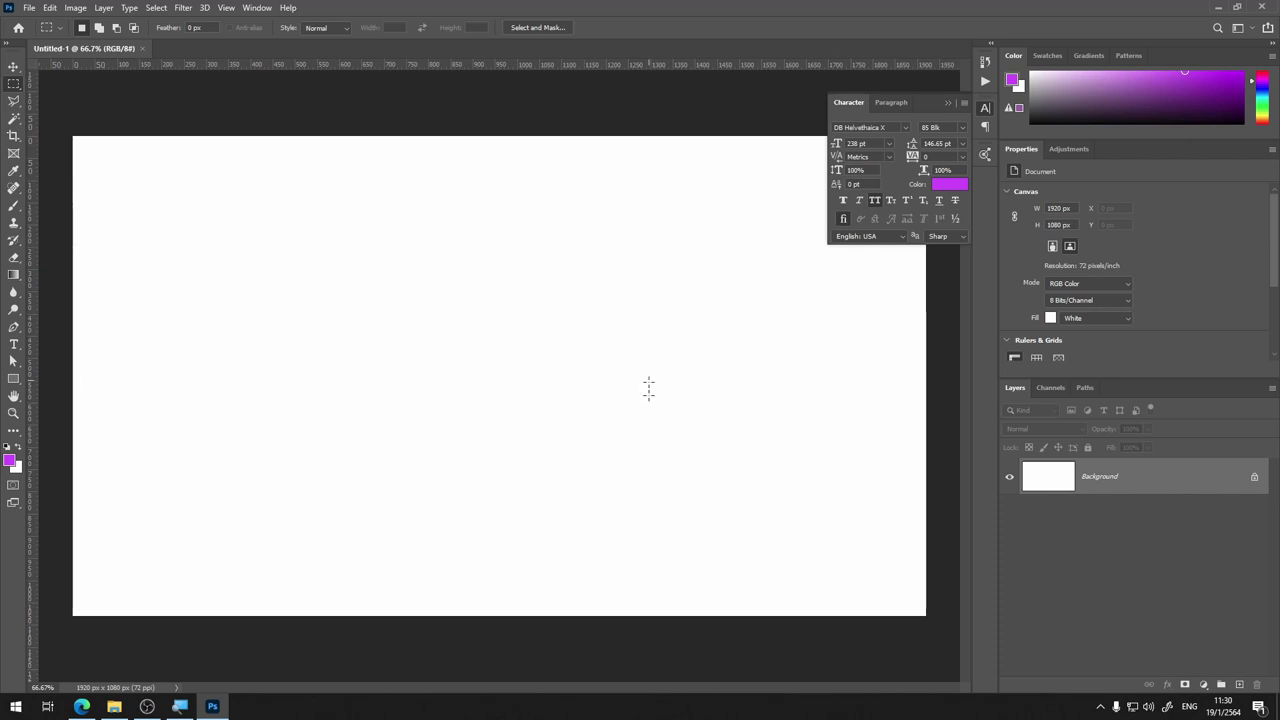
# Place the Depth, Flatcolor, ID, Shadow and Beauty renders into the document as layers
pyautogui.click(114, 706)
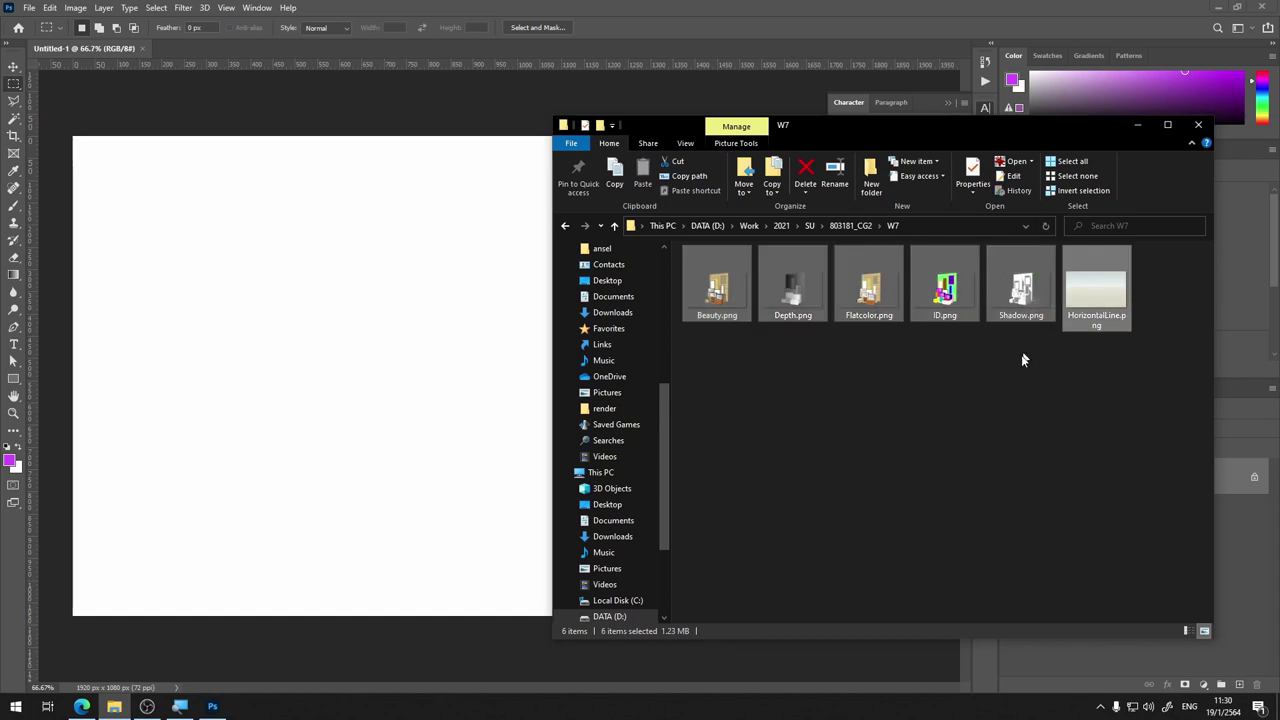
pyautogui.moveTo(1047, 409); pyautogui.dragTo(705, 278)
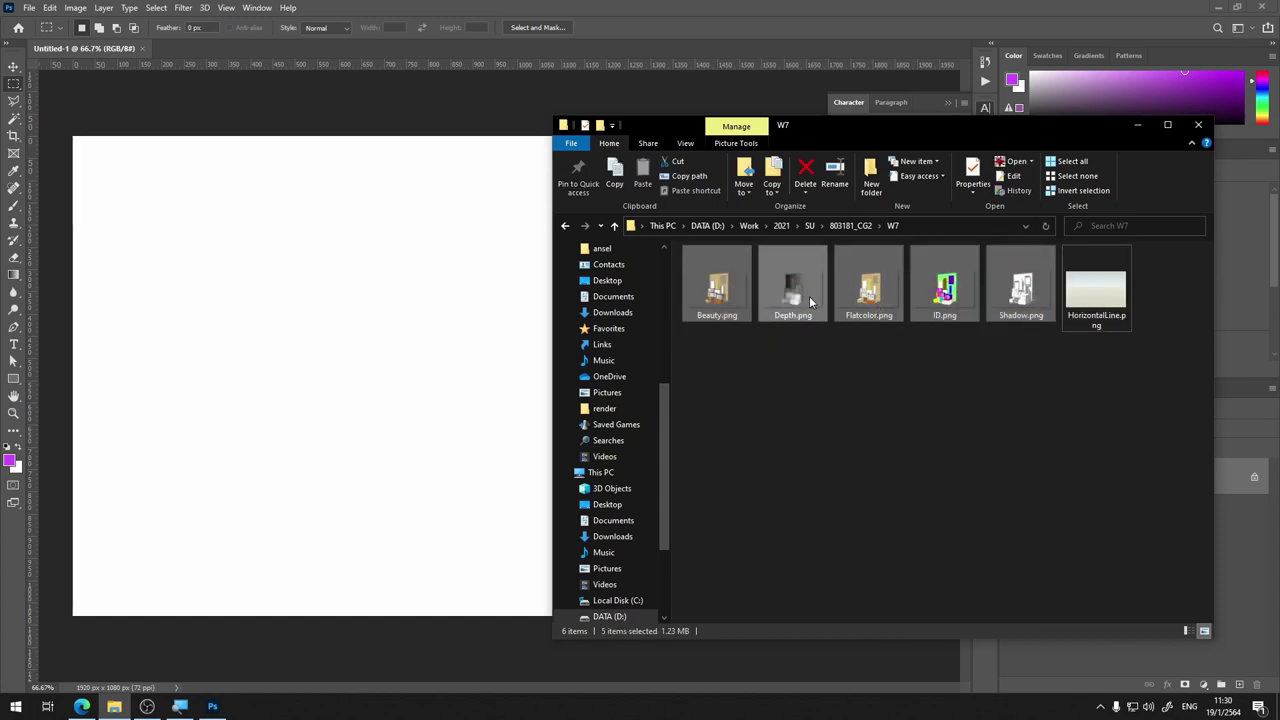
pyautogui.moveTo(865, 300); pyautogui.dragTo(407, 381)
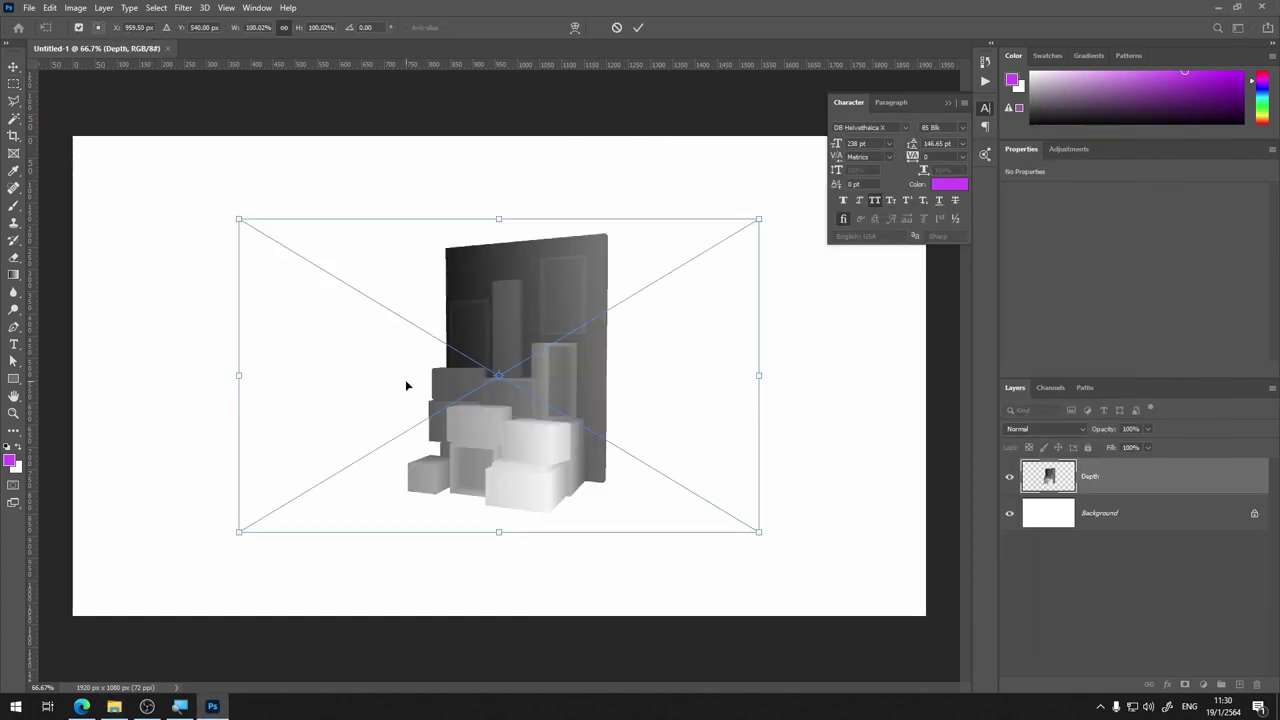
pyautogui.press('Return')
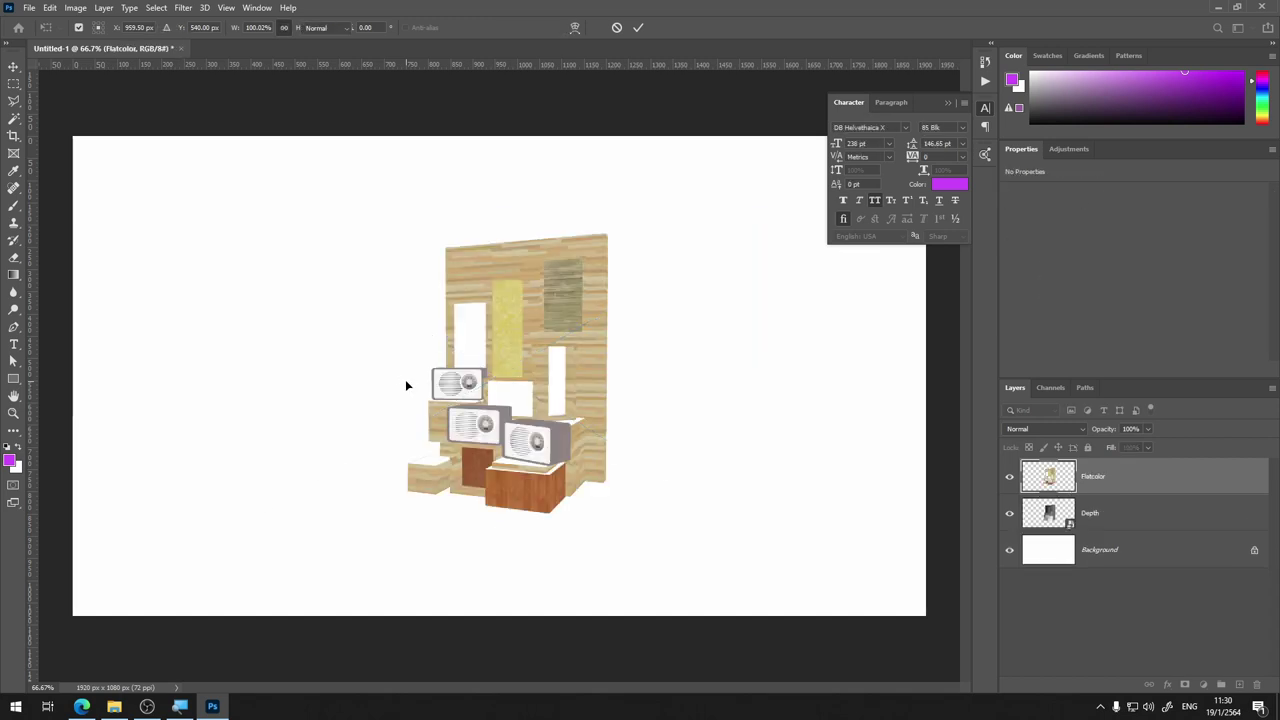
pyautogui.press('Return')
pyautogui.press('Return')
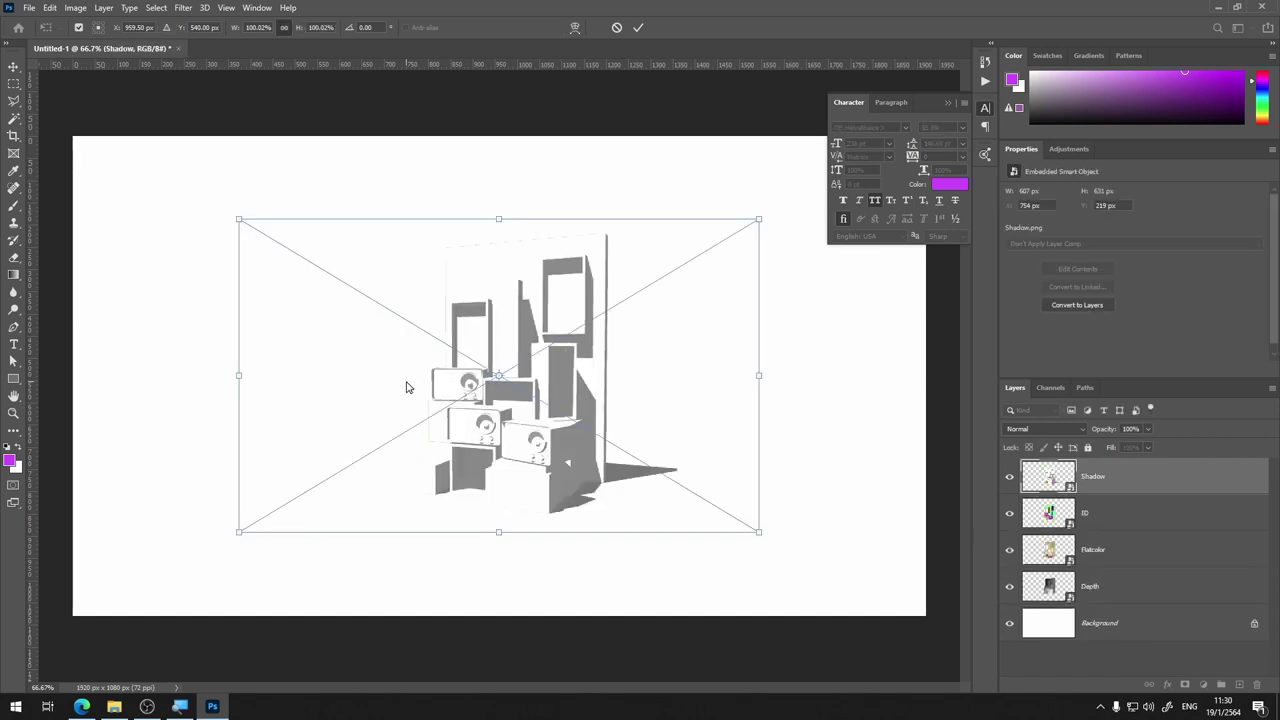
pyautogui.press('Return')
pyautogui.press('Return')
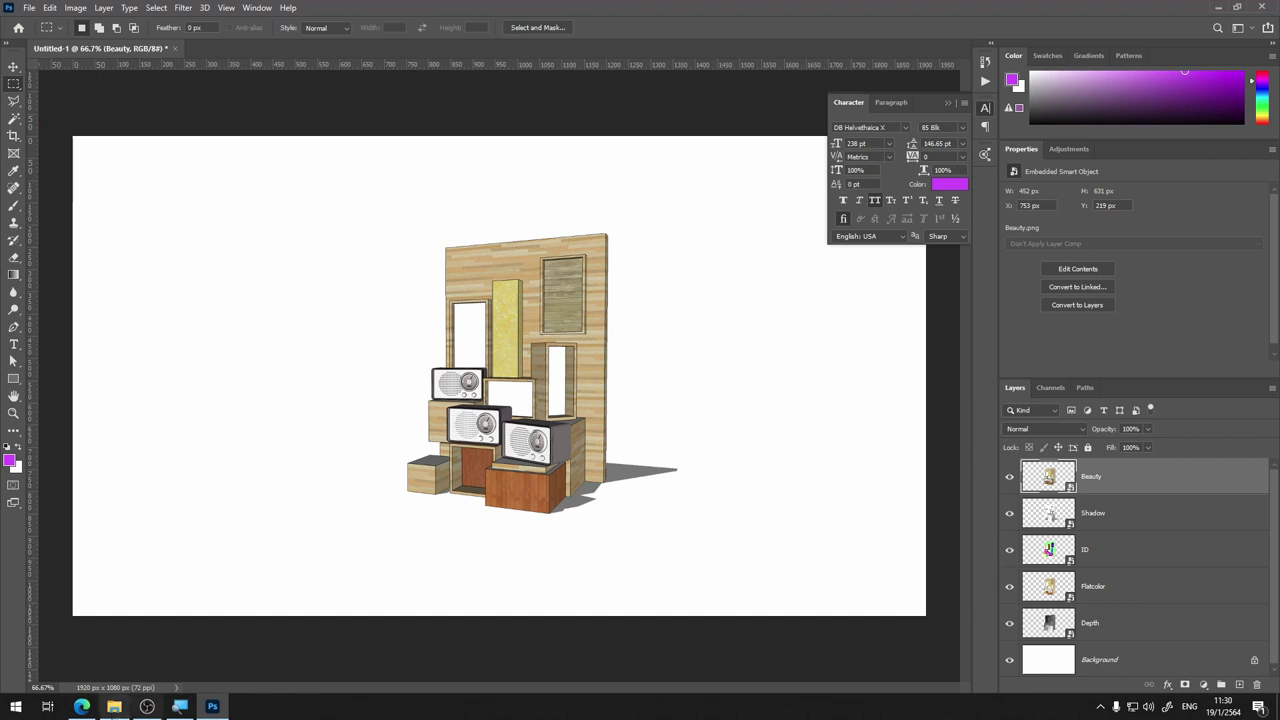
# Place HorizontalLine.png, move it just above Background, and select all render layers
pyautogui.click(114, 706)
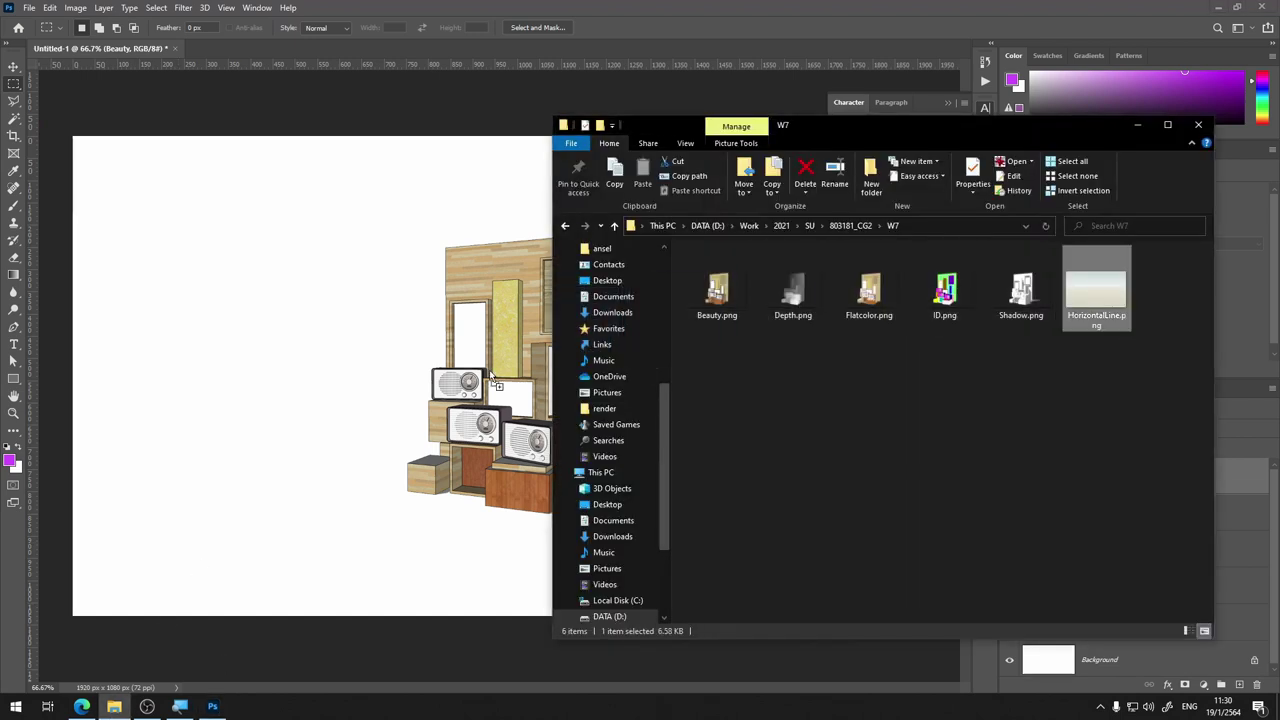
pyautogui.moveTo(1096, 292); pyautogui.dragTo(490, 375)
pyautogui.press('Return')
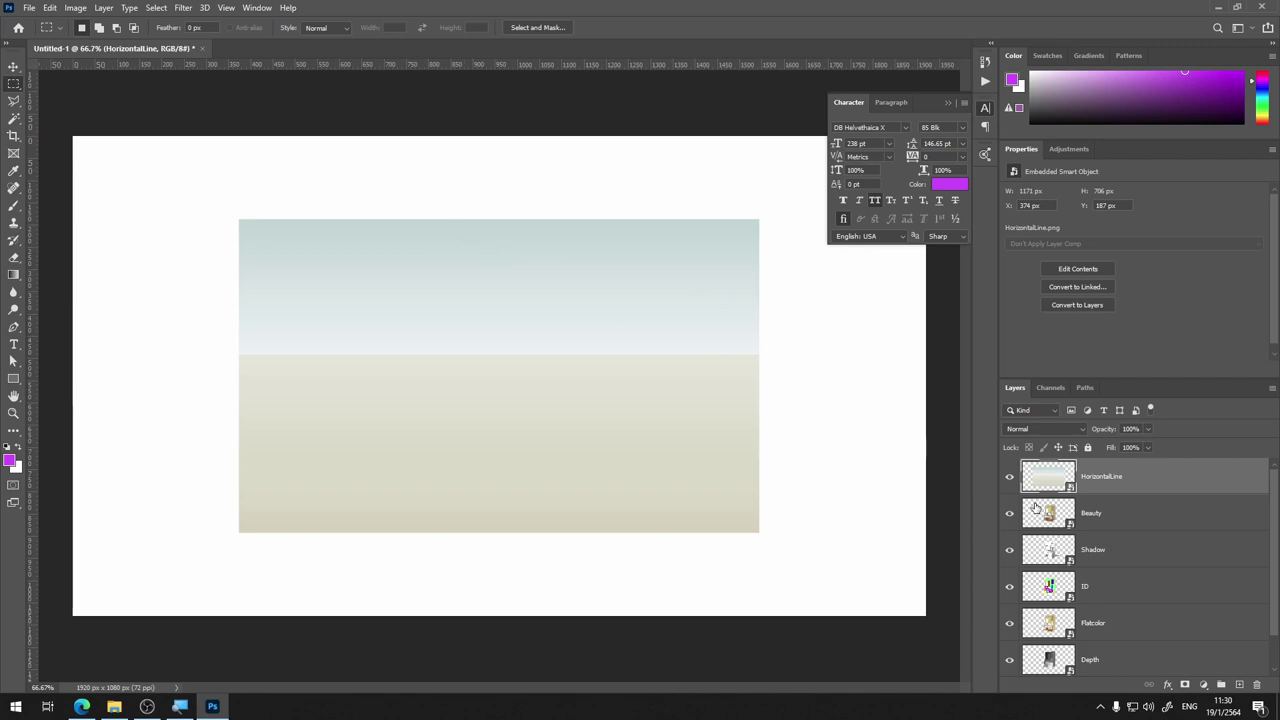
pyautogui.scroll(-1, 1126, 491)
pyautogui.scroll(1, 1128, 490)
pyautogui.moveTo(1155, 641); pyautogui.dragTo(1150, 672)
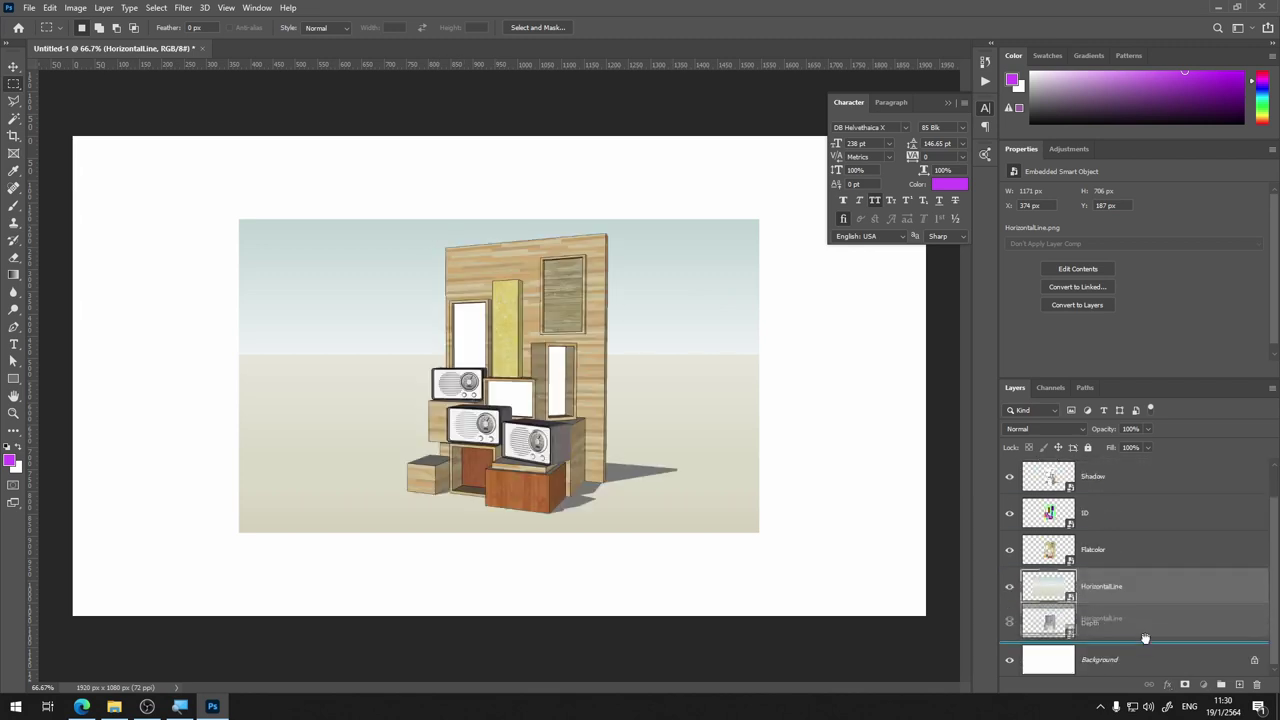
pyautogui.scroll(1, 1148, 548)
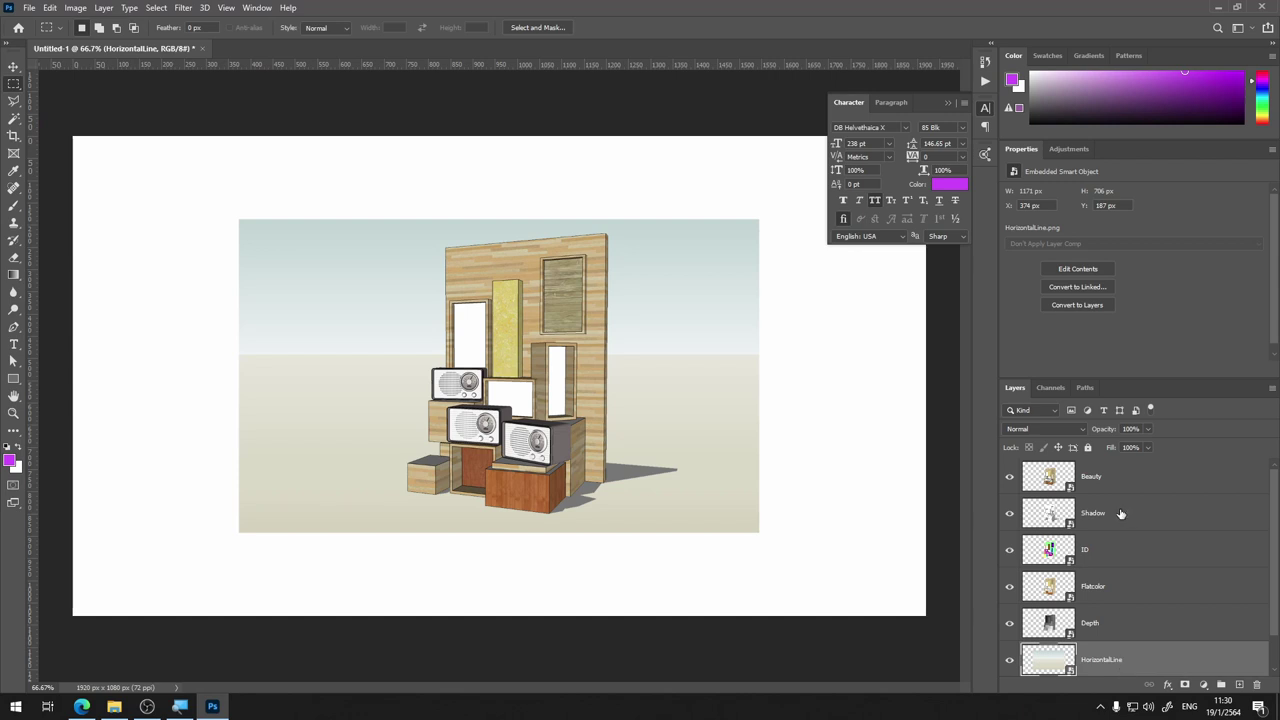
pyautogui.keyDown('shift'); pyautogui.click(1115, 474); pyautogui.keyUp('shift')
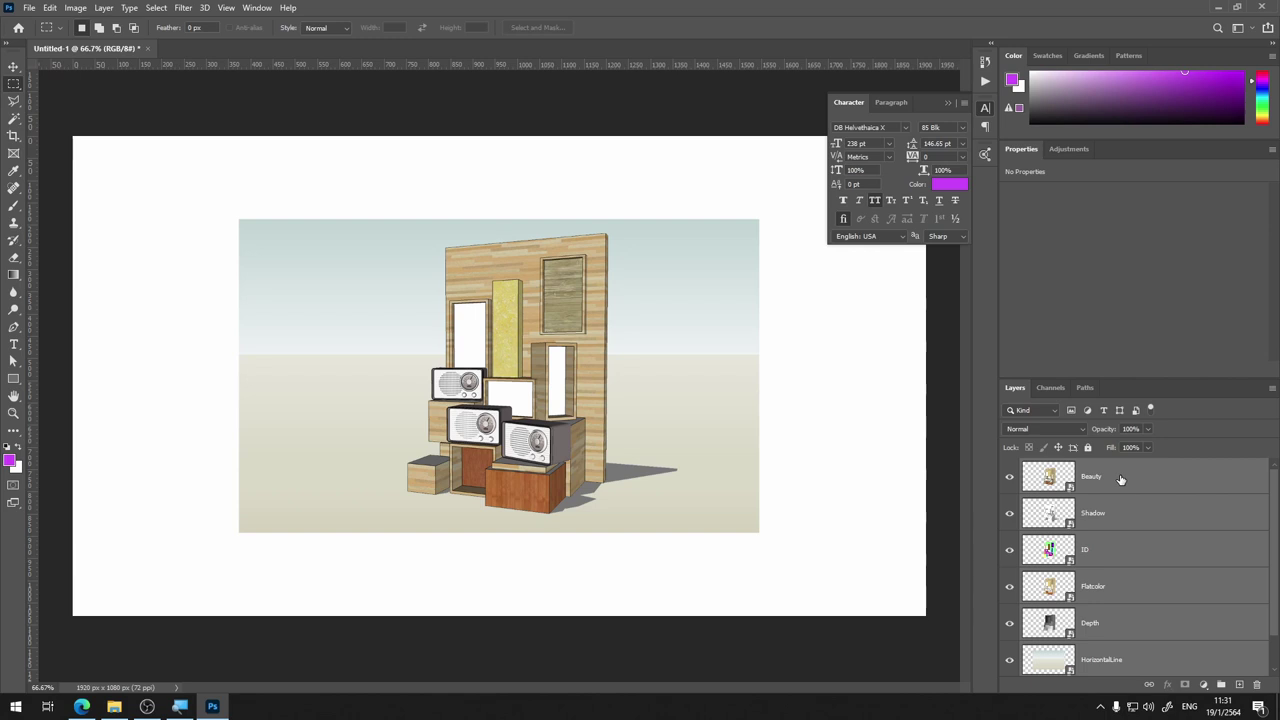
# Free-transform all six render layers together to about 153% and reposition them on the canvas
pyautogui.hotkey('ctrl', 't')
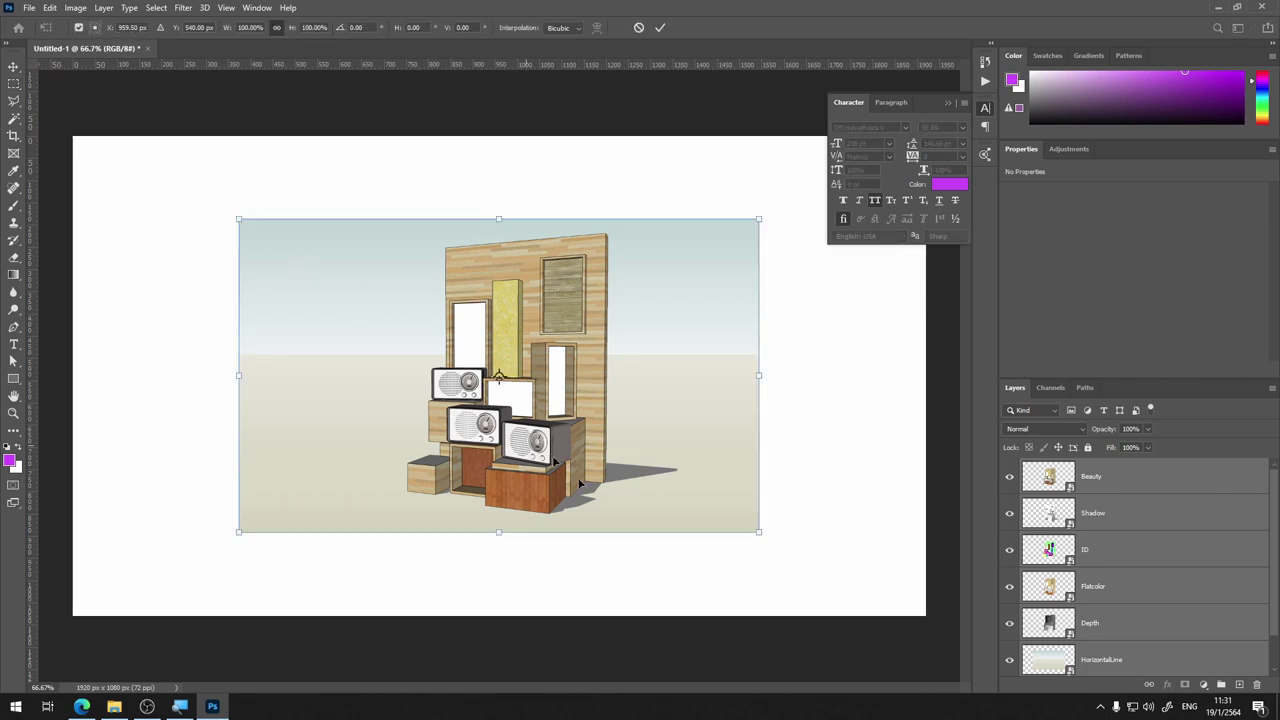
pyautogui.moveTo(753, 535); pyautogui.dragTo(918, 633)
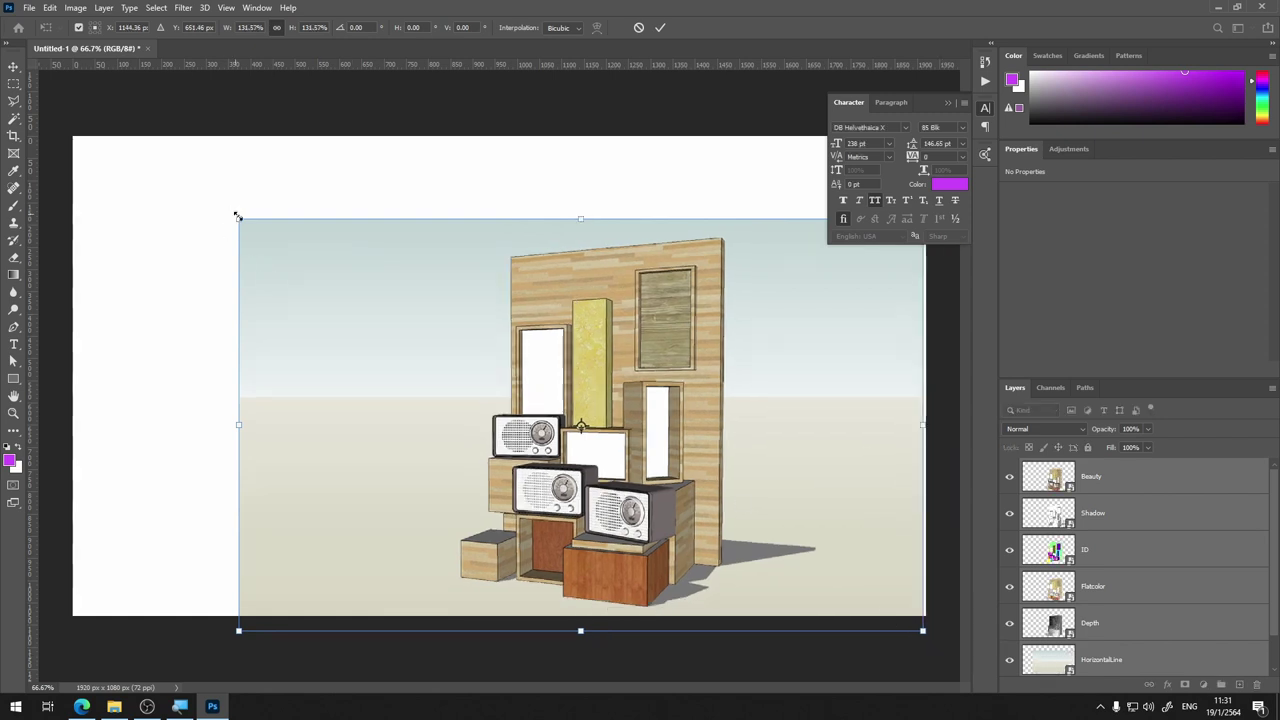
pyautogui.moveTo(238, 217); pyautogui.dragTo(60, 116)
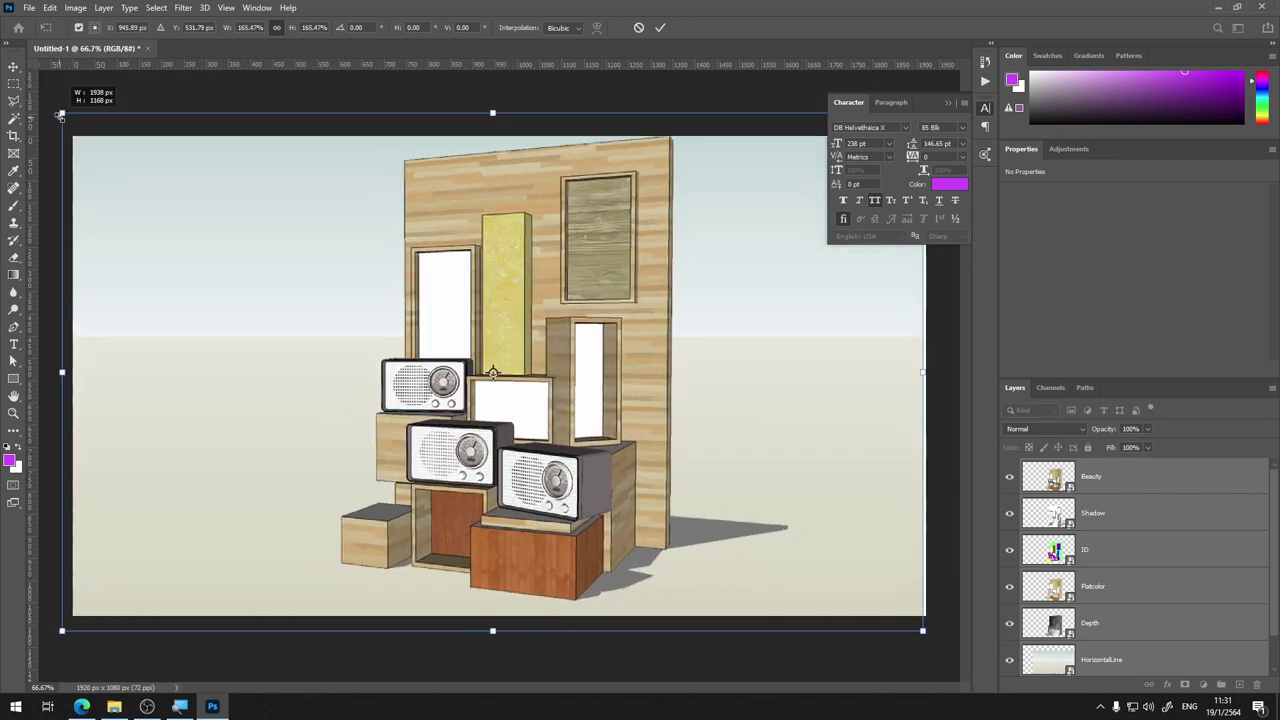
pyautogui.moveTo(60, 116); pyautogui.dragTo(98, 134)
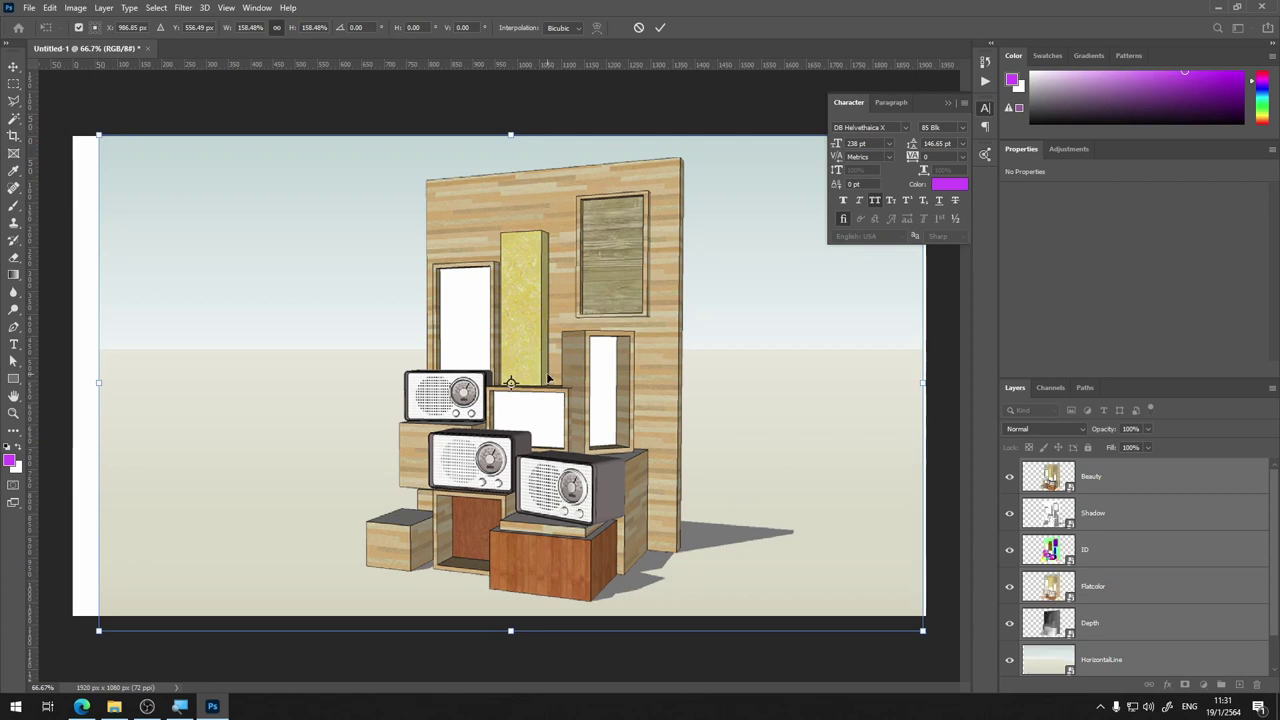
pyautogui.moveTo(548, 378)
pyautogui.mouseDown()
pyautogui.moveTo(511, 372)
pyautogui.moveTo(527, 372)
pyautogui.mouseUp()
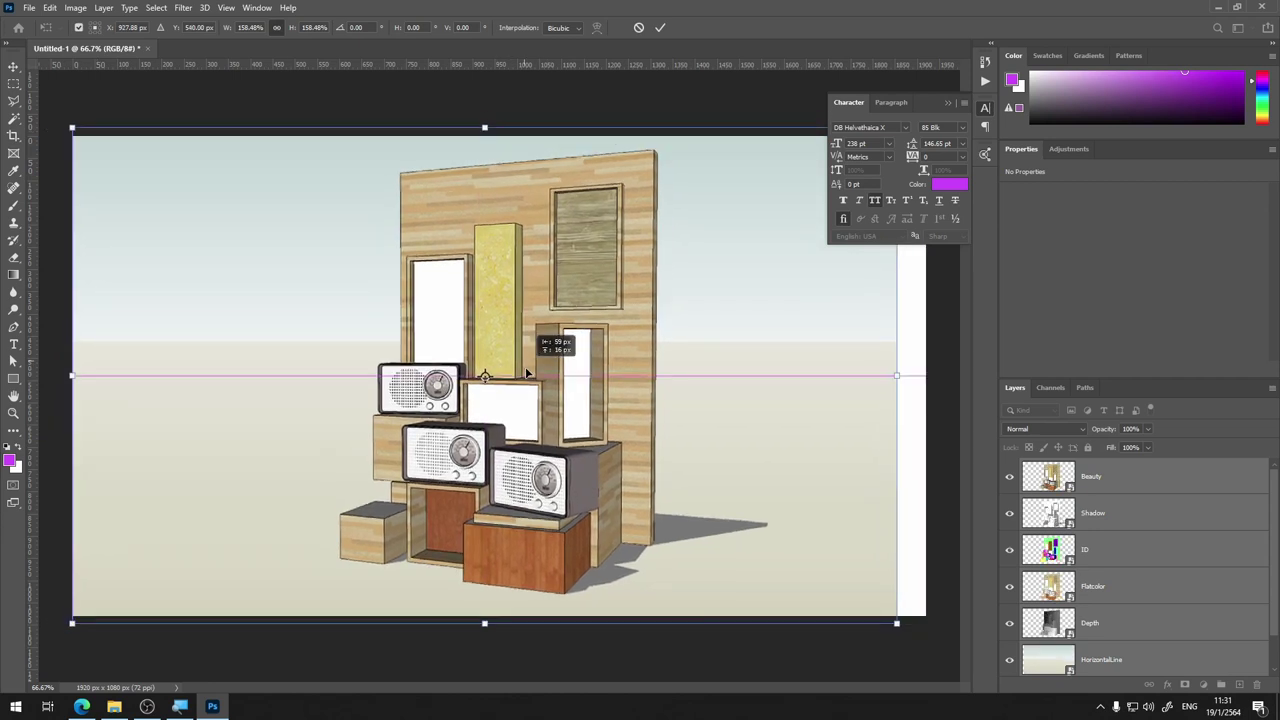
pyautogui.moveTo(527, 372); pyautogui.dragTo(527, 372)
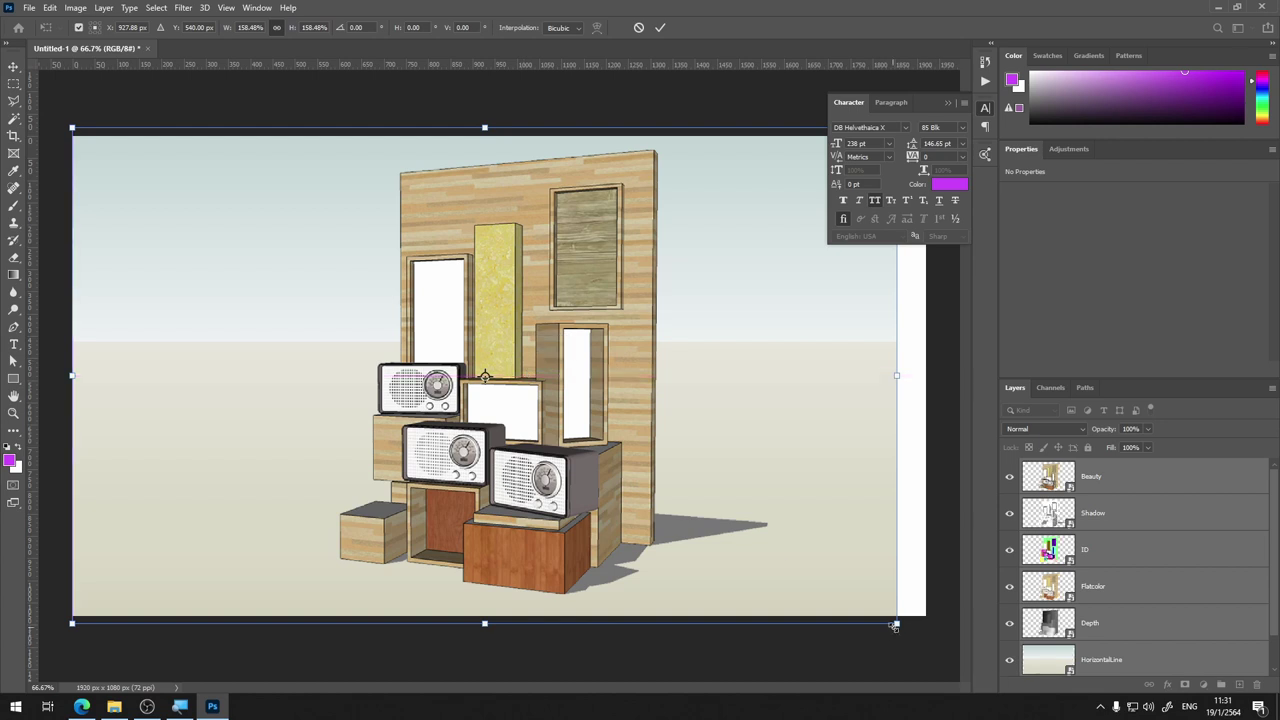
pyautogui.moveTo(895, 625); pyautogui.dragTo(884, 616)
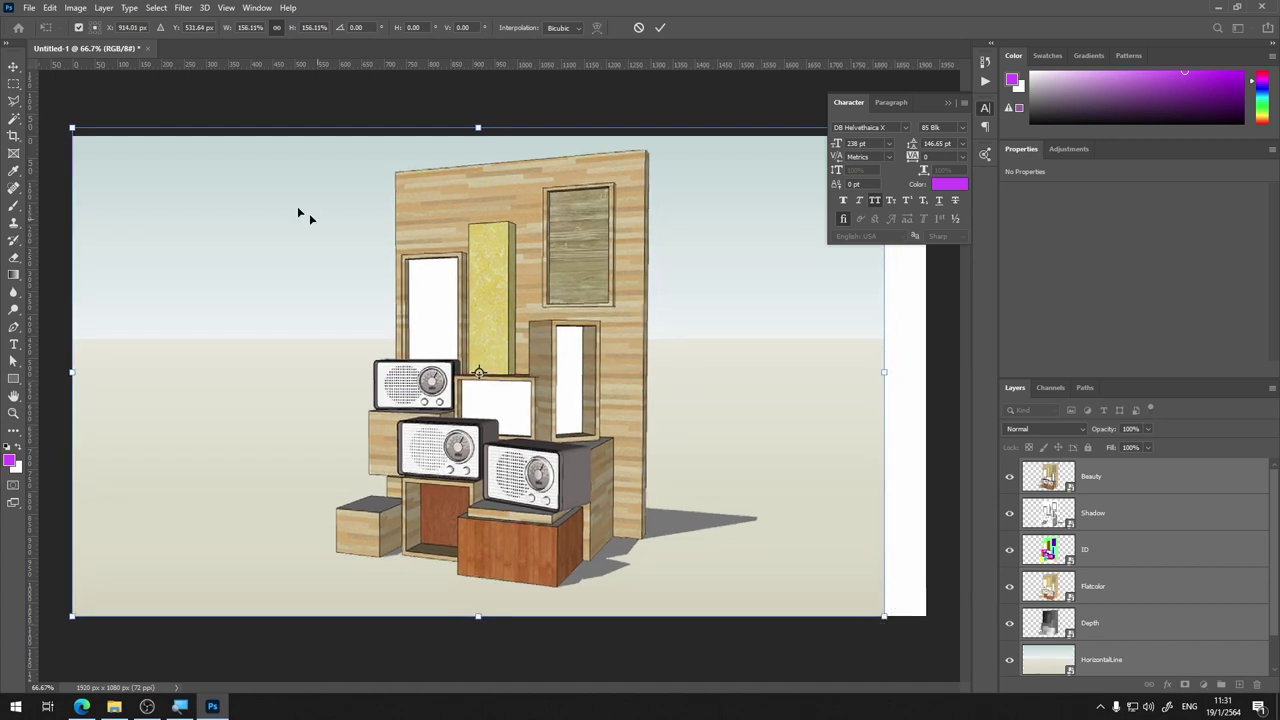
pyautogui.moveTo(71, 128); pyautogui.dragTo(88, 135)
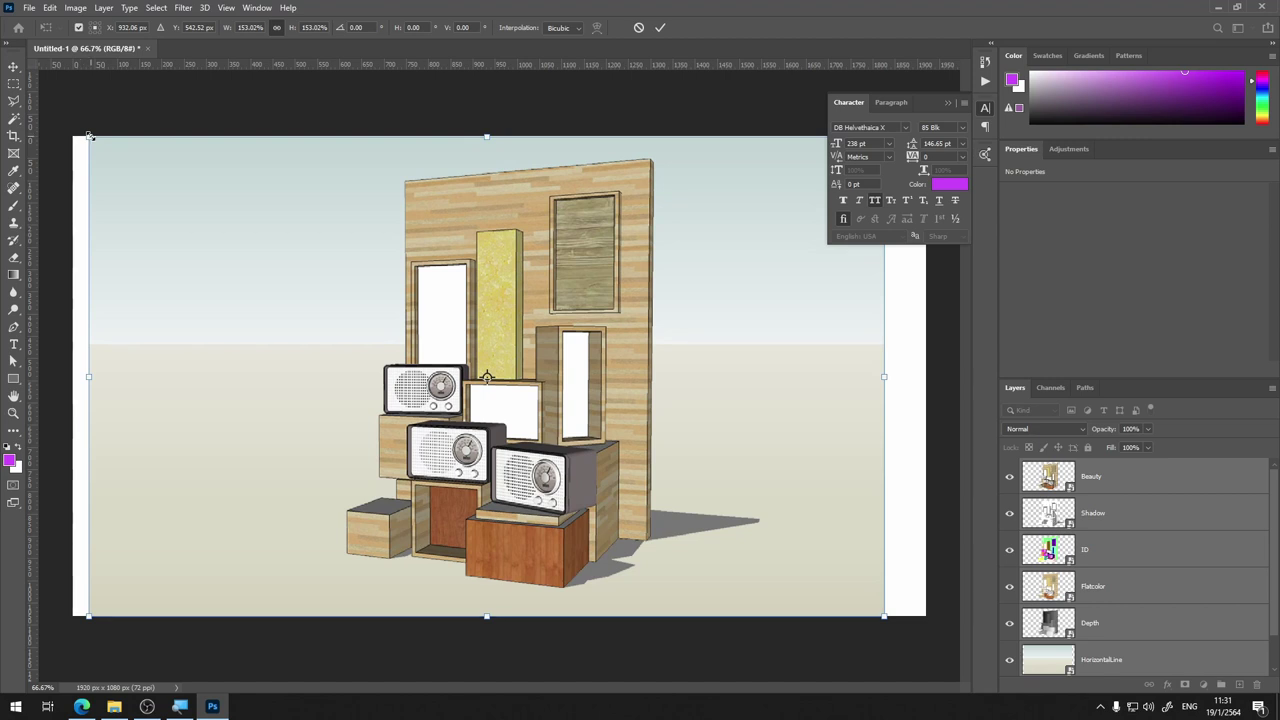
pyautogui.press('Return')
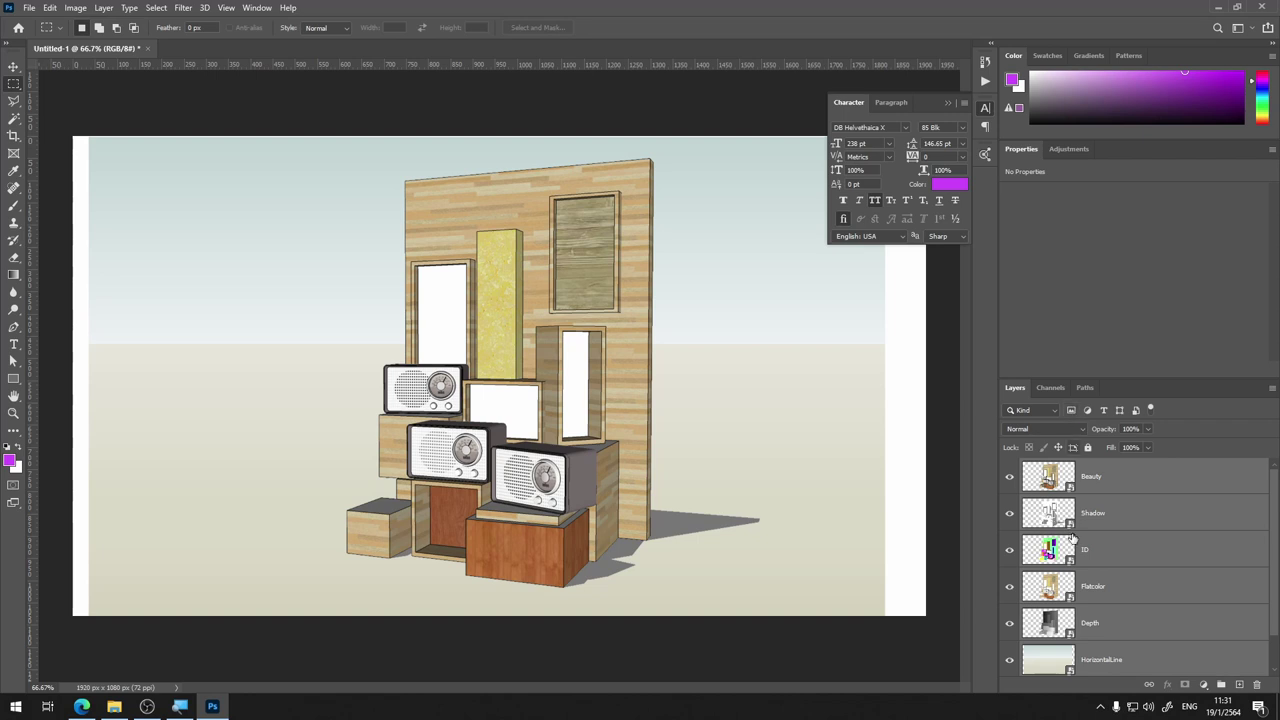
pyautogui.click(1125, 490)
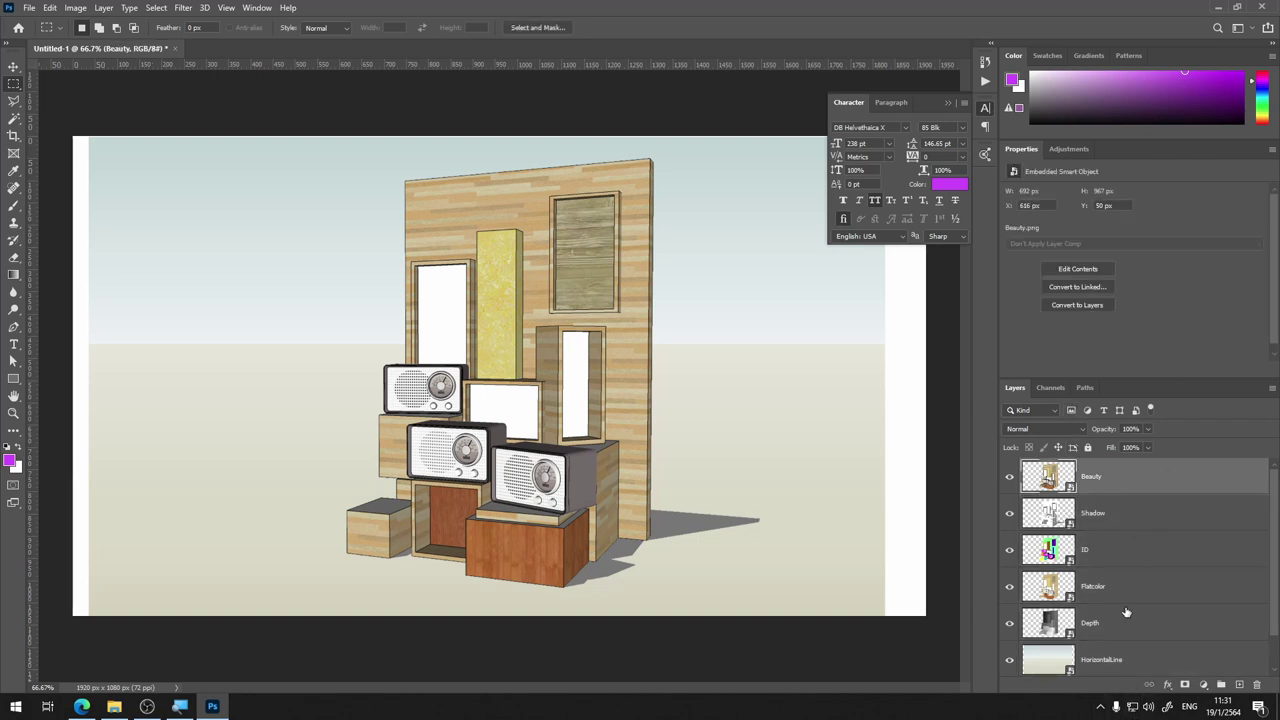
pyautogui.moveTo(1274, 501); pyautogui.dragTo(1253, 477)
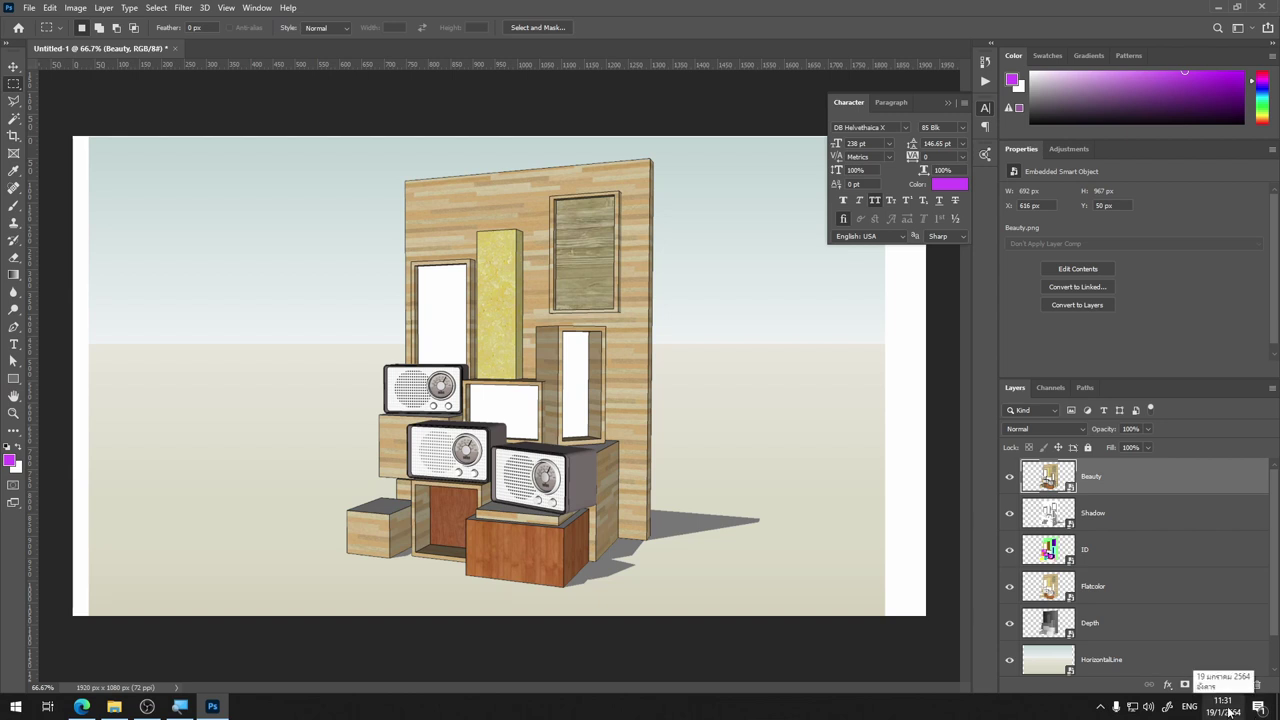
pyautogui.moveTo(1222, 707)
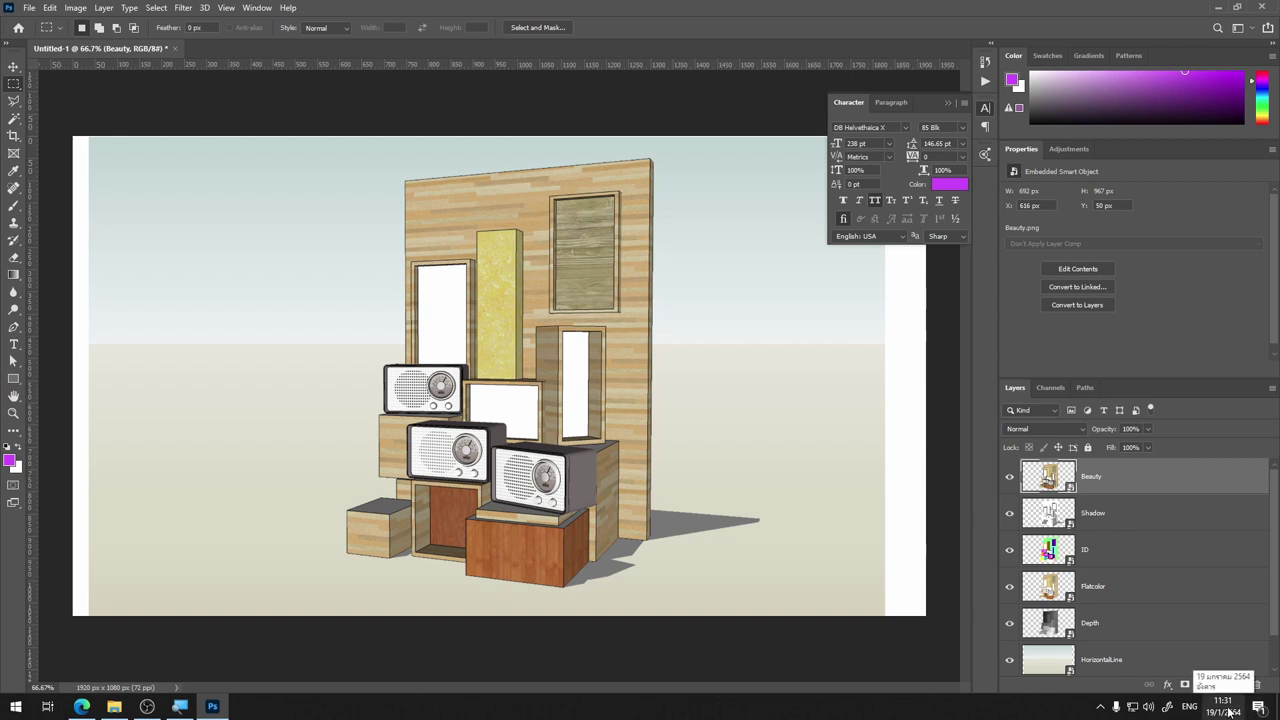
pyautogui.click(1226, 706)
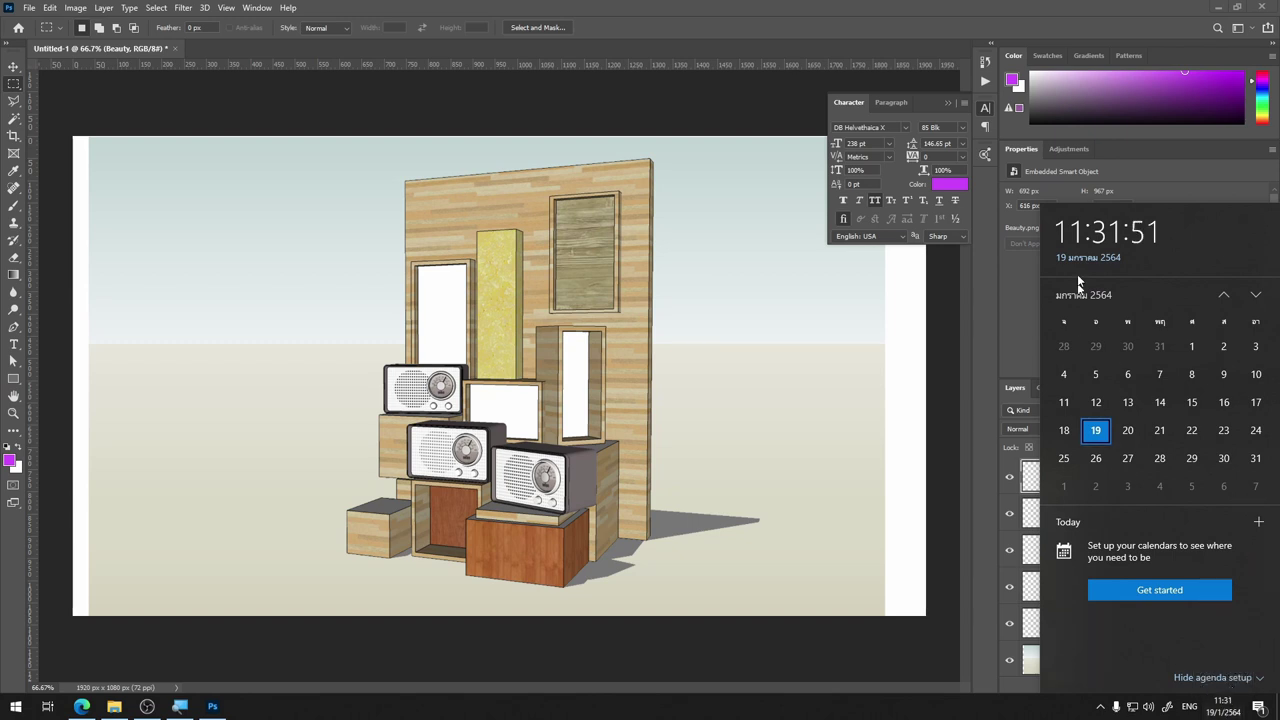
pyautogui.click(905, 33)
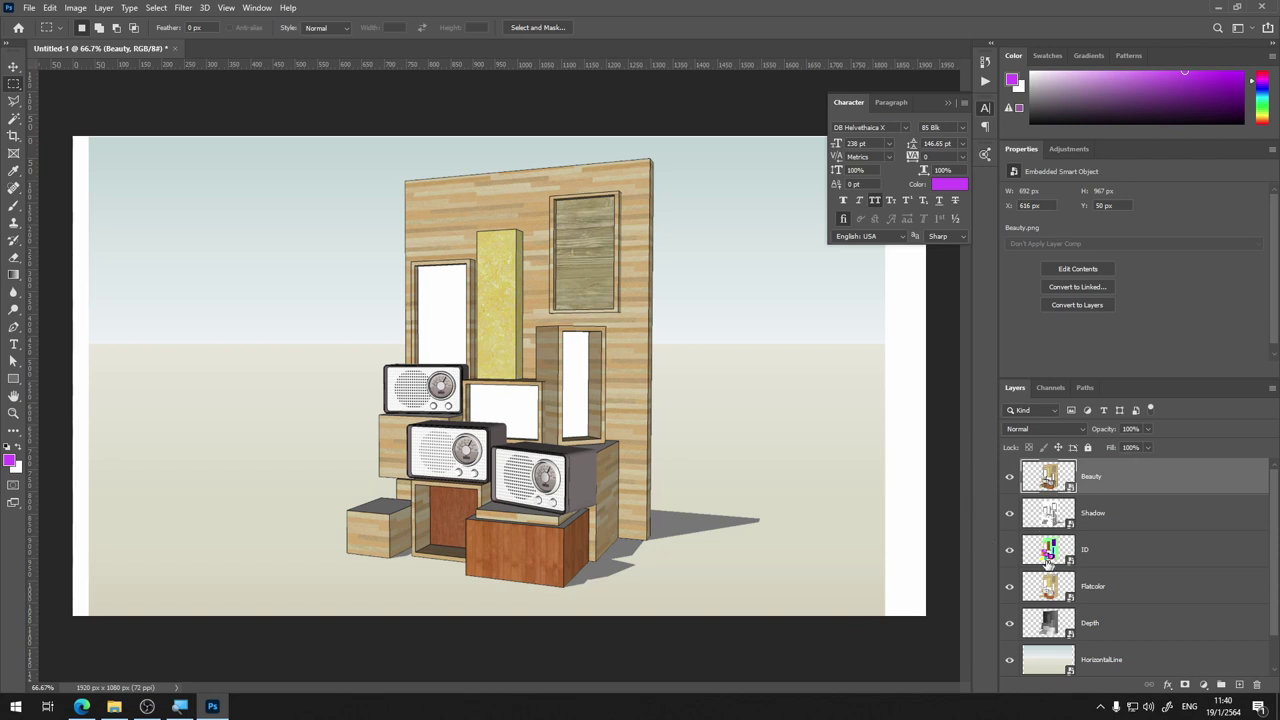
# Hide the Beauty, Shadow, ID and Depth layers and move Flatcolor below Depth
pyautogui.click(1010, 476)
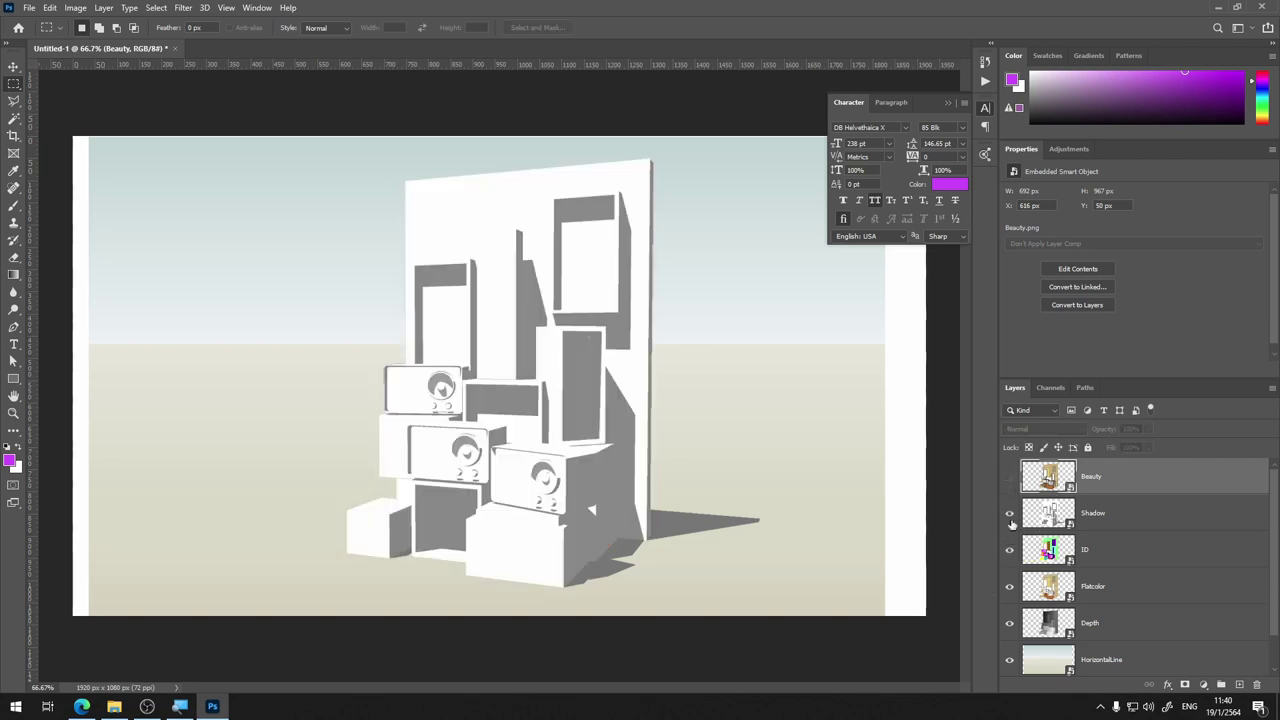
pyautogui.click(1010, 513)
pyautogui.click(1010, 550)
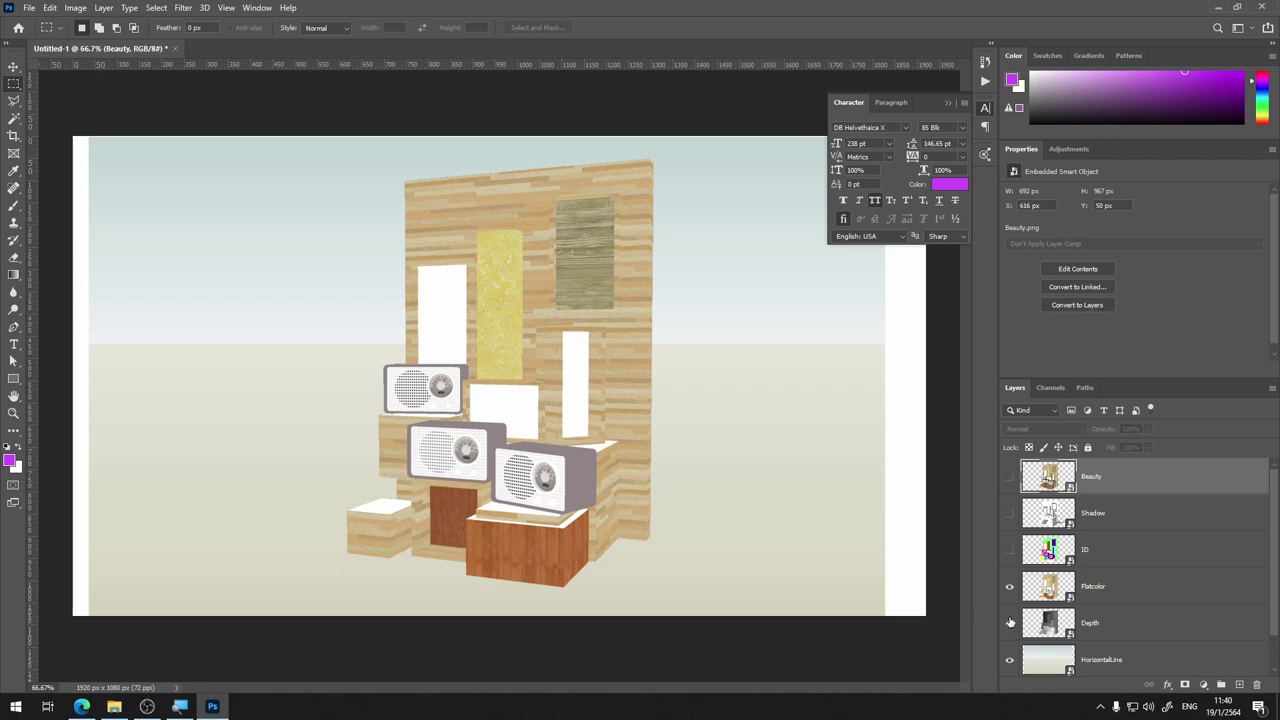
pyautogui.click(1010, 623)
pyautogui.moveTo(1116, 600); pyautogui.dragTo(1100, 640)
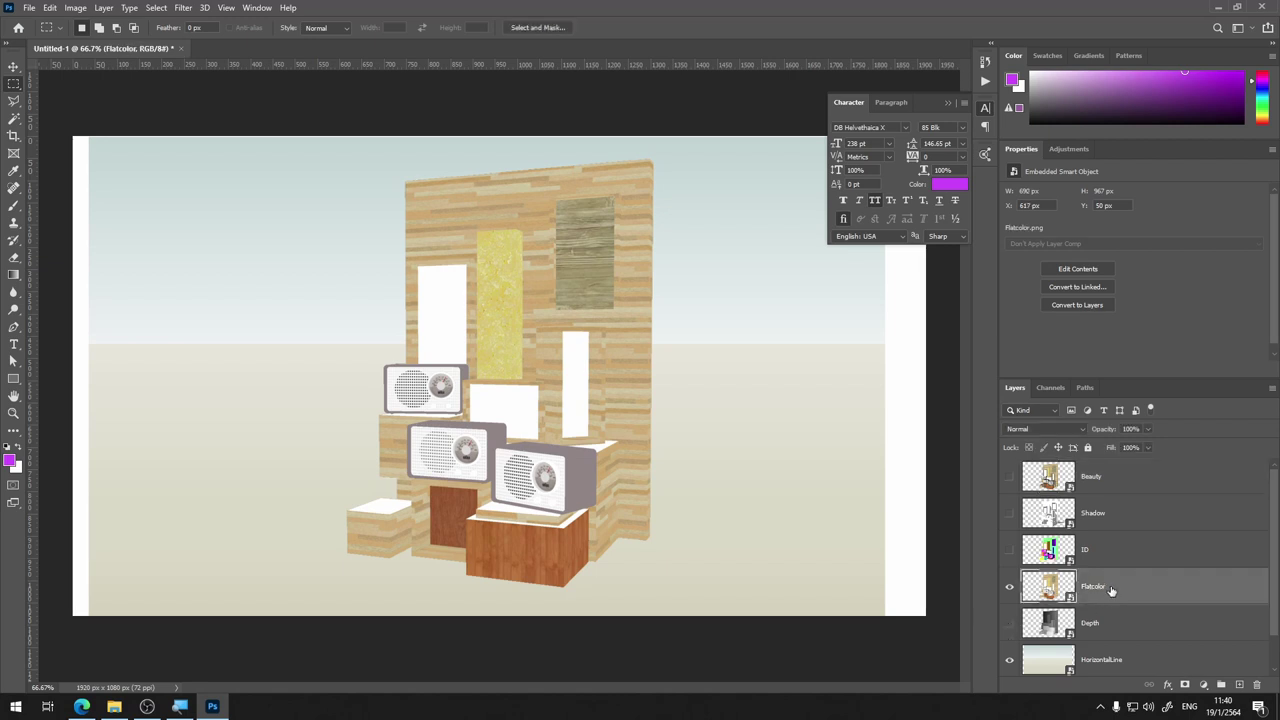
# Move Shadow above Flatcolor, show it, and set its blend mode to Multiply
pyautogui.click(1102, 522)
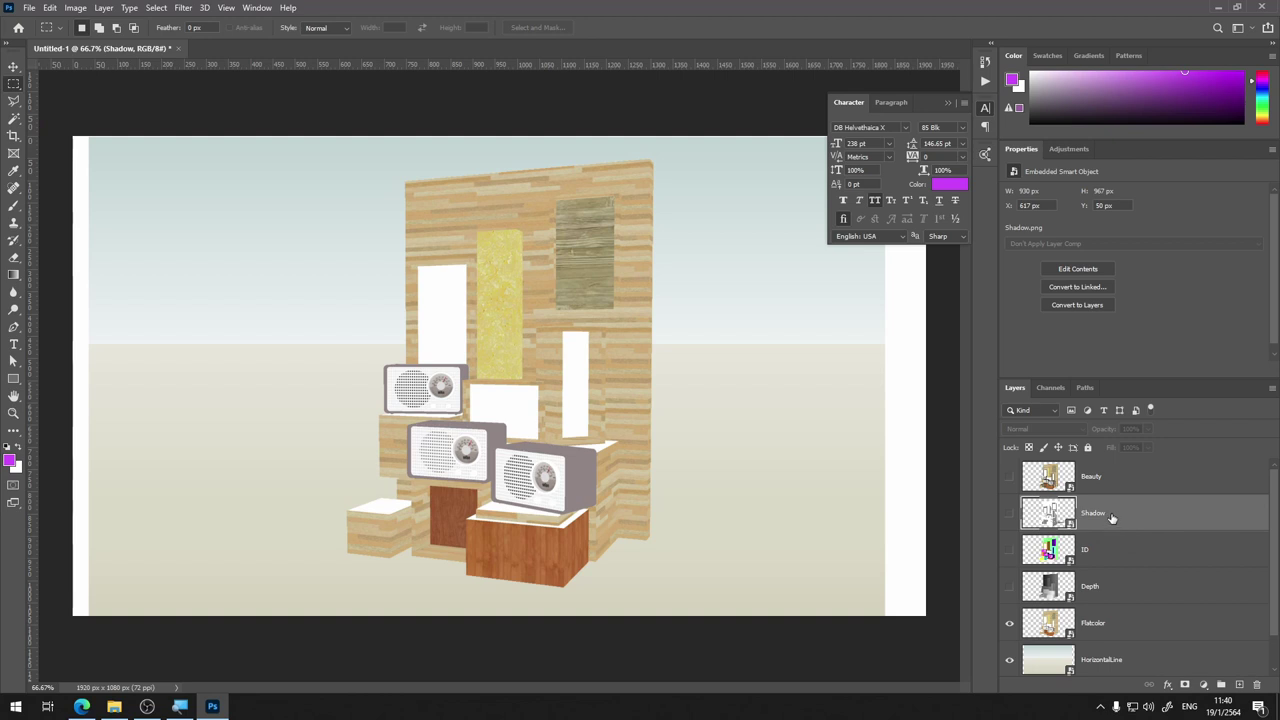
pyautogui.moveTo(1102, 525); pyautogui.dragTo(1115, 600)
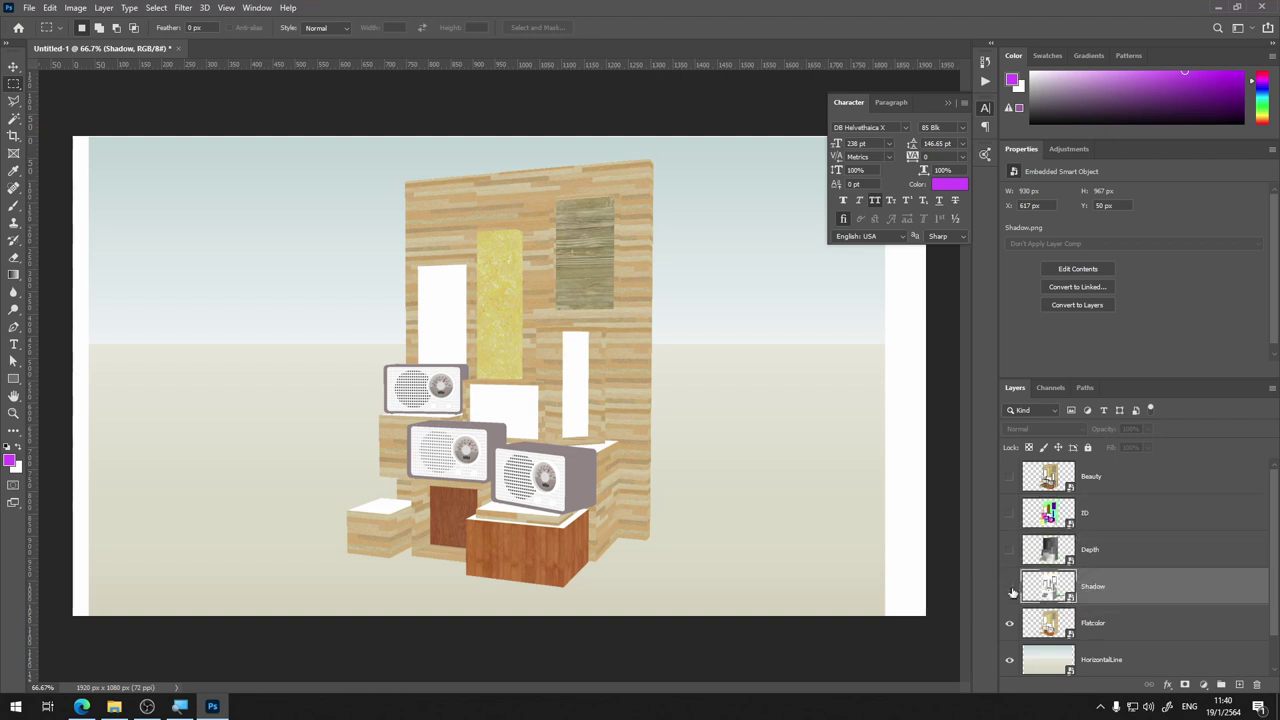
pyautogui.click(1010, 587)
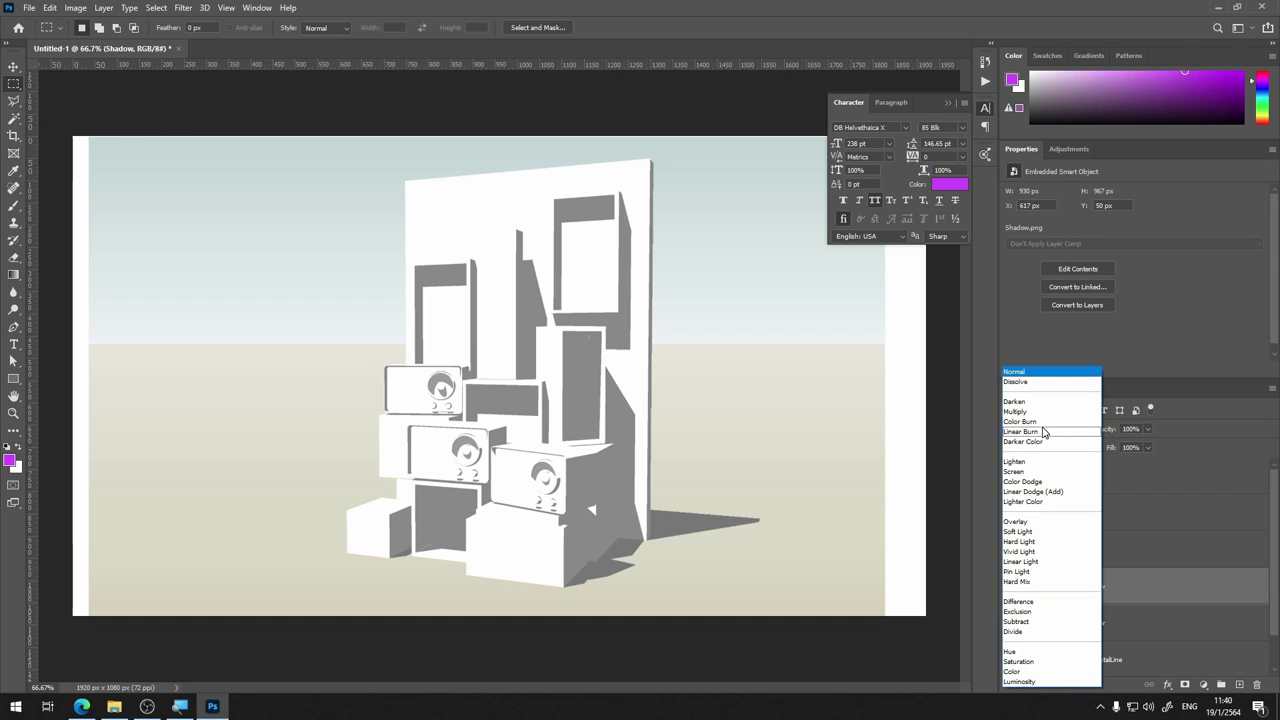
pyautogui.click(1044, 413)
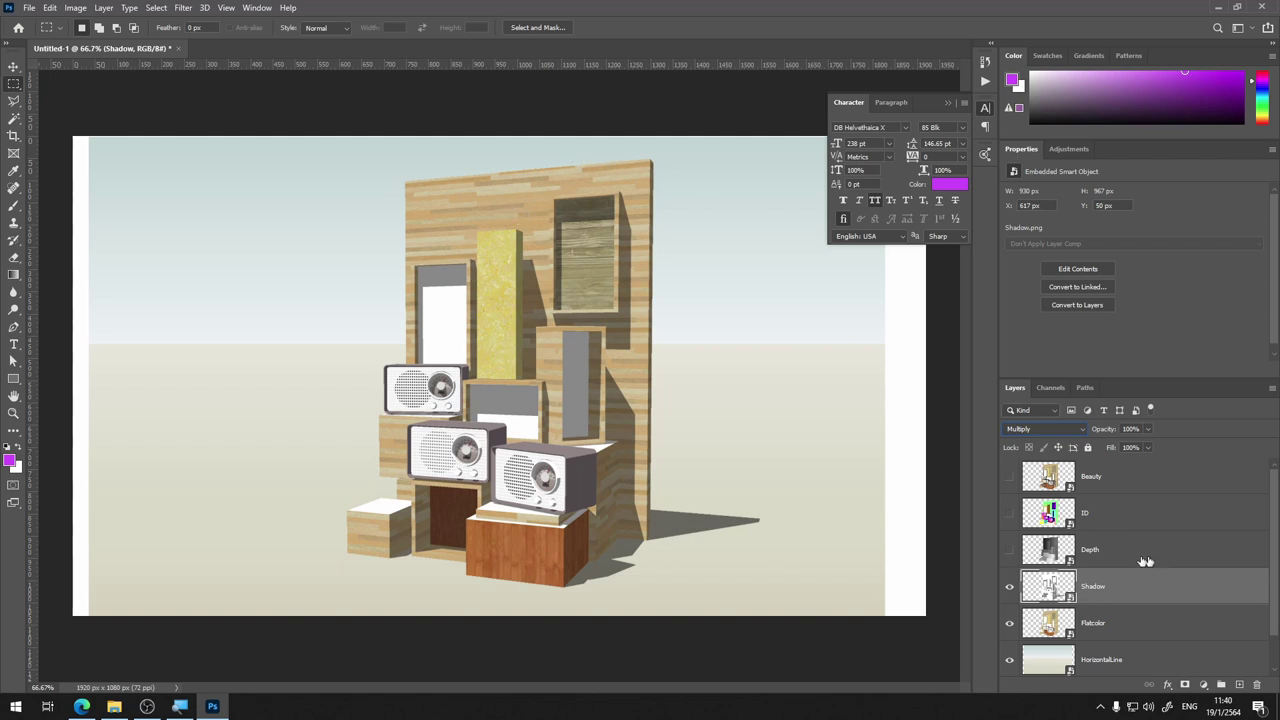
pyautogui.click(1009, 588)
# Add a layer mask to the Shadow layer and set up a 92 px soft brush at 19% flow
pyautogui.hotkey('ctrl', '+')
pyautogui.hotkey('ctrl', '+')
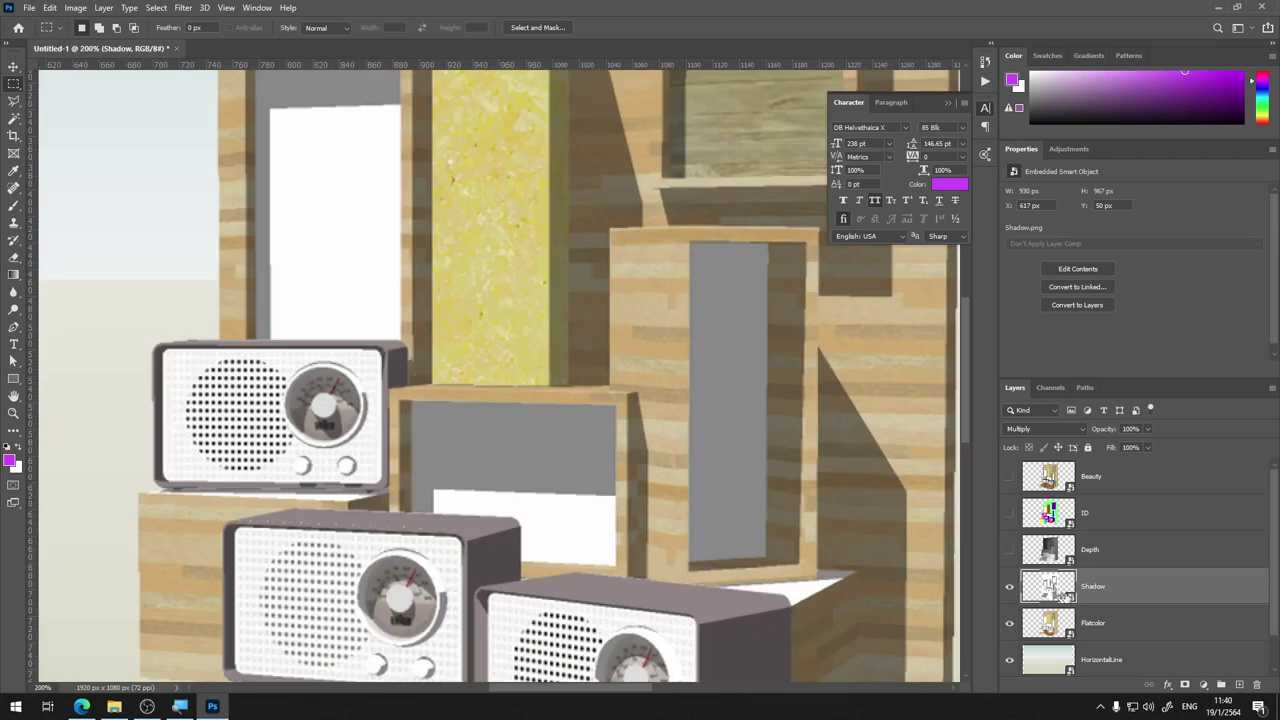
pyautogui.moveTo(770, 397)
pyautogui.mouseDown()
pyautogui.moveTo(709, 551)
pyautogui.moveTo(471, 363)
pyautogui.moveTo(465, 450)
pyautogui.mouseUp()
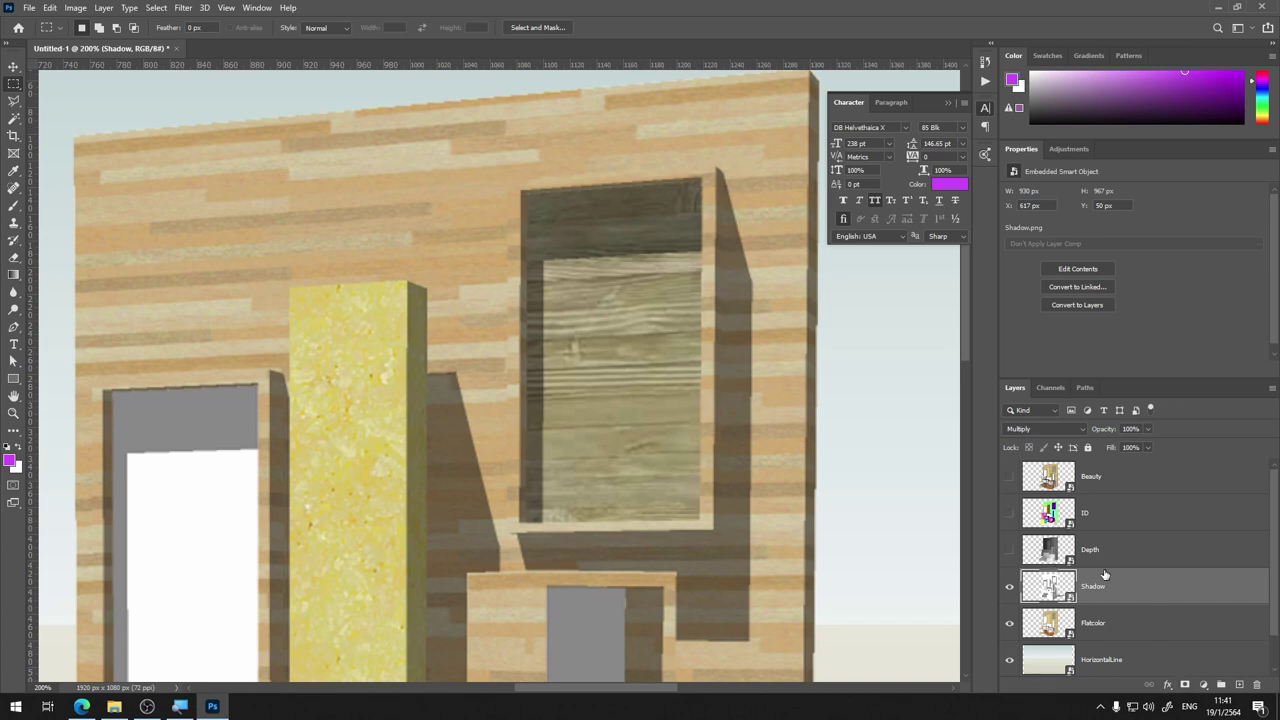
pyautogui.click(1185, 685)
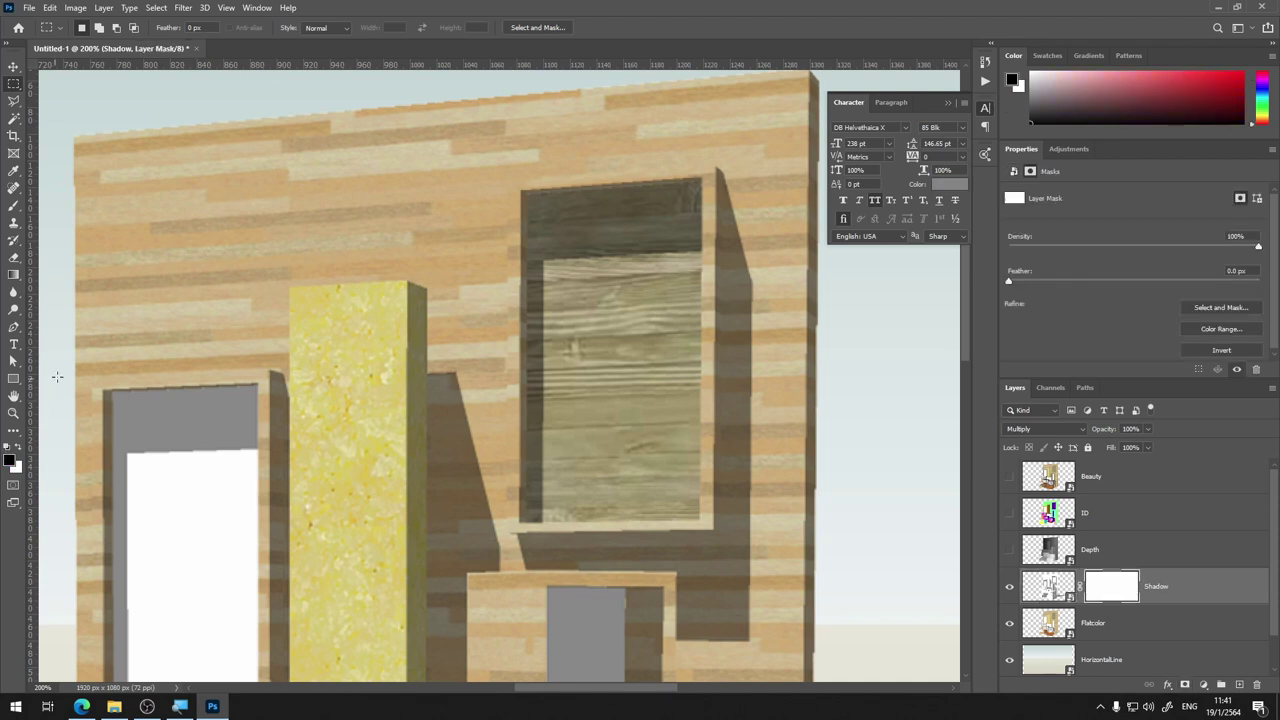
pyautogui.click(12, 206)
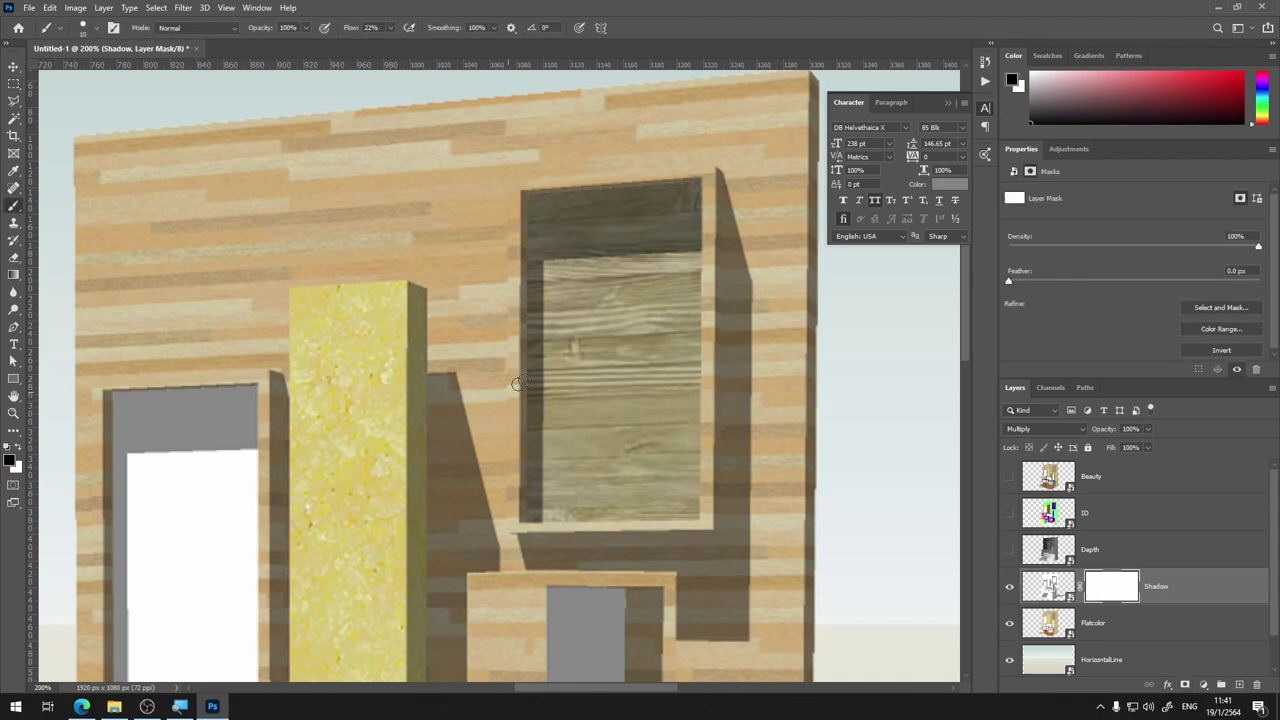
pyautogui.rightClick(449, 352)
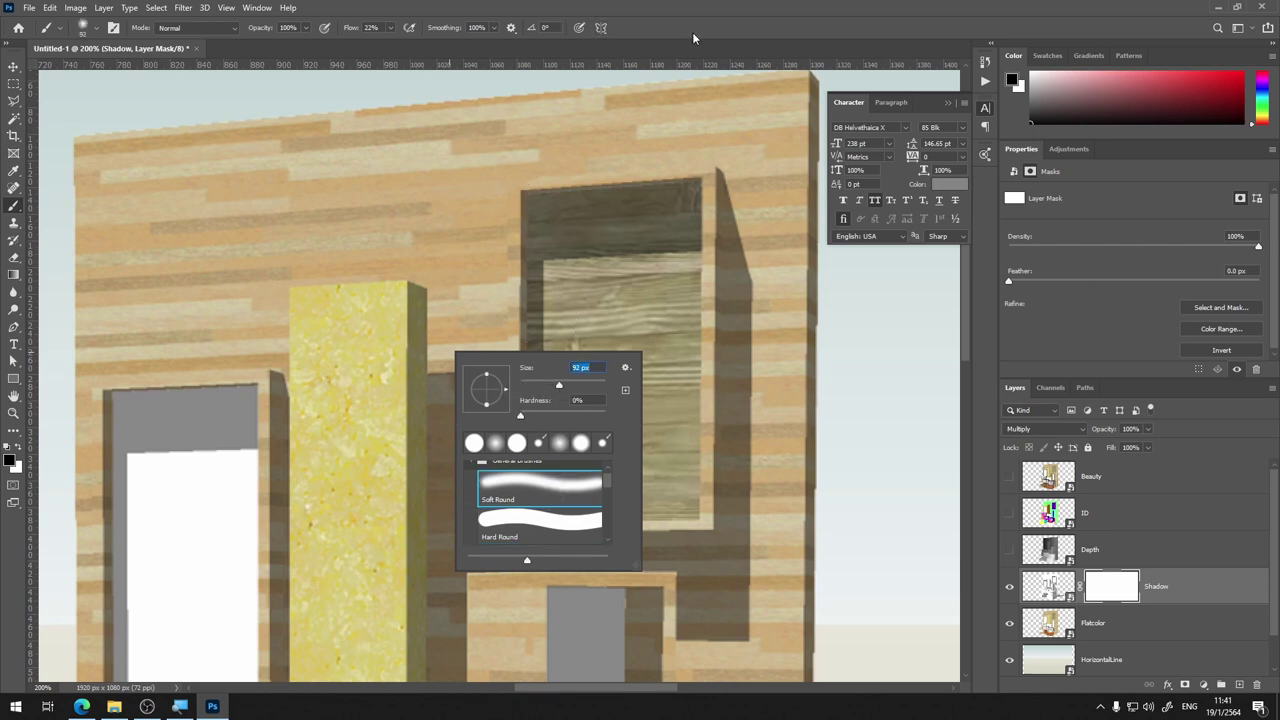
pyautogui.press('Return')
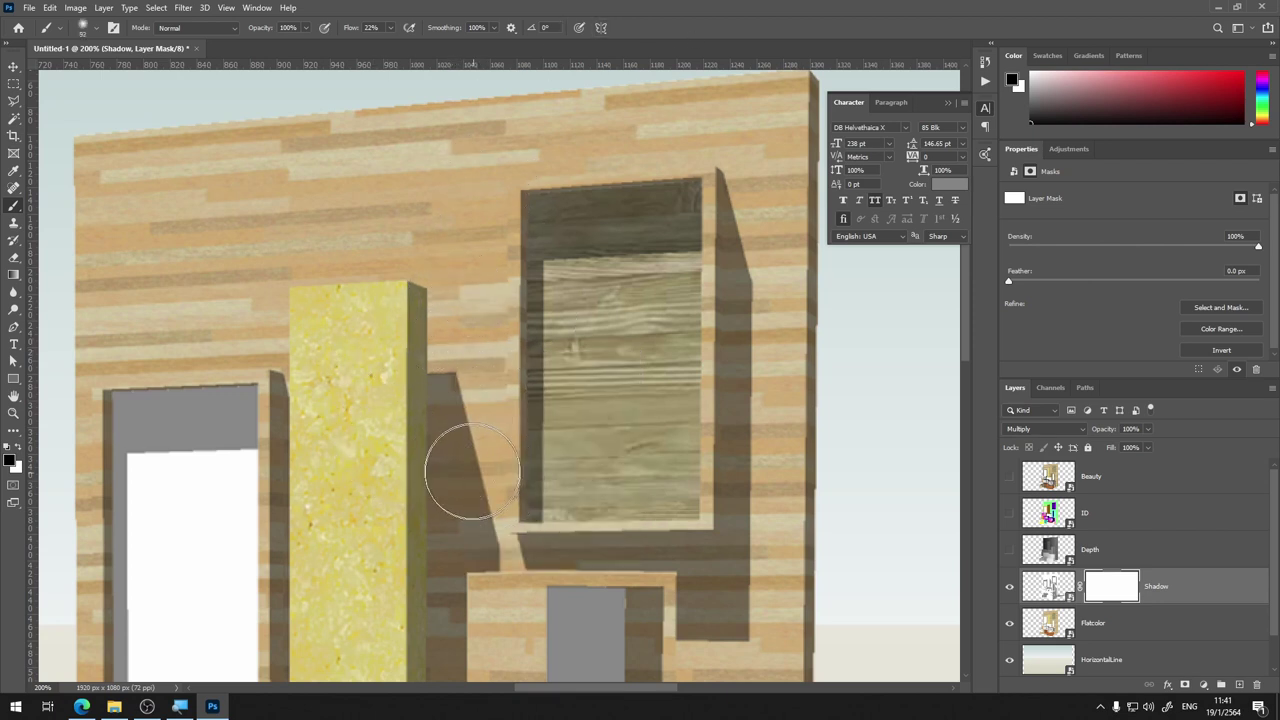
pyautogui.click(391, 28)
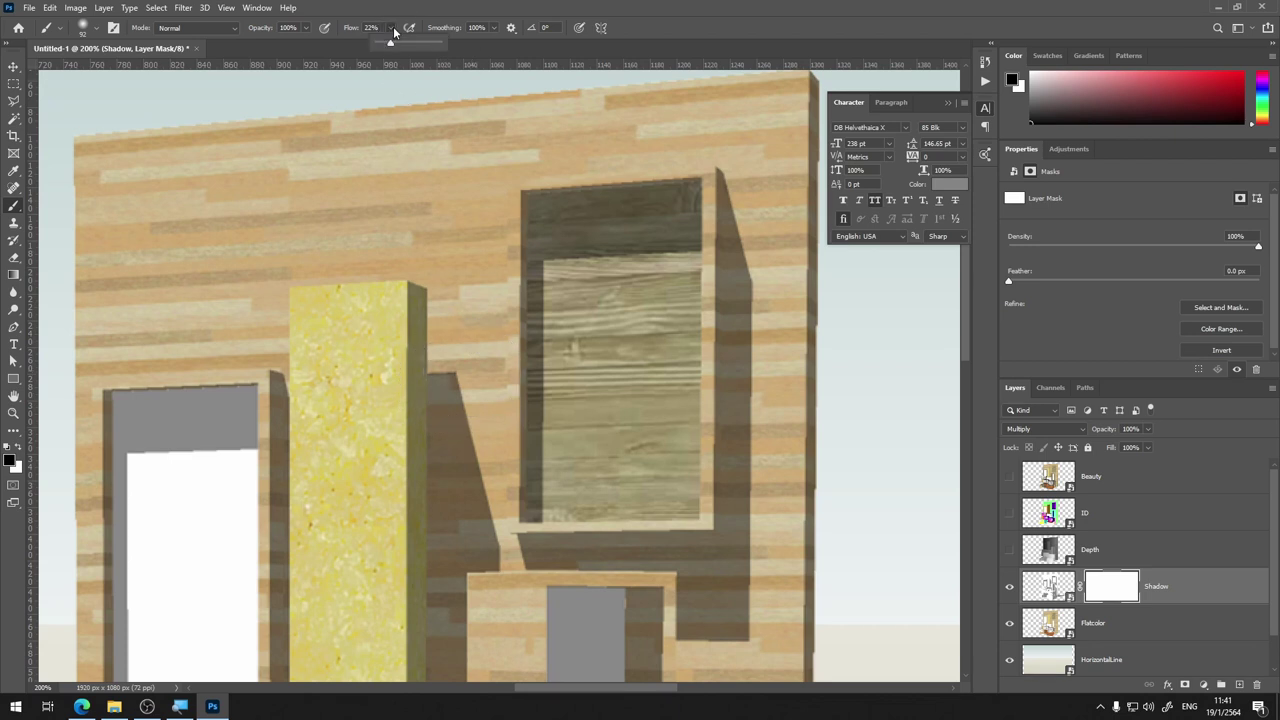
pyautogui.click(468, 343)
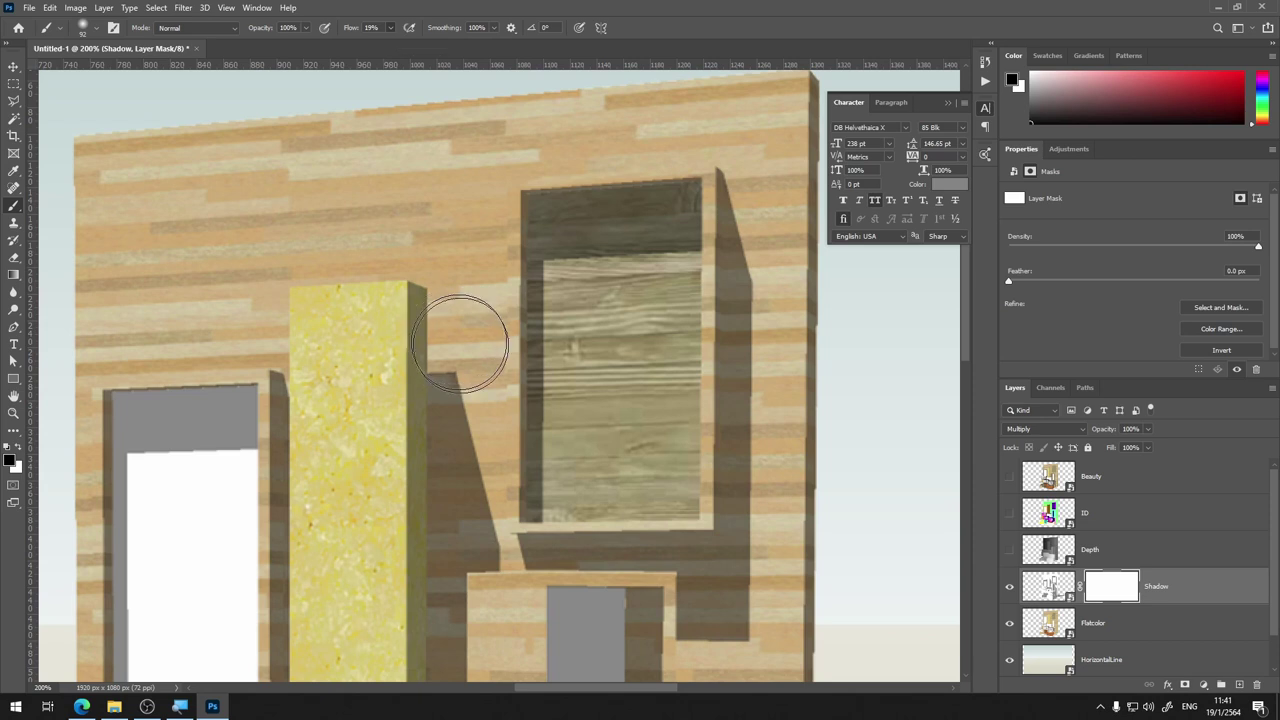
# Paint the mask beside the yellow pillar and near the wall's right edge, raising flow to 60%
pyautogui.moveTo(468, 343); pyautogui.dragTo(517, 421)
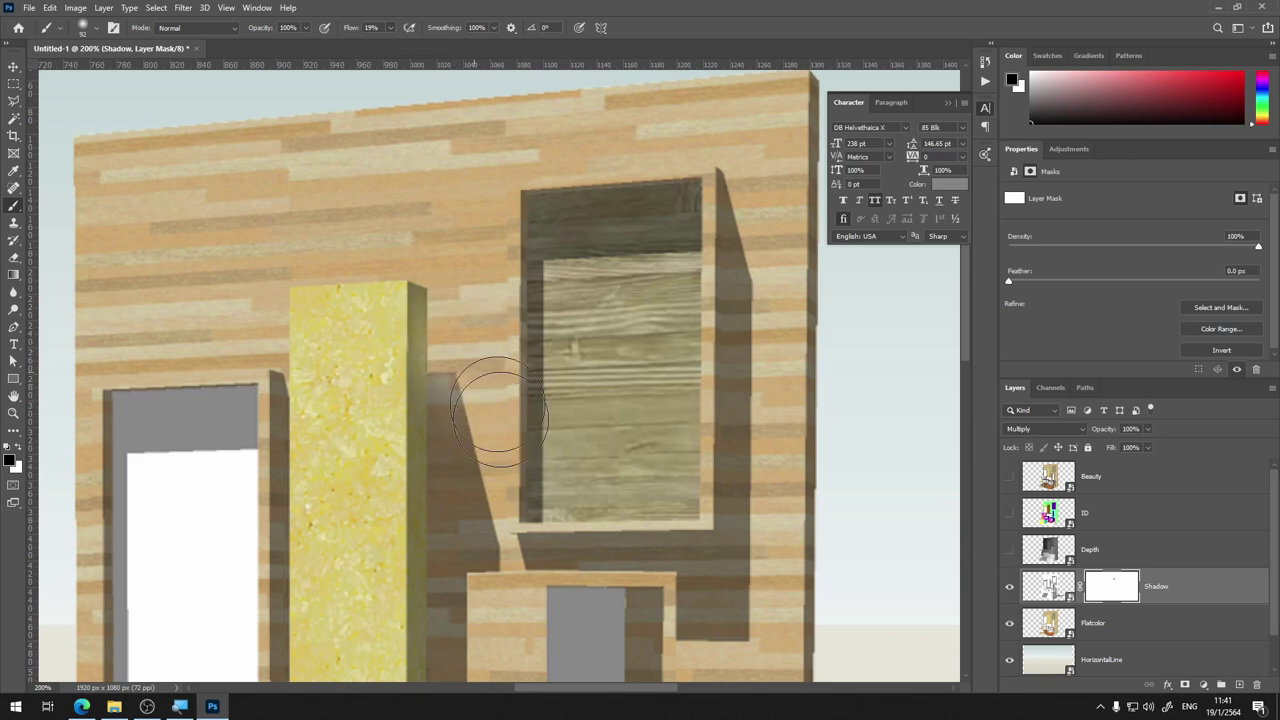
pyautogui.click(393, 28)
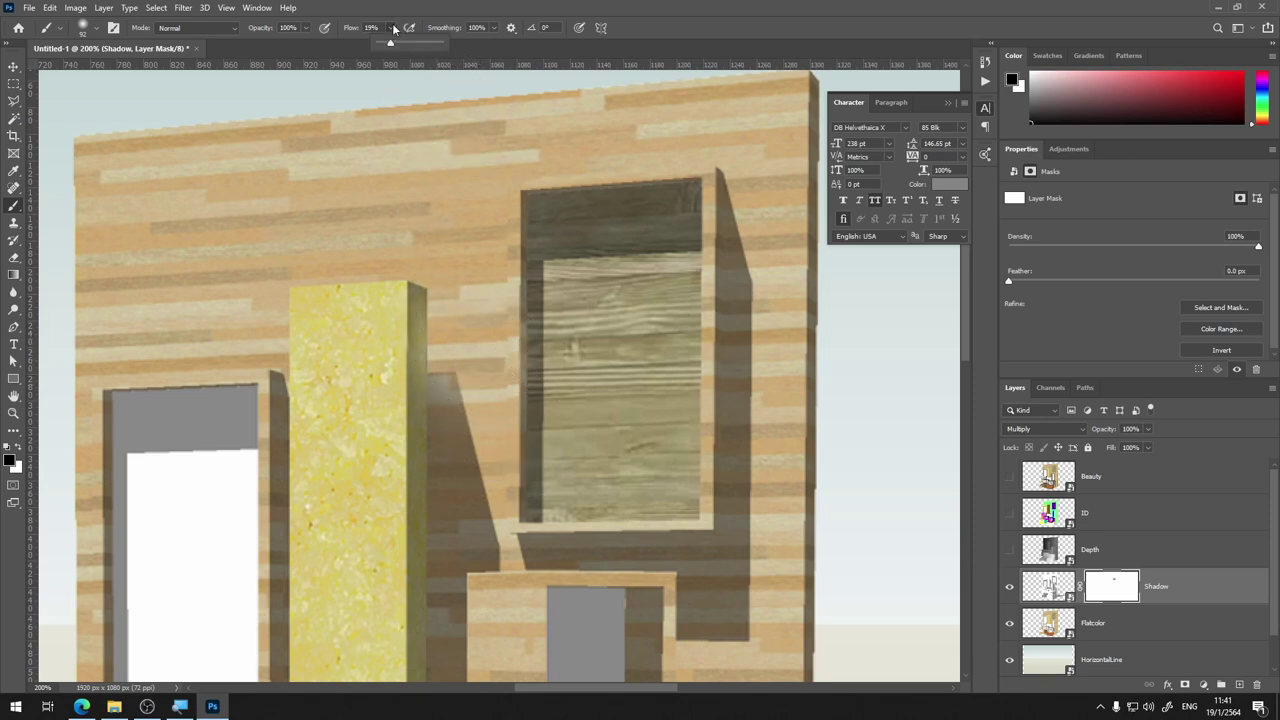
pyautogui.moveTo(471, 386)
pyautogui.mouseDown()
pyautogui.moveTo(471, 343)
pyautogui.moveTo(500, 380)
pyautogui.moveTo(501, 354)
pyautogui.mouseUp()
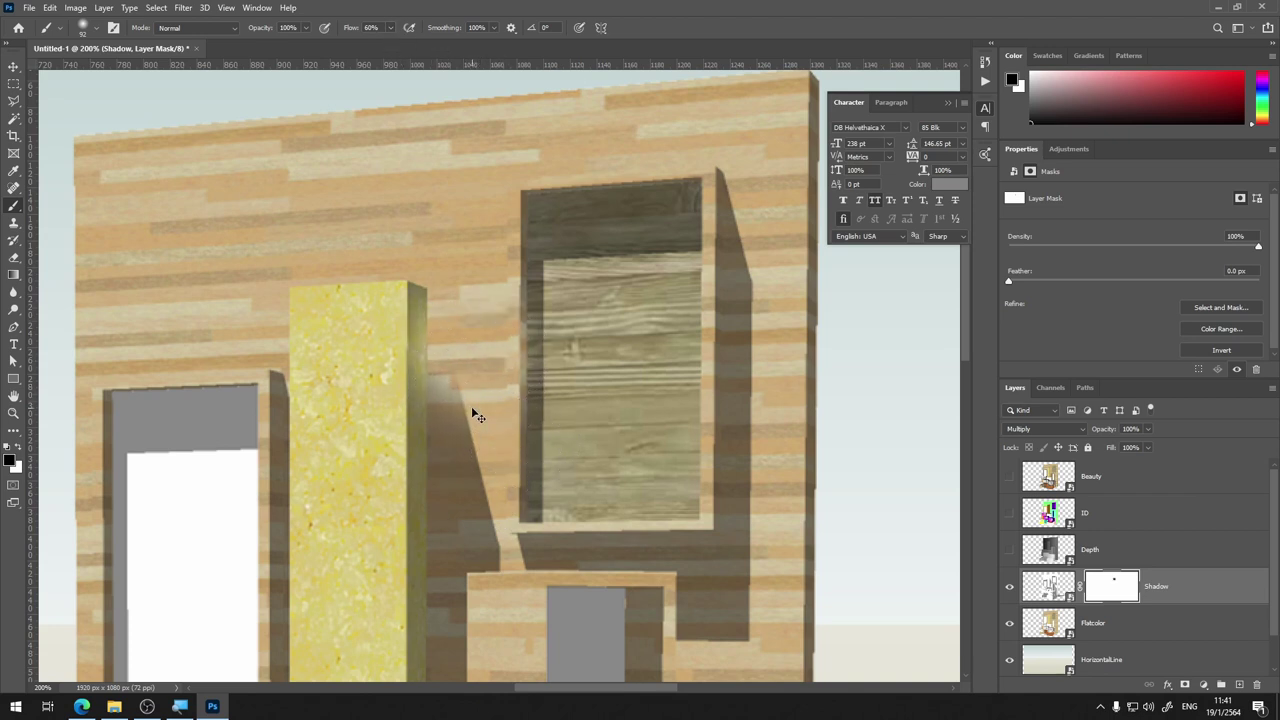
pyautogui.hotkey('ctrl', 'z')
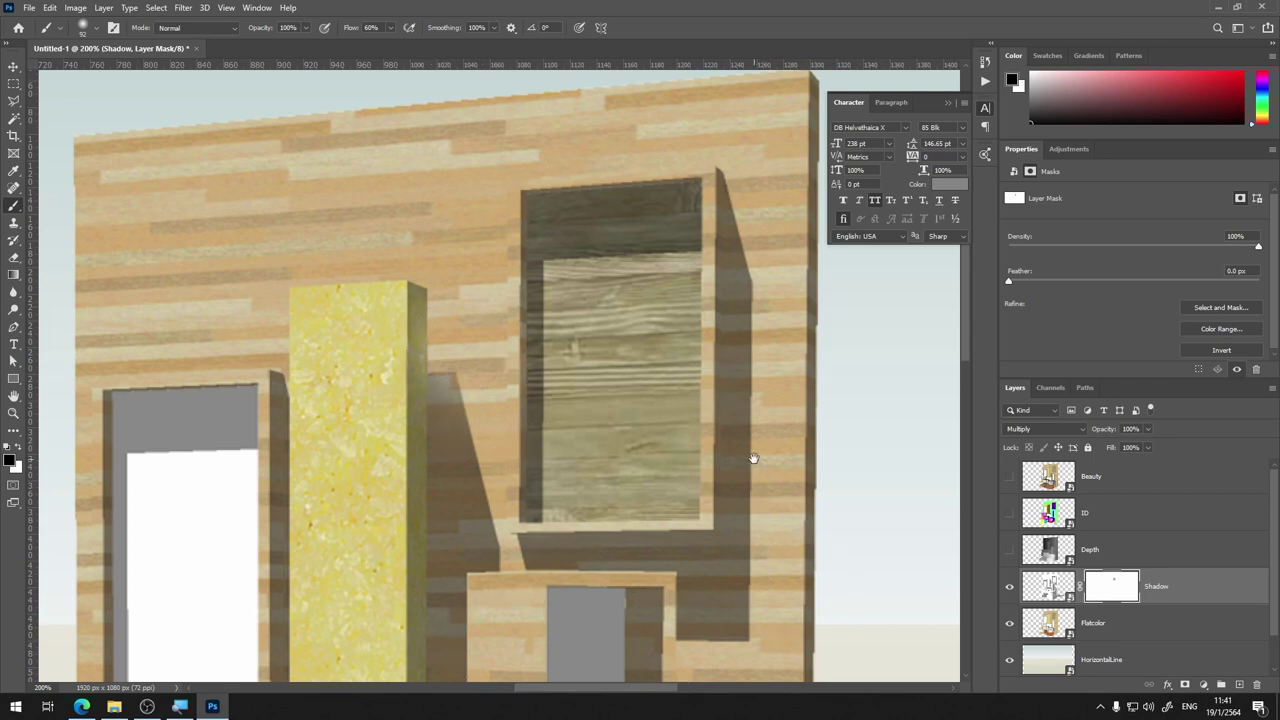
pyautogui.moveTo(809, 286); pyautogui.dragTo(765, 305)
pyautogui.press('p')
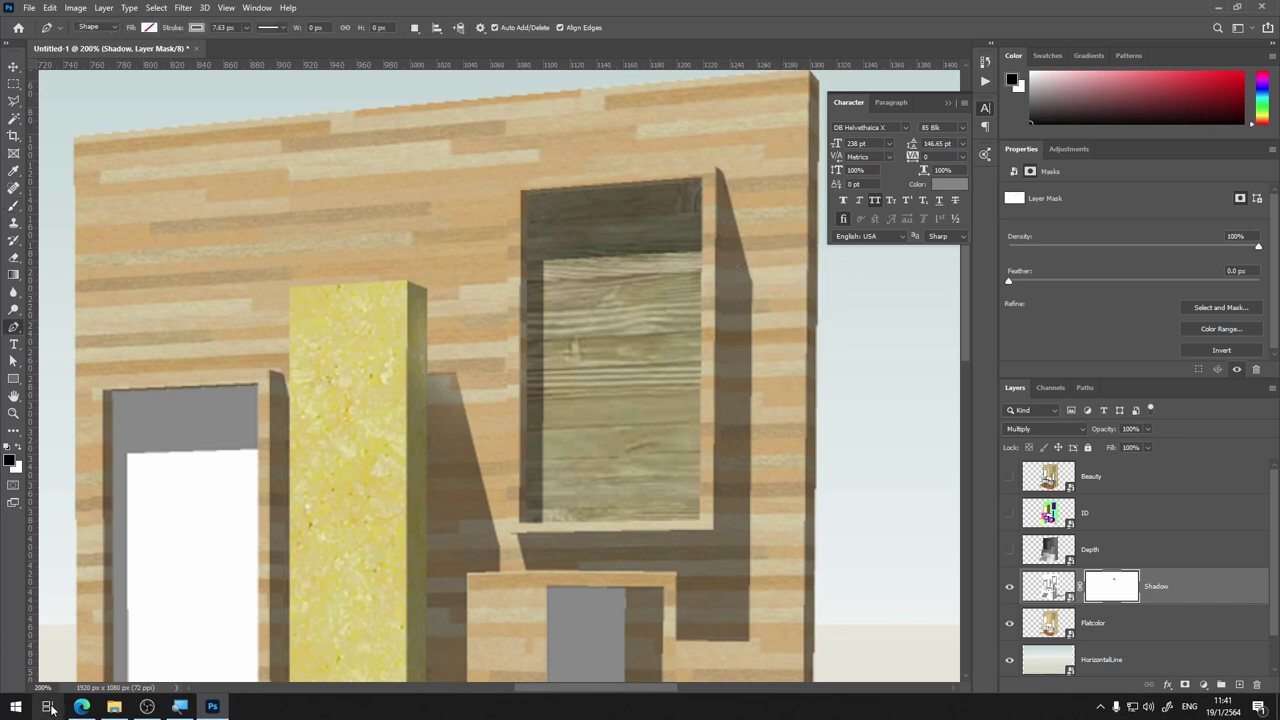
pyautogui.press('b')
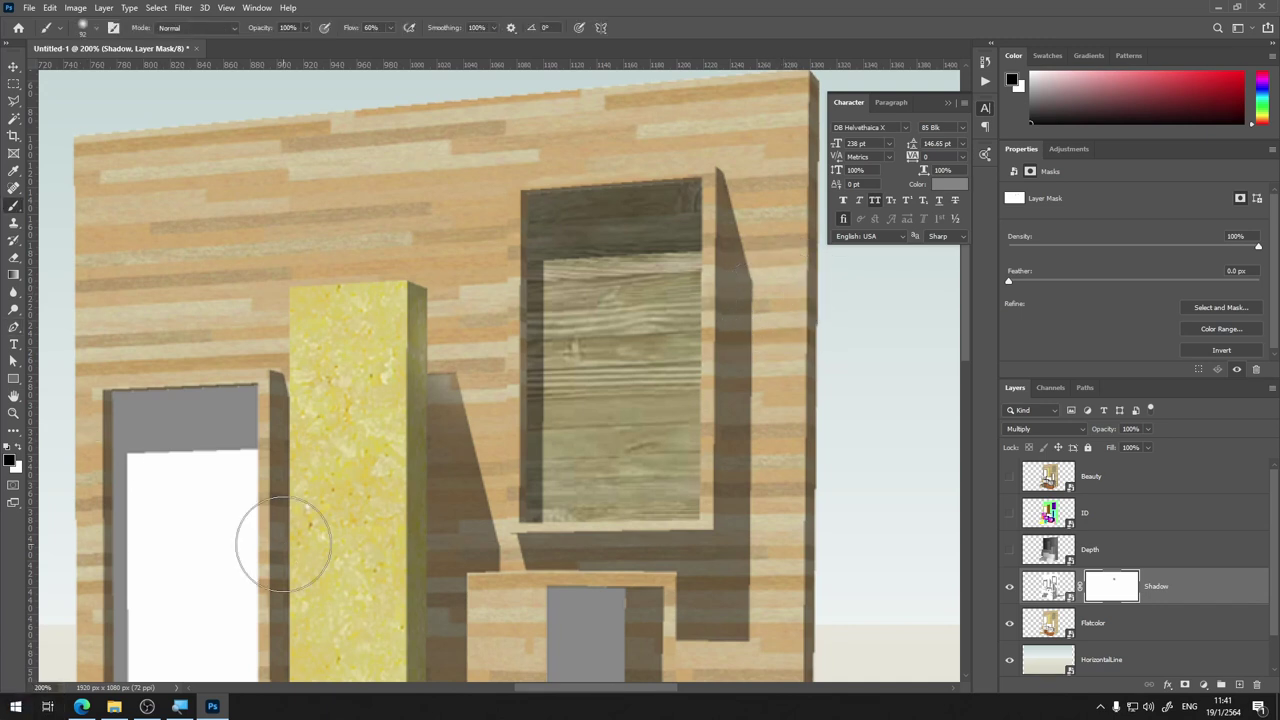
# Set the brush to 40 px, 0% smoothing and 40% opacity, then fade the shadow beside the pillar
pyautogui.press('[')
pyautogui.press('[')
pyautogui.press('[')
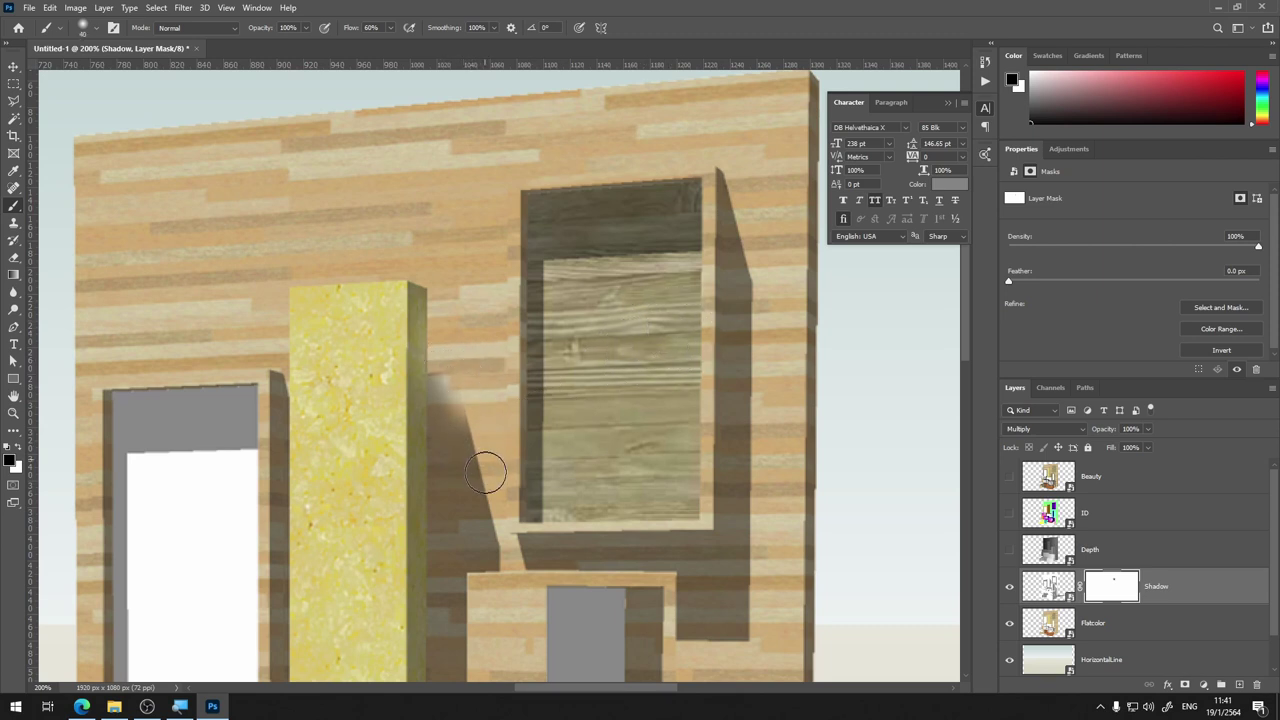
pyautogui.click(491, 30)
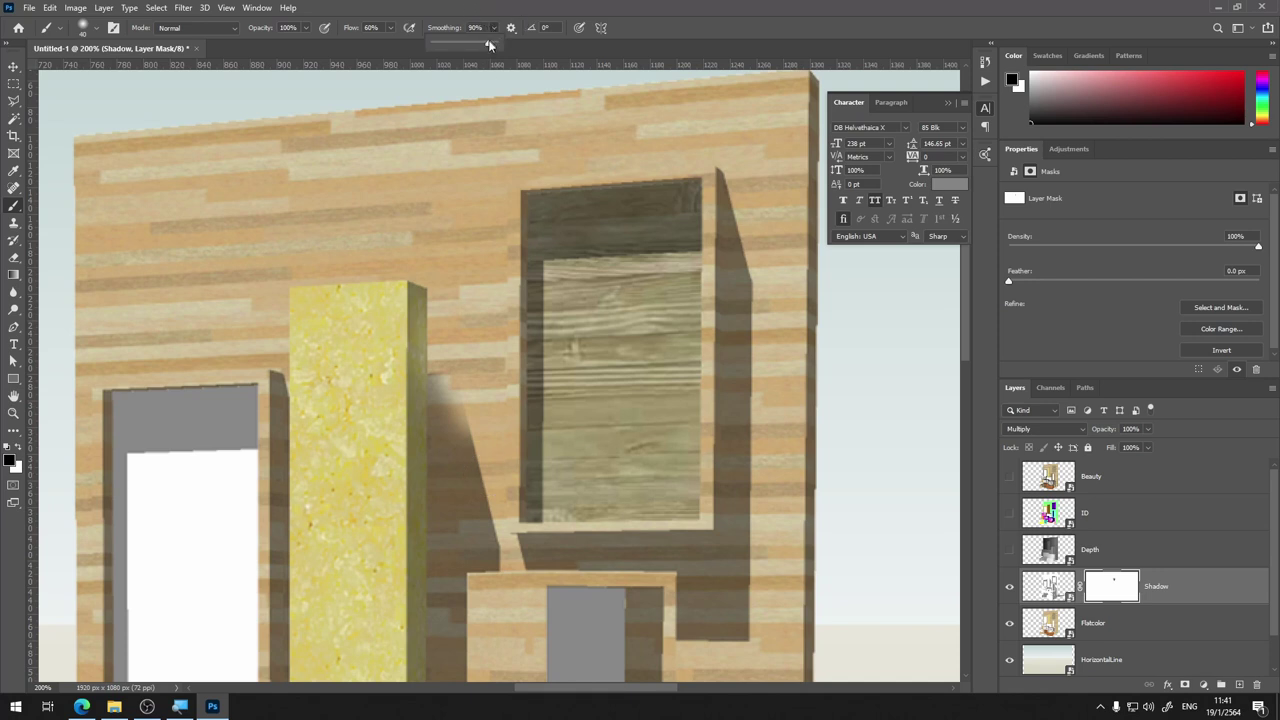
pyautogui.moveTo(489, 45); pyautogui.dragTo(430, 44)
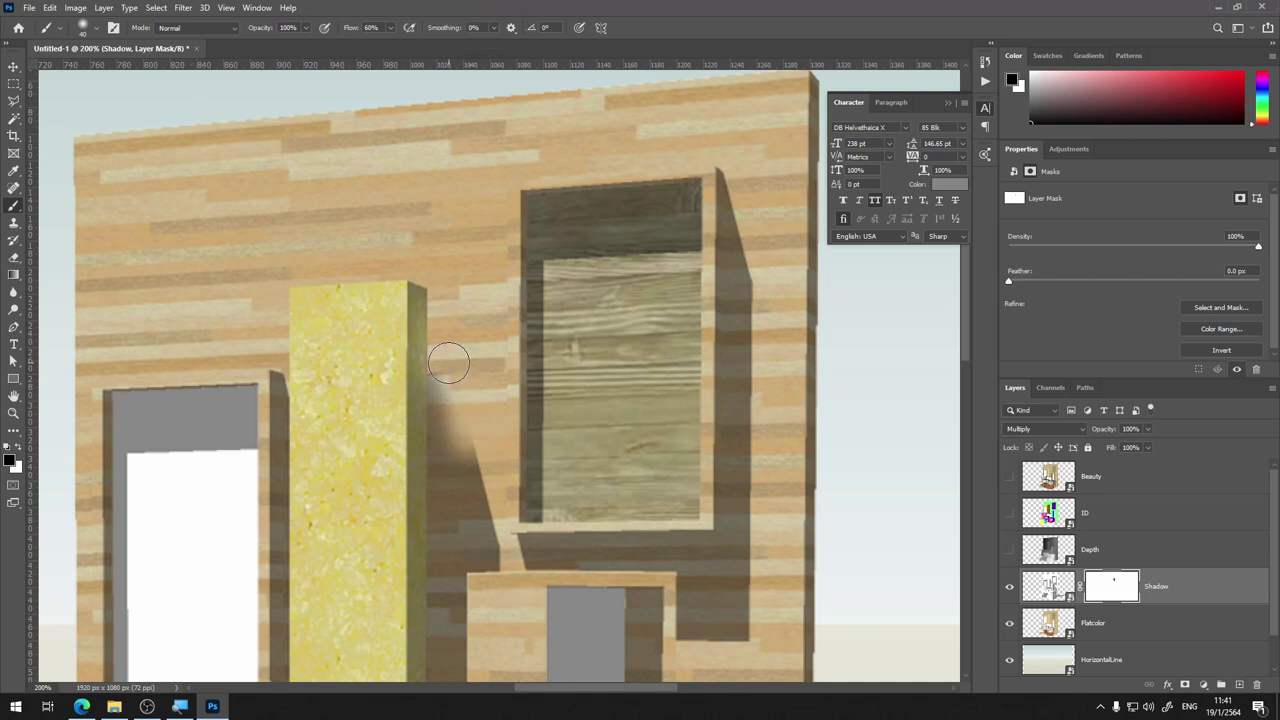
pyautogui.hotkey('ctrl', 'z')
pyautogui.moveTo(297, 42); pyautogui.dragTo(269, 42)
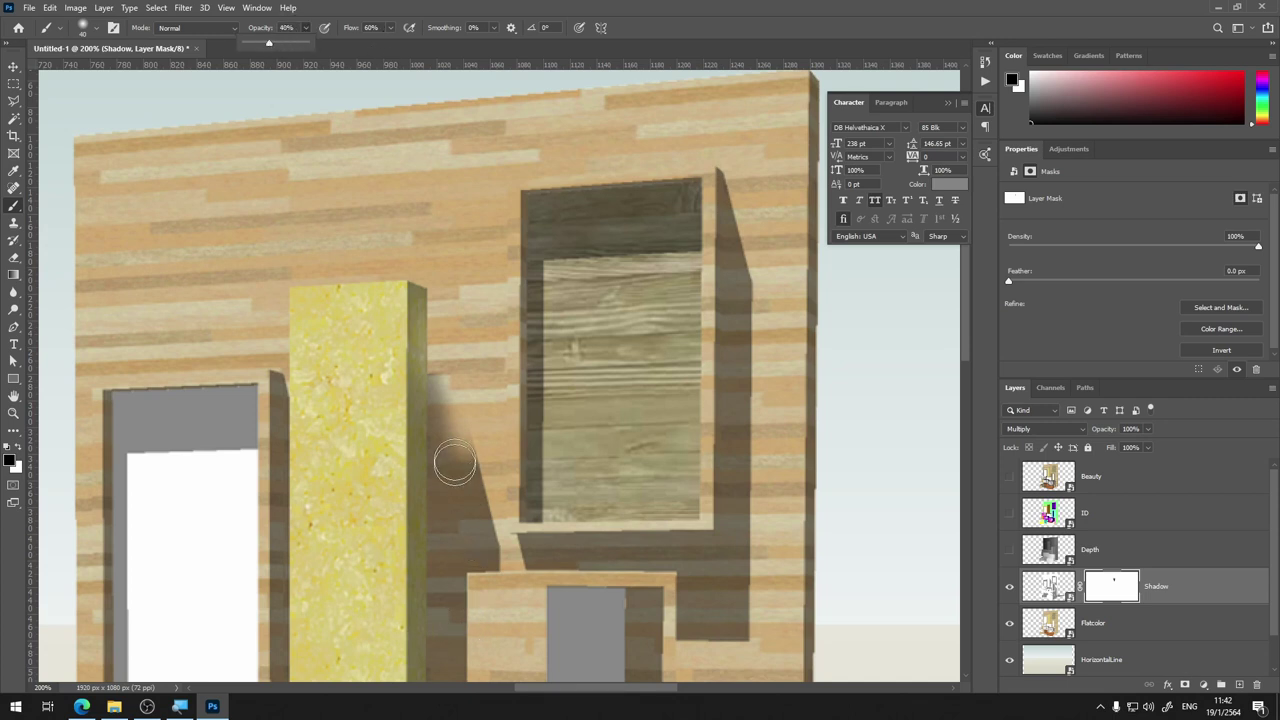
pyautogui.moveTo(471, 443); pyautogui.dragTo(492, 528)
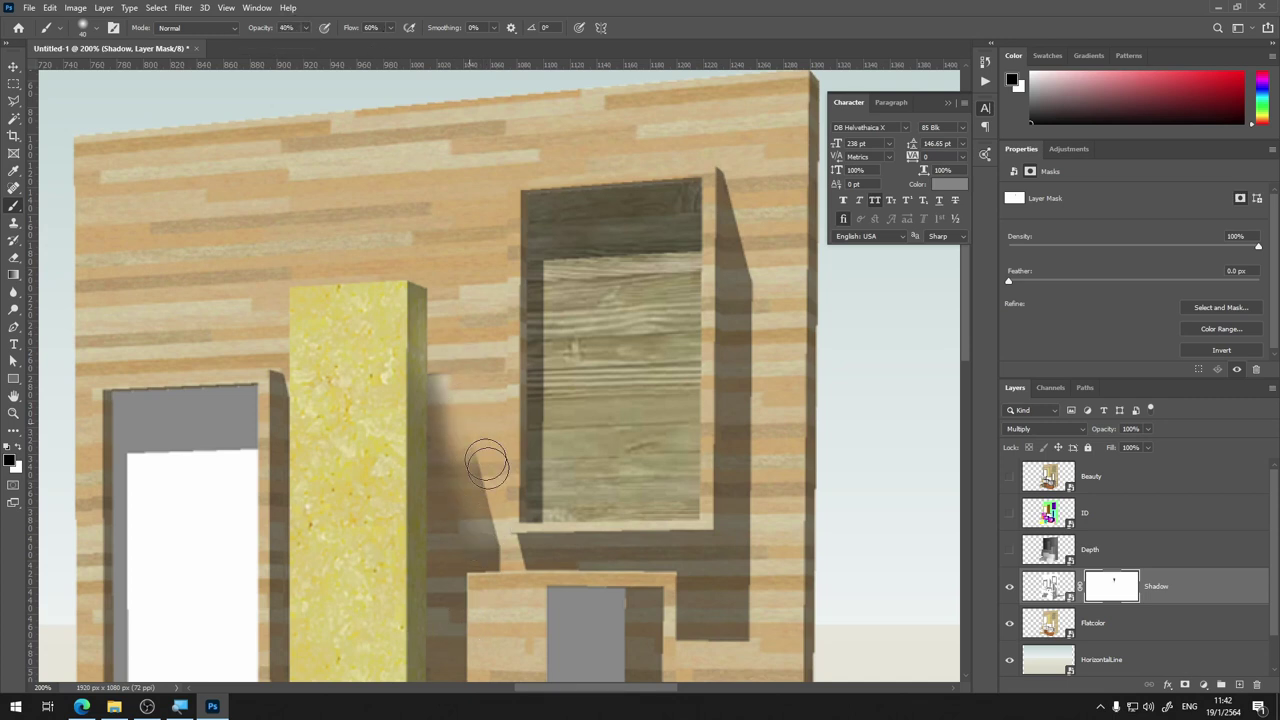
pyautogui.moveTo(486, 465); pyautogui.dragTo(486, 466)
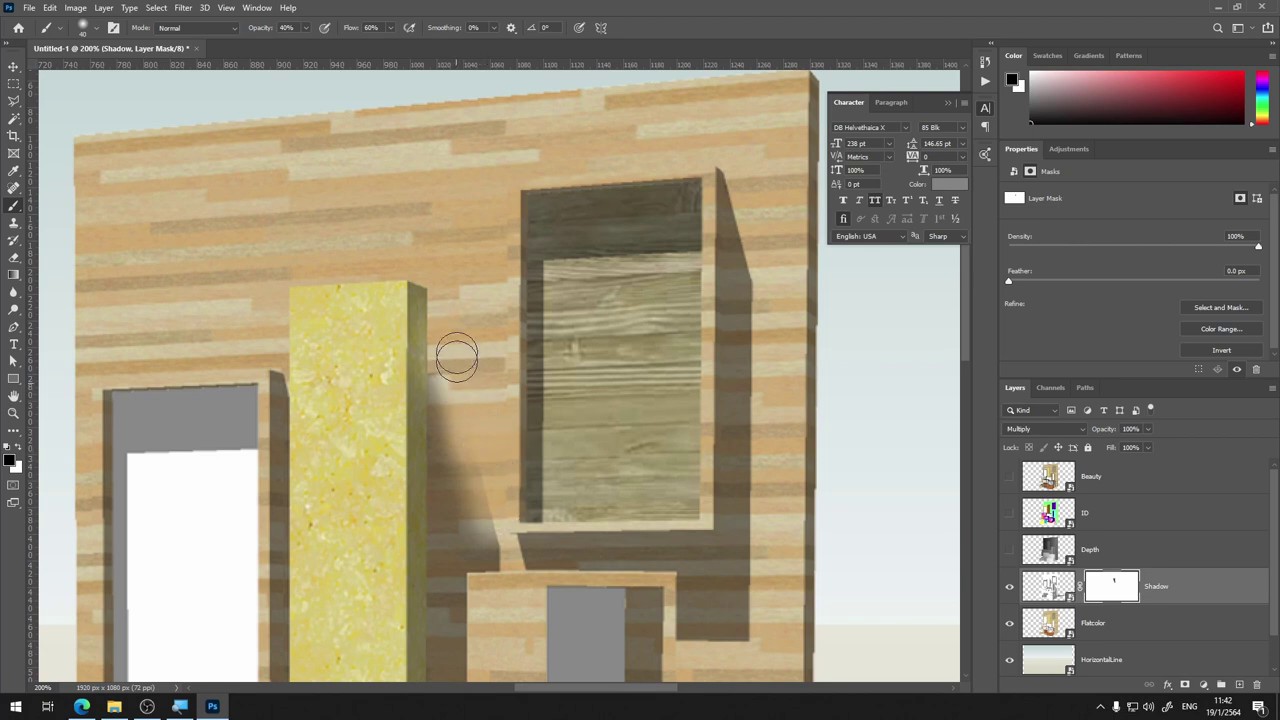
pyautogui.moveTo(463, 345); pyautogui.dragTo(466, 374)
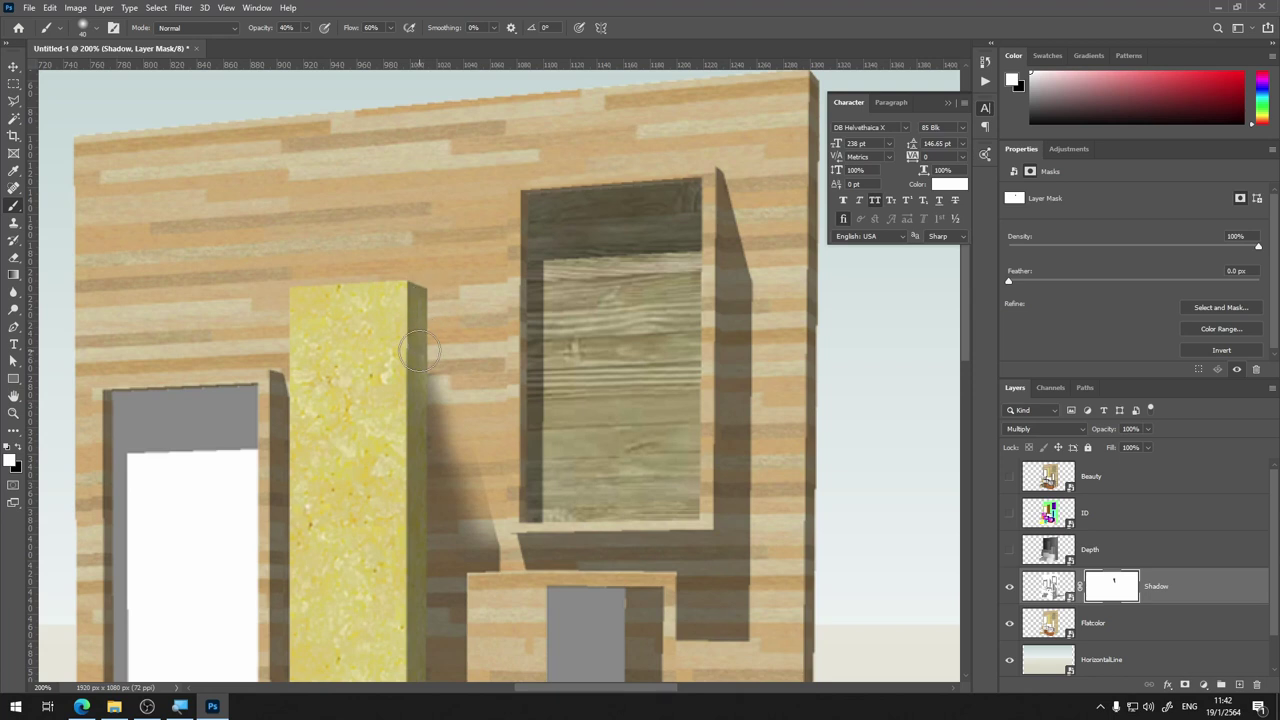
# Paint black to fade the shadows below the window ledge and right of the window
pyautogui.press('x')
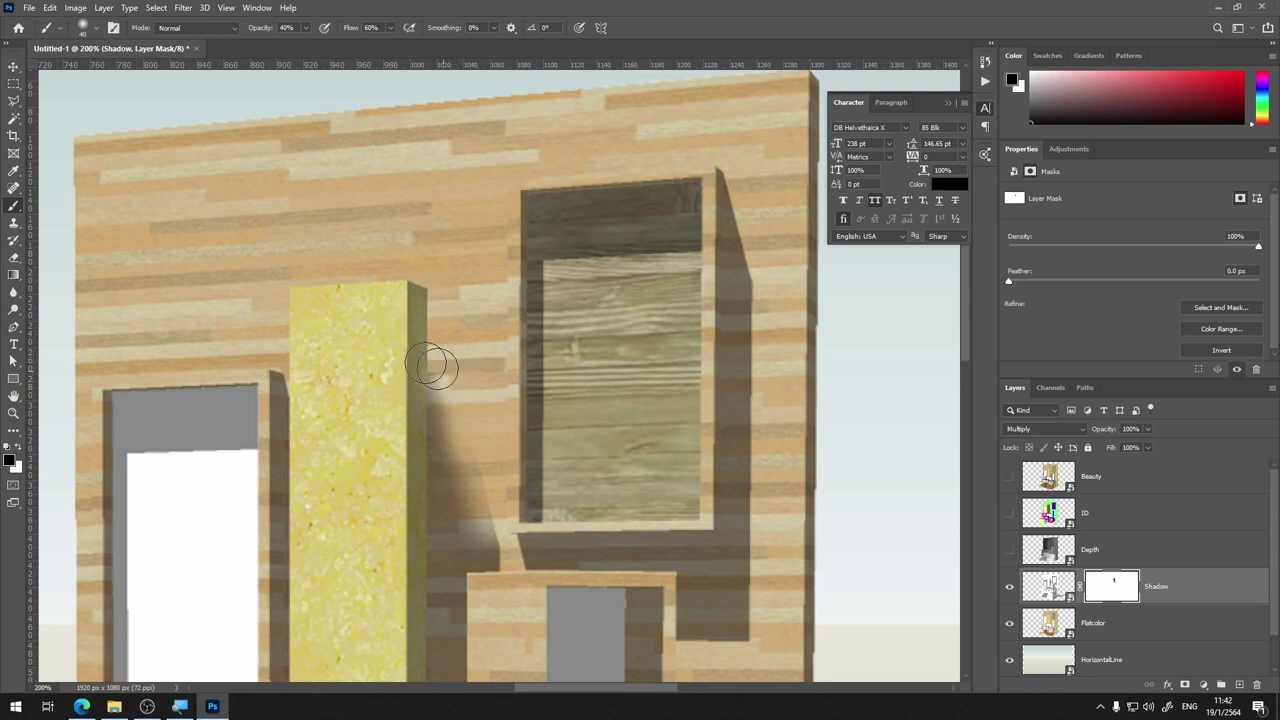
pyautogui.press('x')
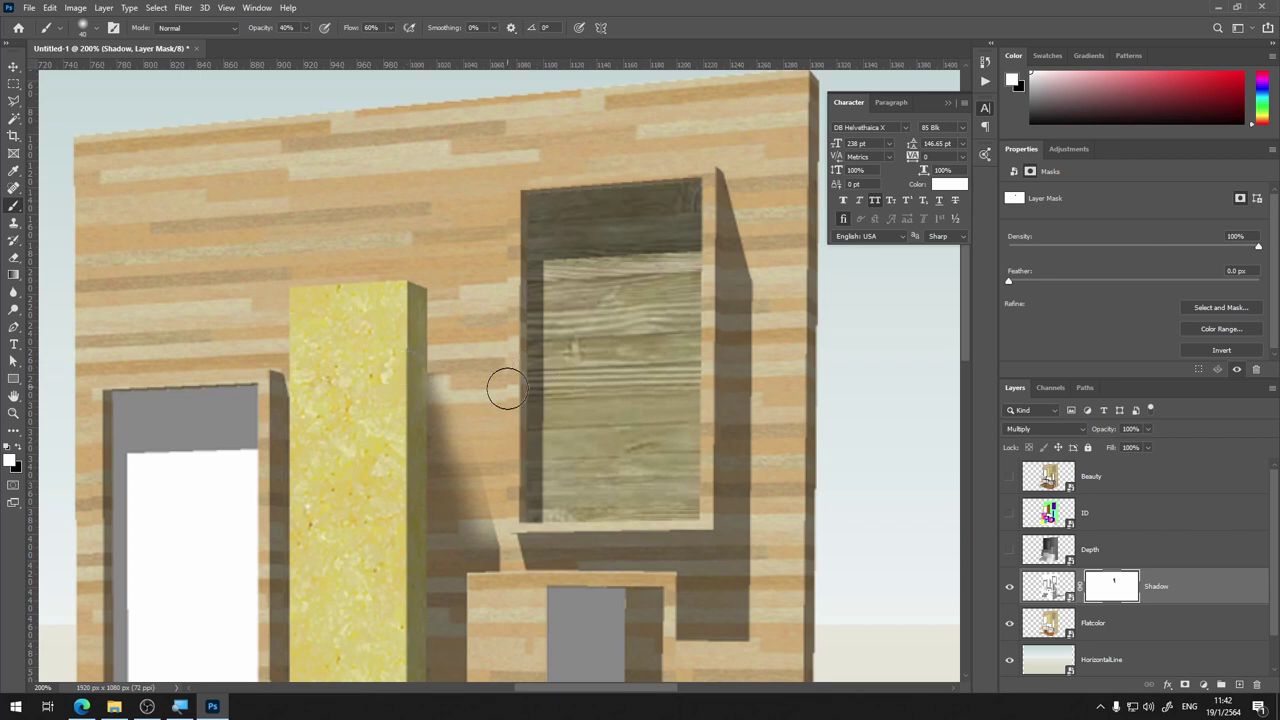
pyautogui.press('x')
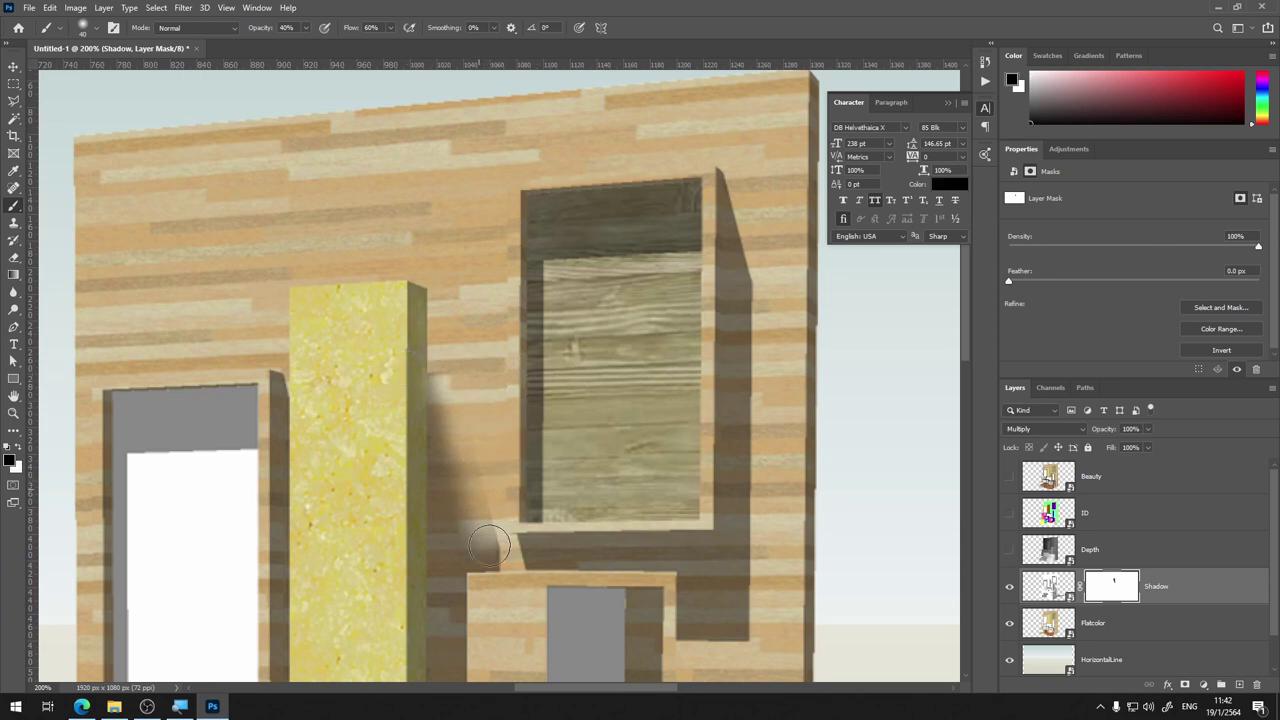
pyautogui.moveTo(500, 547)
pyautogui.mouseDown()
pyautogui.moveTo(486, 529)
pyautogui.moveTo(500, 586)
pyautogui.moveTo(477, 462)
pyautogui.mouseUp()
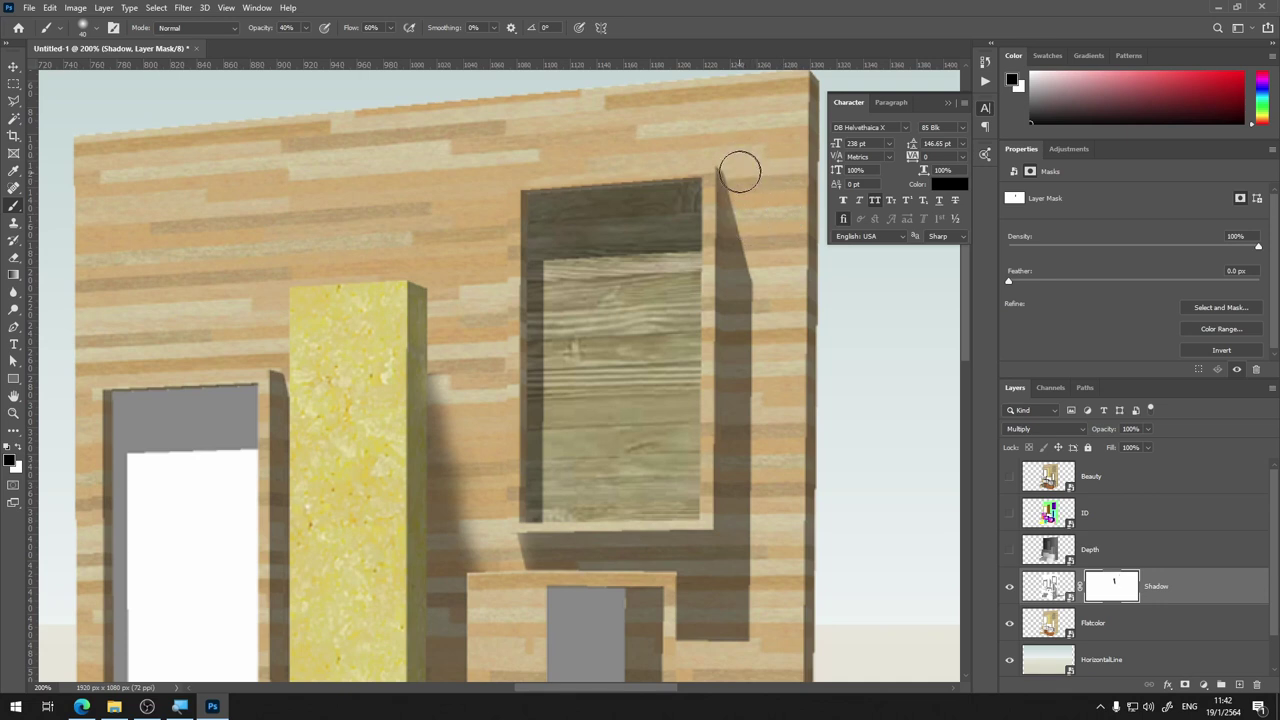
pyautogui.moveTo(763, 214); pyautogui.dragTo(745, 227)
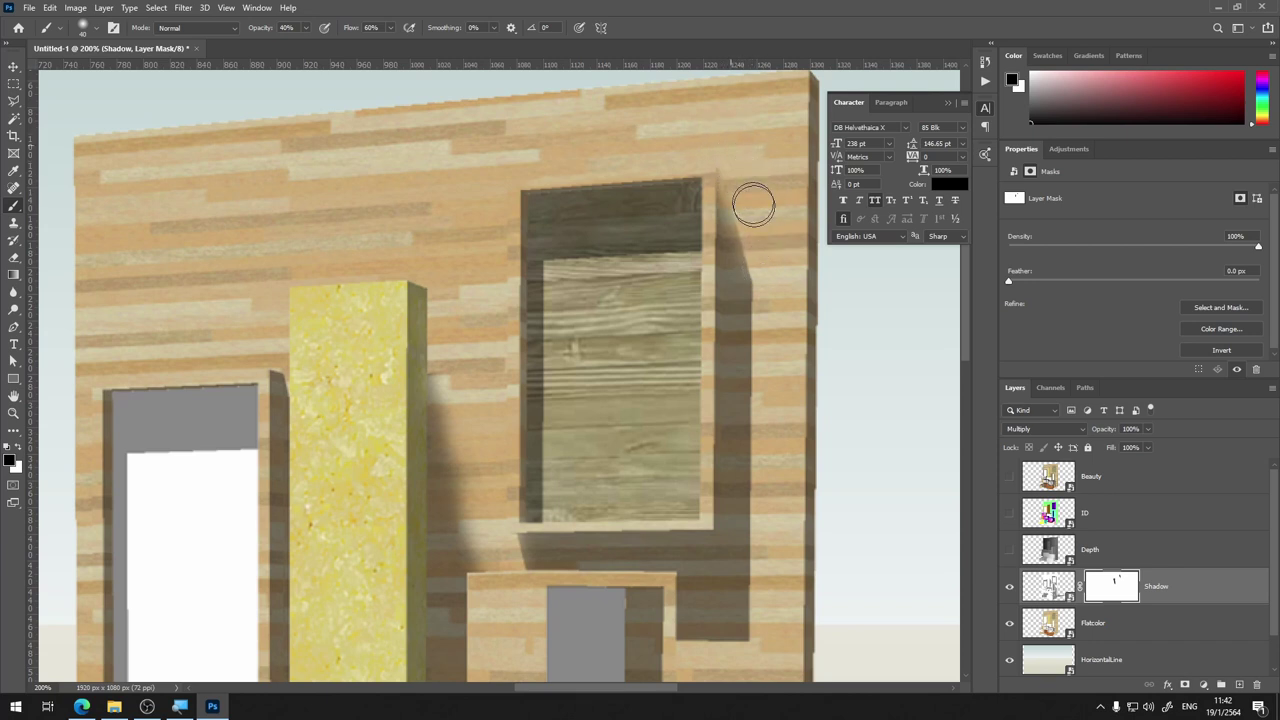
pyautogui.moveTo(744, 238)
pyautogui.mouseDown()
pyautogui.moveTo(775, 368)
pyautogui.moveTo(767, 303)
pyautogui.mouseUp()
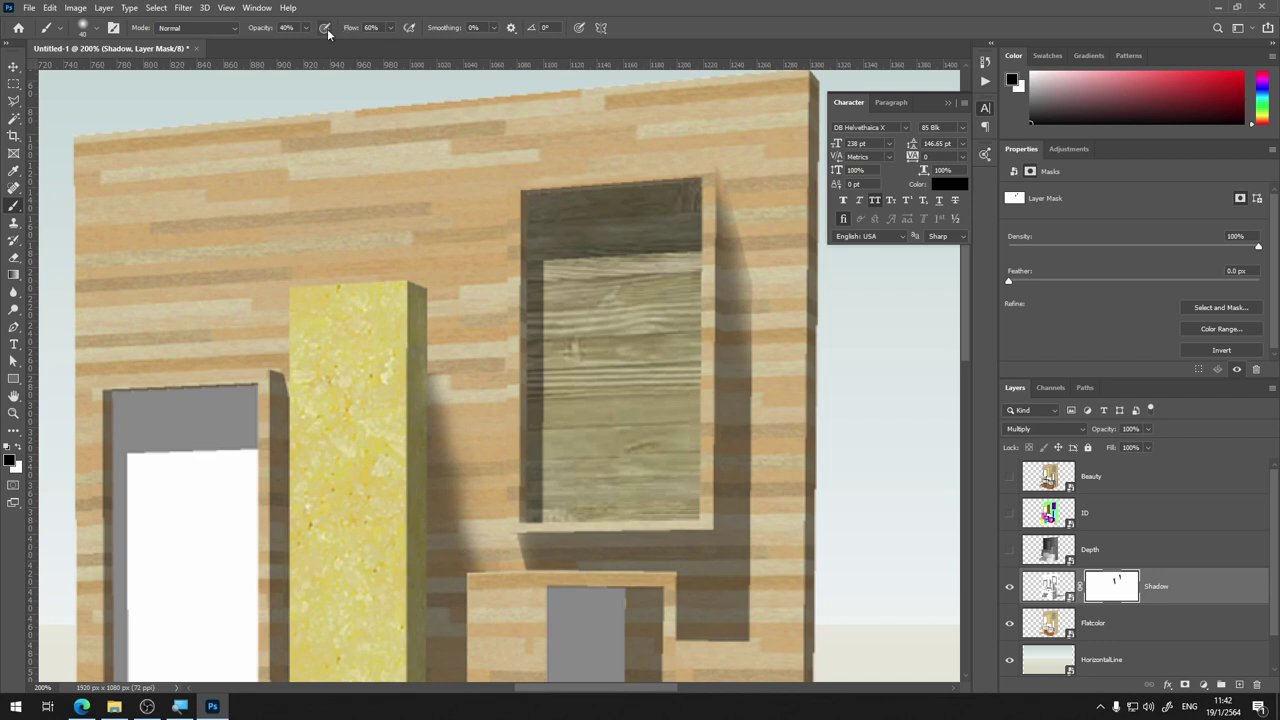
pyautogui.moveTo(306, 28); pyautogui.dragTo(323, 45)
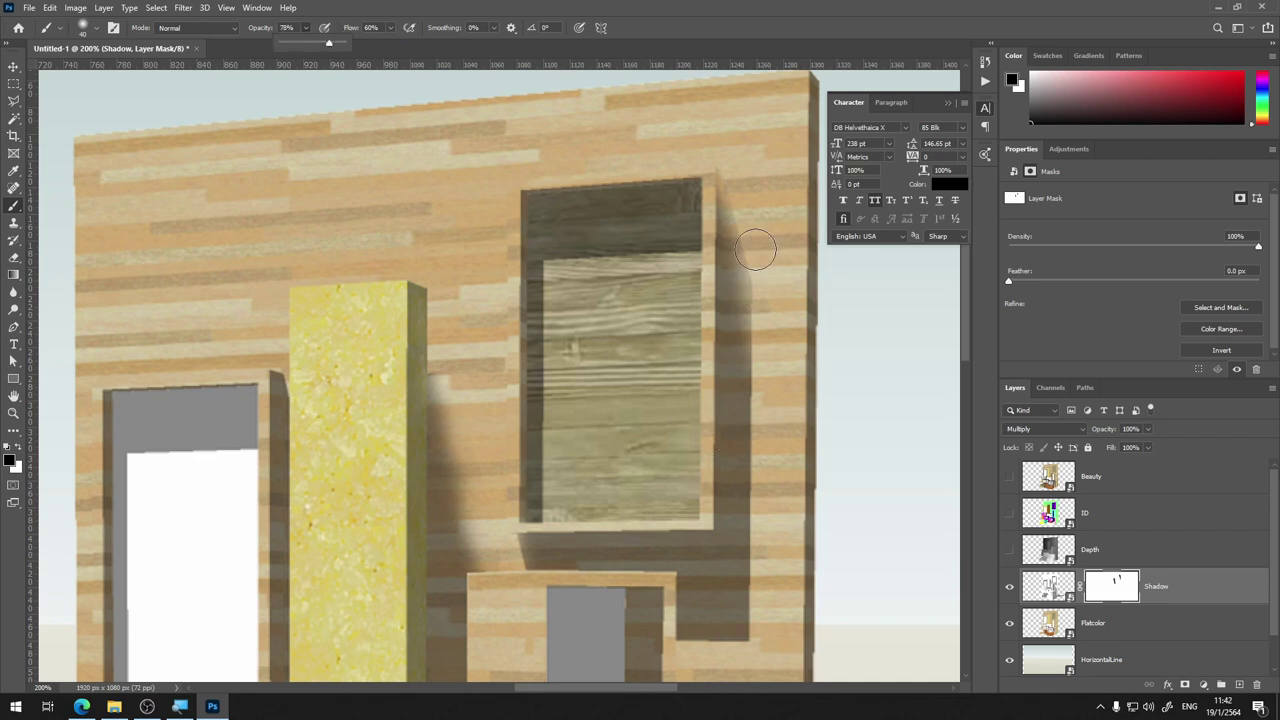
pyautogui.moveTo(755, 250)
pyautogui.mouseDown()
pyautogui.moveTo(769, 309)
pyautogui.moveTo(760, 197)
pyautogui.moveTo(754, 223)
pyautogui.moveTo(748, 189)
pyautogui.moveTo(777, 334)
pyautogui.moveTo(757, 177)
pyautogui.moveTo(759, 226)
pyautogui.mouseUp()
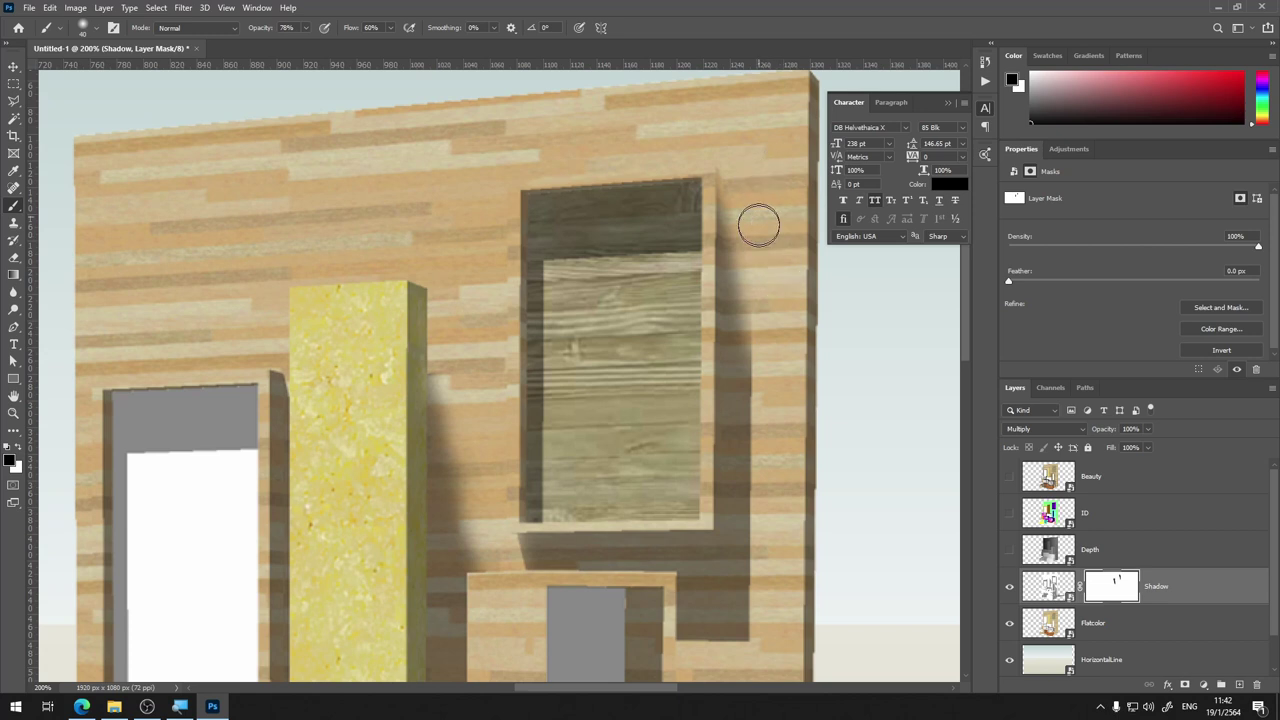
pyautogui.hotkey('ctrl', '-')
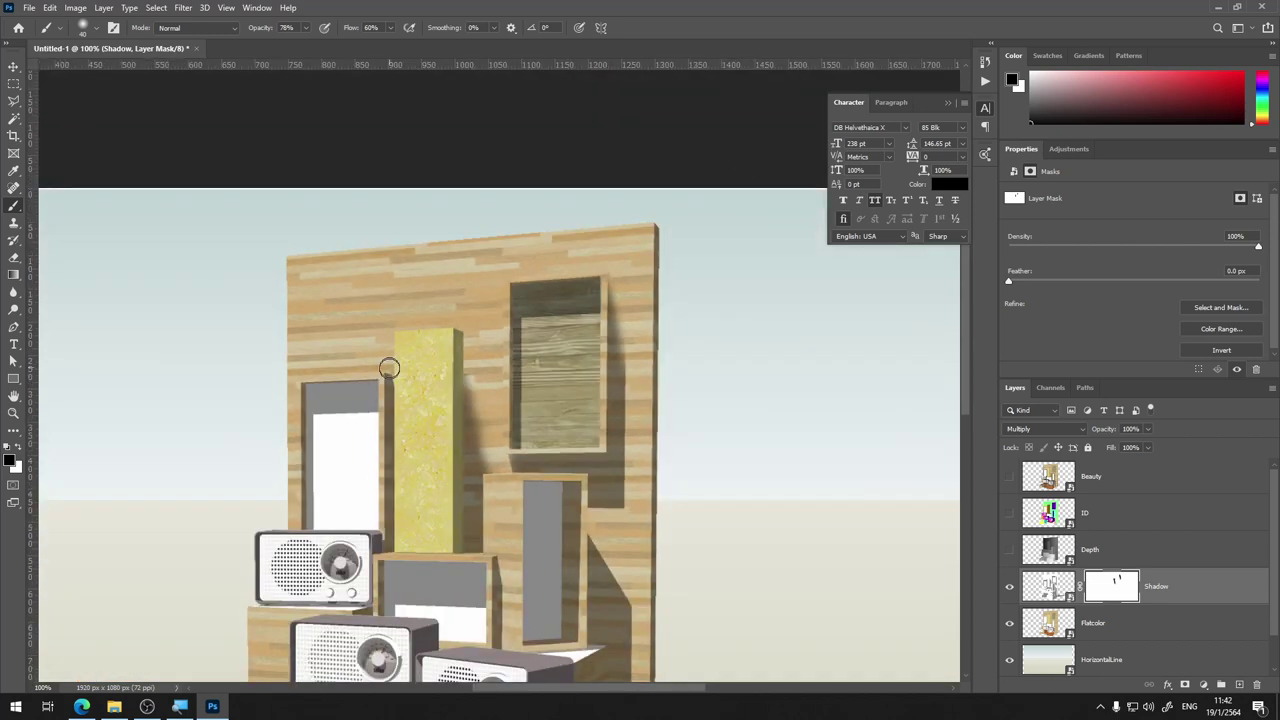
# Zoom in on the front radio, try a smaller-brush stroke on its top edge, then undo it
pyautogui.moveTo(623, 548); pyautogui.dragTo(626, 391)
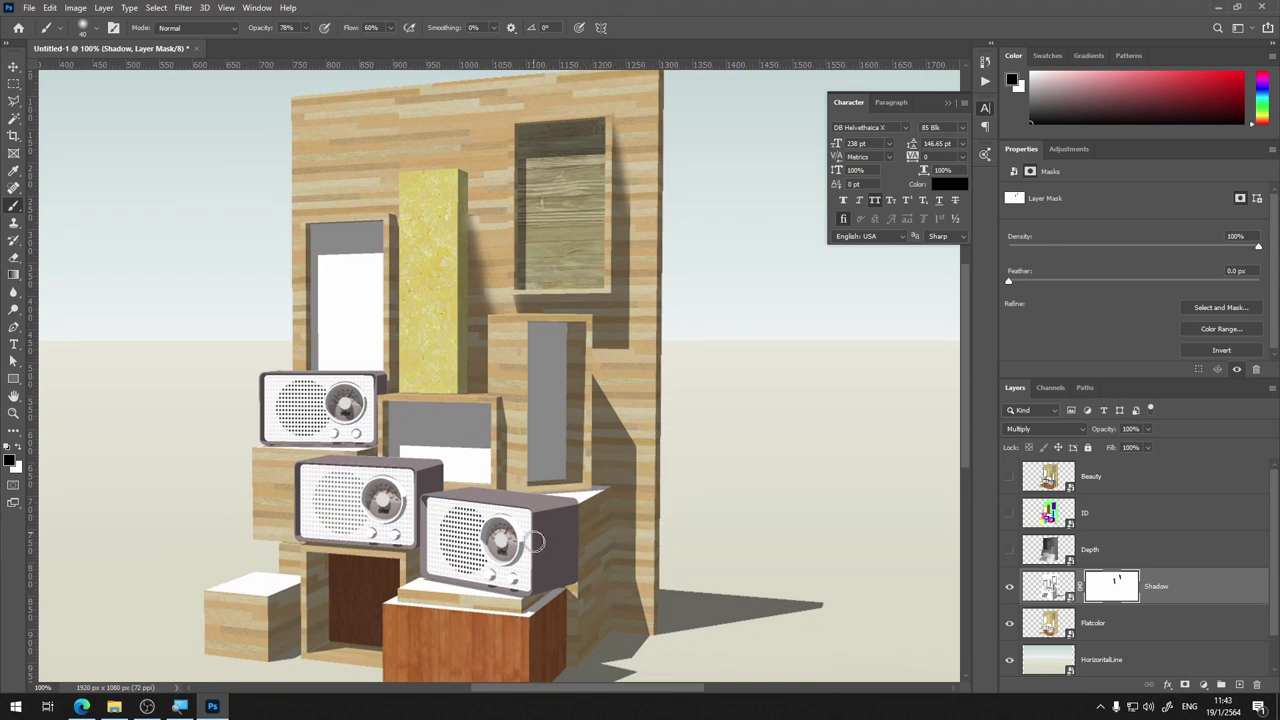
pyautogui.hotkey('ctrl', '+')
pyautogui.hotkey('ctrl', '+')
pyautogui.moveTo(550, 515); pyautogui.dragTo(601, 182)
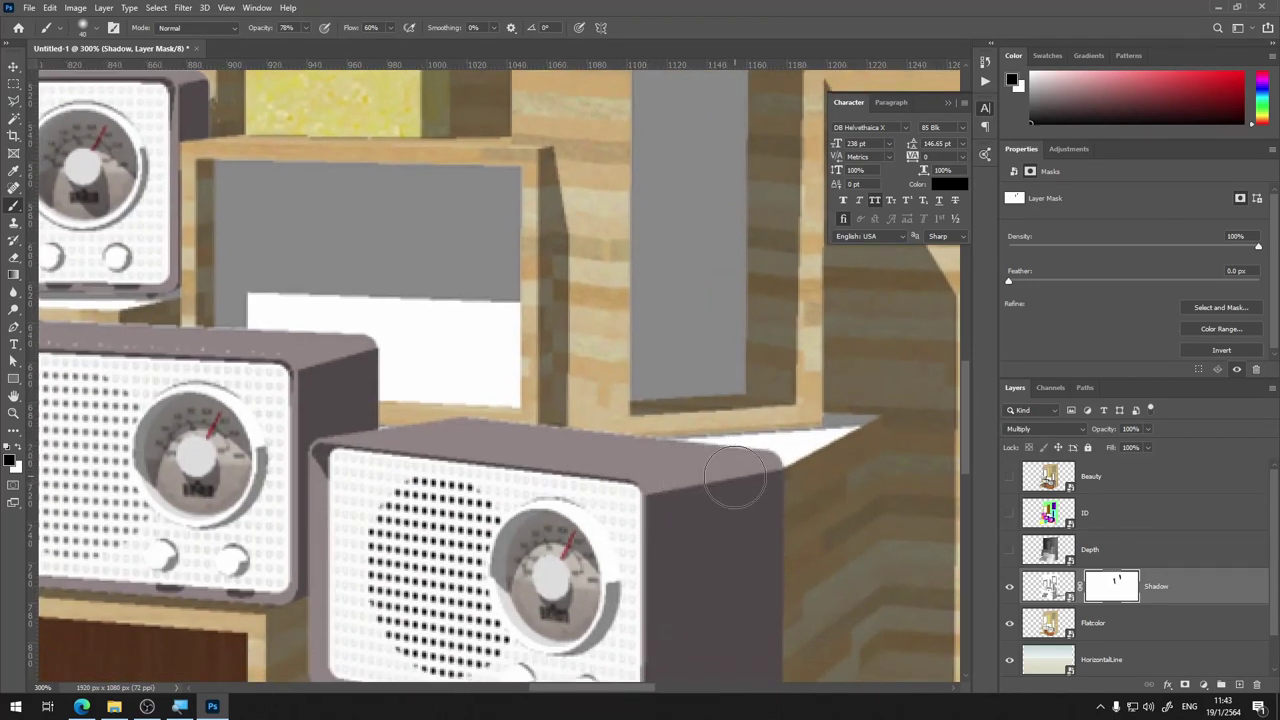
pyautogui.press('[')
pyautogui.moveTo(662, 487); pyautogui.dragTo(705, 477)
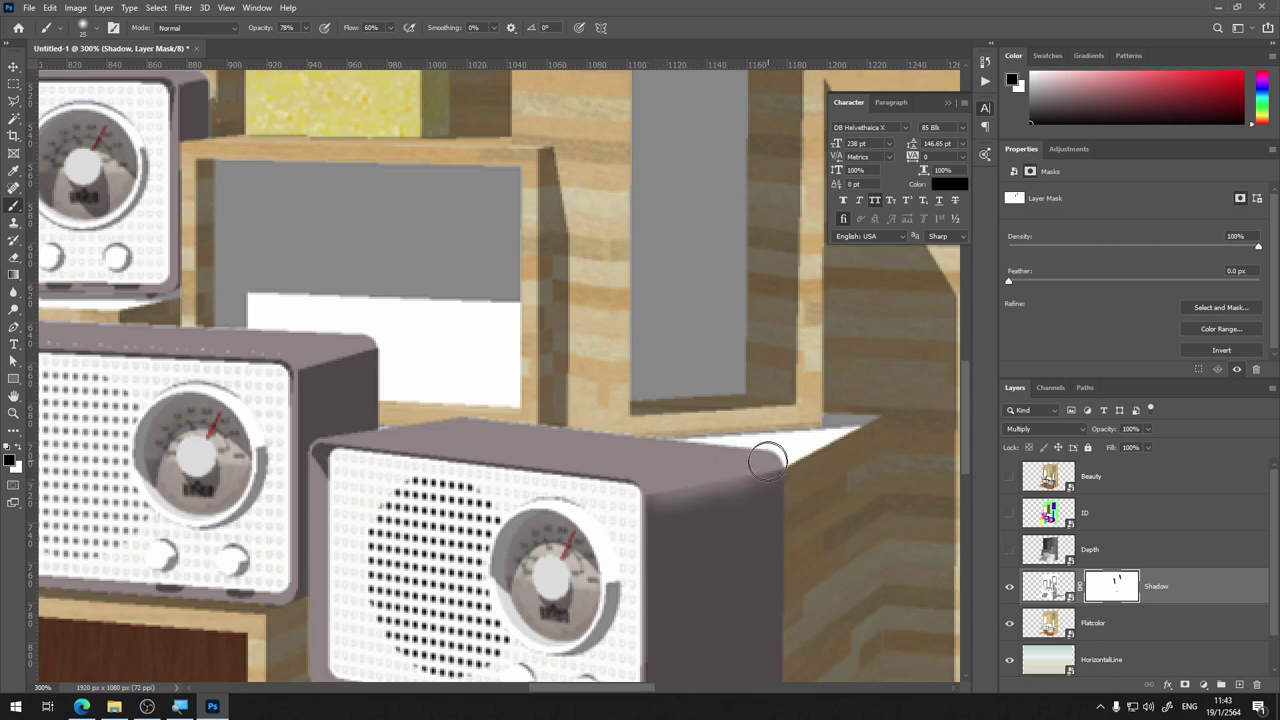
pyautogui.hotkey('ctrl', 'z')
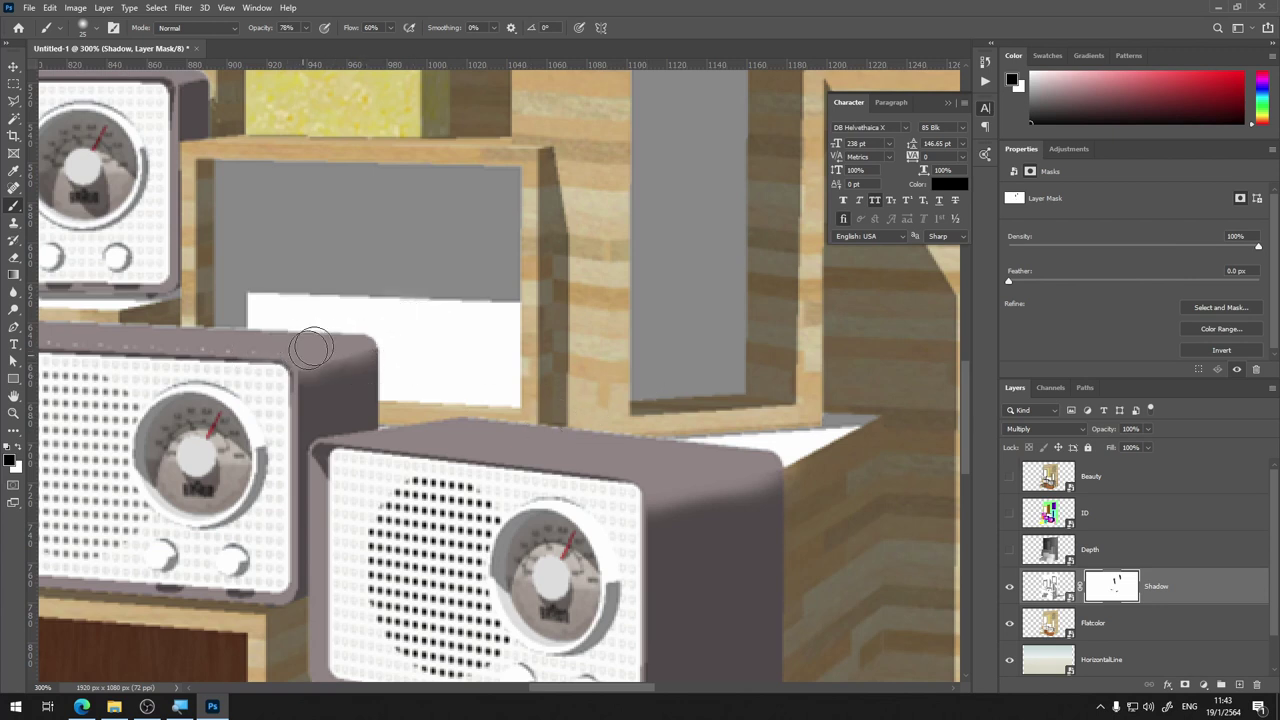
pyautogui.moveTo(437, 414); pyautogui.dragTo(684, 175)
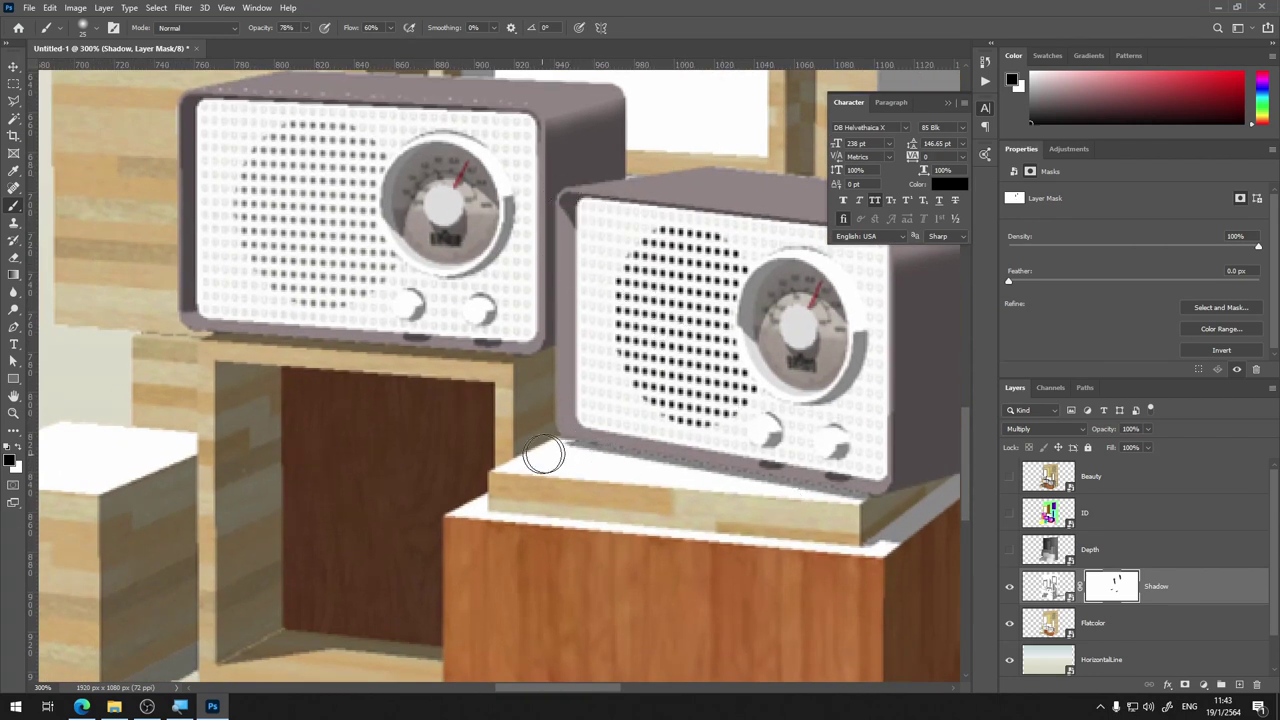
pyautogui.moveTo(800, 503); pyautogui.dragTo(480, 277)
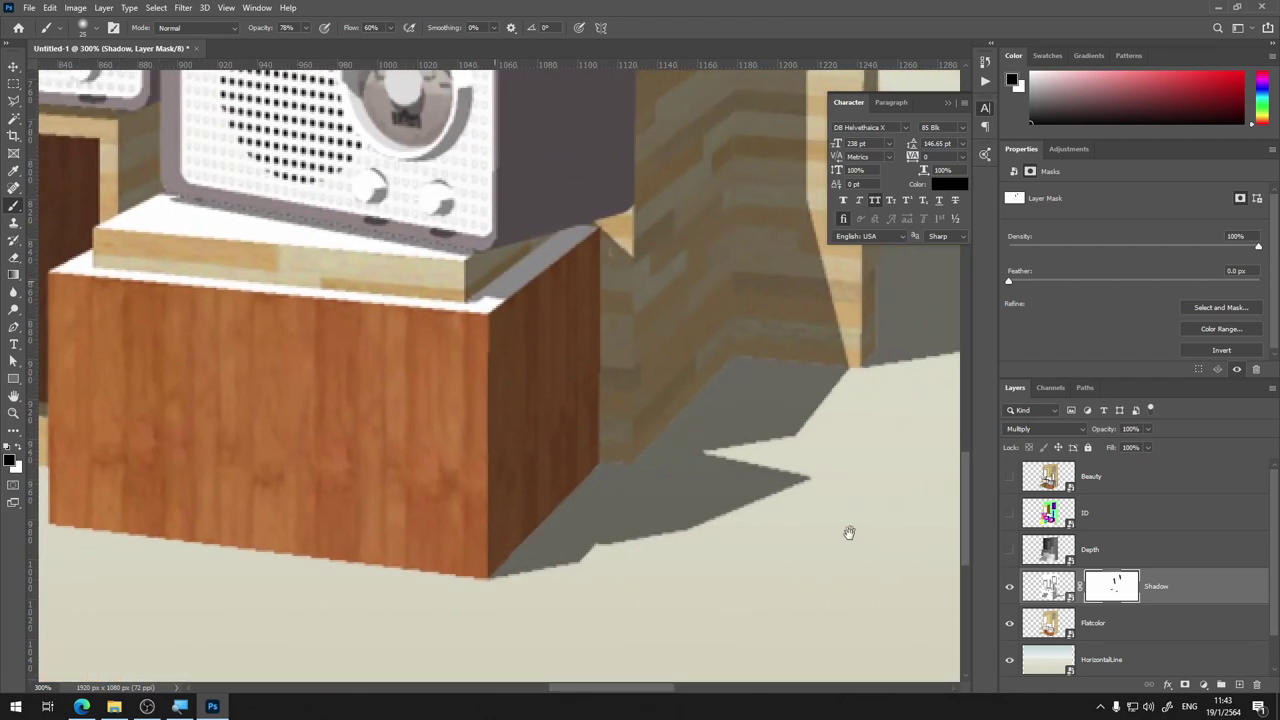
# Enlarge the brush and fade the tip of the long floor shadow beside the wall
pyautogui.moveTo(906, 480); pyautogui.dragTo(474, 532)
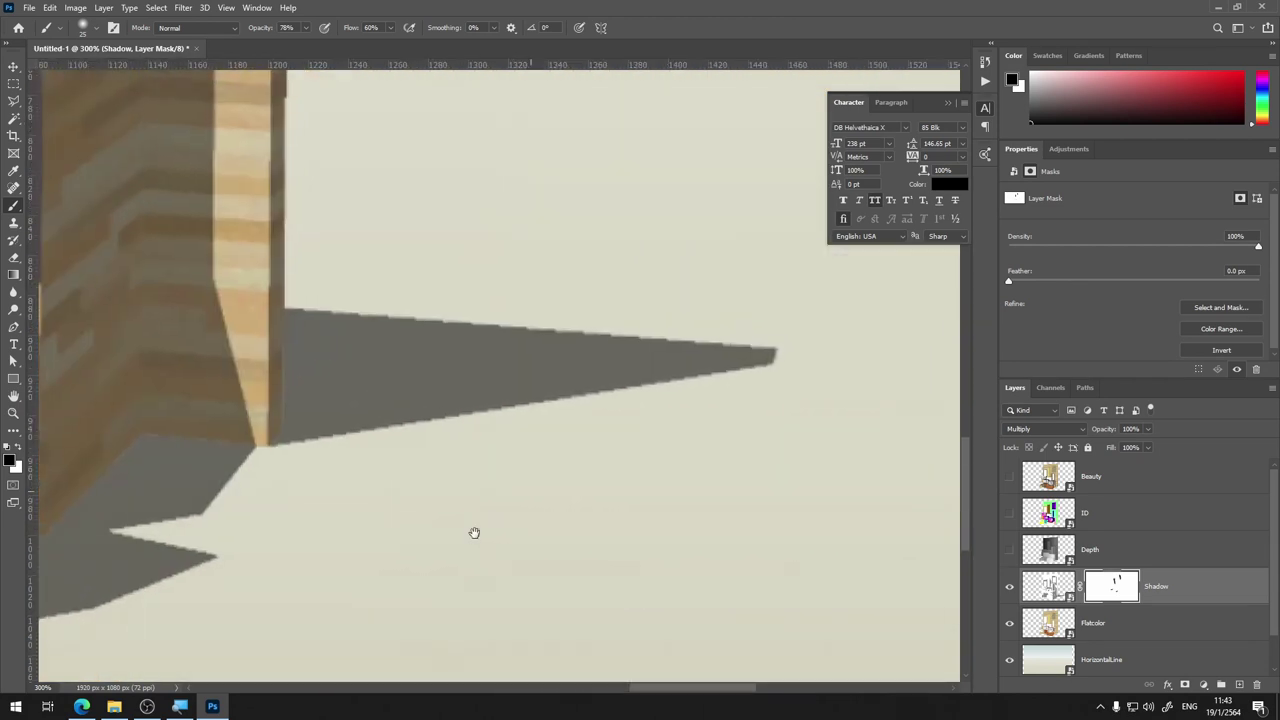
pyautogui.press(']')
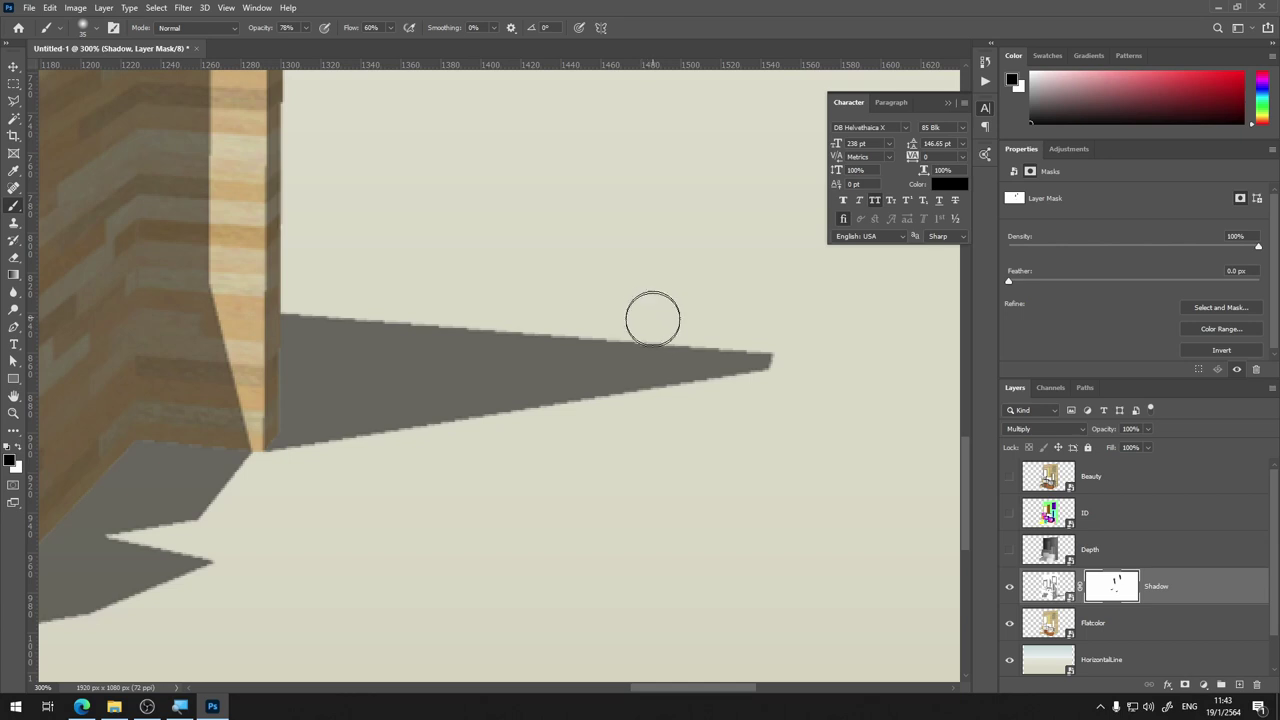
pyautogui.press(']')
pyautogui.press(']')
pyautogui.press(']')
pyautogui.press(']')
pyautogui.press(']')
pyautogui.press(']')
pyautogui.press(']')
pyautogui.press(']')
pyautogui.press(']')
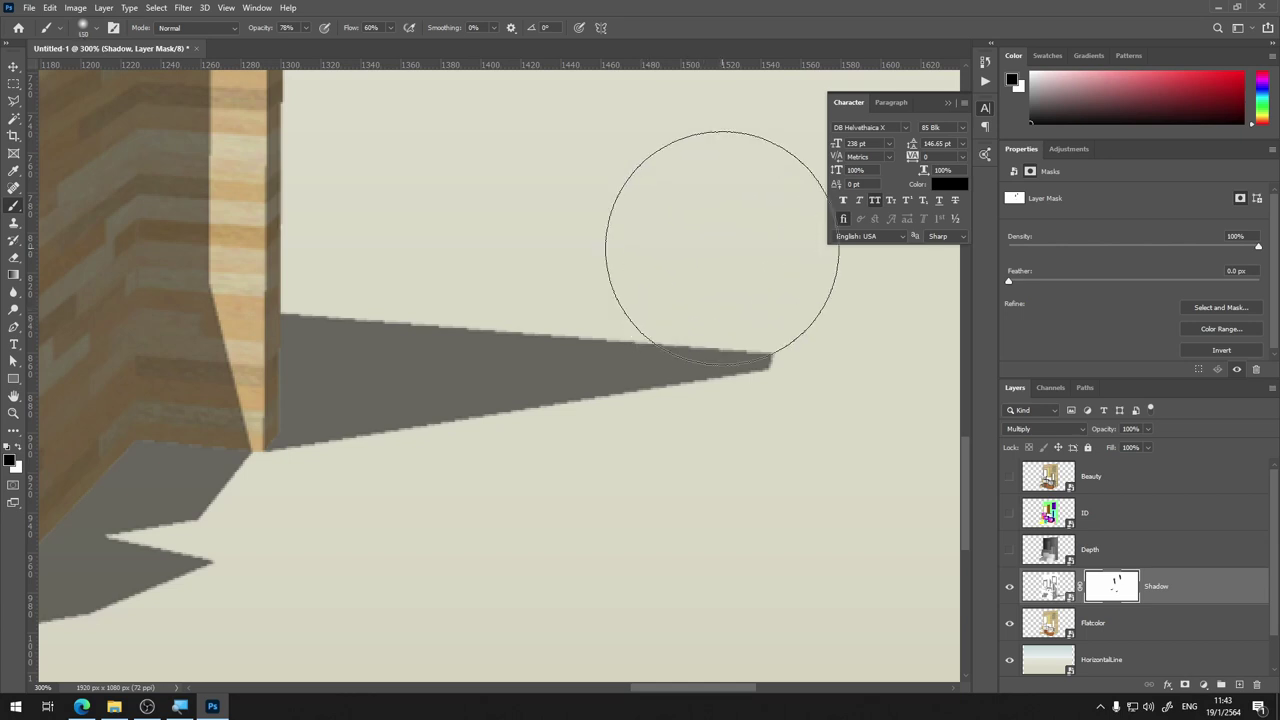
pyautogui.moveTo(731, 477); pyautogui.dragTo(886, 400)
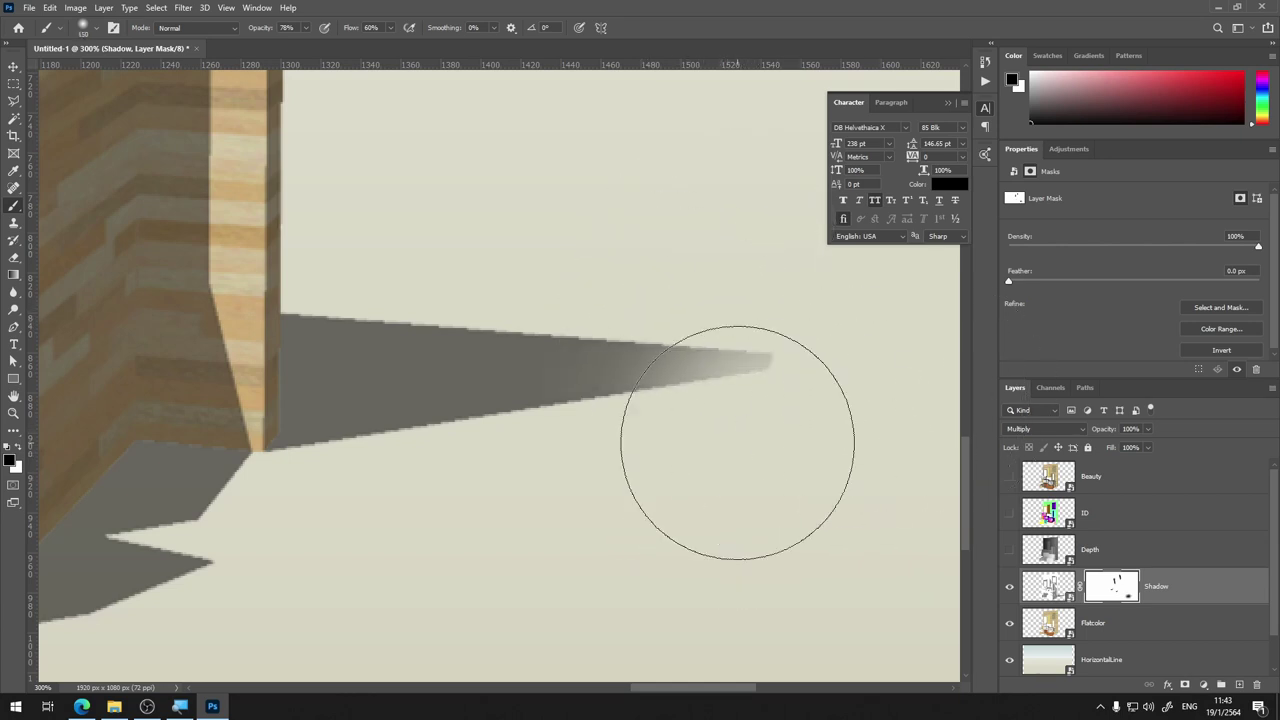
pyautogui.hotkey('ctrl', '-')
pyautogui.hotkey('ctrl', '-')
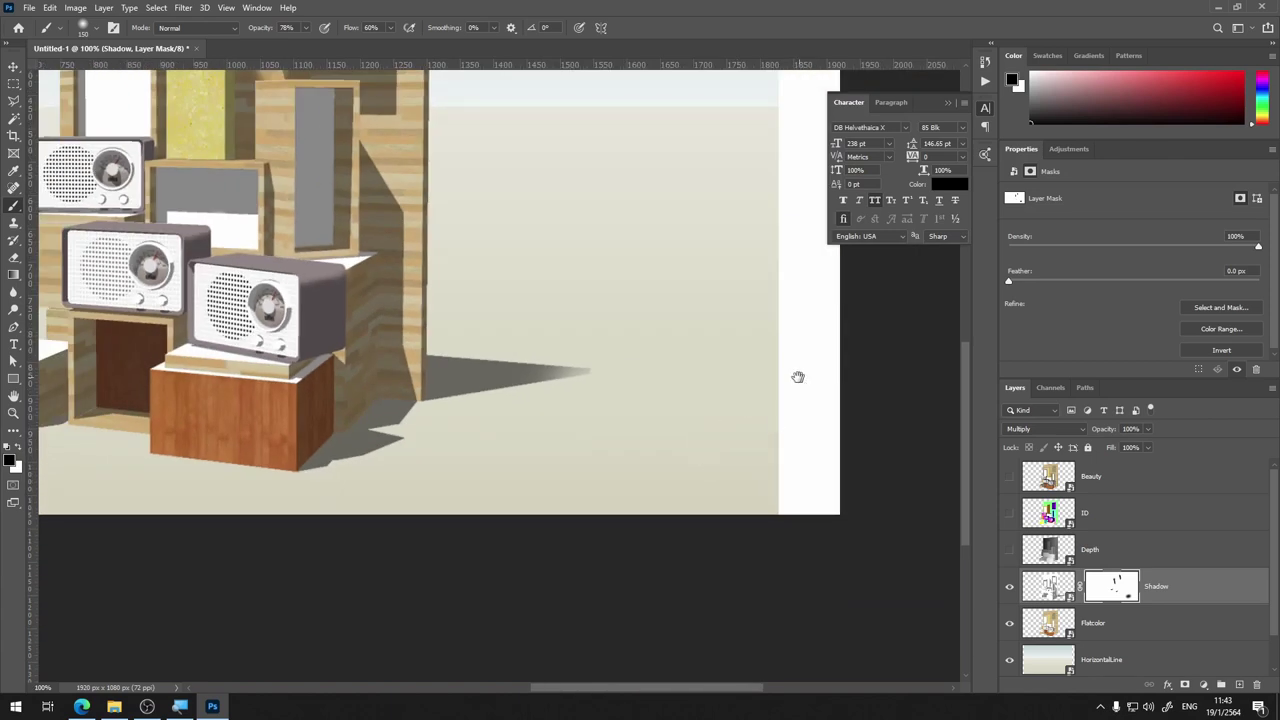
pyautogui.scroll(3, 720, 390)
pyautogui.hscroll(-3, 600, 450)
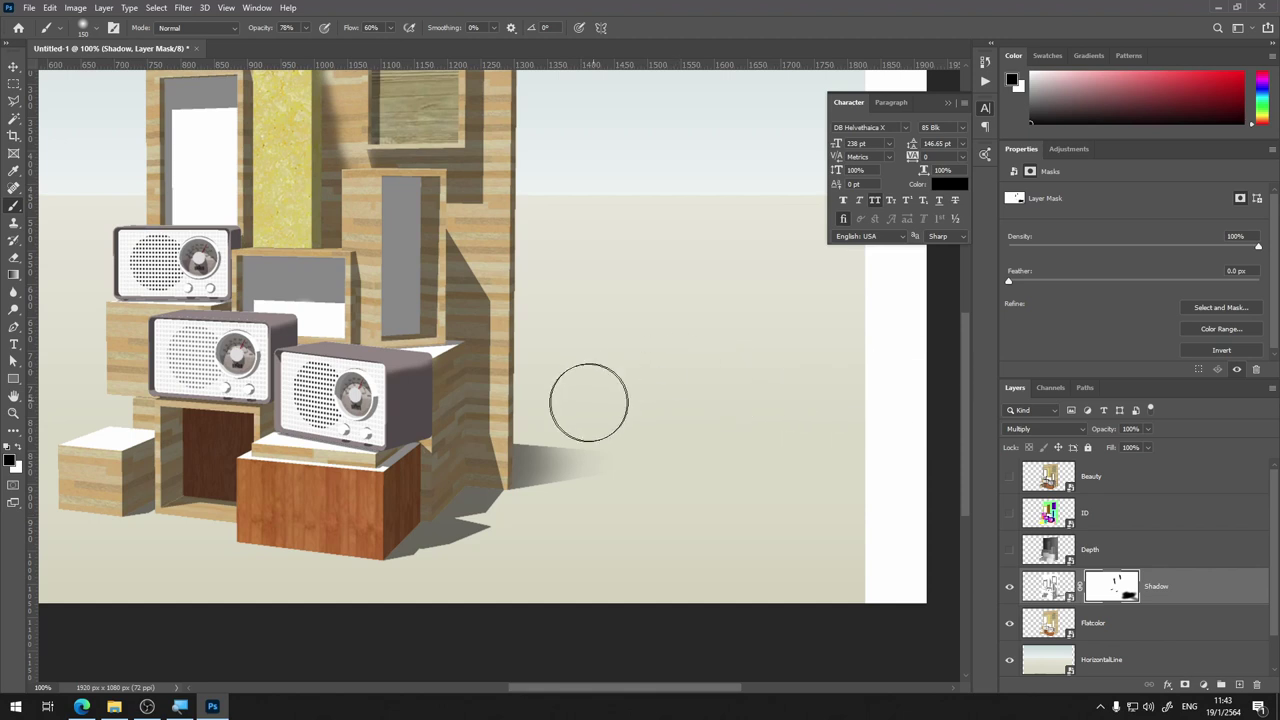
# Soften the shadow below the wooden box, painting white to restore shadow under the right wall
pyautogui.moveTo(437, 571); pyautogui.dragTo(548, 554)
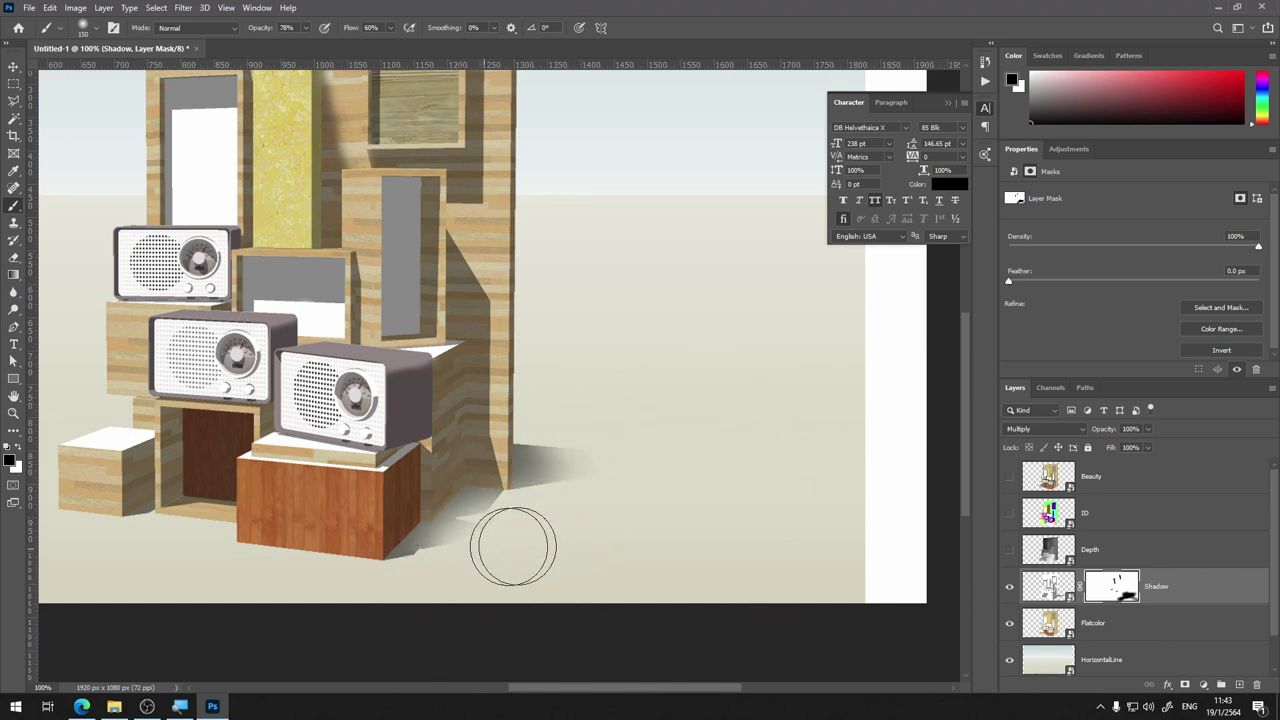
pyautogui.press('x')
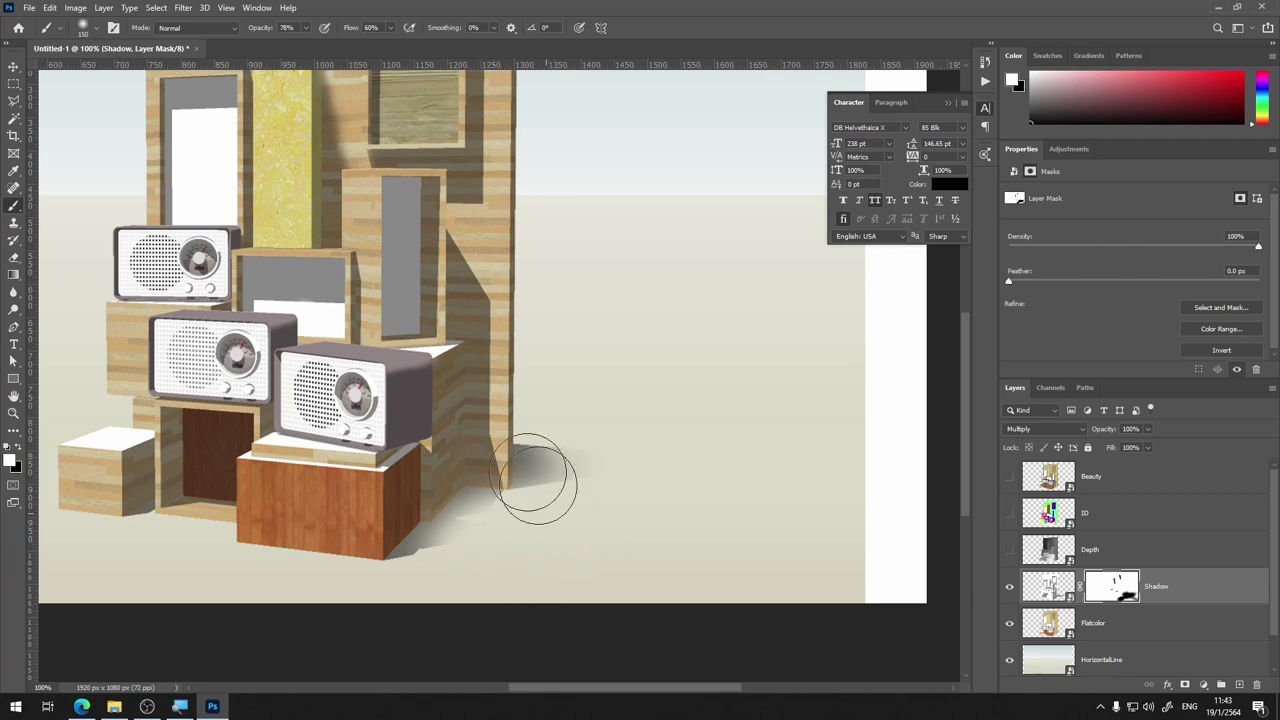
pyautogui.moveTo(463, 473); pyautogui.dragTo(385, 530)
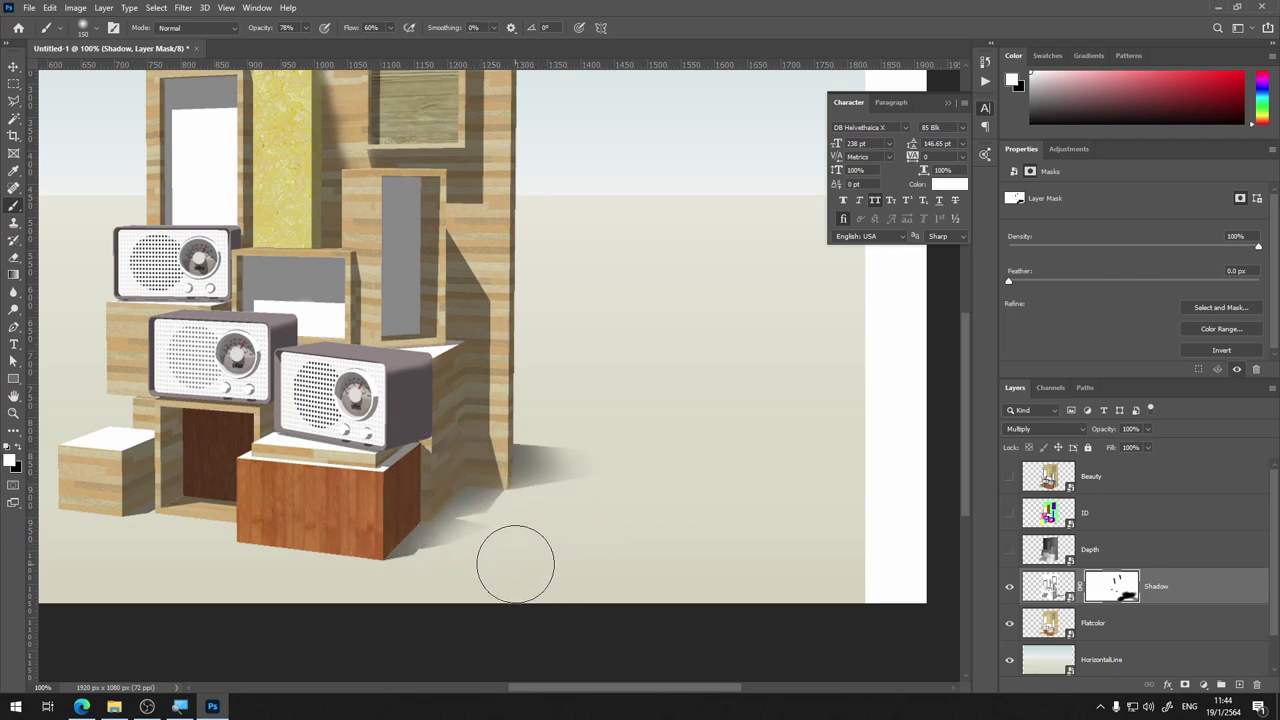
pyautogui.press('x')
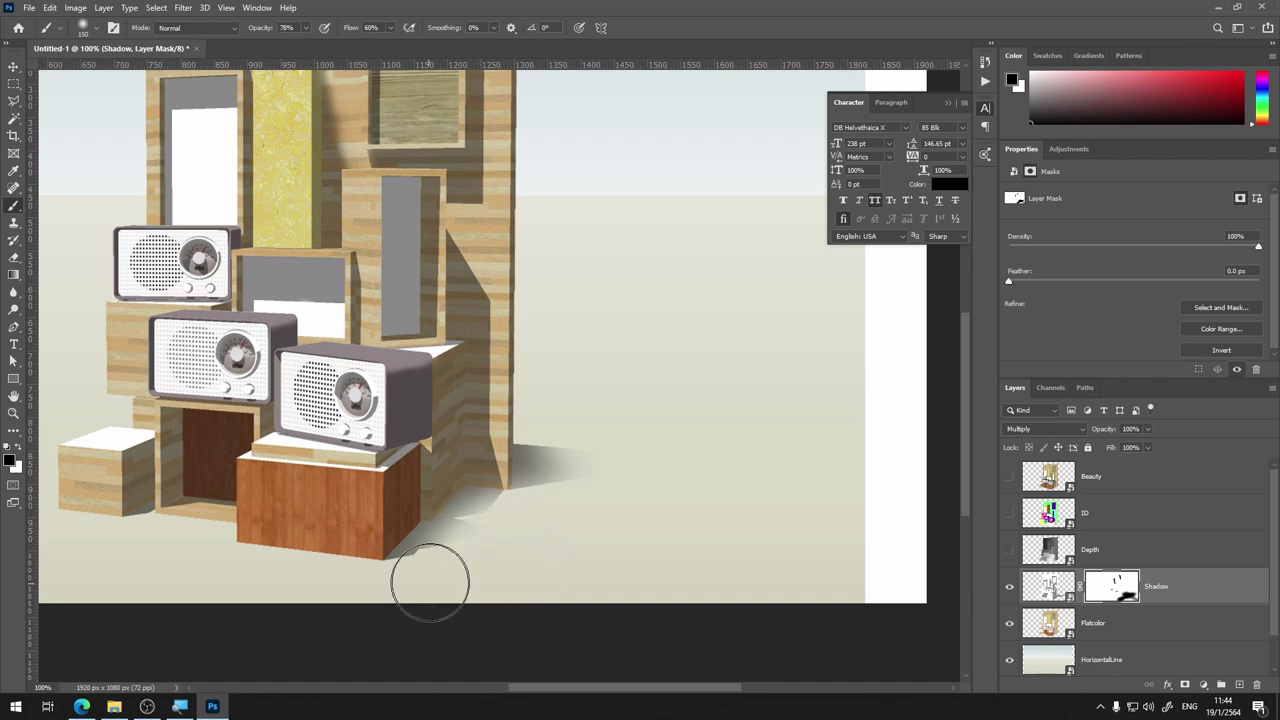
pyautogui.moveTo(528, 365); pyautogui.dragTo(720, 440)
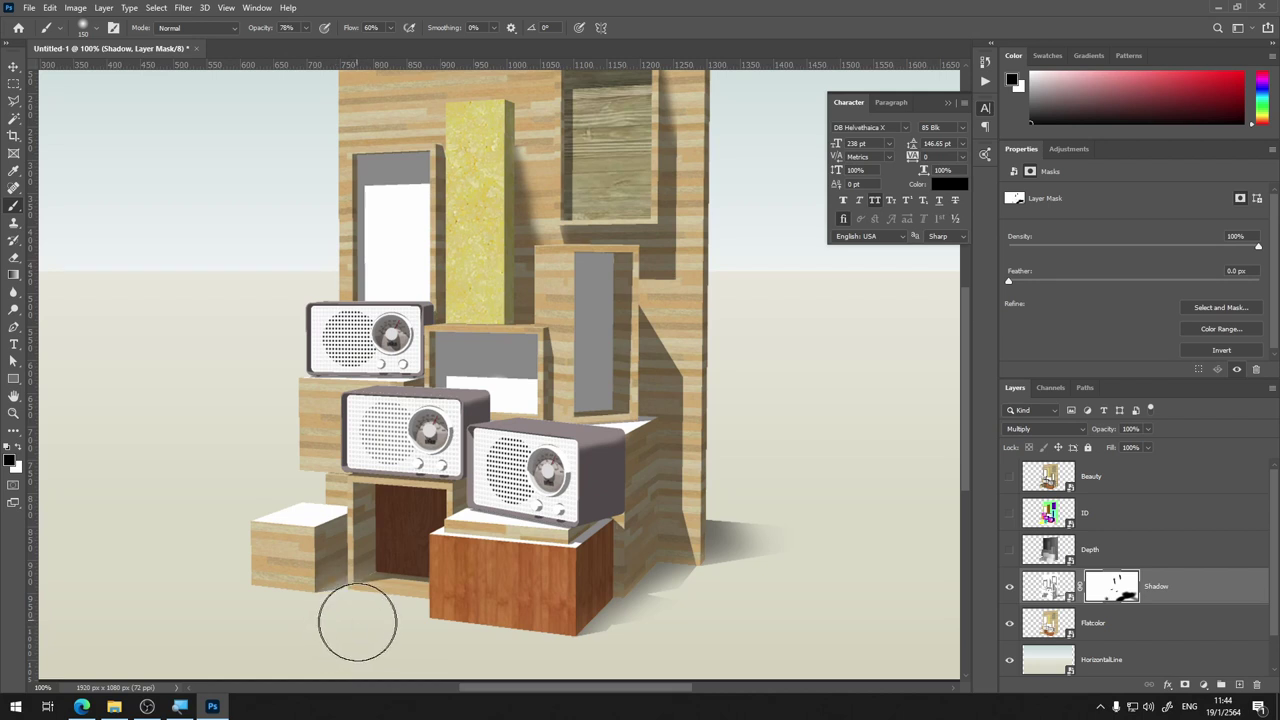
# With a smaller brush, paint black on the mask along the wall's right edge beside the grey panel
pyautogui.moveTo(660, 162); pyautogui.dragTo(643, 400)
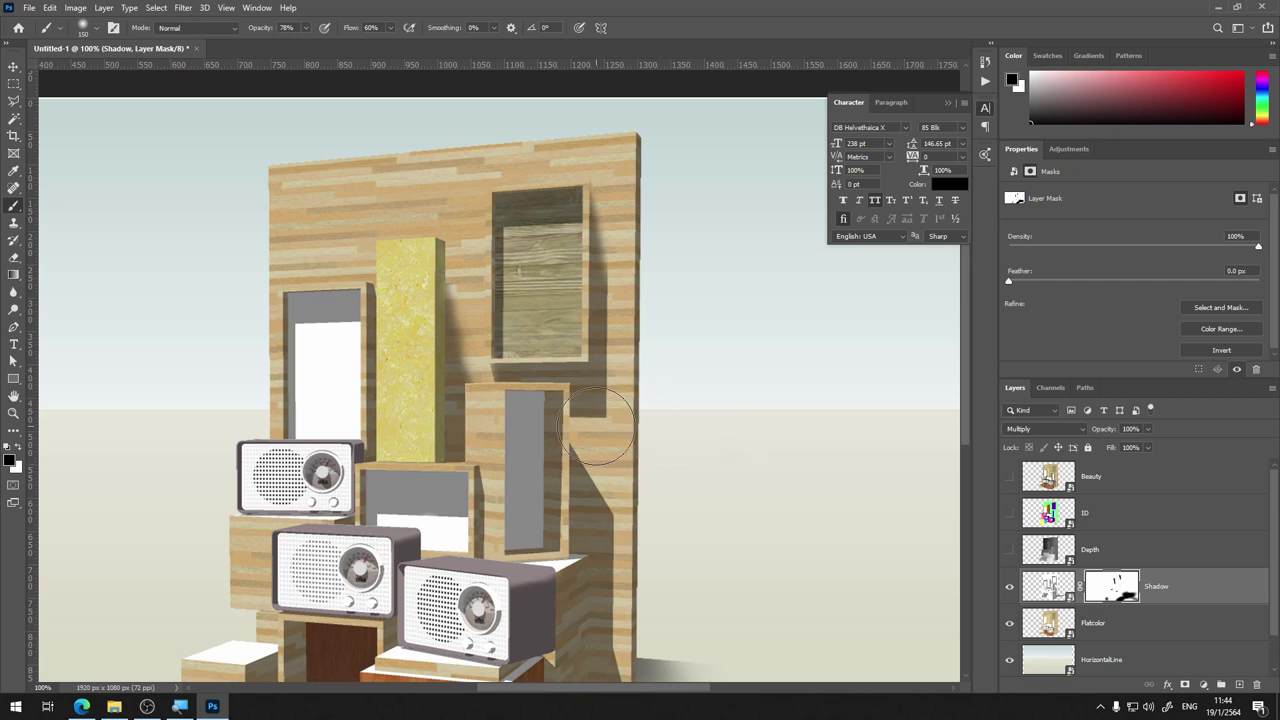
pyautogui.press('[')
pyautogui.press('[')
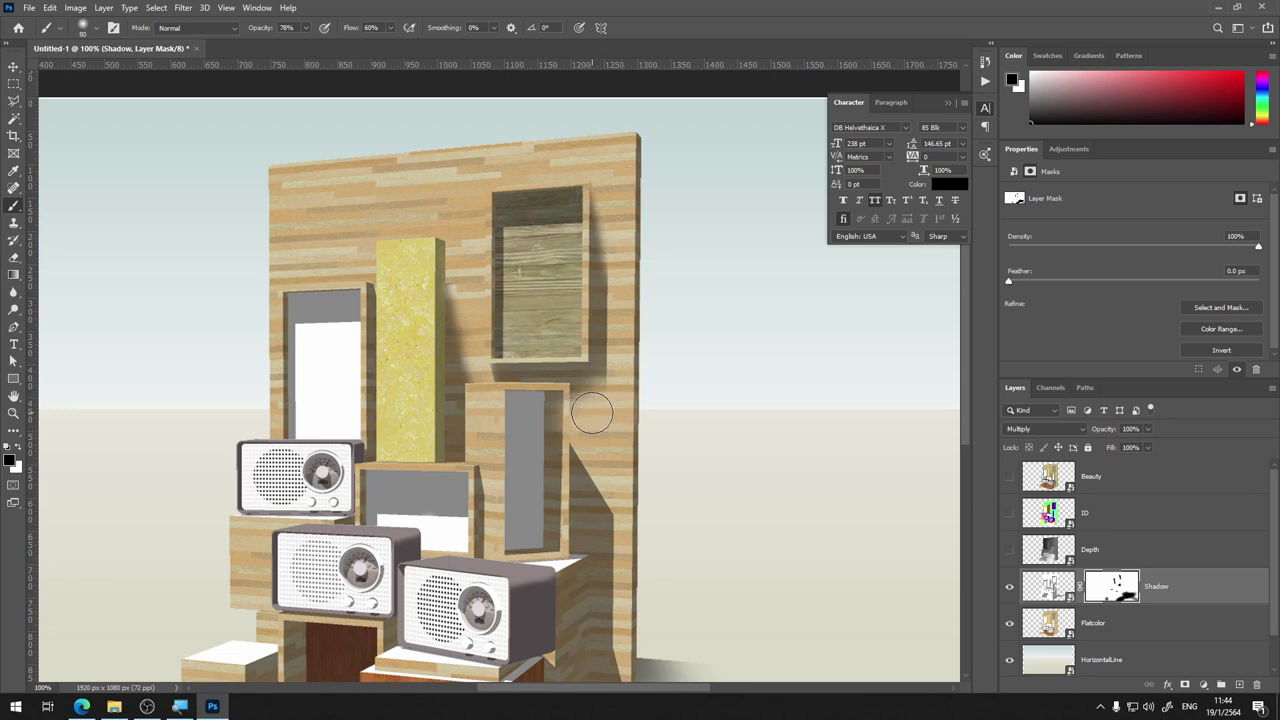
pyautogui.moveTo(603, 401); pyautogui.dragTo(616, 391)
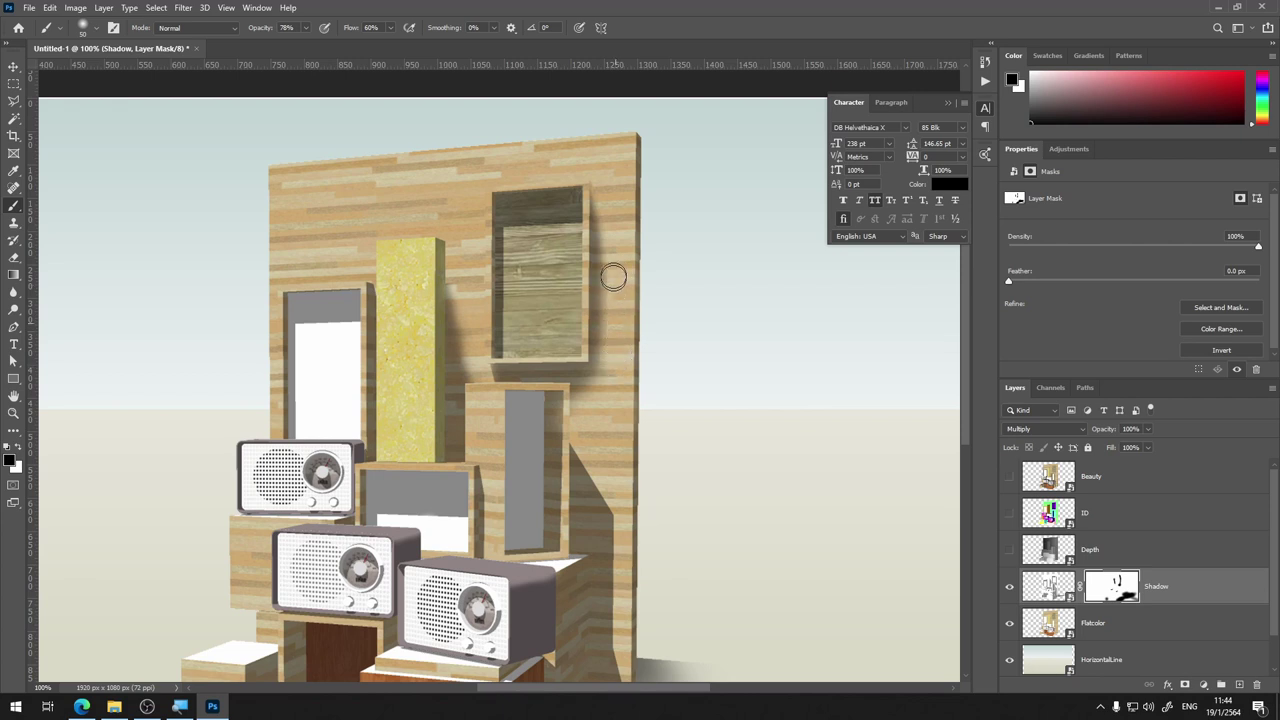
pyautogui.moveTo(620, 300); pyautogui.dragTo(622, 388)
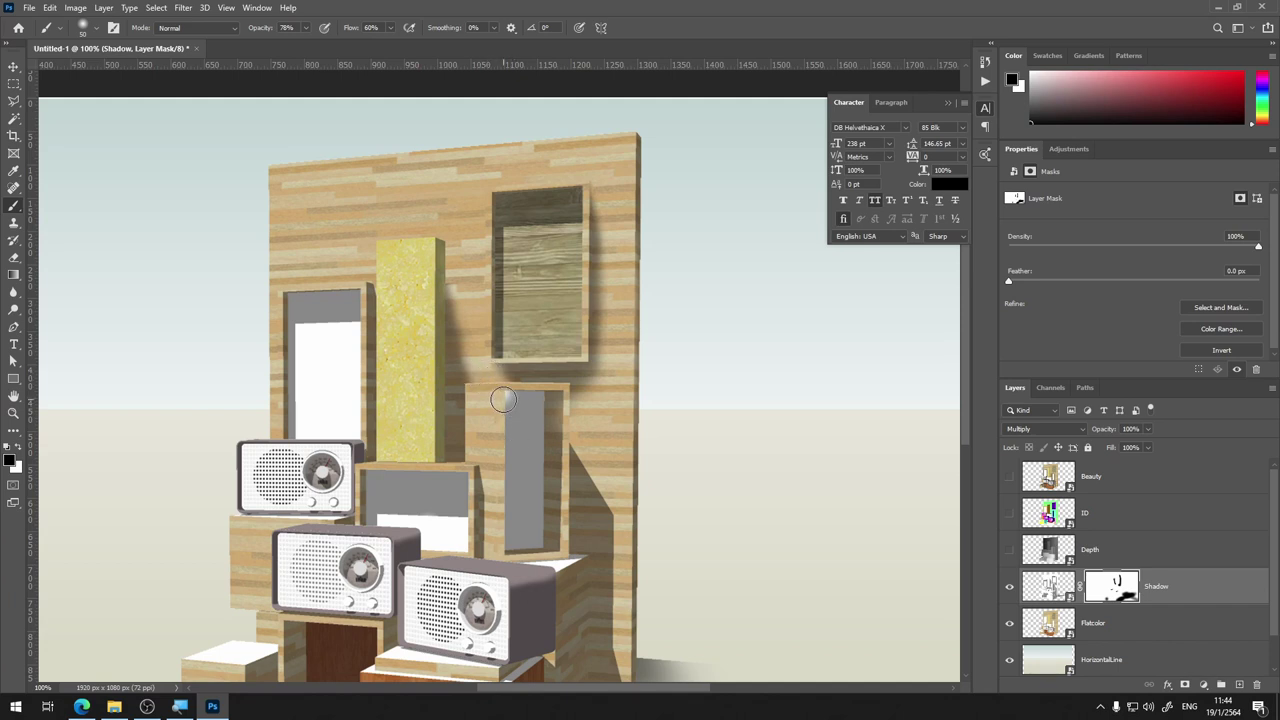
# Enlarge the soft brush and paint over the top and lower left of the tall white window
pyautogui.press('x')
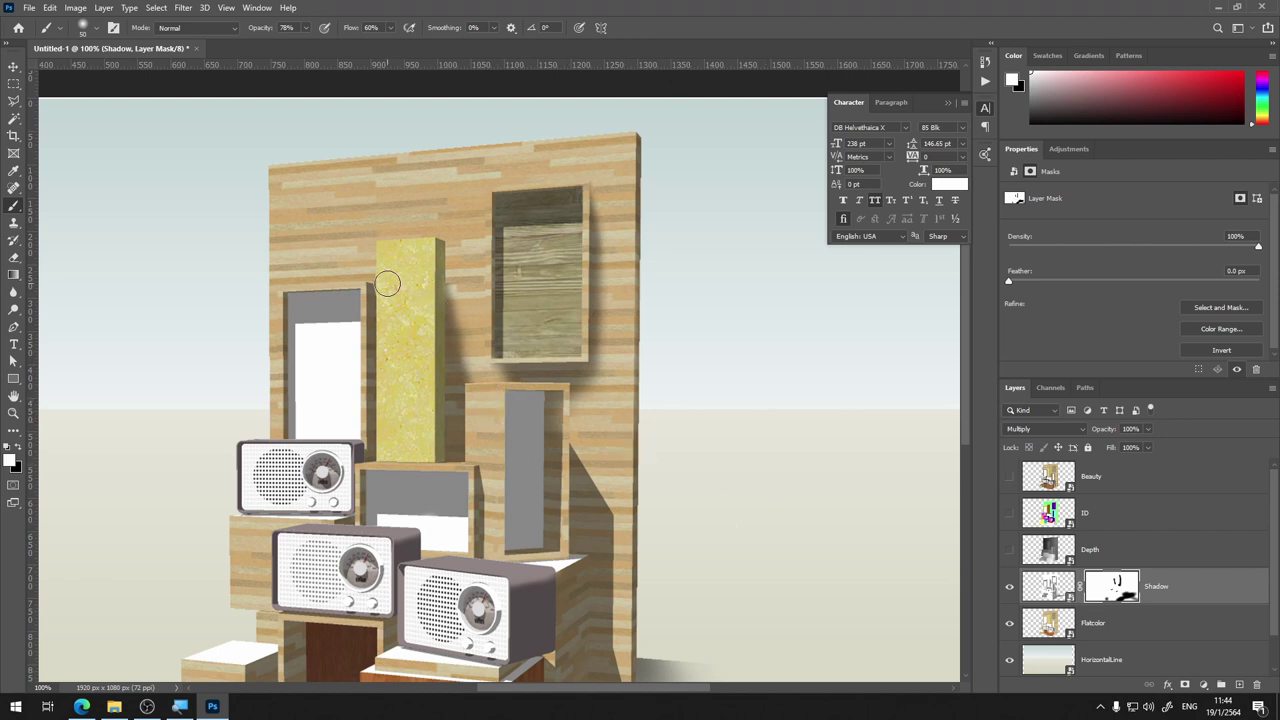
pyautogui.press('x')
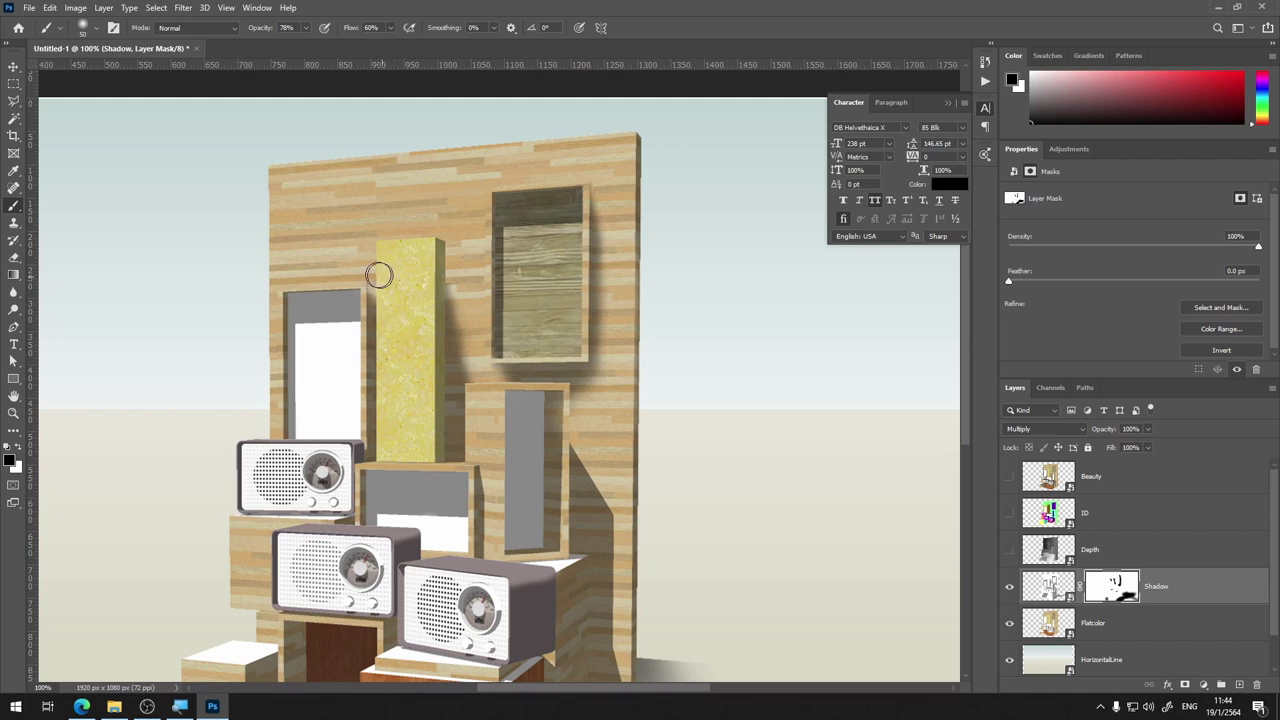
pyautogui.press('x')
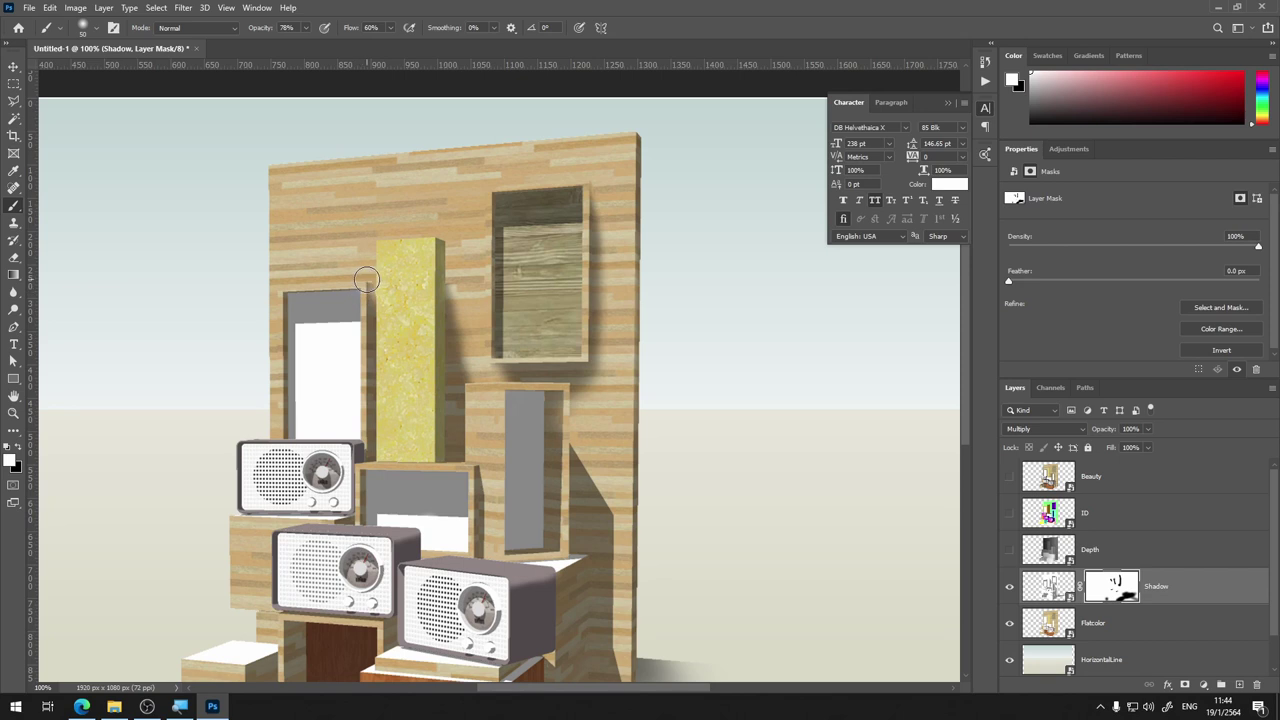
pyautogui.press('x')
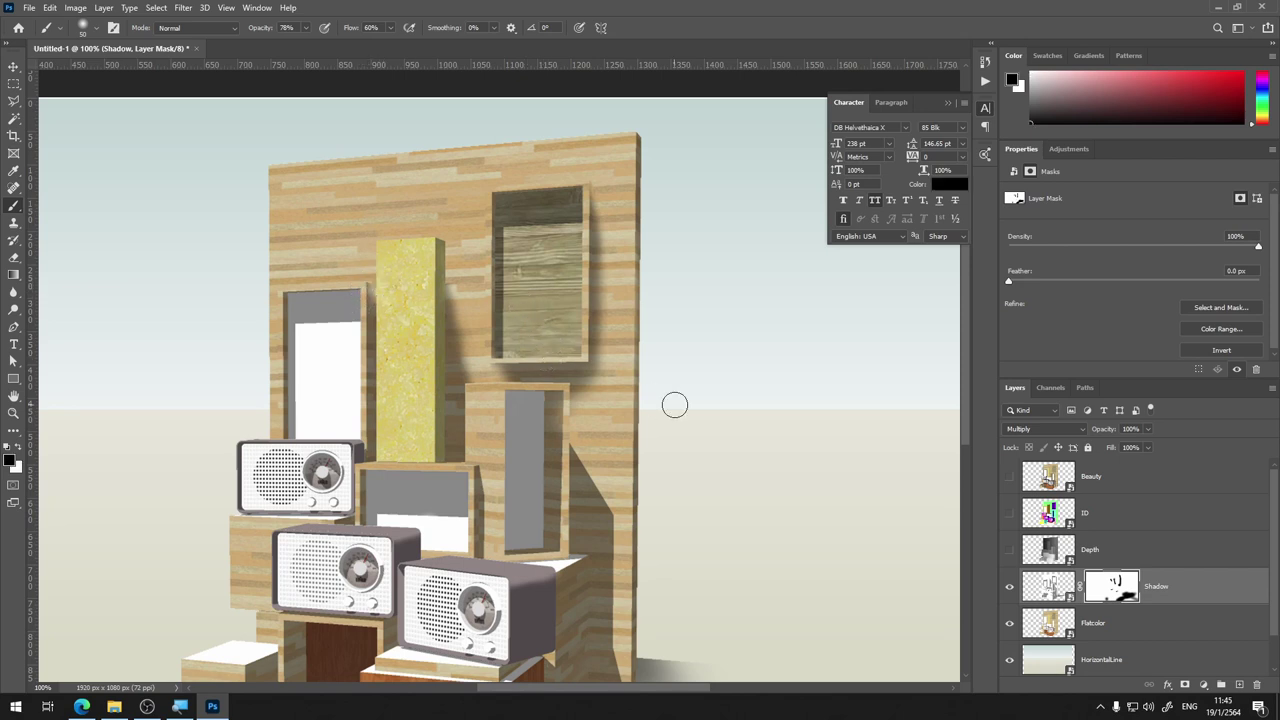
pyautogui.moveTo(633, 368); pyautogui.dragTo(671, 296)
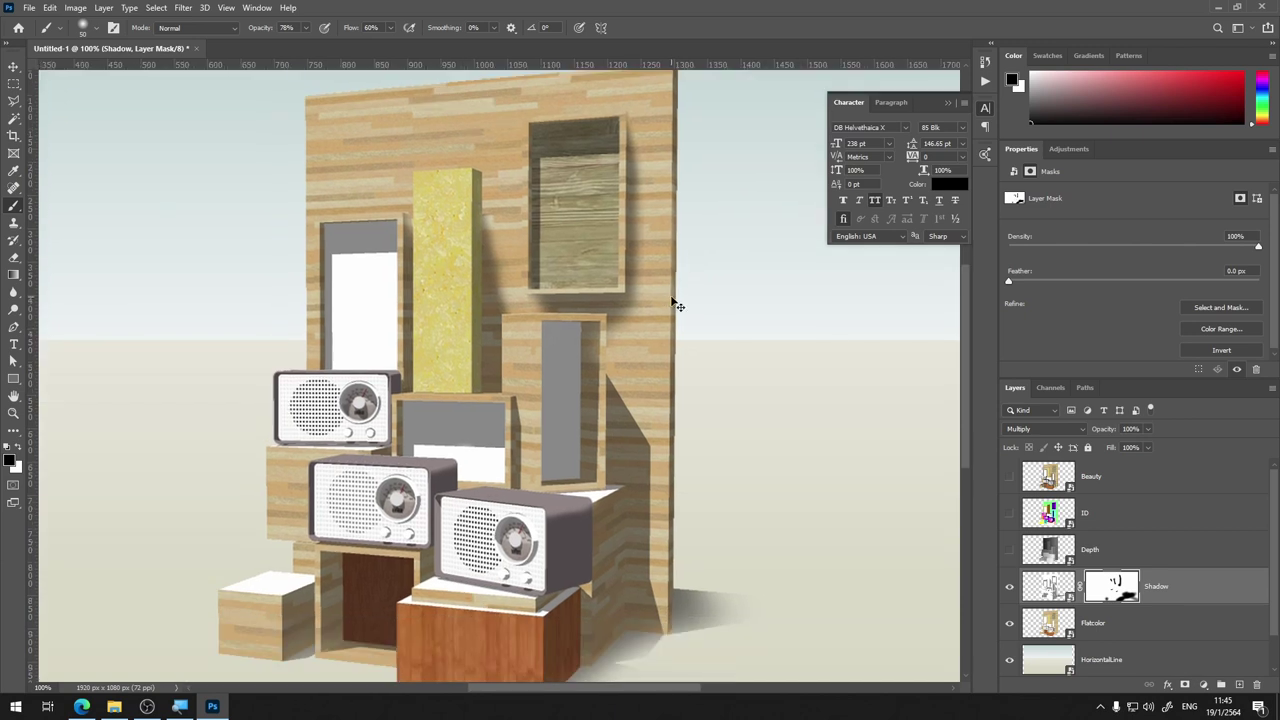
pyautogui.scroll(-1, 676, 305)
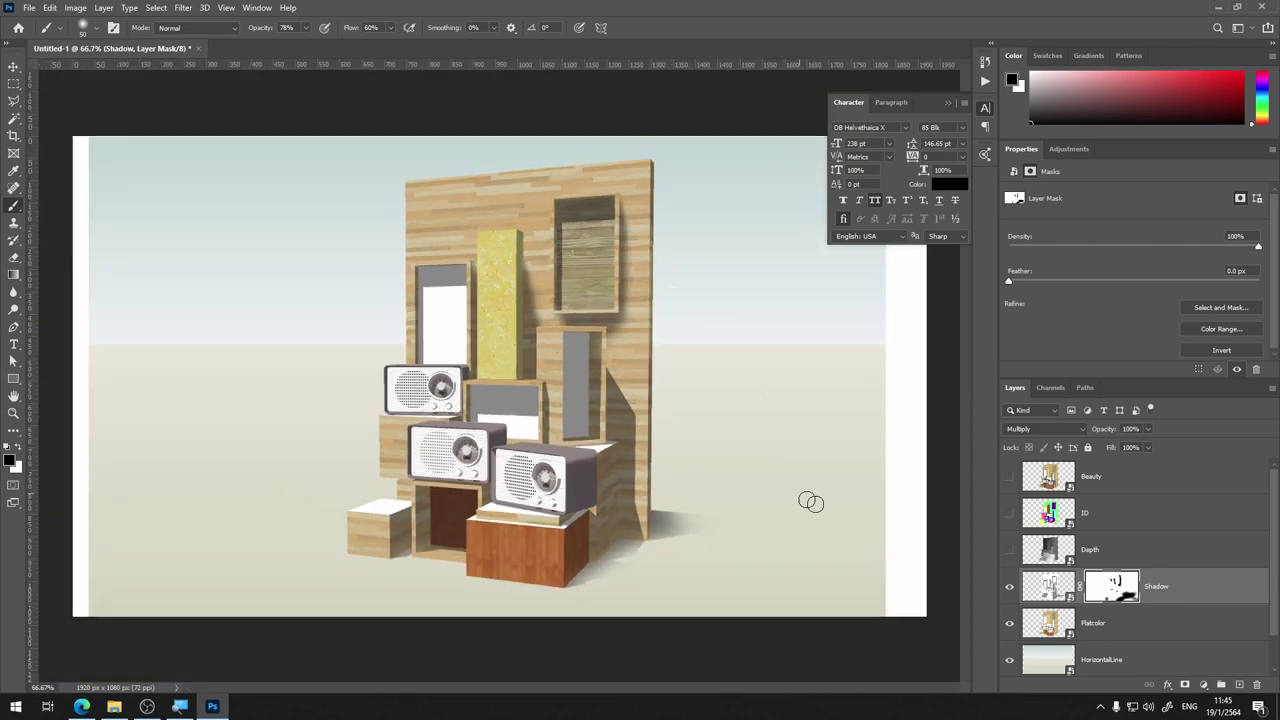
pyautogui.hotkey('ctrl', '+')
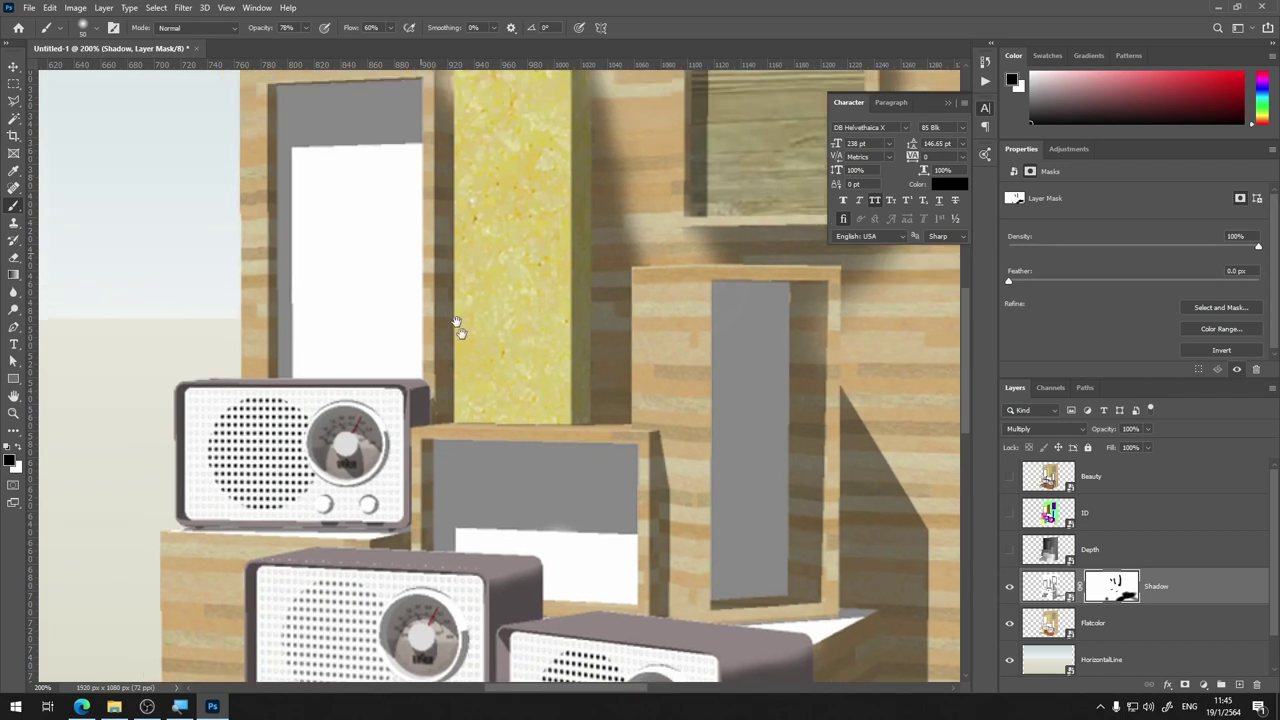
pyautogui.moveTo(310, 145); pyautogui.dragTo(379, 354)
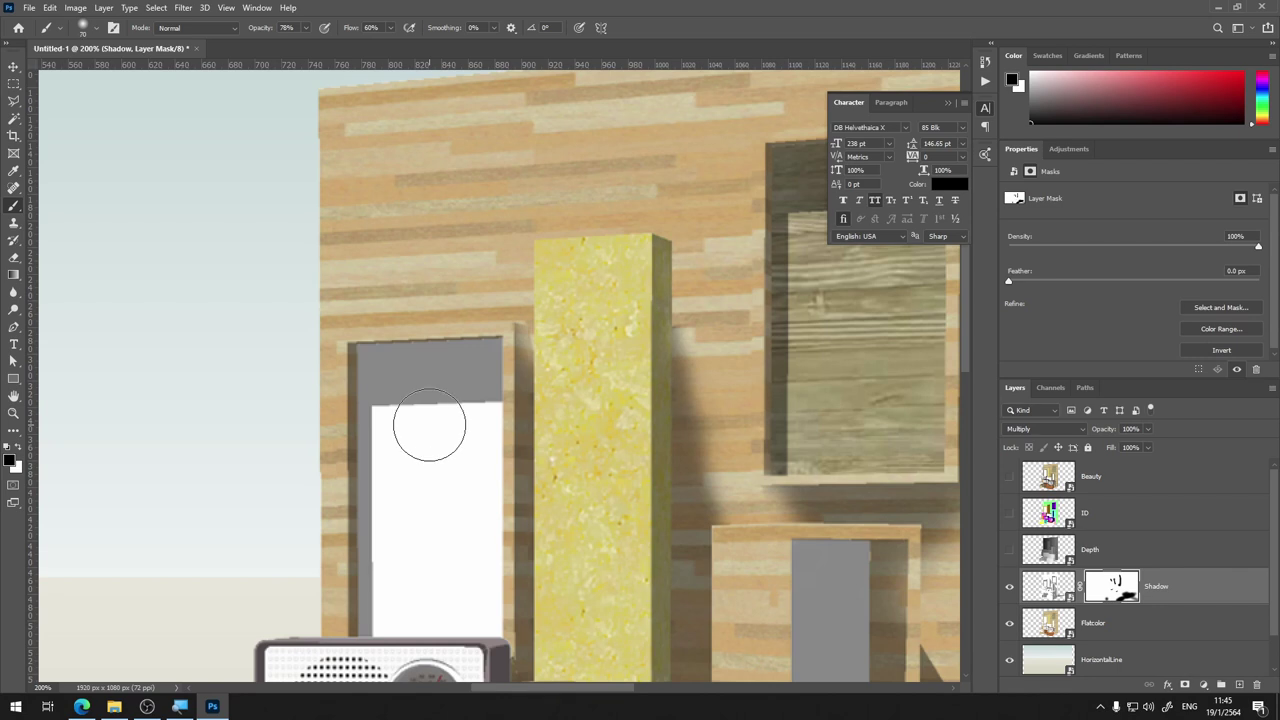
pyautogui.press(']')
pyautogui.press(']')
pyautogui.press(']')
pyautogui.moveTo(451, 428)
pyautogui.mouseDown()
pyautogui.moveTo(461, 421)
pyautogui.moveTo(415, 429)
pyautogui.moveTo(490, 421)
pyautogui.mouseUp()
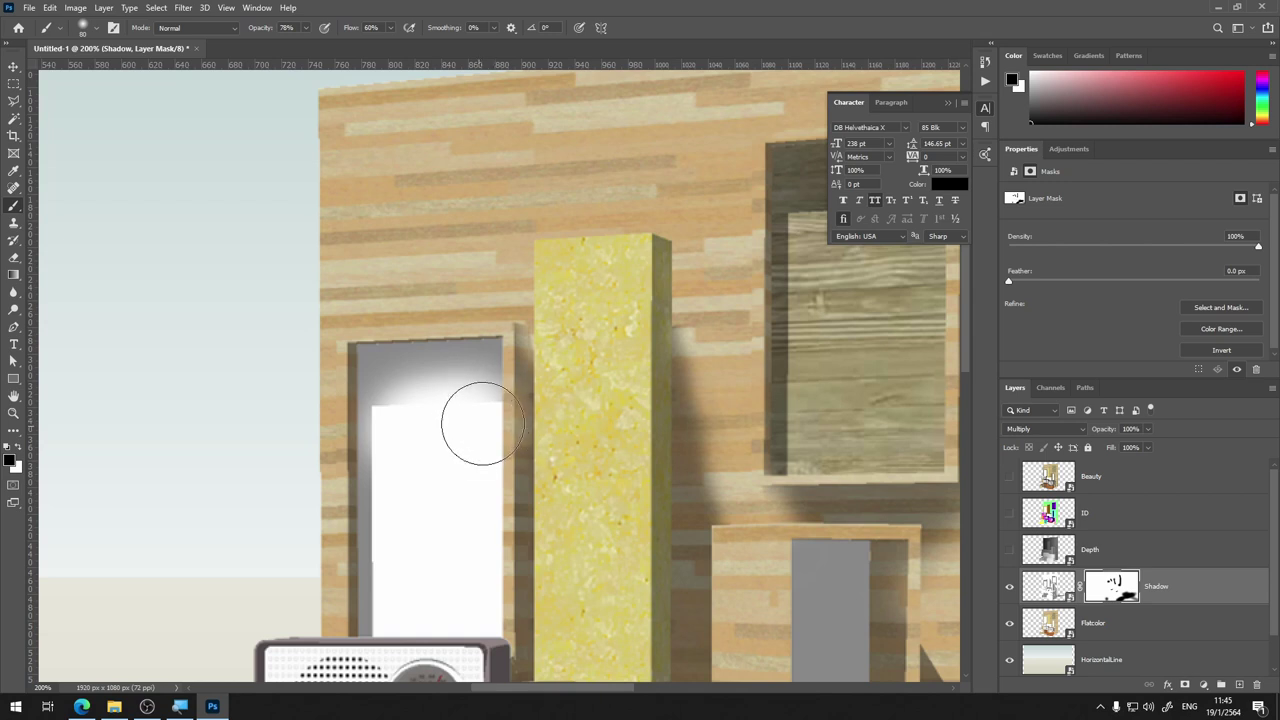
pyautogui.moveTo(409, 436); pyautogui.dragTo(408, 428)
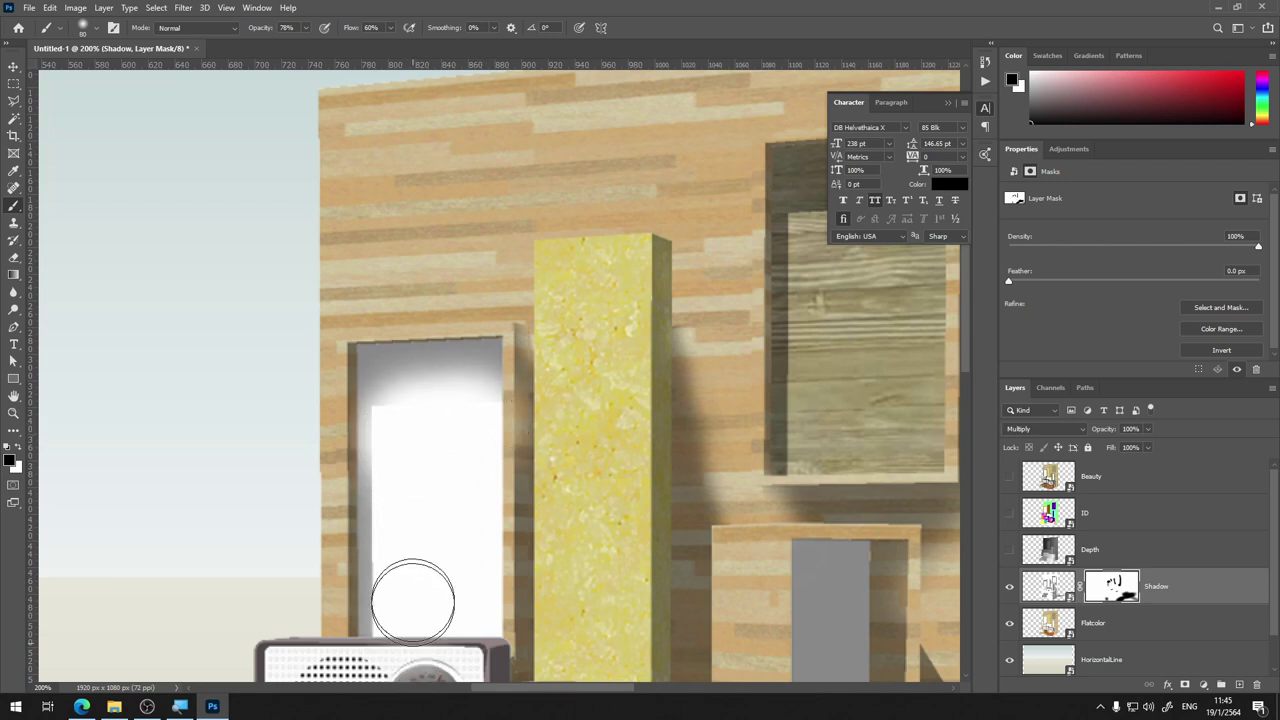
pyautogui.moveTo(411, 610); pyautogui.dragTo(405, 650)
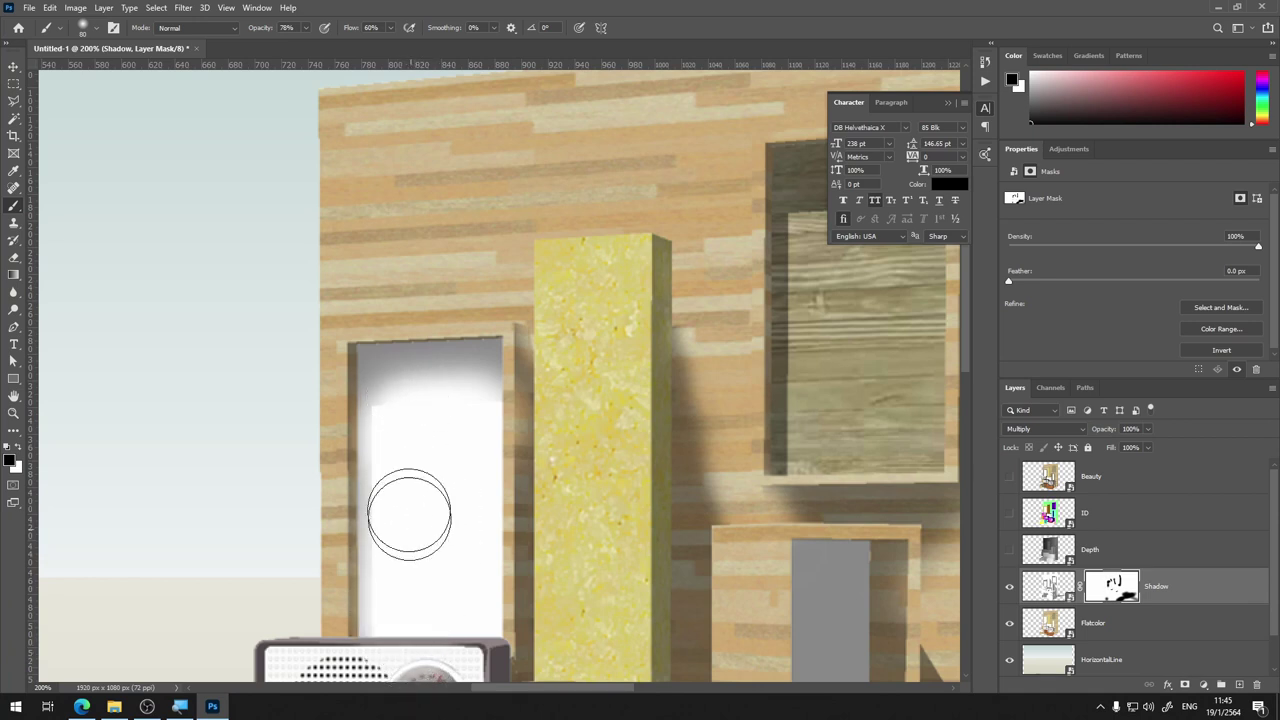
# Restore shadow along the window top and lighten the shadow above the box's white band
pyautogui.press('x')
pyautogui.moveTo(334, 371)
pyautogui.mouseDown()
pyautogui.moveTo(551, 366)
pyautogui.moveTo(343, 371)
pyautogui.mouseUp()
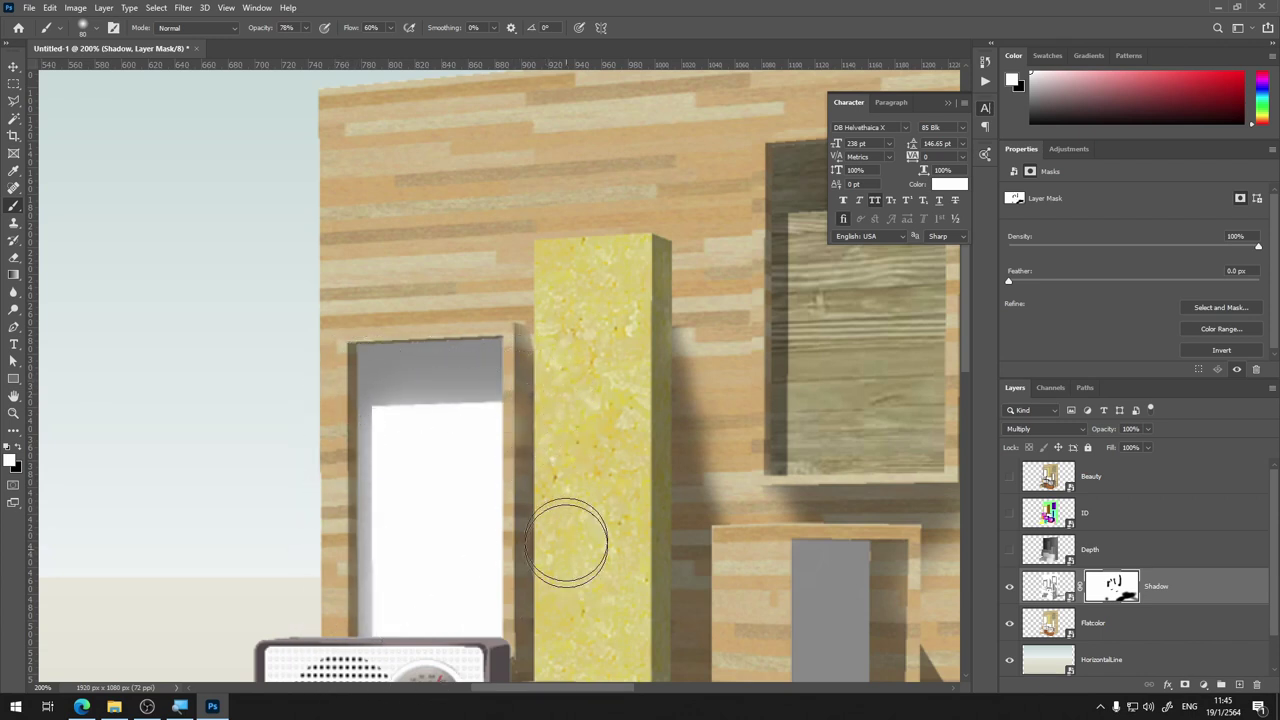
pyautogui.moveTo(523, 556)
pyautogui.mouseDown()
pyautogui.moveTo(588, 283)
pyautogui.moveTo(551, 125)
pyautogui.mouseUp()
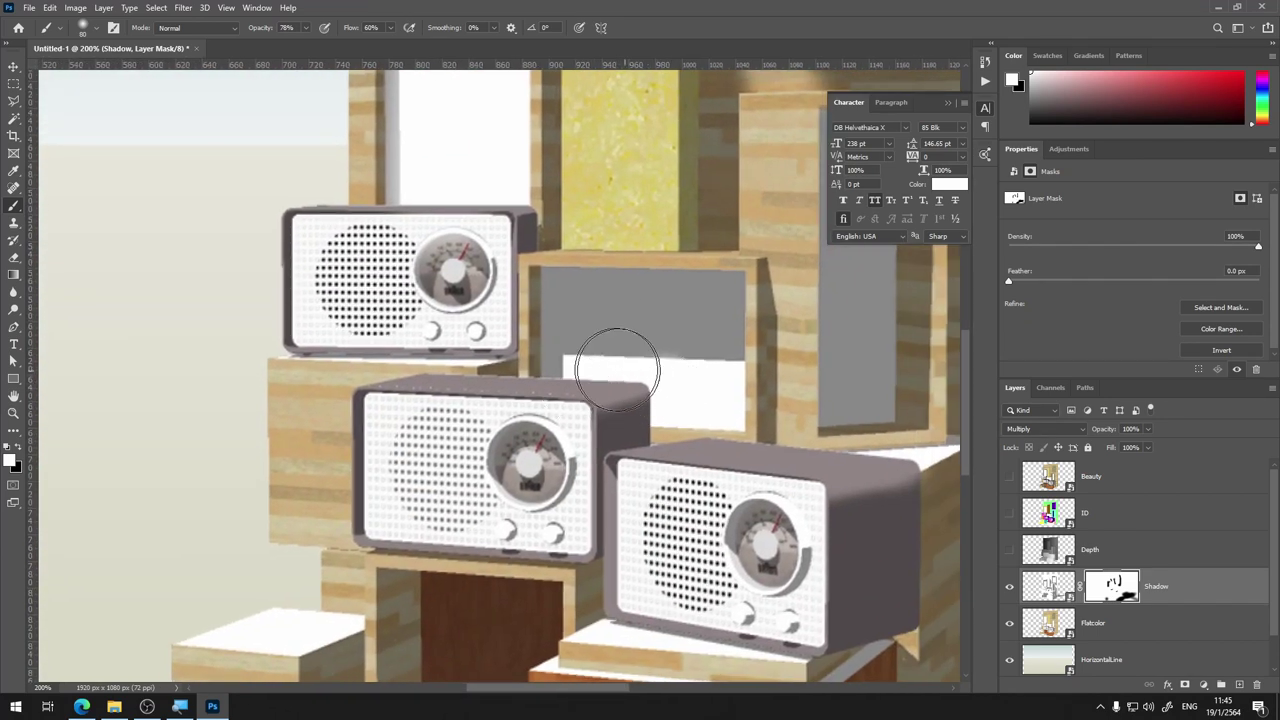
pyautogui.press('x')
pyautogui.moveTo(600, 340)
pyautogui.mouseDown()
pyautogui.moveTo(587, 355)
pyautogui.moveTo(651, 366)
pyautogui.moveTo(763, 376)
pyautogui.moveTo(809, 363)
pyautogui.moveTo(771, 377)
pyautogui.moveTo(788, 328)
pyautogui.moveTo(810, 395)
pyautogui.moveTo(800, 420)
pyautogui.moveTo(720, 314)
pyautogui.moveTo(686, 333)
pyautogui.moveTo(571, 300)
pyautogui.moveTo(703, 306)
pyautogui.moveTo(714, 318)
pyautogui.moveTo(560, 330)
pyautogui.moveTo(694, 294)
pyautogui.mouseUp()
# Restore shadow over the highlight on the grey side wall, then view the whole image
pyautogui.press('x')
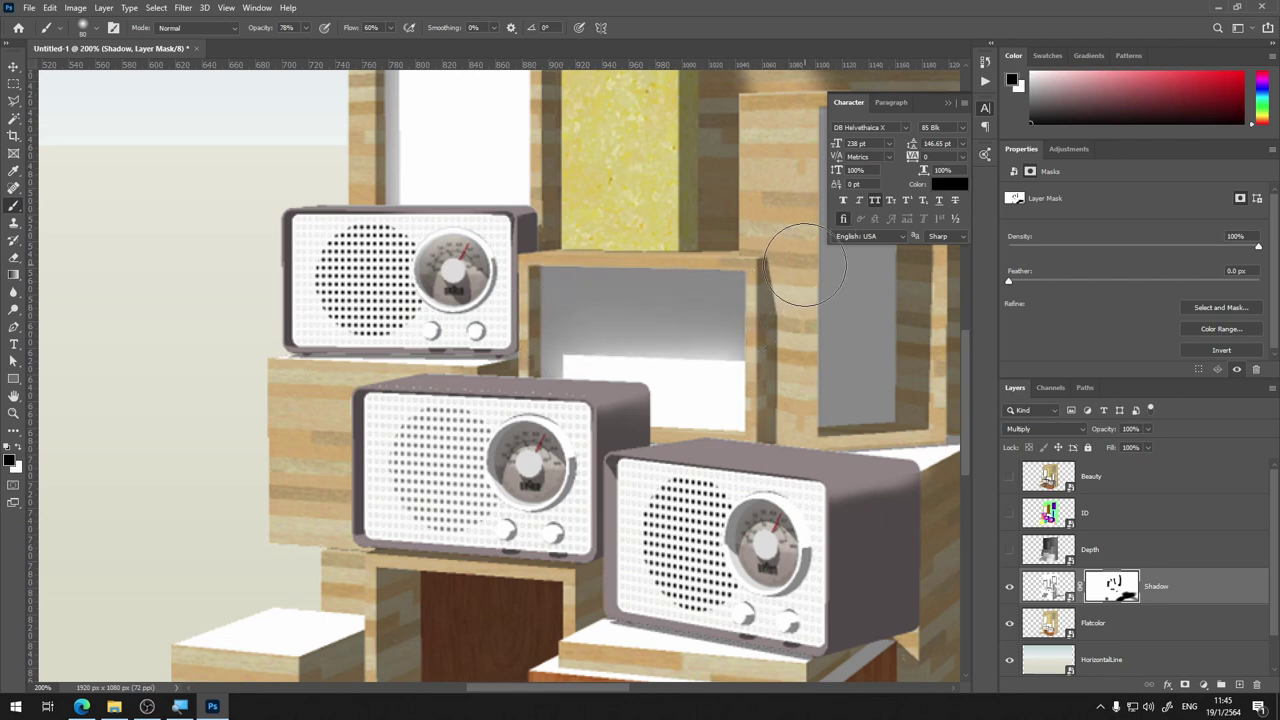
pyautogui.press('x')
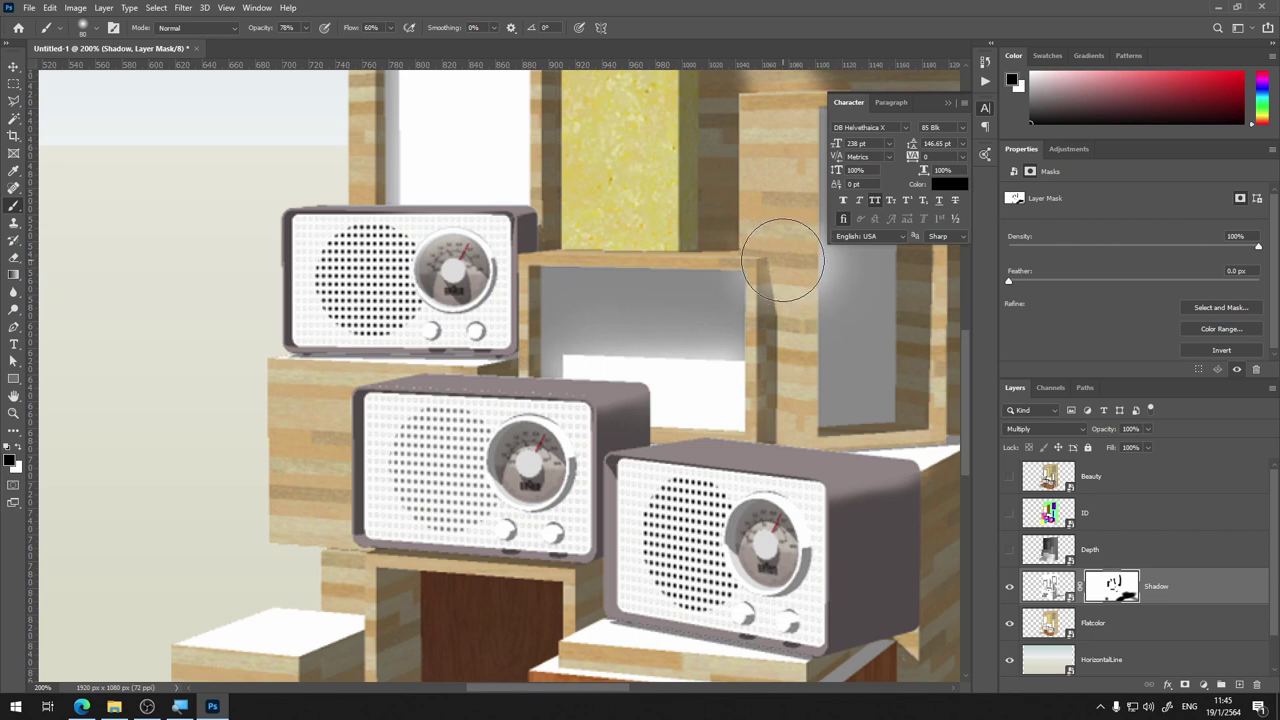
pyautogui.press('x')
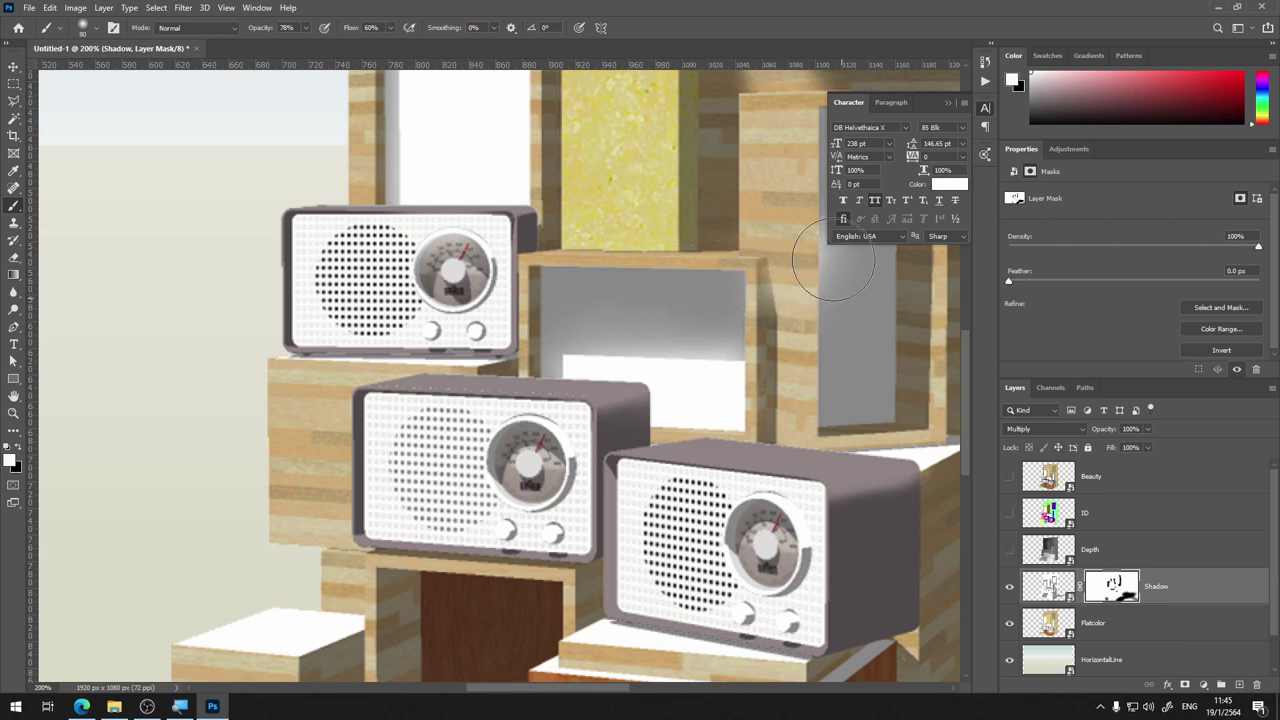
pyautogui.moveTo(829, 271); pyautogui.dragTo(835, 302)
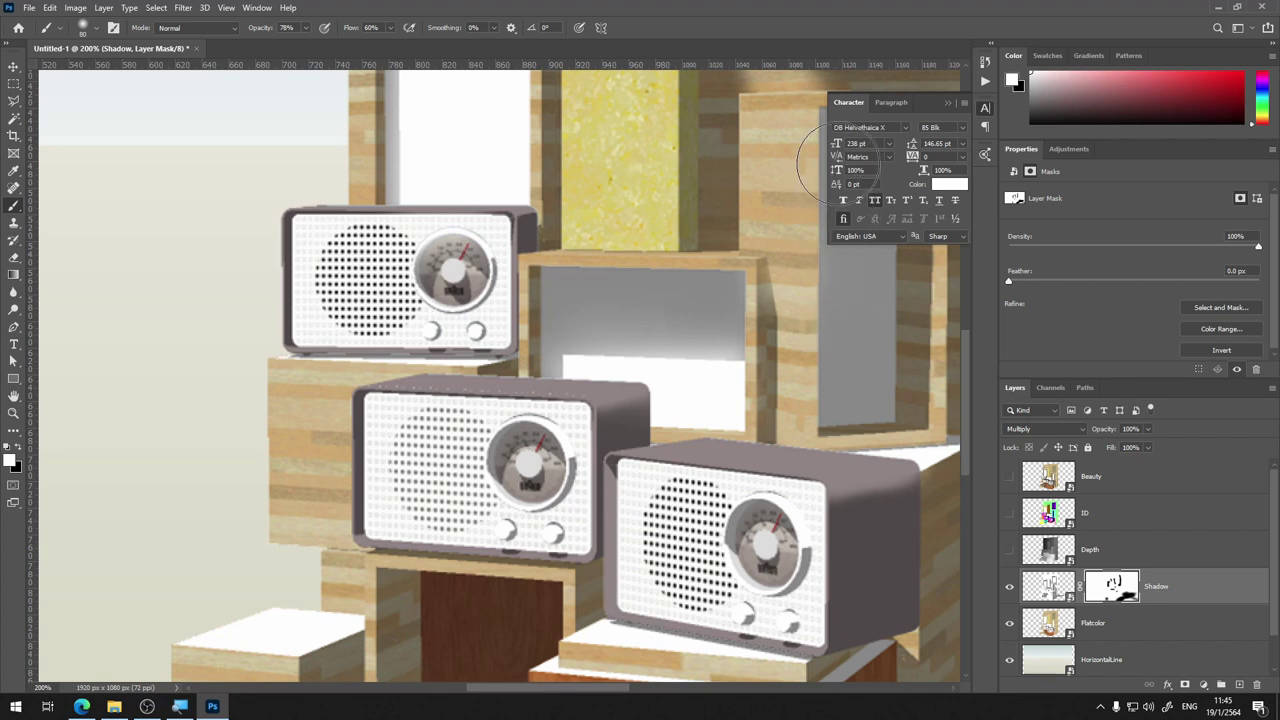
pyautogui.hotkey('ctrl', '-')
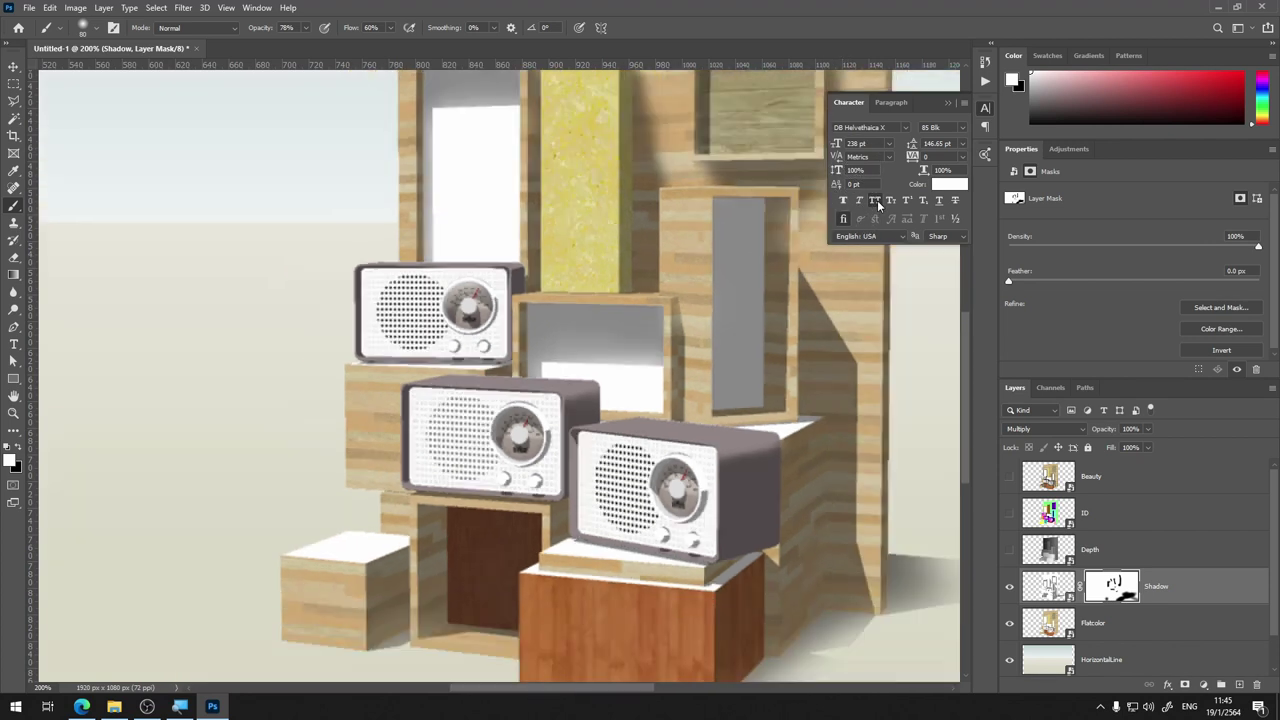
pyautogui.hotkey('ctrl', '-')
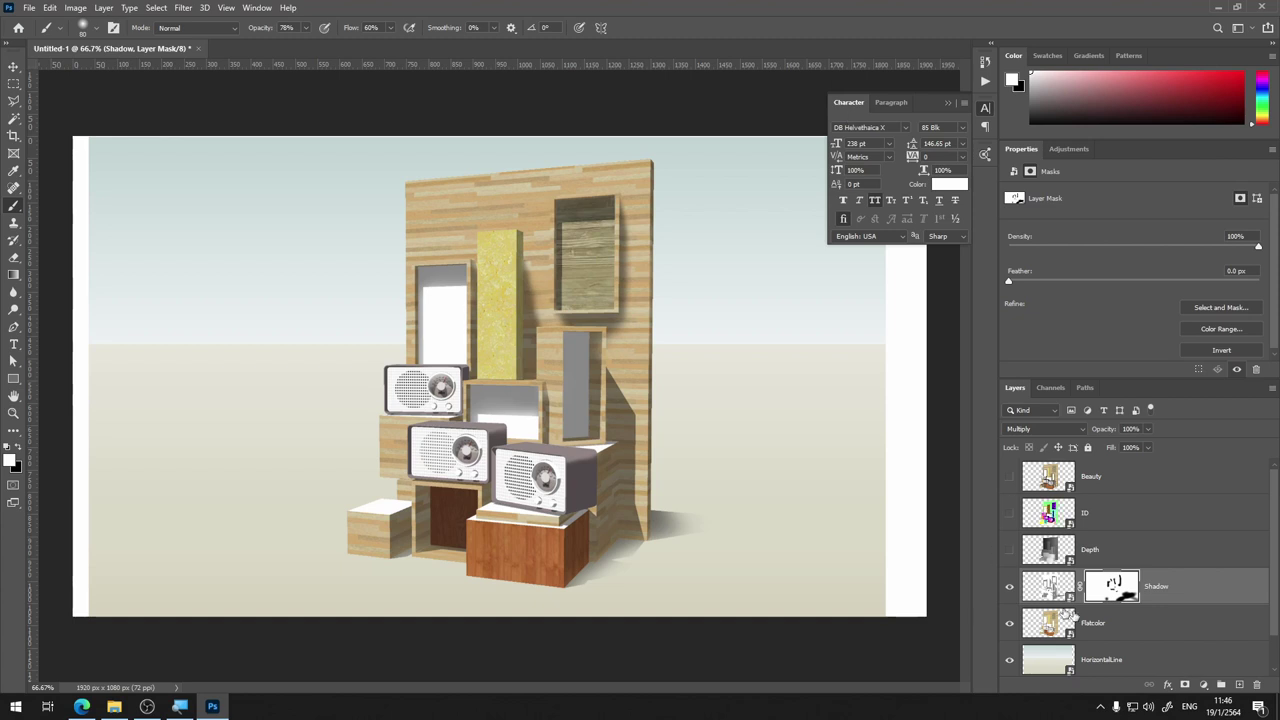
pyautogui.rightClick(1112, 585)
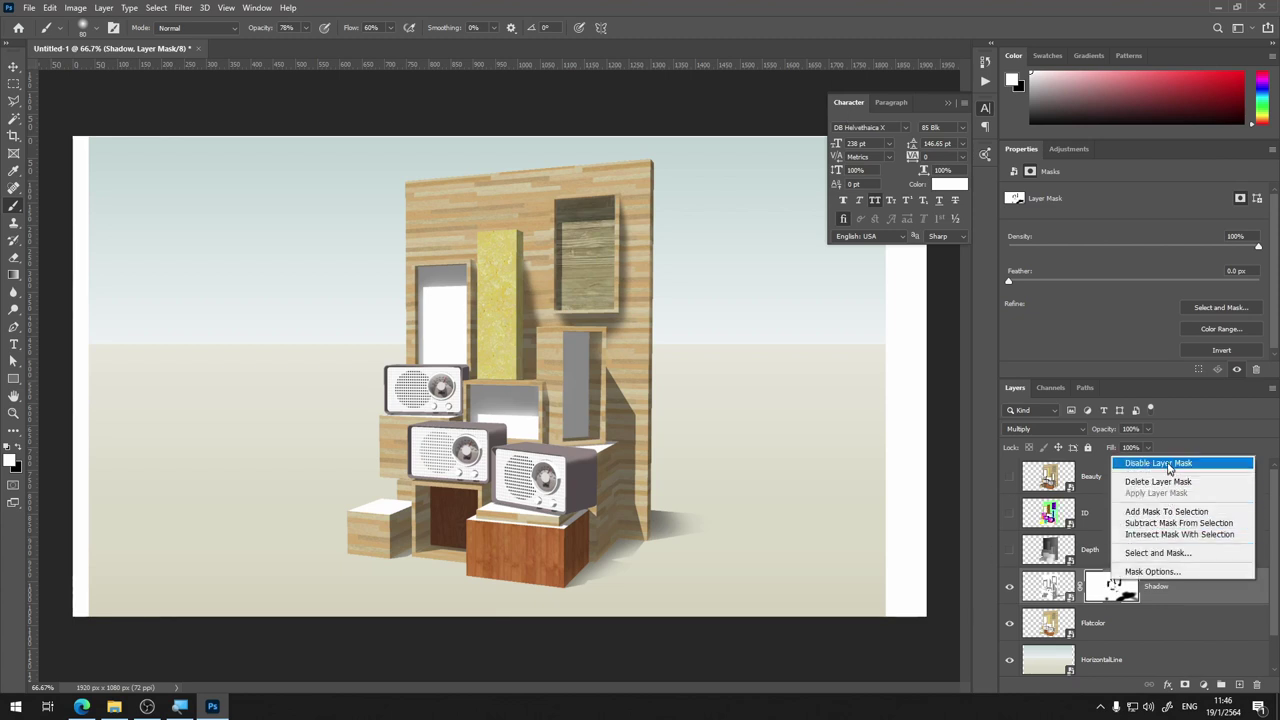
pyautogui.rightClick(1114, 592)
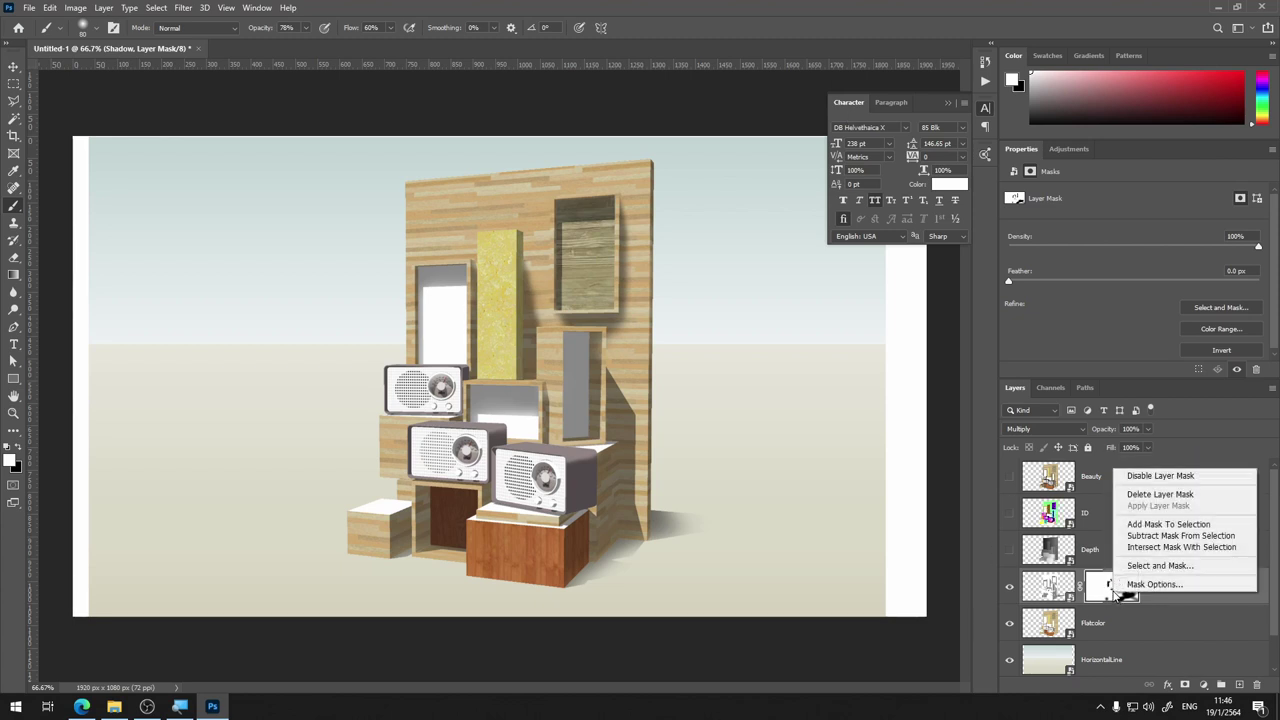
pyautogui.click(1147, 476)
pyautogui.rightClick(1114, 590)
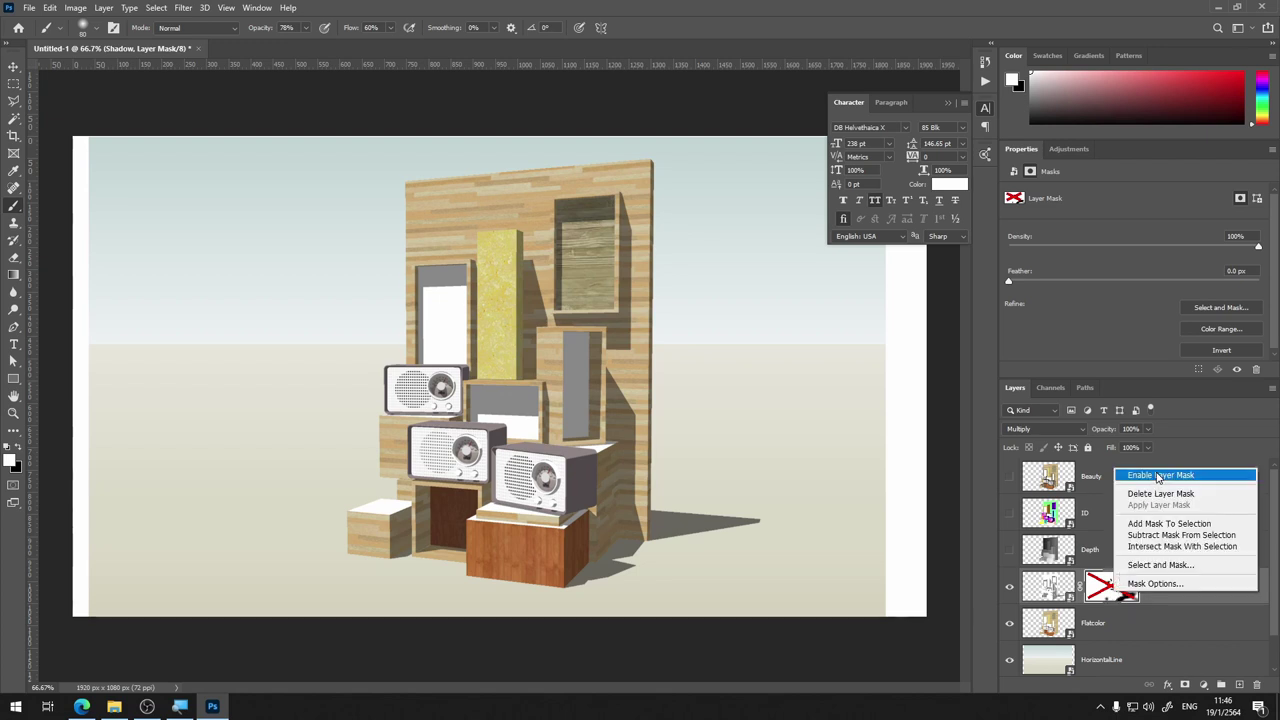
pyautogui.click(1159, 478)
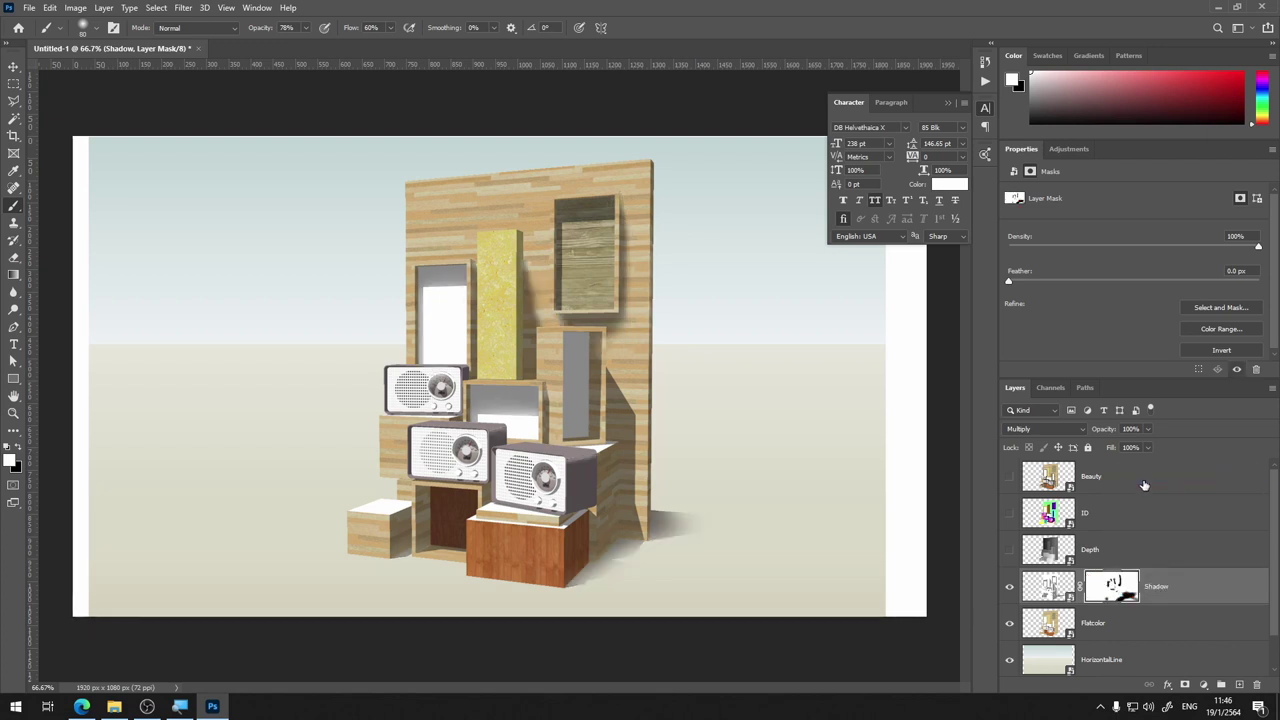
pyautogui.hotkey('ctrl', '+')
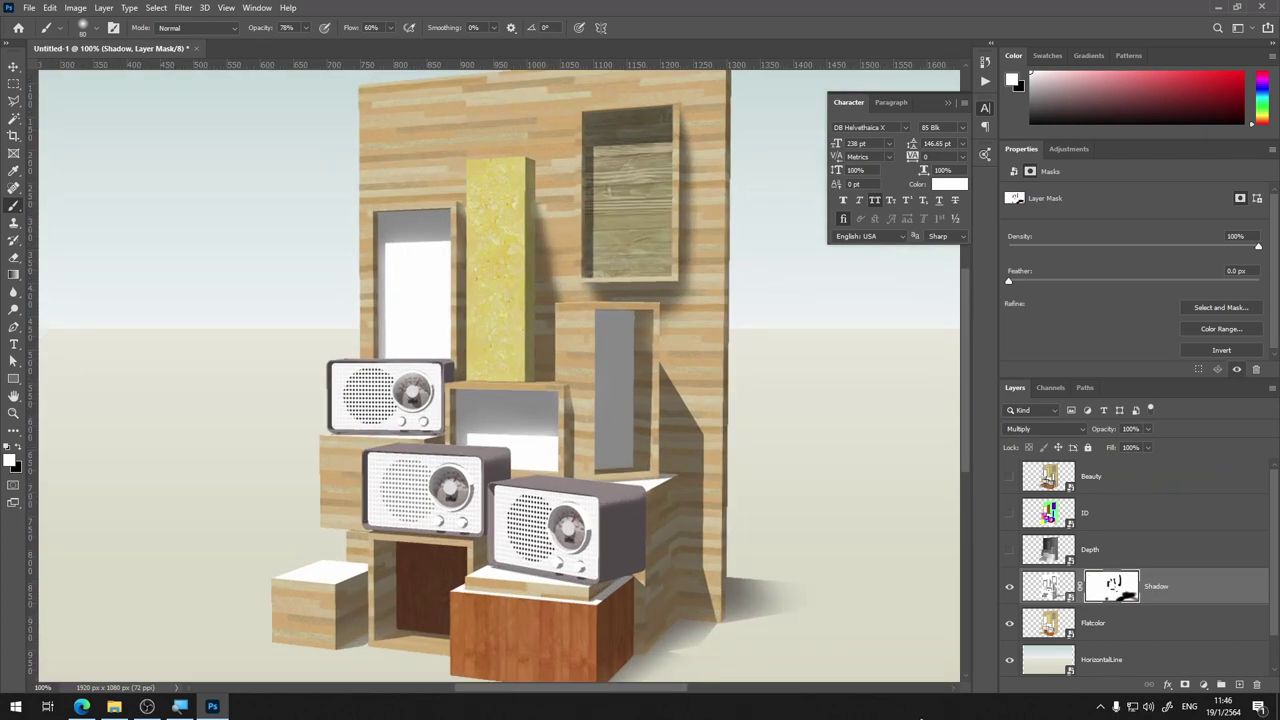
# Lighten the shadow below the orange box and darken it near the wall base
pyautogui.scroll(-3, 786, 417)
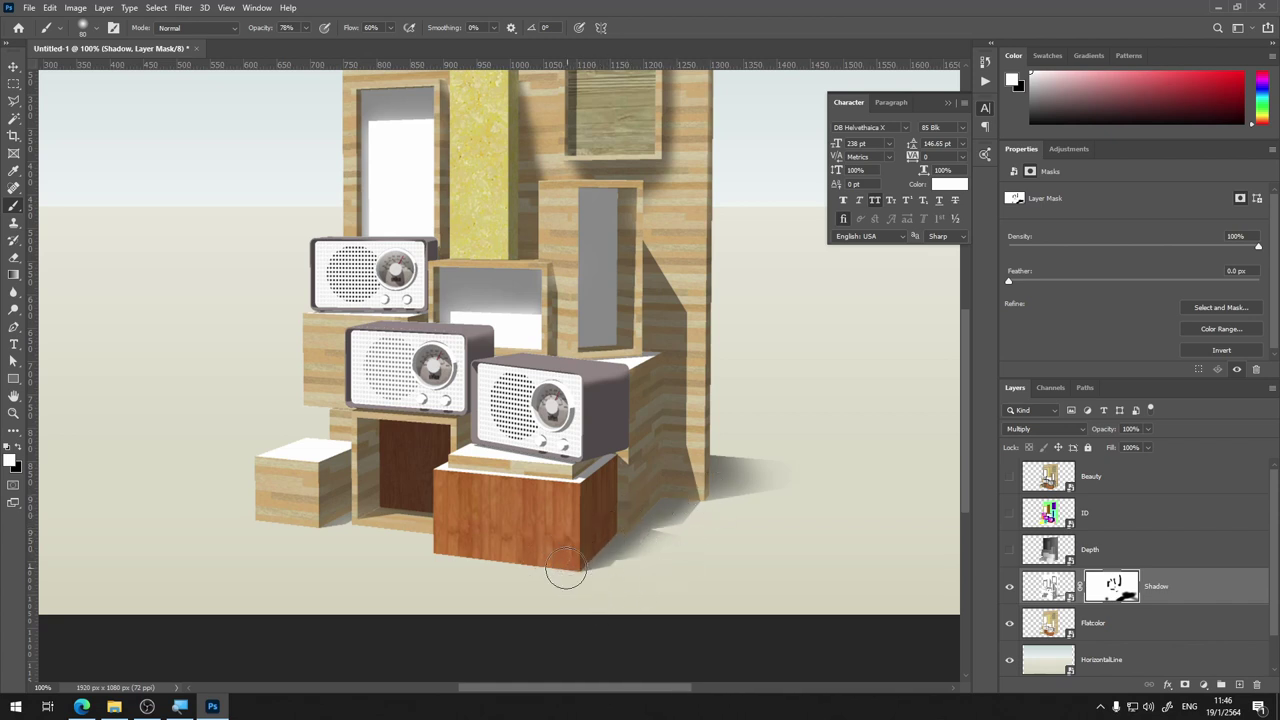
pyautogui.moveTo(670, 522); pyautogui.dragTo(637, 574)
pyautogui.moveTo(664, 492); pyautogui.dragTo(618, 515)
pyautogui.moveTo(841, 310); pyautogui.dragTo(737, 357)
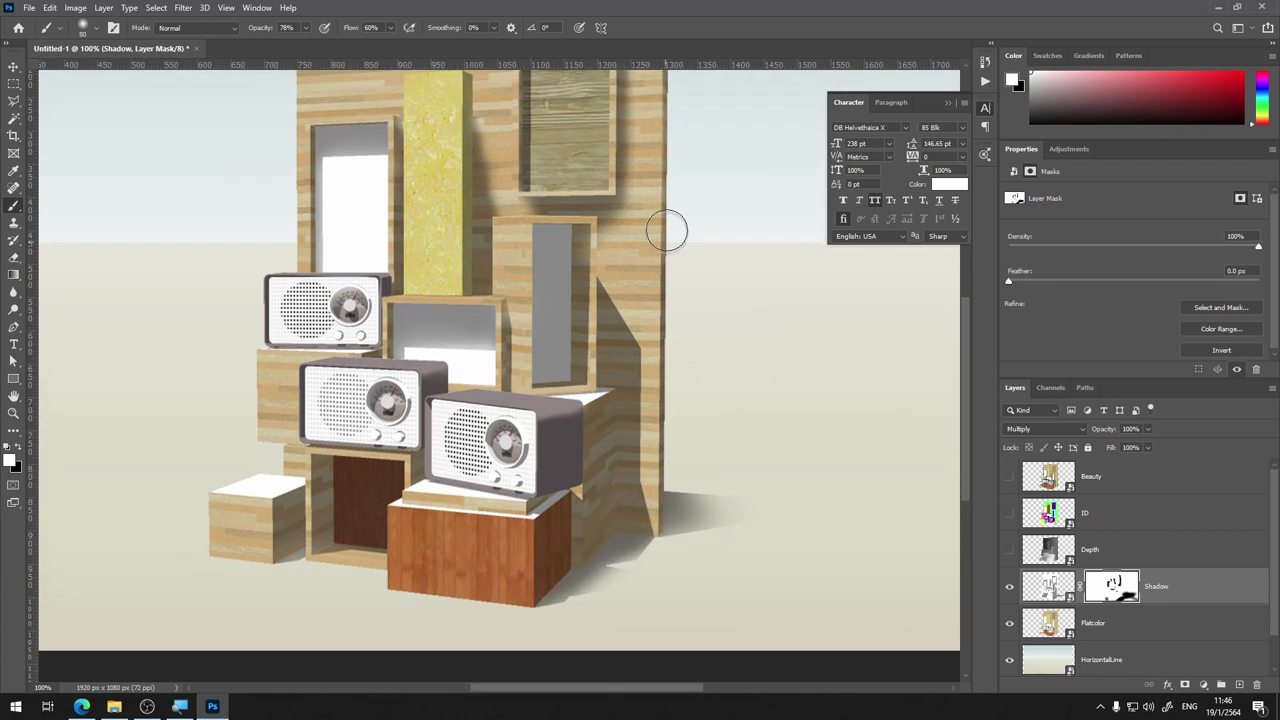
pyautogui.moveTo(666, 223); pyautogui.dragTo(591, 403)
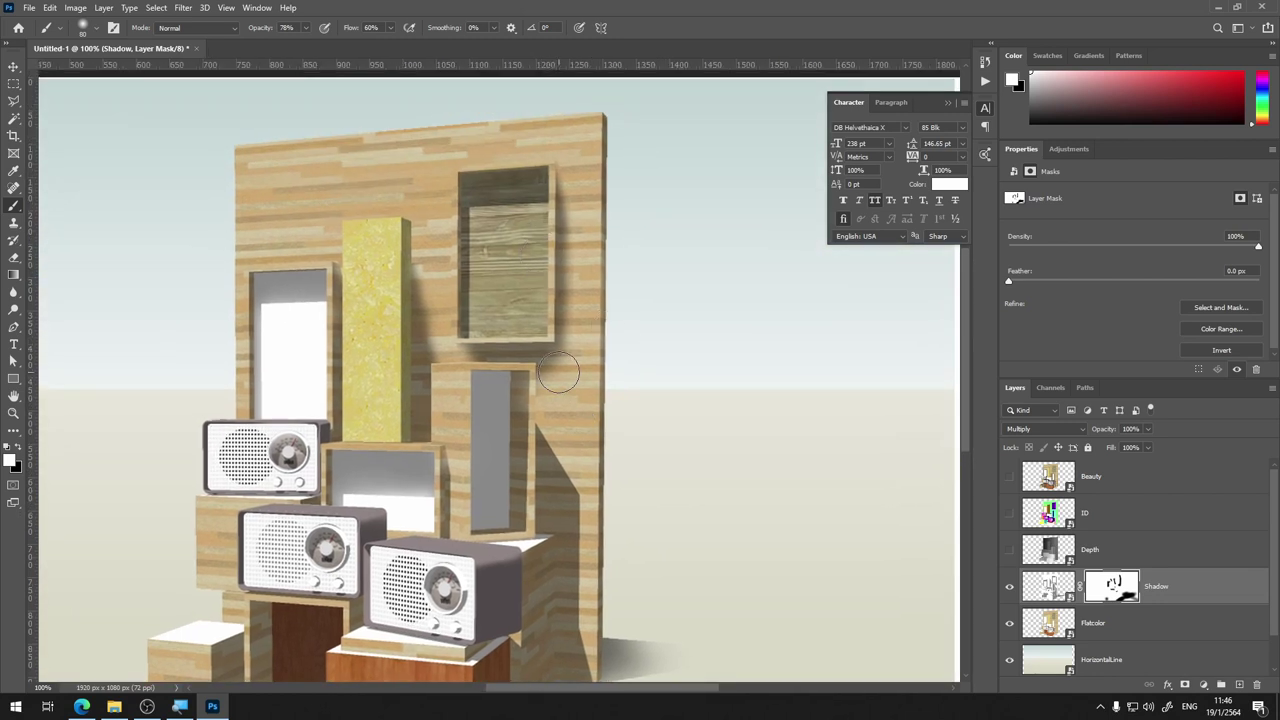
pyautogui.scroll(-2, 590, 404)
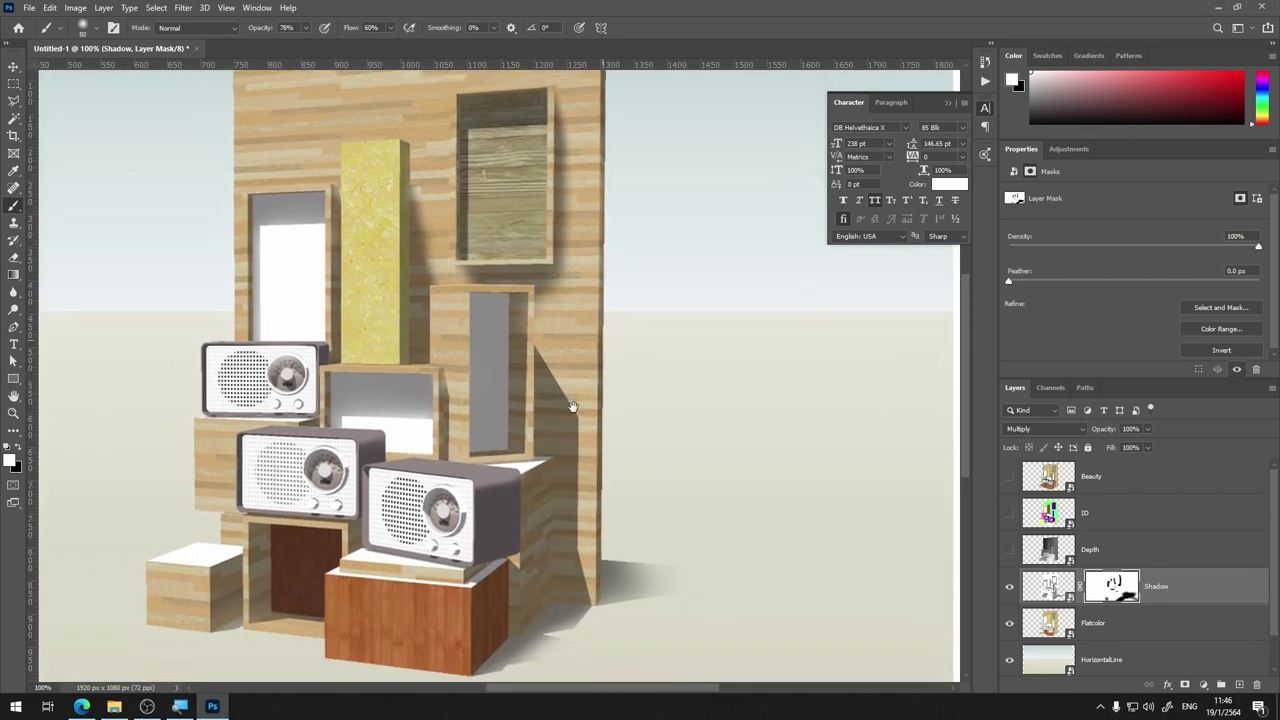
# Remove shadow right of the grey panel and column, then darken the wall's right edge
pyautogui.press('x')
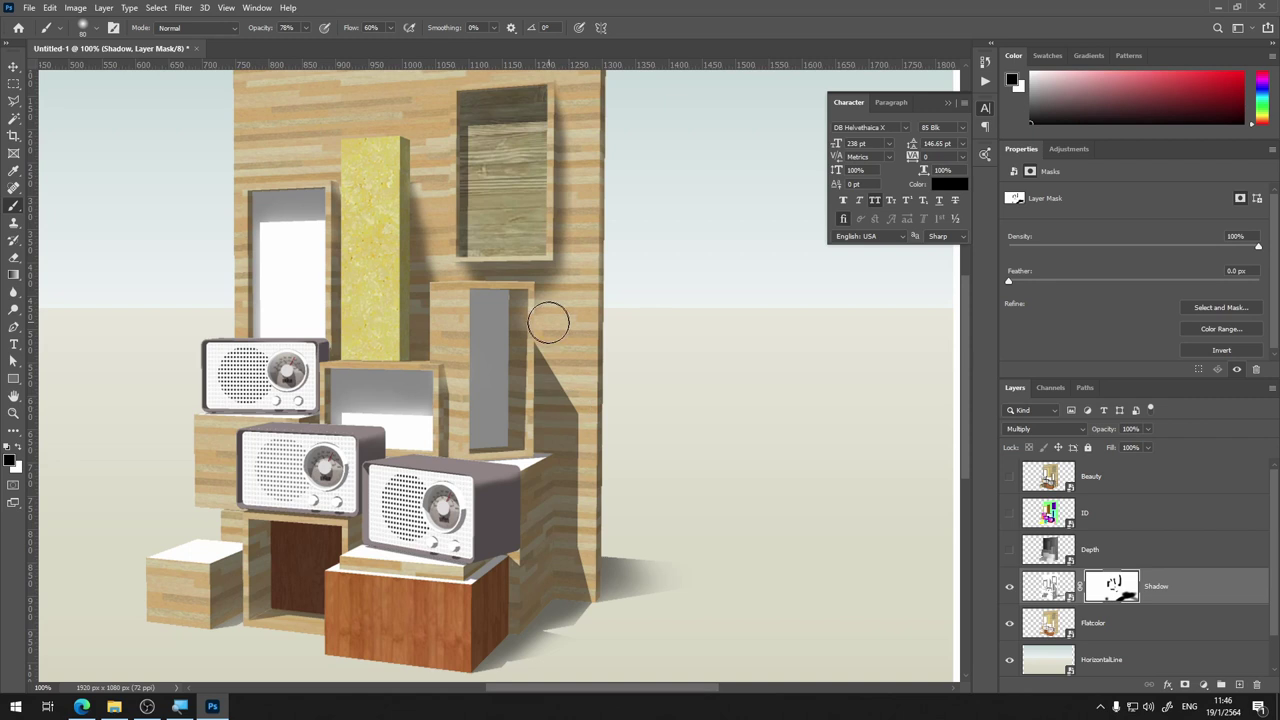
pyautogui.moveTo(550, 325)
pyautogui.mouseDown()
pyautogui.moveTo(575, 437)
pyautogui.moveTo(570, 390)
pyautogui.mouseUp()
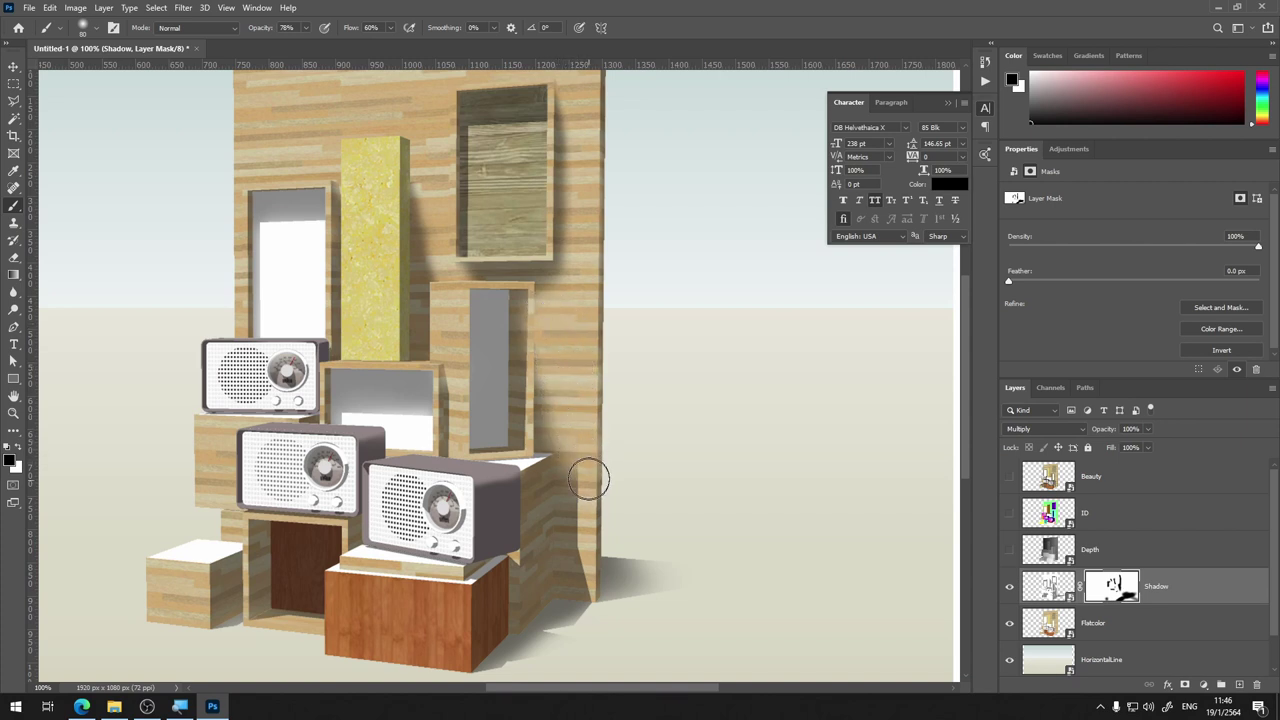
pyautogui.moveTo(587, 537)
pyautogui.mouseDown()
pyautogui.moveTo(597, 585)
pyautogui.moveTo(590, 486)
pyautogui.moveTo(594, 531)
pyautogui.mouseUp()
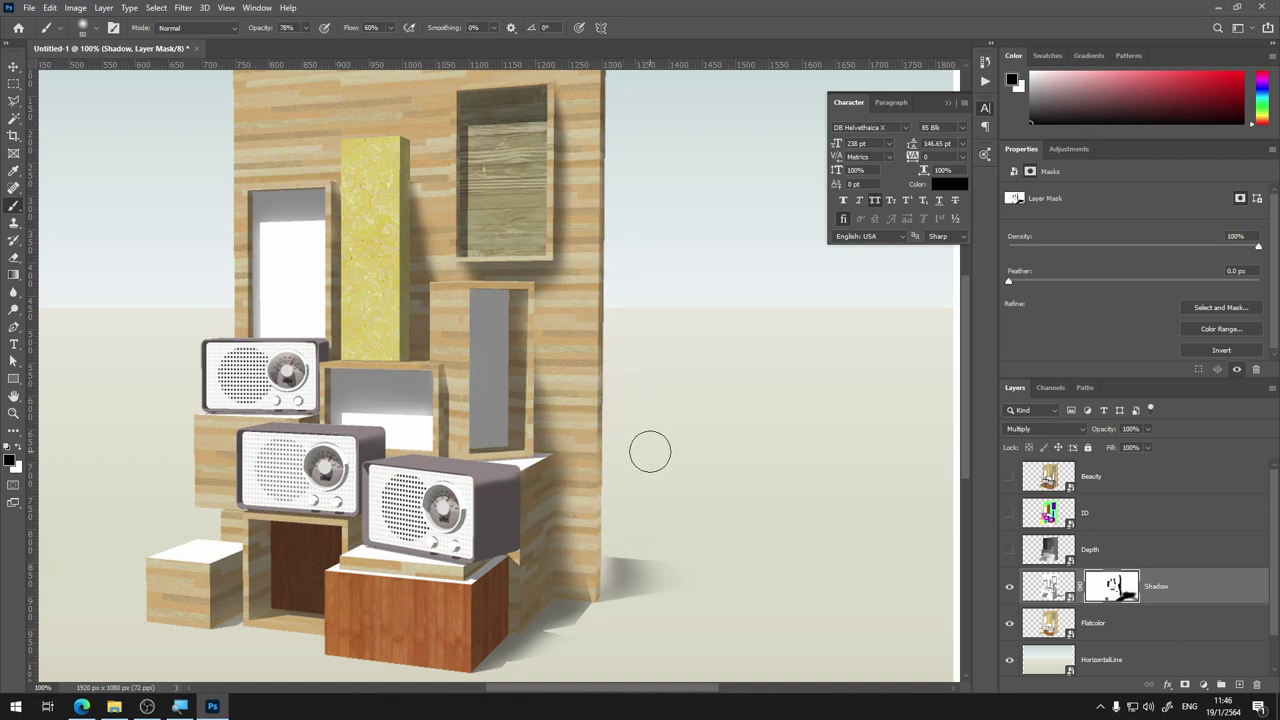
pyautogui.press('x')
pyautogui.moveTo(612, 421)
pyautogui.mouseDown()
pyautogui.moveTo(618, 604)
pyautogui.moveTo(620, 506)
pyautogui.mouseUp()
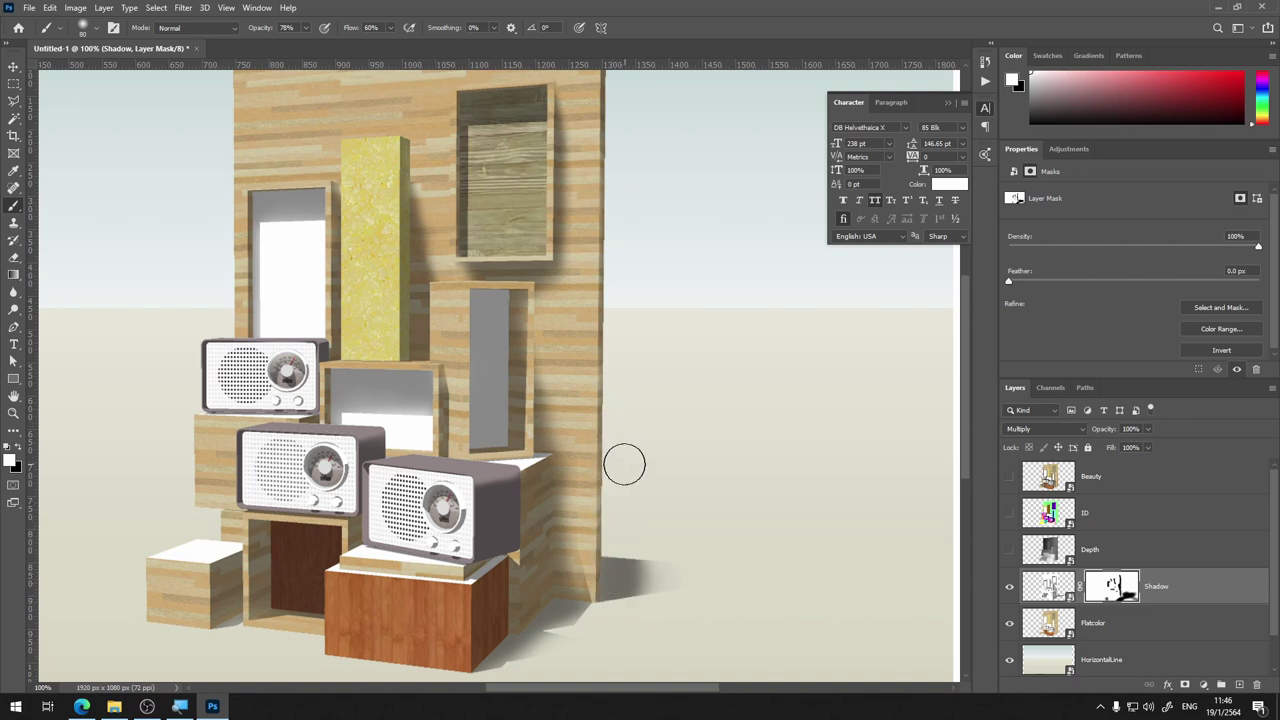
# Erase shadow along the wall's base edge and lighten the cast shadow beside the wall
pyautogui.press('x')
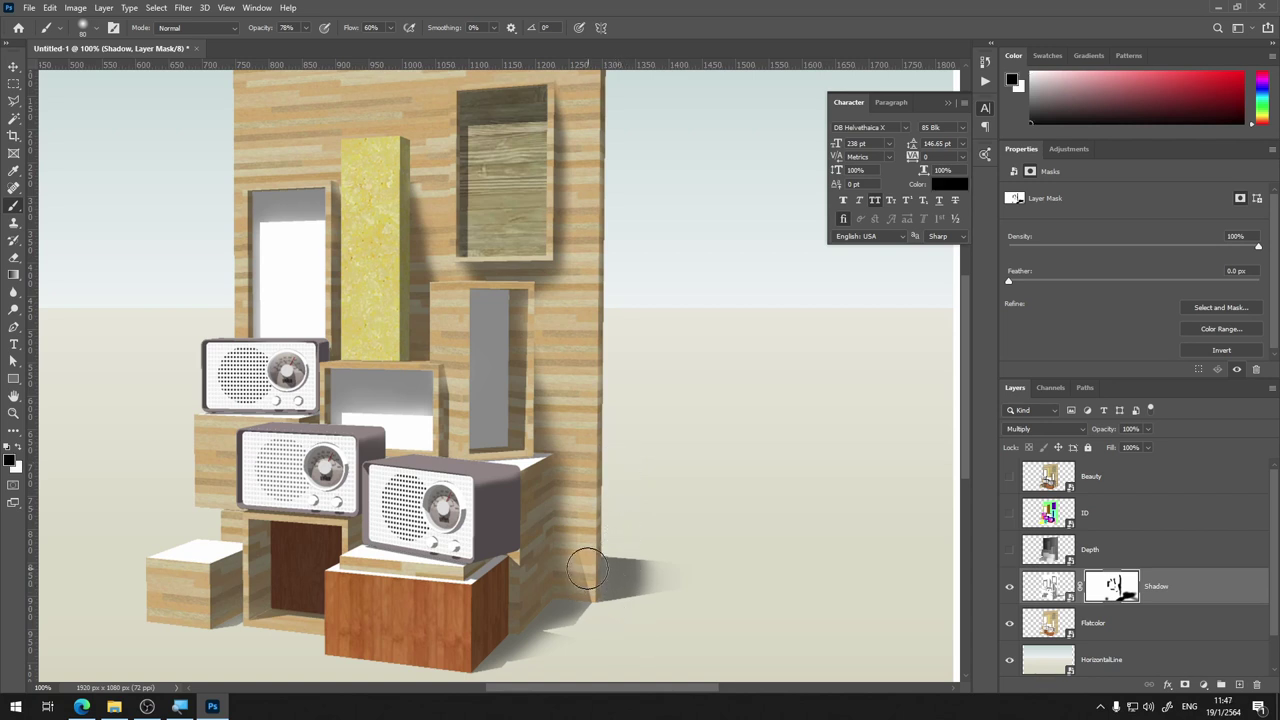
pyautogui.moveTo(578, 571); pyautogui.dragTo(589, 596)
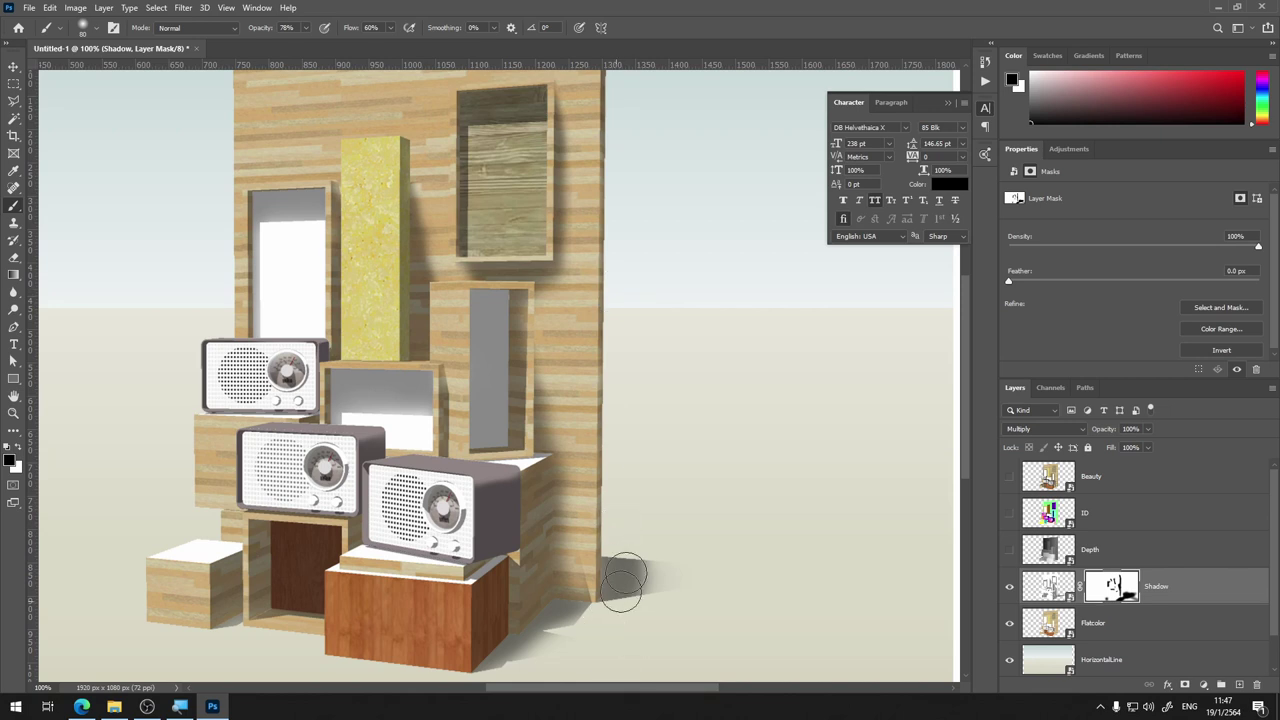
pyautogui.moveTo(626, 623); pyautogui.dragTo(572, 591)
pyautogui.hotkey('ctrl', '-')
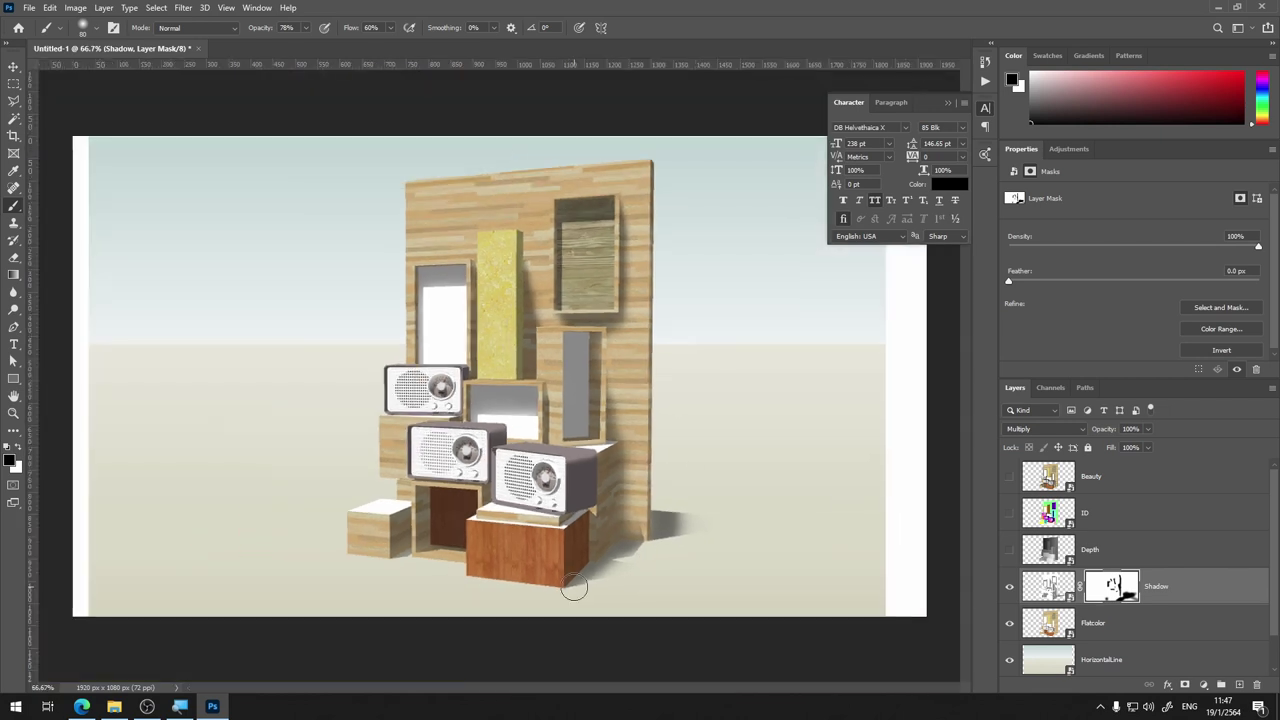
pyautogui.hotkey('ctrl', '+')
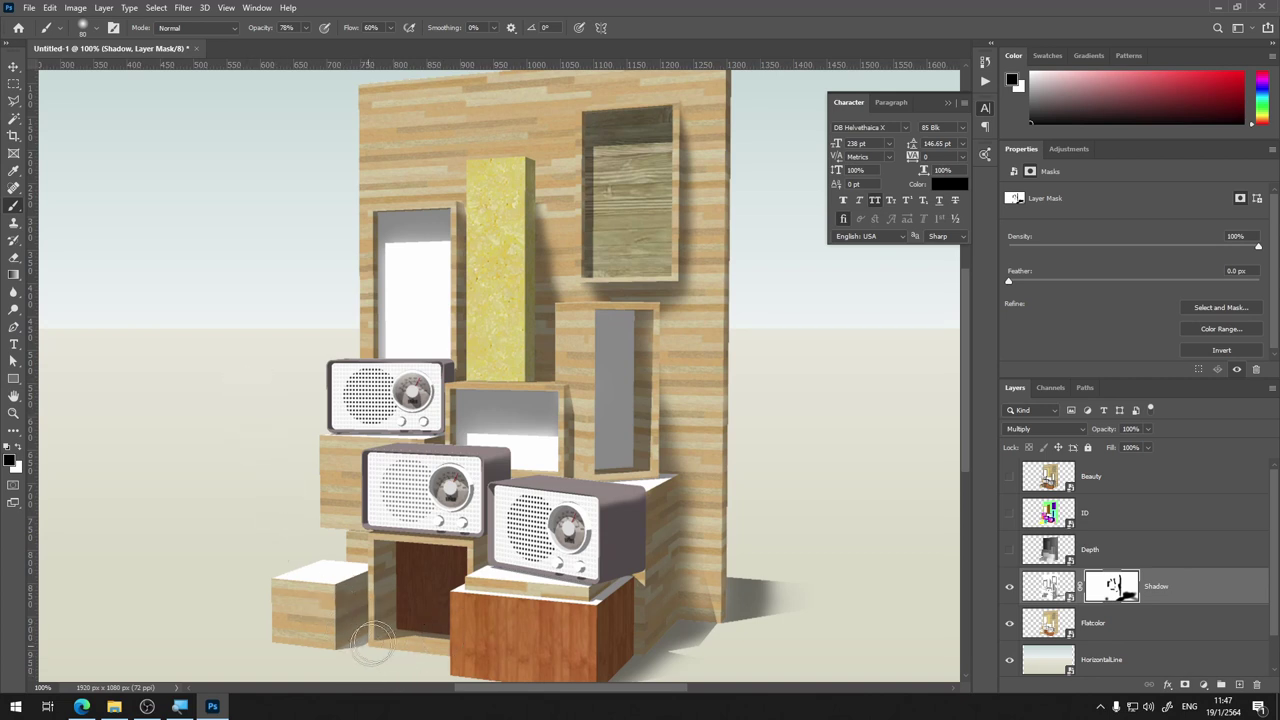
# Reselect the Shadow mask, repaint the cube's right face and set brush opacity to 24%
pyautogui.hotkey('ctrl', '+')
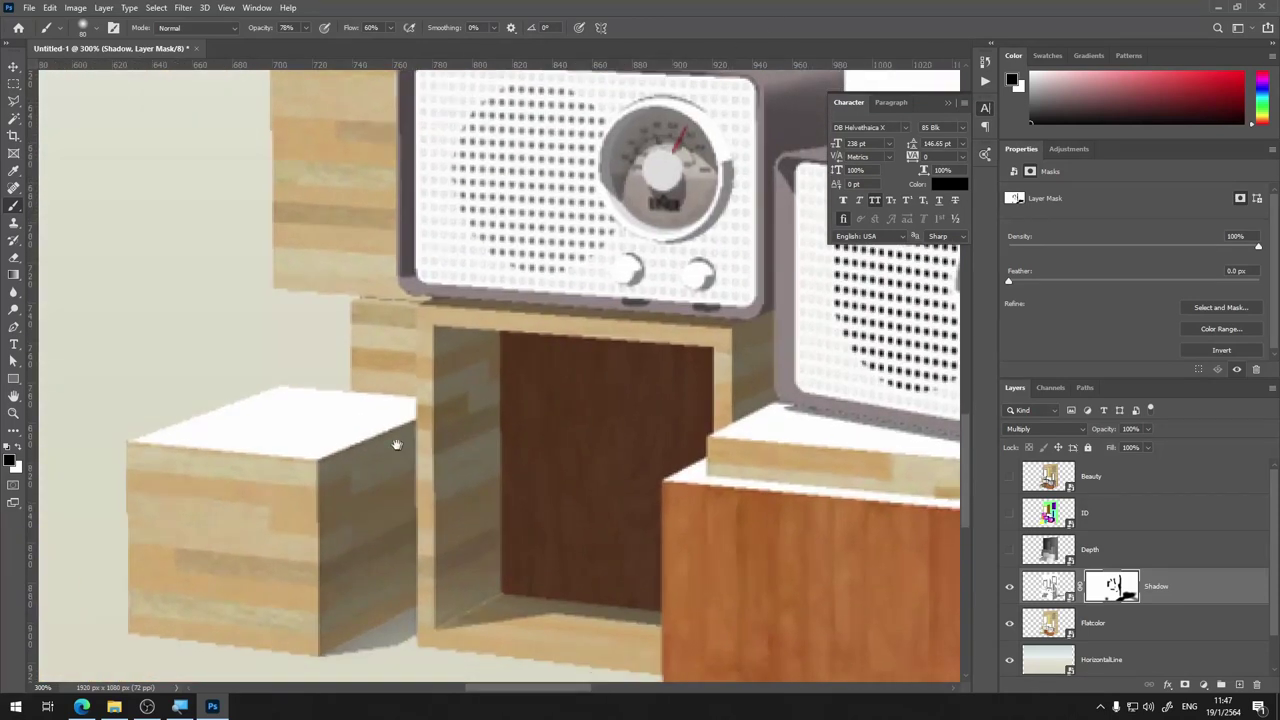
pyautogui.moveTo(493, 483); pyautogui.dragTo(414, 470)
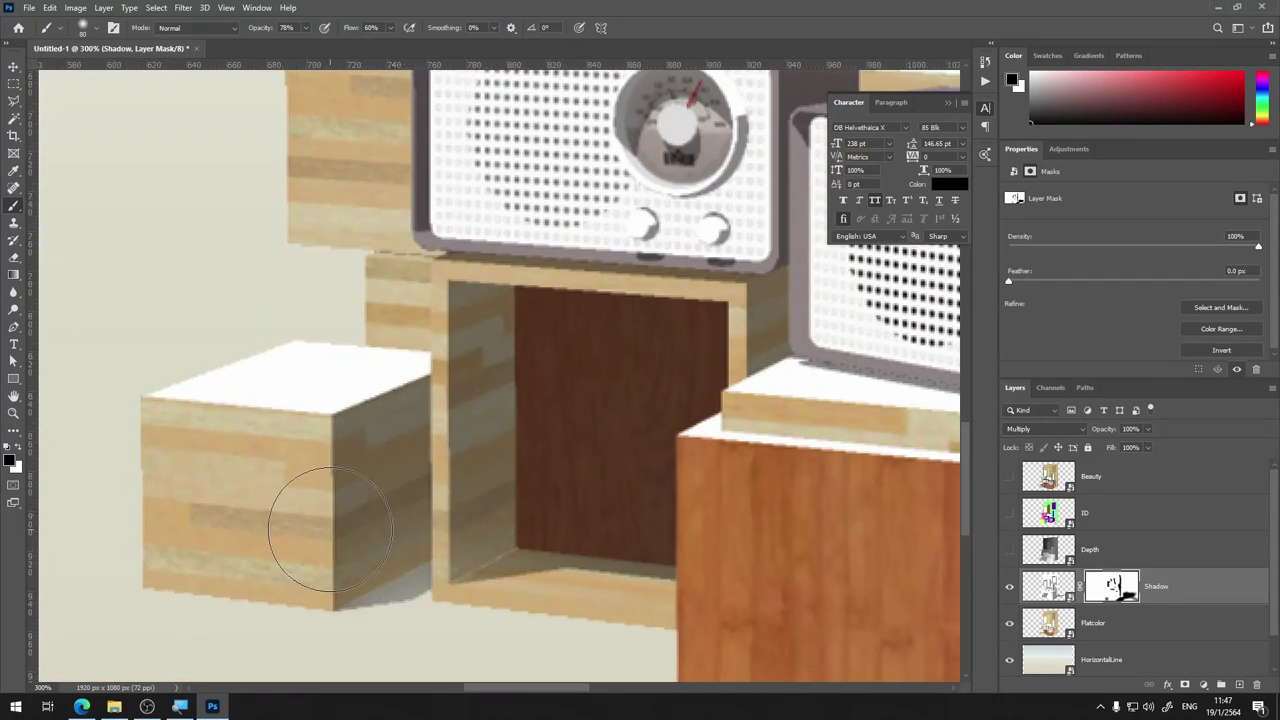
pyautogui.click(1046, 589)
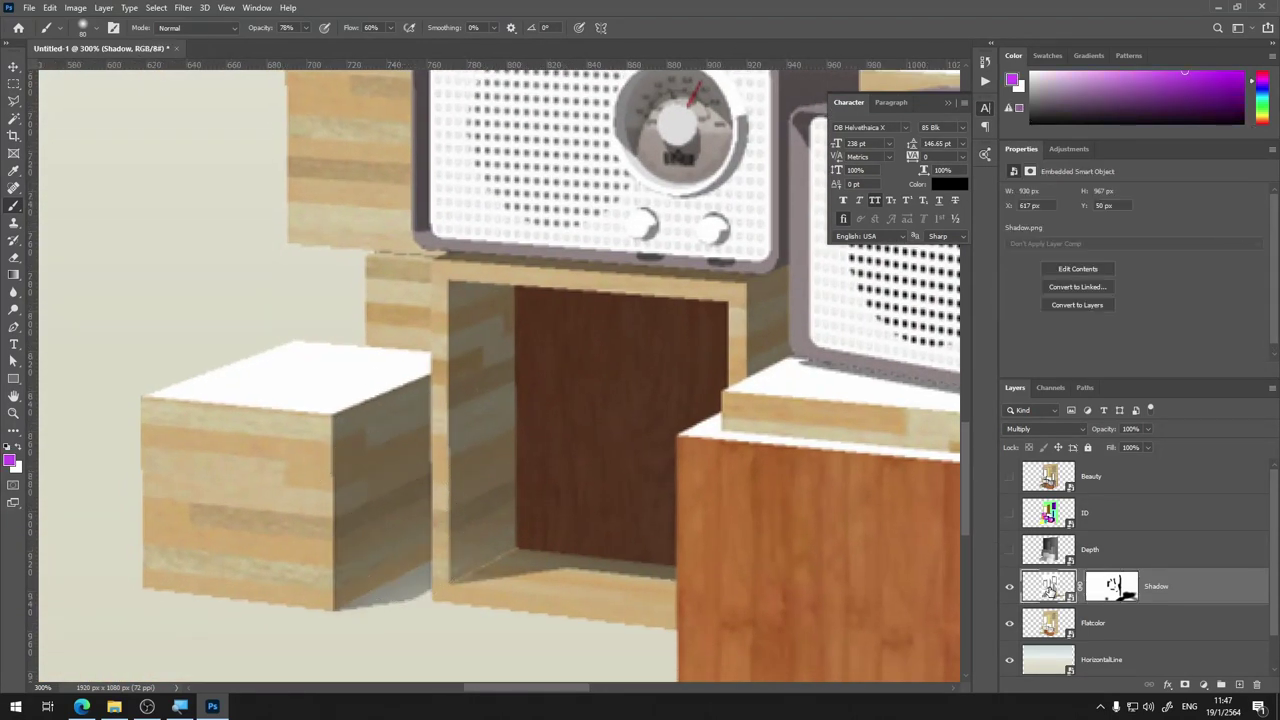
pyautogui.click(1112, 590)
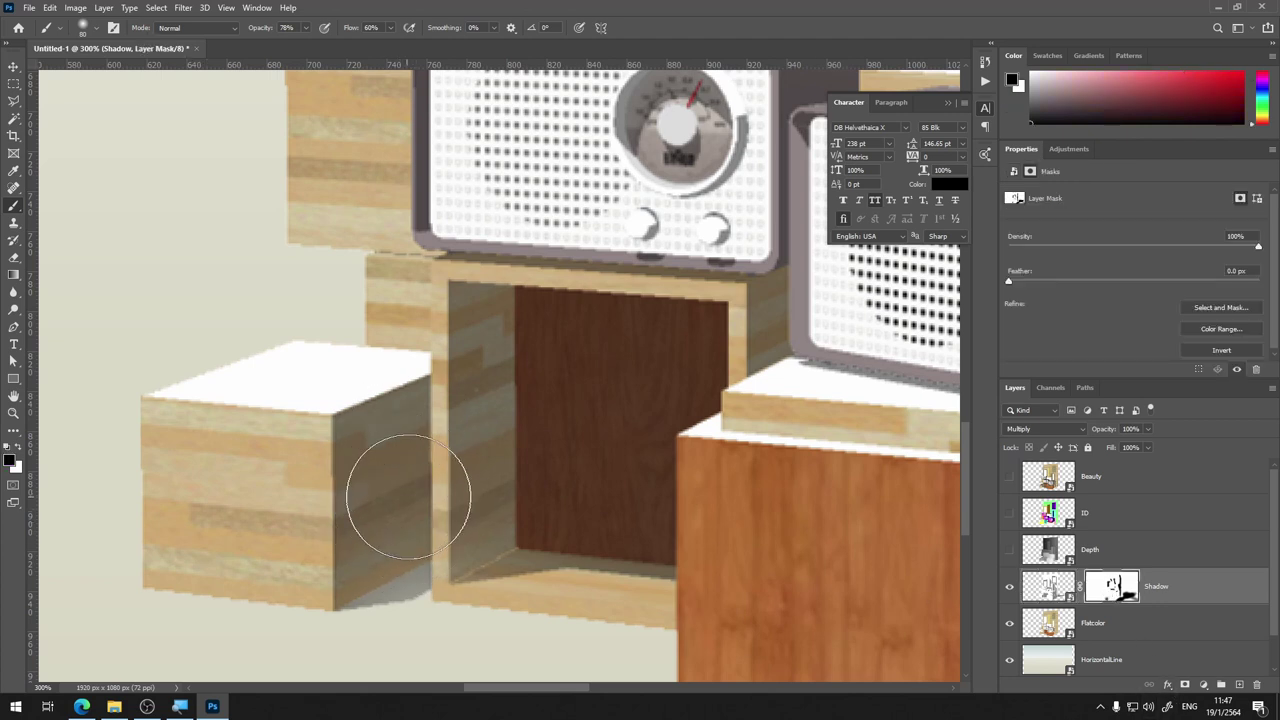
pyautogui.click(394, 516)
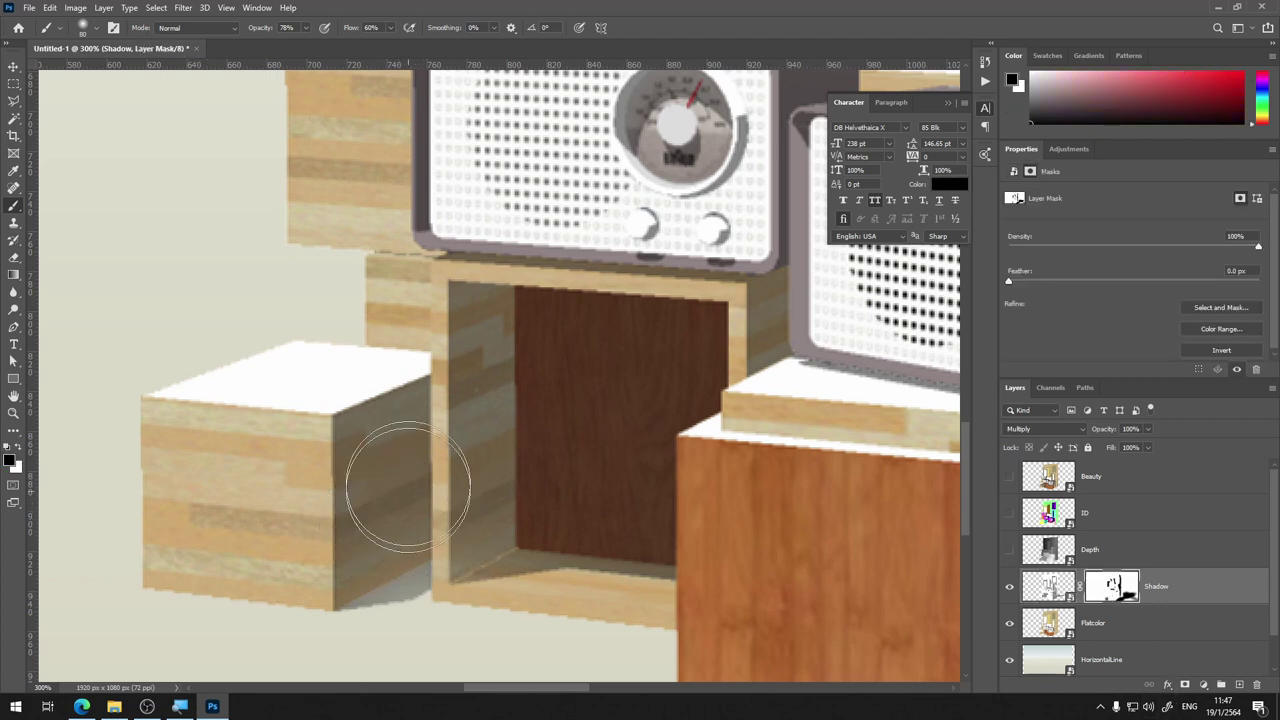
pyautogui.click(306, 28)
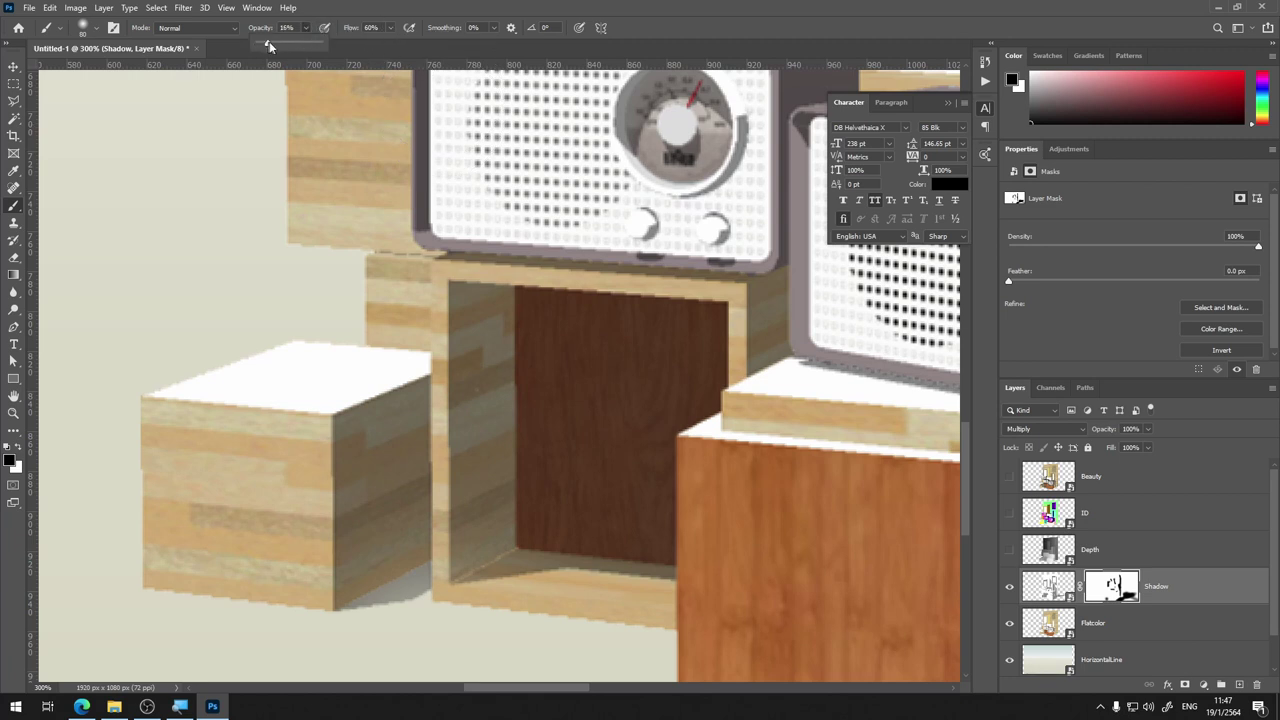
pyautogui.moveTo(272, 46); pyautogui.dragTo(274, 46)
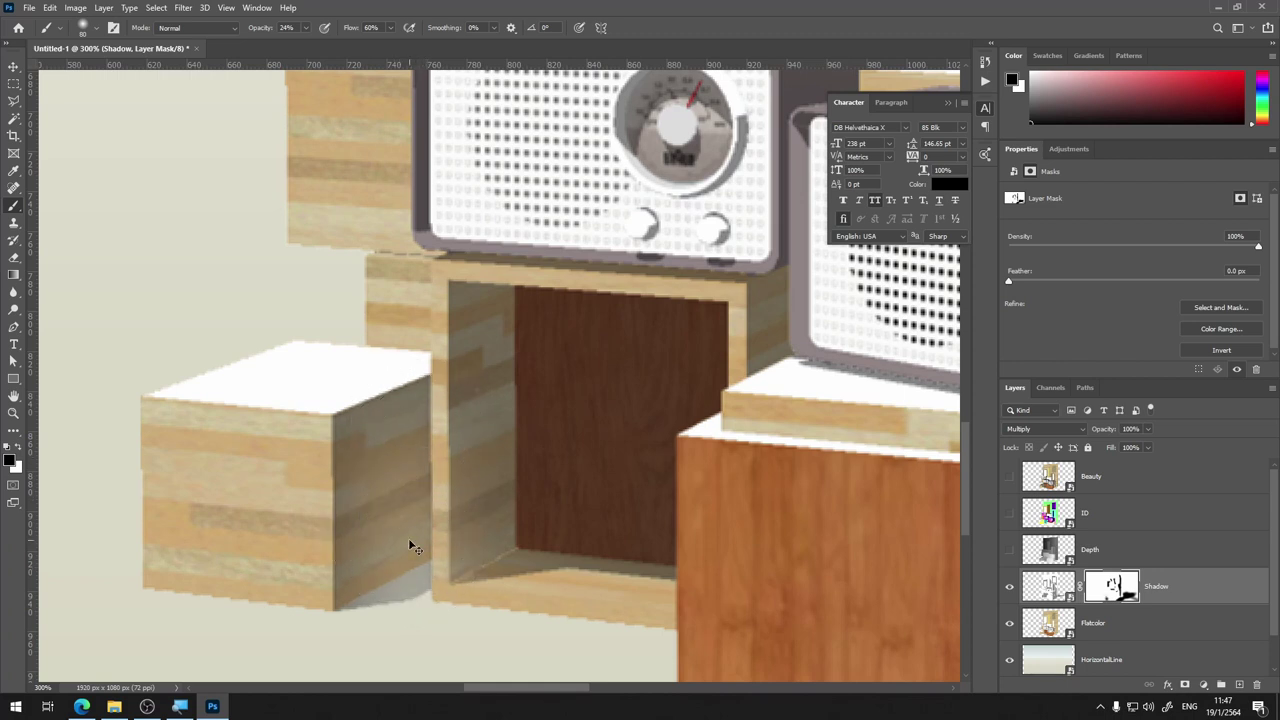
pyautogui.scroll(-1, 415, 548)
pyautogui.scroll(-1, 415, 548)
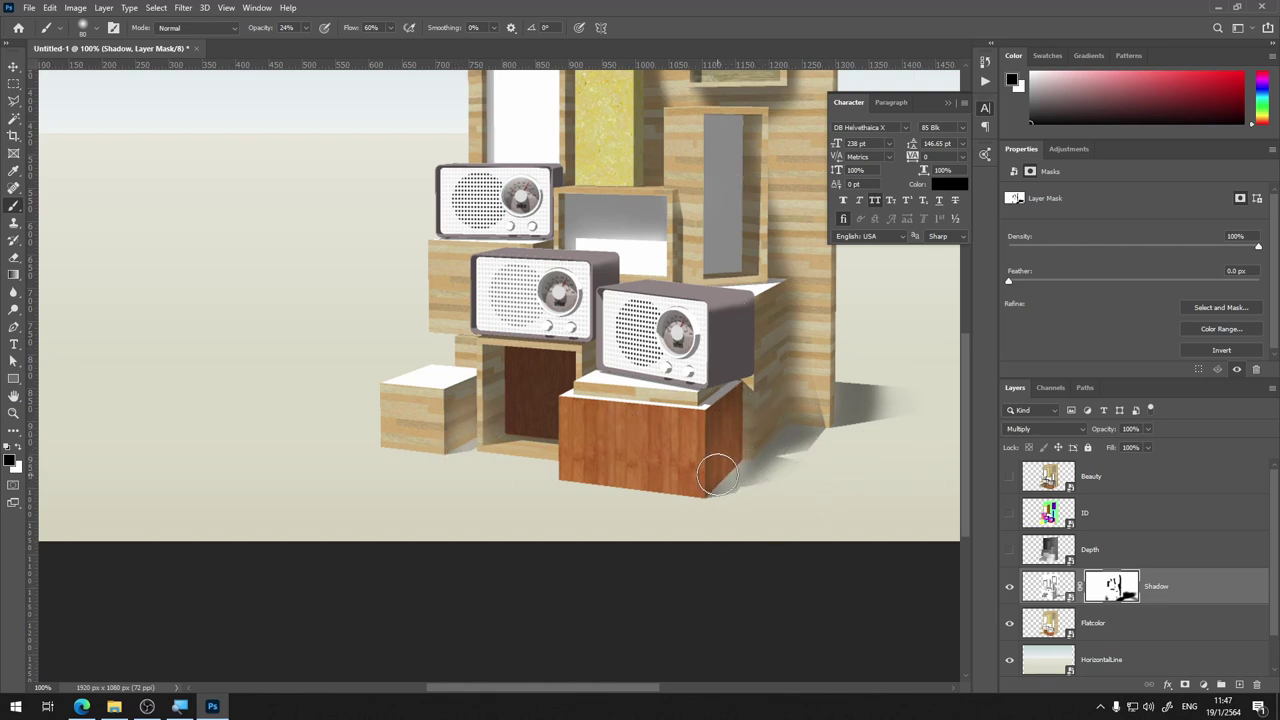
# Repaint shadow at the orange box's corner and lighten it on the front radio's right side
pyautogui.press('x')
pyautogui.moveTo(738, 487); pyautogui.dragTo(730, 484)
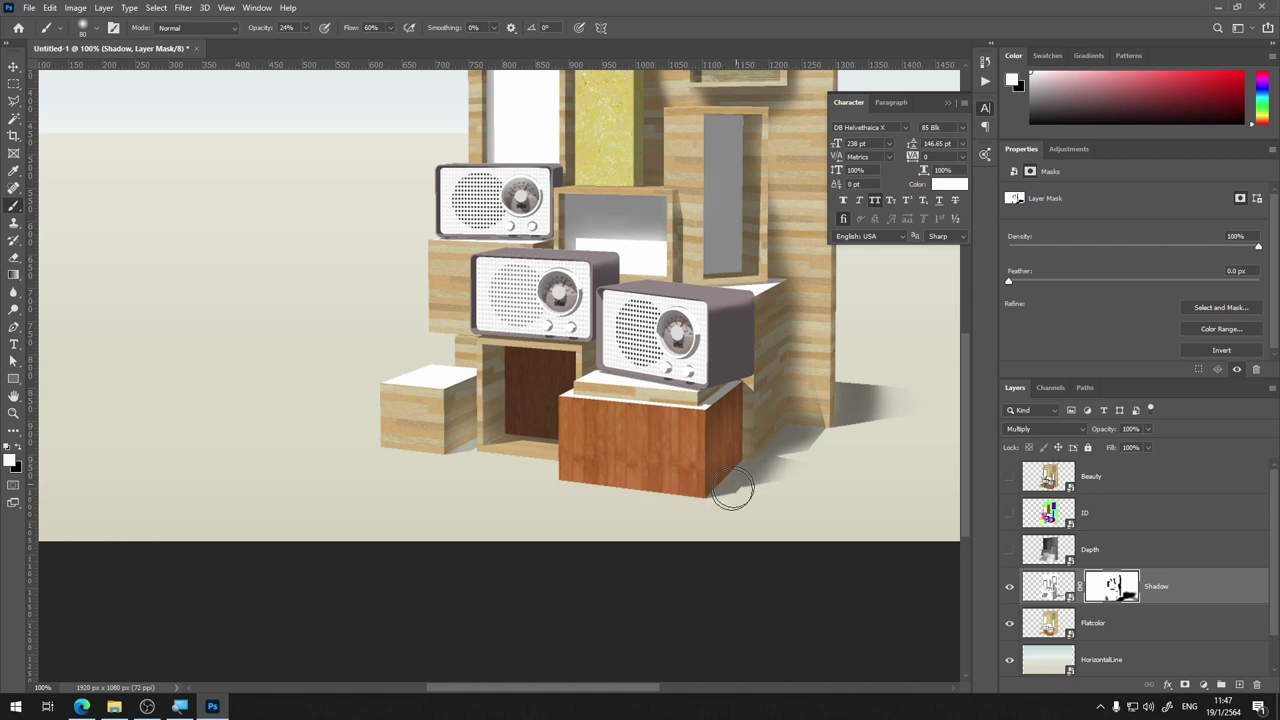
pyautogui.moveTo(672, 510); pyautogui.dragTo(717, 487)
pyautogui.scroll(3, 731, 301)
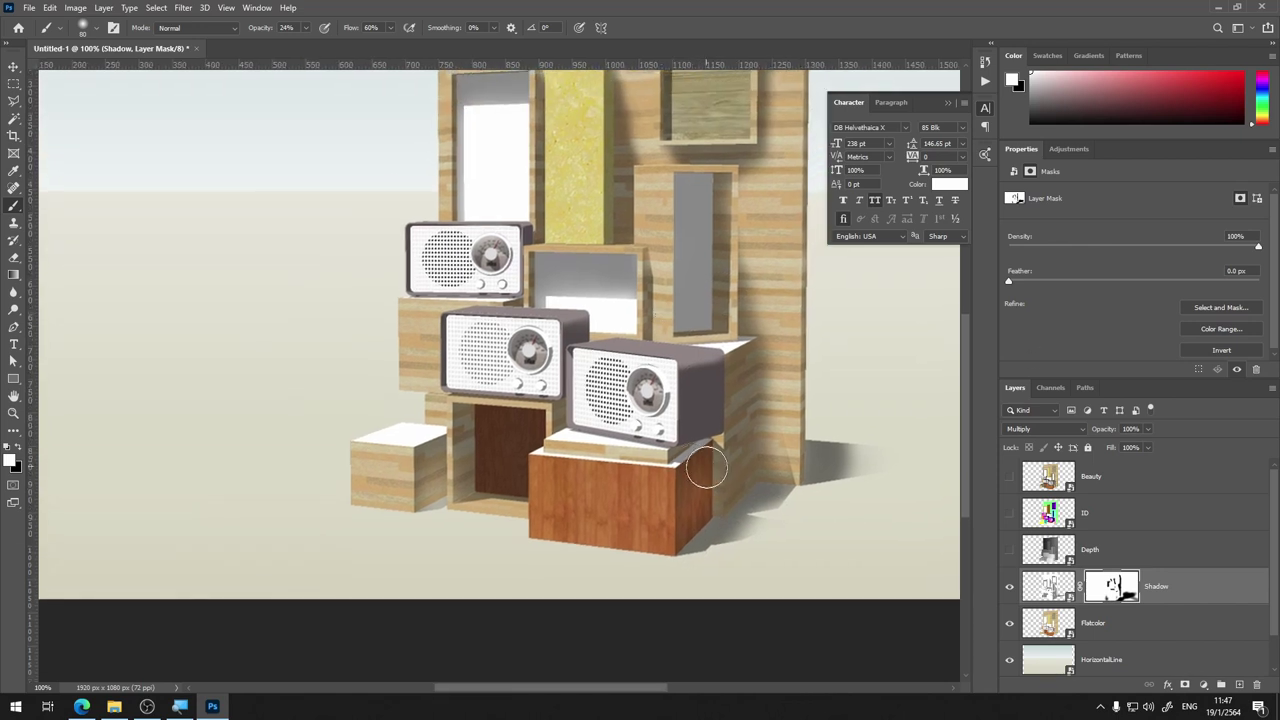
pyautogui.press('x')
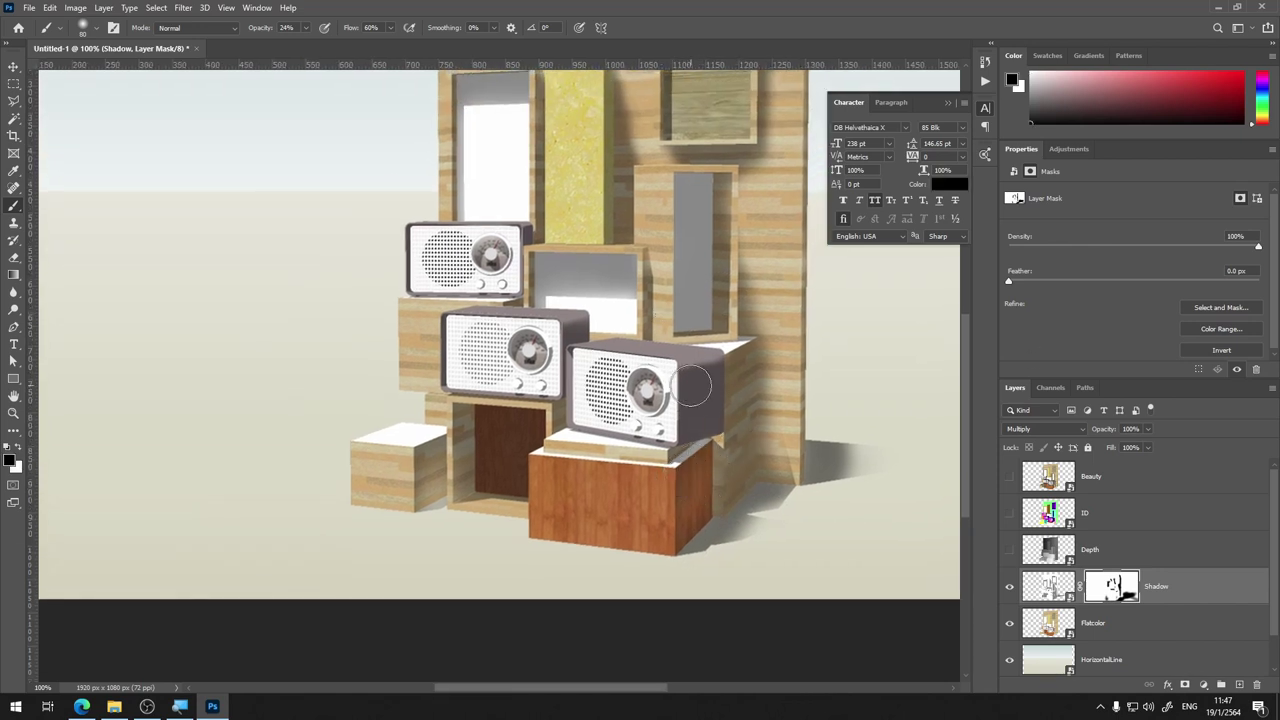
pyautogui.moveTo(690, 386)
pyautogui.mouseDown()
pyautogui.moveTo(714, 391)
pyautogui.moveTo(714, 443)
pyautogui.moveTo(703, 430)
pyautogui.moveTo(684, 480)
pyautogui.mouseUp()
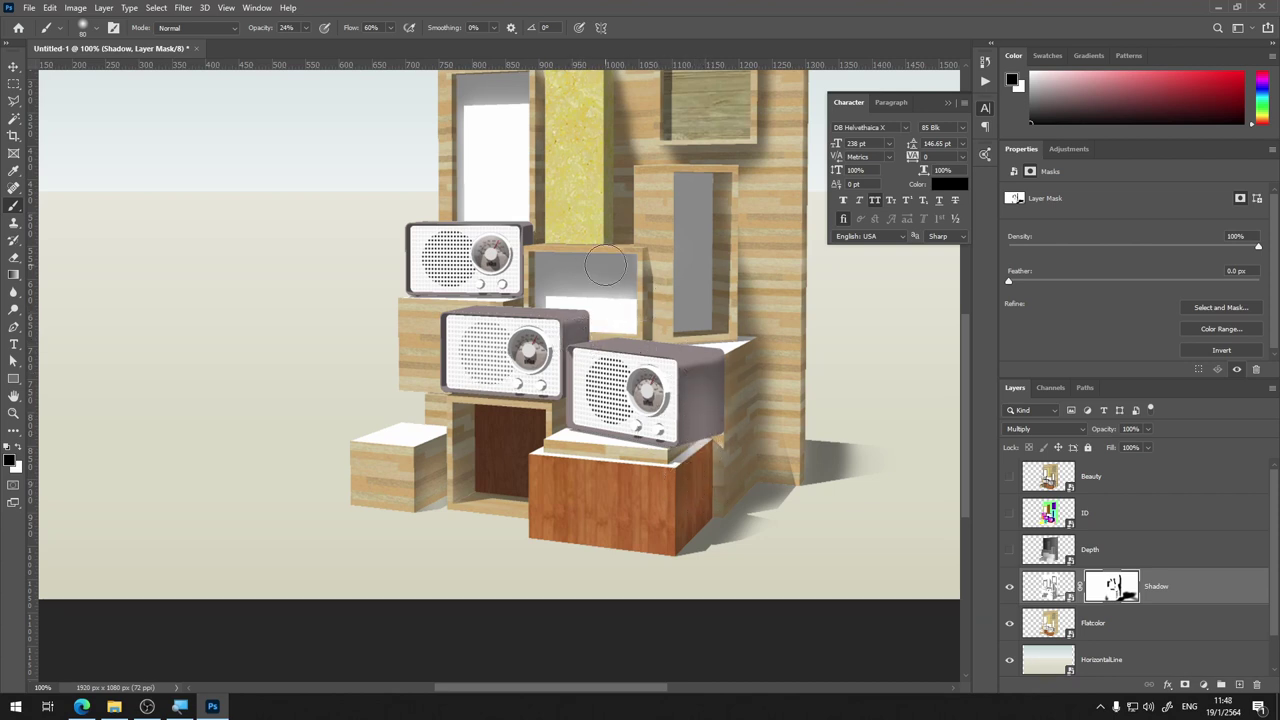
# Lighten the grey opening's inner edge and repaint shadow along the white opening and yellow column
pyautogui.scroll(3, 729, 206)
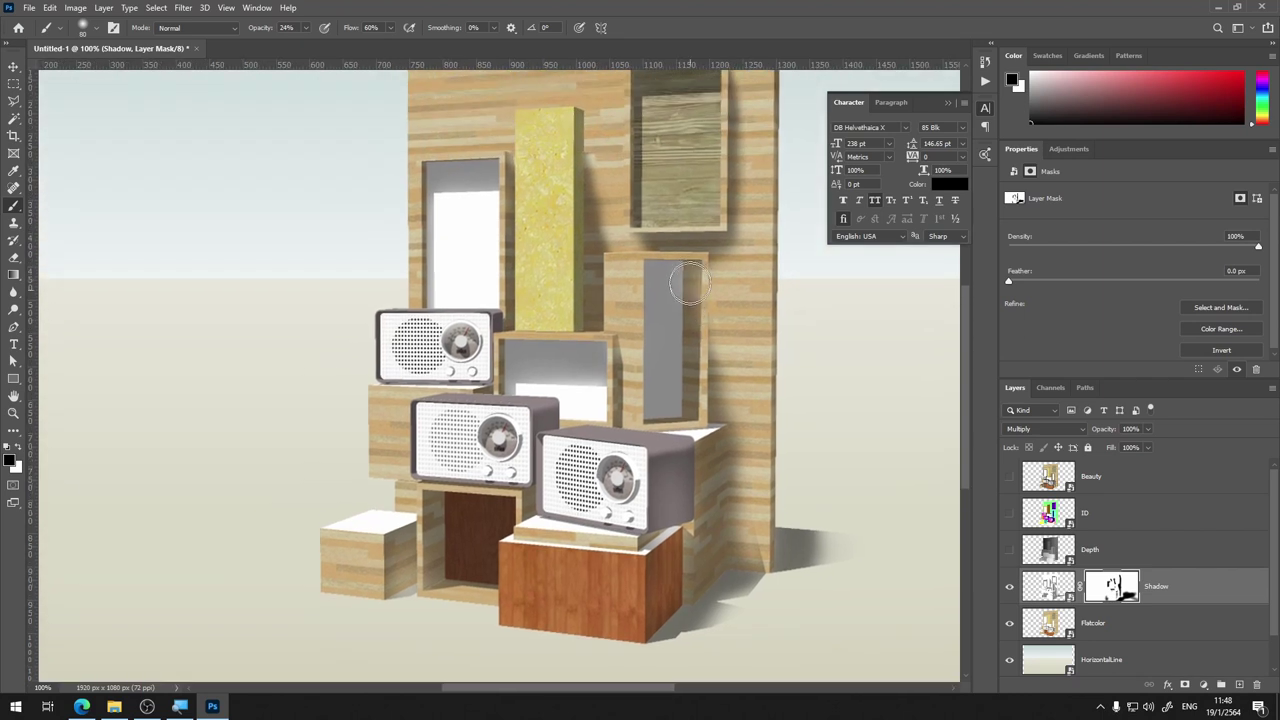
pyautogui.moveTo(687, 277); pyautogui.dragTo(692, 317)
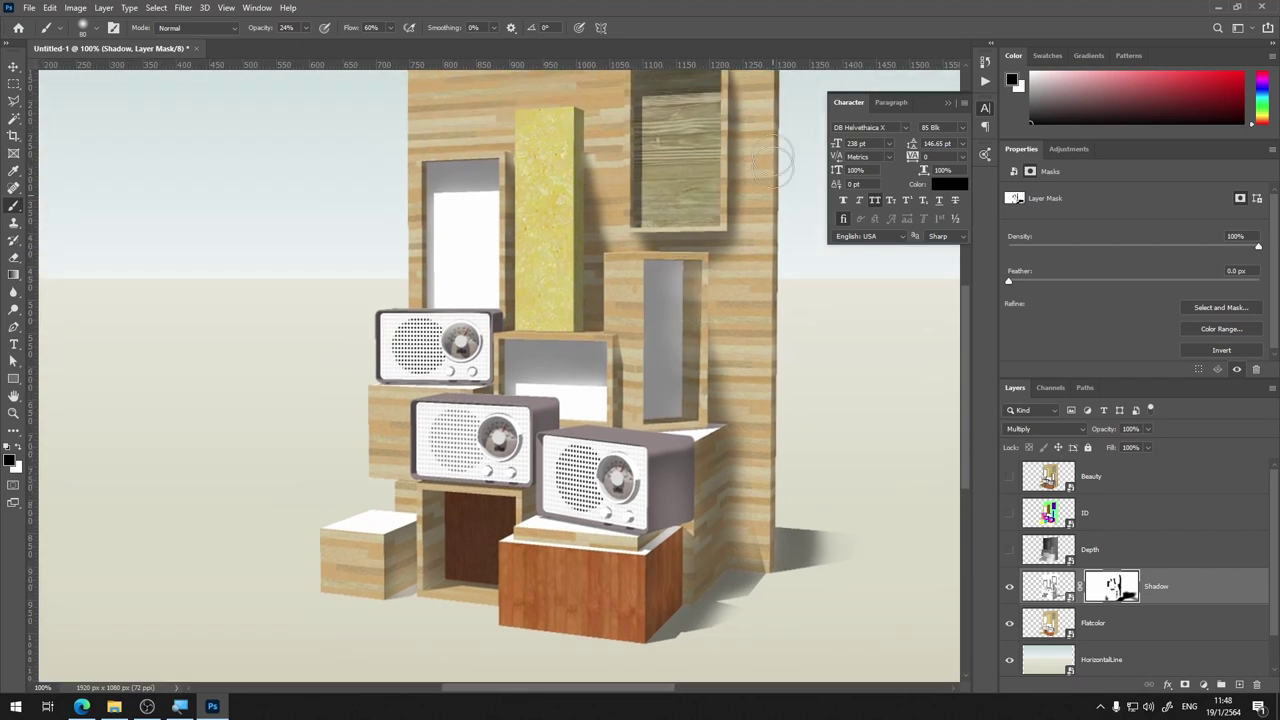
pyautogui.scroll(2, 749, 274)
pyautogui.scroll(2, 700, 230)
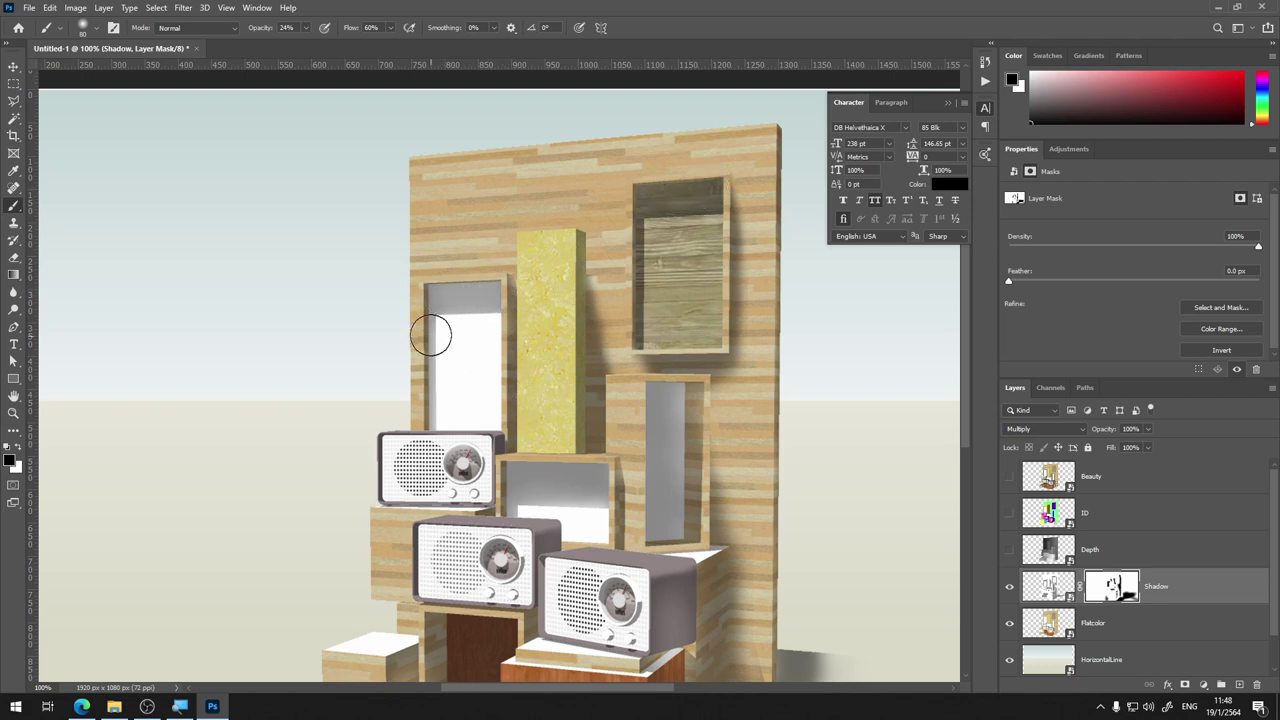
pyautogui.moveTo(441, 299)
pyautogui.mouseDown()
pyautogui.moveTo(488, 301)
pyautogui.moveTo(443, 294)
pyautogui.moveTo(491, 286)
pyautogui.moveTo(435, 291)
pyautogui.moveTo(449, 400)
pyautogui.moveTo(443, 323)
pyautogui.moveTo(458, 278)
pyautogui.moveTo(420, 298)
pyautogui.mouseUp()
pyautogui.moveTo(543, 307)
pyautogui.mouseDown()
pyautogui.moveTo(517, 277)
pyautogui.moveTo(529, 423)
pyautogui.moveTo(594, 277)
pyautogui.moveTo(591, 235)
pyautogui.moveTo(600, 500)
pyautogui.moveTo(660, 476)
pyautogui.mouseUp()
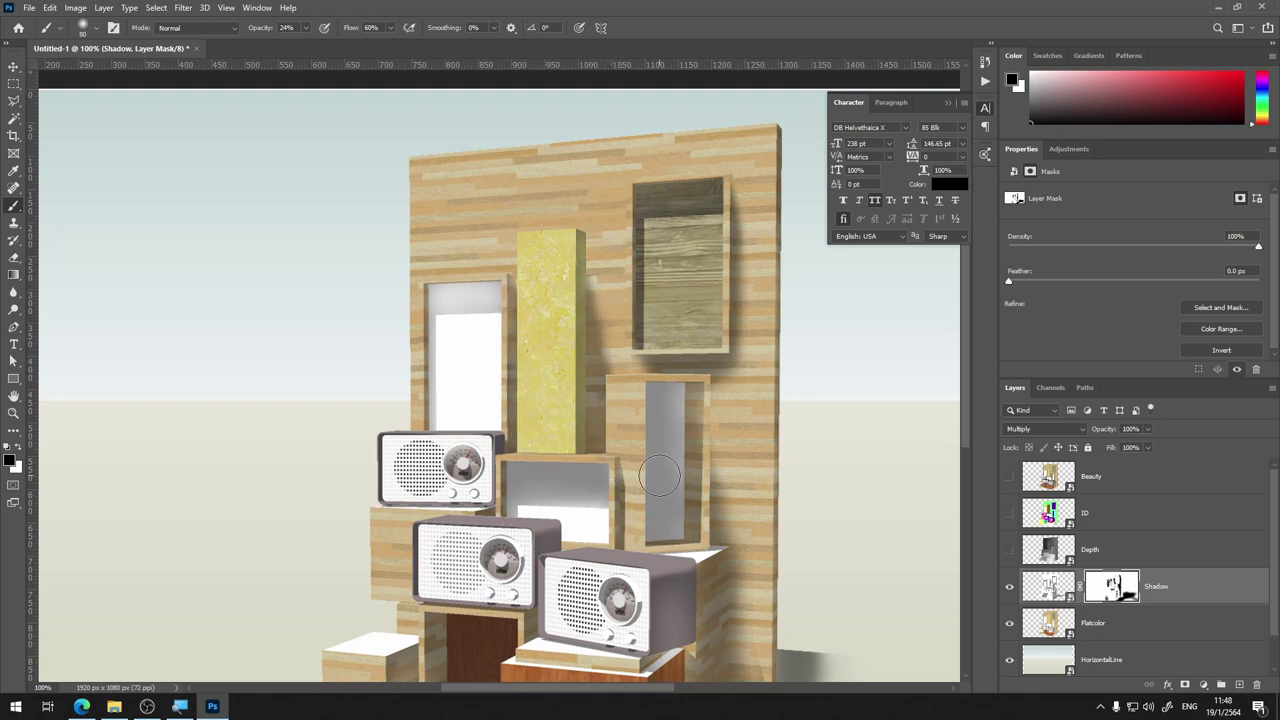
pyautogui.scroll(-5, 640, 450)
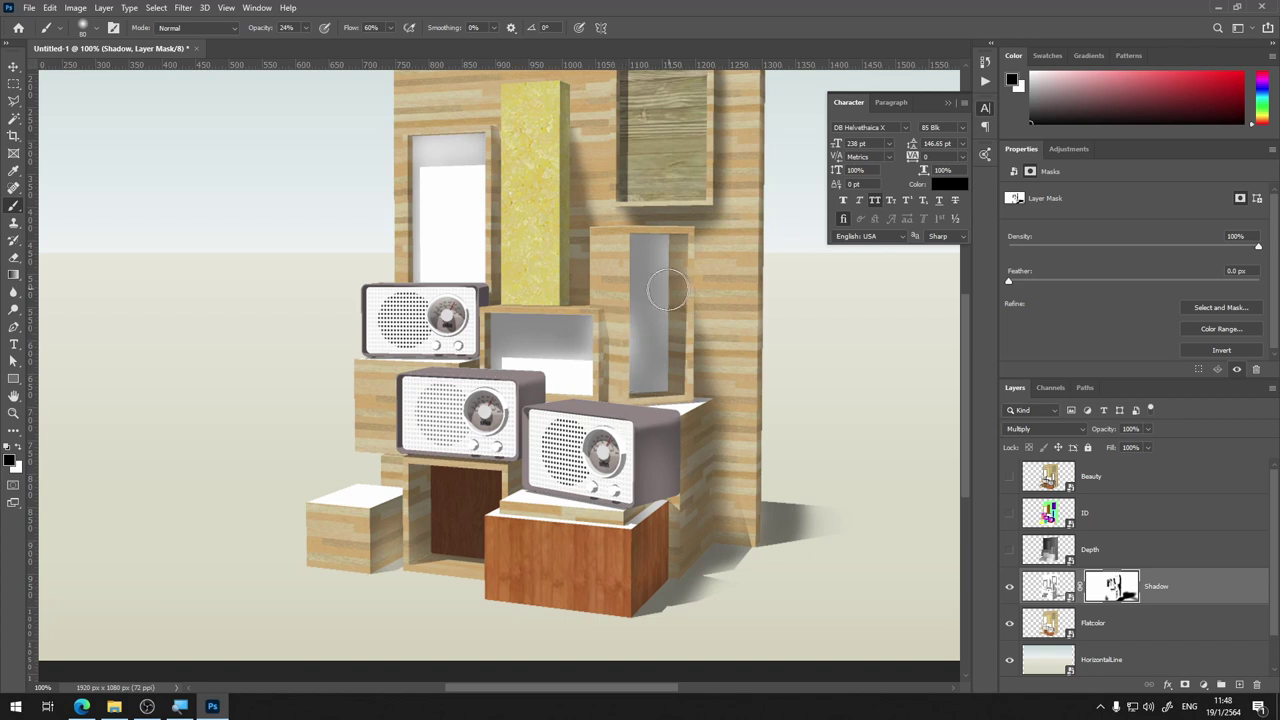
# Paint black over the narrow grey strip, the box between radios and the middle radio's left edge
pyautogui.press('x')
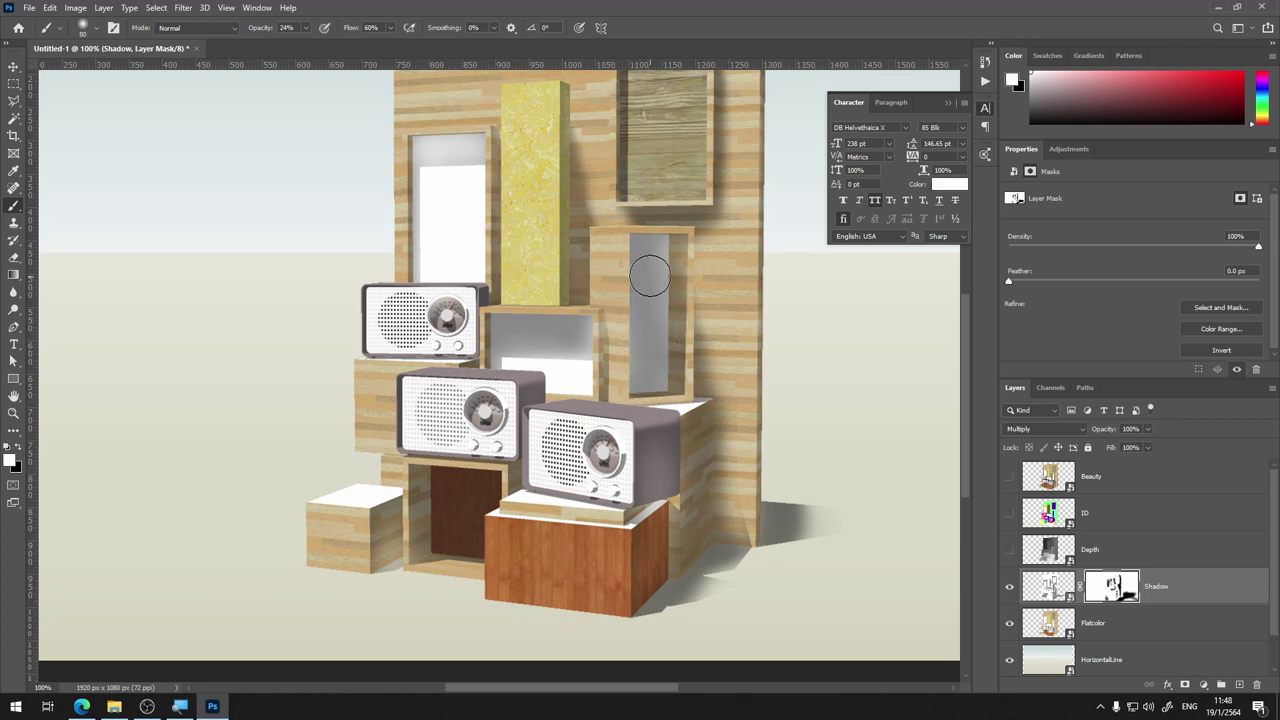
pyautogui.press('x')
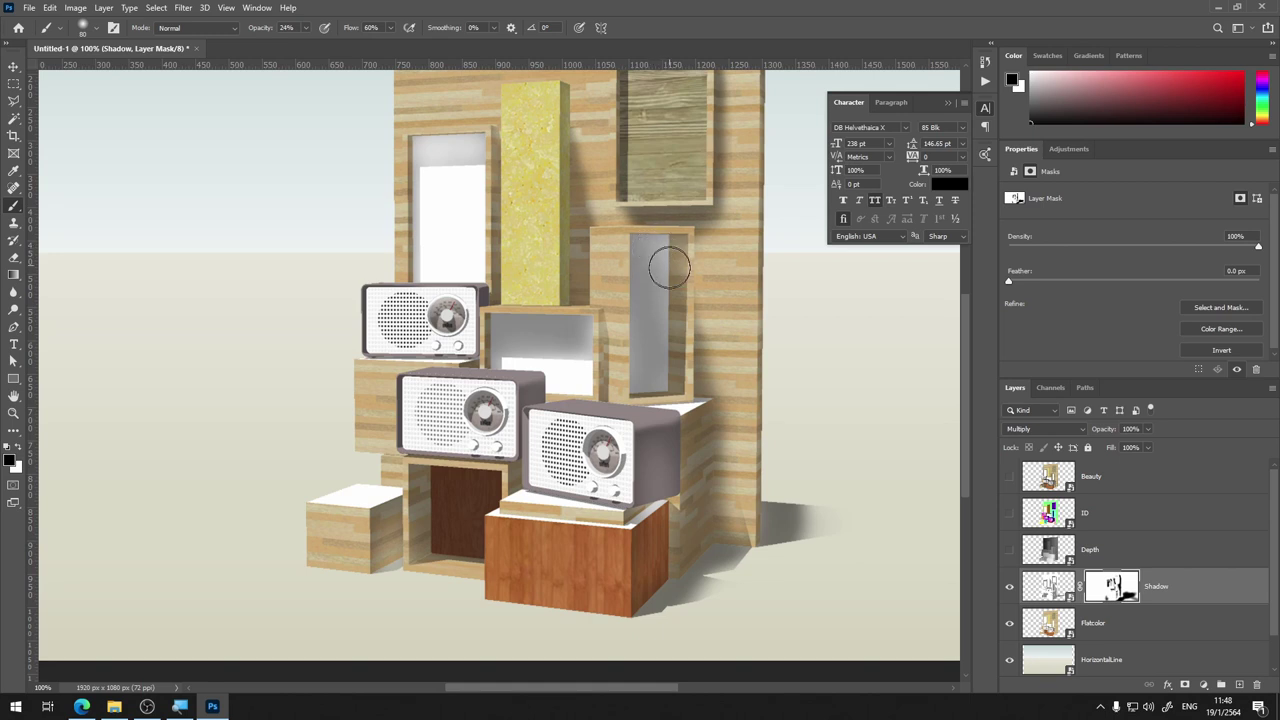
pyautogui.press('x')
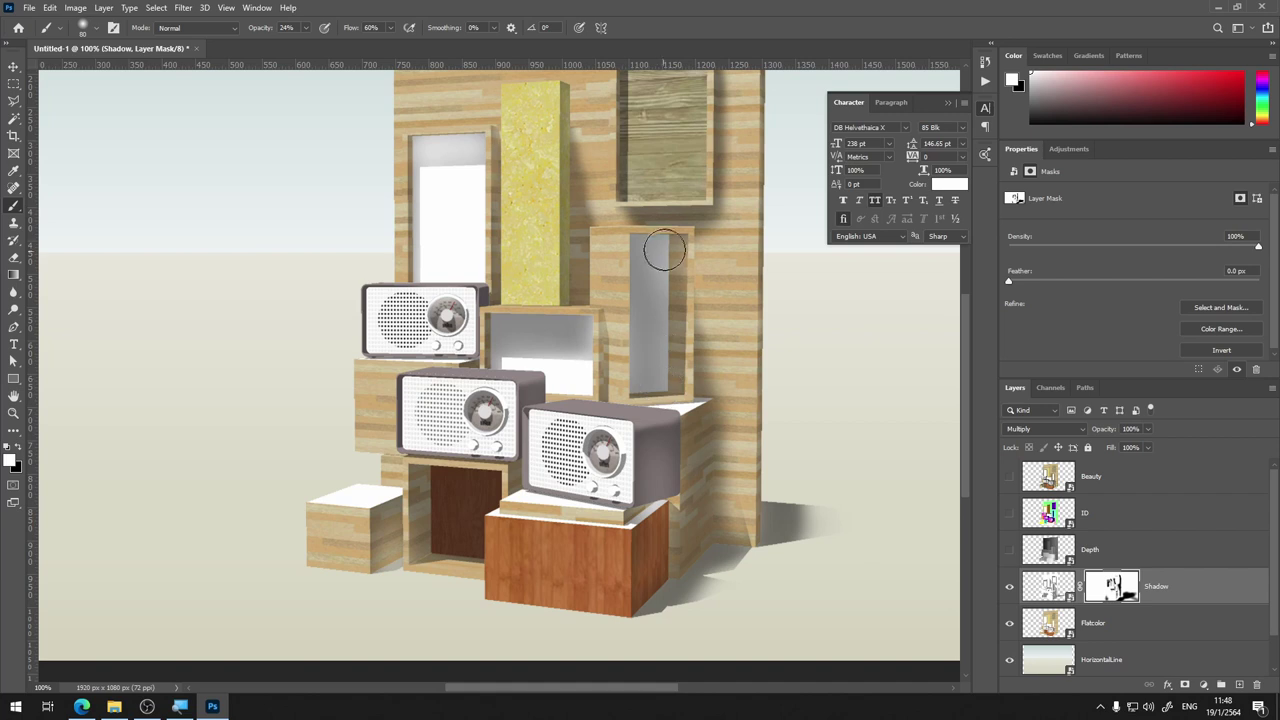
pyautogui.press('x')
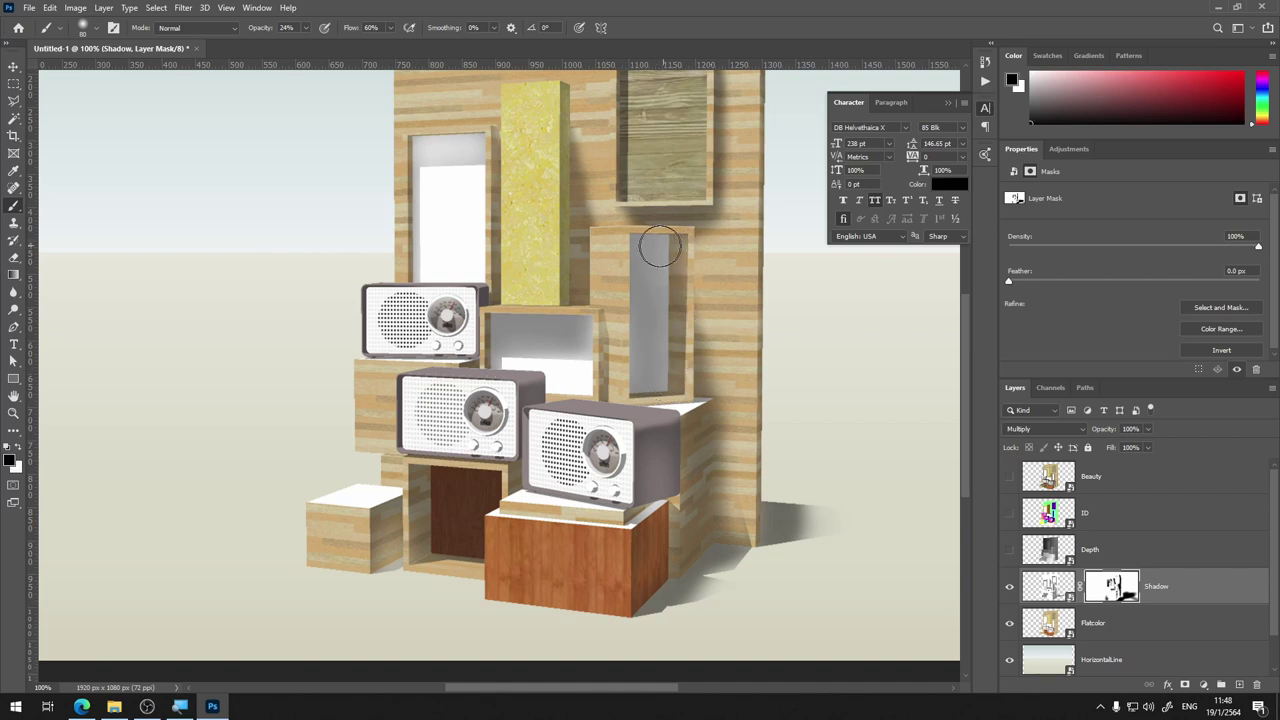
pyautogui.moveTo(646, 249)
pyautogui.mouseDown()
pyautogui.moveTo(648, 235)
pyautogui.moveTo(668, 392)
pyautogui.moveTo(644, 250)
pyautogui.moveTo(646, 366)
pyautogui.moveTo(643, 354)
pyautogui.moveTo(663, 249)
pyautogui.moveTo(676, 380)
pyautogui.mouseUp()
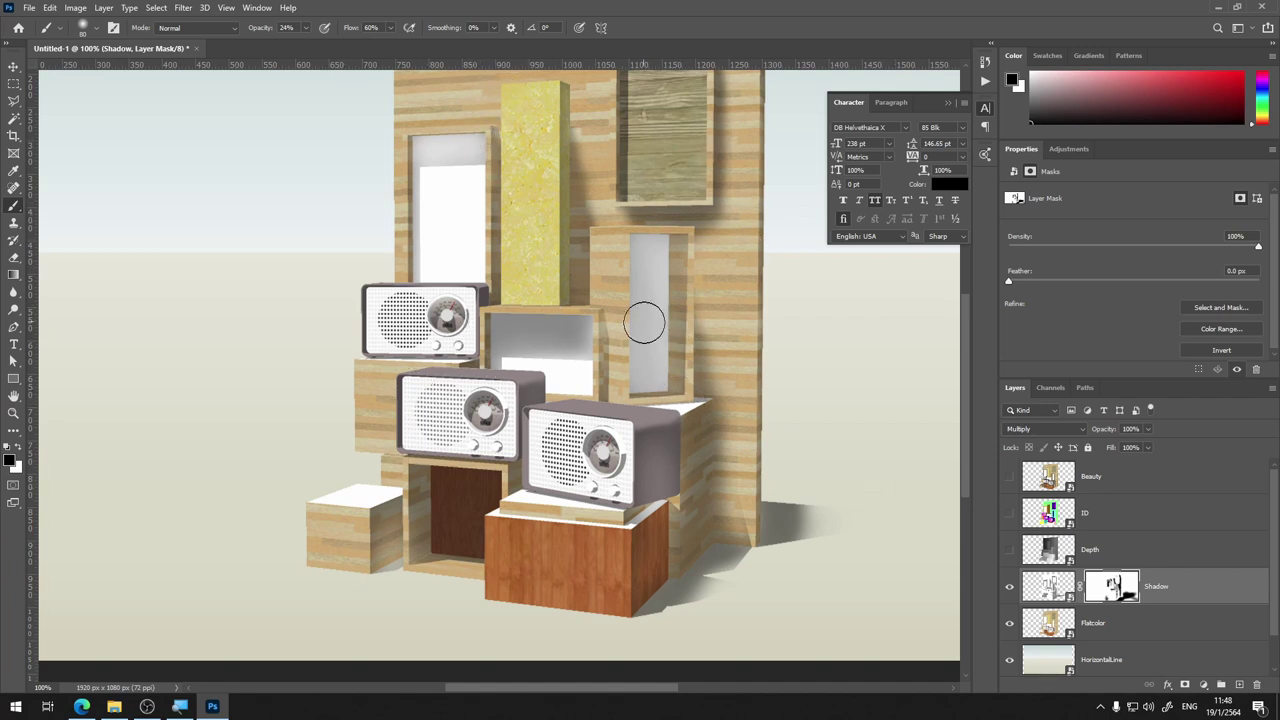
pyautogui.moveTo(500, 327)
pyautogui.mouseDown()
pyautogui.moveTo(565, 330)
pyautogui.moveTo(548, 348)
pyautogui.moveTo(589, 343)
pyautogui.moveTo(515, 340)
pyautogui.moveTo(538, 327)
pyautogui.moveTo(563, 346)
pyautogui.moveTo(500, 350)
pyautogui.moveTo(556, 315)
pyautogui.moveTo(601, 355)
pyautogui.mouseUp()
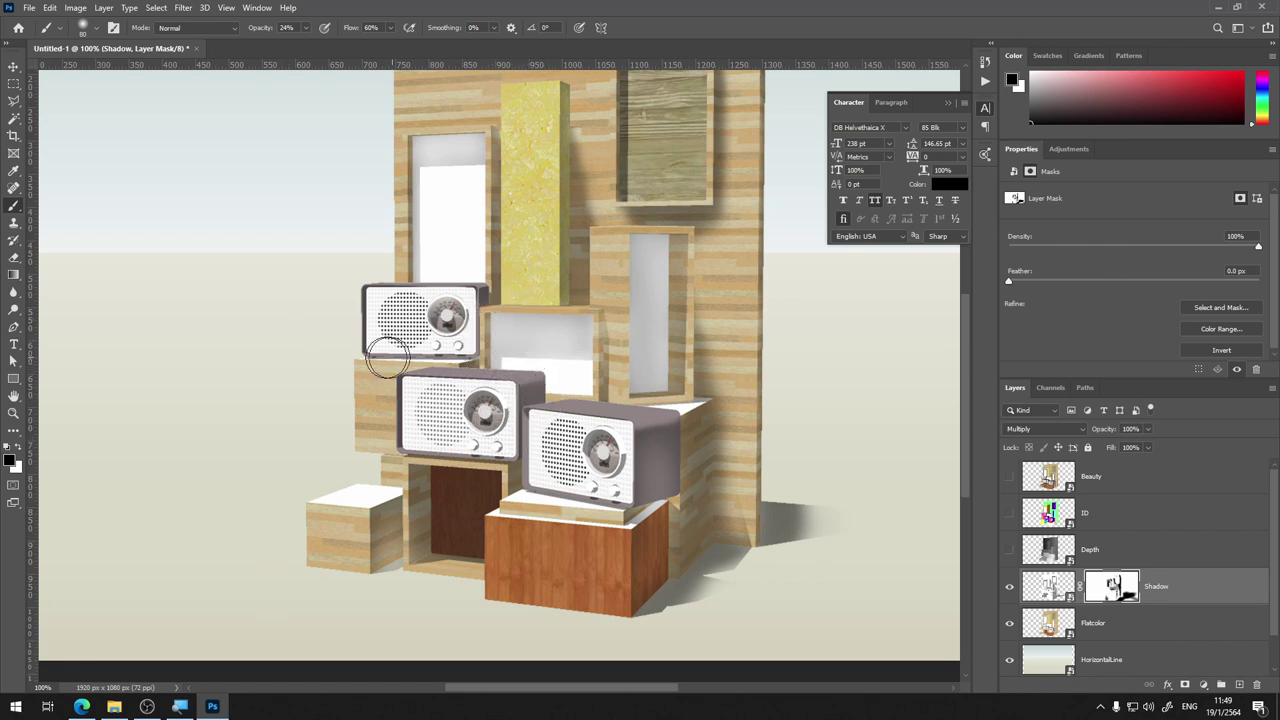
pyautogui.moveTo(402, 395); pyautogui.dragTo(548, 454)
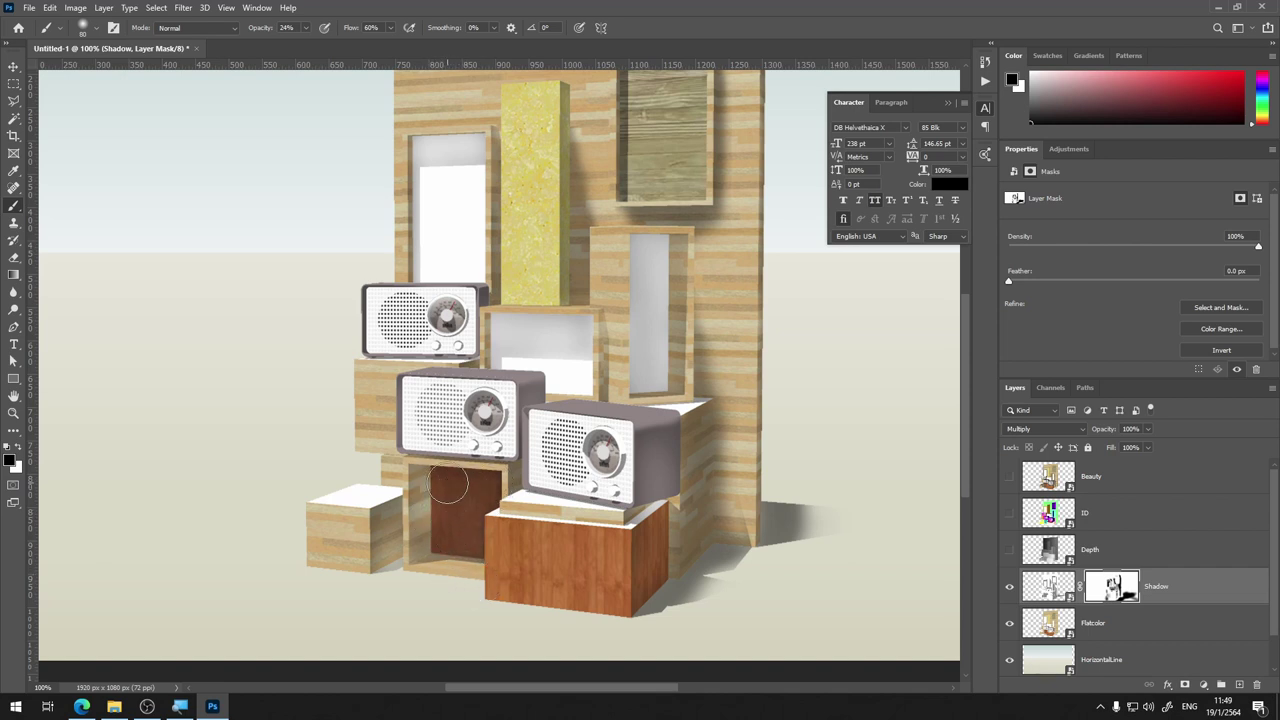
pyautogui.scroll(-3, 535, 525)
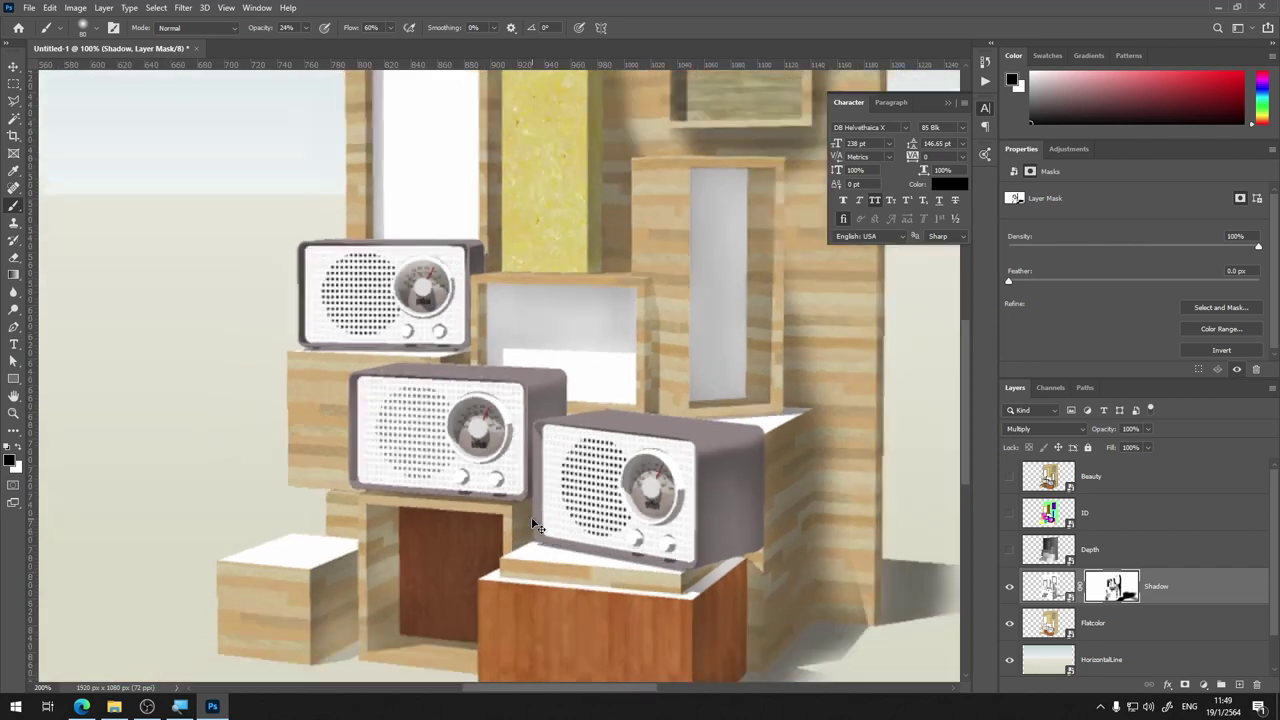
pyautogui.scroll(2, 531, 523)
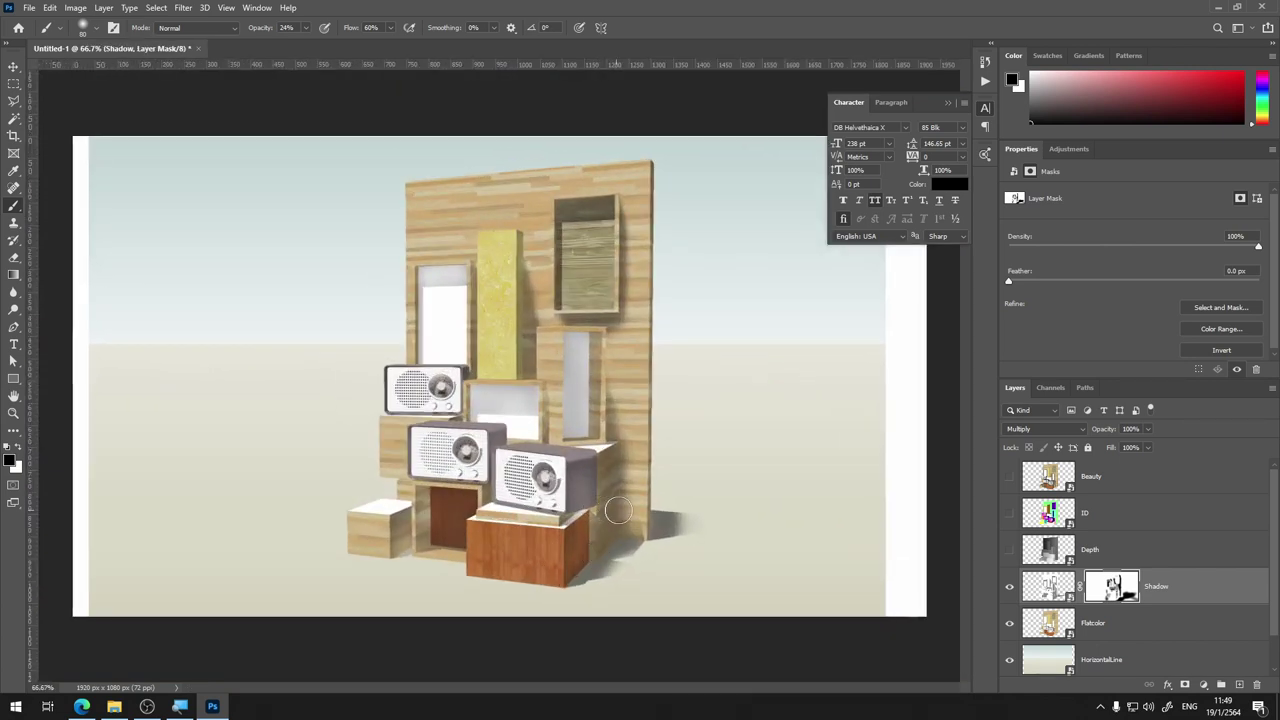
pyautogui.moveTo(663, 516); pyautogui.dragTo(636, 522)
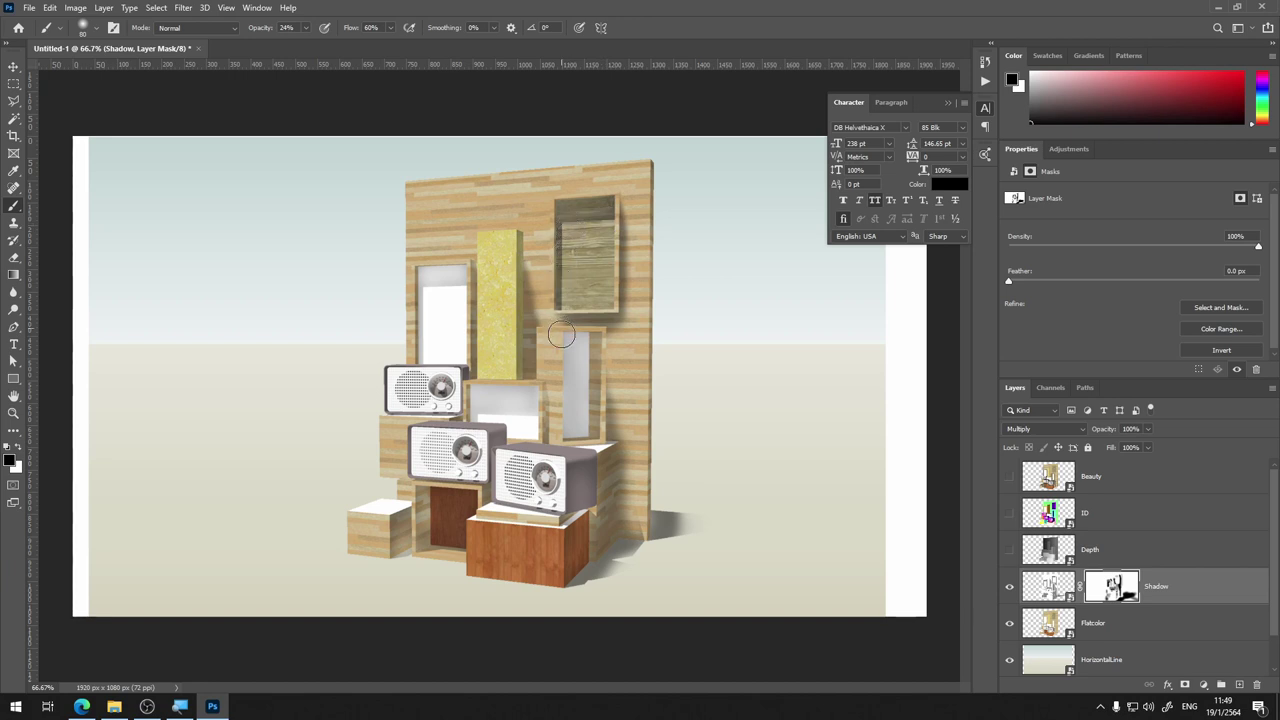
pyautogui.scroll(3, 594, 217)
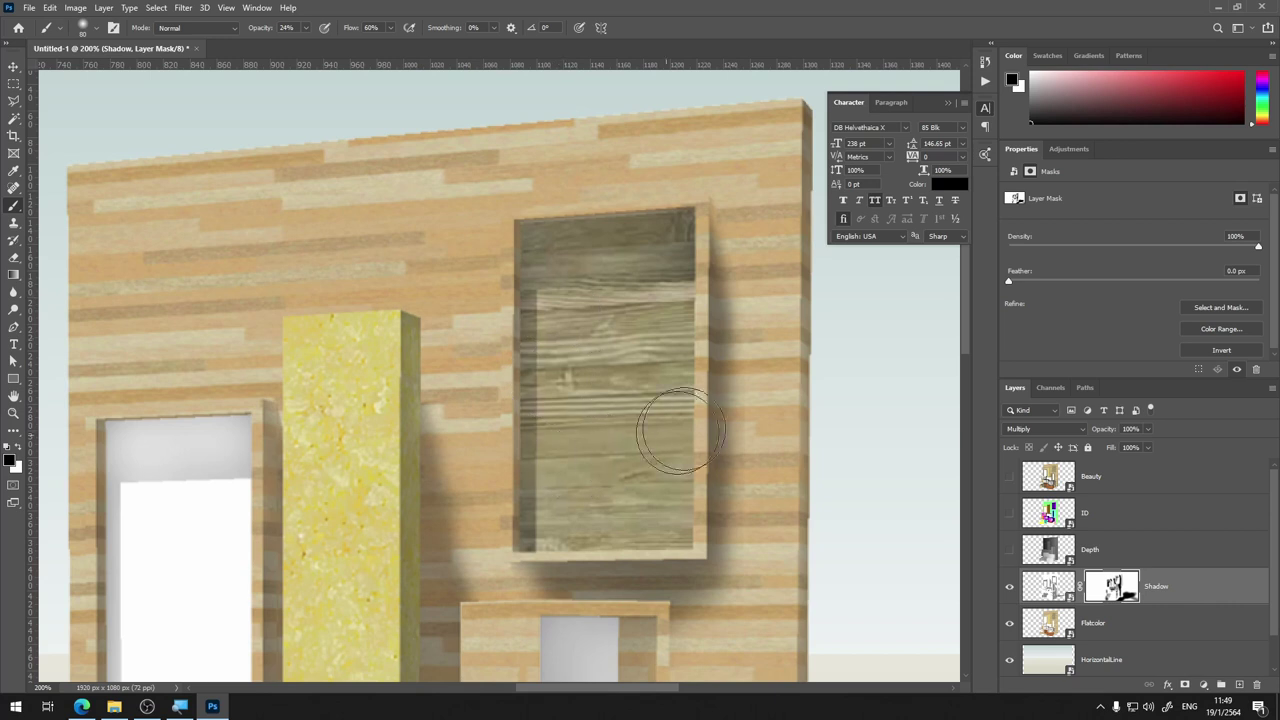
pyautogui.hotkey('ctrl', '-')
pyautogui.hotkey('ctrl', '-')
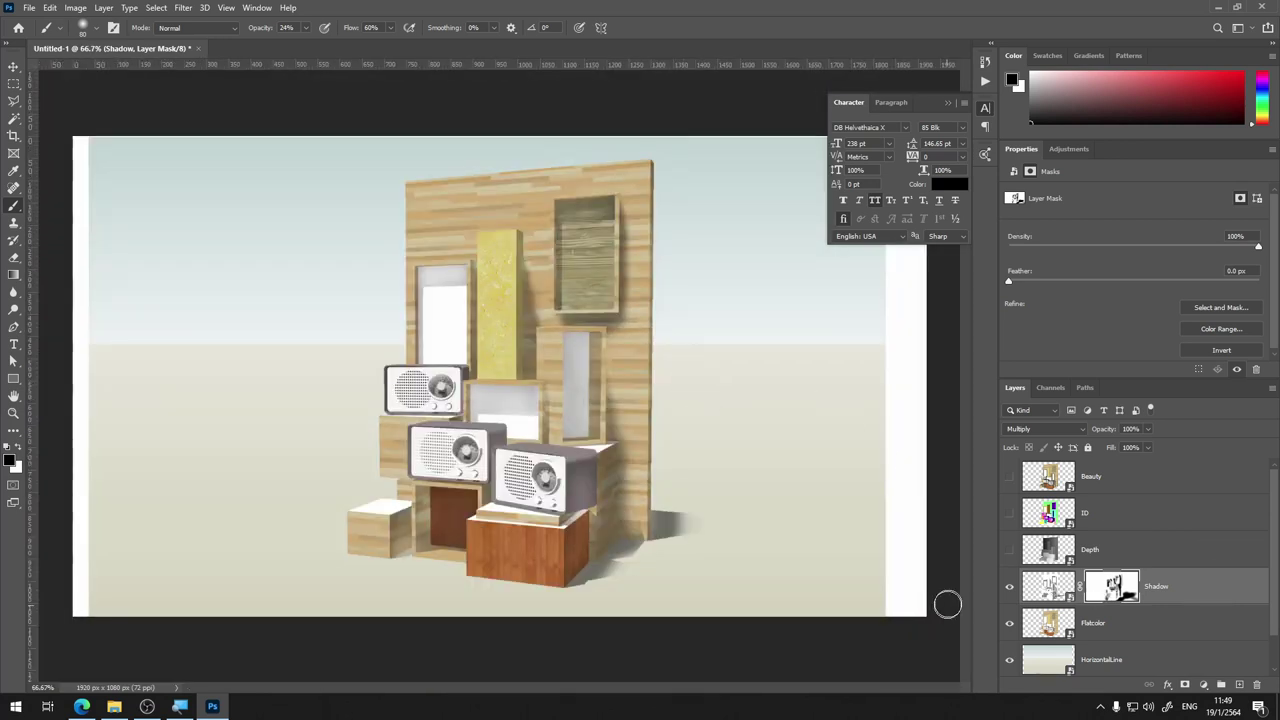
pyautogui.click(1010, 587)
pyautogui.click(1010, 588)
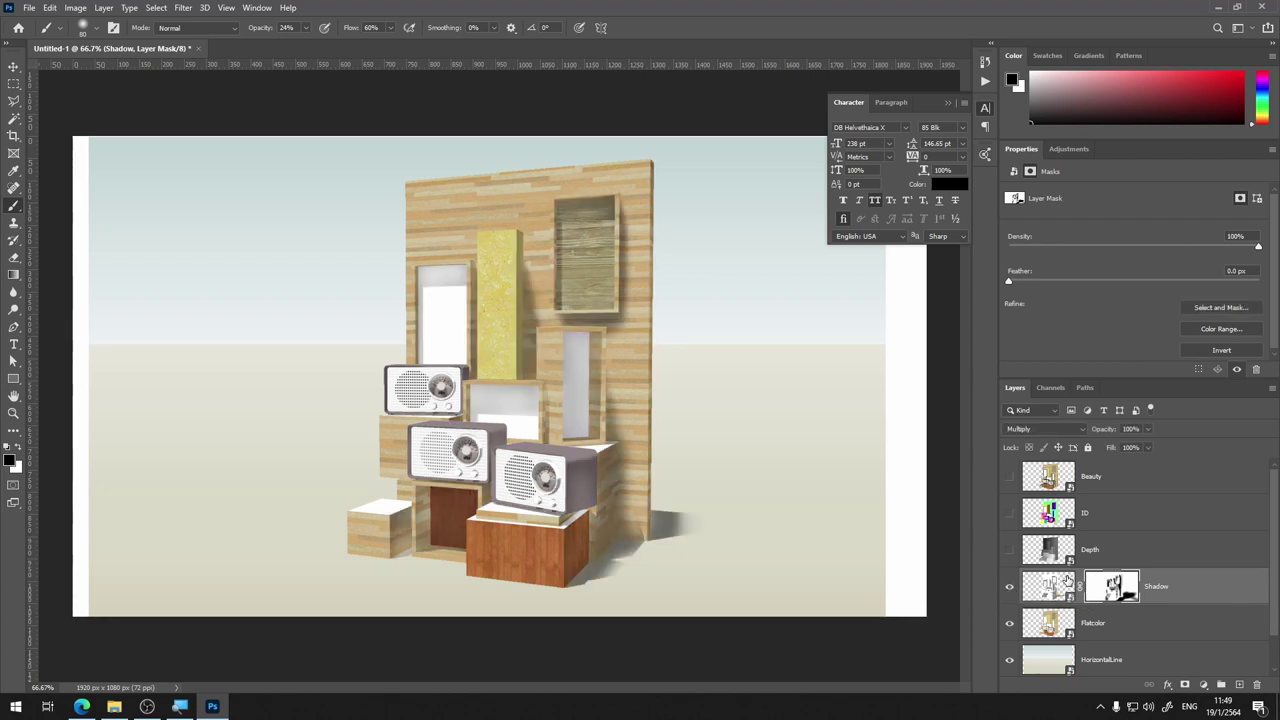
pyautogui.click(1038, 590)
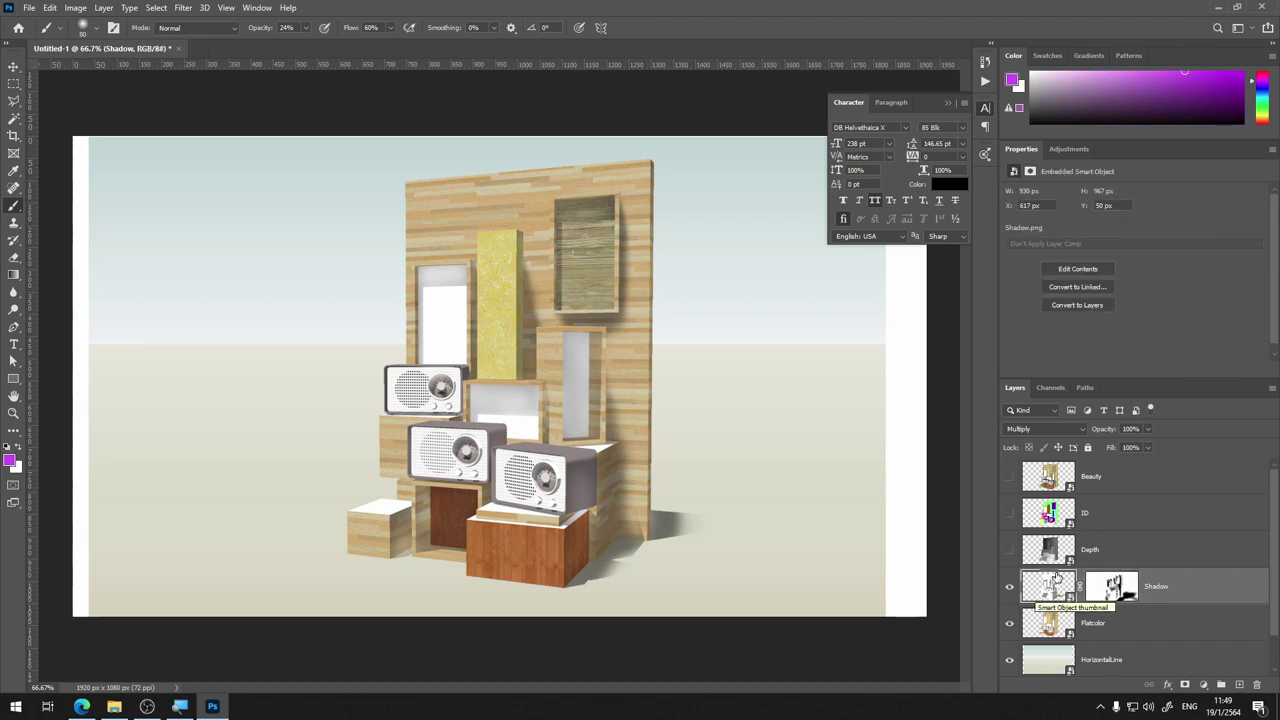
# Add Levels 1 with black input 97, clip it to Shadow, and compare before and after
pyautogui.click(1204, 686)
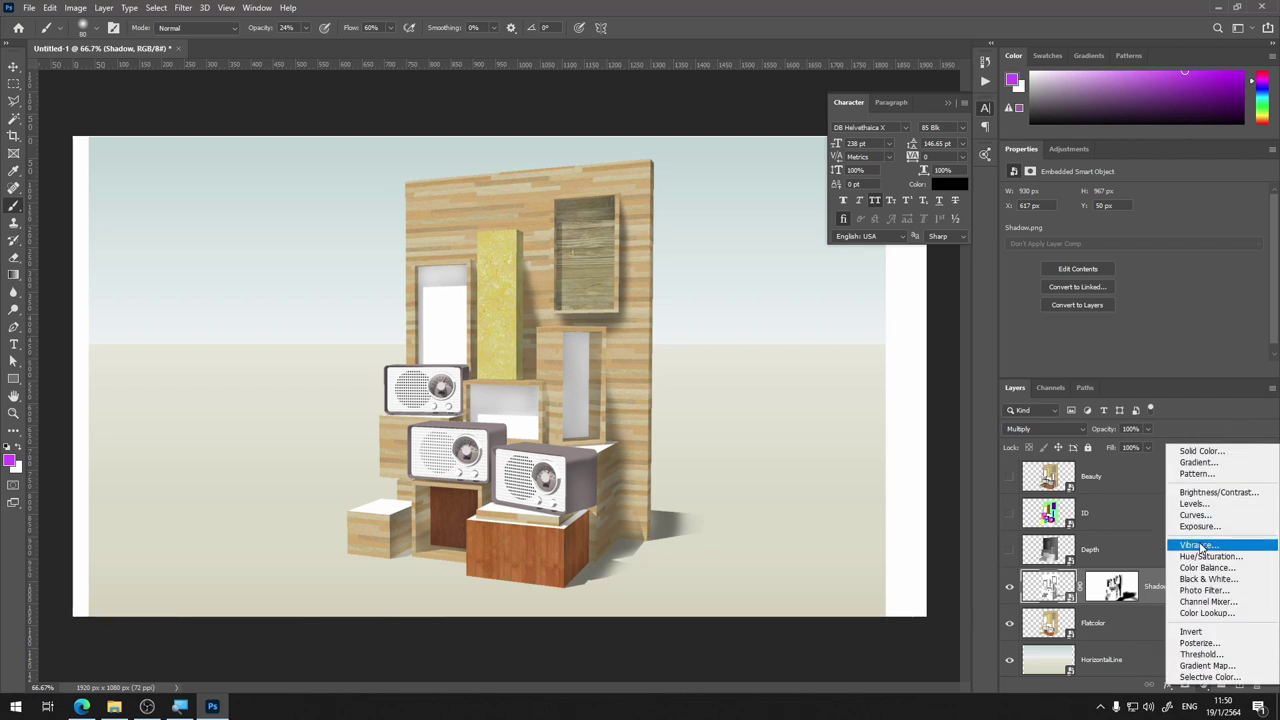
pyautogui.click(1216, 503)
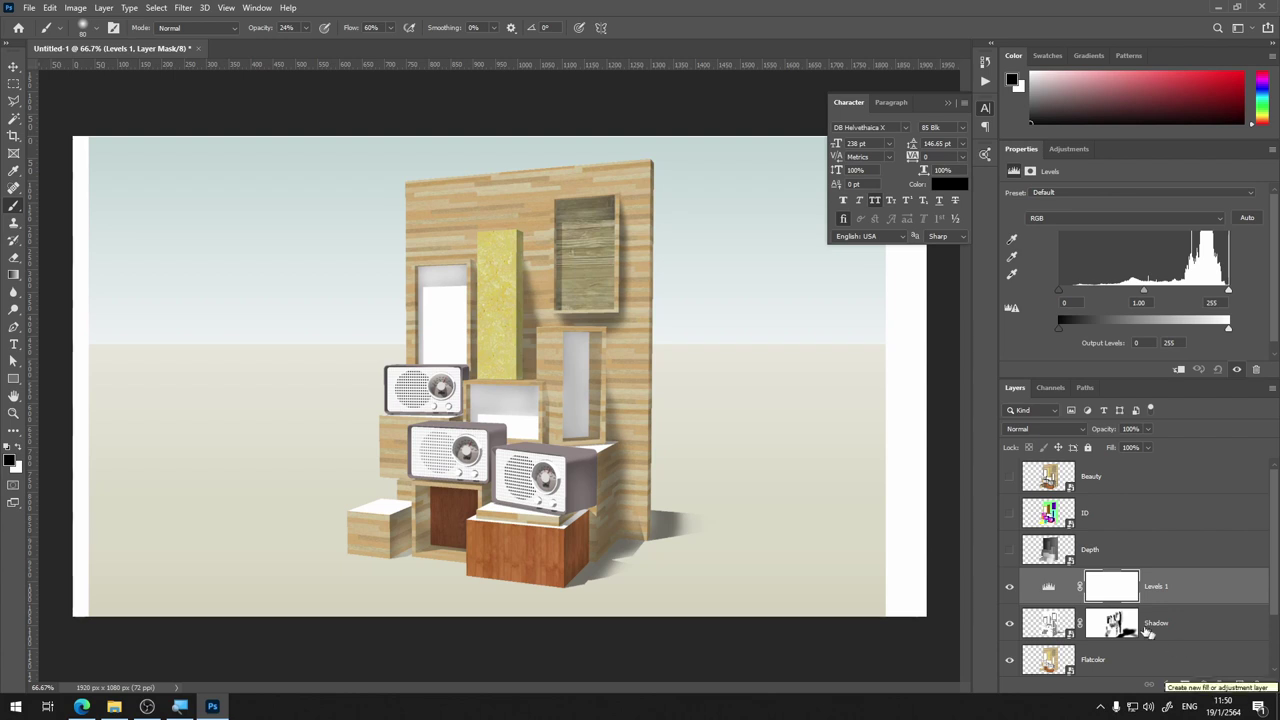
pyautogui.moveTo(1059, 290); pyautogui.dragTo(1123, 289)
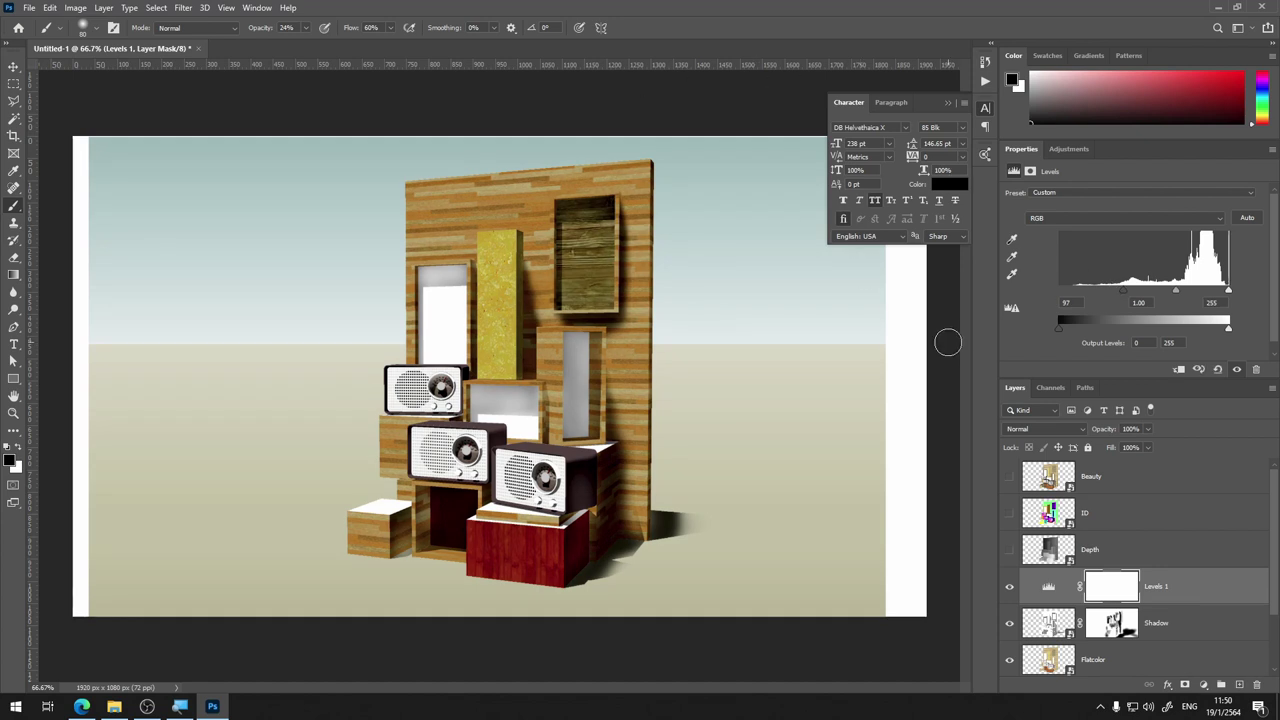
pyautogui.rightClick(1163, 581)
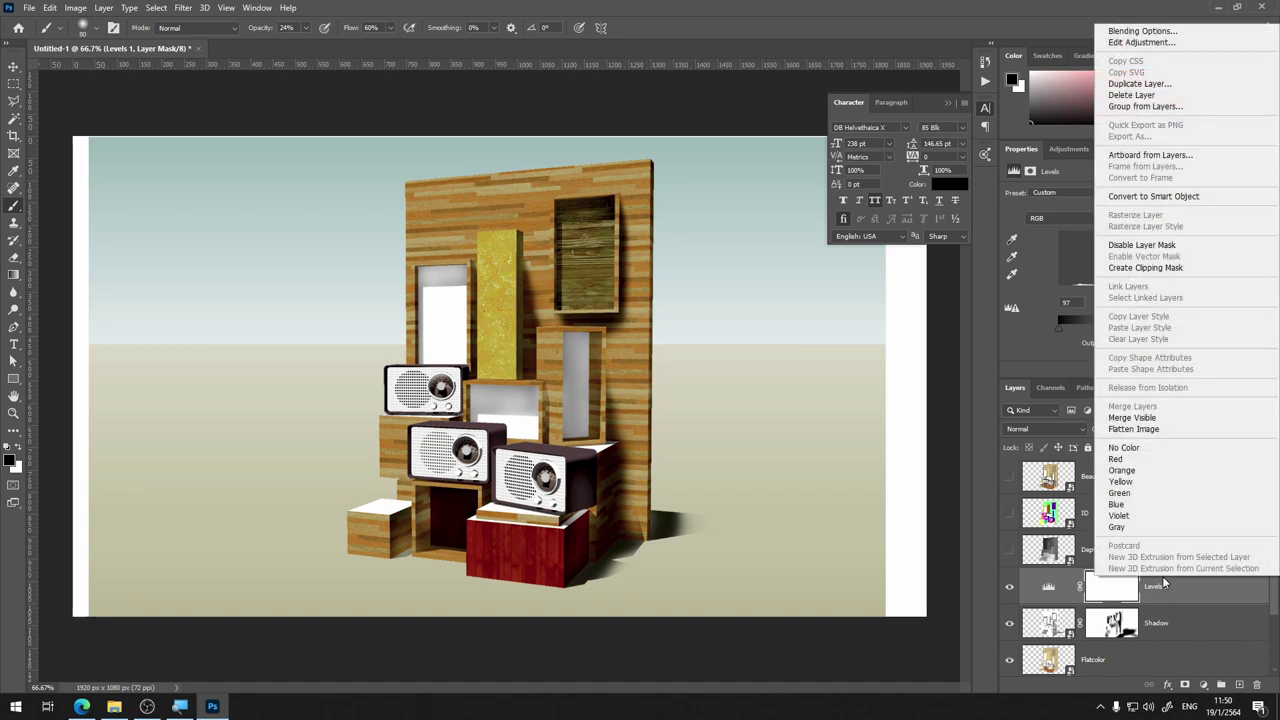
pyautogui.click(1180, 268)
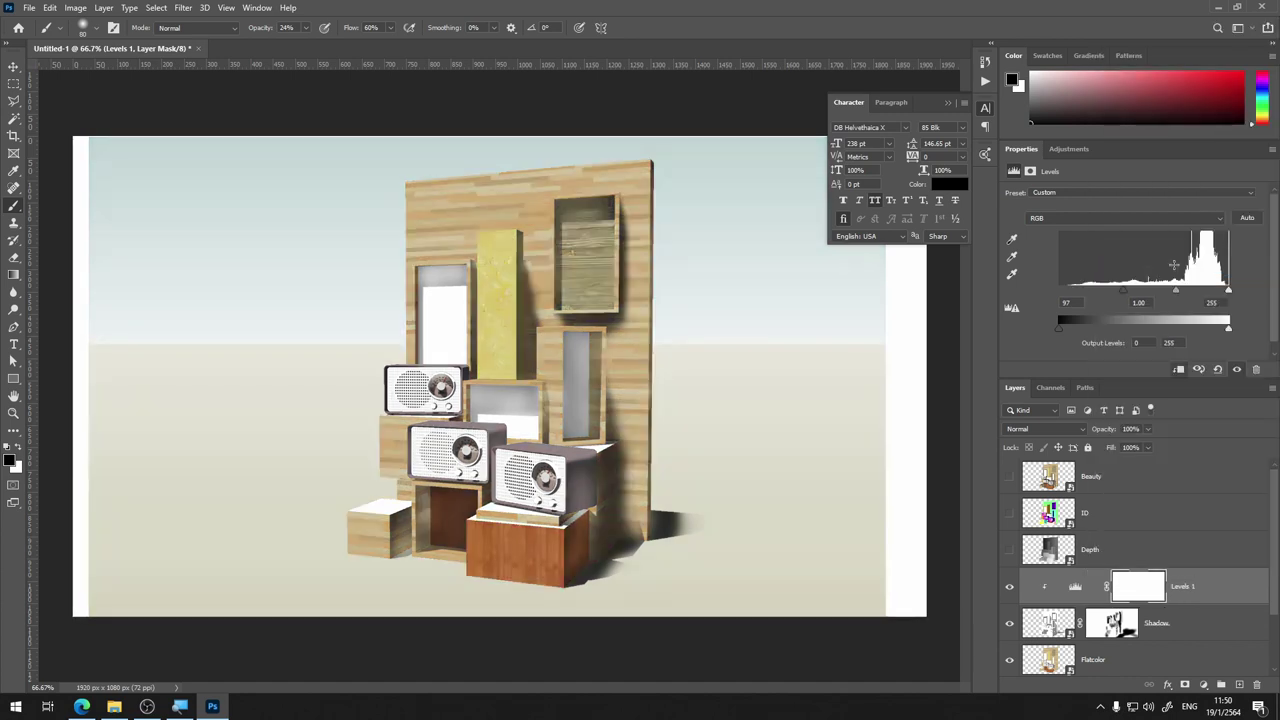
pyautogui.click(1008, 587)
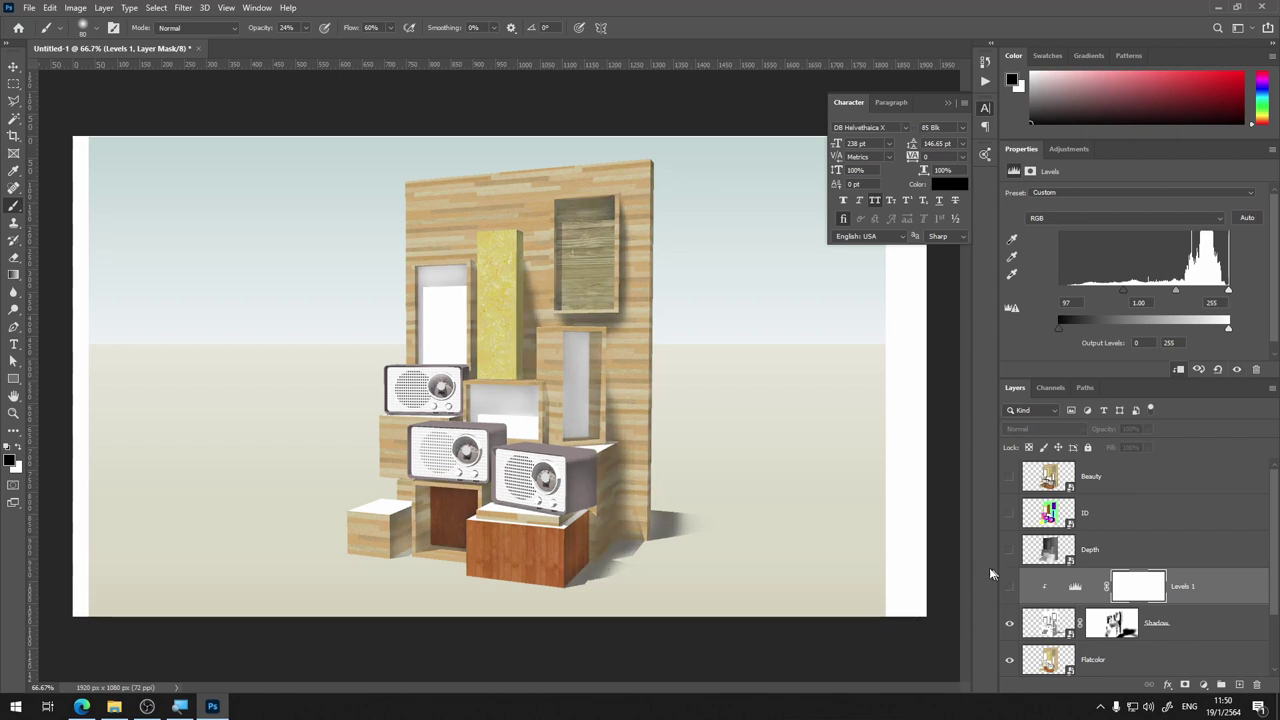
pyautogui.click(1008, 587)
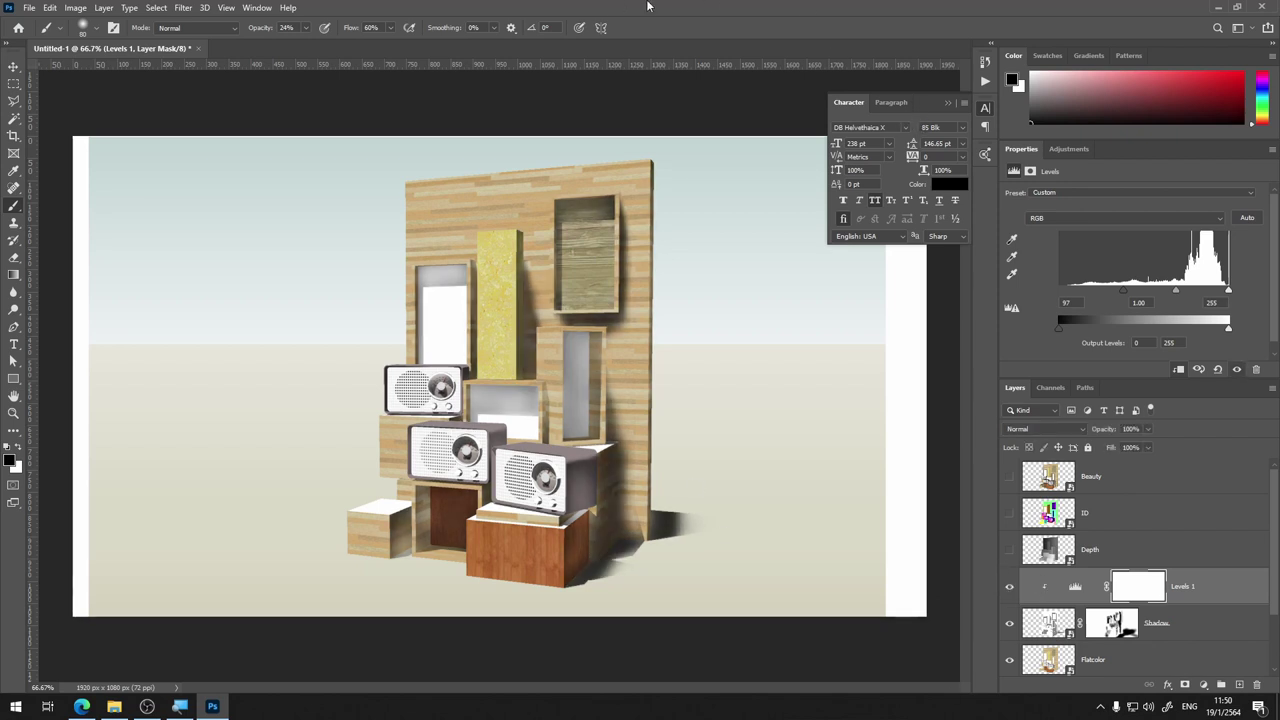
pyautogui.hotkey('ctrl', '+')
pyautogui.hotkey('ctrl', '+')
pyautogui.hotkey('ctrl', '+')
pyautogui.moveTo(519, 350); pyautogui.dragTo(465, 183)
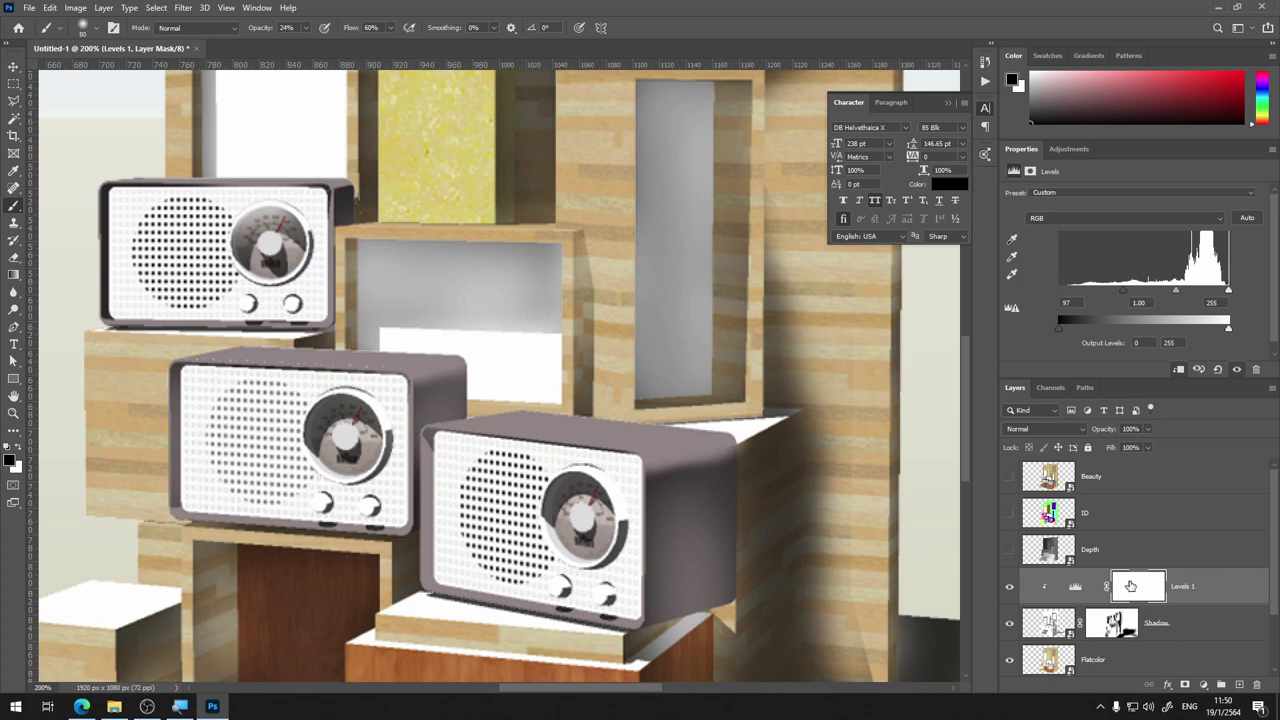
# Fill the Levels 1 mask with black using the Paint Bucket tool
pyautogui.click(17, 277)
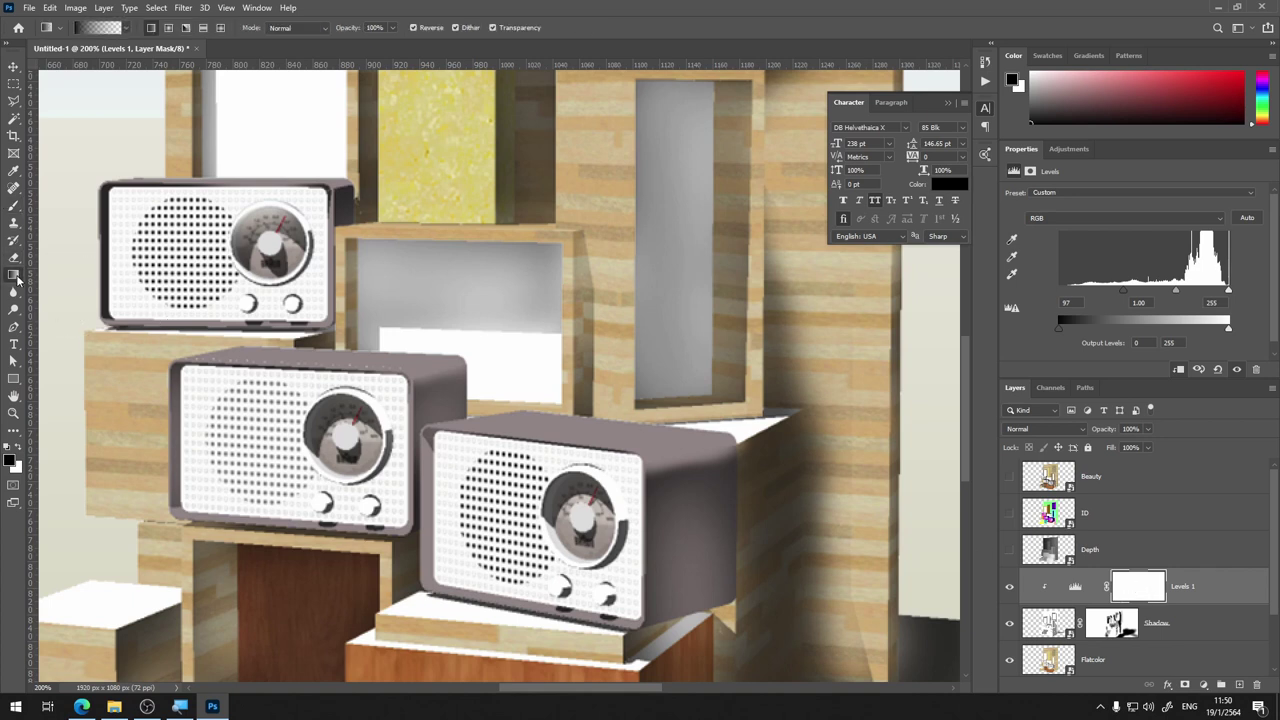
pyautogui.rightClick(17, 277)
pyautogui.click(60, 287)
pyautogui.click(757, 432)
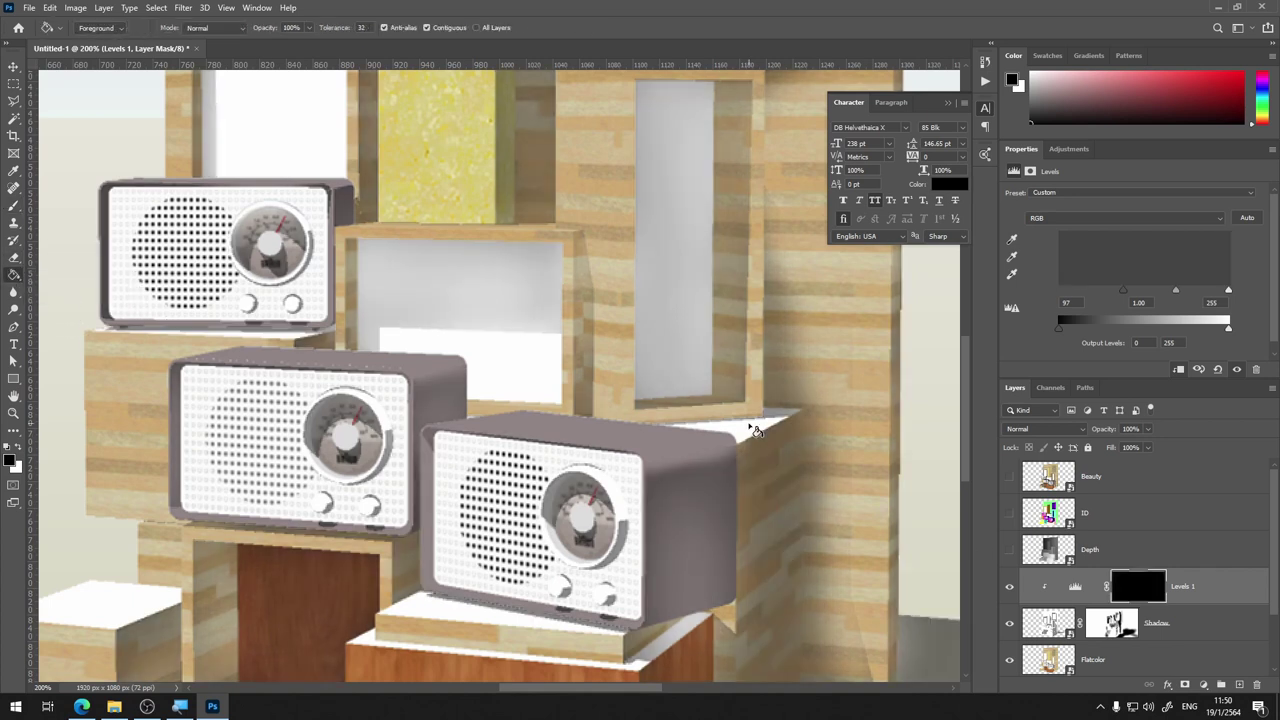
pyautogui.hotkey('ctrl', '-')
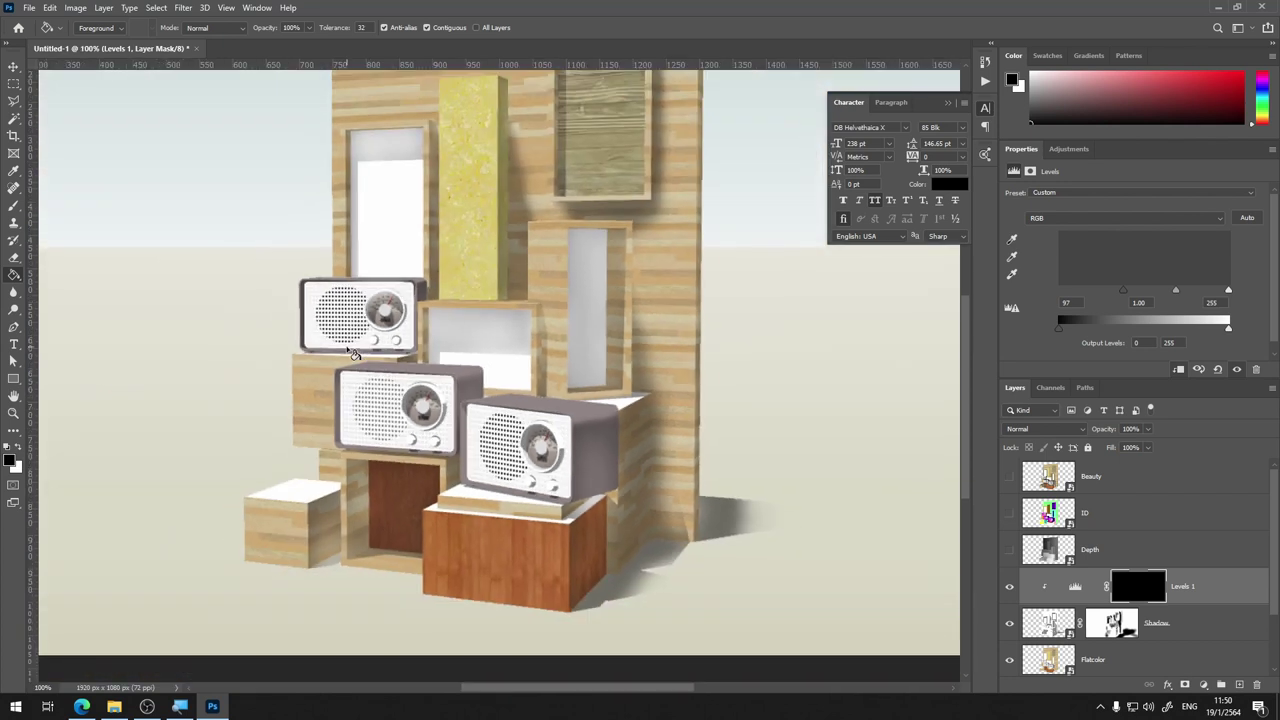
# Return to the Brush with the Levels 1 mask targeted, framing the shadow beside the front box
pyautogui.click(13, 206)
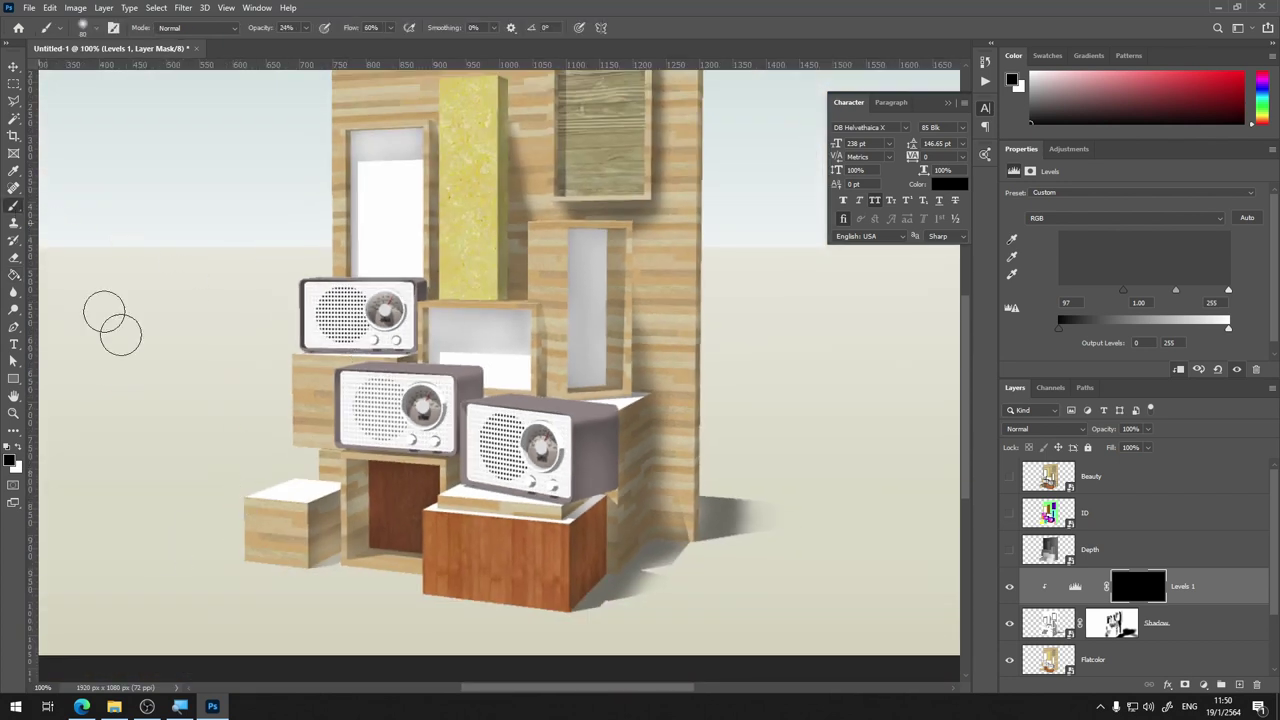
pyautogui.hotkey('ctrl', '+')
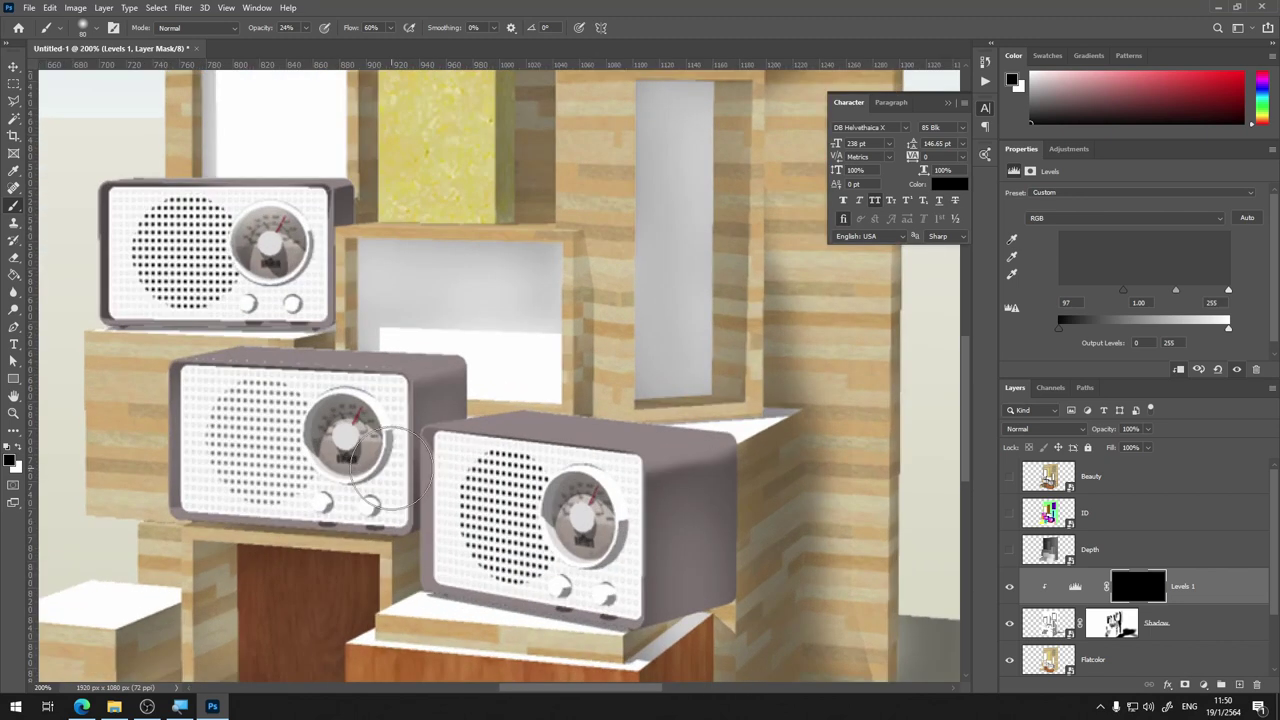
pyautogui.moveTo(200, 593); pyautogui.dragTo(420, 383)
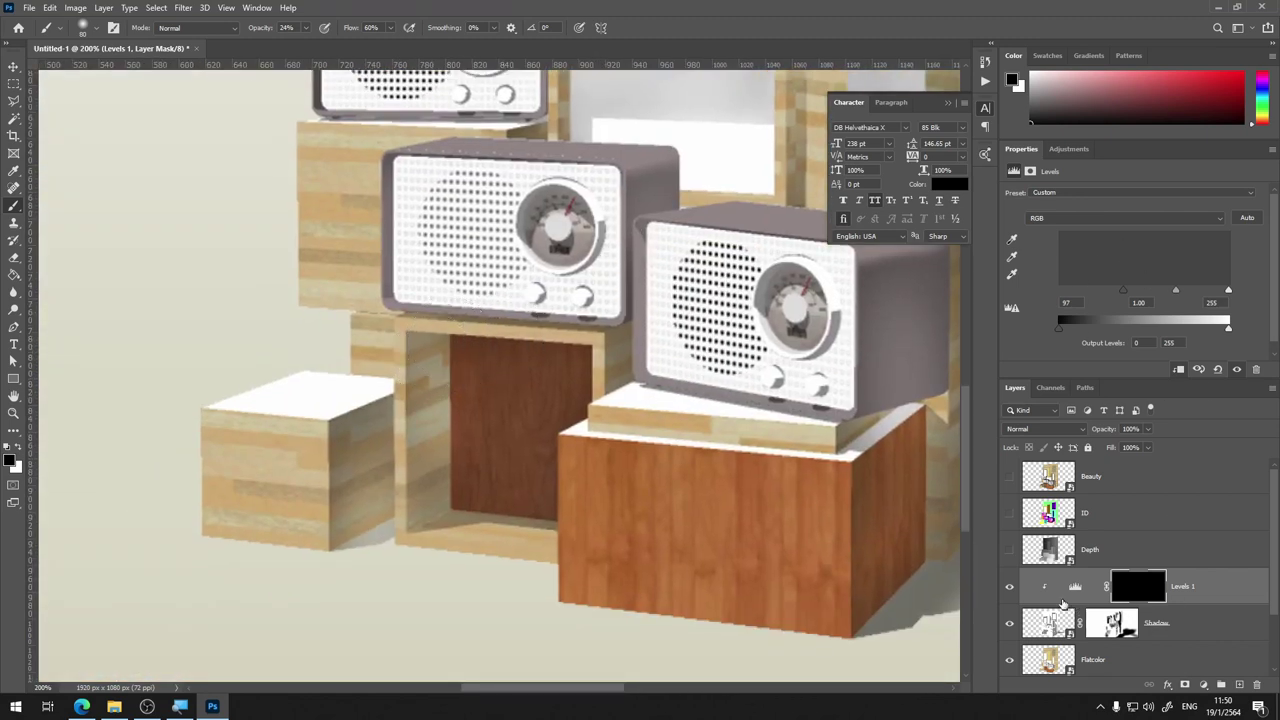
pyautogui.hotkey('ctrl', '2')
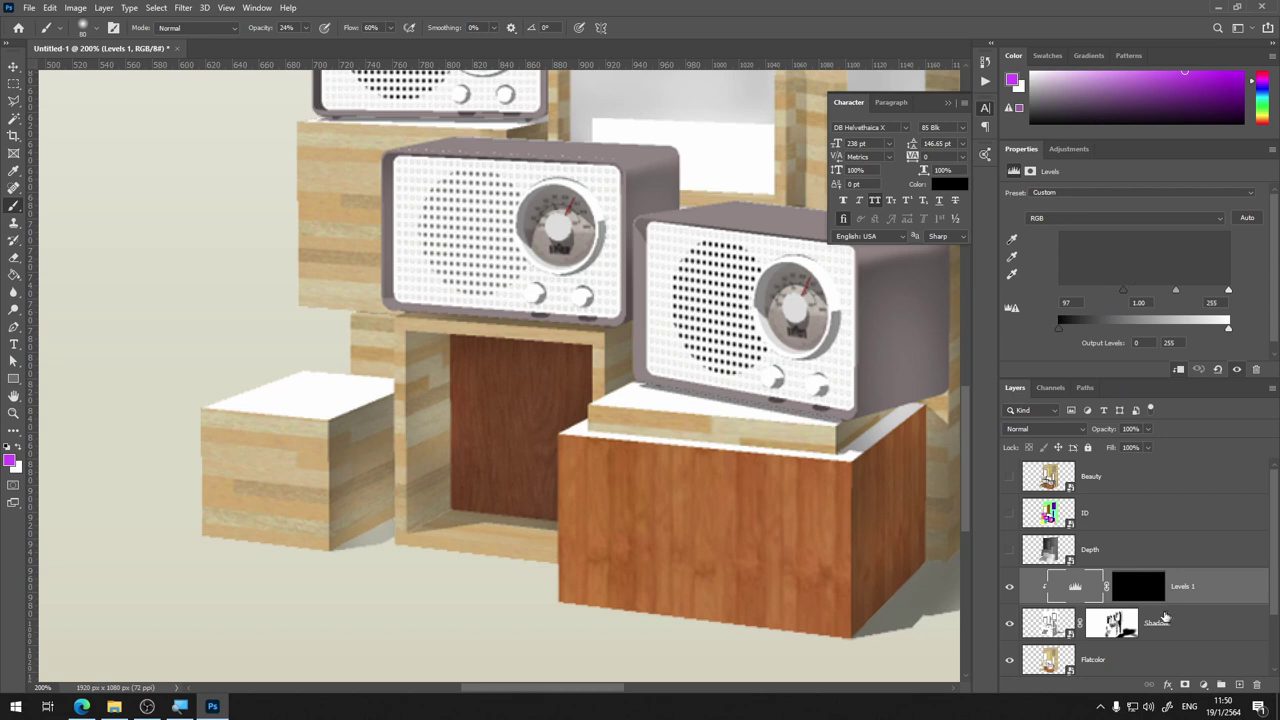
pyautogui.click(1148, 598)
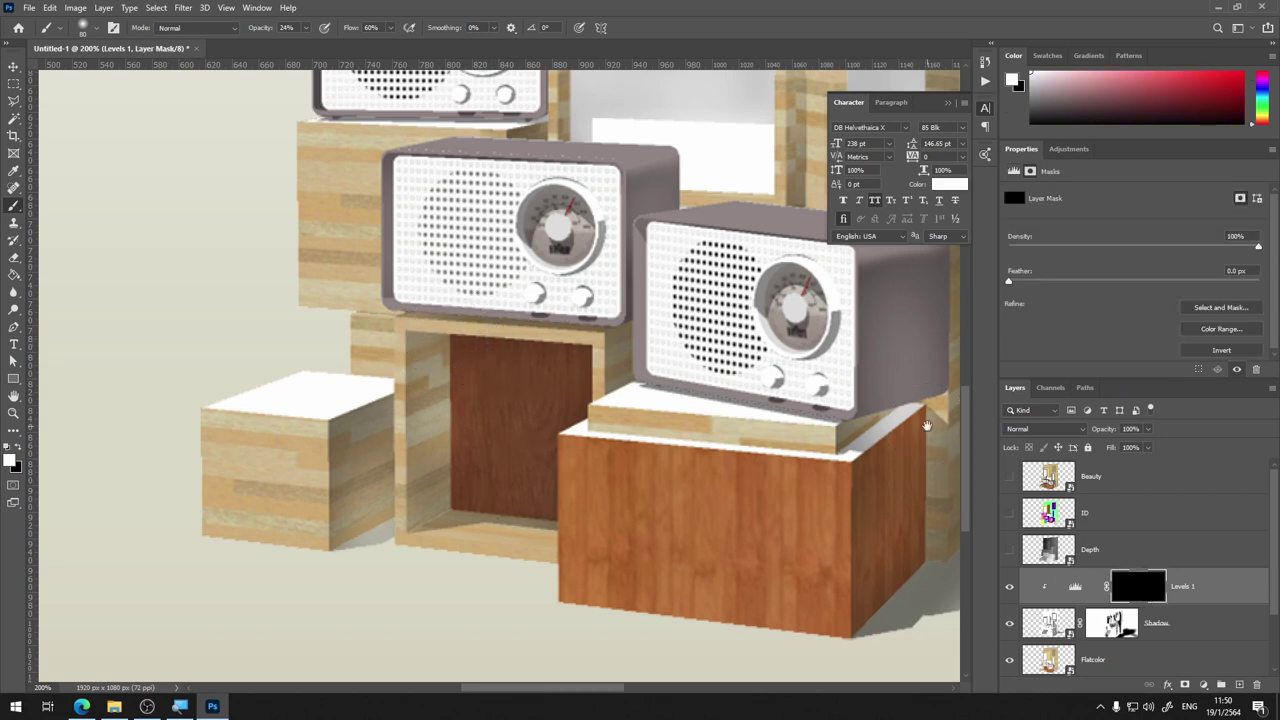
pyautogui.moveTo(913, 436)
pyautogui.mouseDown()
pyautogui.moveTo(673, 426)
pyautogui.moveTo(478, 444)
pyautogui.mouseUp()
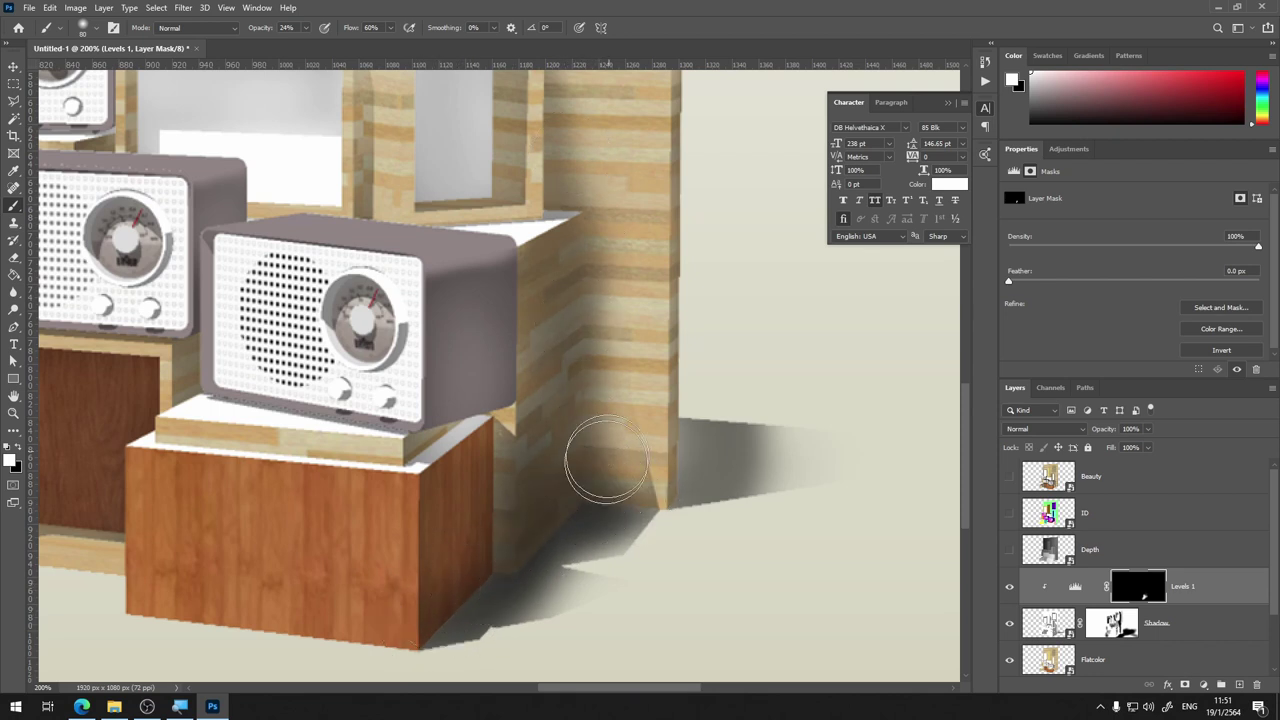
pyautogui.scroll(-2, 612, 488)
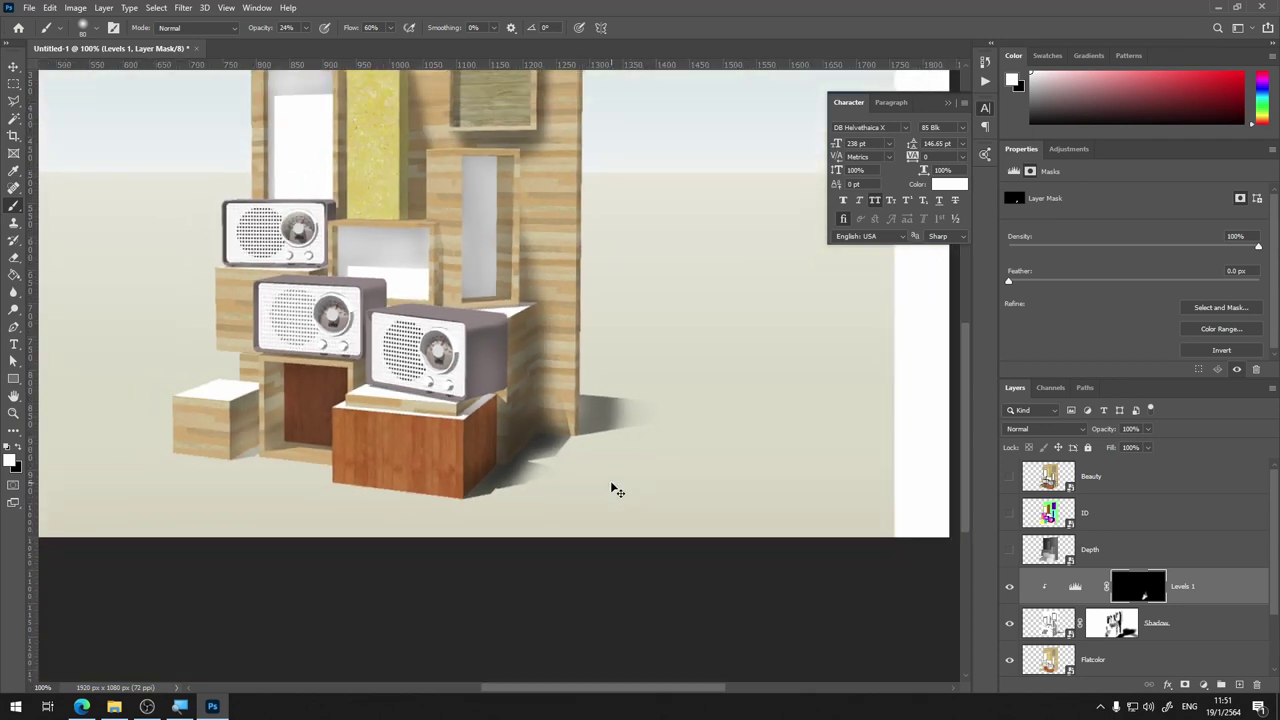
# Zoom to 100% on the upper wooden panels and raise the brush opacity for stronger strokes
pyautogui.scroll(-2, 612, 488)
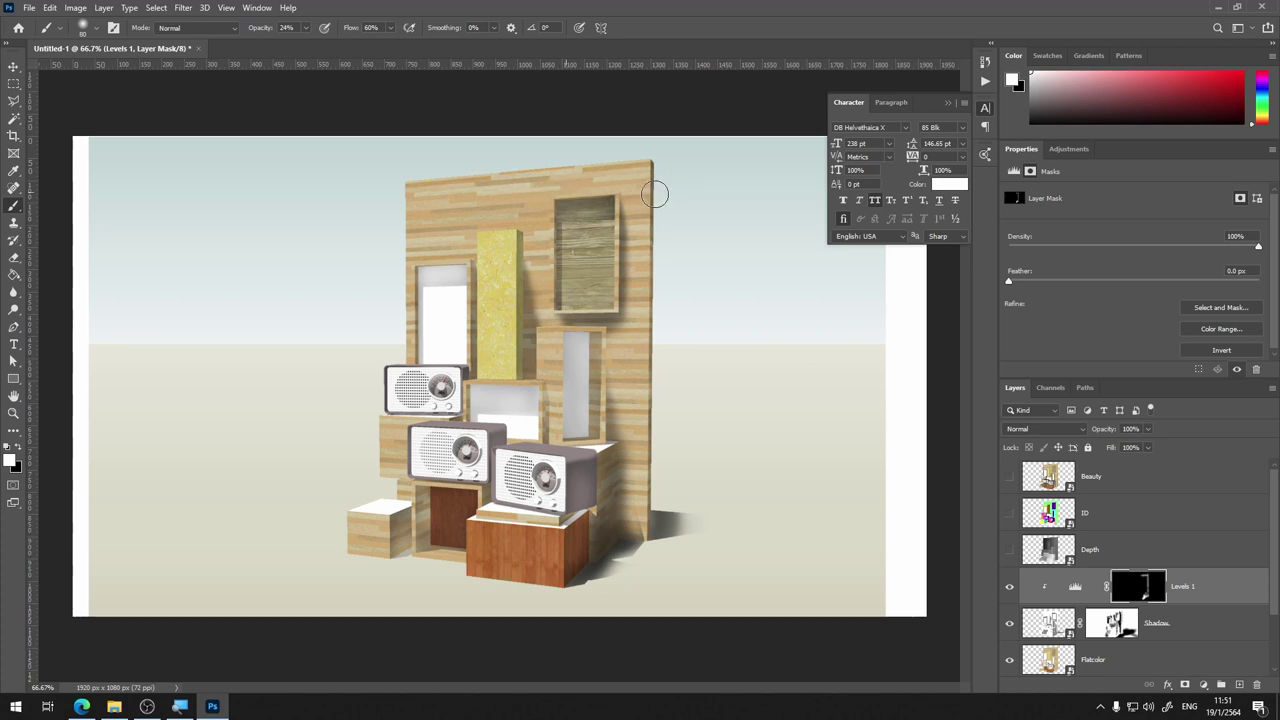
pyautogui.hotkey('ctrl', '+')
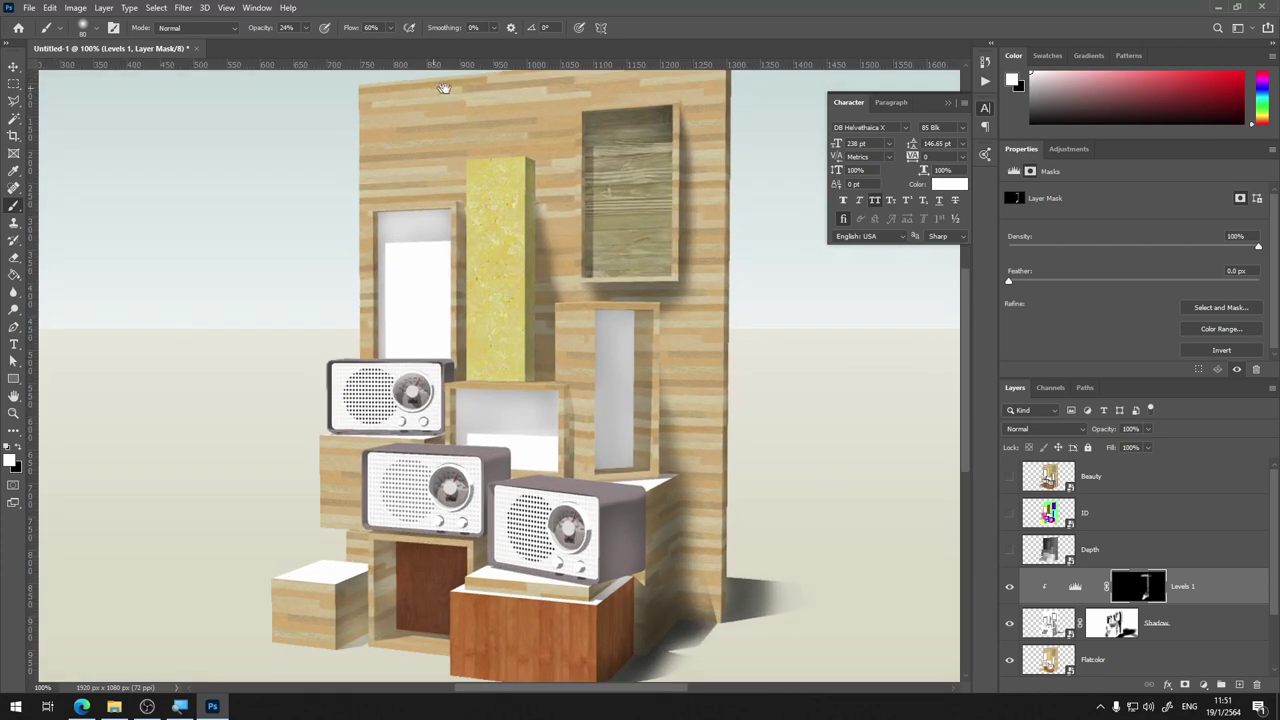
pyautogui.moveTo(443, 88); pyautogui.dragTo(386, 243)
pyautogui.moveTo(305, 27); pyautogui.dragTo(328, 40)
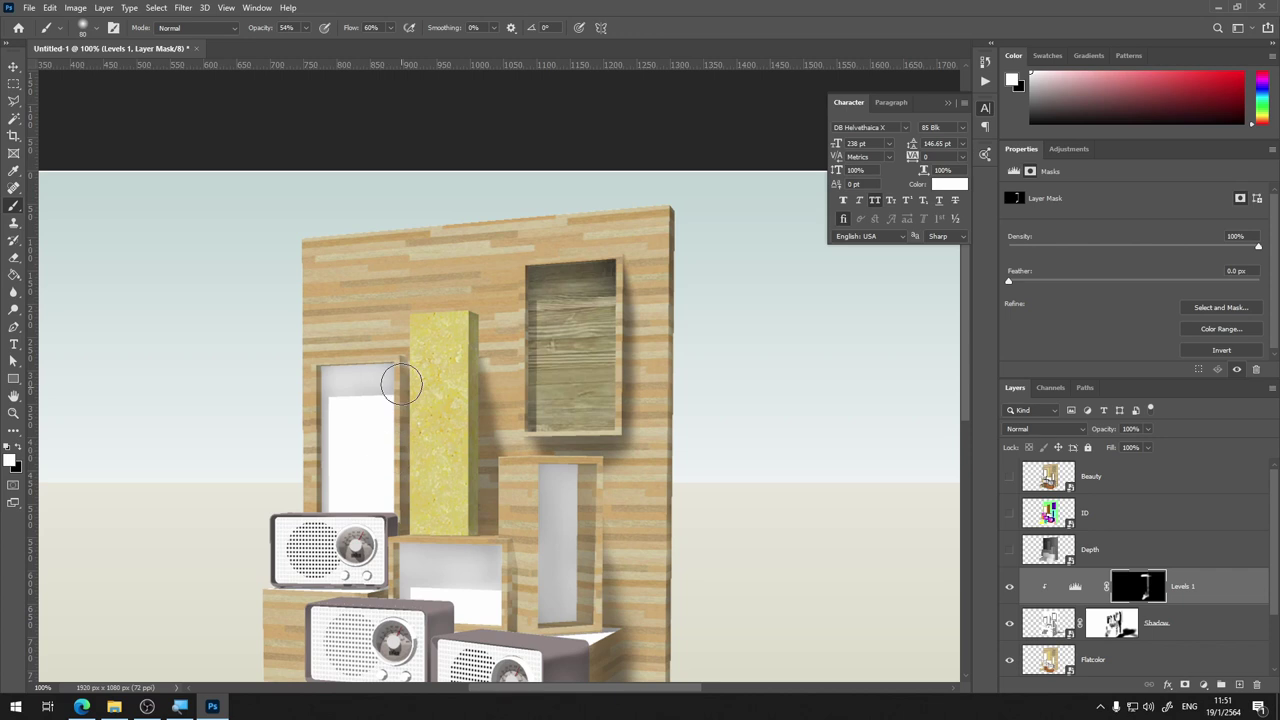
pyautogui.scroll(-3, 415, 480)
pyautogui.scroll(2, 396, 458)
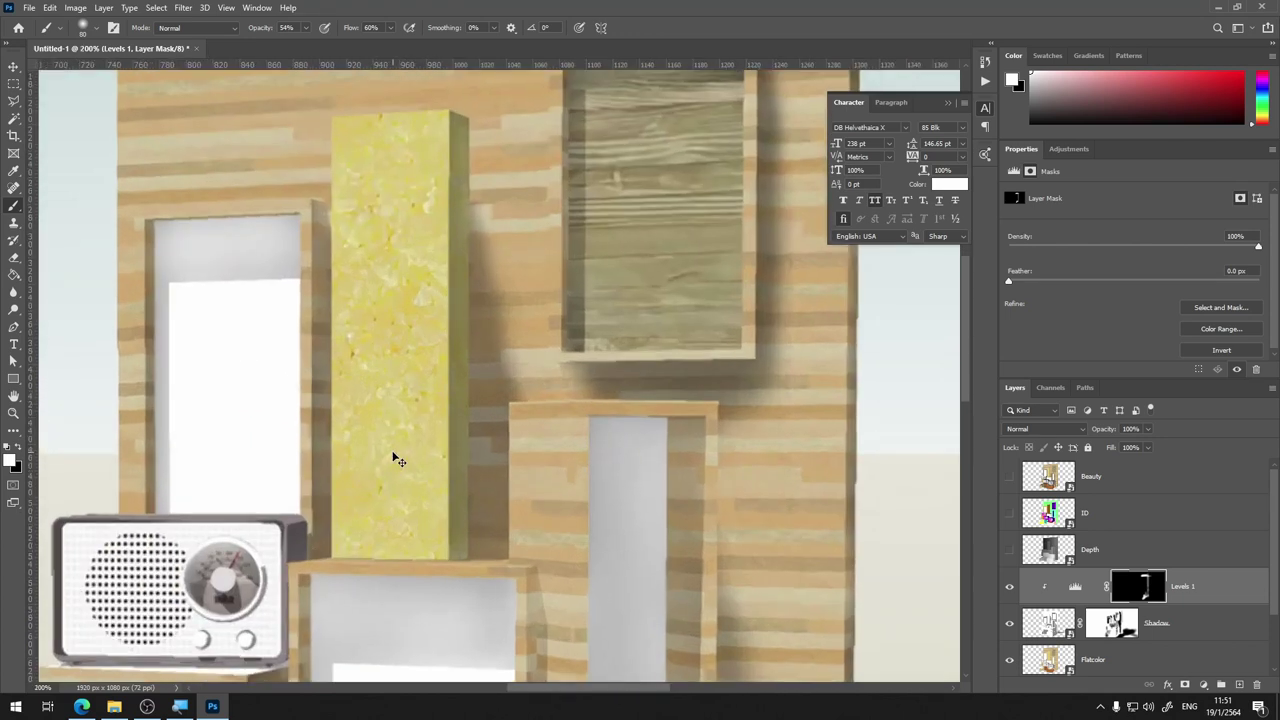
pyautogui.scroll(2, 388, 457)
pyautogui.scroll(2, 380, 490)
pyautogui.scroll(2, 395, 520)
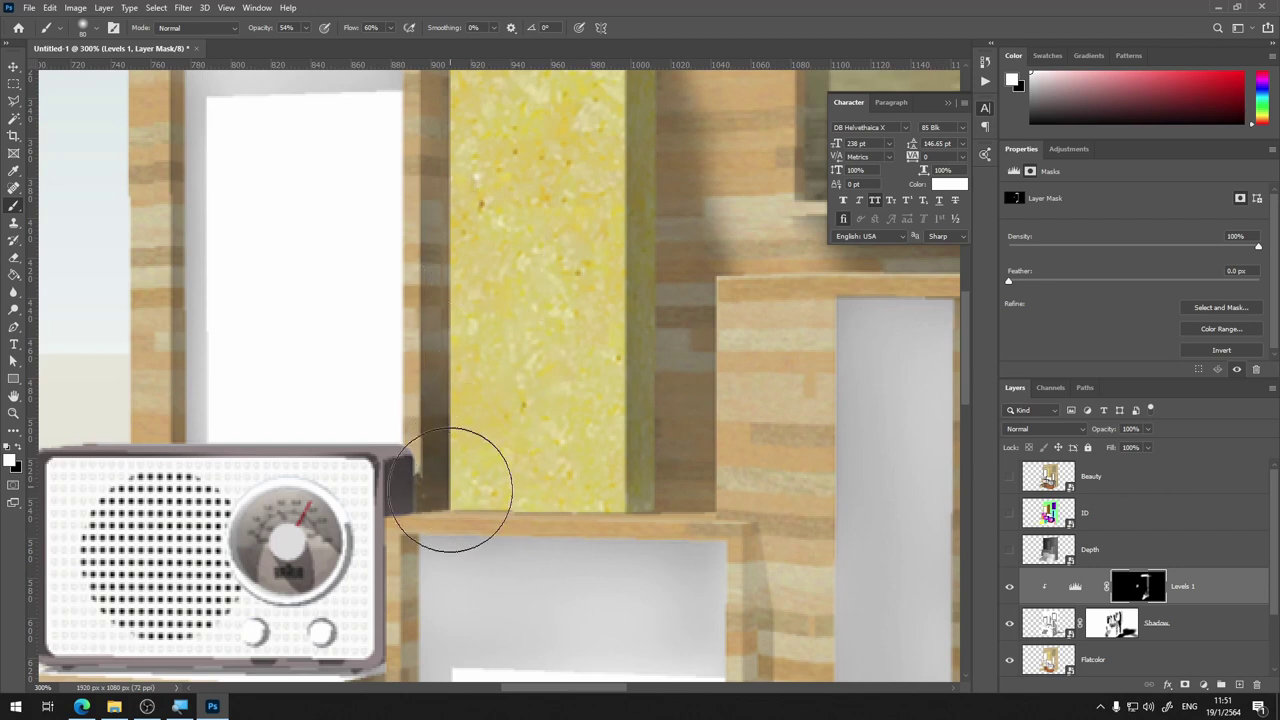
pyautogui.scroll(-1, 600, 220)
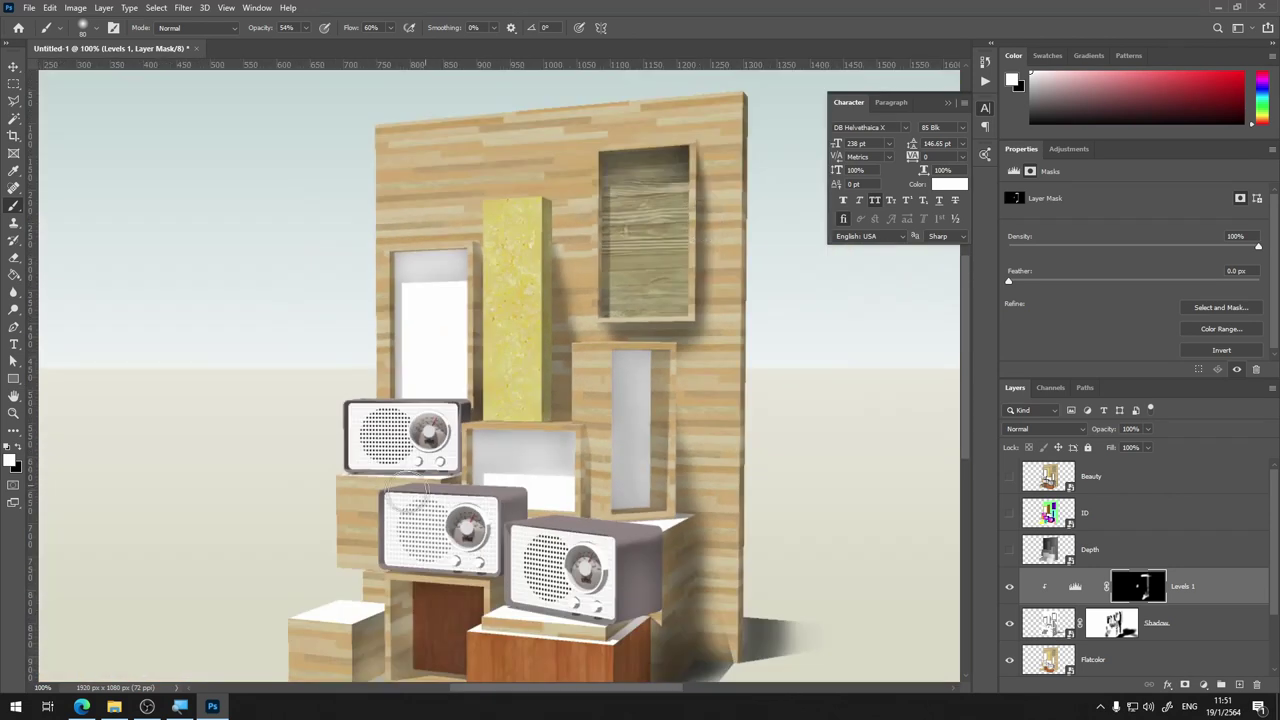
pyautogui.scroll(1, 521, 381)
# Deepen the shadows under the radios' bases and paint shading onto the boxes beneath them
pyautogui.moveTo(575, 481); pyautogui.dragTo(694, 128)
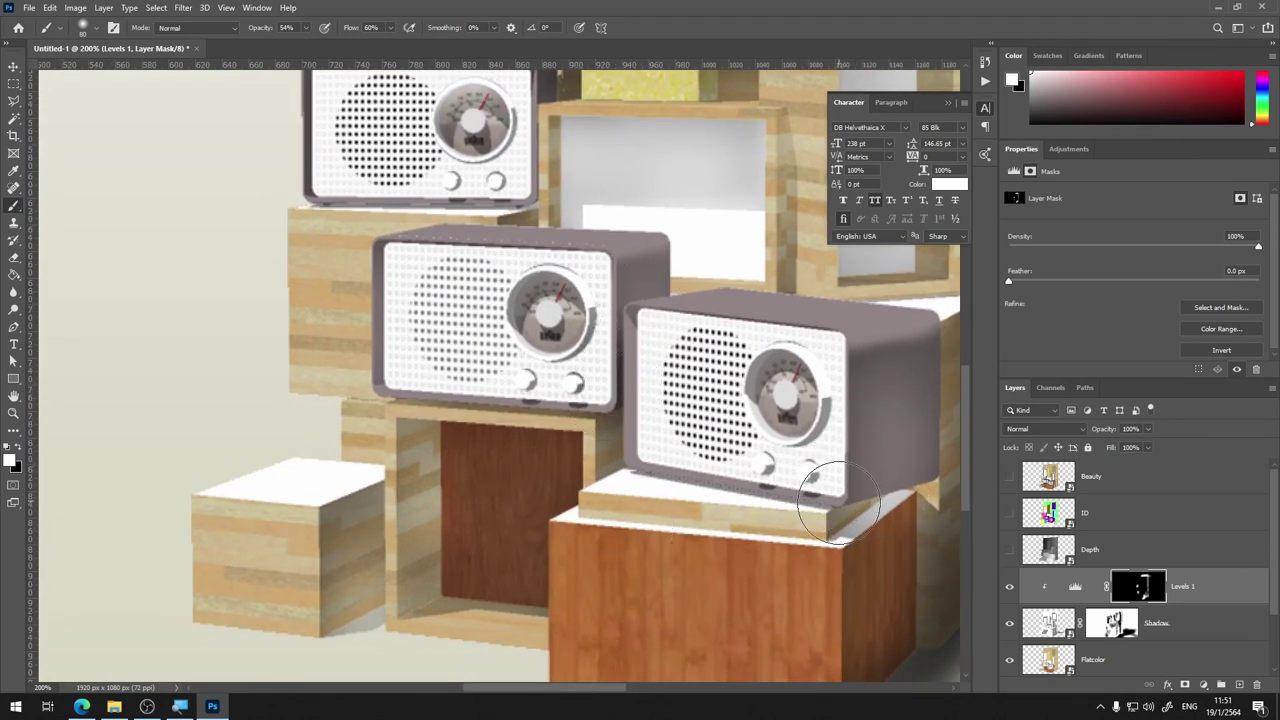
pyautogui.moveTo(855, 487)
pyautogui.mouseDown()
pyautogui.moveTo(707, 490)
pyautogui.moveTo(790, 500)
pyautogui.mouseUp()
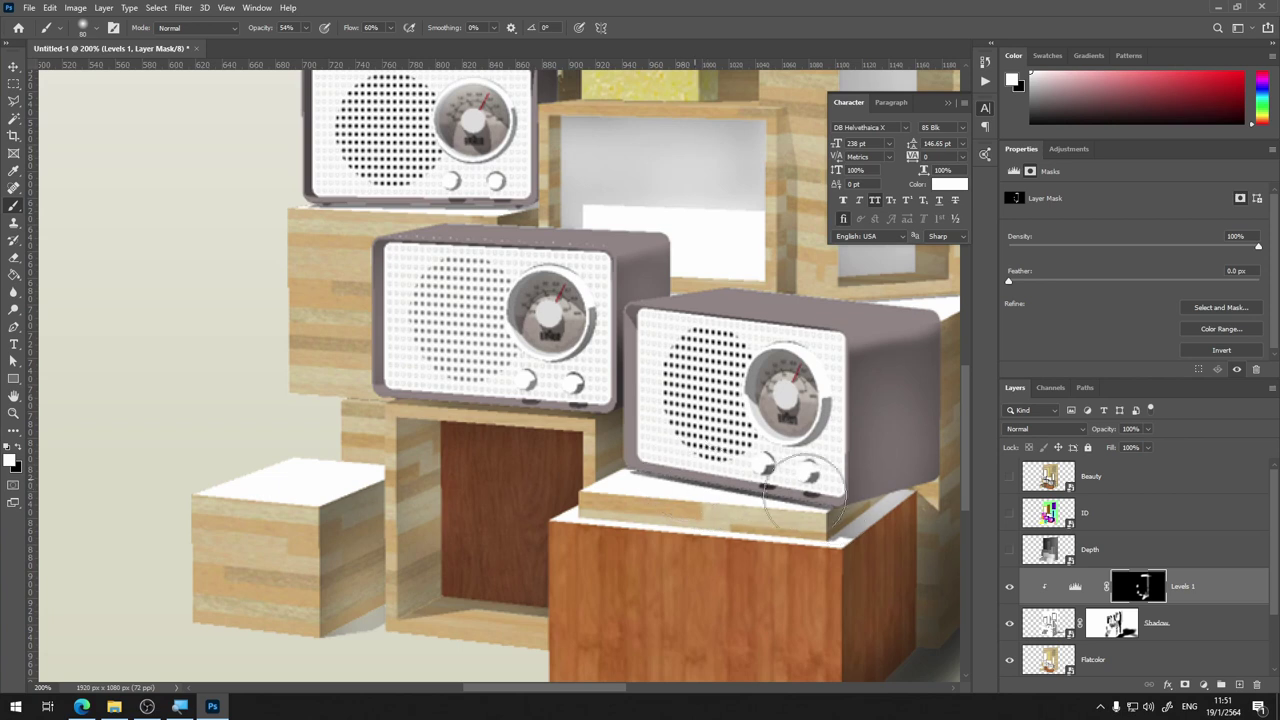
pyautogui.moveTo(451, 402); pyautogui.dragTo(611, 397)
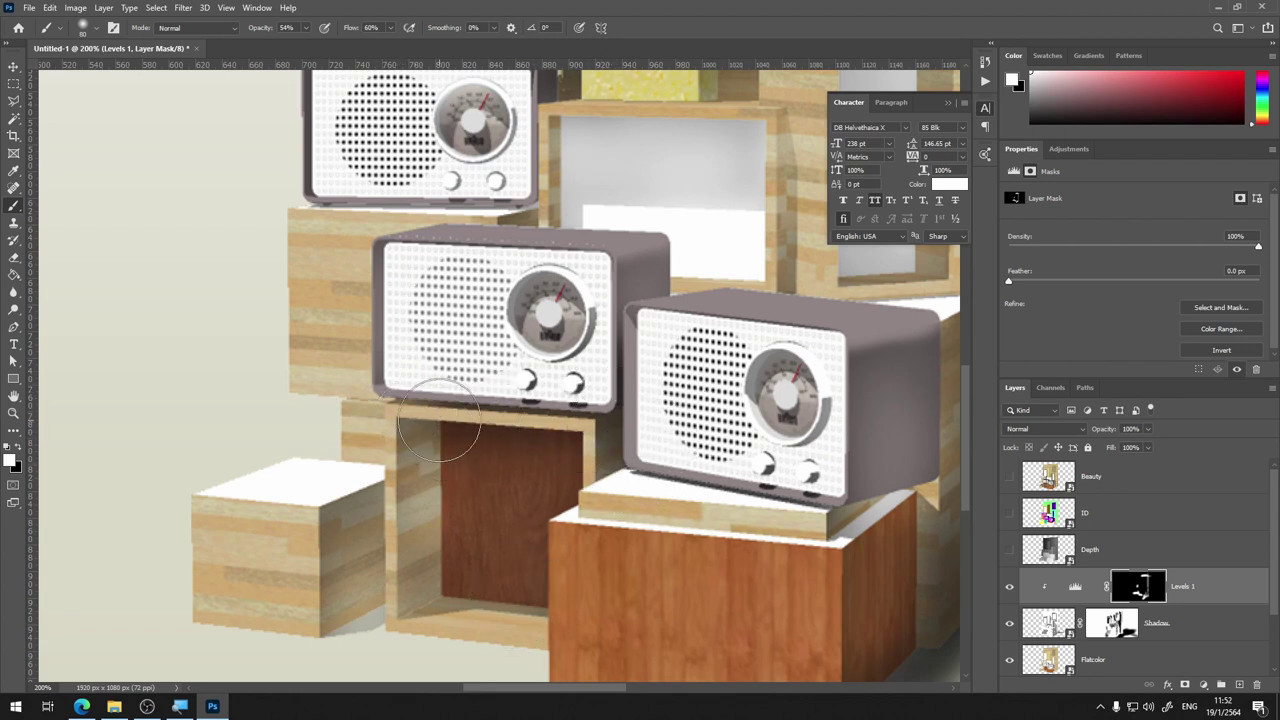
pyautogui.moveTo(336, 548)
pyautogui.mouseDown()
pyautogui.moveTo(404, 552)
pyautogui.moveTo(404, 612)
pyautogui.moveTo(429, 643)
pyautogui.moveTo(414, 586)
pyautogui.moveTo(414, 614)
pyautogui.moveTo(462, 607)
pyautogui.mouseUp()
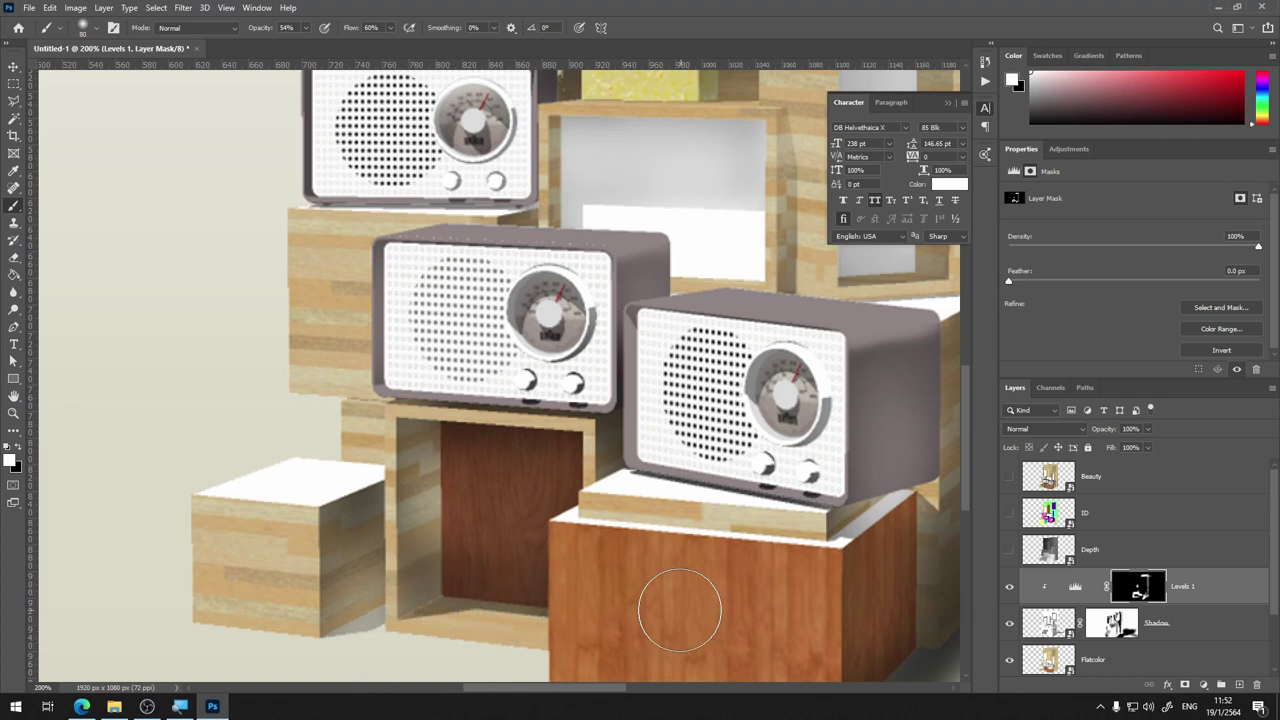
pyautogui.hotkey('ctrl', '-')
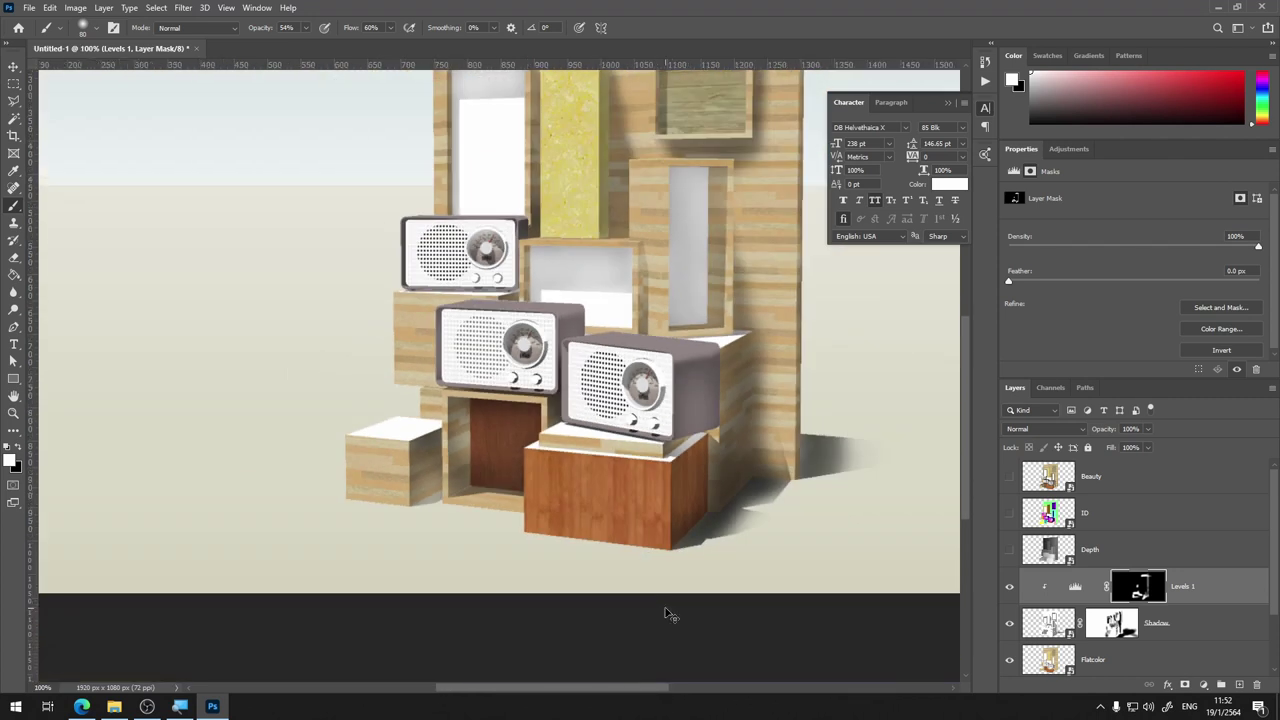
# Brighten the middle box frame's bottom strip and lighten the right radio's lower corner
pyautogui.press('x')
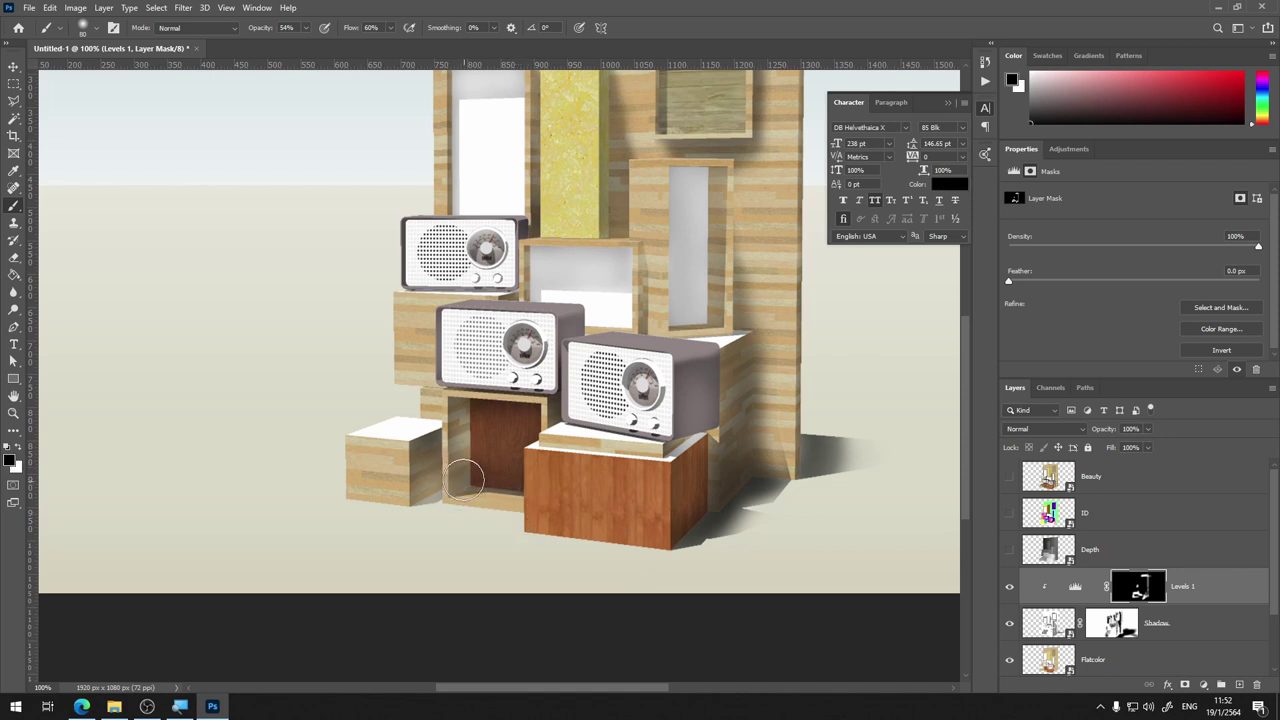
pyautogui.moveTo(443, 482); pyautogui.dragTo(521, 488)
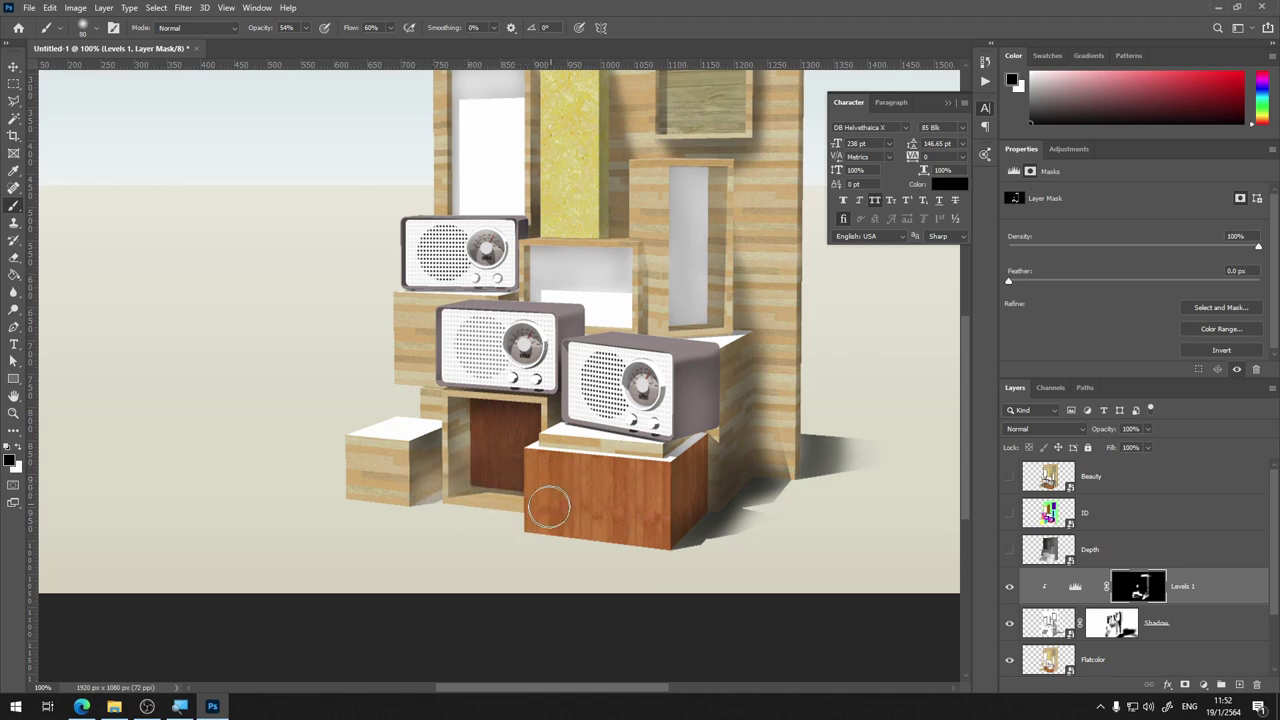
pyautogui.press('x')
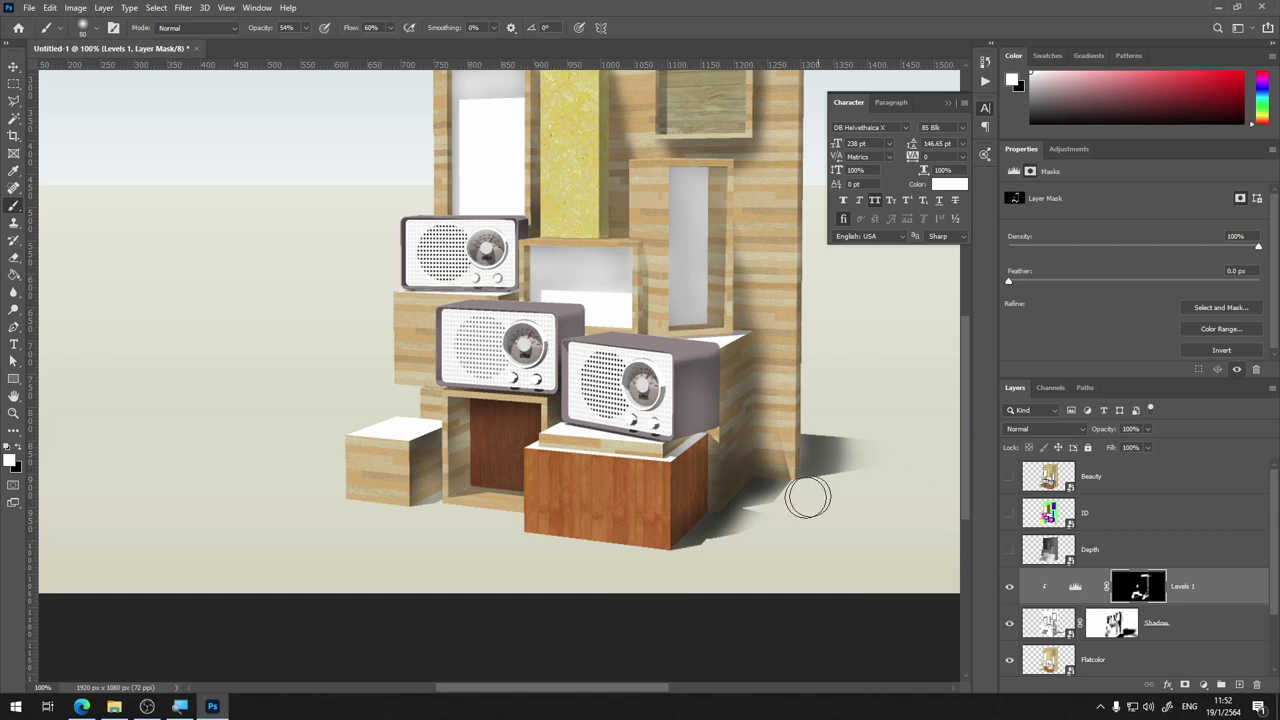
pyautogui.press('x')
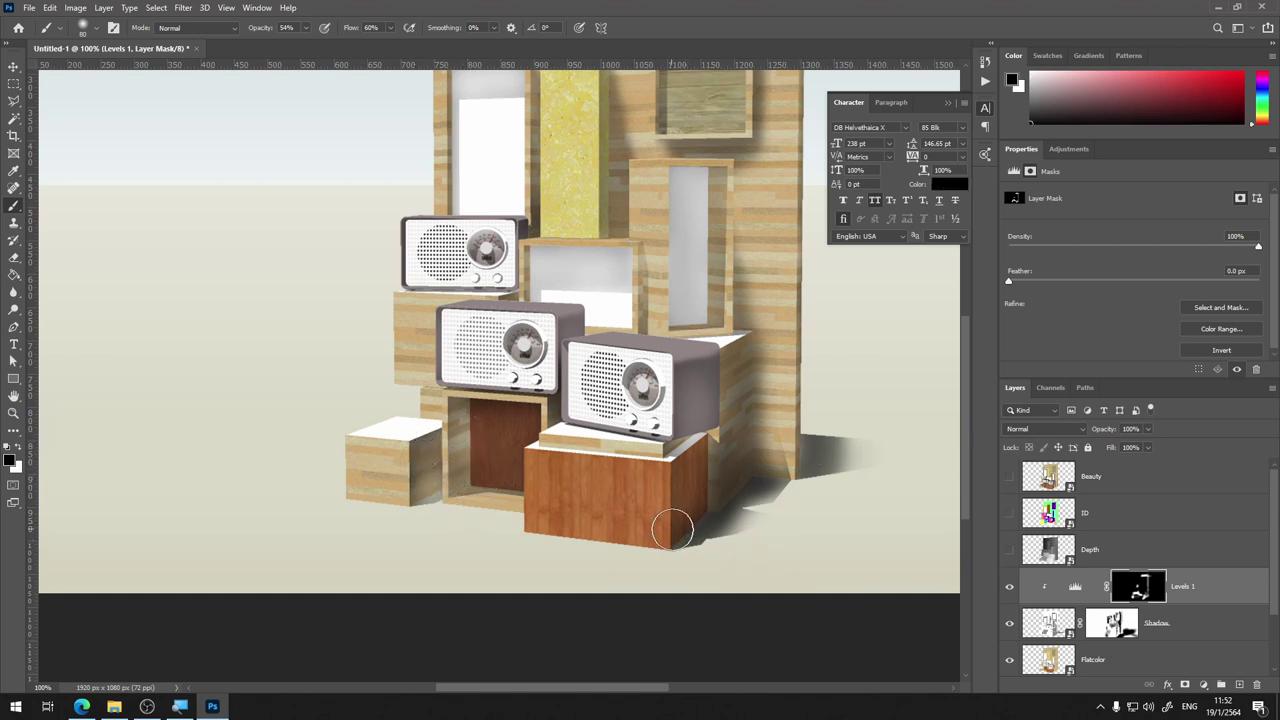
pyautogui.press('x')
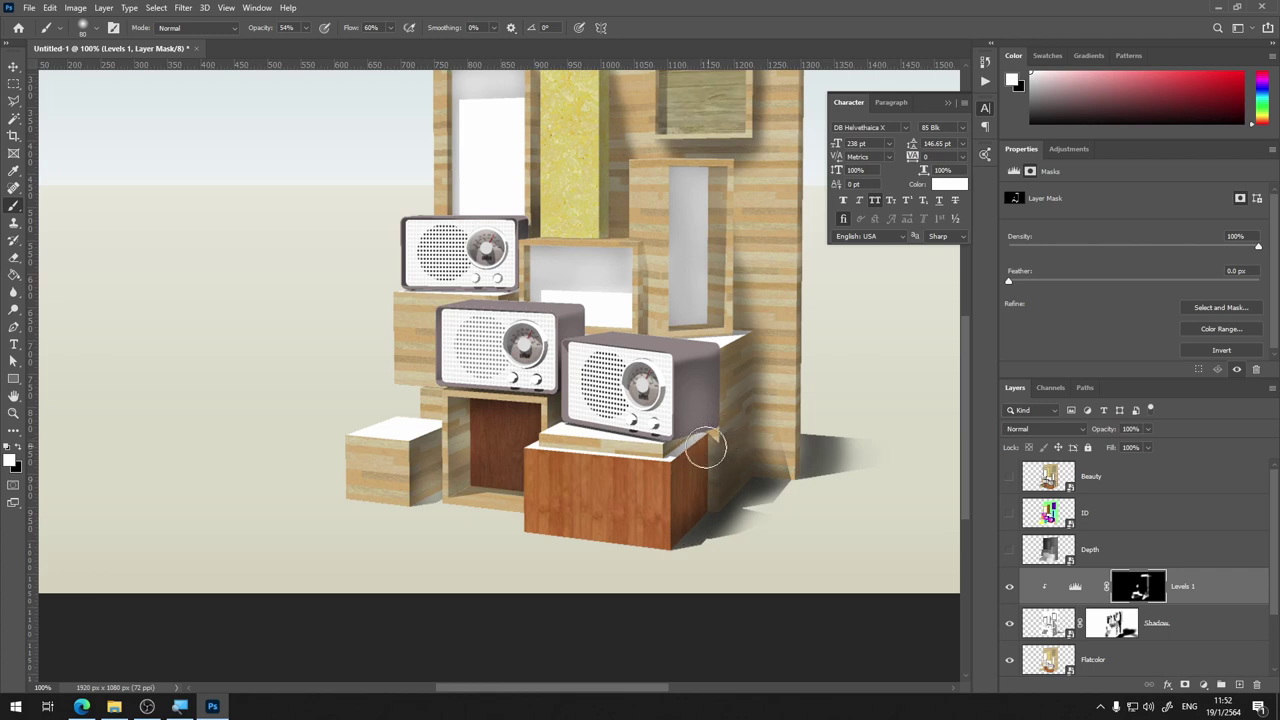
pyautogui.moveTo(707, 450); pyautogui.dragTo(692, 436)
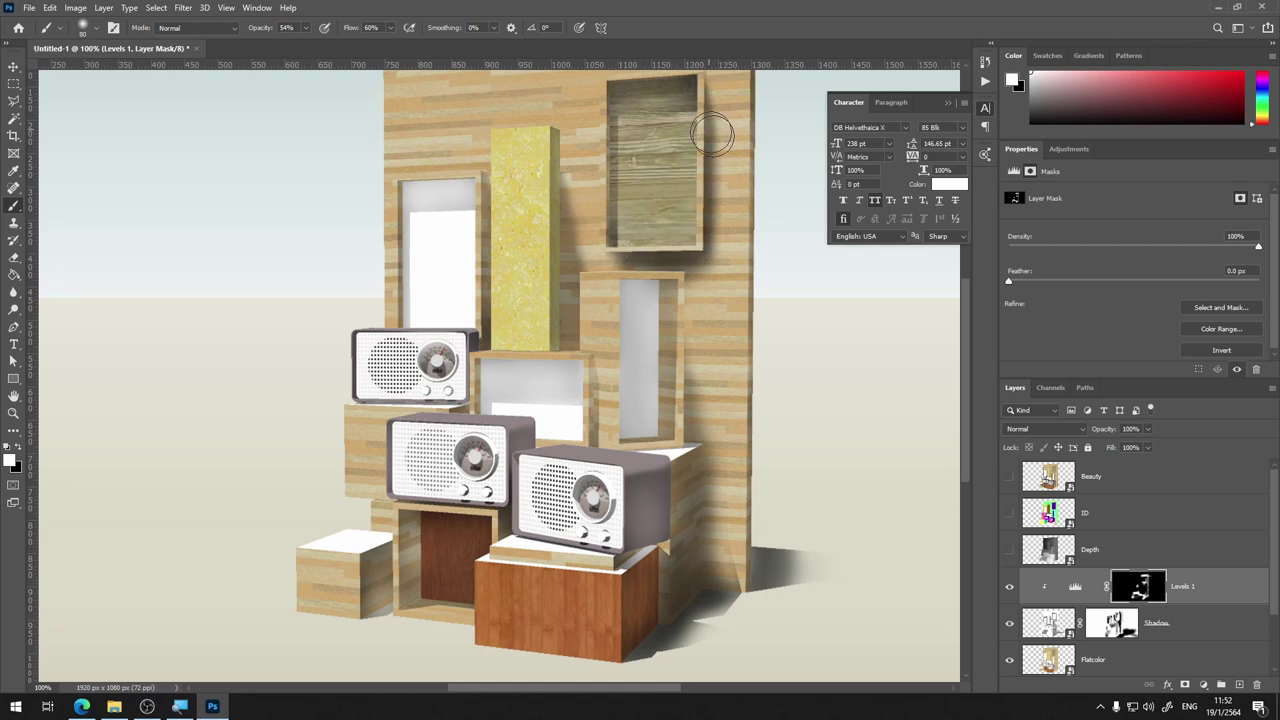
# Swap between black and white while painting the Levels 1 mask over the display wall
pyautogui.press('x')
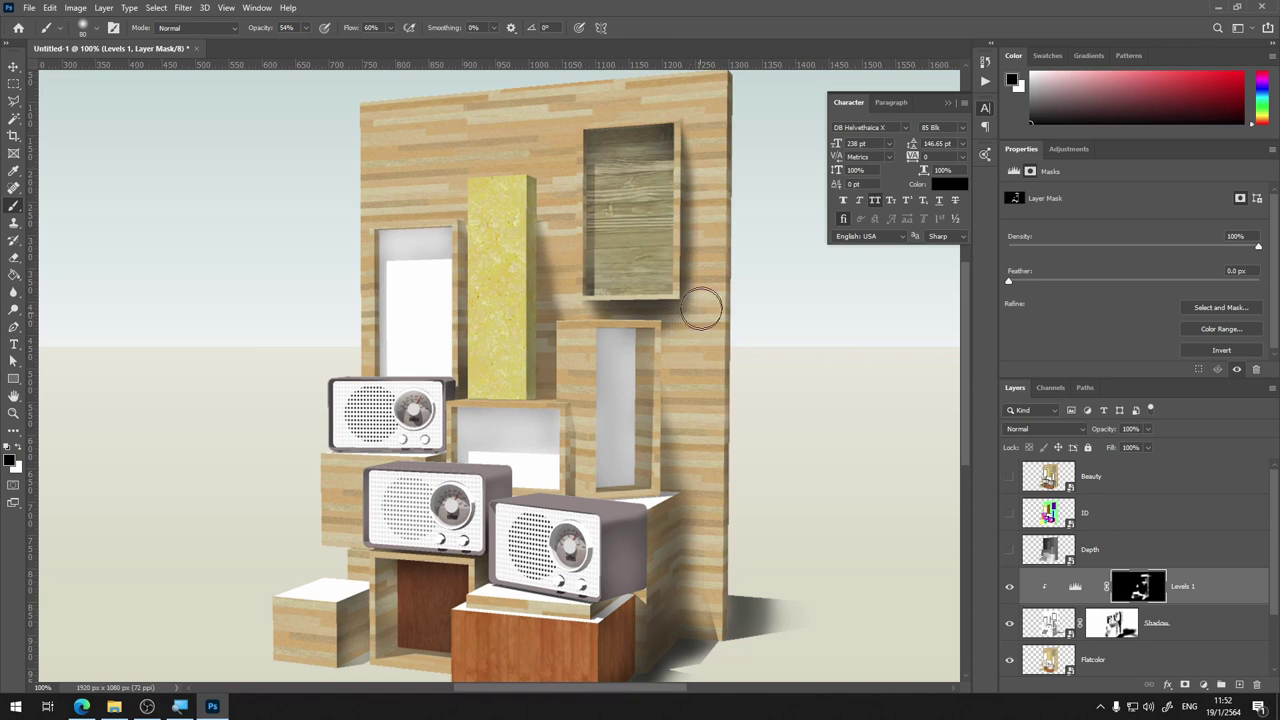
pyautogui.press('x')
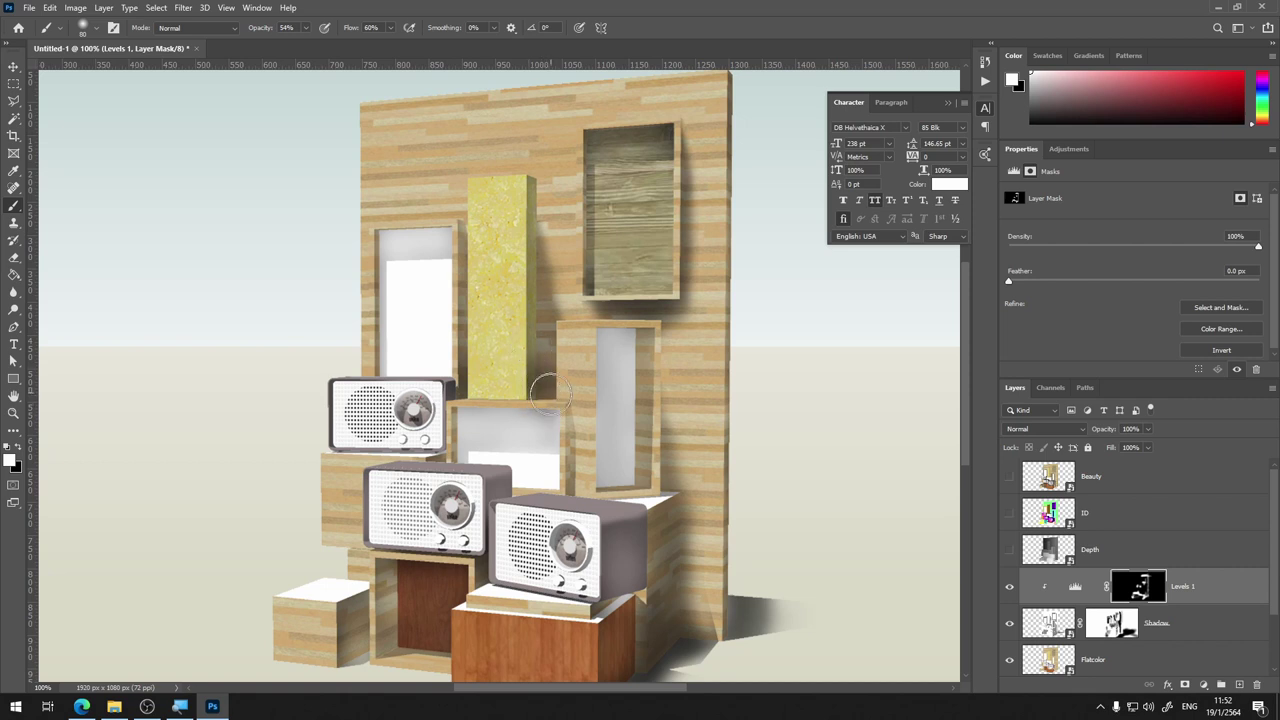
pyautogui.press('x')
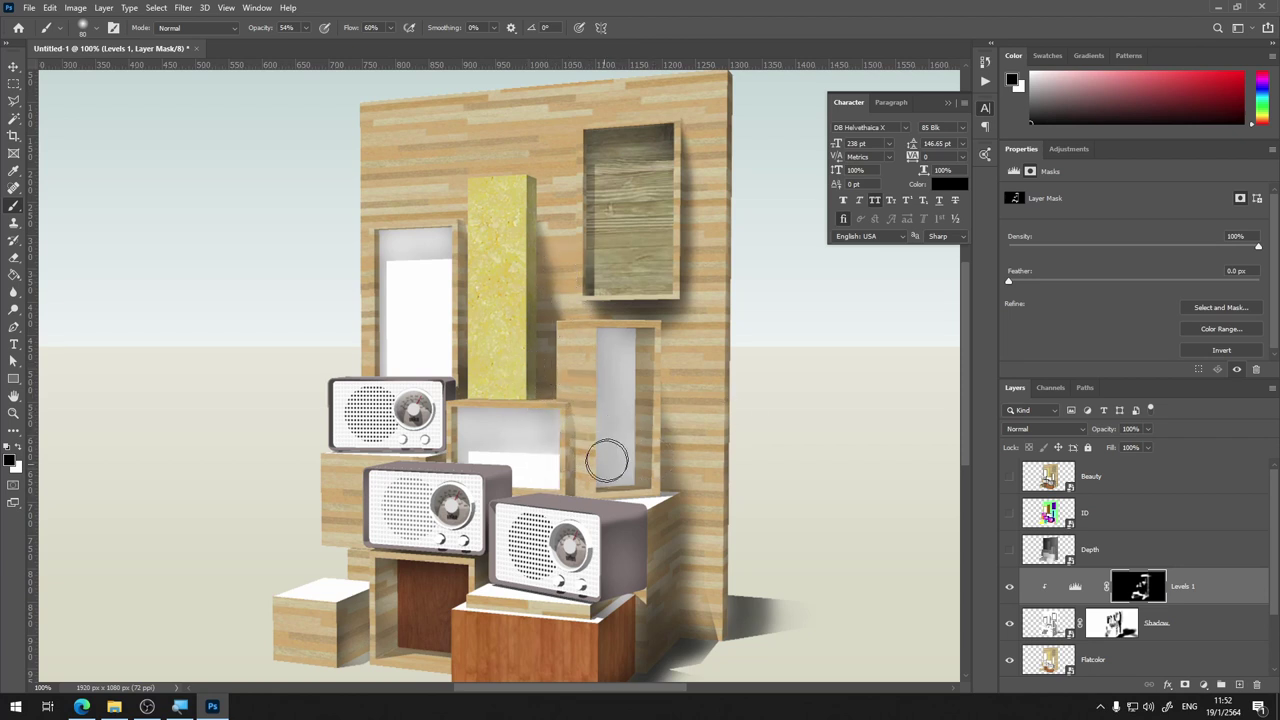
pyautogui.press('x')
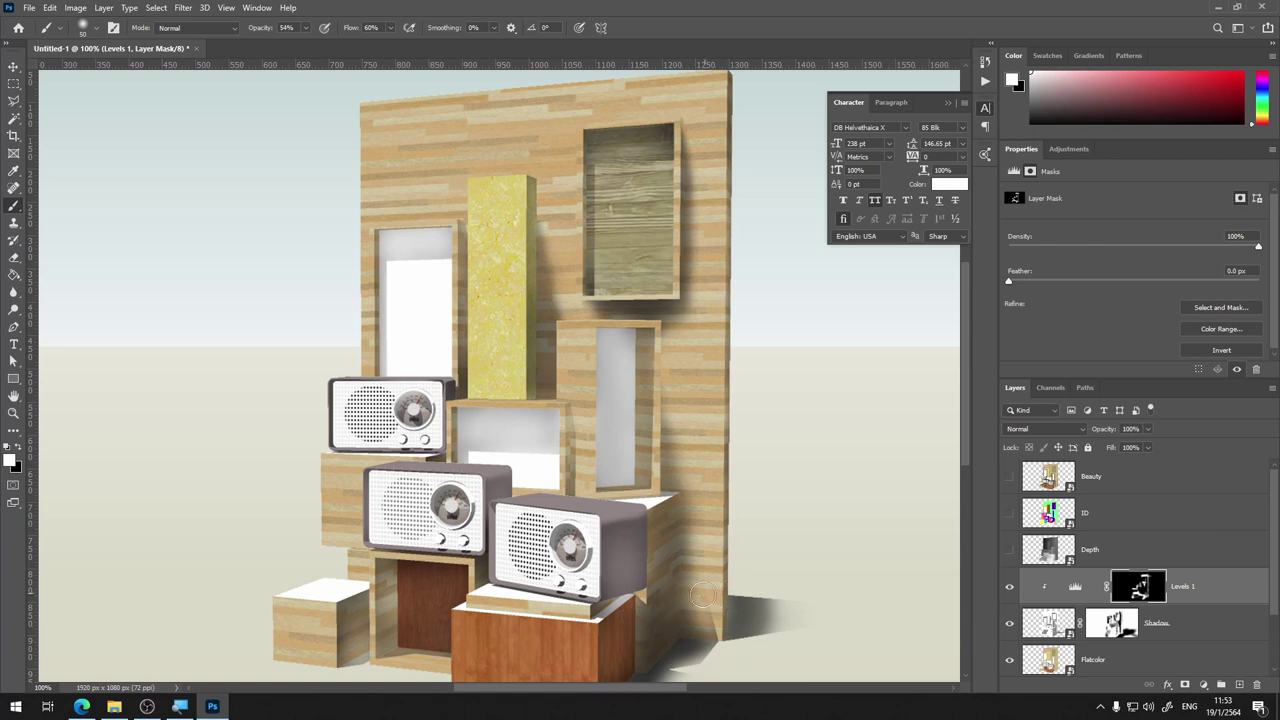
pyautogui.scroll(-3, 702, 596)
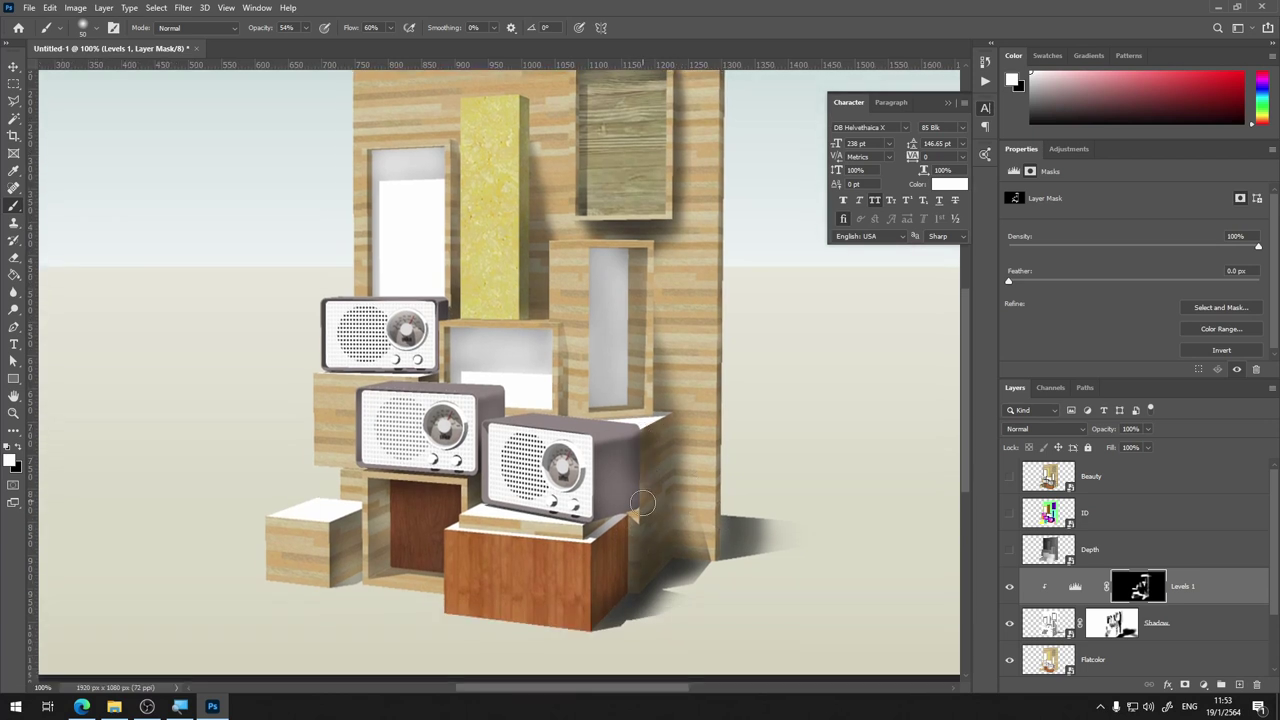
# Keep painting the shelf boxes on the Levels 1 mask, returning to the Brush and swapping colours
pyautogui.press('c')
pyautogui.press('b')
pyautogui.press('x')
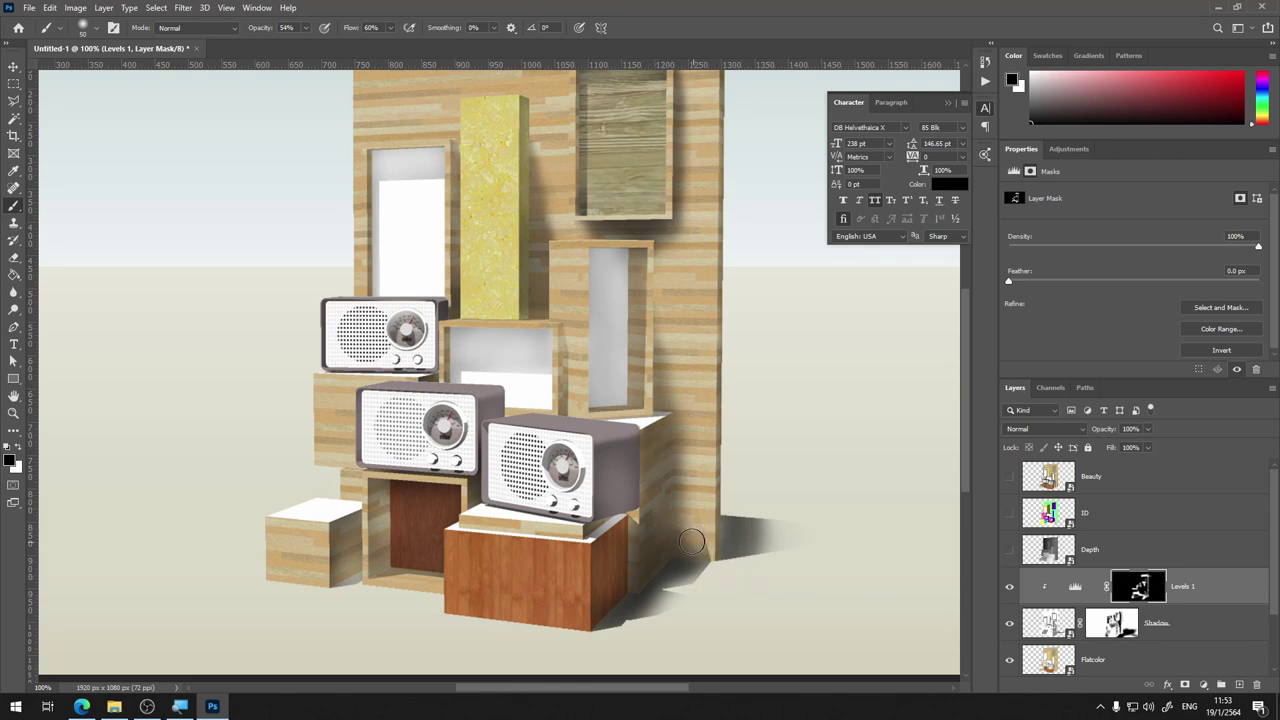
pyautogui.press('c')
pyautogui.press('b')
pyautogui.press('x')
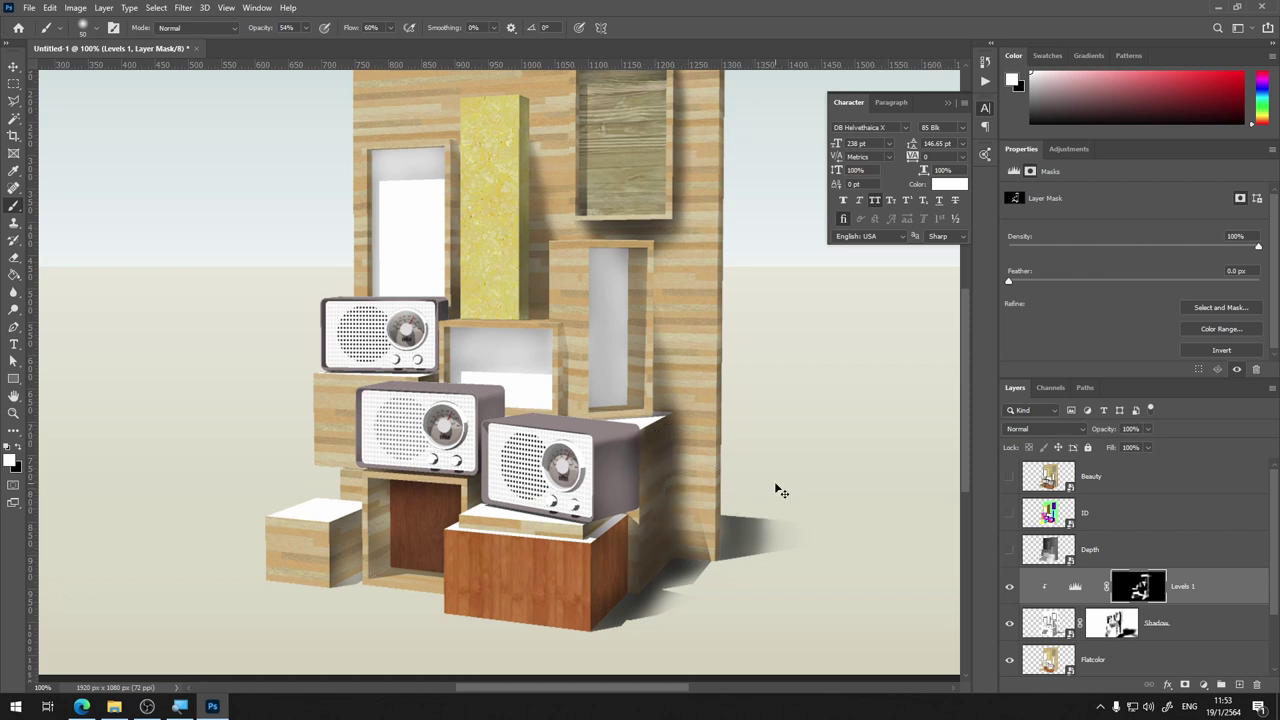
pyautogui.scroll(2, 774, 481)
pyautogui.scroll(2, 686, 391)
pyautogui.scroll(2, 486, 266)
# Touch up the front radio's top edge and darken its upper-right side on the Levels 1 mask
pyautogui.scroll(1, 516, 281)
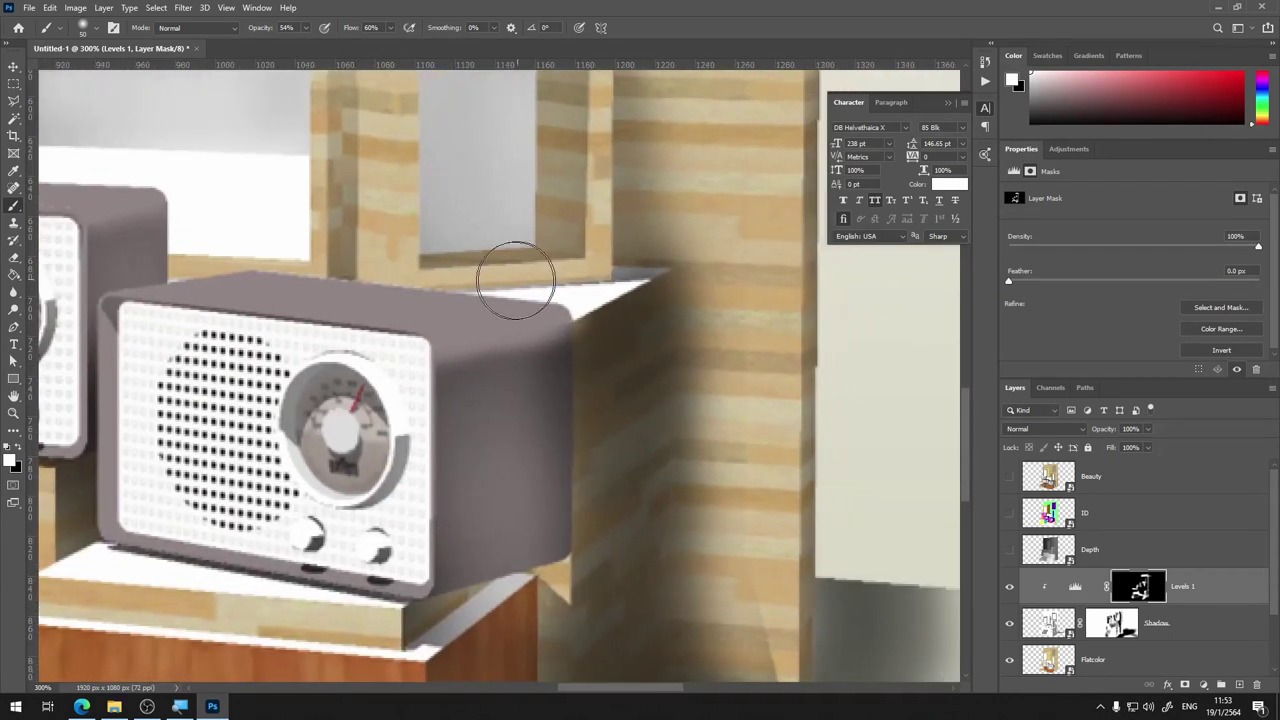
pyautogui.moveTo(516, 281)
pyautogui.mouseDown()
pyautogui.moveTo(543, 286)
pyautogui.moveTo(563, 271)
pyautogui.moveTo(659, 335)
pyautogui.moveTo(628, 286)
pyautogui.moveTo(634, 225)
pyautogui.moveTo(662, 307)
pyautogui.moveTo(663, 371)
pyautogui.moveTo(663, 334)
pyautogui.moveTo(643, 360)
pyautogui.moveTo(581, 336)
pyautogui.mouseUp()
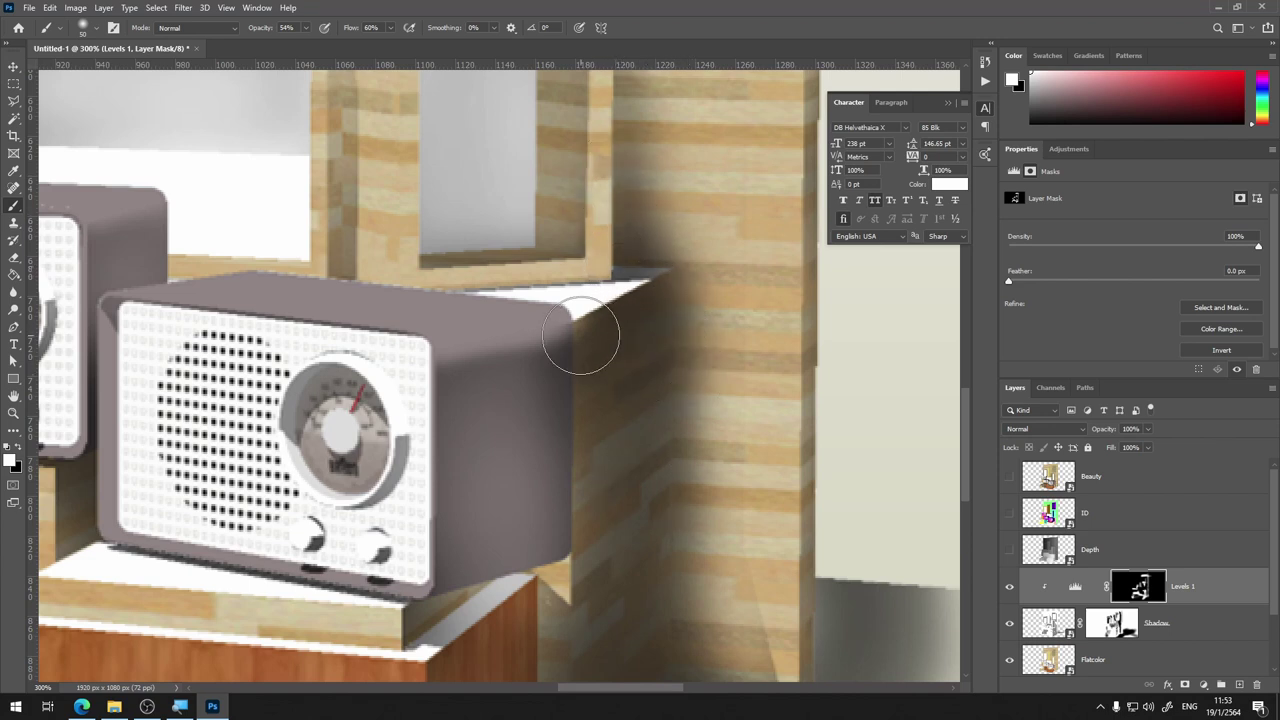
pyautogui.press('x')
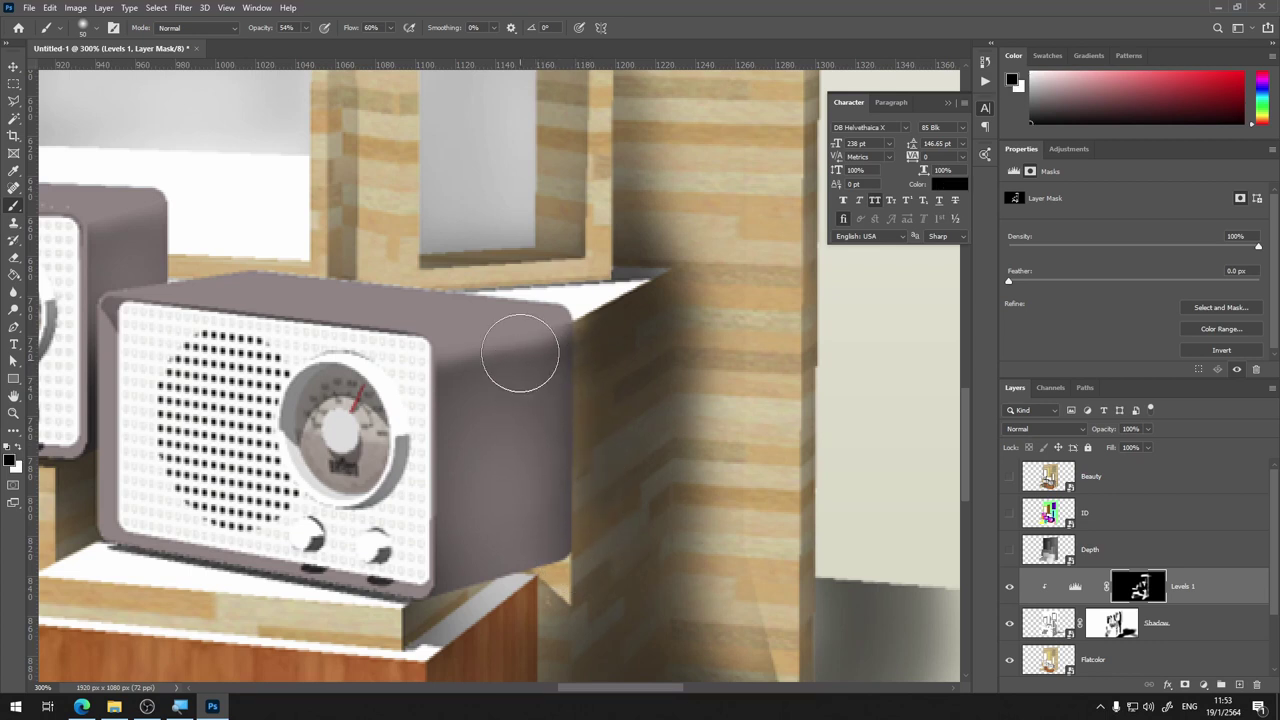
pyautogui.moveTo(520, 353); pyautogui.dragTo(533, 405)
pyautogui.press('x')
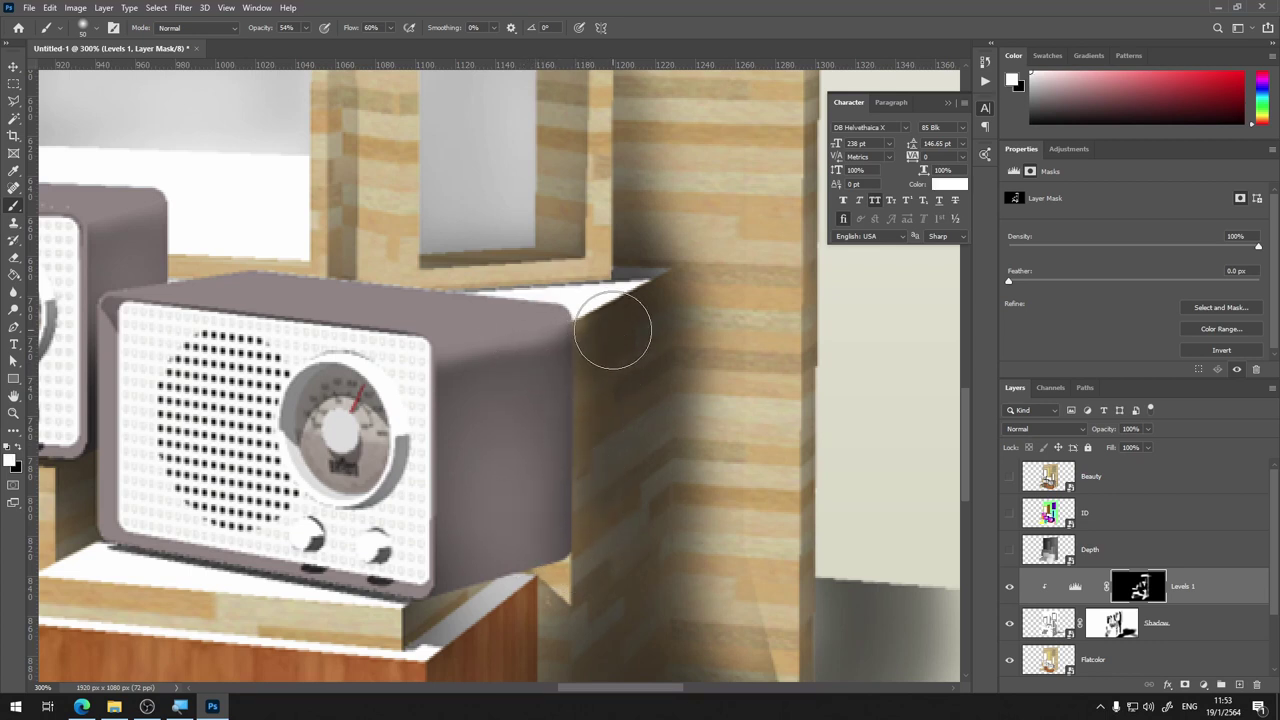
pyautogui.scroll(-2, 816, 318)
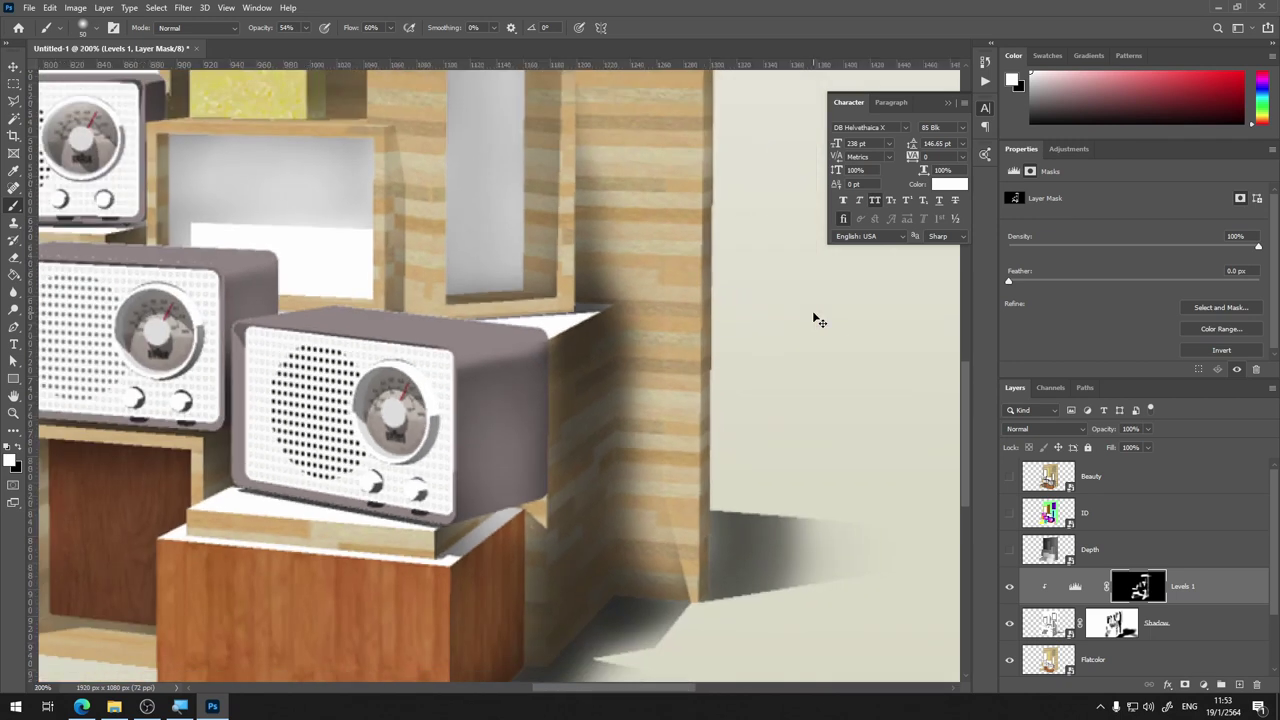
pyautogui.scroll(-1, 816, 318)
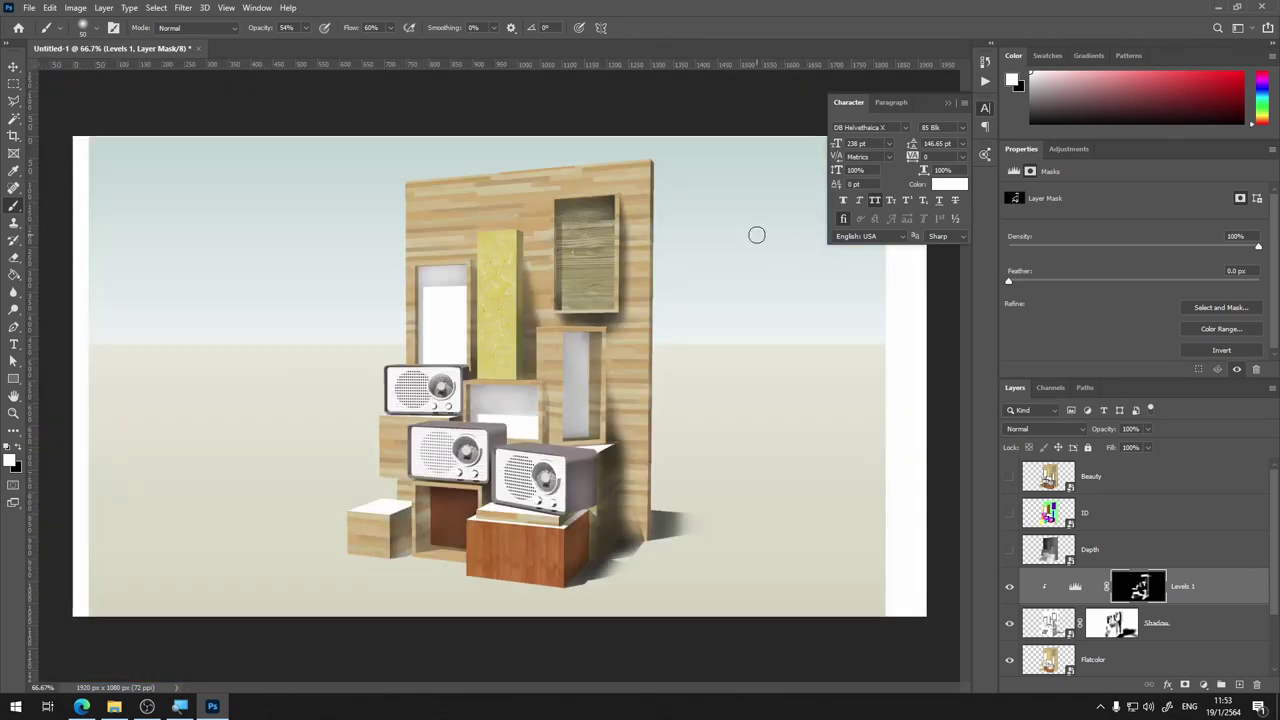
pyautogui.click(1010, 590)
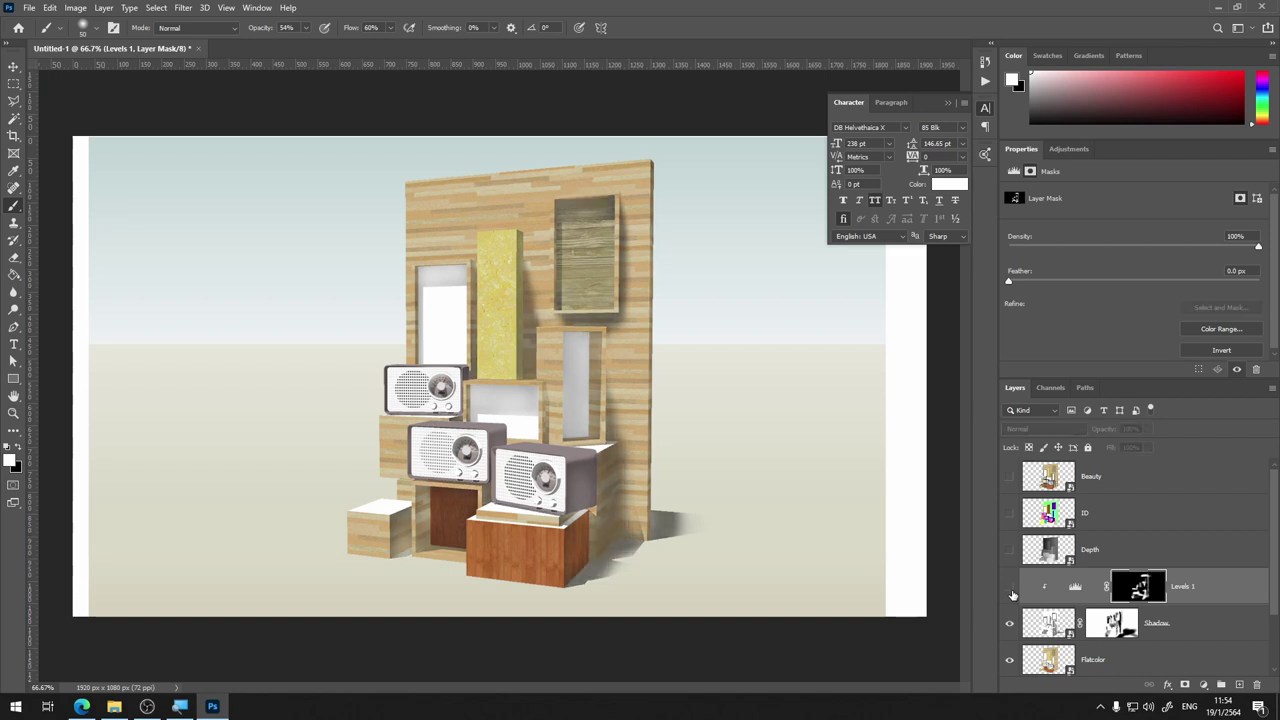
pyautogui.click(1010, 590)
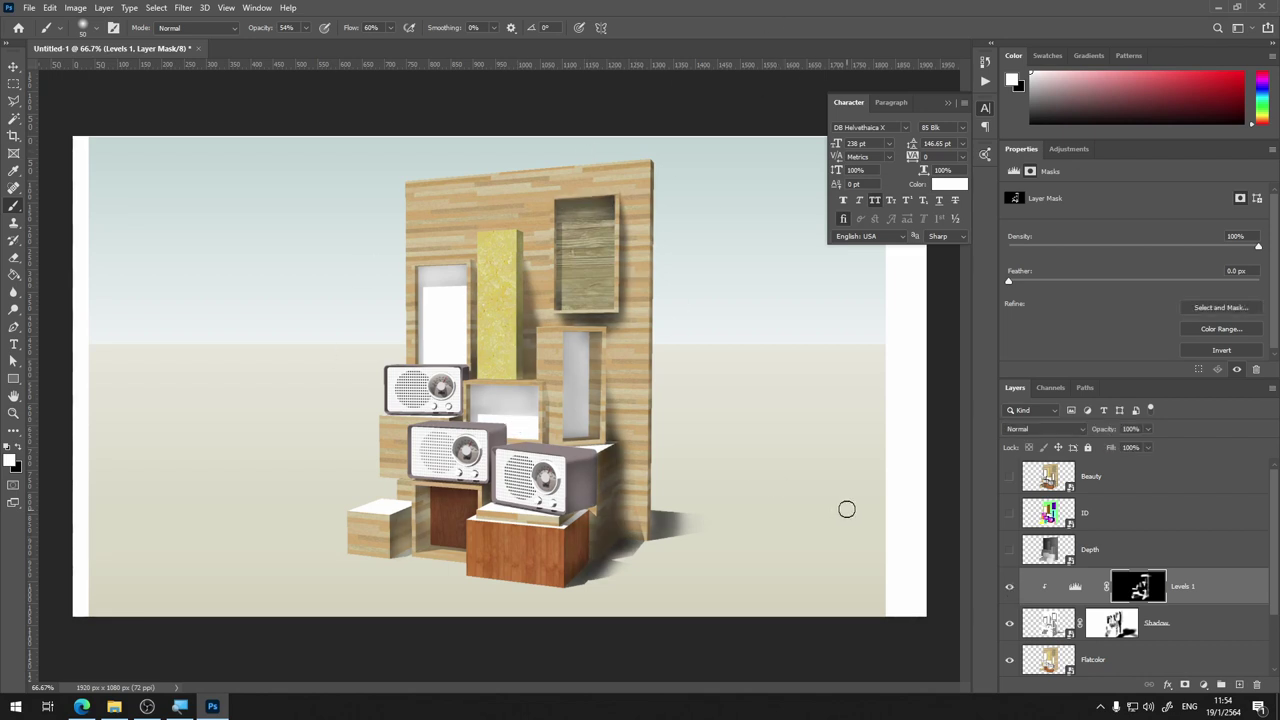
pyautogui.hotkey('ctrl', '1')
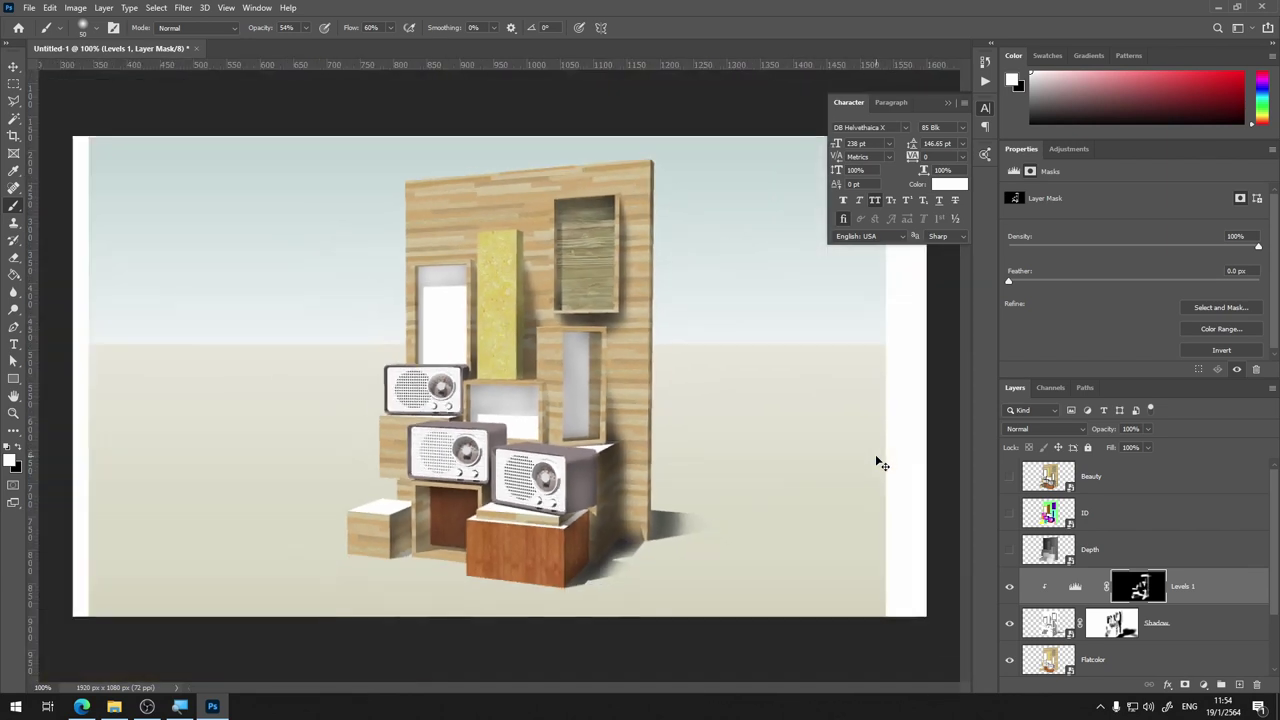
pyautogui.hotkey('ctrl', '0')
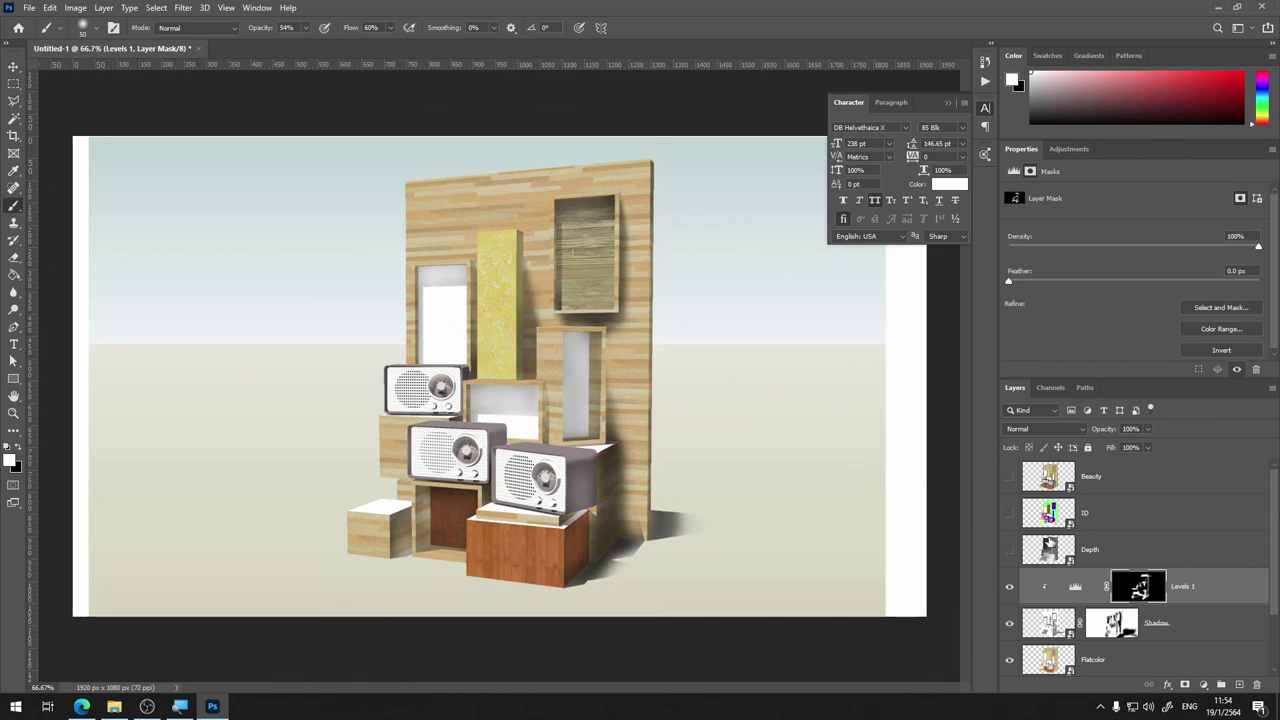
pyautogui.hotkey('ctrl', '+')
pyautogui.hotkey('ctrl', '+')
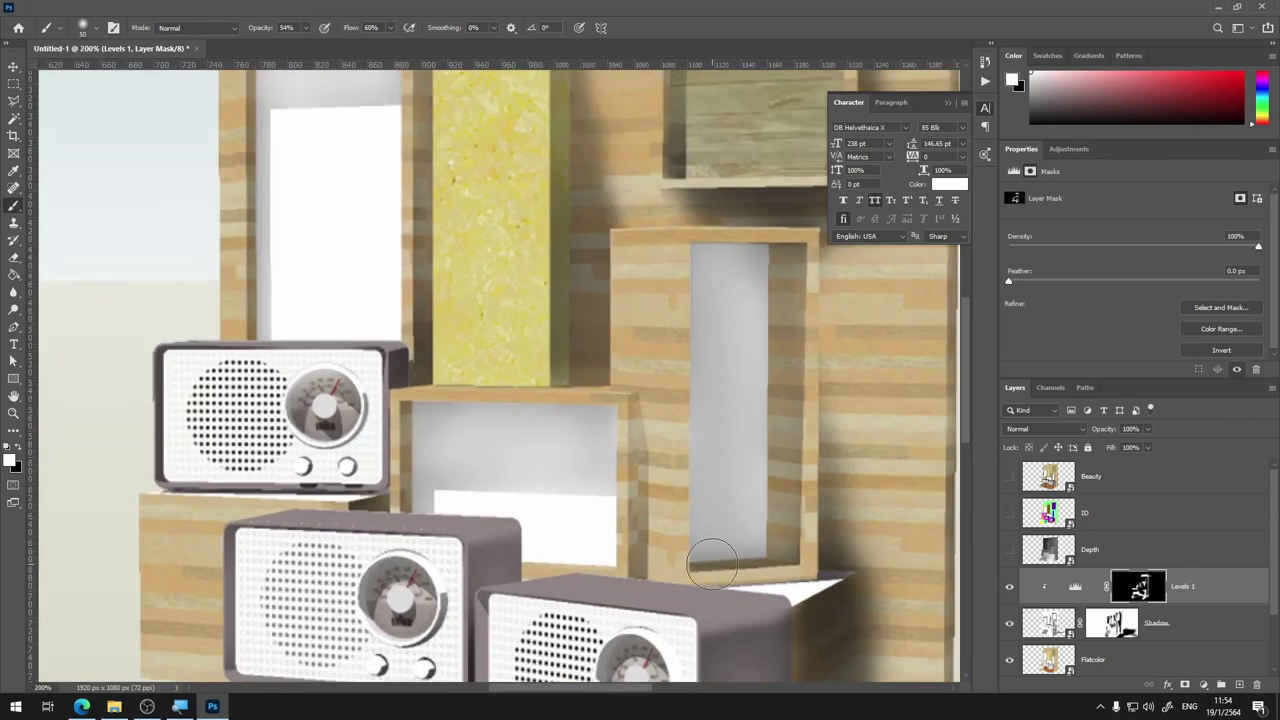
# Hide the Shadow layer to compare the lower radios and cubes, then target the Flatcolor layer
pyautogui.moveTo(473, 449); pyautogui.dragTo(378, 199)
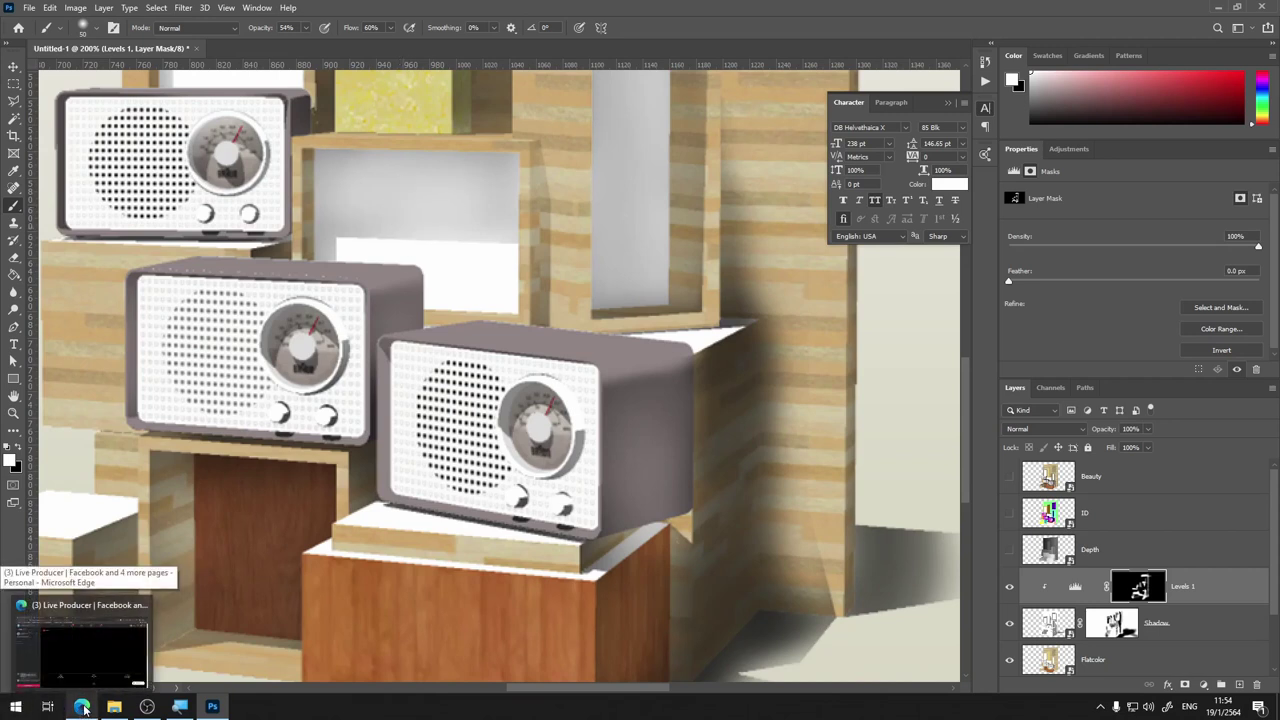
pyautogui.scroll(5, 500, 486)
pyautogui.scroll(1, 537, 583)
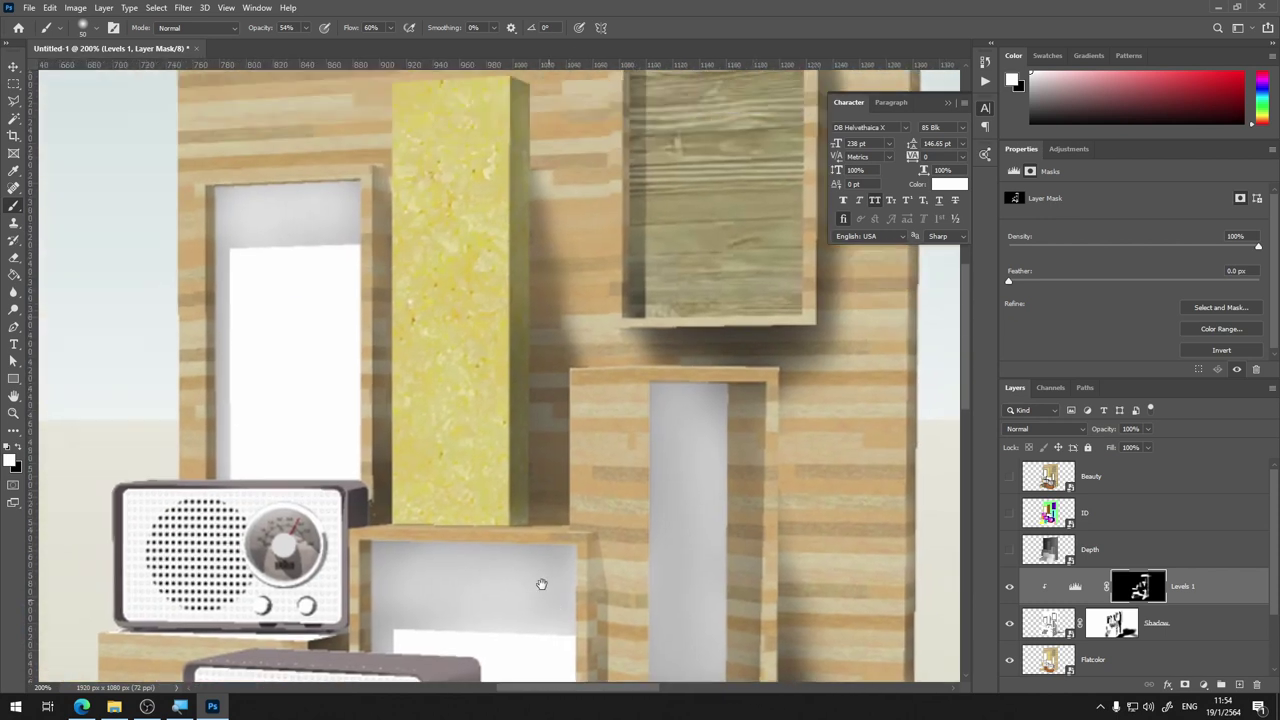
pyautogui.scroll(2, 545, 585)
pyautogui.scroll(-3, 545, 585)
pyautogui.scroll(-3, 545, 585)
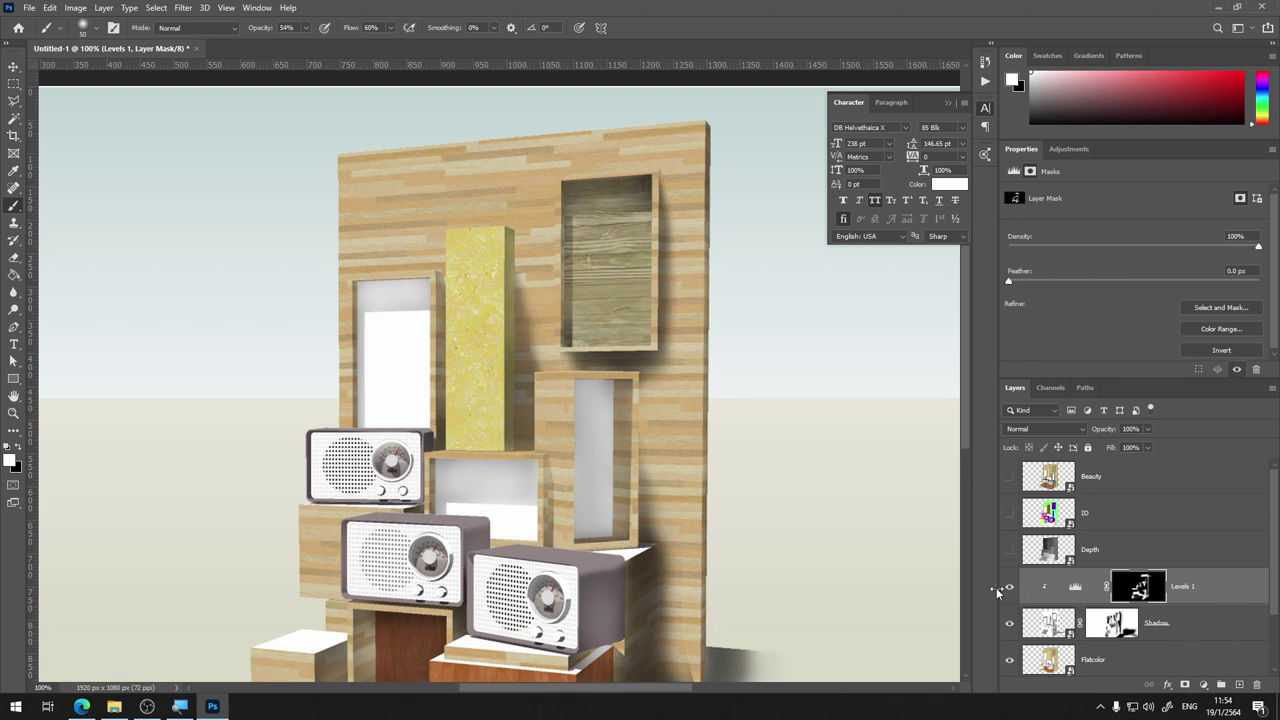
pyautogui.click(1009, 622)
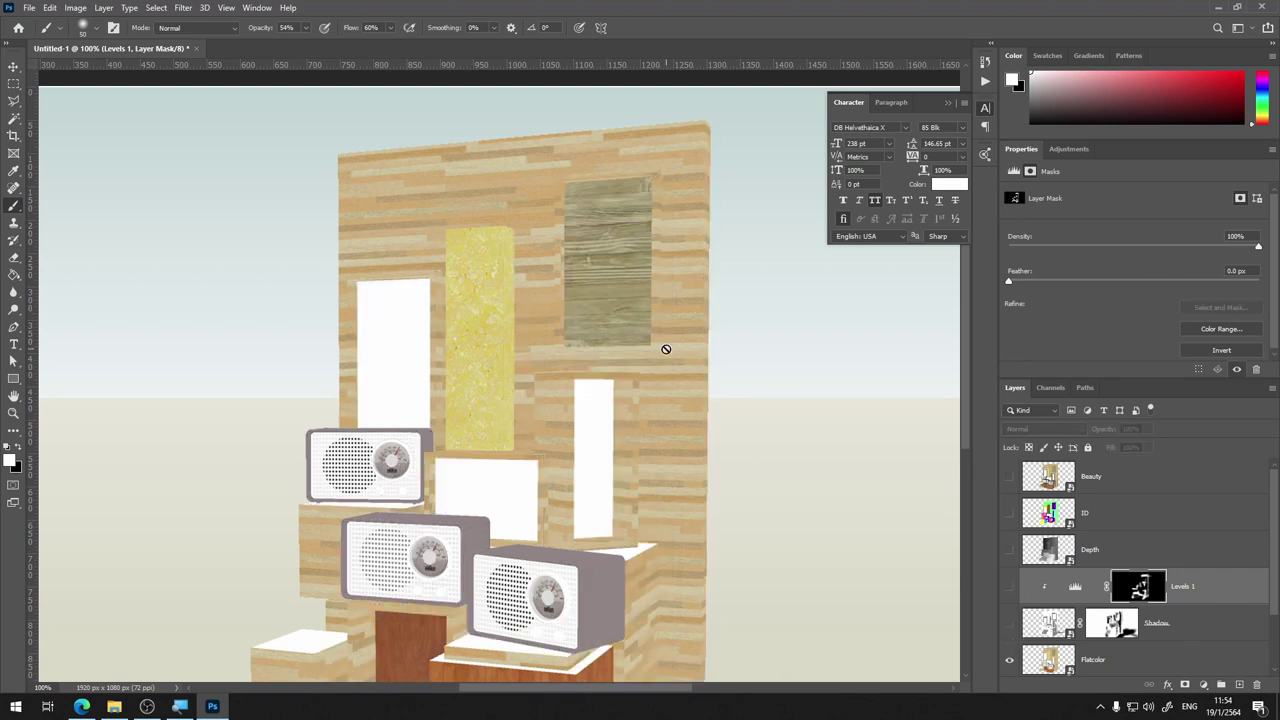
pyautogui.click(1107, 670)
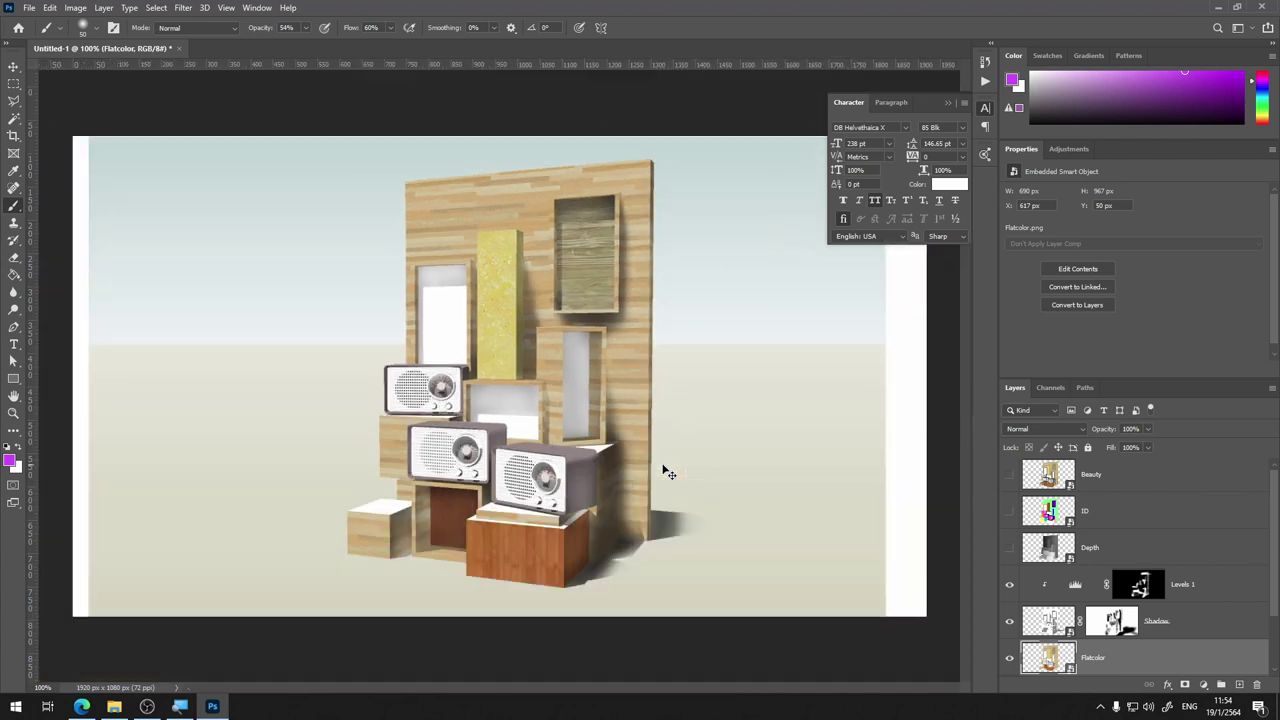
pyautogui.hotkey('ctrl', '-')
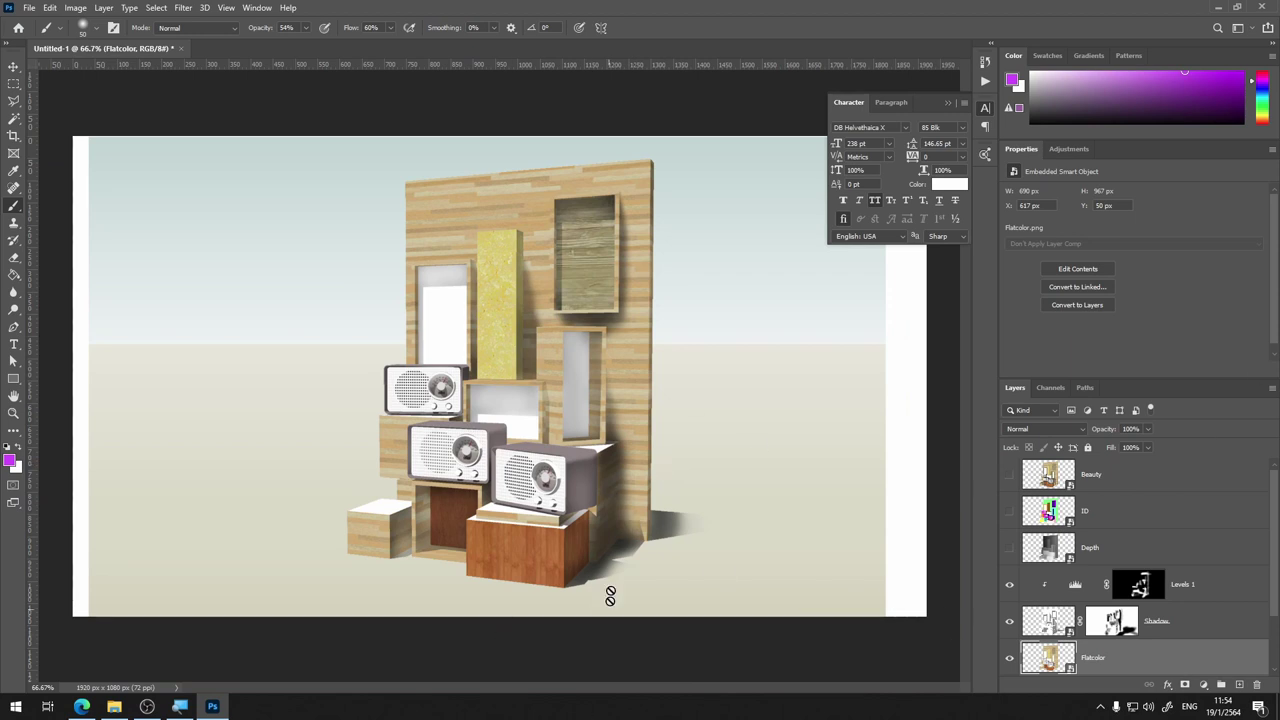
pyautogui.hotkey('ctrl', '+')
pyautogui.hotkey('ctrl', '+')
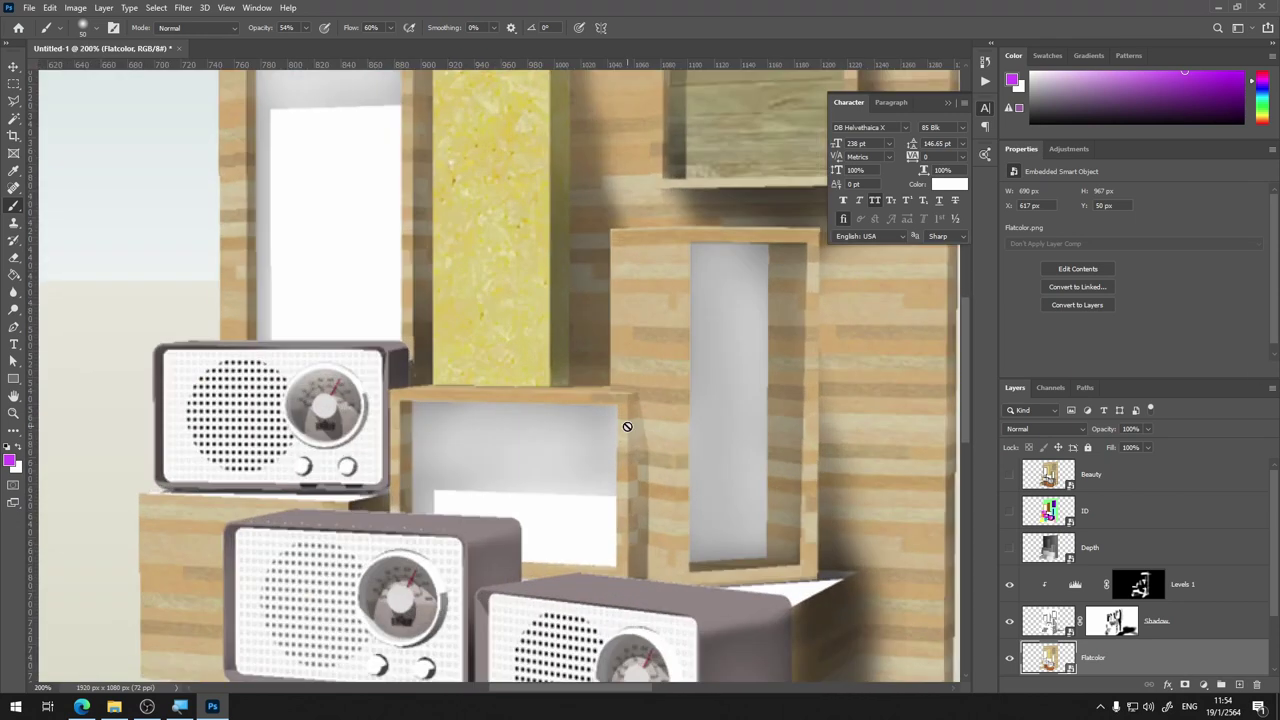
pyautogui.moveTo(617, 417); pyautogui.dragTo(406, 349)
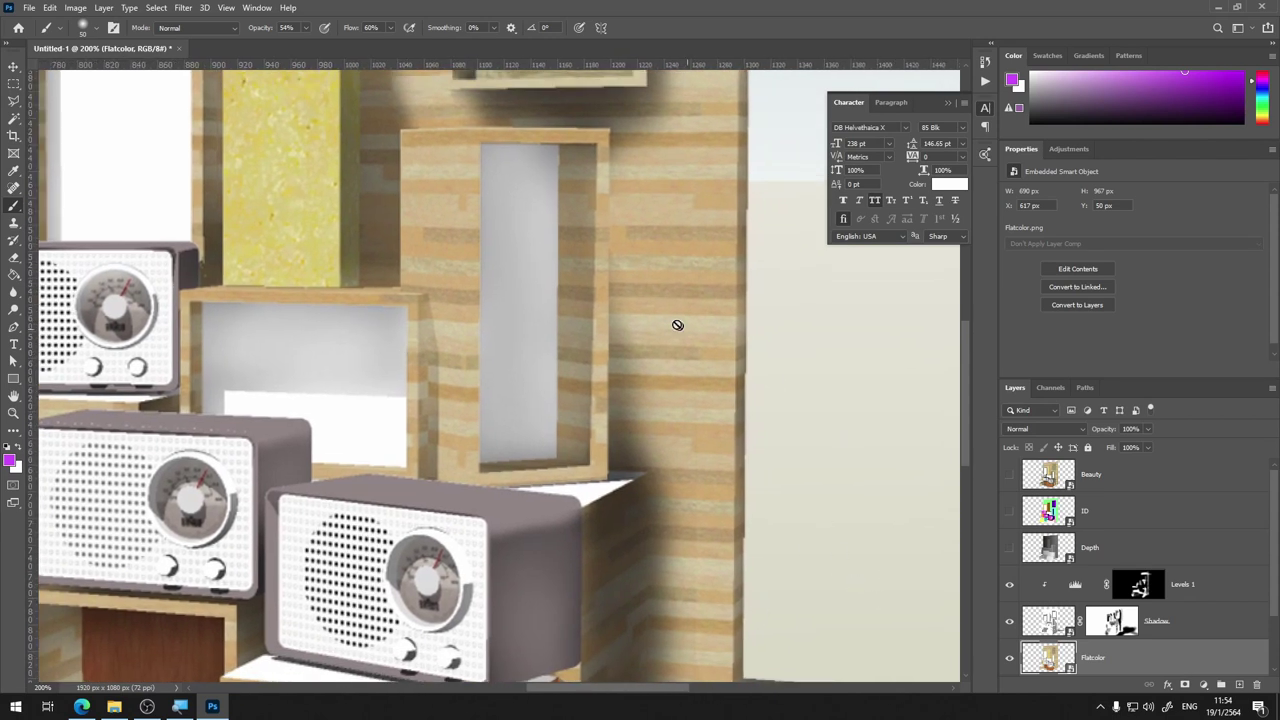
pyautogui.scroll(1, 569, 320)
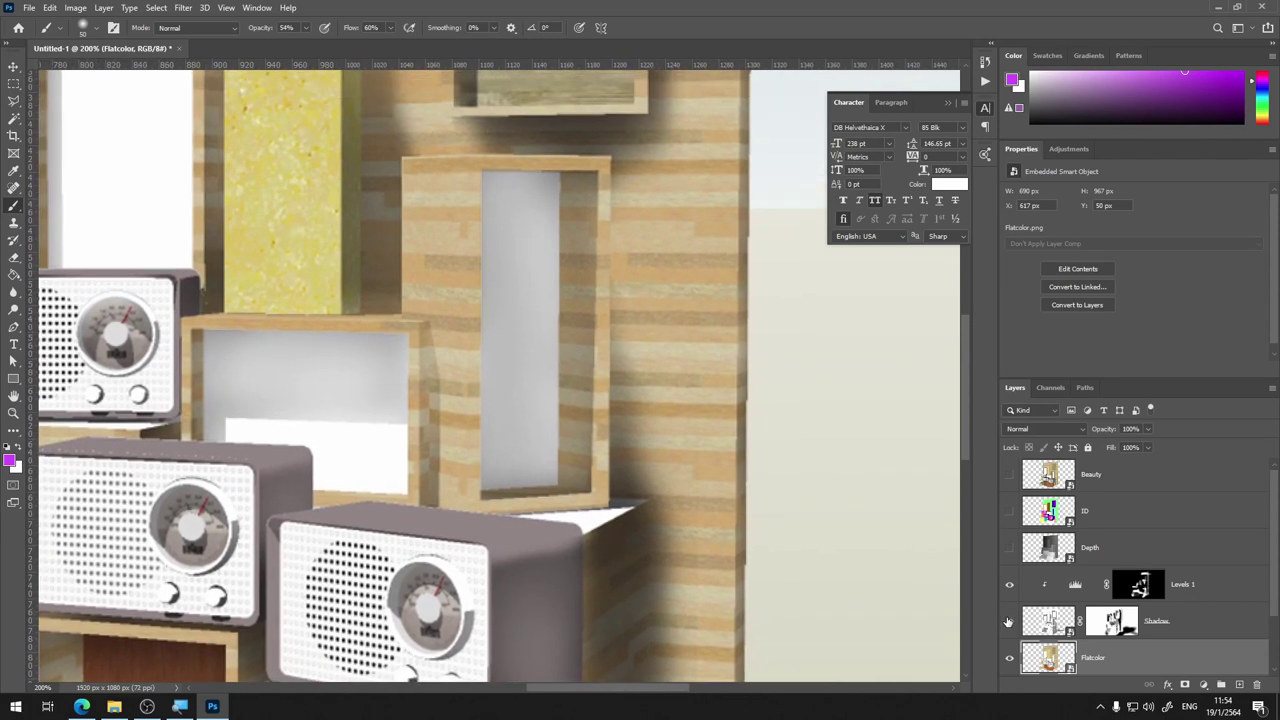
pyautogui.click(1010, 621)
pyautogui.click(1009, 621)
pyautogui.click(1112, 620)
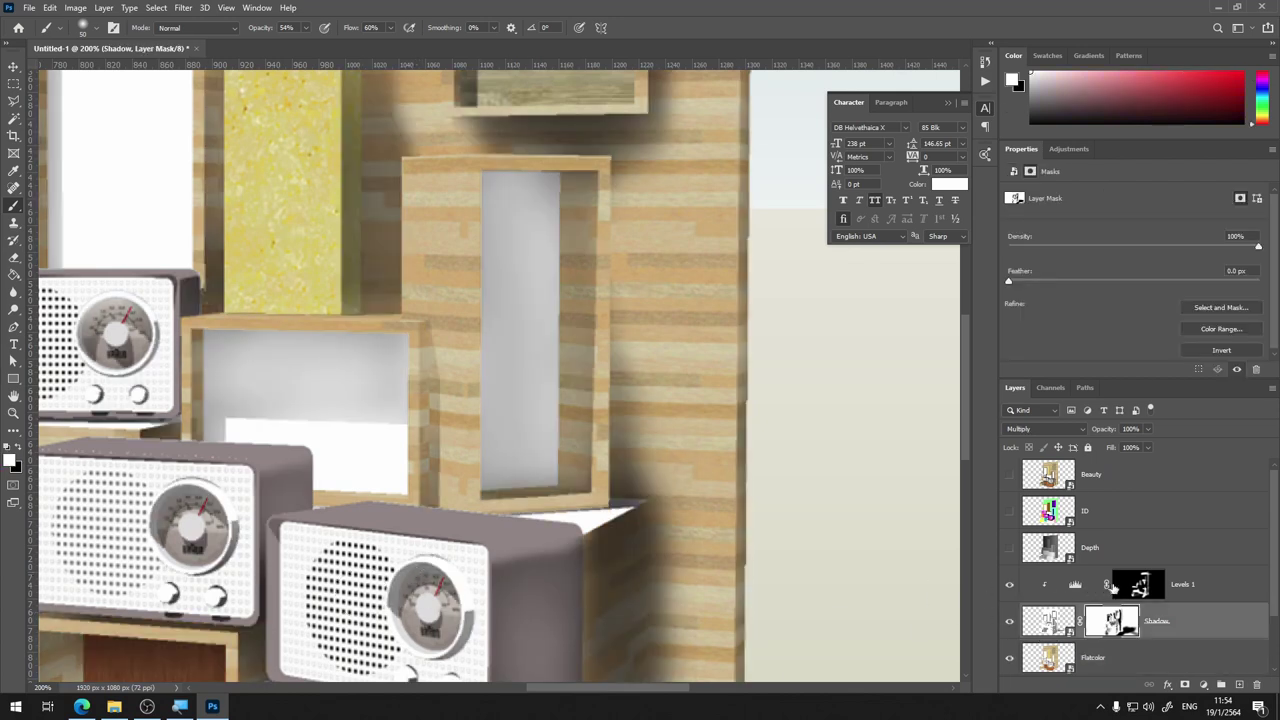
pyautogui.click(1130, 586)
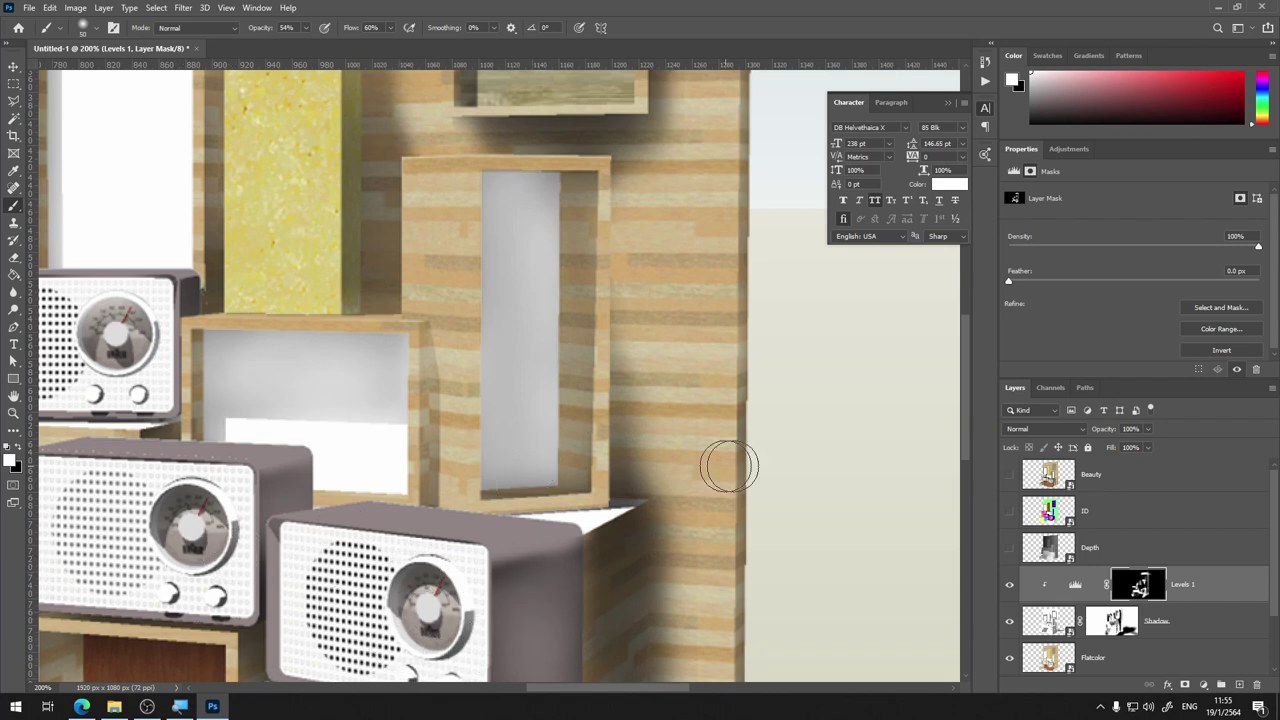
pyautogui.hotkey('ctrl', '-')
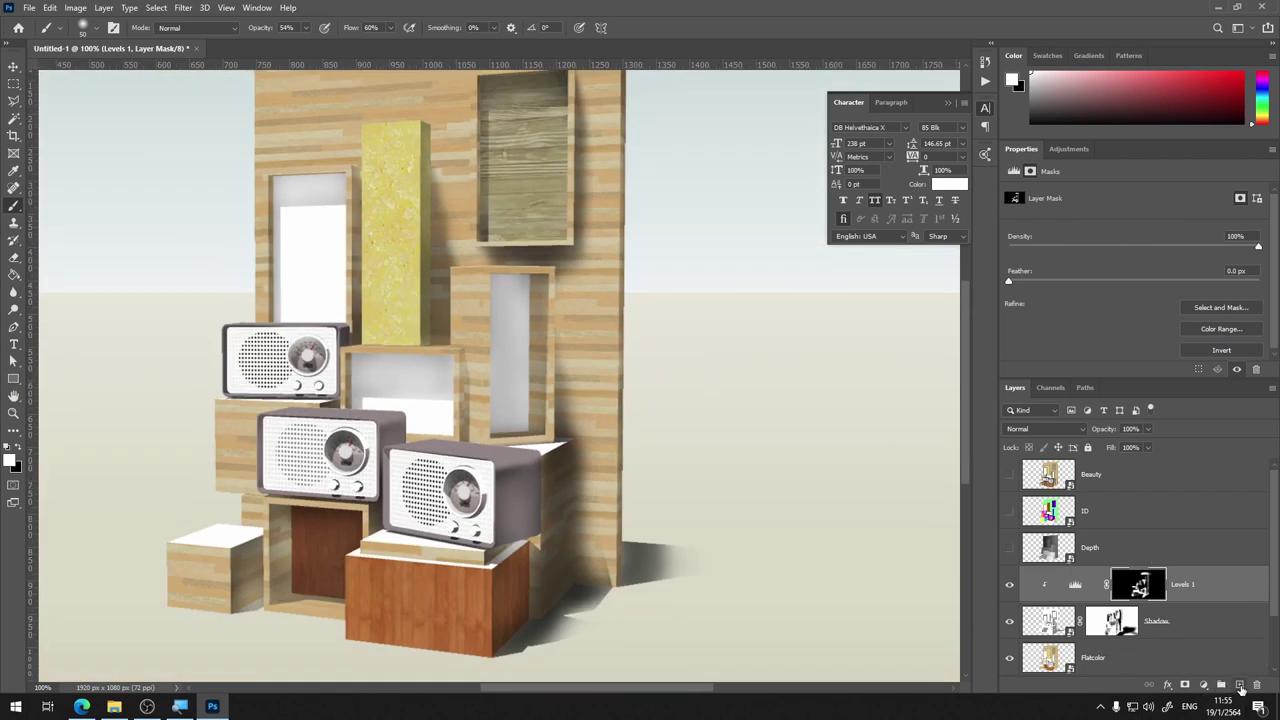
# Add a new layer above Levels 1 and hide the HorizontalLine backdrop layer
pyautogui.click(1240, 685)
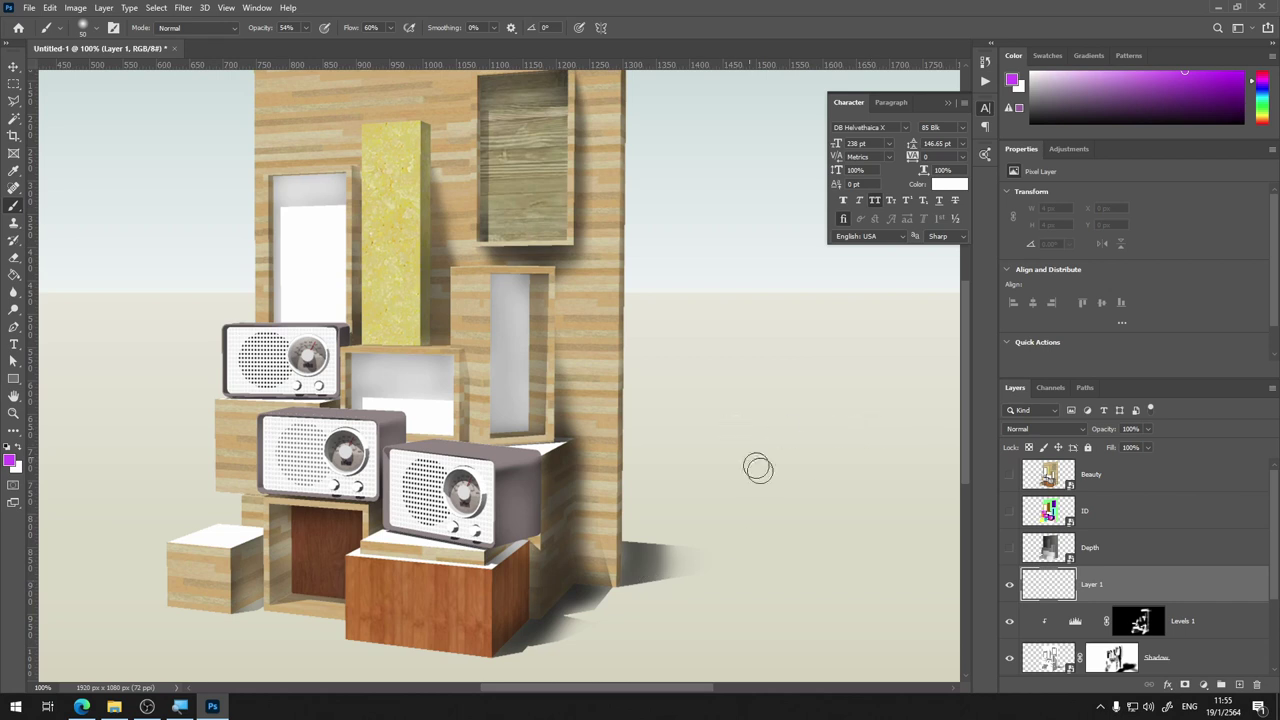
pyautogui.scroll(-3, 1046, 631)
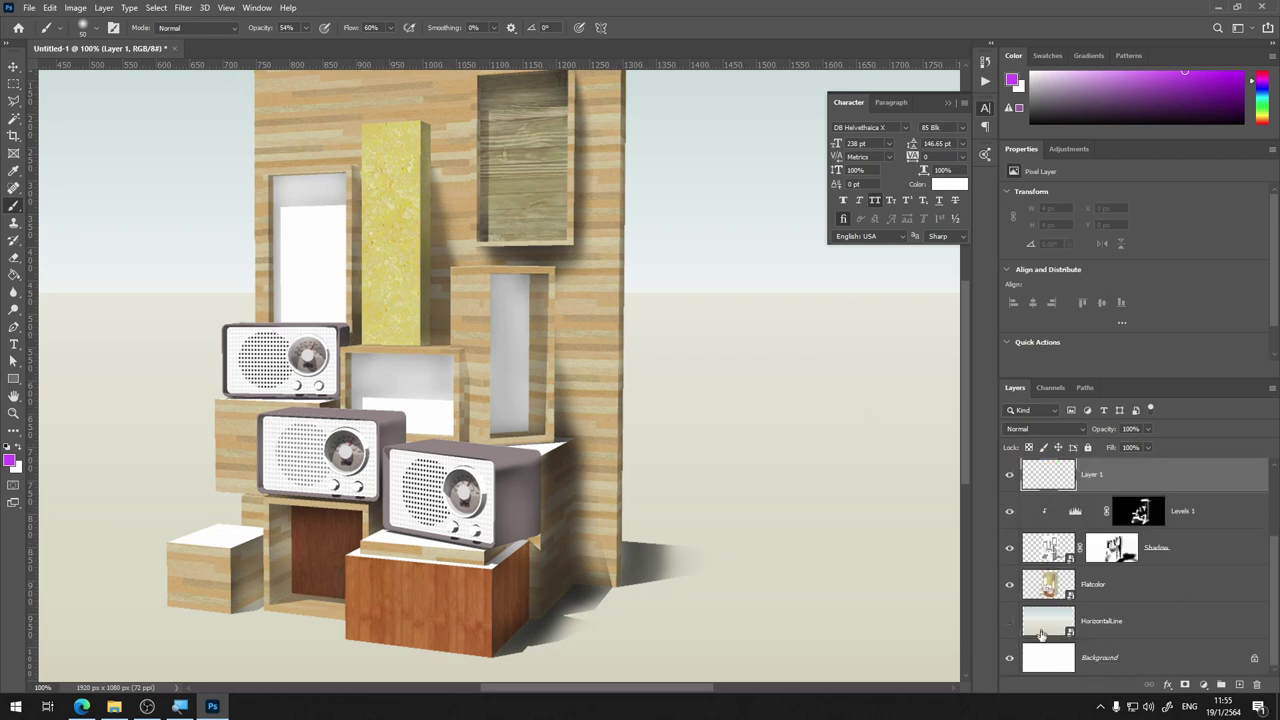
pyautogui.click(1009, 621)
pyautogui.moveTo(415, 409); pyautogui.dragTo(550, 259)
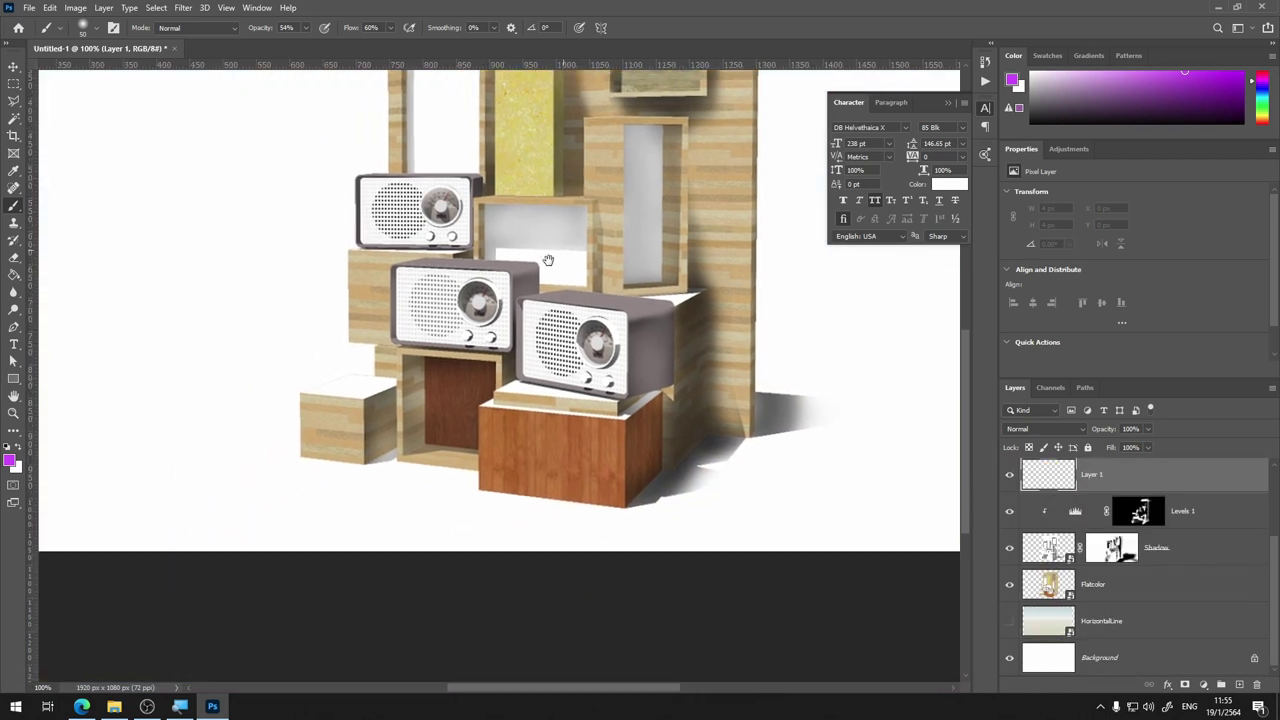
pyautogui.scroll(1, 399, 365)
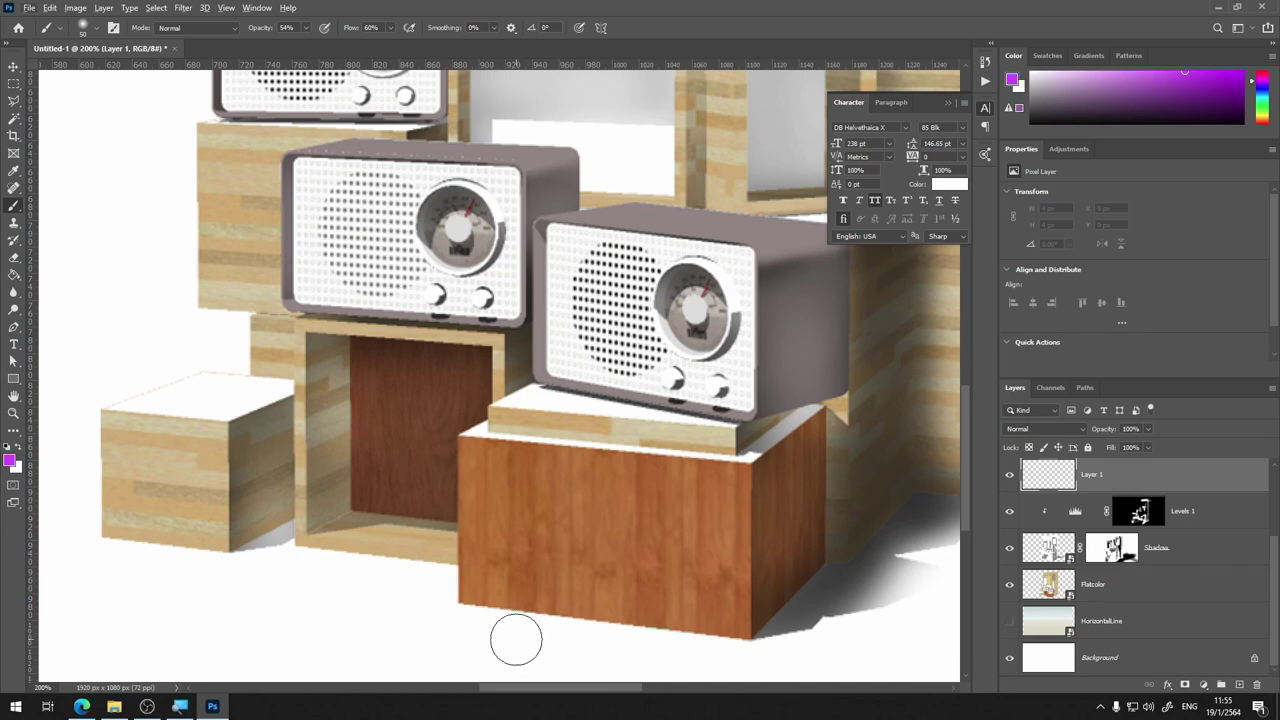
# Set up a soft round white brush at 155 px
pyautogui.keyDown('alt'); pyautogui.click(516, 640); pyautogui.keyUp('alt')
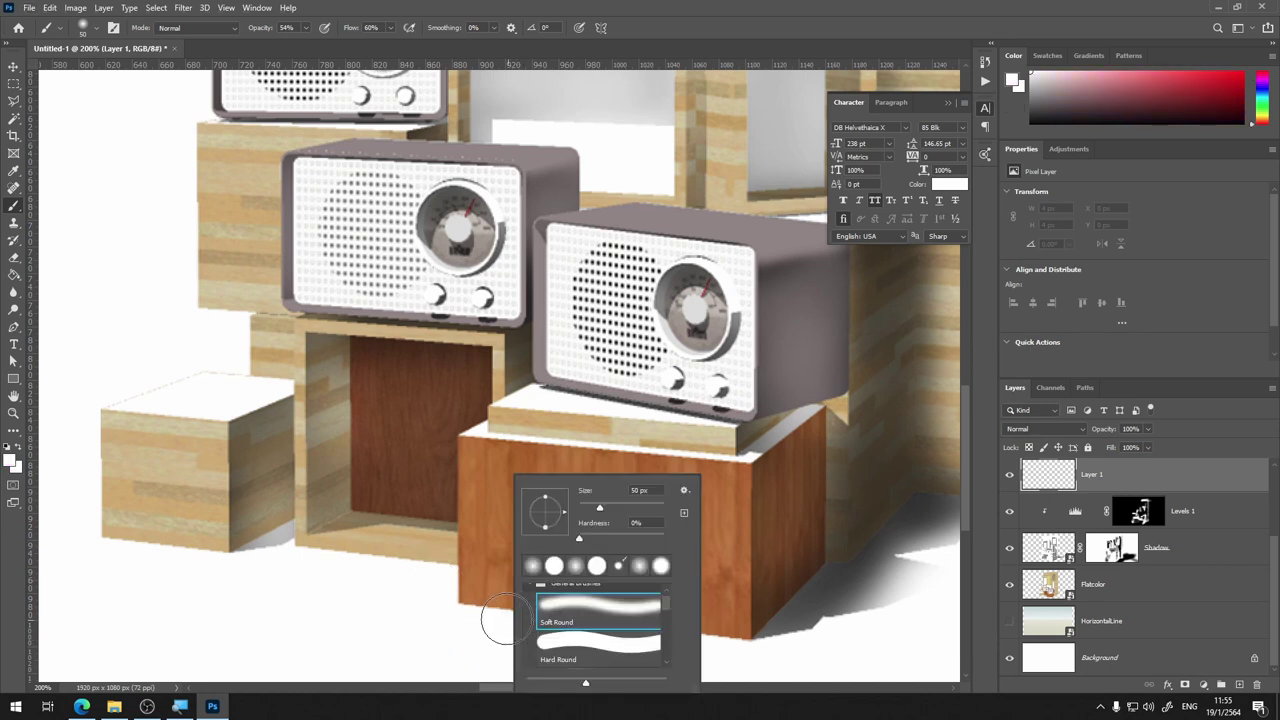
pyautogui.rightClick(492, 612)
pyautogui.moveTo(604, 511); pyautogui.dragTo(633, 508)
pyautogui.click(758, 17)
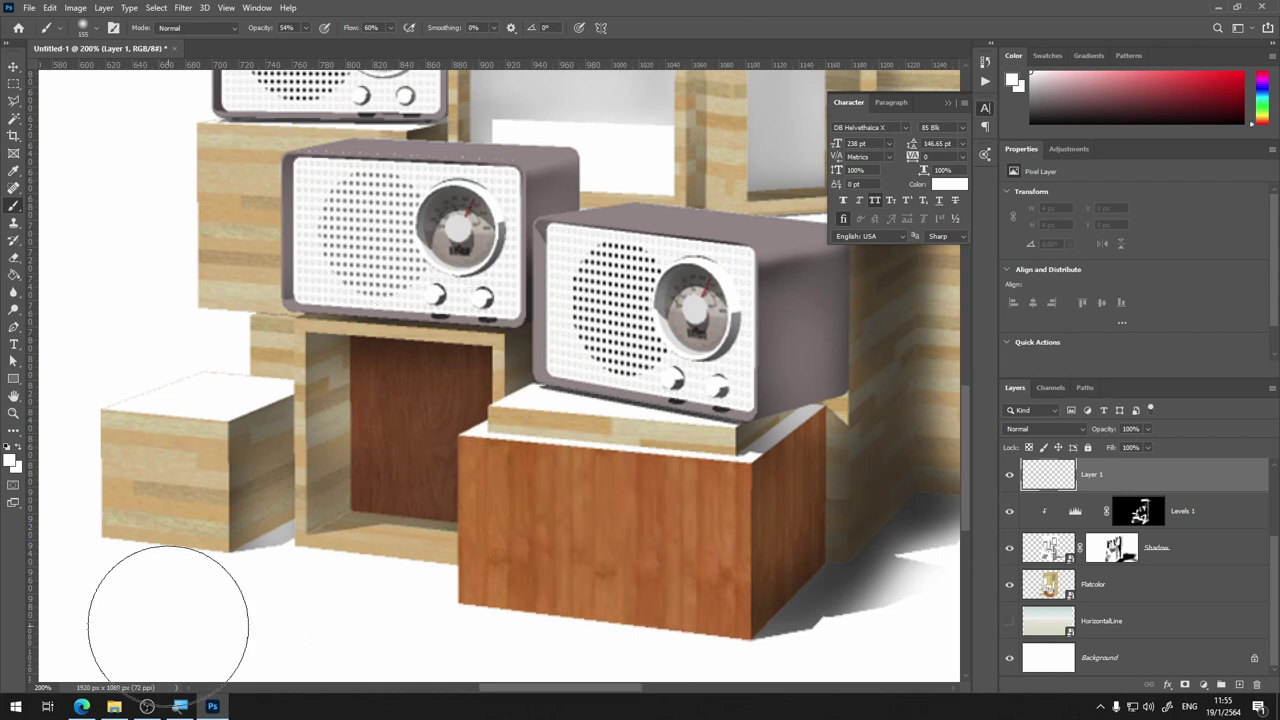
# Paint white over the orange, left and middle box bottoms and the shadows beside them and the post
pyautogui.moveTo(512, 628); pyautogui.dragTo(800, 615)
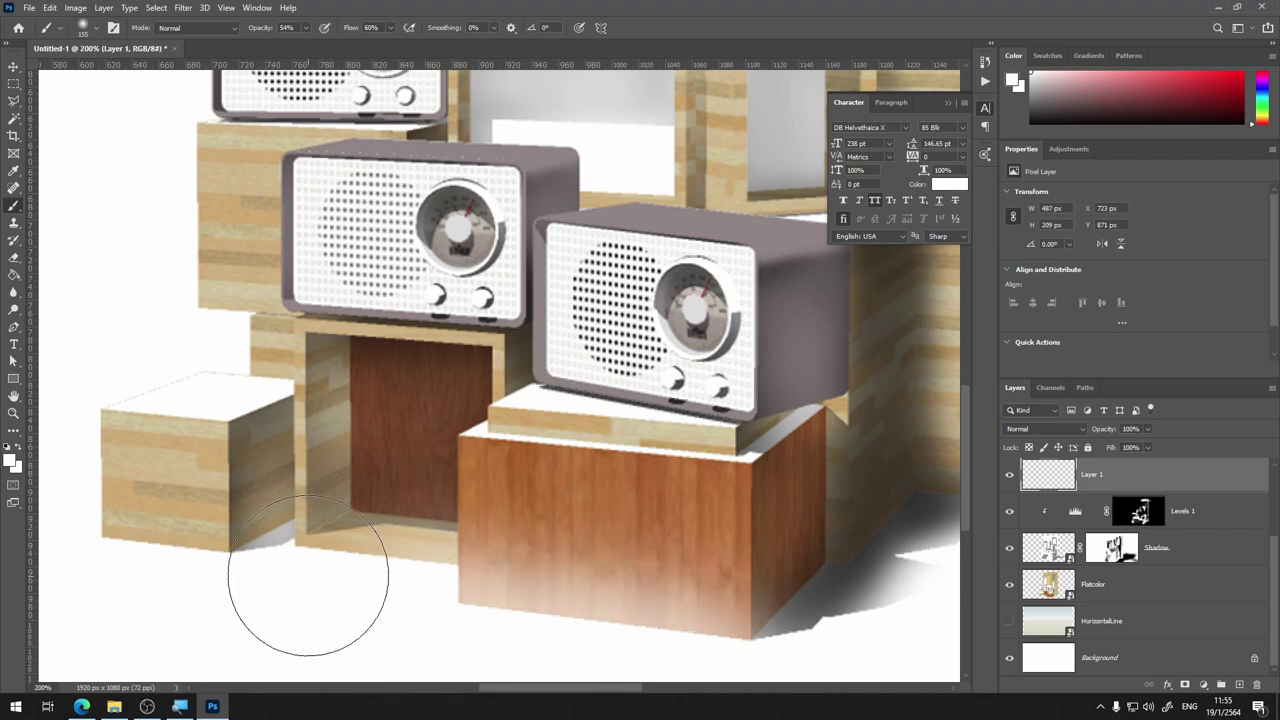
pyautogui.moveTo(300, 571)
pyautogui.mouseDown()
pyautogui.moveTo(371, 614)
pyautogui.moveTo(155, 590)
pyautogui.moveTo(157, 614)
pyautogui.mouseUp()
pyautogui.moveTo(767, 625); pyautogui.dragTo(857, 571)
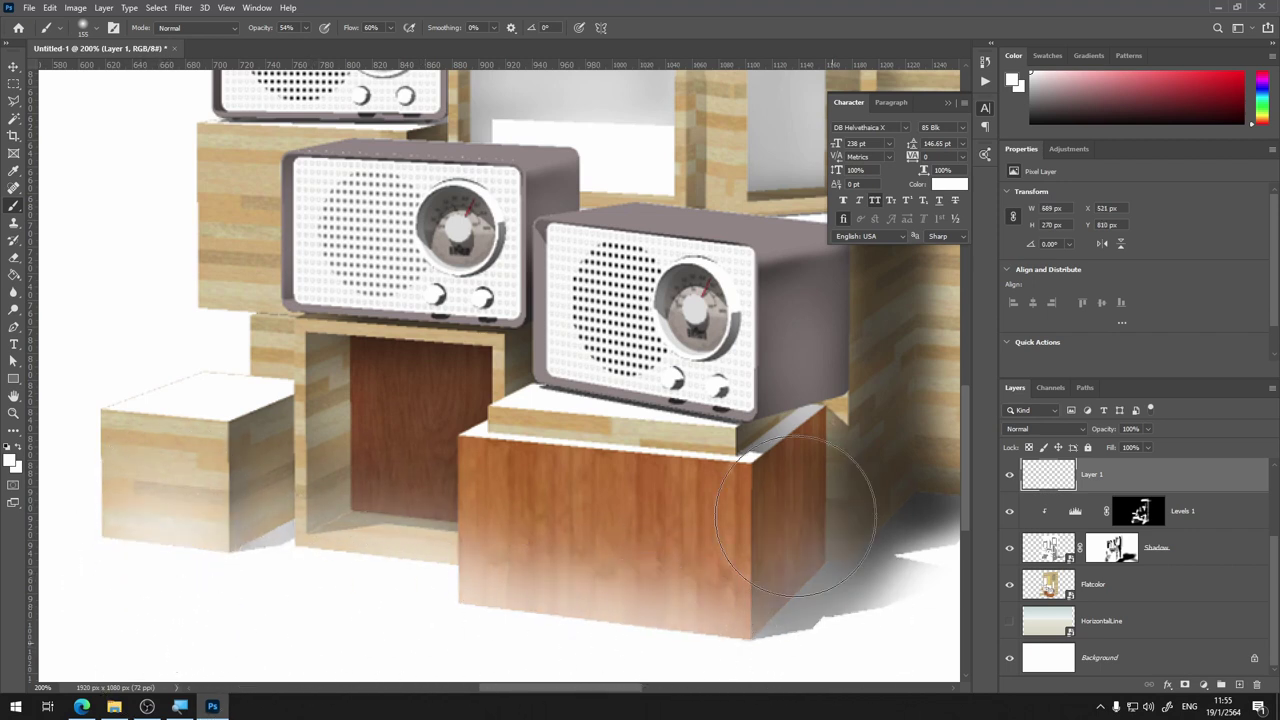
pyautogui.moveTo(785, 614); pyautogui.dragTo(914, 614)
pyautogui.moveTo(850, 521); pyautogui.dragTo(548, 488)
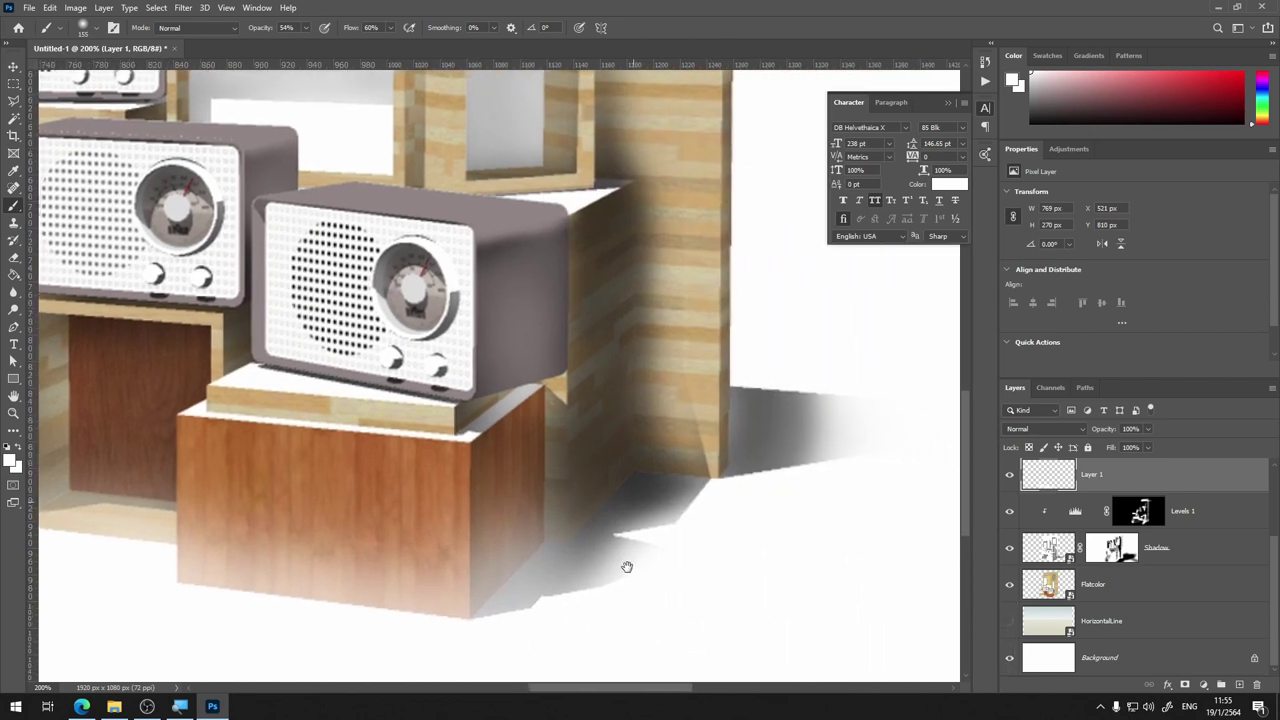
pyautogui.moveTo(609, 563)
pyautogui.mouseDown()
pyautogui.moveTo(623, 400)
pyautogui.moveTo(665, 207)
pyautogui.mouseUp()
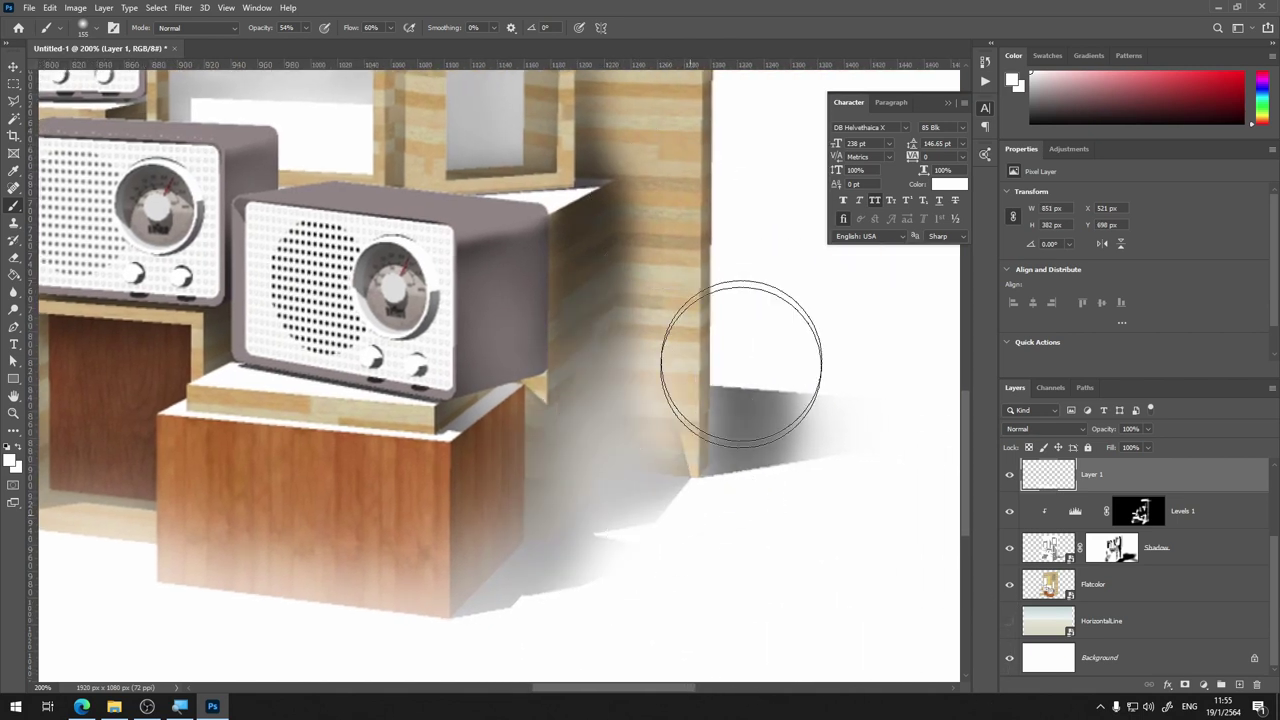
pyautogui.moveTo(743, 343)
pyautogui.mouseDown()
pyautogui.moveTo(757, 409)
pyautogui.moveTo(757, 371)
pyautogui.mouseUp()
pyautogui.hotkey('ctrl', '-')
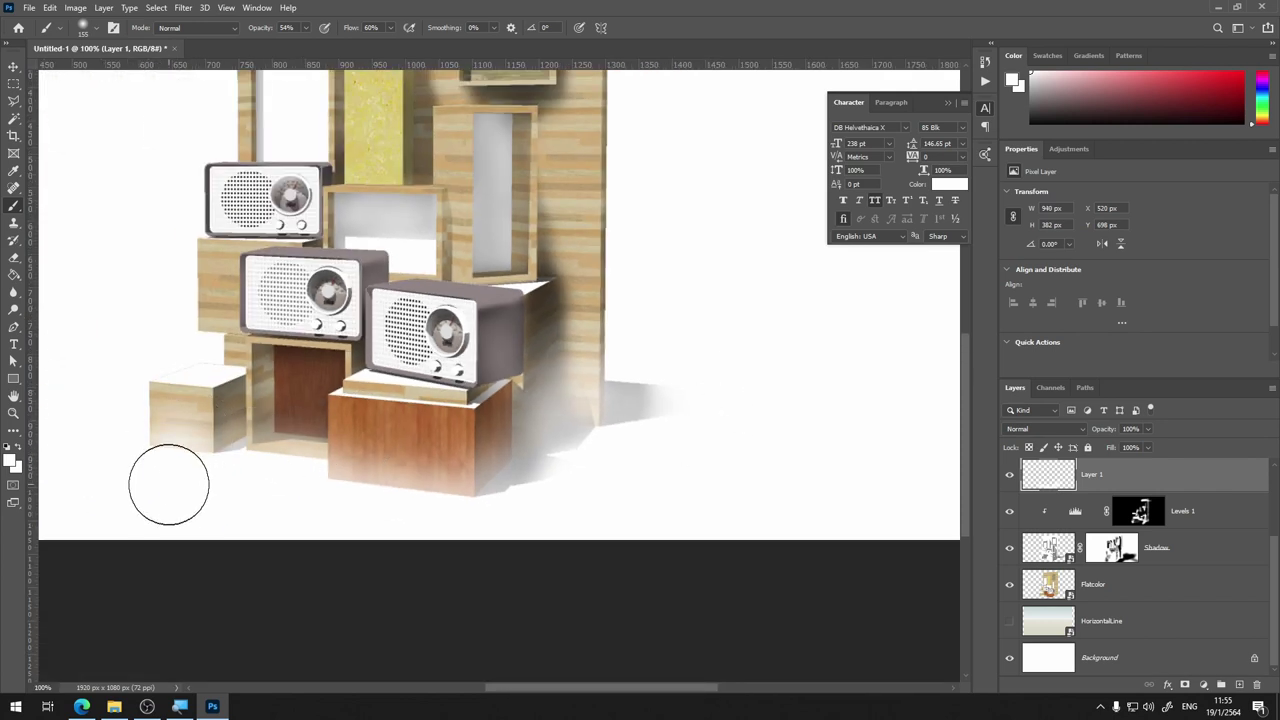
pyautogui.moveTo(166, 486); pyautogui.dragTo(286, 494)
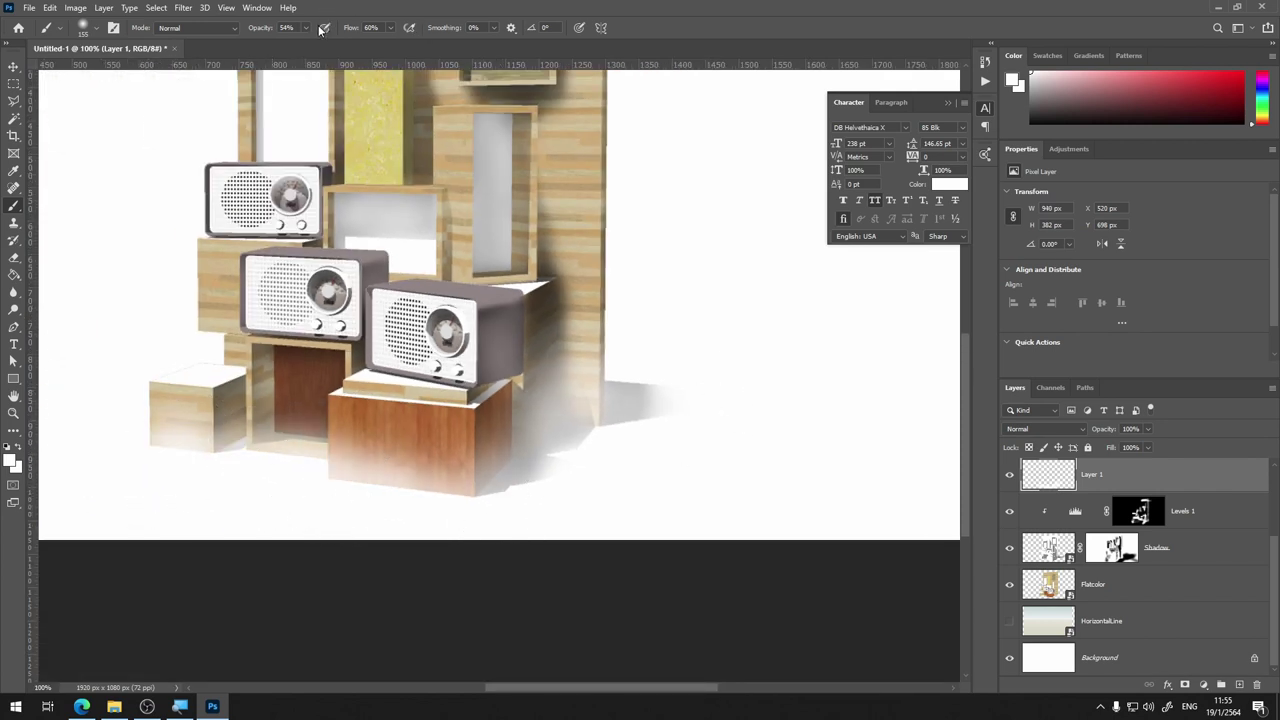
pyautogui.moveTo(365, 487)
pyautogui.mouseDown()
pyautogui.moveTo(537, 529)
pyautogui.moveTo(534, 423)
pyautogui.mouseUp()
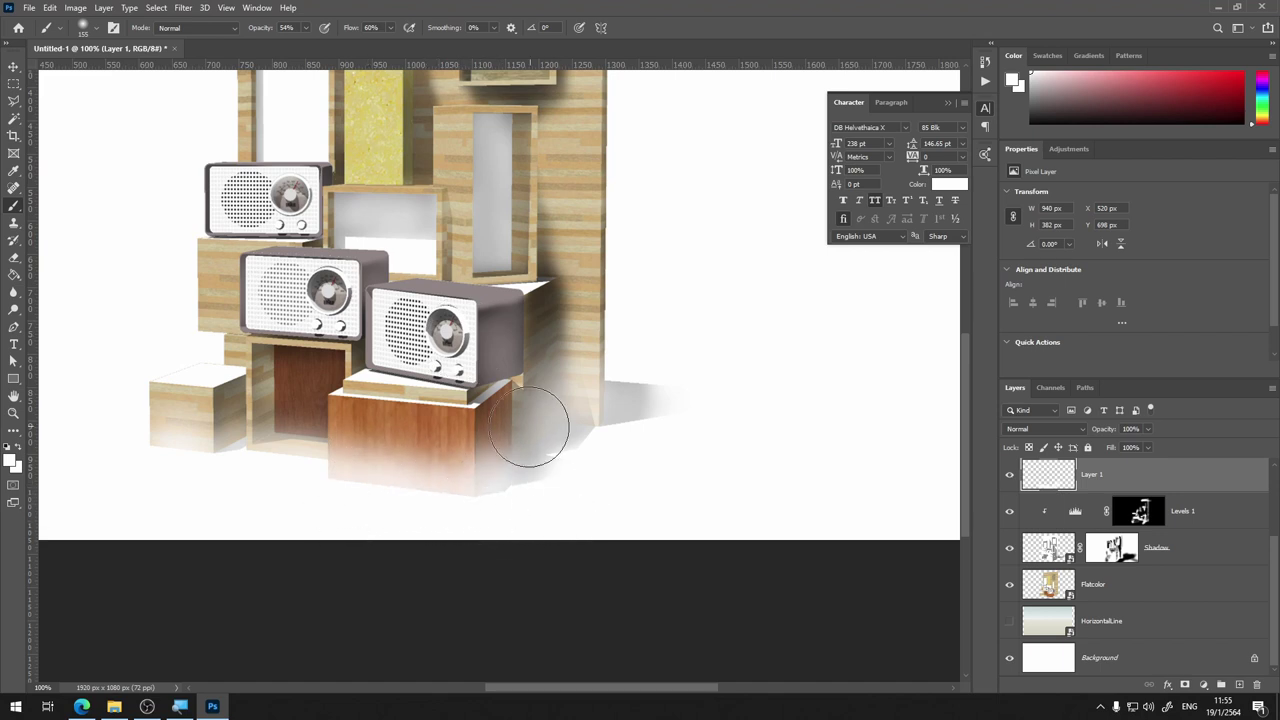
# Set Layer 1's blend mode to Soft Light and toggle its visibility to compare
pyautogui.click(1080, 428)
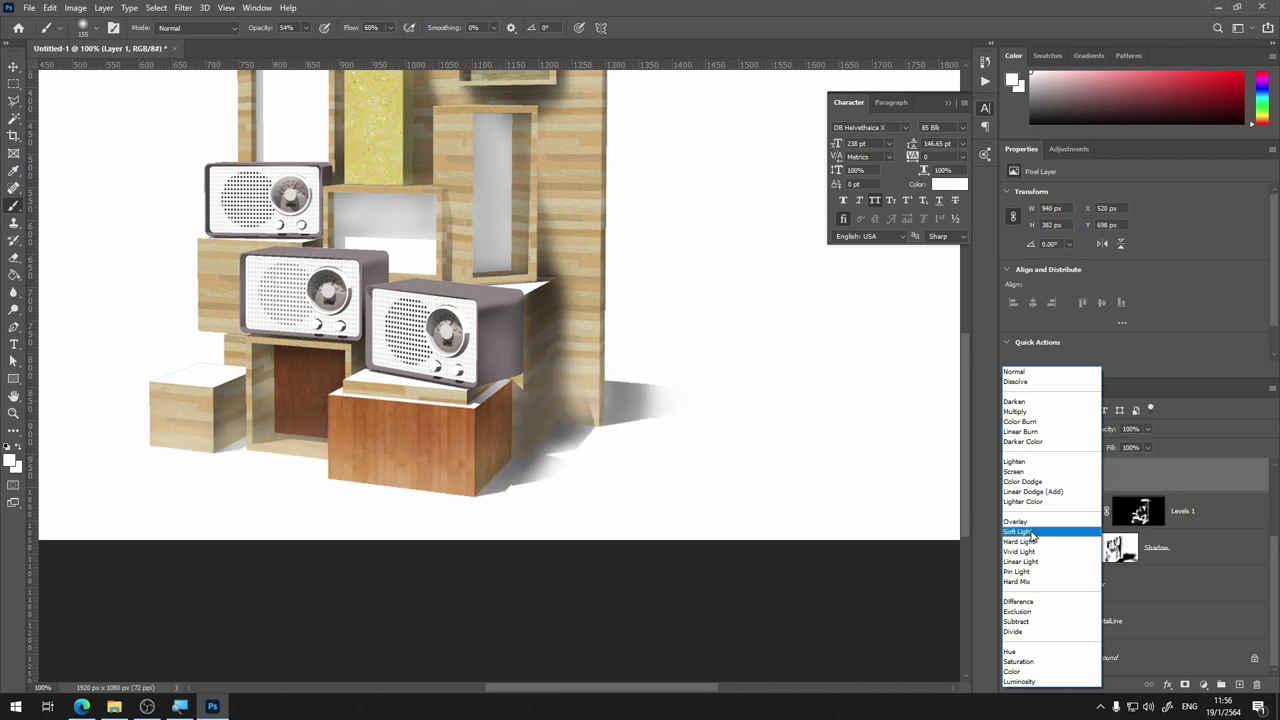
pyautogui.click(1033, 533)
pyautogui.click(1011, 475)
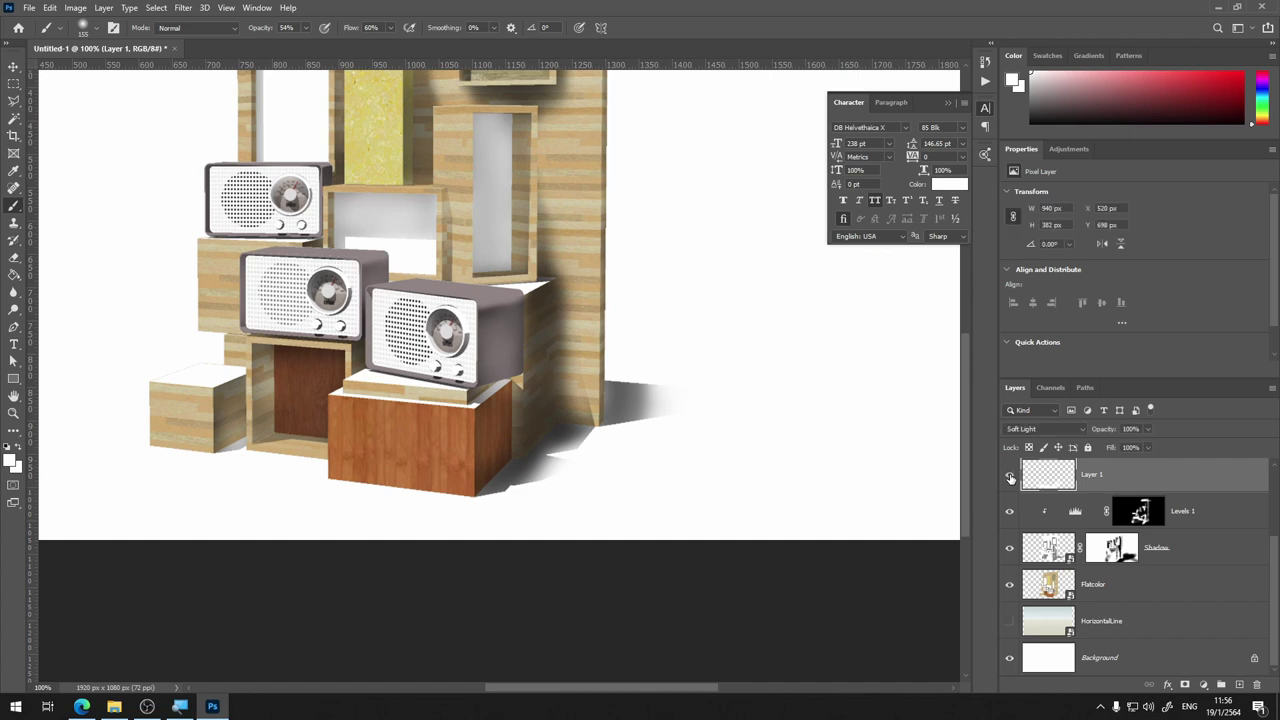
pyautogui.click(1011, 475)
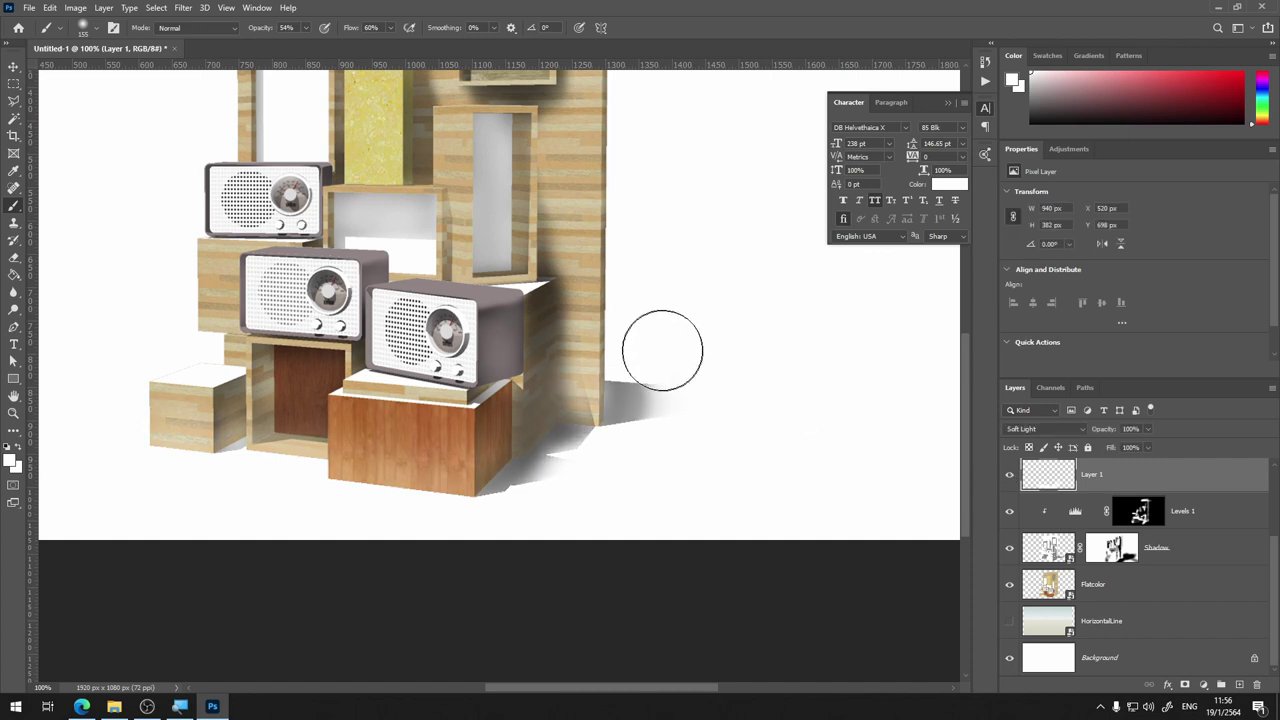
pyautogui.moveTo(660, 191)
pyautogui.mouseDown()
pyautogui.moveTo(655, 360)
pyautogui.moveTo(666, 382)
pyautogui.mouseUp()
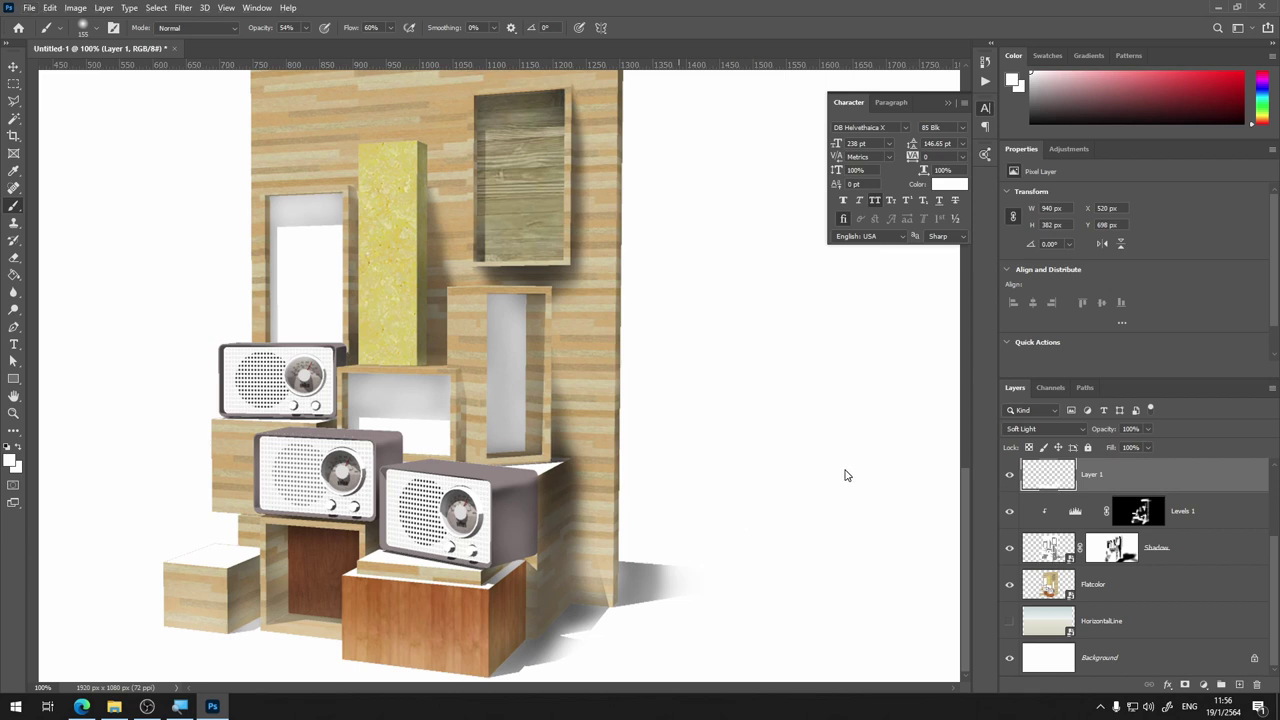
# Save the document as W7.psd in SU > 803181_CG2 > W7, keeping Maximize Compatibility on
pyautogui.hotkey('ctrl', 's')
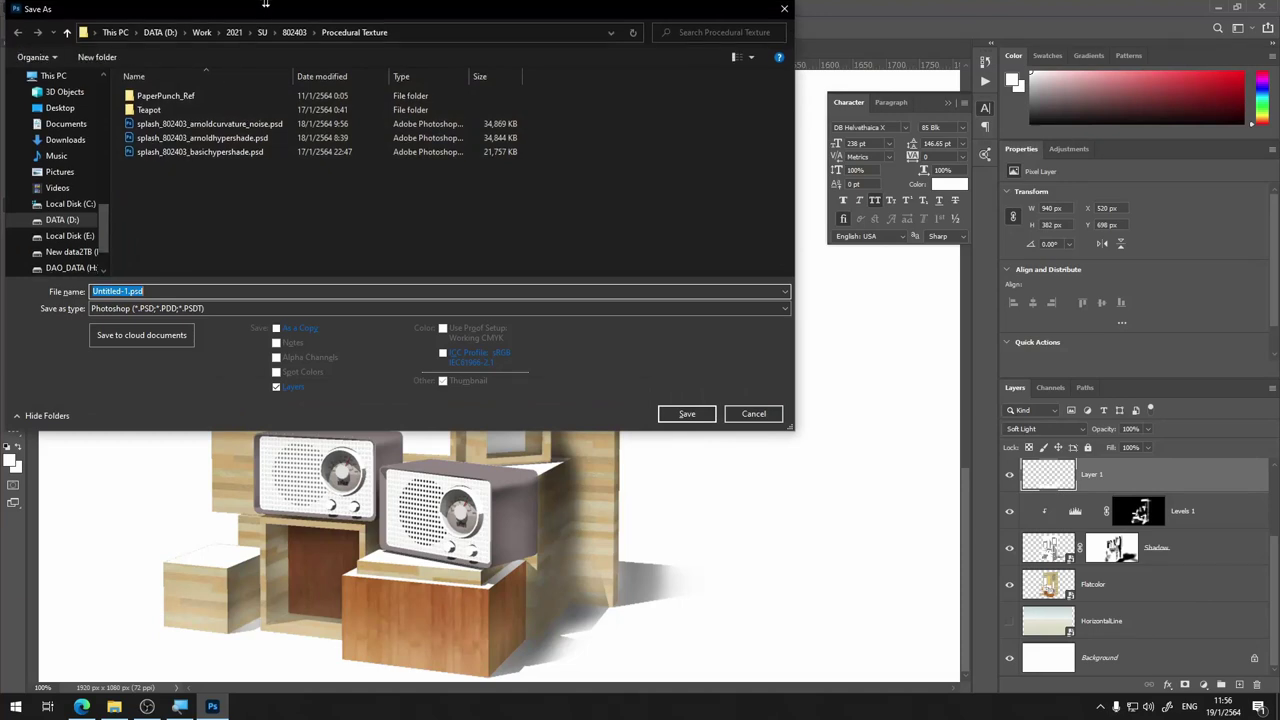
pyautogui.moveTo(380, 64); pyautogui.dragTo(602, 86)
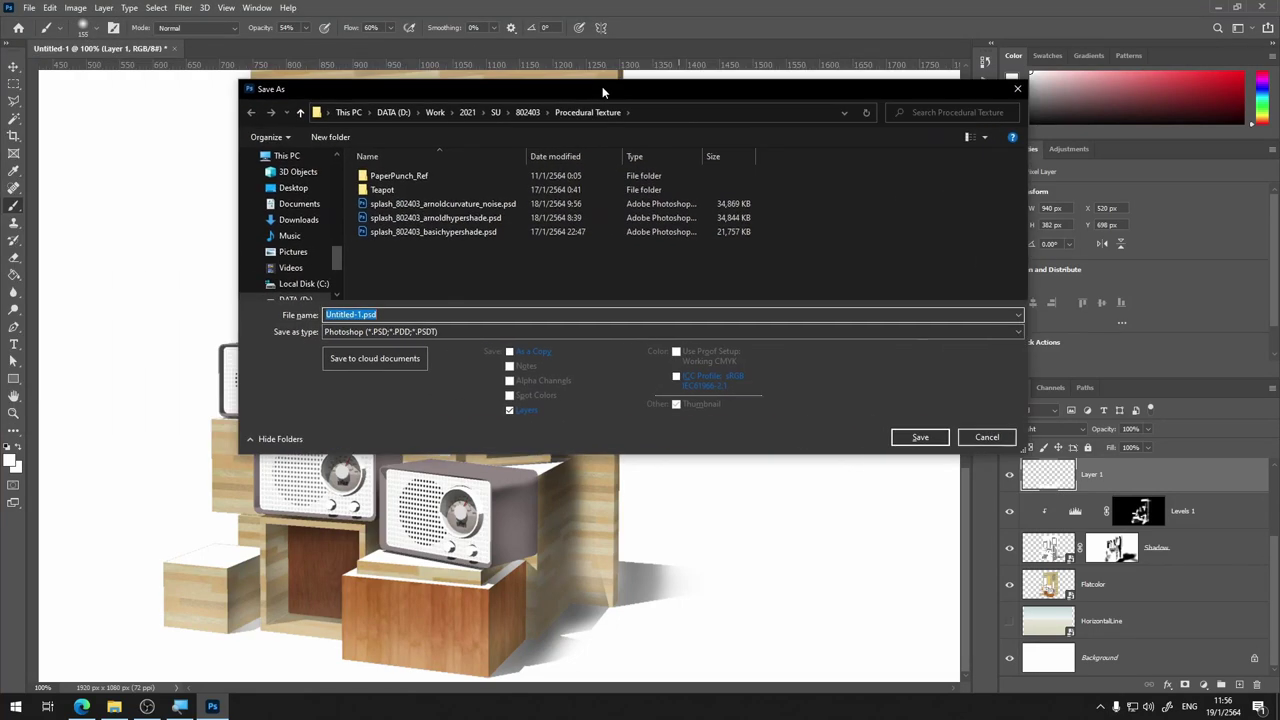
pyautogui.click(495, 112)
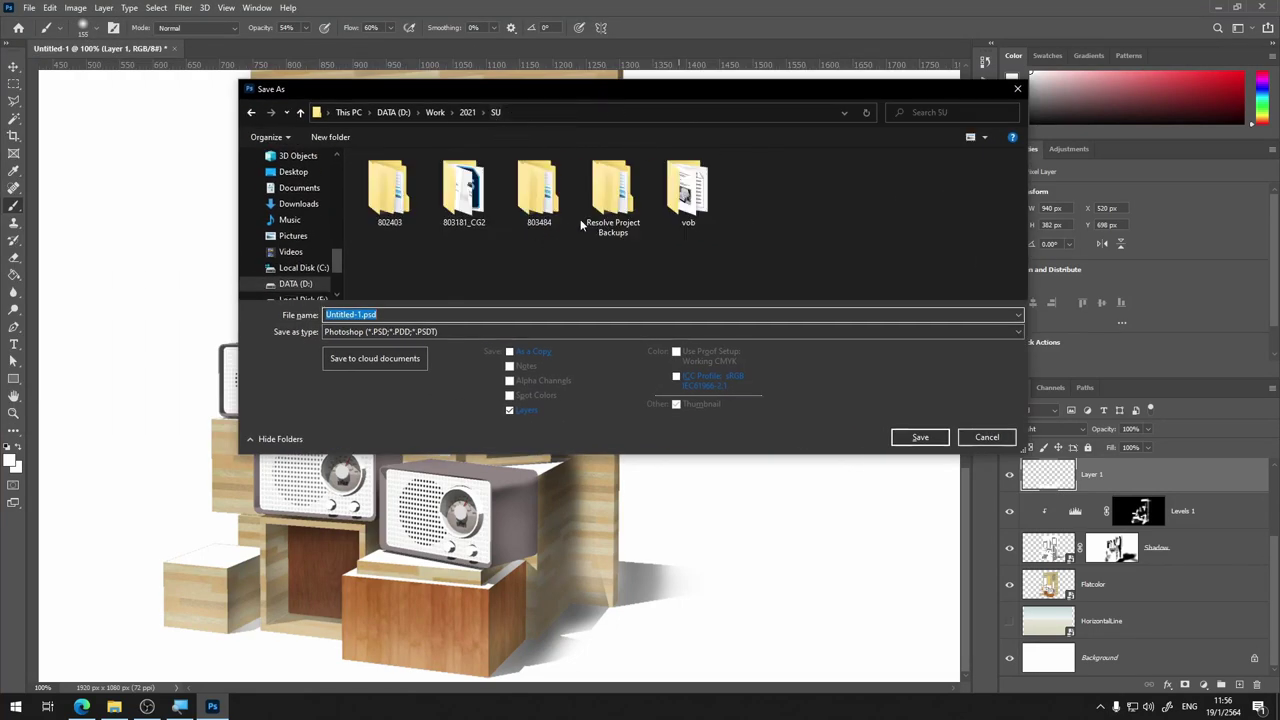
pyautogui.doubleClick(453, 195)
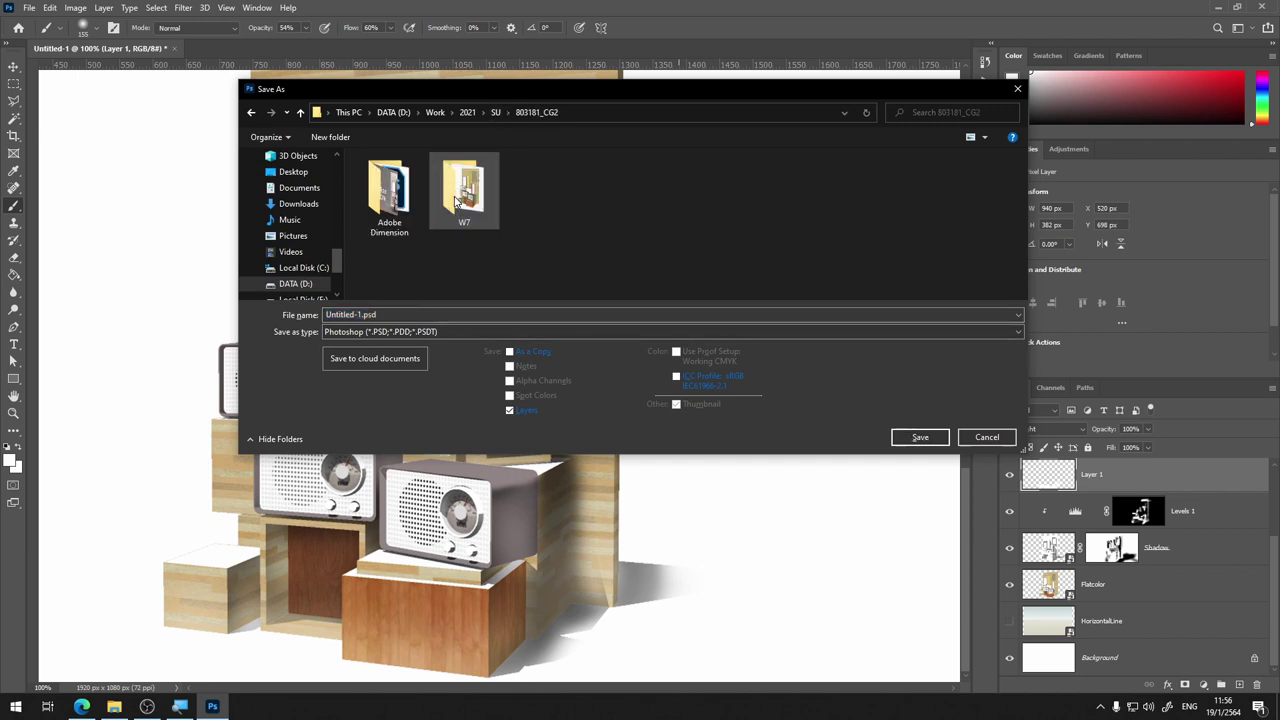
pyautogui.doubleClick(460, 192)
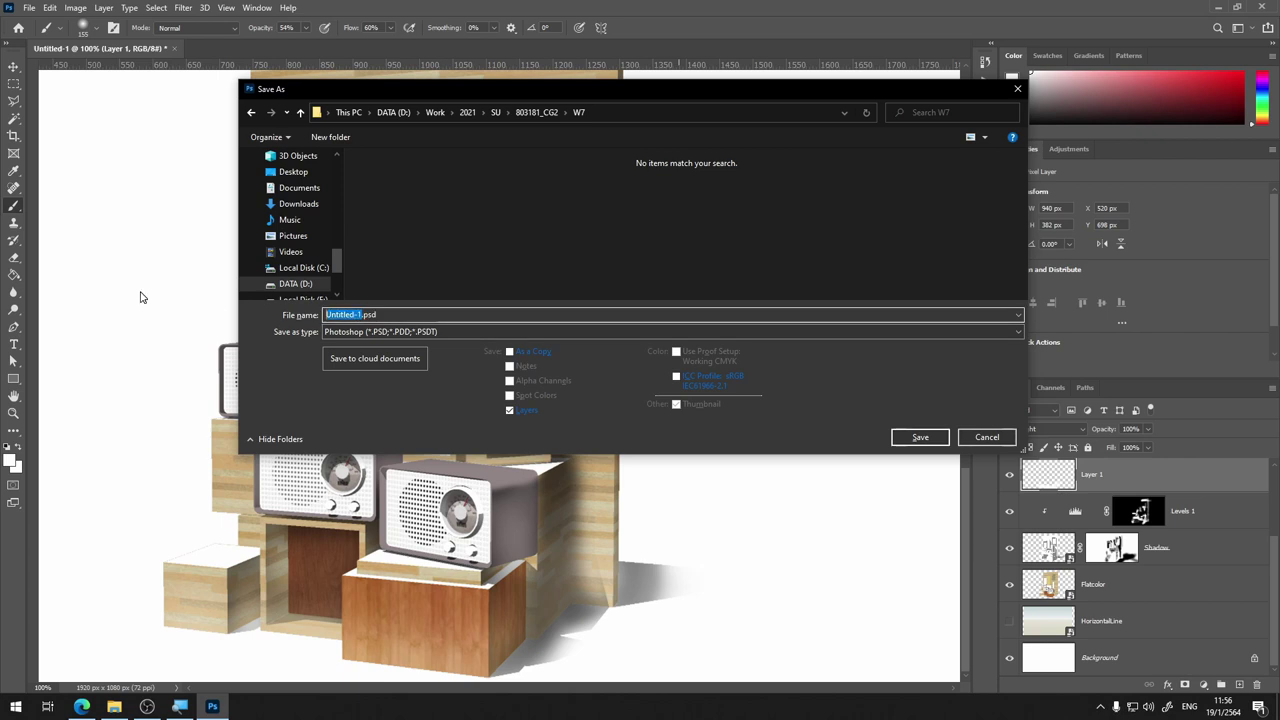
pyautogui.write('W7')
pyautogui.press('Return')
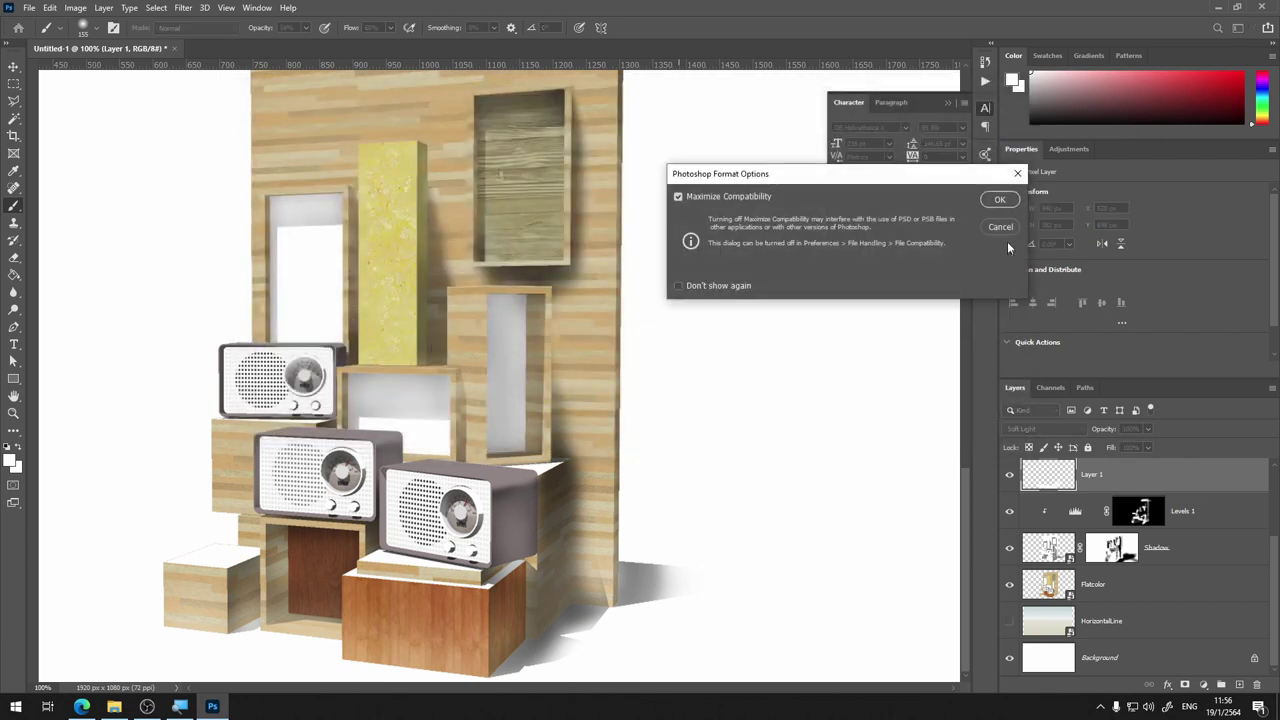
pyautogui.click(999, 199)
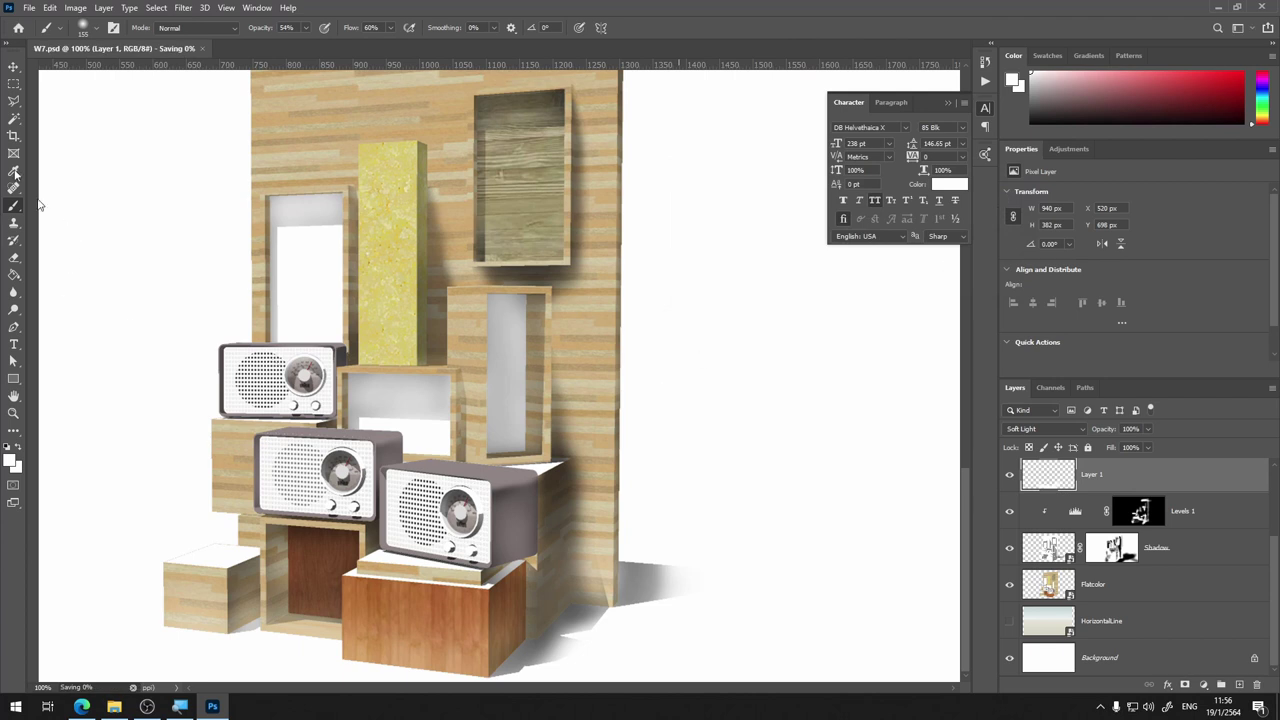
# Hide Layer 1 using the Move tool, then return to the Brush and zoom out
pyautogui.click(13, 66)
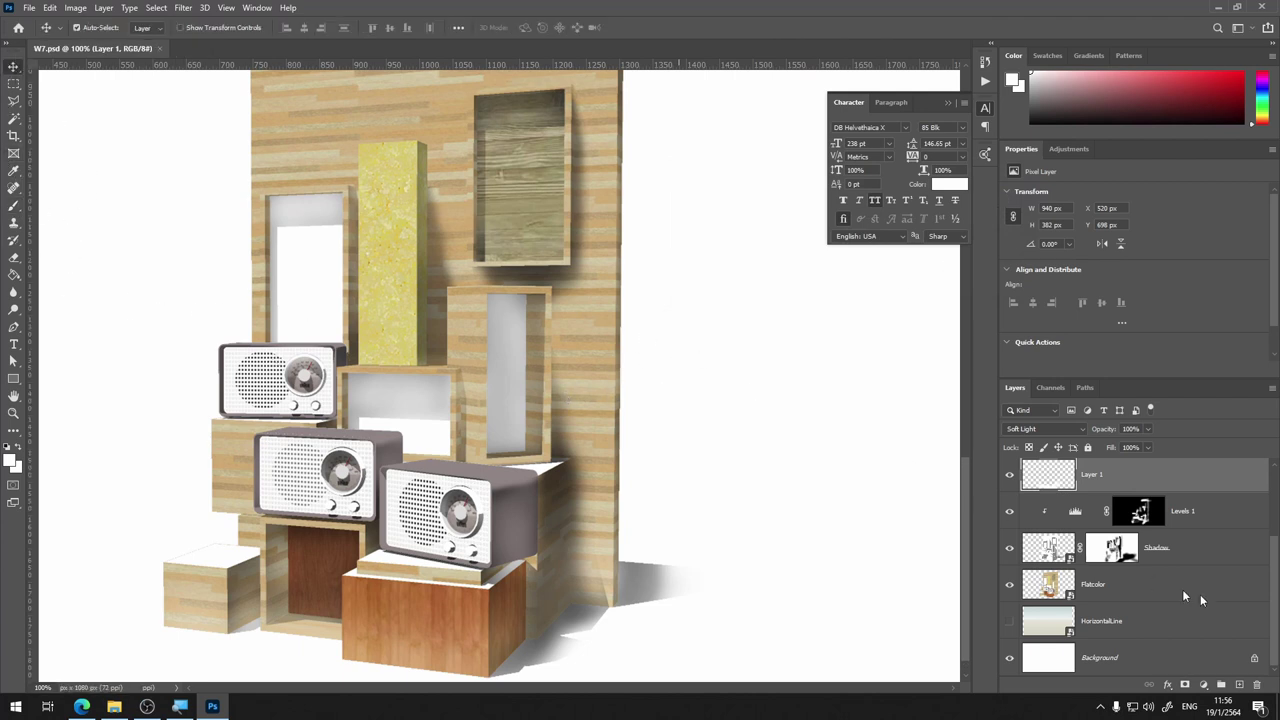
pyautogui.click(1010, 477)
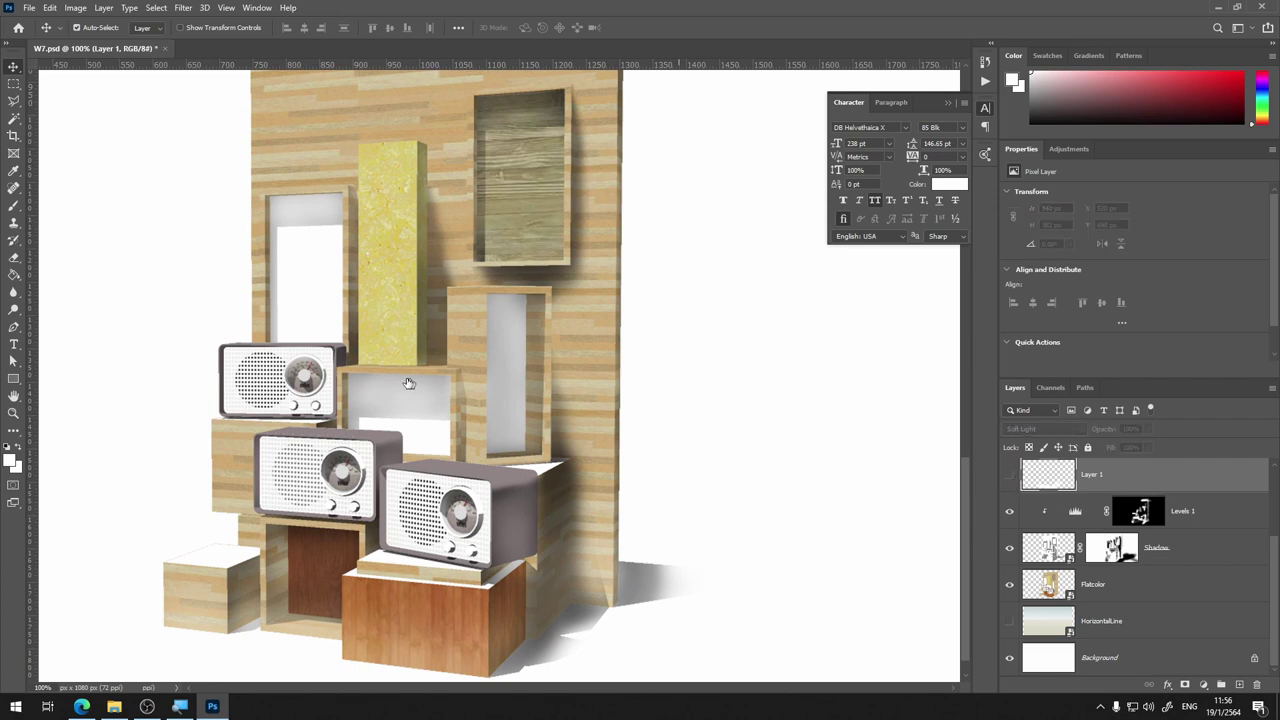
pyautogui.press('b')
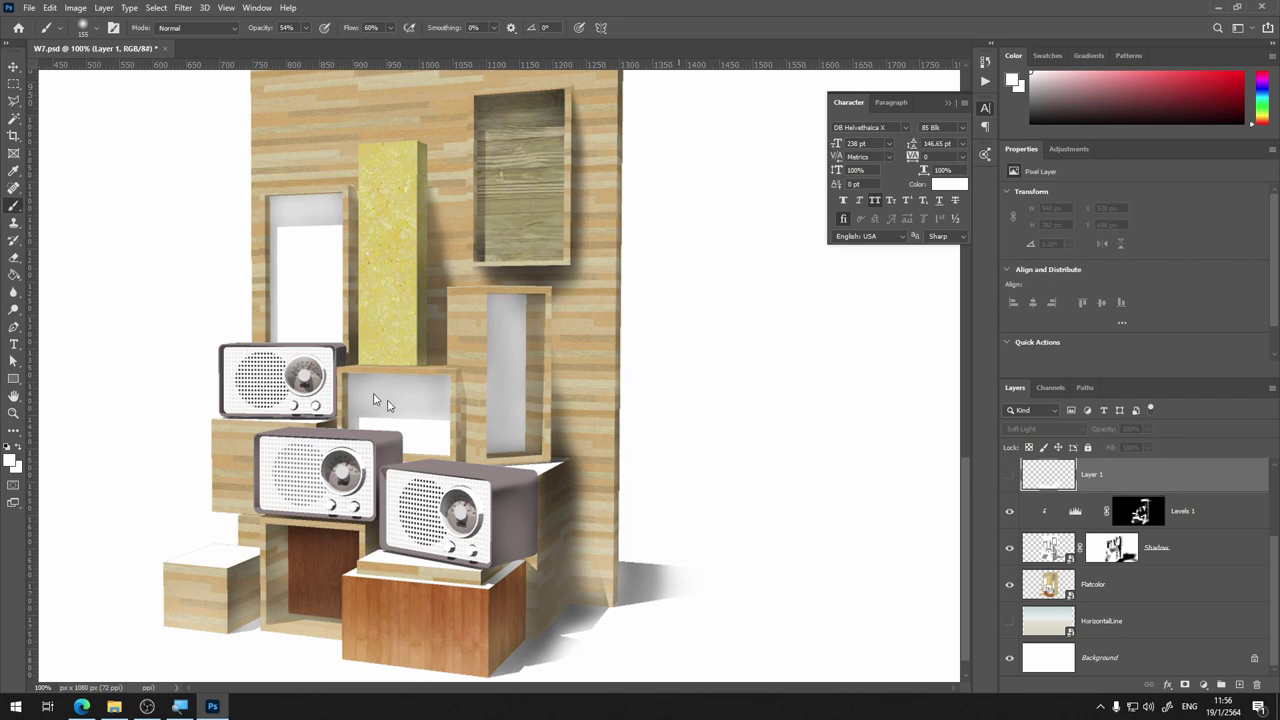
pyautogui.hotkey('ctrl', '-')
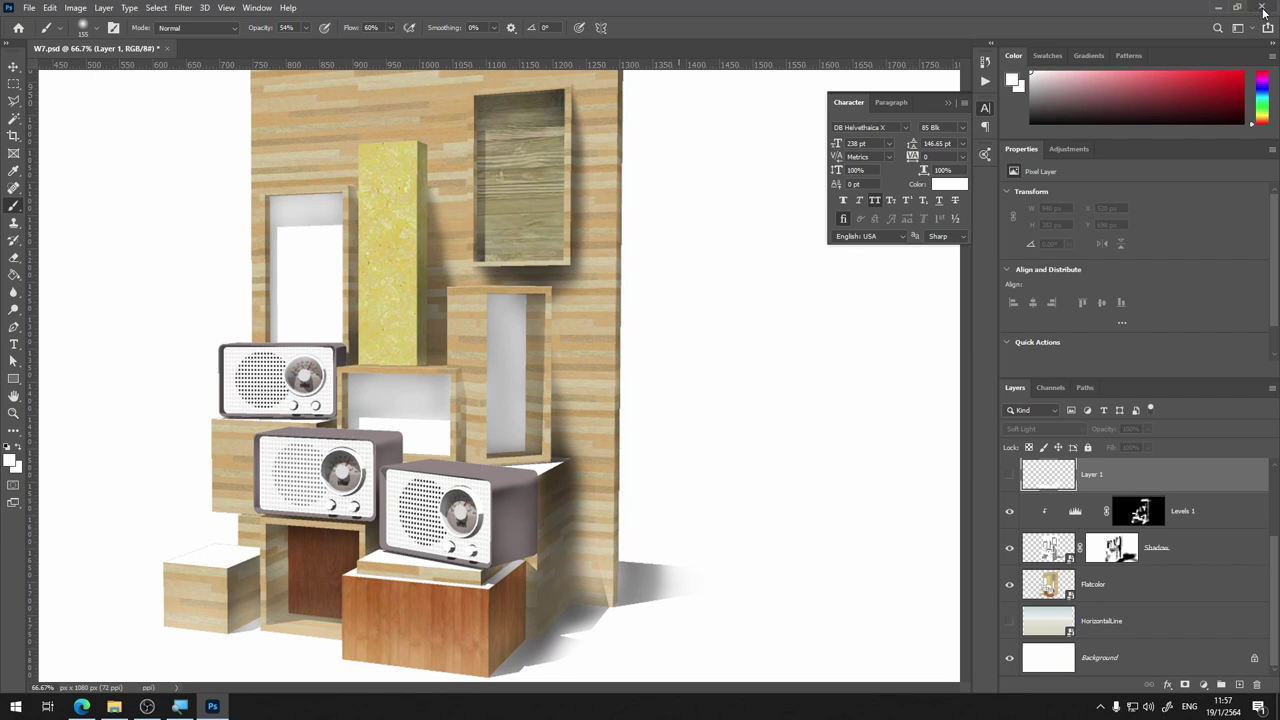
# Quit Photoshop saving W7.psd, then relaunch Adobe Photoshop 2020 via a Start menu search for 'pho'
pyautogui.click(1262, 7)
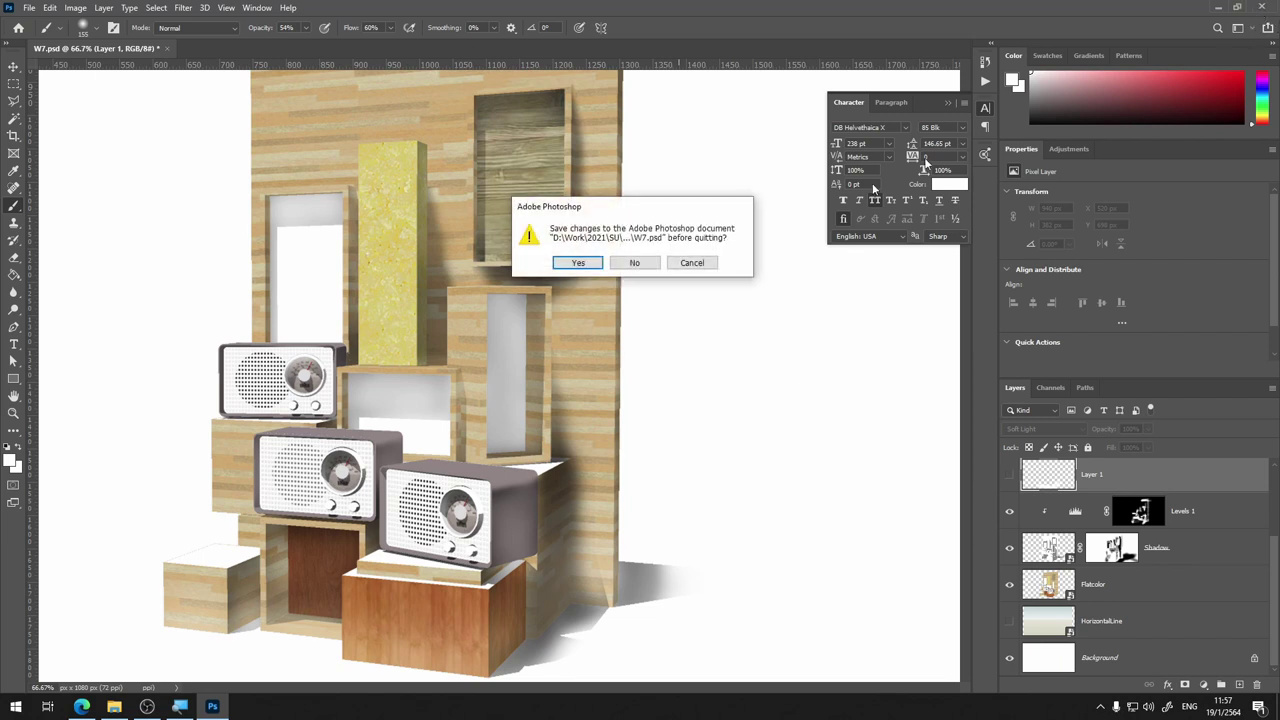
pyautogui.click(586, 263)
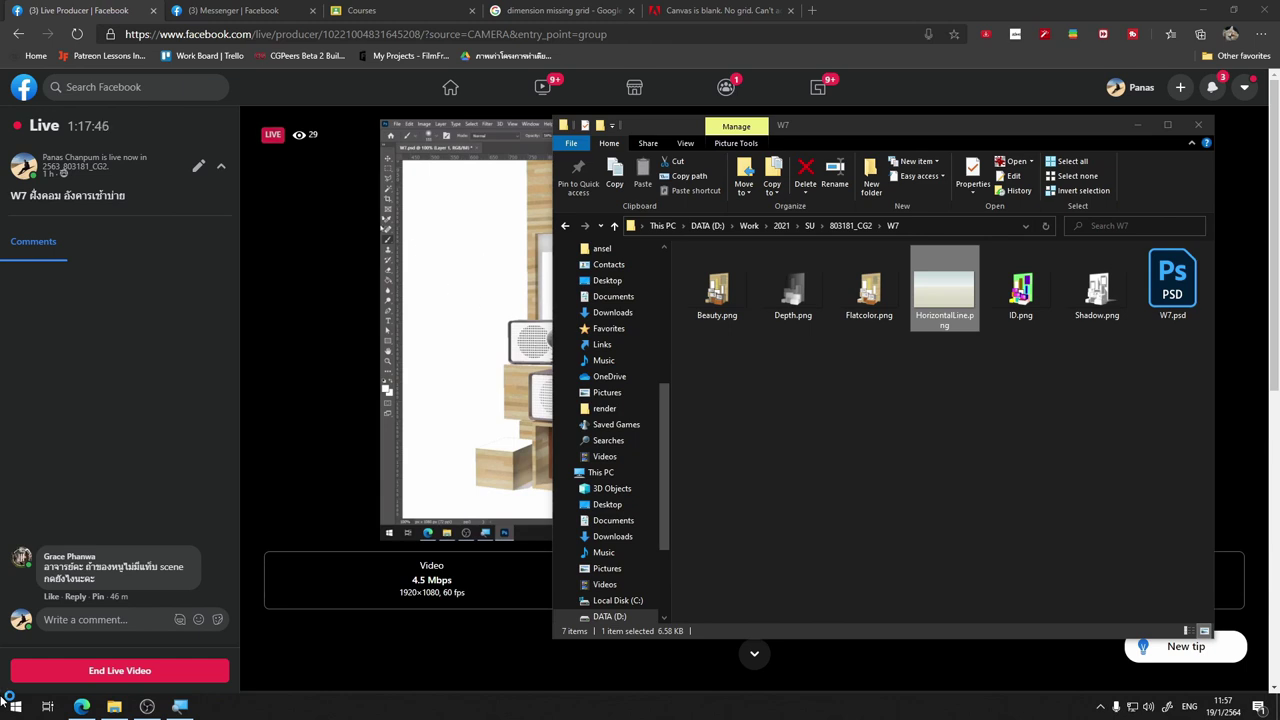
pyautogui.click(6, 700)
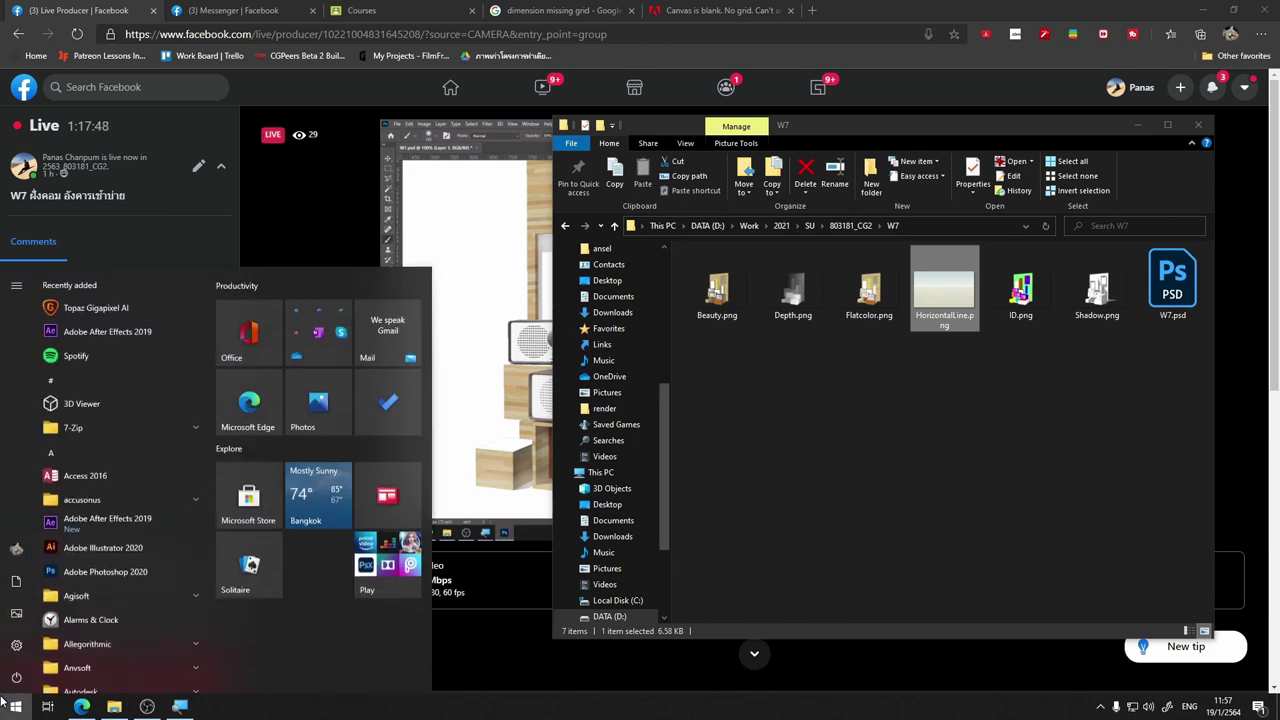
pyautogui.write('pho')
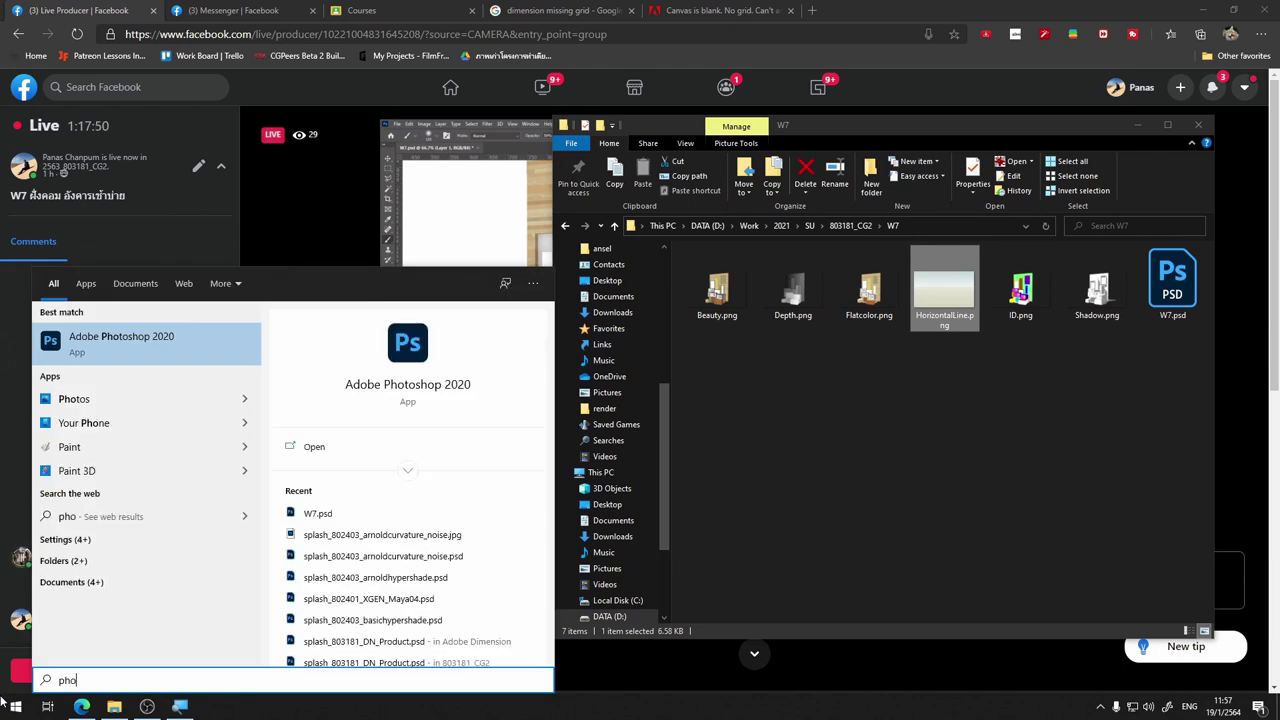
pyautogui.click(152, 339)
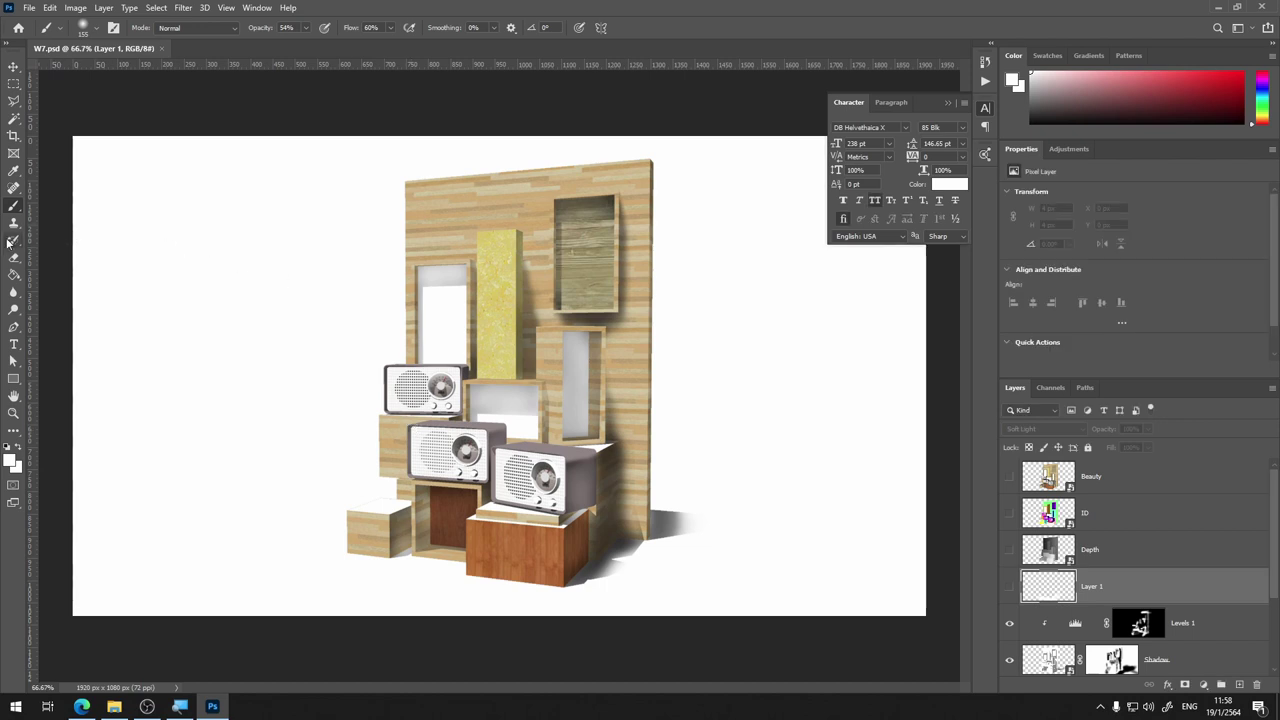
# Toggle Layer 1, Levels 1 and Shadow on and off to compare the shadows
pyautogui.click(1009, 587)
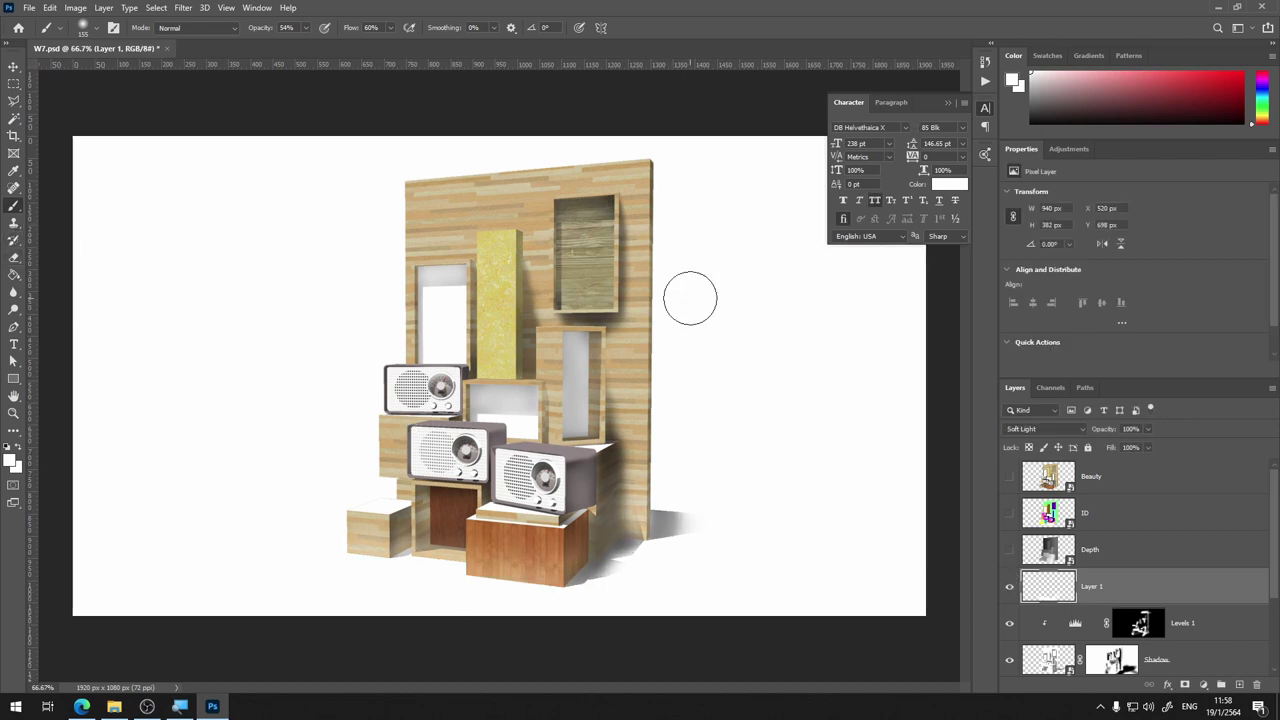
pyautogui.hotkey('ctrl', '+')
pyautogui.scroll(1, 843, 371)
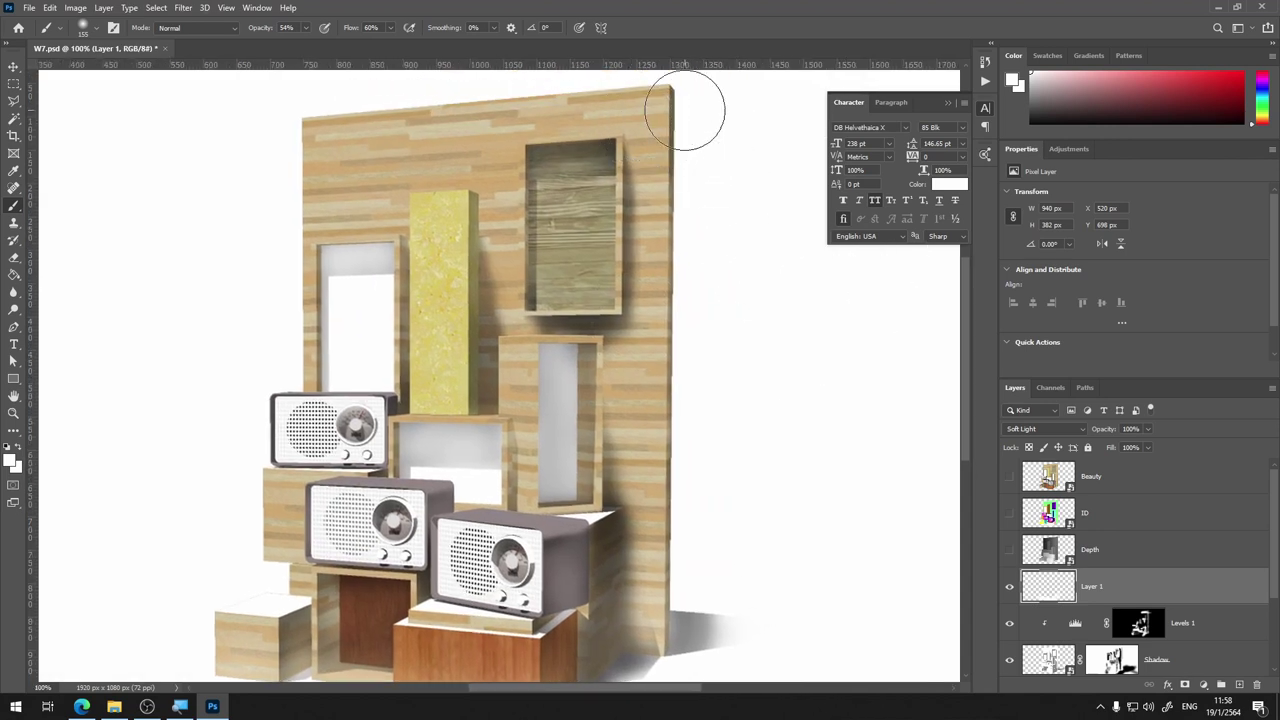
pyautogui.scroll(-2, 749, 514)
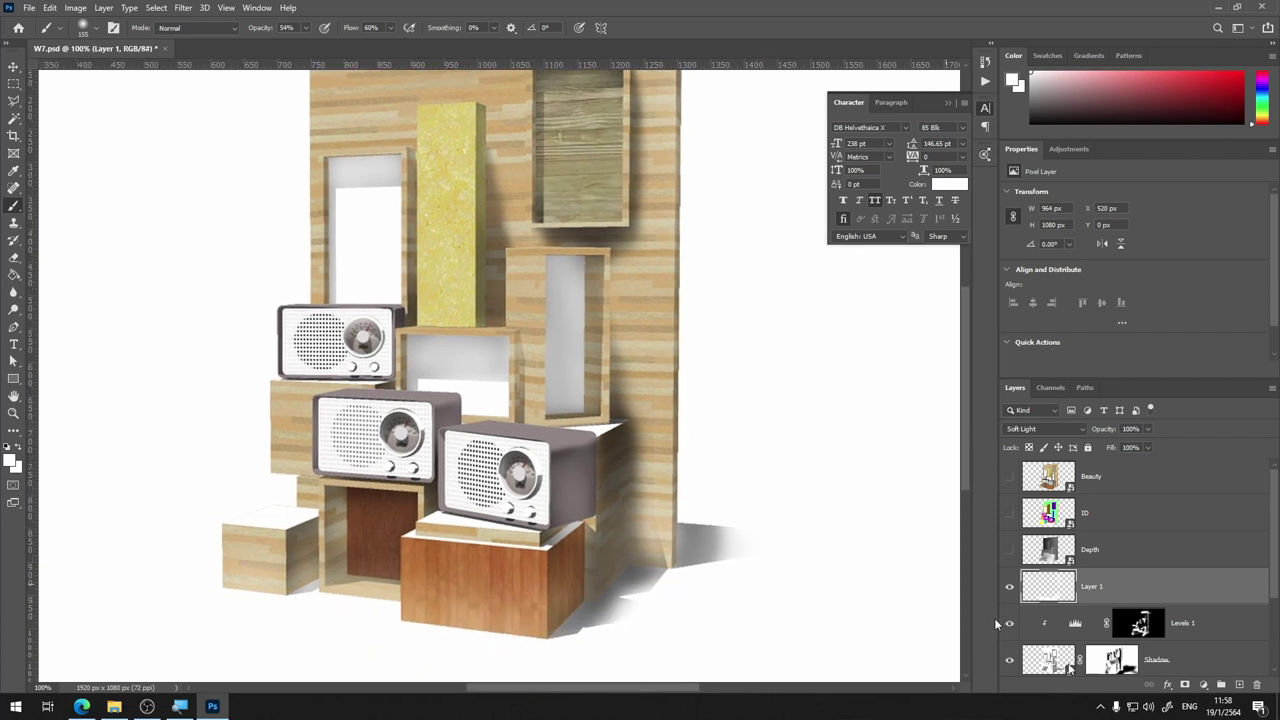
pyautogui.click(1008, 584)
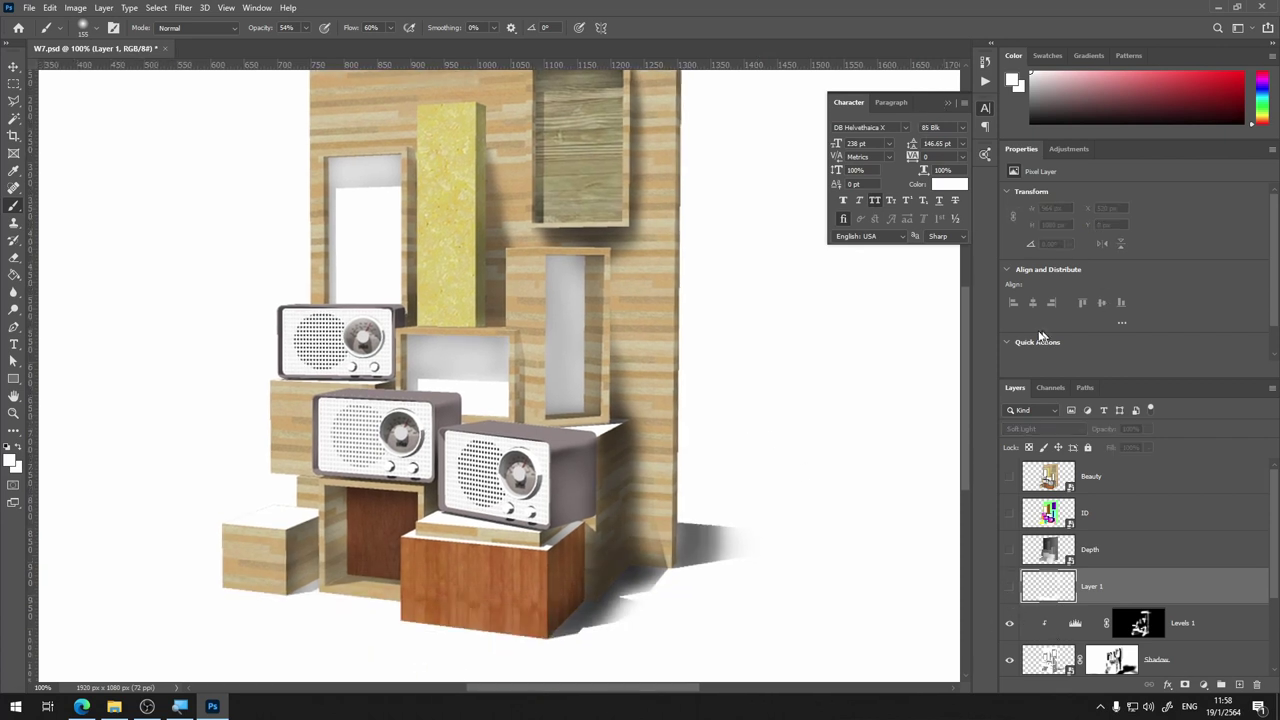
pyautogui.moveTo(1009, 623); pyautogui.dragTo(1009, 659)
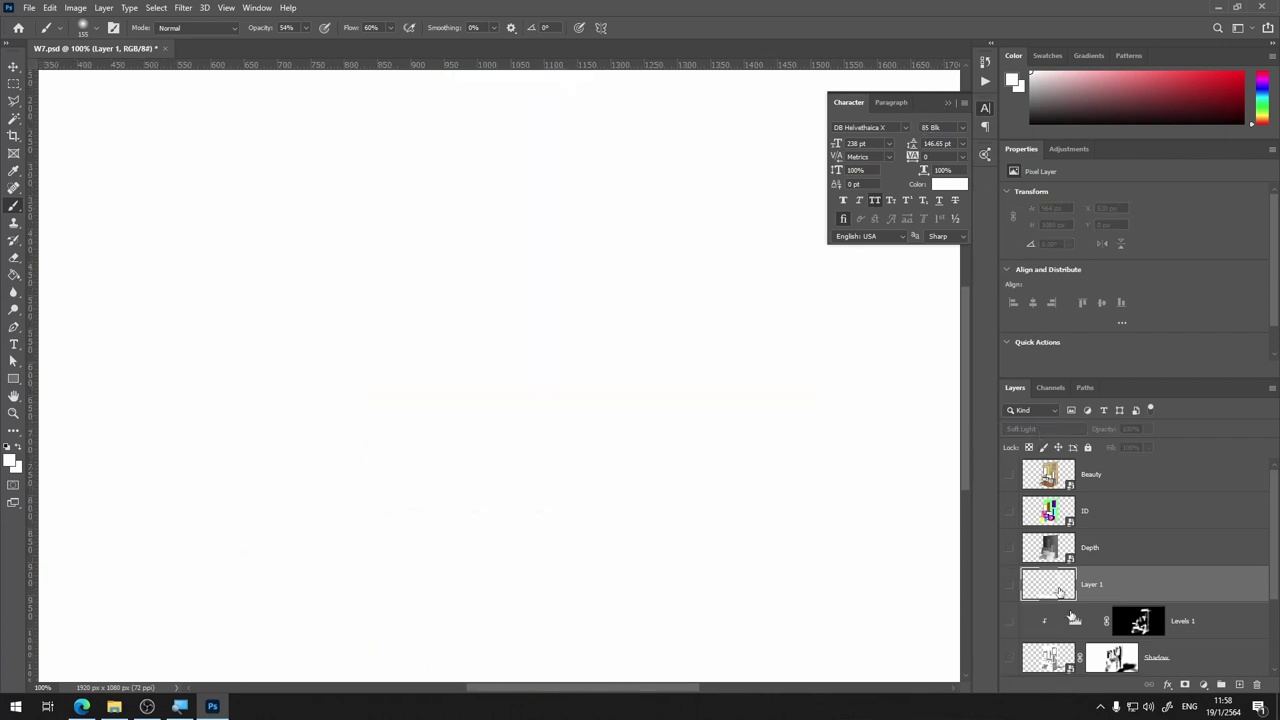
pyautogui.click(1008, 586)
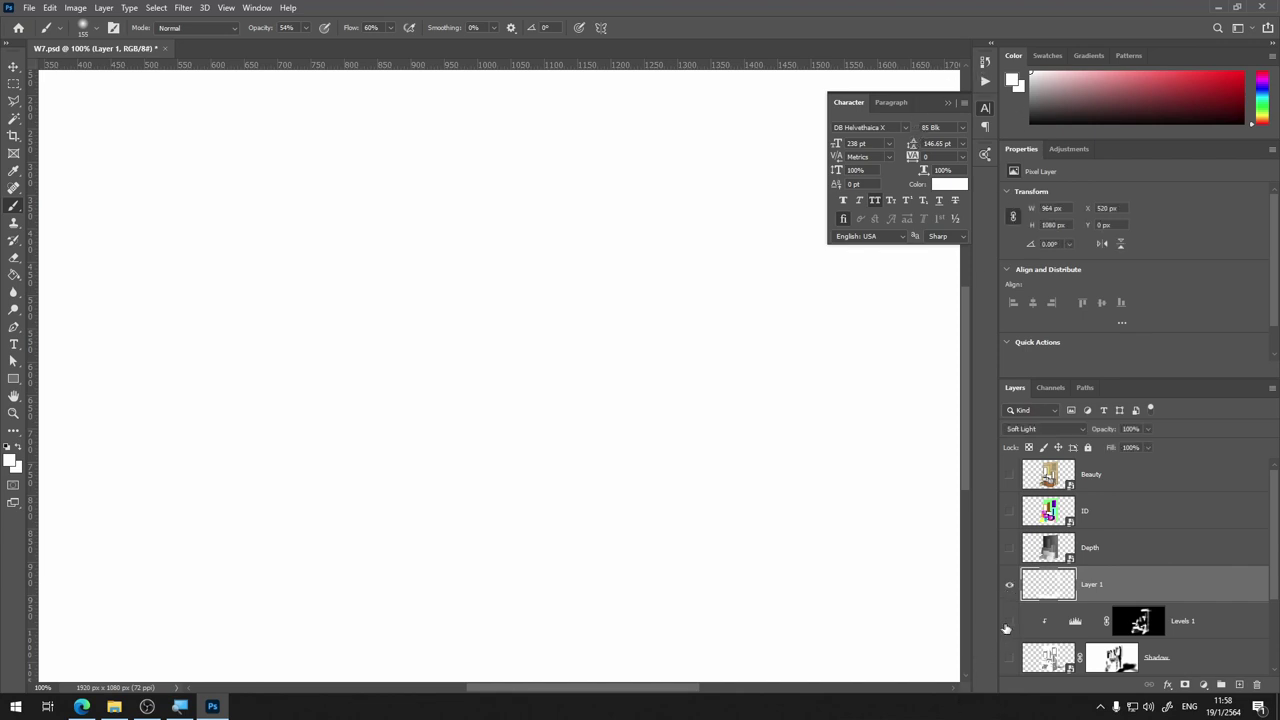
pyautogui.moveTo(1008, 622); pyautogui.dragTo(1009, 658)
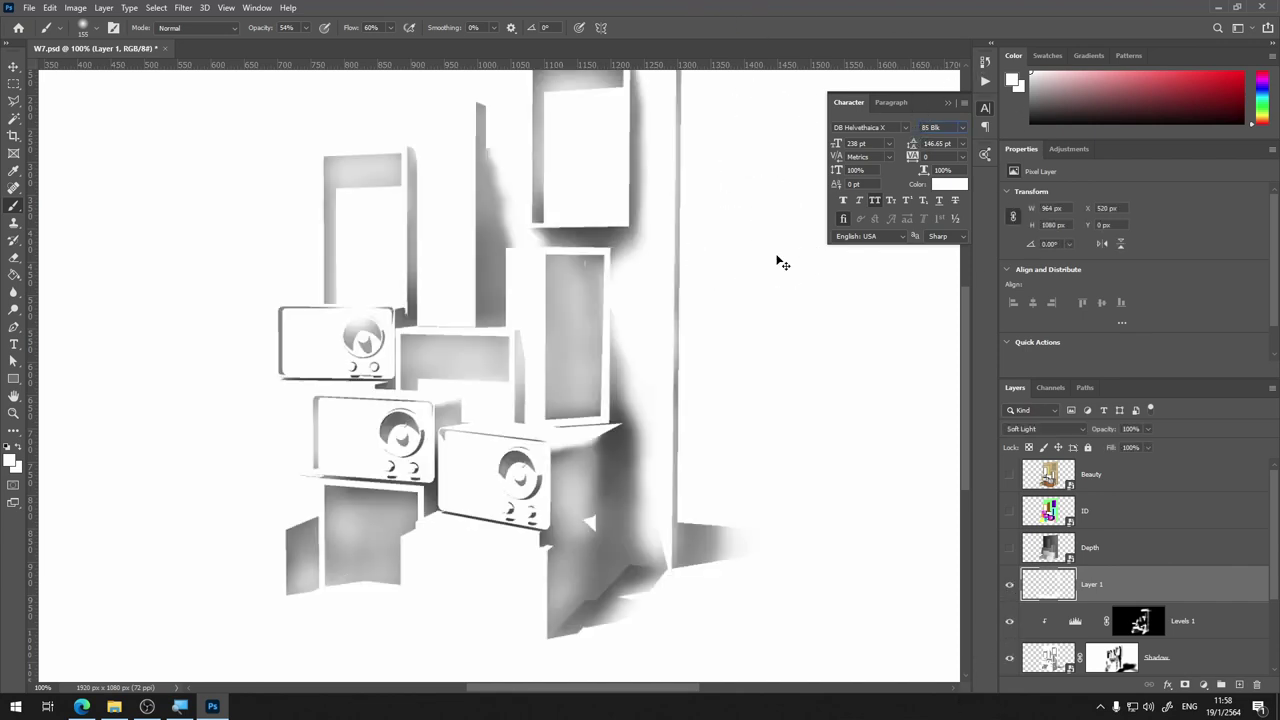
# Show the Flatcolor layer and lower Layer 1's opacity to 51%
pyautogui.hotkey('ctrl', '-')
pyautogui.scroll(-3, 1040, 590)
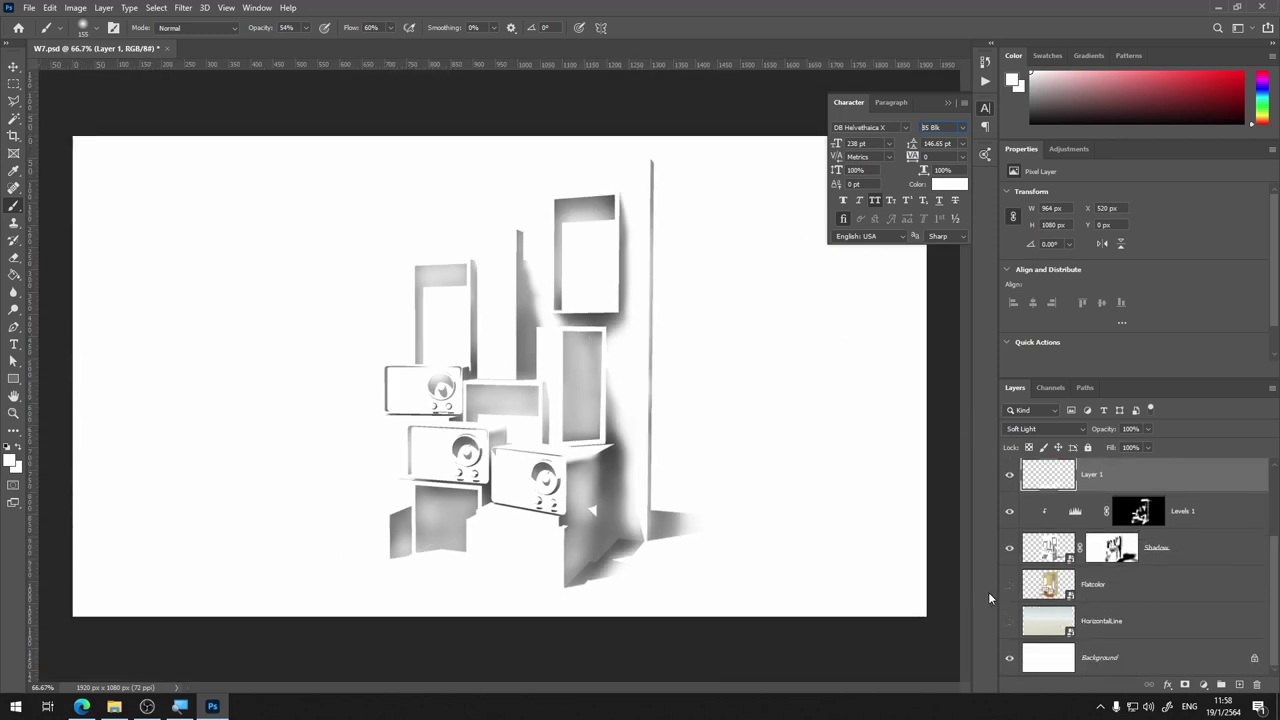
pyautogui.click(1009, 584)
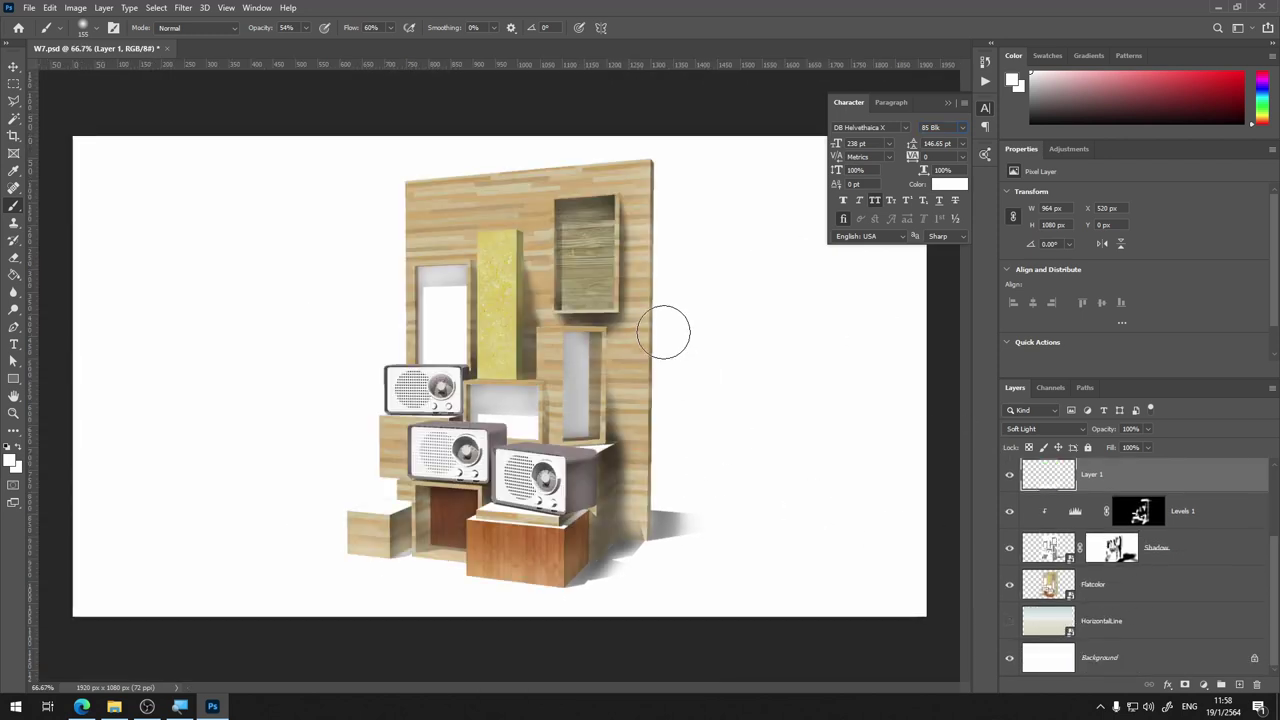
pyautogui.scroll(3, 1145, 490)
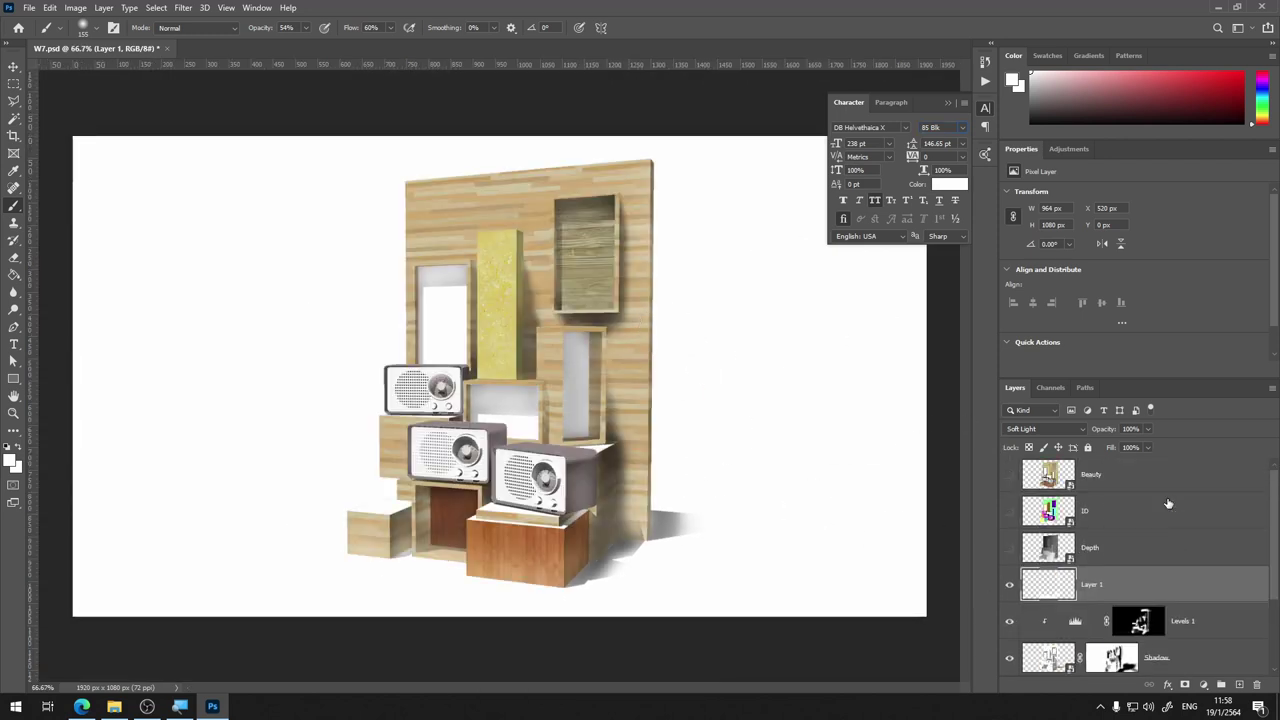
pyautogui.click(1148, 428)
pyautogui.moveTo(1150, 444); pyautogui.dragTo(1118, 444)
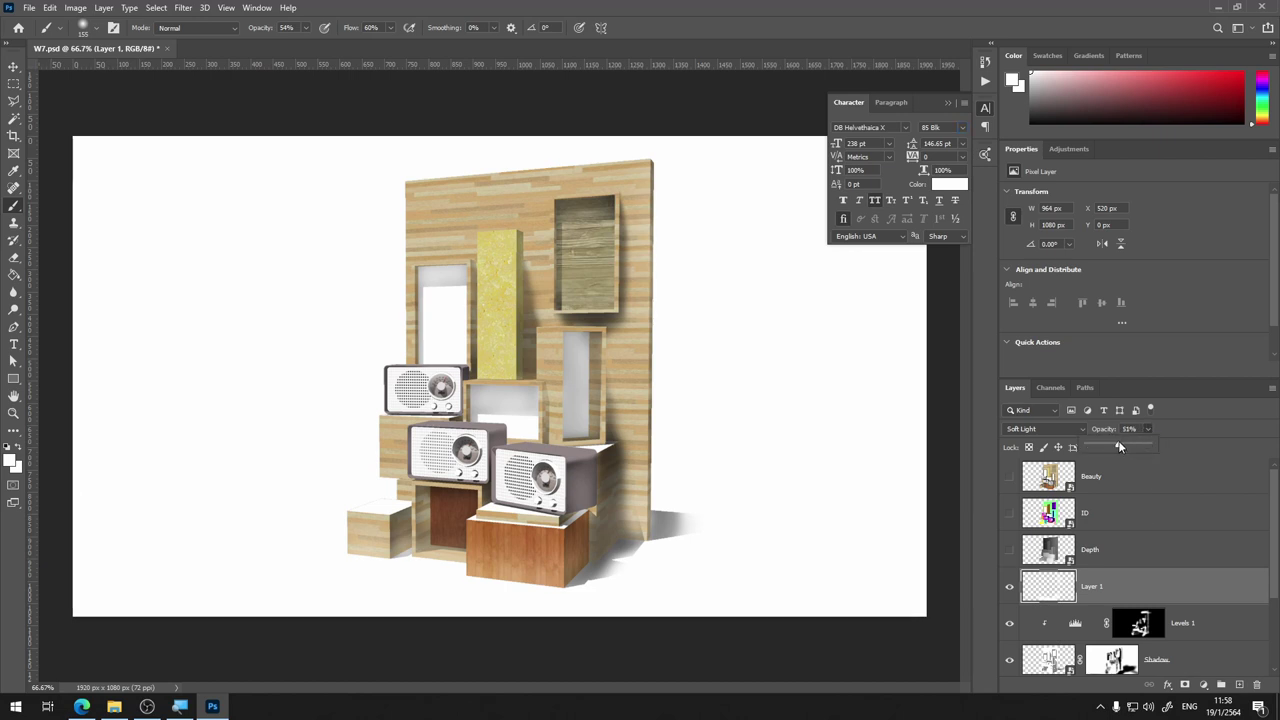
pyautogui.click(1010, 591)
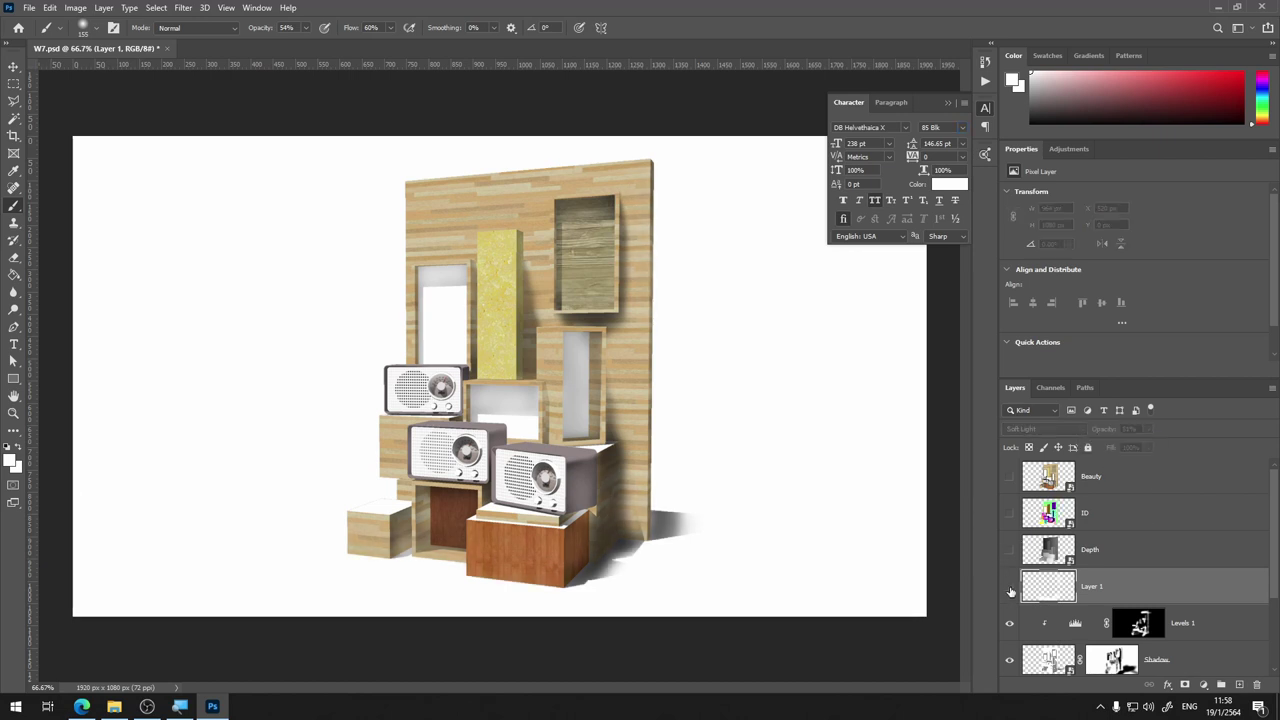
pyautogui.hotkey('ctrl', '+')
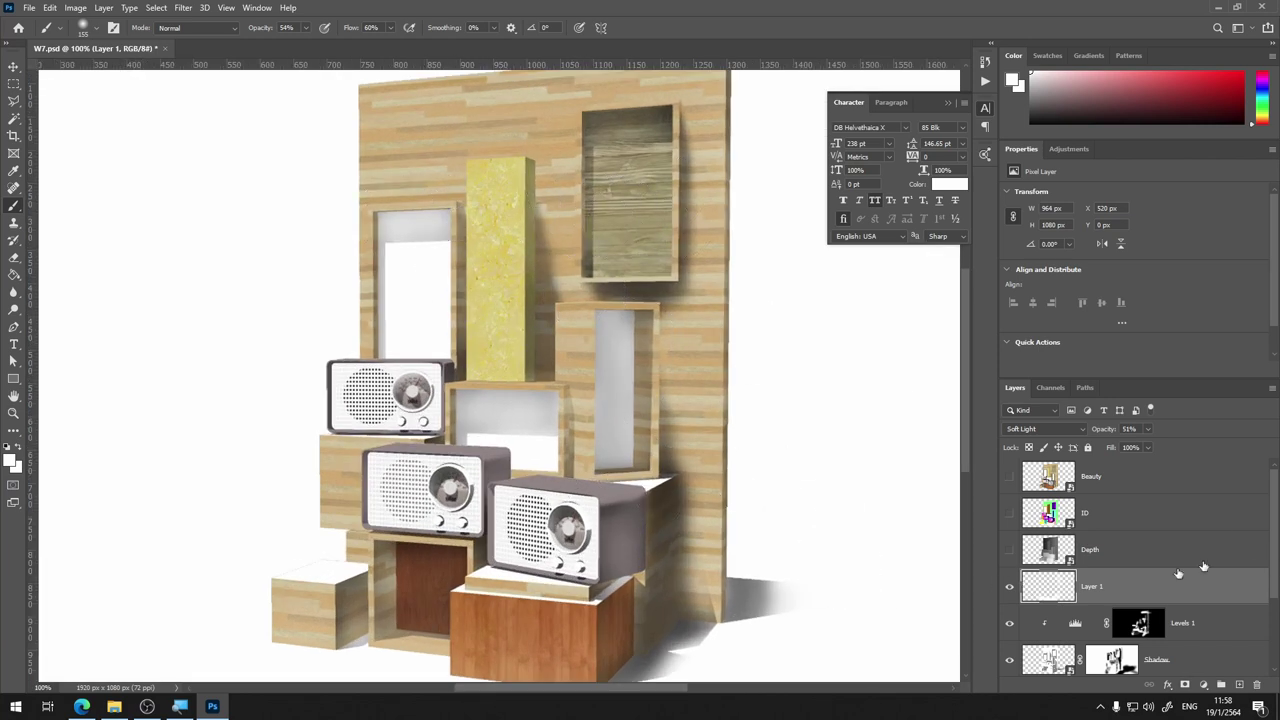
# Sample tan wood colour and paint along the panel's lower edge and the wood window panel's top
pyautogui.keyDown('alt'); pyautogui.click(563, 230); pyautogui.keyUp('alt')
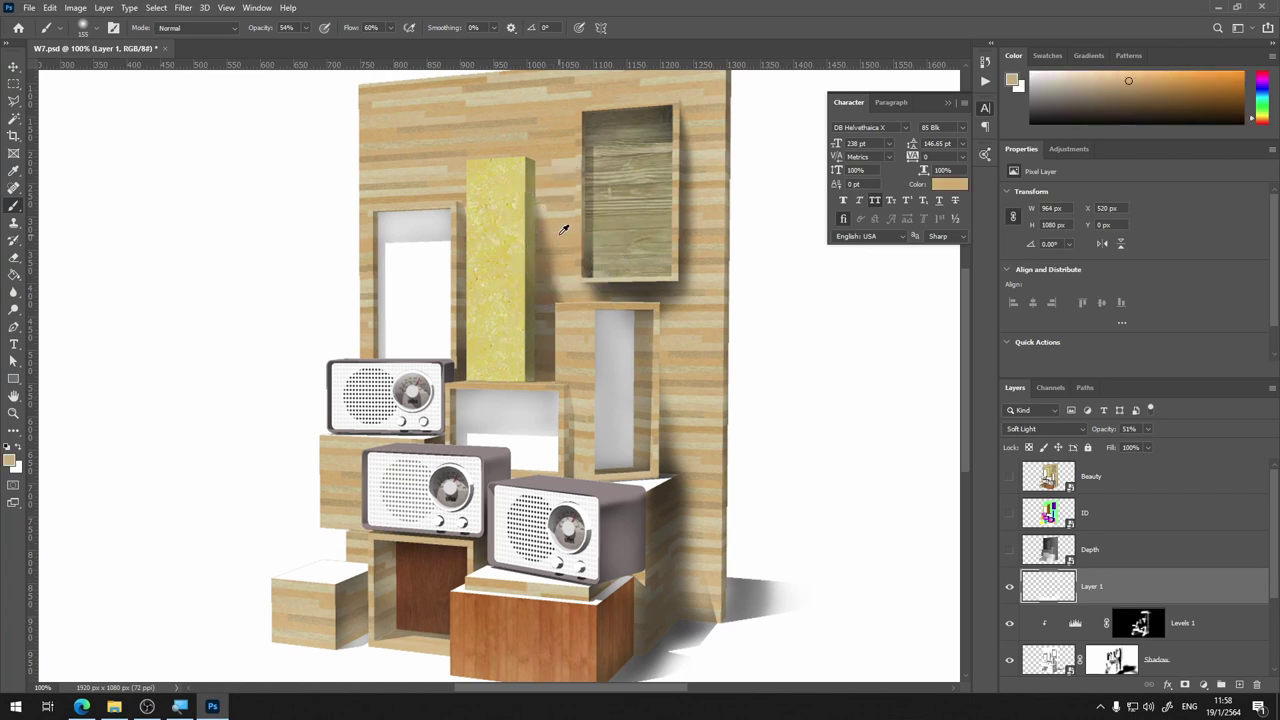
pyautogui.hotkey('ctrl', '+')
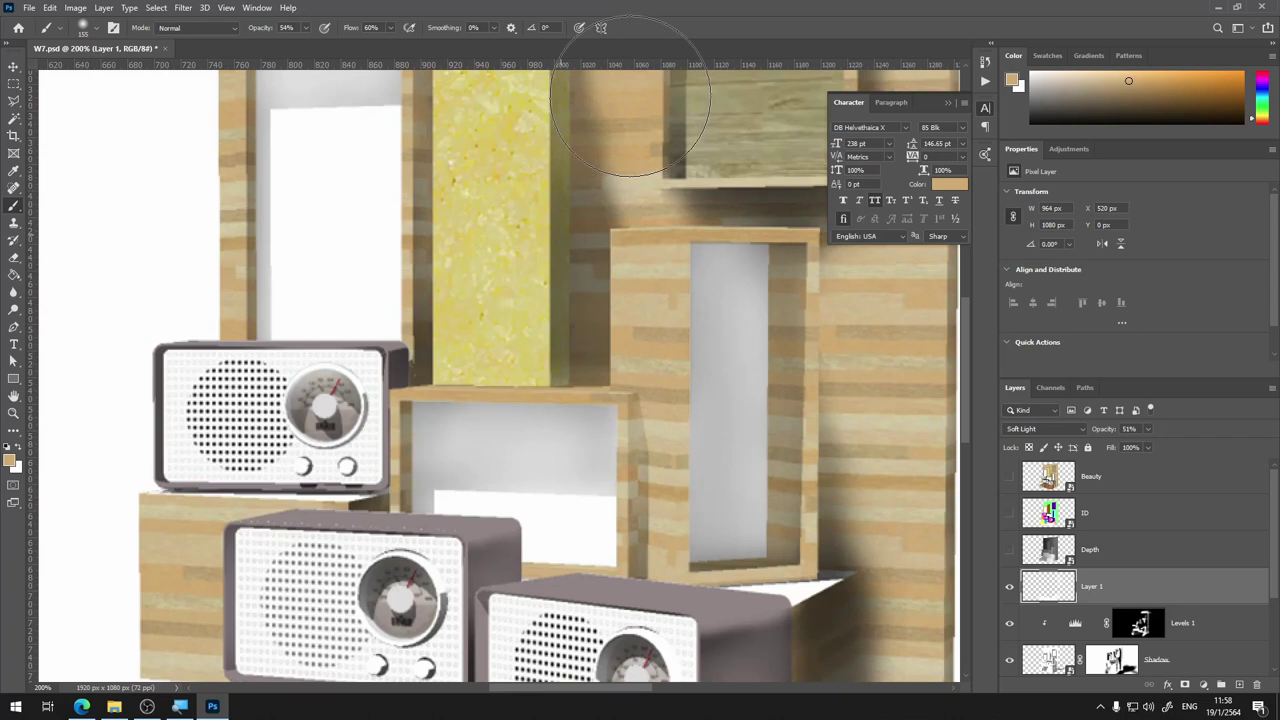
pyautogui.scroll(5, 650, 245)
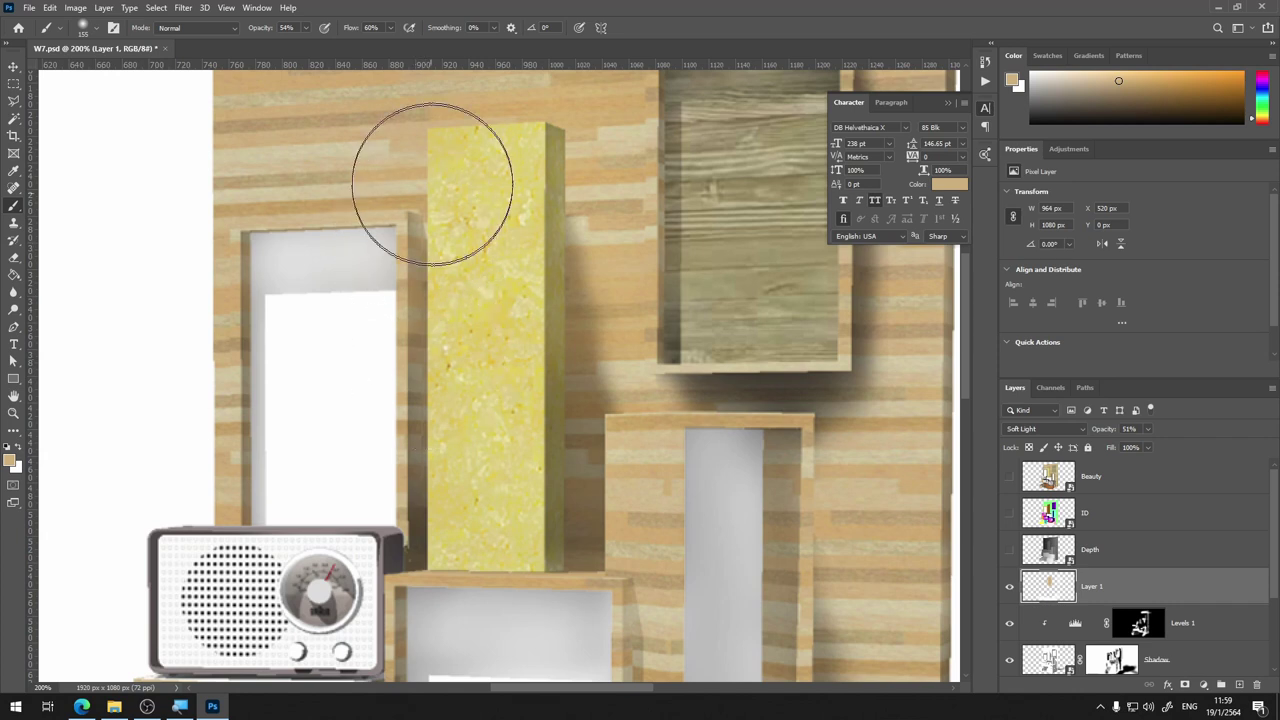
pyautogui.moveTo(766, 368)
pyautogui.mouseDown()
pyautogui.moveTo(833, 414)
pyautogui.moveTo(885, 404)
pyautogui.moveTo(571, 470)
pyautogui.mouseUp()
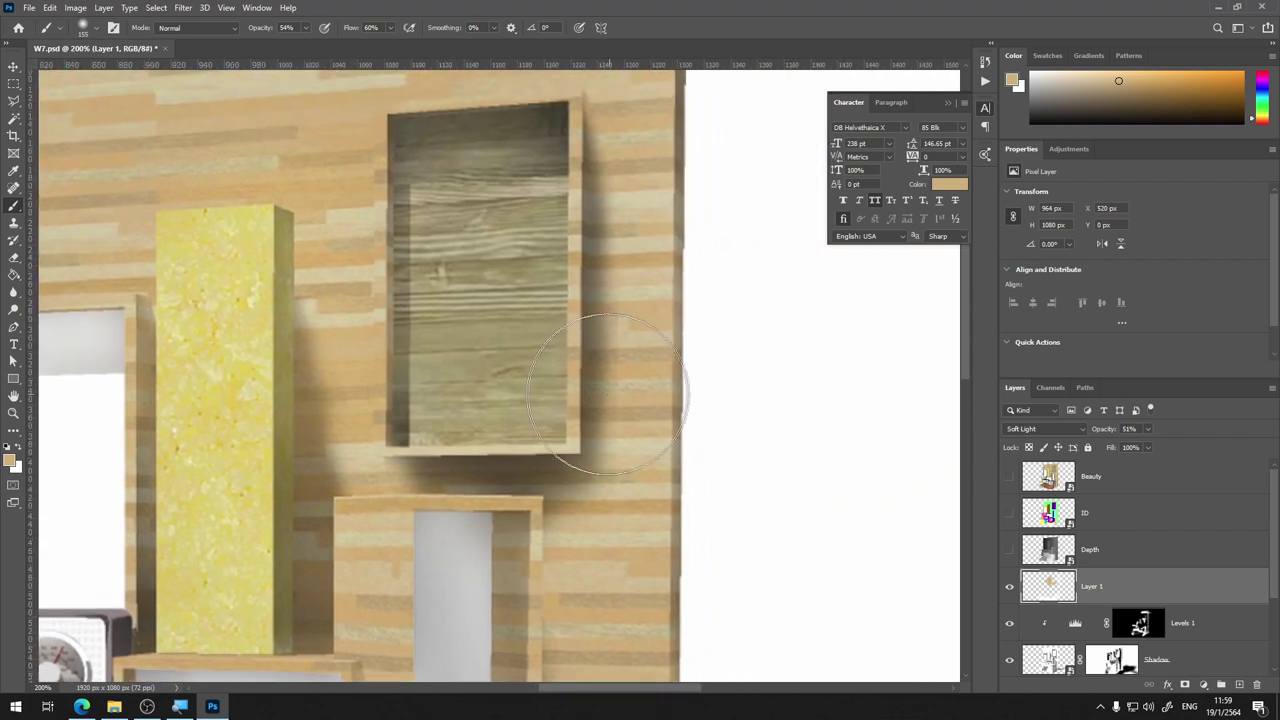
pyautogui.moveTo(598, 371); pyautogui.dragTo(634, 362)
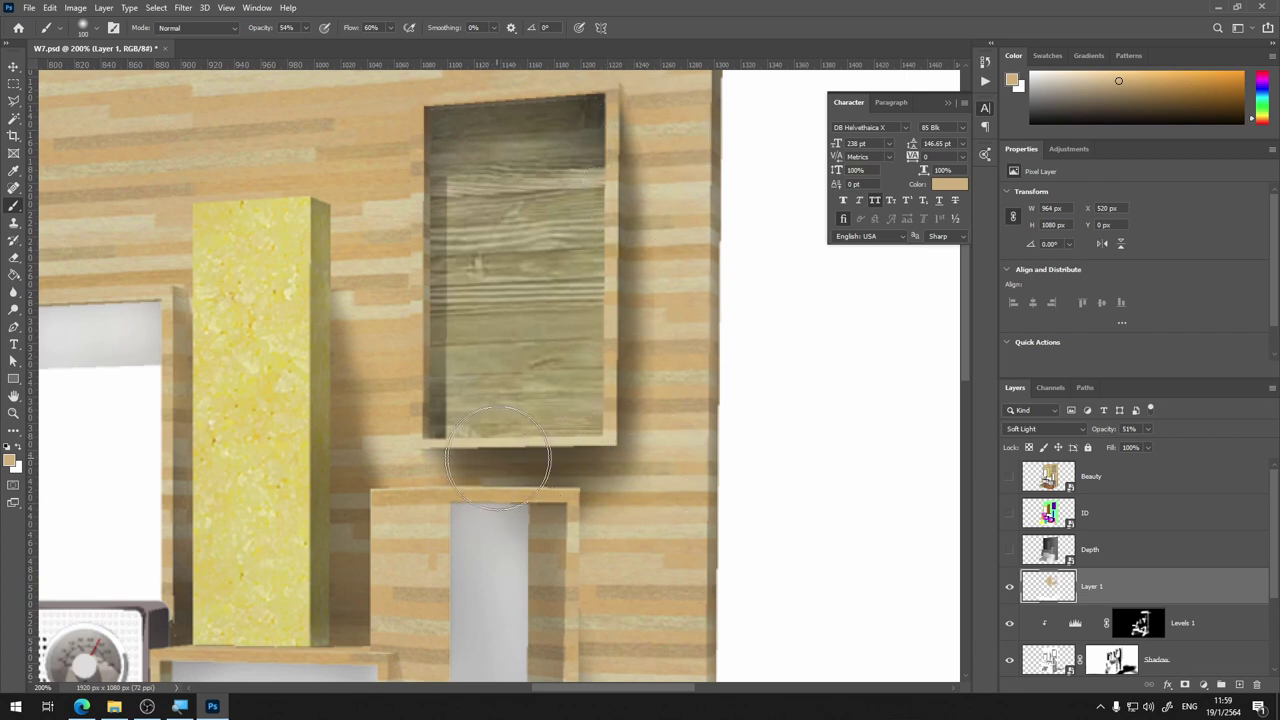
pyautogui.moveTo(657, 197); pyautogui.dragTo(665, 285)
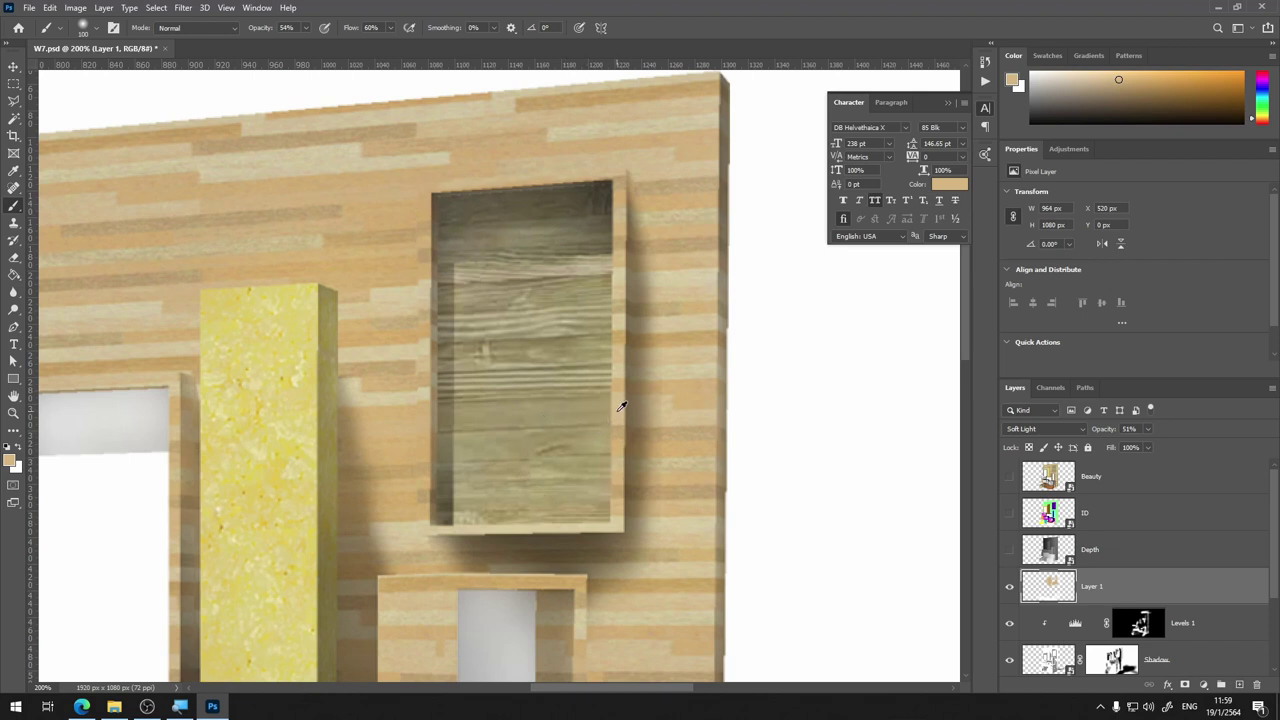
pyautogui.moveTo(462, 214)
pyautogui.mouseDown()
pyautogui.moveTo(586, 206)
pyautogui.moveTo(458, 268)
pyautogui.mouseUp()
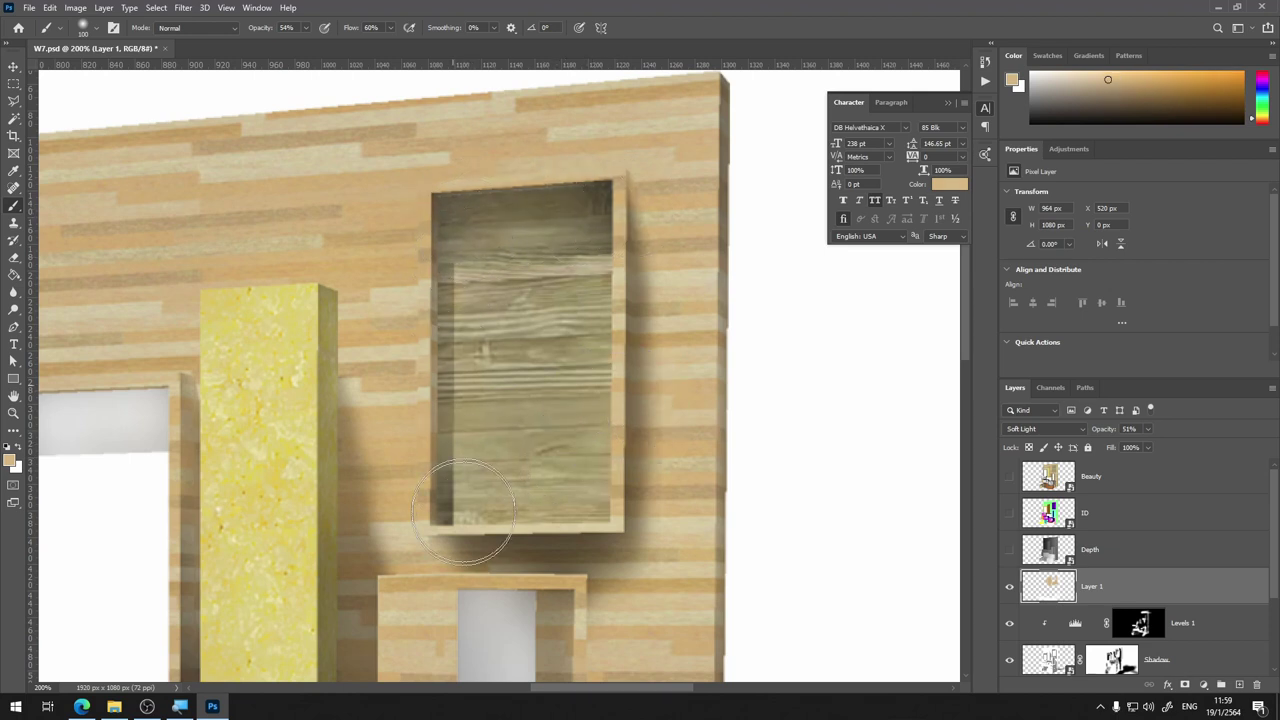
pyautogui.moveTo(385, 385); pyautogui.dragTo(430, 287)
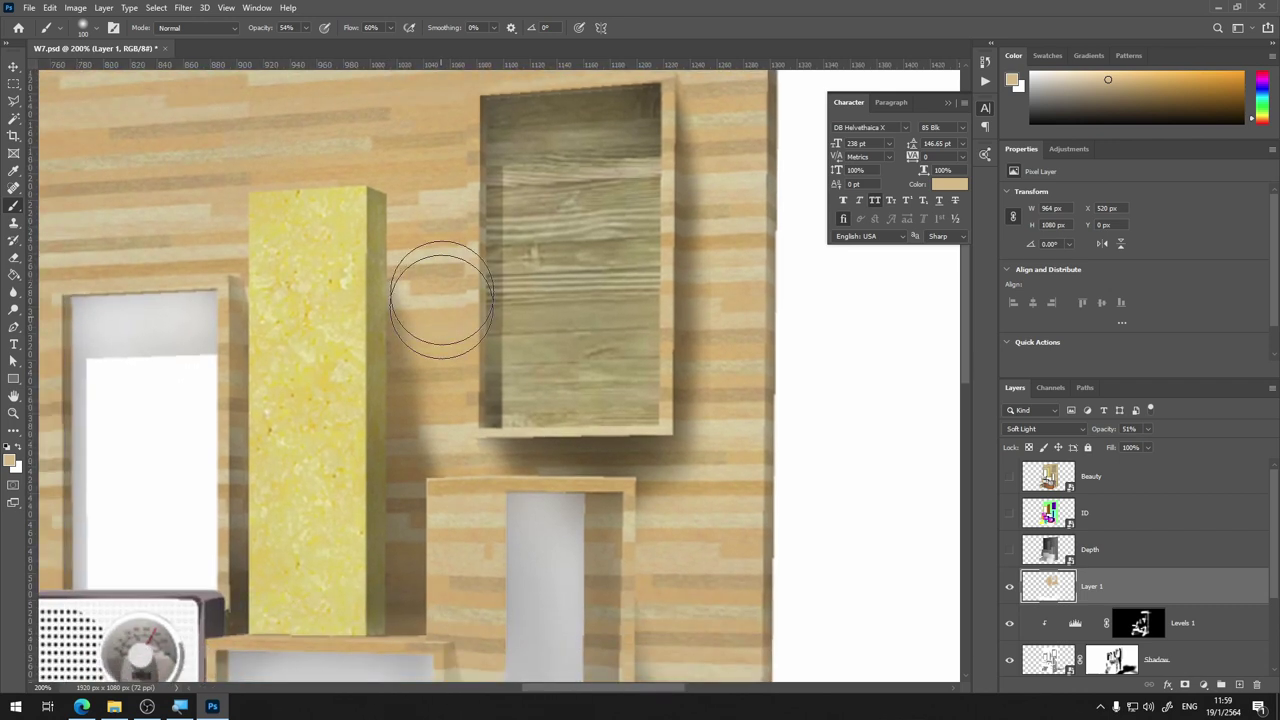
# Sample the column's yellow and brush it along the yellow column's left edge
pyautogui.keyDown('alt'); pyautogui.click(434, 240); pyautogui.keyUp('alt')
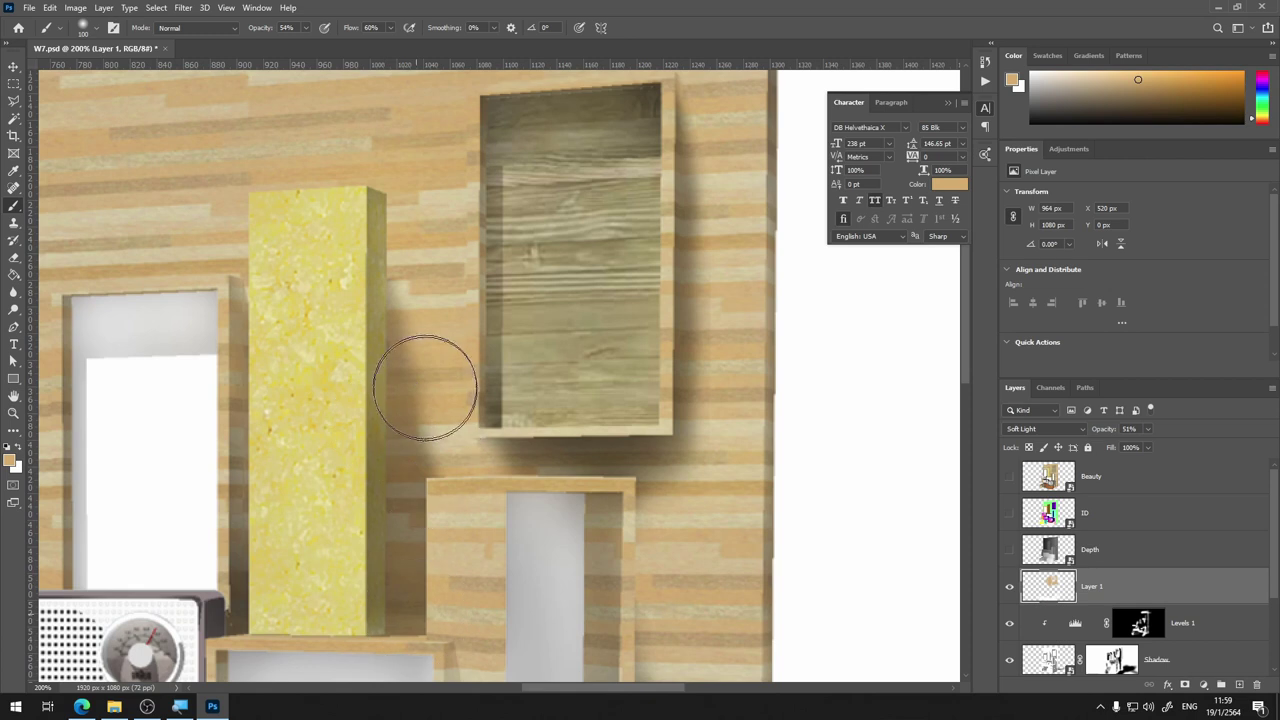
pyautogui.keyDown('alt'); pyautogui.click(371, 506); pyautogui.keyUp('alt')
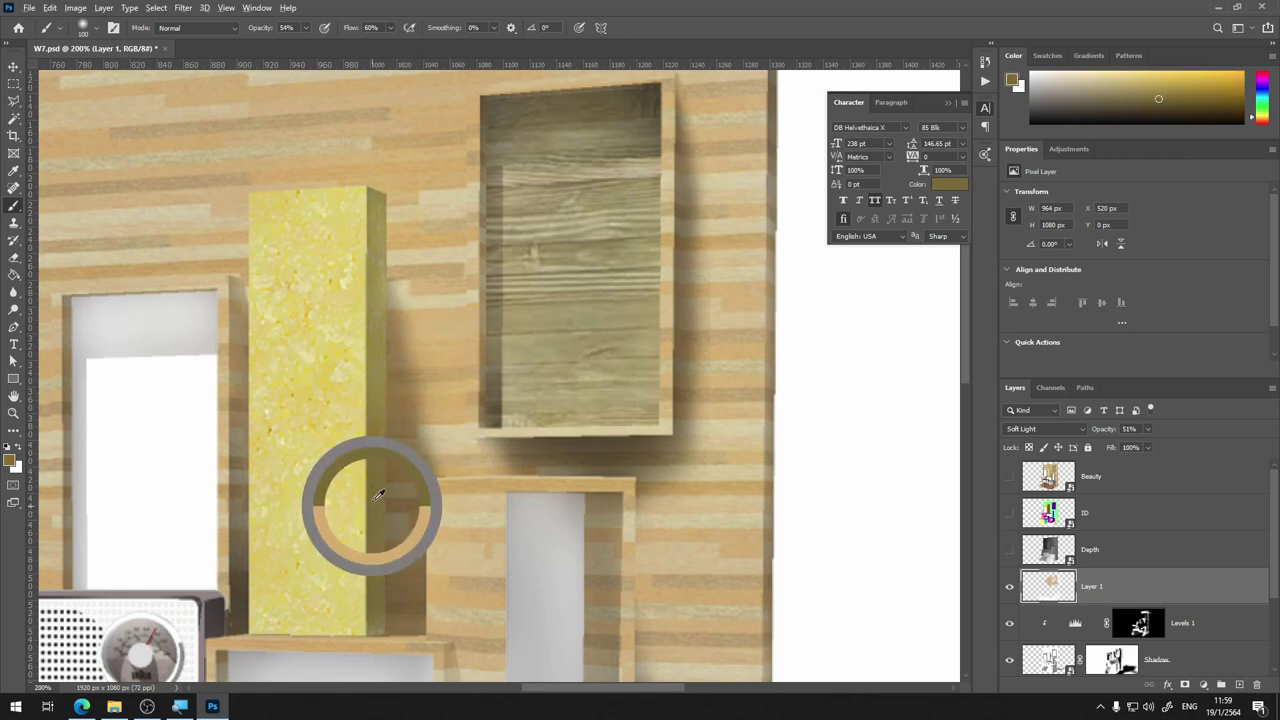
pyautogui.keyDown('alt'); pyautogui.click(329, 403); pyautogui.keyUp('alt')
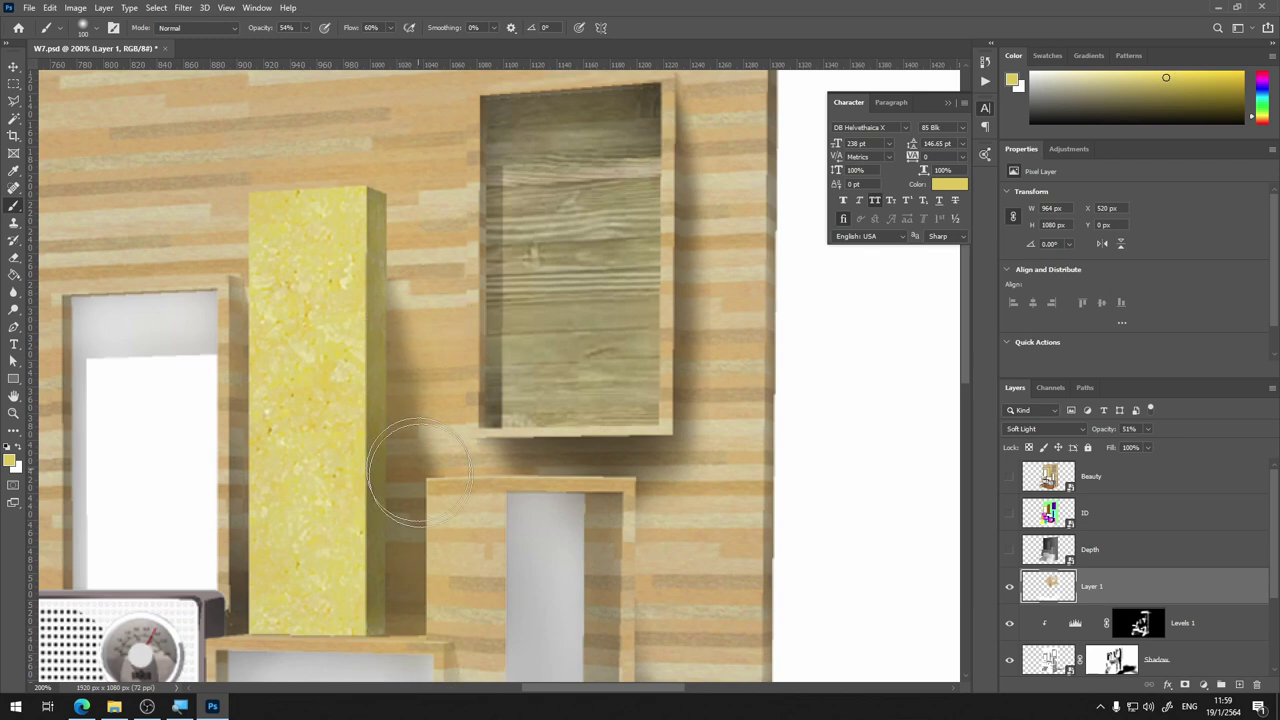
pyautogui.moveTo(381, 352); pyautogui.dragTo(545, 305)
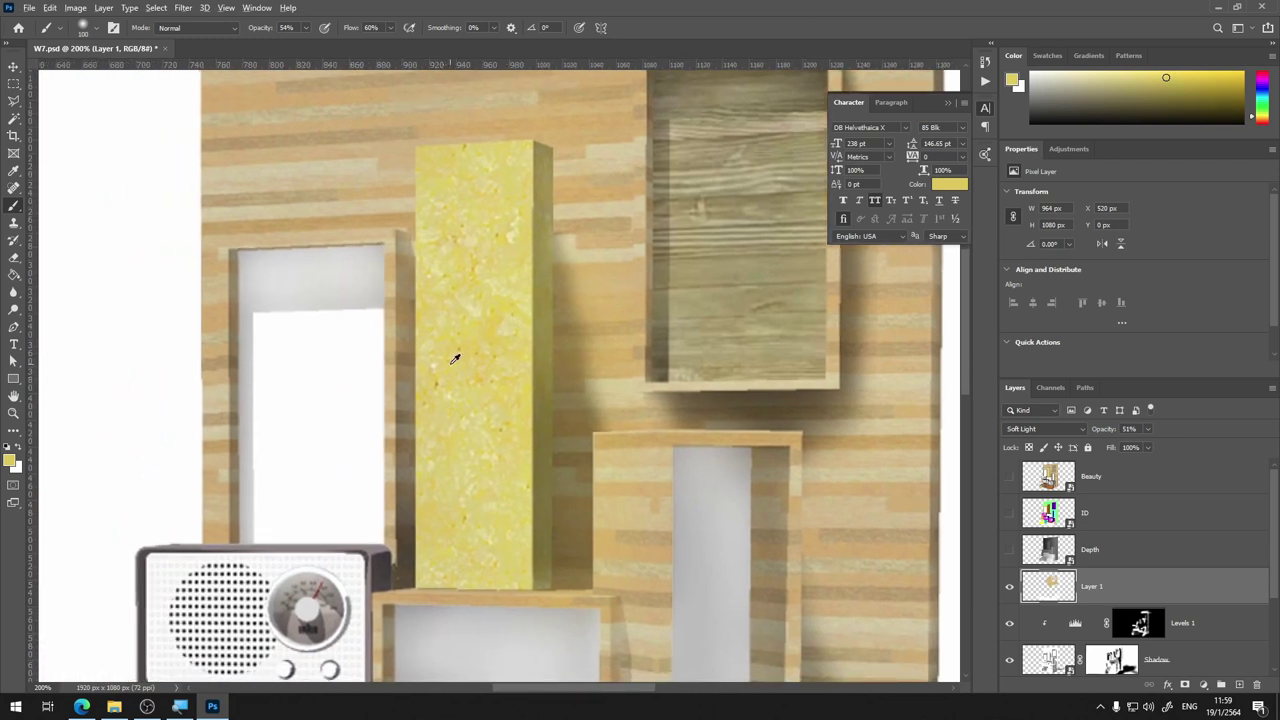
pyautogui.keyDown('alt'); pyautogui.click(454, 358); pyautogui.keyUp('alt')
pyautogui.moveTo(414, 443); pyautogui.dragTo(414, 510)
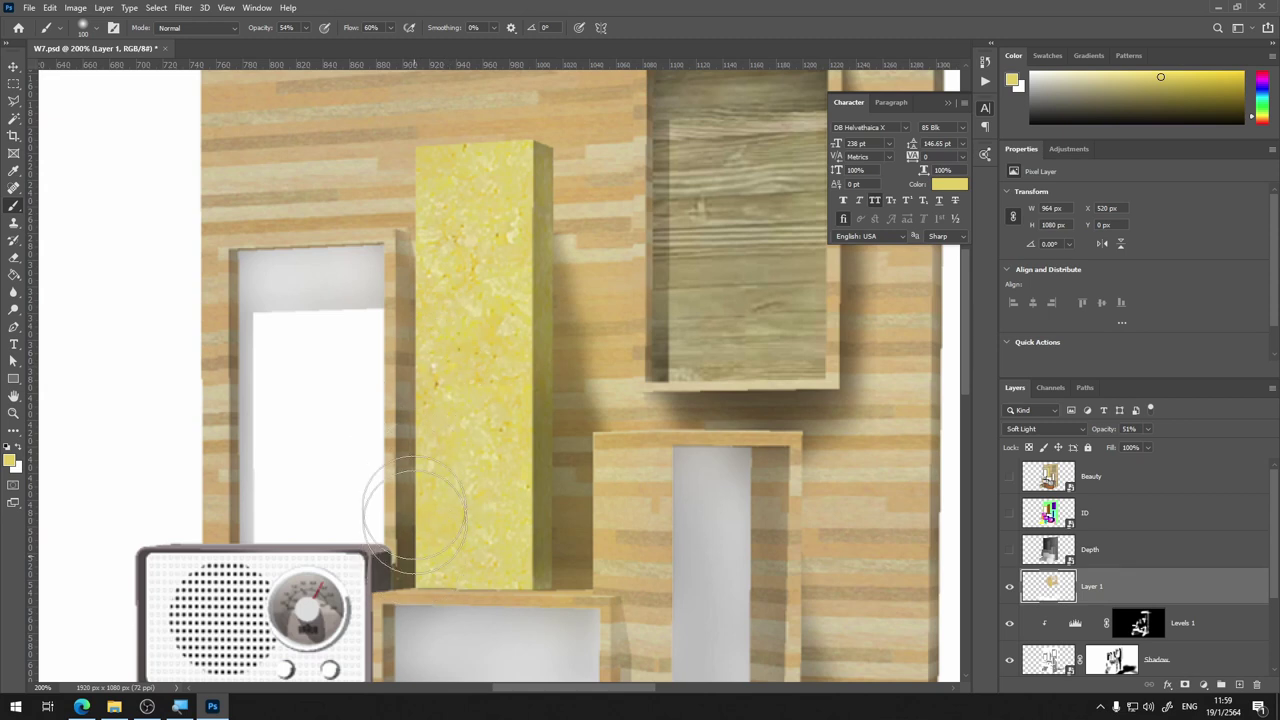
pyautogui.moveTo(414, 380); pyautogui.dragTo(414, 300)
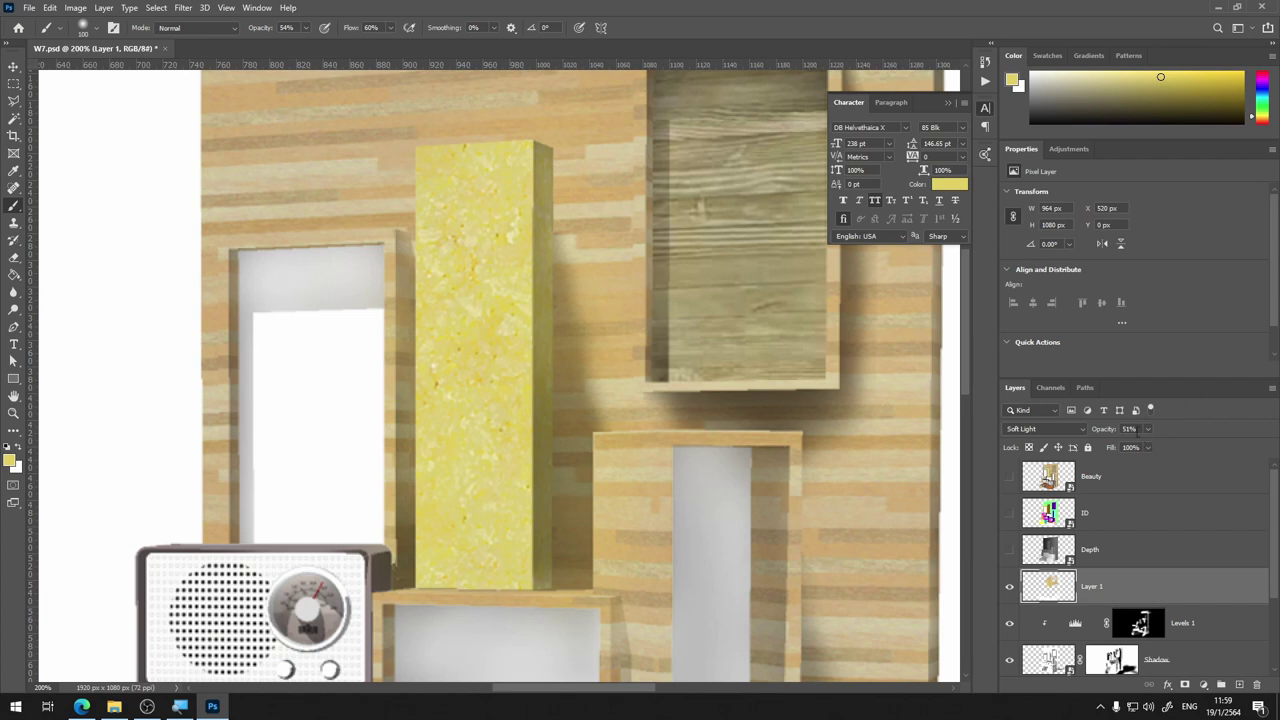
# Raise Layer 1's opacity to 72% and resample a tan tone from the panel
pyautogui.moveTo(1152, 443); pyautogui.dragTo(1161, 445)
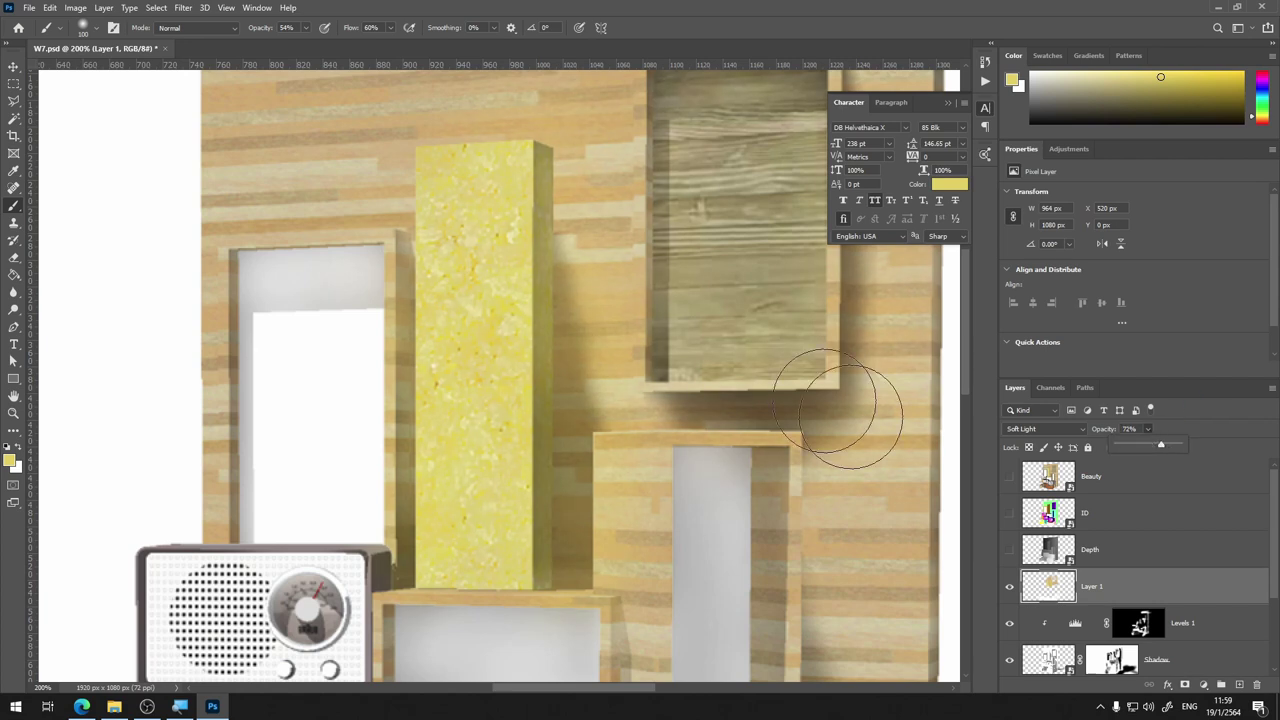
pyautogui.keyDown('alt'); pyautogui.click(591, 285); pyautogui.keyUp('alt')
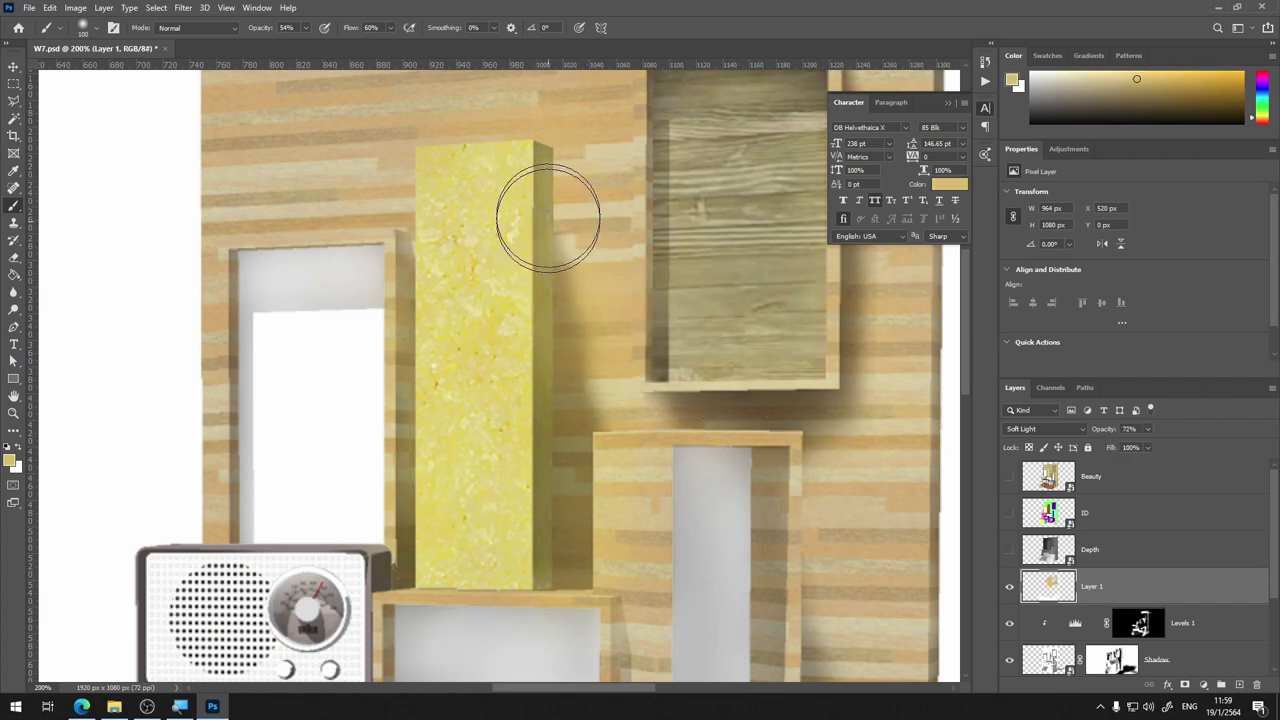
pyautogui.keyDown('alt'); pyautogui.click(606, 286); pyautogui.keyUp('alt')
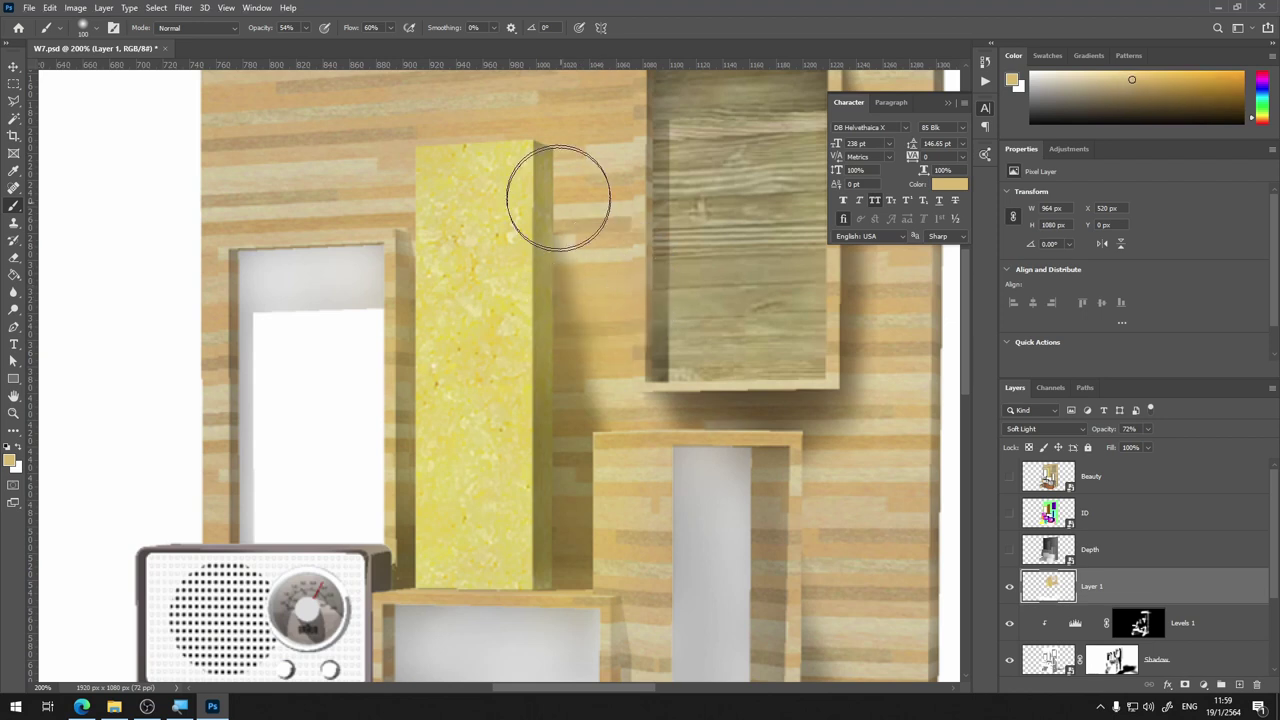
pyautogui.moveTo(517, 312); pyautogui.dragTo(642, 82)
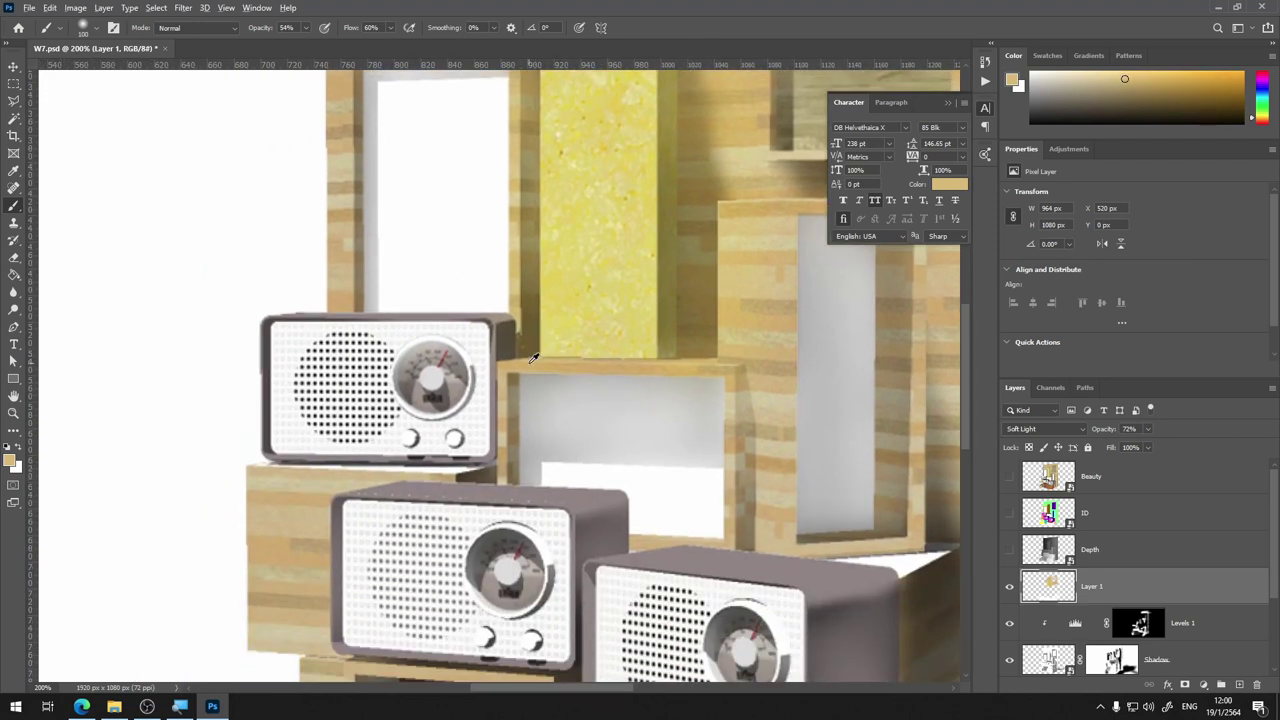
pyautogui.keyDown('alt'); pyautogui.click(536, 355); pyautogui.keyUp('alt')
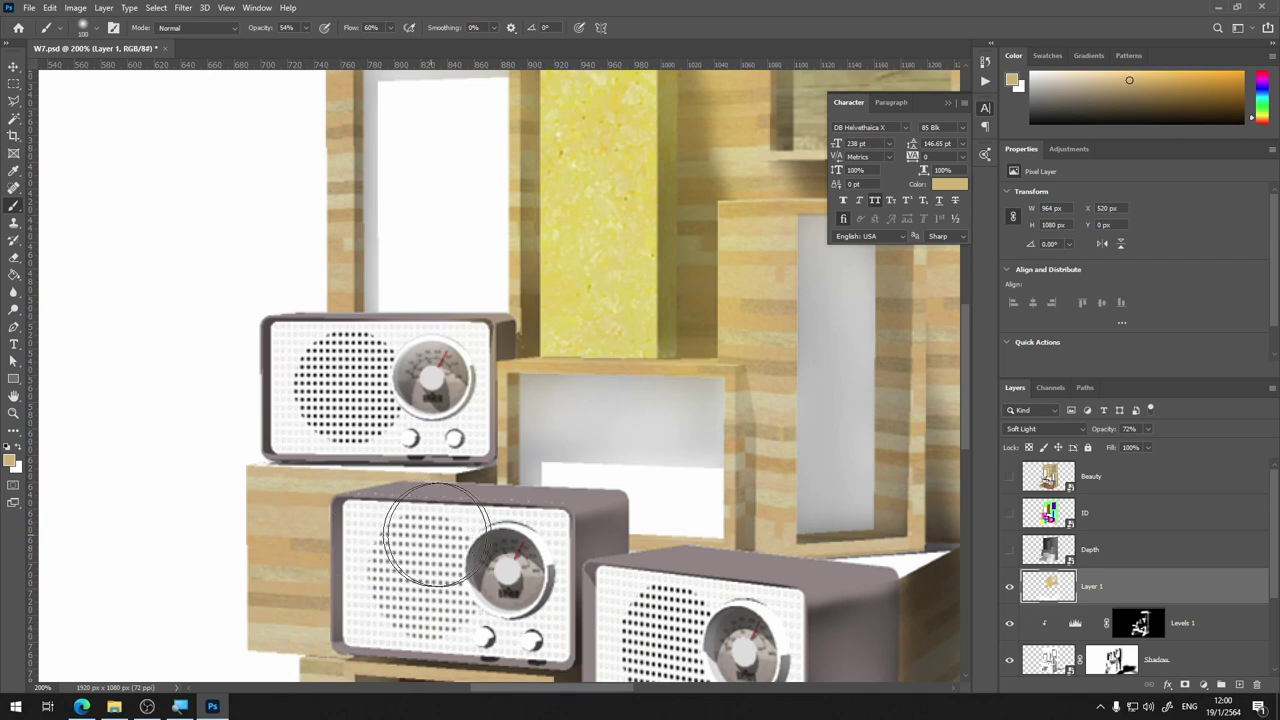
# Paint the cabinet back panel with sampled brown, then lighten it with tan
pyautogui.moveTo(341, 463); pyautogui.dragTo(380, 353)
pyautogui.moveTo(470, 555); pyautogui.dragTo(540, 420)
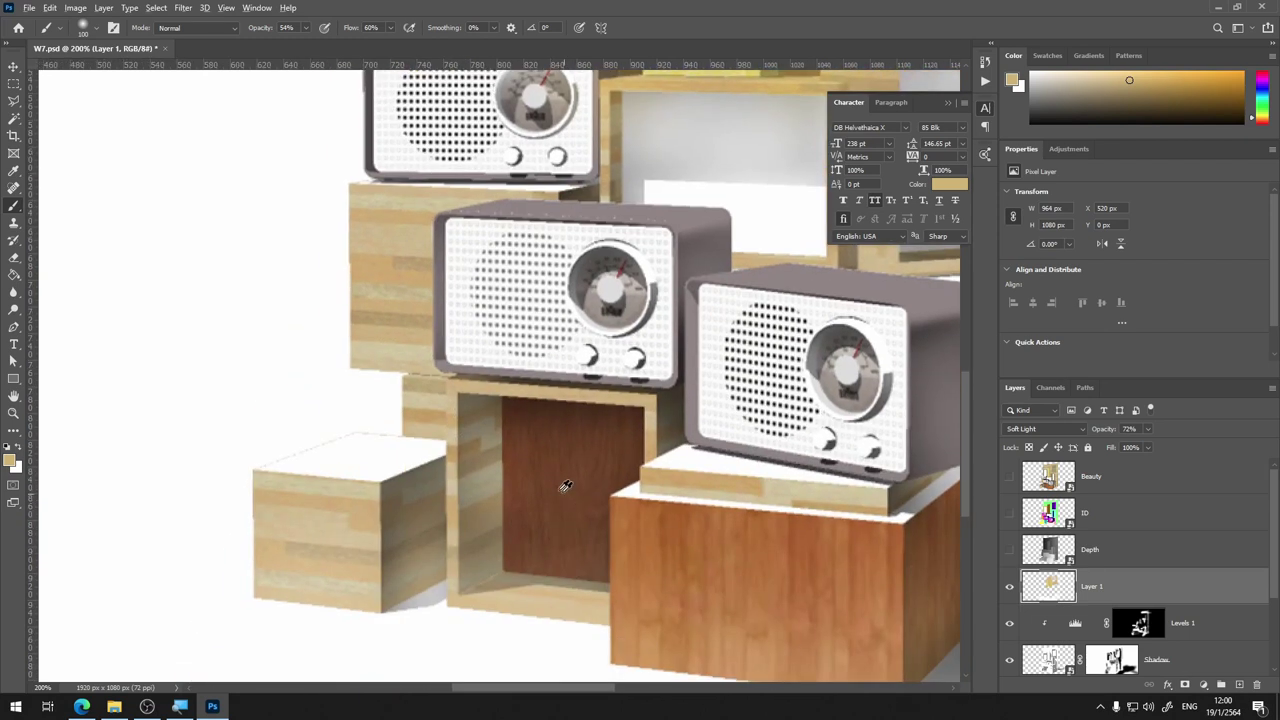
pyautogui.keyDown('alt'); pyautogui.click(565, 486); pyautogui.keyUp('alt')
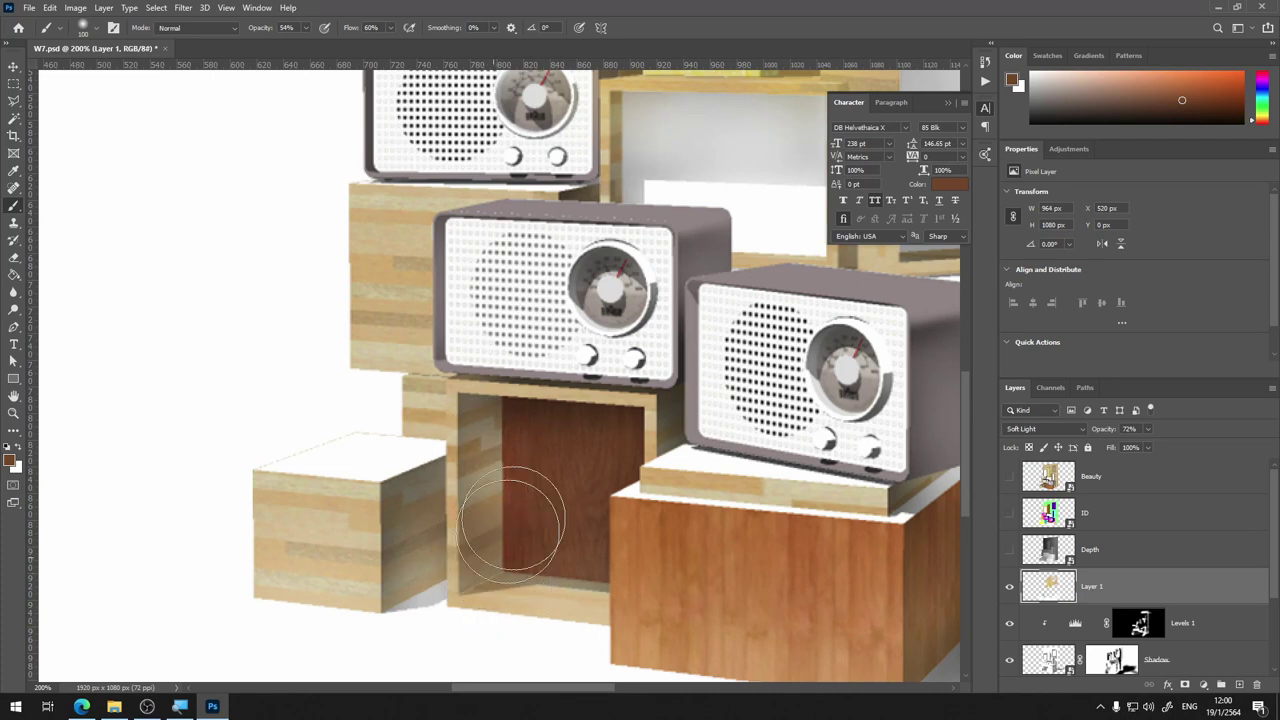
pyautogui.moveTo(512, 520); pyautogui.dragTo(546, 522)
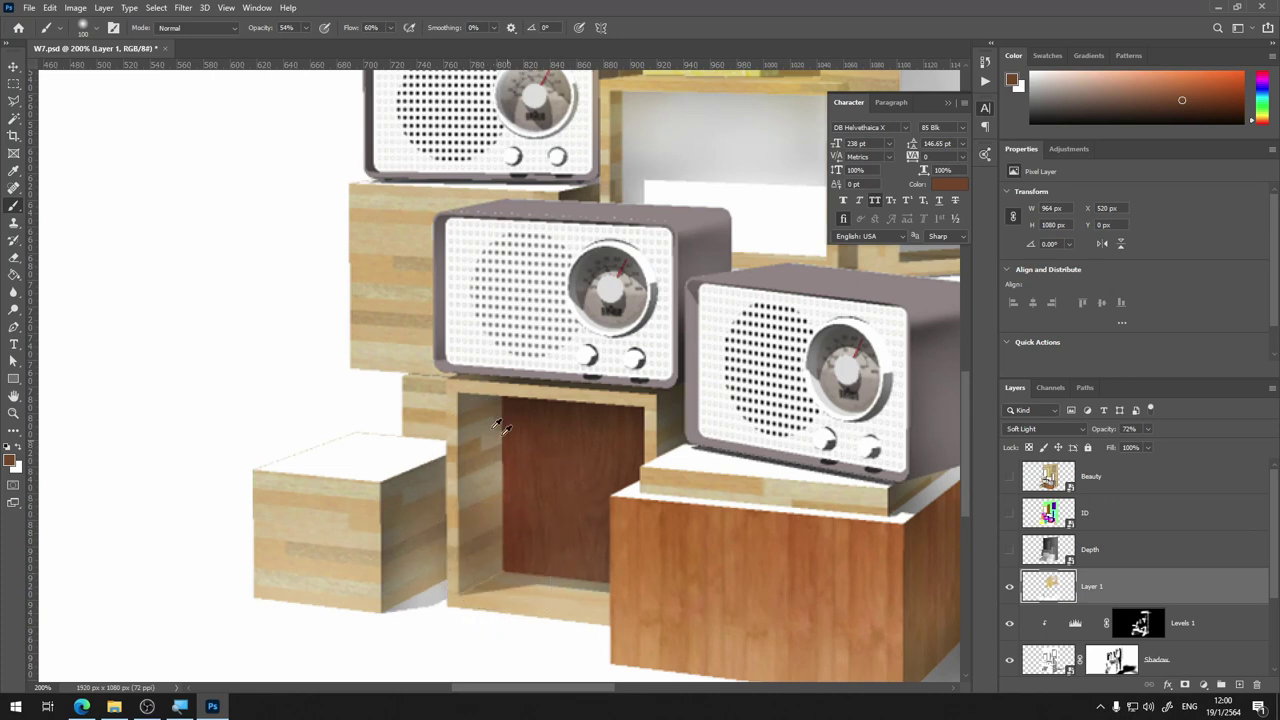
pyautogui.keyDown('alt'); pyautogui.click(548, 390); pyautogui.keyUp('alt')
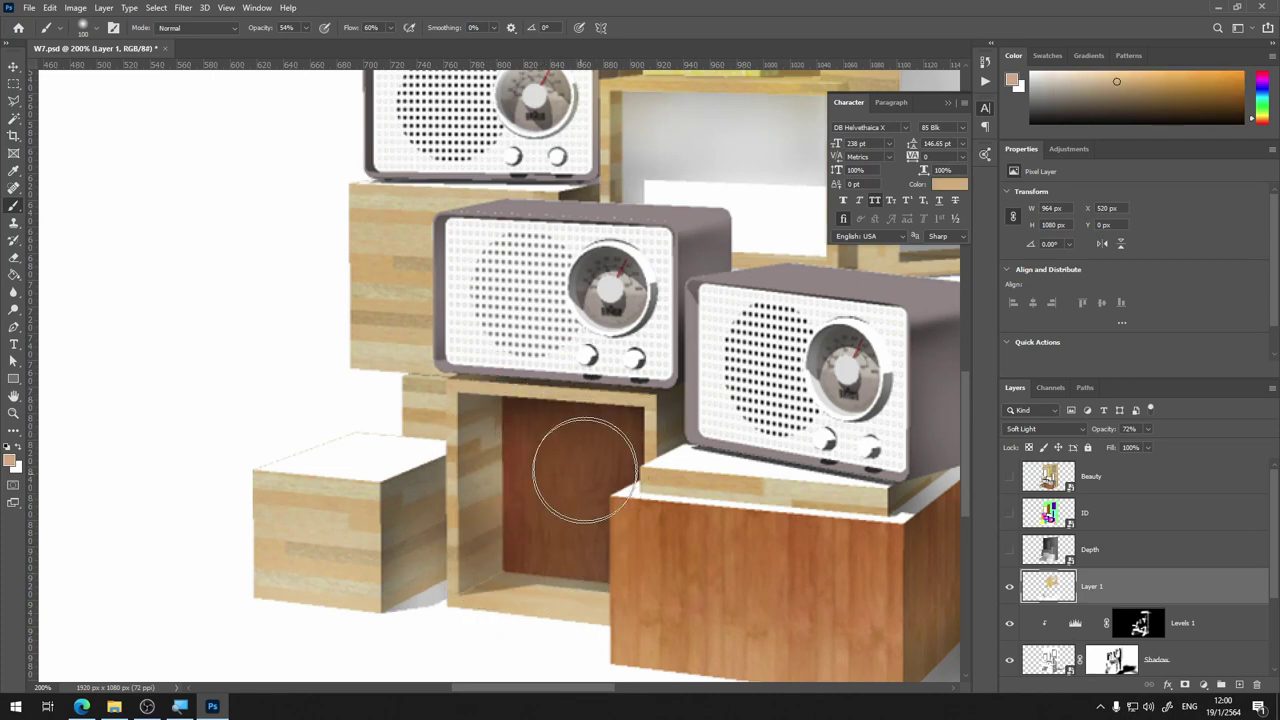
pyautogui.moveTo(486, 429); pyautogui.dragTo(541, 551)
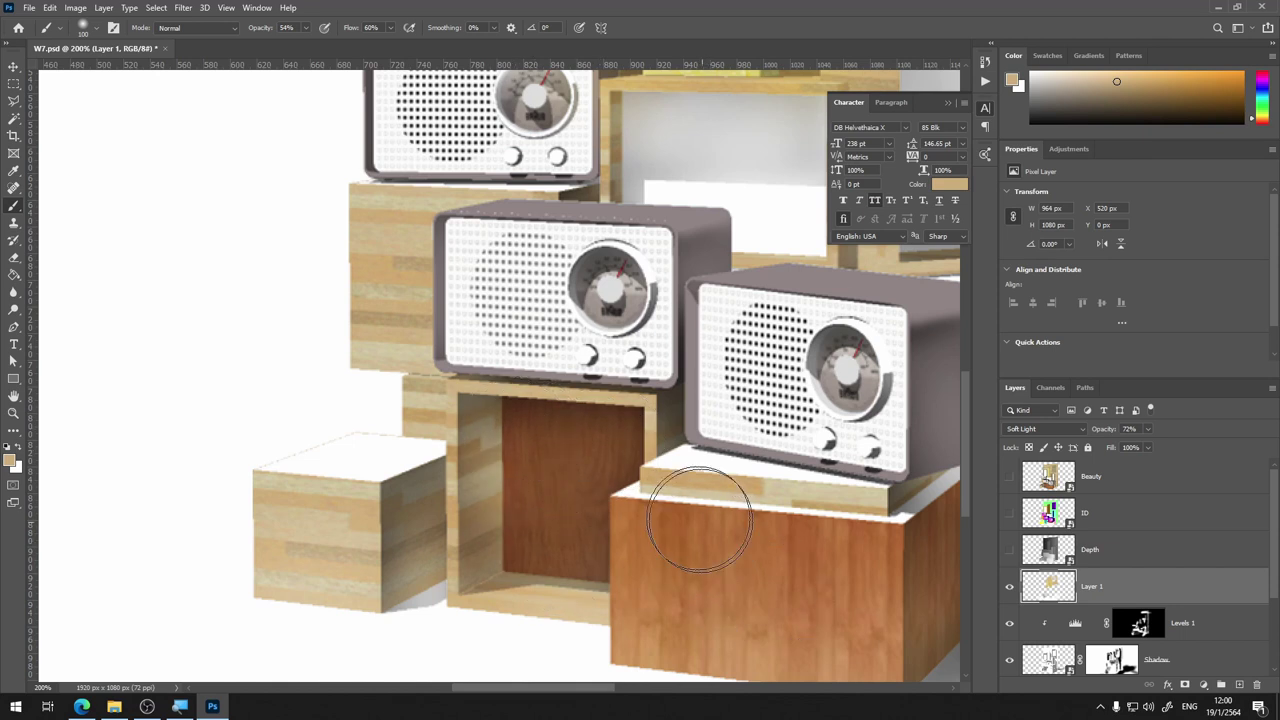
# Brush white light along the shelf under the front radio and onto the wood panel
pyautogui.keyDown('alt'); pyautogui.click(632, 485); pyautogui.keyUp('alt')
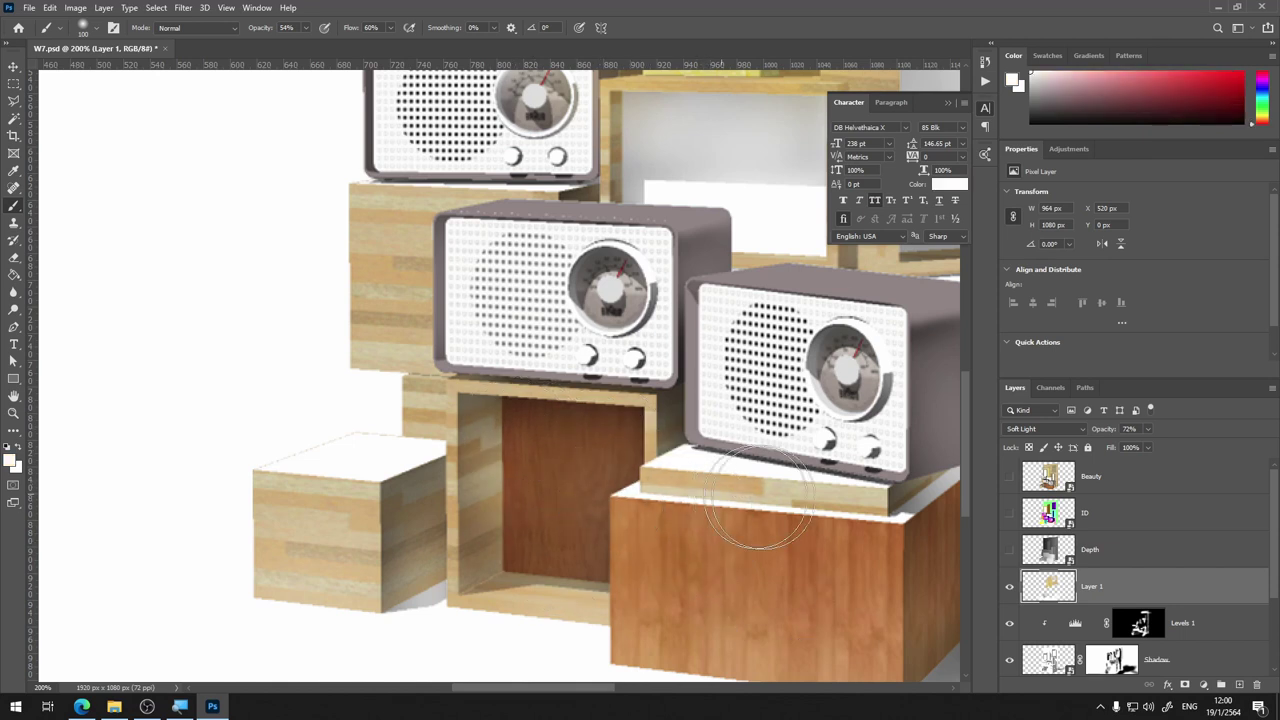
pyautogui.moveTo(703, 585); pyautogui.dragTo(482, 565)
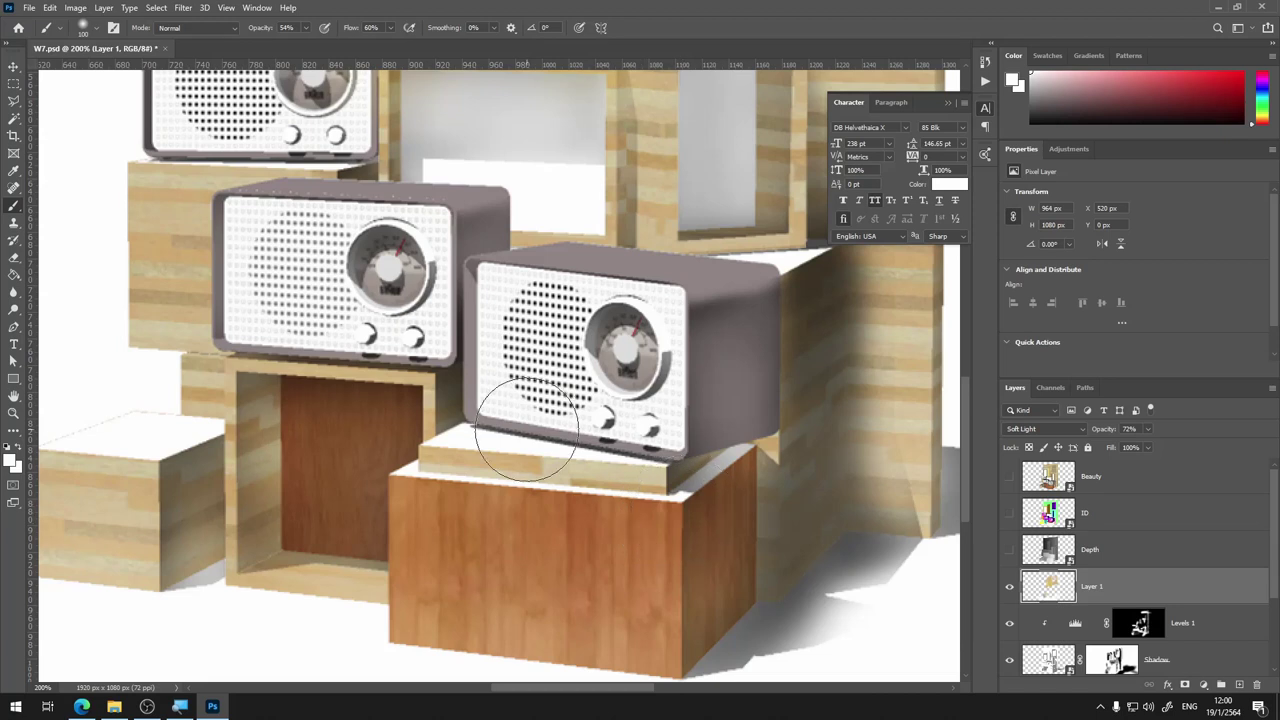
pyautogui.moveTo(553, 437); pyautogui.dragTo(706, 462)
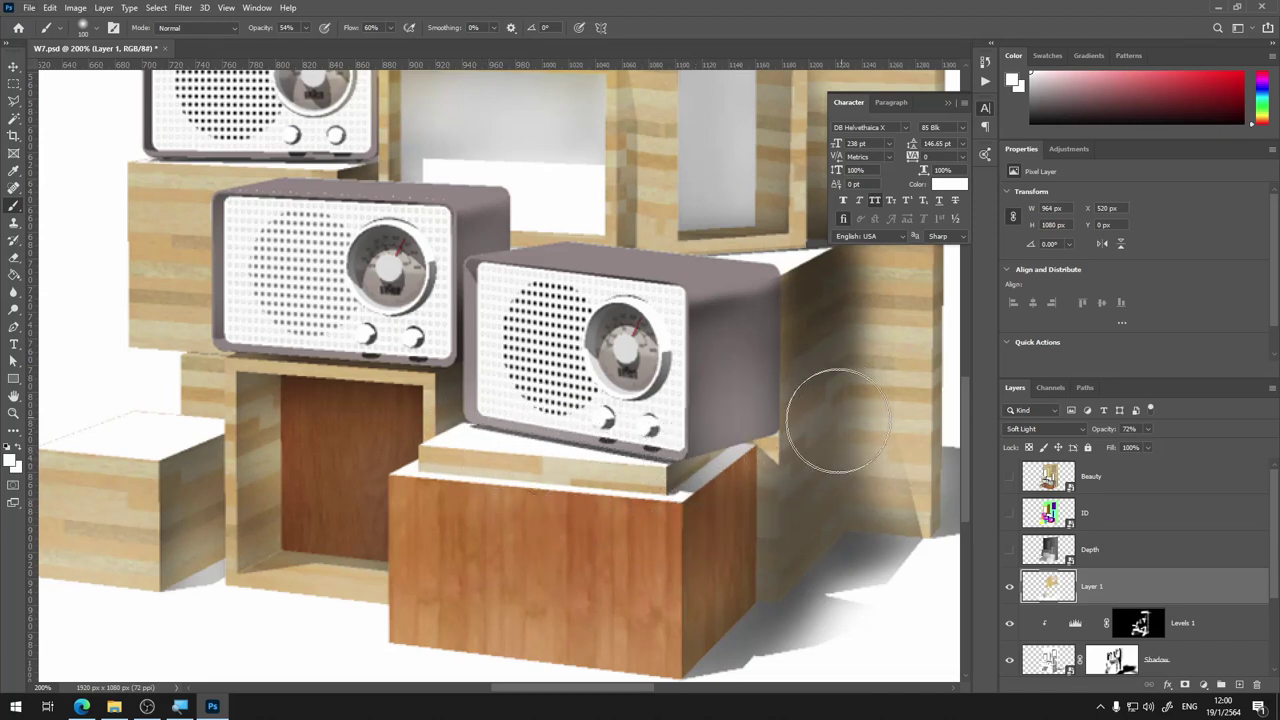
pyautogui.moveTo(706, 462)
pyautogui.mouseDown()
pyautogui.moveTo(846, 507)
pyautogui.moveTo(806, 648)
pyautogui.moveTo(824, 622)
pyautogui.mouseUp()
# Undo the dark stroke near the front radio and sample light grey and tan near the upper radios
pyautogui.keyDown('alt'); pyautogui.click(828, 488); pyautogui.keyUp('alt')
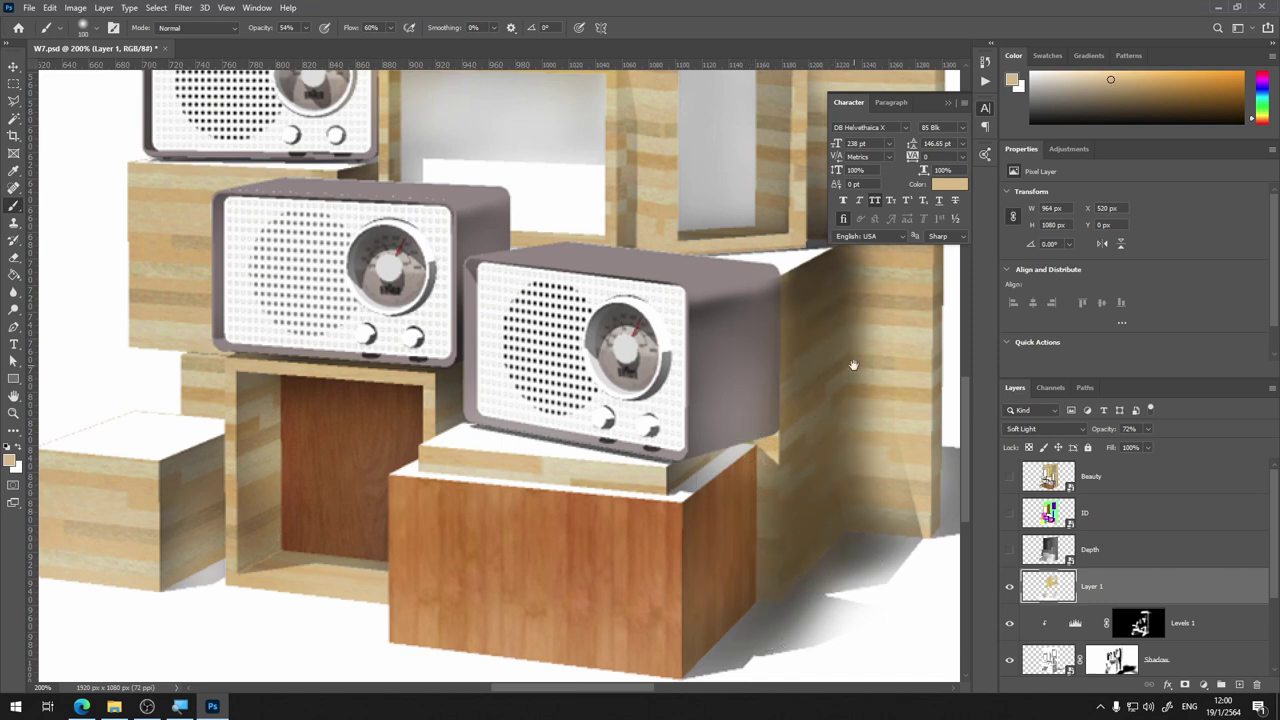
pyautogui.moveTo(853, 365); pyautogui.dragTo(738, 505)
pyautogui.hotkey('ctrl', 'z')
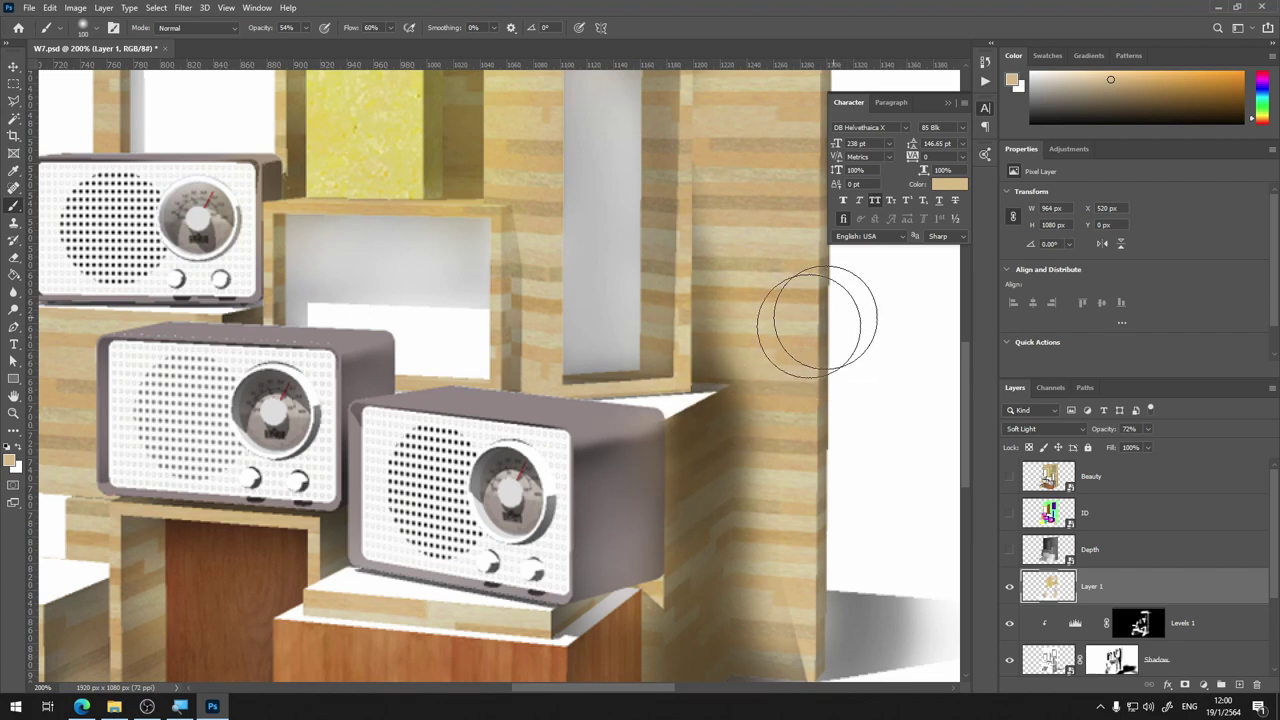
pyautogui.moveTo(459, 298)
pyautogui.mouseDown()
pyautogui.moveTo(640, 314)
pyautogui.moveTo(700, 214)
pyautogui.mouseUp()
pyautogui.keyDown('alt'); pyautogui.click(632, 241); pyautogui.keyUp('alt')
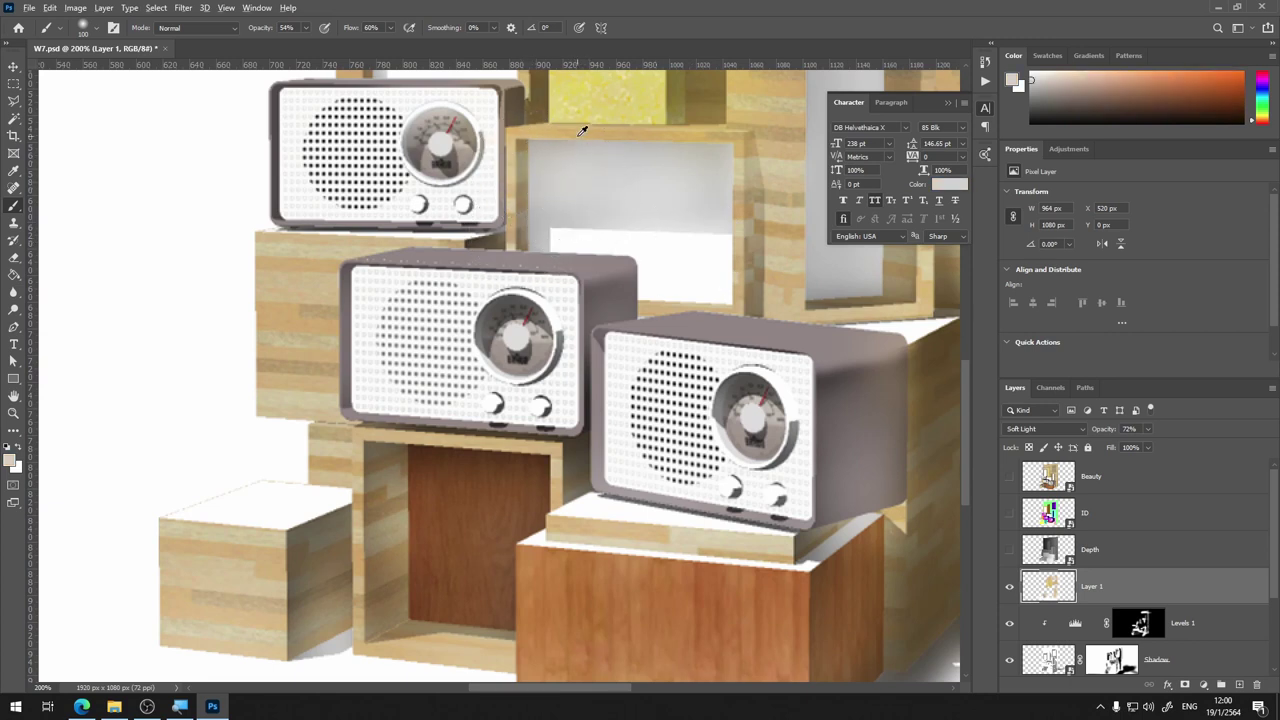
pyautogui.keyDown('alt'); pyautogui.click(577, 167); pyautogui.keyUp('alt')
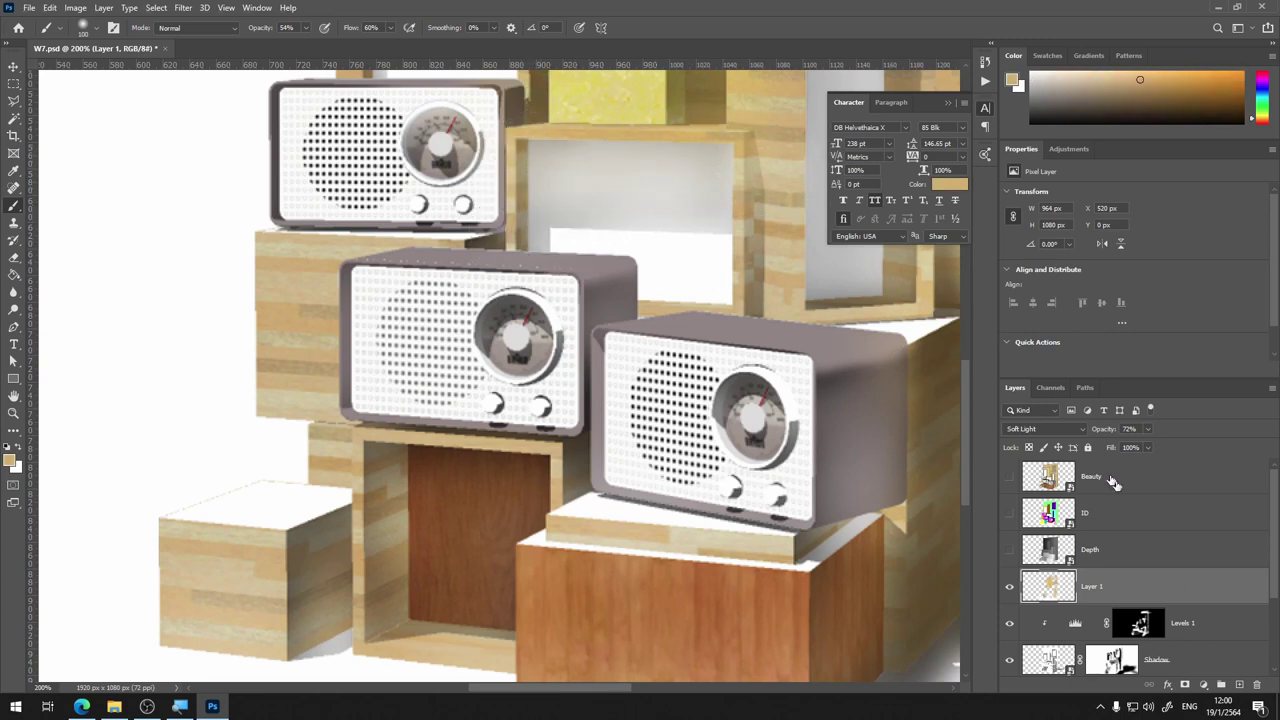
# Try Layer 1 in Normal, then Screen at 22% opacity, toggling it to compare
pyautogui.click(1083, 428)
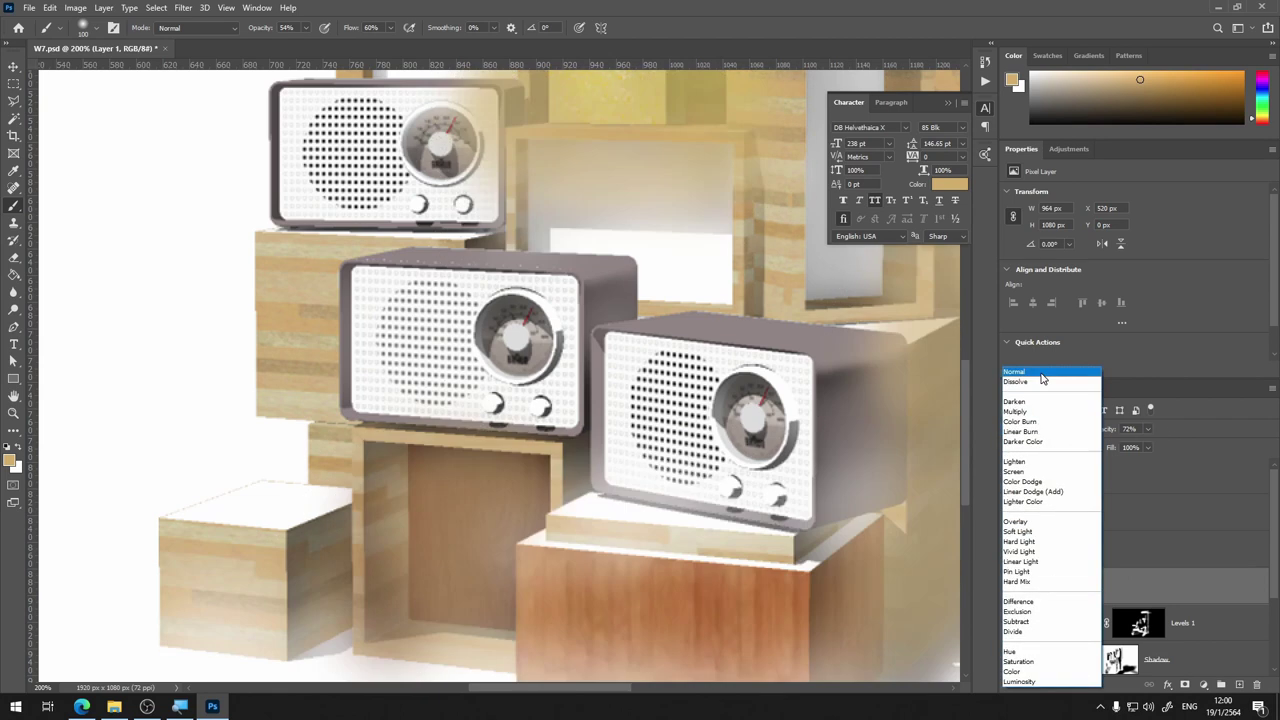
pyautogui.click(1042, 377)
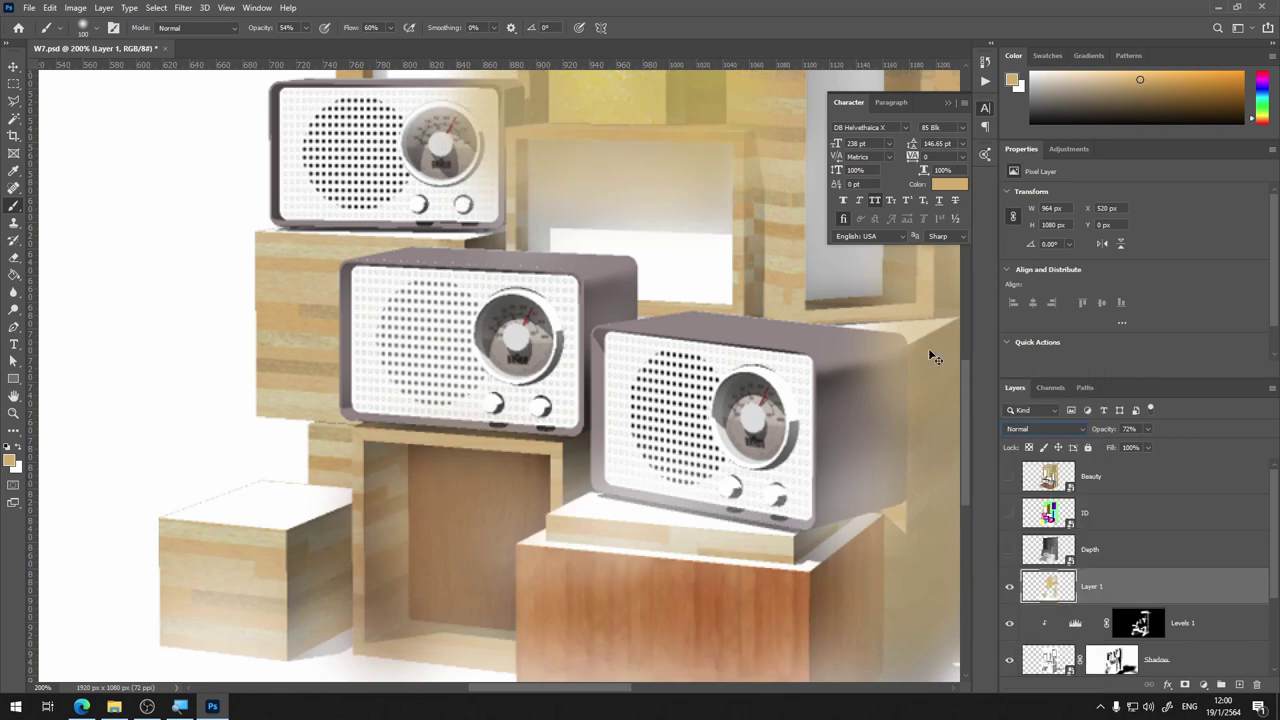
pyautogui.hotkey('ctrl', '-')
pyautogui.hotkey('ctrl', '-')
pyautogui.click(1072, 428)
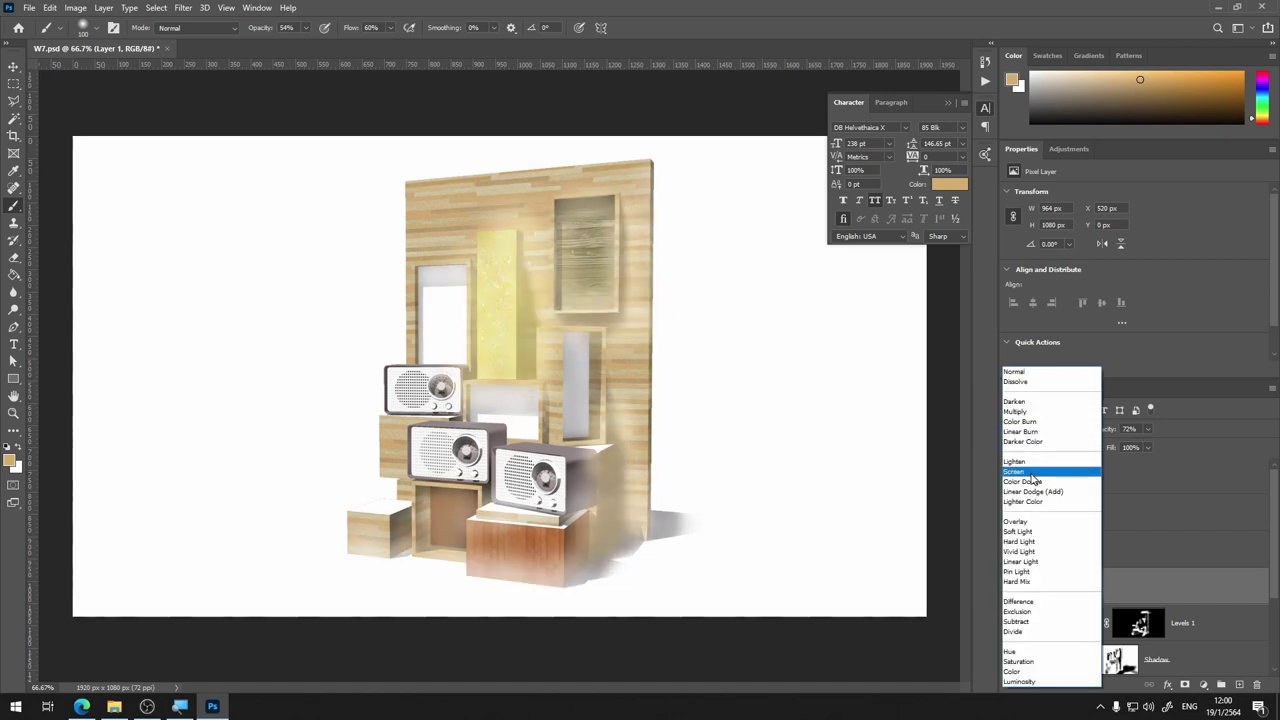
pyautogui.click(1034, 481)
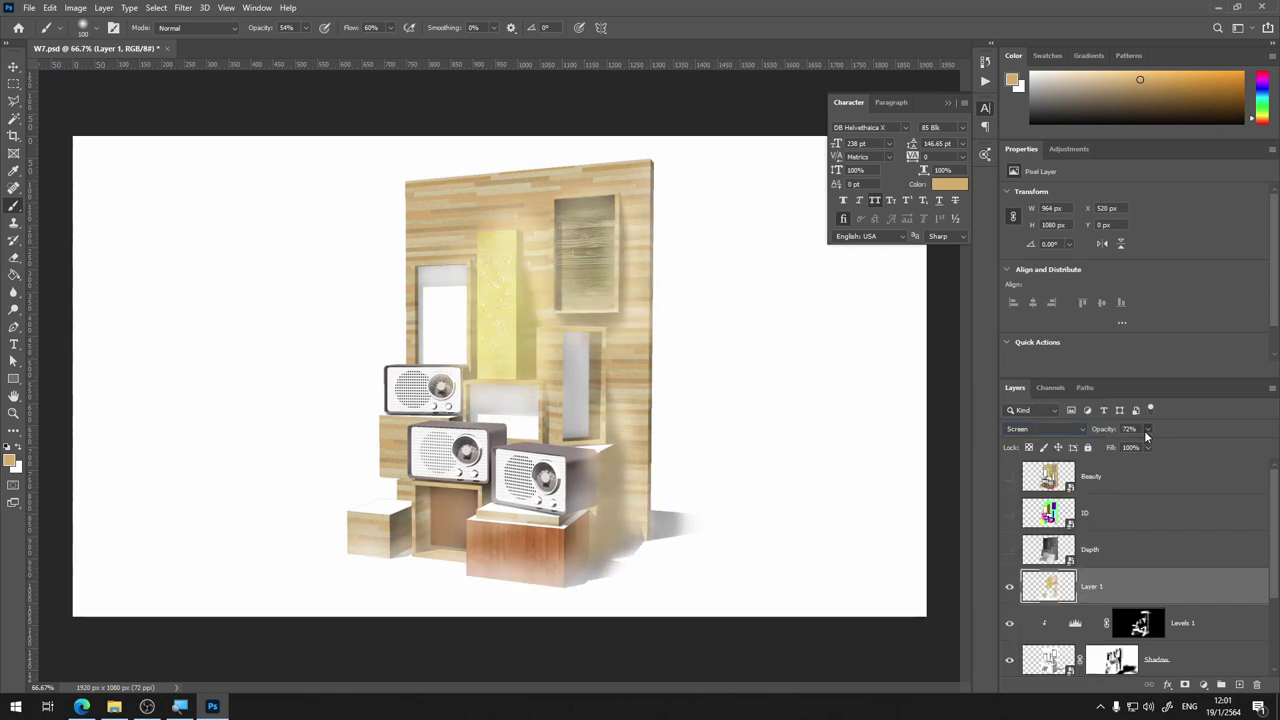
pyautogui.moveTo(1118, 447); pyautogui.dragTo(1118, 440)
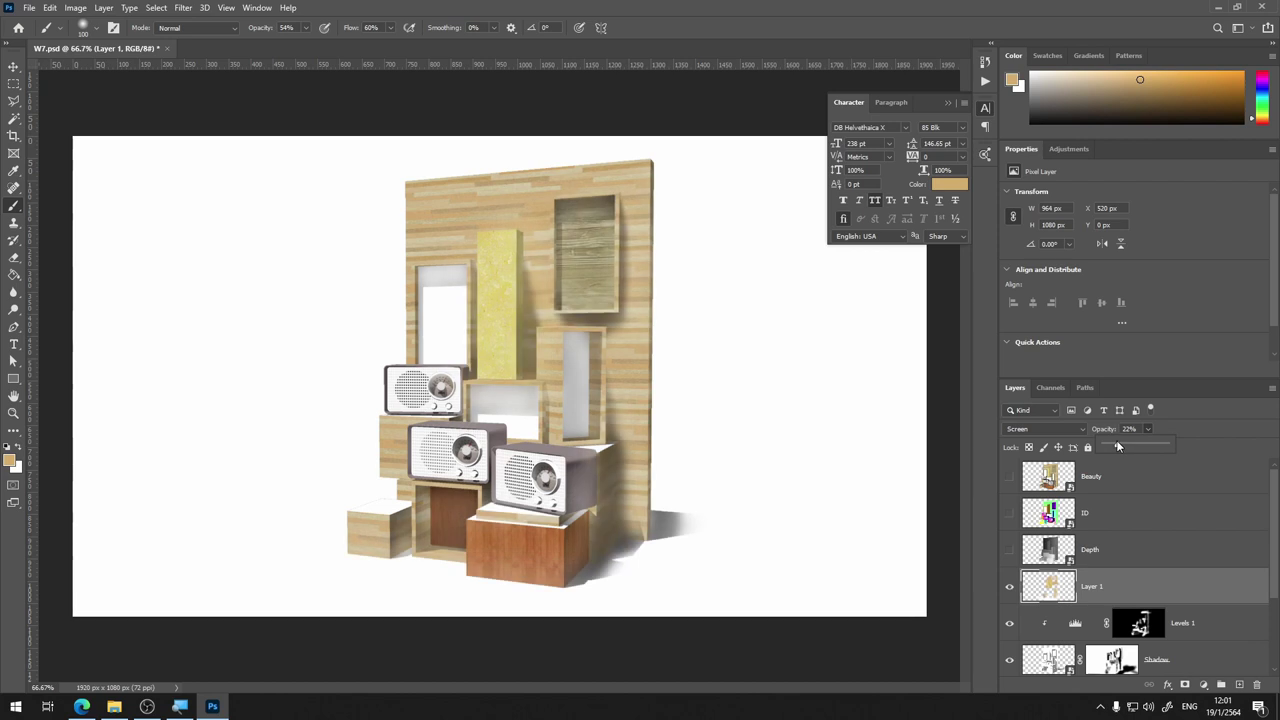
pyautogui.click(1009, 587)
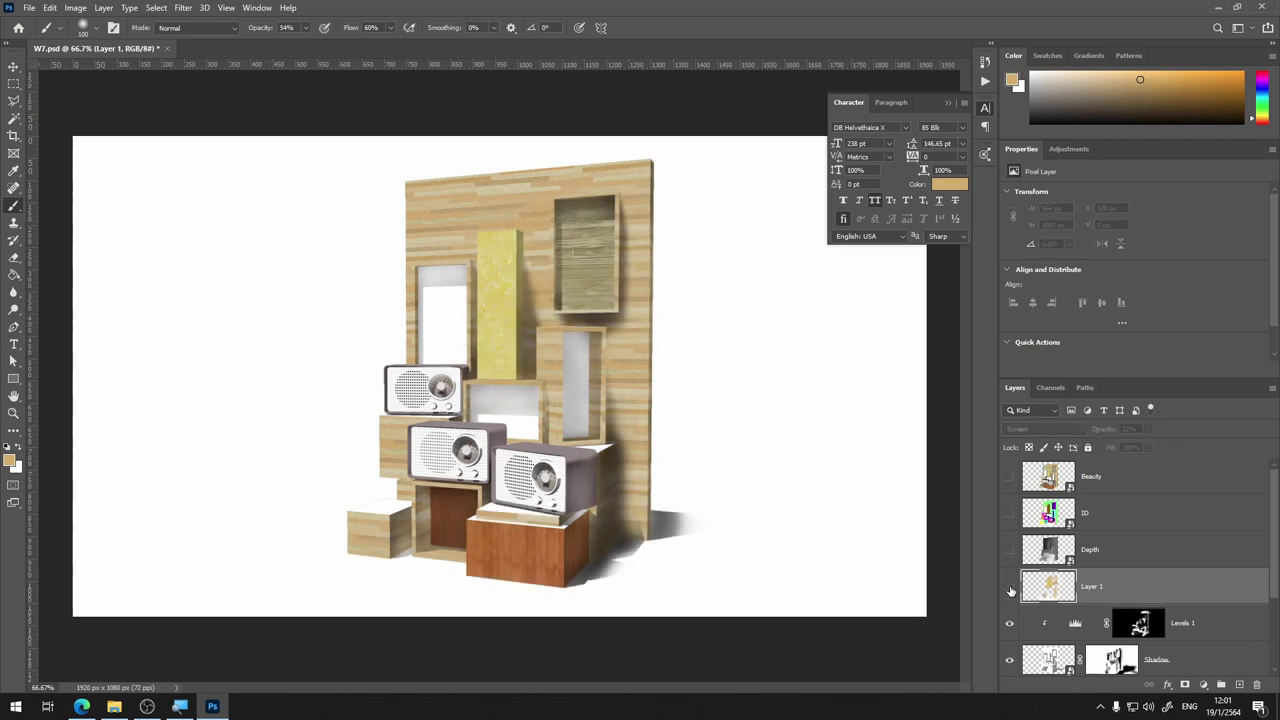
pyautogui.click(1010, 587)
pyautogui.click(1010, 588)
# Return Layer 1 to Soft Light, raise opacity to 70%, then settle on 39%
pyautogui.click(1060, 429)
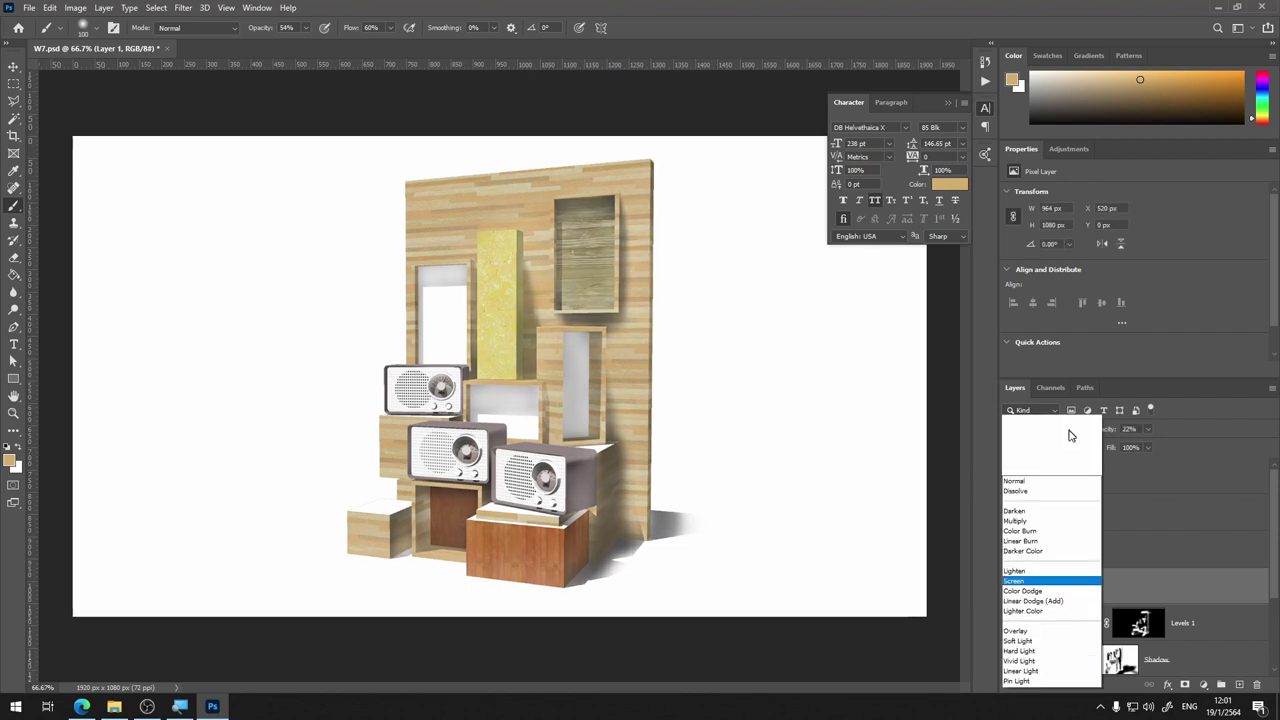
pyautogui.click(1060, 540)
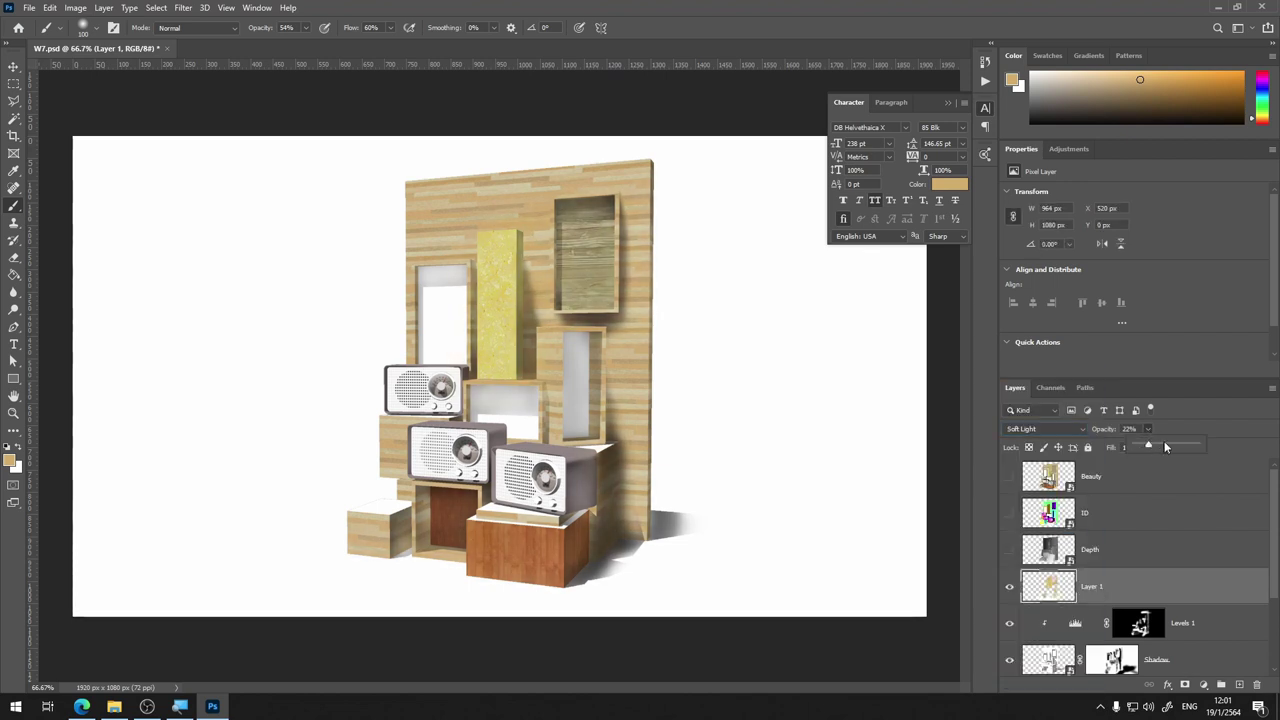
pyautogui.moveTo(1164, 444); pyautogui.dragTo(1178, 444)
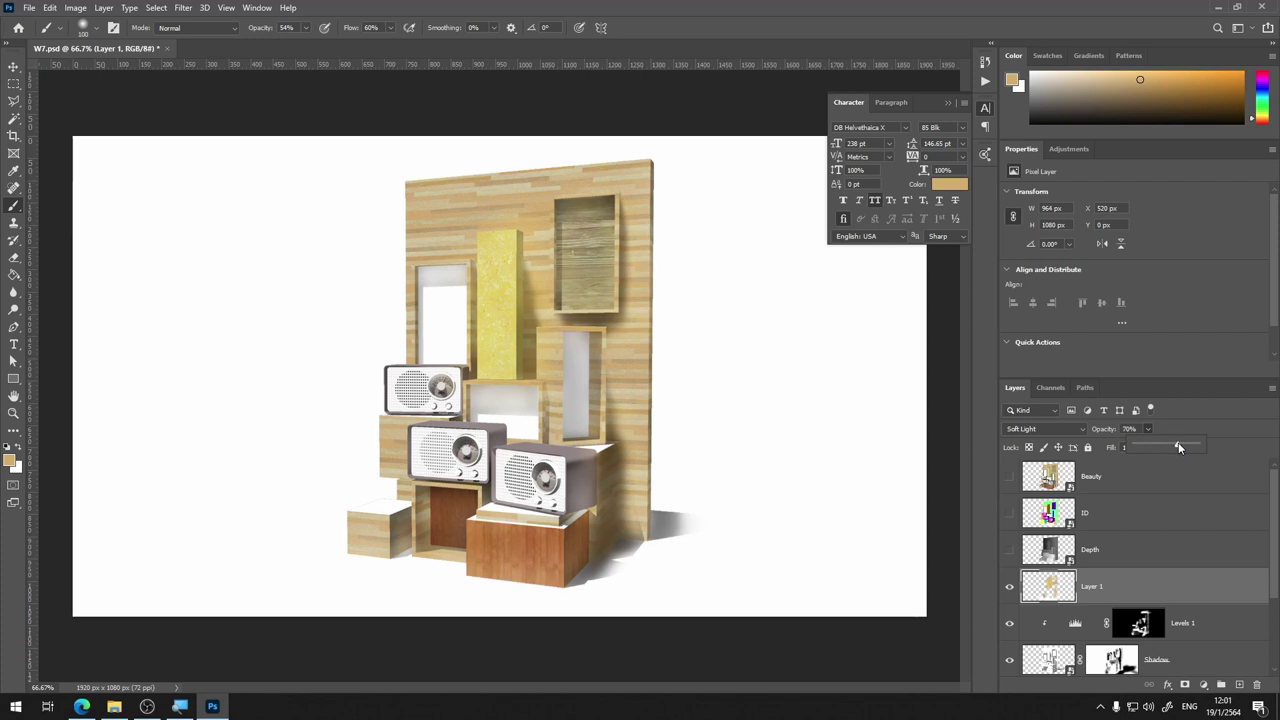
pyautogui.hotkey('ctrl', '+')
pyautogui.hotkey('ctrl', '+')
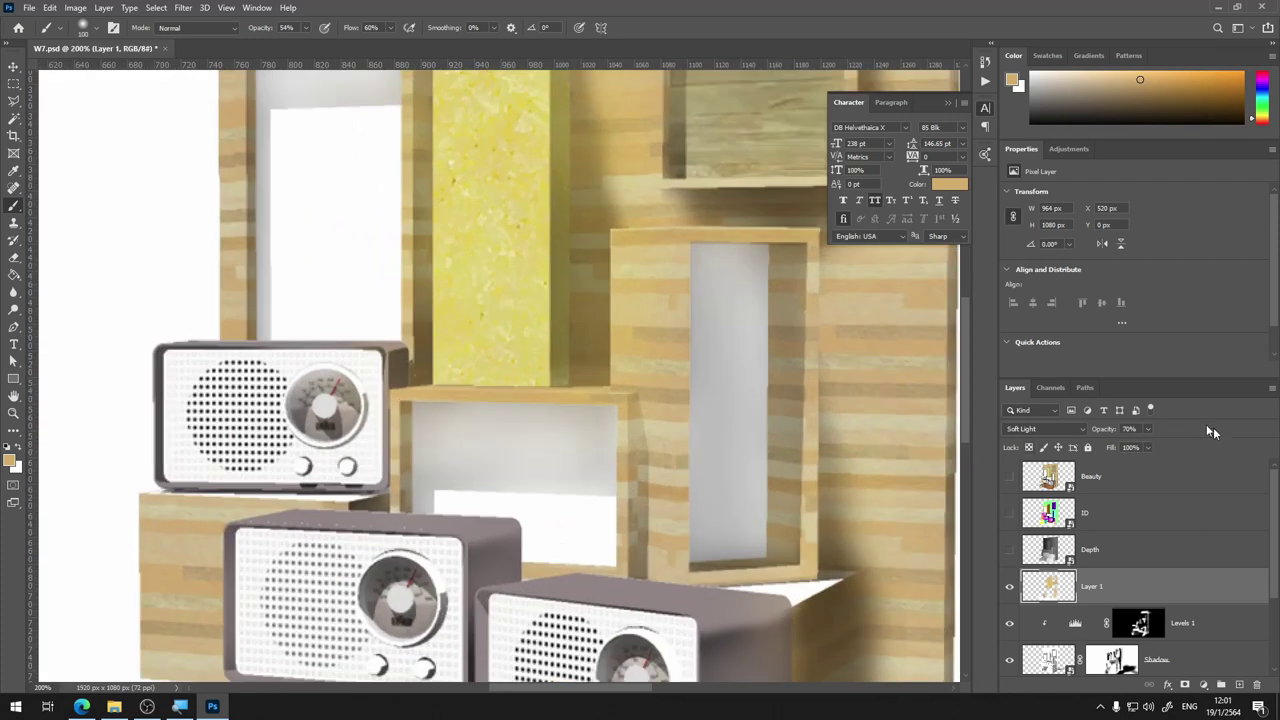
pyautogui.moveTo(1135, 449); pyautogui.dragTo(1130, 446)
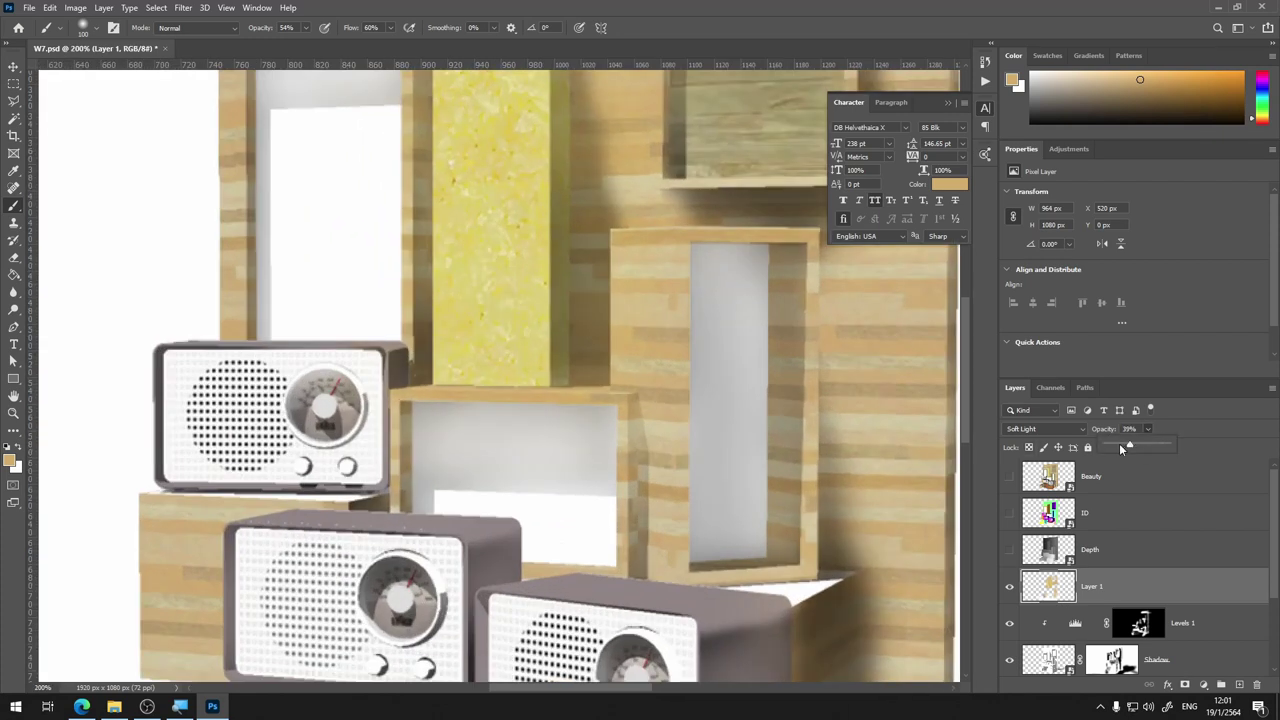
pyautogui.hotkey('ctrl', '-')
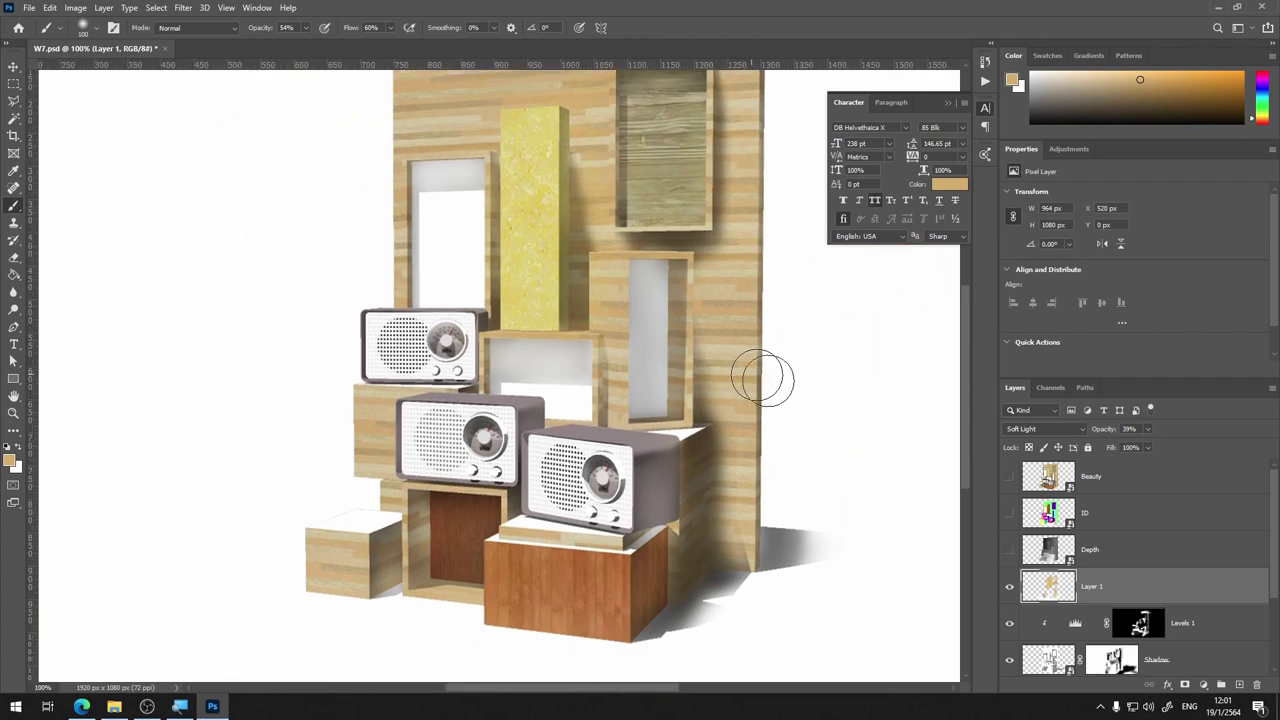
# Toggle the tint layer to compare, then paint sampled cream over the small wooden box's top
pyautogui.click(1012, 591)
pyautogui.click(1010, 588)
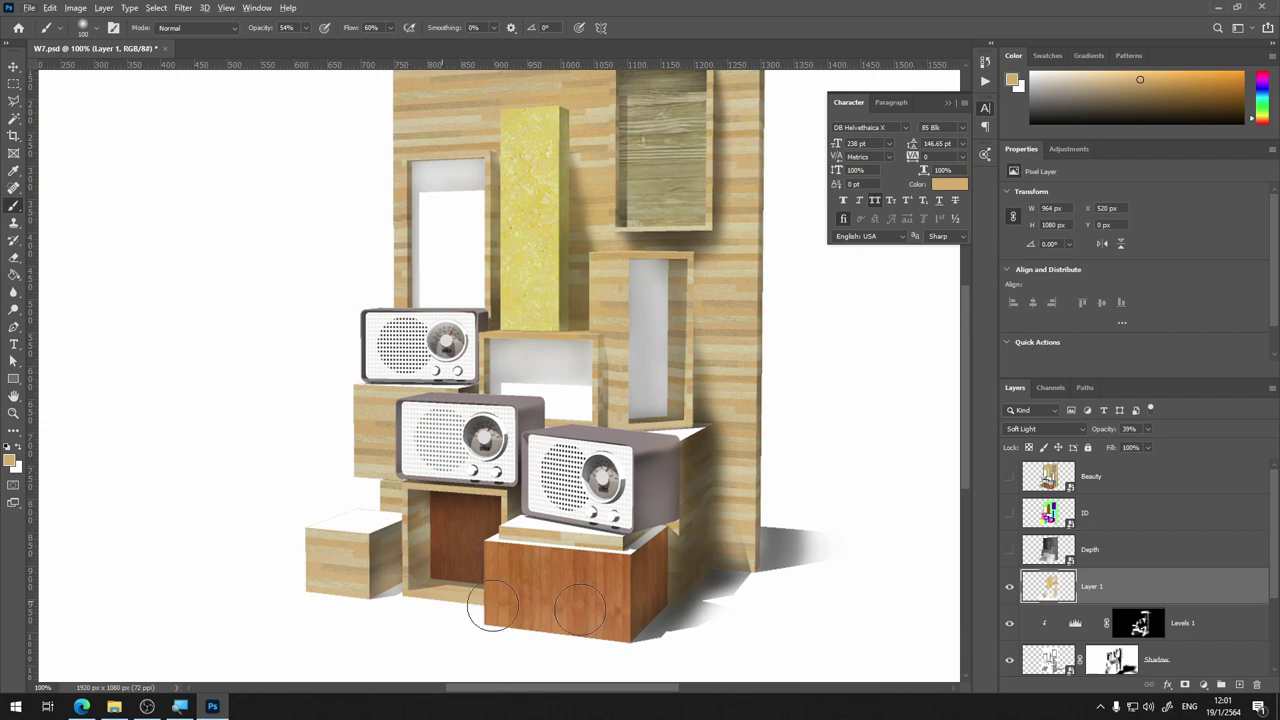
pyautogui.keyDown('alt'); pyautogui.click(379, 636); pyautogui.keyUp('alt')
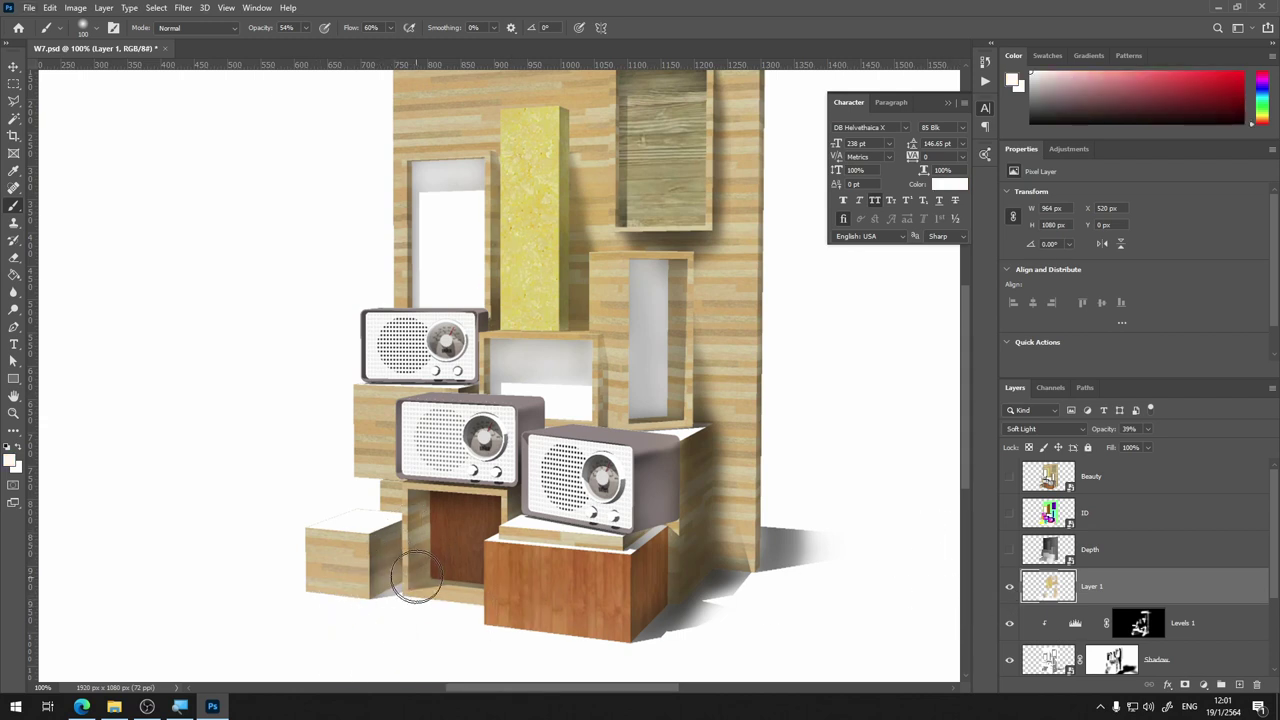
pyautogui.keyDown('alt'); pyautogui.click(357, 559); pyautogui.keyUp('alt')
pyautogui.keyDown('alt'); pyautogui.click(333, 548); pyautogui.keyUp('alt')
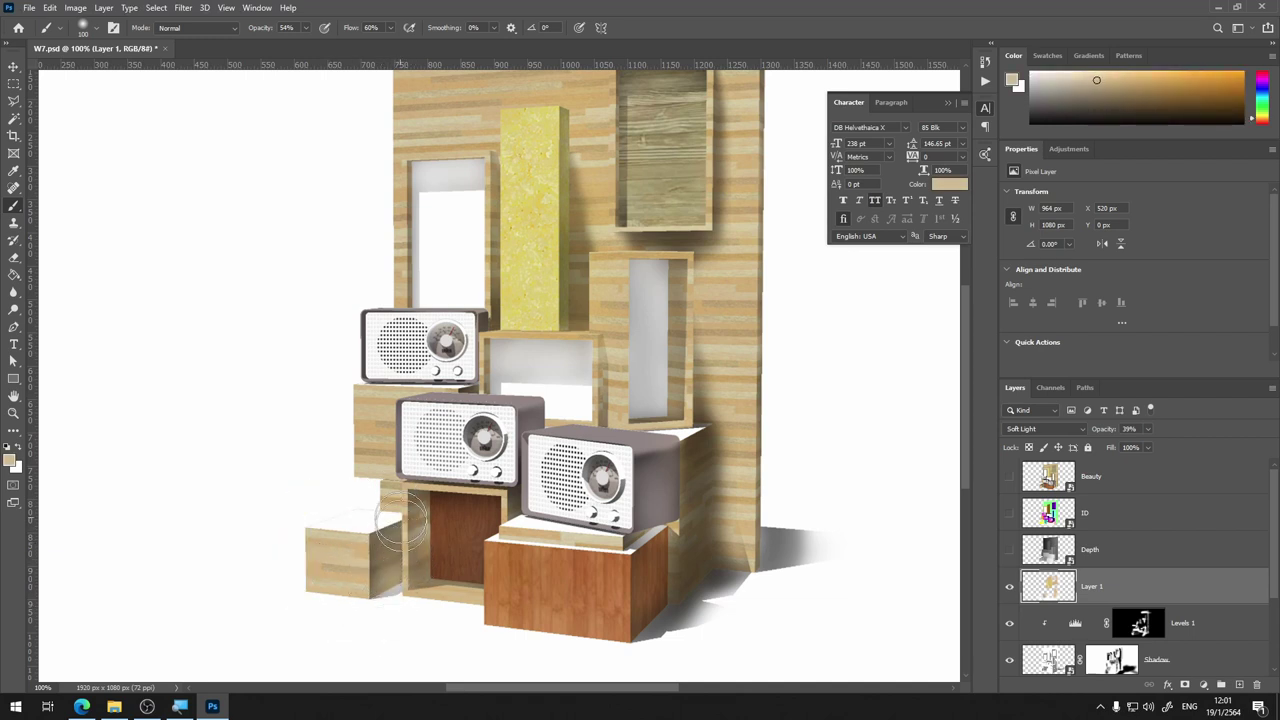
pyautogui.moveTo(400, 520); pyautogui.dragTo(375, 505)
# Paint white into the shadow beside the wall, comparing with and without the tint layer
pyautogui.click(1010, 587)
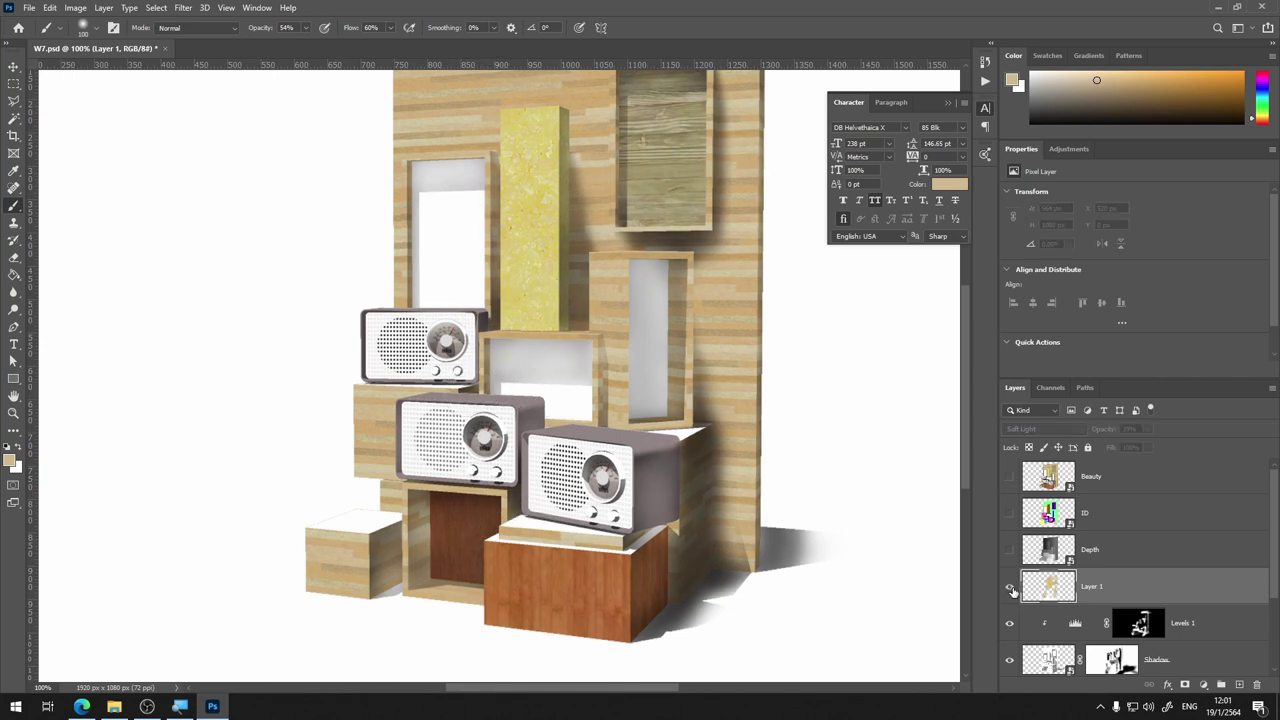
pyautogui.click(1010, 587)
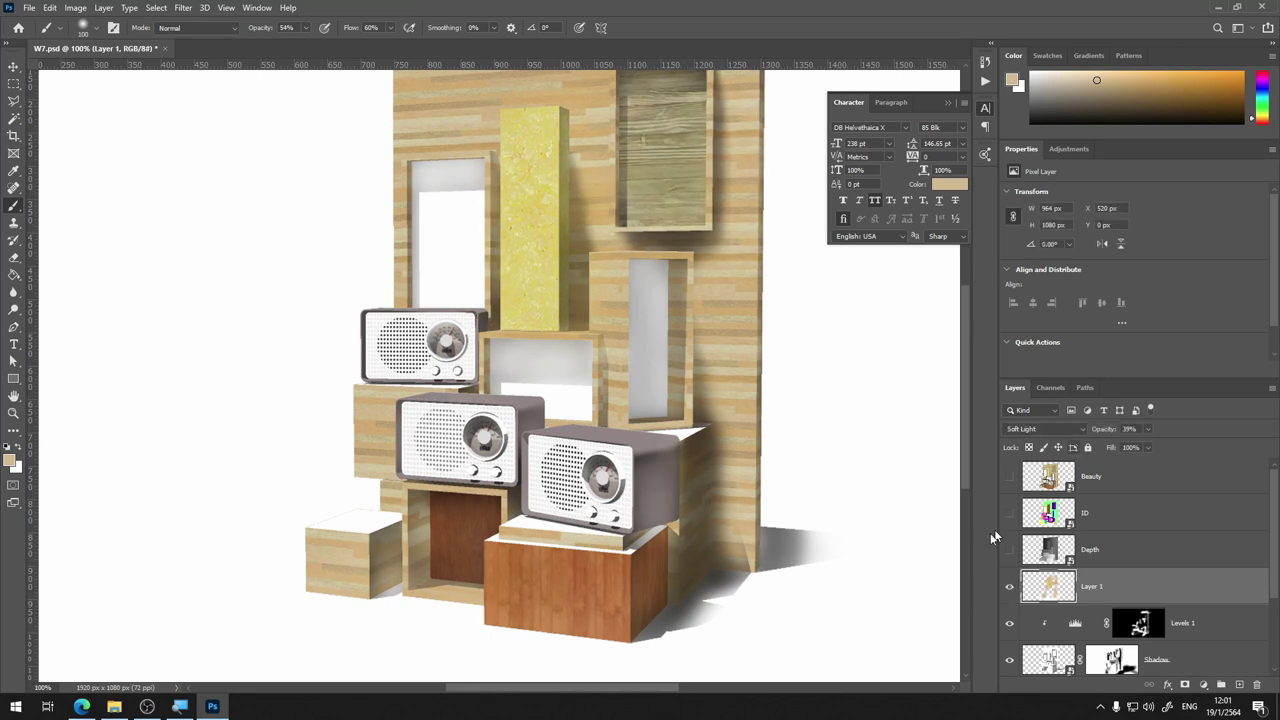
pyautogui.click(1010, 588)
pyautogui.moveTo(760, 477); pyautogui.dragTo(773, 395)
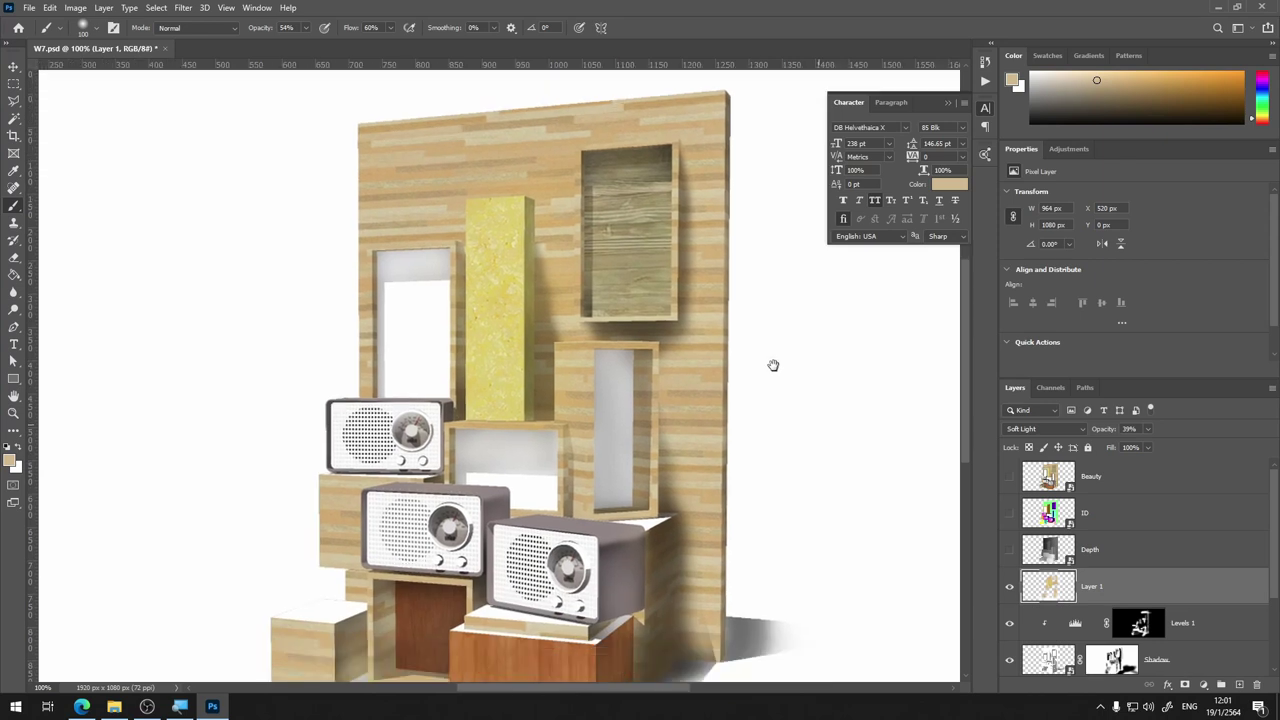
pyautogui.keyDown('alt'); pyautogui.click(748, 140); pyautogui.keyUp('alt')
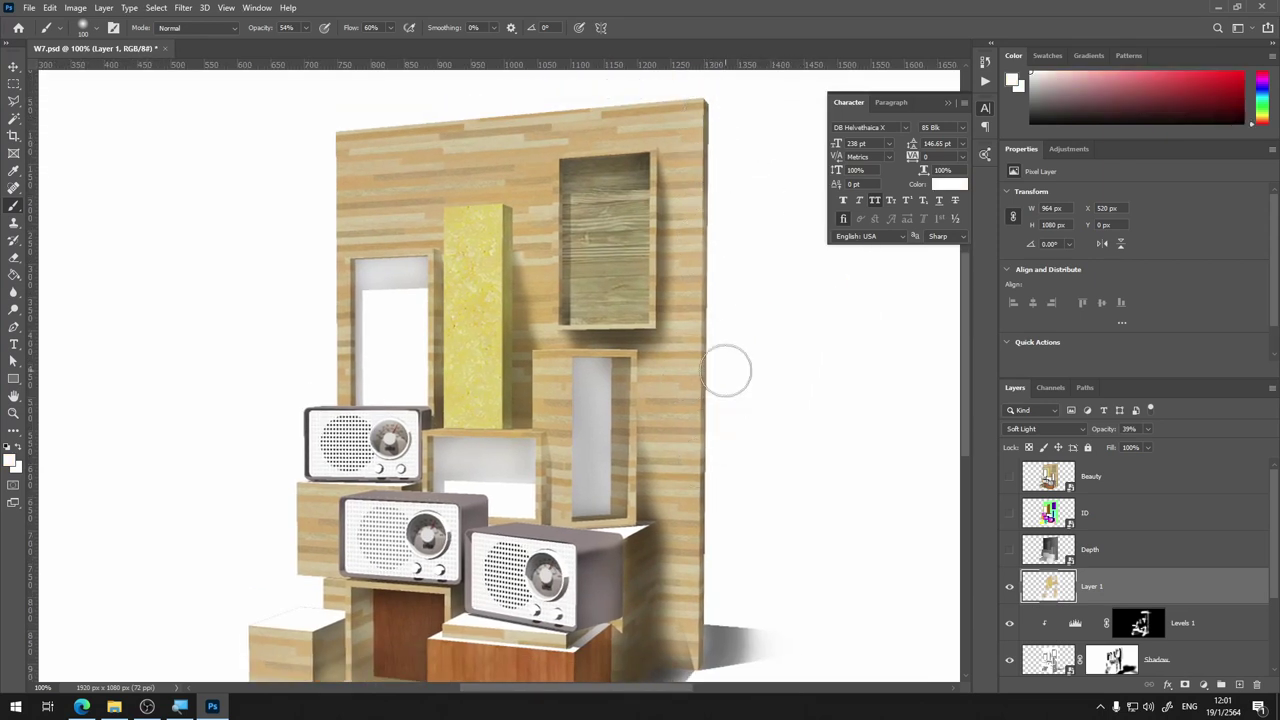
pyautogui.moveTo(710, 625)
pyautogui.mouseDown()
pyautogui.moveTo(810, 586)
pyautogui.moveTo(780, 363)
pyautogui.mouseUp()
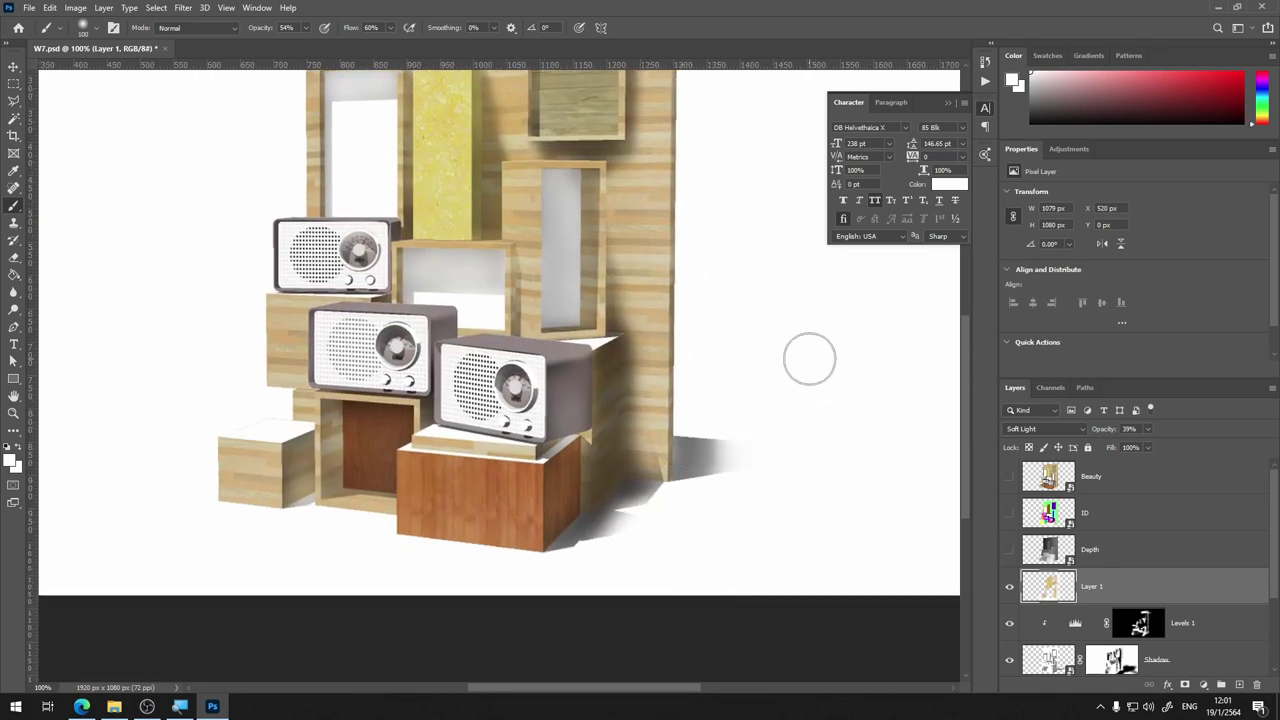
pyautogui.click(1010, 588)
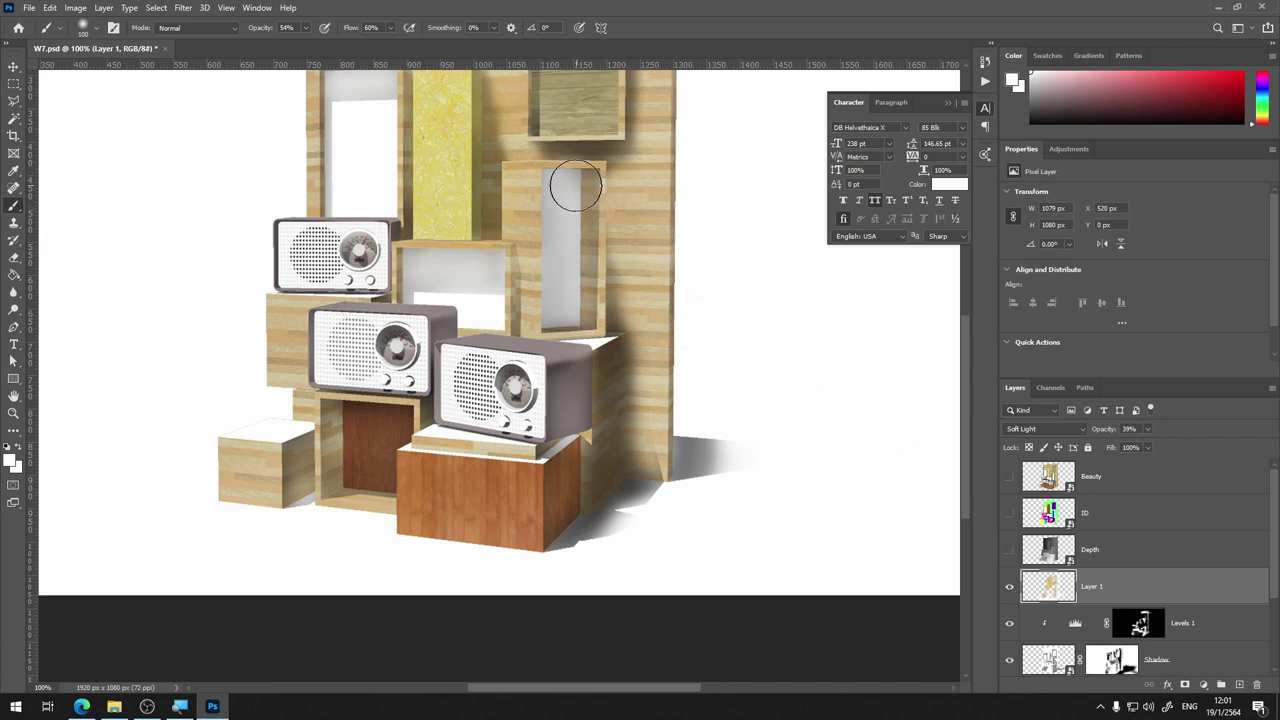
pyautogui.keyDown('alt'); pyautogui.click(653, 200); pyautogui.keyUp('alt')
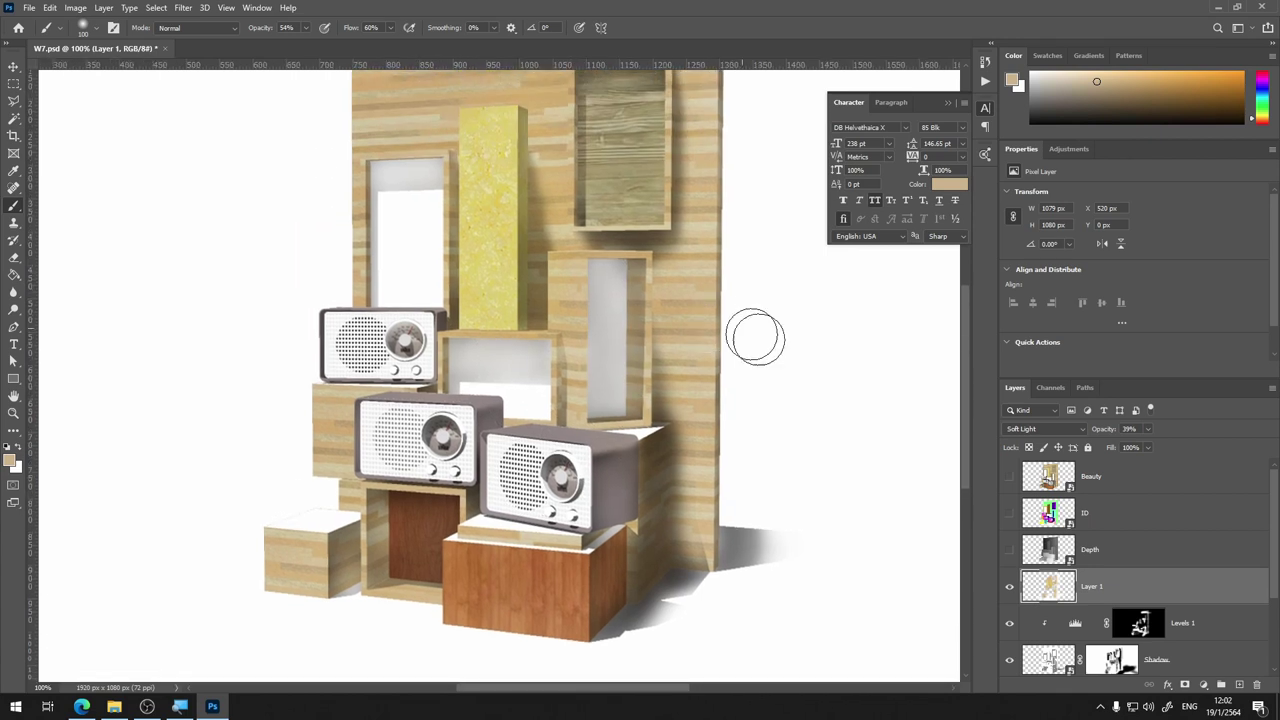
# On a new Layer 2, paint sampled wood and white tones around the window and its column
pyautogui.click(1241, 686)
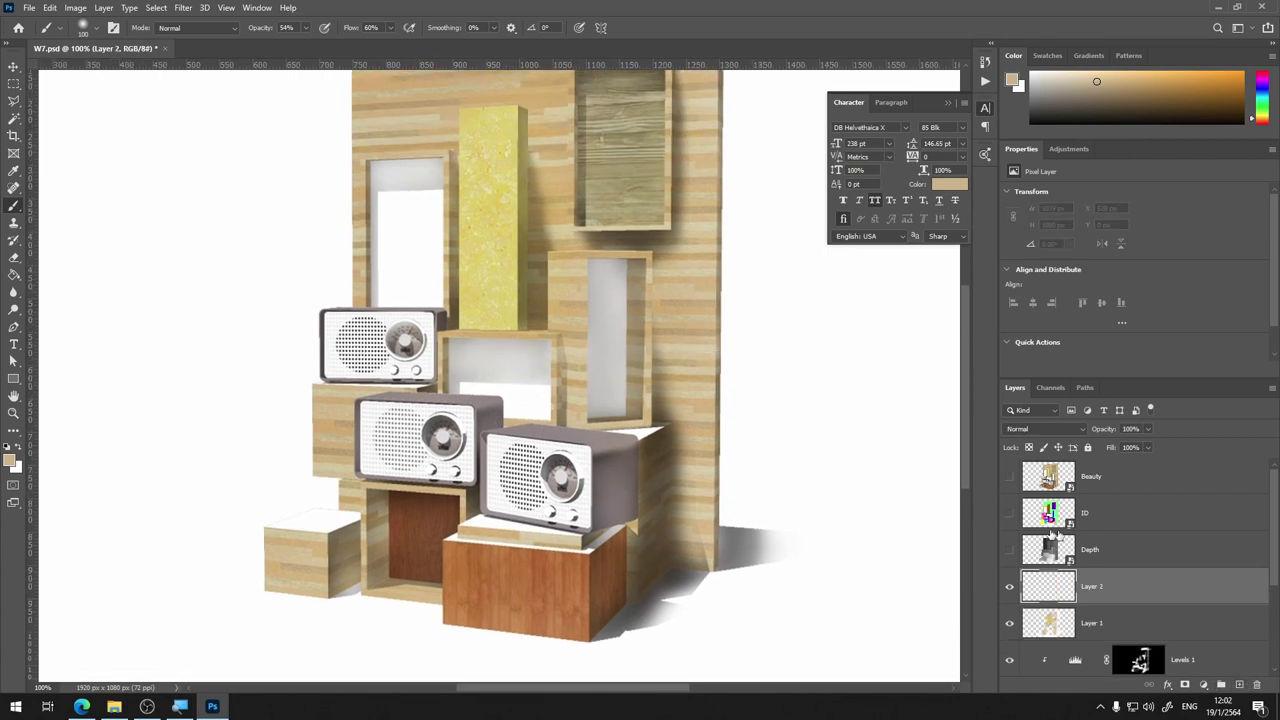
pyautogui.keyDown('alt'); pyautogui.click(674, 312); pyautogui.keyUp('alt')
pyautogui.moveTo(634, 286); pyautogui.dragTo(603, 286)
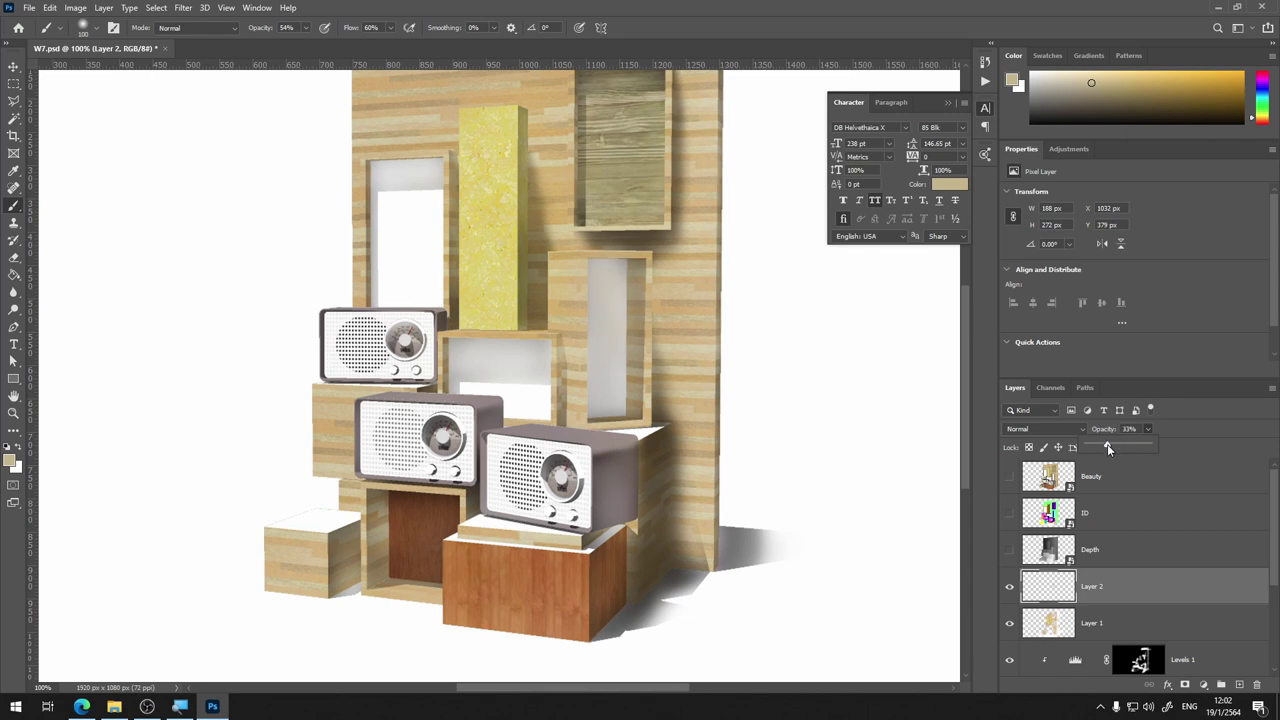
pyautogui.moveTo(618, 272); pyautogui.dragTo(620, 484)
pyautogui.keyDown('alt'); pyautogui.click(520, 393); pyautogui.keyUp('alt')
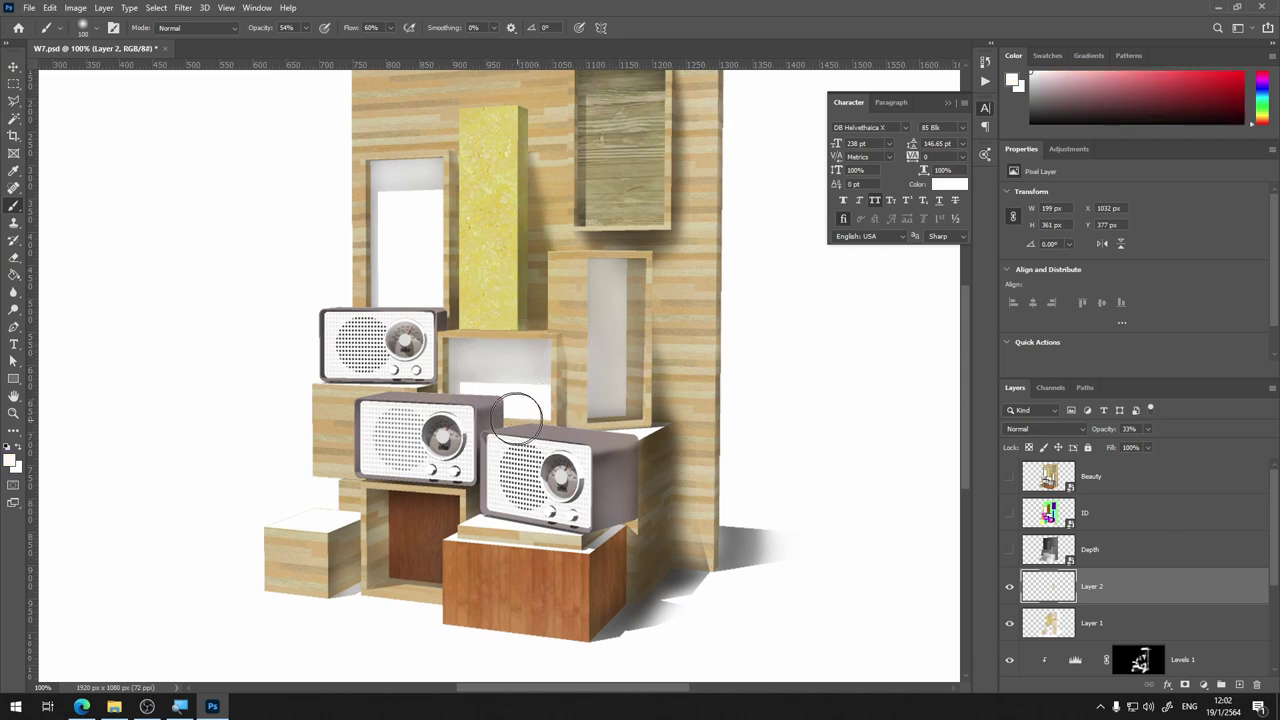
pyautogui.moveTo(530, 398)
pyautogui.mouseDown()
pyautogui.moveTo(478, 410)
pyautogui.moveTo(535, 415)
pyautogui.mouseUp()
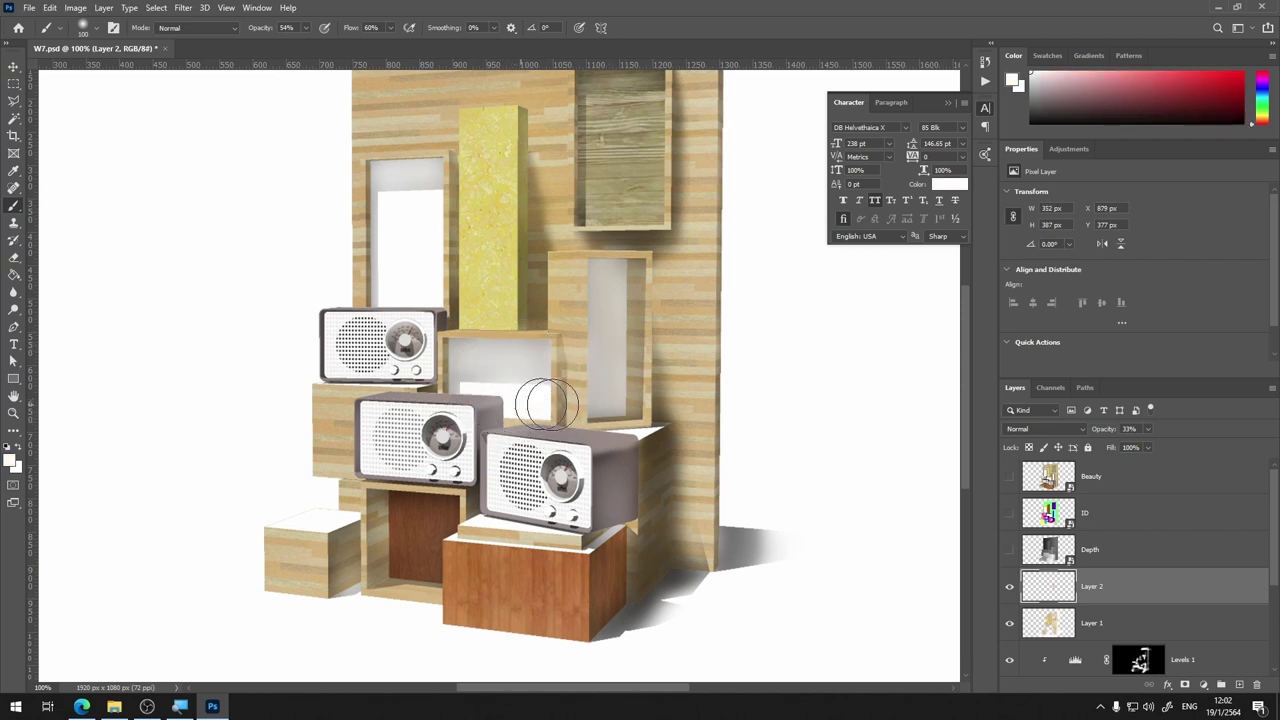
# Lighten the shadow right of the wall, paint brown below the crate, and set Layer 2 to 23% opacity
pyautogui.keyDown('alt'); pyautogui.click(697, 488); pyautogui.keyUp('alt')
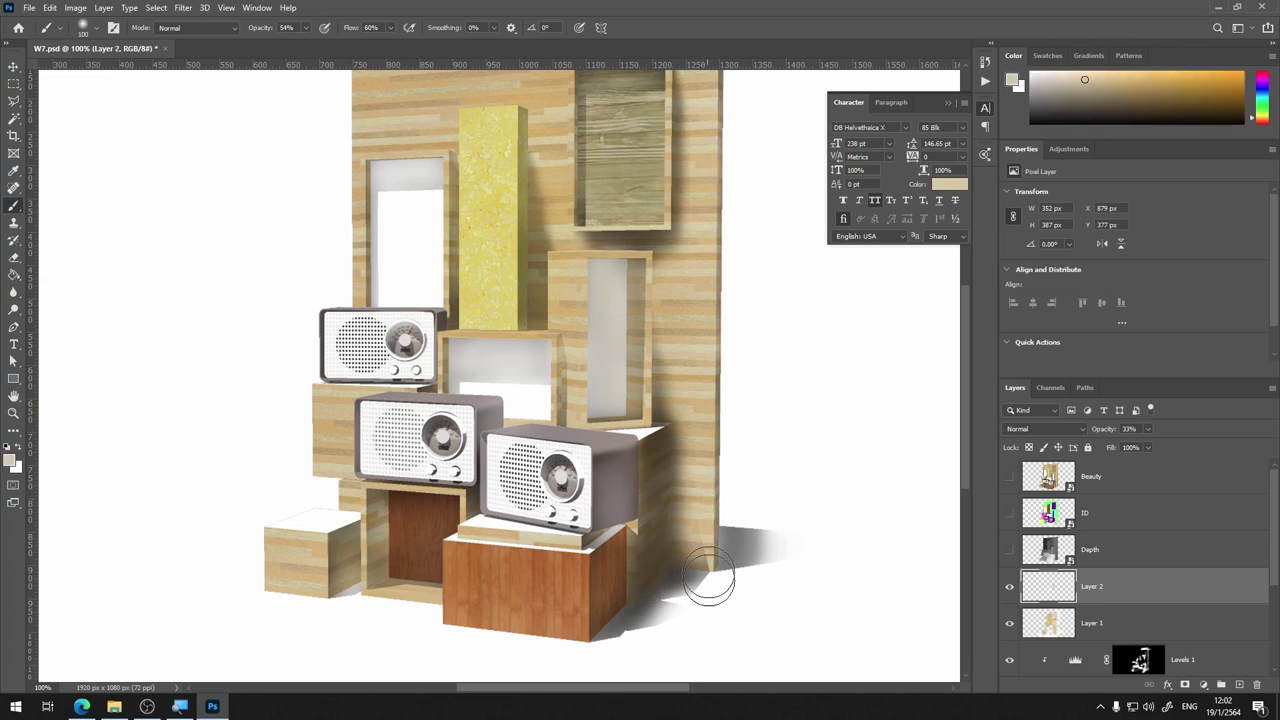
pyautogui.moveTo(720, 541)
pyautogui.mouseDown()
pyautogui.moveTo(677, 600)
pyautogui.moveTo(652, 572)
pyautogui.moveTo(640, 580)
pyautogui.moveTo(634, 674)
pyautogui.moveTo(669, 594)
pyautogui.moveTo(613, 630)
pyautogui.mouseUp()
pyautogui.keyDown('alt'); pyautogui.click(613, 576); pyautogui.keyUp('alt')
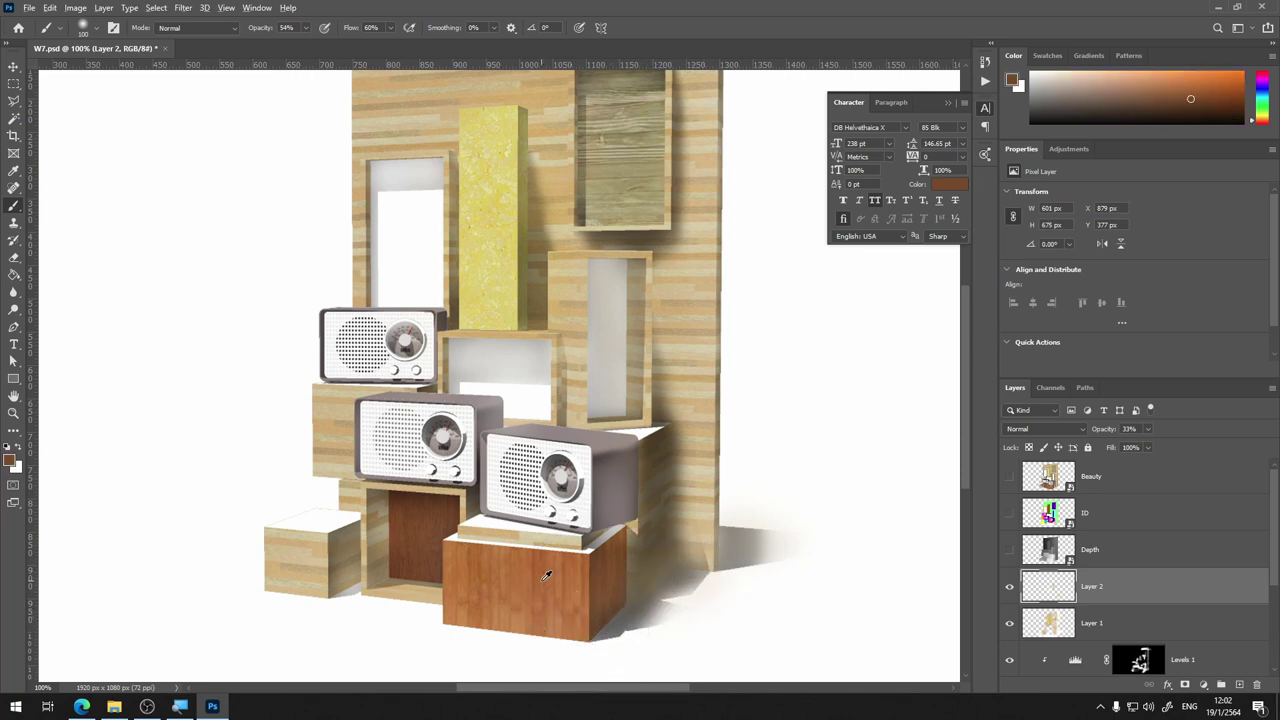
pyautogui.moveTo(666, 600); pyautogui.dragTo(608, 622)
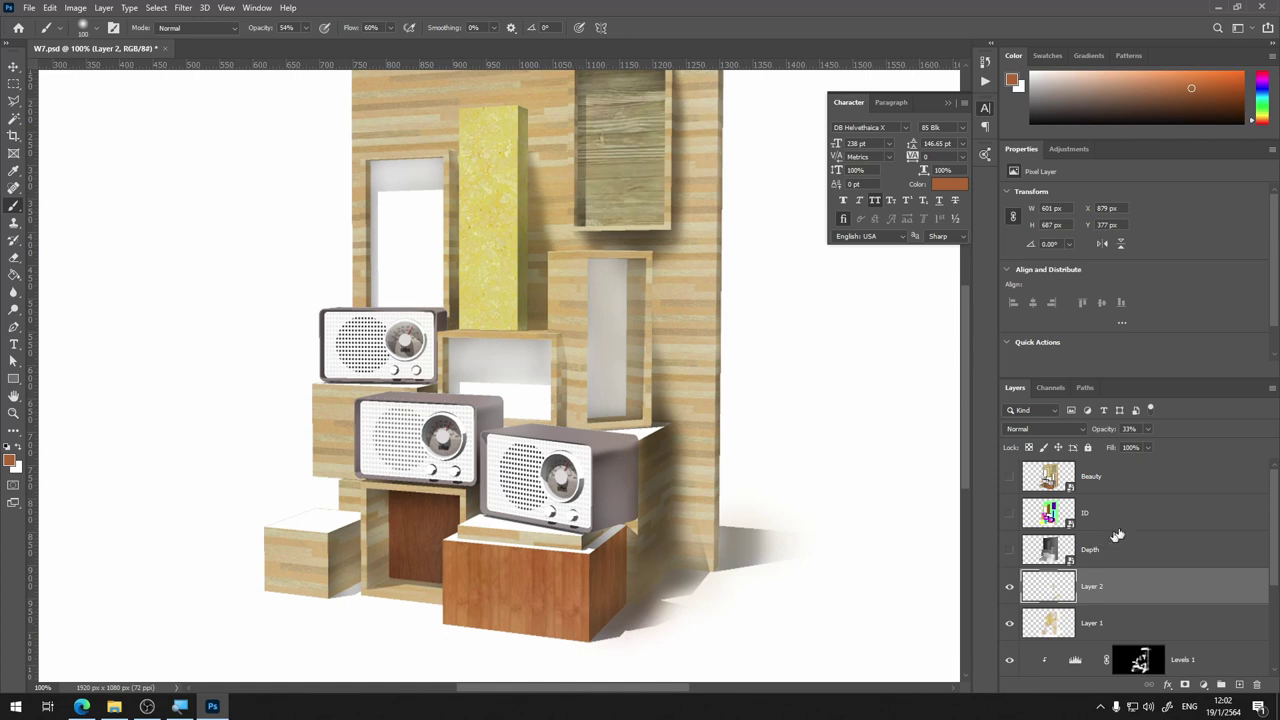
pyautogui.moveTo(1131, 448); pyautogui.dragTo(1136, 447)
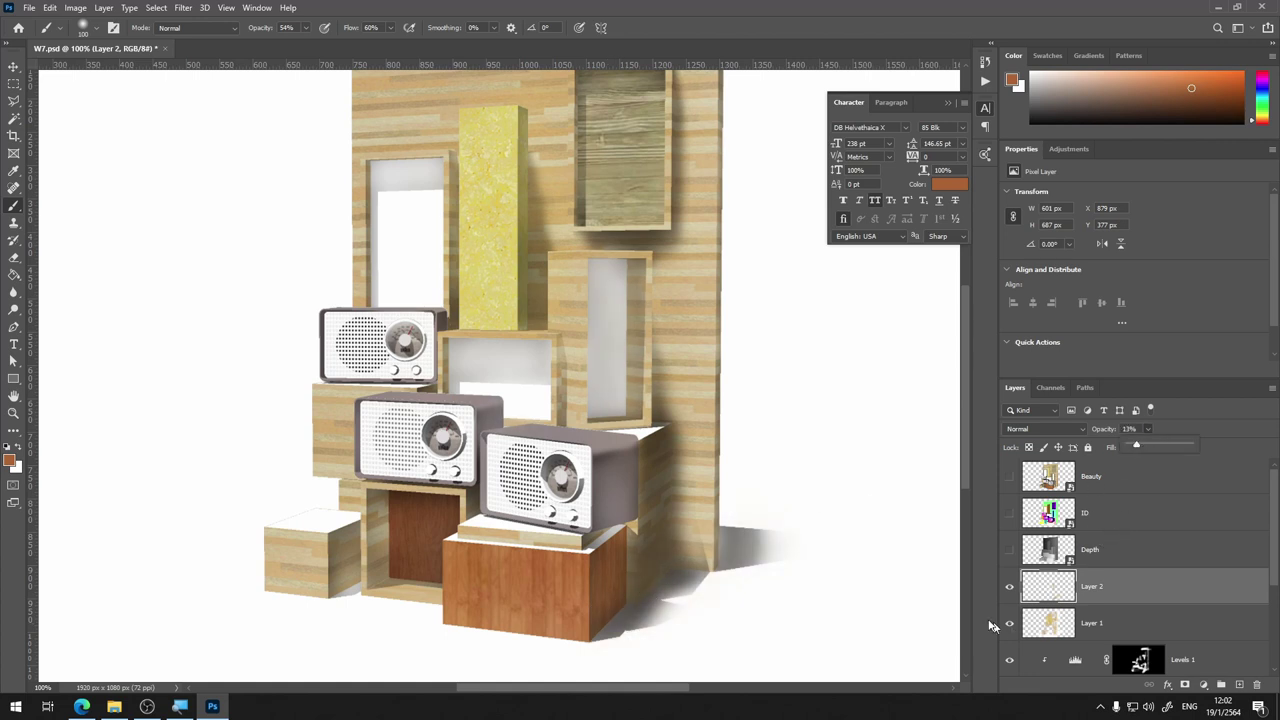
pyautogui.click(1008, 588)
pyautogui.moveTo(1150, 449); pyautogui.dragTo(1156, 446)
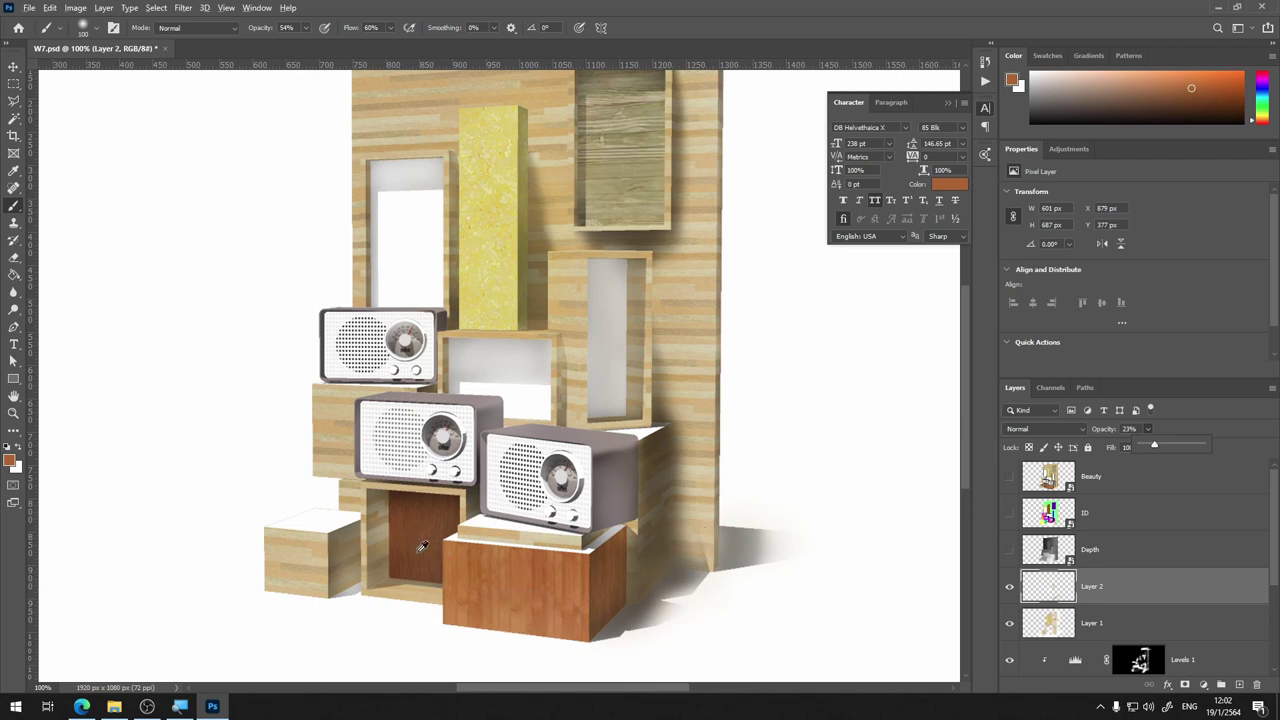
# Shade the brown crate panel and paint soft sampled yellow left of the yellow pillar
pyautogui.keyDown('alt'); pyautogui.click(376, 517); pyautogui.keyUp('alt')
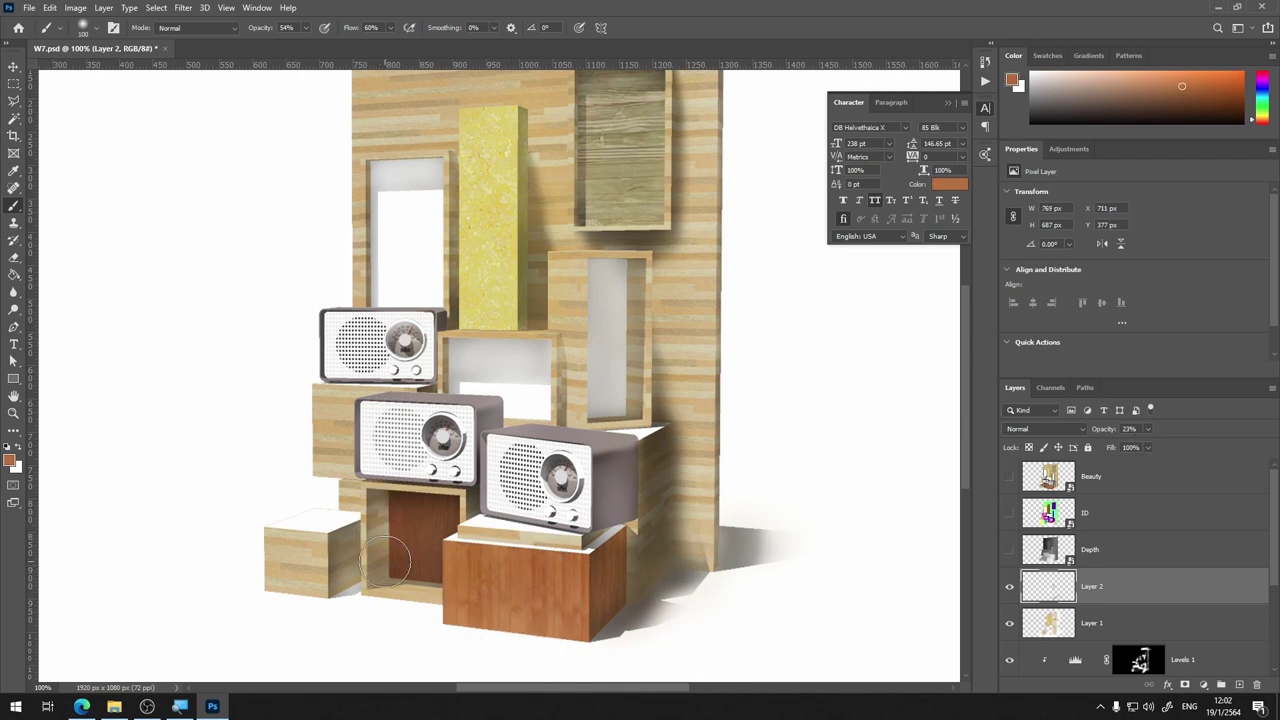
pyautogui.moveTo(387, 566); pyautogui.dragTo(418, 560)
pyautogui.keyDown('alt'); pyautogui.click(298, 562); pyautogui.keyUp('alt')
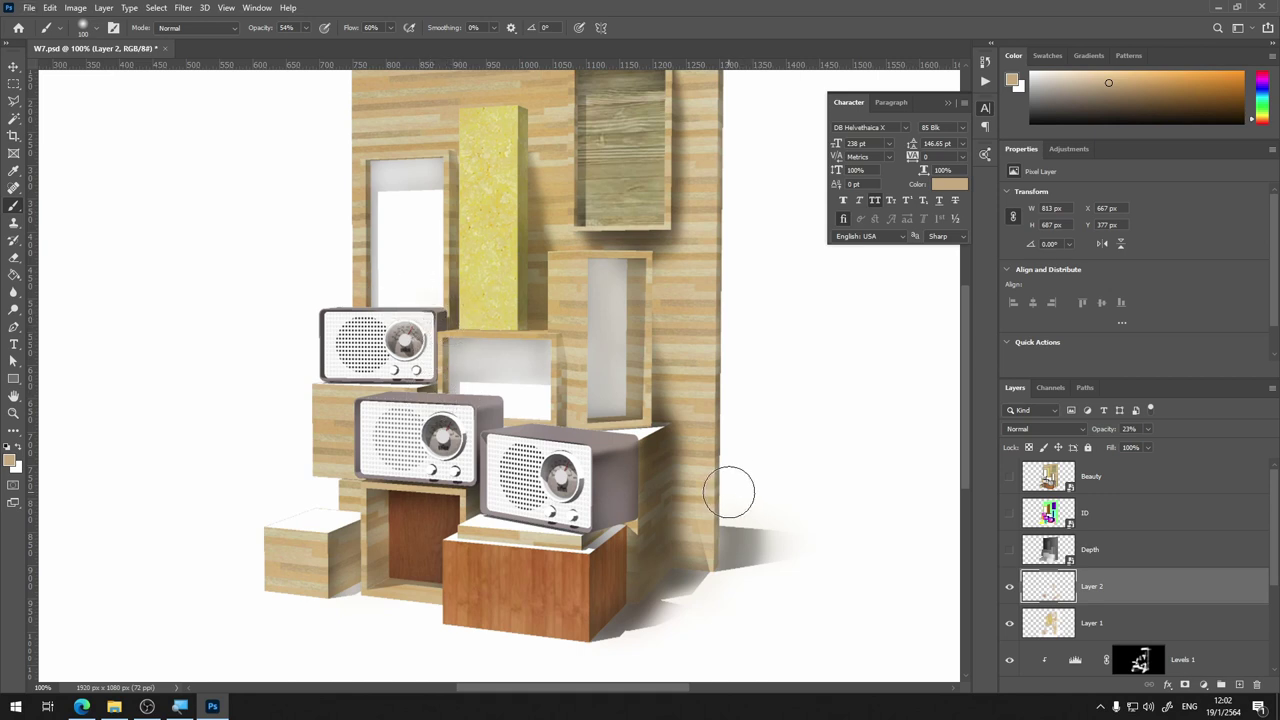
pyautogui.scroll(2, 505, 370)
pyautogui.keyDown('alt'); pyautogui.click(482, 290); pyautogui.keyUp('alt')
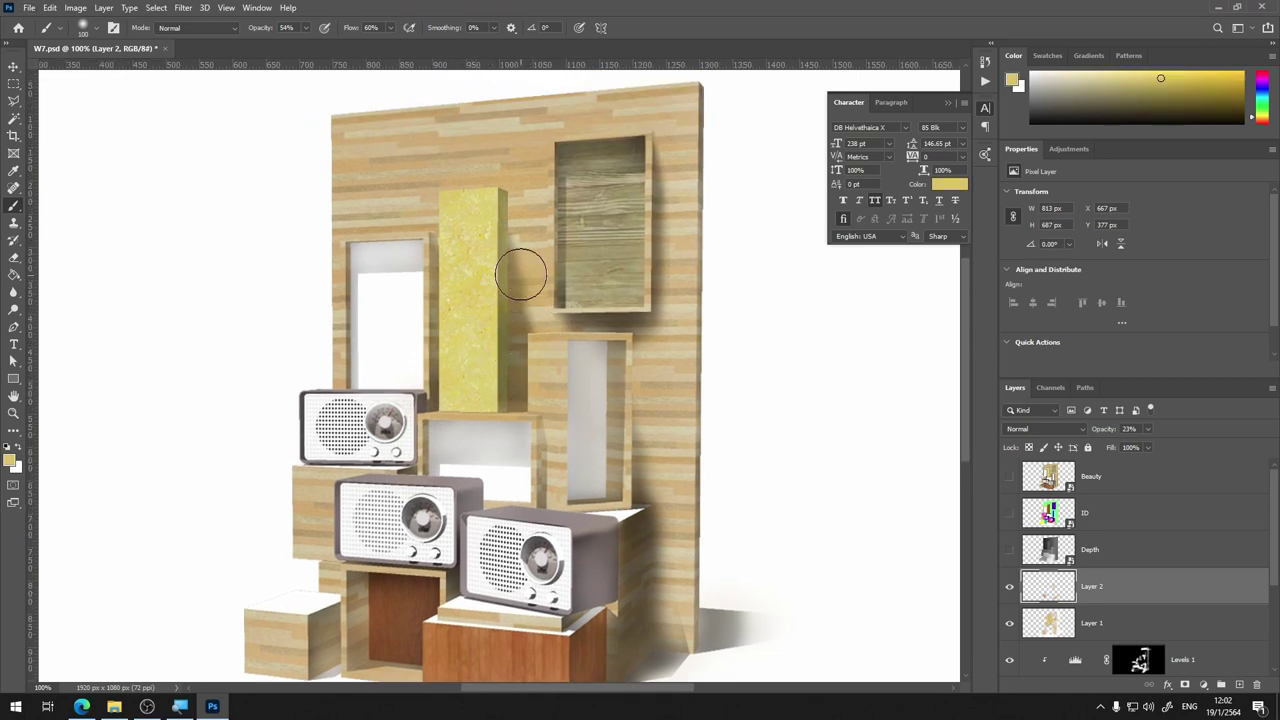
pyautogui.moveTo(429, 286); pyautogui.dragTo(436, 337)
# Fit the image in the window and toggle the touch-up layers to compare
pyautogui.hotkey('ctrl', '0')
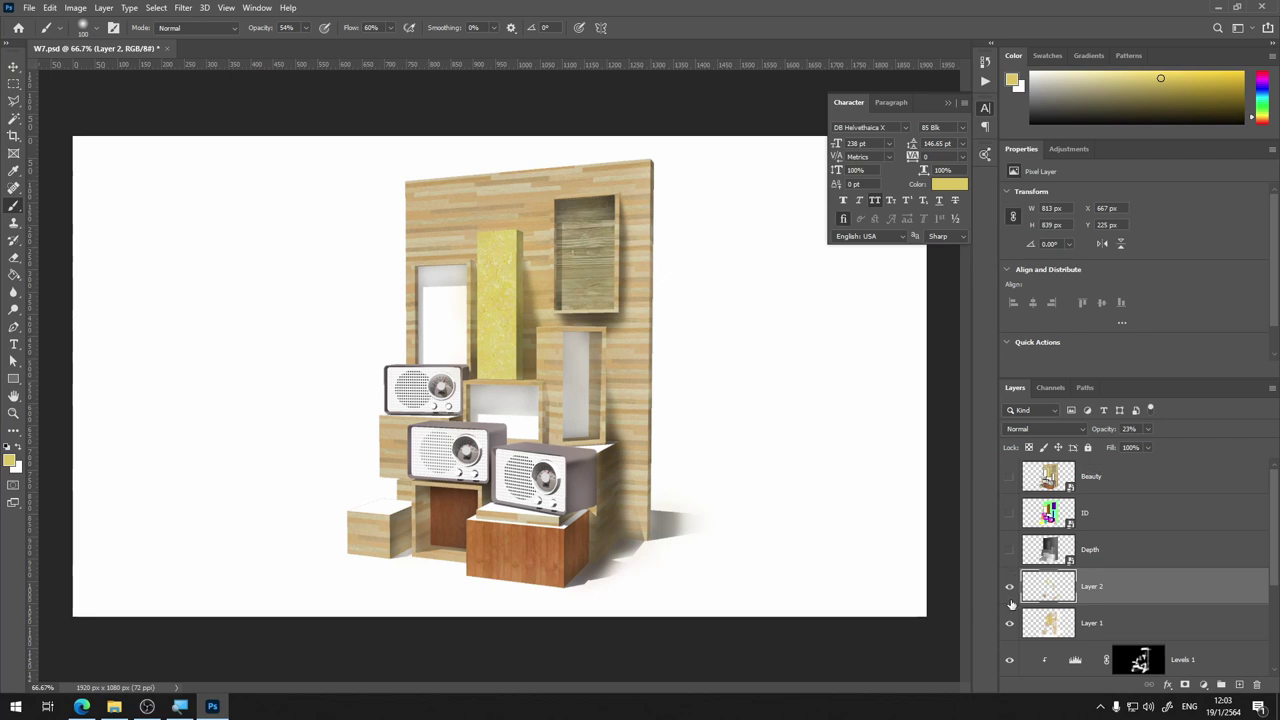
pyautogui.moveTo(1010, 598); pyautogui.dragTo(1010, 630)
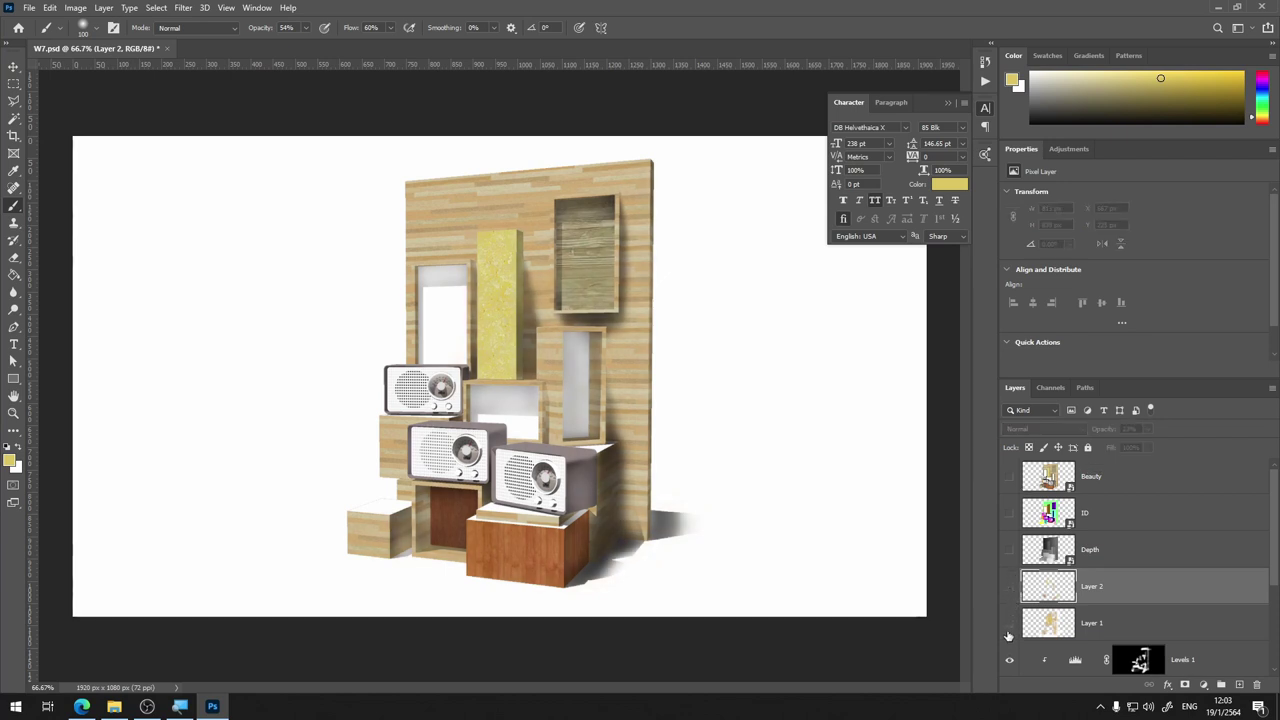
pyautogui.click(1009, 622)
pyautogui.click(1009, 587)
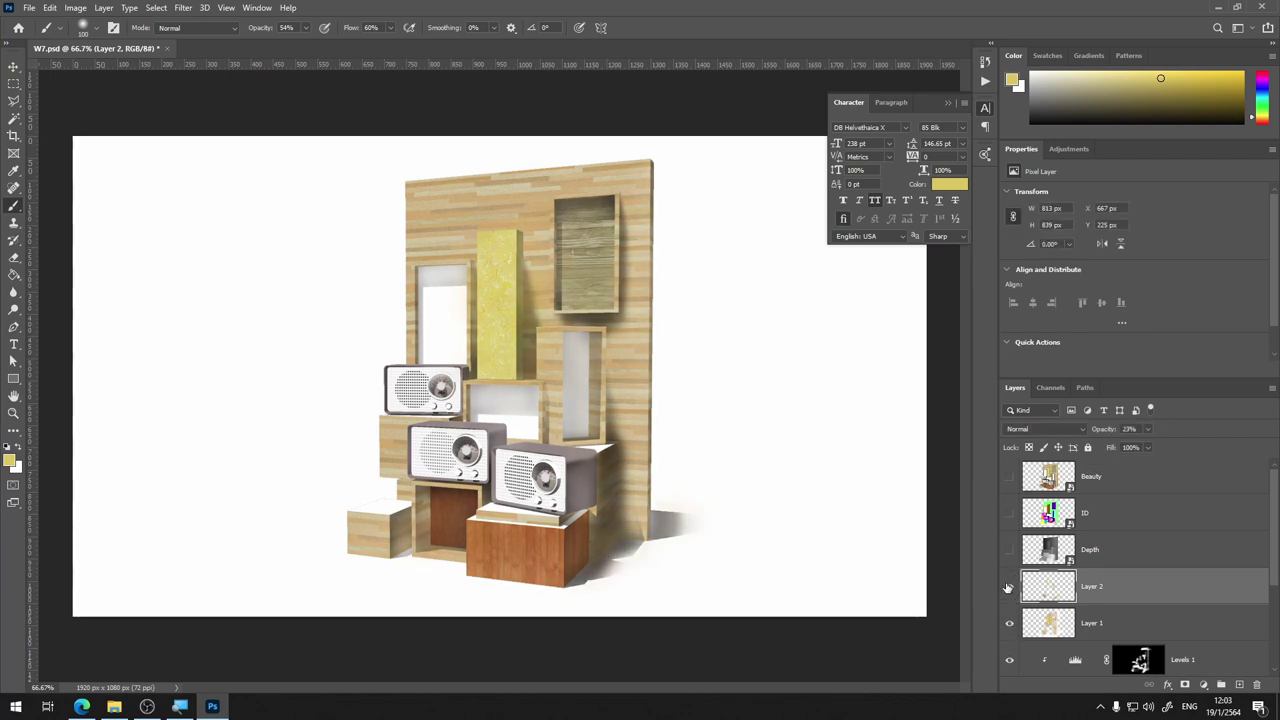
# Paint black on the Shadow layer mask to lighten the shadow below the crate and along the wall edge
pyautogui.scroll(-2, 1160, 588)
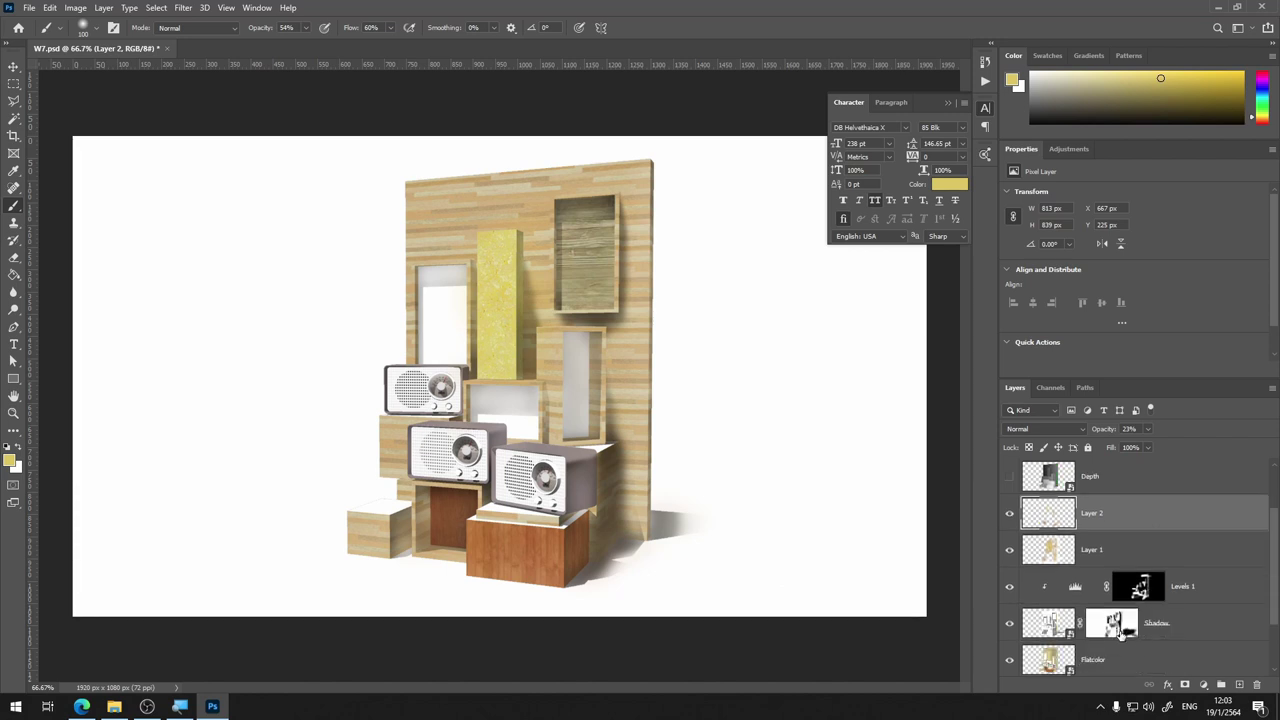
pyautogui.click(1118, 628)
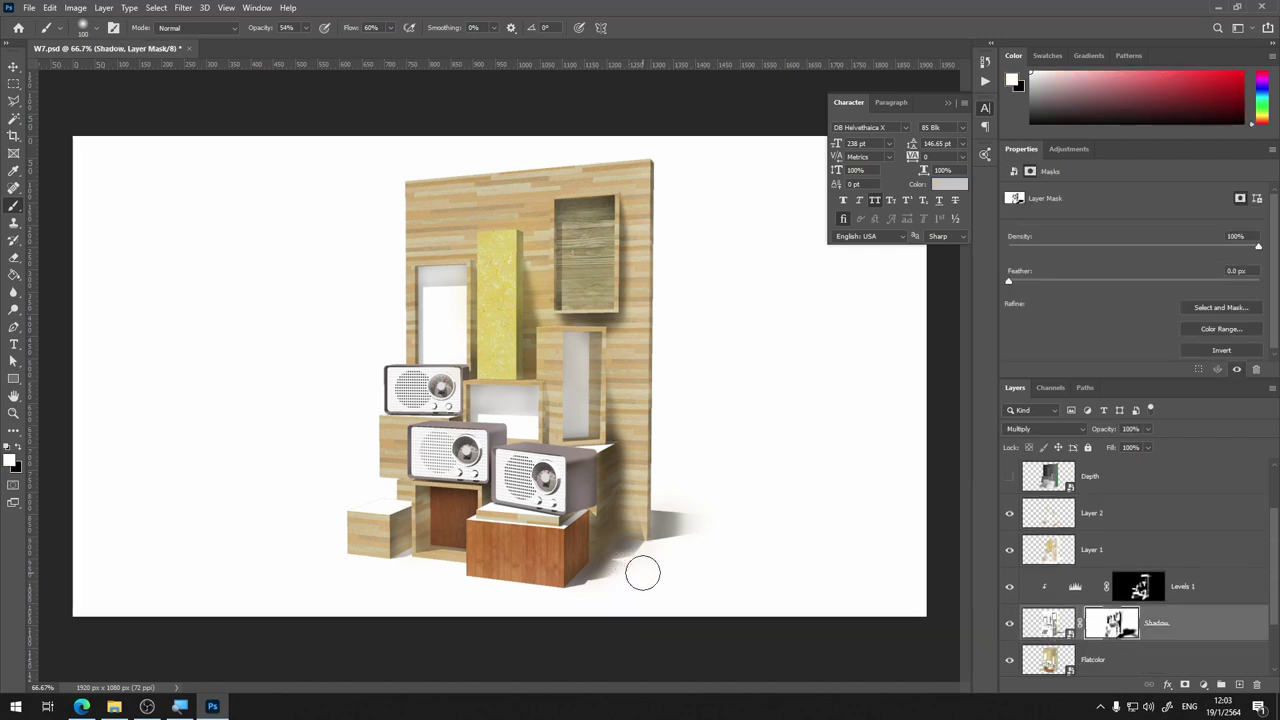
pyautogui.press('x')
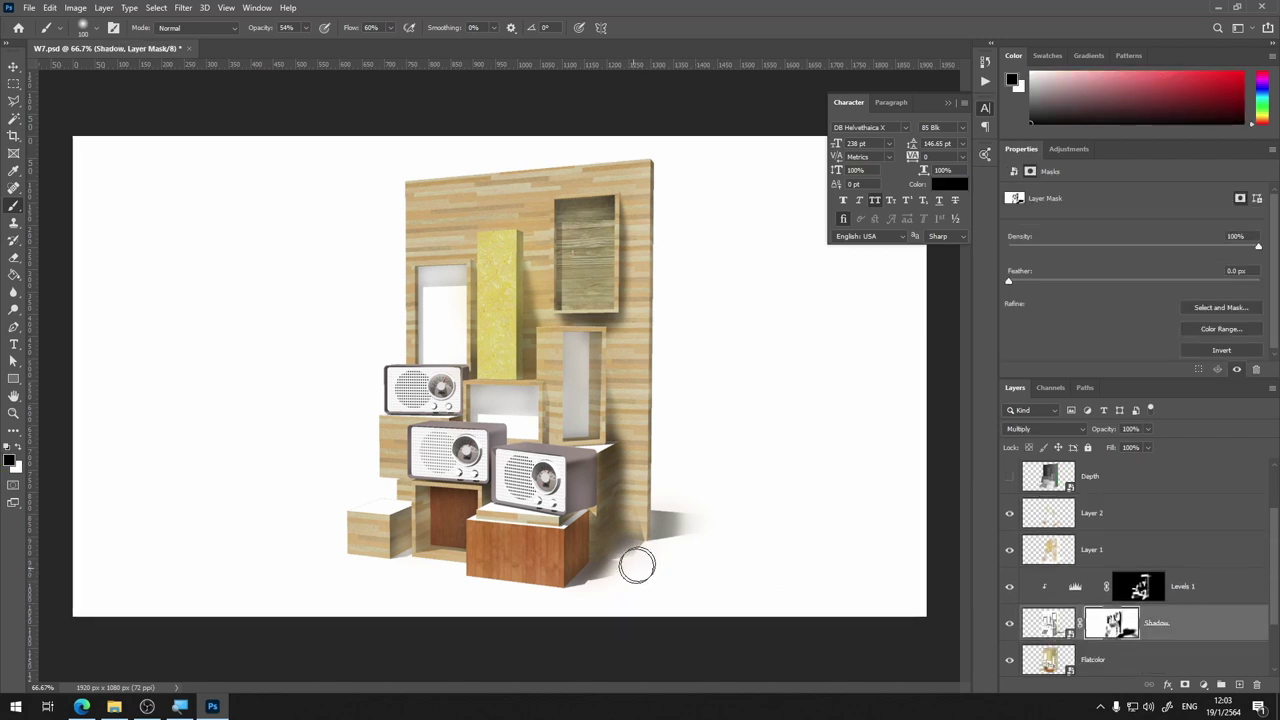
pyautogui.moveTo(637, 566); pyautogui.dragTo(610, 608)
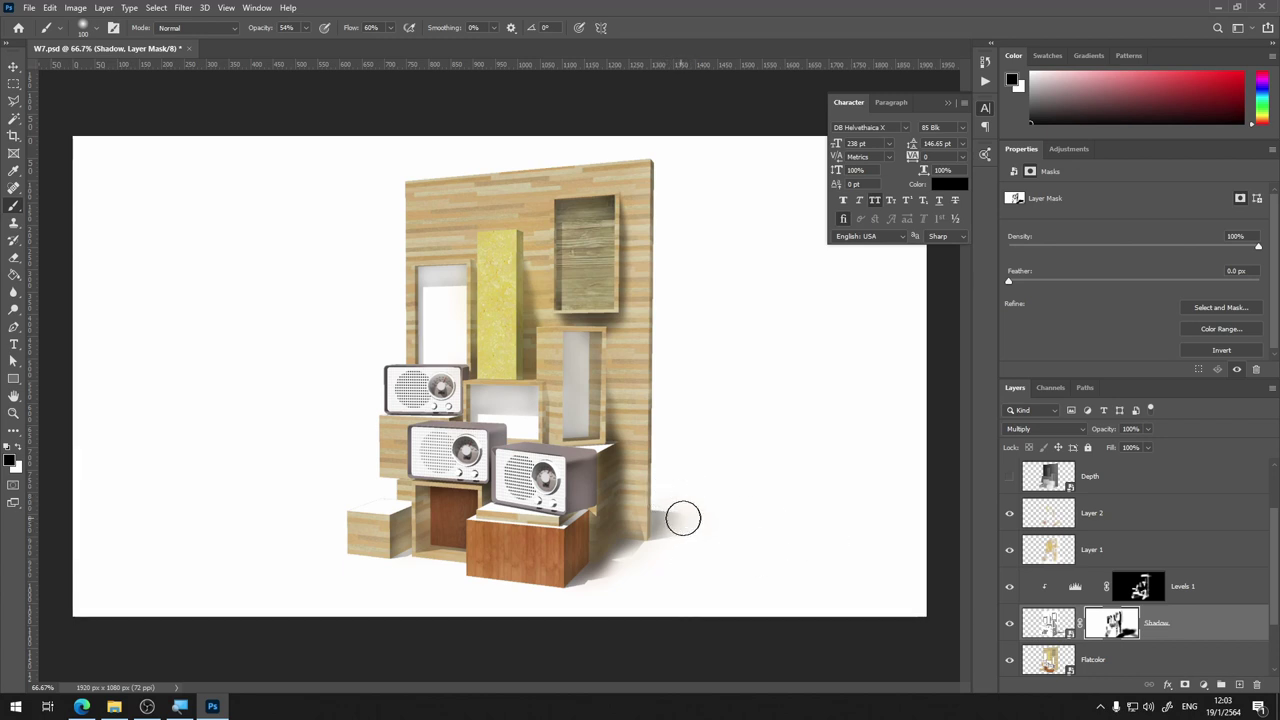
pyautogui.moveTo(718, 510); pyautogui.dragTo(664, 500)
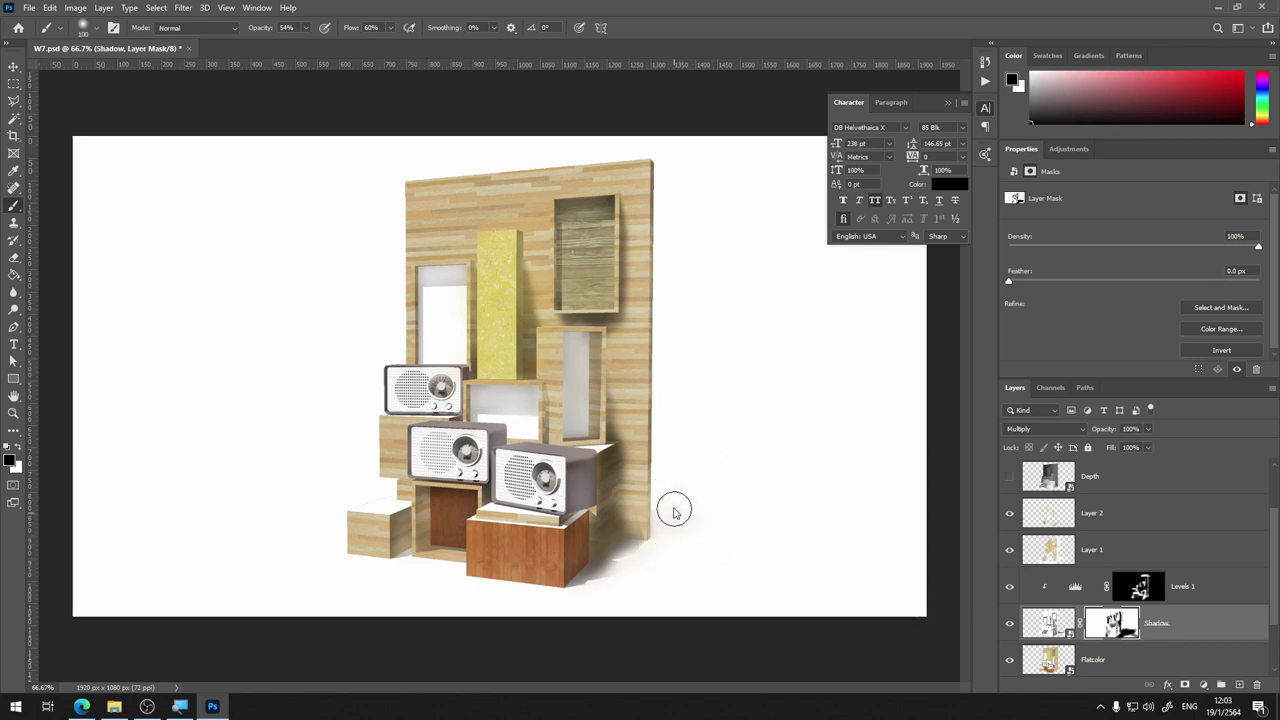
pyautogui.press('x')
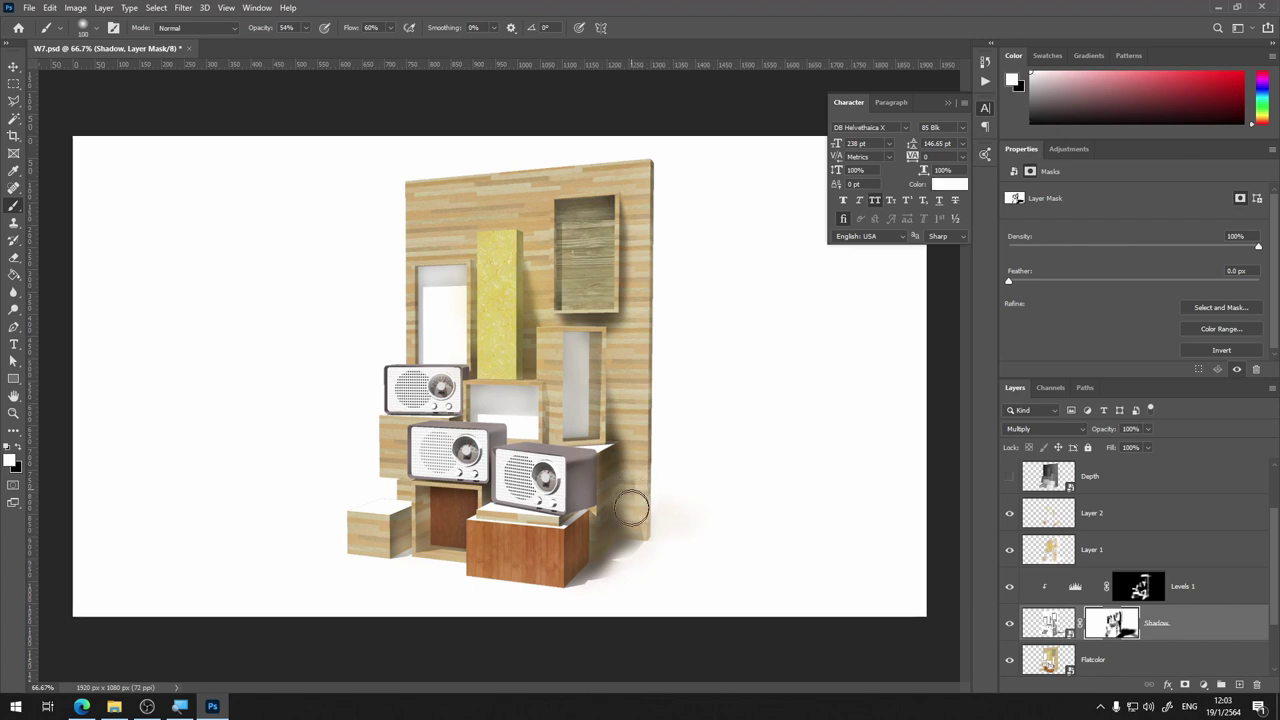
pyautogui.press('x')
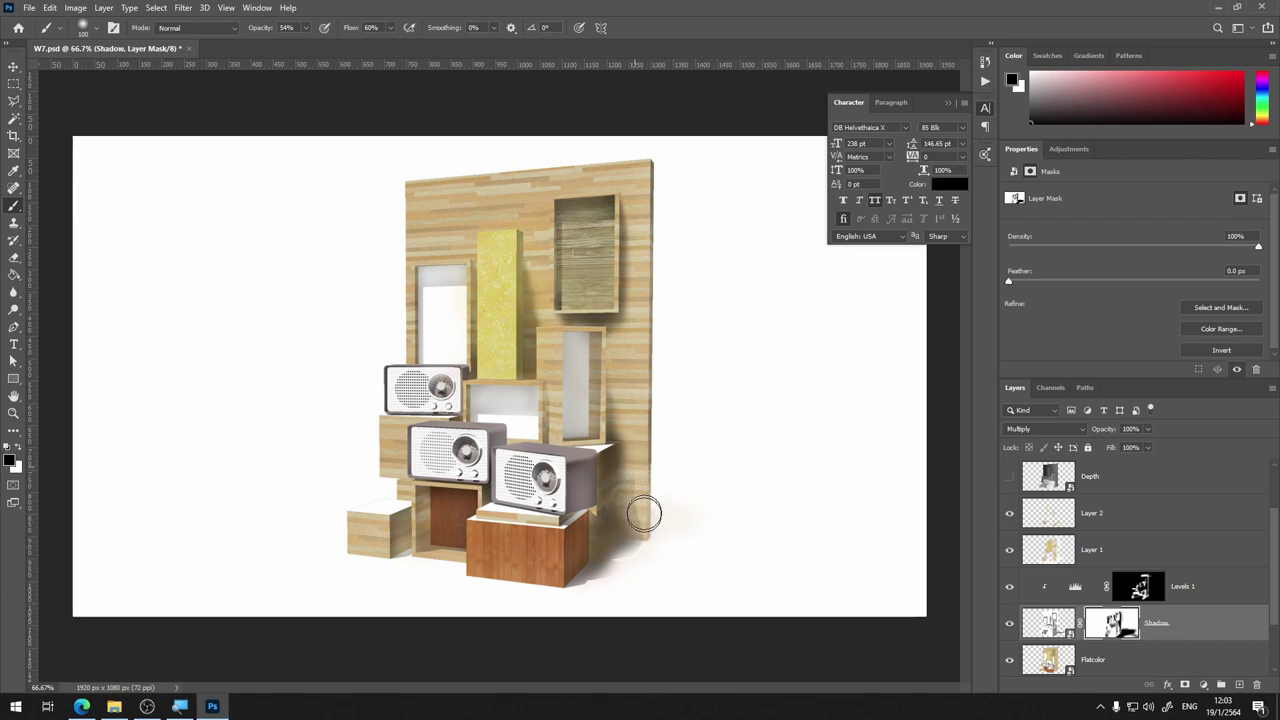
pyautogui.press('x')
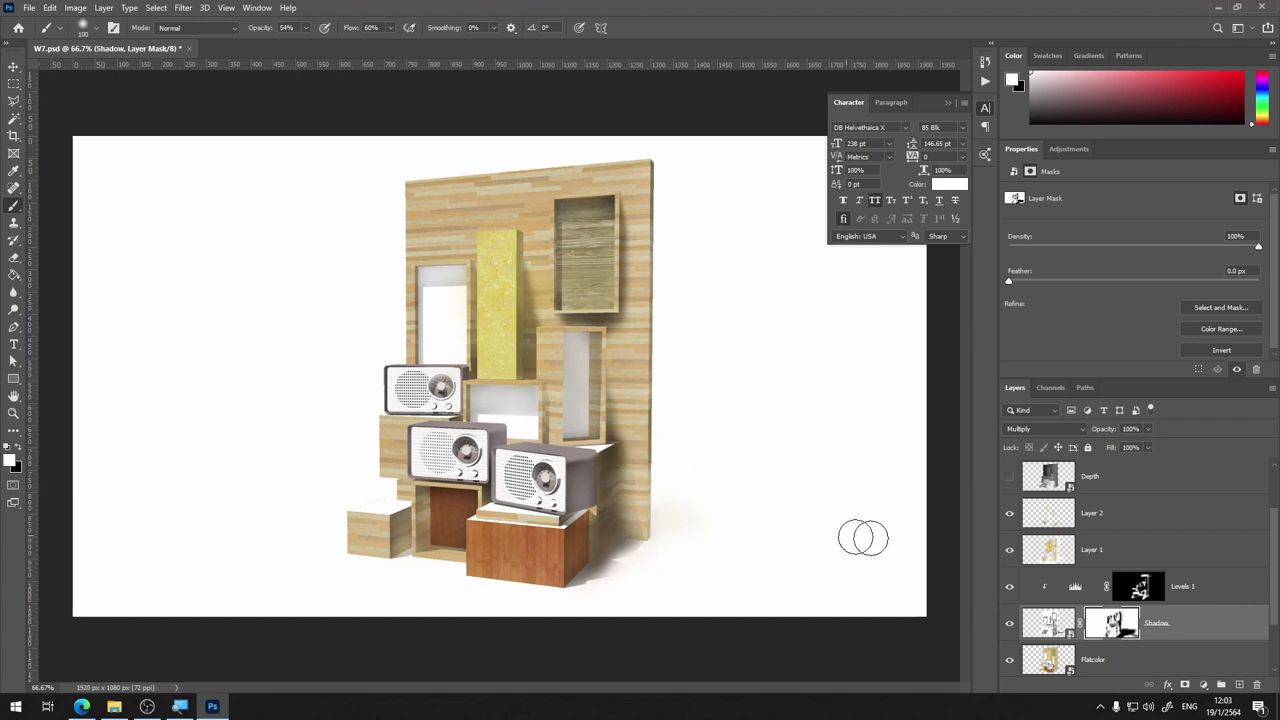
pyautogui.hotkey('ctrl', '-')
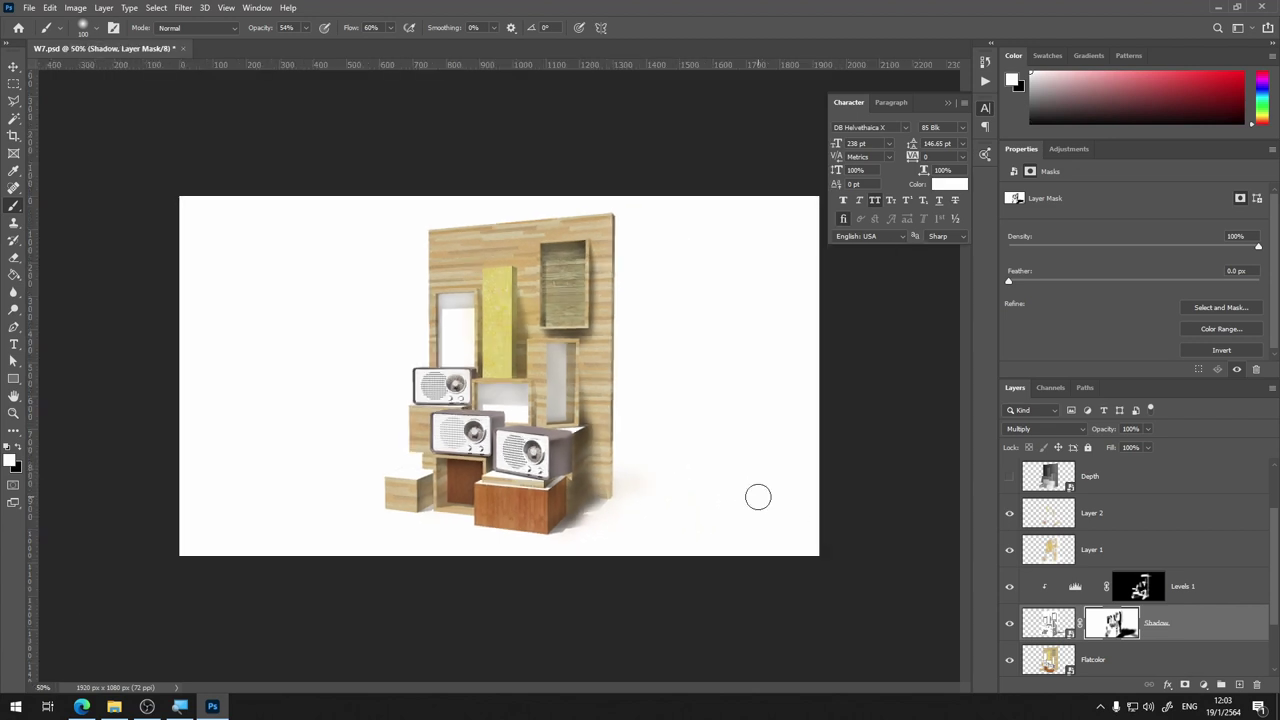
pyautogui.hotkey('ctrl', '+')
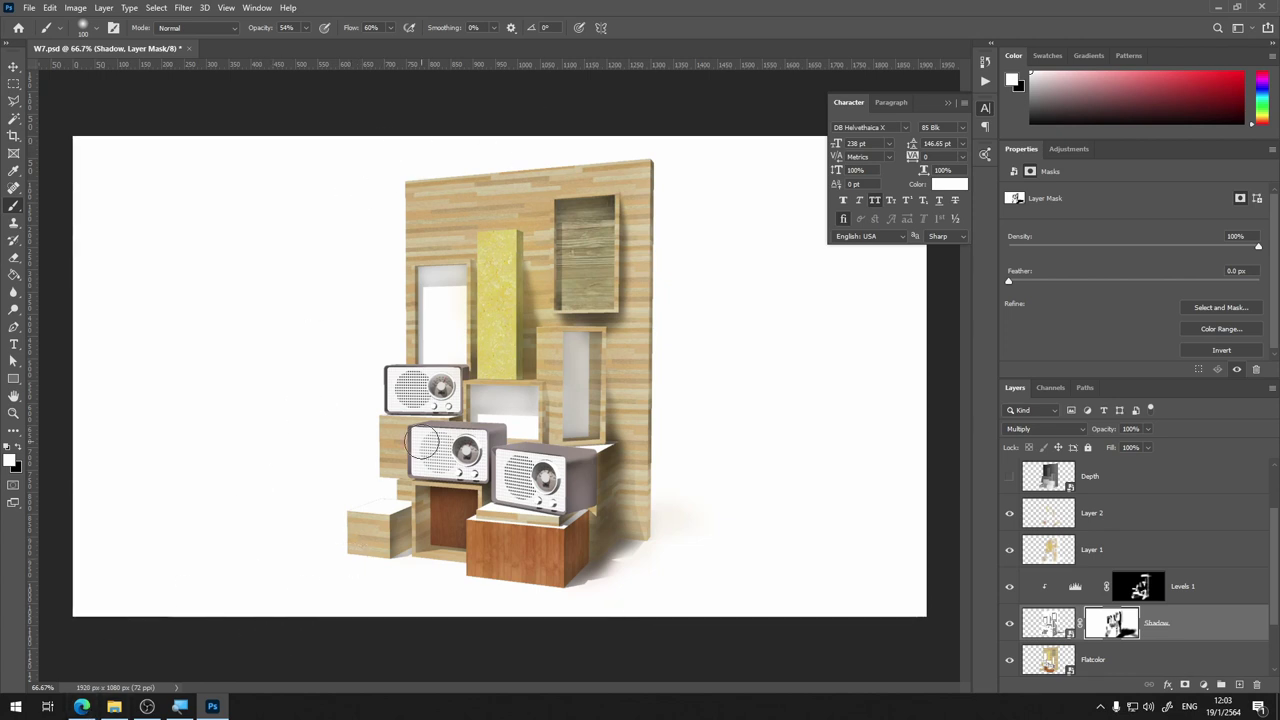
# Add Layer 3 above Layer 2 and draw a cone selection from the top down to the upper radio
pyautogui.click(1166, 521)
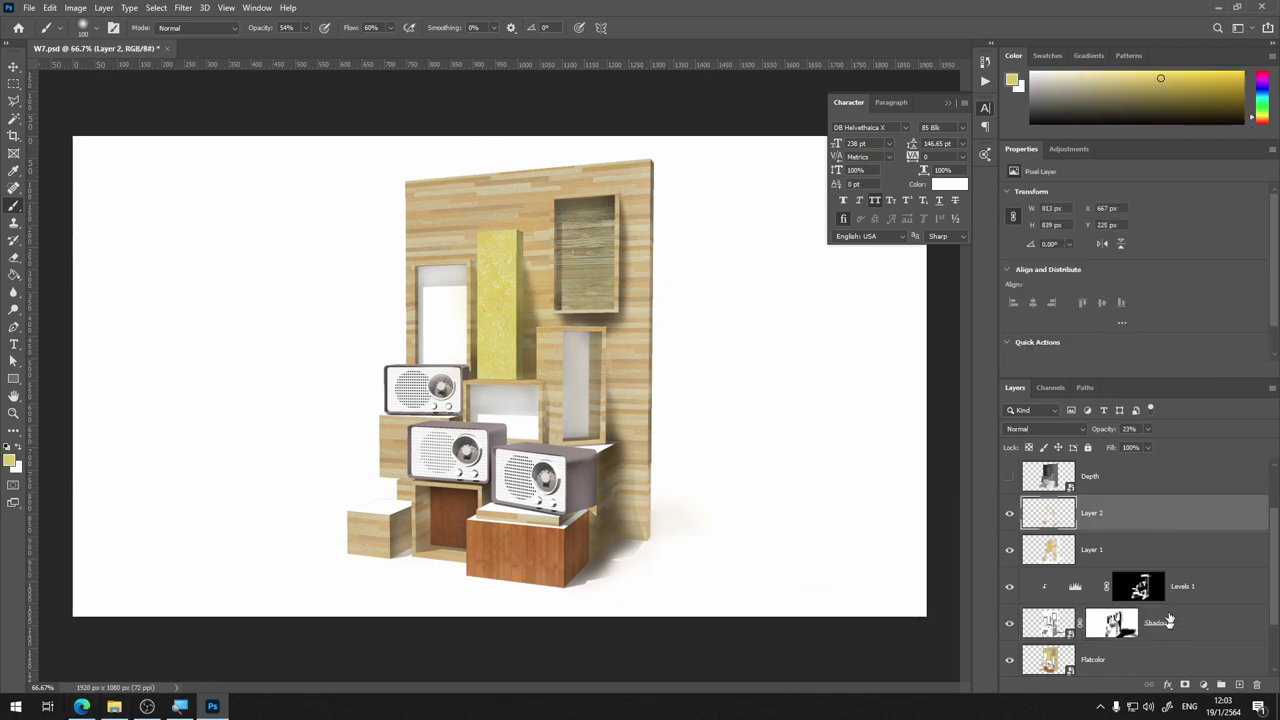
pyautogui.click(1240, 685)
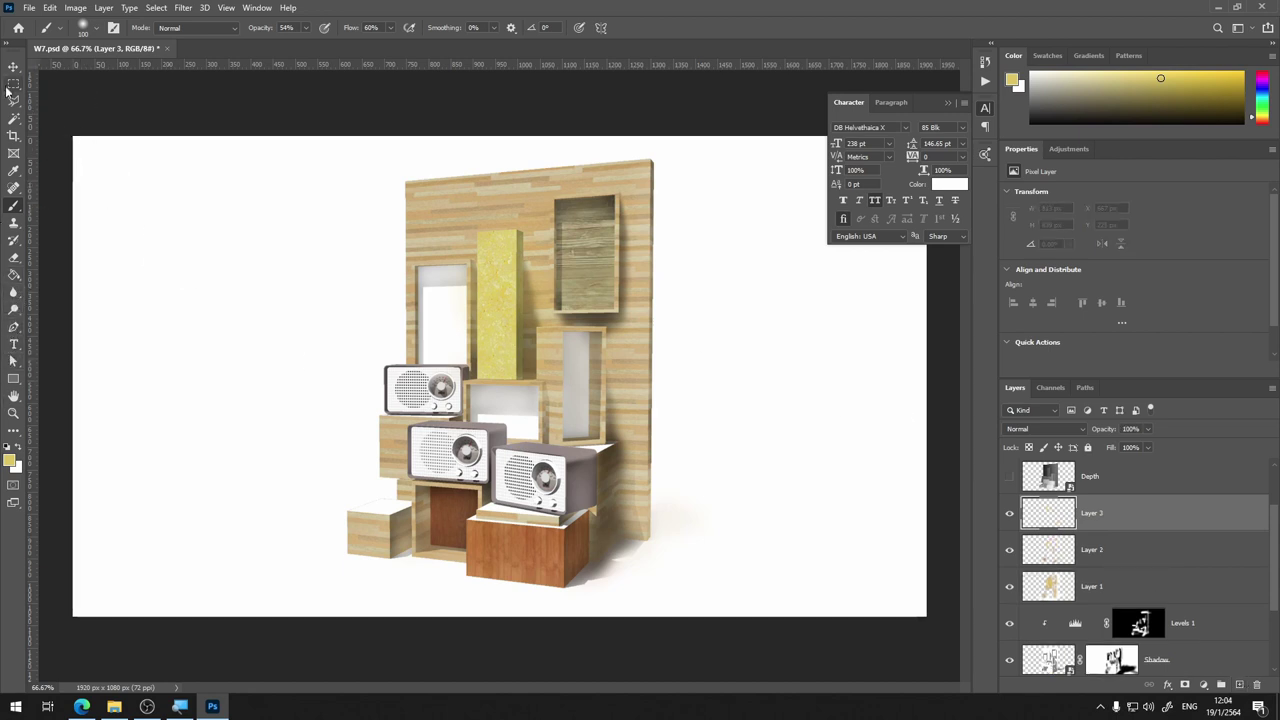
pyautogui.press('l')
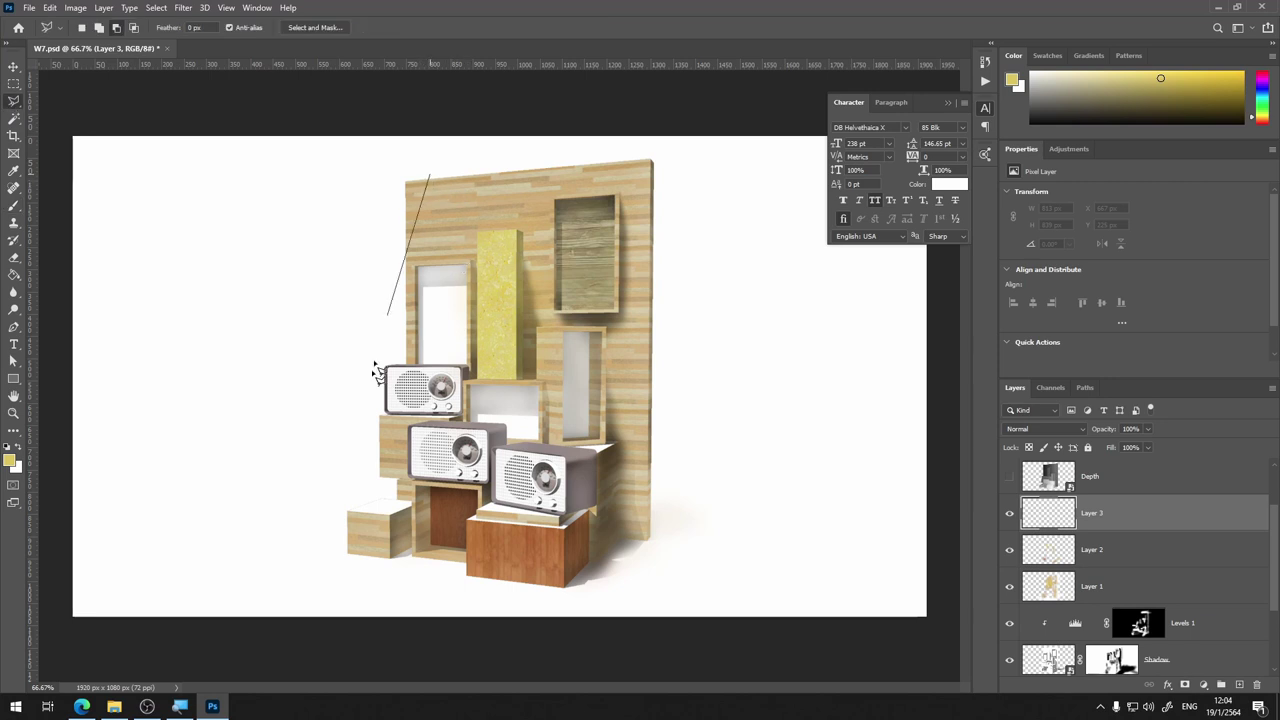
pyautogui.click(468, 387)
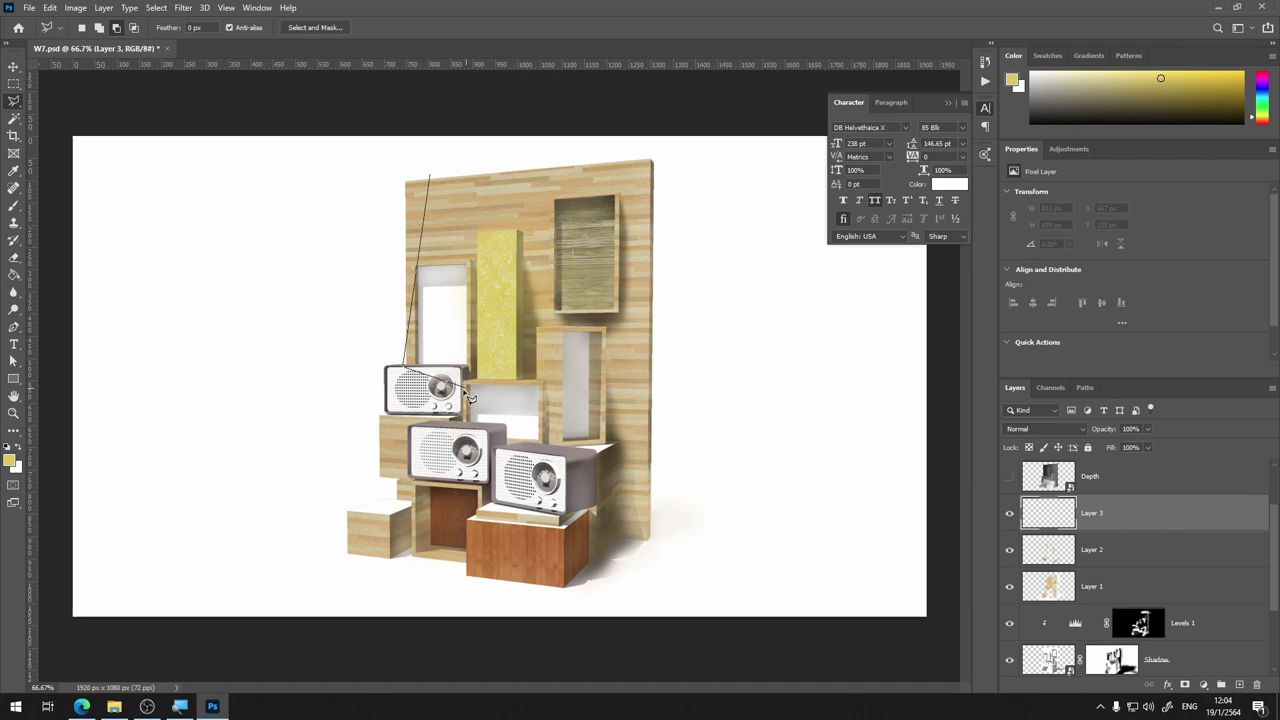
pyautogui.click(514, 379)
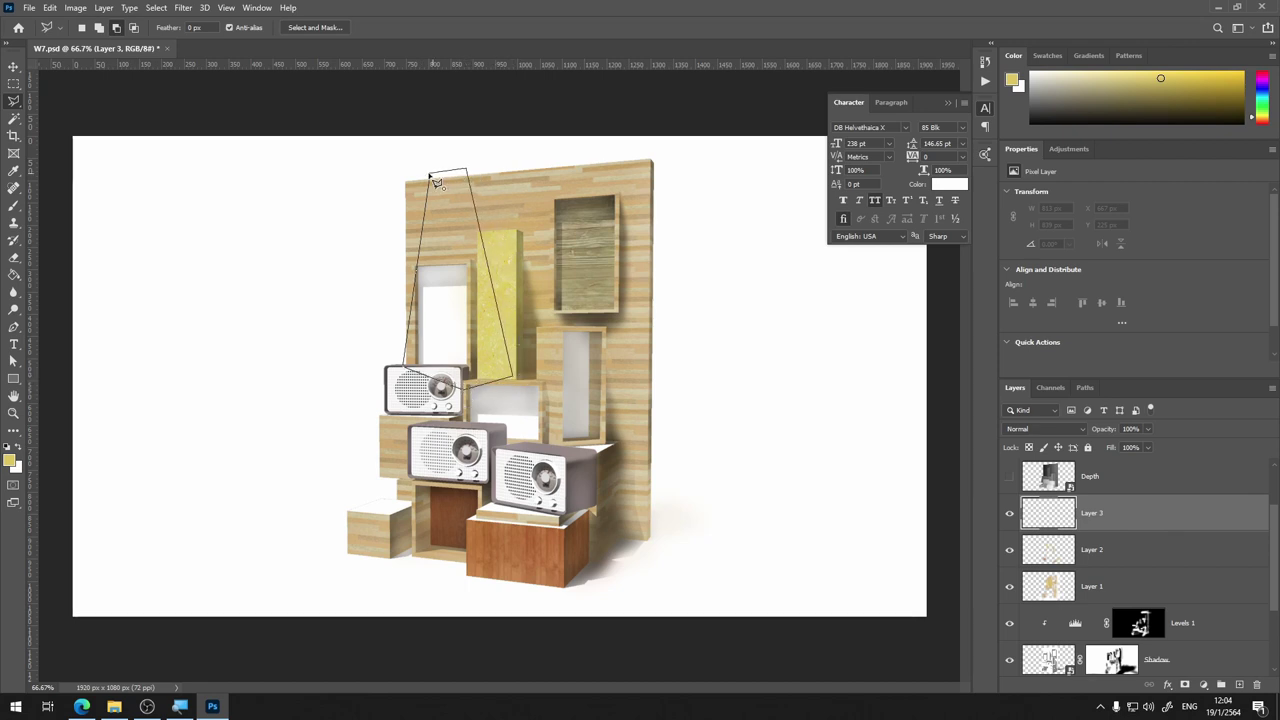
pyautogui.click(431, 177)
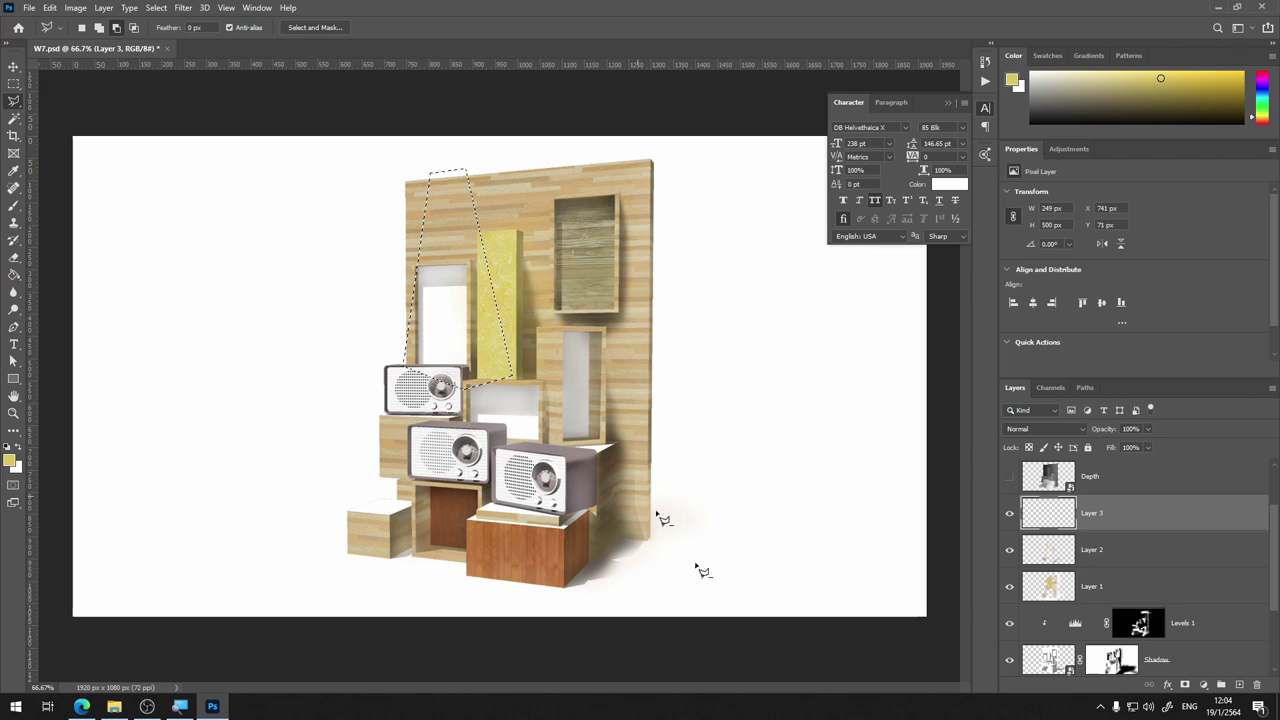
# Fill the cone with soft white light using a 152 px brush, then deselect
pyautogui.click(15, 208)
pyautogui.click(22, 450)
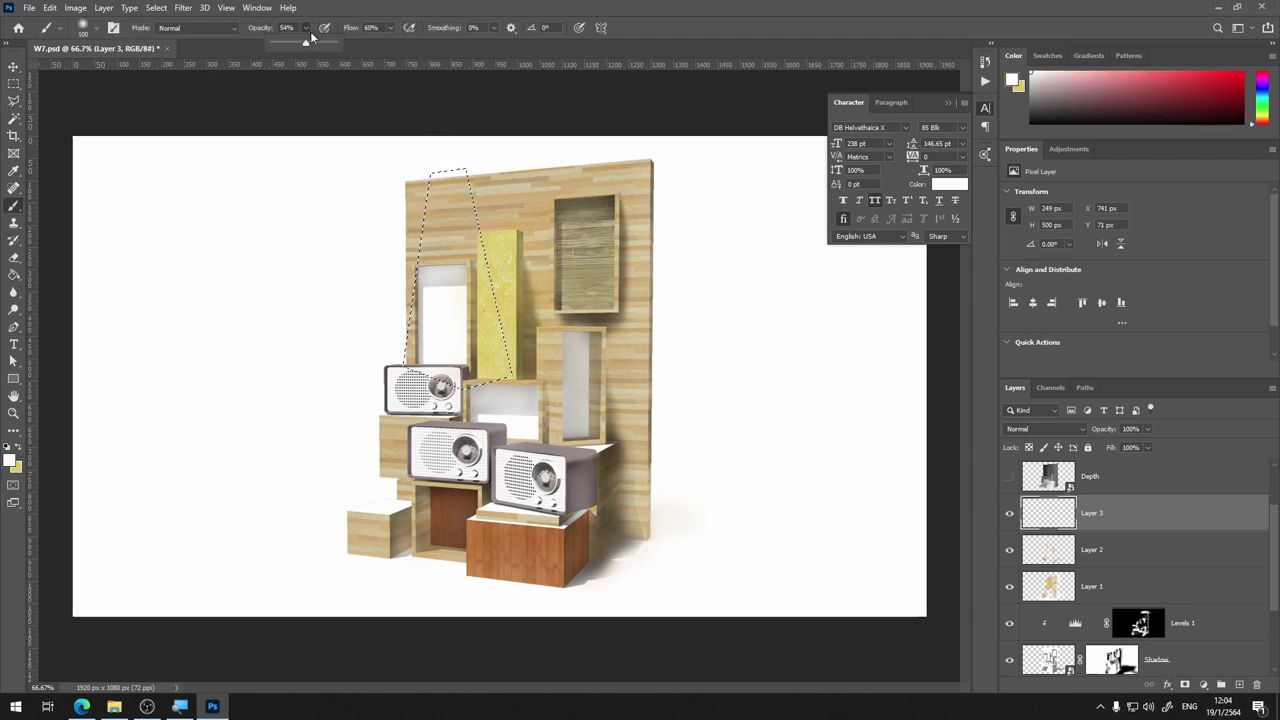
pyautogui.click(387, 29)
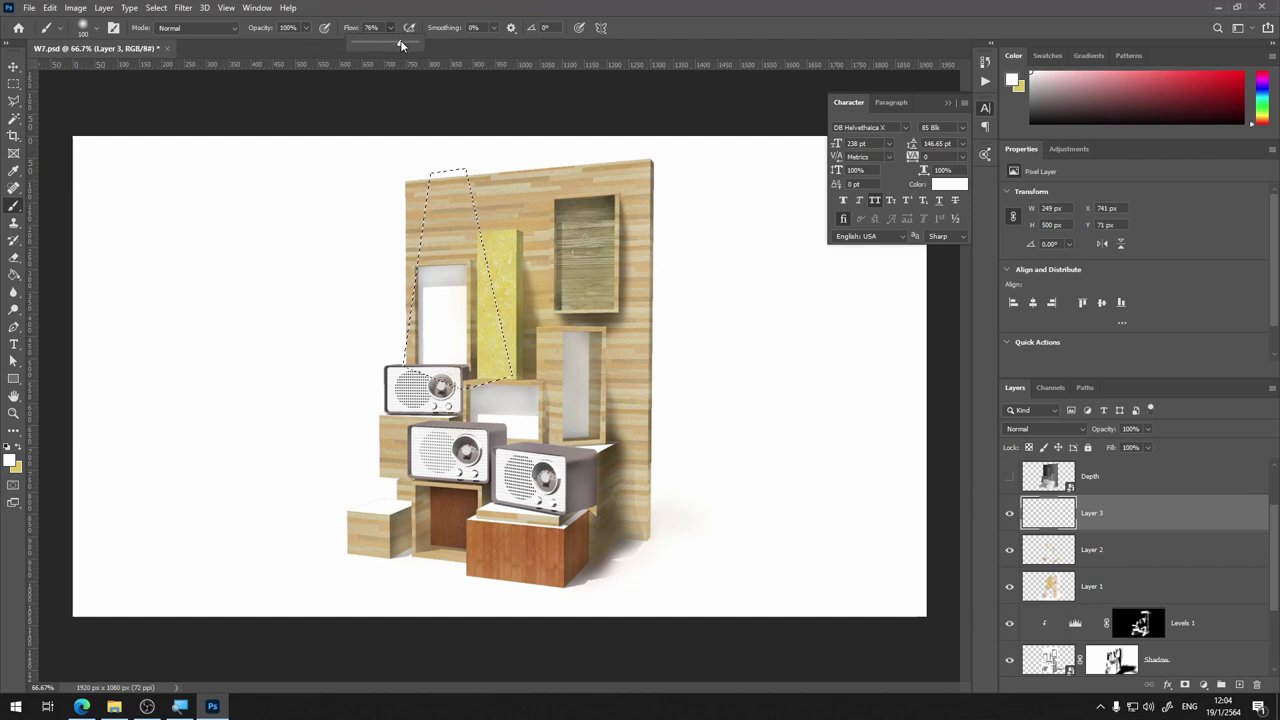
pyautogui.rightClick(471, 232)
pyautogui.moveTo(562, 210); pyautogui.dragTo(584, 210)
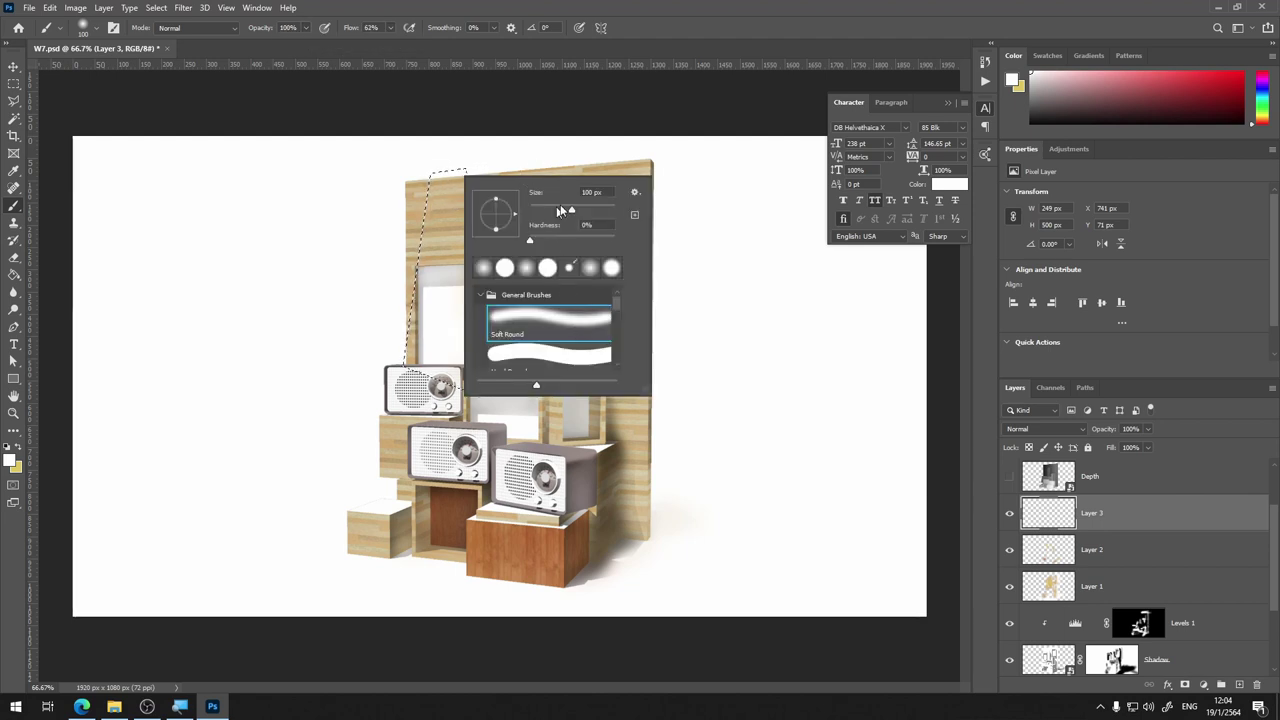
pyautogui.moveTo(434, 143); pyautogui.dragTo(443, 171)
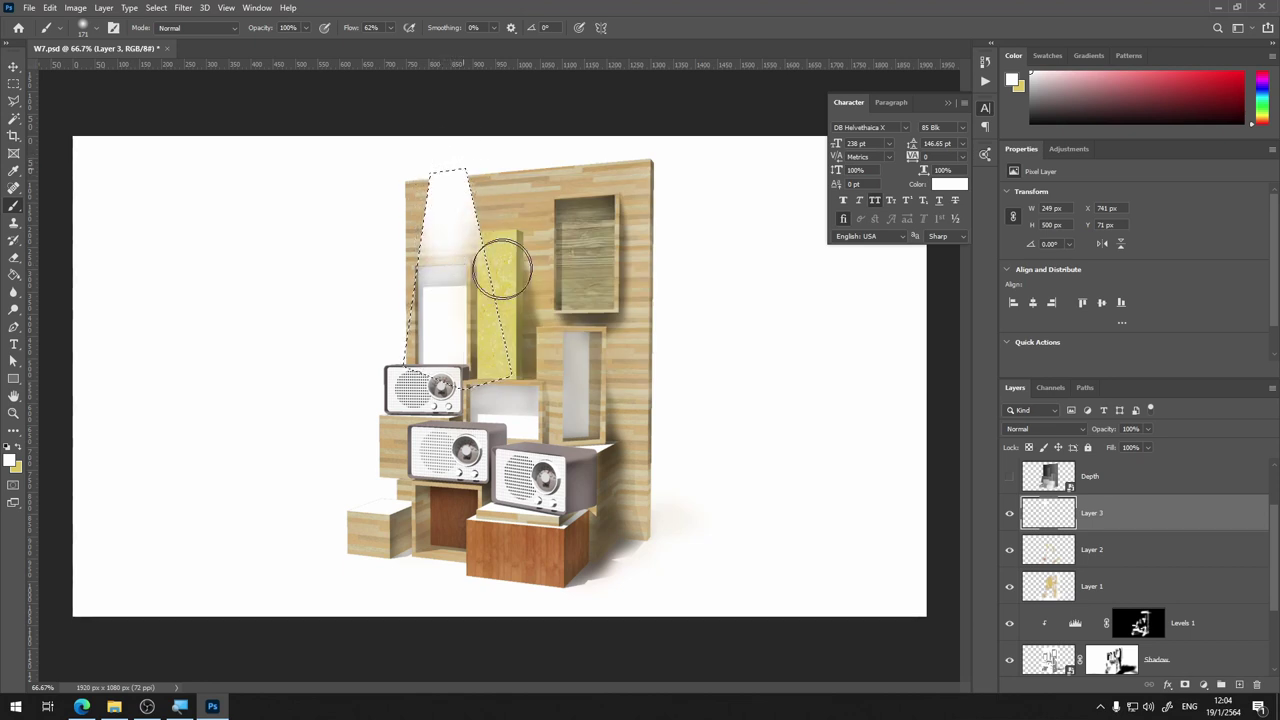
pyautogui.moveTo(451, 165); pyautogui.dragTo(428, 257)
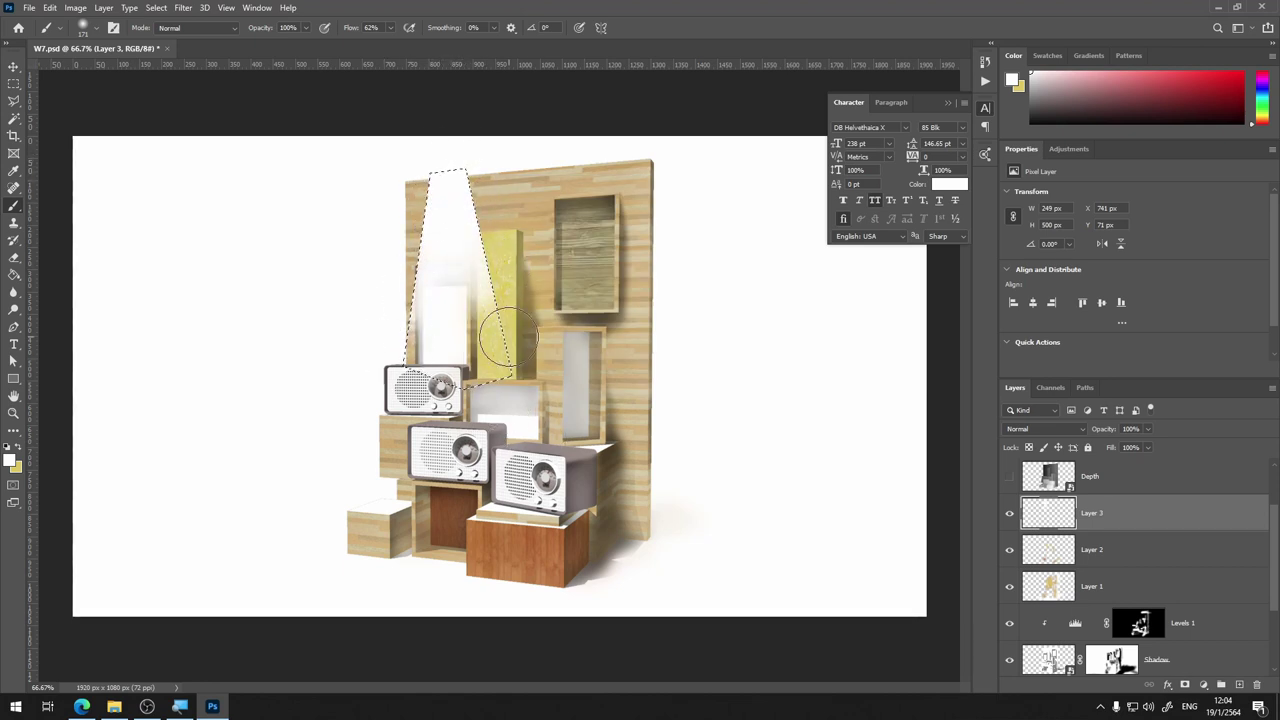
pyautogui.hotkey('ctrl', 'd')
pyautogui.click(1078, 427)
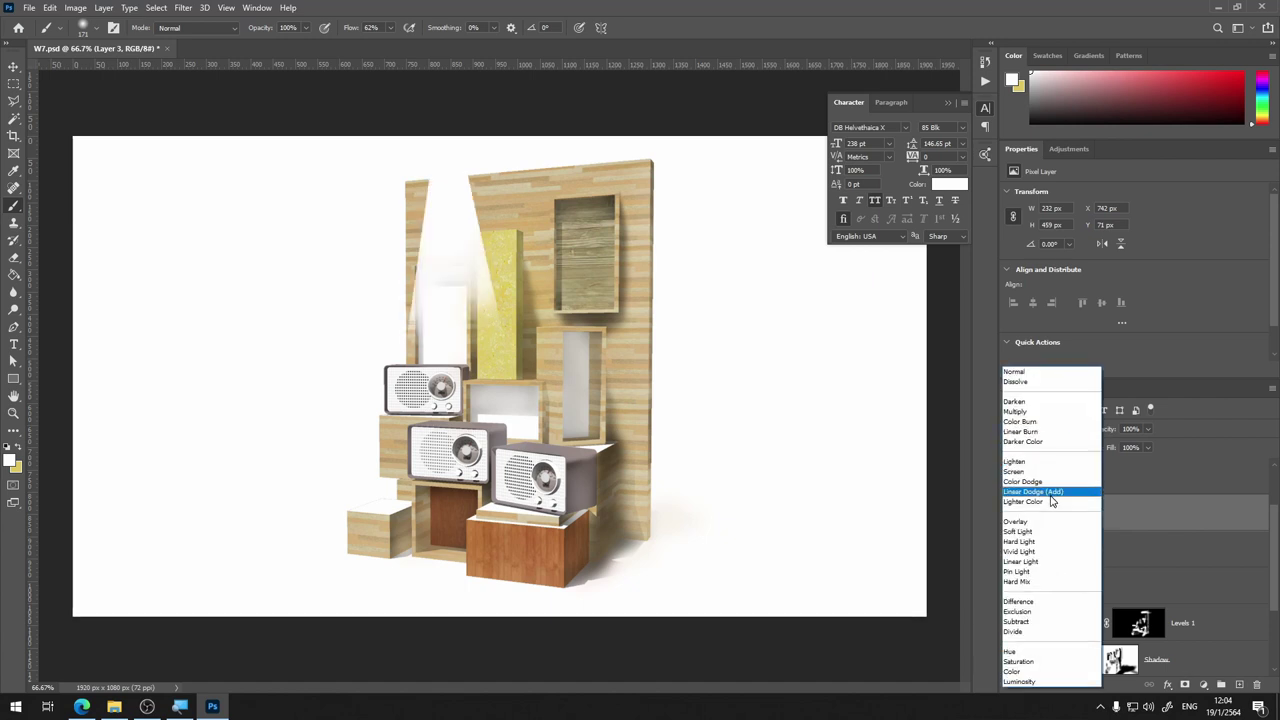
# Set Layer 3 to Linear Dodge (Add) and mask the beam out over the yellow panel
pyautogui.click(1052, 491)
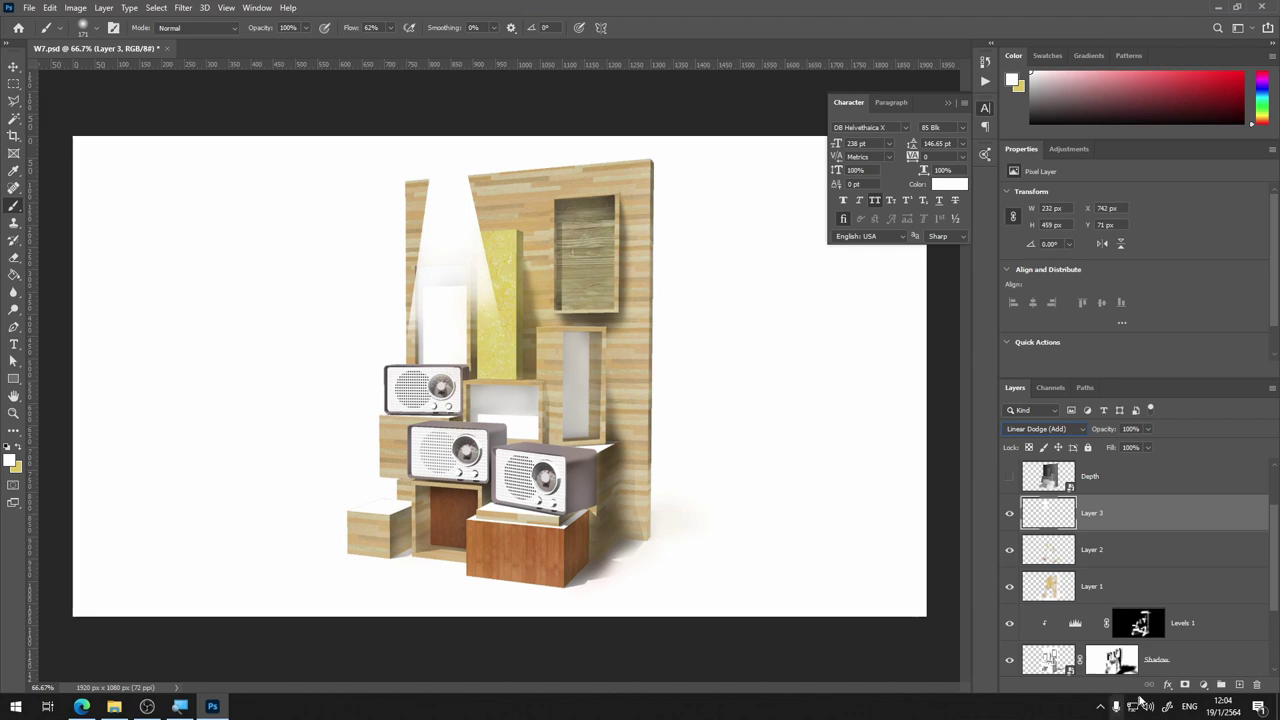
pyautogui.click(1185, 685)
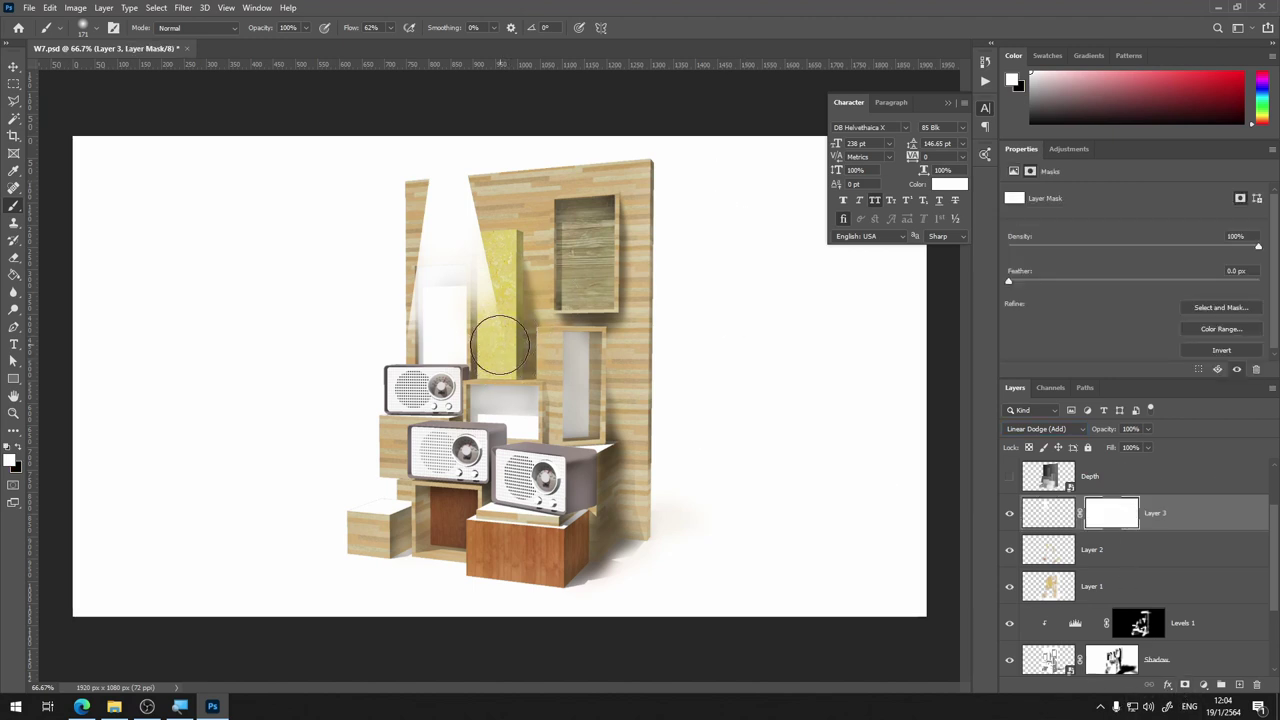
pyautogui.press('x')
pyautogui.moveTo(497, 340); pyautogui.dragTo(500, 214)
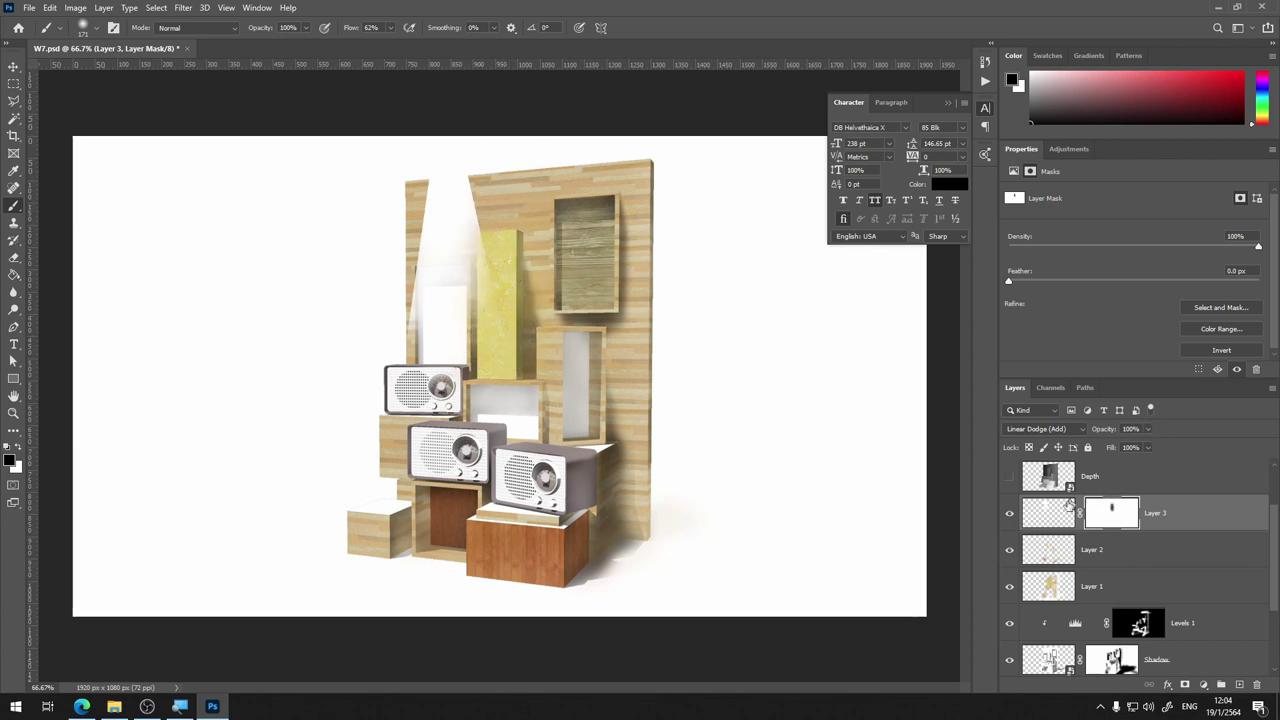
# Raise the beam layer's opacity, fade more of the beam on the mask, and set brush opacity to 41%
pyautogui.click(1048, 513)
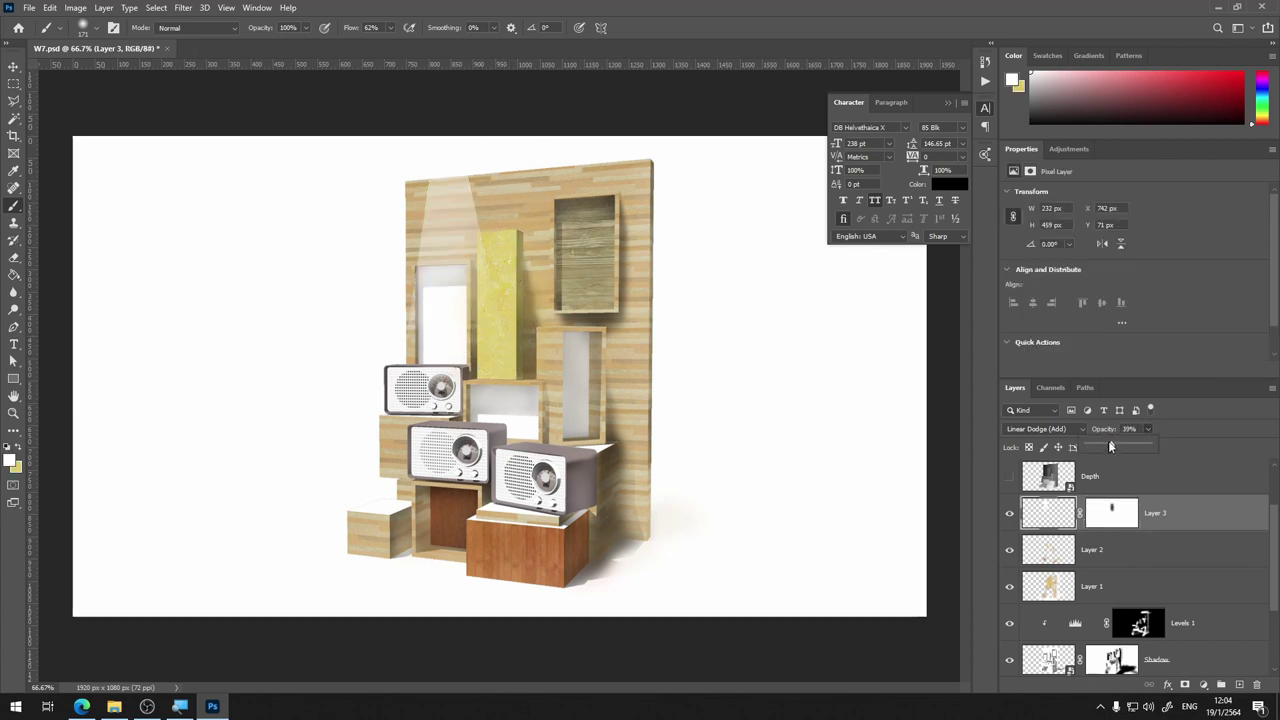
pyautogui.moveTo(1109, 446)
pyautogui.mouseDown()
pyautogui.moveTo(1168, 447)
pyautogui.moveTo(1127, 443)
pyautogui.moveTo(1146, 443)
pyautogui.mouseUp()
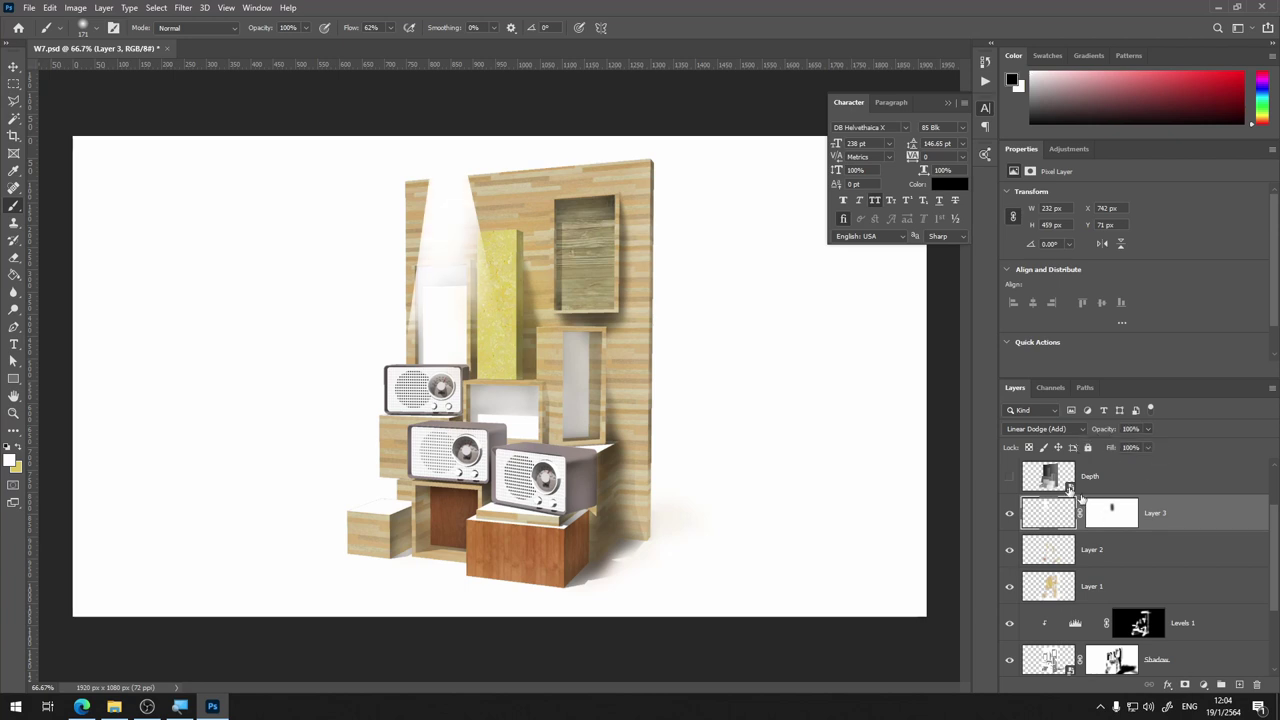
pyautogui.hotkey('ctrl', '\\')
pyautogui.moveTo(381, 316)
pyautogui.mouseDown()
pyautogui.moveTo(428, 157)
pyautogui.moveTo(400, 320)
pyautogui.moveTo(400, 191)
pyautogui.mouseUp()
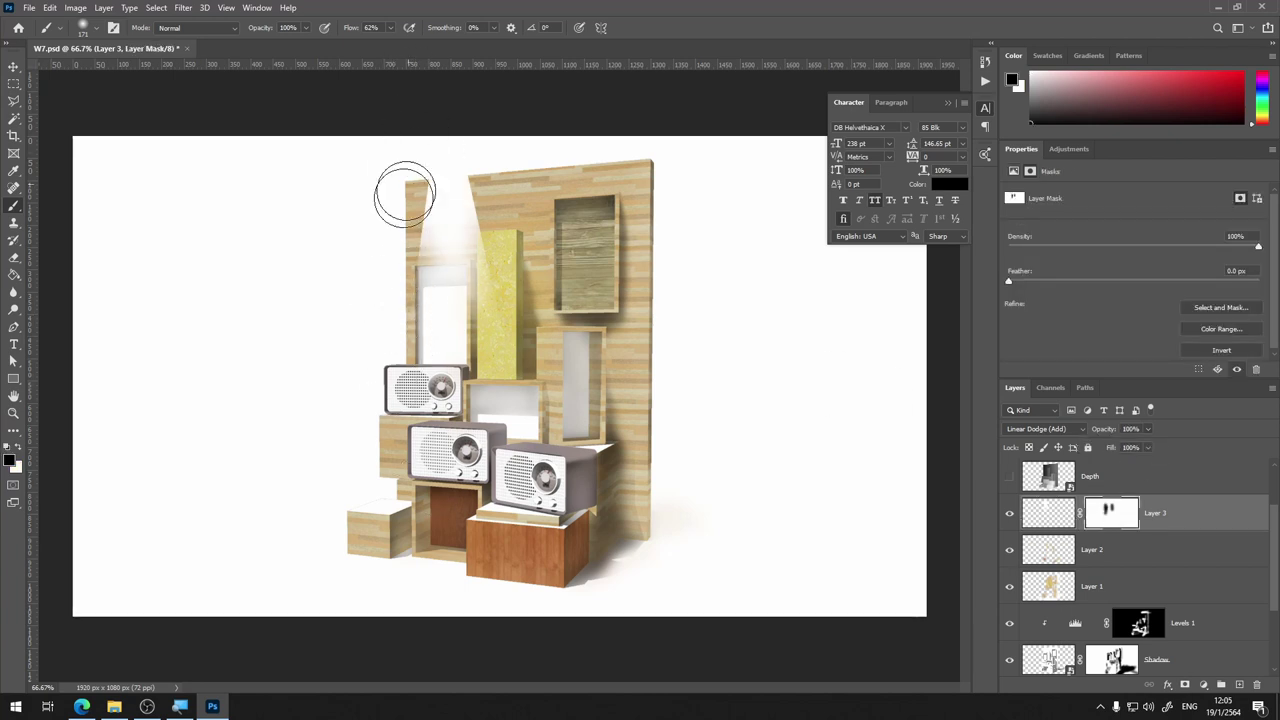
pyautogui.click(305, 32)
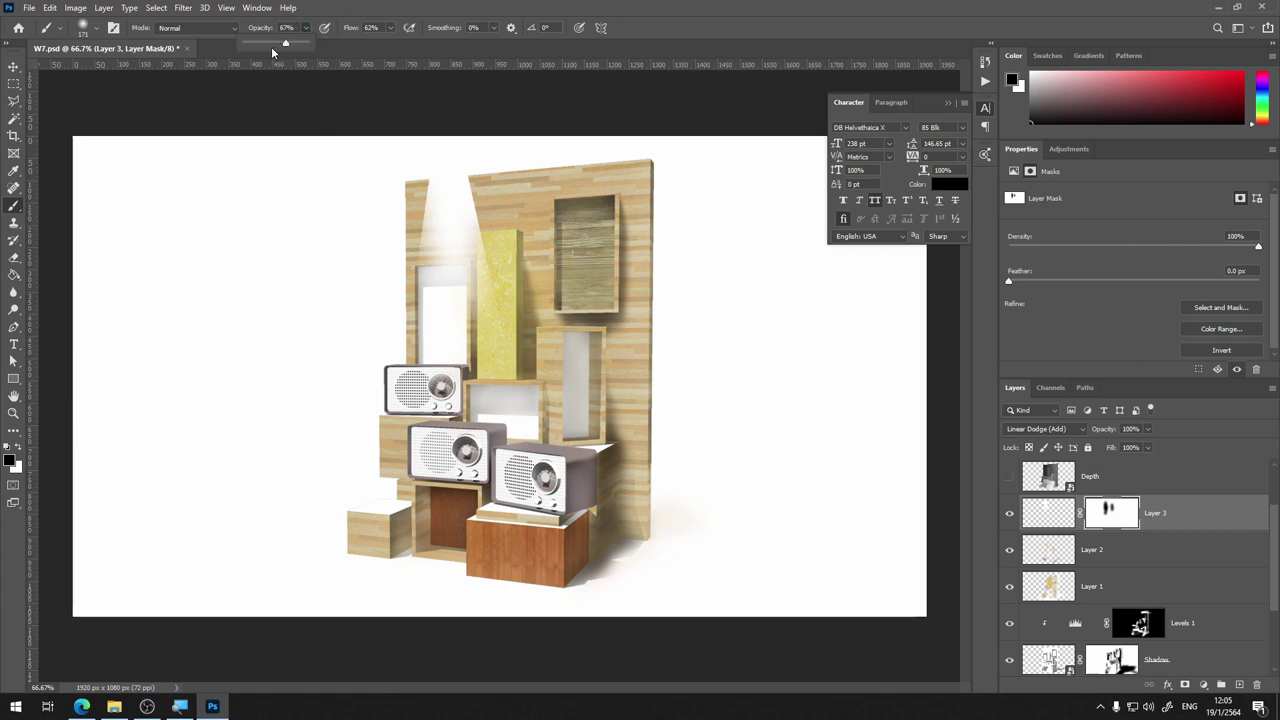
pyautogui.click(411, 300)
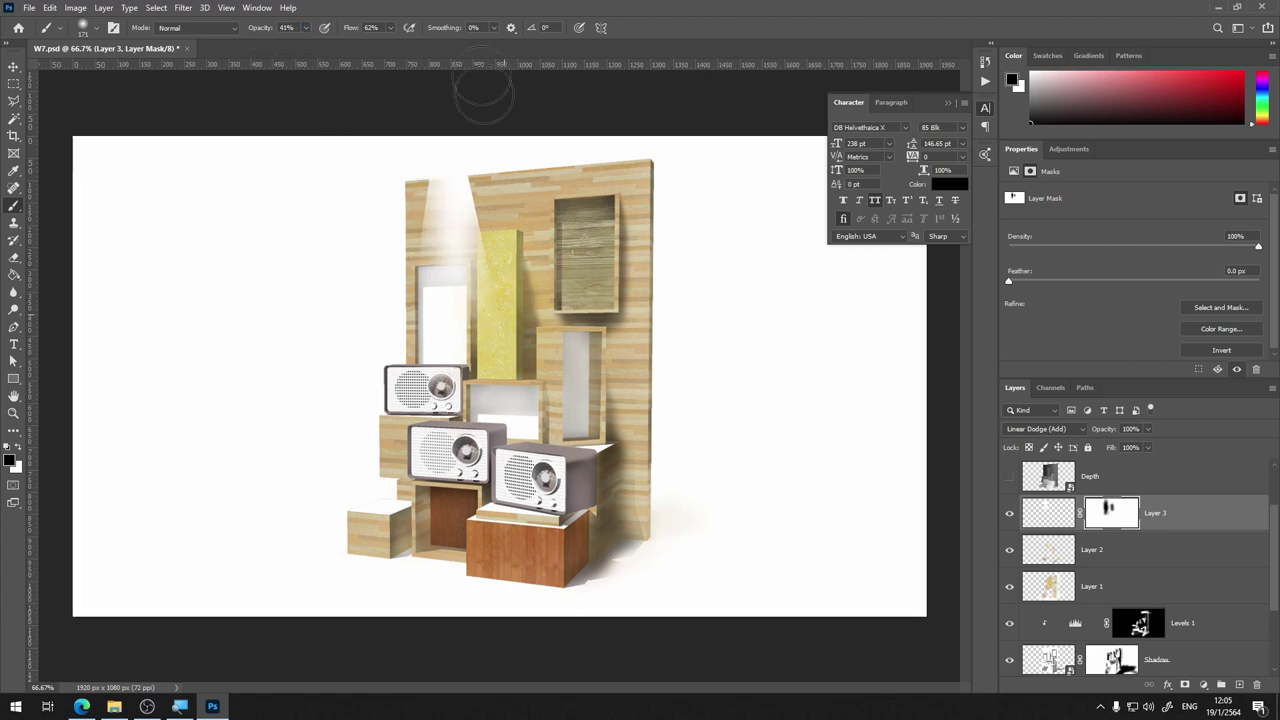
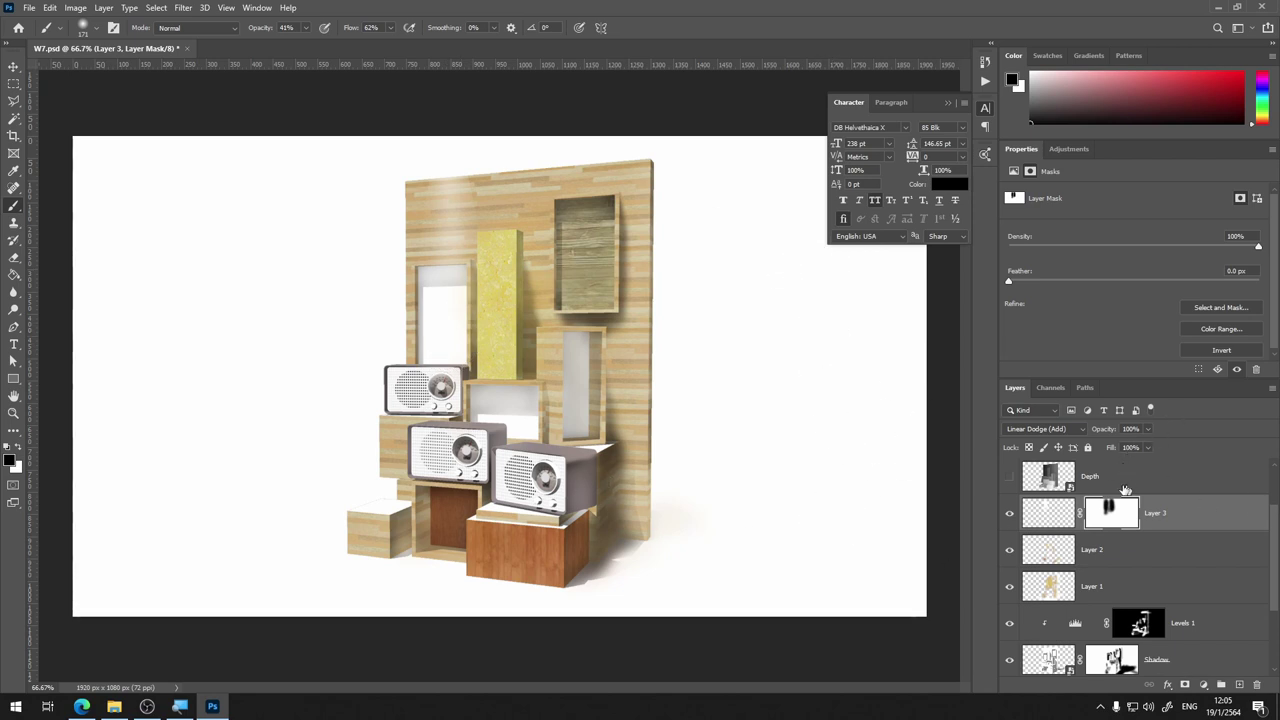
# Hide Layer 3's light streak above the pillar and switch to the web browser
pyautogui.click(1009, 515)
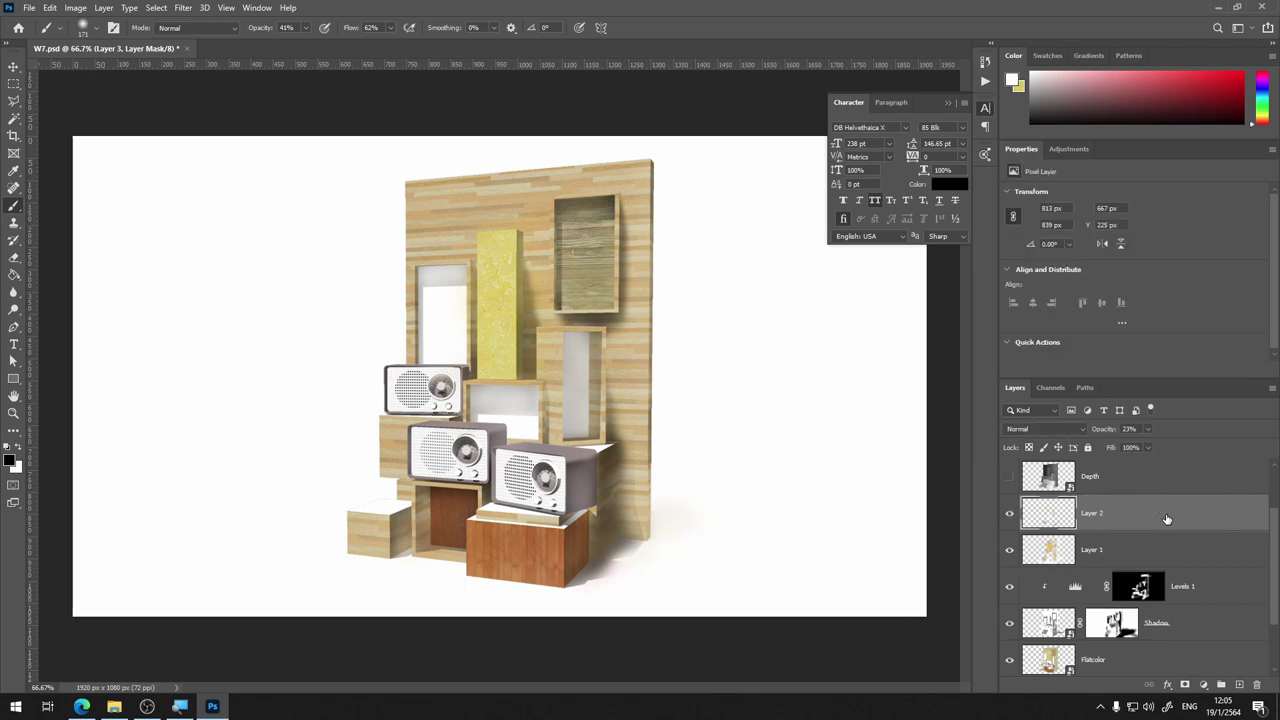
pyautogui.click(82, 707)
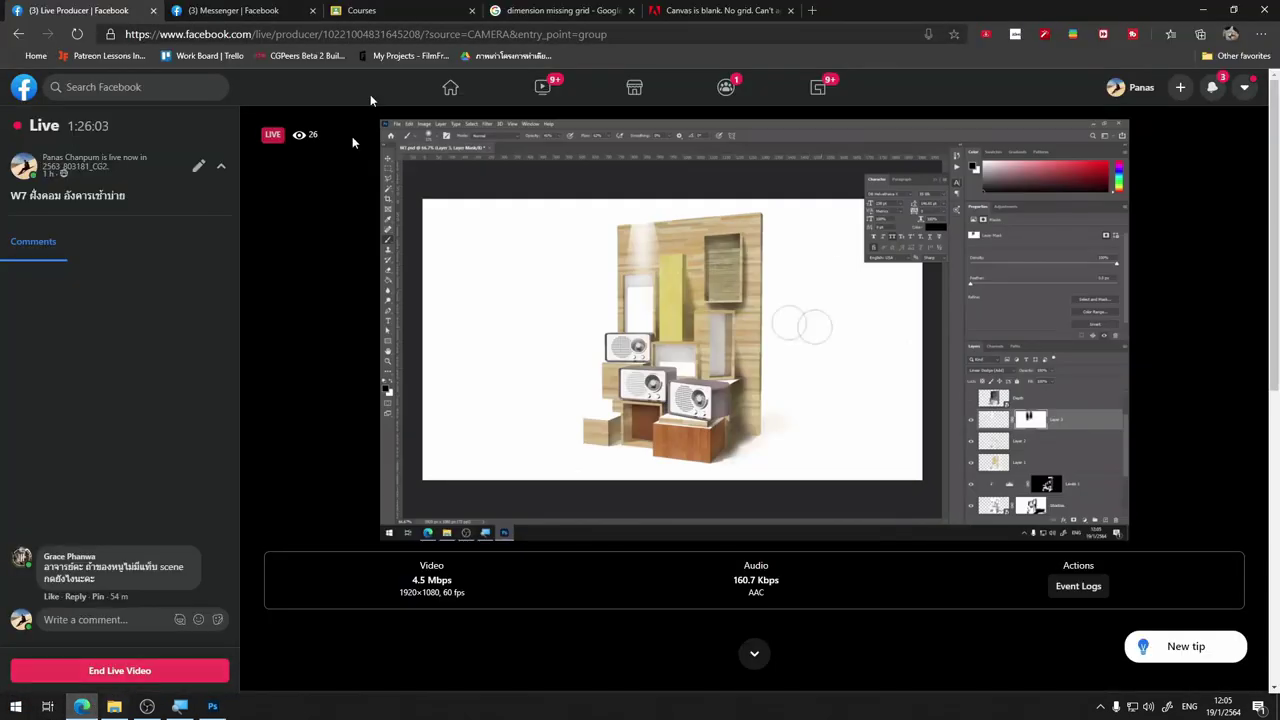
# Search Google Images for 'ies light', filtered to Large images
pyautogui.click(812, 11)
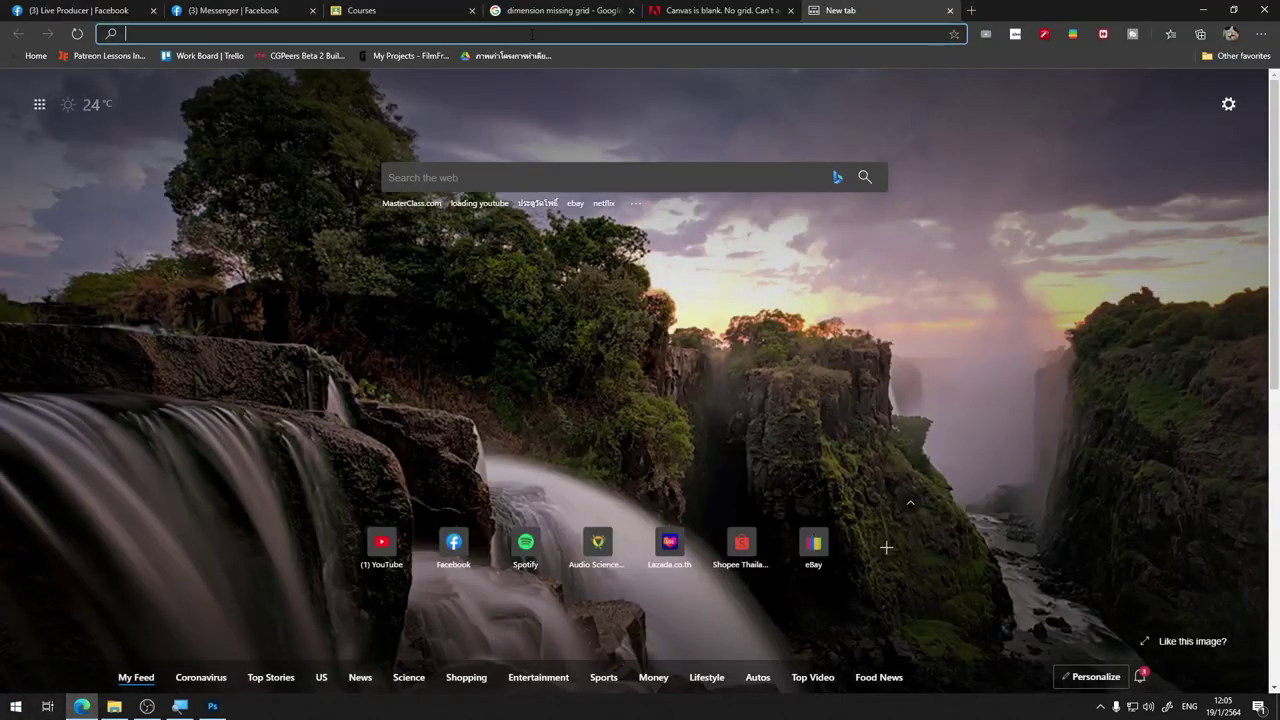
pyautogui.write('ies ')
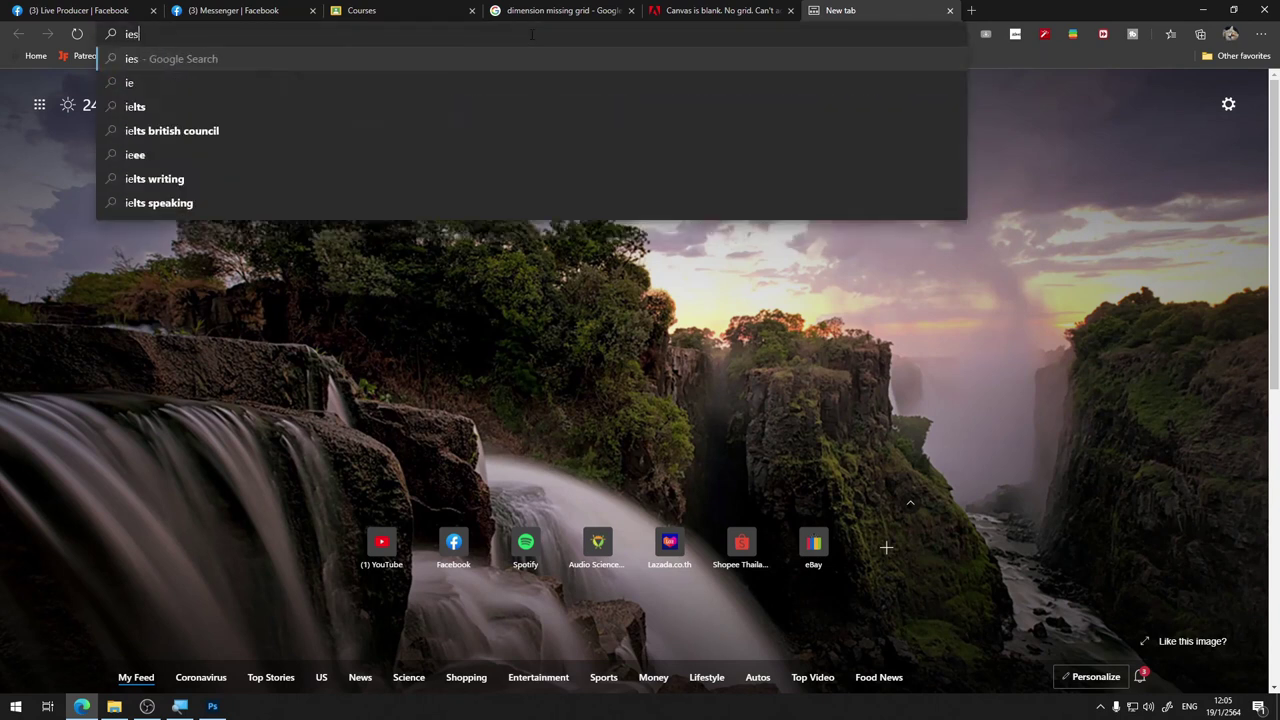
pyautogui.write('light')
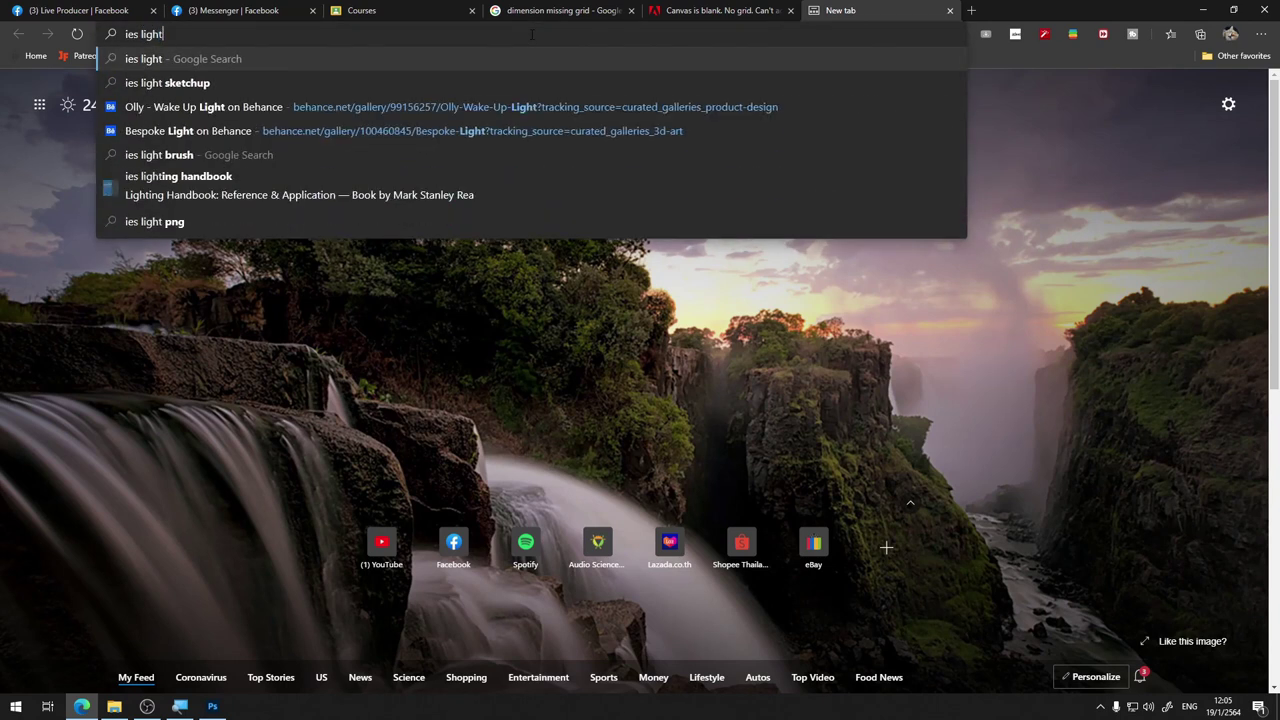
pyautogui.press('Return')
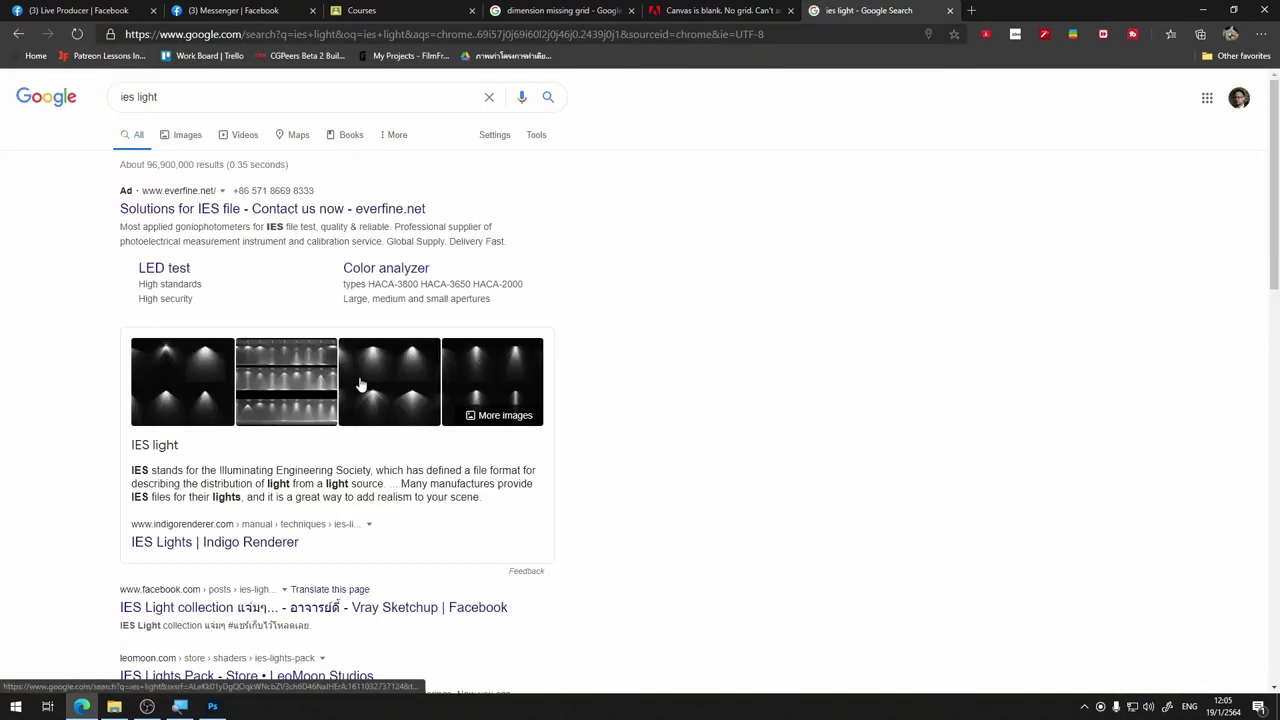
pyautogui.click(180, 135)
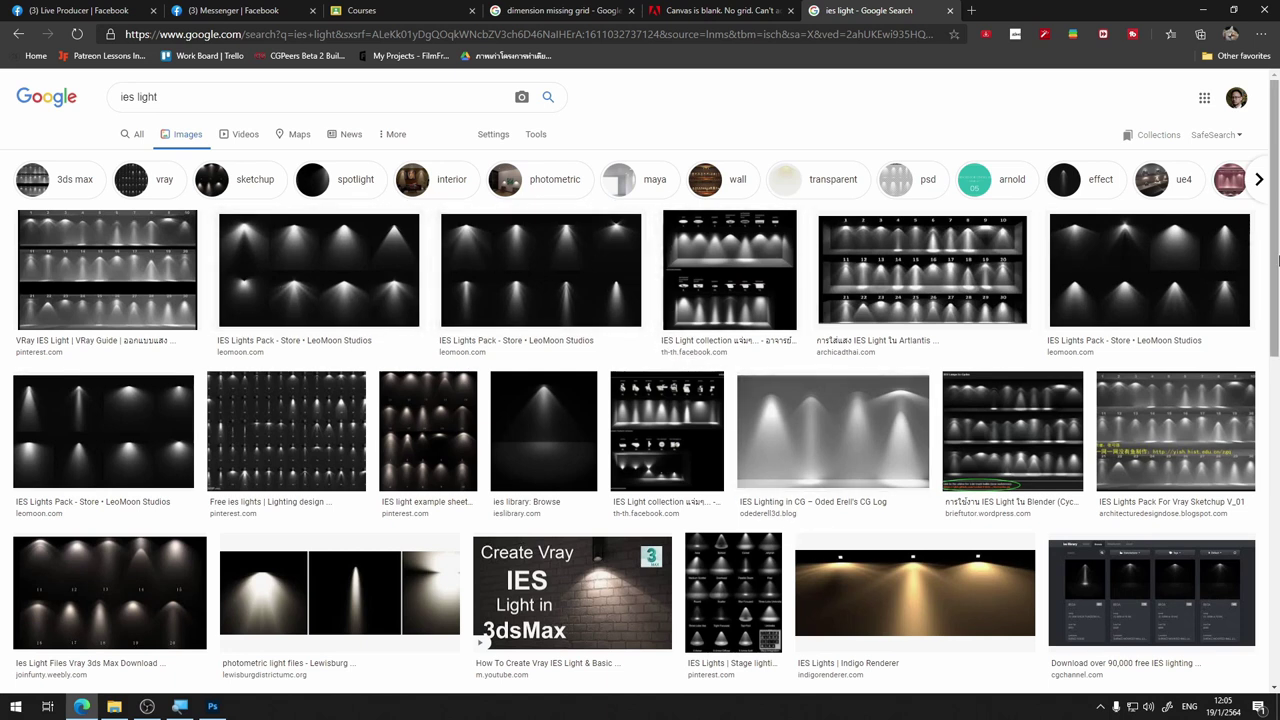
pyautogui.click(488, 238)
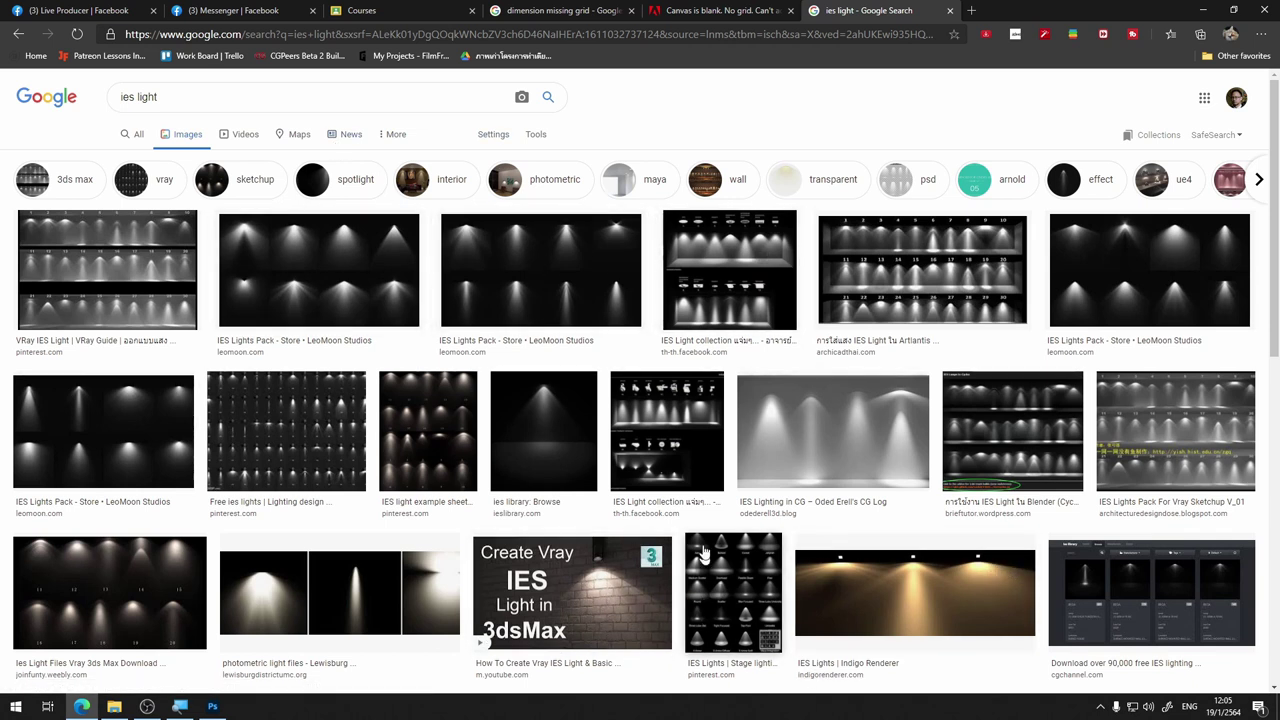
pyautogui.click(536, 136)
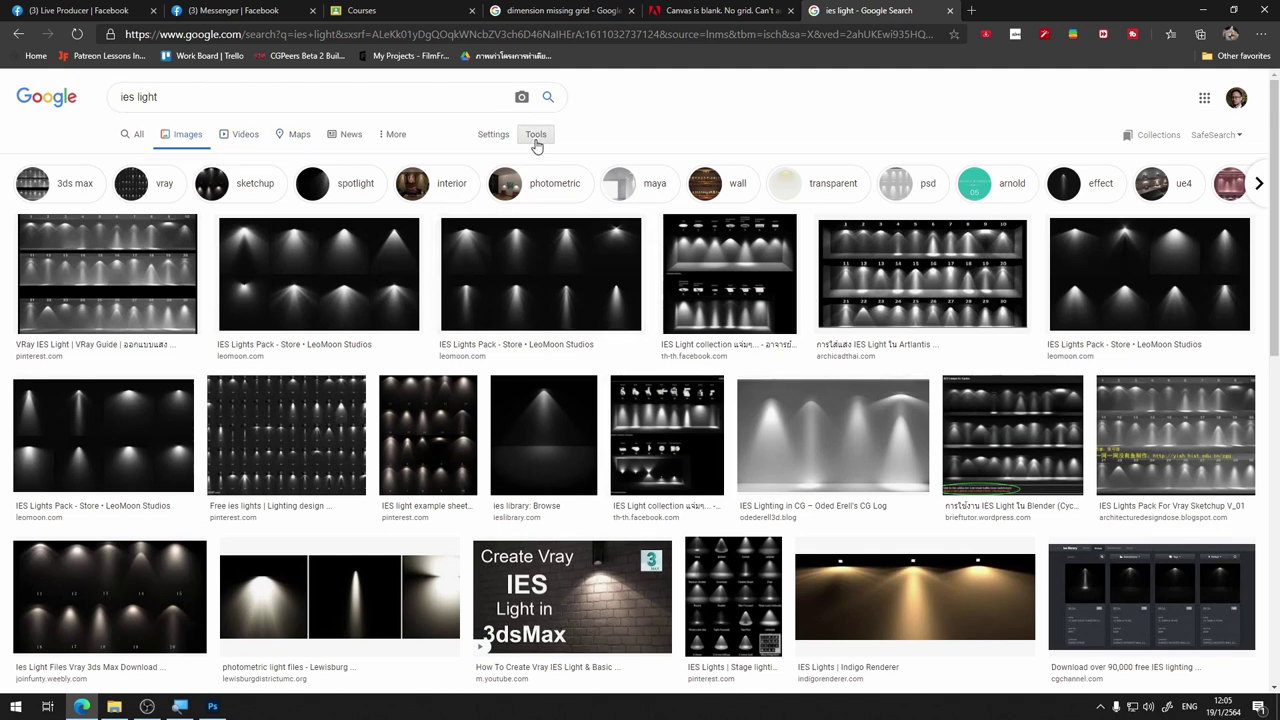
pyautogui.click(116, 158)
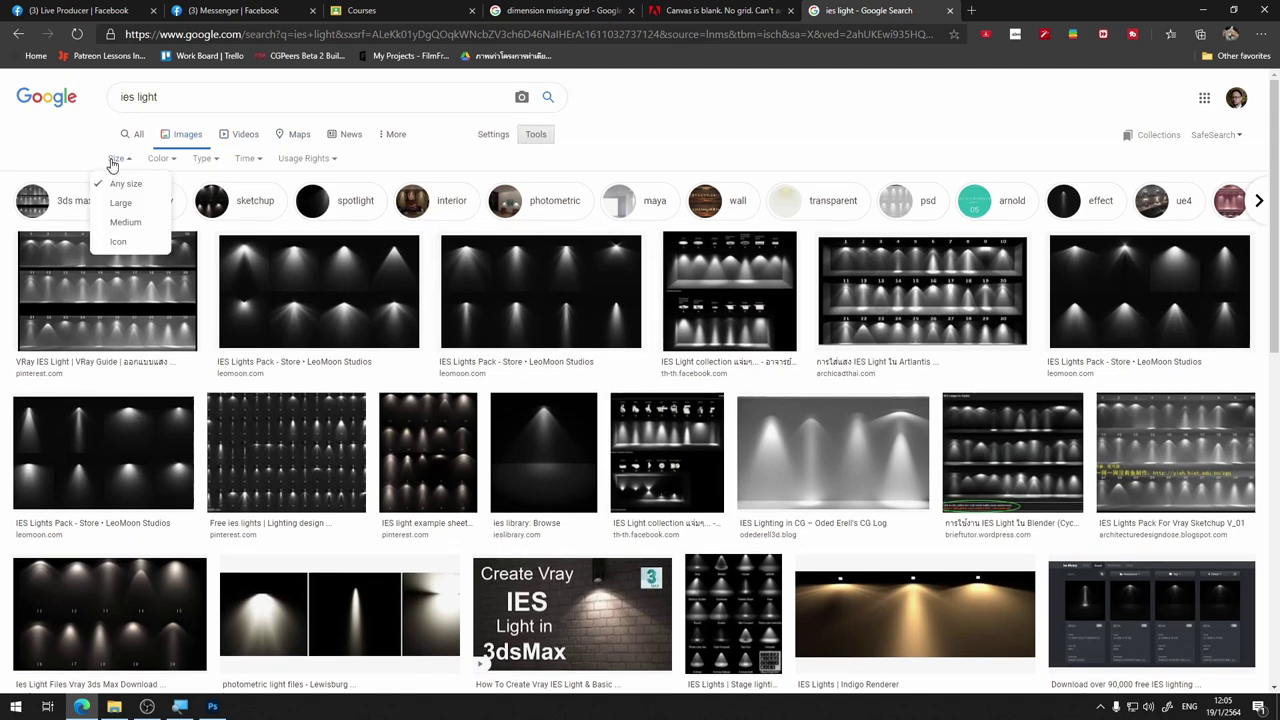
pyautogui.click(123, 208)
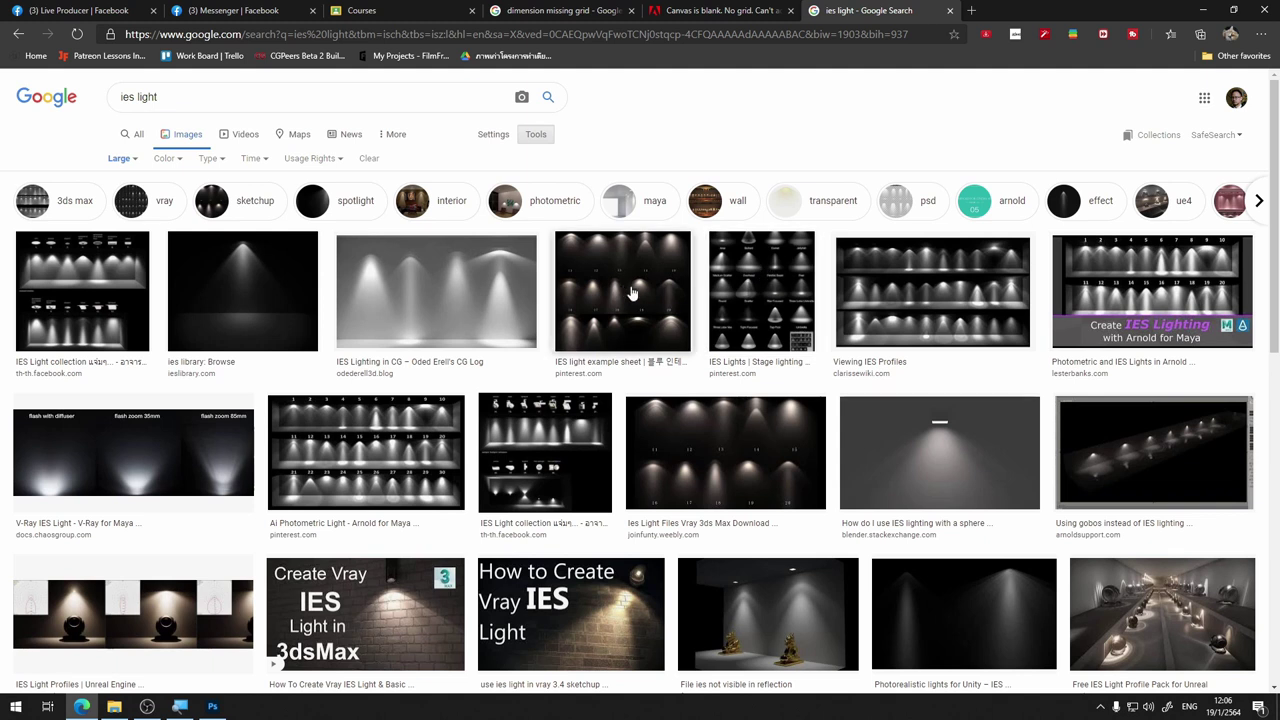
# Open the LeoMoon IES lights pack image in its own tab and copy it for Photoshop
pyautogui.click(435, 294)
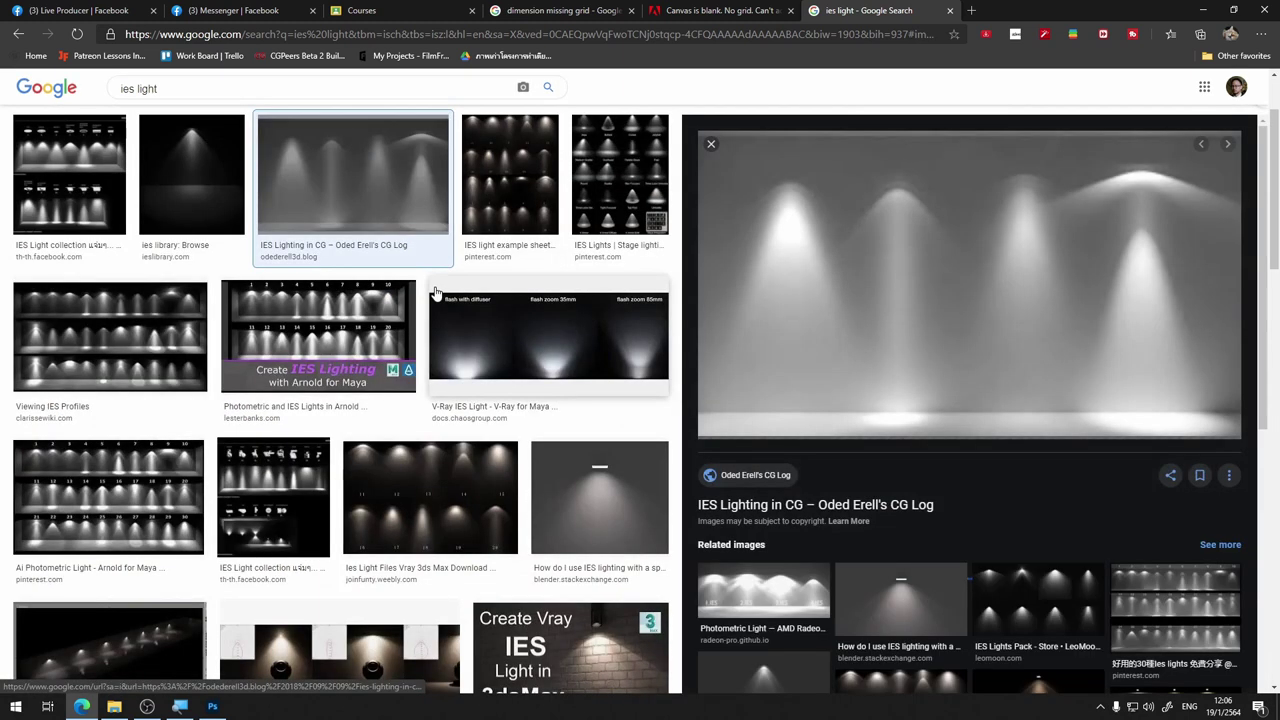
pyautogui.click(1048, 618)
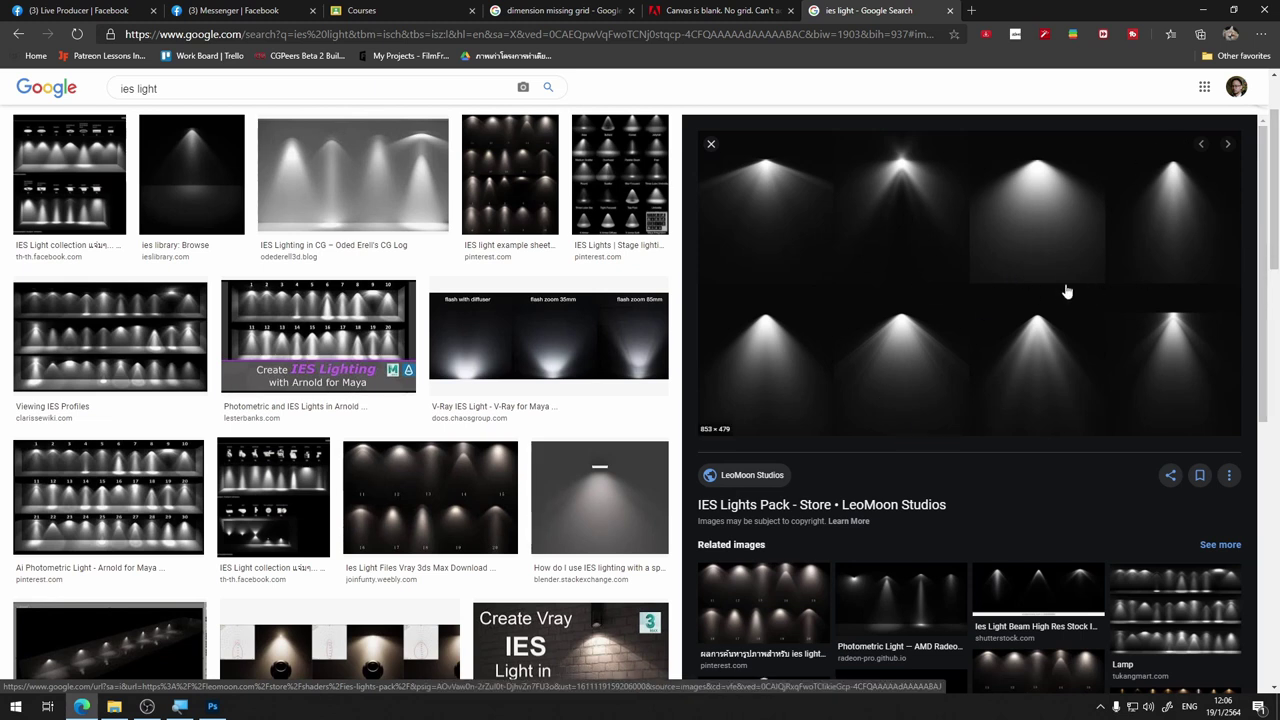
pyautogui.rightClick(1030, 280)
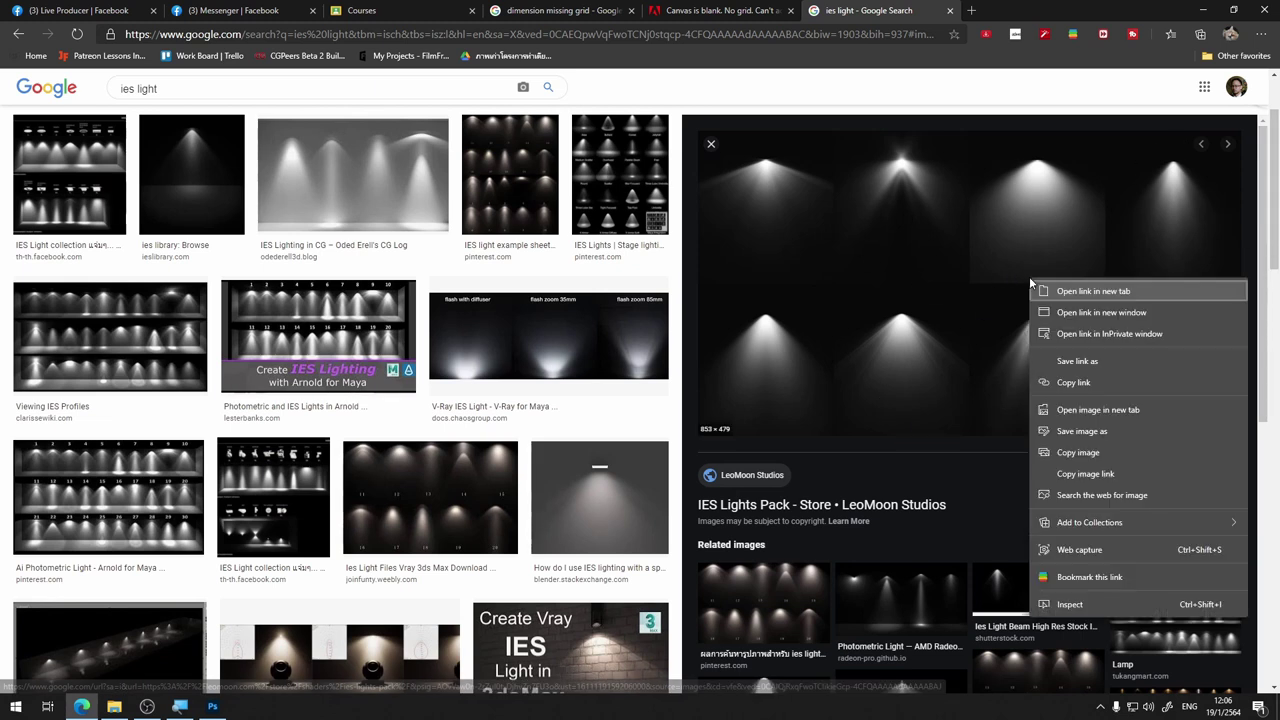
pyautogui.click(1077, 409)
pyautogui.hotkey('ctrl', 'Tab')
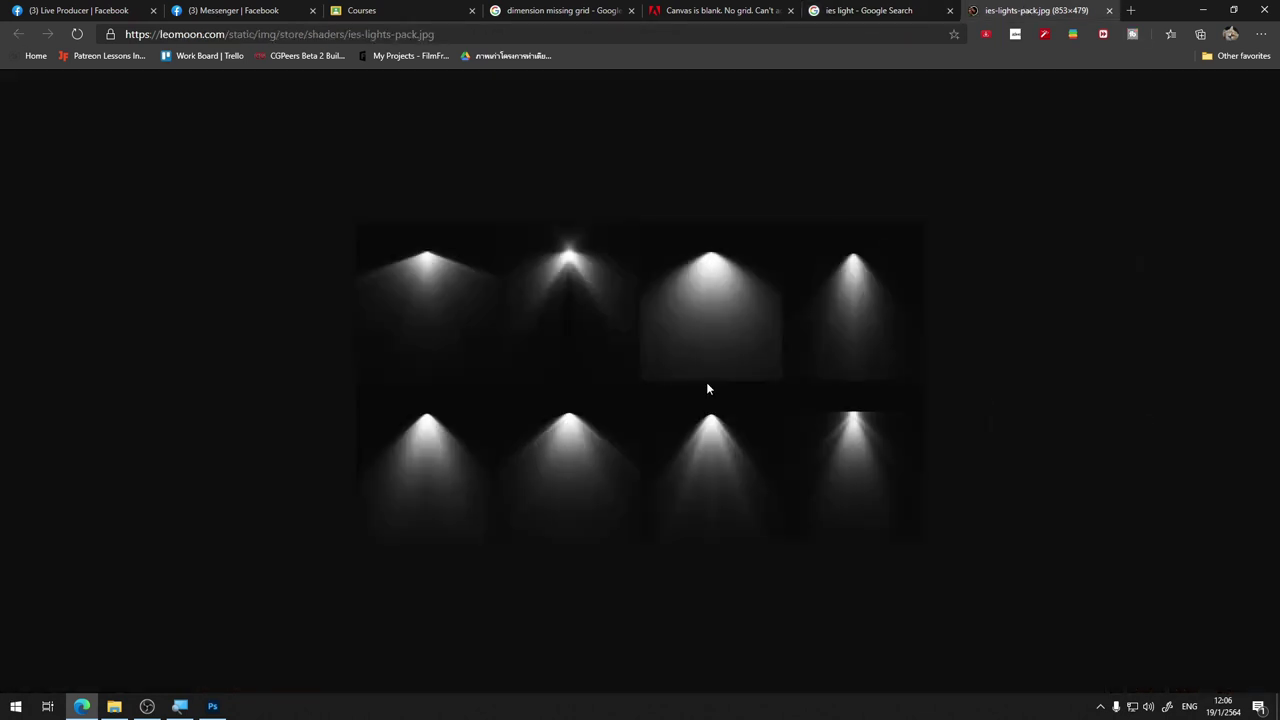
pyautogui.rightClick(706, 384)
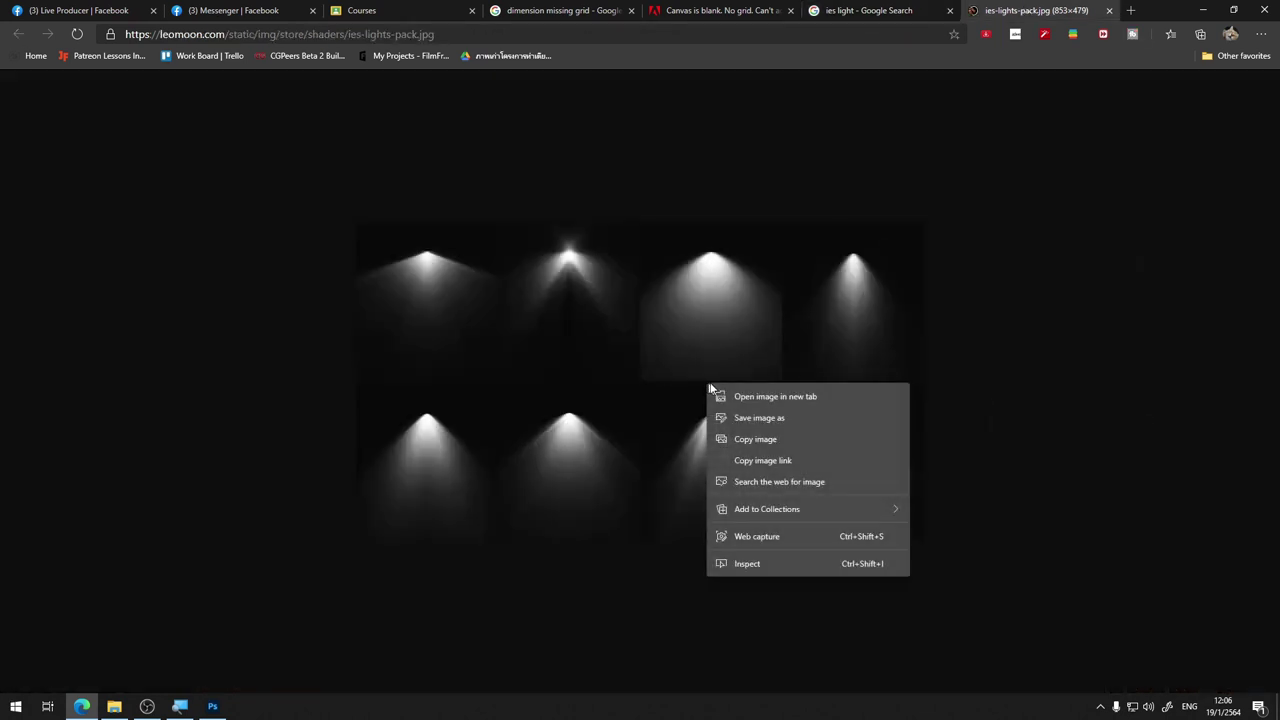
pyautogui.click(777, 442)
pyautogui.click(212, 706)
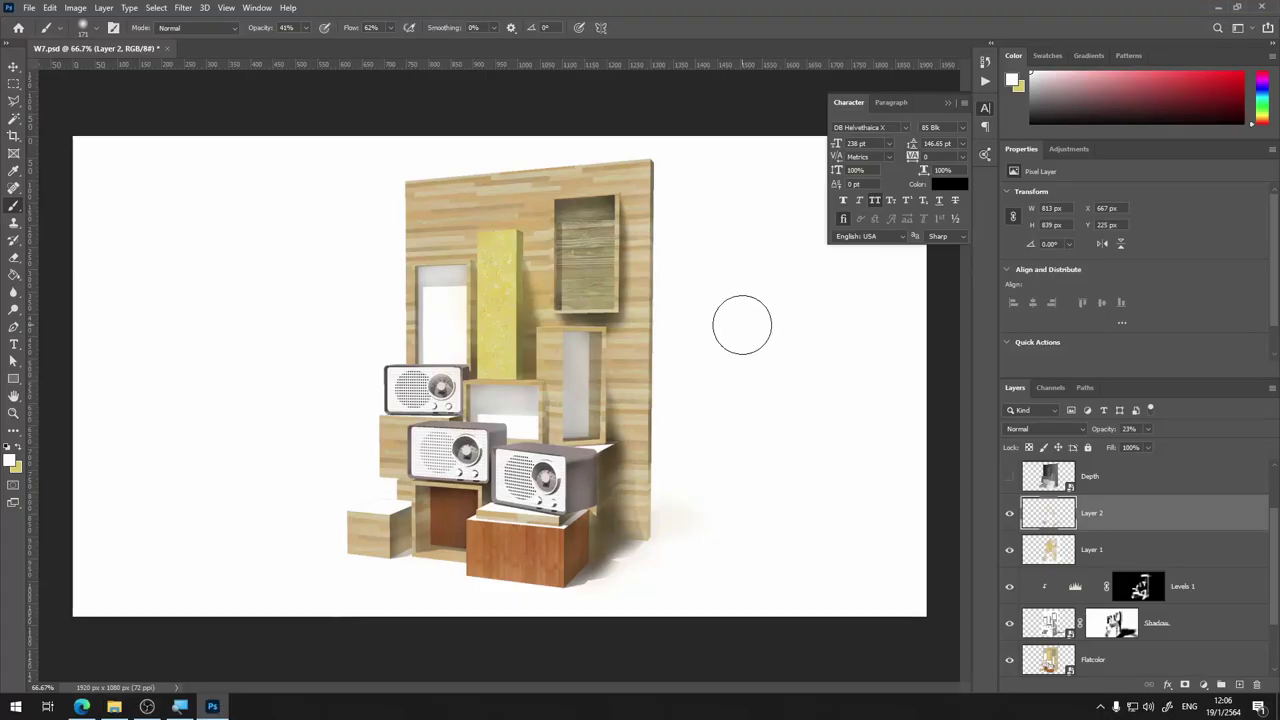
# Paste the IES sheet, copy its top-left glow tile to Layer 4, and hide the sheet
pyautogui.hotkey('ctrl', 'v')
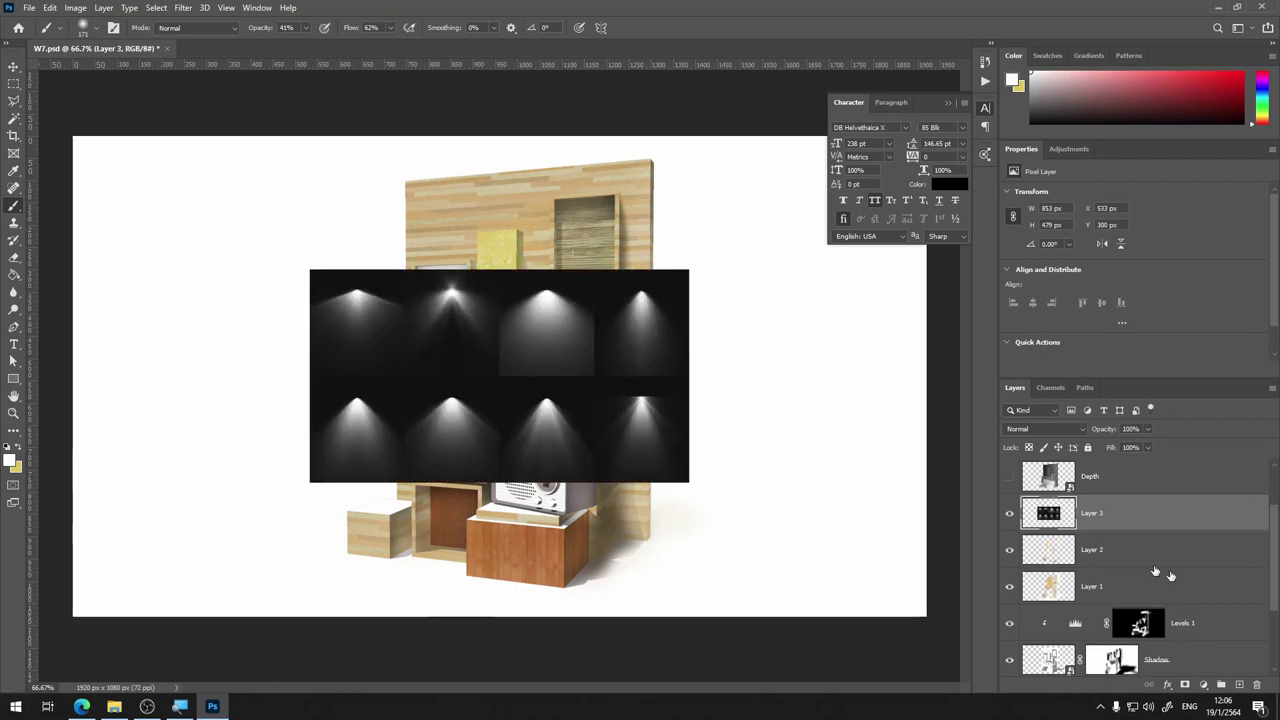
pyautogui.click(14, 84)
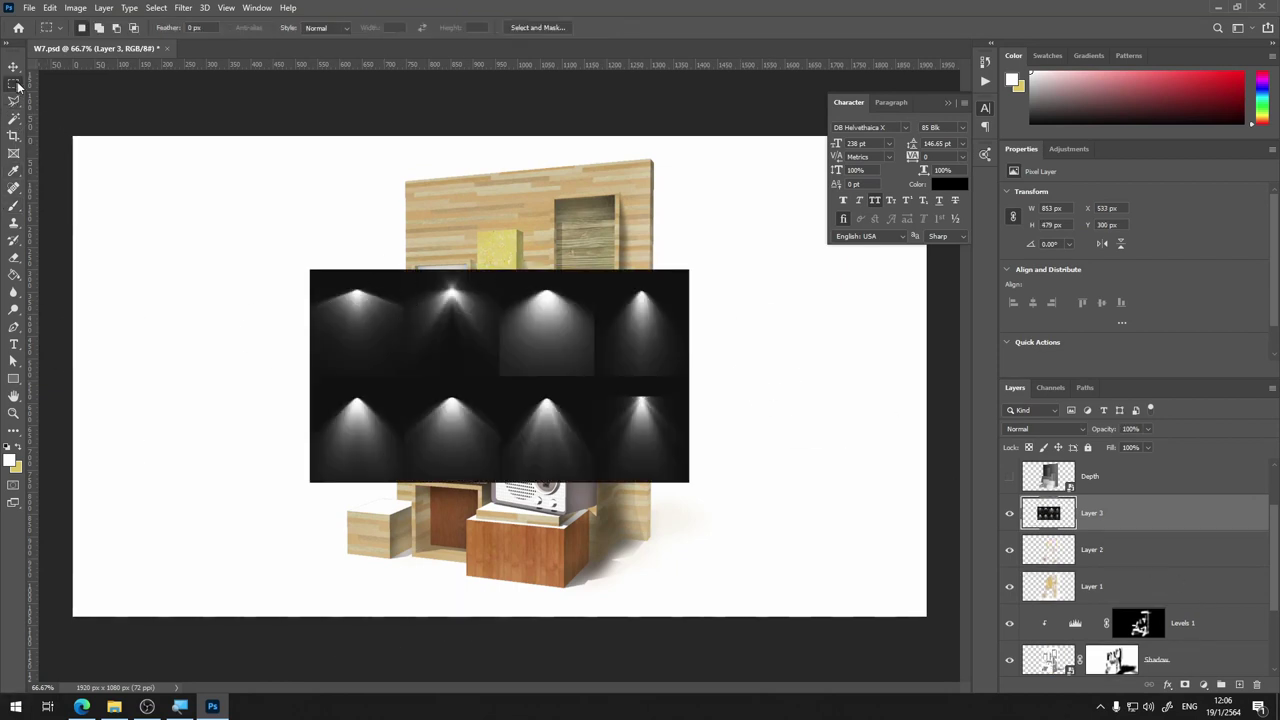
pyautogui.hotkey('ctrl', 'a')
pyautogui.moveTo(310, 269); pyautogui.dragTo(405, 377)
pyautogui.hotkey('ctrl', 'j')
pyautogui.click(1009, 549)
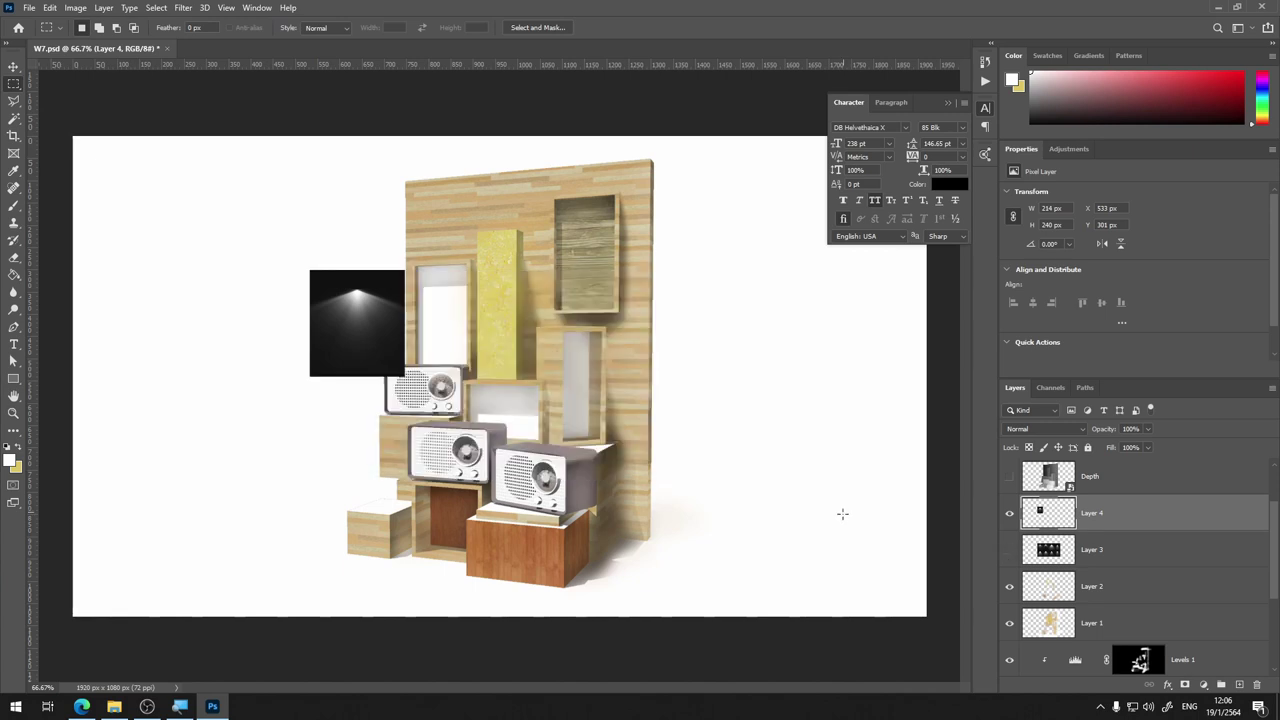
# Move the glow tile to the wood panel's top and set its blend mode to Screen
pyautogui.press('v')
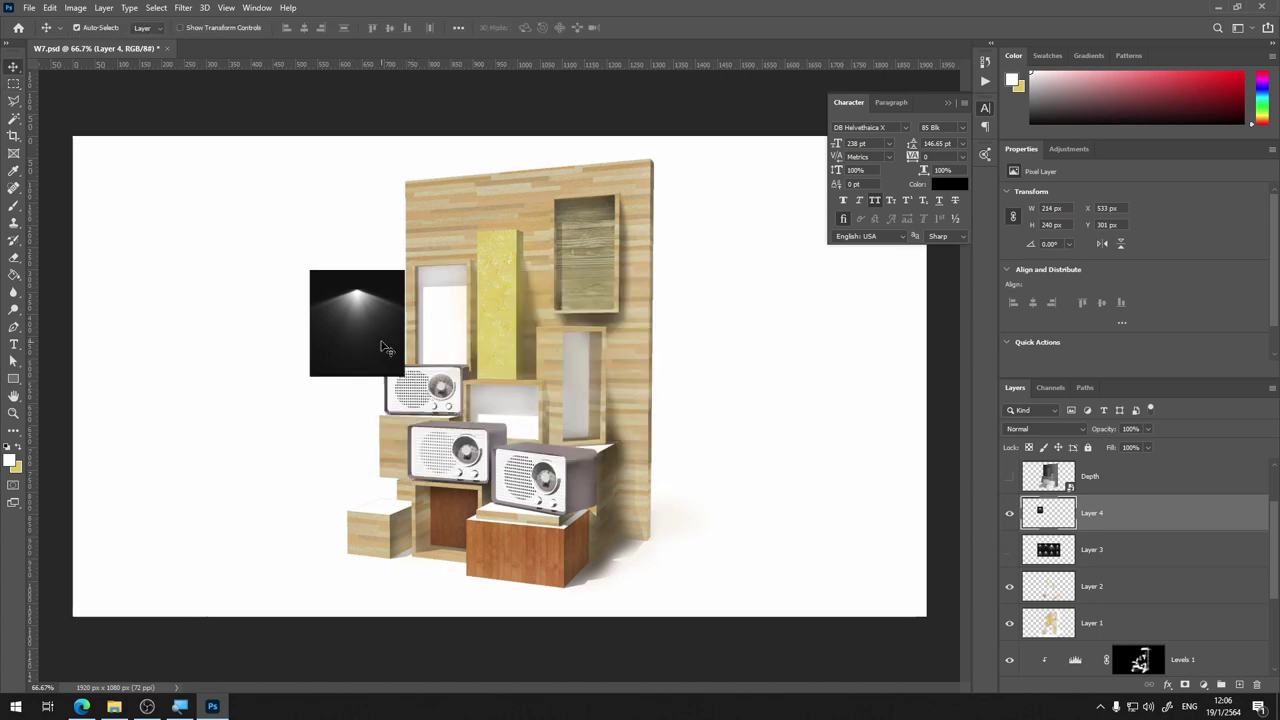
pyautogui.moveTo(382, 344); pyautogui.dragTo(478, 258)
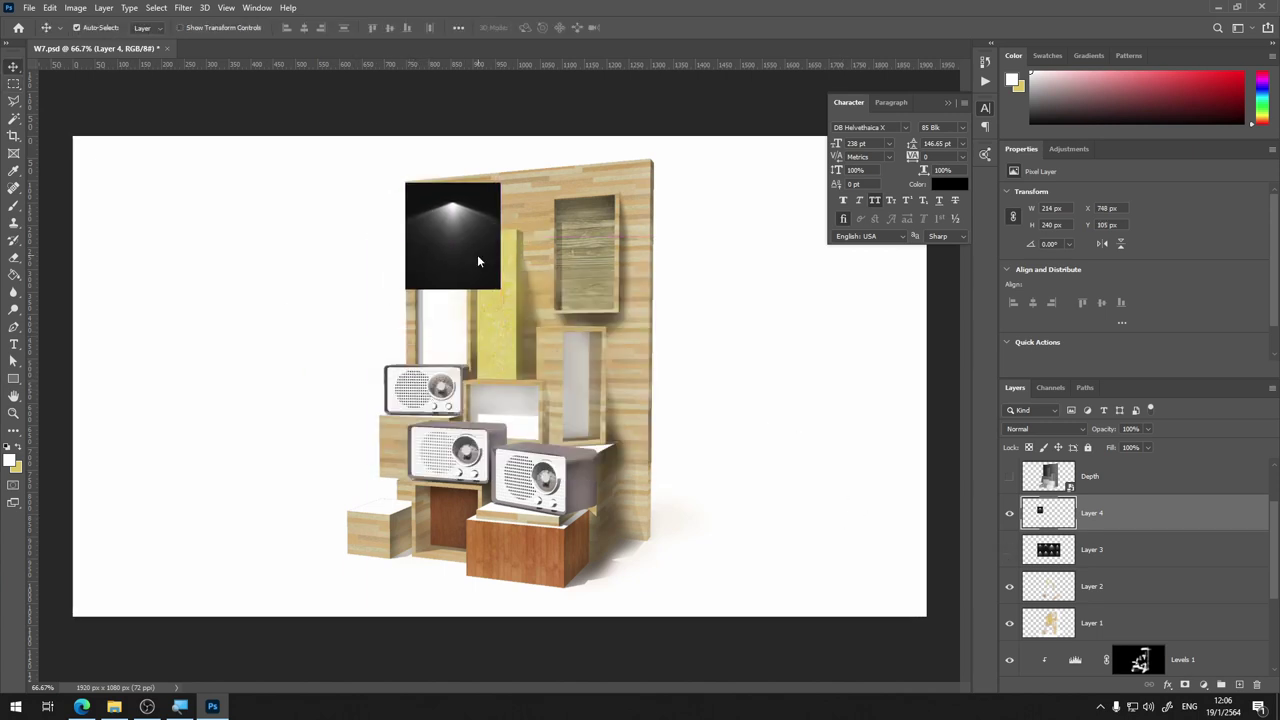
pyautogui.hotkey('ctrl', 't')
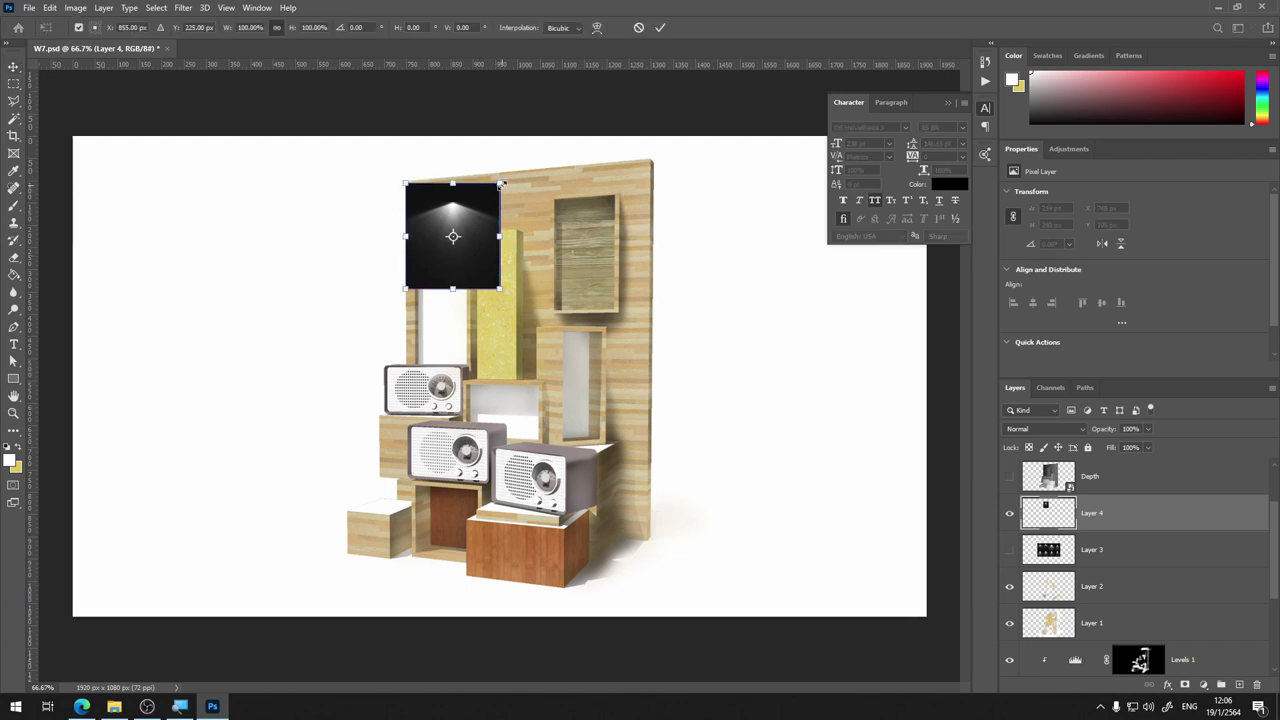
pyautogui.moveTo(497, 182); pyautogui.dragTo(498, 174)
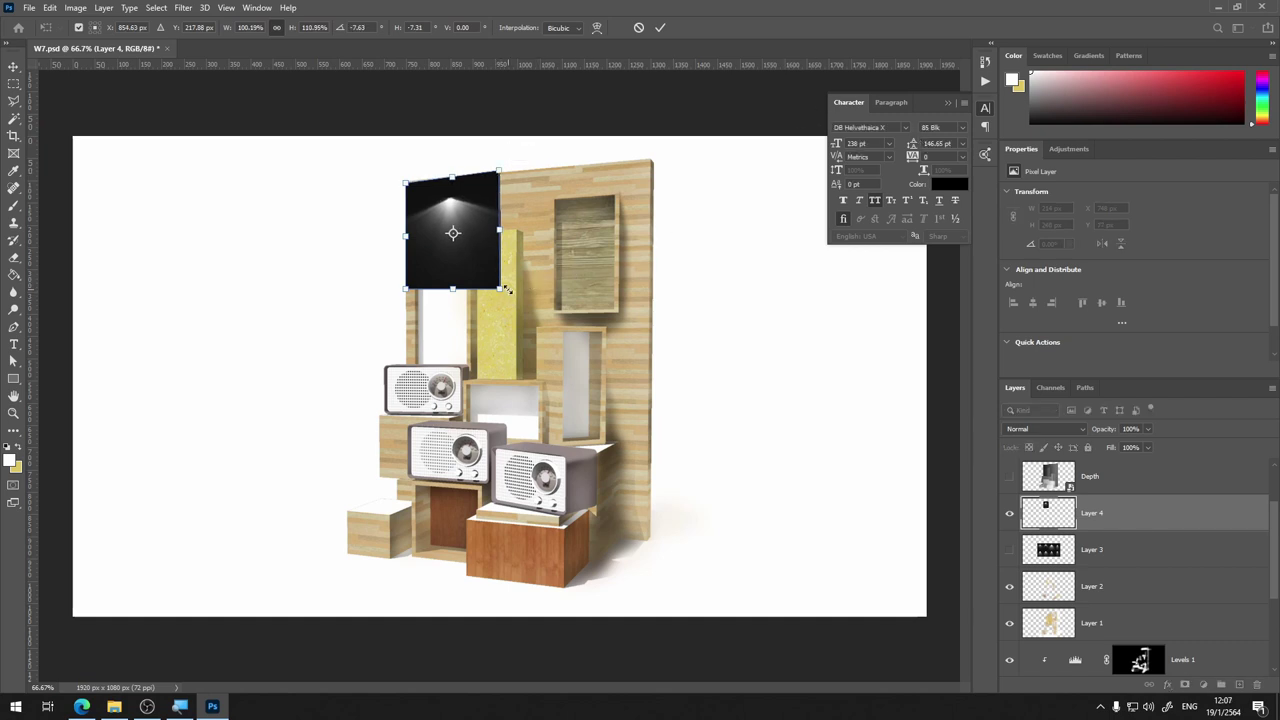
pyautogui.press('Escape')
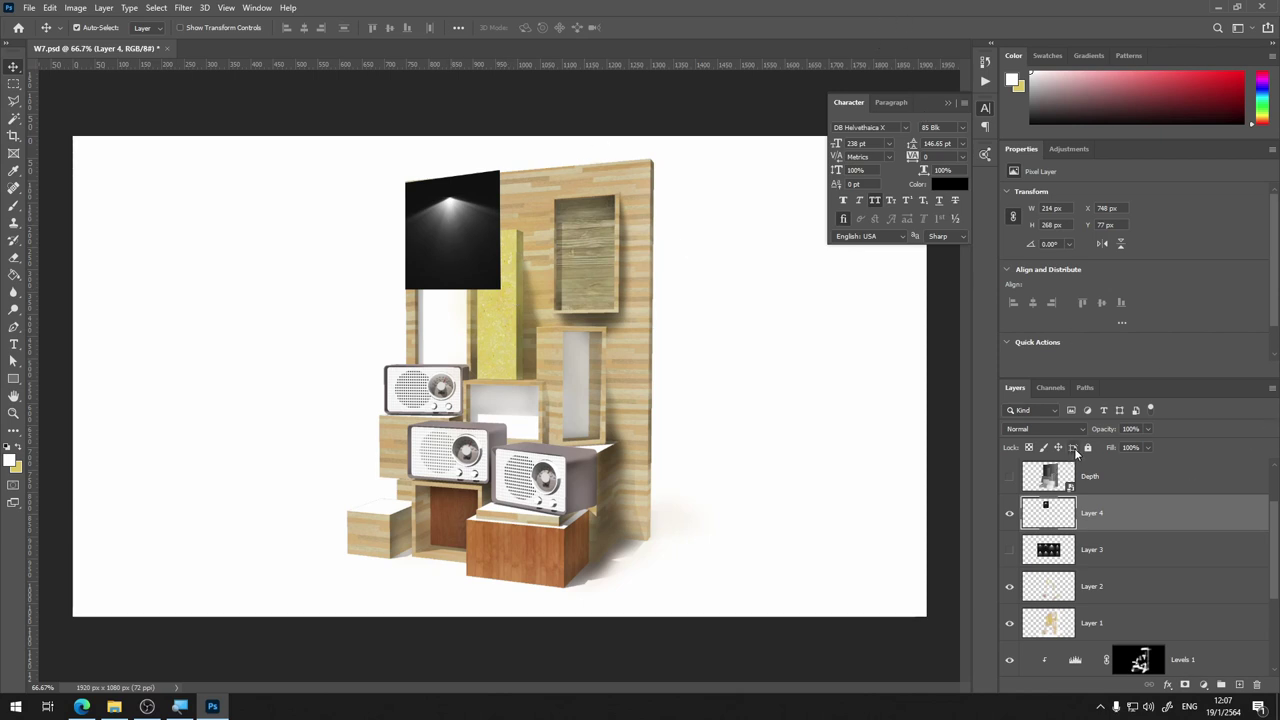
pyautogui.click(1045, 428)
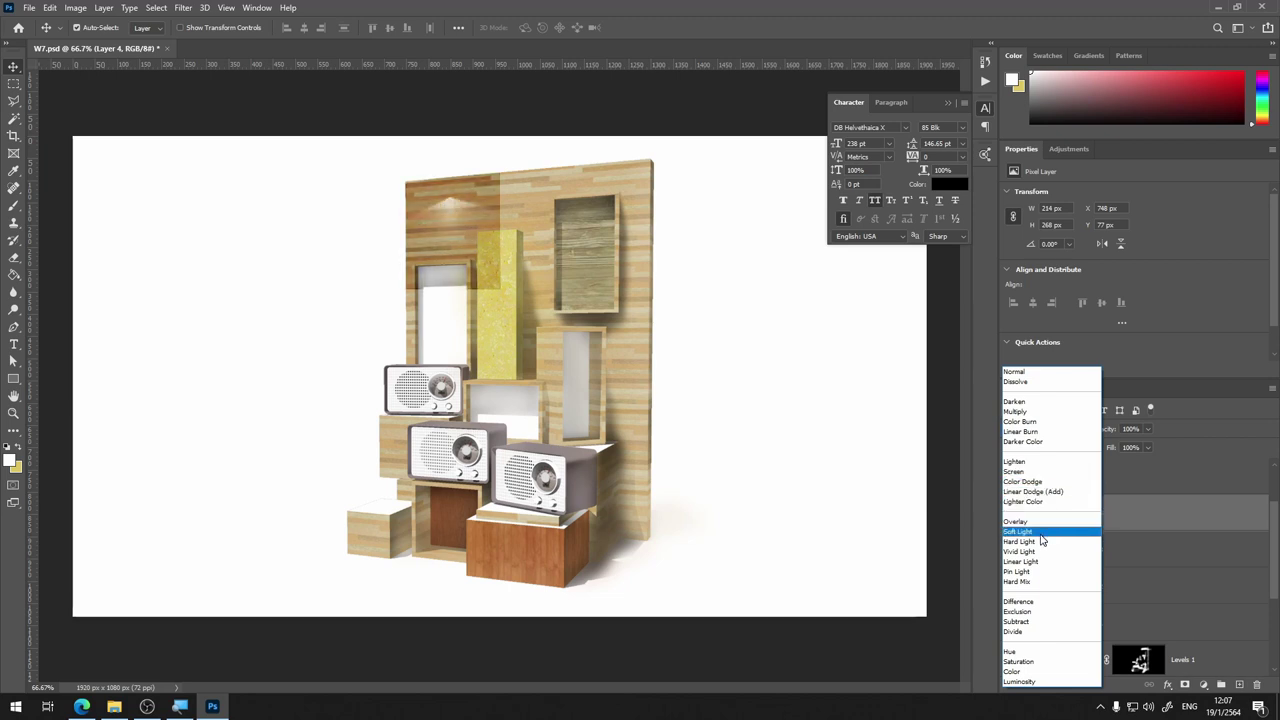
pyautogui.click(1035, 472)
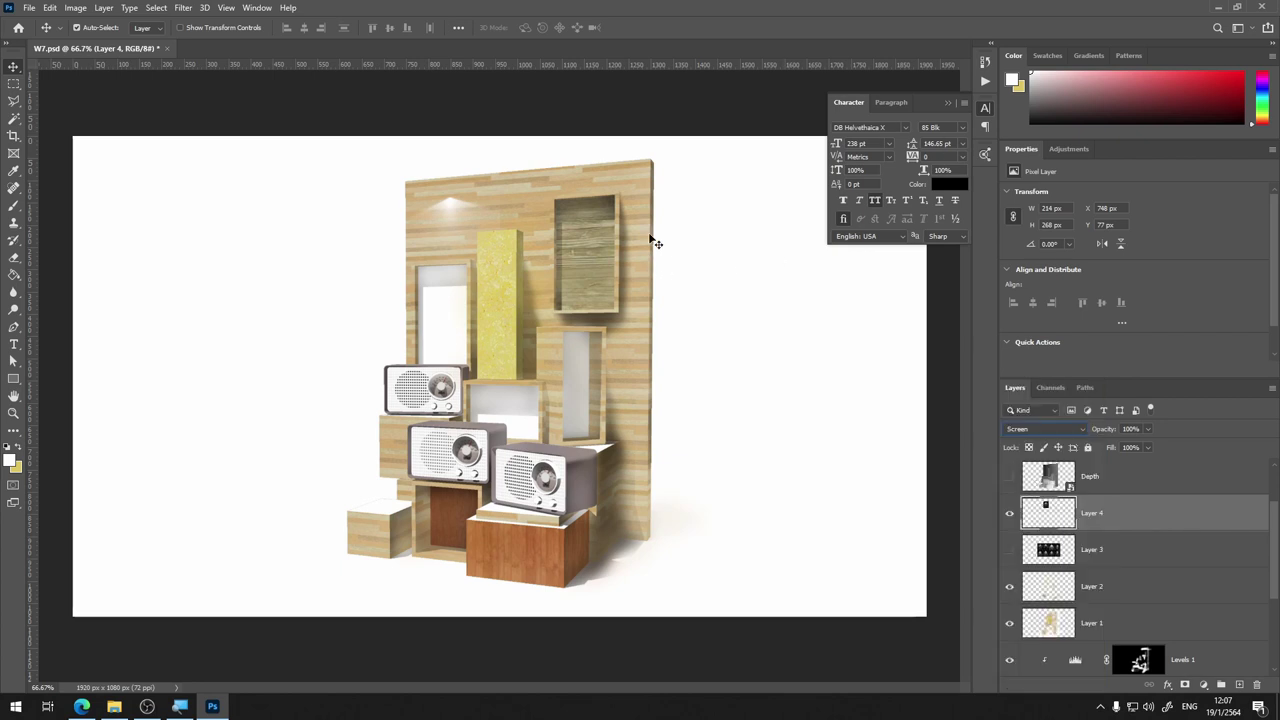
# Raise the glow and reshape it with Free Transform into a narrow, tall beam
pyautogui.moveTo(449, 200); pyautogui.dragTo(445, 178)
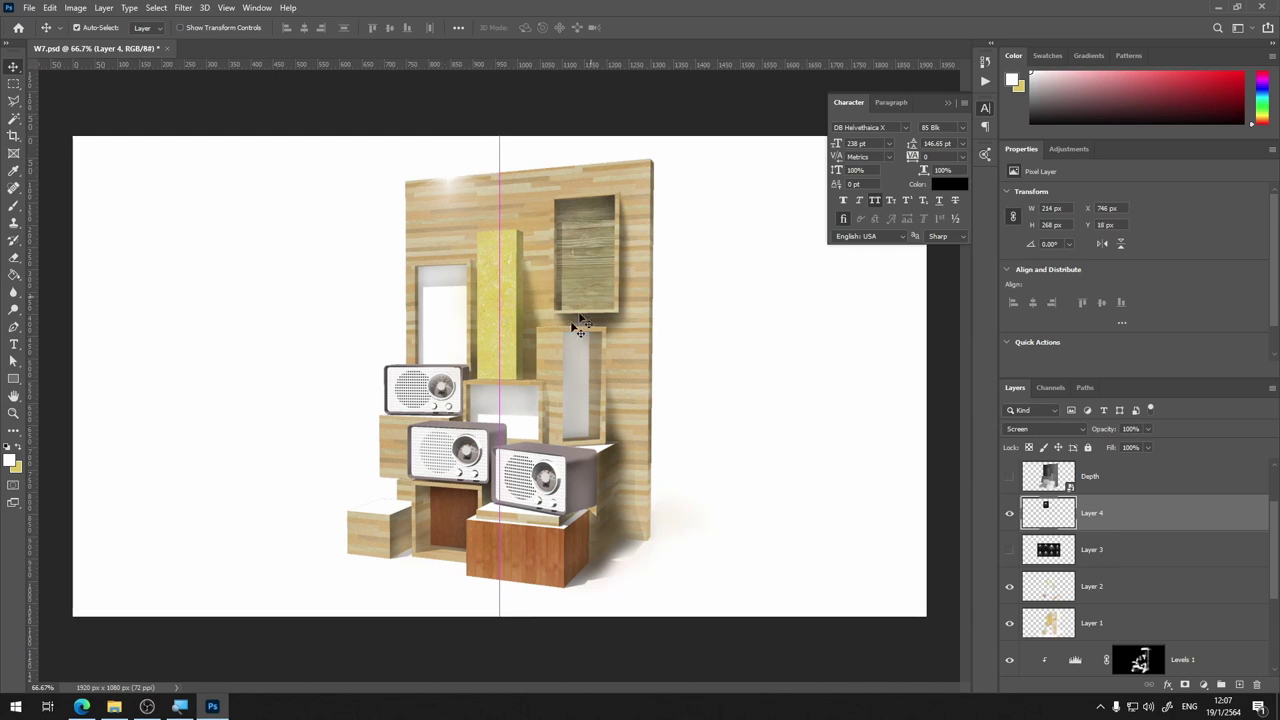
pyautogui.moveTo(445, 177); pyautogui.dragTo(446, 177)
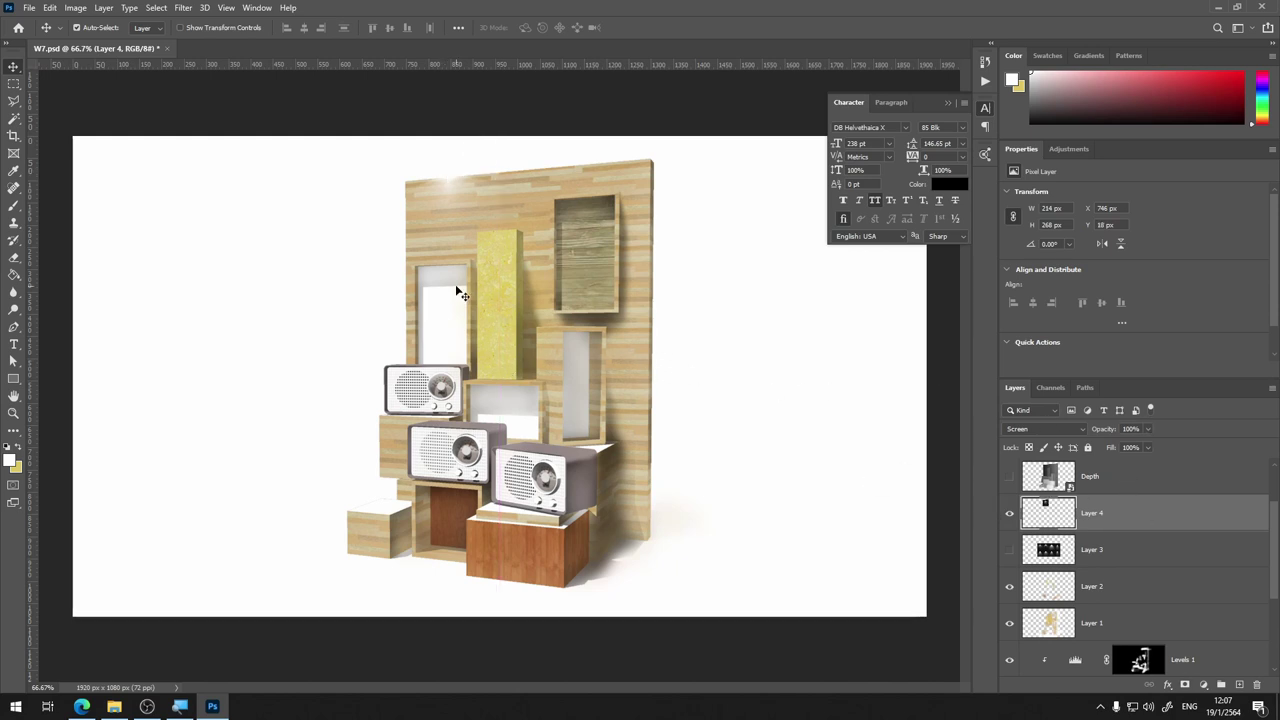
pyautogui.hotkey('ctrl', 't')
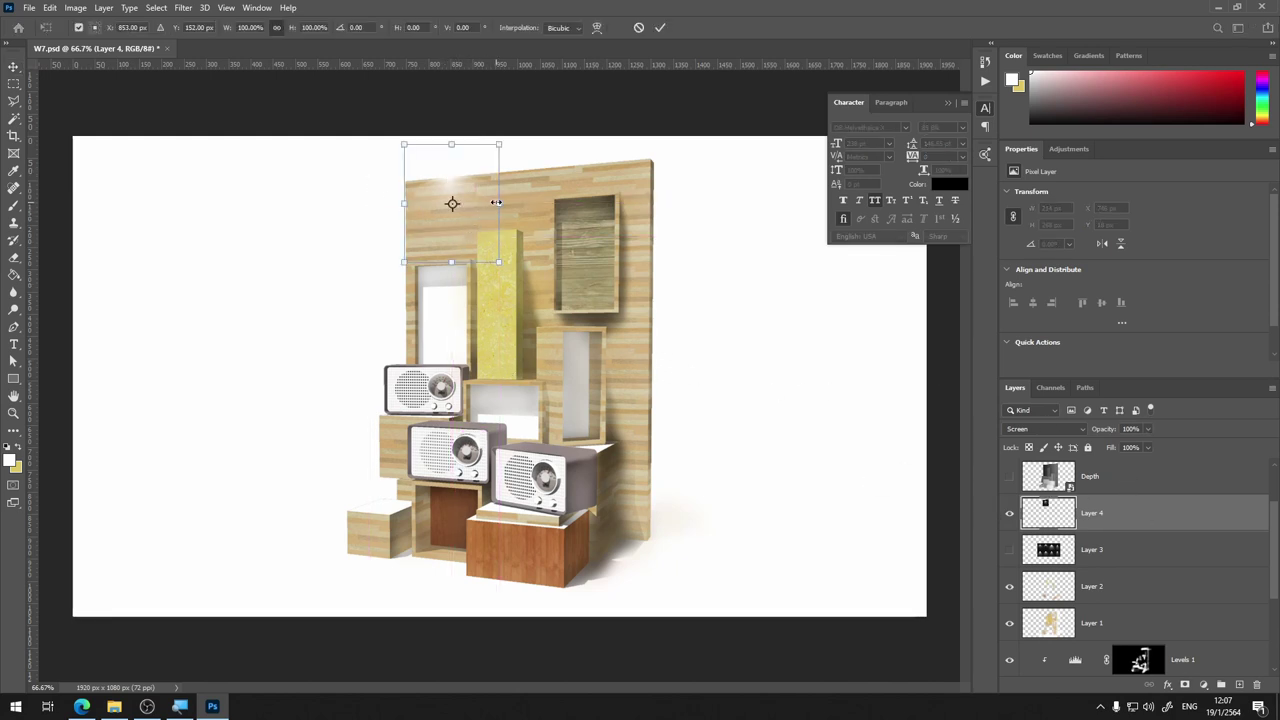
pyautogui.moveTo(497, 203); pyautogui.dragTo(487, 203)
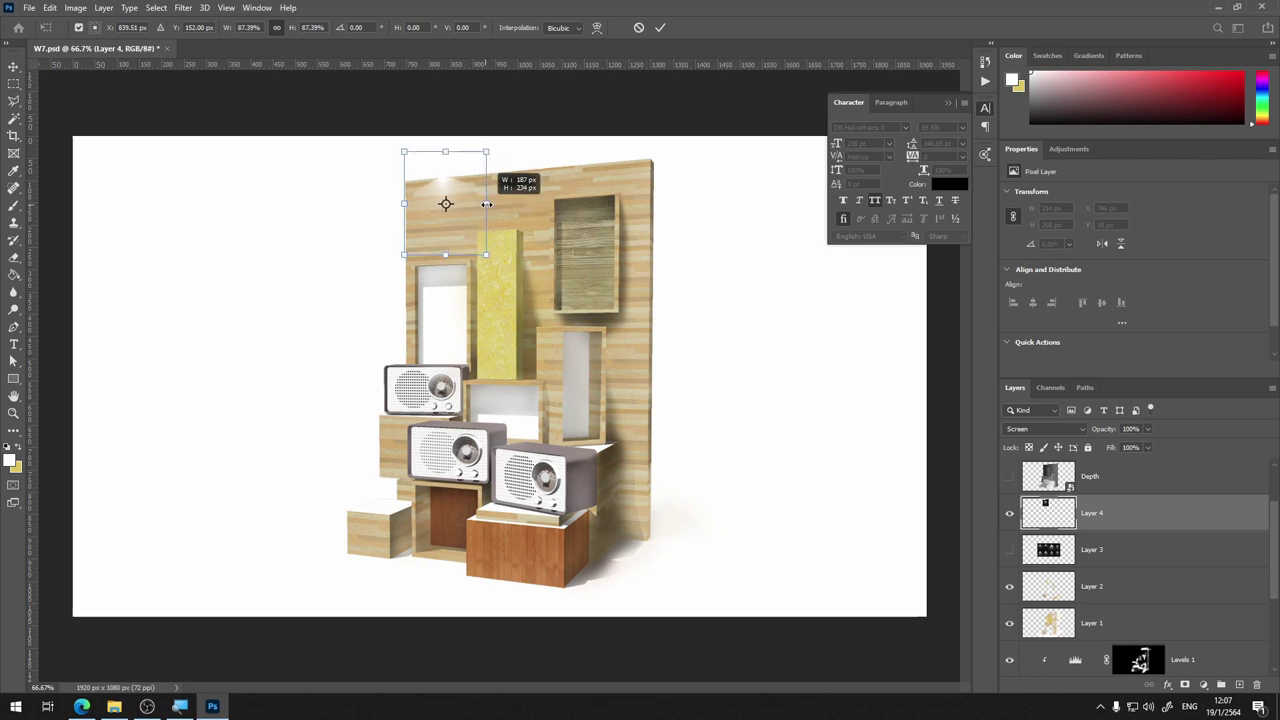
pyautogui.hotkey('ctrl', 'z')
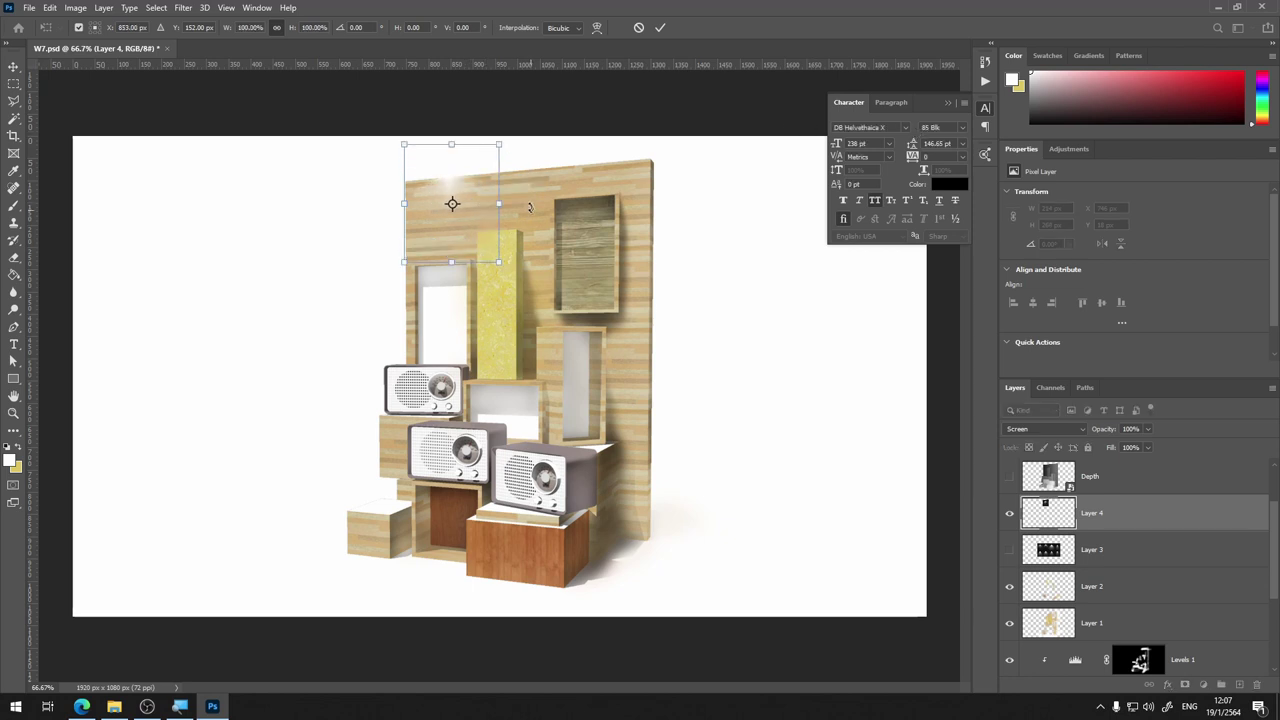
pyautogui.moveTo(493, 207); pyautogui.dragTo(460, 202)
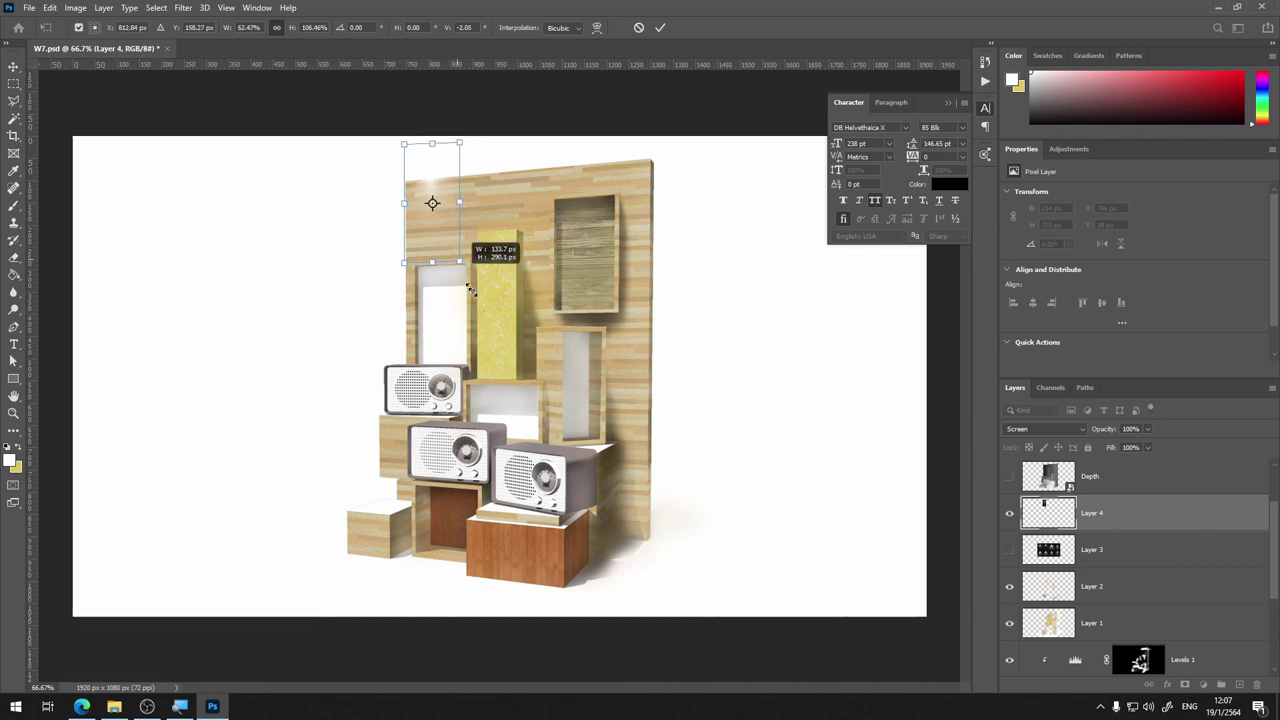
pyautogui.moveTo(459, 262)
pyautogui.mouseDown()
pyautogui.moveTo(530, 400)
pyautogui.moveTo(508, 363)
pyautogui.mouseUp()
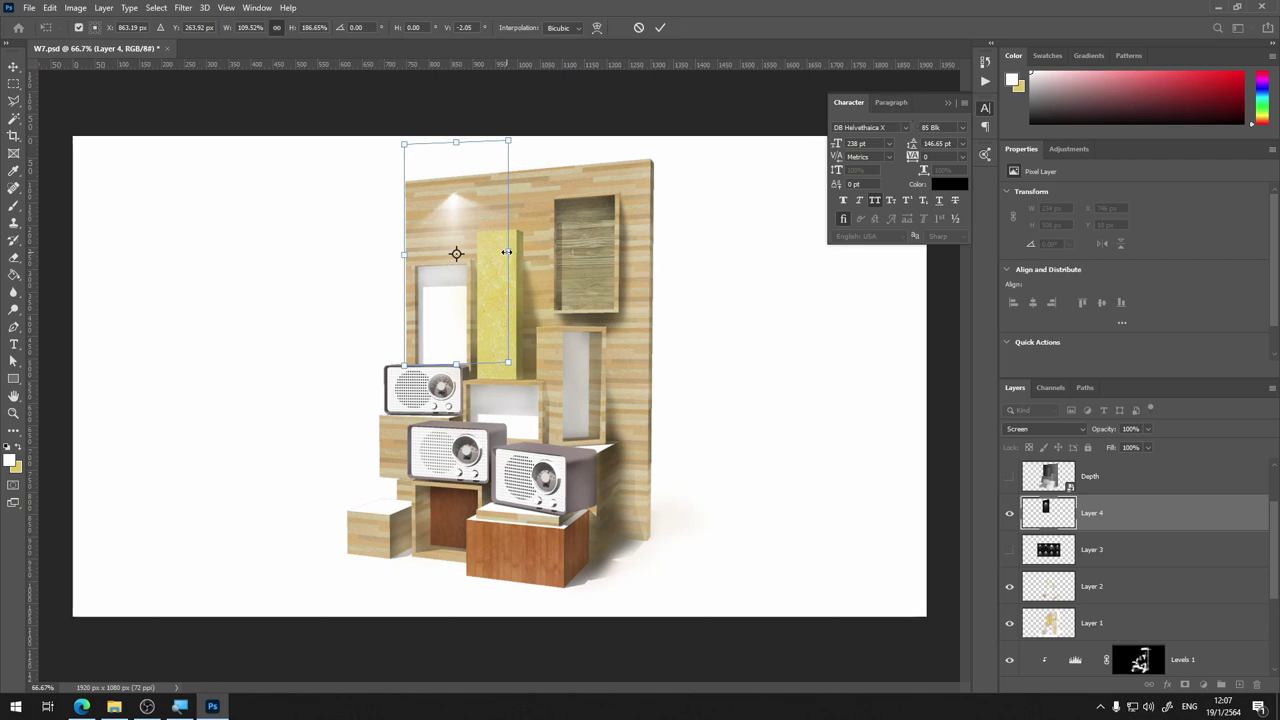
pyautogui.moveTo(507, 252)
pyautogui.mouseDown()
pyautogui.moveTo(461, 252)
pyautogui.moveTo(431, 180)
pyautogui.mouseUp()
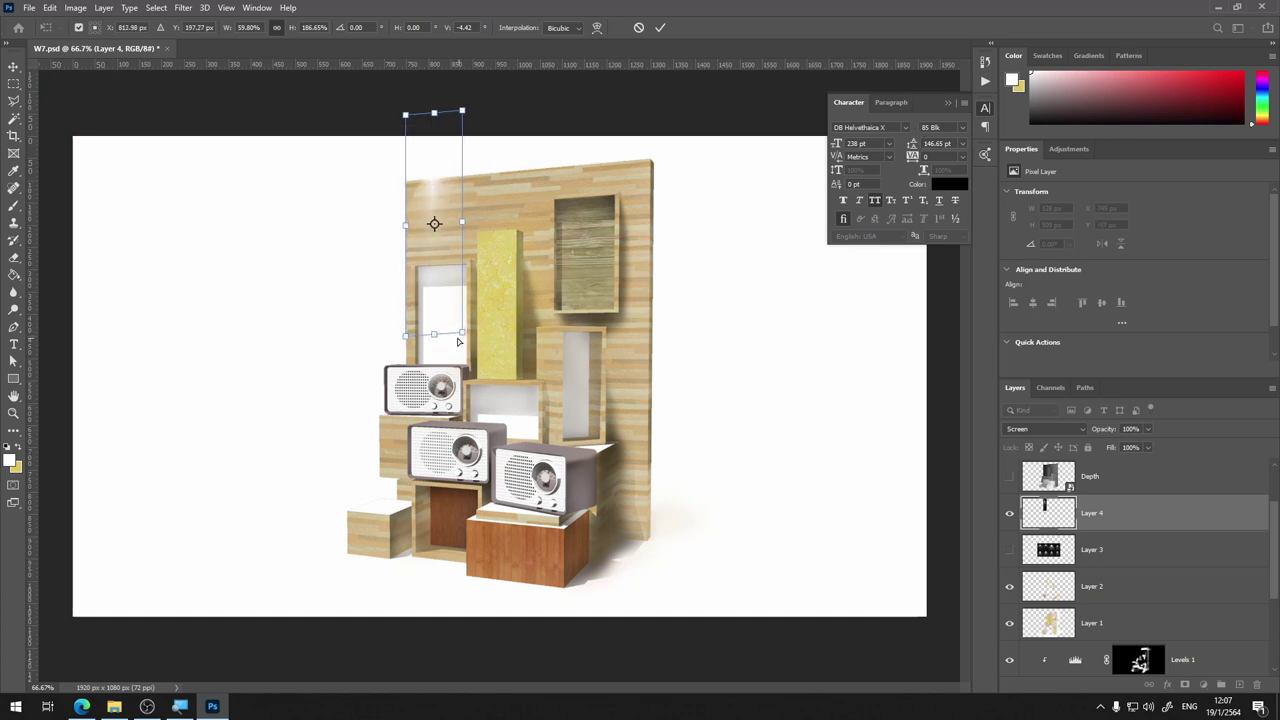
pyautogui.moveTo(466, 335); pyautogui.dragTo(467, 338)
pyautogui.press('Return')
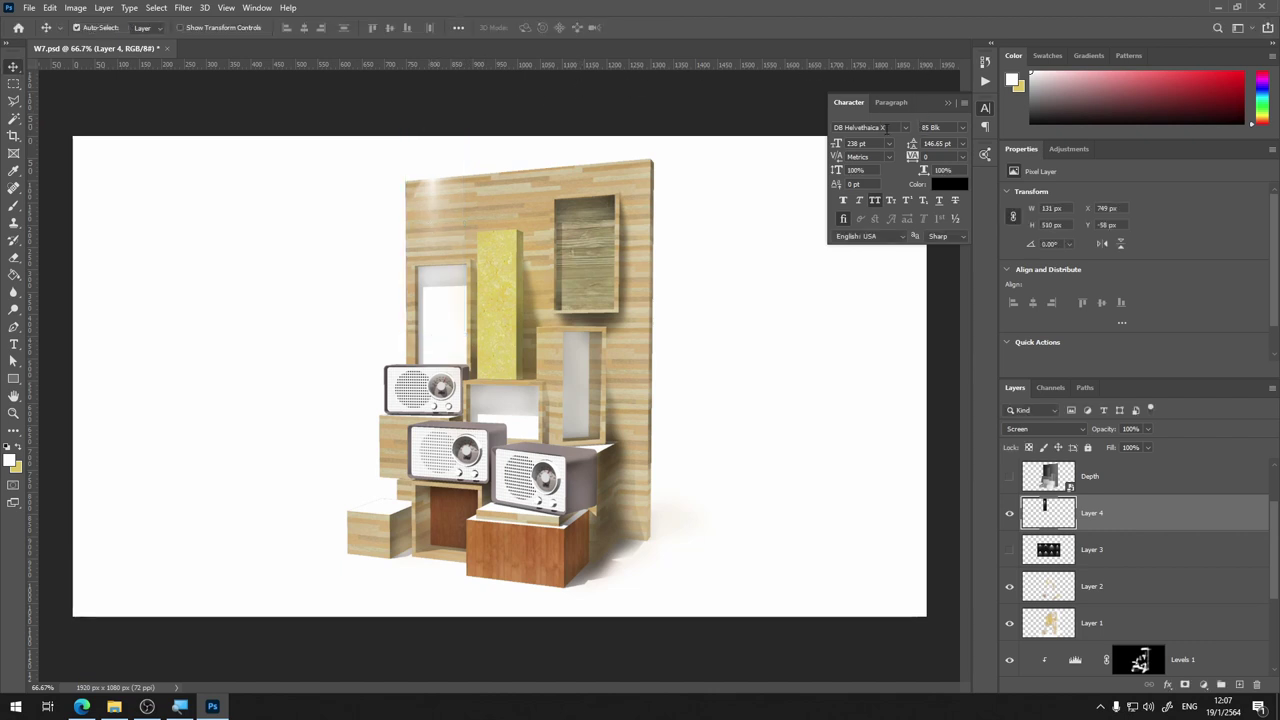
# Place the beam at the backboard's top-left and toggle its visibility to compare
pyautogui.moveTo(430, 182); pyautogui.dragTo(429, 177)
pyautogui.click(1008, 516)
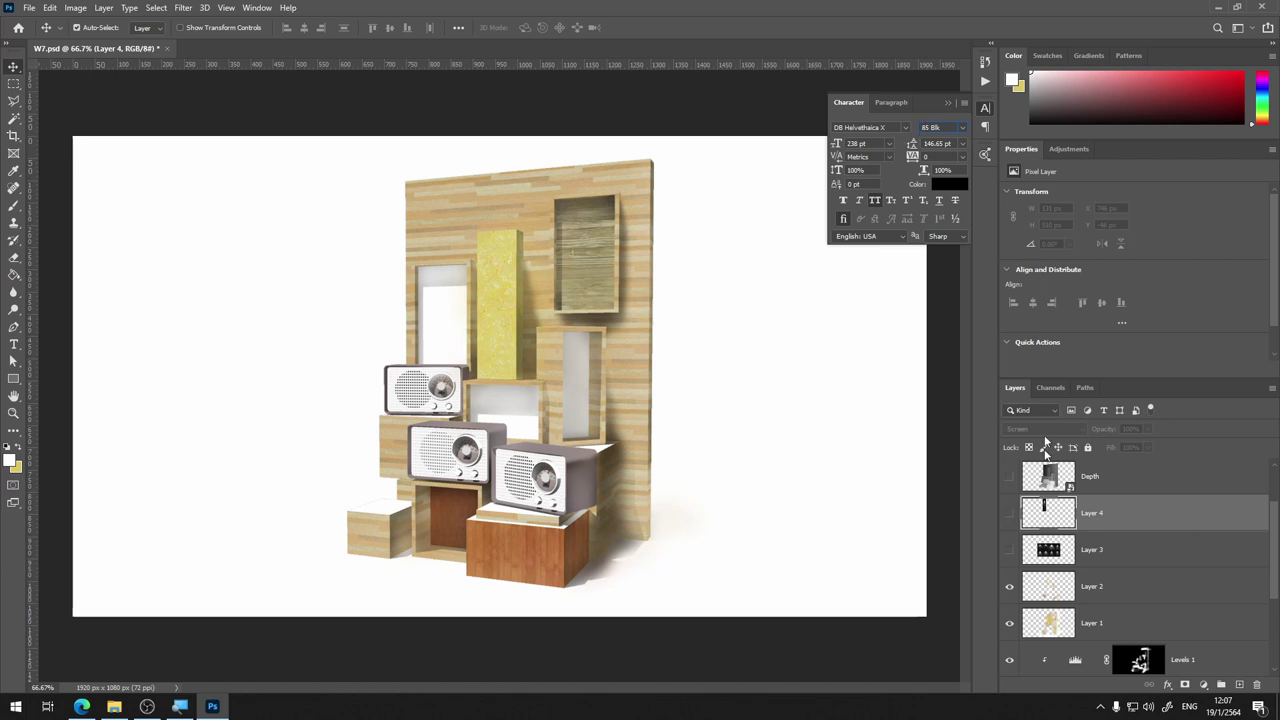
pyautogui.click(1010, 514)
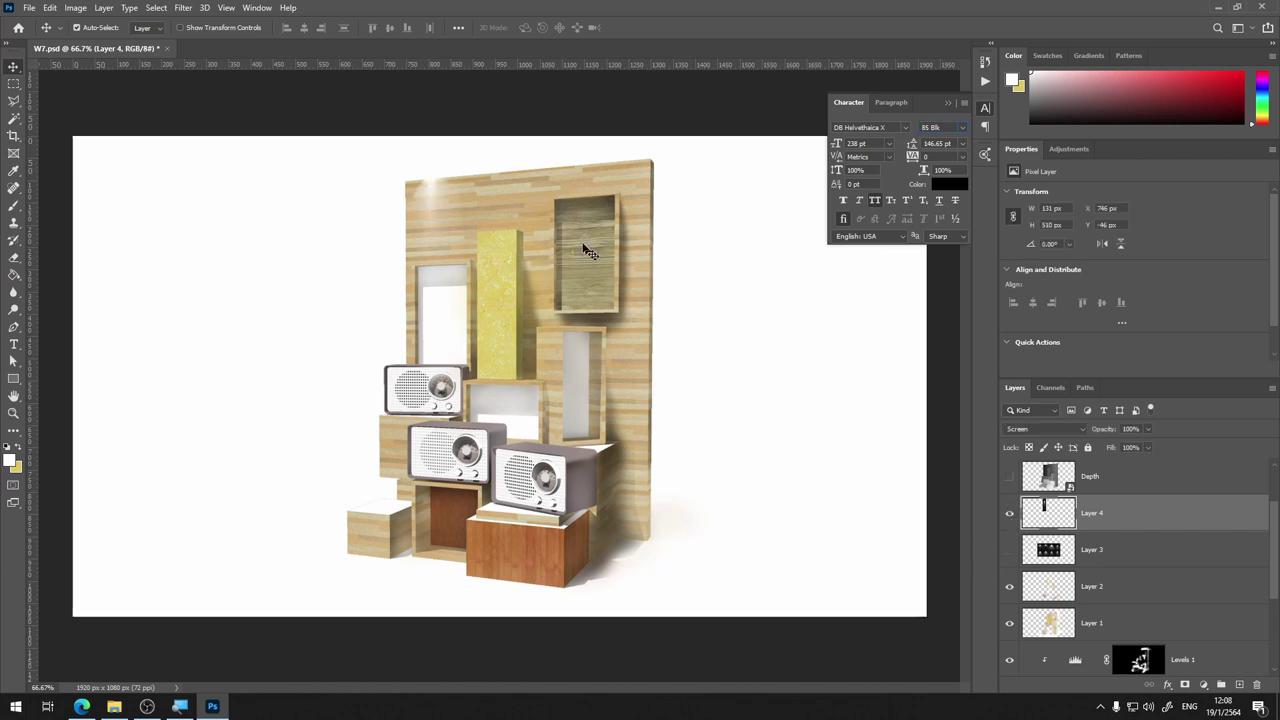
# Add a layer mask to Layer 4 and paint out part of the glow with a brush
pyautogui.click(1186, 685)
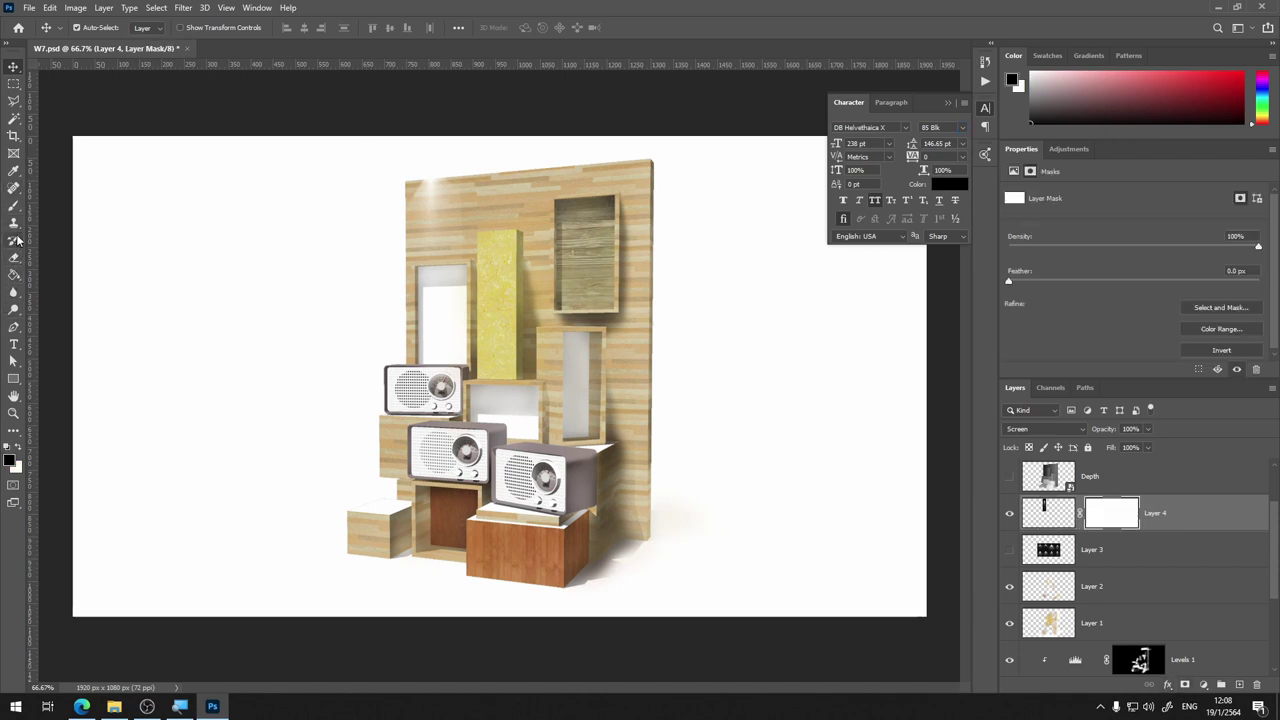
pyautogui.click(14, 205)
pyautogui.moveTo(471, 229); pyautogui.dragTo(474, 280)
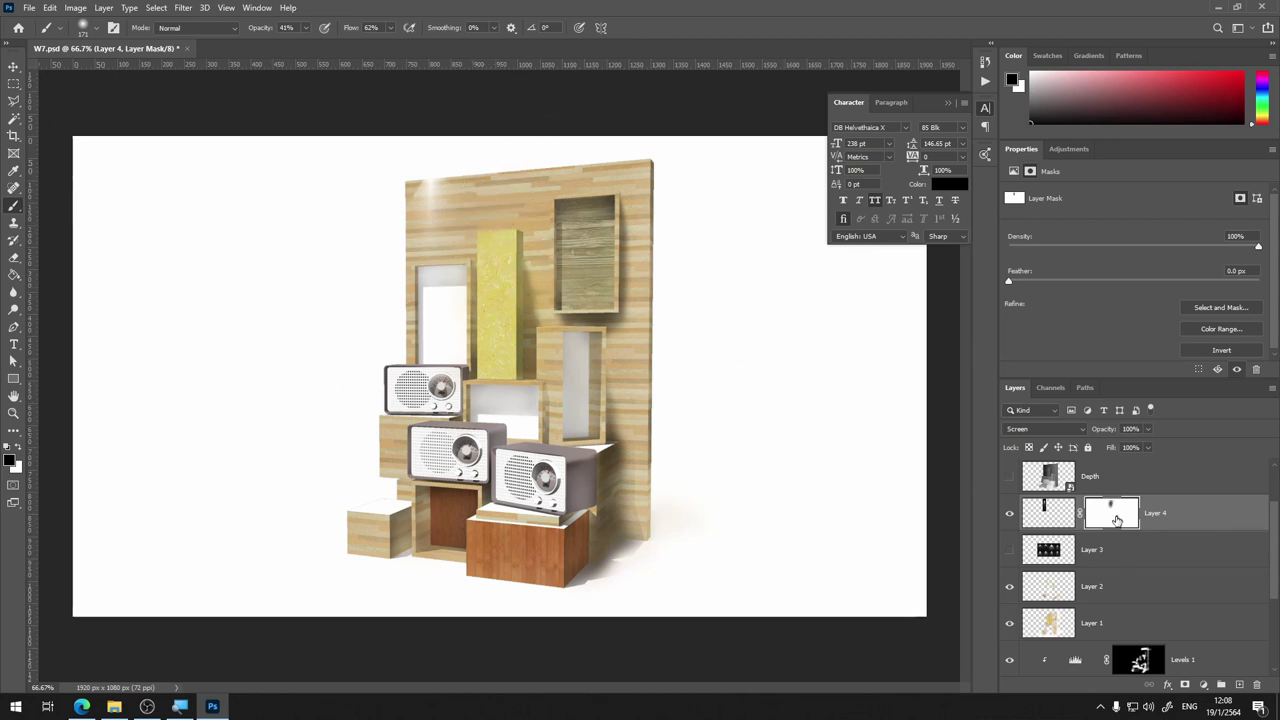
pyautogui.click(1053, 518)
# Duplicate the glow, move the copy right along the top, and paint its mask
pyautogui.hotkey('ctrl', 'j')
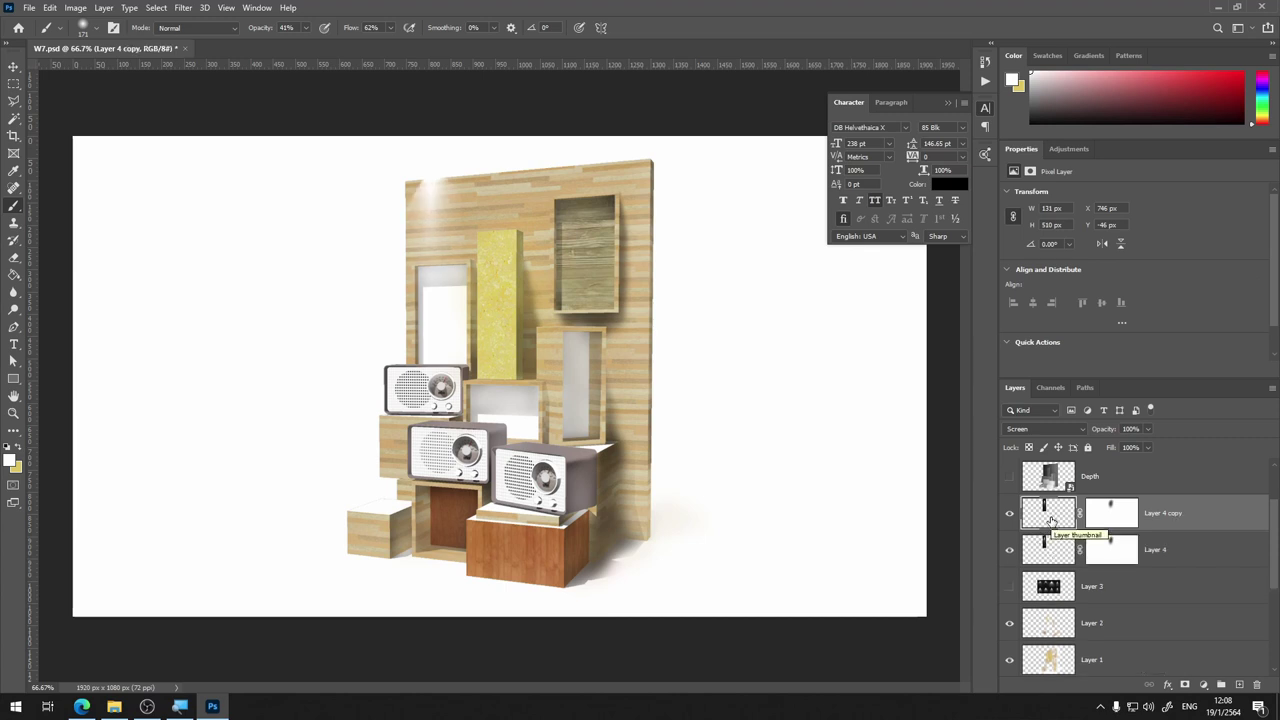
pyautogui.press('v')
pyautogui.moveTo(468, 196)
pyautogui.mouseDown()
pyautogui.moveTo(514, 192)
pyautogui.moveTo(497, 198)
pyautogui.mouseUp()
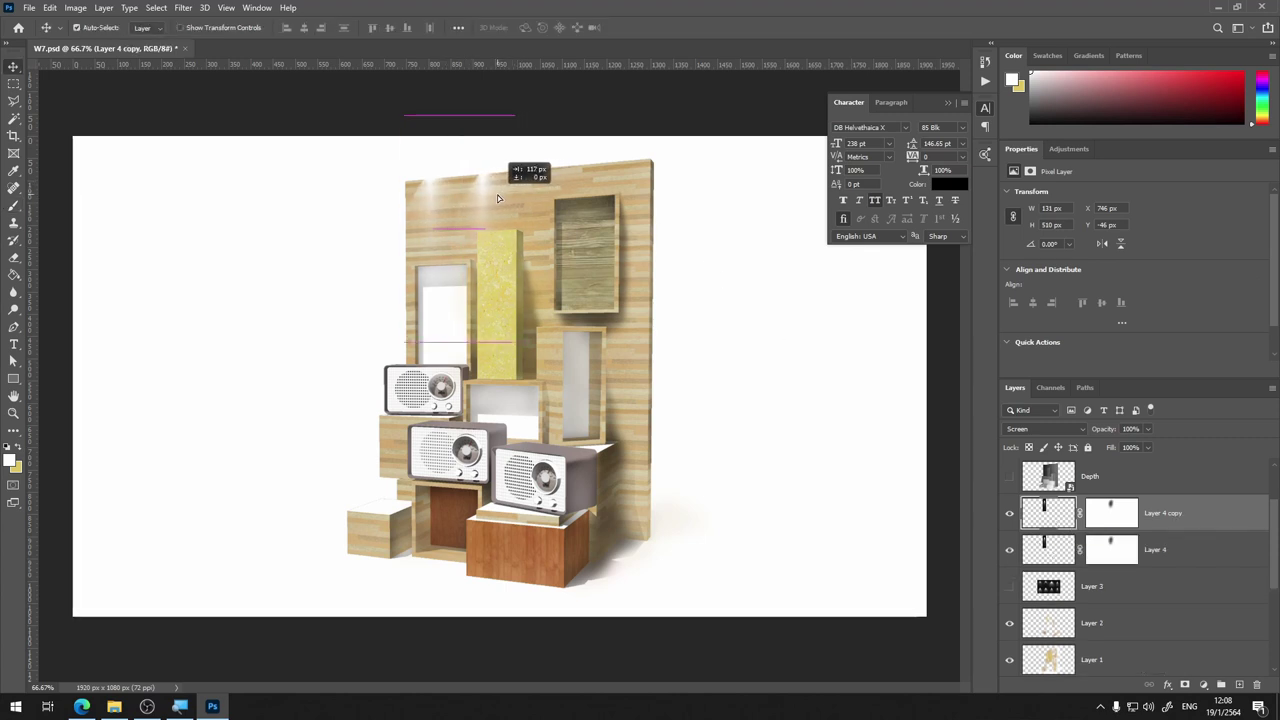
pyautogui.moveTo(497, 198); pyautogui.dragTo(497, 196)
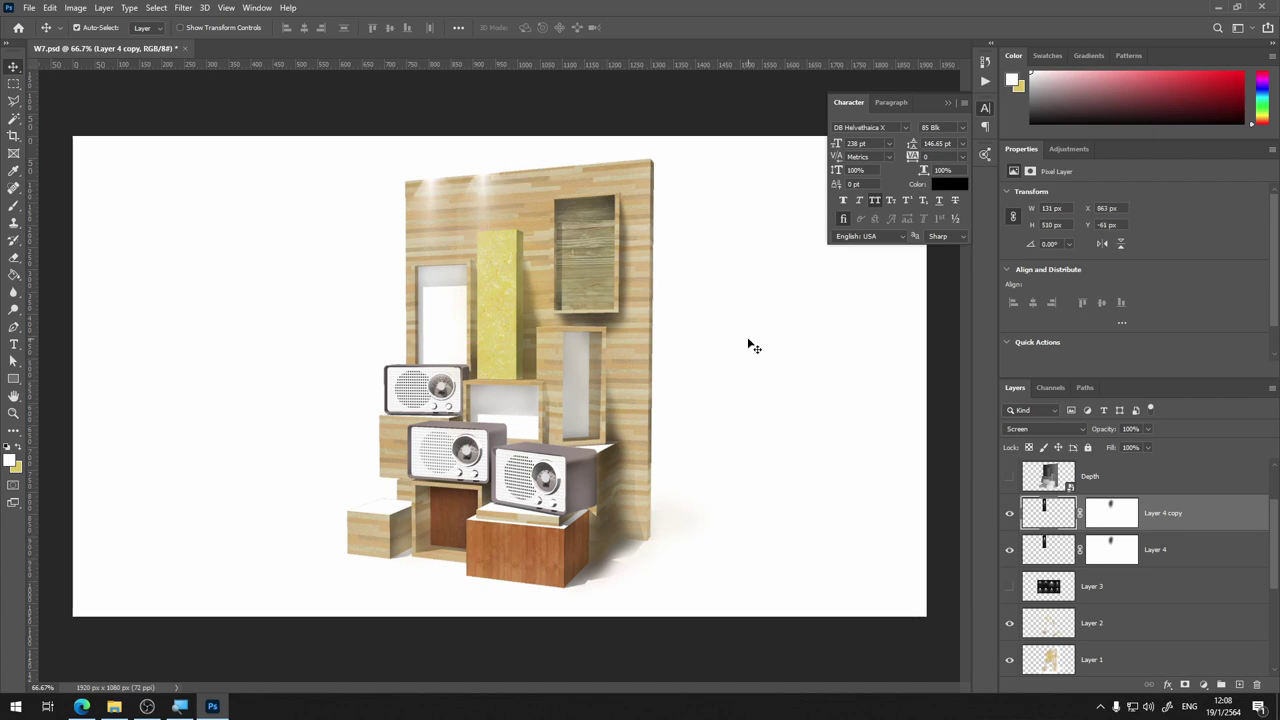
pyautogui.click(13, 207)
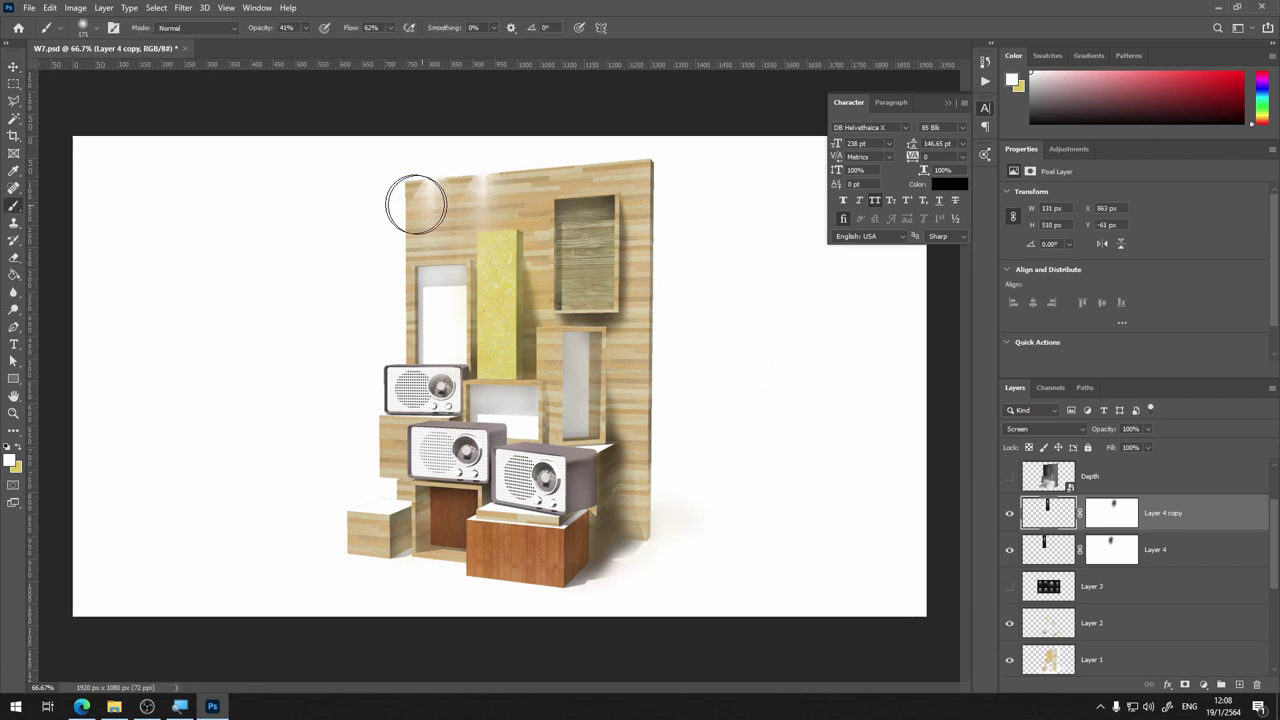
pyautogui.click(1110, 517)
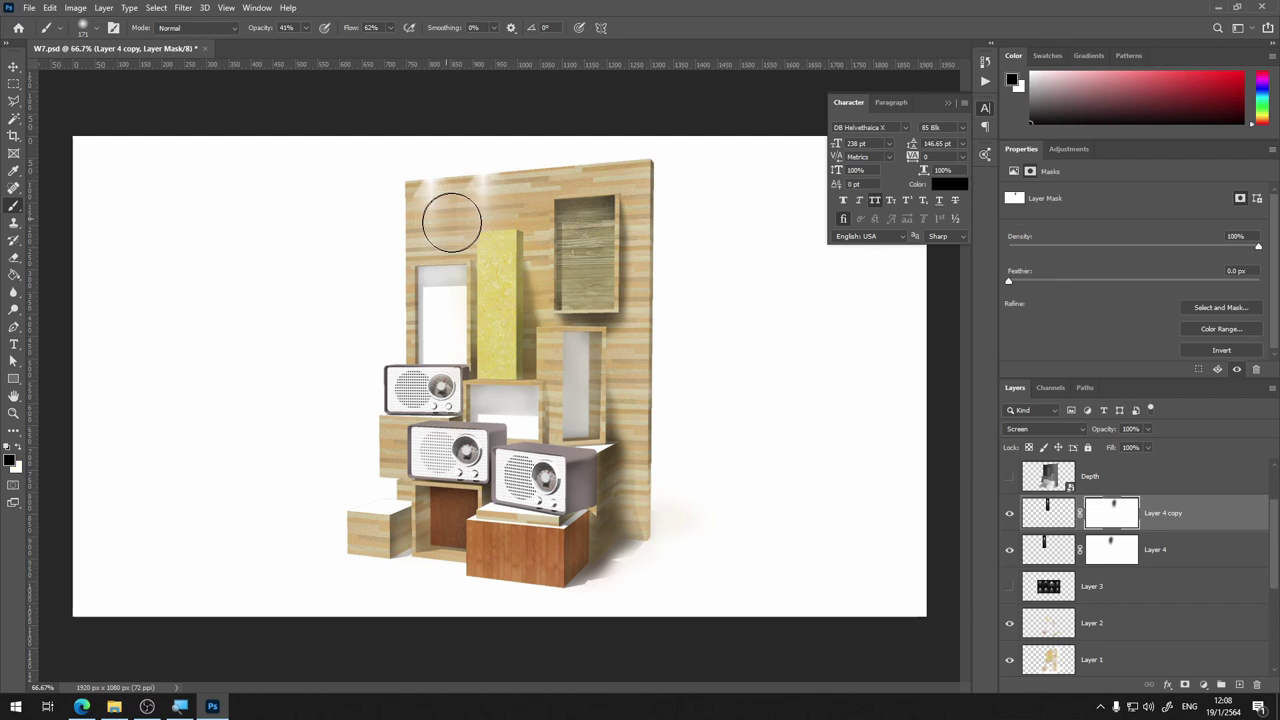
pyautogui.moveTo(443, 214); pyautogui.dragTo(430, 204)
pyautogui.click(14, 68)
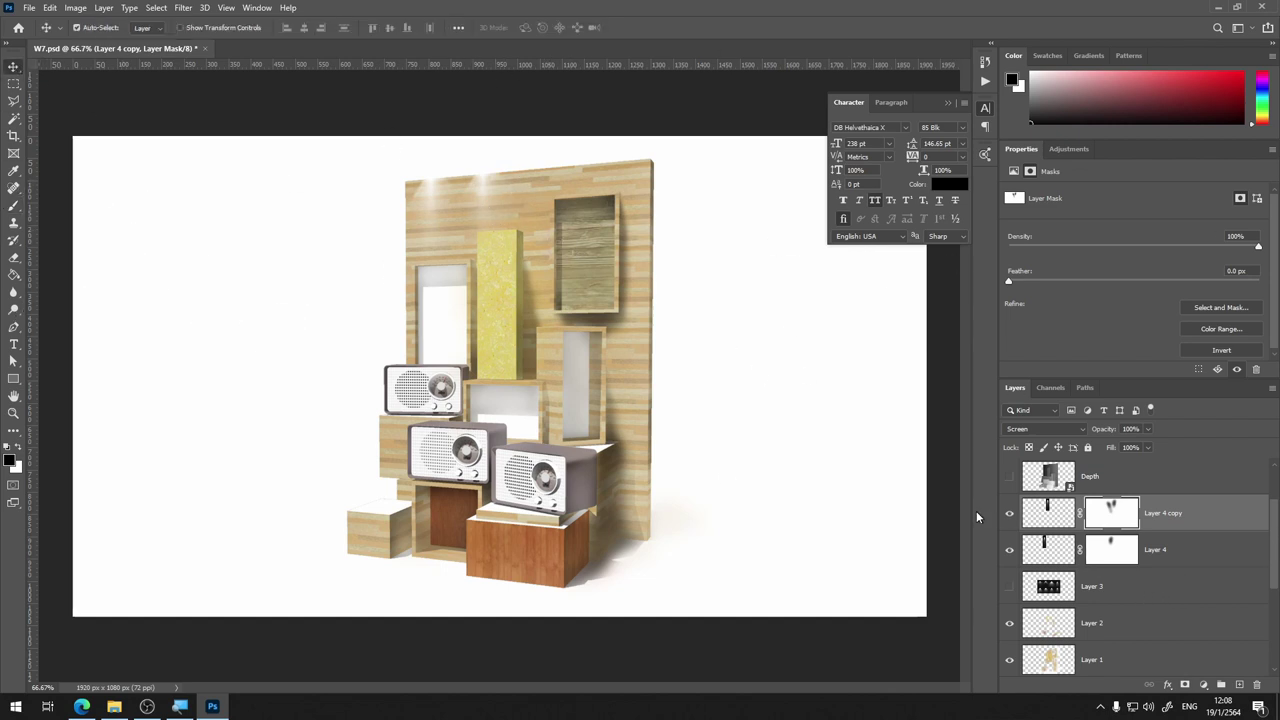
pyautogui.click(1050, 515)
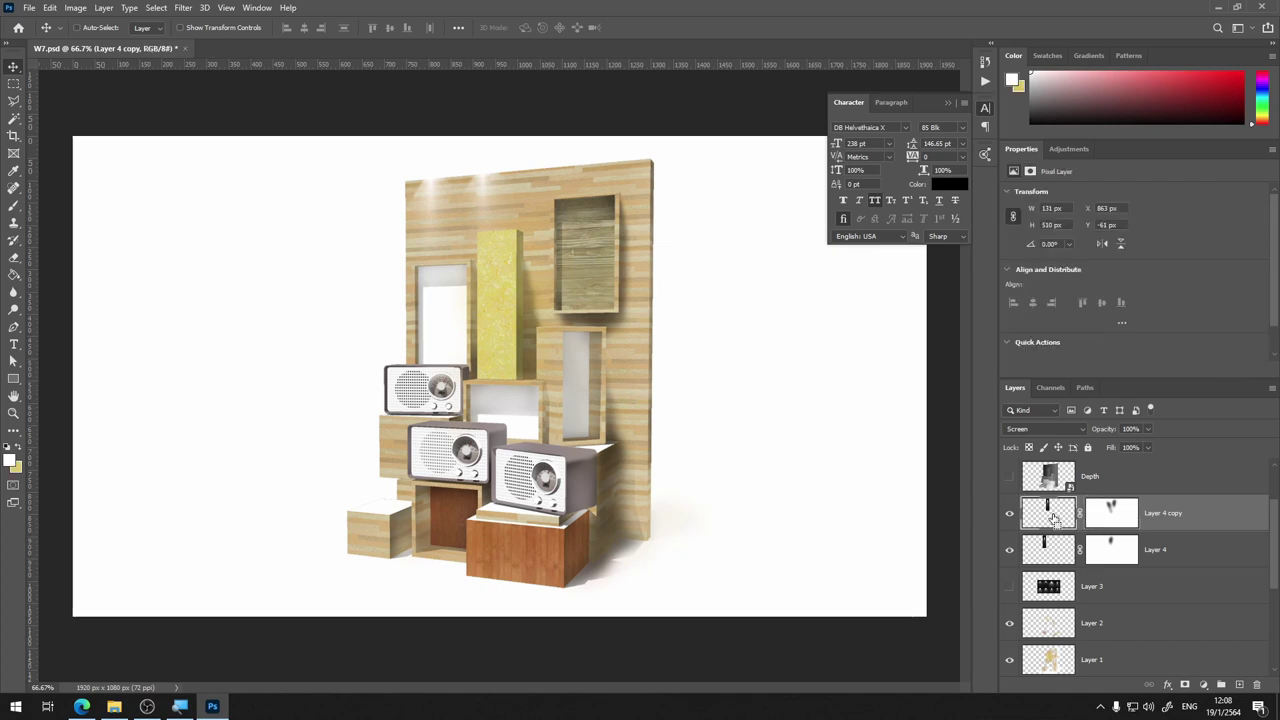
# Duplicate the glow three more times, spacing copies rightward to the board's right edge
pyautogui.hotkey('ctrl', 'j')
pyautogui.moveTo(508, 220); pyautogui.dragTo(563, 190)
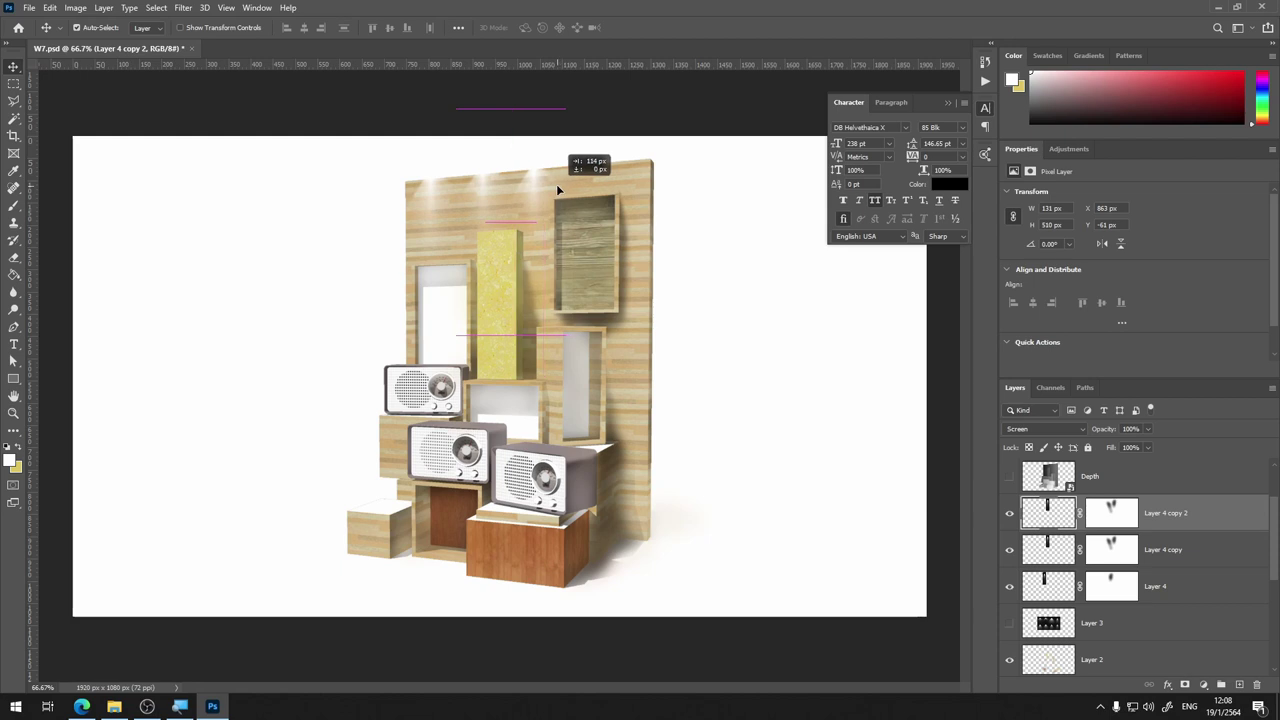
pyautogui.moveTo(563, 190); pyautogui.dragTo(603, 180)
pyautogui.hotkey('ctrl', 'j')
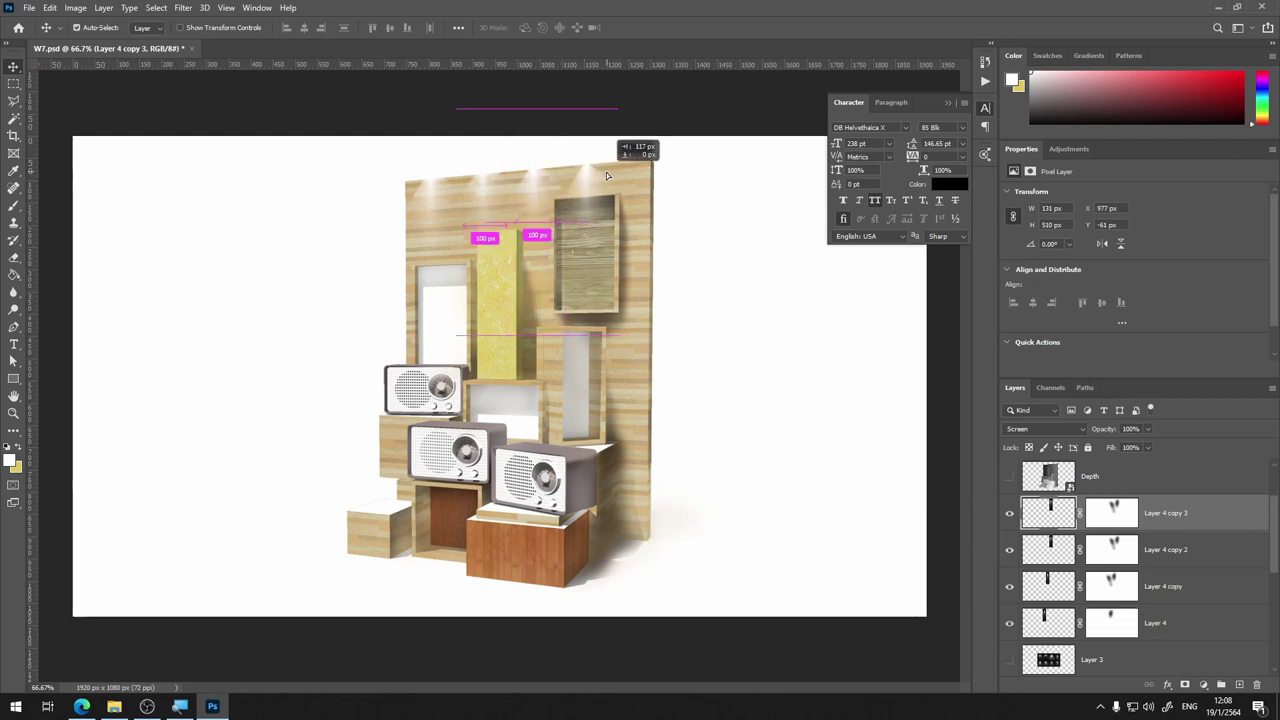
pyautogui.hotkey('ctrl', 'j')
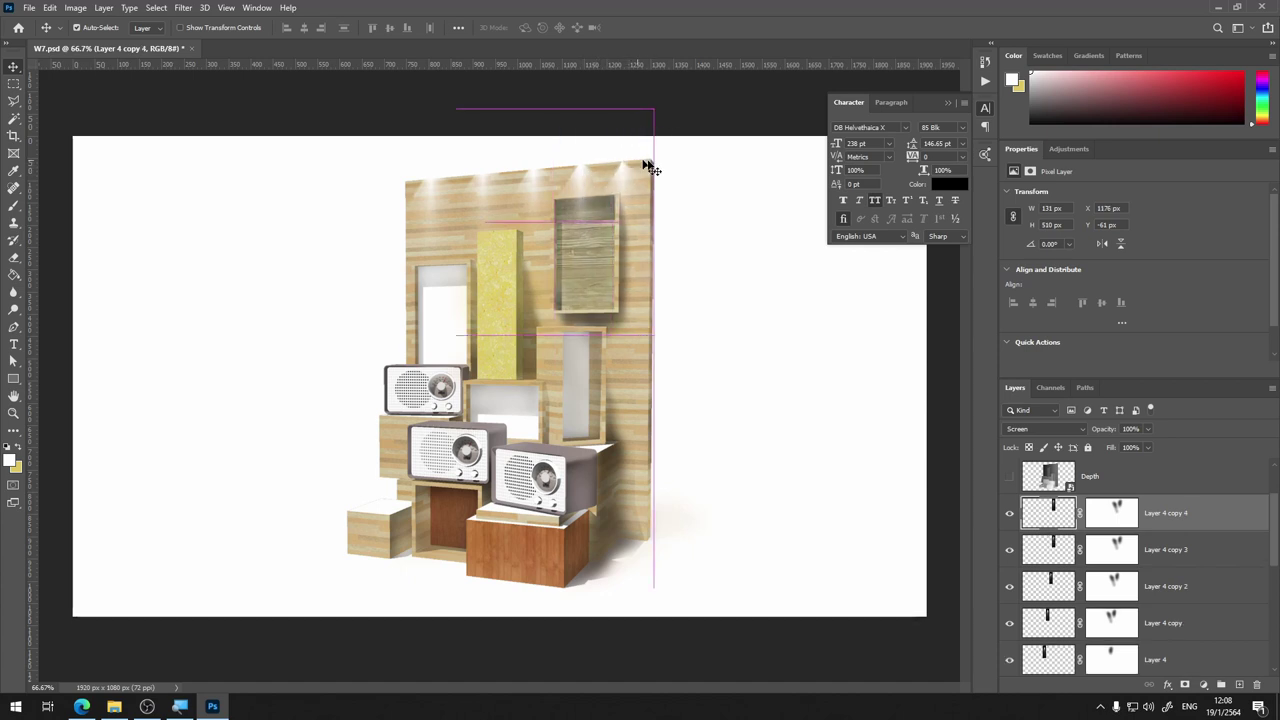
pyautogui.moveTo(591, 180); pyautogui.dragTo(652, 168)
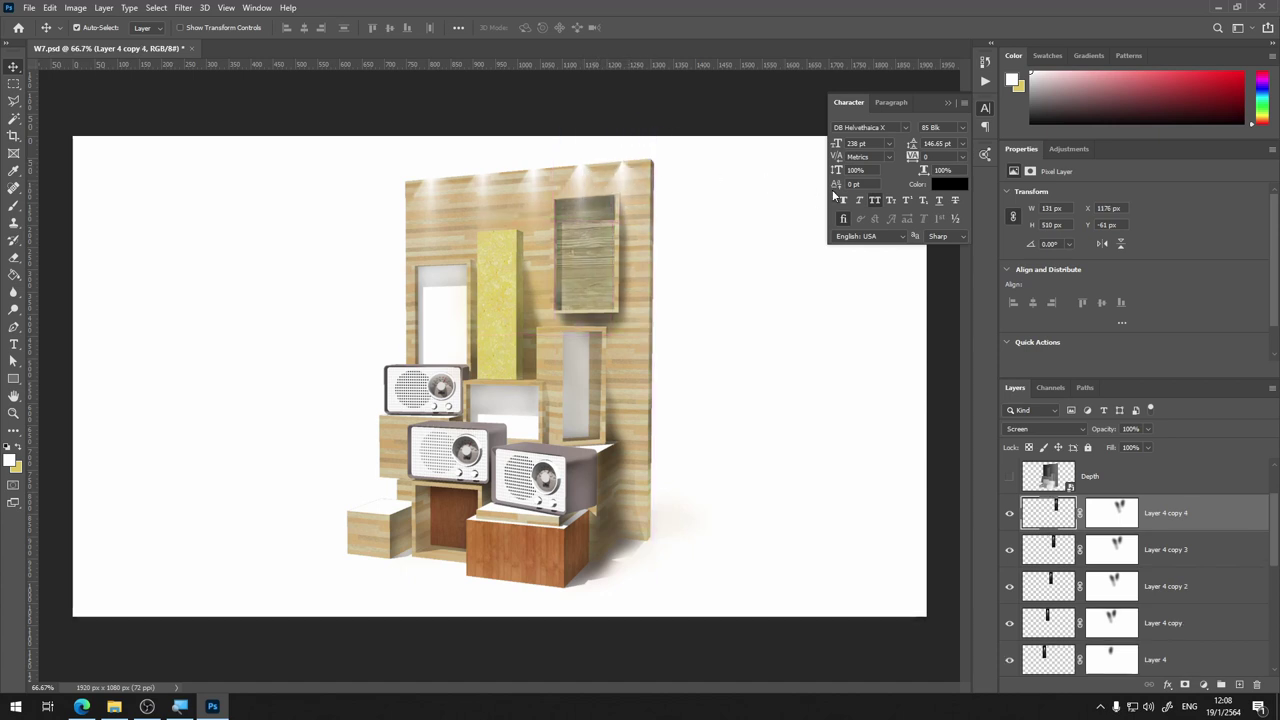
pyautogui.scroll(-3, 1200, 600)
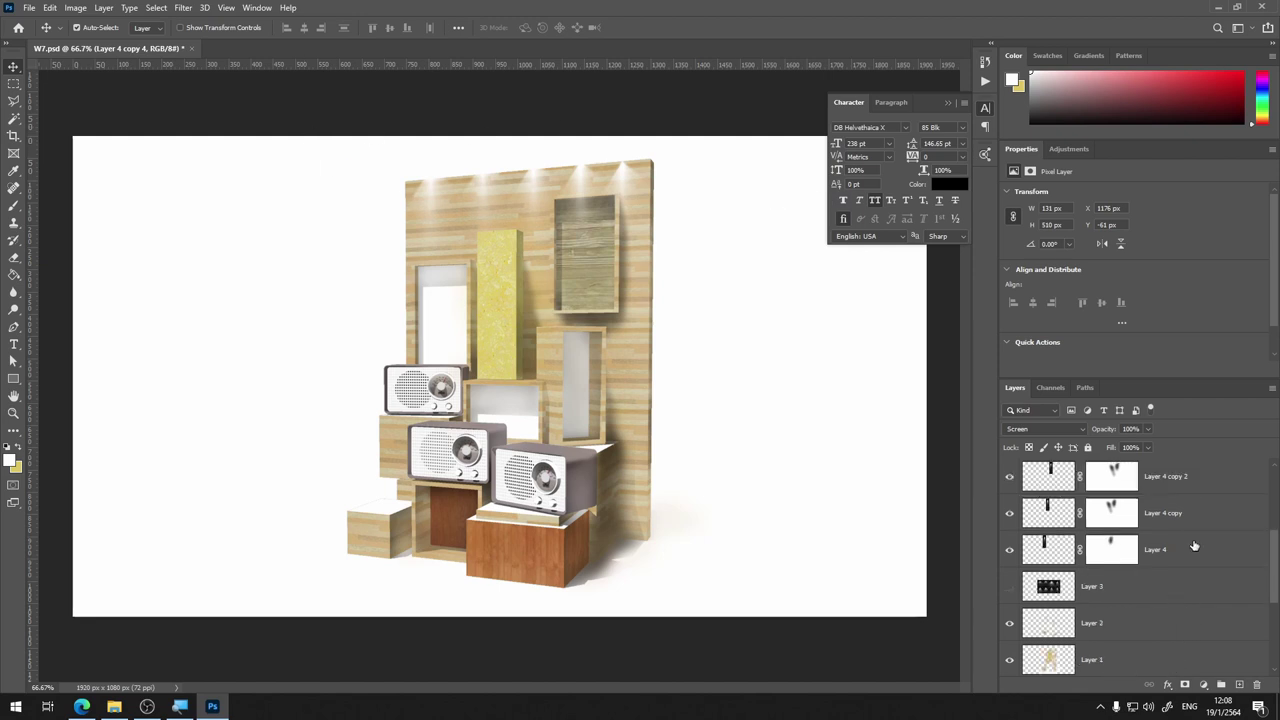
# Delete all the glow layers, copies and original
pyautogui.keyDown('shift'); pyautogui.click(1198, 529); pyautogui.keyUp('shift')
pyautogui.press('Delete')
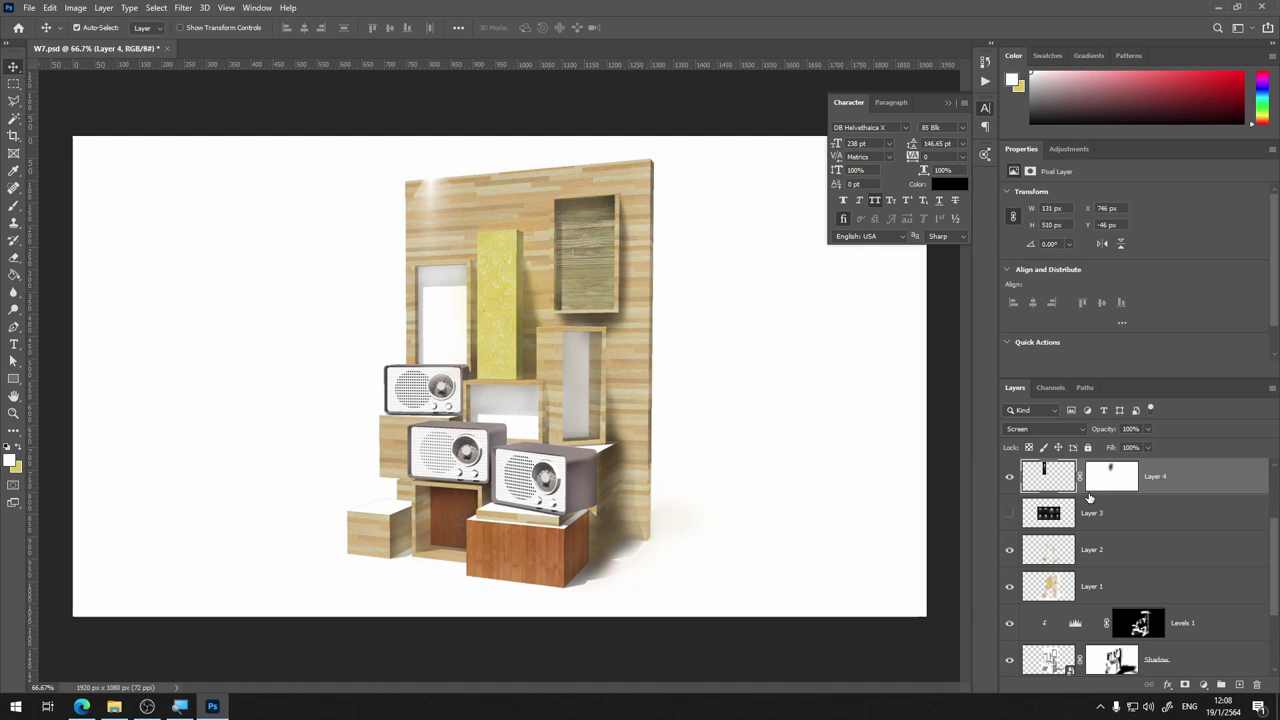
pyautogui.press('Delete')
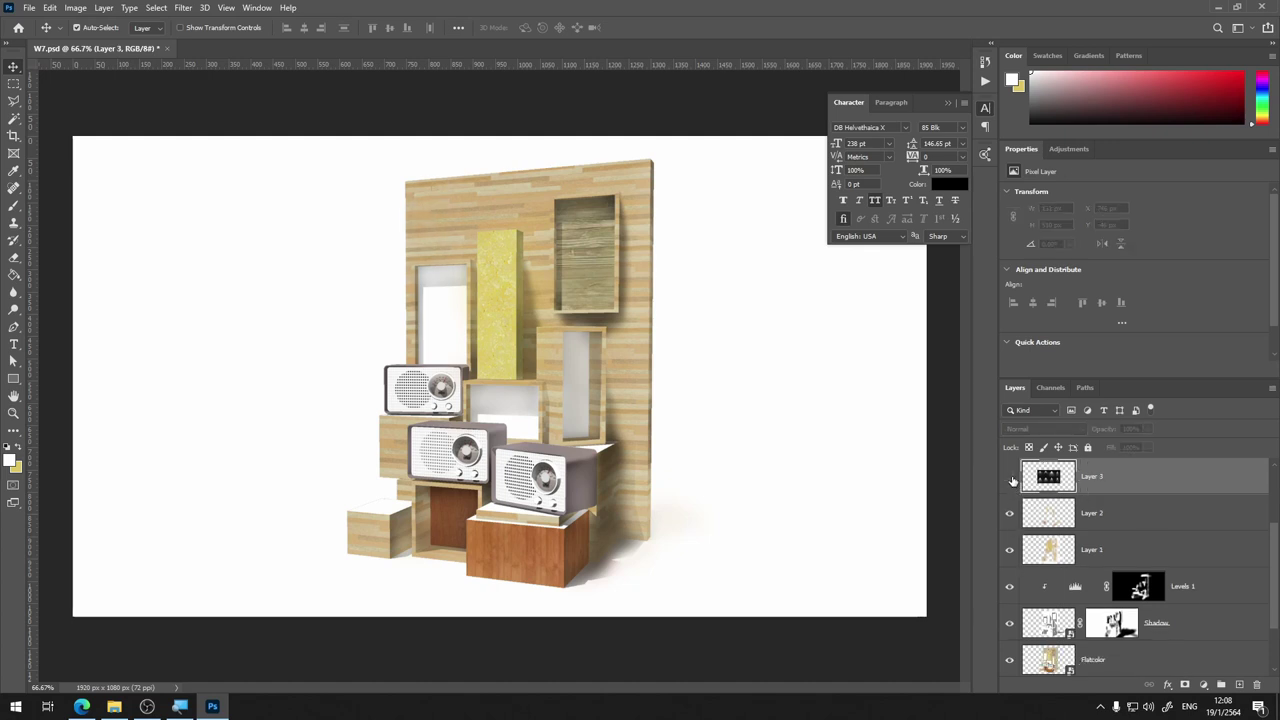
# Copy the sheet's top-right light cone onto a new Layer 4 and hide the sheet
pyautogui.click(1010, 478)
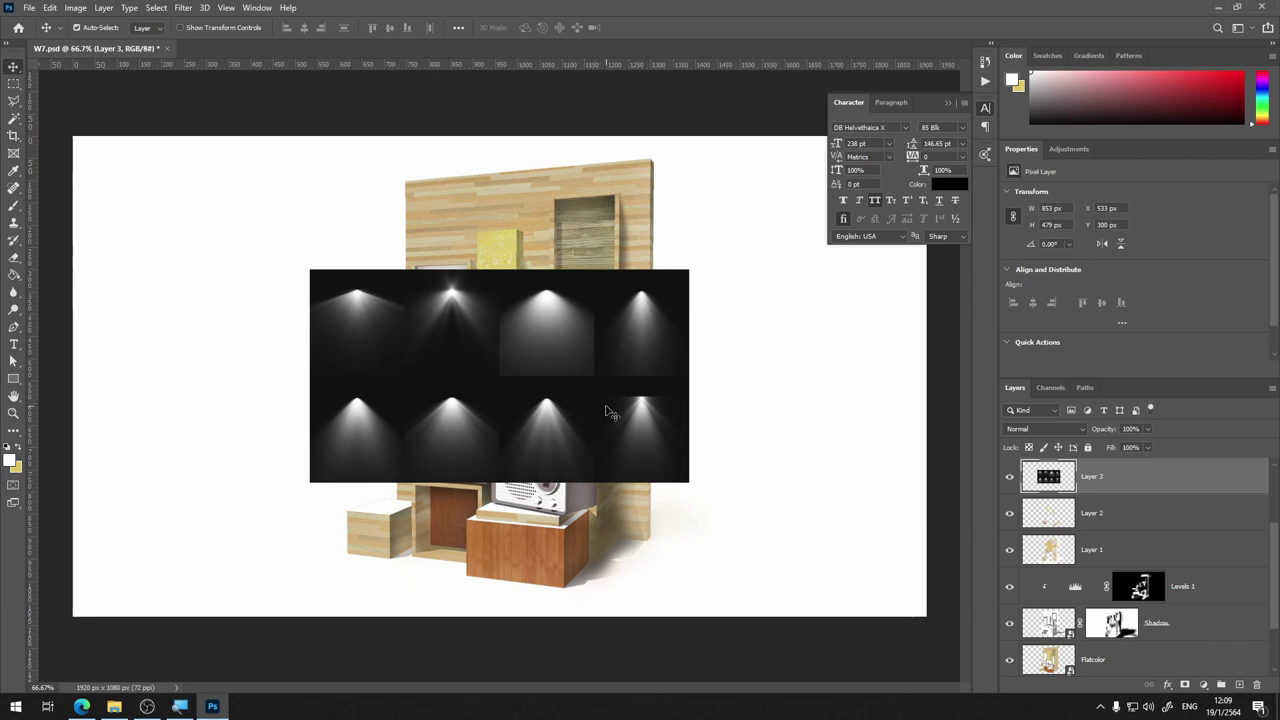
pyautogui.press('m')
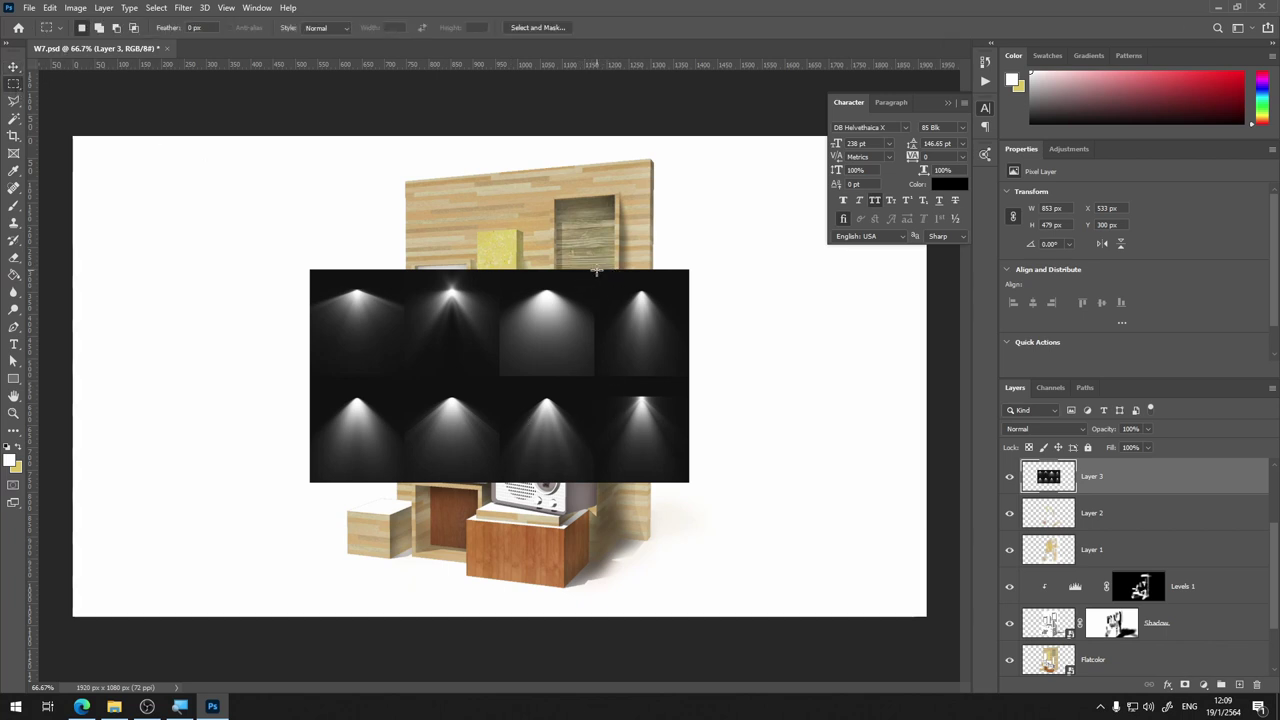
pyautogui.moveTo(596, 270); pyautogui.dragTo(688, 372)
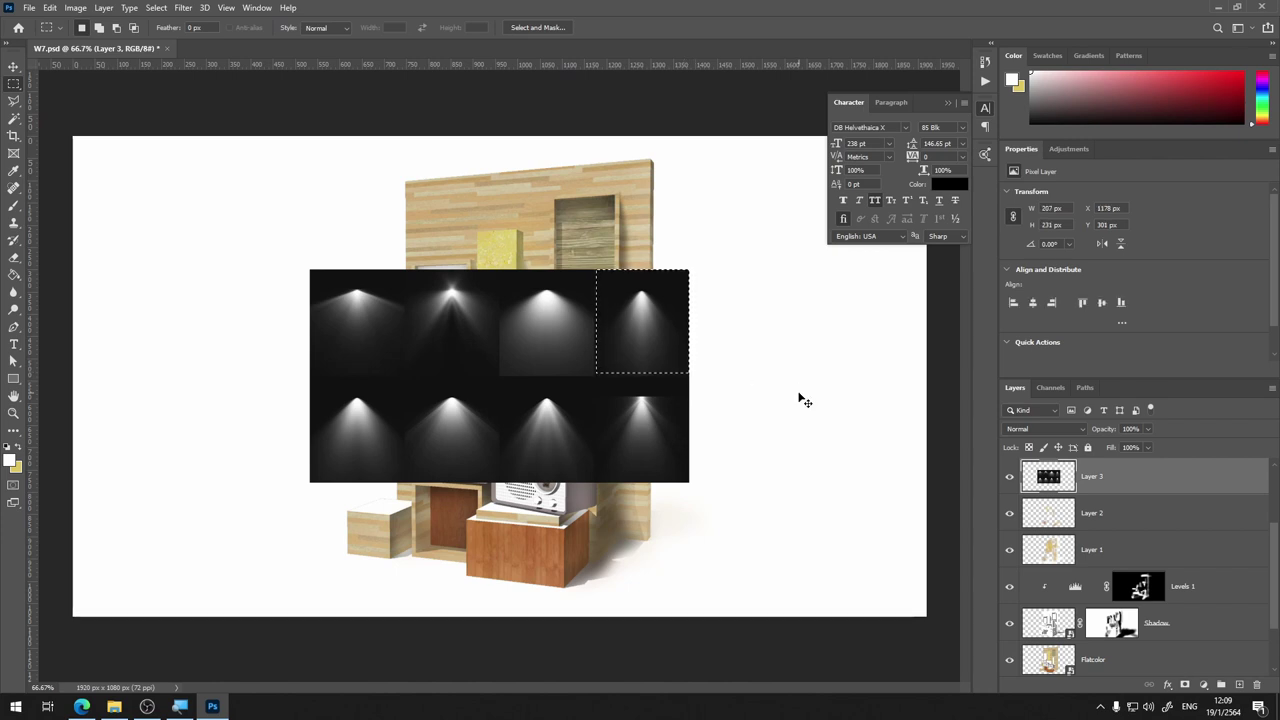
pyautogui.hotkey('ctrl', 'j')
pyautogui.click(1011, 512)
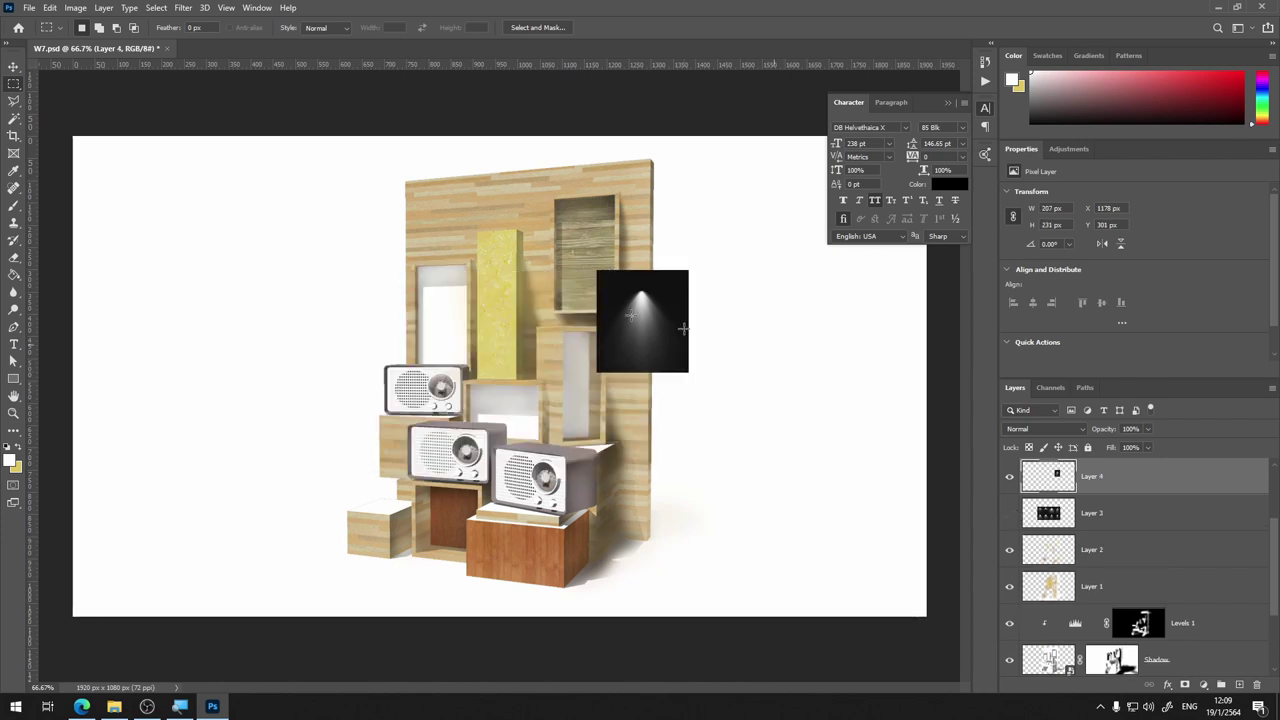
# Move the light cone to the backboard's top-left, nudging it left and up
pyautogui.press('v')
pyautogui.moveTo(675, 320)
pyautogui.mouseDown()
pyautogui.moveTo(548, 284)
pyautogui.moveTo(474, 235)
pyautogui.mouseUp()
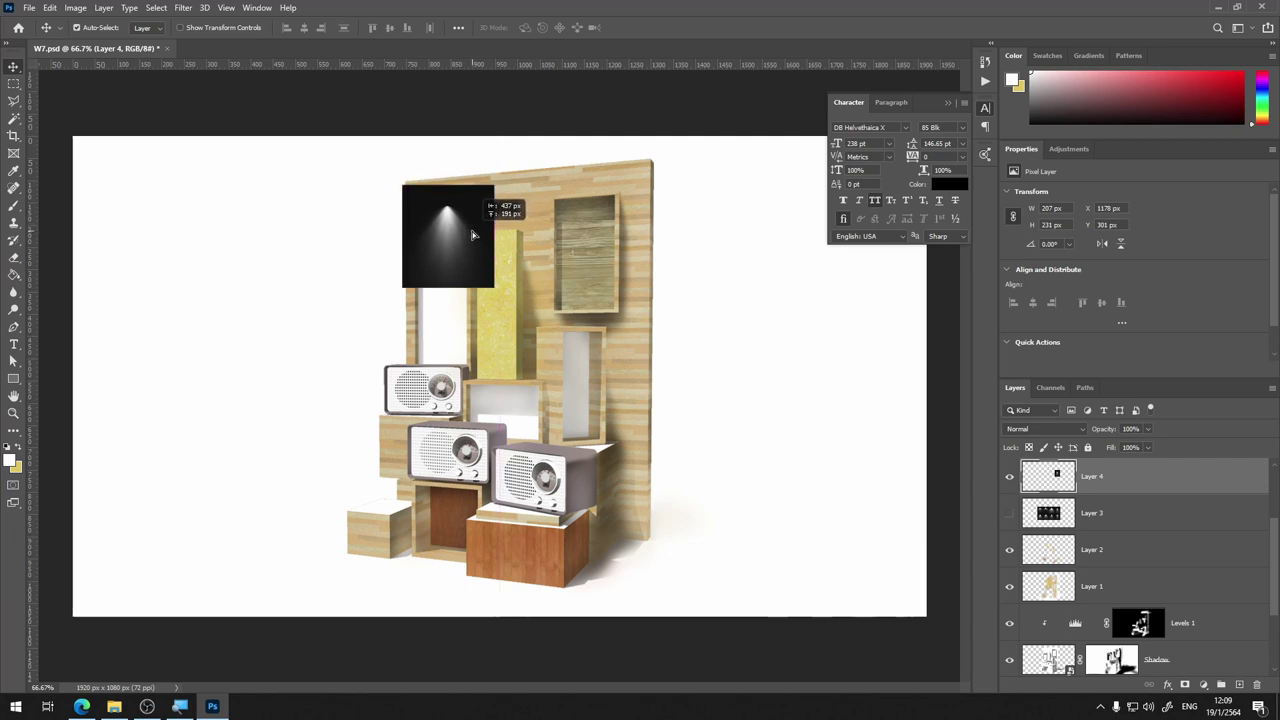
pyautogui.moveTo(474, 235); pyautogui.dragTo(477, 222)
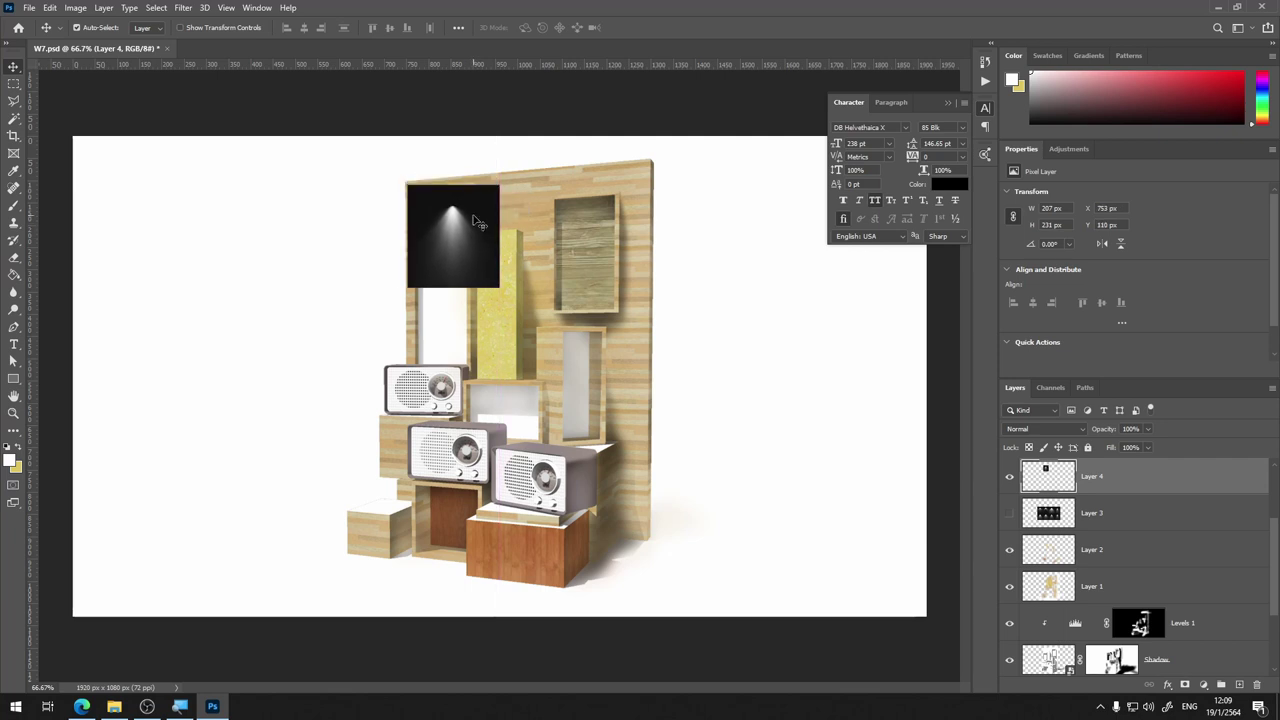
pyautogui.press('Left')
pyautogui.press('Left')
pyautogui.press('Left')
pyautogui.press('Up')
pyautogui.press('Up')
pyautogui.press('Up')
pyautogui.press('Up')
pyautogui.press('Up')
pyautogui.press('Up')
pyautogui.press('Up')
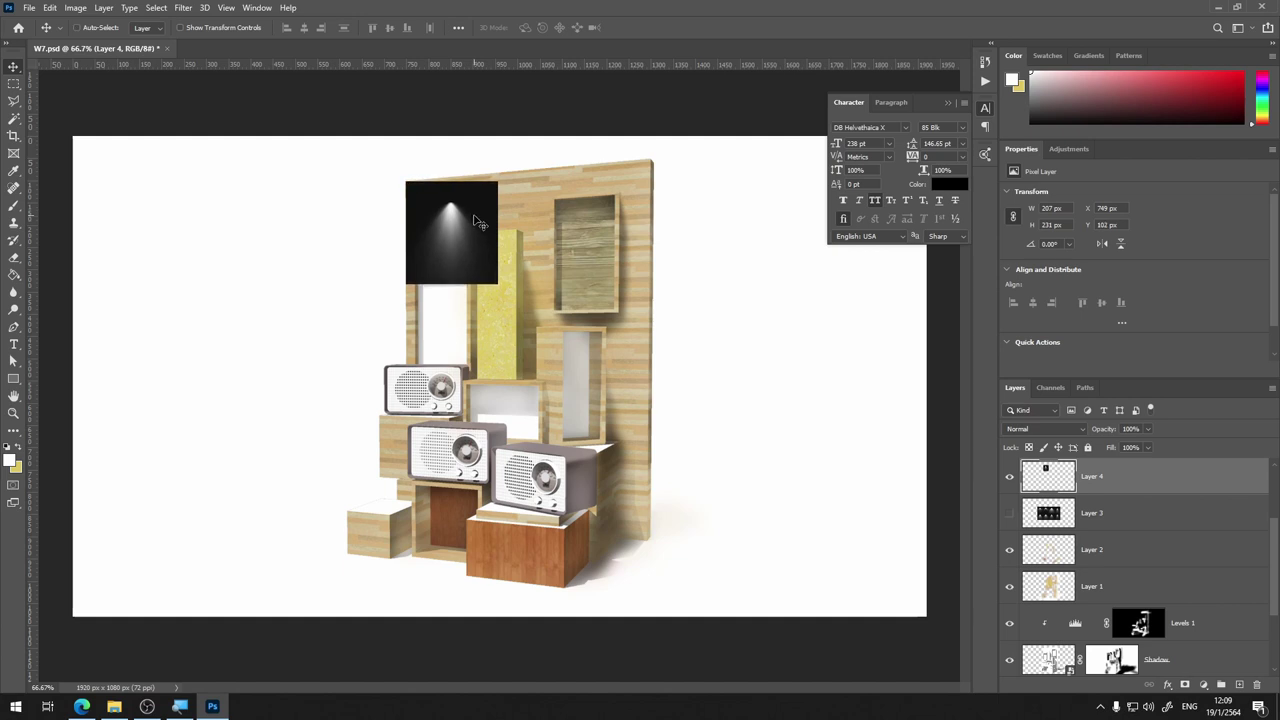
# Skew and enlarge the spotlight to about 180%, shifted up-left over the shelf top
pyautogui.hotkey('ctrl', 't')
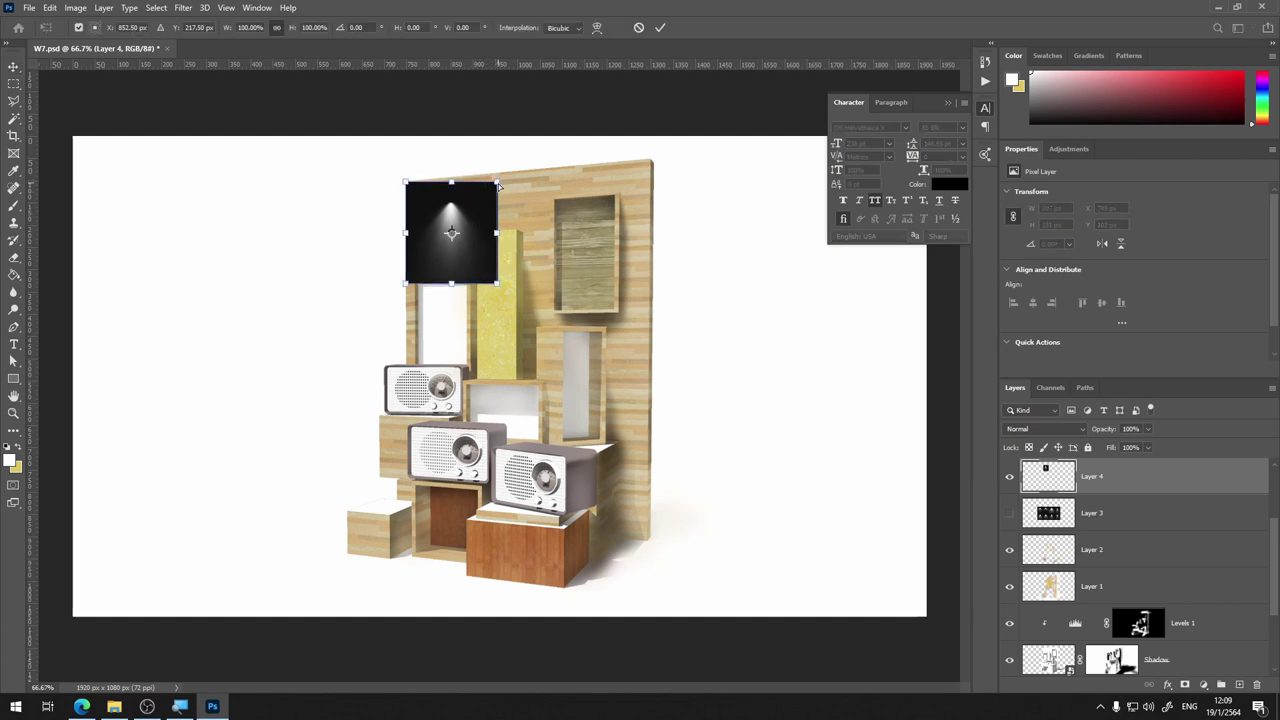
pyautogui.moveTo(497, 233); pyautogui.dragTo(494, 227)
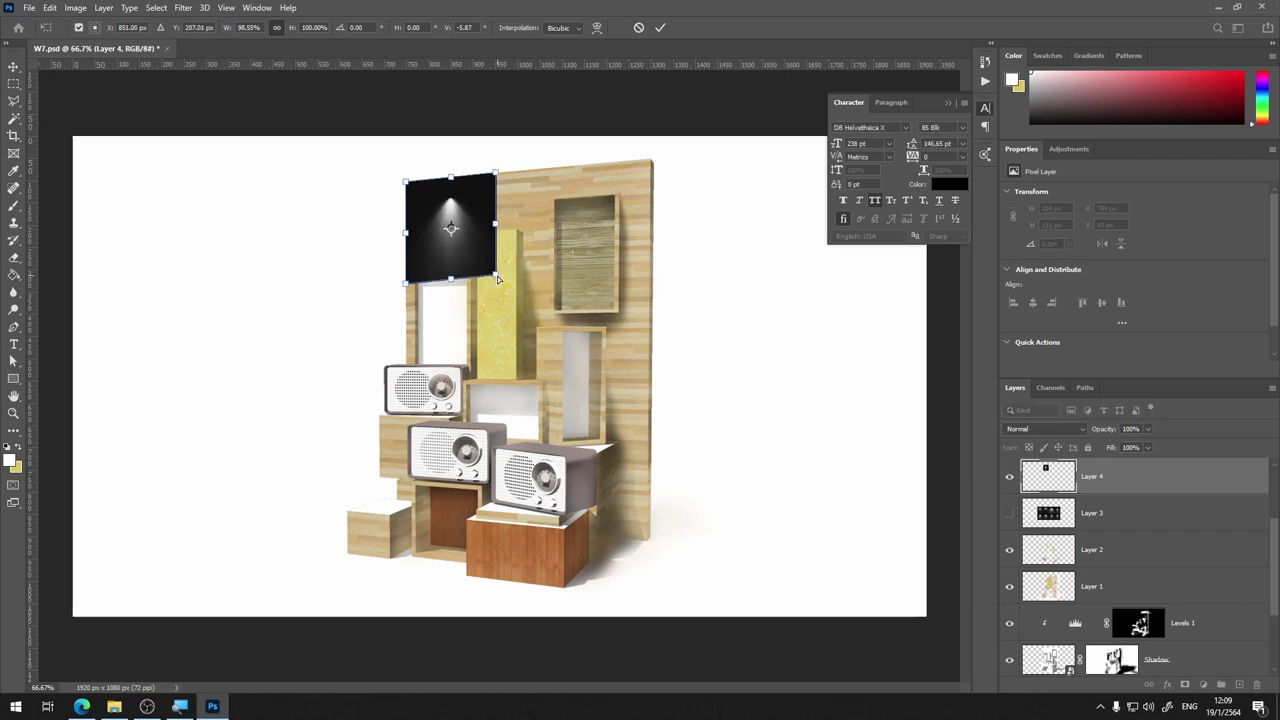
pyautogui.moveTo(493, 276); pyautogui.dragTo(500, 282)
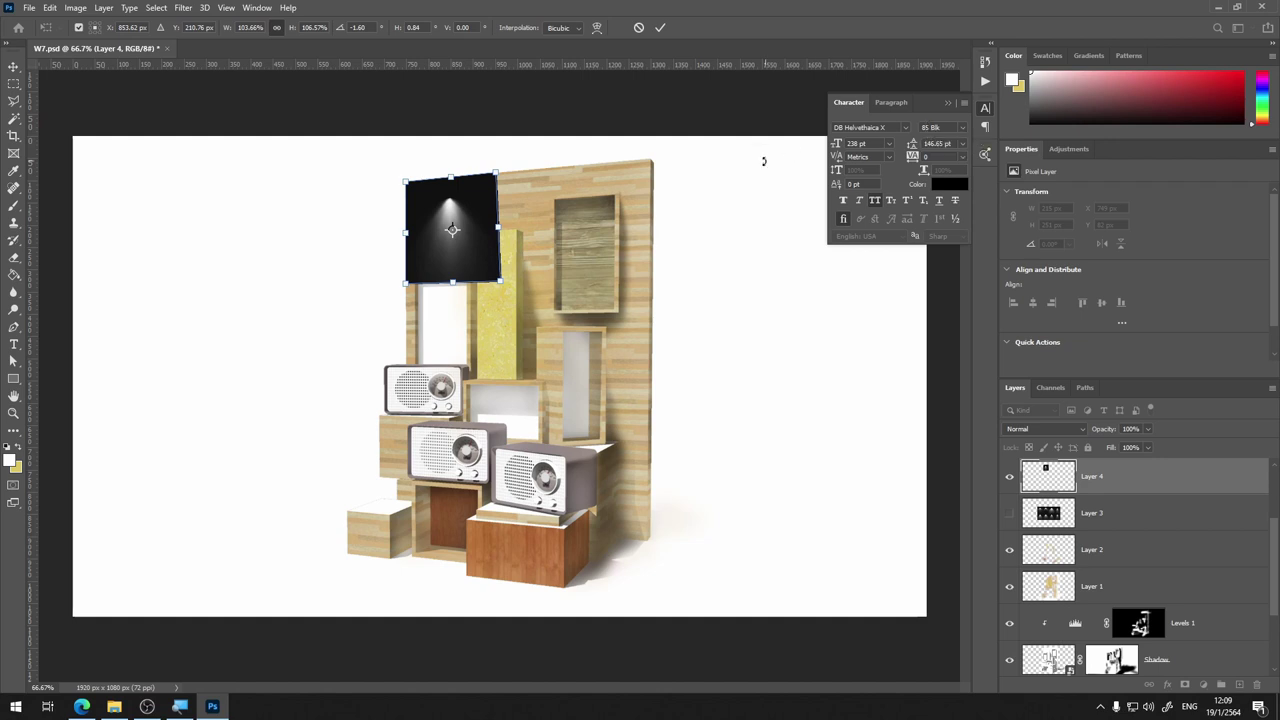
pyautogui.moveTo(502, 284); pyautogui.dragTo(493, 283)
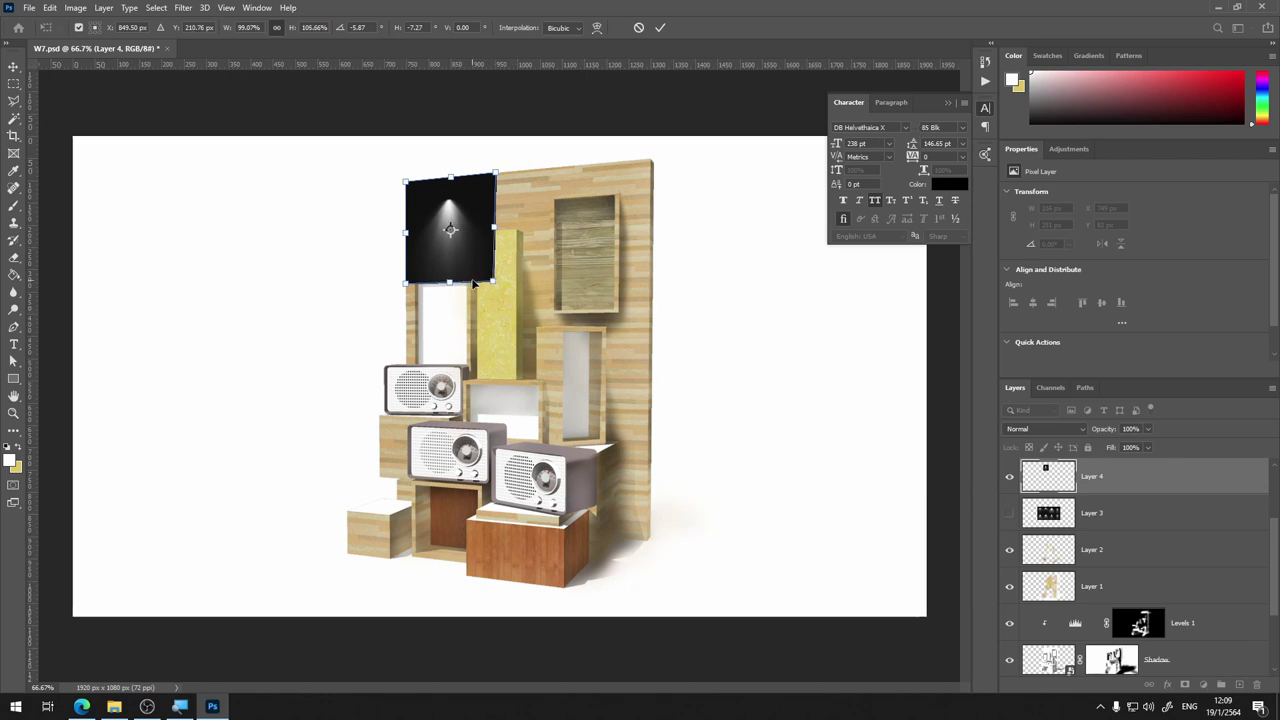
pyautogui.moveTo(495, 283); pyautogui.dragTo(561, 355)
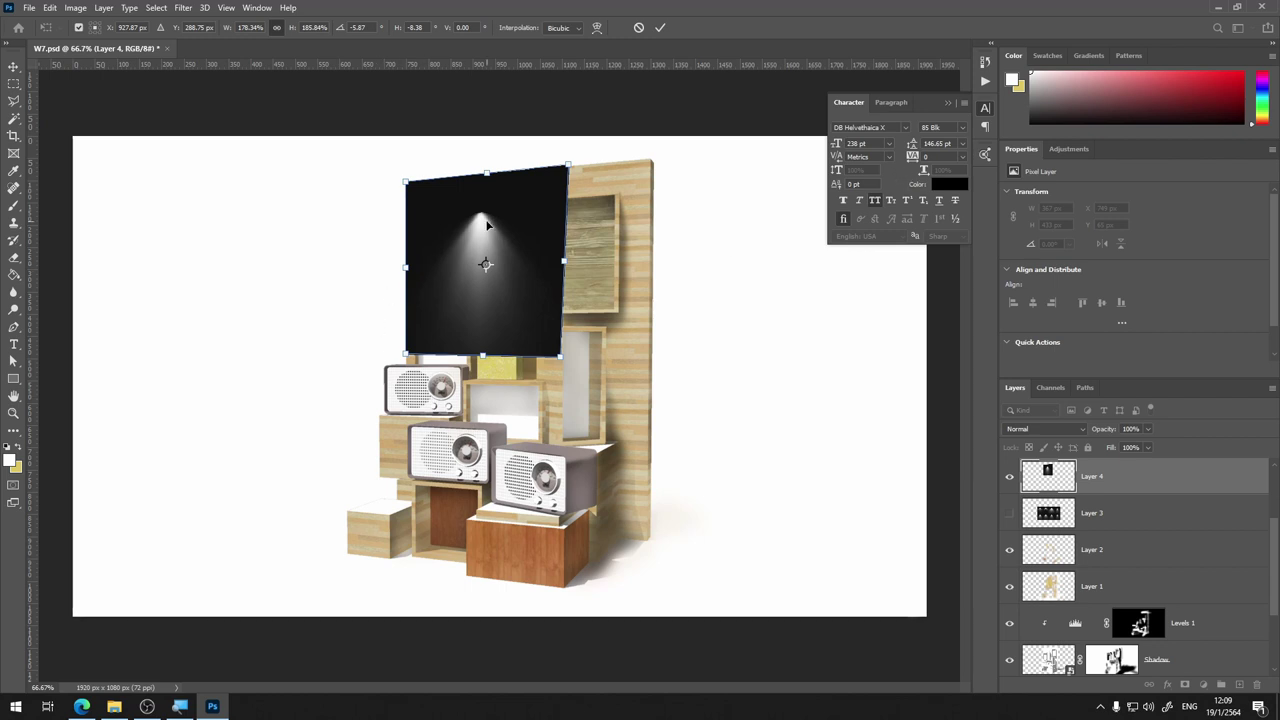
pyautogui.moveTo(477, 231)
pyautogui.mouseDown()
pyautogui.moveTo(408, 186)
pyautogui.moveTo(451, 195)
pyautogui.mouseUp()
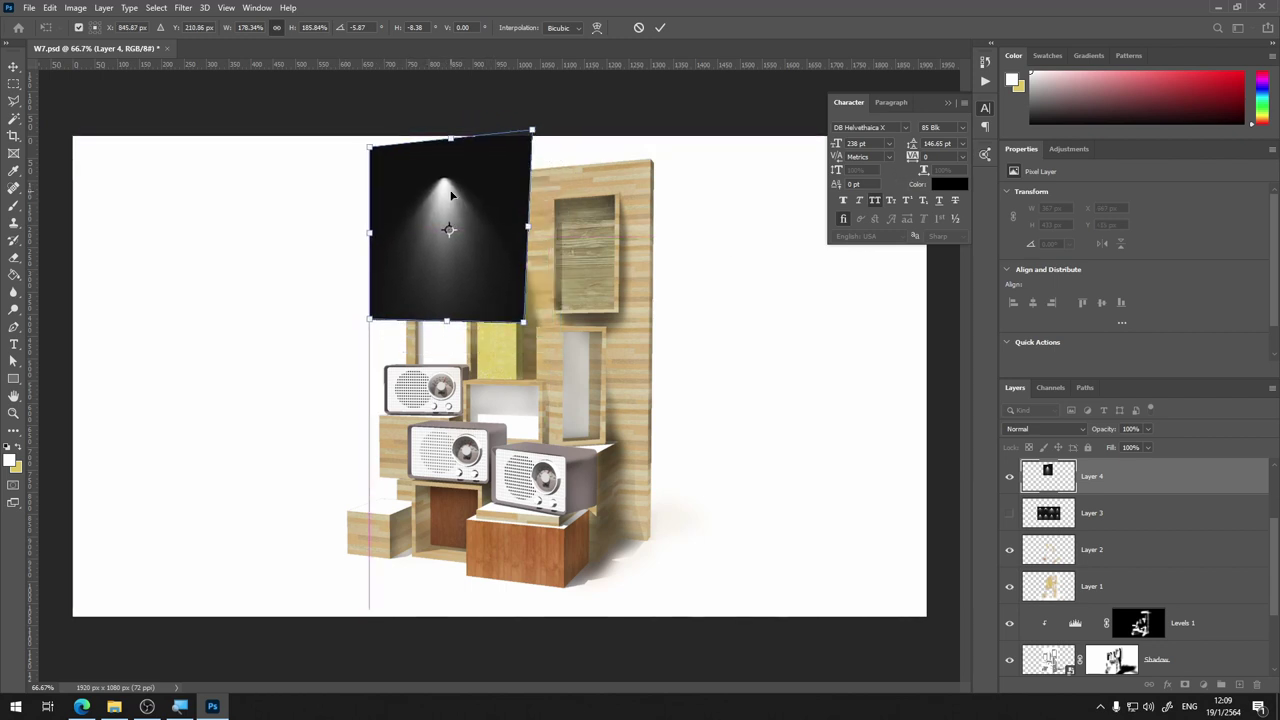
pyautogui.press('Return')
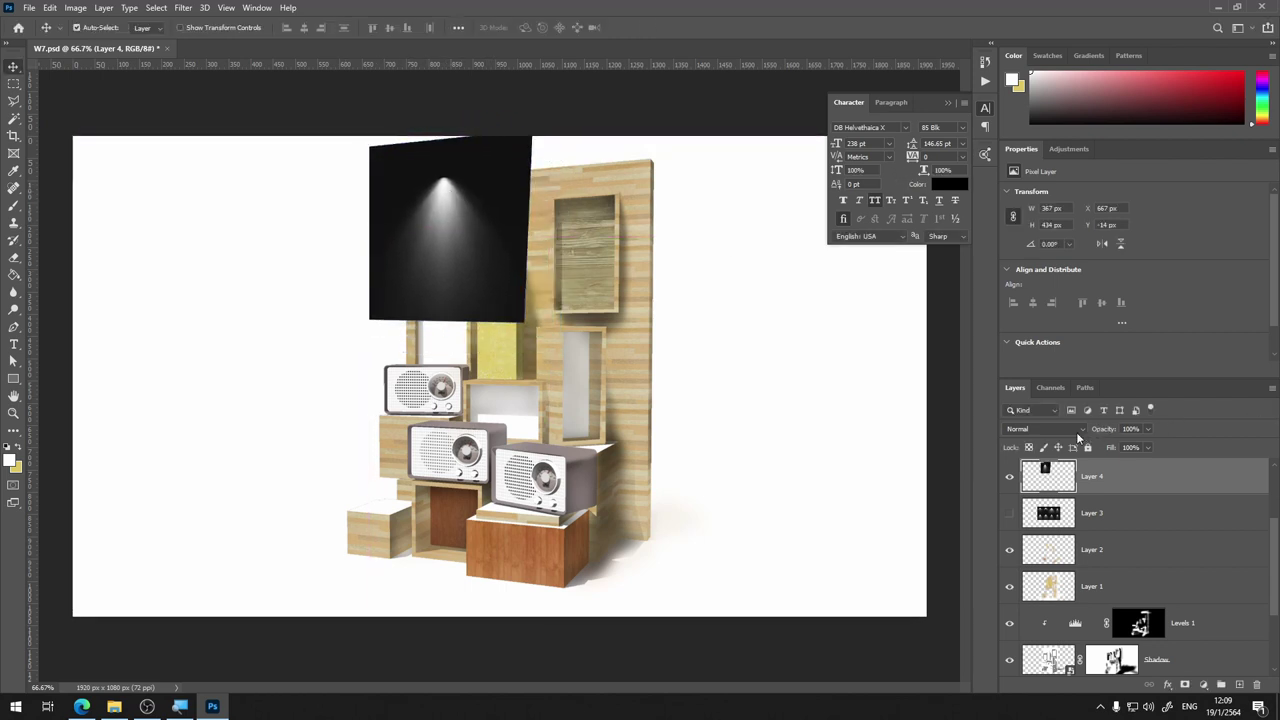
# Set Layer 4 to Linear Dodge (Add) at 84% opacity and reposition it on the shelf
pyautogui.click(1076, 429)
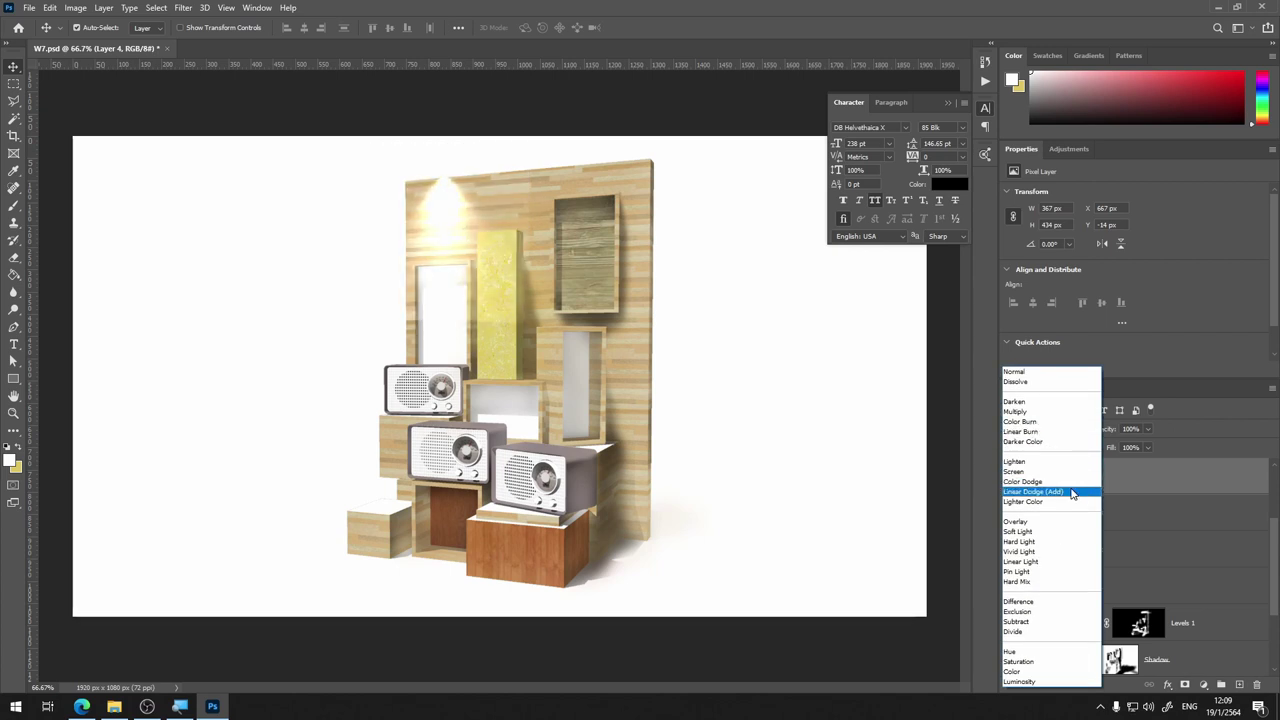
pyautogui.click(1072, 494)
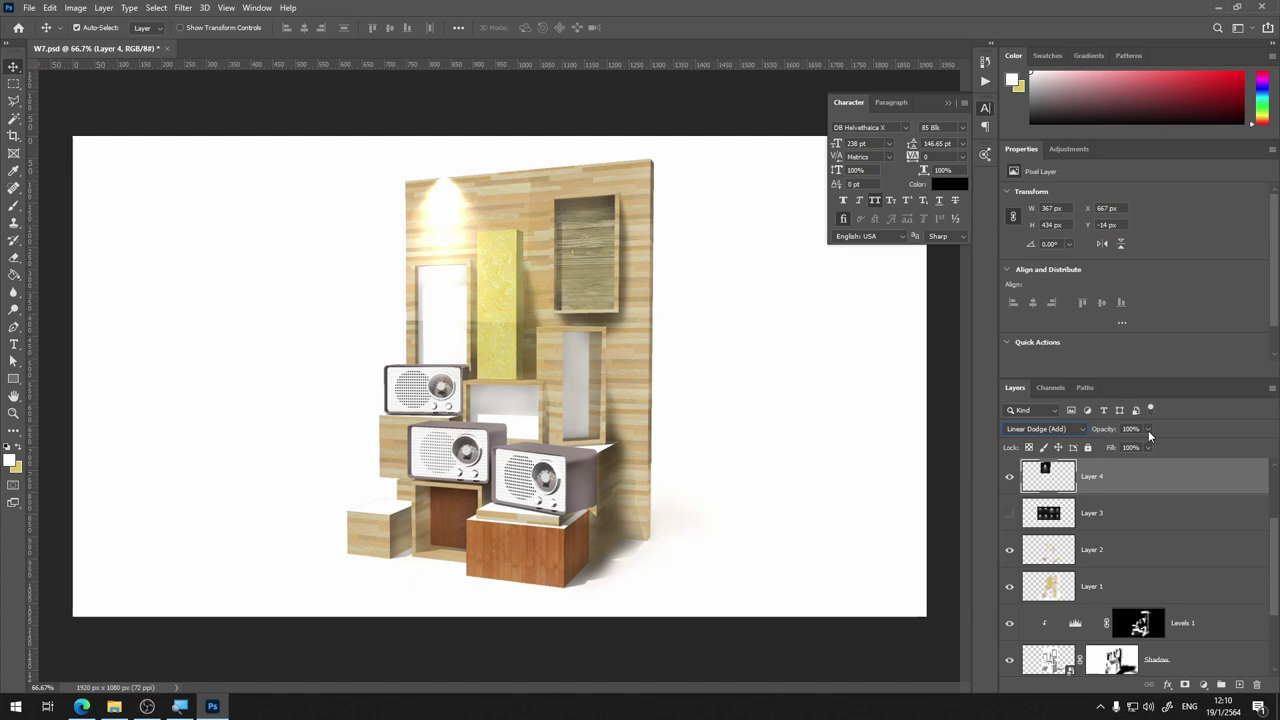
pyautogui.moveTo(1124, 450); pyautogui.dragTo(1127, 445)
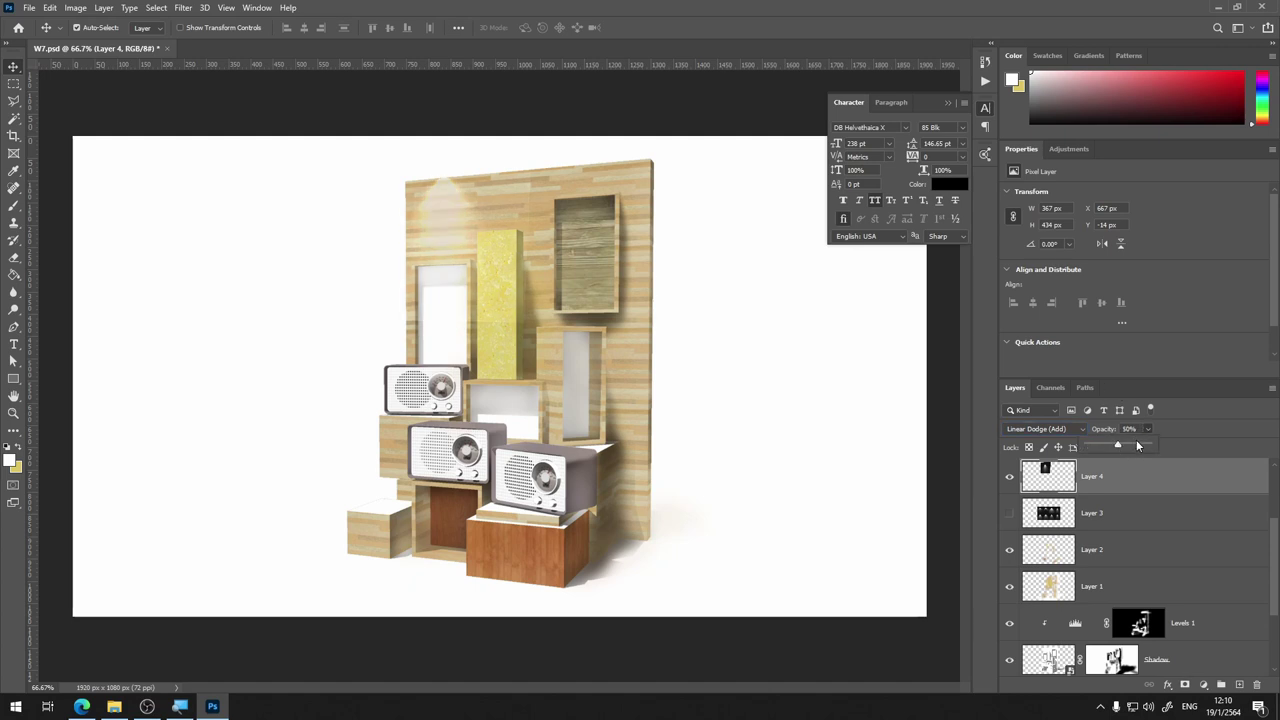
pyautogui.click(1138, 445)
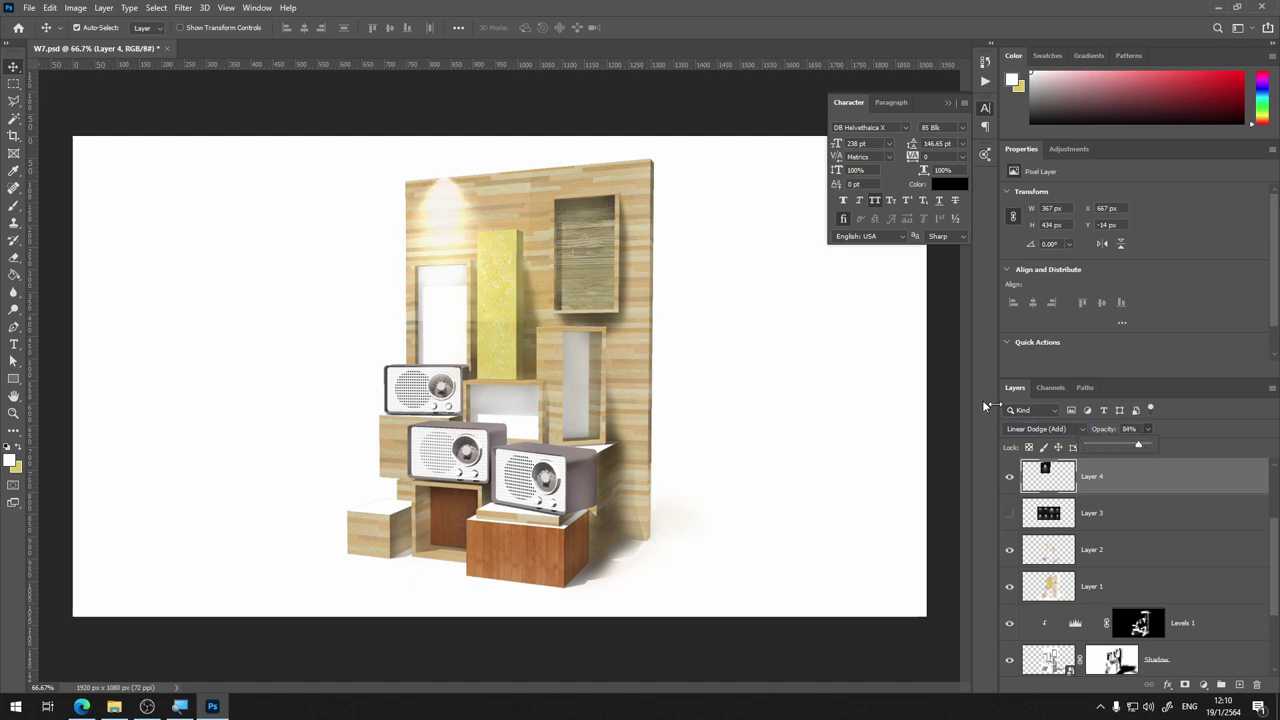
pyautogui.moveTo(428, 202); pyautogui.dragTo(433, 180)
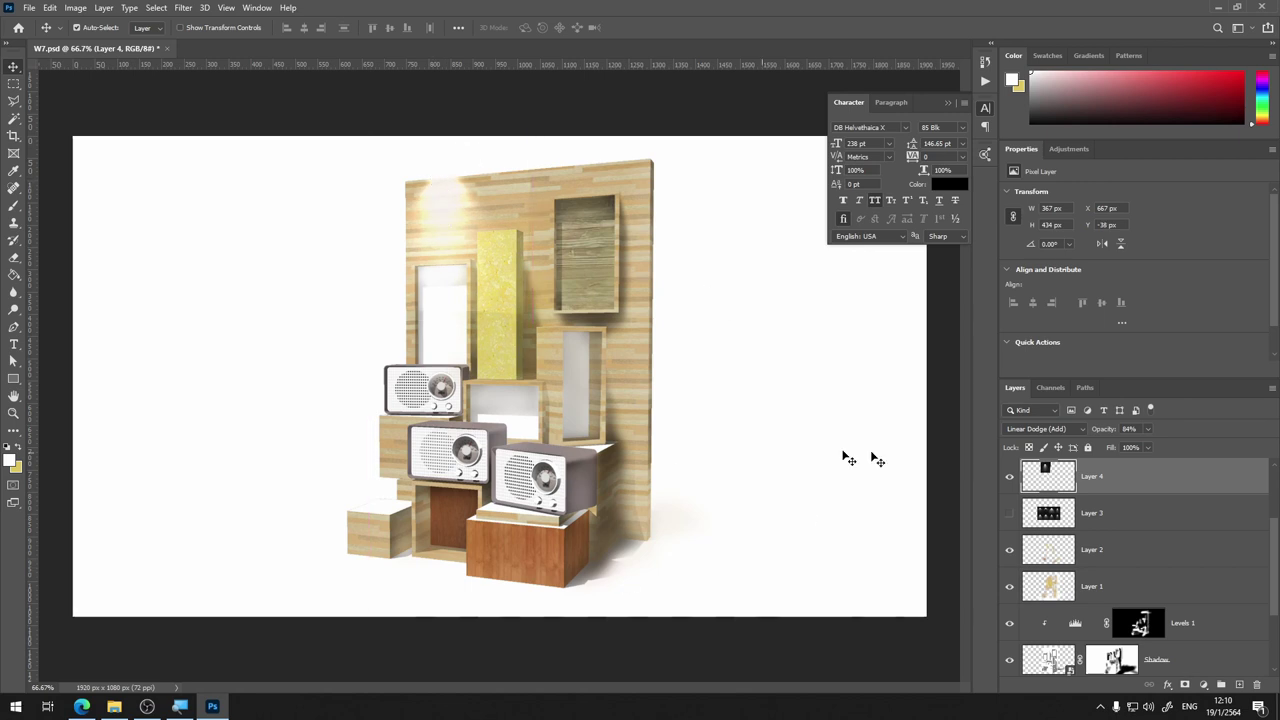
# Move the glow higher and fine-tune its opacity to about 88%
pyautogui.click(1083, 430)
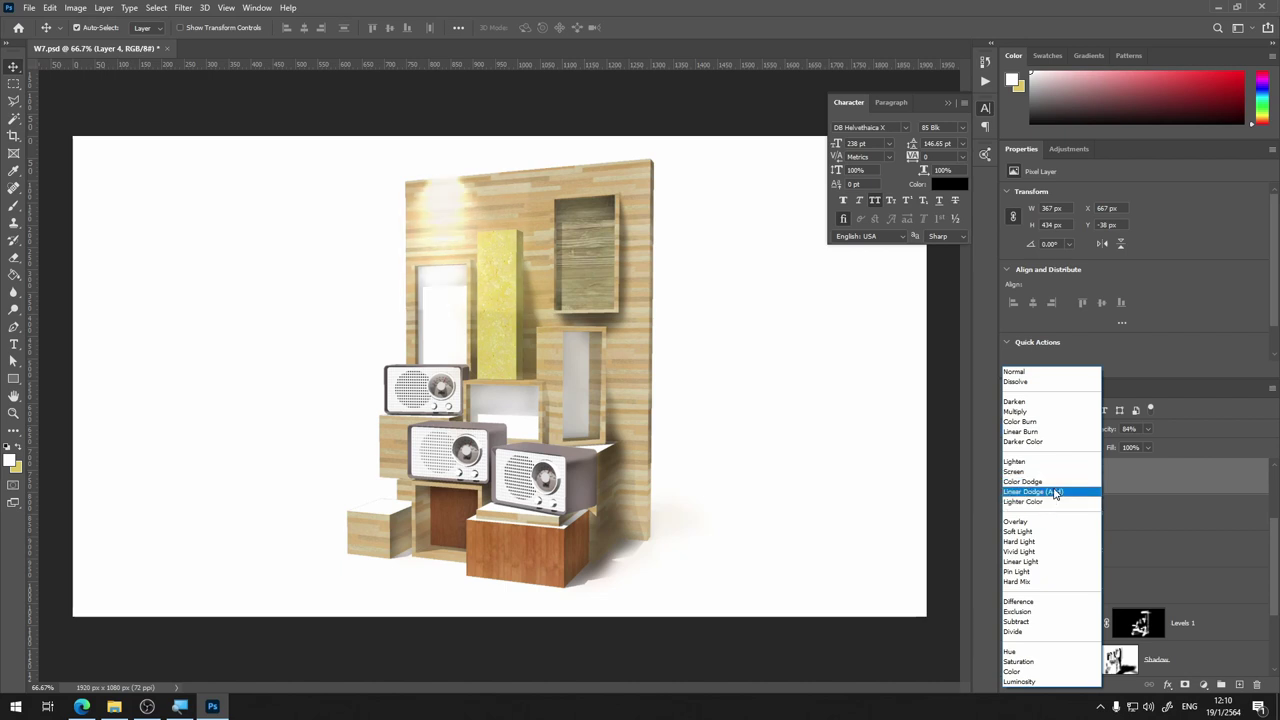
pyautogui.click(1055, 493)
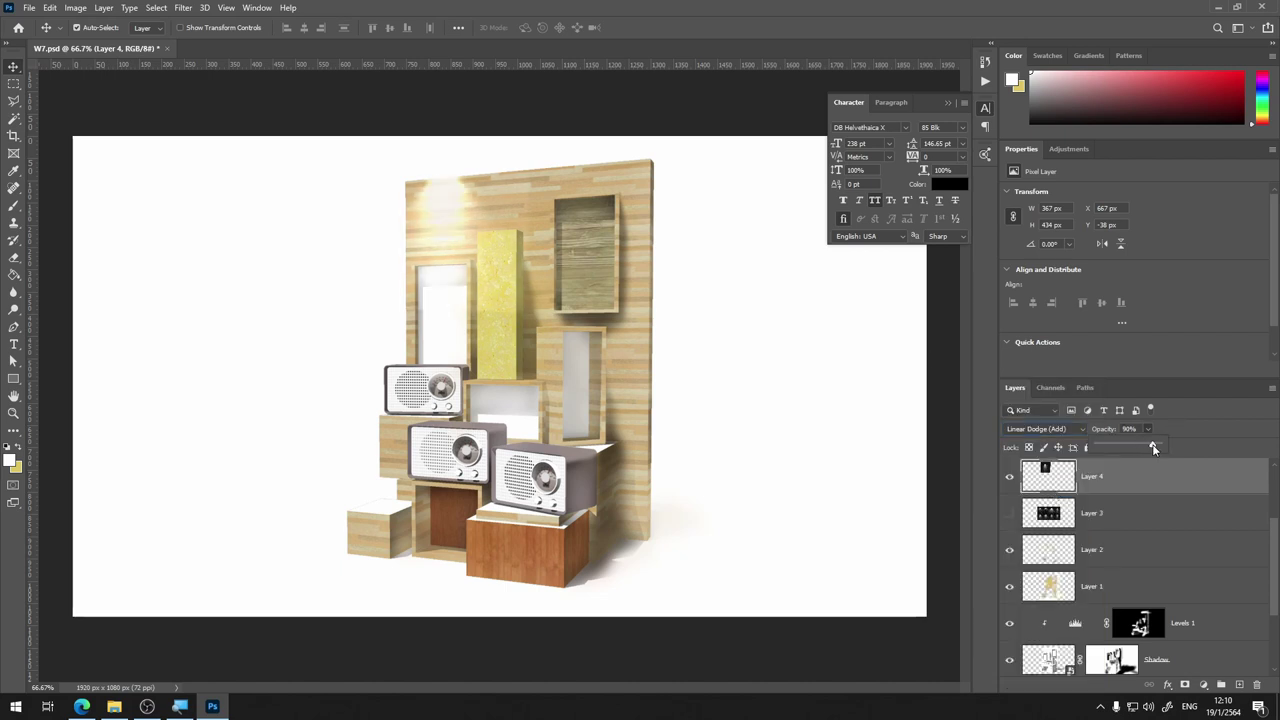
pyautogui.moveTo(450, 214)
pyautogui.mouseDown()
pyautogui.moveTo(450, 141)
pyautogui.moveTo(449, 157)
pyautogui.mouseUp()
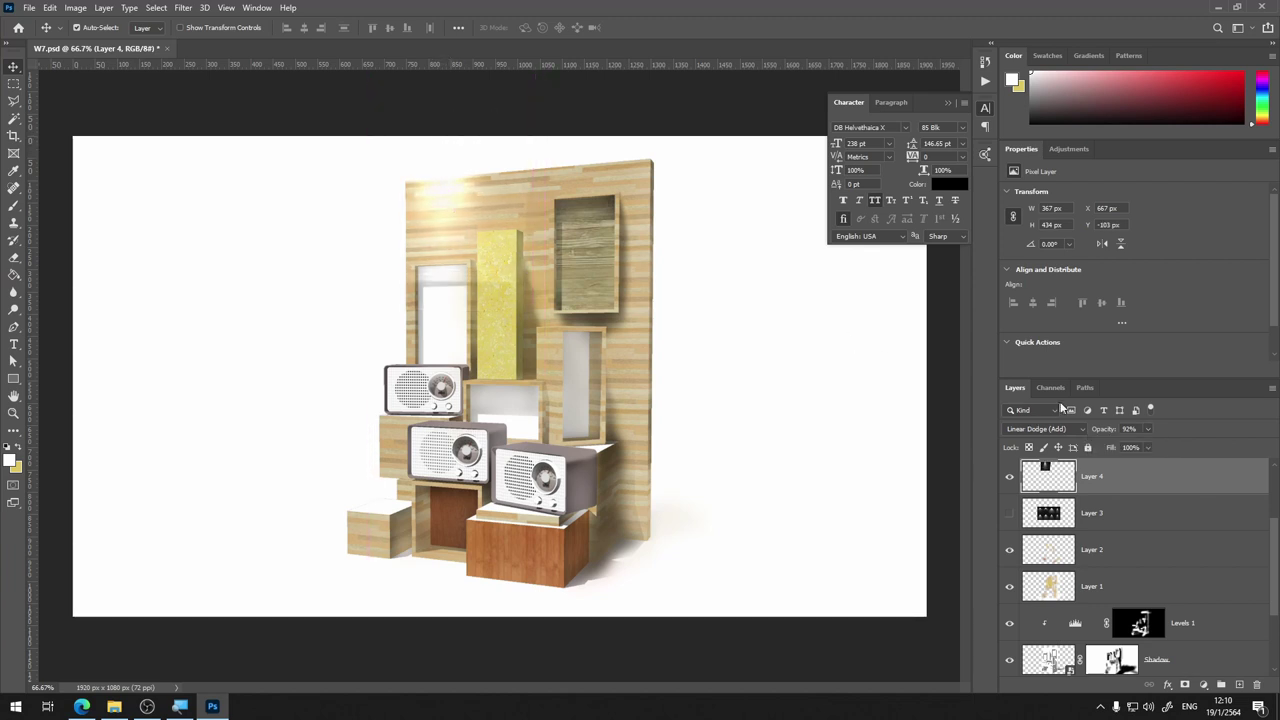
pyautogui.click(1132, 445)
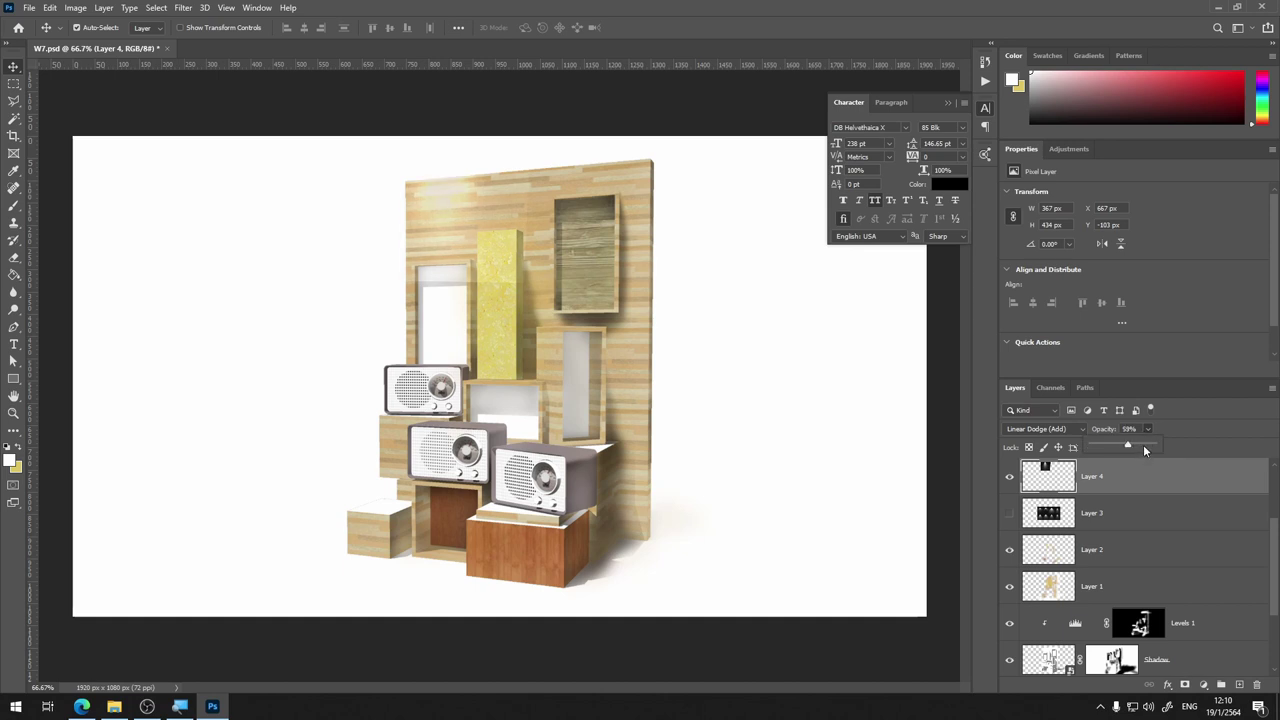
pyautogui.click(1144, 446)
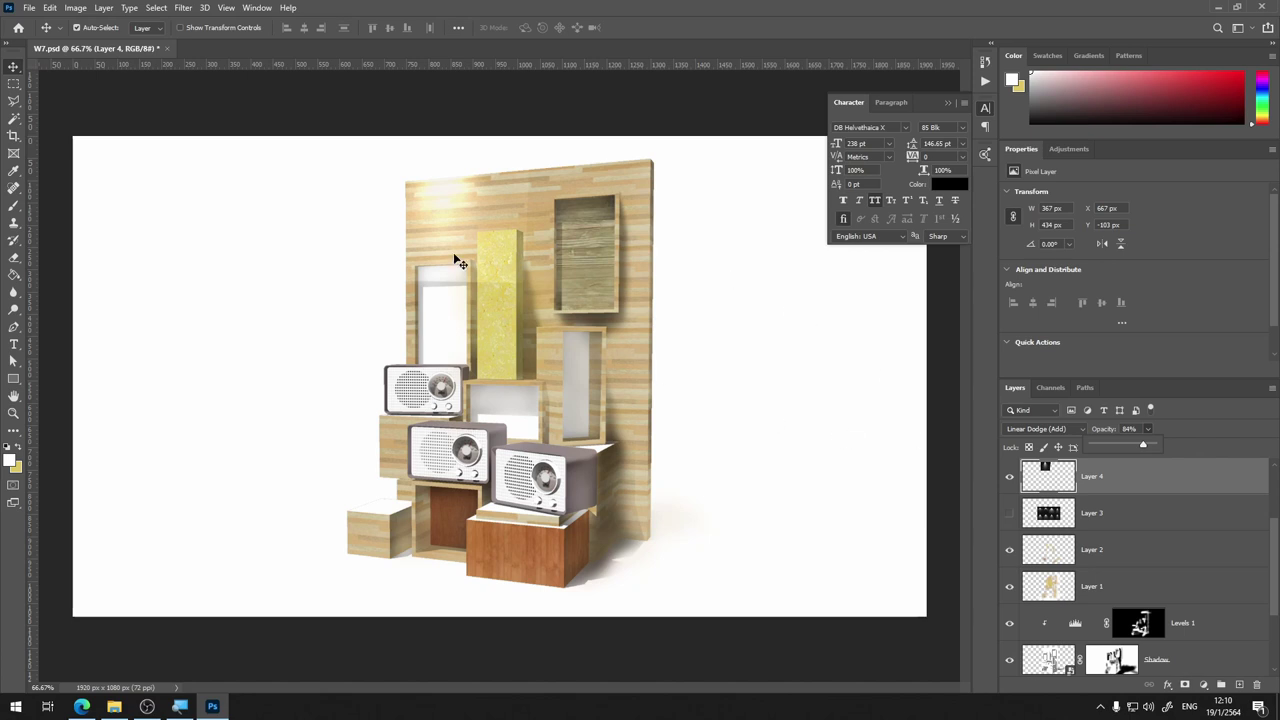
pyautogui.moveTo(439, 211)
pyautogui.mouseDown()
pyautogui.moveTo(439, 224)
pyautogui.moveTo(441, 208)
pyautogui.mouseUp()
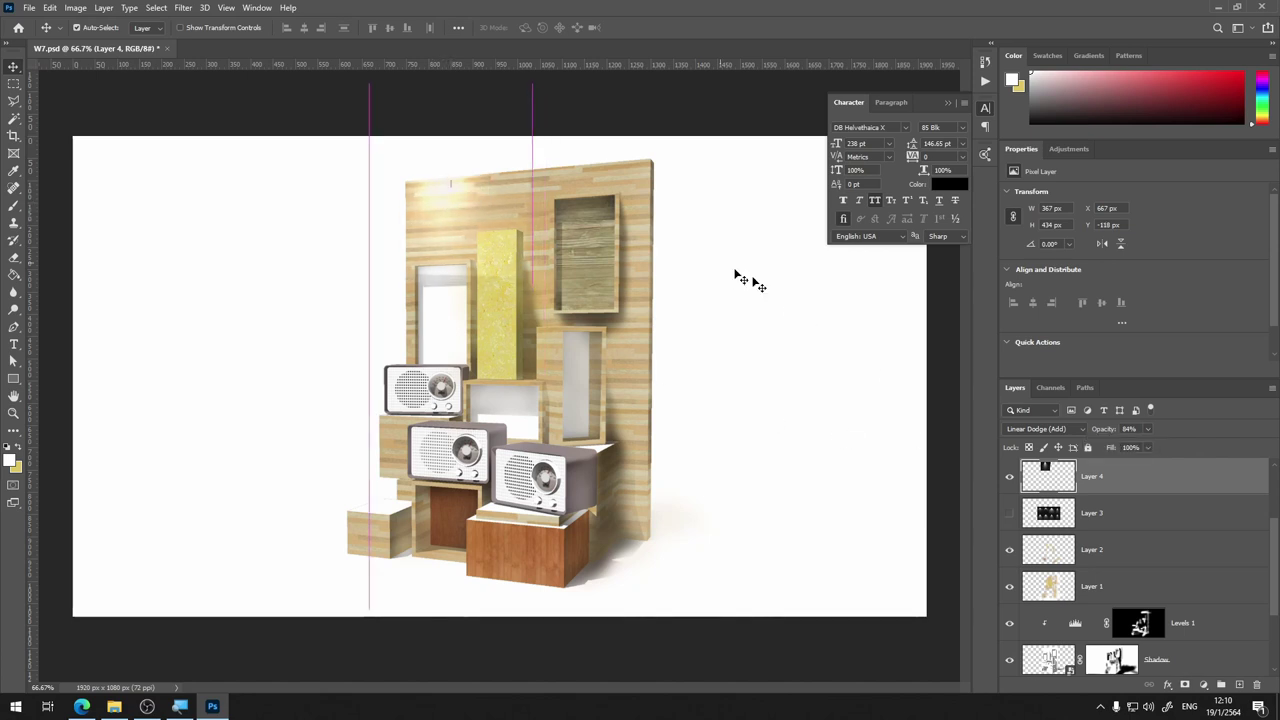
pyautogui.click(1148, 429)
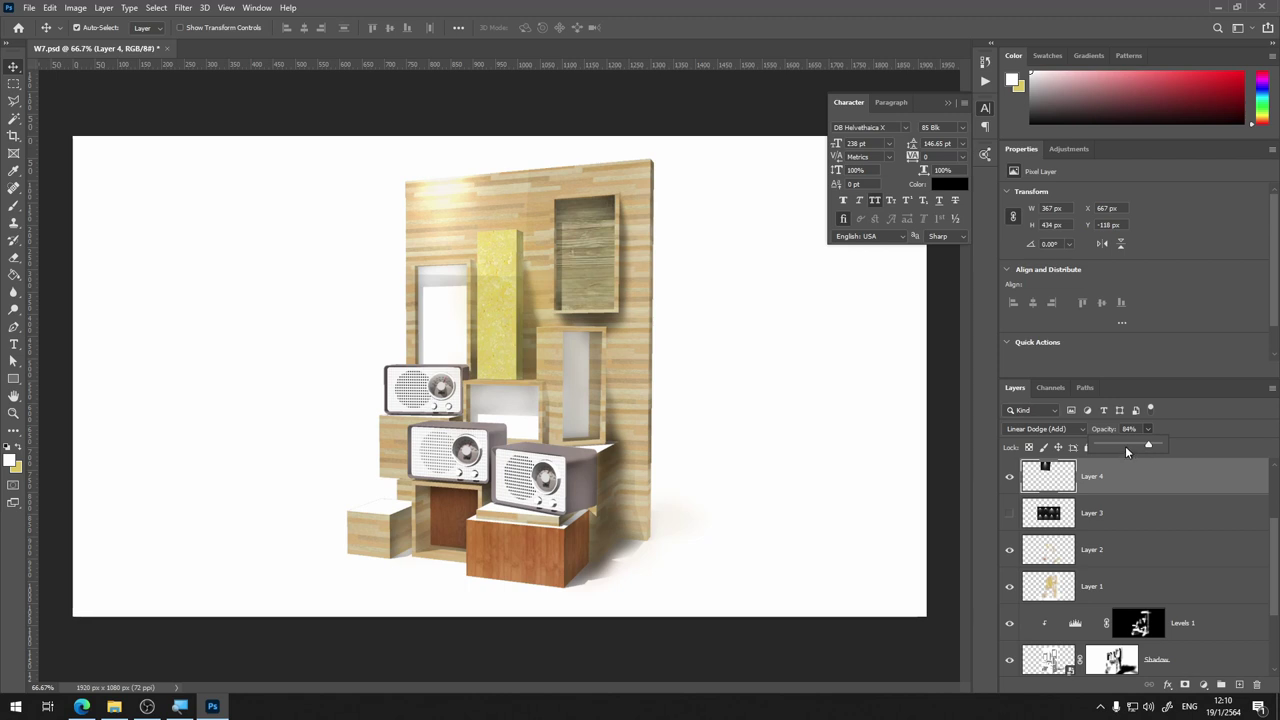
pyautogui.moveTo(1132, 451); pyautogui.dragTo(1147, 449)
pyautogui.moveTo(440, 200); pyautogui.dragTo(458, 216)
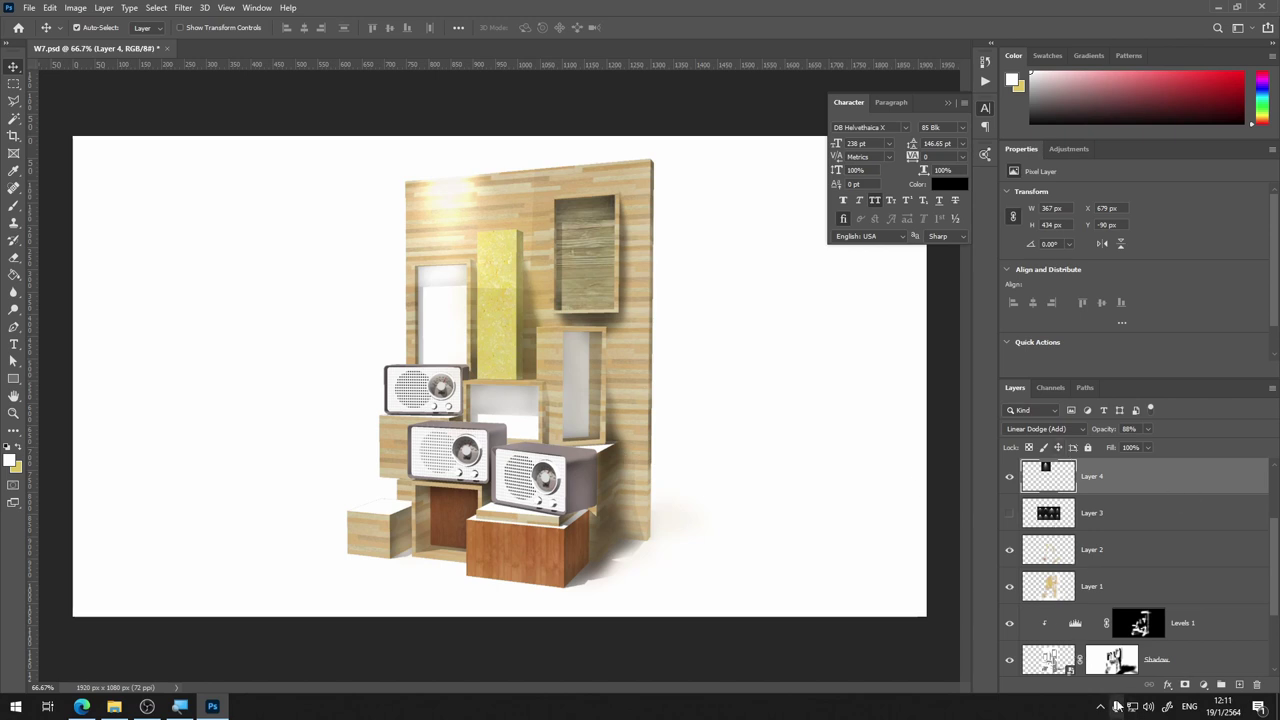
# Mask Layer 4's glow off the wood panels and the area left of the shelf
pyautogui.click(1186, 685)
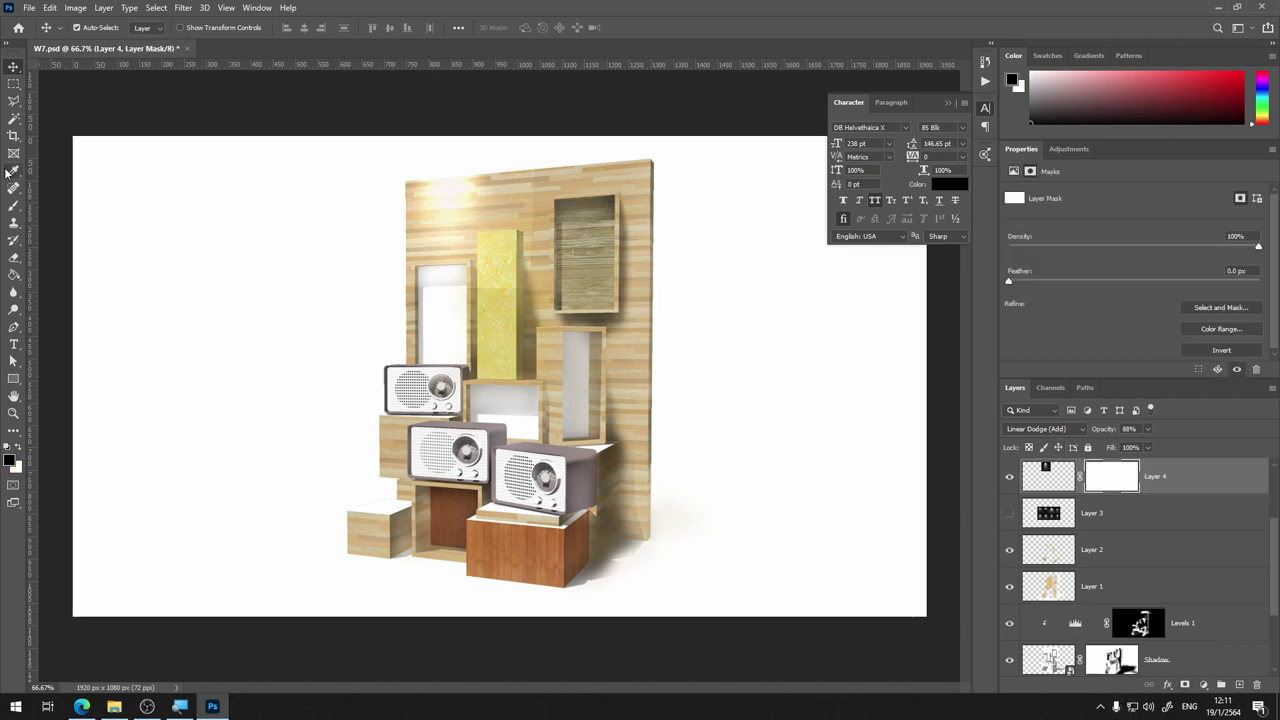
pyautogui.click(14, 206)
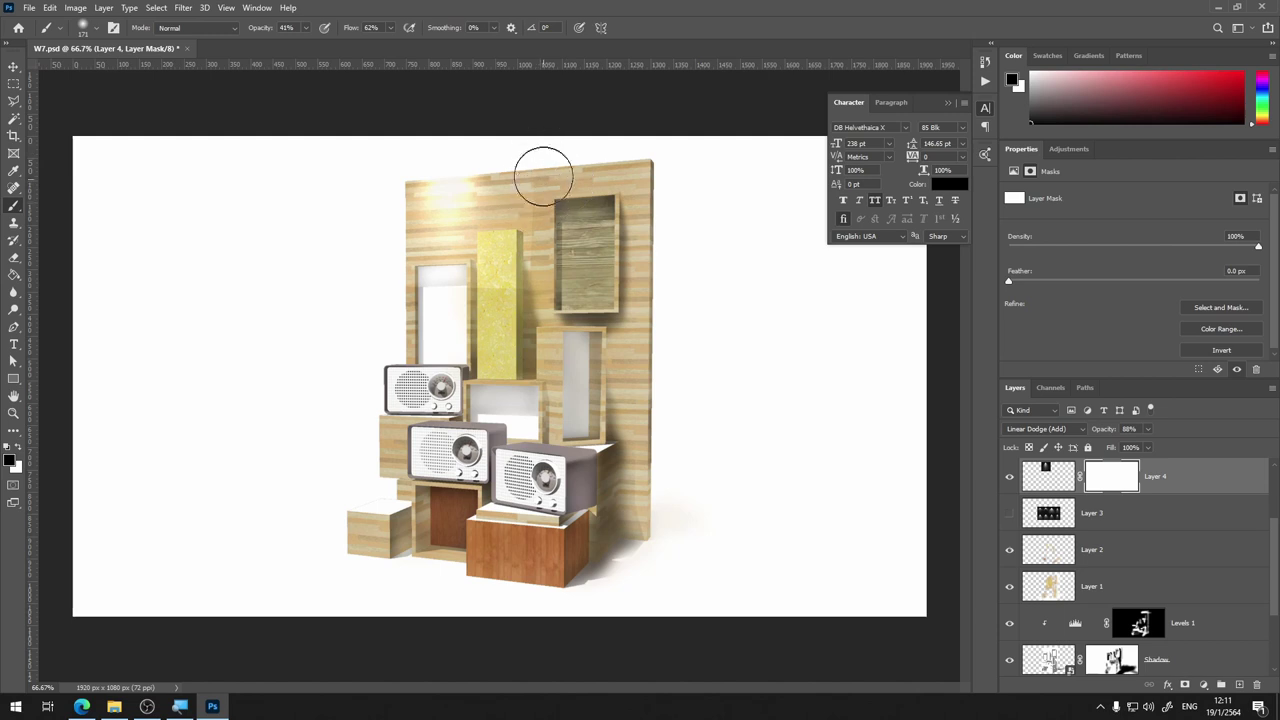
pyautogui.moveTo(540, 168); pyautogui.dragTo(557, 290)
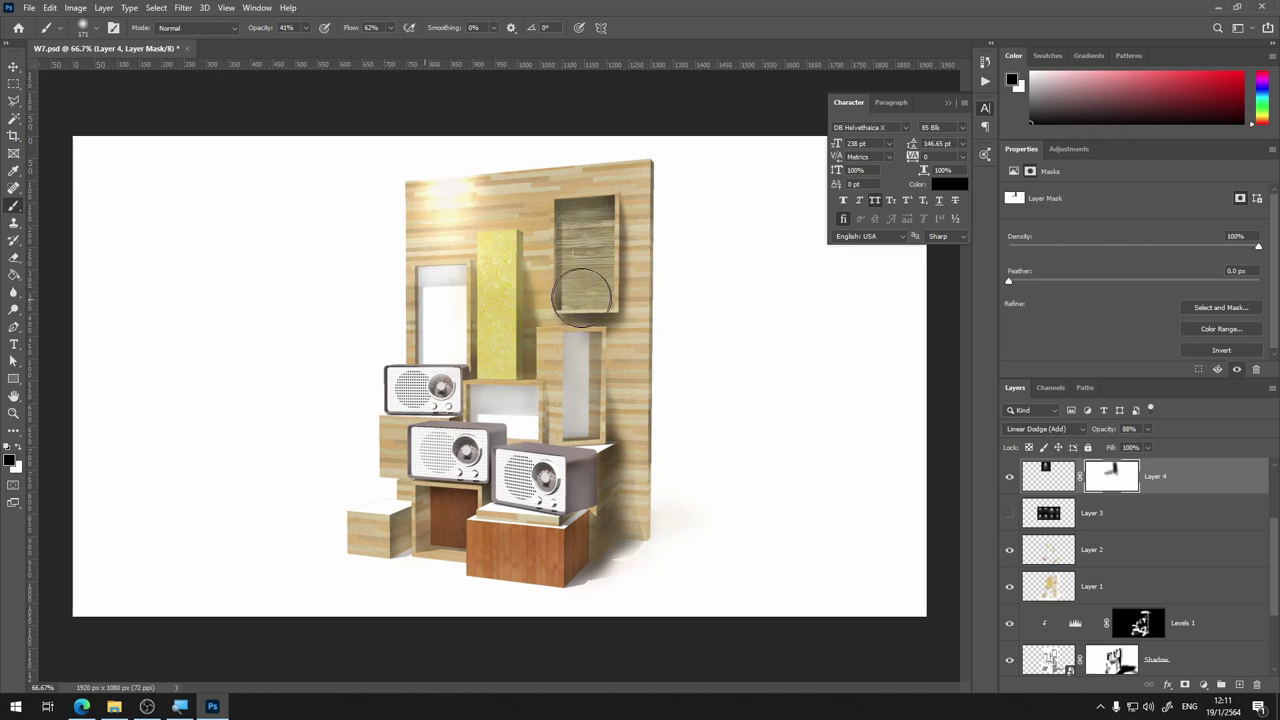
pyautogui.moveTo(547, 294); pyautogui.dragTo(604, 287)
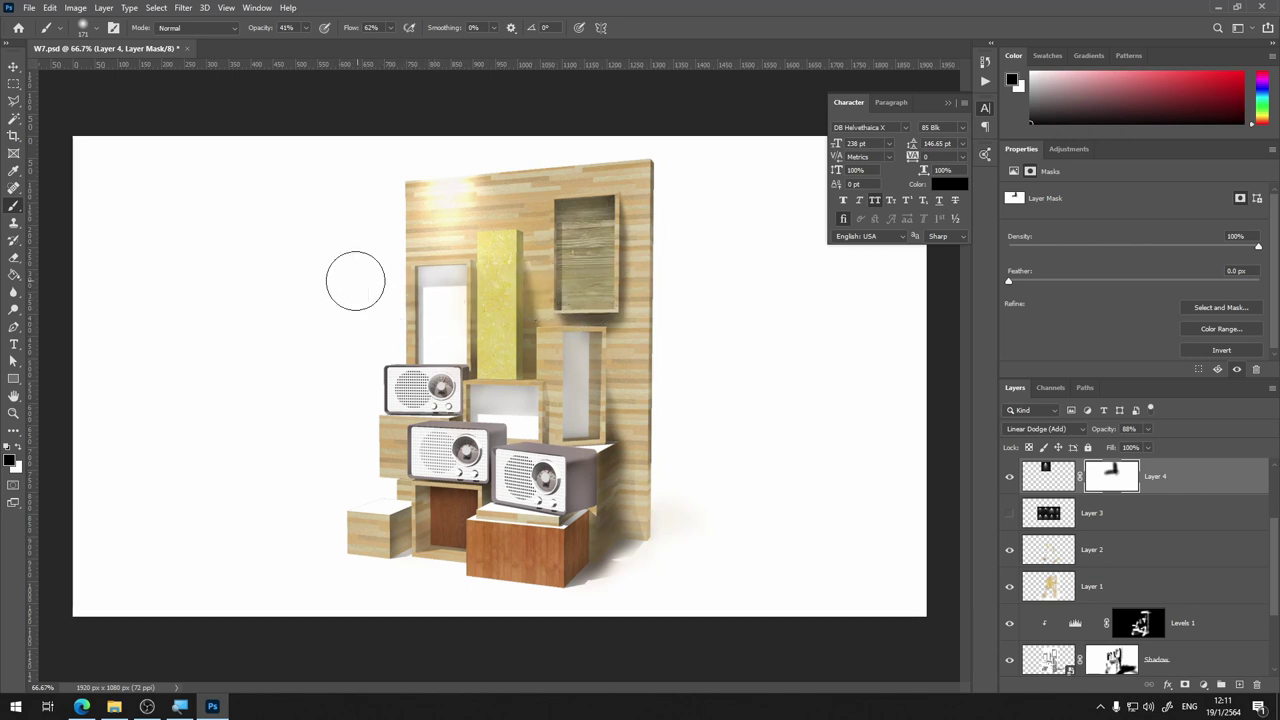
pyautogui.moveTo(354, 280); pyautogui.dragTo(404, 300)
# Duplicate the glow layer as Layer 4 copy and begin resizing it
pyautogui.click(1048, 476)
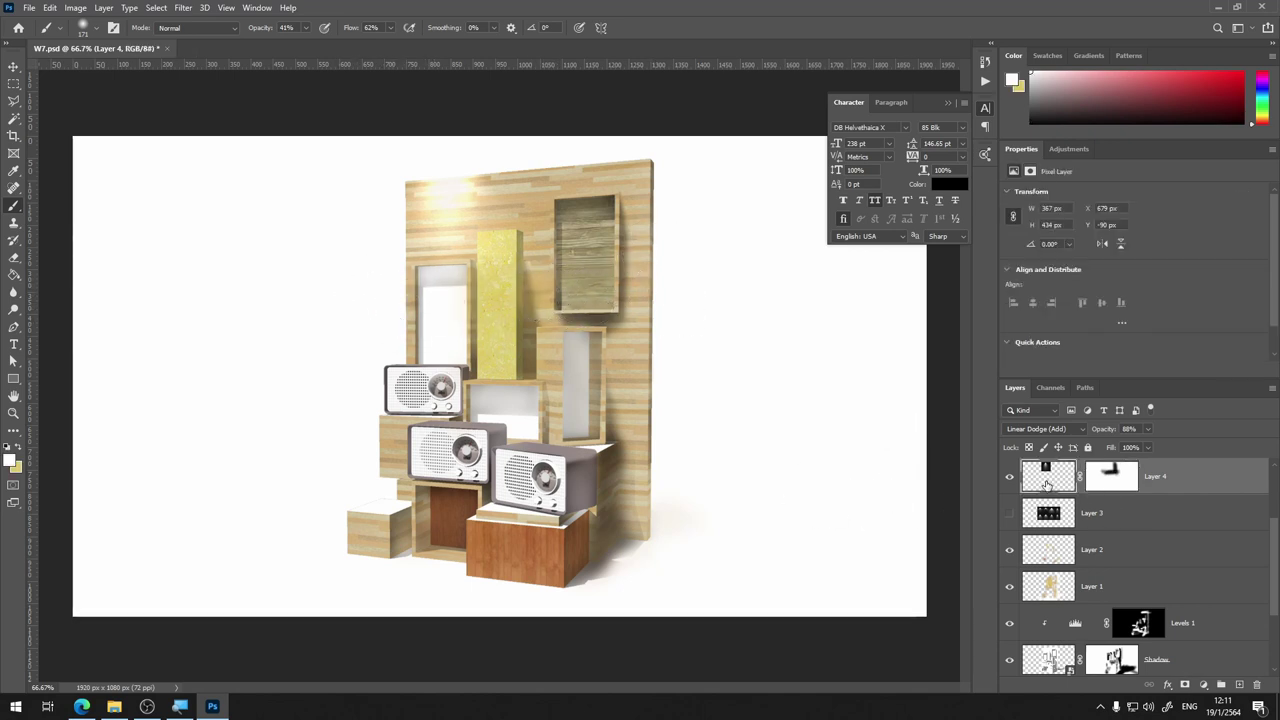
pyautogui.hotkey('ctrl', 'j')
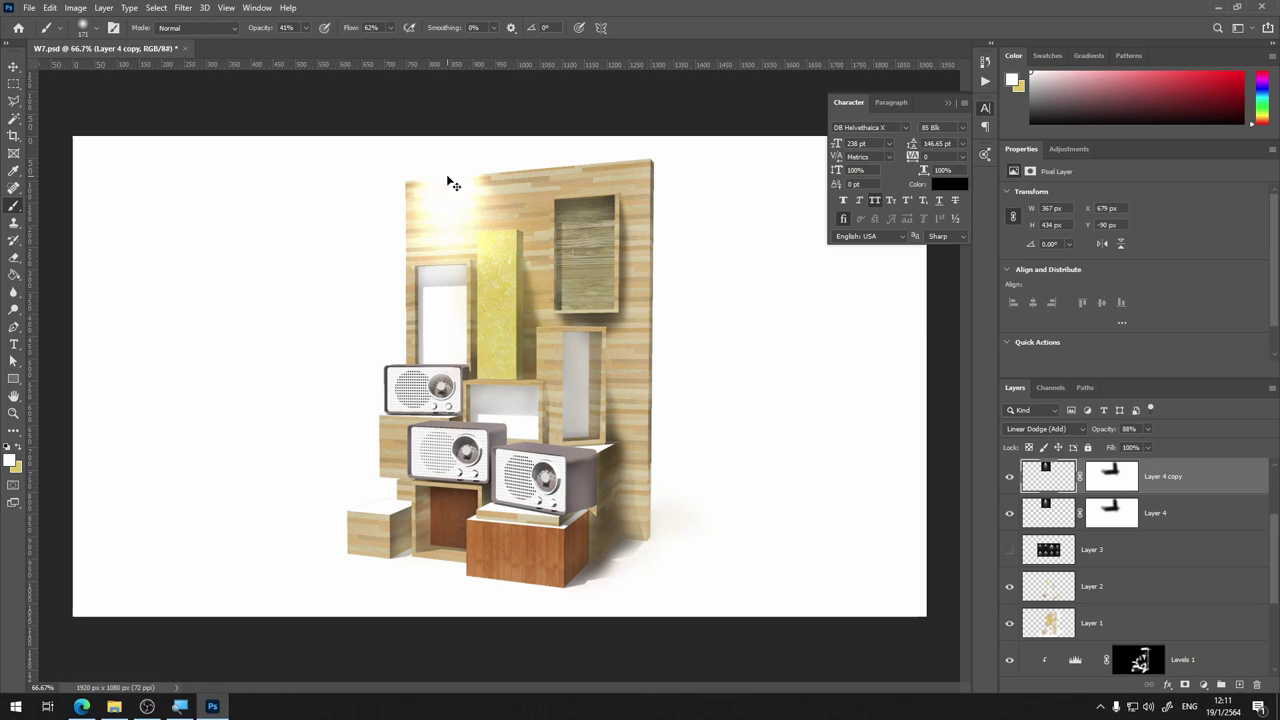
pyautogui.hotkey('ctrl', 't')
# Scale the Layer 4 copy glow to about 169% and raise it slightly
pyautogui.moveTo(456, 288)
pyautogui.mouseDown()
pyautogui.moveTo(465, 452)
pyautogui.moveTo(460, 423)
pyautogui.mouseUp()
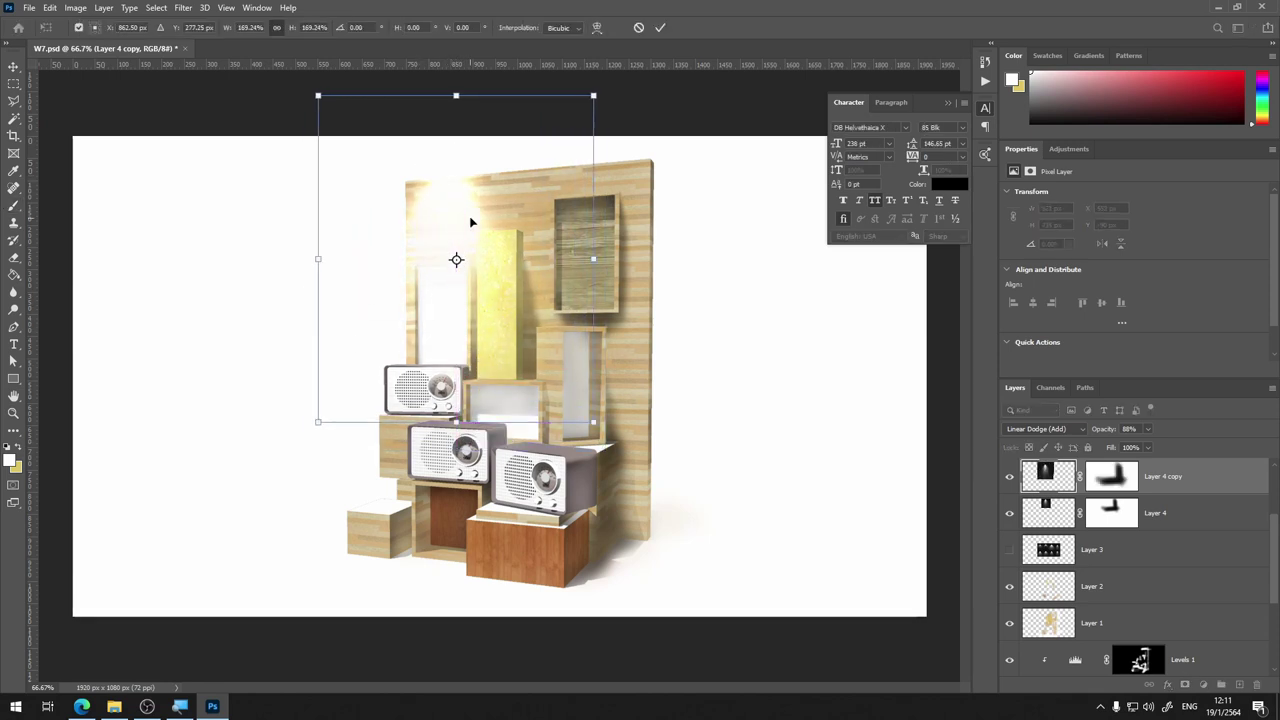
pyautogui.moveTo(472, 224); pyautogui.dragTo(478, 202)
pyautogui.press('Return')
pyautogui.press('b')
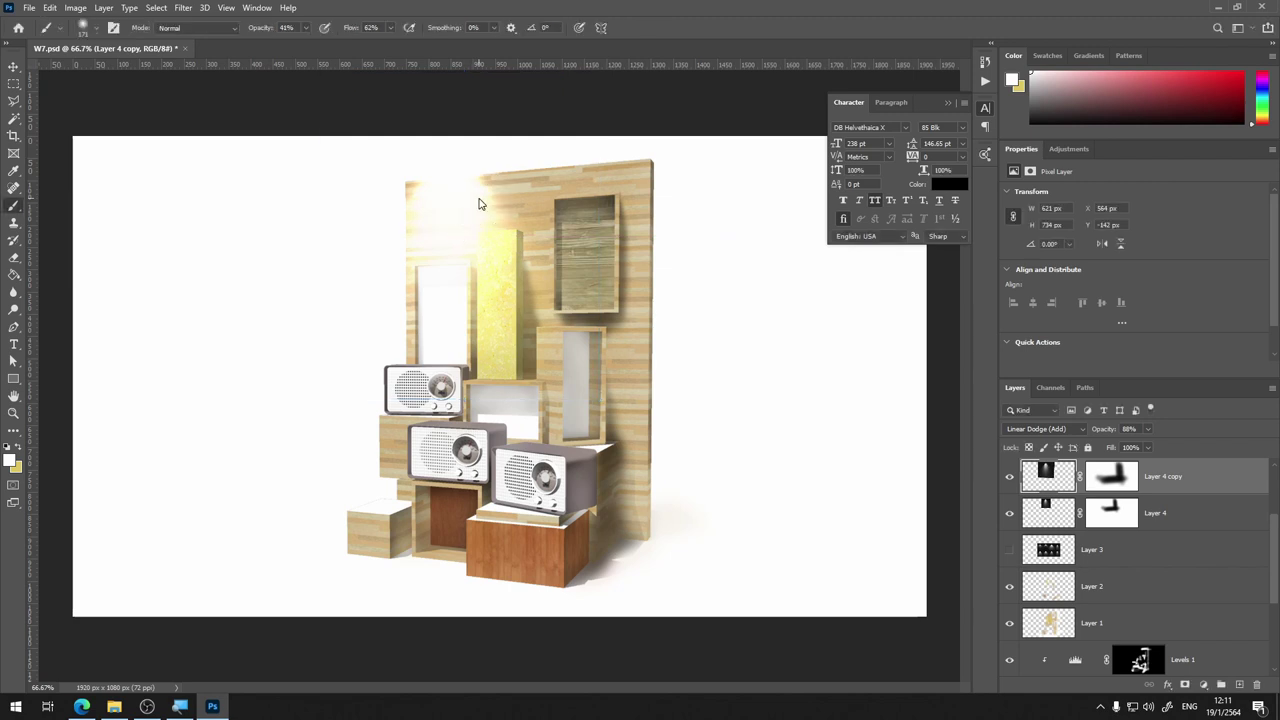
# Set Layer 4 copy to Screen blend and raise the original glow's opacity to 62%
pyautogui.click(1076, 430)
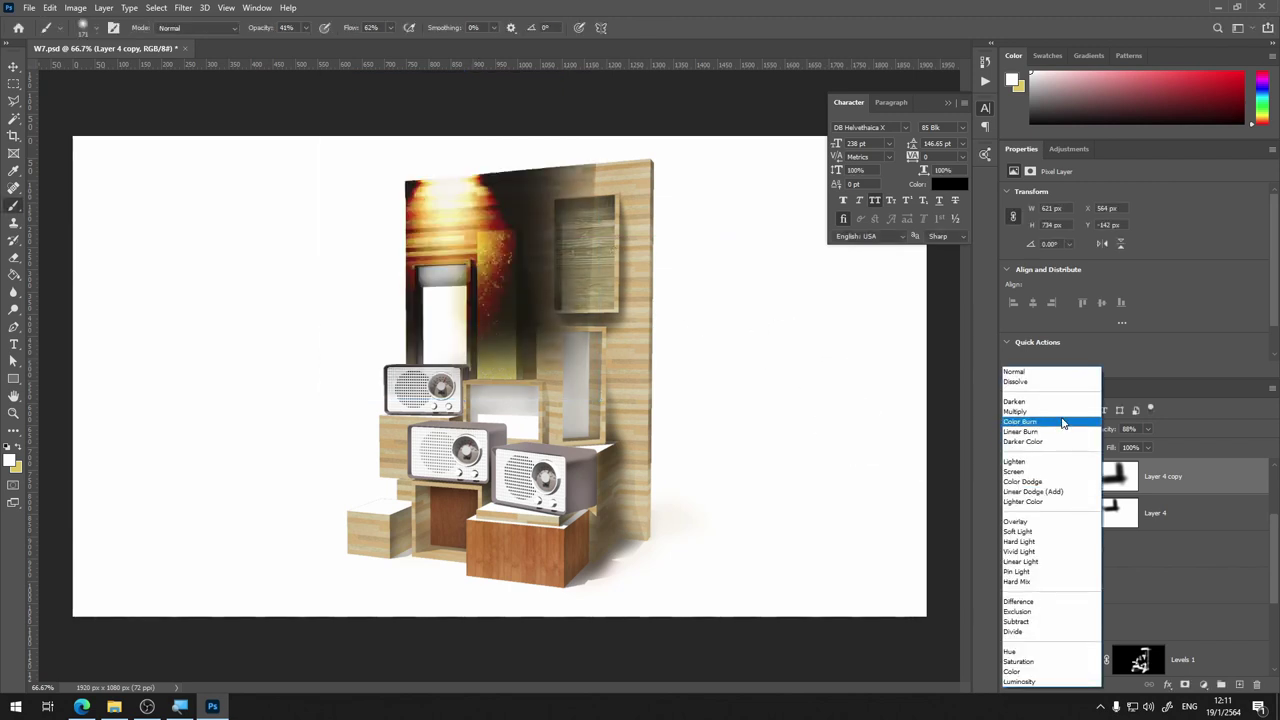
pyautogui.click(1063, 478)
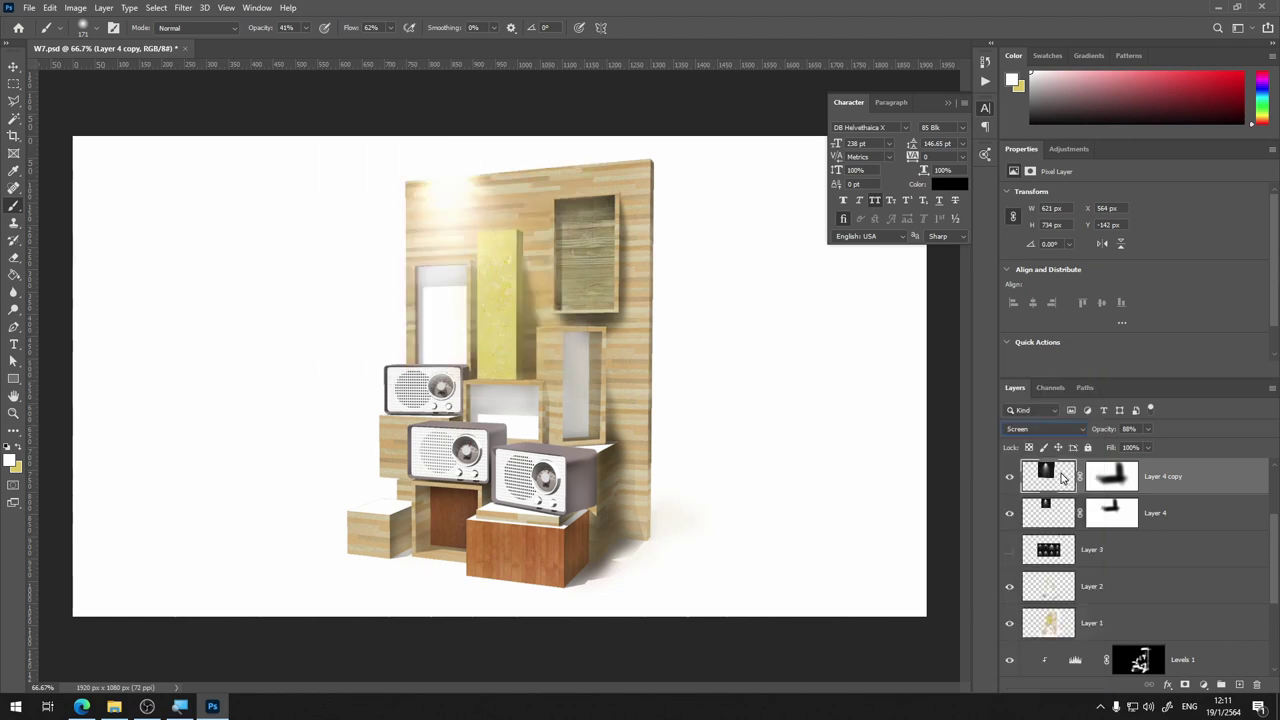
pyautogui.click(1009, 477)
pyautogui.click(1009, 478)
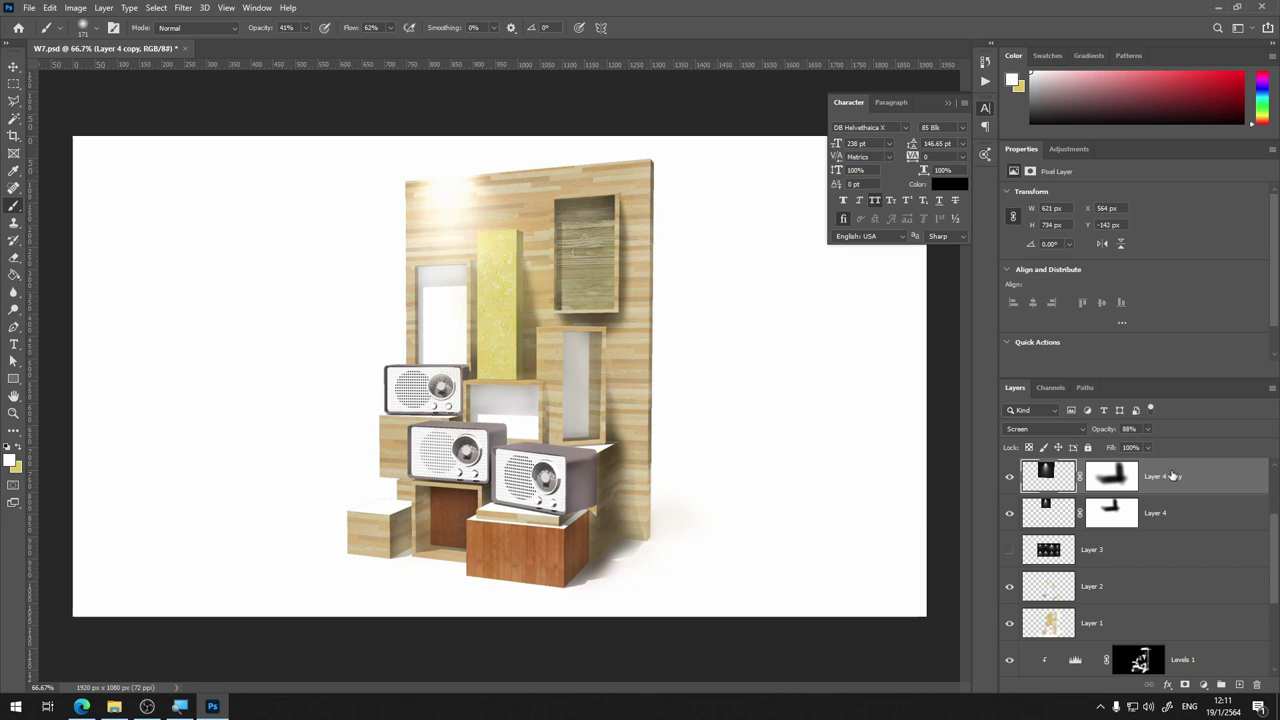
pyautogui.click(1033, 507)
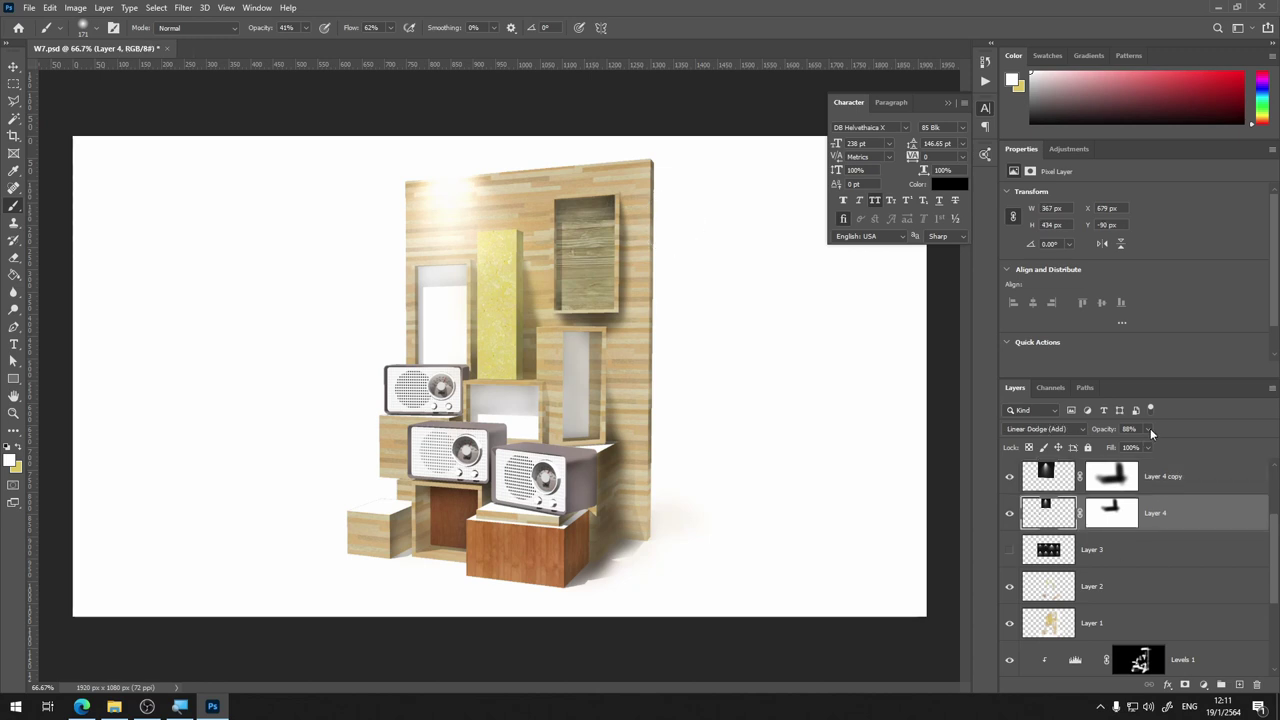
pyautogui.click(1009, 513)
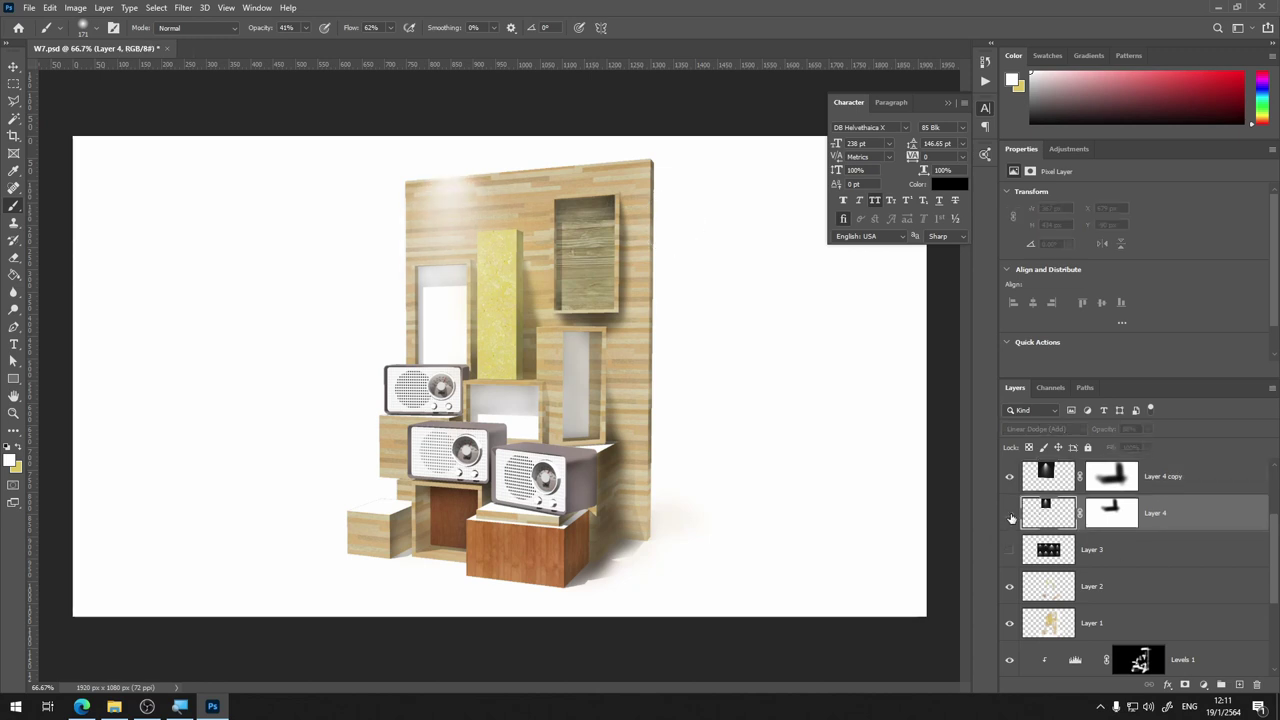
pyautogui.click(1009, 513)
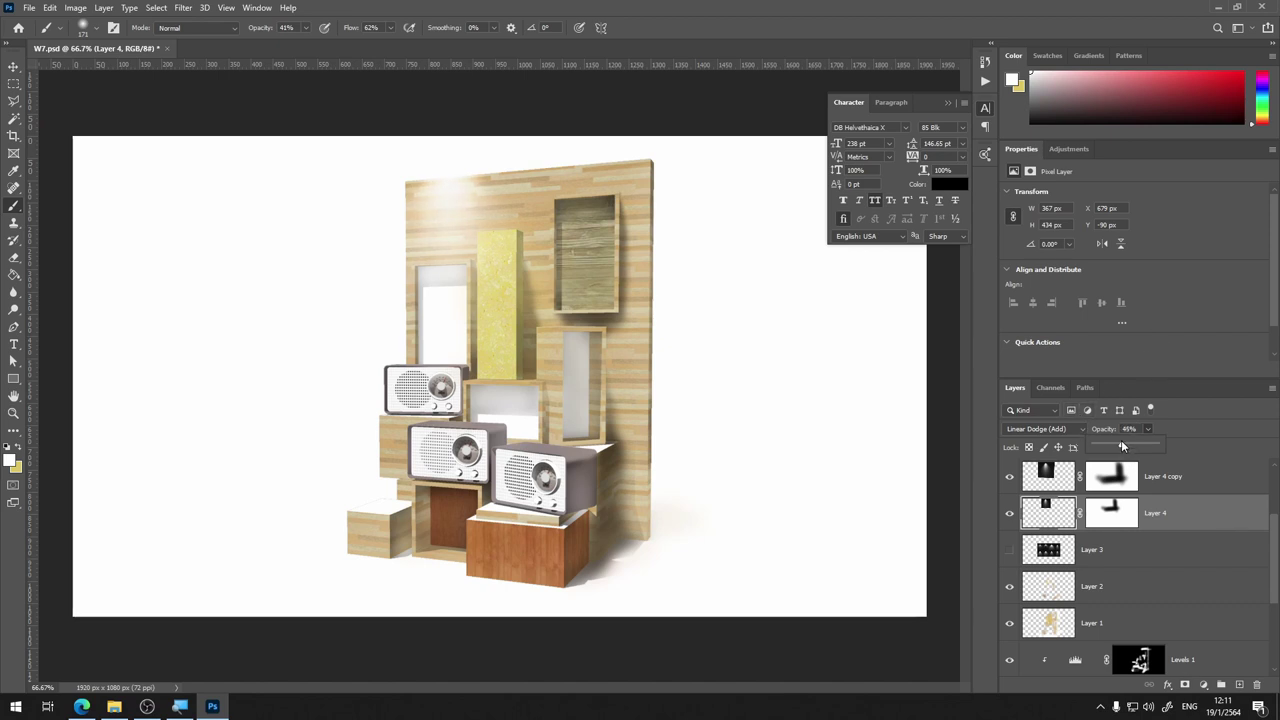
pyautogui.moveTo(1121, 446); pyautogui.dragTo(1155, 444)
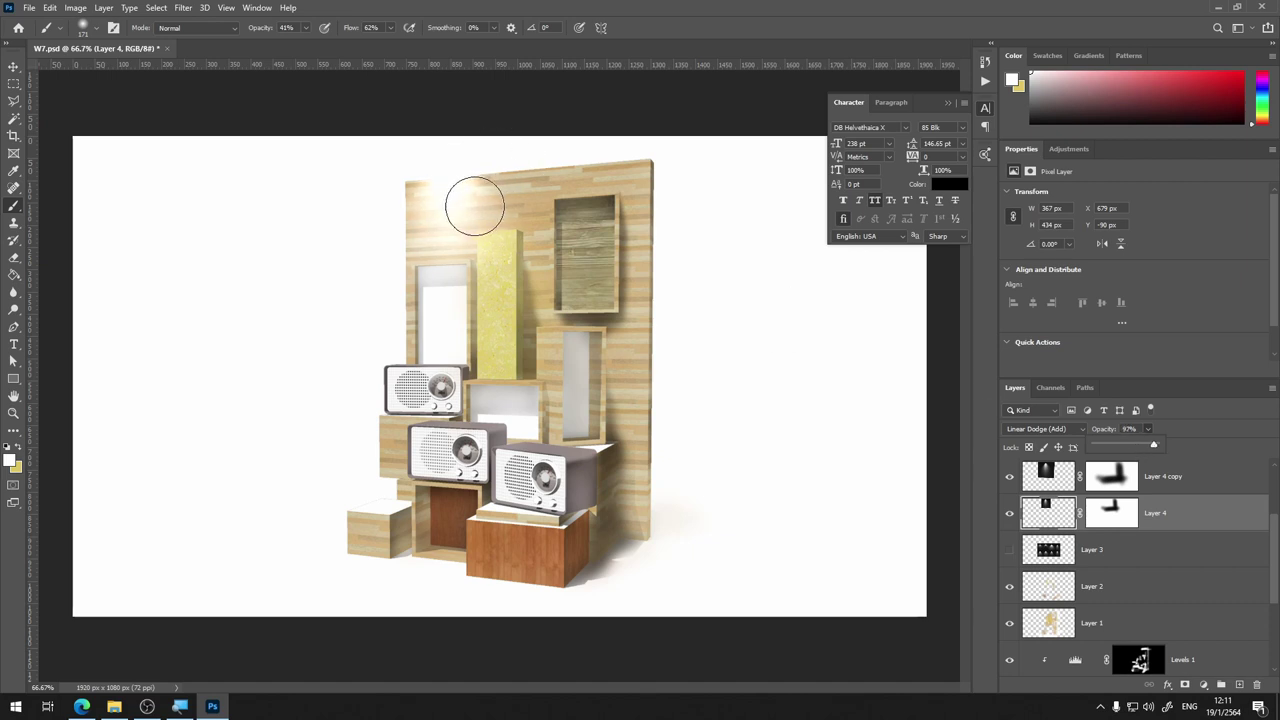
# Reposition the brighter glow and raise the Layer 4 glow about 64 px
pyautogui.press('v')
pyautogui.moveTo(471, 206)
pyautogui.mouseDown()
pyautogui.moveTo(445, 170)
pyautogui.moveTo(449, 230)
pyautogui.moveTo(445, 172)
pyautogui.mouseUp()
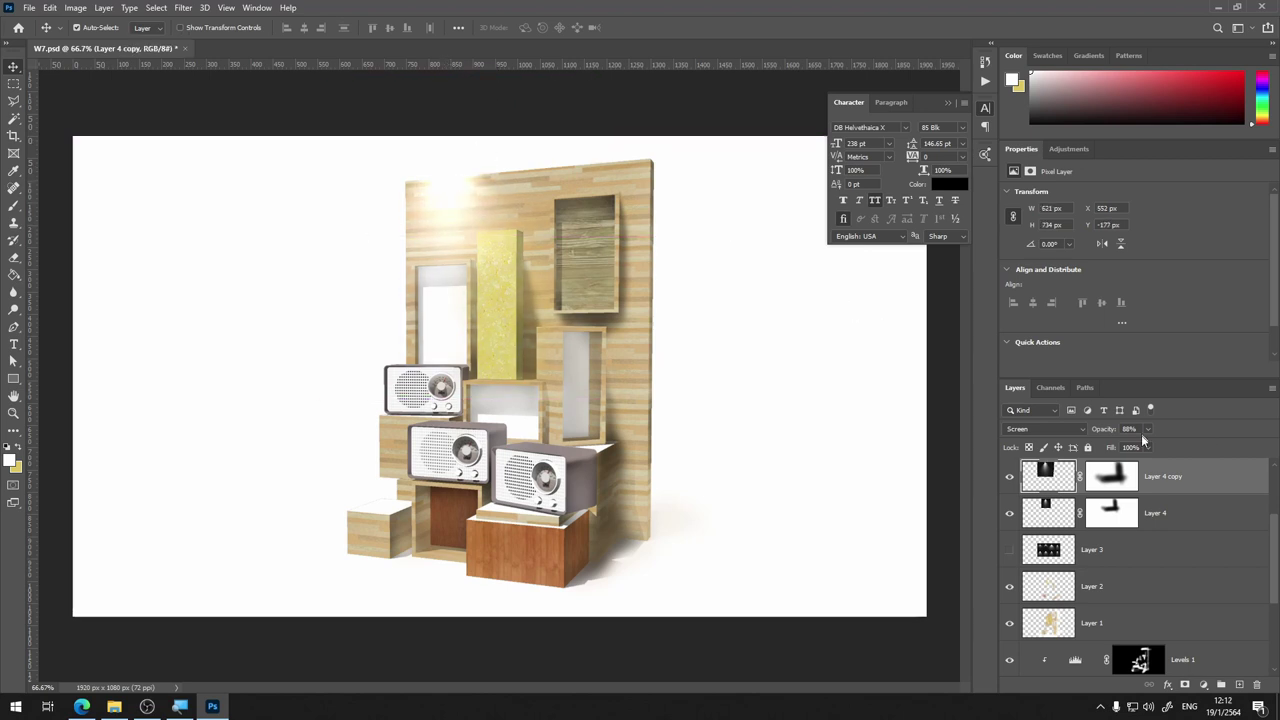
pyautogui.click(1064, 518)
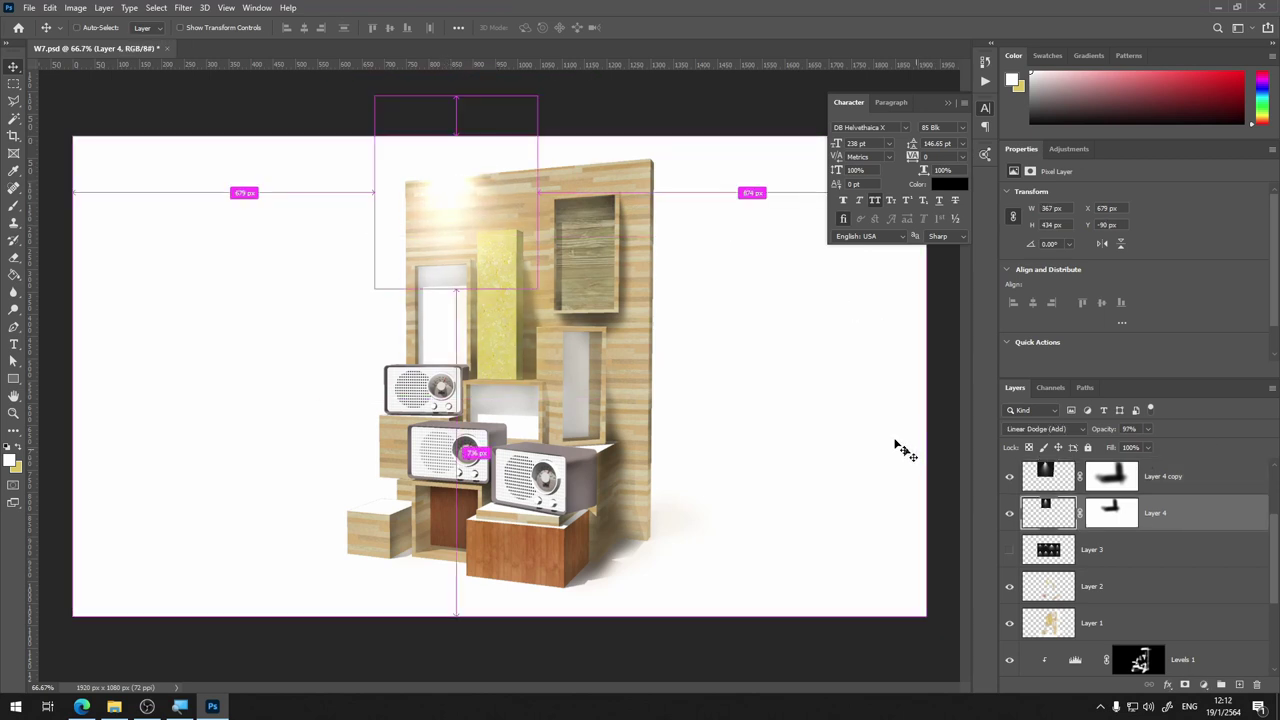
pyautogui.hotkey('ctrl', 't')
pyautogui.moveTo(514, 214); pyautogui.dragTo(476, 183)
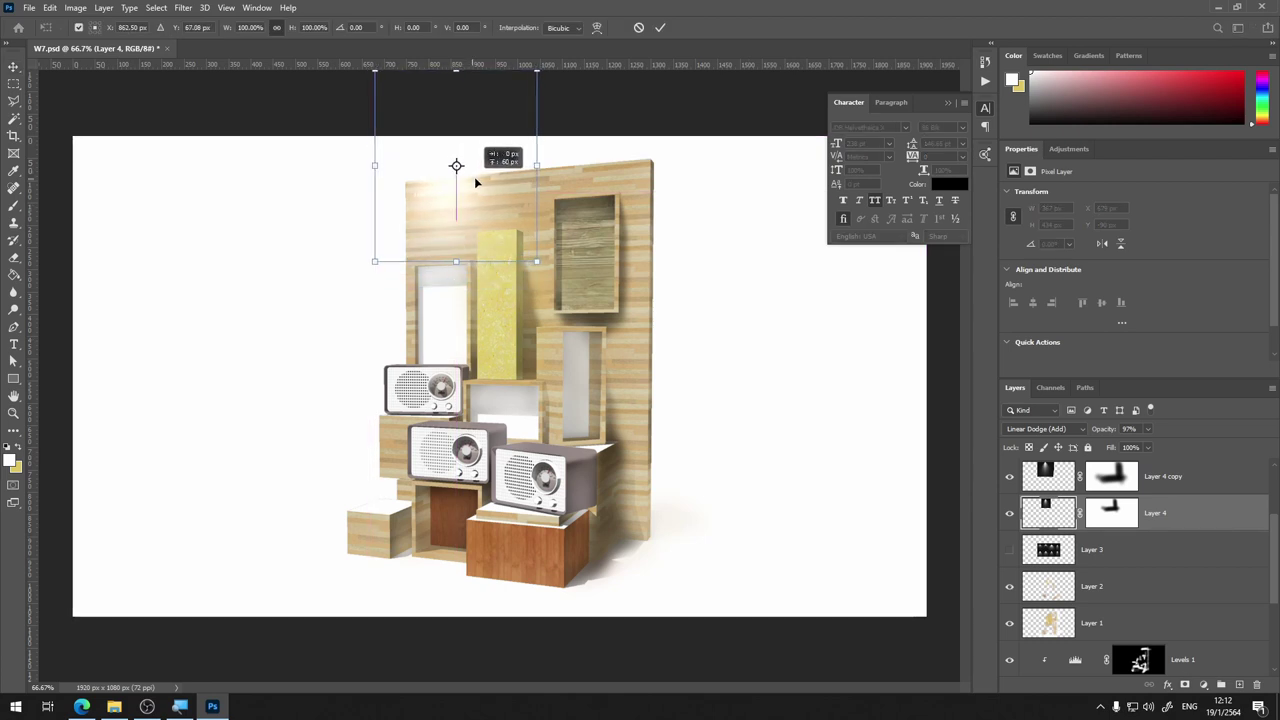
pyautogui.press('Return')
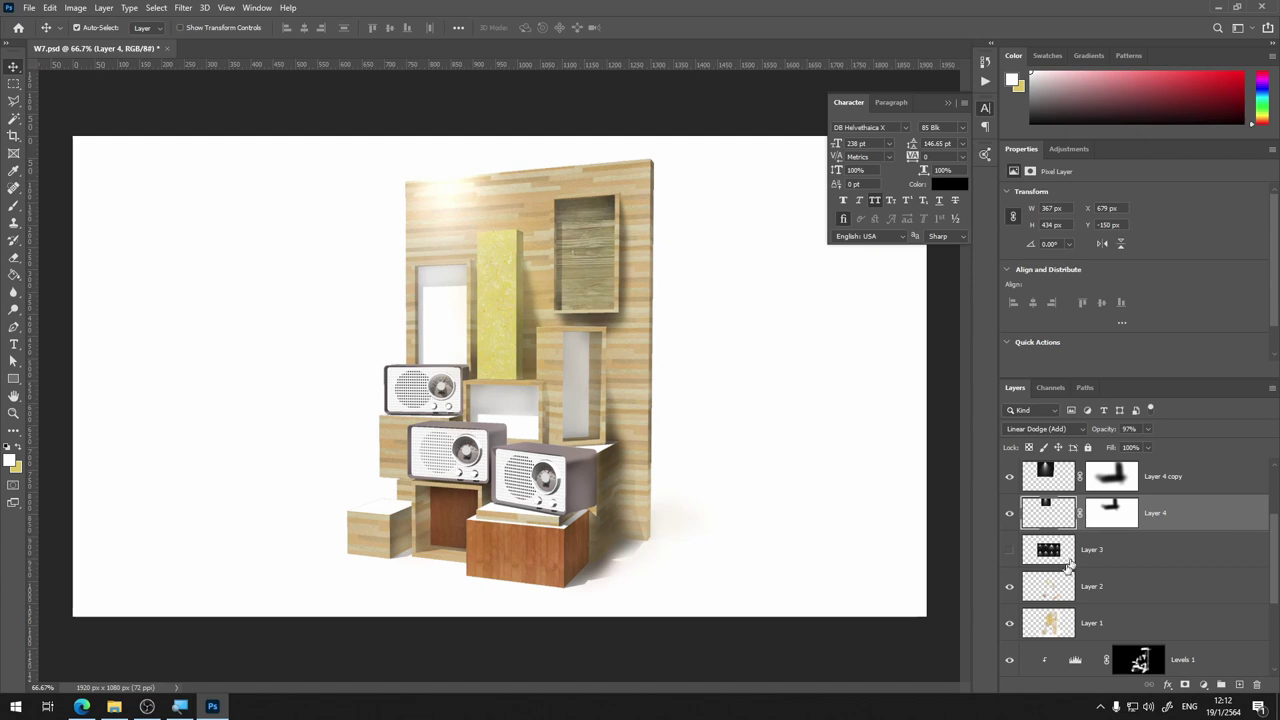
# Lower Layer 4 copy opacity to 53% and select both glow layers
pyautogui.click(1009, 513)
pyautogui.click(1009, 476)
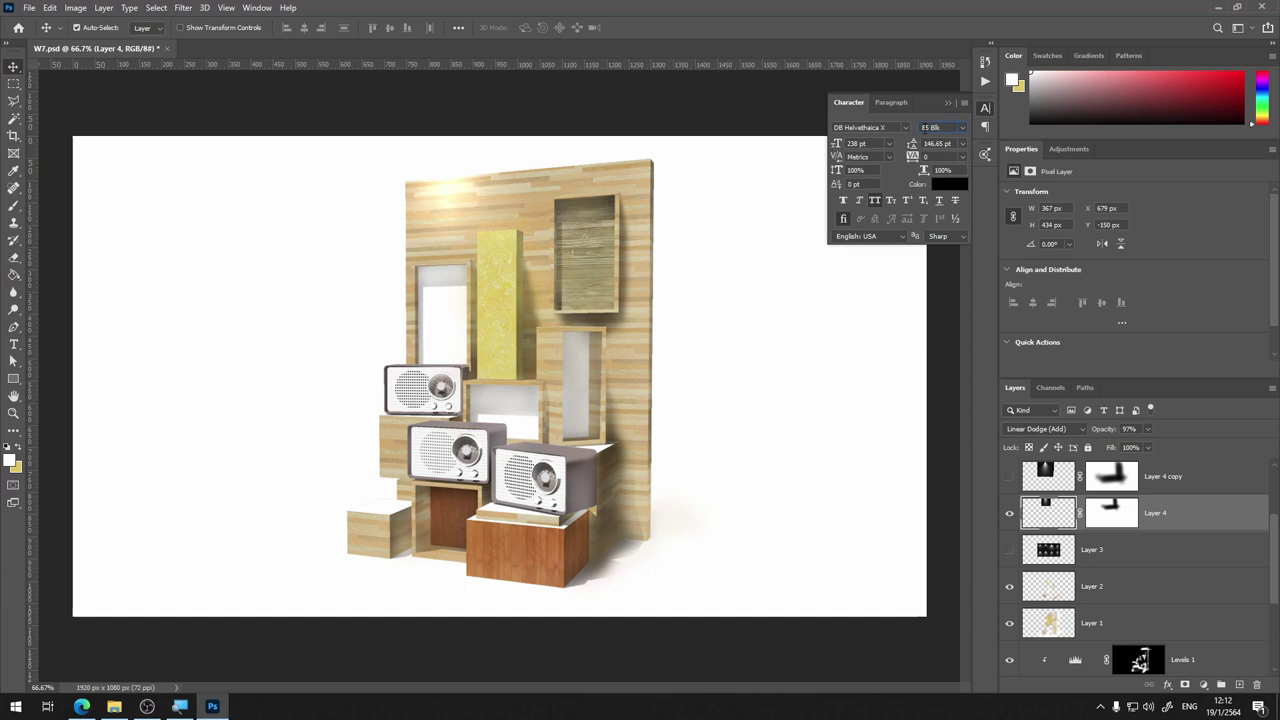
pyautogui.click(1010, 477)
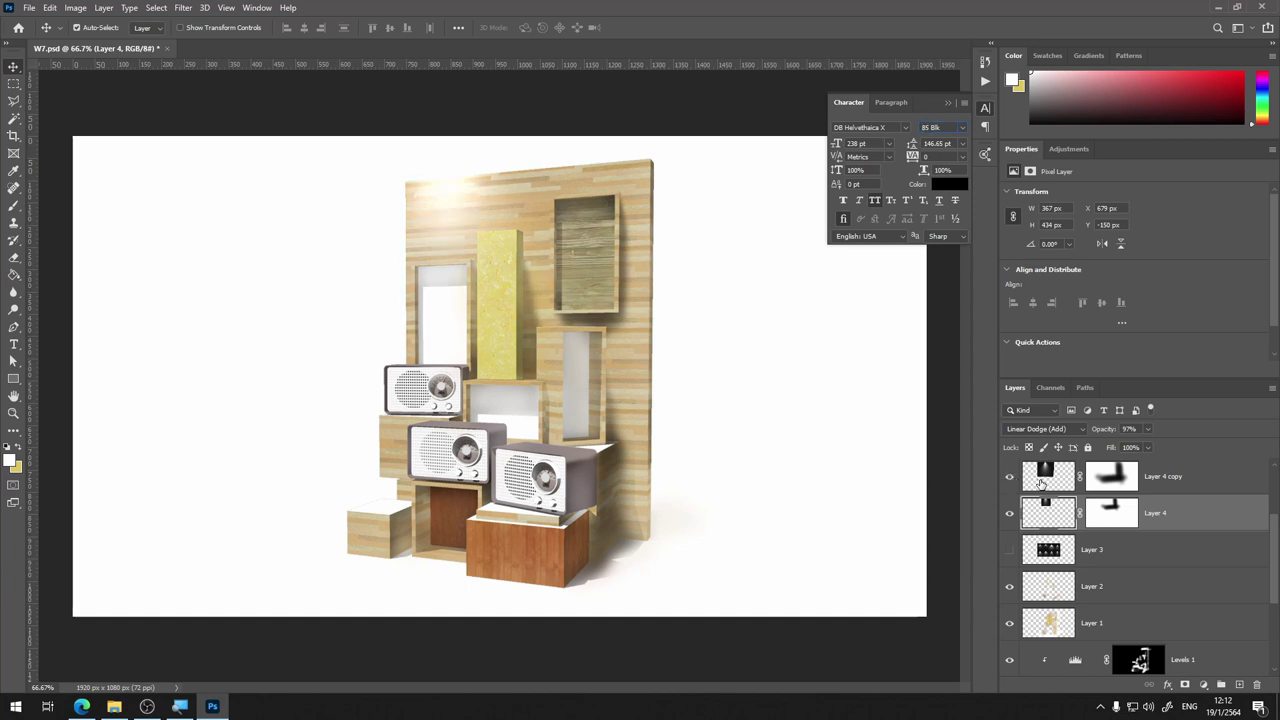
pyautogui.click(1149, 429)
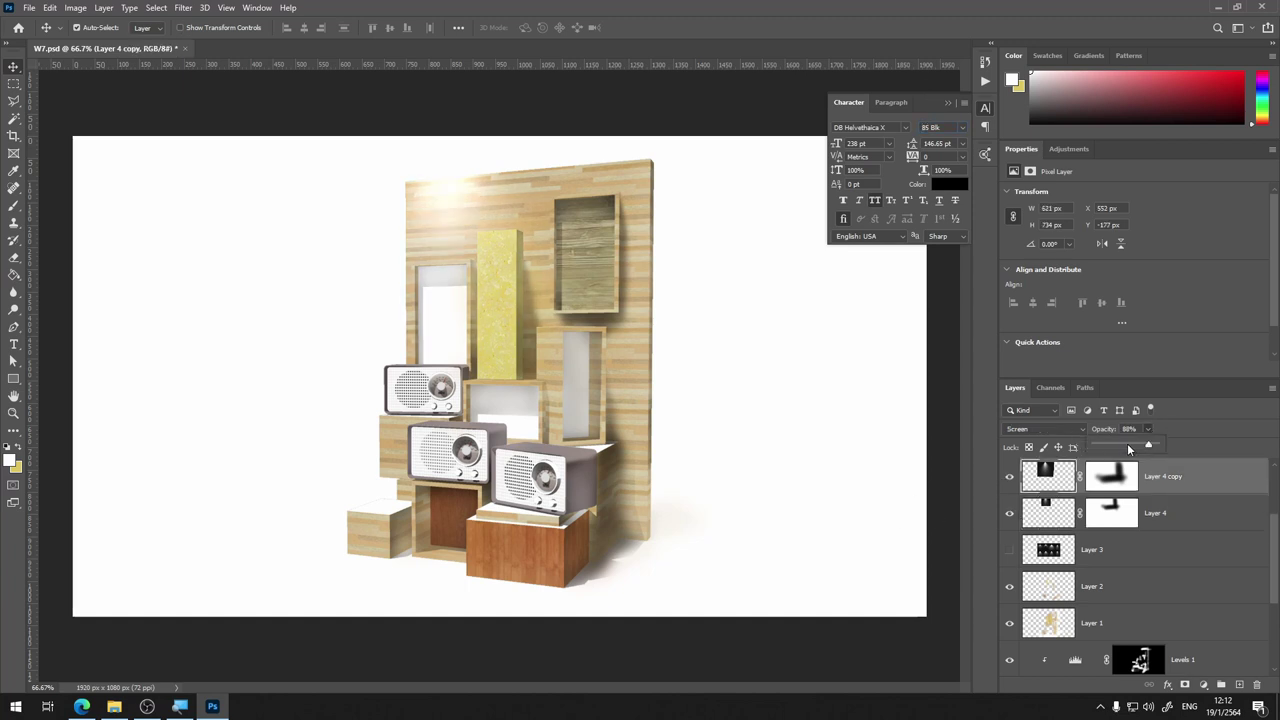
pyautogui.moveTo(1148, 441); pyautogui.dragTo(1127, 446)
pyautogui.keyDown('shift'); pyautogui.click(1079, 503); pyautogui.keyUp('shift')
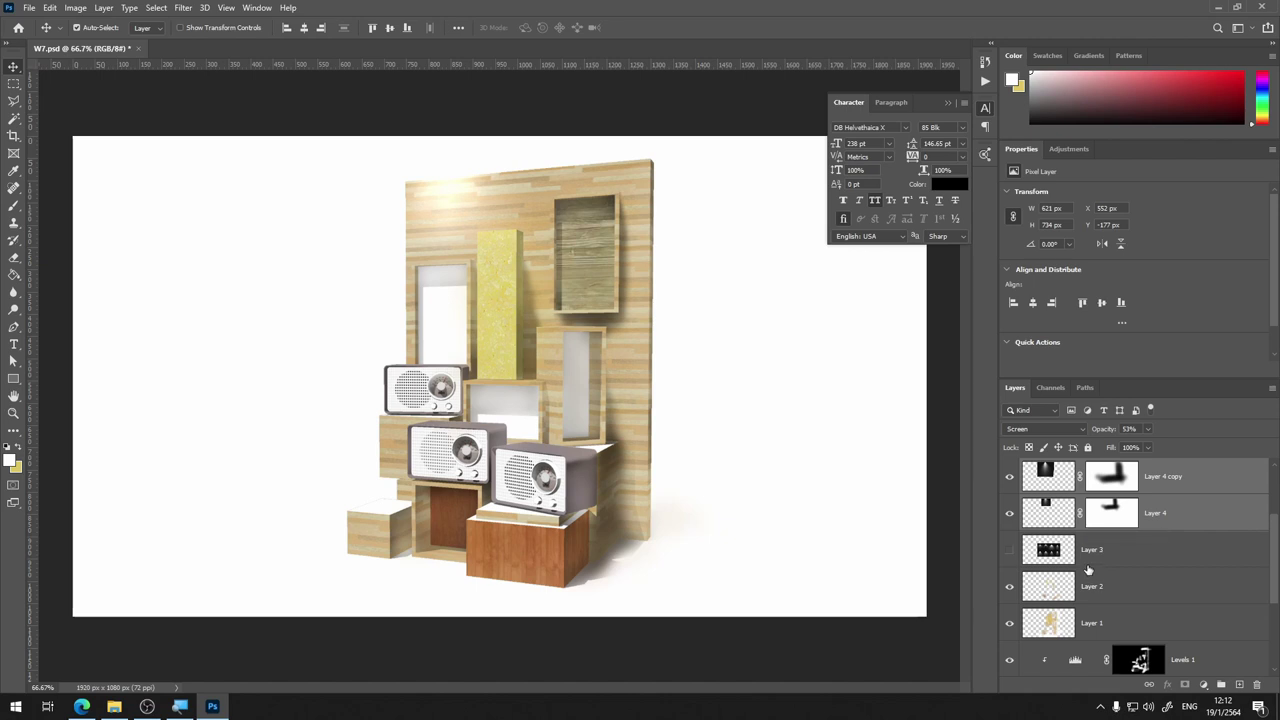
# Group the two glow layers unmerged and name the group 'Light'
pyautogui.rightClick(1197, 483)
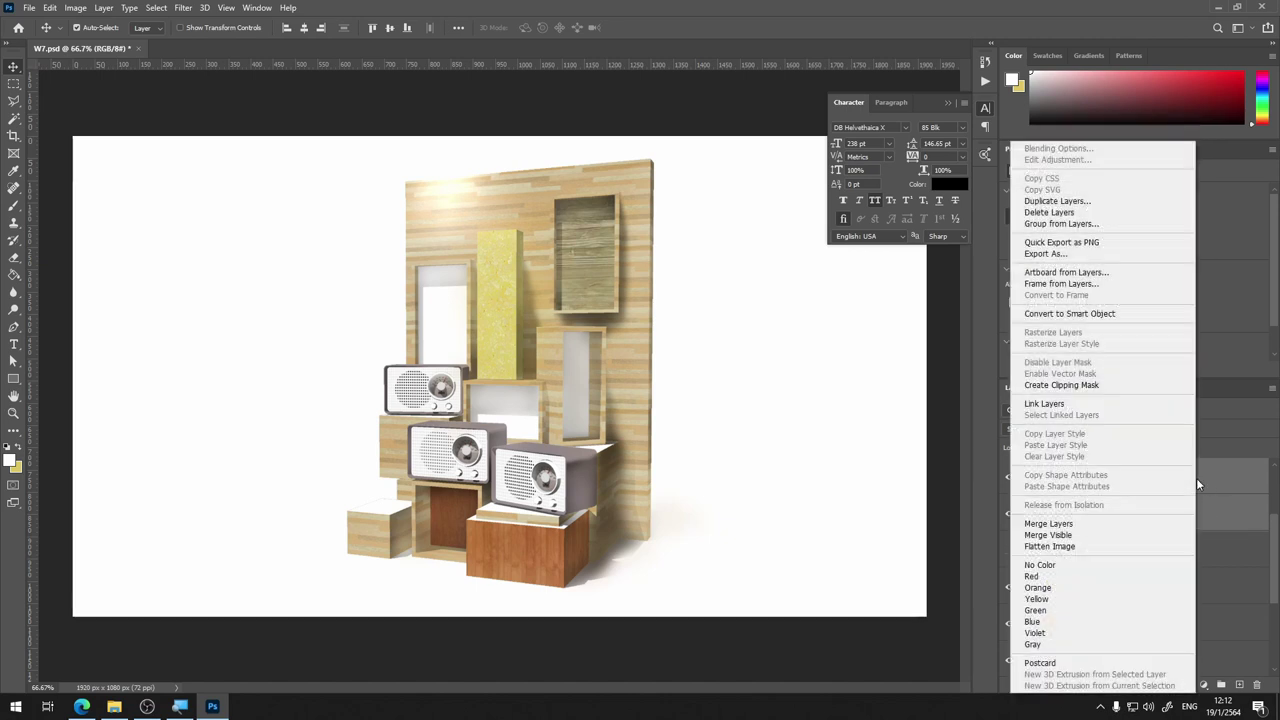
pyautogui.click(1108, 527)
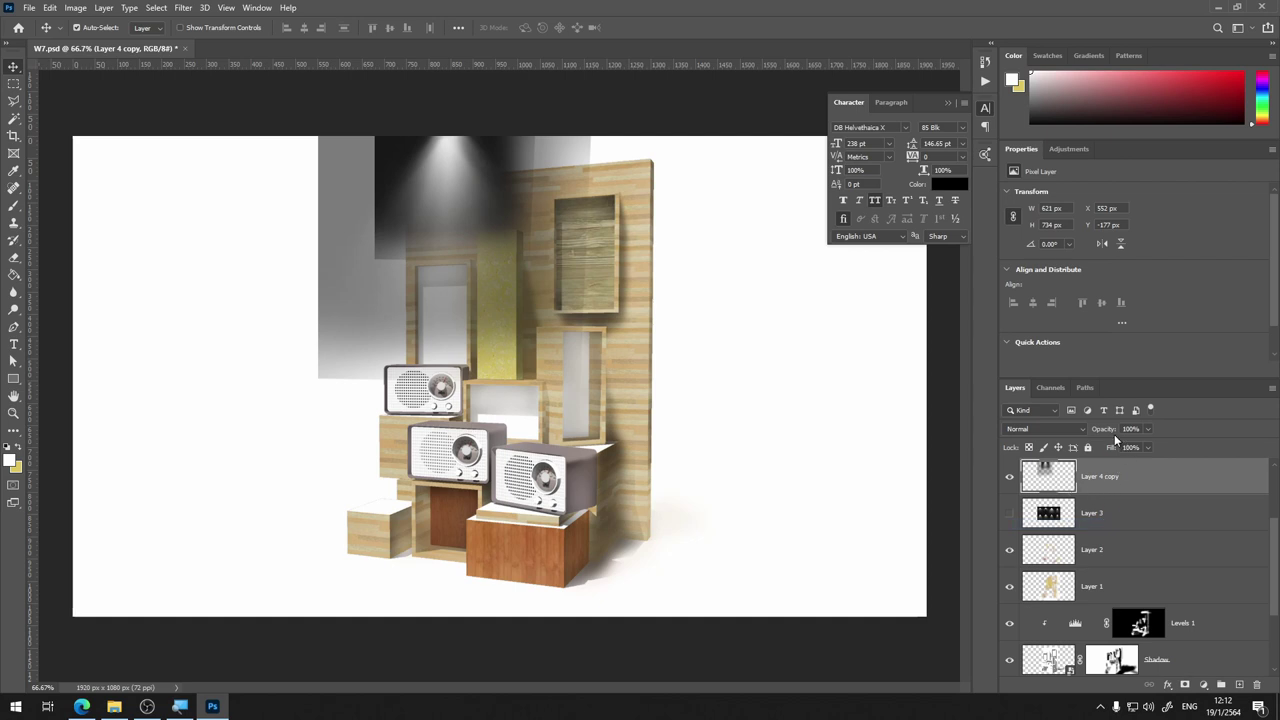
pyautogui.hotkey('ctrl', 'z')
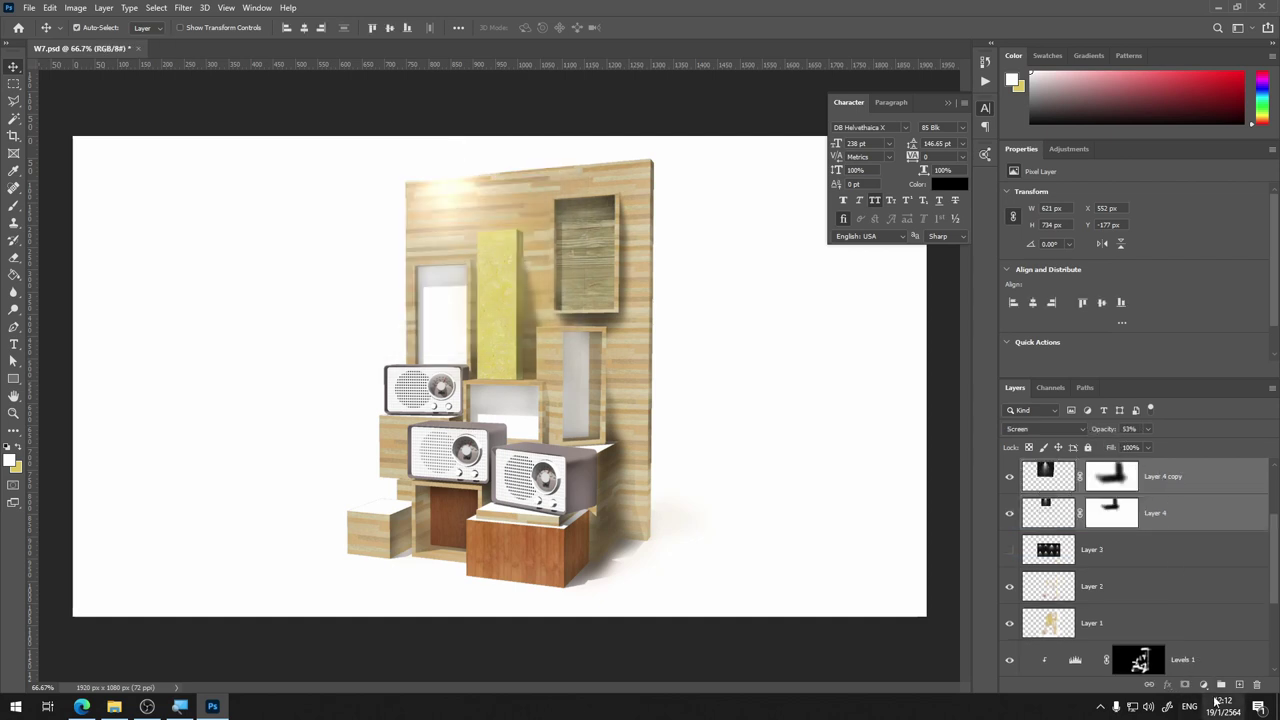
pyautogui.click(1221, 684)
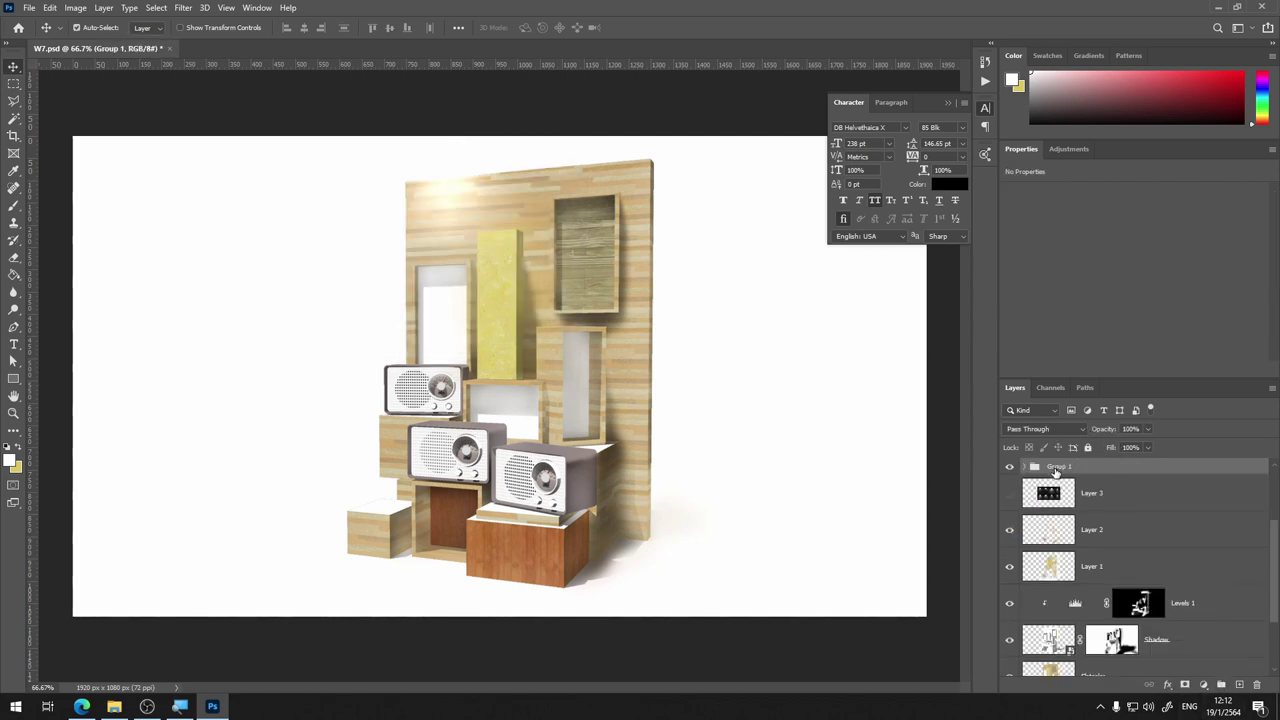
pyautogui.doubleClick(1056, 467)
pyautogui.write('Light')
pyautogui.press('Return')
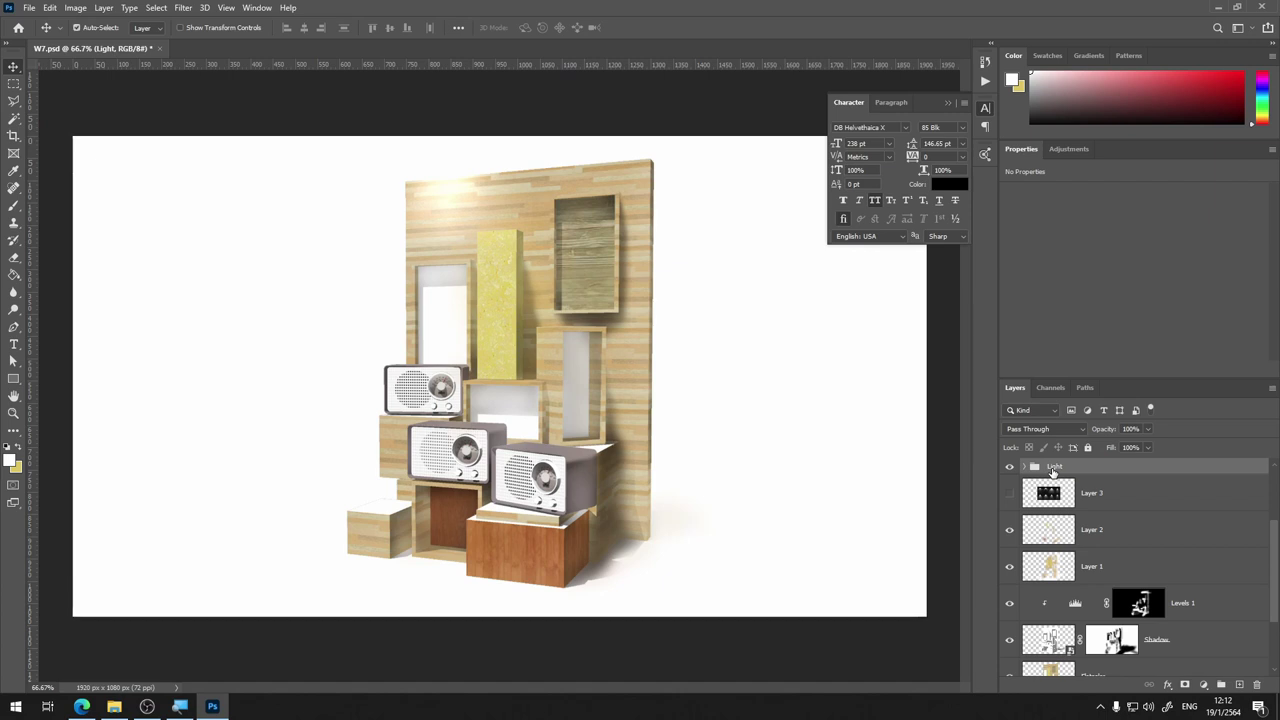
# Duplicate the Light group and shift Light copy about 220 px right
pyautogui.hotkey('ctrl', 'j')
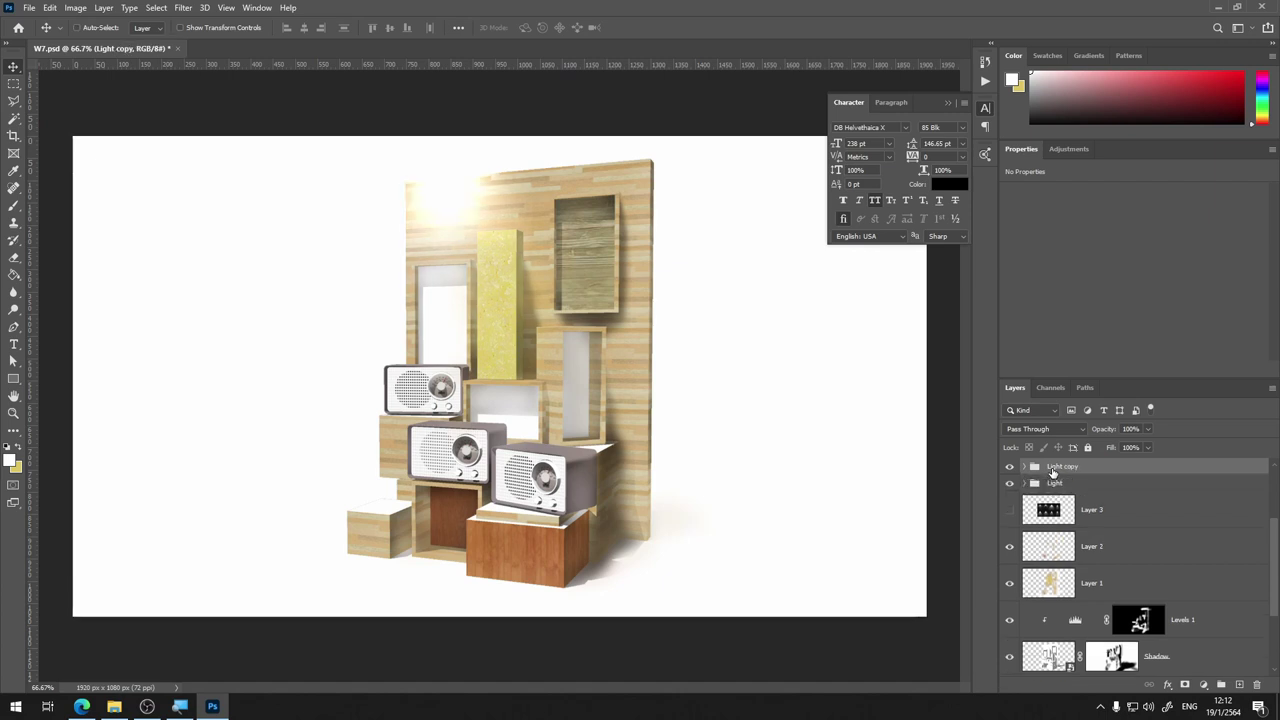
pyautogui.keyDown('ctrl'); pyautogui.click(457, 206); pyautogui.keyUp('ctrl')
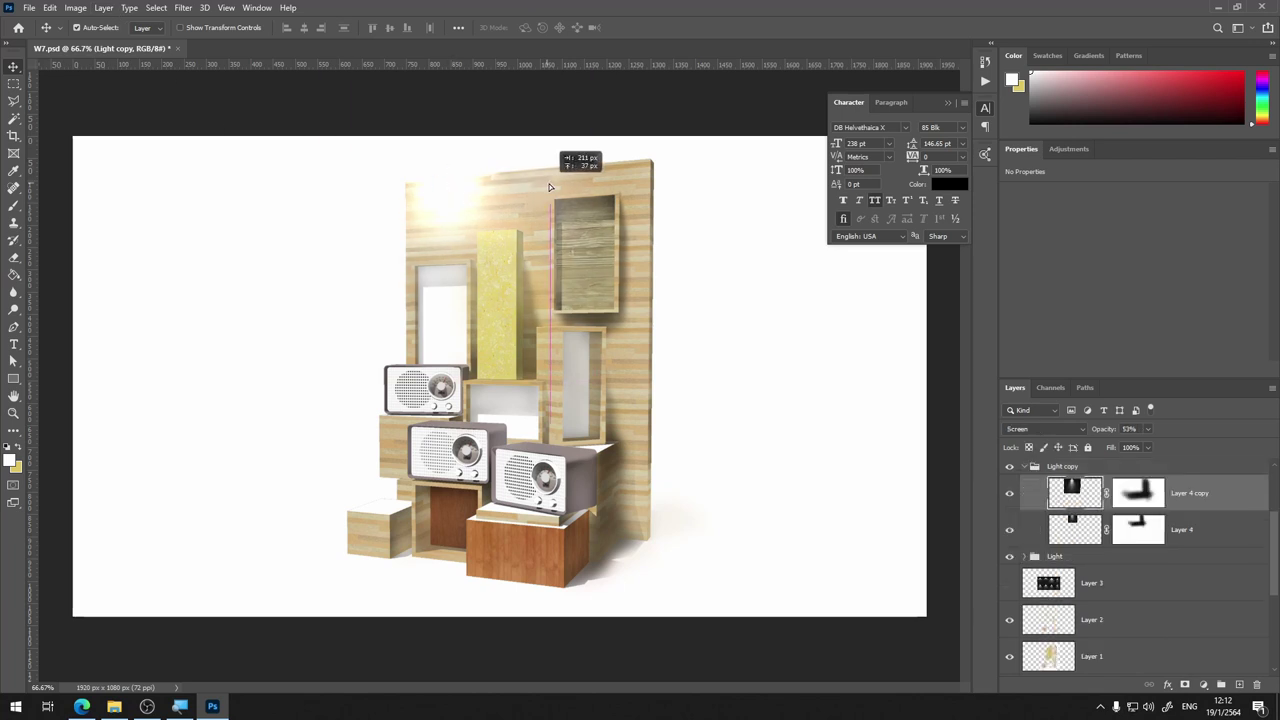
pyautogui.moveTo(549, 214); pyautogui.dragTo(435, 196)
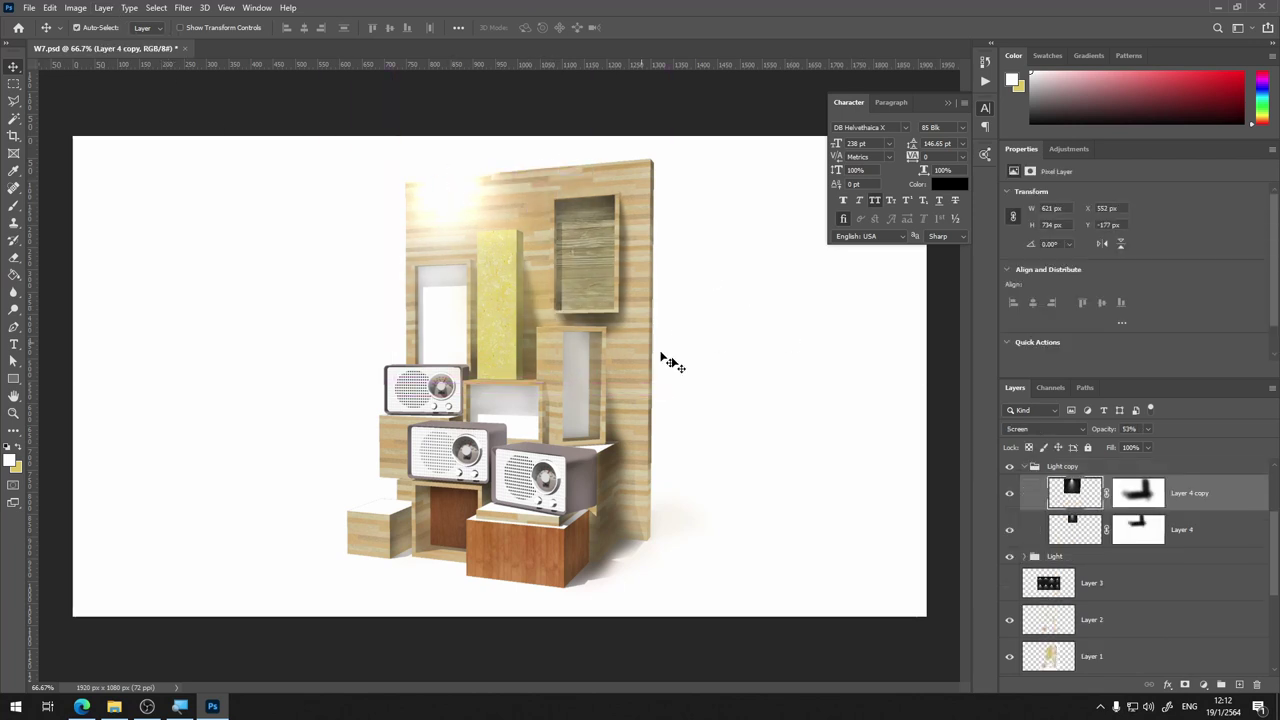
pyautogui.hotkey('ctrl', 'z')
pyautogui.hotkey('ctrl', 'z')
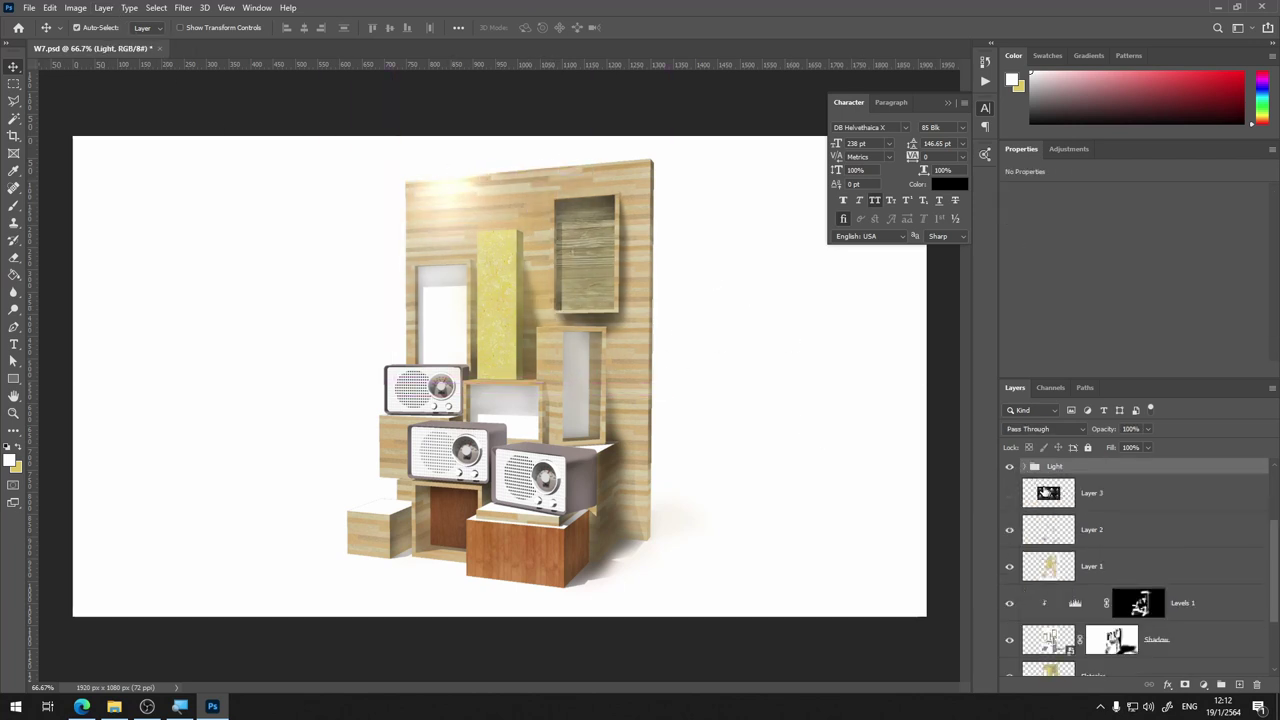
pyautogui.hotkey('ctrl', 'j')
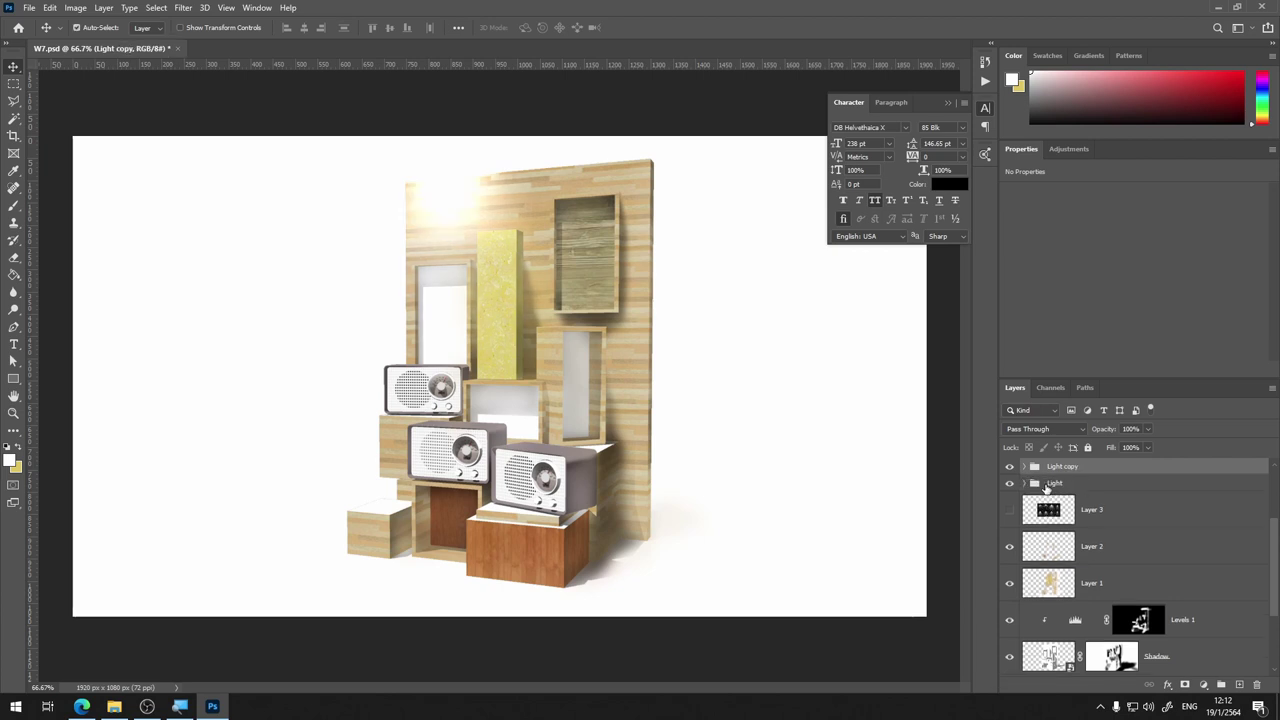
pyautogui.hotkey('ctrl', 't')
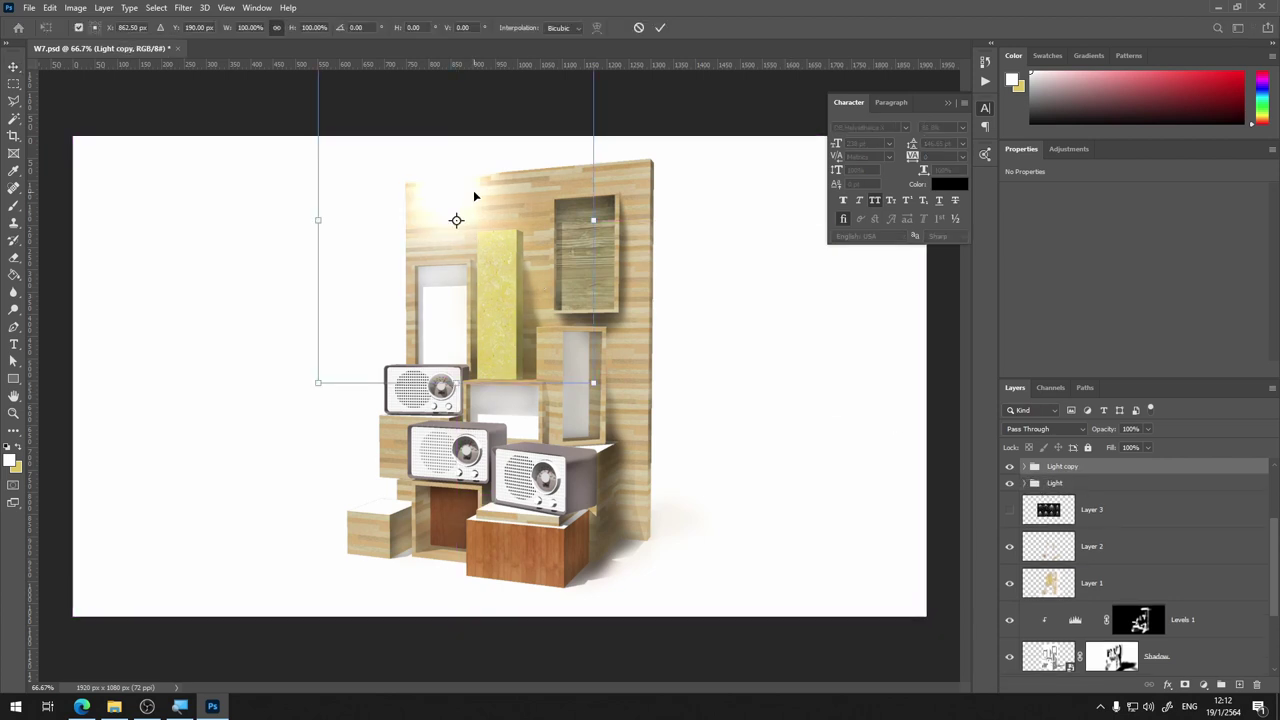
pyautogui.moveTo(475, 196)
pyautogui.mouseDown()
pyautogui.moveTo(574, 194)
pyautogui.moveTo(555, 191)
pyautogui.mouseUp()
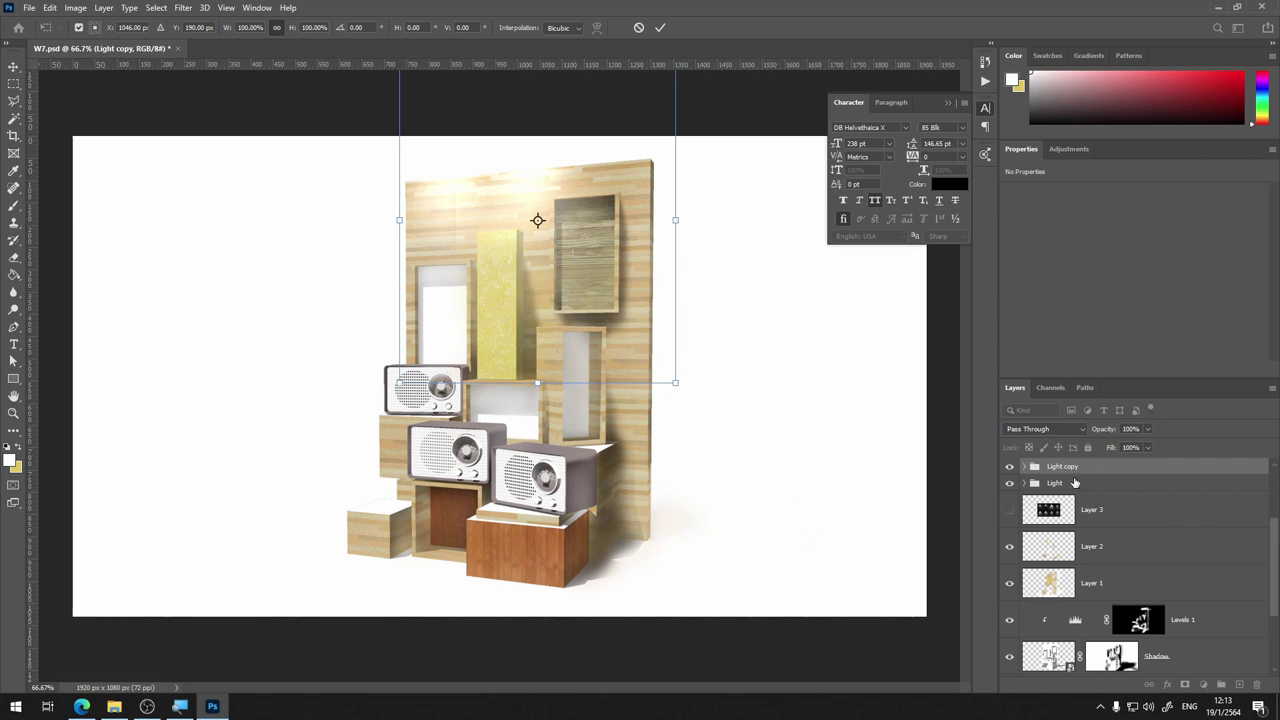
pyautogui.press('Return')
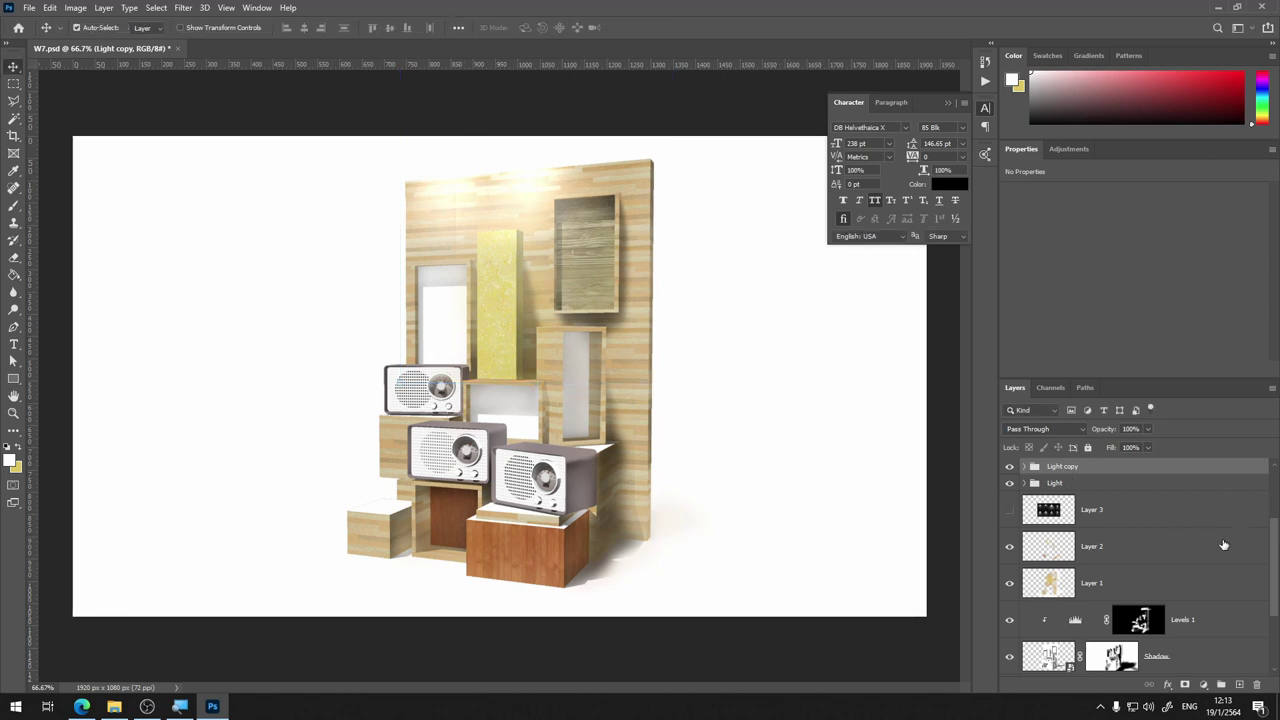
# Mask part of the Light copy glow near the yellow pillar
pyautogui.click(1185, 684)
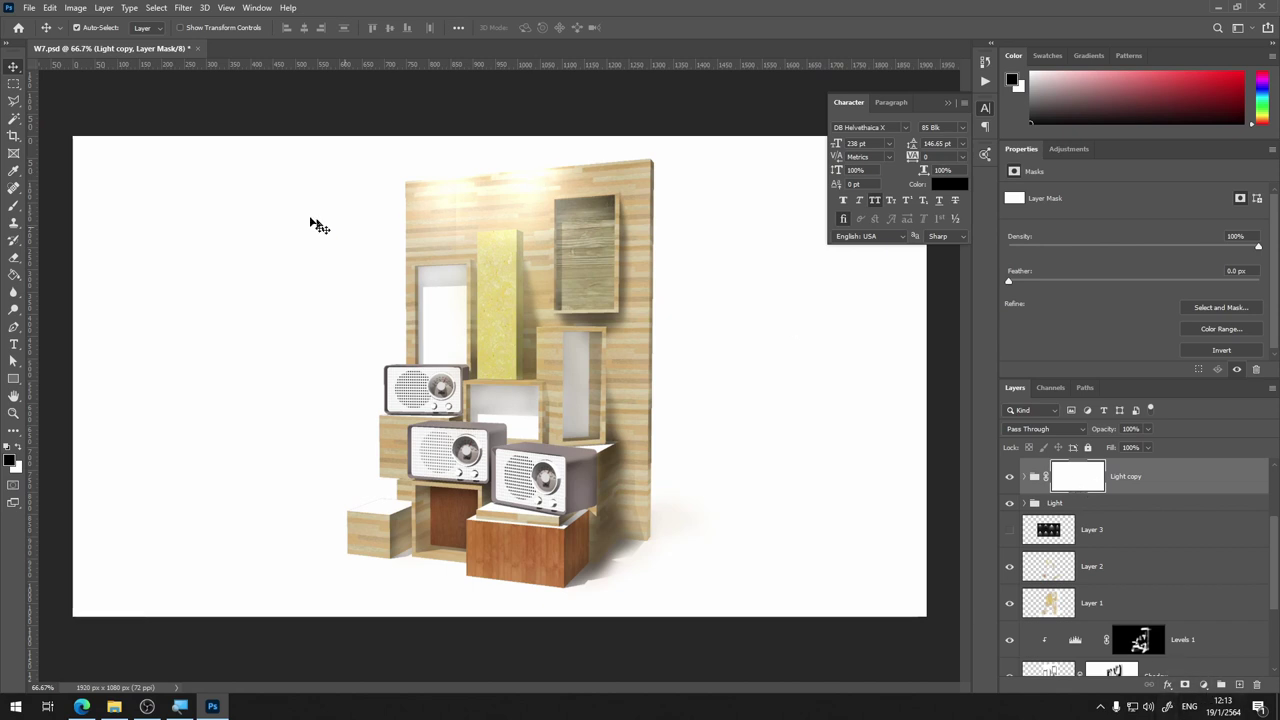
pyautogui.click(13, 205)
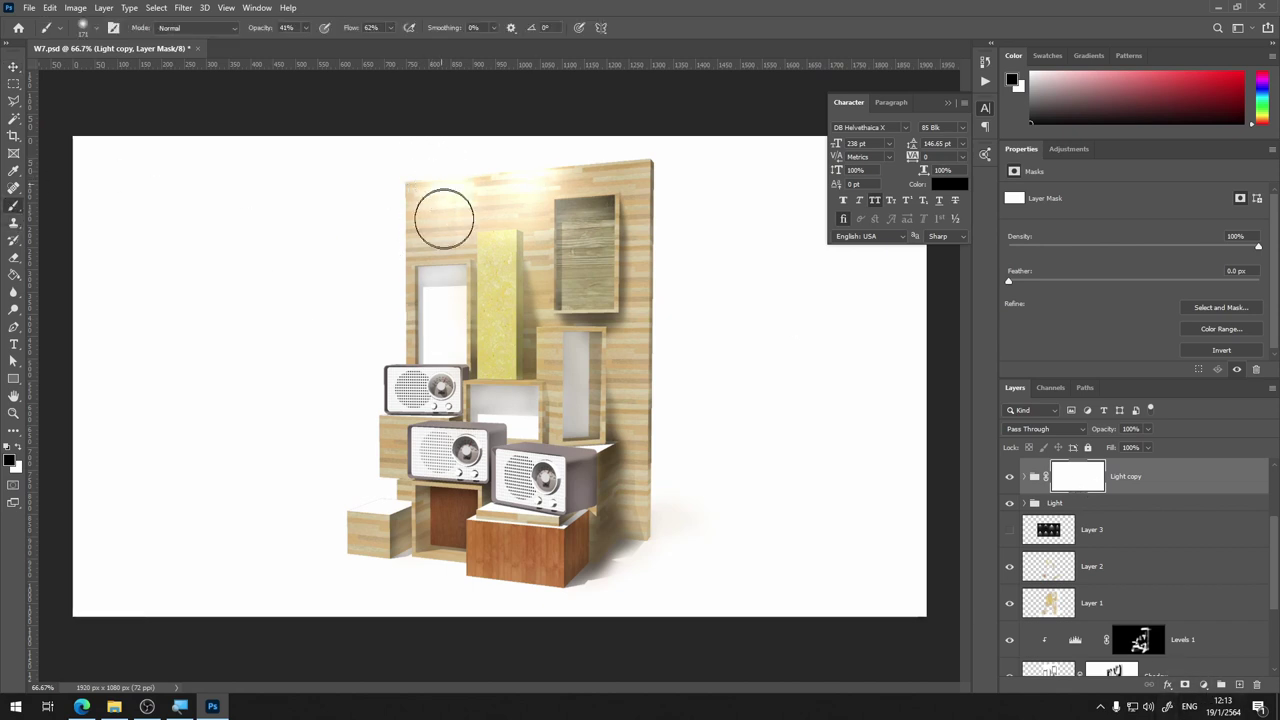
pyautogui.moveTo(462, 265); pyautogui.dragTo(475, 332)
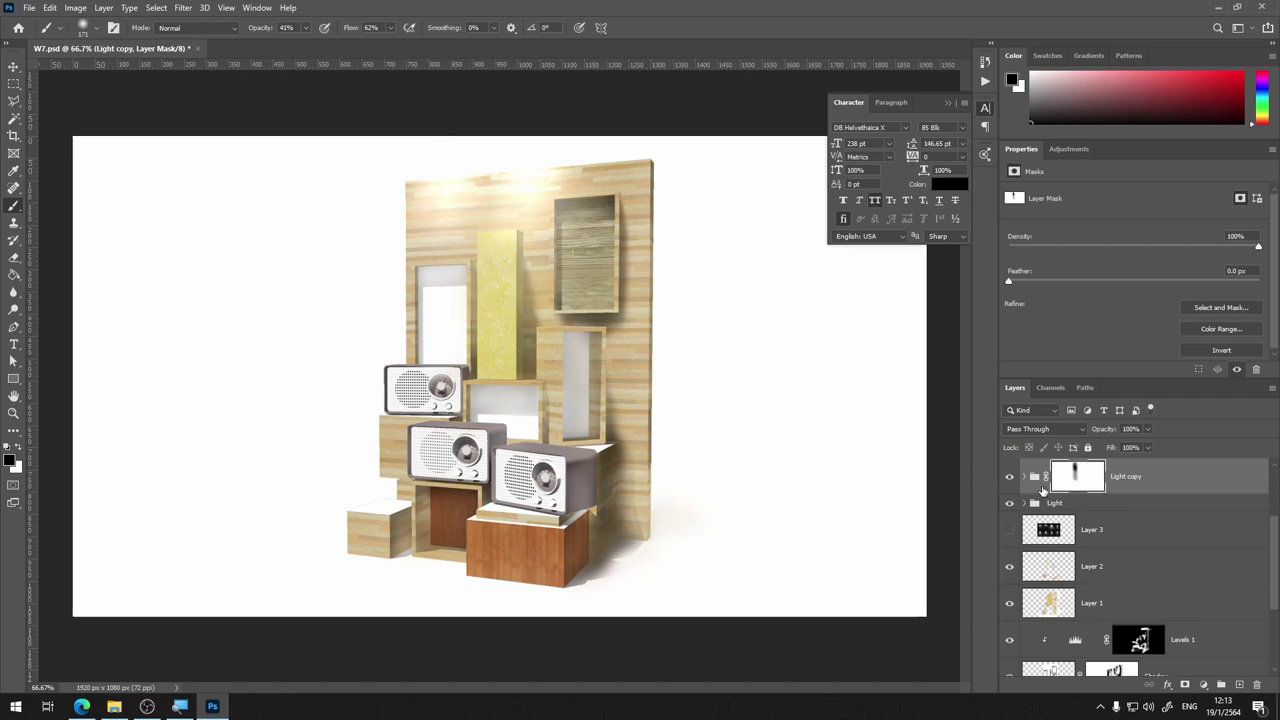
# Duplicate as Light copy 2 and shift its glow and mask about 190 px right
pyautogui.hotkey('ctrl', 'j')
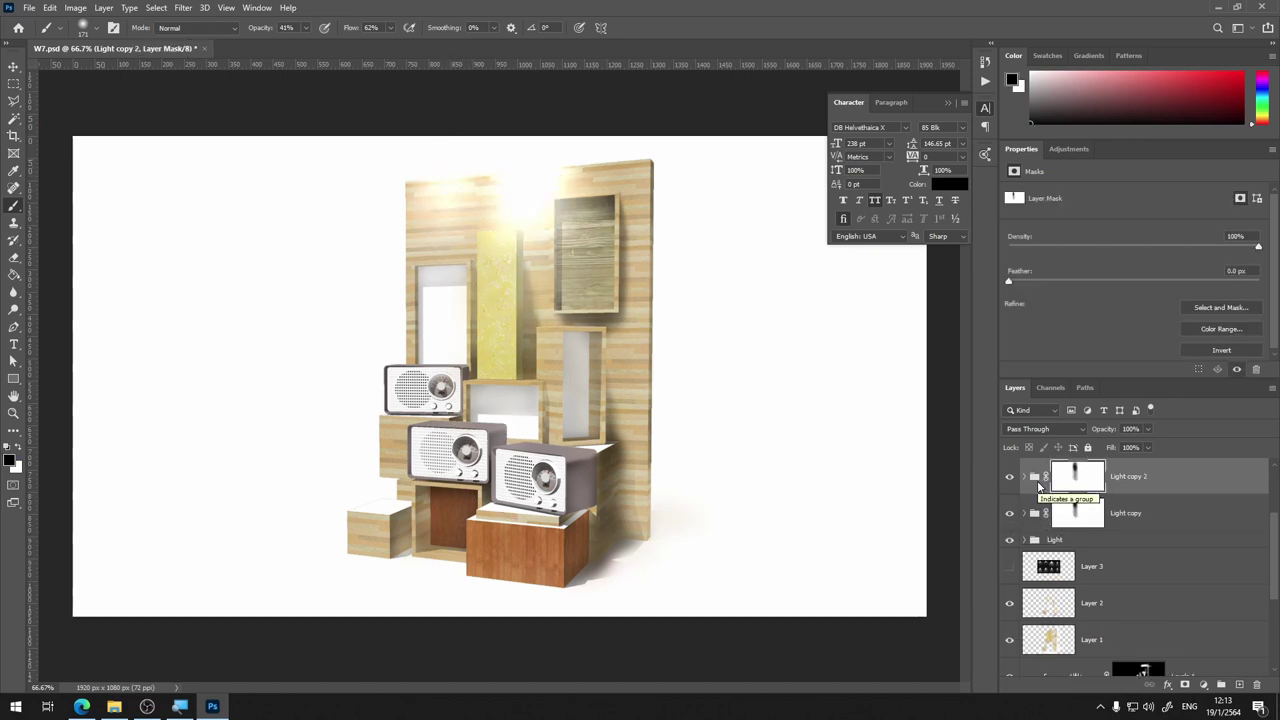
pyautogui.press('v')
pyautogui.click(540, 187)
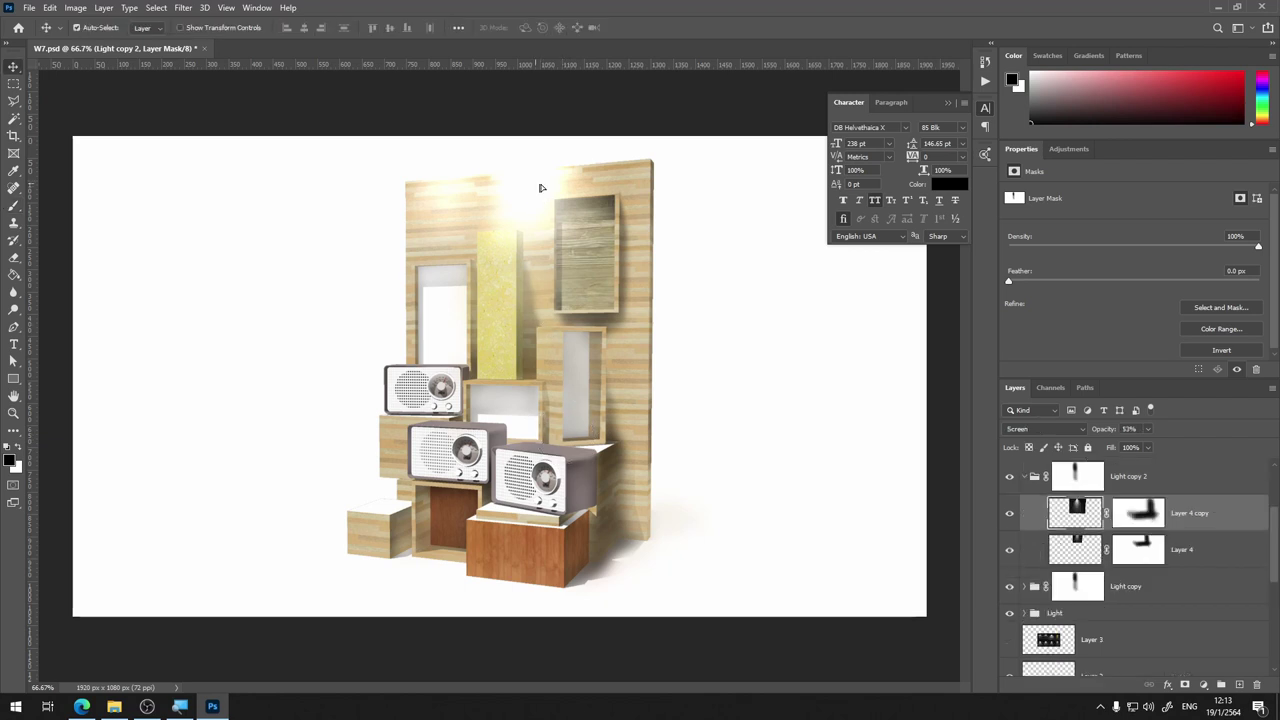
pyautogui.moveTo(540, 187); pyautogui.dragTo(735, 251)
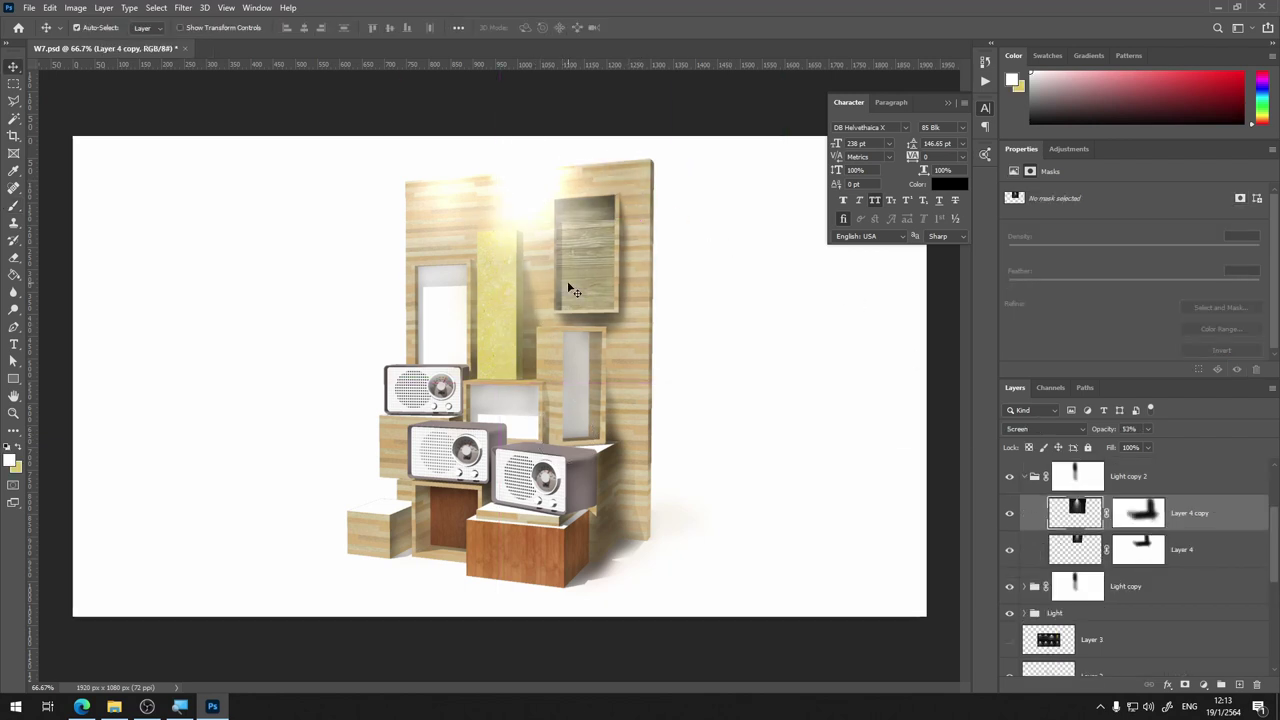
pyautogui.click(1183, 478)
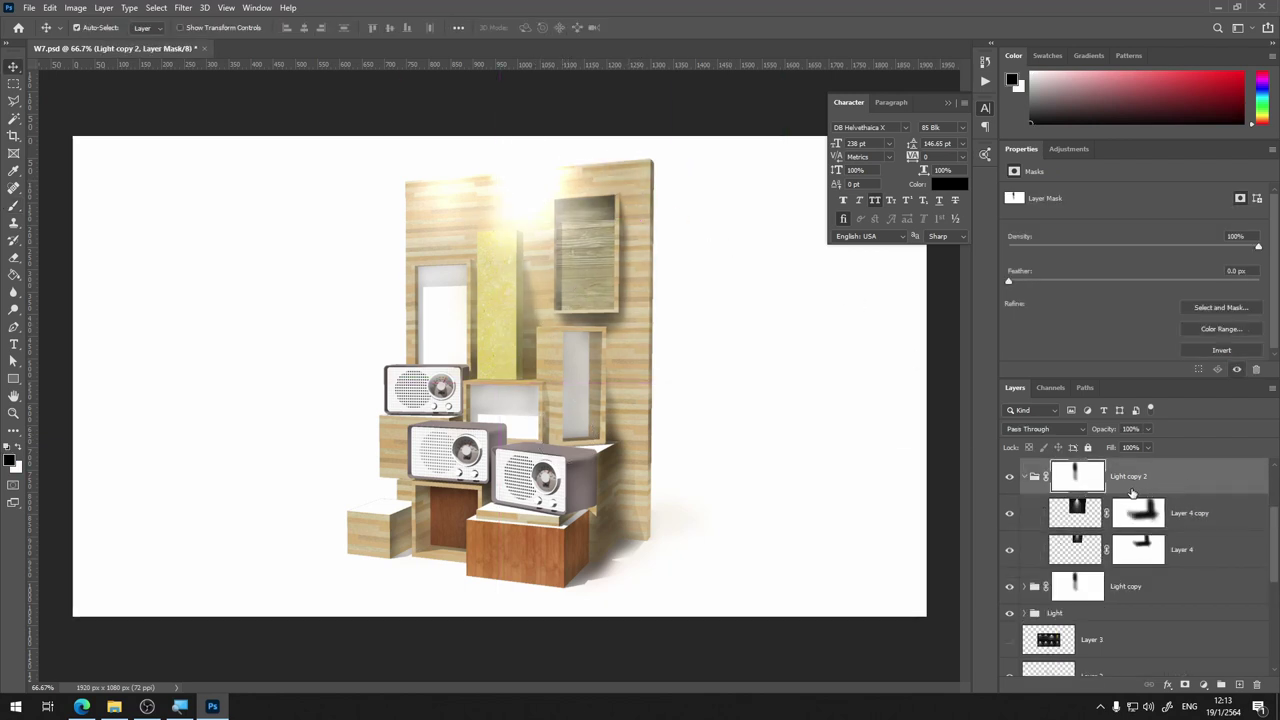
pyautogui.hotkey('ctrl', 't')
pyautogui.moveTo(538, 187); pyautogui.dragTo(616, 177)
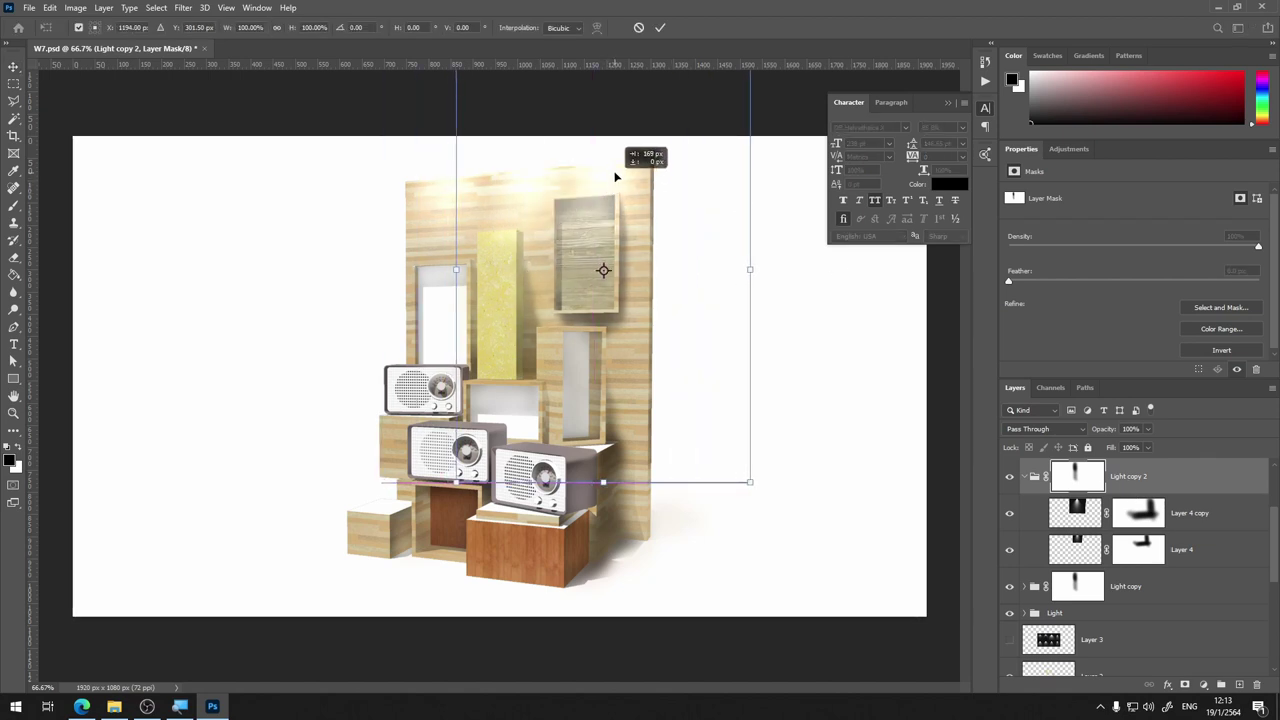
pyautogui.moveTo(615, 177); pyautogui.dragTo(612, 166)
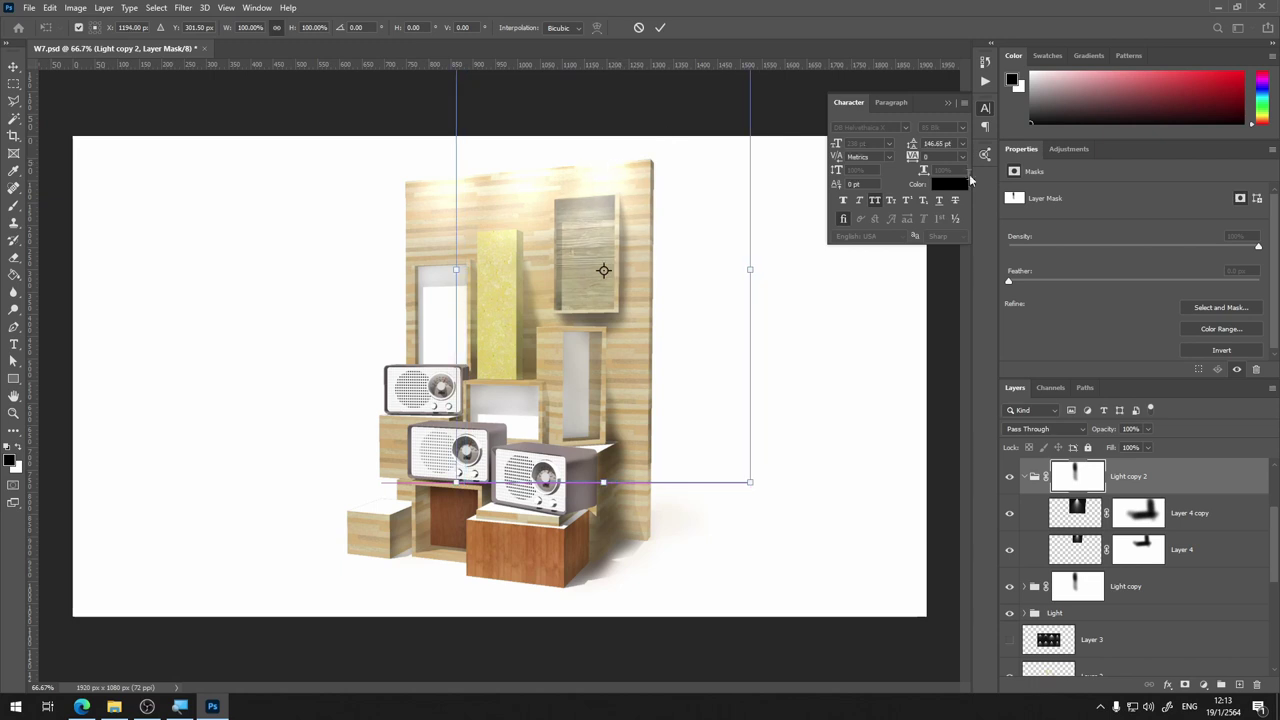
pyautogui.press('Right')
pyautogui.press('Right')
pyautogui.press('Right')
pyautogui.press('Right')
pyautogui.press('Right')
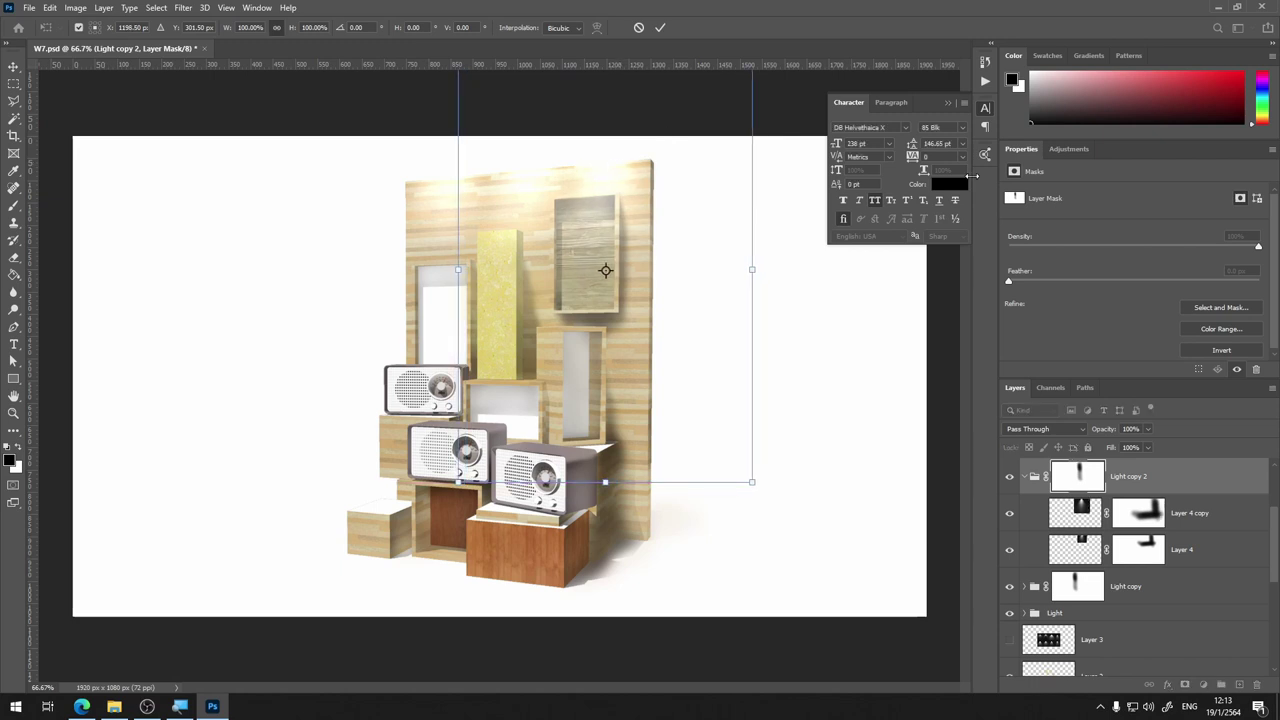
pyautogui.press('Right')
pyautogui.press('Right')
pyautogui.press('Right')
pyautogui.press('Right')
pyautogui.press('Right')
pyautogui.press('Right')
pyautogui.press('Right')
pyautogui.press('Right')
pyautogui.press('Right')
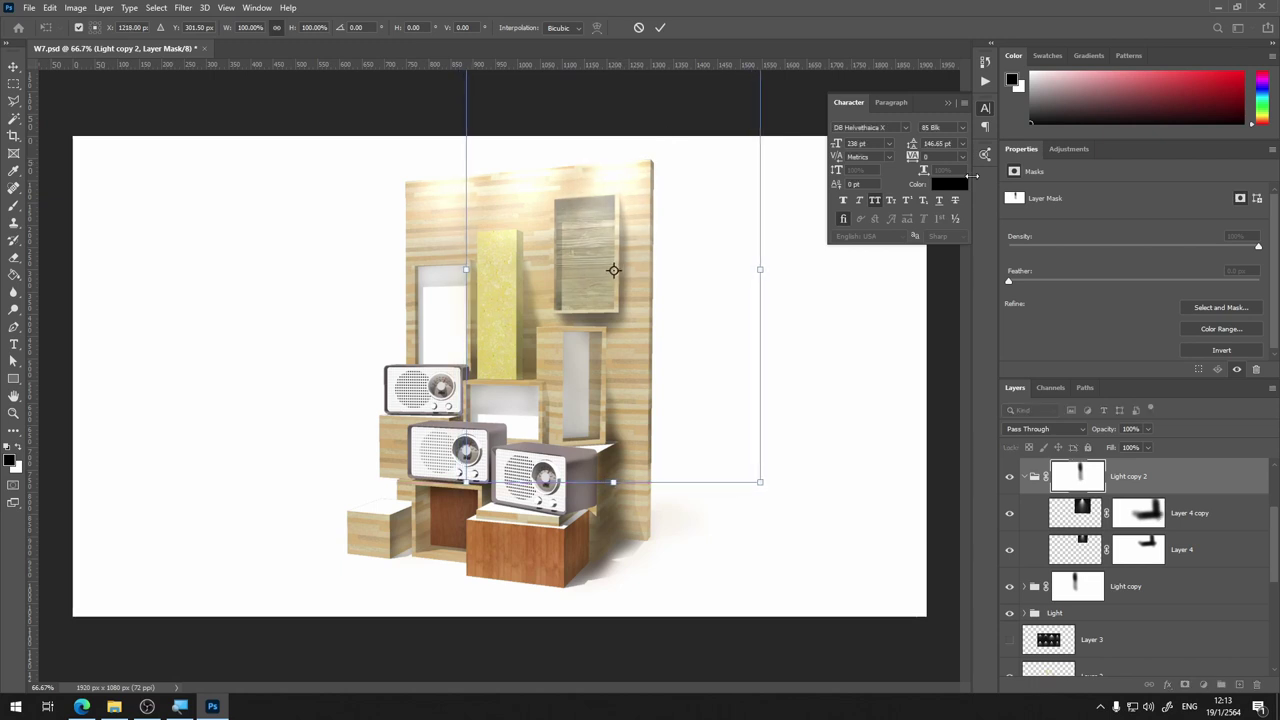
pyautogui.press('Left')
pyautogui.press('Return')
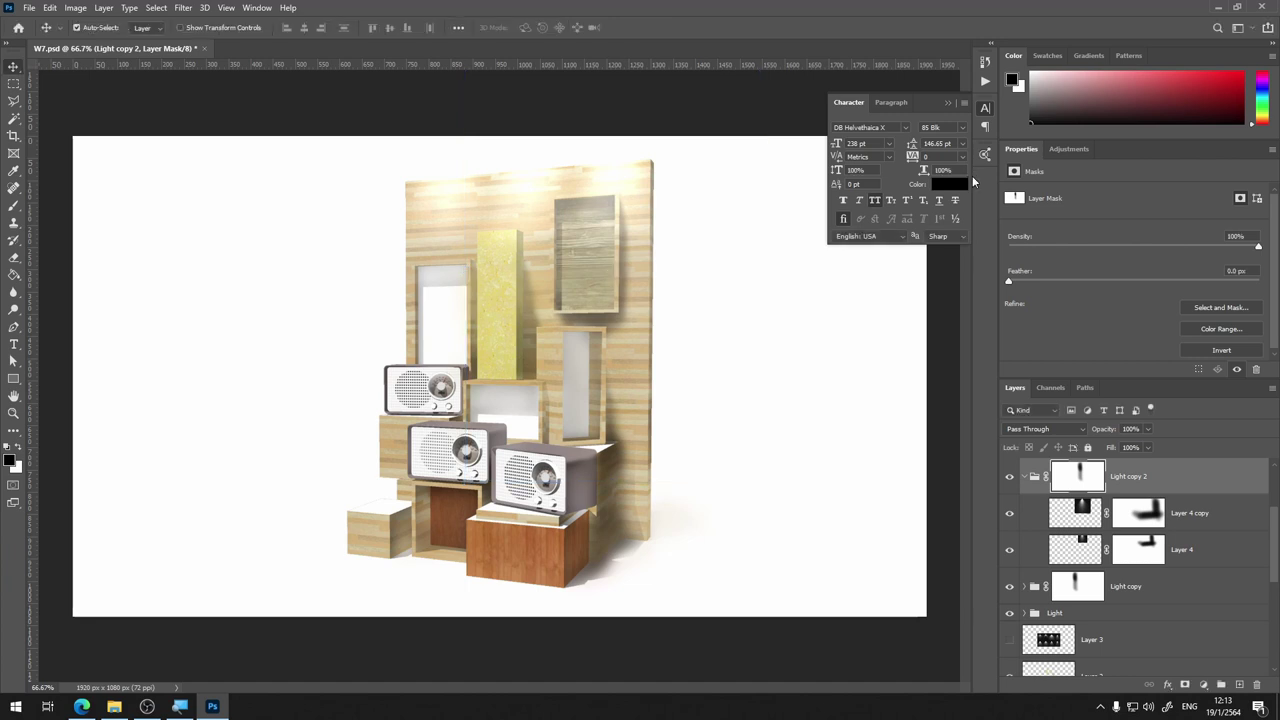
# Lower Light copy 2 opacity to 91% and select Light copy's opacity
pyautogui.click(1149, 429)
pyautogui.moveTo(1141, 446); pyautogui.dragTo(1119, 453)
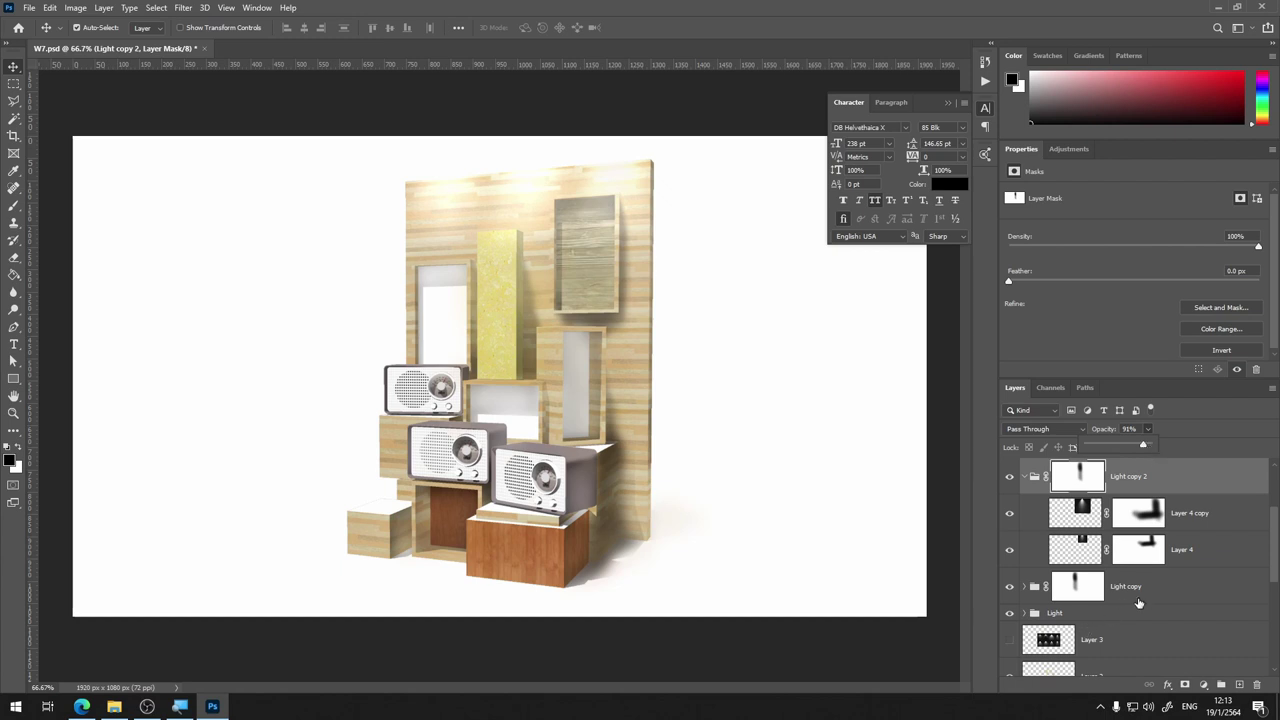
pyautogui.click(1138, 603)
pyautogui.click(1148, 429)
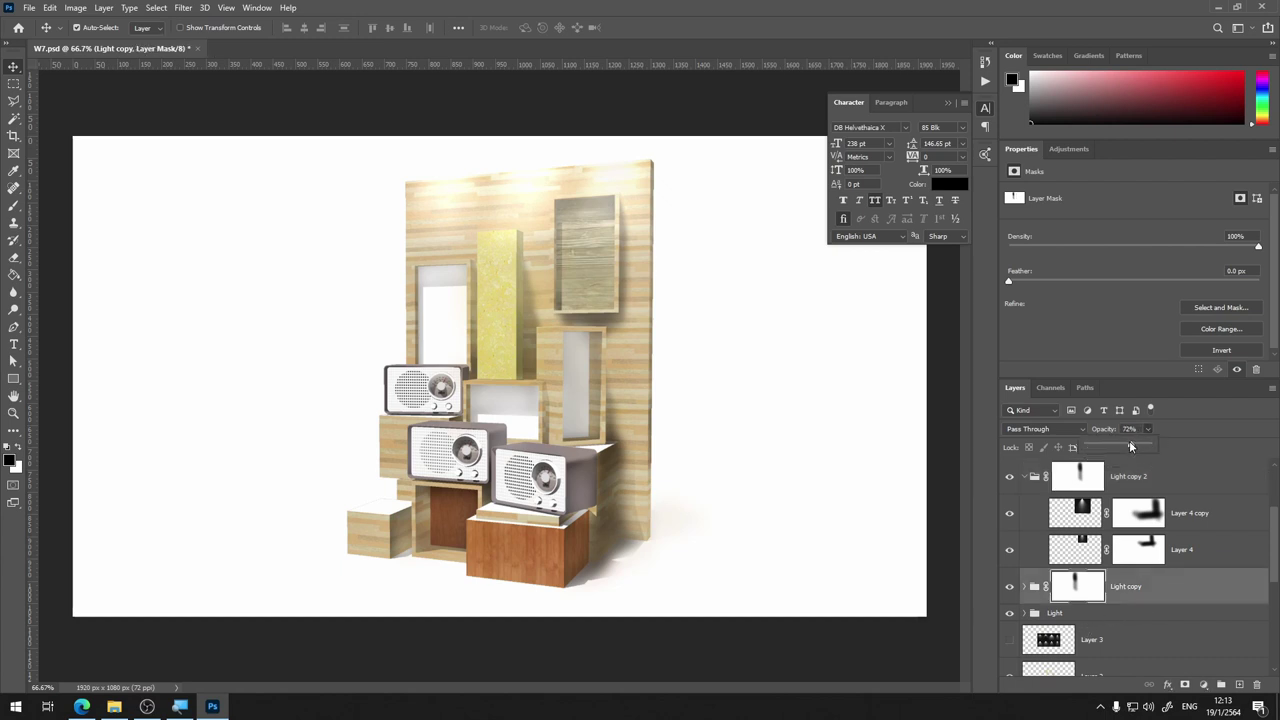
# Set Light copy back to 100% opacity and collapse the Light copy 2 group
pyautogui.moveTo(1131, 447); pyautogui.dragTo(1147, 451)
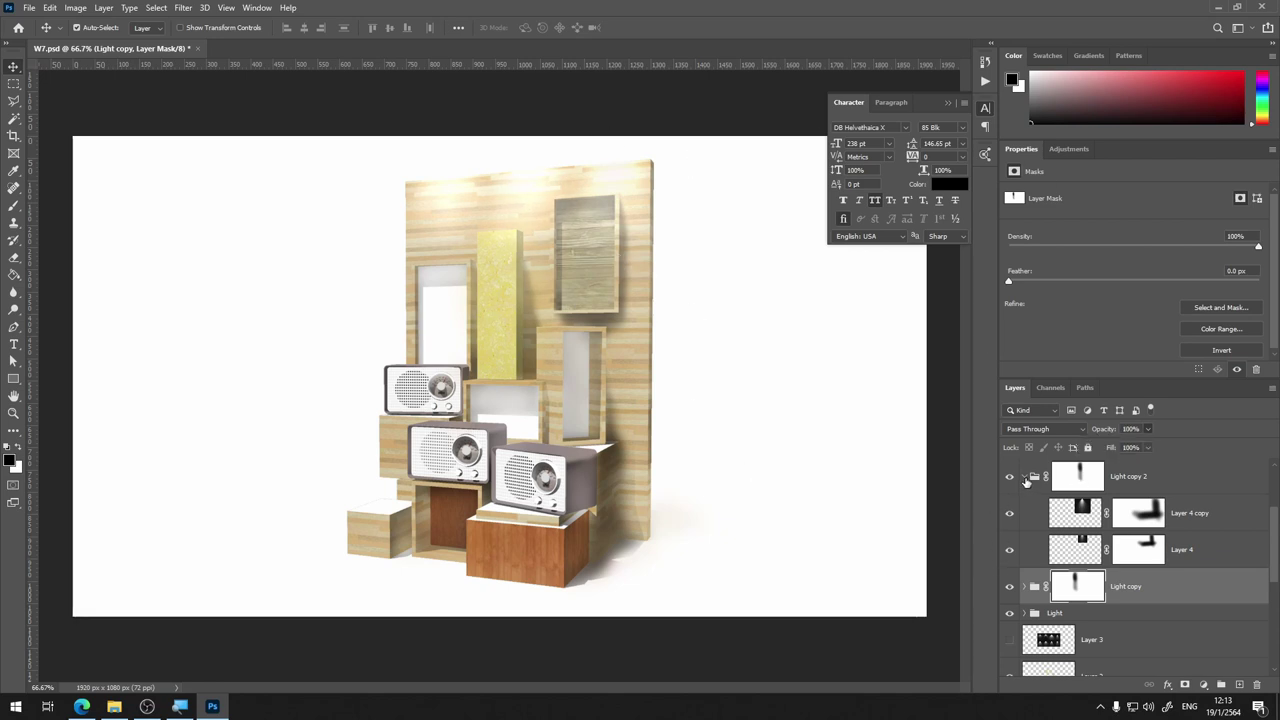
pyautogui.click(1024, 477)
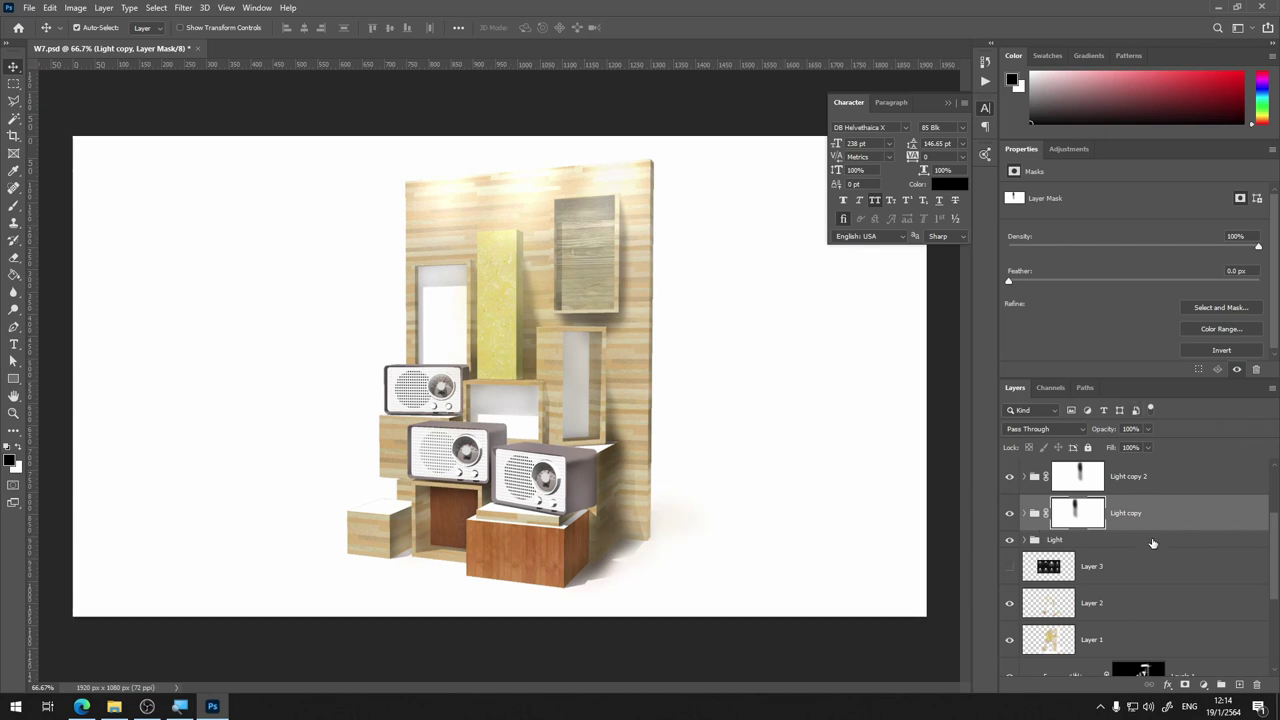
# Put Light, Light copy and Light copy 2 into Group 1 and compare its visibility
pyautogui.click(1152, 540)
pyautogui.keyDown('shift'); pyautogui.click(1150, 476); pyautogui.keyUp('shift')
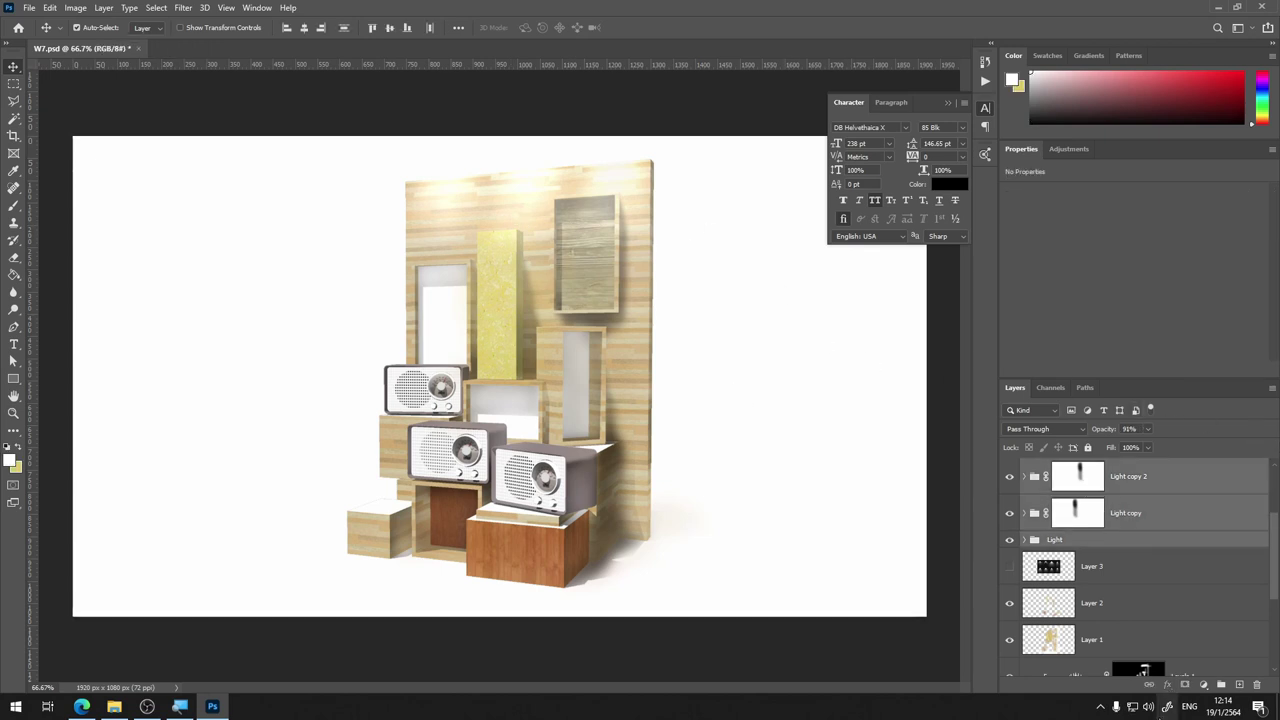
pyautogui.click(1221, 685)
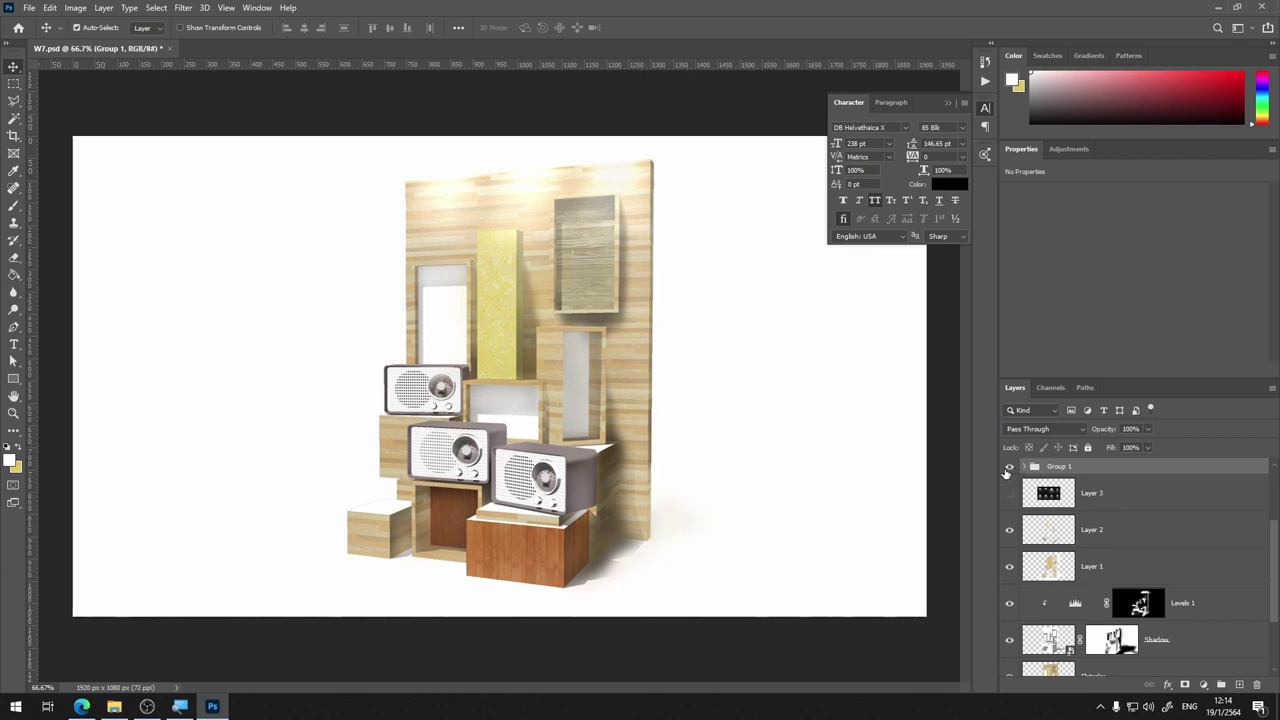
pyautogui.click(1008, 468)
pyautogui.click(1008, 468)
pyautogui.click(1009, 468)
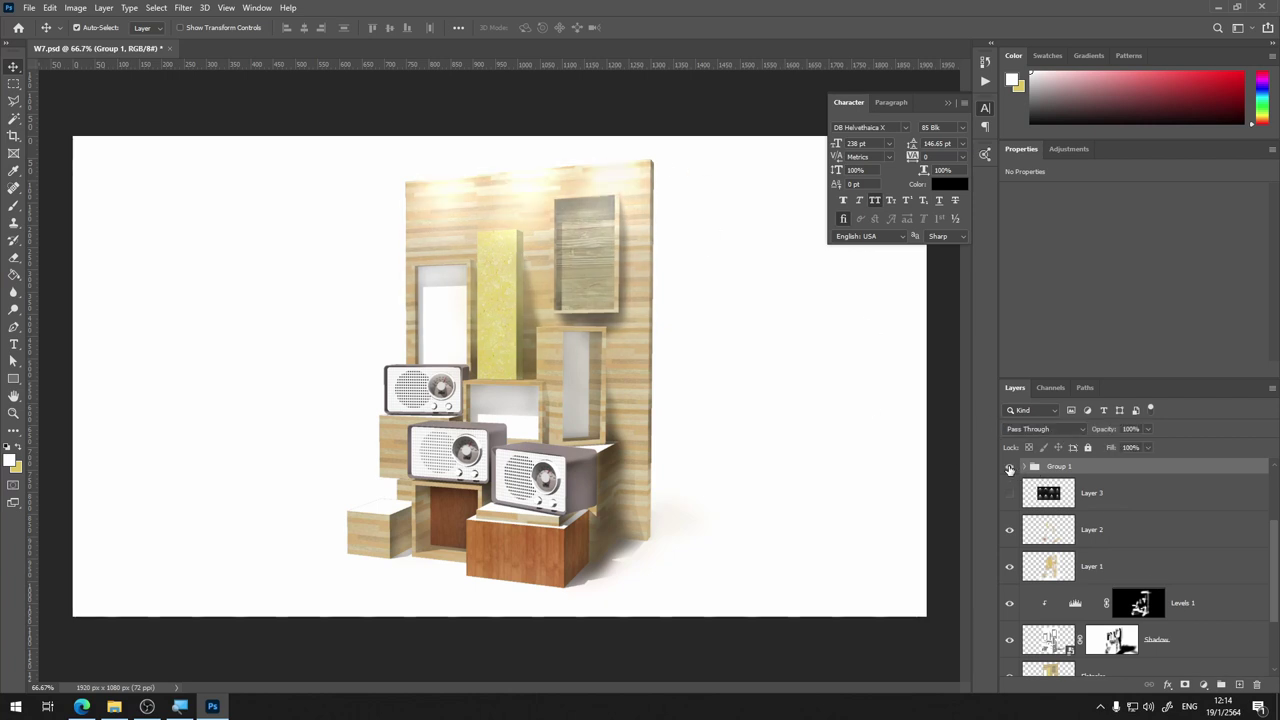
# Nudge the combined Group 1 glow slightly up and left
pyautogui.hotkey('ctrl', 't')
pyautogui.moveTo(543, 174); pyautogui.dragTo(533, 168)
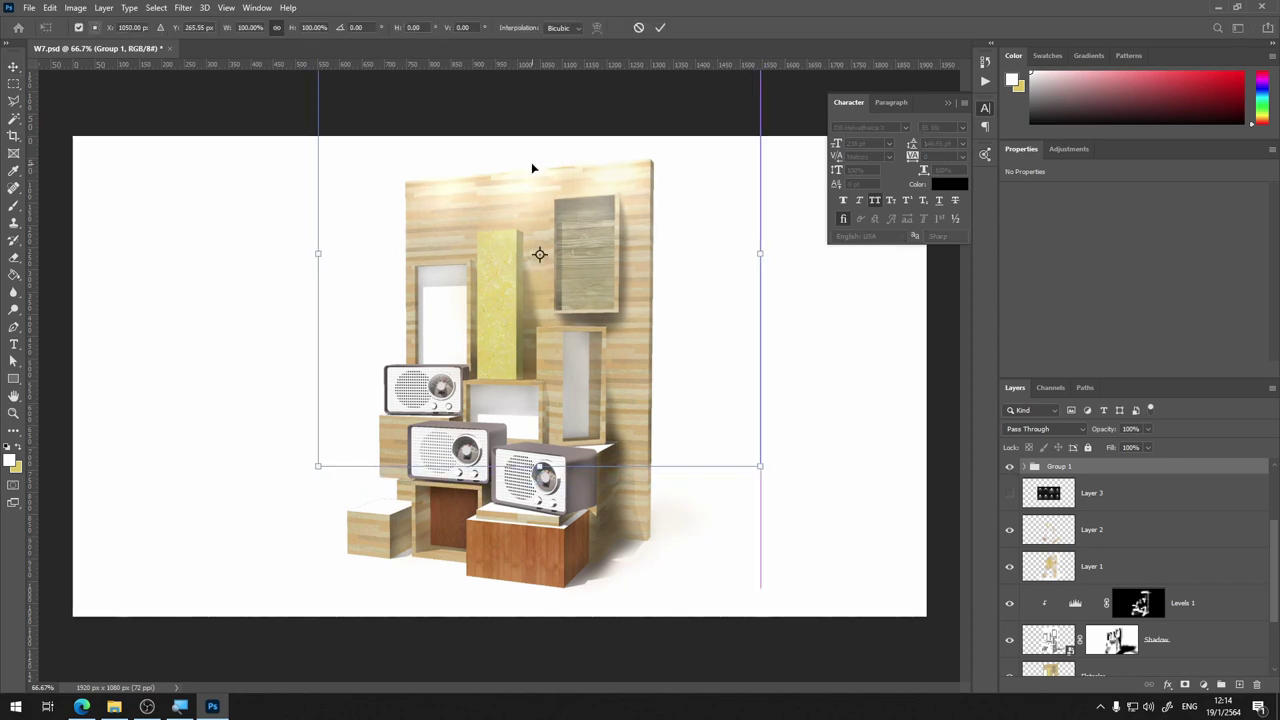
pyautogui.press('Return')
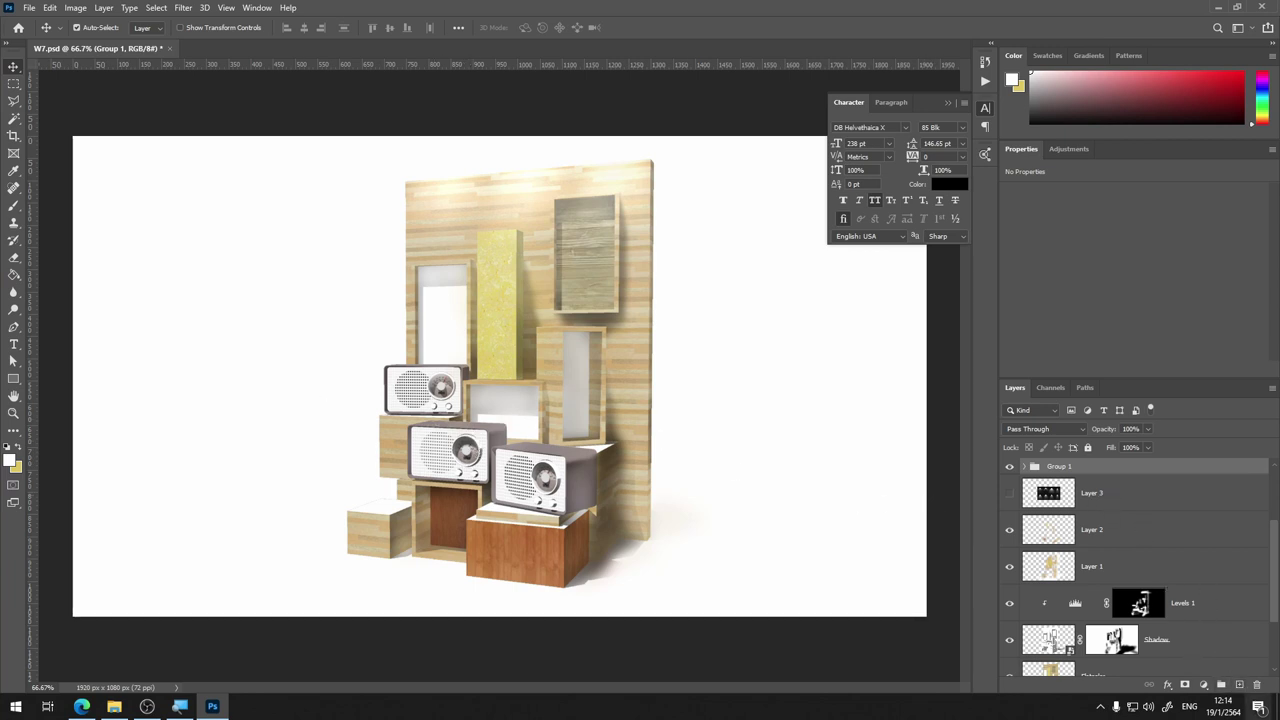
# Add Layer 5 and zoom to 200% on the pillar top with the Brush
pyautogui.click(1239, 685)
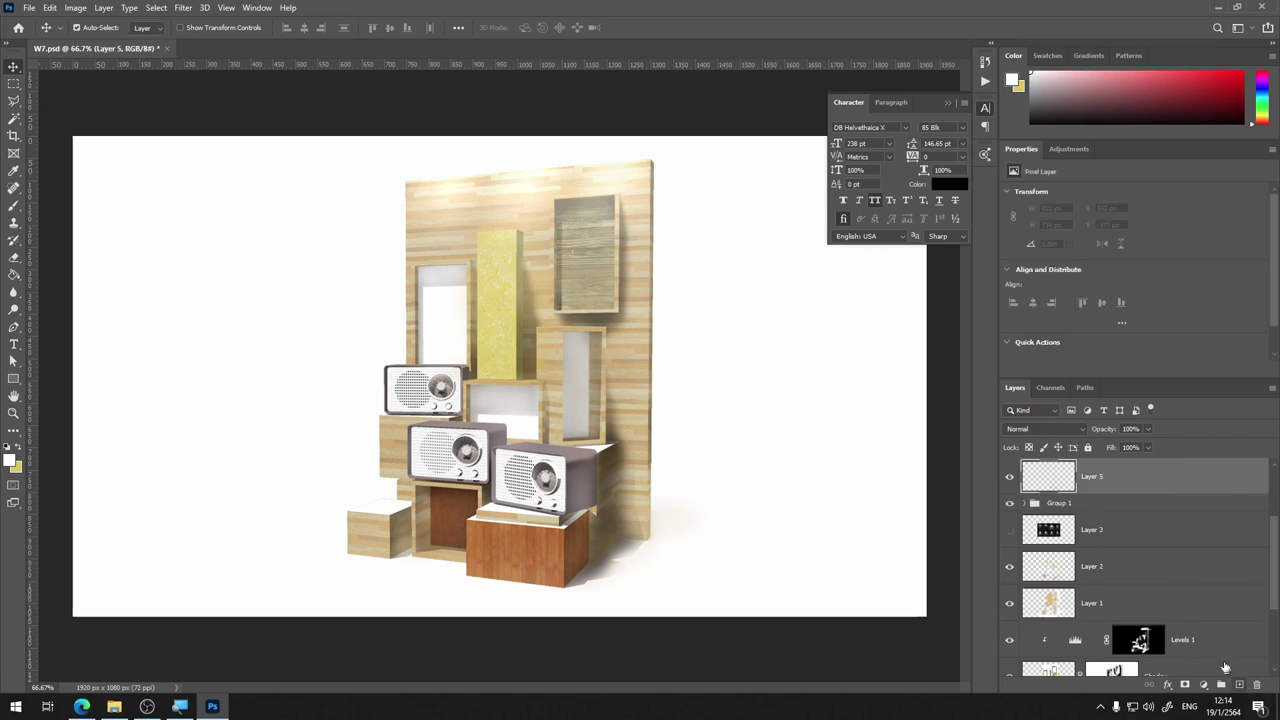
pyautogui.click(14, 205)
pyautogui.hotkey('ctrl', '+')
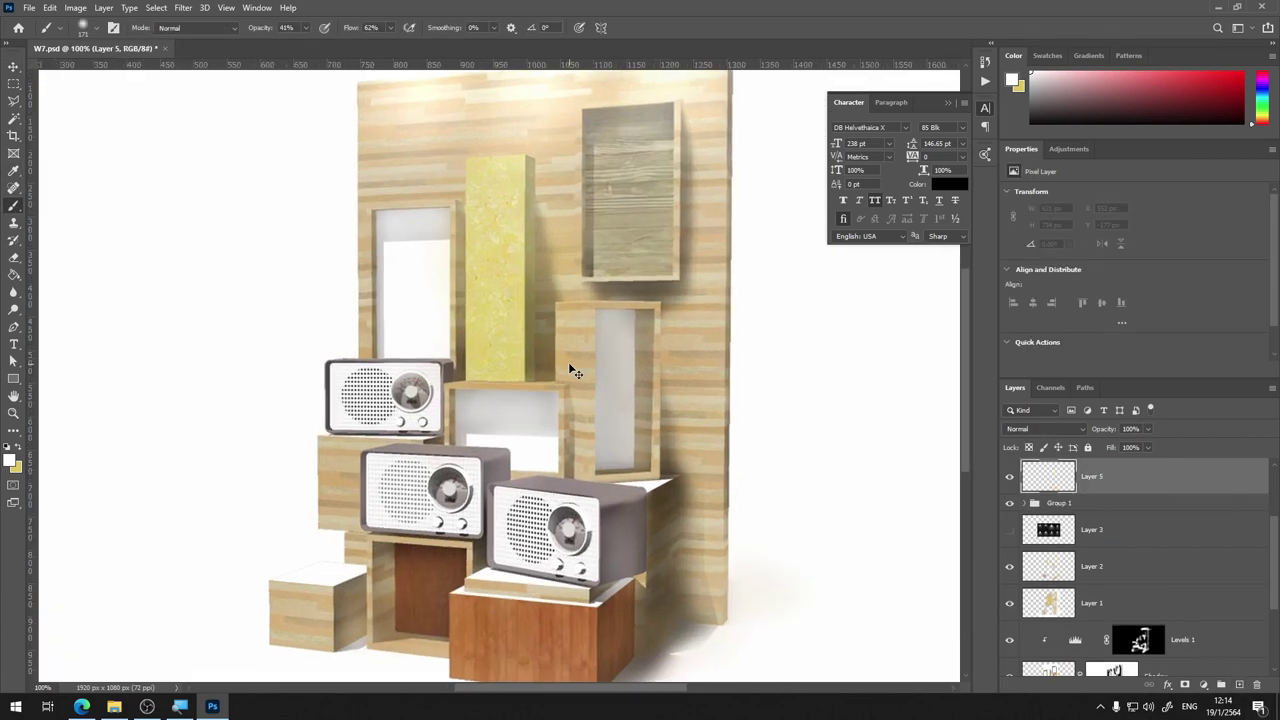
pyautogui.hotkey('ctrl', '+')
pyautogui.moveTo(606, 357); pyautogui.dragTo(634, 383)
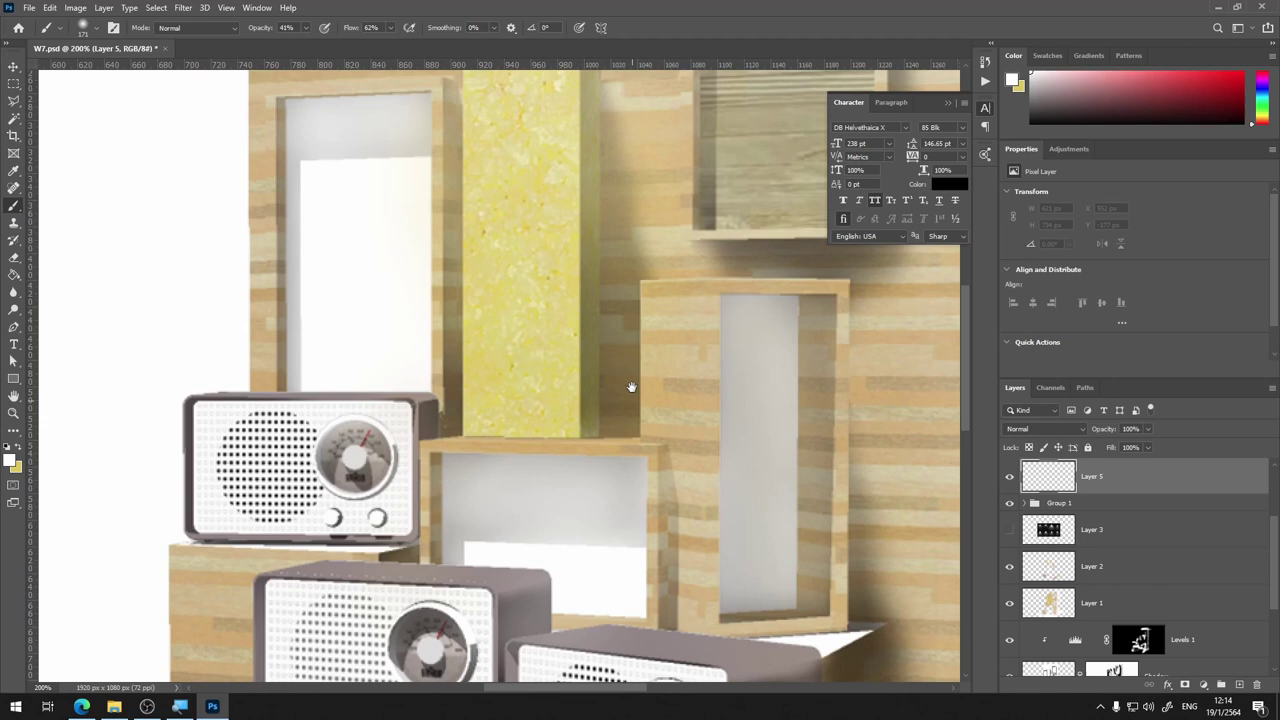
pyautogui.rightClick(651, 304)
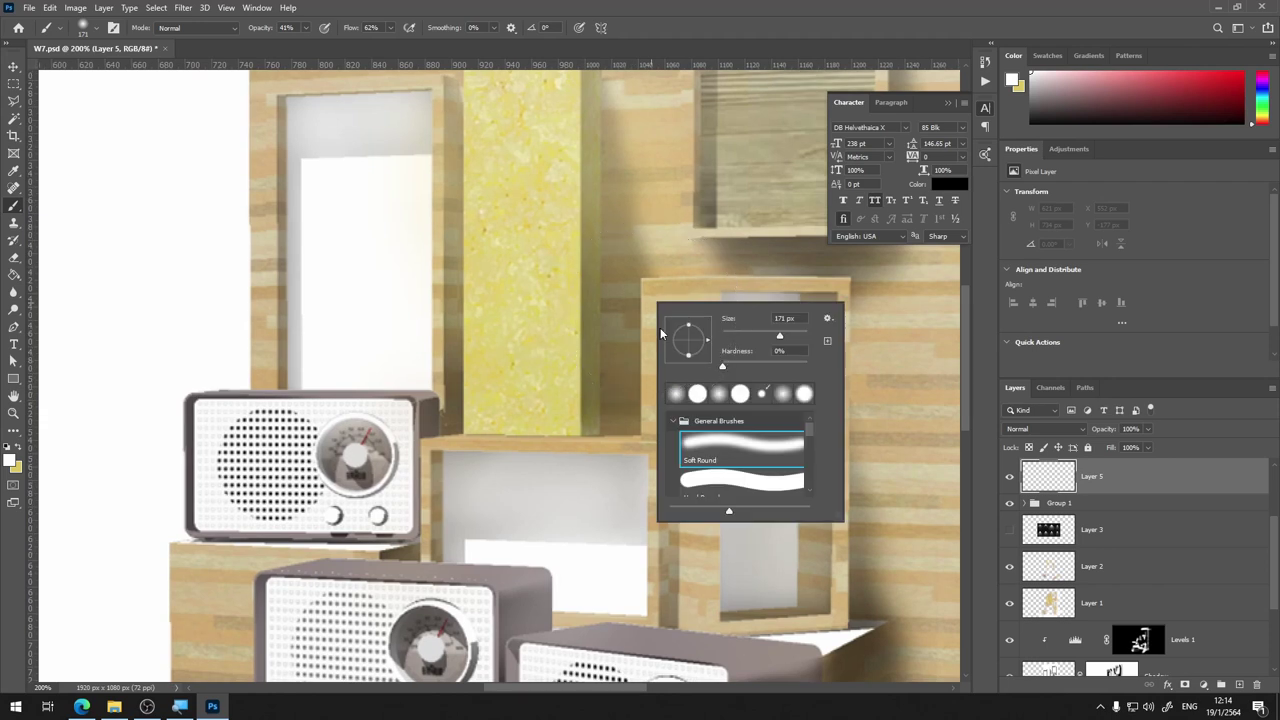
pyautogui.click(734, 335)
pyautogui.press('BackSpace')
pyautogui.press('Return')
pyautogui.click(588, 260)
pyautogui.moveTo(629, 166); pyautogui.dragTo(597, 286)
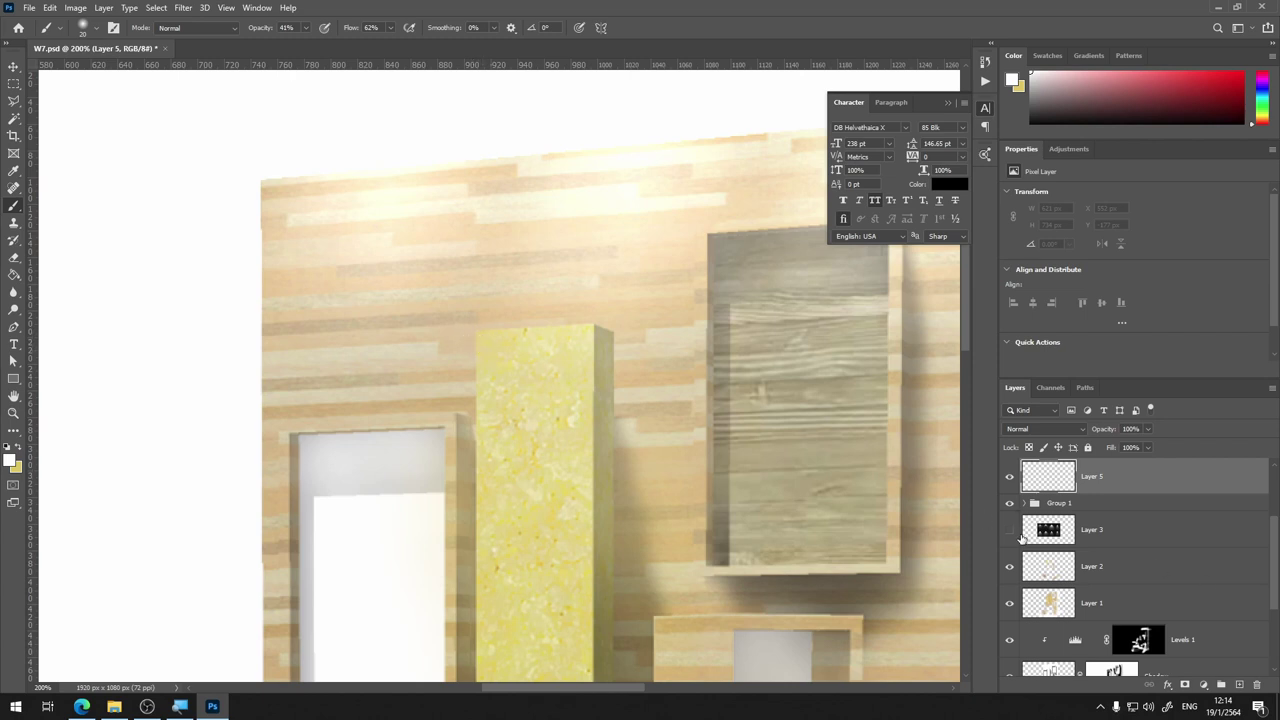
pyautogui.scroll(2, 1066, 535)
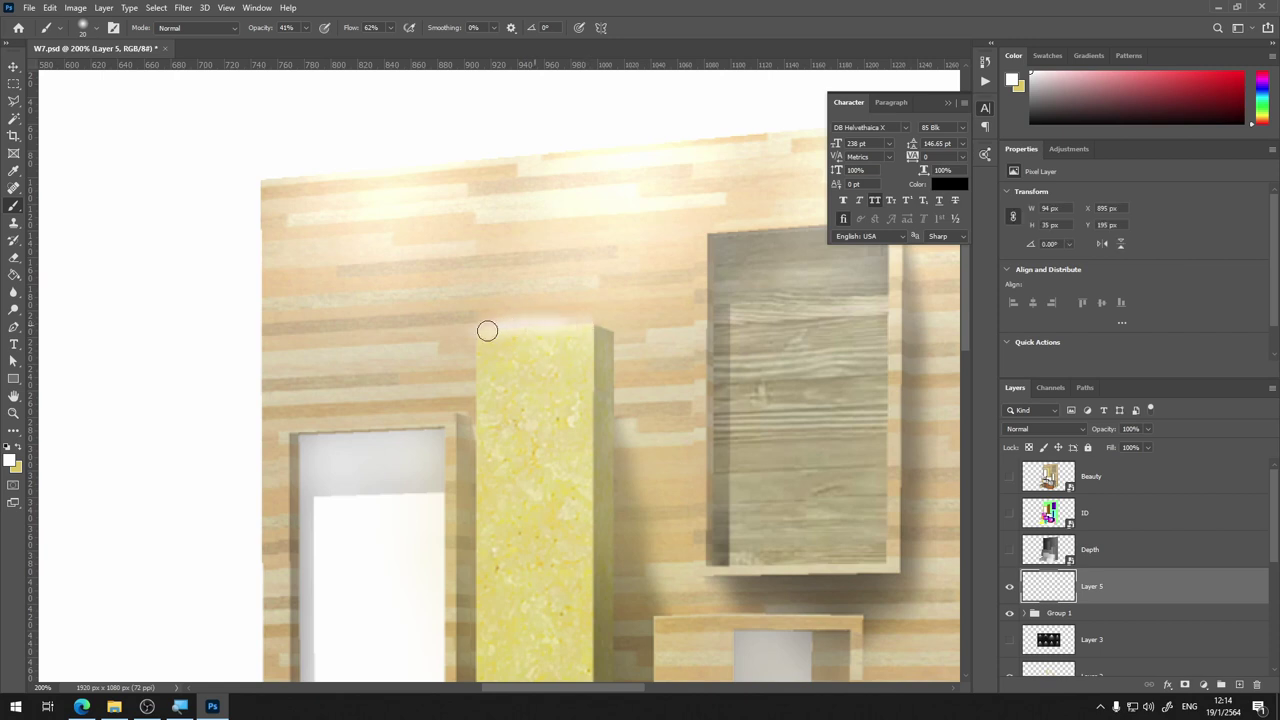
# Paint a soft white glow across the pillar top, then undo the last two strokes
pyautogui.moveTo(552, 323); pyautogui.dragTo(469, 334)
pyautogui.moveTo(558, 324); pyautogui.dragTo(597, 323)
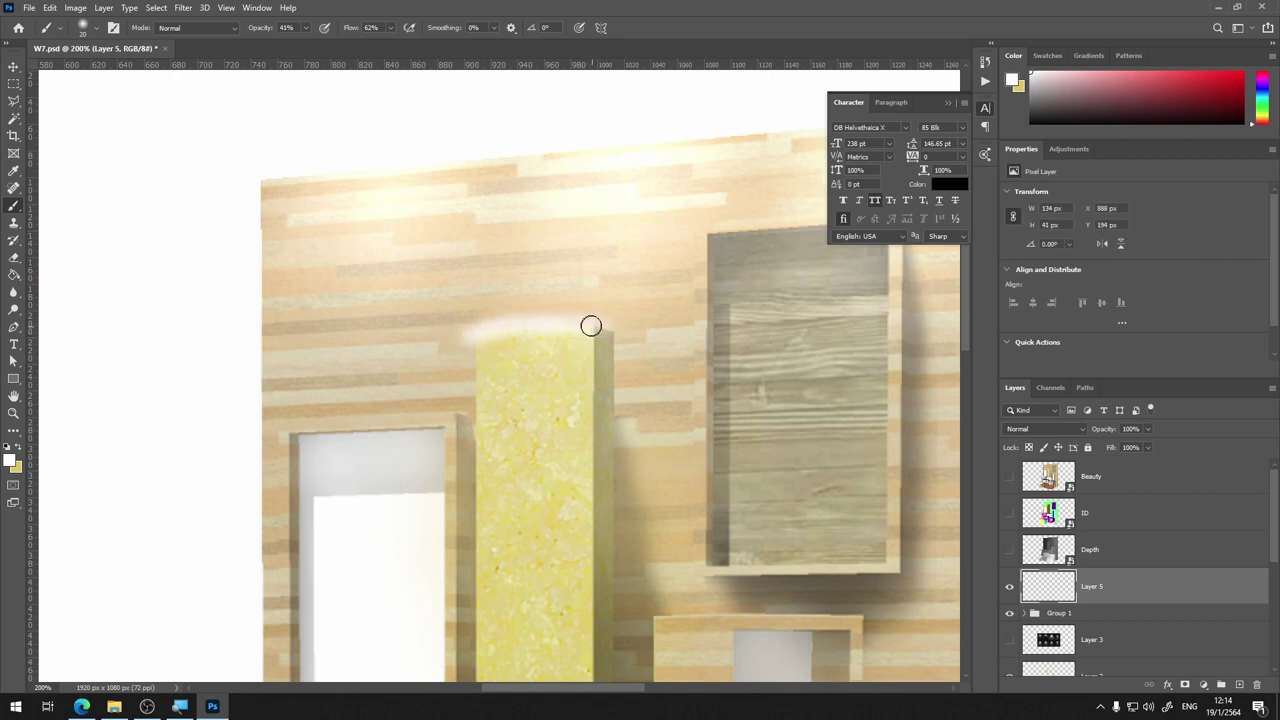
pyautogui.moveTo(520, 323)
pyautogui.mouseDown()
pyautogui.moveTo(590, 318)
pyautogui.moveTo(481, 344)
pyautogui.moveTo(597, 331)
pyautogui.moveTo(471, 349)
pyautogui.mouseUp()
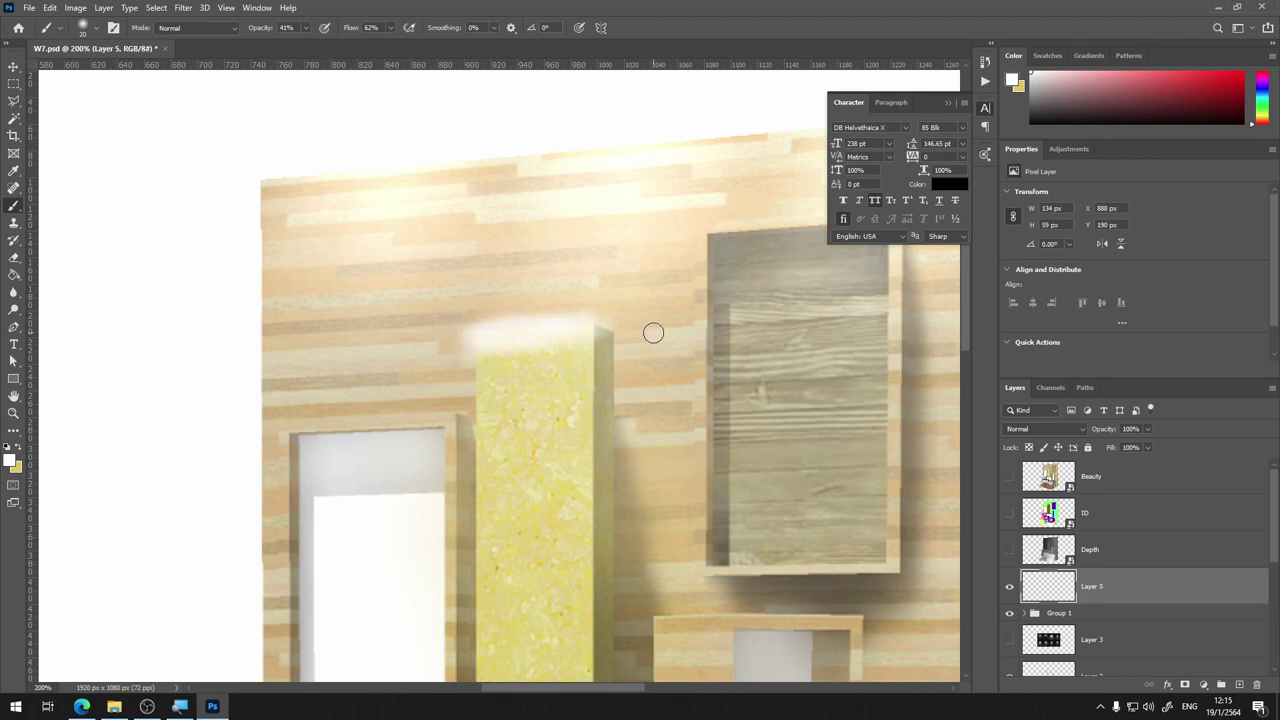
pyautogui.hotkey('ctrl', 'z')
pyautogui.hotkey('ctrl', 'z')
pyautogui.hotkey('ctrl', 'z')
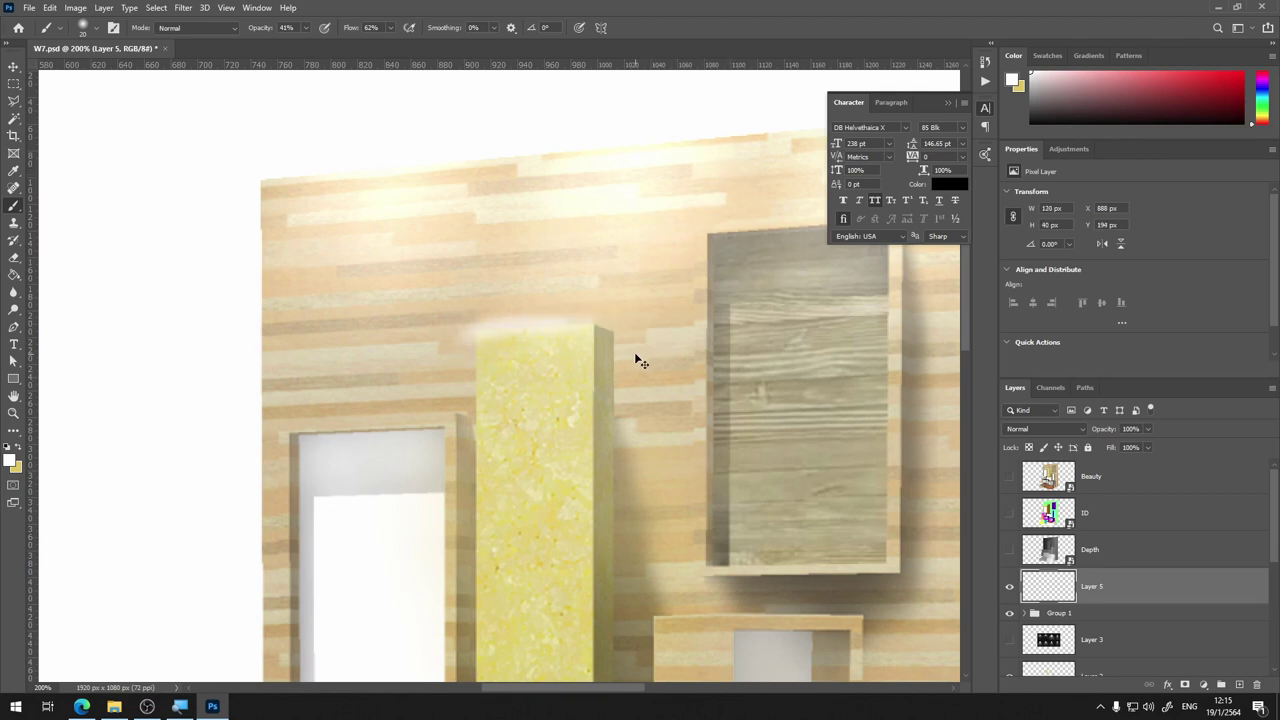
pyautogui.hotkey('ctrl', 'z')
pyautogui.hotkey('ctrl', 'z')
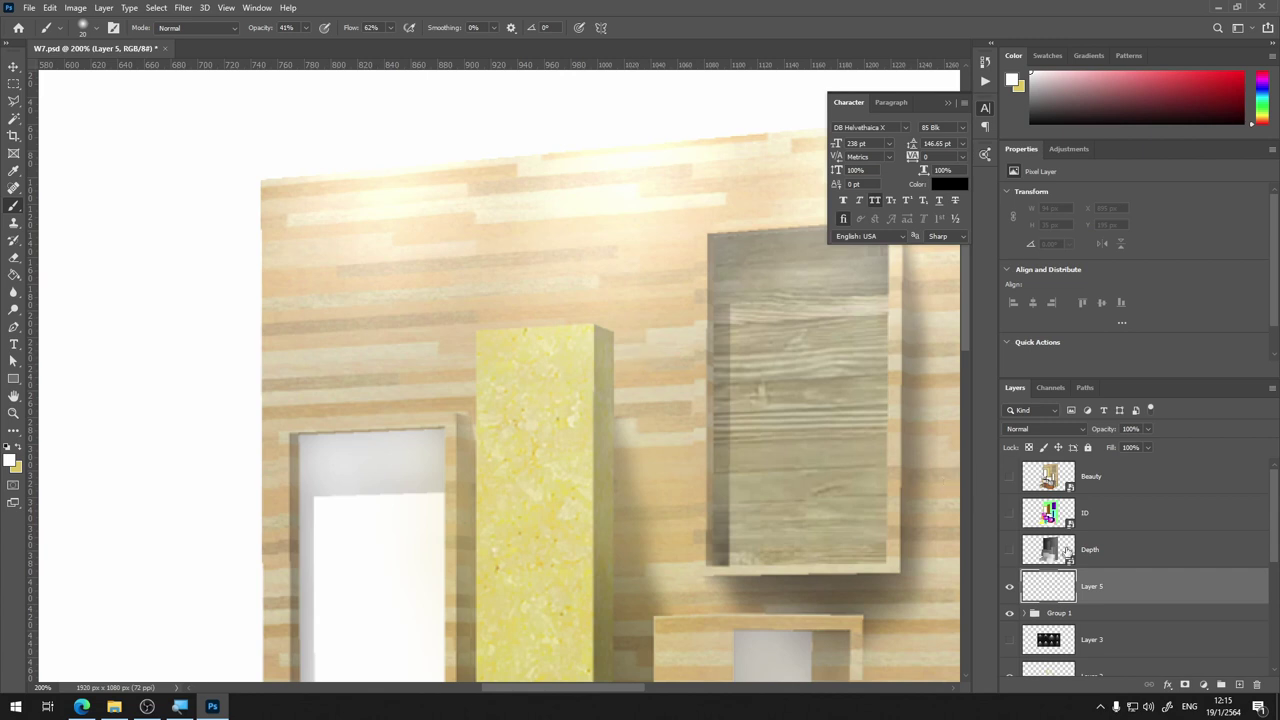
# Show the ID render and Color Range select the brown pillar, zooming to 300%
pyautogui.click(1057, 526)
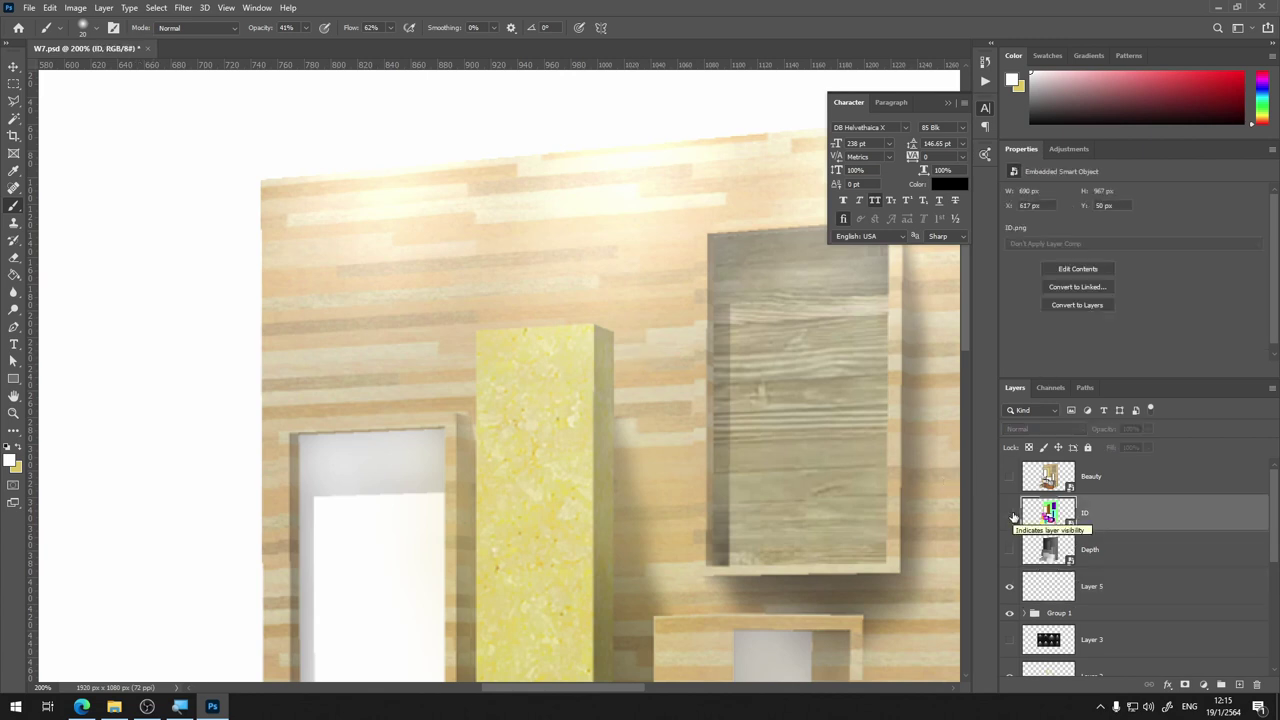
pyautogui.click(1010, 513)
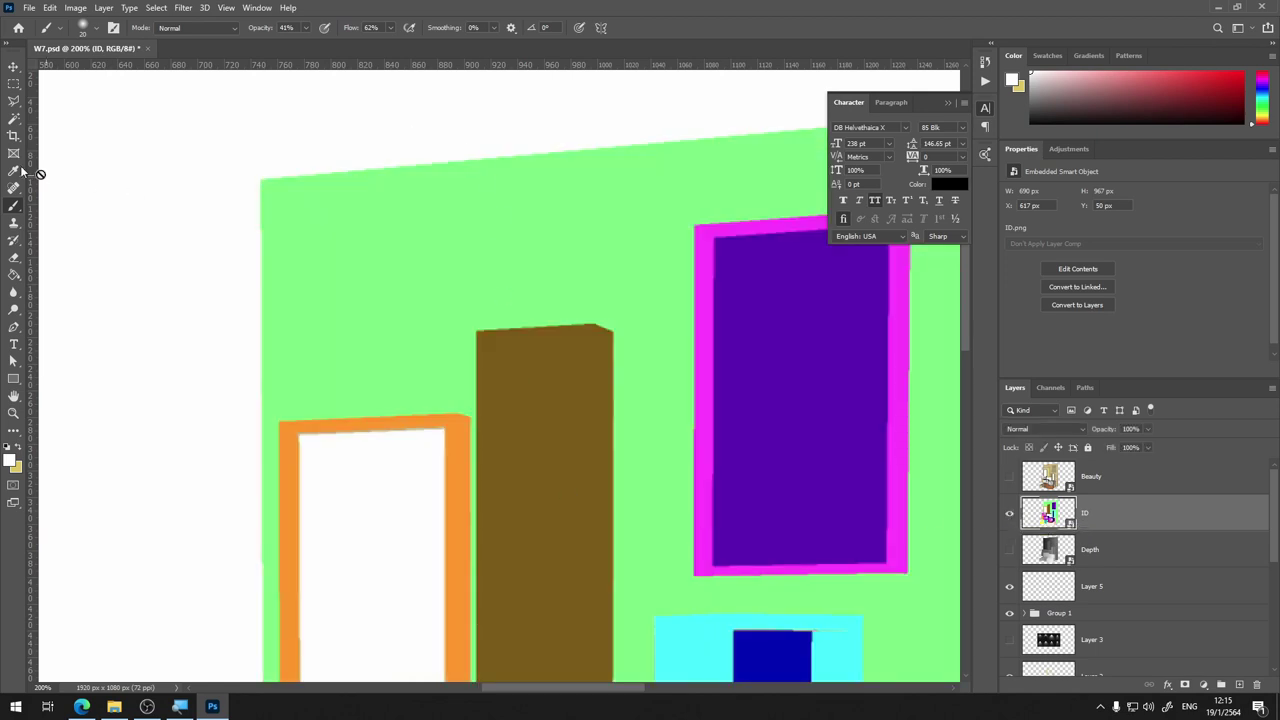
pyautogui.click(180, 9)
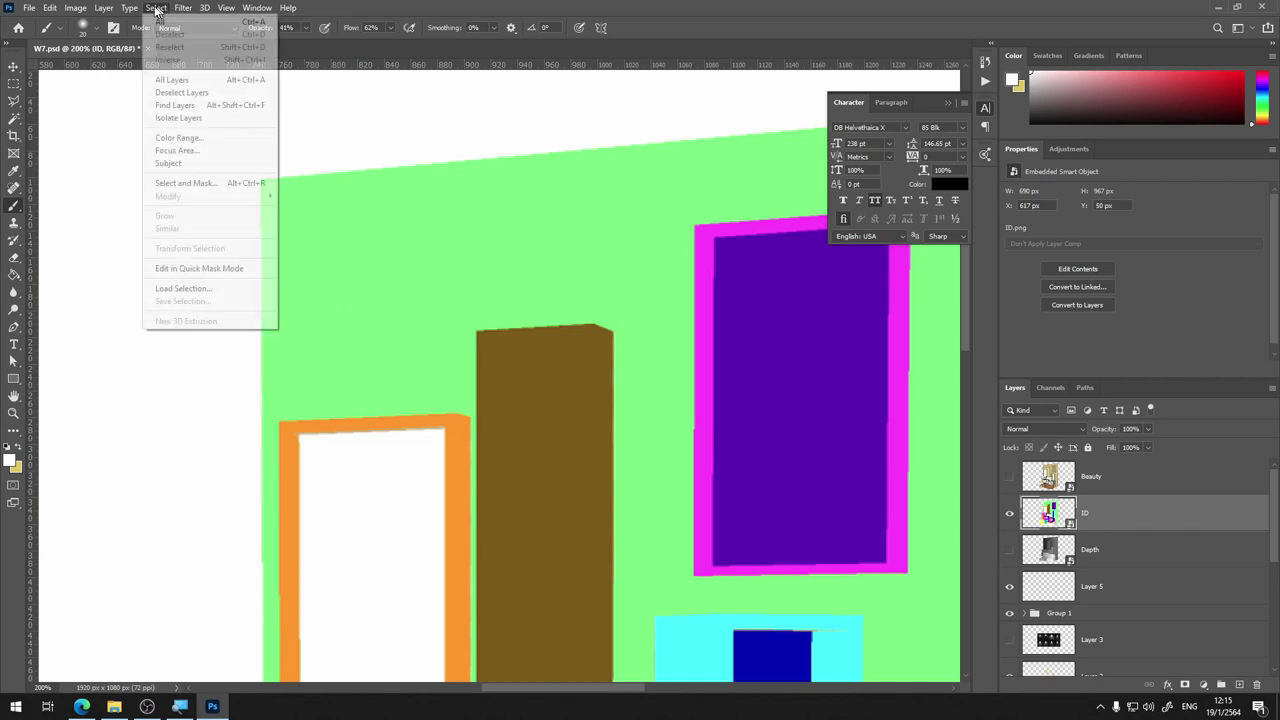
pyautogui.click(218, 137)
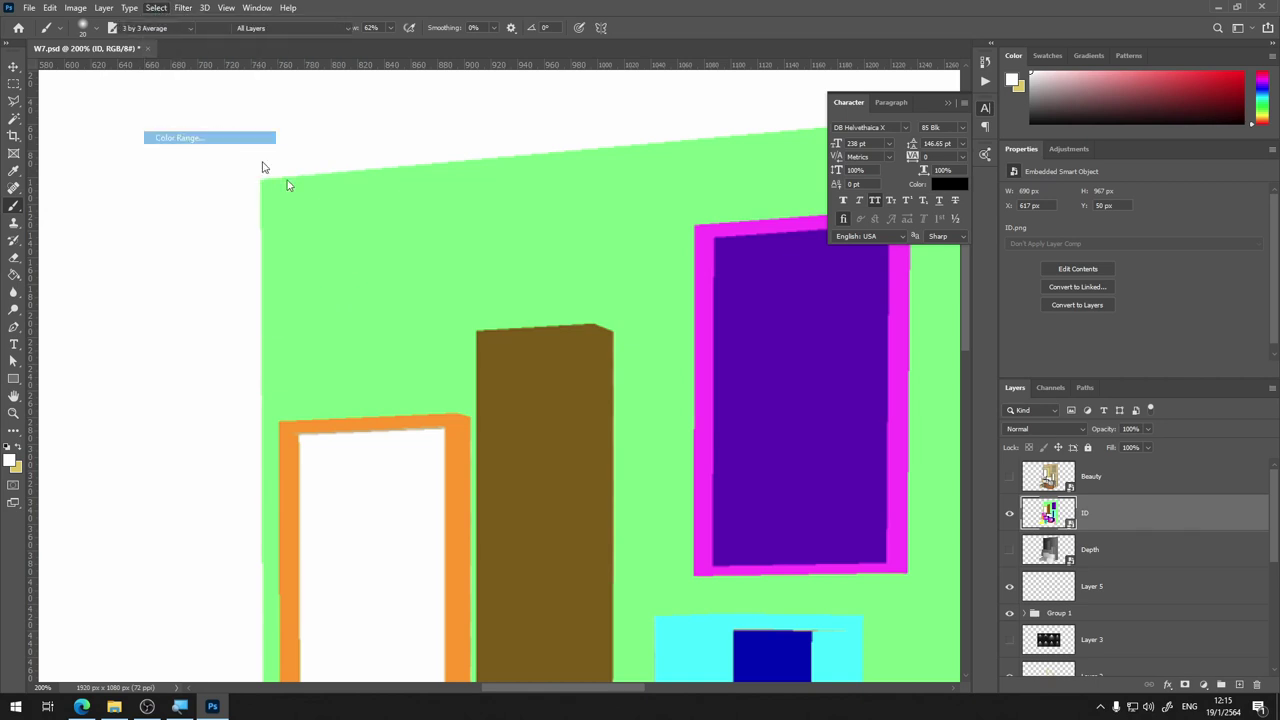
pyautogui.click(538, 353)
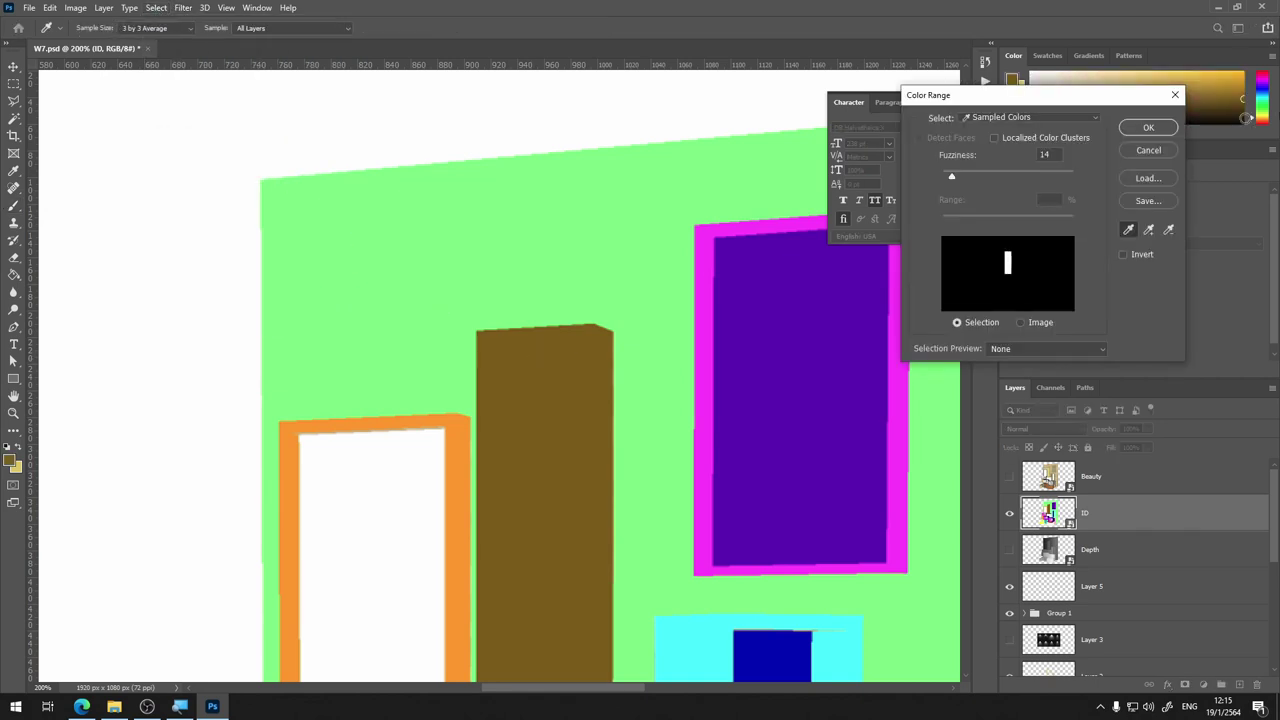
pyautogui.click(1148, 127)
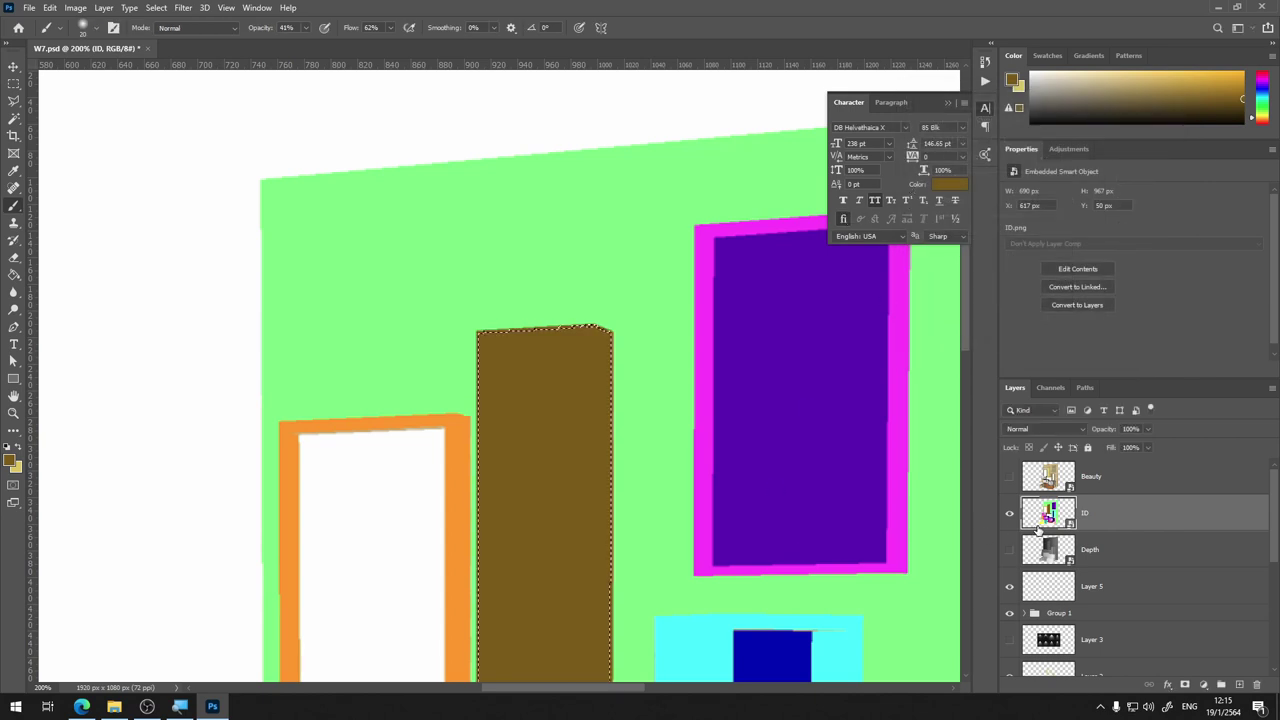
pyautogui.hotkey('ctrl', '+')
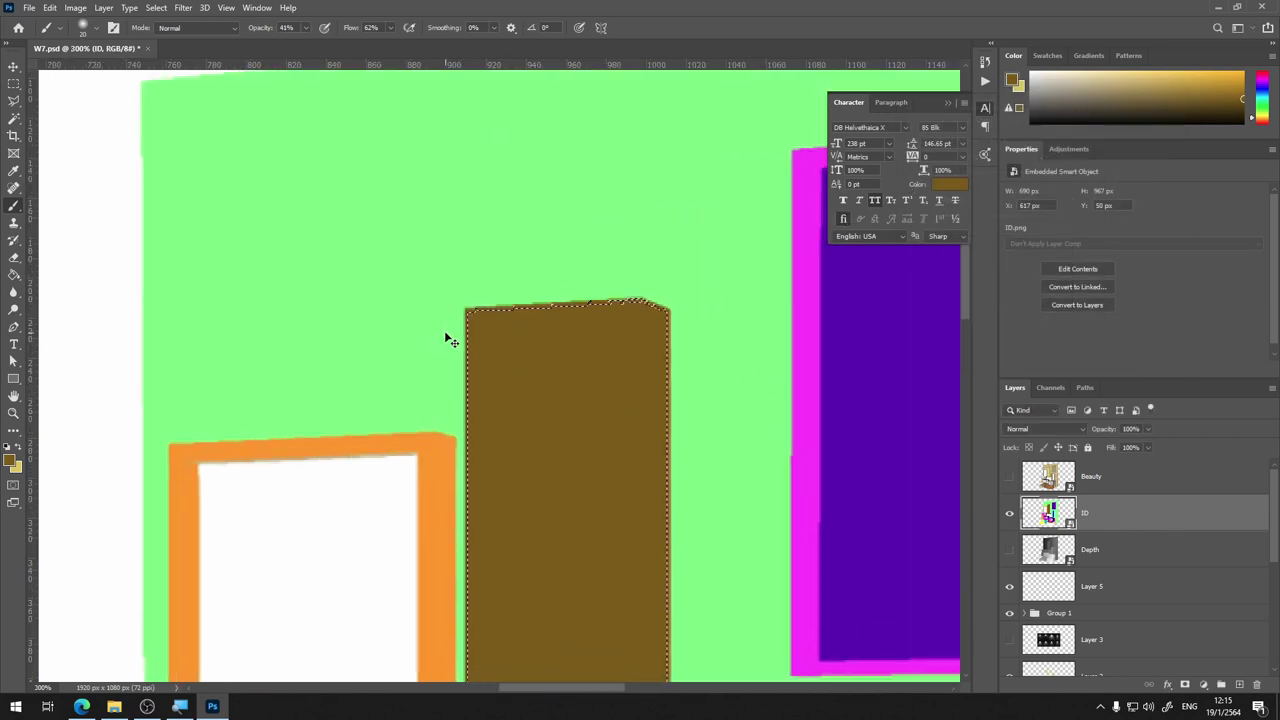
pyautogui.hotkey('ctrl', '-')
pyautogui.hotkey('ctrl', '-')
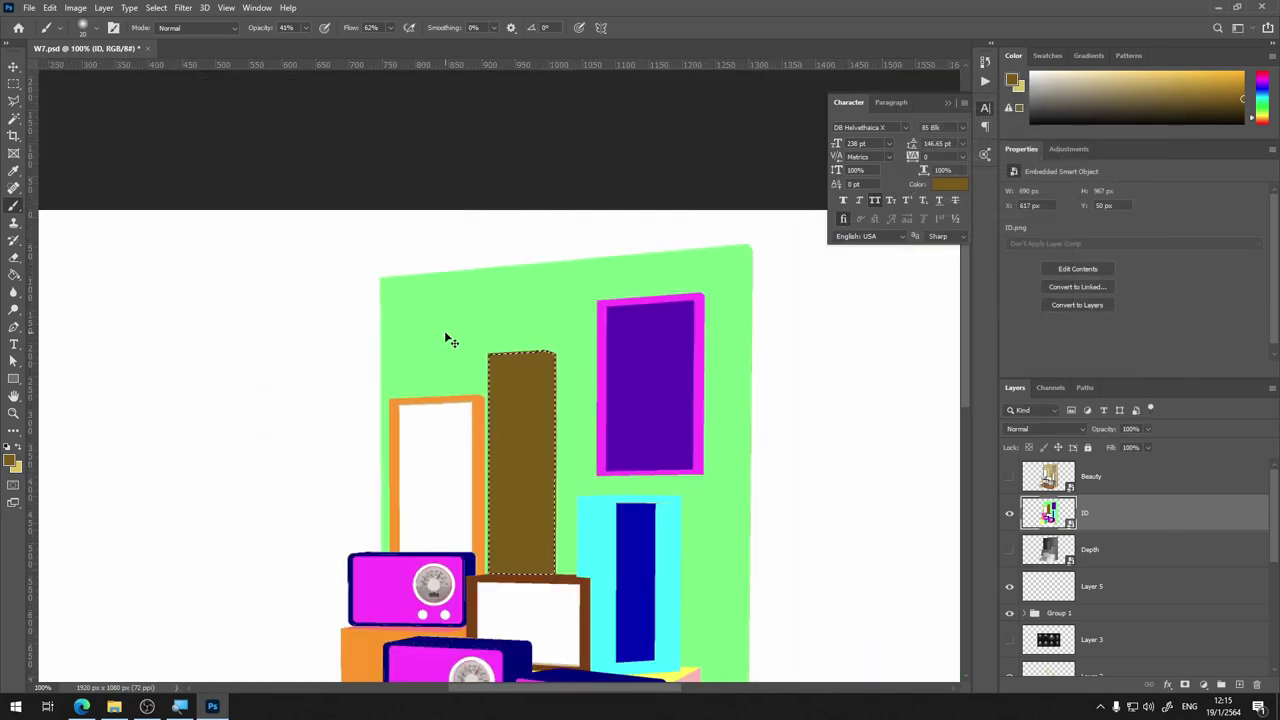
pyautogui.hotkey('ctrl', '+')
pyautogui.hotkey('ctrl', '+')
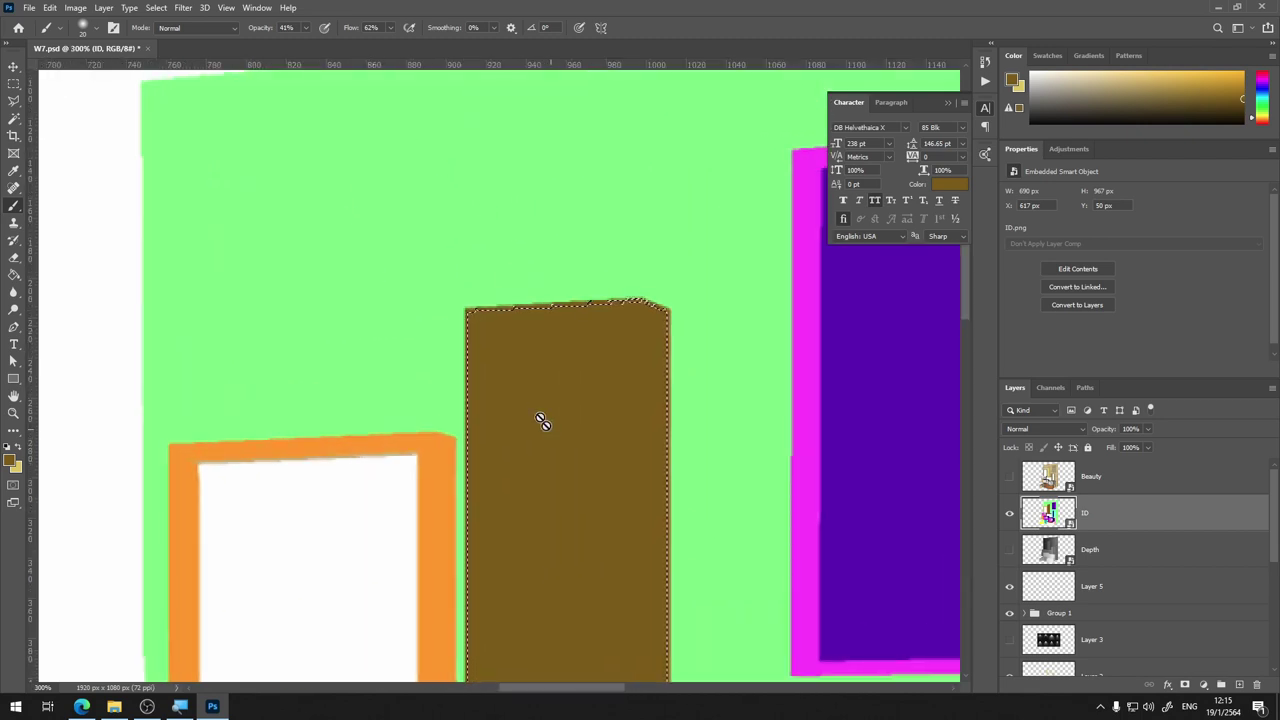
# Redo the brown pillar Color Range selection with Fuzziness 86
pyautogui.hotkey('ctrl', 'd')
pyautogui.click(166, 8)
pyautogui.click(205, 152)
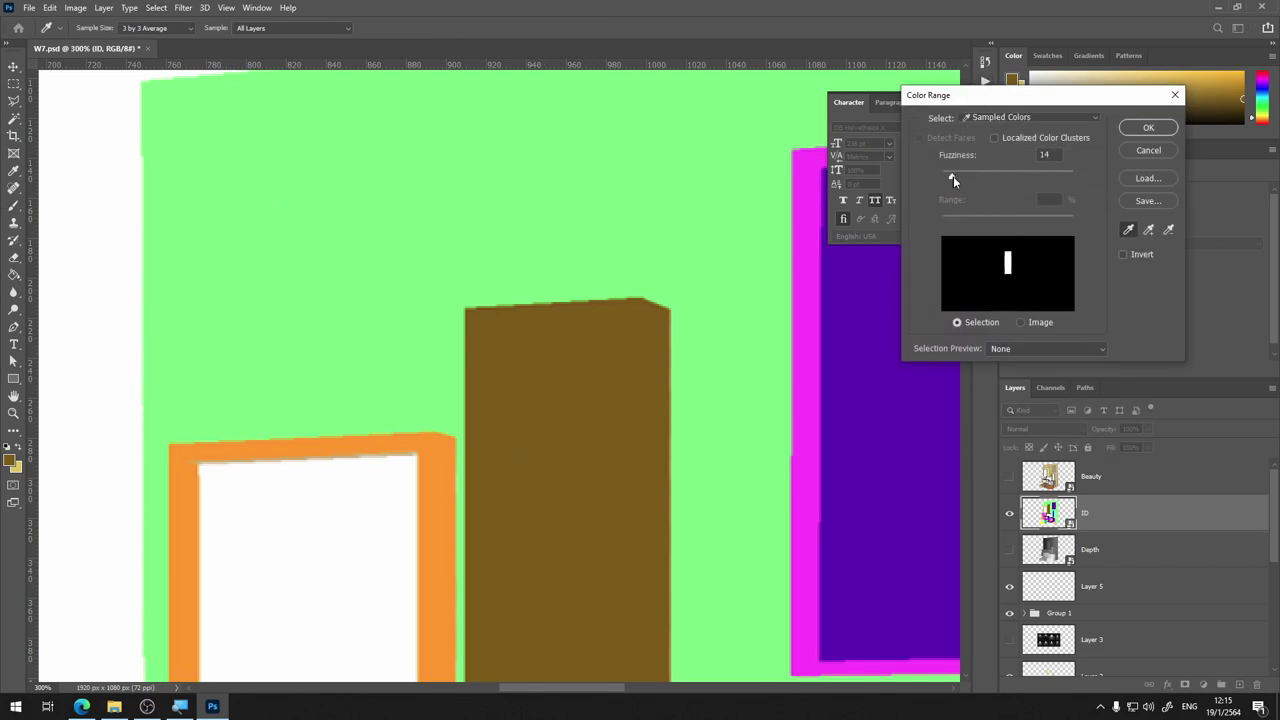
pyautogui.moveTo(953, 176); pyautogui.dragTo(994, 177)
pyautogui.click(1136, 128)
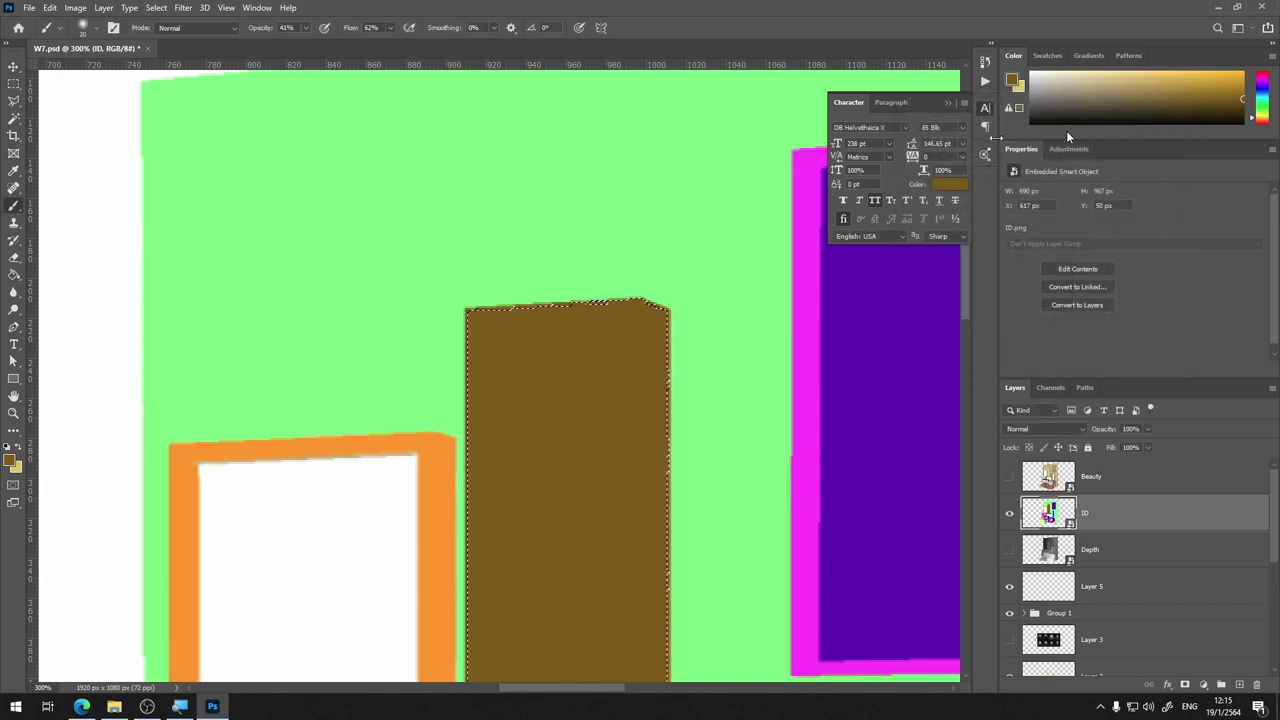
# Smooth the brown pillar selection by 5 px, then expand it by 1 px
pyautogui.click(168, 8)
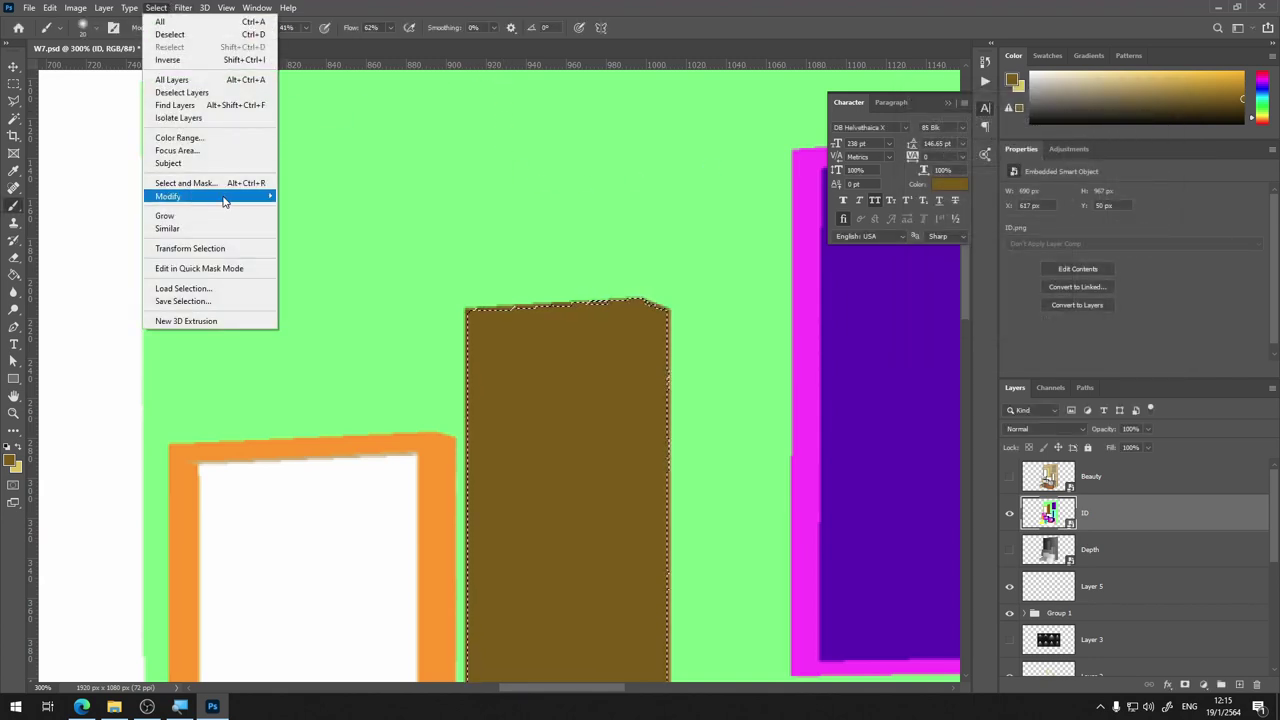
pyautogui.moveTo(168, 196)
pyautogui.click(304, 208)
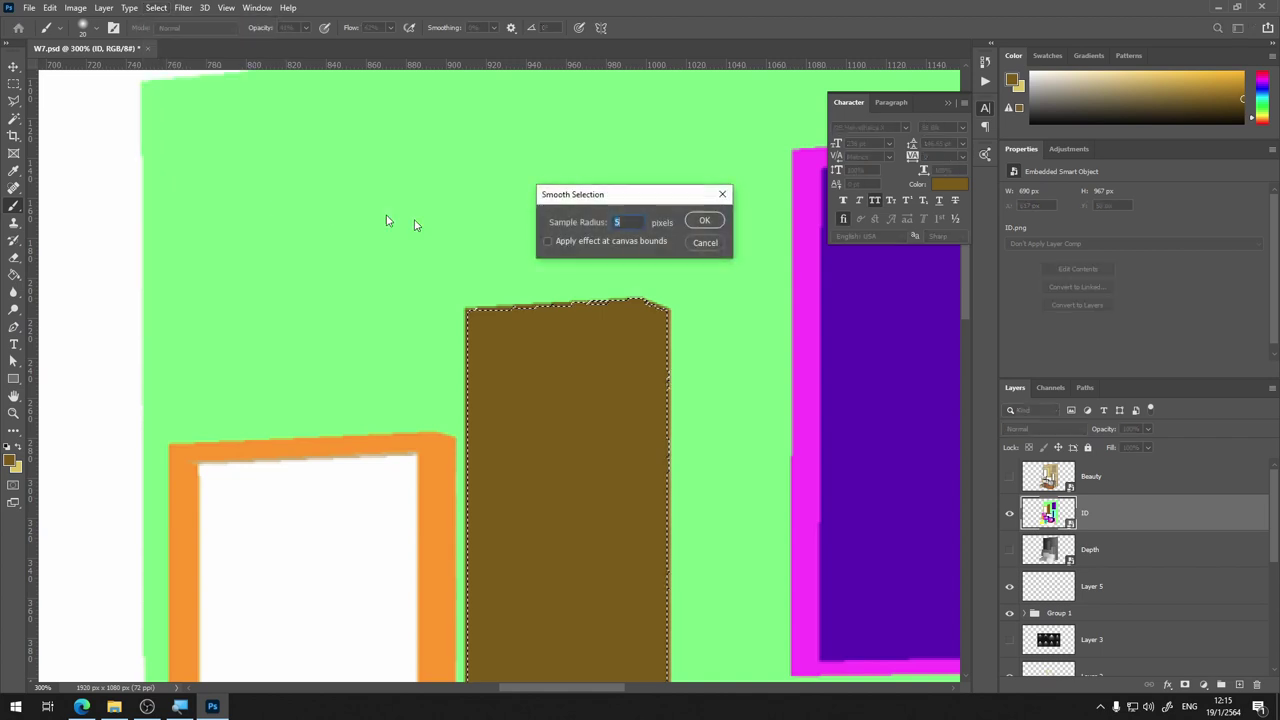
pyautogui.press('Return')
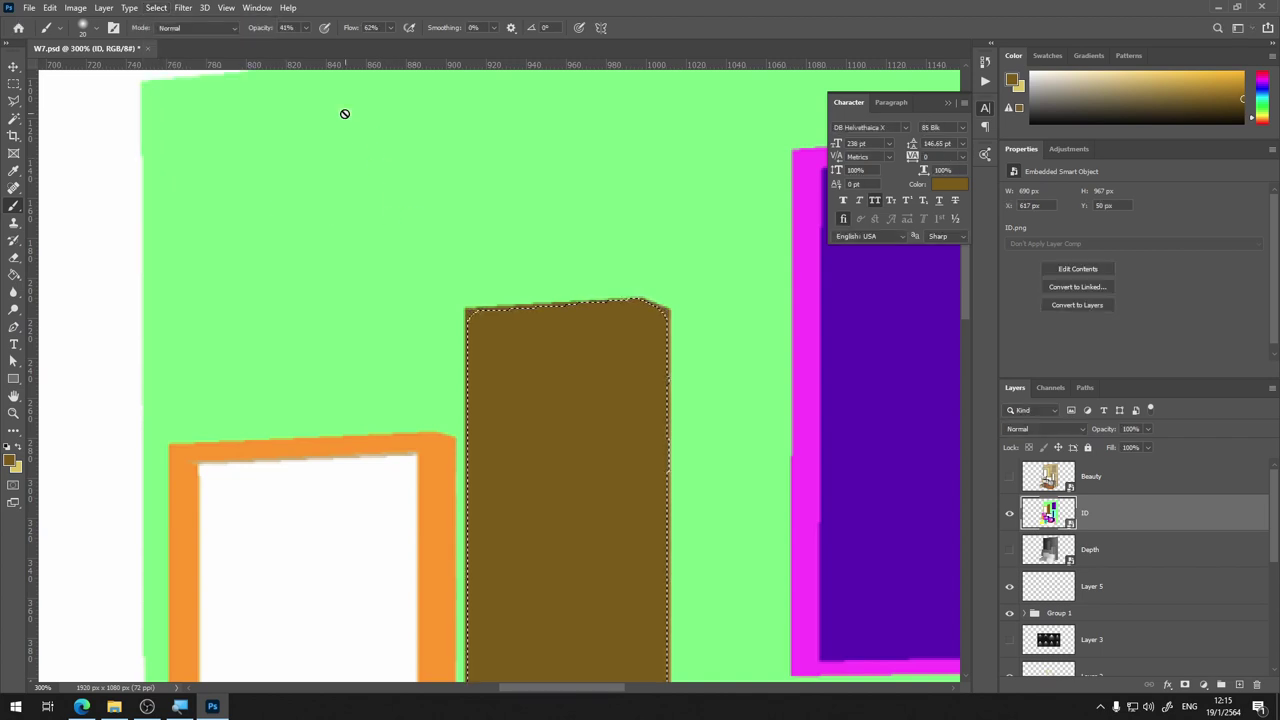
pyautogui.click(155, 8)
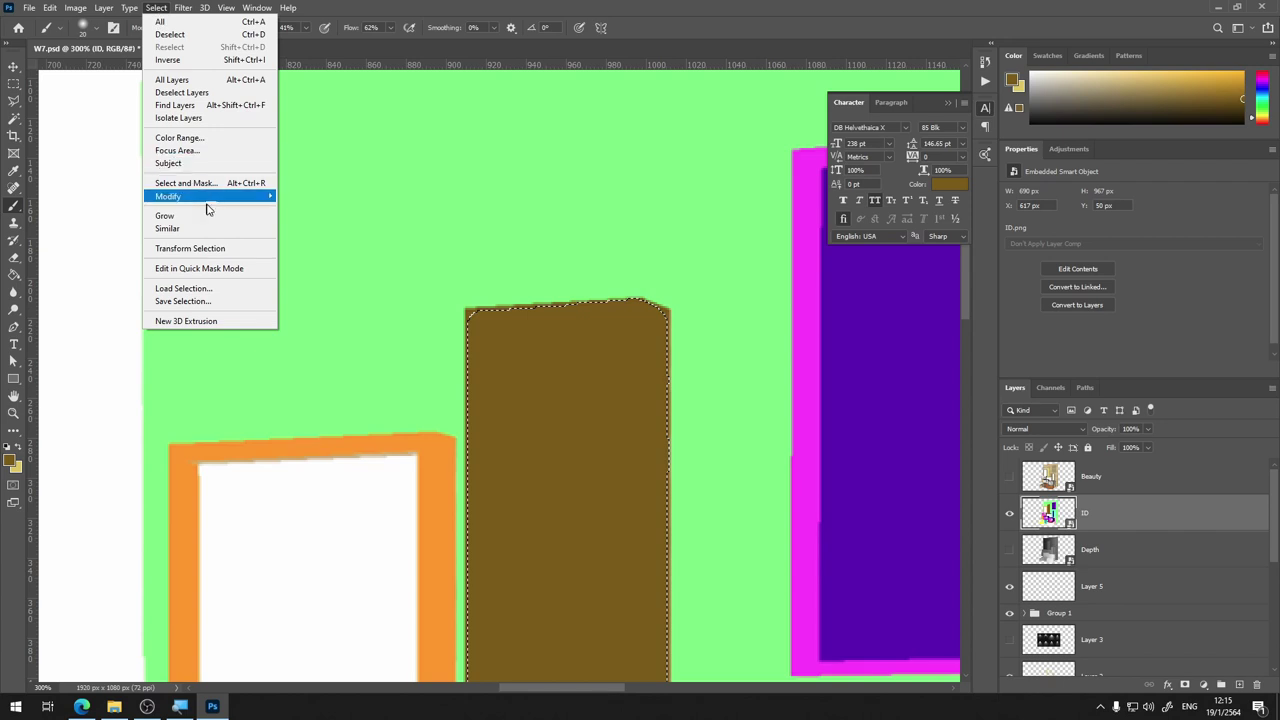
pyautogui.moveTo(168, 196)
pyautogui.click(303, 221)
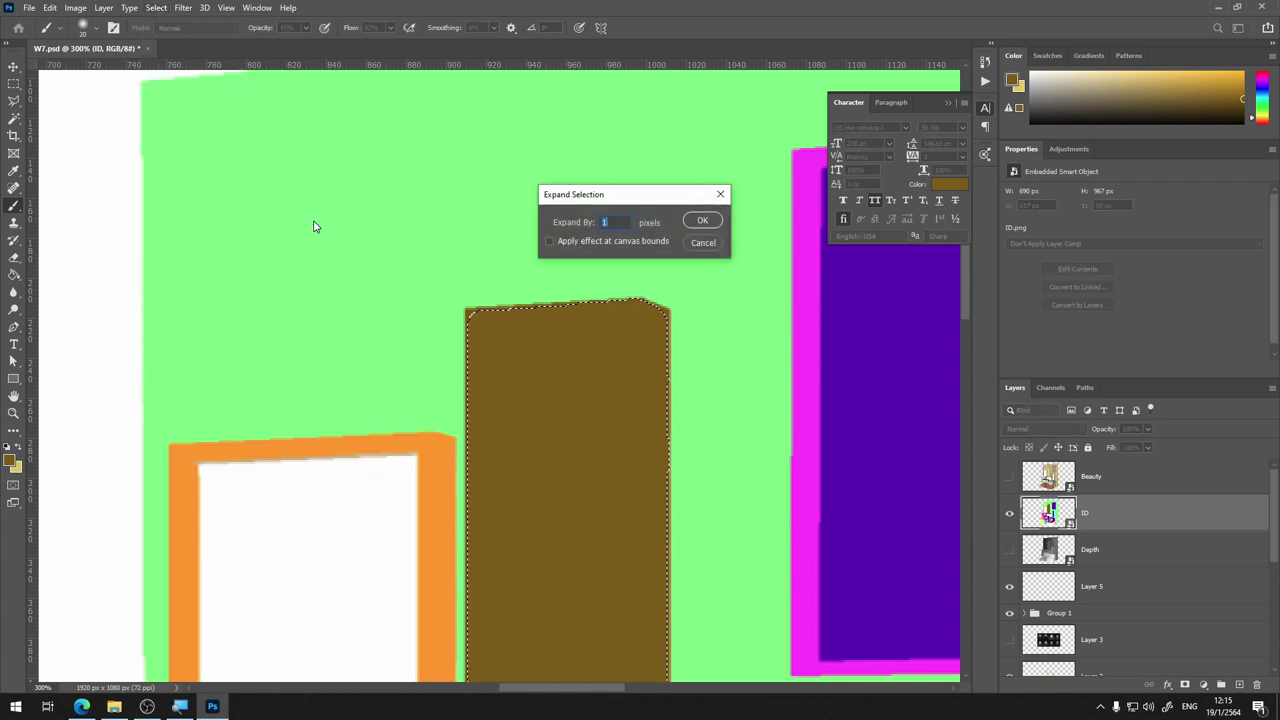
pyautogui.press('Return')
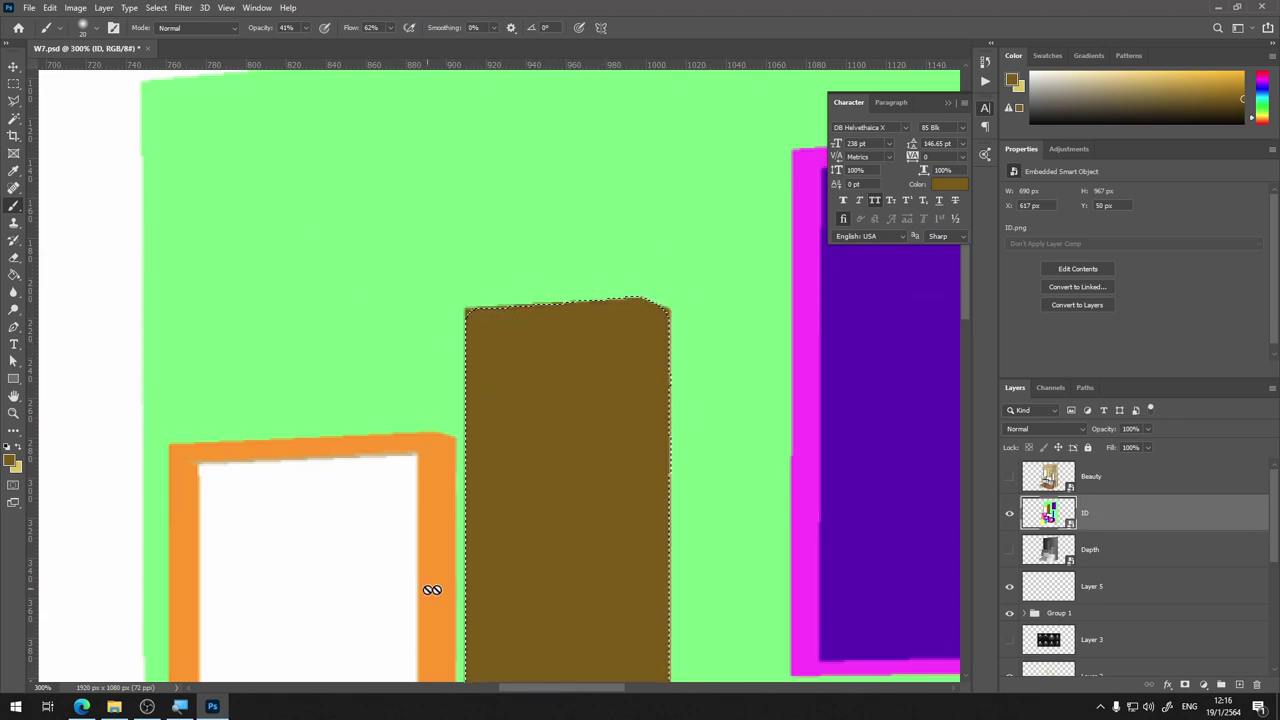
pyautogui.scroll(-2, 1150, 620)
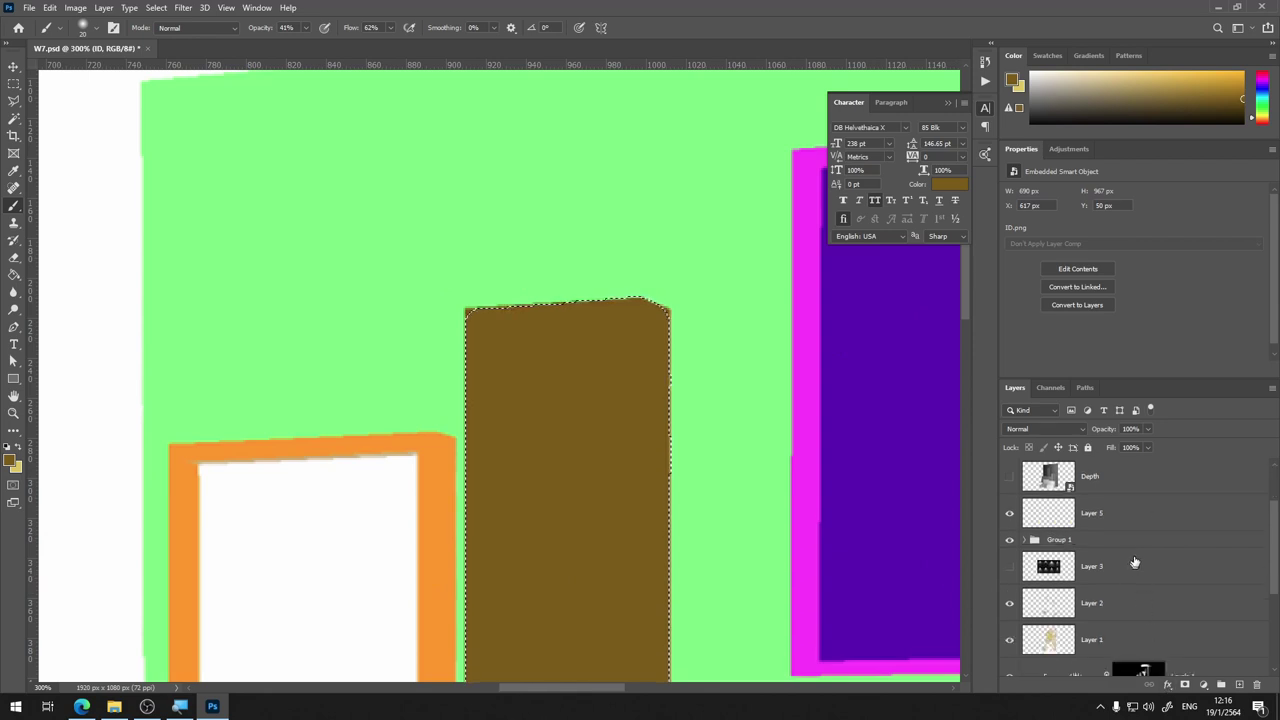
# Make Layer 5 active and visible with white as the paint colour, view at 100%
pyautogui.click(1105, 519)
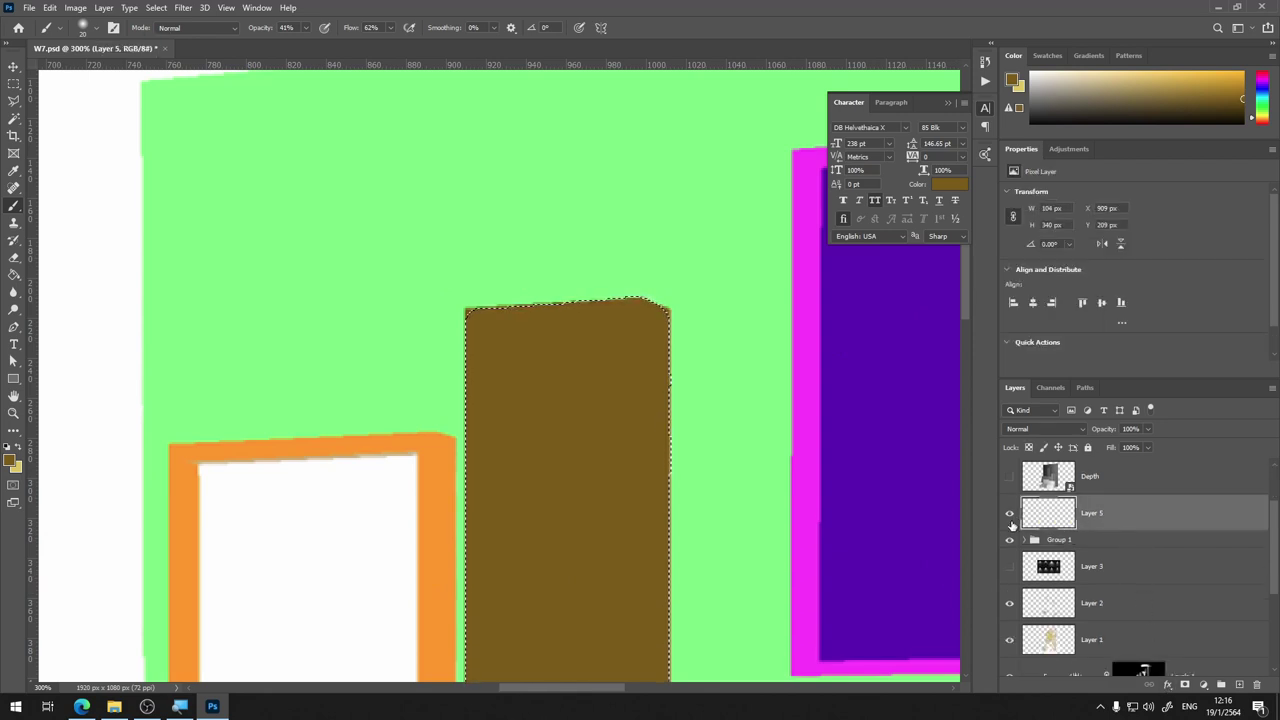
pyautogui.click(1010, 515)
pyautogui.click(8, 447)
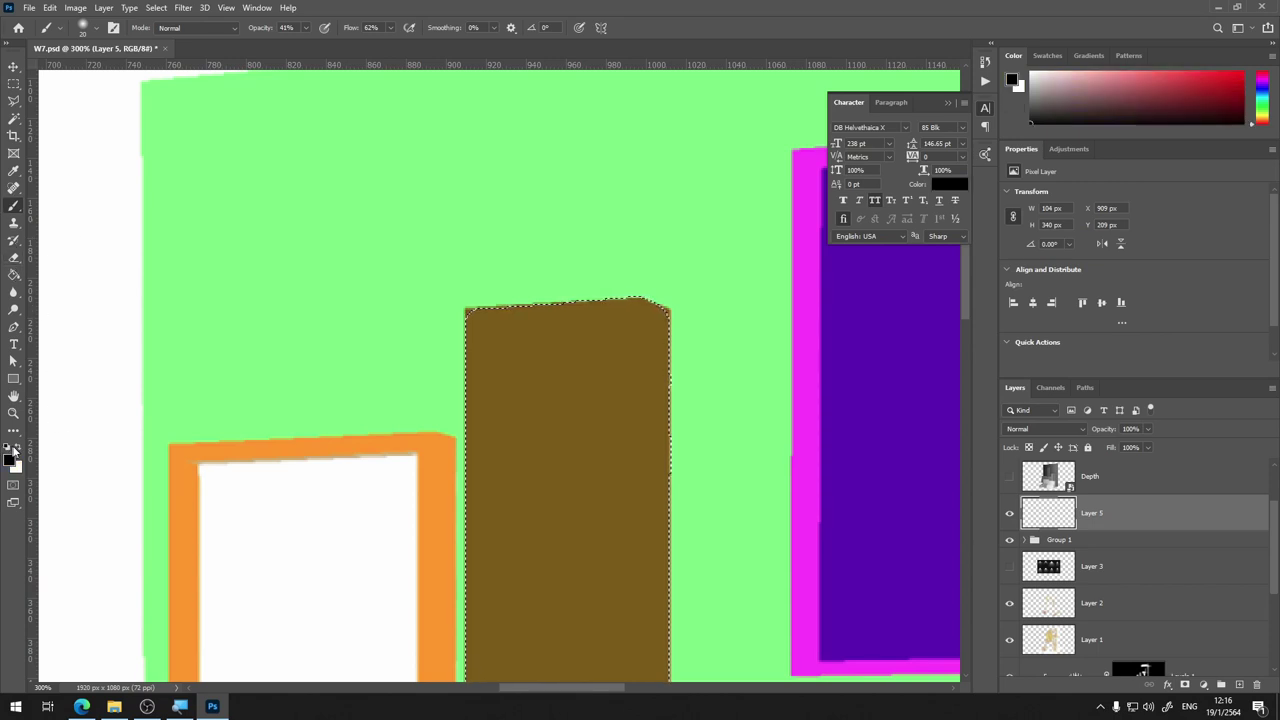
pyautogui.hotkey('ctrl', '-')
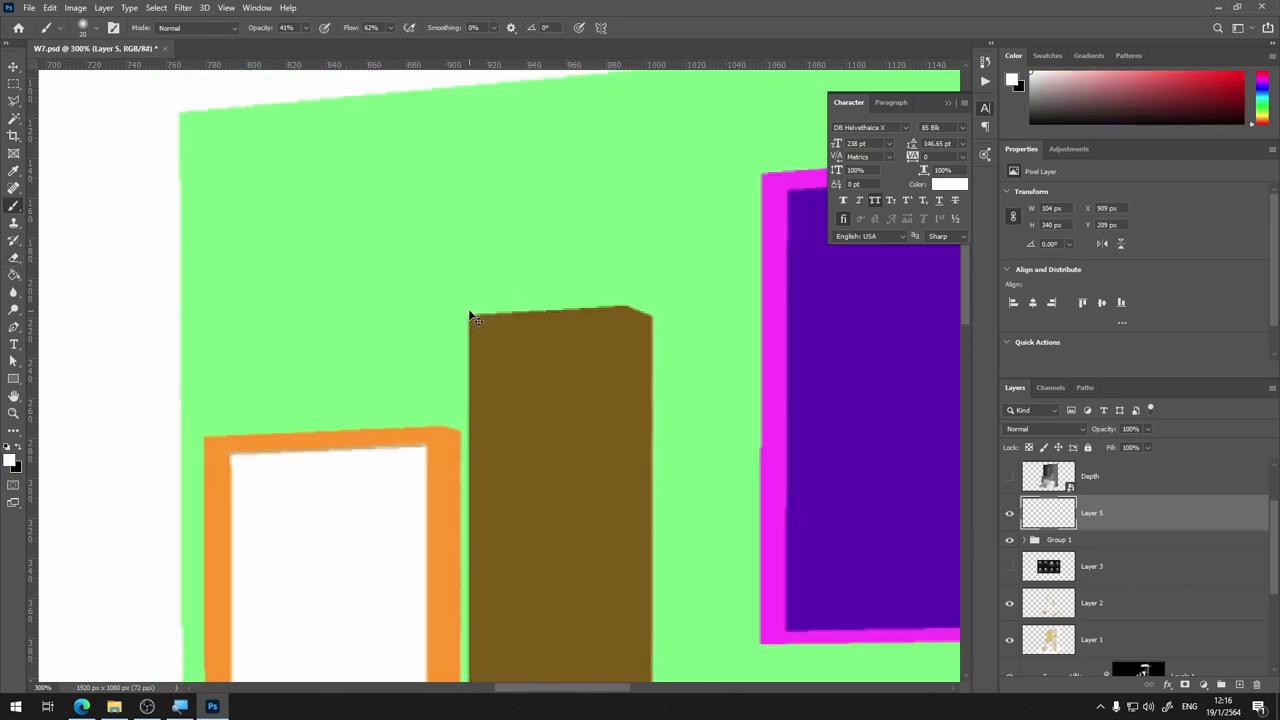
pyautogui.hotkey('ctrl', '-')
pyautogui.rightClick(623, 380)
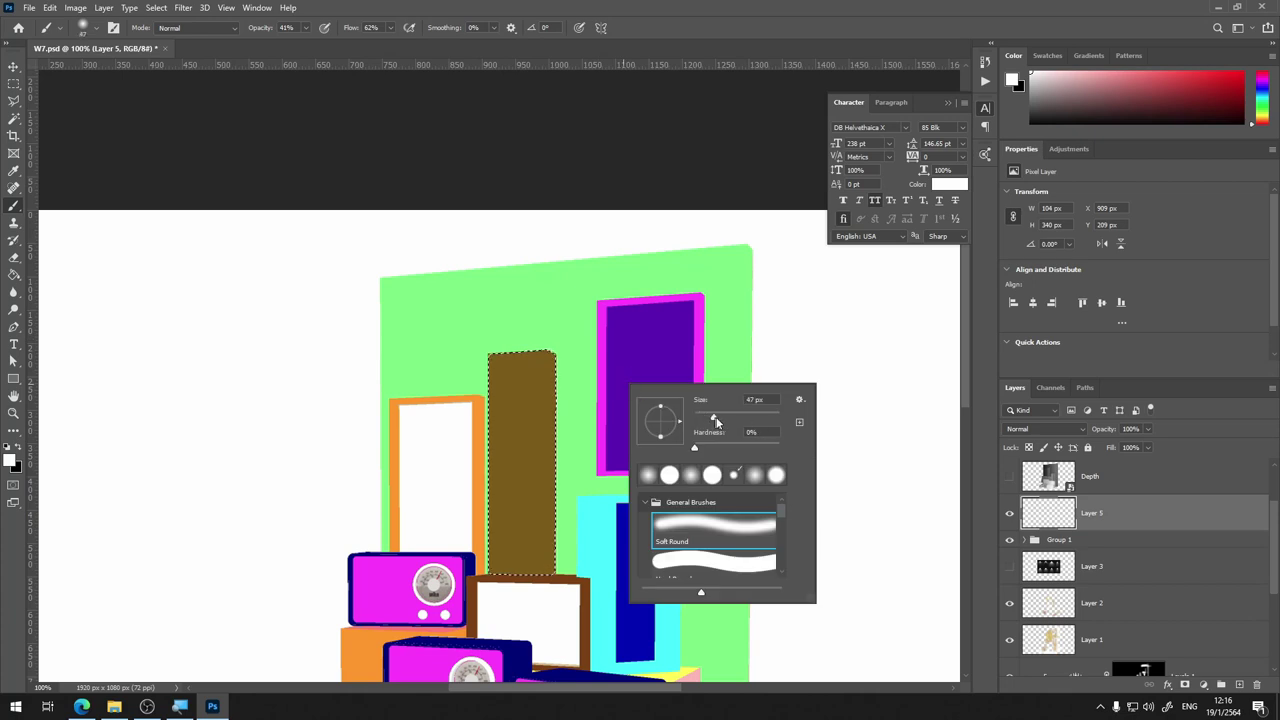
pyautogui.press('Return')
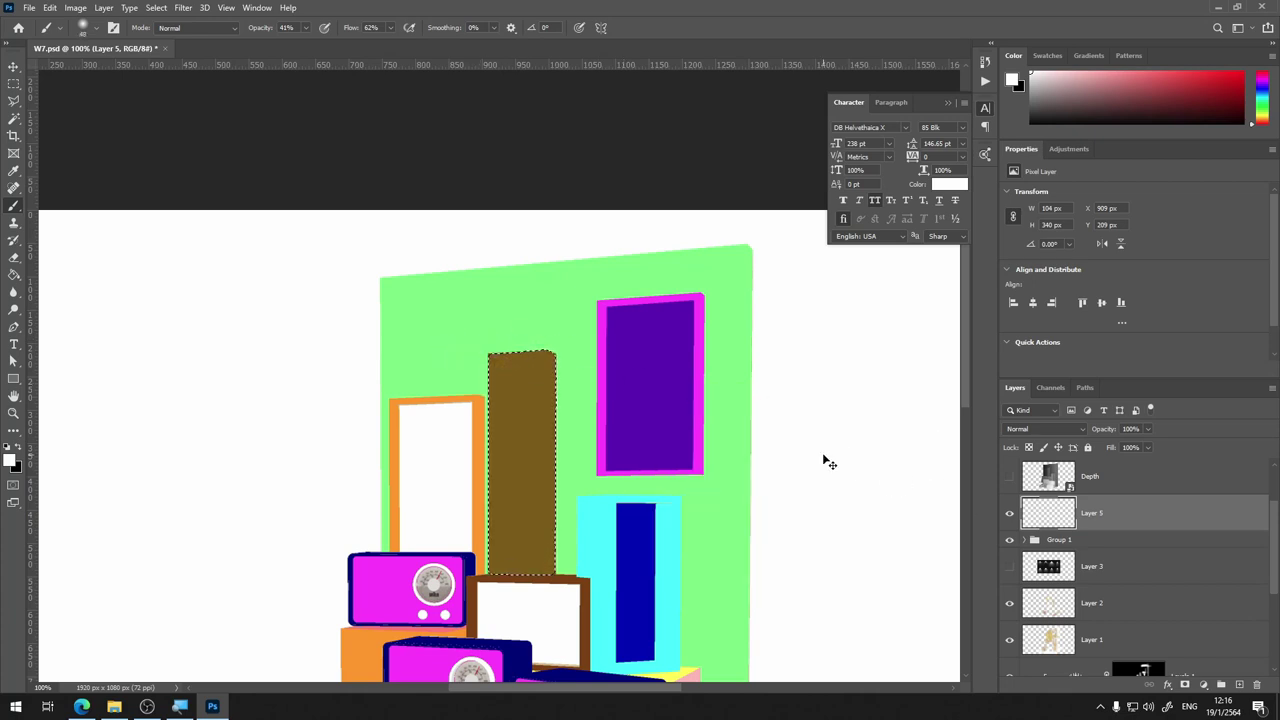
pyautogui.hotkey('ctrl', '0')
pyautogui.hotkey('ctrl', '1')
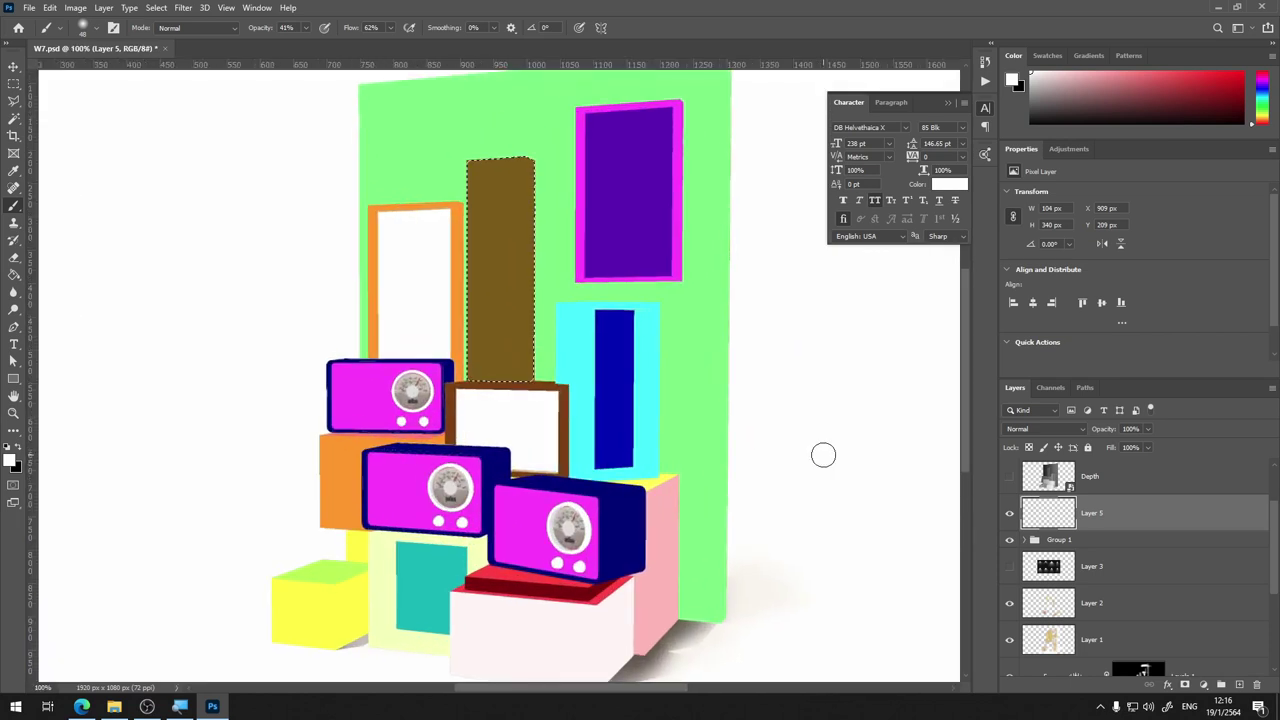
# Set the brush opacity to 100%
pyautogui.click(306, 28)
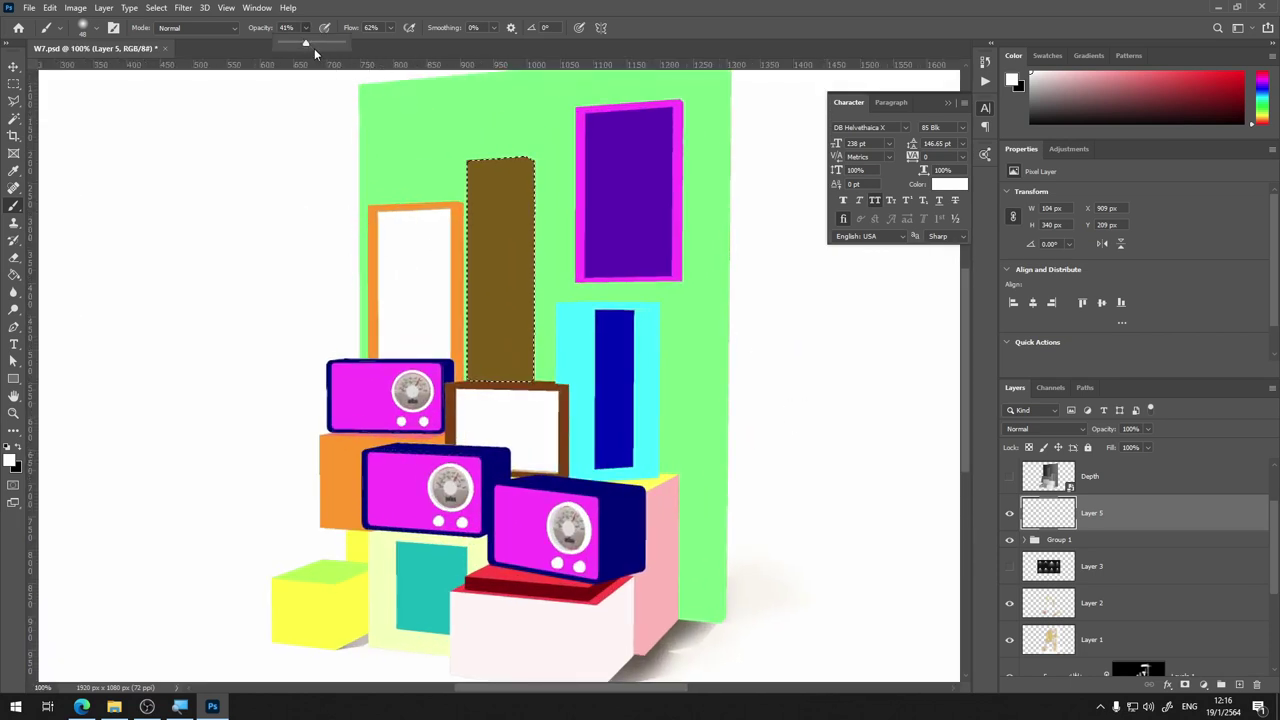
pyautogui.click(480, 143)
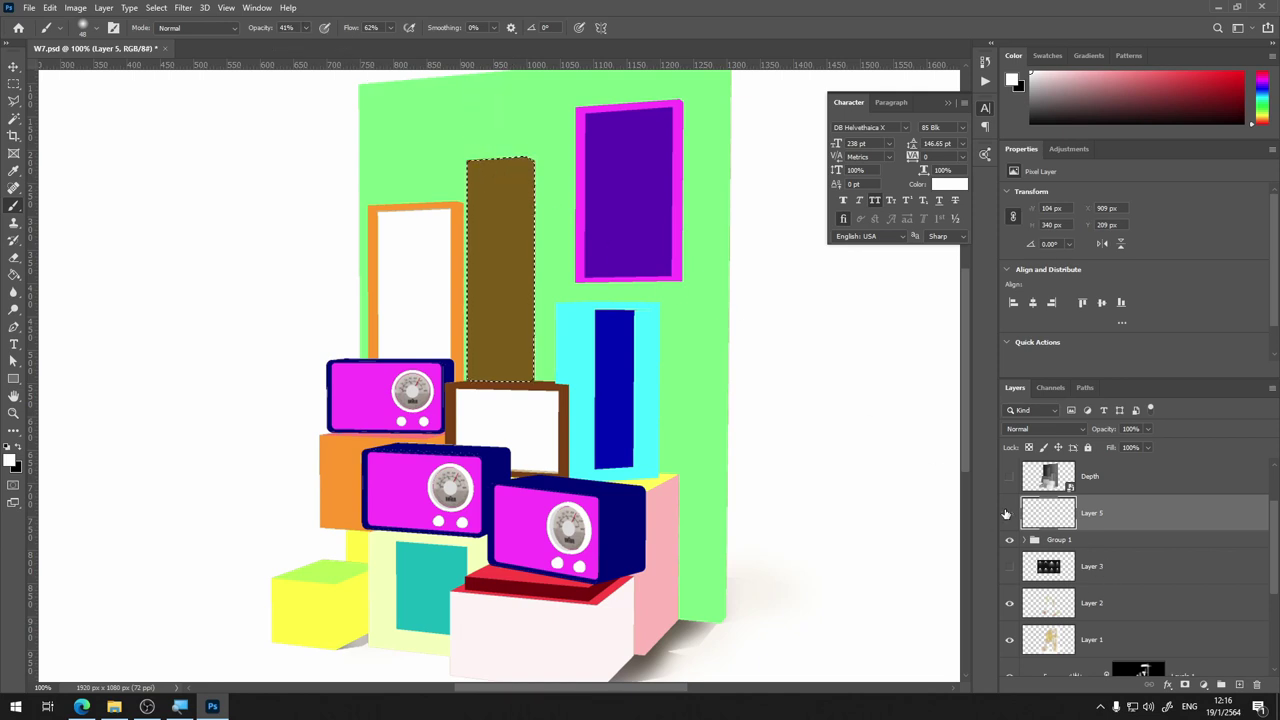
pyautogui.click(1009, 513)
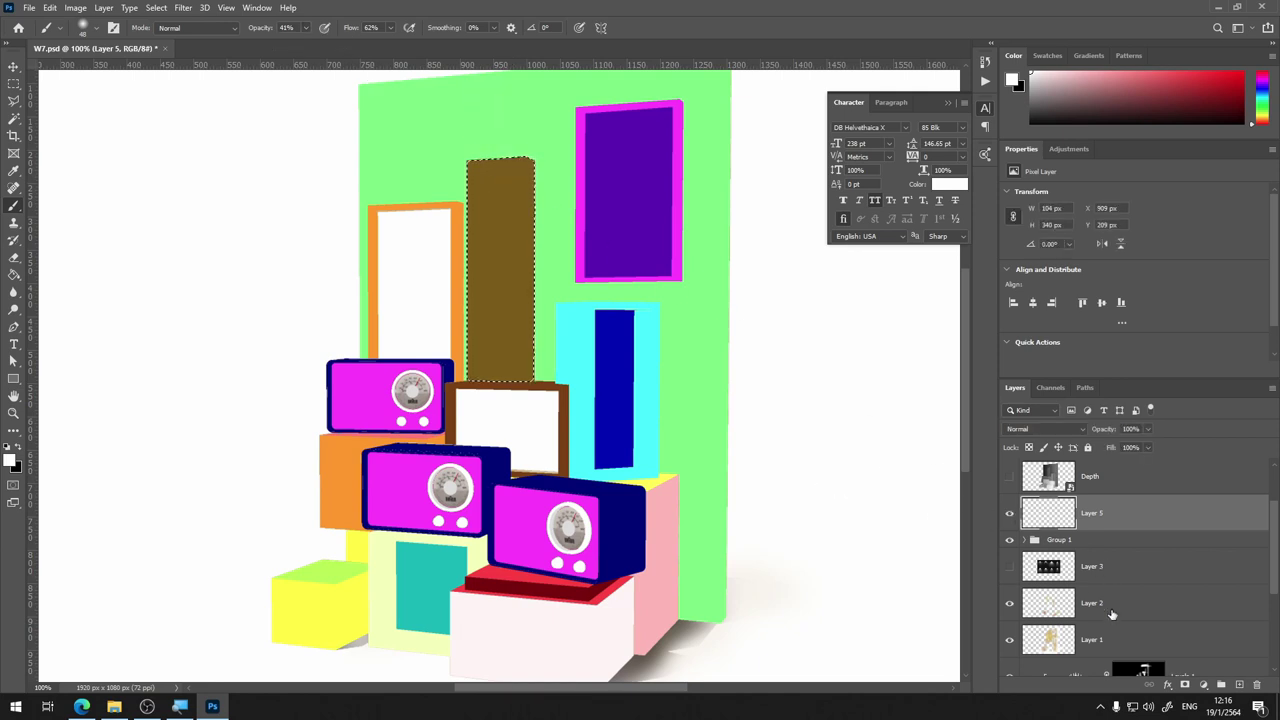
pyautogui.scroll(2, 1073, 525)
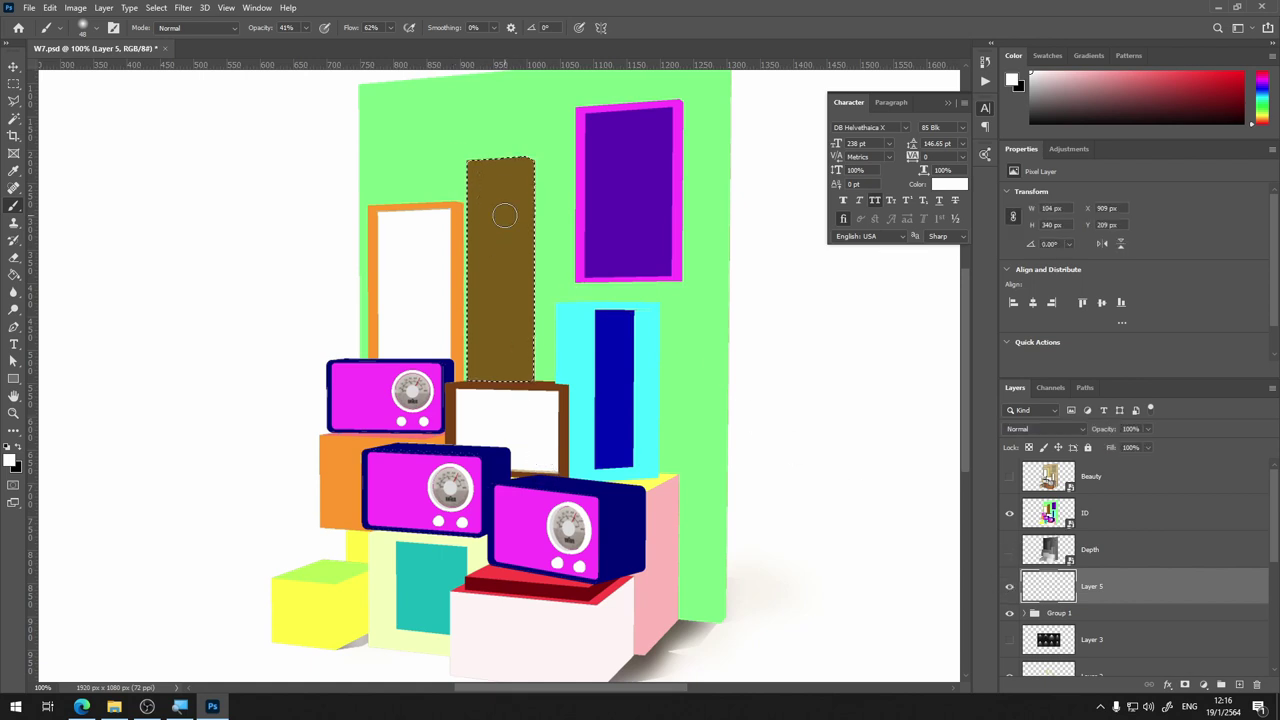
pyautogui.click(306, 28)
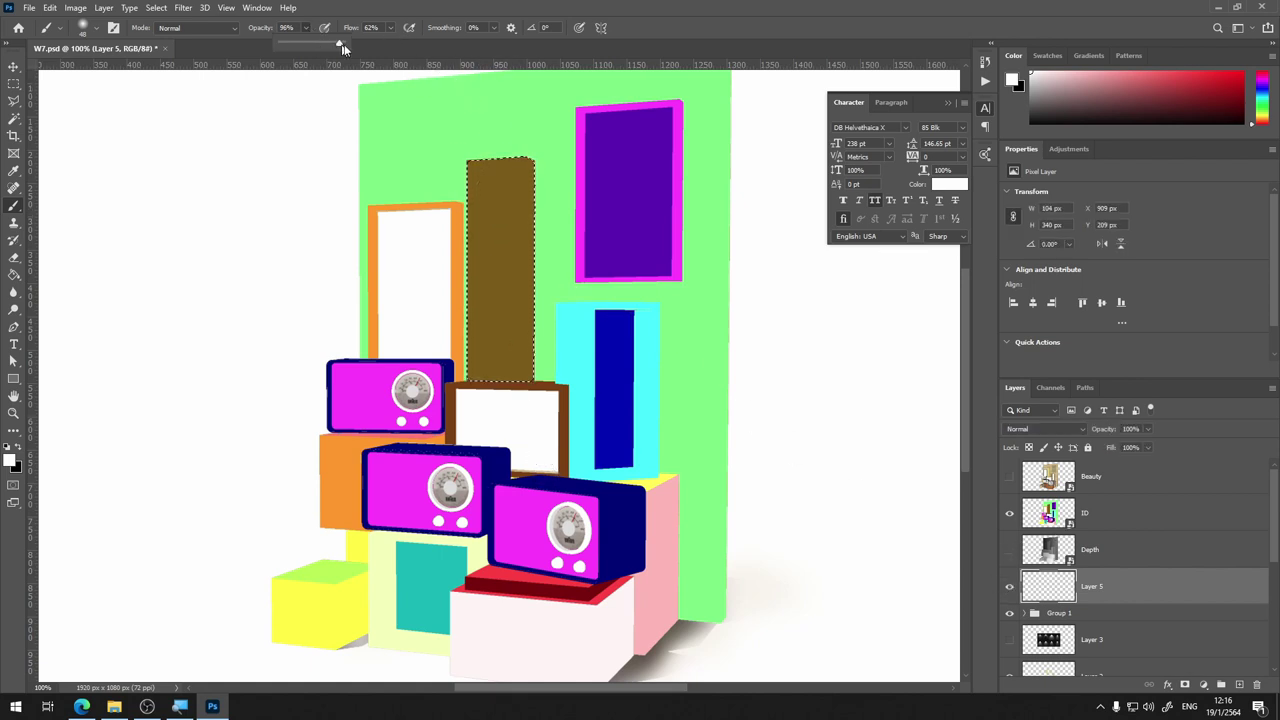
pyautogui.moveTo(341, 46); pyautogui.dragTo(354, 46)
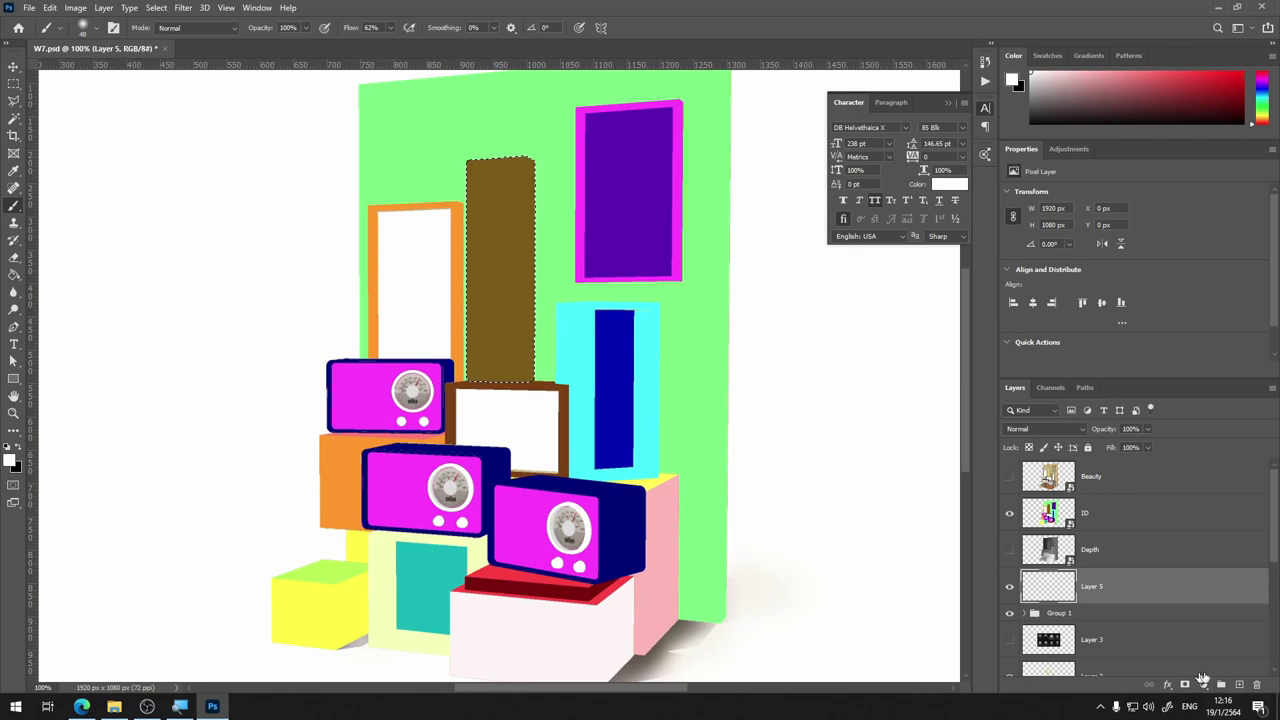
# Trial-paint white on a new Layer 6 at the pillar top, then undo it
pyautogui.click(1239, 684)
pyautogui.moveTo(468, 160); pyautogui.dragTo(534, 156)
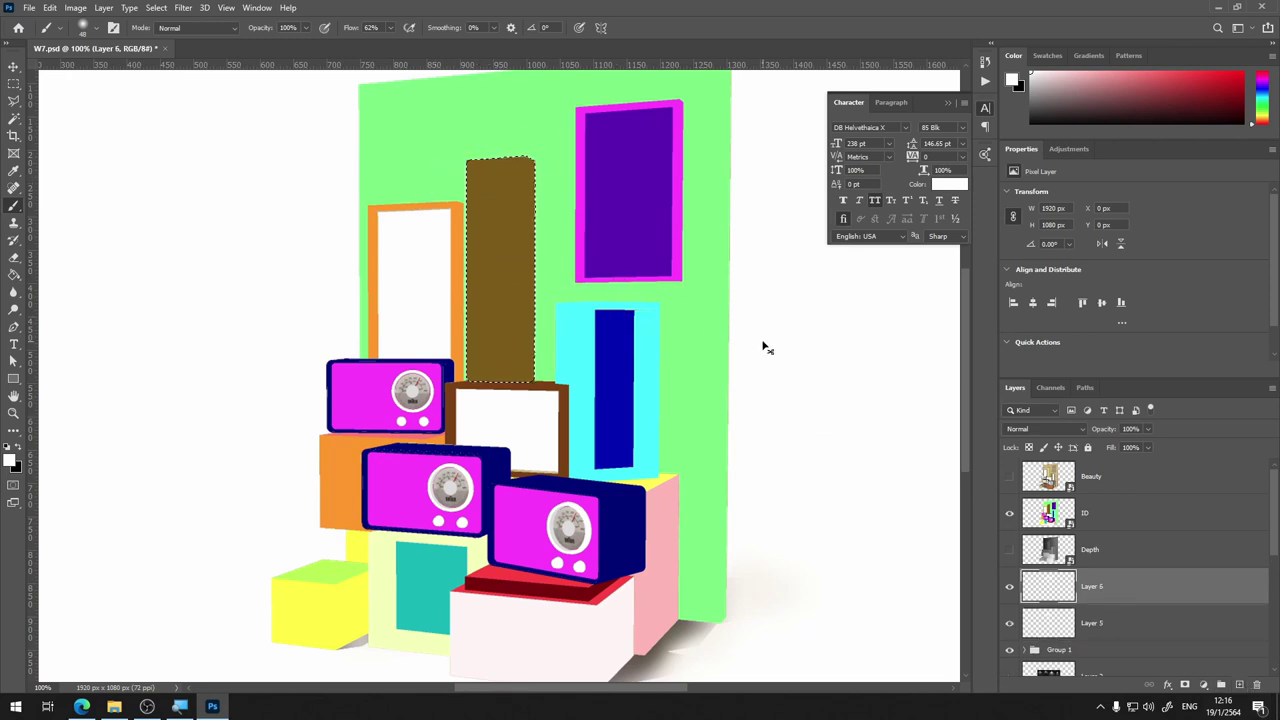
pyautogui.hotkey('ctrl', 'd')
pyautogui.click(563, 429)
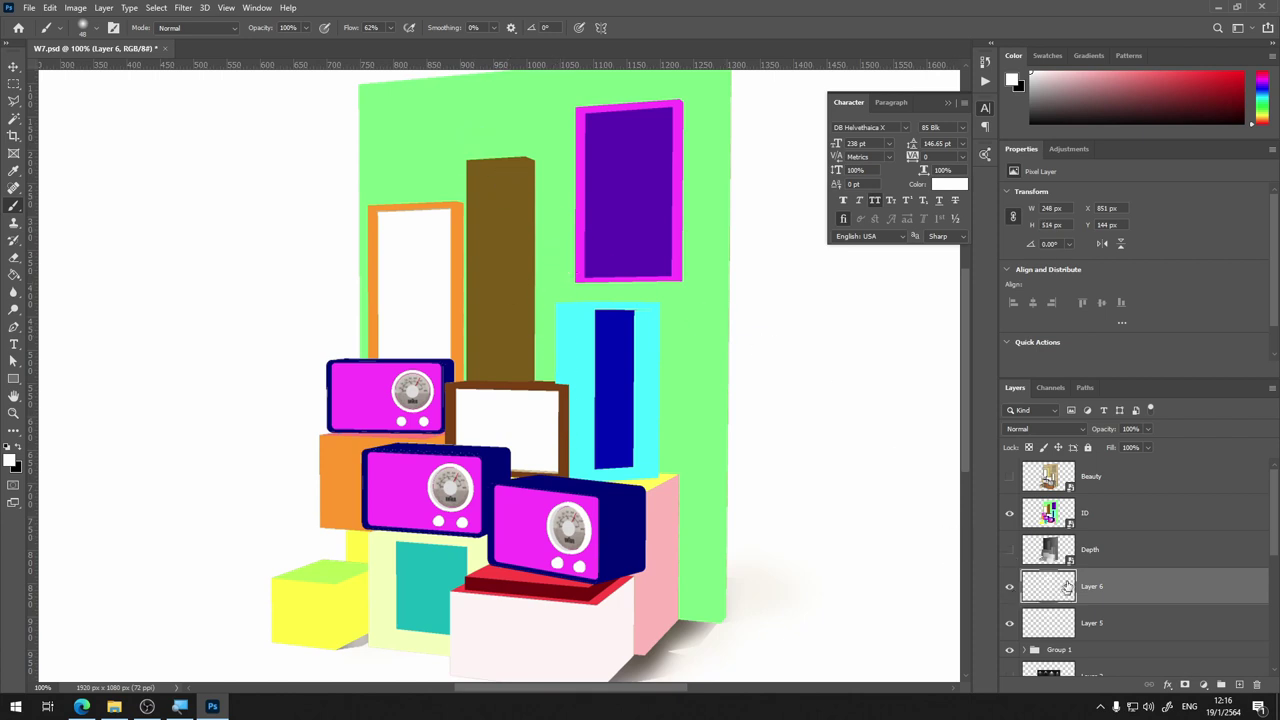
pyautogui.hotkey('ctrl', 'shift', 'd')
pyautogui.click(1009, 513)
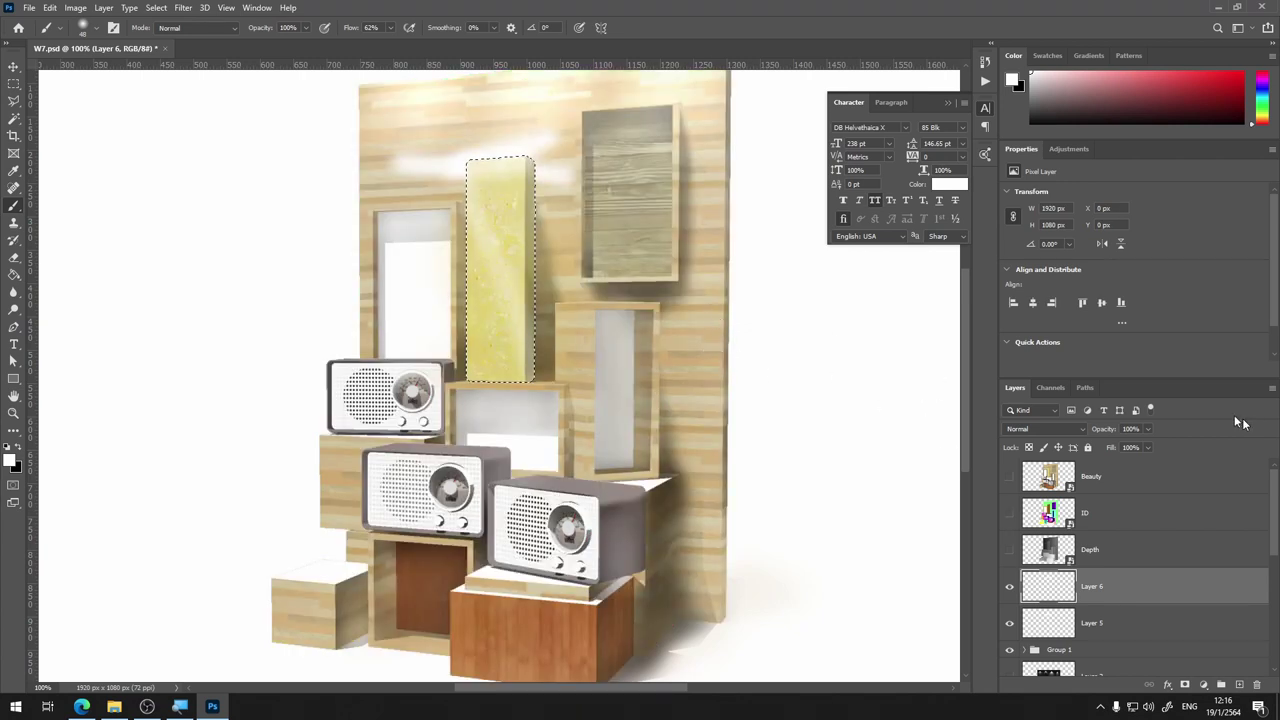
pyautogui.hotkey('ctrl', 'z')
pyautogui.hotkey('ctrl', 'z')
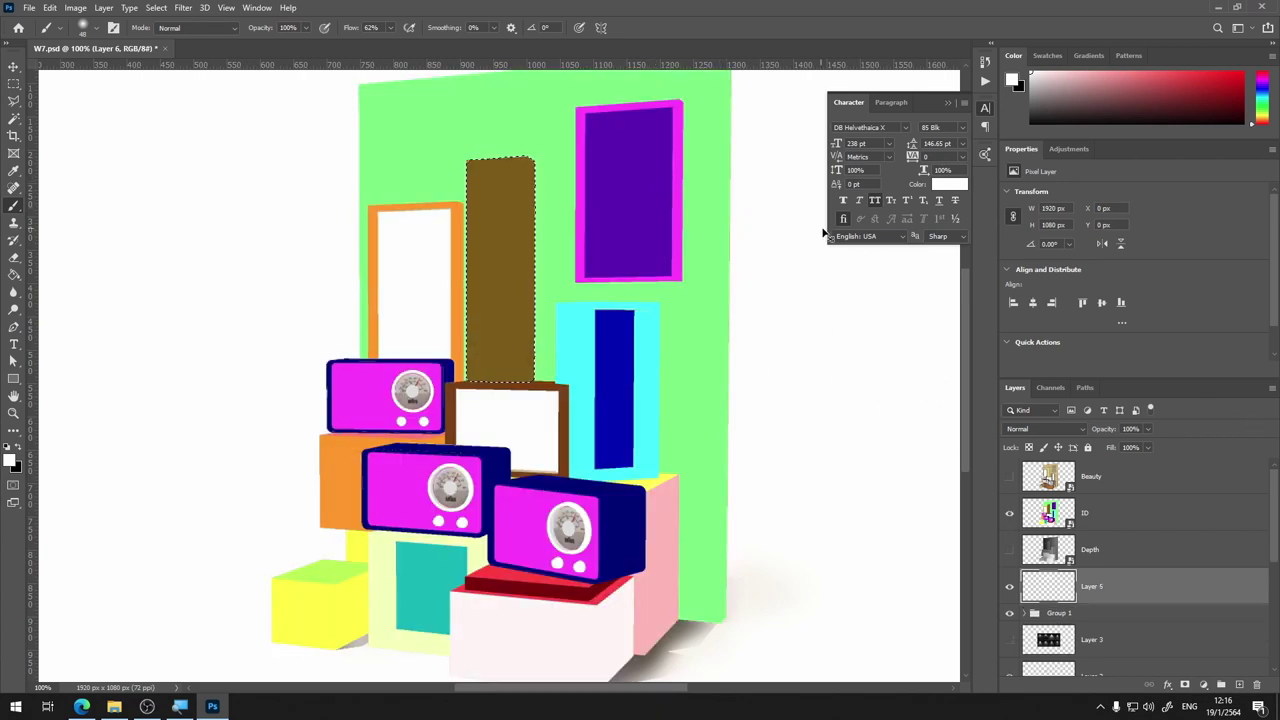
# Compare the ID render on and off, then request deletion of Layer 5
pyautogui.click(1009, 513)
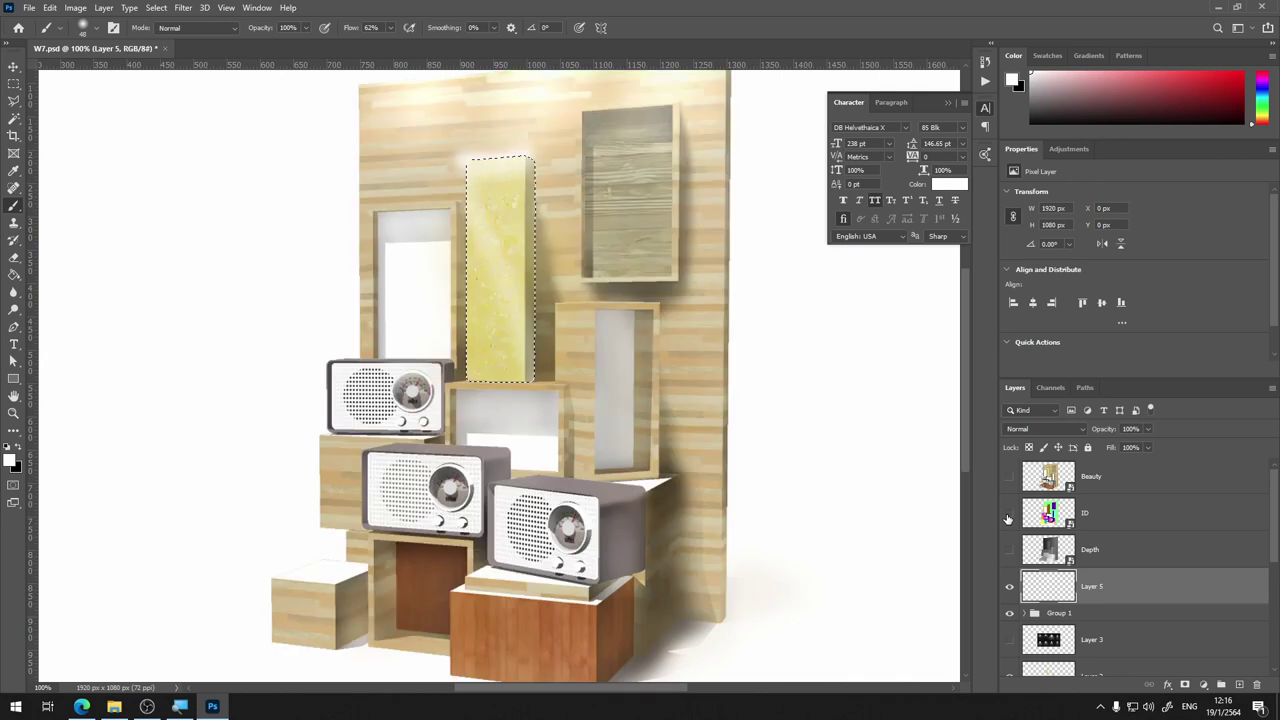
pyautogui.click(1009, 513)
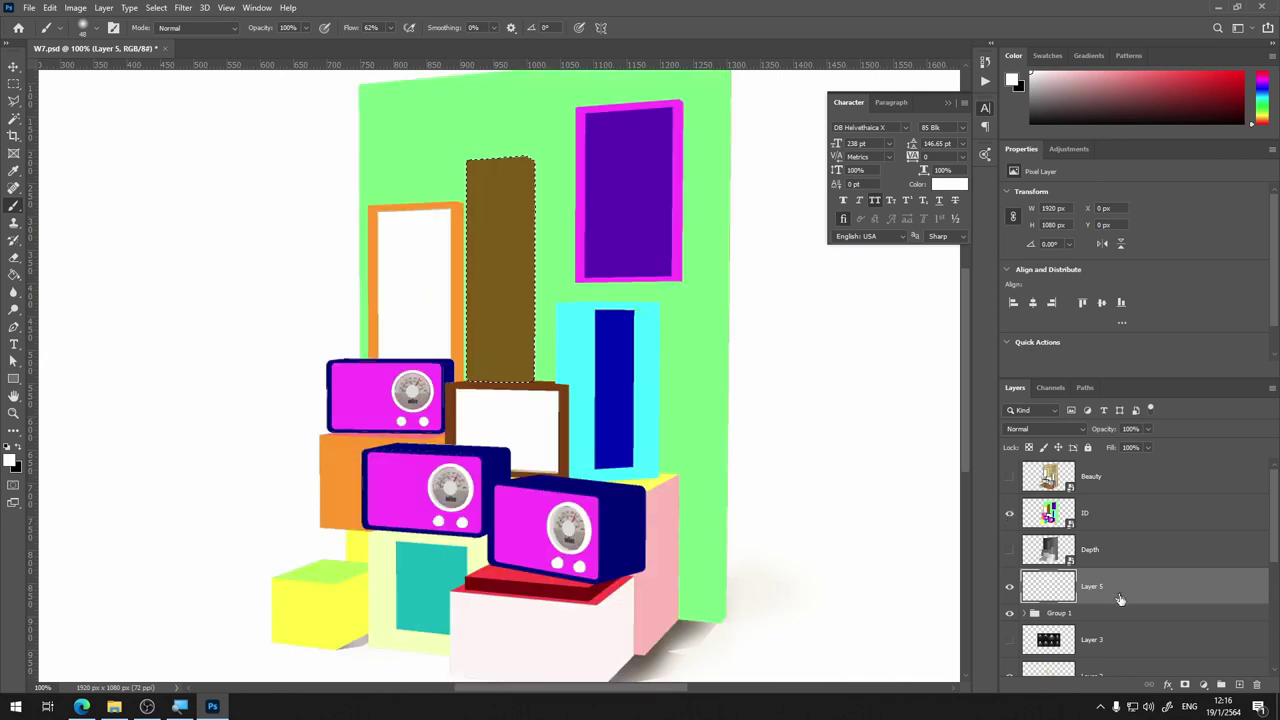
pyautogui.click(1257, 686)
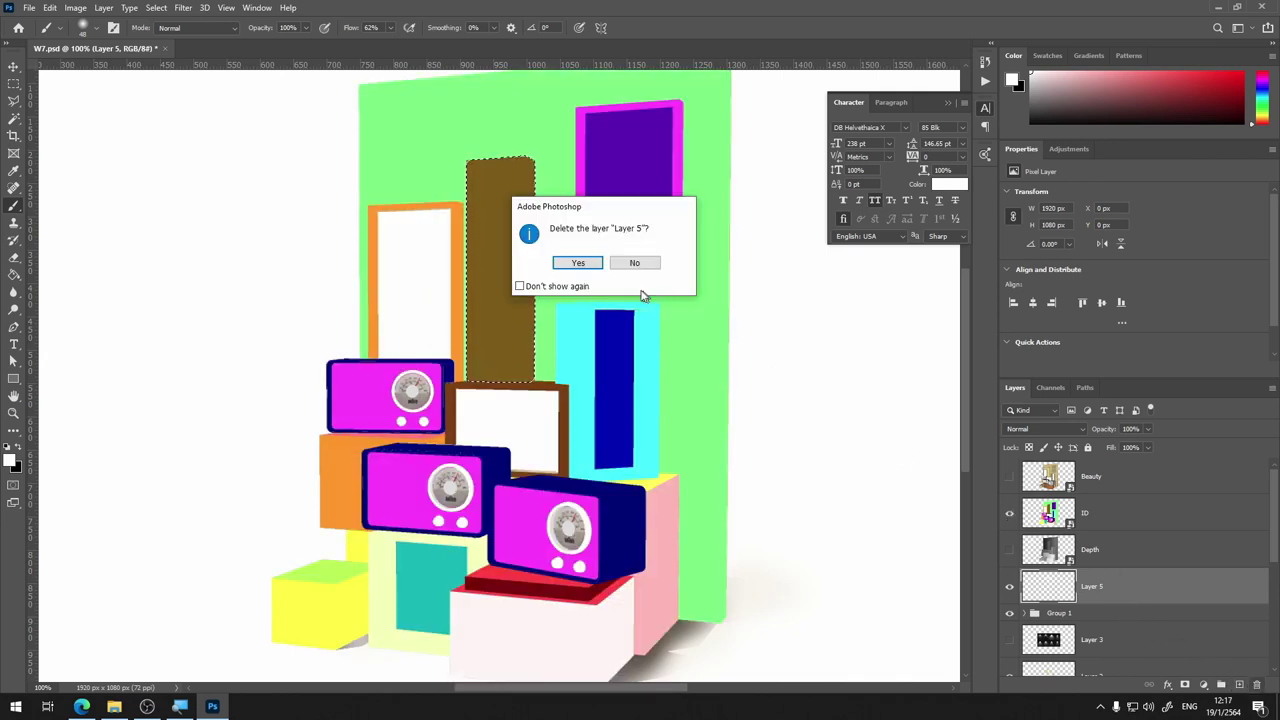
pyautogui.click(578, 263)
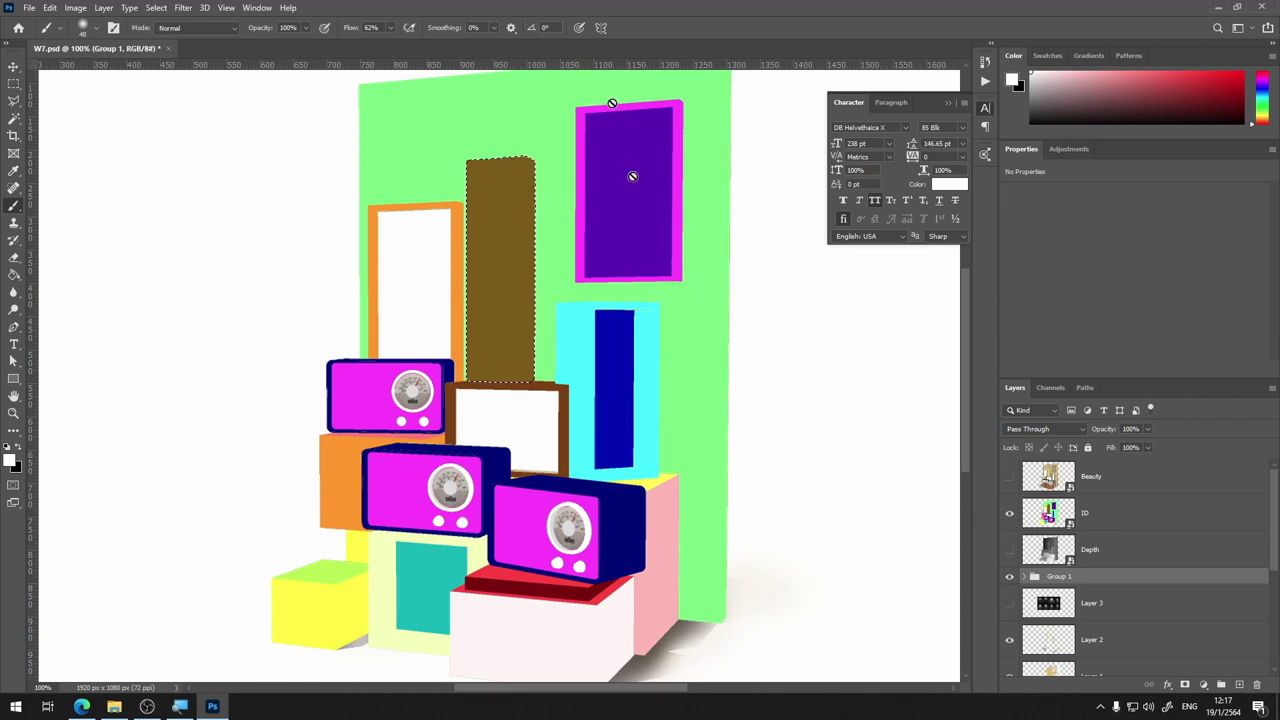
pyautogui.click(1010, 514)
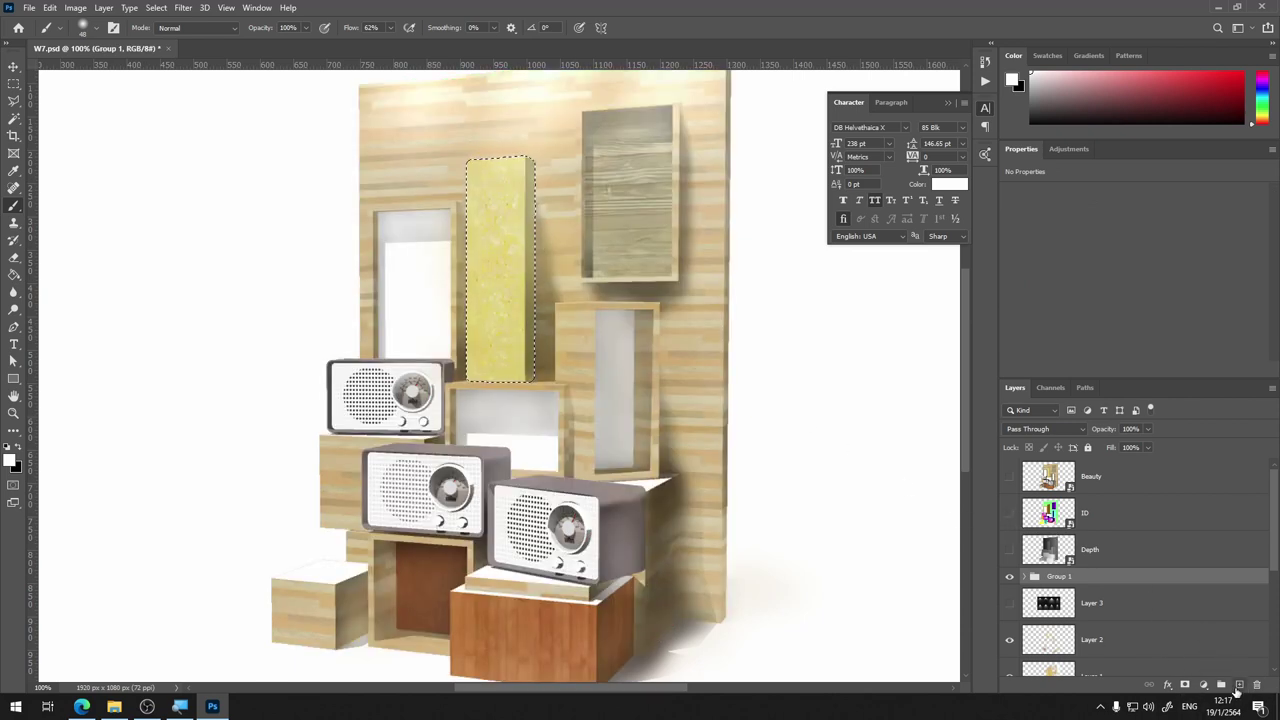
pyautogui.click(1239, 685)
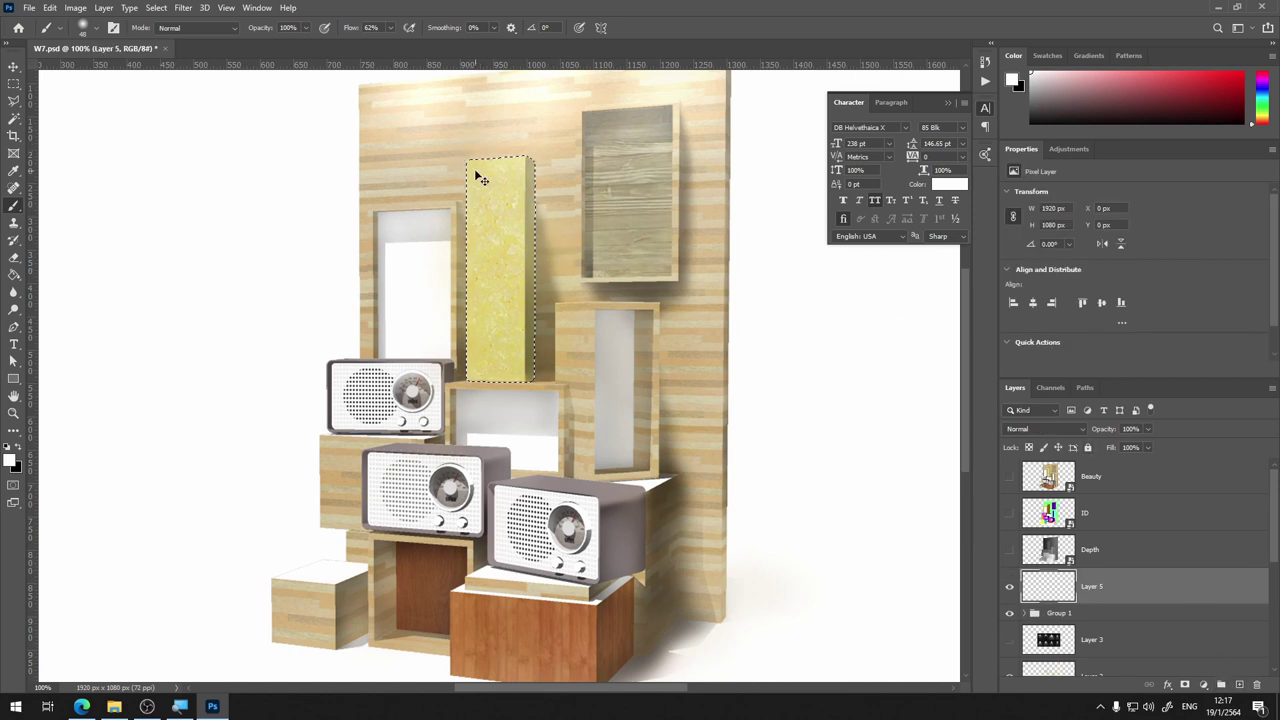
pyautogui.hotkey('ctrl', 'shift', 'k')
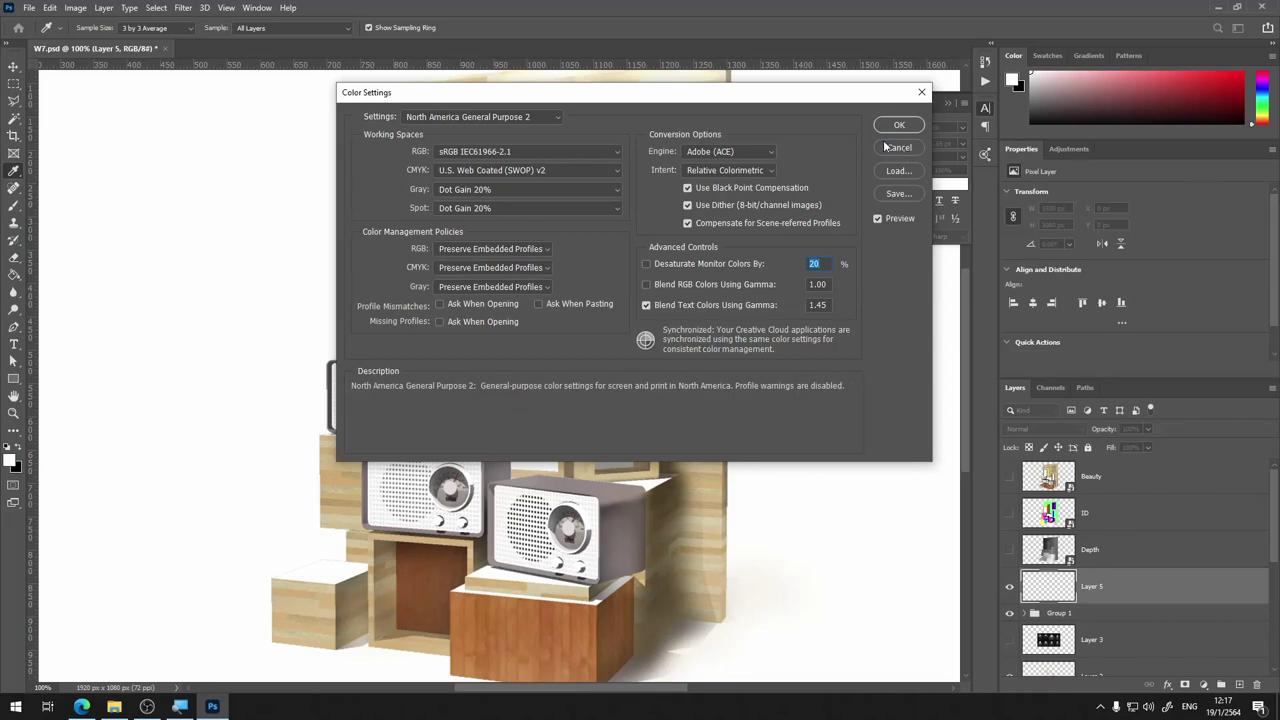
pyautogui.press('Escape')
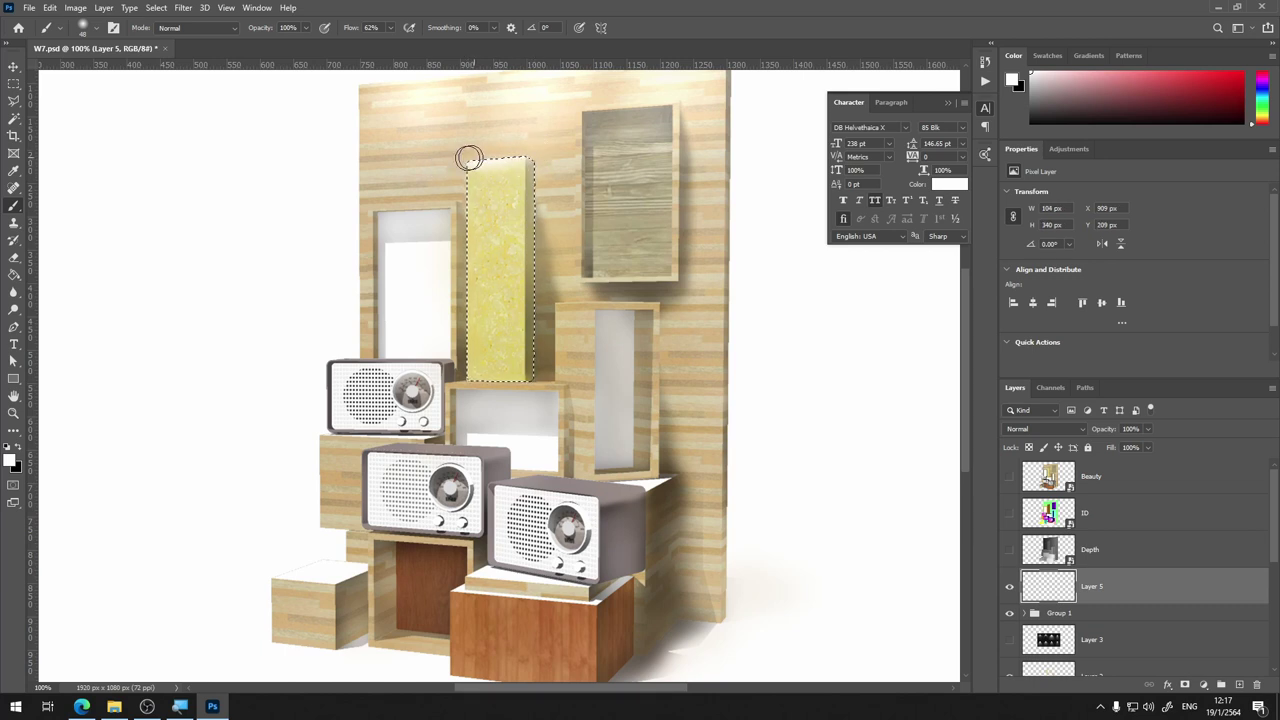
pyautogui.scroll(4, 509, 164)
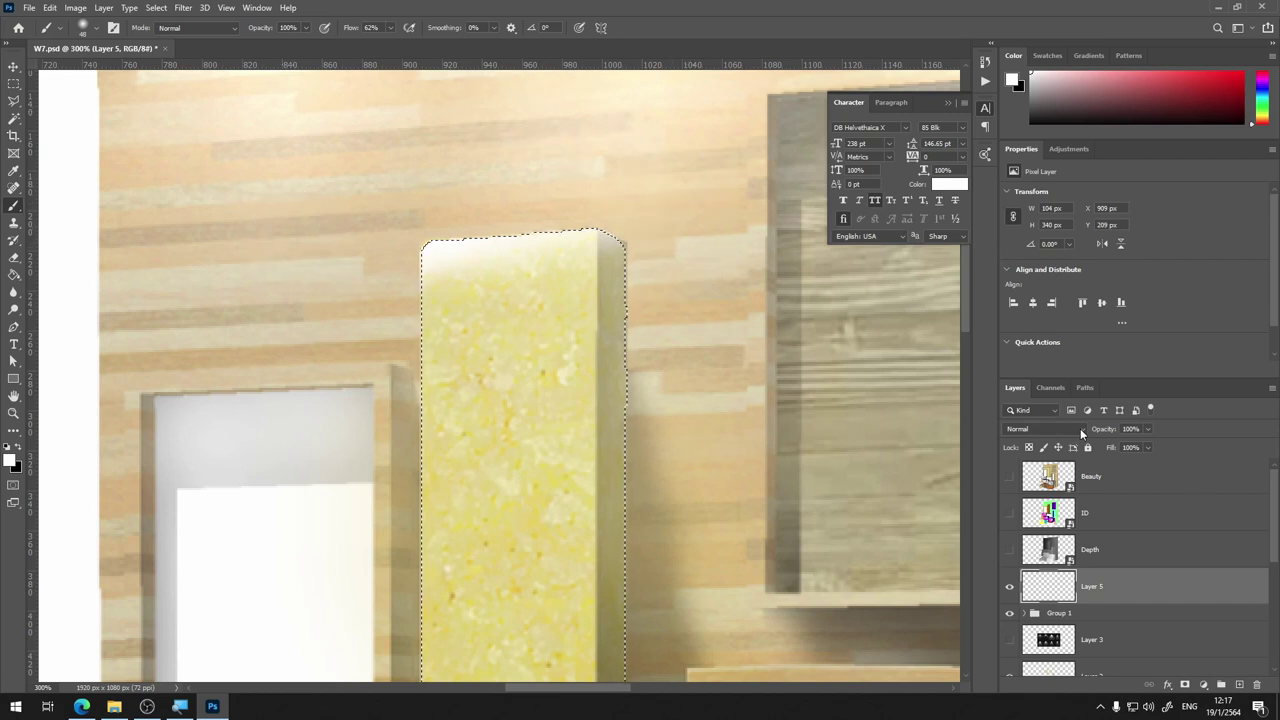
# Set Layer 5 to Linear Dodge (Add) at 100% opacity and mask it to the pillar selection
pyautogui.click(1080, 428)
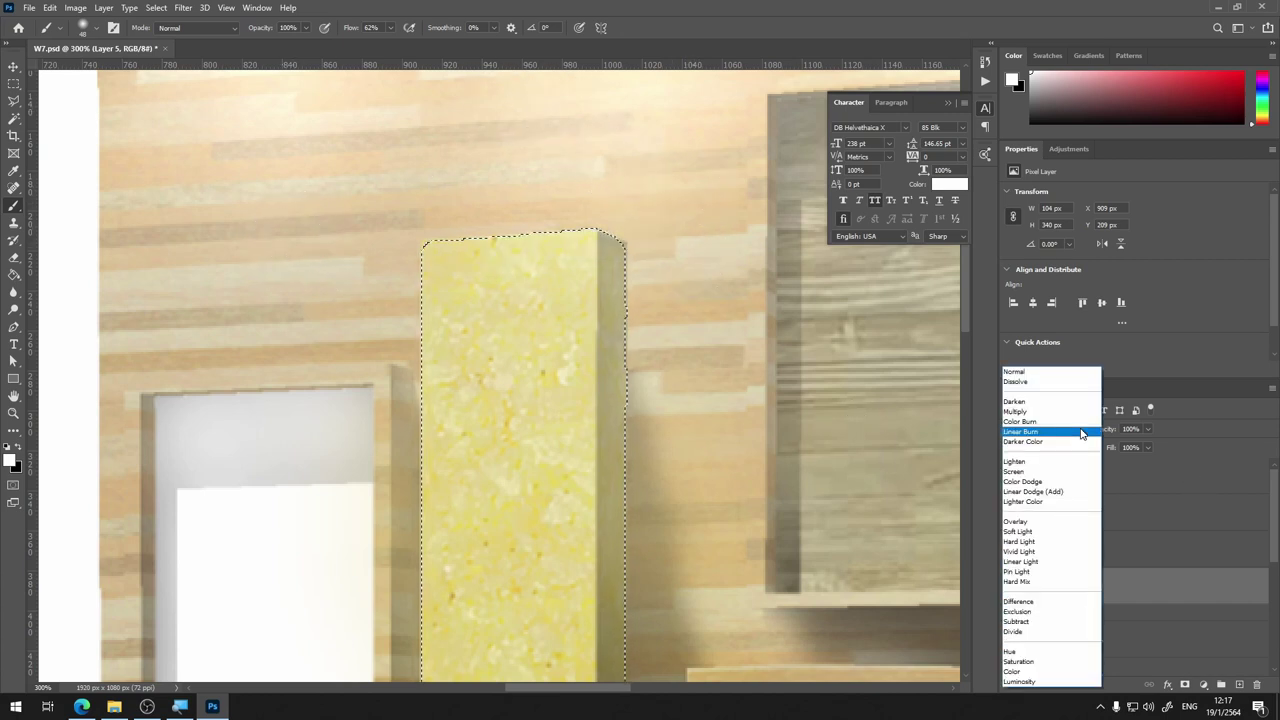
pyautogui.click(1066, 495)
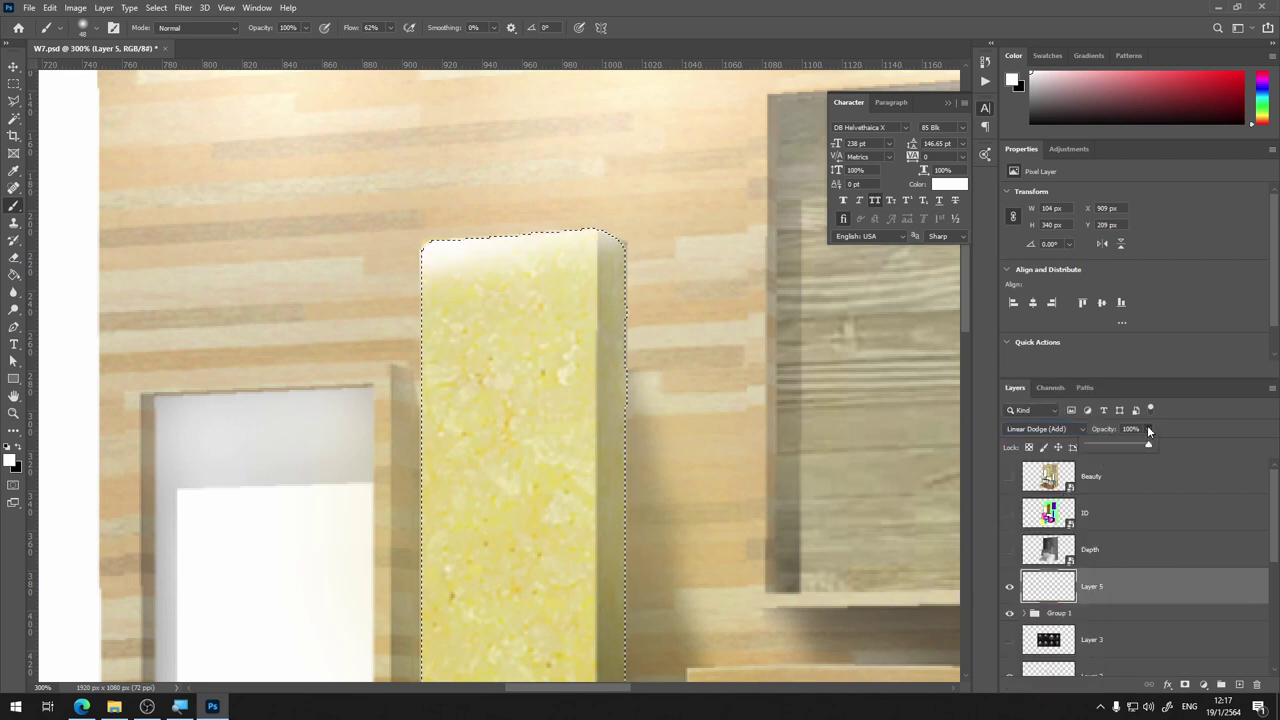
pyautogui.click(1147, 428)
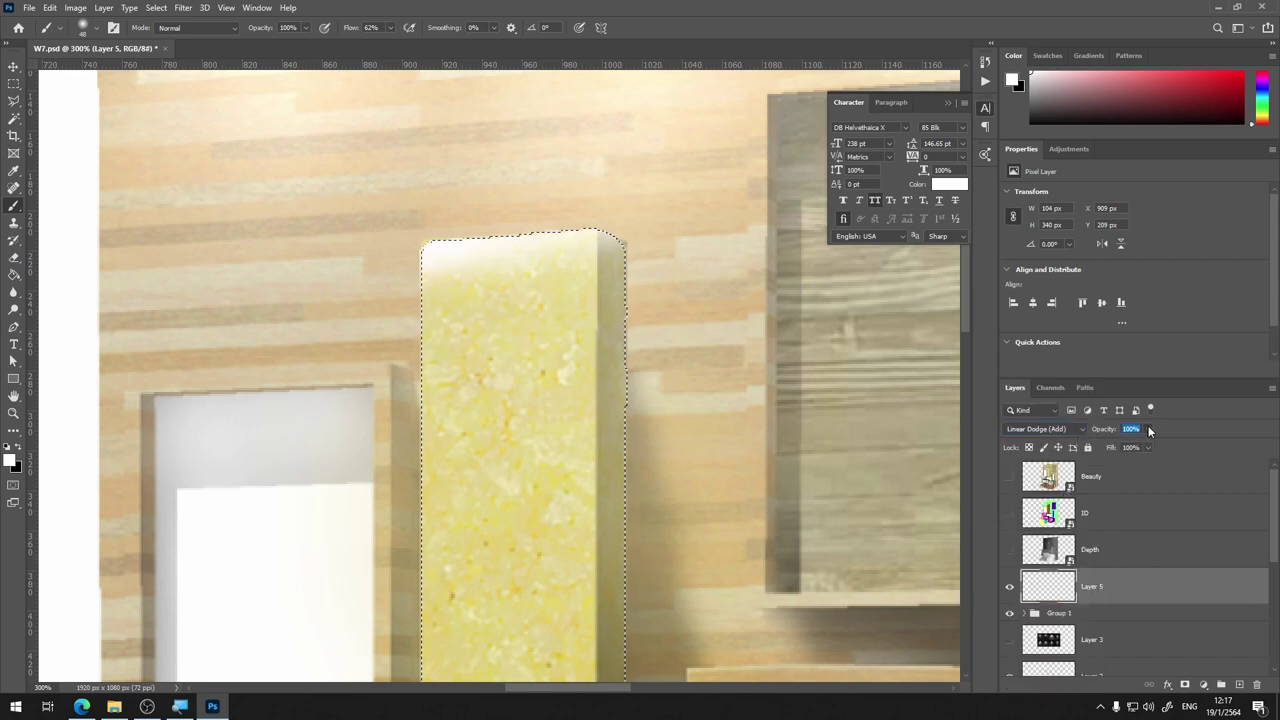
pyautogui.click(1184, 685)
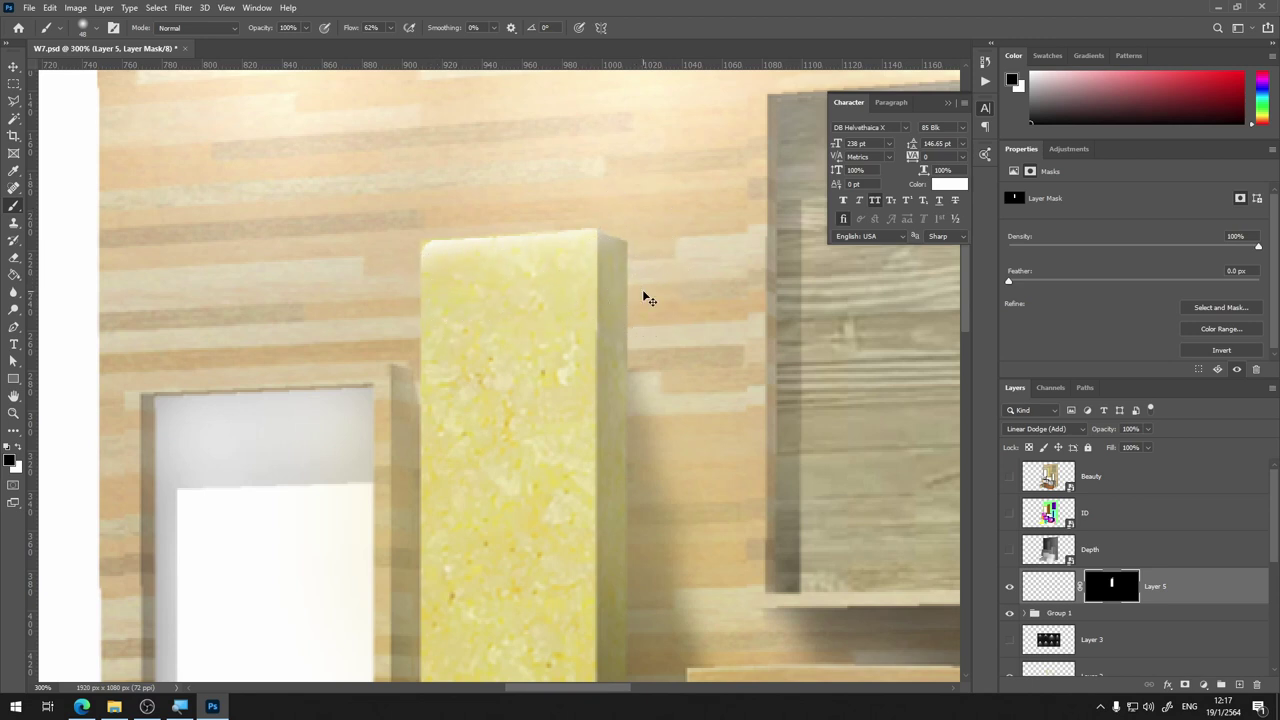
# Zoom the view to 200% and scroll up to the top of the yellow pillar
pyautogui.hotkey('ctrl', '0')
pyautogui.hotkey('ctrl', '1')
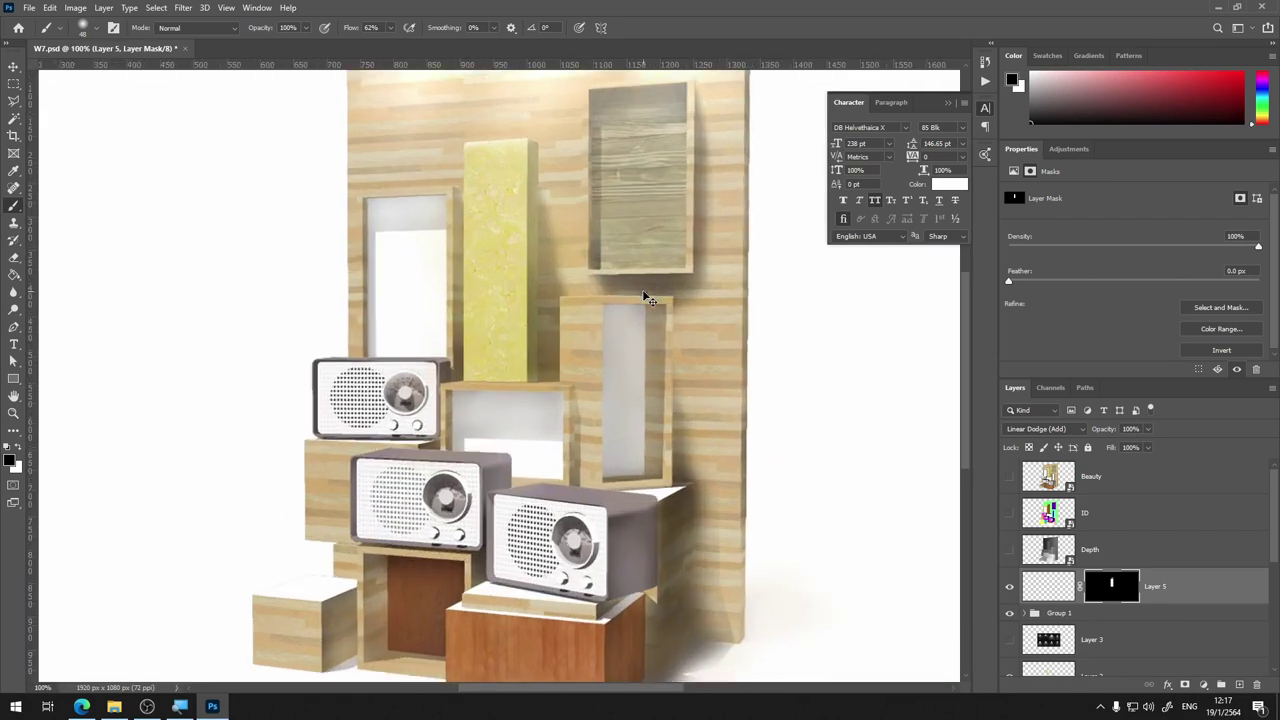
pyautogui.hotkey('ctrl', '+')
pyautogui.scroll(3, 657, 428)
pyautogui.scroll(2, 508, 206)
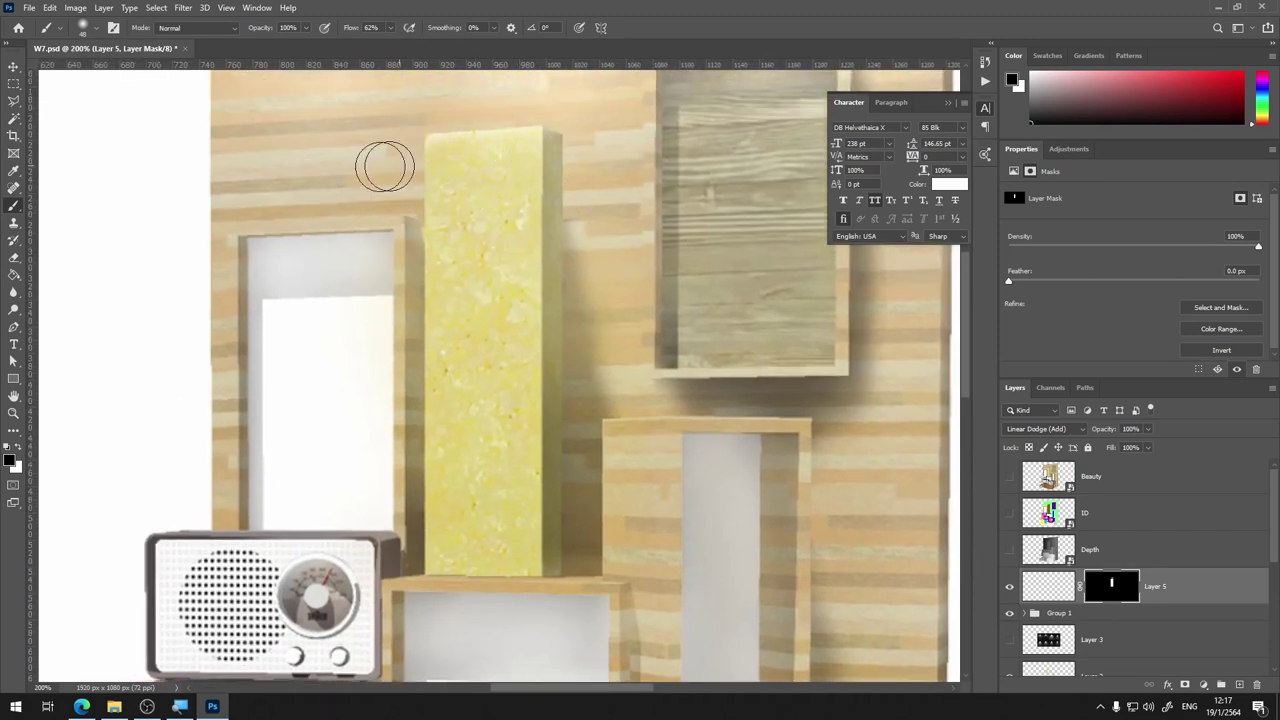
pyautogui.scroll(-3, 568, 171)
pyautogui.scroll(3, 568, 171)
pyautogui.scroll(2, 503, 178)
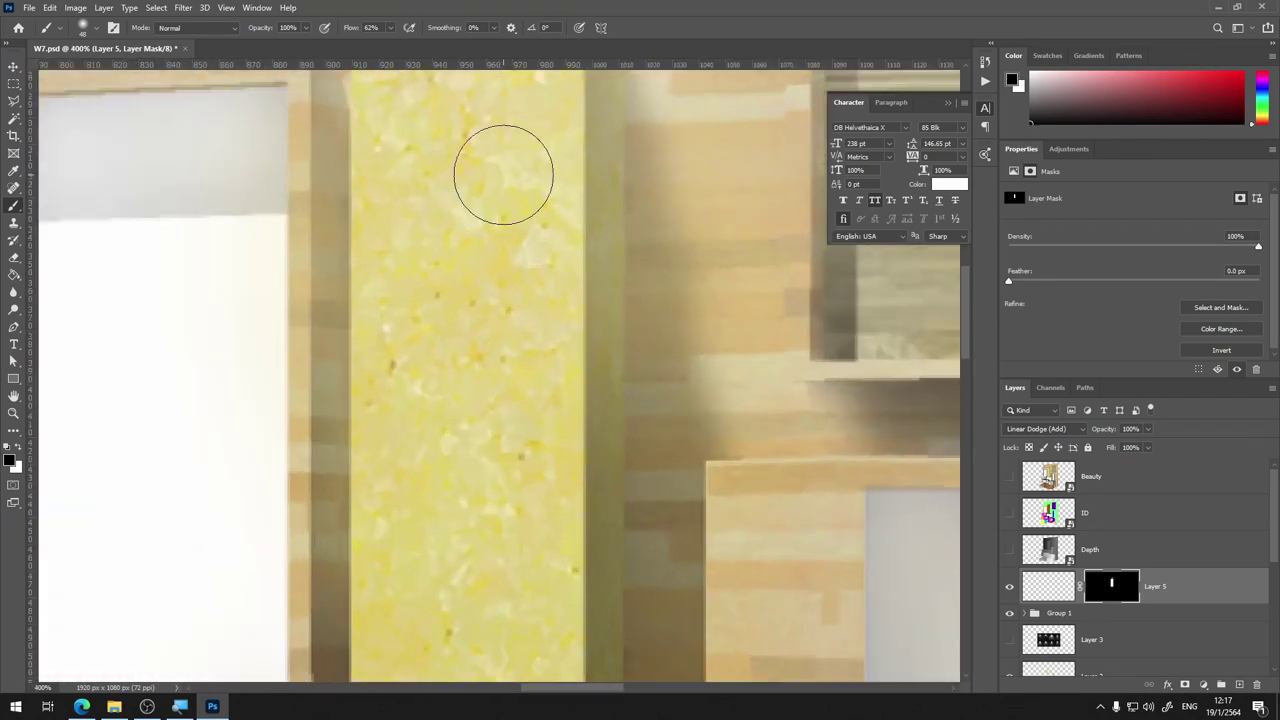
pyautogui.scroll(2, 503, 175)
pyautogui.scroll(5, 566, 451)
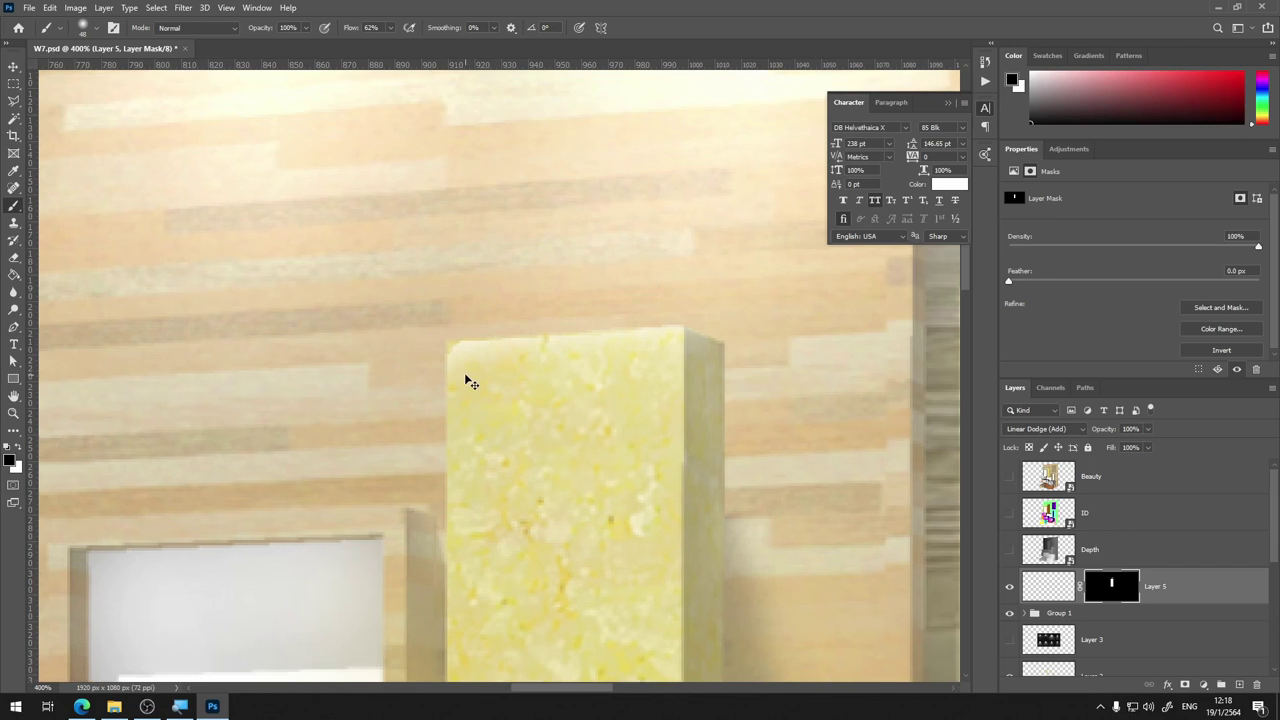
pyautogui.scroll(2, 465, 381)
pyautogui.scroll(2, 465, 381)
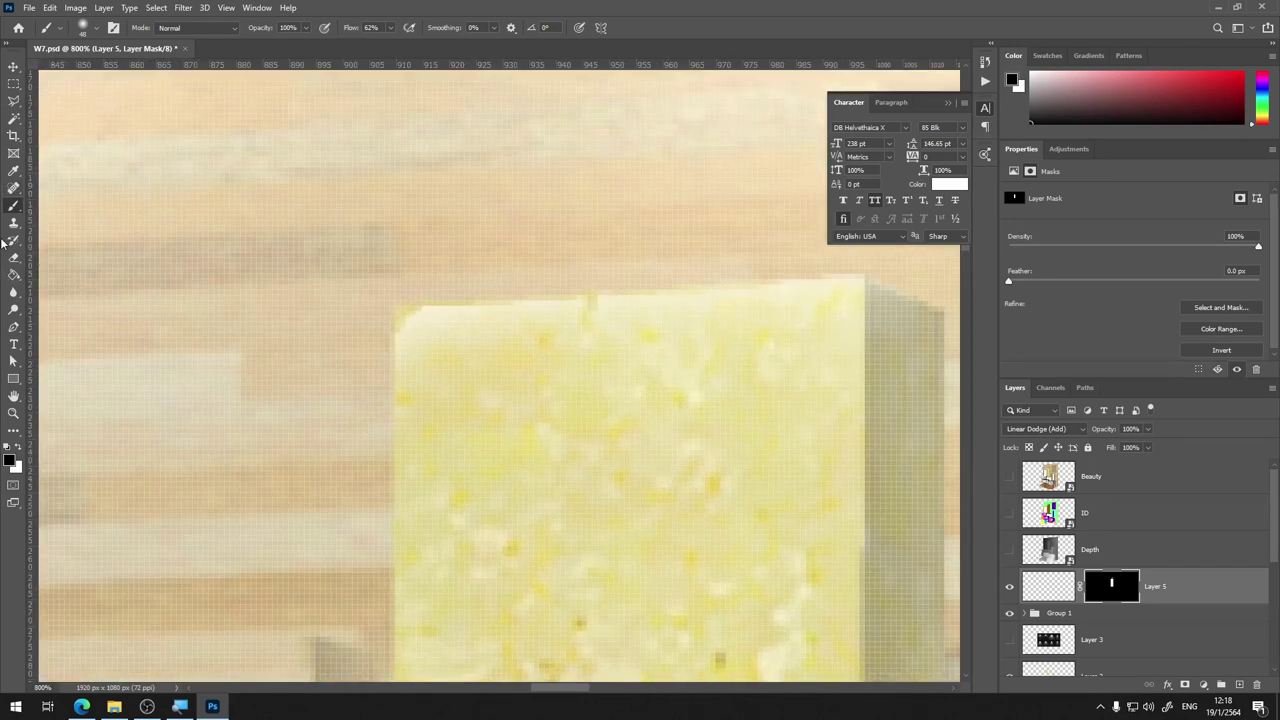
# With a 10 px brush, paint glow onto the pillar's top-left corner on Layer 5's pixels
pyautogui.click(1048, 588)
pyautogui.rightClick(498, 366)
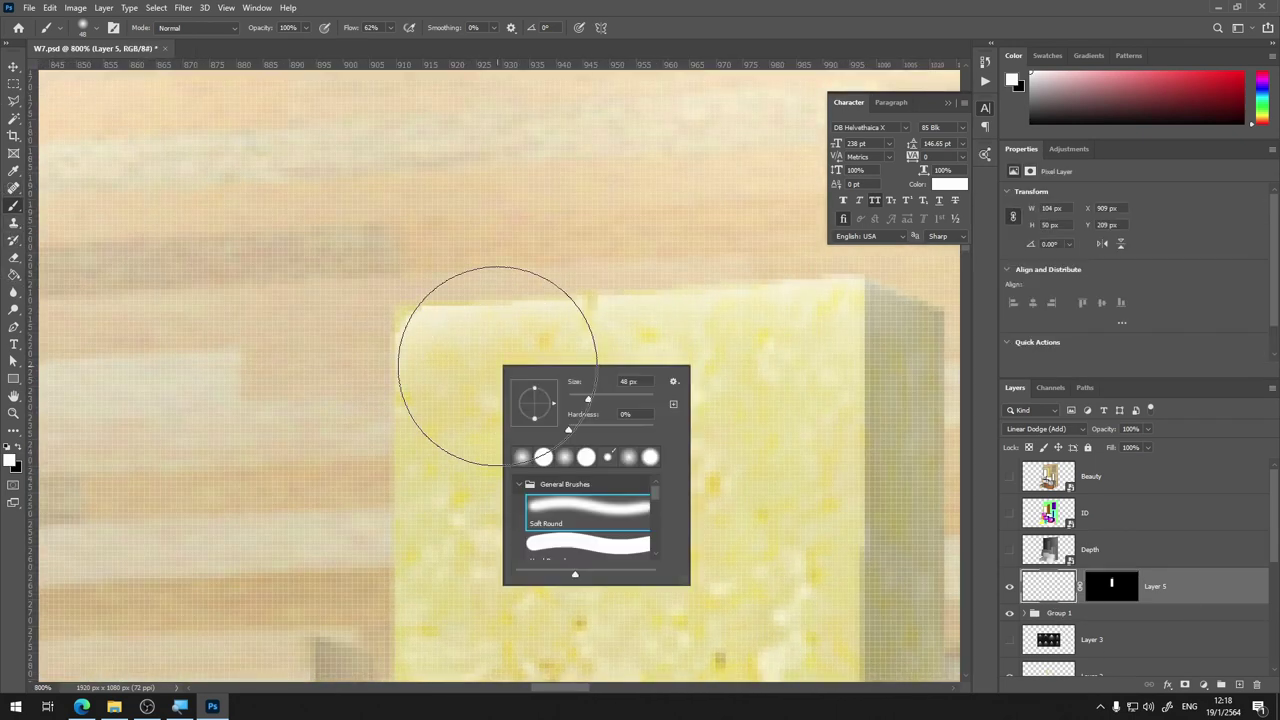
pyautogui.moveTo(586, 397); pyautogui.dragTo(573, 401)
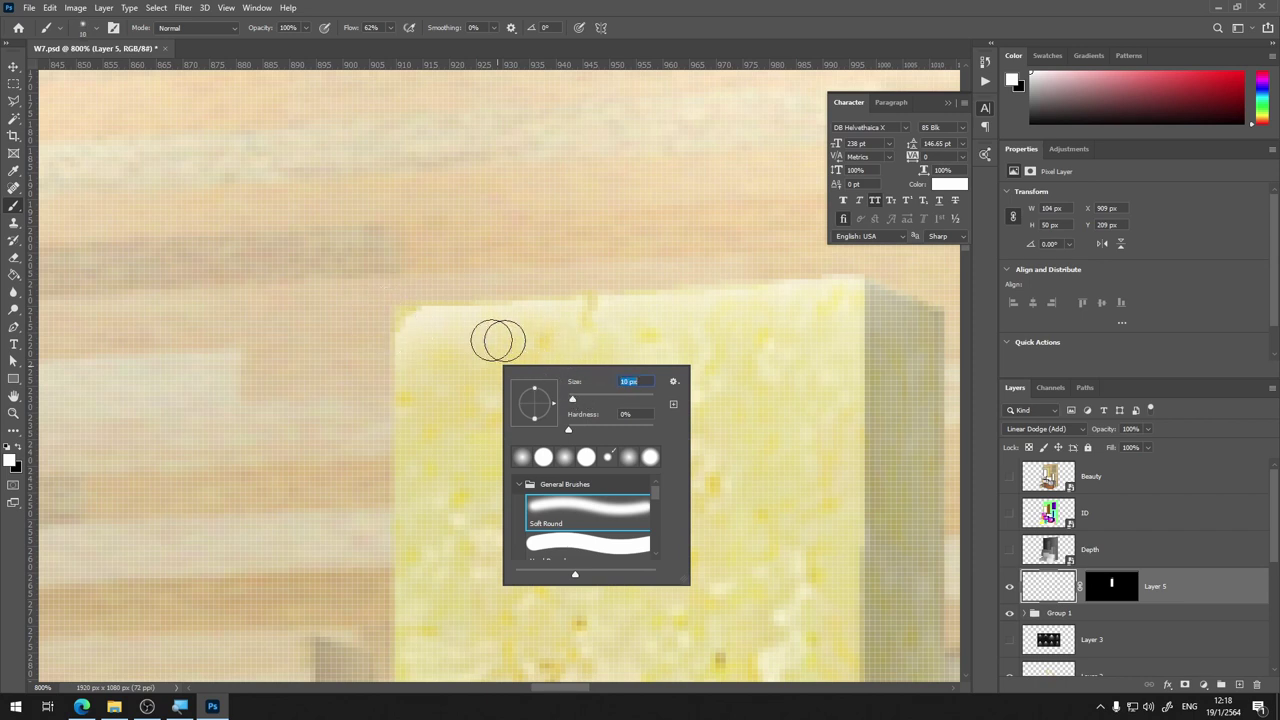
pyautogui.click(405, 322)
pyautogui.moveTo(405, 322); pyautogui.dragTo(403, 314)
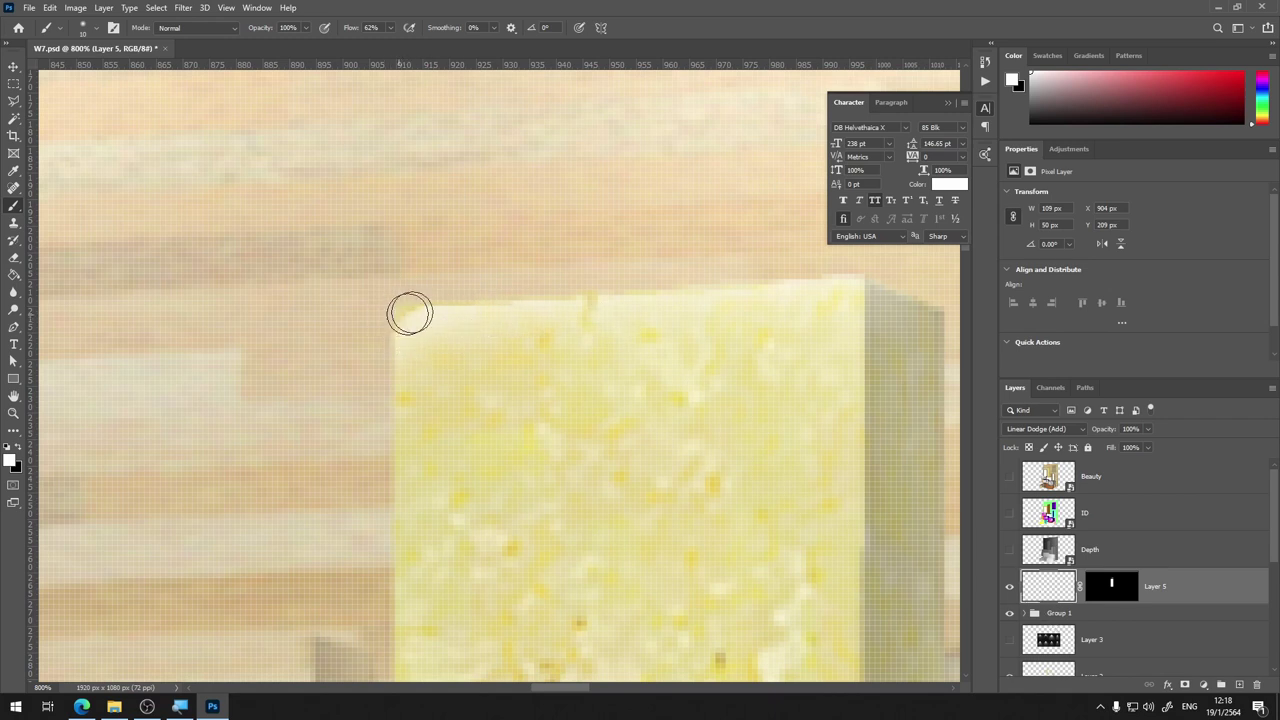
pyautogui.moveTo(409, 311); pyautogui.dragTo(447, 310)
# Disable and re-enable Layer 5's mask to compare the glow
pyautogui.hotkey('ctrl', '-')
pyautogui.hotkey('ctrl', '-')
pyautogui.hotkey('ctrl', '-')
pyautogui.hotkey('ctrl', '-')
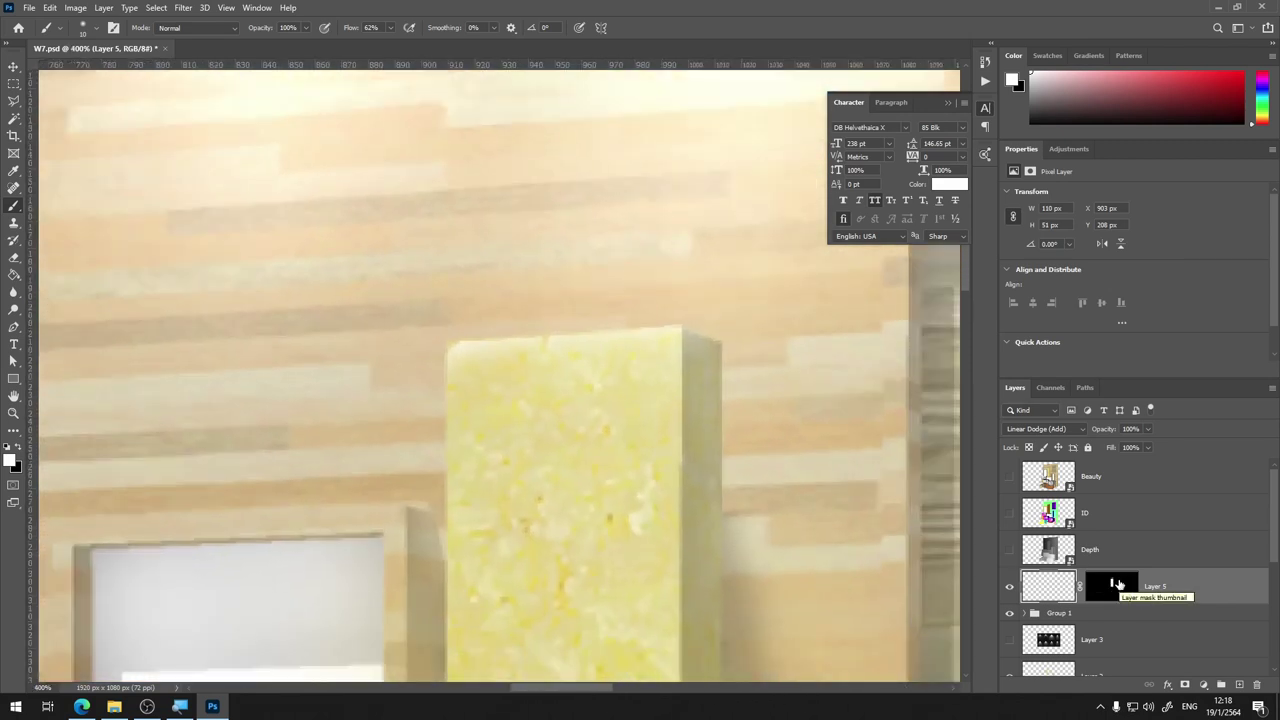
pyautogui.rightClick(1117, 588)
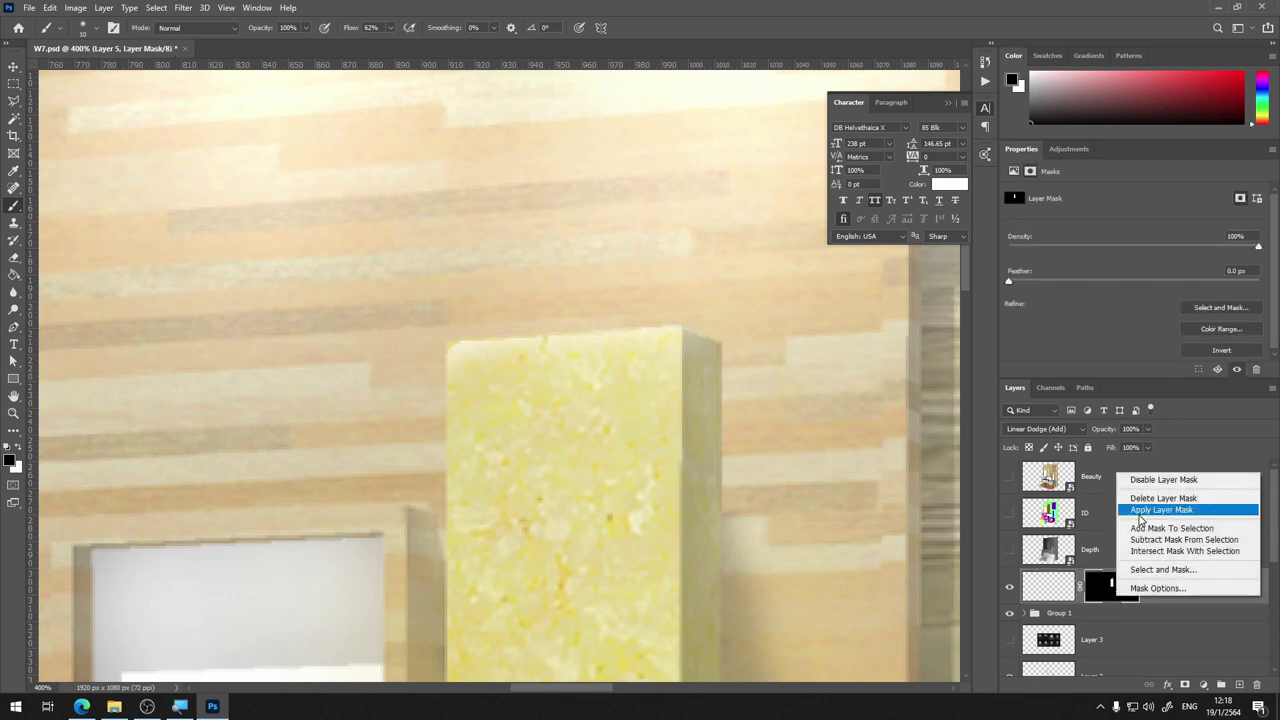
pyautogui.click(1148, 479)
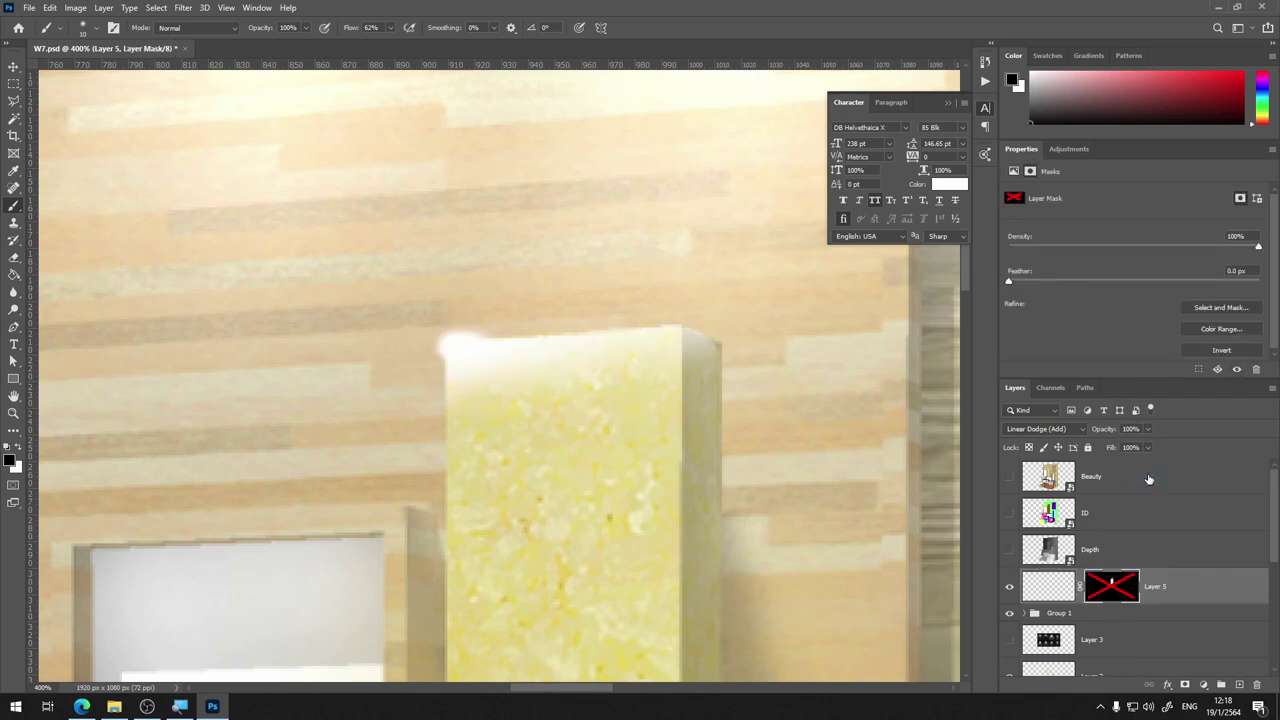
pyautogui.rightClick(1112, 592)
pyautogui.click(1152, 476)
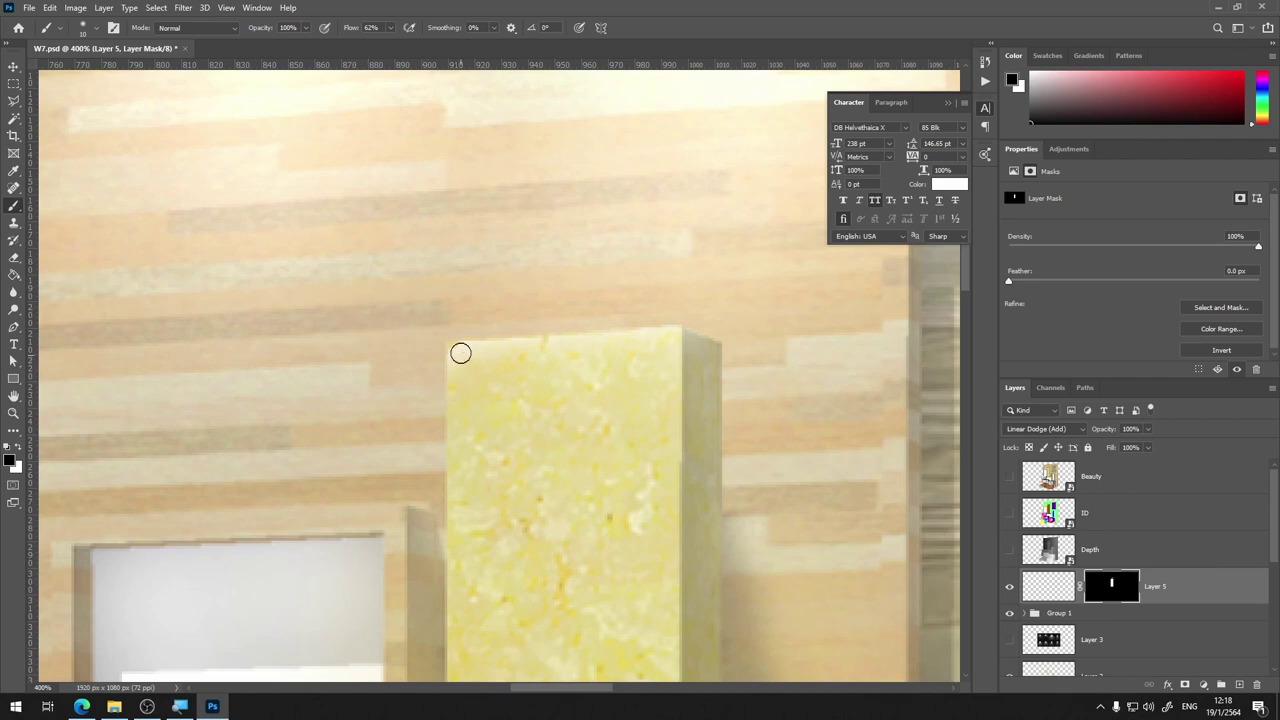
# Paint white on the mask to reveal glow along the pillar's top edge
pyautogui.press('x')
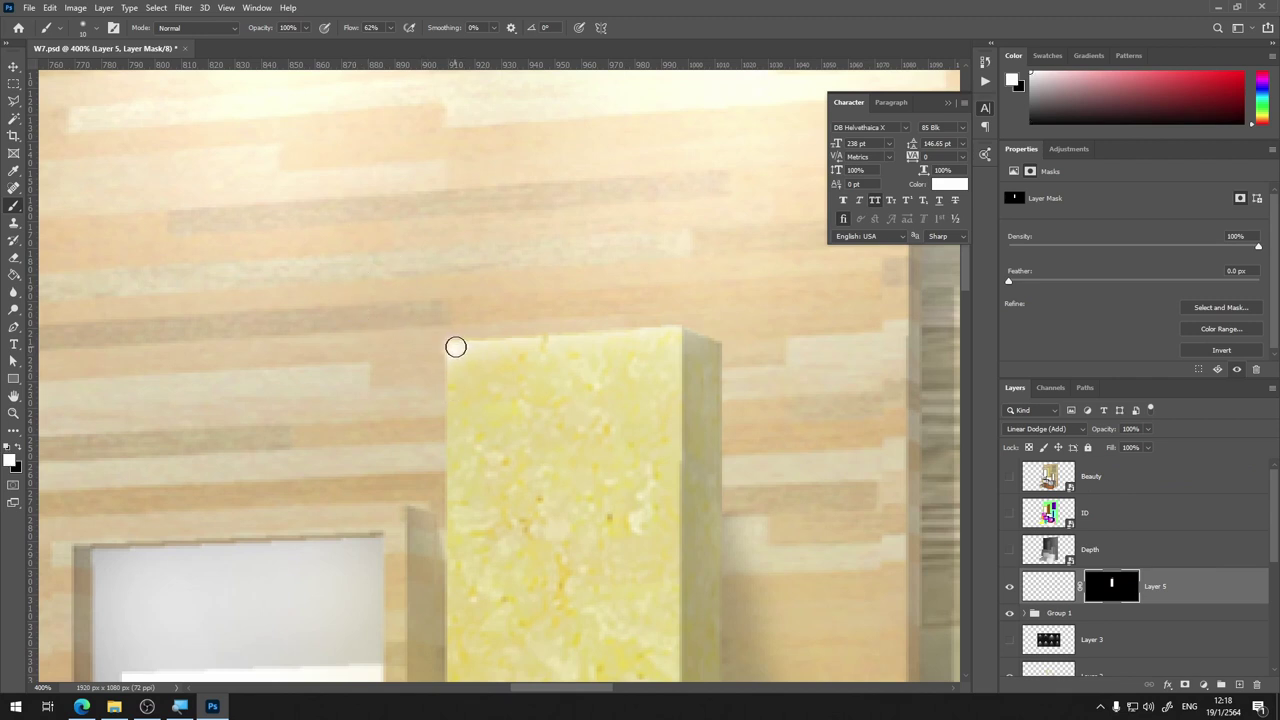
pyautogui.moveTo(453, 350); pyautogui.dragTo(685, 322)
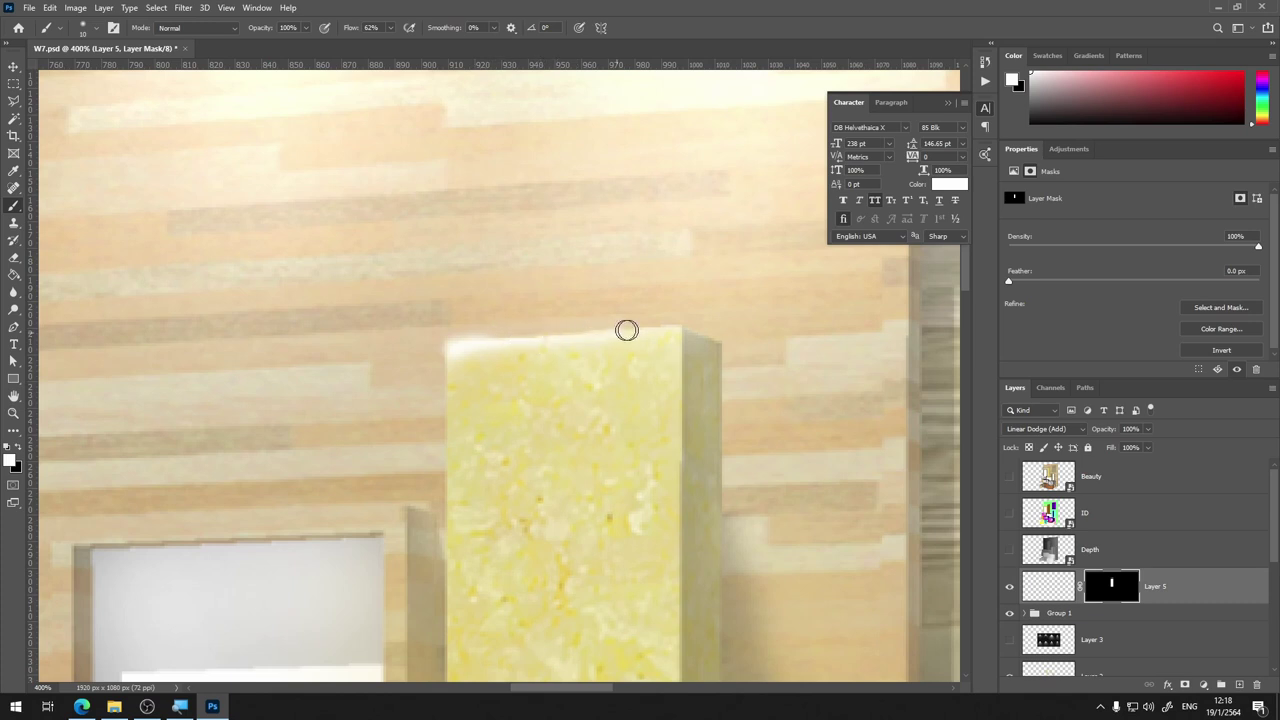
pyautogui.press('x')
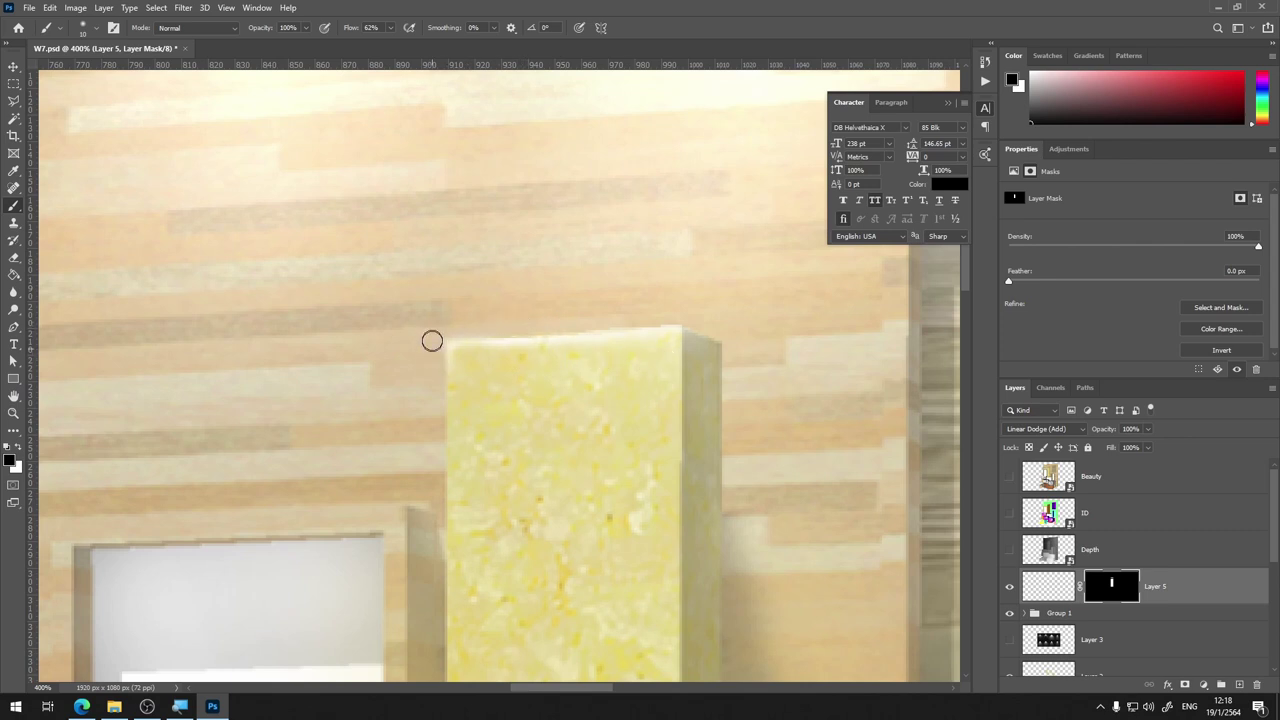
pyautogui.hotkey('ctrl', '-')
pyautogui.hotkey('ctrl', '-')
pyautogui.hotkey('ctrl', '-')
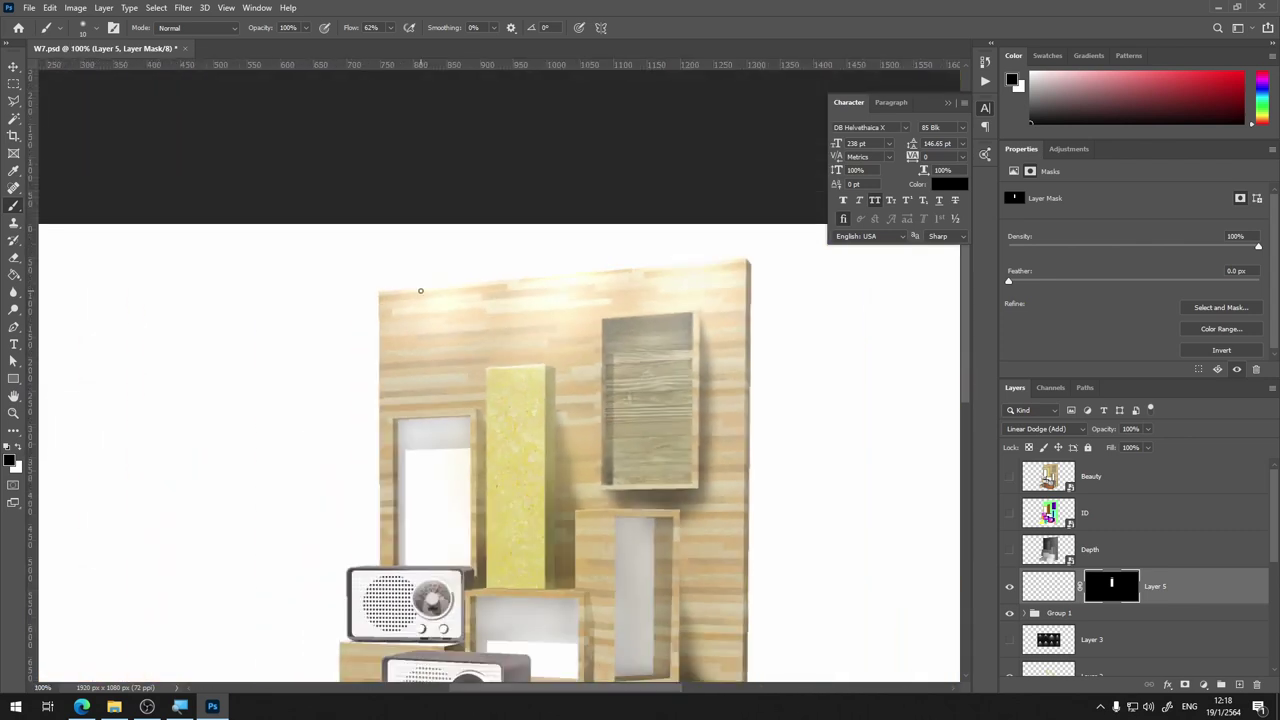
pyautogui.hotkey('ctrl', '+')
pyautogui.hotkey('ctrl', '+')
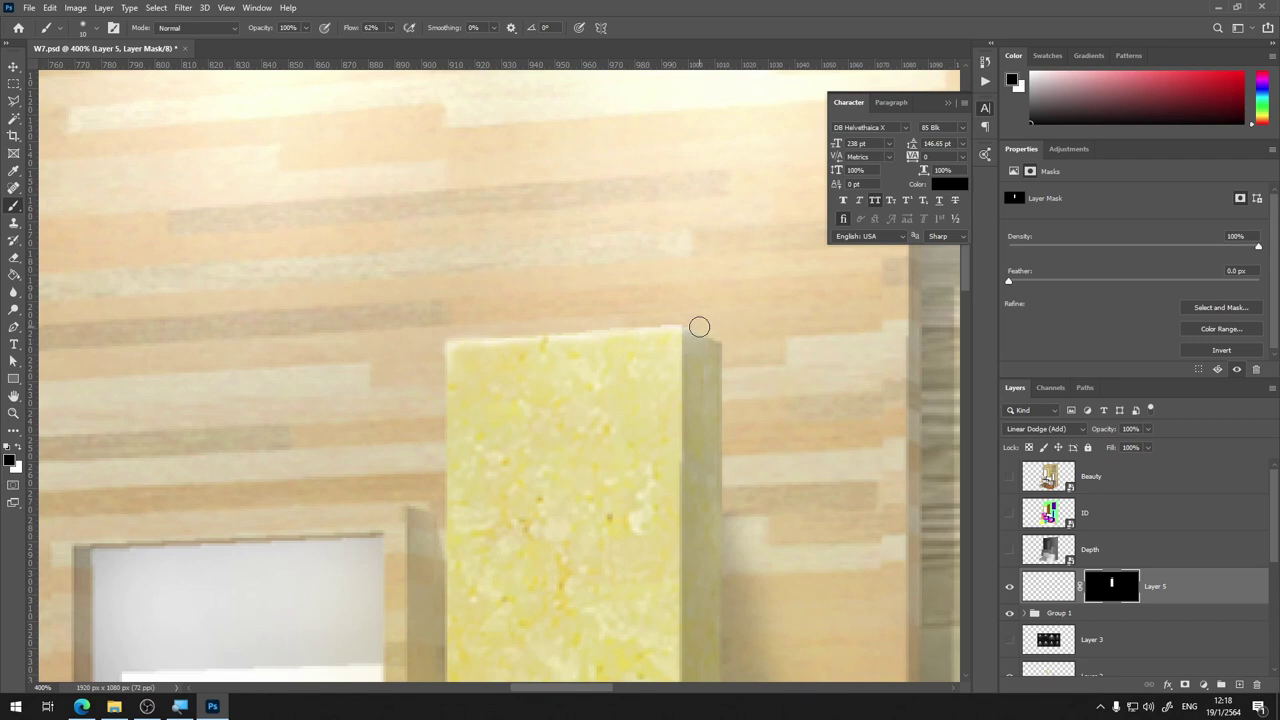
pyautogui.hotkey('ctrl', '-')
pyautogui.hotkey('ctrl', '-')
pyautogui.hotkey('ctrl', '-')
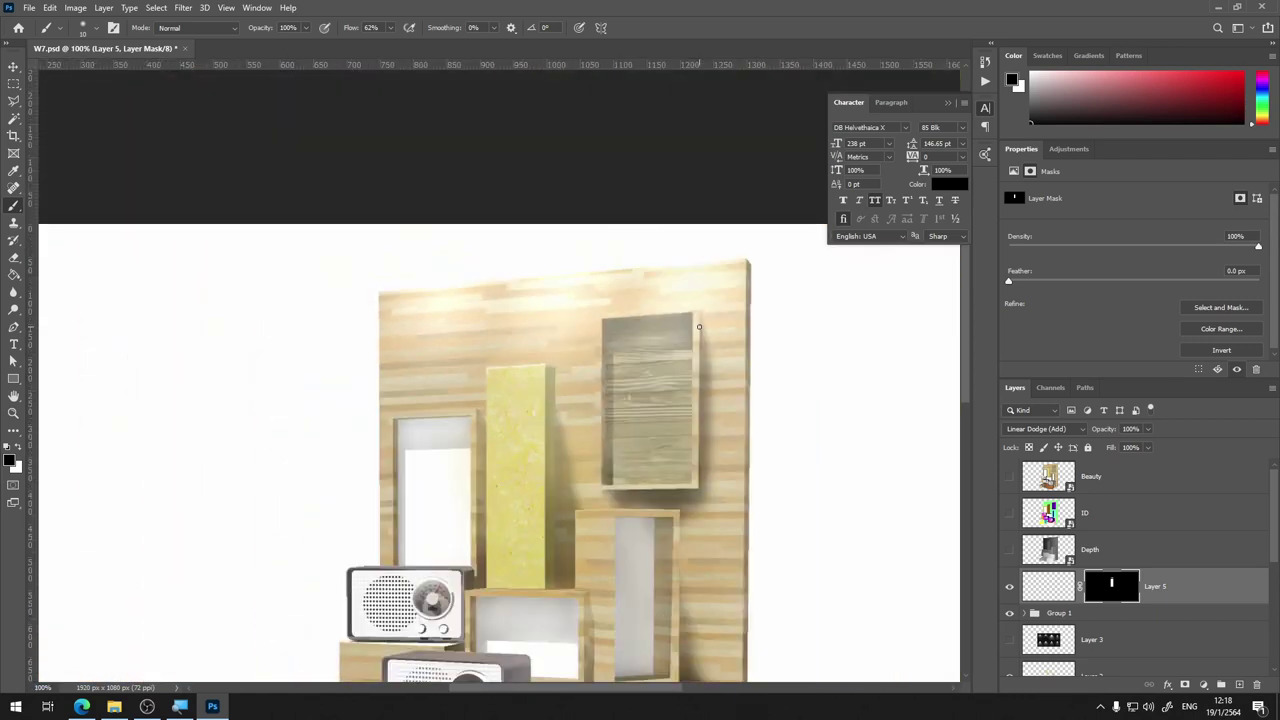
# Lower Layer 5's opacity to 74% and check the glow against the whole image
pyautogui.click(1052, 594)
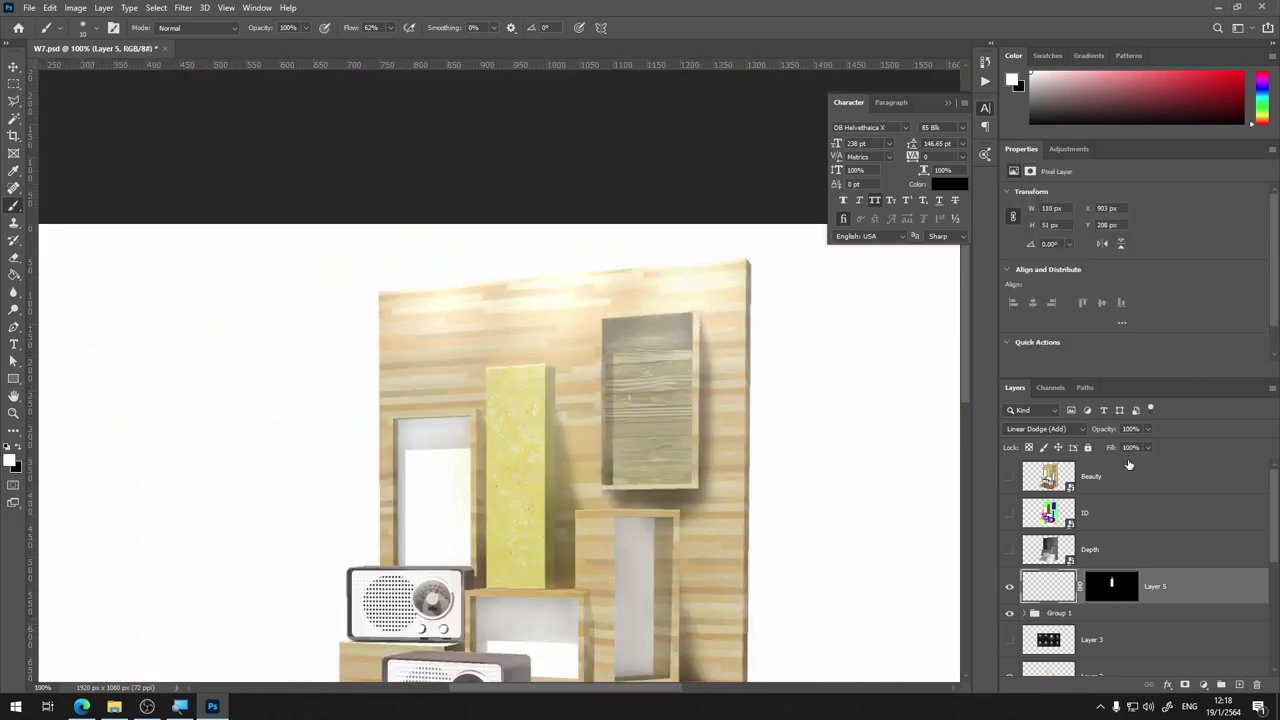
pyautogui.click(1147, 429)
pyautogui.hotkey('ctrl', '+')
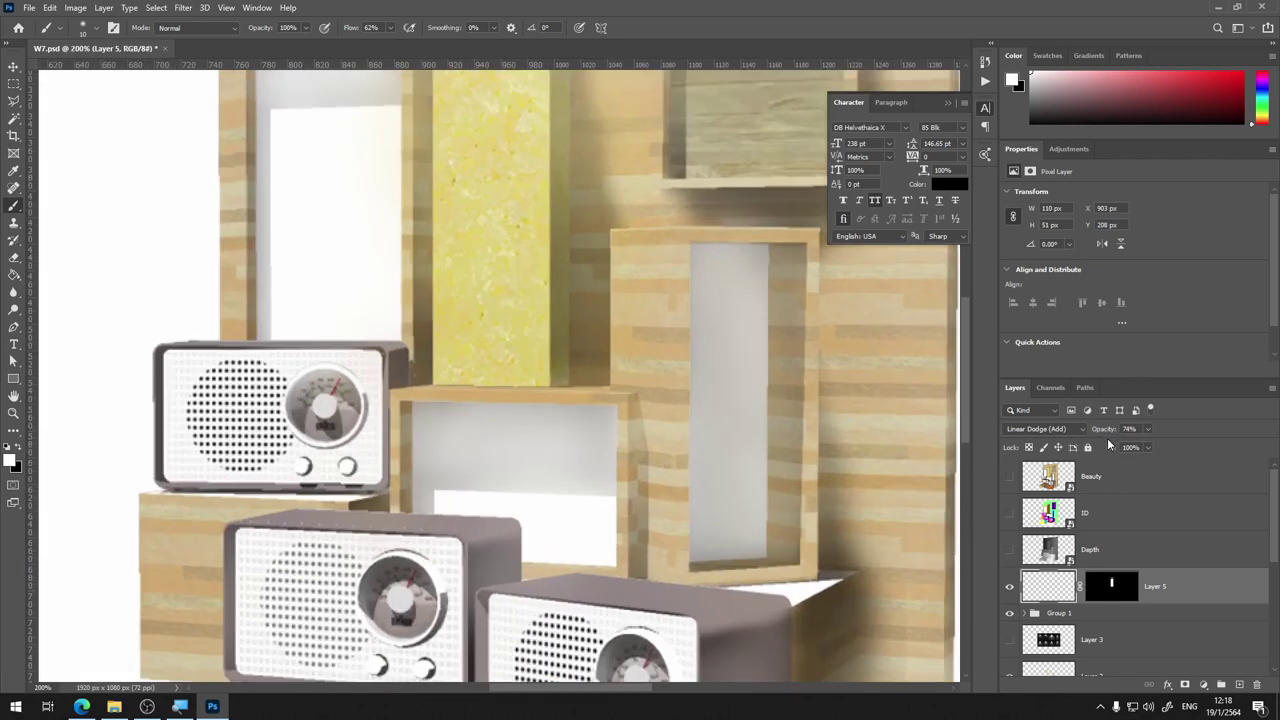
pyautogui.hotkey('ctrl', '-')
pyautogui.hotkey('ctrl', '-')
pyautogui.hotkey('ctrl', '+')
pyautogui.hotkey('ctrl', '+')
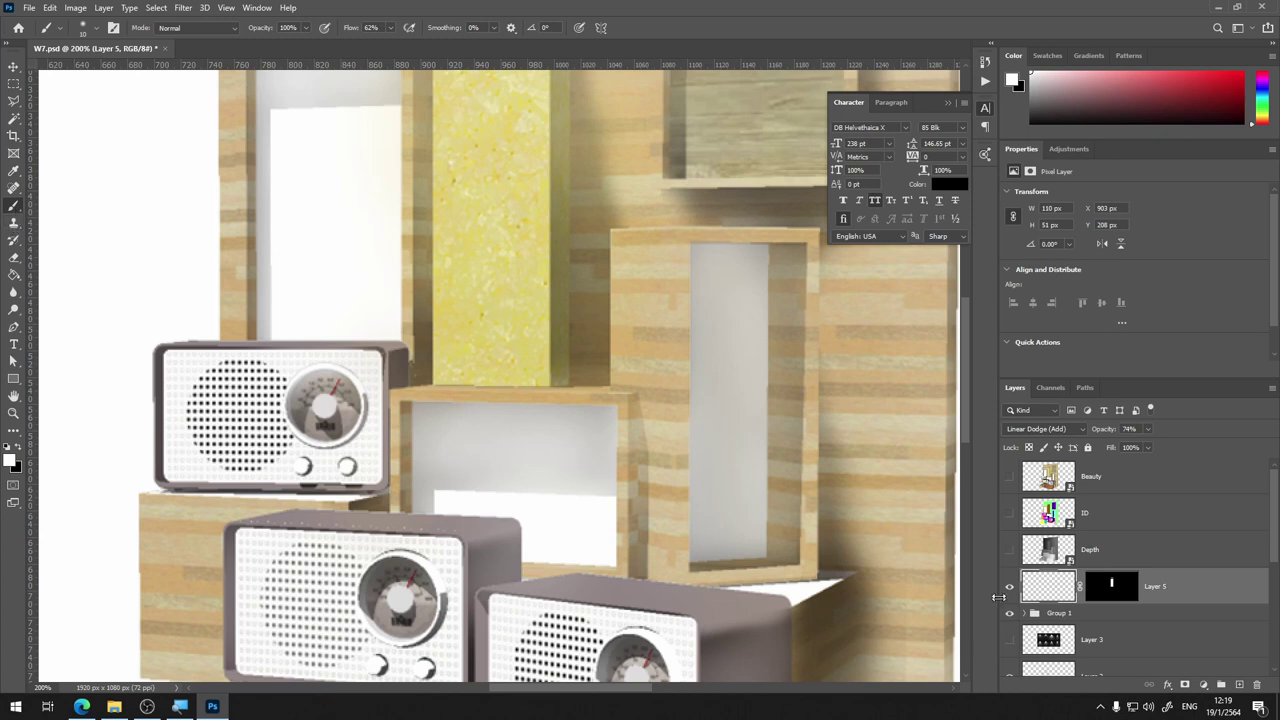
# Disable Layer 5's mask and set white as the foreground colour
pyautogui.click(1111, 586)
pyautogui.click(1258, 686)
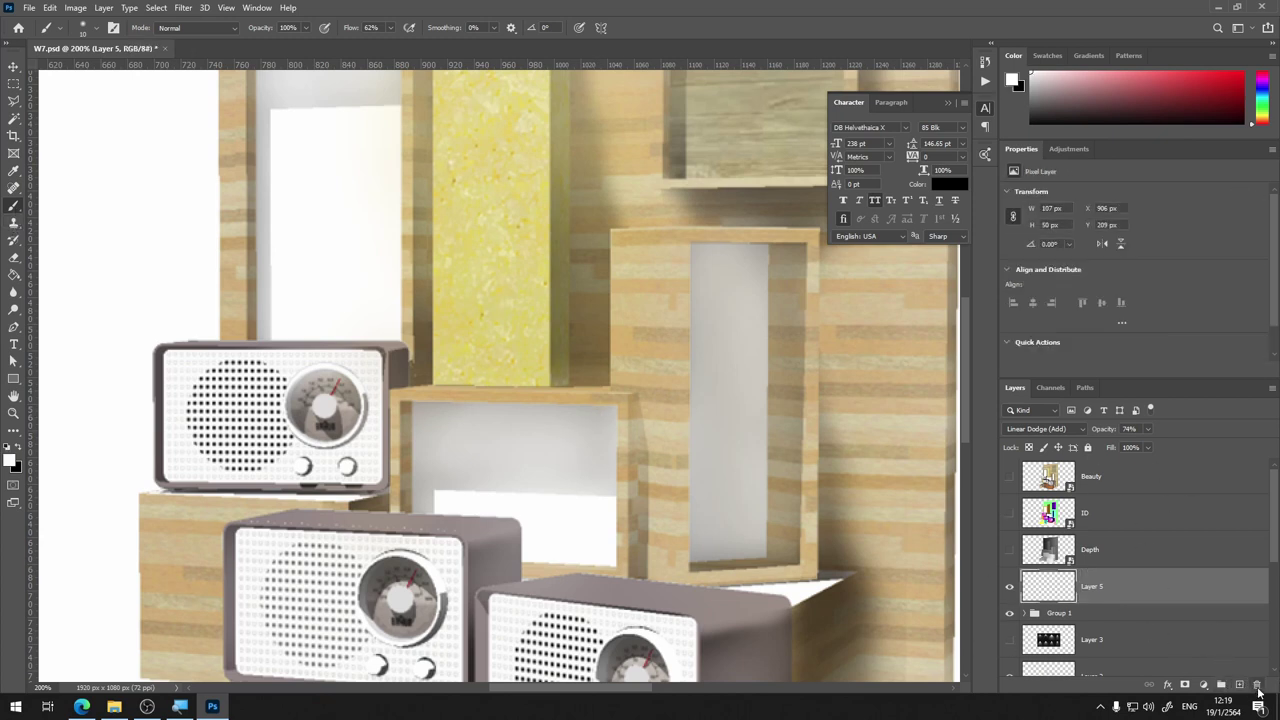
pyautogui.hotkey('ctrl', 'z')
pyautogui.rightClick(1120, 580)
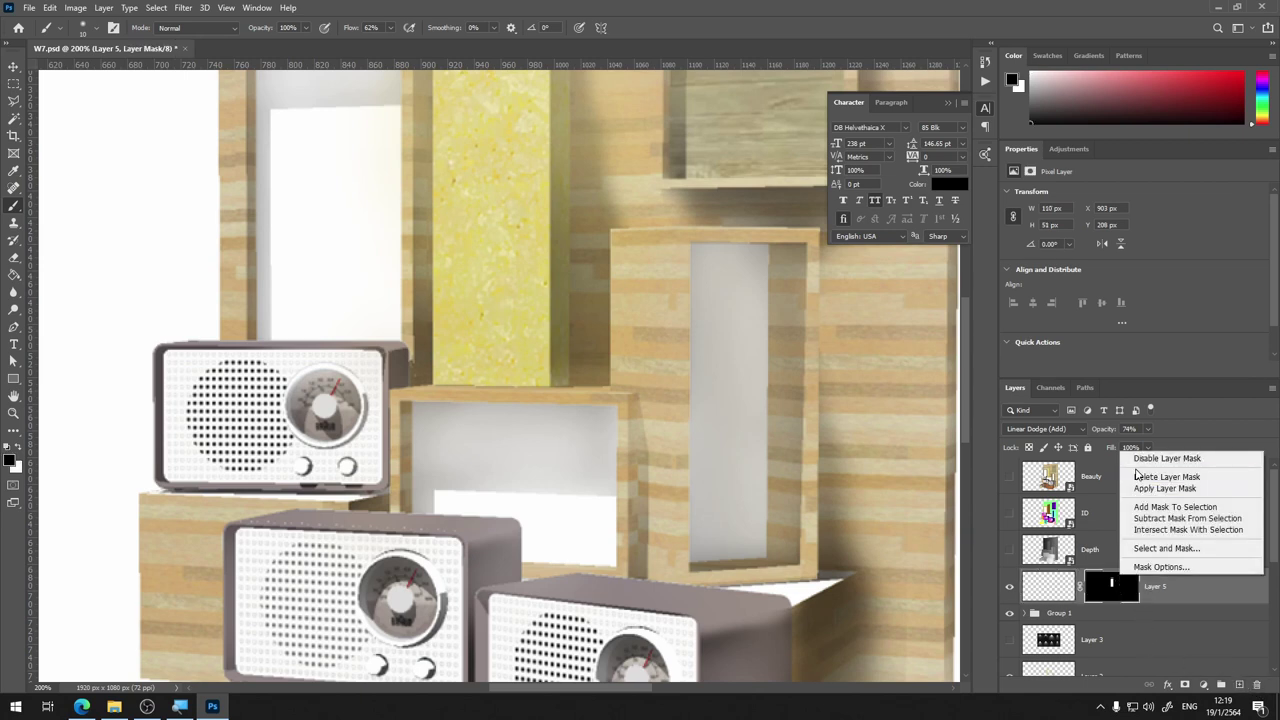
pyautogui.click(1155, 460)
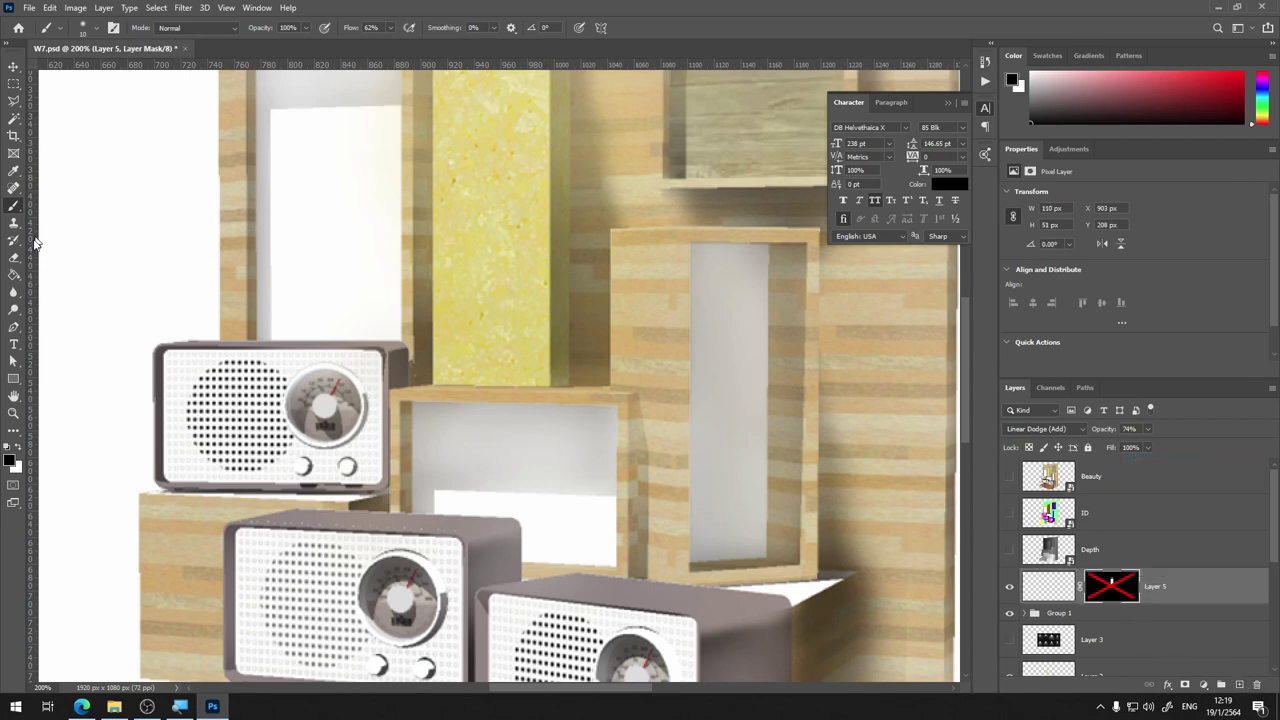
pyautogui.click(14, 448)
# Paint a white highlight along the shelf box's top edge on Layer 5's pixels
pyautogui.click(1038, 590)
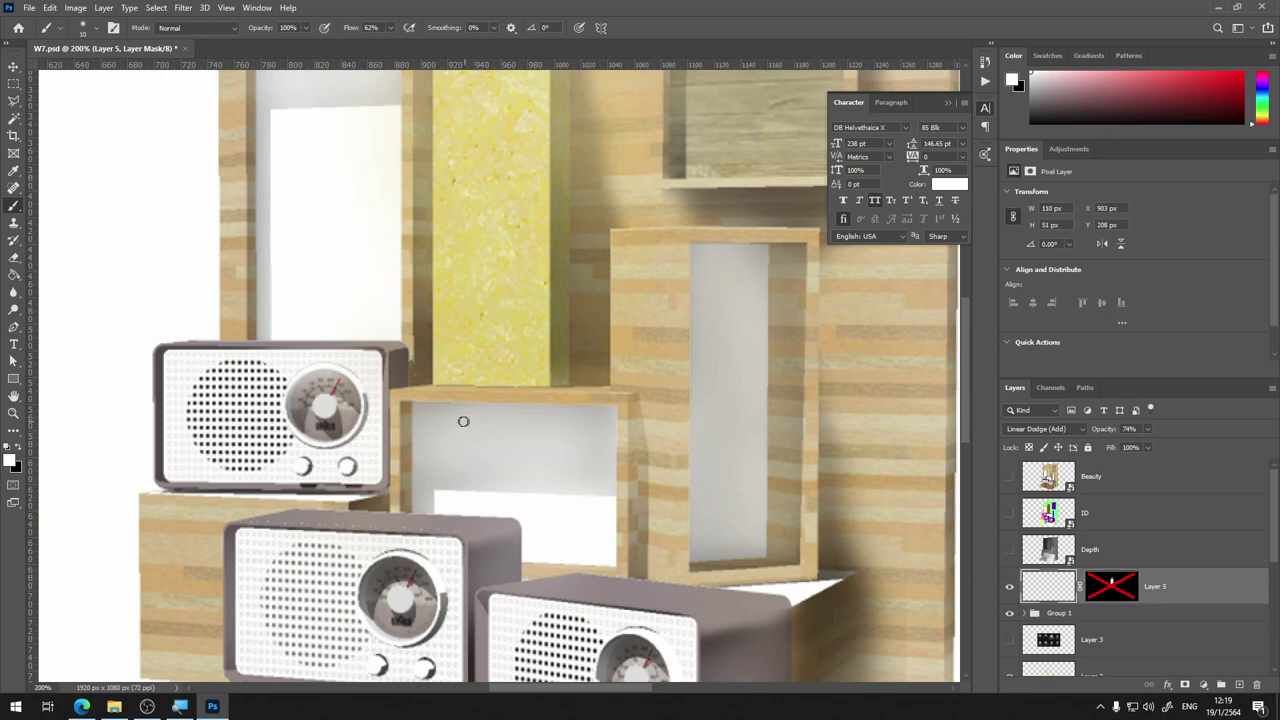
pyautogui.moveTo(395, 389); pyautogui.dragTo(625, 397)
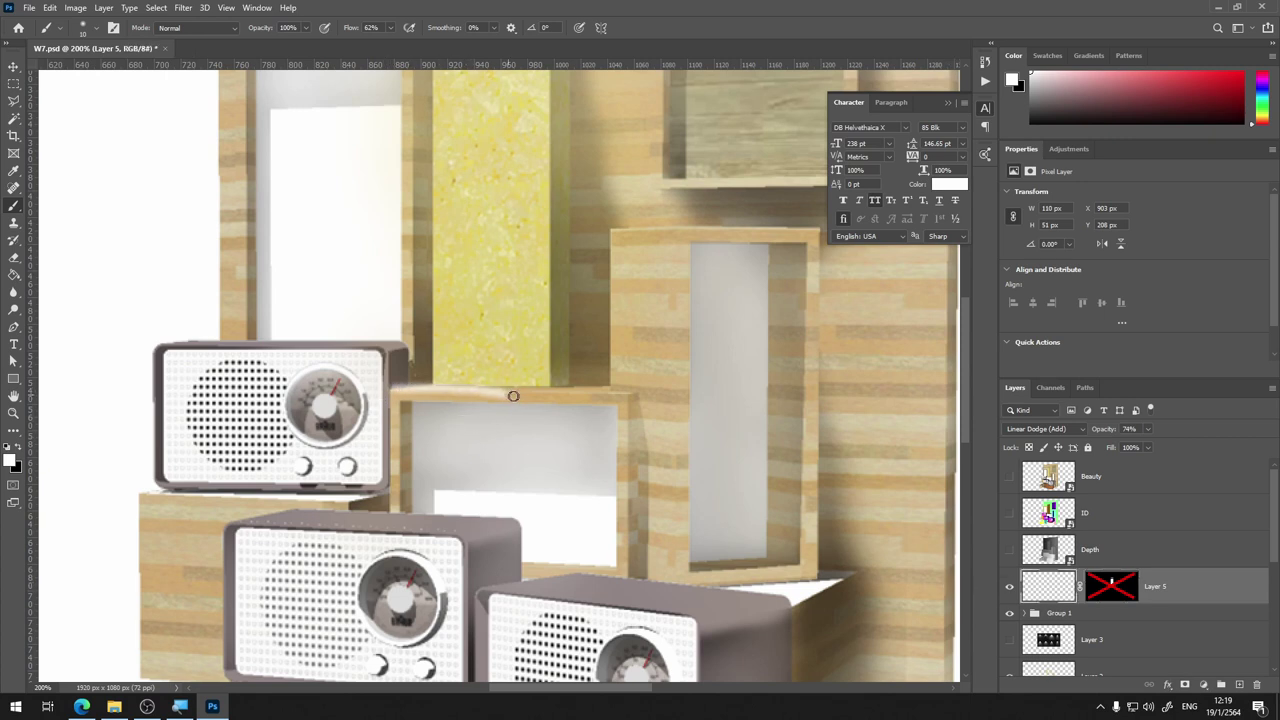
pyautogui.hotkey('ctrl', 'z')
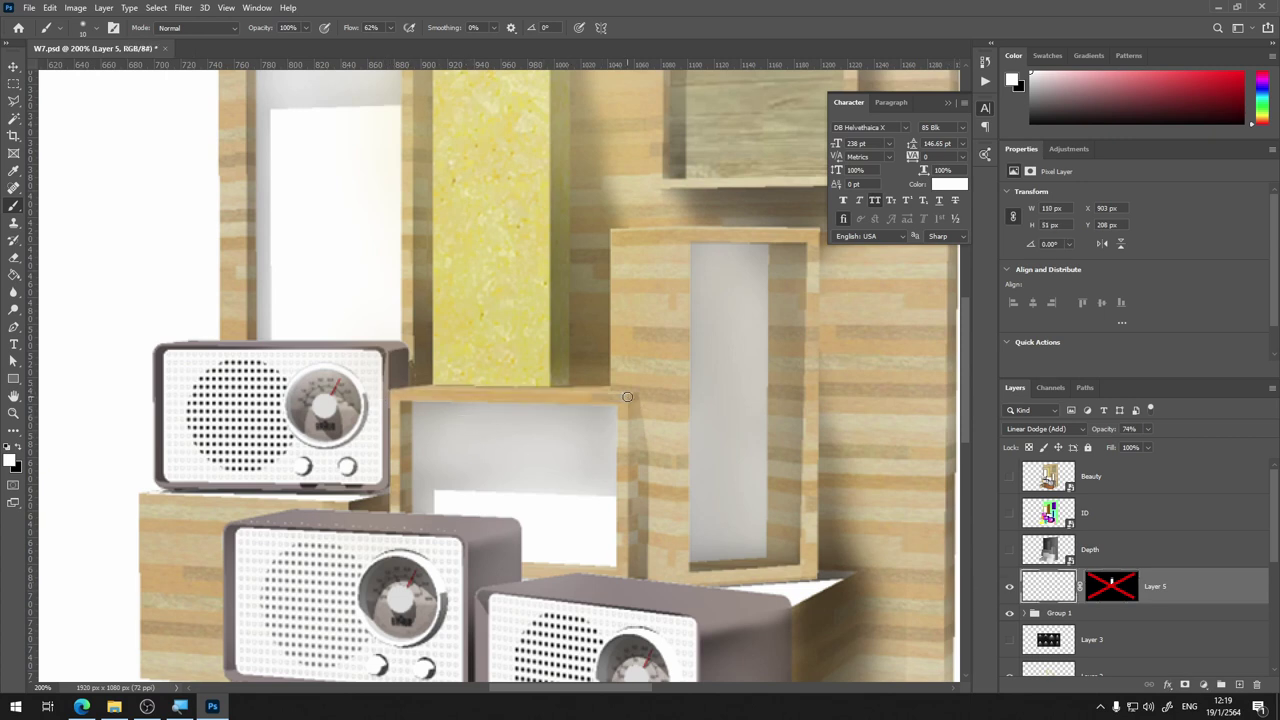
pyautogui.moveTo(616, 396); pyautogui.dragTo(400, 388)
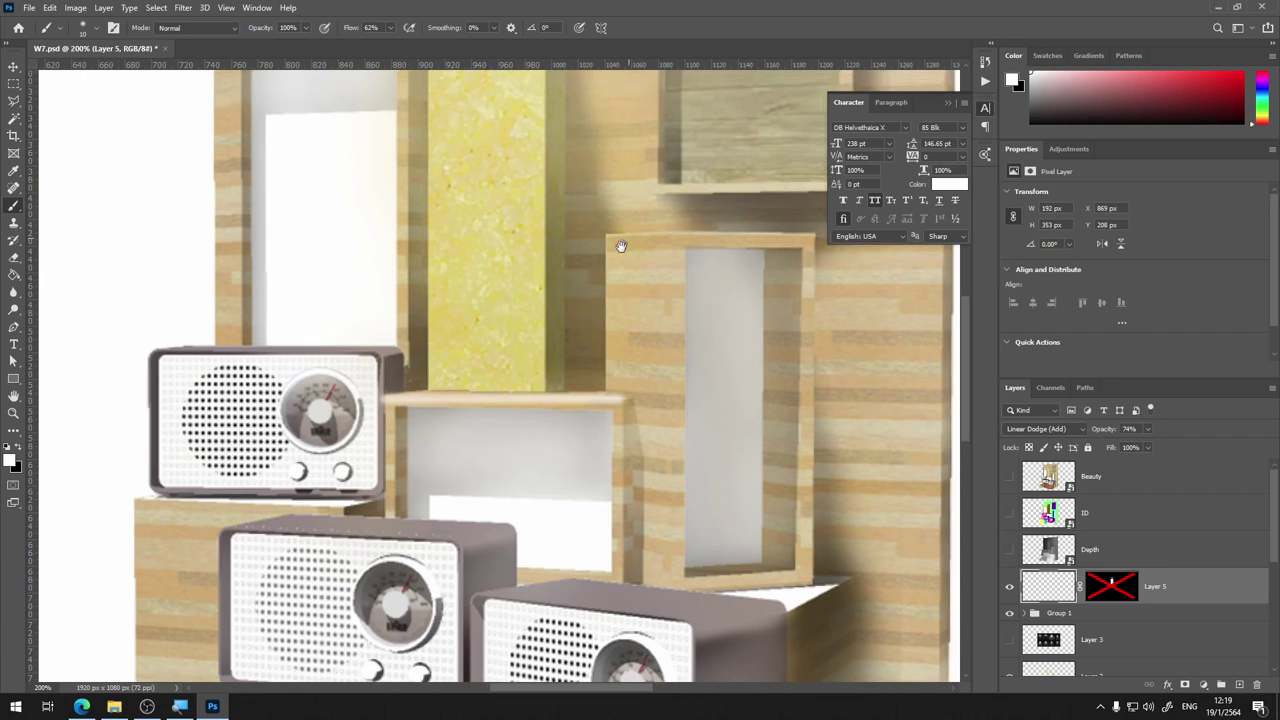
pyautogui.scroll(4, 617, 246)
pyautogui.scroll(5, 494, 466)
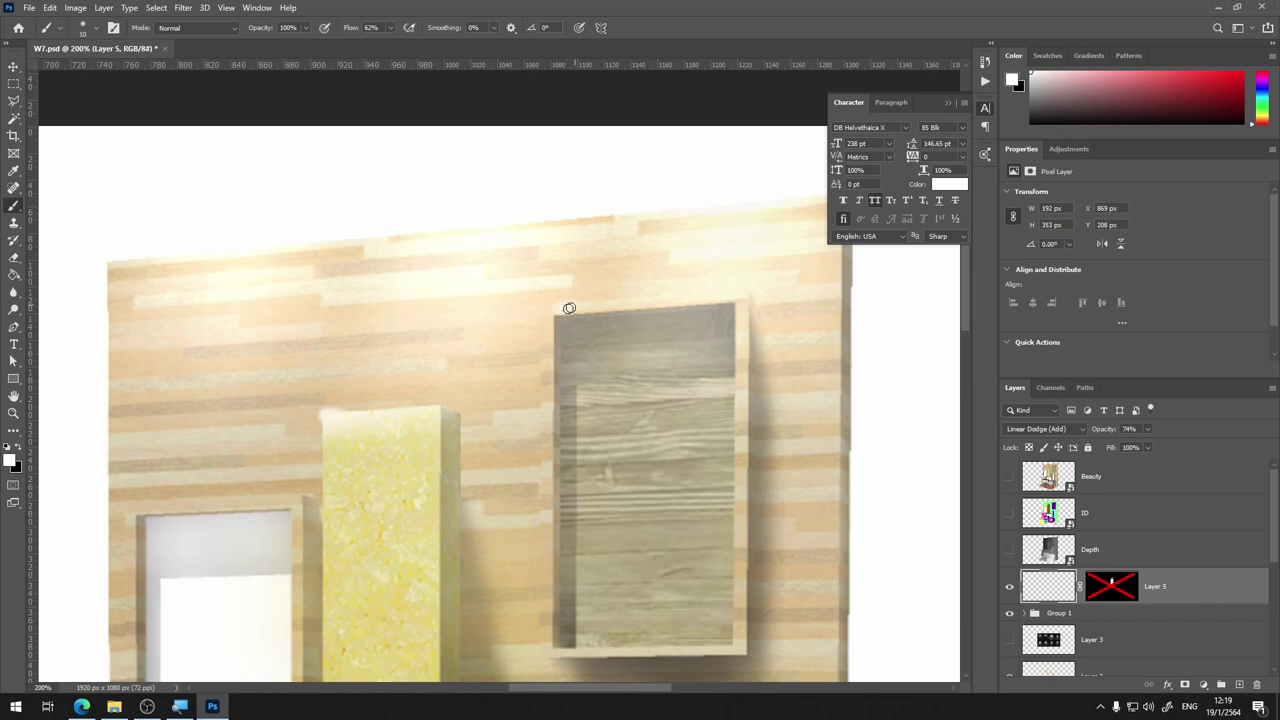
# Paint faint white highlights along the upper frame and door frame top edges
pyautogui.moveTo(569, 306); pyautogui.dragTo(669, 302)
pyautogui.hscroll(-5, 640, 343)
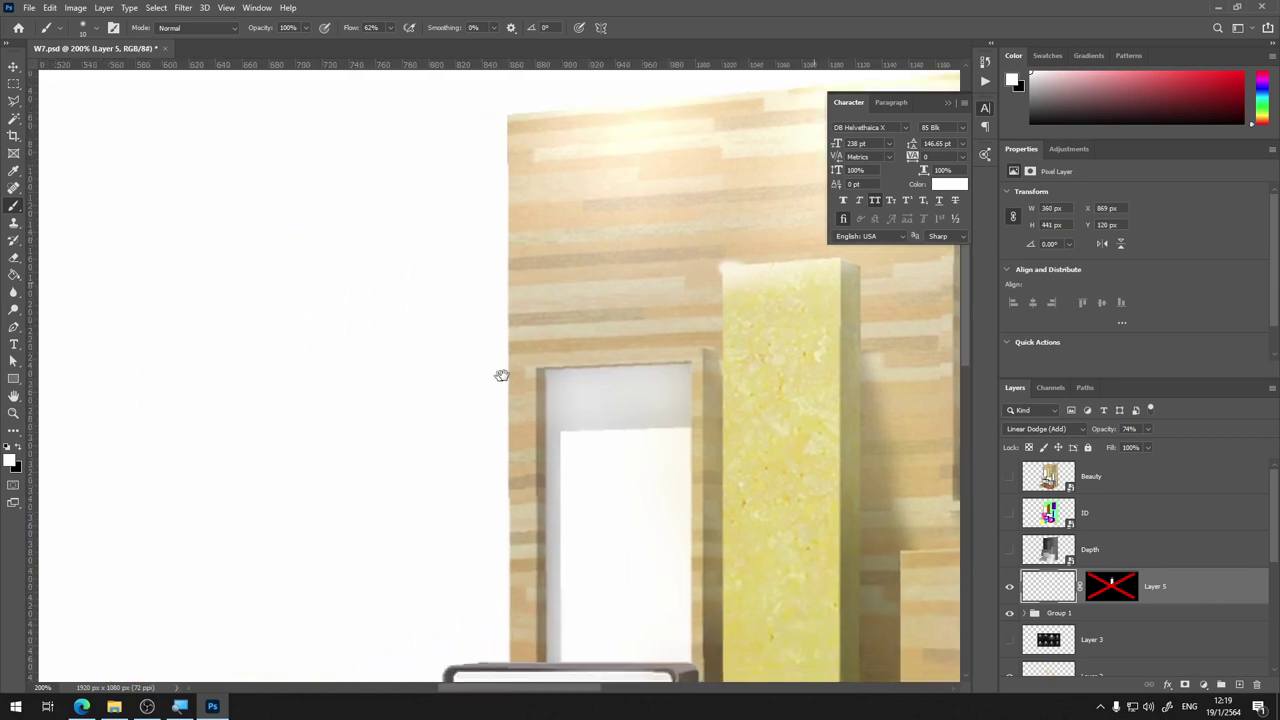
pyautogui.scroll(-2, 503, 371)
pyautogui.hscroll(-3, 600, 337)
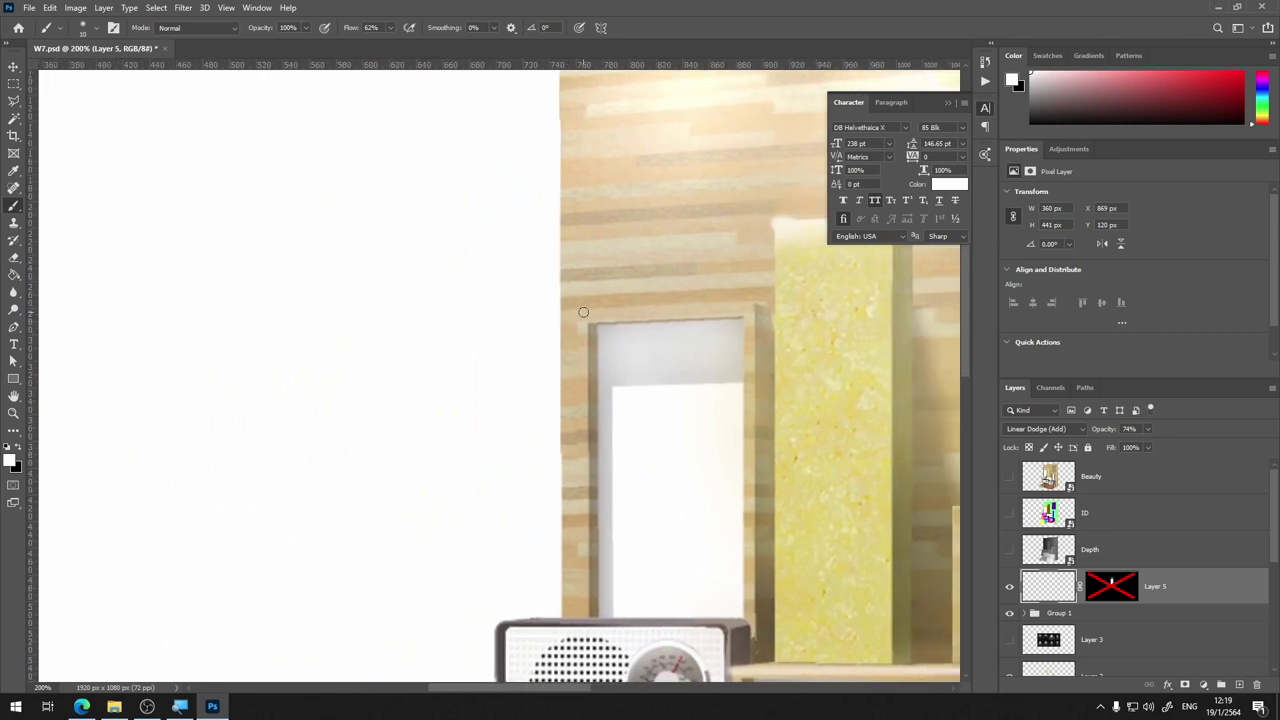
pyautogui.moveTo(583, 312); pyautogui.dragTo(634, 303)
pyautogui.click(390, 28)
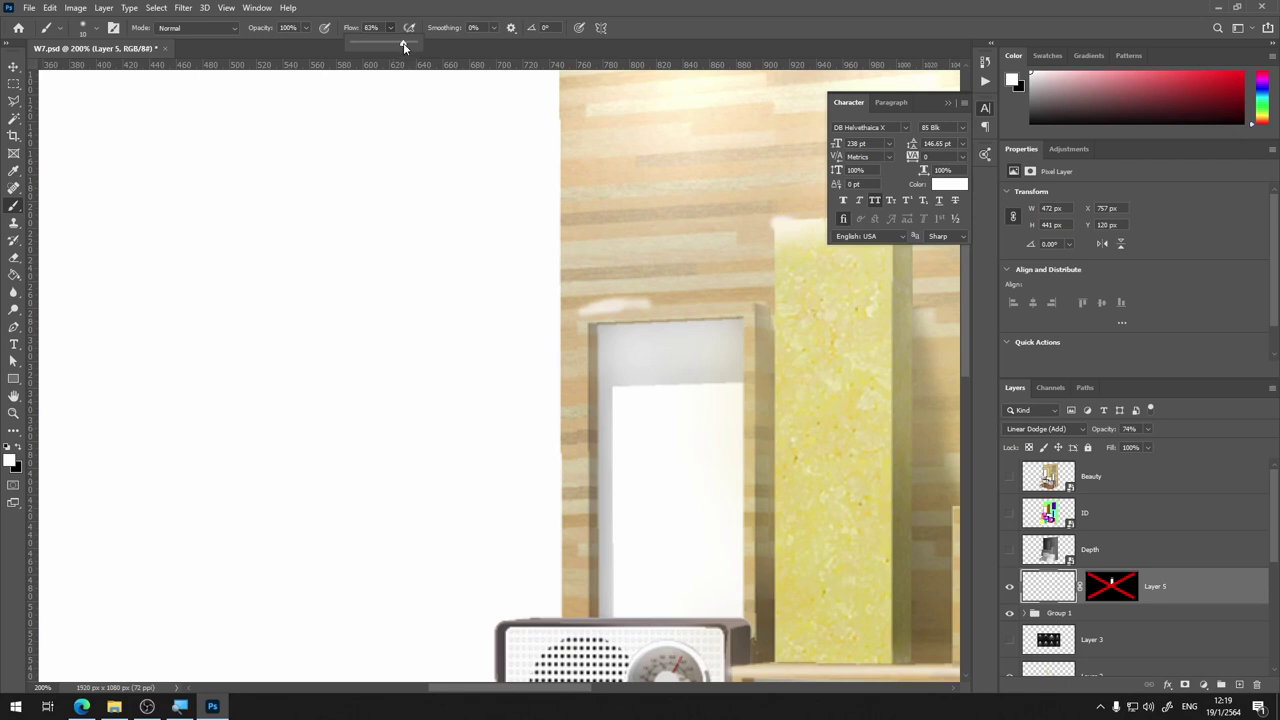
# Set brush flow to 100% and paint a glow along the upper radio's top edge
pyautogui.moveTo(579, 313); pyautogui.dragTo(749, 302)
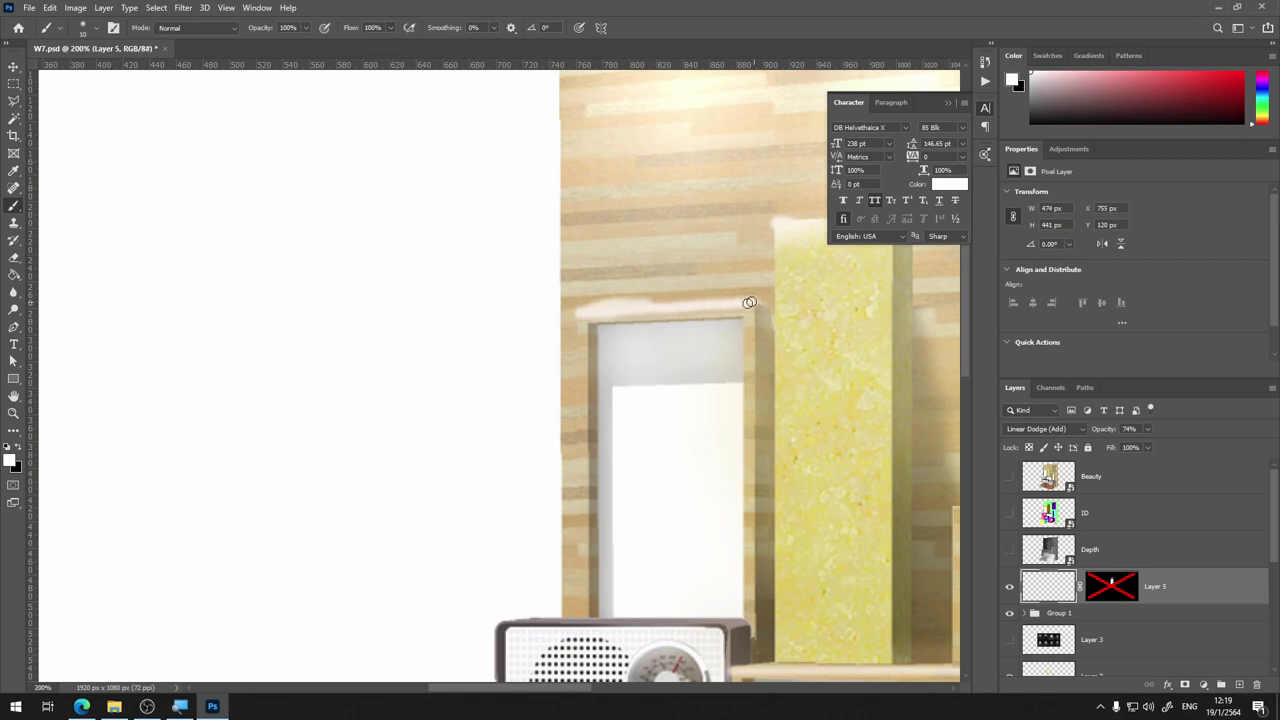
pyautogui.moveTo(767, 432); pyautogui.dragTo(714, 297)
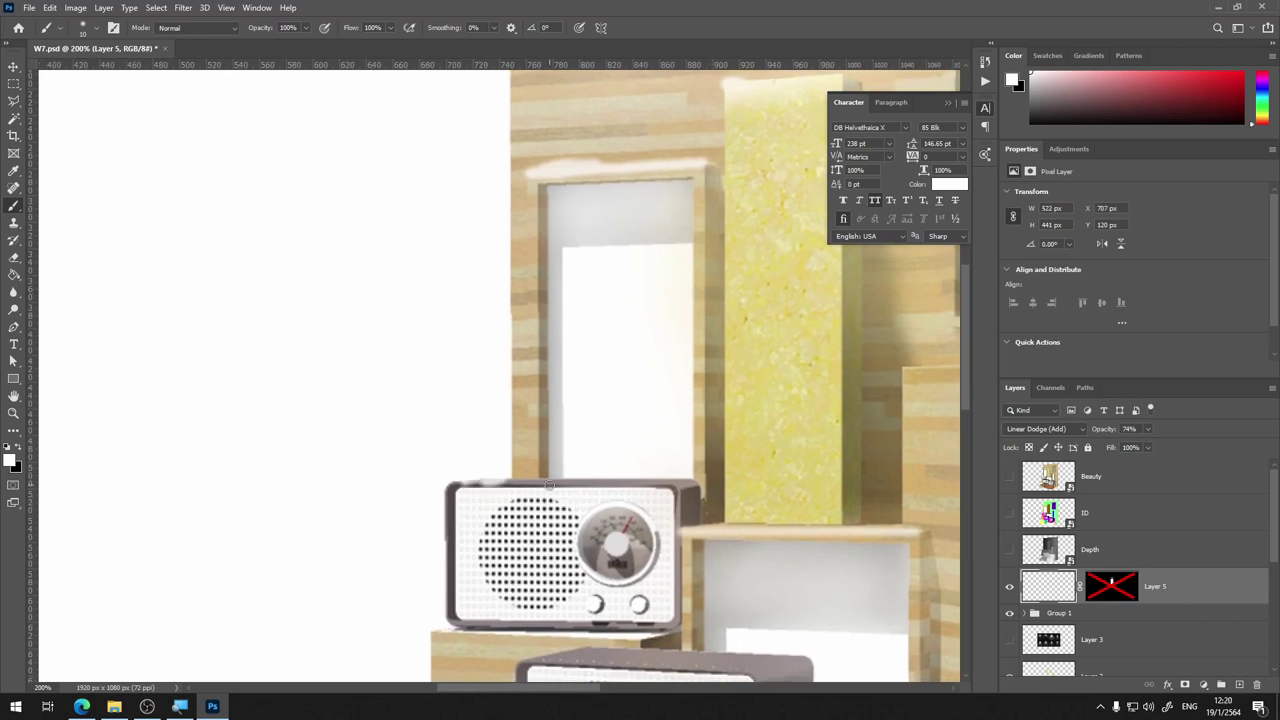
pyautogui.hotkey('ctrl', 'z')
pyautogui.moveTo(532, 477); pyautogui.dragTo(672, 479)
pyautogui.scroll(-3, 700, 507)
pyautogui.hscroll(3, 614, 449)
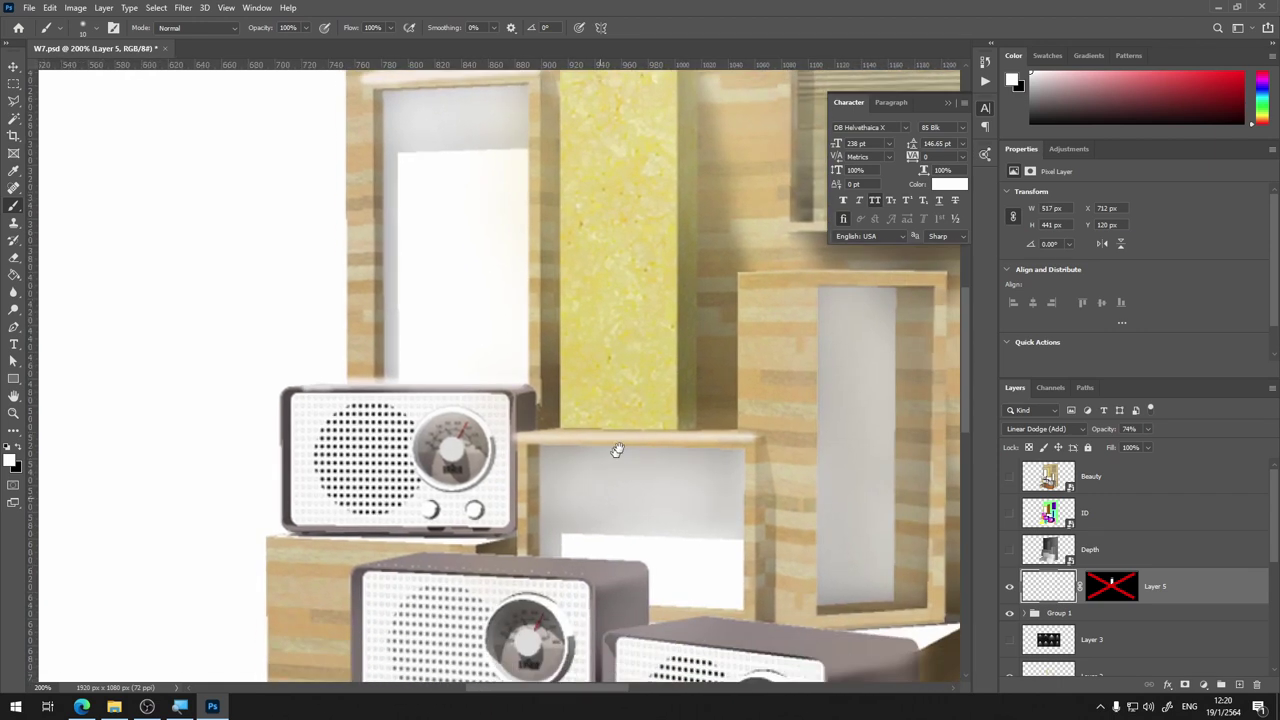
# Brighten the lower radio's top edge with white glow and raise Layer 5 to 100% opacity
pyautogui.moveTo(544, 540)
pyautogui.mouseDown()
pyautogui.moveTo(497, 540)
pyautogui.moveTo(610, 536)
pyautogui.mouseUp()
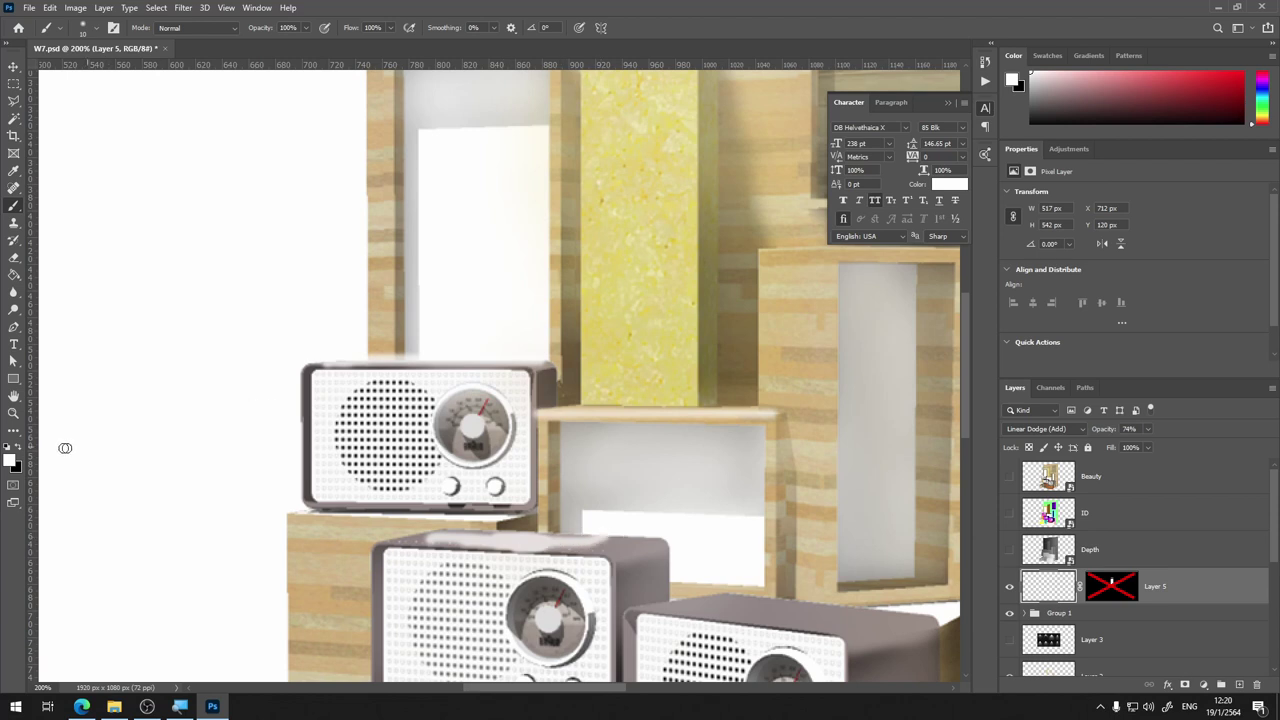
pyautogui.click(7, 447)
pyautogui.press('x')
pyautogui.moveTo(478, 542); pyautogui.dragTo(540, 538)
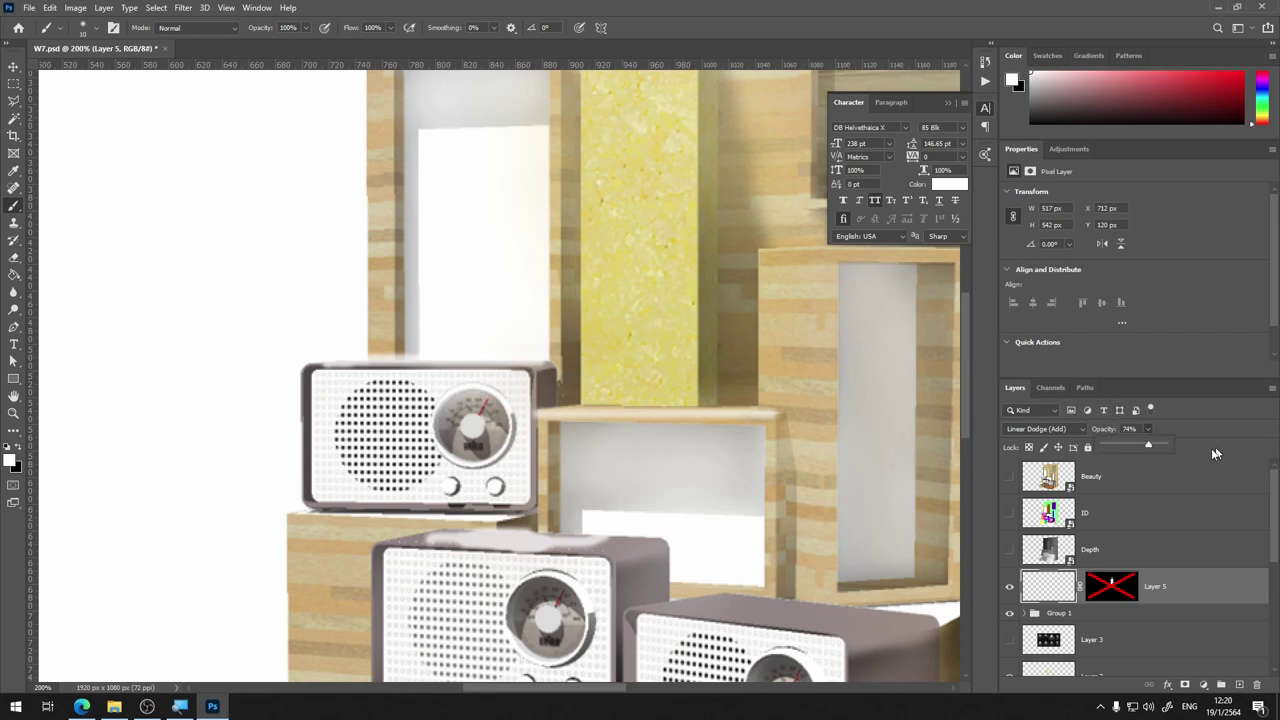
pyautogui.moveTo(1169, 445); pyautogui.dragTo(1172, 447)
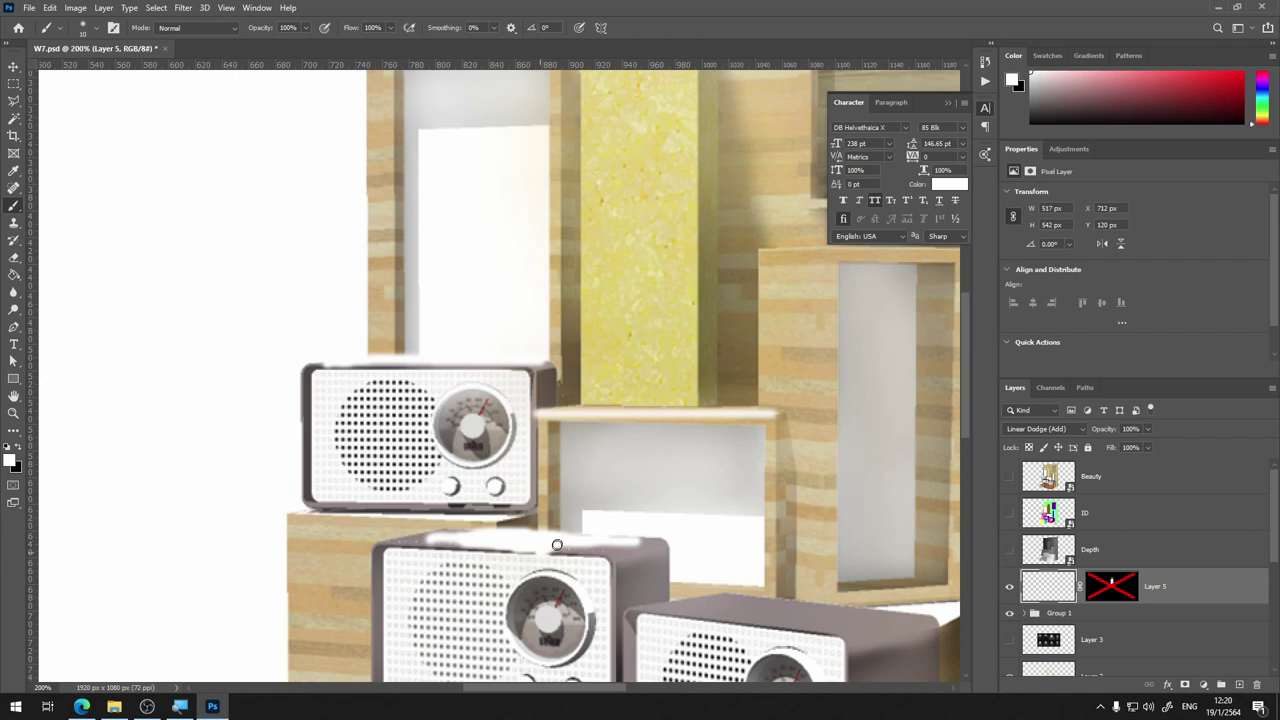
pyautogui.moveTo(557, 545)
pyautogui.mouseDown()
pyautogui.moveTo(533, 535)
pyautogui.moveTo(637, 541)
pyautogui.mouseUp()
# Paint white glow across the right-front radio's top edge, then review the radios
pyautogui.moveTo(730, 606)
pyautogui.mouseDown()
pyautogui.moveTo(885, 630)
pyautogui.moveTo(754, 596)
pyautogui.moveTo(696, 612)
pyautogui.moveTo(800, 628)
pyautogui.moveTo(678, 616)
pyautogui.moveTo(728, 590)
pyautogui.mouseUp()
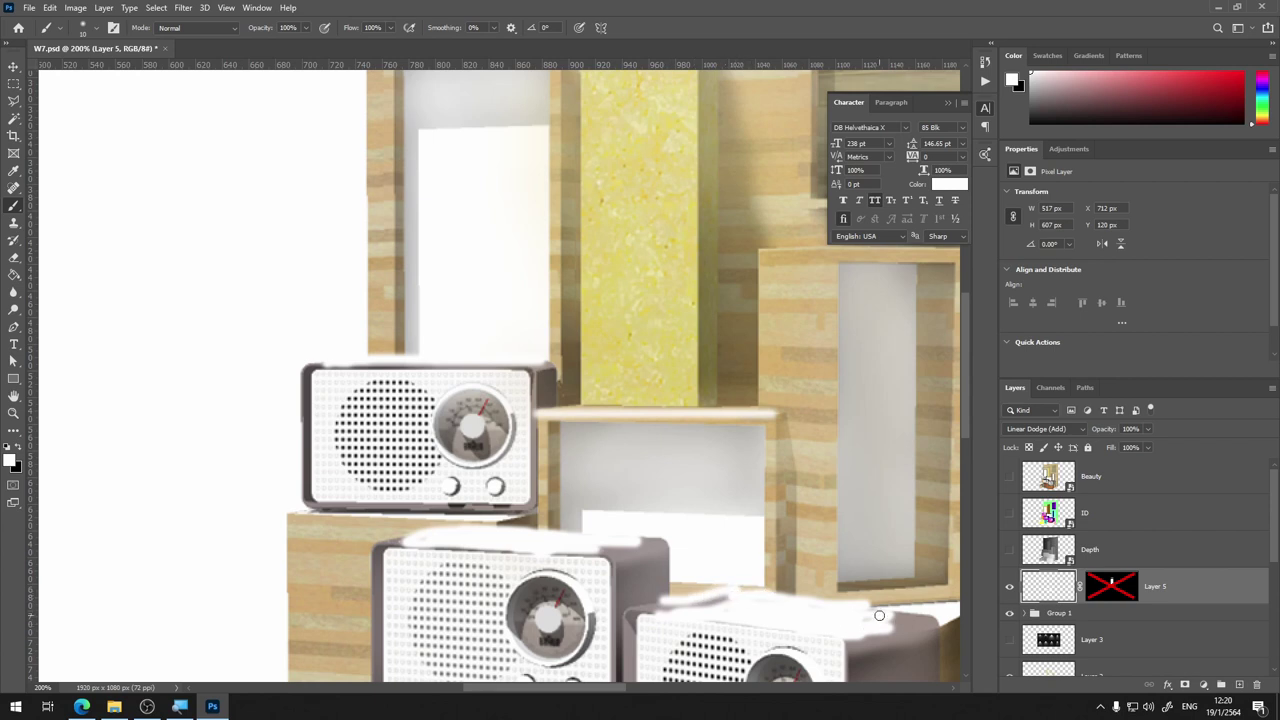
pyautogui.moveTo(879, 615)
pyautogui.mouseDown()
pyautogui.moveTo(925, 610)
pyautogui.moveTo(535, 598)
pyautogui.mouseUp()
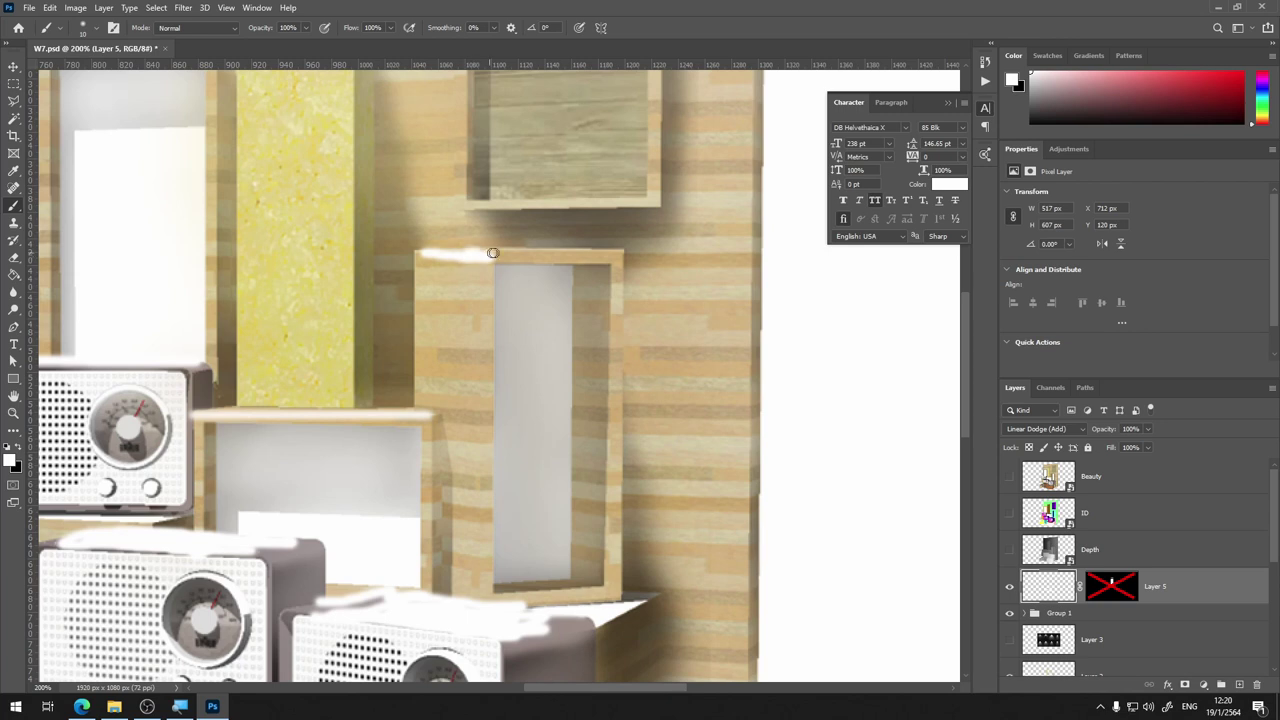
pyautogui.moveTo(636, 262)
pyautogui.mouseDown()
pyautogui.moveTo(714, 646)
pyautogui.moveTo(717, 146)
pyautogui.mouseUp()
pyautogui.moveTo(633, 408); pyautogui.dragTo(633, 402)
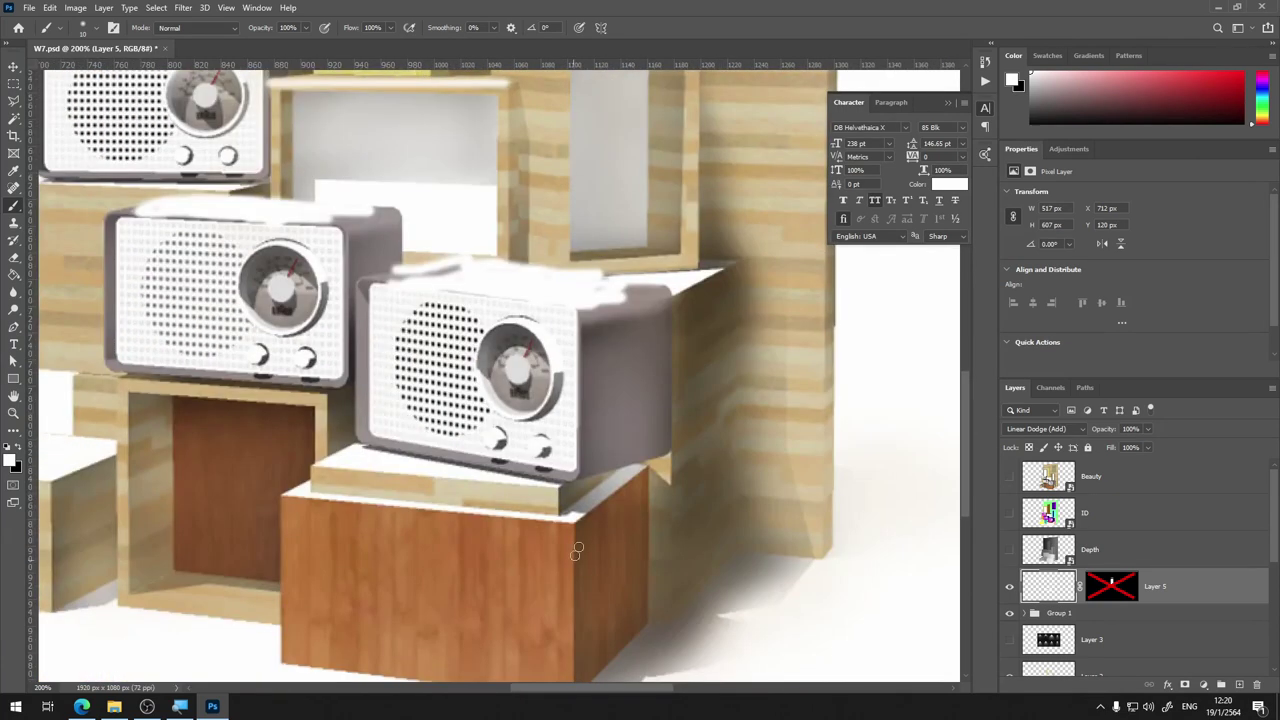
pyautogui.hscroll(-5, 340, 465)
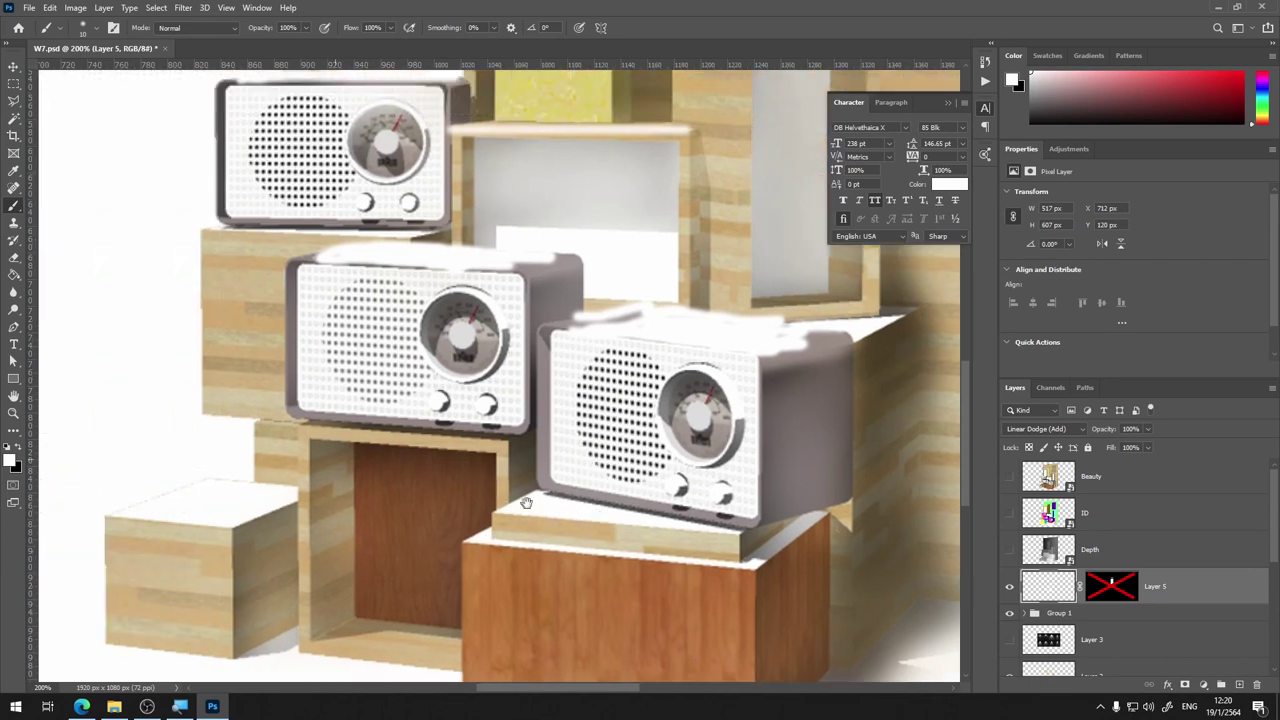
pyautogui.moveTo(381, 346); pyautogui.dragTo(385, 418)
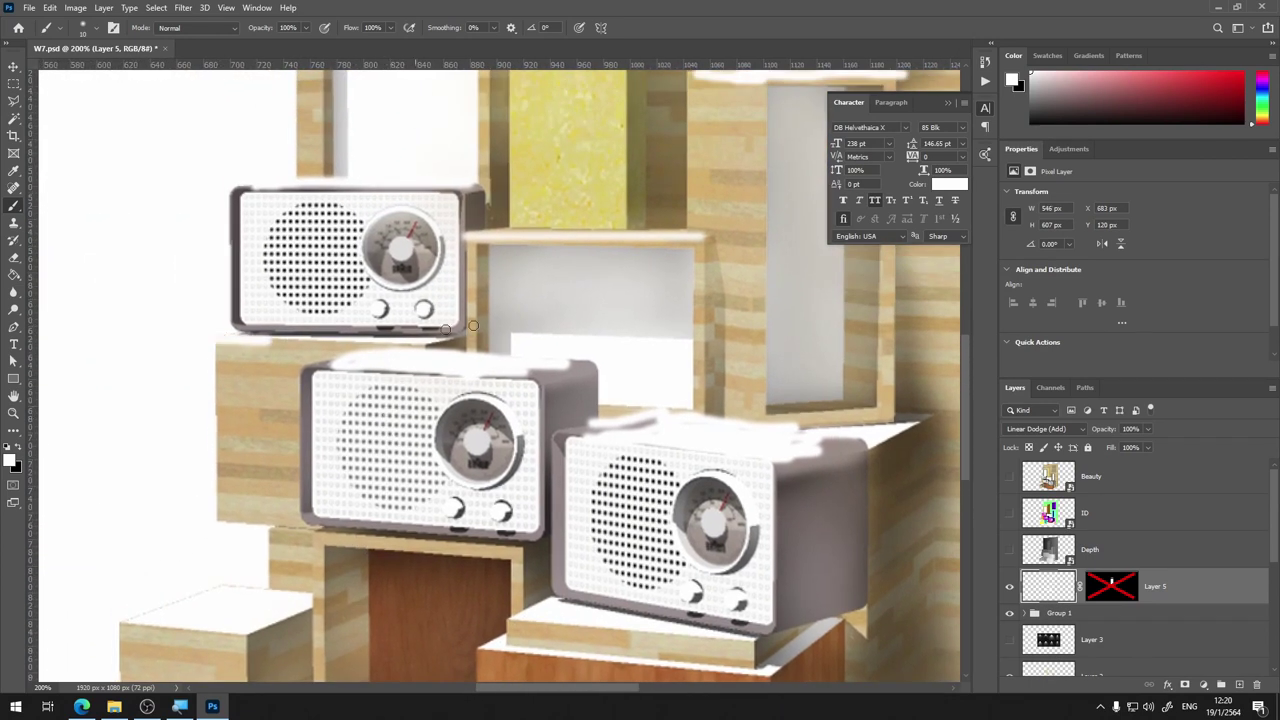
pyautogui.scroll(3, 445, 470)
pyautogui.scroll(3, 449, 463)
pyautogui.scroll(-4, 450, 466)
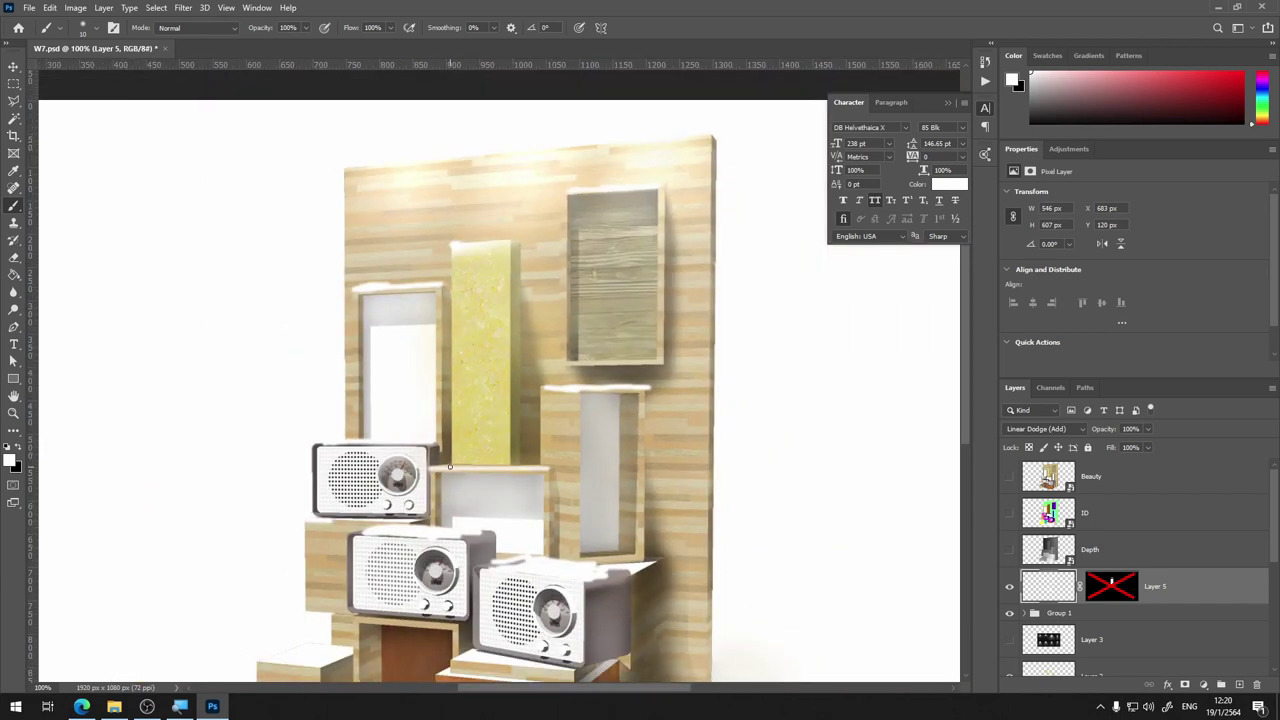
# Re-enable Layer 5's mask and bring the upper shelf frames into view
pyautogui.click(1108, 600)
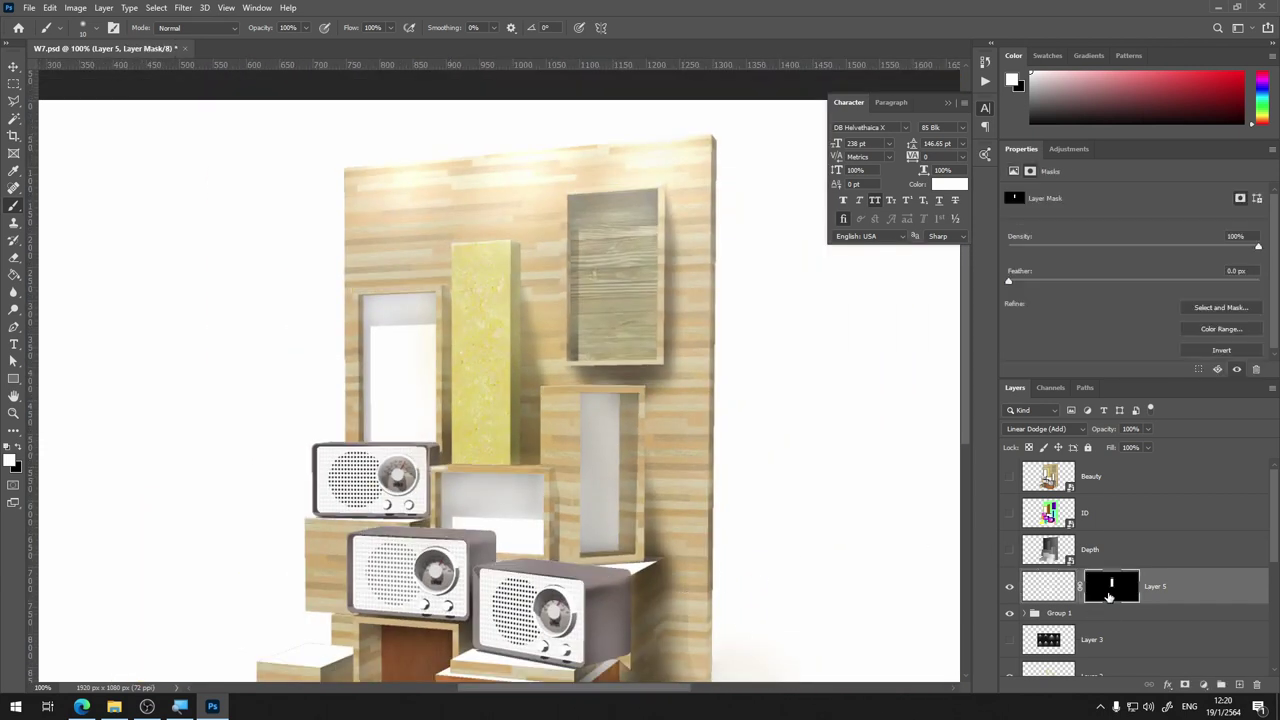
pyautogui.rightClick(1110, 594)
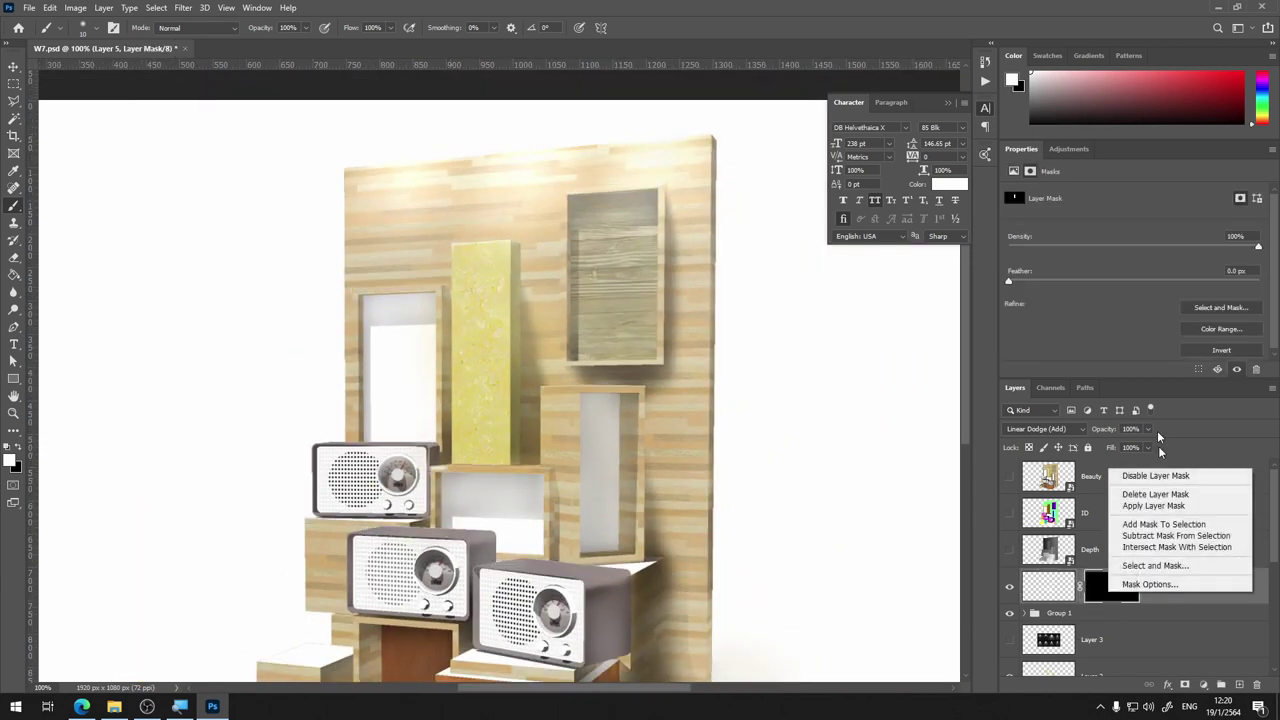
pyautogui.click(1092, 600)
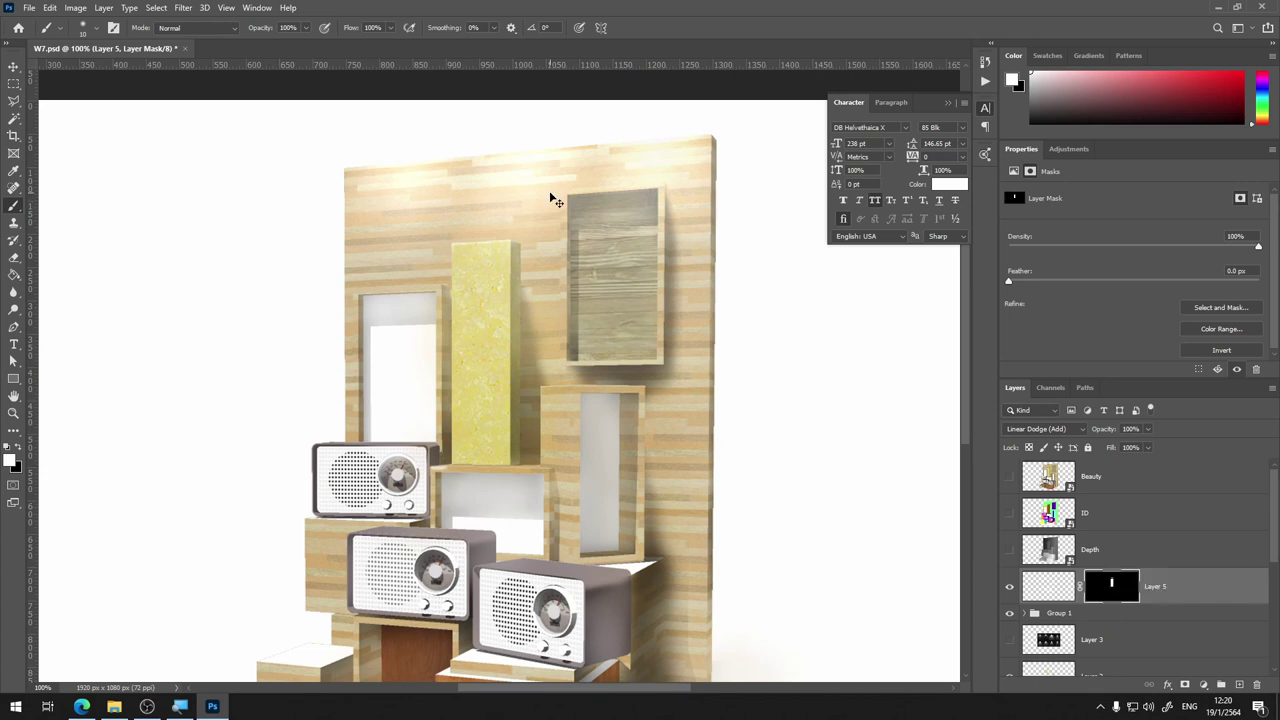
pyautogui.scroll(2, 550, 197)
pyautogui.moveTo(496, 226); pyautogui.dragTo(574, 234)
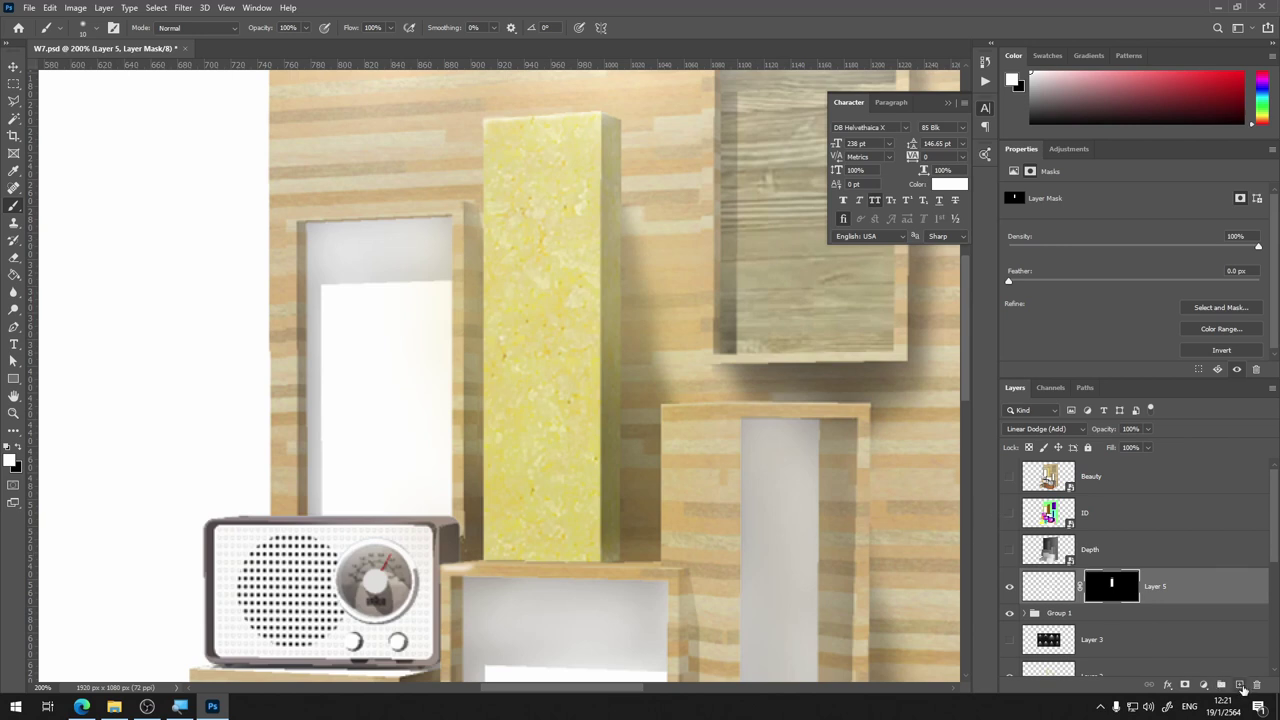
pyautogui.click(1258, 688)
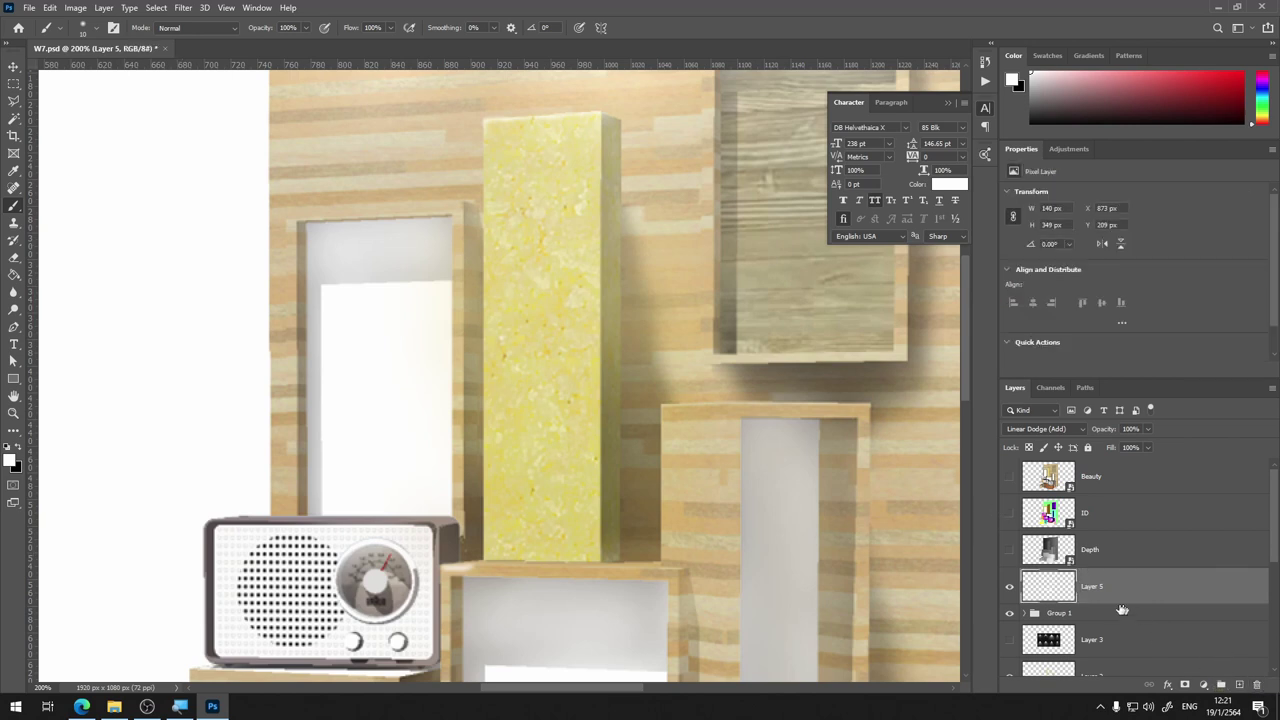
pyautogui.hotkey('ctrl', 'z')
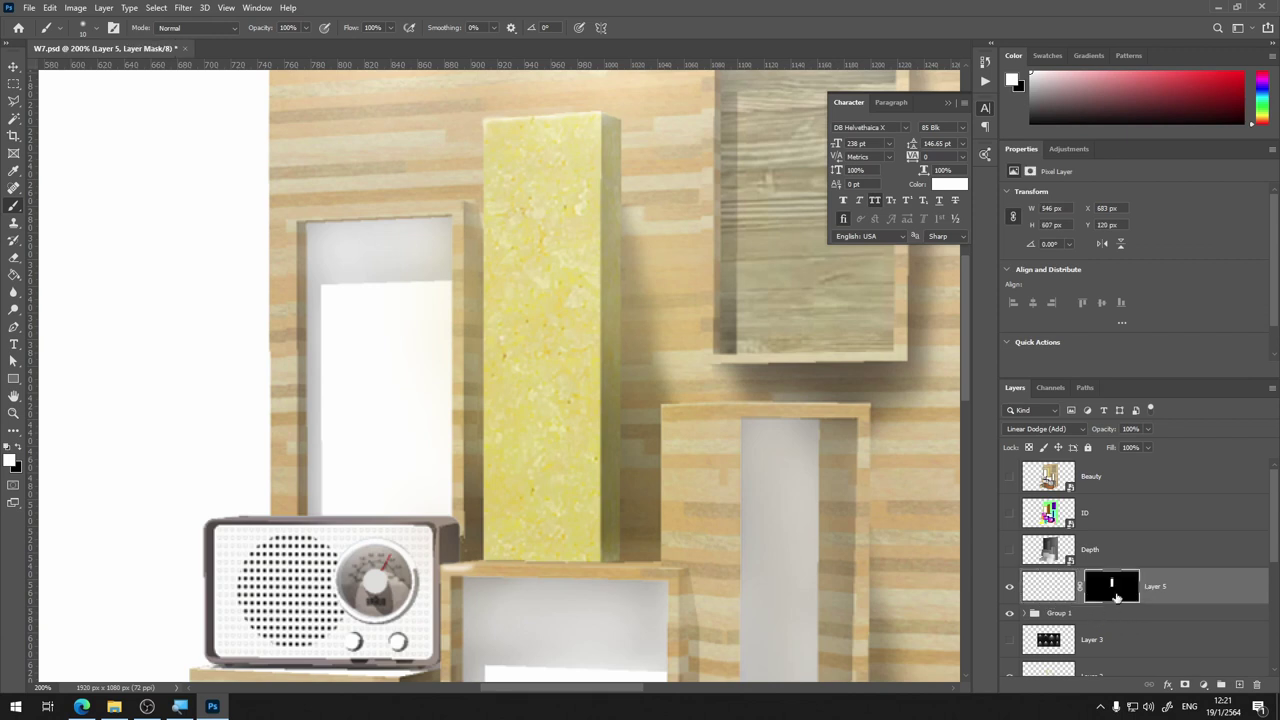
# Delete Layer 5's old mask and add a fresh white mask in its place
pyautogui.rightClick(1115, 593)
pyautogui.click(1163, 498)
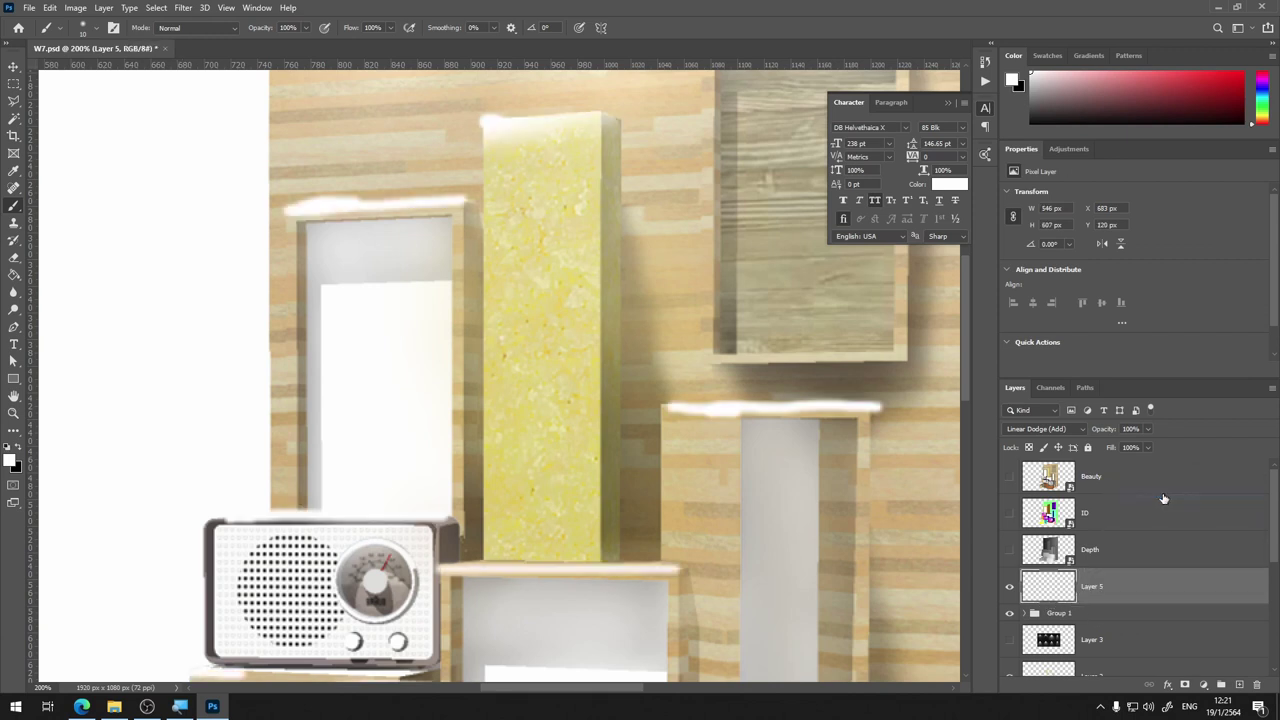
pyautogui.hotkey('ctrl', 'z')
pyautogui.rightClick(1108, 592)
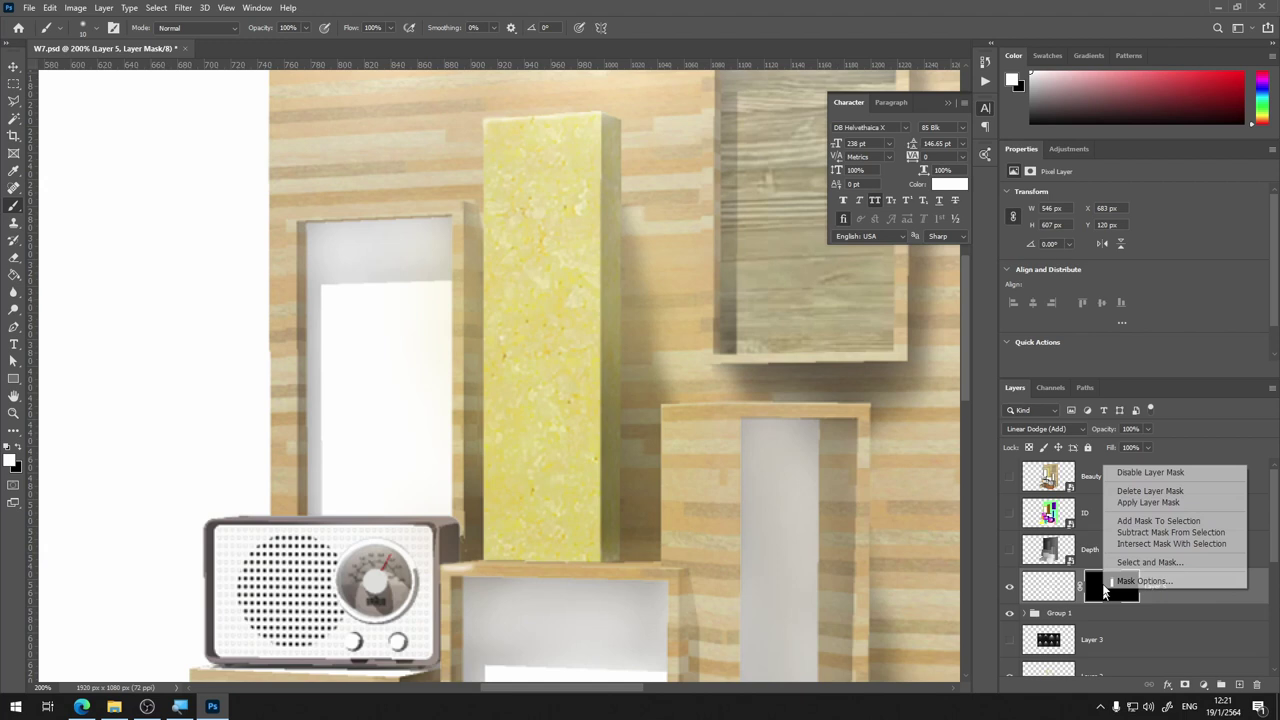
pyautogui.click(1137, 493)
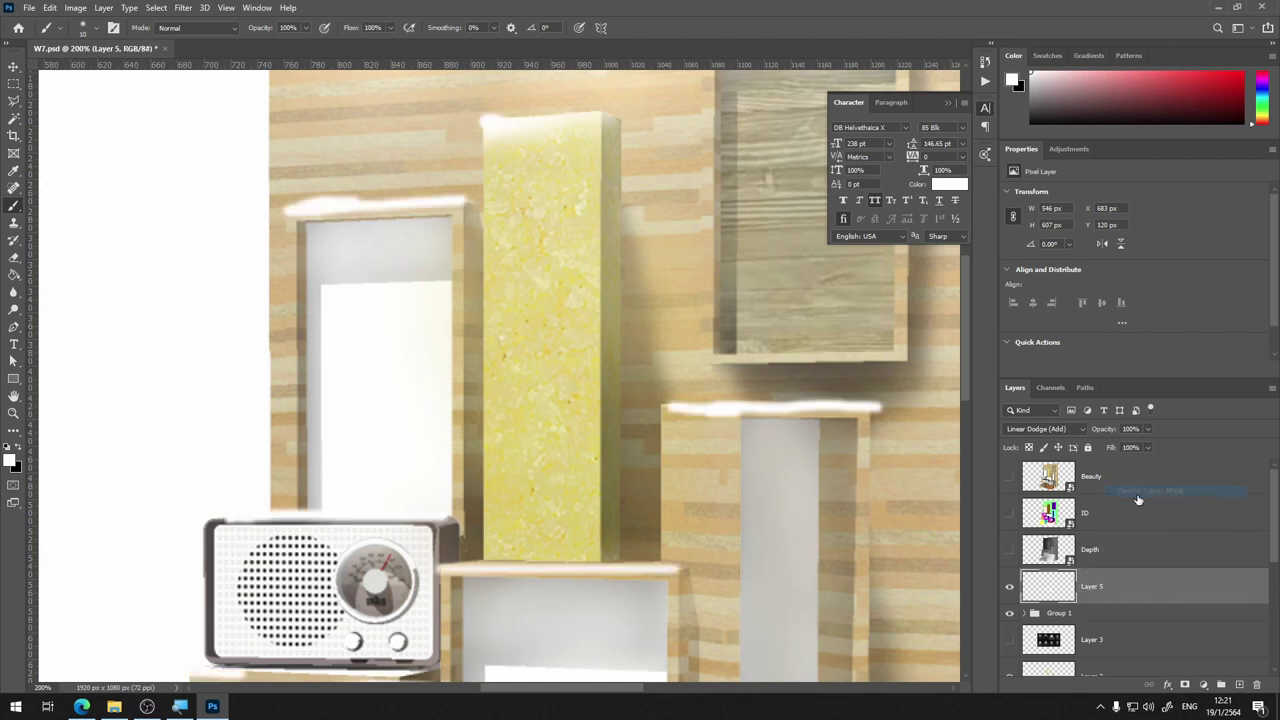
pyautogui.click(1238, 686)
pyautogui.hotkey('ctrl', 'z')
pyautogui.click(1185, 685)
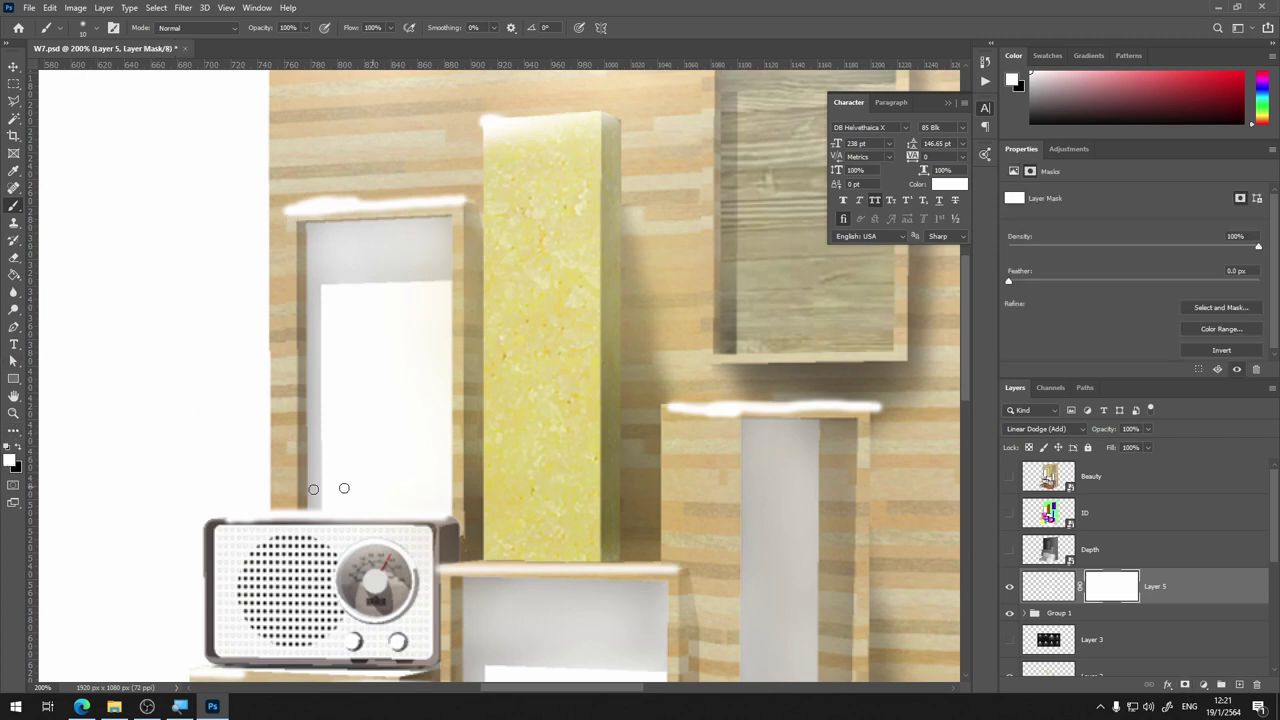
# Set a 102 px brush and paint out the white glow on the low box top
pyautogui.rightClick(344, 309)
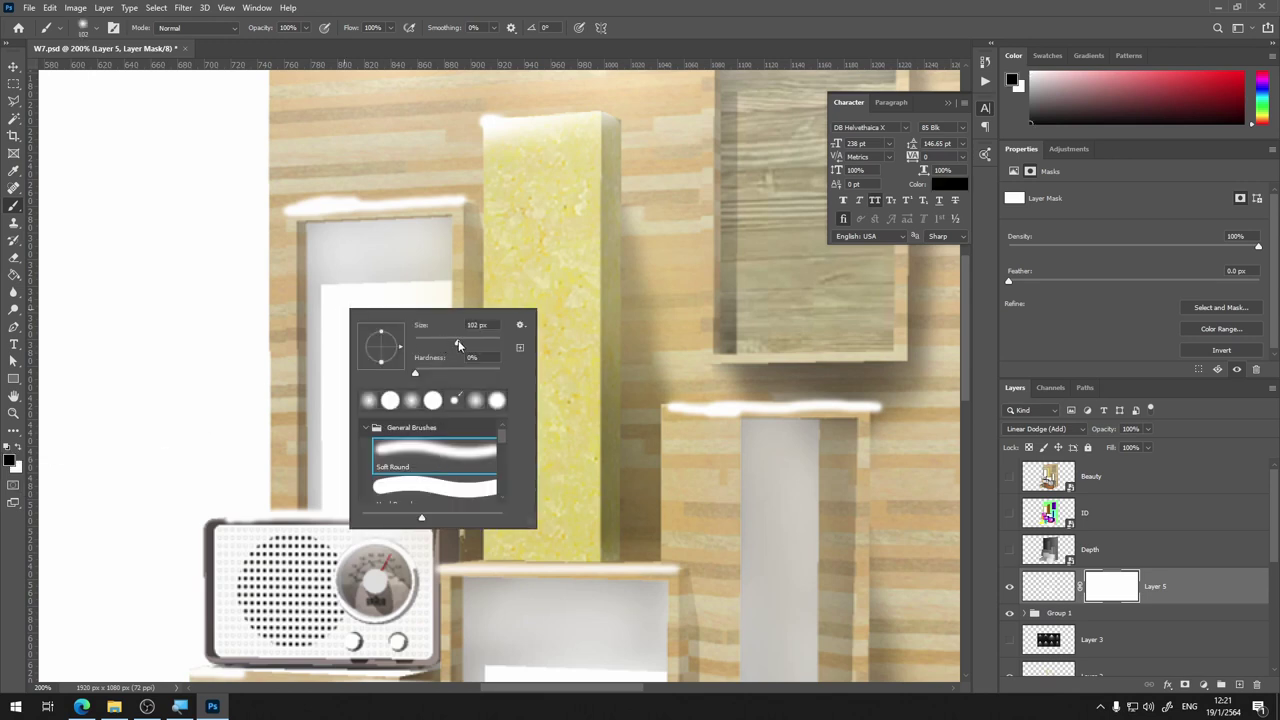
pyautogui.click(458, 341)
pyautogui.click(705, 470)
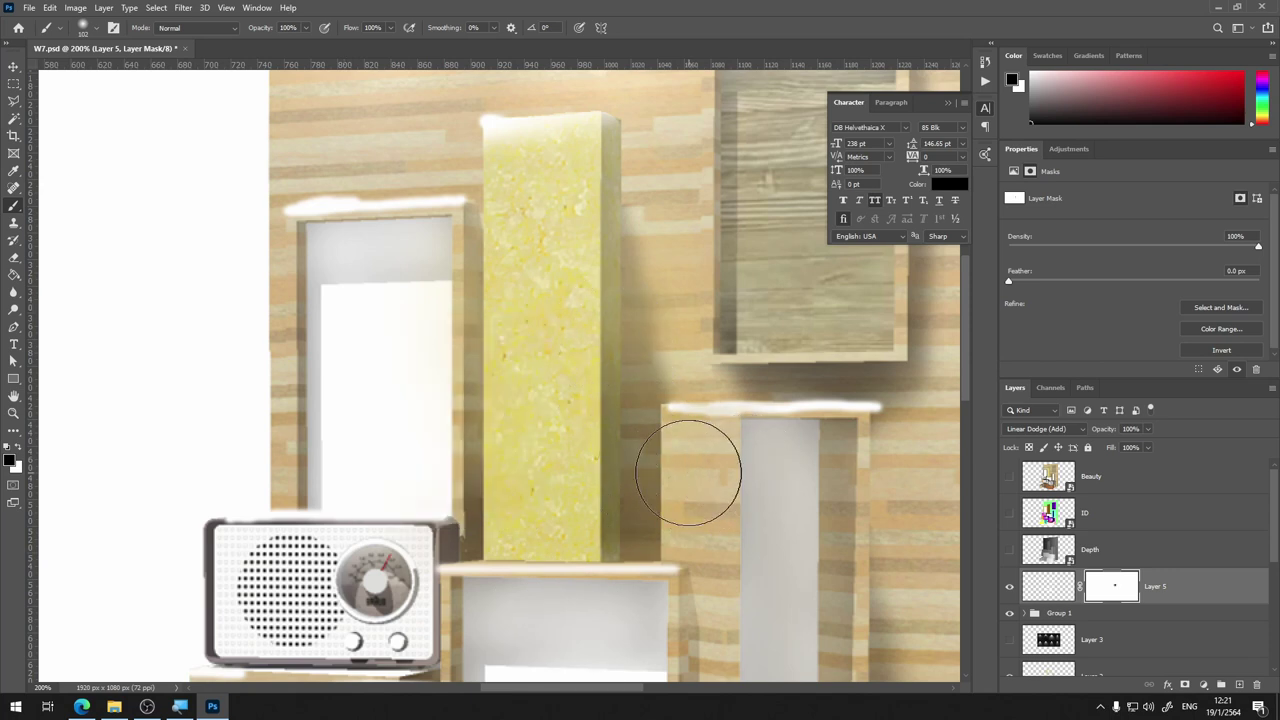
pyautogui.hotkey('ctrl', 'z')
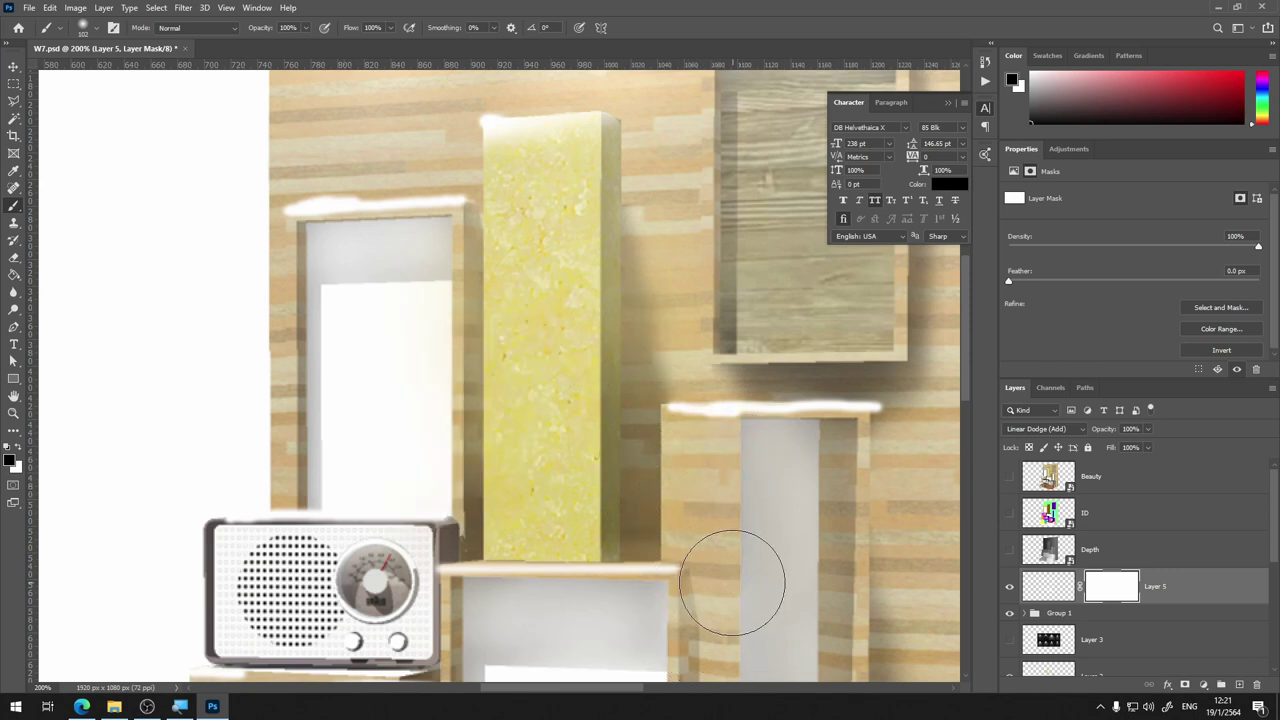
pyautogui.moveTo(674, 571); pyautogui.dragTo(463, 540)
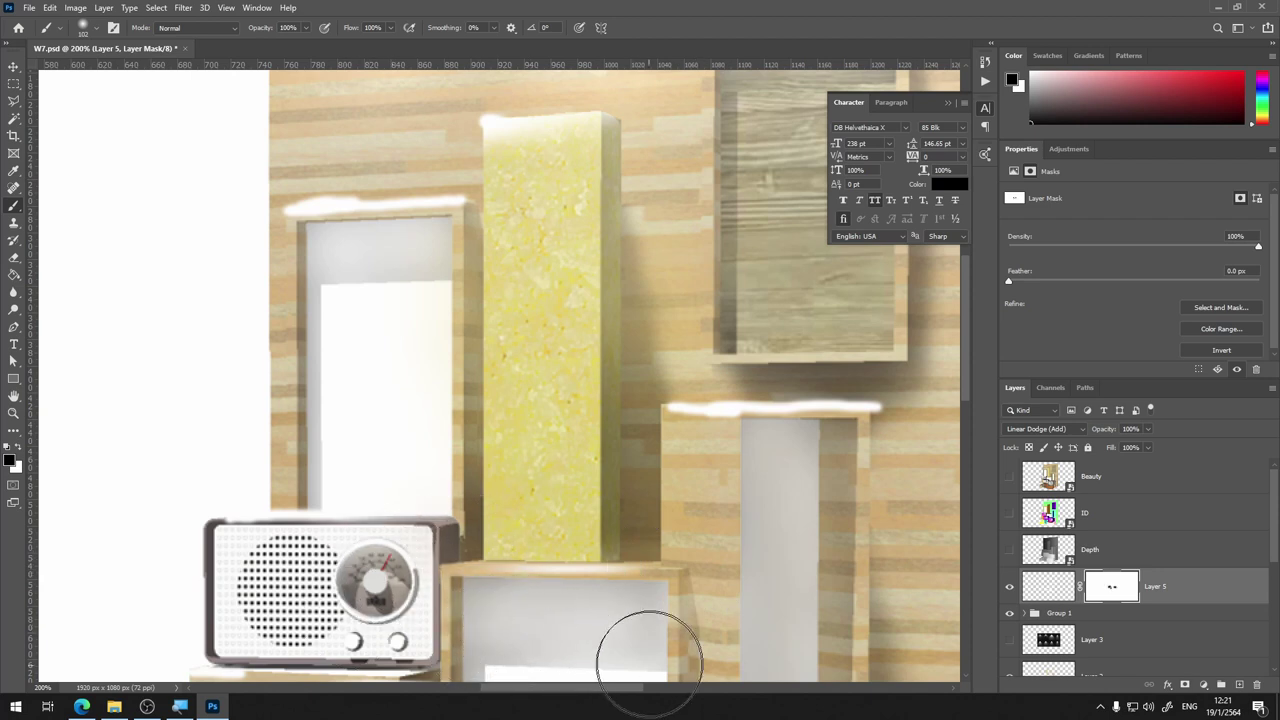
# Mask out the white glow along the right radio's top edge
pyautogui.moveTo(794, 563); pyautogui.dragTo(845, 265)
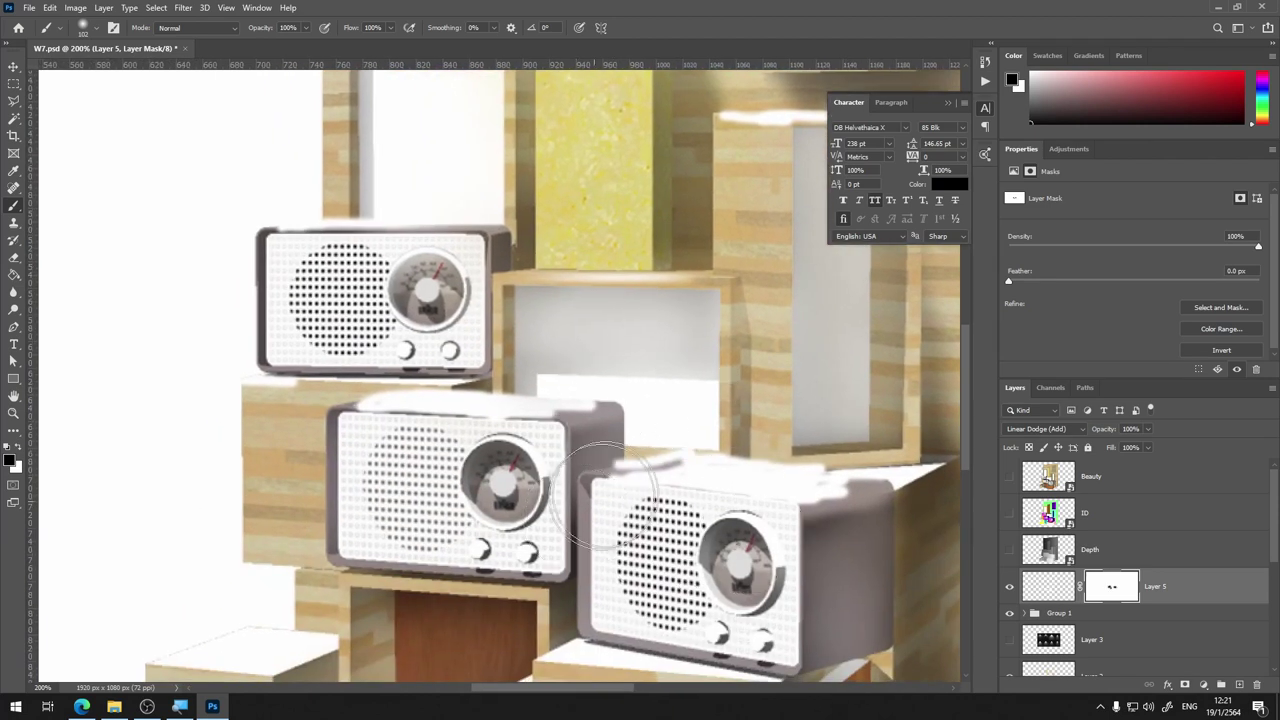
pyautogui.moveTo(623, 429); pyautogui.dragTo(694, 414)
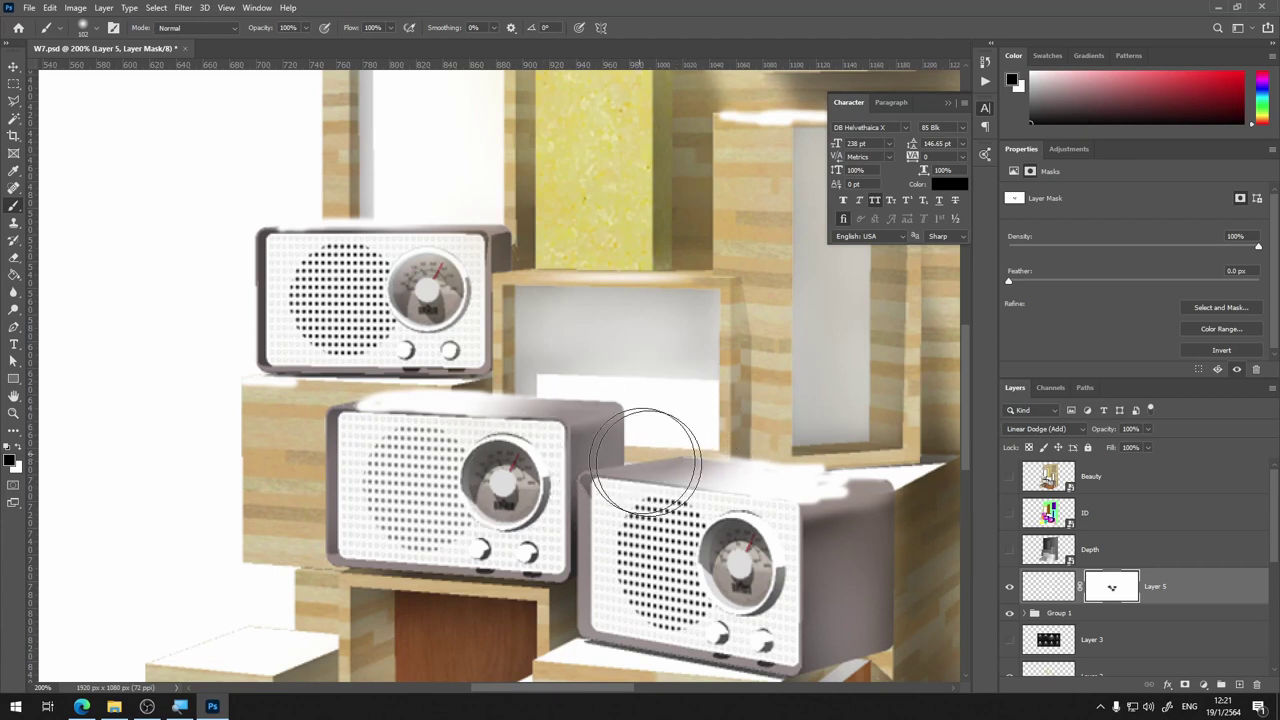
pyautogui.moveTo(645, 462); pyautogui.dragTo(880, 482)
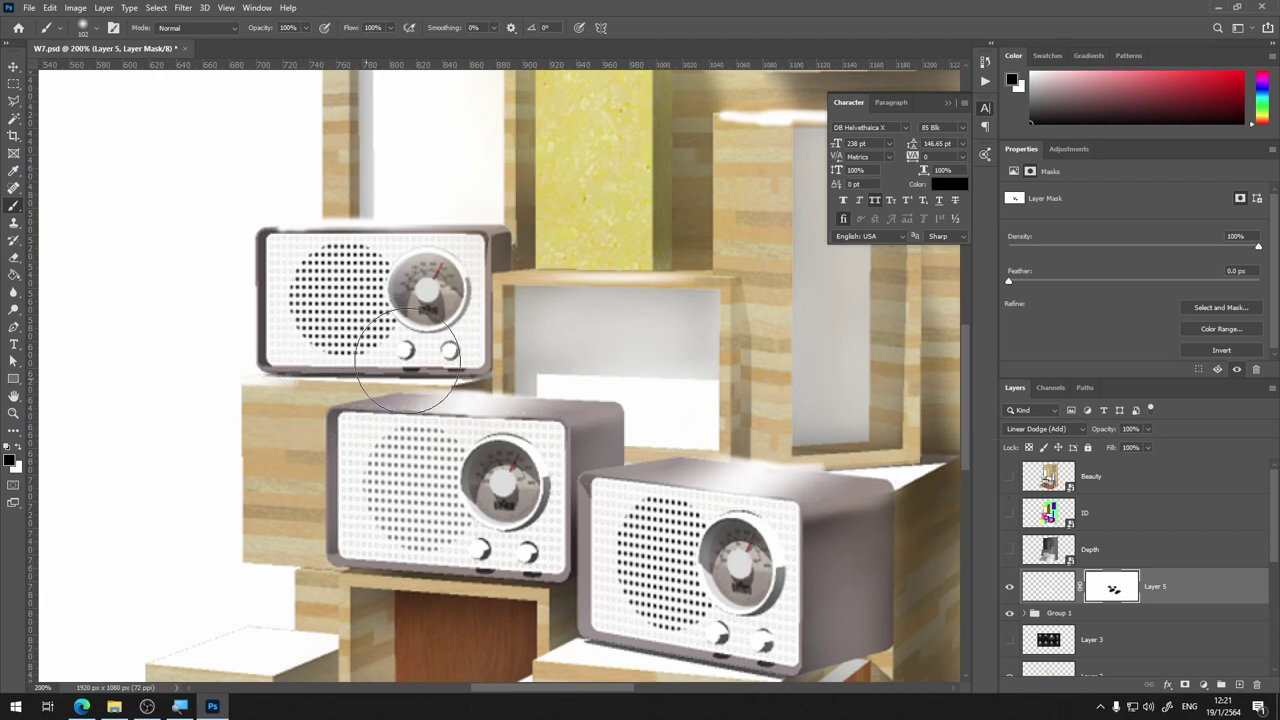
pyautogui.scroll(2, 586, 377)
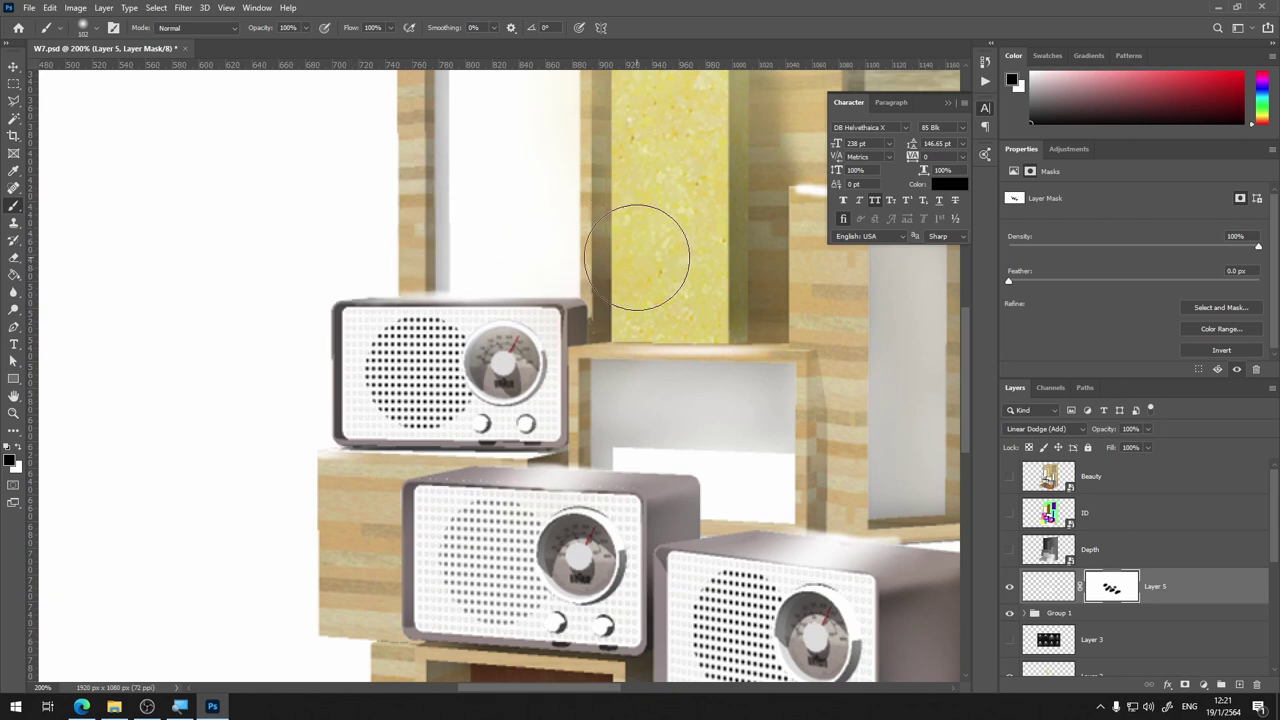
# Inspect the wooden cabinets, trying and undoing a dimmed lower cabinet highlight
pyautogui.moveTo(509, 229); pyautogui.dragTo(509, 534)
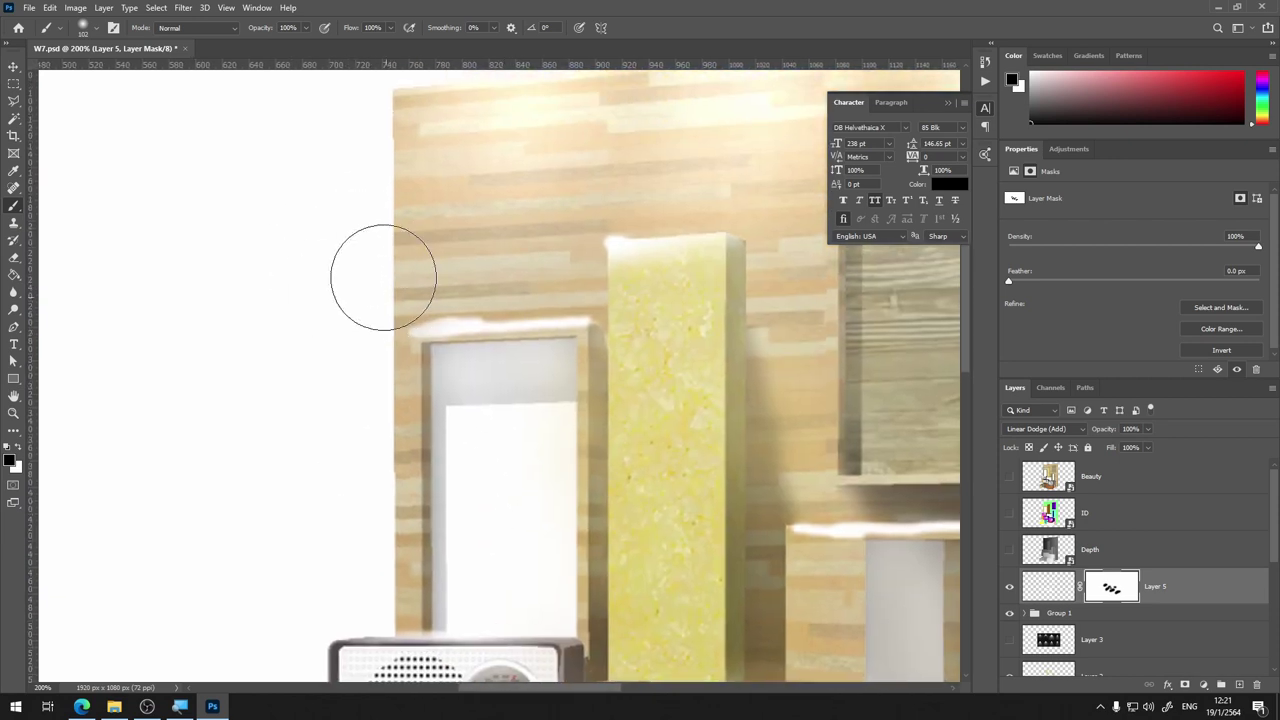
pyautogui.moveTo(543, 206)
pyautogui.mouseDown()
pyautogui.moveTo(380, 375)
pyautogui.moveTo(294, 371)
pyautogui.mouseUp()
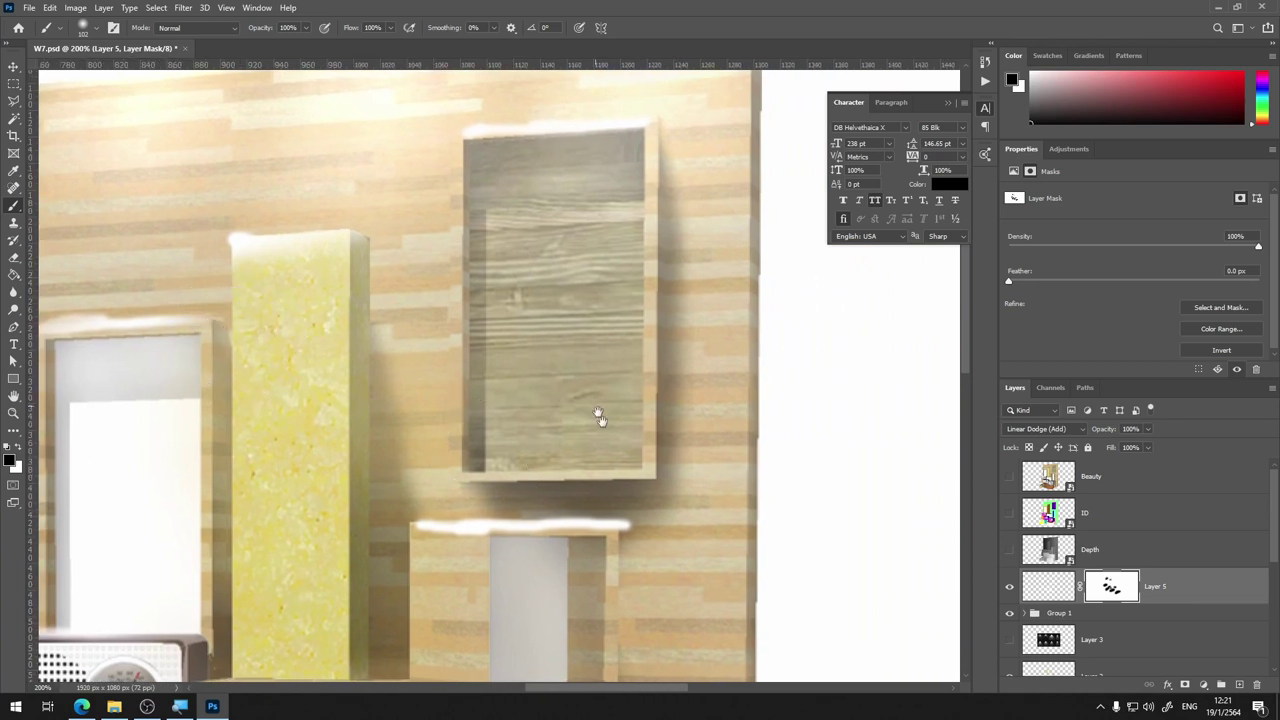
pyautogui.moveTo(599, 418)
pyautogui.mouseDown()
pyautogui.moveTo(594, 471)
pyautogui.moveTo(567, 502)
pyautogui.mouseUp()
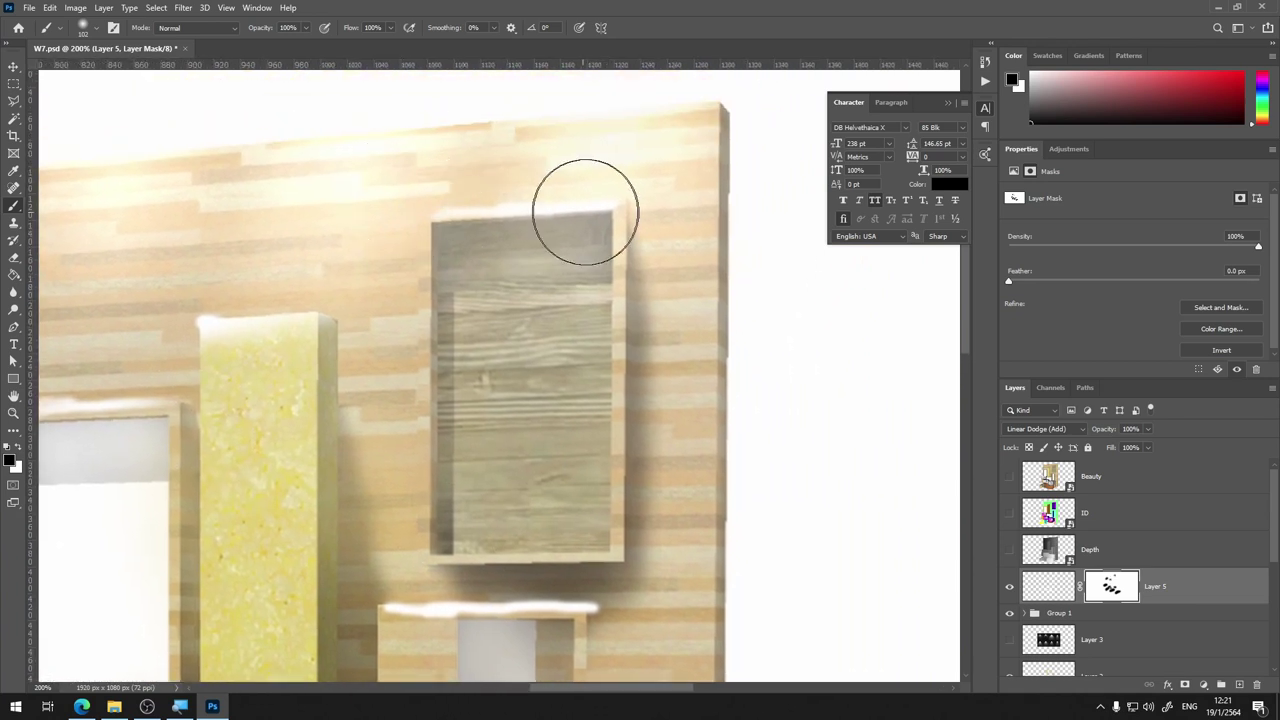
pyautogui.moveTo(654, 460); pyautogui.dragTo(637, 323)
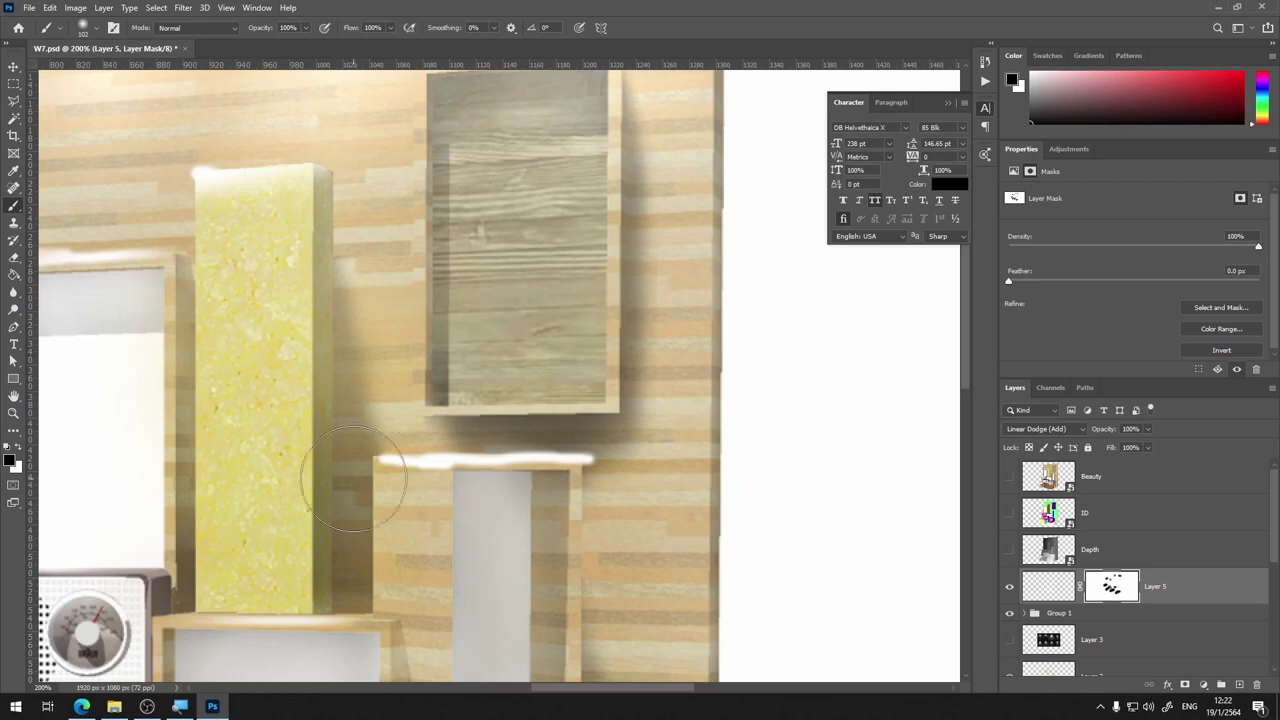
pyautogui.moveTo(352, 478); pyautogui.dragTo(641, 520)
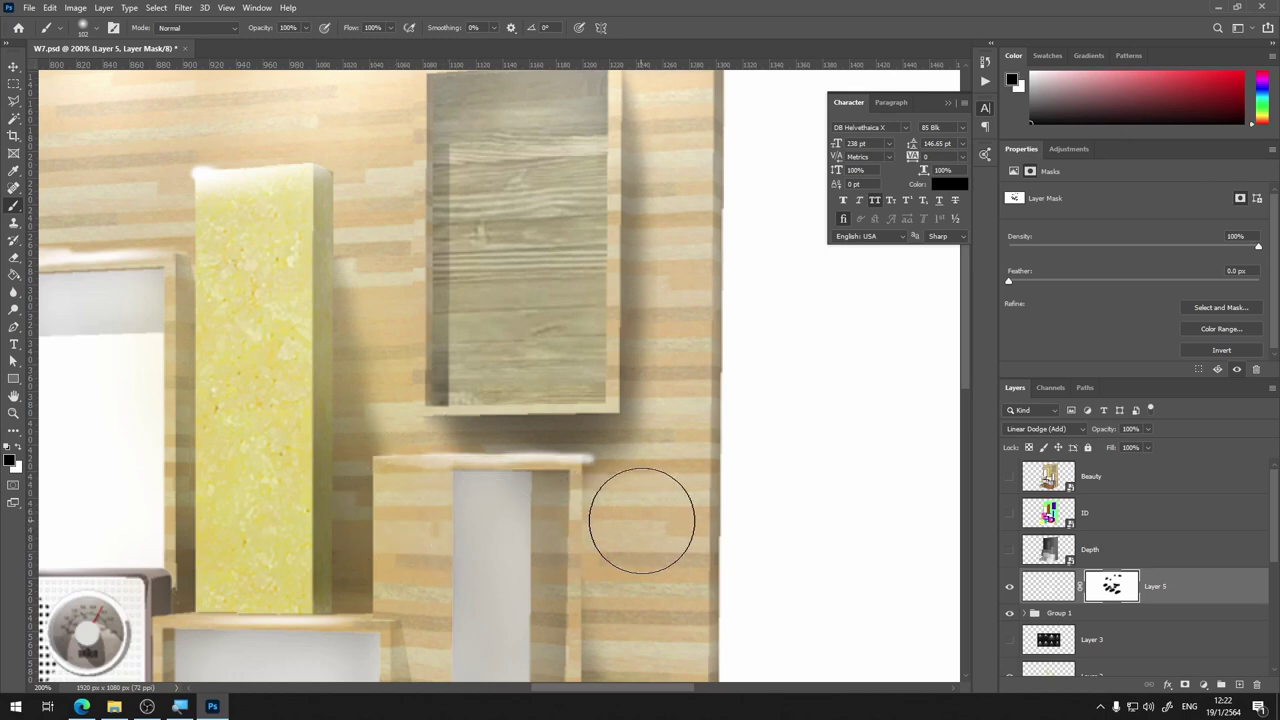
pyautogui.hotkey('ctrl', 'z')
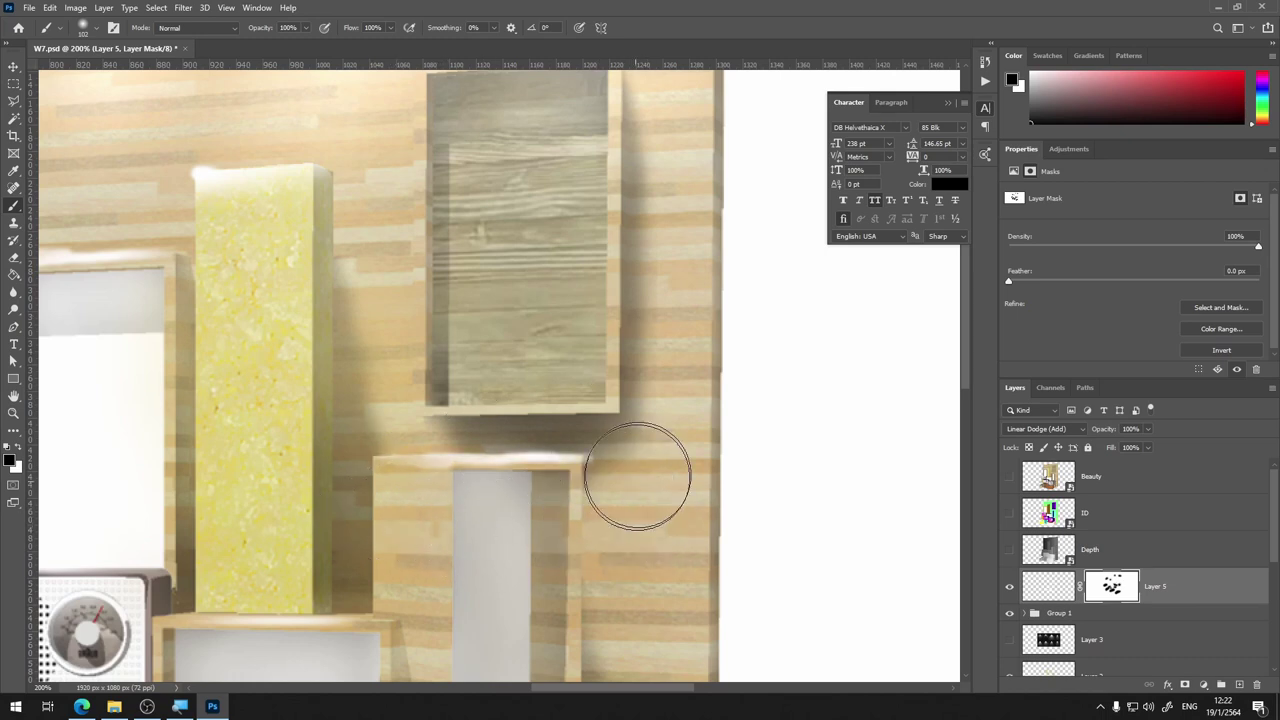
pyautogui.moveTo(631, 506)
pyautogui.mouseDown()
pyautogui.moveTo(823, 268)
pyautogui.moveTo(820, 253)
pyautogui.mouseUp()
# Zoom to 300% and mask the glow above the right radio within a lasso selection
pyautogui.click(13, 100)
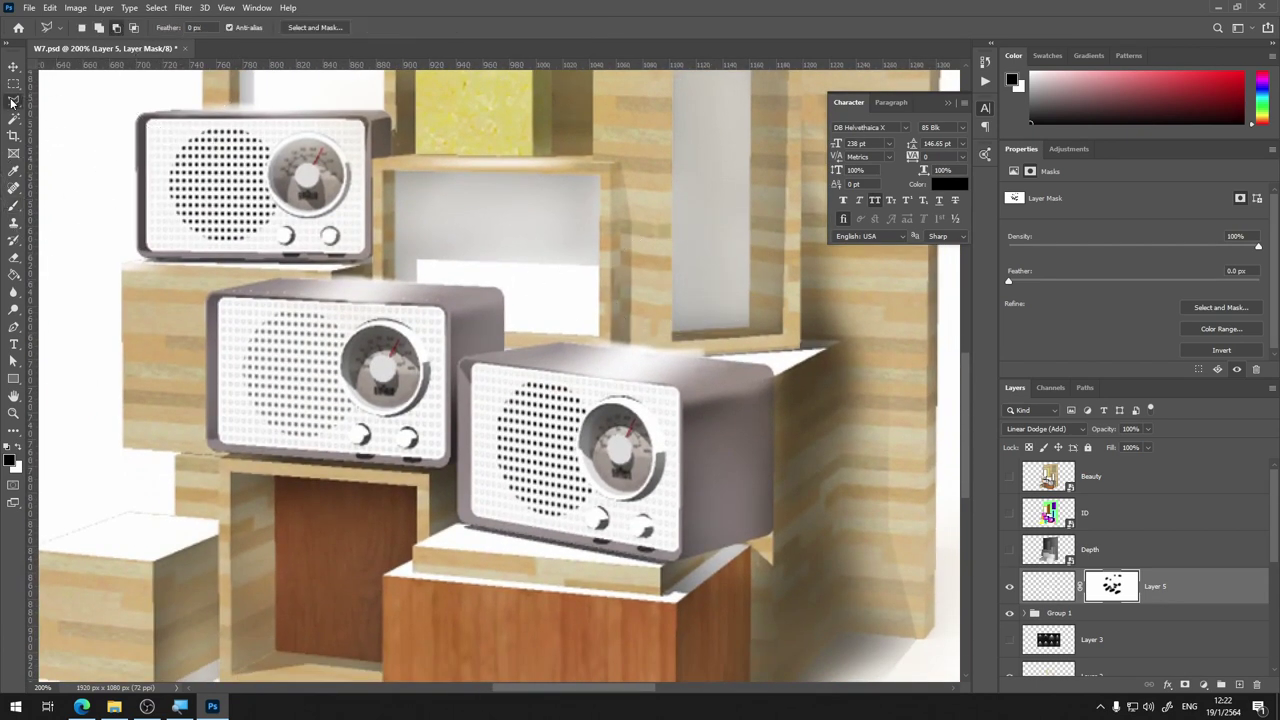
pyautogui.hotkey('ctrl', '+')
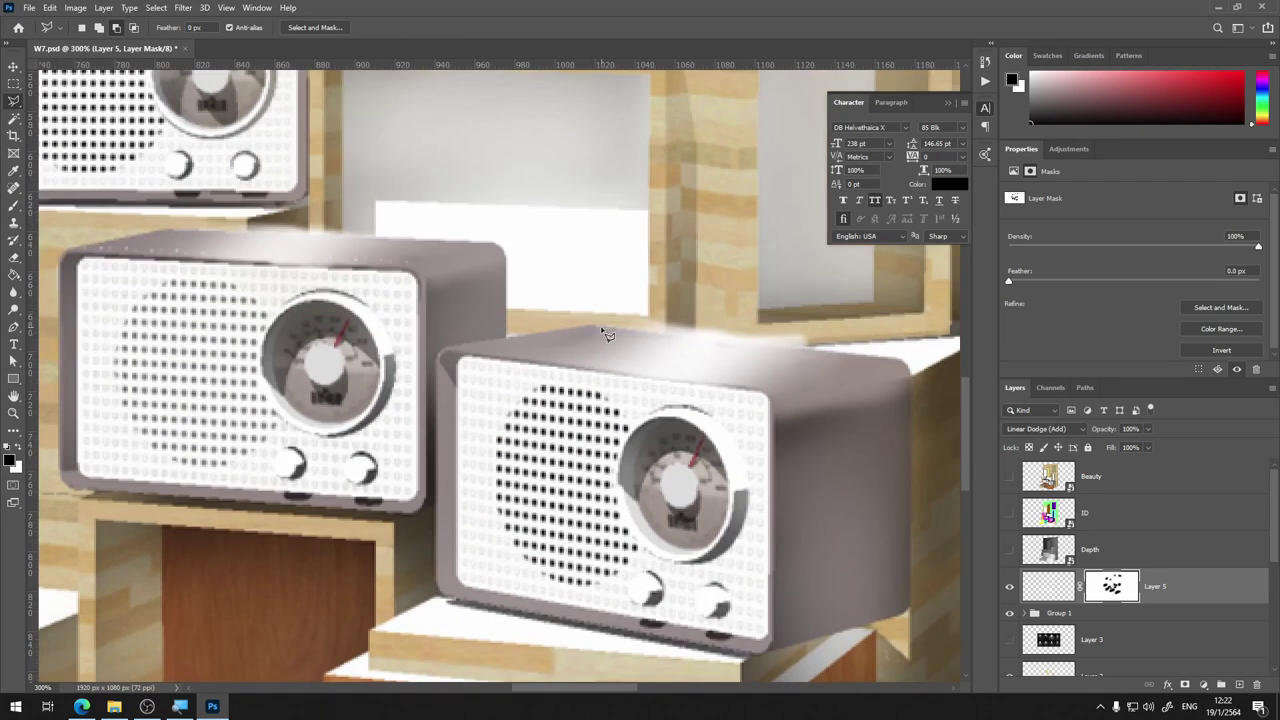
pyautogui.click(600, 327)
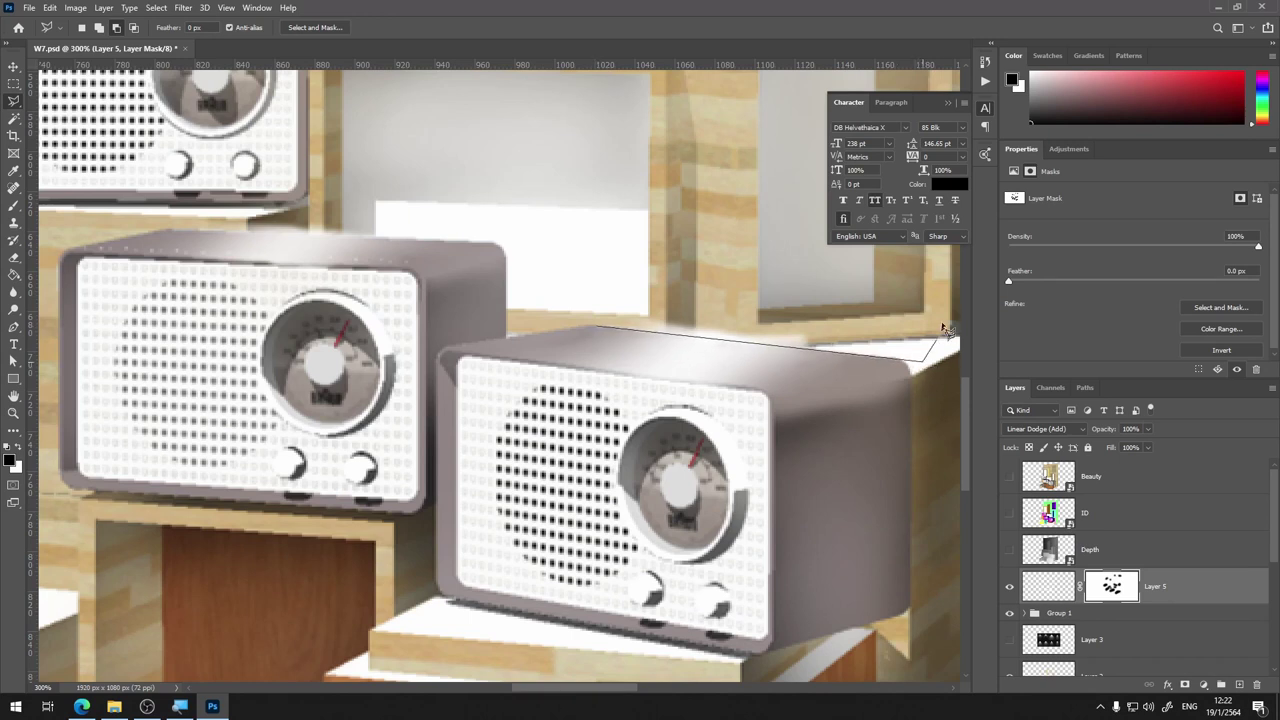
pyautogui.click(600, 329)
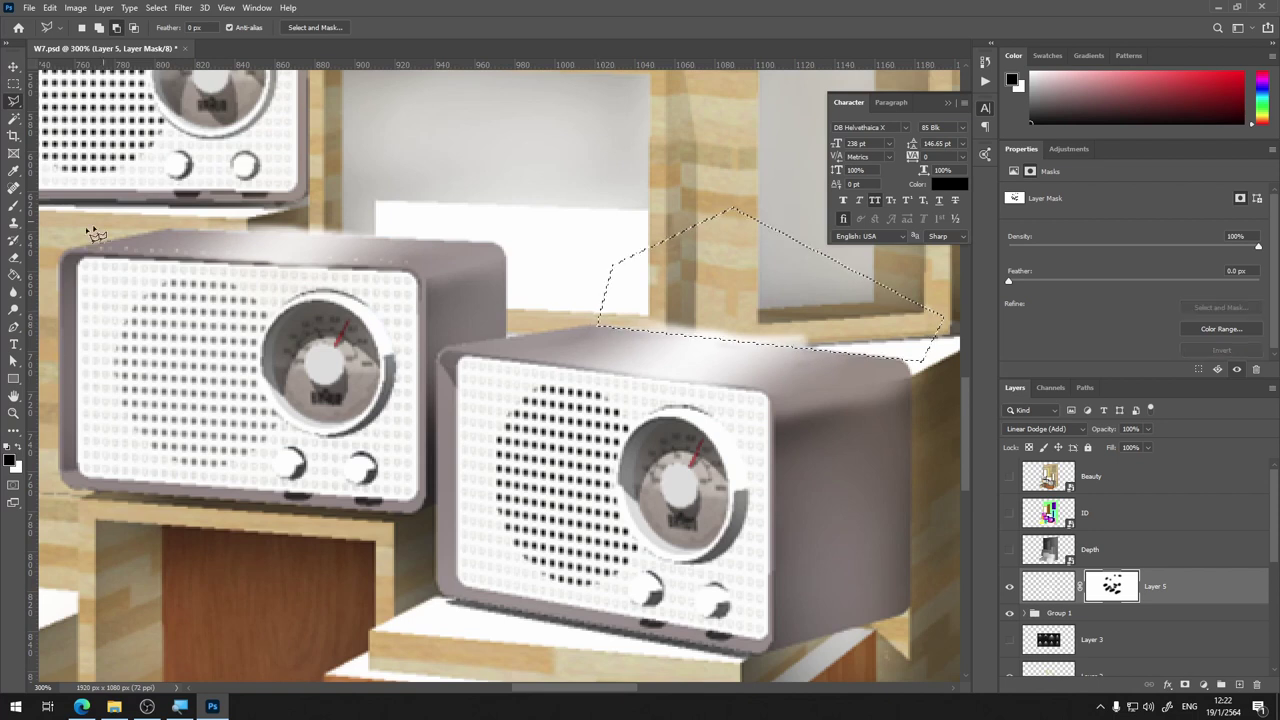
pyautogui.press('b')
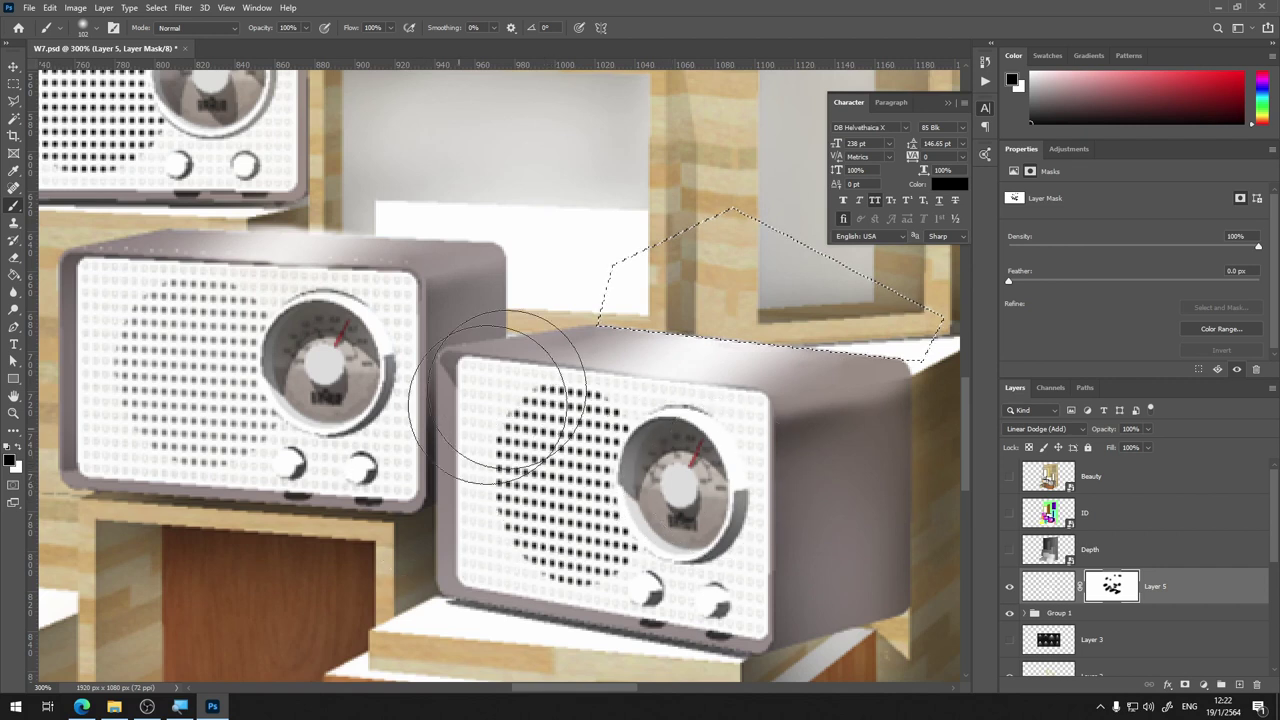
pyautogui.hotkey('ctrl', 'd')
pyautogui.moveTo(398, 353)
pyautogui.mouseDown()
pyautogui.moveTo(538, 400)
pyautogui.moveTo(580, 480)
pyautogui.mouseUp()
# Mask the glow above the middle and upper radios using Polygonal Lasso selections
pyautogui.press('l')
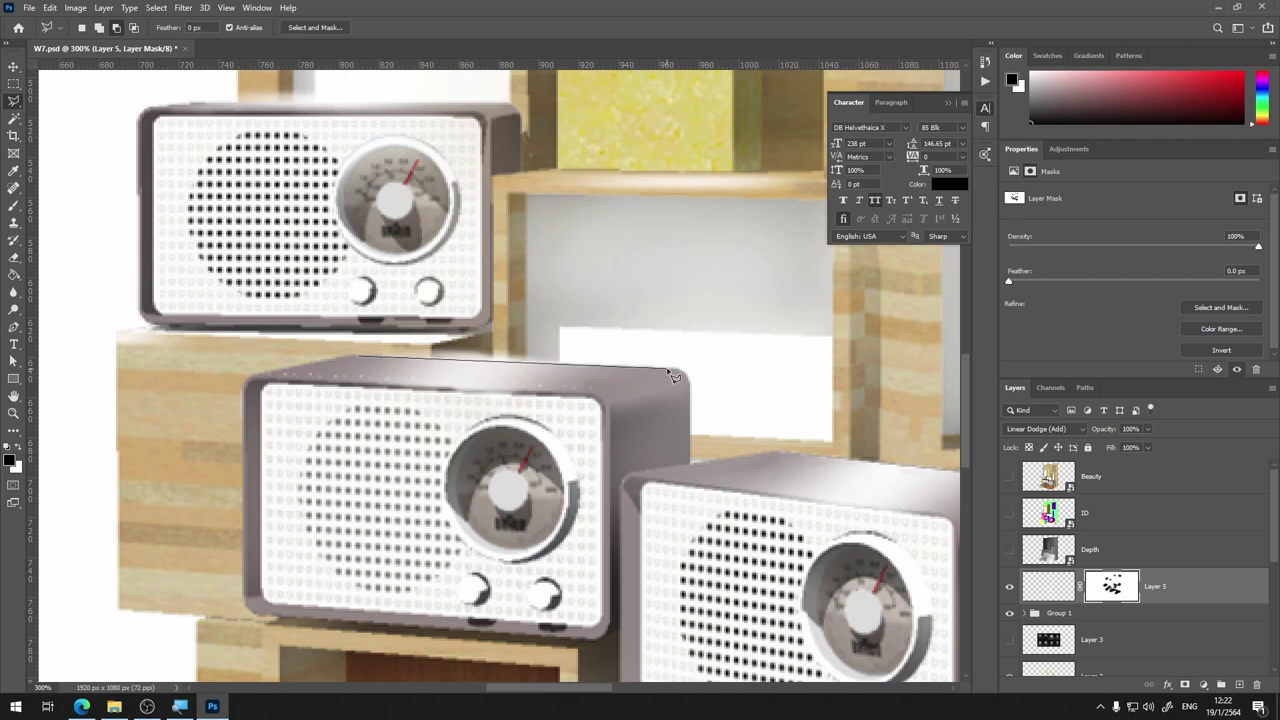
pyautogui.click(364, 360)
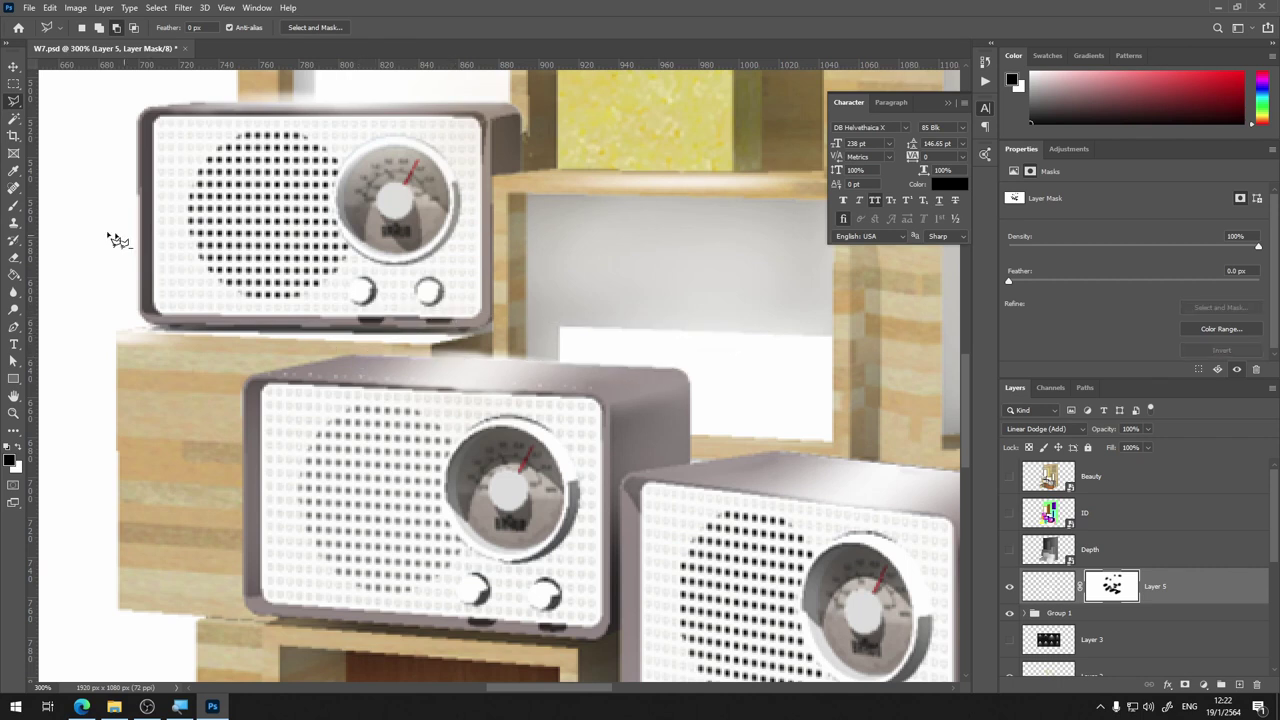
pyautogui.click(14, 205)
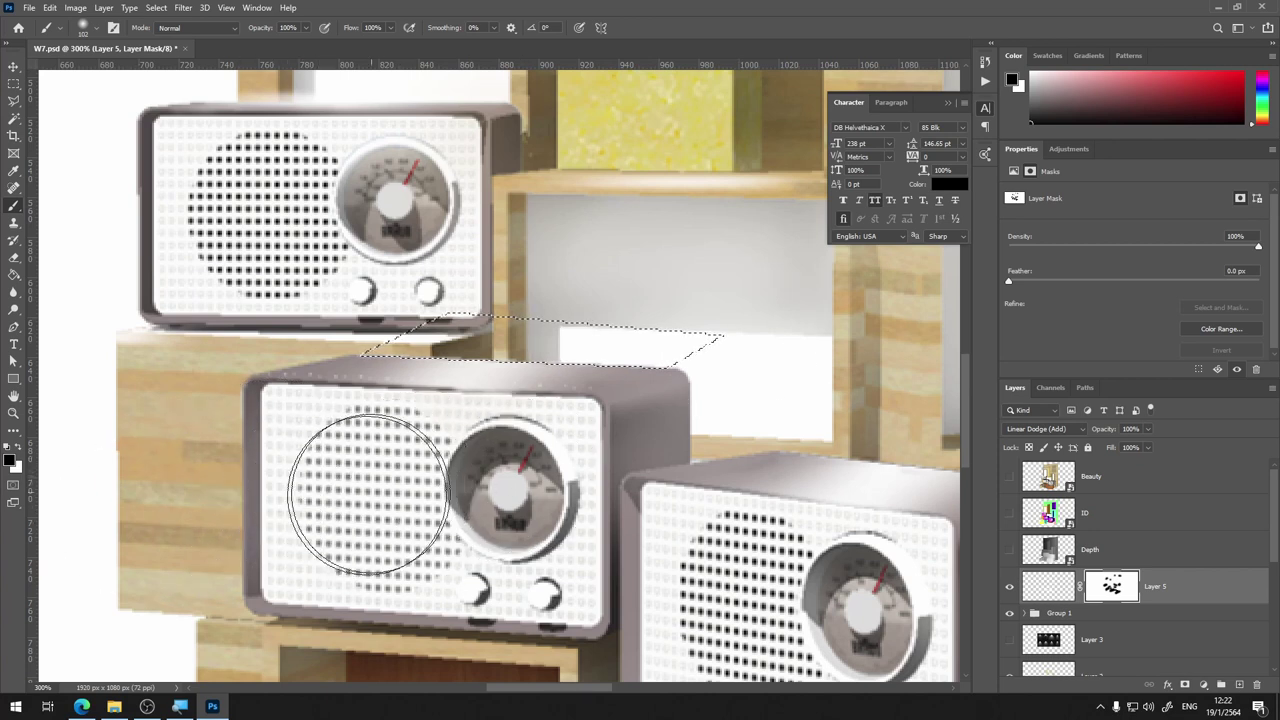
pyautogui.moveTo(259, 313); pyautogui.dragTo(264, 463)
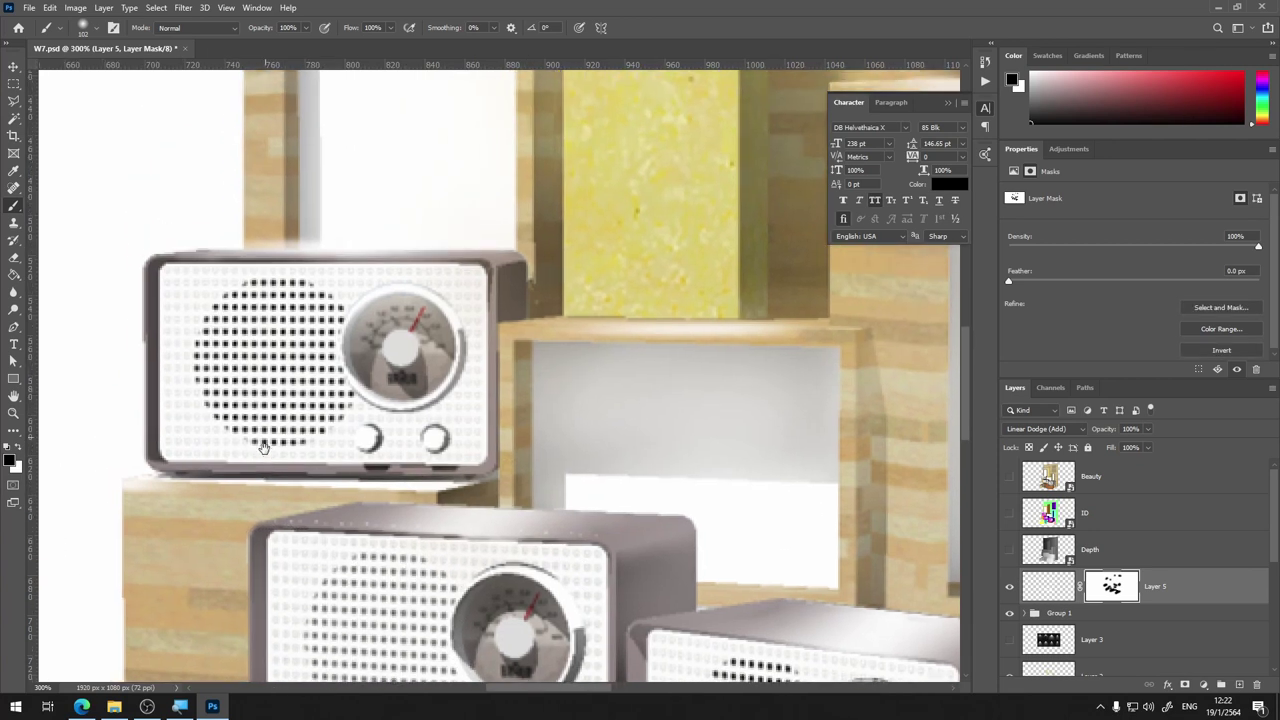
pyautogui.click(14, 99)
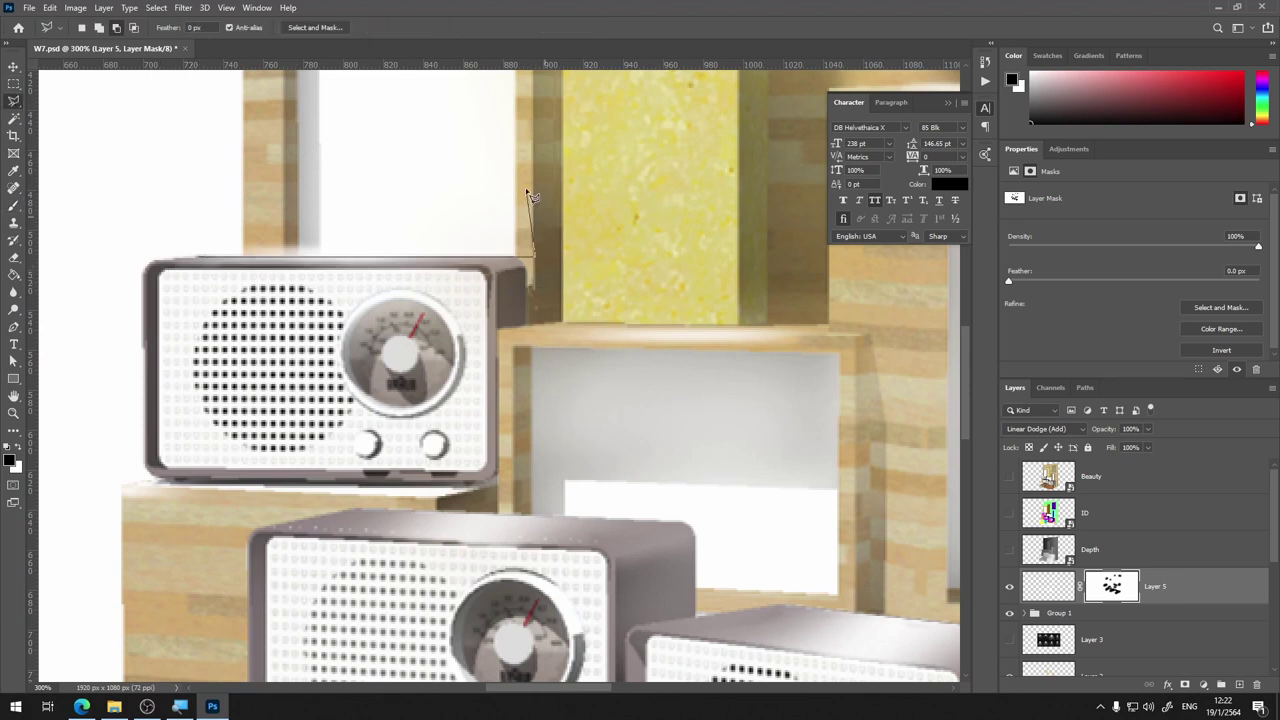
pyautogui.click(203, 261)
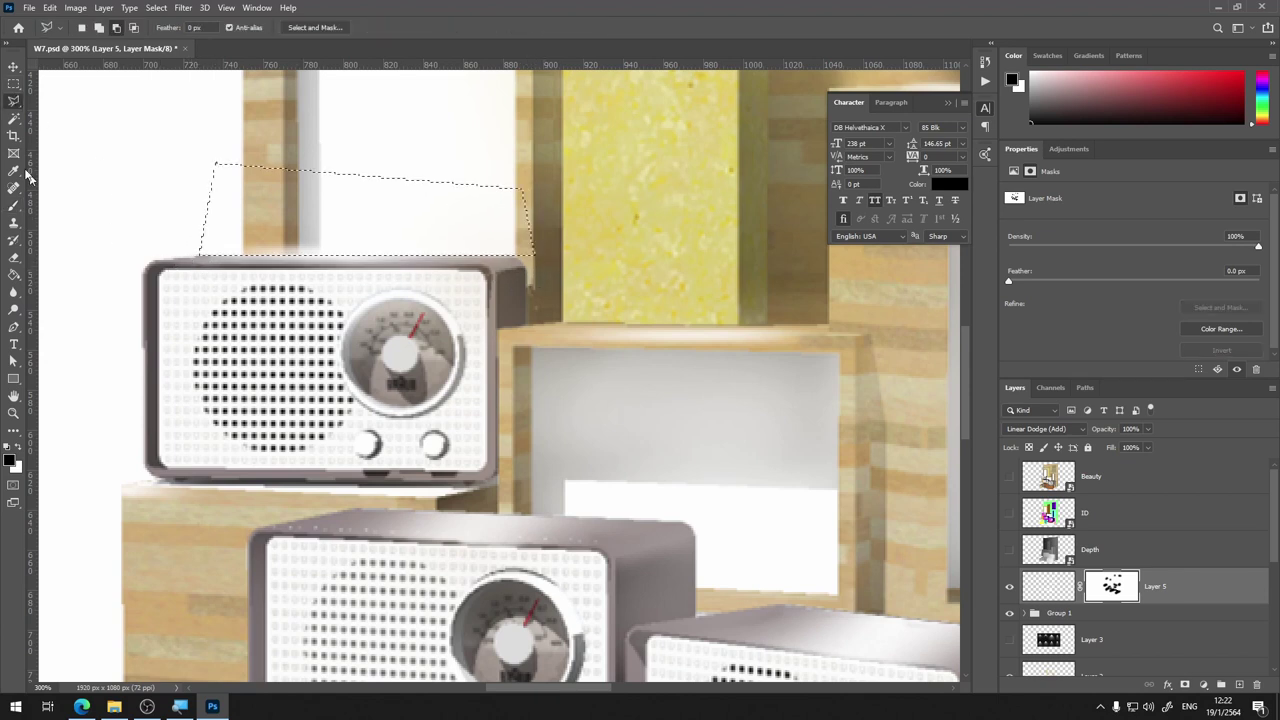
pyautogui.click(14, 205)
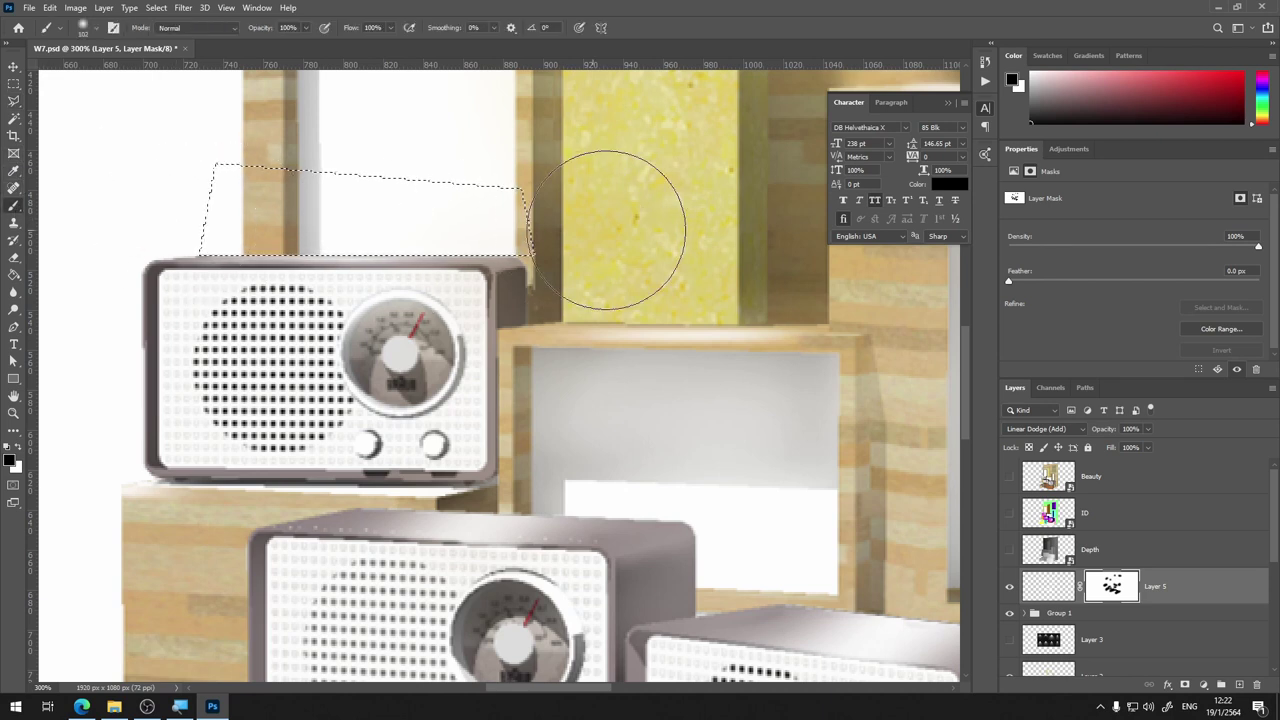
pyautogui.hotkey('ctrl', 'd')
pyautogui.scroll(-3, 474, 403)
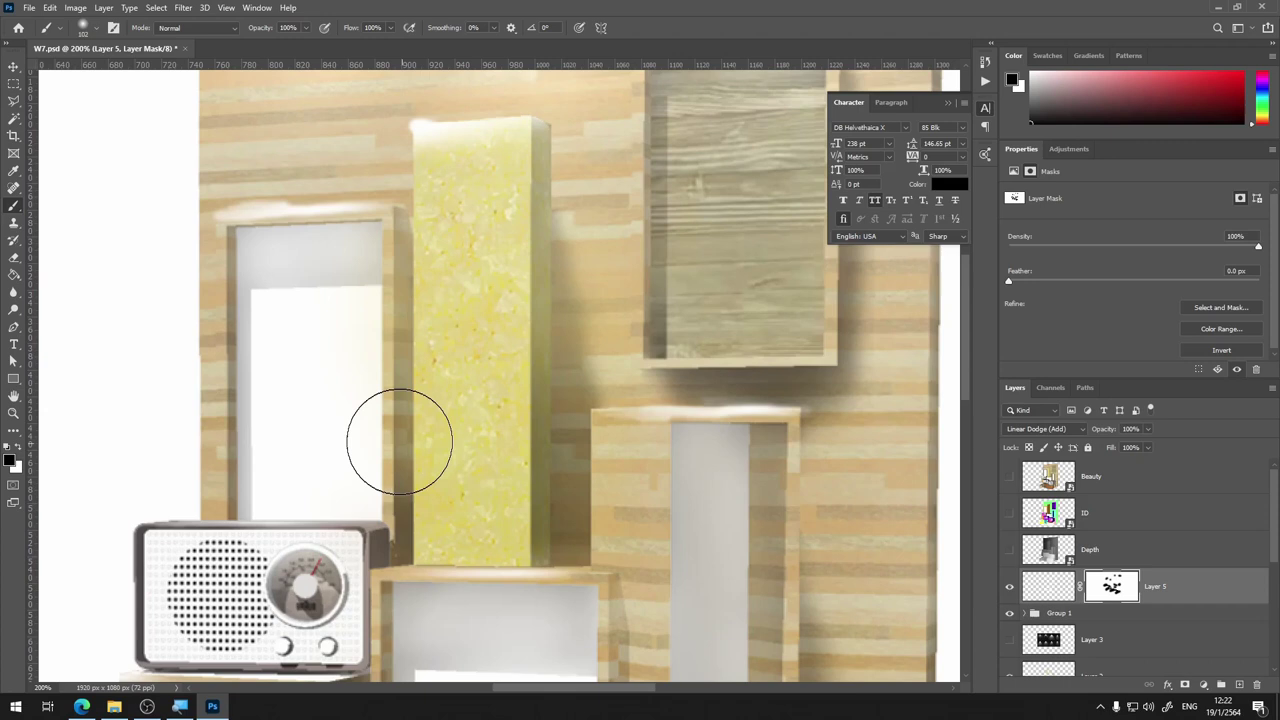
pyautogui.moveTo(399, 441)
pyautogui.mouseDown()
pyautogui.moveTo(309, 166)
pyautogui.moveTo(254, 157)
pyautogui.moveTo(214, 277)
pyautogui.moveTo(254, 411)
pyautogui.mouseUp()
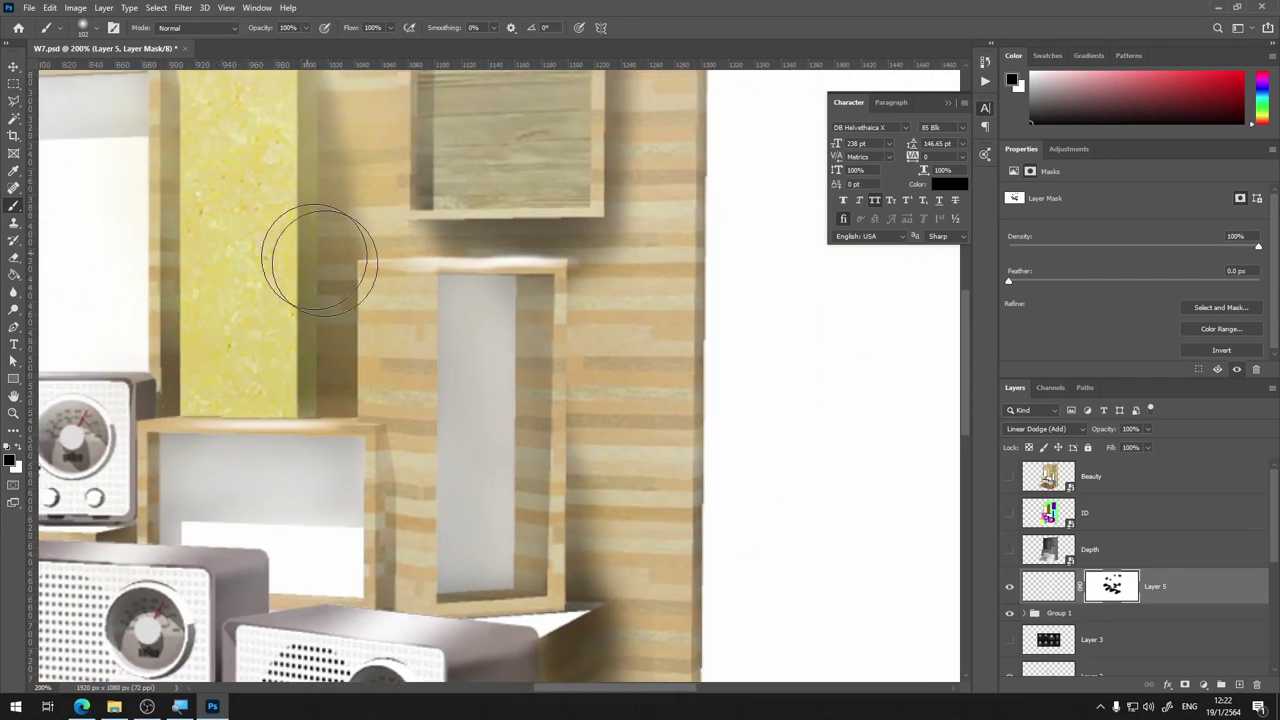
# Mask out the bright highlight on the tall middle box's top within a rectangular selection
pyautogui.click(15, 86)
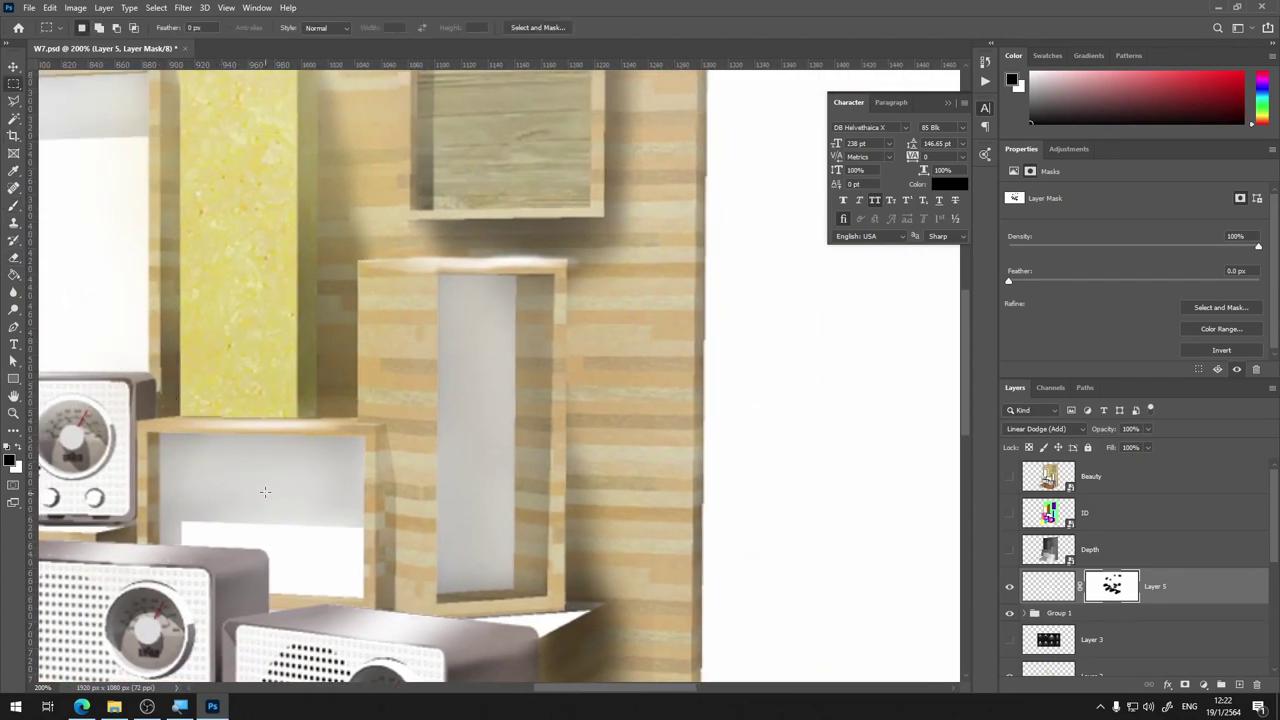
pyautogui.moveTo(287, 436); pyautogui.dragTo(381, 461)
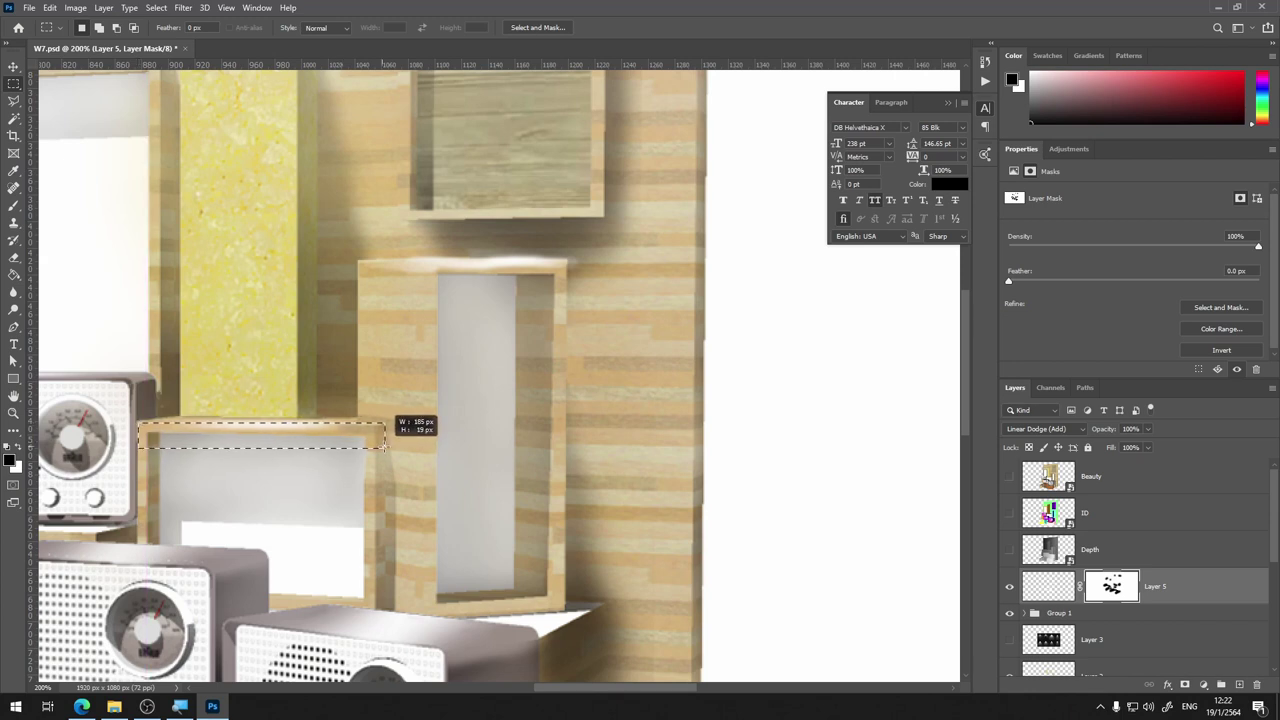
pyautogui.click(270, 313)
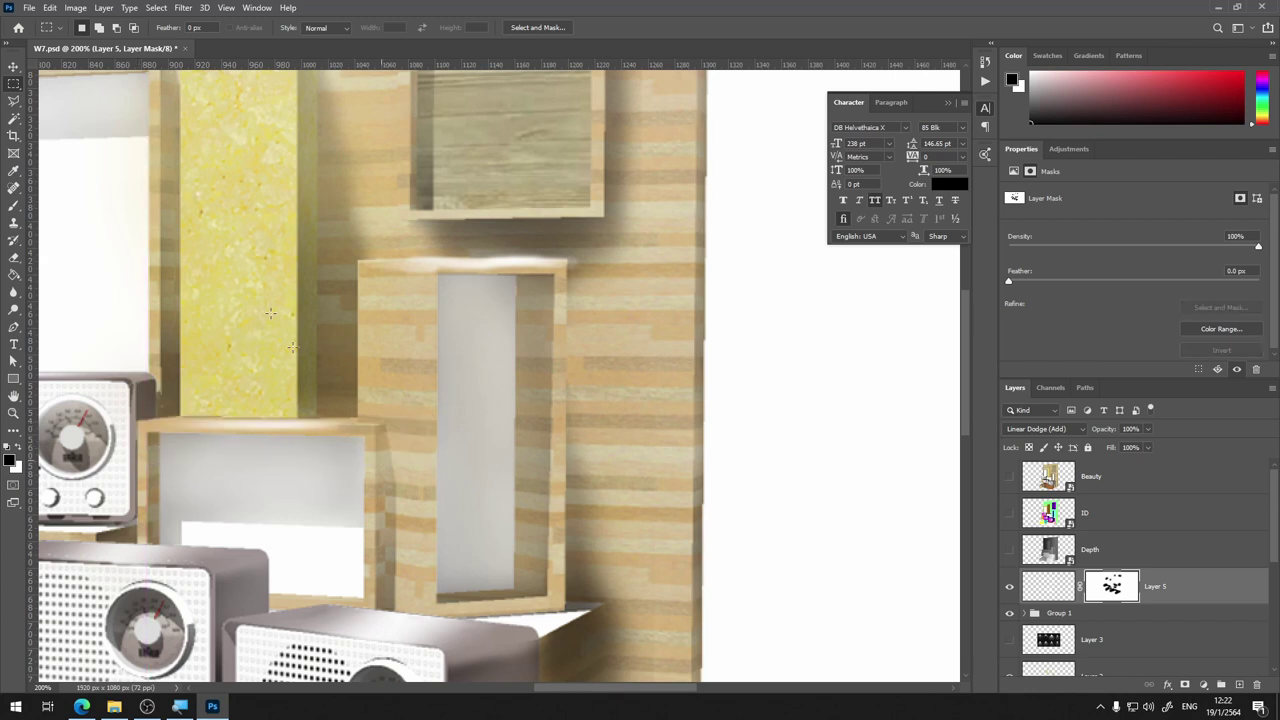
pyautogui.click(14, 204)
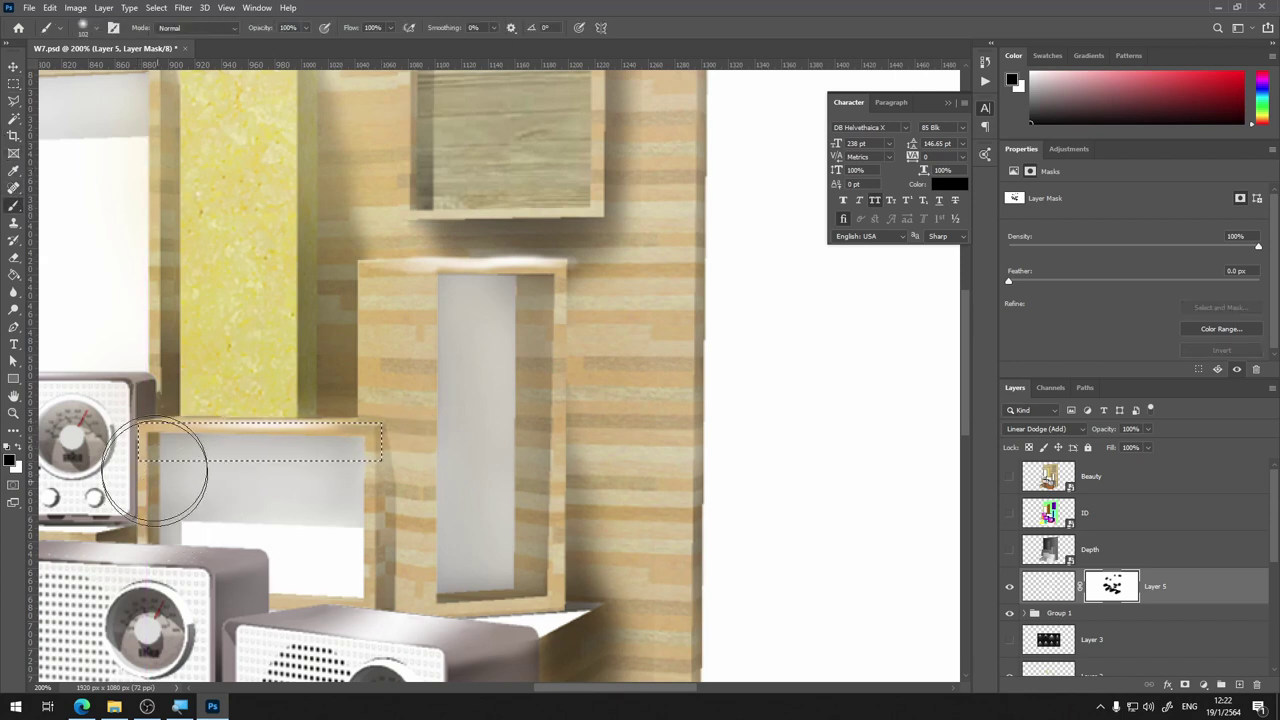
pyautogui.hotkey('ctrl', 'd')
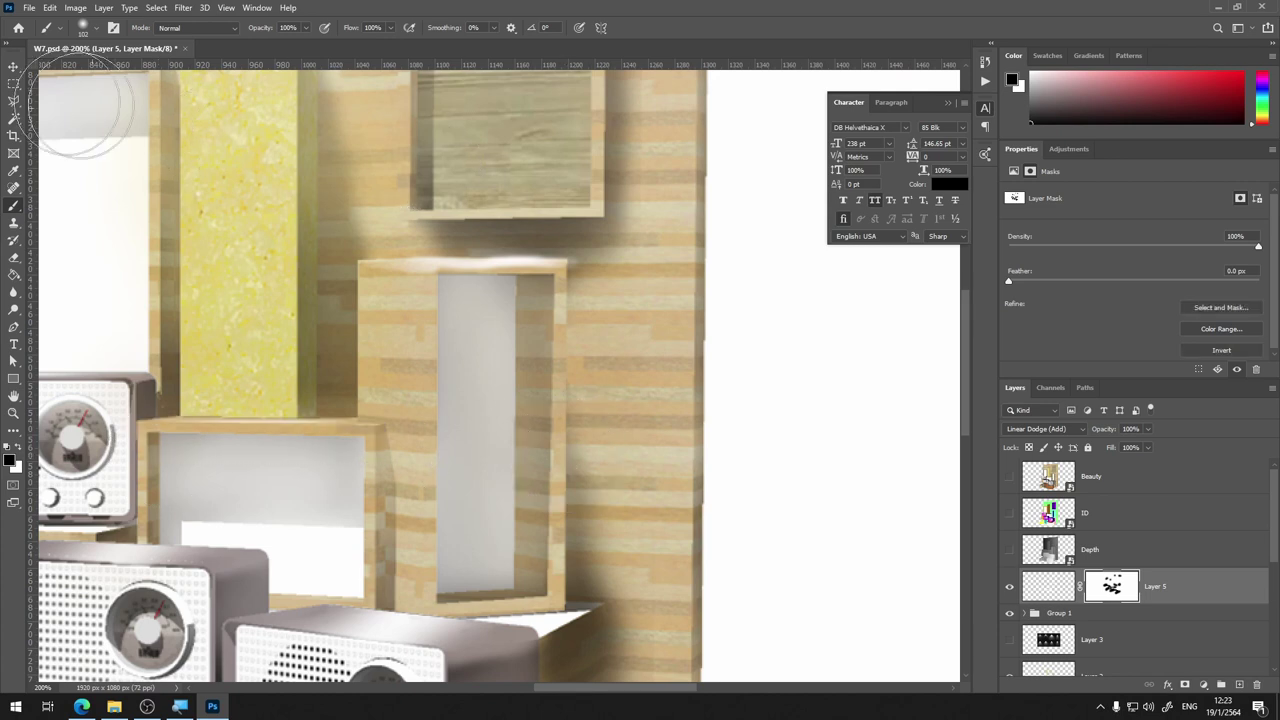
pyautogui.click(10, 87)
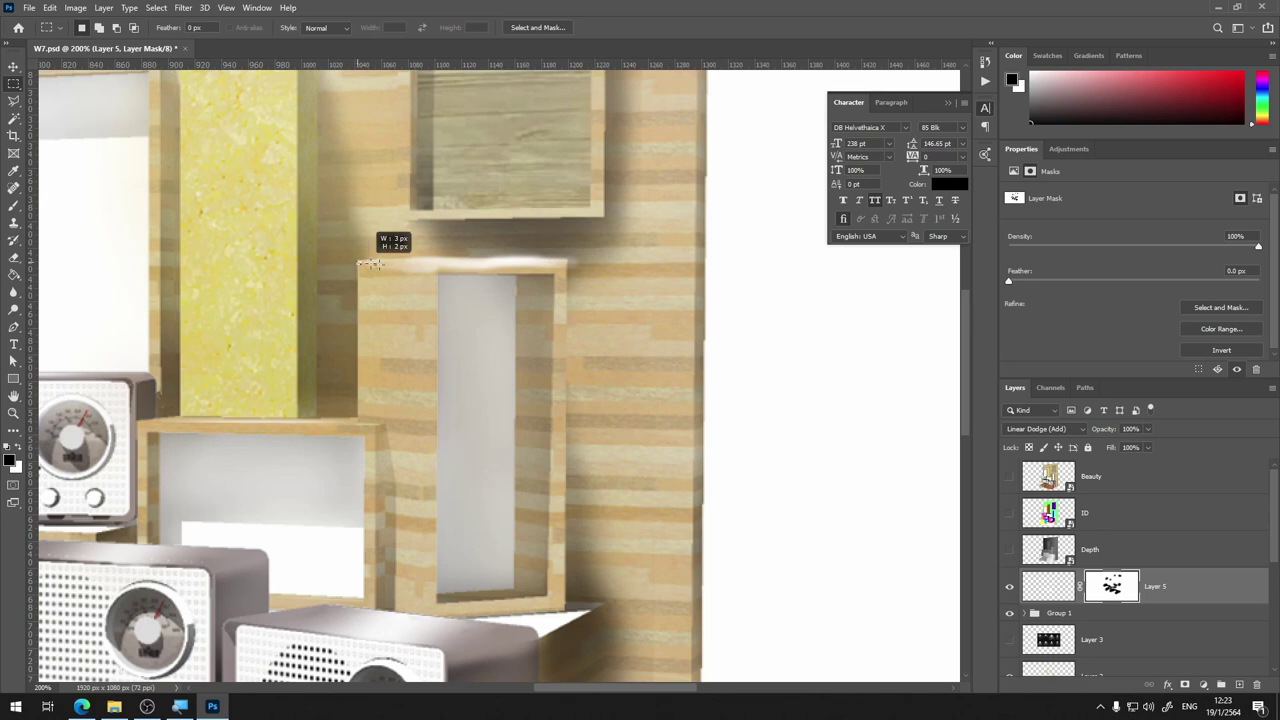
pyautogui.moveTo(372, 264); pyautogui.dragTo(374, 265)
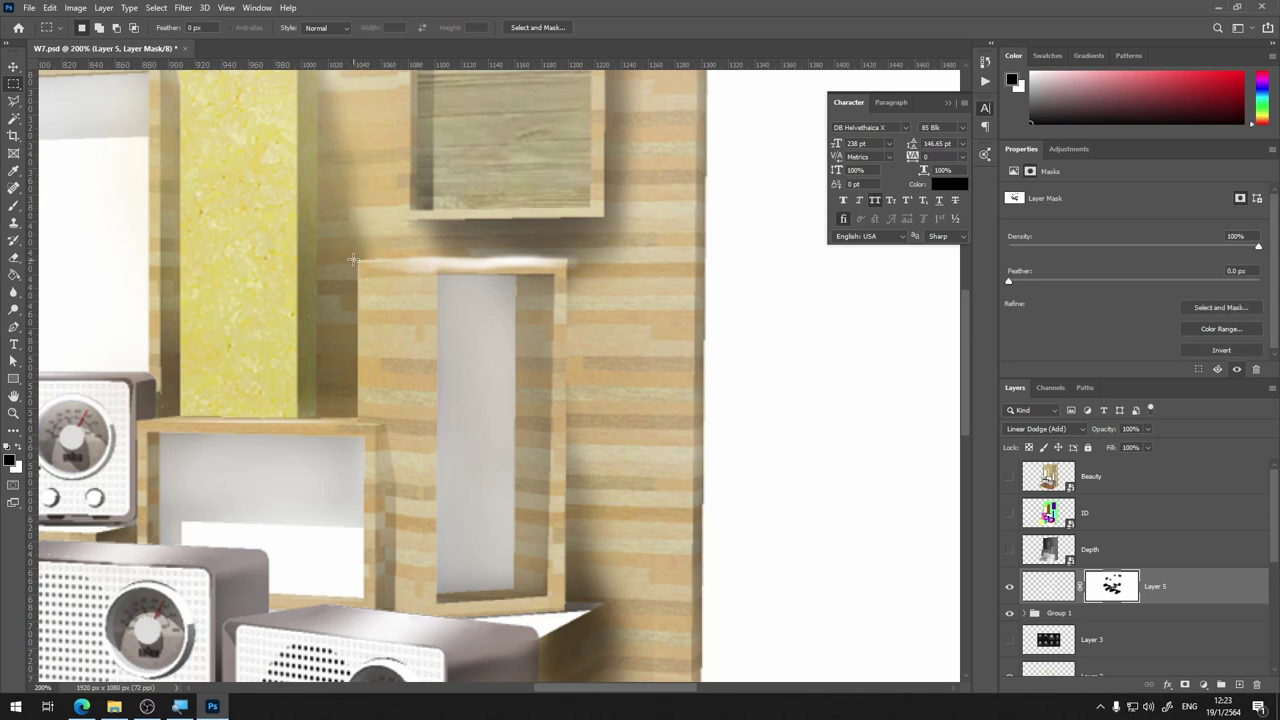
pyautogui.moveTo(352, 260); pyautogui.dragTo(641, 332)
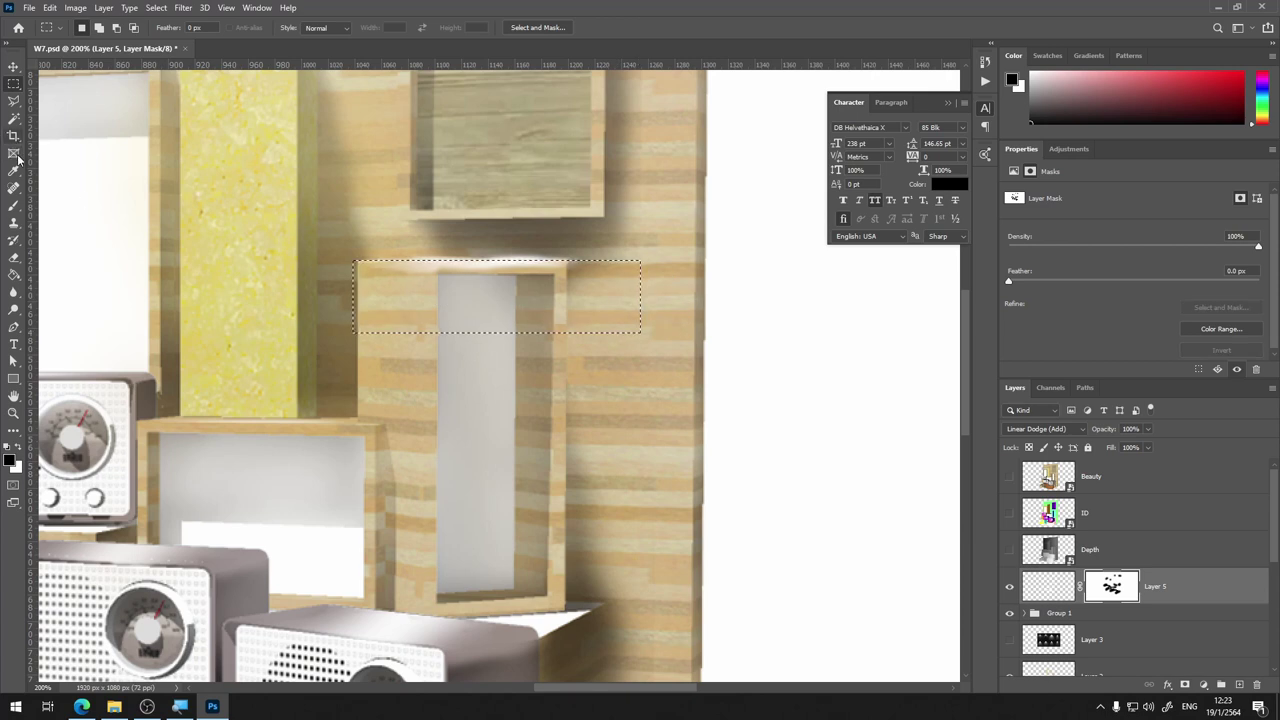
pyautogui.click(14, 205)
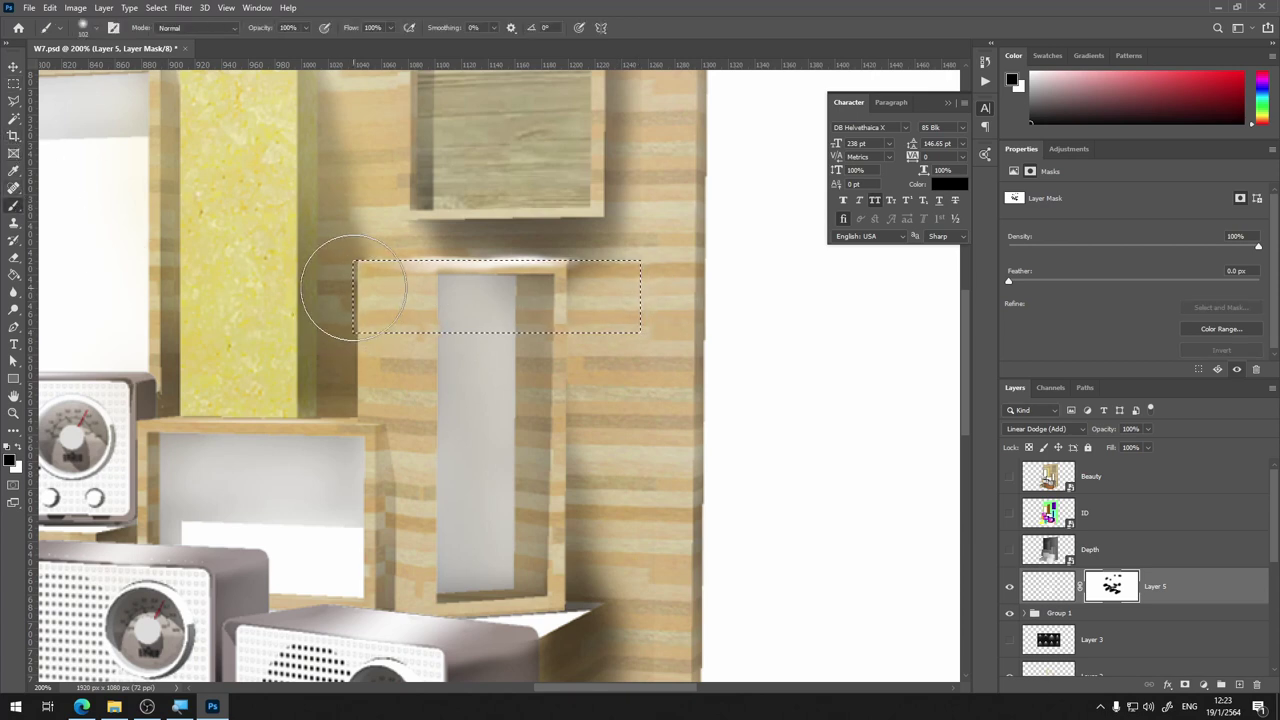
pyautogui.moveTo(352, 288); pyautogui.dragTo(737, 291)
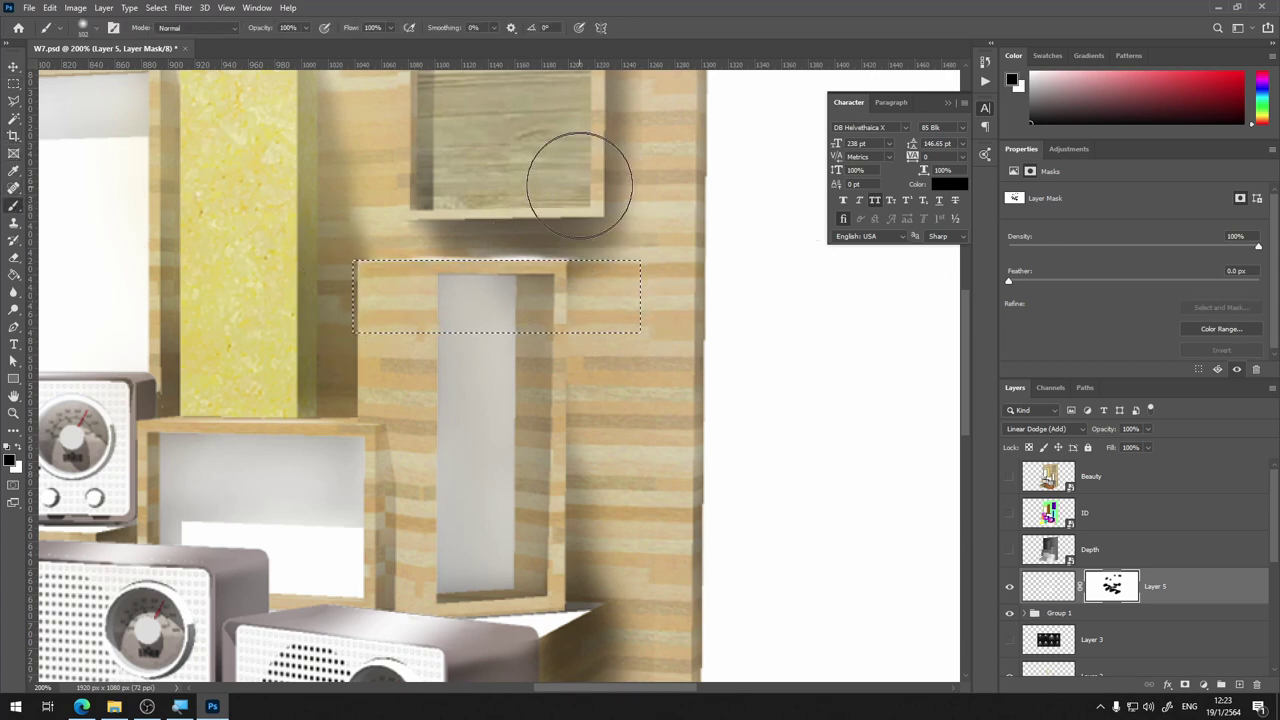
# Shift the selection just above the middle box and paint that area on the mask
pyautogui.press('x')
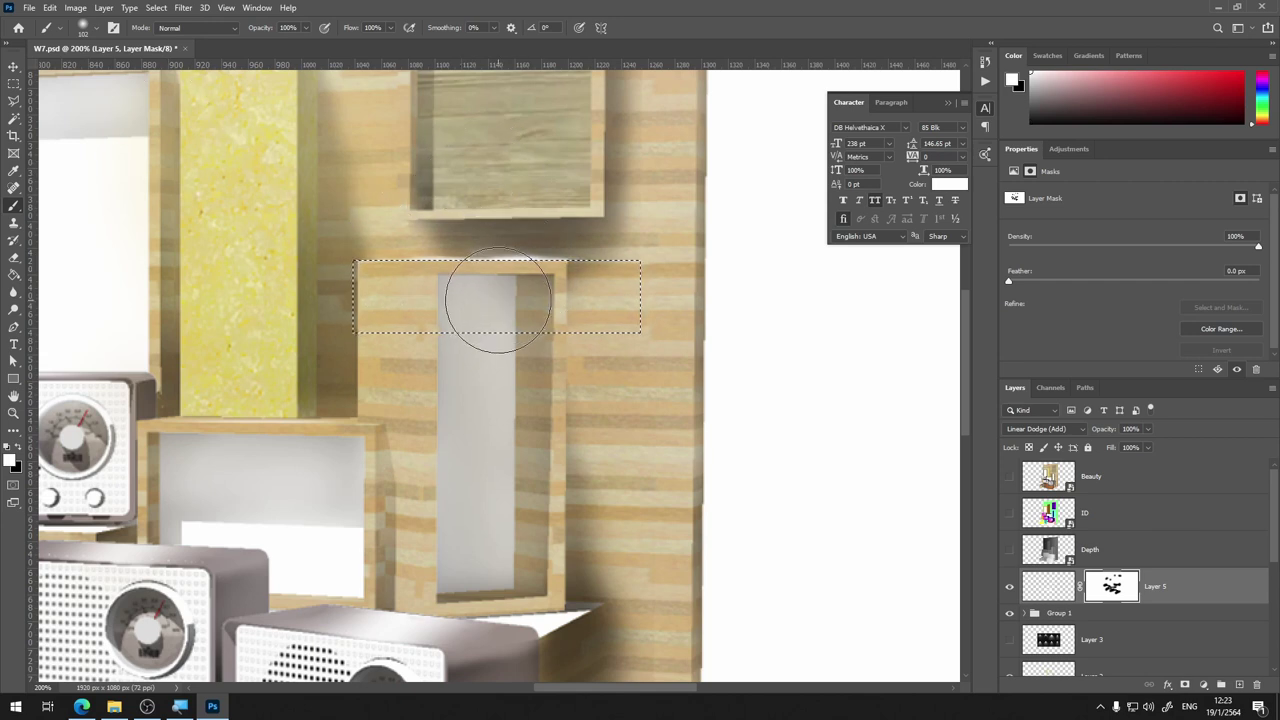
pyautogui.press('v')
pyautogui.press('m')
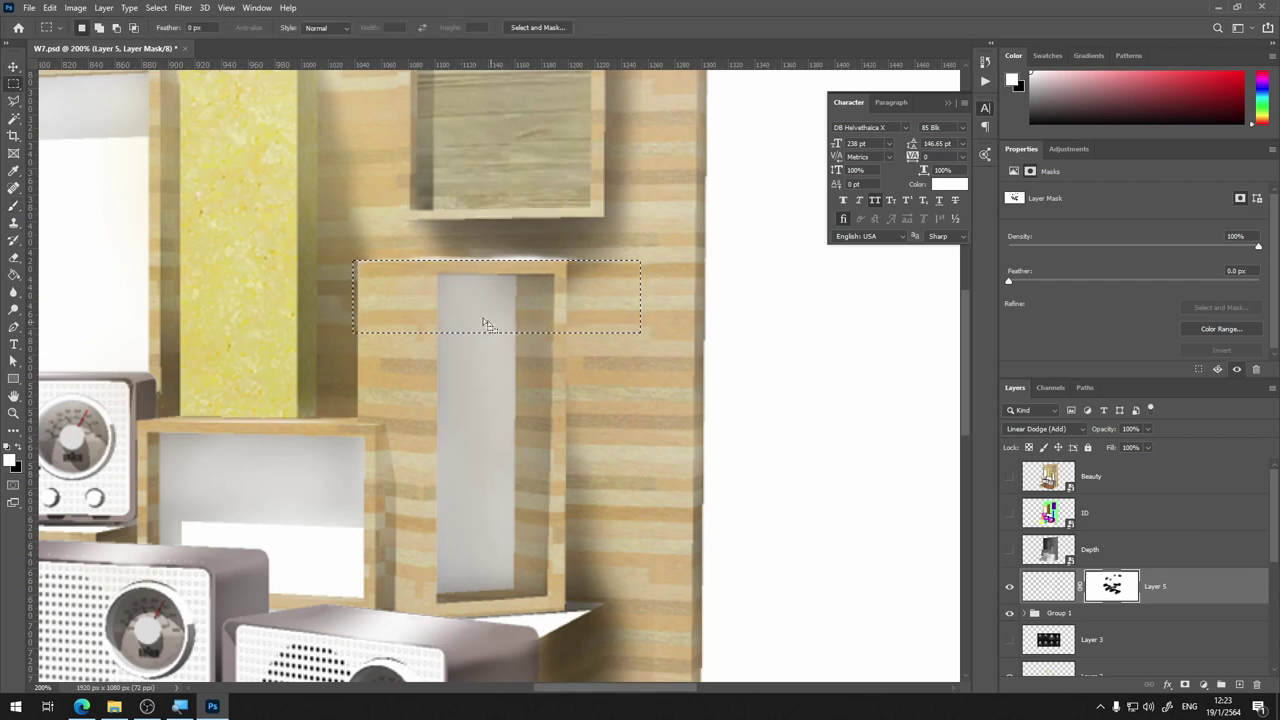
pyautogui.moveTo(467, 241); pyautogui.dragTo(466, 215)
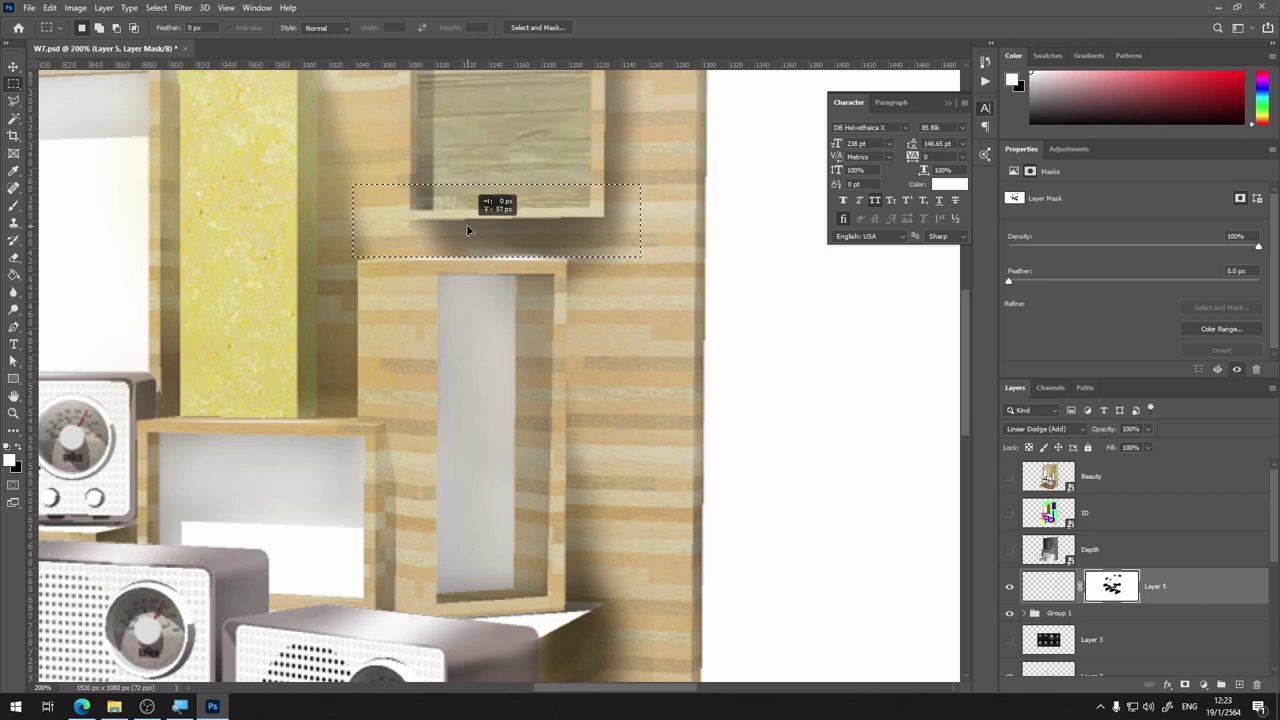
pyautogui.press('b')
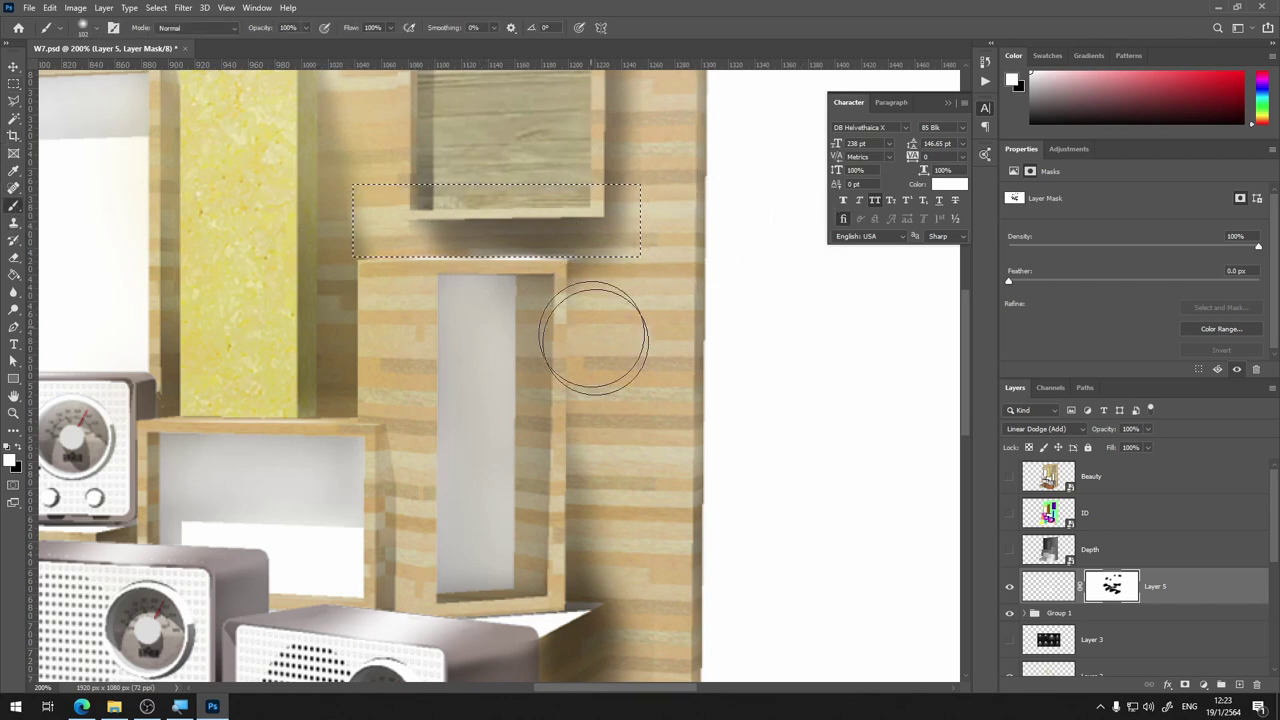
pyautogui.hotkey('ctrl', 'd')
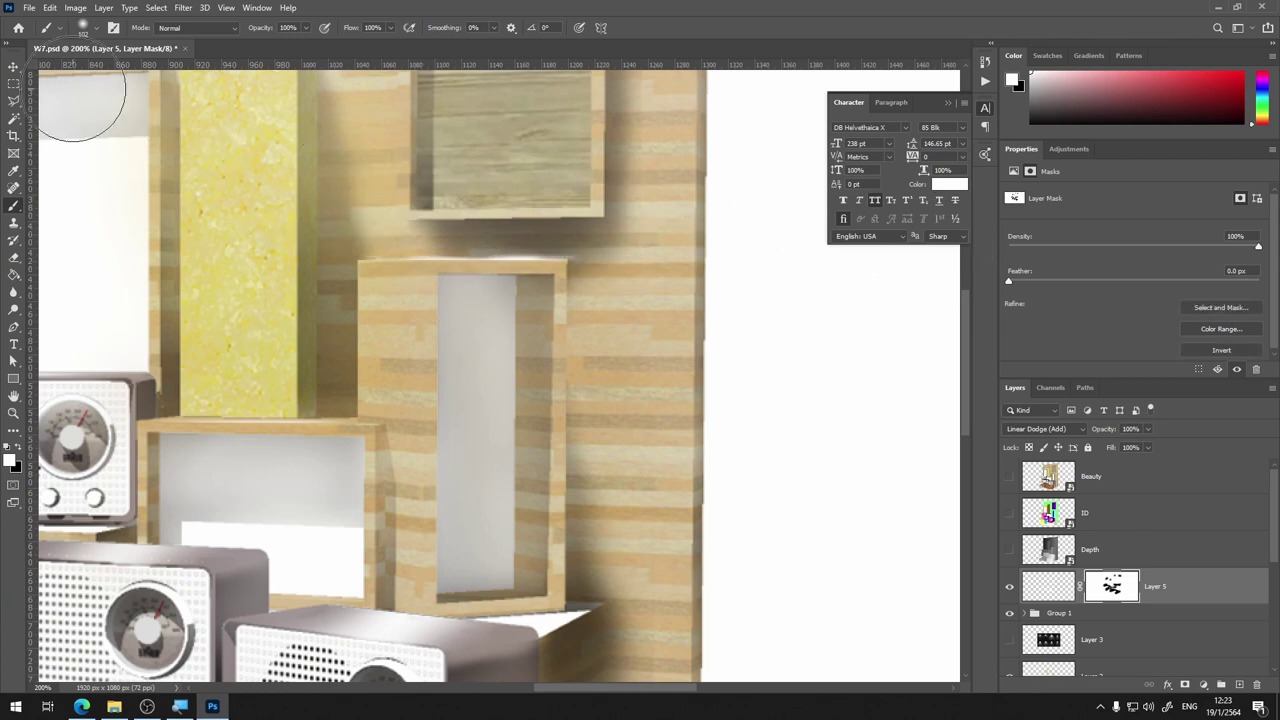
# Select the shadow strip beneath the upper box for masking
pyautogui.click(13, 84)
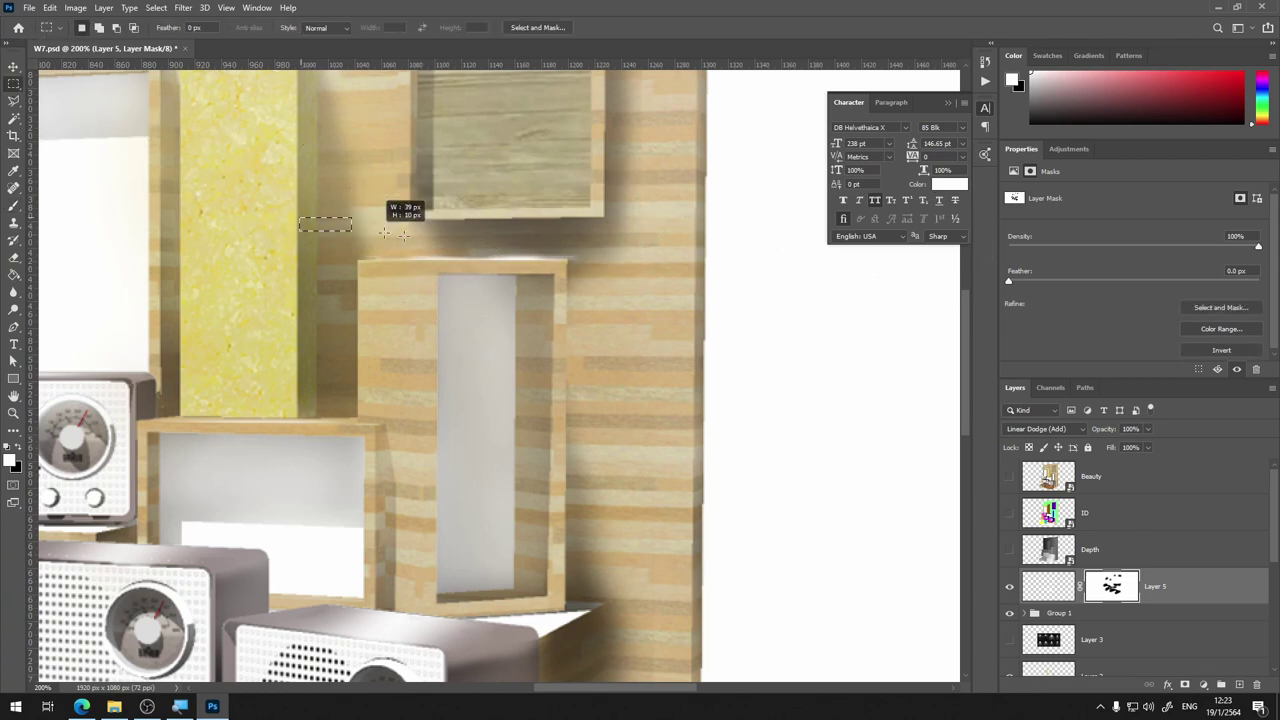
pyautogui.moveTo(404, 235); pyautogui.dragTo(640, 250)
pyautogui.click(617, 256)
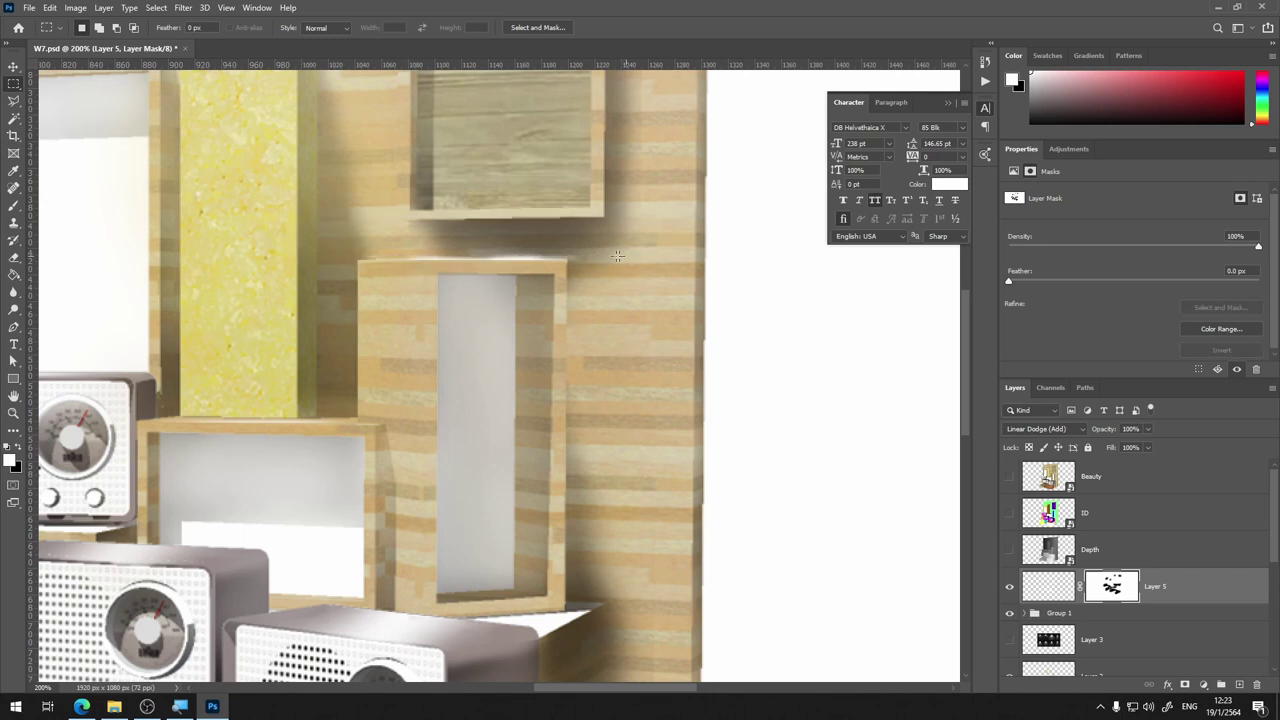
pyautogui.click(13, 205)
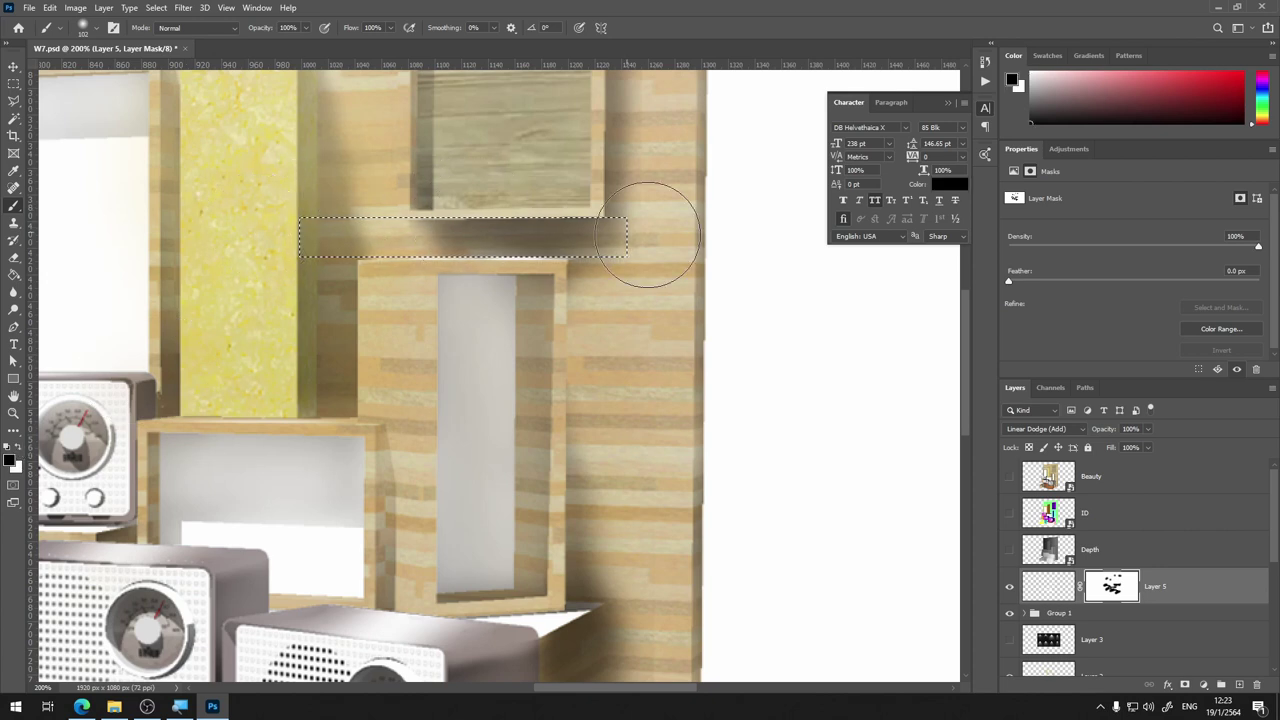
pyautogui.moveTo(414, 120); pyautogui.dragTo(604, 320)
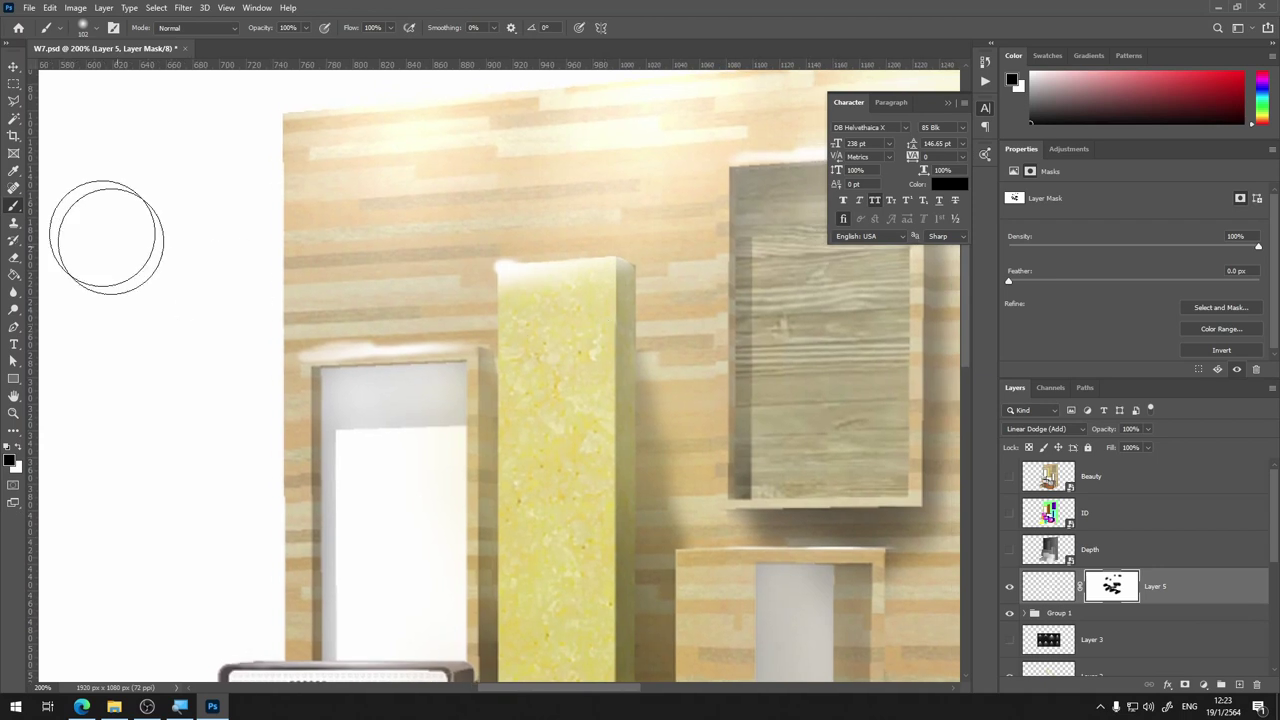
# Mask the area just above the yellow column within a rectangular selection
pyautogui.click(15, 86)
pyautogui.moveTo(399, 212); pyautogui.dragTo(613, 250)
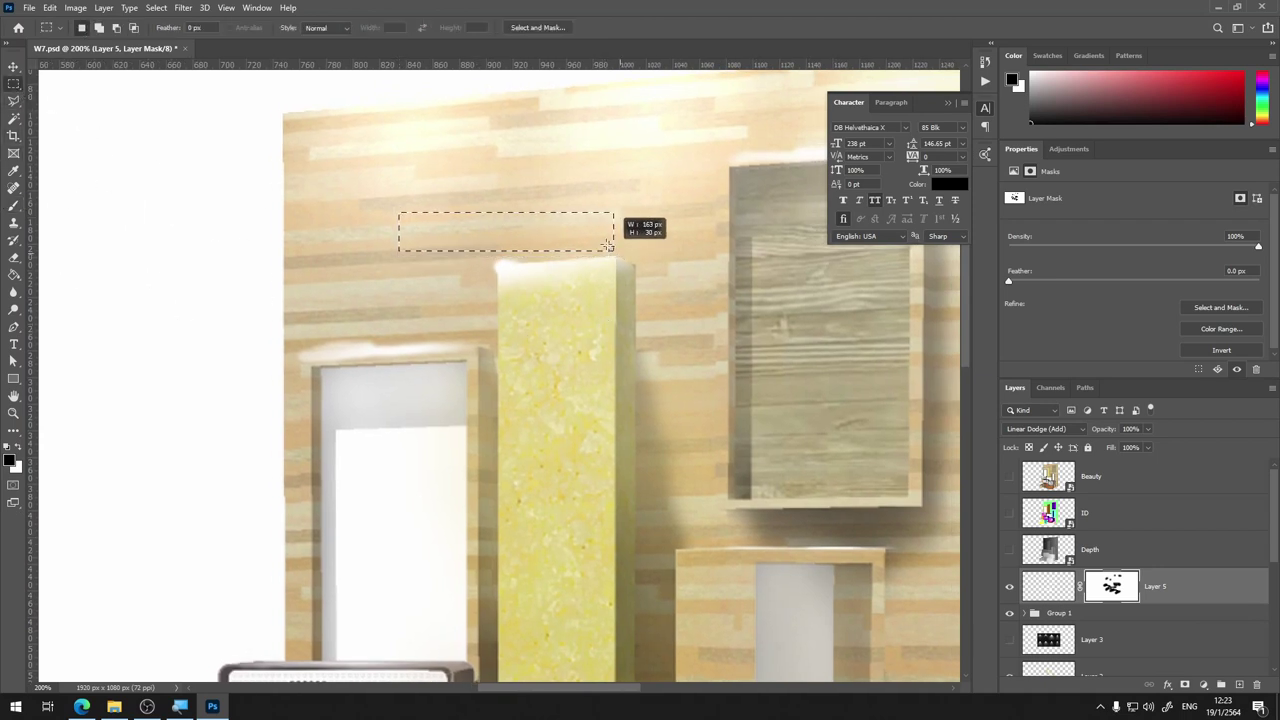
pyautogui.click(13, 102)
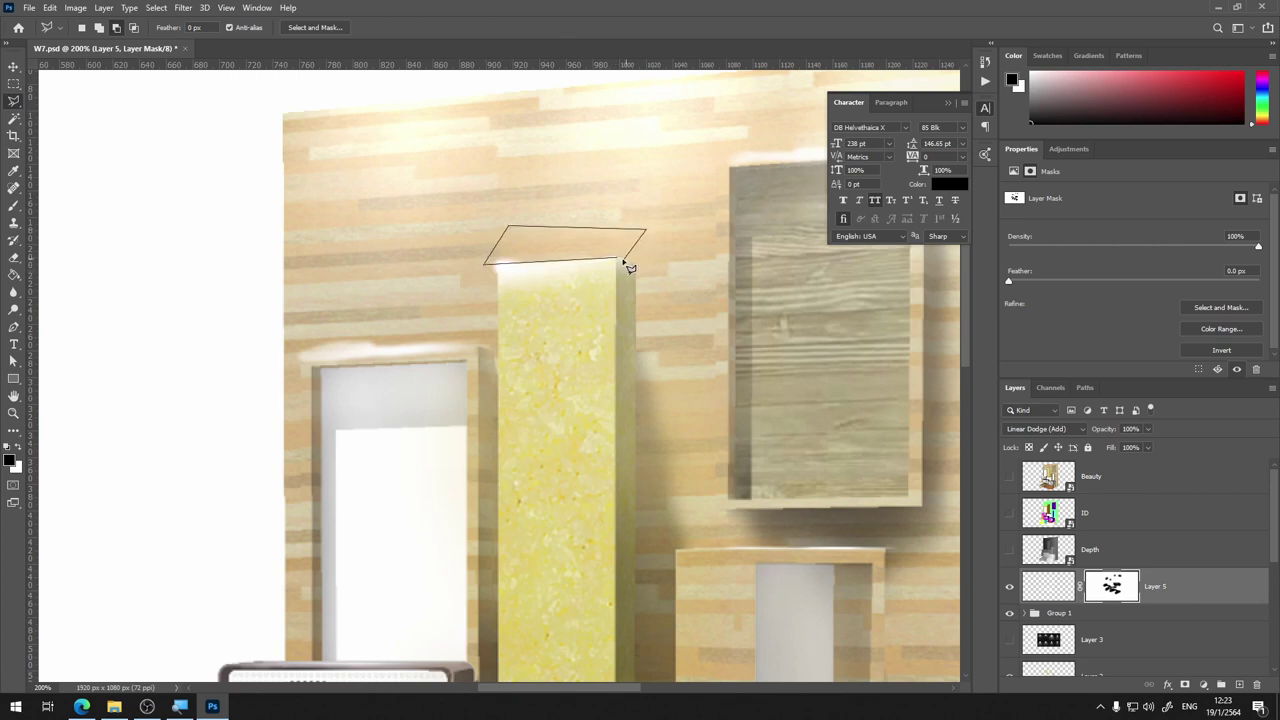
pyautogui.hotkey('ctrl', 'd')
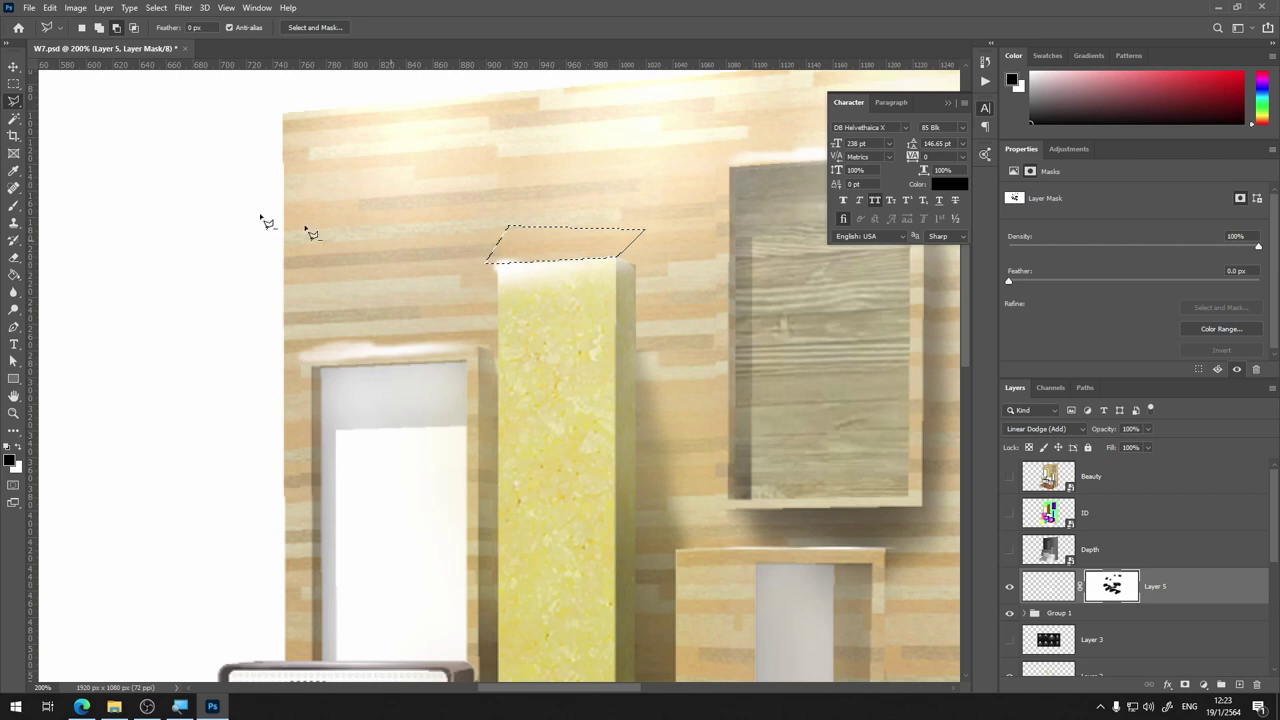
pyautogui.click(13, 205)
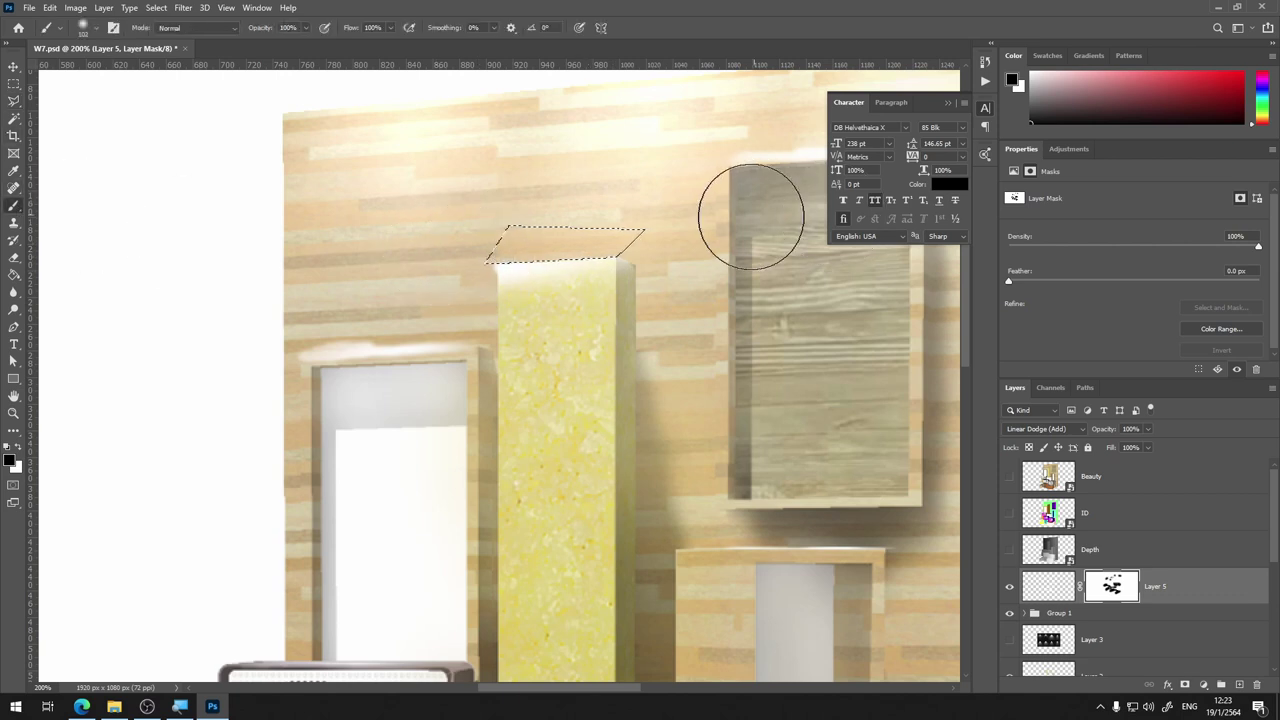
pyautogui.hotkey('ctrl', 'd')
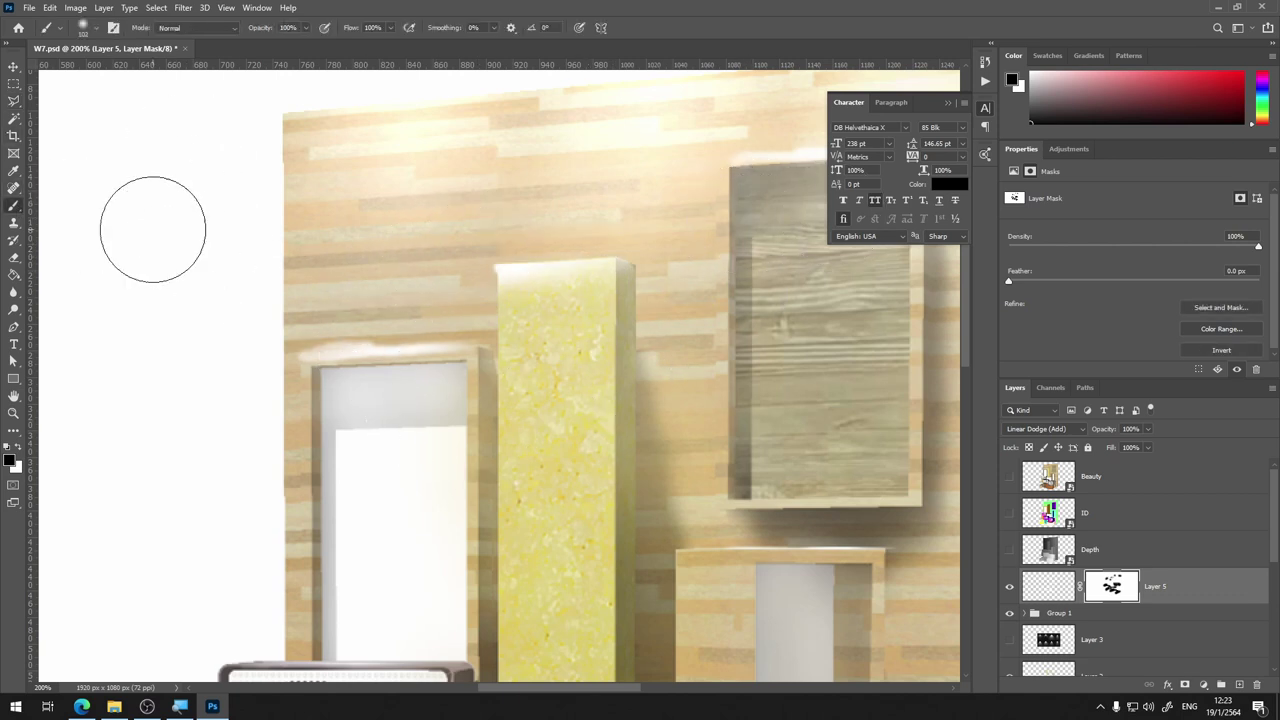
# Mask the strip beside the yellow column using a Polygonal Lasso selection
pyautogui.click(13, 100)
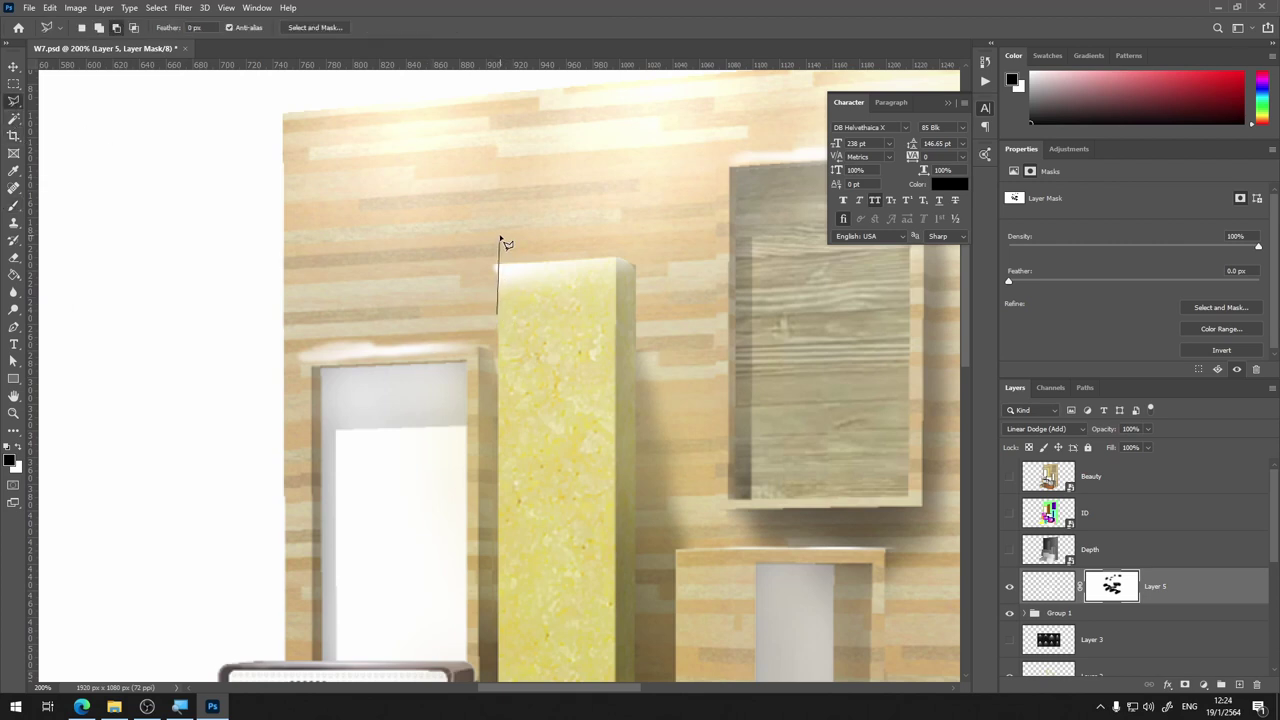
pyautogui.click(461, 241)
pyautogui.click(475, 315)
pyautogui.click(499, 315)
pyautogui.press('b')
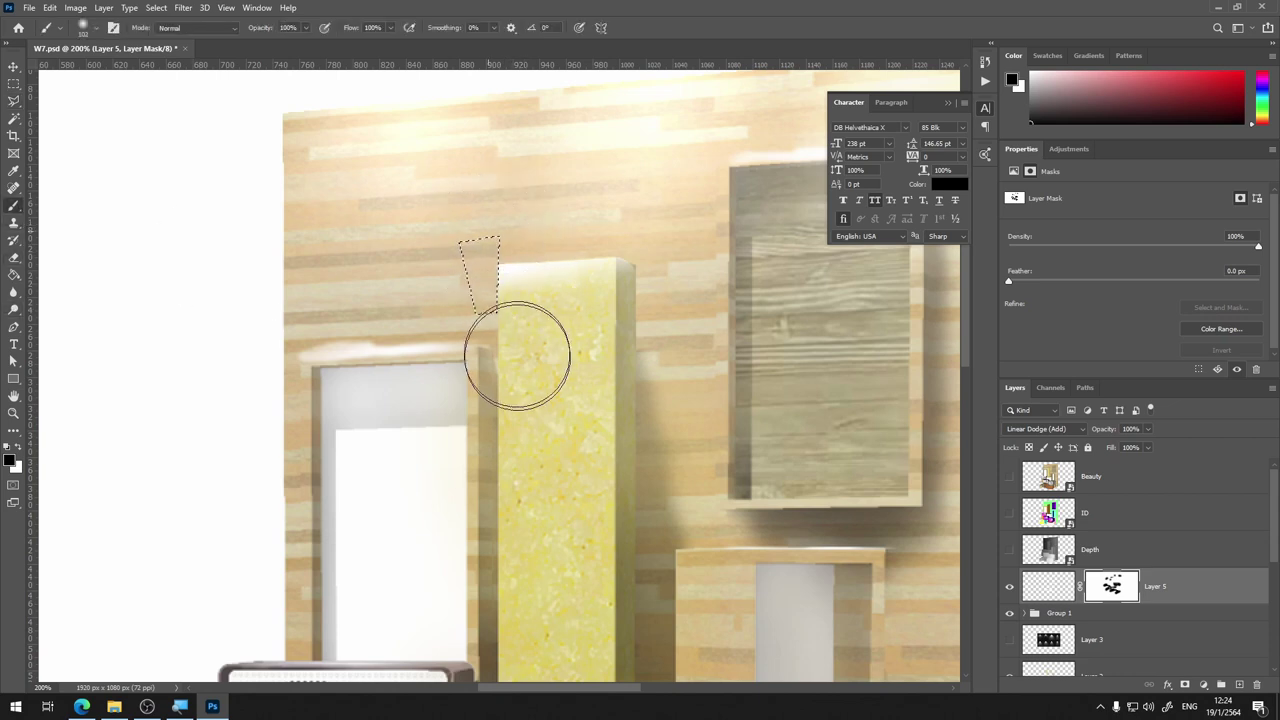
pyautogui.hotkey('ctrl', 'd')
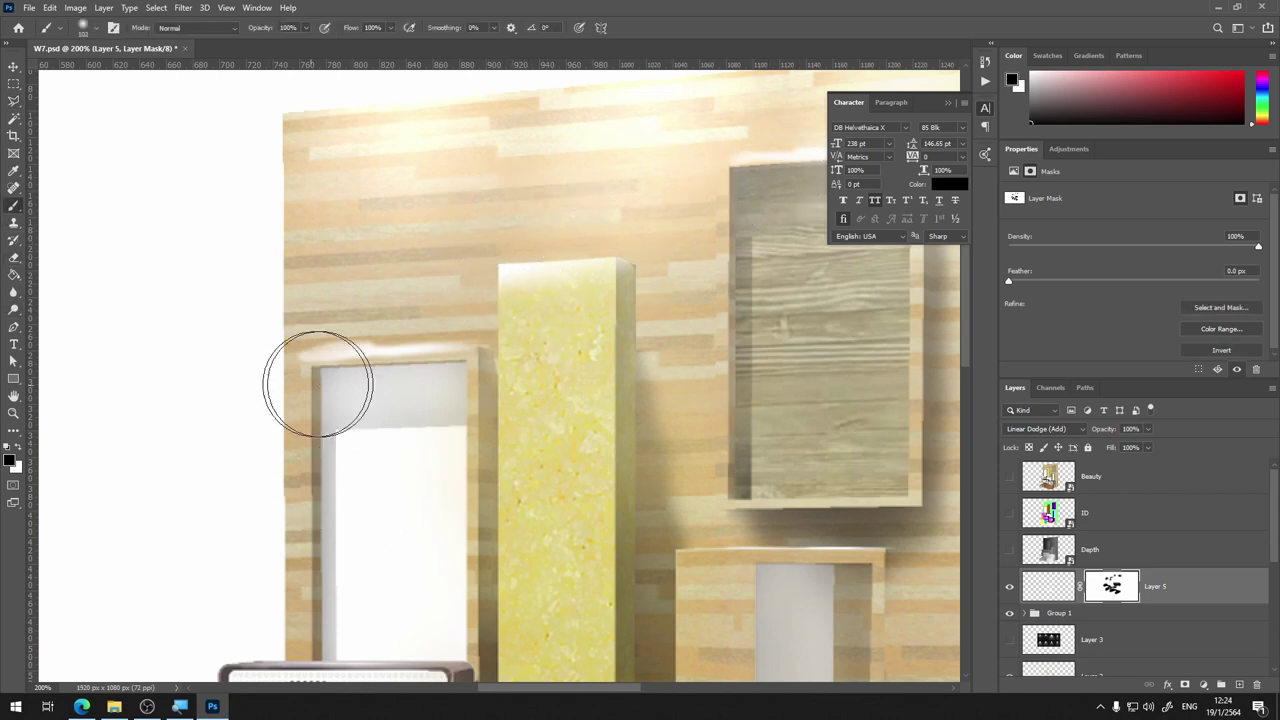
# Mask the glow along the upper grey wood box's top edge within a lasso selection
pyautogui.moveTo(397, 166); pyautogui.dragTo(137, 228)
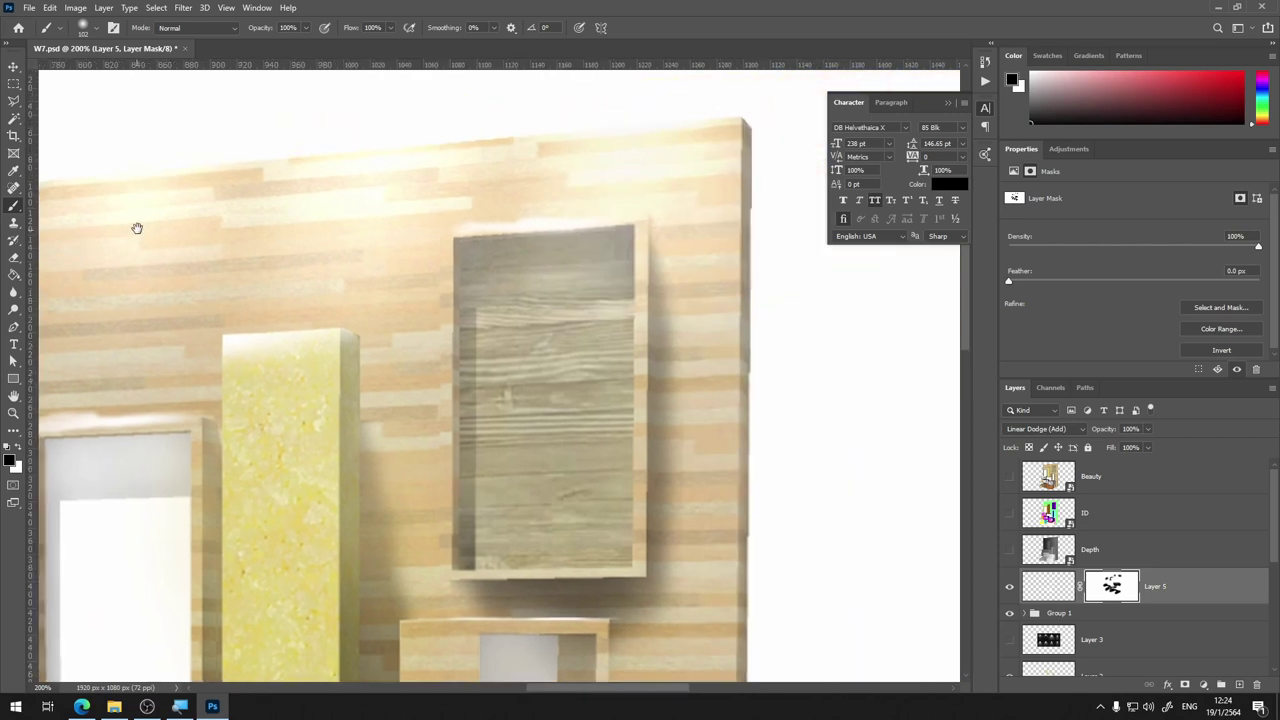
pyautogui.click(13, 84)
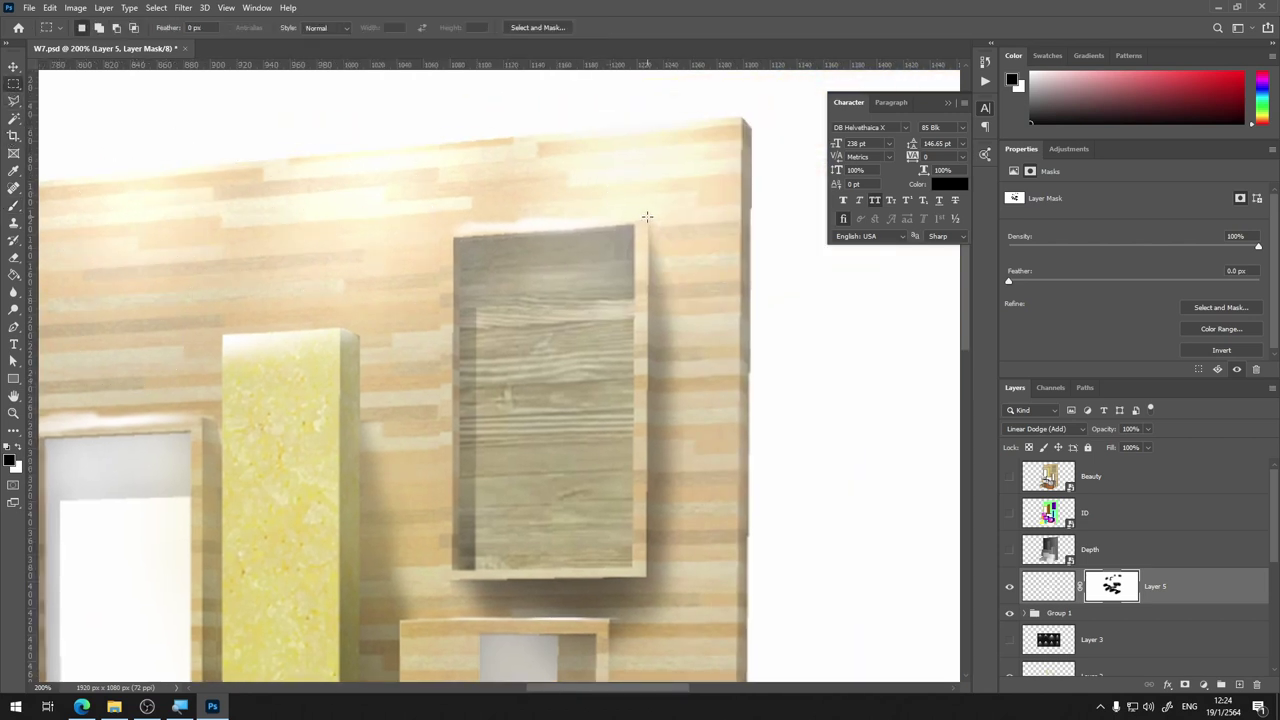
pyautogui.click(13, 101)
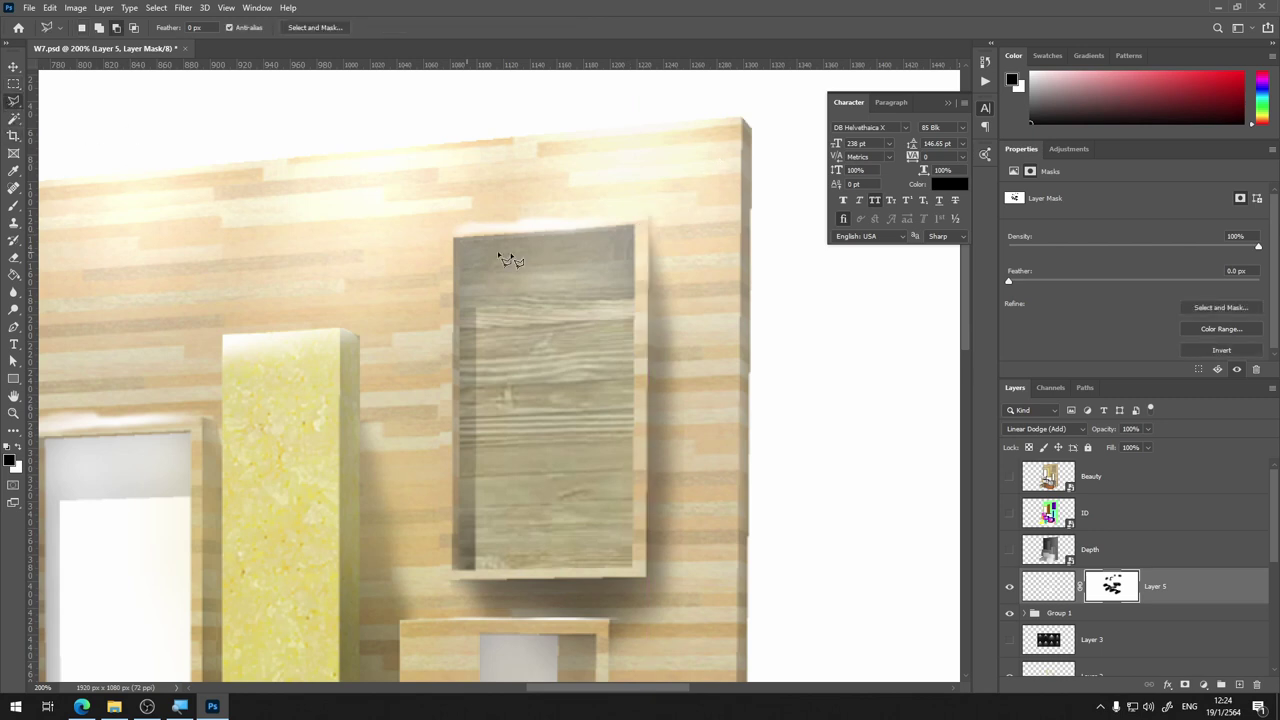
pyautogui.click(645, 220)
pyautogui.click(444, 289)
pyautogui.click(645, 253)
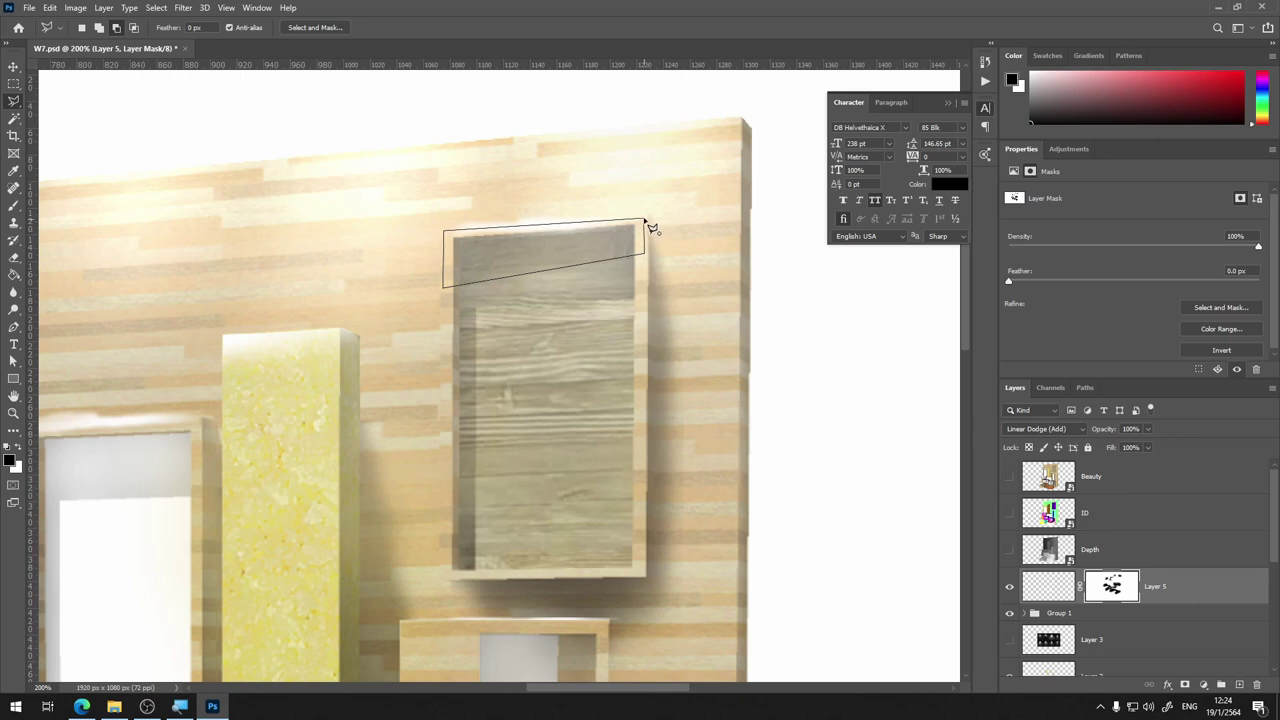
pyautogui.click(645, 221)
pyautogui.click(14, 205)
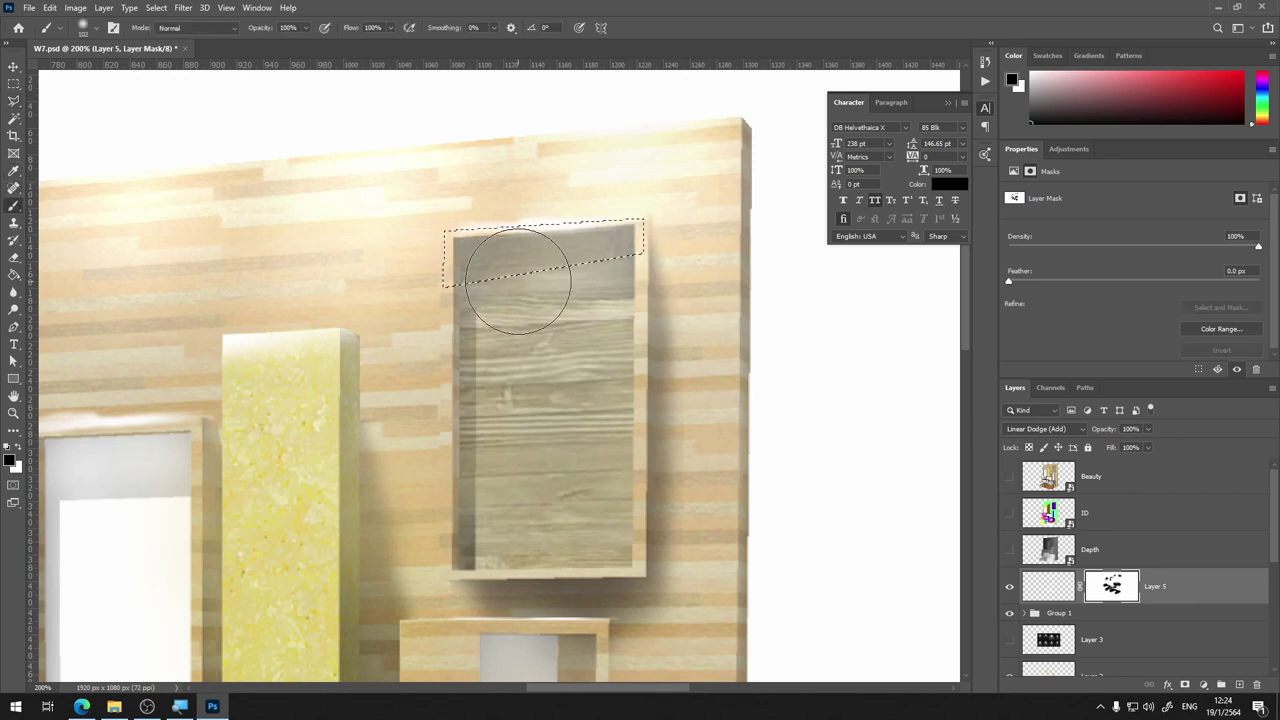
pyautogui.hotkey('ctrl', 'd')
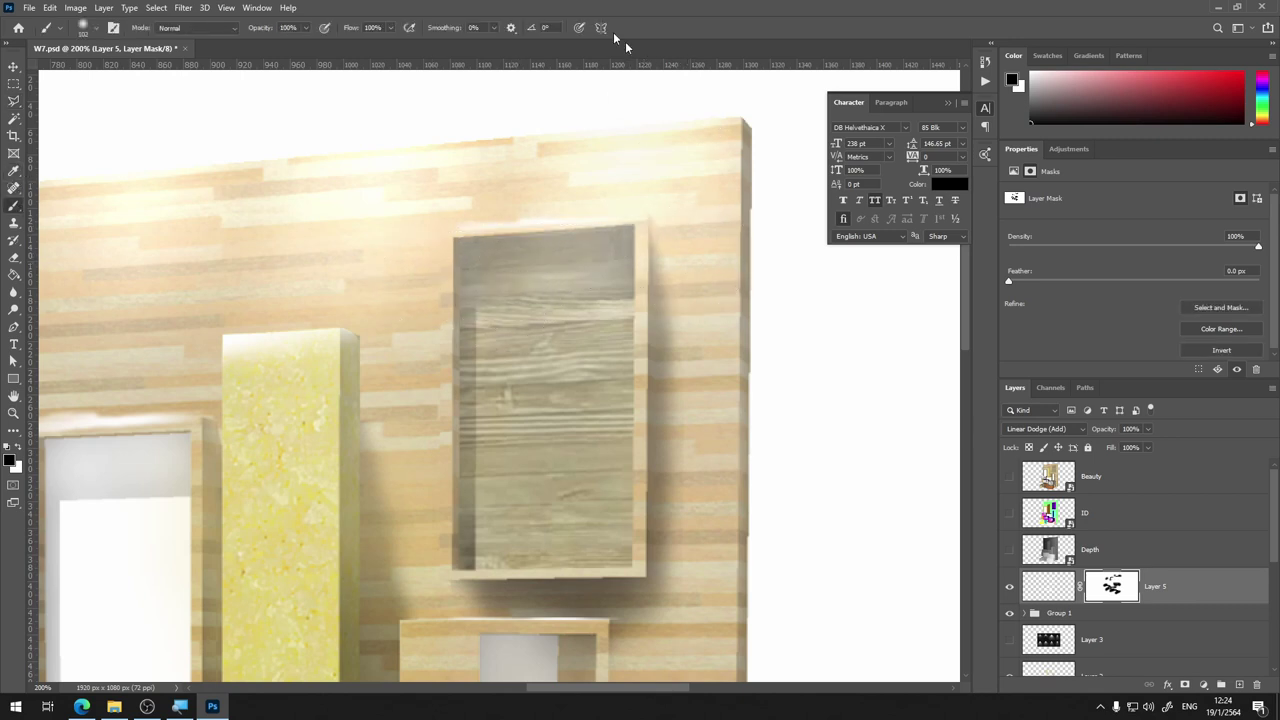
# Outline the area above the upper wood frame's top edge with the Polygonal Lasso
pyautogui.click(13, 101)
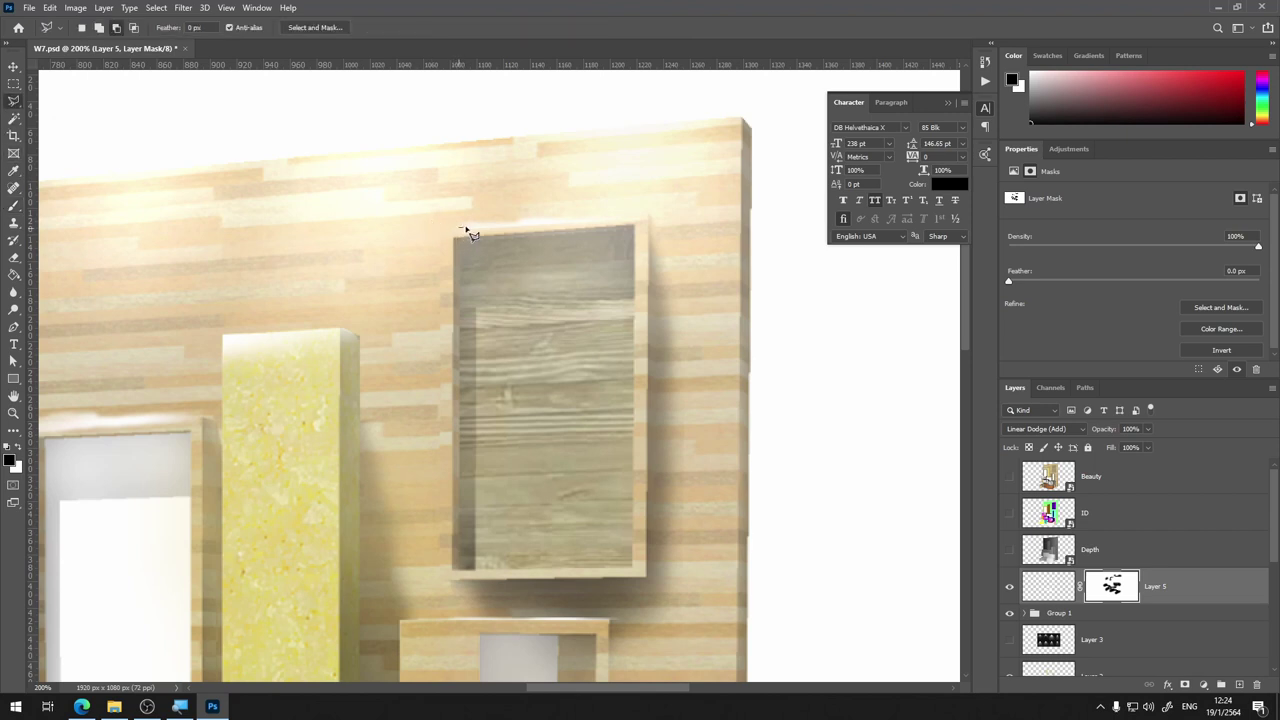
pyautogui.click(460, 228)
pyautogui.click(598, 188)
pyautogui.click(444, 183)
pyautogui.click(460, 228)
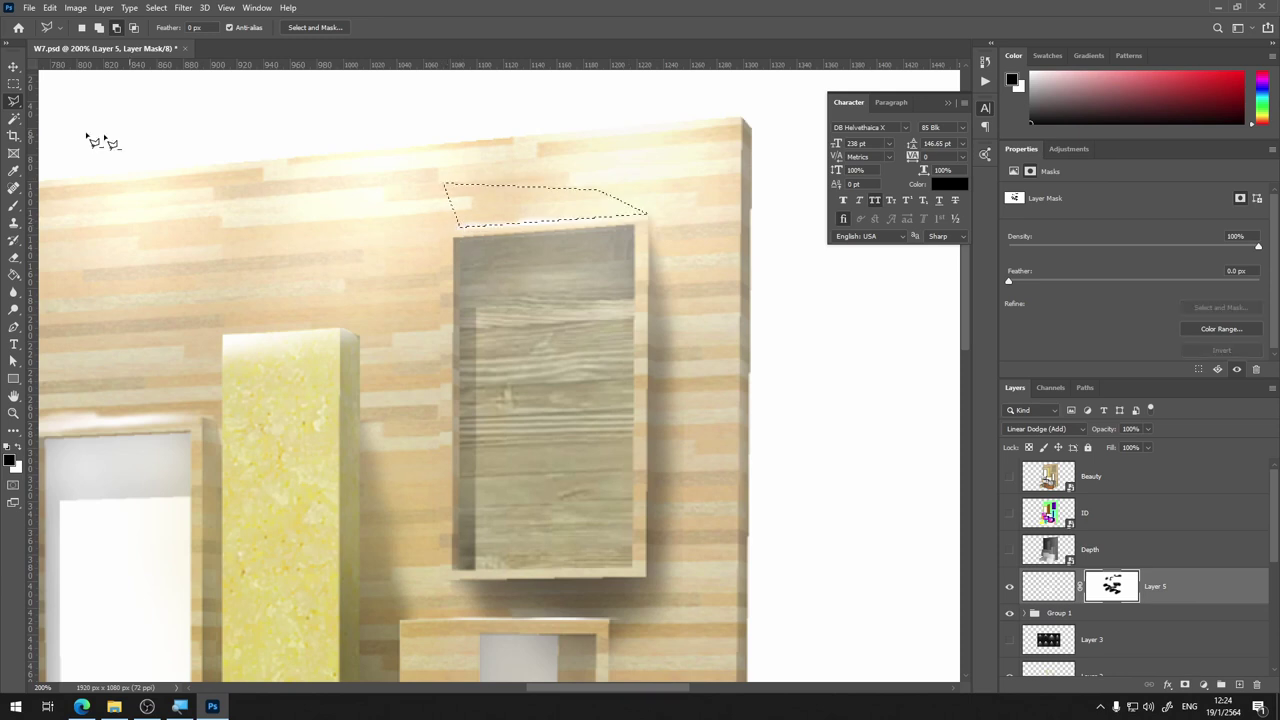
pyautogui.click(14, 204)
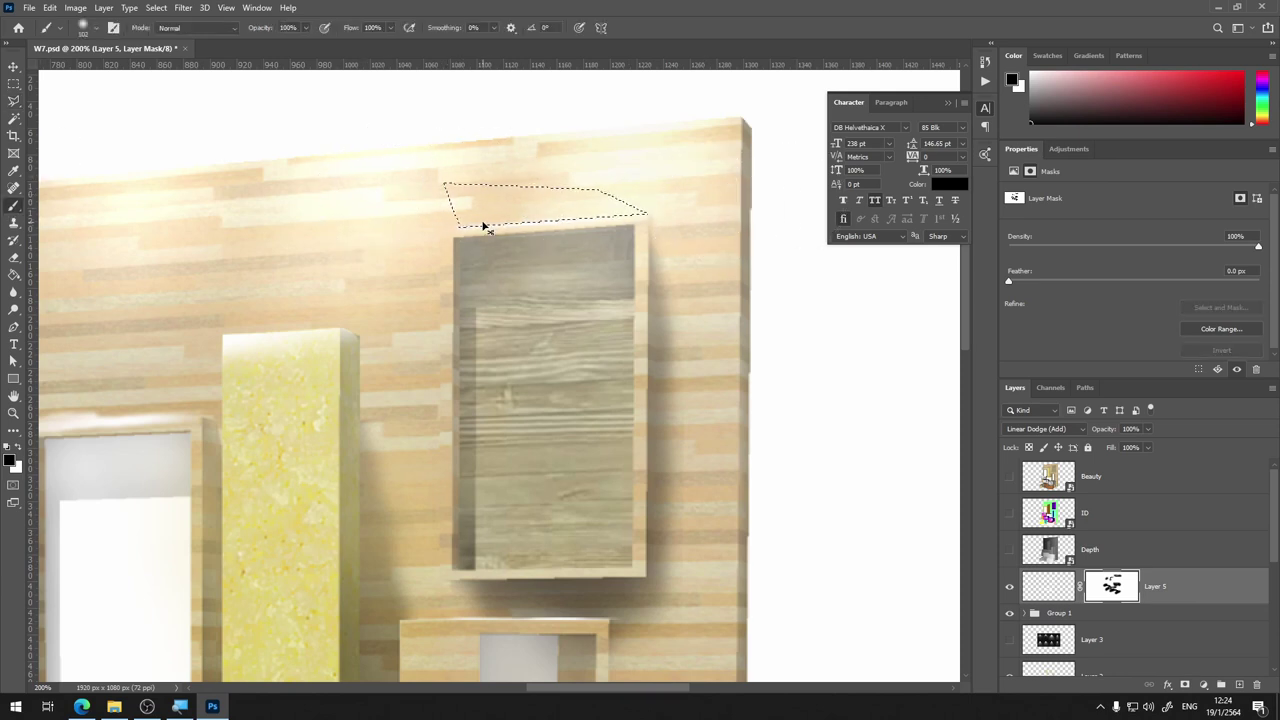
pyautogui.moveTo(309, 346); pyautogui.dragTo(640, 251)
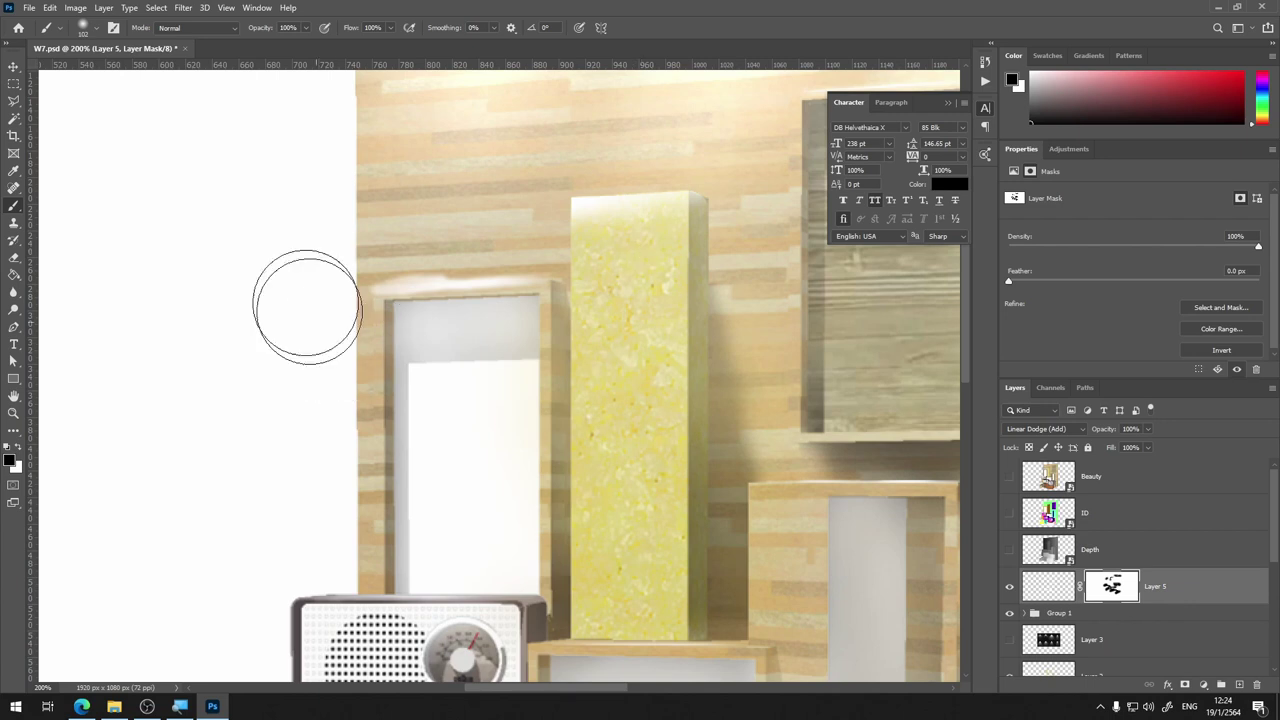
# Lasso the left window frame's top edge and paint it out on Layer 5's mask
pyautogui.click(15, 101)
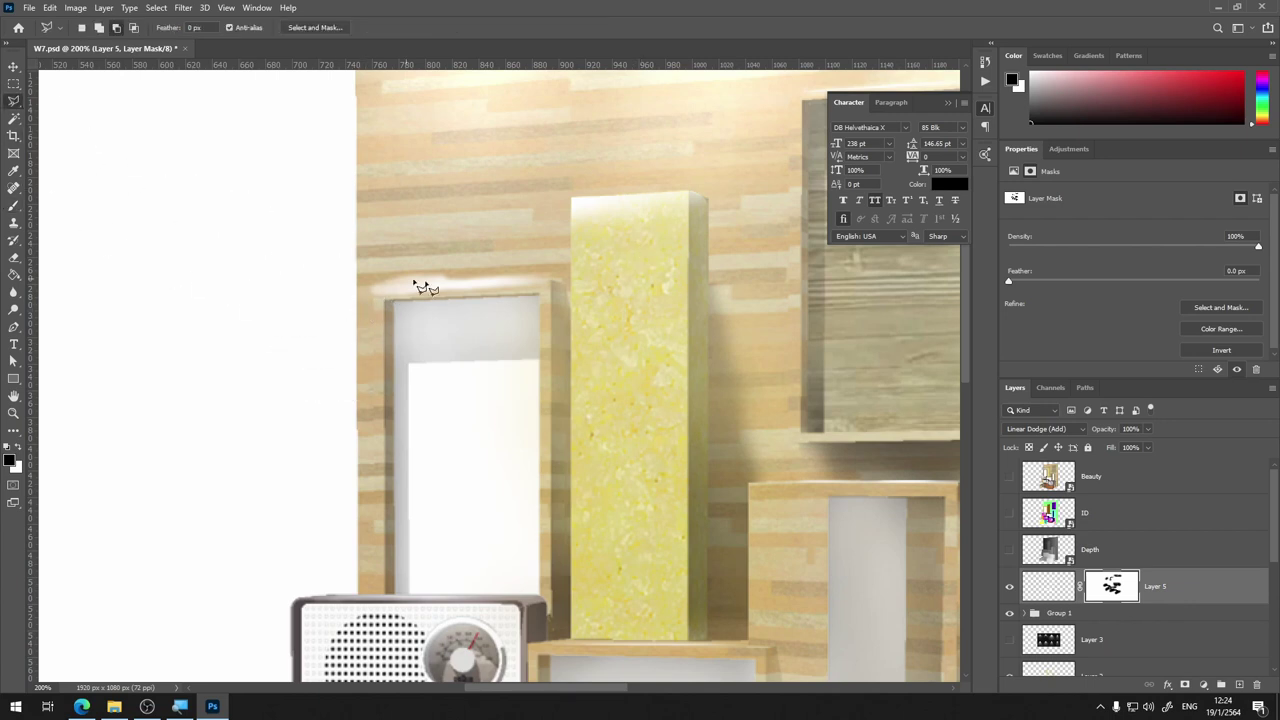
pyautogui.click(550, 284)
pyautogui.click(368, 291)
pyautogui.click(377, 391)
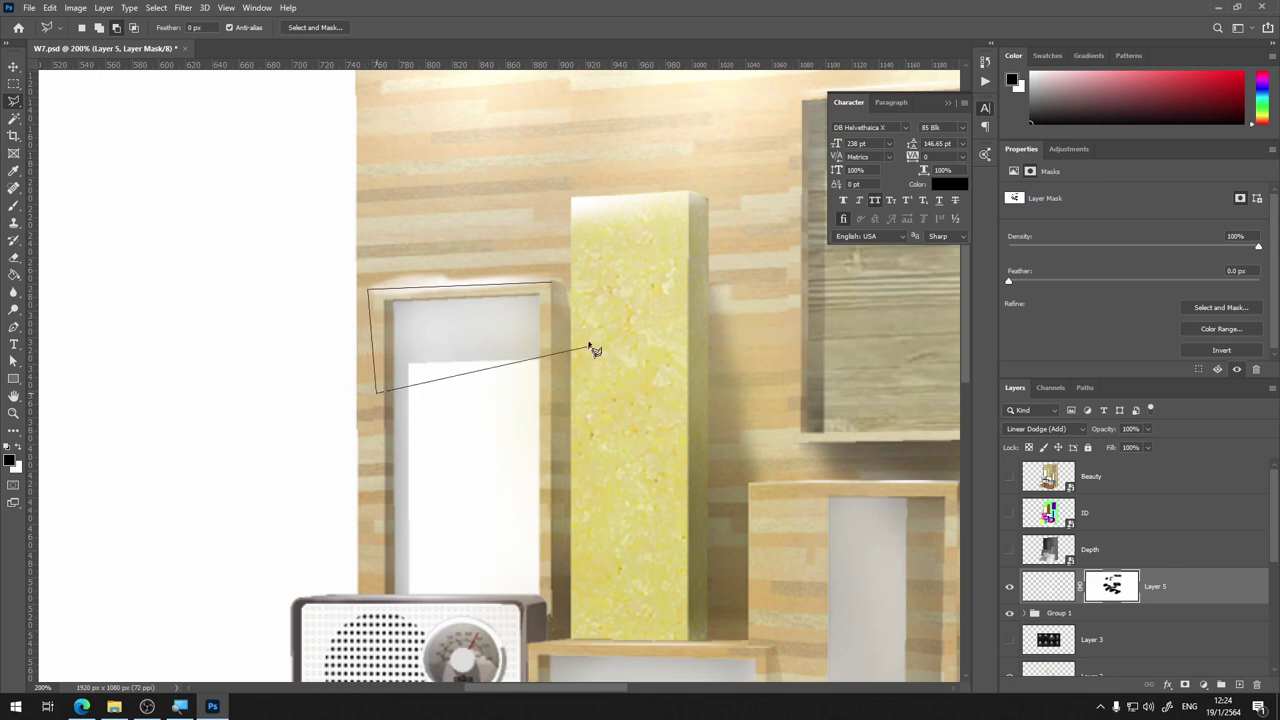
pyautogui.click(556, 289)
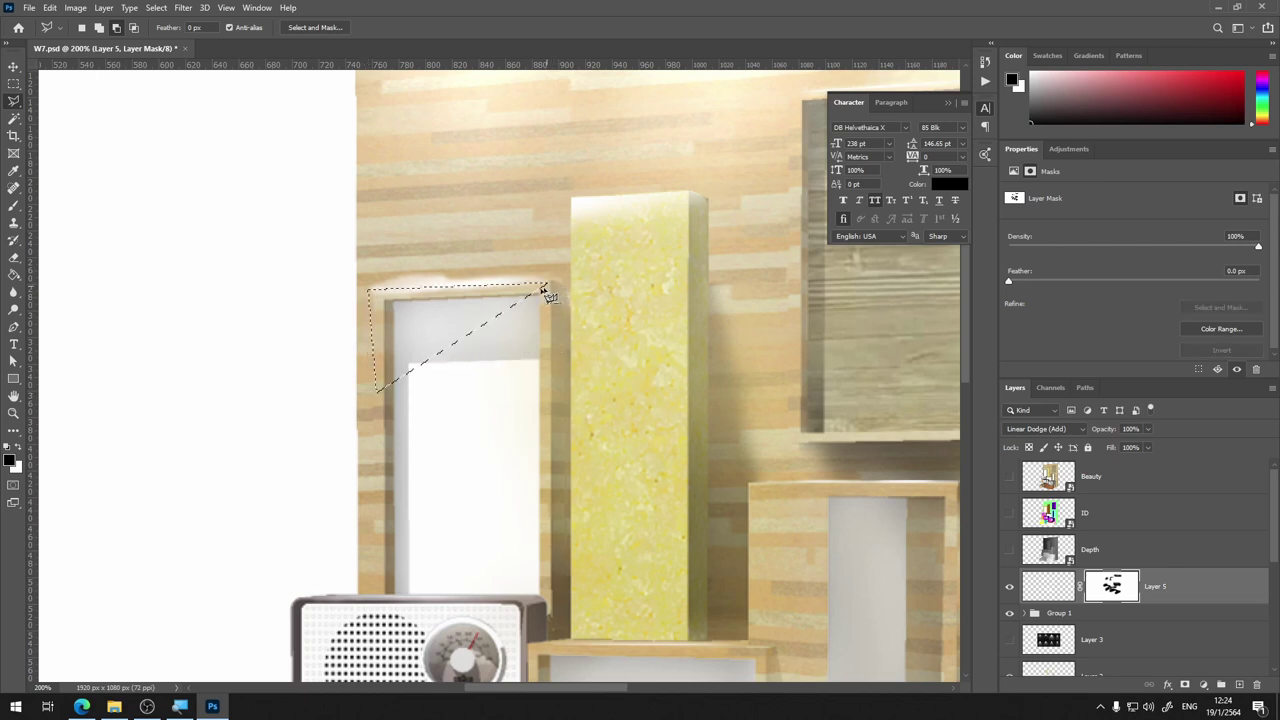
pyautogui.click(14, 205)
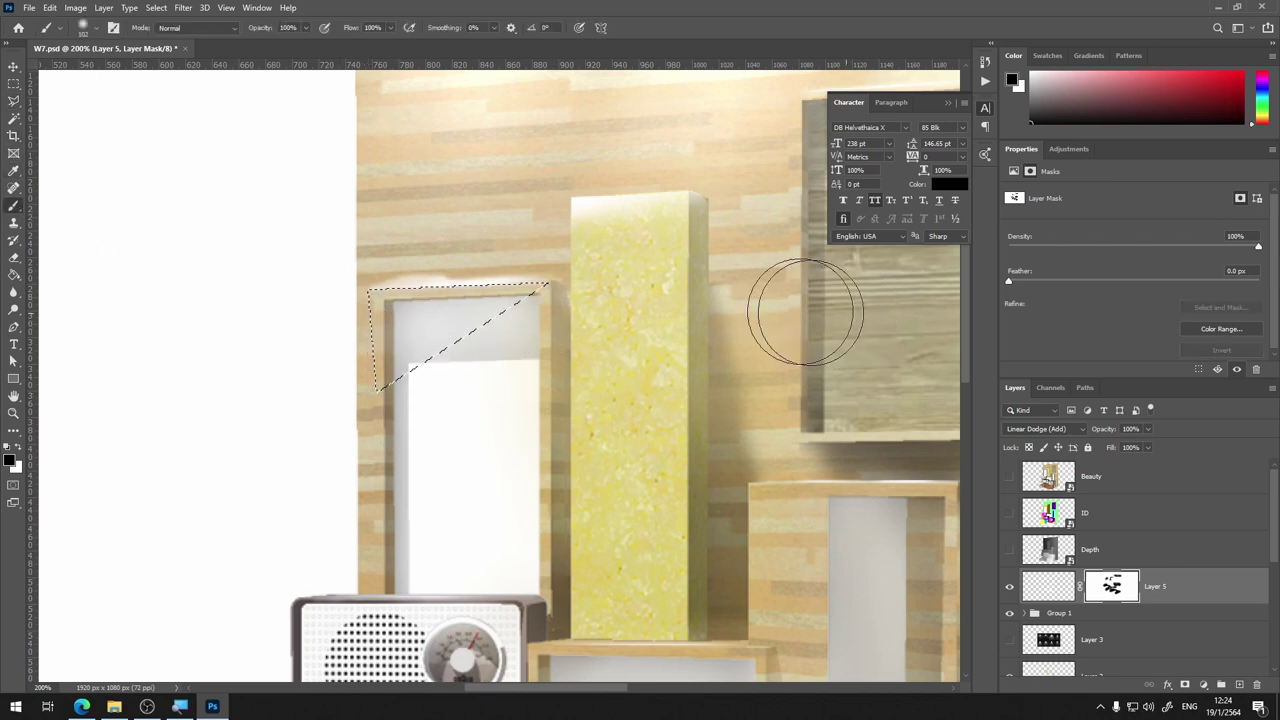
# Lasso the glow above the frame, then deselect and paint a light streak above its top
pyautogui.click(14, 102)
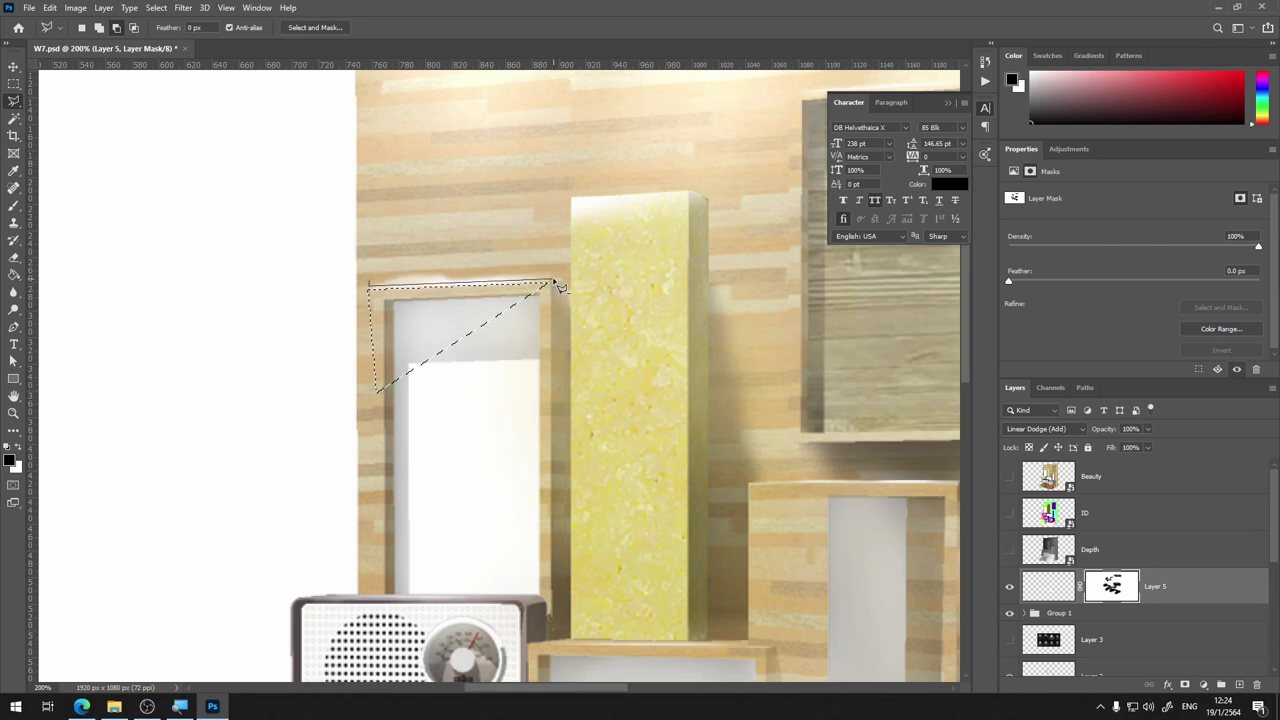
pyautogui.click(557, 242)
pyautogui.click(355, 201)
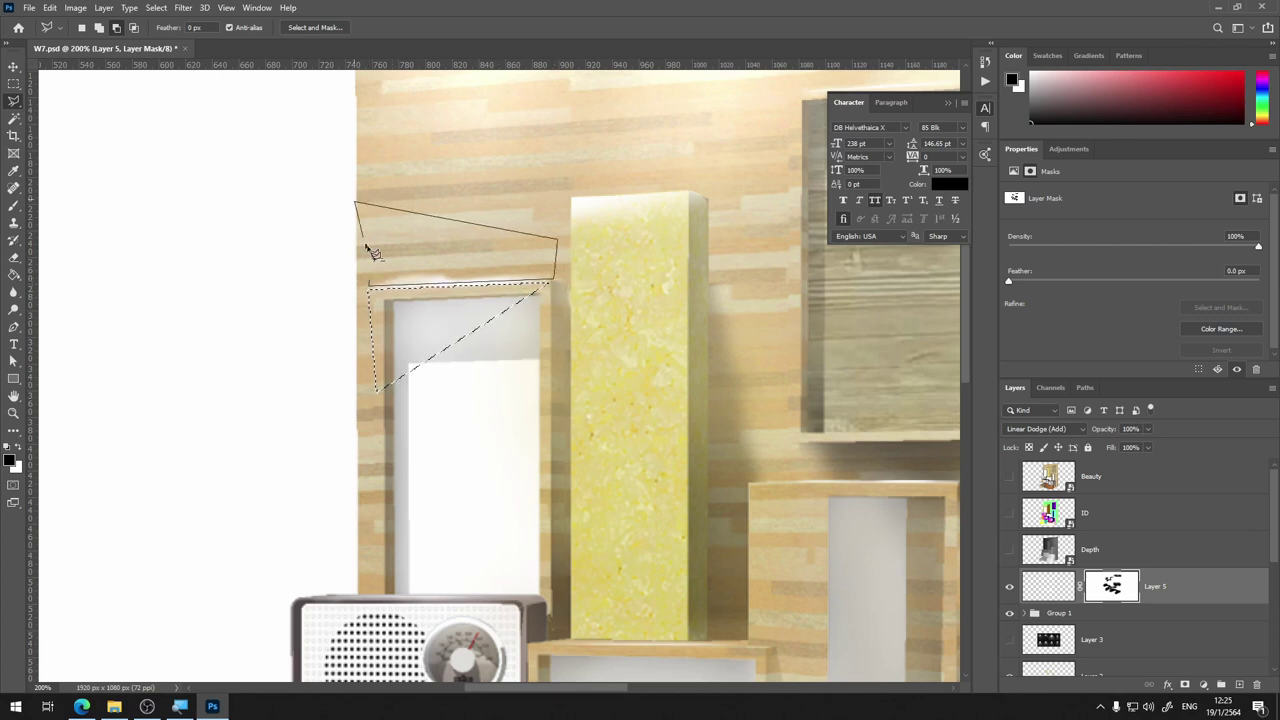
pyautogui.click(372, 287)
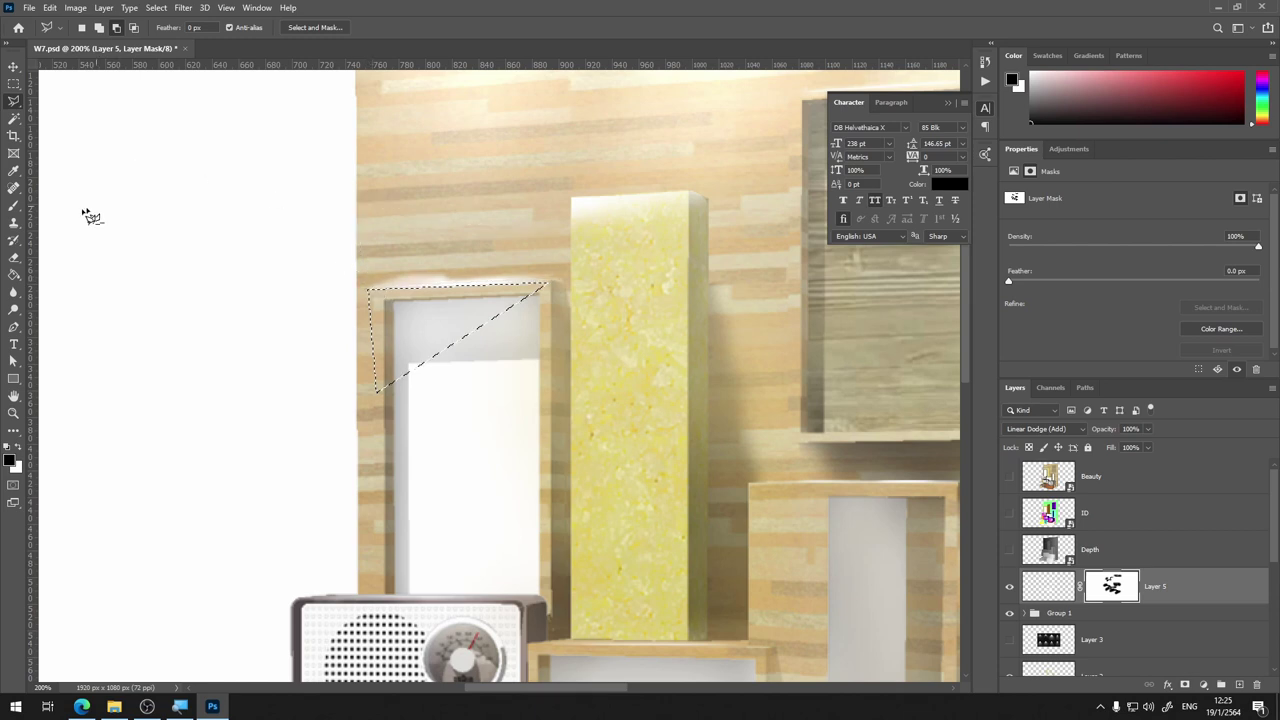
pyautogui.click(14, 205)
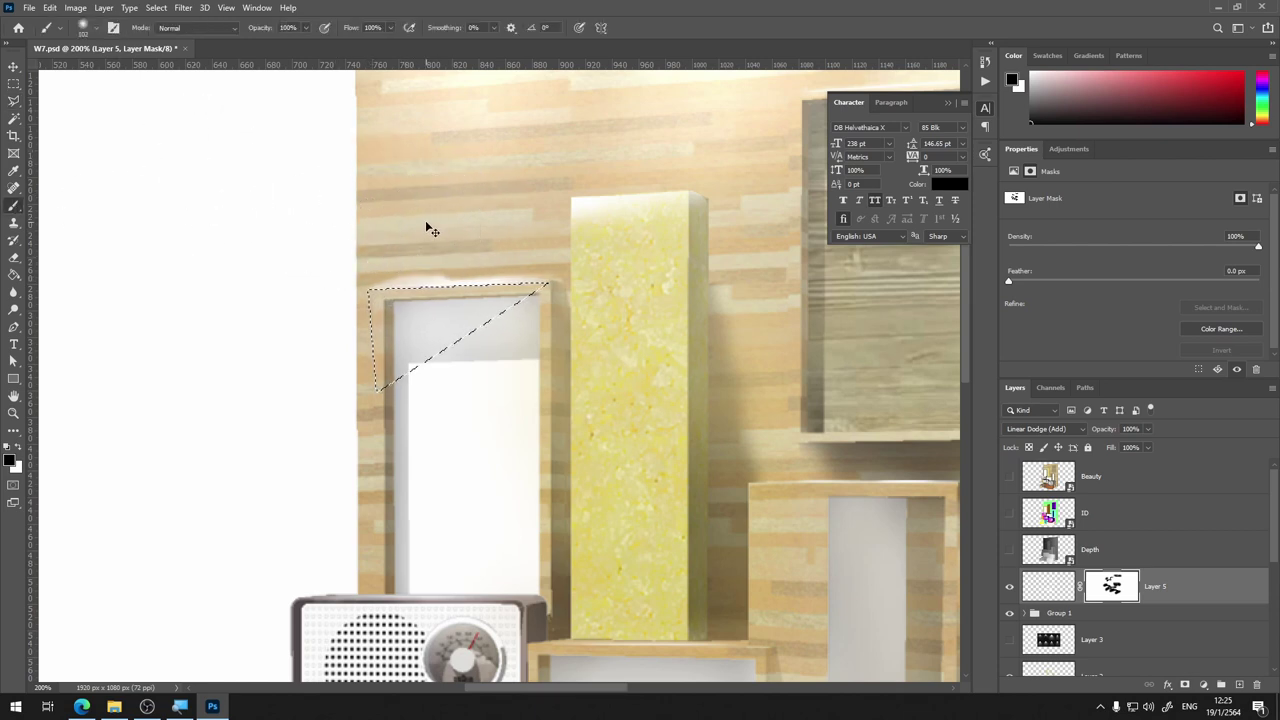
pyautogui.hotkey('ctrl', 'd')
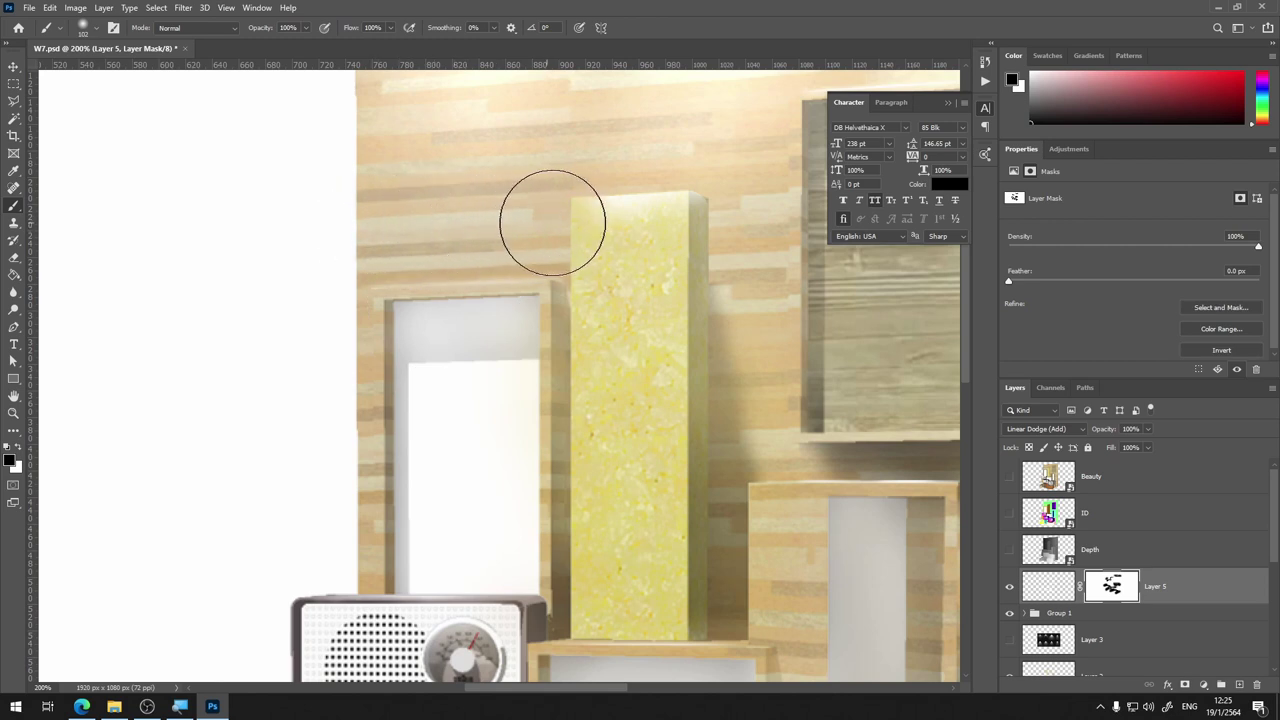
pyautogui.moveTo(480, 229); pyautogui.dragTo(549, 235)
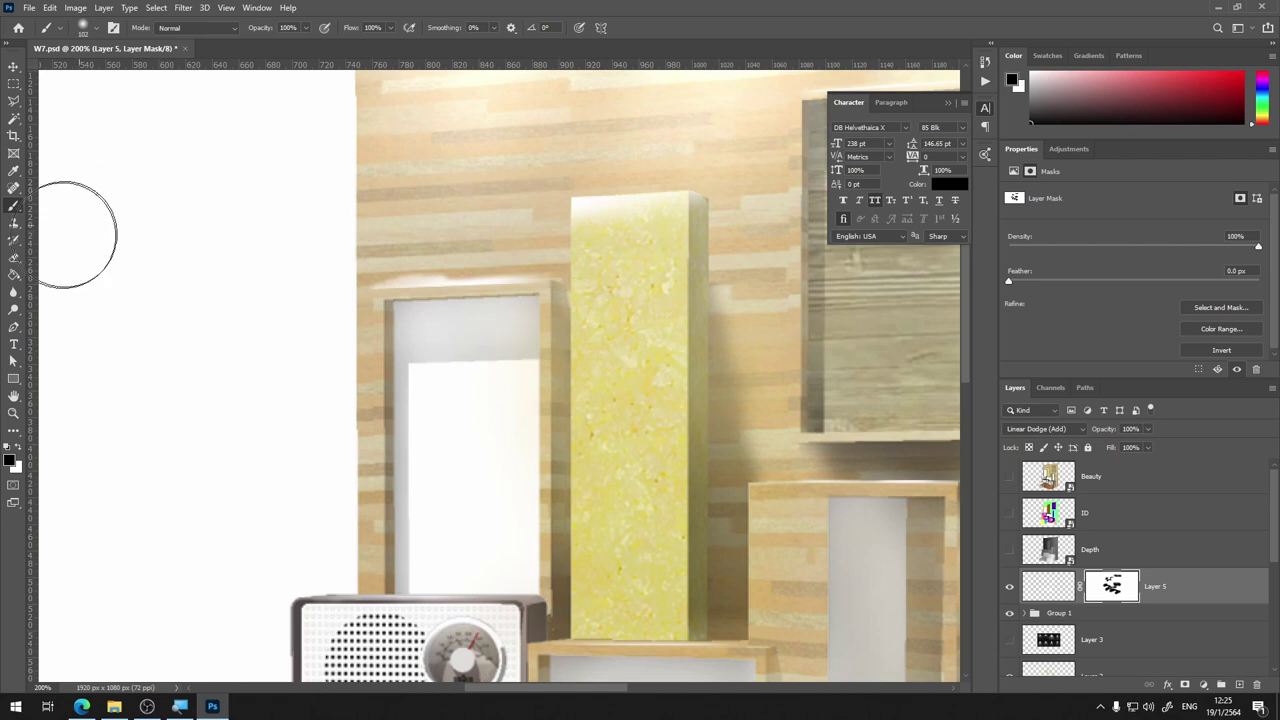
# Re-select the glow area above the window frame with a polygonal lasso for mask painting
pyautogui.click(14, 101)
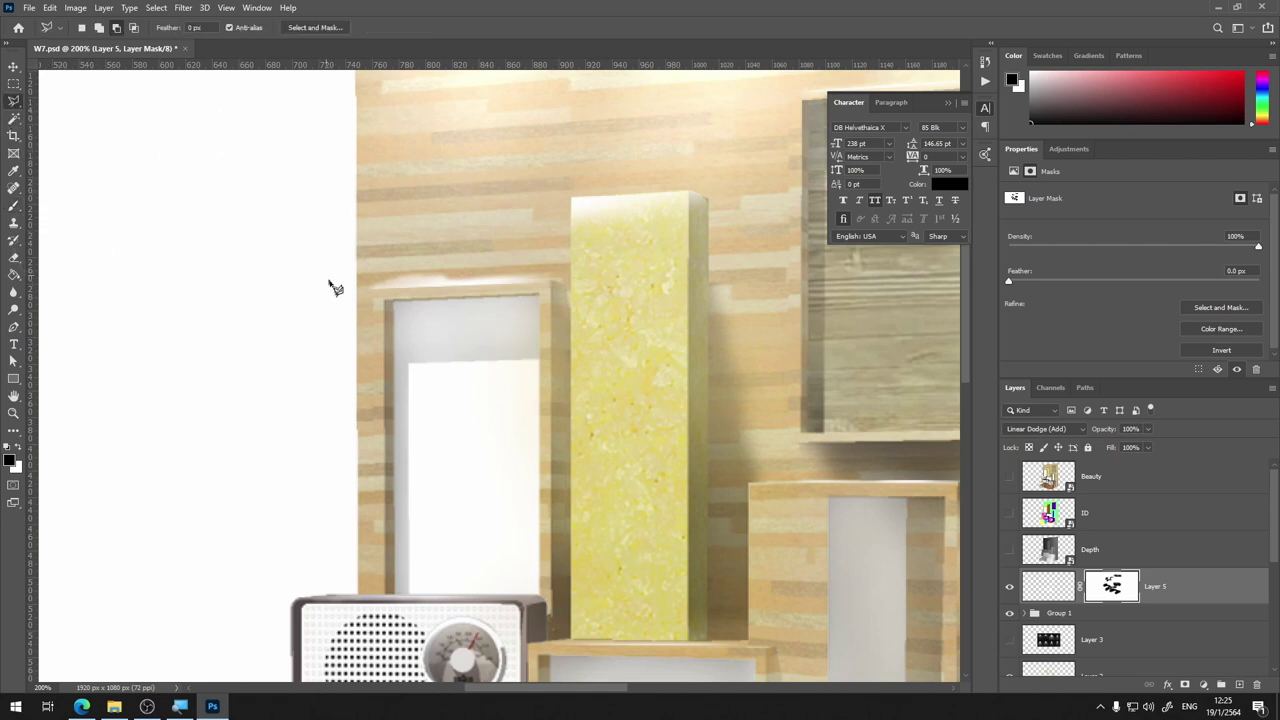
pyautogui.click(369, 284)
pyautogui.click(547, 238)
pyautogui.click(397, 222)
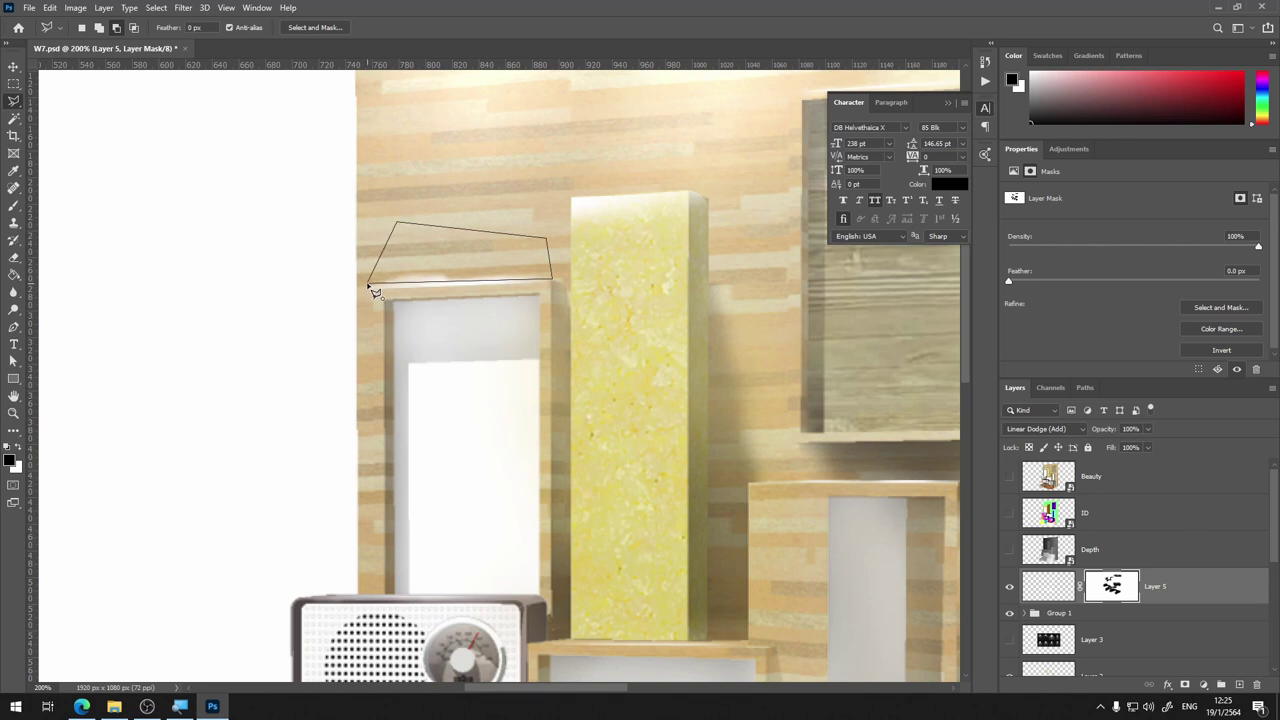
pyautogui.click(370, 287)
pyautogui.click(14, 205)
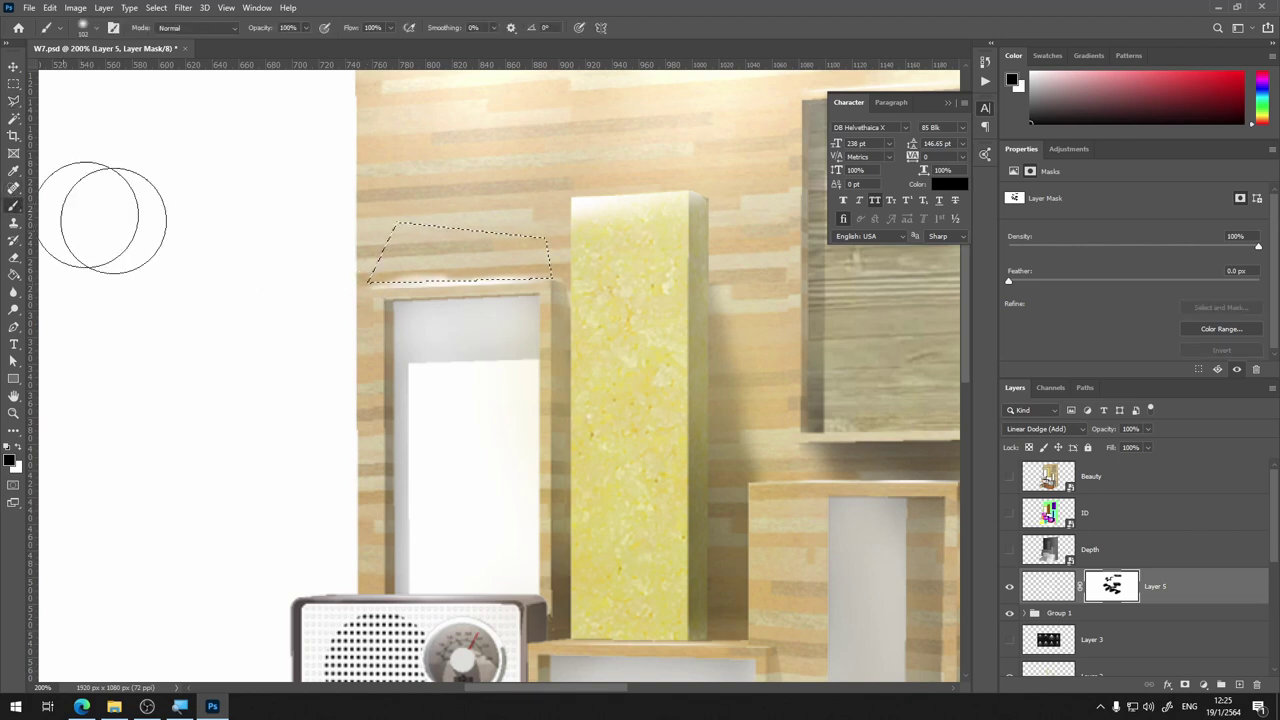
# View the image at 100% and toggle Layer 5 to compare its glow
pyautogui.hotkey('ctrl', 'd')
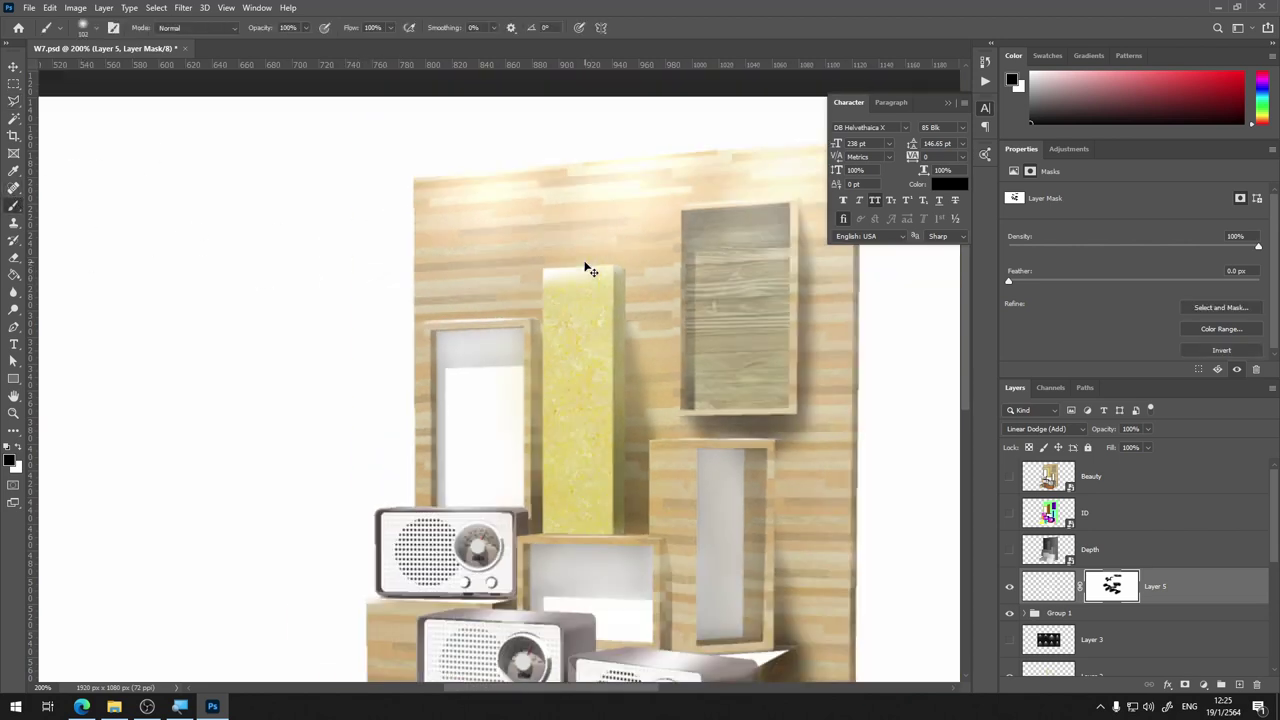
pyautogui.hotkey('ctrl', '-')
pyautogui.hotkey('ctrl', '-')
pyautogui.hotkey('ctrl', '+')
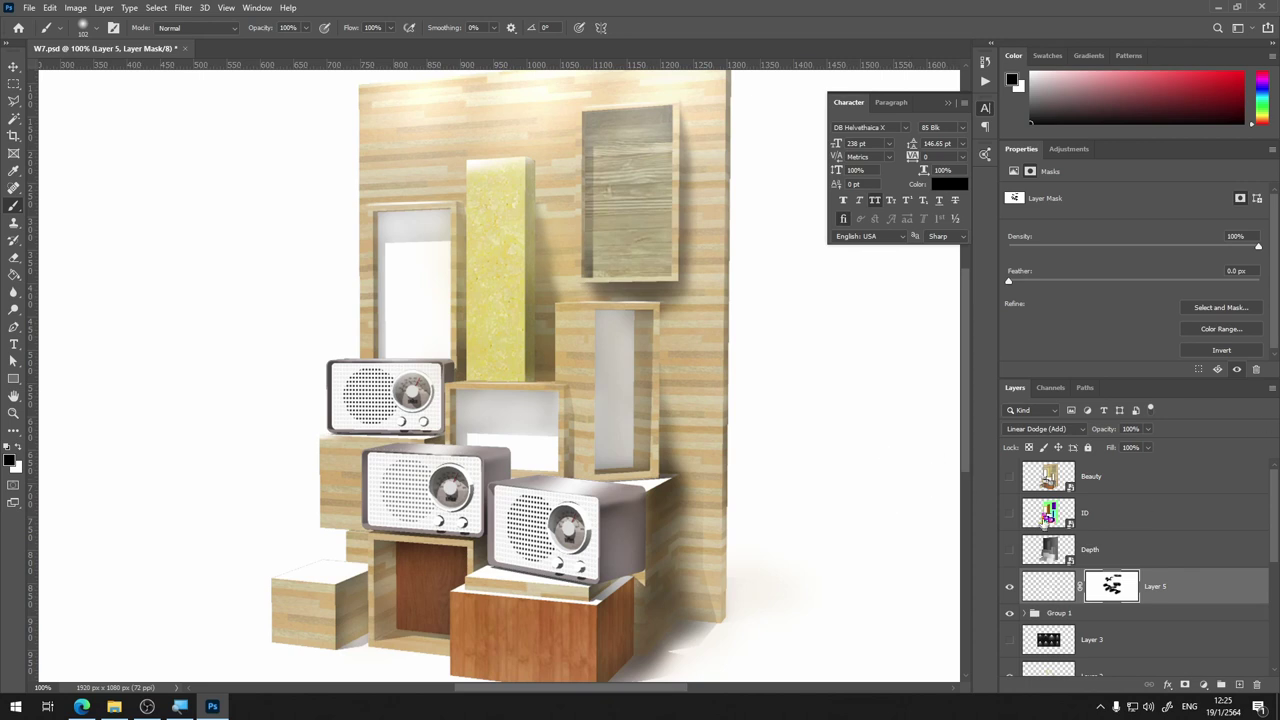
pyautogui.click(1058, 594)
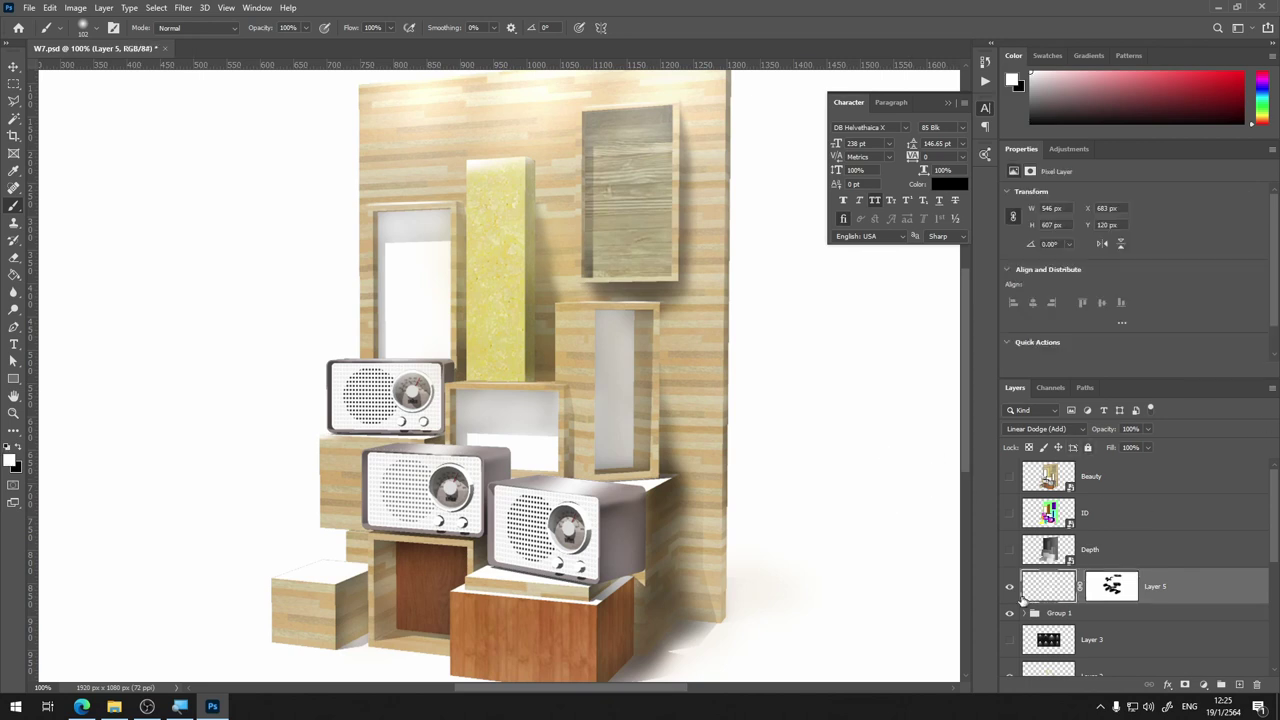
pyautogui.click(1010, 590)
# Lower Layer 5's opacity to 22% and go back to its mask
pyautogui.click(1147, 429)
pyautogui.moveTo(1137, 449); pyautogui.dragTo(1113, 447)
pyautogui.moveTo(1104, 446); pyautogui.dragTo(1164, 443)
pyautogui.click(1112, 588)
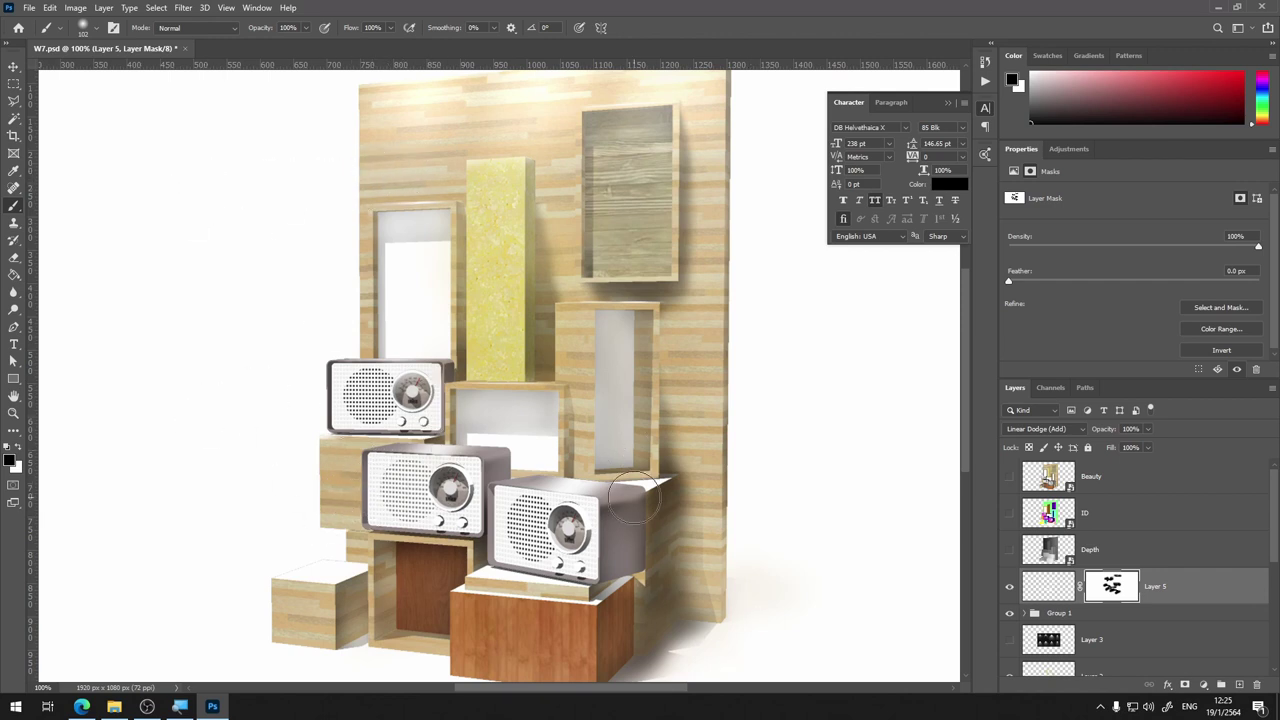
pyautogui.scroll(1, 633, 495)
pyautogui.scroll(1, 633, 495)
pyautogui.scroll(1, 633, 495)
# With a 20 px brush, reveal a highlight along the right radio's top edge on the mask
pyautogui.scroll(1, 633, 495)
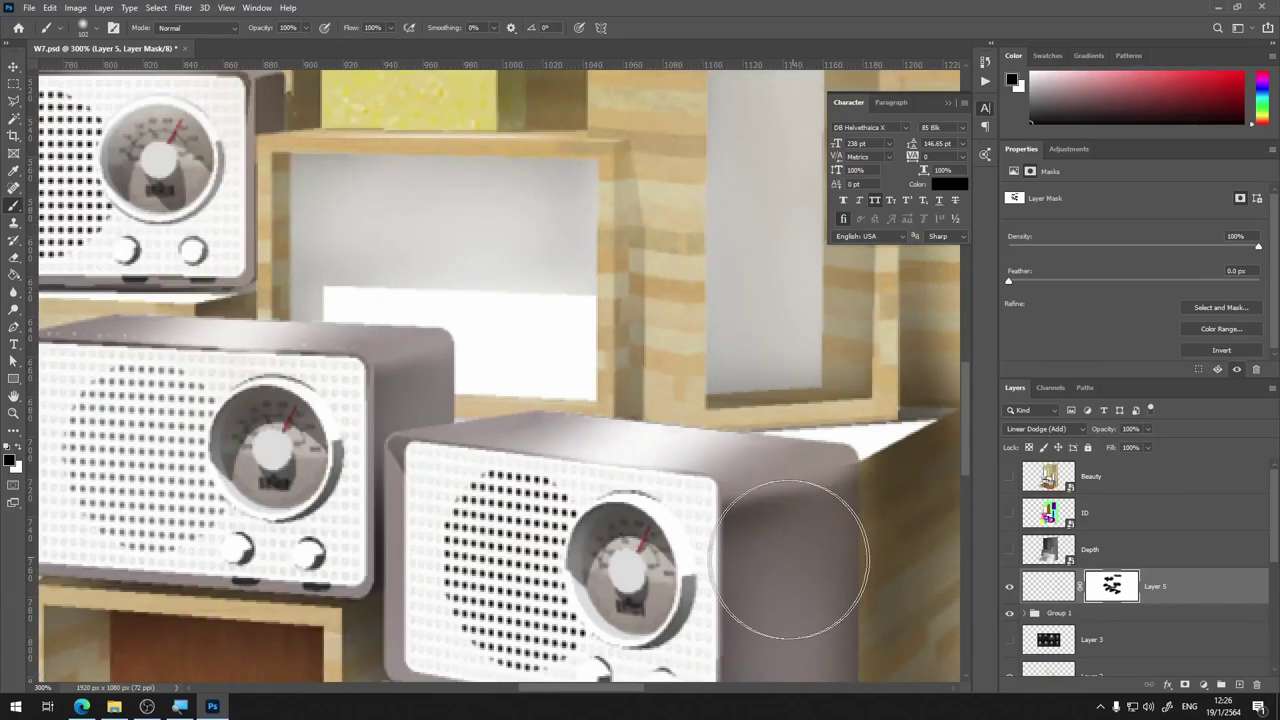
pyautogui.rightClick(712, 419)
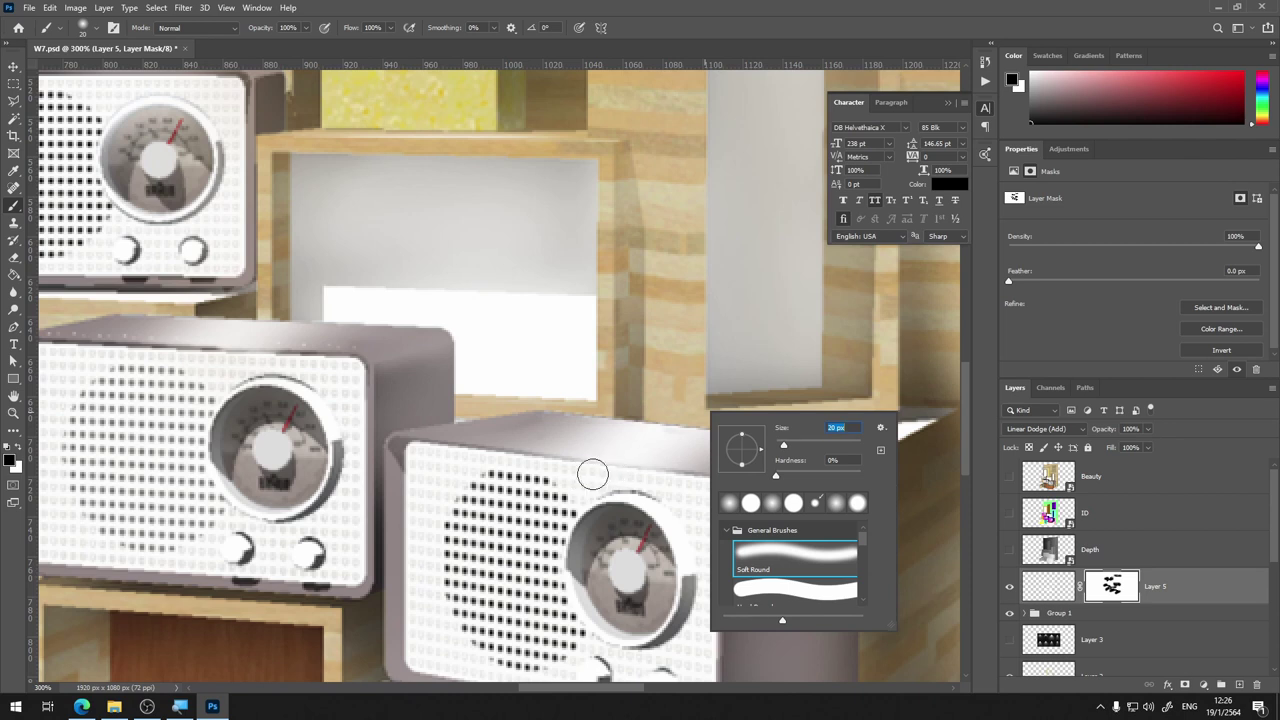
pyautogui.press('Return')
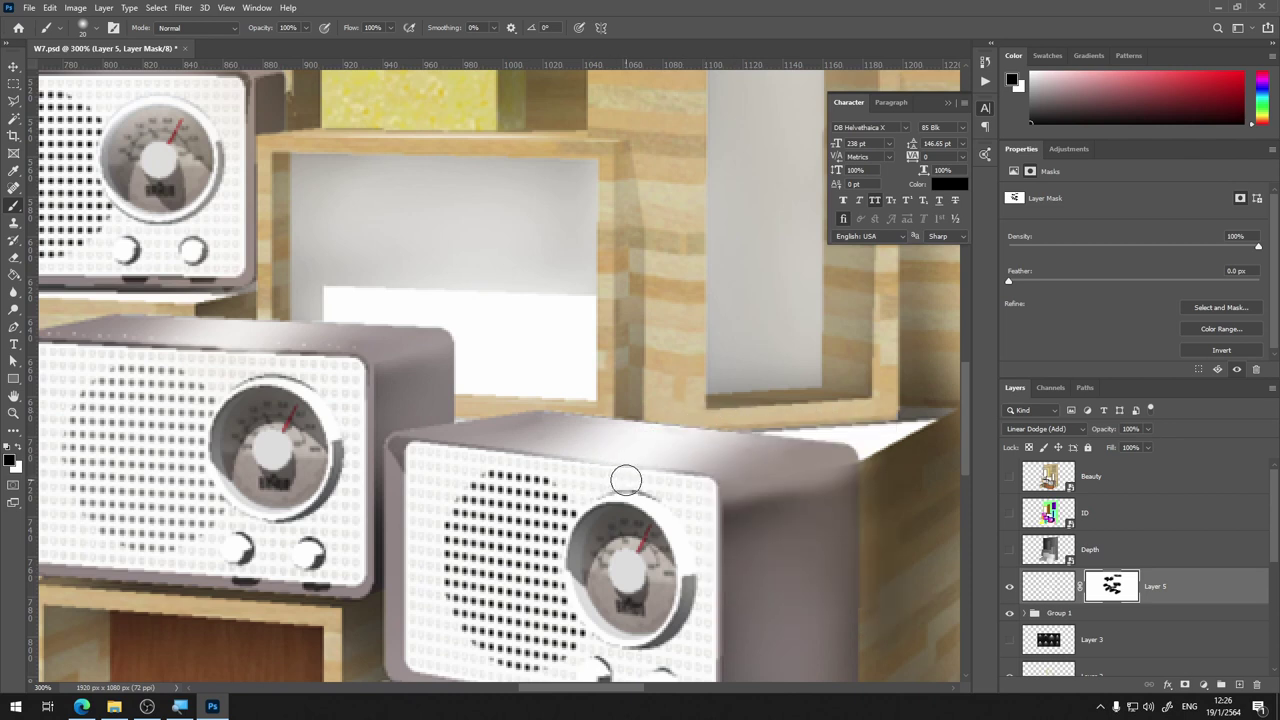
pyautogui.moveTo(623, 477); pyautogui.dragTo(760, 428)
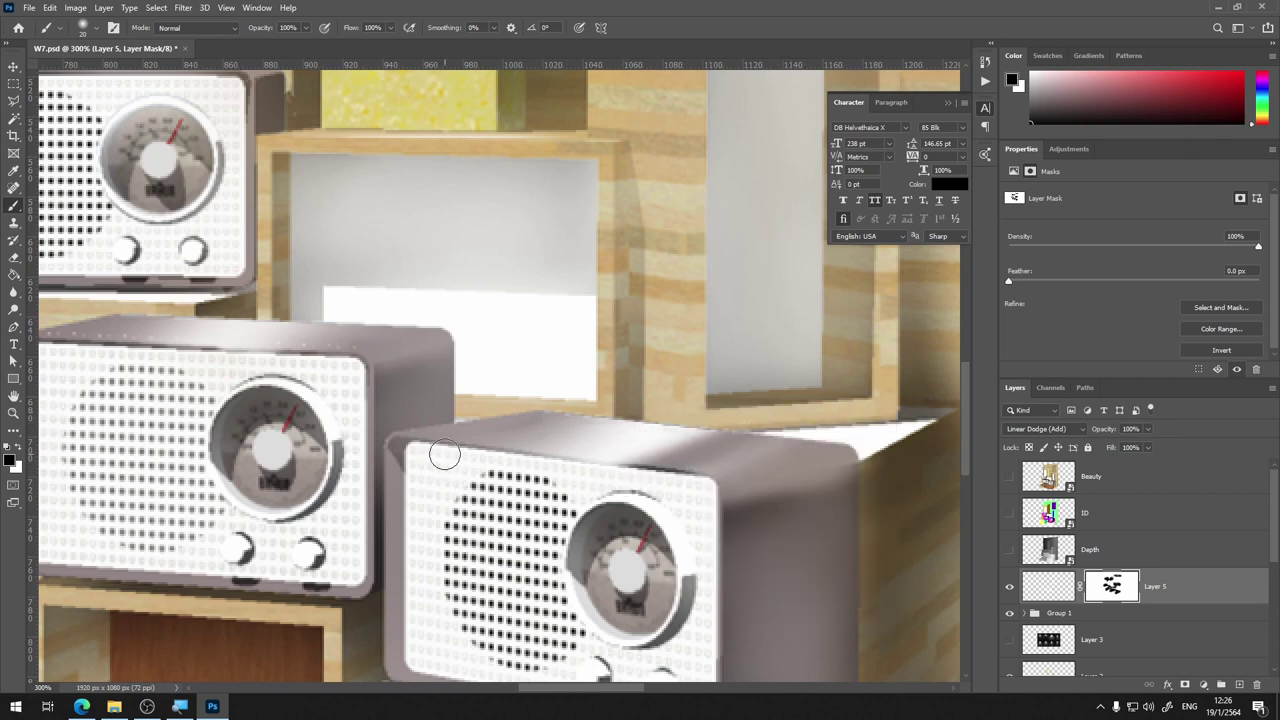
pyautogui.moveTo(440, 455); pyautogui.dragTo(778, 400)
pyautogui.hotkey('ctrl', 'z')
# With a 7 px brush, darken the radio's top-edge highlight and touch up the middle radio's top
pyautogui.rightClick(555, 463)
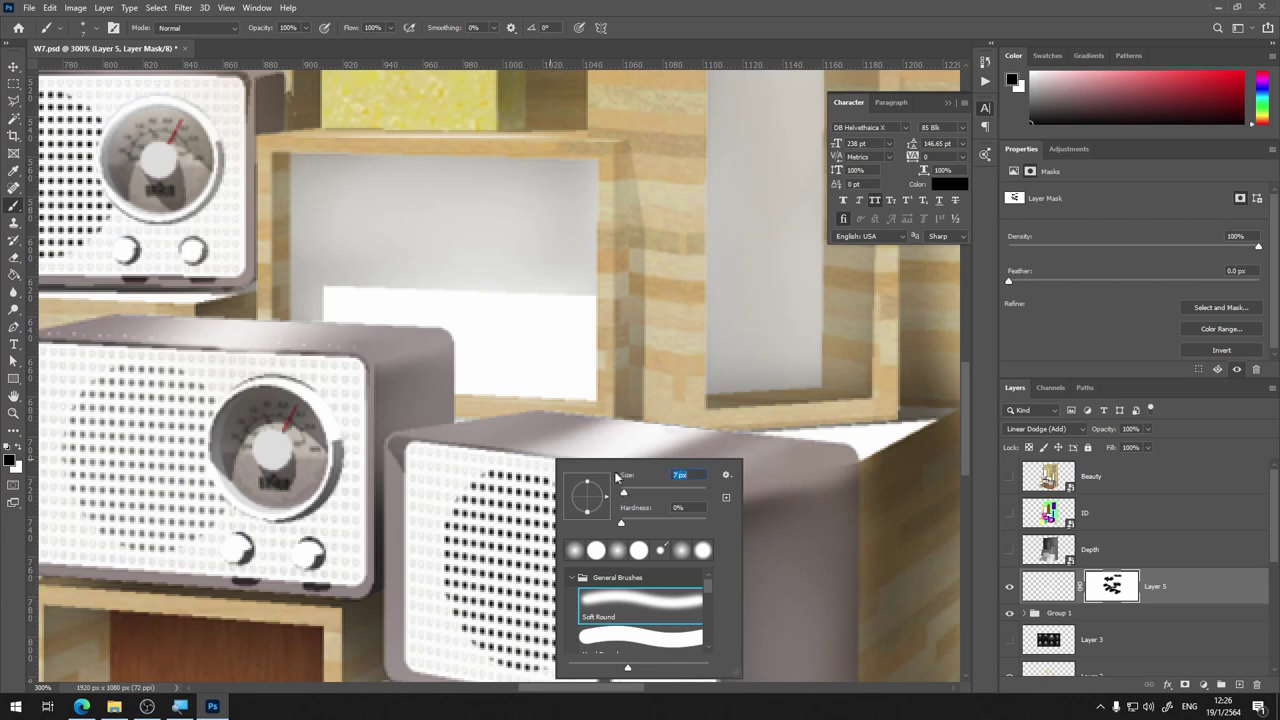
pyautogui.press('Return')
pyautogui.moveTo(600, 442); pyautogui.dragTo(674, 434)
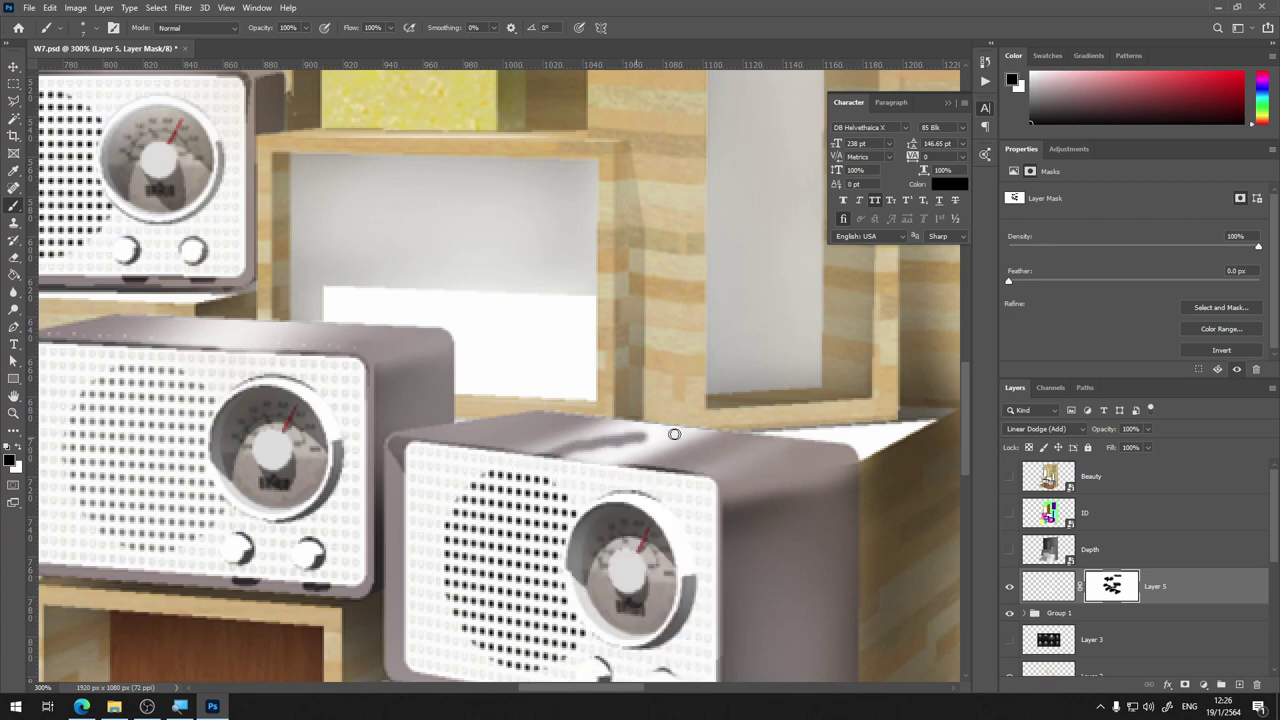
pyautogui.hotkey('ctrl', 'z')
pyautogui.hotkey('ctrl', 'shift', 'z')
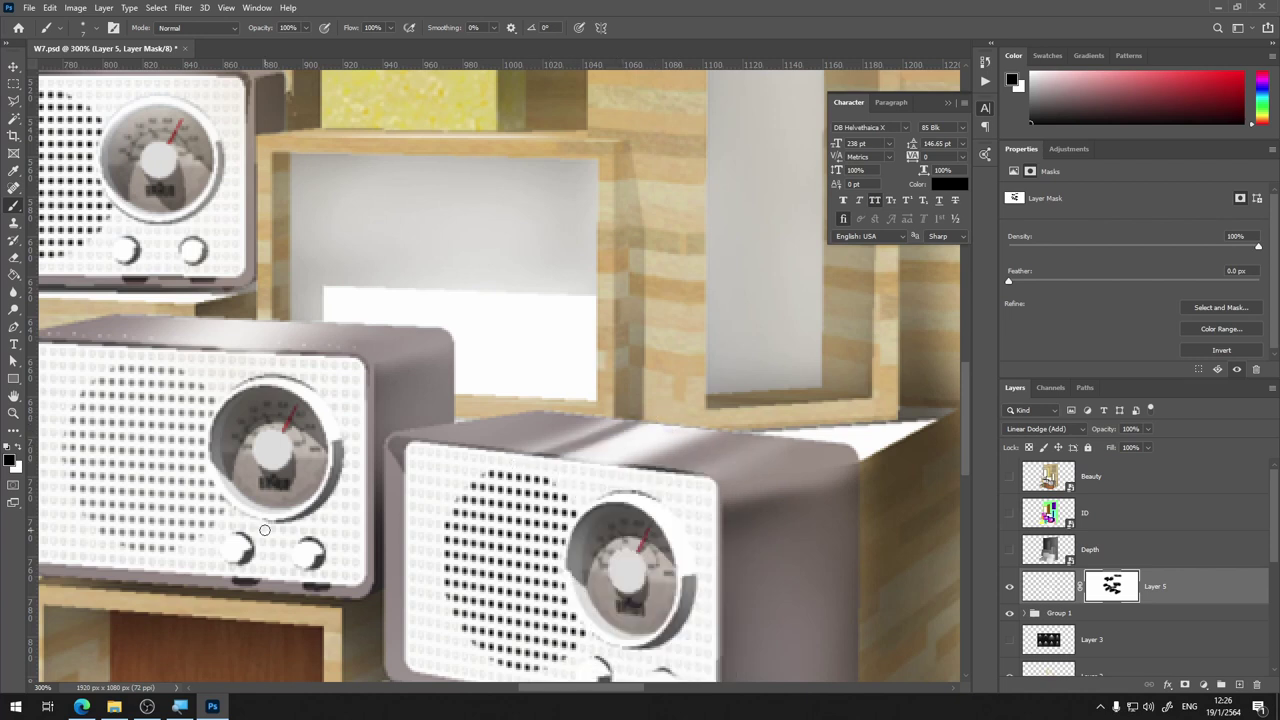
pyautogui.hotkey('ctrl', '1')
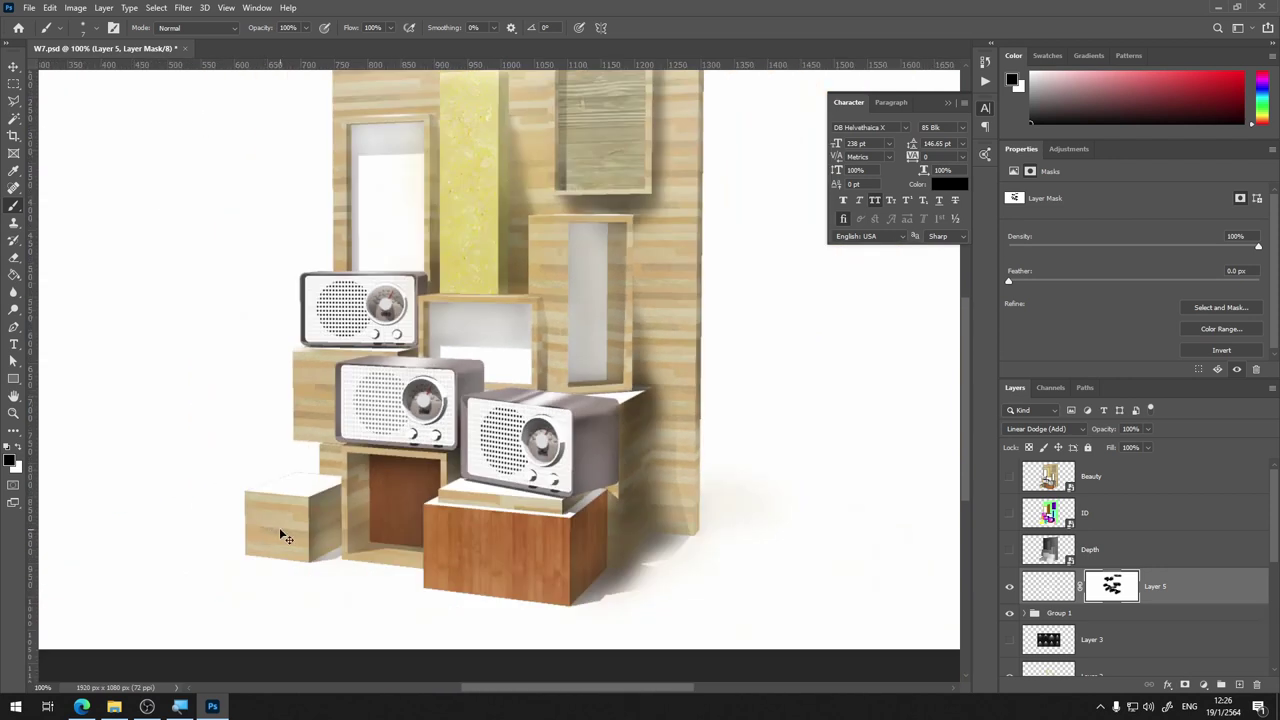
pyautogui.hotkey('ctrl', '+')
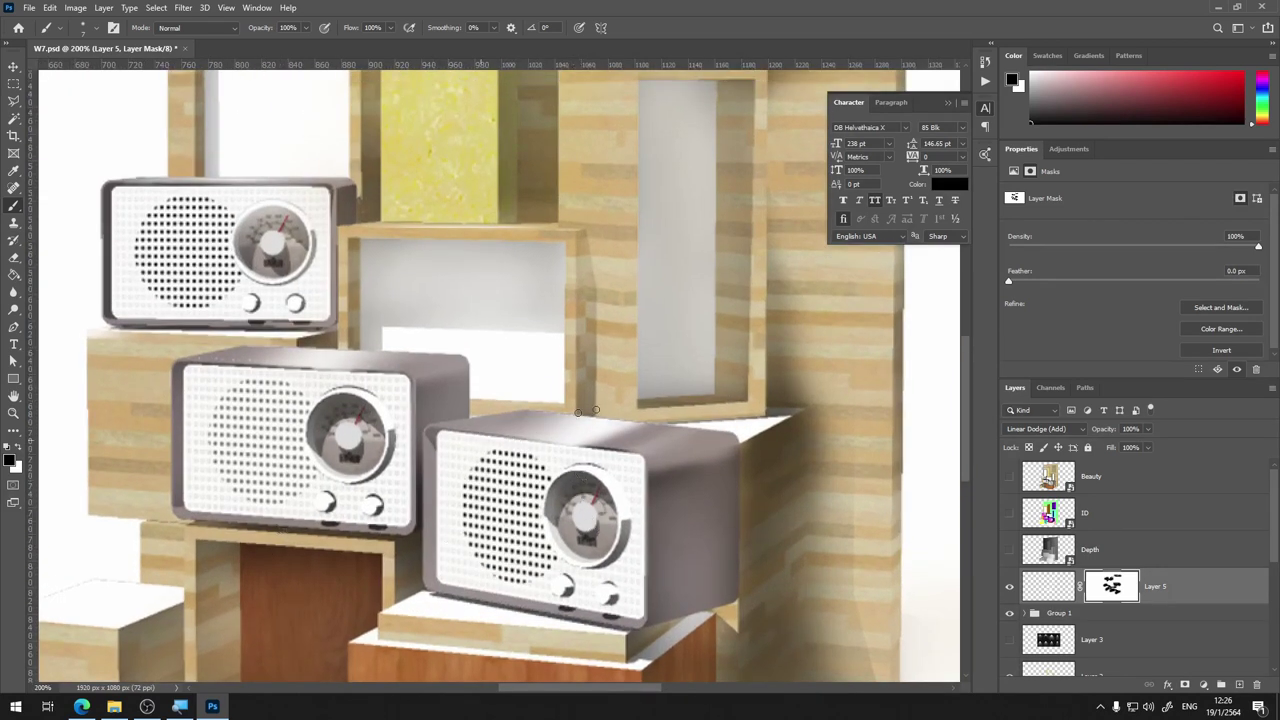
pyautogui.hscroll(-3, 356, 412)
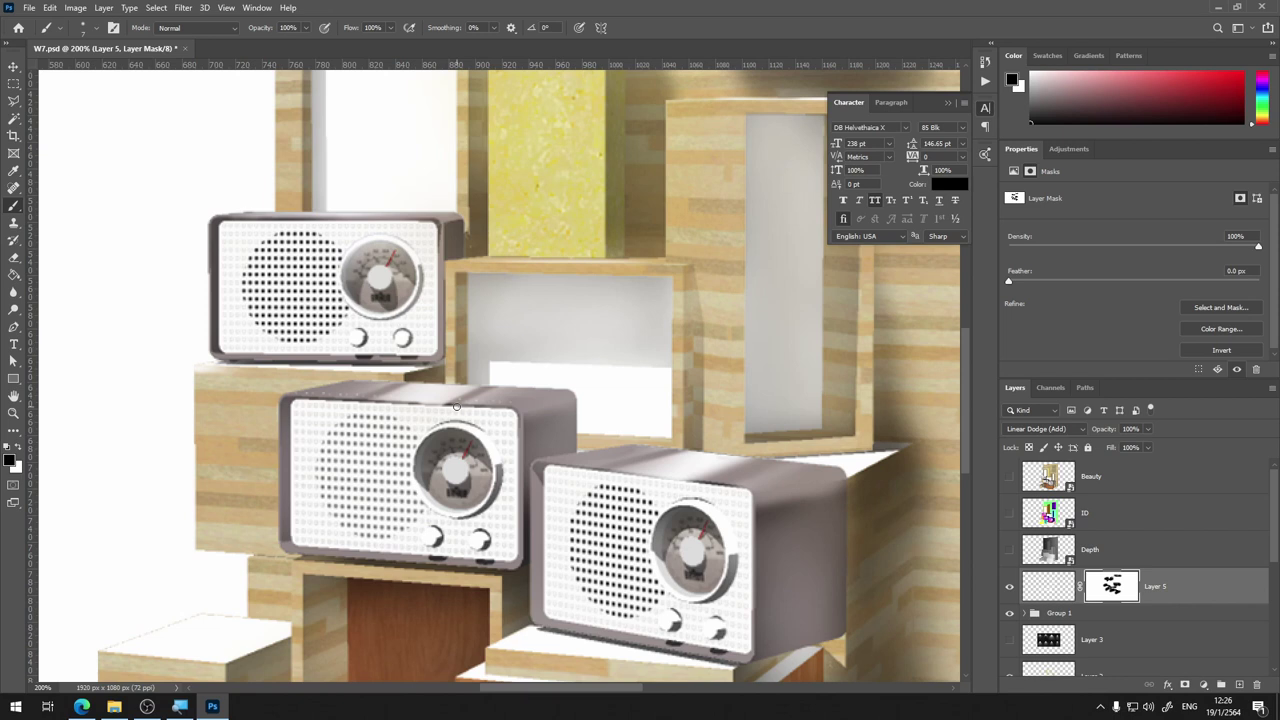
pyautogui.moveTo(456, 407); pyautogui.dragTo(515, 380)
# Set Layer 5's opacity to 57% and fit the whole image on screen
pyautogui.click(1148, 429)
pyautogui.moveTo(1133, 446); pyautogui.dragTo(1123, 449)
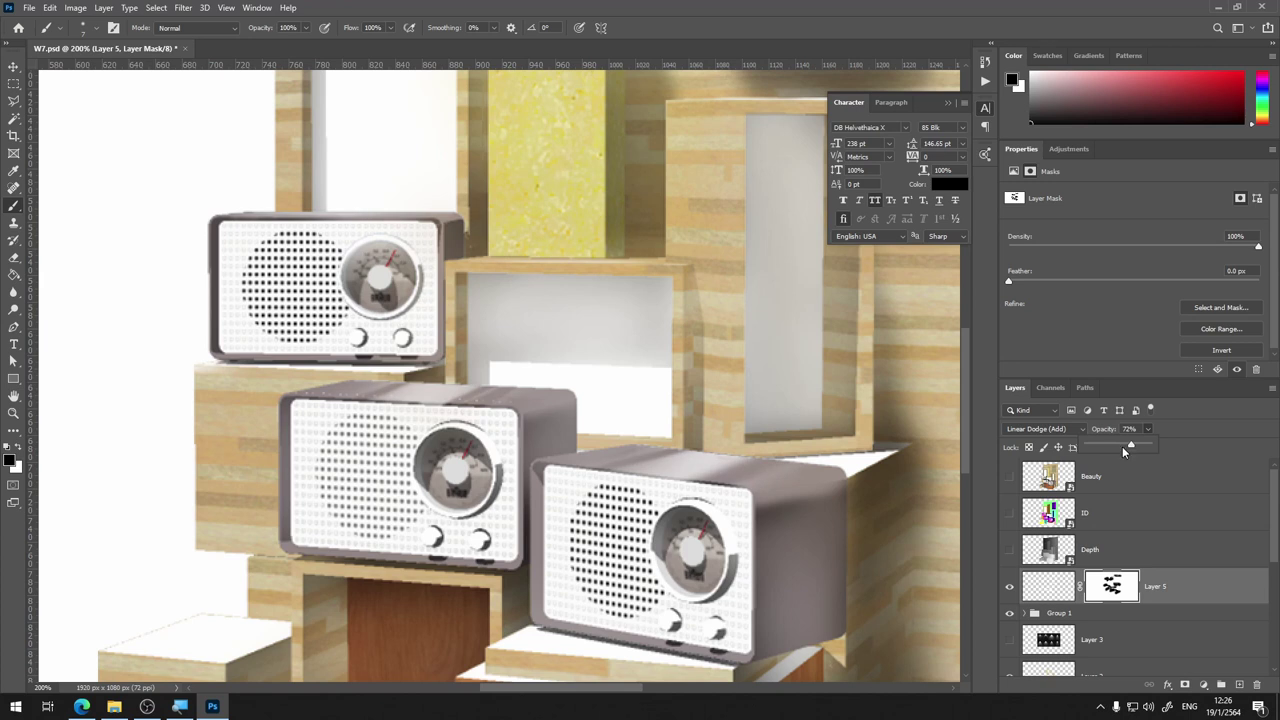
pyautogui.hotkey('ctrl', '0')
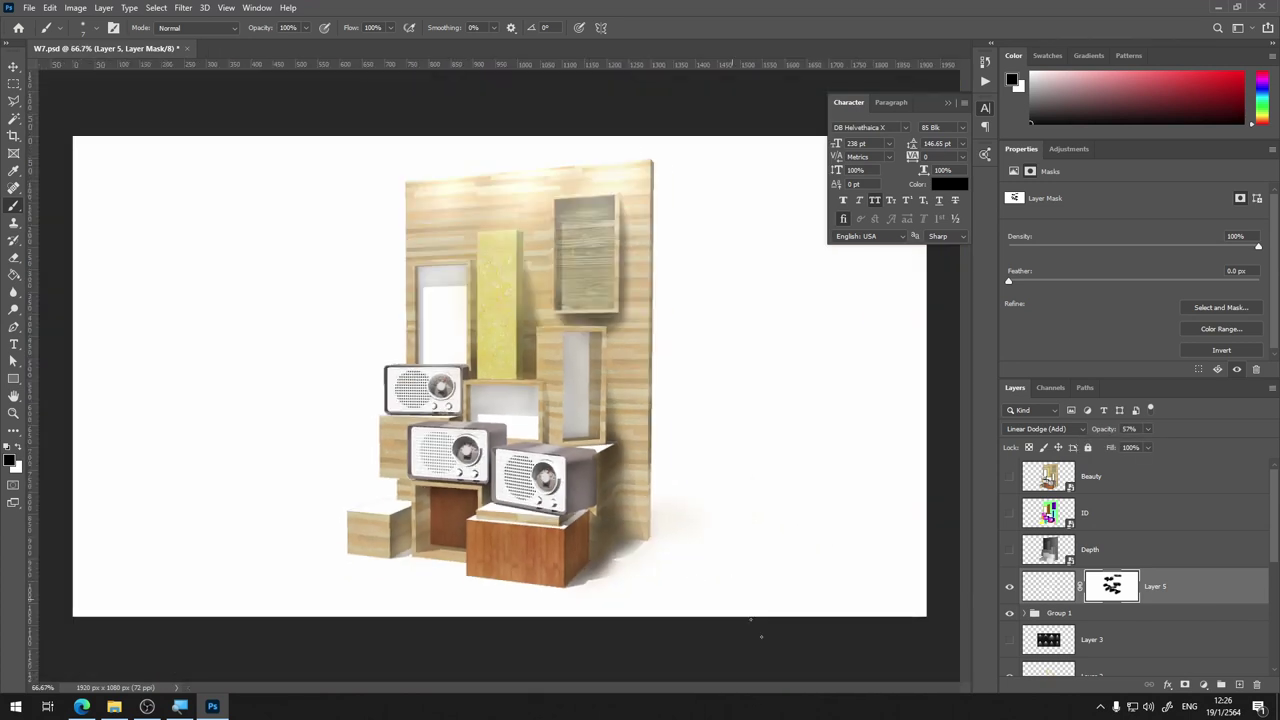
pyautogui.scroll(1, 571, 420)
pyautogui.rightClick(628, 476)
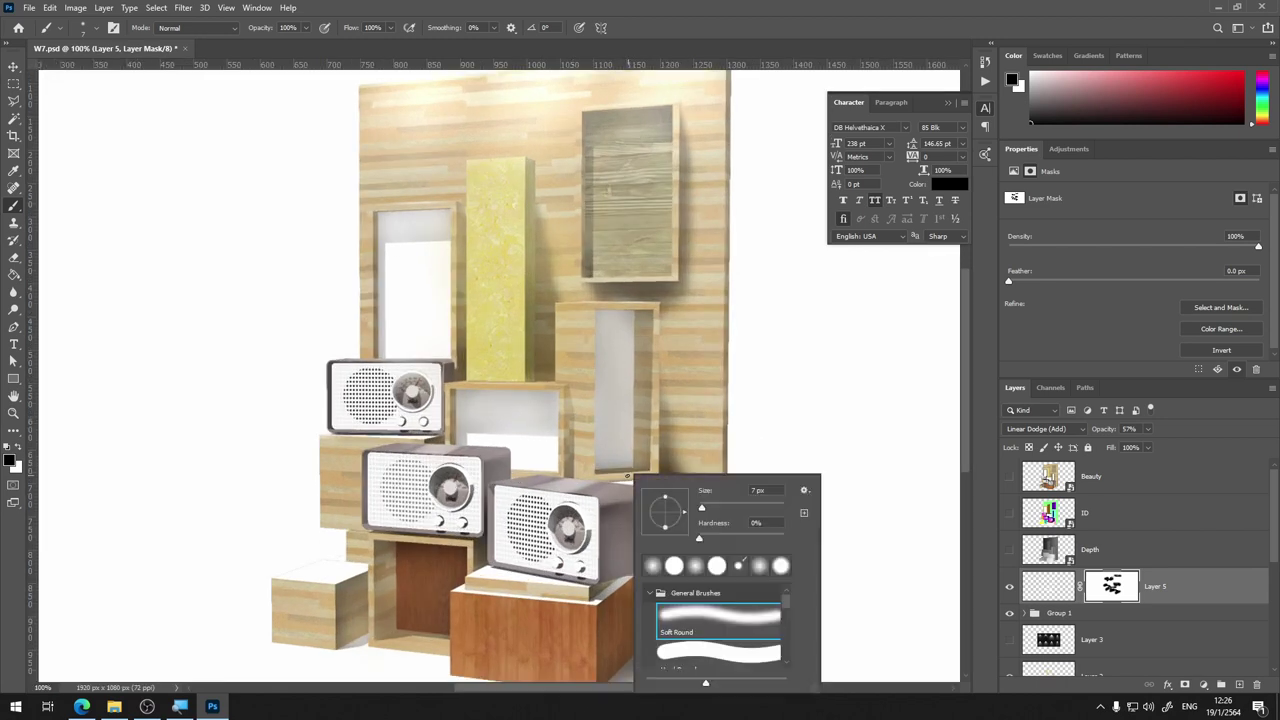
pyautogui.click(525, 510)
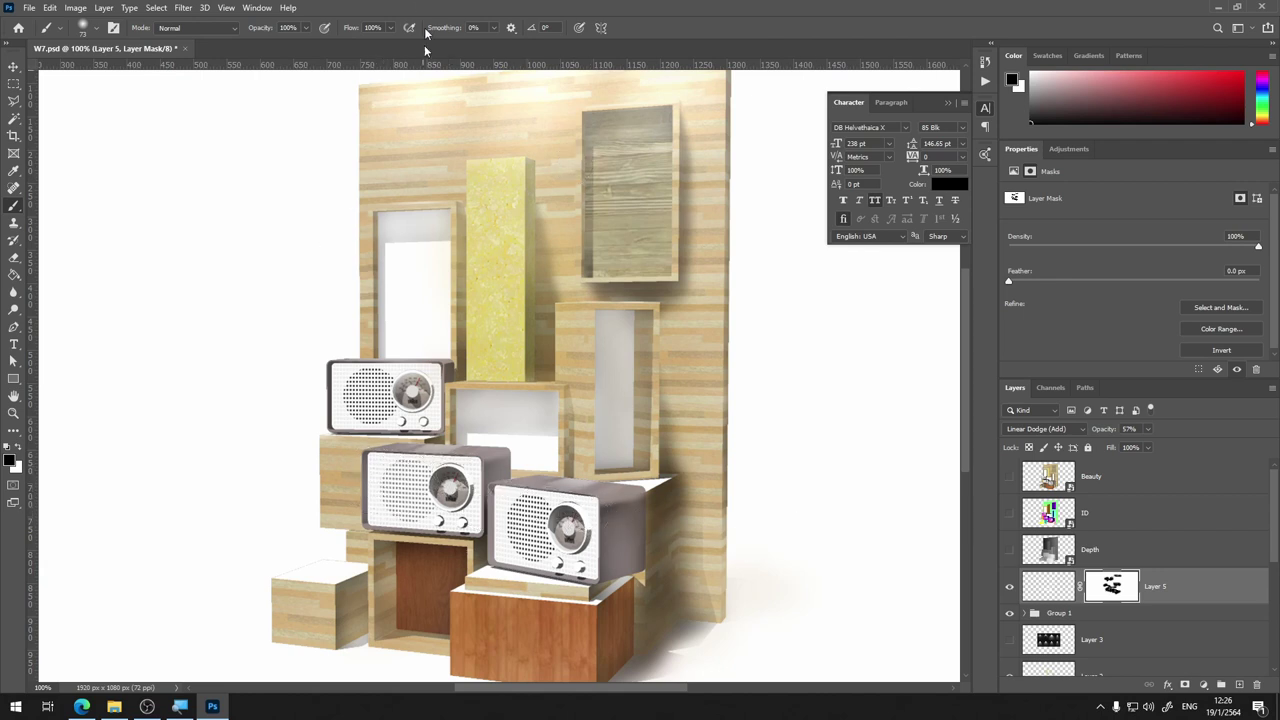
pyautogui.hotkey('ctrl', '-')
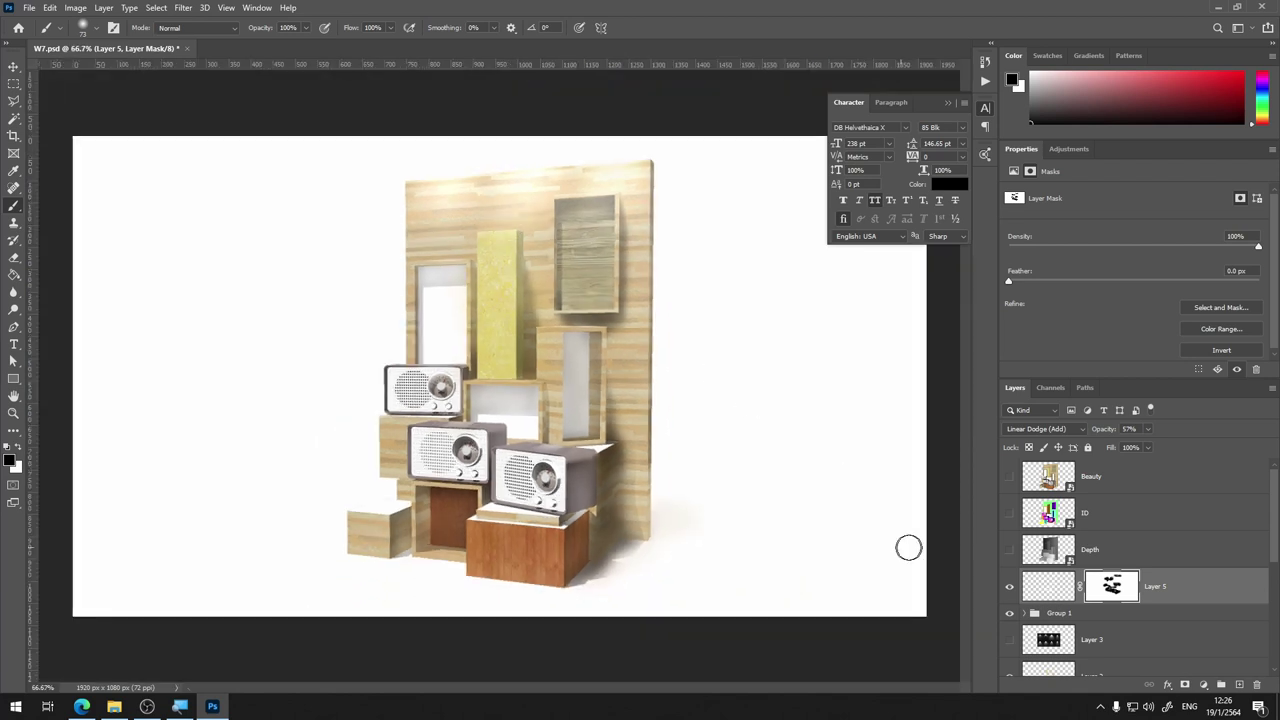
# Toggle Layer 5 on and off at several zoom levels to compare the glow
pyautogui.click(1008, 587)
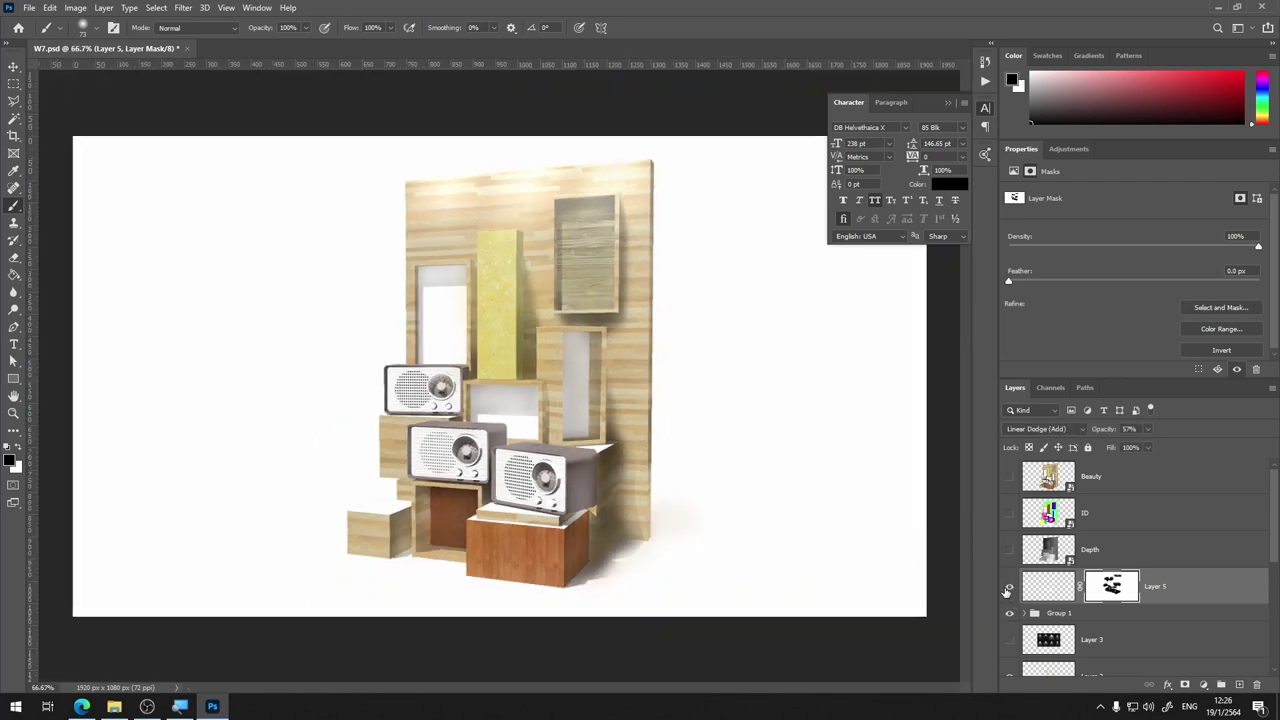
pyautogui.click(1008, 588)
pyautogui.click(1009, 590)
pyautogui.hotkey('ctrl', '+')
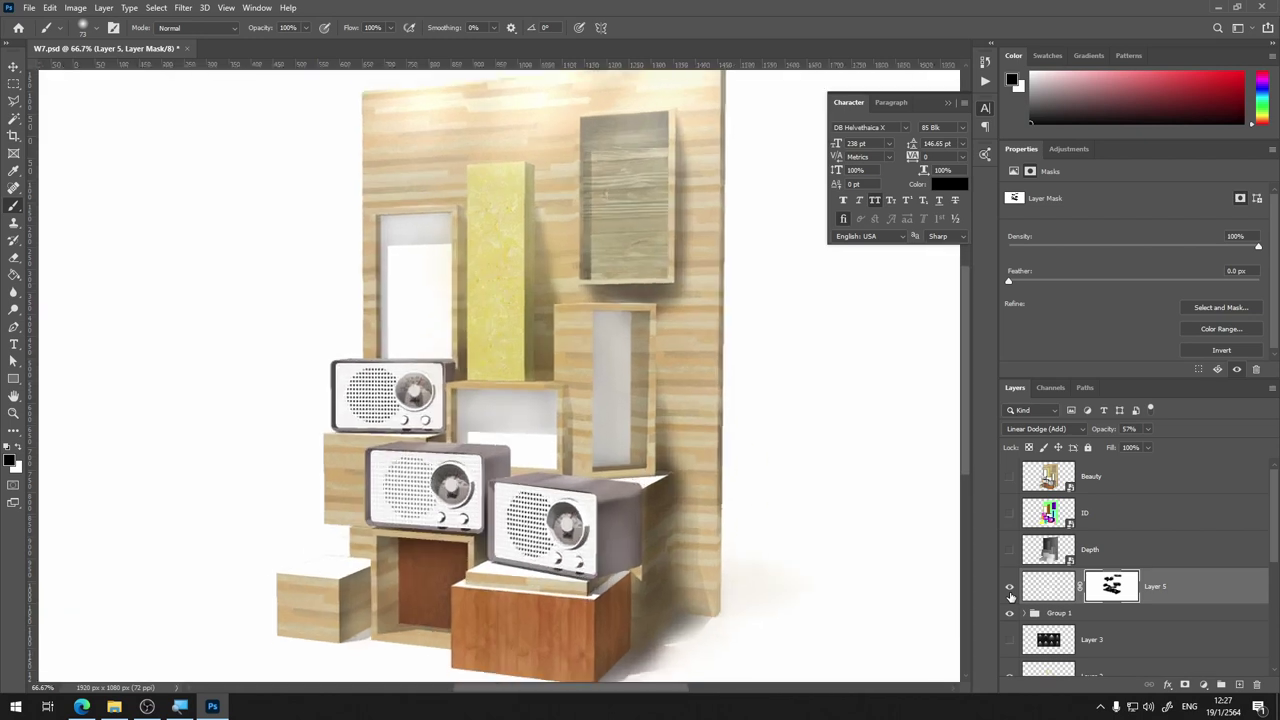
pyautogui.hotkey('ctrl', '+')
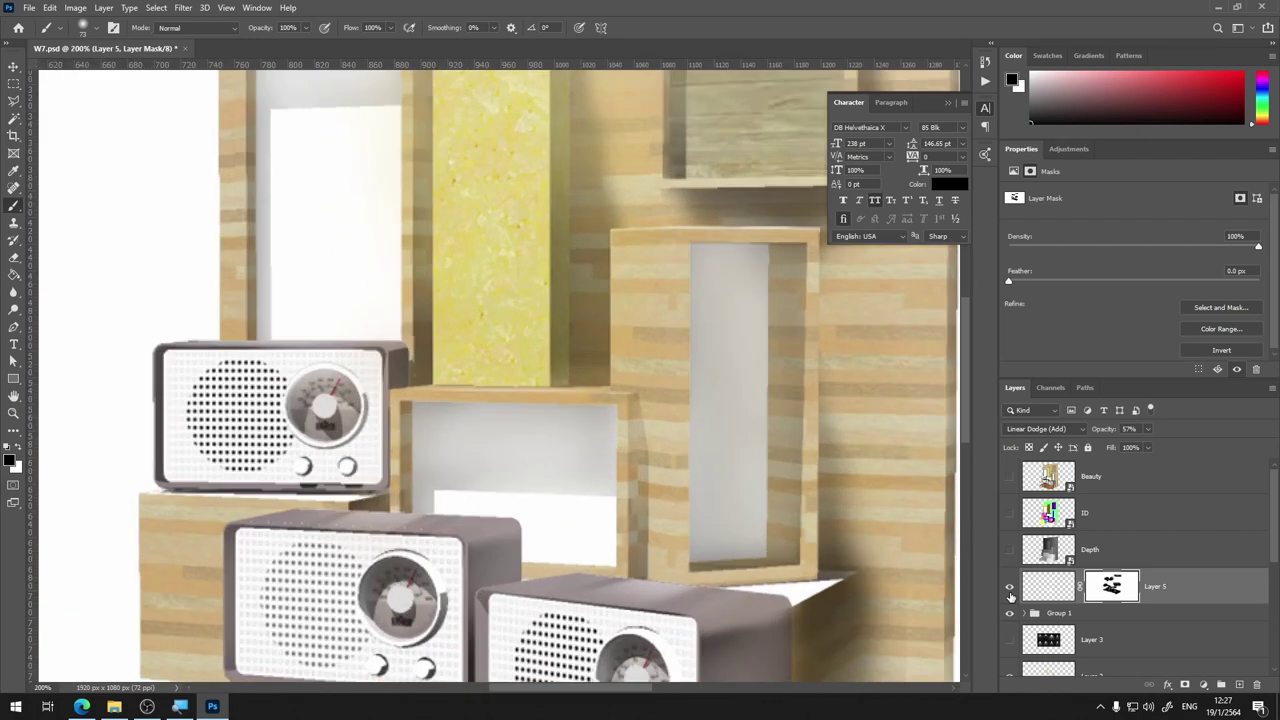
pyautogui.scroll(-2, 489, 488)
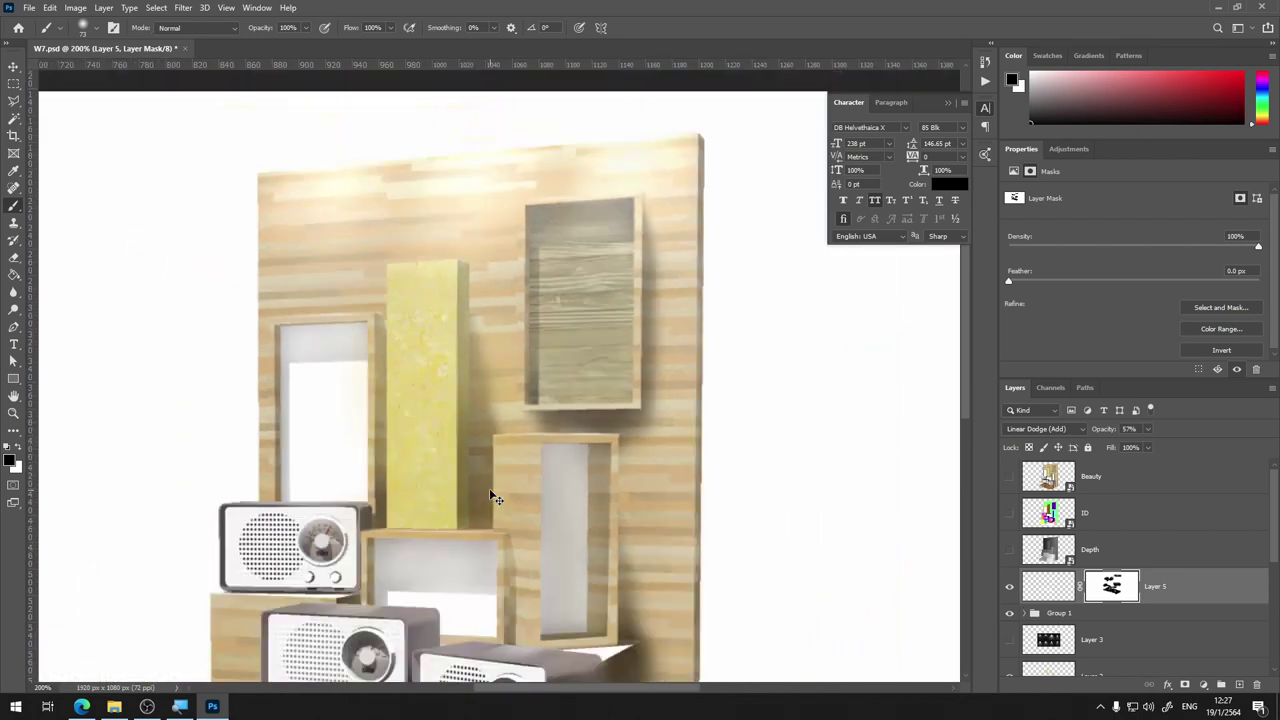
pyautogui.hotkey('ctrl', '0')
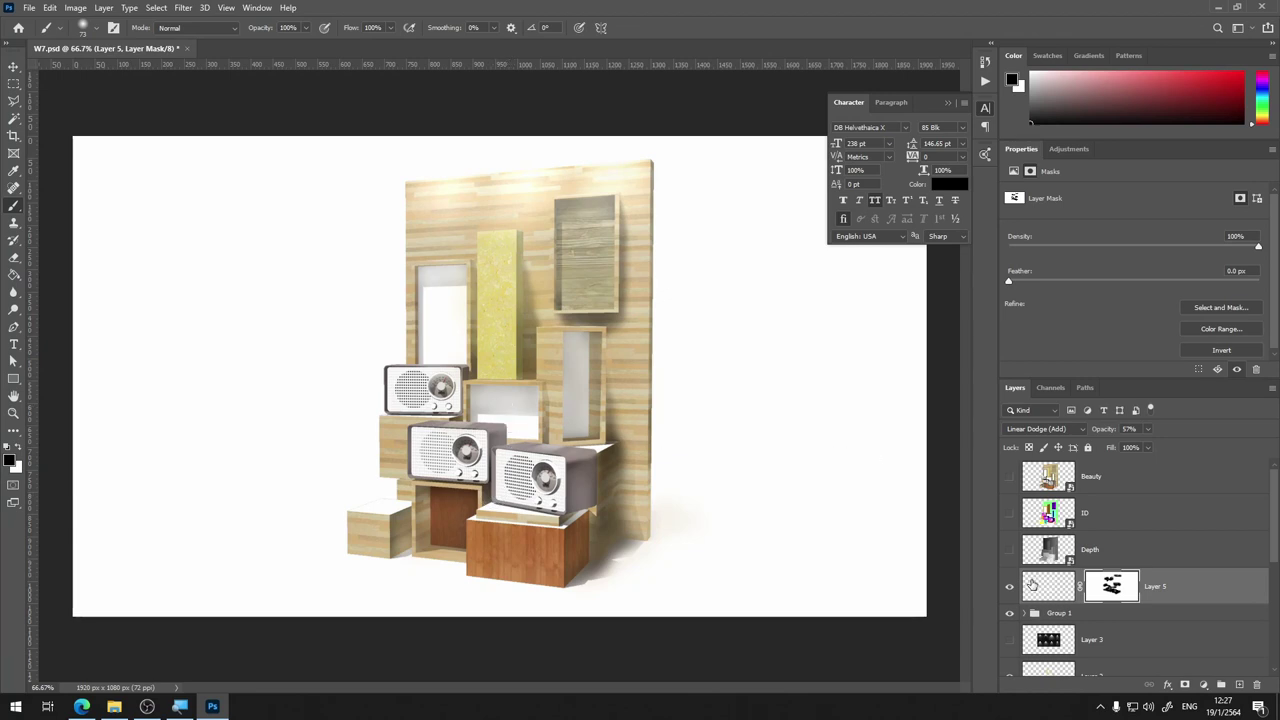
pyautogui.click(1008, 593)
pyautogui.scroll(1, 689, 457)
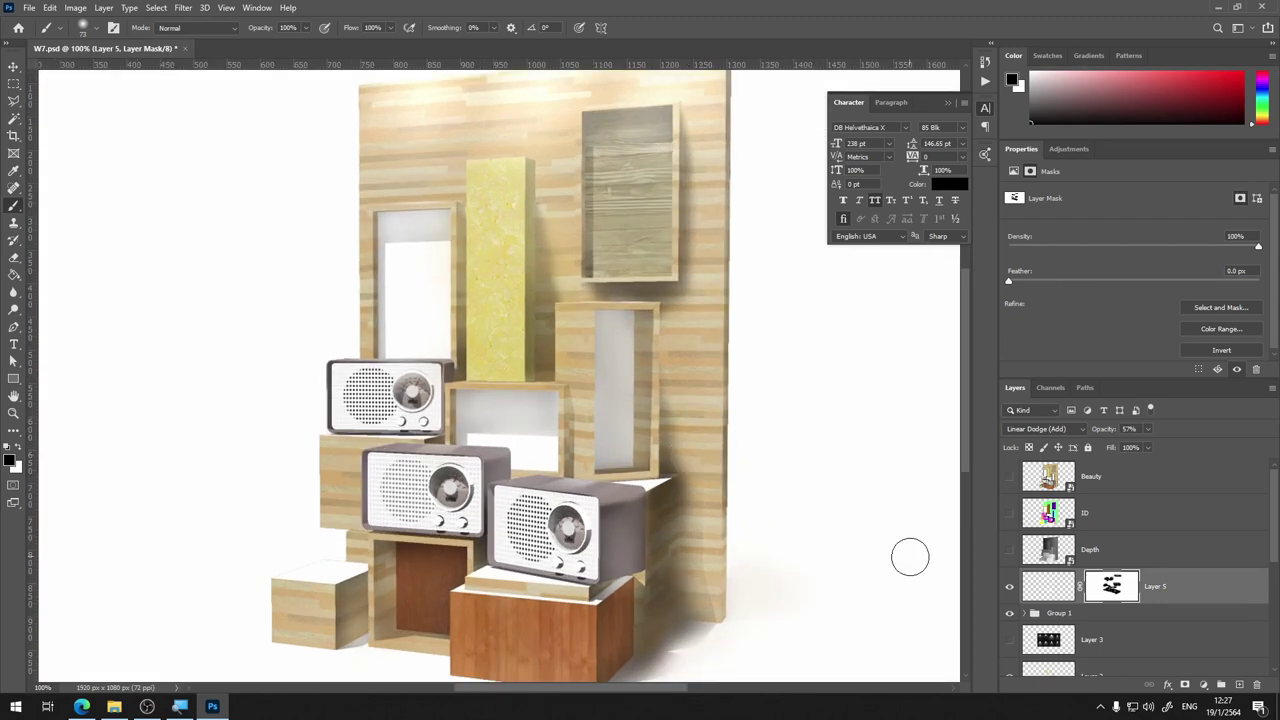
pyautogui.scroll(-3, 1022, 590)
pyautogui.scroll(3, 1040, 512)
pyautogui.scroll(-1, 1153, 490)
pyautogui.scroll(-4, 1137, 585)
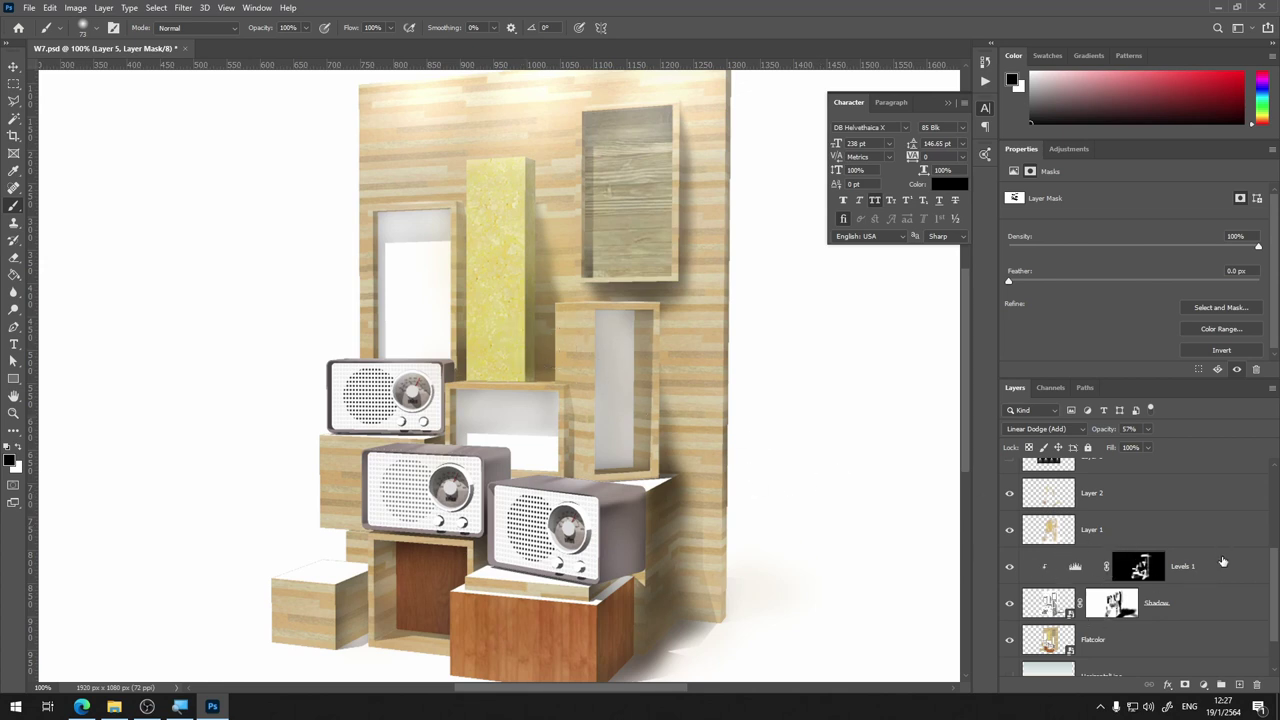
# Add a new layer above Levels 1 and dab black shadow at the yellow column's base
pyautogui.click(1222, 562)
pyautogui.click(1240, 685)
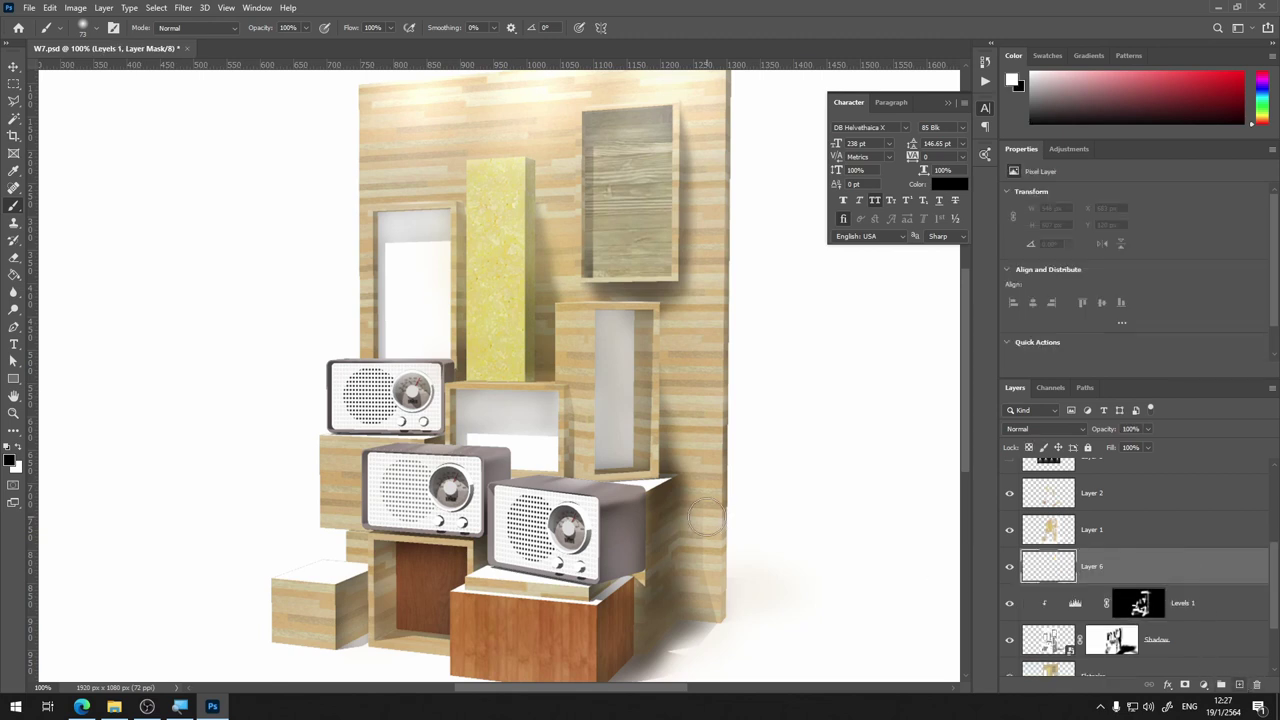
pyautogui.press('x')
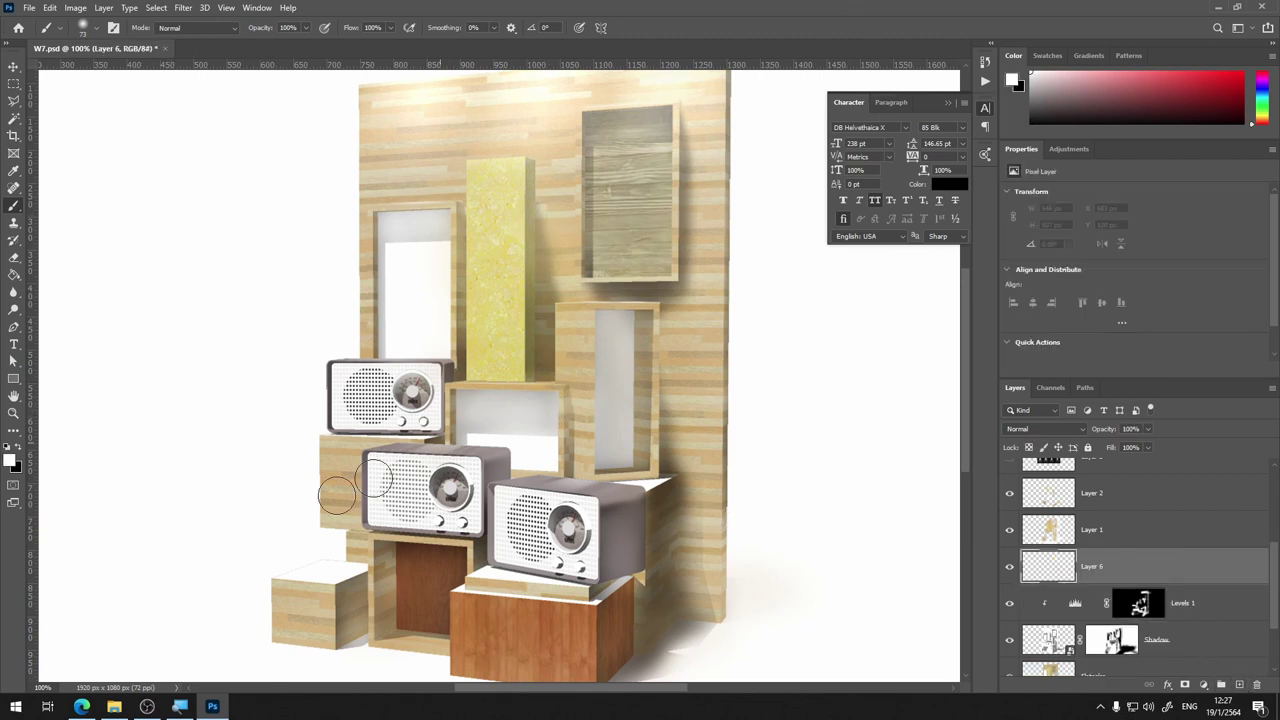
pyautogui.hotkey('ctrl', '+')
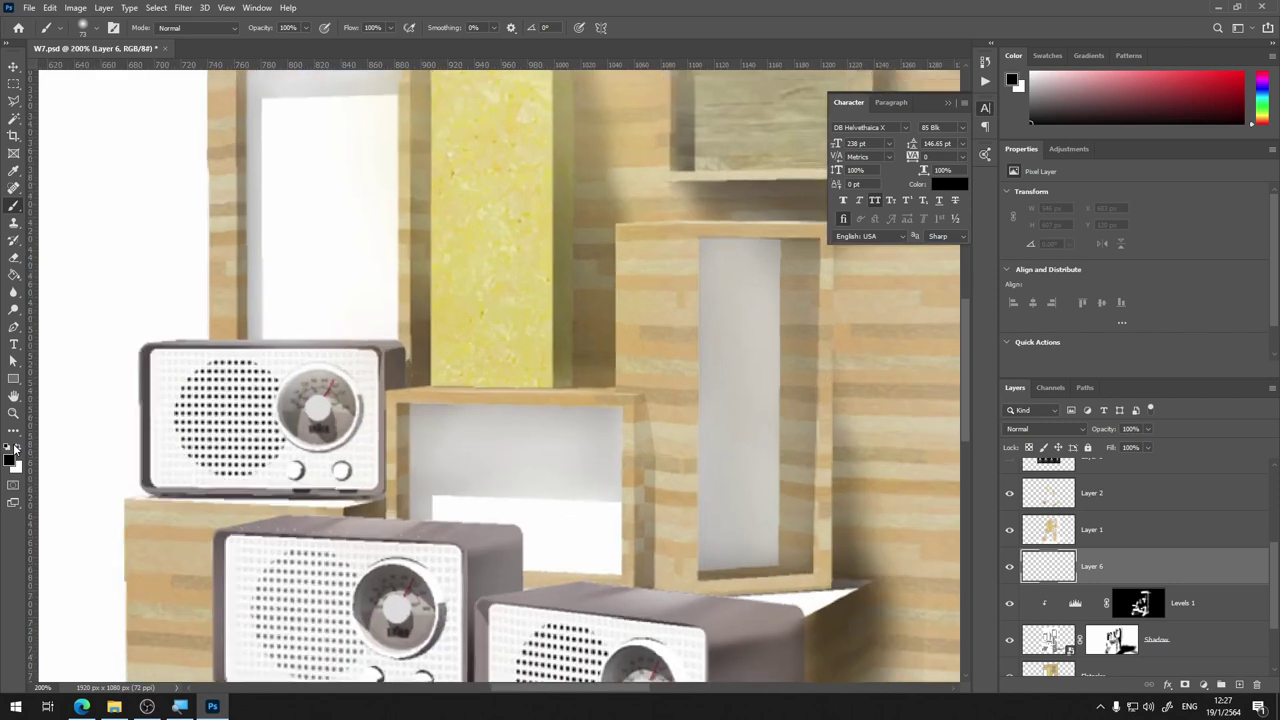
pyautogui.hotkey('ctrl', '+')
pyautogui.click(628, 372)
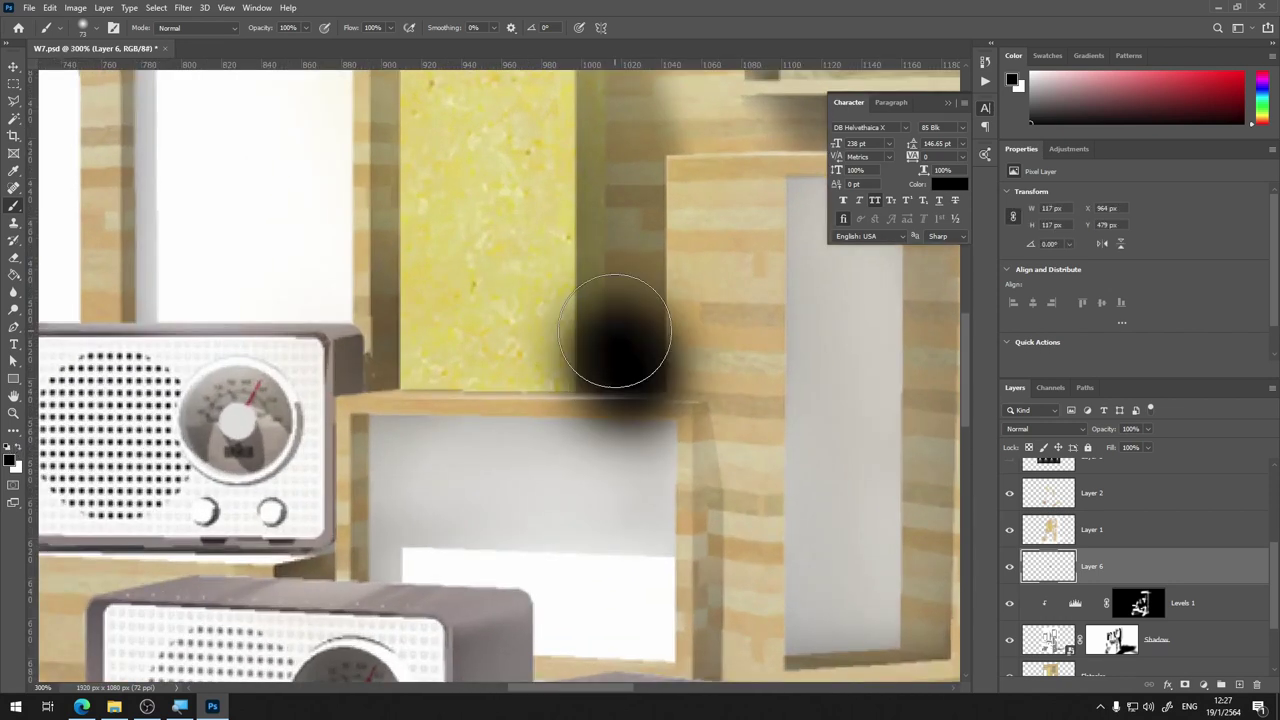
pyautogui.moveTo(628, 372); pyautogui.dragTo(603, 318)
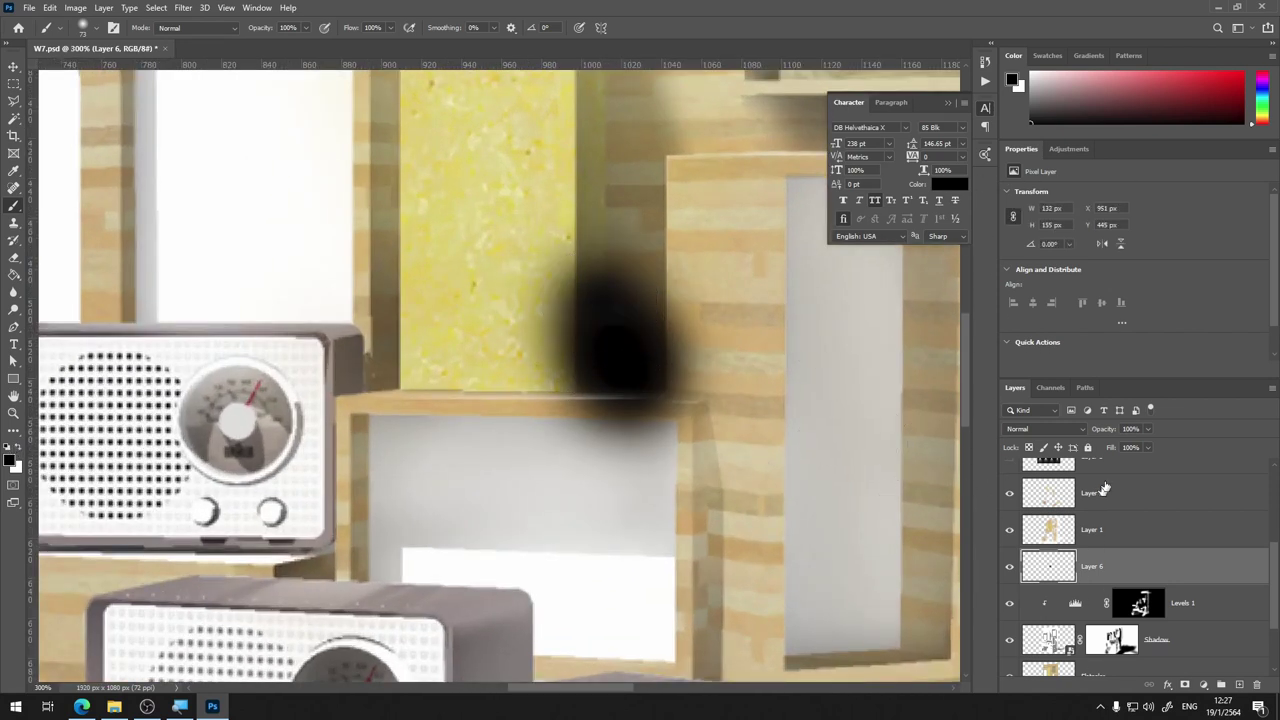
# Set Layer 6 to Multiply and paint shadows by the top radio and lower right radio
pyautogui.click(1078, 432)
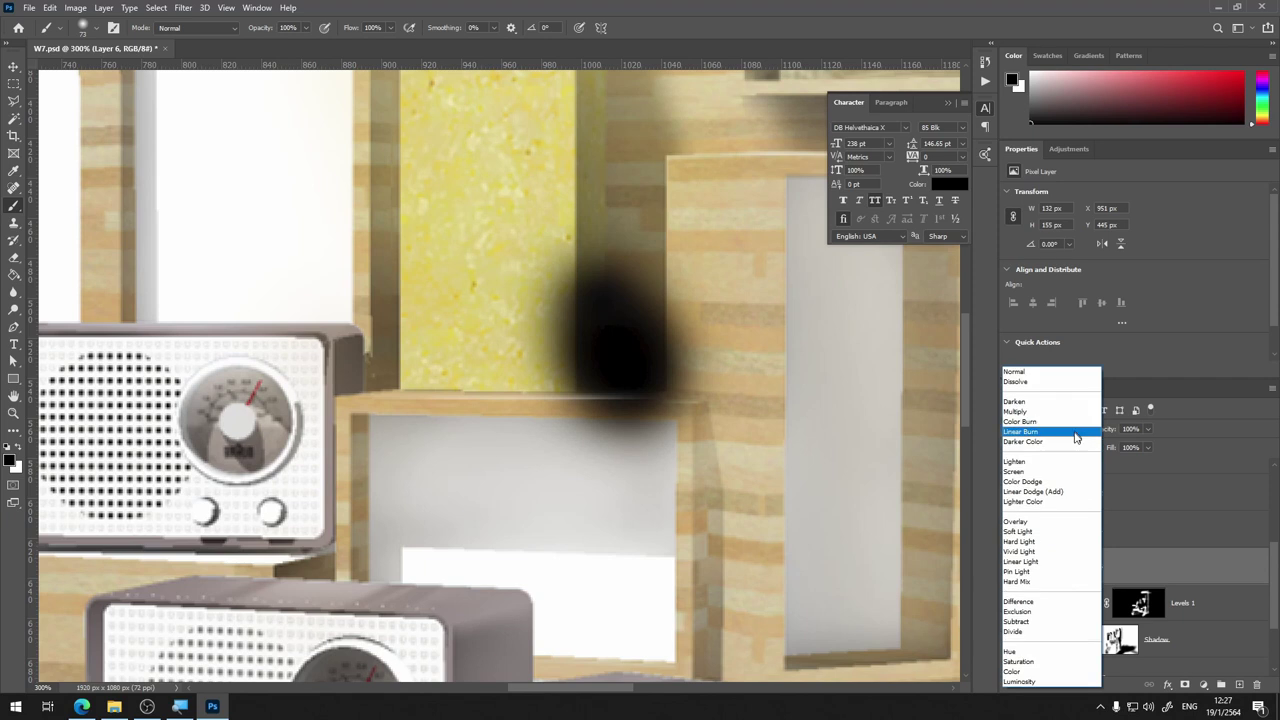
pyautogui.click(1026, 421)
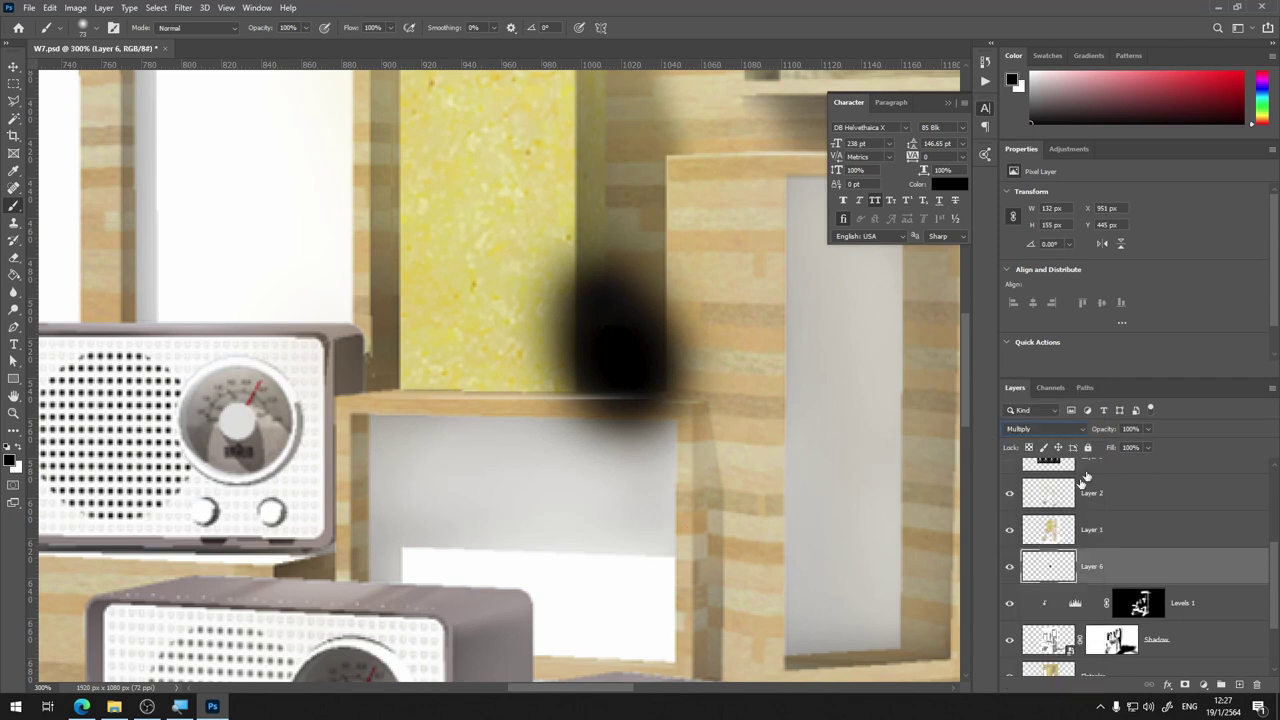
pyautogui.moveTo(340, 355); pyautogui.dragTo(382, 340)
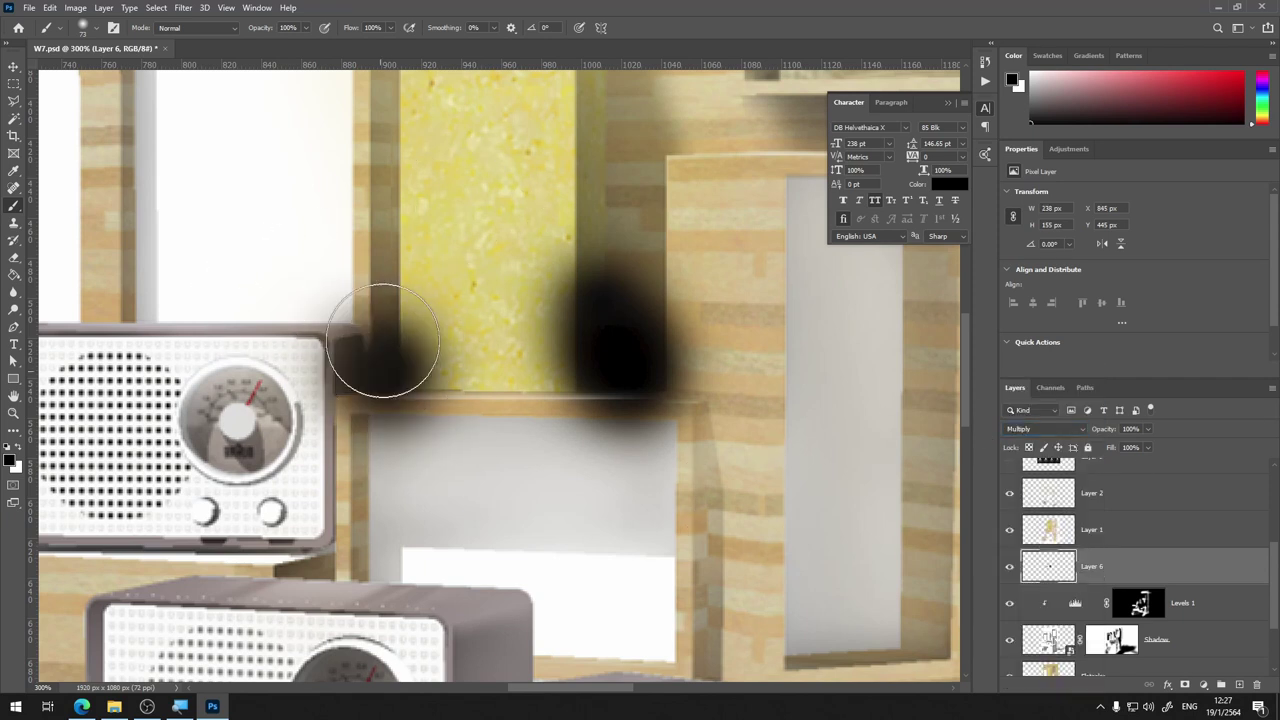
pyautogui.scroll(-5, 566, 470)
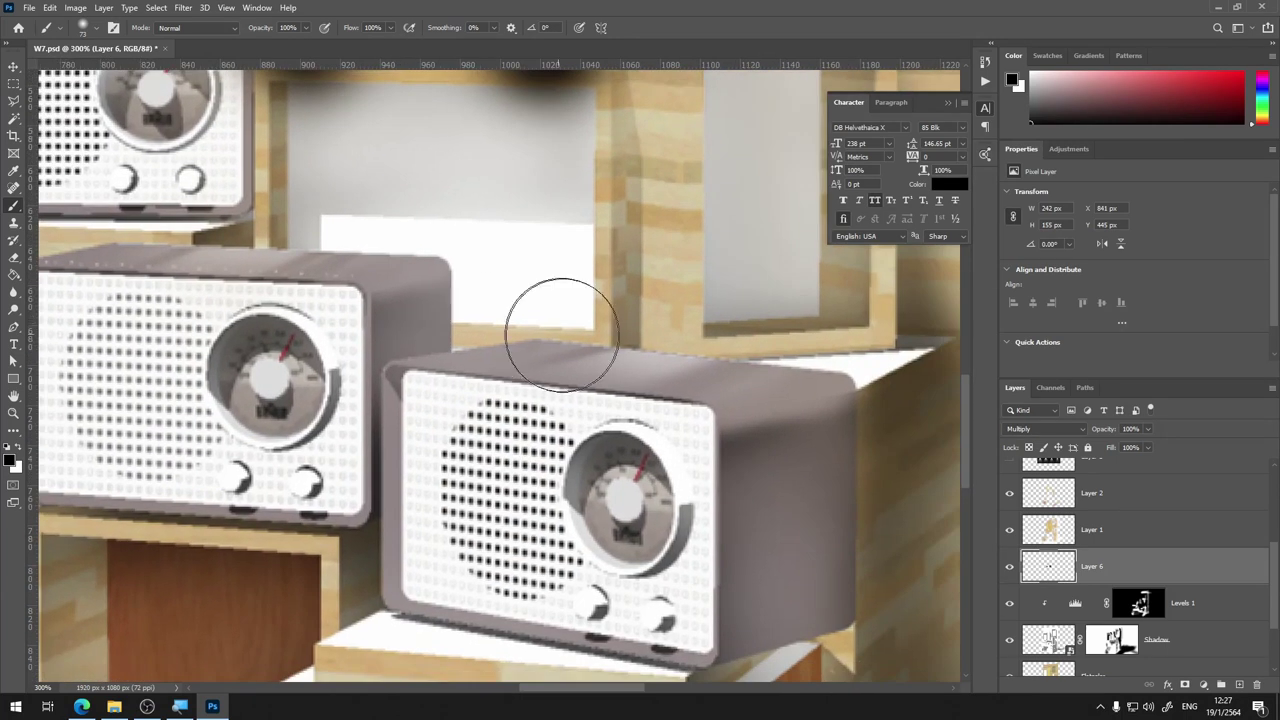
pyautogui.click(622, 332)
pyautogui.scroll(-3, 730, 480)
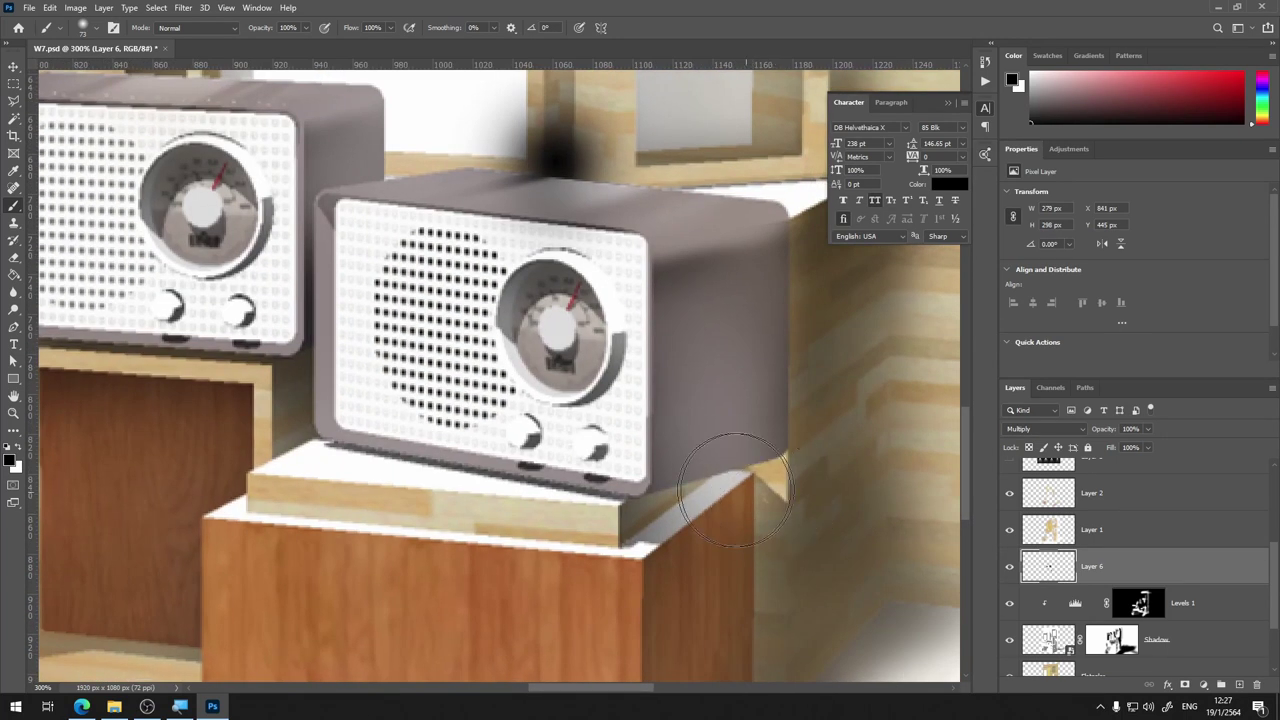
pyautogui.click(305, 368)
# Paint shadows at the box corner and under the grey wooden box's corner
pyautogui.moveTo(622, 345)
pyautogui.mouseDown()
pyautogui.moveTo(550, 425)
pyautogui.moveTo(310, 600)
pyautogui.mouseUp()
pyautogui.click(530, 400)
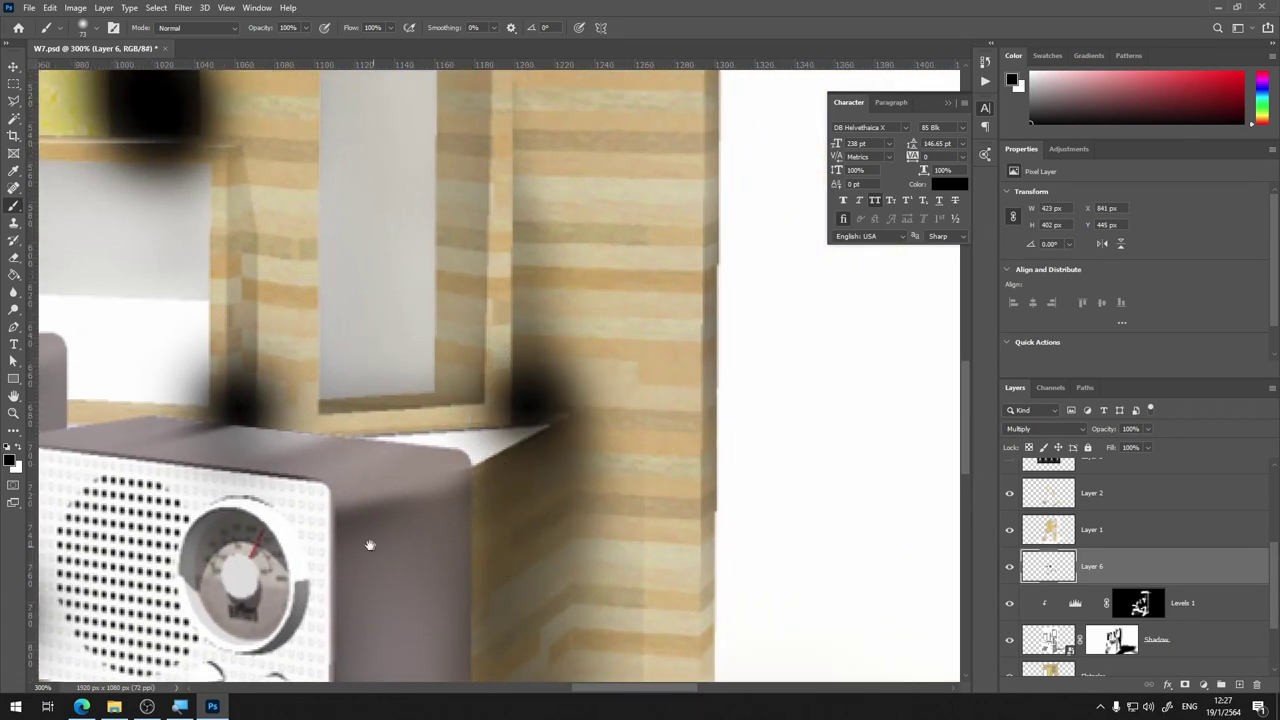
pyautogui.moveTo(370, 545); pyautogui.dragTo(487, 596)
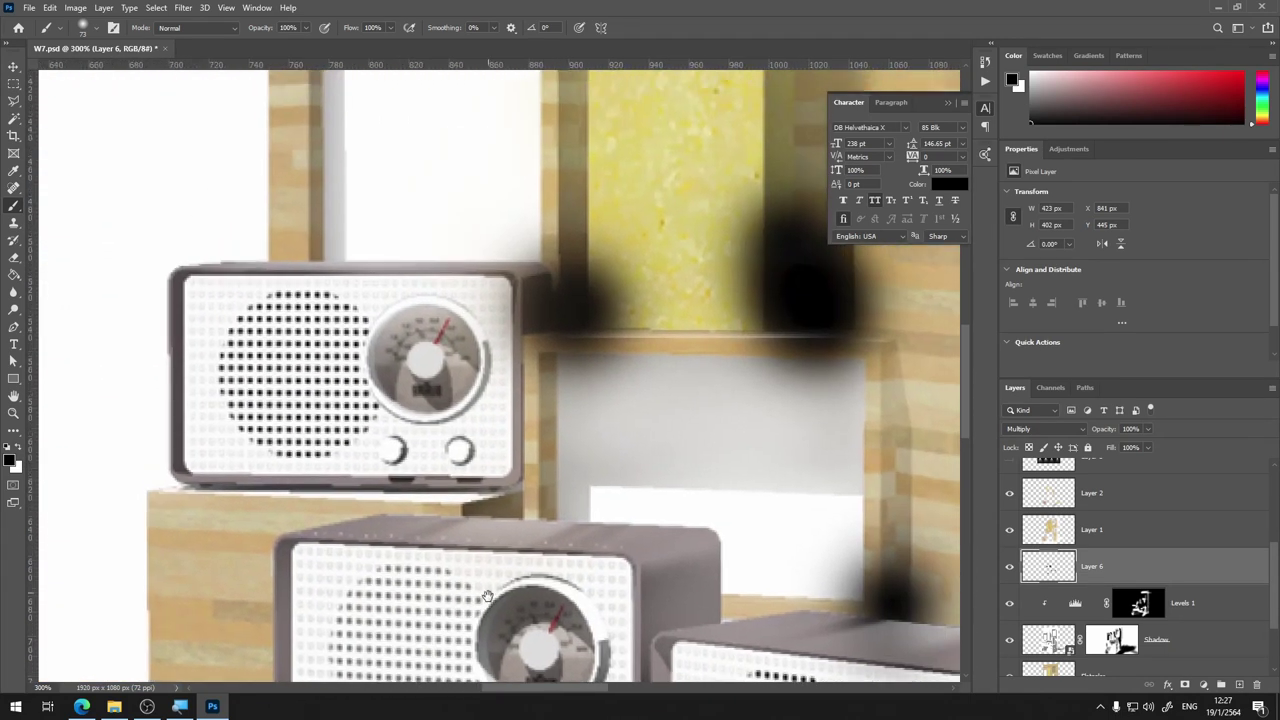
pyautogui.scroll(3, 520, 560)
pyautogui.hscroll(5, 560, 500)
pyautogui.hscroll(4, 590, 450)
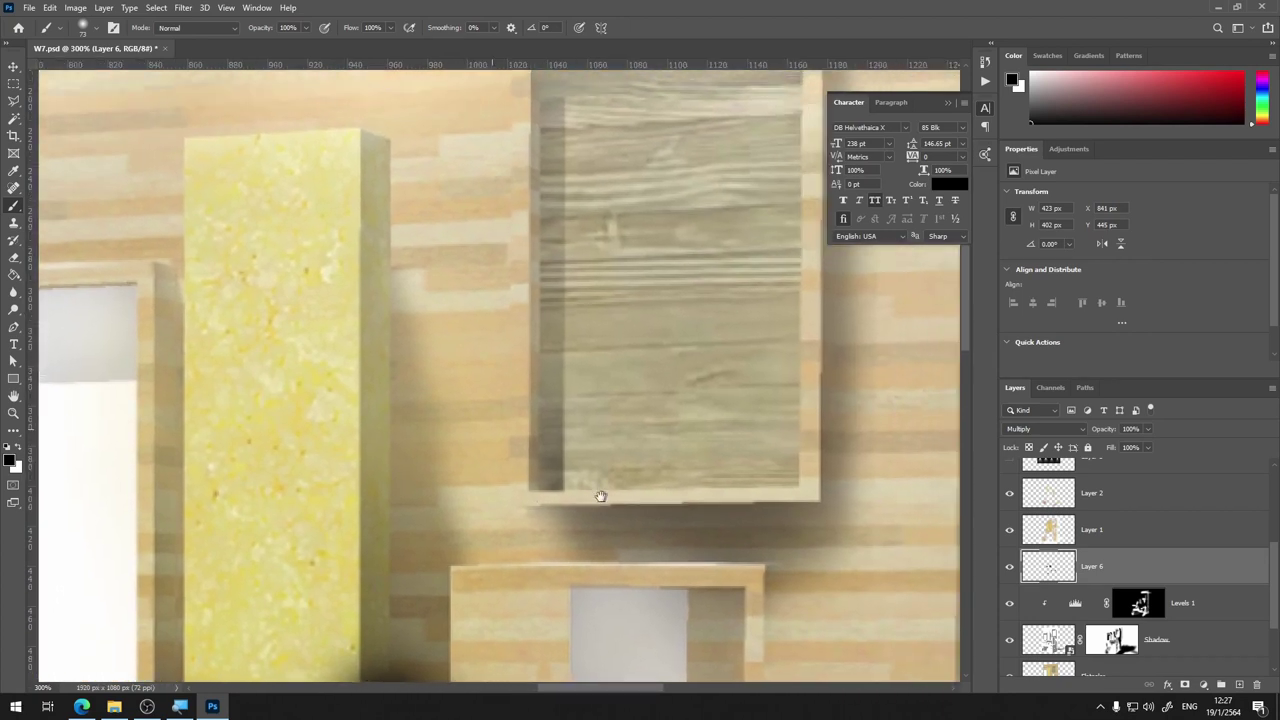
pyautogui.moveTo(600, 496); pyautogui.dragTo(505, 518)
pyautogui.click(450, 515)
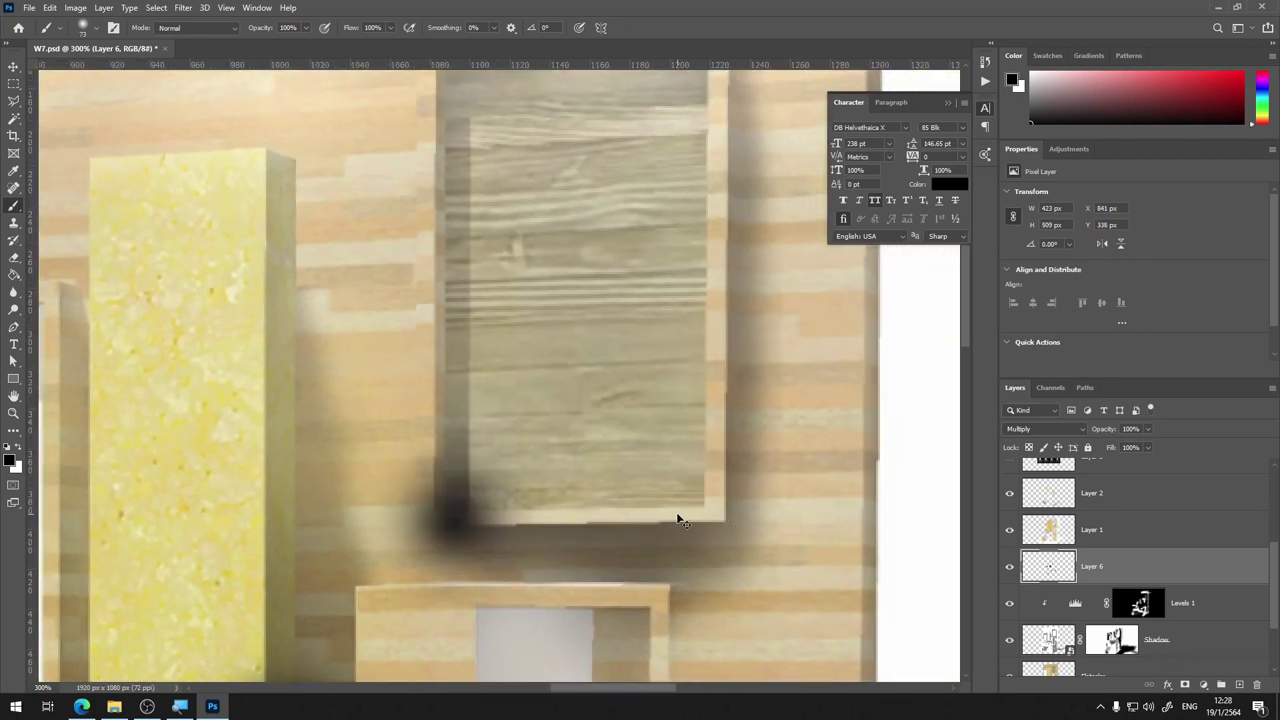
pyautogui.scroll(-4, 679, 521)
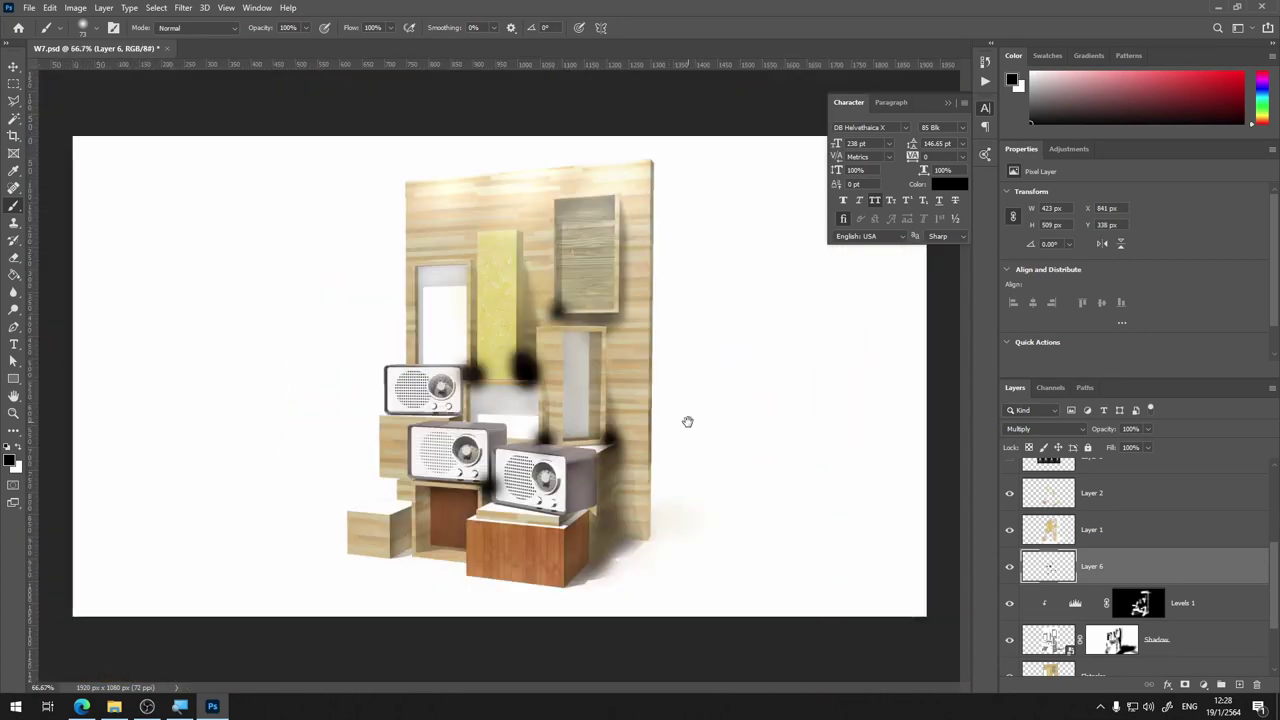
# Add a layer mask to Layer 6 and lower its opacity to soften the shadows
pyautogui.click(1185, 686)
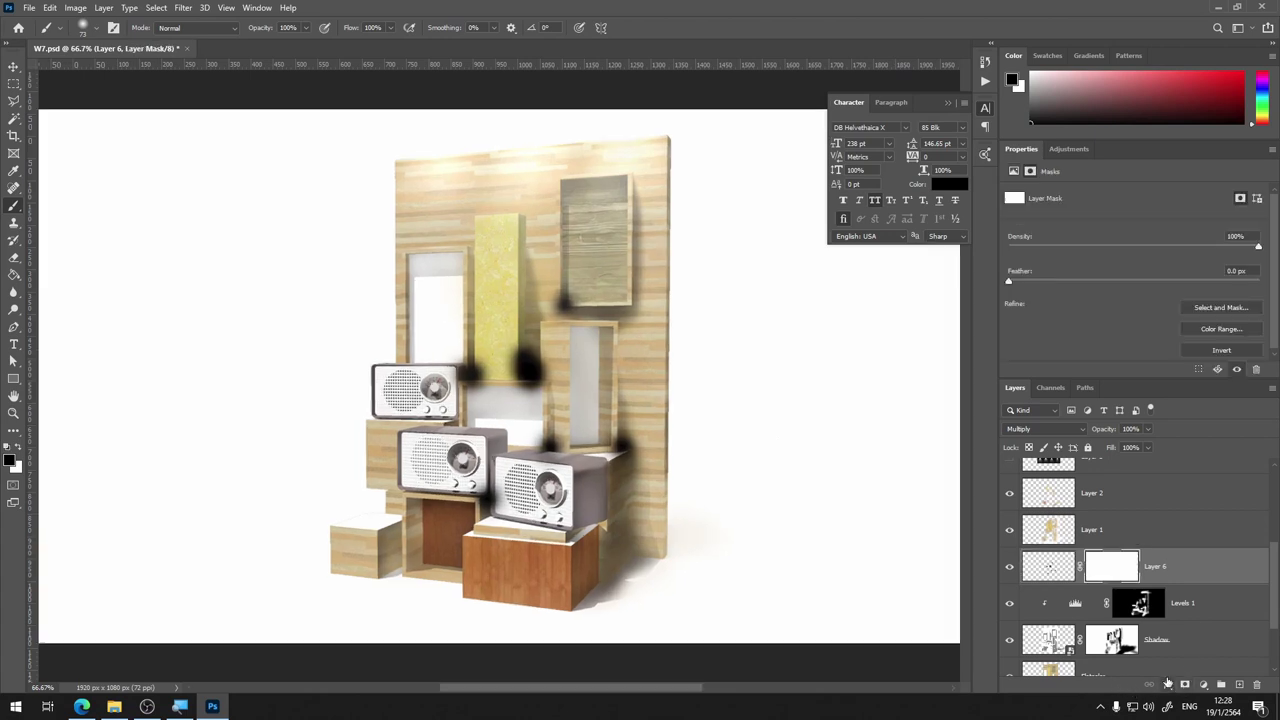
pyautogui.hotkey('ctrl', '+')
pyautogui.hotkey('ctrl', '+')
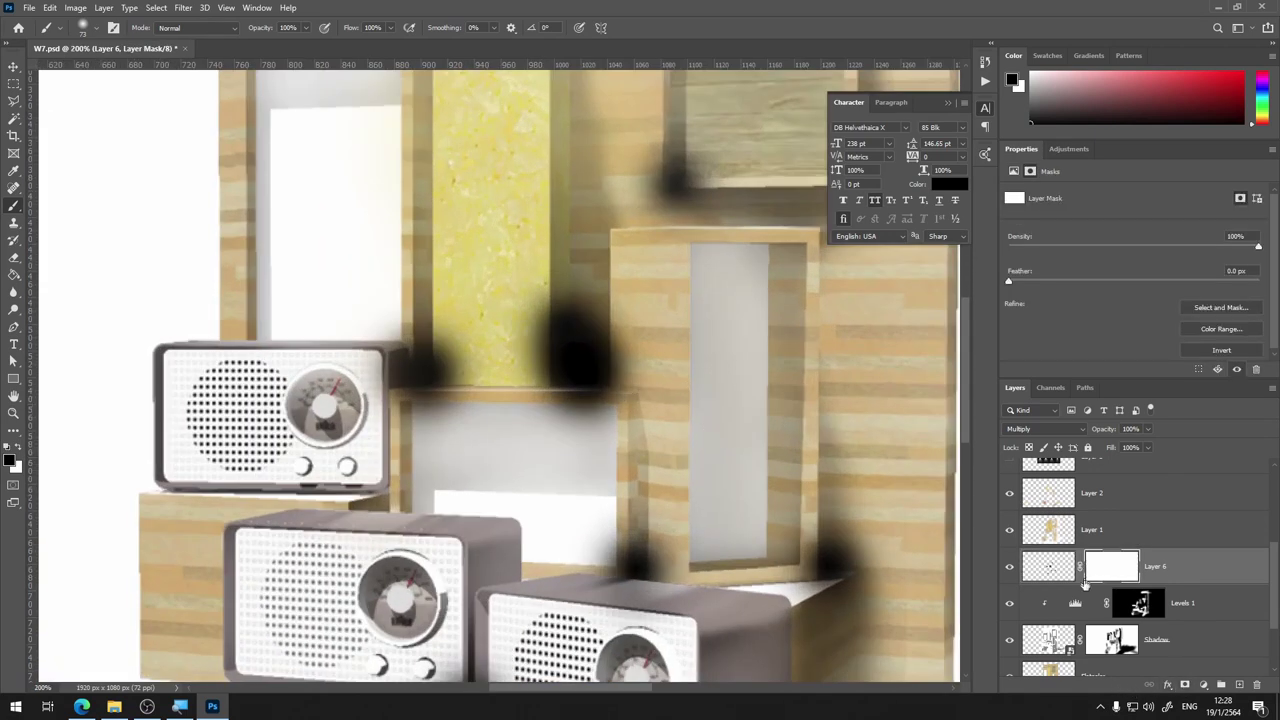
pyautogui.click(1050, 571)
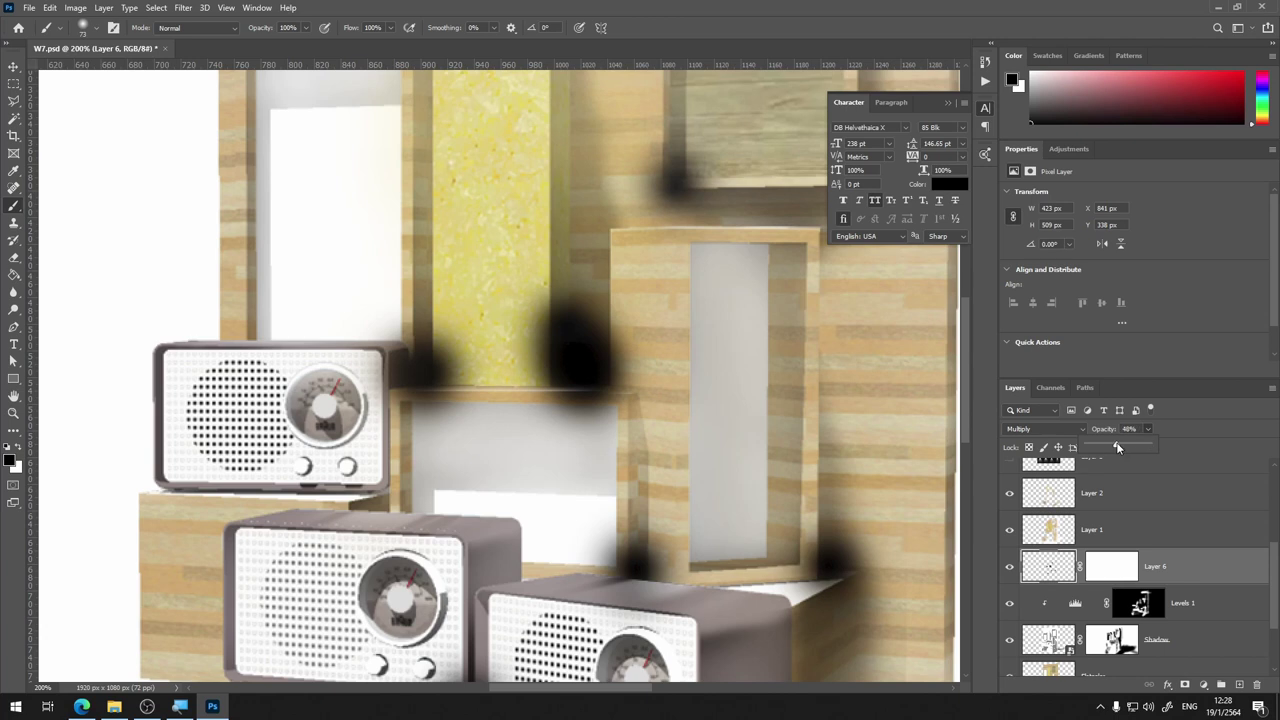
pyautogui.moveTo(1117, 447)
pyautogui.mouseDown()
pyautogui.moveTo(1104, 449)
pyautogui.moveTo(1131, 449)
pyautogui.mouseUp()
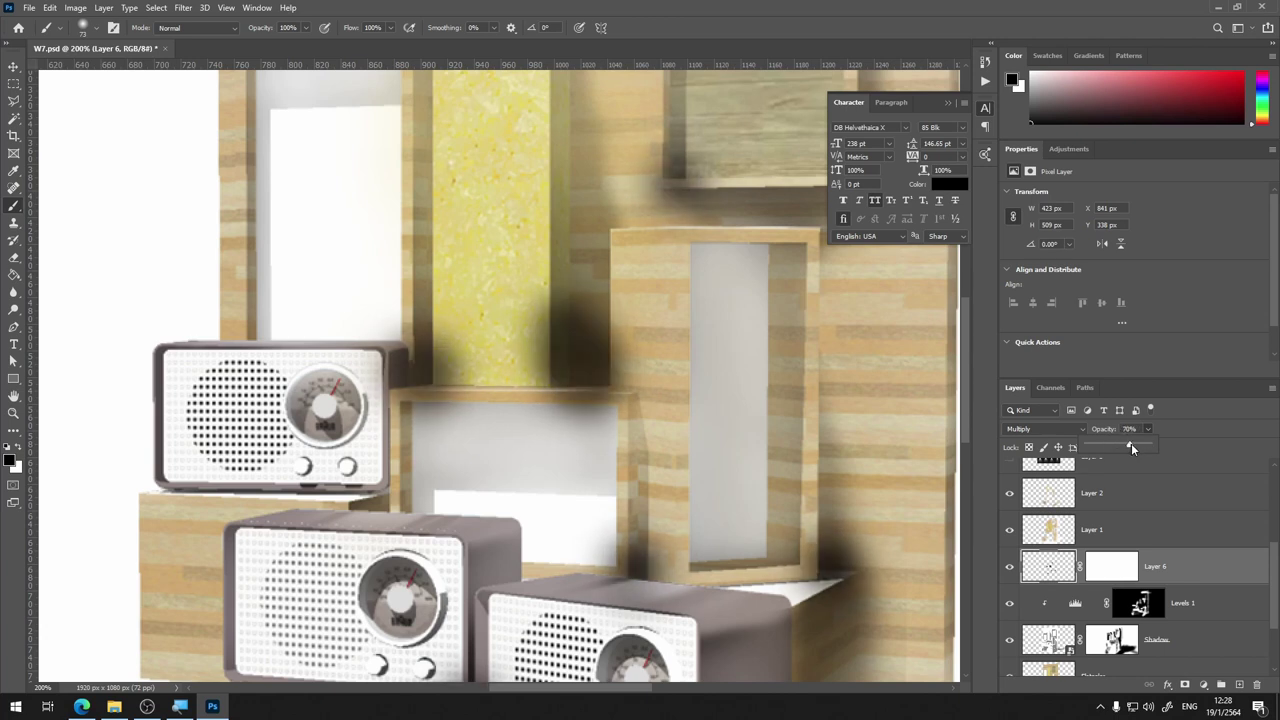
pyautogui.click(1114, 568)
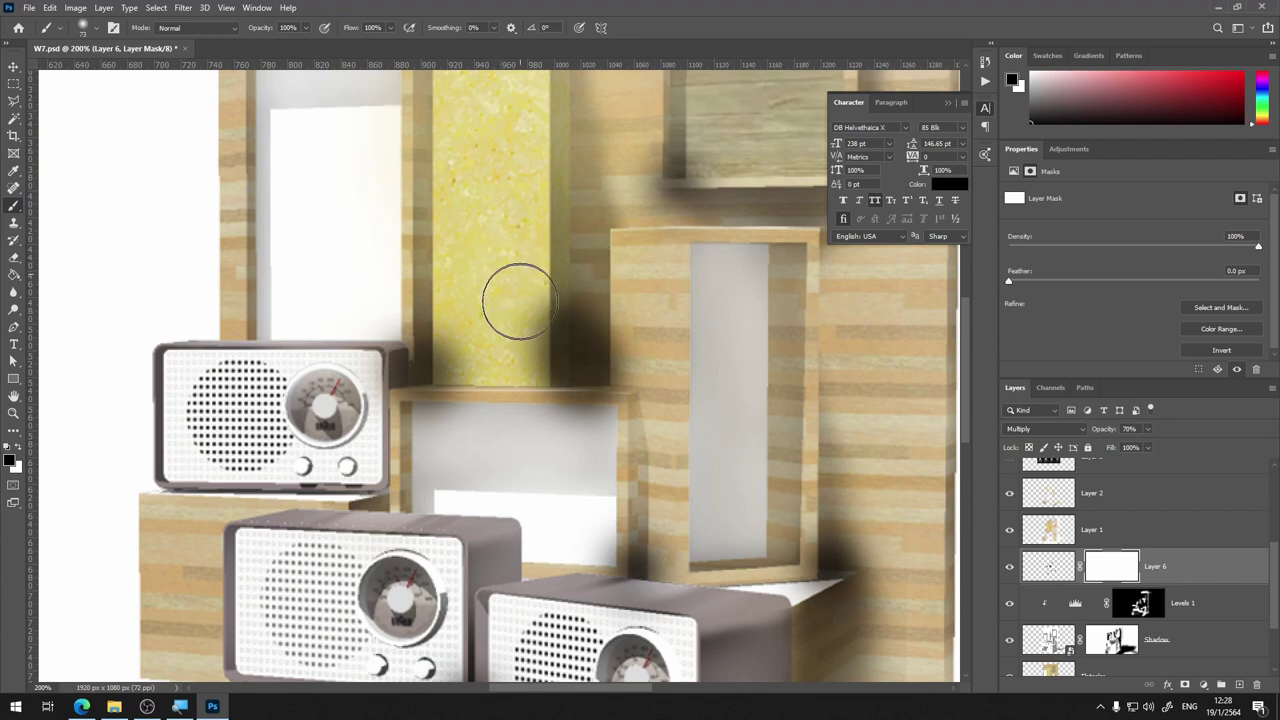
# Paint on Layer 6's mask to lighten shadows around the yellow column and top radio
pyautogui.moveTo(519, 301); pyautogui.dragTo(509, 320)
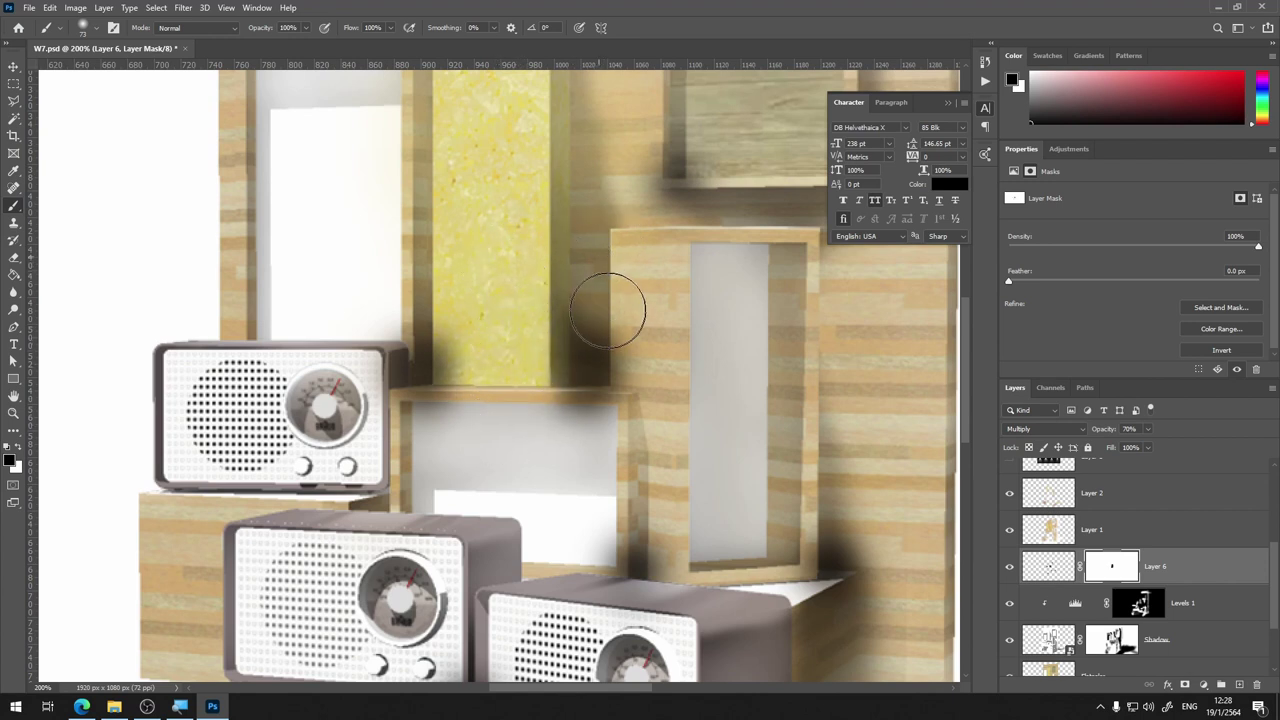
pyautogui.moveTo(608, 311)
pyautogui.mouseDown()
pyautogui.moveTo(651, 400)
pyautogui.moveTo(571, 429)
pyautogui.mouseUp()
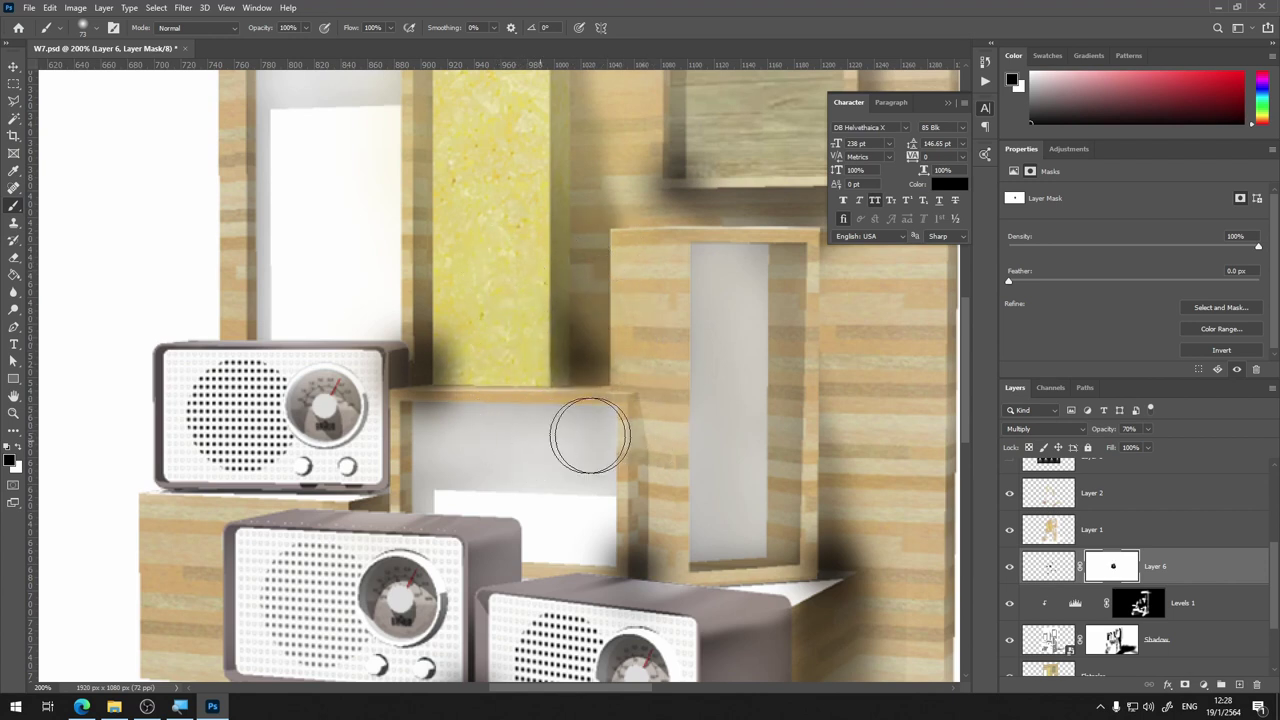
pyautogui.moveTo(586, 266); pyautogui.dragTo(651, 406)
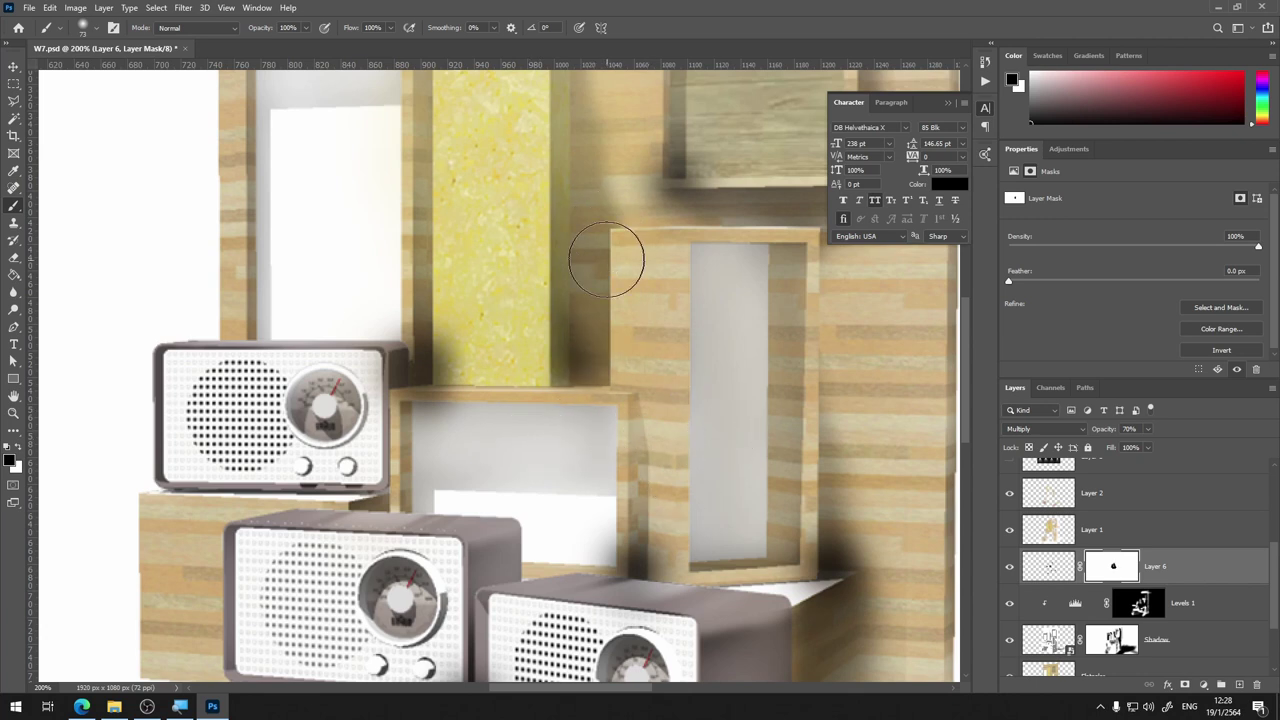
pyautogui.moveTo(607, 260)
pyautogui.mouseDown()
pyautogui.moveTo(580, 329)
pyautogui.moveTo(629, 463)
pyautogui.moveTo(641, 322)
pyautogui.mouseUp()
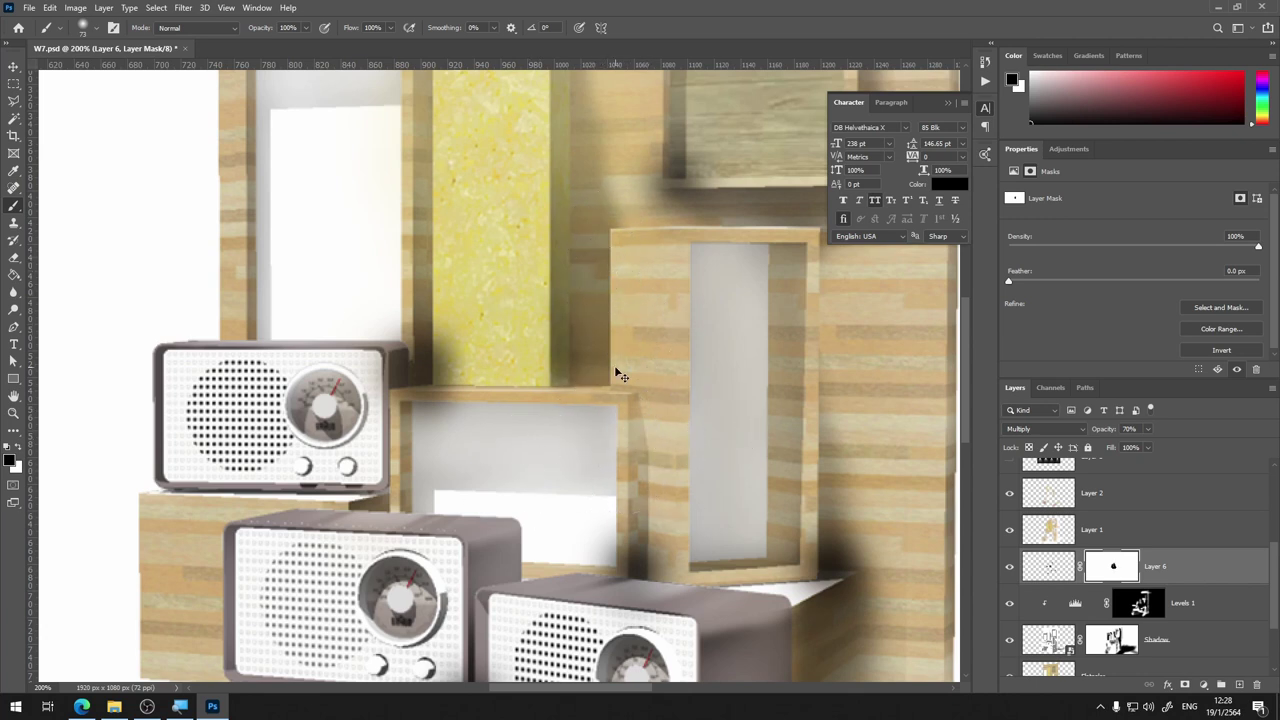
pyautogui.moveTo(619, 374); pyautogui.dragTo(586, 257)
pyautogui.moveTo(600, 300); pyautogui.dragTo(643, 390)
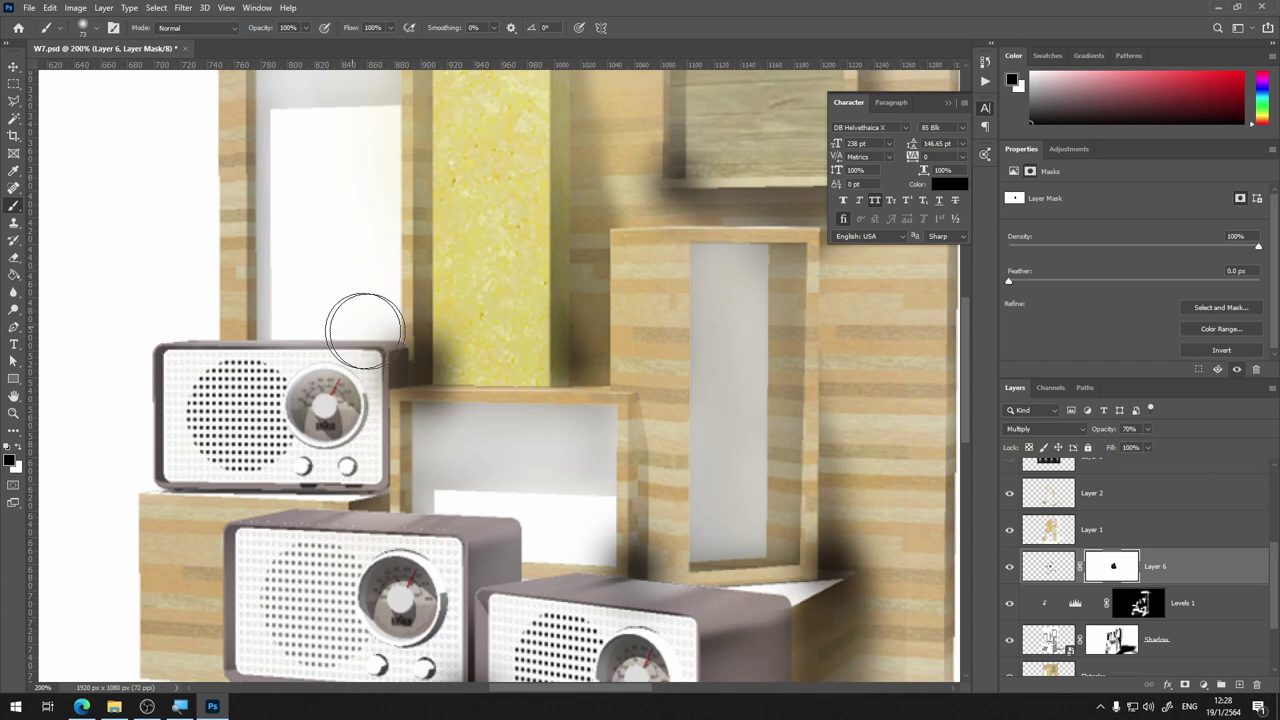
pyautogui.moveTo(364, 330); pyautogui.dragTo(395, 372)
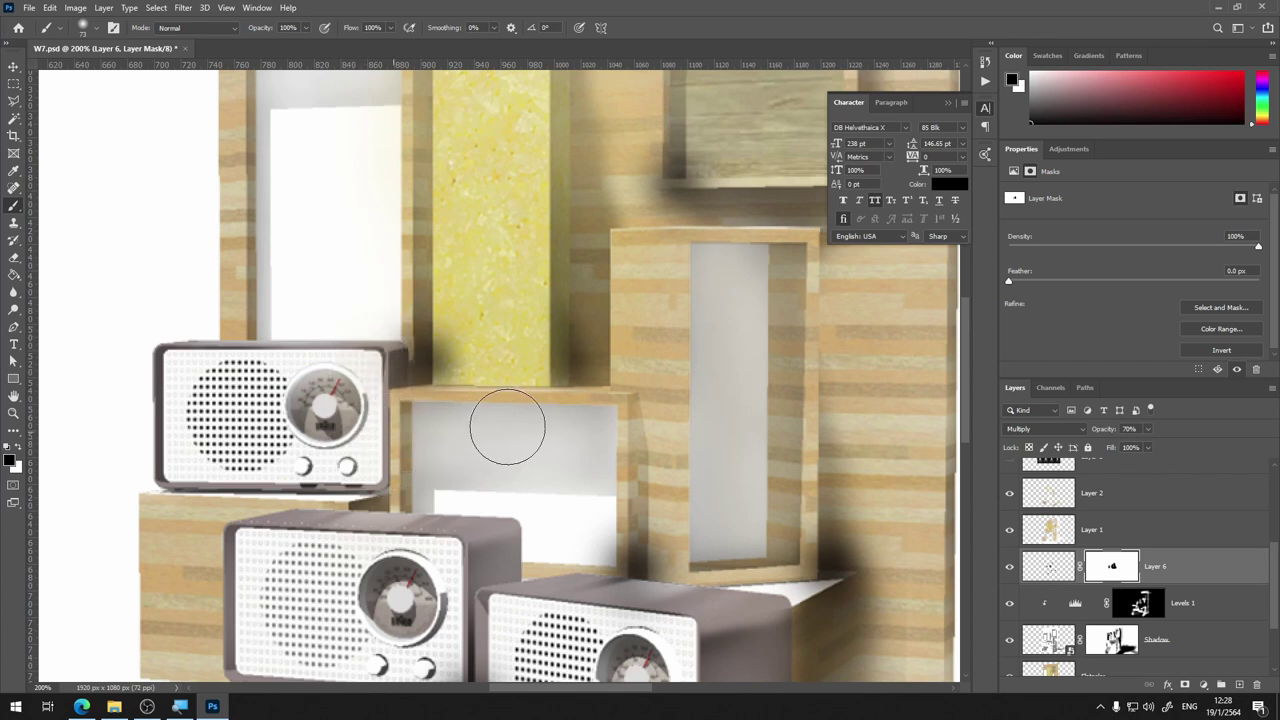
pyautogui.moveTo(486, 323)
pyautogui.mouseDown()
pyautogui.moveTo(471, 323)
pyautogui.moveTo(477, 386)
pyautogui.moveTo(475, 339)
pyautogui.mouseUp()
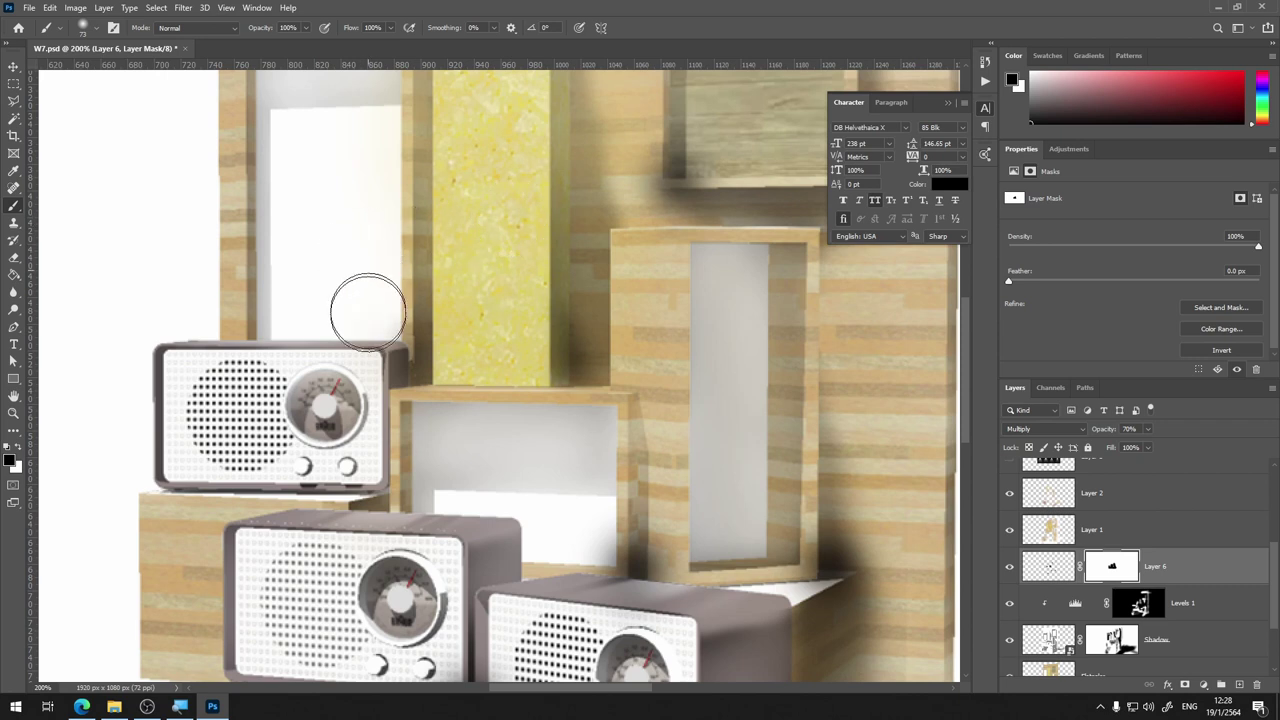
# Compare with Layer 6 hidden, undo a stroke, then delete Layer 6
pyautogui.click(1005, 569)
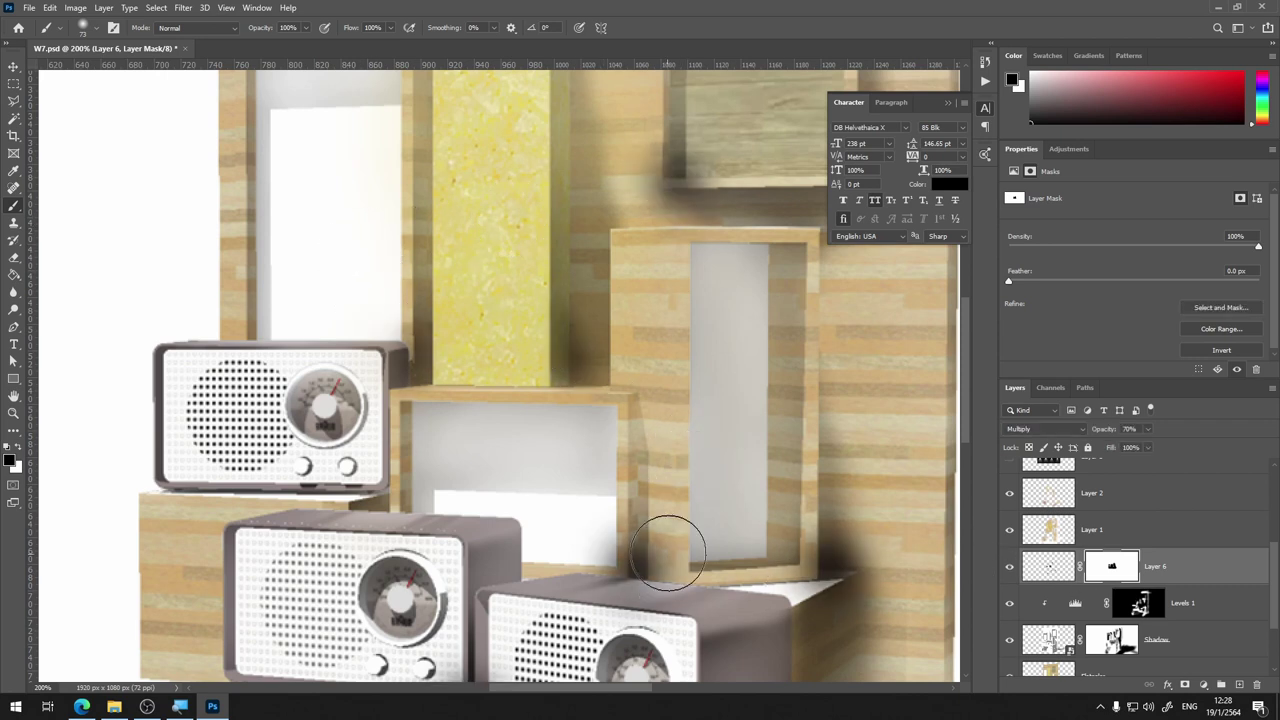
pyautogui.click(876, 487)
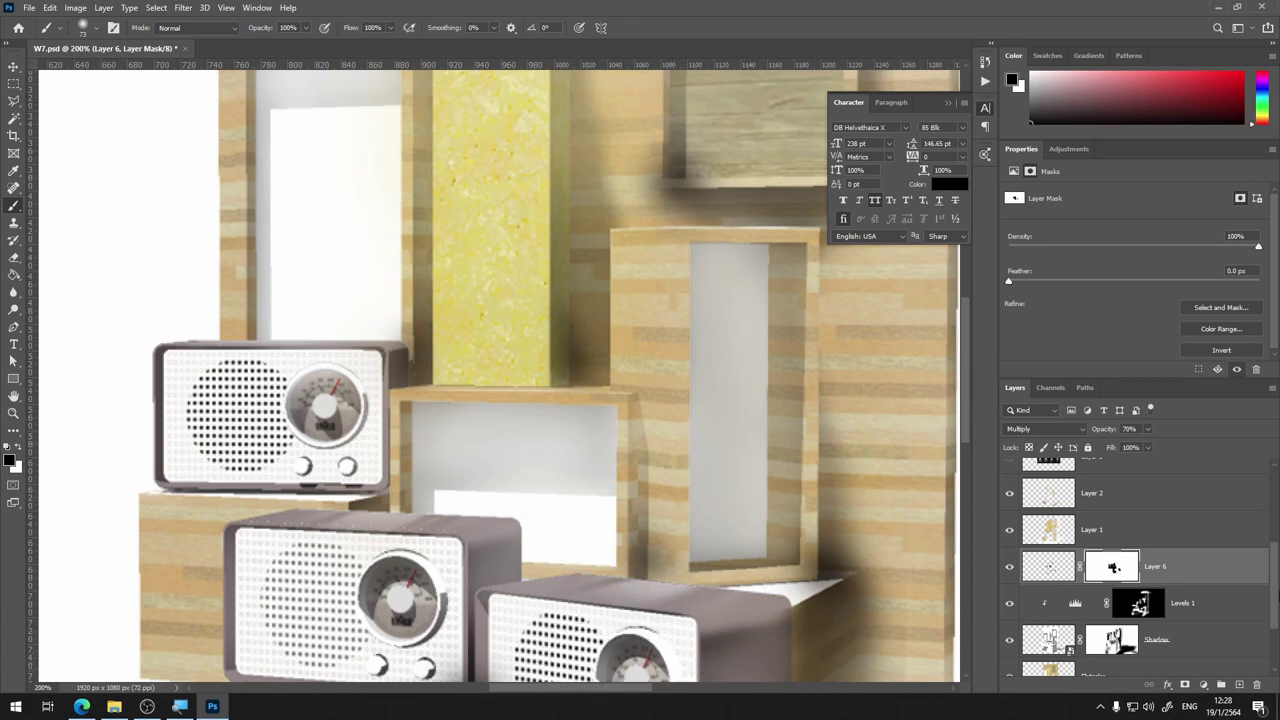
pyautogui.hotkey('ctrl', 'z')
pyautogui.click(1036, 571)
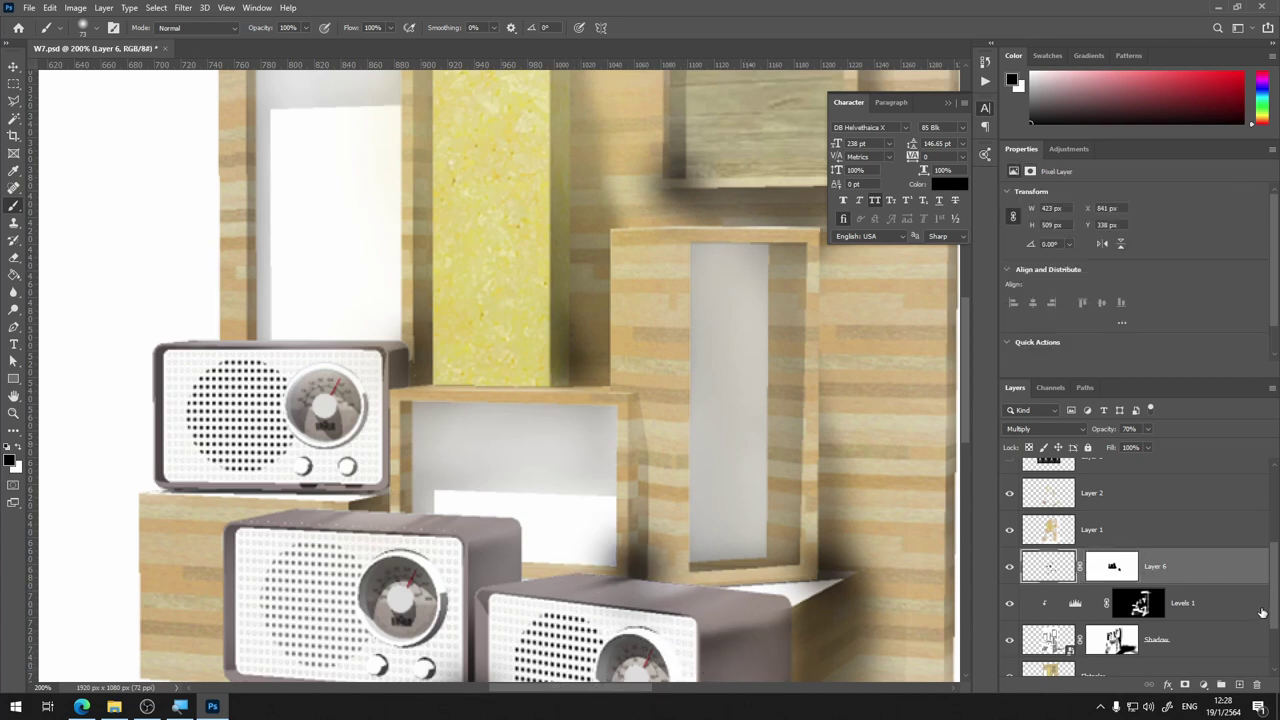
pyautogui.click(1257, 687)
pyautogui.click(578, 263)
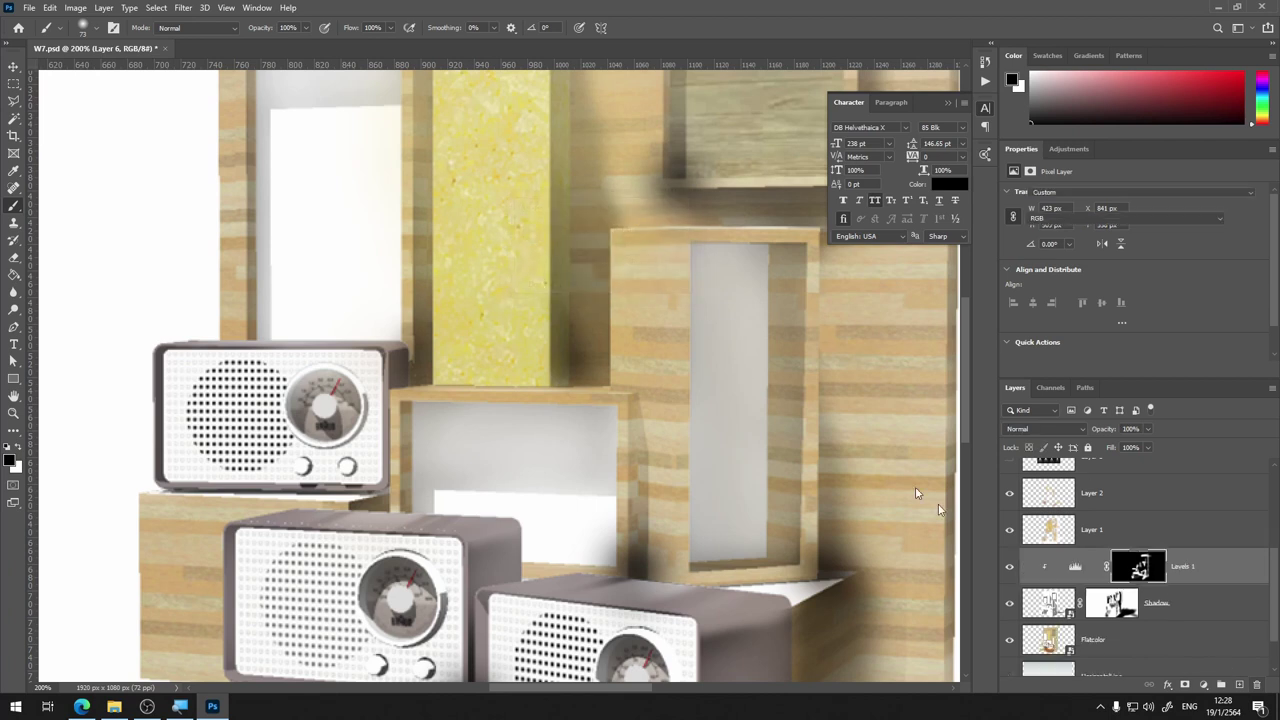
pyautogui.click(1168, 686)
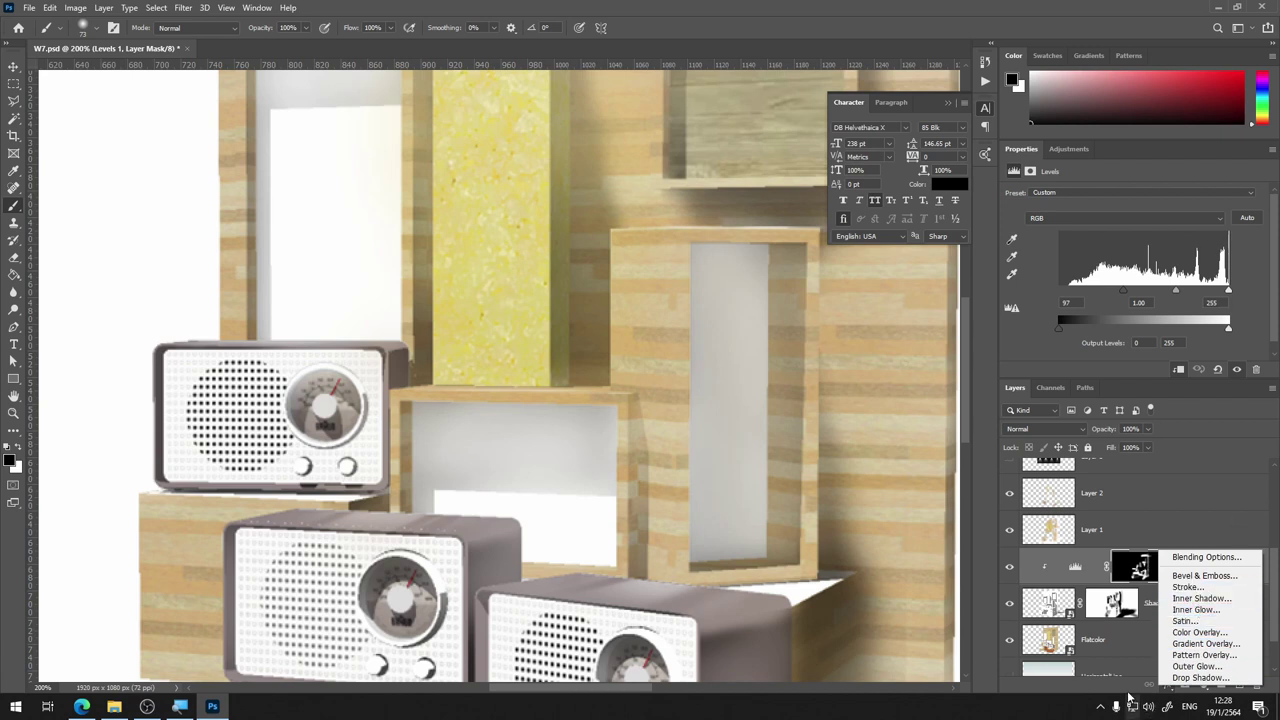
# Add a Levels 2 adjustment with black input 41 and Paint Bucket its mask black
pyautogui.click(1184, 688)
pyautogui.click(1203, 686)
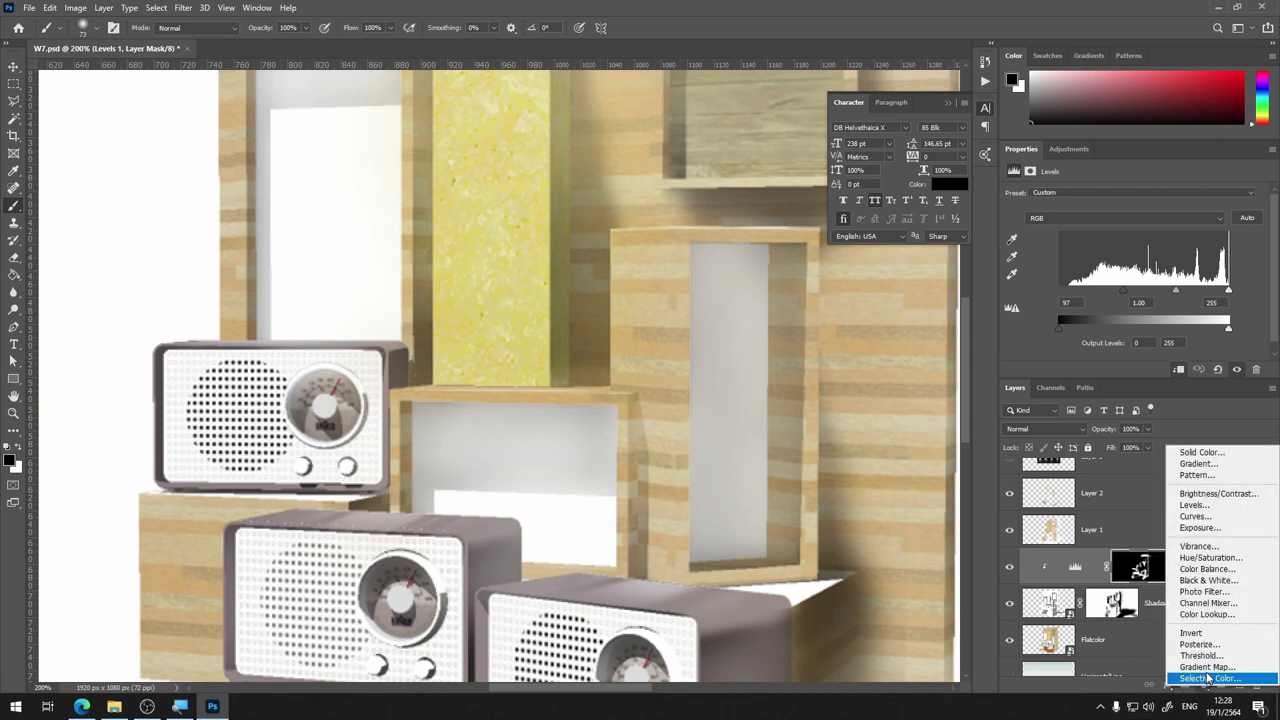
pyautogui.click(1198, 508)
pyautogui.moveTo(1061, 296); pyautogui.dragTo(1088, 296)
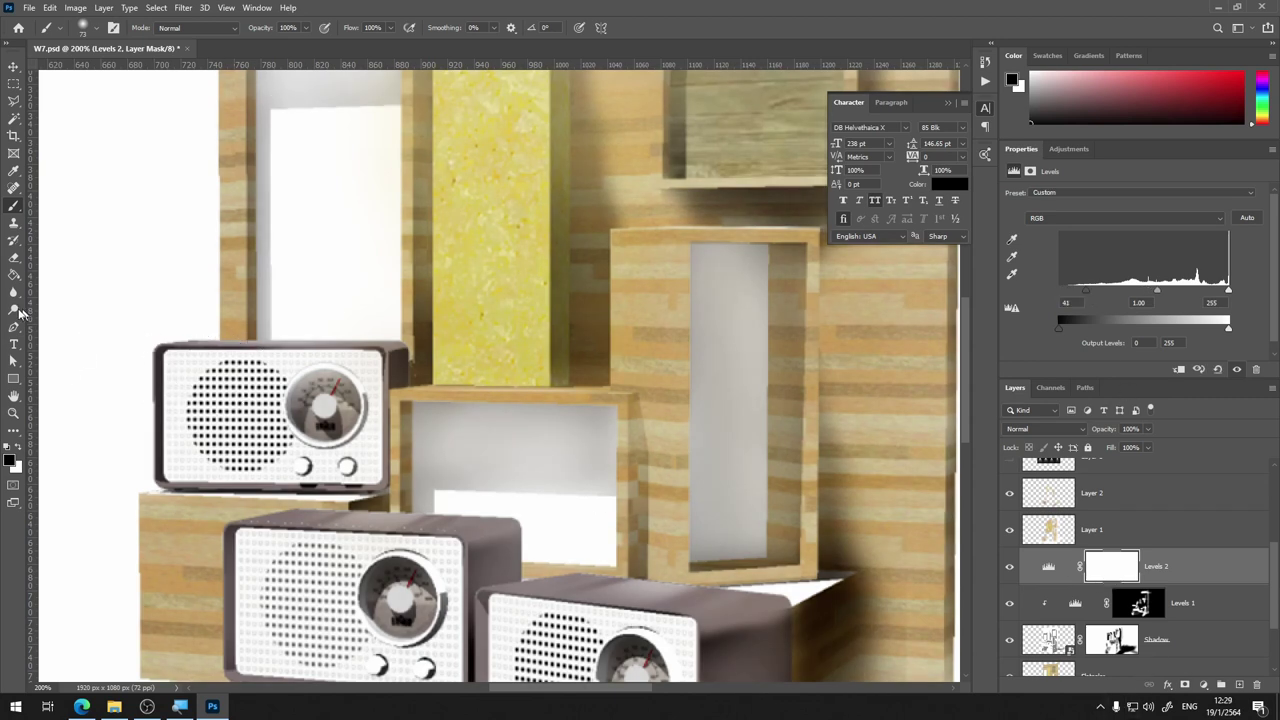
pyautogui.click(12, 275)
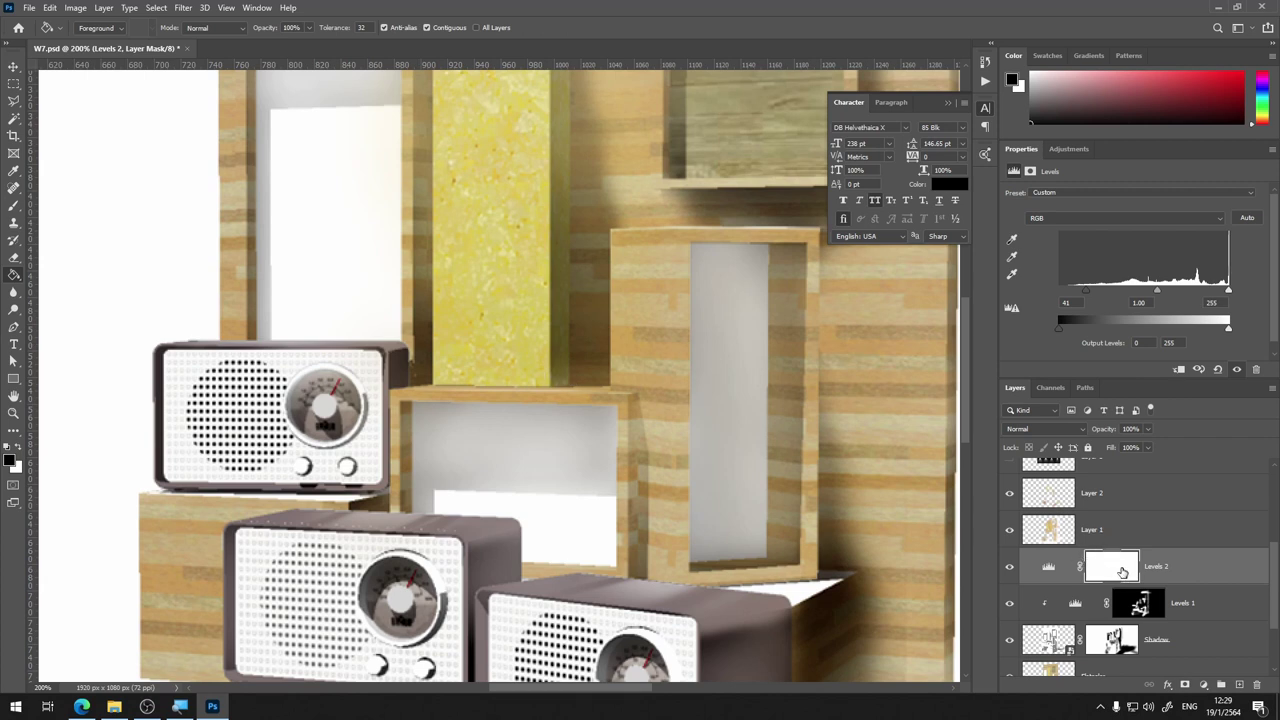
pyautogui.click(582, 378)
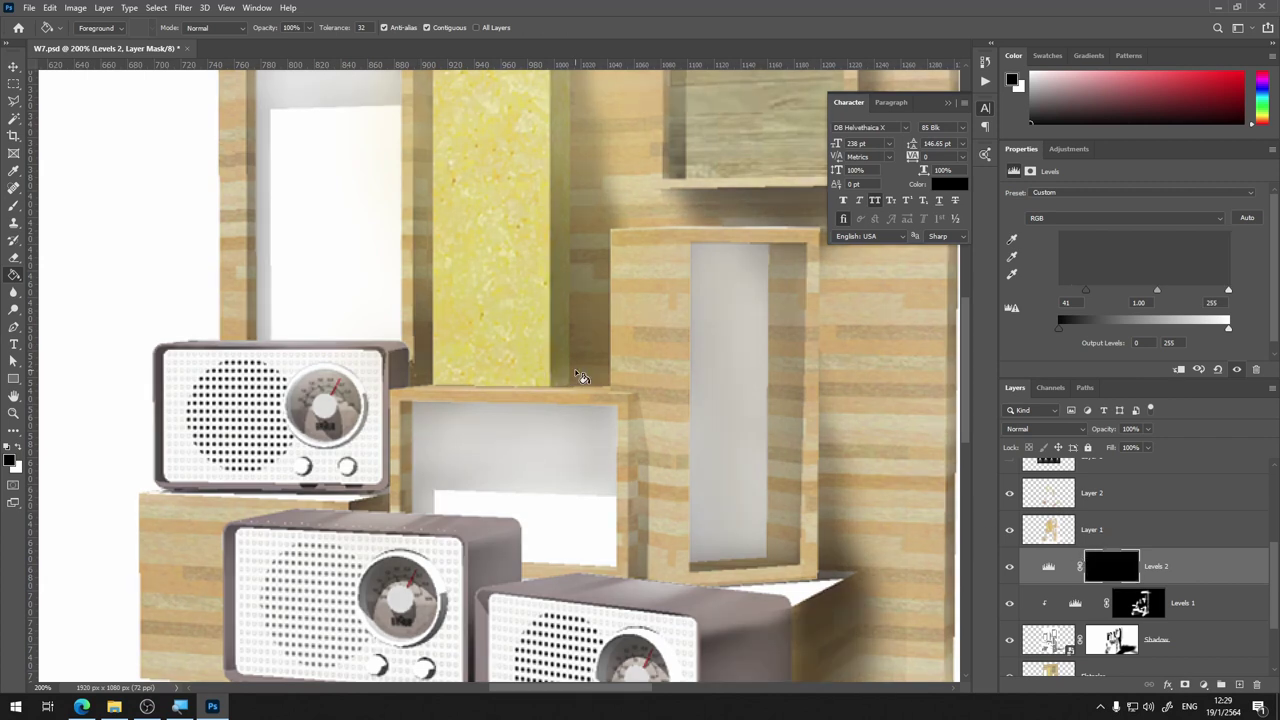
# Brush white on Levels 2's mask beside the top radio, yellow column and shelf corner
pyautogui.click(12, 205)
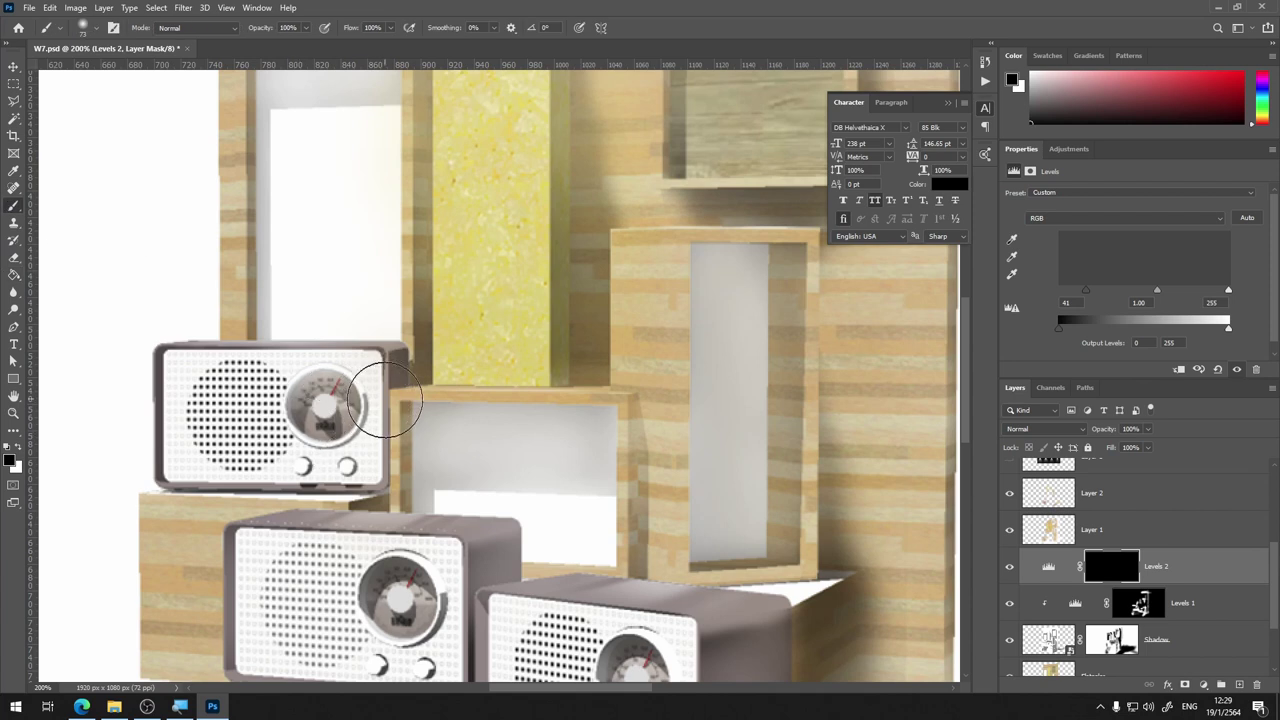
pyautogui.press('x')
pyautogui.click(419, 365)
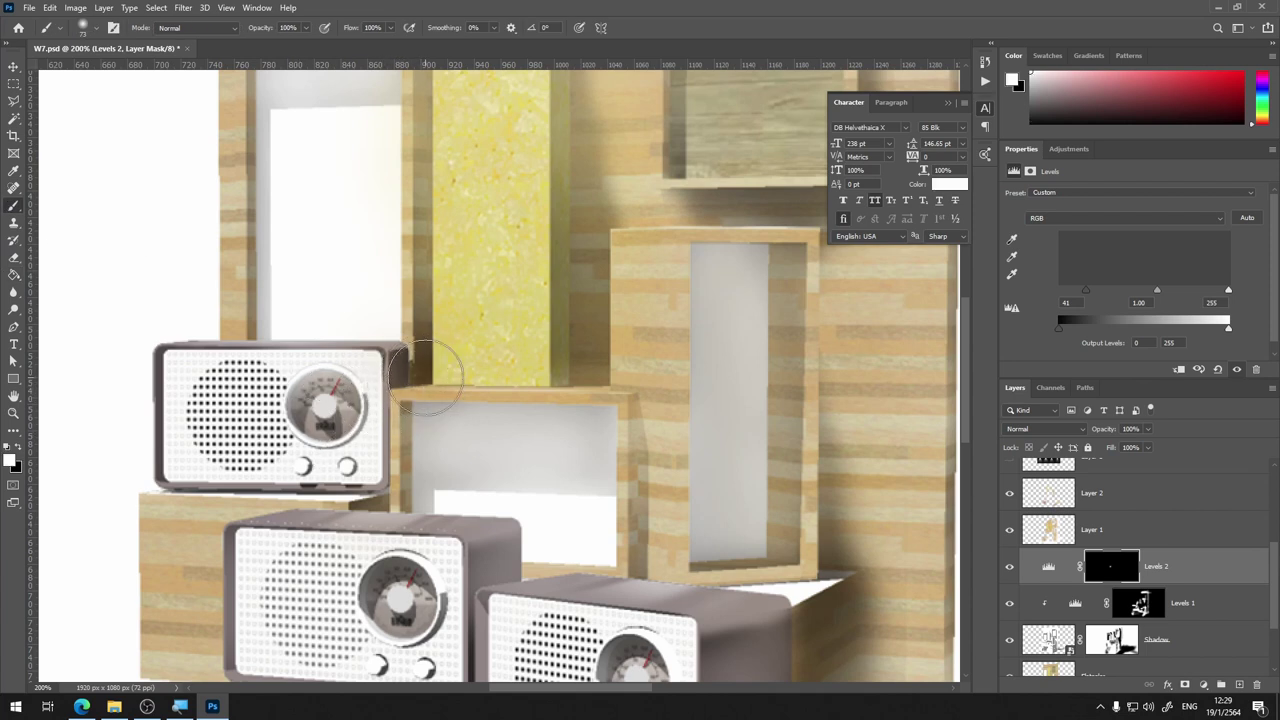
pyautogui.moveTo(425, 375); pyautogui.dragTo(443, 271)
pyautogui.moveTo(569, 371)
pyautogui.mouseDown()
pyautogui.moveTo(581, 385)
pyautogui.moveTo(562, 212)
pyautogui.mouseUp()
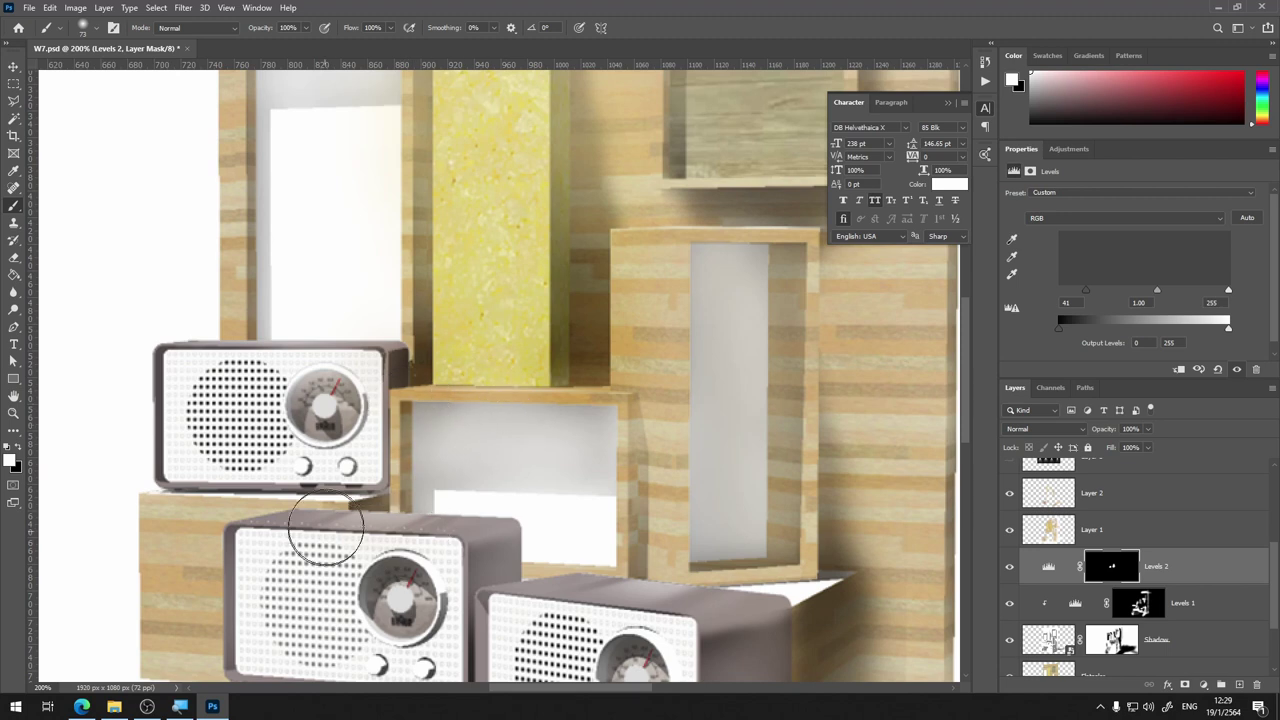
# Reveal darker shadows right of the lower radio and under the upper shelf
pyautogui.moveTo(485, 630); pyautogui.dragTo(494, 493)
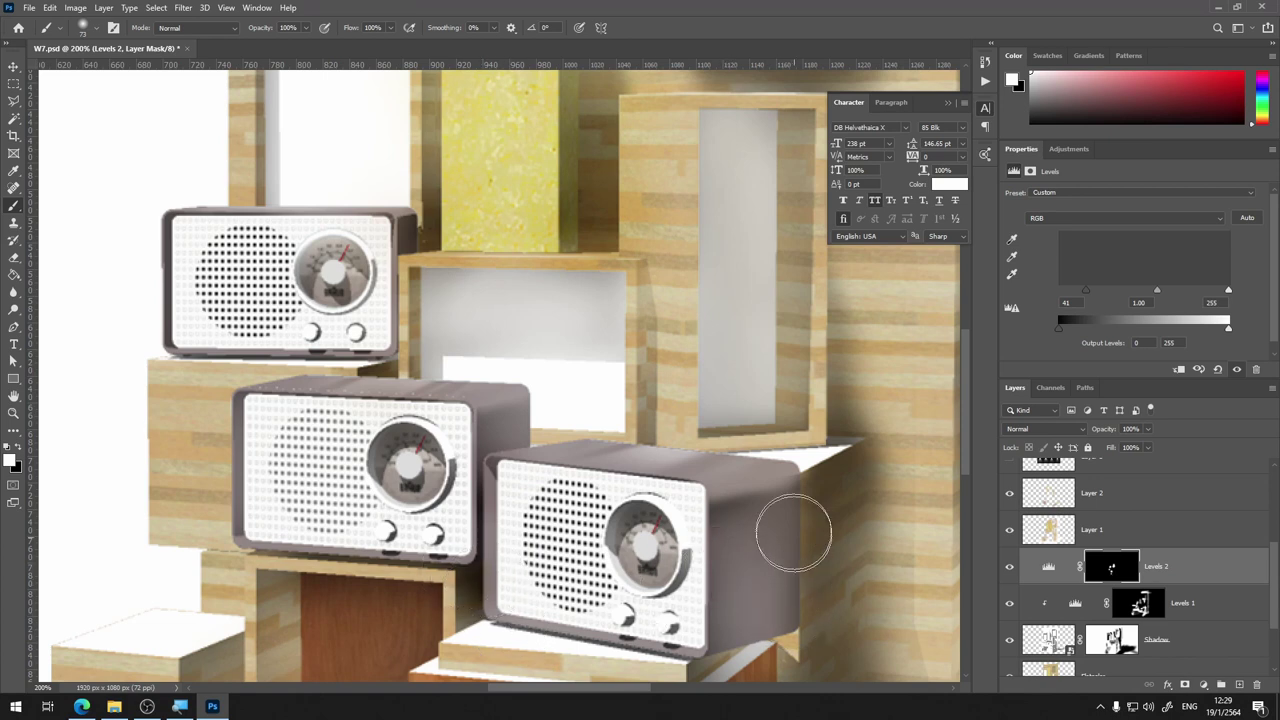
pyautogui.moveTo(793, 533); pyautogui.dragTo(838, 453)
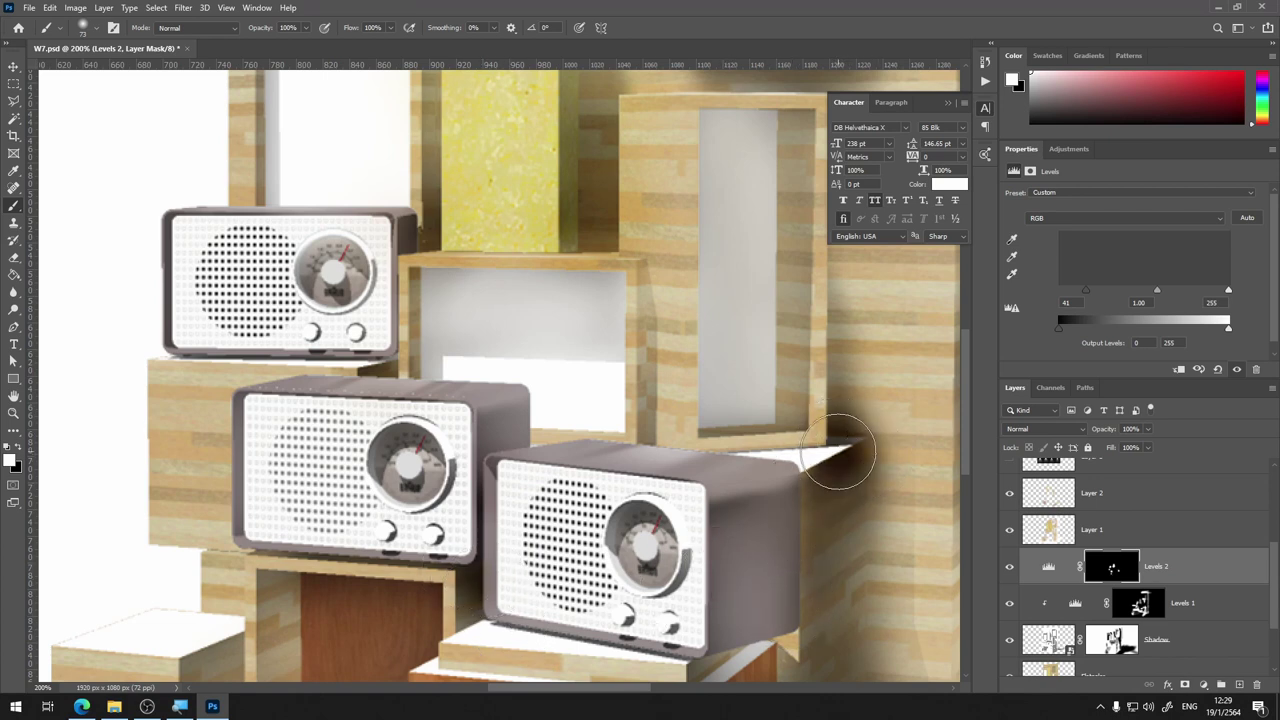
pyautogui.moveTo(758, 443)
pyautogui.mouseDown()
pyautogui.moveTo(768, 368)
pyautogui.moveTo(753, 376)
pyautogui.mouseUp()
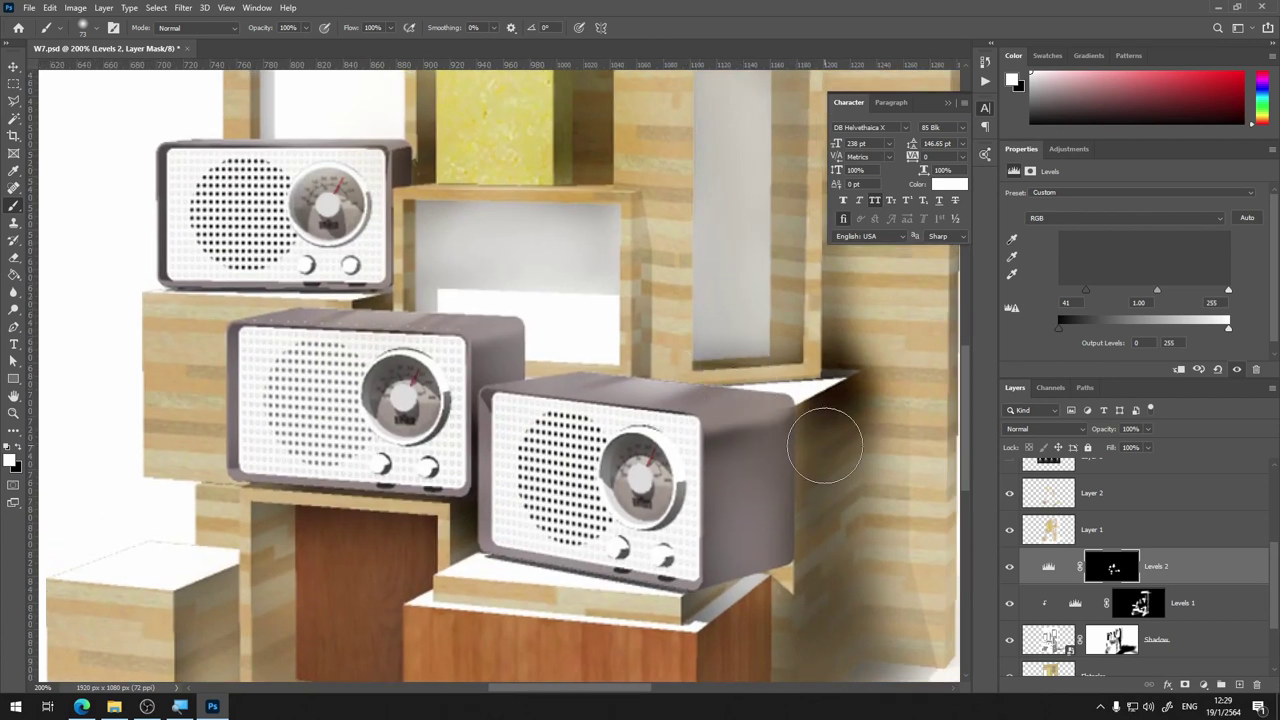
pyautogui.moveTo(778, 303); pyautogui.dragTo(786, 493)
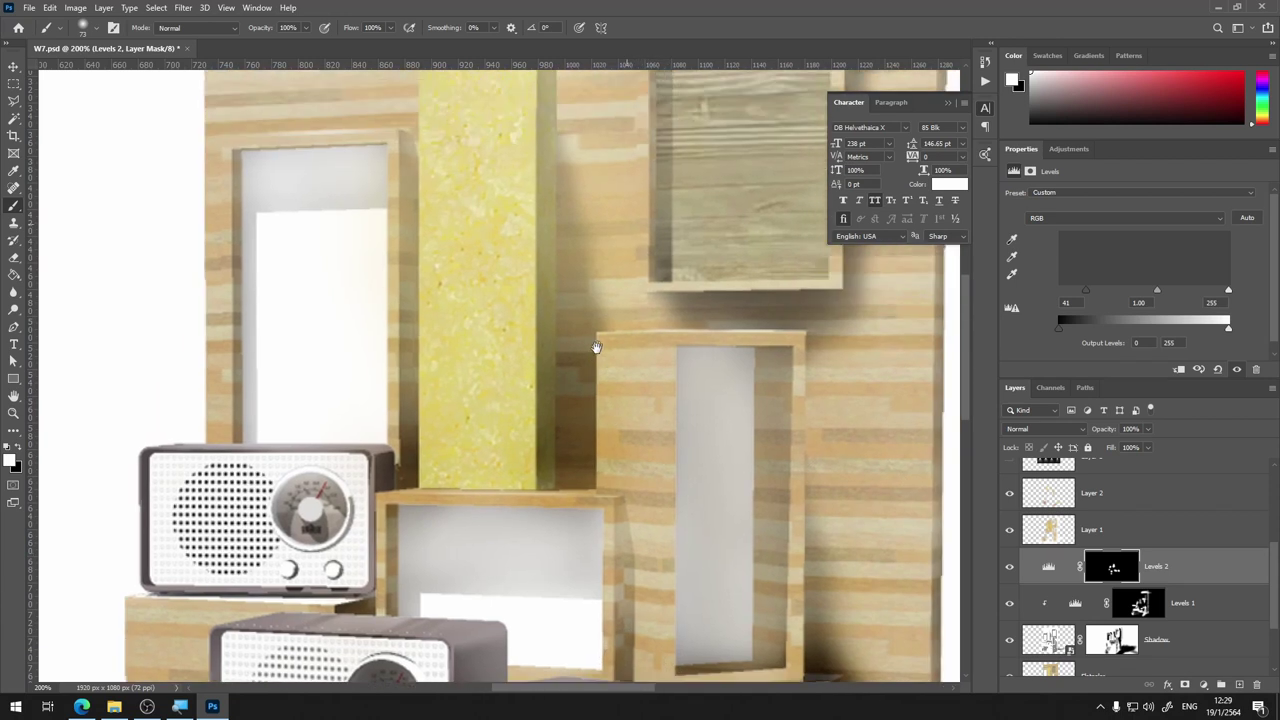
pyautogui.moveTo(636, 204); pyautogui.dragTo(564, 394)
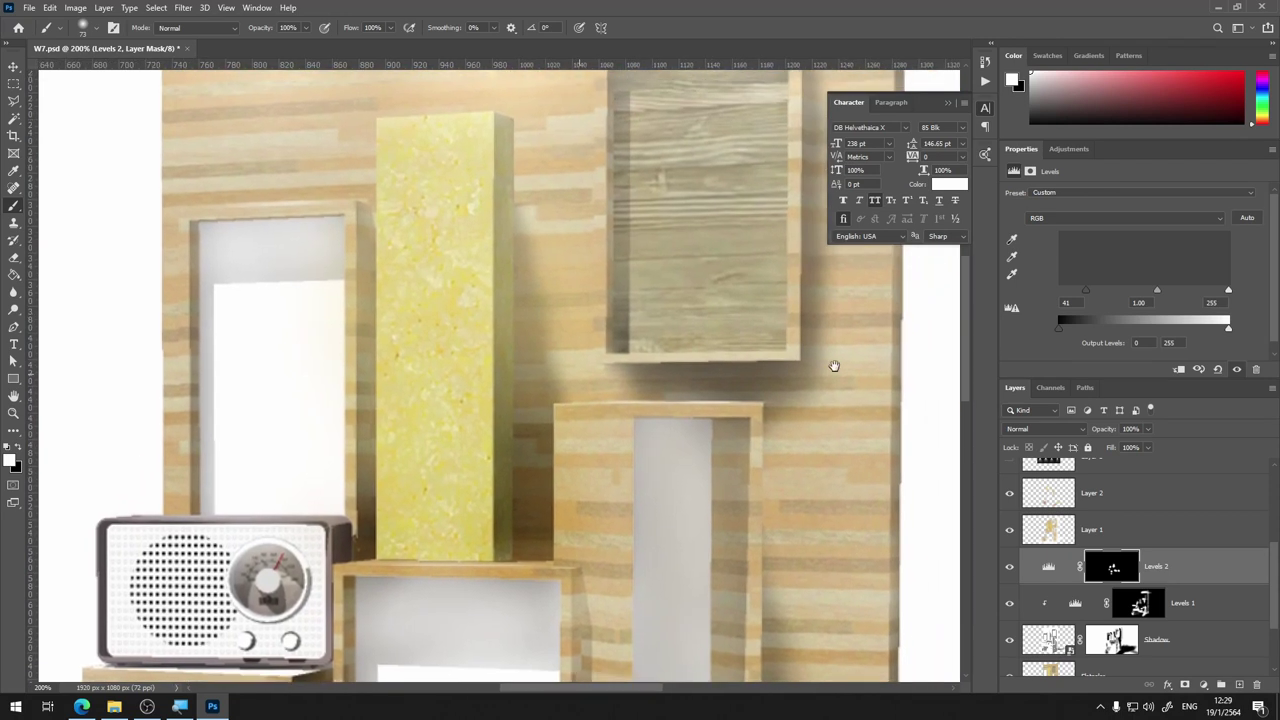
pyautogui.moveTo(702, 355); pyautogui.dragTo(620, 355)
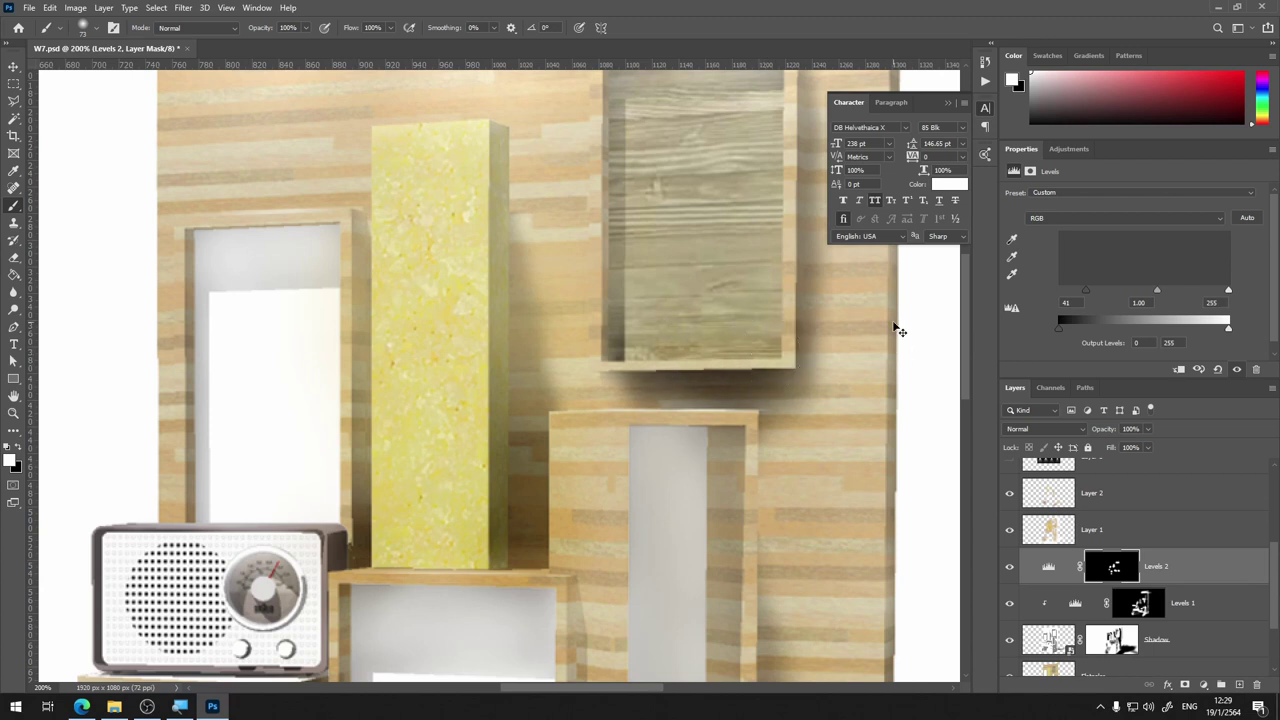
pyautogui.hotkey('ctrl', '-')
pyautogui.hotkey('ctrl', '-')
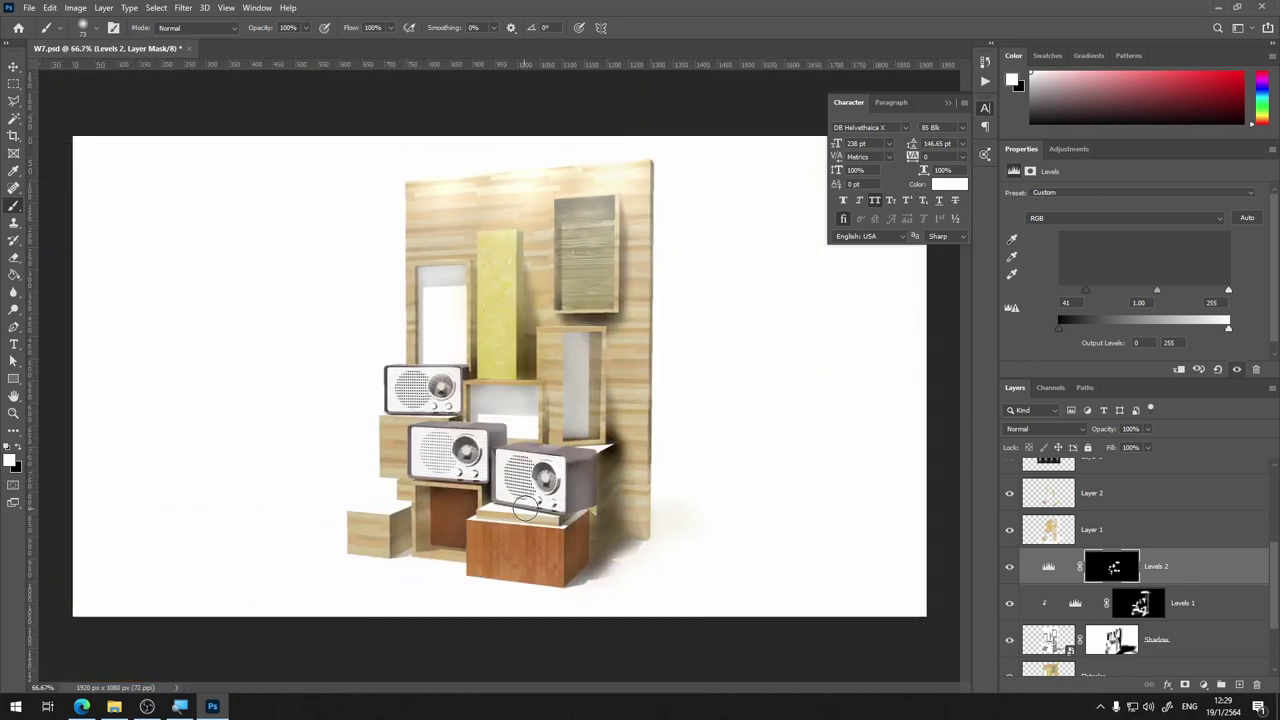
# Ease Levels 2's black input slightly, pan over the radios, then zoom out to fit the canvas
pyautogui.hotkey('ctrl', '+')
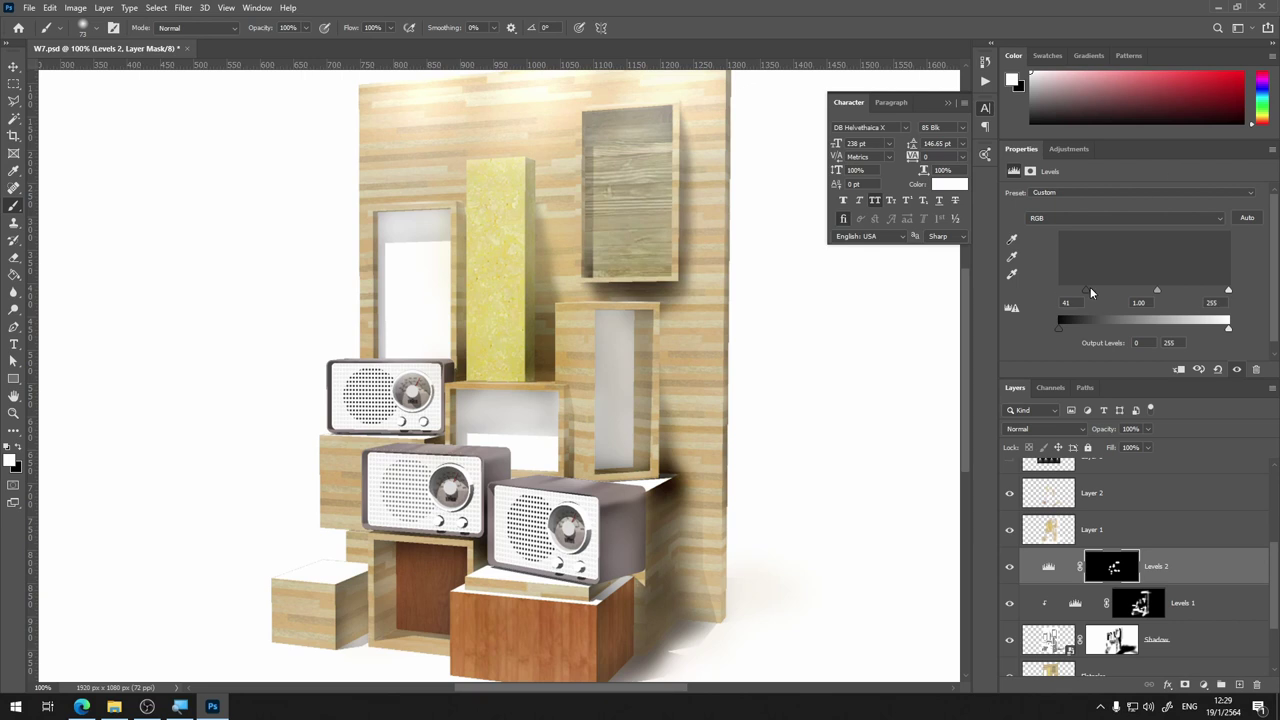
pyautogui.moveTo(1091, 293); pyautogui.dragTo(1079, 293)
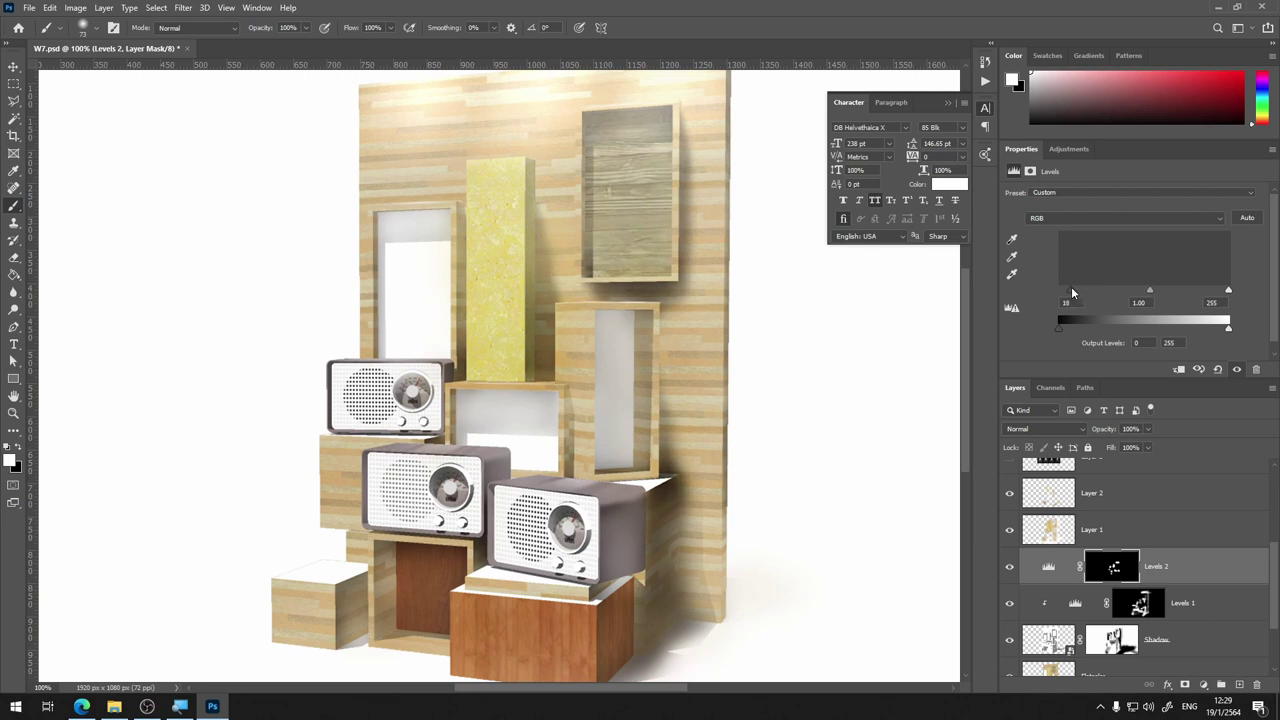
pyautogui.hotkey('ctrl', '+')
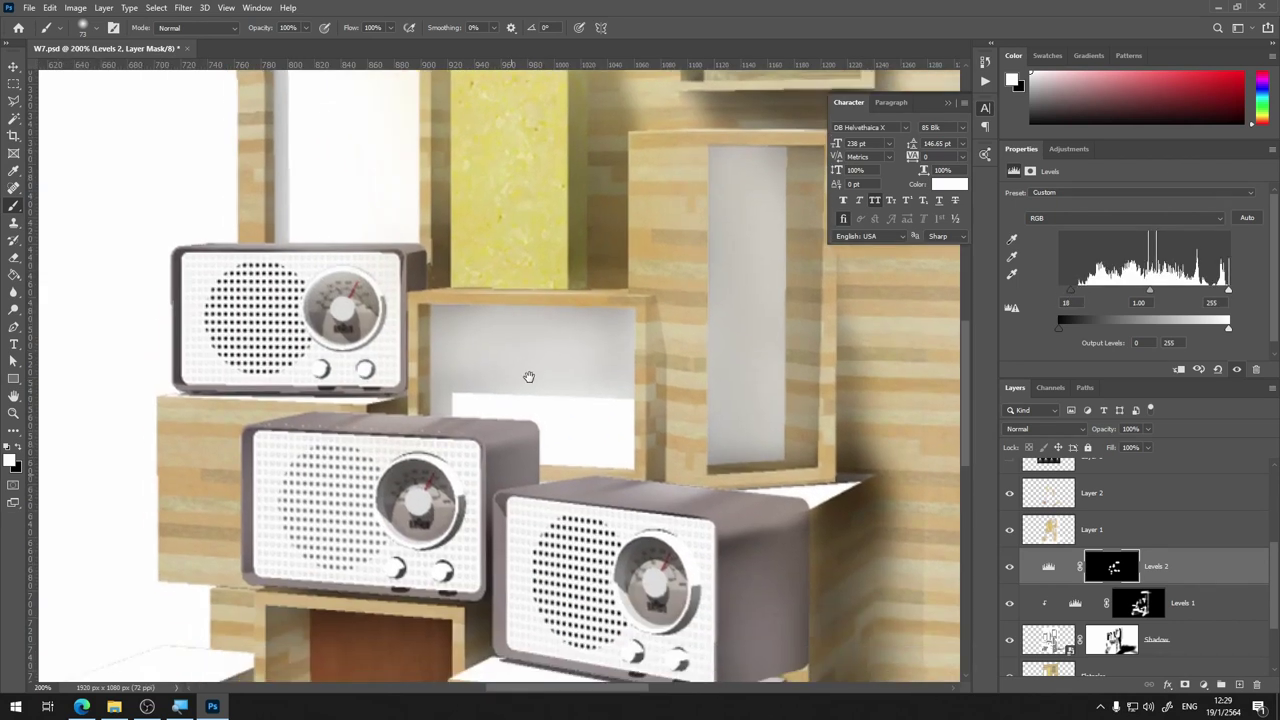
pyautogui.moveTo(528, 371); pyautogui.dragTo(584, 241)
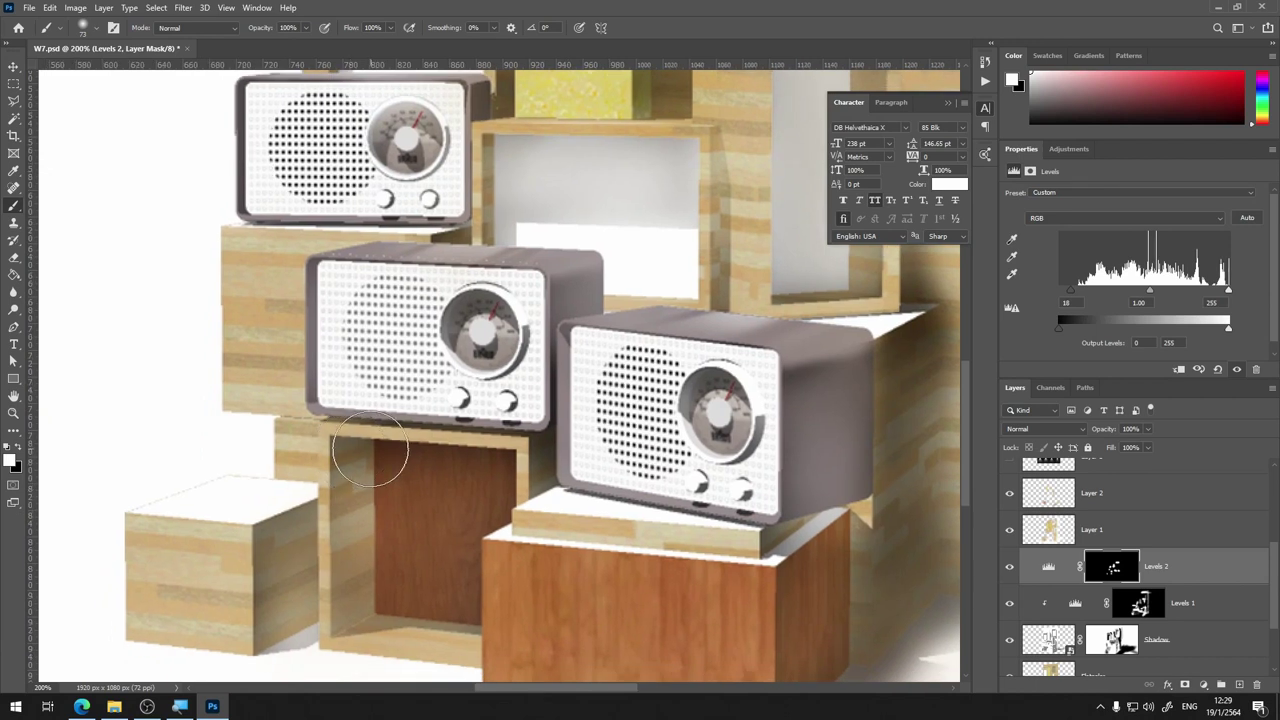
pyautogui.moveTo(822, 565); pyautogui.dragTo(785, 521)
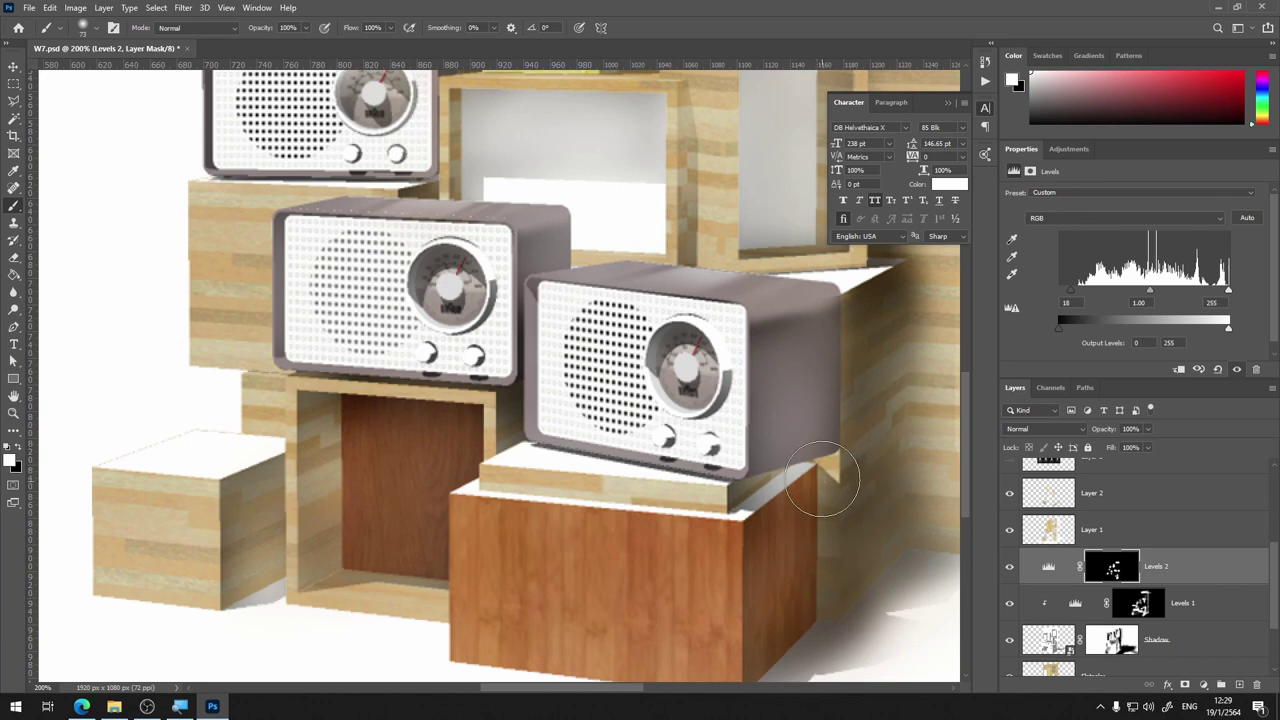
pyautogui.hotkey('ctrl', '-')
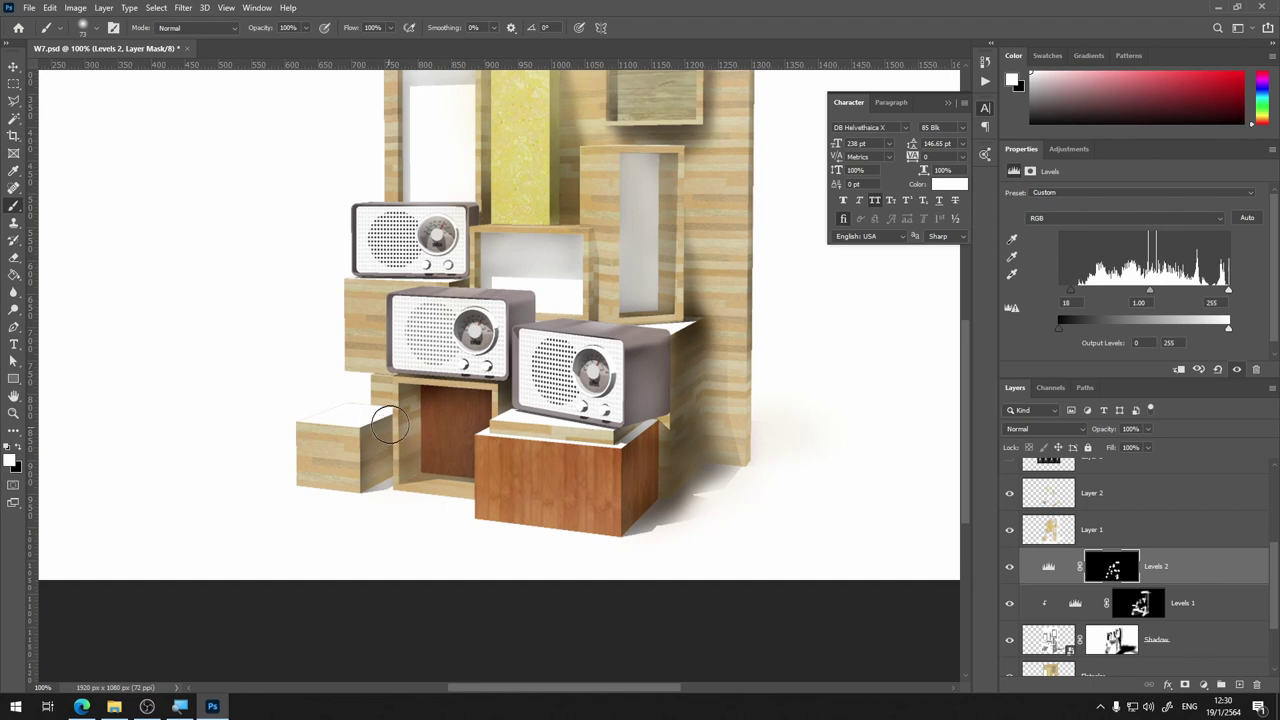
pyautogui.hotkey('ctrl', '-')
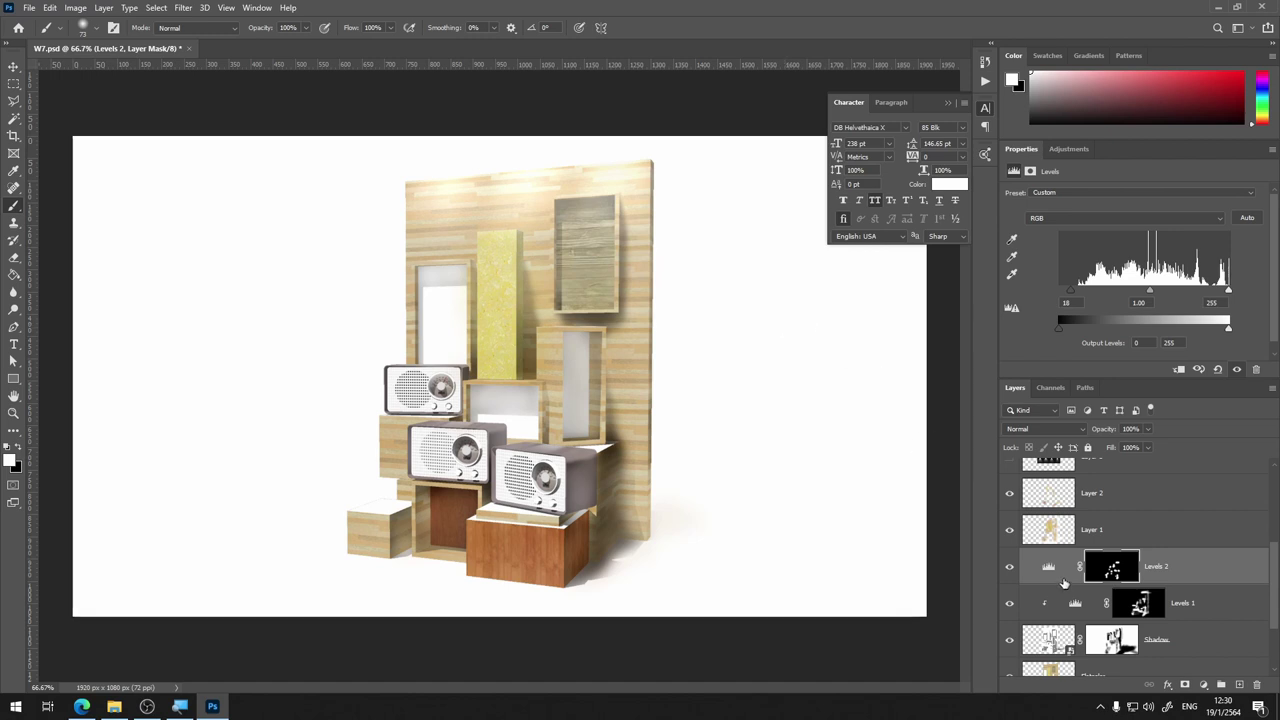
pyautogui.scroll(3, 1064, 583)
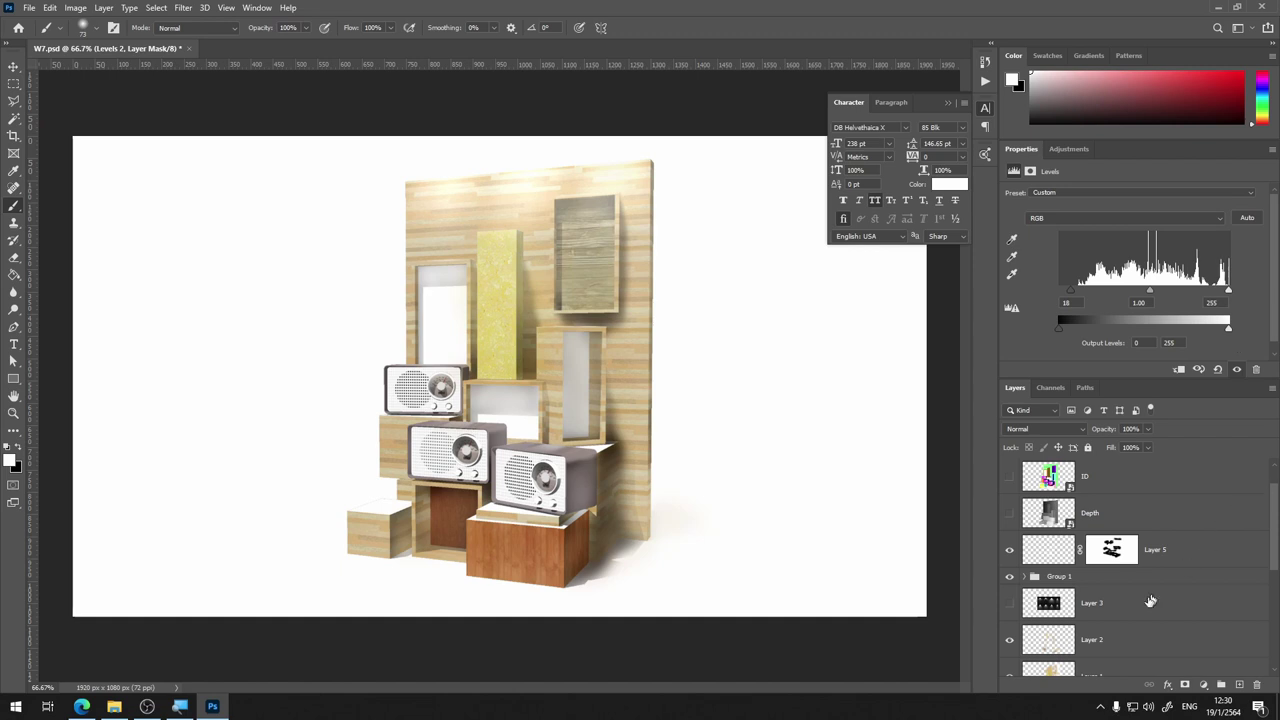
# Group the Levels 2, Levels 1 and Shadow layers into a new Group 2
pyautogui.click(1108, 582)
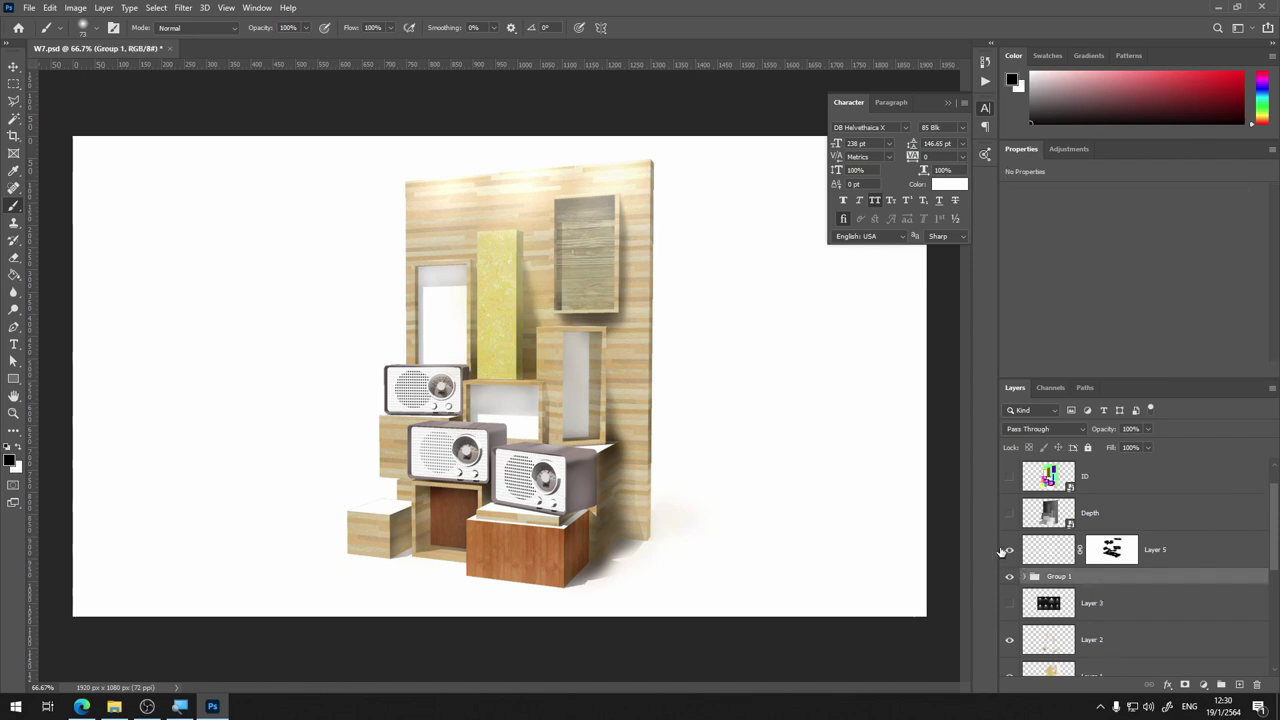
pyautogui.click(1009, 550)
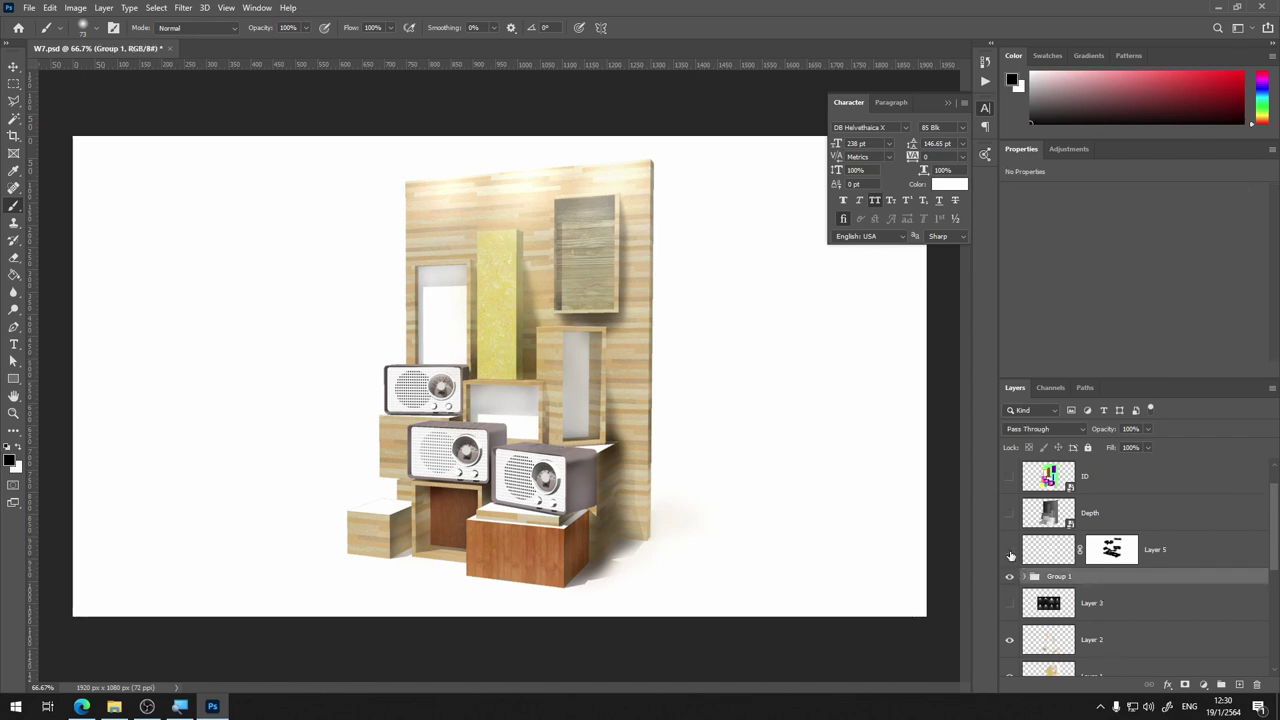
pyautogui.click(1198, 549)
pyautogui.scroll(-3, 1180, 570)
pyautogui.scroll(-2, 1167, 585)
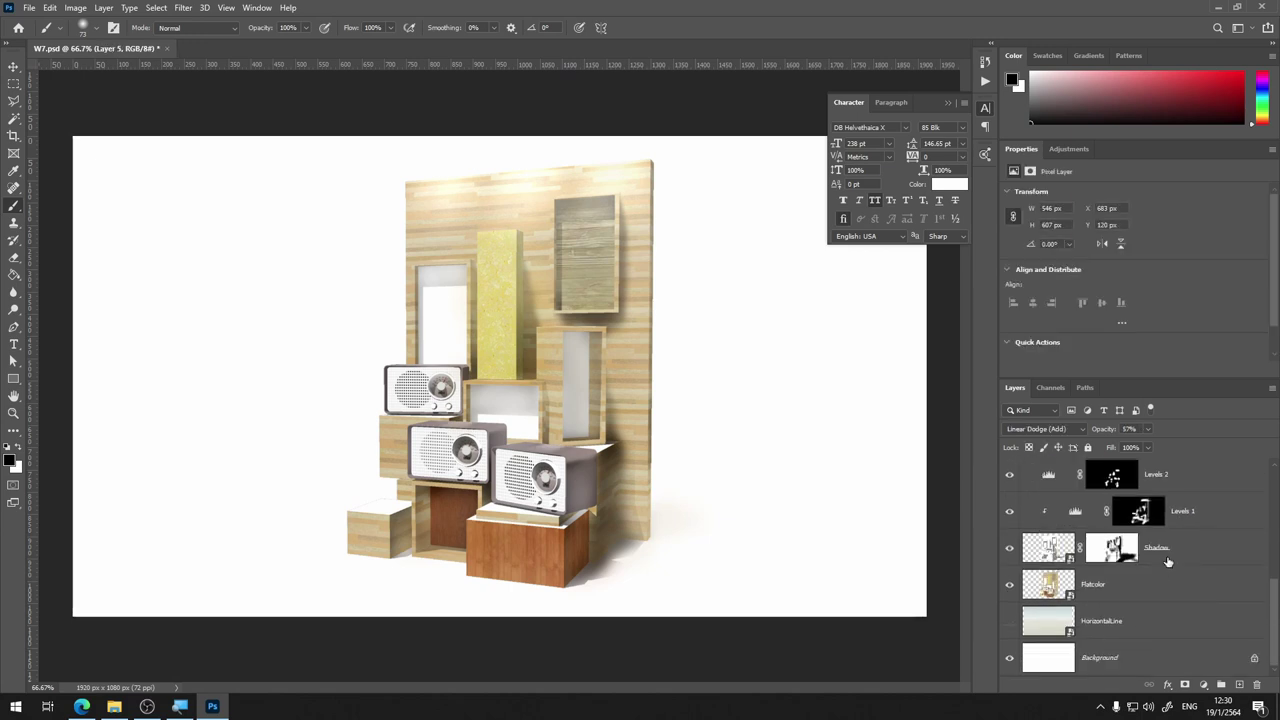
pyautogui.keyDown('shift'); pyautogui.click(1176, 553); pyautogui.keyUp('shift')
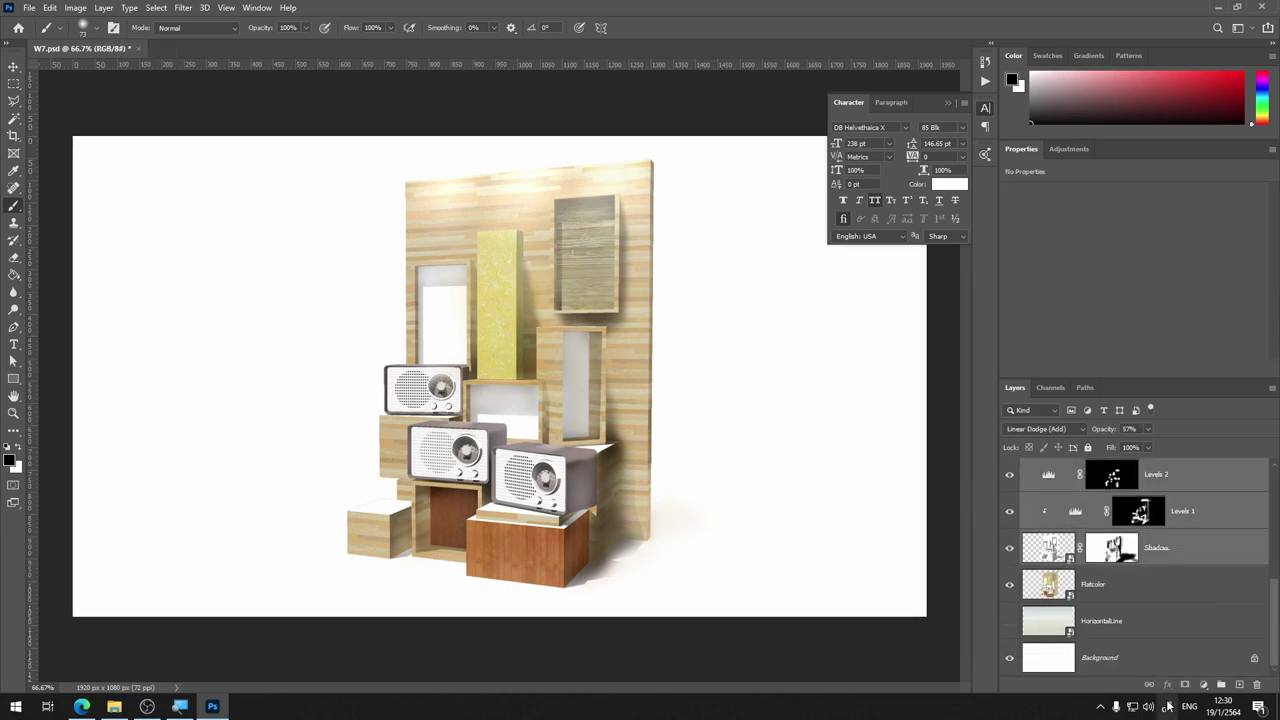
pyautogui.click(1222, 686)
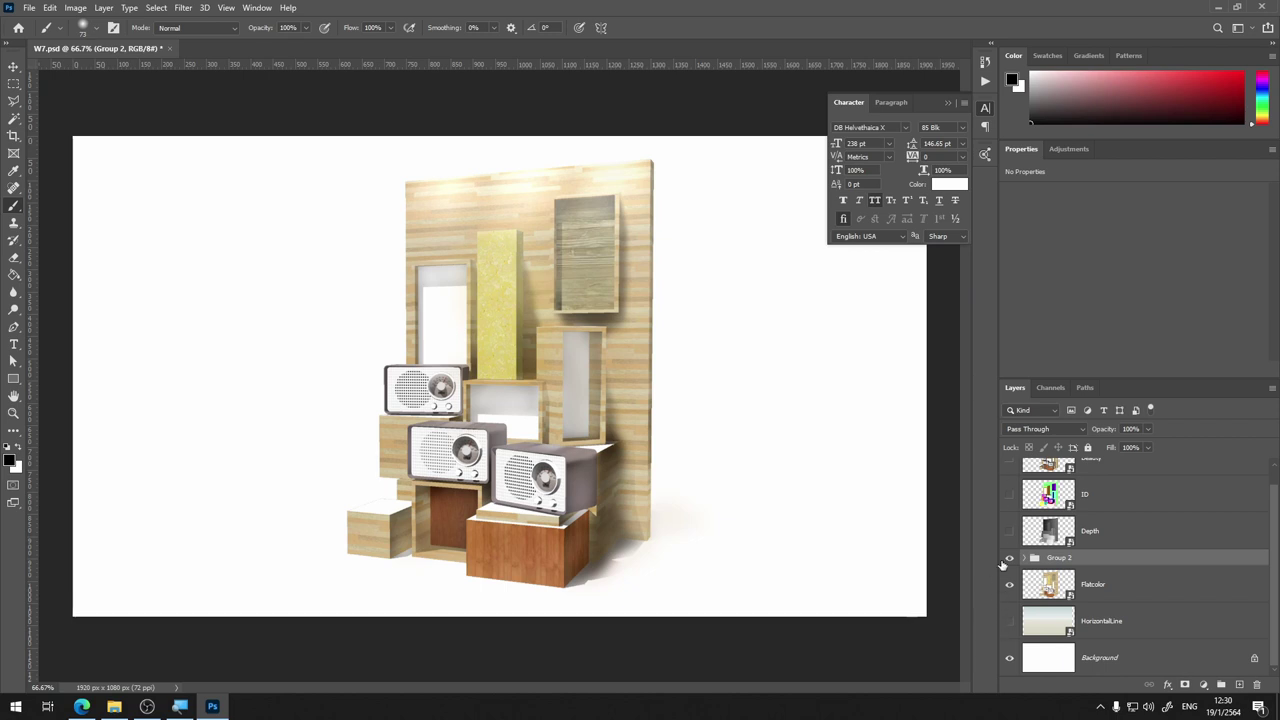
# Compare the render with Group 2 on and off, then leave it hidden with Flatcolor selected
pyautogui.click(1009, 557)
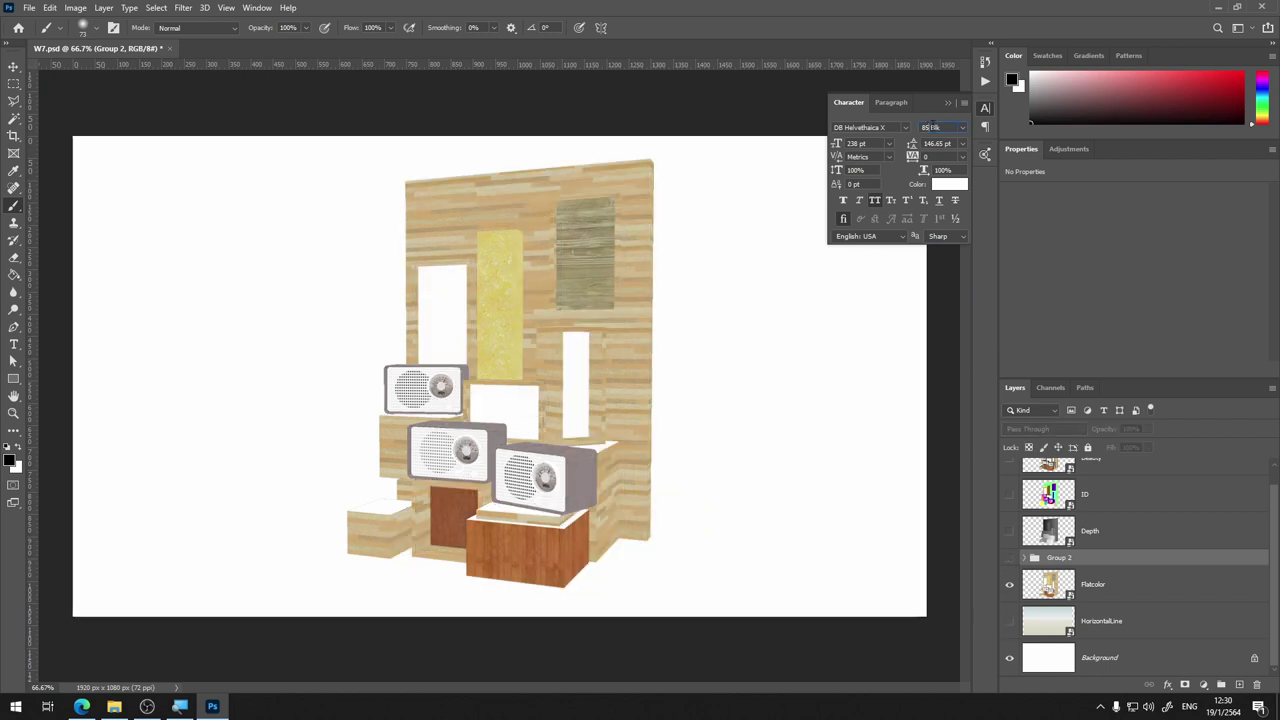
pyautogui.click(1009, 557)
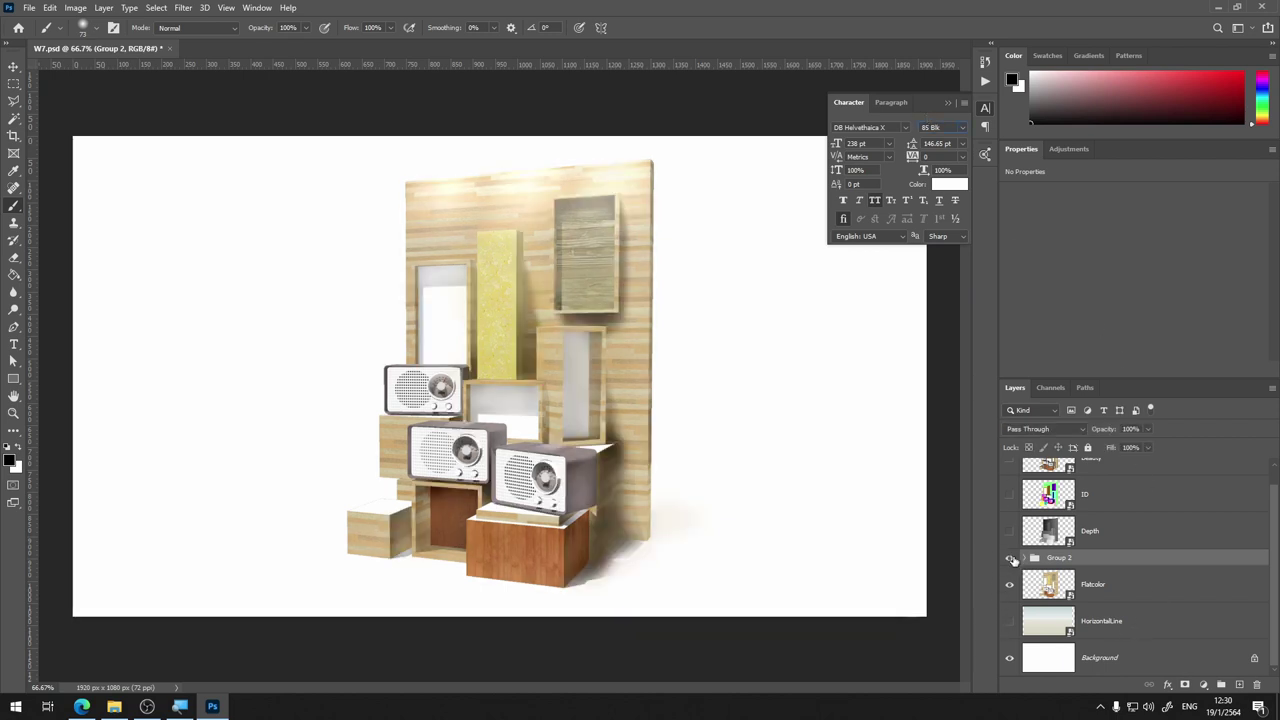
pyautogui.click(1010, 558)
pyautogui.click(1008, 557)
pyautogui.hotkey('ctrl', '+')
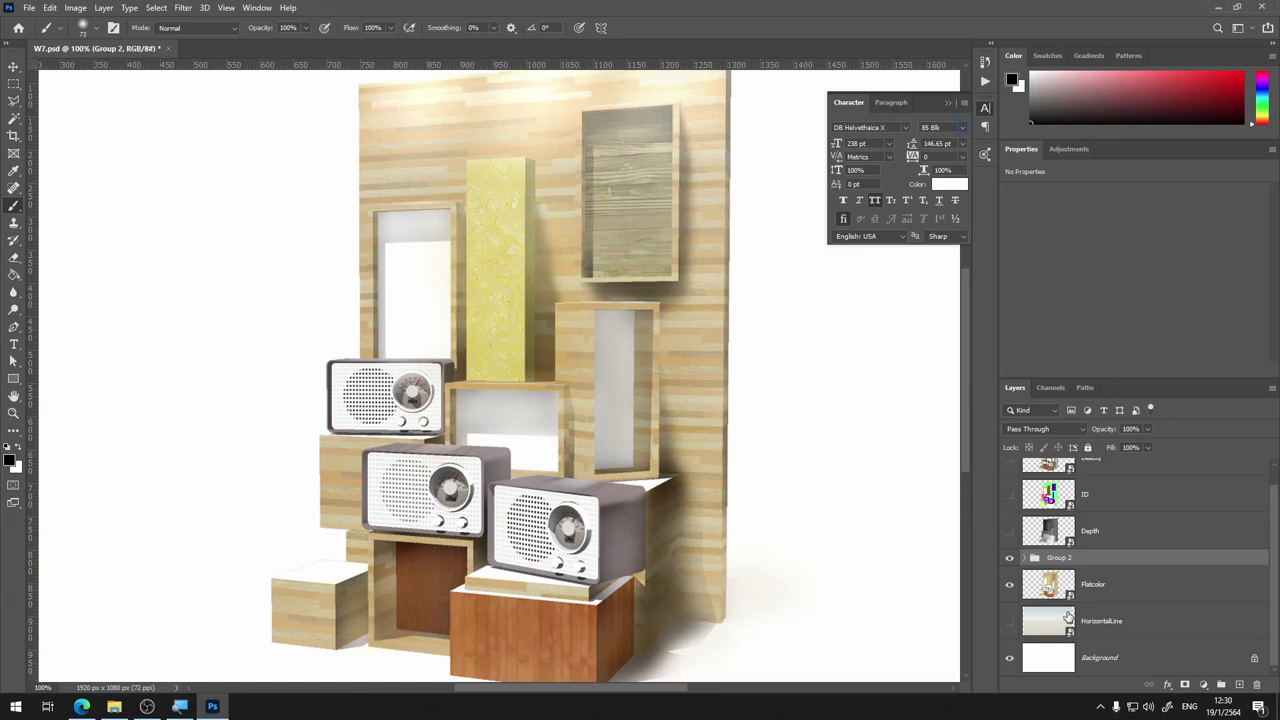
pyautogui.click(1009, 558)
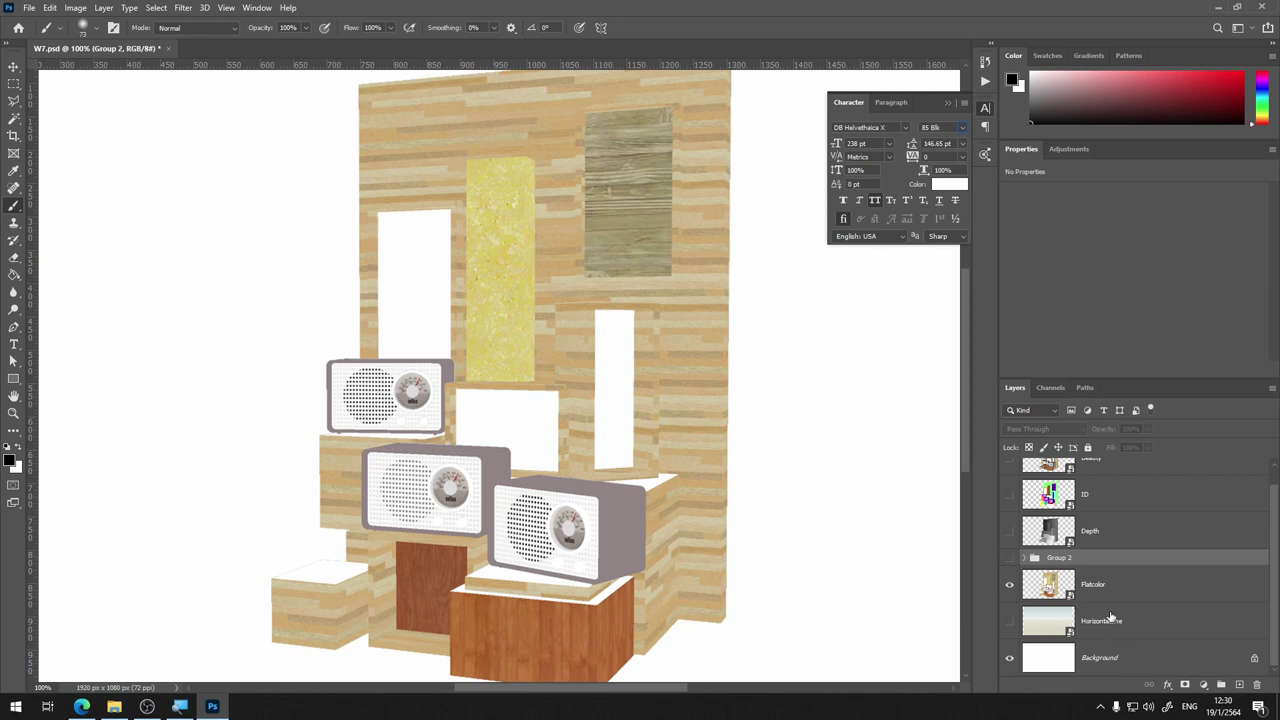
pyautogui.click(1082, 591)
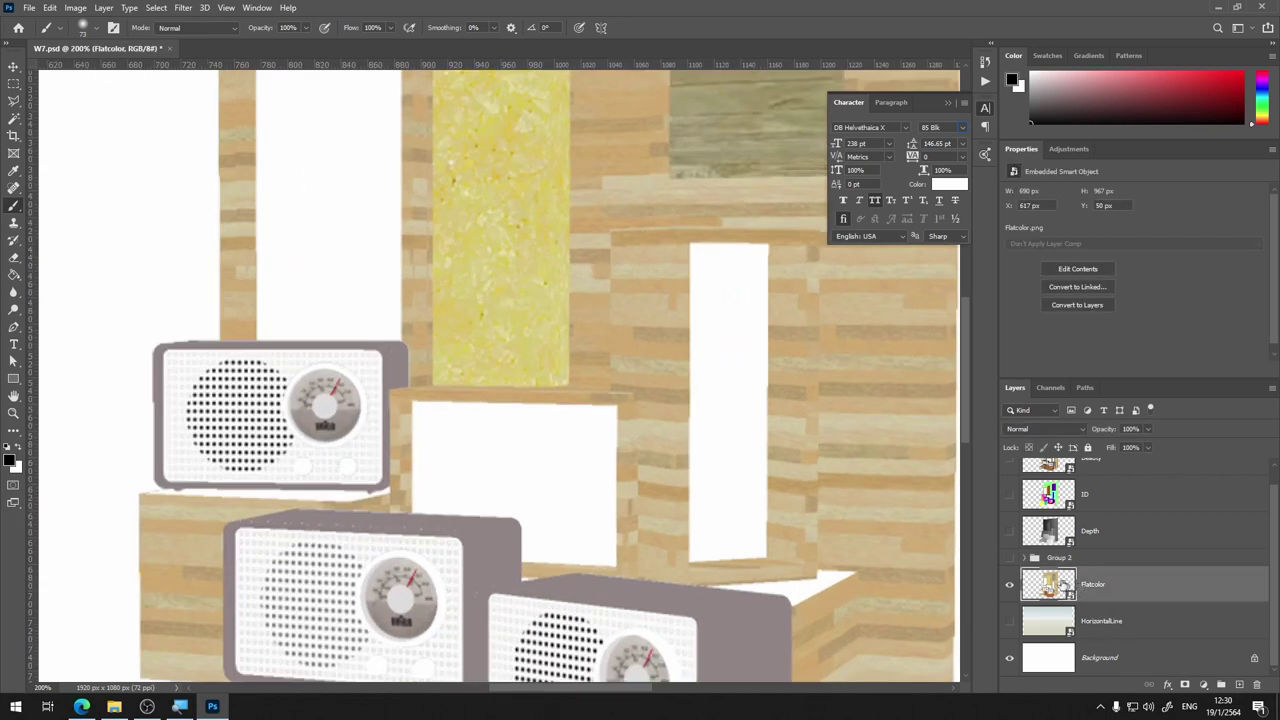
pyautogui.moveTo(642, 260); pyautogui.dragTo(586, 357)
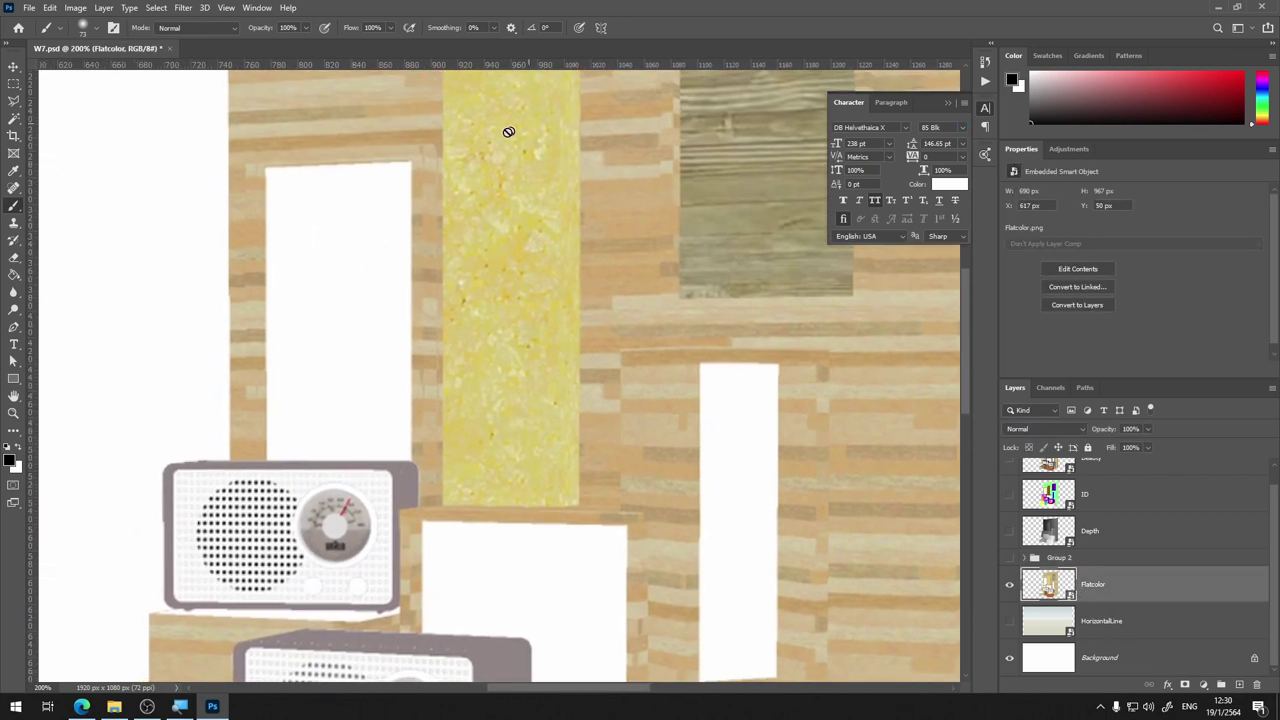
pyautogui.click(82, 706)
# Search Google Images for 'wallpaper' in a new browser tab
pyautogui.click(1131, 10)
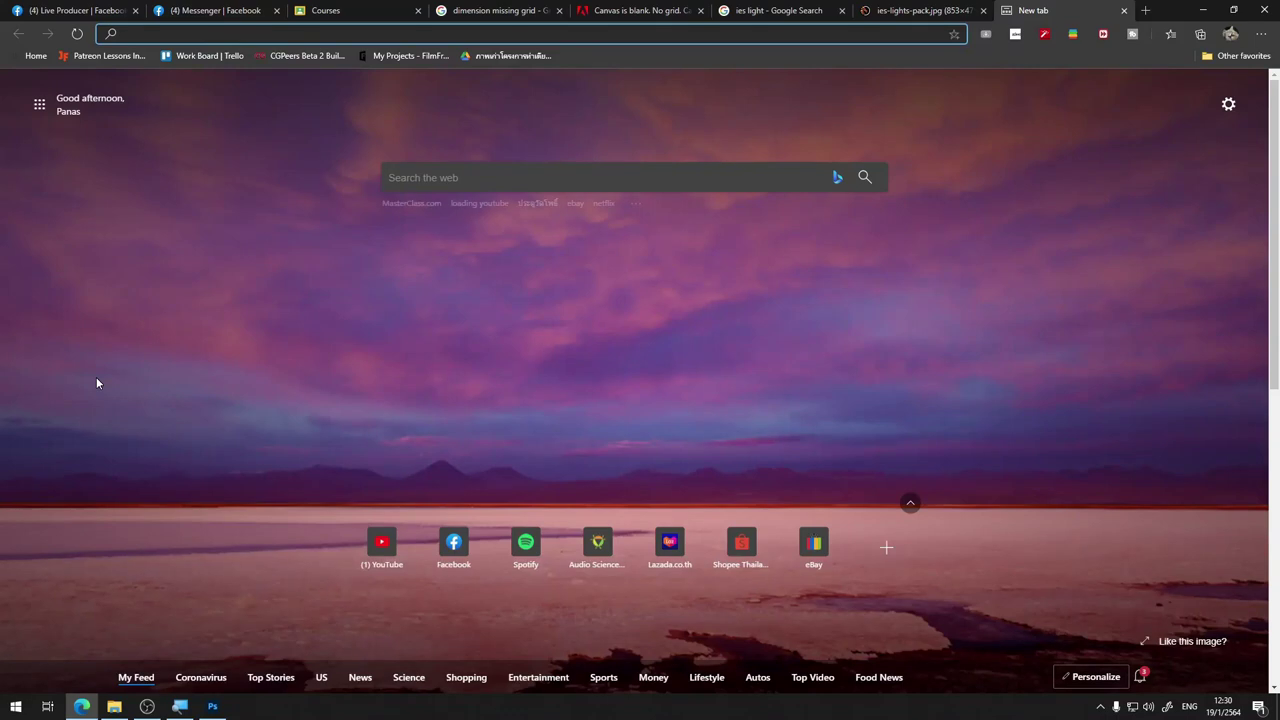
pyautogui.write('wallpaper')
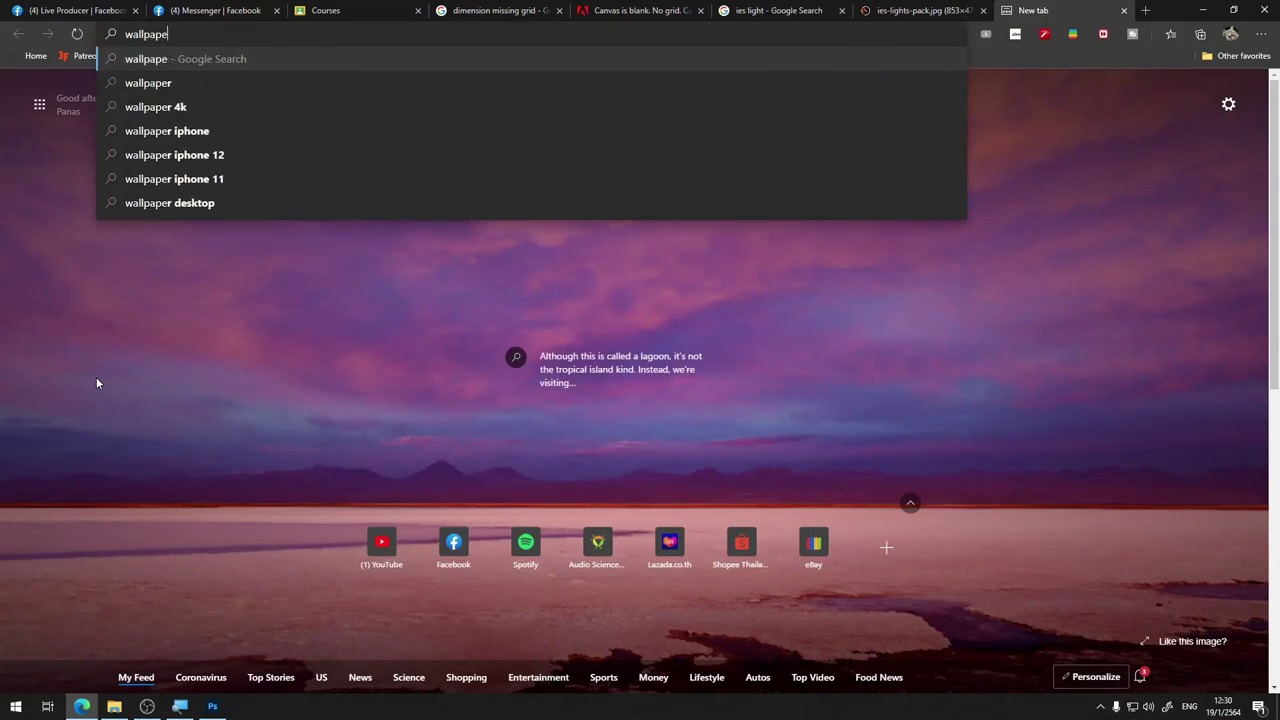
pyautogui.press('Return')
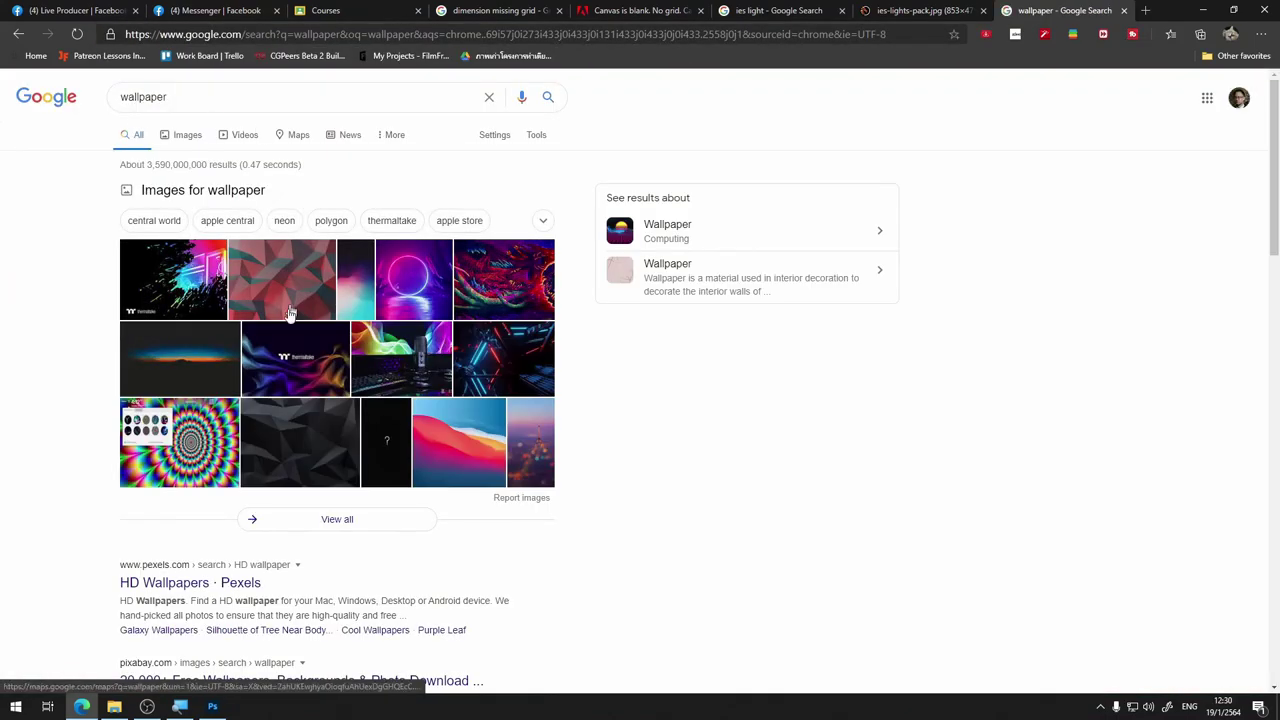
pyautogui.click(186, 134)
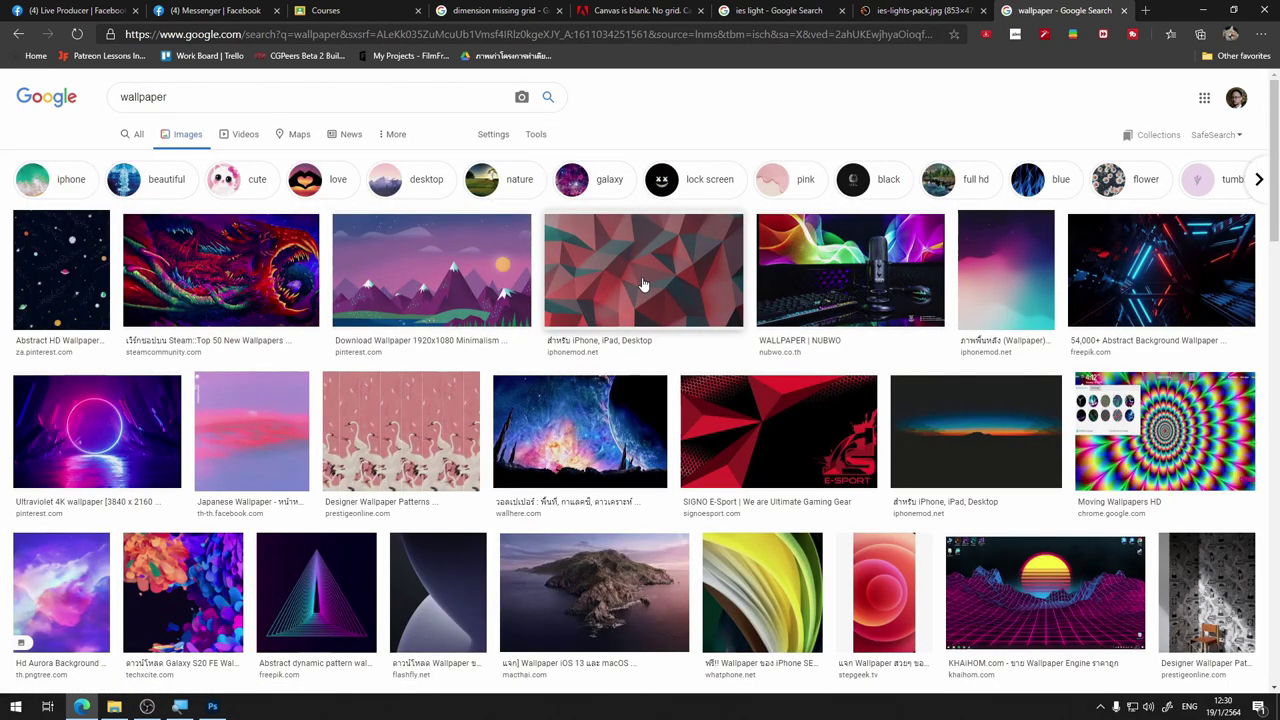
pyautogui.scroll(-2, 615, 470)
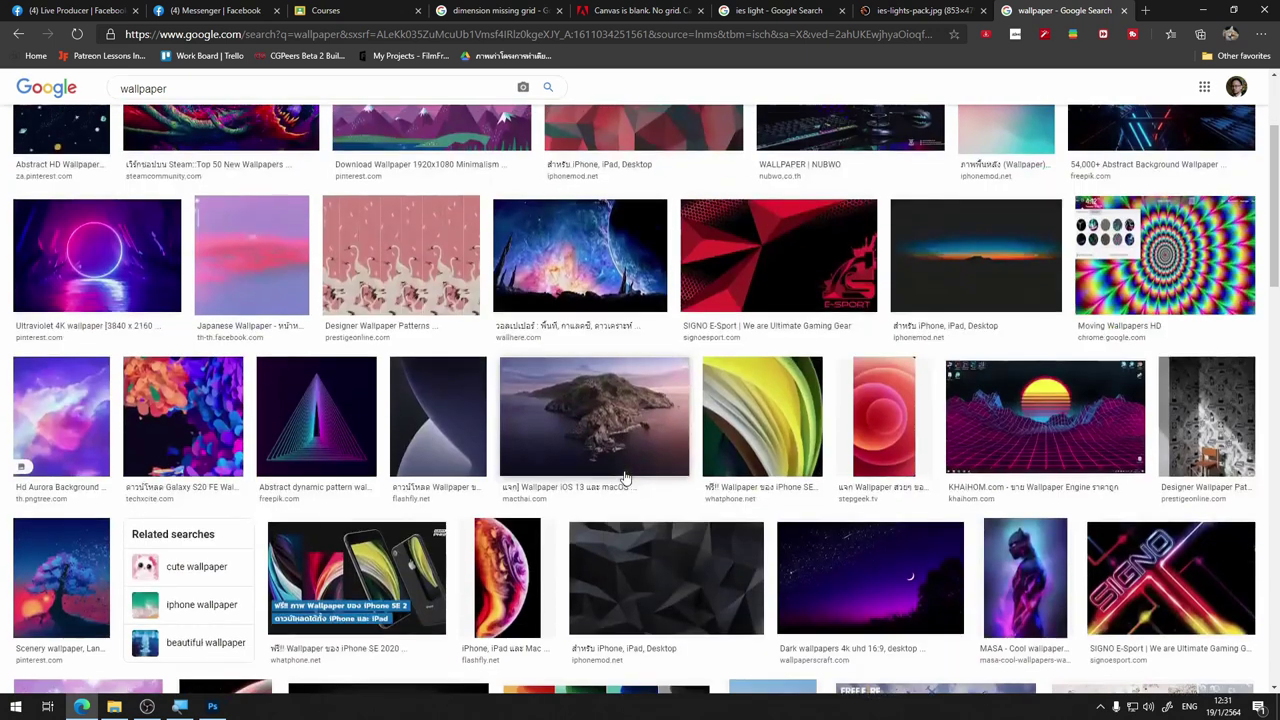
pyautogui.scroll(2, 615, 470)
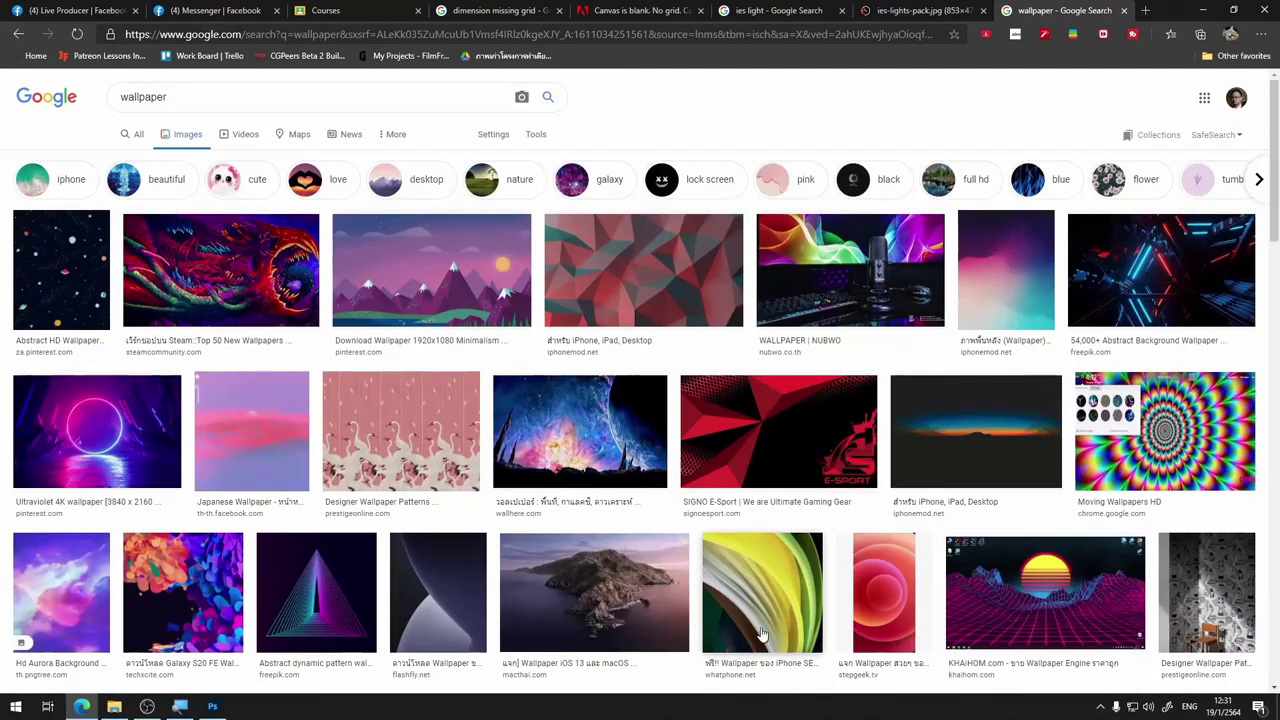
# Open the red orbs wallpaper full-size in its own tab and copy the image
pyautogui.click(895, 563)
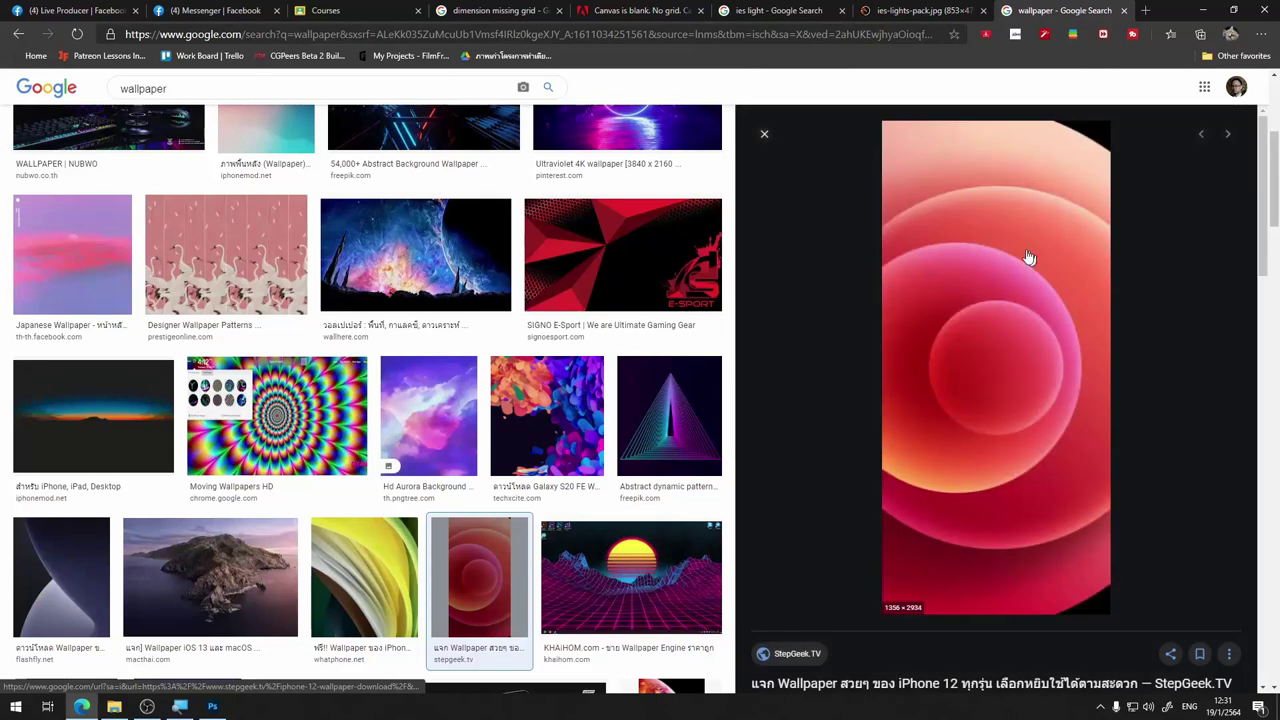
pyautogui.rightClick(1012, 323)
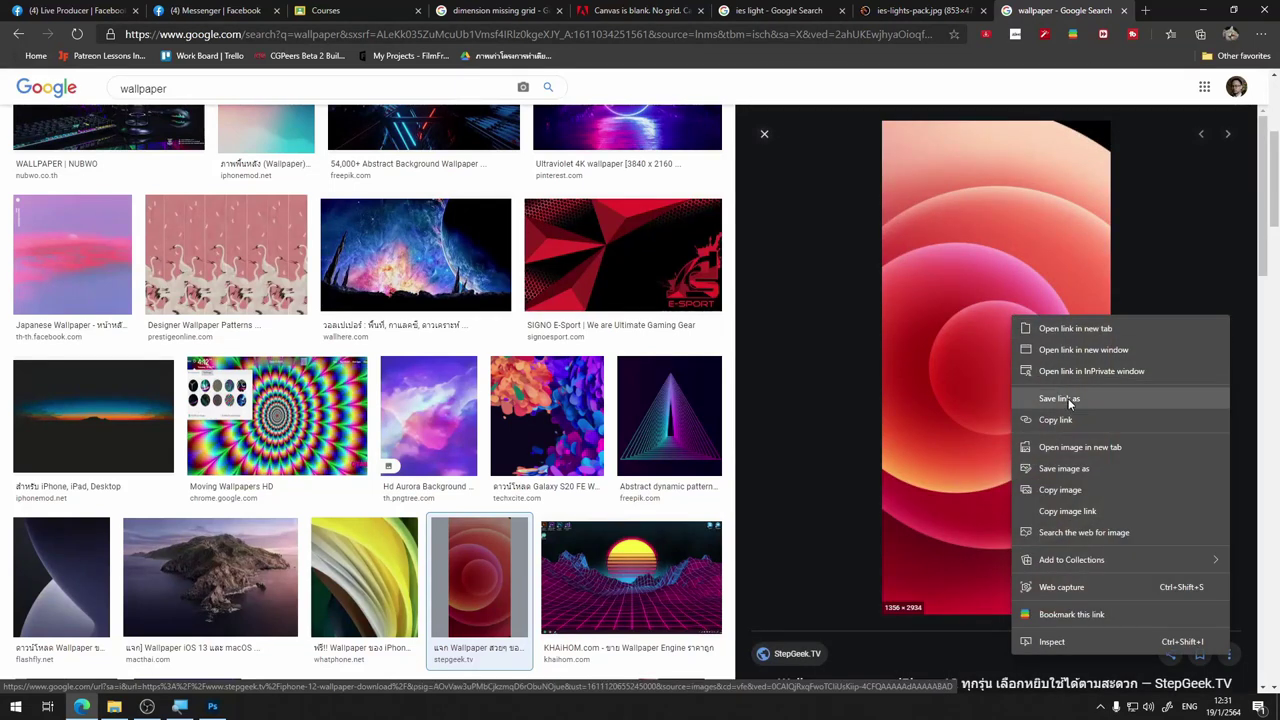
pyautogui.click(1091, 451)
pyautogui.click(1070, 12)
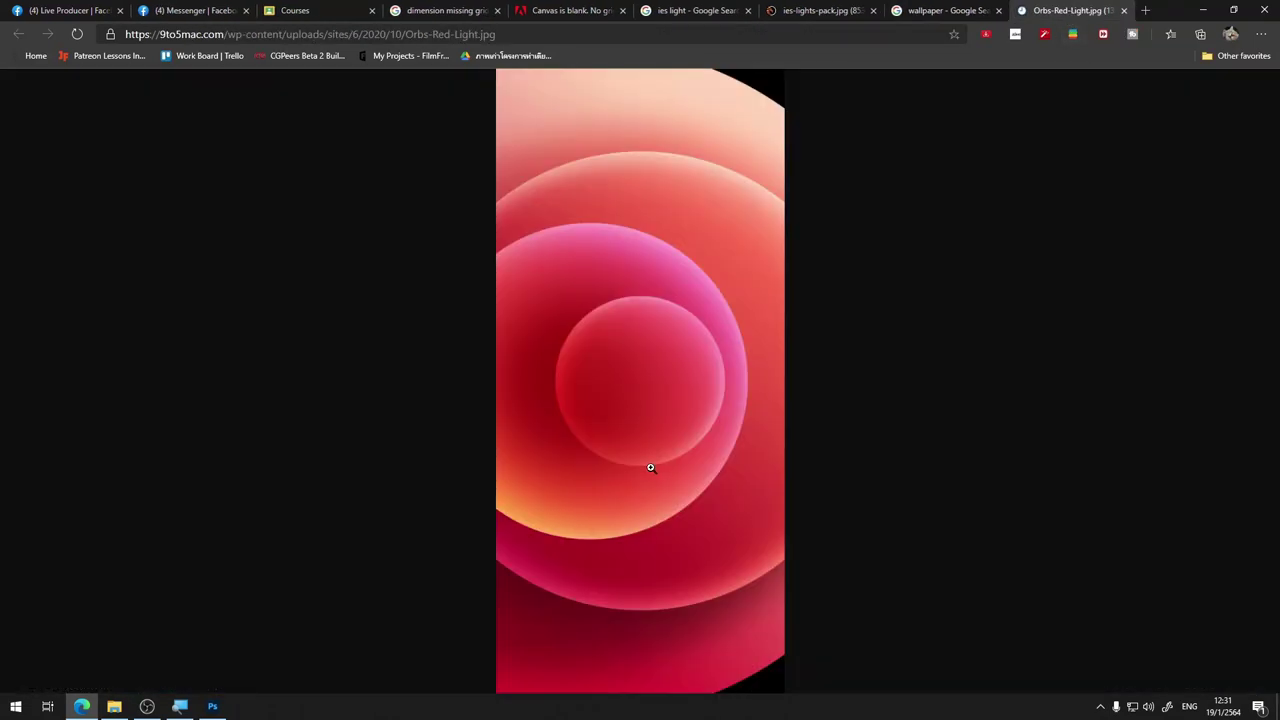
pyautogui.rightClick(656, 351)
pyautogui.click(735, 408)
# Paste the red orbs image into Photoshop as Layer 6 and scale it to about 21%
pyautogui.click(212, 706)
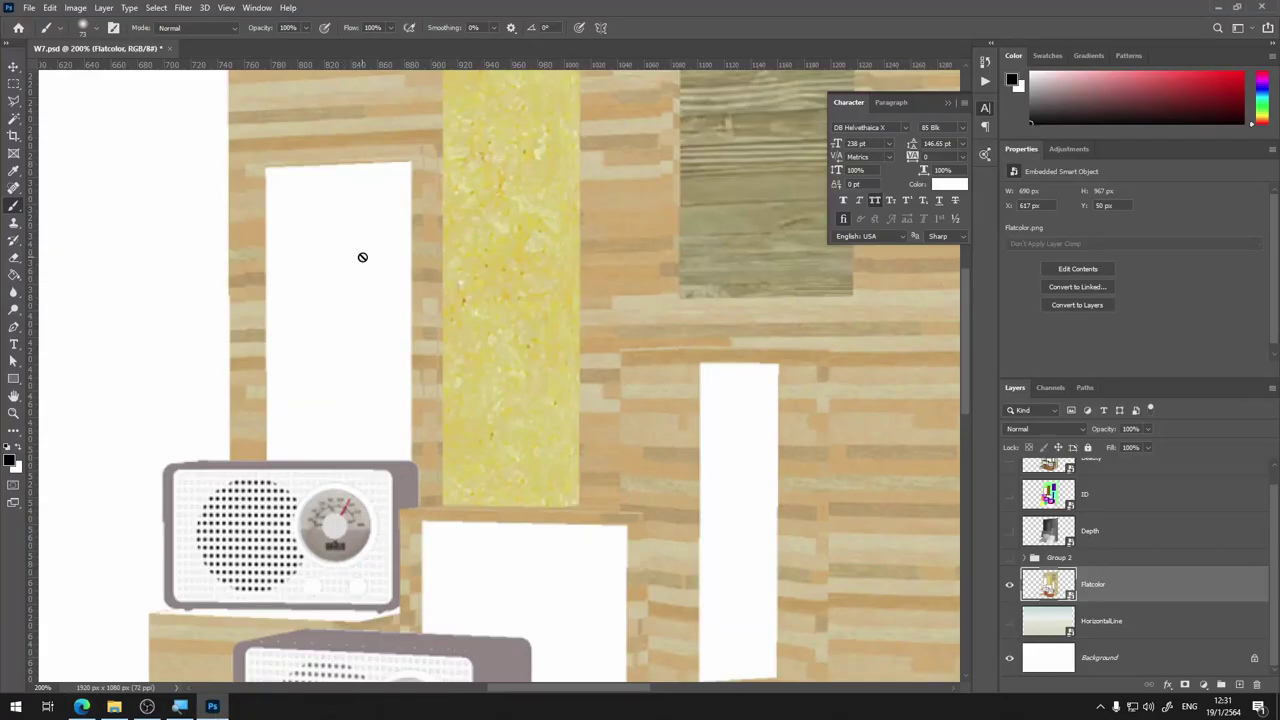
pyautogui.hotkey('ctrl', 'v')
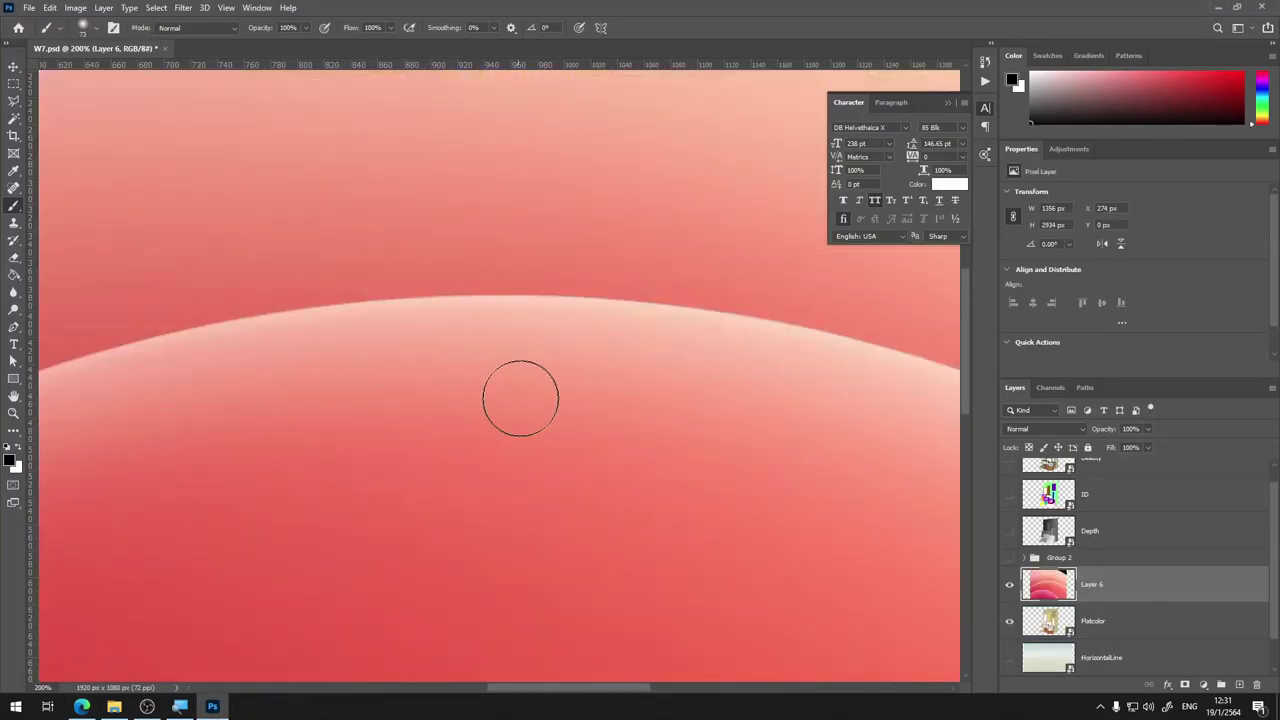
pyautogui.hotkey('ctrl', '0')
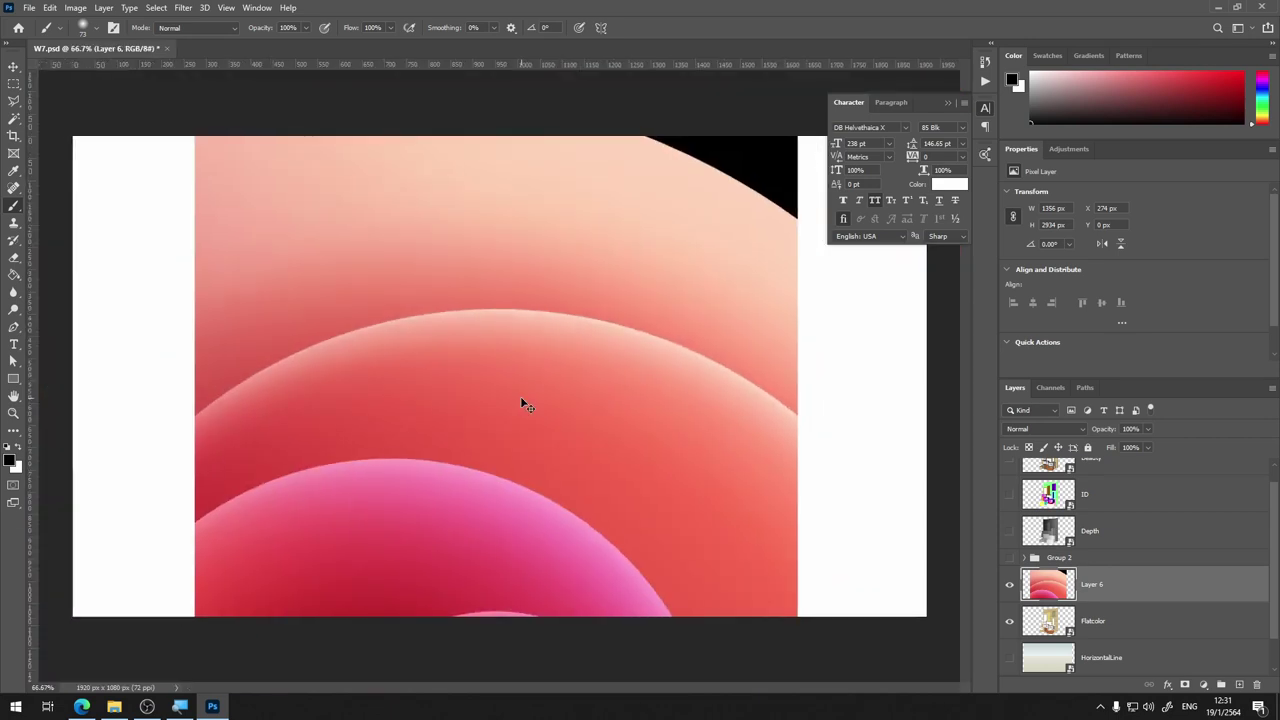
pyautogui.hotkey('ctrl', 't')
pyautogui.hotkey('ctrl', '-')
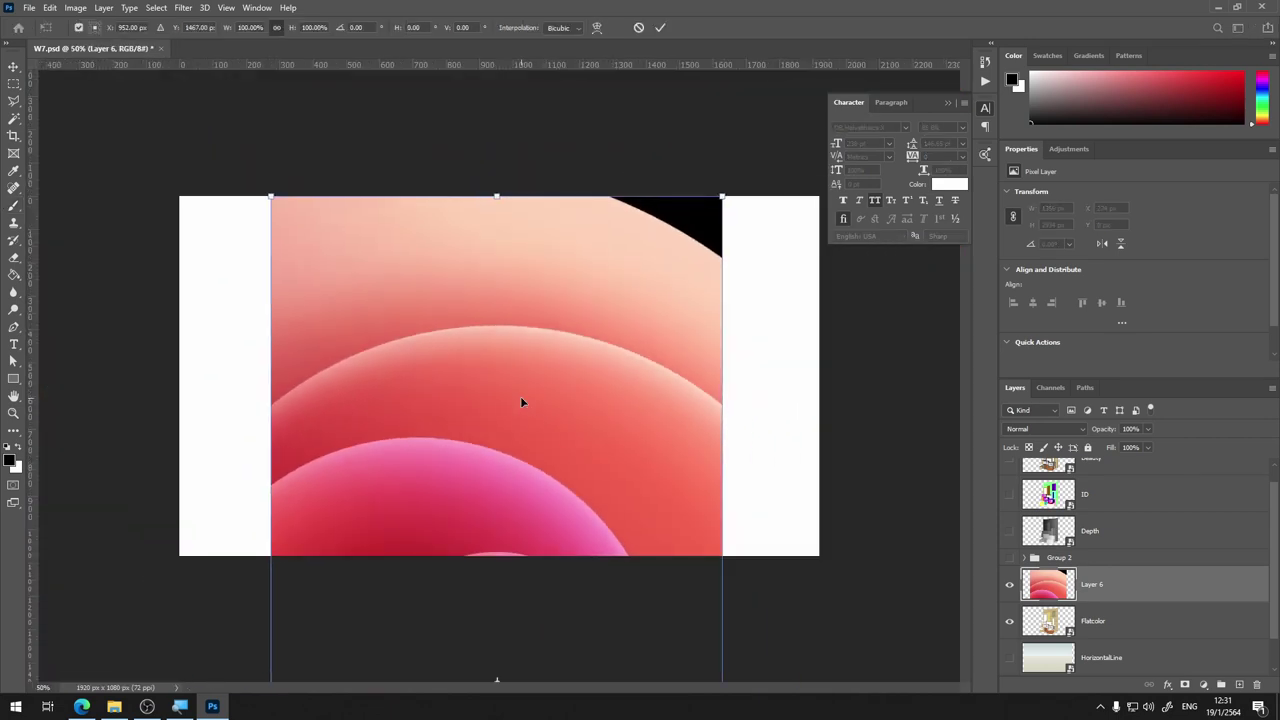
pyautogui.hotkey('ctrl', '-')
pyautogui.hotkey('ctrl', '-')
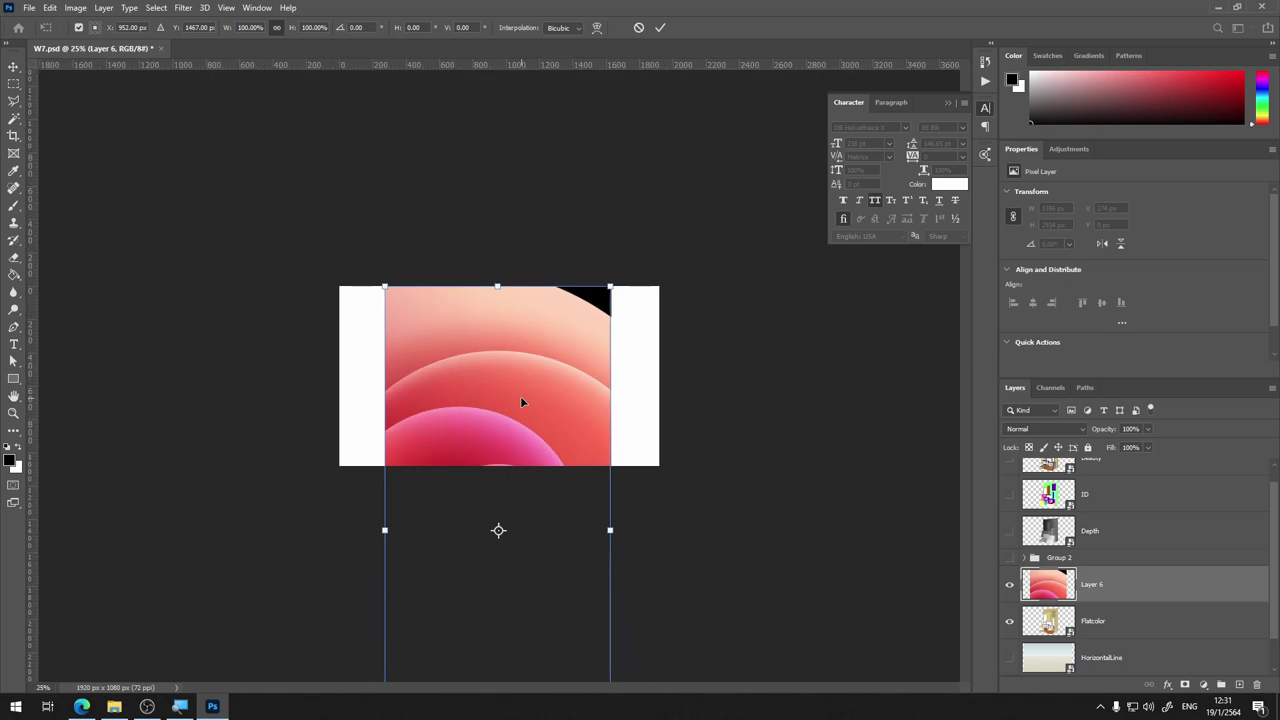
pyautogui.hotkey('ctrl', '-')
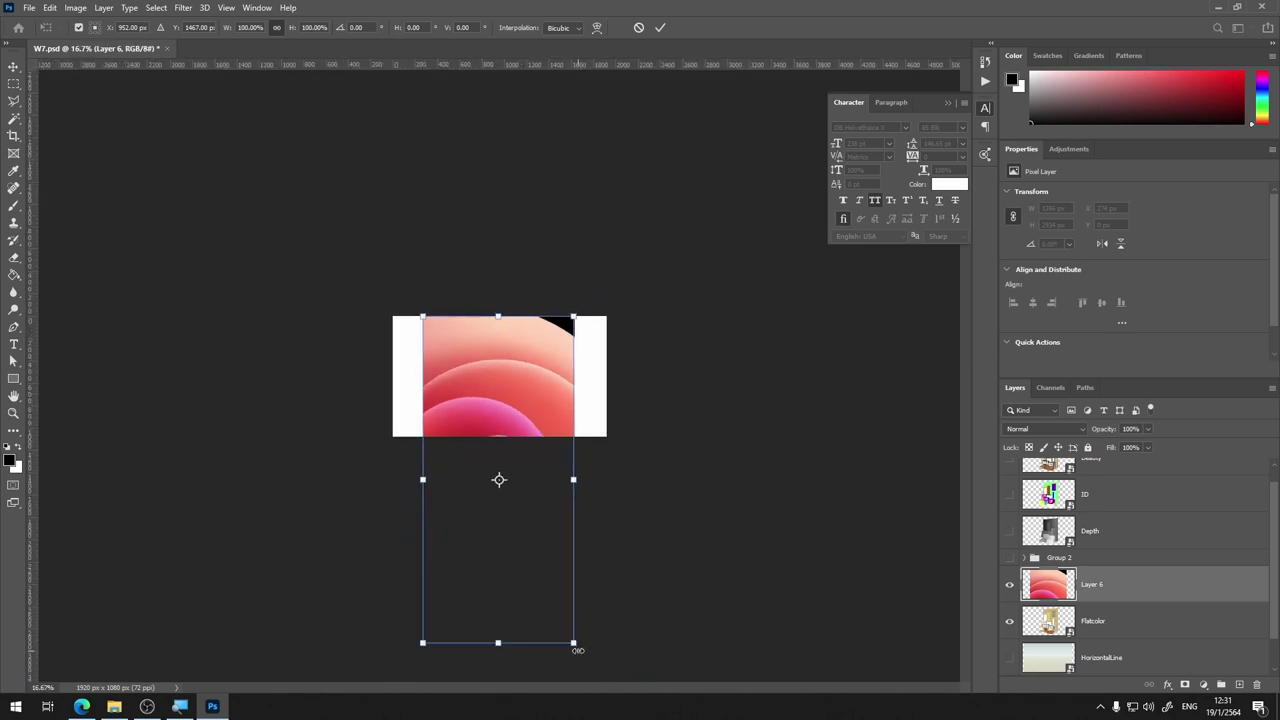
pyautogui.moveTo(573, 642)
pyautogui.mouseDown()
pyautogui.moveTo(551, 534)
pyautogui.moveTo(491, 406)
pyautogui.mouseUp()
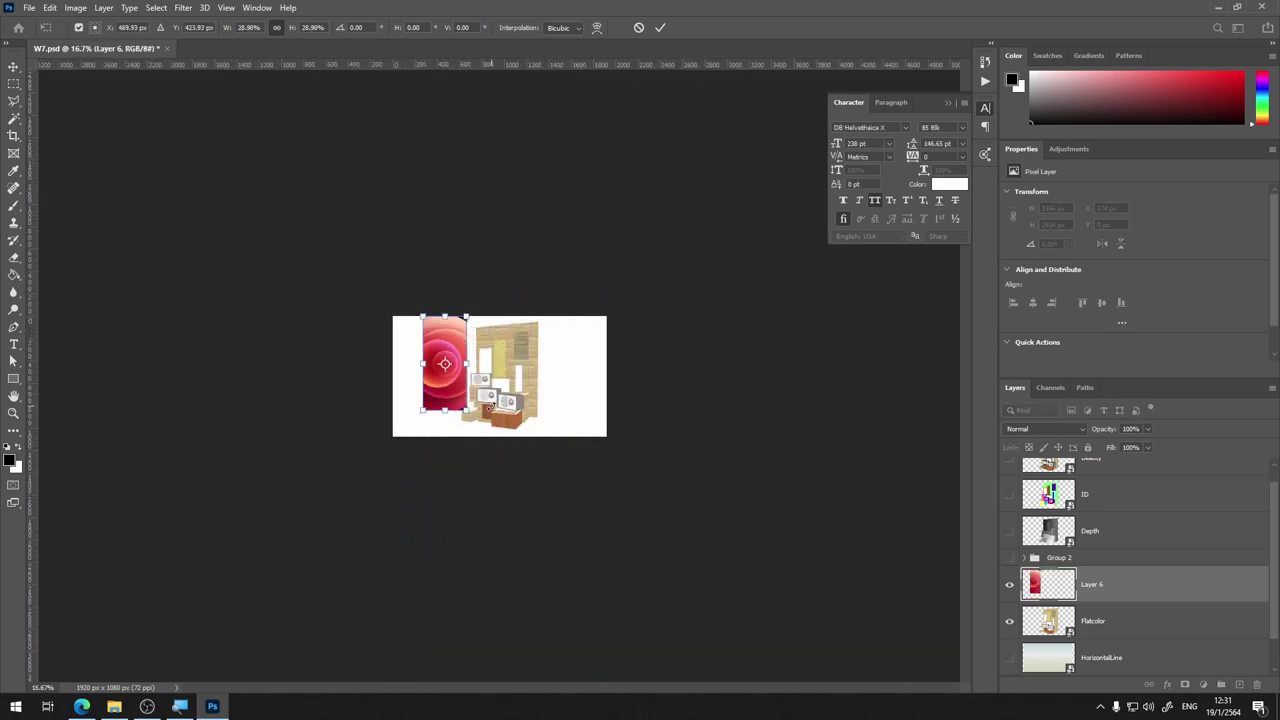
# Move and shrink the wallpaper onto the white frame, matching its tilted top corners, and commit
pyautogui.scroll(2, 491, 406)
pyautogui.scroll(6, 491, 406)
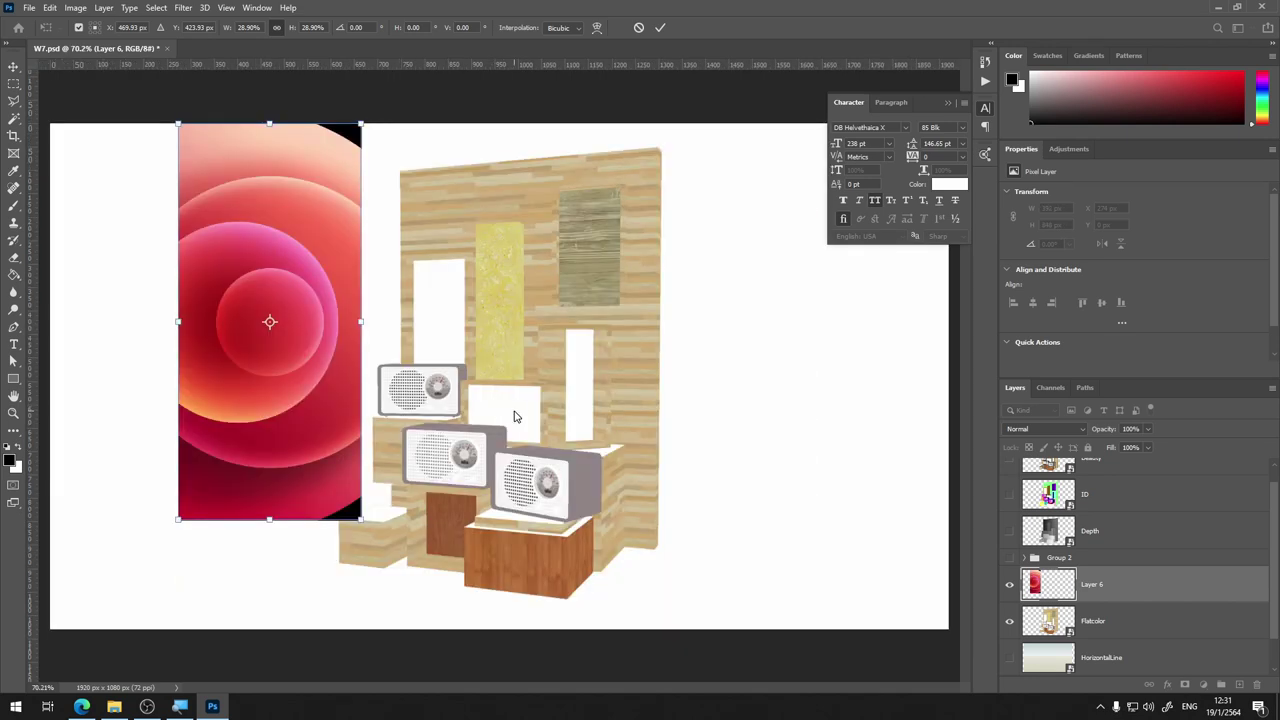
pyautogui.moveTo(311, 241); pyautogui.dragTo(527, 355)
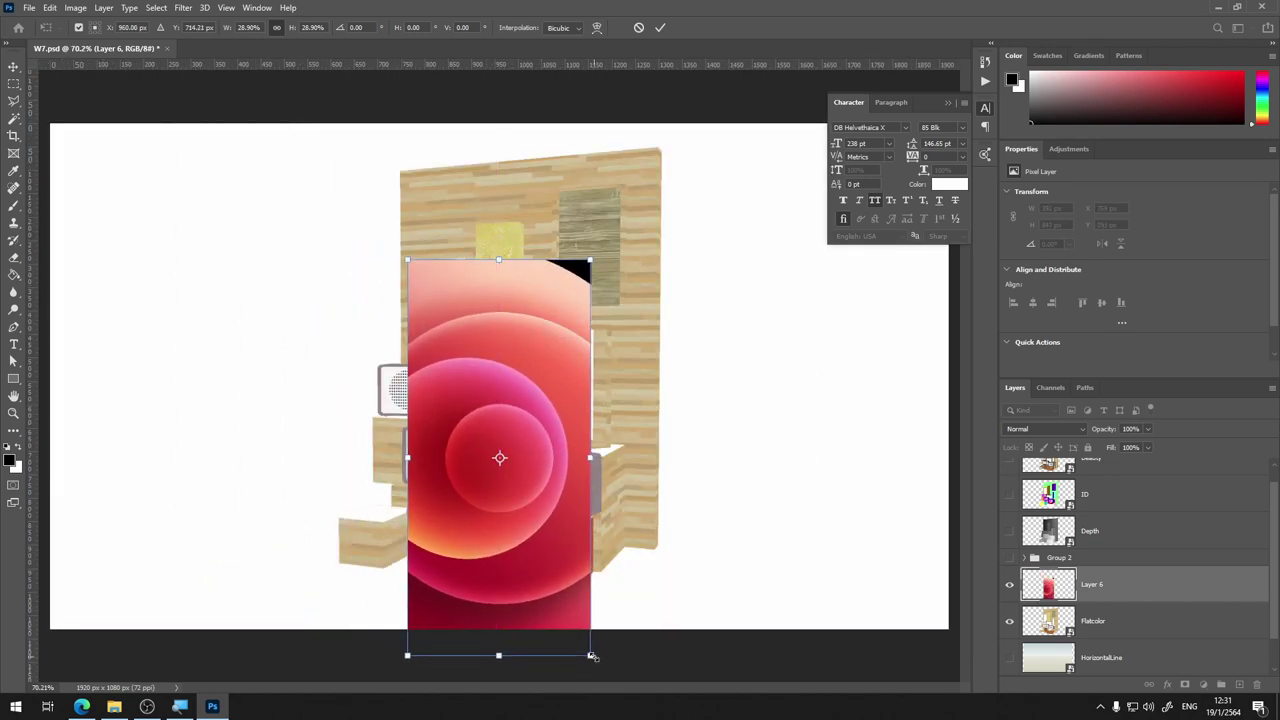
pyautogui.moveTo(592, 655); pyautogui.dragTo(476, 381)
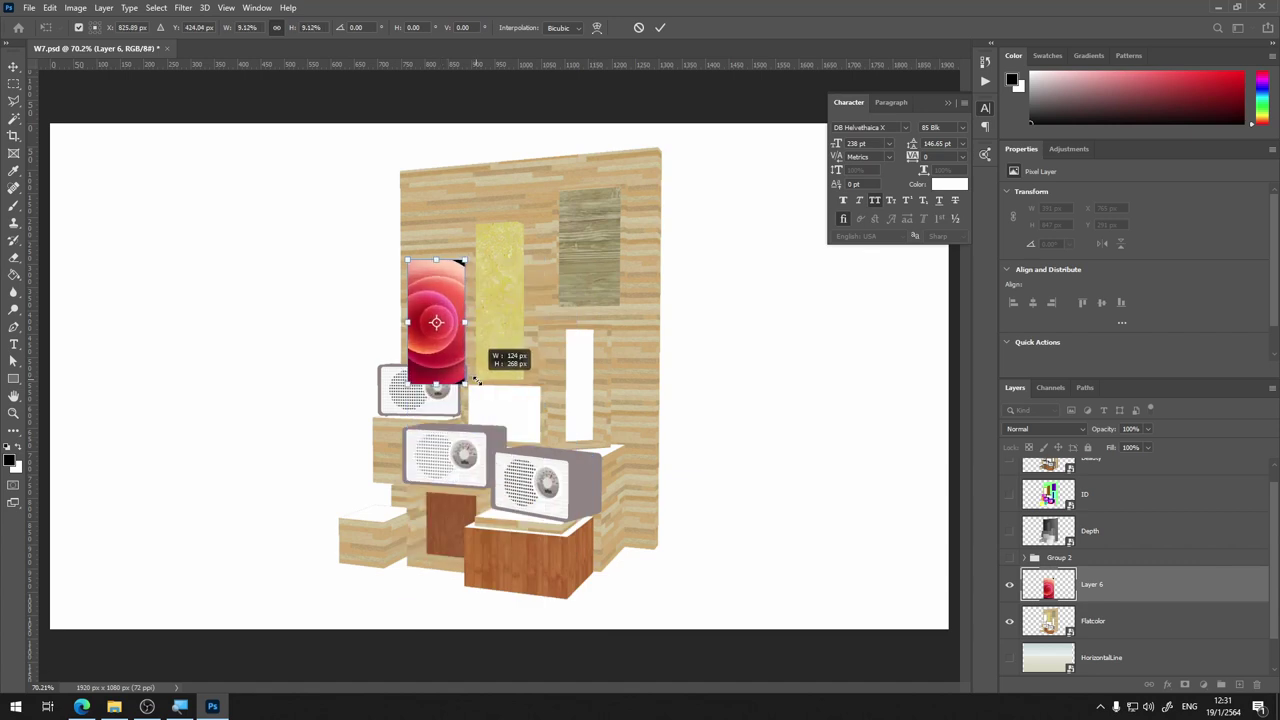
pyautogui.scroll(2, 476, 381)
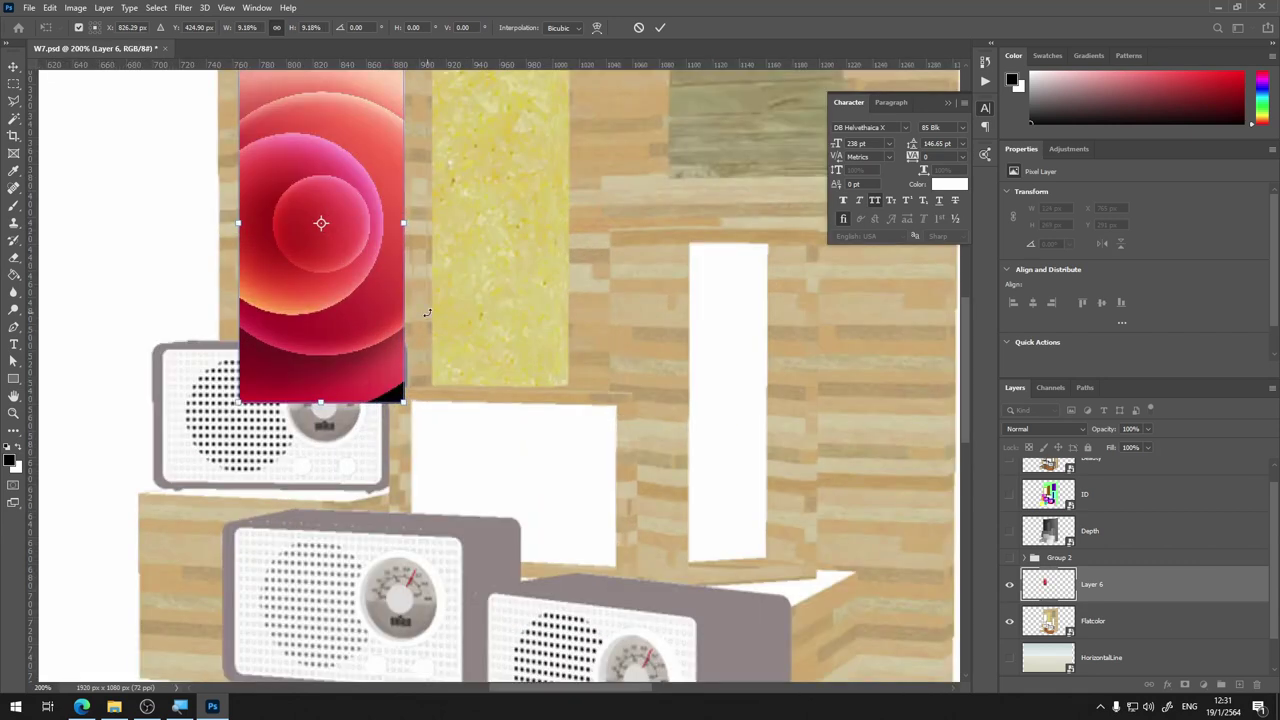
pyautogui.moveTo(439, 157); pyautogui.dragTo(499, 336)
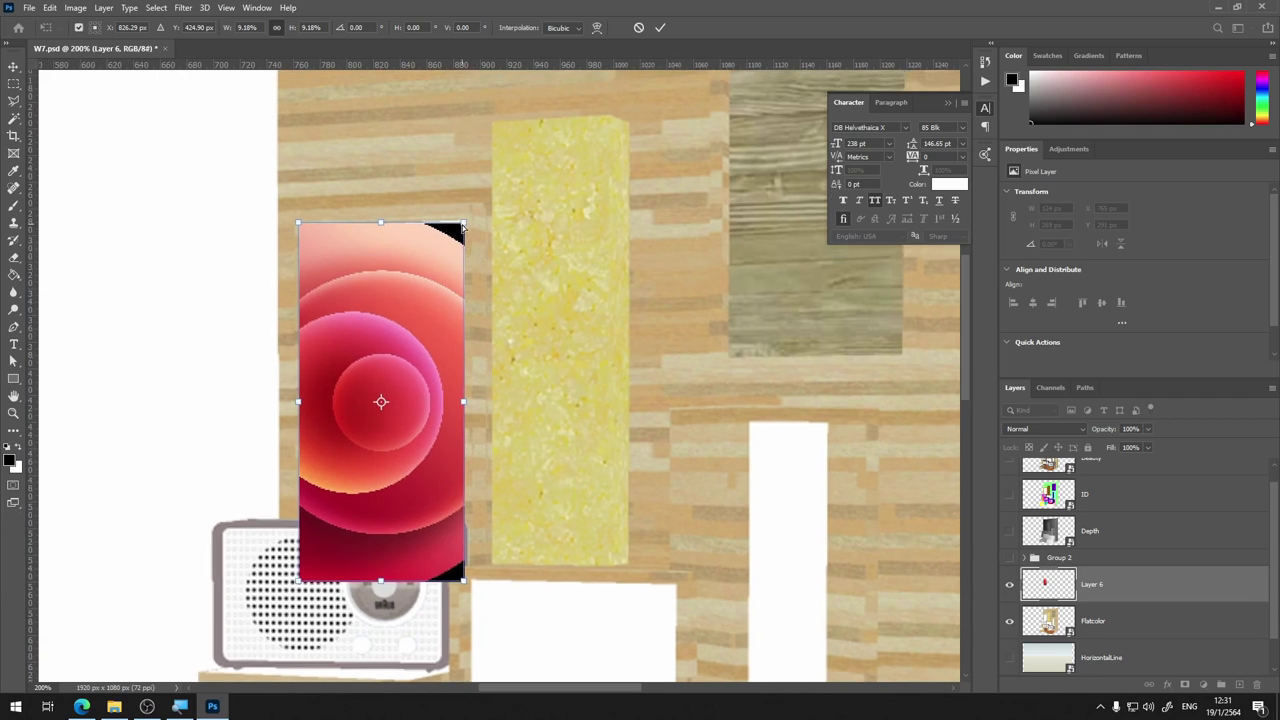
pyautogui.moveTo(462, 229); pyautogui.dragTo(466, 214)
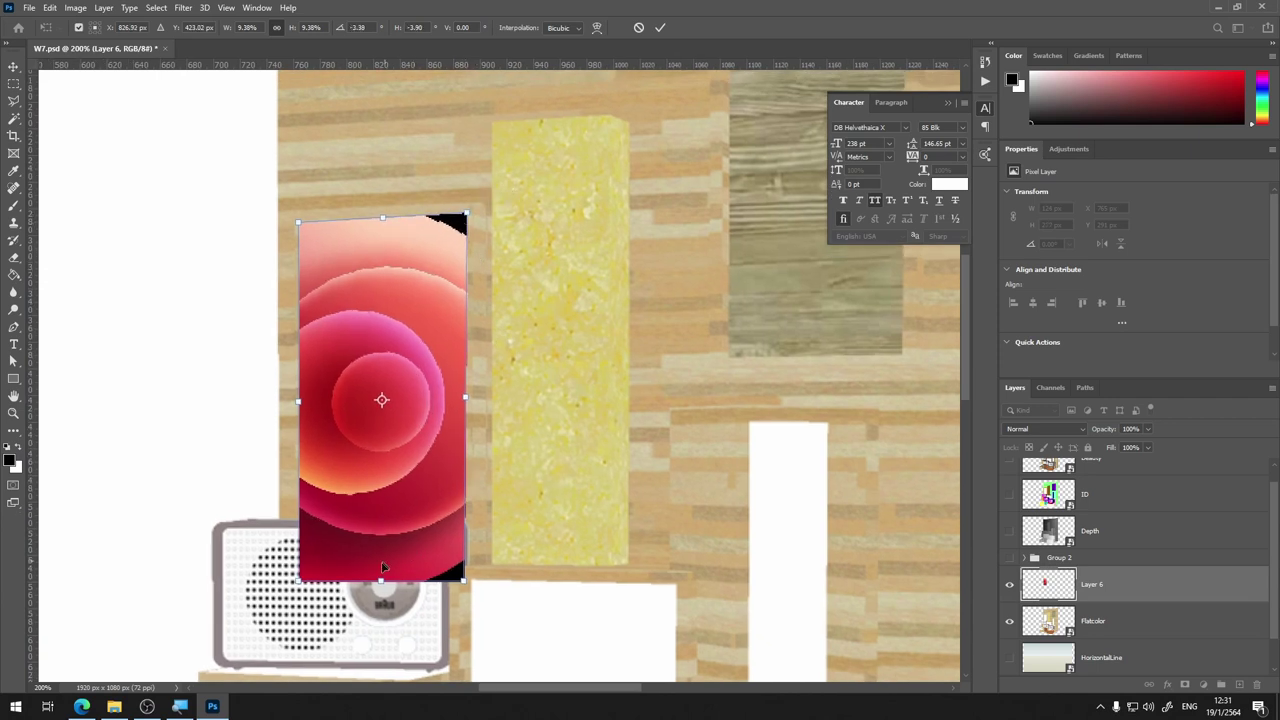
pyautogui.moveTo(298, 580); pyautogui.dragTo(304, 576)
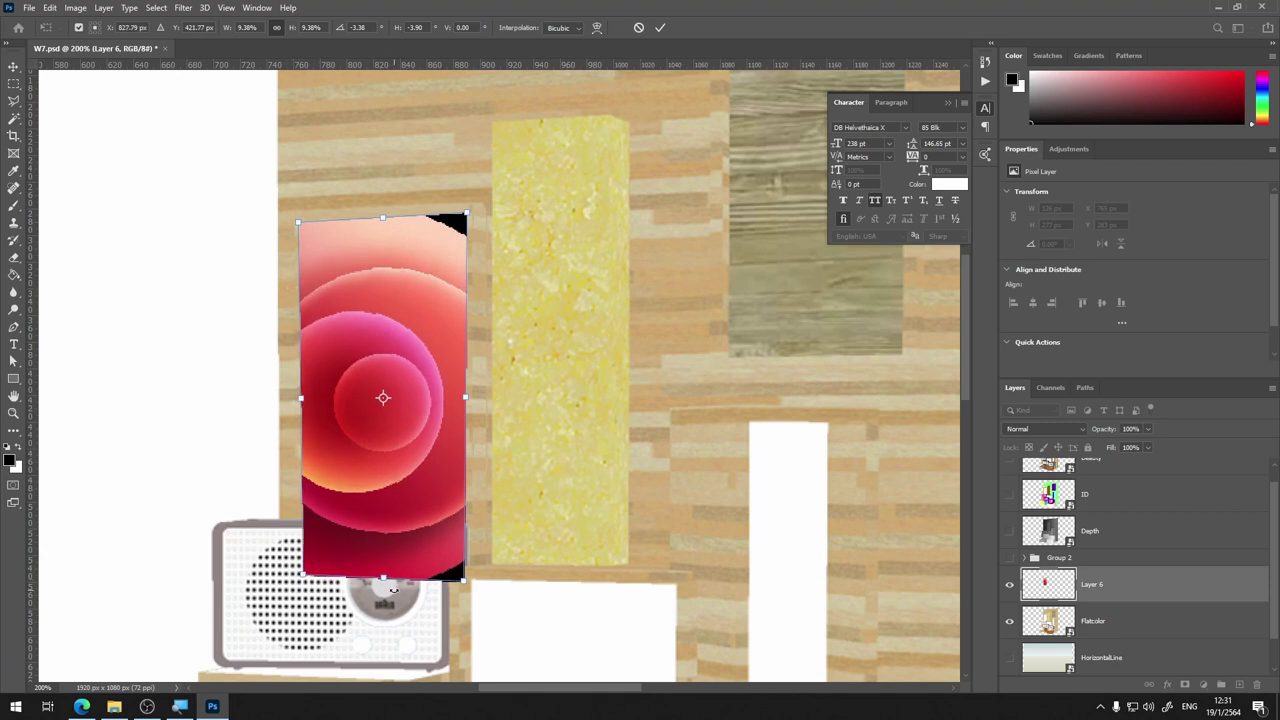
pyautogui.press('Return')
# Hide Layer 6 and Magic Wand-select the white frame on the Flatcolor layer
pyautogui.press('b')
pyautogui.click(1009, 585)
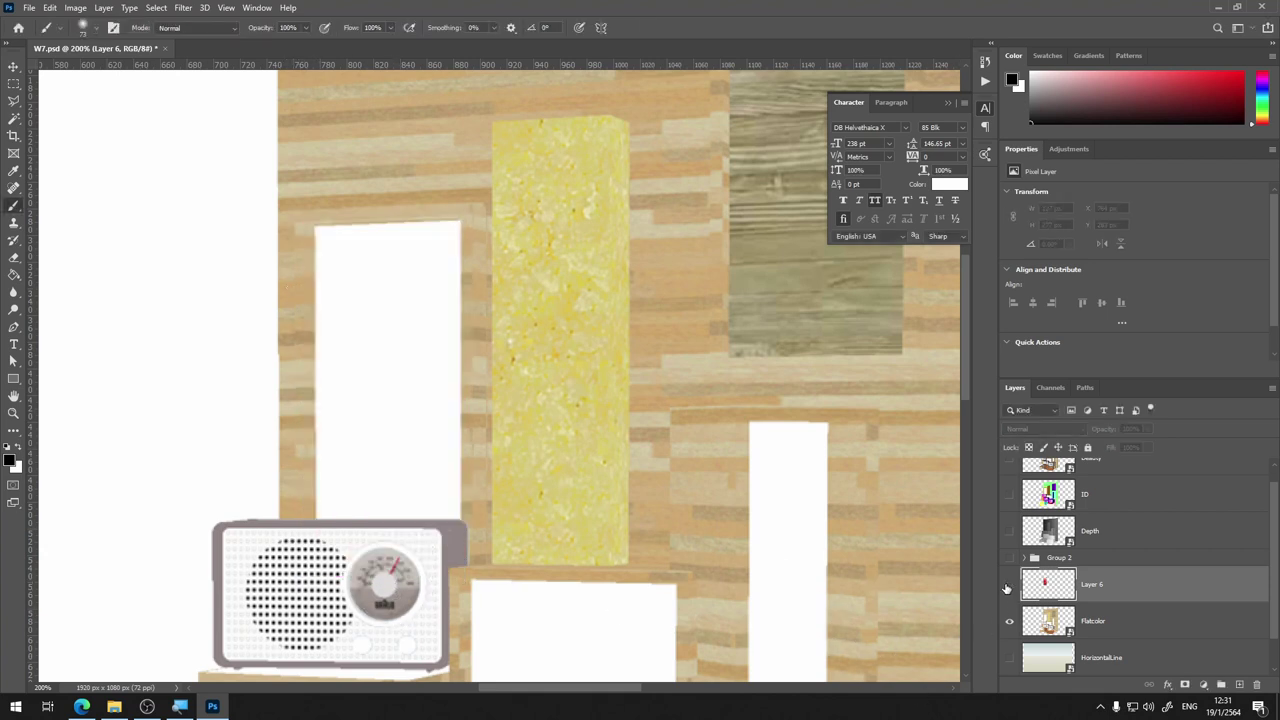
pyautogui.click(15, 120)
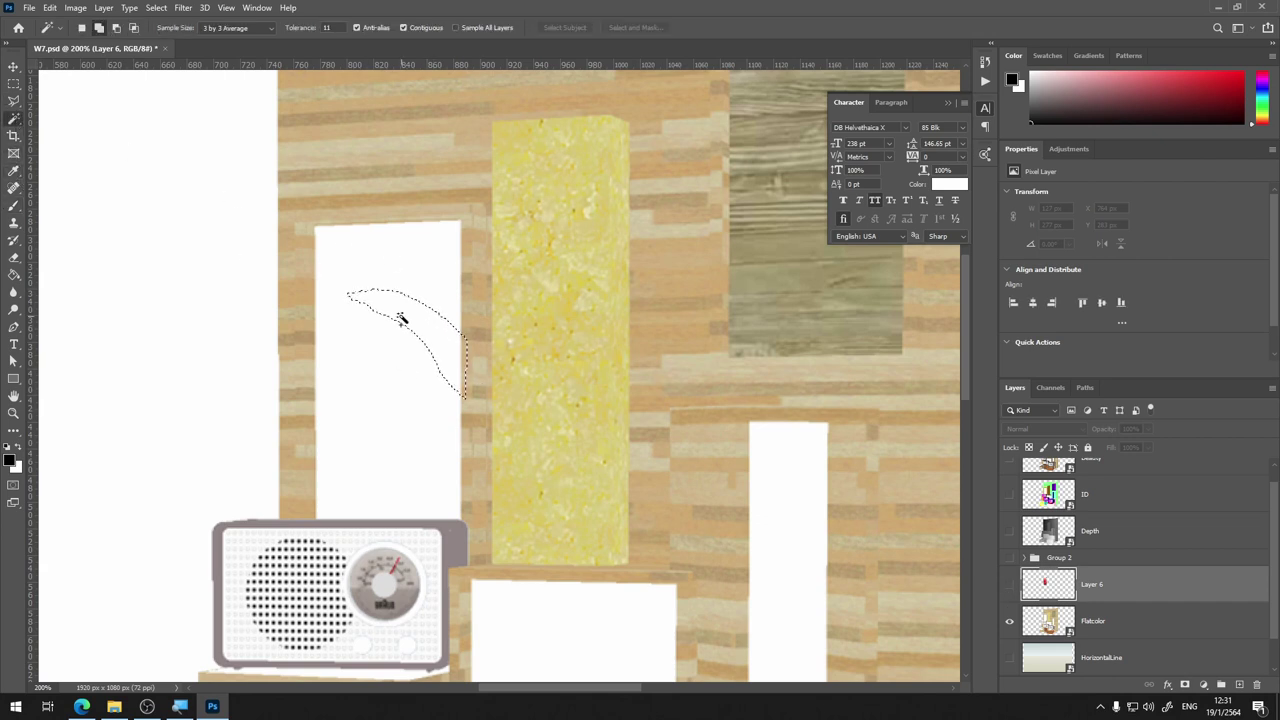
pyautogui.click(1092, 620)
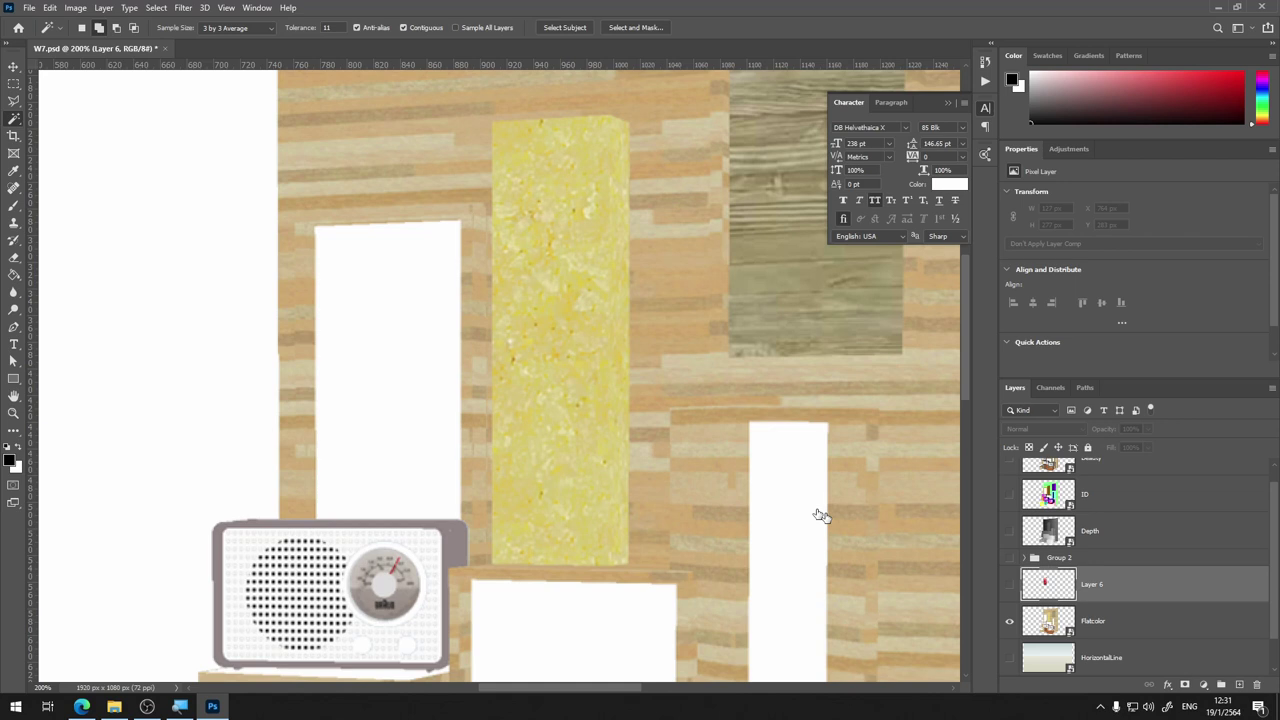
pyautogui.click(404, 352)
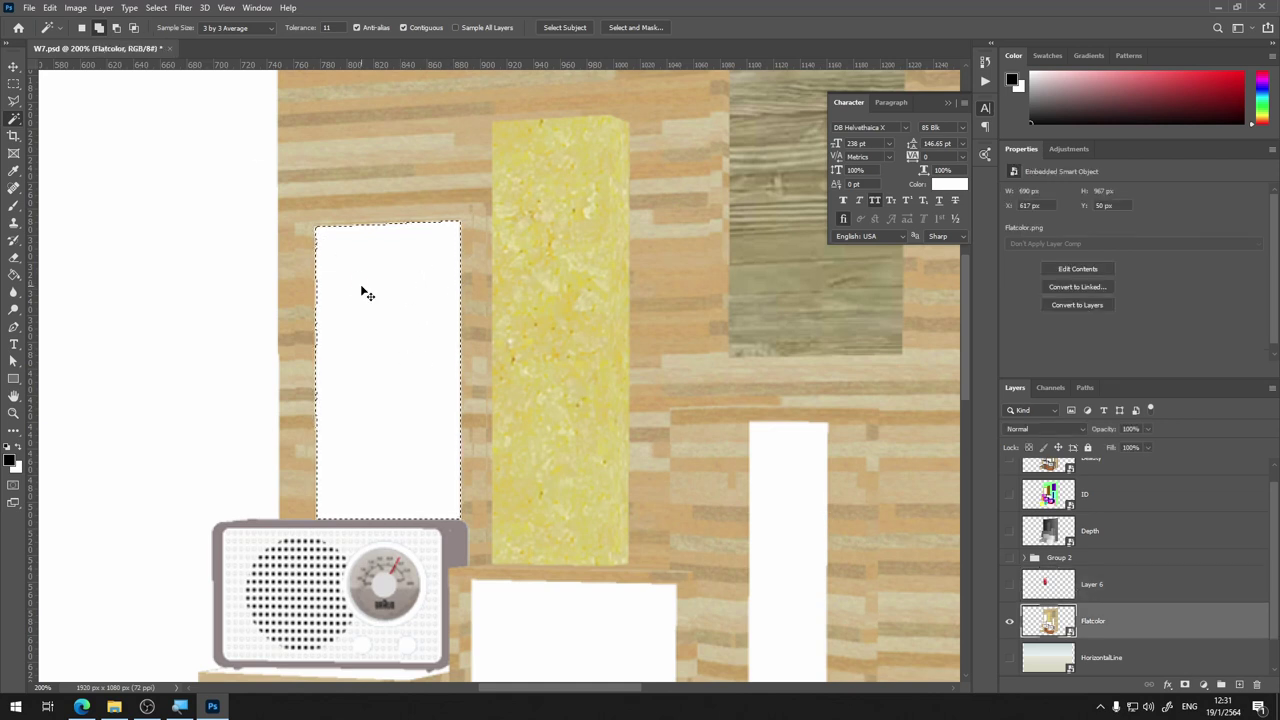
pyautogui.hotkey('ctrl', '+')
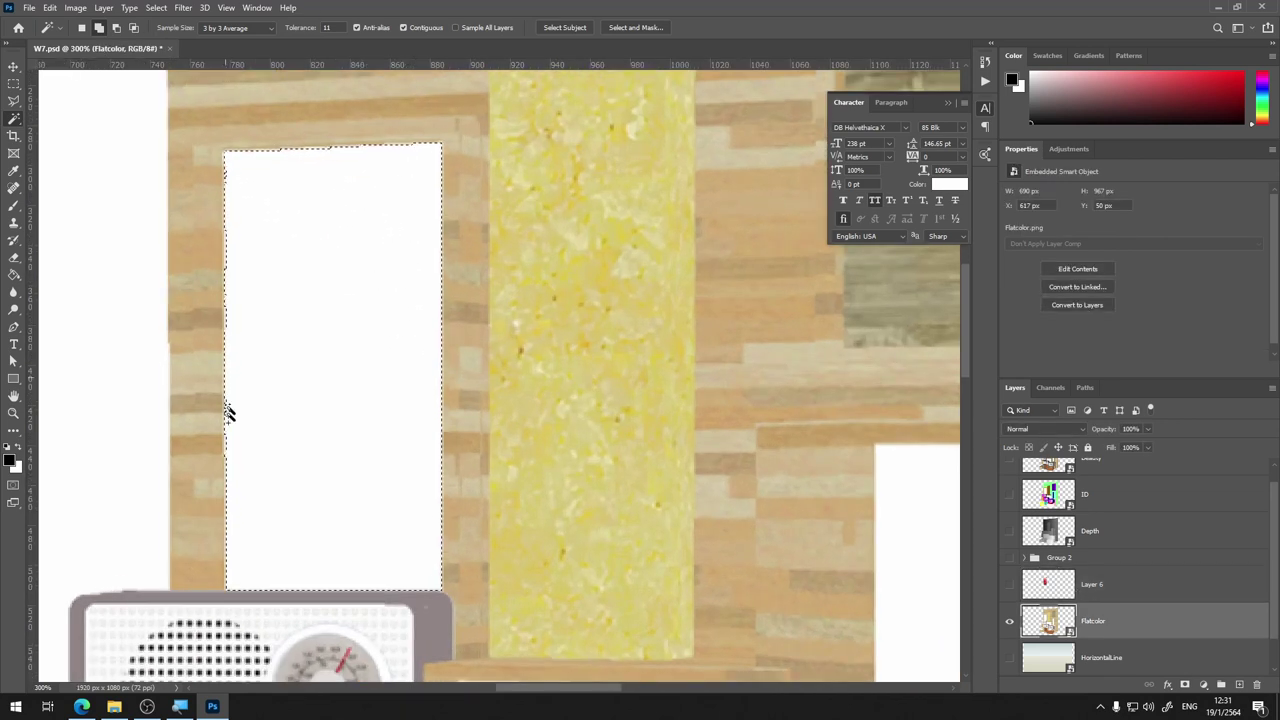
# Smooth the frame selection by 1 px, then add it as a mask on the visible Layer 6
pyautogui.click(174, 10)
pyautogui.moveTo(156, 8)
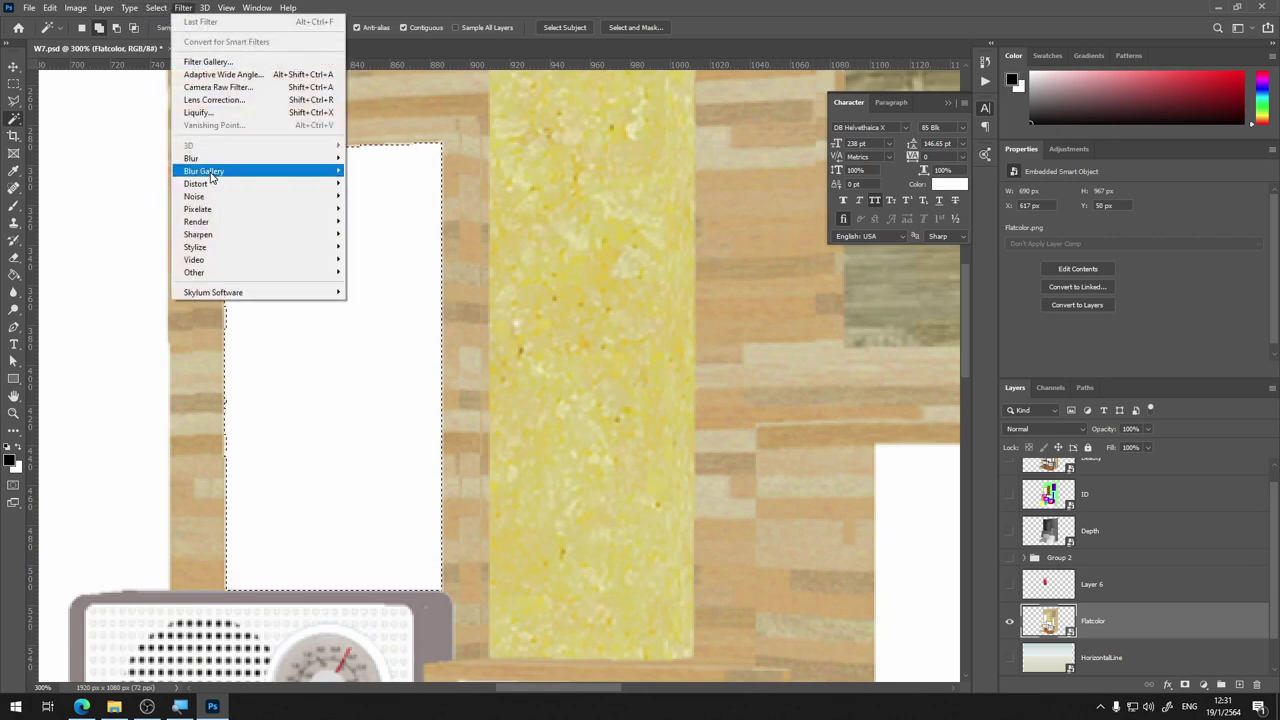
pyautogui.moveTo(168, 196)
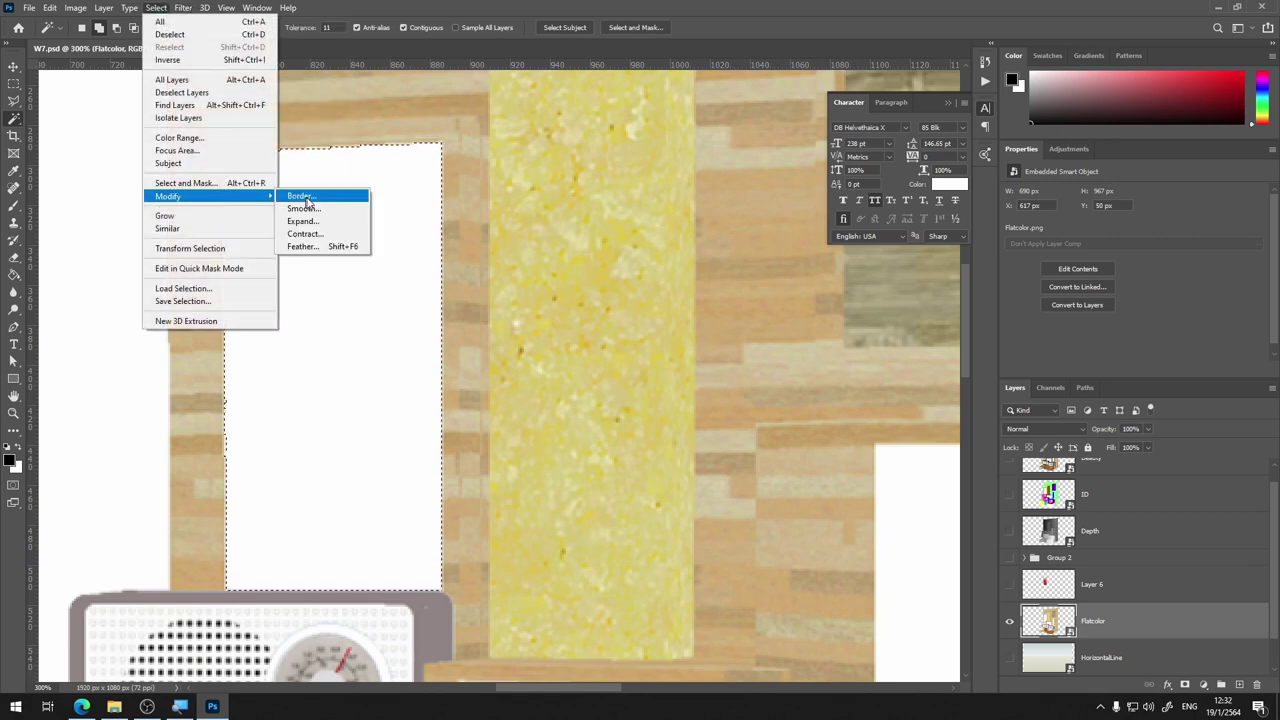
pyautogui.click(326, 215)
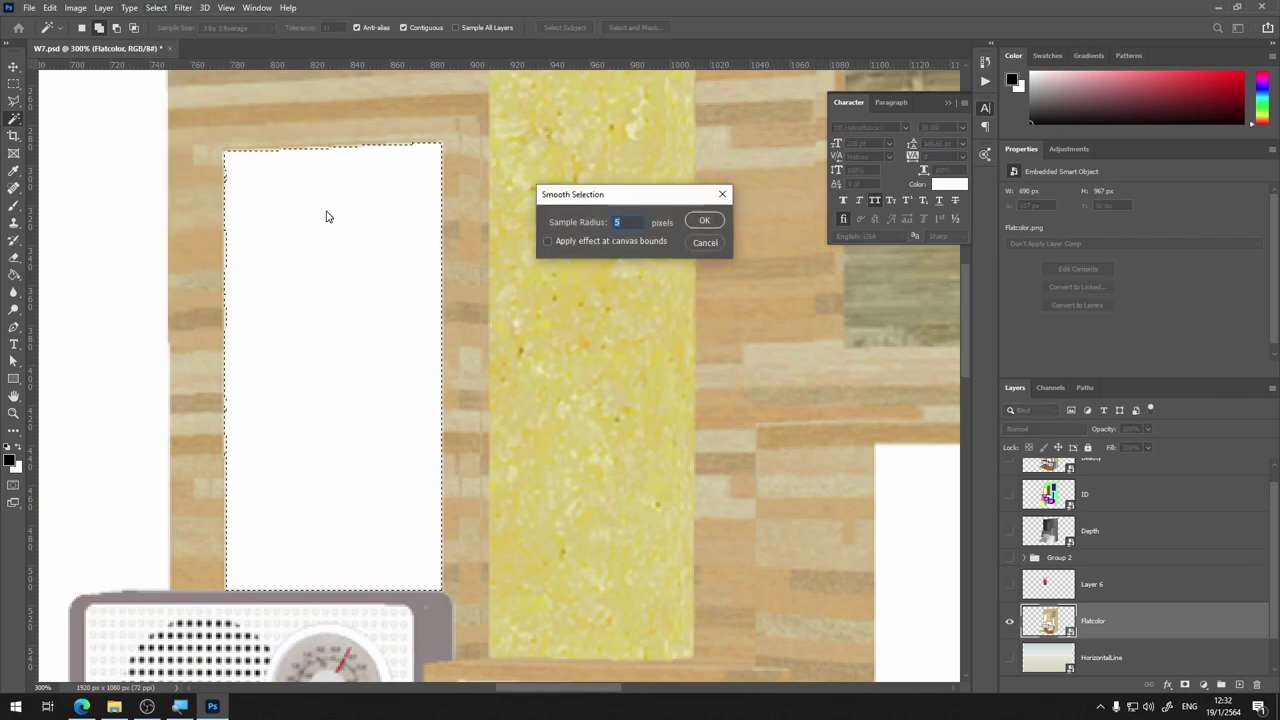
pyautogui.write('1')
pyautogui.press('Return')
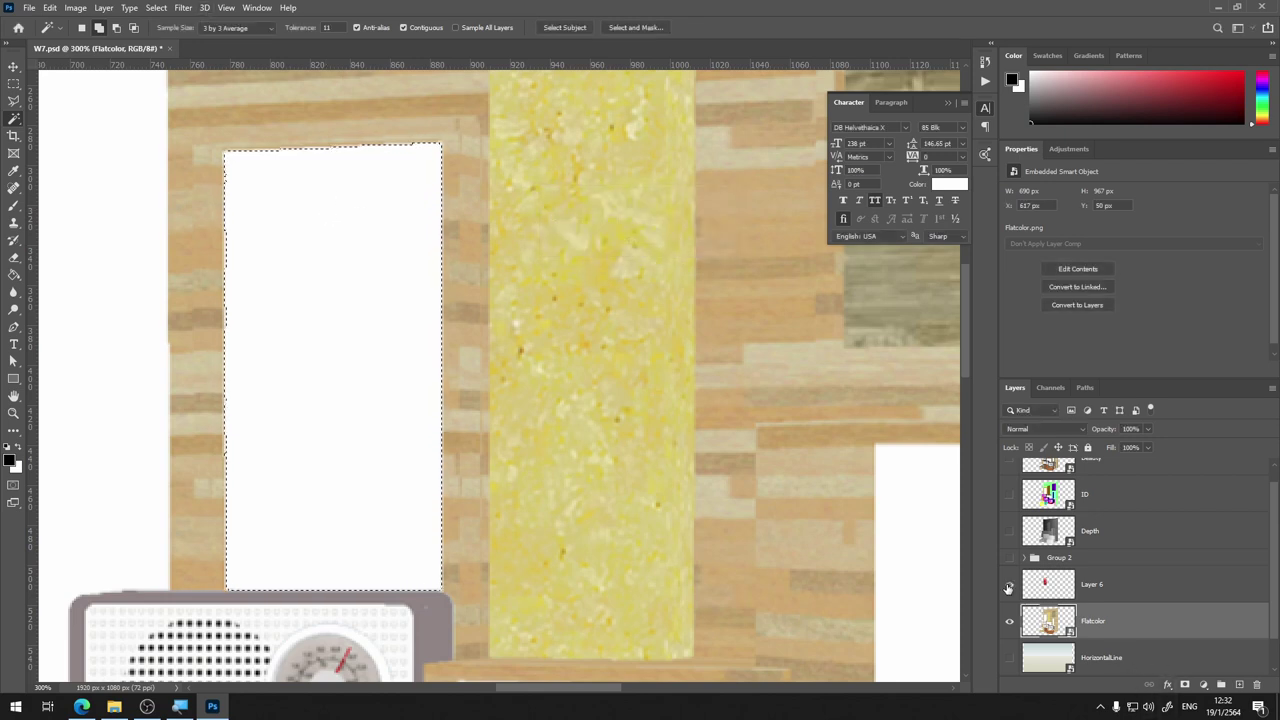
pyautogui.click(1009, 585)
pyautogui.click(1082, 594)
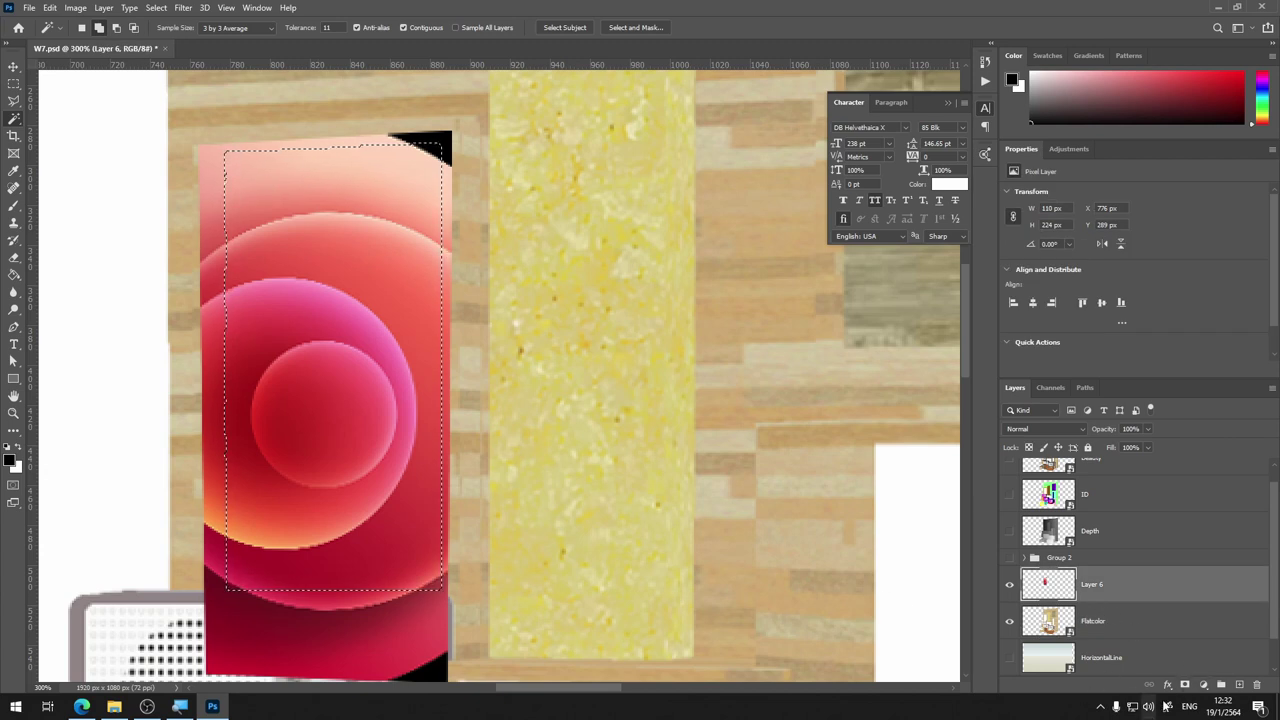
pyautogui.click(1185, 686)
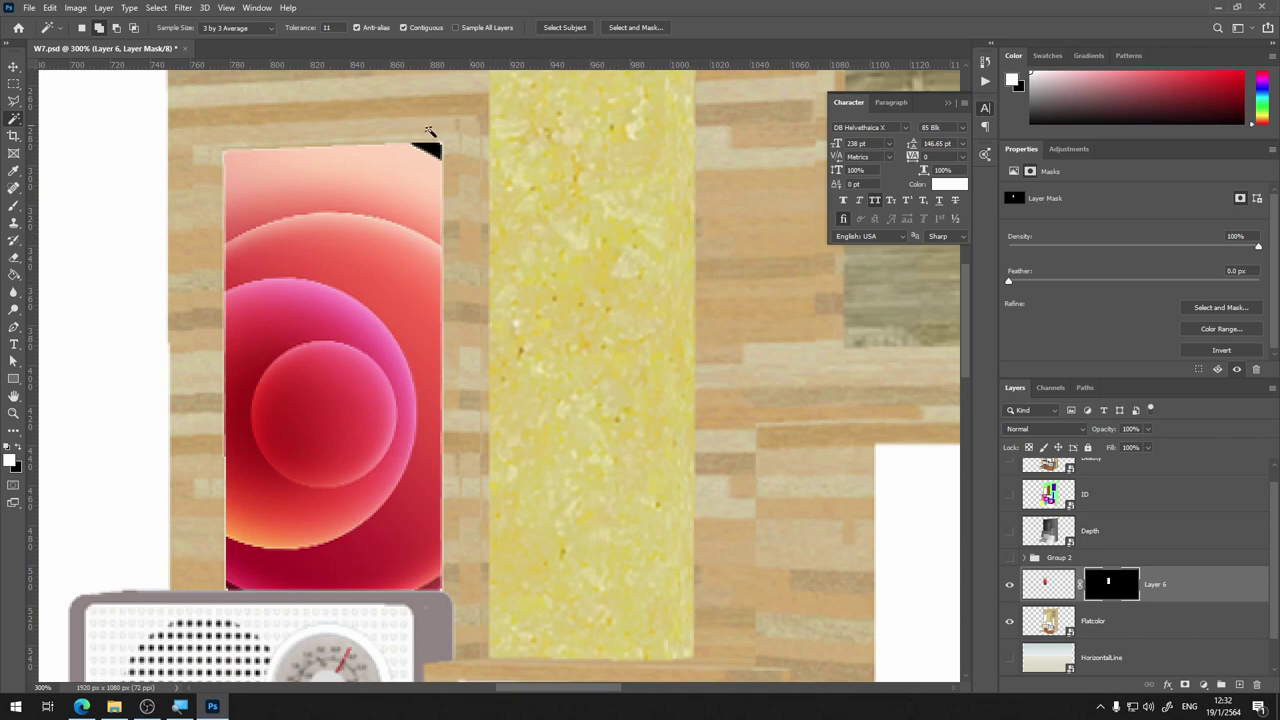
# Undo Layer 6's mask, expand the frame selection by 1 px, and re-add the layer mask
pyautogui.hotkey('ctrl', '-')
pyautogui.hotkey('ctrl', '-')
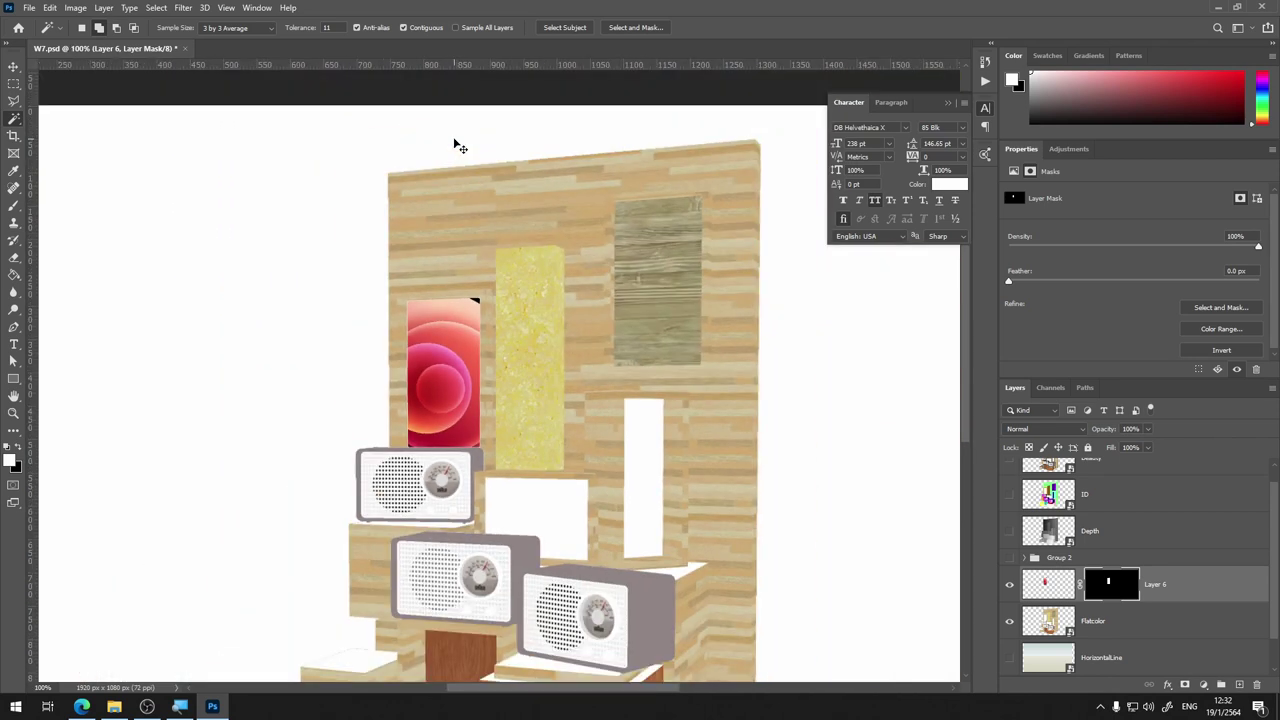
pyautogui.hotkey('ctrl', '+')
pyautogui.hotkey('ctrl', '+')
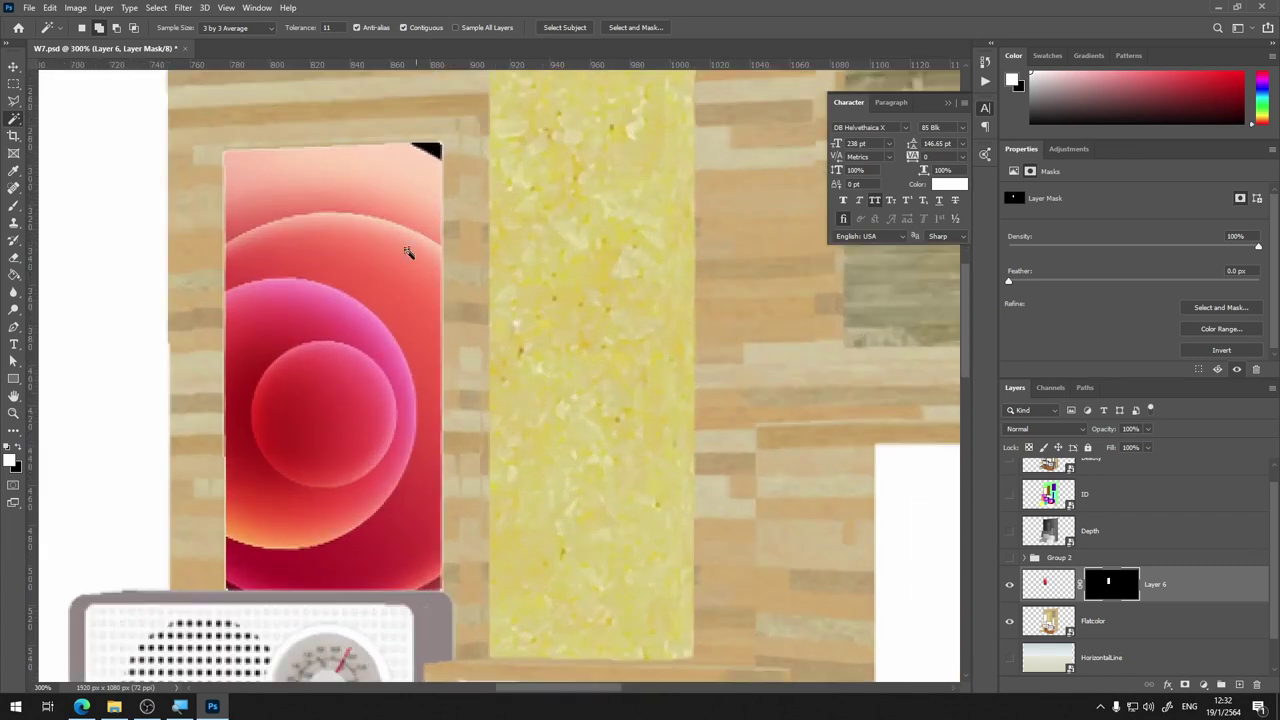
pyautogui.hotkey('ctrl', 'z')
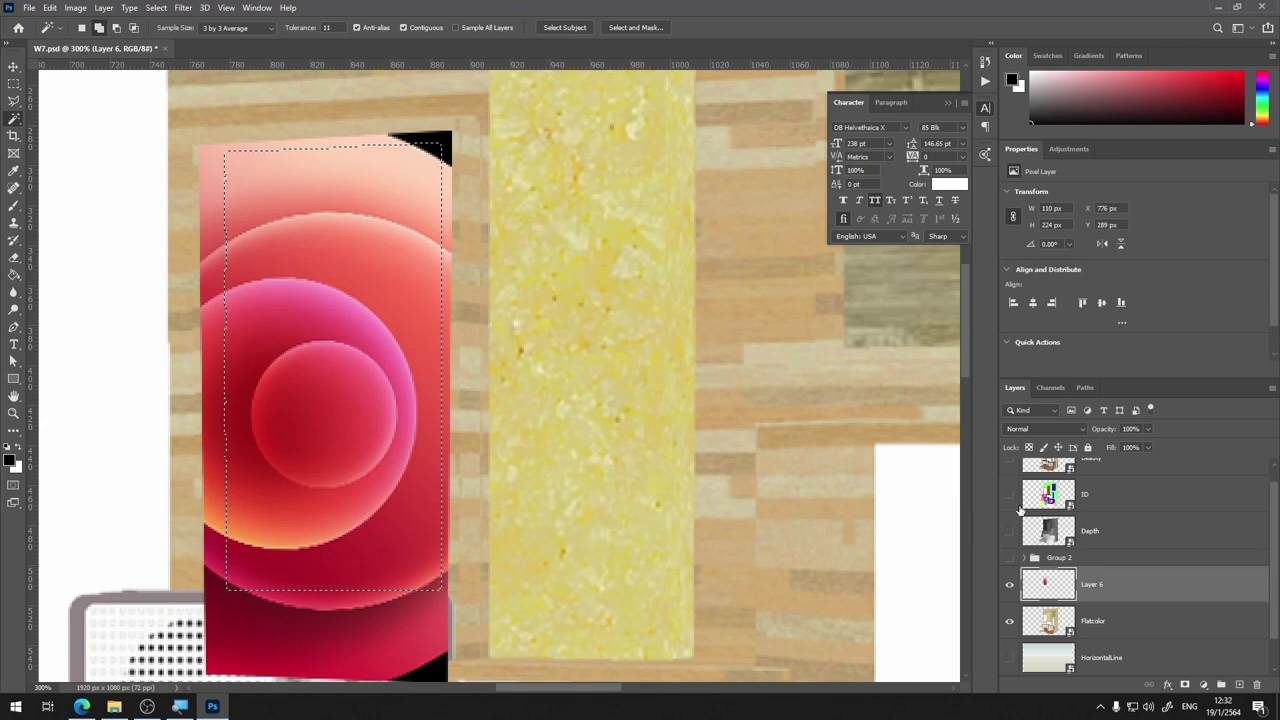
pyautogui.click(183, 8)
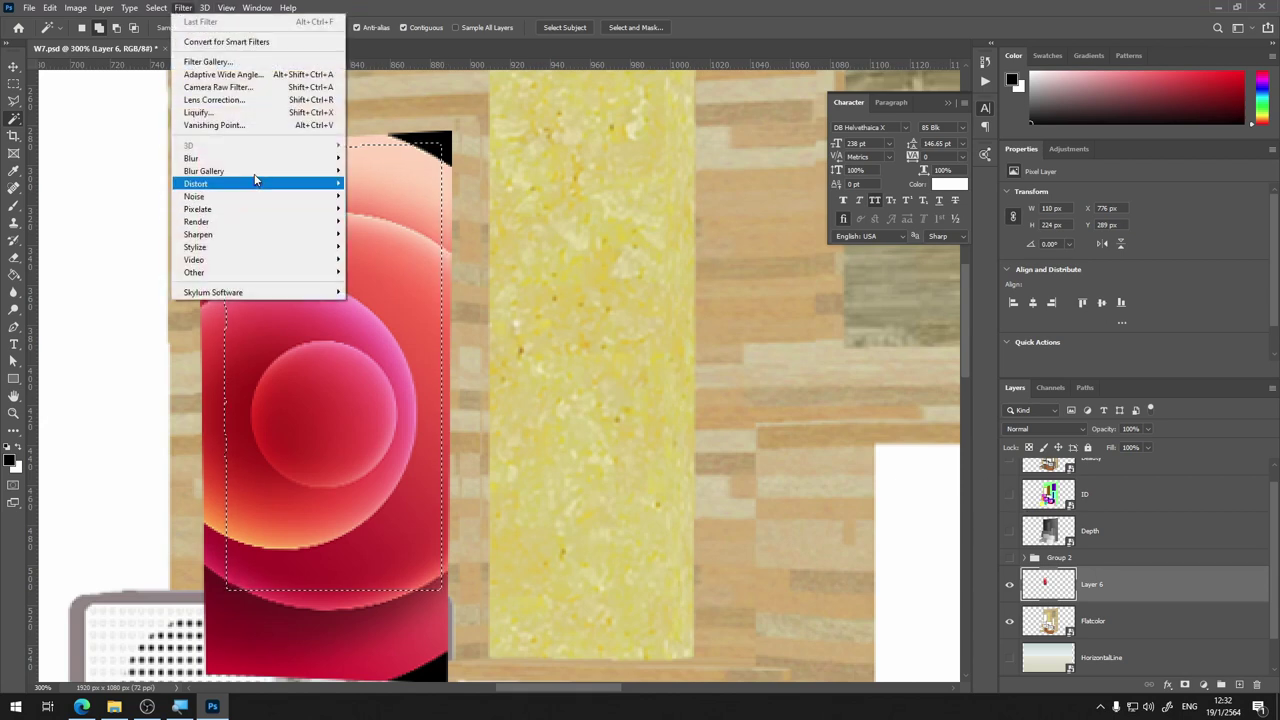
pyautogui.moveTo(168, 196)
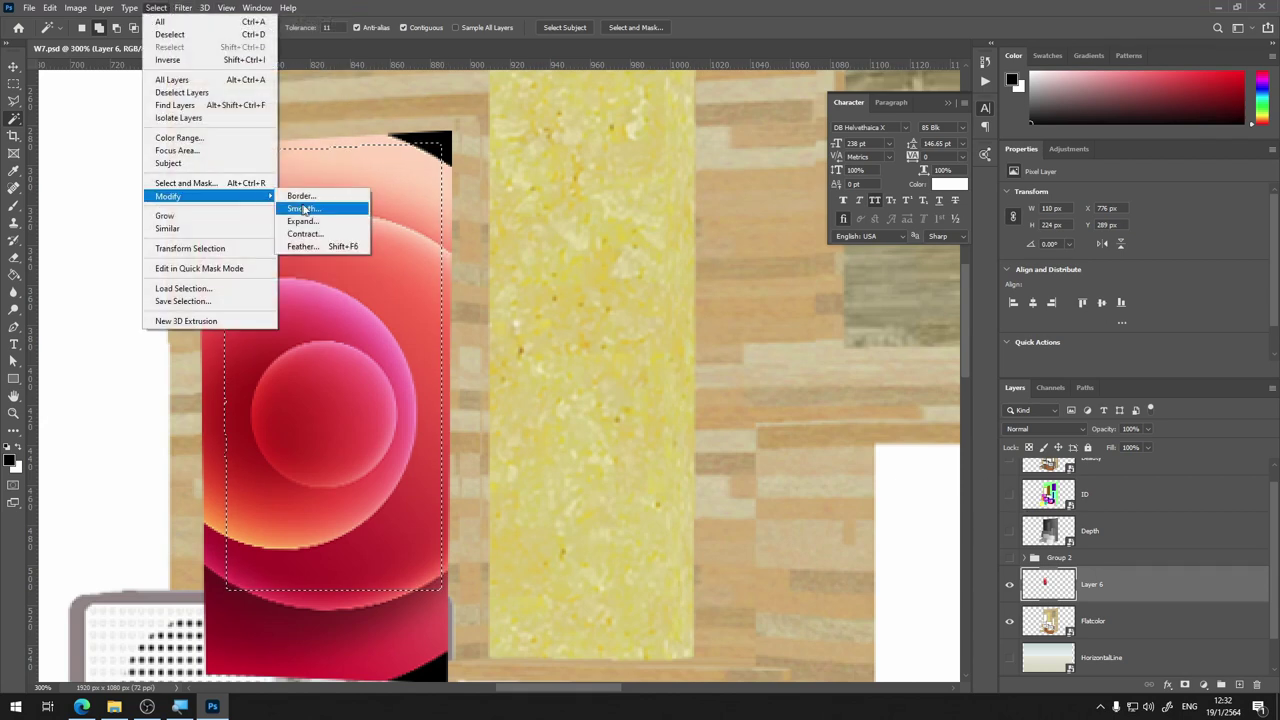
pyautogui.click(305, 221)
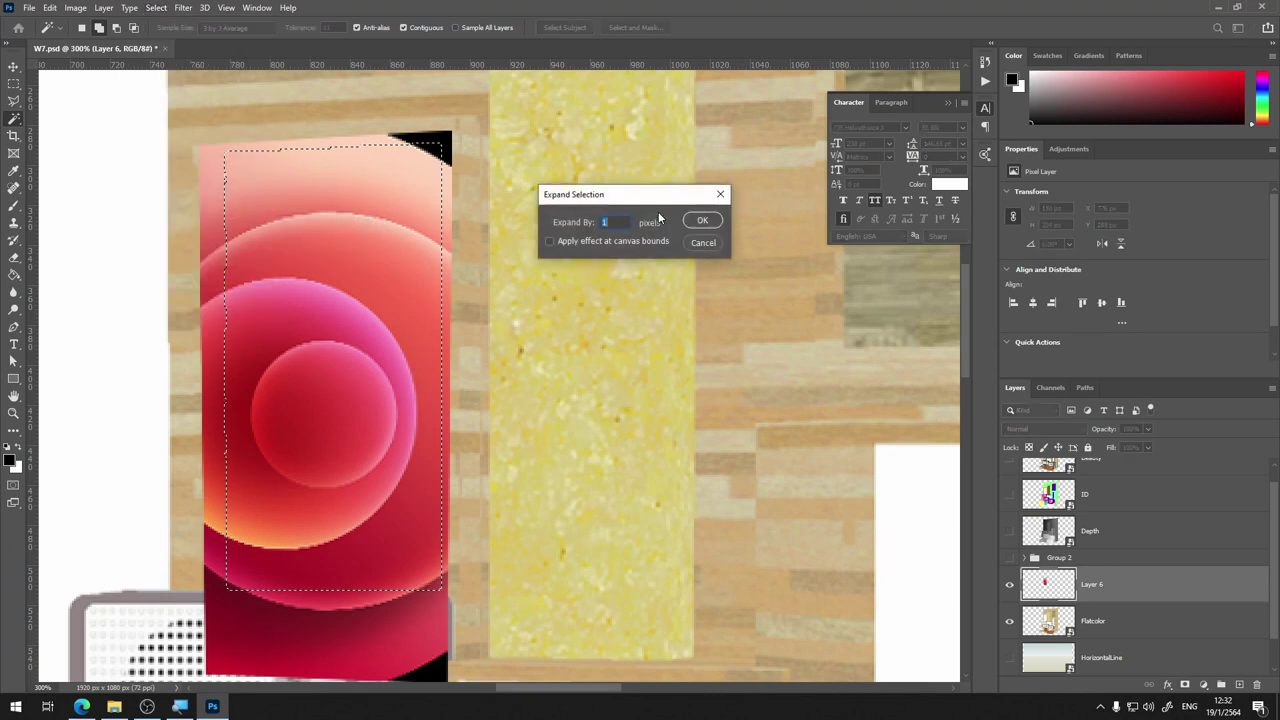
pyautogui.press('Return')
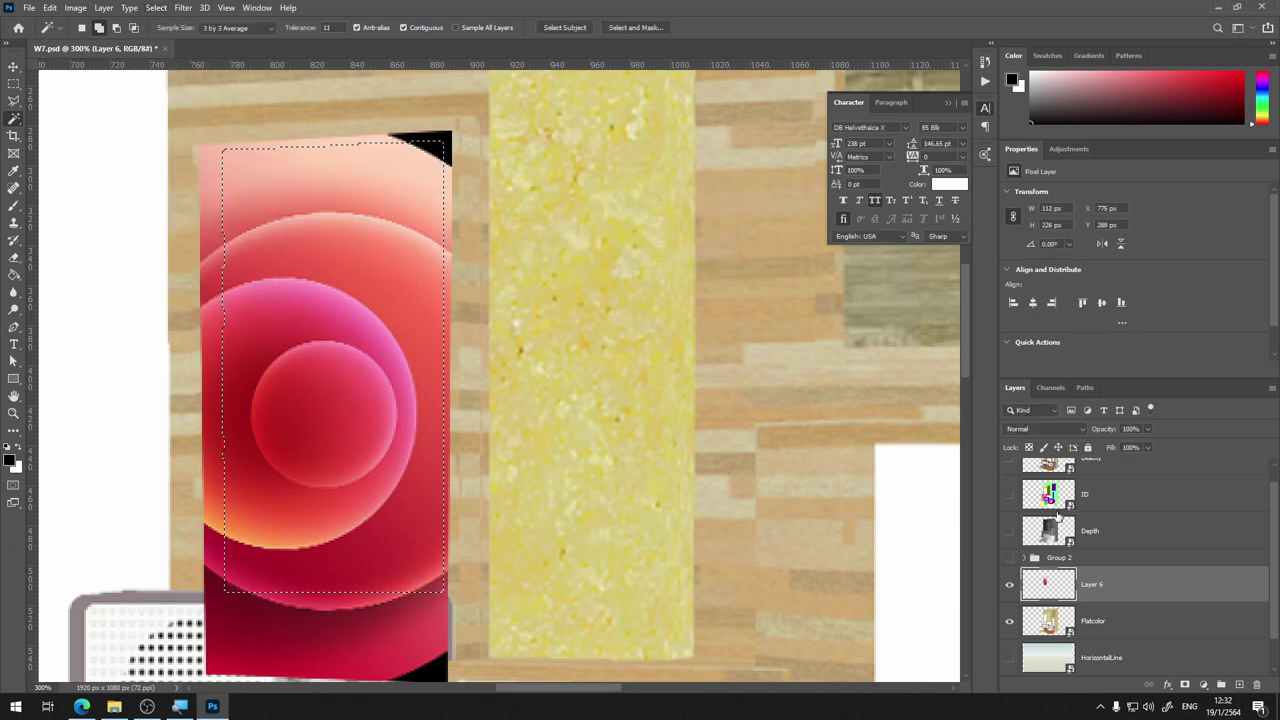
pyautogui.click(1186, 686)
pyautogui.hotkey('ctrl', '-')
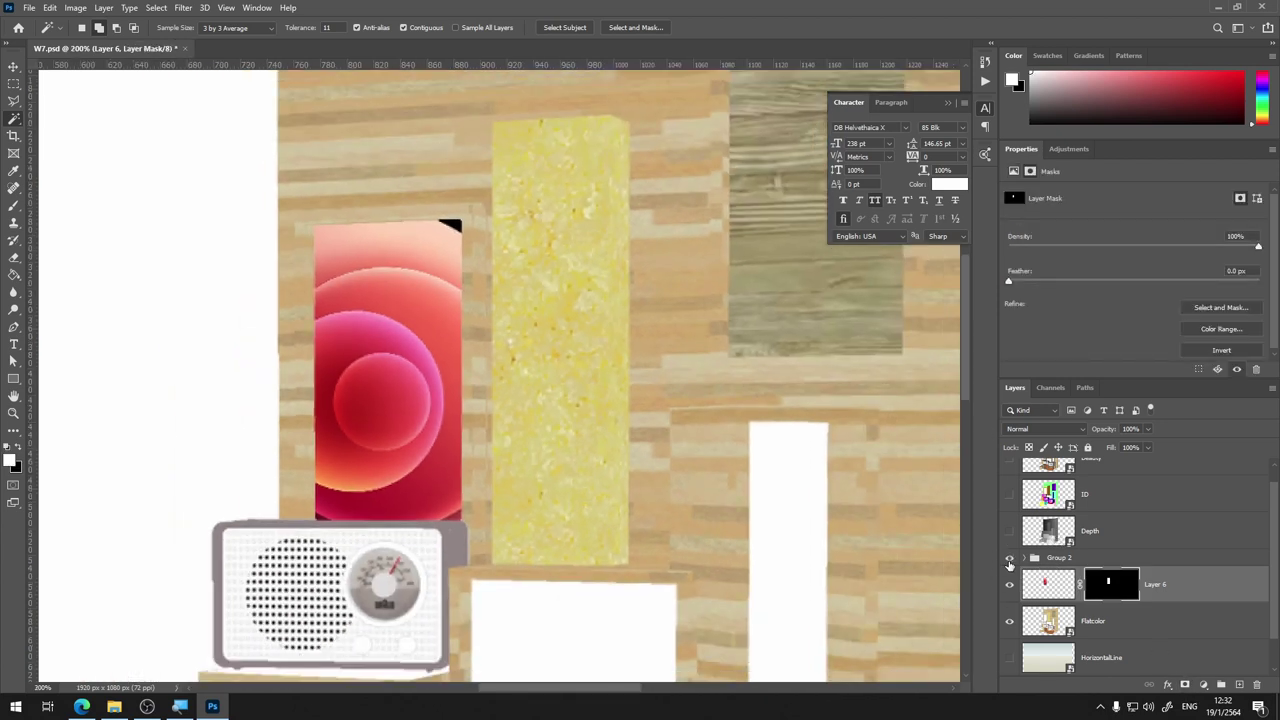
# Show Group 2 again and set Layer 6's opacity to about 75%
pyautogui.click(1009, 560)
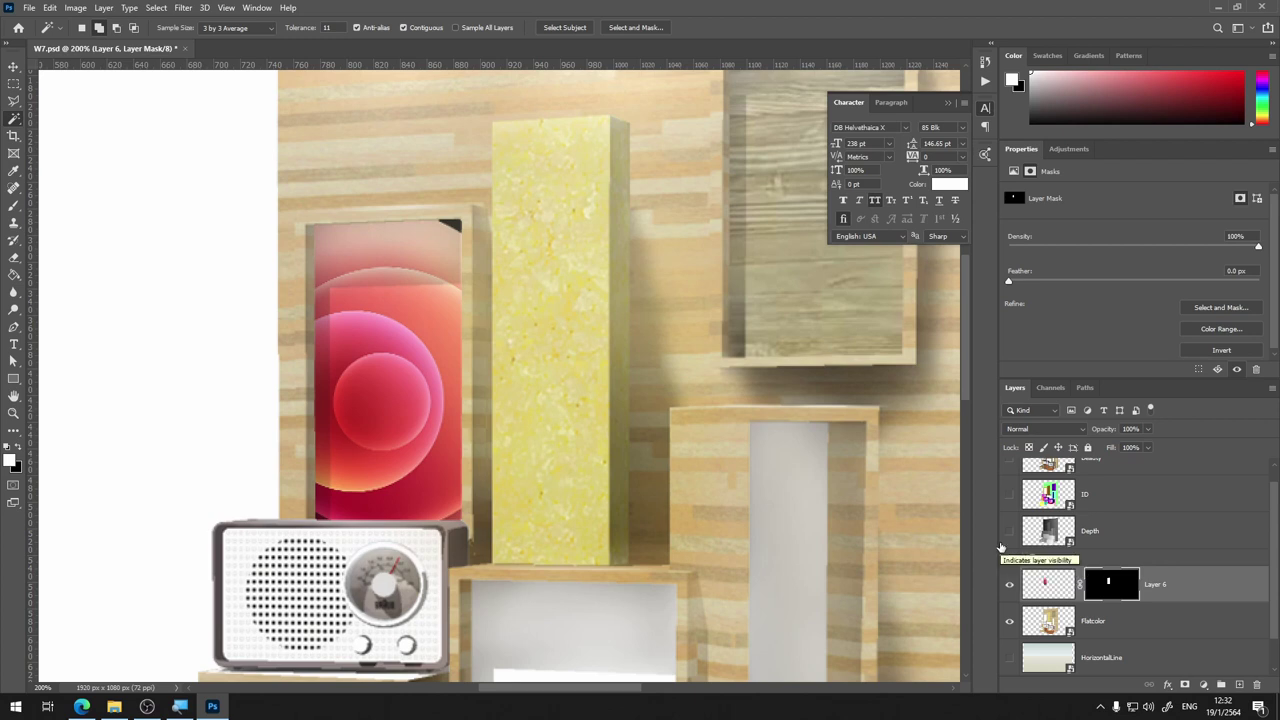
pyautogui.hotkey('ctrl', '-')
pyautogui.hotkey('ctrl', '-')
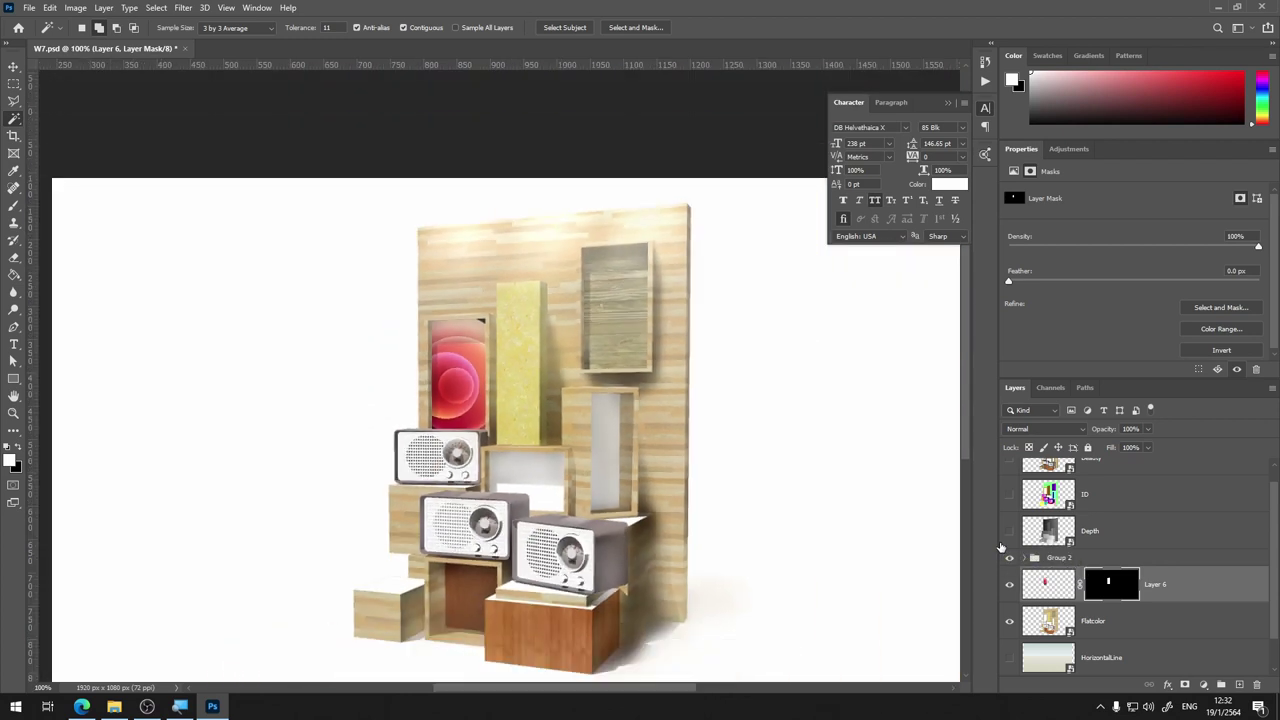
pyautogui.hotkey('ctrl', '-')
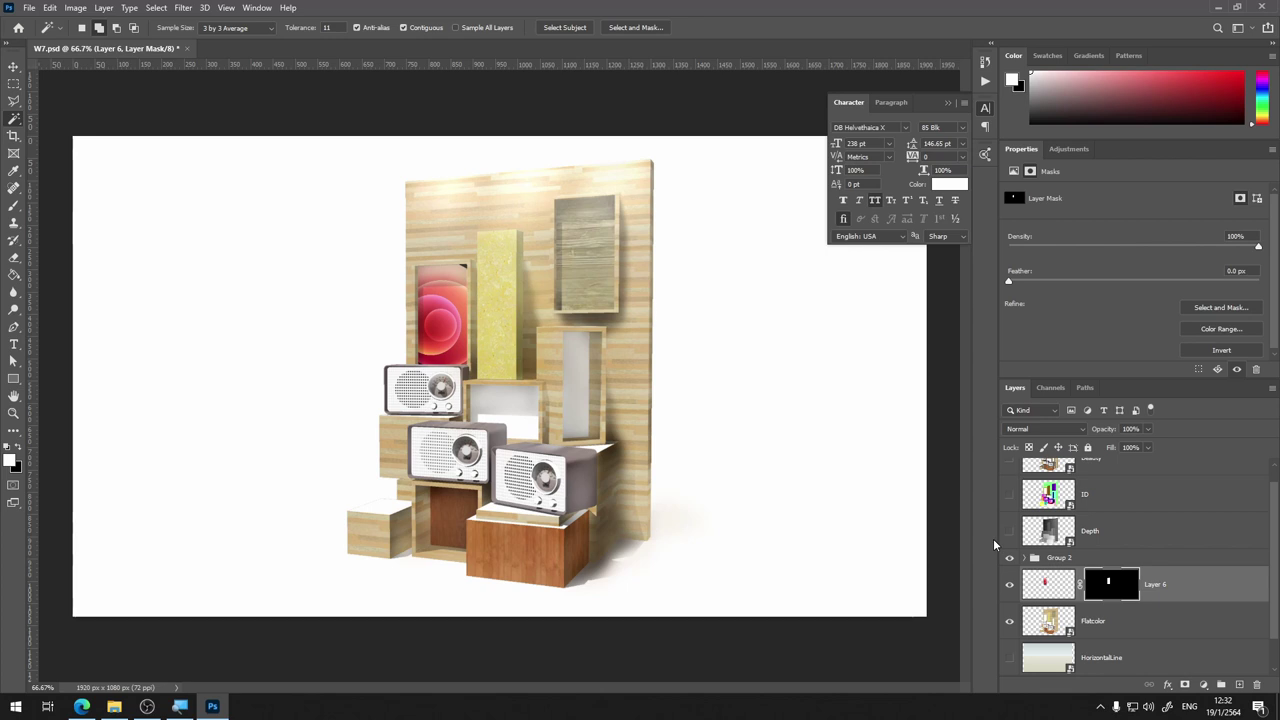
pyautogui.hotkey('ctrl', '+')
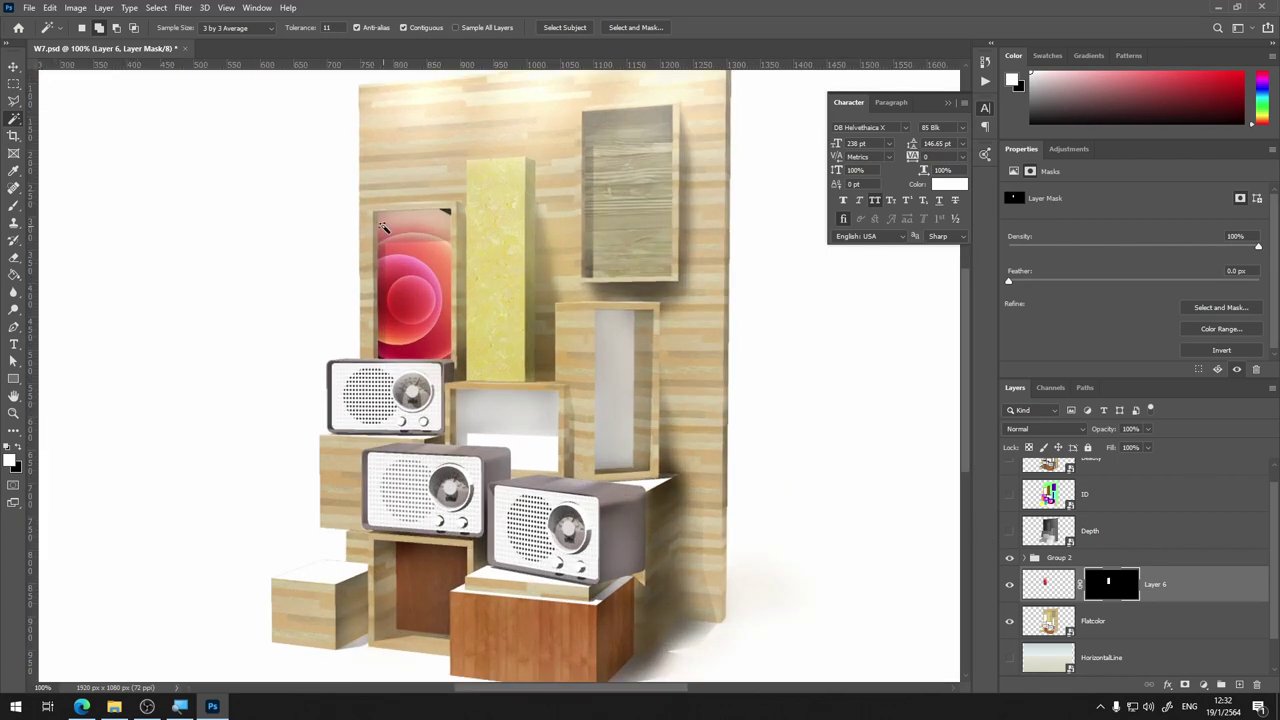
pyautogui.hotkey('ctrl', '-')
pyautogui.hotkey('ctrl', '+')
pyautogui.hotkey('ctrl', '+')
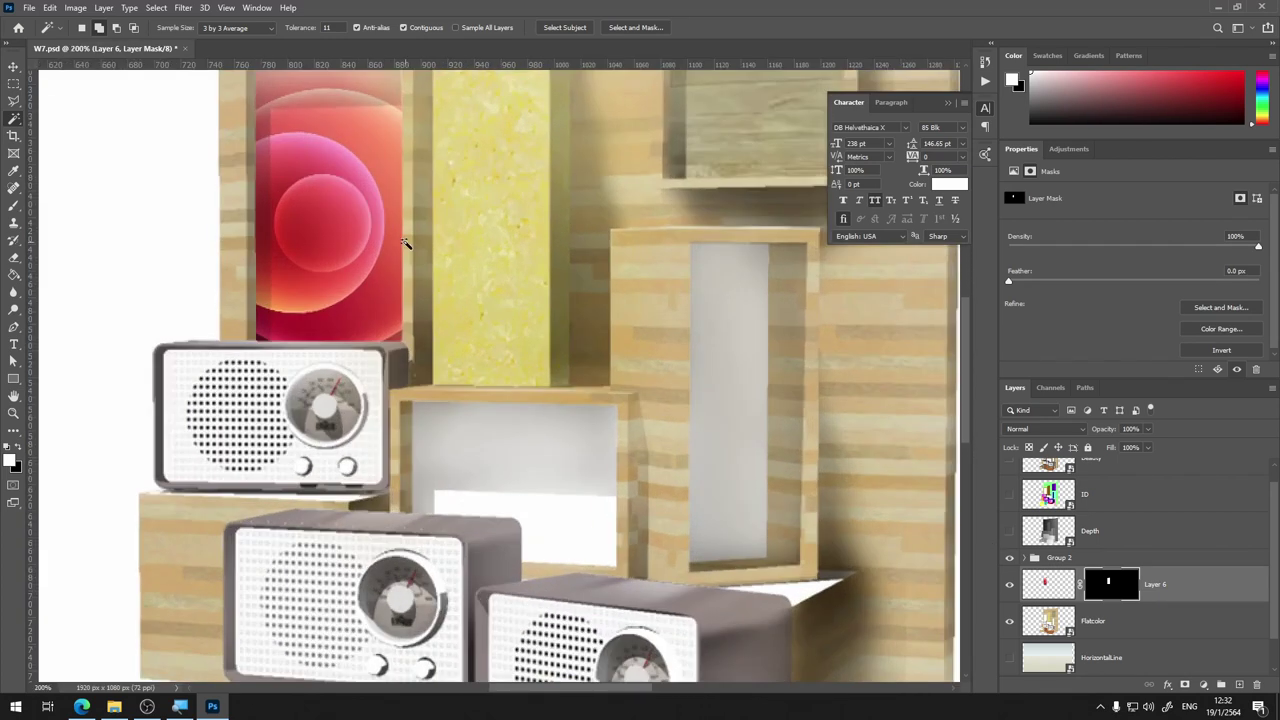
pyautogui.click(1044, 586)
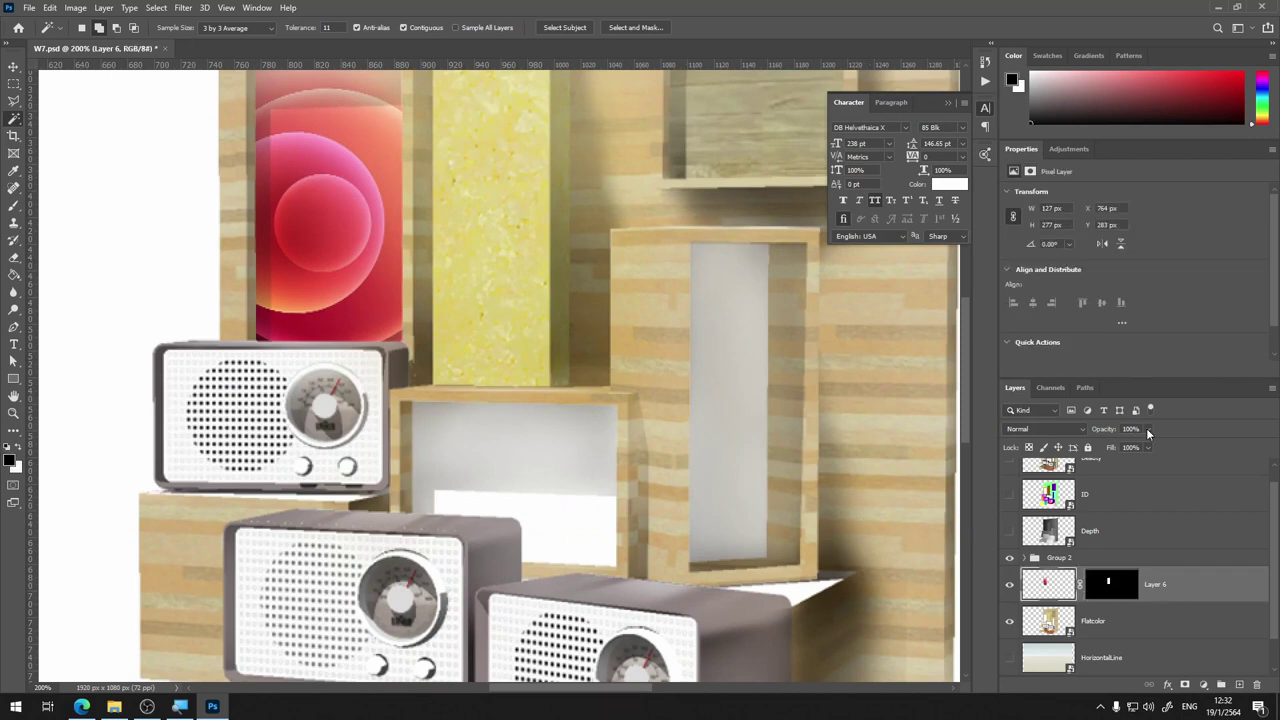
pyautogui.click(1147, 429)
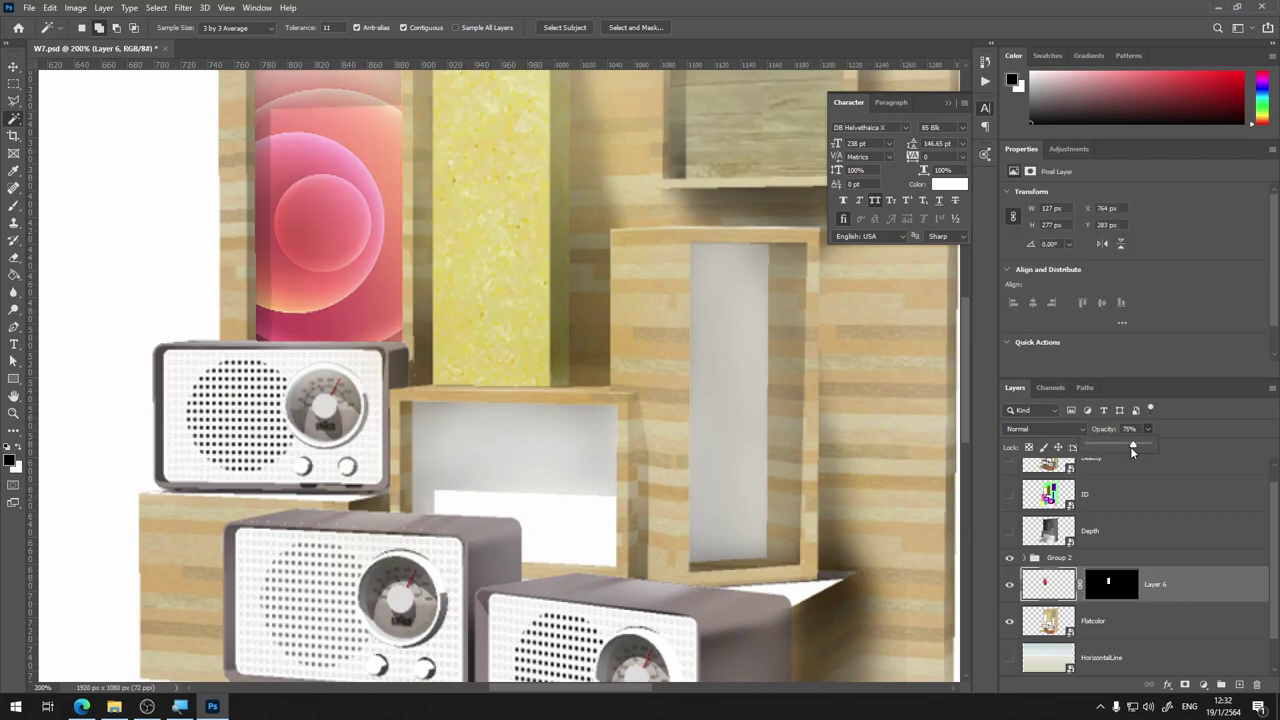
pyautogui.hotkey('ctrl', '-')
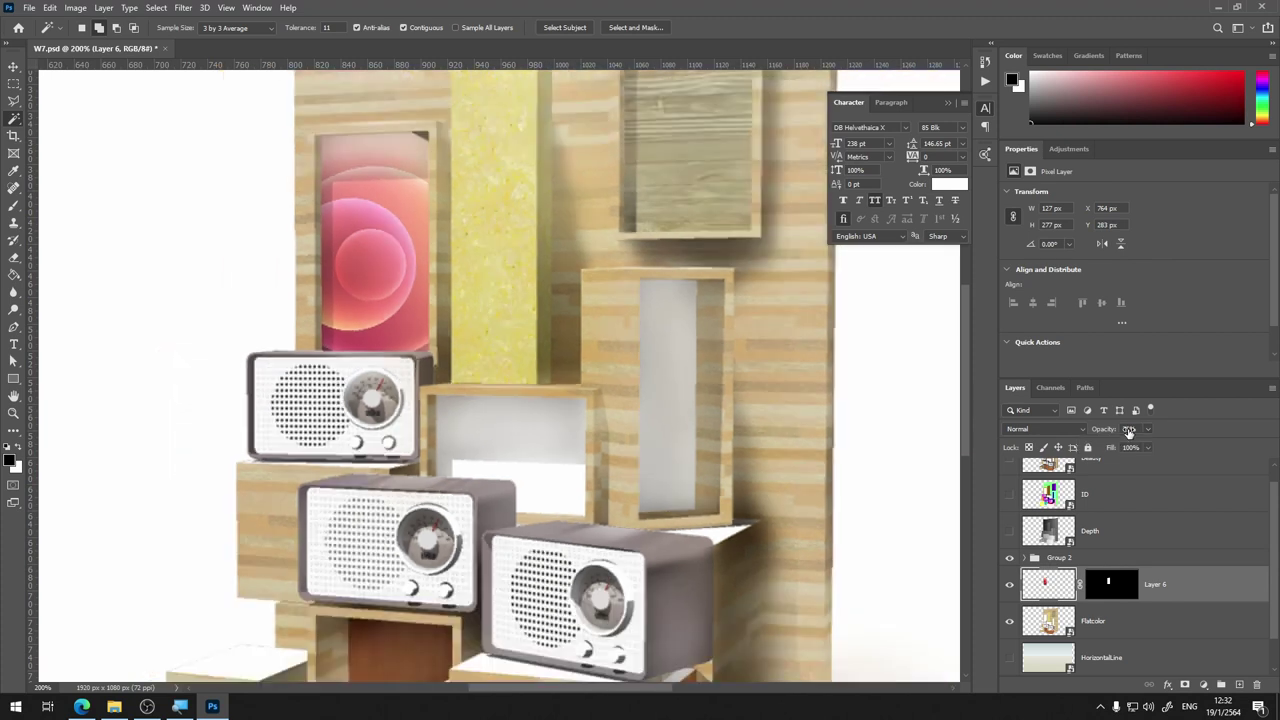
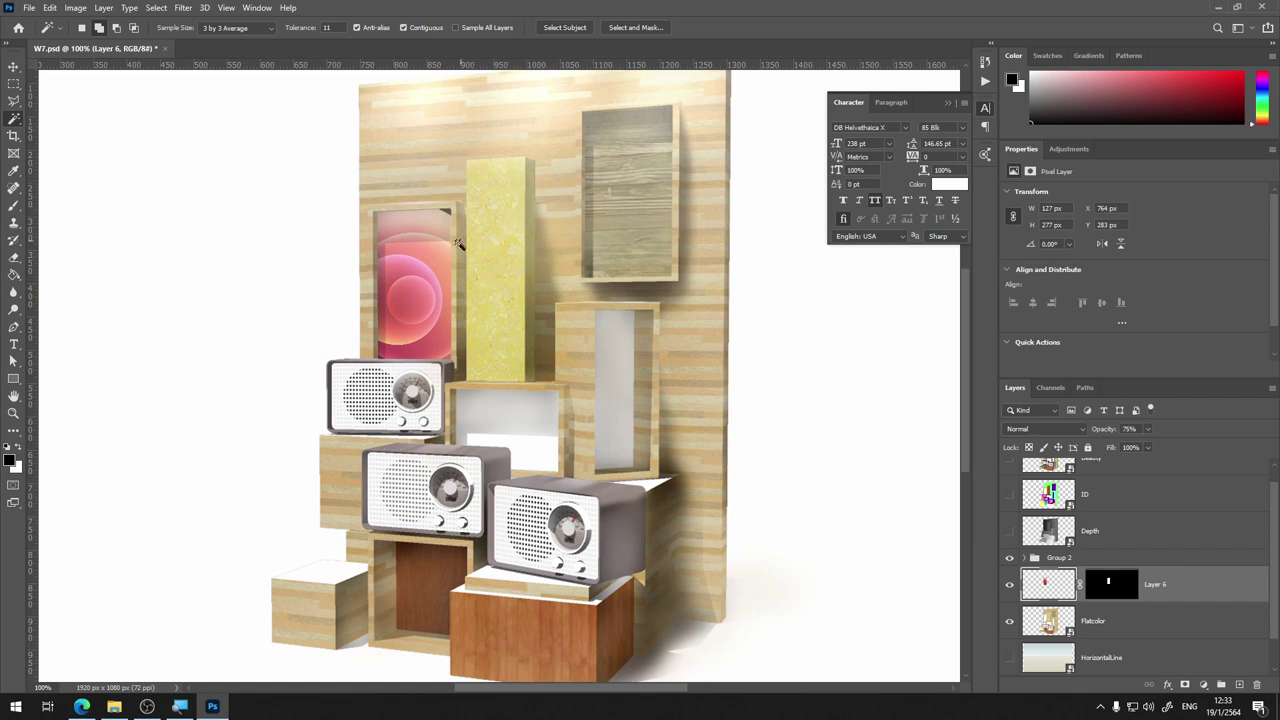
# Search Google Images for 'wood texture' in a new Edge tab
pyautogui.click(82, 706)
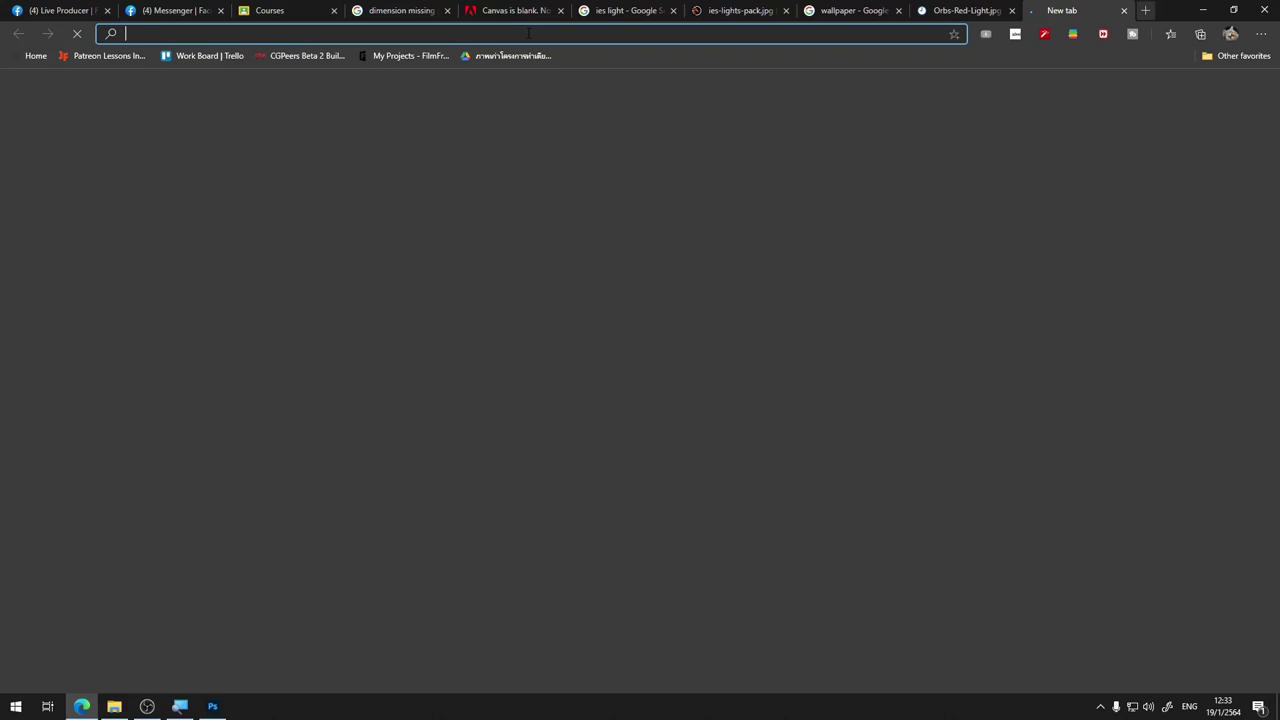
pyautogui.click(1145, 10)
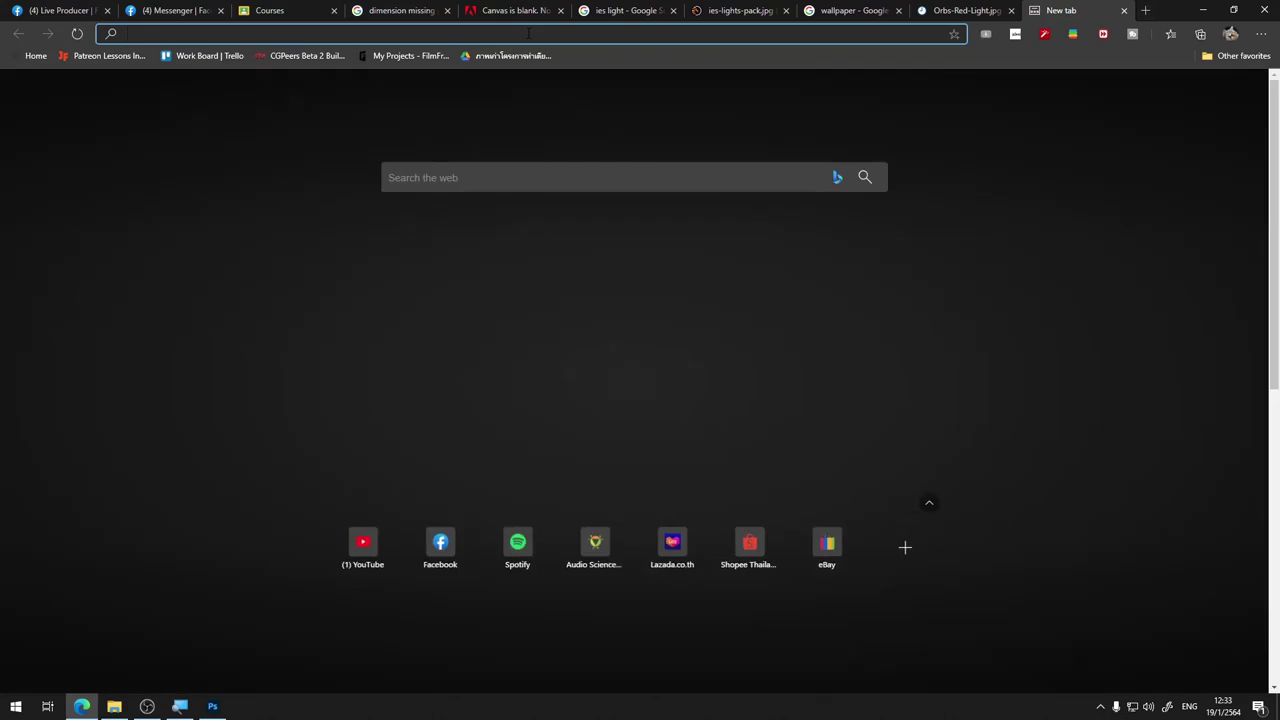
pyautogui.write('woode')
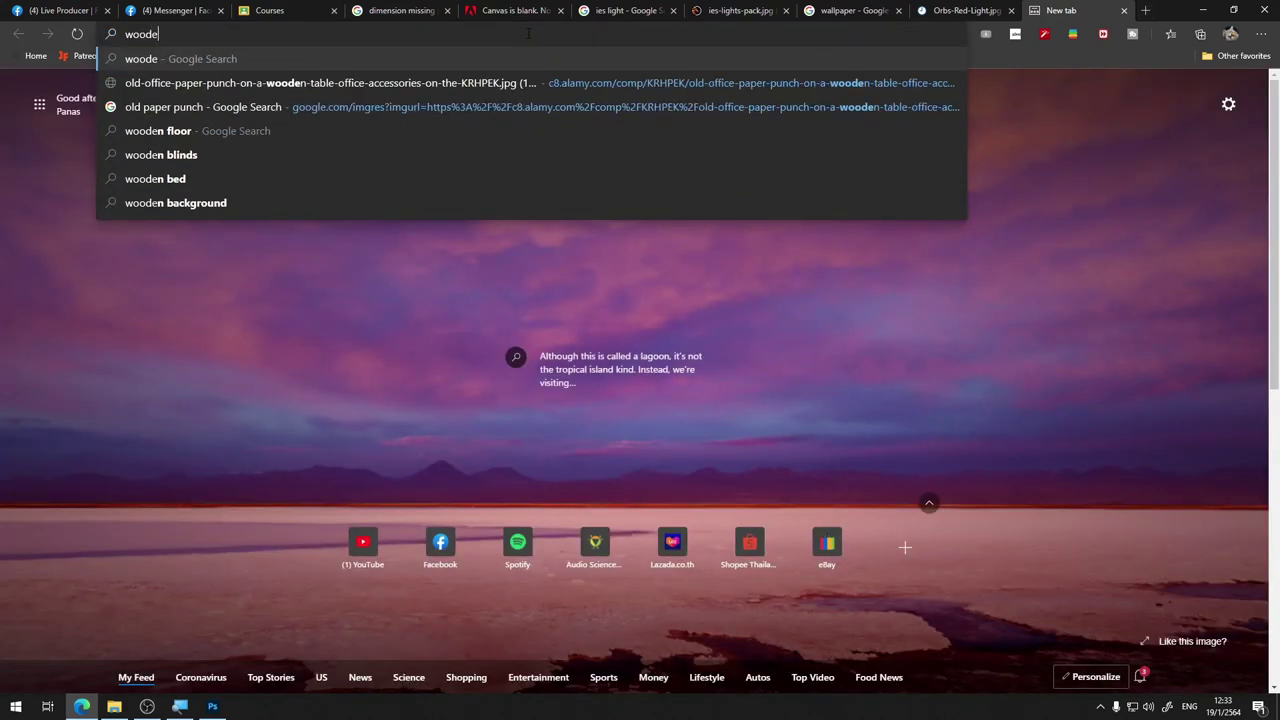
pyautogui.press('BackSpace')
pyautogui.write('t')
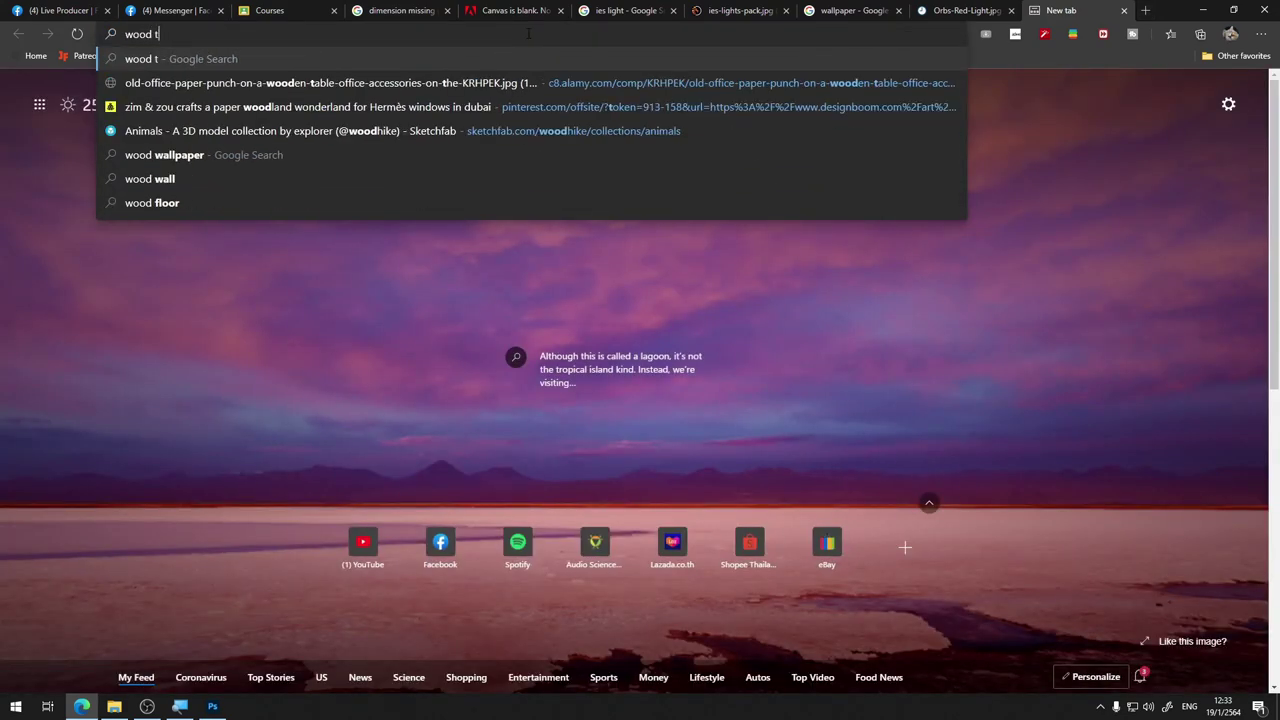
pyautogui.write('extu')
pyautogui.press('Return')
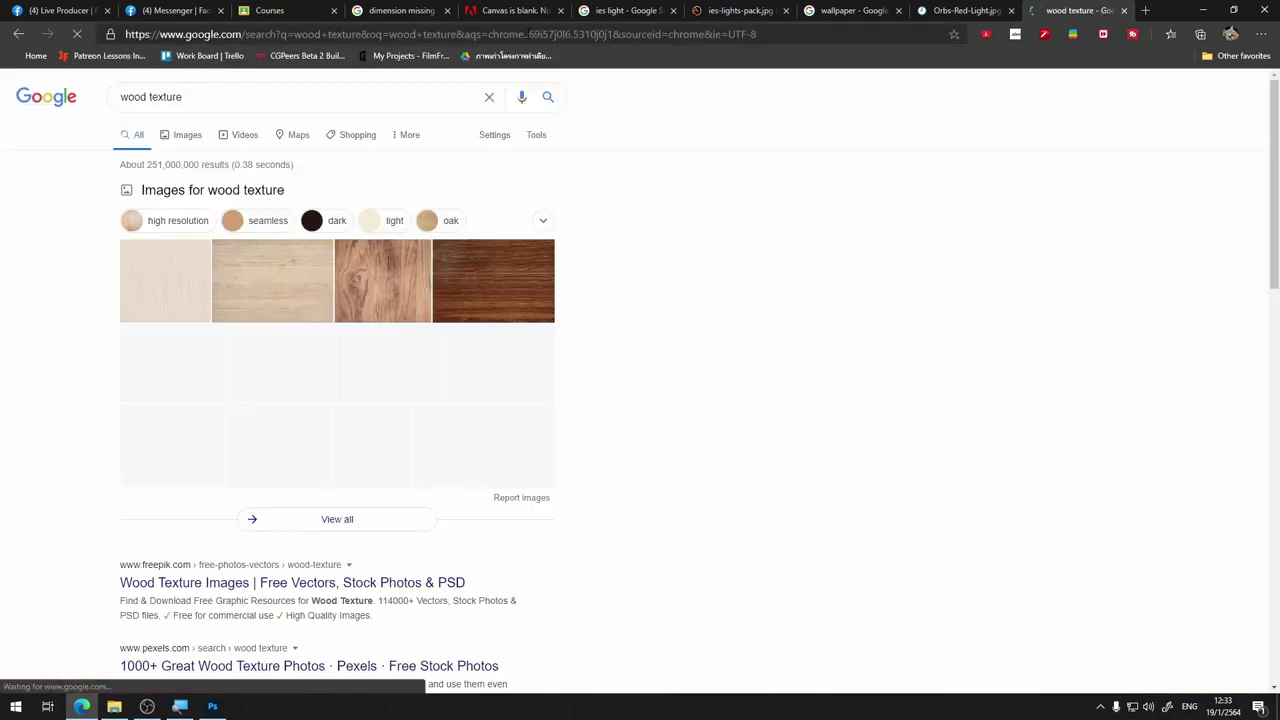
pyautogui.click(402, 282)
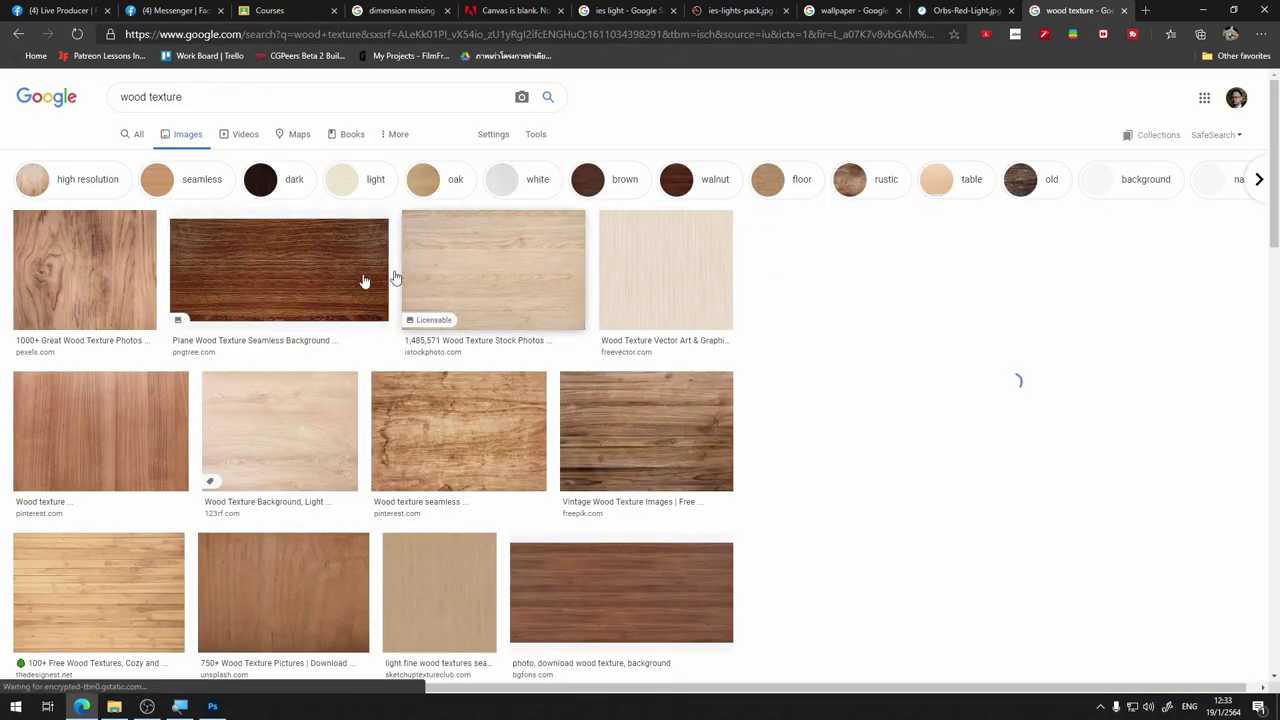
# Open the vertical-grain Pinterest wood texture at full size and copy the image
pyautogui.click(110, 285)
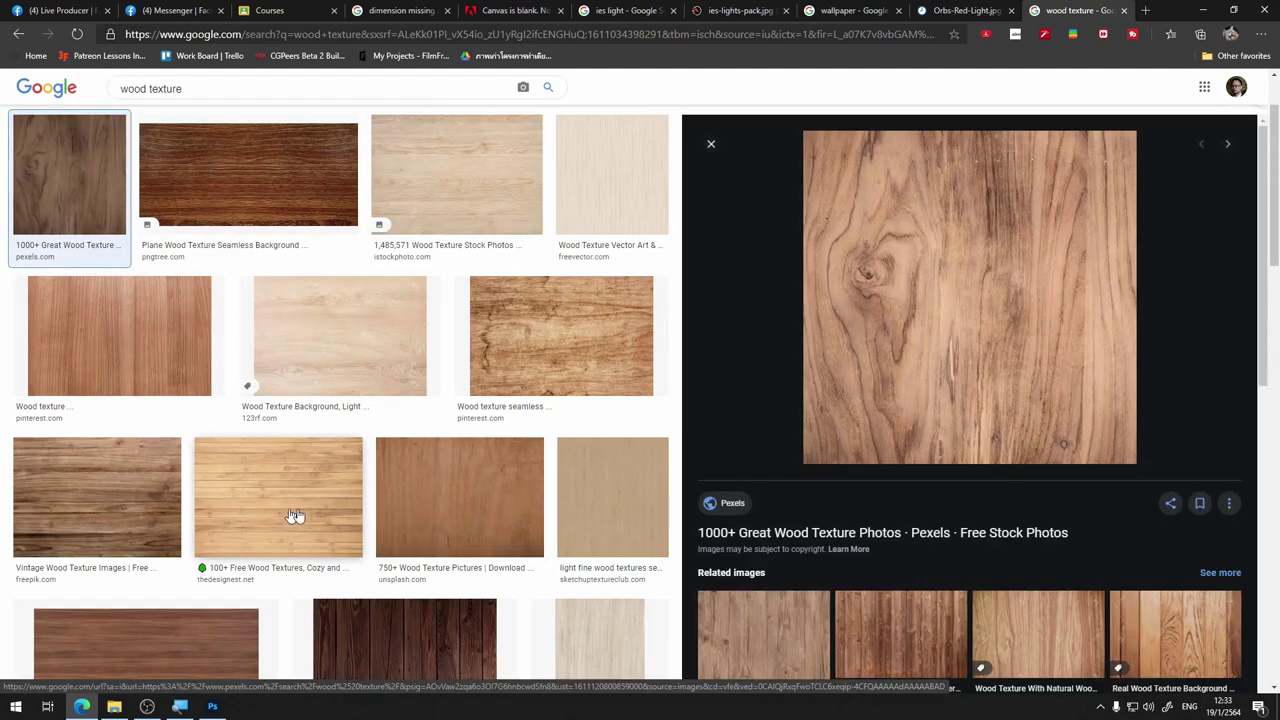
pyautogui.click(166, 363)
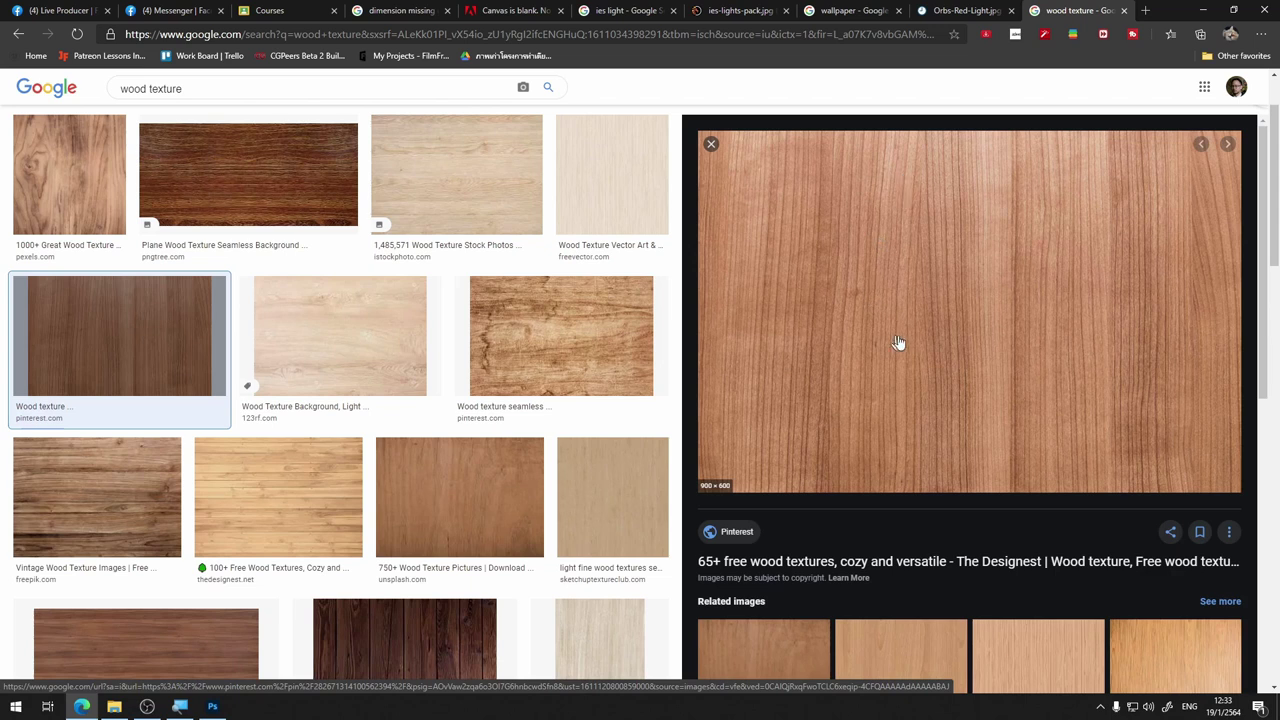
pyautogui.rightClick(977, 290)
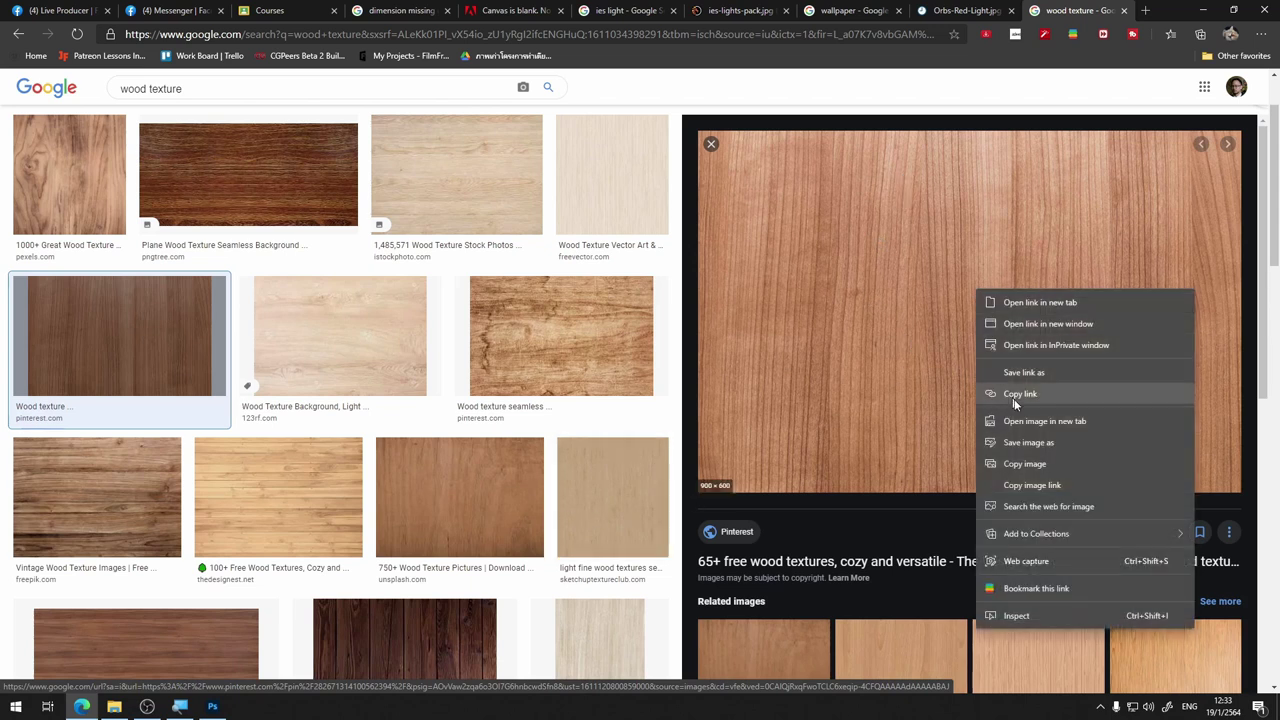
pyautogui.click(1036, 422)
pyautogui.click(1075, 10)
pyautogui.rightClick(812, 374)
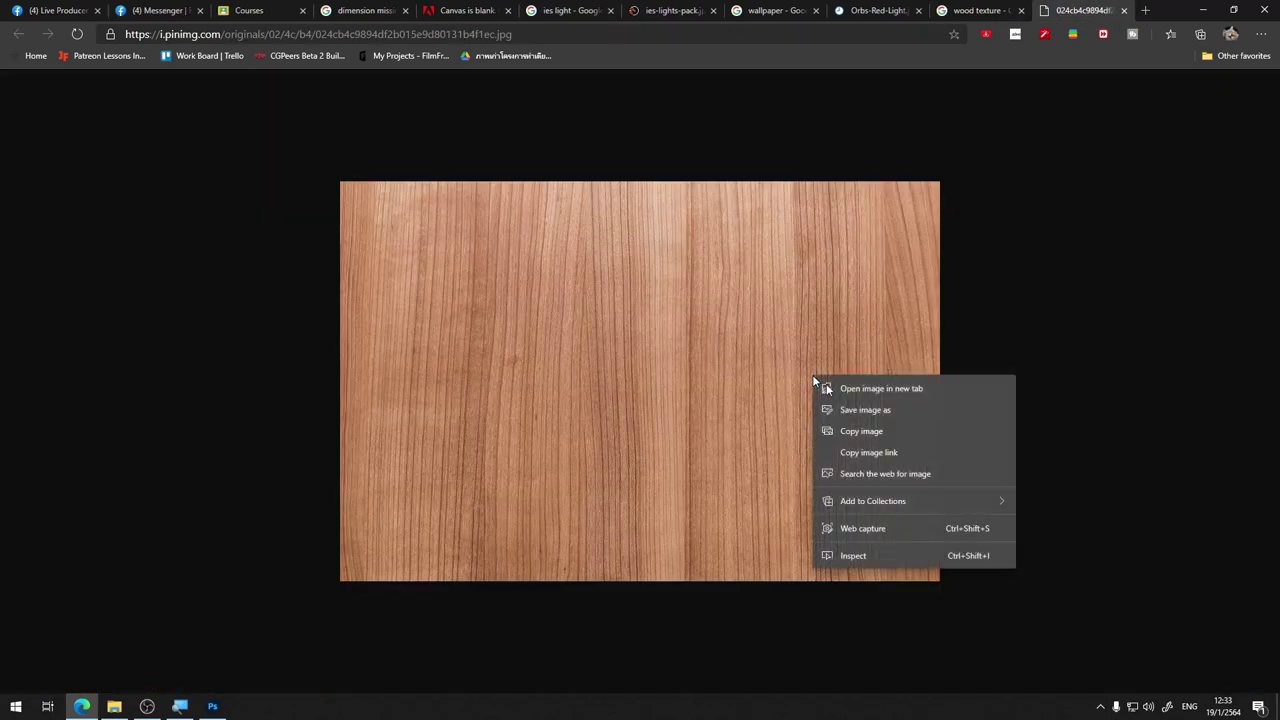
pyautogui.click(898, 436)
# Paste the wood texture into Photoshop and select the new Layer 7
pyautogui.click(212, 706)
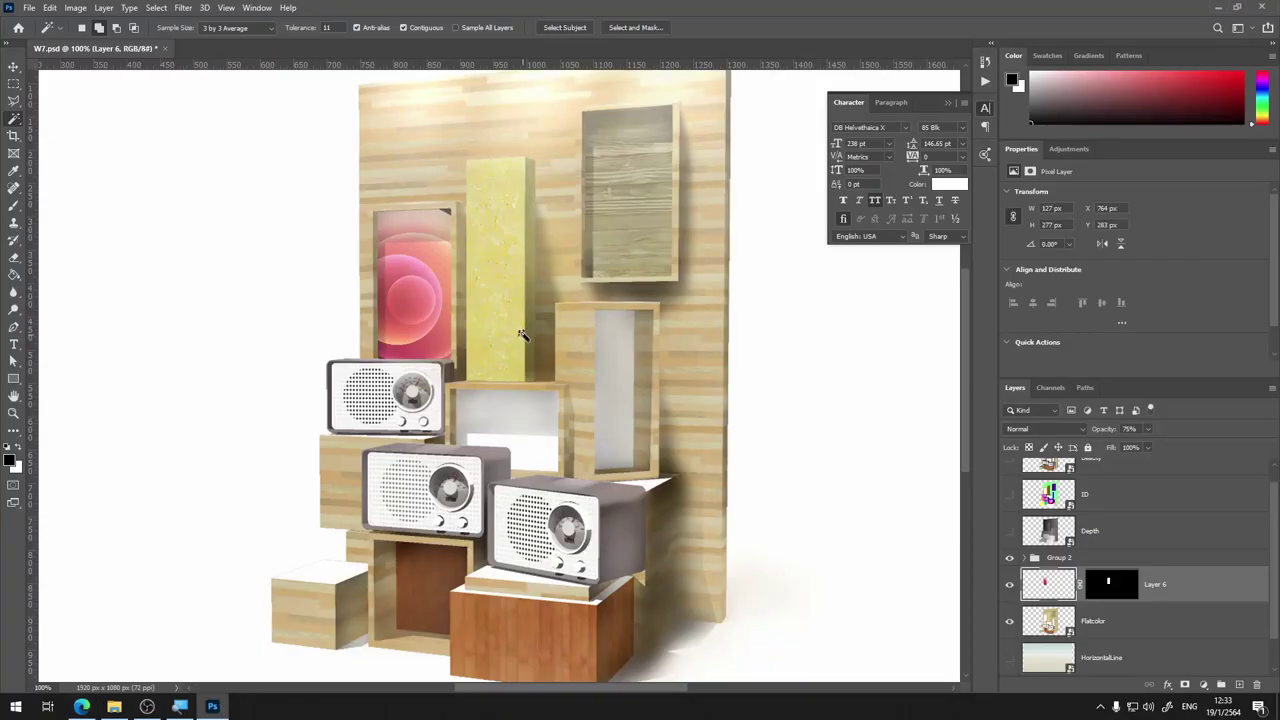
pyautogui.hotkey('ctrl', 'v')
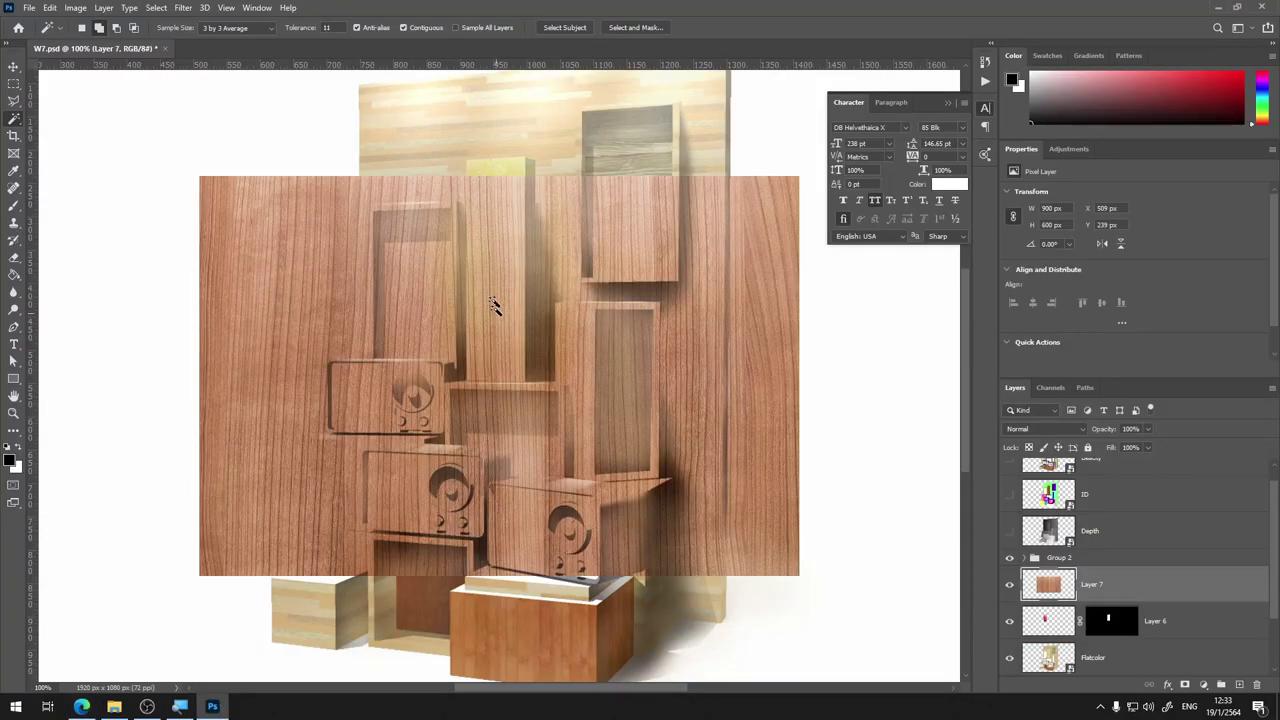
pyautogui.click(15, 67)
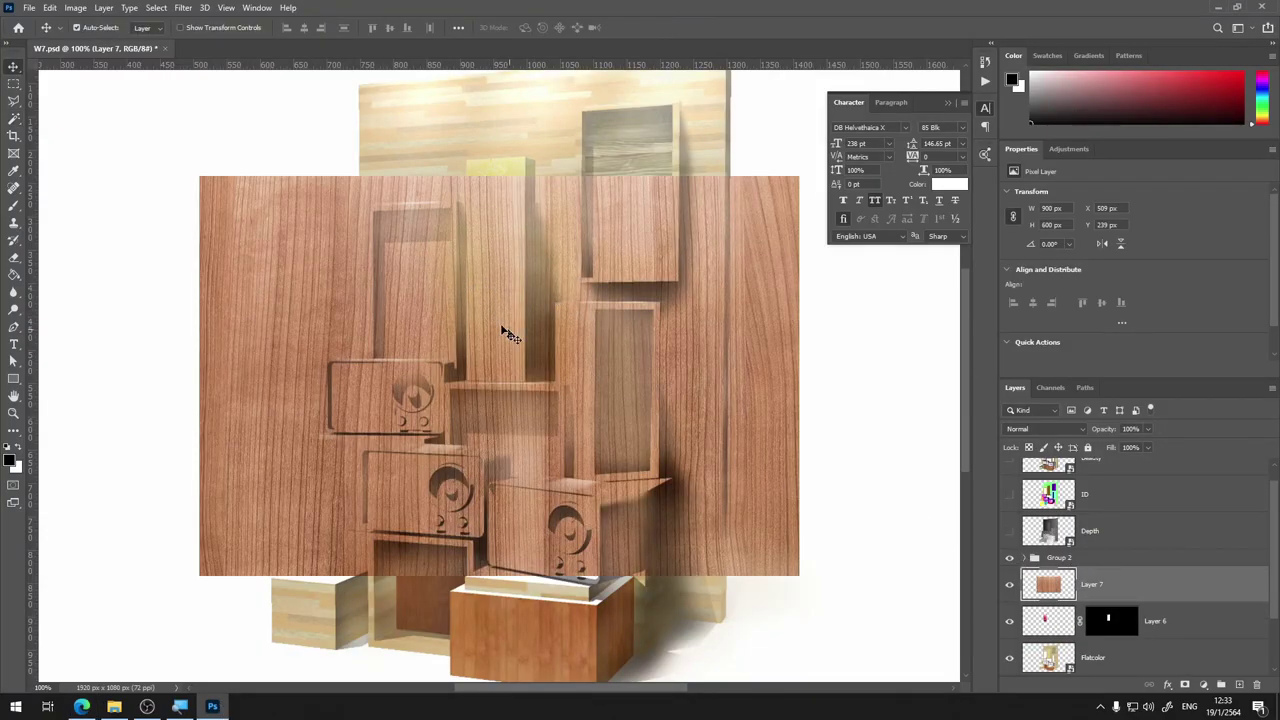
pyautogui.click(640, 318)
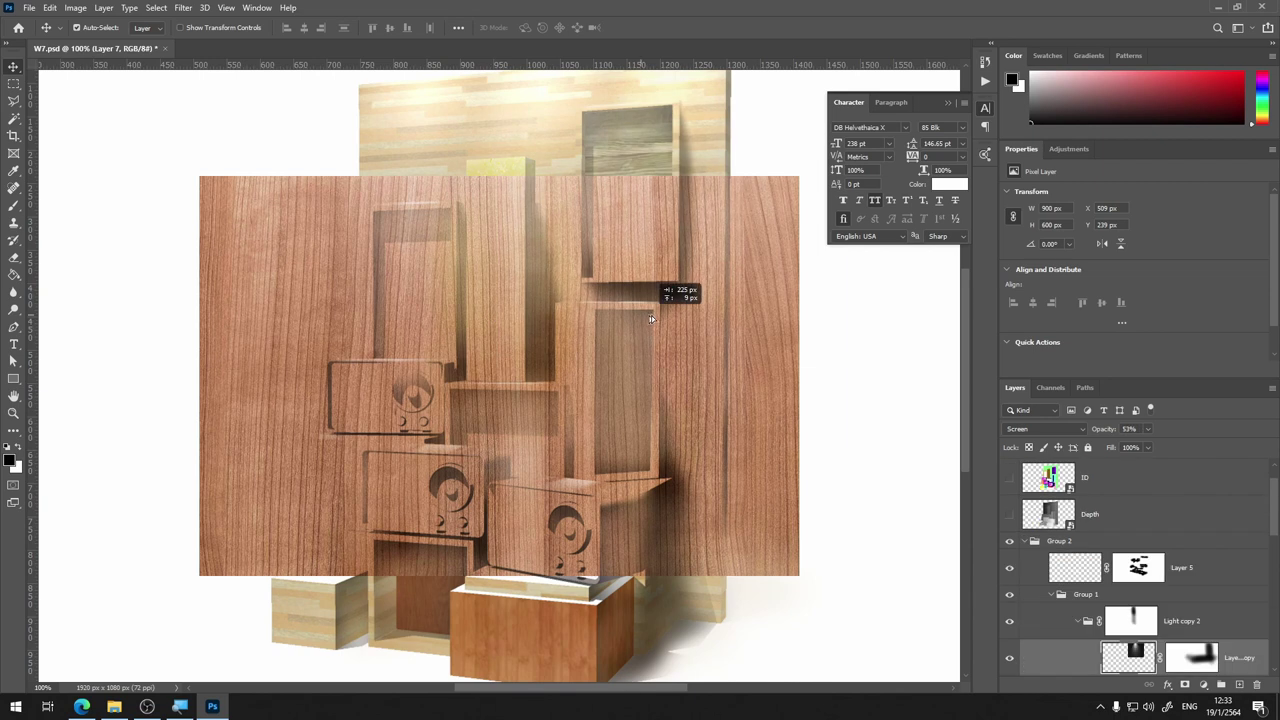
pyautogui.click(1026, 541)
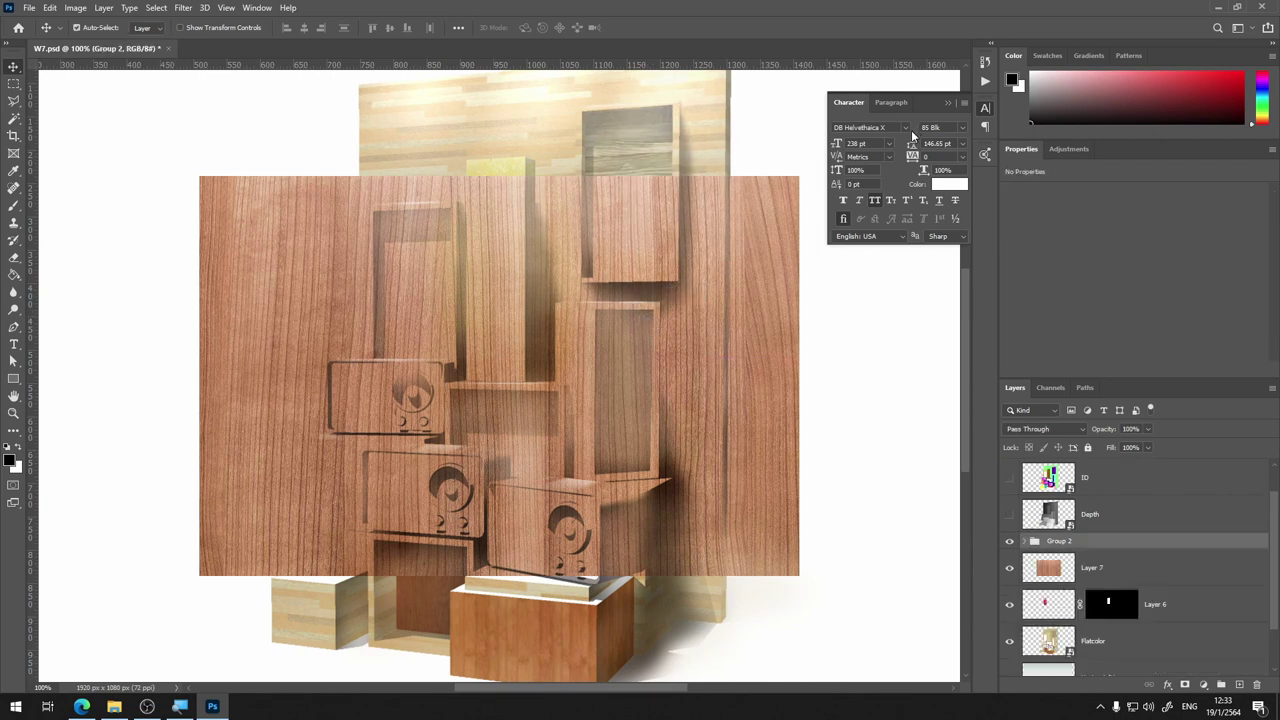
pyautogui.click(1059, 567)
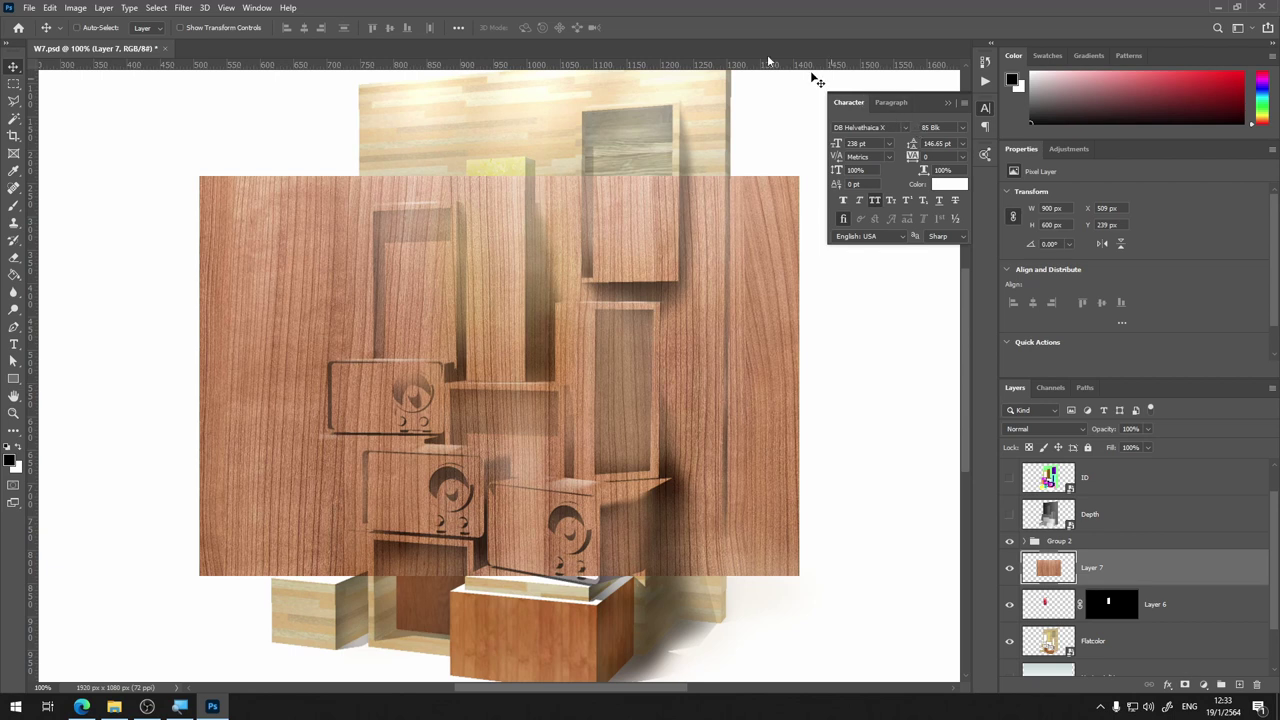
# Shrink the wood texture to about 58% and skew it over the central wall panels
pyautogui.hotkey('ctrl', 't')
pyautogui.moveTo(500, 266); pyautogui.dragTo(727, 247)
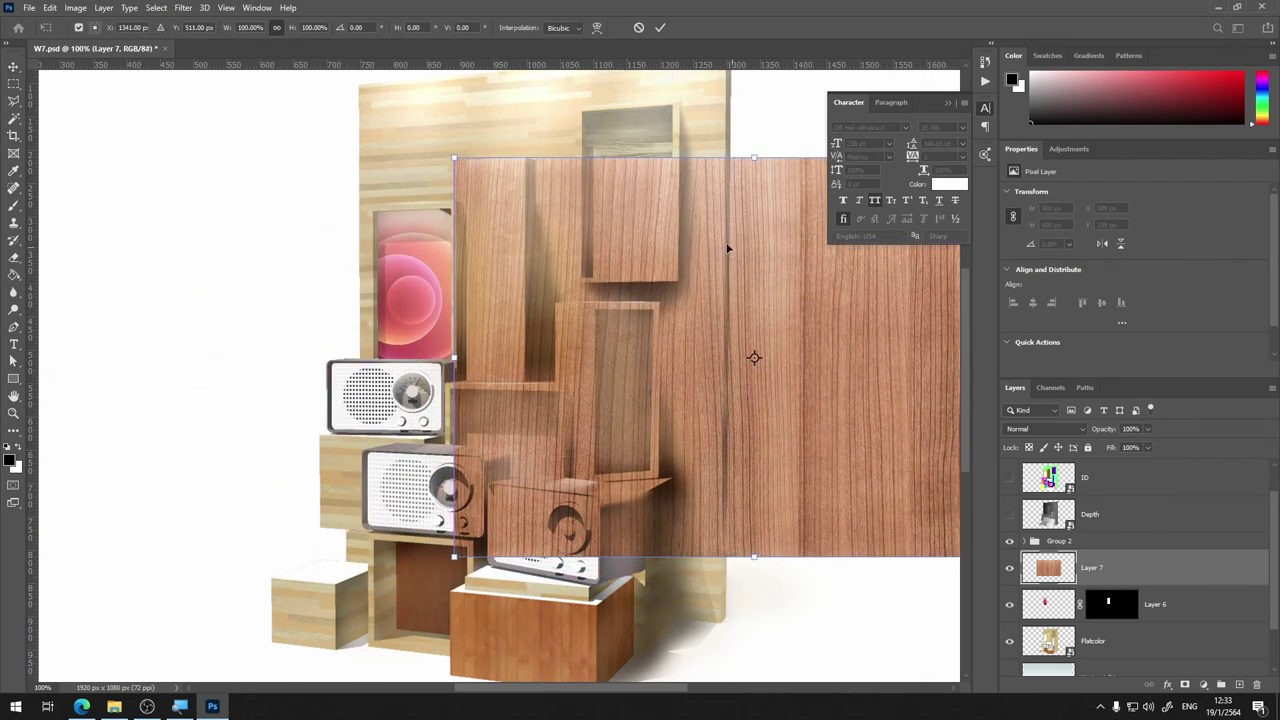
pyautogui.hotkey('ctrl', '-')
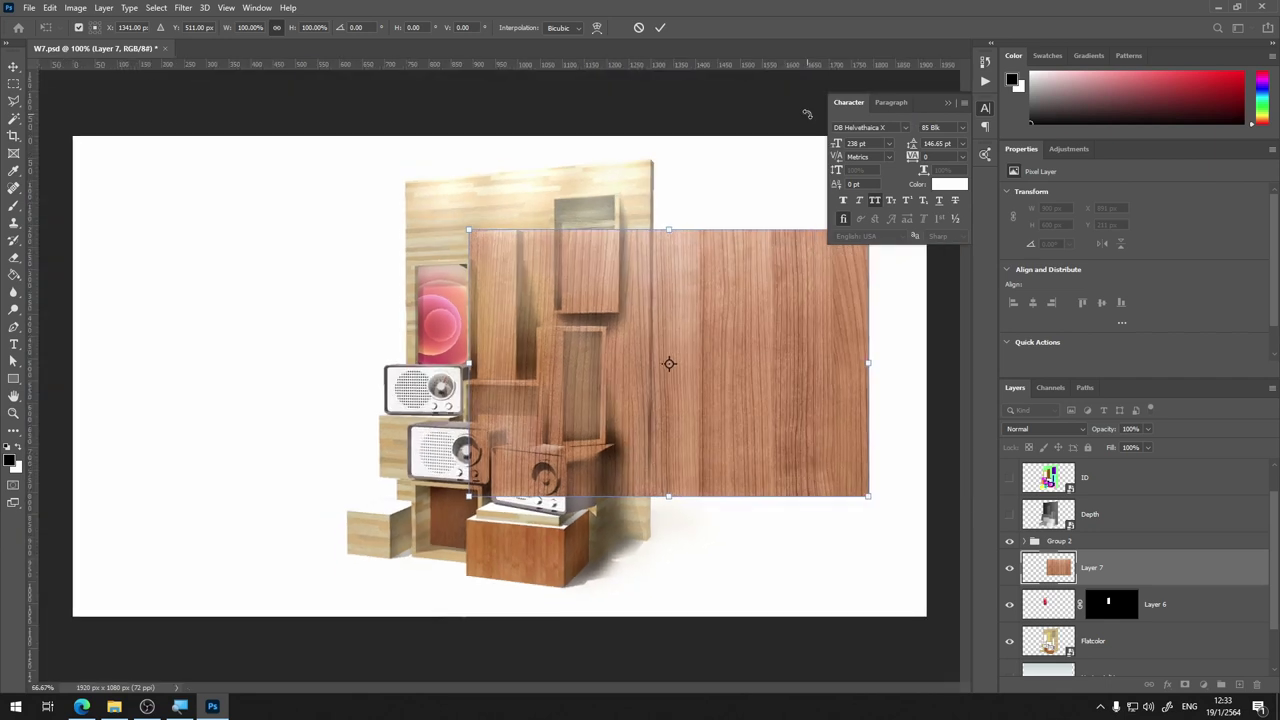
pyautogui.moveTo(906, 511)
pyautogui.mouseDown()
pyautogui.moveTo(677, 400)
pyautogui.moveTo(530, 546)
pyautogui.moveTo(477, 539)
pyautogui.mouseUp()
pyautogui.hotkey('ctrl', '+')
pyautogui.hotkey('ctrl', '+')
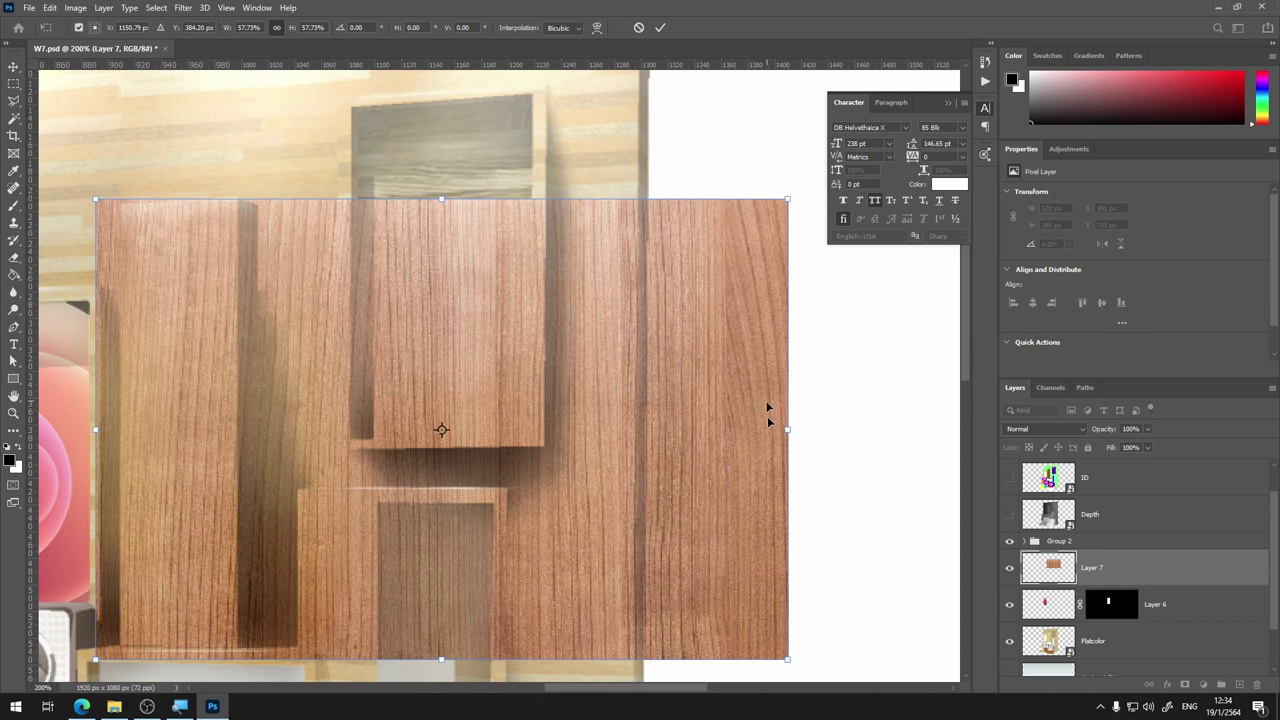
pyautogui.moveTo(789, 432); pyautogui.dragTo(589, 425)
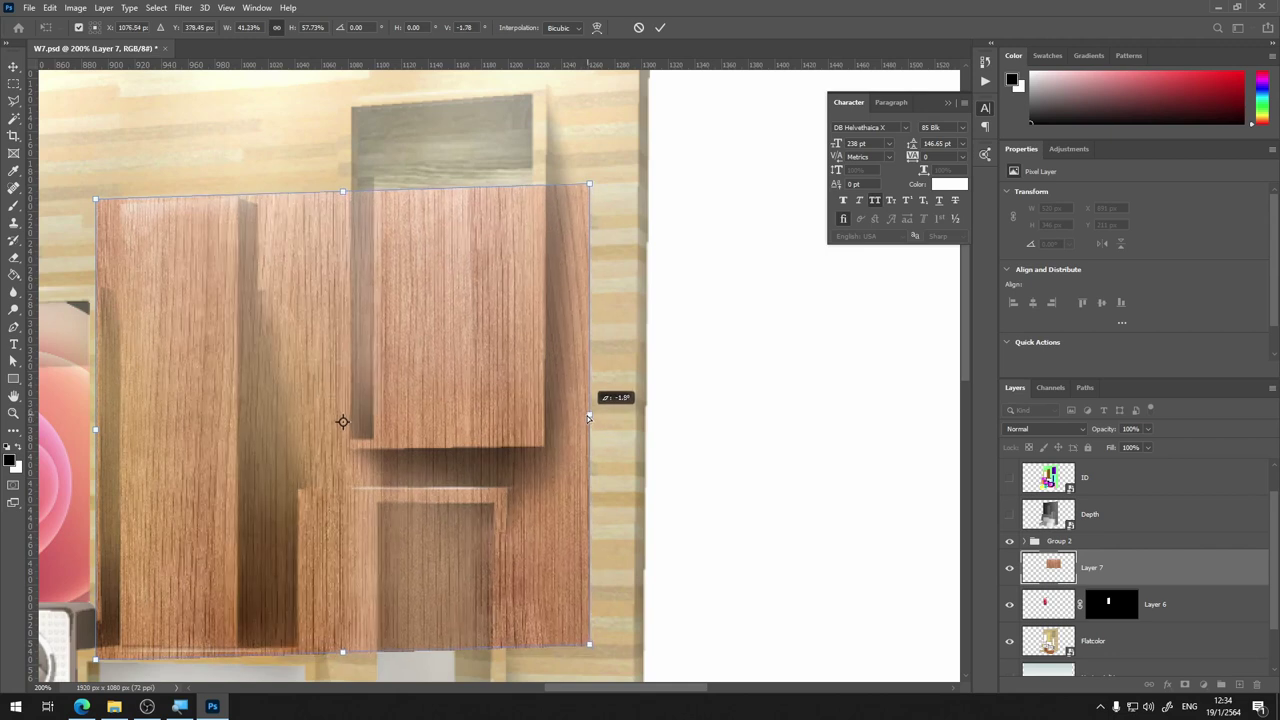
pyautogui.moveTo(589, 425); pyautogui.dragTo(566, 410)
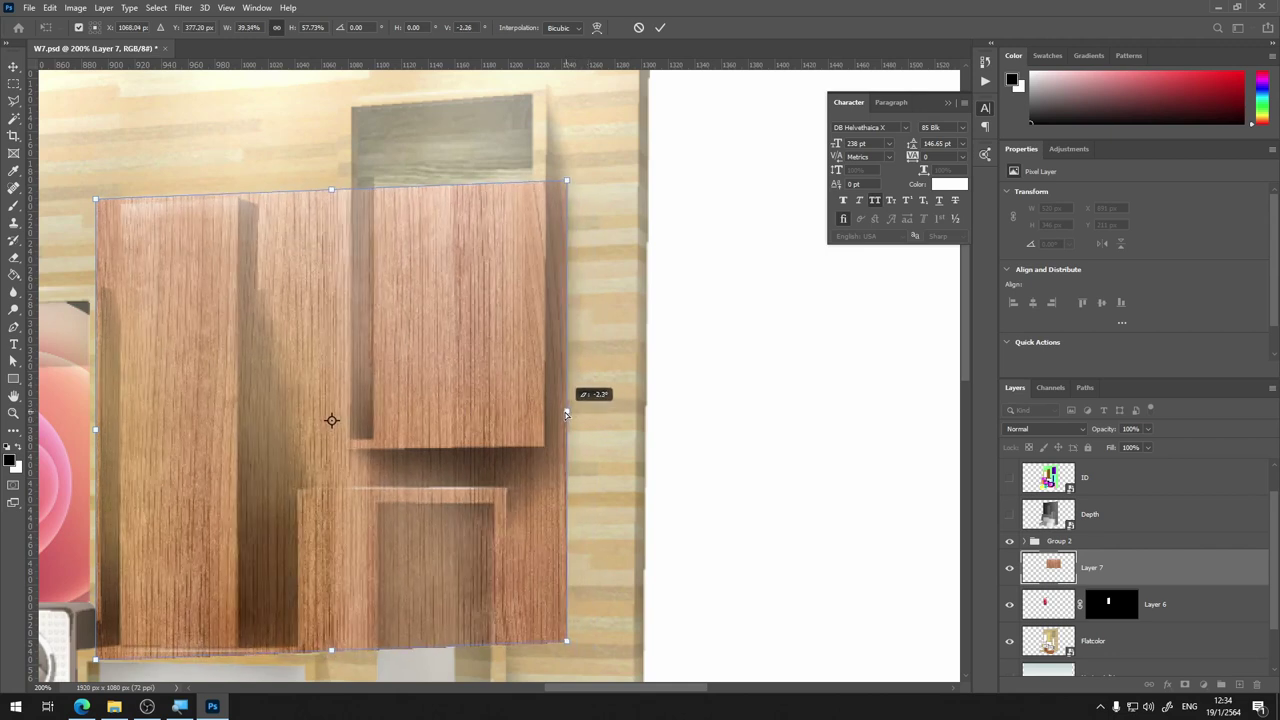
pyautogui.press('Return')
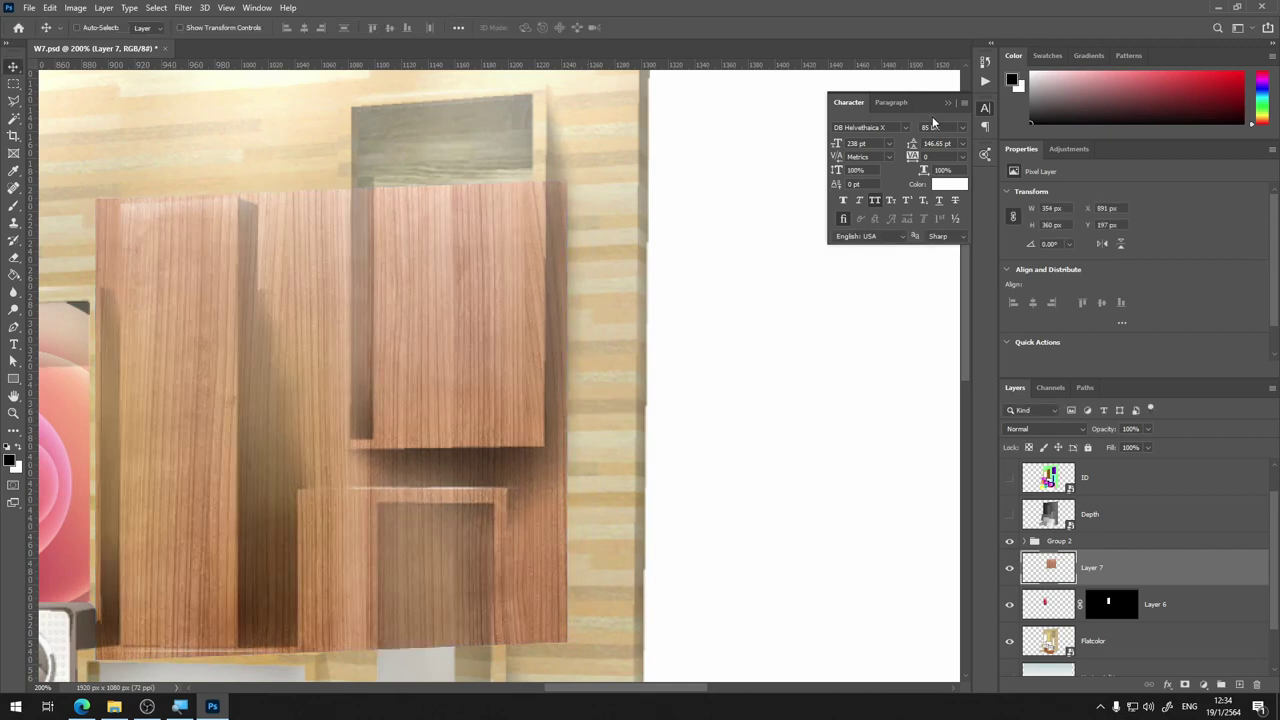
pyautogui.hotkey('ctrl', '-')
# Hide Group 2 and Layer 7, show the ID render, and make it active with the Magic Wand
pyautogui.scroll(-2, 700, 340)
pyautogui.hscroll(-2, 700, 340)
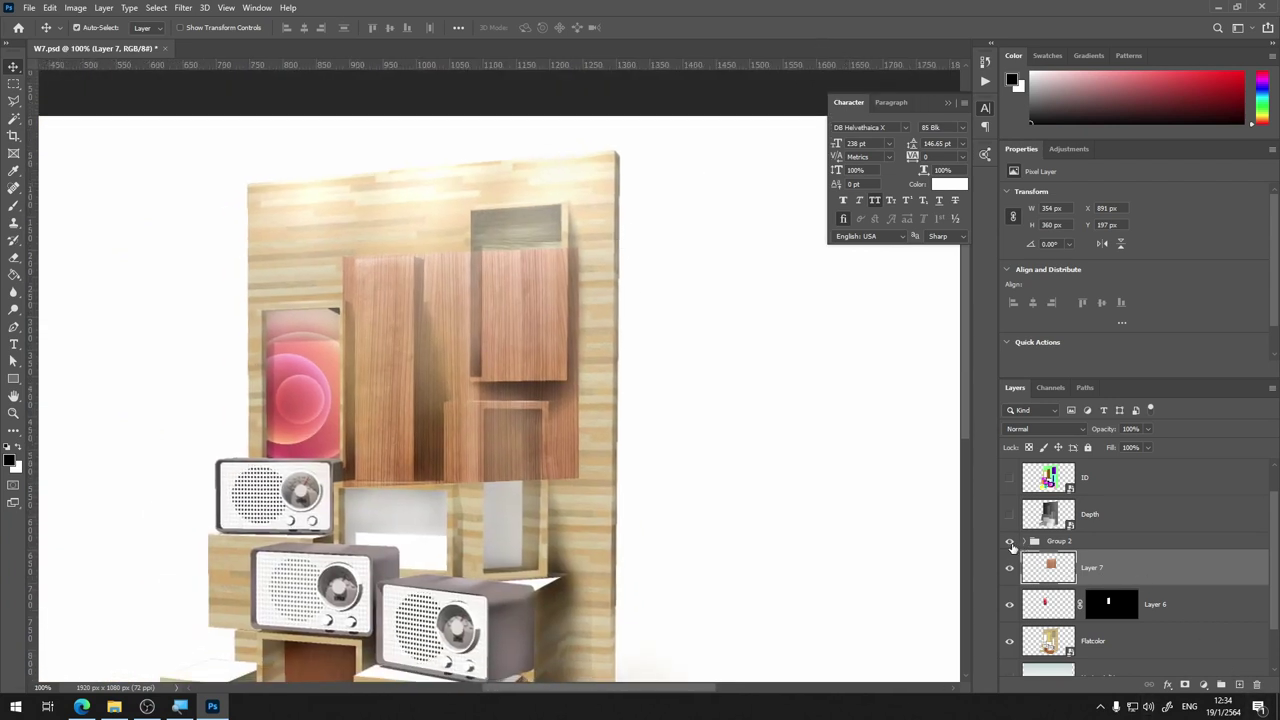
pyautogui.click(1009, 541)
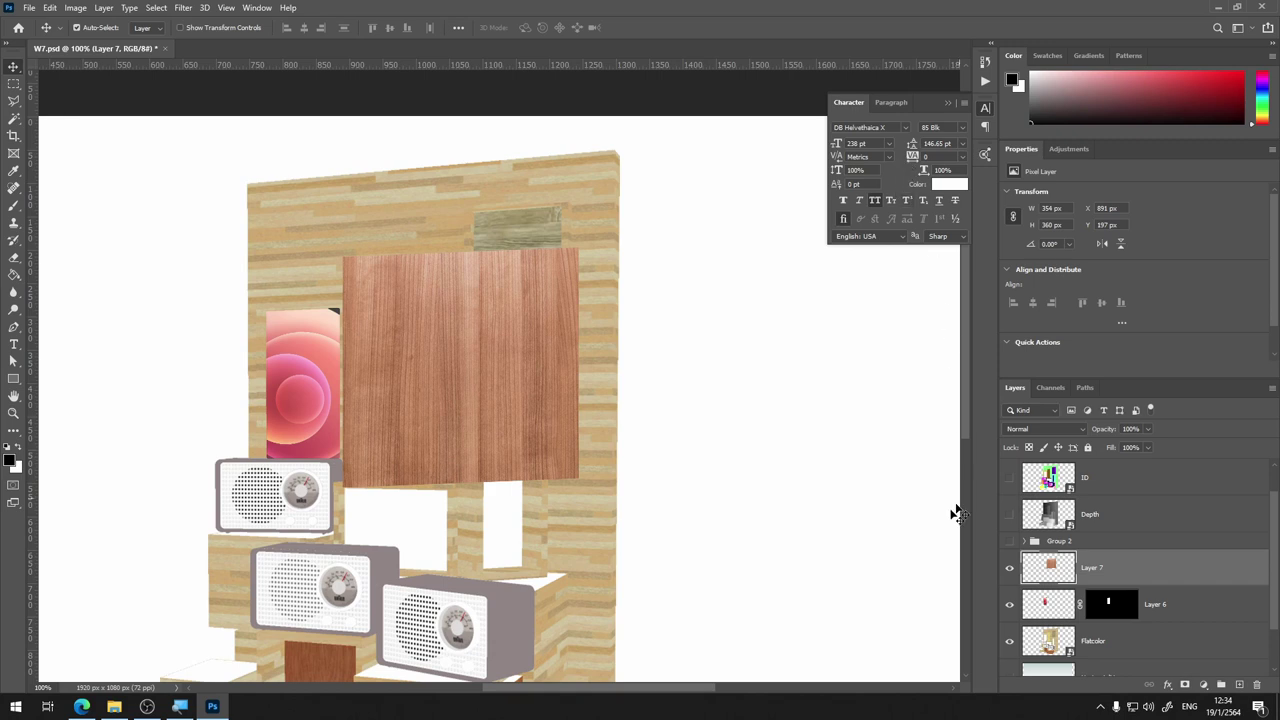
pyautogui.click(1009, 568)
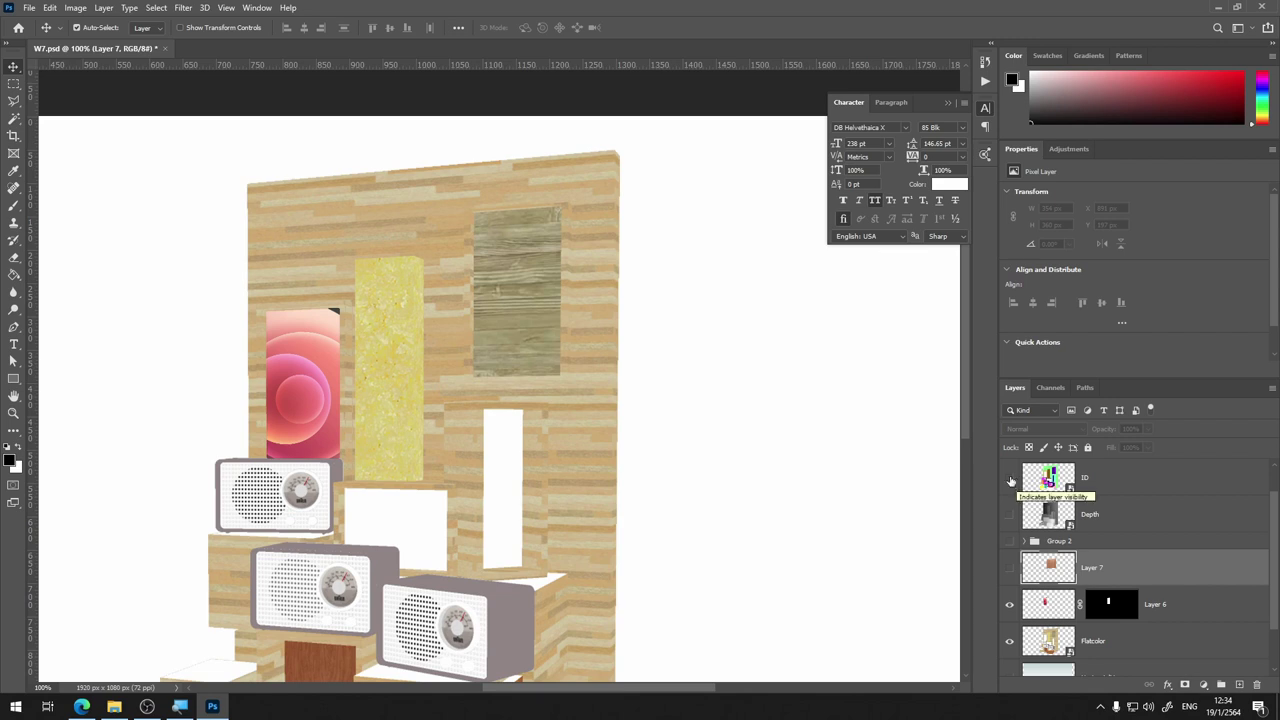
pyautogui.click(1009, 478)
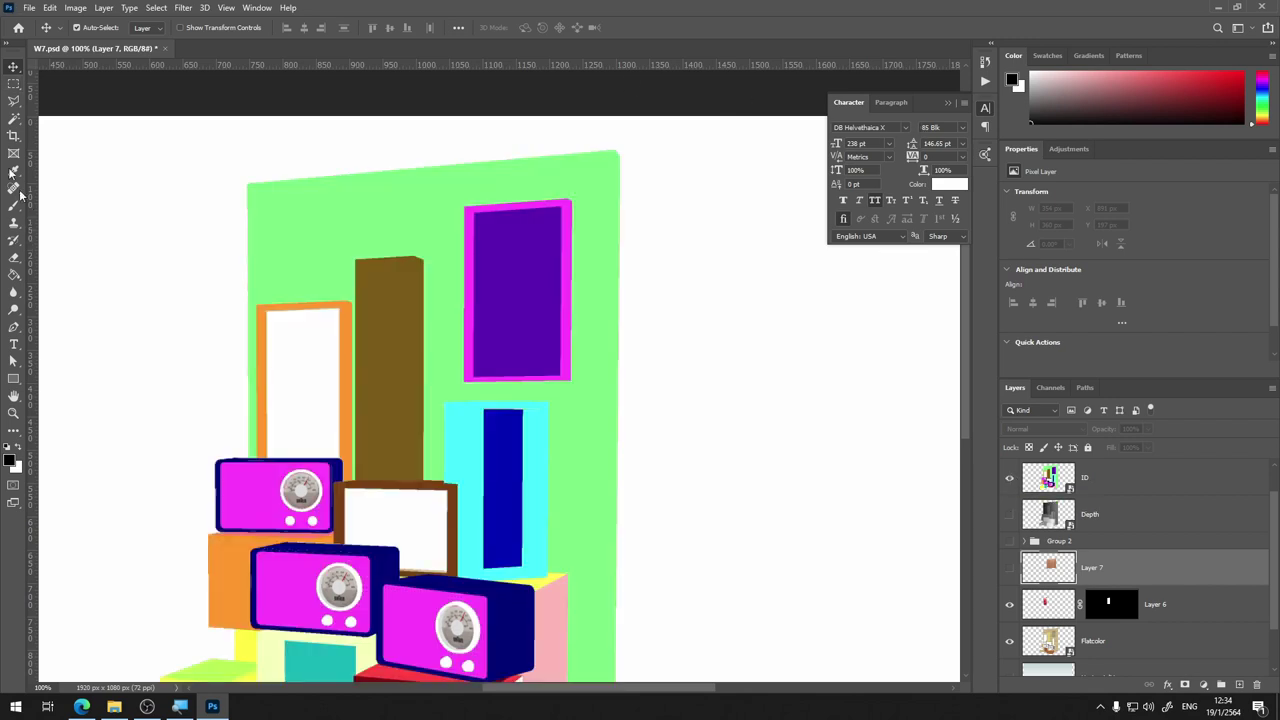
pyautogui.click(13, 116)
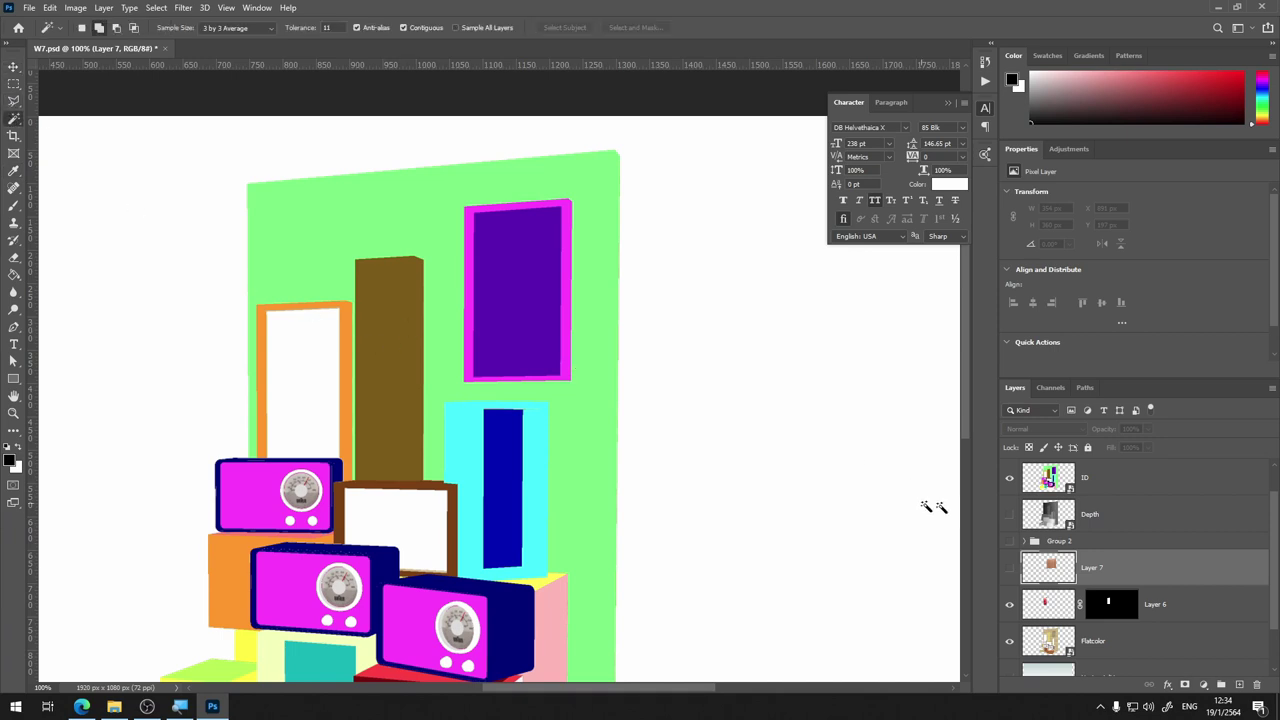
pyautogui.click(1121, 479)
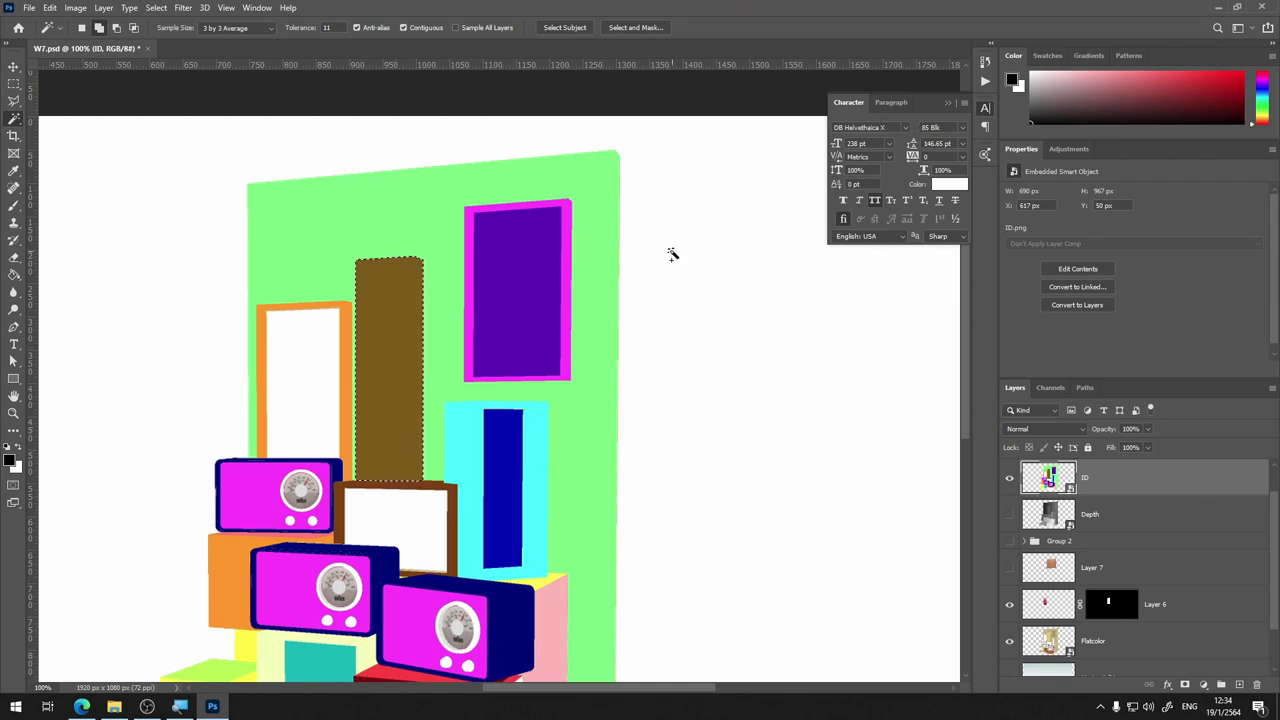
# Expand and feather the tall column's selection
pyautogui.hotkey('ctrl', '+')
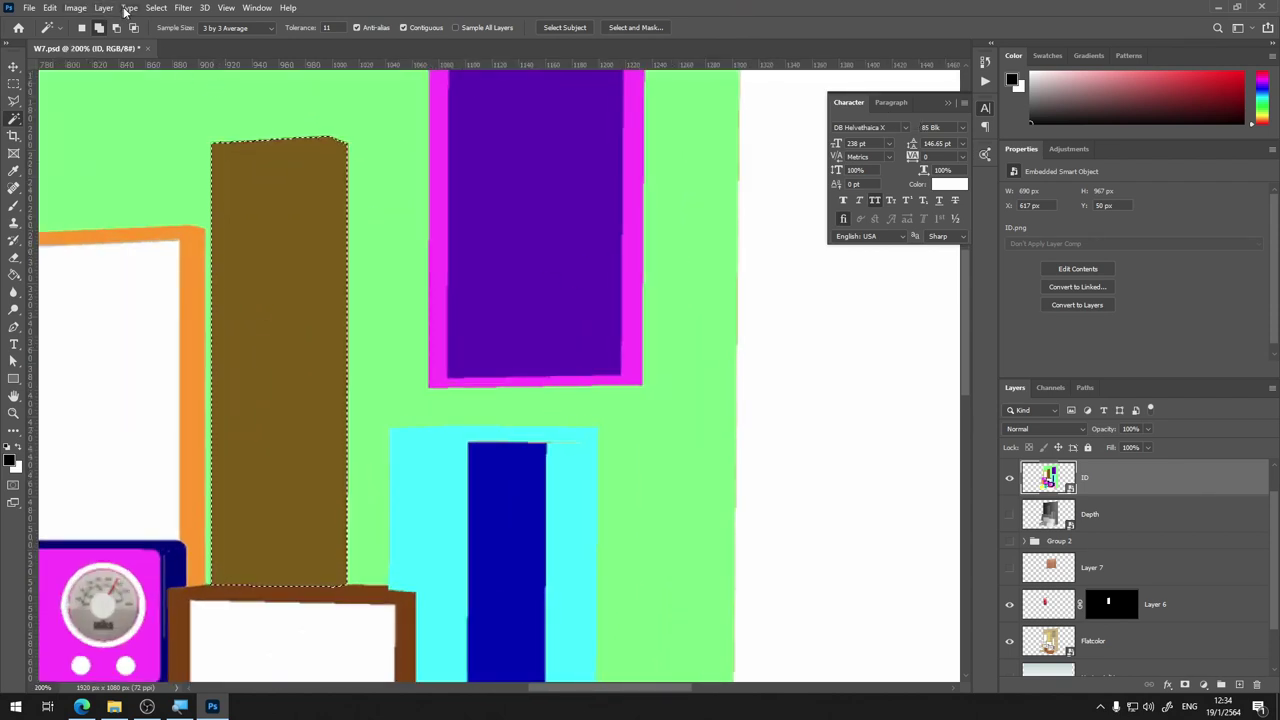
pyautogui.click(155, 8)
pyautogui.moveTo(168, 196)
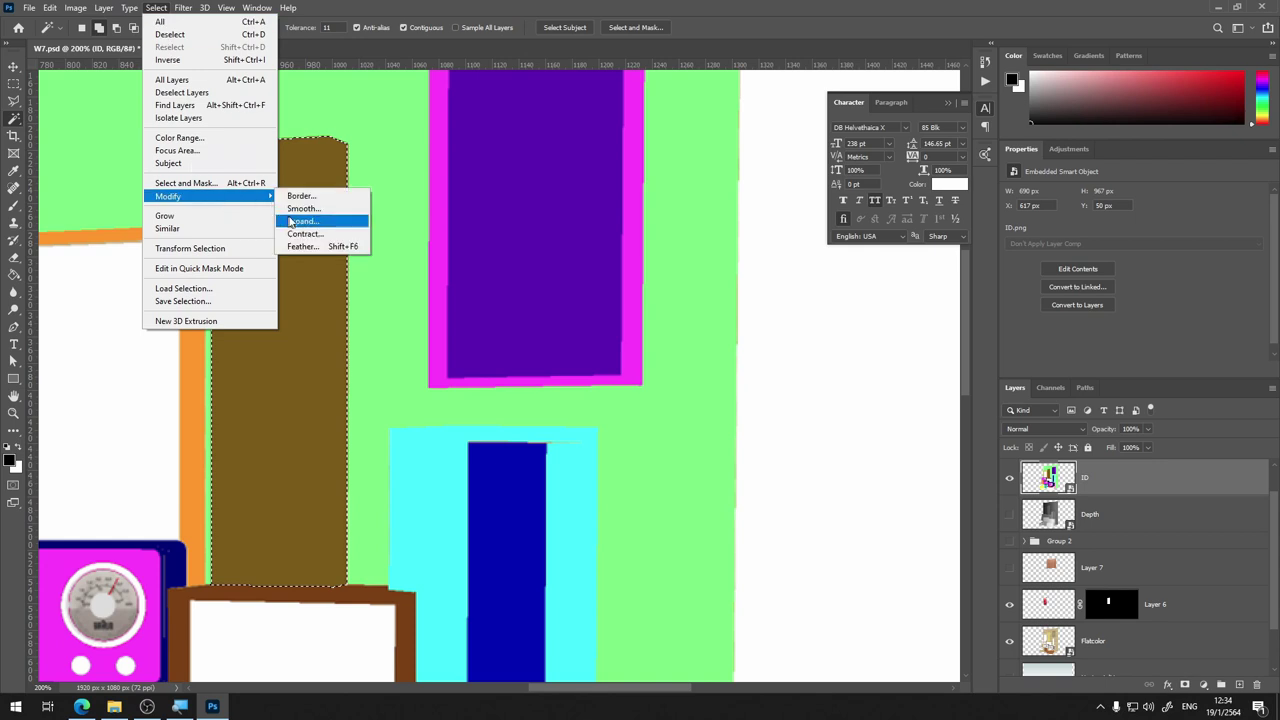
pyautogui.click(301, 226)
pyautogui.press('Return')
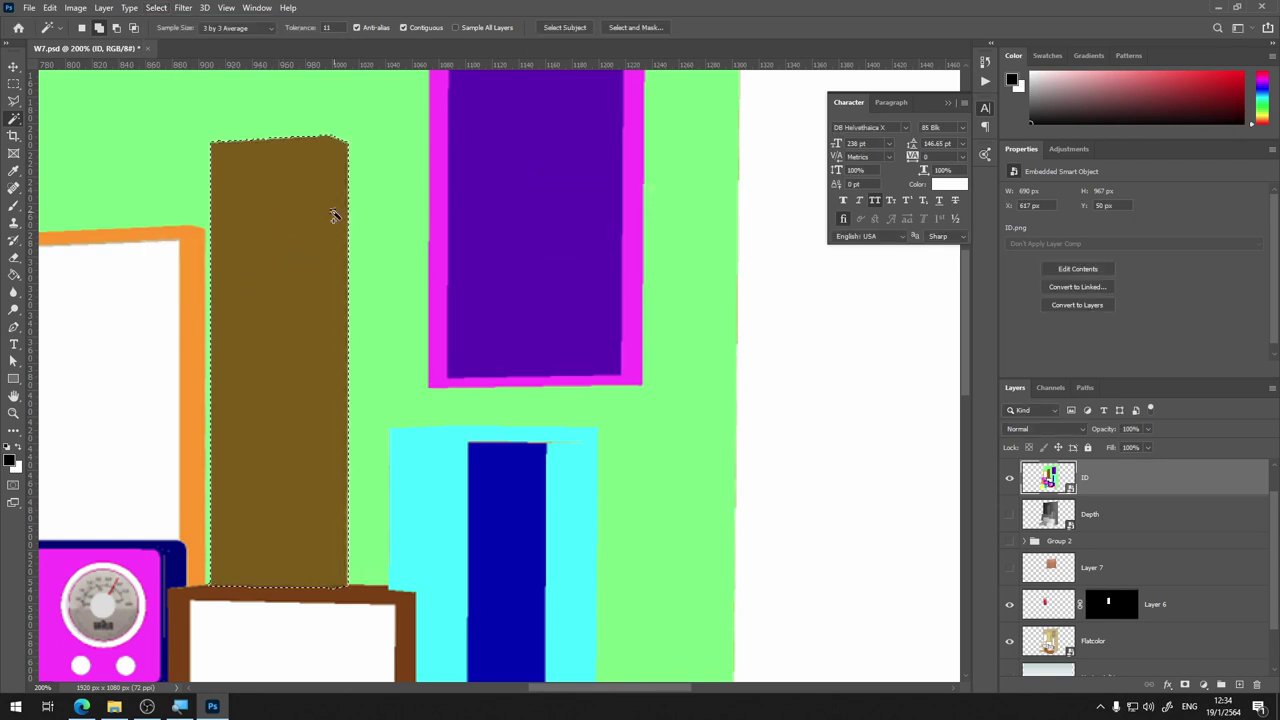
pyautogui.click(183, 8)
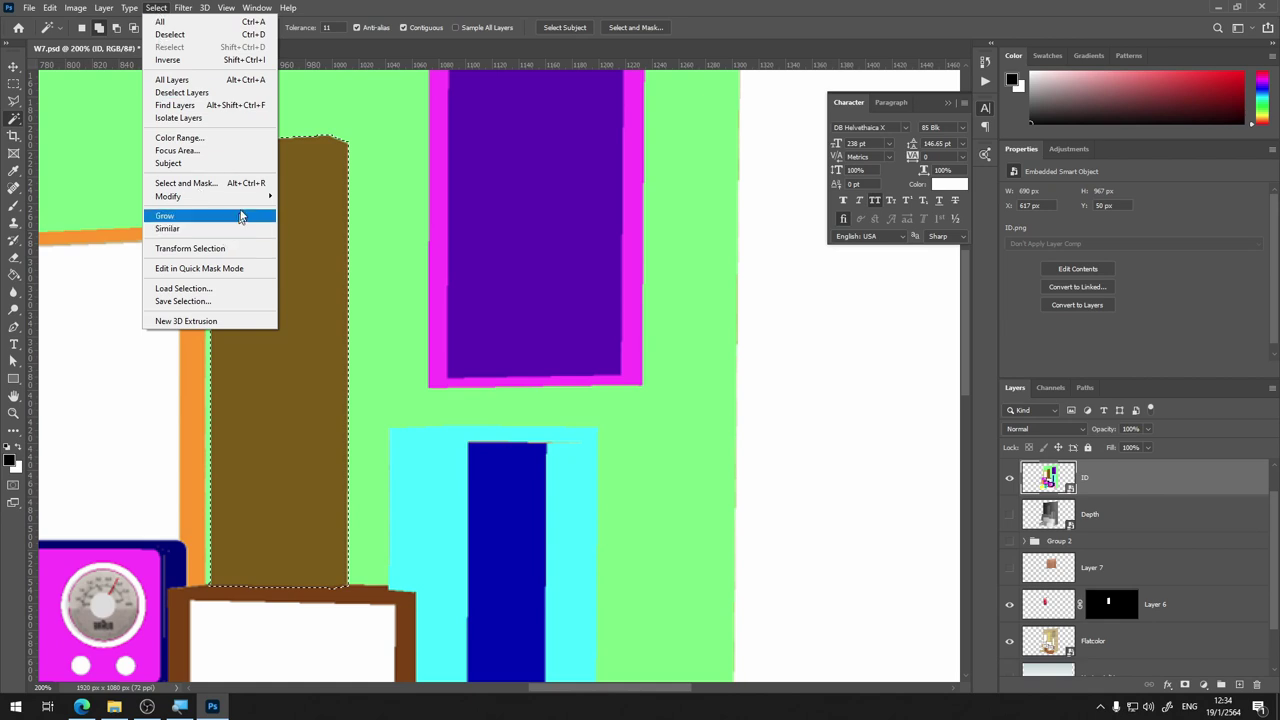
pyautogui.moveTo(168, 196)
pyautogui.click(316, 246)
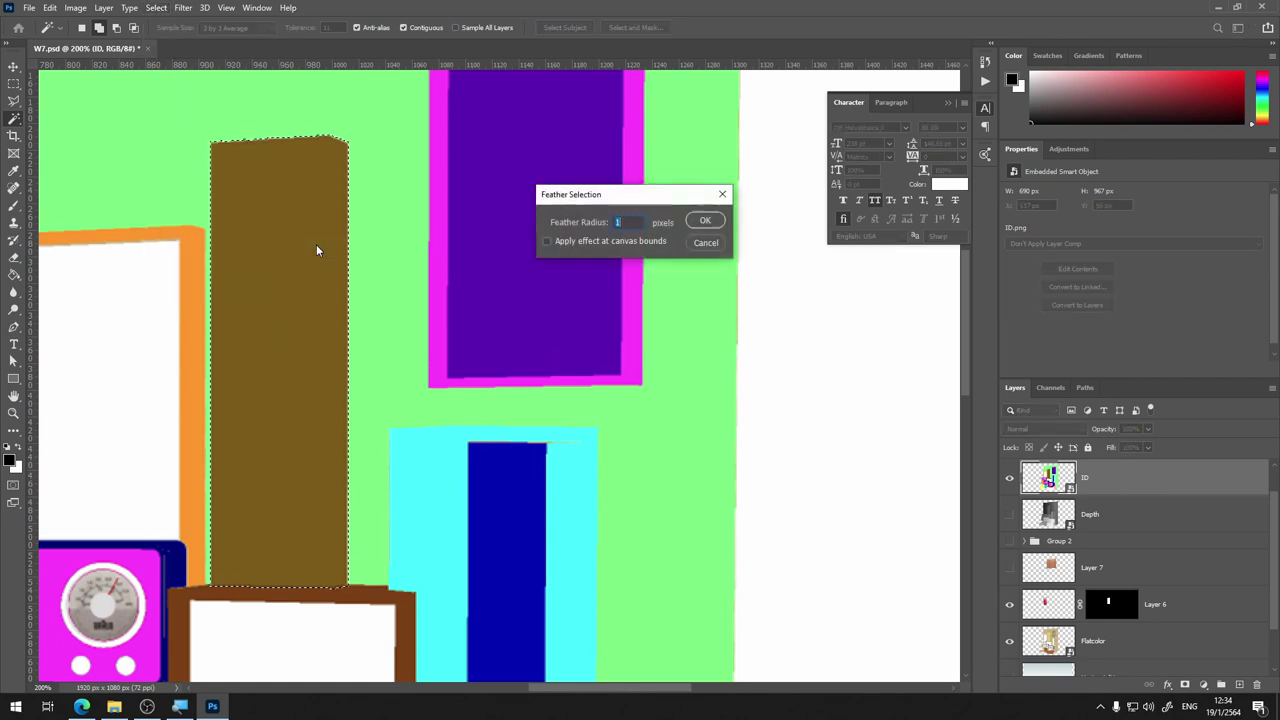
pyautogui.press('Return')
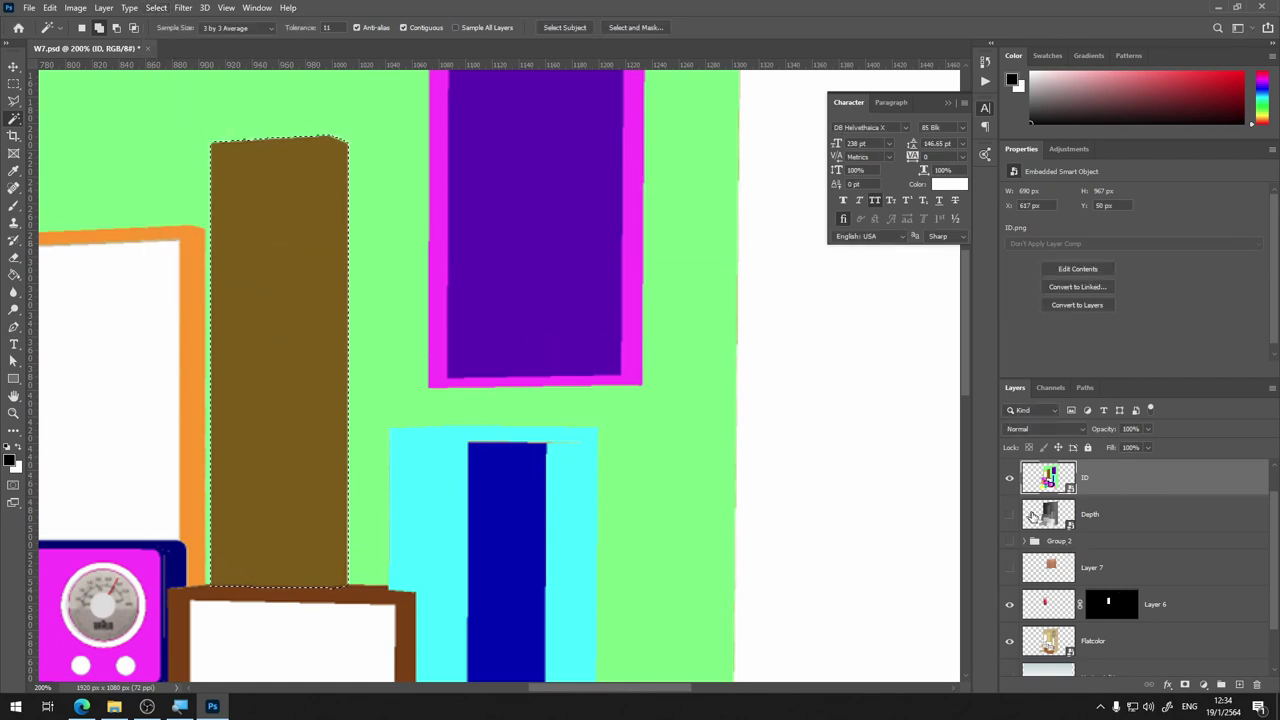
# Hide the ID layer, show Layer 7, and mask it to the column selection
pyautogui.click(1009, 477)
pyautogui.click(1009, 568)
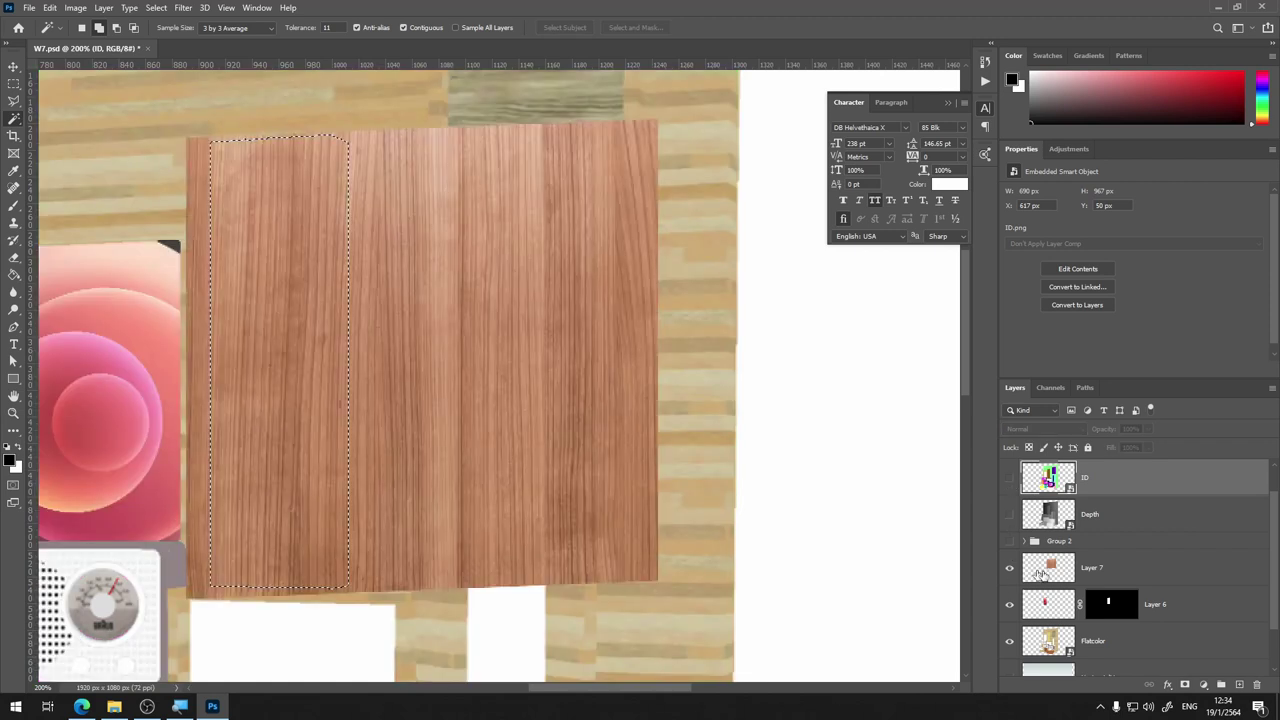
pyautogui.click(1184, 685)
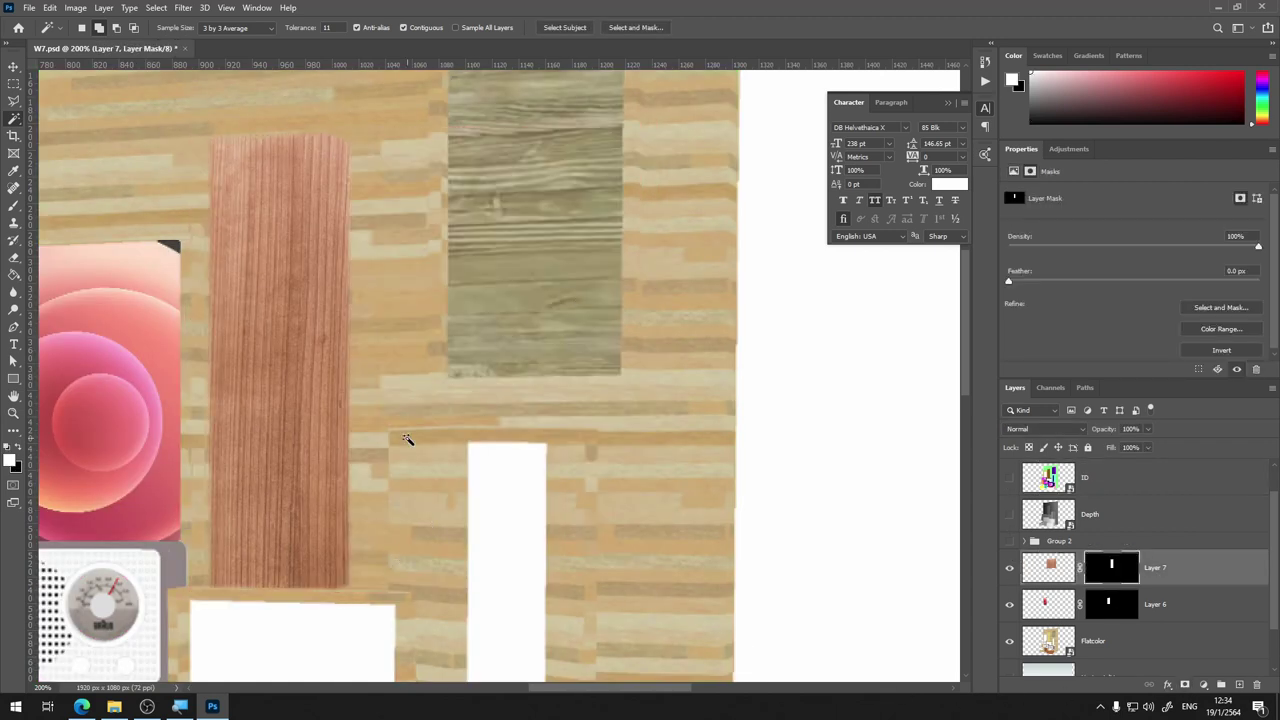
pyautogui.hotkey('ctrl', '-')
pyautogui.hotkey('ctrl', '-')
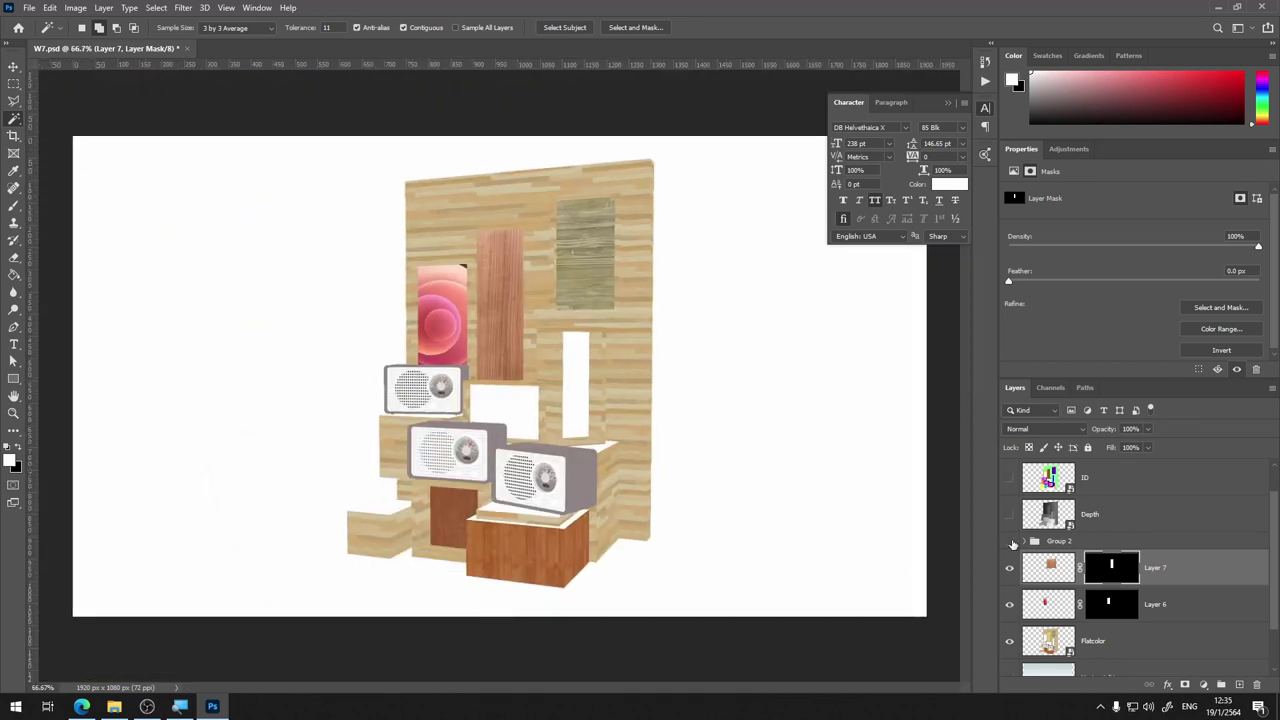
# Show Group 2's shading, inspect the shelves and radios closely, then show the ID map
pyautogui.click(1010, 541)
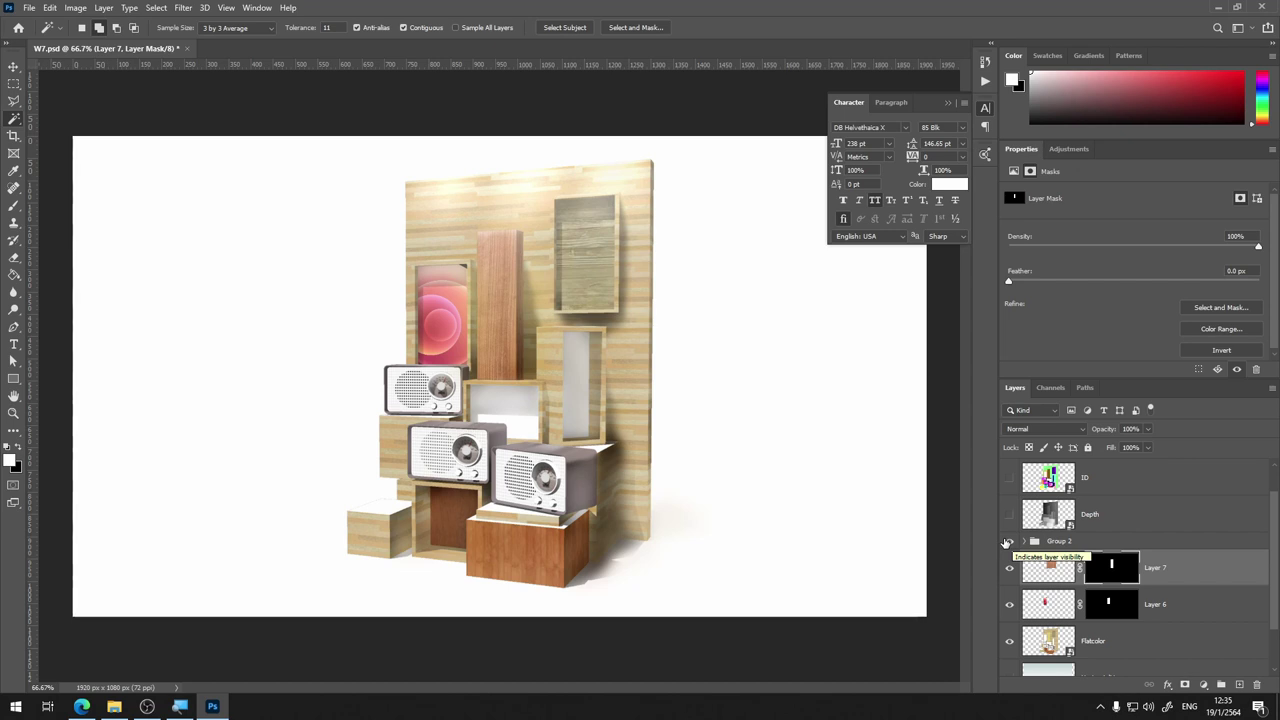
pyautogui.hotkey('ctrl', '+')
pyautogui.hotkey('ctrl', '+')
pyautogui.moveTo(543, 386); pyautogui.dragTo(544, 436)
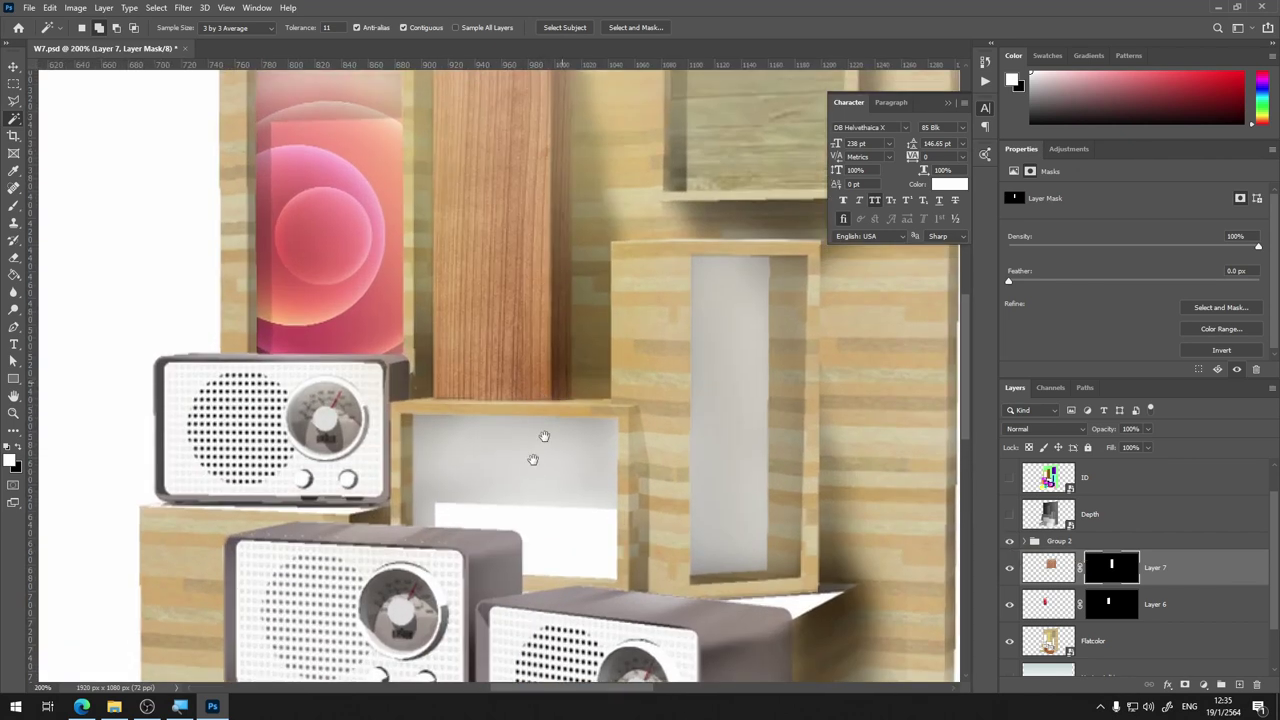
pyautogui.scroll(3, 544, 436)
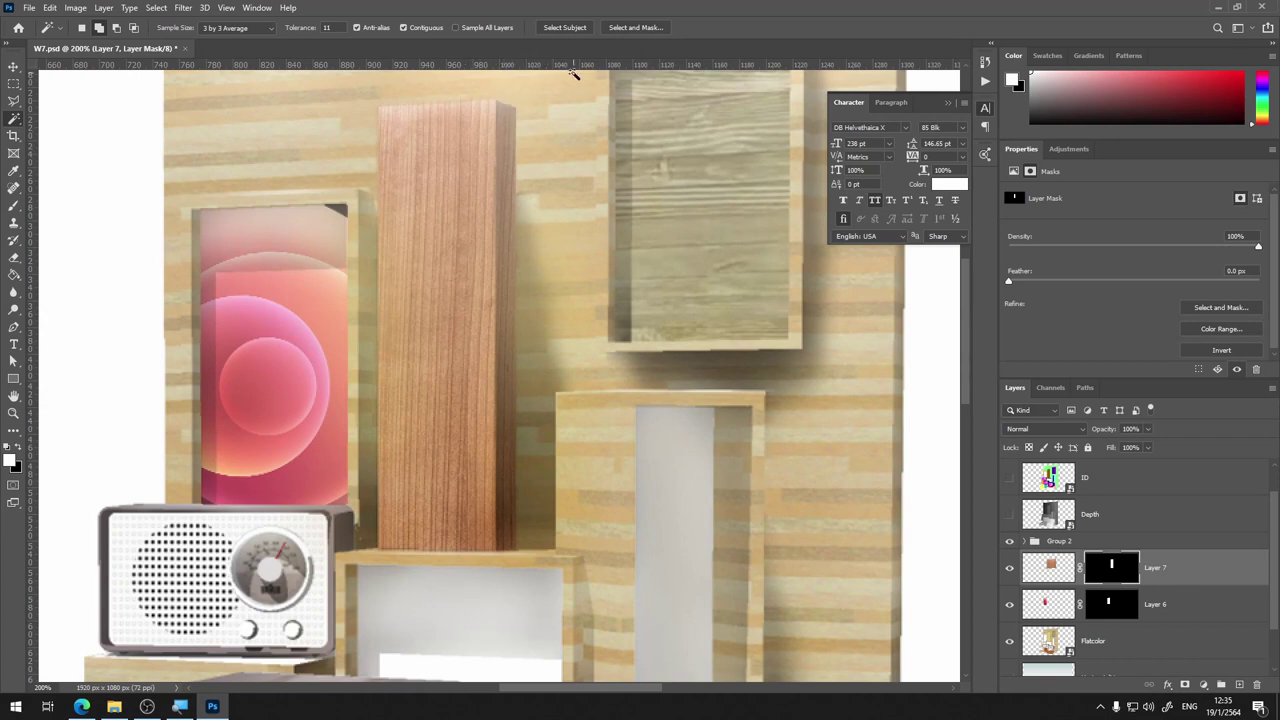
pyautogui.hotkey('ctrl', '-')
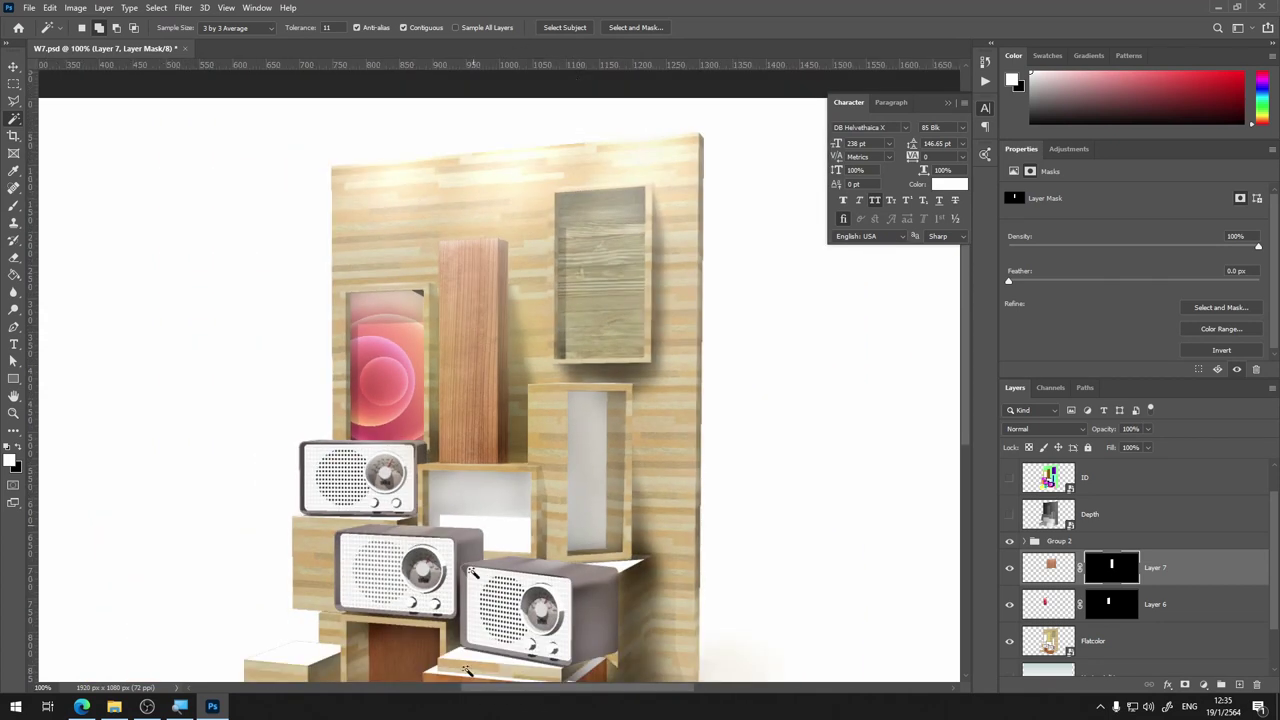
pyautogui.moveTo(641, 513); pyautogui.dragTo(611, 492)
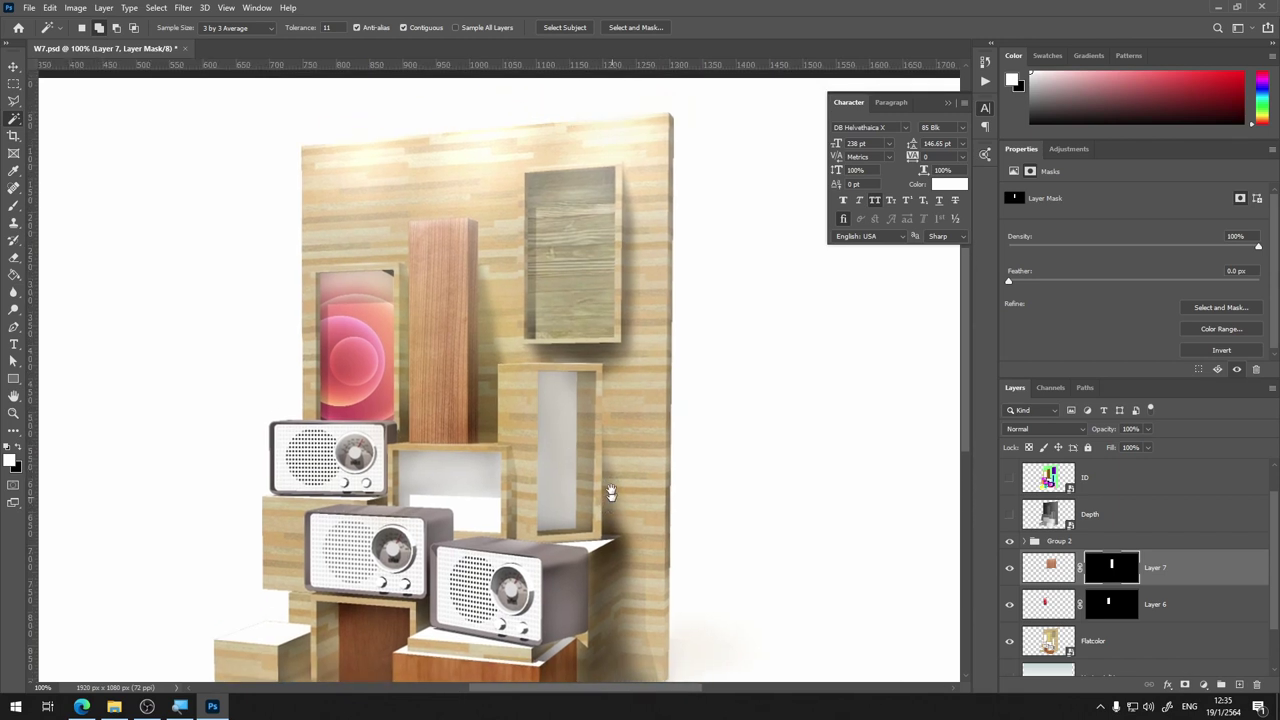
pyautogui.click(1010, 478)
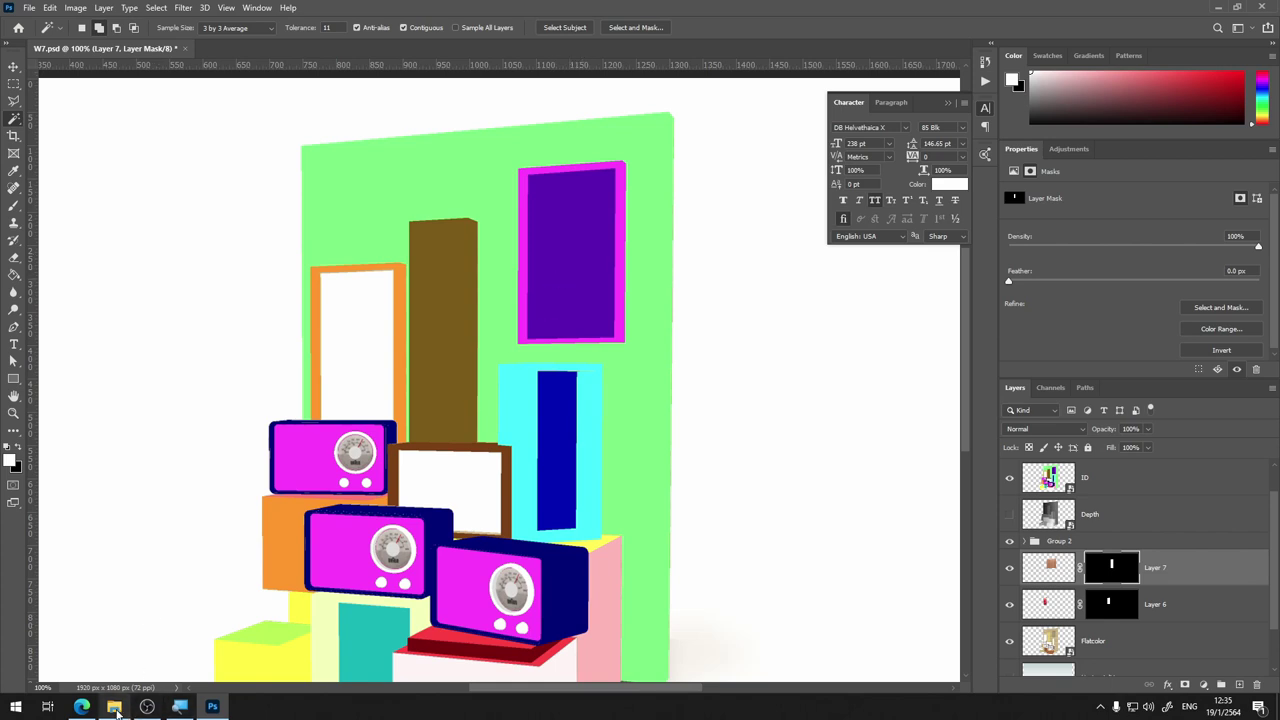
# Return to the browser's 'wallpaper' Google Images results and scroll through them
pyautogui.click(81, 706)
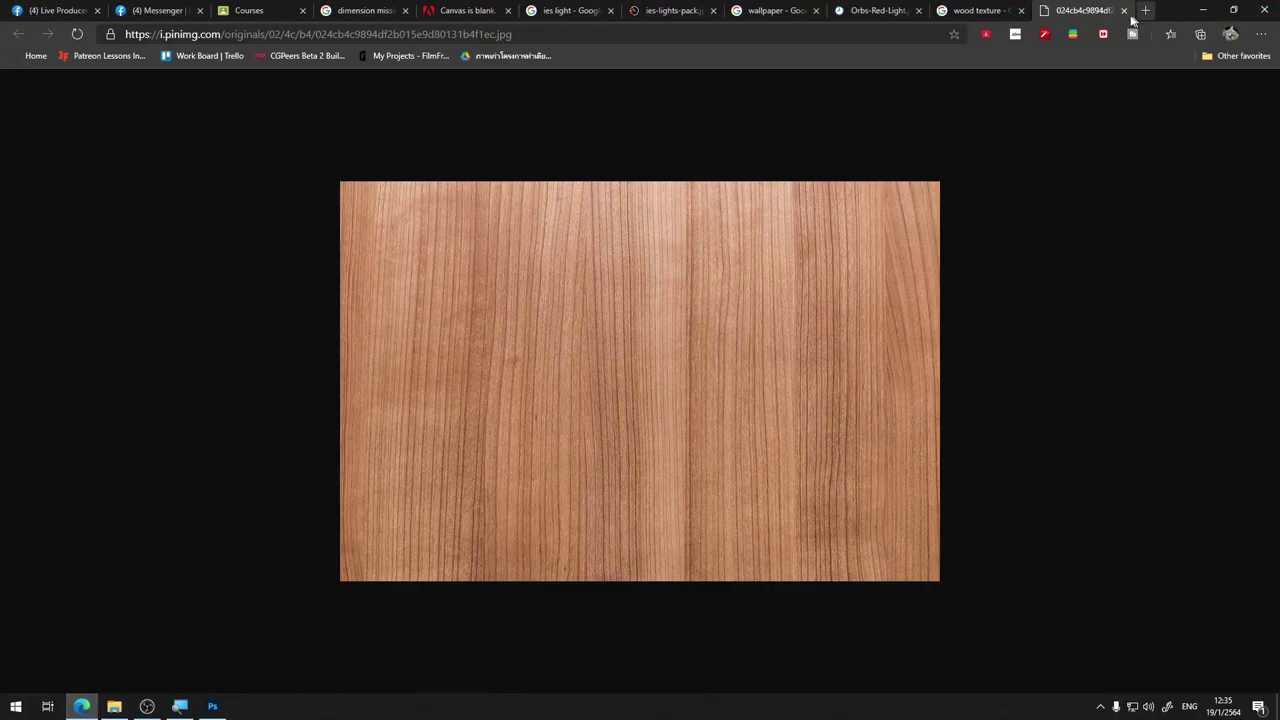
pyautogui.click(966, 10)
pyautogui.click(654, 12)
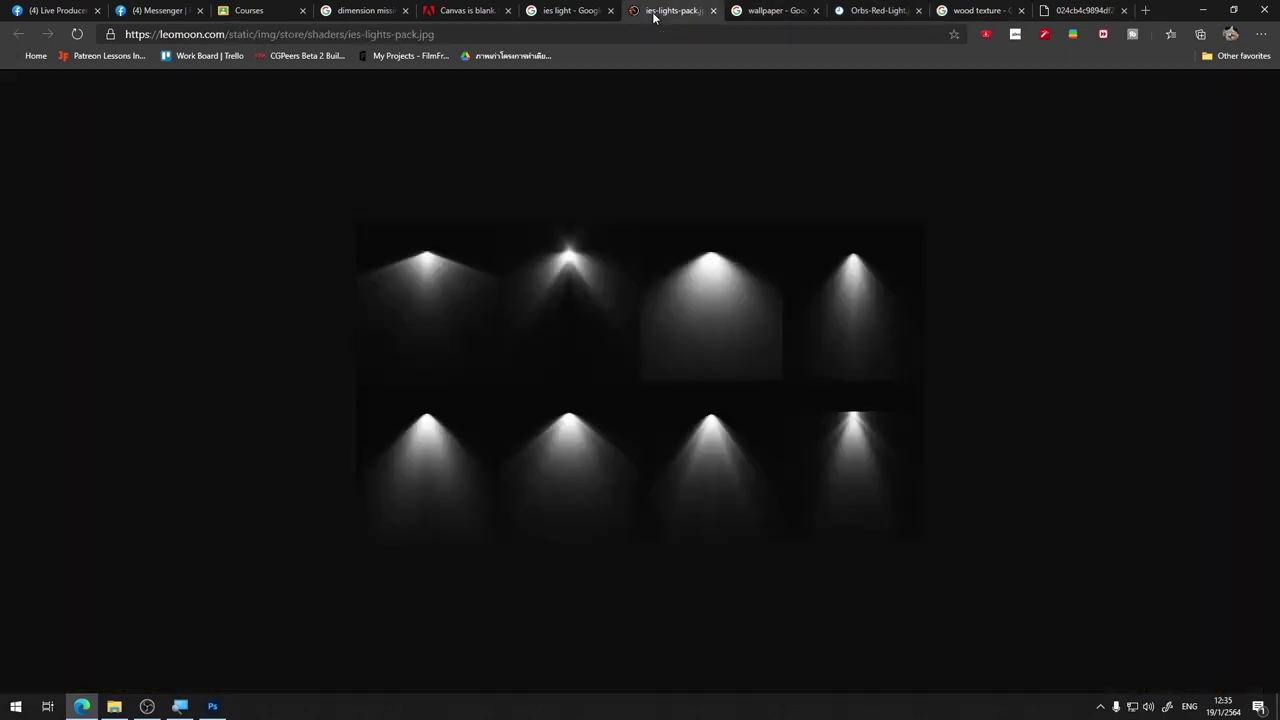
pyautogui.click(862, 12)
pyautogui.click(772, 12)
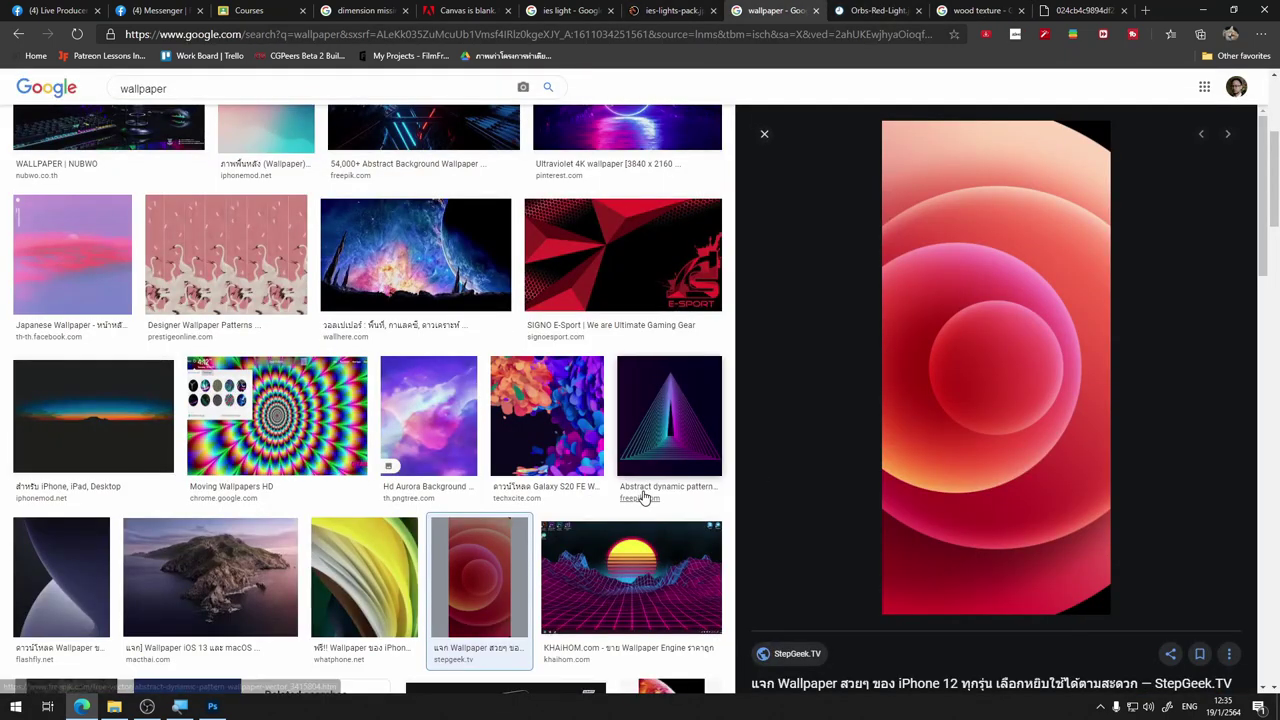
pyautogui.scroll(-3, 296, 465)
pyautogui.scroll(-3, 428, 461)
pyautogui.scroll(-2, 428, 461)
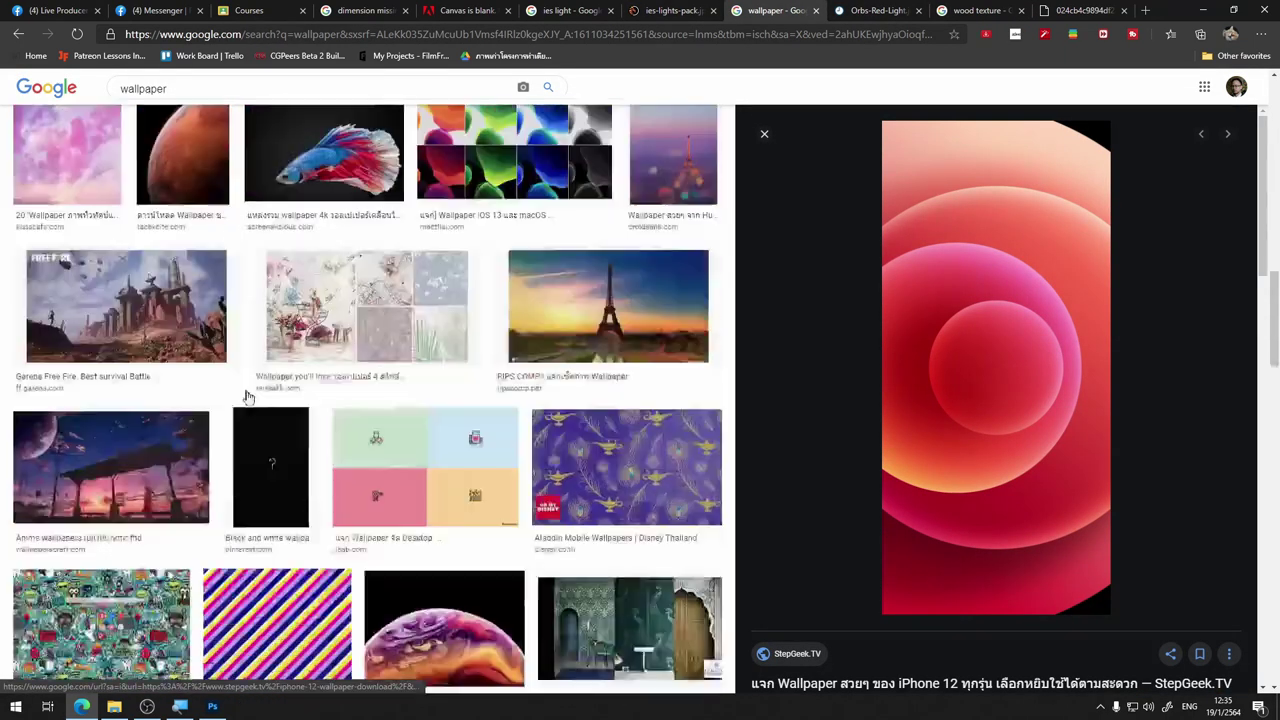
pyautogui.scroll(-2, 250, 400)
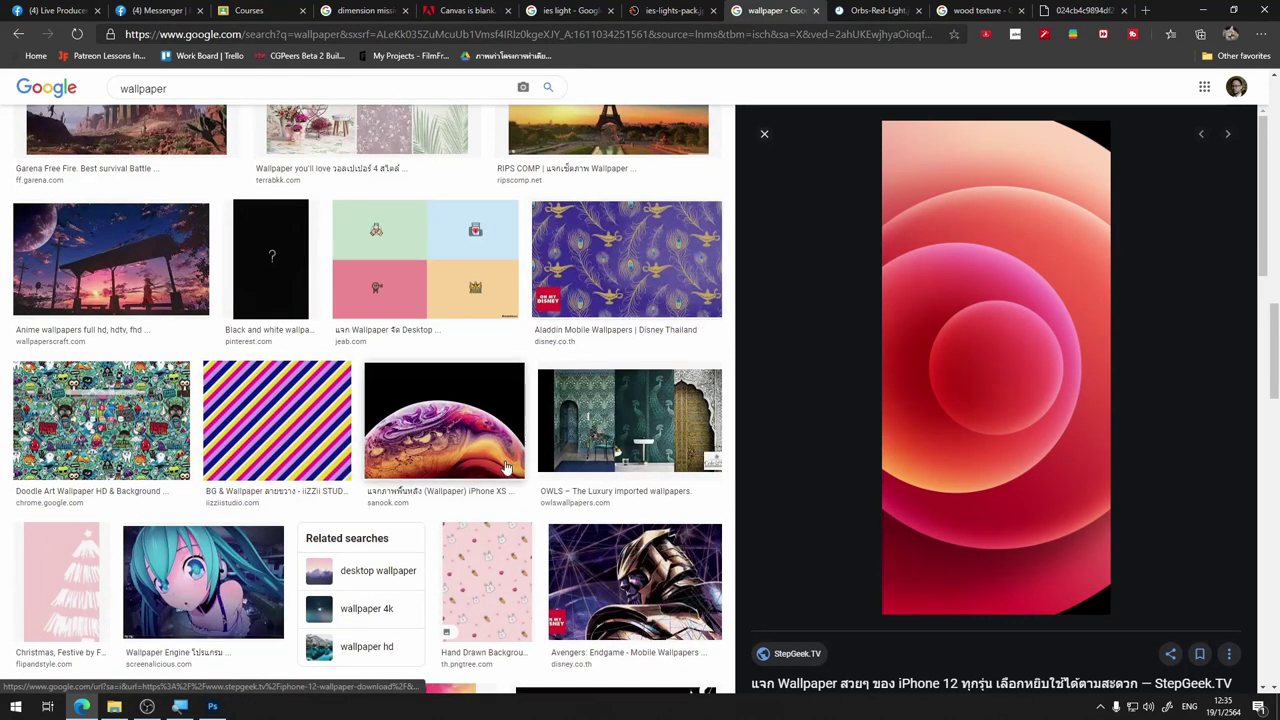
pyautogui.scroll(-4, 520, 457)
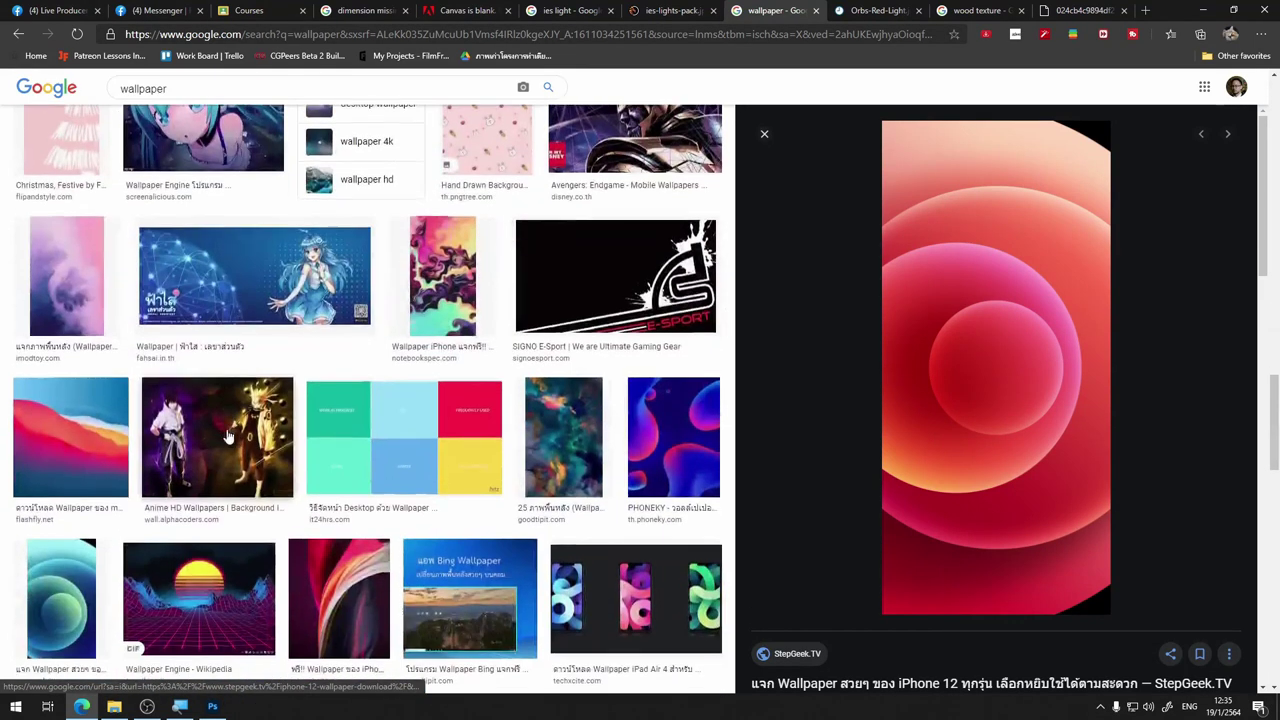
# Preview several wallpapers, settling on the red polygon wallpaper
pyautogui.click(668, 392)
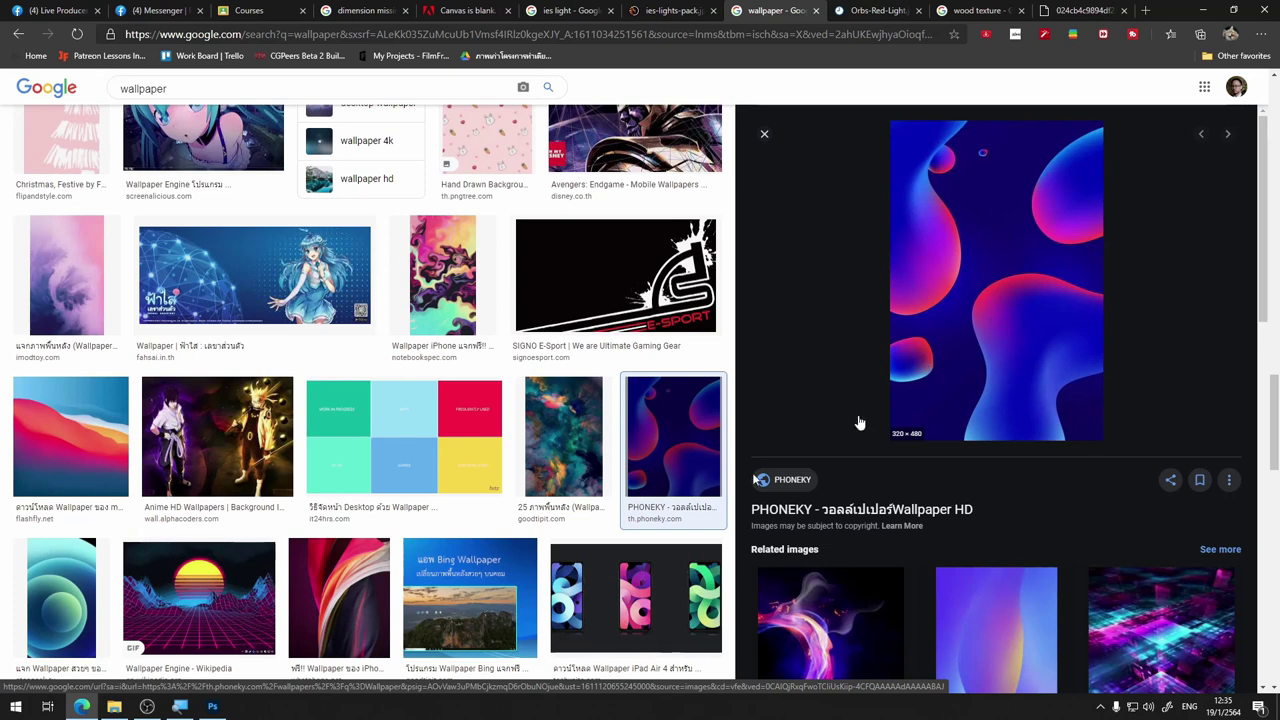
pyautogui.click(345, 598)
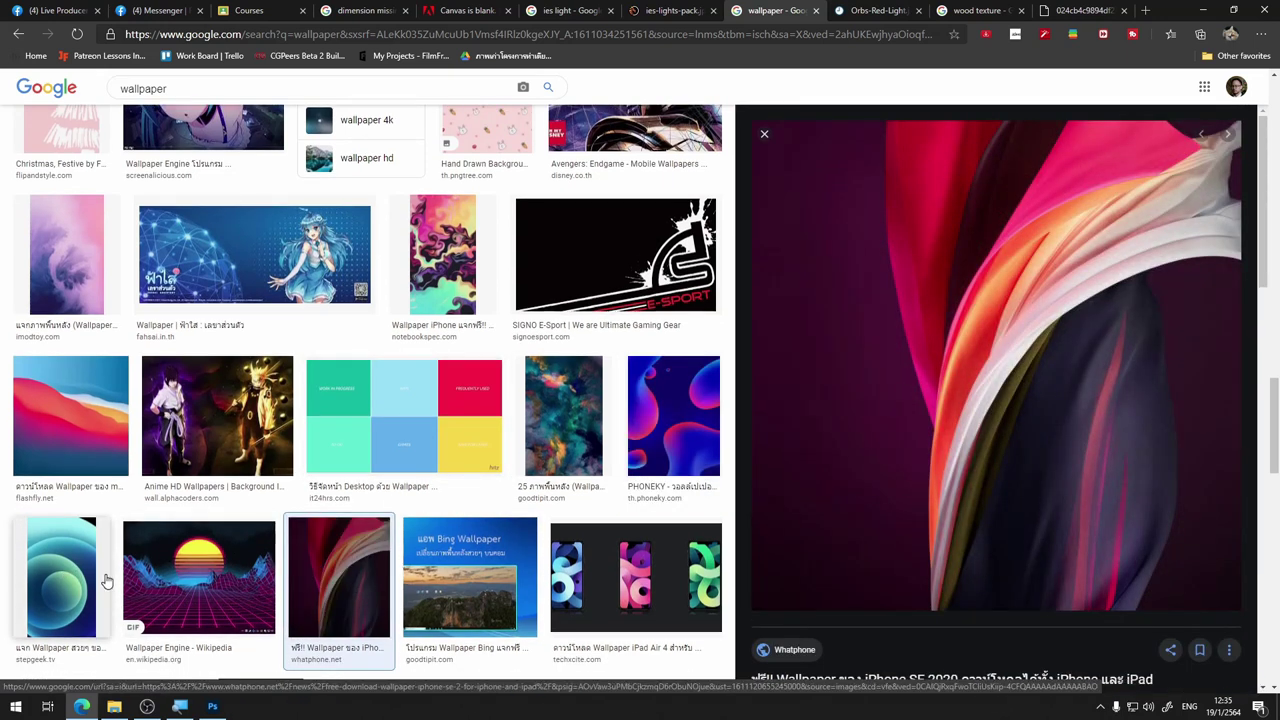
pyautogui.scroll(-3, 106, 580)
pyautogui.scroll(-4, 106, 580)
pyautogui.scroll(3, 640, 515)
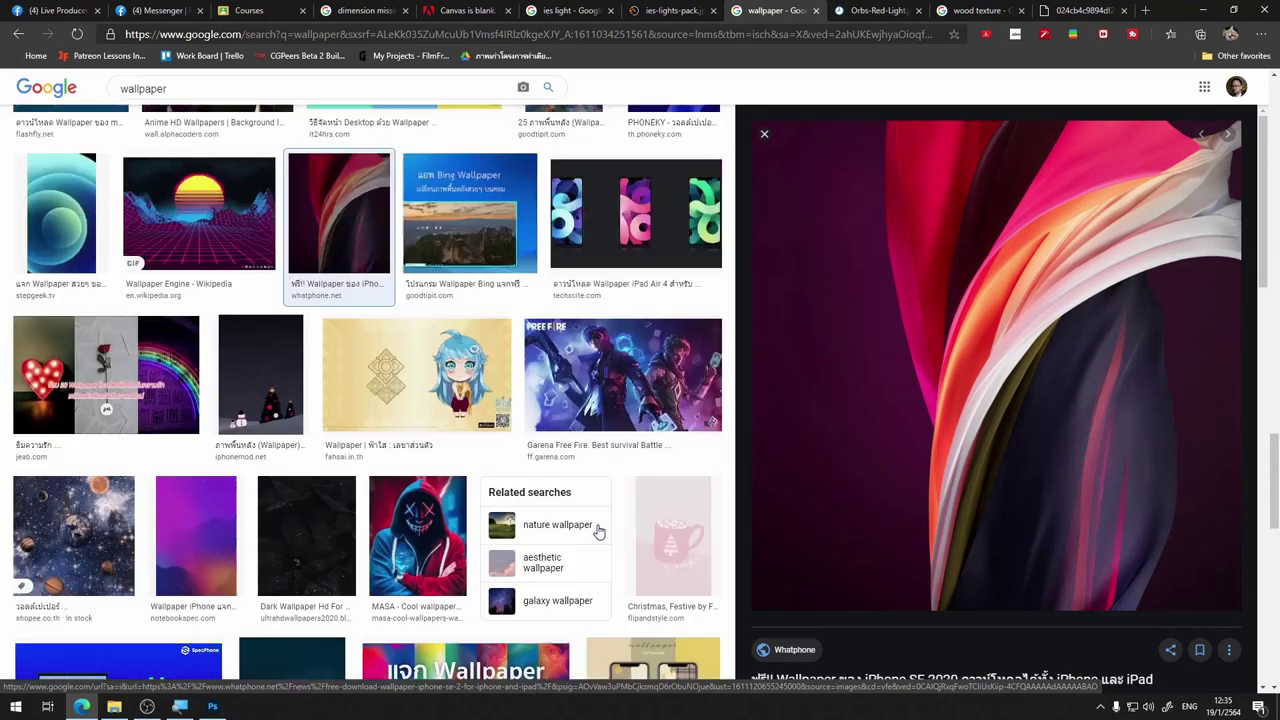
pyautogui.scroll(5, 600, 512)
pyautogui.scroll(5, 560, 508)
pyautogui.scroll(5, 500, 503)
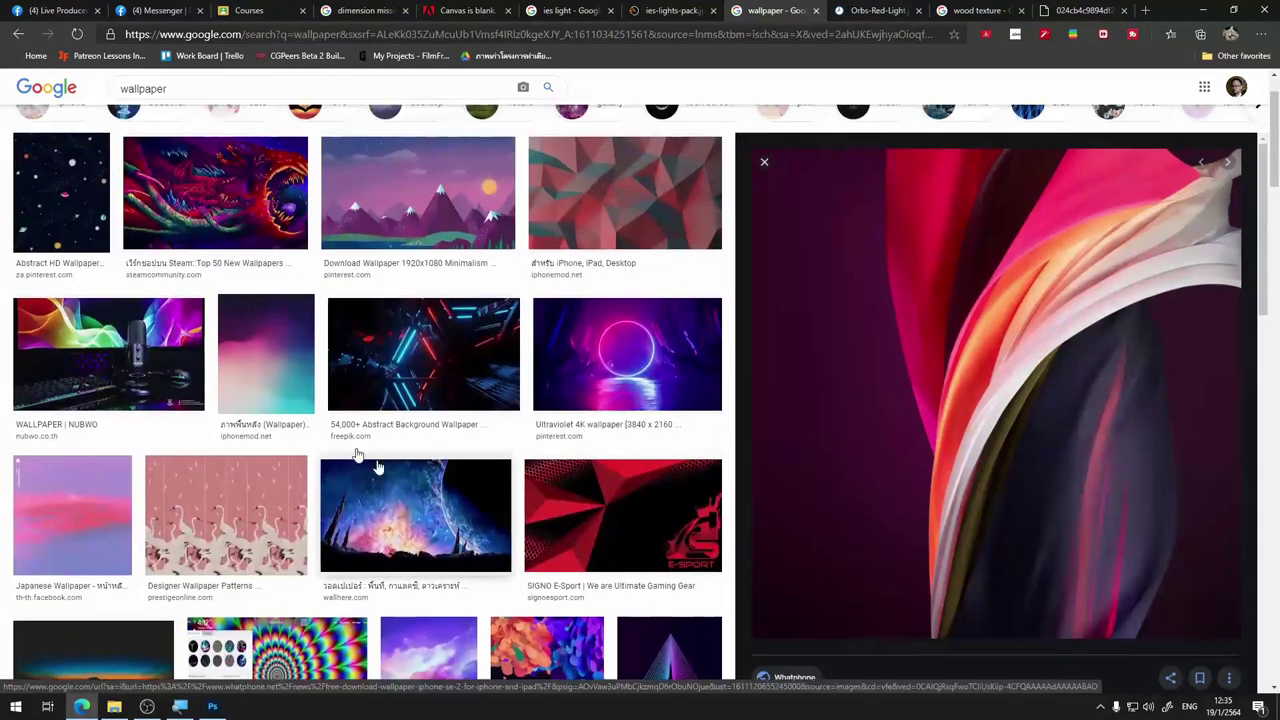
pyautogui.click(252, 365)
pyautogui.scroll(-2, 1236, 452)
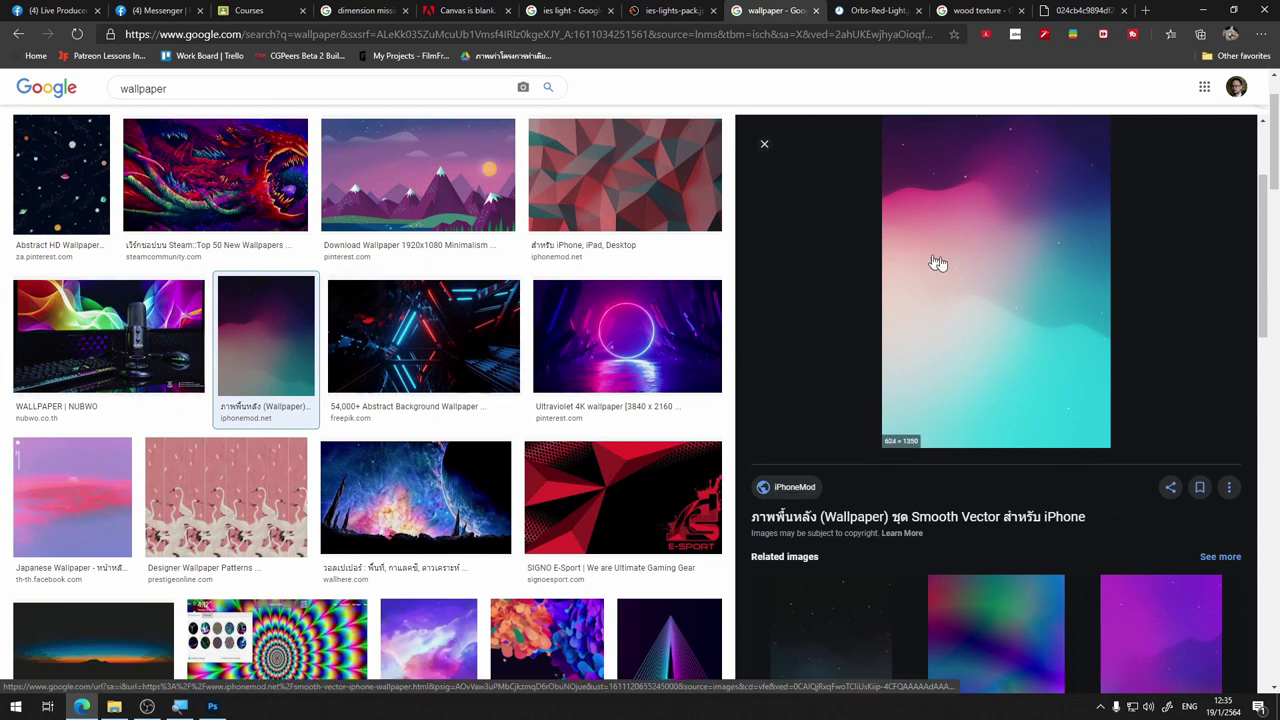
pyautogui.scroll(2, 979, 420)
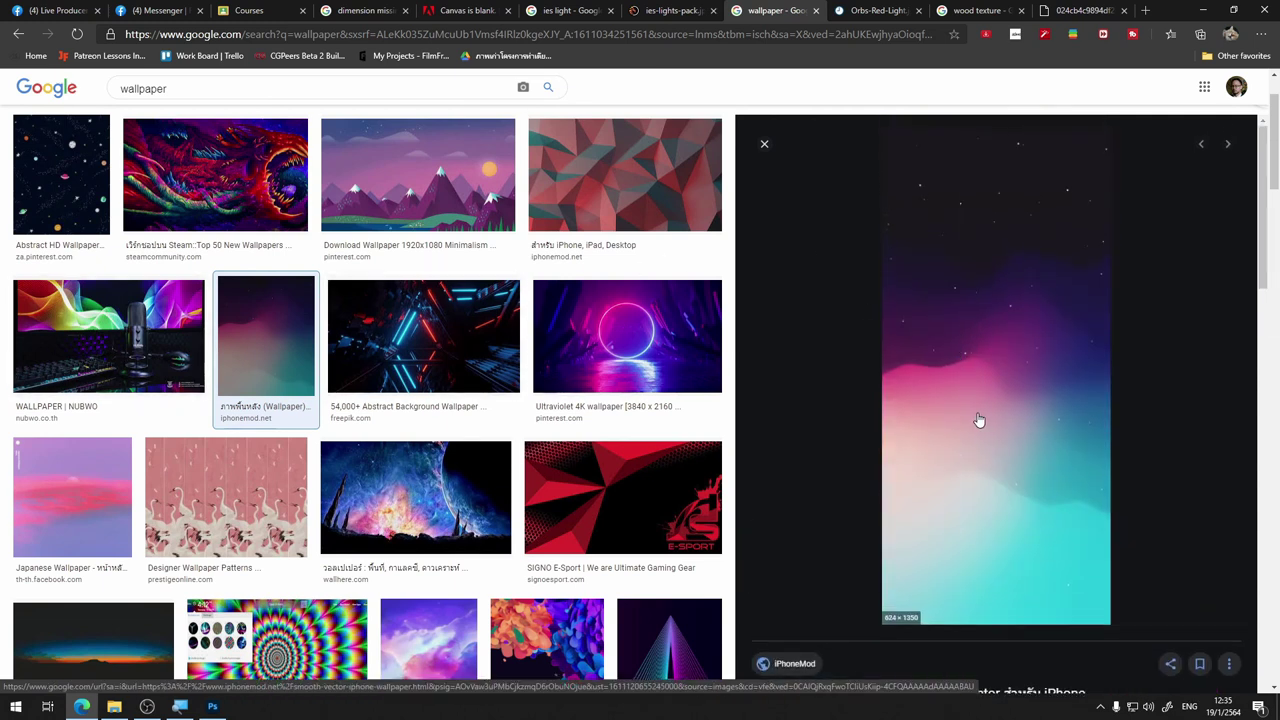
pyautogui.click(643, 194)
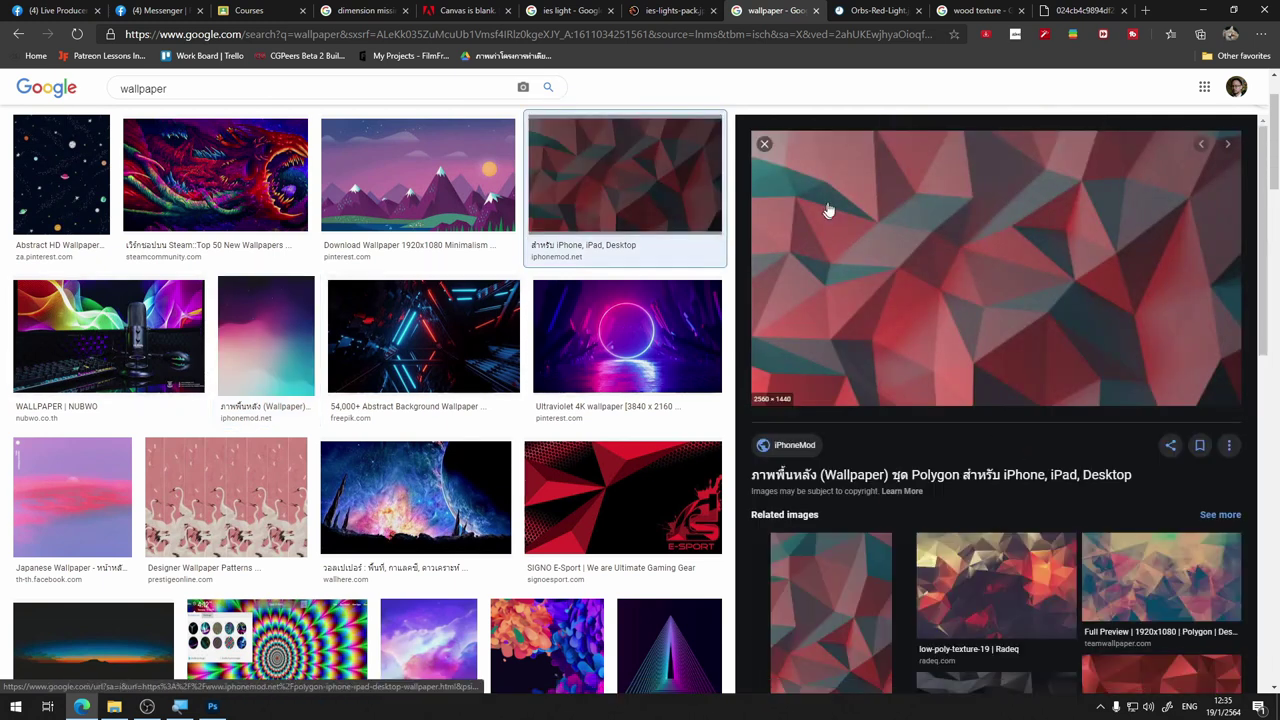
# Open the polygon wallpaper full size in a new tab and copy the image
pyautogui.rightClick(968, 272)
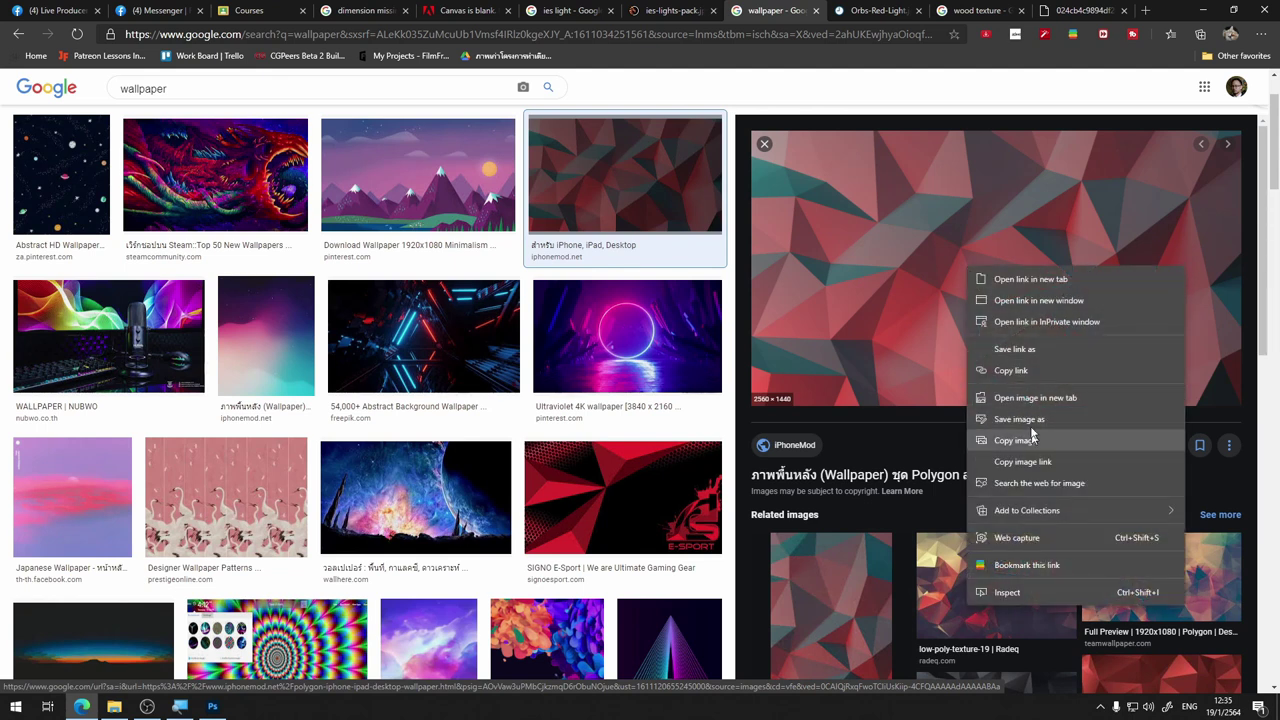
pyautogui.click(1027, 398)
pyautogui.click(799, 14)
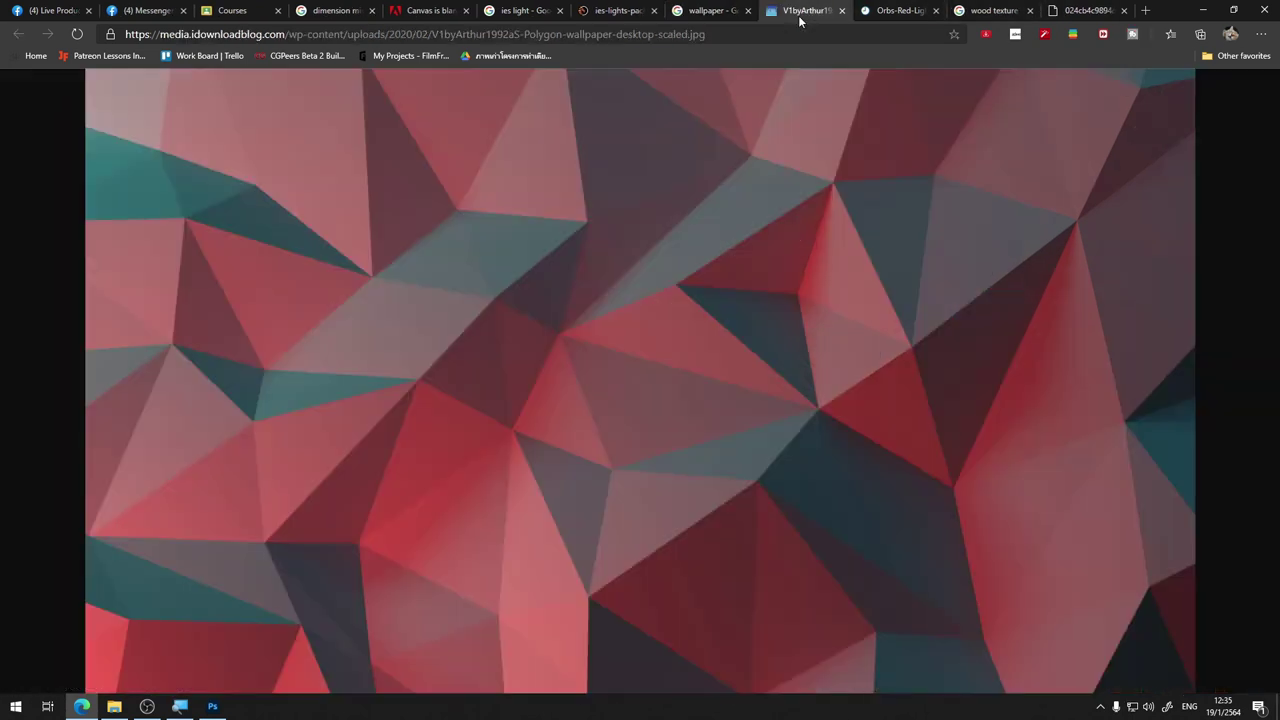
pyautogui.rightClick(748, 296)
pyautogui.click(802, 354)
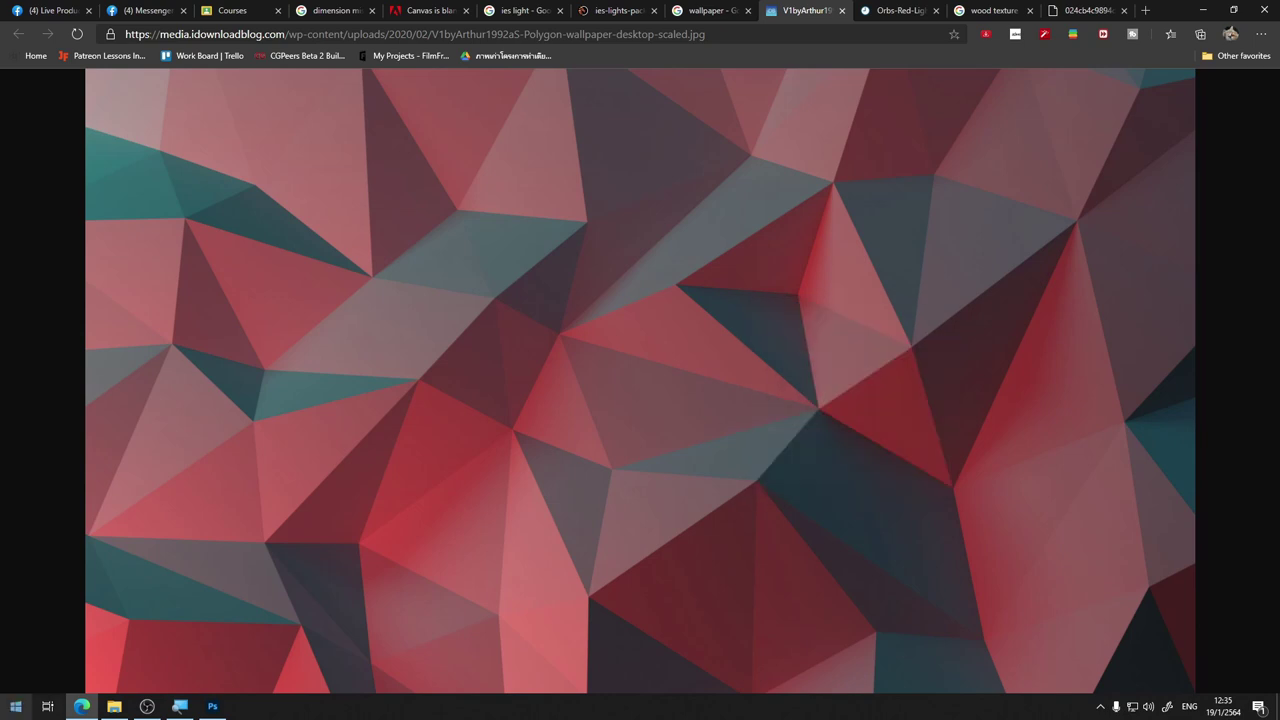
# Hide the ID map, show Group 2, paste the wallpaper as Layer 8, and start a free transform
pyautogui.click(210, 708)
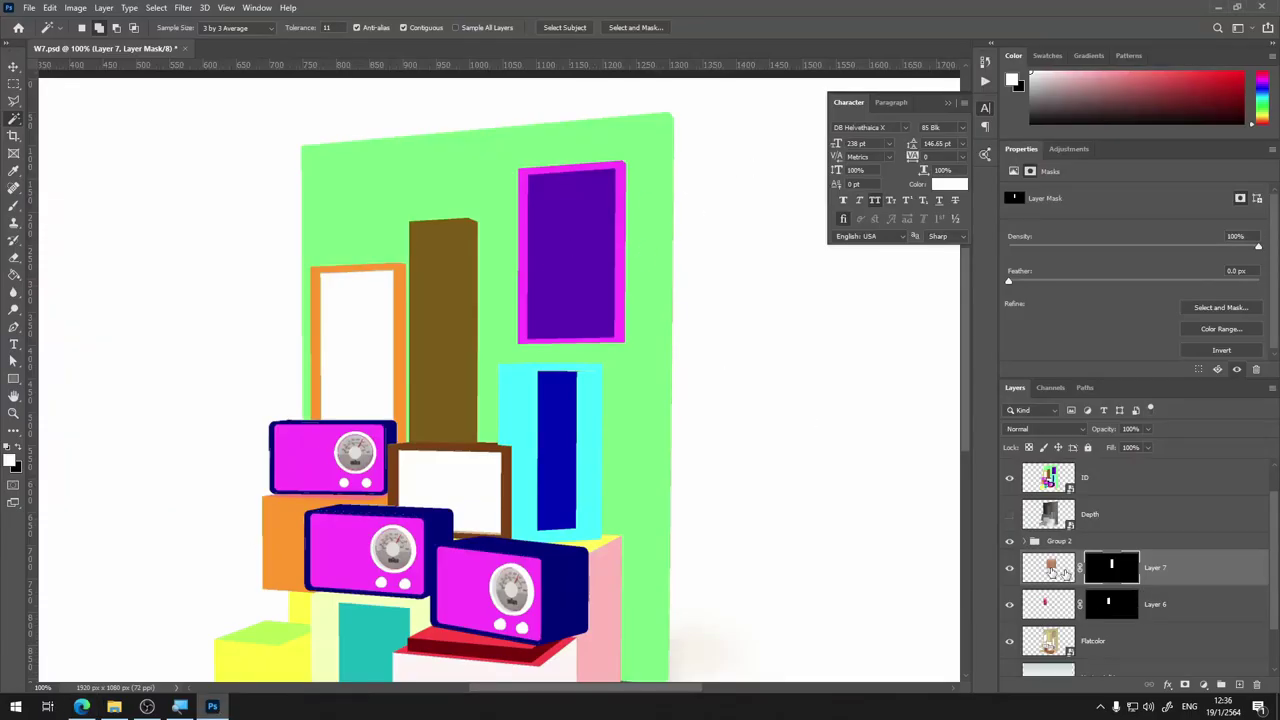
pyautogui.click(1009, 544)
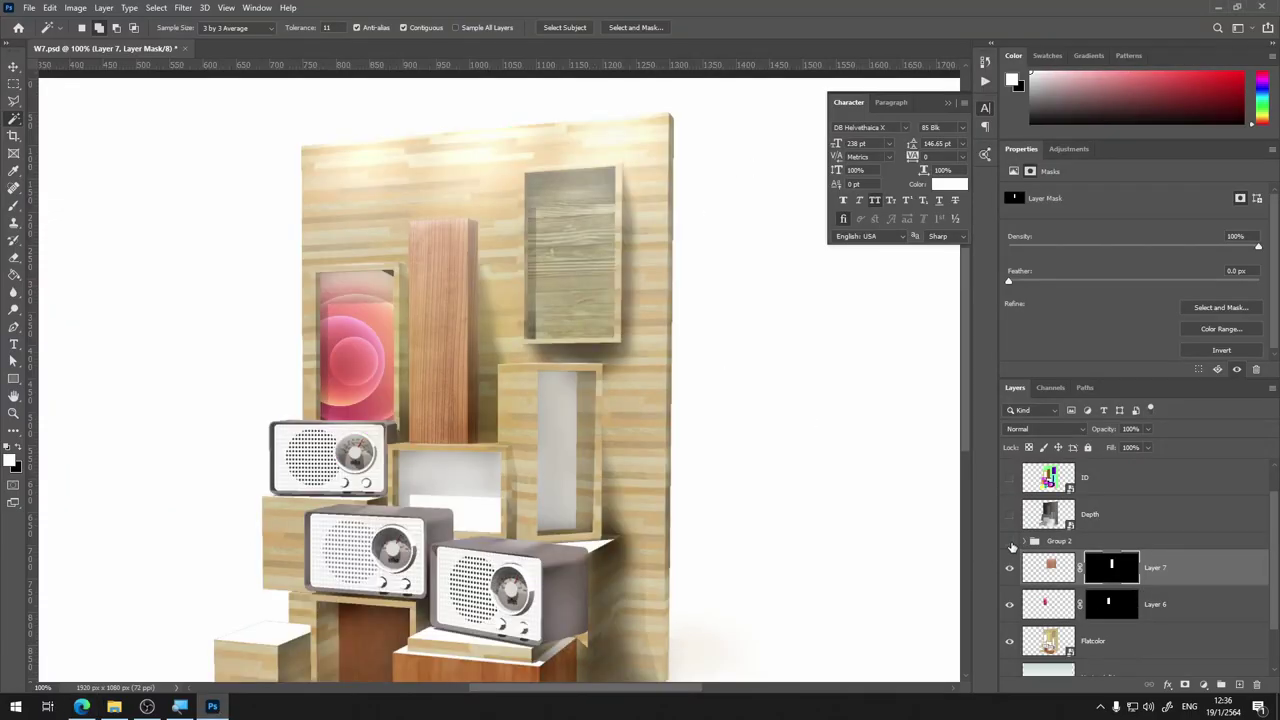
pyautogui.click(1010, 541)
pyautogui.hotkey('ctrl', 'v')
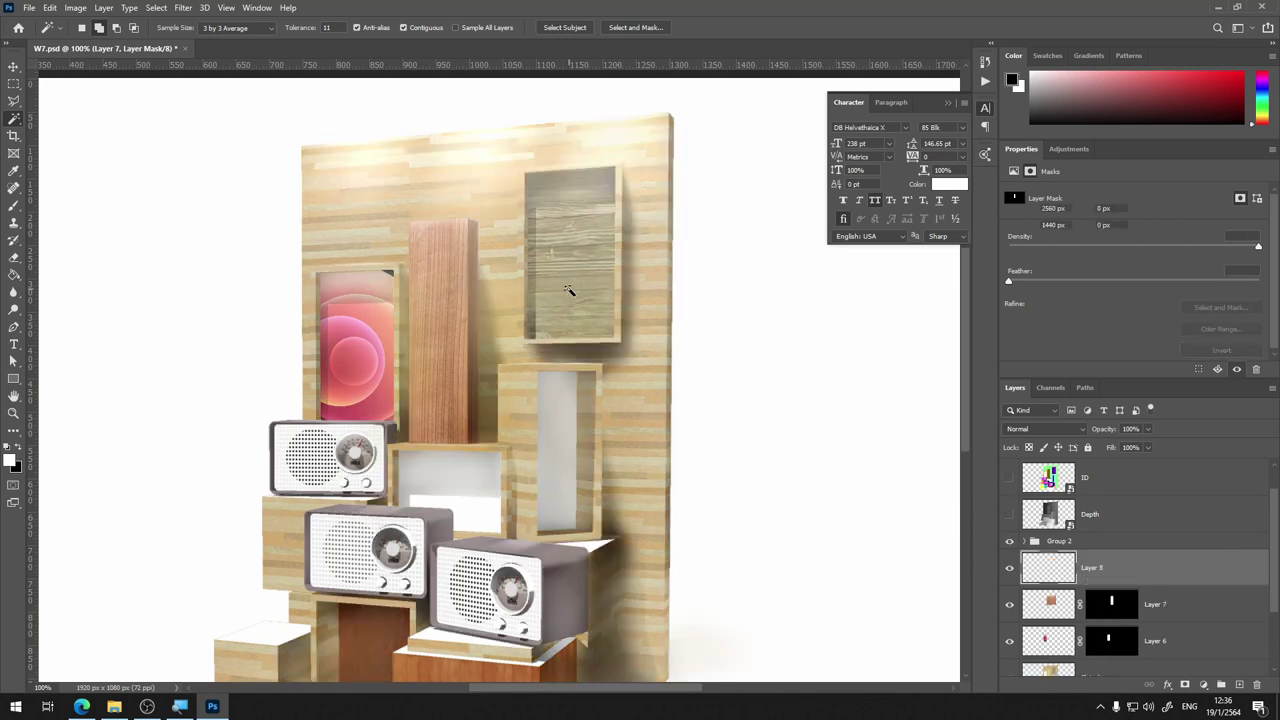
pyautogui.hotkey('ctrl', '-')
pyautogui.hotkey('ctrl', '-')
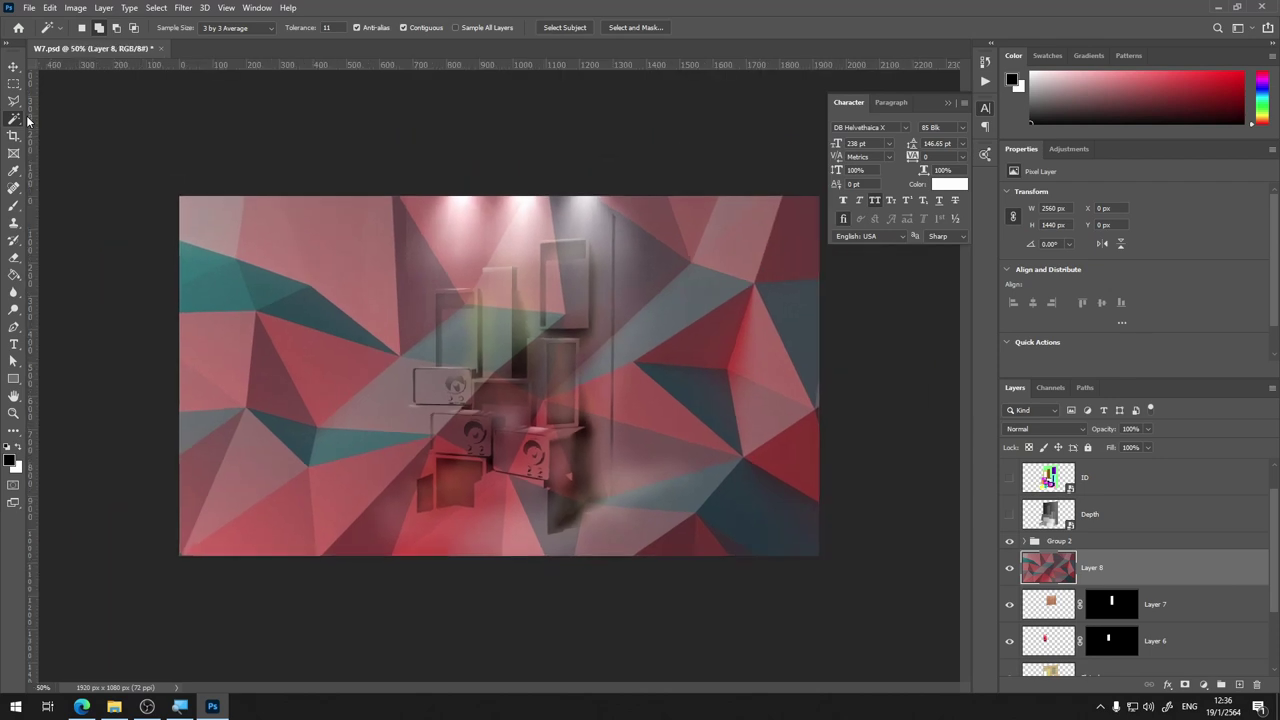
pyautogui.hotkey('ctrl', 't')
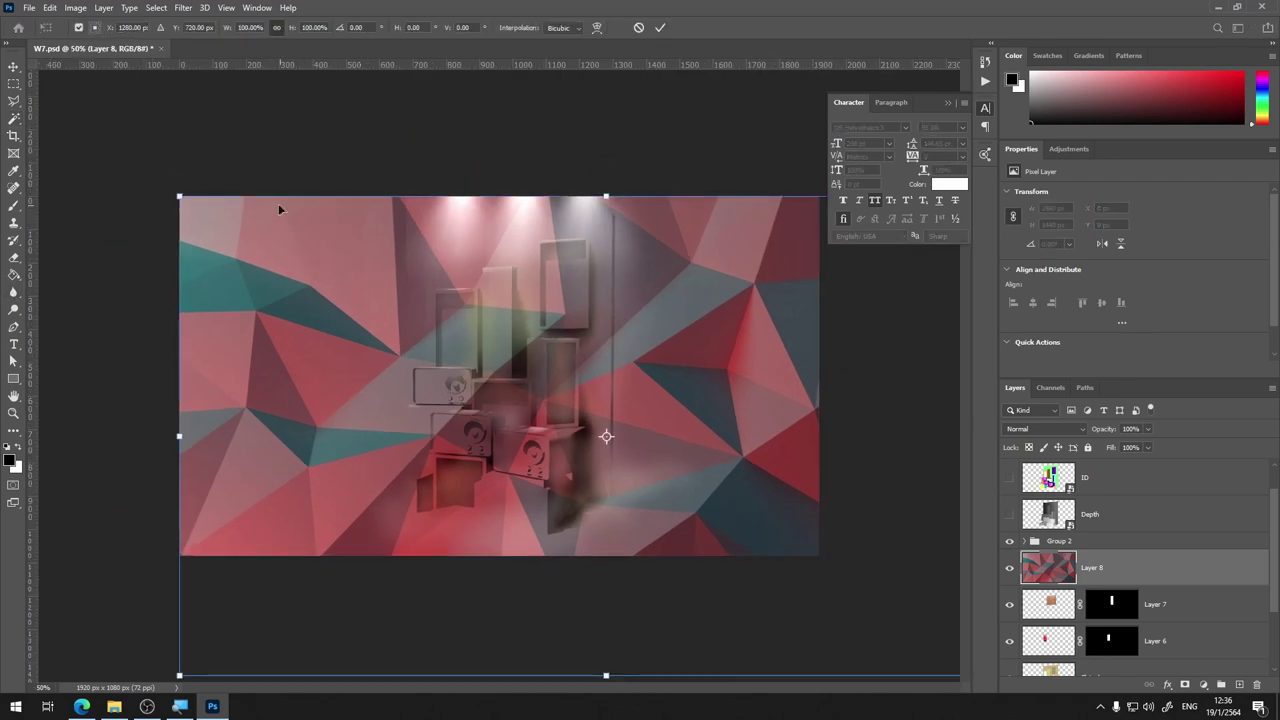
# Shrink the wallpaper and place it inside the upper-right frame, widened to fill it
pyautogui.moveTo(181, 192); pyautogui.dragTo(614, 437)
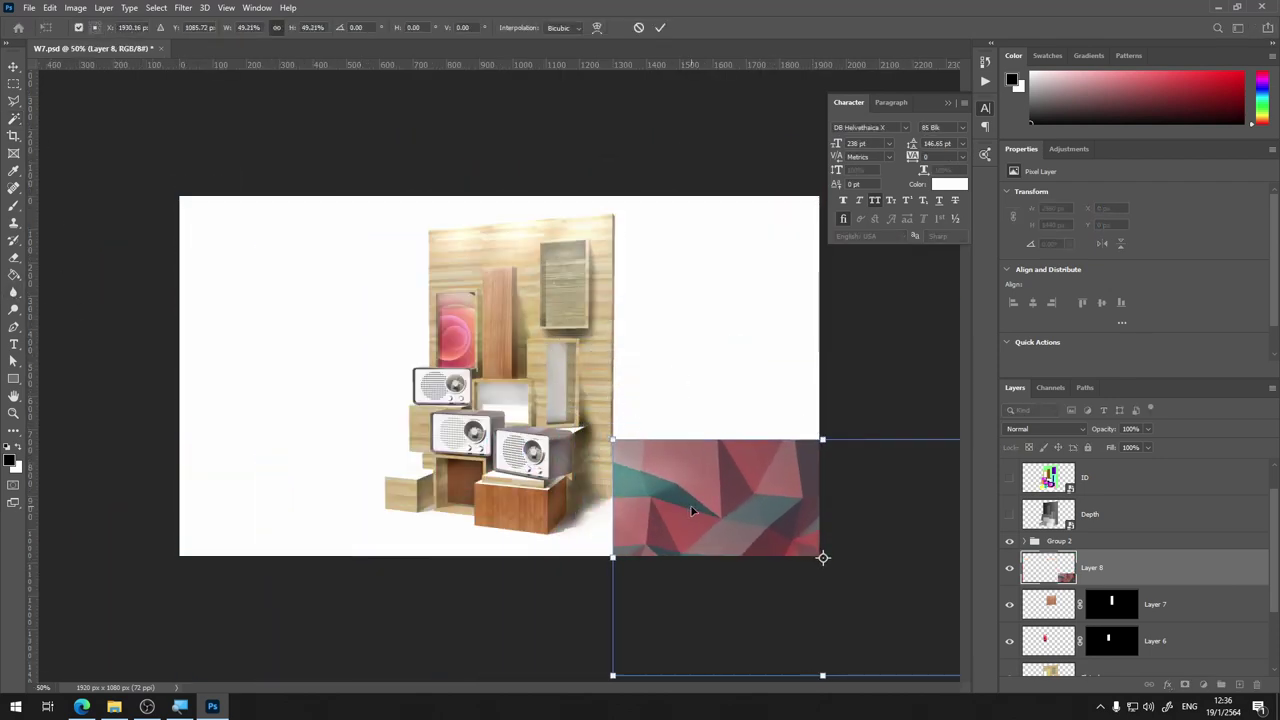
pyautogui.moveTo(686, 509); pyautogui.dragTo(594, 314)
pyautogui.scroll(1, 606, 310)
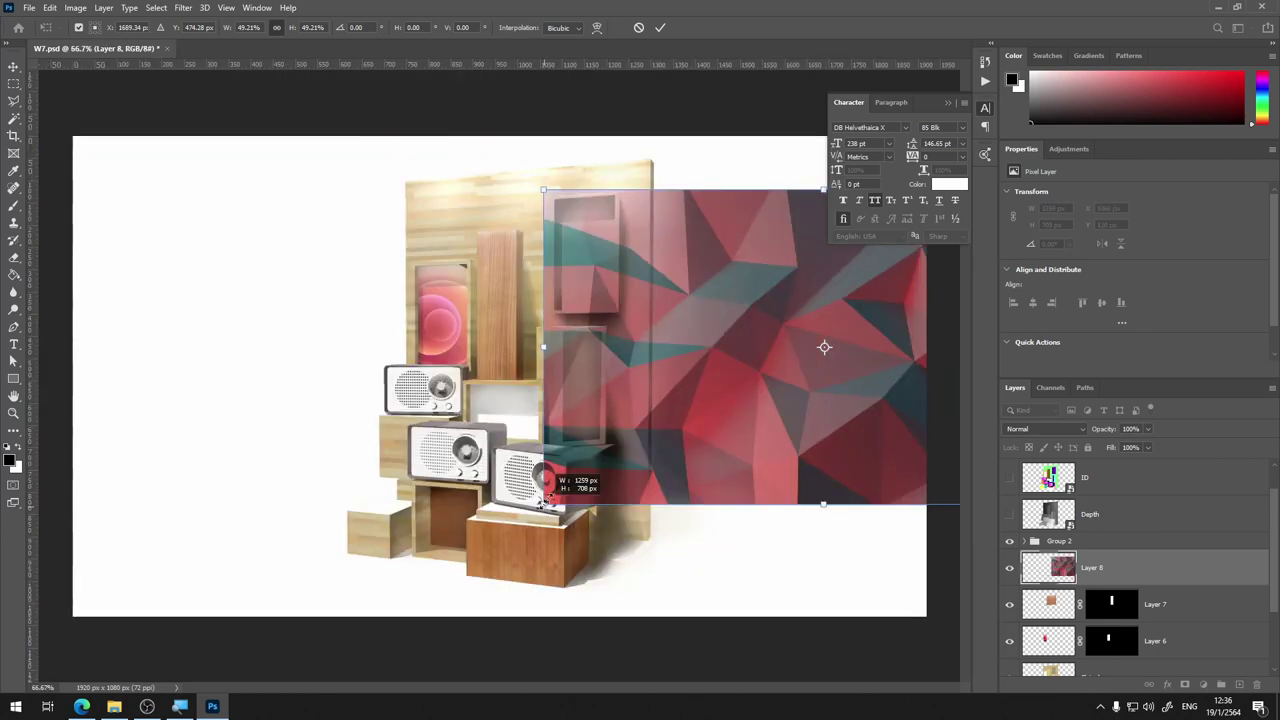
pyautogui.moveTo(543, 505)
pyautogui.mouseDown()
pyautogui.moveTo(726, 310)
pyautogui.moveTo(786, 266)
pyautogui.mouseUp()
pyautogui.moveTo(886, 334); pyautogui.dragTo(597, 304)
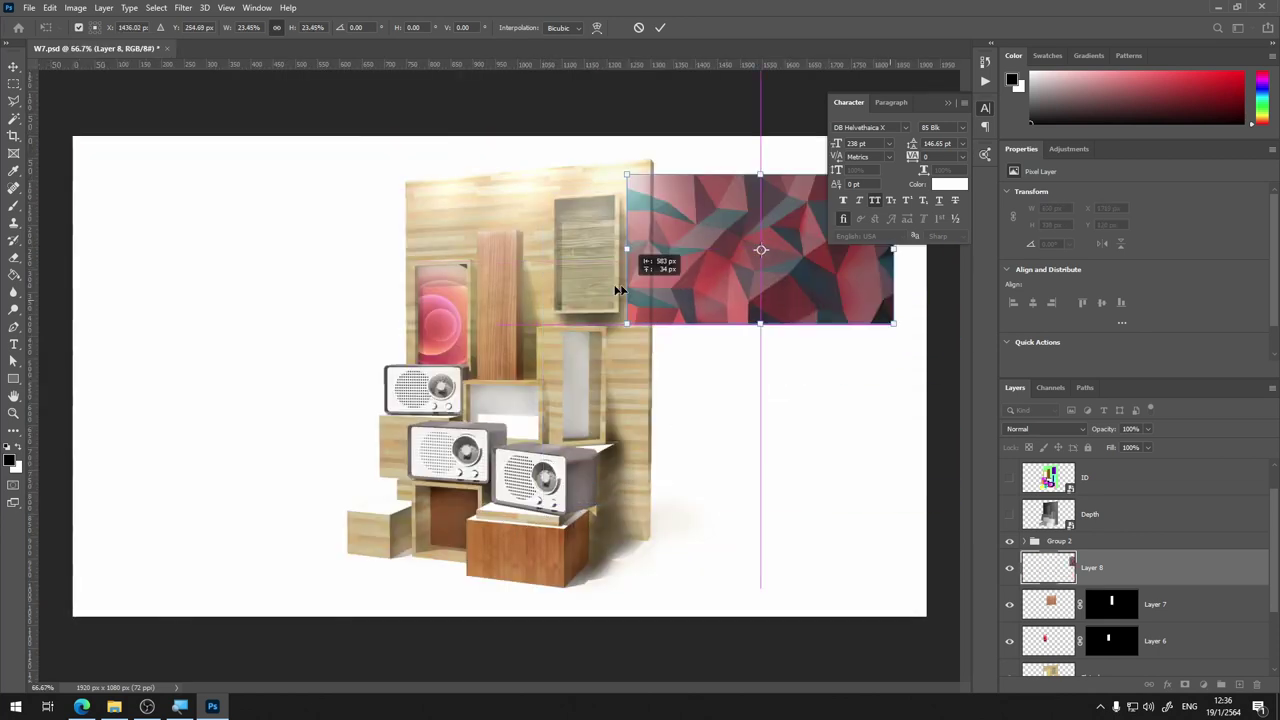
pyautogui.scroll(1, 597, 304)
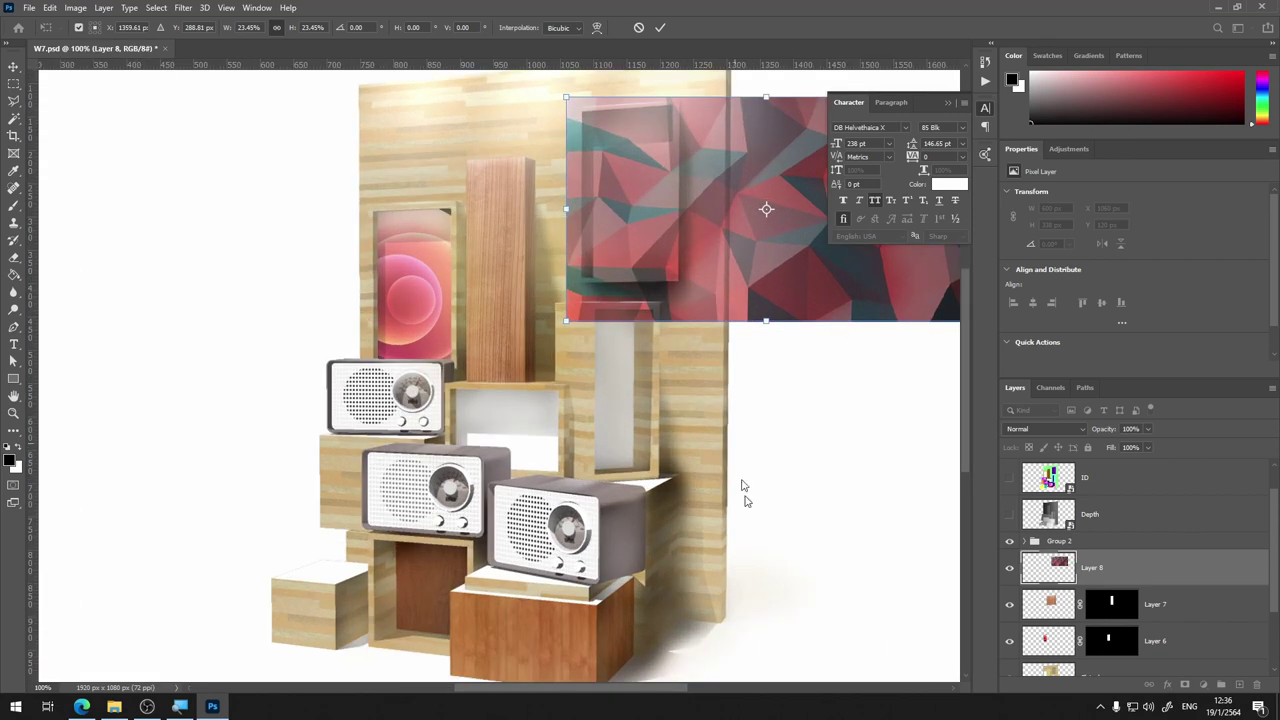
pyautogui.moveTo(798, 398); pyautogui.dragTo(733, 489)
pyautogui.moveTo(707, 262); pyautogui.dragTo(719, 280)
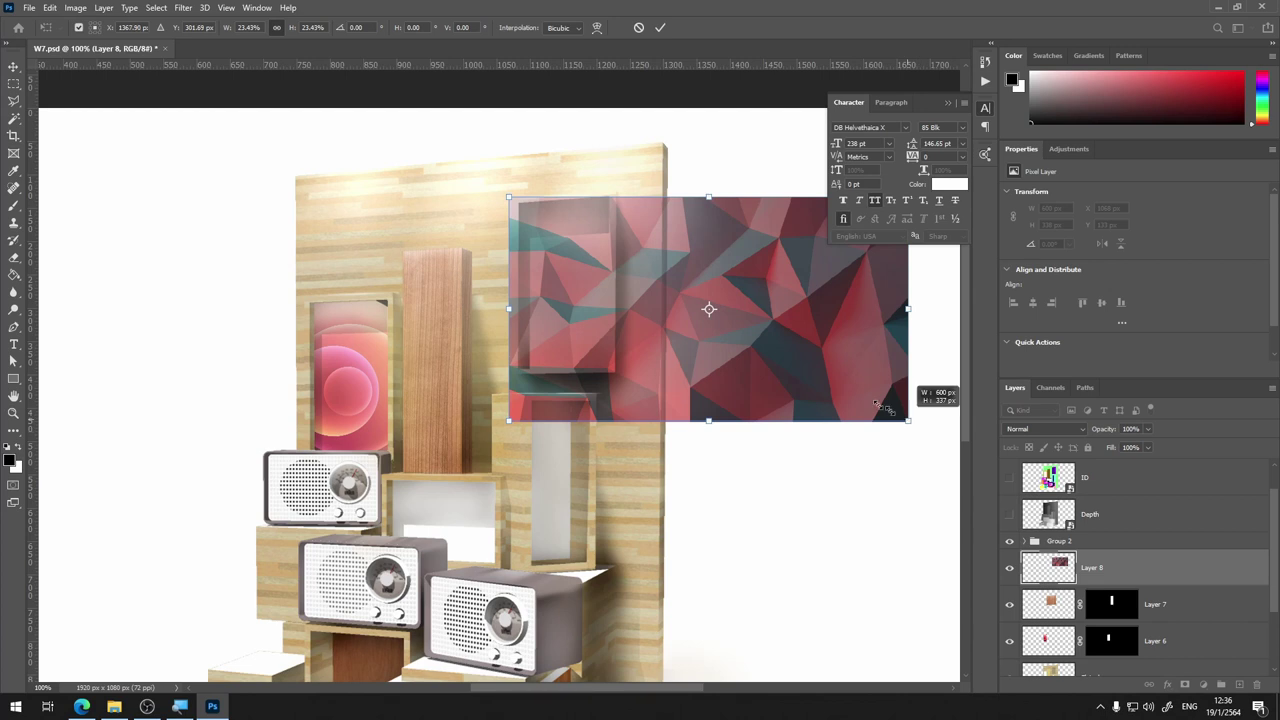
pyautogui.moveTo(917, 429)
pyautogui.mouseDown()
pyautogui.moveTo(766, 353)
pyautogui.moveTo(622, 315)
pyautogui.moveTo(608, 252)
pyautogui.moveTo(562, 292)
pyautogui.moveTo(563, 378)
pyautogui.mouseUp()
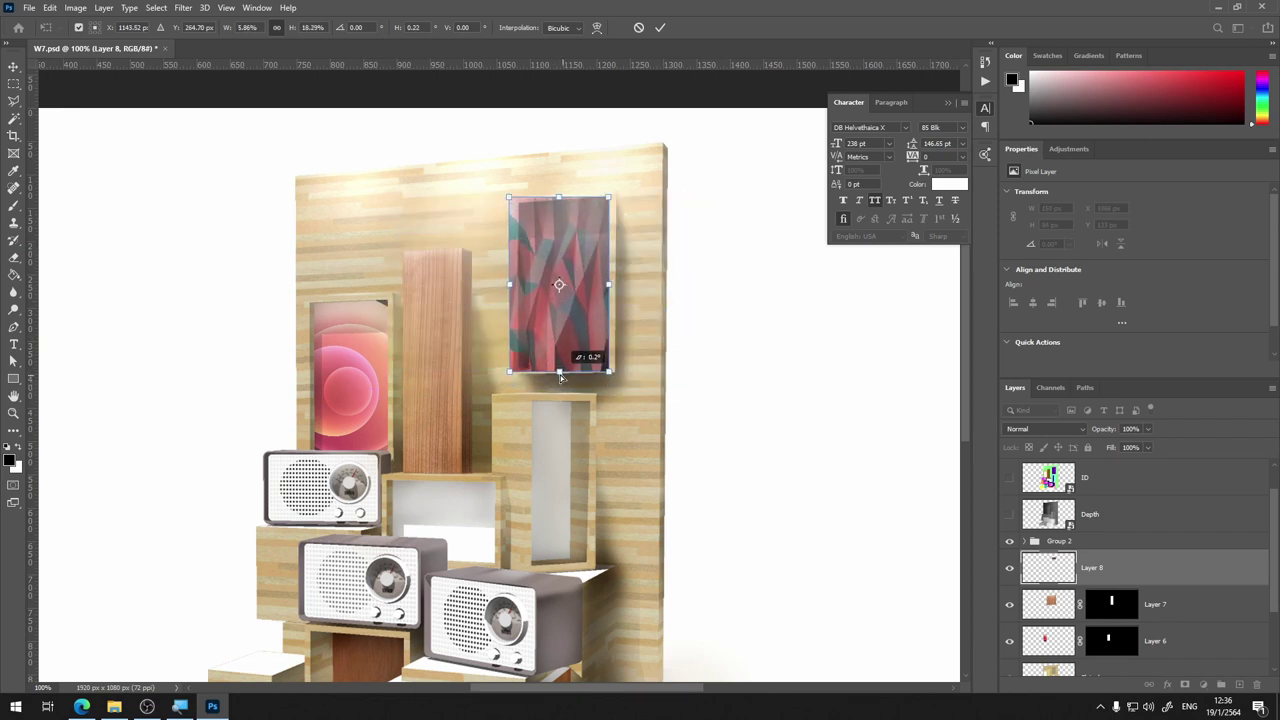
pyautogui.moveTo(564, 379); pyautogui.dragTo(560, 381)
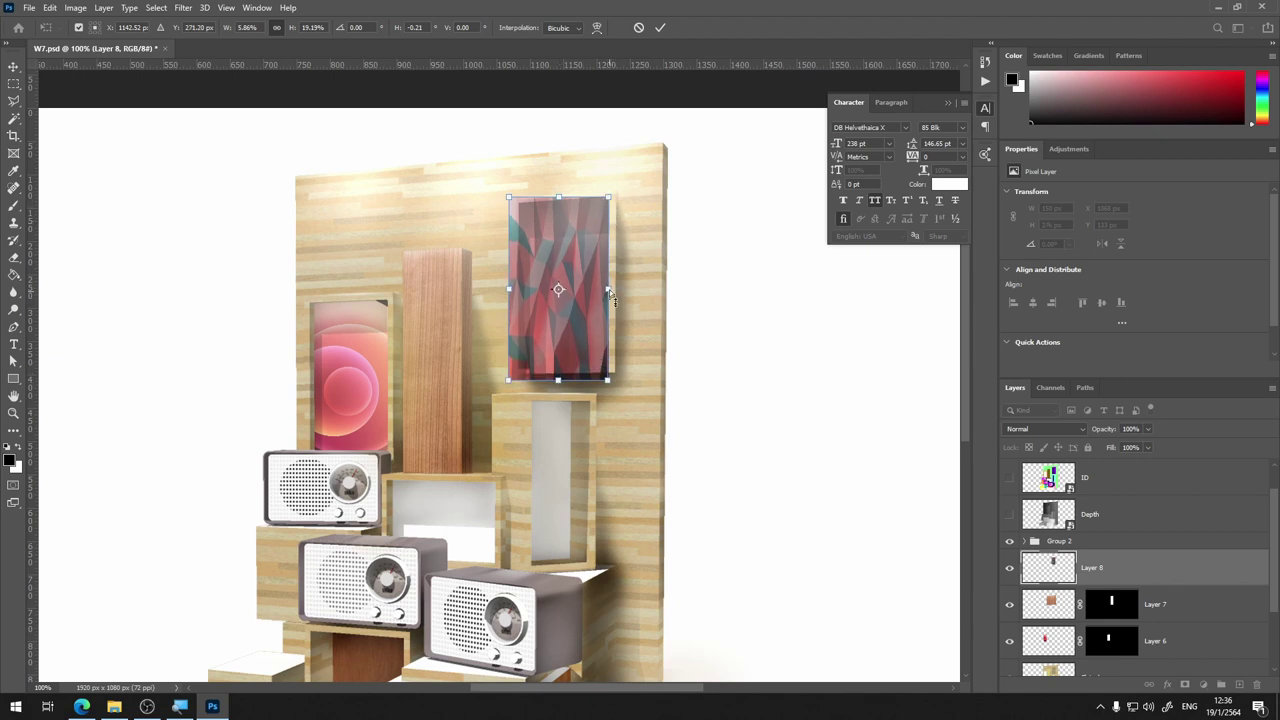
pyautogui.moveTo(609, 289); pyautogui.dragTo(643, 291)
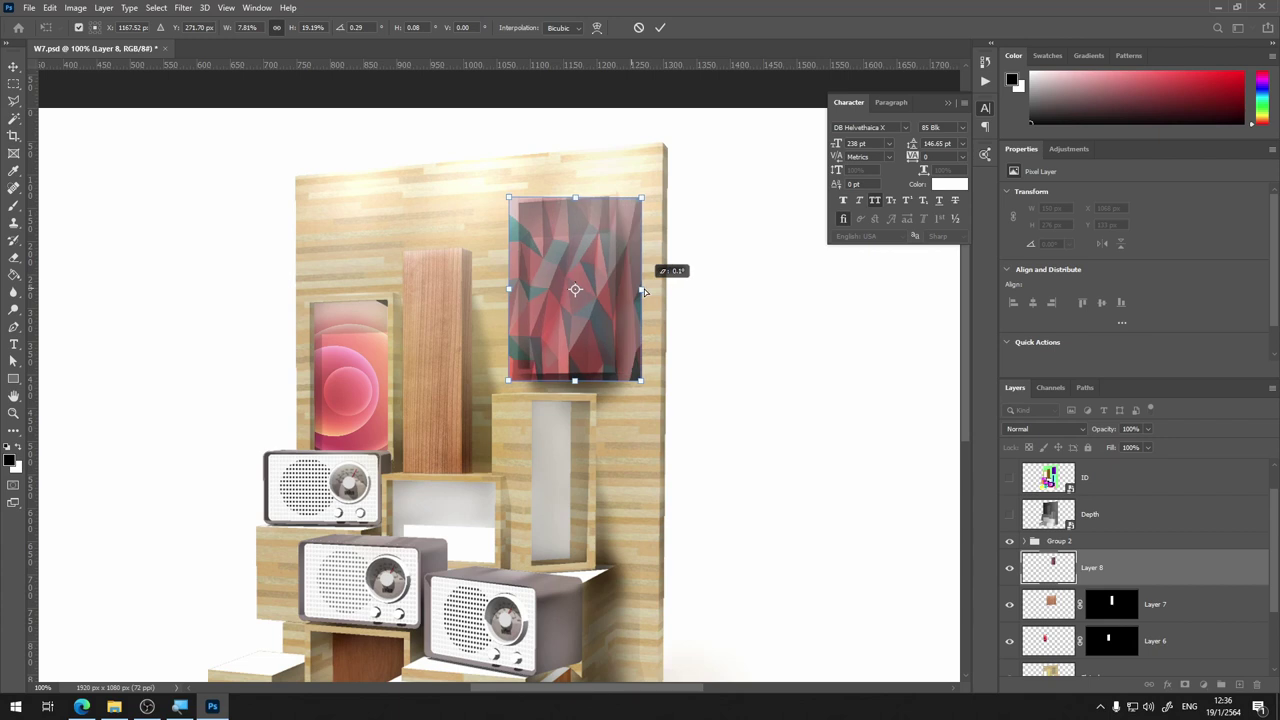
pyautogui.press('Return')
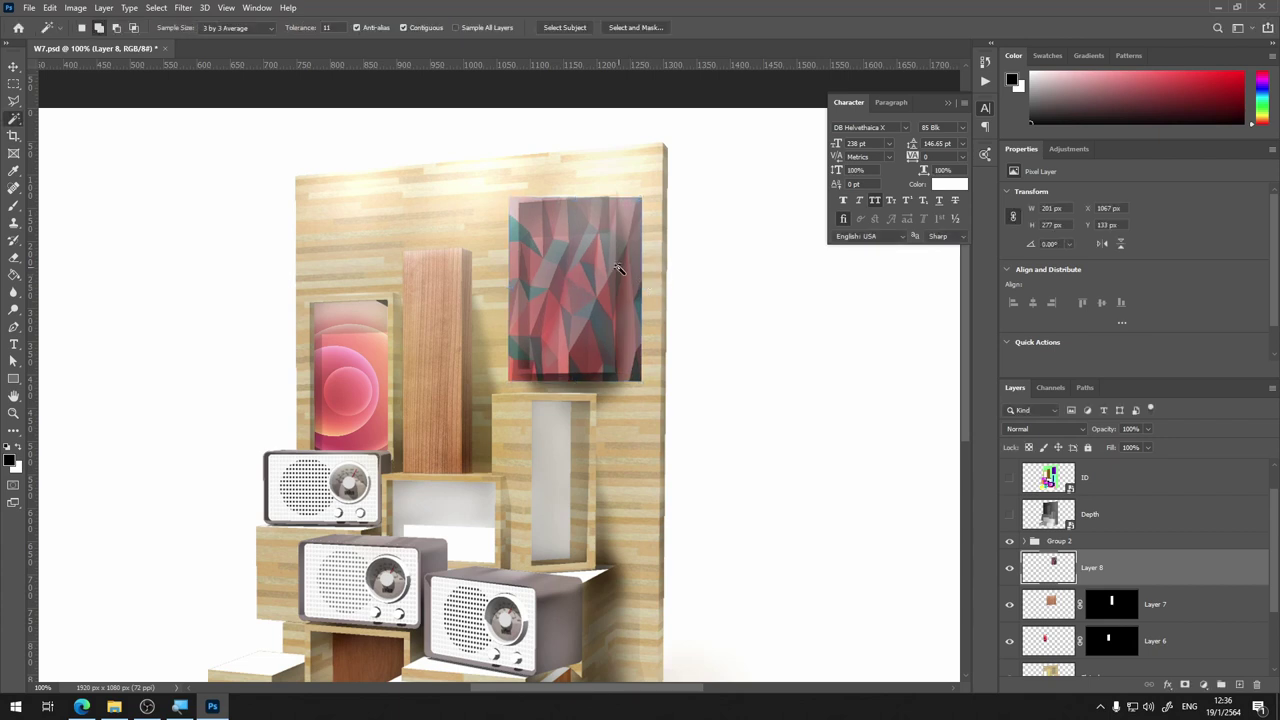
# Distort the wallpaper's four corners to match the frame's perspective
pyautogui.hotkey('ctrl', '+')
pyautogui.hotkey('ctrl', 't')
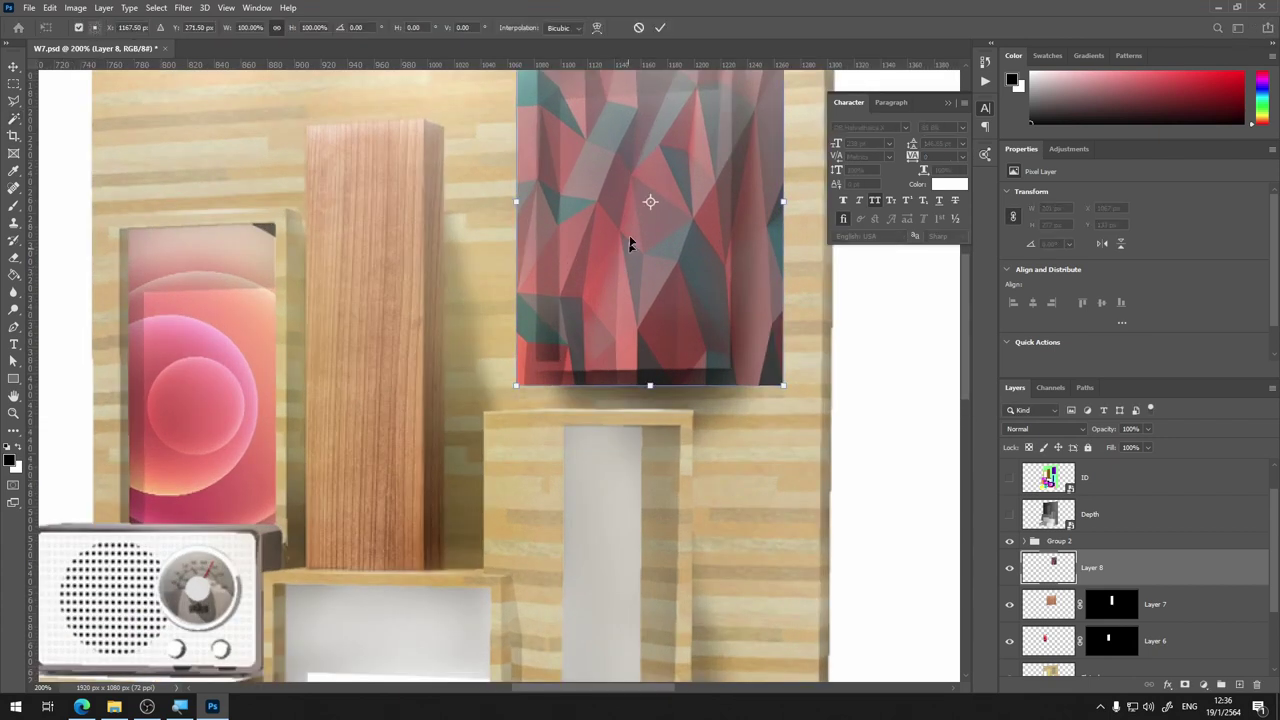
pyautogui.scroll(5, 625, 405)
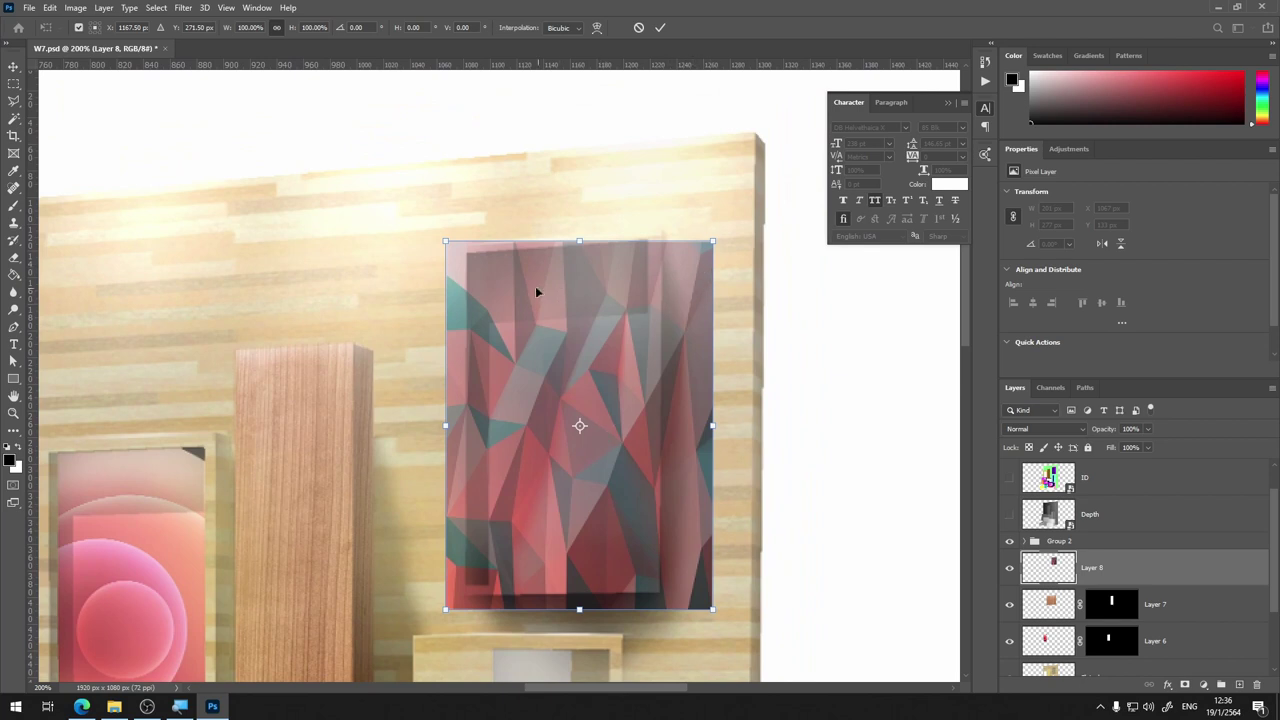
pyautogui.moveTo(536, 292); pyautogui.dragTo(549, 301)
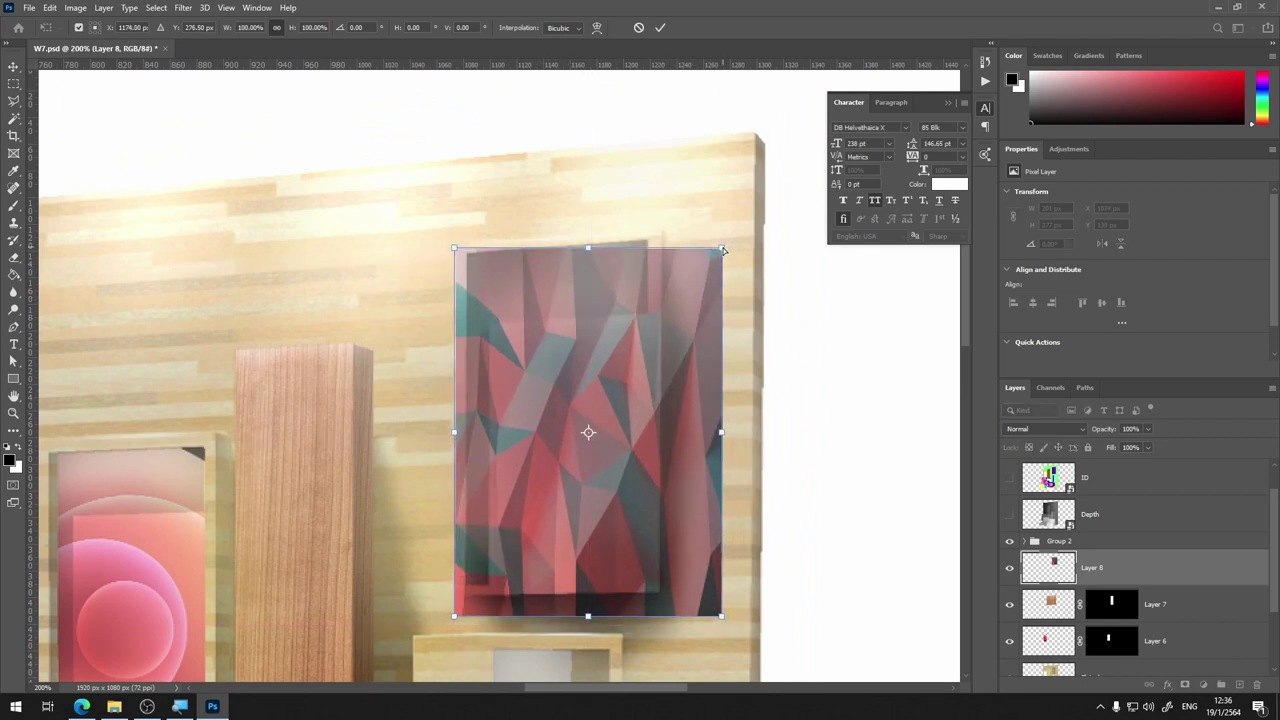
pyautogui.moveTo(723, 249); pyautogui.dragTo(713, 219)
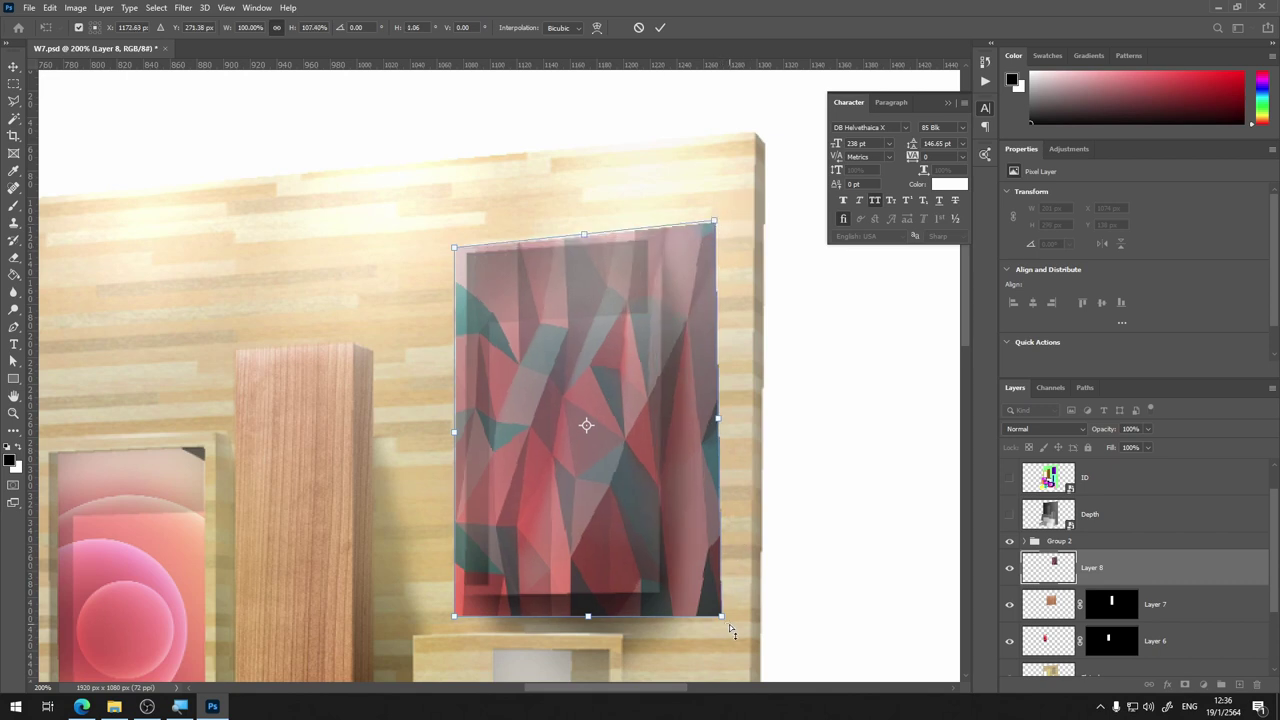
pyautogui.moveTo(724, 620); pyautogui.dragTo(699, 592)
pyautogui.moveTo(454, 619); pyautogui.dragTo(449, 598)
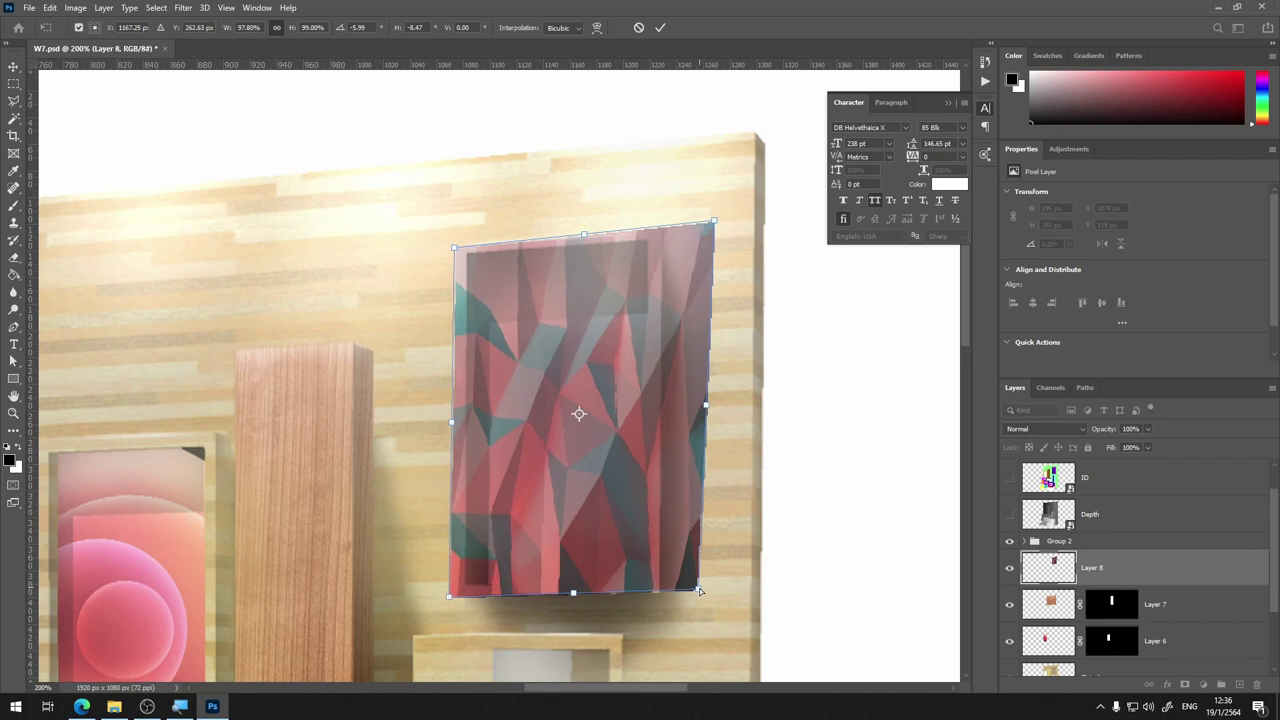
pyautogui.moveTo(699, 591); pyautogui.dragTo(698, 597)
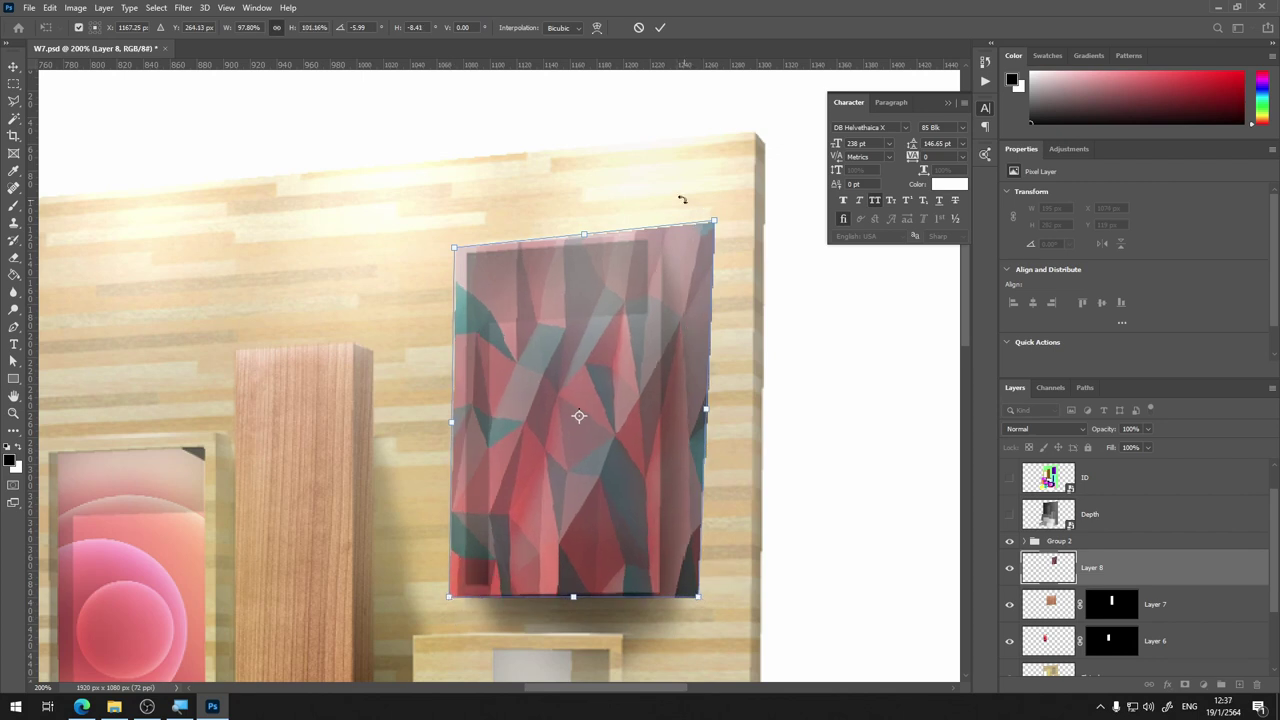
pyautogui.moveTo(455, 253); pyautogui.dragTo(453, 244)
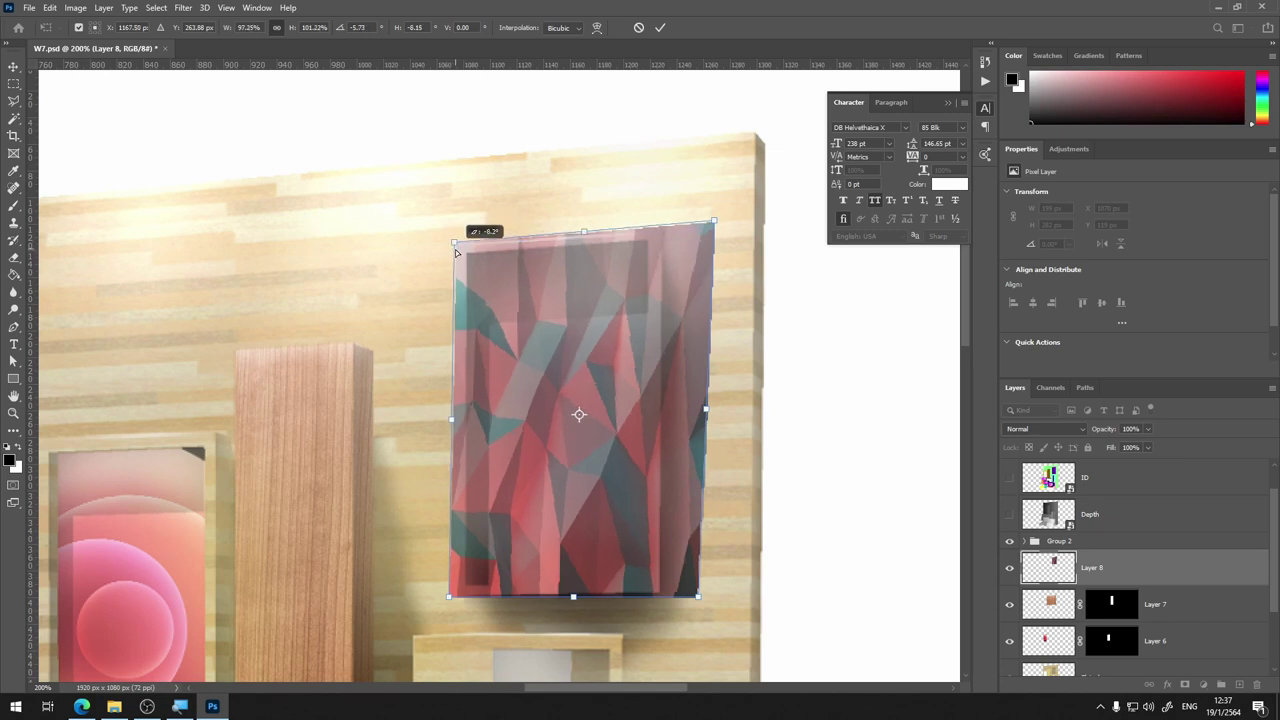
pyautogui.moveTo(714, 224); pyautogui.dragTo(699, 227)
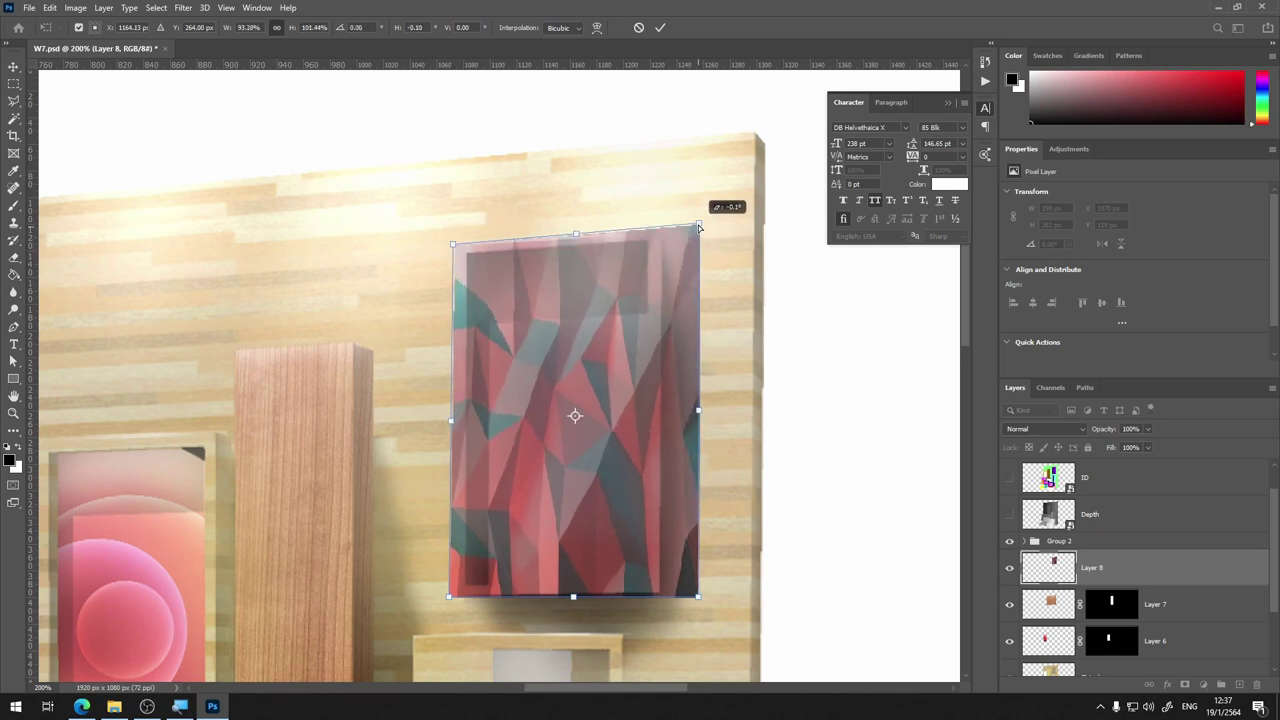
pyautogui.press('Return')
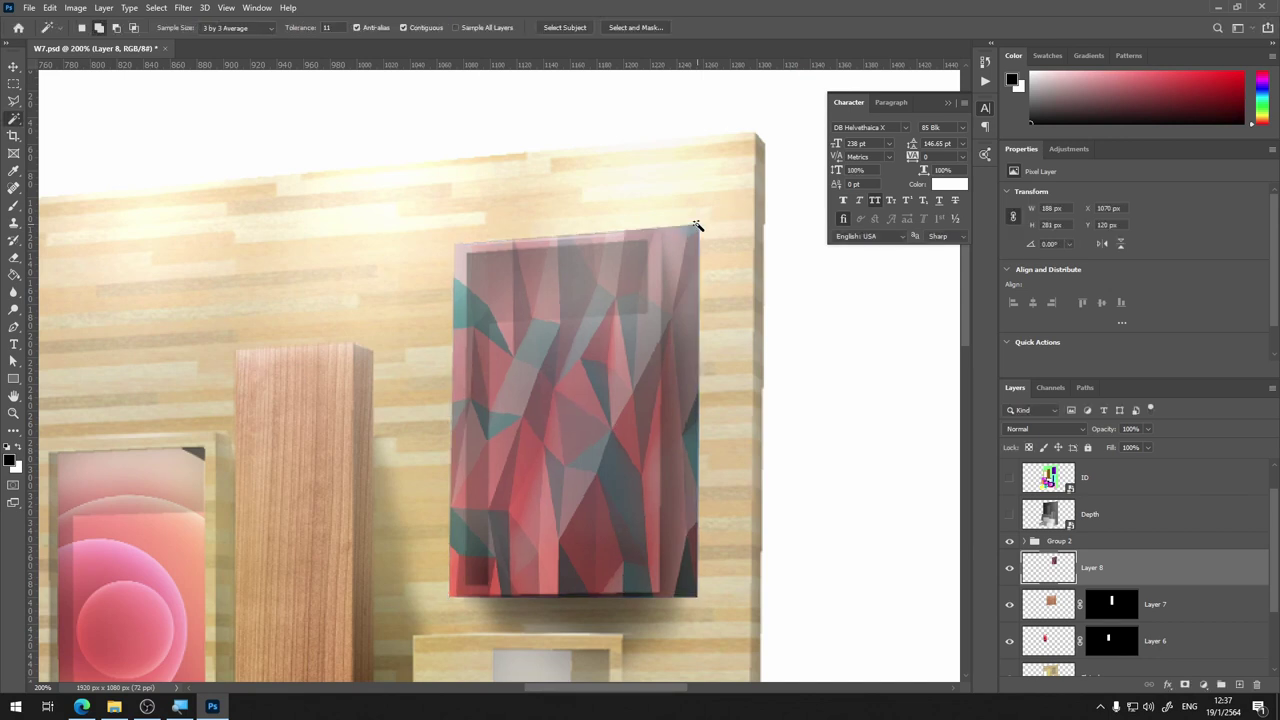
# Hide Layer 8, show the ID map, and select the purple frame area from it
pyautogui.click(1010, 568)
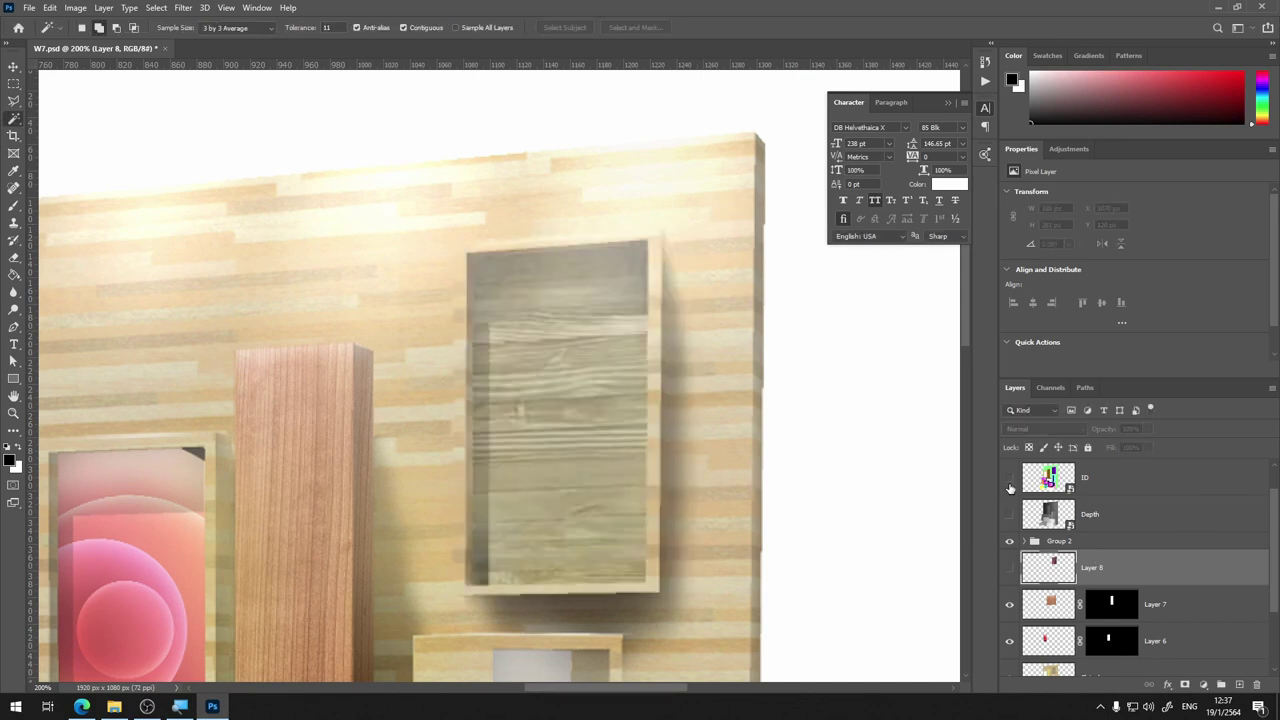
pyautogui.click(1009, 478)
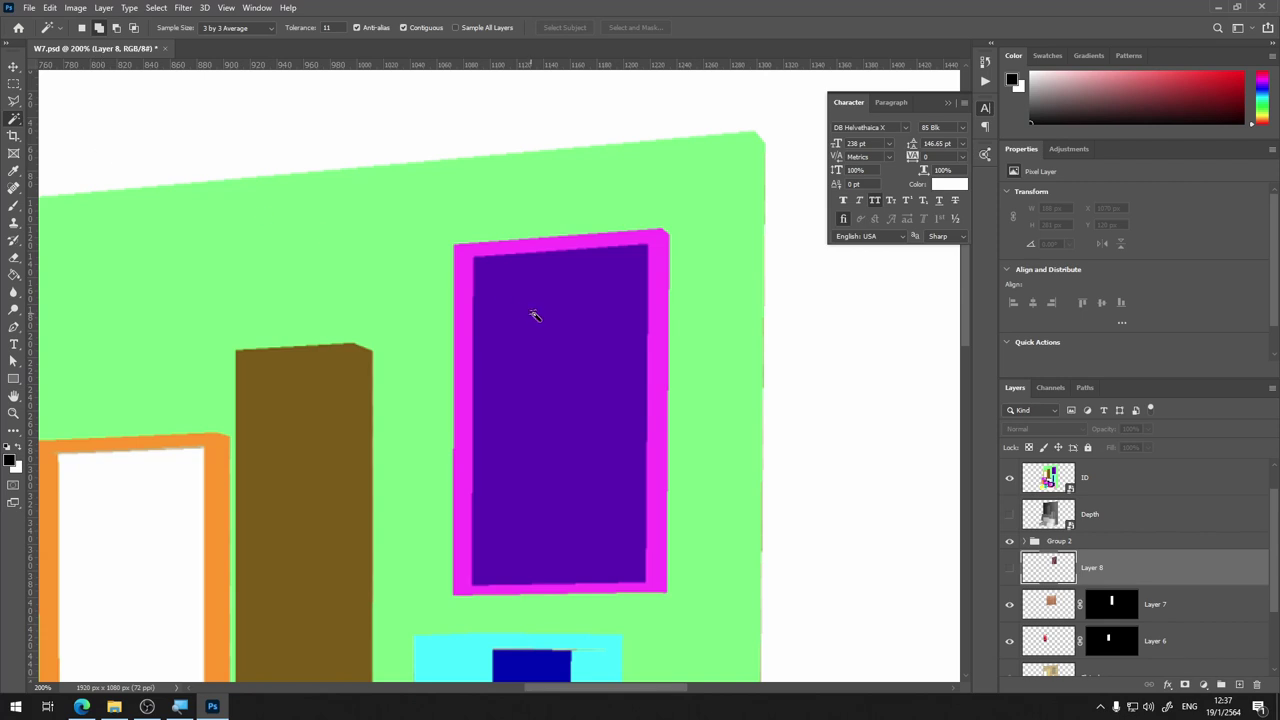
pyautogui.moveTo(535, 316); pyautogui.dragTo(554, 324)
pyautogui.click(1106, 482)
pyautogui.click(560, 304)
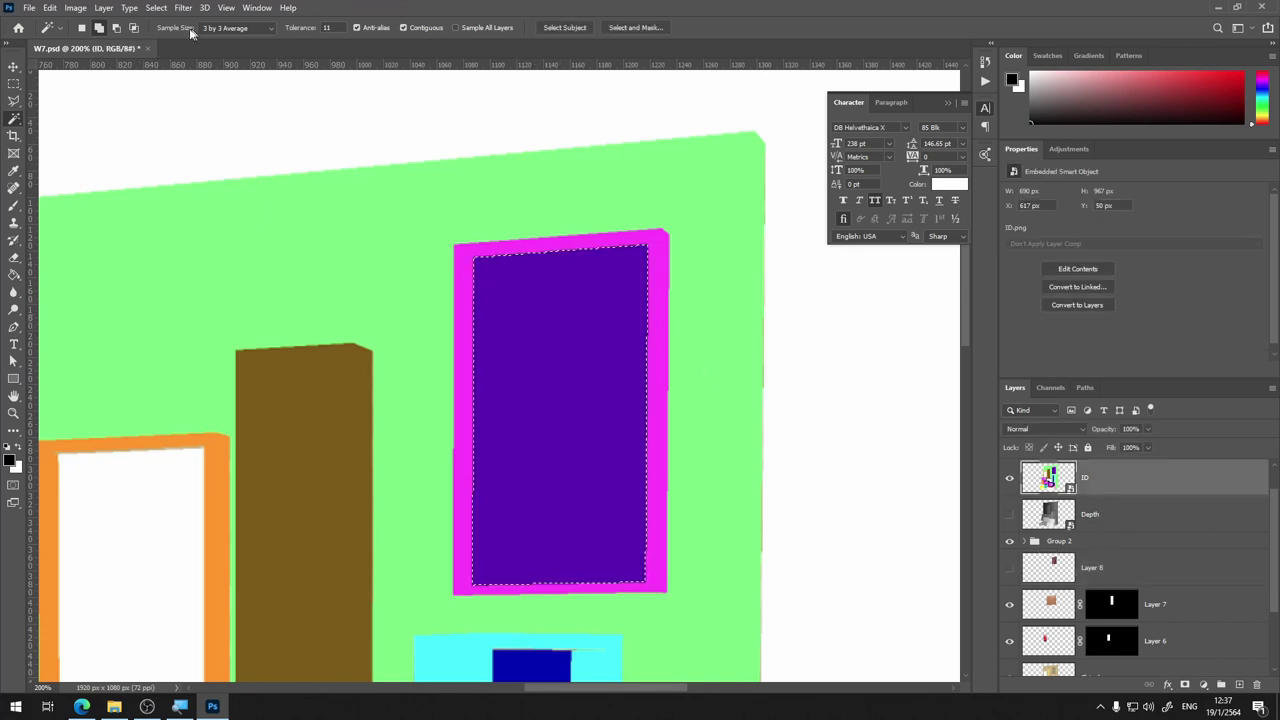
# Expand and feather the frame selection
pyautogui.click(156, 8)
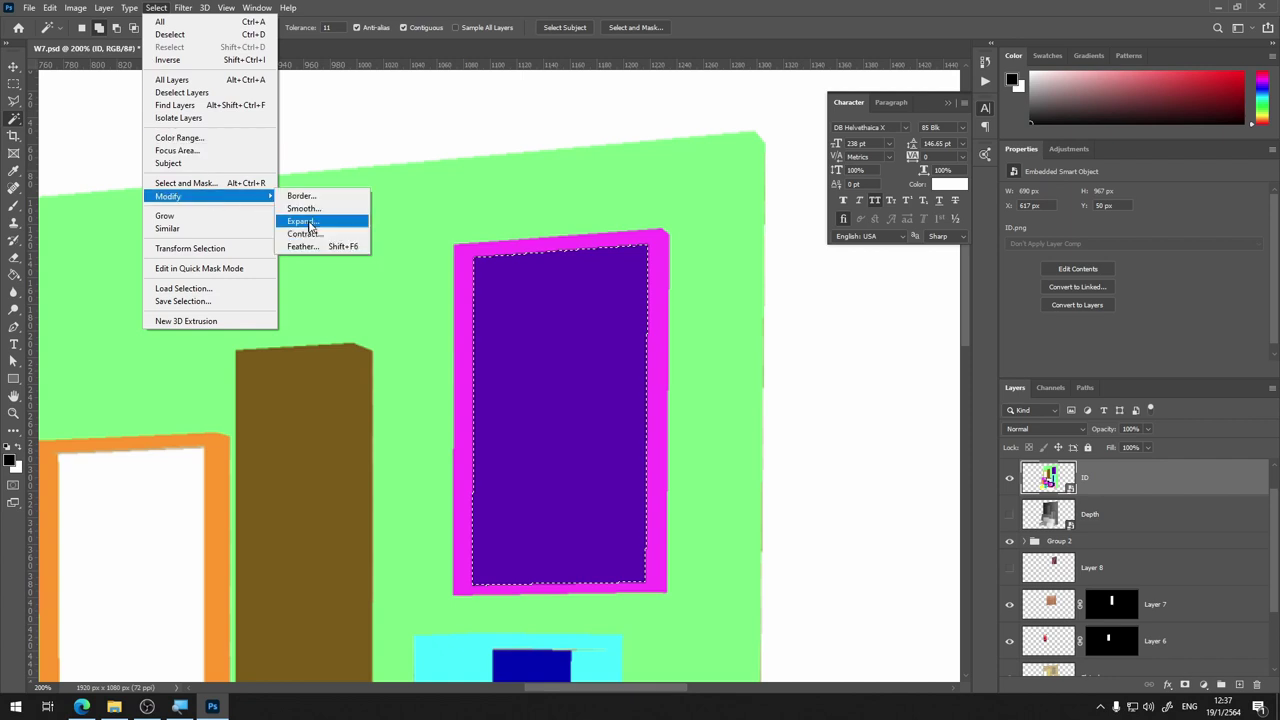
pyautogui.click(300, 224)
pyautogui.click(705, 220)
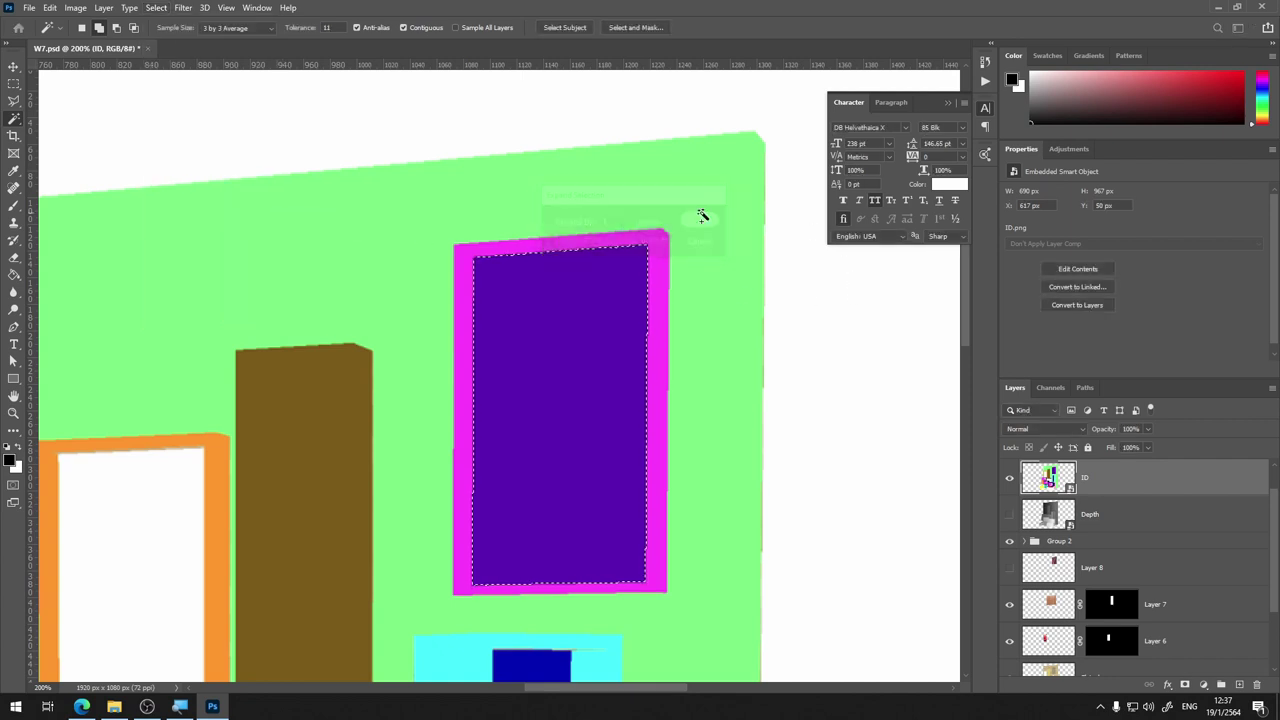
pyautogui.click(157, 9)
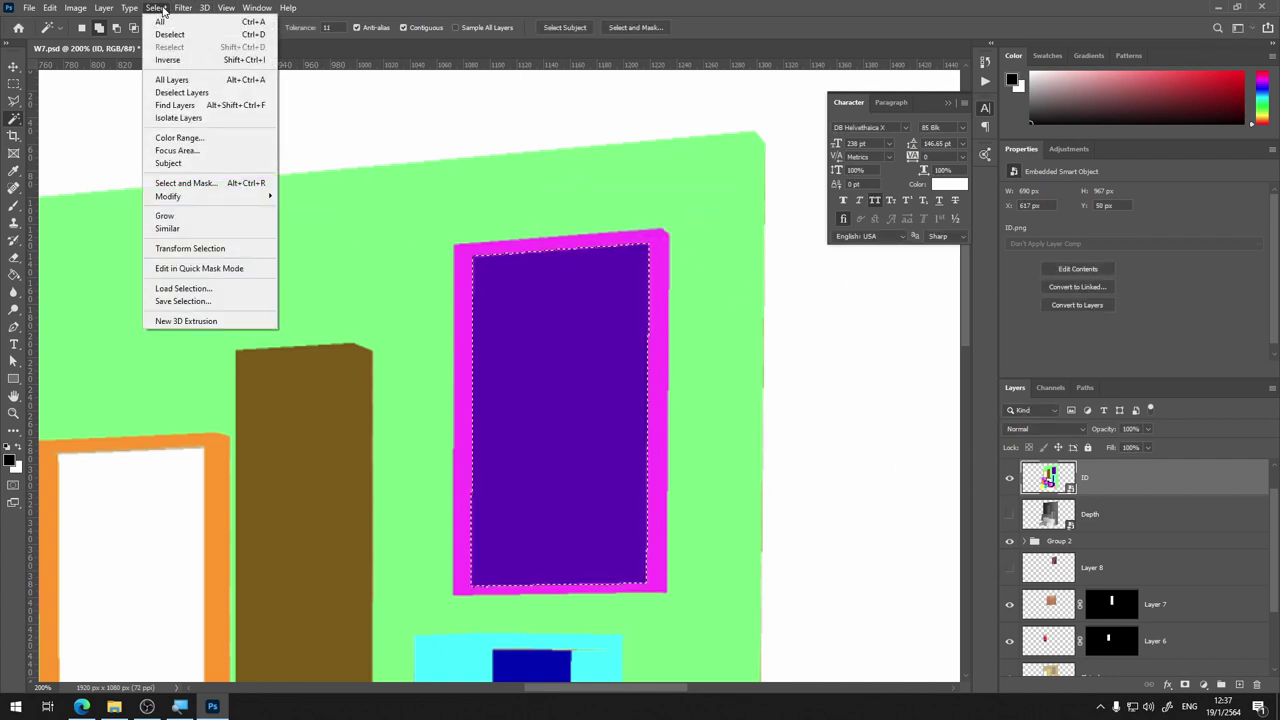
pyautogui.click(305, 246)
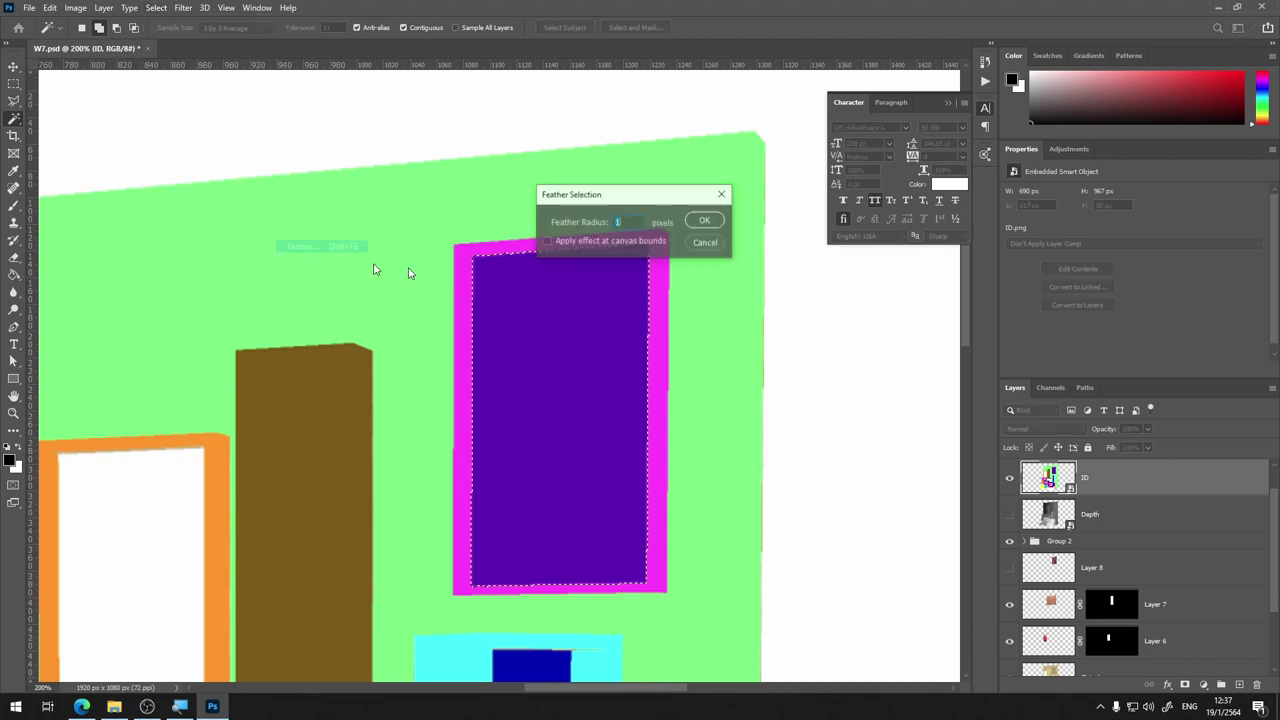
pyautogui.click(704, 220)
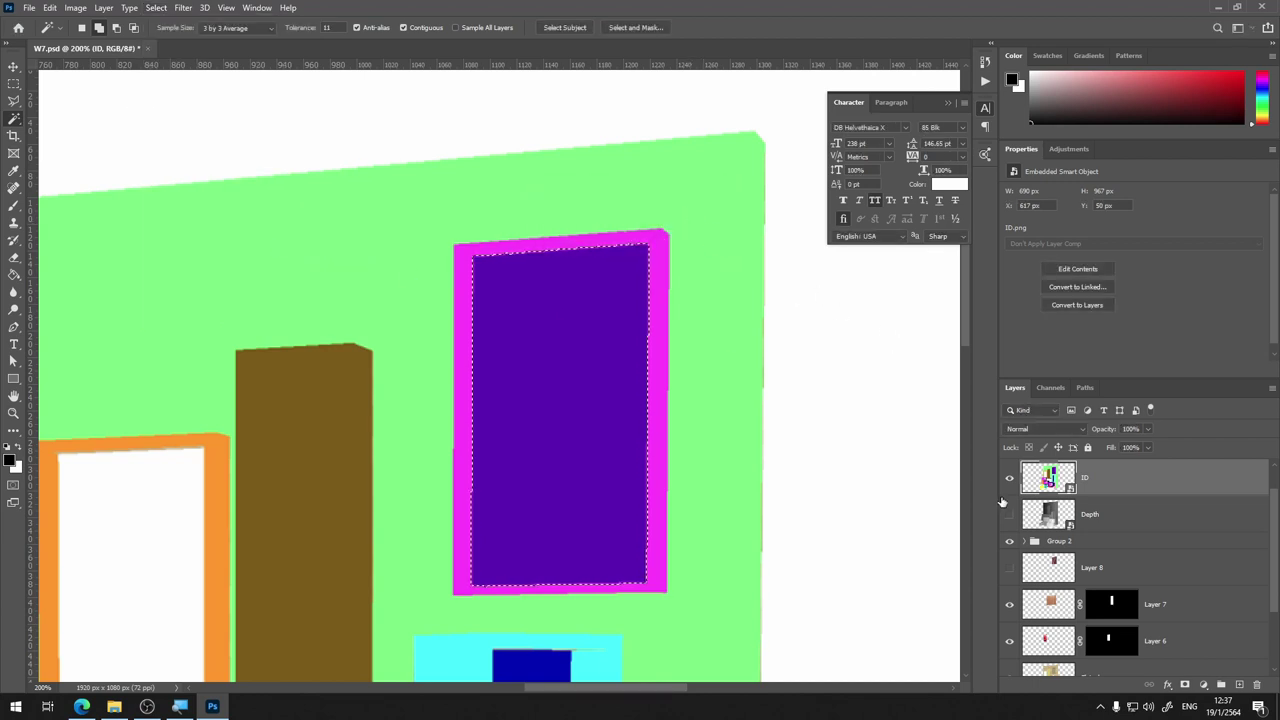
# Hide the ID map, show Layer 8, and mask it to the frame selection, undoing a misplaced mask
pyautogui.click(1009, 478)
pyautogui.click(1009, 567)
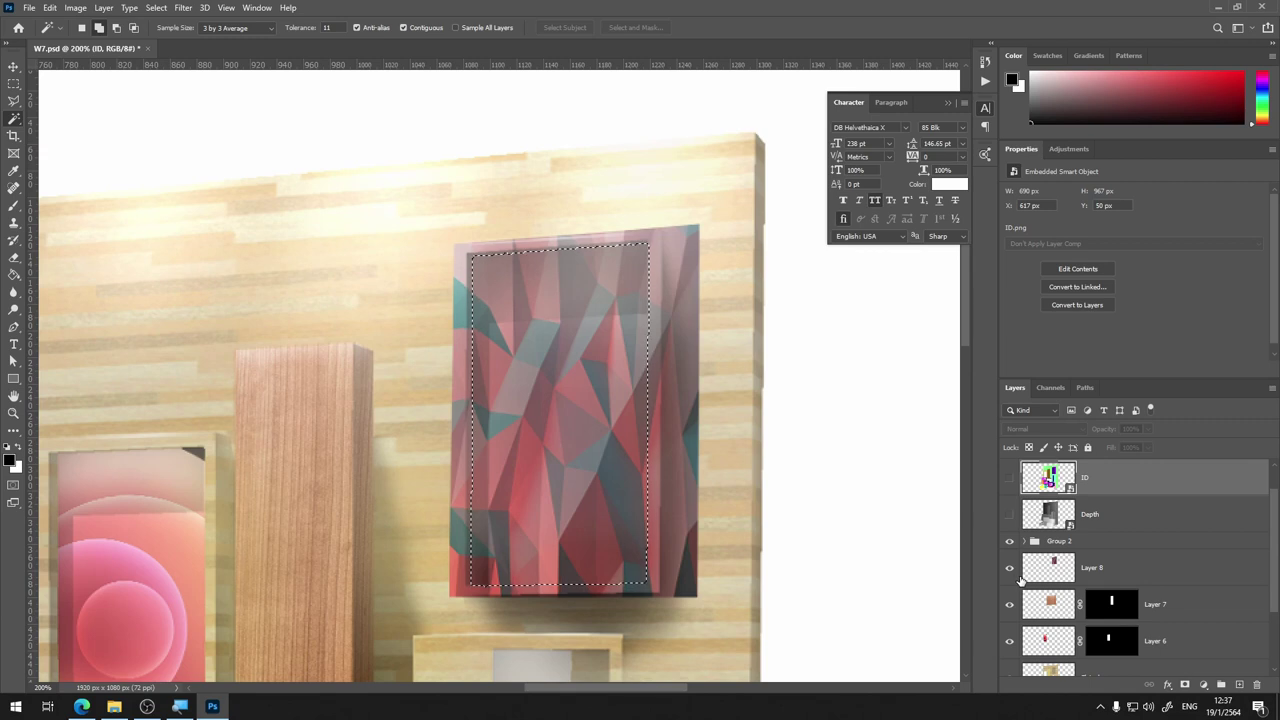
pyautogui.click(1185, 685)
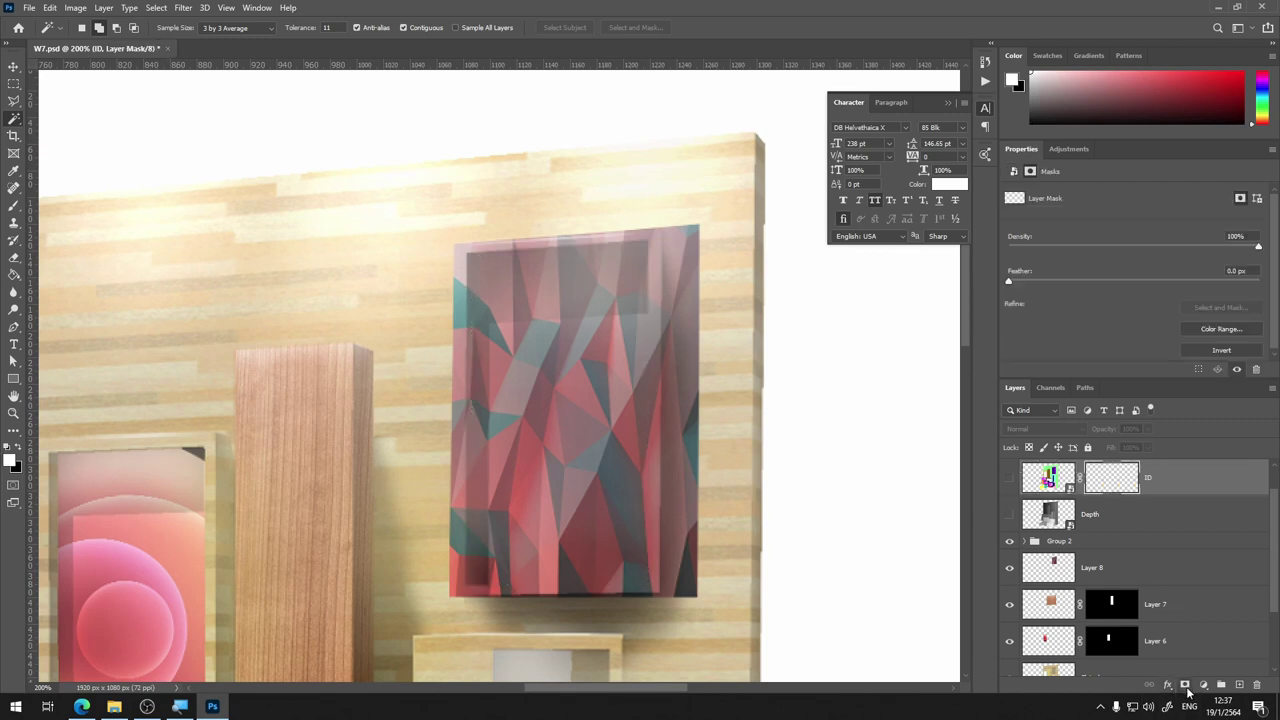
pyautogui.hotkey('ctrl', 'z')
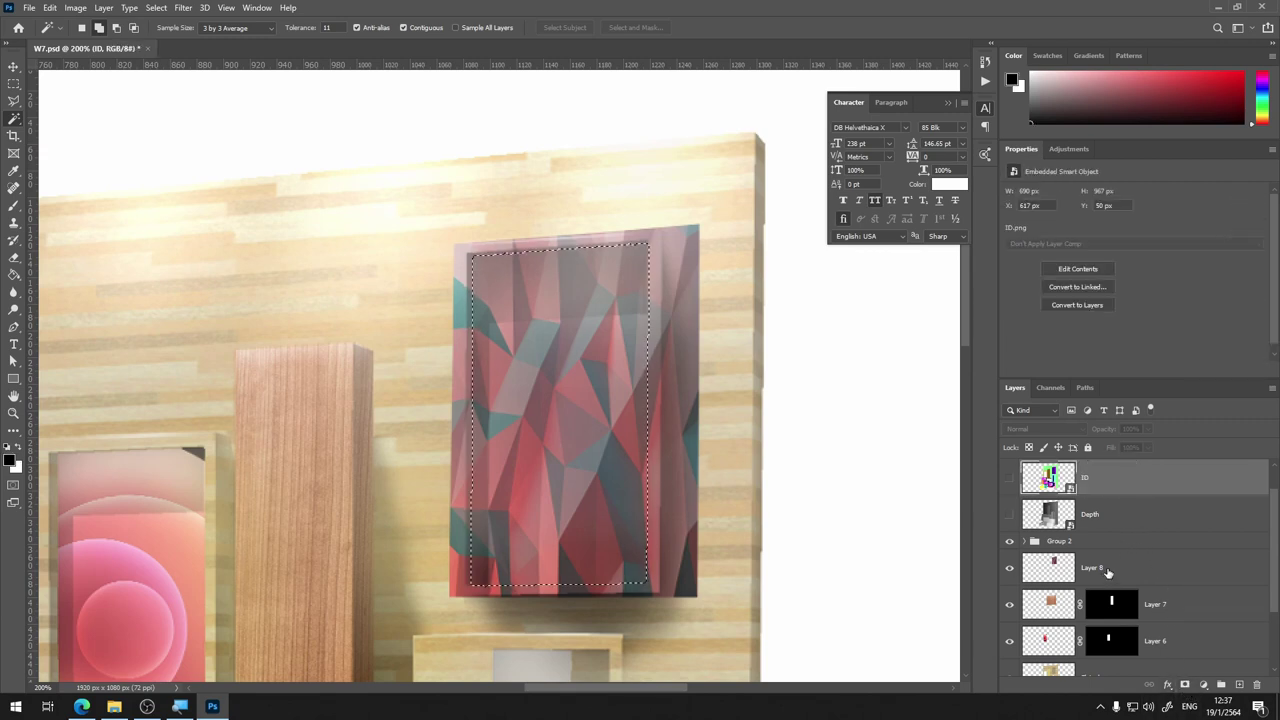
pyautogui.click(1107, 571)
pyautogui.click(1185, 685)
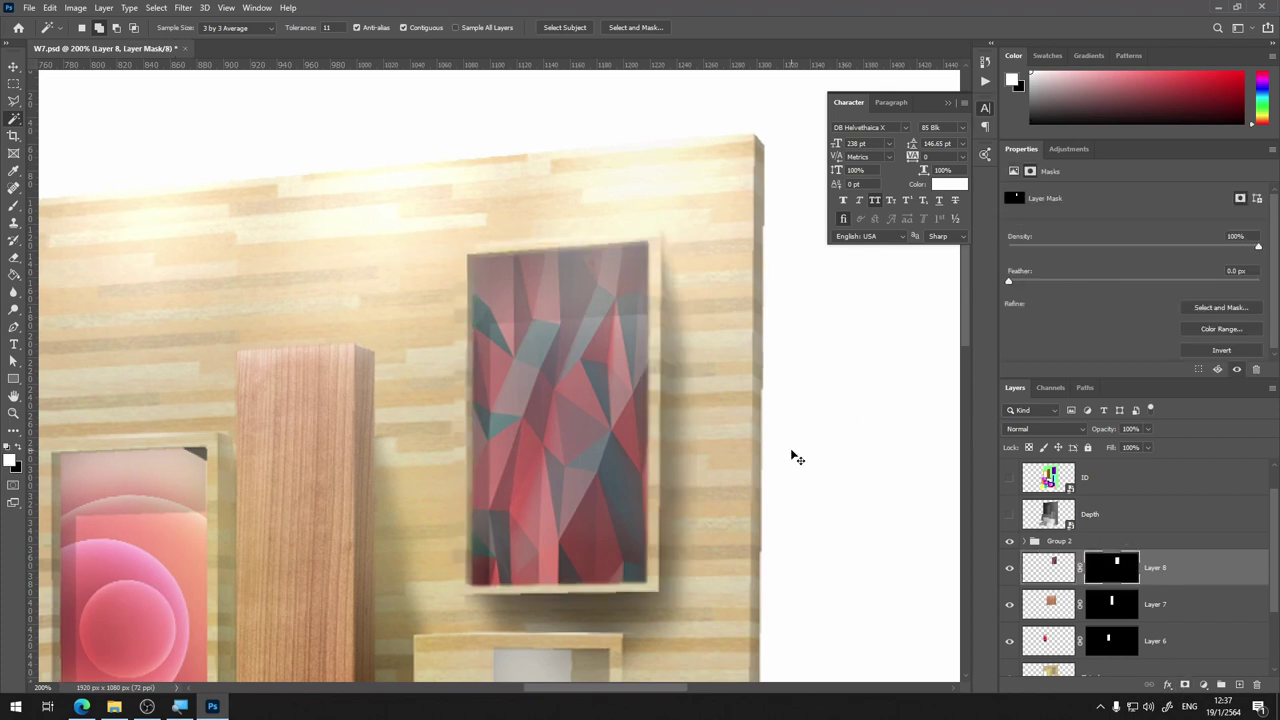
pyautogui.hotkey('ctrl', '-')
pyautogui.hotkey('ctrl', '-')
pyautogui.hotkey('ctrl', '-')
pyautogui.hotkey('ctrl', '+')
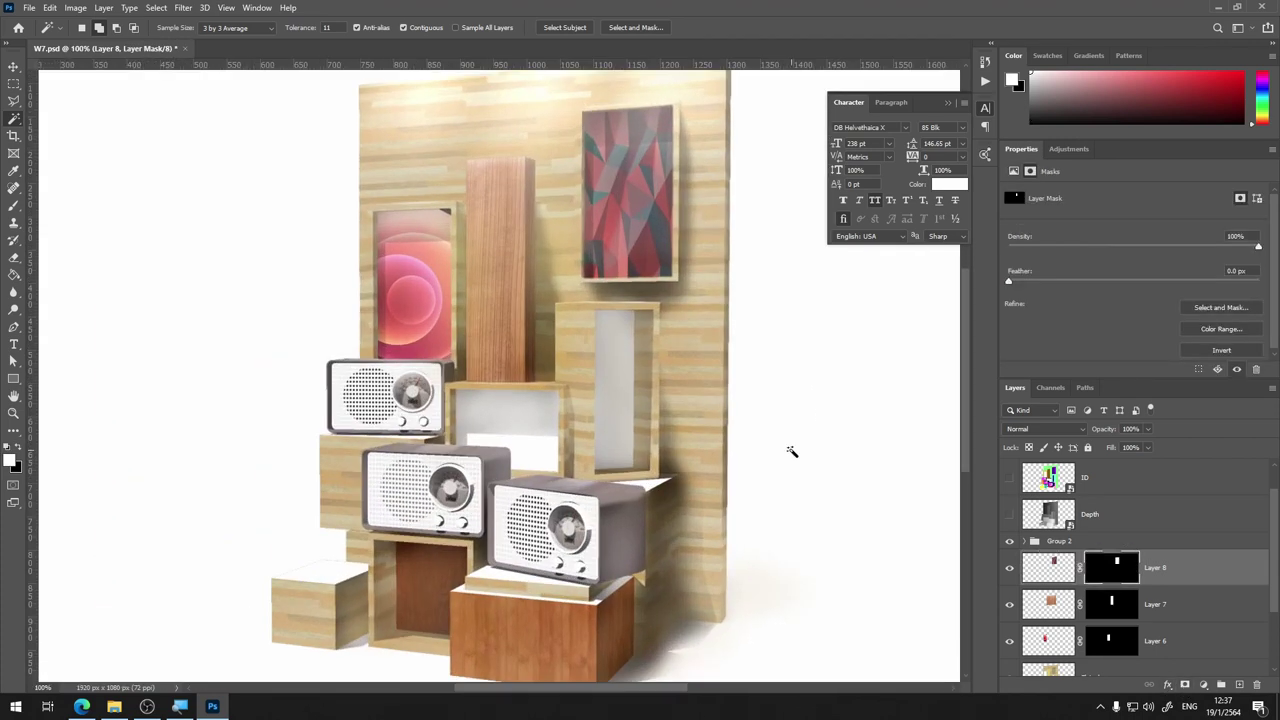
pyautogui.click(1035, 570)
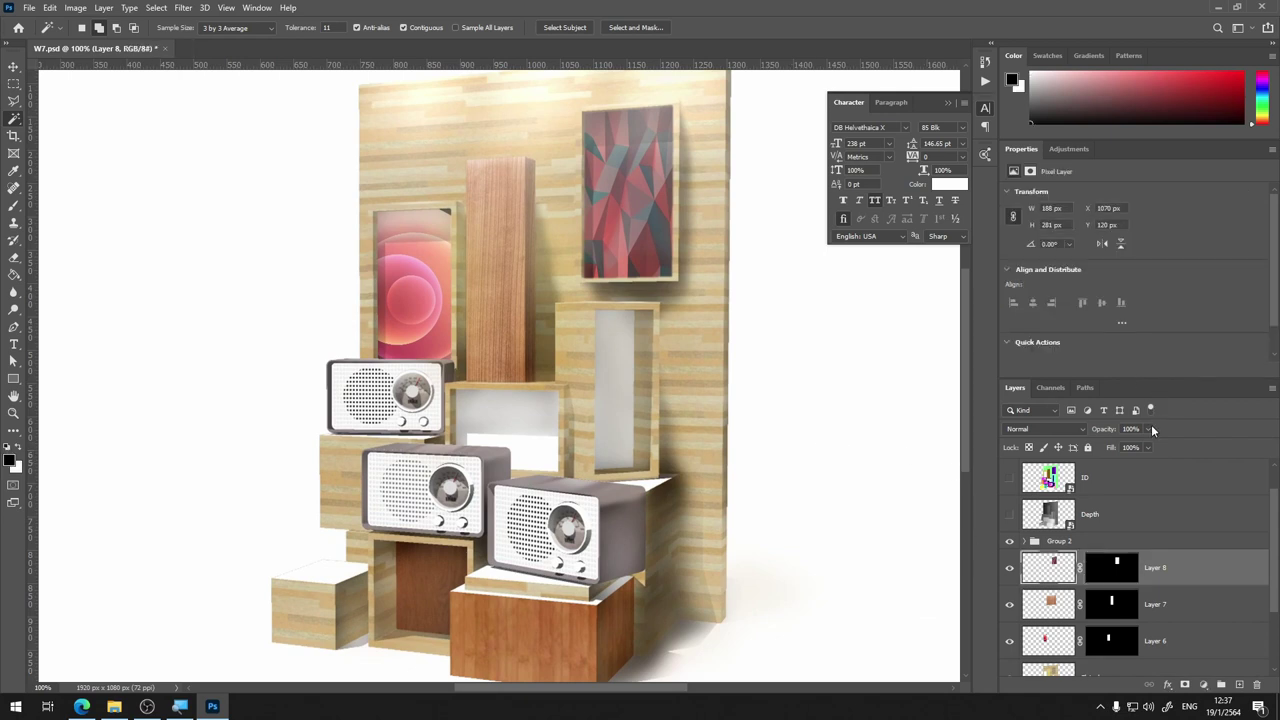
pyautogui.click(1148, 429)
pyautogui.click(1136, 446)
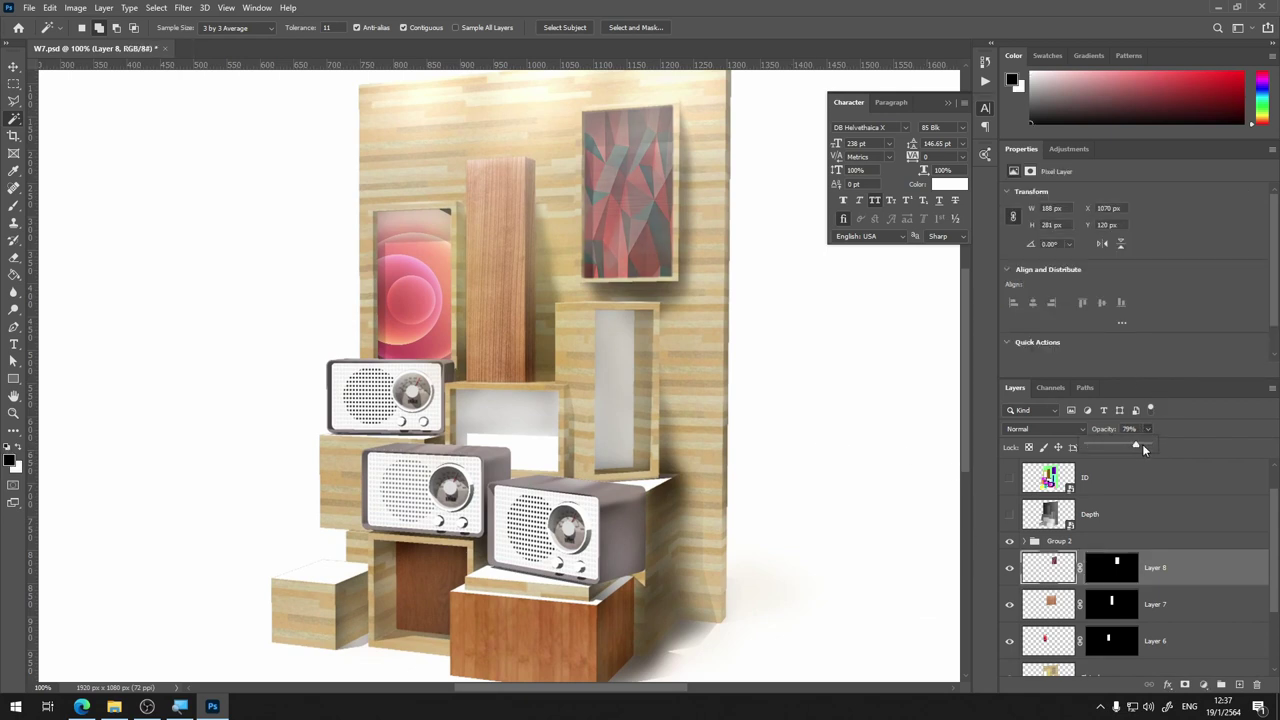
pyautogui.moveTo(1146, 446); pyautogui.dragTo(1166, 445)
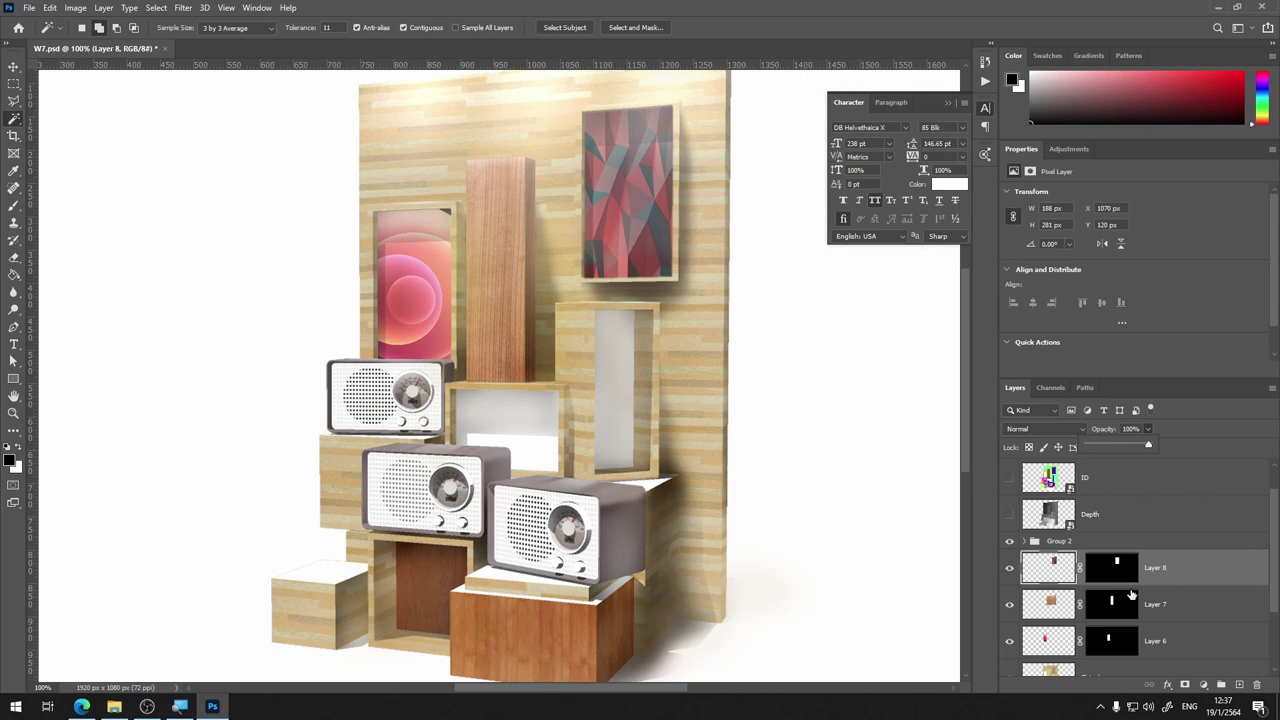
pyautogui.hotkey('ctrl', 'u')
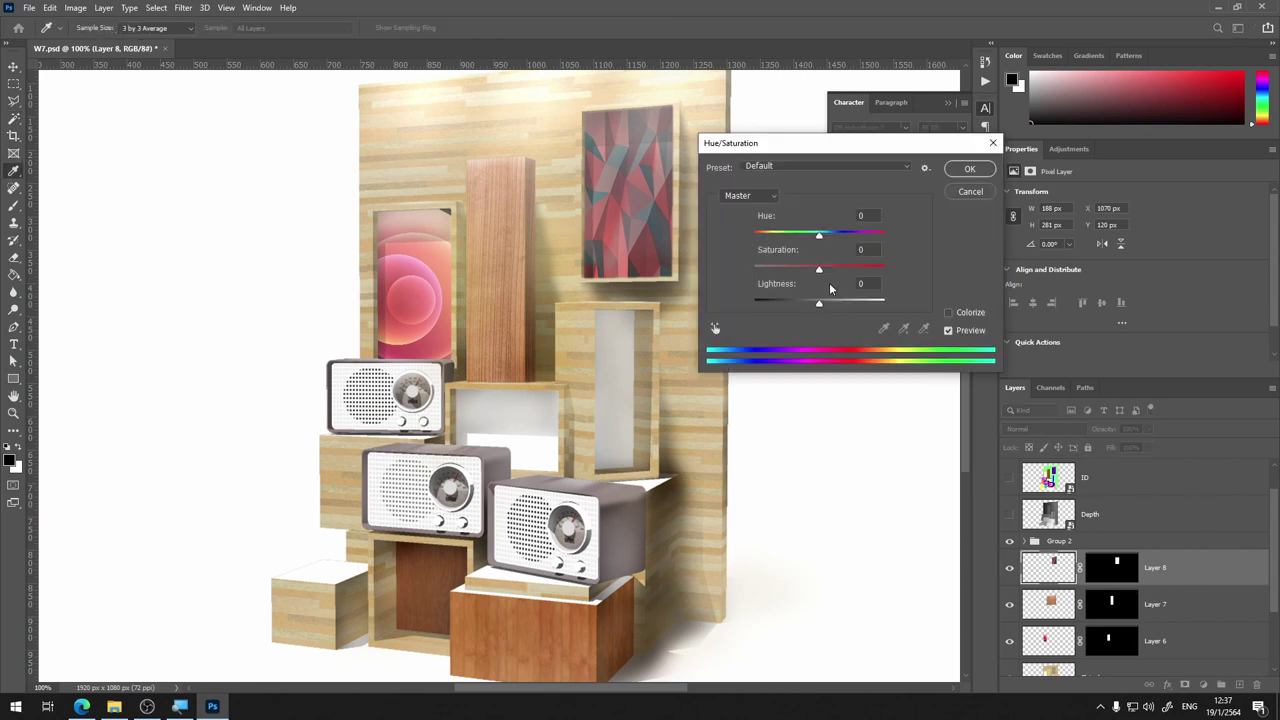
pyautogui.moveTo(820, 273); pyautogui.dragTo(810, 279)
pyautogui.click(969, 169)
pyautogui.hotkey('ctrl', '-')
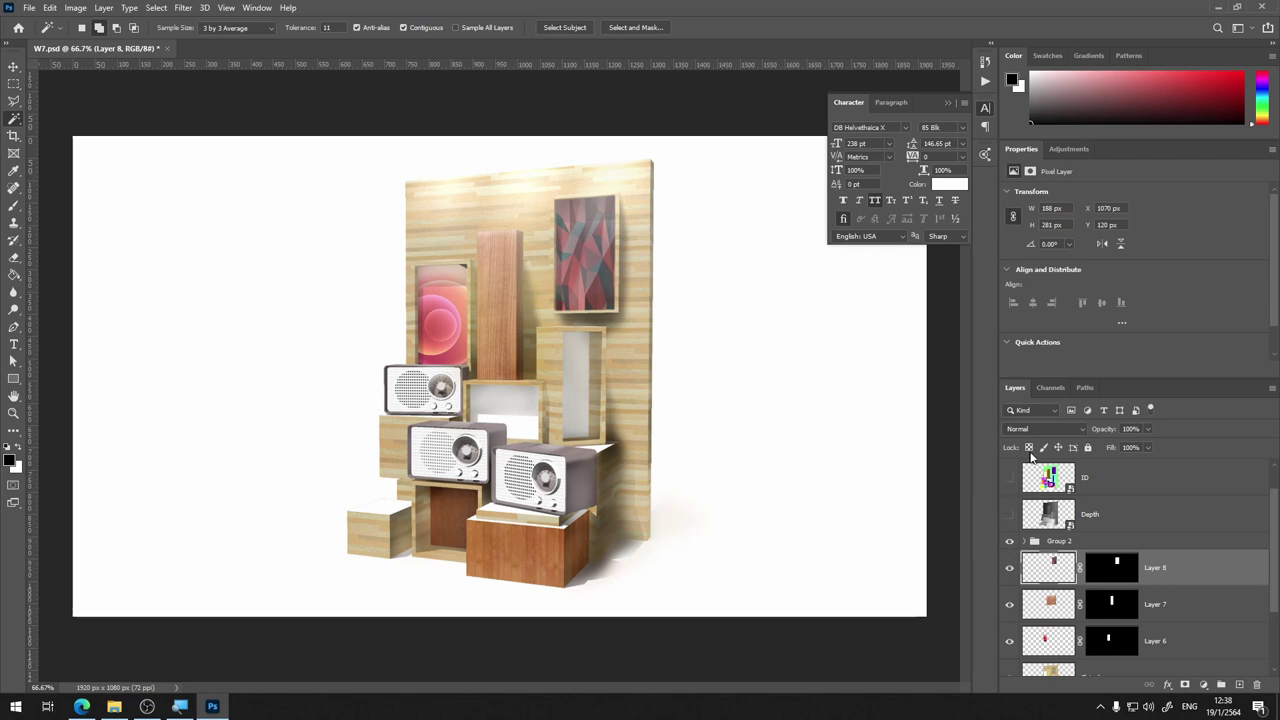
# Zoom to the radios, hide Layers 8, 7, 6 and Group 2, and make Flatcolor active
pyautogui.hotkey('ctrl', '+')
pyautogui.hotkey('ctrl', '+')
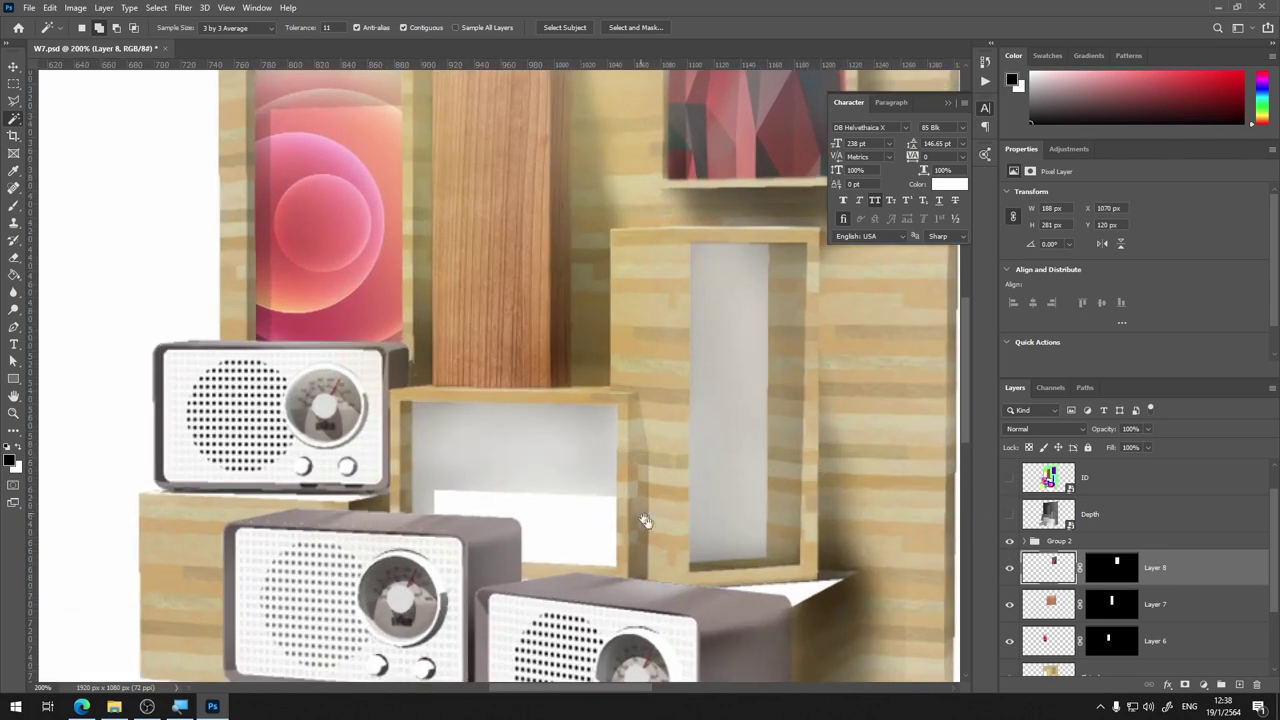
pyautogui.moveTo(645, 520); pyautogui.dragTo(465, 355)
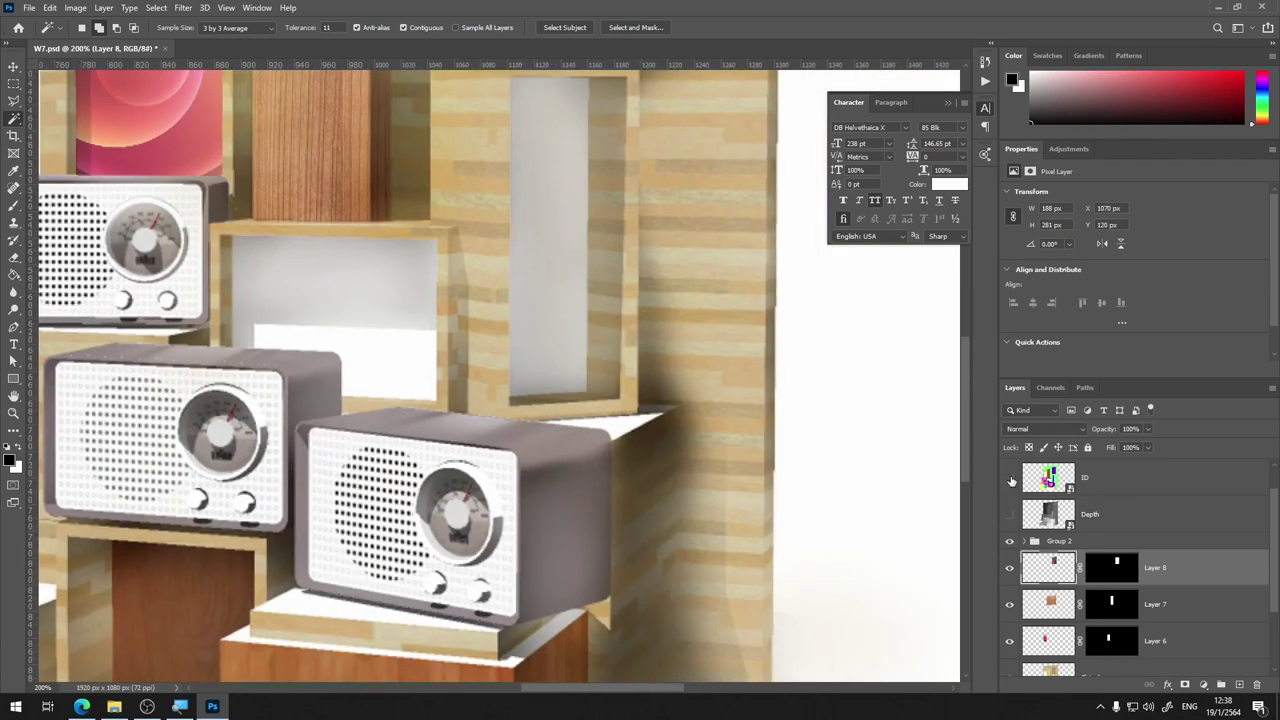
pyautogui.scroll(-3, 1025, 537)
pyautogui.scroll(3, 1010, 555)
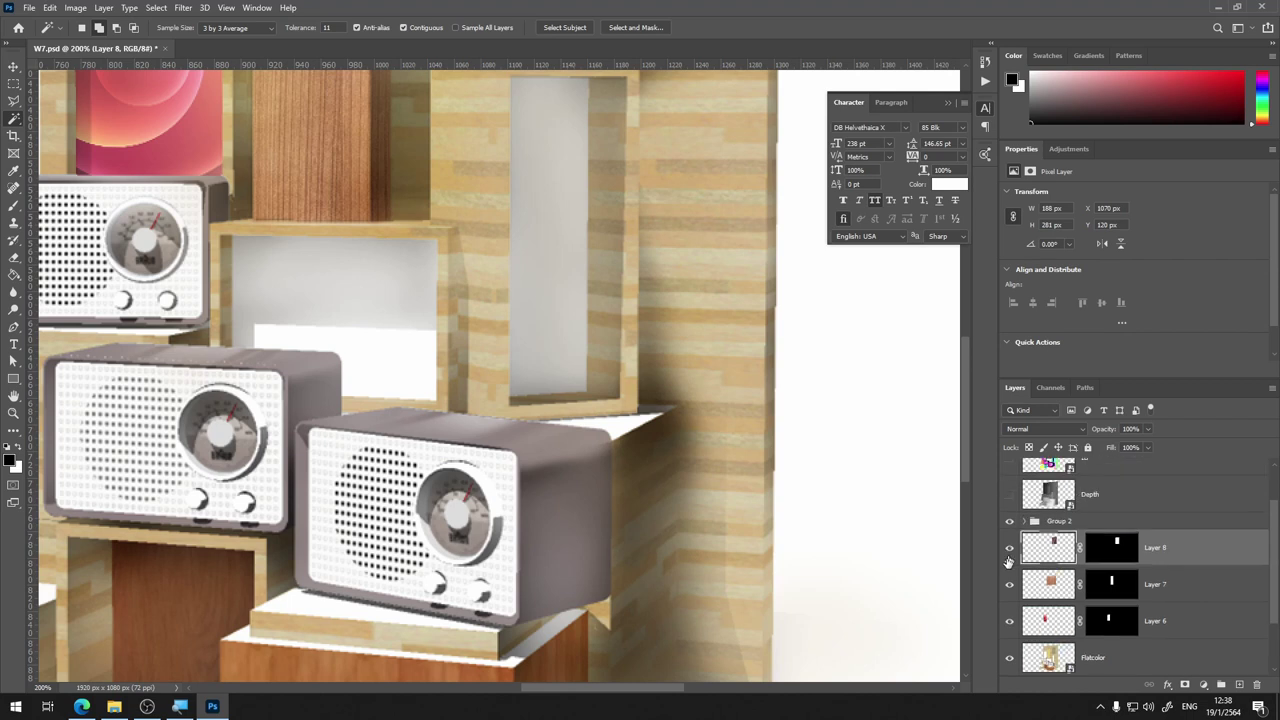
pyautogui.moveTo(1009, 548); pyautogui.dragTo(1008, 636)
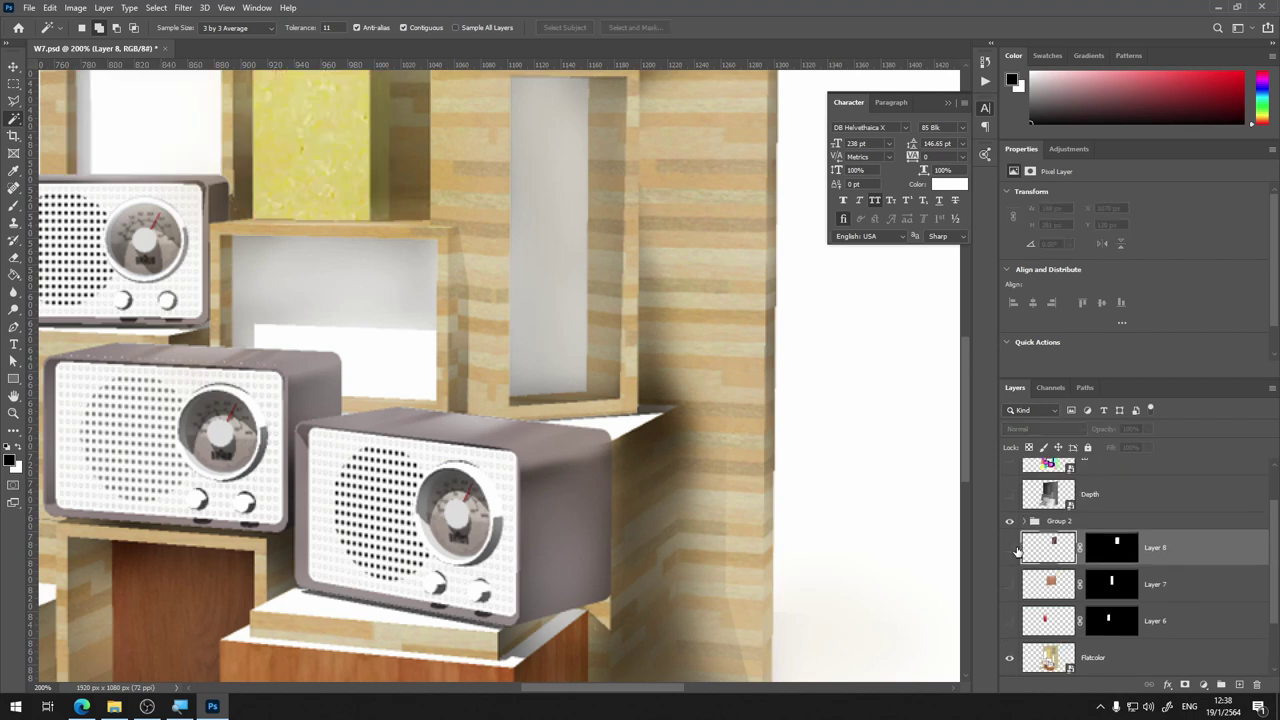
pyautogui.click(1009, 521)
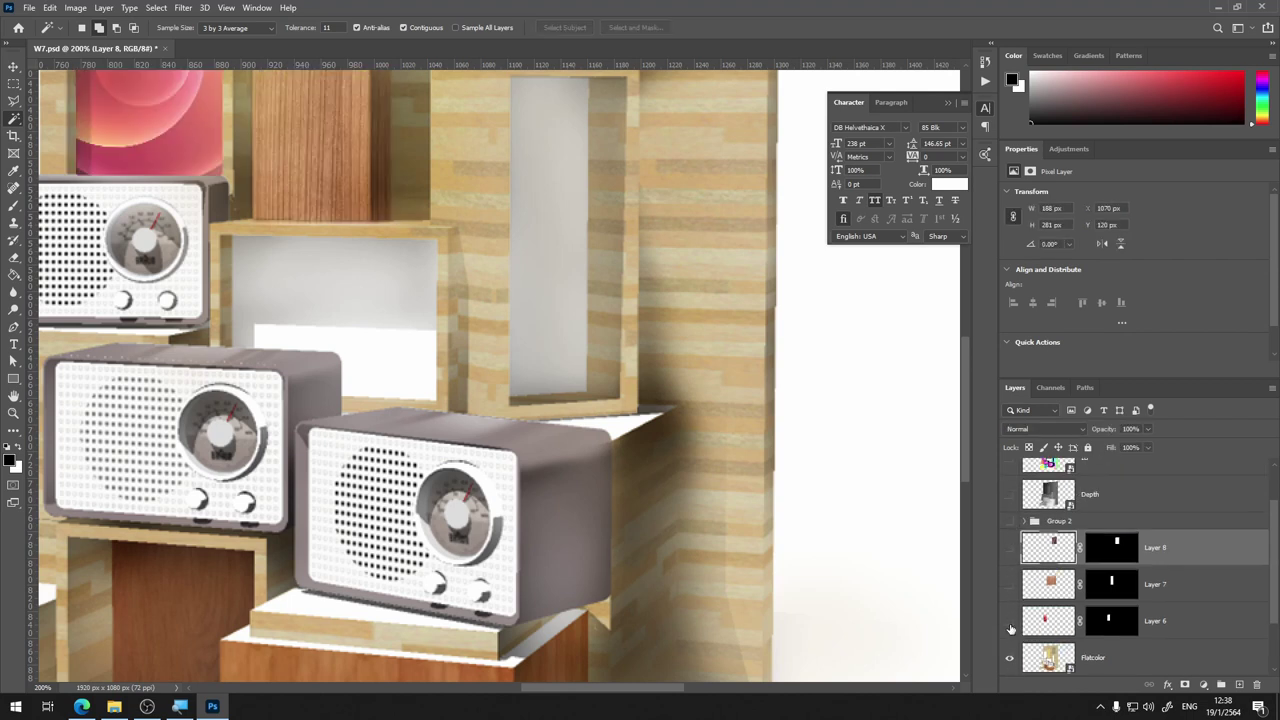
pyautogui.keyDown('alt'); pyautogui.click(1009, 657); pyautogui.keyUp('alt')
pyautogui.click(1093, 660)
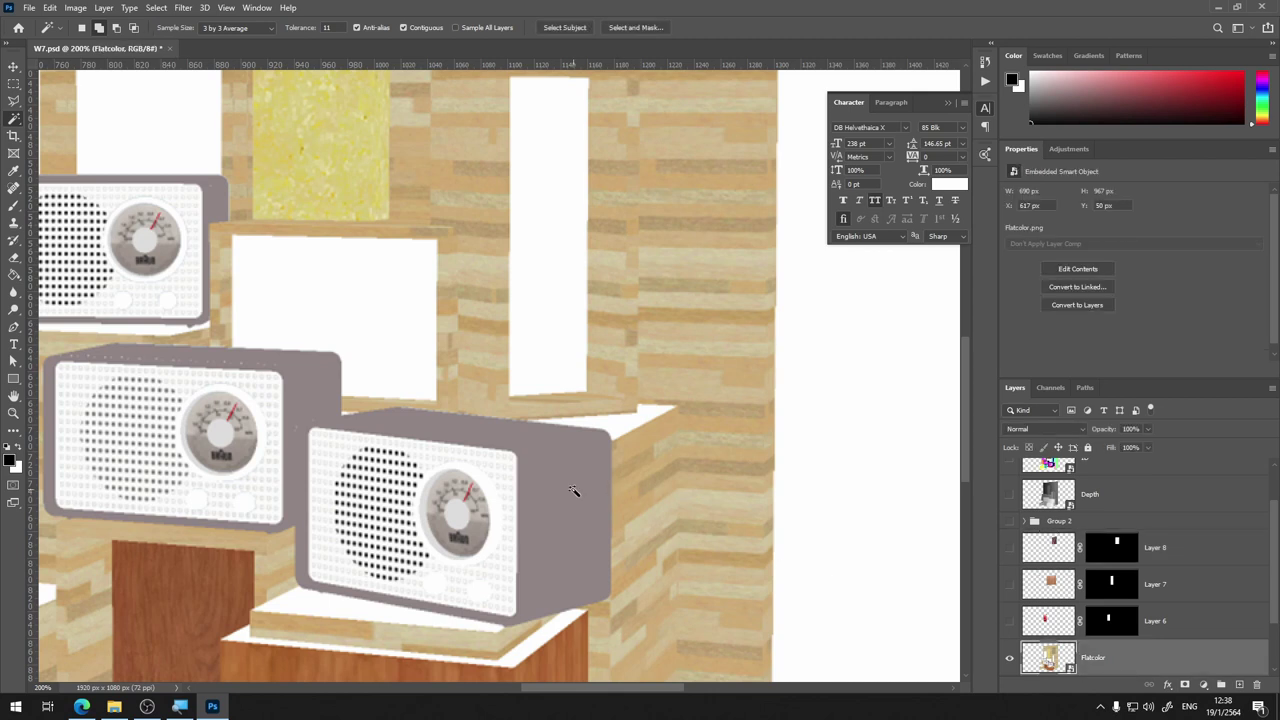
# Magic Wand select the grey bodies of all three radios
pyautogui.click(573, 491)
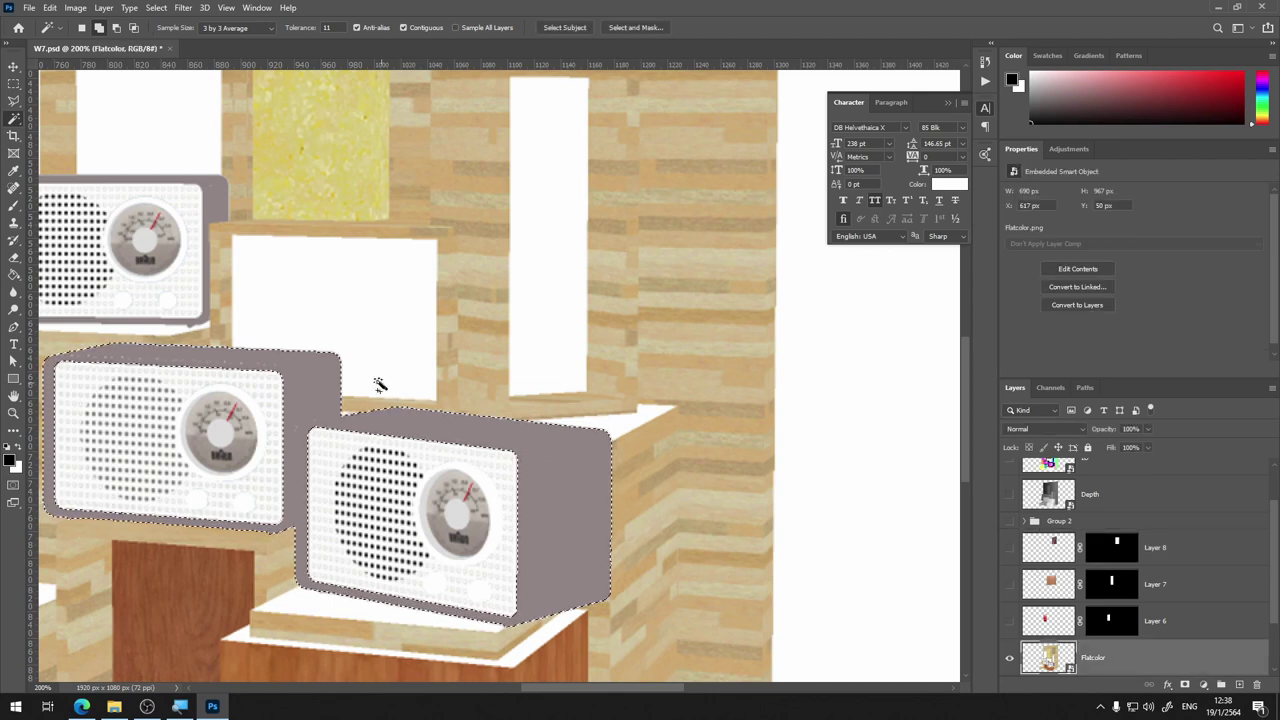
pyautogui.keyDown('shift'); pyautogui.click(208, 207); pyautogui.keyUp('shift')
pyautogui.hotkey('ctrl', '-')
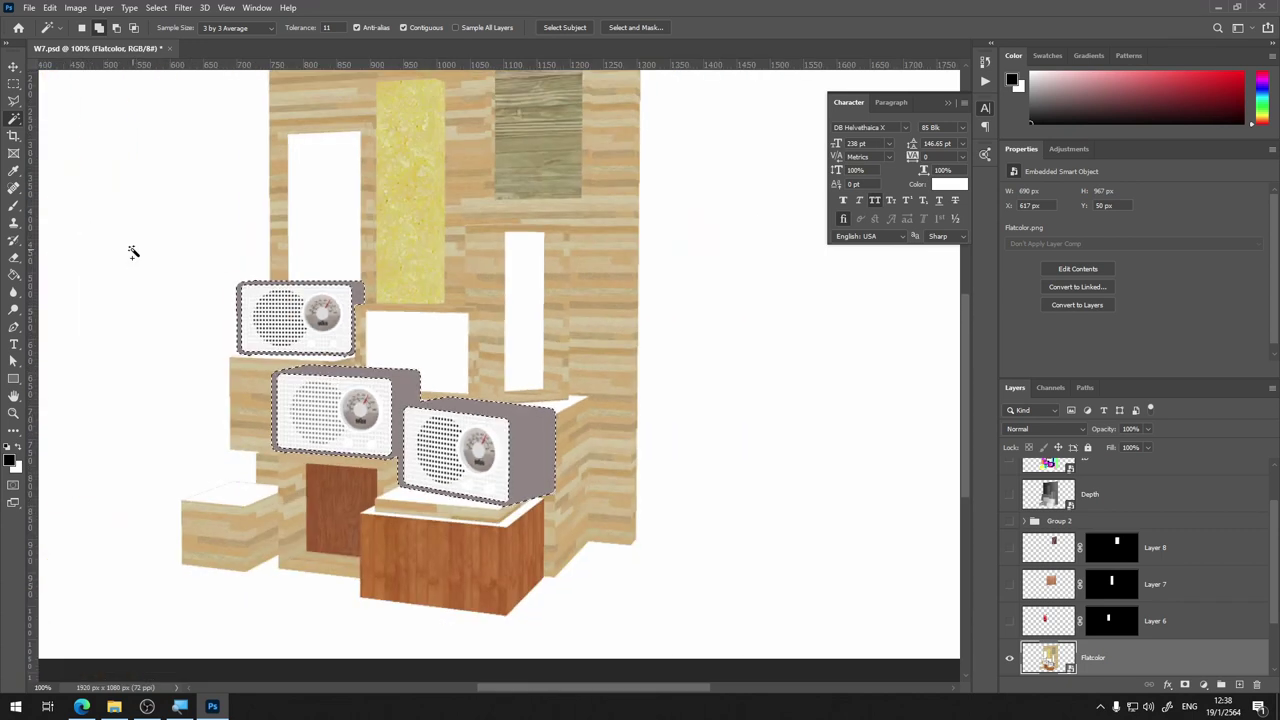
# Add a Levels adjustment masked to the radios and drag its black input right to darken them
pyautogui.click(1203, 686)
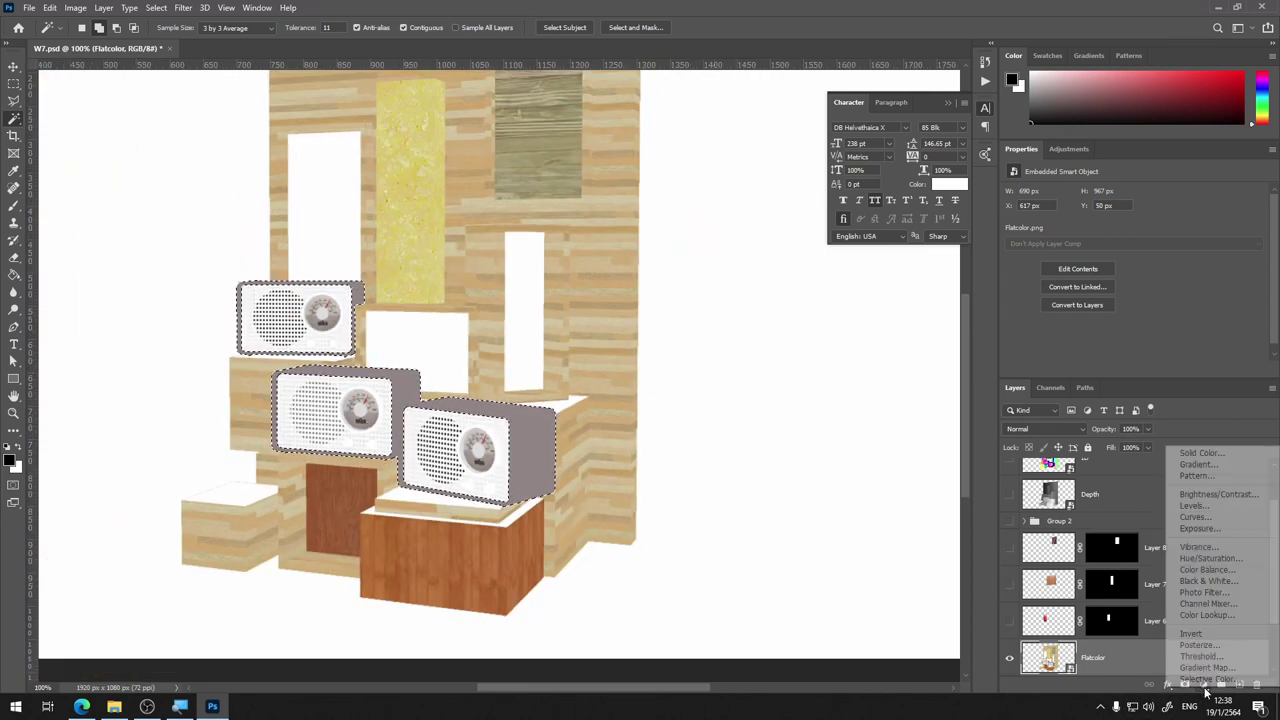
pyautogui.click(1240, 515)
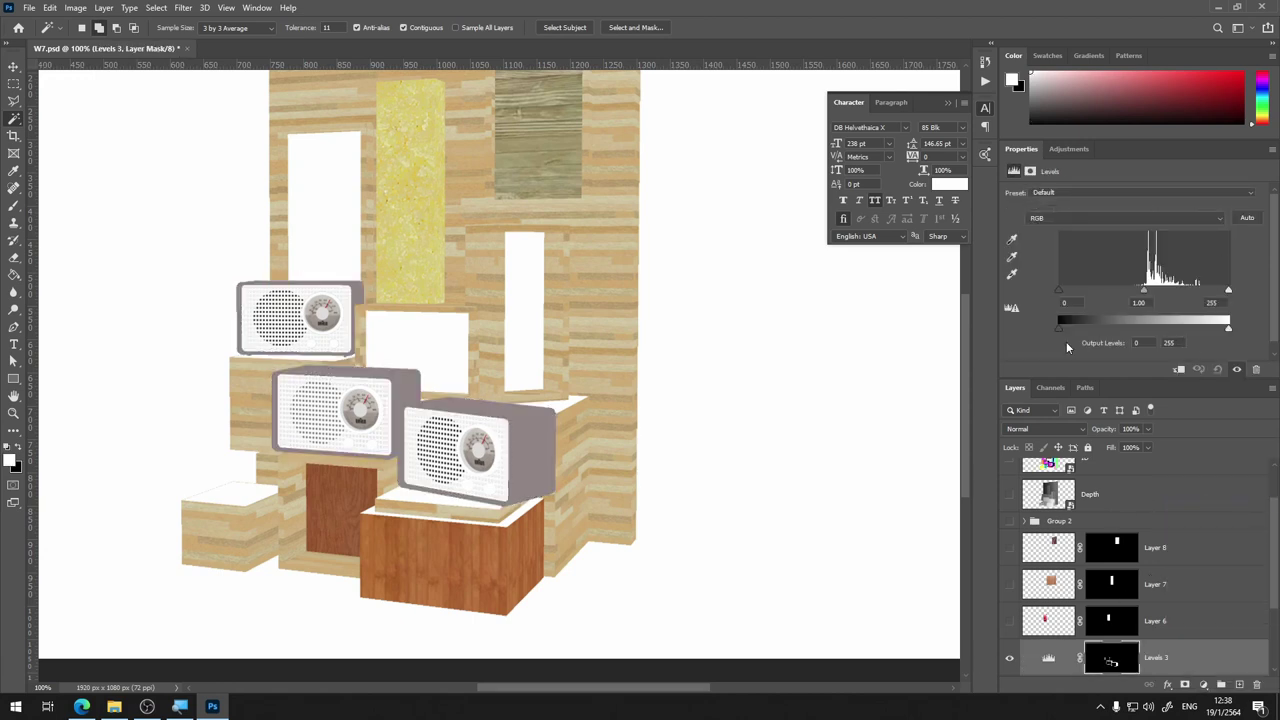
pyautogui.moveTo(1061, 291)
pyautogui.mouseDown()
pyautogui.moveTo(1143, 296)
pyautogui.moveTo(1097, 296)
pyautogui.mouseUp()
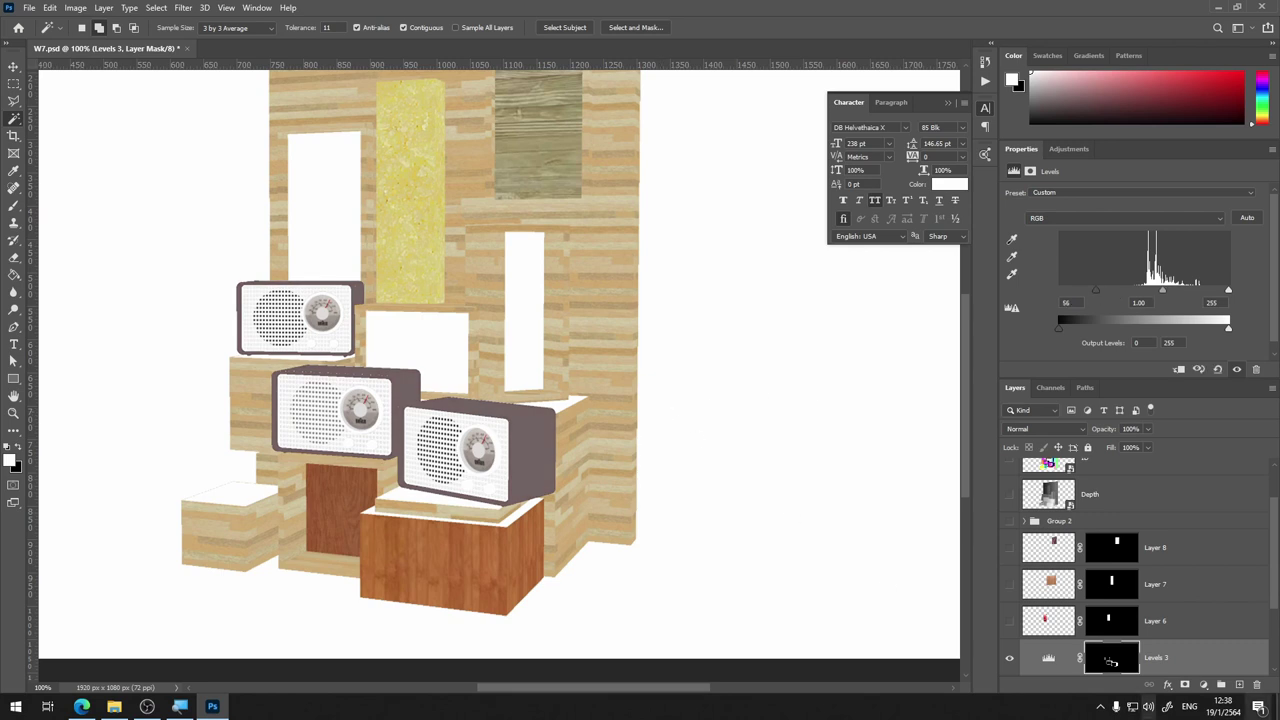
pyautogui.scroll(-2, 1040, 628)
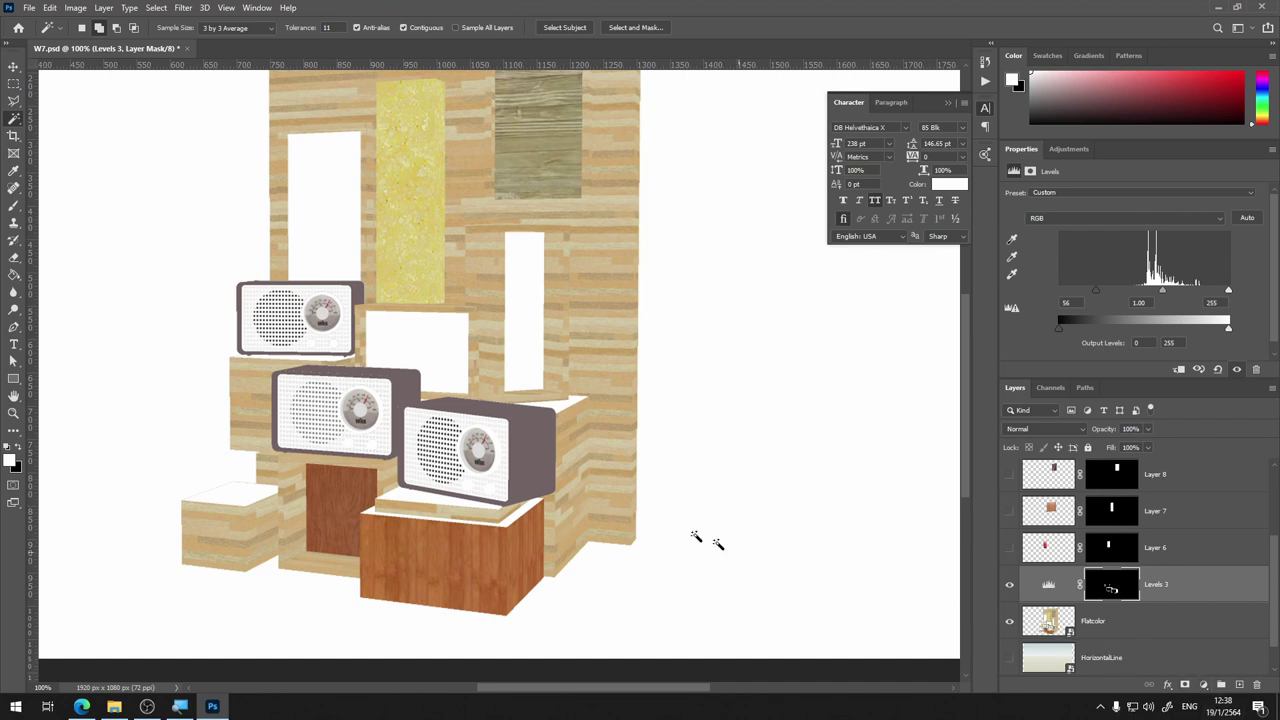
# Add a radio-masked Hue/Saturation layer at Saturation -100 and raise the Levels black input to 144
pyautogui.keyDown('ctrl'); pyautogui.click(1105, 592); pyautogui.keyUp('ctrl')
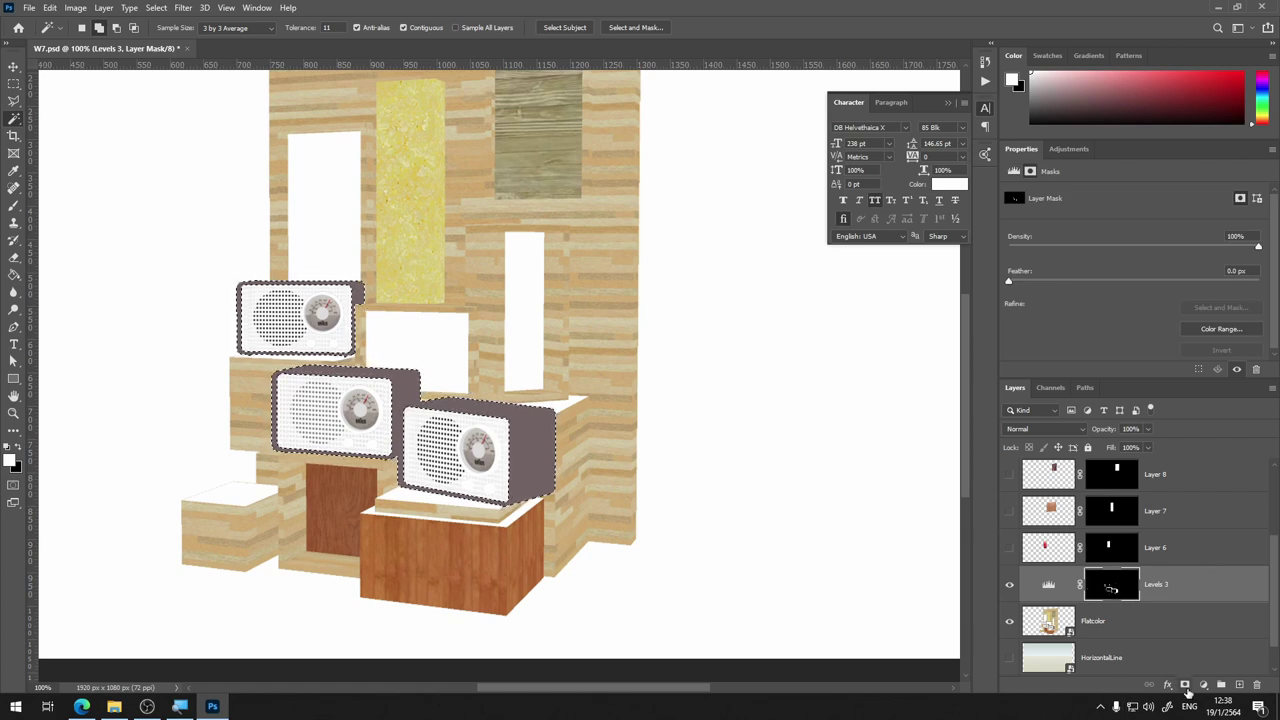
pyautogui.click(1203, 684)
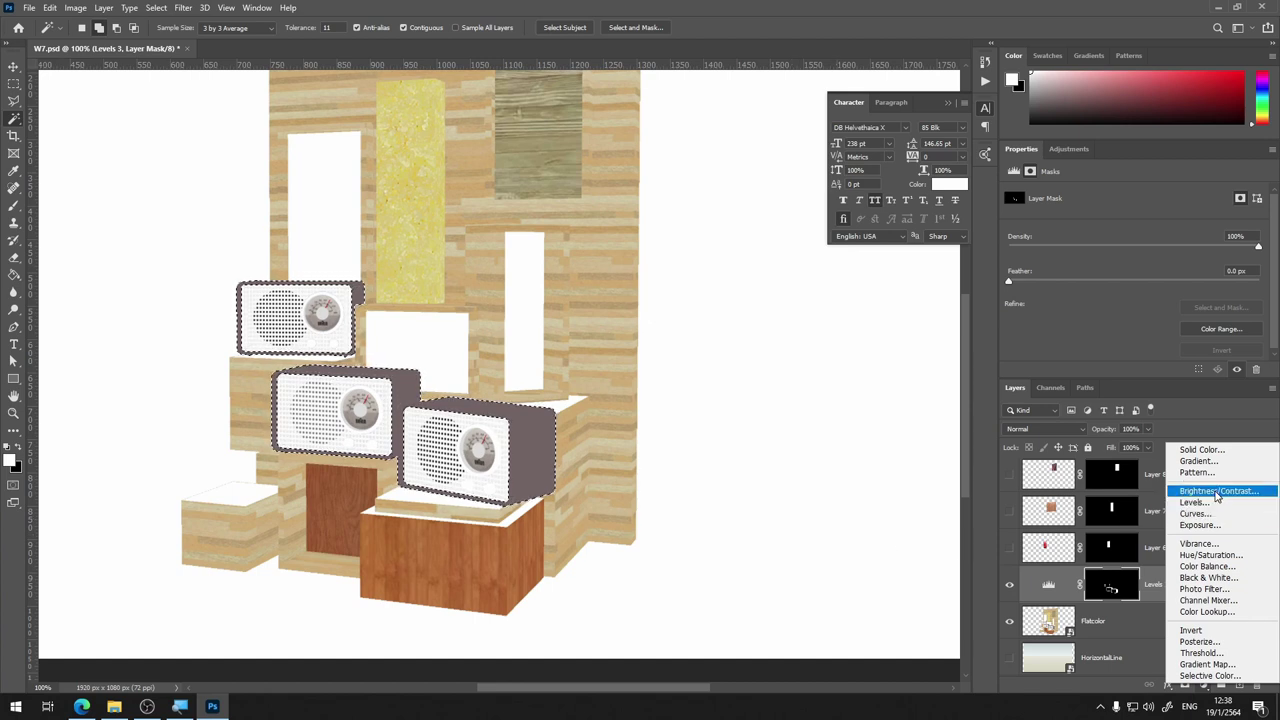
pyautogui.click(1216, 558)
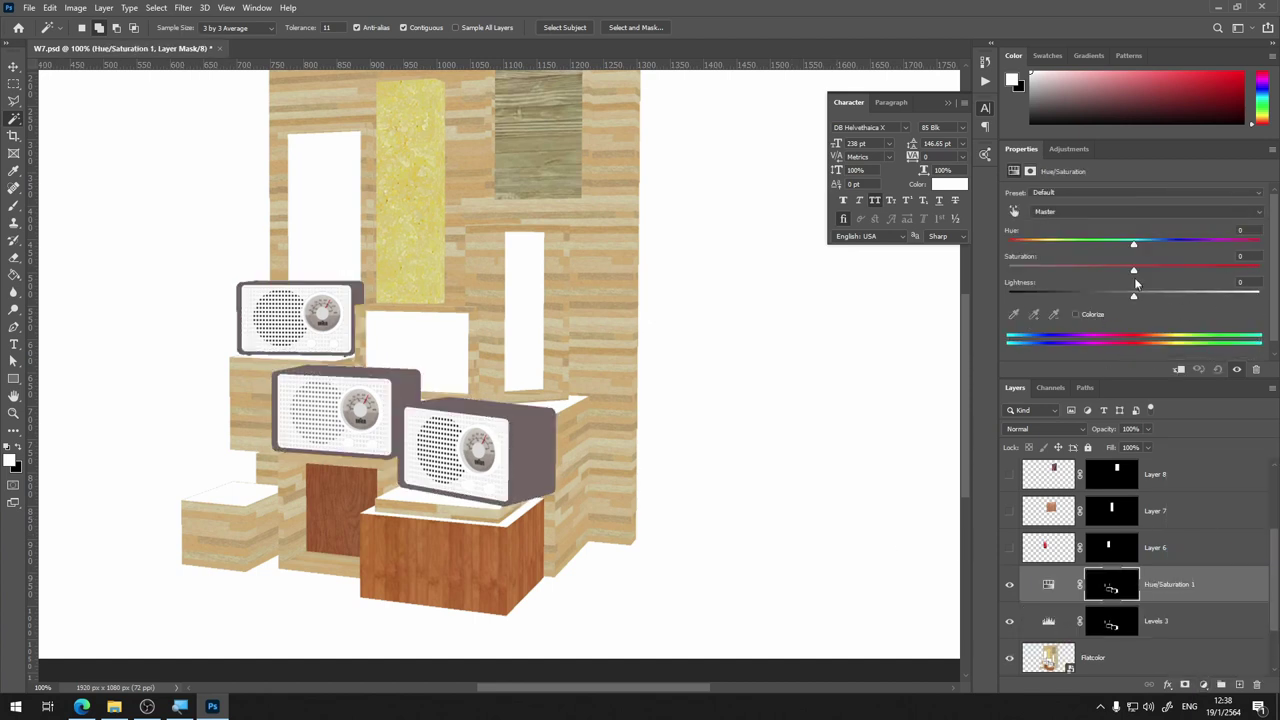
pyautogui.moveTo(1134, 270); pyautogui.dragTo(1006, 270)
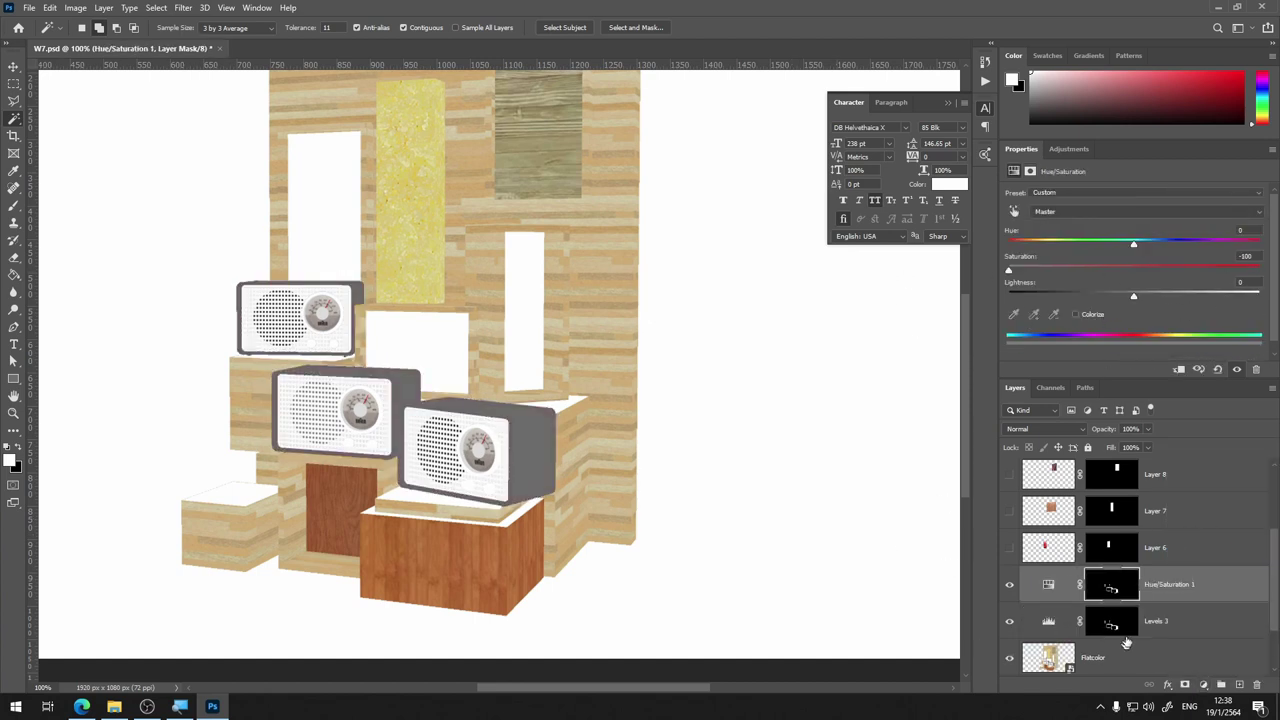
pyautogui.click(1170, 621)
pyautogui.moveTo(1059, 290); pyautogui.dragTo(1154, 297)
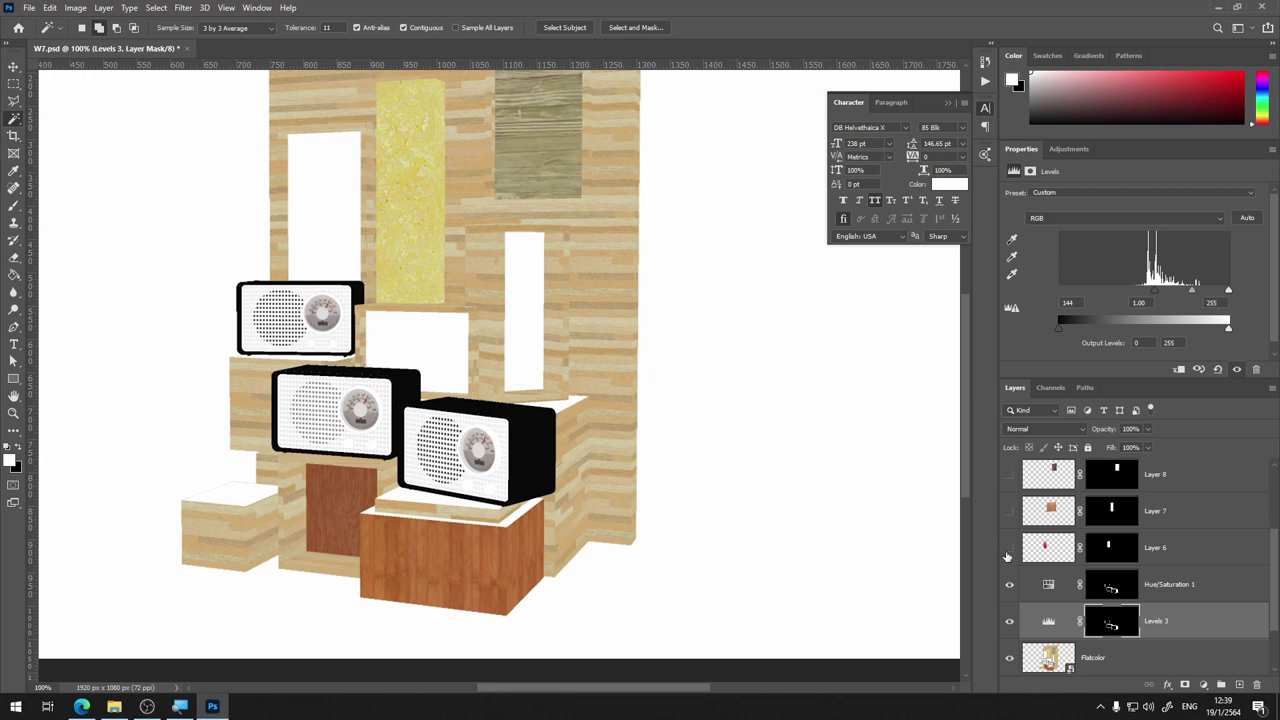
# Set the Levels 3 black input to 133, zooming in on the radios to check it
pyautogui.scroll(2, 1007, 556)
pyautogui.moveTo(1008, 621); pyautogui.dragTo(1008, 521)
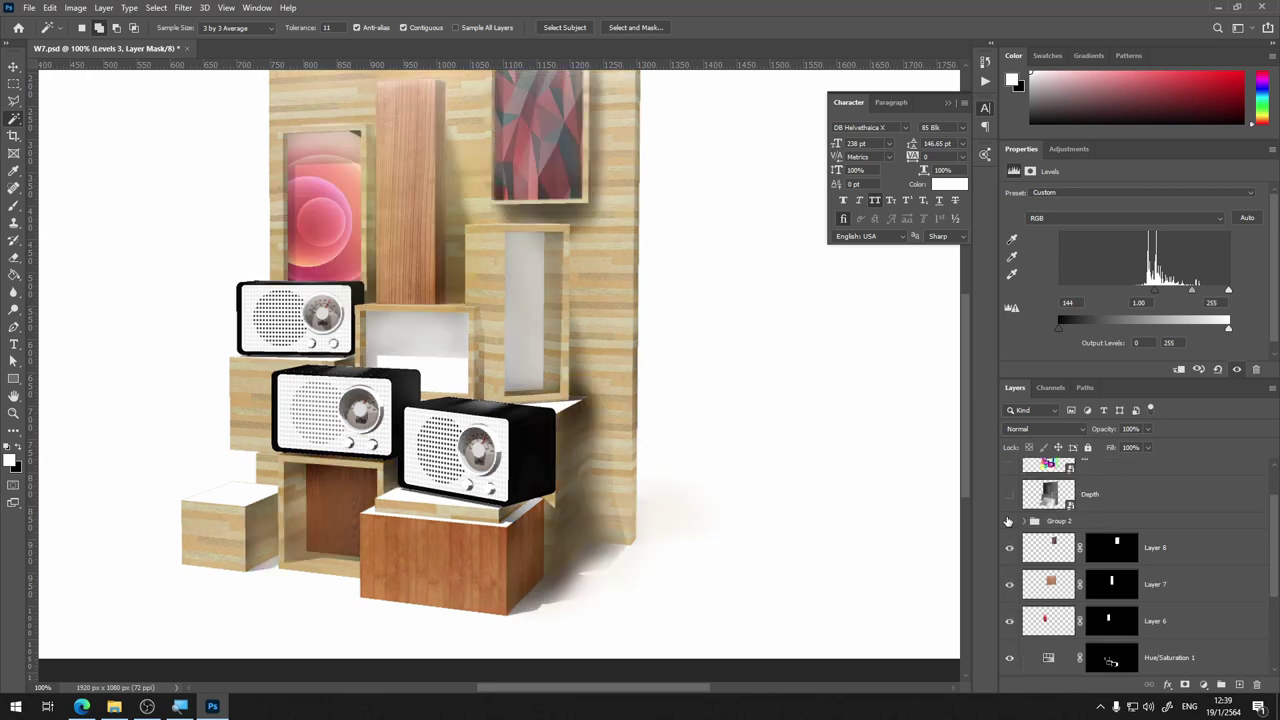
pyautogui.scroll(-2, 1144, 562)
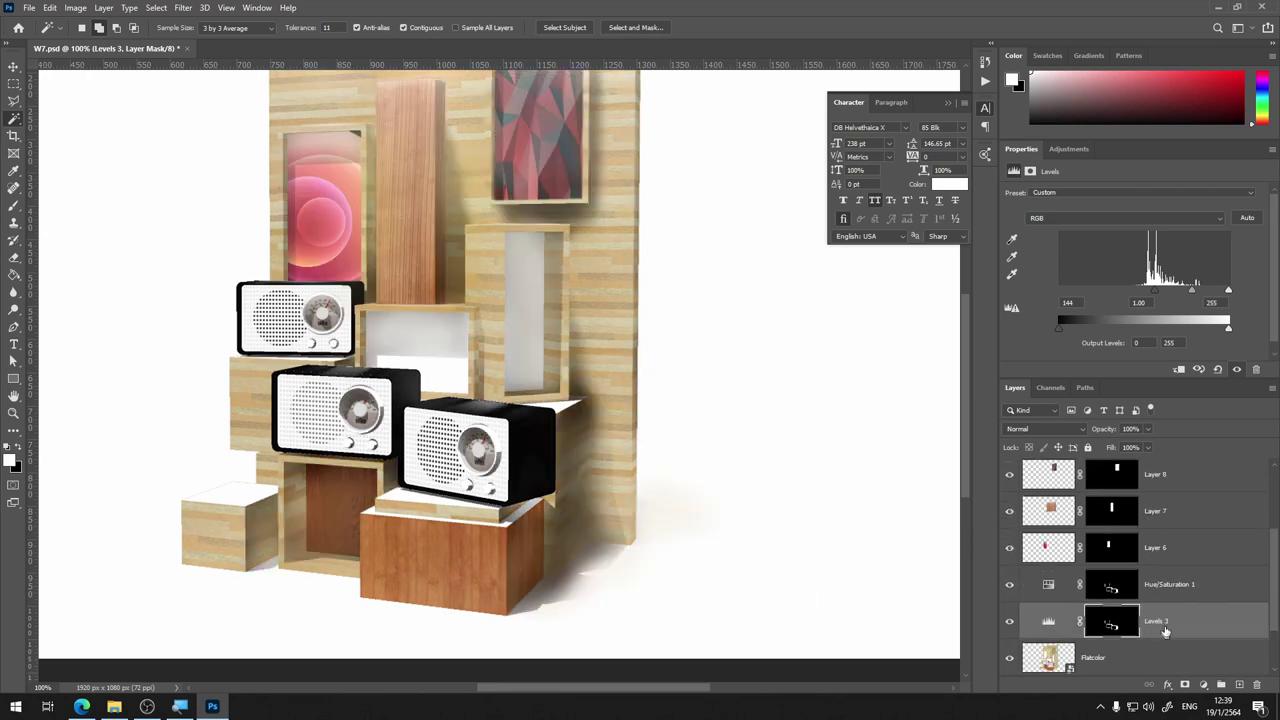
pyautogui.click(1048, 621)
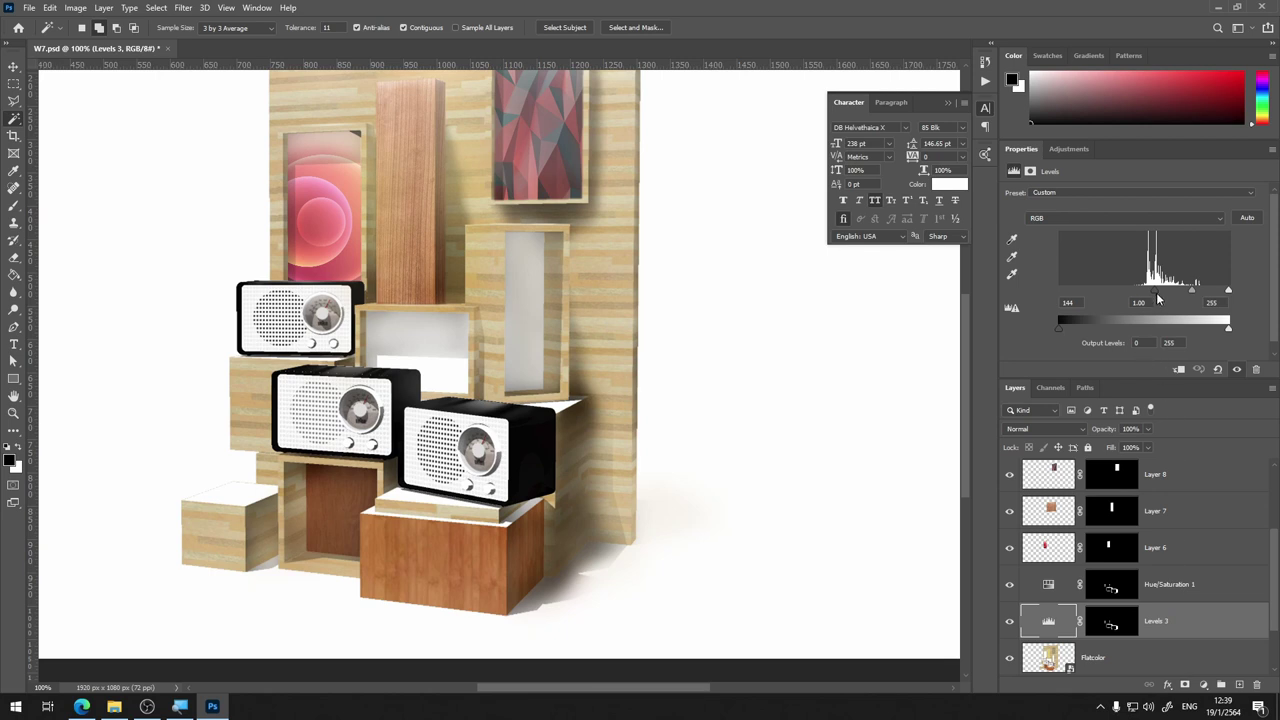
pyautogui.moveTo(1158, 298); pyautogui.dragTo(1153, 297)
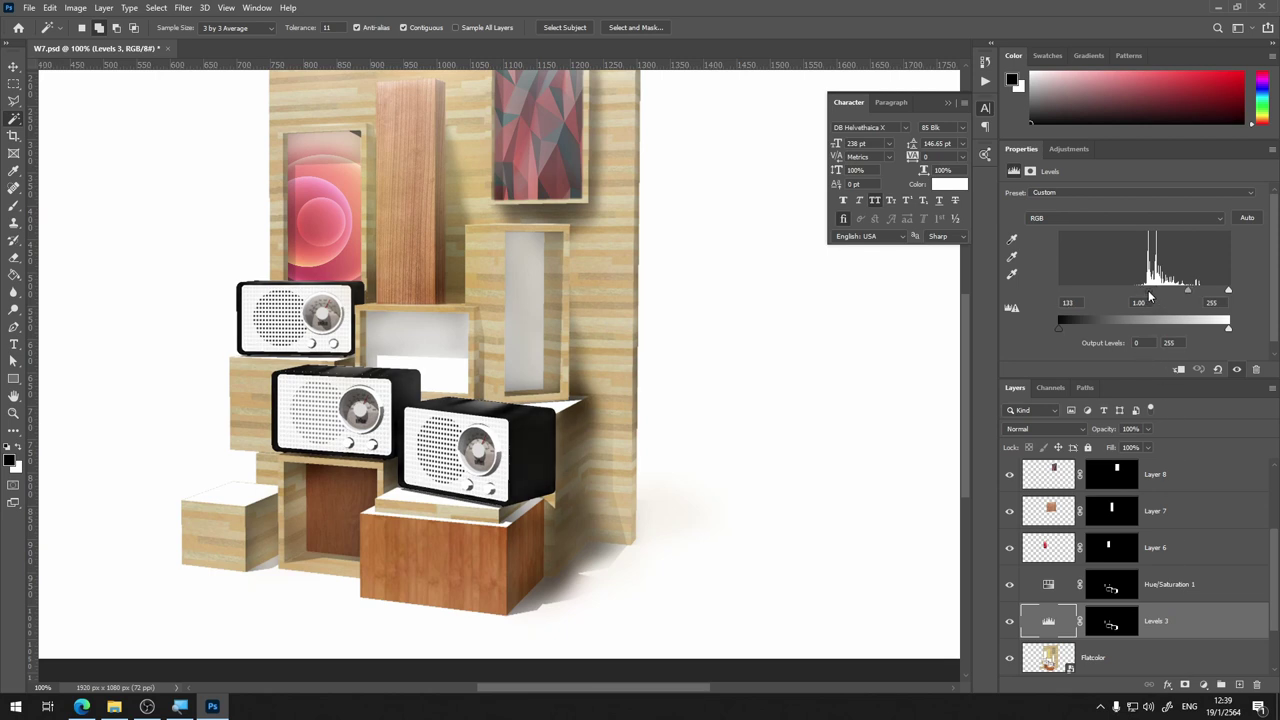
pyautogui.hotkey('ctrl', '-')
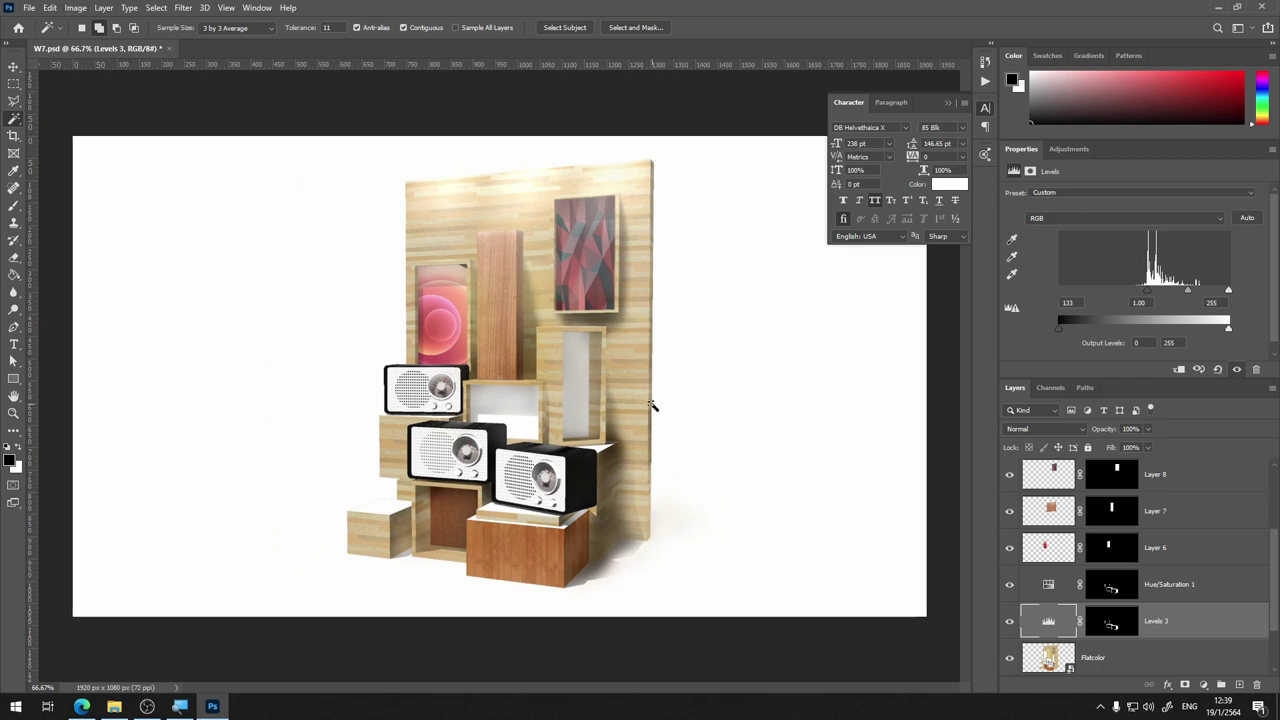
pyautogui.hotkey('ctrl', '+')
pyautogui.hotkey('ctrl', '+')
pyautogui.moveTo(650, 405); pyautogui.dragTo(637, 296)
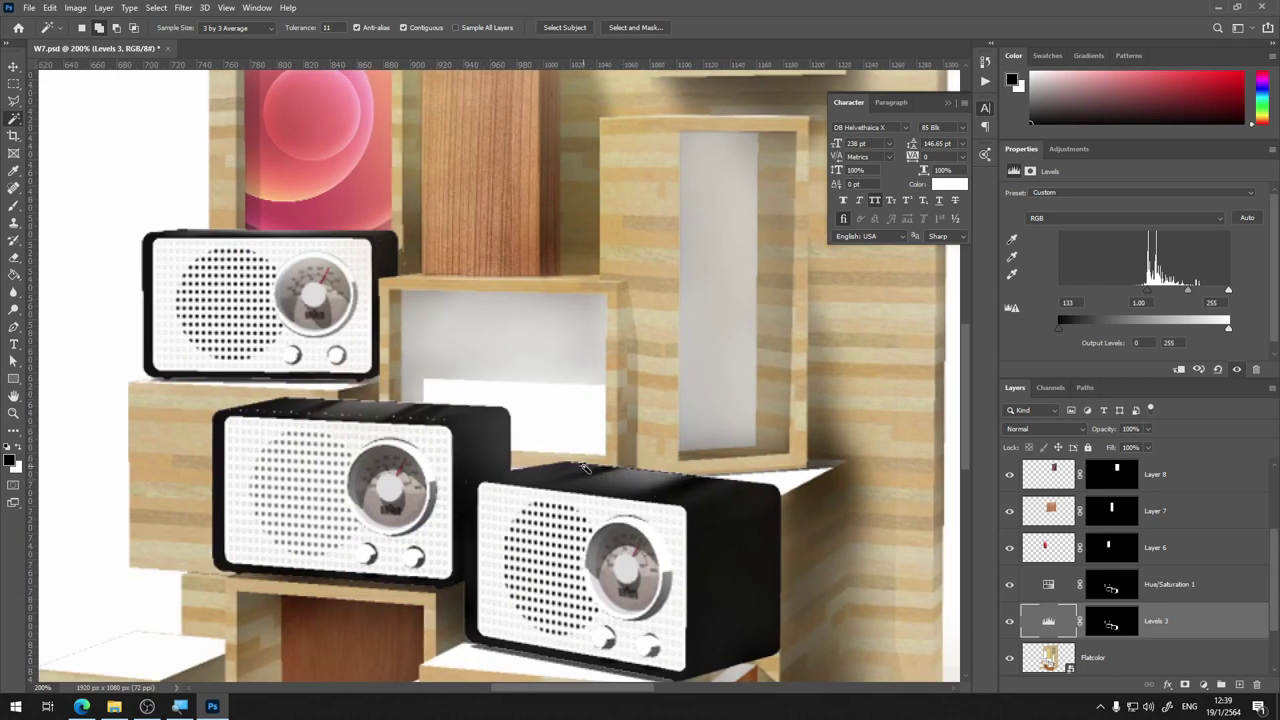
pyautogui.hotkey('ctrl', '-')
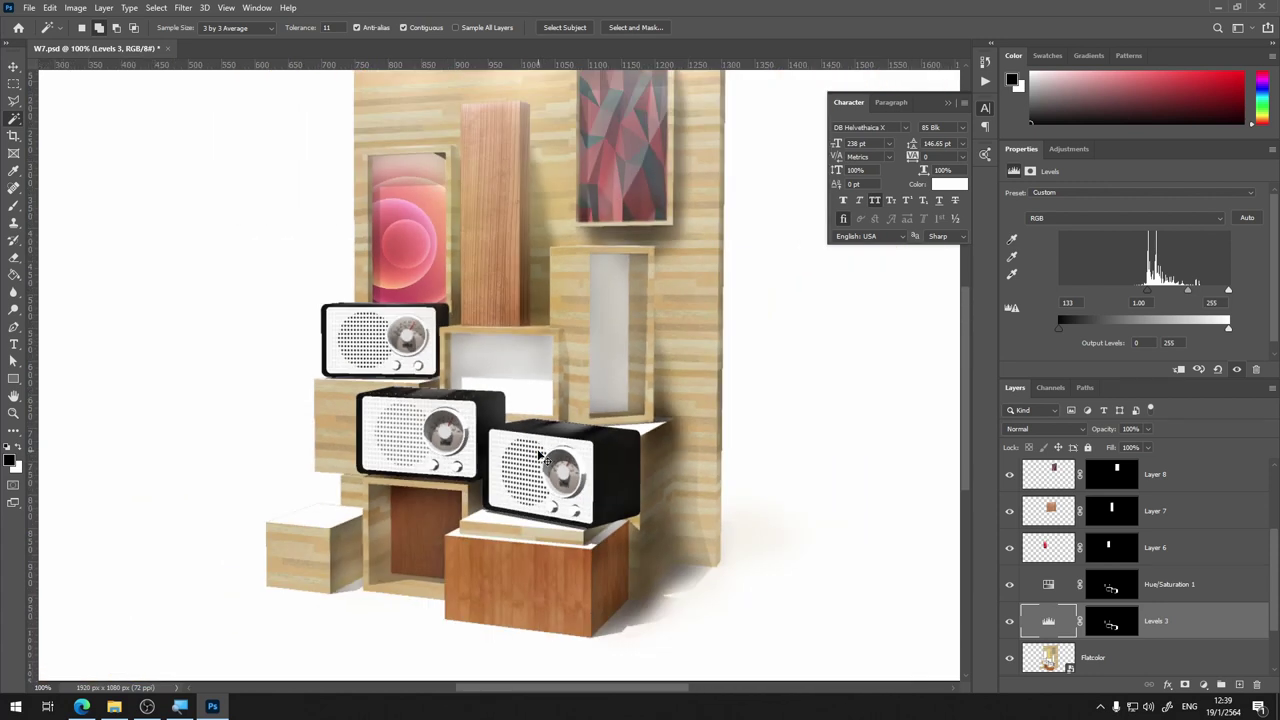
pyautogui.hotkey('ctrl', '-')
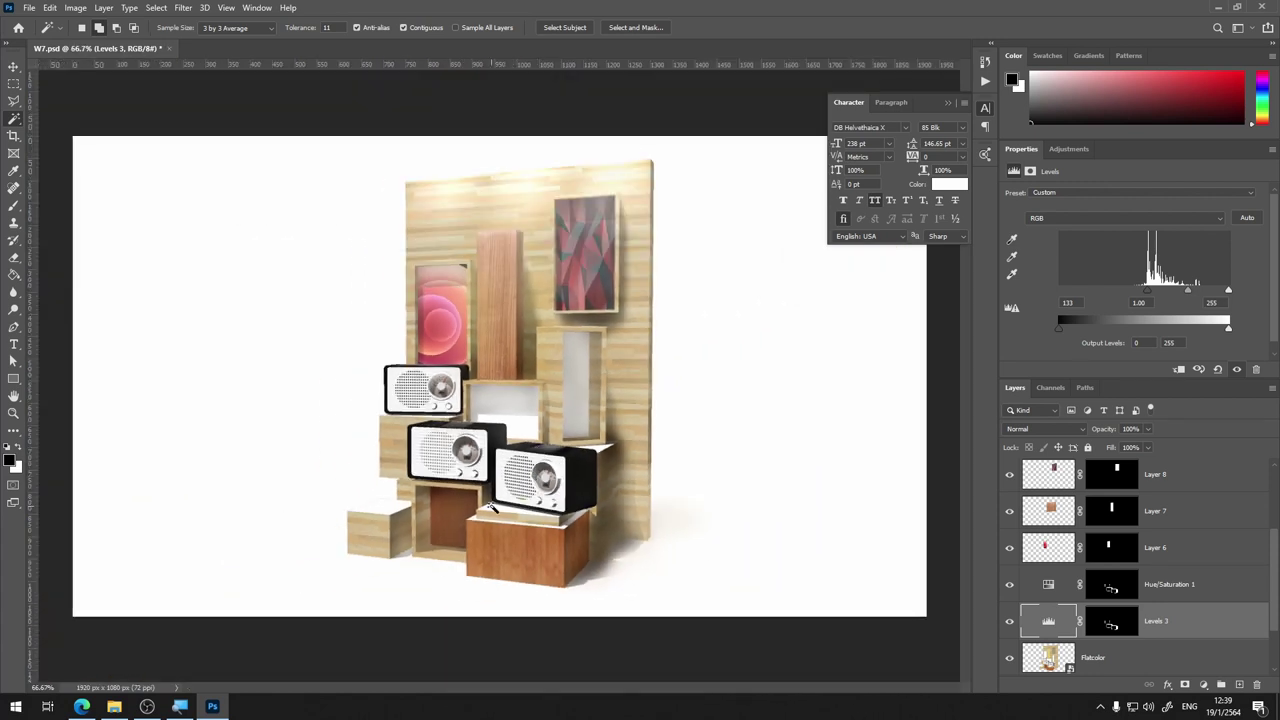
pyautogui.scroll(3, 1140, 582)
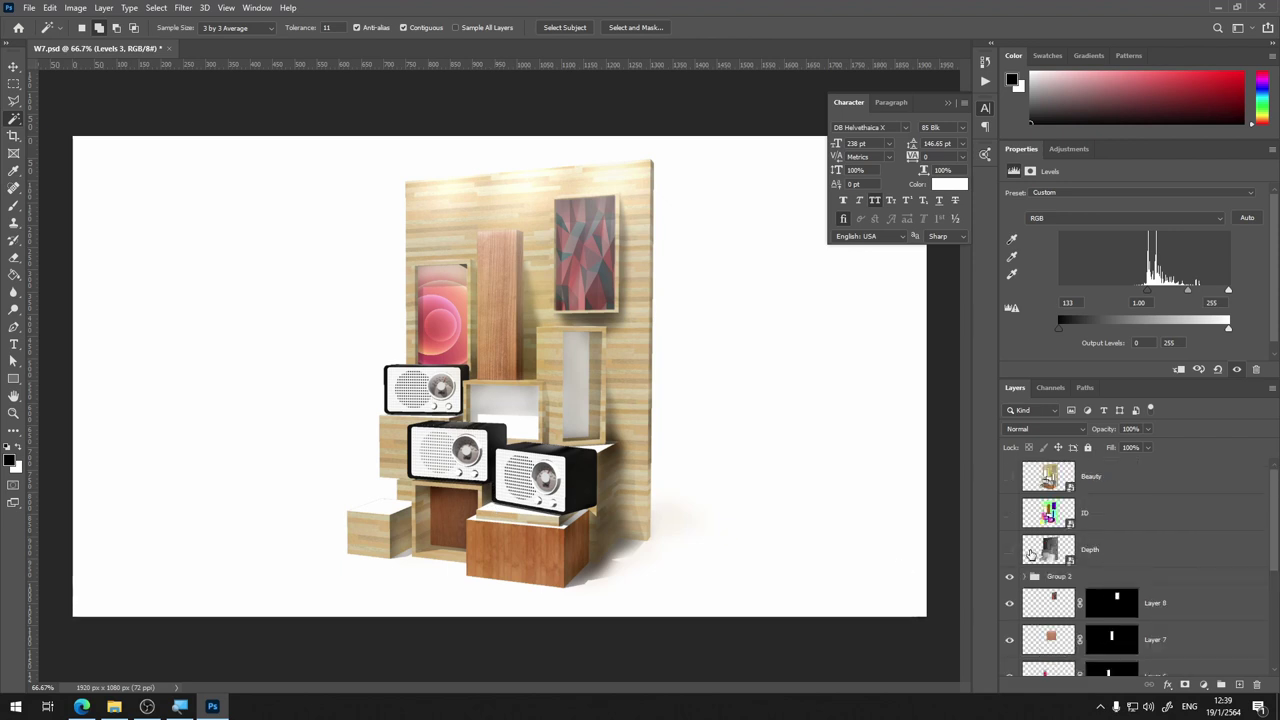
# Toggle the Beauty render on and off to compare it with the graded version
pyautogui.click(1133, 579)
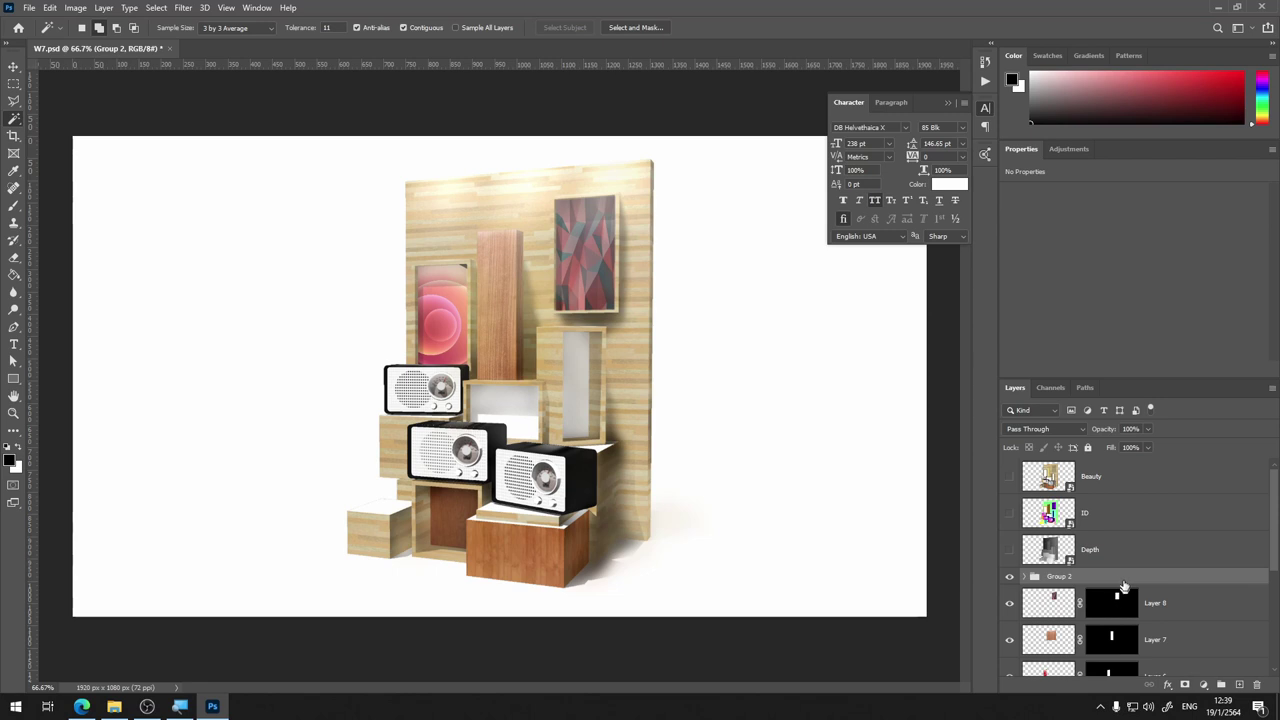
pyautogui.click(1009, 477)
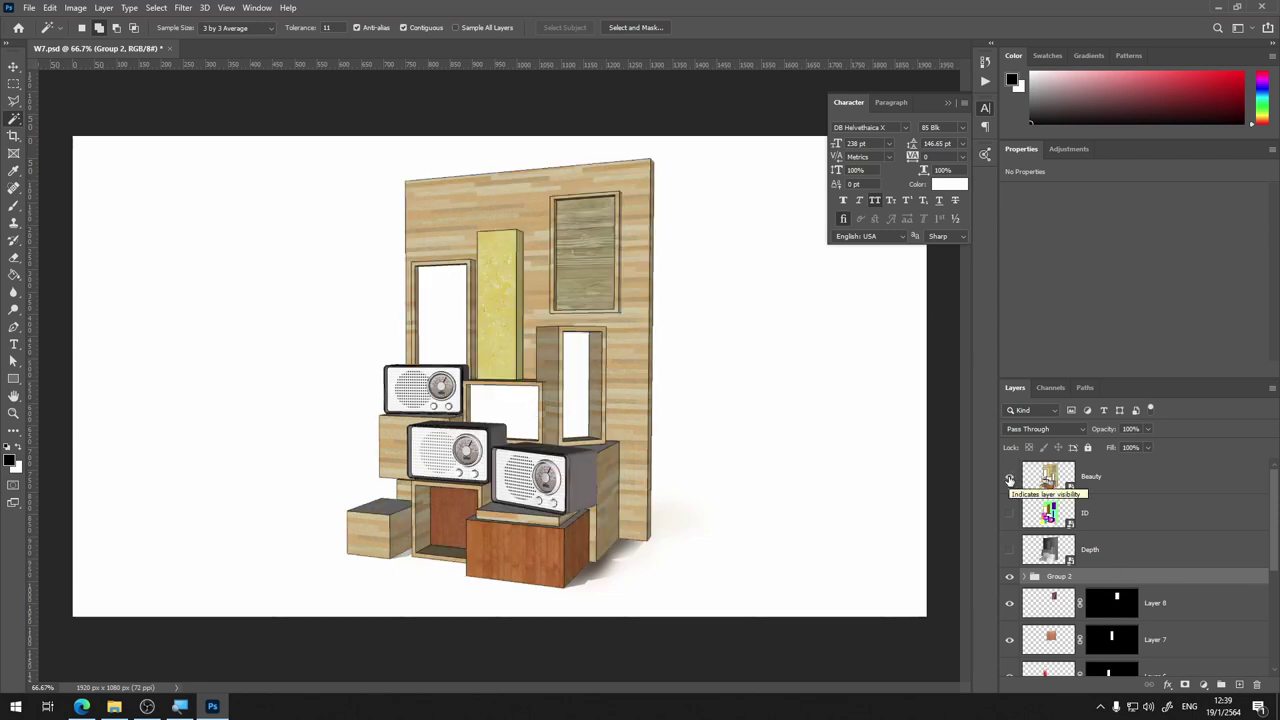
pyautogui.click(1009, 480)
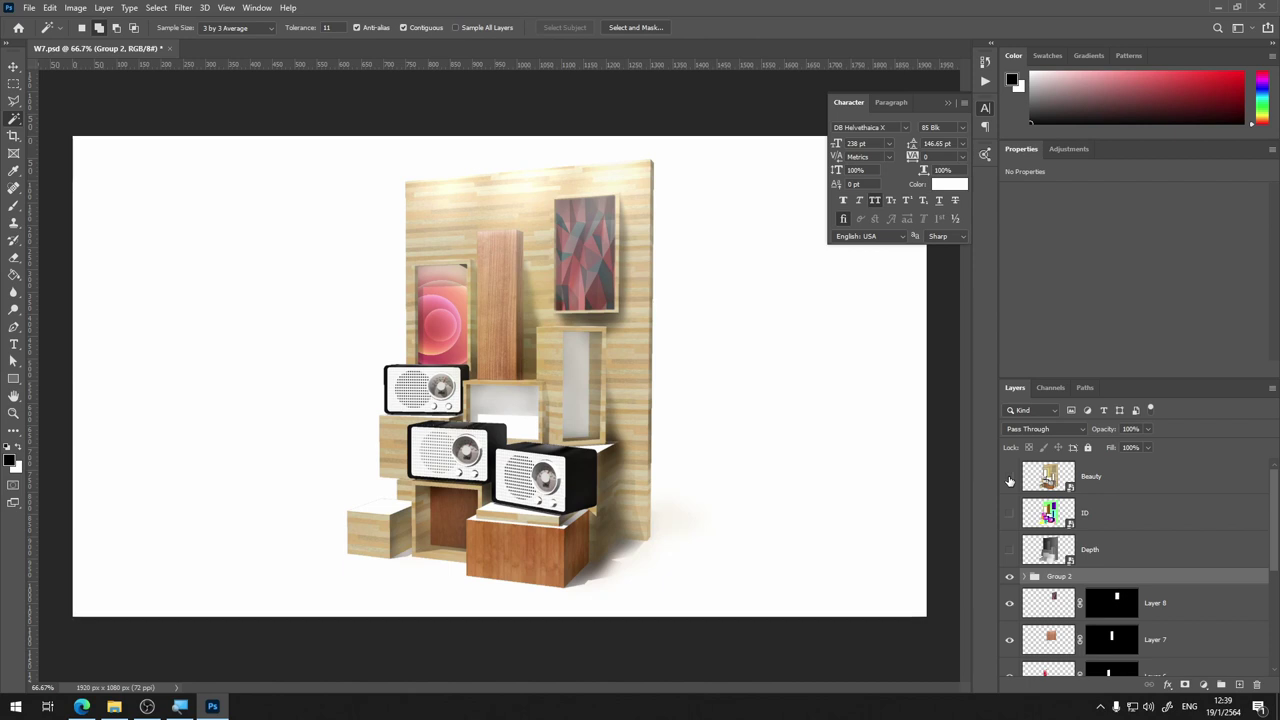
pyautogui.click(1009, 480)
pyautogui.click(1009, 480)
pyautogui.click(1009, 480)
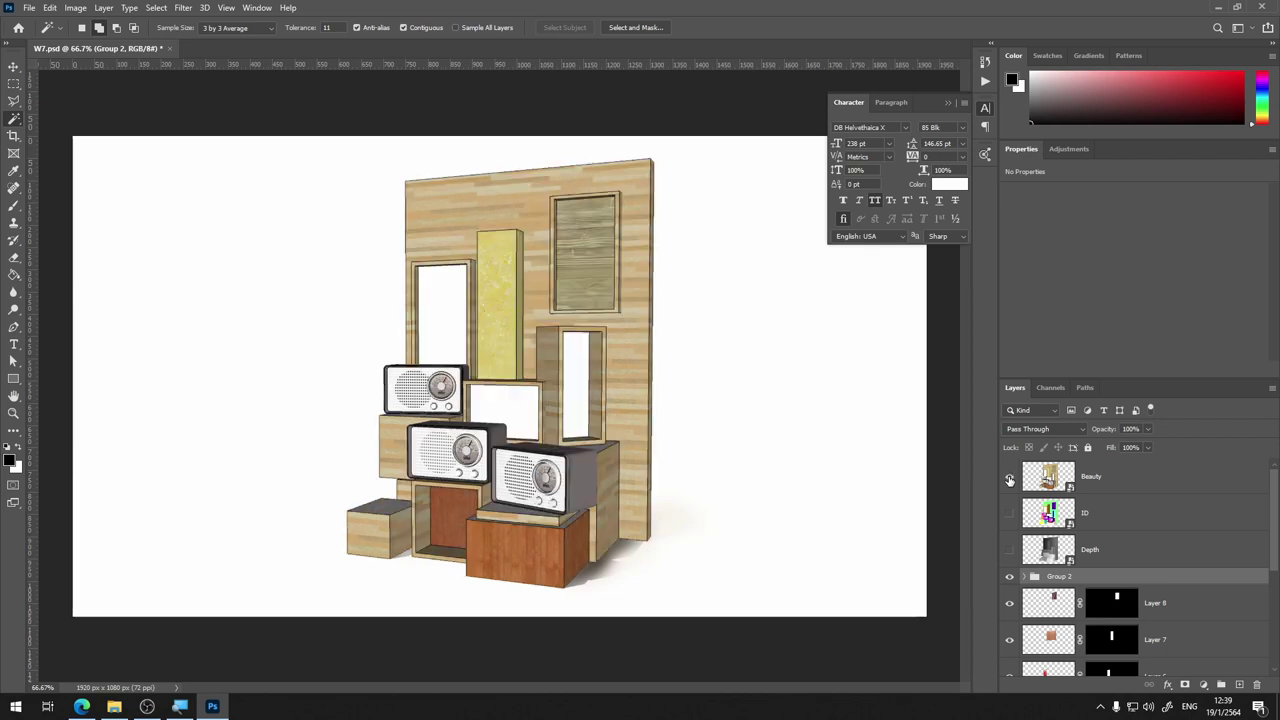
pyautogui.click(1009, 480)
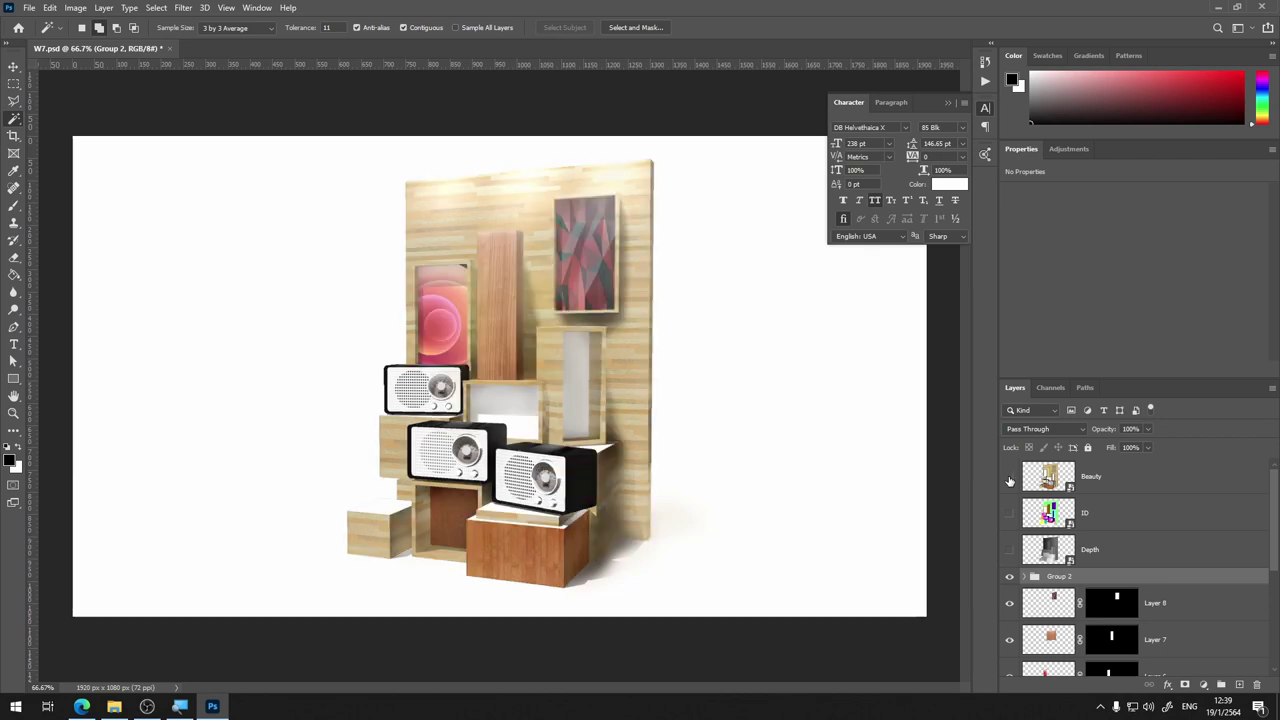
pyautogui.click(1009, 480)
pyautogui.hotkey('ctrl', '+')
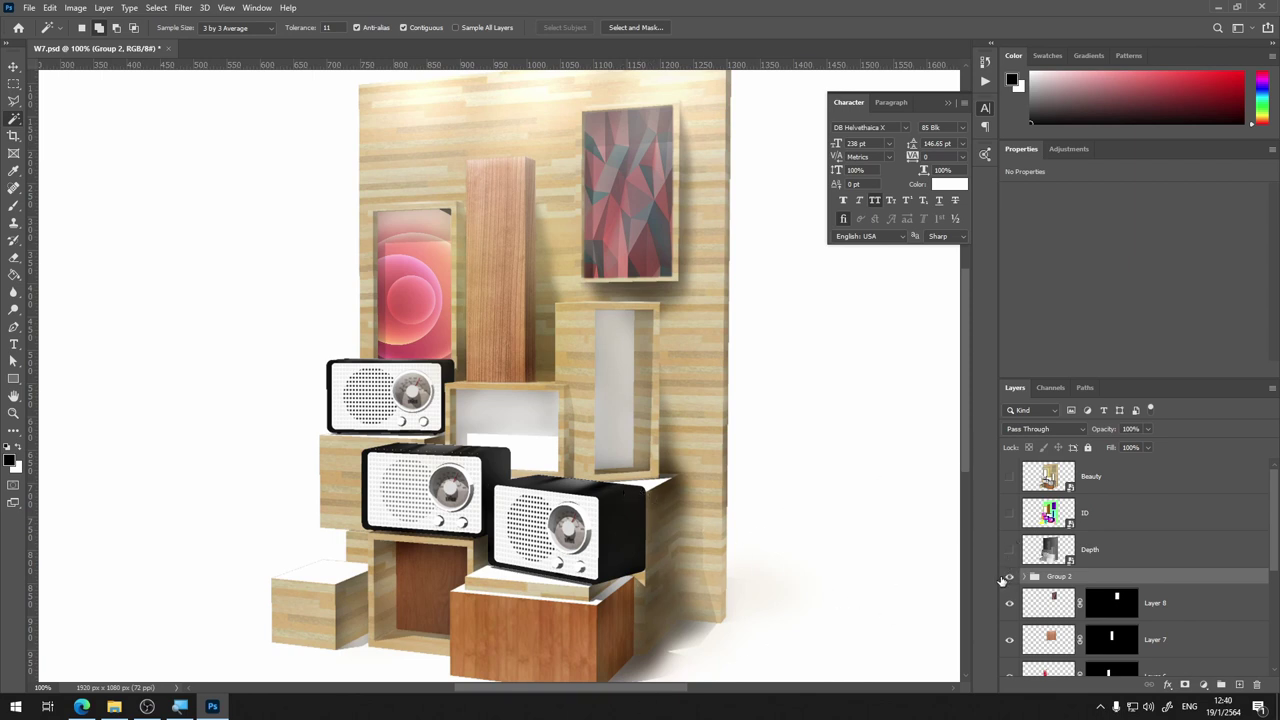
# Check Group 2's effect, then stamp all visible layers into a new Layer 9
pyautogui.click(1010, 577)
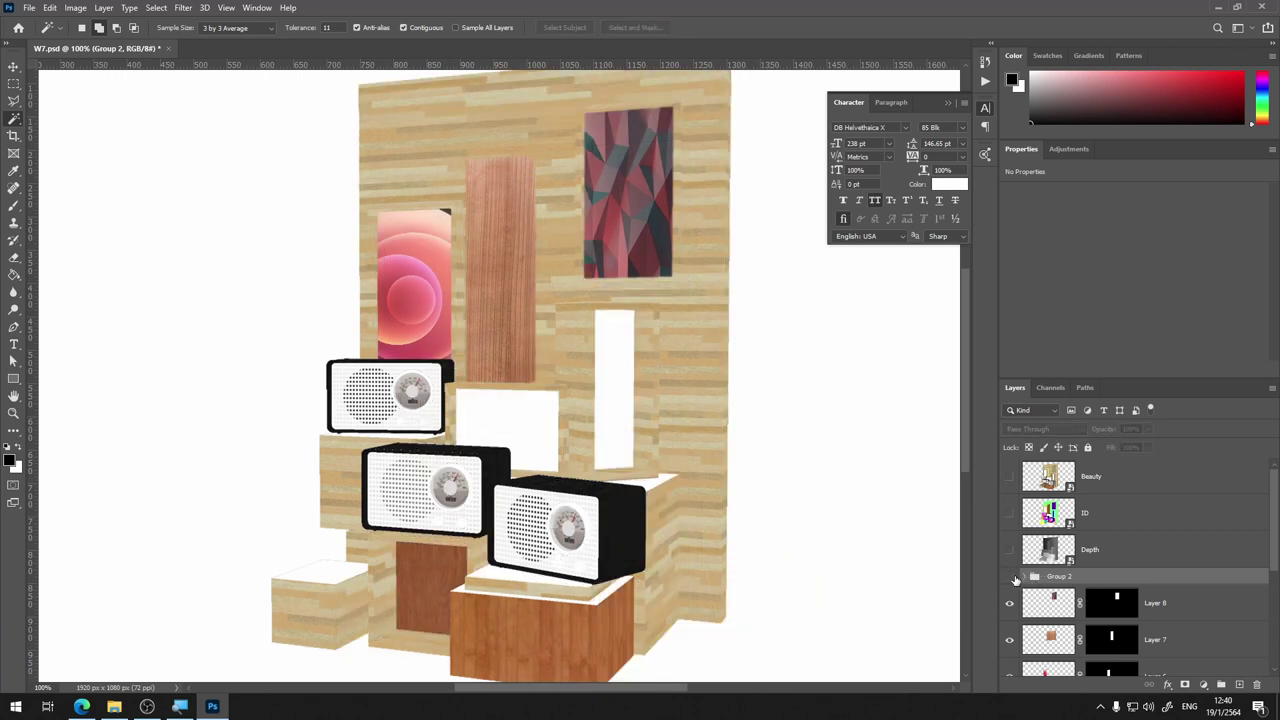
pyautogui.click(1010, 577)
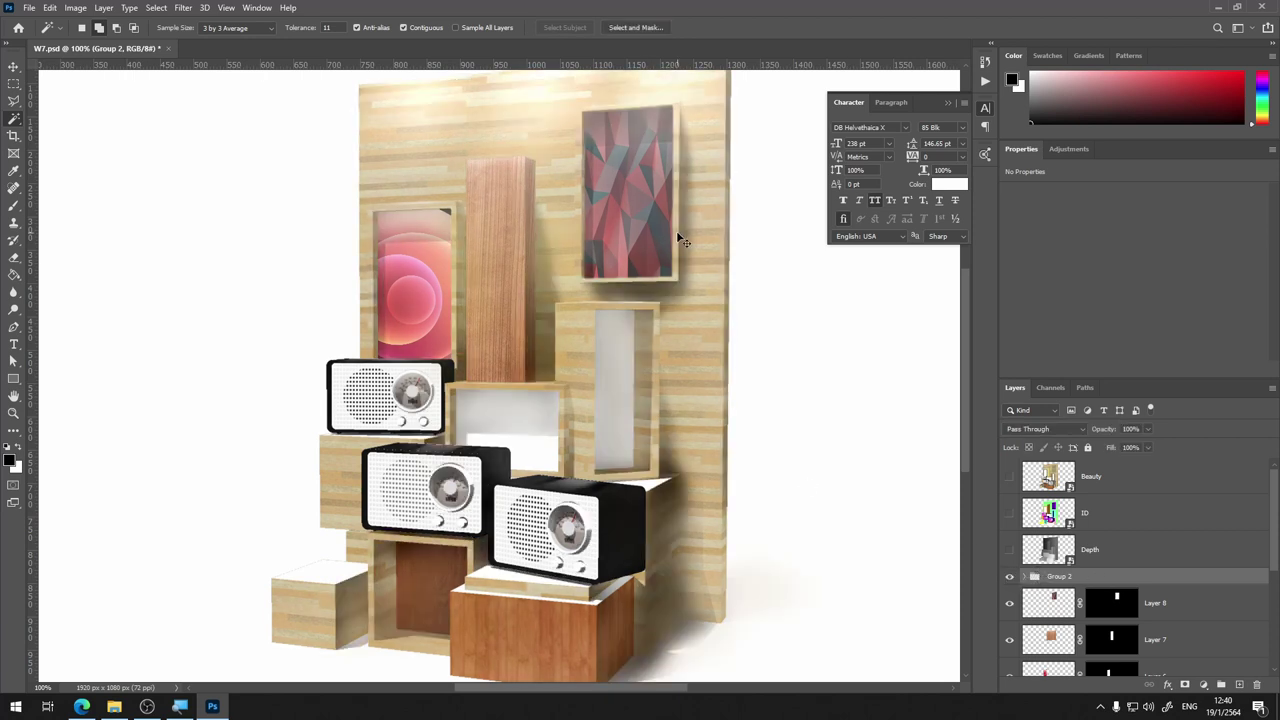
pyautogui.hotkey('ctrl', '-')
pyautogui.scroll(-5, 1150, 530)
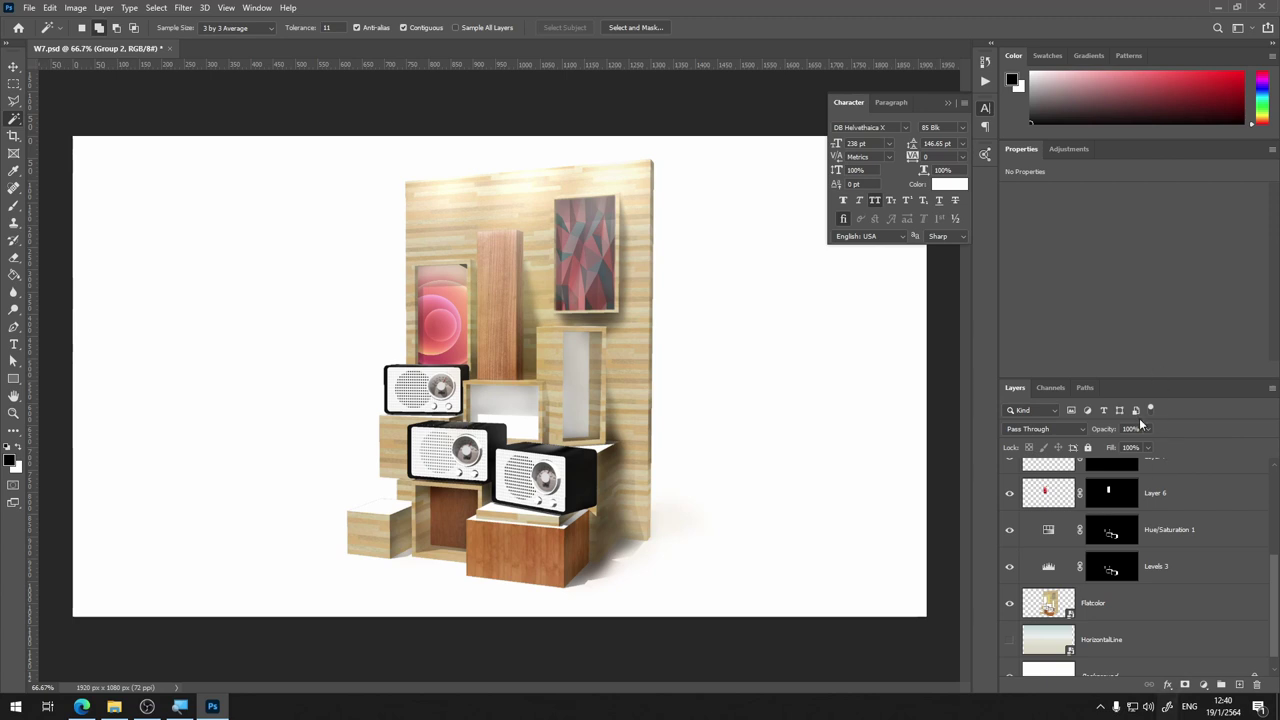
pyautogui.scroll(1, 1197, 567)
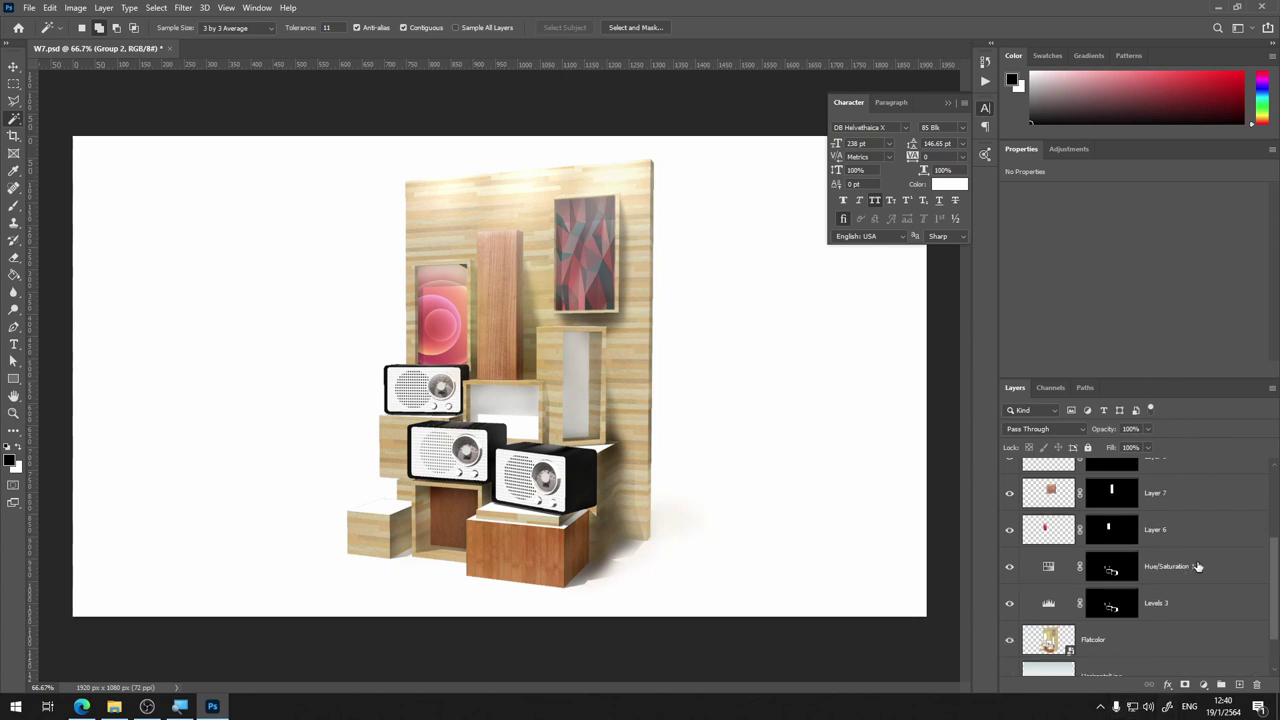
pyautogui.scroll(4, 1197, 567)
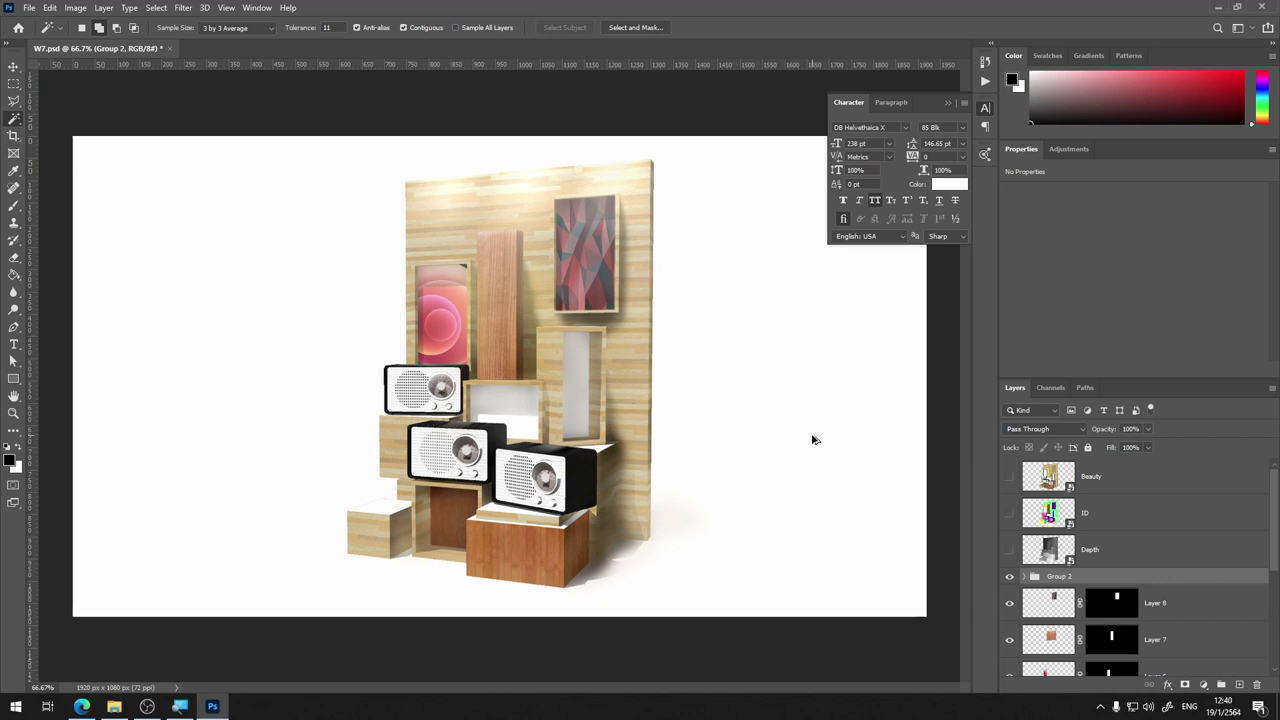
pyautogui.hotkey('ctrl', 'shift', 'alt', 'e')
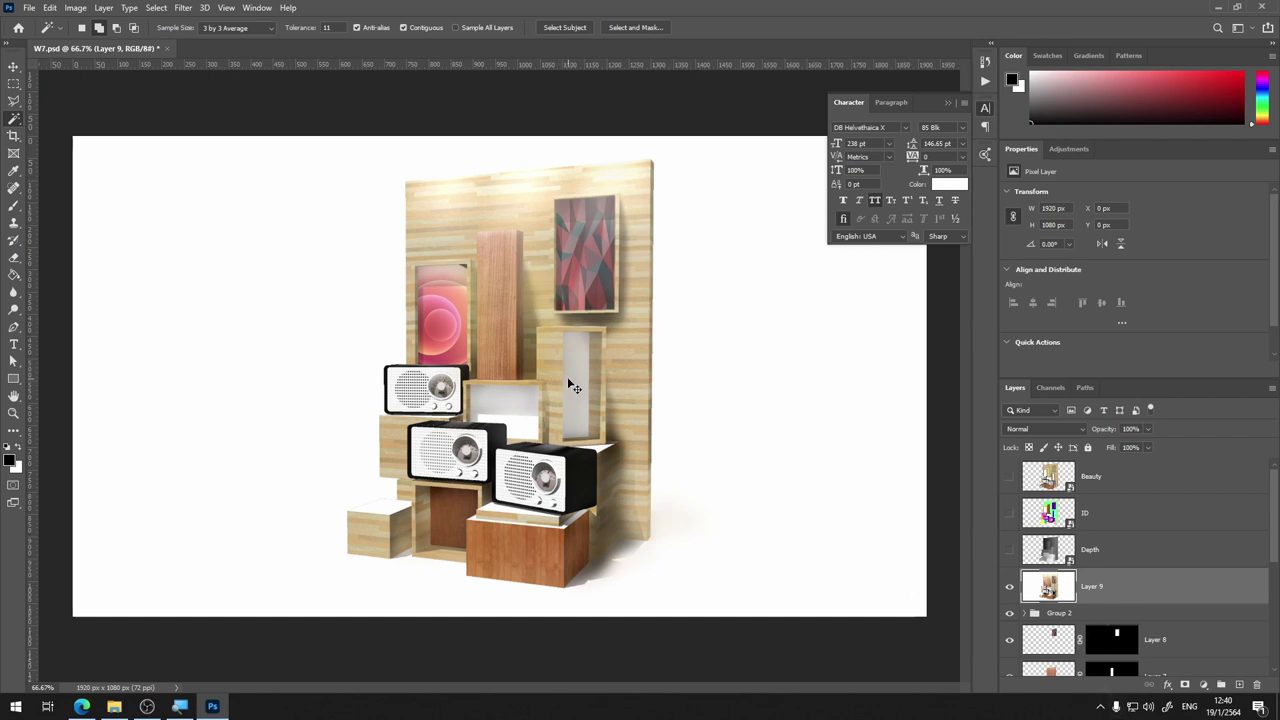
# Discard the stamped layer, hide the white Background, and stamp visible layers into Layer 9 again
pyautogui.press('Delete')
pyautogui.scroll(-5, 1126, 498)
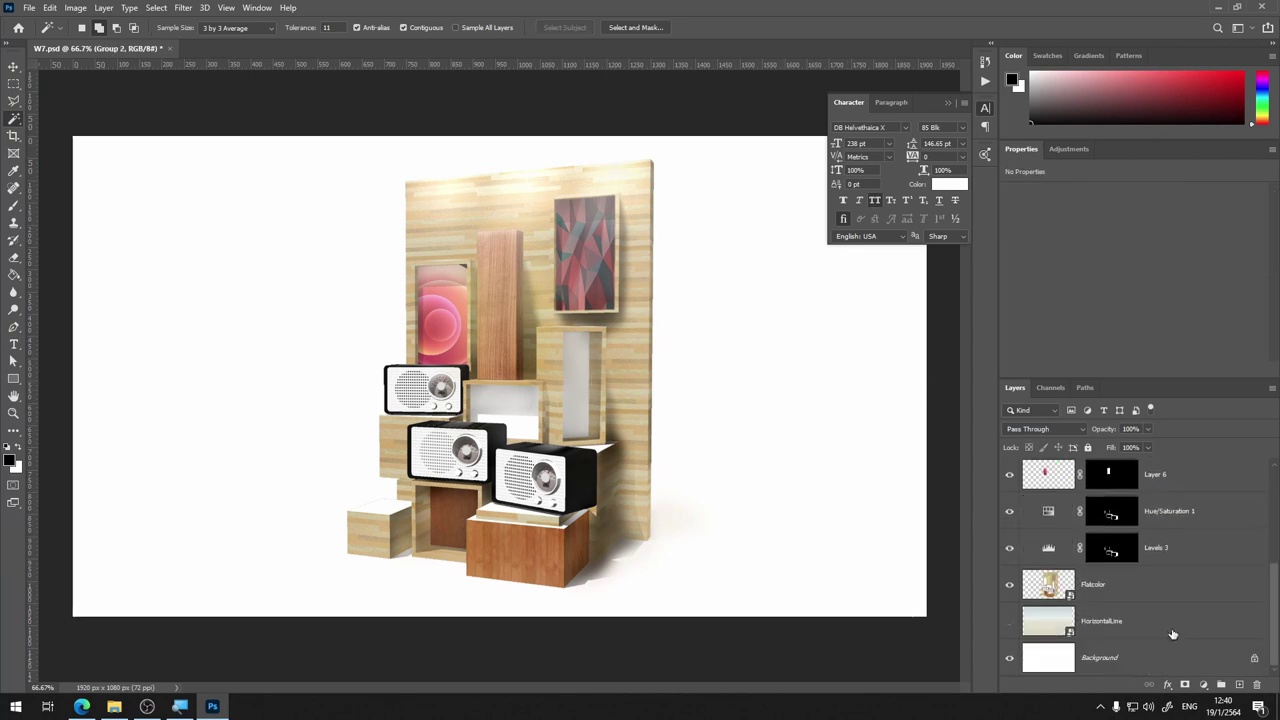
pyautogui.click(1010, 660)
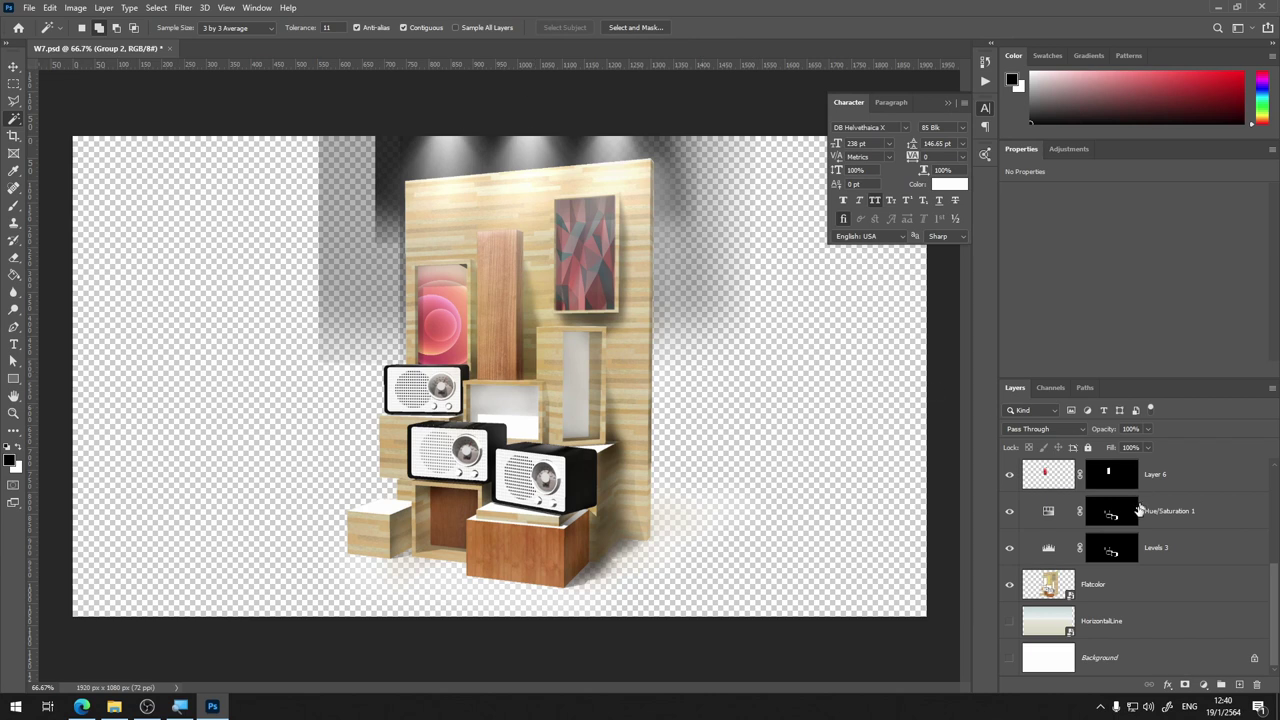
pyautogui.scroll(3, 1128, 617)
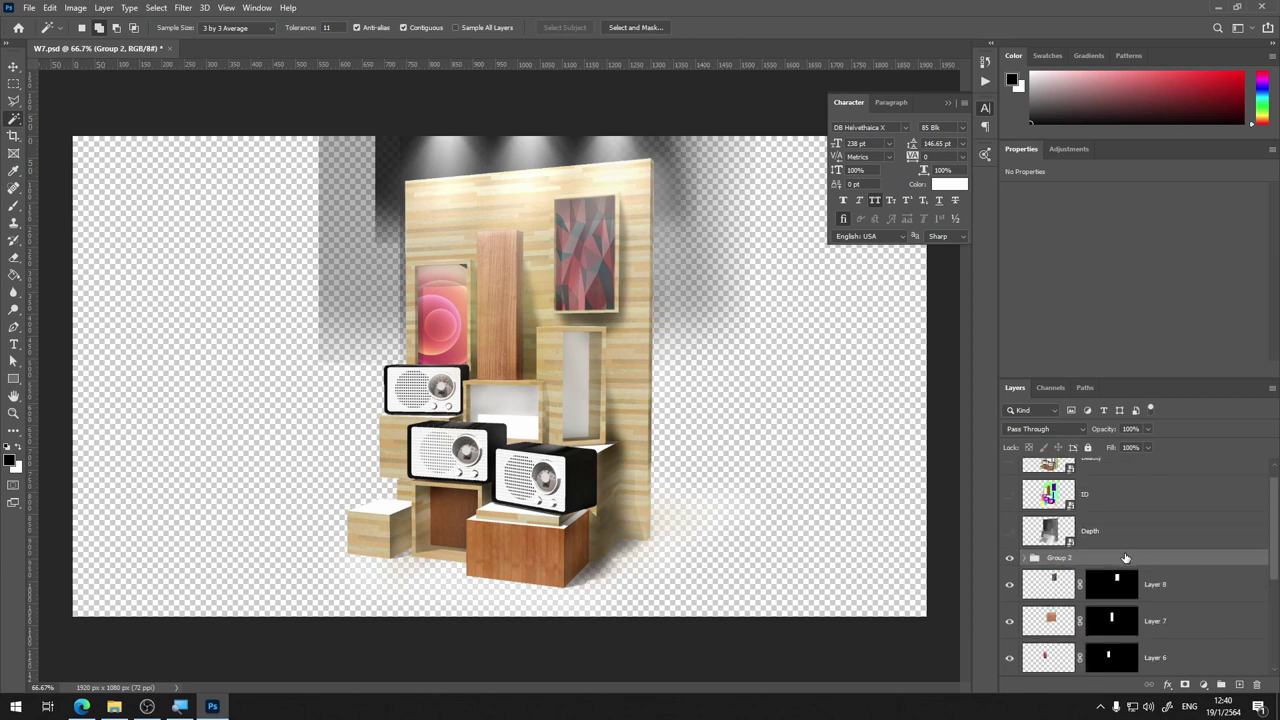
pyautogui.hotkey('ctrl', 'shift', 'alt', 'e')
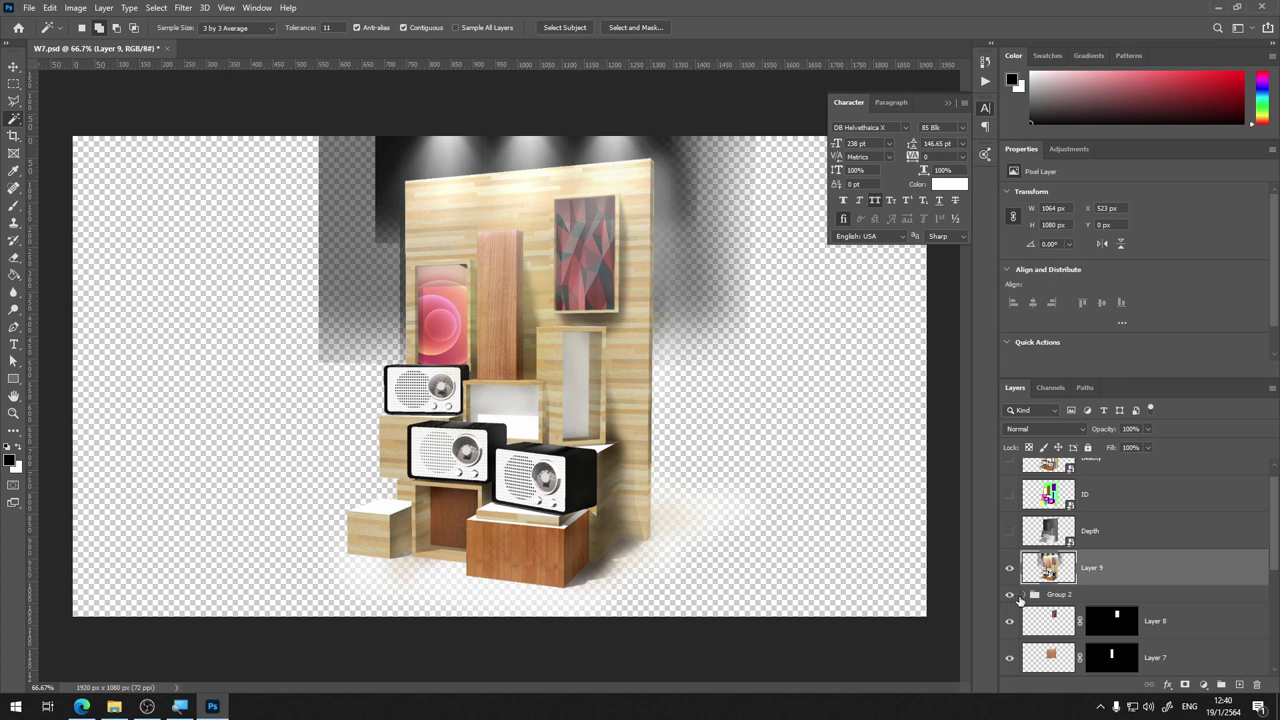
# Hide the Background and Layer 9, then select the display outline from the Flatcolor layer's pixels
pyautogui.scroll(-2, 1022, 598)
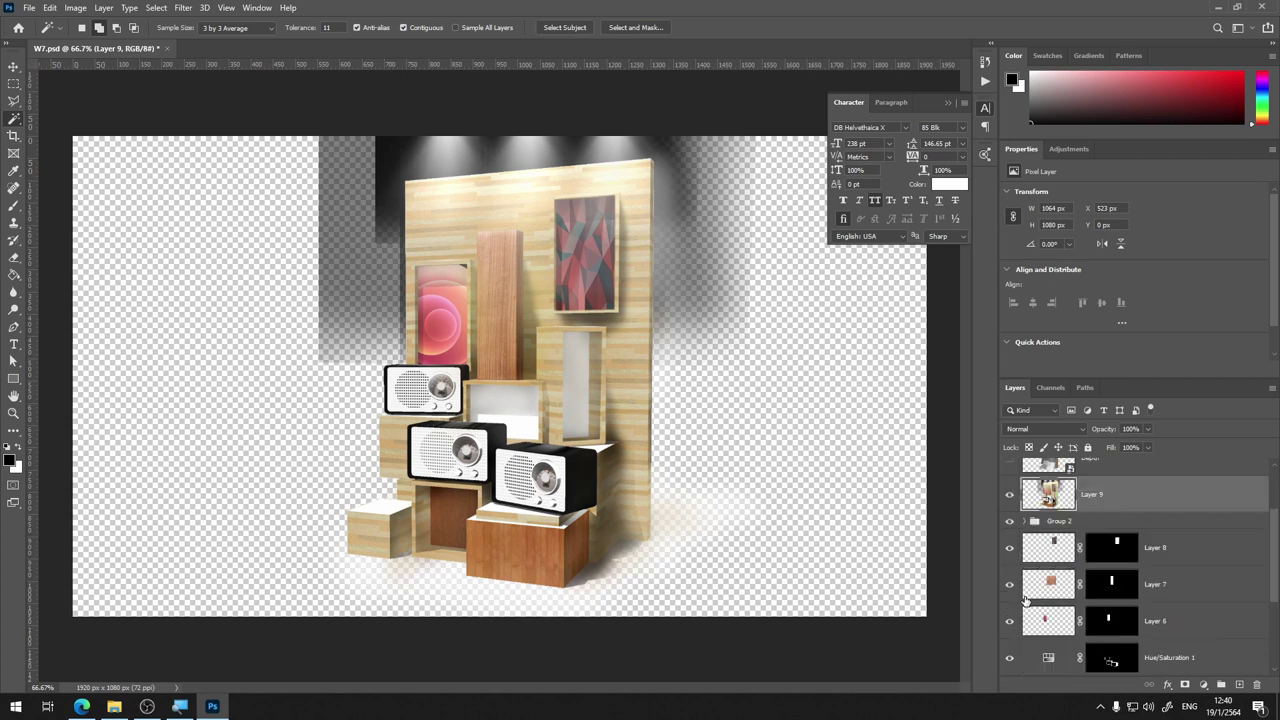
pyautogui.scroll(-2, 1024, 598)
pyautogui.keyDown('alt'); pyautogui.click(1009, 588); pyautogui.keyUp('alt')
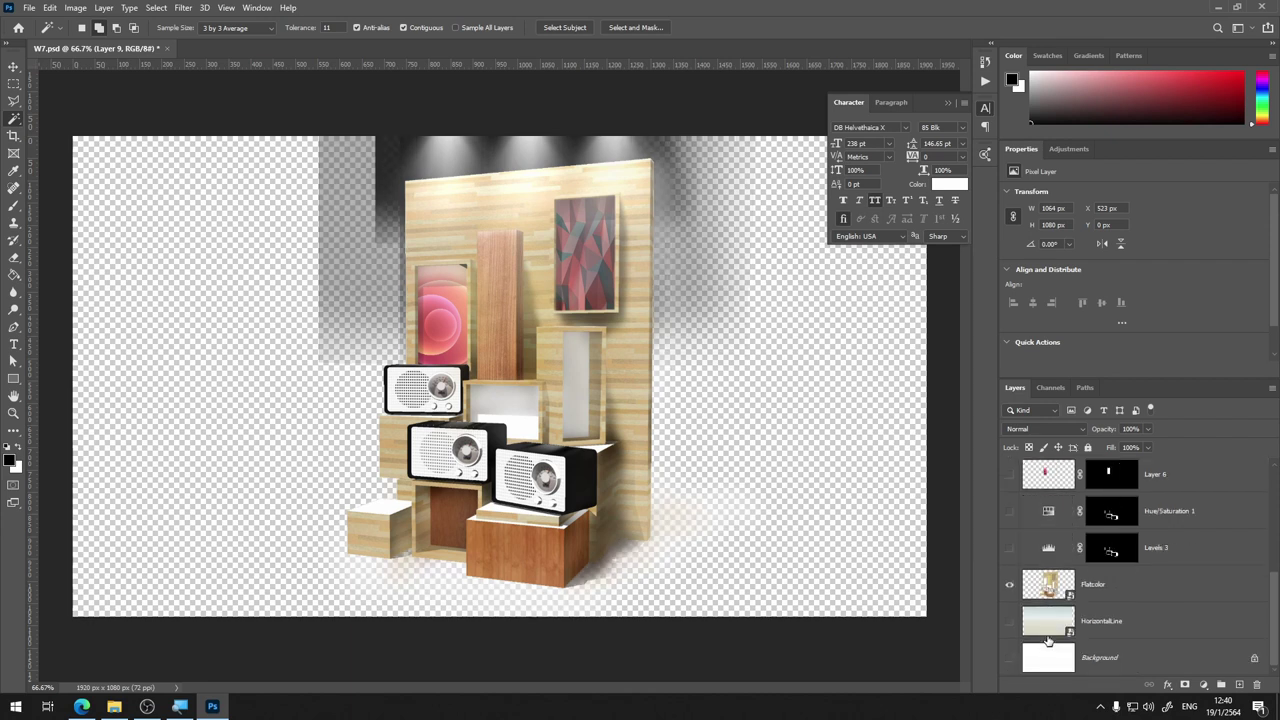
pyautogui.click(1009, 658)
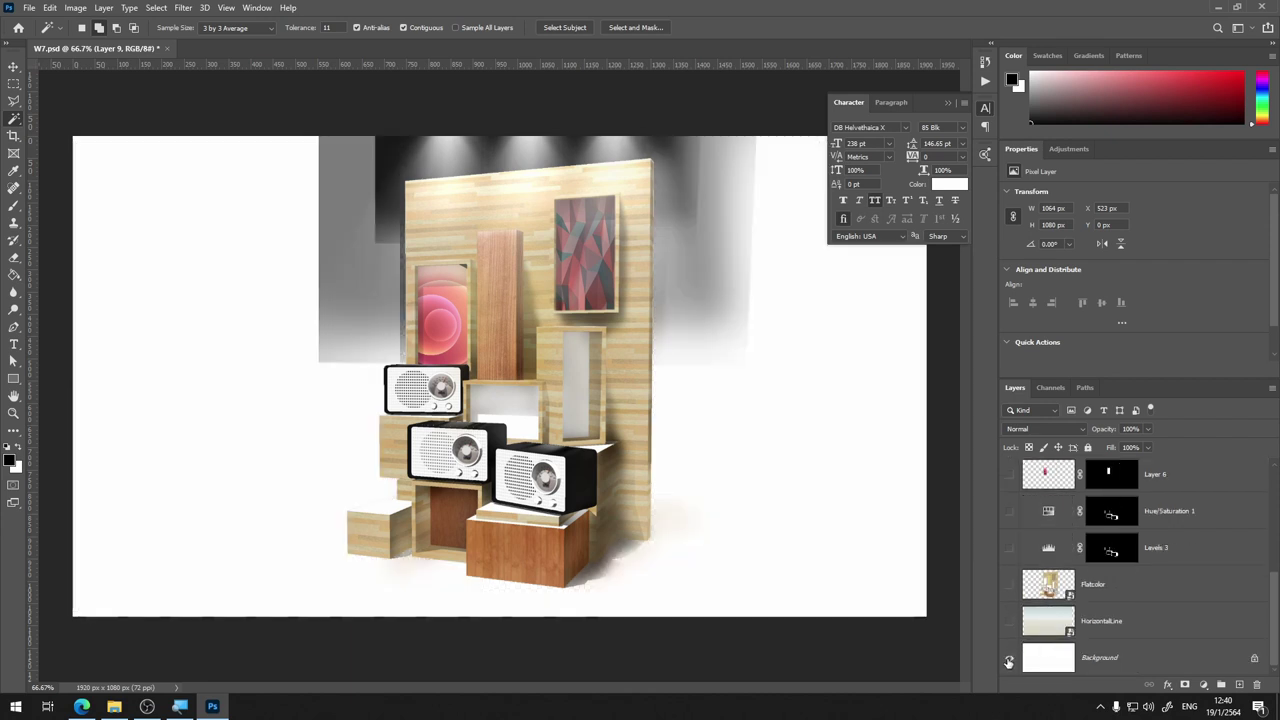
pyautogui.click(1009, 658)
pyautogui.scroll(3, 1008, 664)
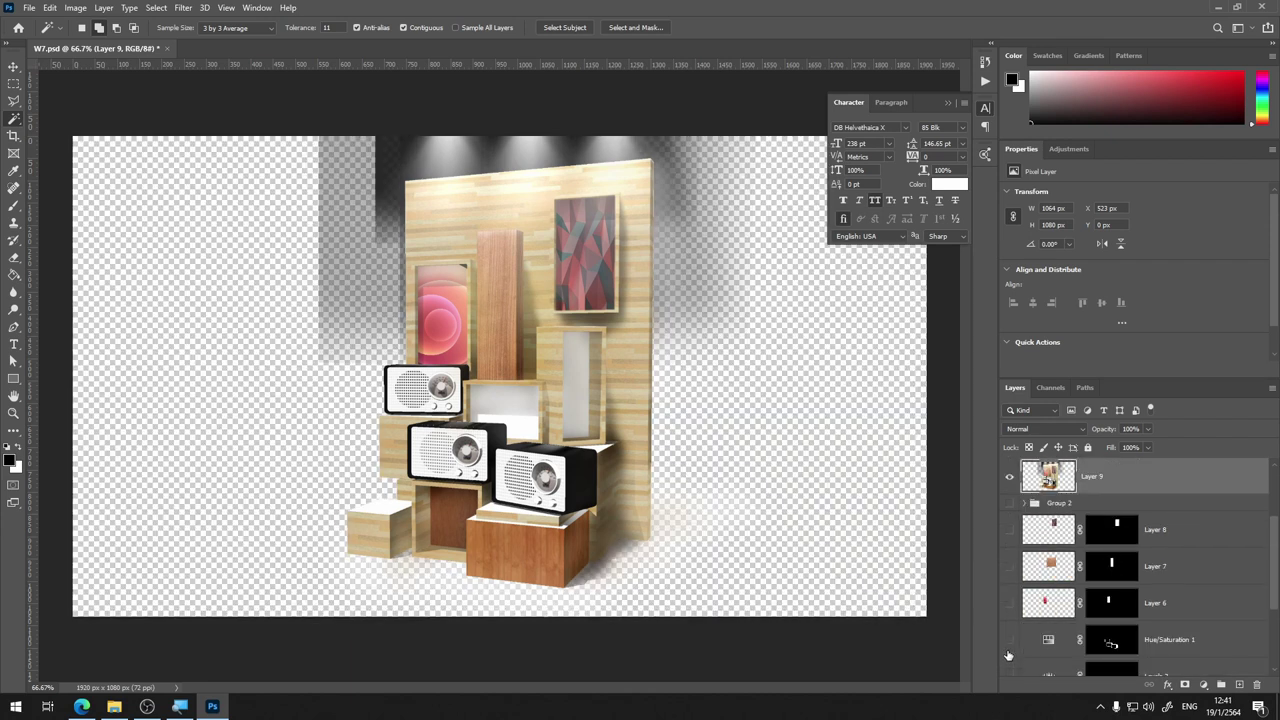
pyautogui.scroll(2, 1020, 490)
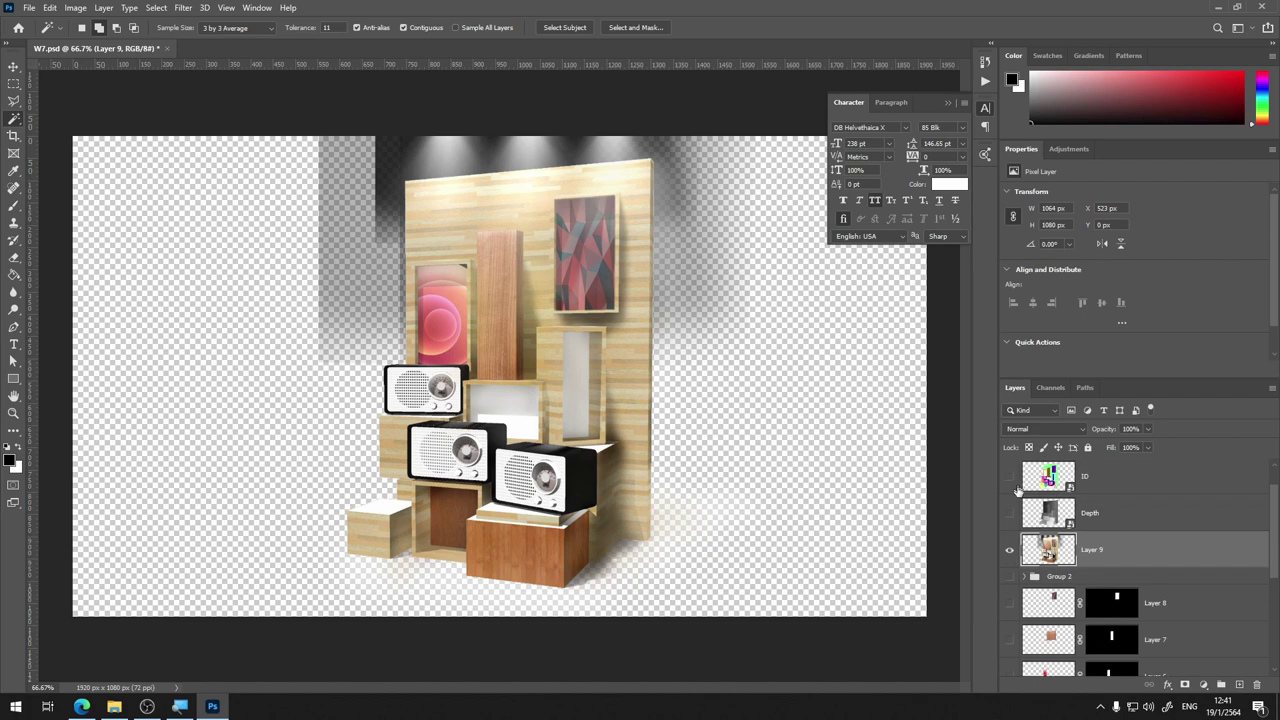
pyautogui.click(1010, 551)
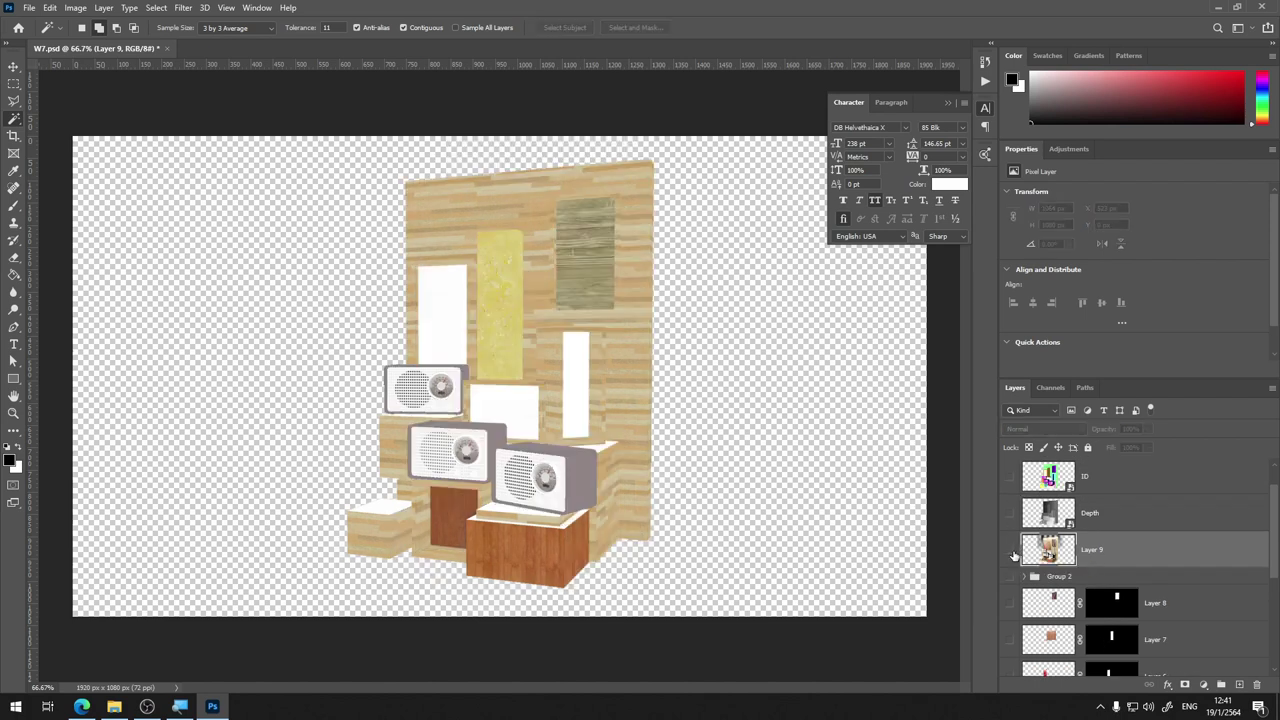
pyautogui.scroll(-5, 1140, 600)
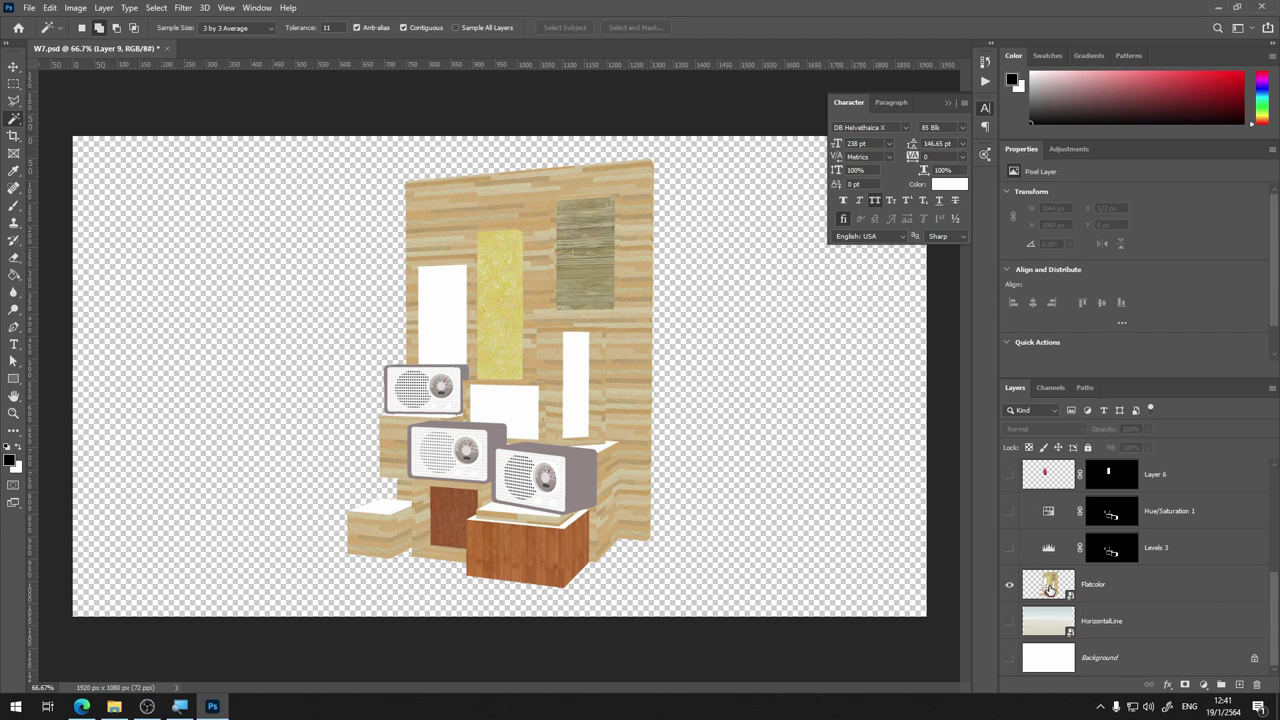
pyautogui.keyDown('ctrl'); pyautogui.click(1050, 590); pyautogui.keyUp('ctrl')
pyautogui.scroll(3, 1050, 590)
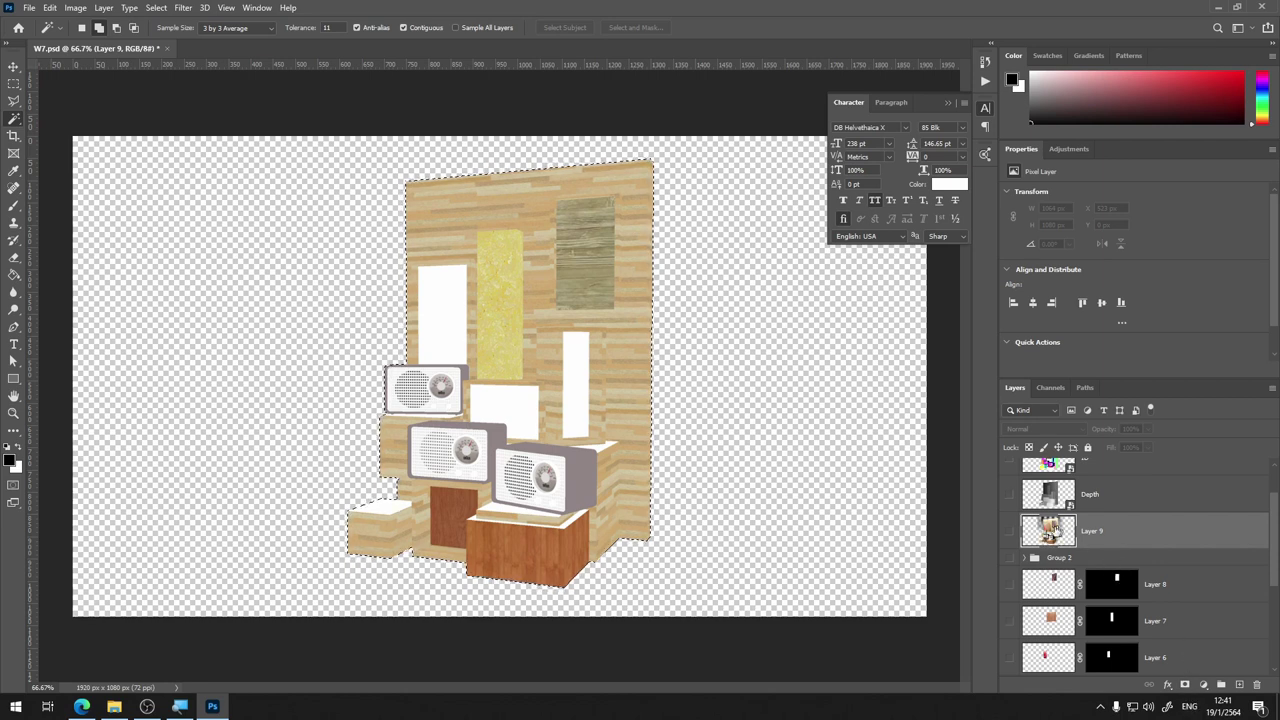
# Reload the Flatcolor outline as a fresh selection, hide Flatcolor, and show Layer 9
pyautogui.click(1009, 531)
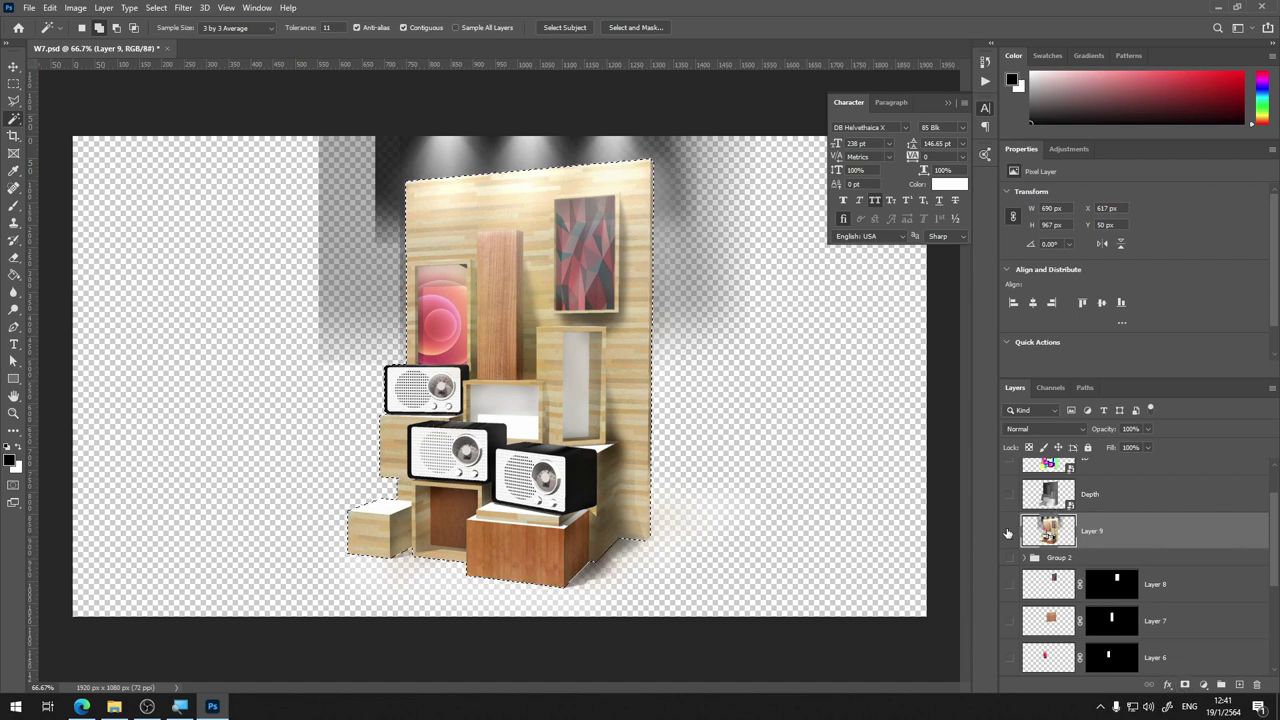
pyautogui.click(1009, 531)
pyautogui.scroll(-1, 1034, 661)
pyautogui.scroll(-3, 1034, 661)
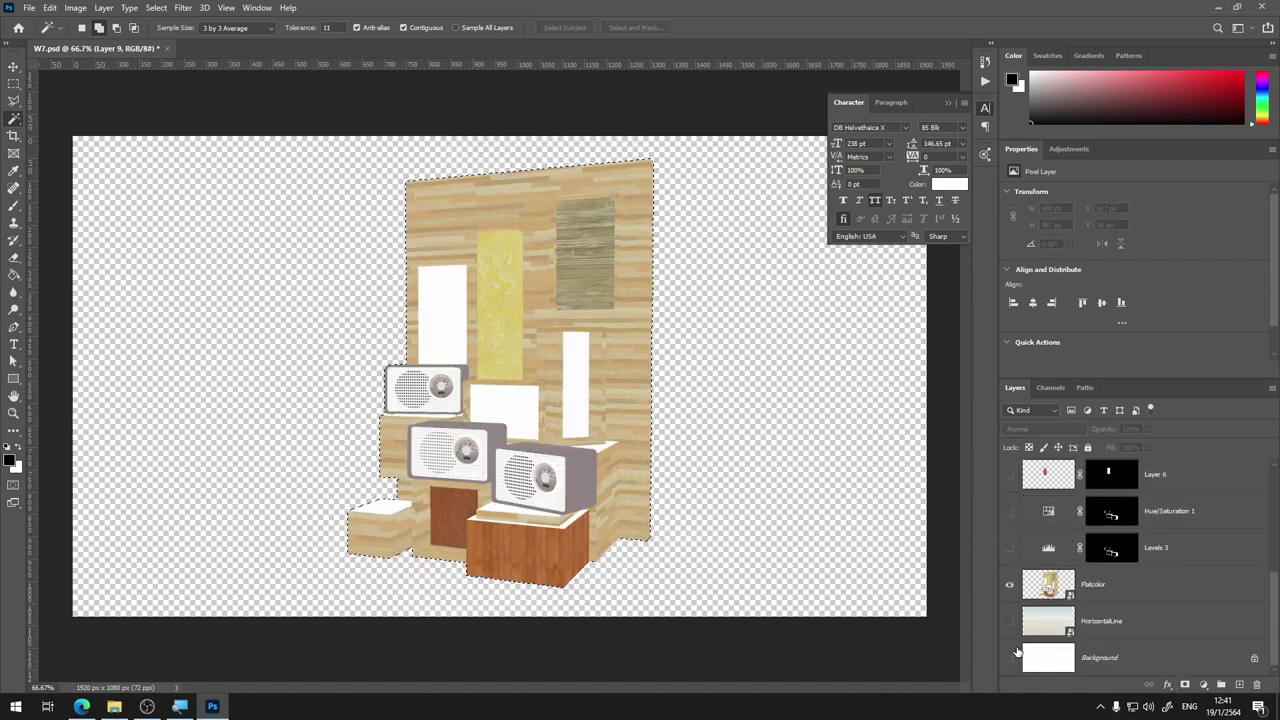
pyautogui.hotkey('ctrl', 'd')
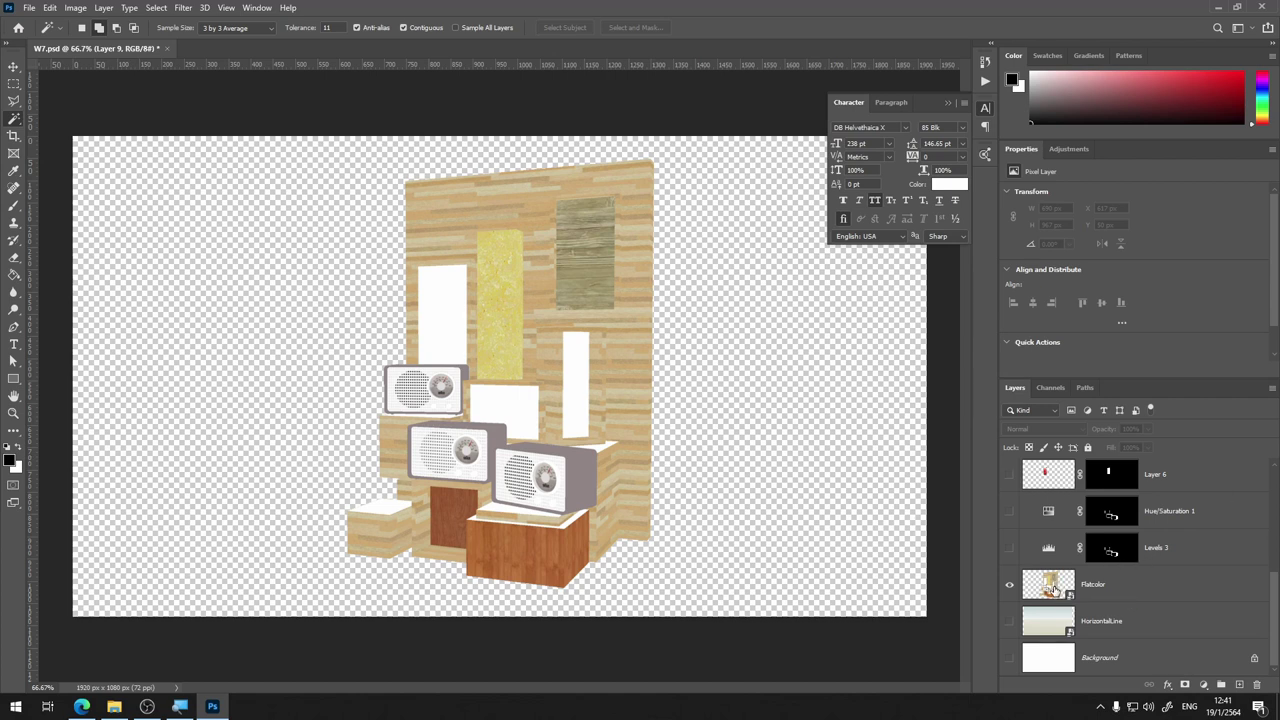
pyautogui.keyDown('ctrl'); pyautogui.click(1050, 585); pyautogui.keyUp('ctrl')
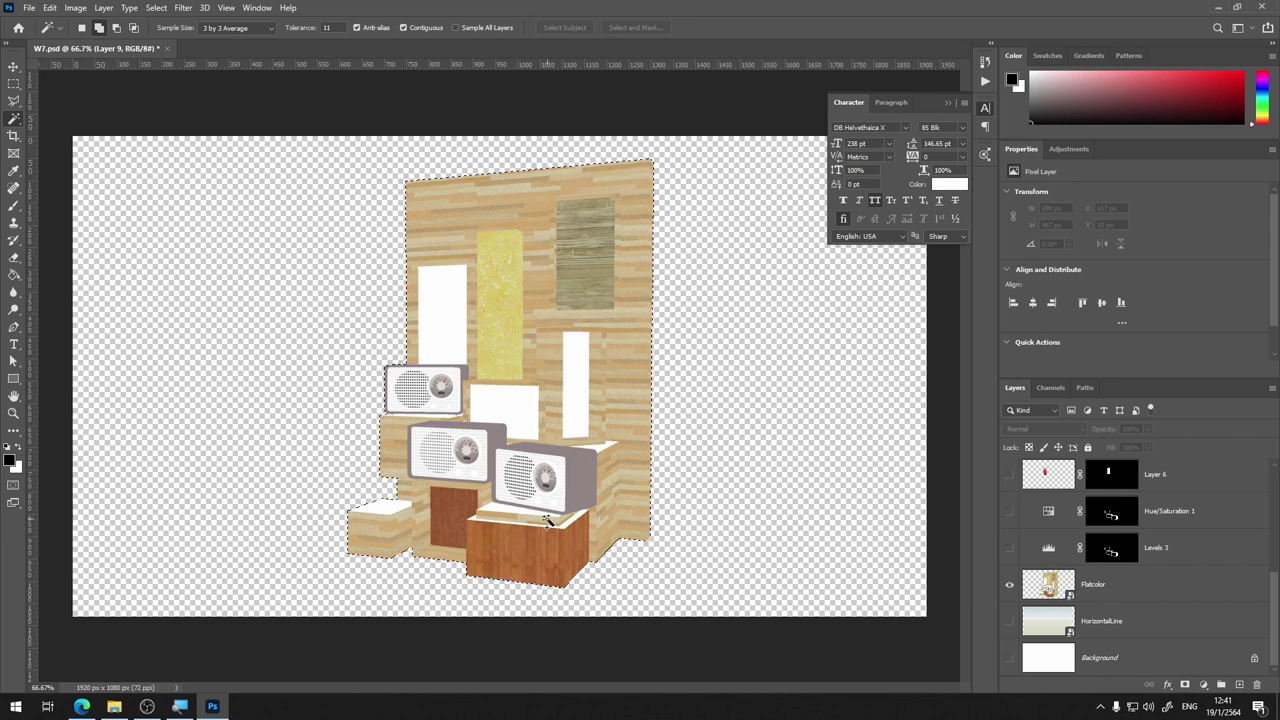
pyautogui.click(1009, 584)
pyautogui.scroll(3, 1014, 583)
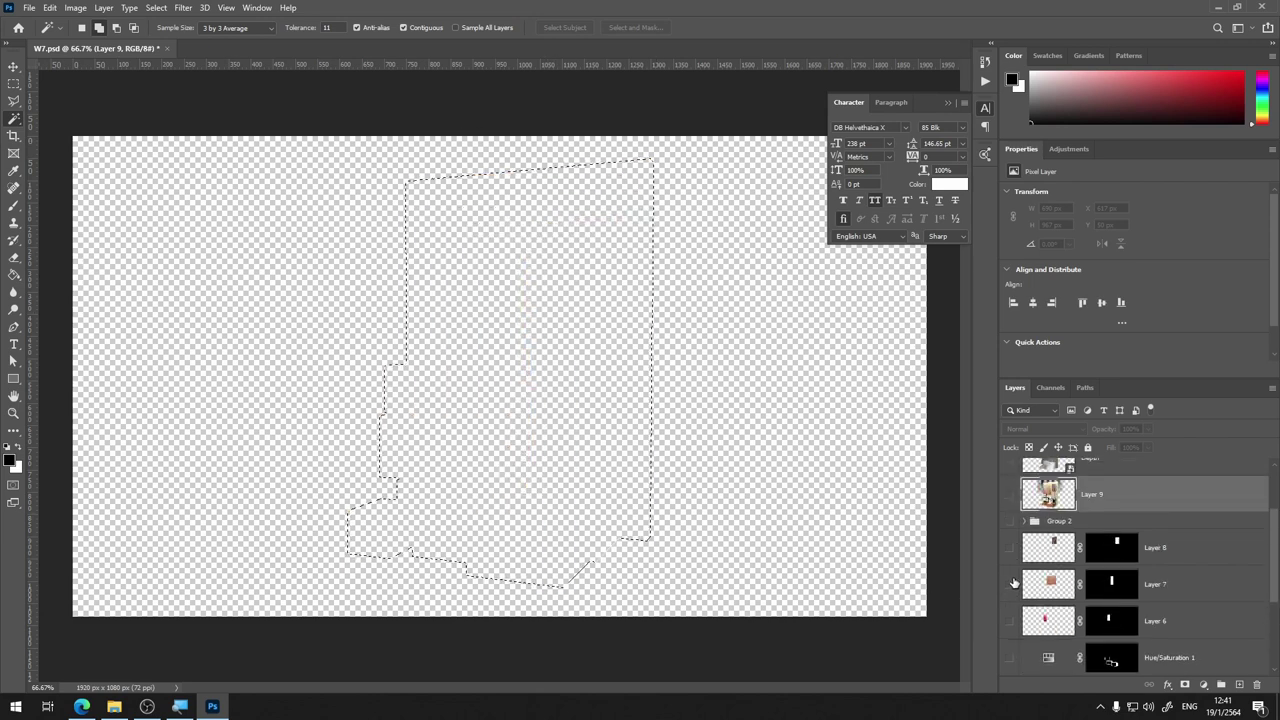
pyautogui.click(1009, 494)
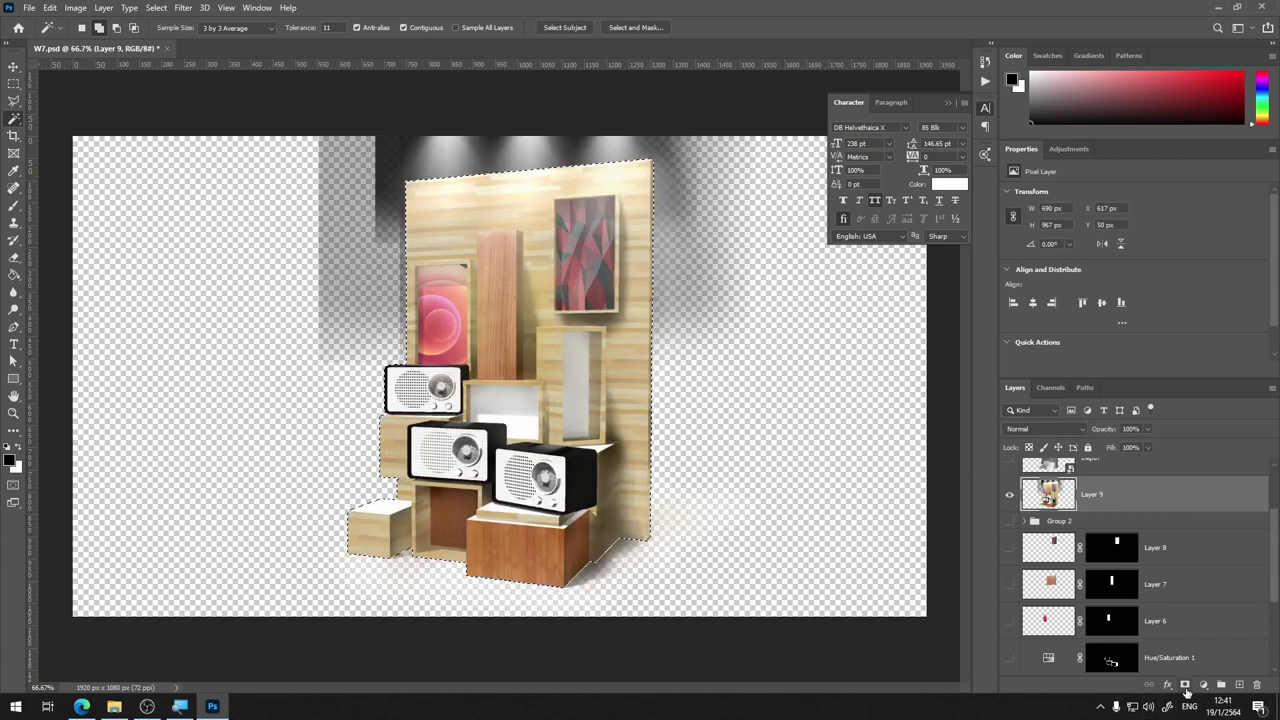
# Mask Layer 9 with the display outline and apply the Camera Raw Filter to its image
pyautogui.click(1185, 685)
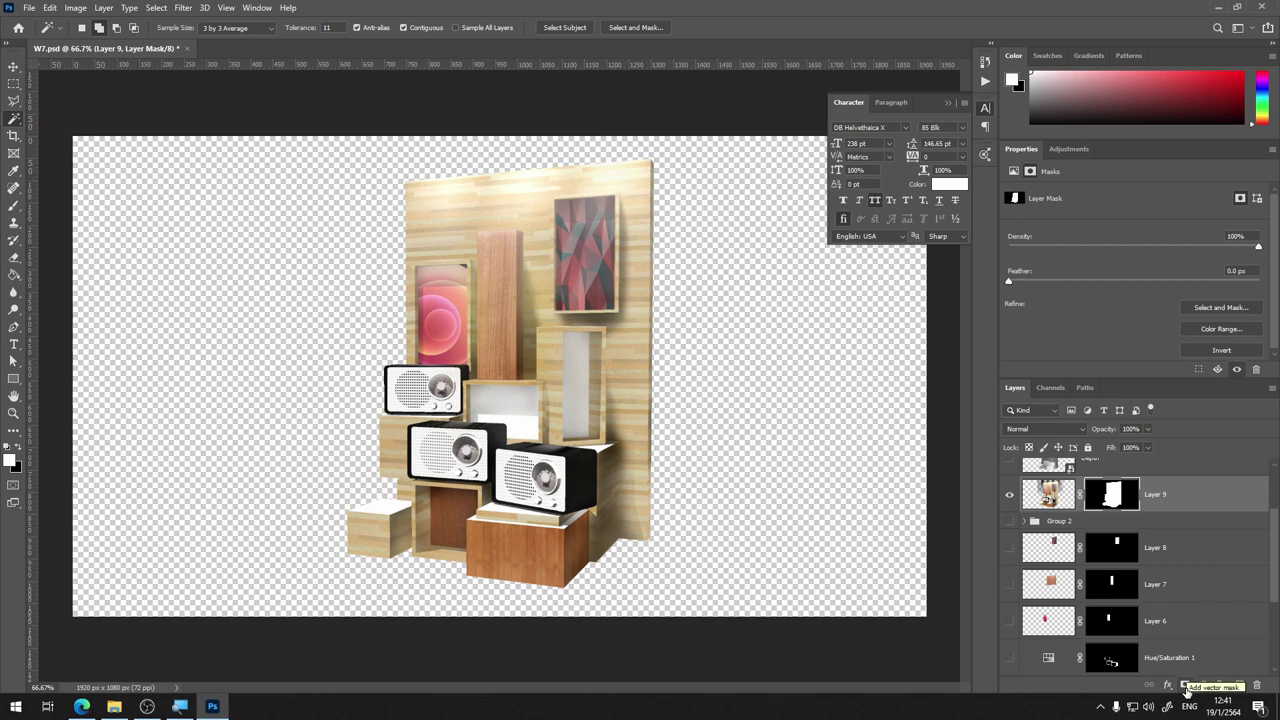
pyautogui.scroll(2, 1160, 598)
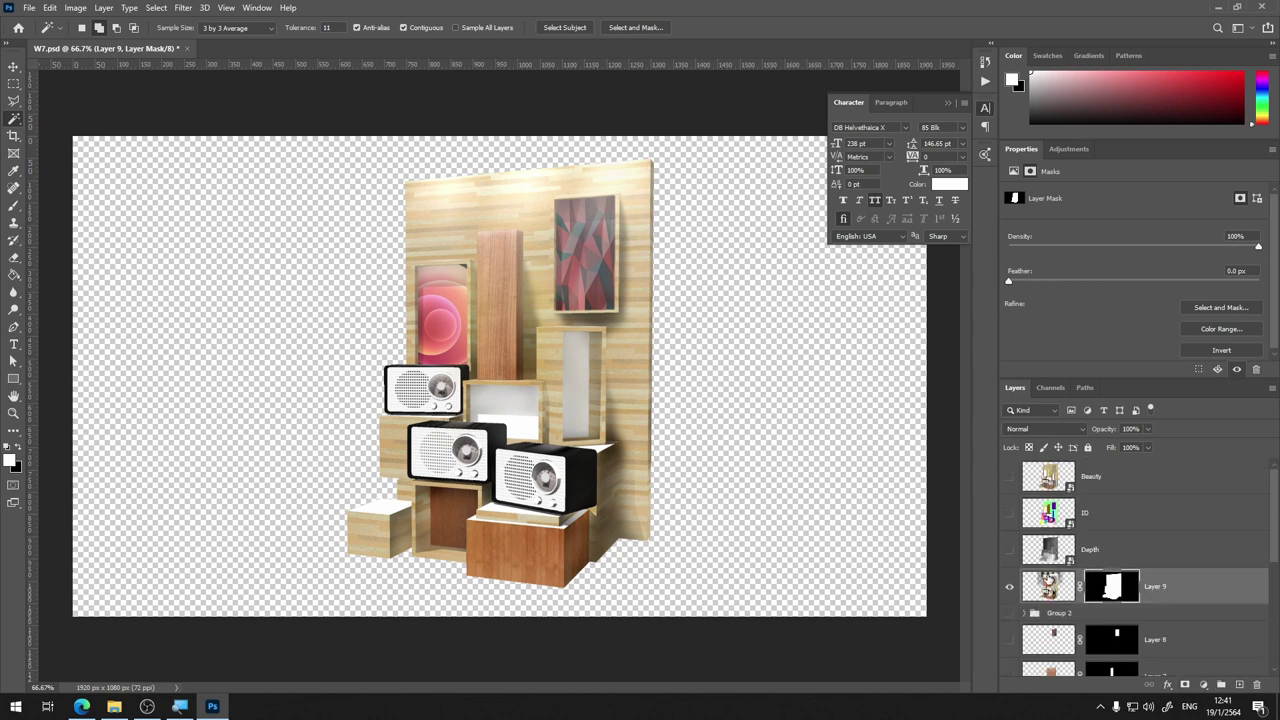
pyautogui.click(1040, 589)
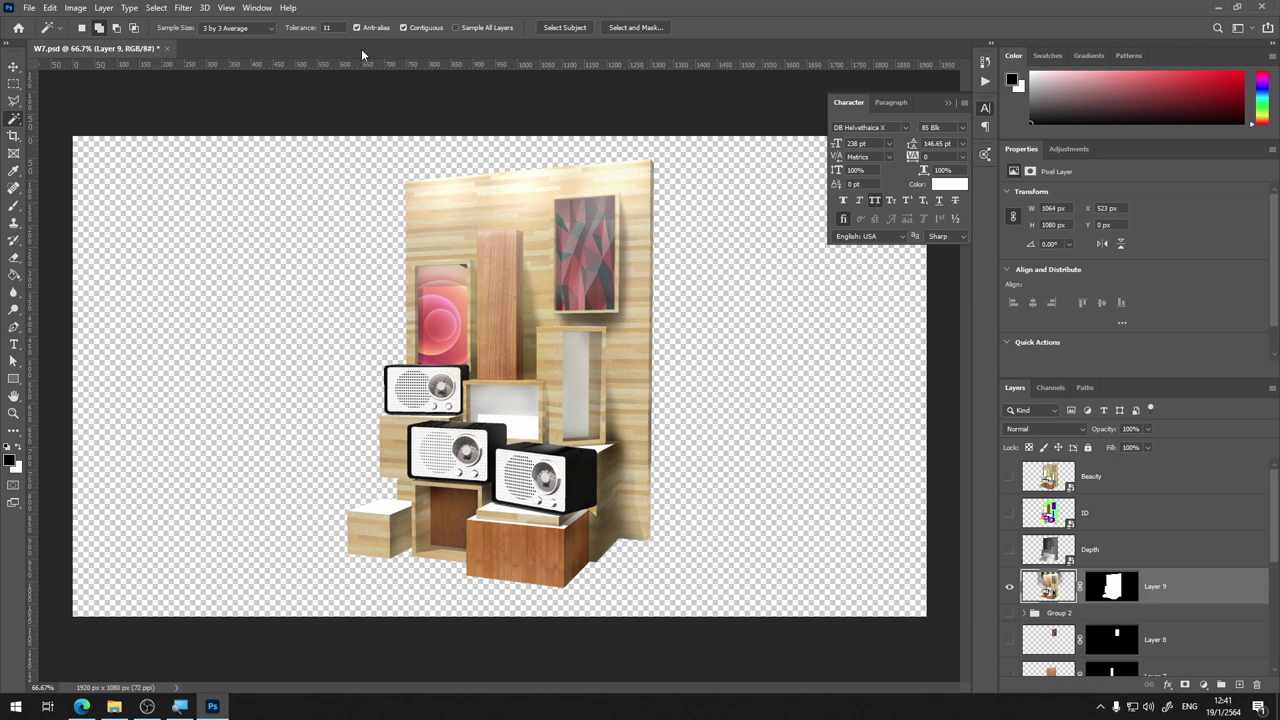
pyautogui.click(184, 8)
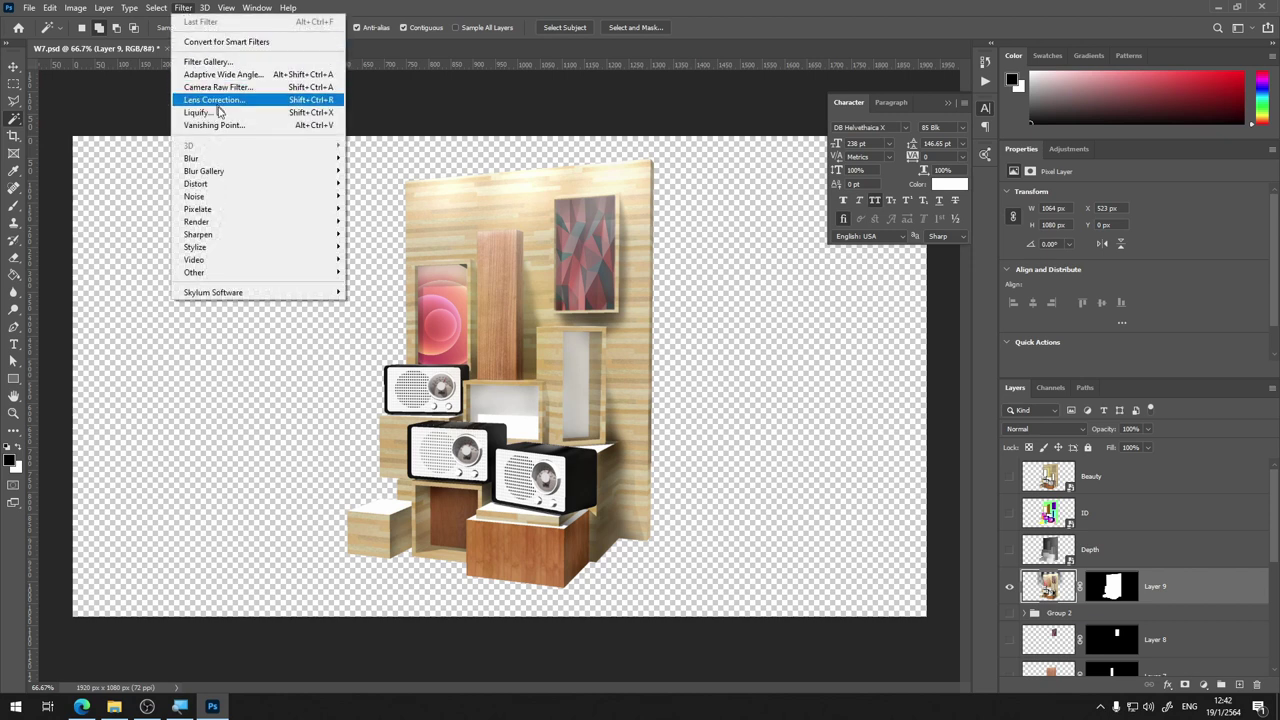
pyautogui.moveTo(183, 8)
pyautogui.click(296, 88)
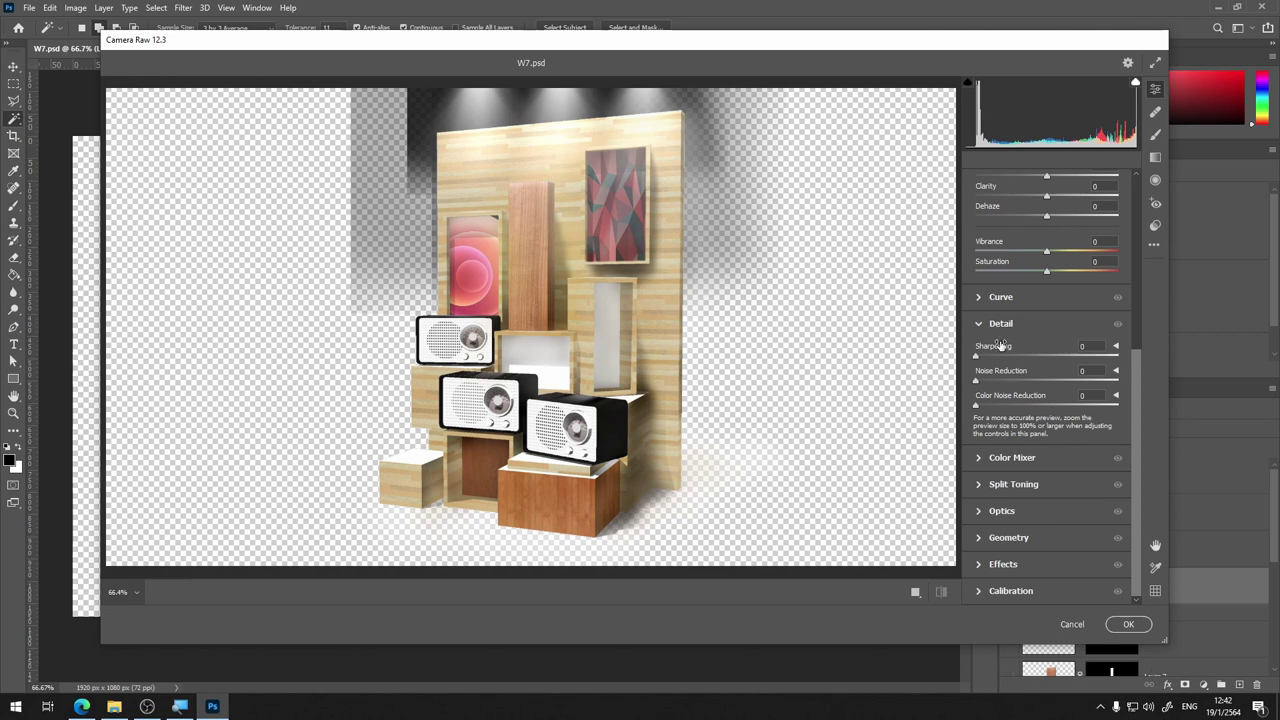
# In Camera Raw Basic, set Contrast to +34, Temperature to +9 and Clarity to +27
pyautogui.scroll(3, 1057, 490)
pyautogui.scroll(2, 1065, 494)
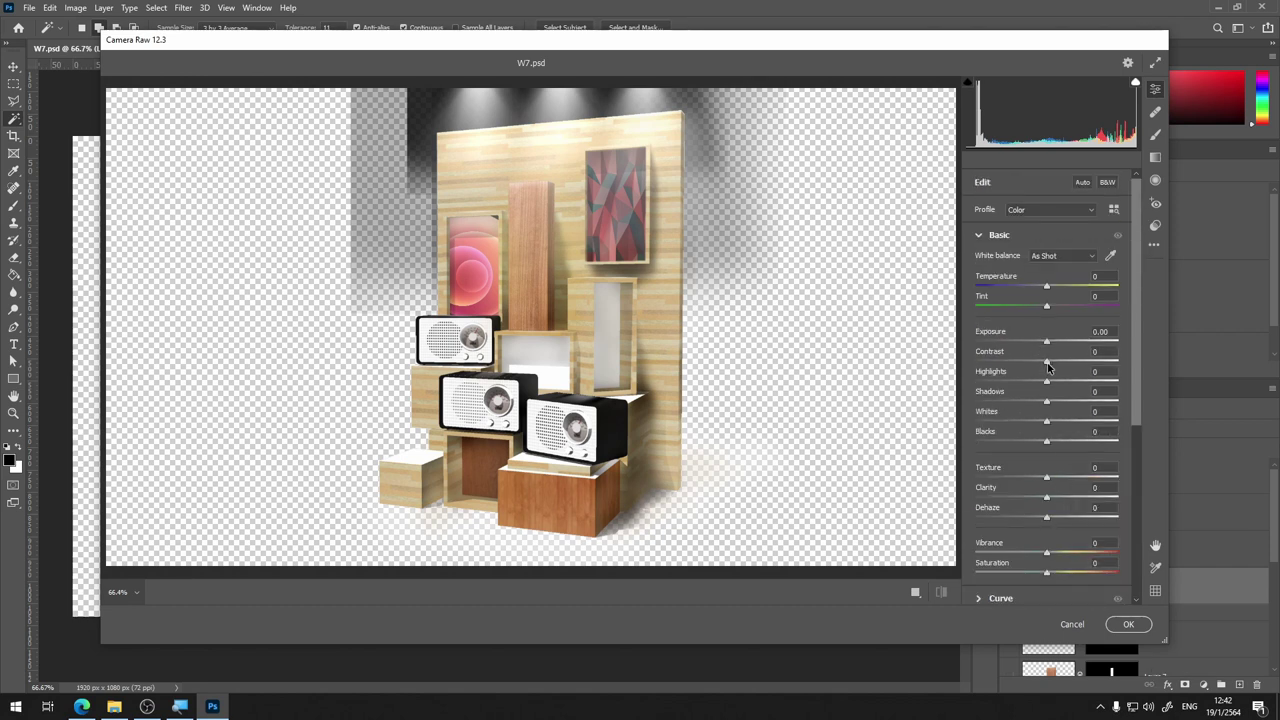
pyautogui.moveTo(1047, 362)
pyautogui.mouseDown()
pyautogui.moveTo(1082, 356)
pyautogui.moveTo(1022, 386)
pyautogui.moveTo(1045, 389)
pyautogui.mouseUp()
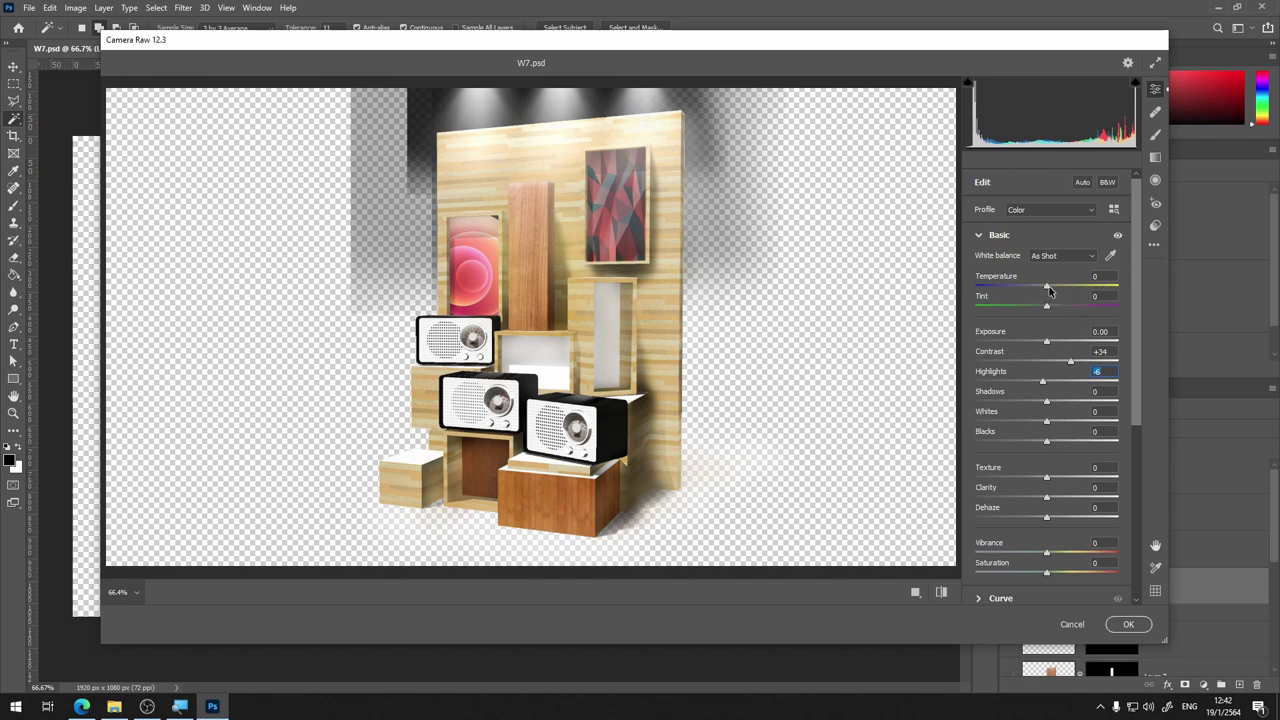
pyautogui.moveTo(1047, 288); pyautogui.dragTo(1056, 291)
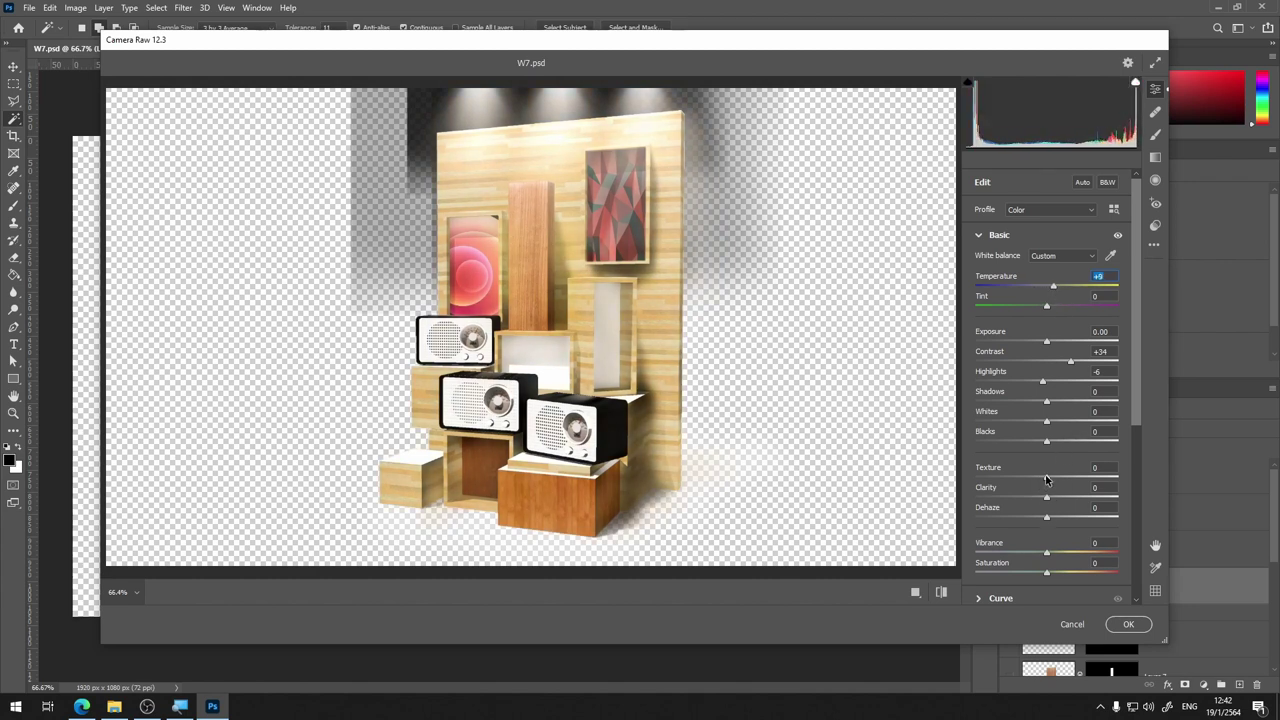
pyautogui.moveTo(1048, 501); pyautogui.dragTo(1069, 502)
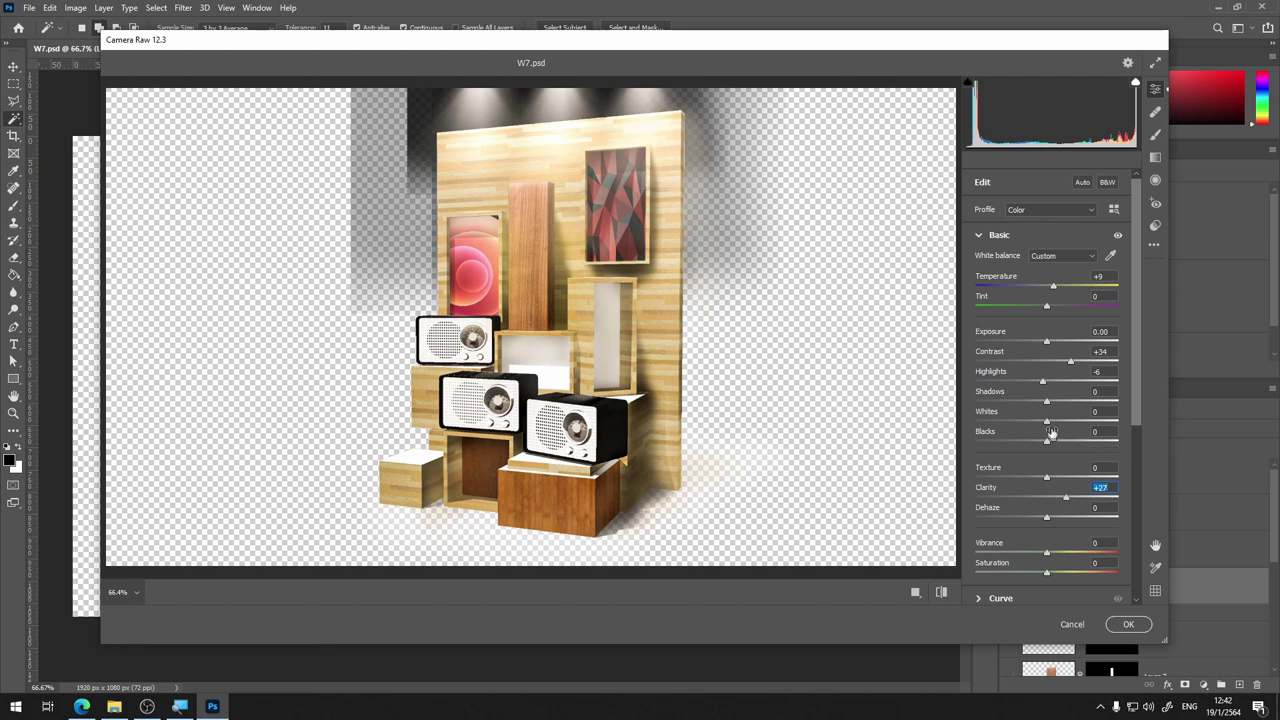
# Lower Saturation and Vibrance to -15 each
pyautogui.scroll(-1, 1087, 439)
pyautogui.scroll(-1, 1063, 465)
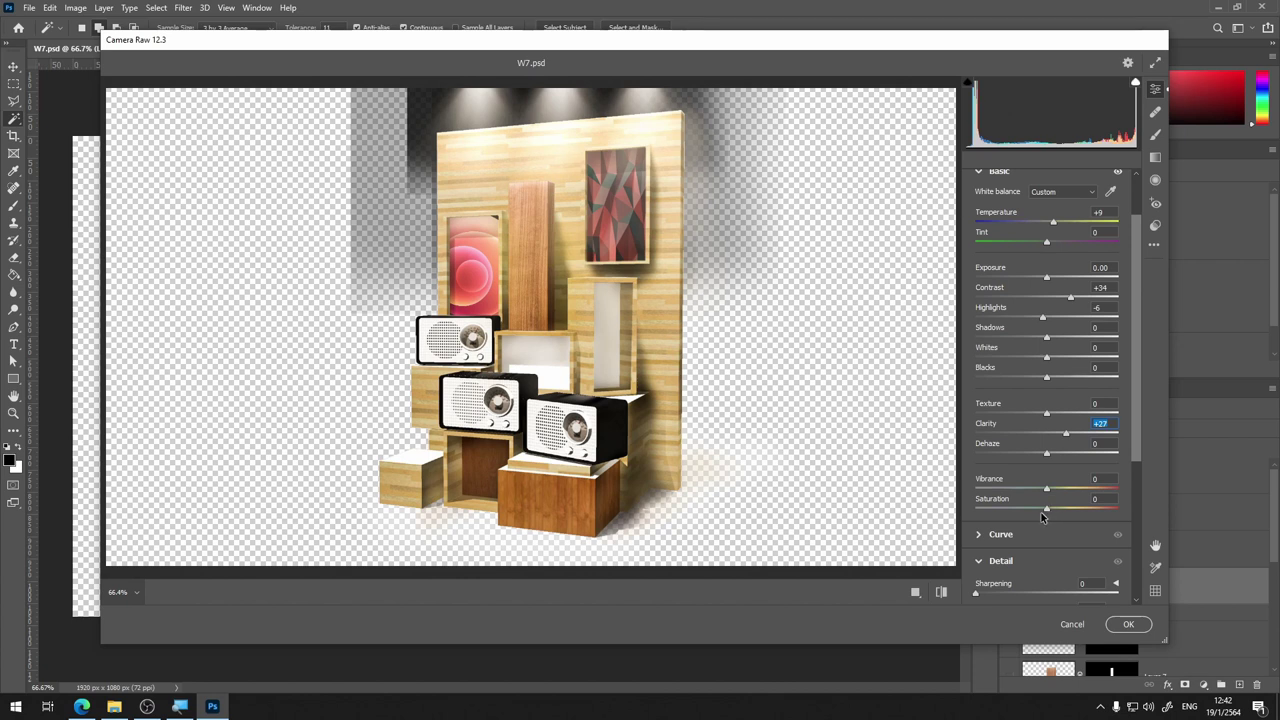
pyautogui.moveTo(1046, 509); pyautogui.dragTo(1034, 512)
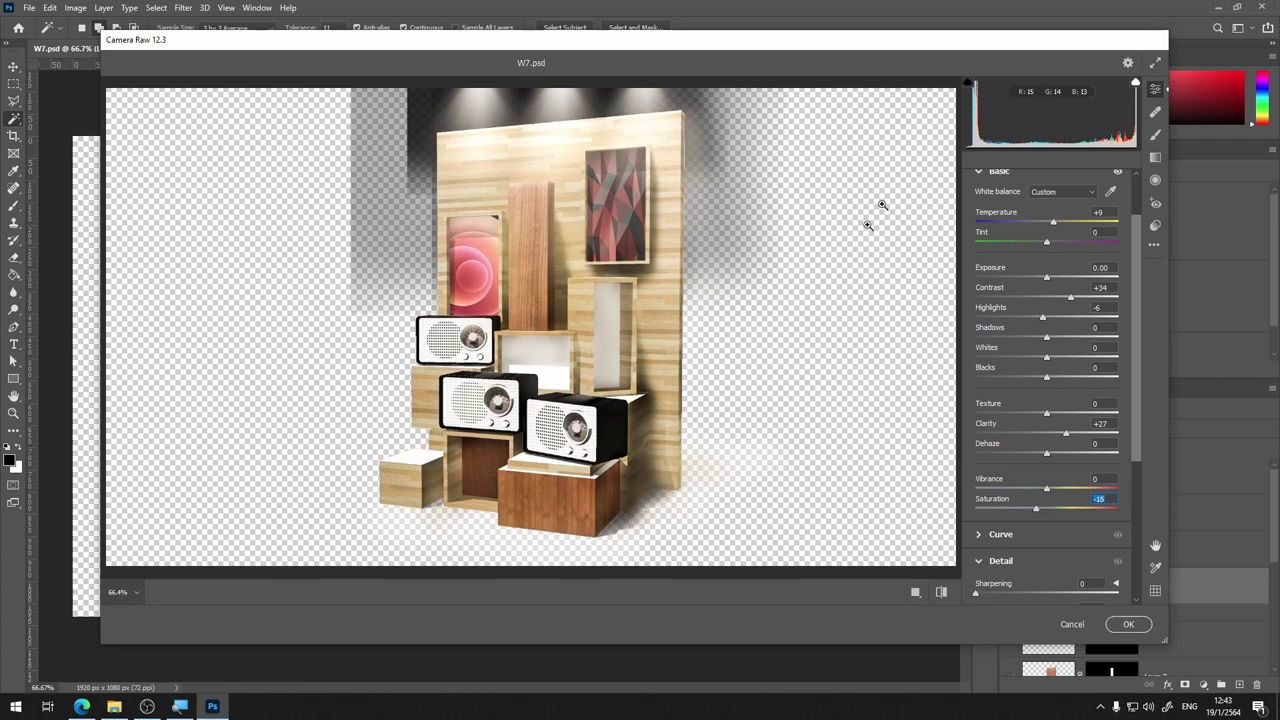
pyautogui.moveTo(1047, 491); pyautogui.dragTo(1037, 491)
pyautogui.moveTo(1037, 491); pyautogui.dragTo(1040, 491)
pyautogui.scroll(-3, 1090, 548)
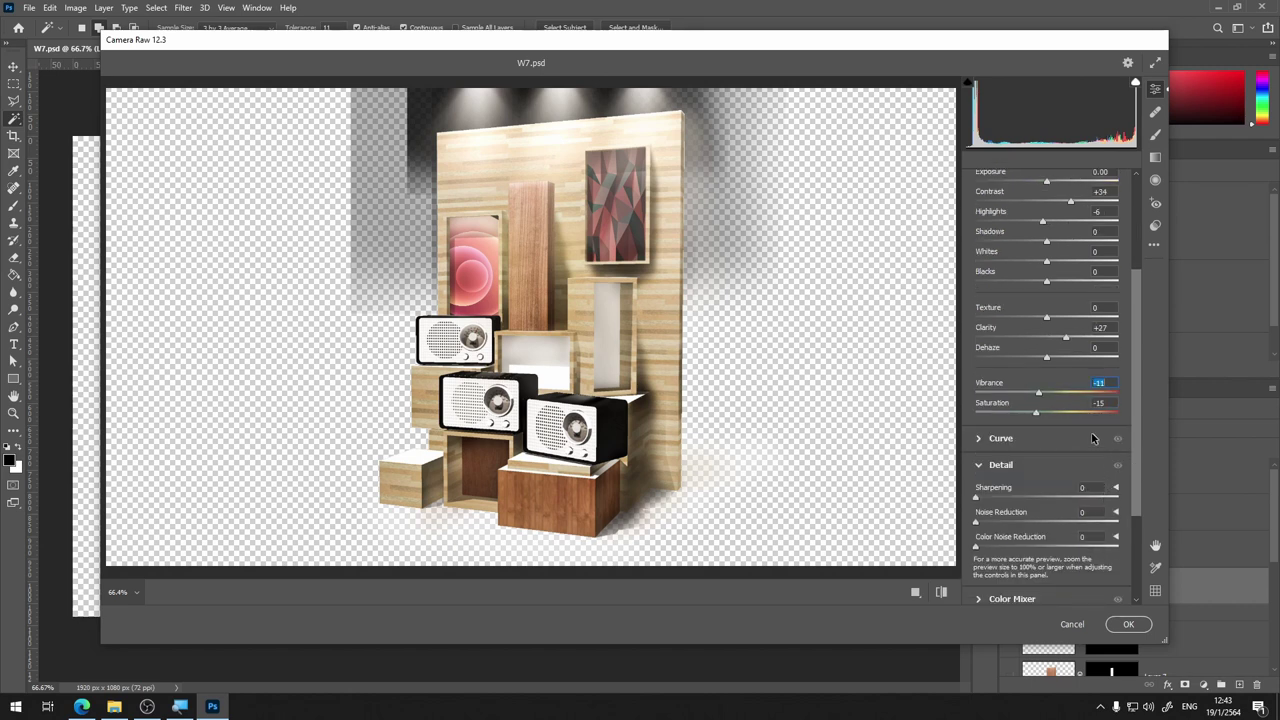
pyautogui.scroll(4, 1015, 455)
pyautogui.scroll(-7, 1015, 455)
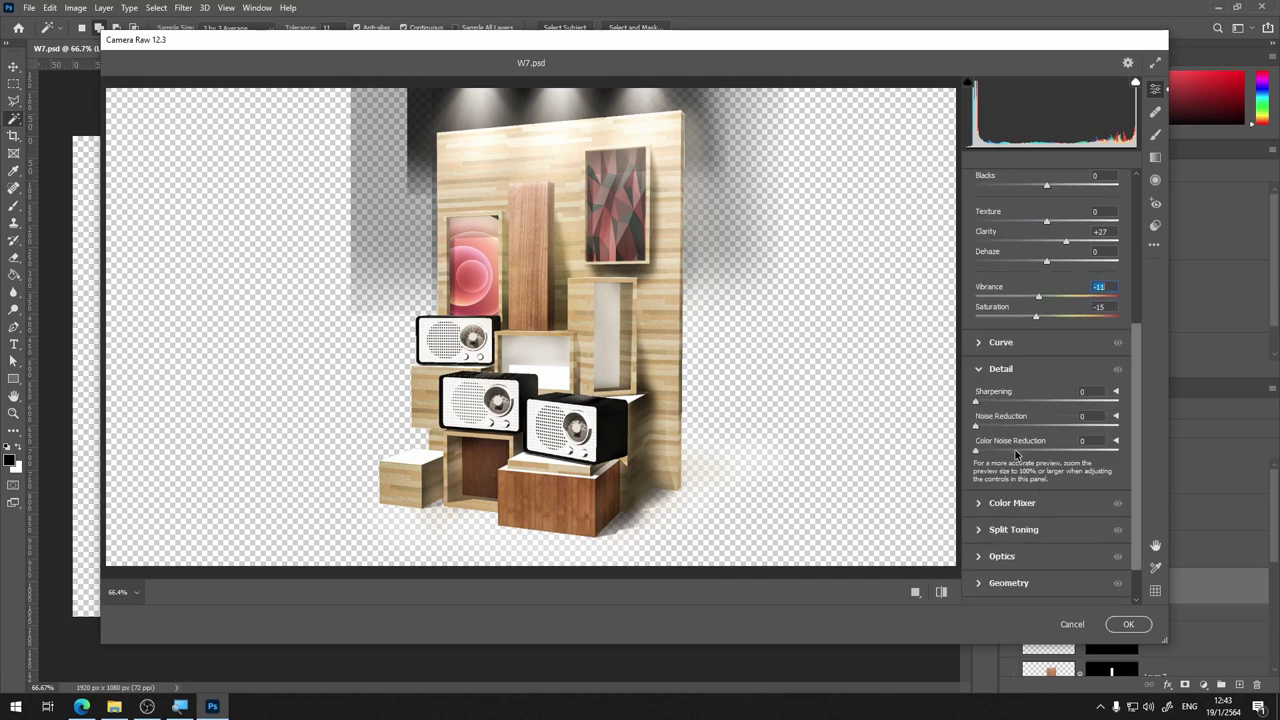
pyautogui.scroll(-2, 992, 407)
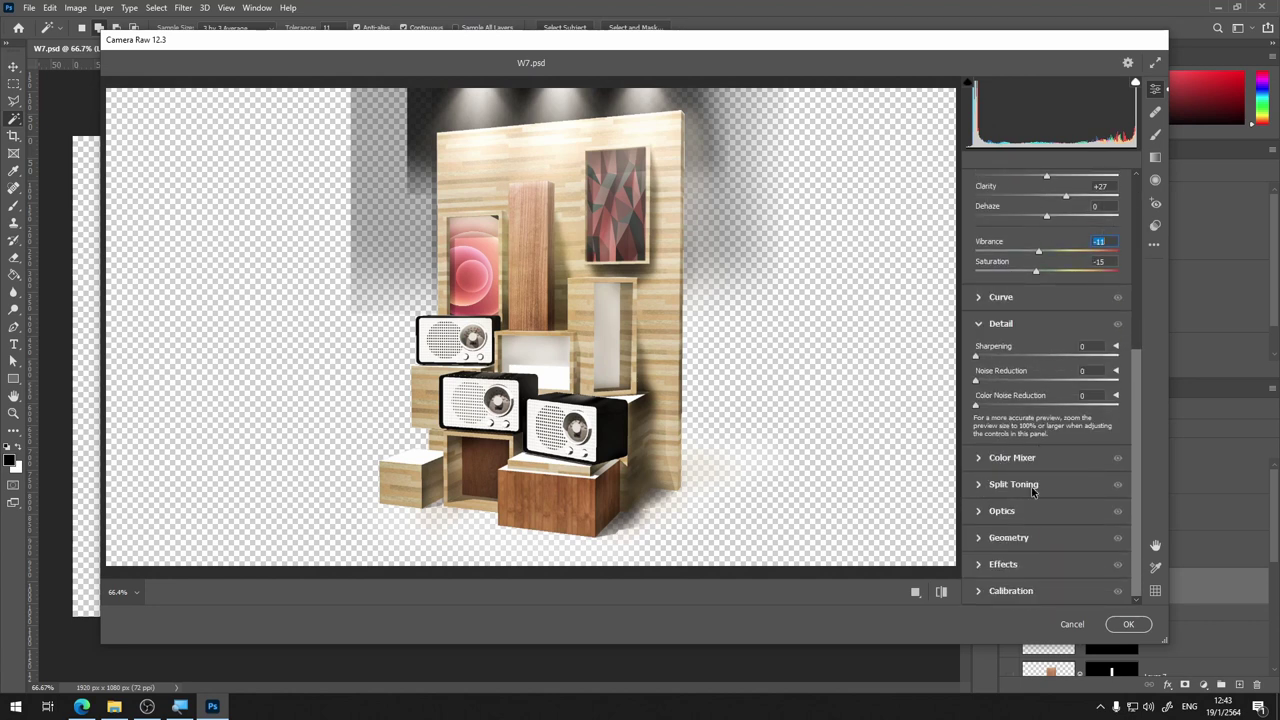
# Tint Split Toning highlights warm (hue 39) and shadows blue (hue 219)
pyautogui.click(978, 485)
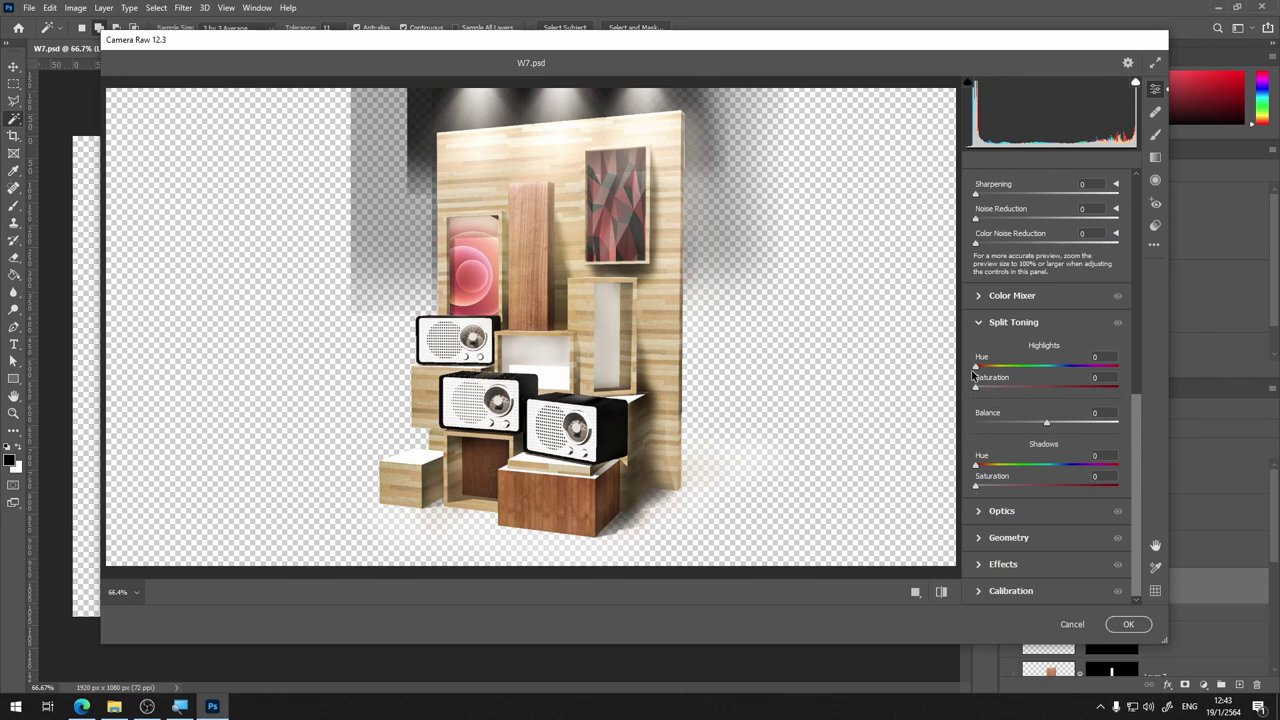
pyautogui.moveTo(978, 368)
pyautogui.mouseDown()
pyautogui.moveTo(992, 390)
pyautogui.moveTo(1018, 387)
pyautogui.mouseUp()
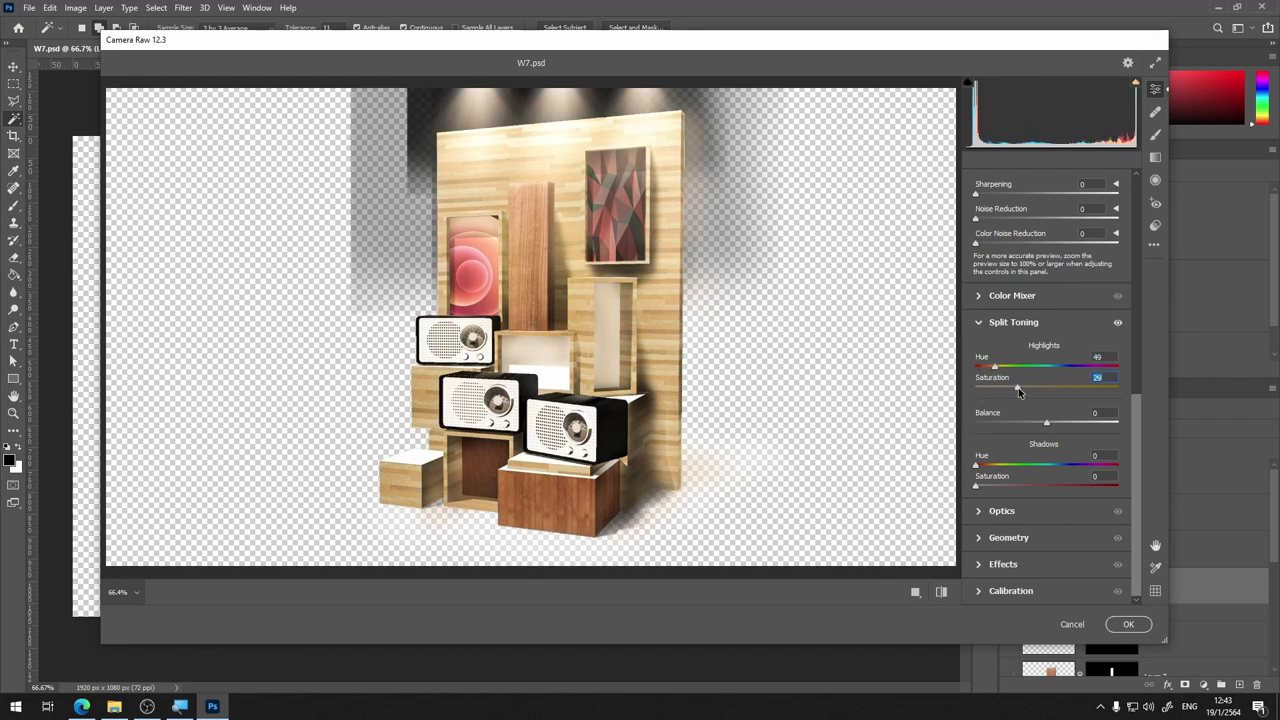
pyautogui.moveTo(977, 468)
pyautogui.mouseDown()
pyautogui.moveTo(1074, 478)
pyautogui.moveTo(1058, 475)
pyautogui.mouseUp()
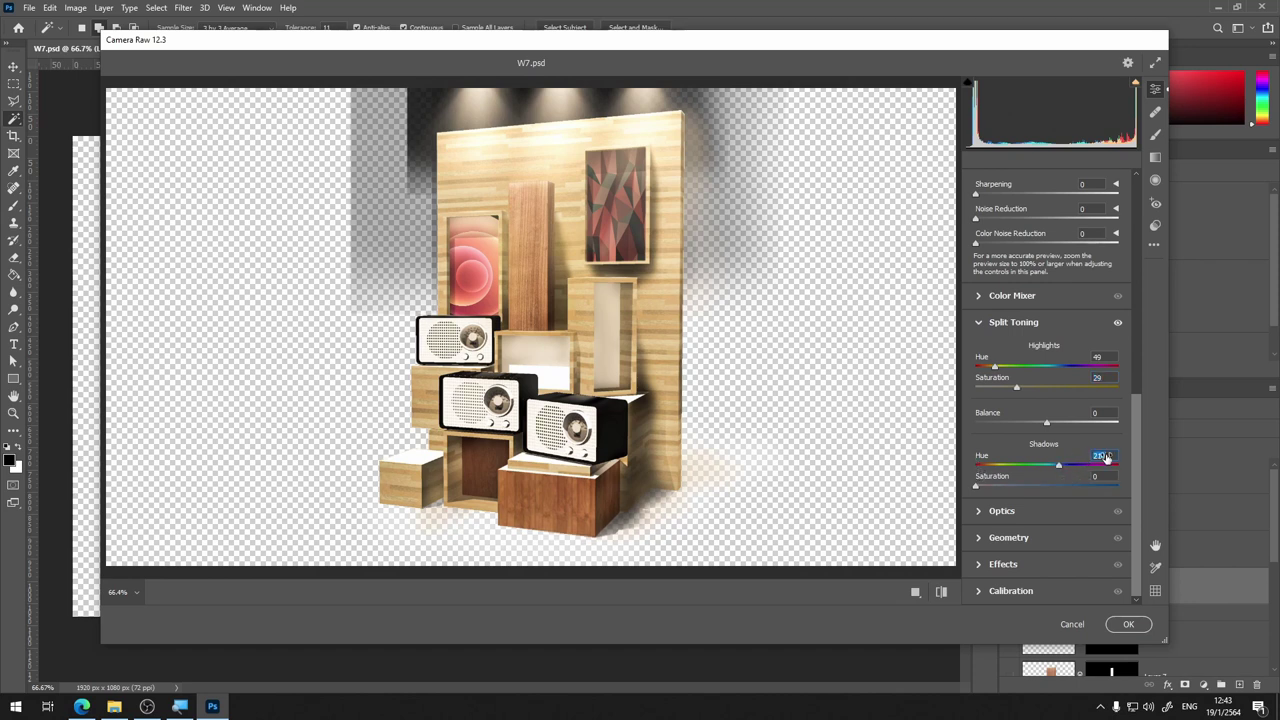
pyautogui.moveTo(977, 487)
pyautogui.mouseDown()
pyautogui.moveTo(1043, 487)
pyautogui.moveTo(1032, 487)
pyautogui.mouseUp()
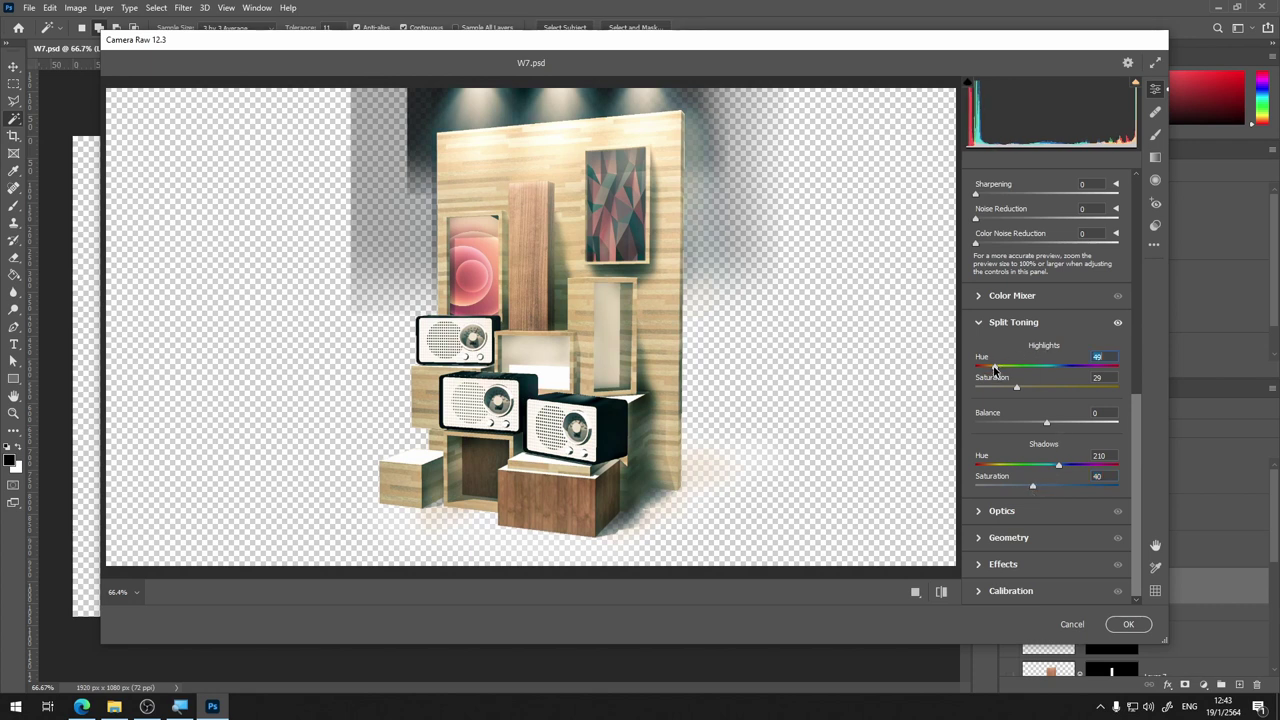
pyautogui.moveTo(994, 369); pyautogui.dragTo(991, 368)
pyautogui.moveTo(1060, 470); pyautogui.dragTo(1063, 470)
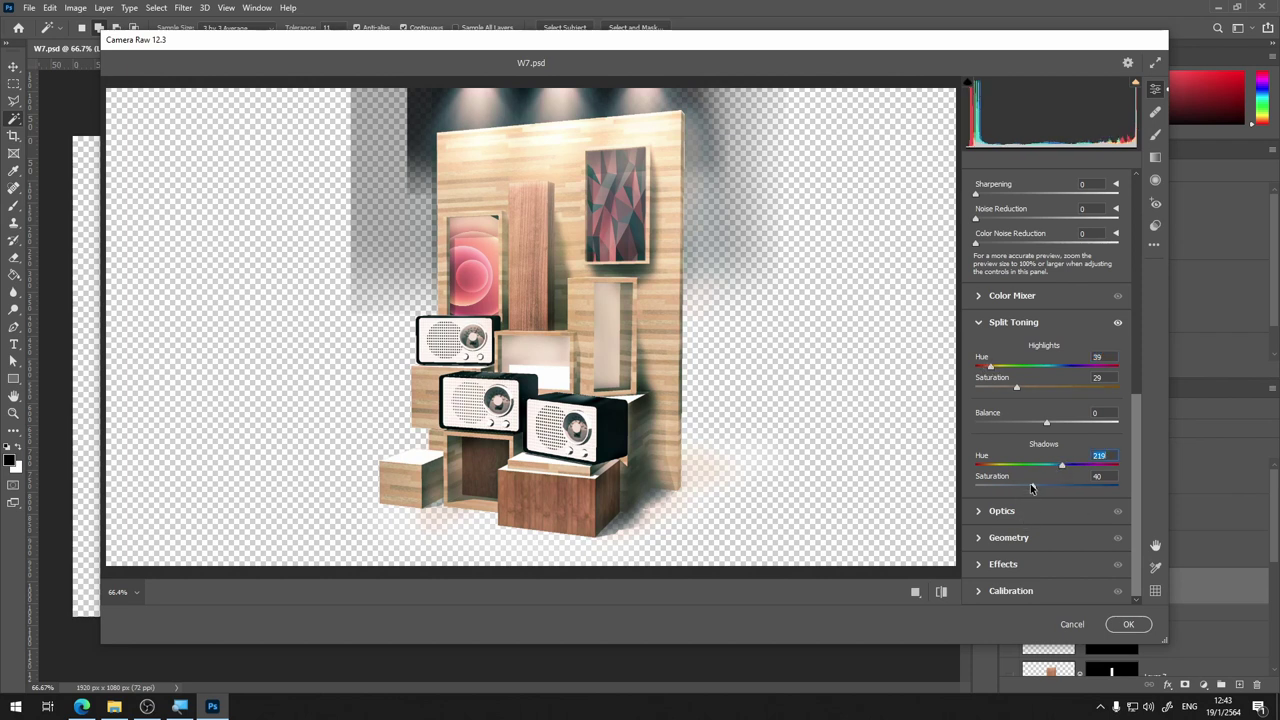
pyautogui.moveTo(1040, 488)
pyautogui.mouseDown()
pyautogui.moveTo(984, 489)
pyautogui.moveTo(1018, 485)
pyautogui.mouseUp()
pyautogui.moveTo(1018, 391); pyautogui.dragTo(999, 391)
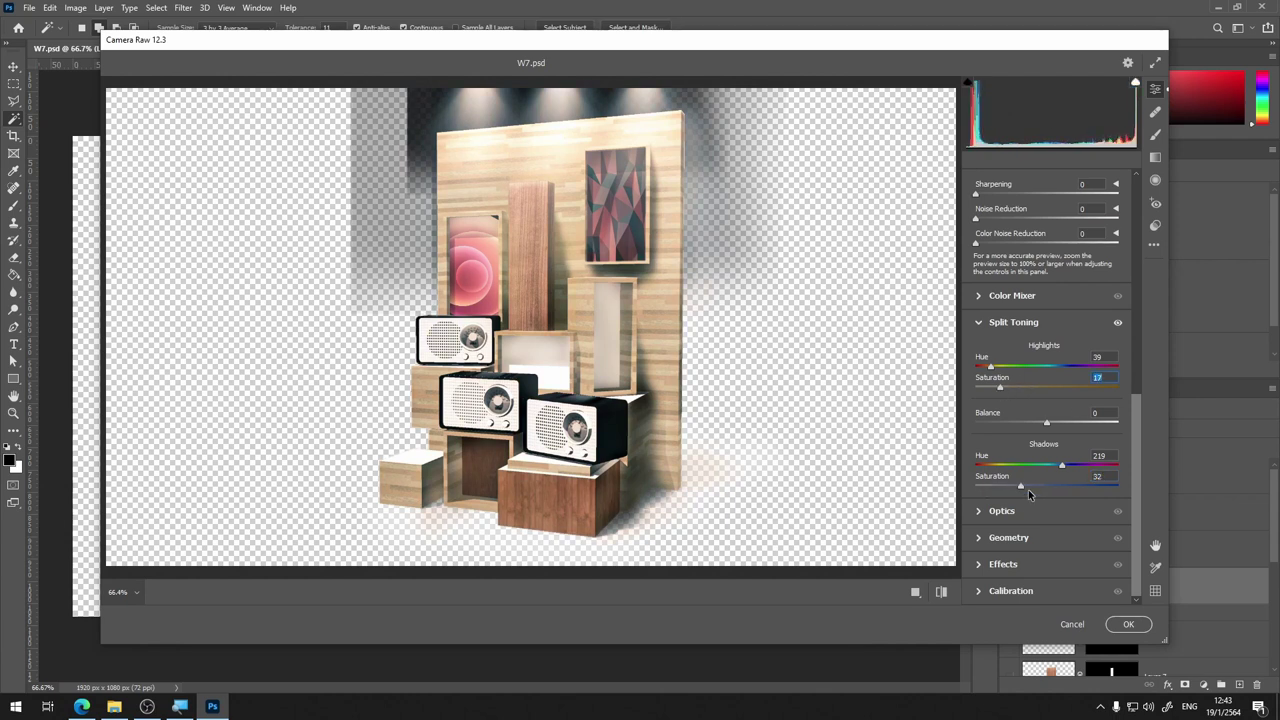
pyautogui.moveTo(1020, 486); pyautogui.dragTo(995, 489)
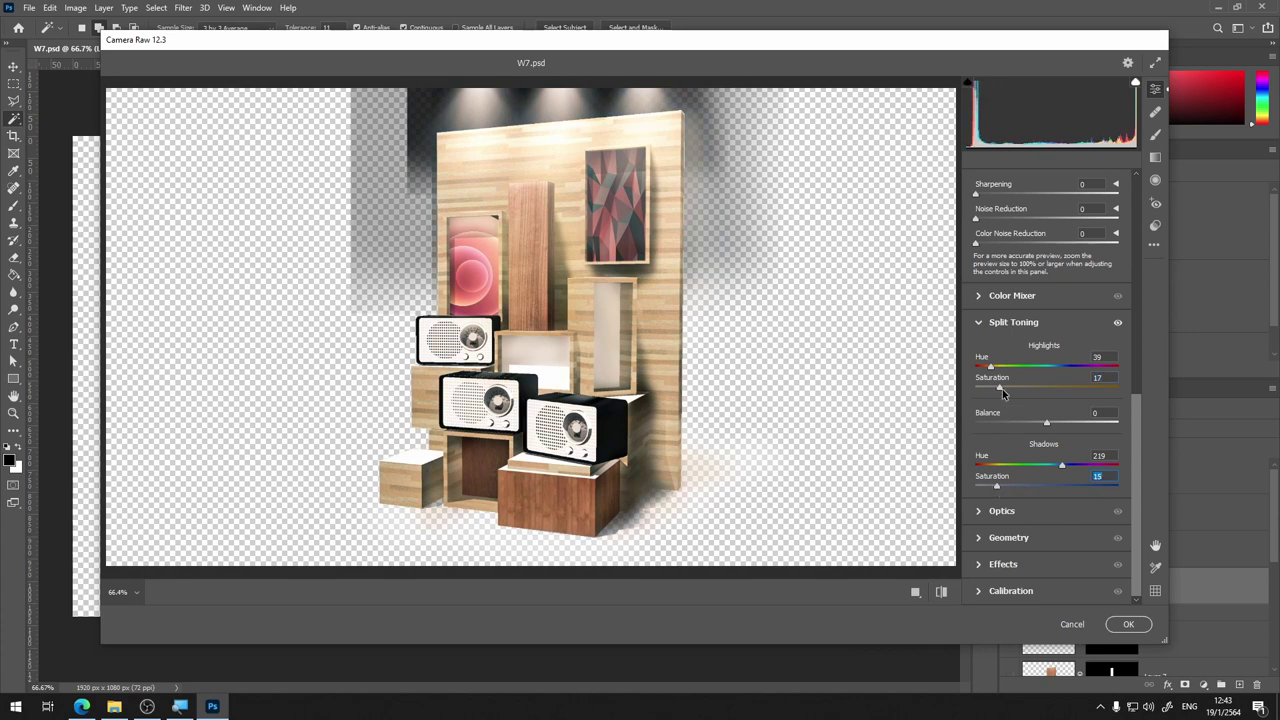
pyautogui.moveTo(1000, 391); pyautogui.dragTo(983, 390)
# Compare with toning off and settle highlight saturation at 19, shadow saturation at 29
pyautogui.click(1119, 324)
pyautogui.moveTo(987, 388); pyautogui.dragTo(1011, 388)
pyautogui.moveTo(996, 486); pyautogui.dragTo(1037, 486)
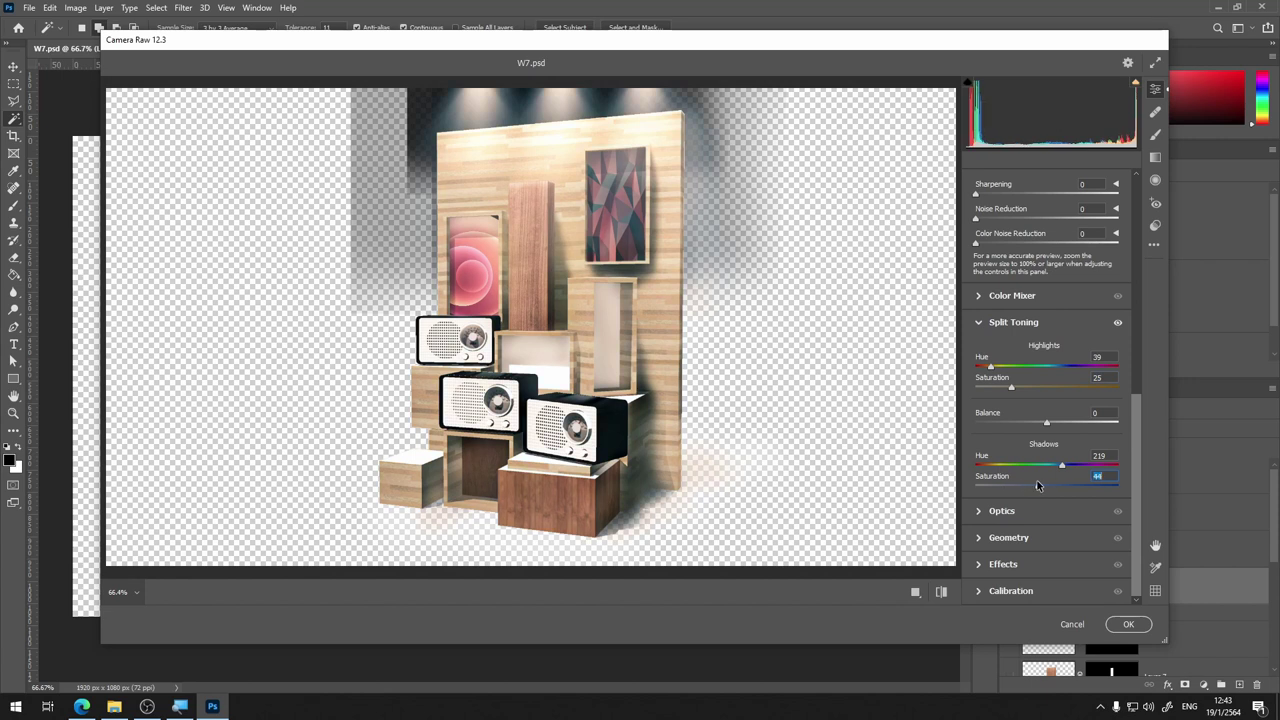
pyautogui.click(1119, 326)
pyautogui.click(1119, 326)
pyautogui.click(1119, 326)
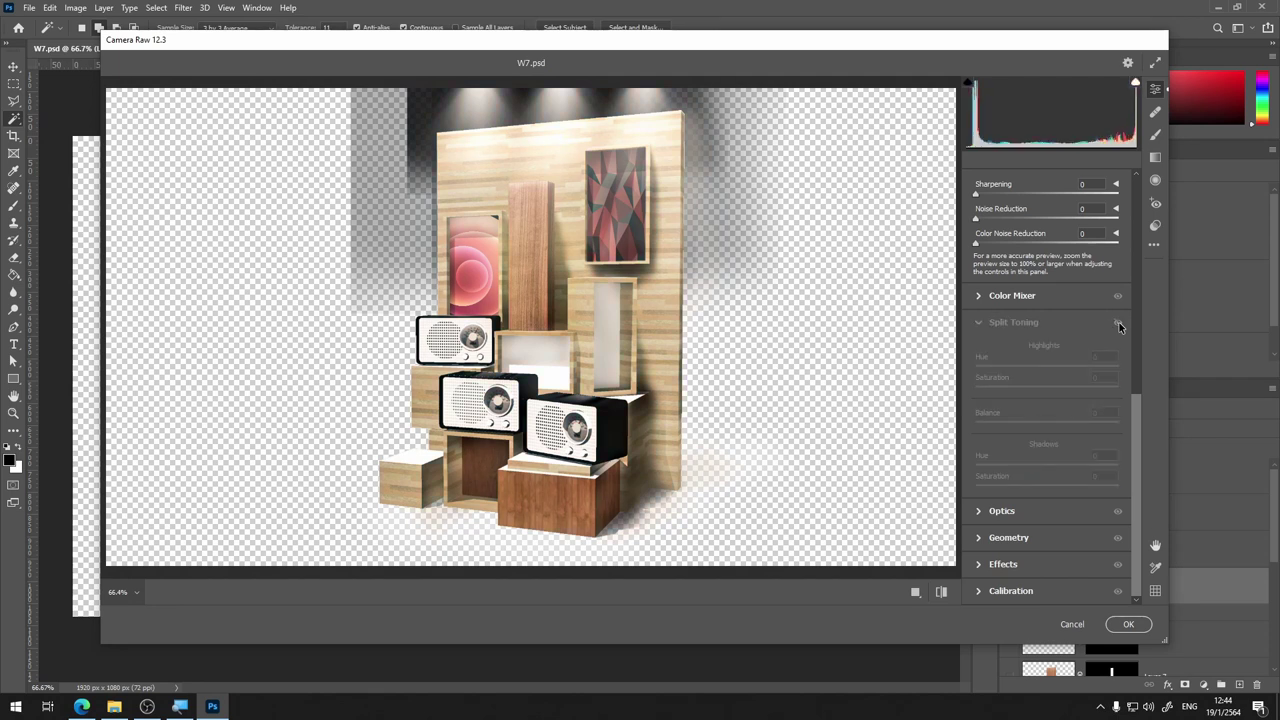
pyautogui.click(1119, 326)
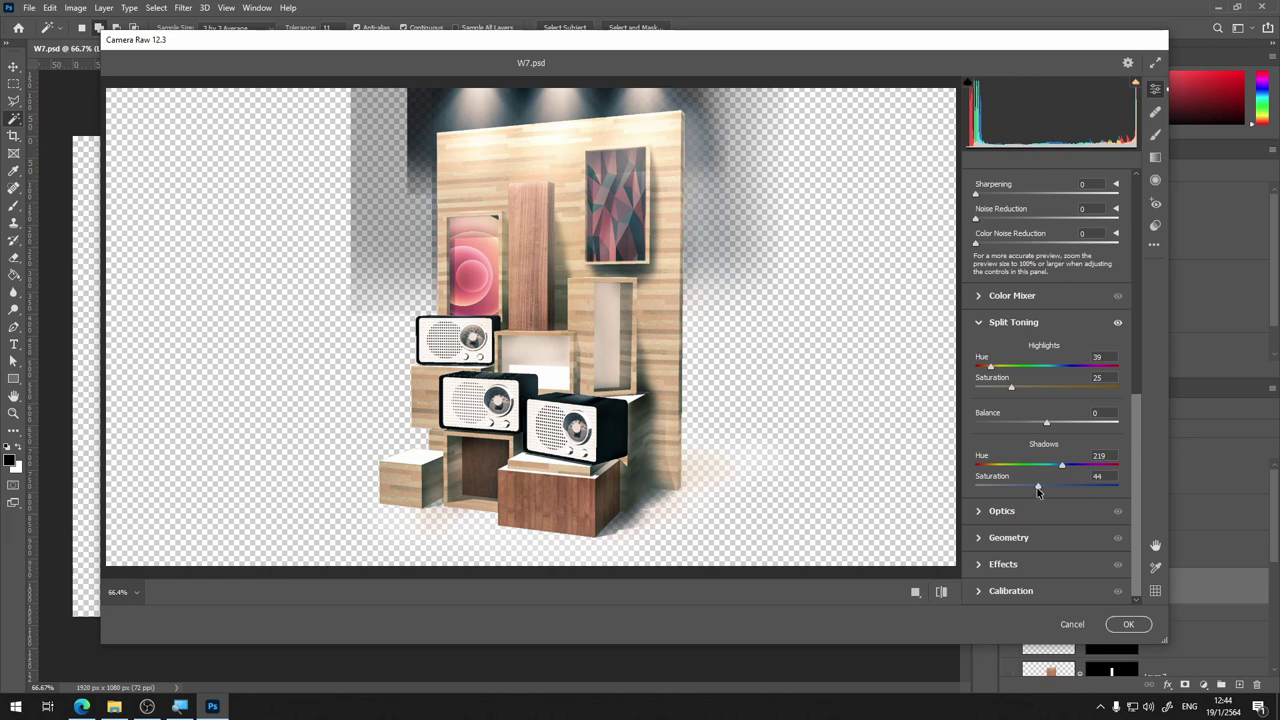
pyautogui.moveTo(1038, 488); pyautogui.dragTo(1016, 487)
pyautogui.moveTo(1012, 390); pyautogui.dragTo(1002, 390)
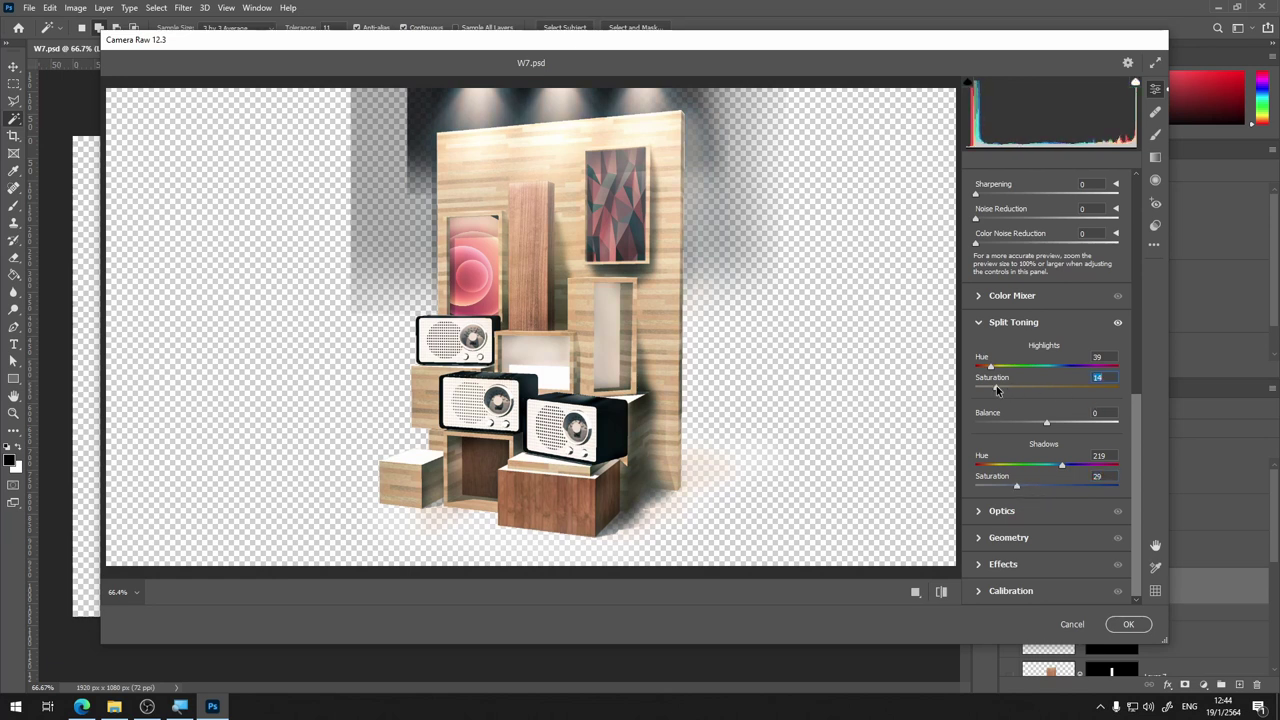
pyautogui.click(979, 326)
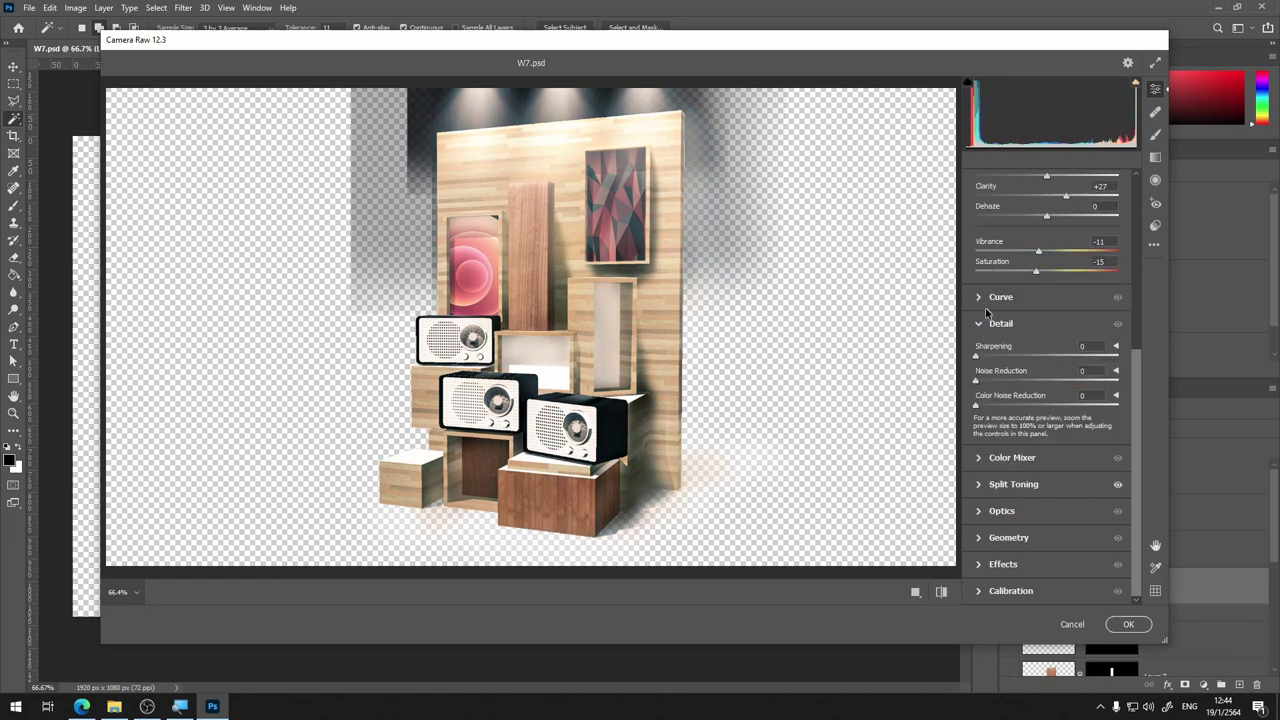
# Look through the Color Mixer and Optics panels in Camera Raw without changes
pyautogui.click(979, 465)
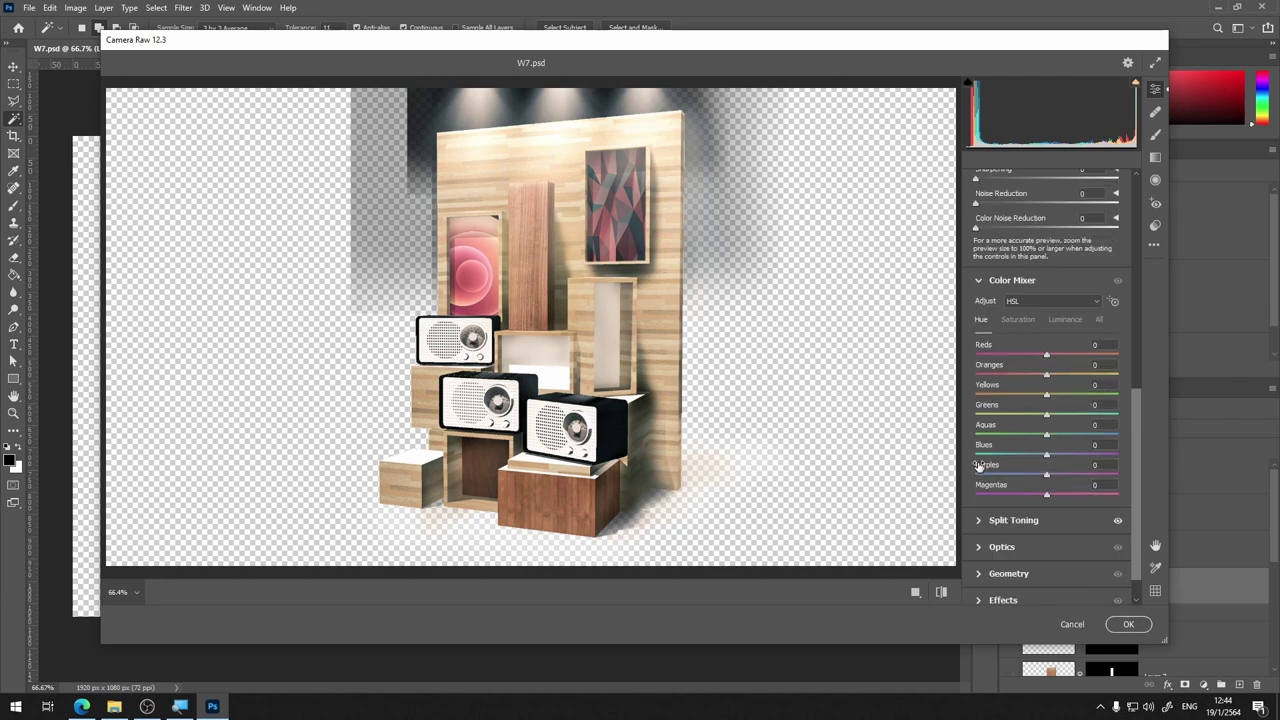
pyautogui.click(979, 282)
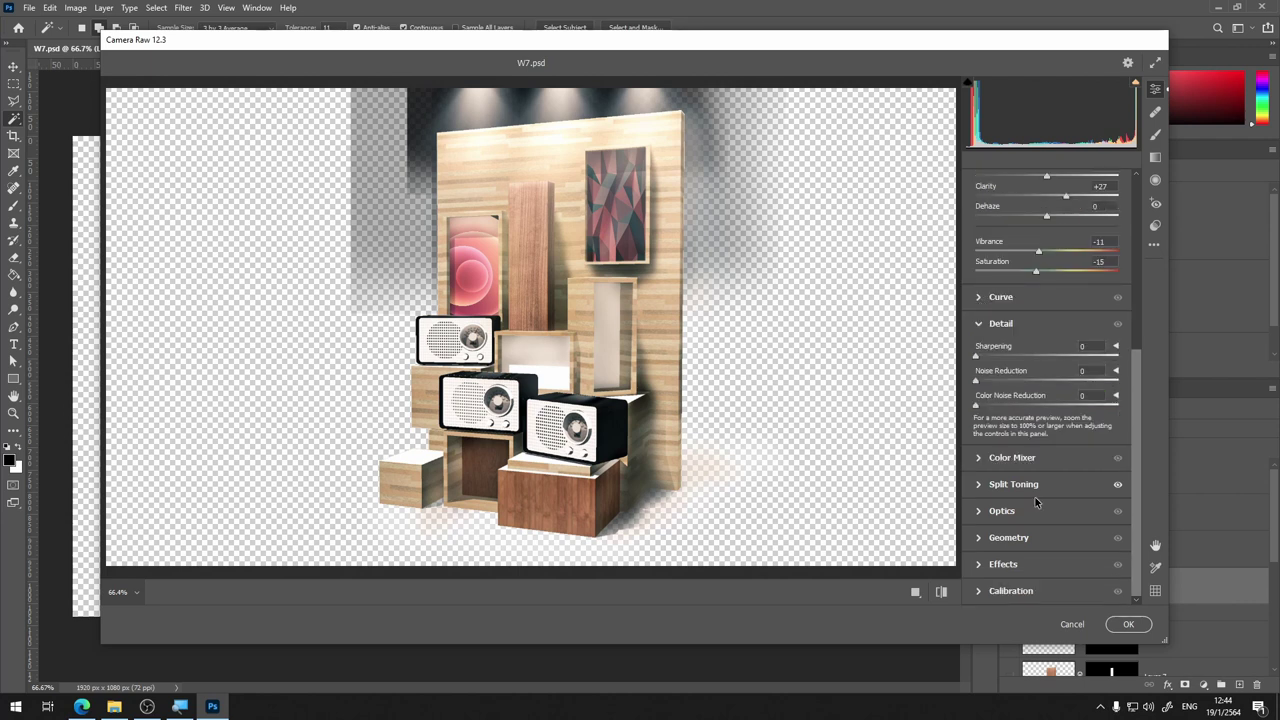
pyautogui.click(981, 511)
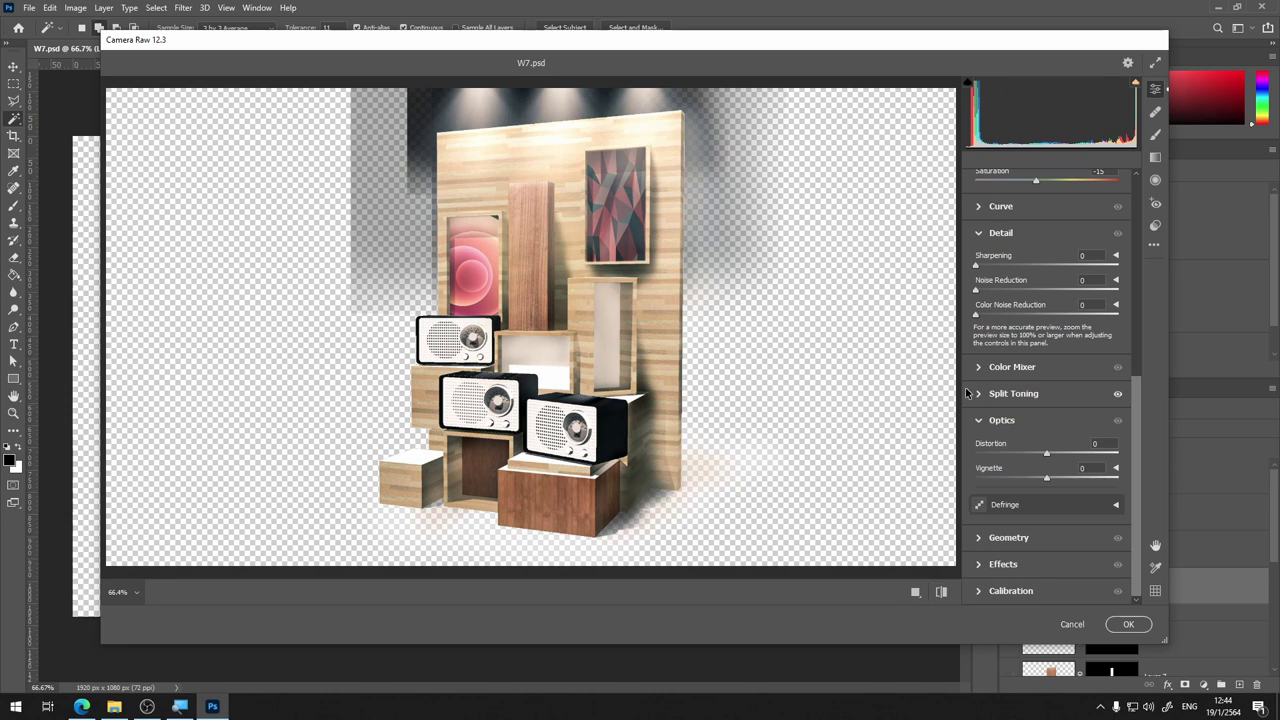
pyautogui.click(981, 422)
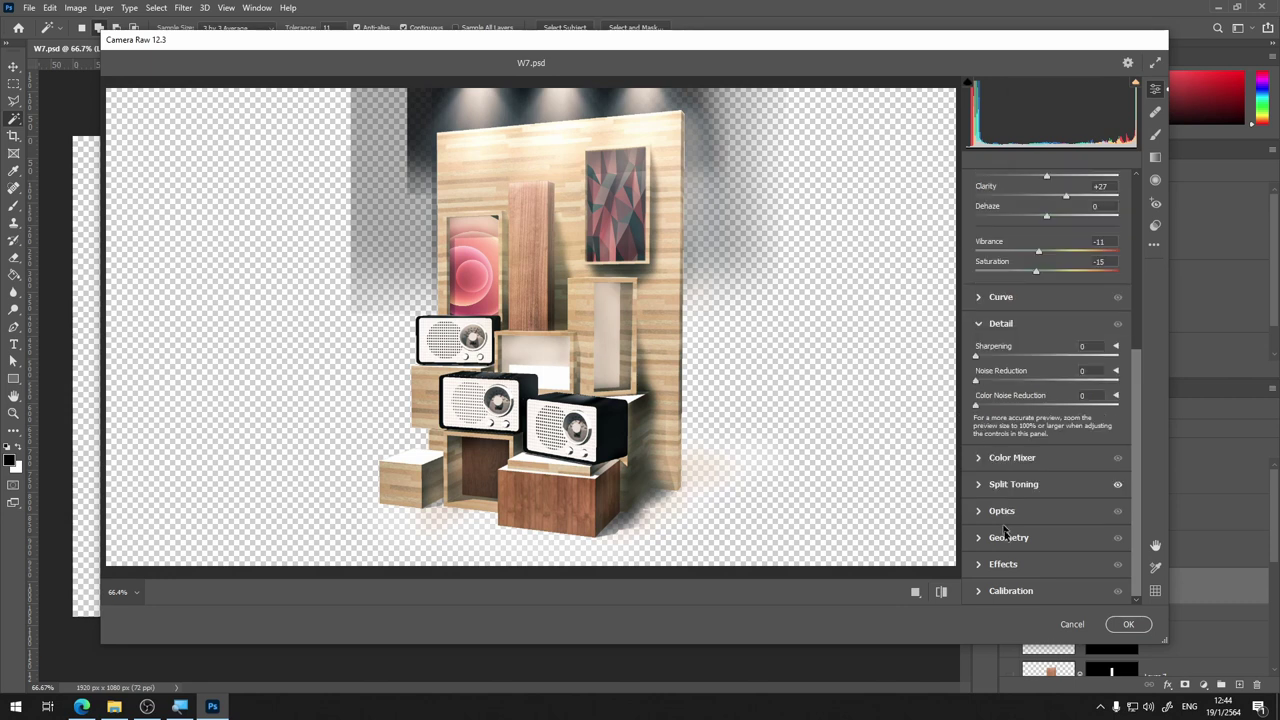
# Set Effects Grain to 59 and inspect it at 100% on the radios
pyautogui.click(978, 566)
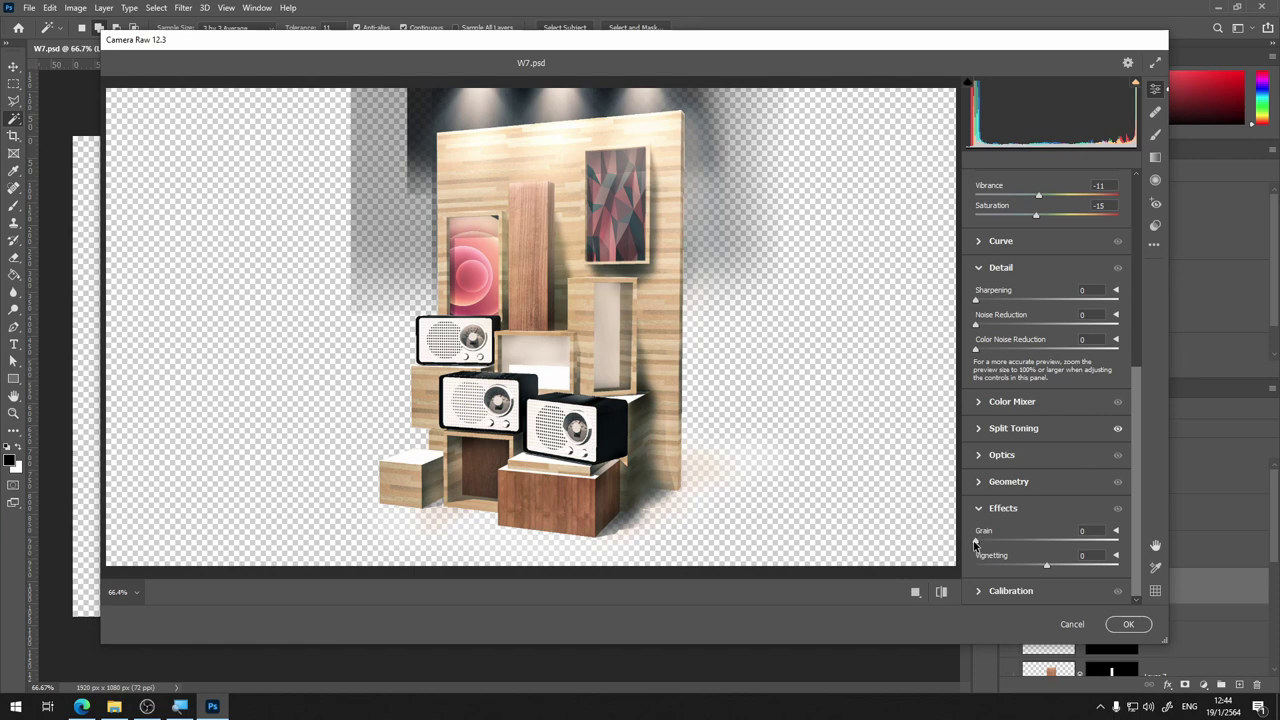
pyautogui.moveTo(976, 544)
pyautogui.mouseDown()
pyautogui.moveTo(1075, 544)
pyautogui.moveTo(1060, 545)
pyautogui.mouseUp()
pyautogui.click(623, 354)
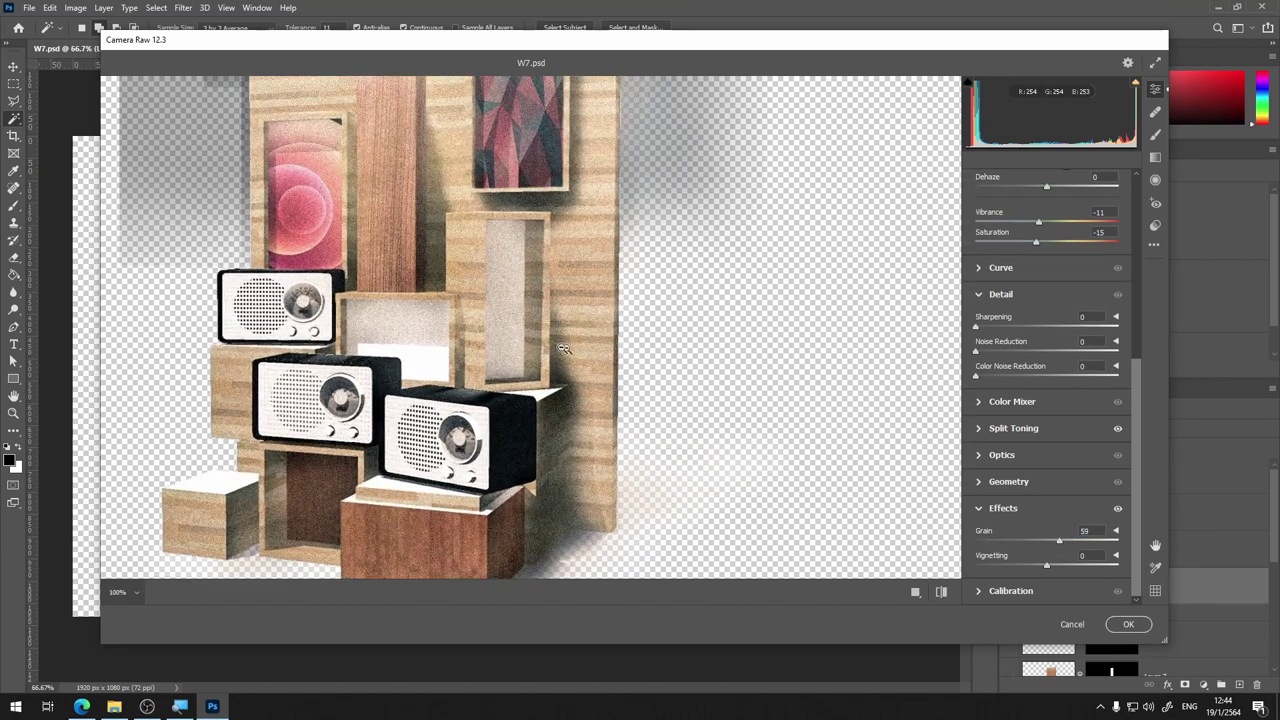
pyautogui.keyDown('alt'); pyautogui.click(549, 325); pyautogui.keyUp('alt')
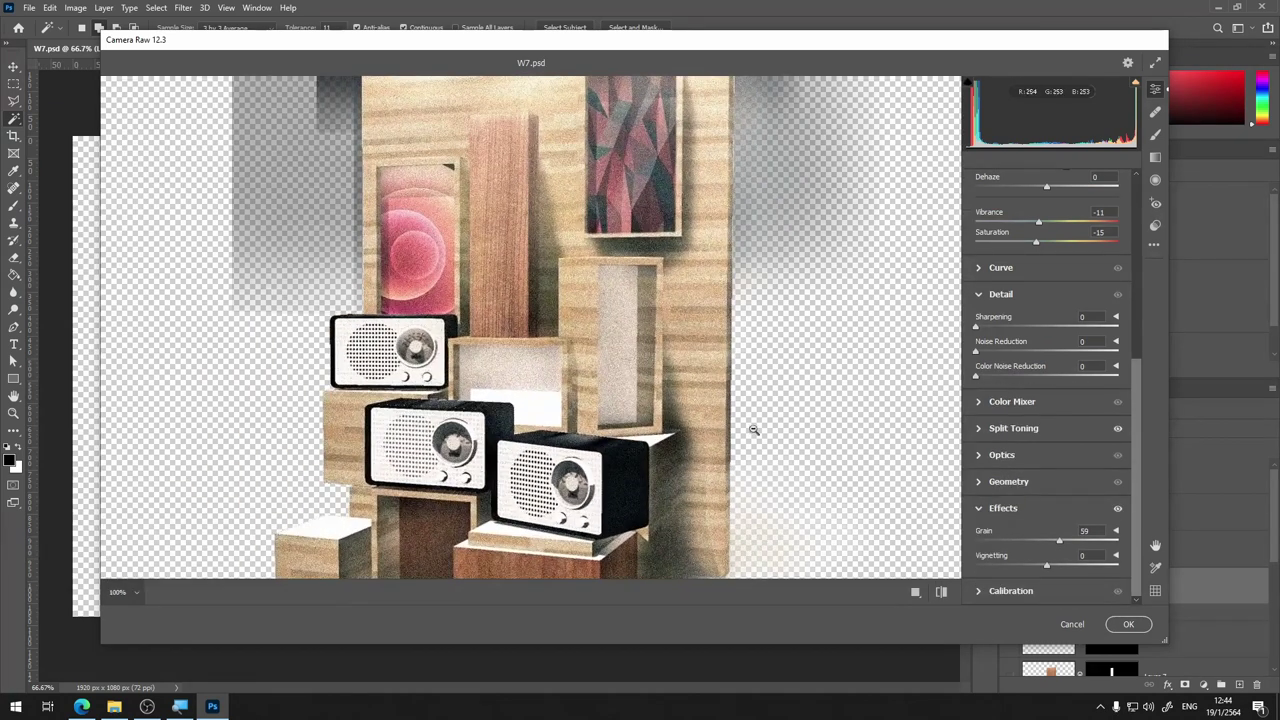
# Lower the grain to about 13 and set the tone curve to Shadows -30, Lights +1
pyautogui.moveTo(1060, 545)
pyautogui.mouseDown()
pyautogui.moveTo(980, 543)
pyautogui.moveTo(991, 544)
pyautogui.mouseUp()
pyautogui.click(988, 268)
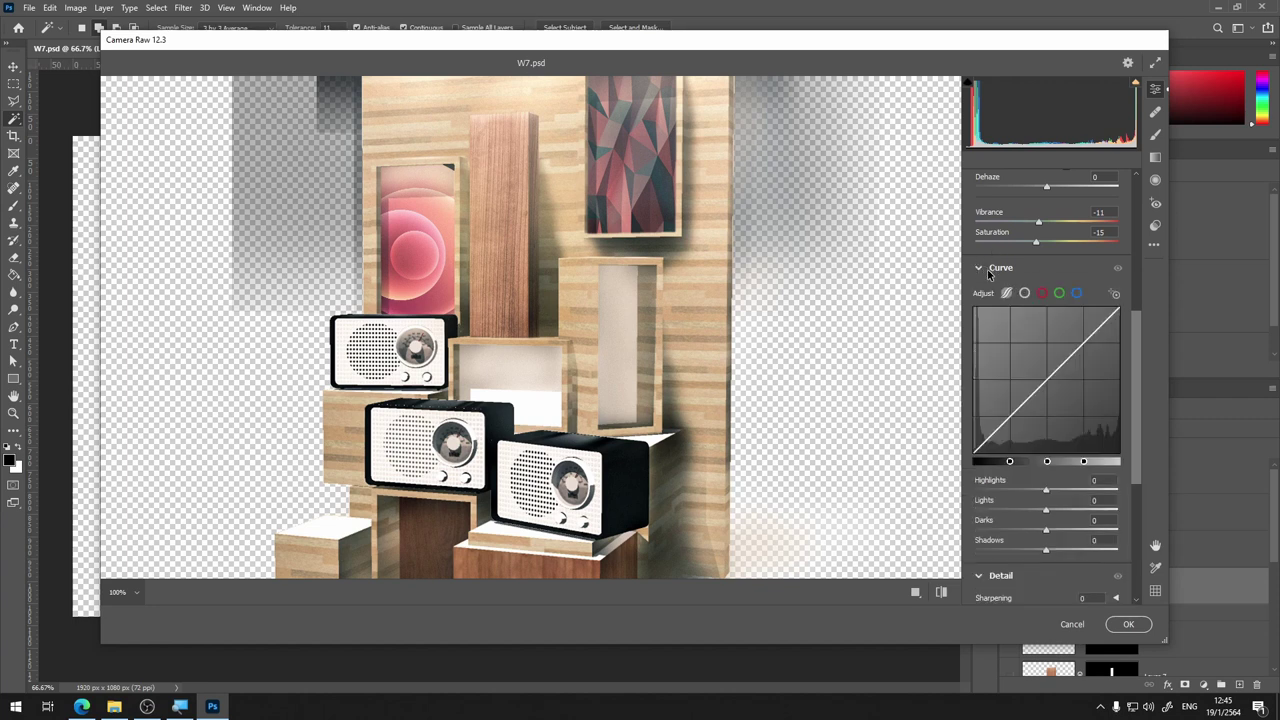
pyautogui.click(1000, 425)
pyautogui.moveTo(1000, 425); pyautogui.dragTo(1000, 433)
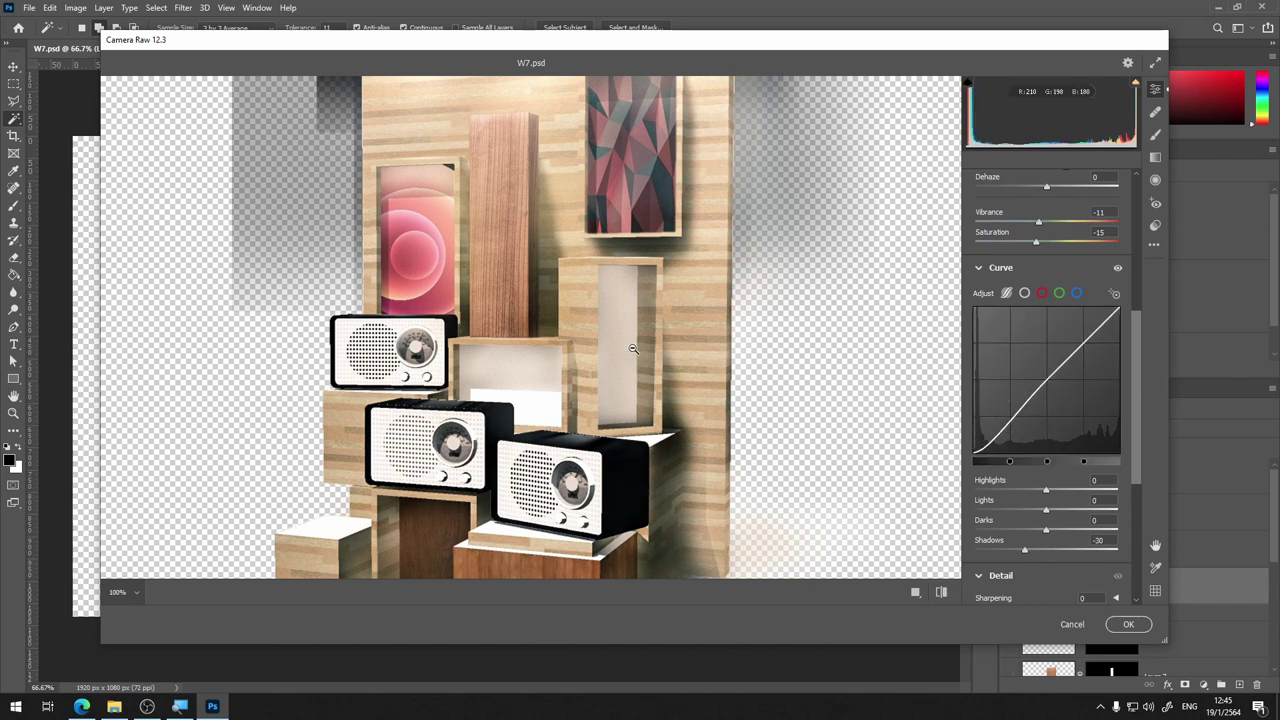
pyautogui.hotkey('ctrl', '0')
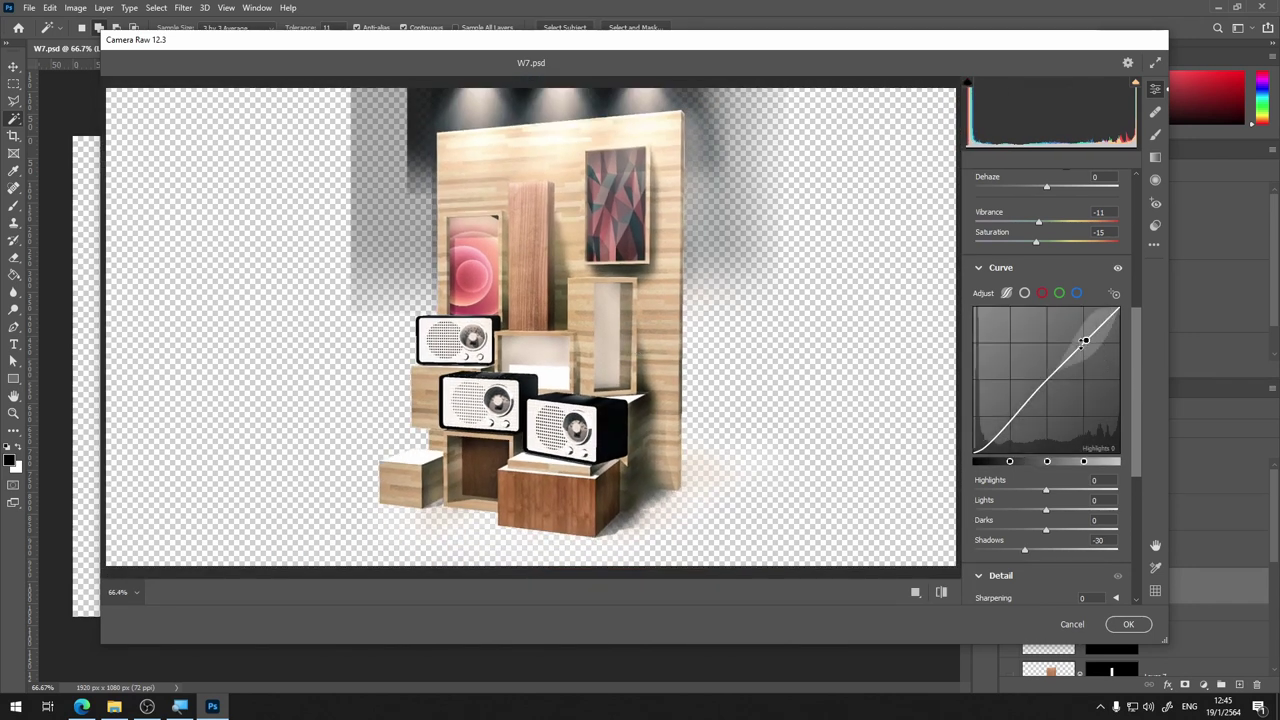
pyautogui.moveTo(1074, 351); pyautogui.dragTo(1068, 359)
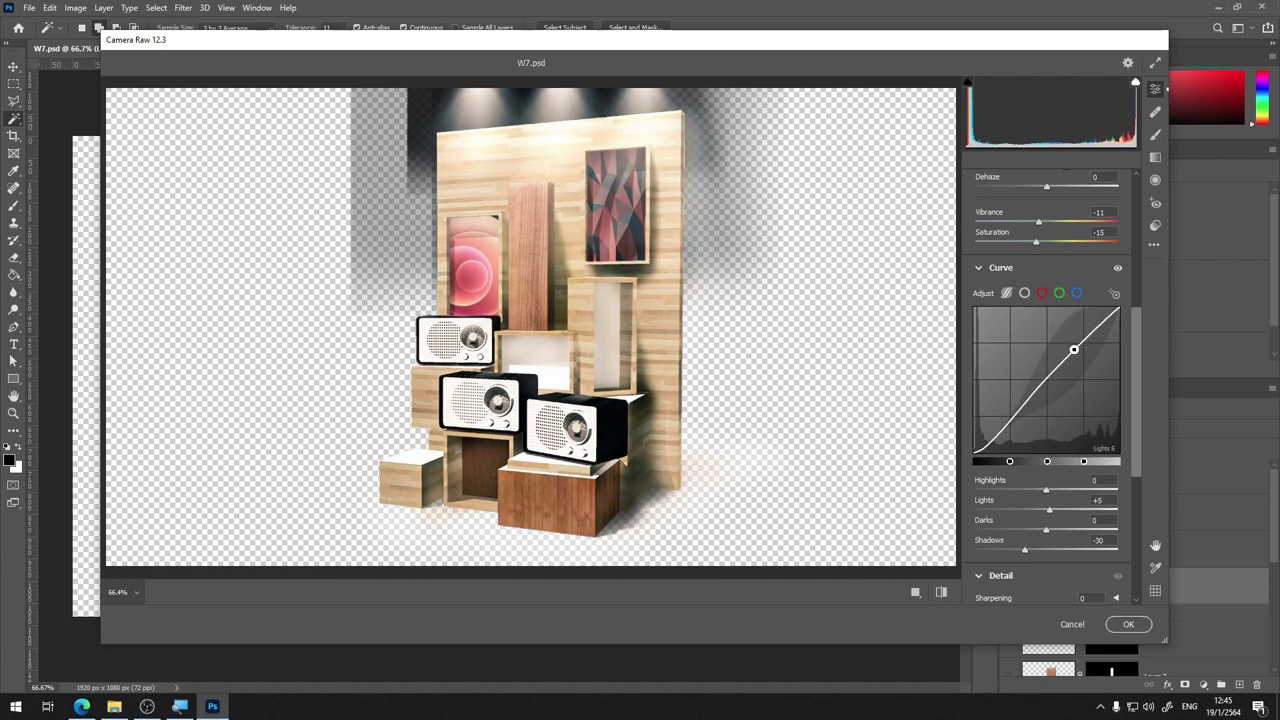
# Compare the grade against default settings, then apply the Camera Raw grade to Layer 9
pyautogui.click(941, 593)
pyautogui.click(941, 593)
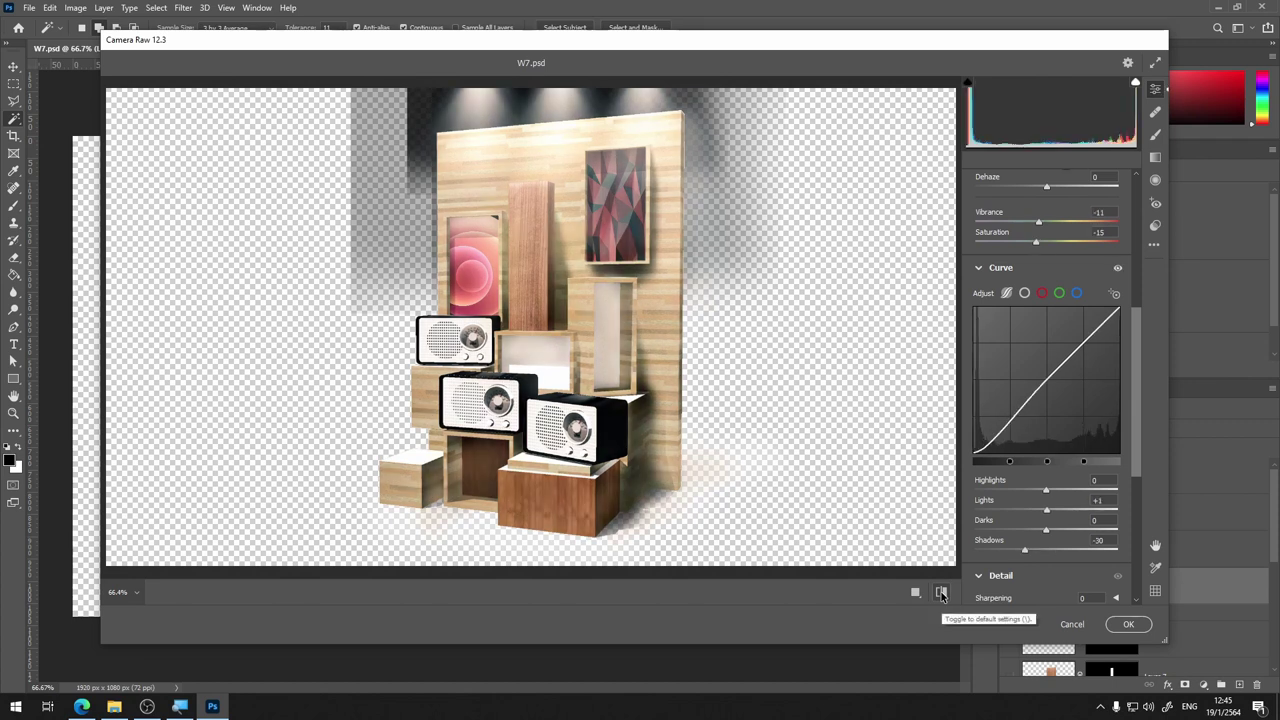
pyautogui.click(1141, 624)
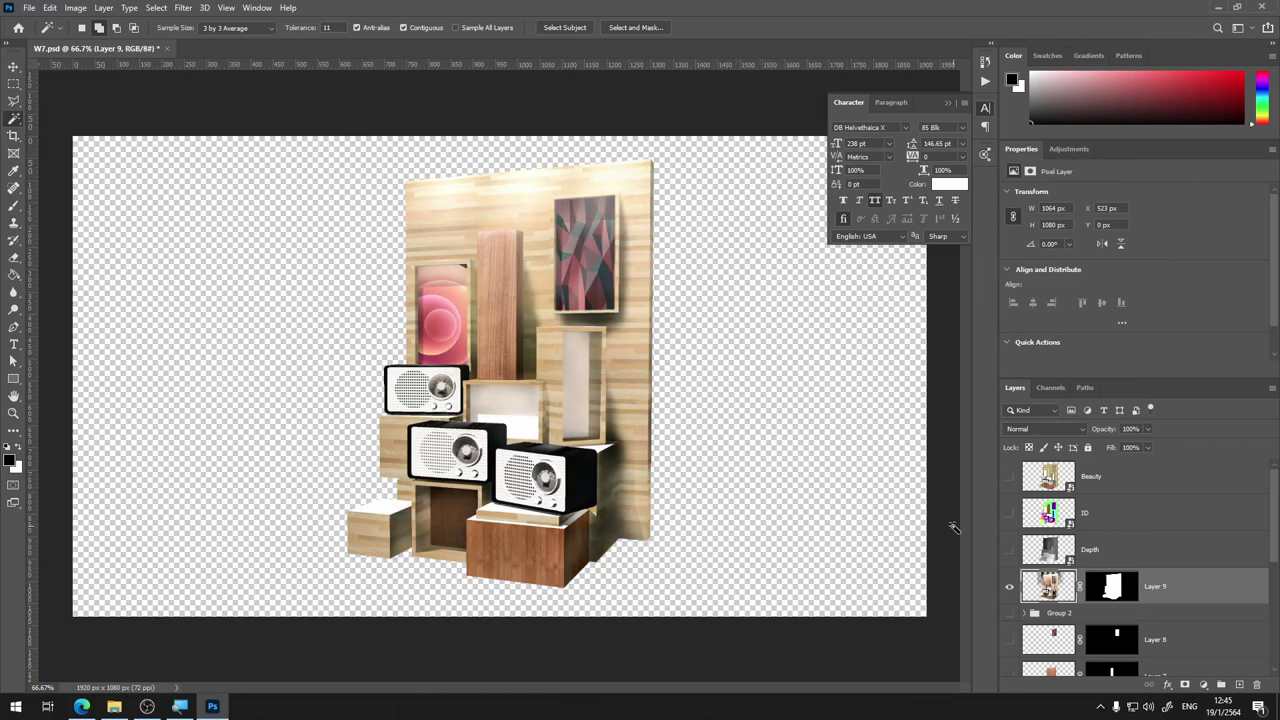
# Apply Layer 9's existing layer mask permanently
pyautogui.scroll(-3, 1155, 621)
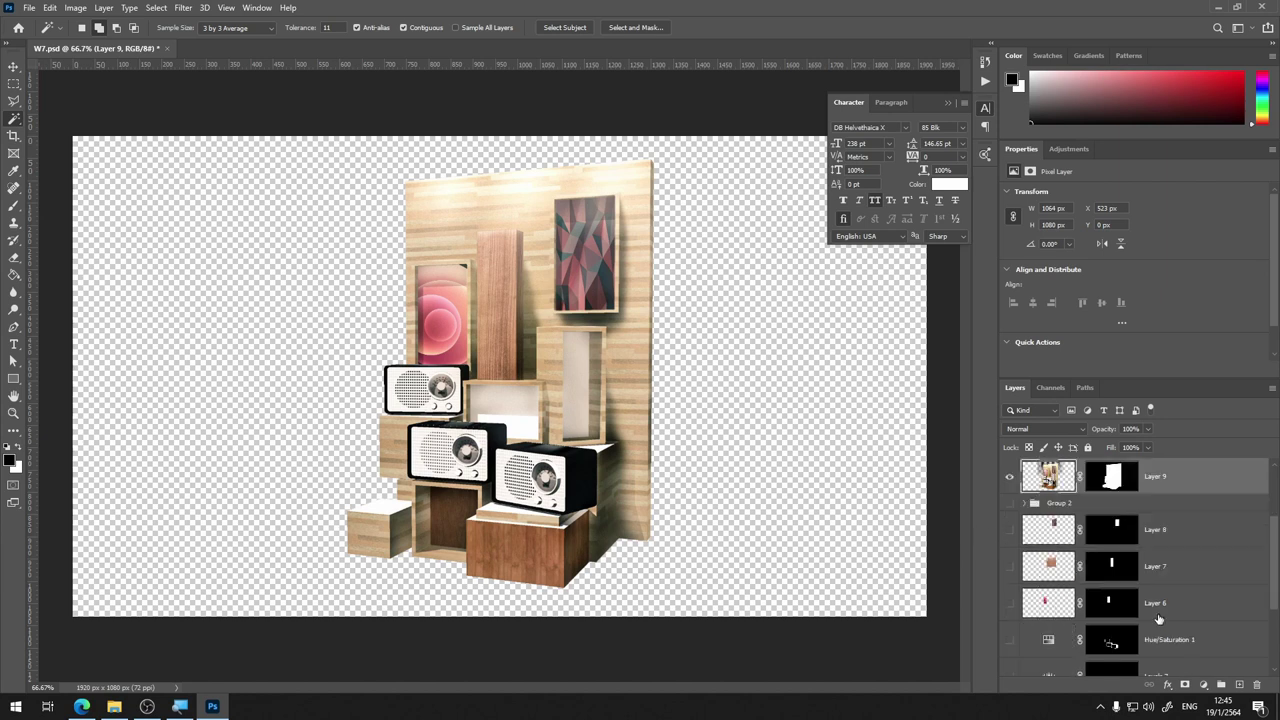
pyautogui.scroll(2, 1155, 621)
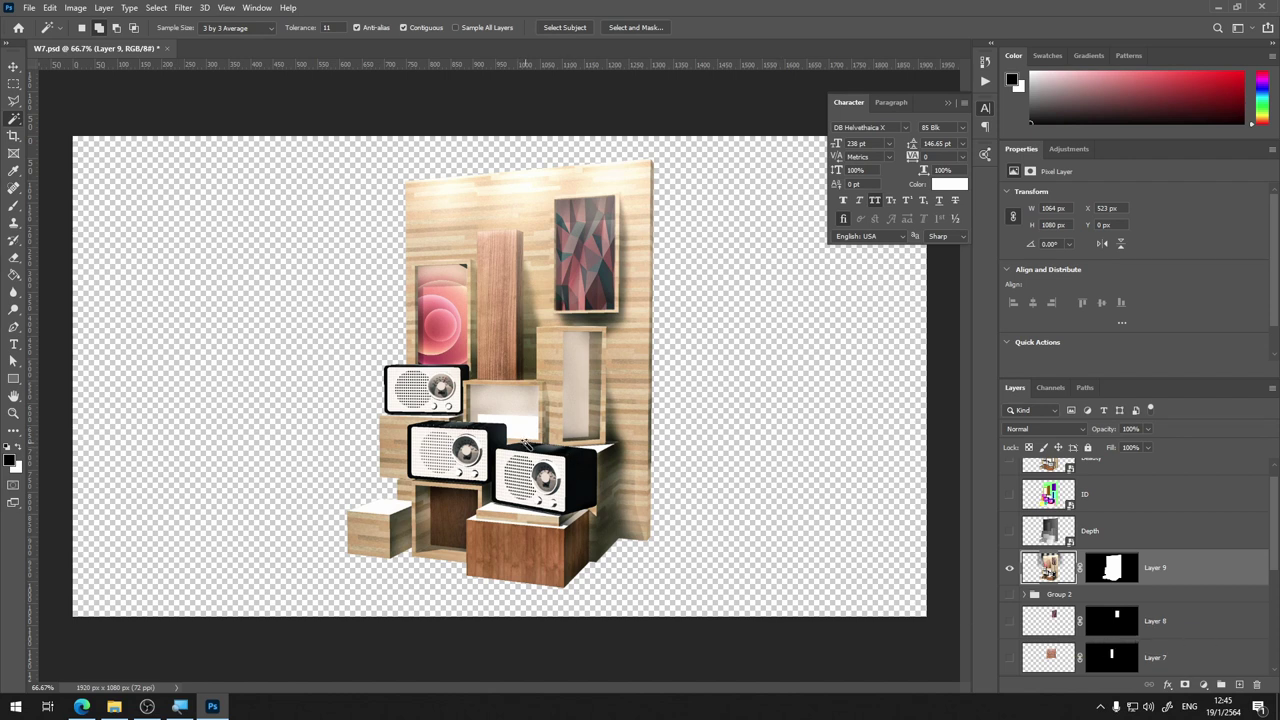
pyautogui.hotkey('ctrl', '+')
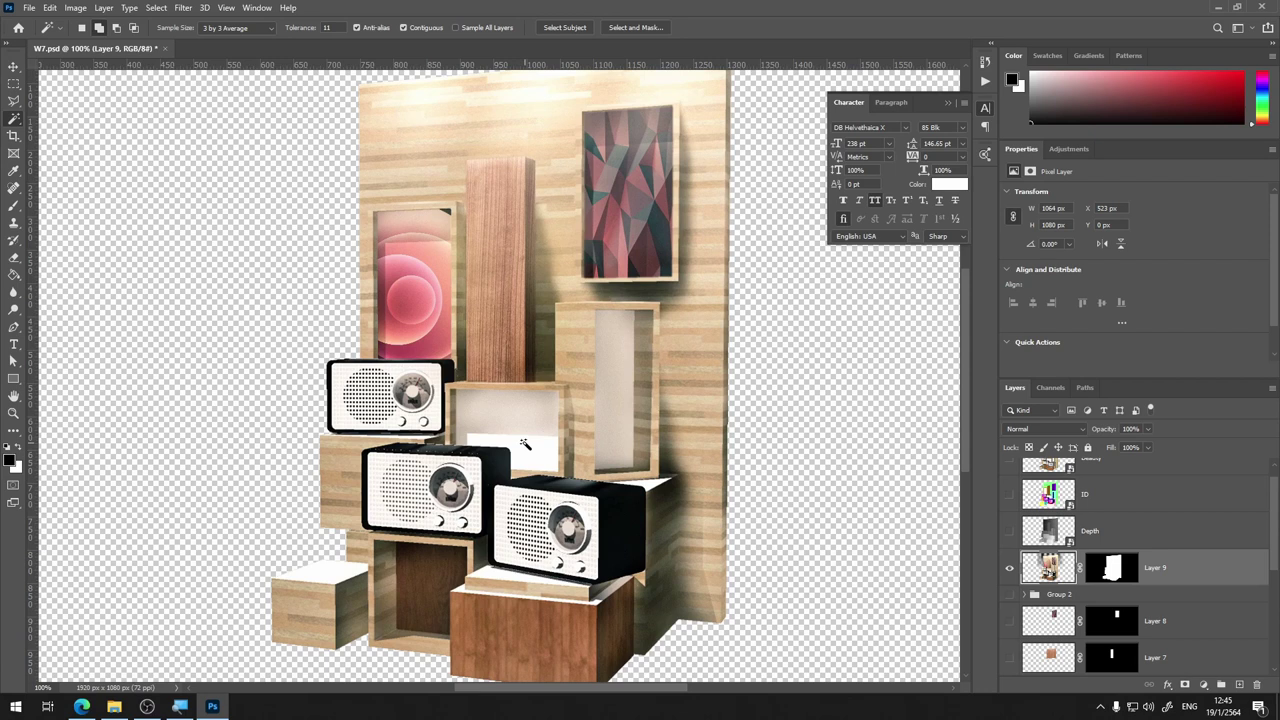
pyautogui.click(1009, 568)
pyautogui.click(1133, 578)
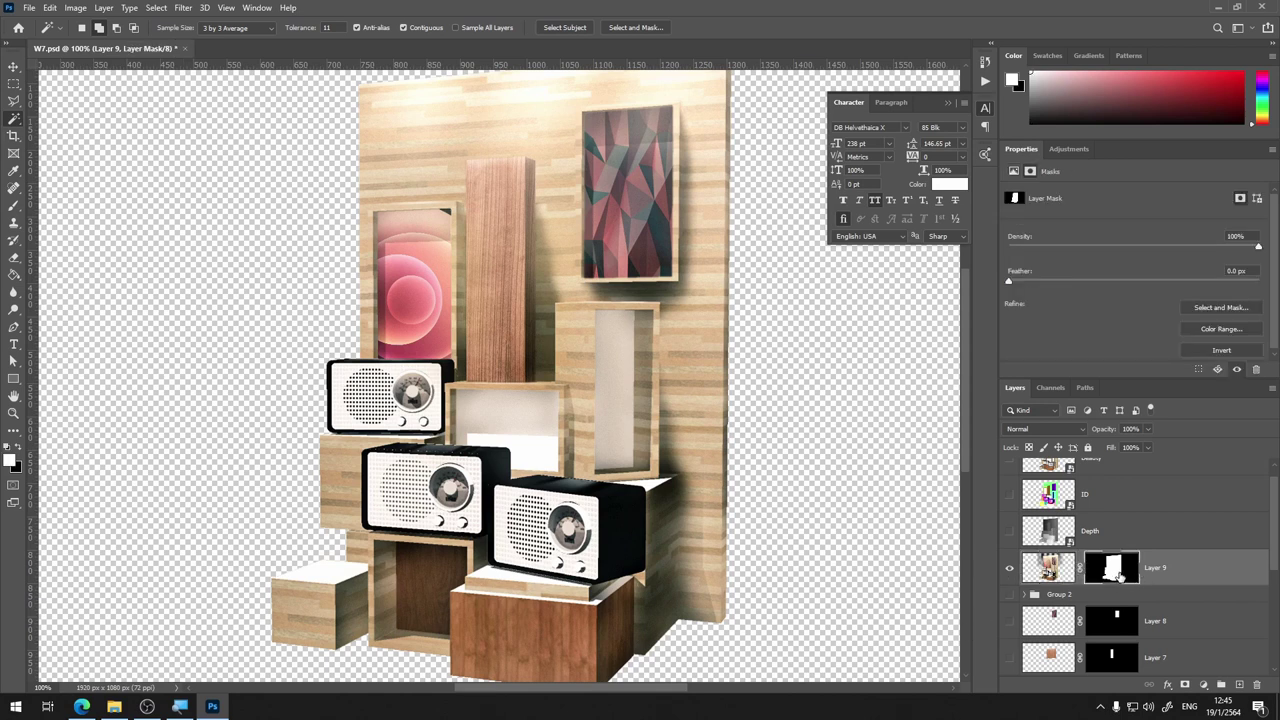
pyautogui.rightClick(1119, 575)
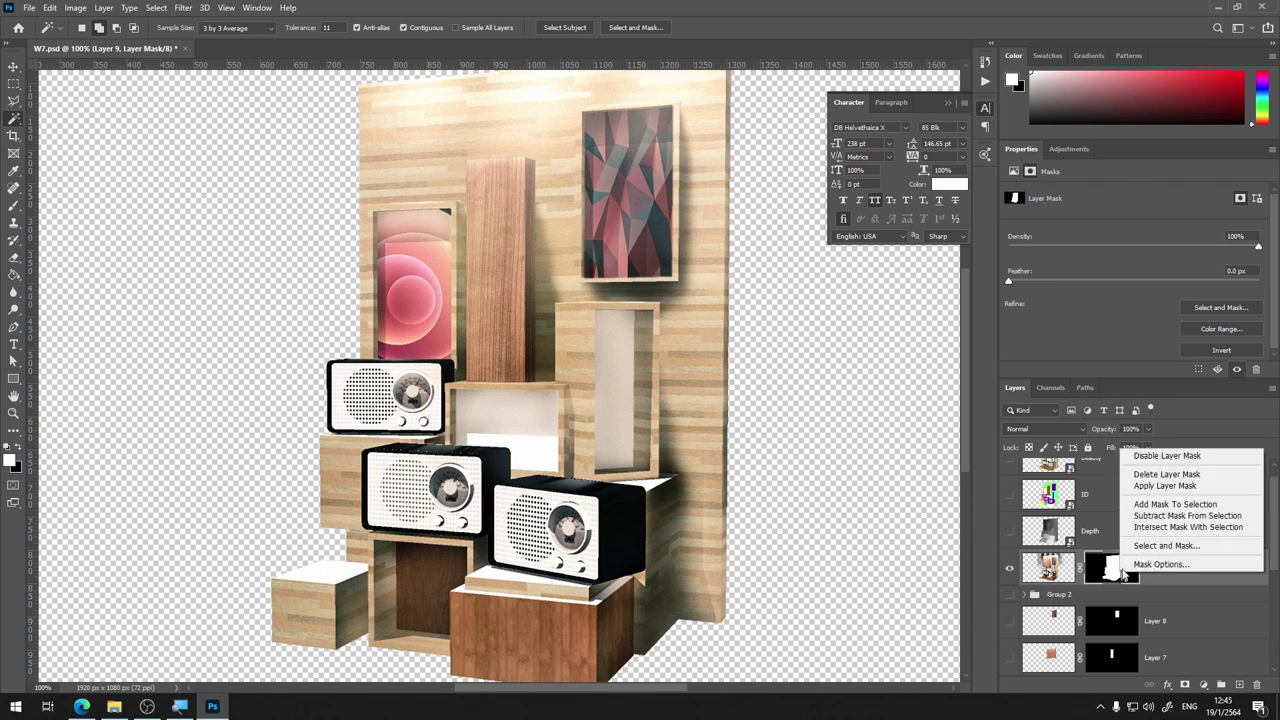
pyautogui.click(1165, 485)
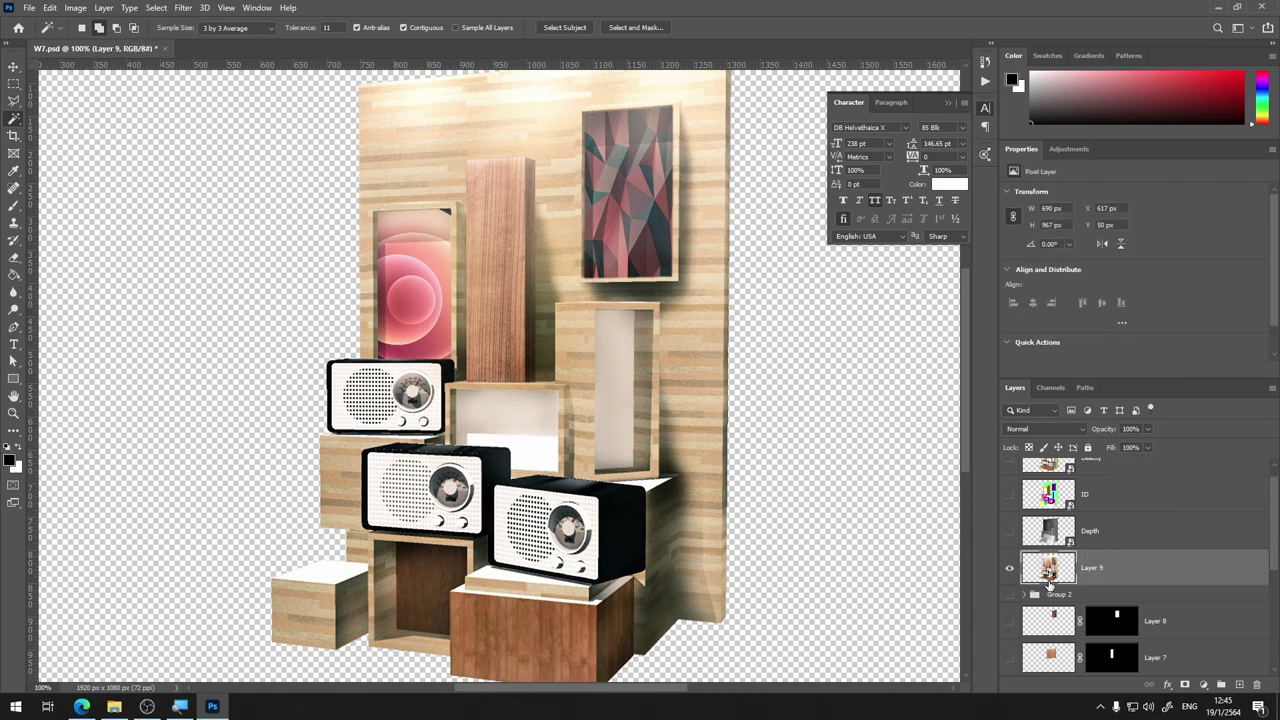
# Select the whole Depth render canvas, hide the Depth layer, and make Layer 9 active
pyautogui.hotkey('ctrl', '-')
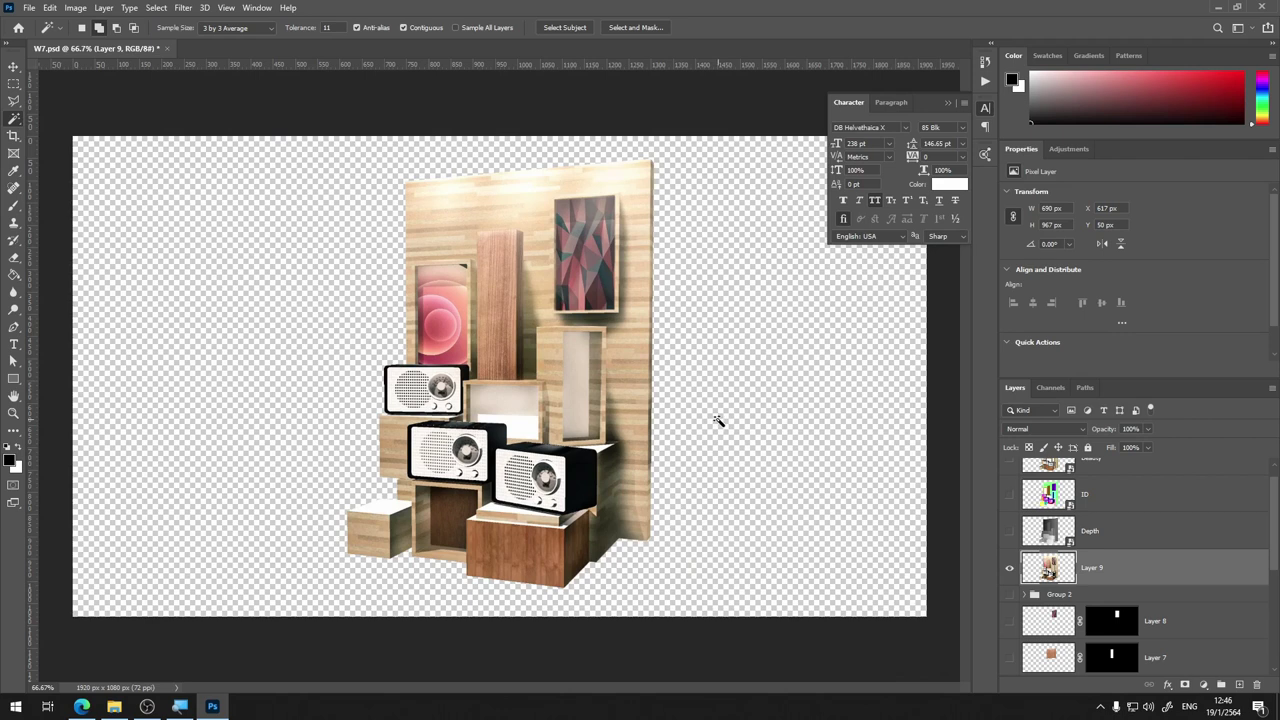
pyautogui.click(1010, 532)
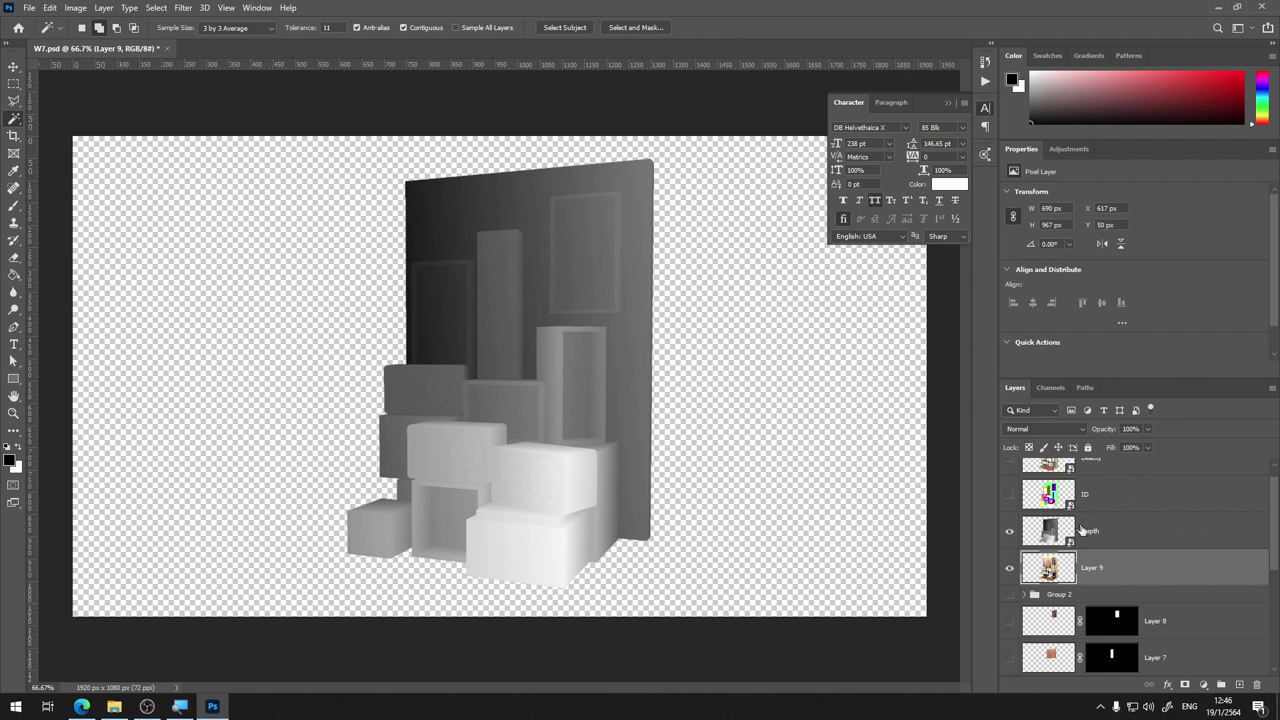
pyautogui.click(1114, 535)
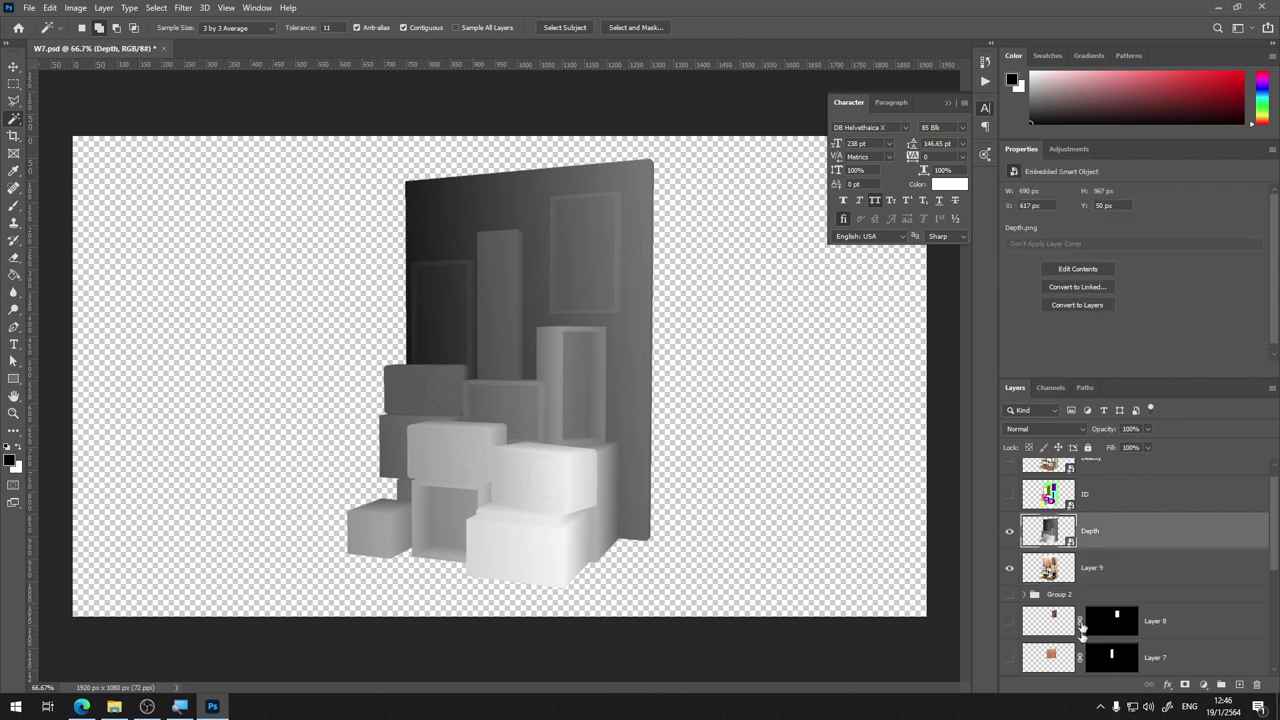
pyautogui.click(14, 83)
pyautogui.moveTo(57, 118); pyautogui.dragTo(945, 625)
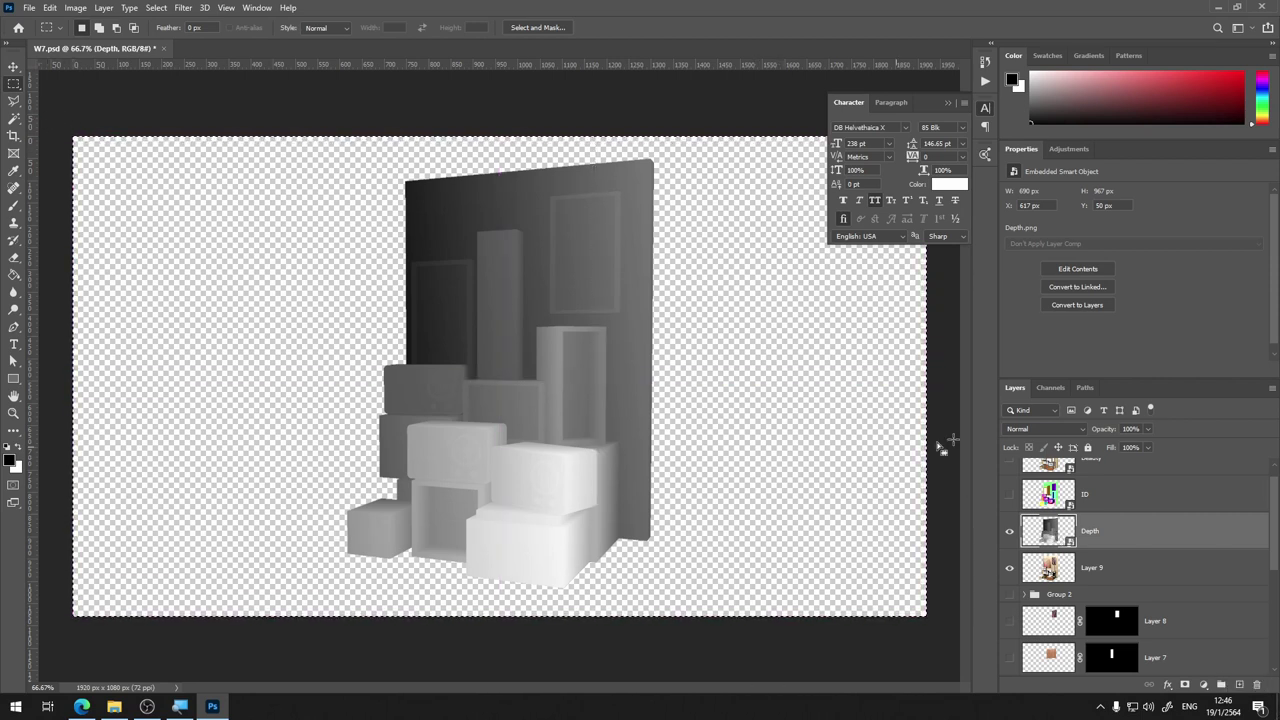
pyautogui.click(1009, 531)
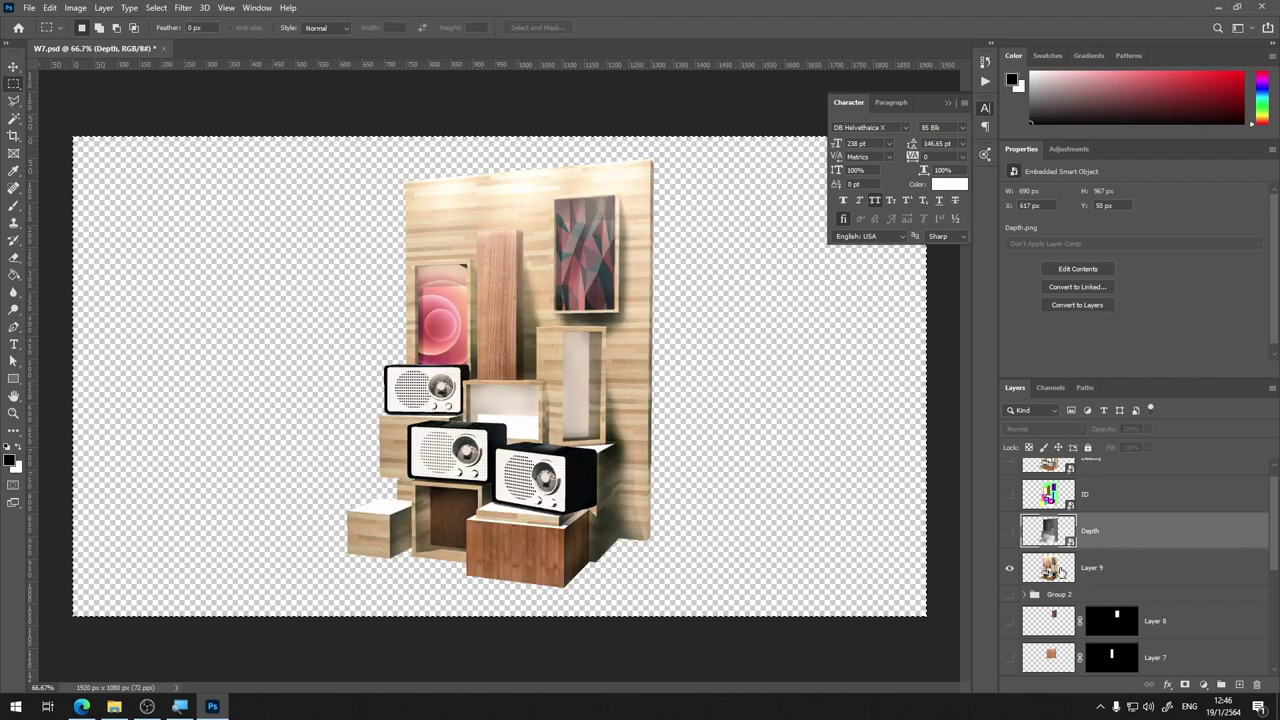
pyautogui.click(1064, 570)
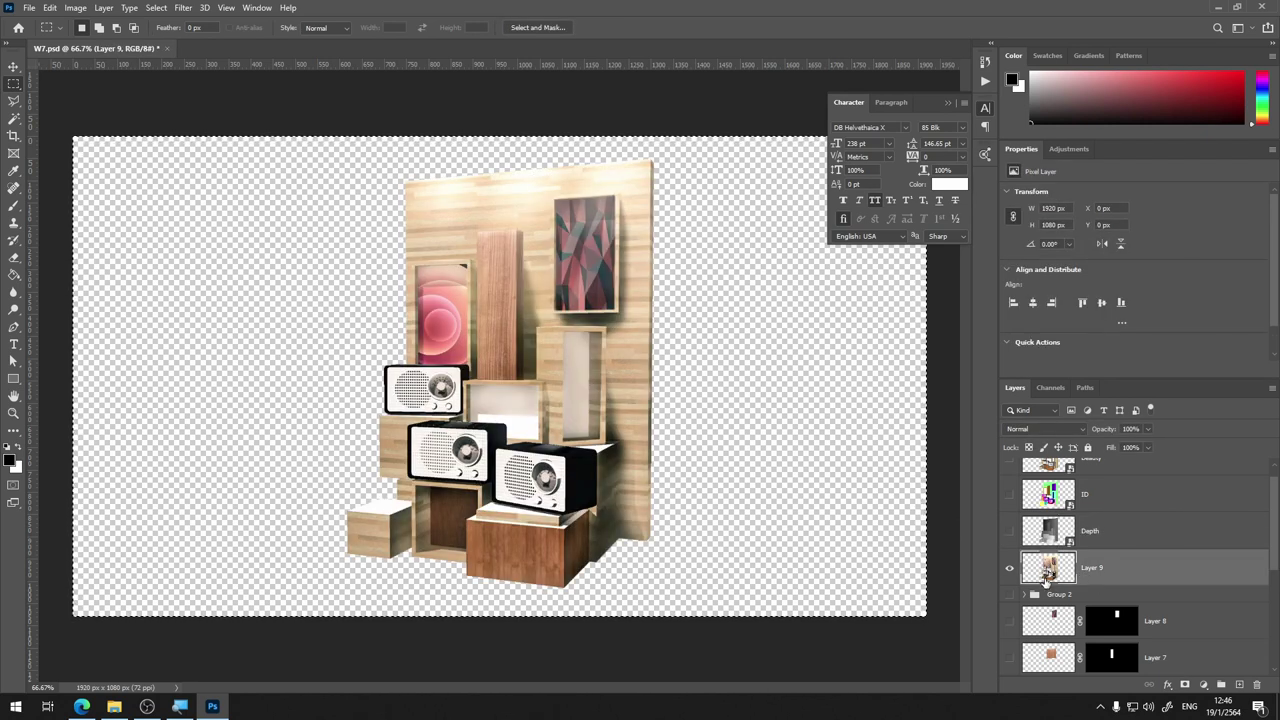
# Add a mask to Layer 9, fill it black, and paste the depth render into it
pyautogui.click(1185, 685)
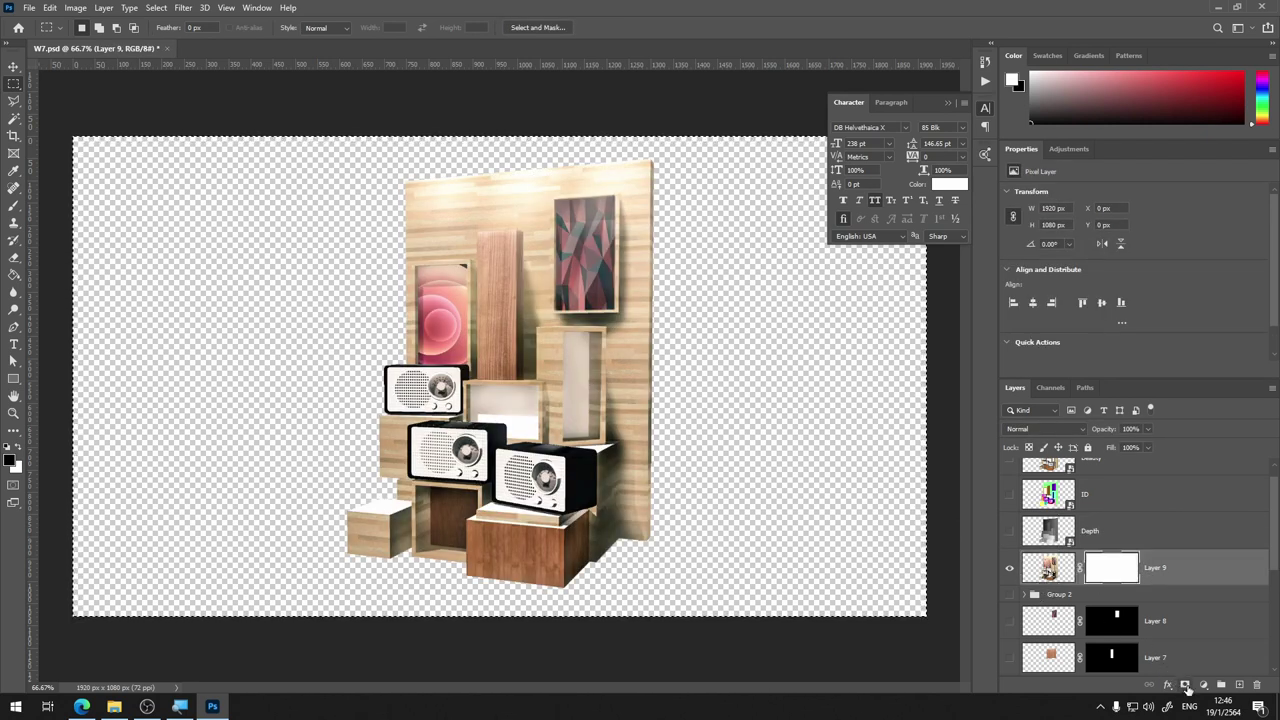
pyautogui.keyDown('alt'); pyautogui.click(1120, 572); pyautogui.keyUp('alt')
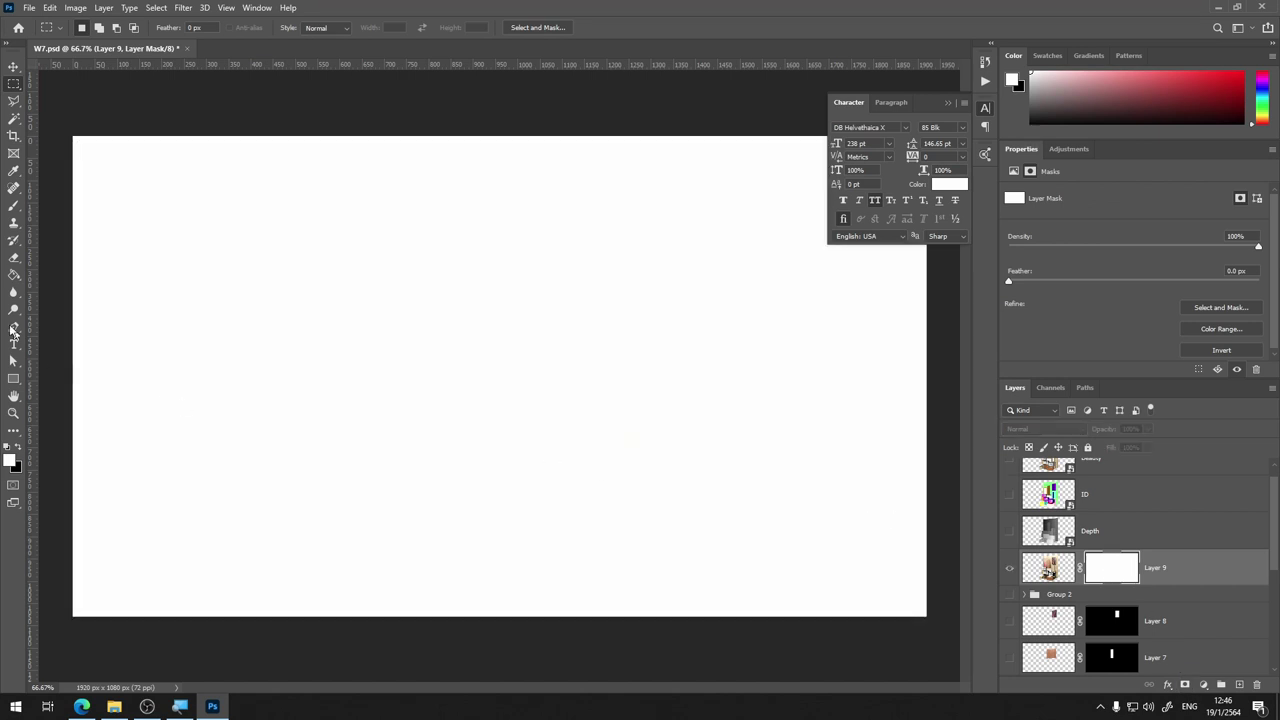
pyautogui.click(14, 277)
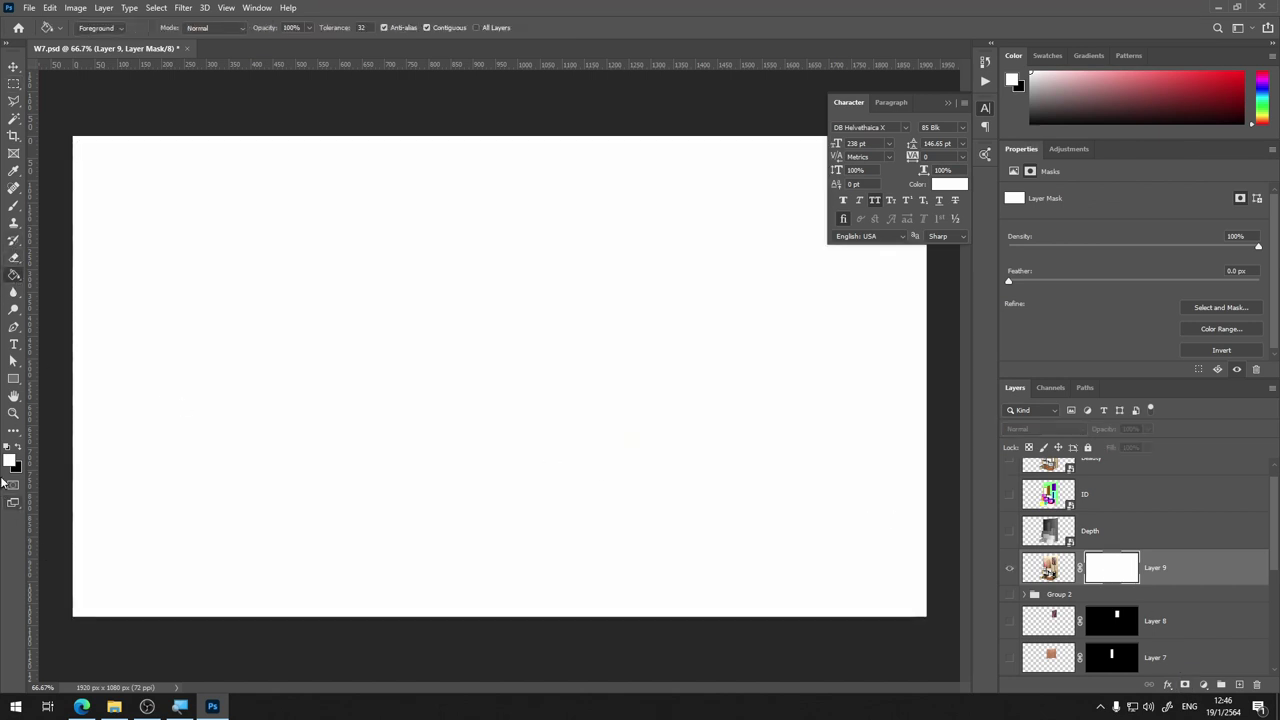
pyautogui.click(8, 446)
pyautogui.click(328, 421)
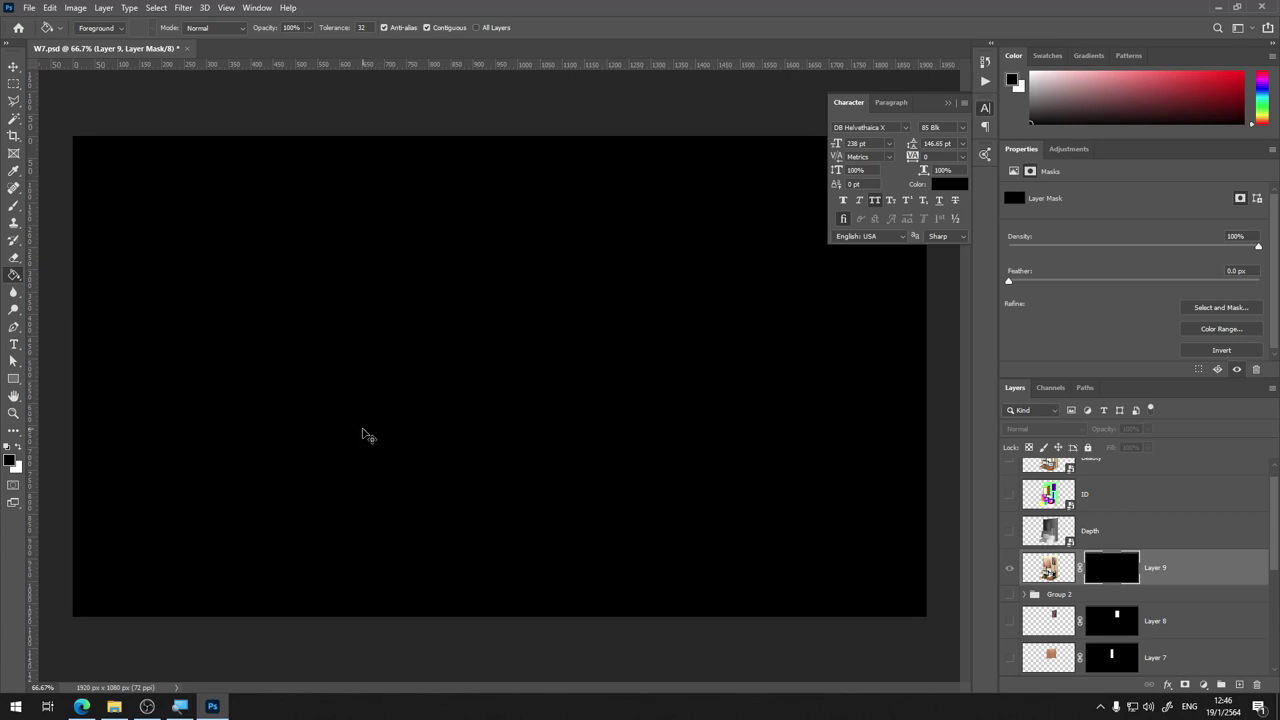
pyautogui.hotkey('ctrl', 'v')
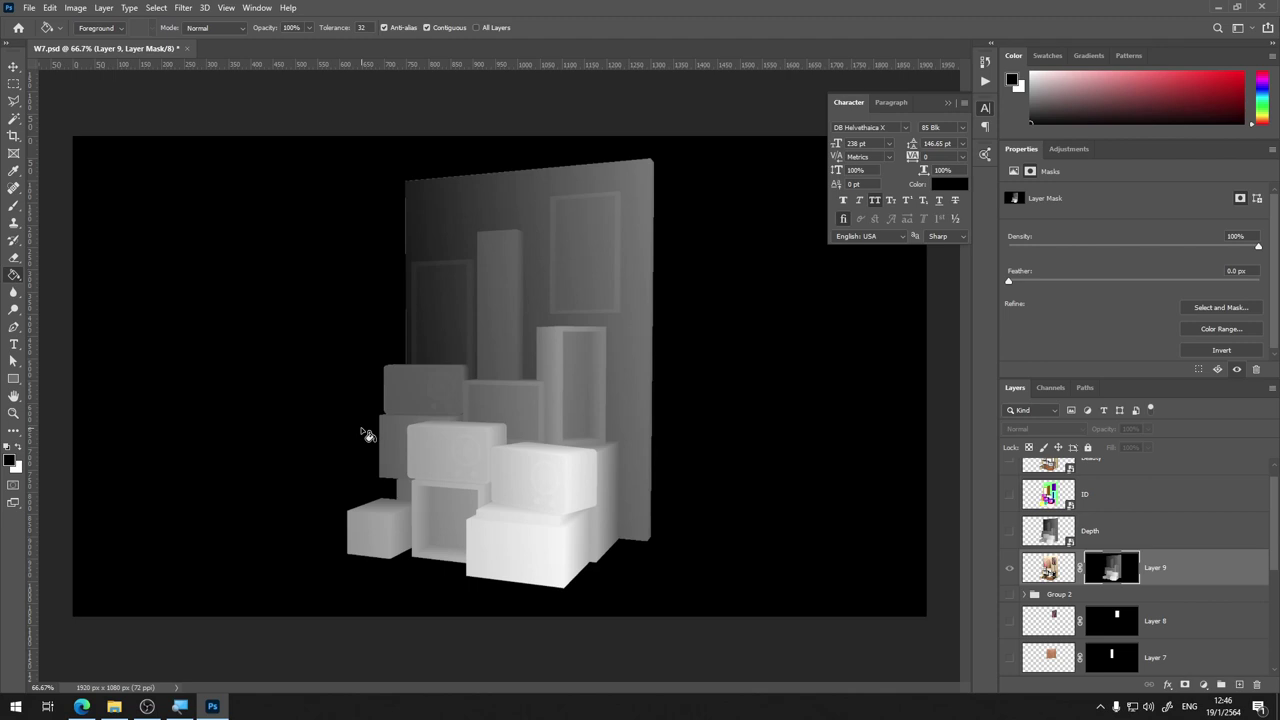
pyautogui.hotkey('ctrl', '-')
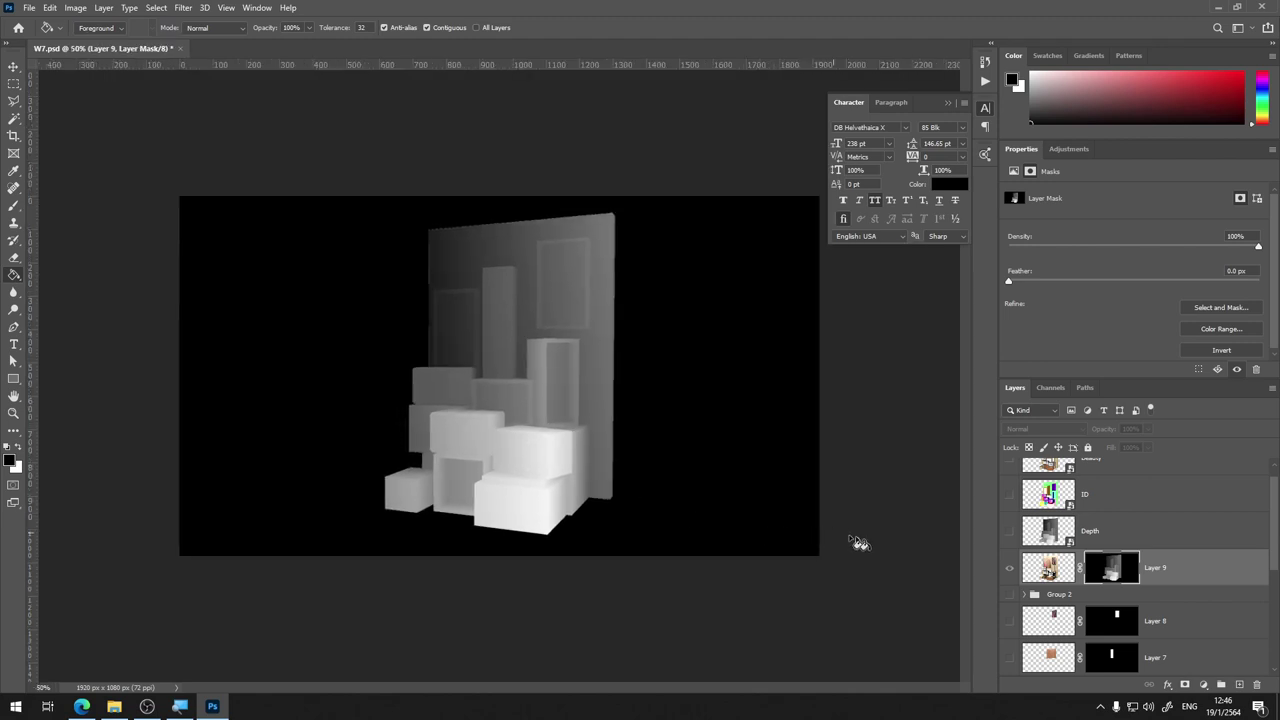
# Check the greyscale mask against the composite, then target Layer 9's pixels
pyautogui.keyDown('alt'); pyautogui.click(1118, 570); pyautogui.keyUp('alt')
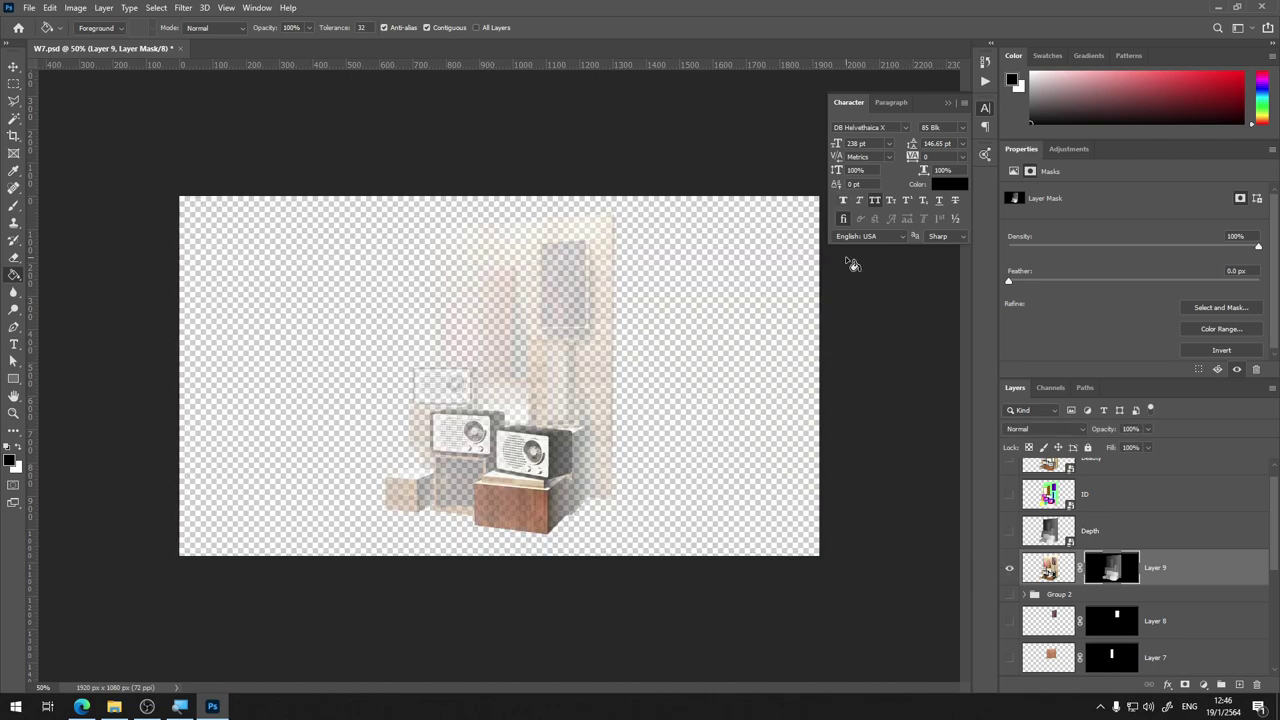
pyautogui.click(1050, 576)
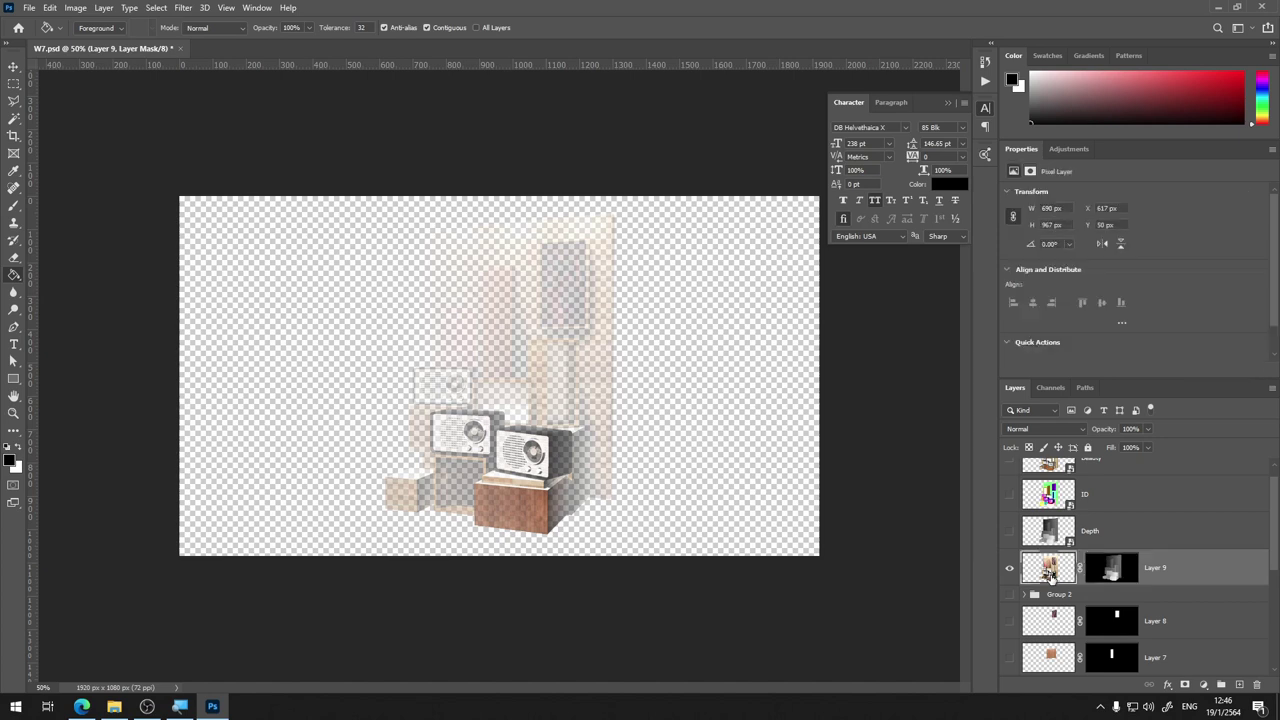
pyautogui.hotkey('ctrl', '+')
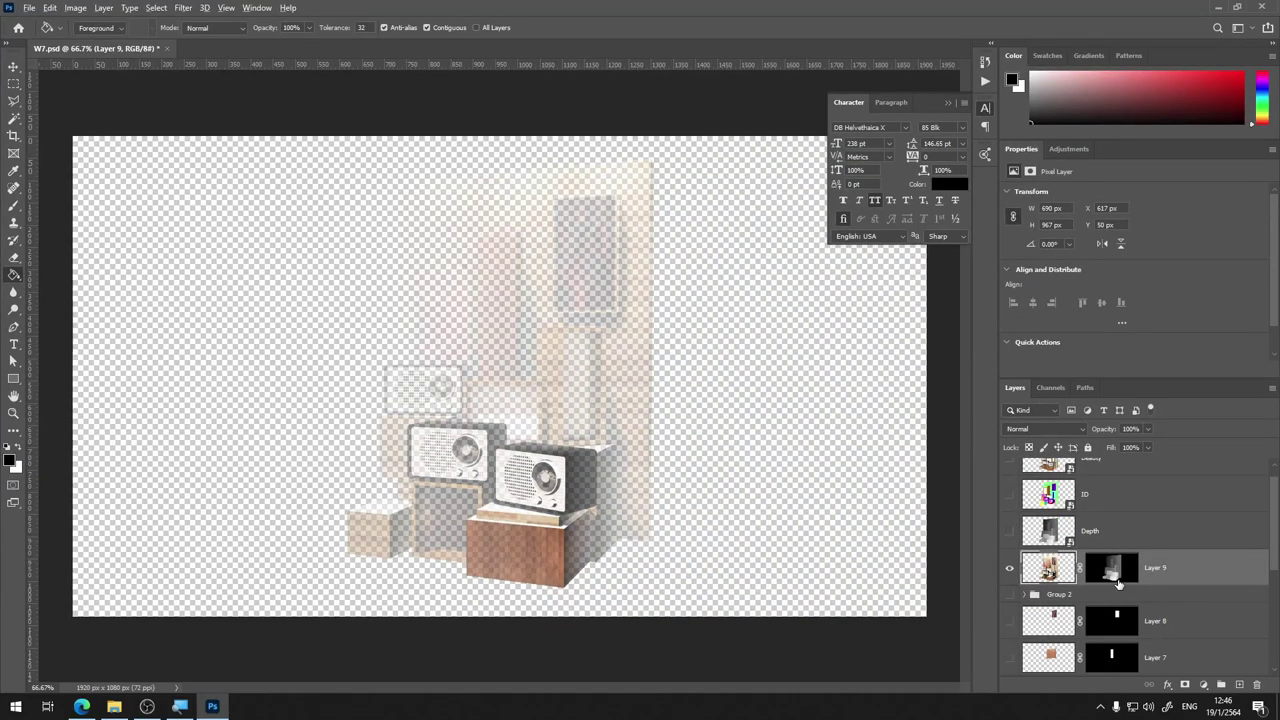
pyautogui.keyDown('alt'); pyautogui.click(1118, 583); pyautogui.keyUp('alt')
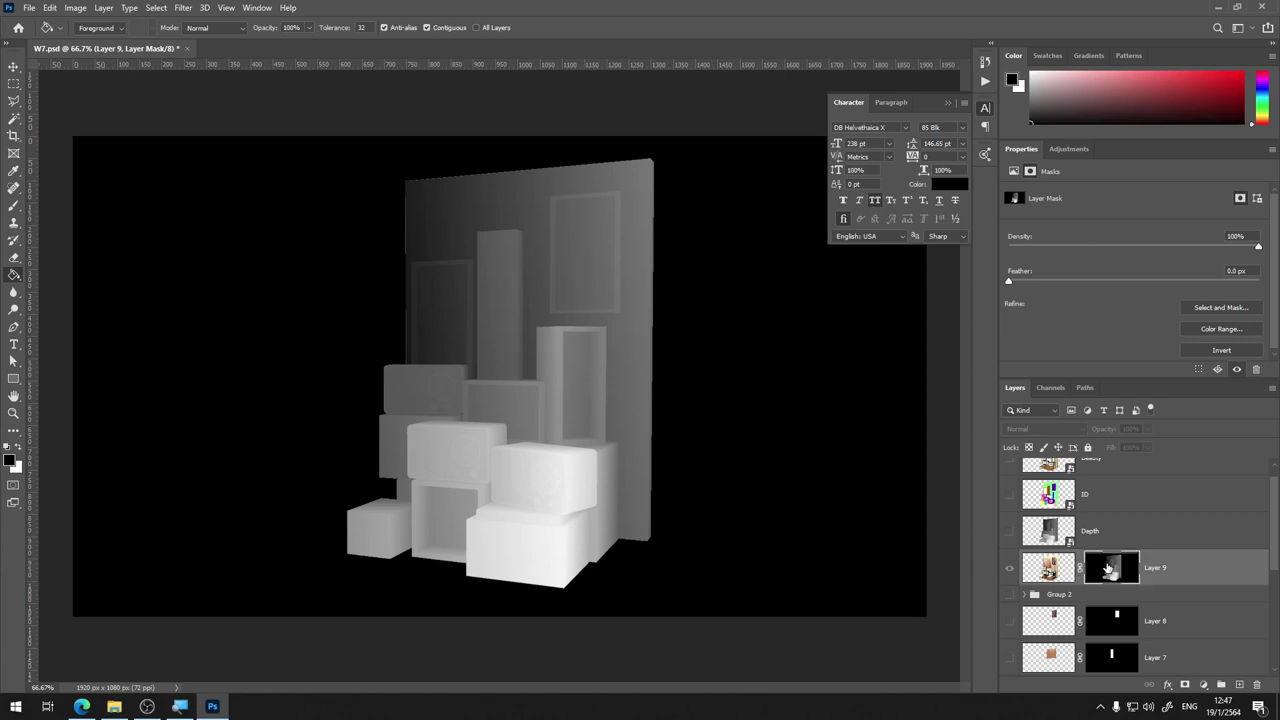
pyautogui.keyDown('alt'); pyautogui.click(1108, 568); pyautogui.keyUp('alt')
pyautogui.click(1060, 577)
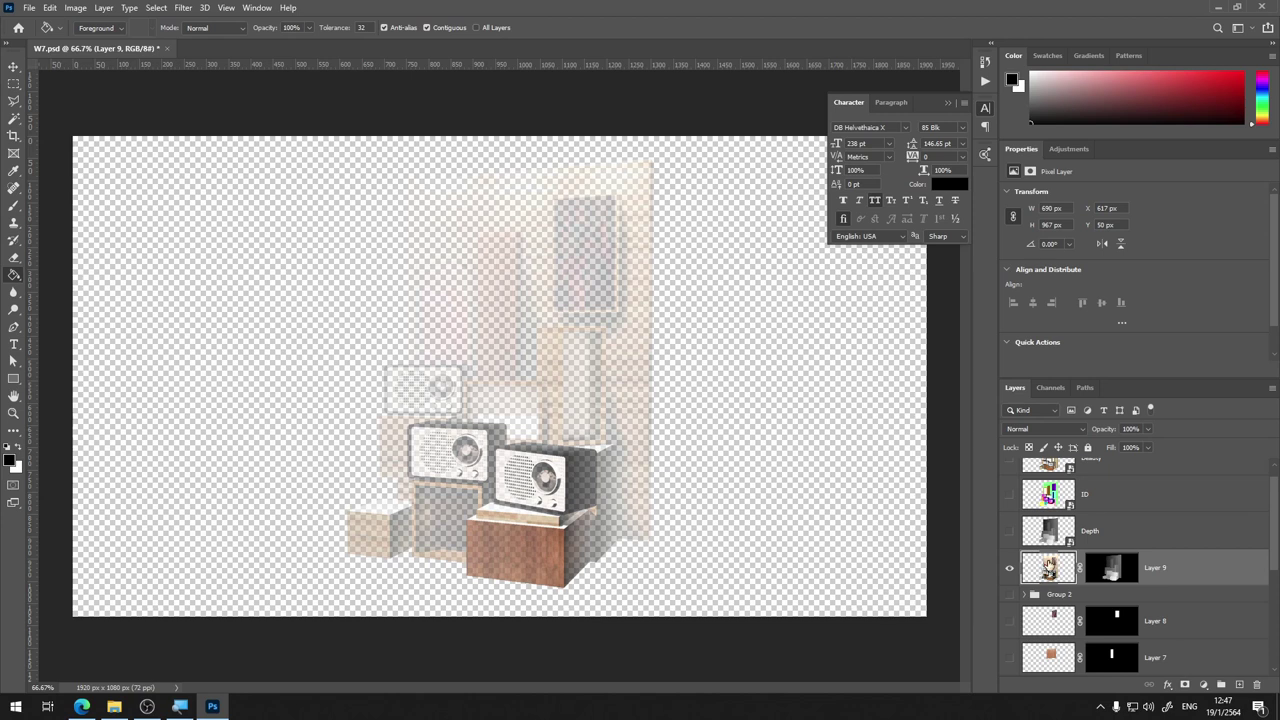
# Apply Lens Blur to Layer 9 using the Layer Mask as depth map, with focal distance 143
pyautogui.click(182, 8)
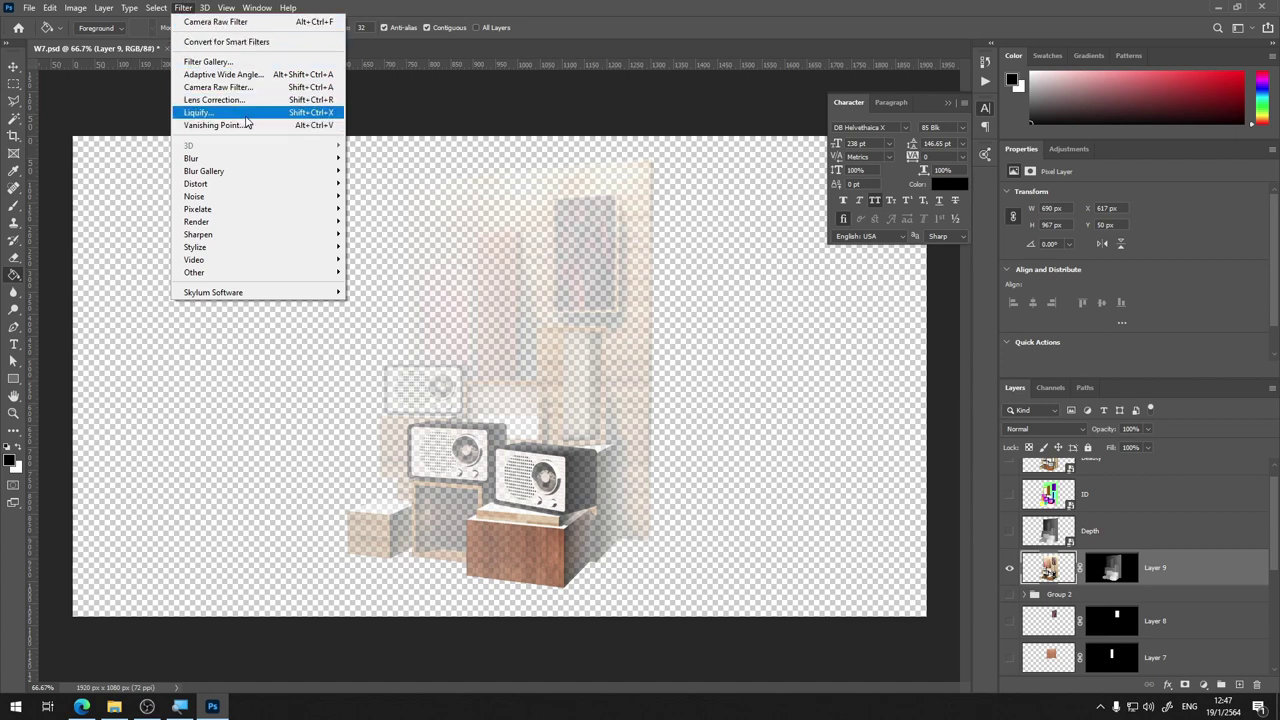
pyautogui.moveTo(255, 158)
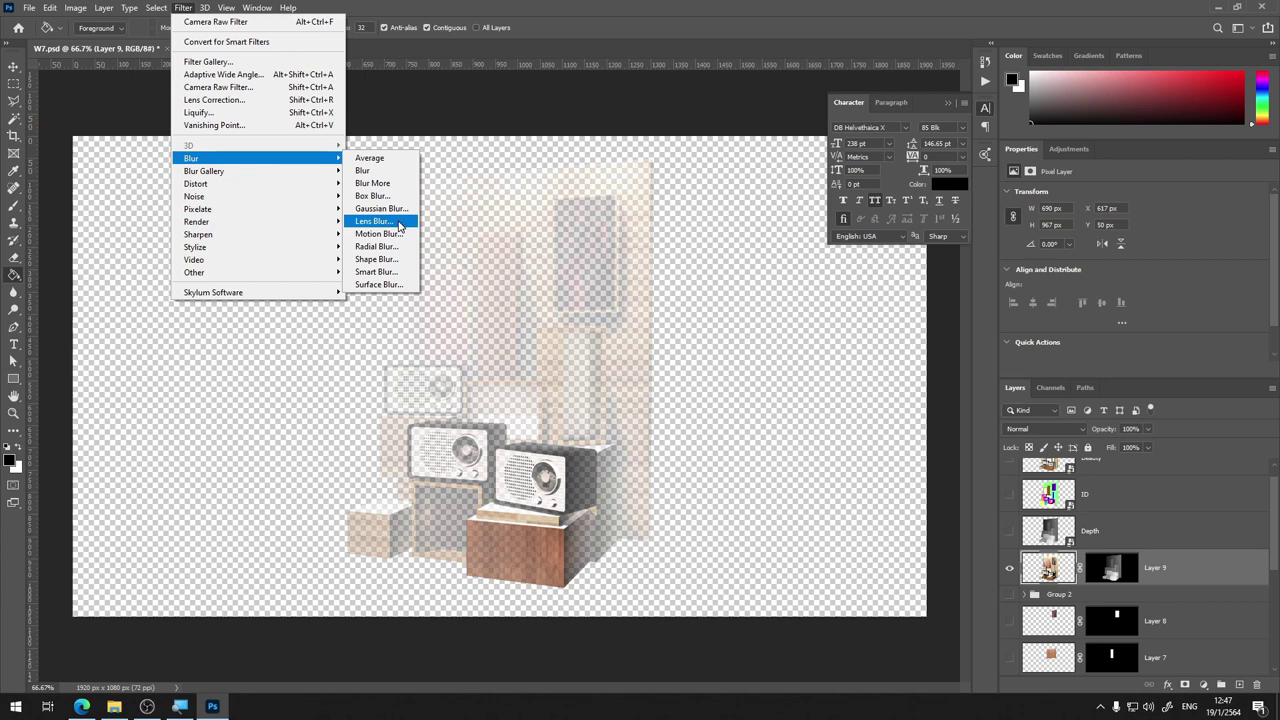
pyautogui.click(398, 222)
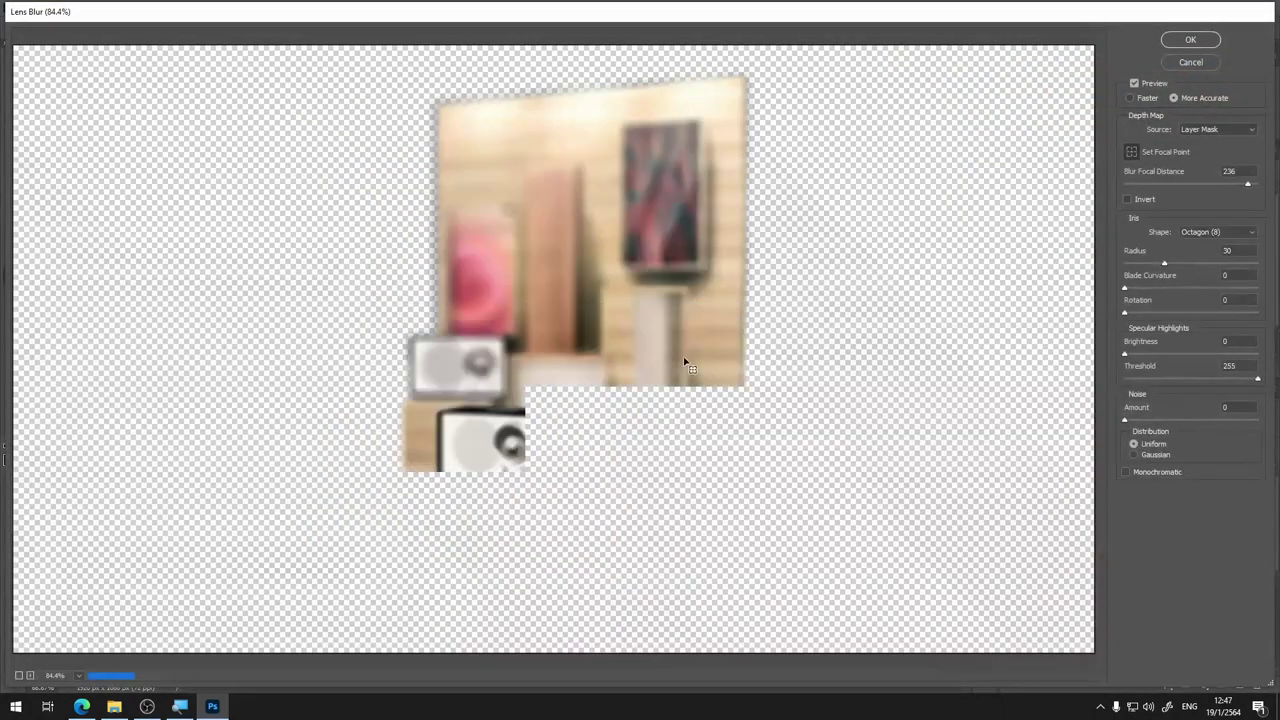
pyautogui.click(1205, 130)
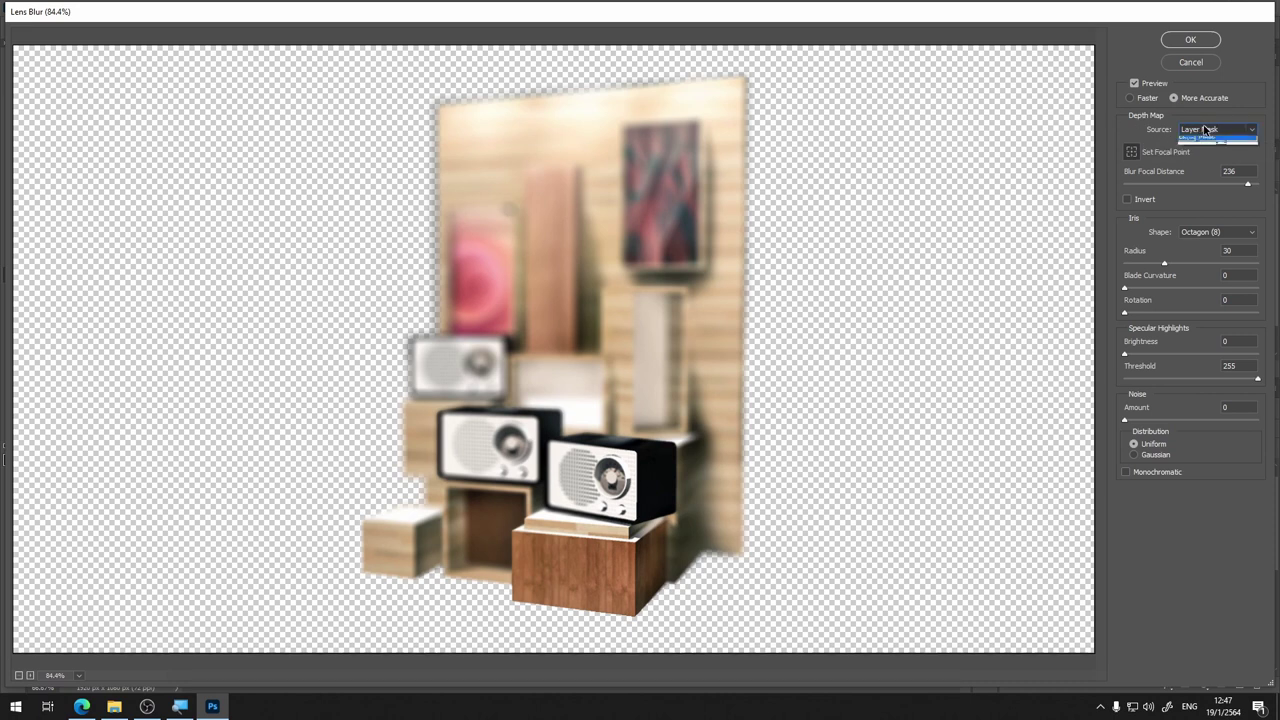
pyautogui.click(1205, 143)
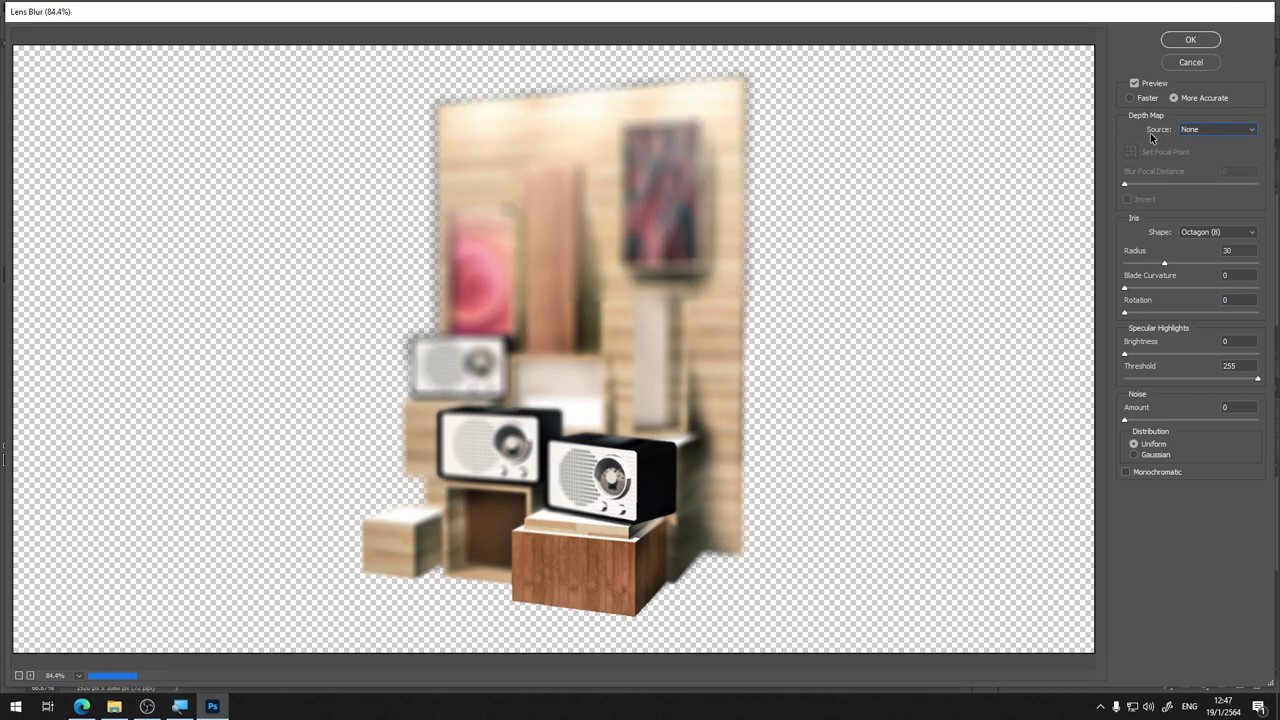
pyautogui.click(1205, 129)
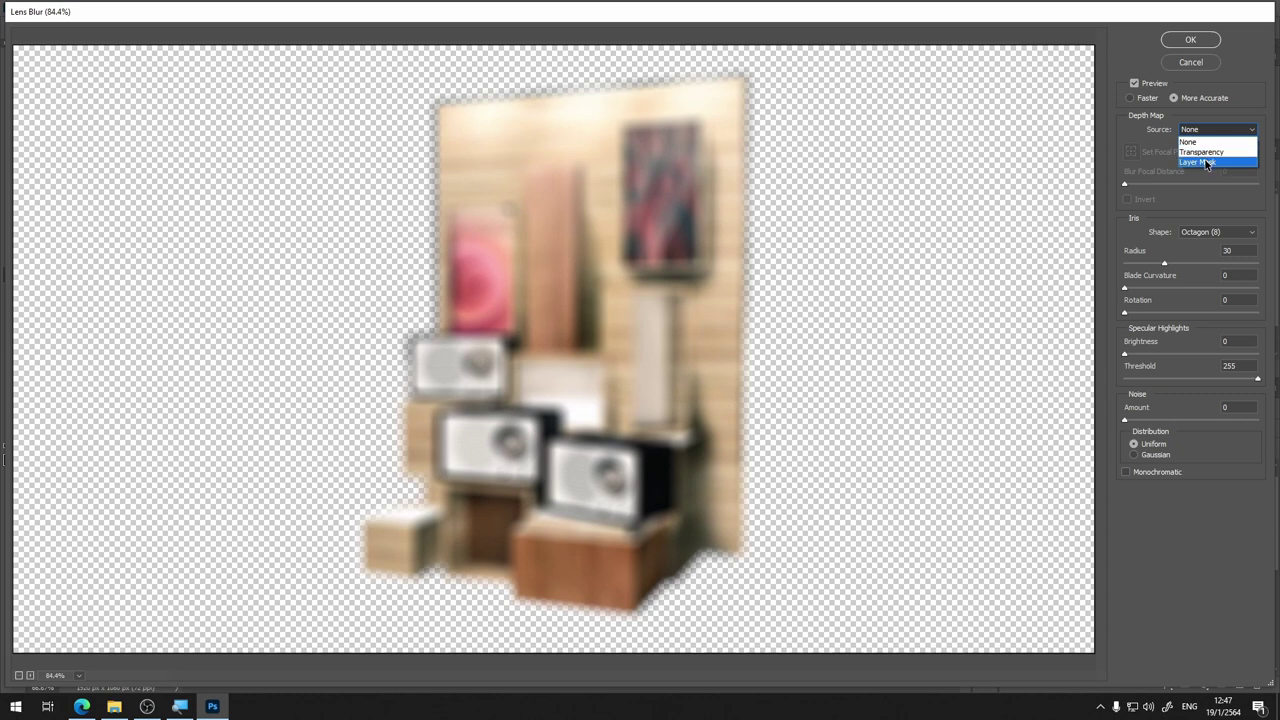
pyautogui.click(1205, 162)
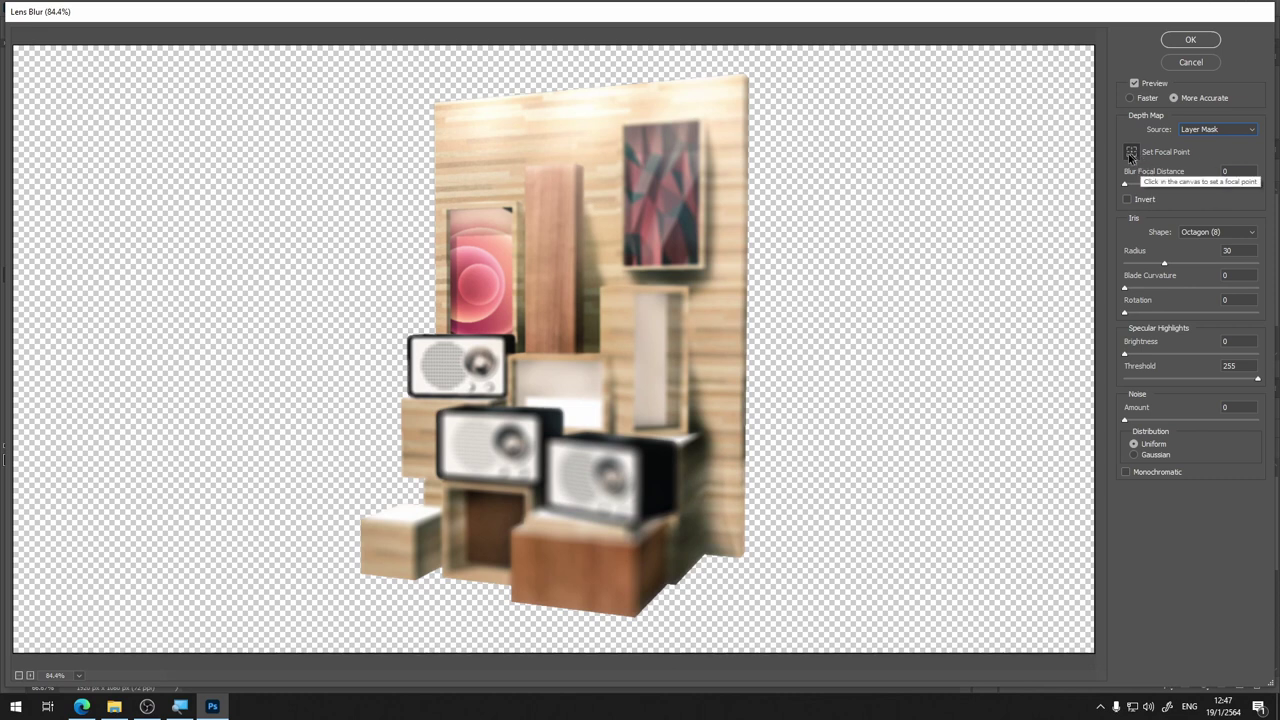
pyautogui.click(610, 480)
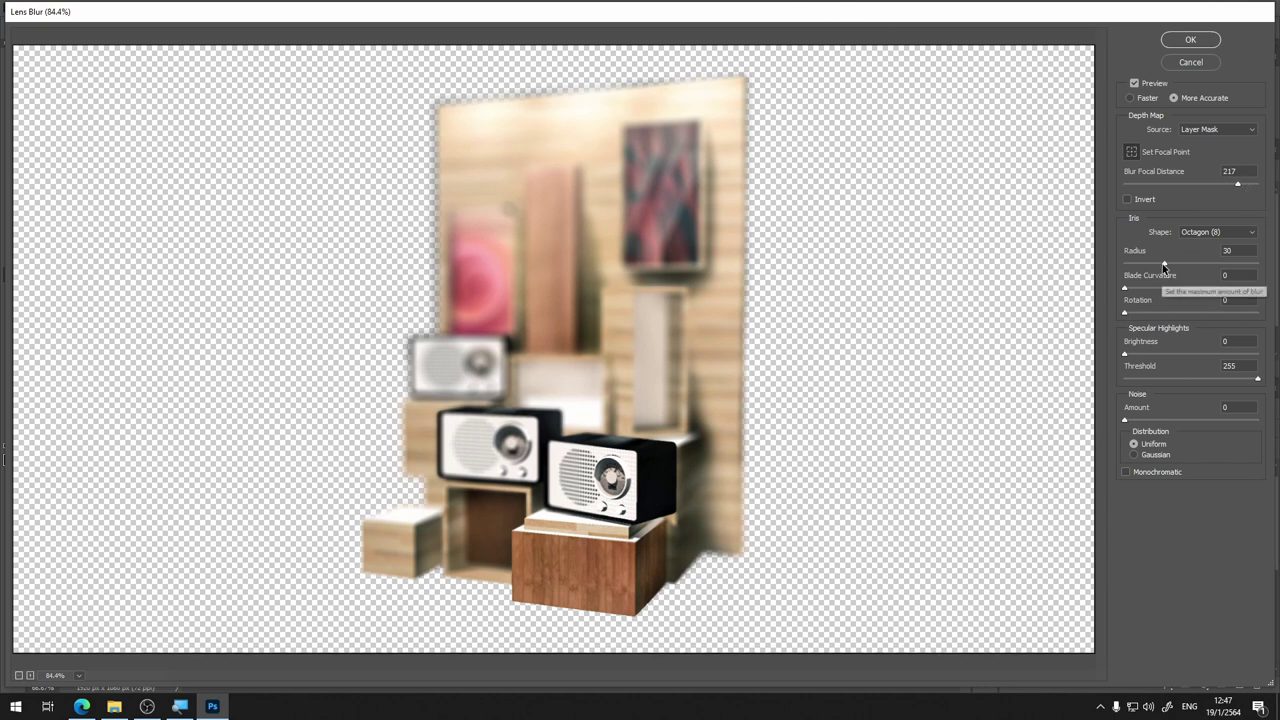
pyautogui.moveTo(1236, 184); pyautogui.dragTo(1198, 184)
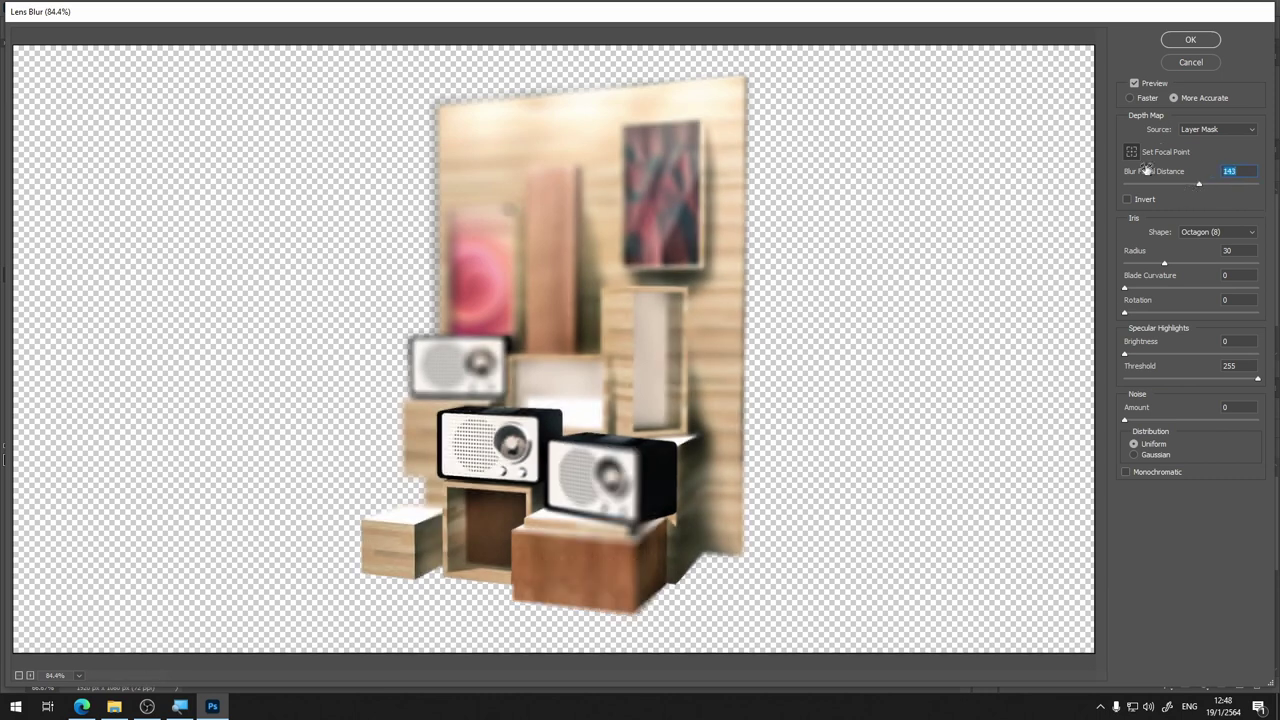
# Refocus Lens Blur on the right radio at focal distance 213 and raise Radius from 51 toward 70
pyautogui.click(605, 485)
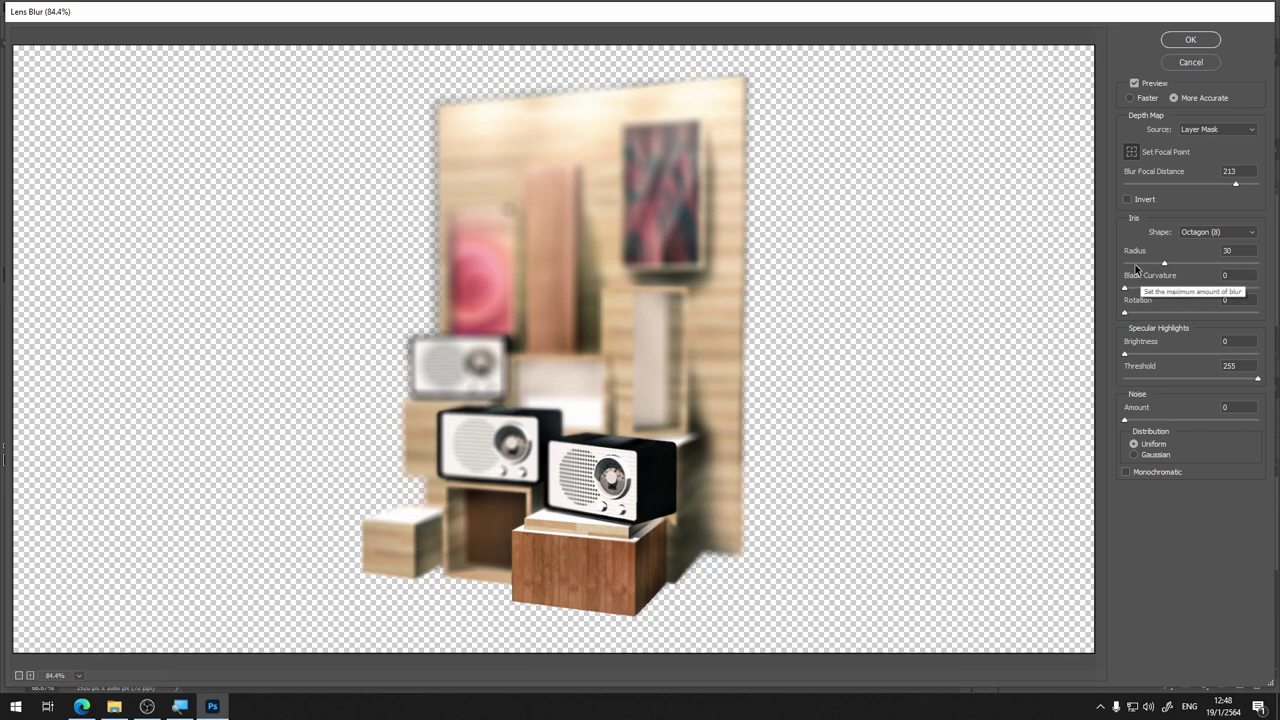
pyautogui.click(1135, 265)
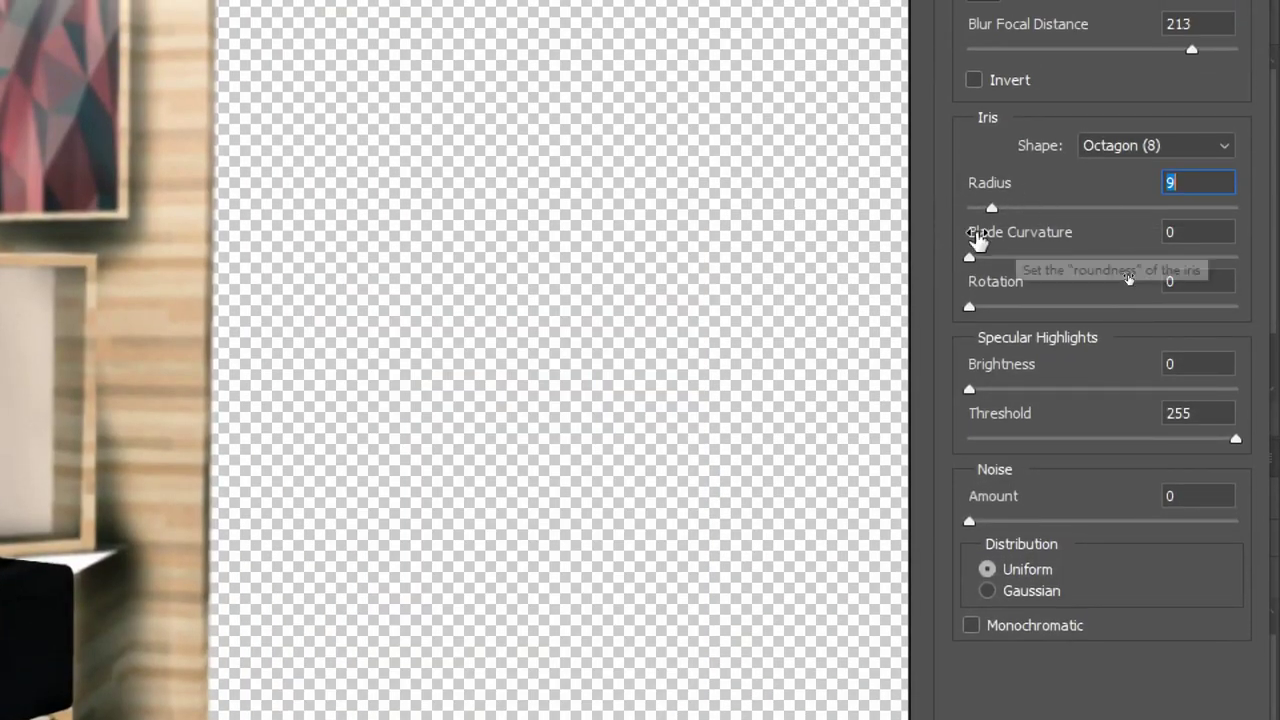
pyautogui.write('2')
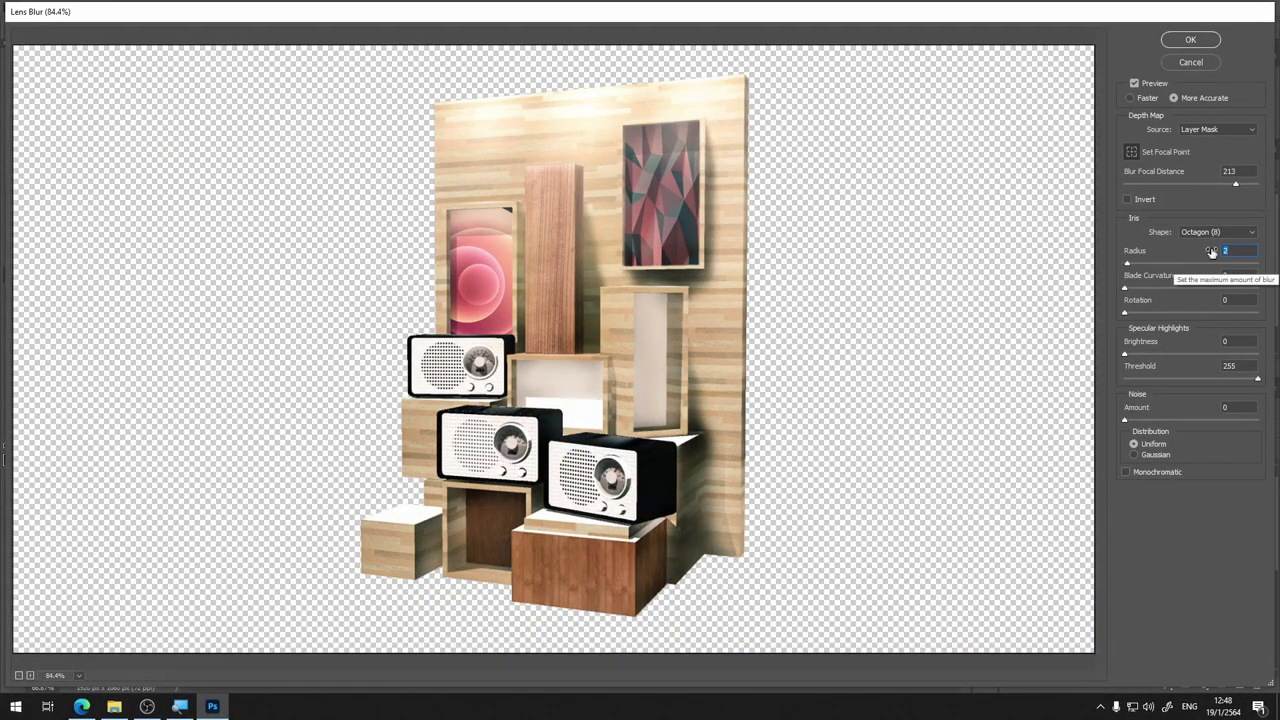
pyautogui.write('5')
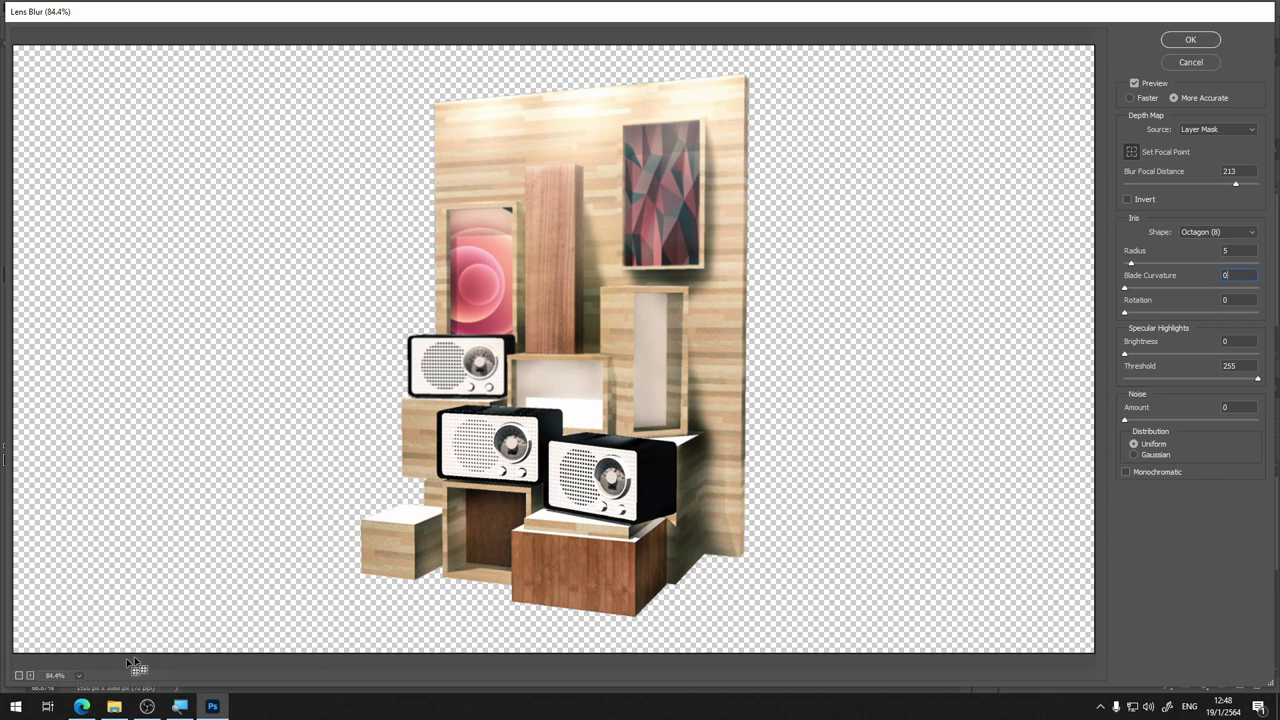
pyautogui.click(1191, 263)
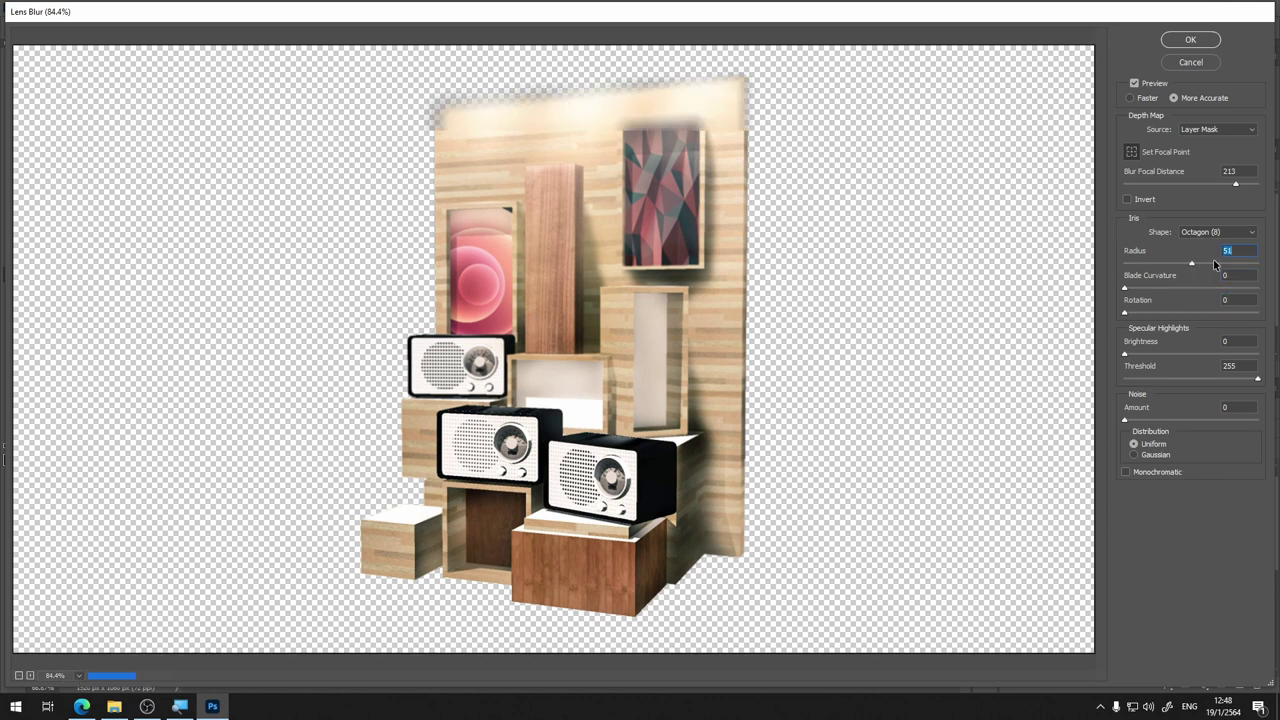
pyautogui.click(1218, 263)
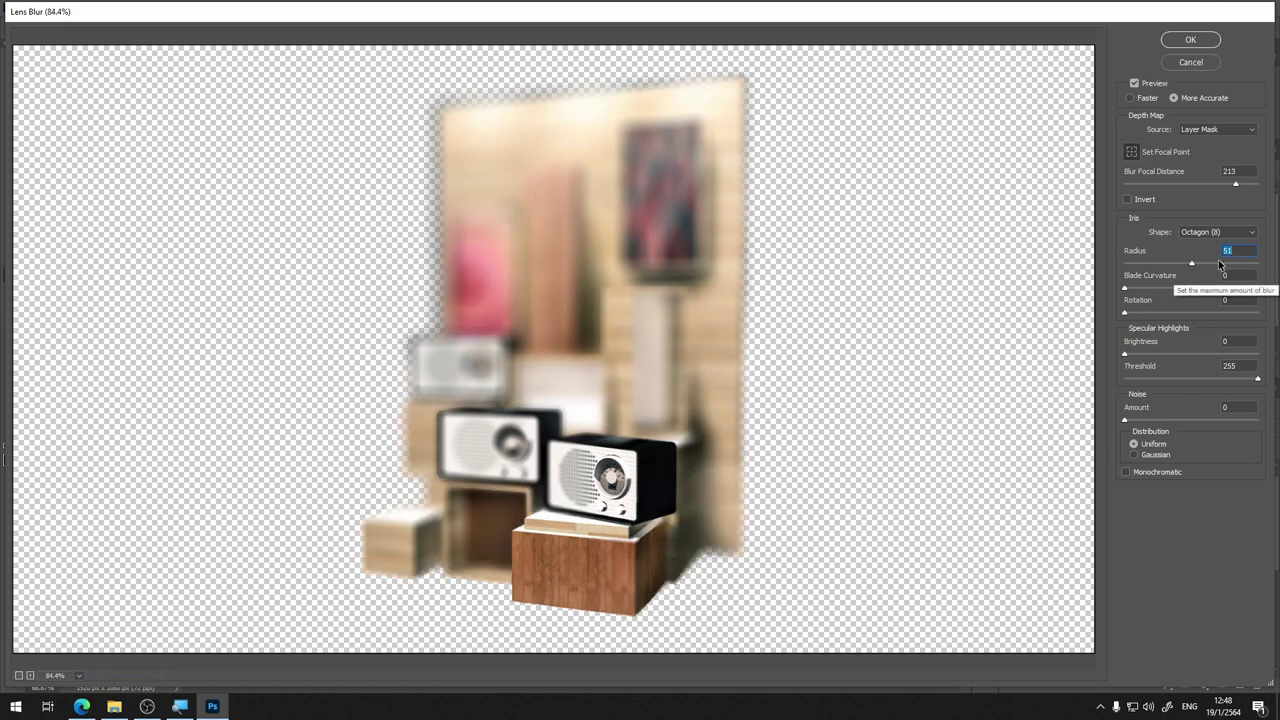
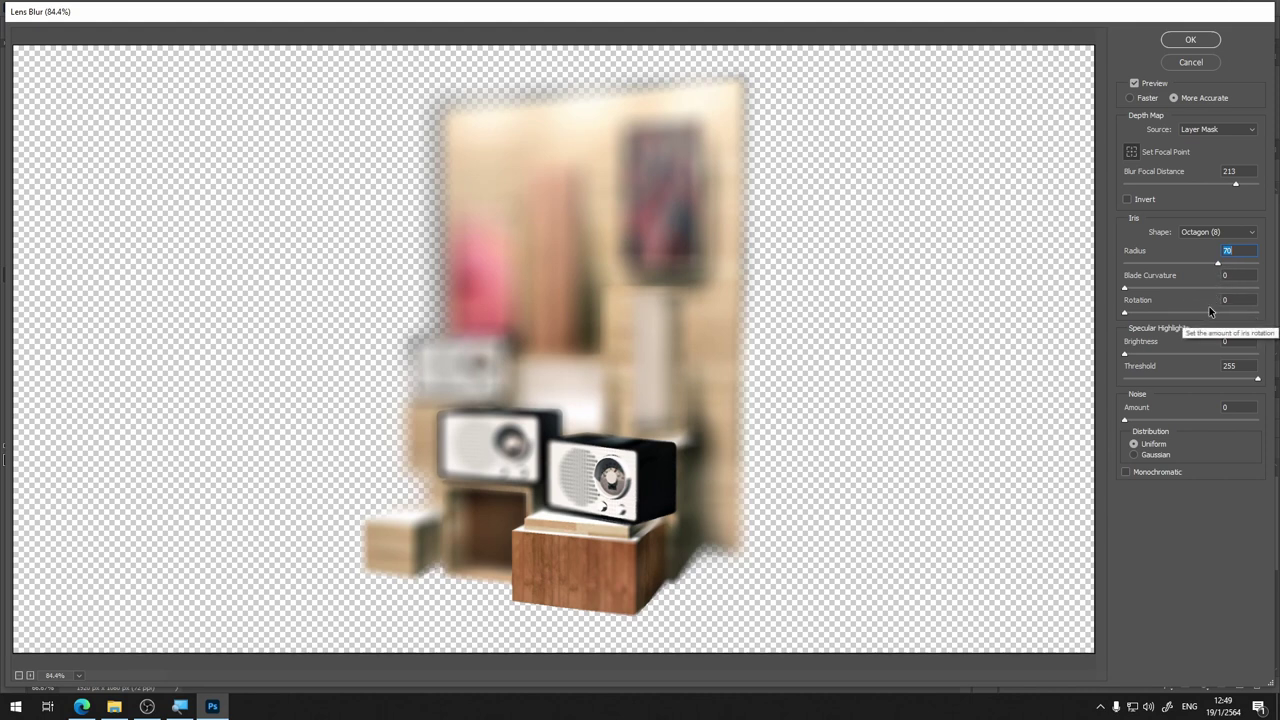
# Look up reference images of aperture blades in the web browser
pyautogui.click(82, 706)
pyautogui.click(1146, 11)
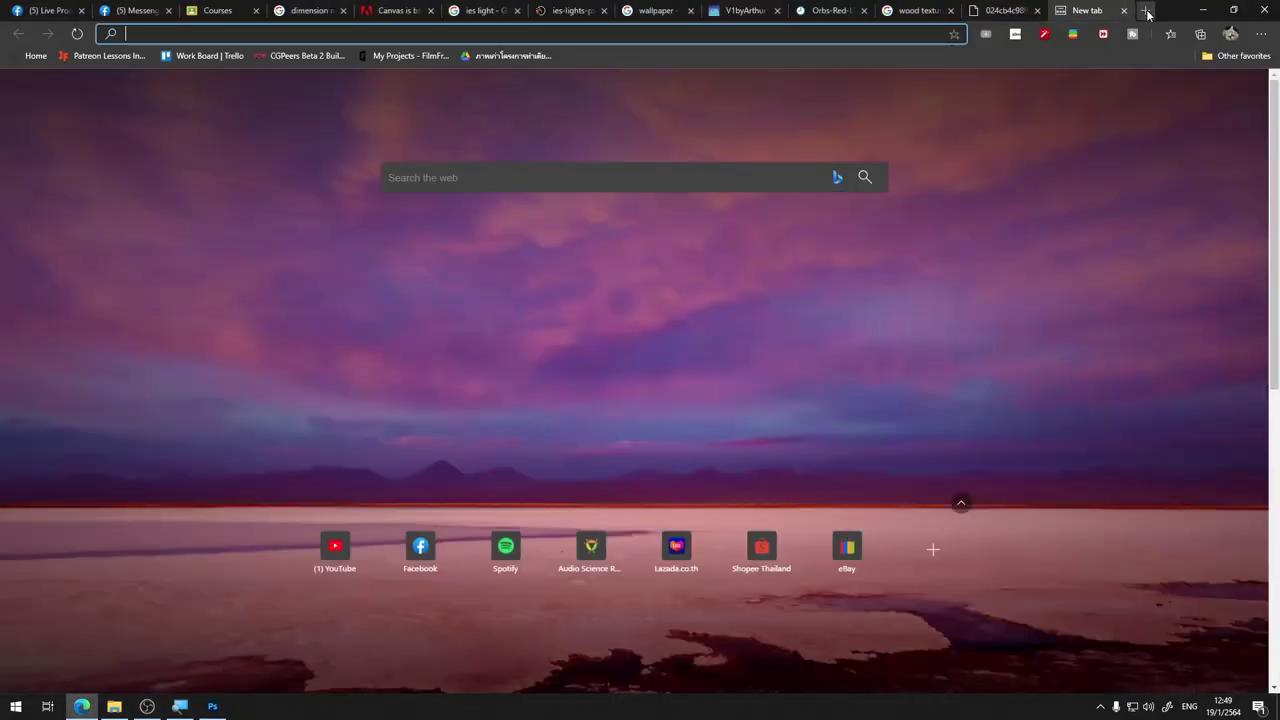
pyautogui.write('apet')
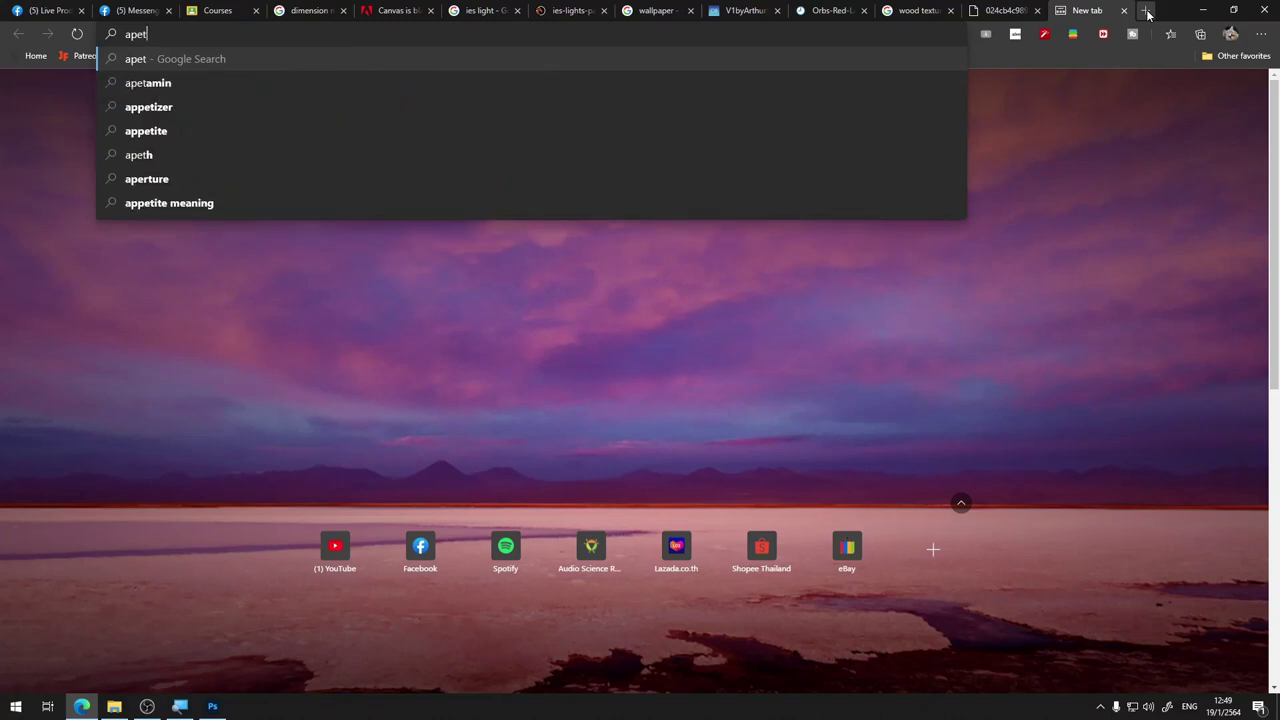
pyautogui.write('ure')
pyautogui.press('Down')
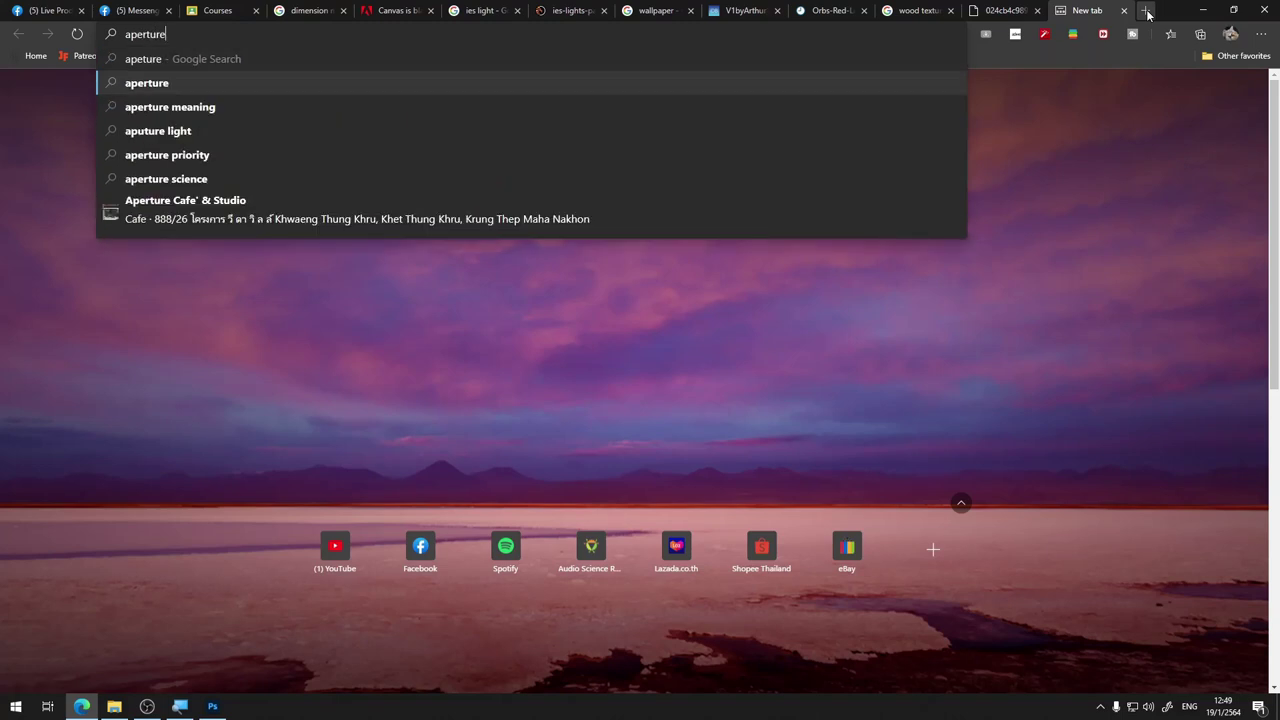
pyautogui.write(' blade')
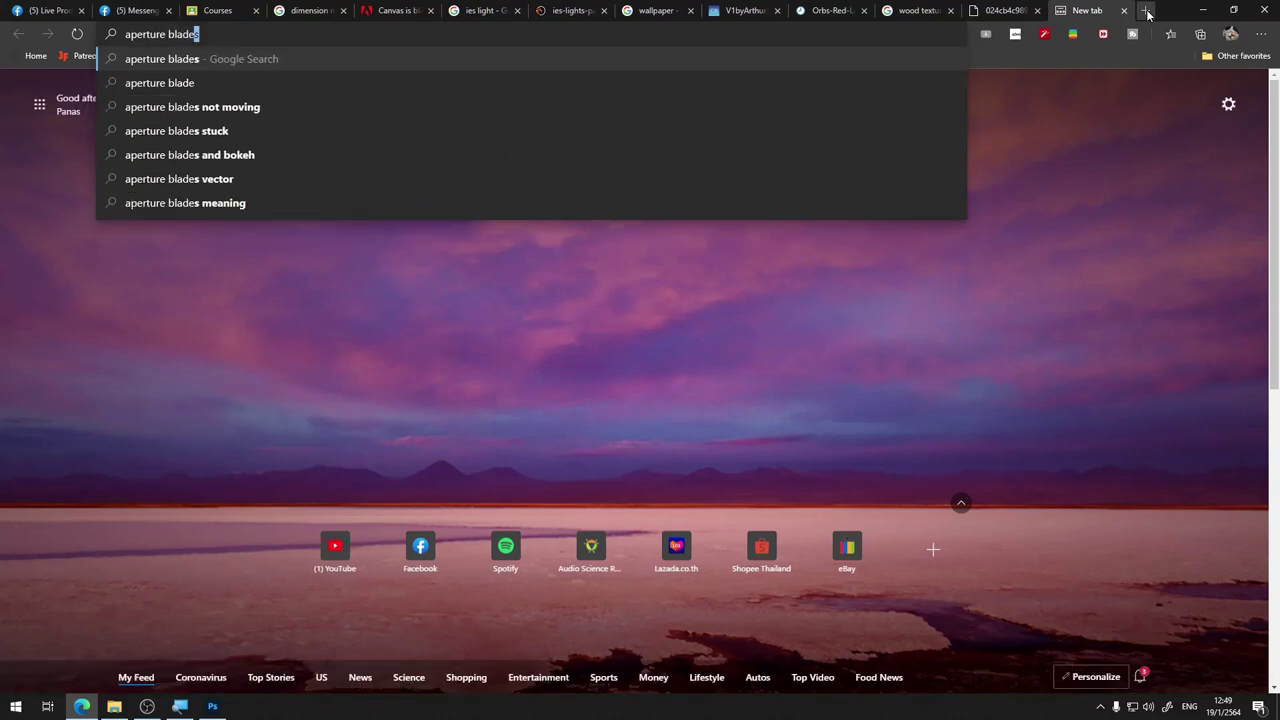
pyautogui.press('Return')
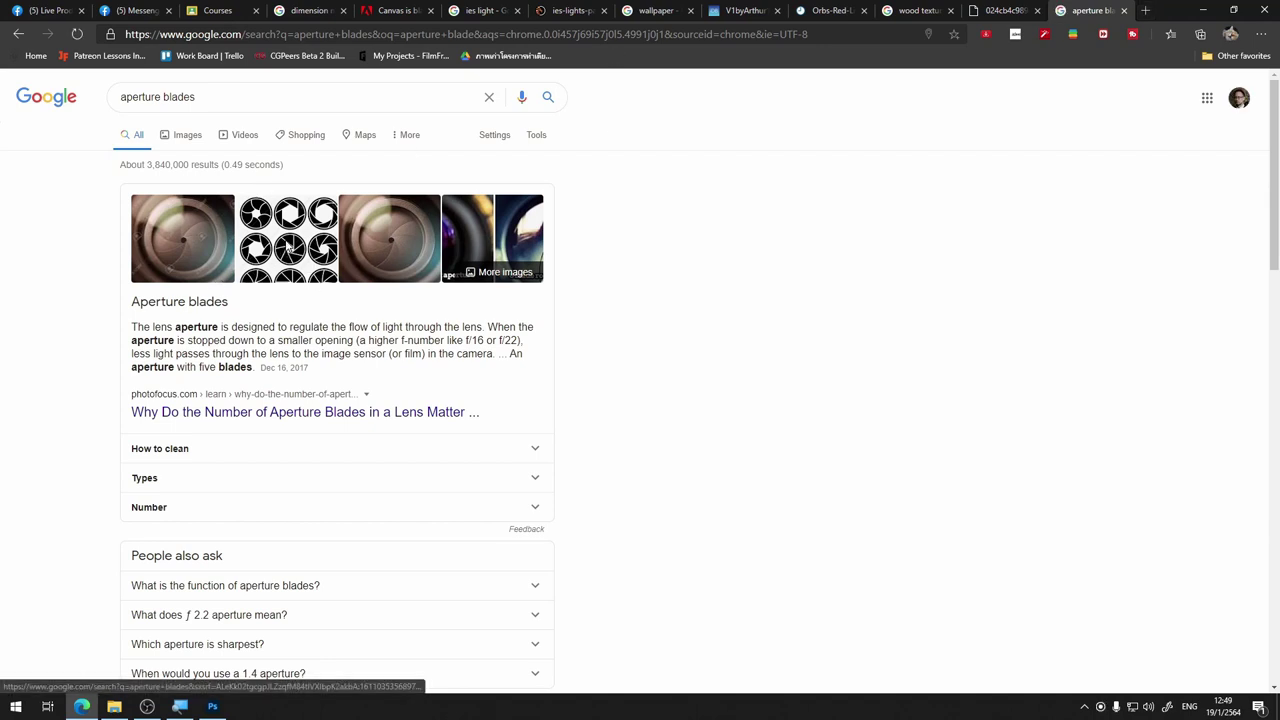
pyautogui.click(287, 244)
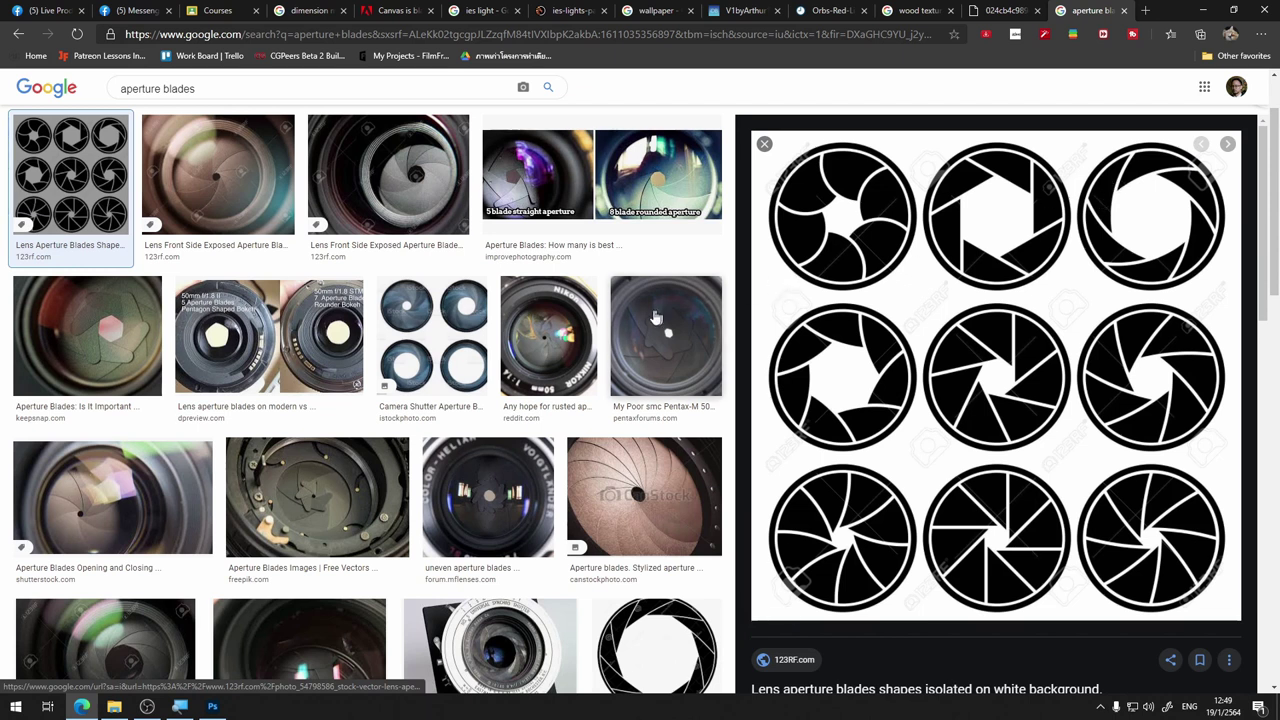
pyautogui.click(231, 345)
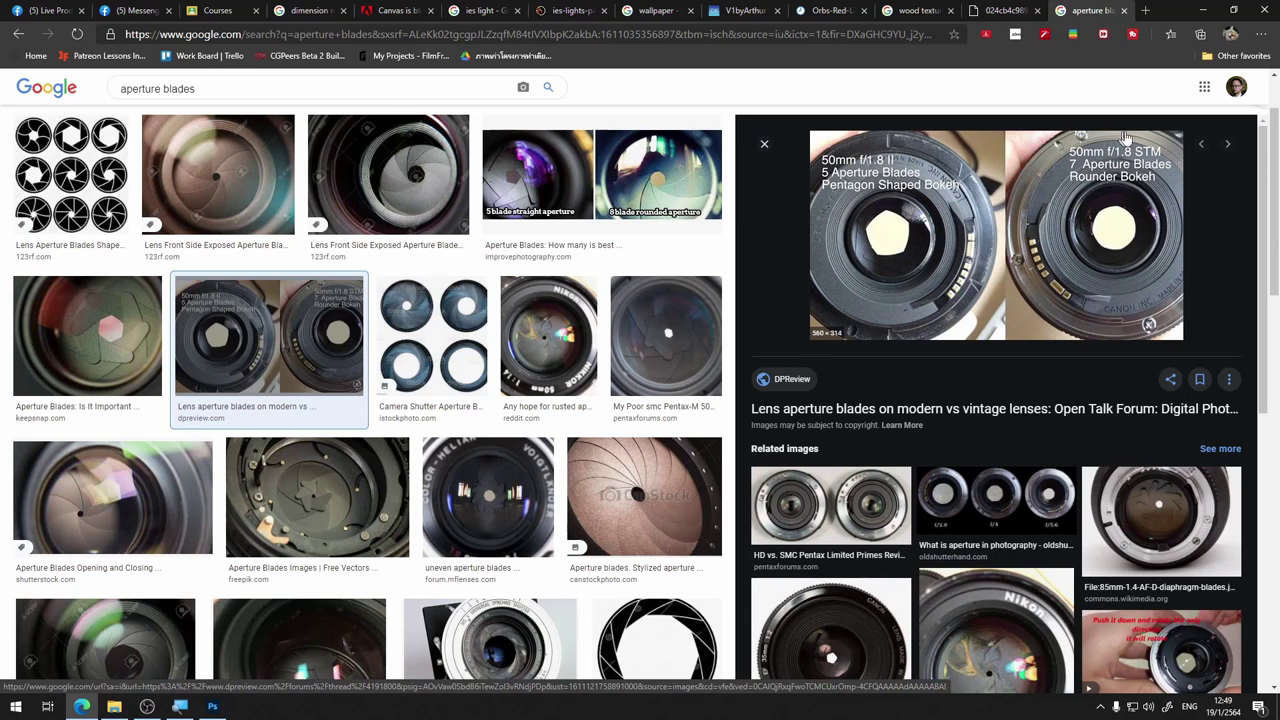
# Back in Lens Blur, try blade curvature 5, then a pentagon iris with curvature 0
pyautogui.click(212, 706)
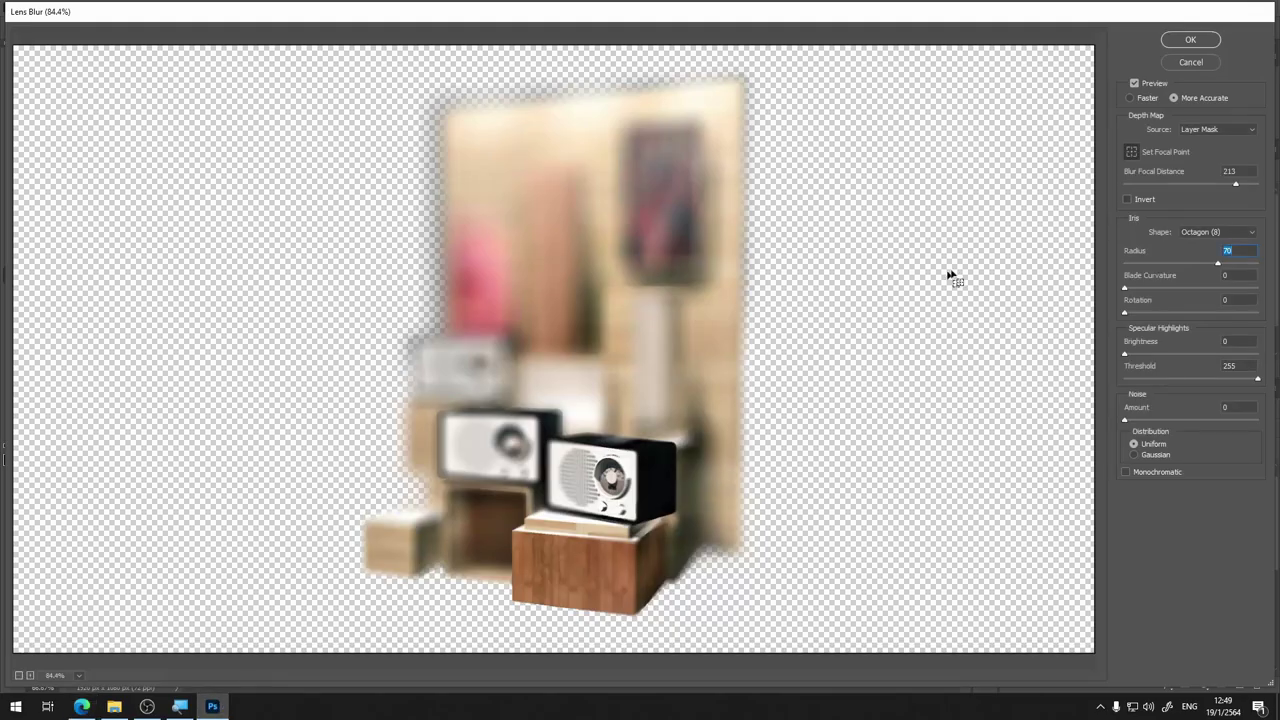
pyautogui.click(1227, 277)
pyautogui.write('5')
pyautogui.click(1235, 234)
pyautogui.click(1216, 264)
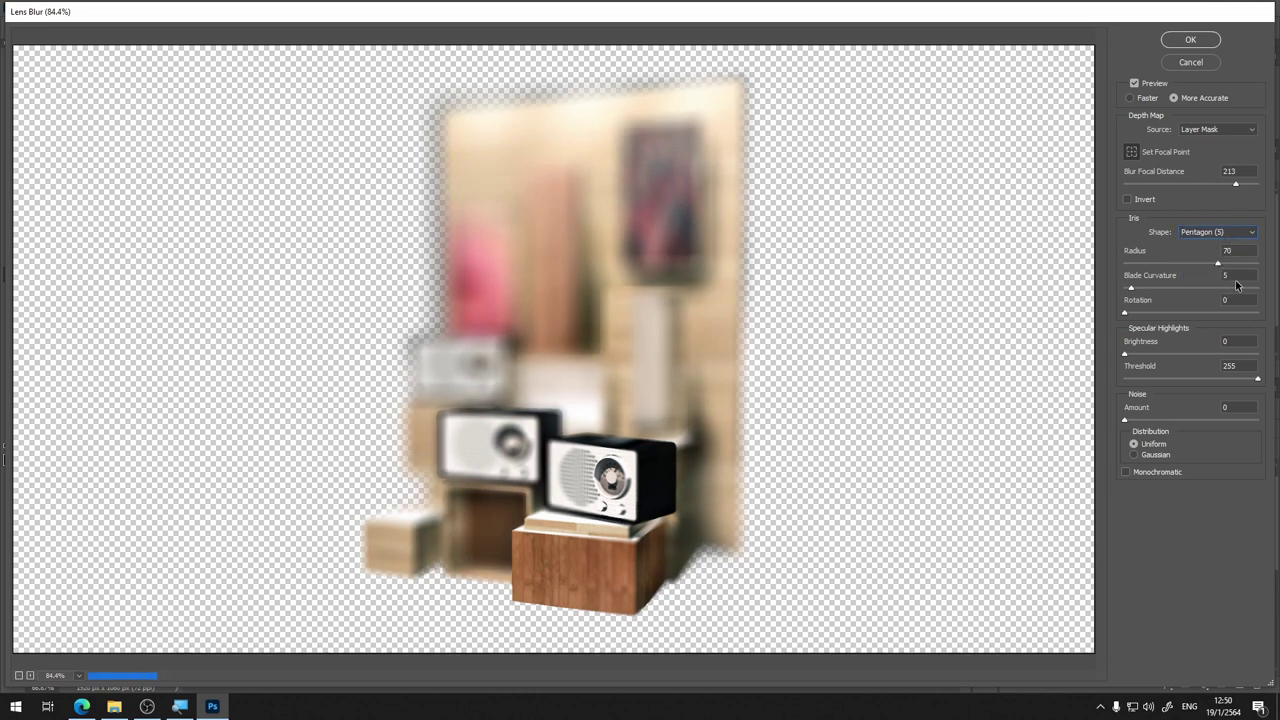
pyautogui.doubleClick(1237, 276)
pyautogui.write('0')
# Switch the iris shape to Triangle (3) and raise the blur radius to 100
pyautogui.click(1245, 236)
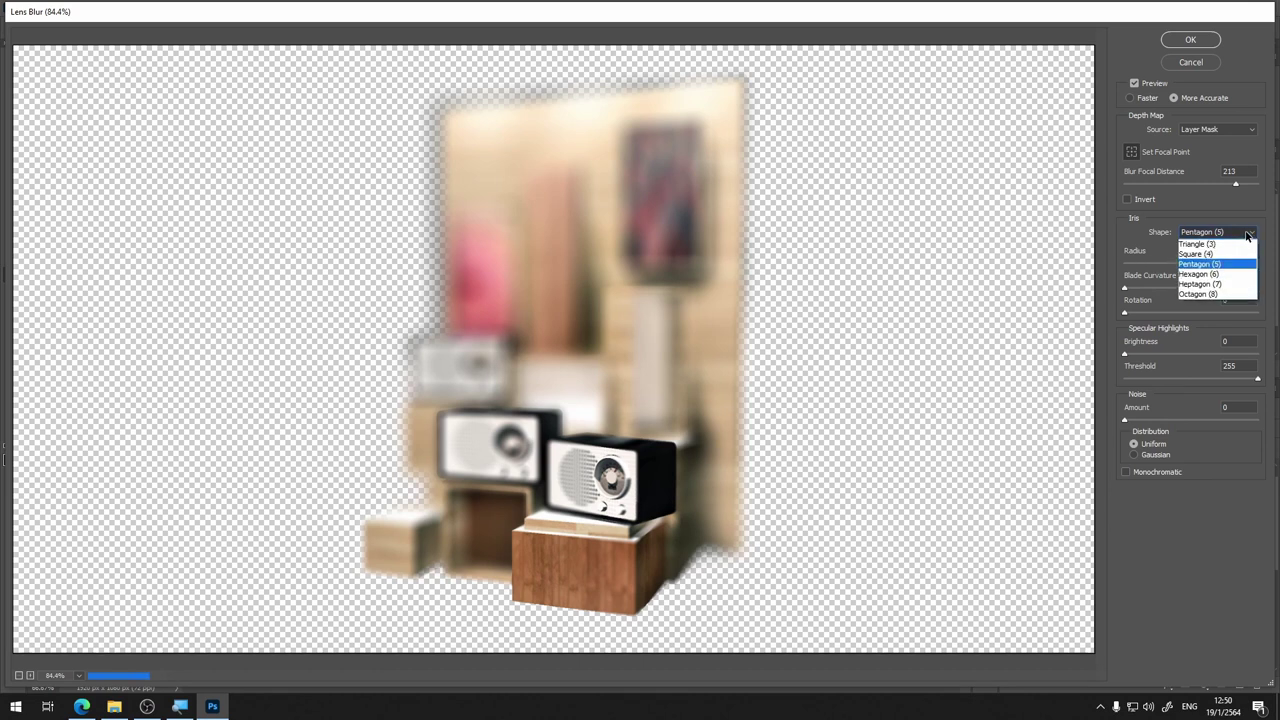
pyautogui.click(1227, 243)
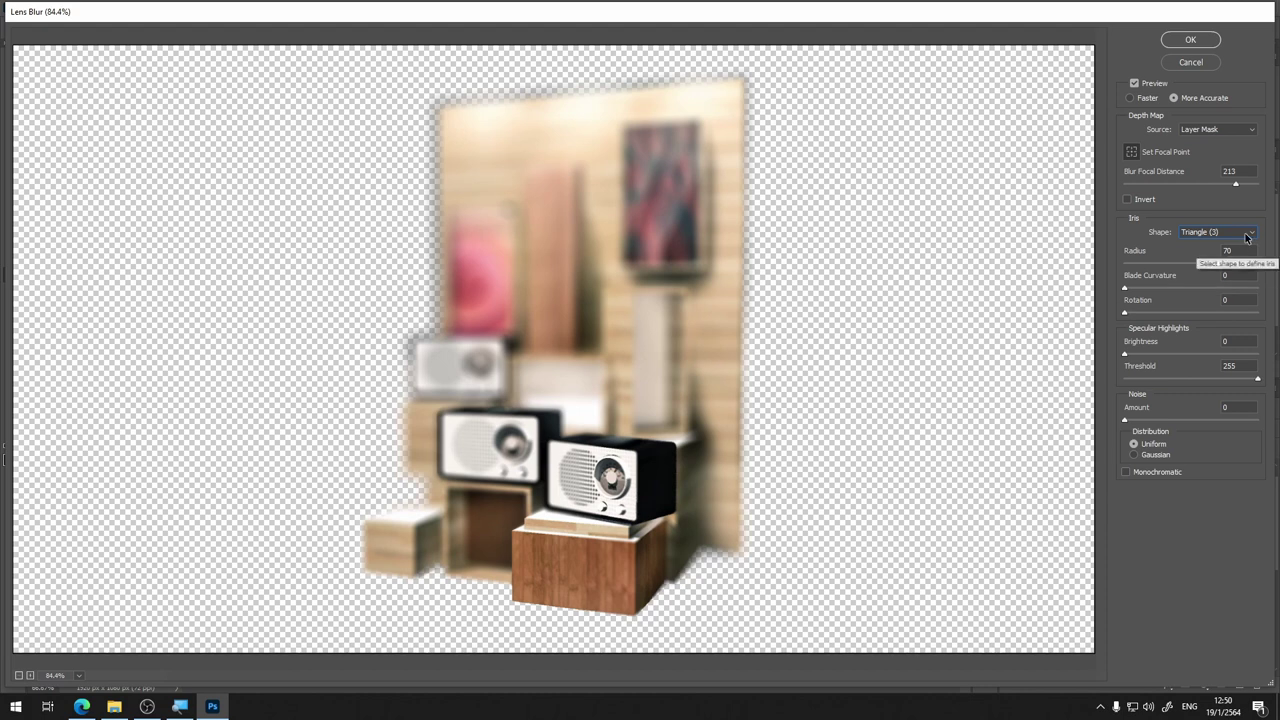
pyautogui.press('Tab')
pyautogui.press('Up')
pyautogui.write('100')
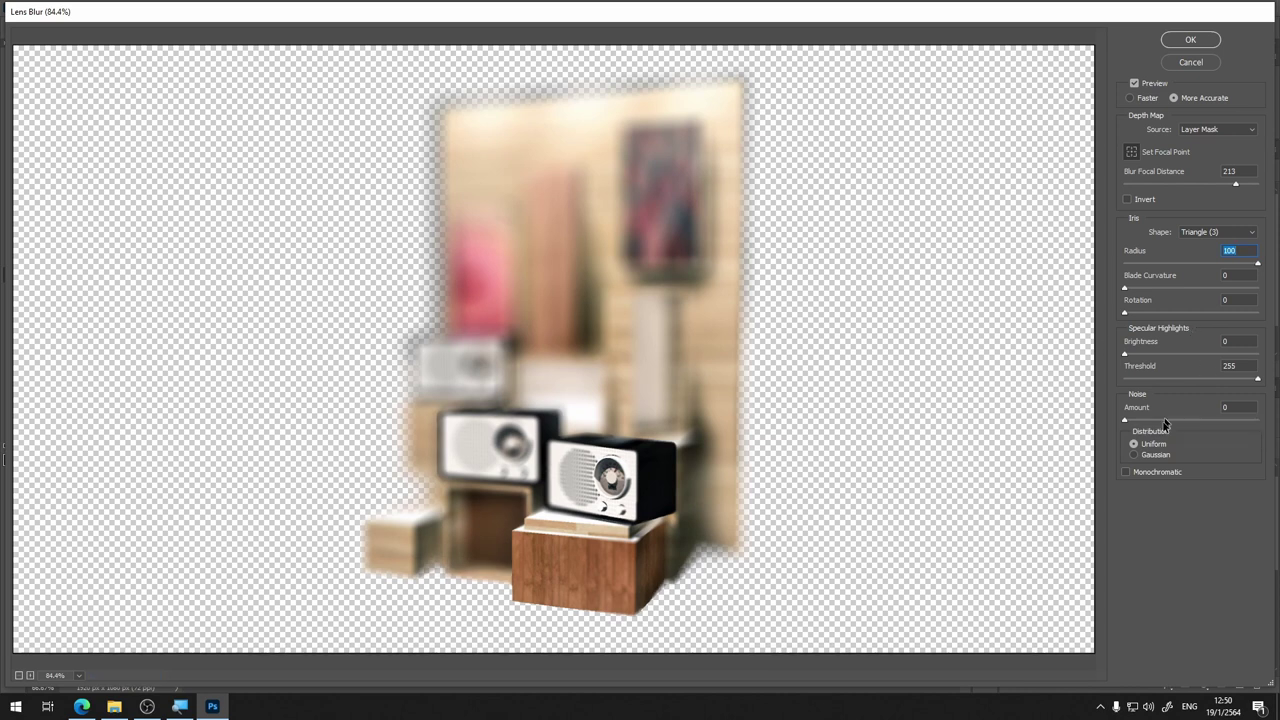
# Test Gaussian noise and blade curvature 76, then revert to Uniform and near-zero curvature
pyautogui.click(1155, 454)
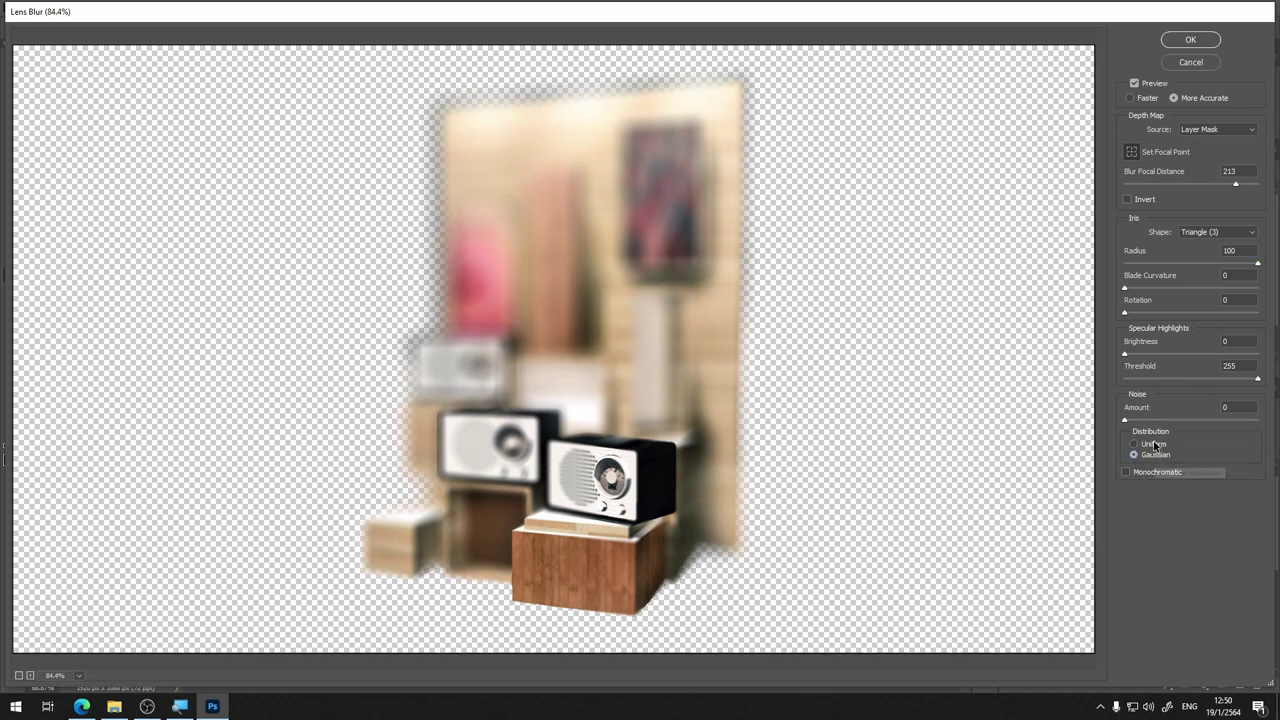
pyautogui.click(1155, 444)
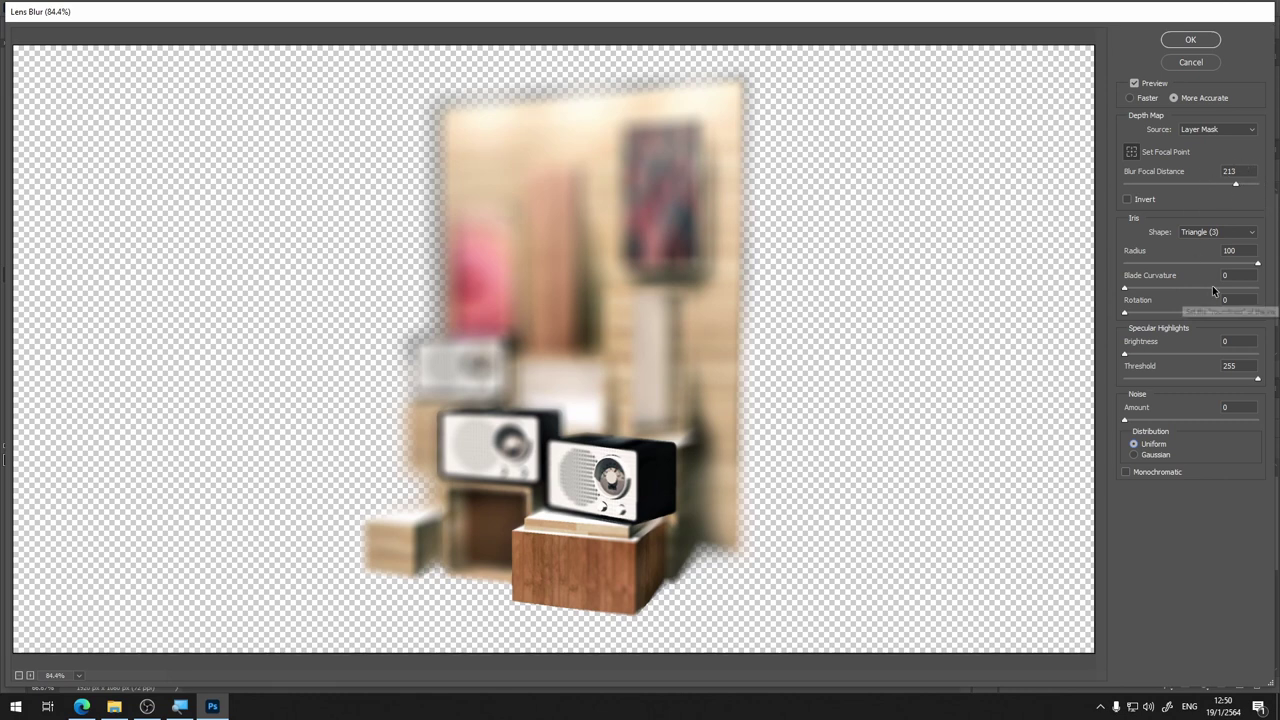
pyautogui.click(1226, 289)
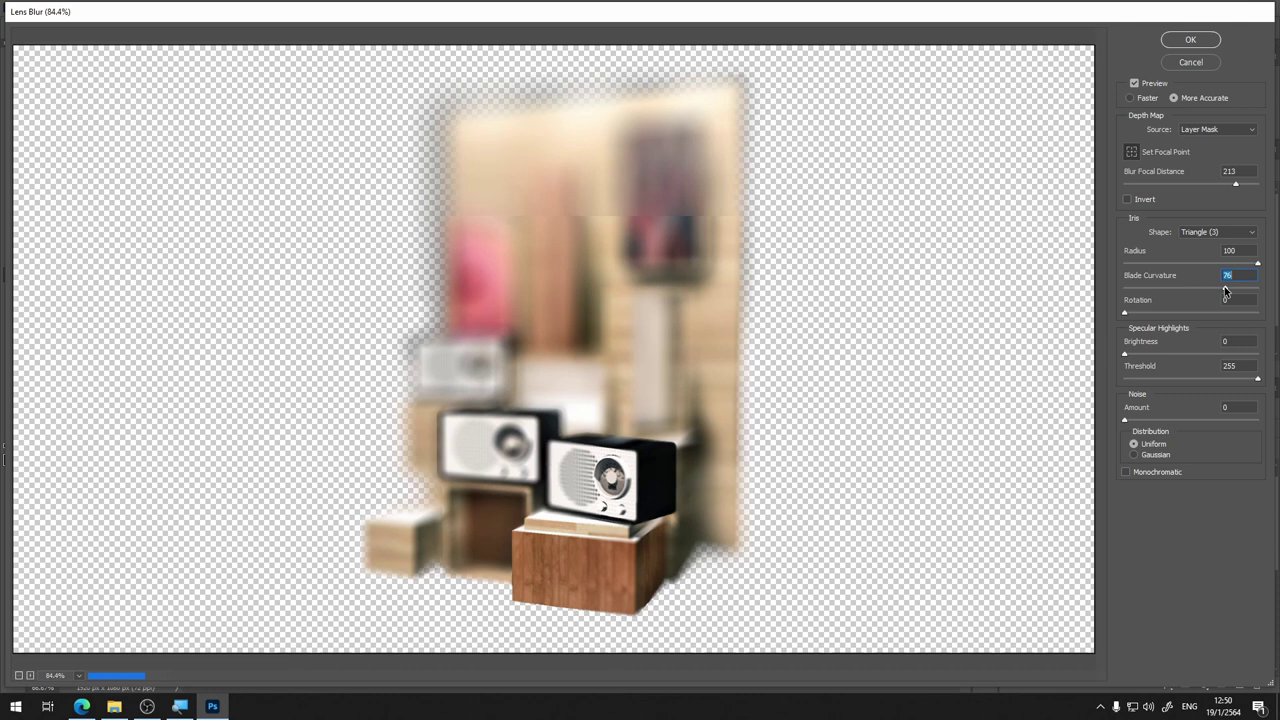
pyautogui.click(1136, 288)
pyautogui.click(1218, 232)
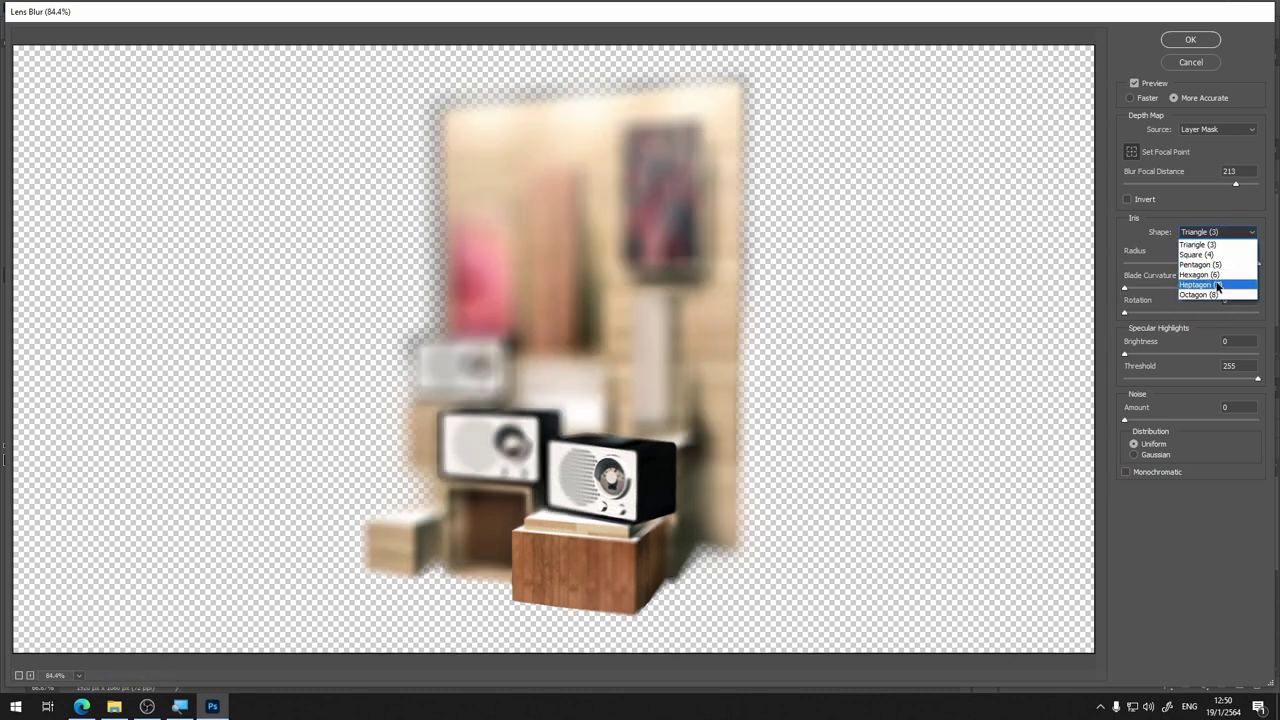
# Choose a Hexagon (6) iris, set a focal point in the preview, and set the radius to 5
pyautogui.click(1212, 274)
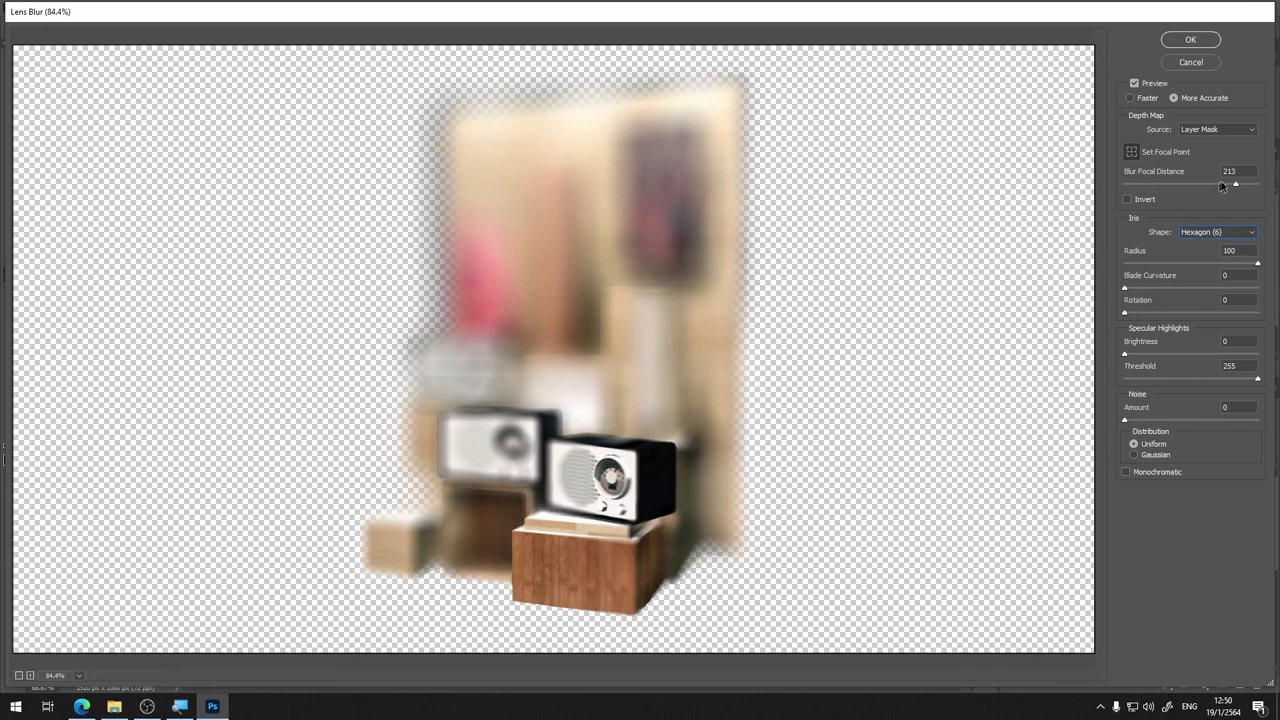
pyautogui.write('5')
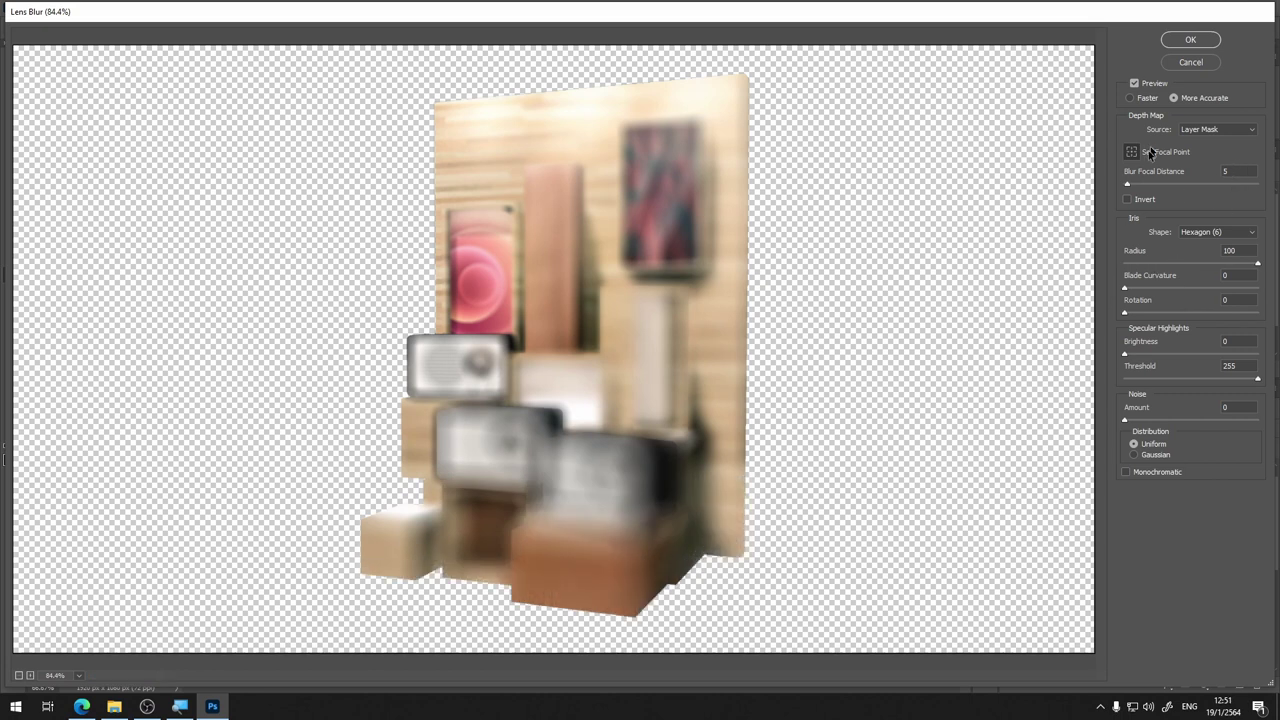
pyautogui.click(1058, 199)
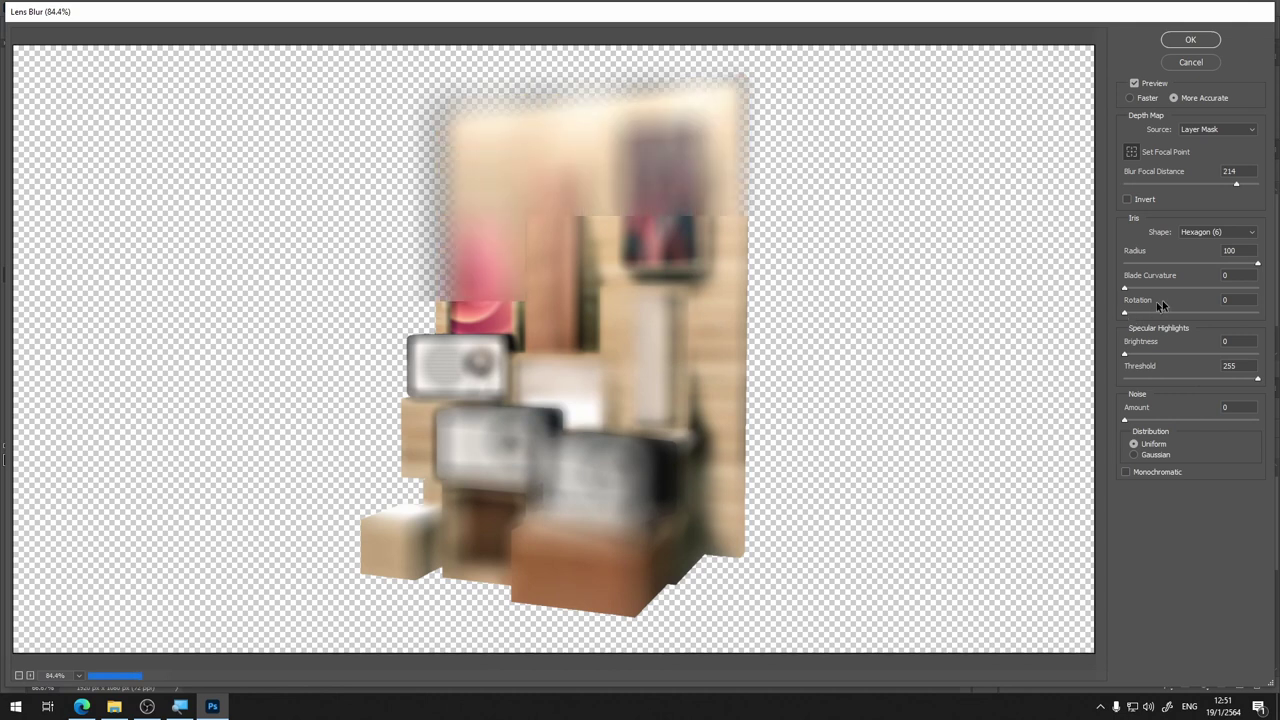
pyautogui.click(1246, 249)
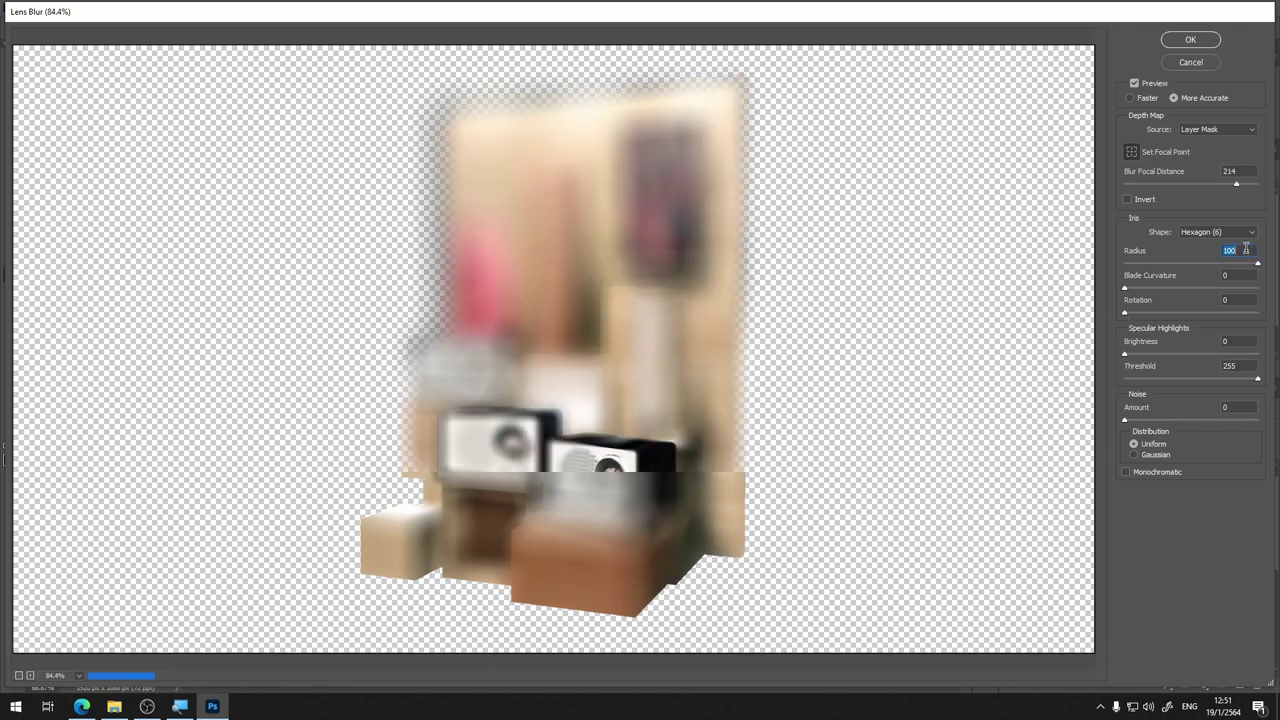
pyautogui.write('5')
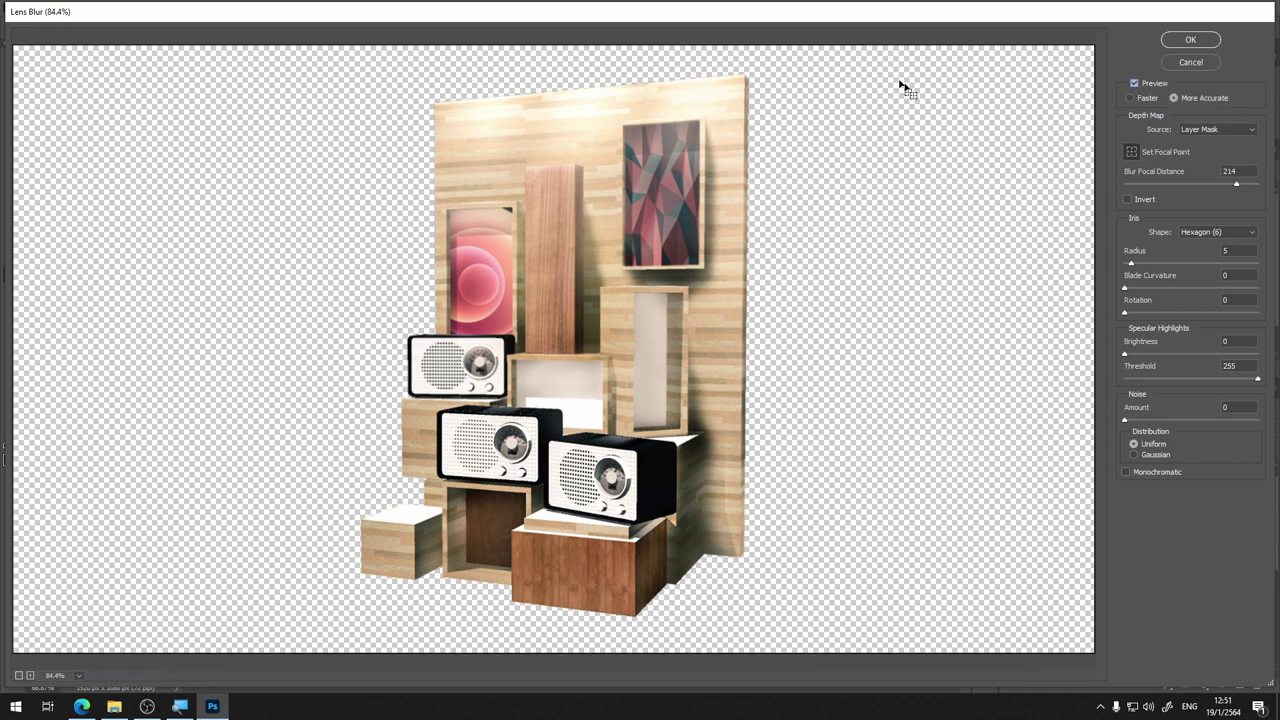
# Apply the Lens Blur and disable Layer 9's layer mask
pyautogui.click(1192, 40)
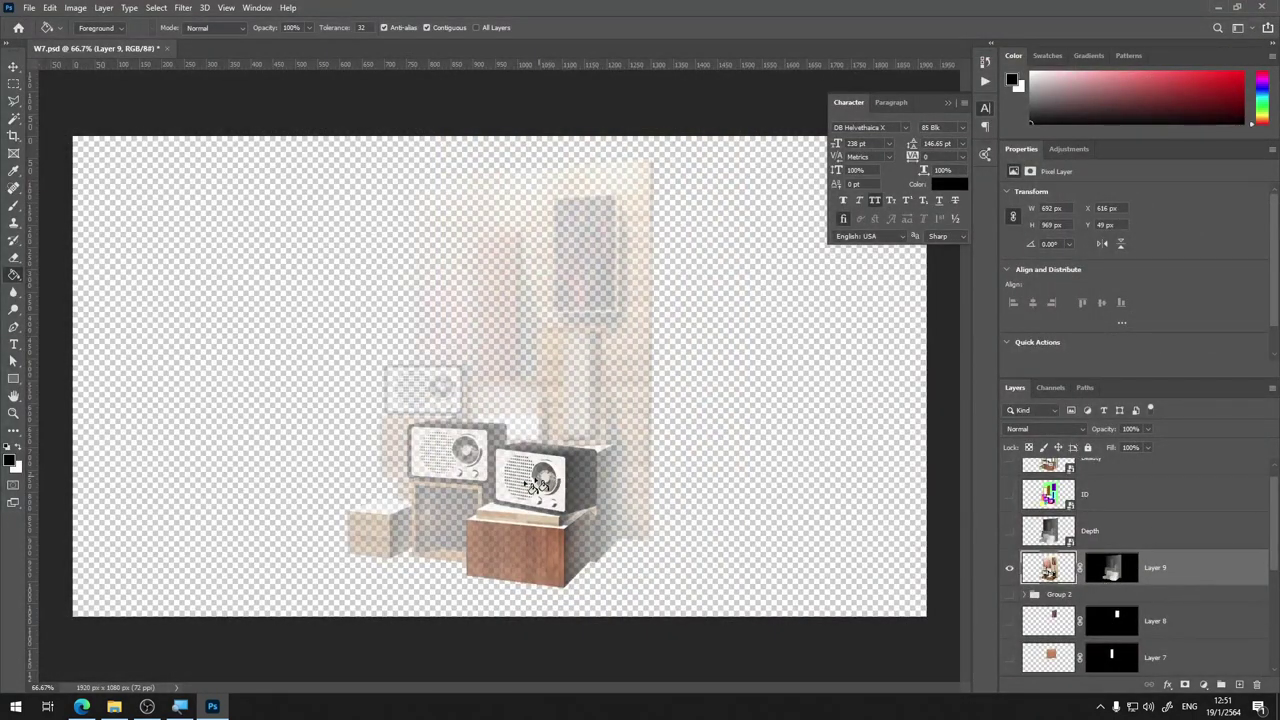
pyautogui.click(1114, 576)
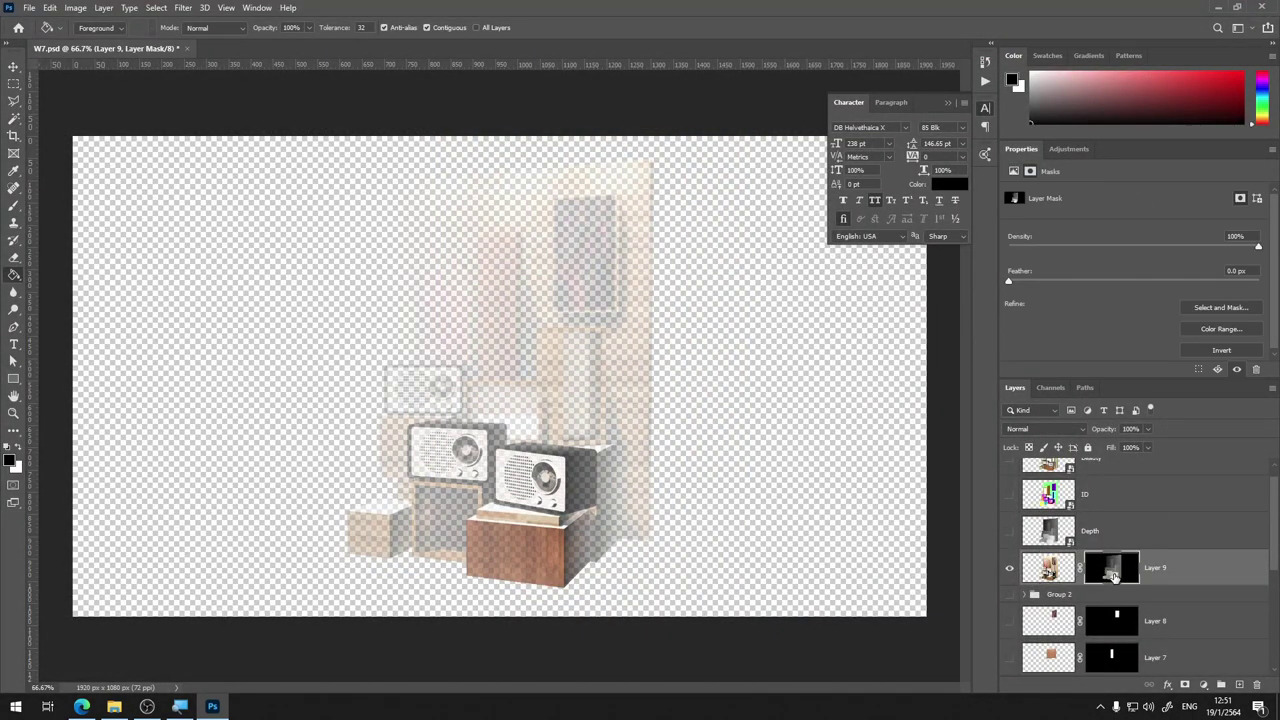
pyautogui.rightClick(1114, 576)
pyautogui.click(1160, 457)
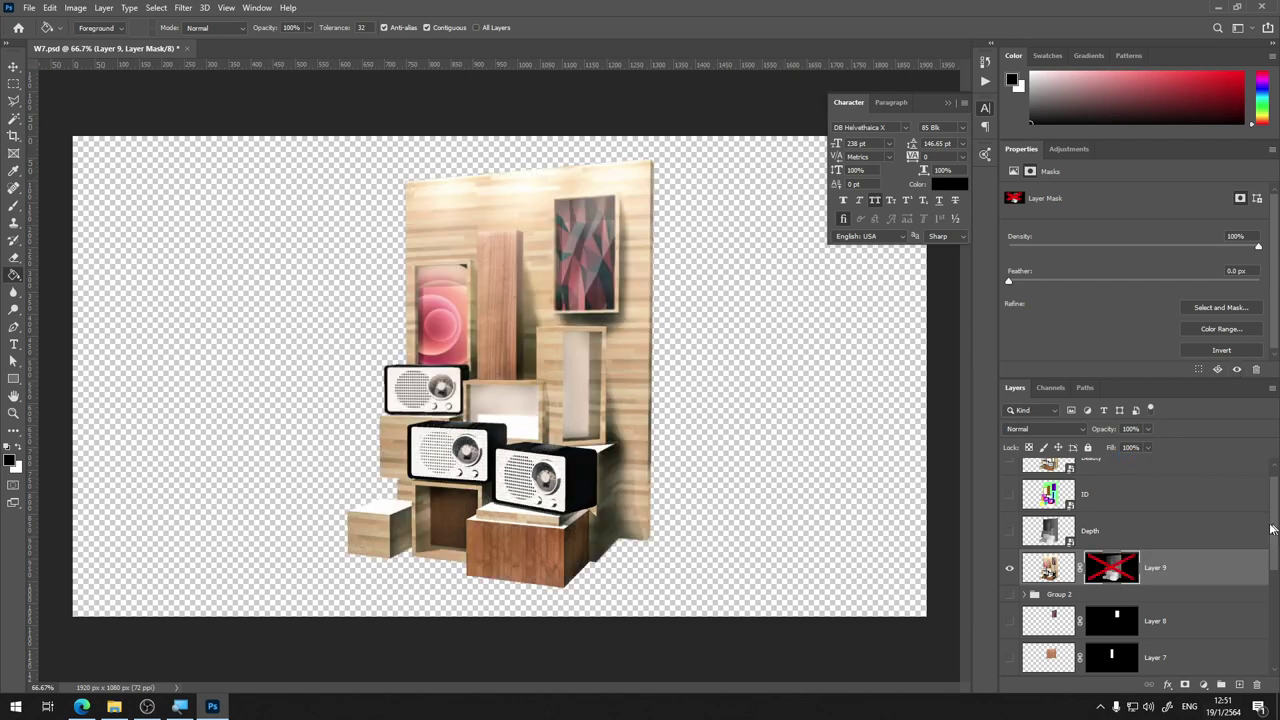
# Turn on the HorizontalLine sky-and-floor backdrop and go to the browser
pyautogui.scroll(-3, 1199, 541)
pyautogui.scroll(4, 1199, 541)
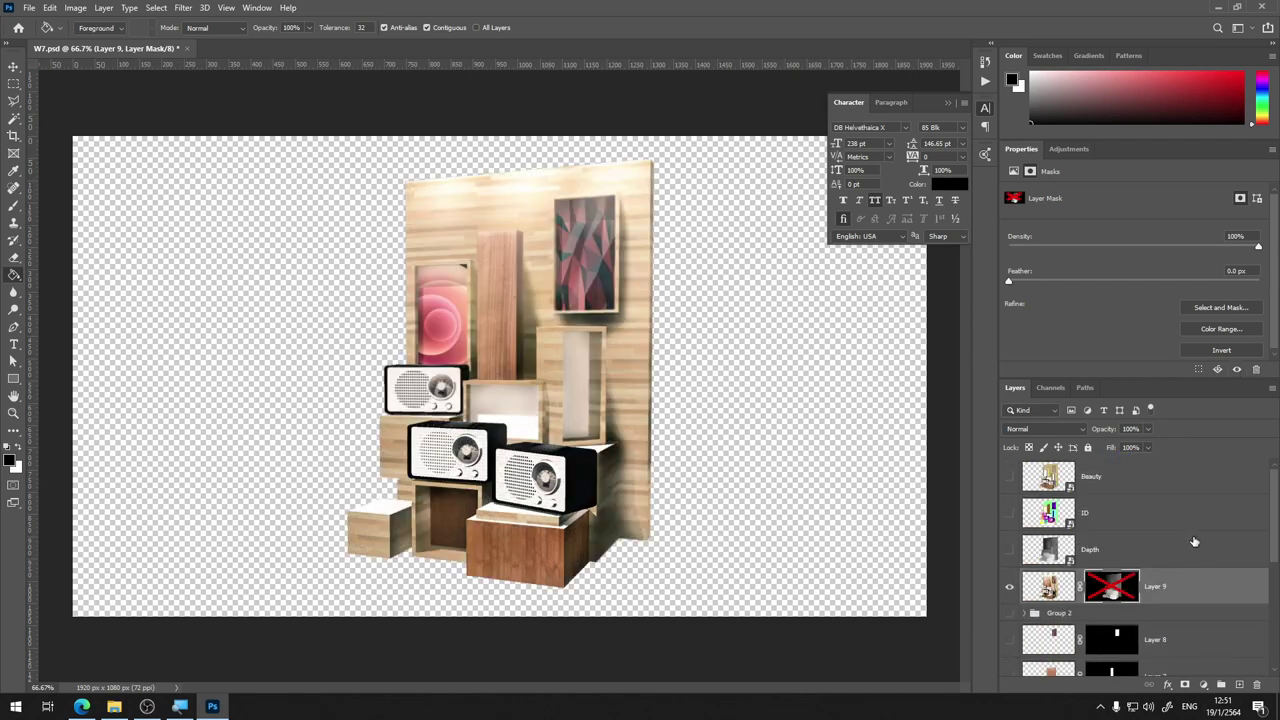
pyautogui.scroll(-5, 1063, 538)
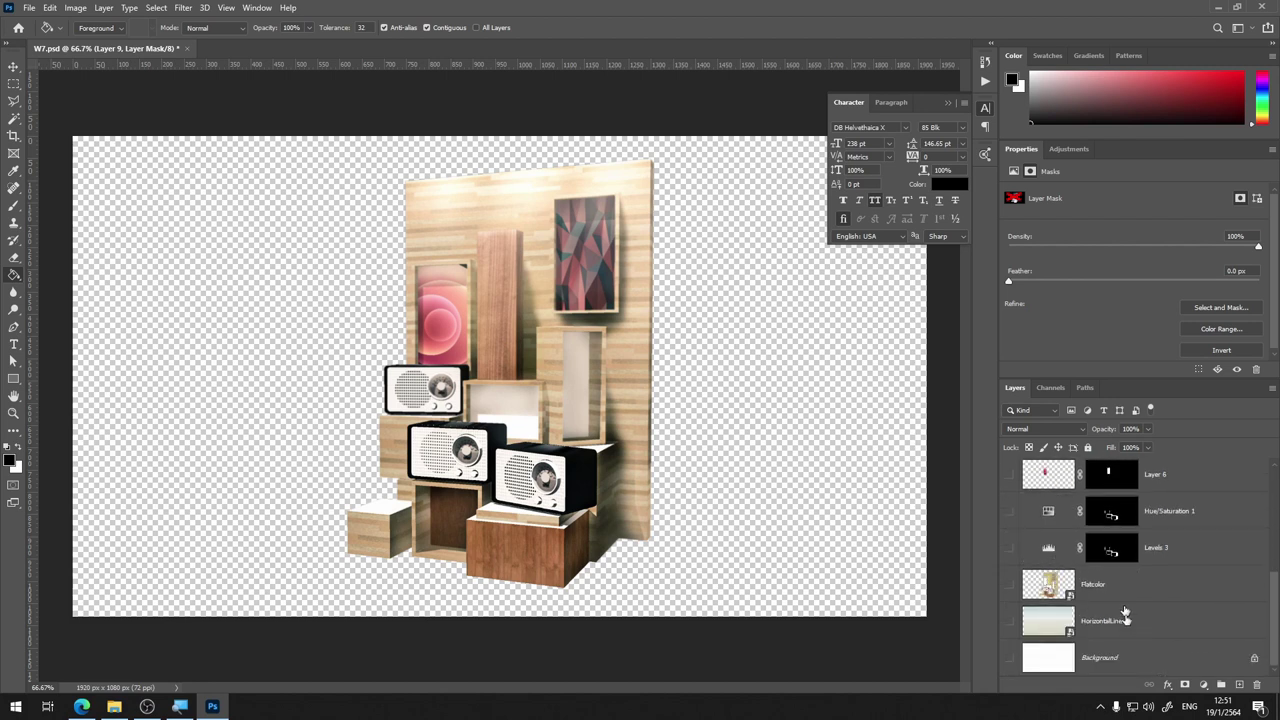
pyautogui.click(1008, 623)
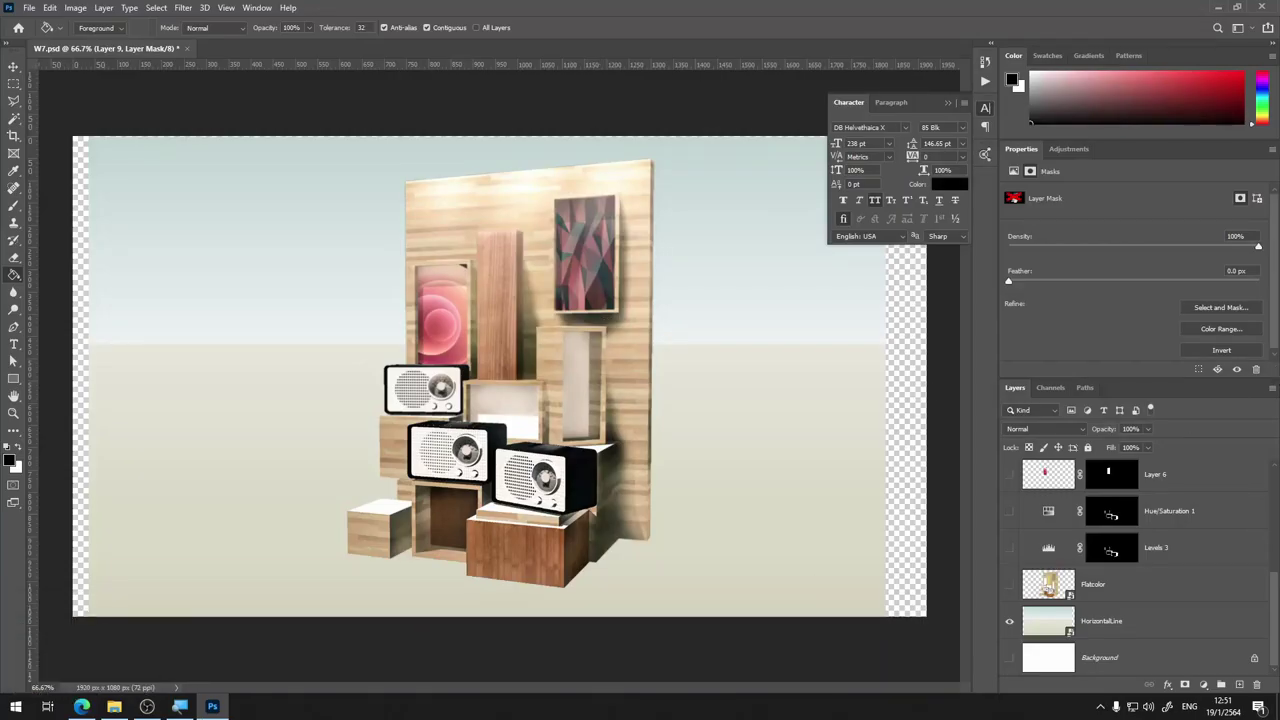
pyautogui.click(82, 706)
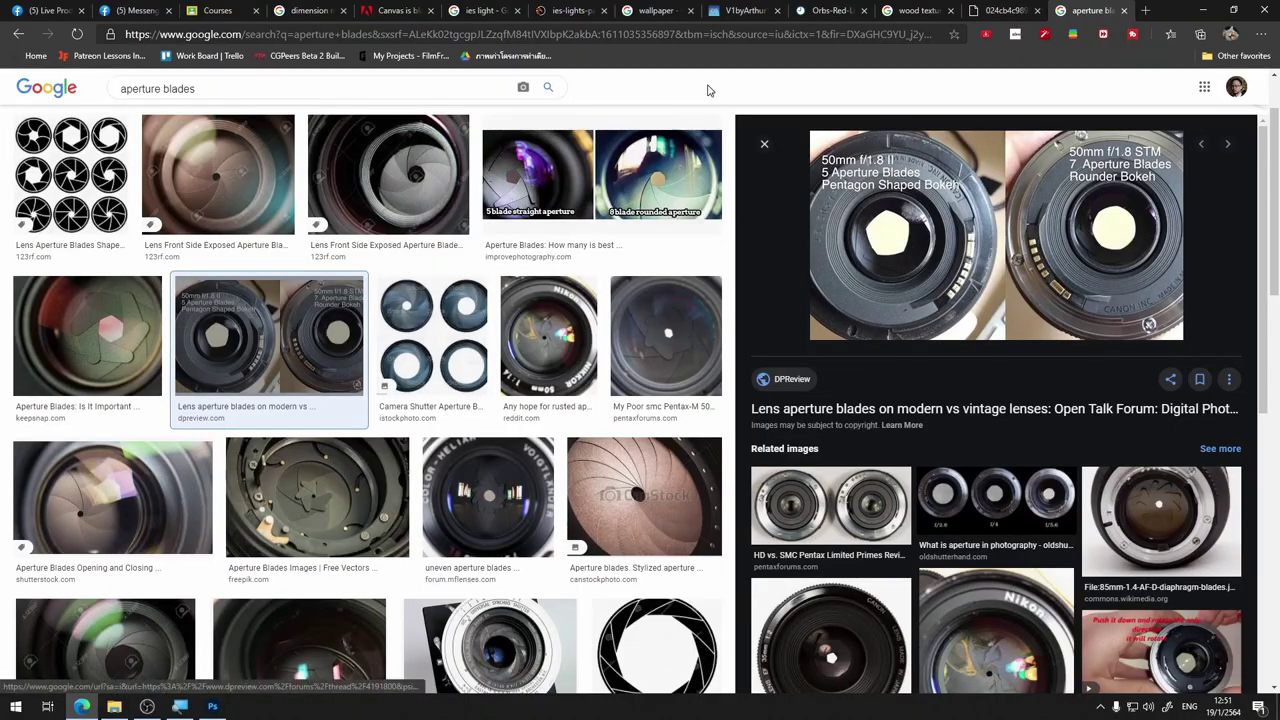
# Search the web for 'concrete floor' and show the image results
pyautogui.click(806, 18)
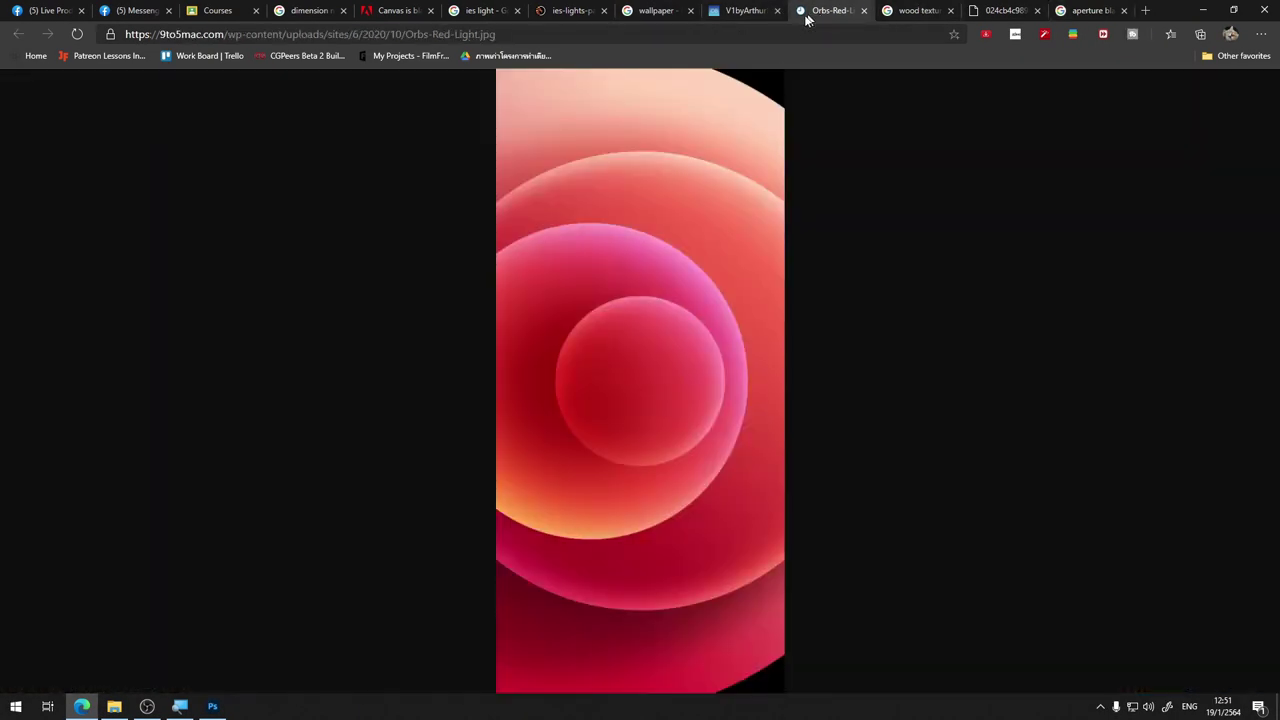
pyautogui.click(585, 34)
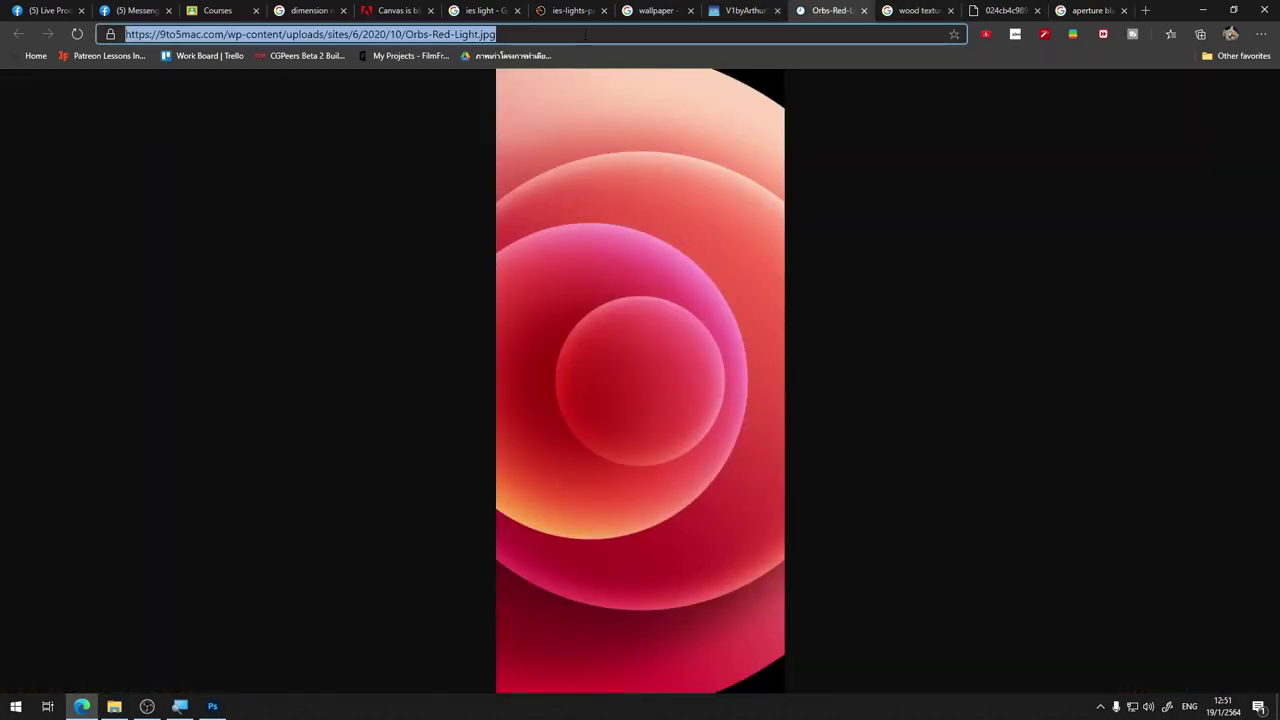
pyautogui.write('concret')
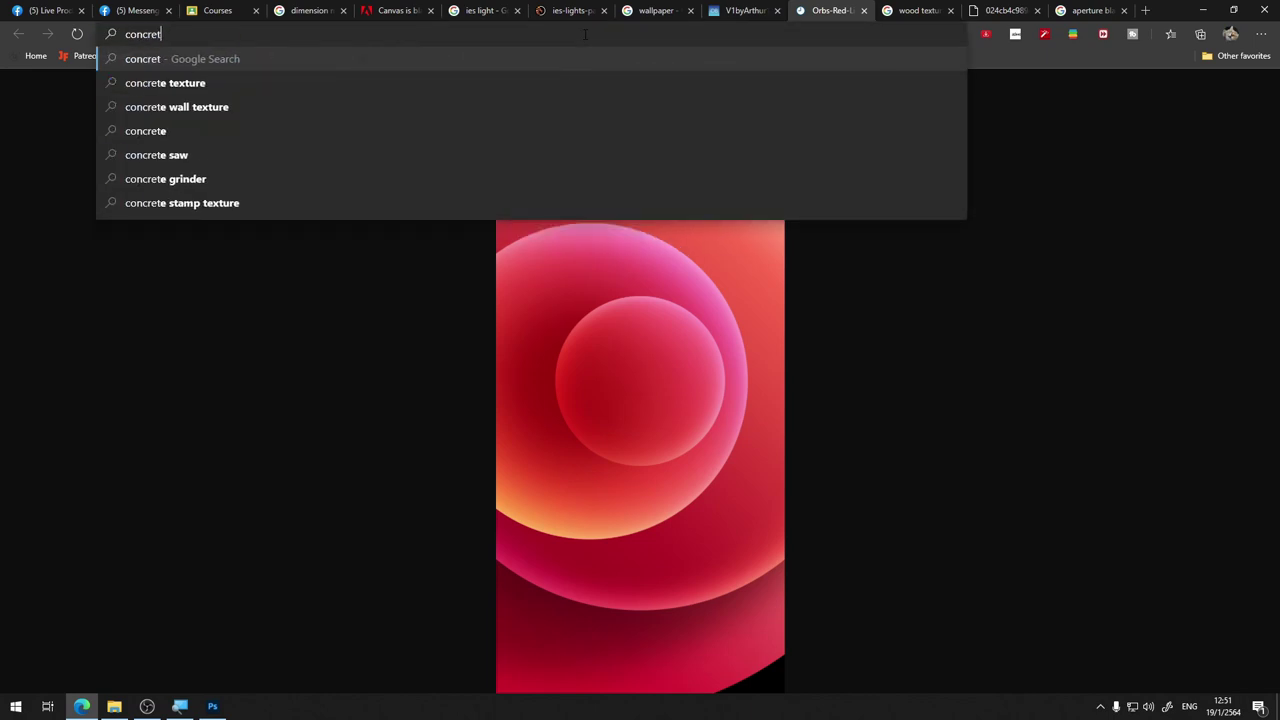
pyautogui.write('e fl')
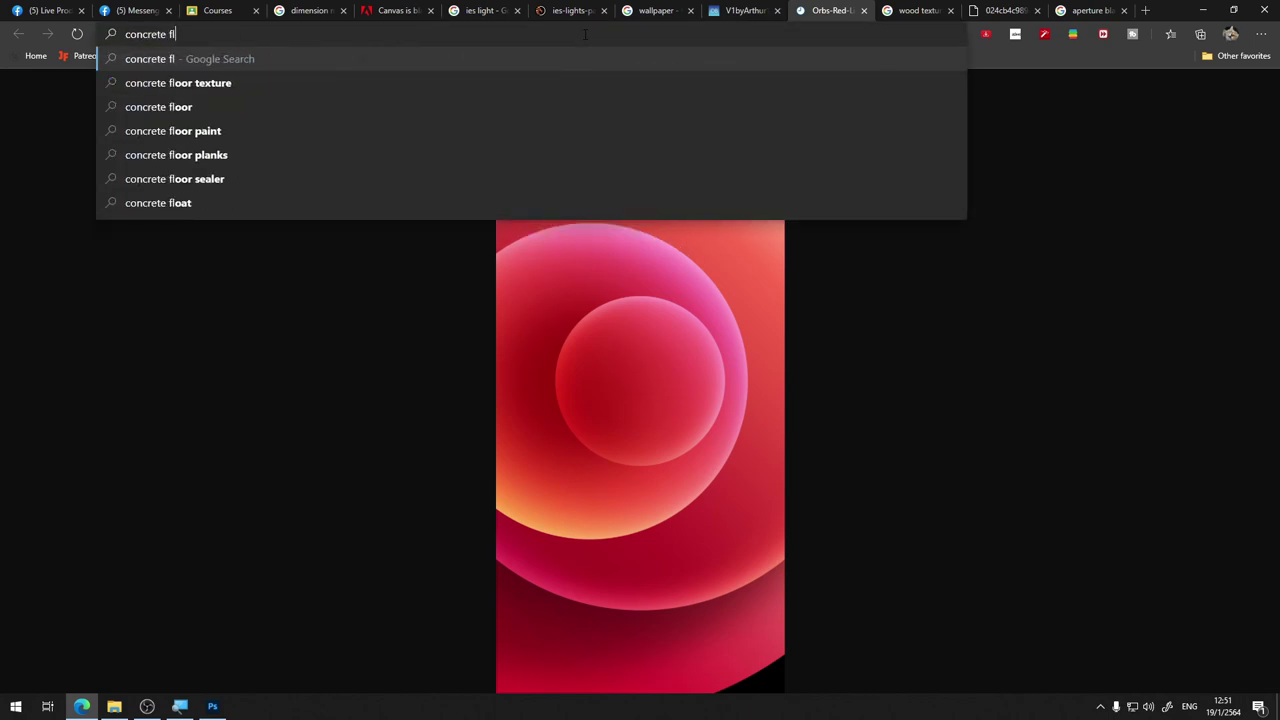
pyautogui.write('oor')
pyautogui.press('Return')
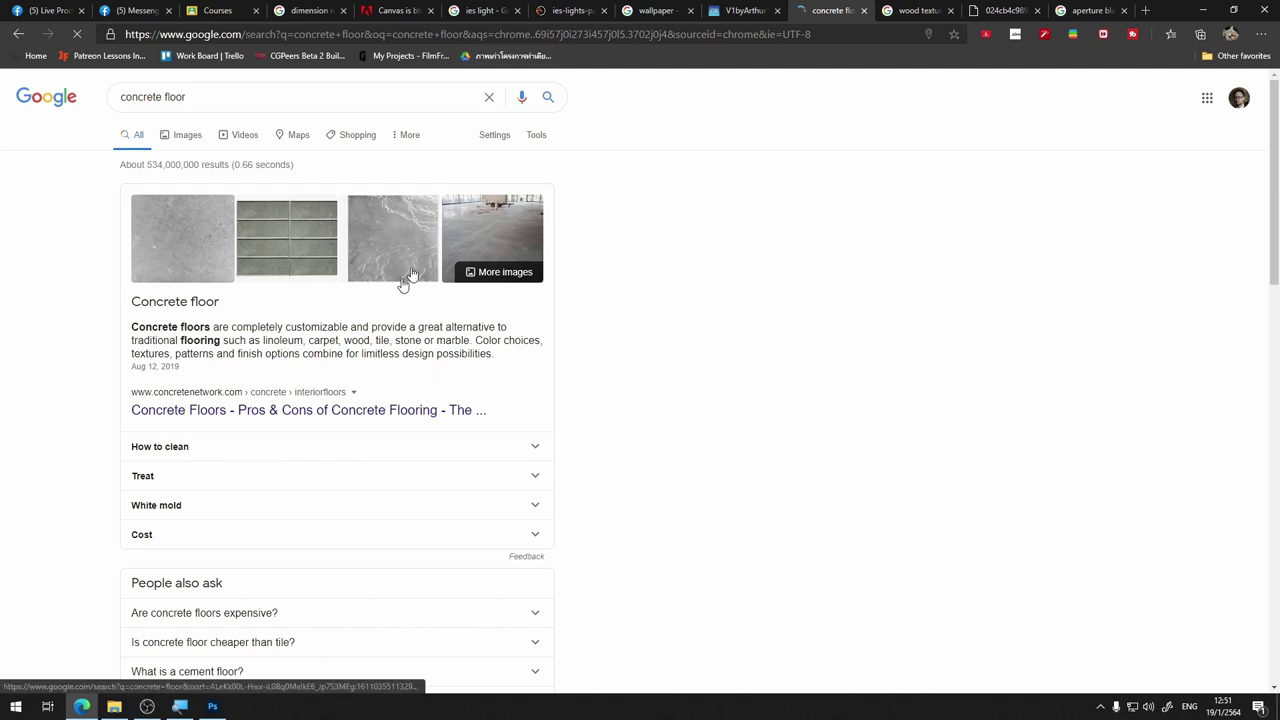
pyautogui.click(499, 243)
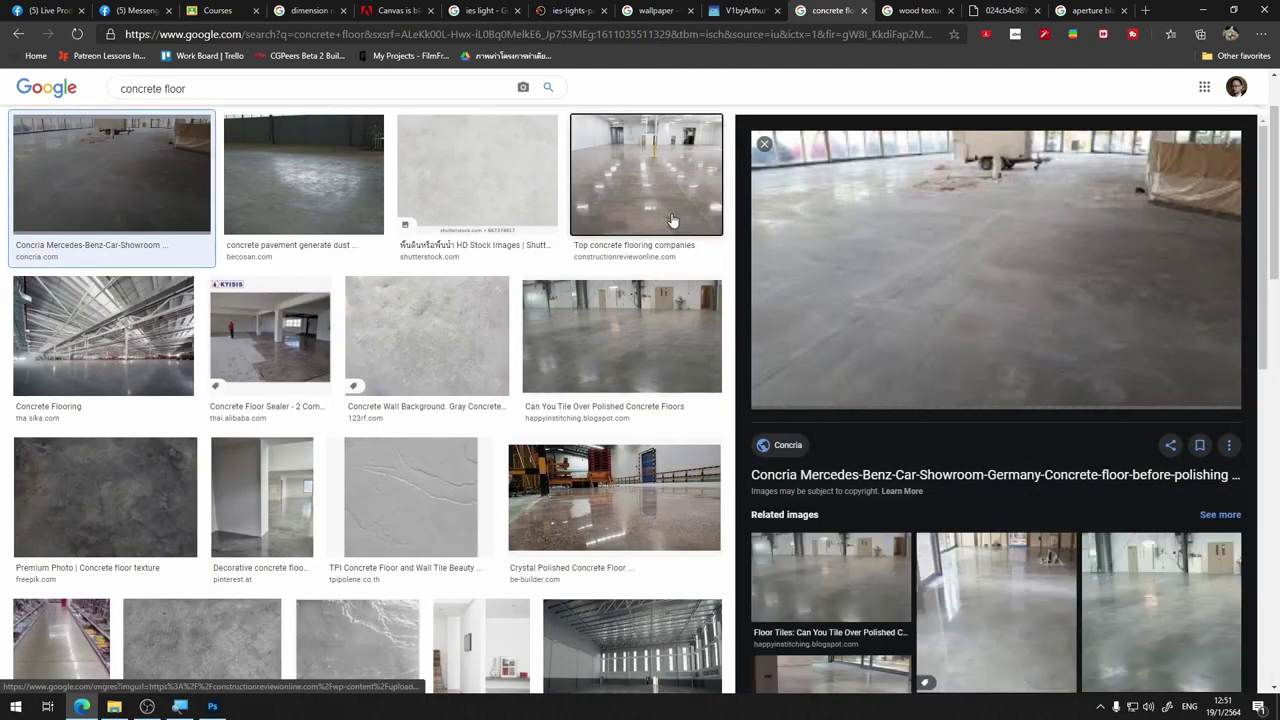
# Open a polished concrete floor photo full size, copy it, and return to Photoshop
pyautogui.click(648, 200)
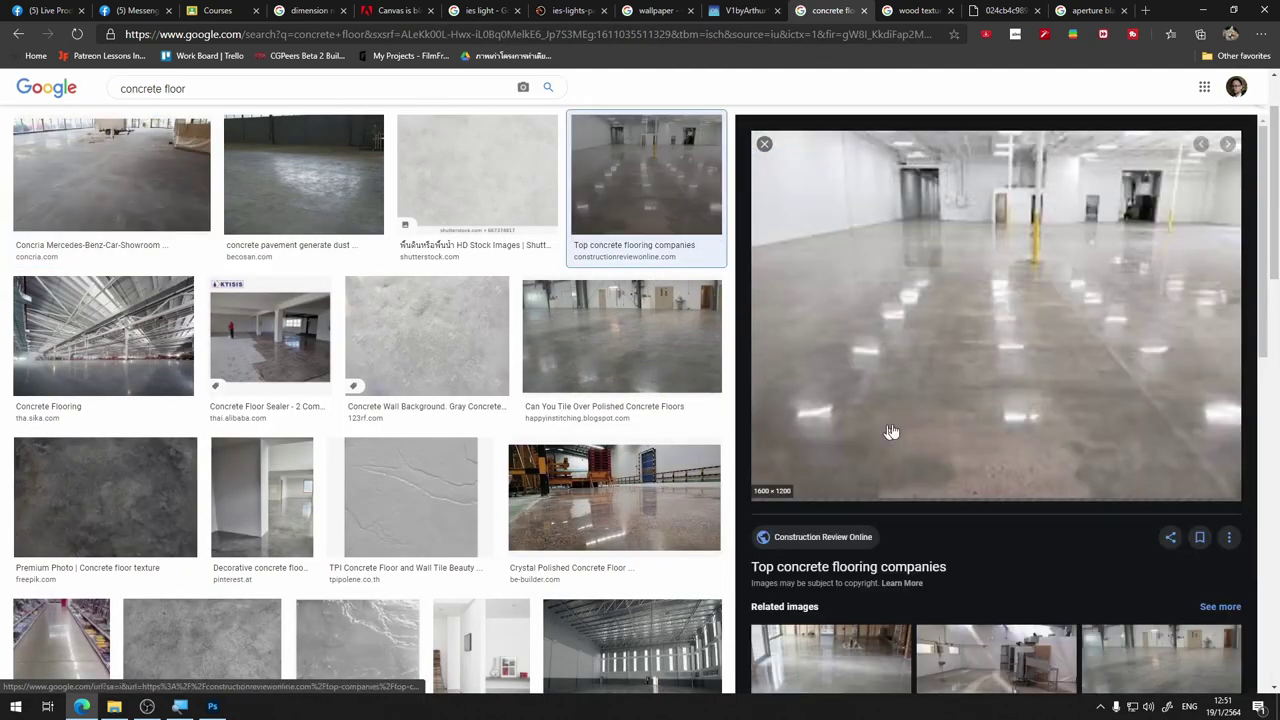
pyautogui.click(638, 362)
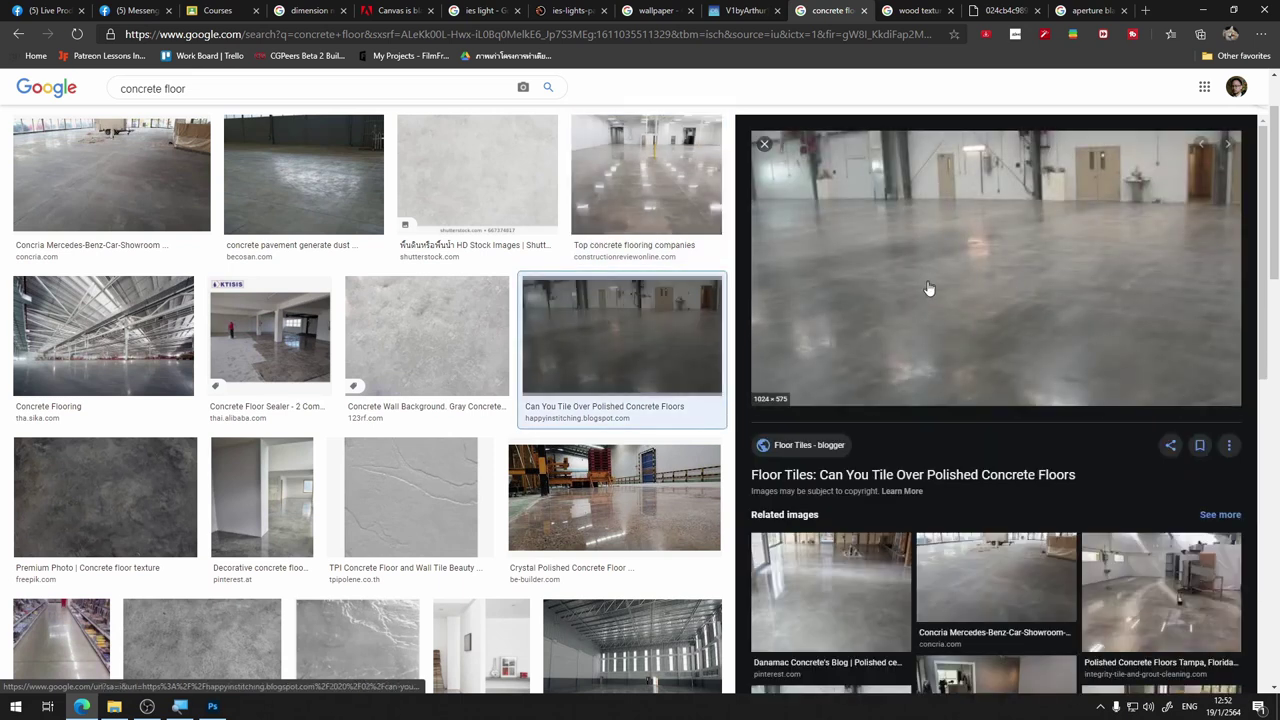
pyautogui.rightClick(906, 289)
pyautogui.click(967, 422)
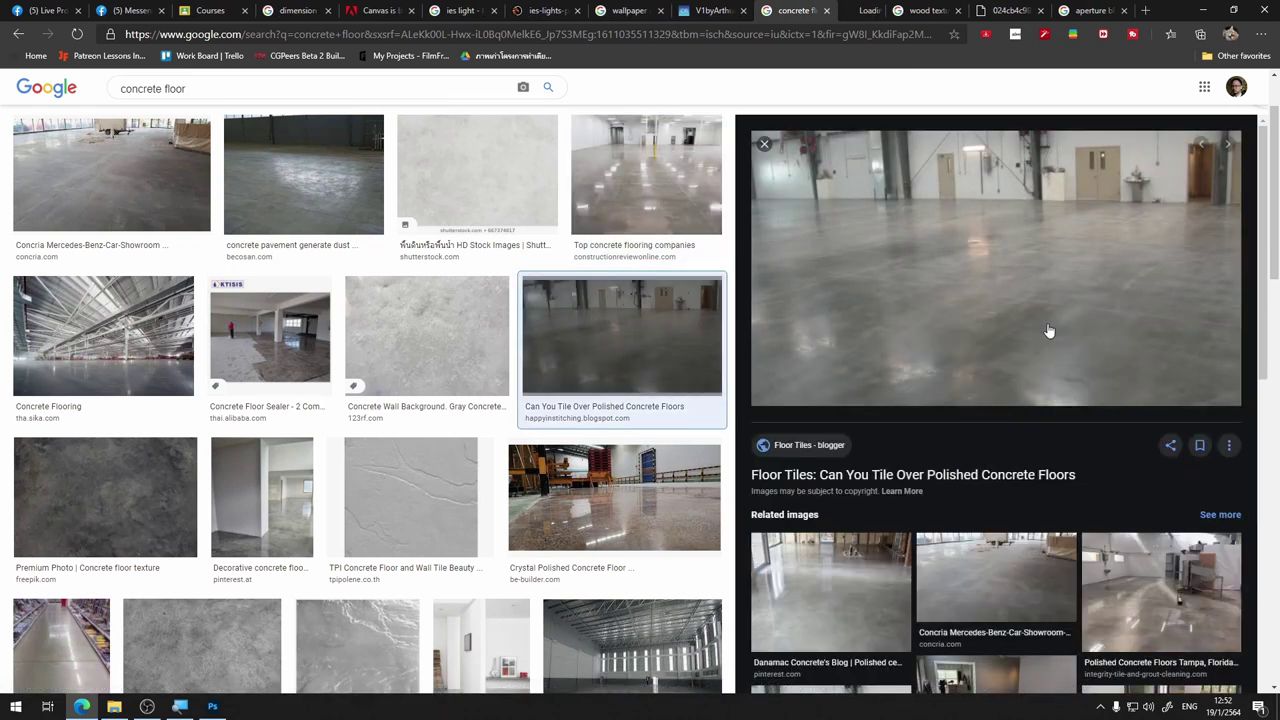
pyautogui.click(848, 10)
pyautogui.rightClick(824, 288)
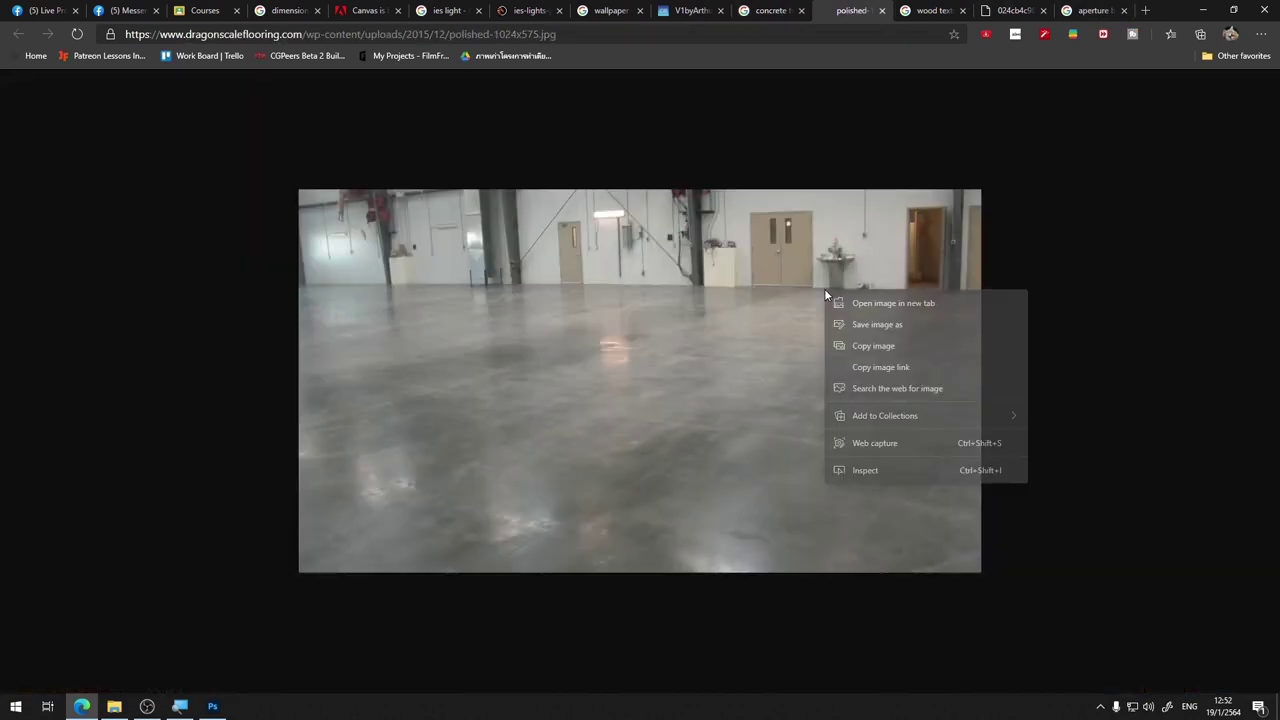
pyautogui.click(873, 345)
pyautogui.click(212, 706)
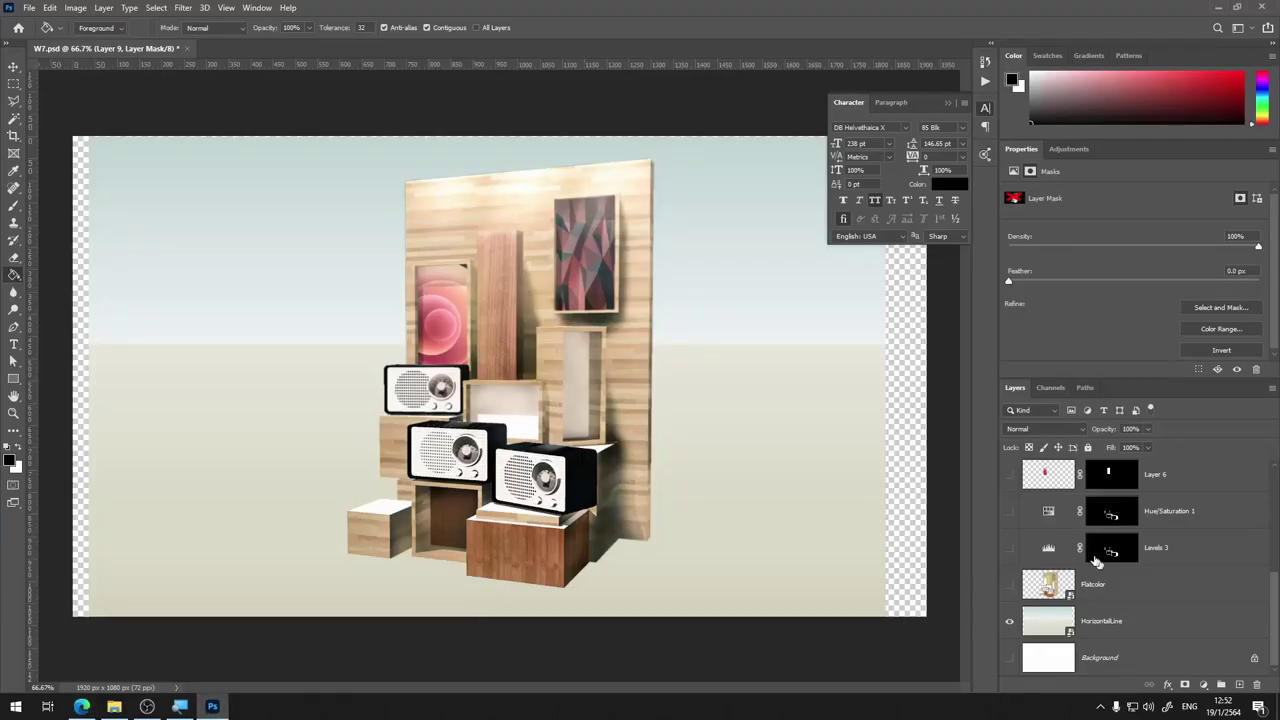
# Paste the floor photo as a layer above HorizontalLine and hide HorizontalLine
pyautogui.click(1110, 620)
pyautogui.hotkey('ctrl', 'v')
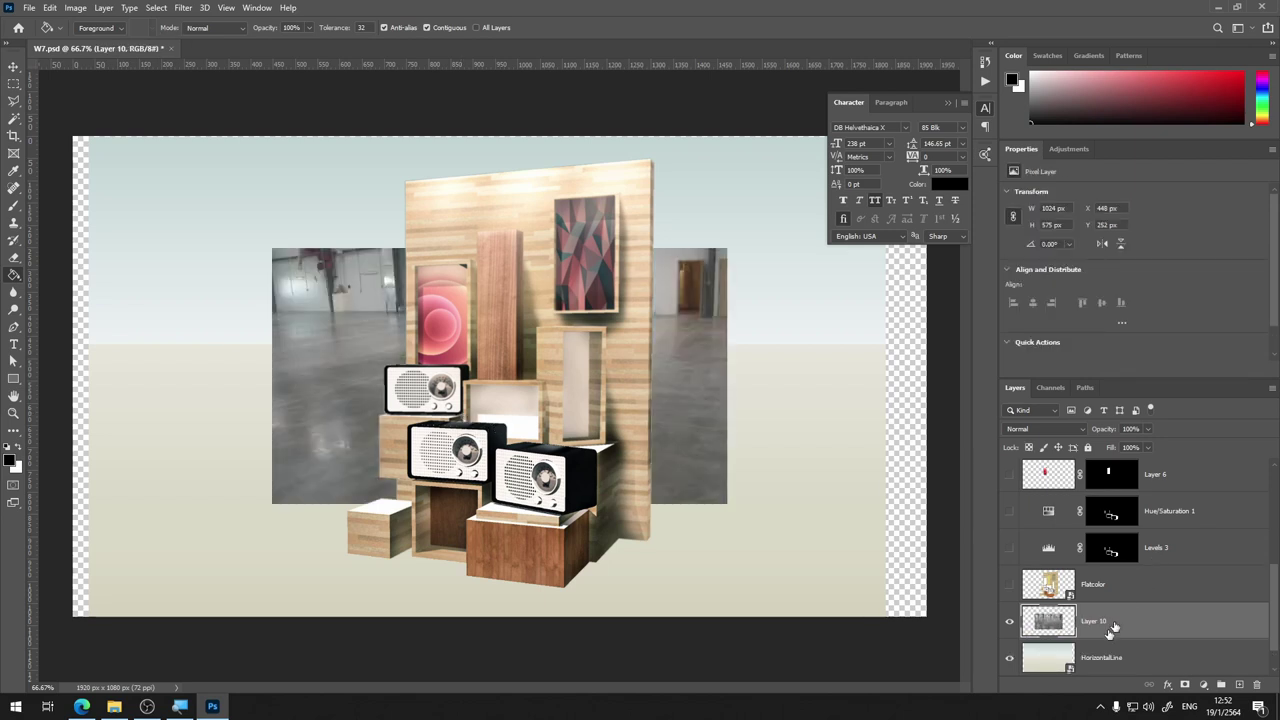
pyautogui.click(1008, 658)
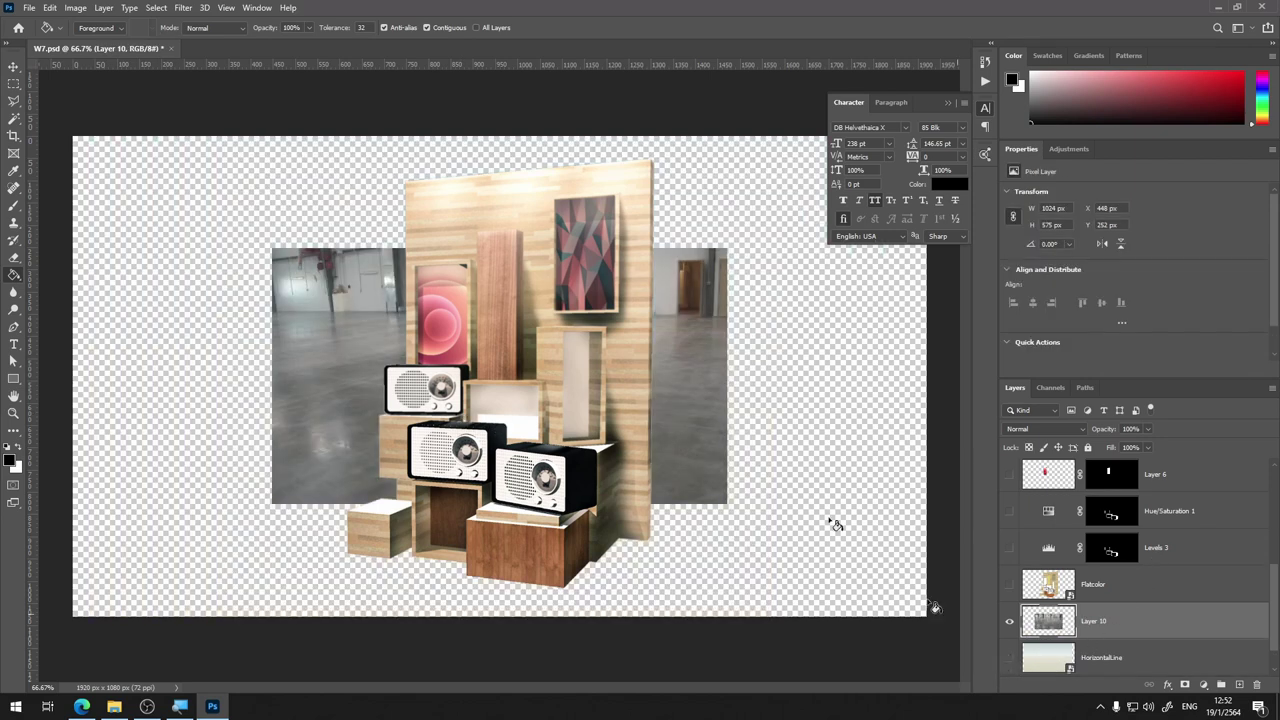
# Scale the floor photo to about 309% and move it down to fill the frame
pyautogui.click(14, 66)
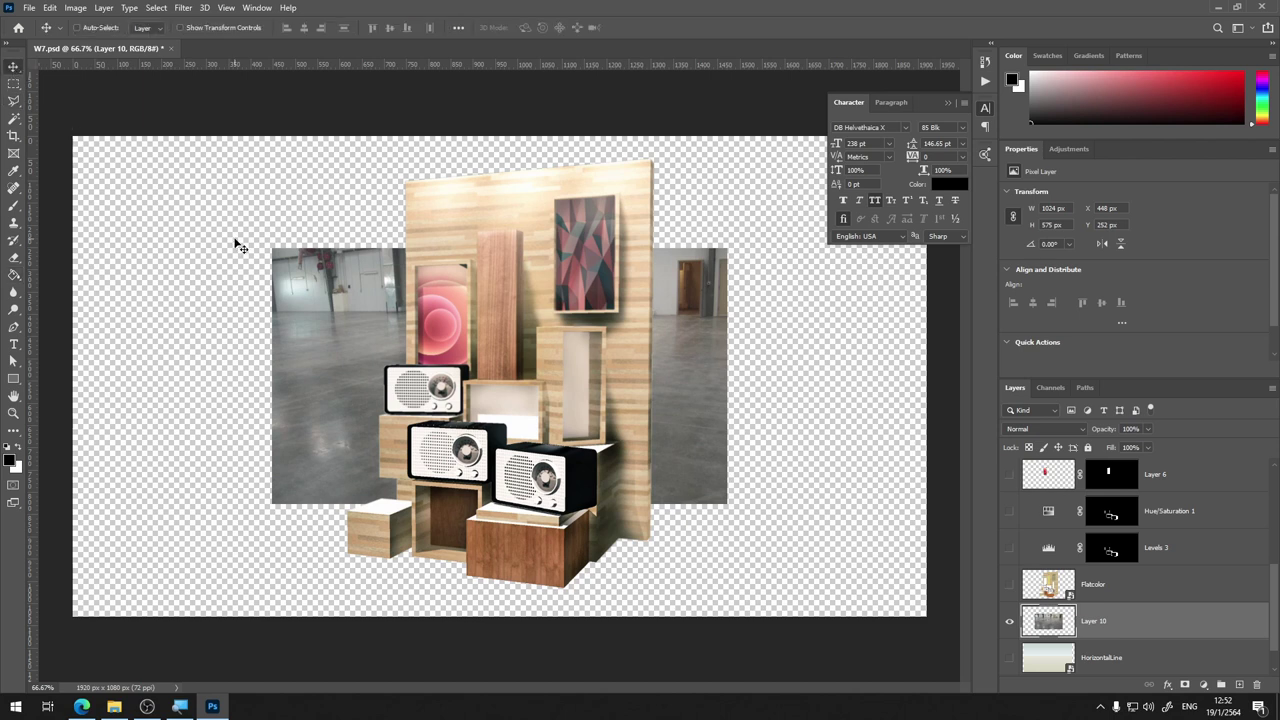
pyautogui.hotkey('ctrl', 't')
pyautogui.hotkey('ctrl', '-')
pyautogui.hotkey('ctrl', '-')
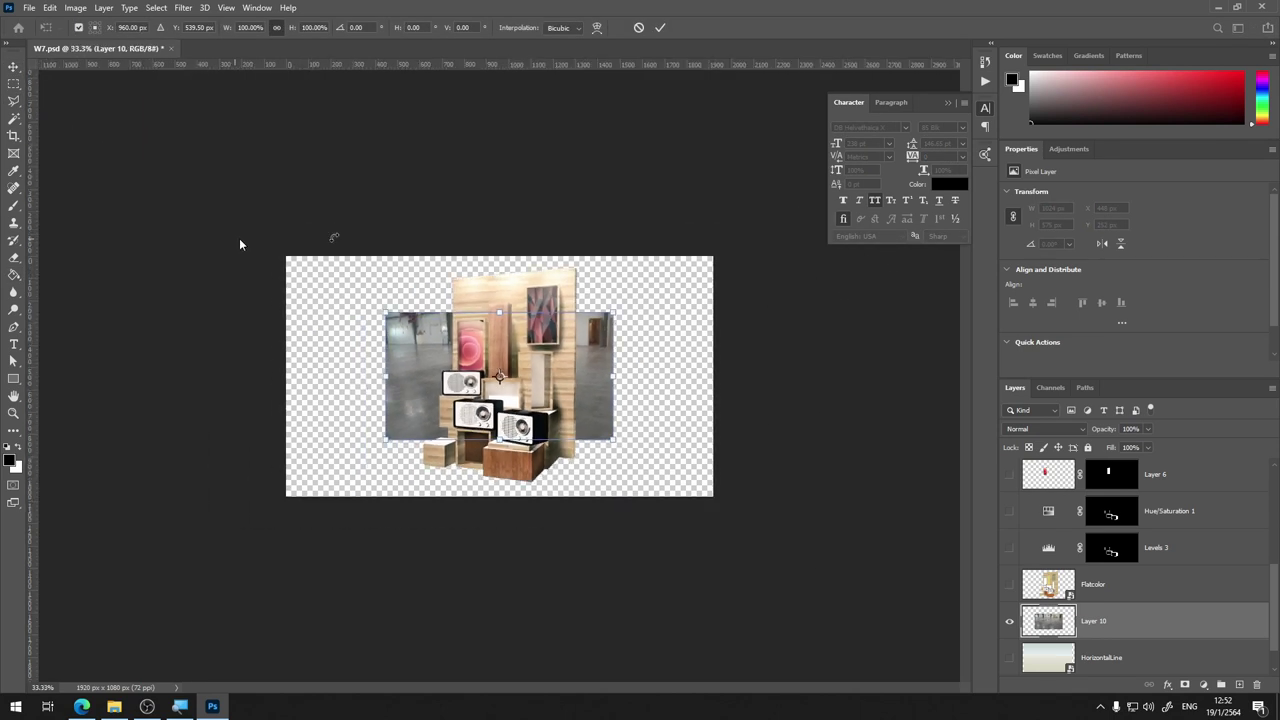
pyautogui.moveTo(613, 316); pyautogui.dragTo(857, 176)
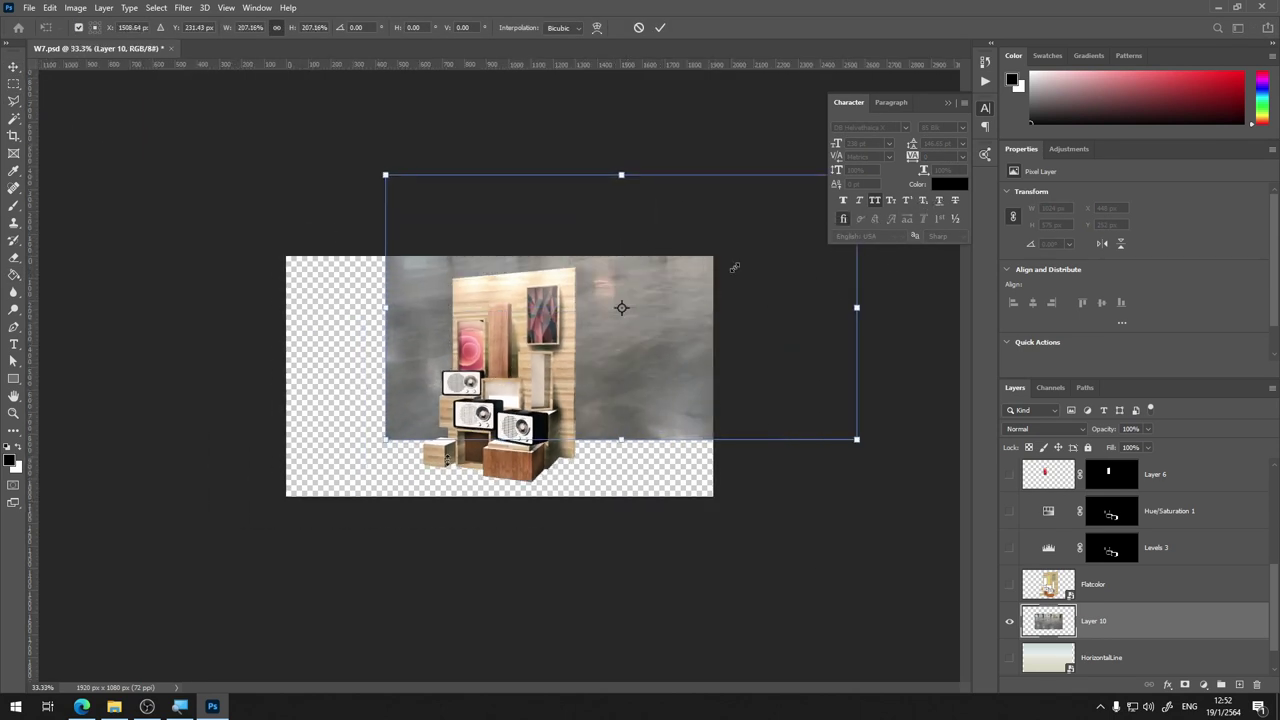
pyautogui.moveTo(386, 441); pyautogui.dragTo(157, 568)
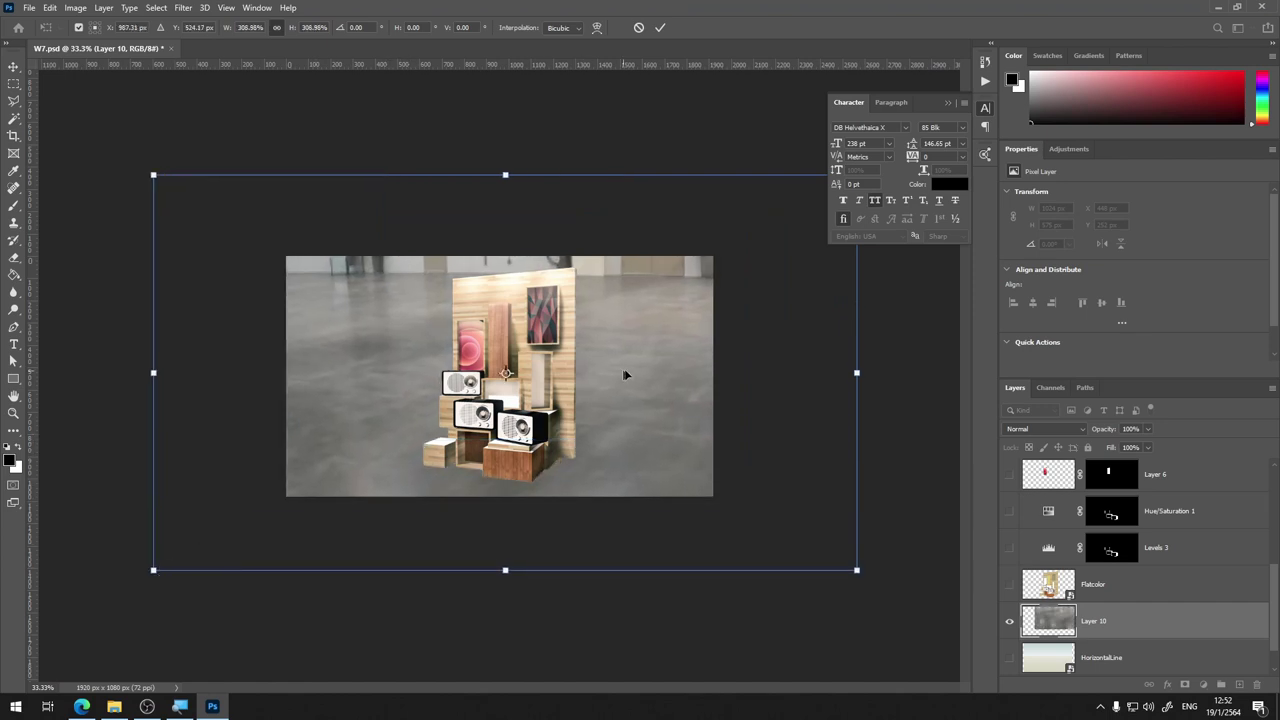
pyautogui.moveTo(623, 371); pyautogui.dragTo(605, 497)
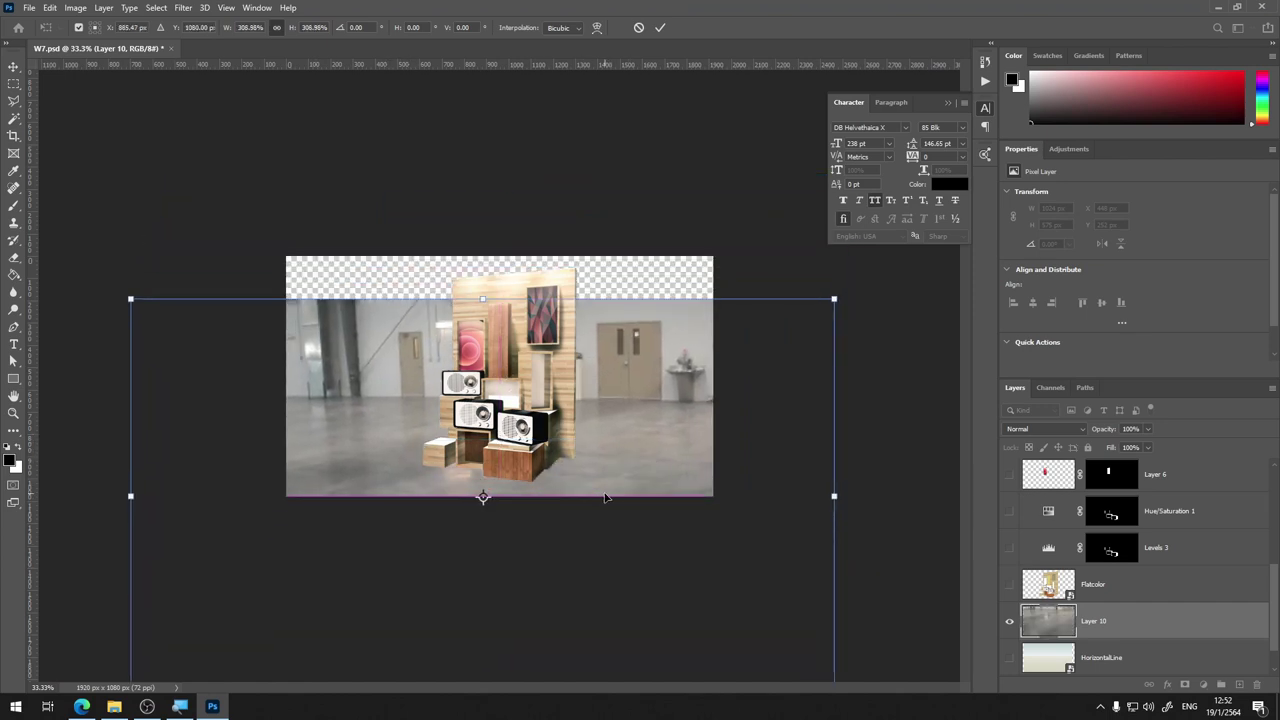
pyautogui.press('Return')
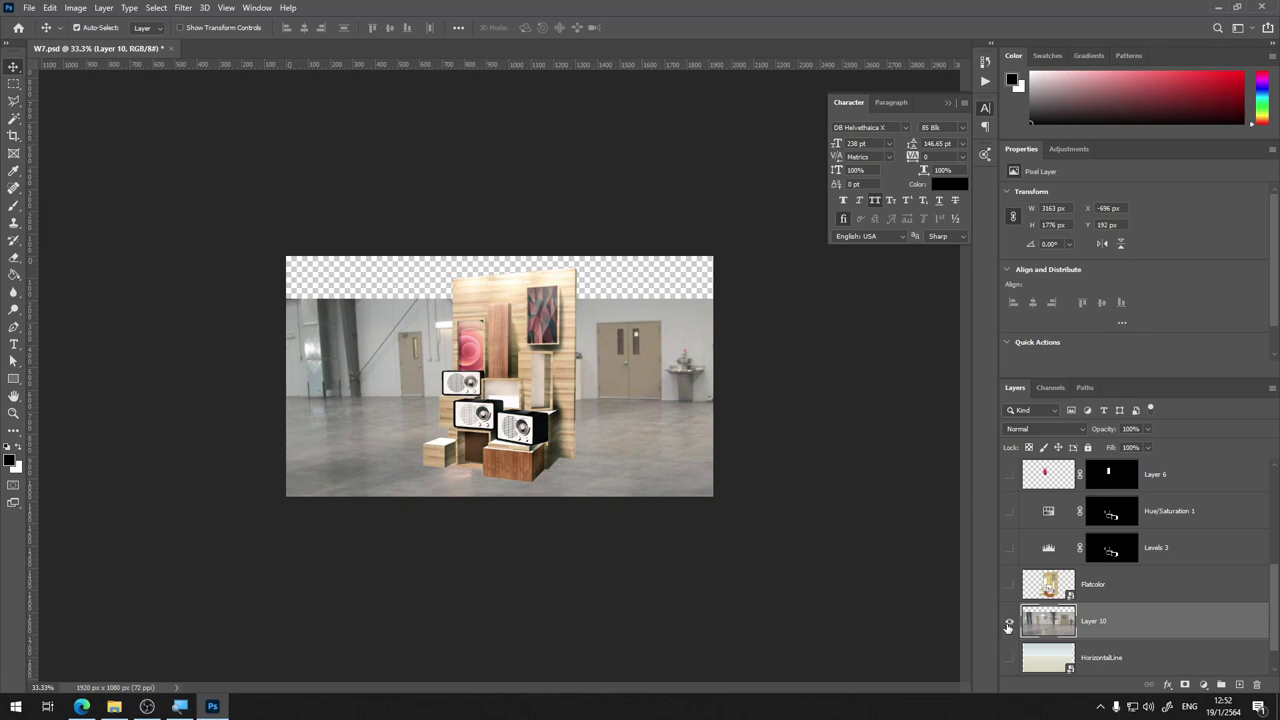
# Compare the HorizontalLine backdrop and warehouse photo at 50% zoom, leaving the photo visible
pyautogui.click(1008, 624)
pyautogui.click(1010, 660)
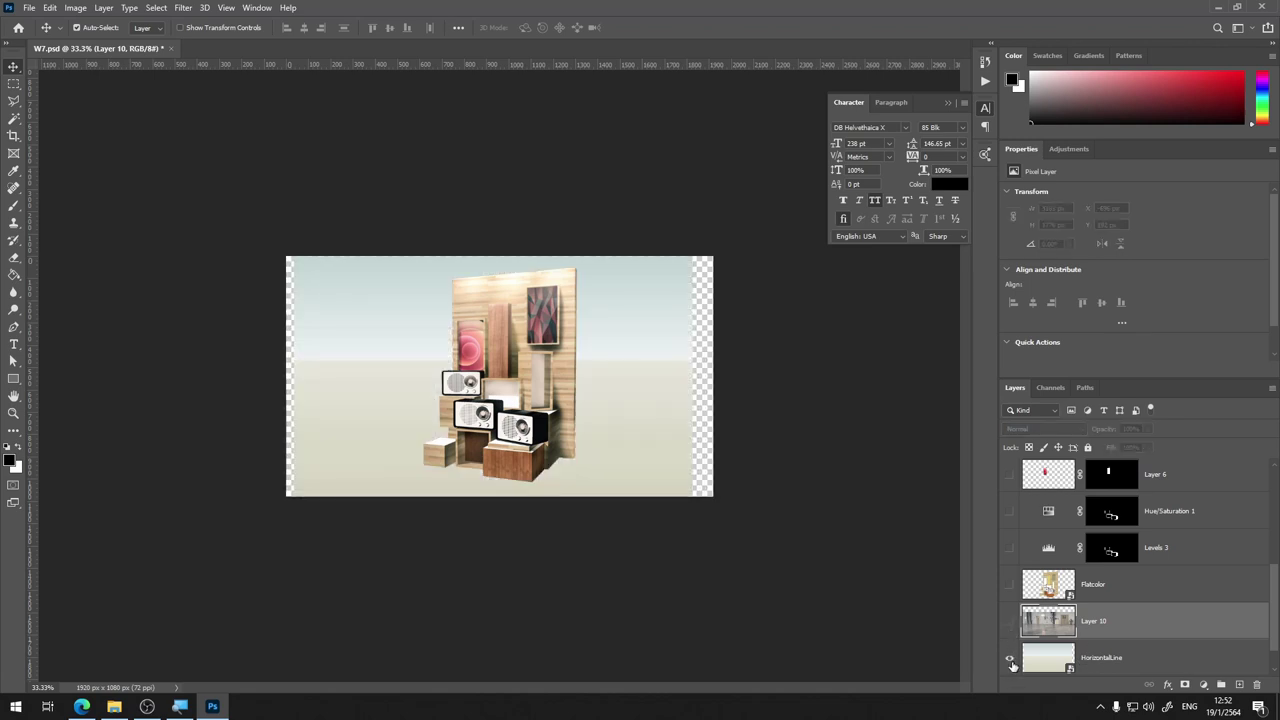
pyautogui.hotkey('ctrl', '+')
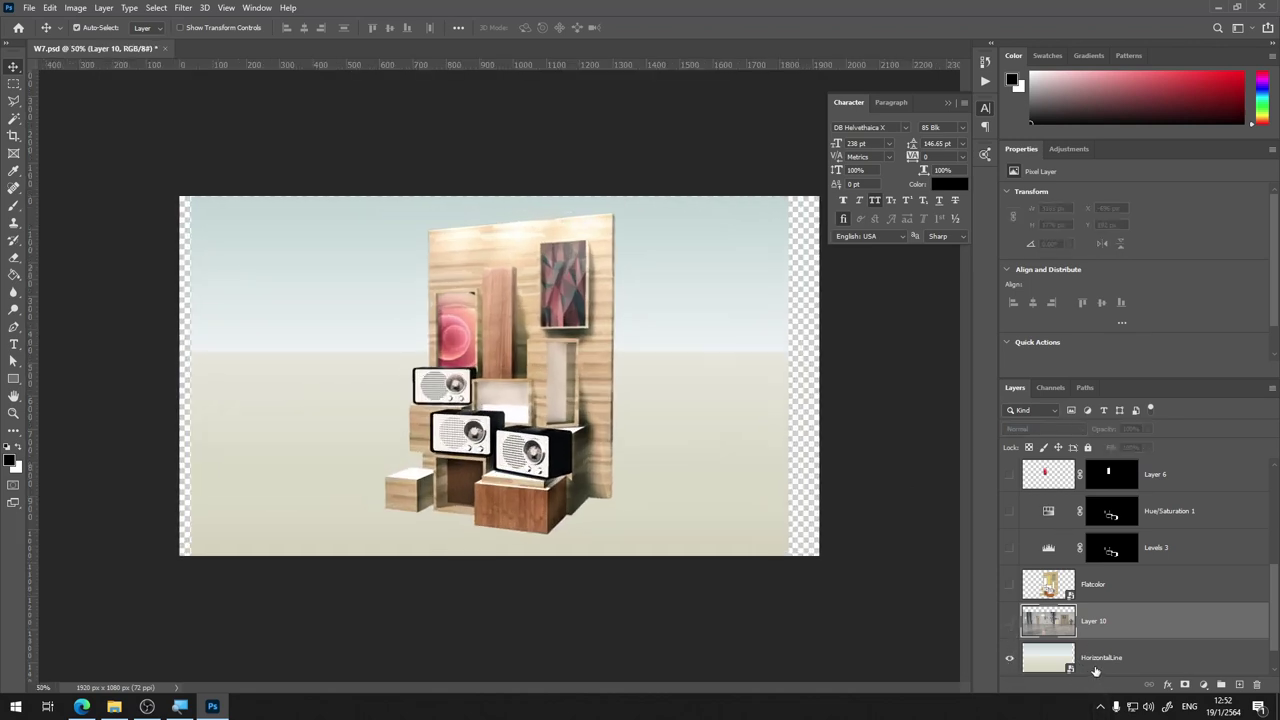
pyautogui.click(1010, 621)
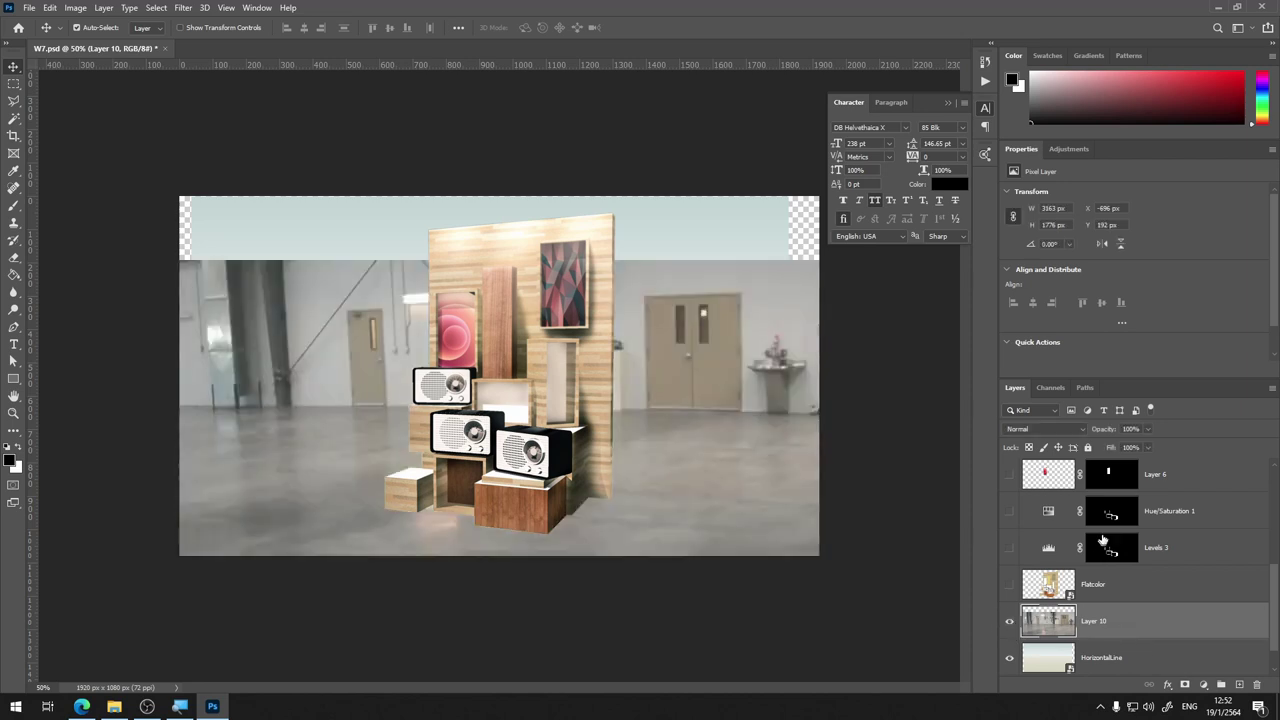
# Nudge the warehouse photo up about 20 px and restore its opacity to 100%
pyautogui.click(1149, 429)
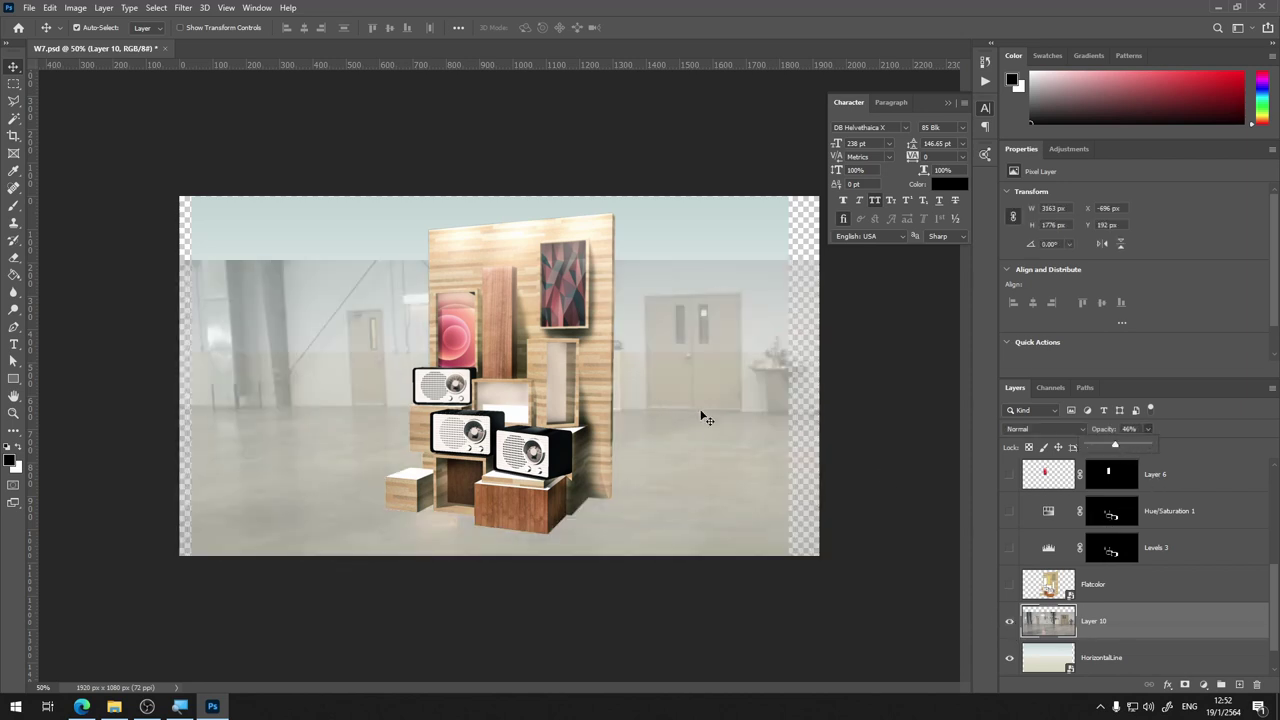
pyautogui.hotkey('ctrl', 't')
pyautogui.moveTo(729, 395); pyautogui.dragTo(732, 324)
pyautogui.press('Return')
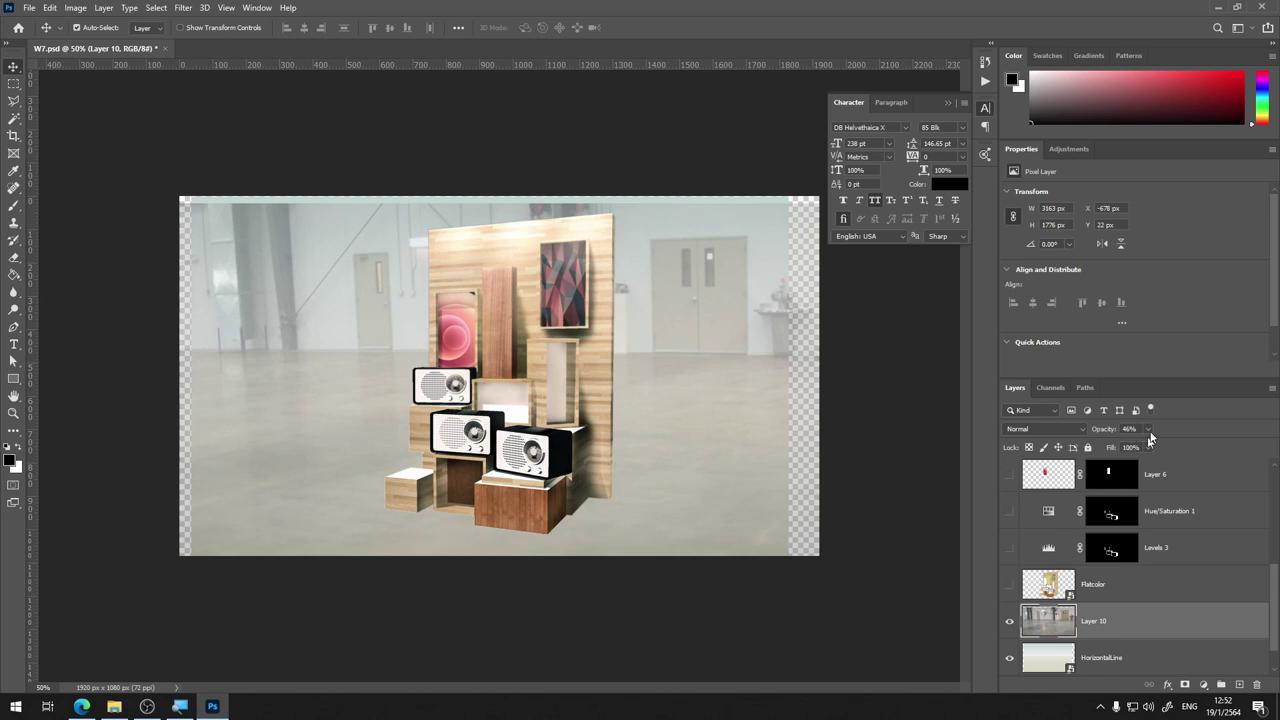
pyautogui.click(1148, 430)
pyautogui.moveTo(1182, 445); pyautogui.dragTo(1278, 453)
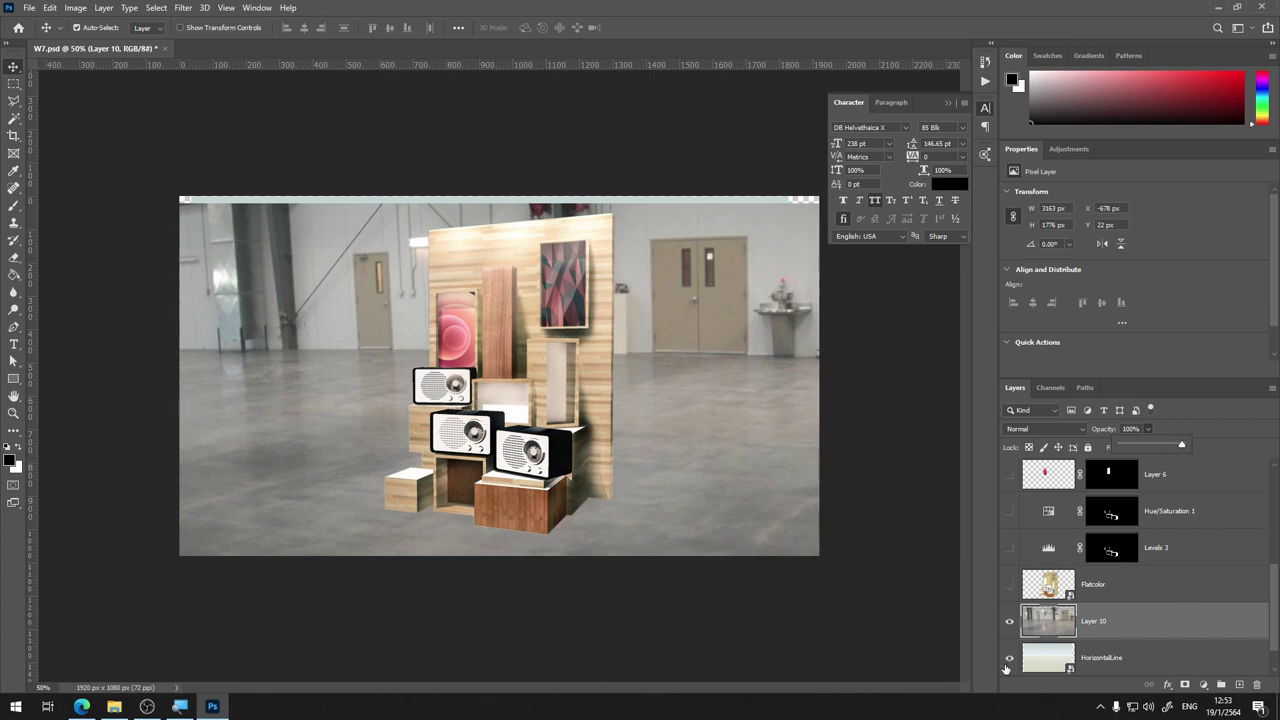
# Hide the warehouse and HorizontalLine layers and add Layer 11 above Background
pyautogui.click(1008, 620)
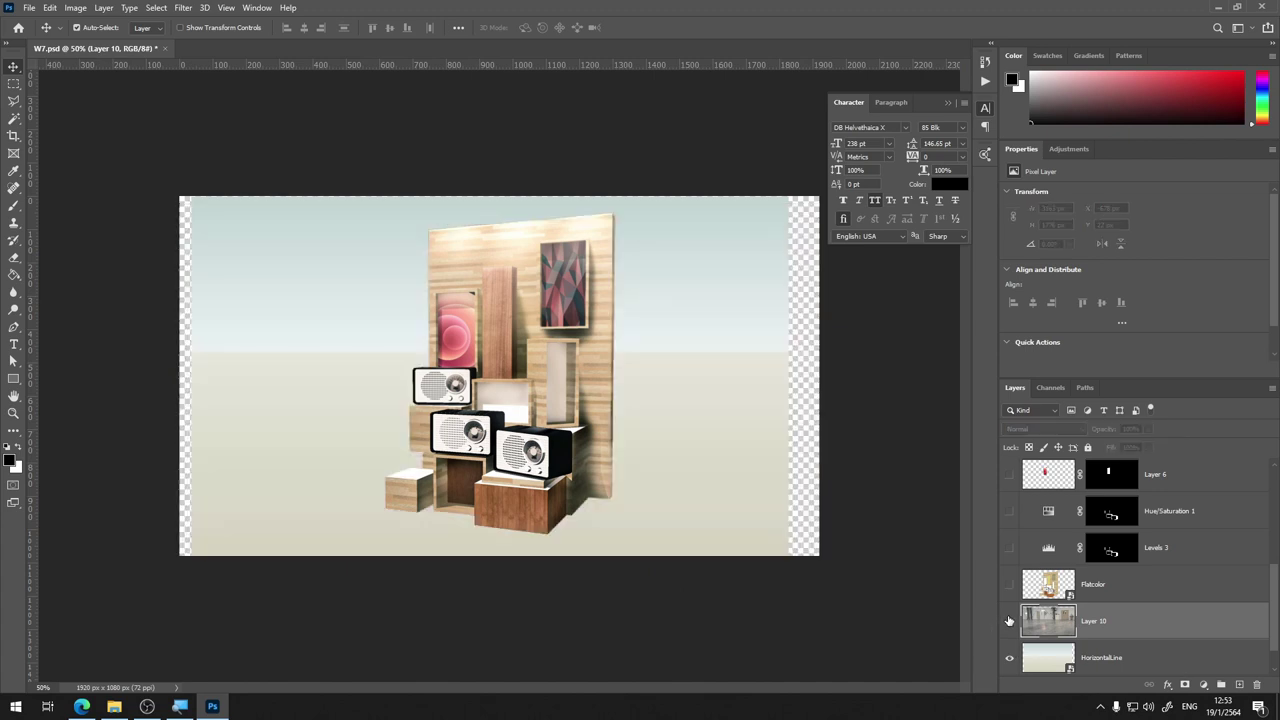
pyautogui.click(1007, 657)
pyautogui.scroll(-1, 1110, 635)
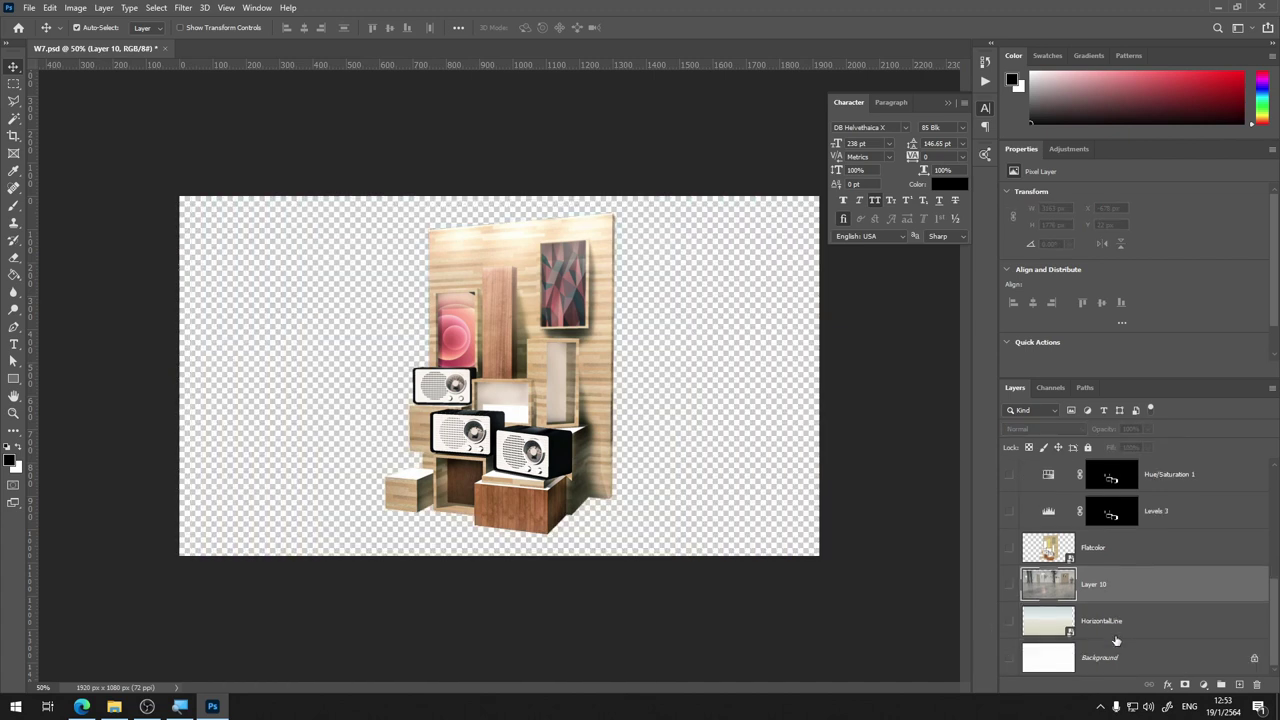
pyautogui.click(1114, 657)
pyautogui.click(1240, 685)
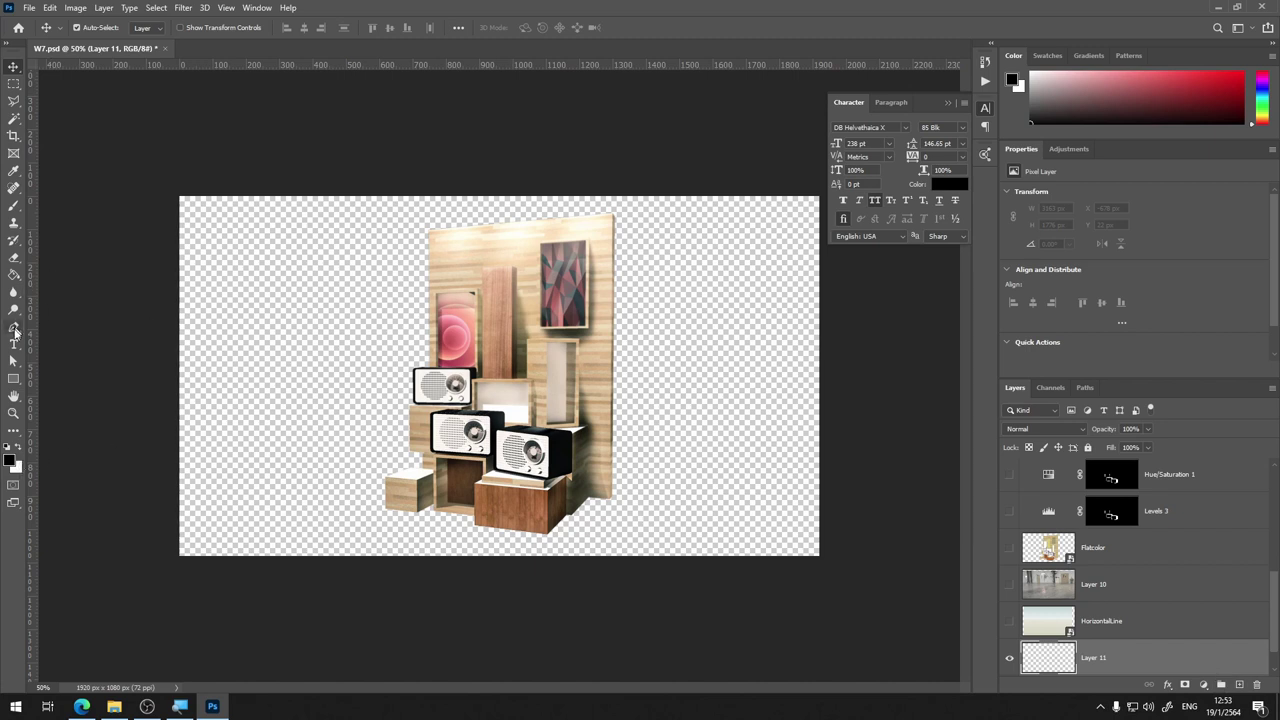
# Fill Layer 11 with grey #a4a4a4 using the Paint Bucket
pyautogui.click(14, 274)
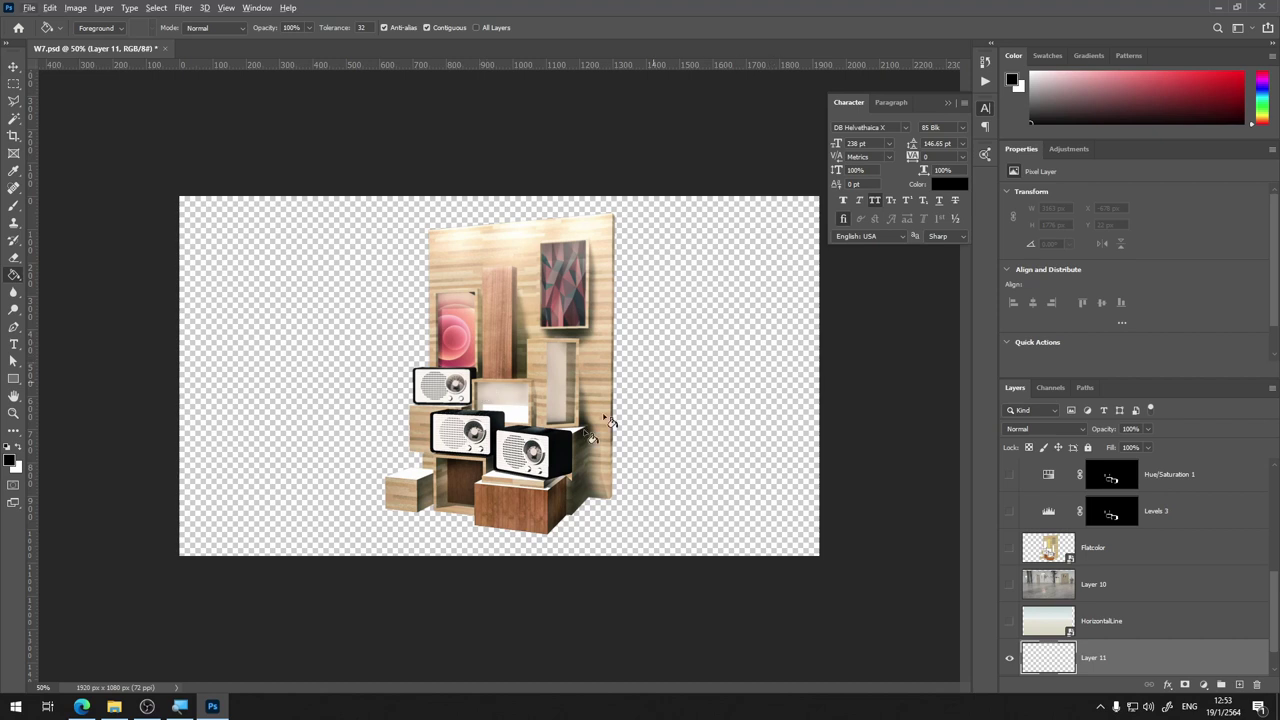
pyautogui.click(10, 460)
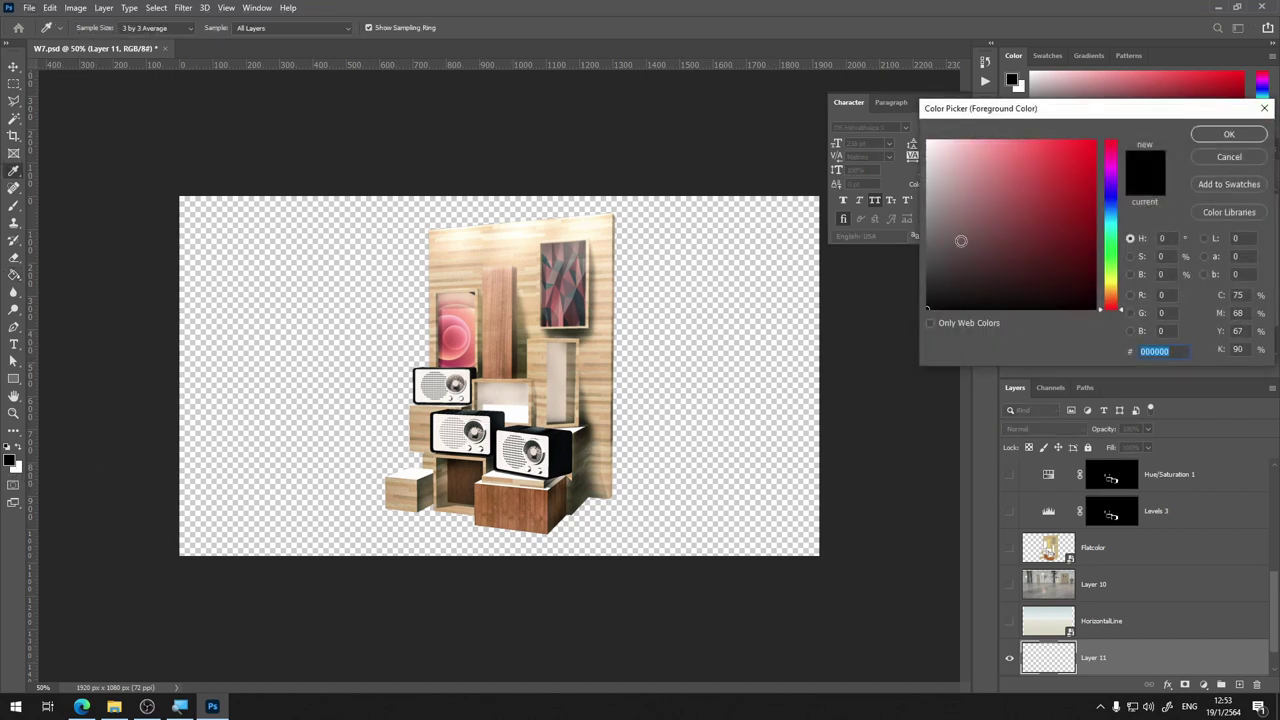
pyautogui.click(672, 375)
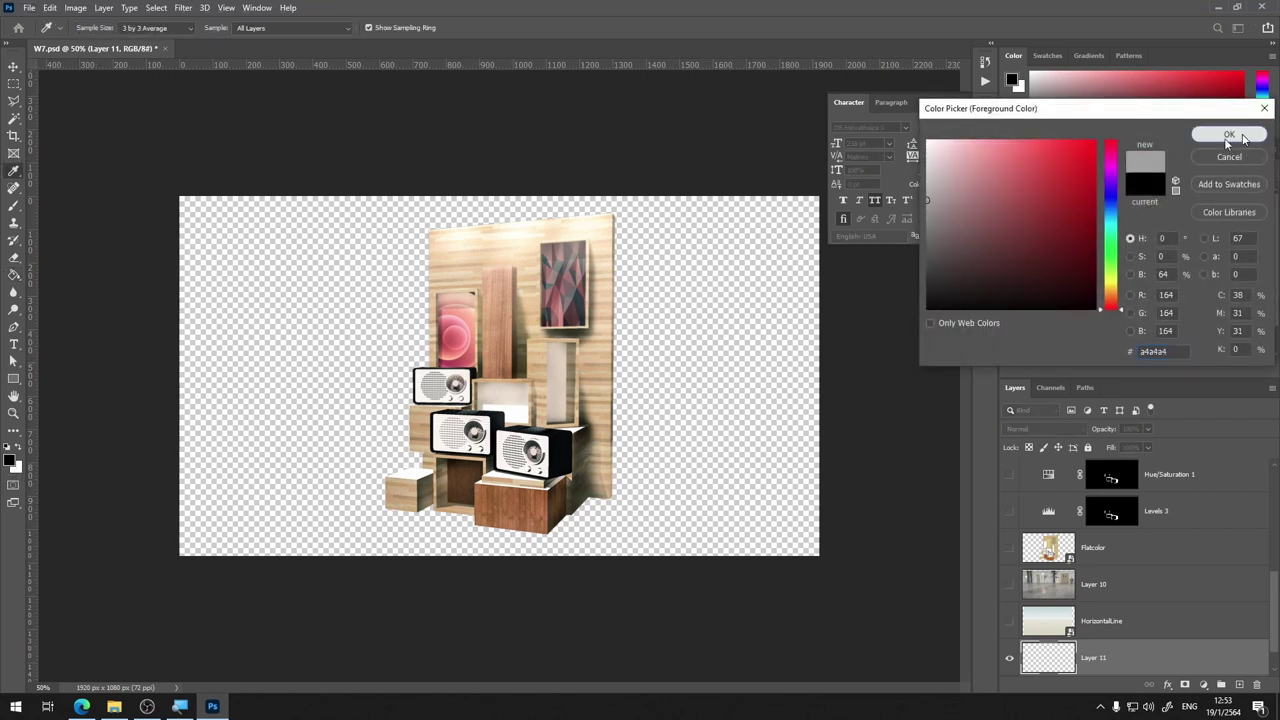
pyautogui.click(1229, 134)
pyautogui.click(745, 382)
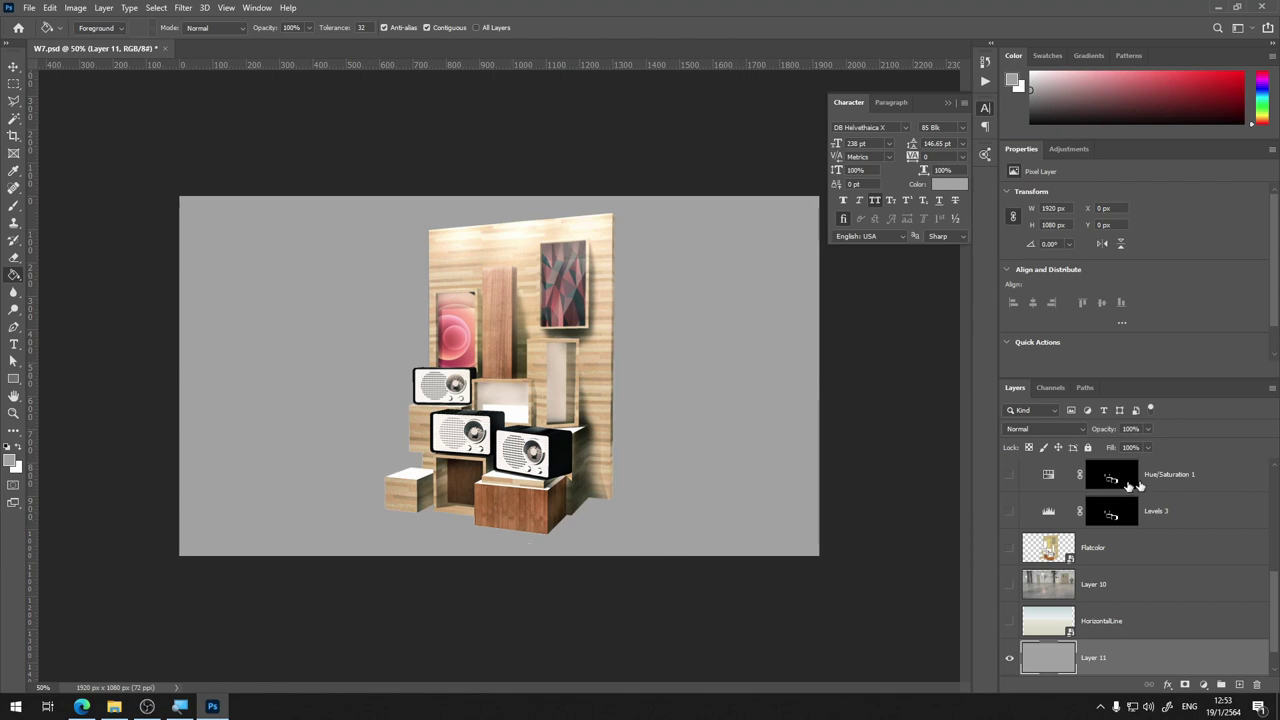
# Expand Group 2 and browse its layers in the Layers panel
pyautogui.scroll(1, 1110, 555)
pyautogui.scroll(1, 1090, 570)
pyautogui.scroll(1, 1068, 590)
pyautogui.scroll(-1, 1068, 590)
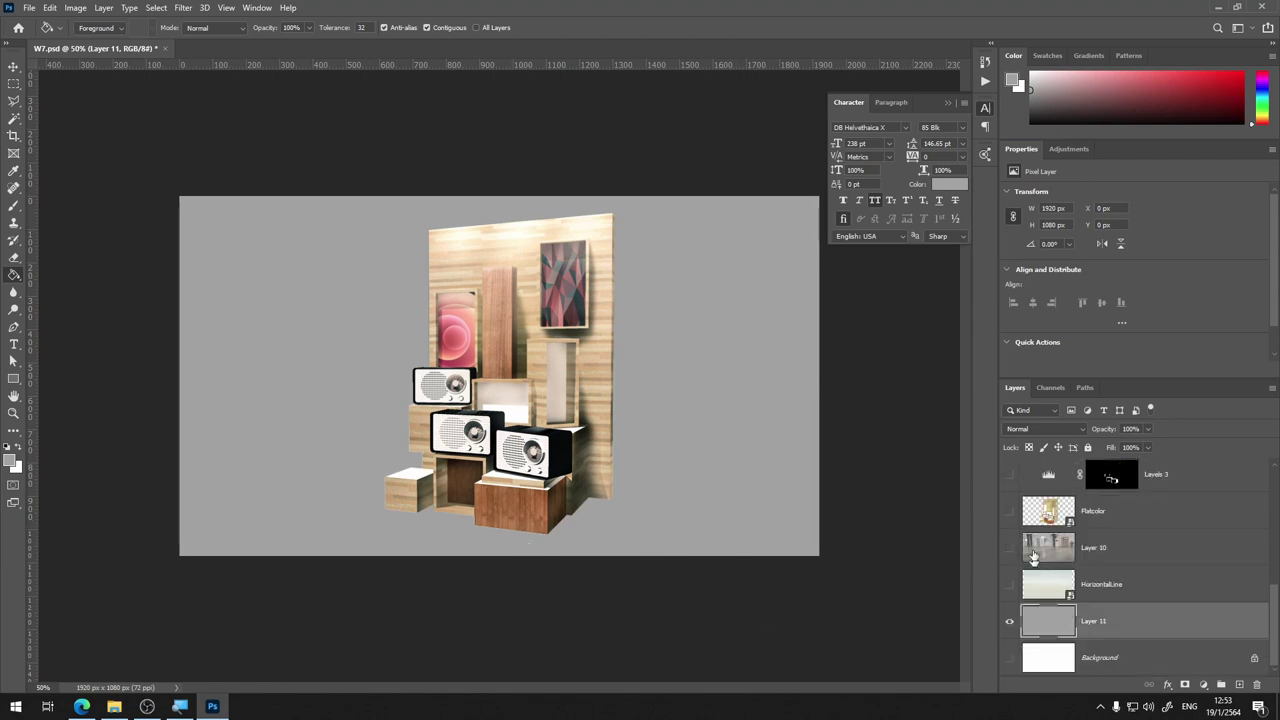
pyautogui.scroll(-1, 1068, 590)
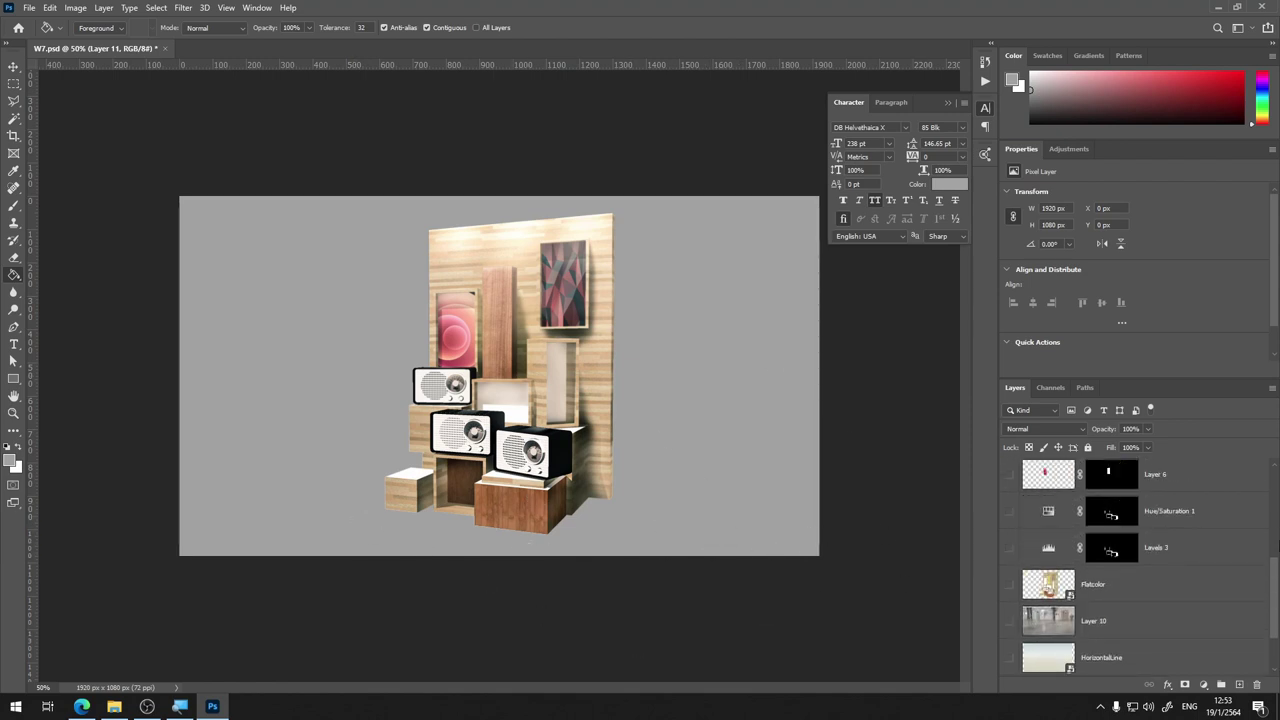
pyautogui.scroll(2, 1011, 626)
pyautogui.scroll(3, 1016, 595)
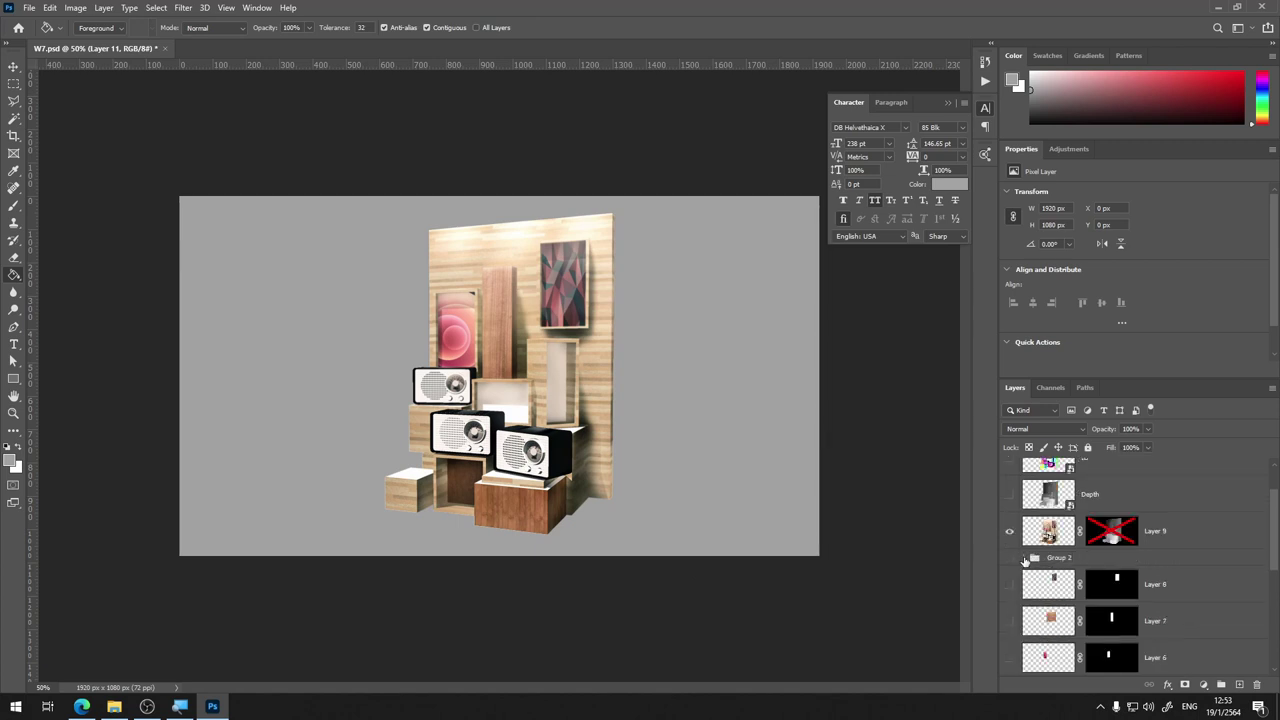
pyautogui.click(1028, 557)
pyautogui.scroll(-2, 1028, 575)
pyautogui.scroll(2, 1028, 580)
pyautogui.scroll(-2, 1028, 585)
pyautogui.scroll(3, 1030, 592)
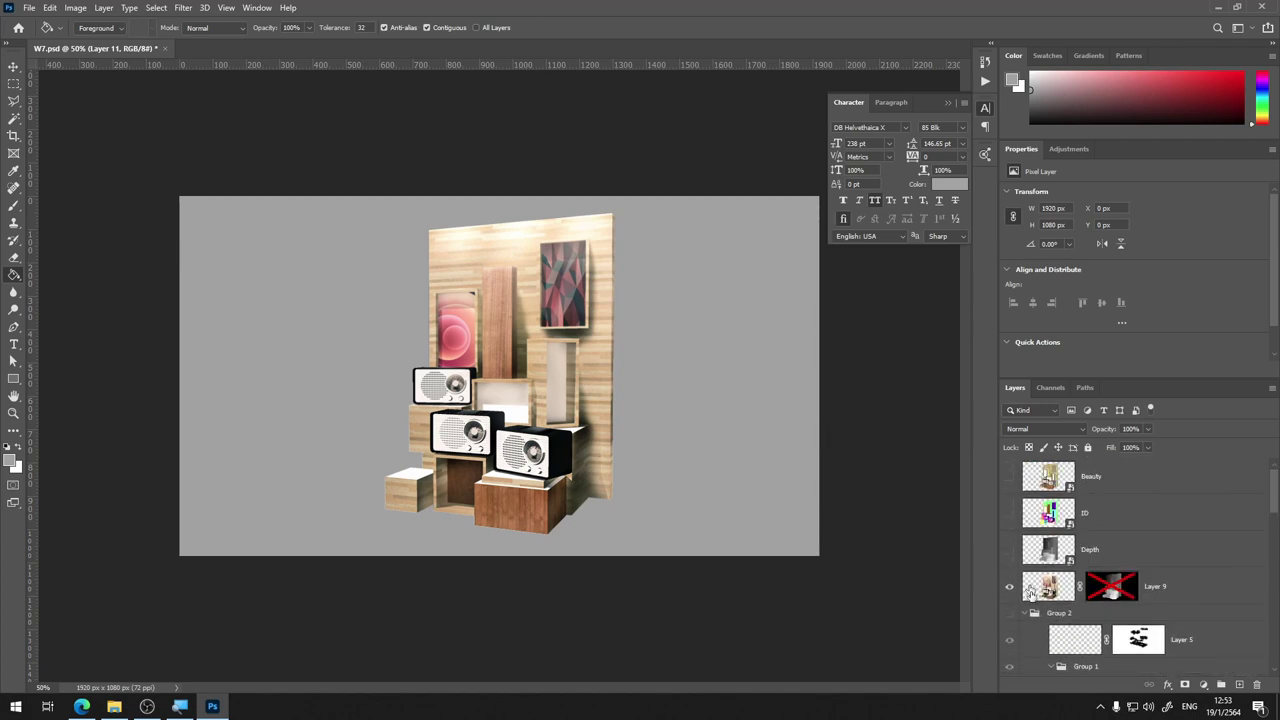
# Delete Layer 9's layer mask and collapse Group 2
pyautogui.rightClick(1106, 592)
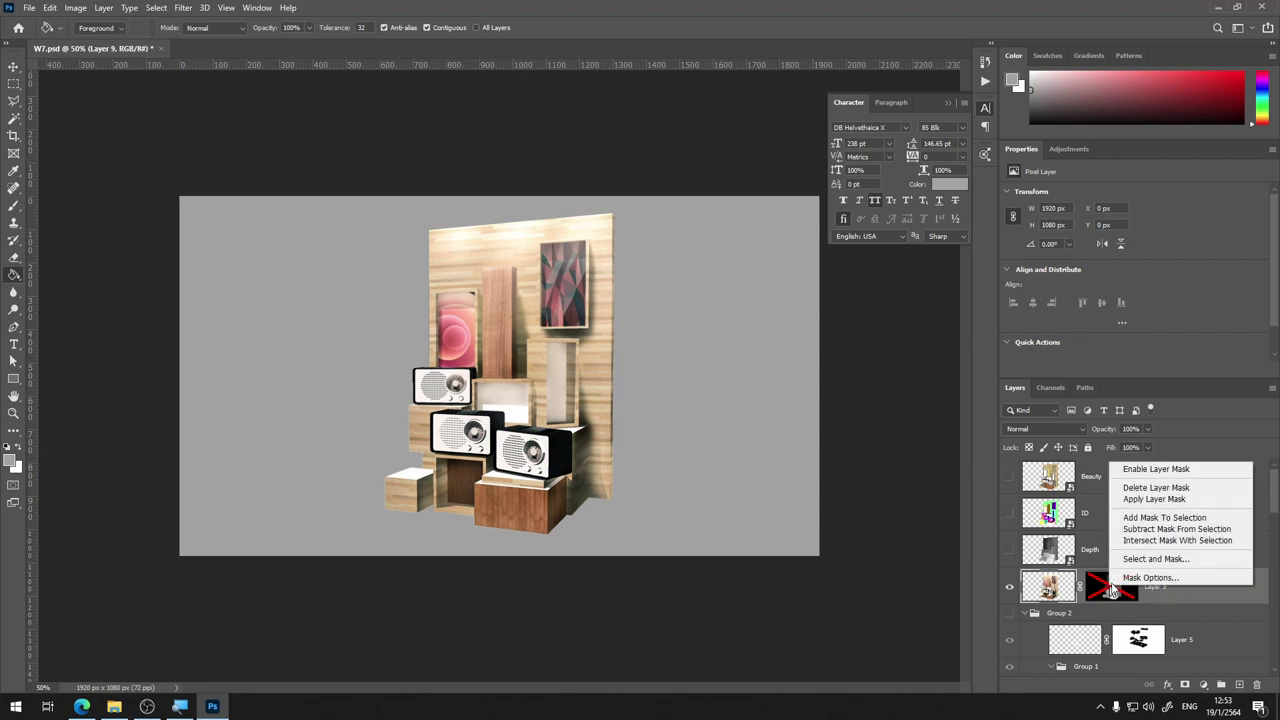
pyautogui.click(1149, 487)
pyautogui.scroll(-3, 1090, 600)
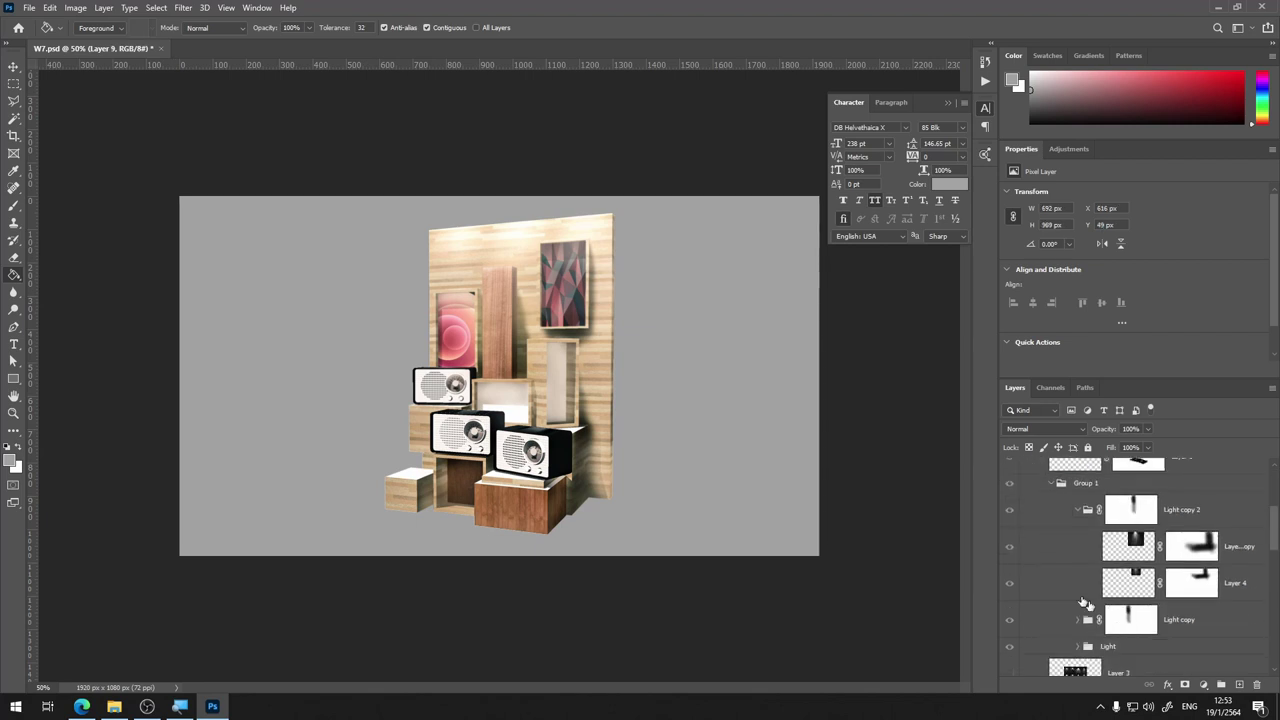
pyautogui.scroll(-2, 1086, 609)
pyautogui.scroll(-3, 1064, 596)
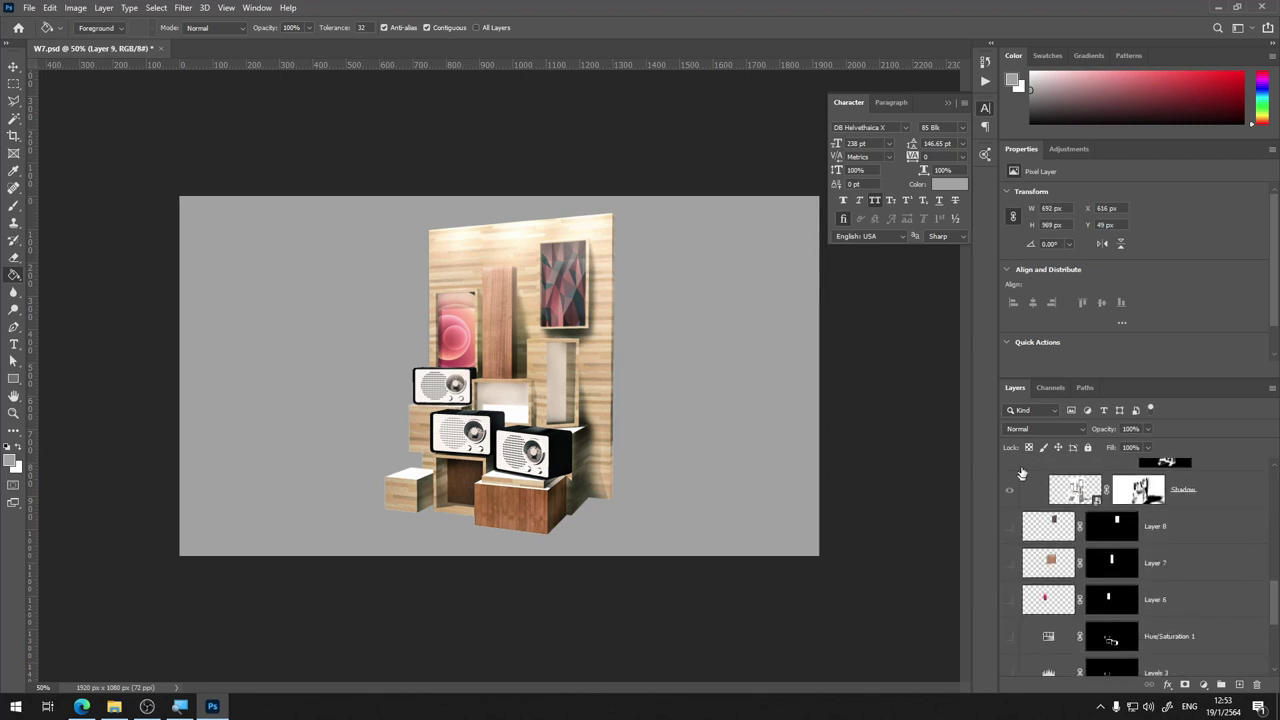
pyautogui.scroll(5, 1073, 500)
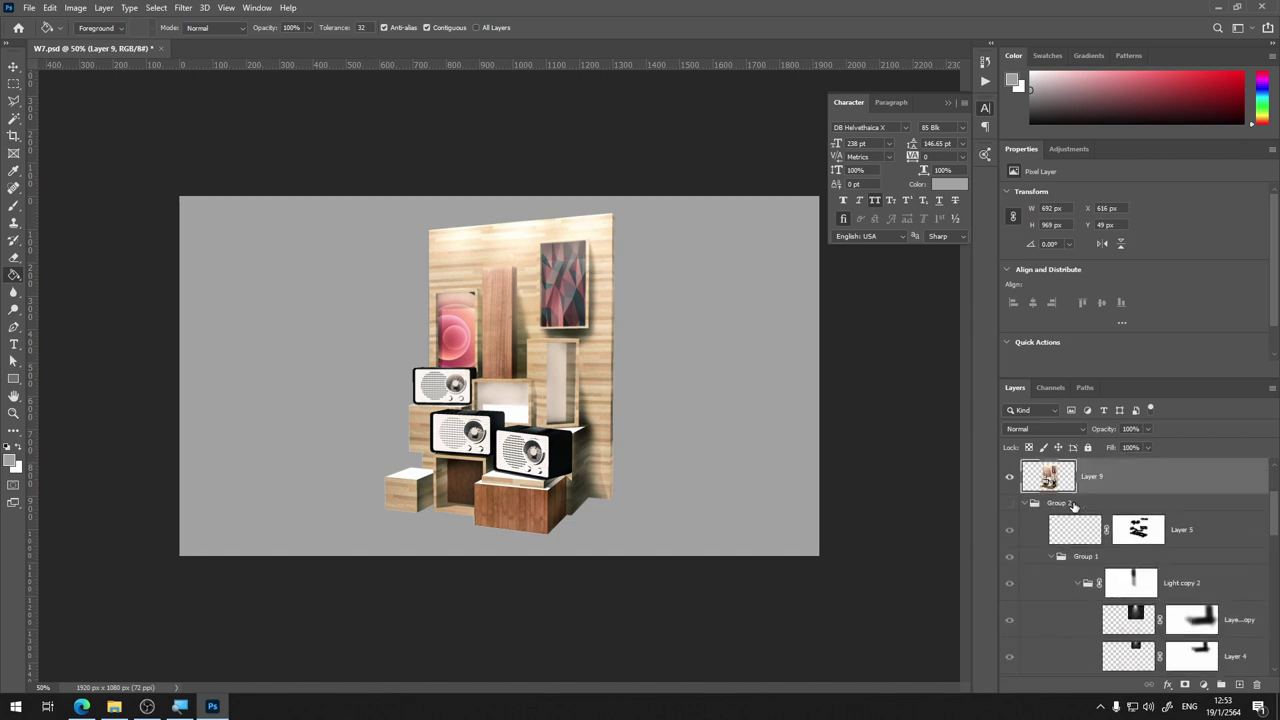
pyautogui.scroll(3, 1030, 520)
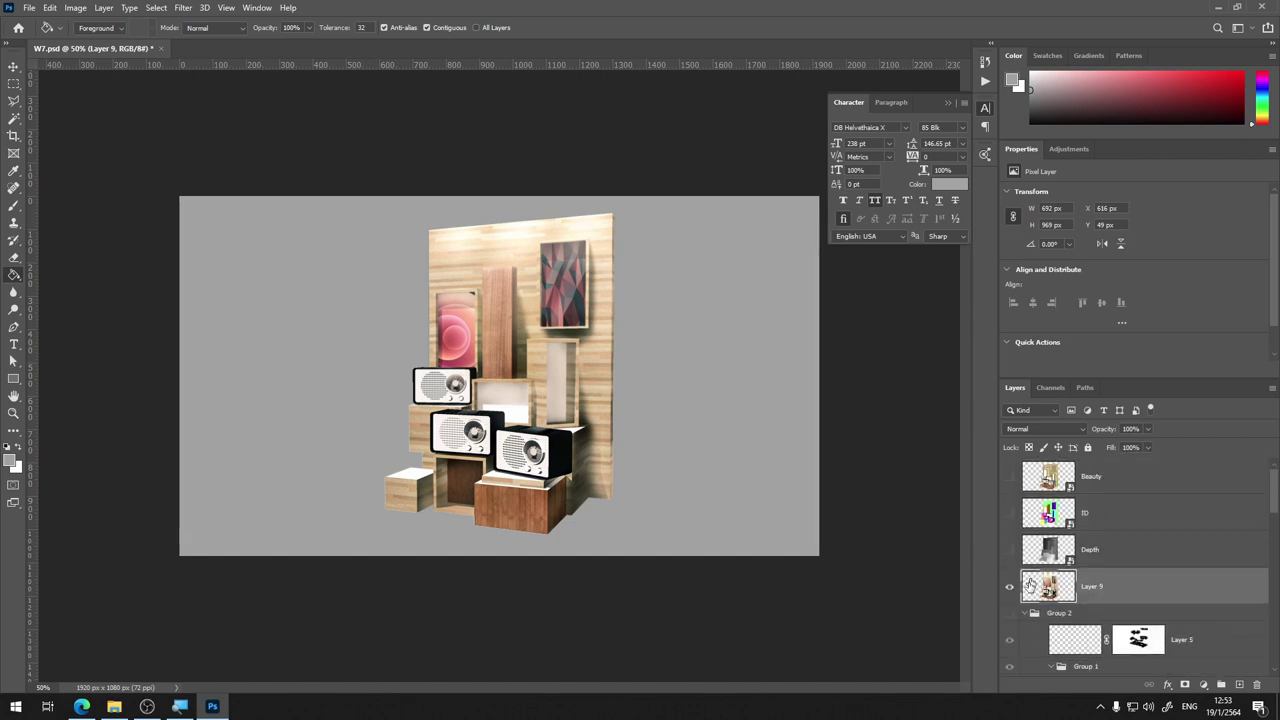
pyautogui.click(1025, 613)
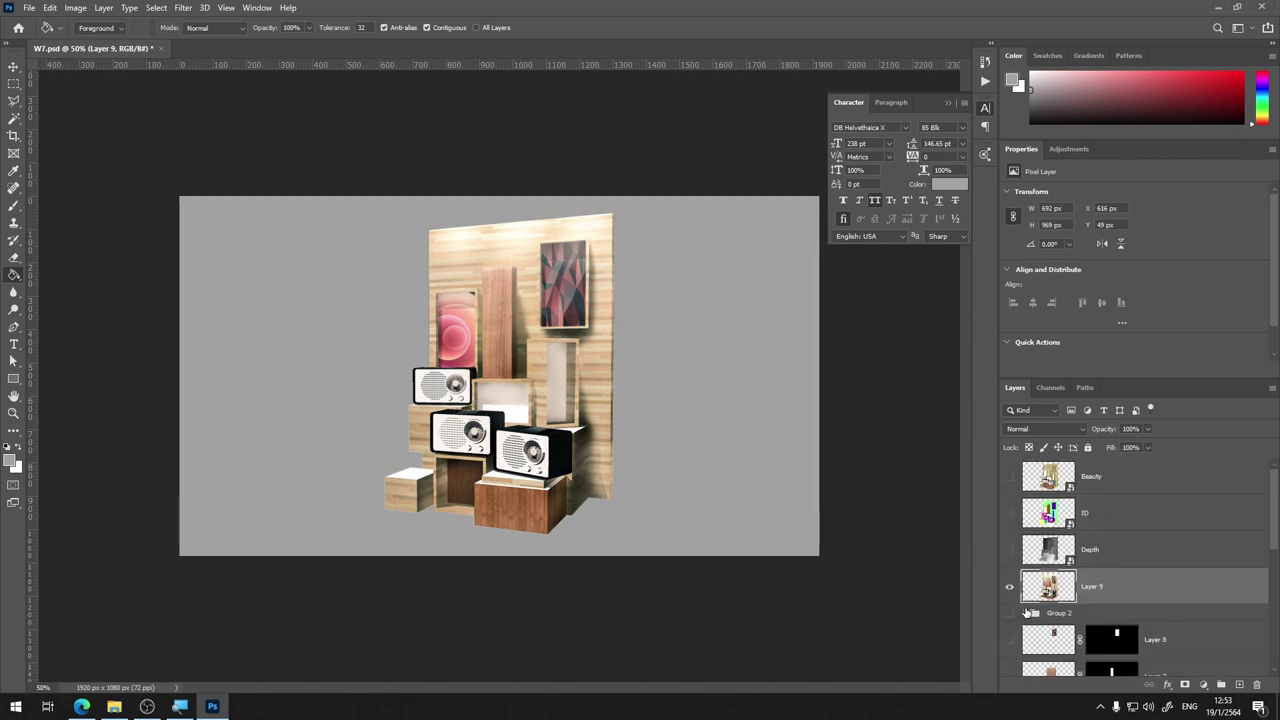
pyautogui.scroll(-5, 1026, 612)
pyautogui.scroll(4, 1029, 609)
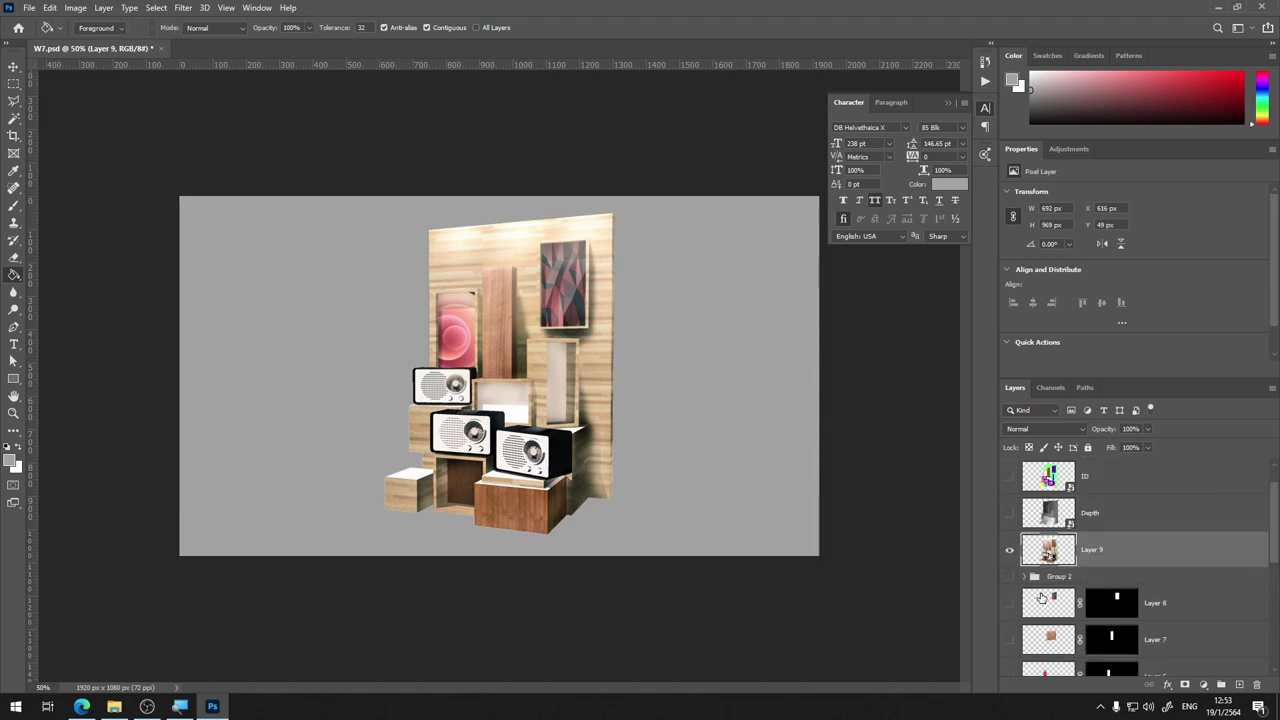
pyautogui.scroll(-3, 1100, 560)
pyautogui.scroll(1, 1173, 533)
# Group the layers from Layer 8 down to Flatcolor into a new group
pyautogui.click(1183, 540)
pyautogui.scroll(-3, 1190, 545)
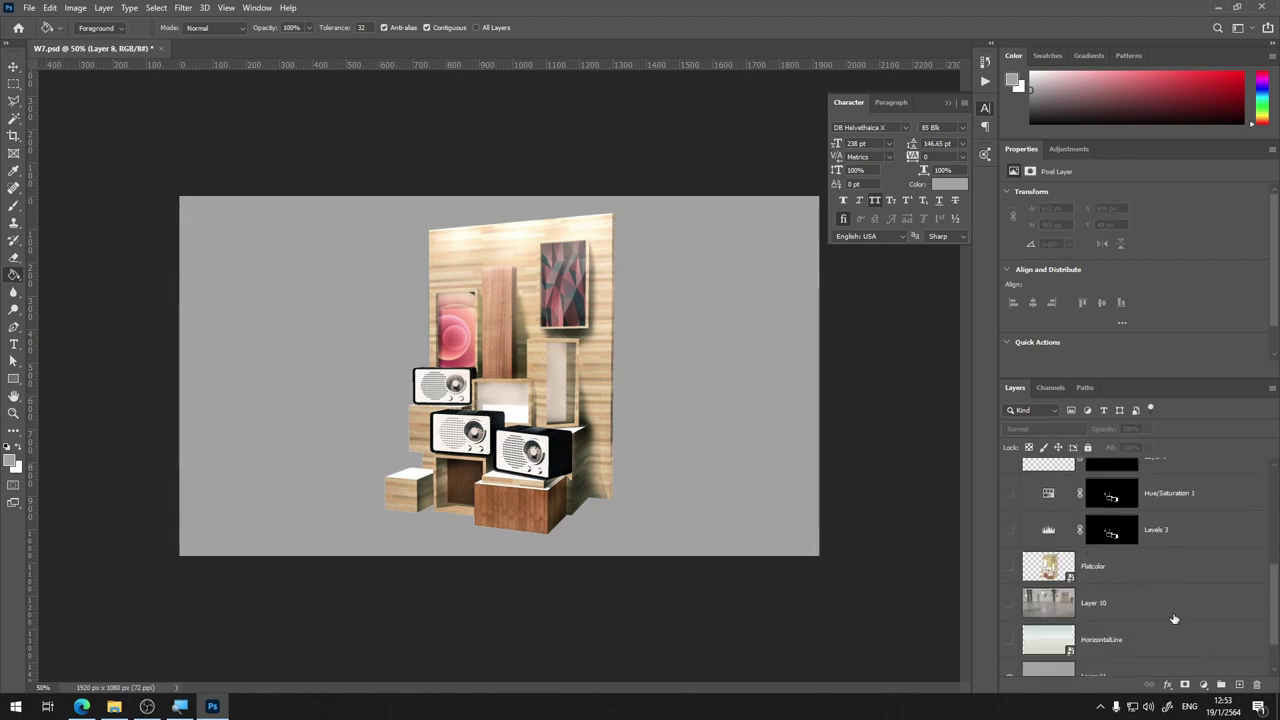
pyautogui.keyDown('shift'); pyautogui.click(1179, 578); pyautogui.keyUp('shift')
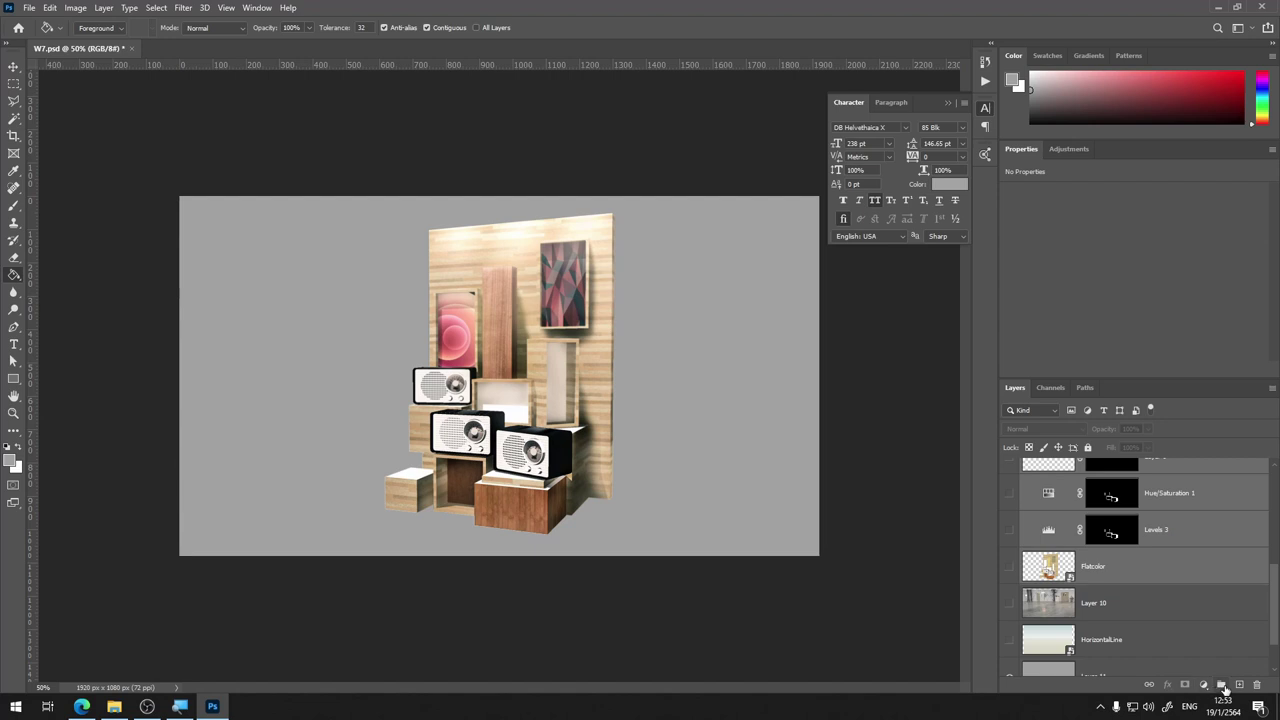
pyautogui.click(1222, 686)
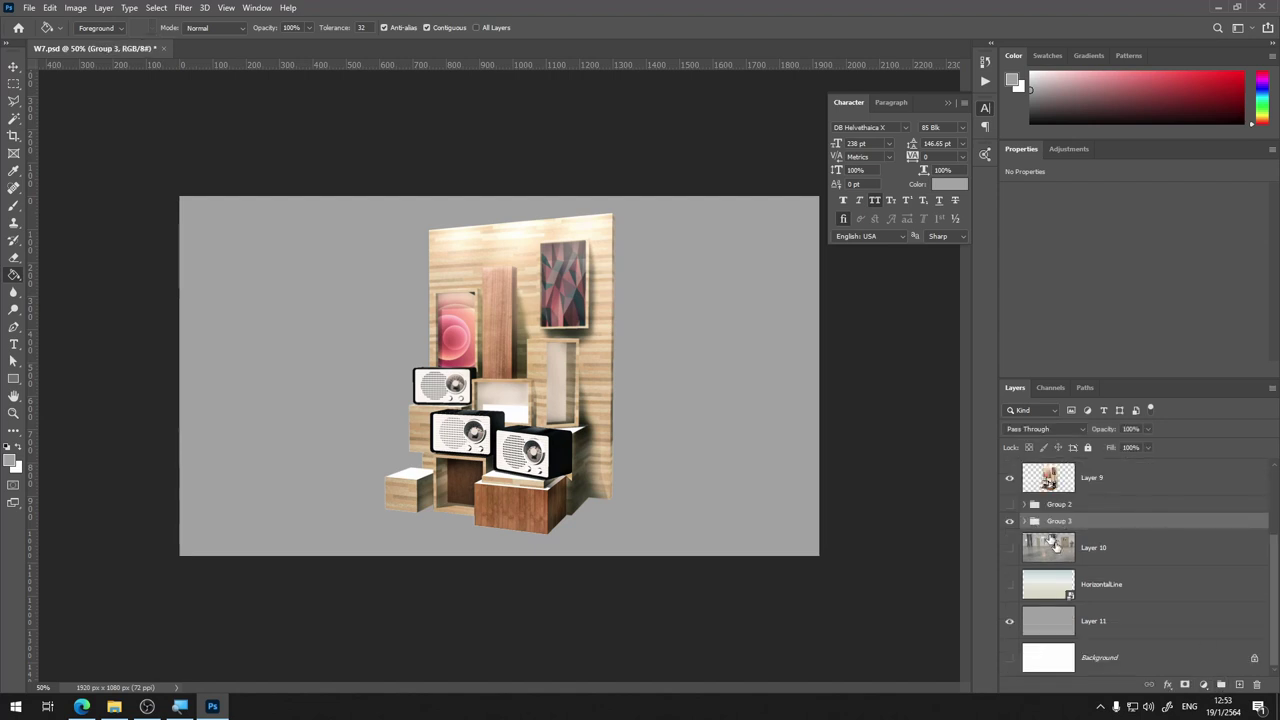
# Drag Shadow.png from the W7 folder onto the canvas as a new layer
pyautogui.click(114, 706)
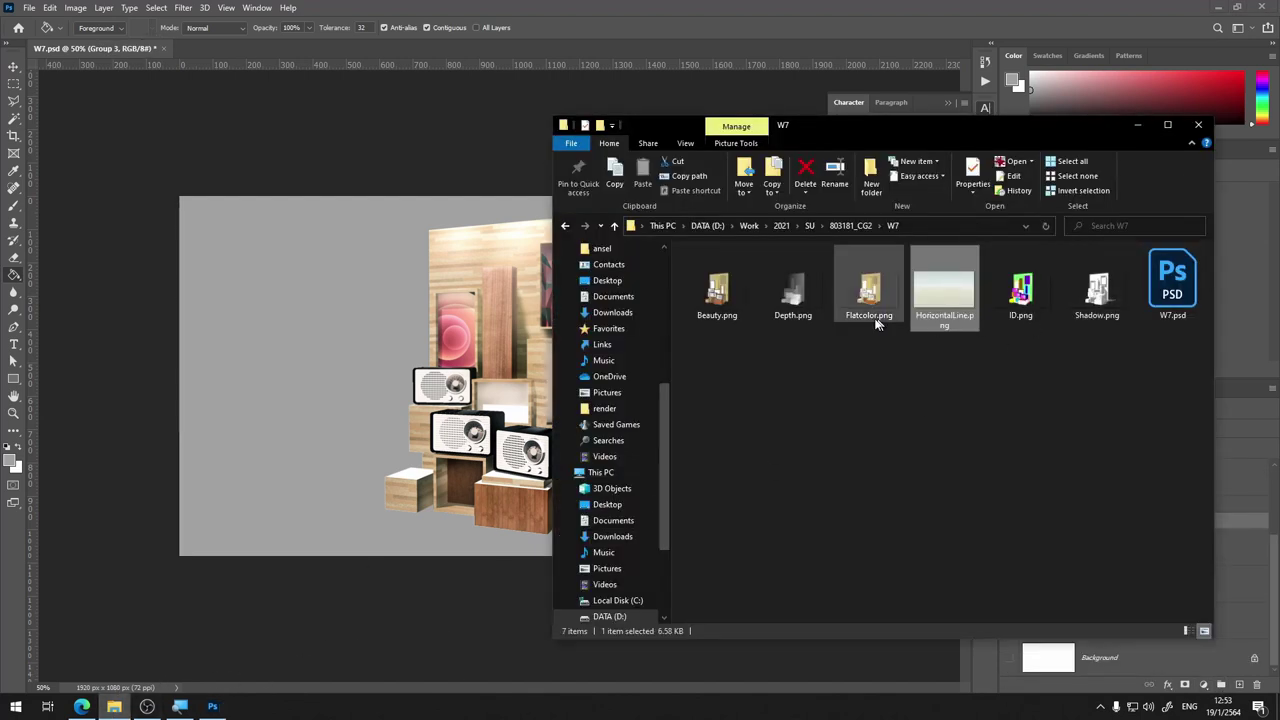
pyautogui.moveTo(1097, 290); pyautogui.dragTo(474, 352)
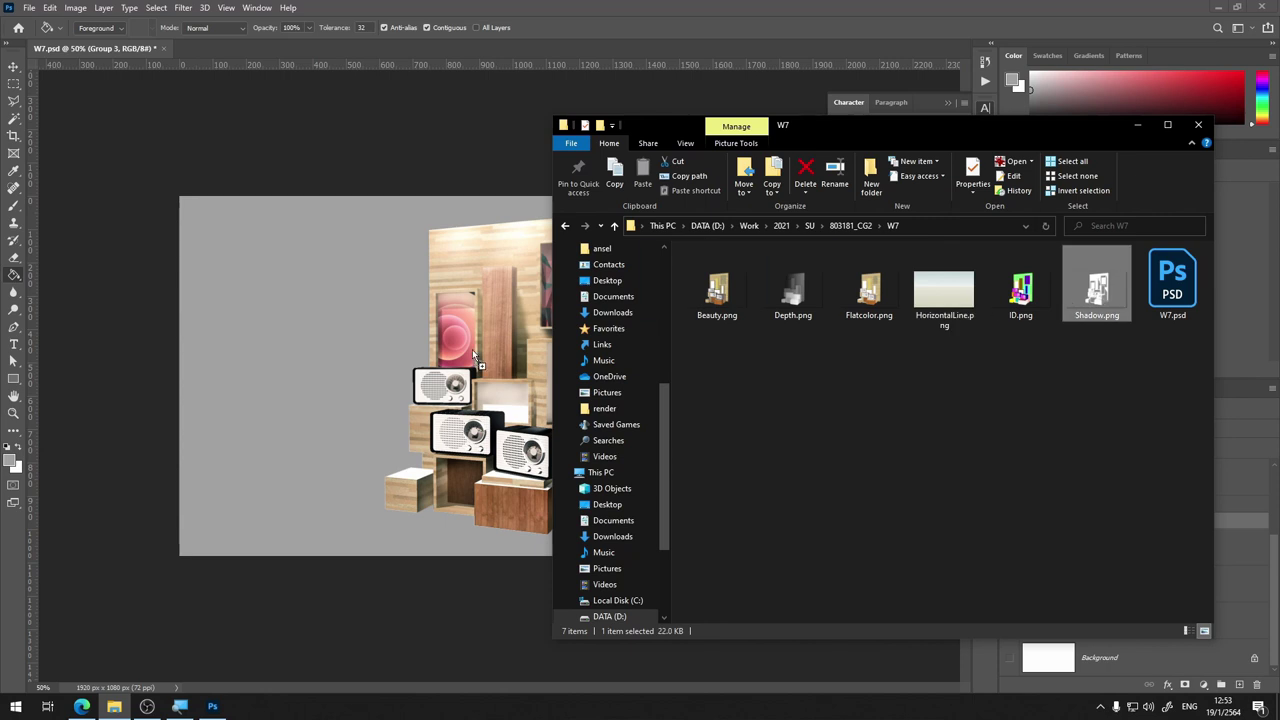
pyautogui.moveTo(473, 351); pyautogui.dragTo(475, 356)
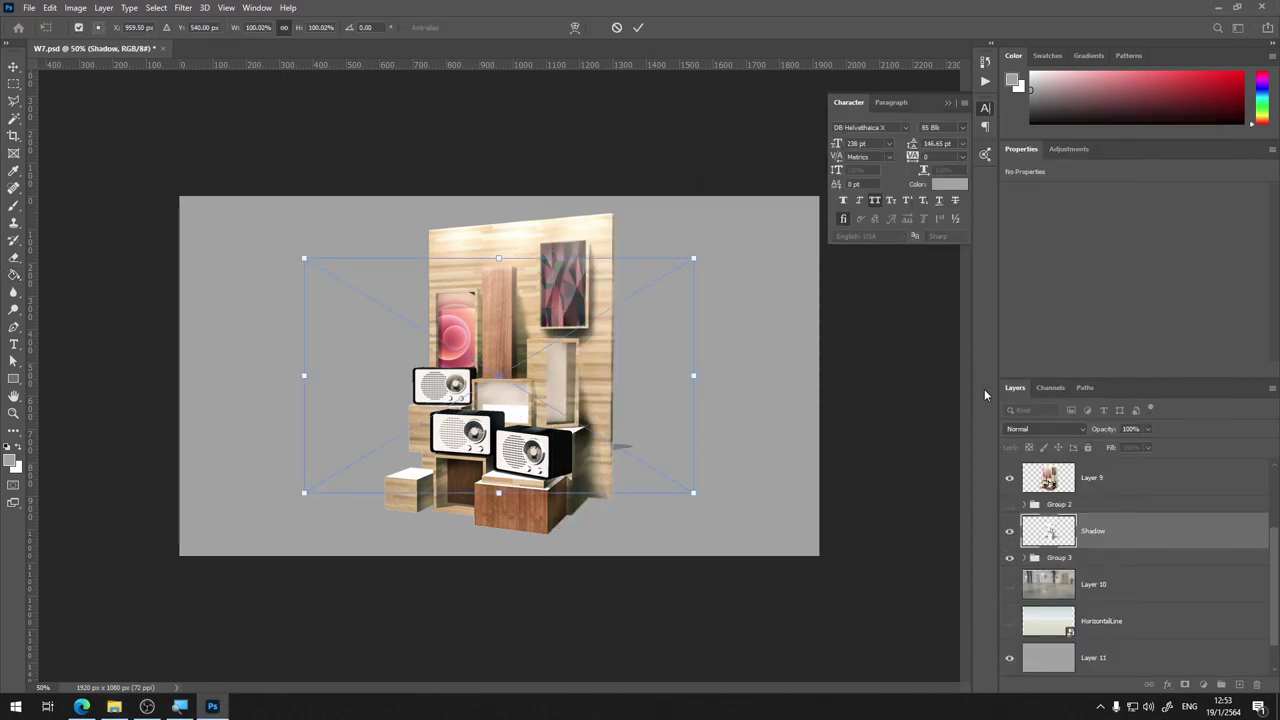
# Discard the placed Shadow.png and select the existing multiplied Shadow layer in Group 2
pyautogui.press('Return')
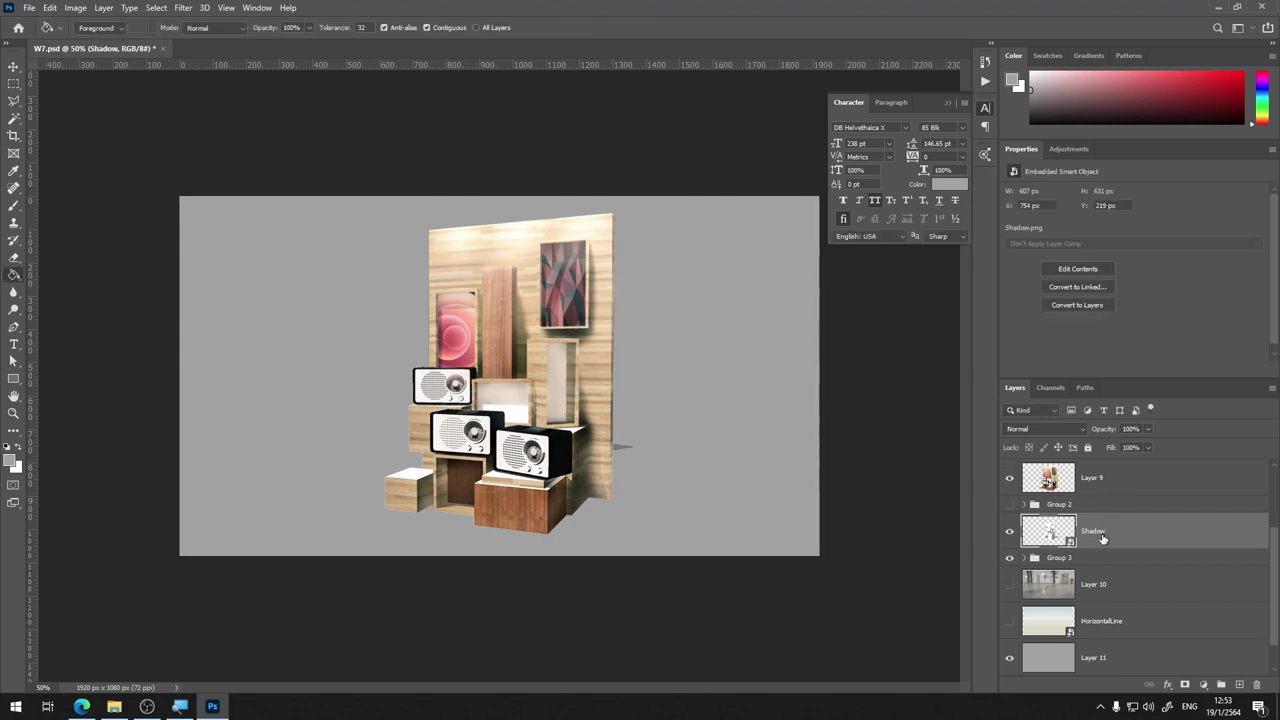
pyautogui.press('Delete')
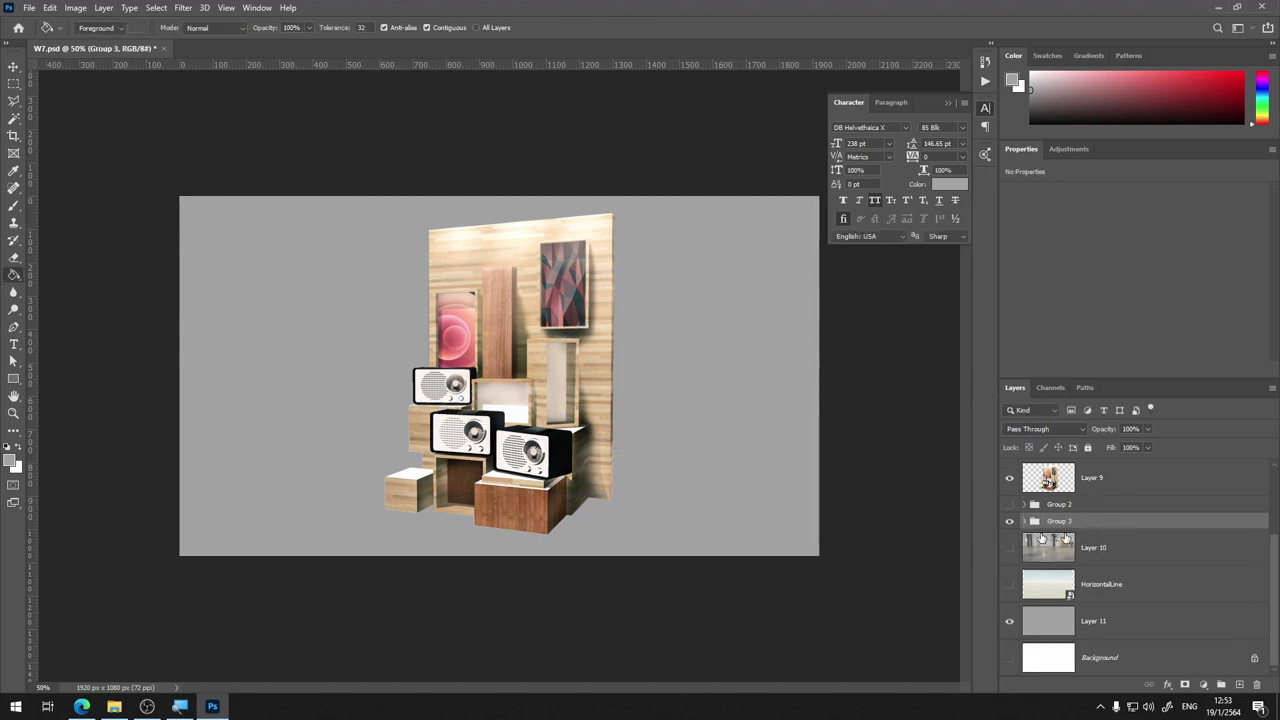
pyautogui.click(1027, 507)
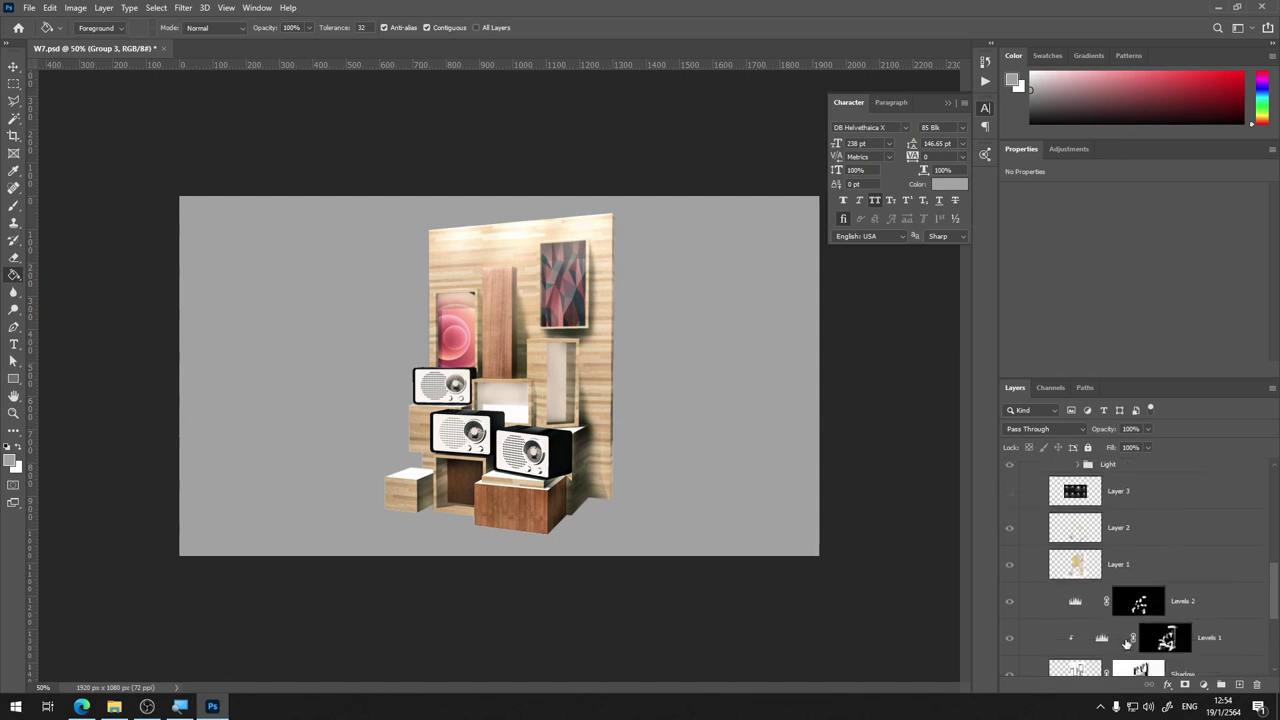
pyautogui.scroll(-5, 1120, 560)
pyautogui.click(1083, 501)
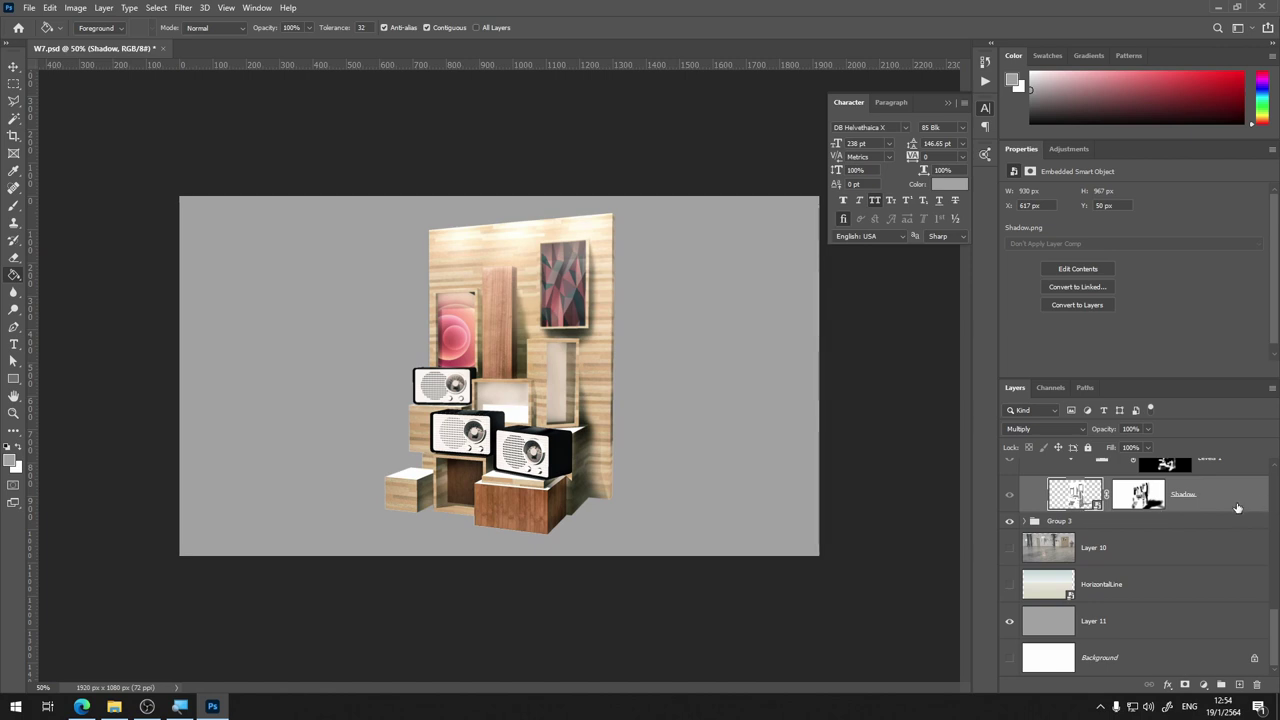
# Duplicate the Shadow layer, move the copy below Layer 10, and select its mask
pyautogui.hotkey('ctrl', 'j')
pyautogui.moveTo(1213, 518); pyautogui.dragTo(1209, 602)
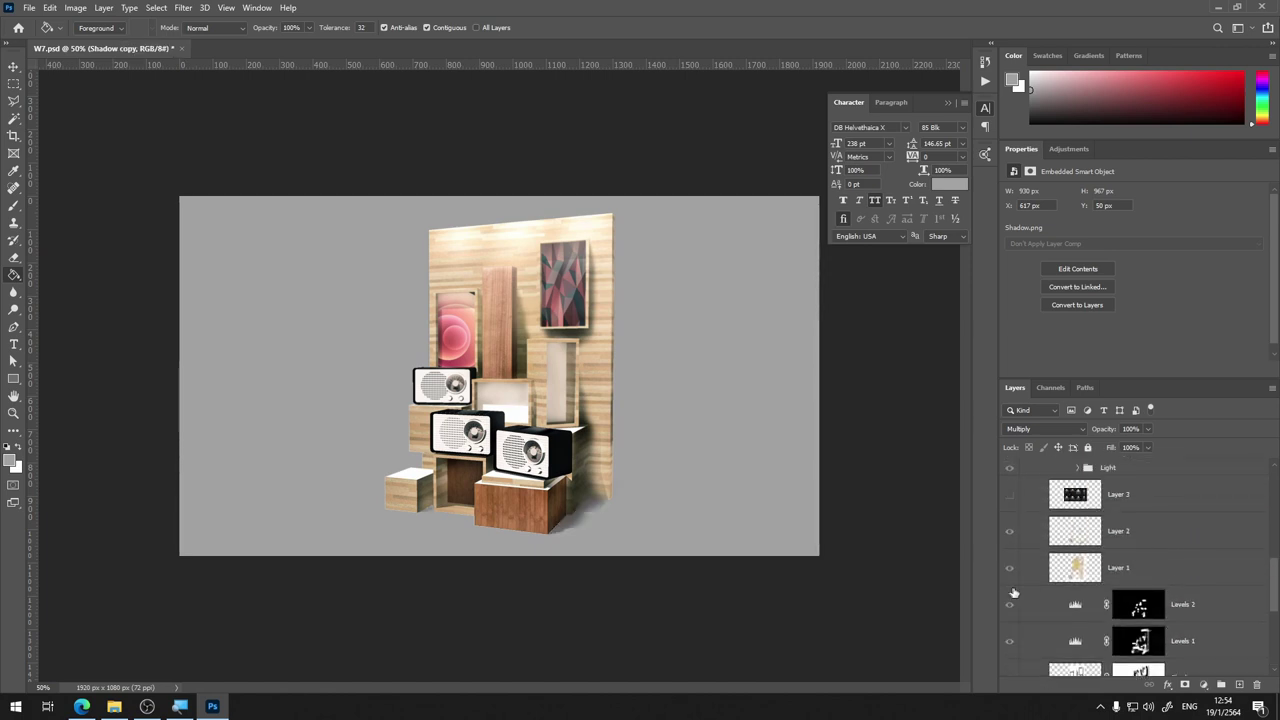
pyautogui.scroll(2, 1013, 593)
pyautogui.scroll(3, 1020, 540)
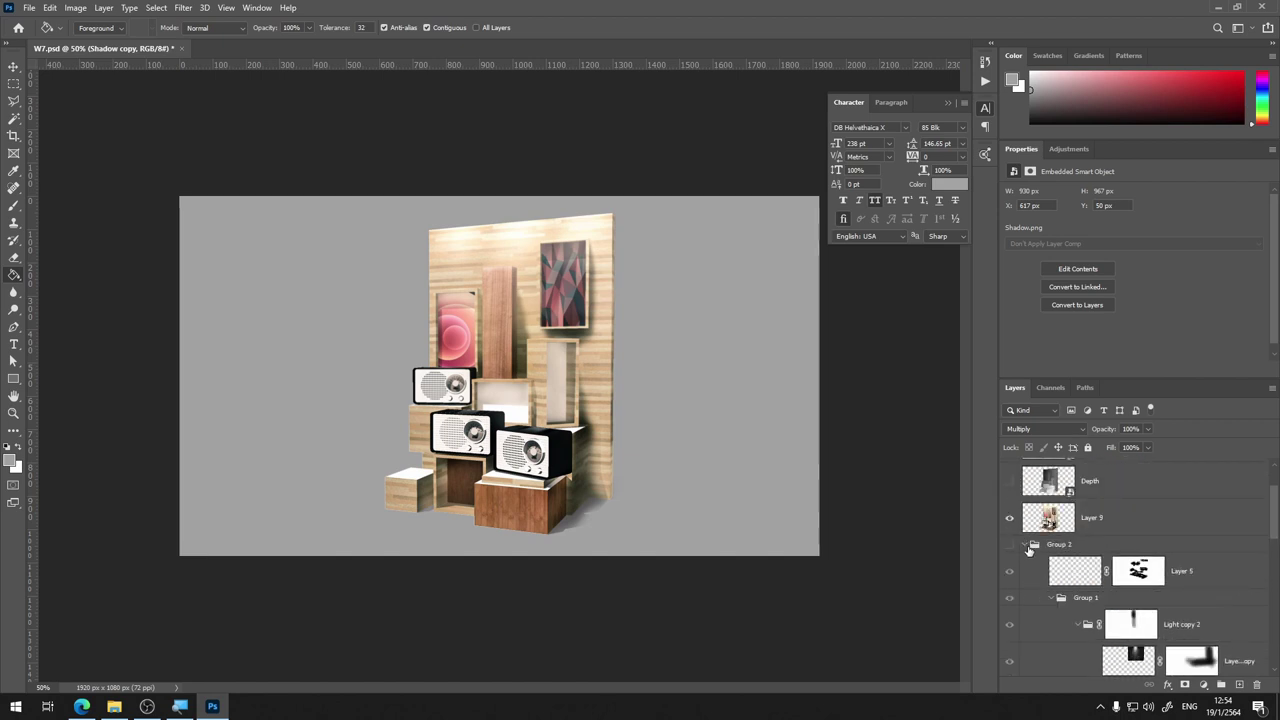
pyautogui.click(1025, 545)
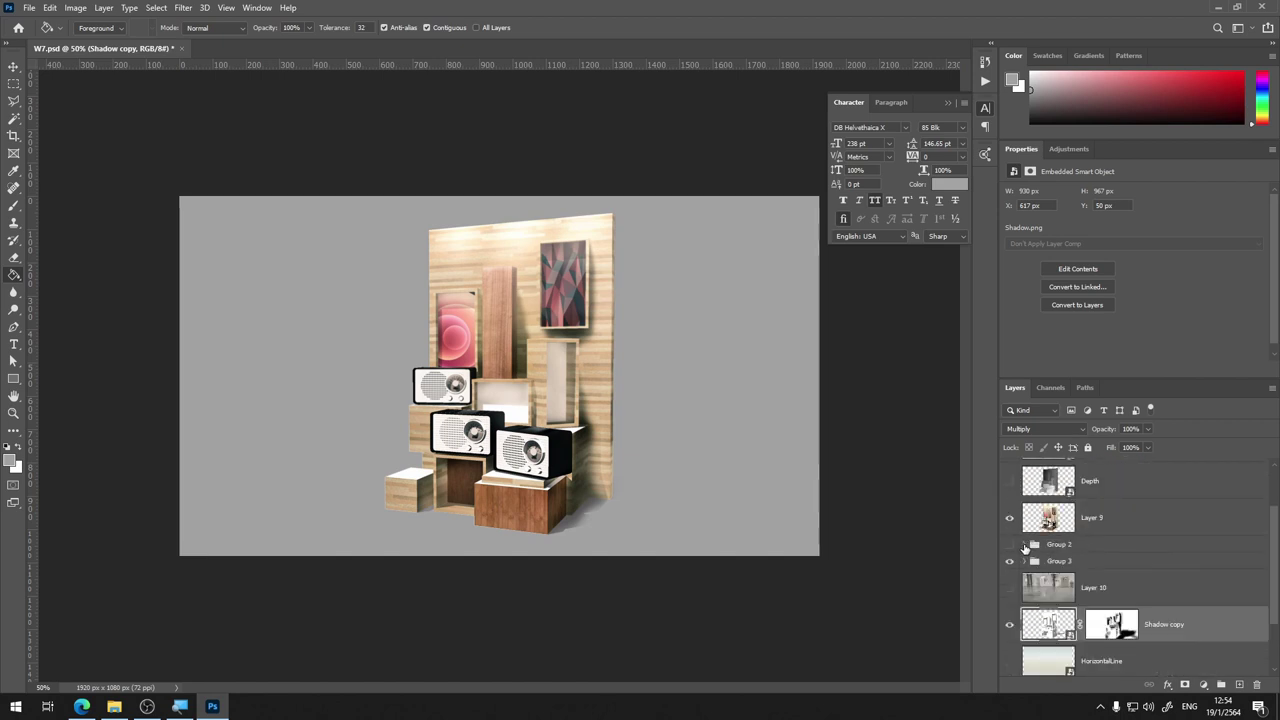
pyautogui.click(1113, 625)
pyautogui.rightClick(1113, 625)
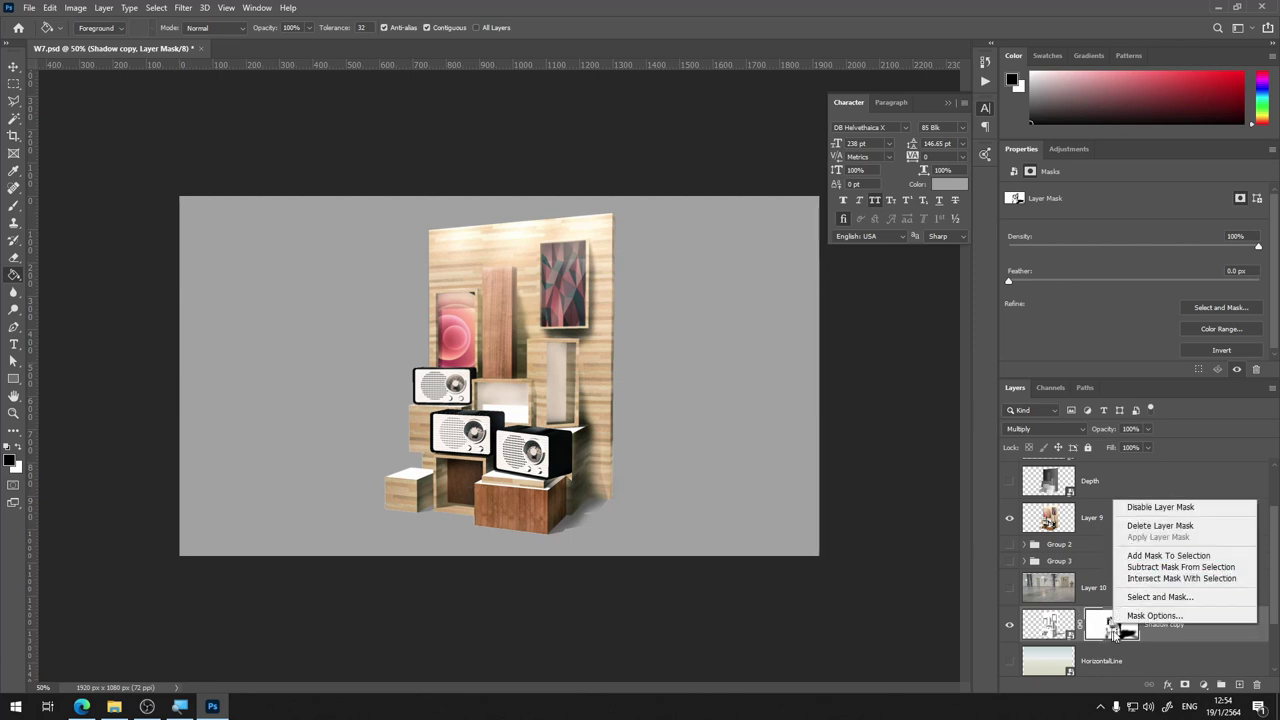
pyautogui.click(1108, 628)
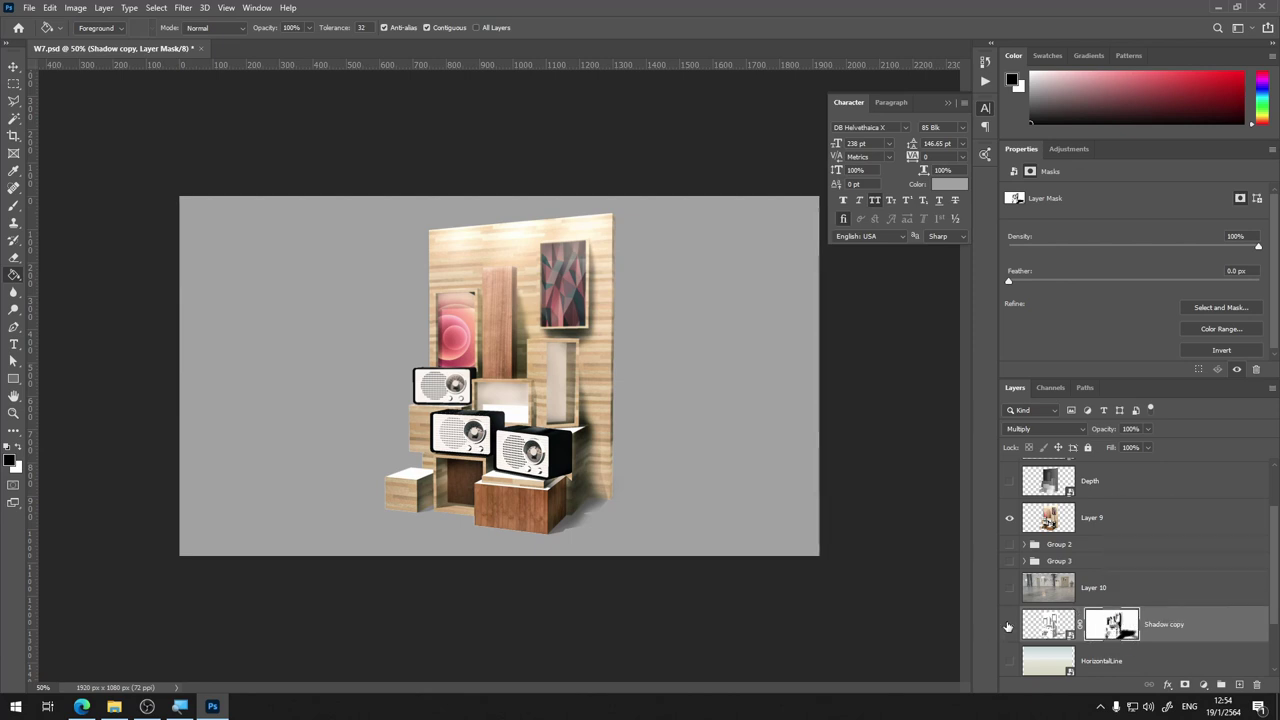
pyautogui.click(1008, 626)
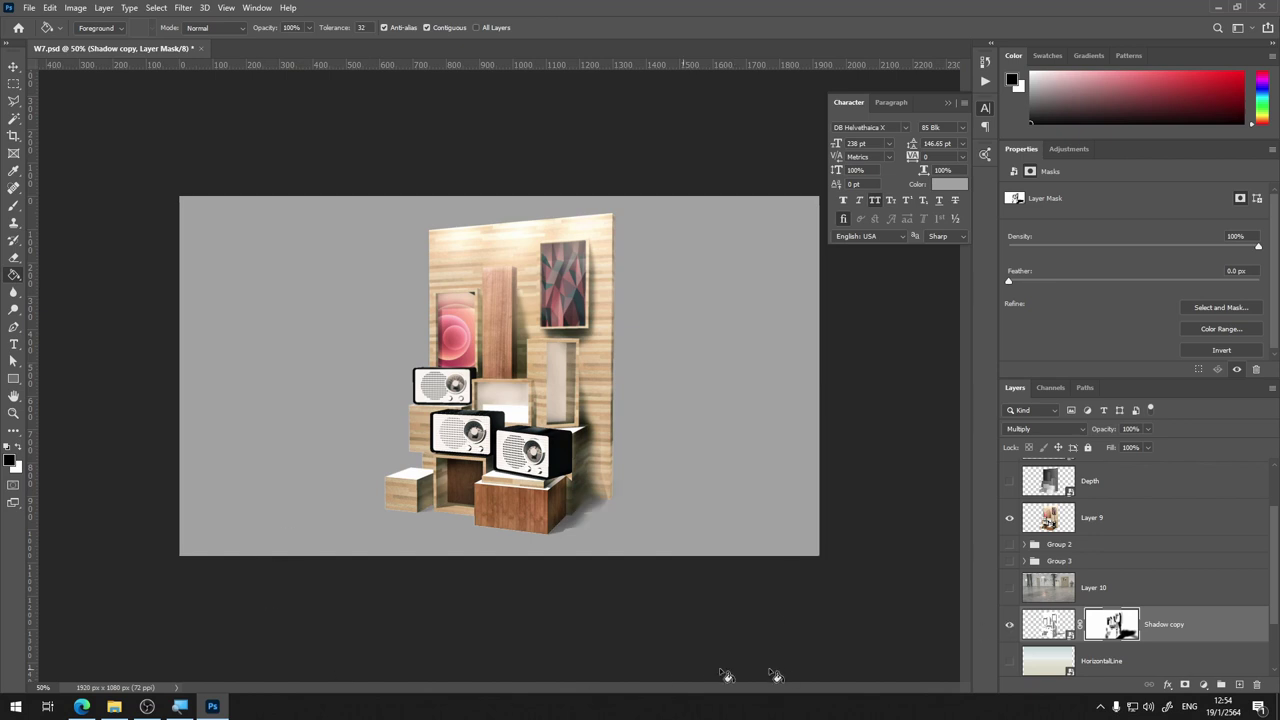
pyautogui.rightClick(1120, 624)
pyautogui.click(1172, 502)
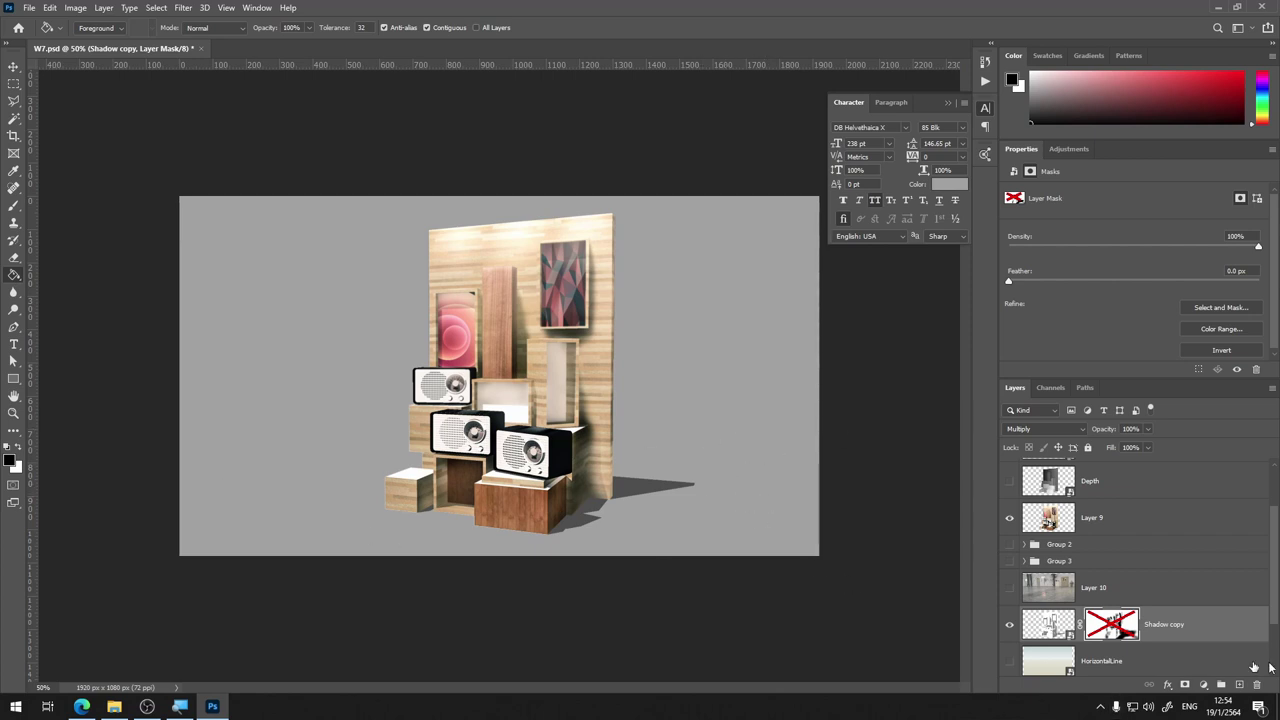
pyautogui.click(1009, 625)
pyautogui.click(1147, 428)
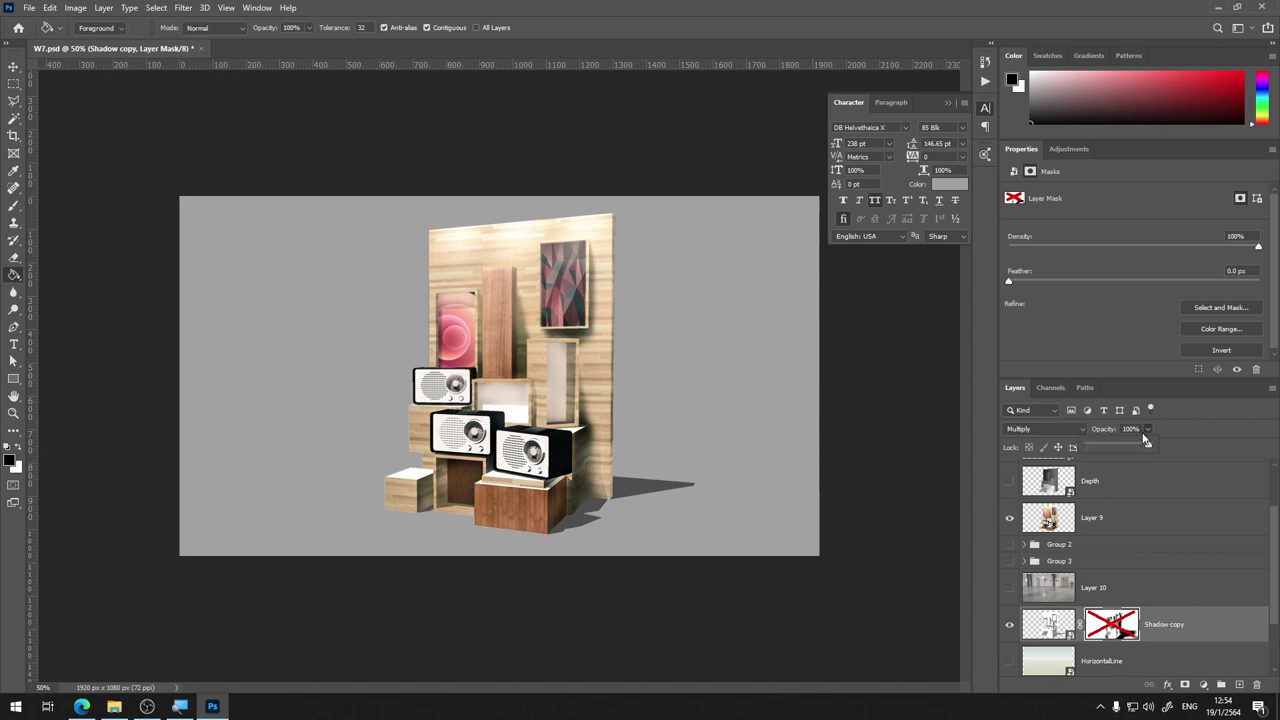
pyautogui.moveTo(1150, 447)
pyautogui.mouseDown()
pyautogui.moveTo(1117, 447)
pyautogui.moveTo(1135, 447)
pyautogui.mouseUp()
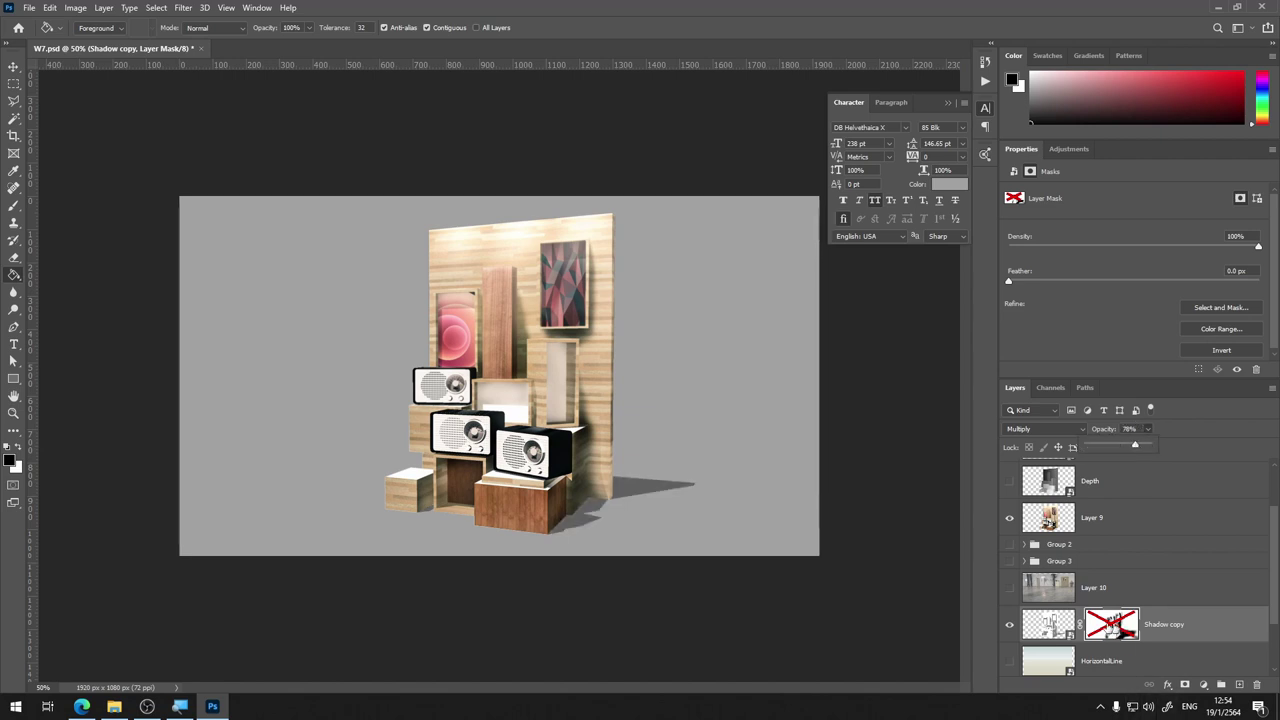
pyautogui.rightClick(1100, 630)
pyautogui.click(1136, 510)
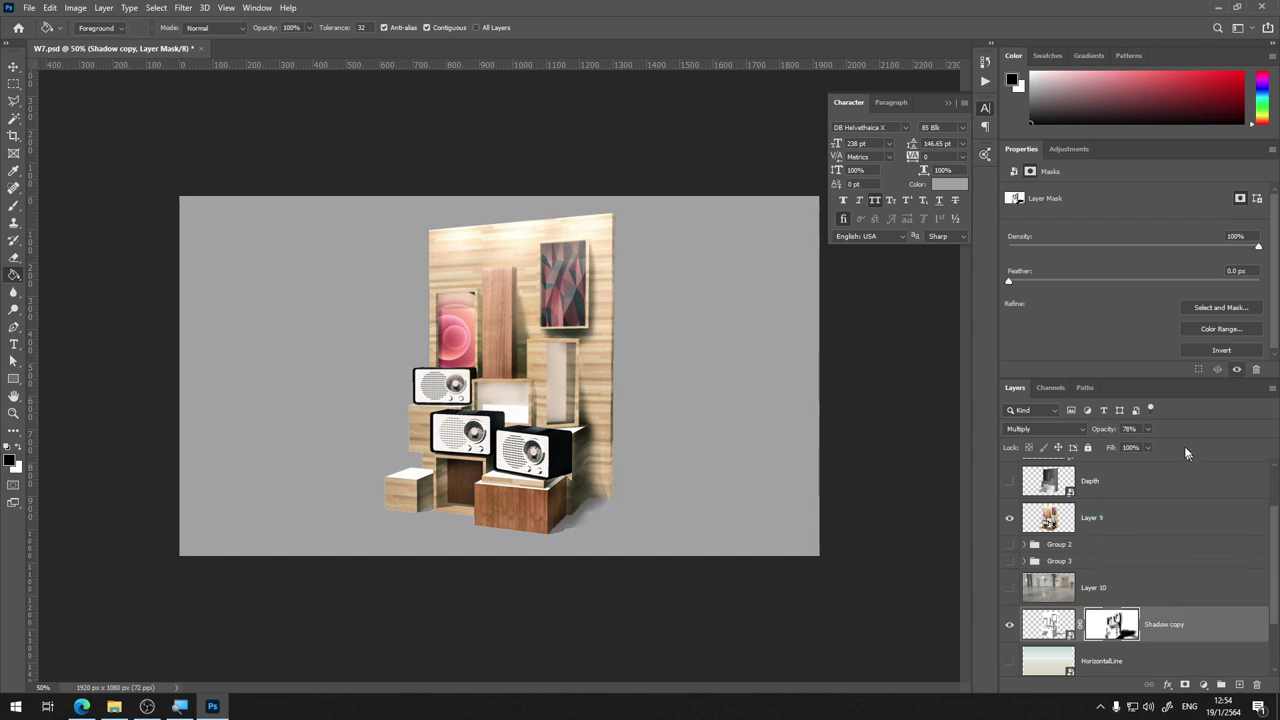
pyautogui.click(1148, 430)
pyautogui.click(1161, 447)
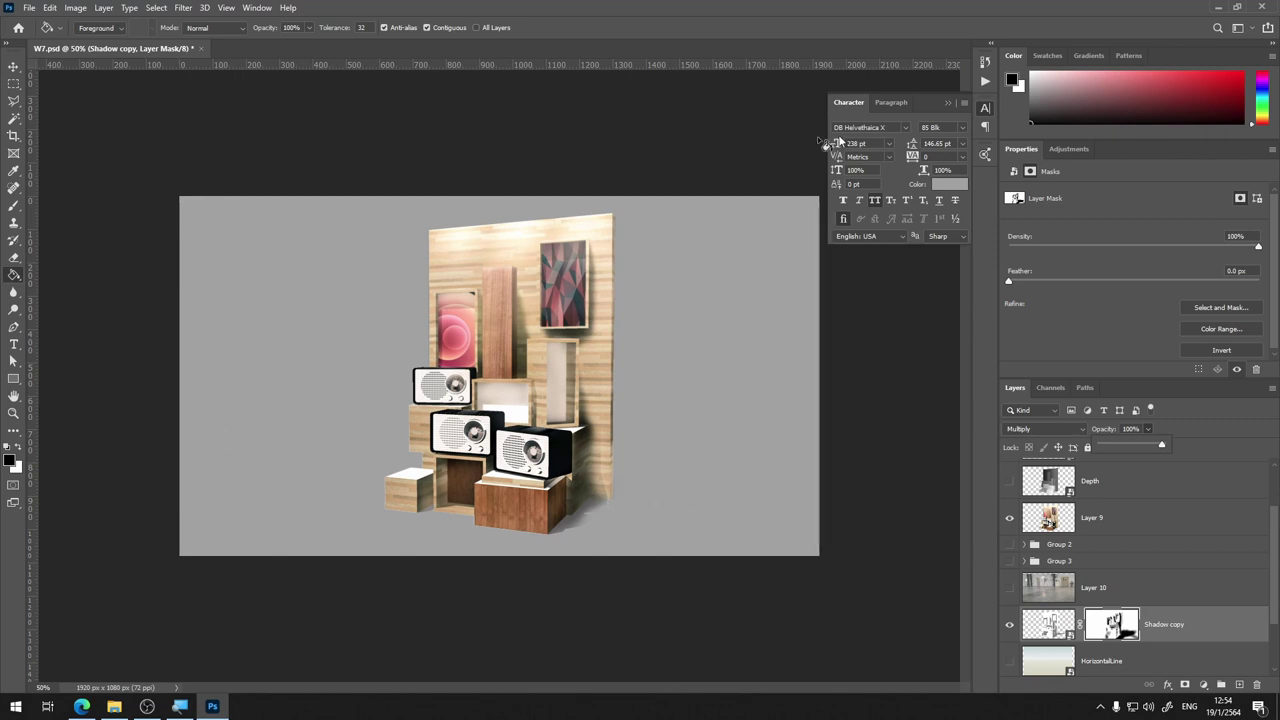
# Refill Layer 11 with a light grey of RGB 209, 209, 209
pyautogui.scroll(-2, 1153, 644)
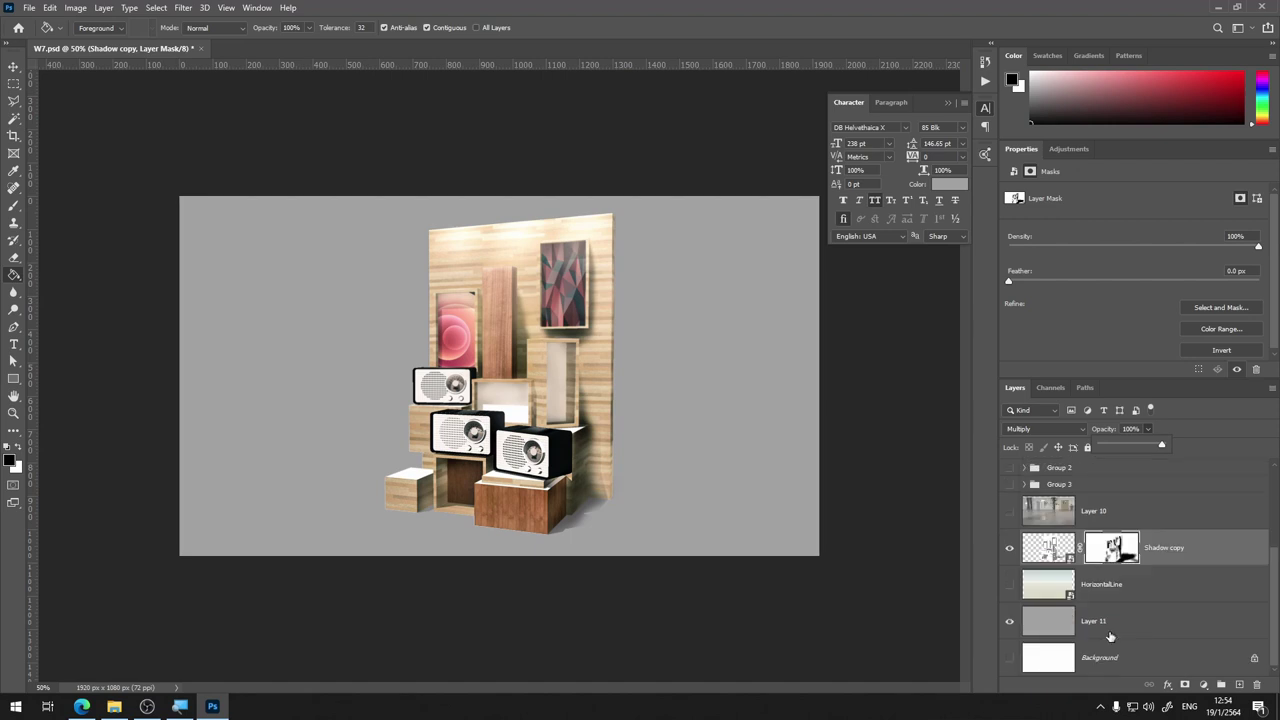
pyautogui.click(1100, 621)
pyautogui.click(1239, 685)
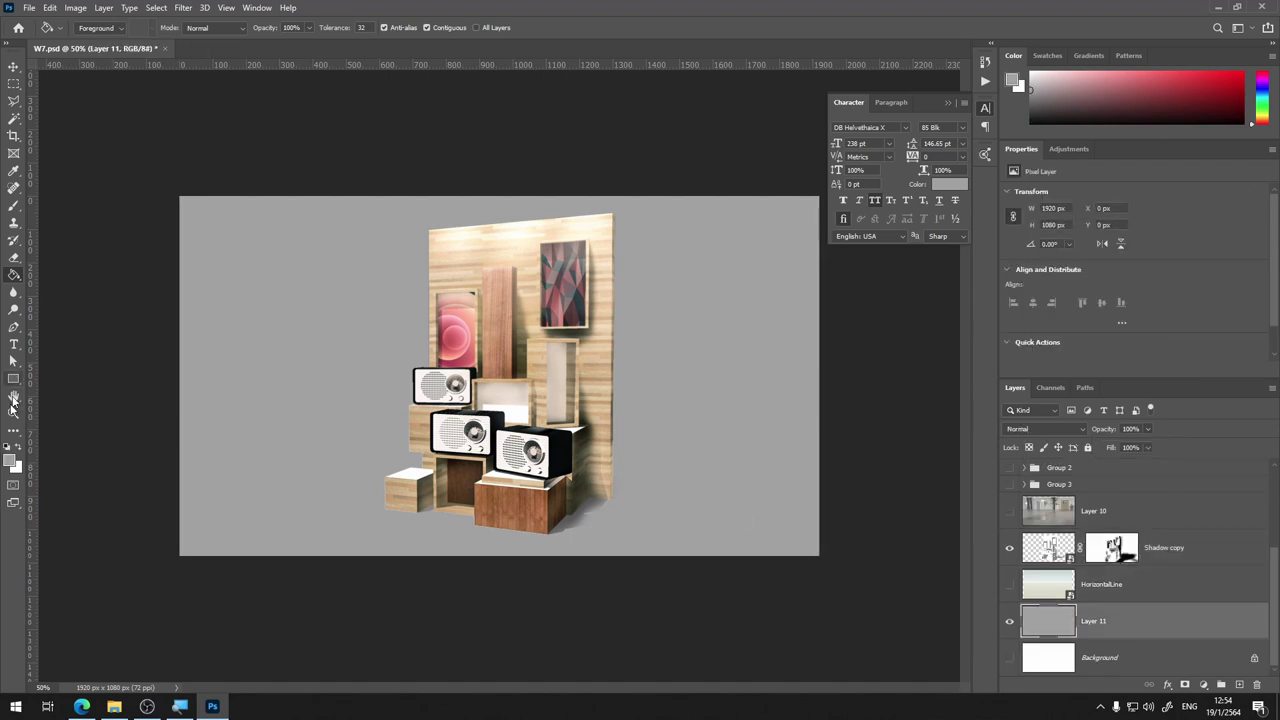
pyautogui.click(10, 461)
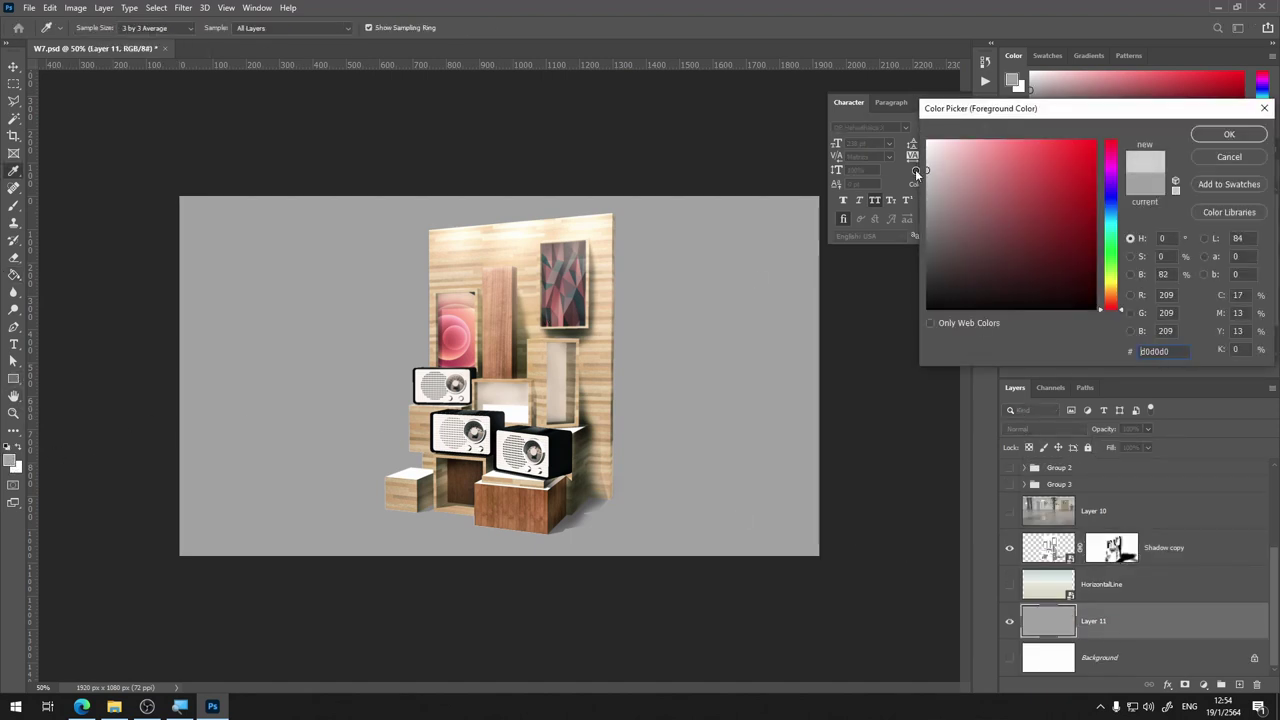
pyautogui.click(1229, 134)
pyautogui.click(781, 284)
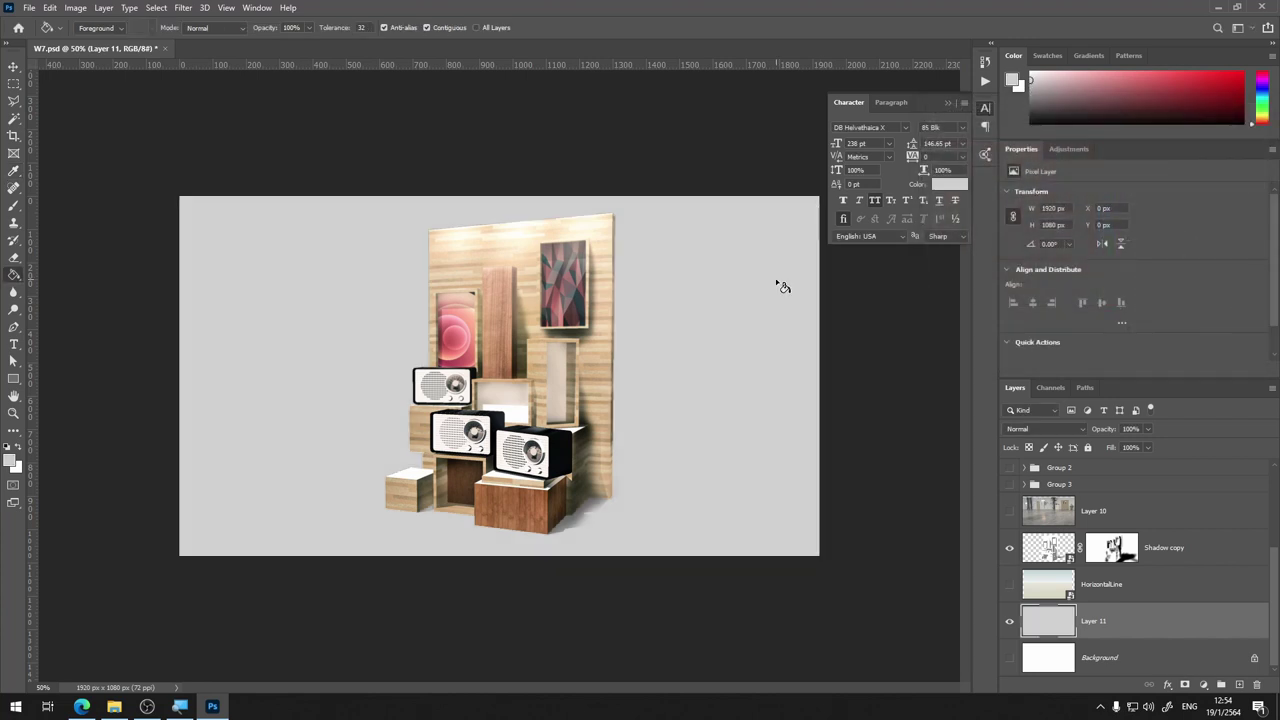